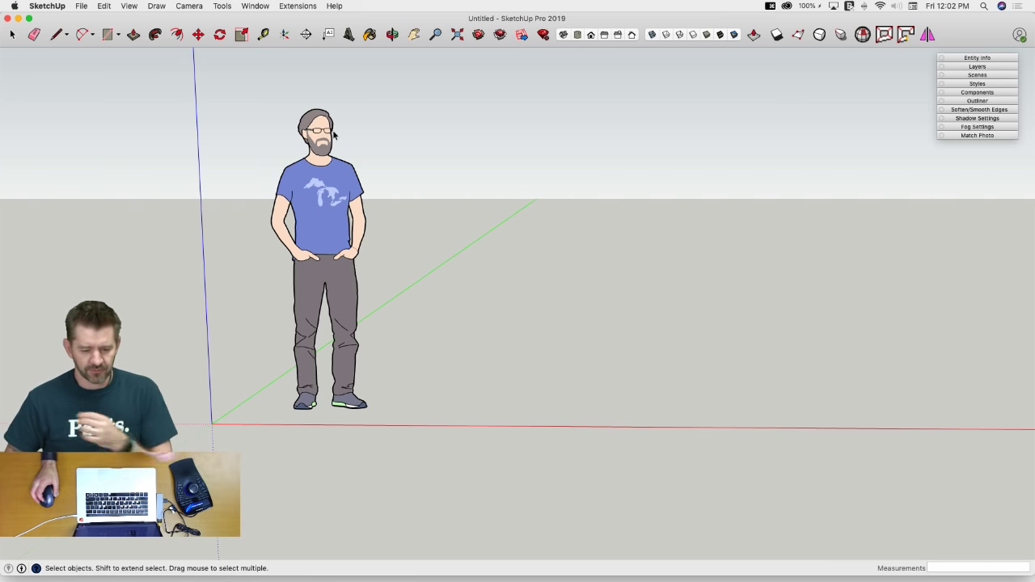
Switch to Chrome and browse the SketchUp modelling posts on the open Instagram profile
{"action": "mouse_move", "coordinate": [2, 263]}
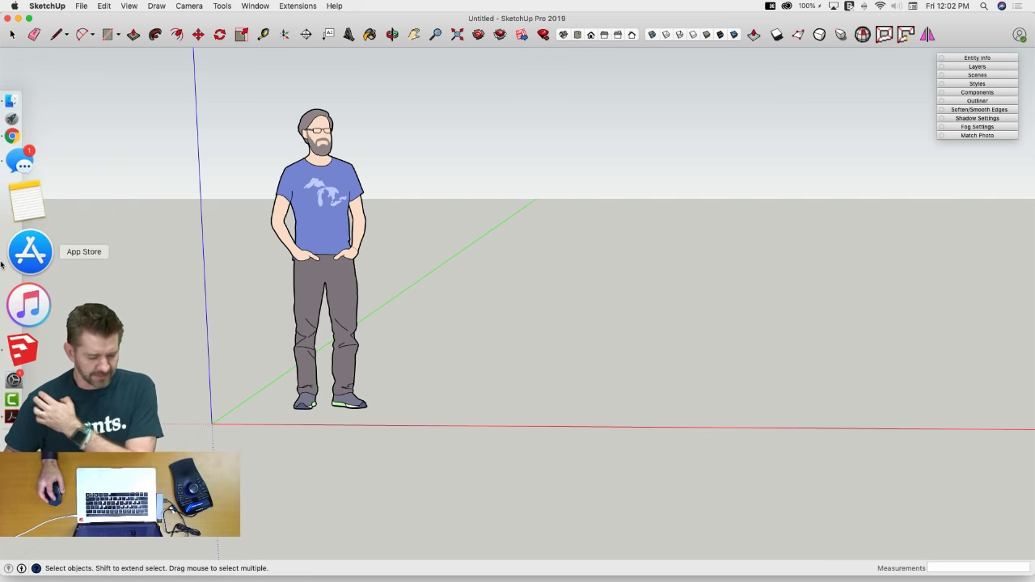
{"action": "left_click", "coordinate": [30, 213]}
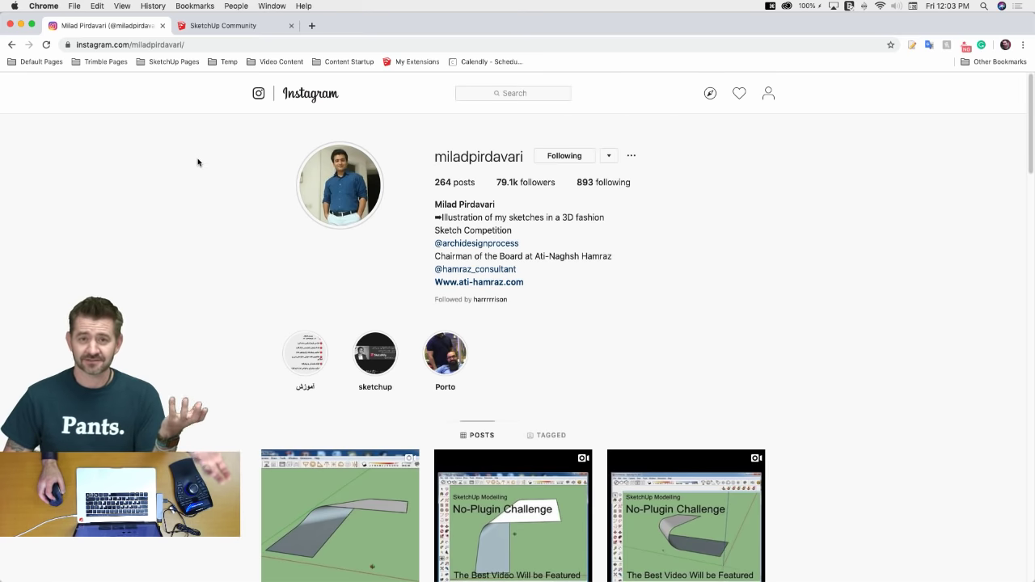
{"action": "scroll", "coordinate": [198, 159], "scroll_direction": "down", "scroll_amount": 1}
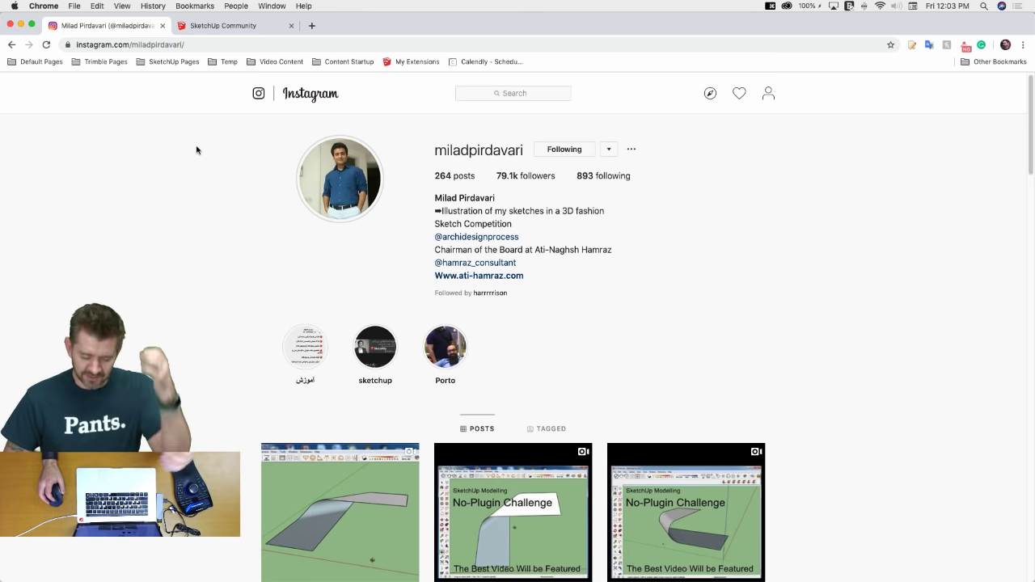
{"action": "scroll", "coordinate": [224, 191], "scroll_direction": "down", "scroll_amount": 1}
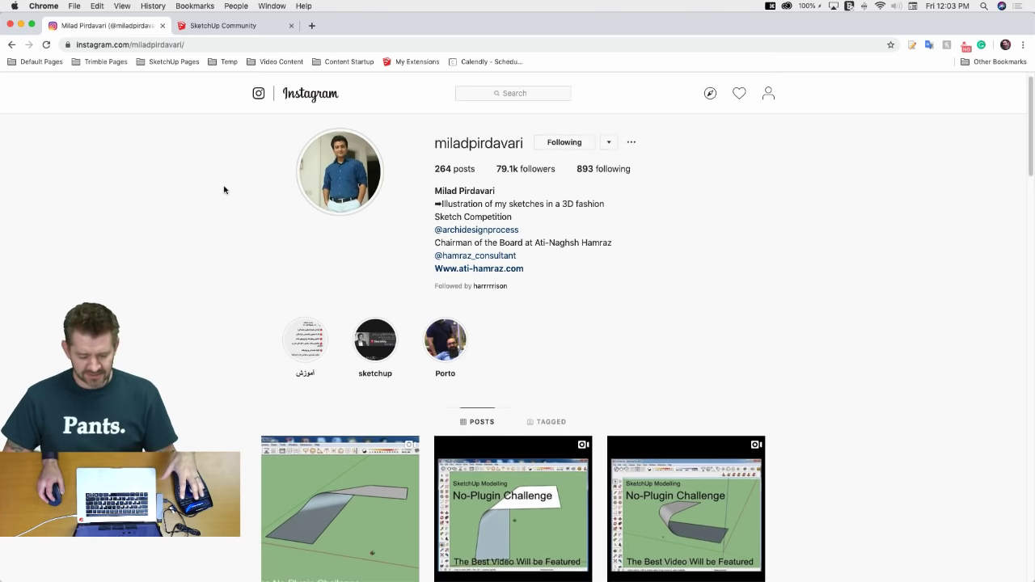
{"action": "scroll", "coordinate": [224, 190], "scroll_direction": "down", "scroll_amount": 10}
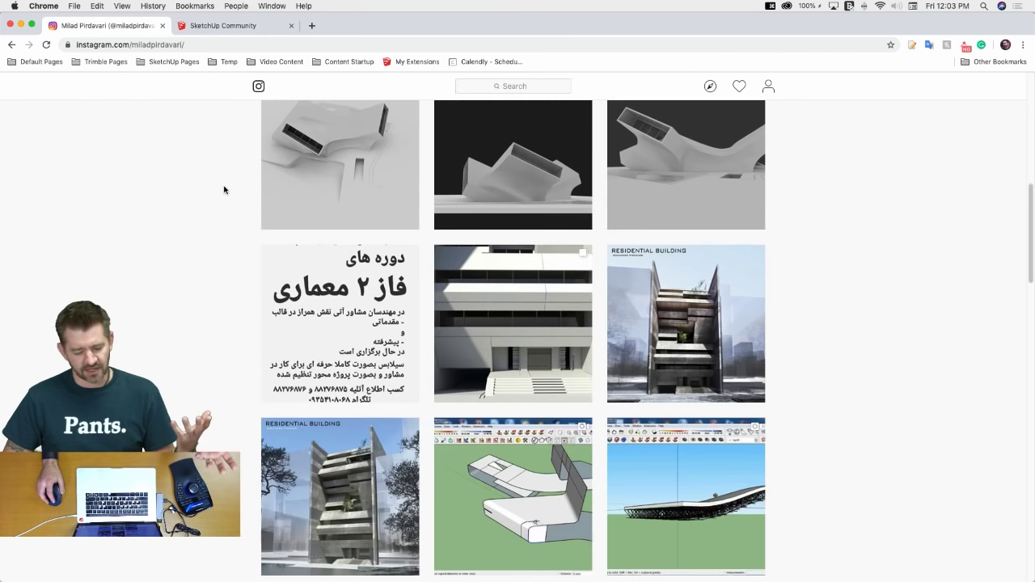
{"action": "scroll", "coordinate": [224, 191], "scroll_direction": "down", "scroll_amount": 7}
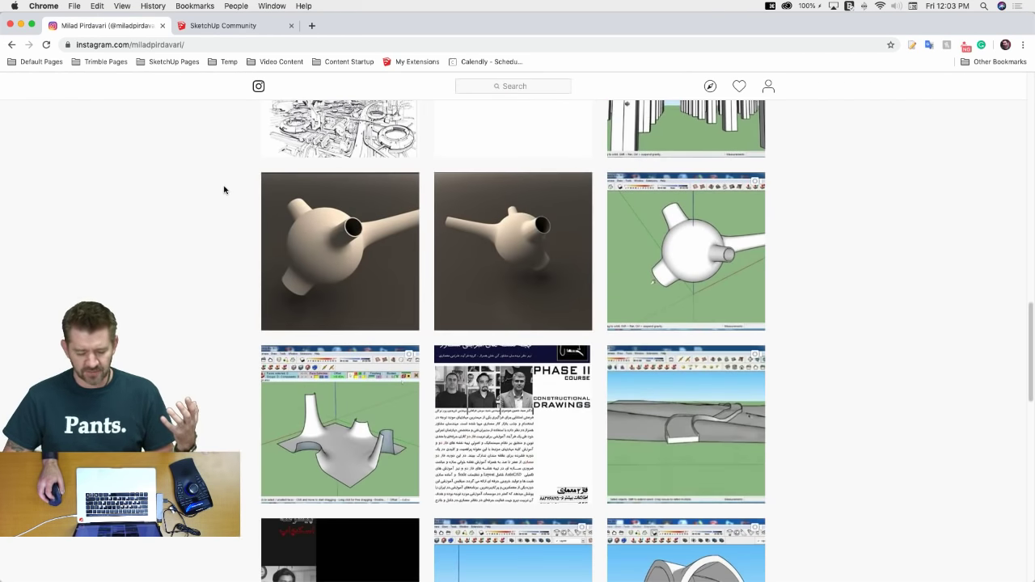
{"action": "scroll", "coordinate": [224, 190], "scroll_direction": "up", "scroll_amount": 15}
{"action": "scroll", "coordinate": [224, 190], "scroll_direction": "down", "scroll_amount": 2}
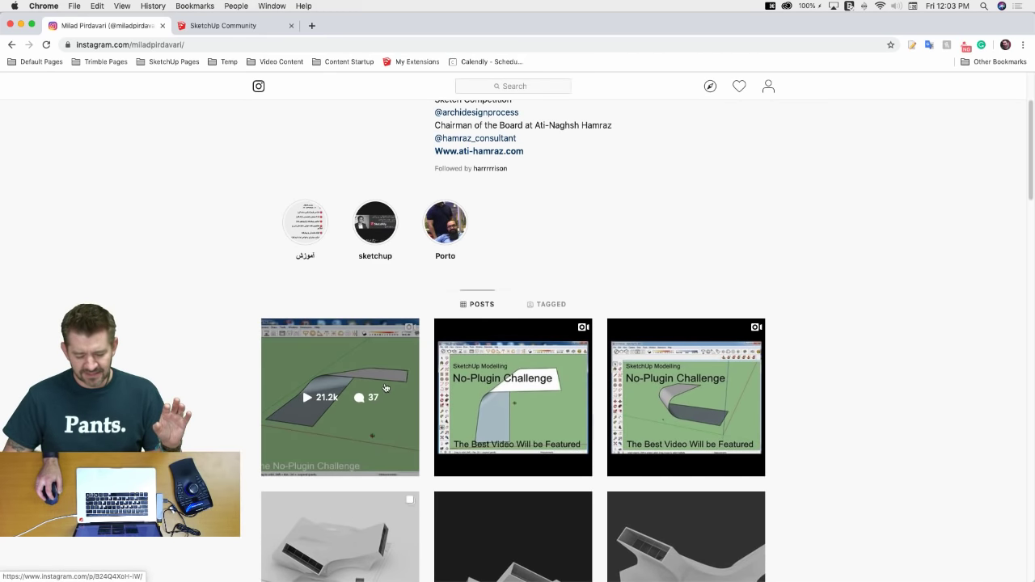
View the No-Plugin Challenge paper-fold post and the "No-plugin challenge answer #1" post on the Instagram profile, closing each one
{"action": "left_click", "coordinate": [457, 378]}
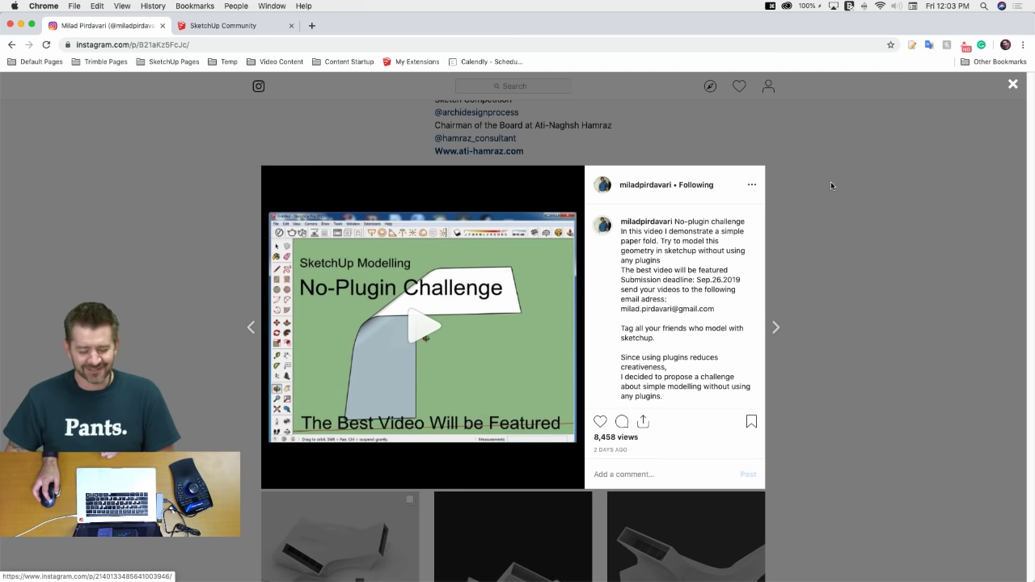
{"action": "left_click", "coordinate": [828, 185]}
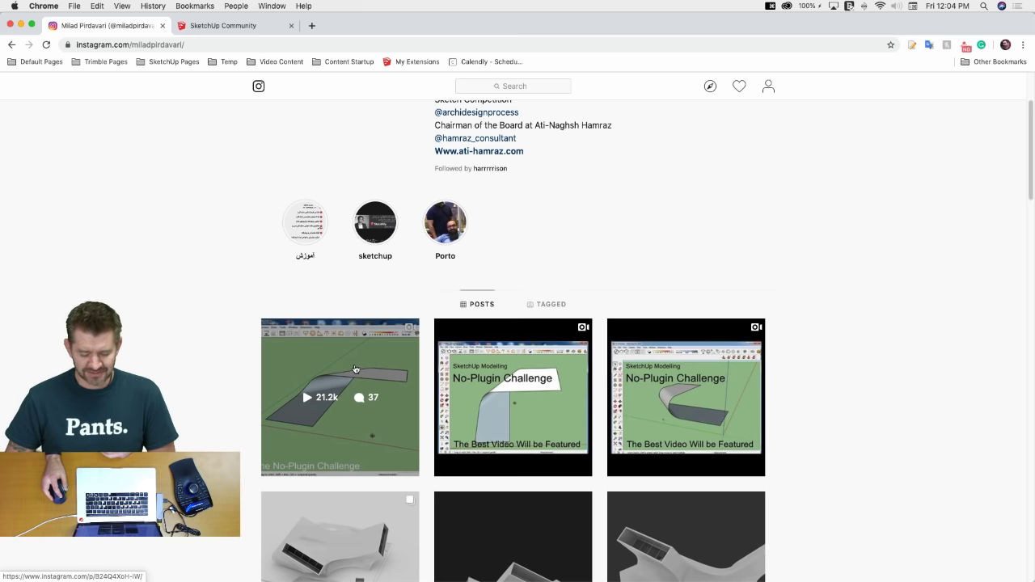
{"action": "left_click", "coordinate": [346, 364]}
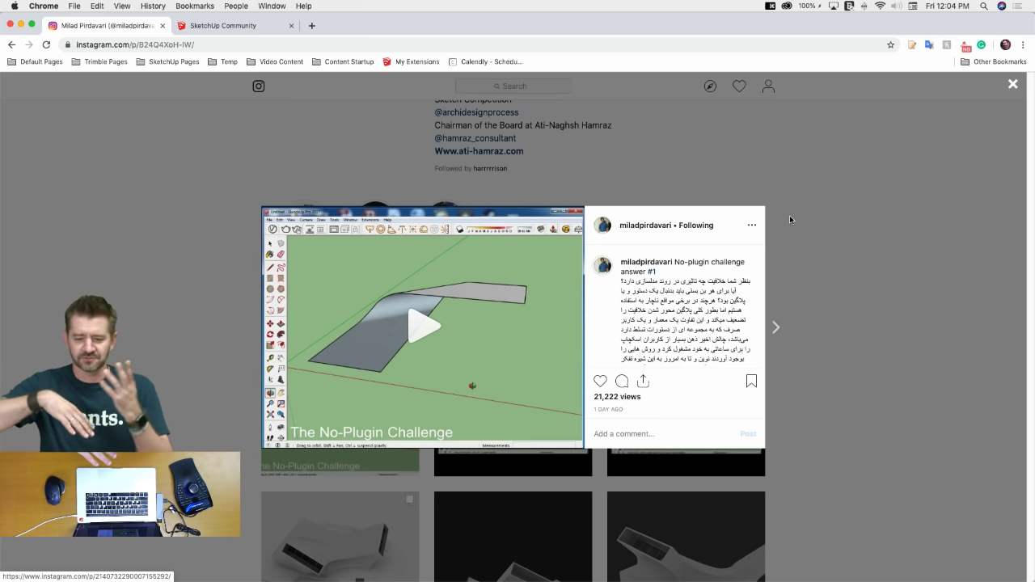
{"action": "left_click", "coordinate": [828, 199]}
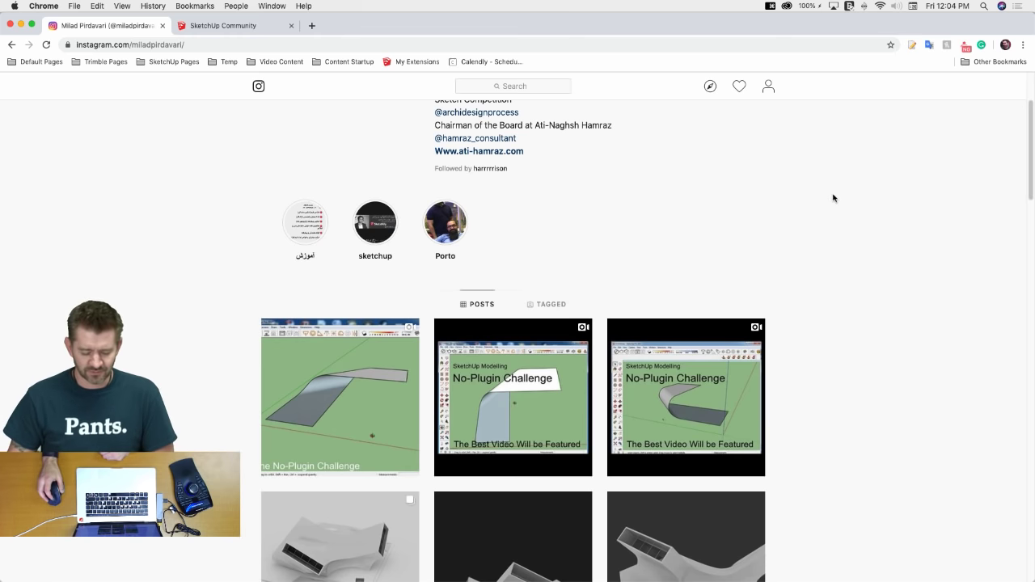
{"action": "scroll", "coordinate": [603, 241], "scroll_direction": "up", "scroll_amount": 1}
{"action": "scroll", "coordinate": [604, 241], "scroll_direction": "up", "scroll_amount": 3}
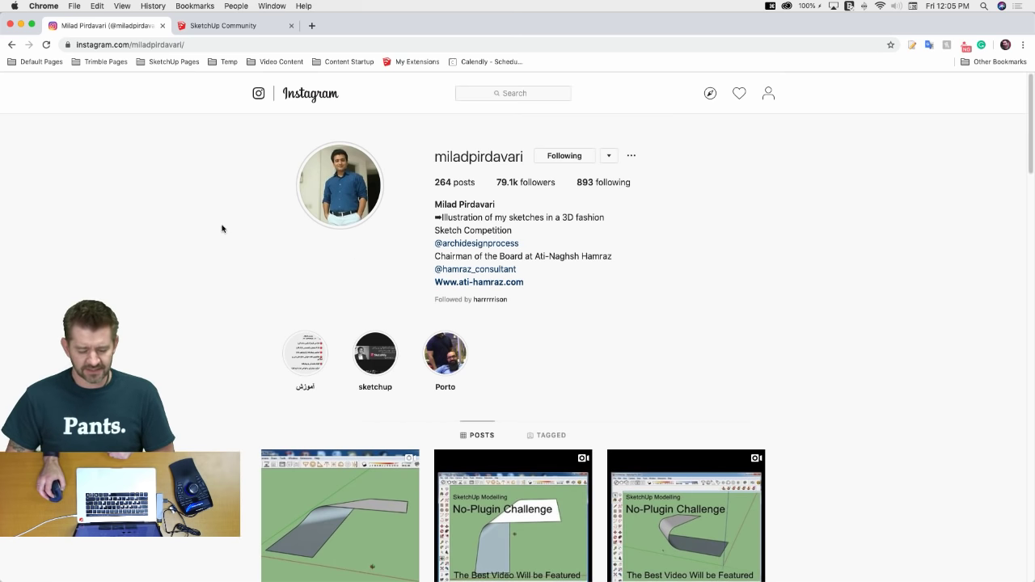
{"action": "scroll", "coordinate": [221, 230], "scroll_direction": "down", "scroll_amount": 1}
{"action": "scroll", "coordinate": [221, 230], "scroll_direction": "up", "scroll_amount": 1}
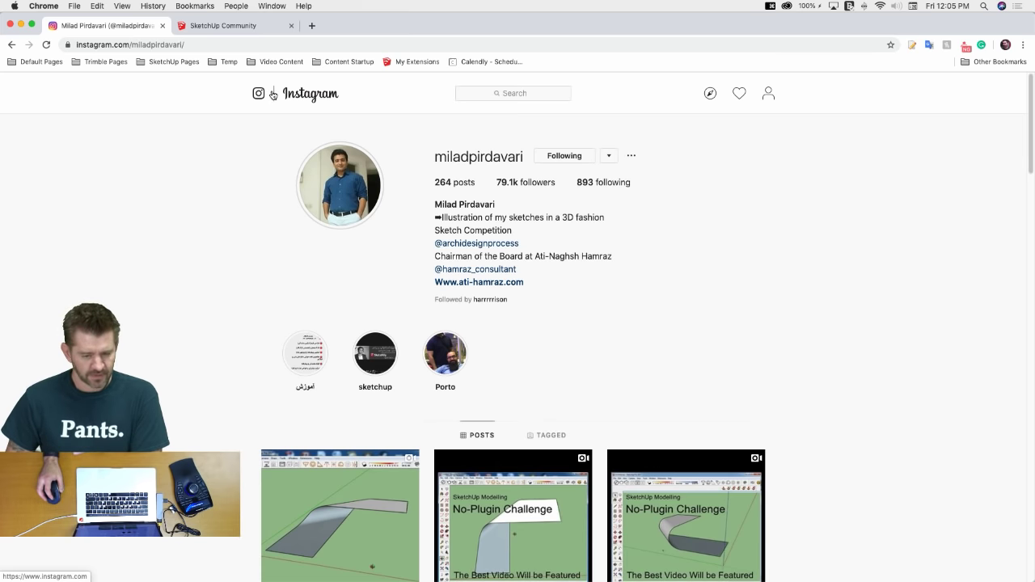
View the "Live Modeling Big Ben" topic on the SketchUp Community forum, and return to SketchUp
{"action": "left_click", "coordinate": [238, 26]}
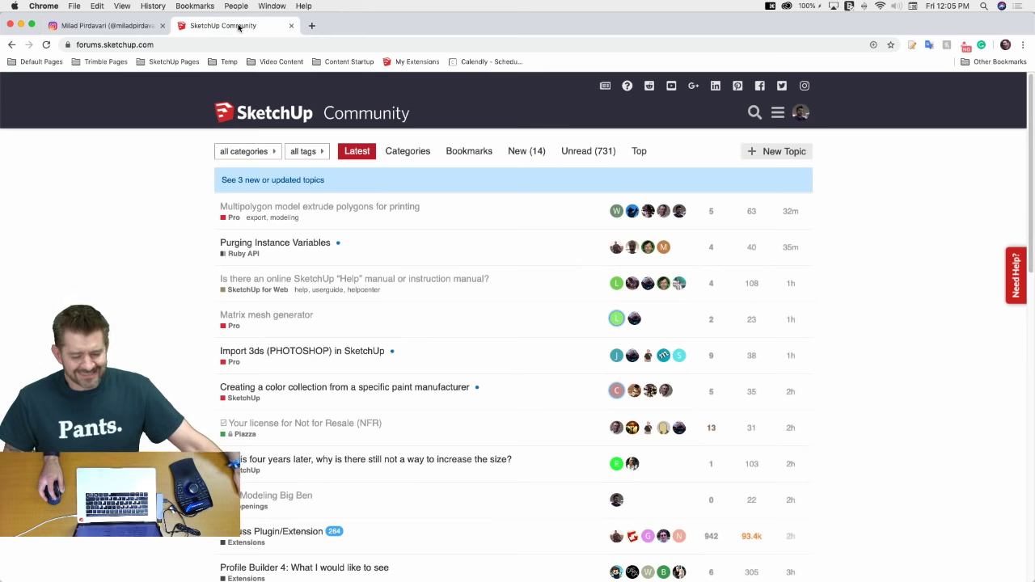
{"action": "left_click", "coordinate": [275, 495]}
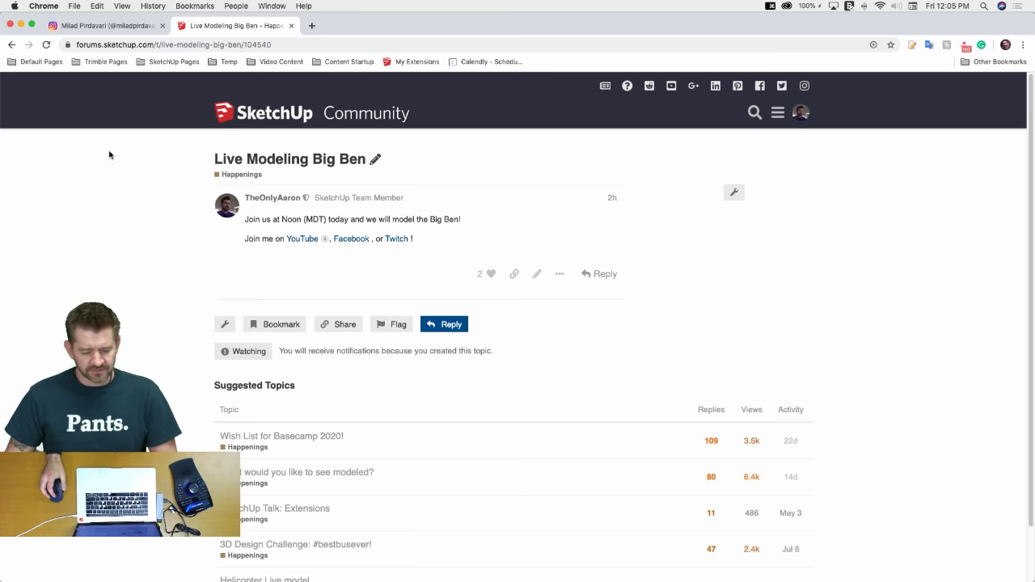
{"action": "left_click", "coordinate": [20, 24]}
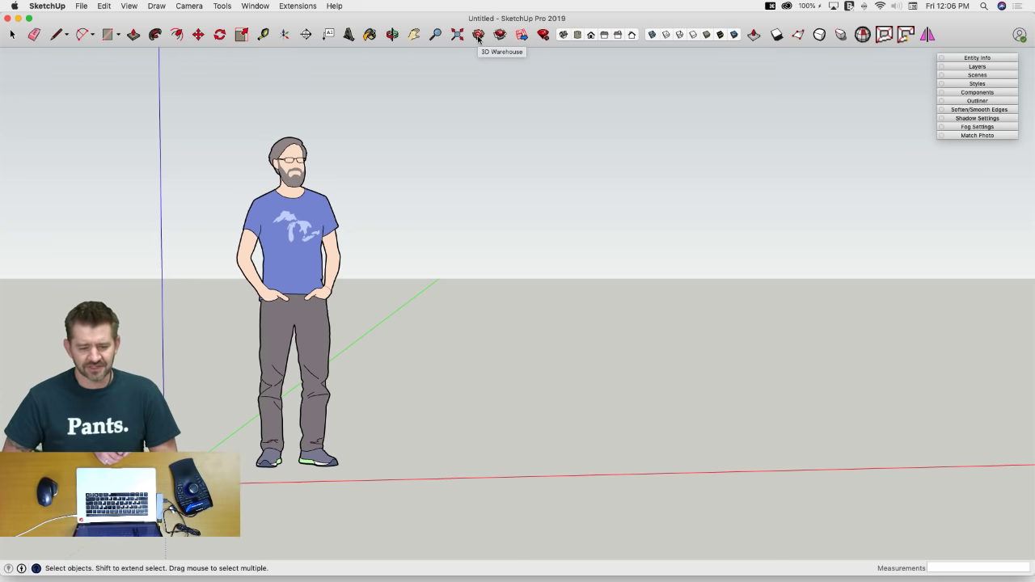
{"action": "left_click", "coordinate": [478, 35]}
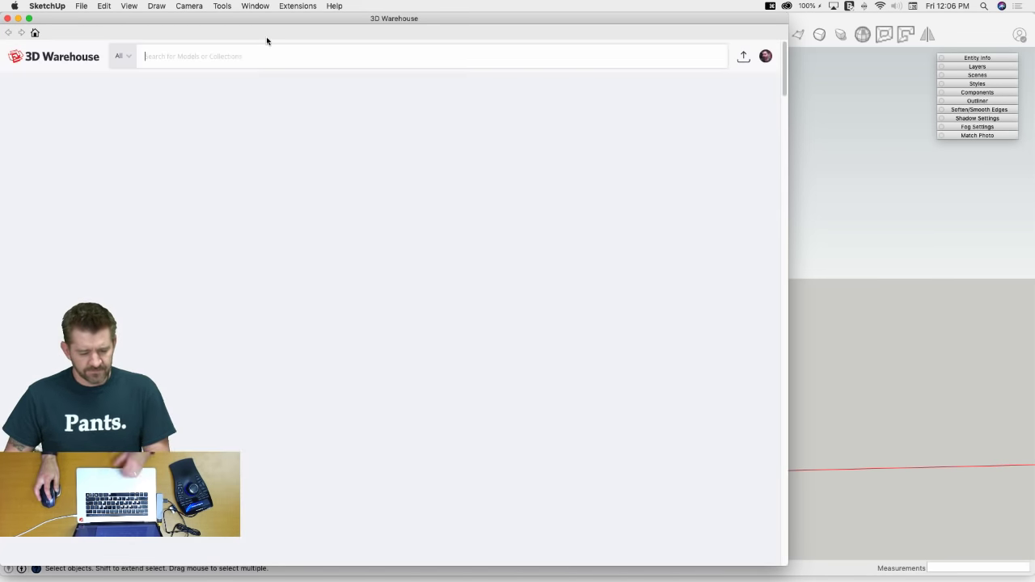
{"action": "type", "text": "large imag"}
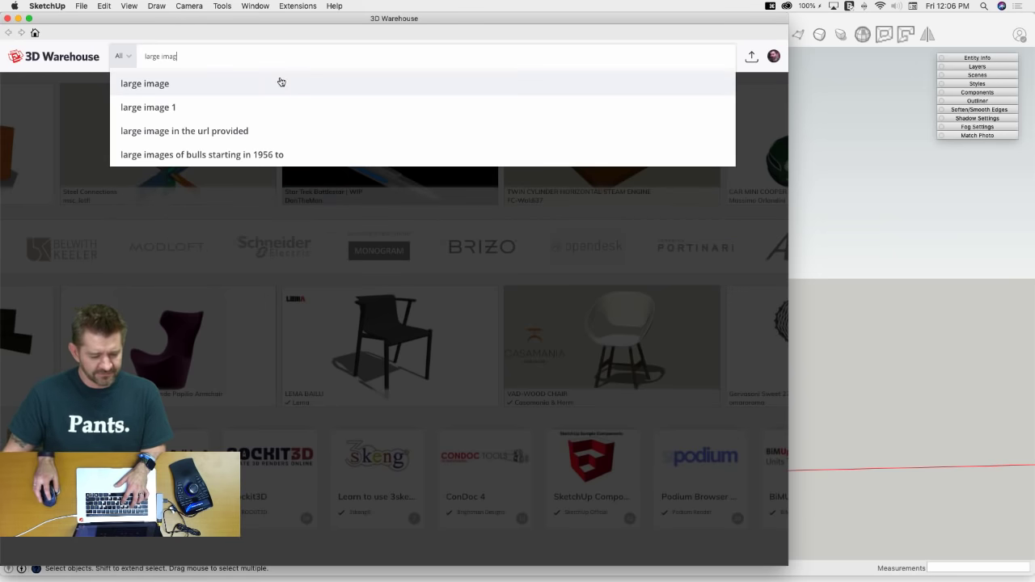
{"action": "left_click", "coordinate": [188, 92]}
{"action": "type", "text": "e"}
{"action": "key", "text": "Return"}
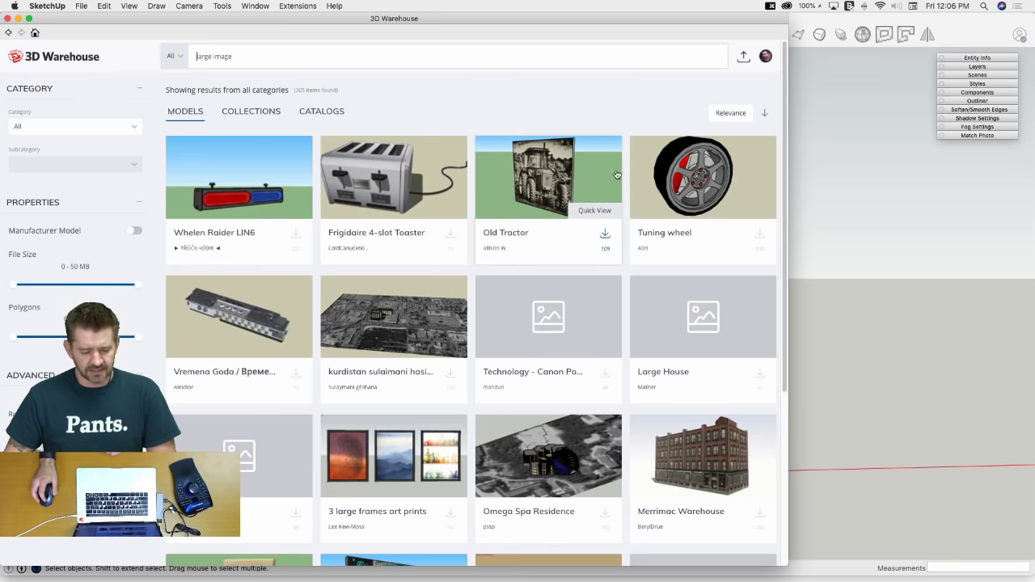
{"action": "left_click", "coordinate": [8, 18]}
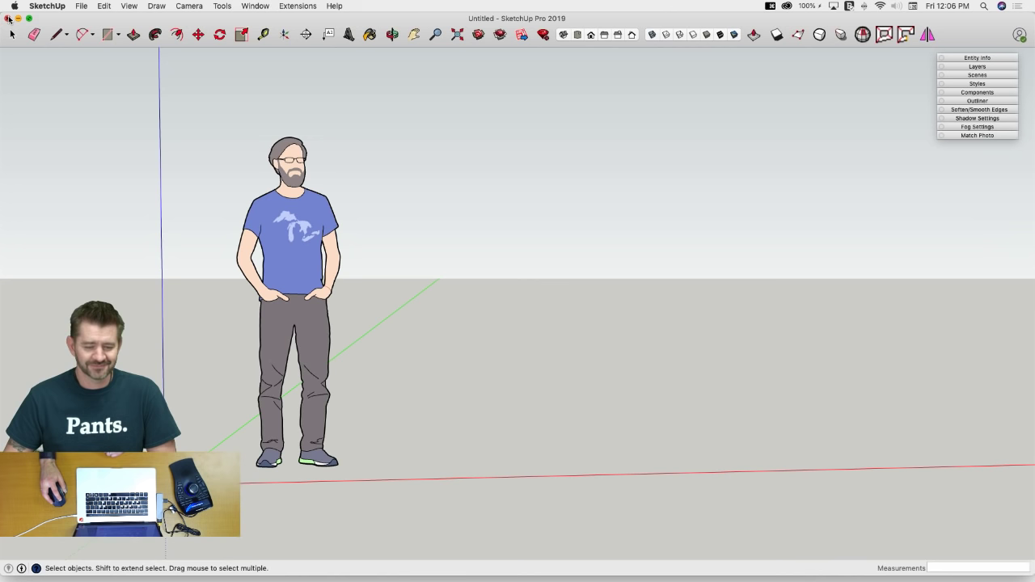
Search Extension Warehouse for "Large Image Splitter" and open that extension's page
{"action": "left_click", "coordinate": [500, 37]}
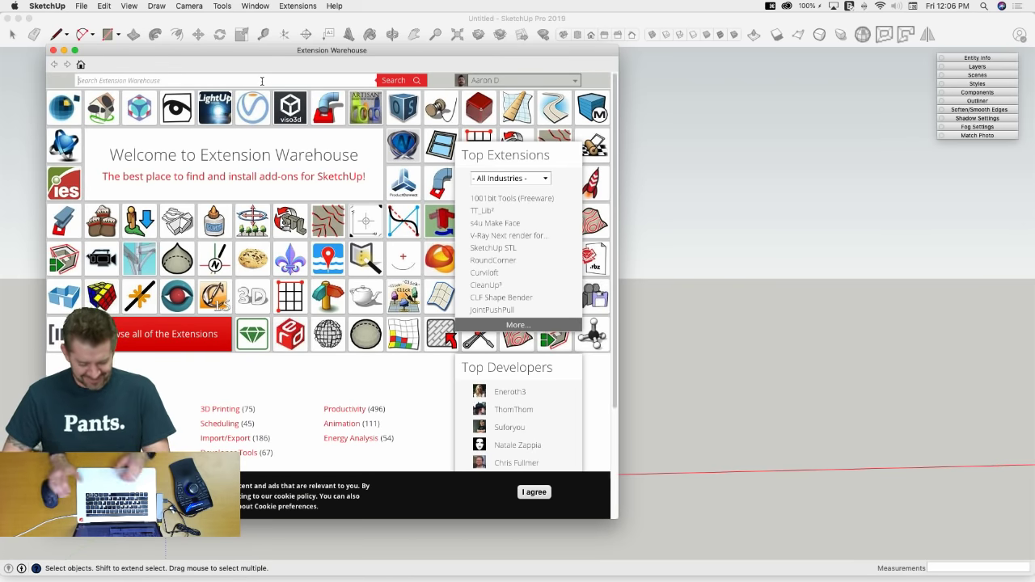
{"action": "type", "text": "la"}
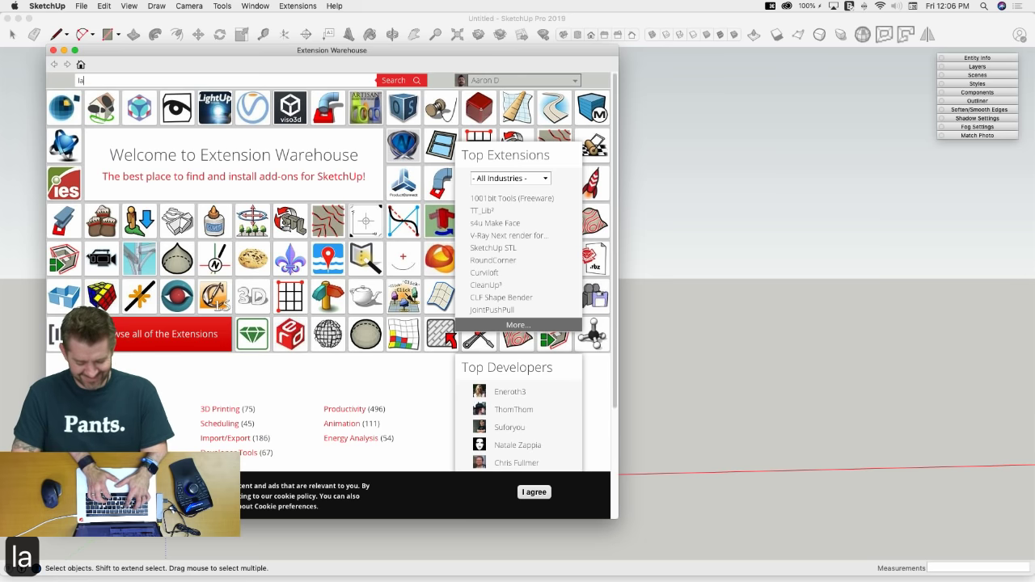
{"action": "type", "text": "rge image"}
{"action": "key", "text": "Return"}
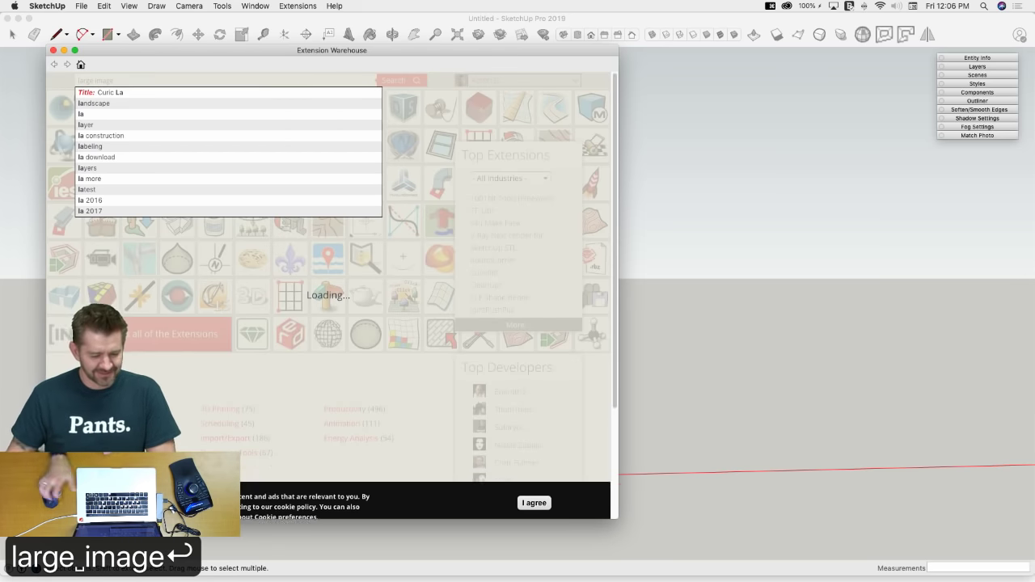
{"action": "left_click", "coordinate": [322, 94]}
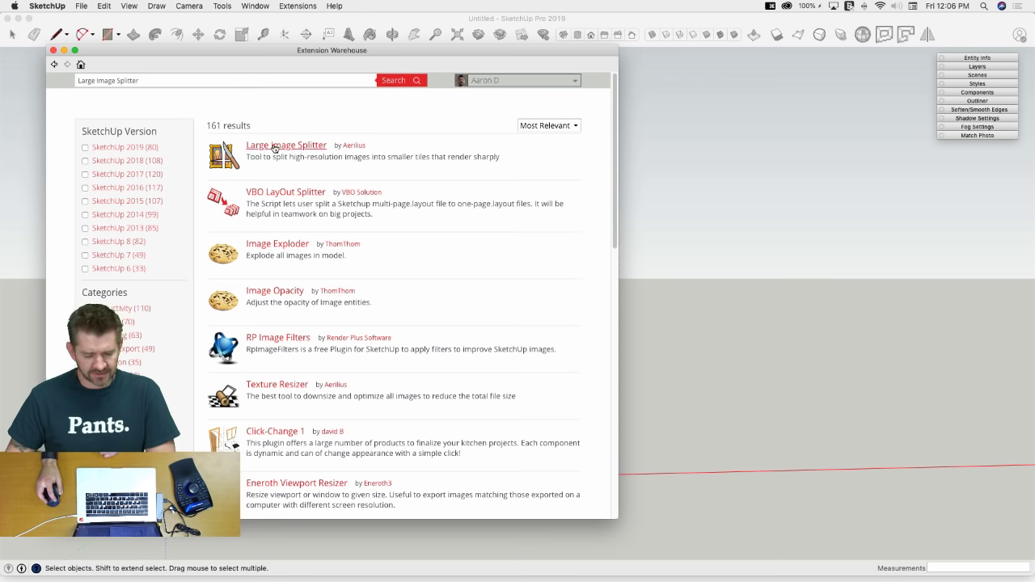
{"action": "left_click", "coordinate": [275, 146]}
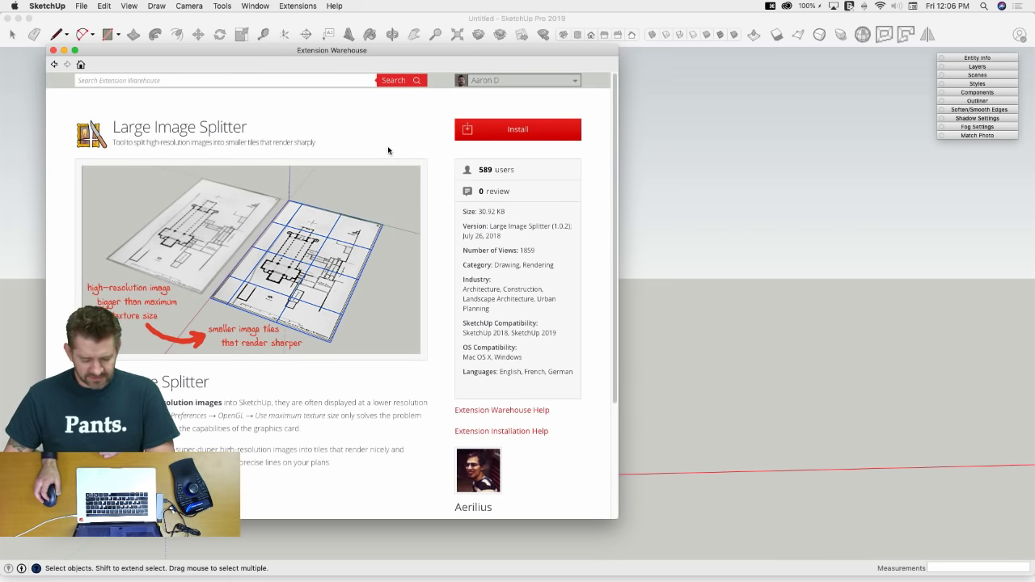
Review the Large Image Splitter description, install the extension with file system access allowed, and close Extension Warehouse
{"action": "scroll", "coordinate": [506, 486], "scroll_direction": "down", "scroll_amount": 5}
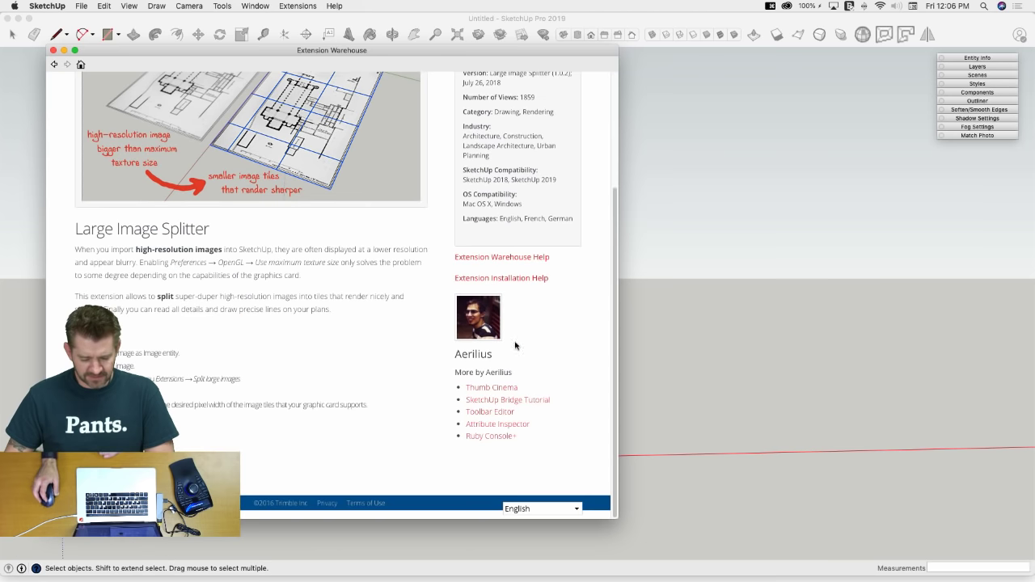
{"action": "scroll", "coordinate": [447, 340], "scroll_direction": "up", "scroll_amount": 1}
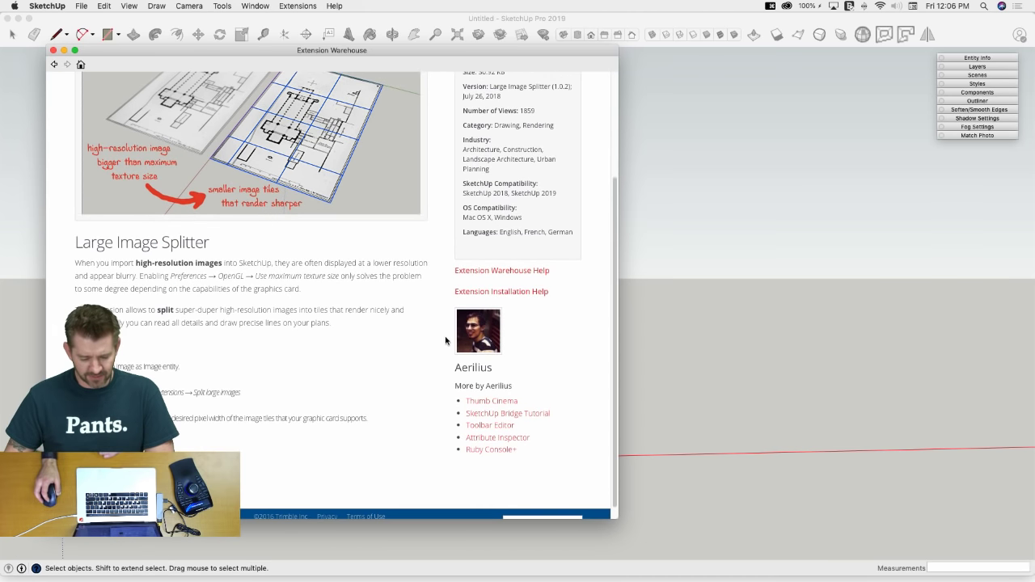
{"action": "scroll", "coordinate": [444, 341], "scroll_direction": "up", "scroll_amount": 3}
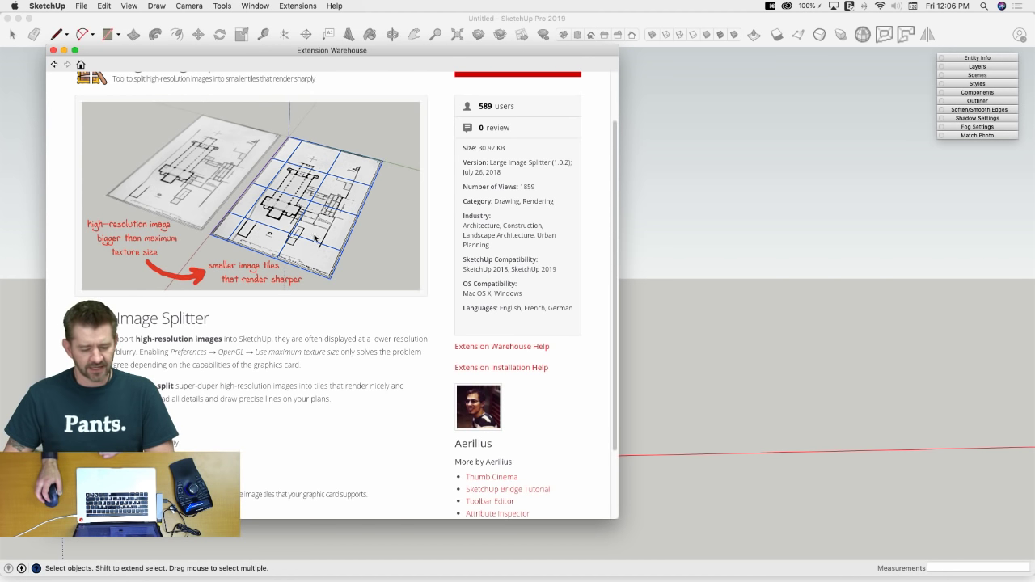
{"action": "scroll", "coordinate": [433, 339], "scroll_direction": "up", "scroll_amount": 2}
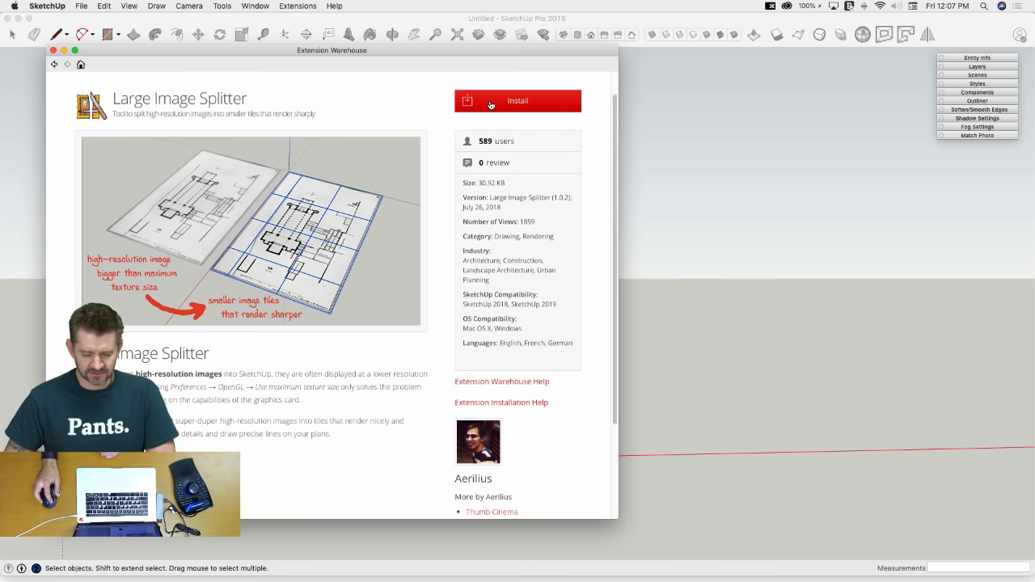
{"action": "left_click", "coordinate": [490, 105]}
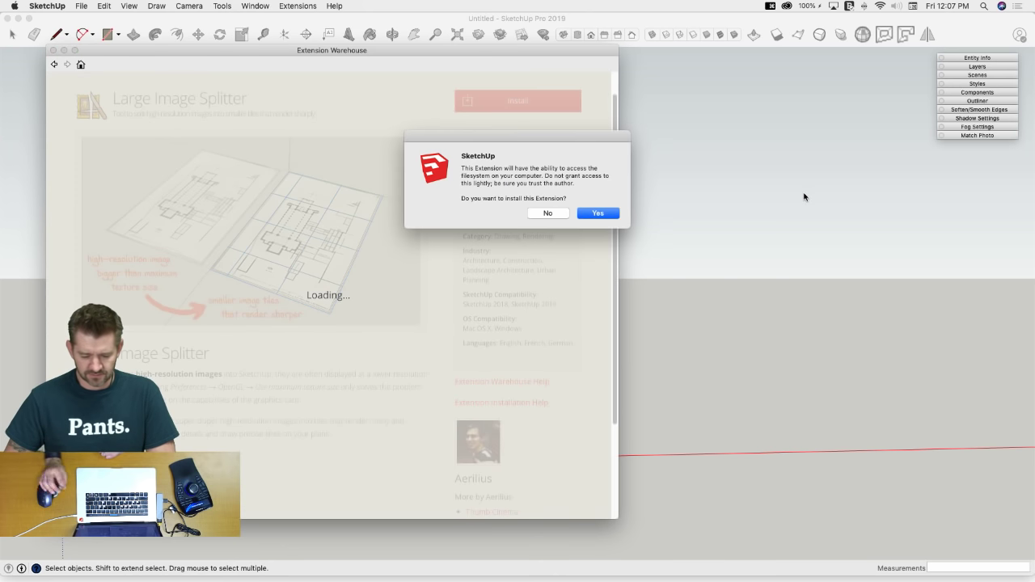
{"action": "left_click", "coordinate": [598, 213]}
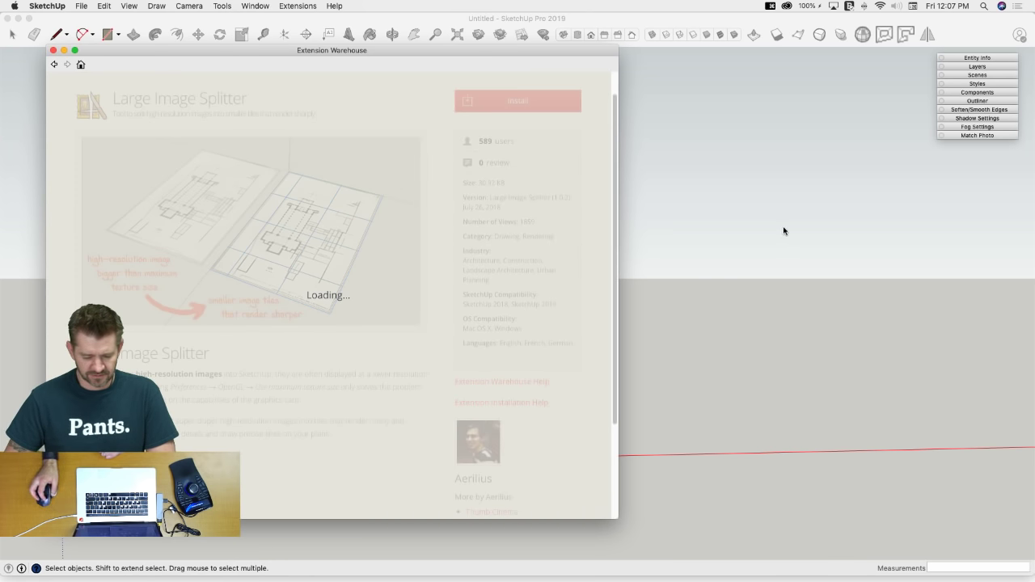
{"action": "left_click", "coordinate": [584, 202]}
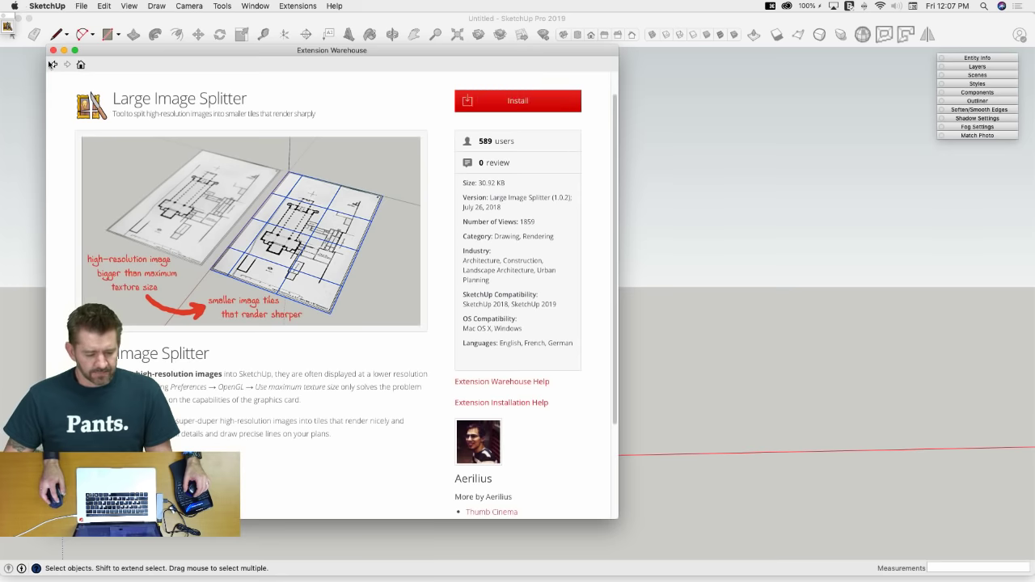
{"action": "left_click", "coordinate": [53, 50]}
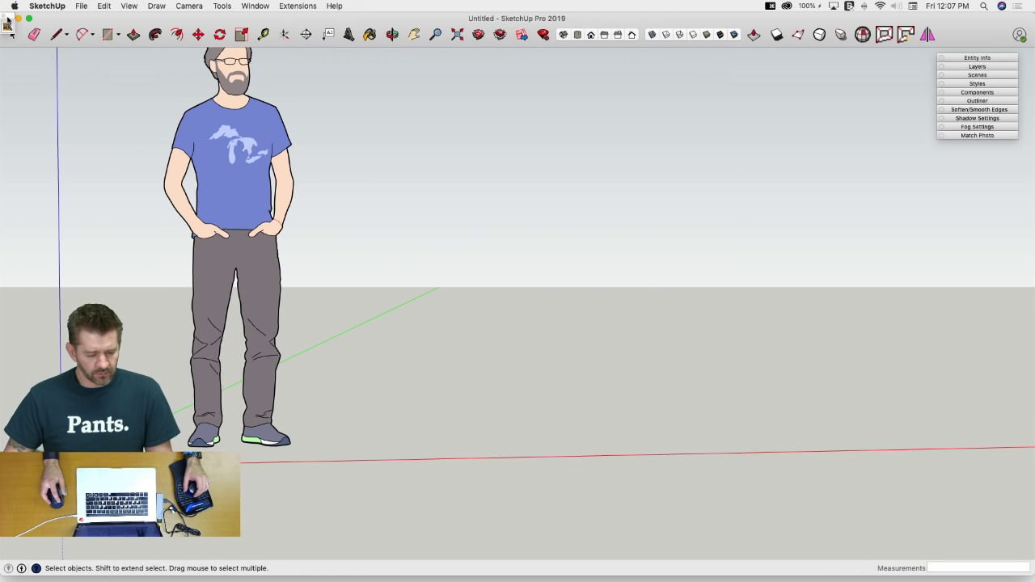
Move the Large Image Splitter's floating toolbar into open space in the drawing area and minimize the model window
{"action": "left_click_drag", "start_coordinate": [64, 68], "coordinate": [95, 93]}
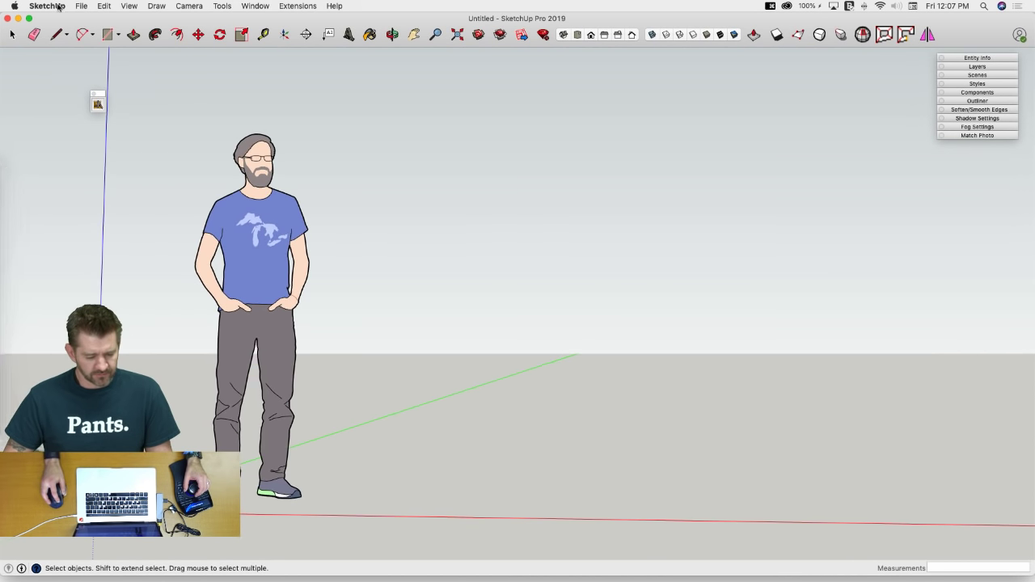
{"action": "left_click", "coordinate": [18, 19]}
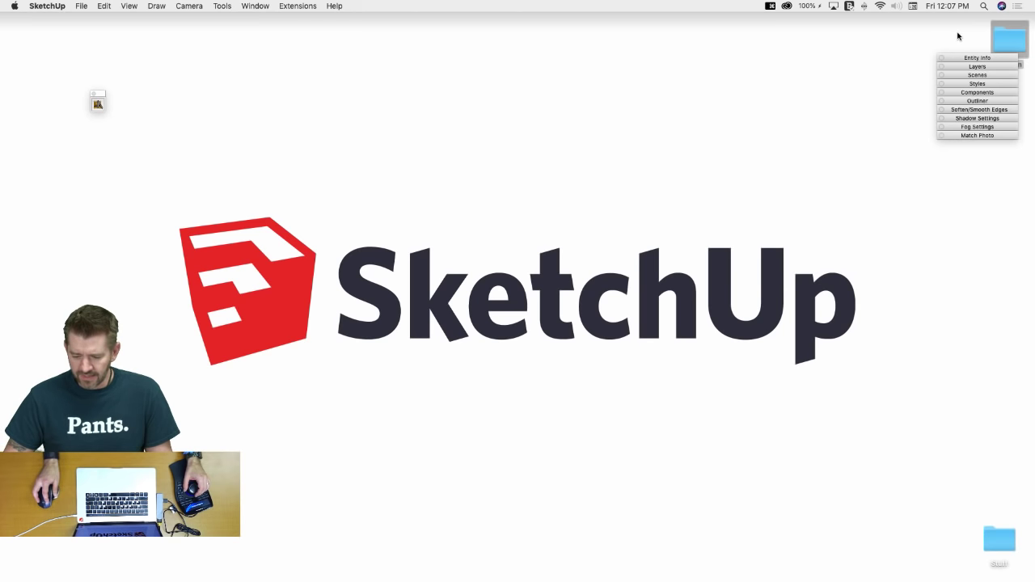
Open the desktop's Big Ben folder in an enlarged window and view ImageVaultHandler.aspx.jpg in a larger preview
{"action": "left_click", "coordinate": [1029, 50]}
{"action": "double_click", "coordinate": [1011, 40]}
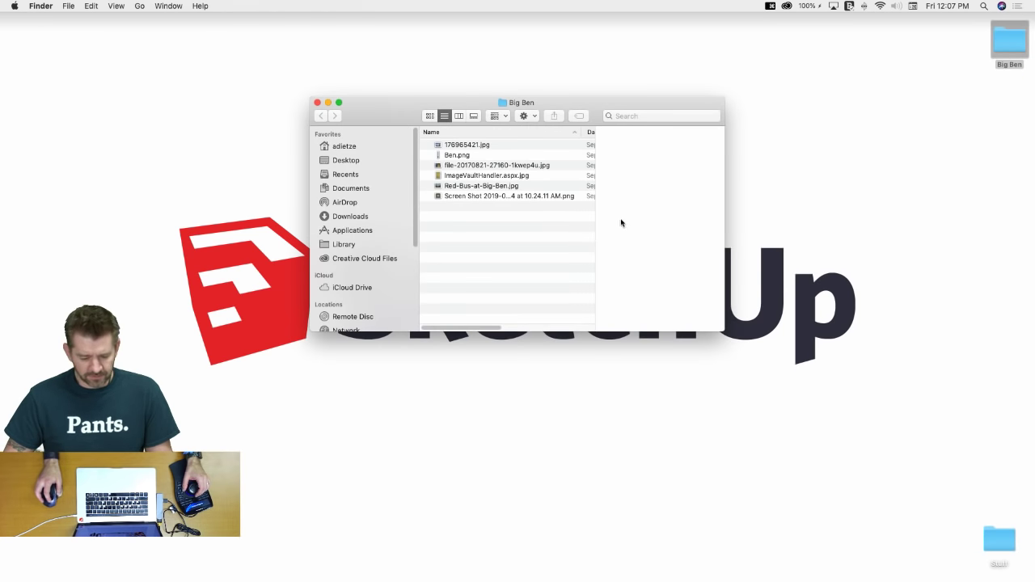
{"action": "left_click_drag", "start_coordinate": [724, 331], "coordinate": [860, 427]}
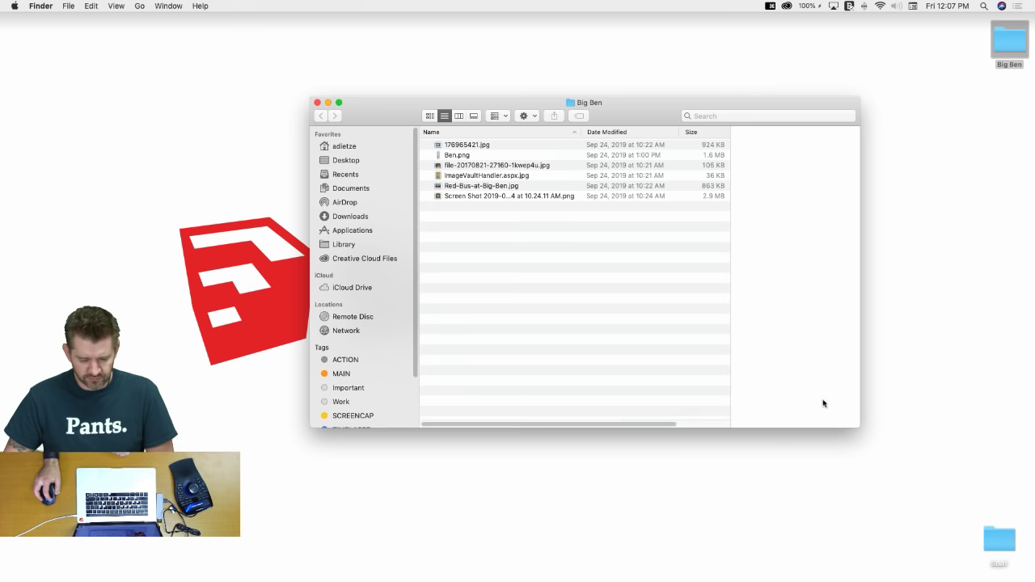
{"action": "double_click", "coordinate": [454, 177]}
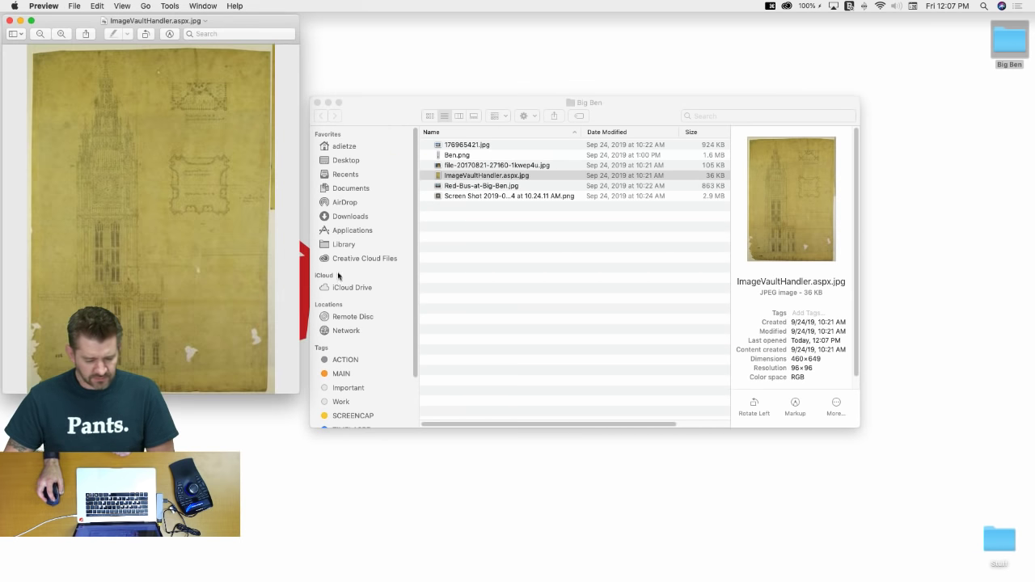
{"action": "left_click_drag", "start_coordinate": [297, 393], "coordinate": [732, 576]}
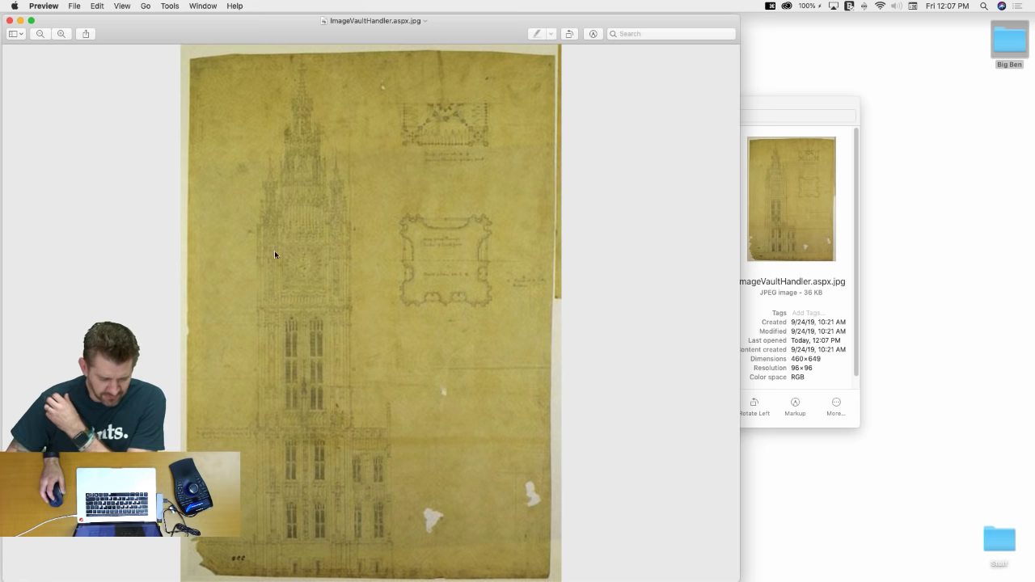
Examine the clock face and window details of the scanned tower drawing up close, and close the preview
{"action": "left_click", "coordinate": [61, 34]}
{"action": "left_click", "coordinate": [61, 34]}
{"action": "left_click", "coordinate": [60, 34]}
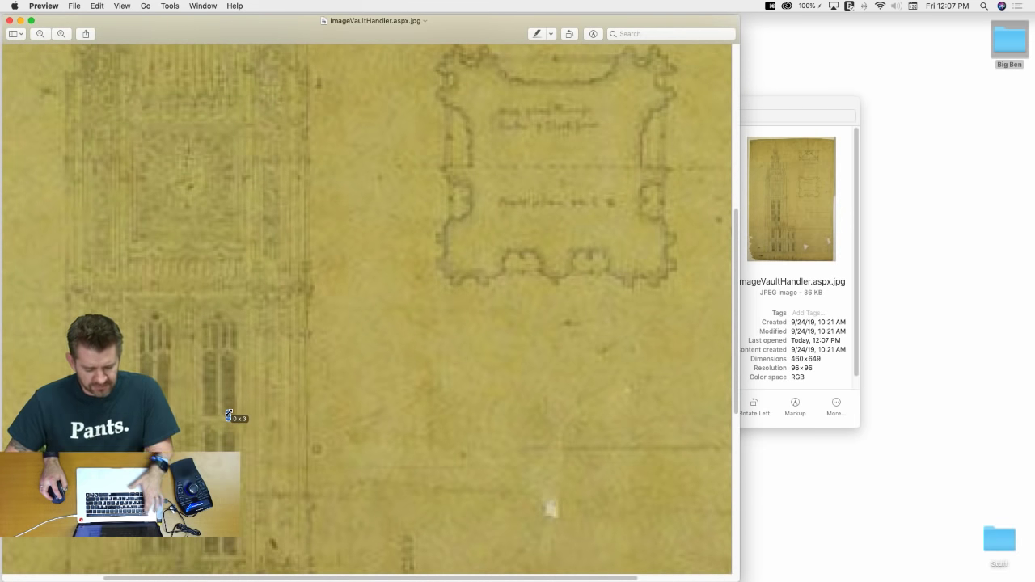
{"action": "key", "text": "Escape"}
{"action": "scroll", "coordinate": [269, 349], "scroll_direction": "up", "scroll_amount": 1}
{"action": "scroll", "coordinate": [269, 349], "scroll_direction": "up", "scroll_amount": 2}
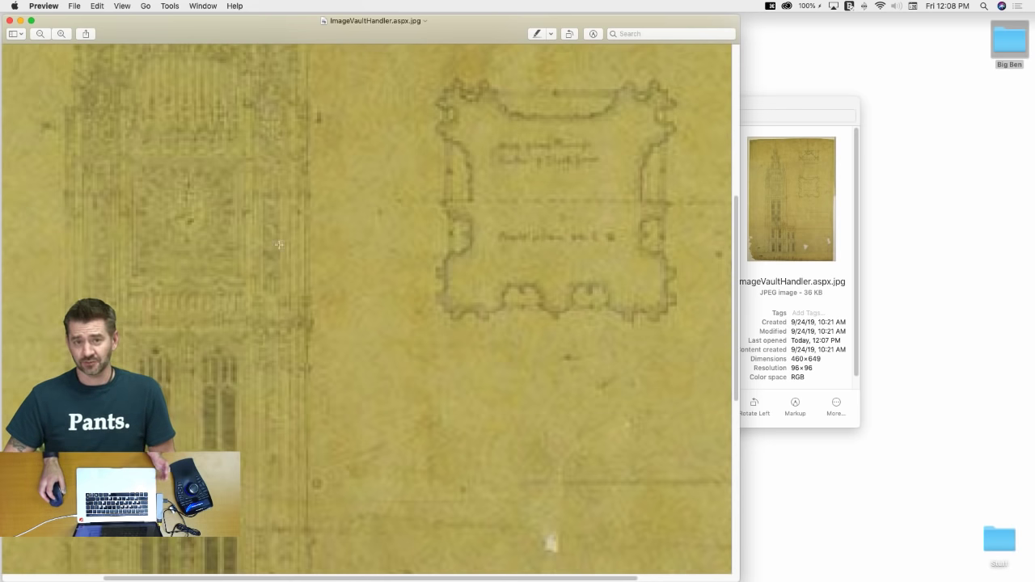
{"action": "left_click", "coordinate": [10, 21]}
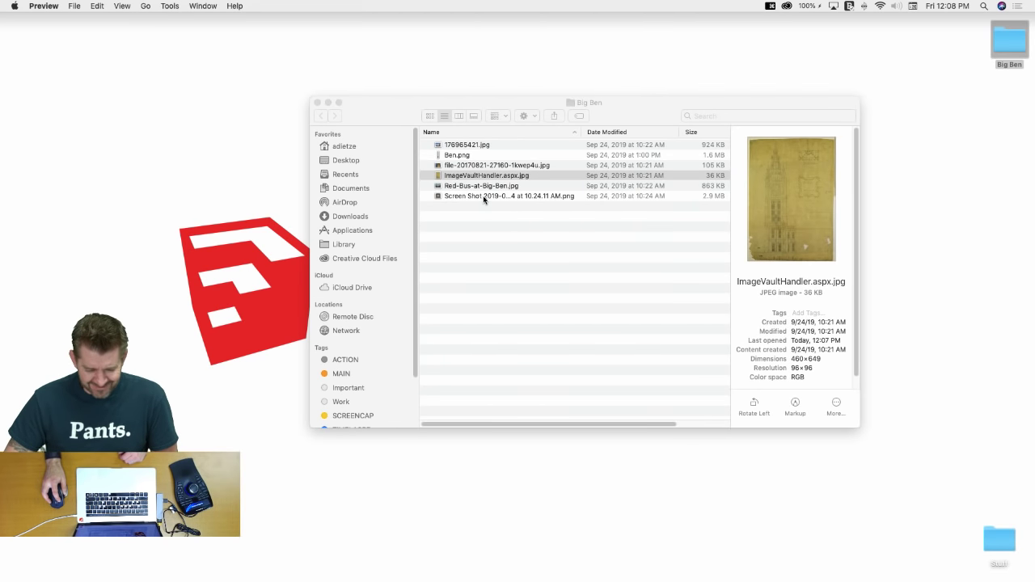
Show the Big Ben folder as icons, view the clock-face screenshot, and close its preview
{"action": "left_click", "coordinate": [422, 117]}
{"action": "left_click", "coordinate": [429, 116]}
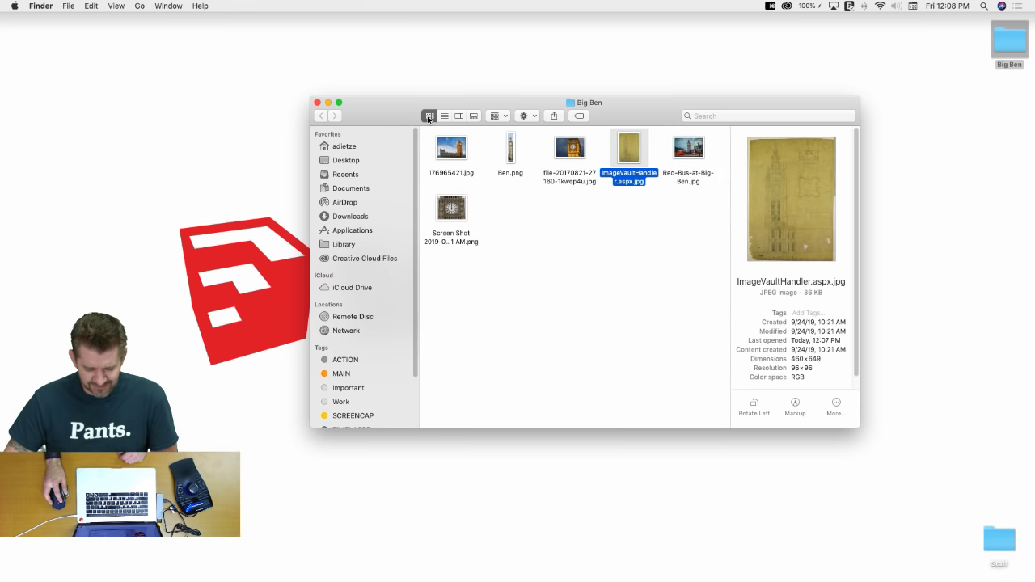
{"action": "double_click", "coordinate": [451, 210]}
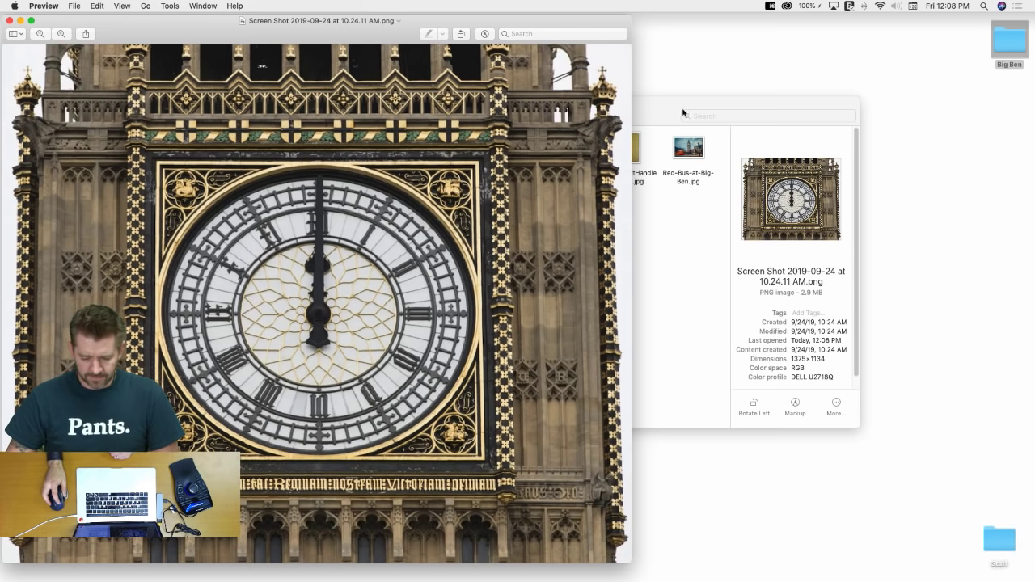
{"action": "left_click", "coordinate": [10, 20]}
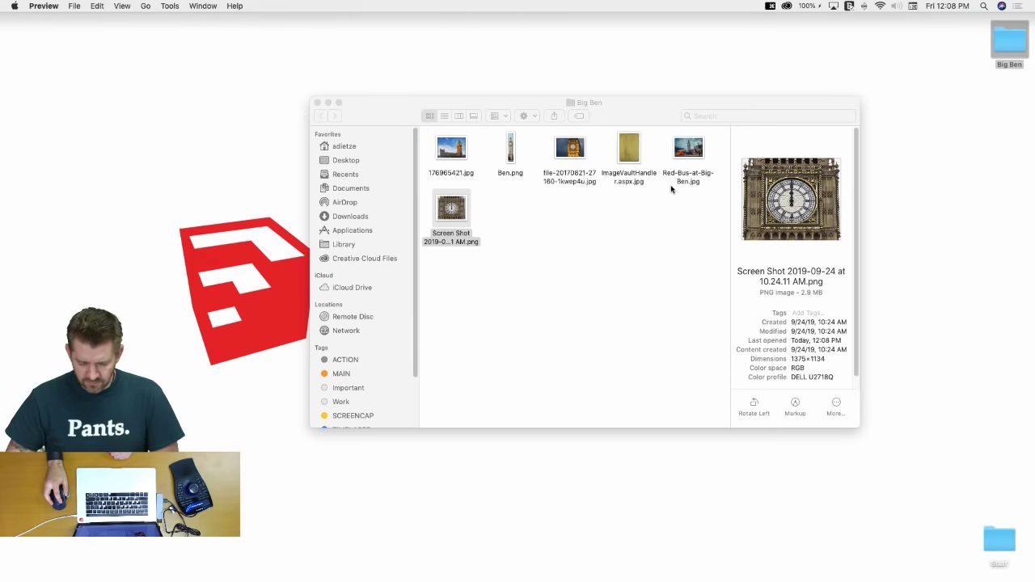
View the reference photos 176965421.jpg and Red-Bus-at-Big-Ben.jpg, and return to the Big Ben folder
{"action": "double_click", "coordinate": [451, 149]}
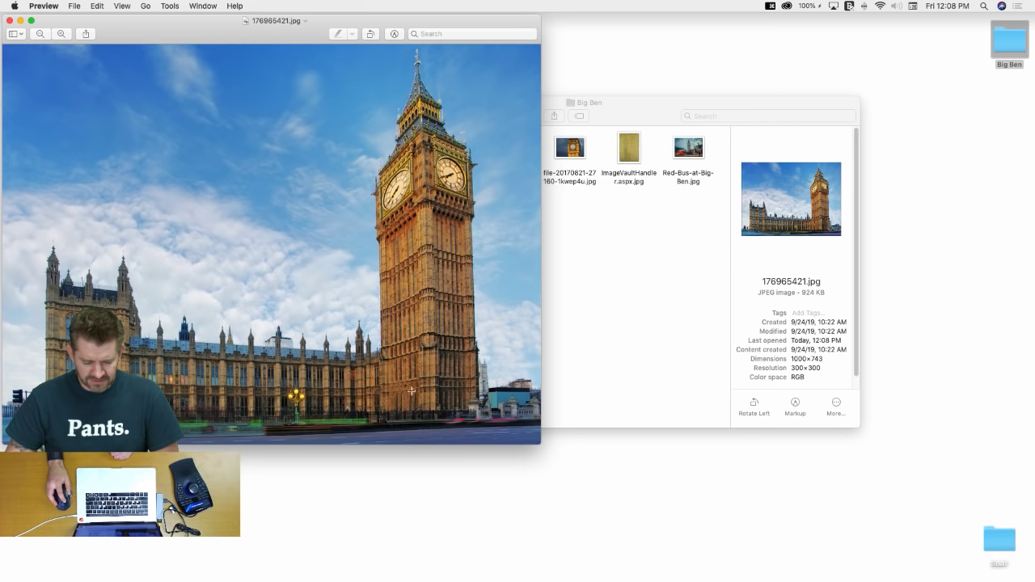
{"action": "left_click", "coordinate": [614, 281]}
{"action": "double_click", "coordinate": [689, 149]}
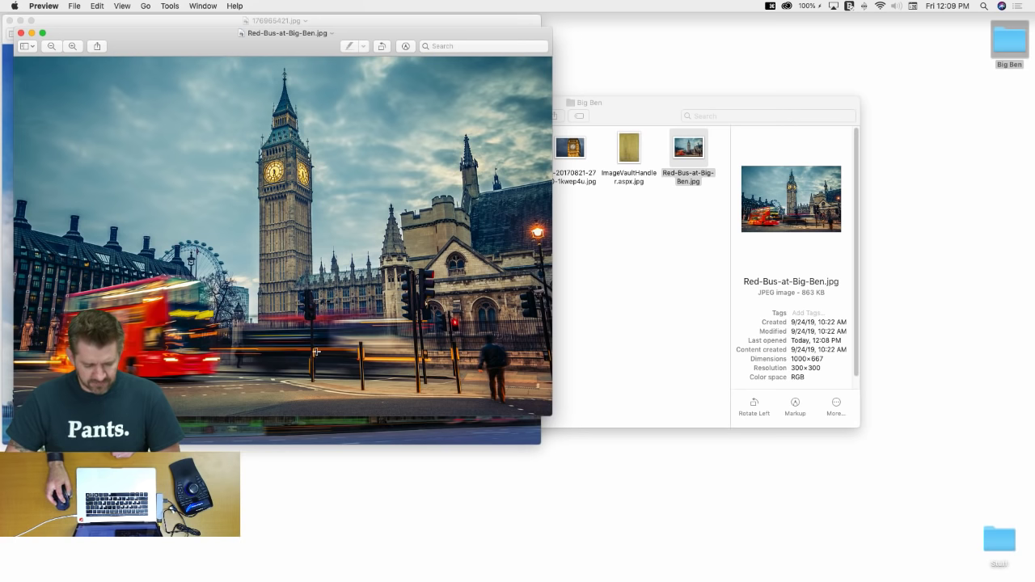
{"action": "left_click", "coordinate": [623, 298]}
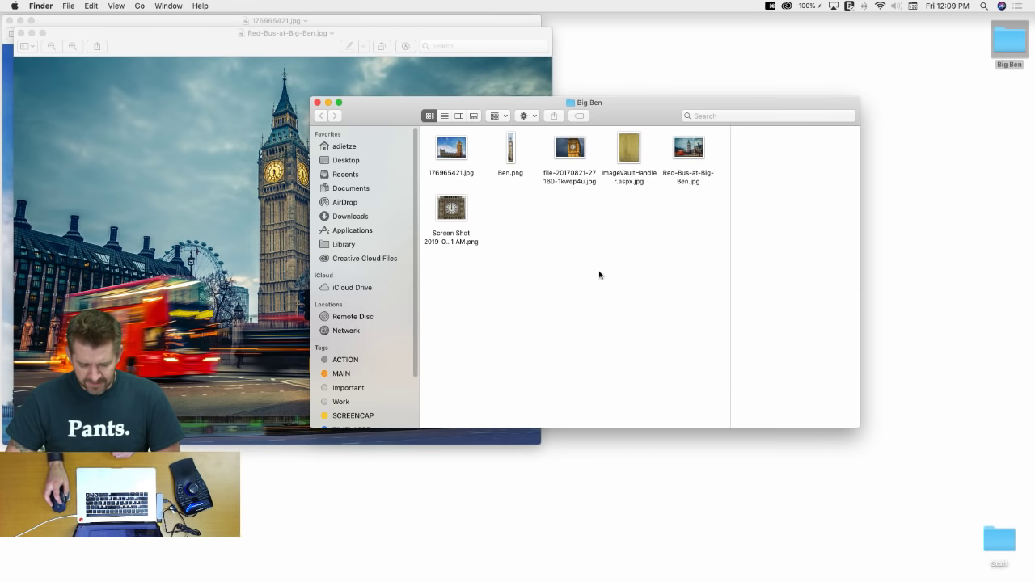
View the tall tower photo Ben.png and close all open image previews
{"action": "left_click", "coordinate": [515, 157]}
{"action": "double_click", "coordinate": [515, 156]}
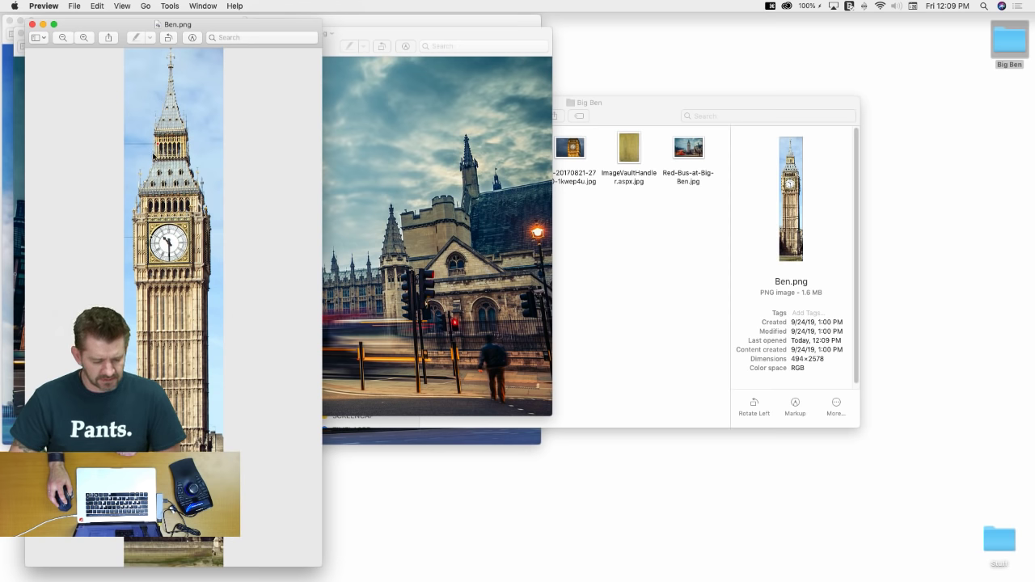
{"action": "left_click", "coordinate": [31, 24]}
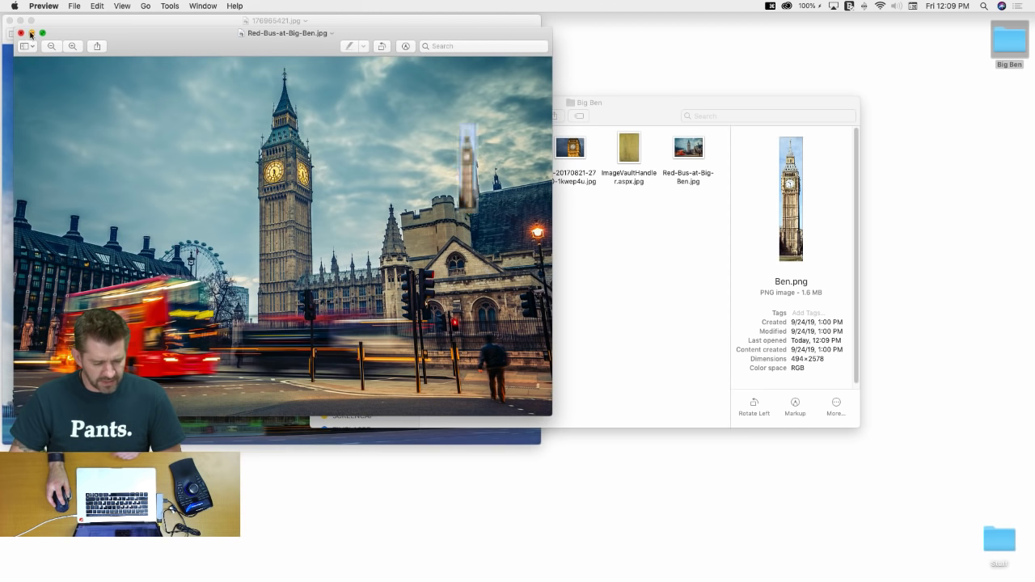
{"action": "left_click", "coordinate": [21, 33]}
{"action": "left_click", "coordinate": [12, 26]}
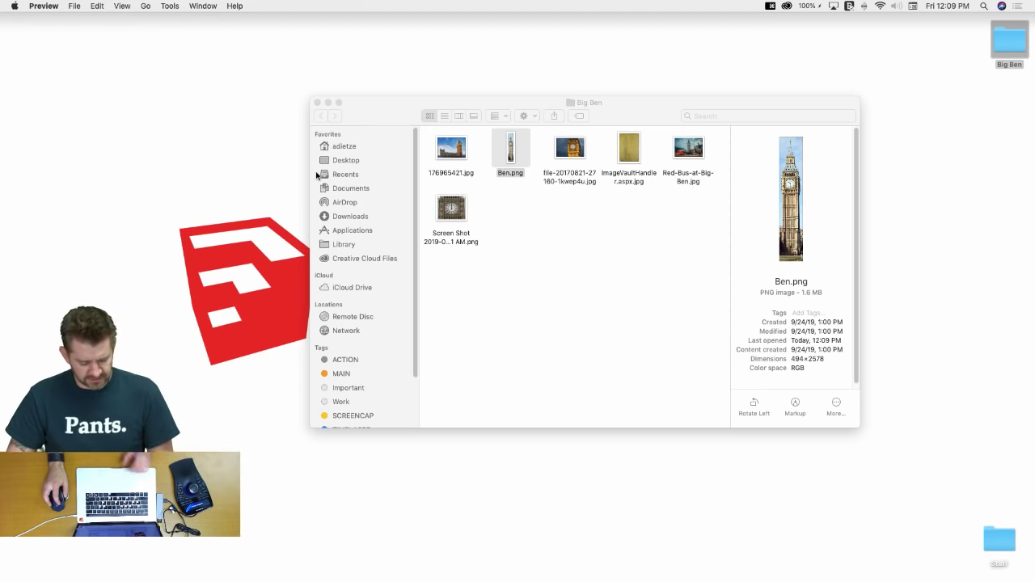
Switch to SketchUp, restore the minimized model, and try to run Large Image Splitter with no image selected
{"action": "key", "text": "super+Tab"}
{"action": "key", "text": "super+Tab"}
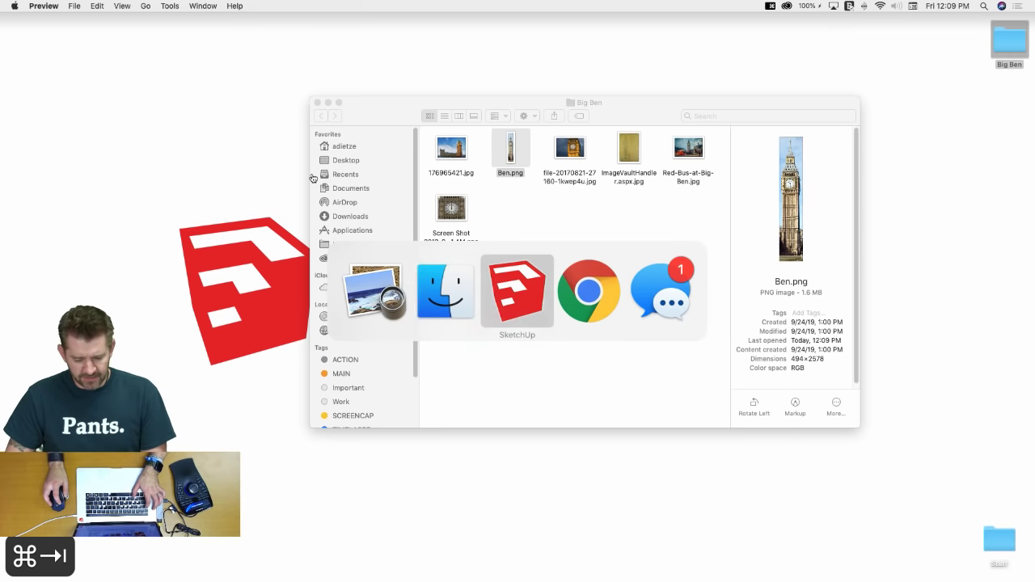
{"action": "mouse_move", "coordinate": [3, 186]}
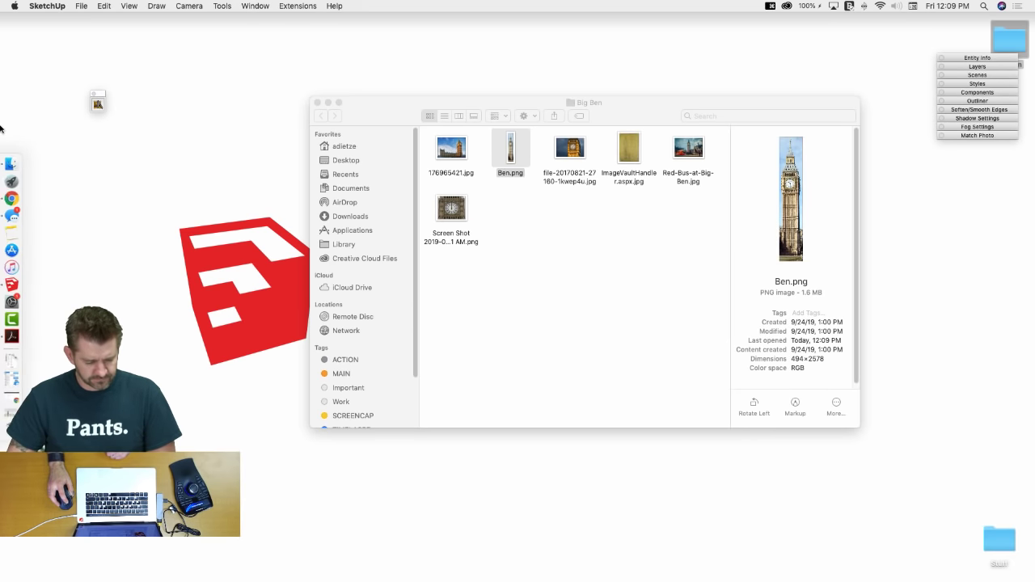
{"action": "left_click", "coordinate": [28, 285]}
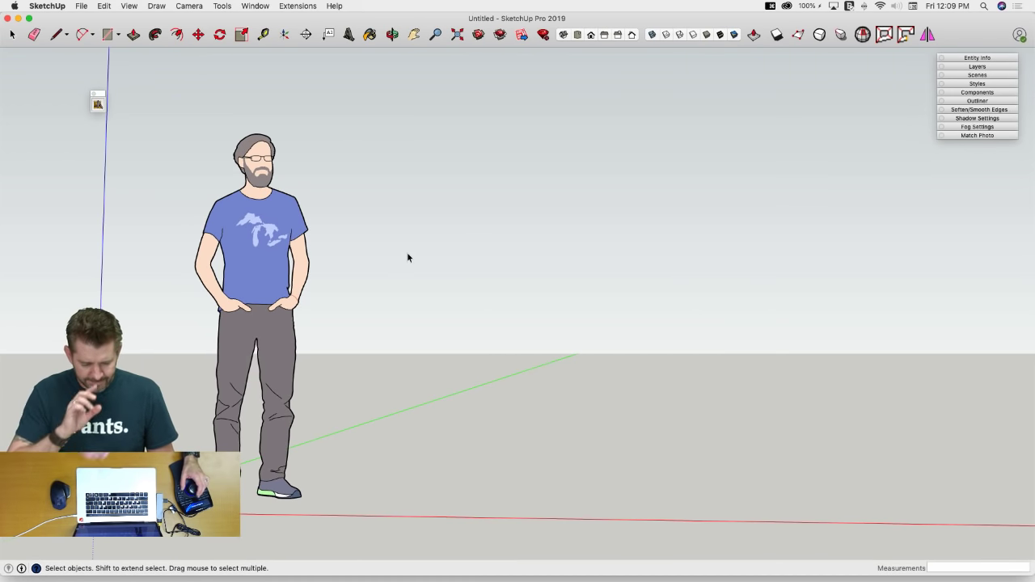
{"action": "left_click", "coordinate": [97, 105]}
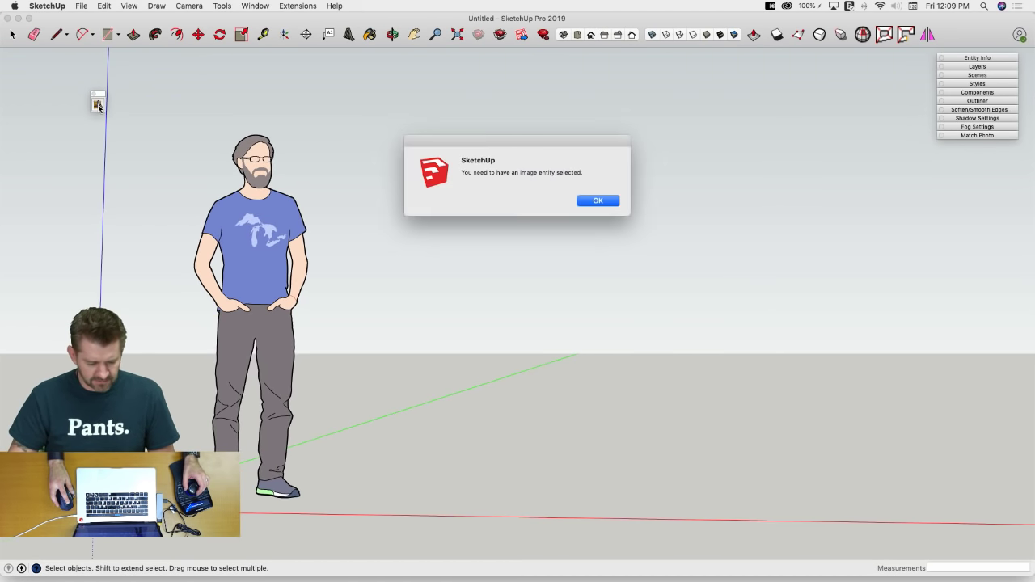
{"action": "left_click", "coordinate": [599, 201]}
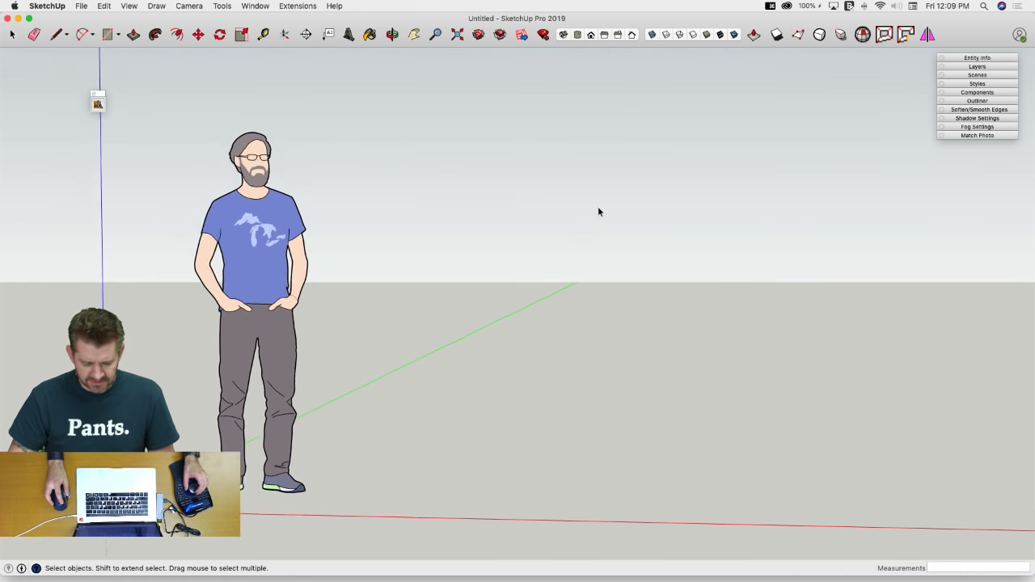
Import Ben.png from the desktop's Big Ben folder as an image and place it upright at the origin, sized along the red axis
{"action": "left_click", "coordinate": [81, 6]}
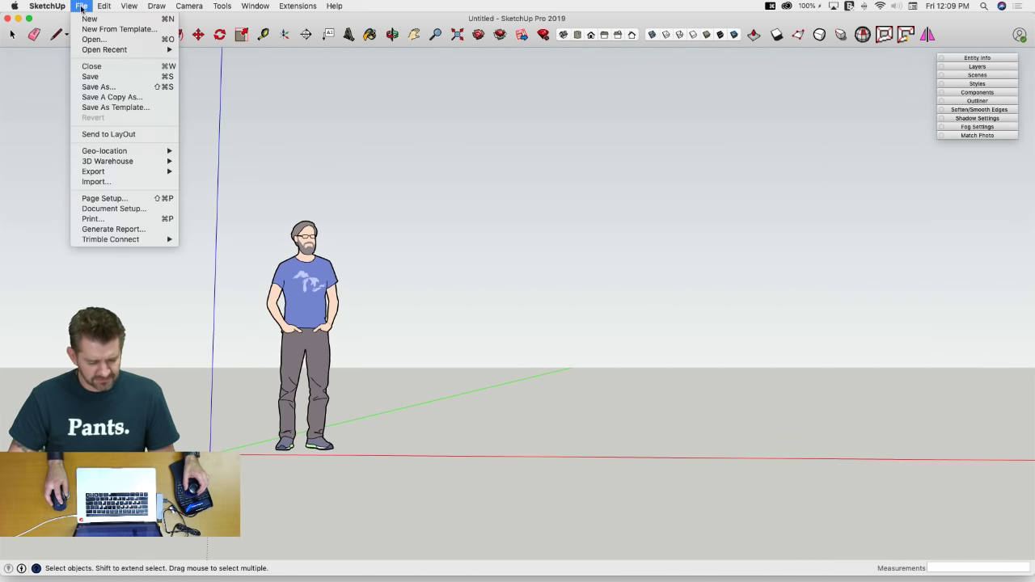
{"action": "left_click", "coordinate": [98, 181]}
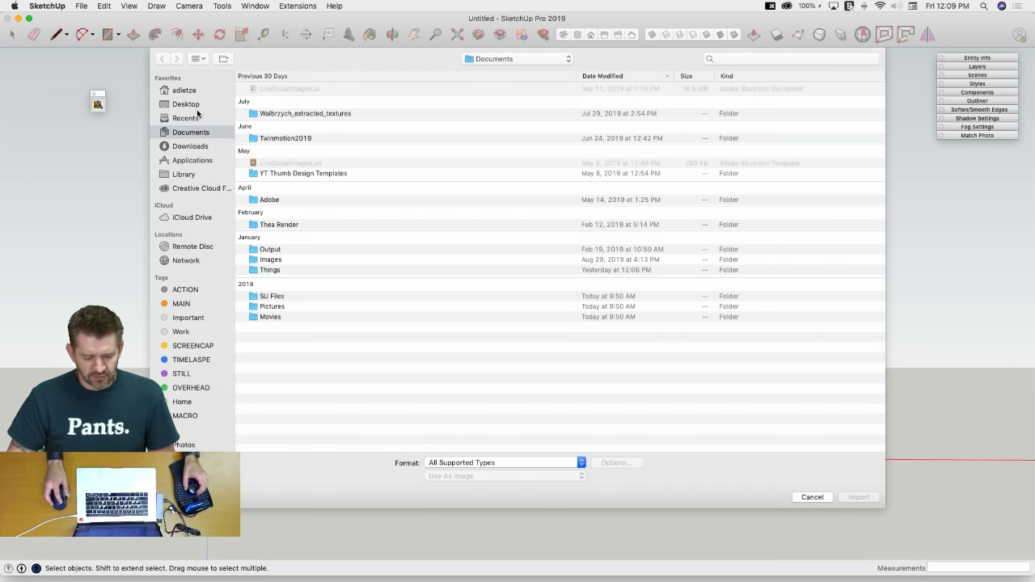
{"action": "left_click", "coordinate": [189, 106]}
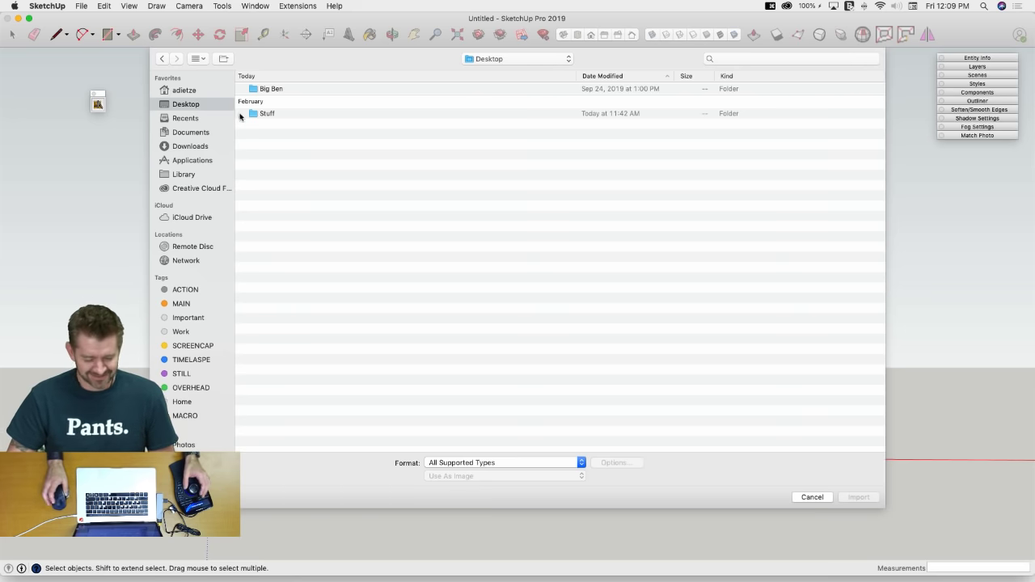
{"action": "double_click", "coordinate": [253, 90]}
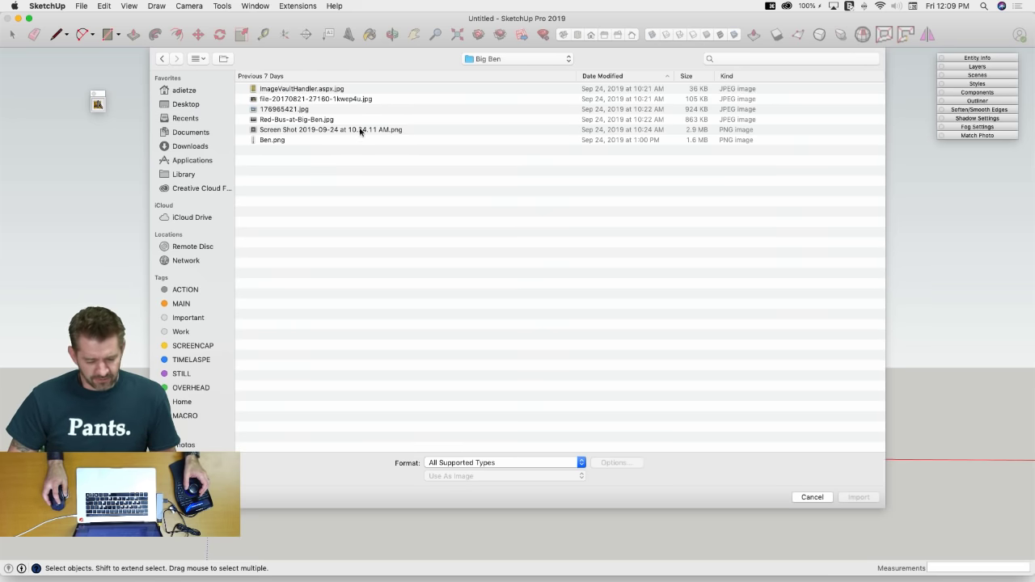
{"action": "left_click", "coordinate": [270, 140]}
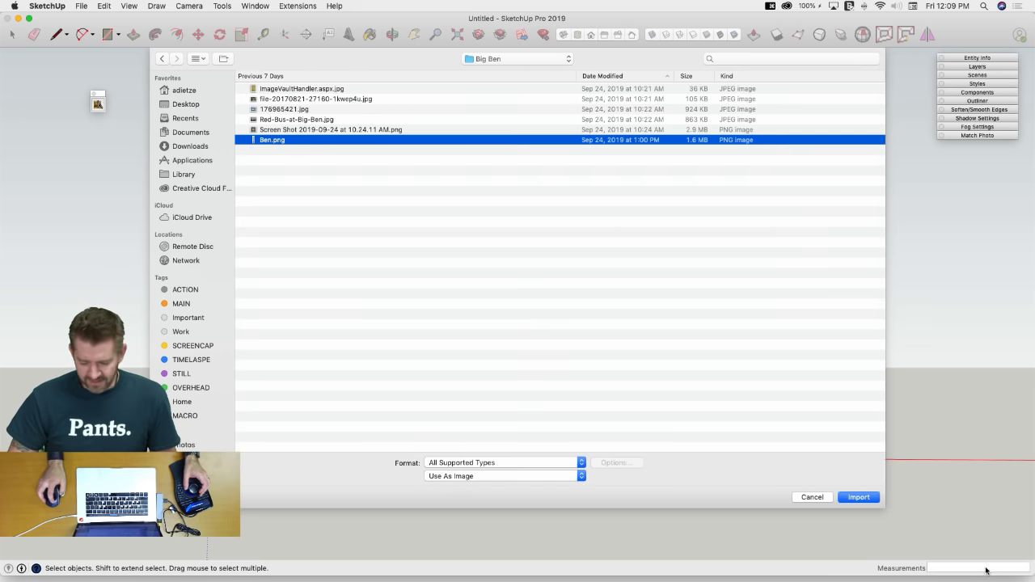
{"action": "left_click", "coordinate": [853, 496]}
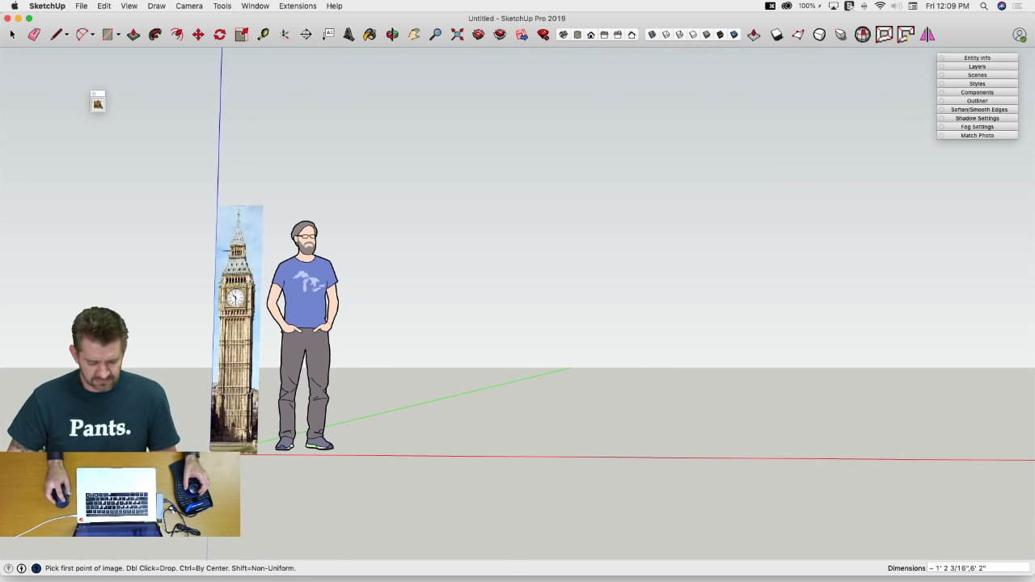
{"action": "left_click", "coordinate": [211, 454]}
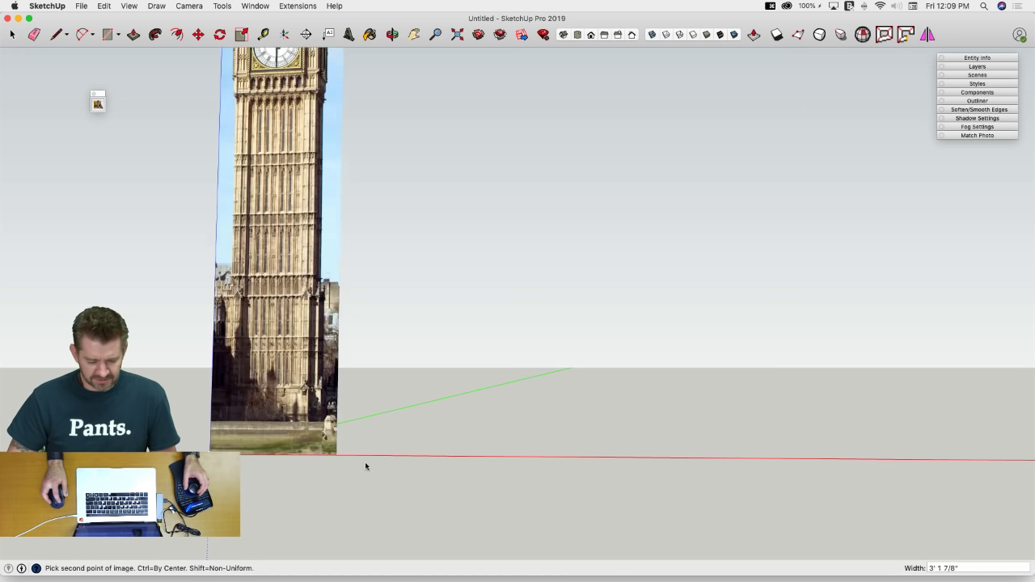
{"action": "left_click", "coordinate": [397, 462]}
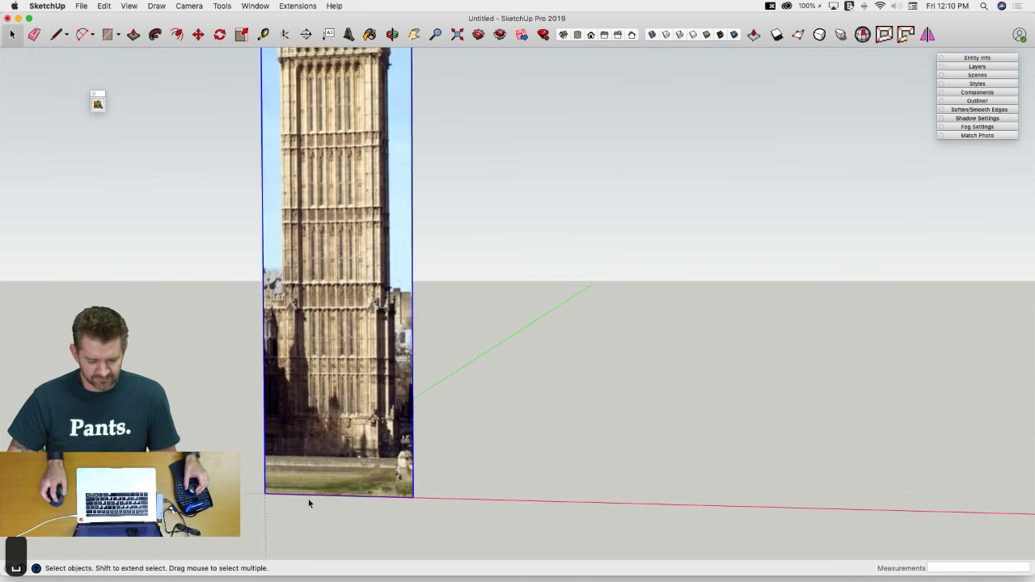
Try splitting the selected tower image into 1024-pixel tiles with Large Image Splitter, inspect the clock face, and undo the split
{"action": "left_click", "coordinate": [98, 105]}
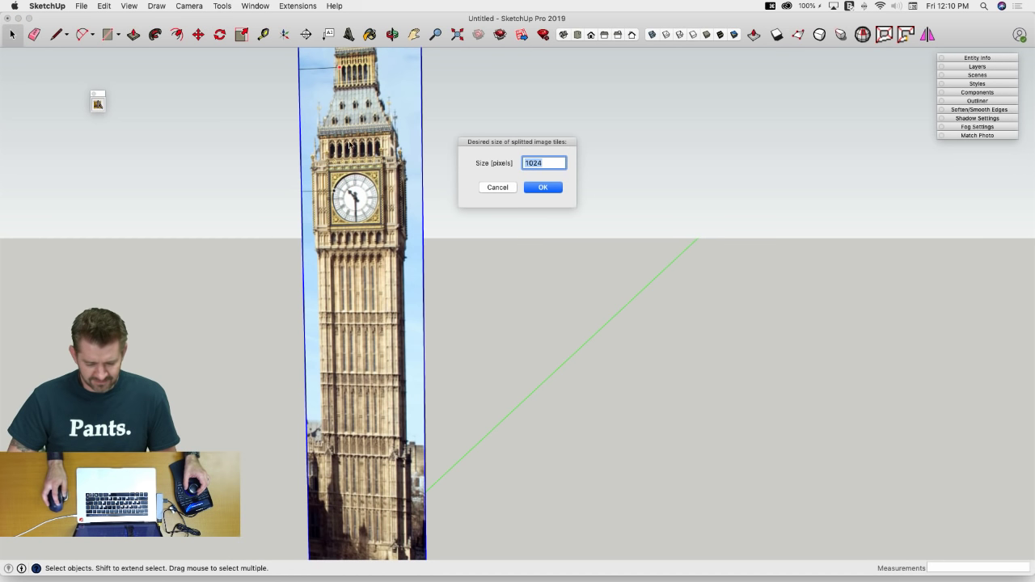
{"action": "left_click", "coordinate": [536, 188]}
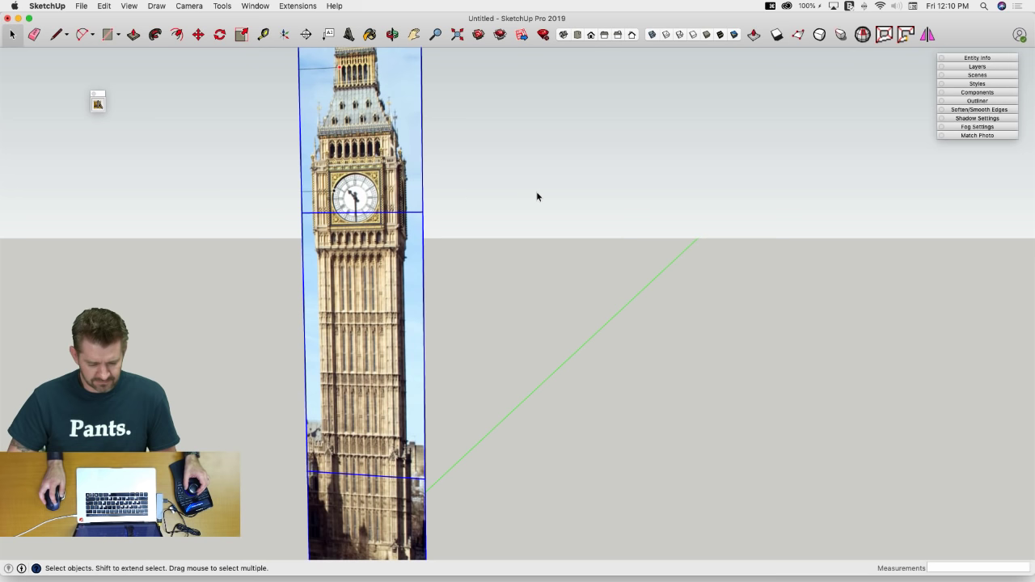
{"action": "scroll", "coordinate": [353, 202], "scroll_direction": "up", "scroll_amount": 5}
{"action": "scroll", "coordinate": [354, 202], "scroll_direction": "up", "scroll_amount": 5}
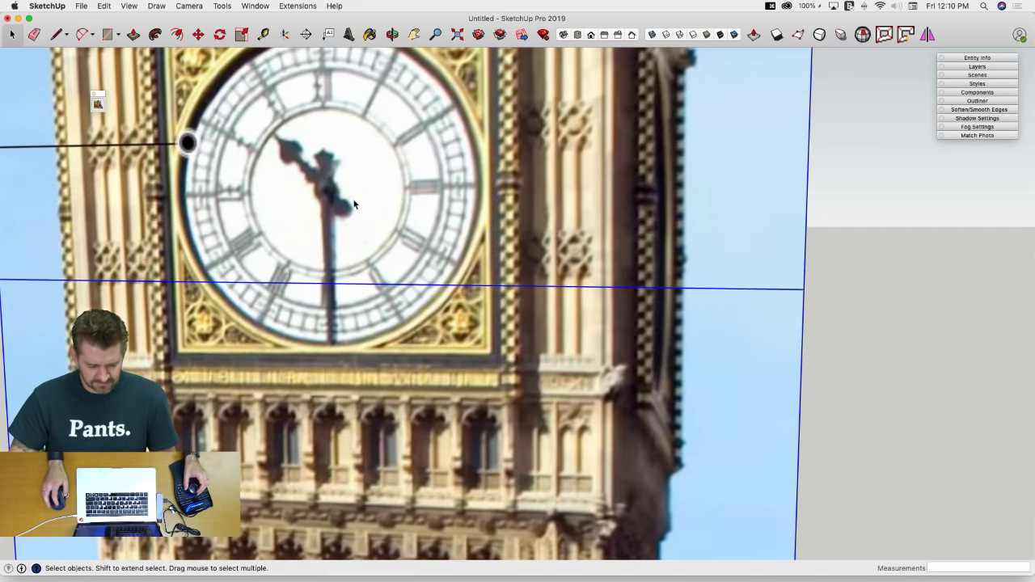
{"action": "scroll", "coordinate": [352, 207], "scroll_direction": "down", "scroll_amount": 2}
{"action": "scroll", "coordinate": [354, 207], "scroll_direction": "down", "scroll_amount": 5}
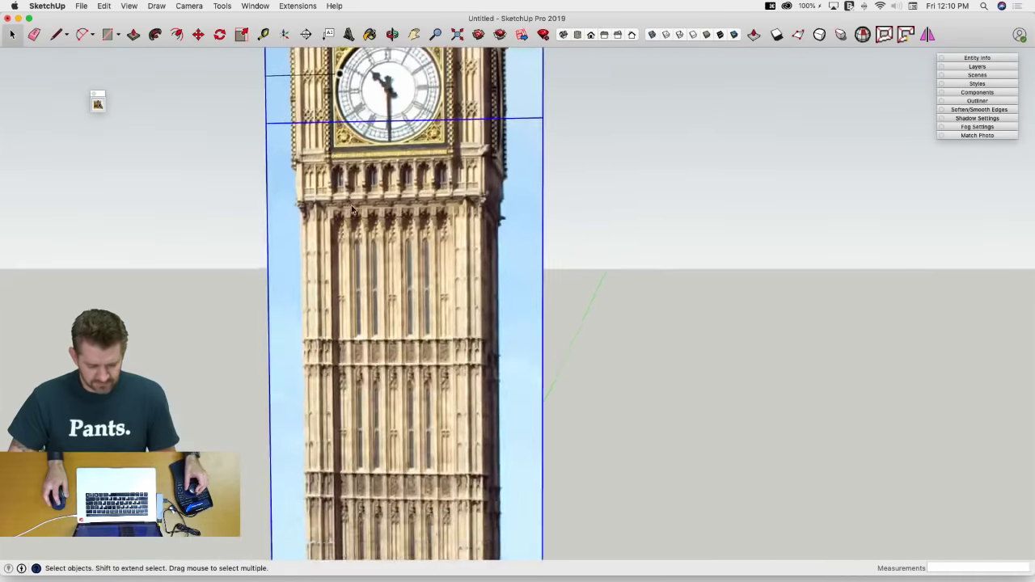
{"action": "key", "text": "super+z"}
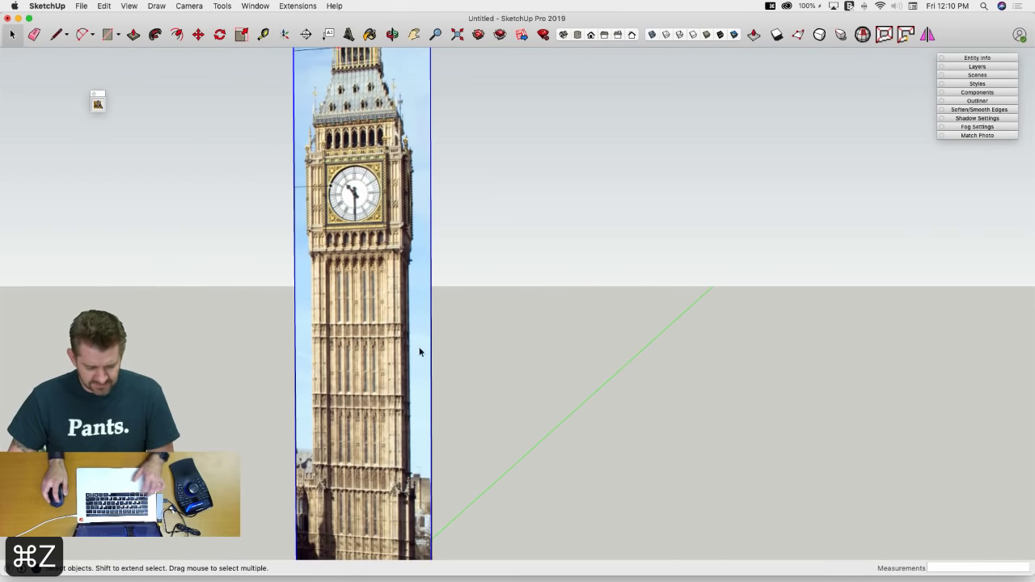
Copy the tower image along the red axis beside the original and compare the clock faces of both images
{"action": "key", "text": "m"}
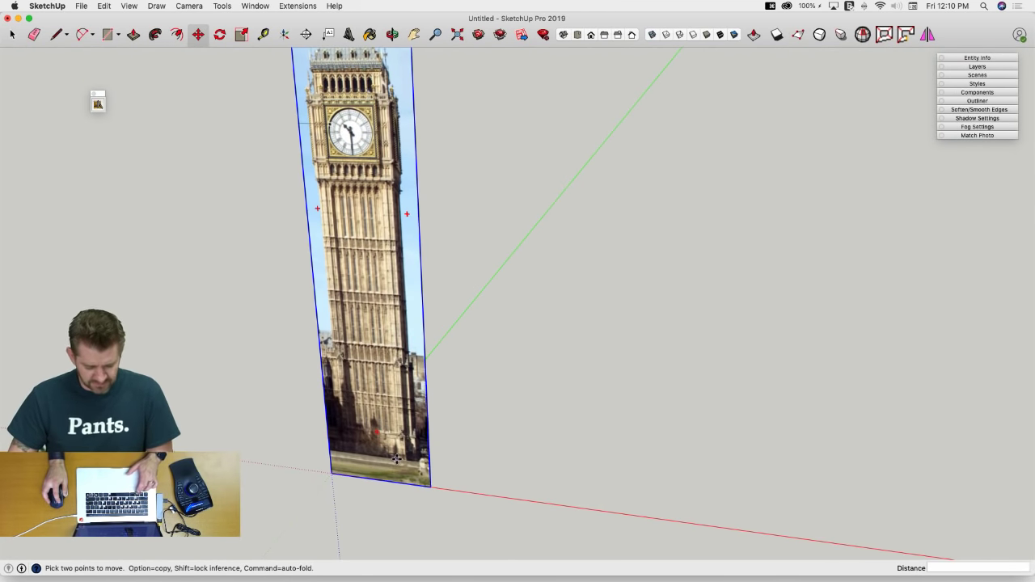
{"action": "left_click", "coordinate": [384, 439]}
{"action": "key", "text": "alt"}
{"action": "left_click", "coordinate": [628, 354]}
{"action": "key", "text": "super+3"}
{"action": "key", "text": "space"}
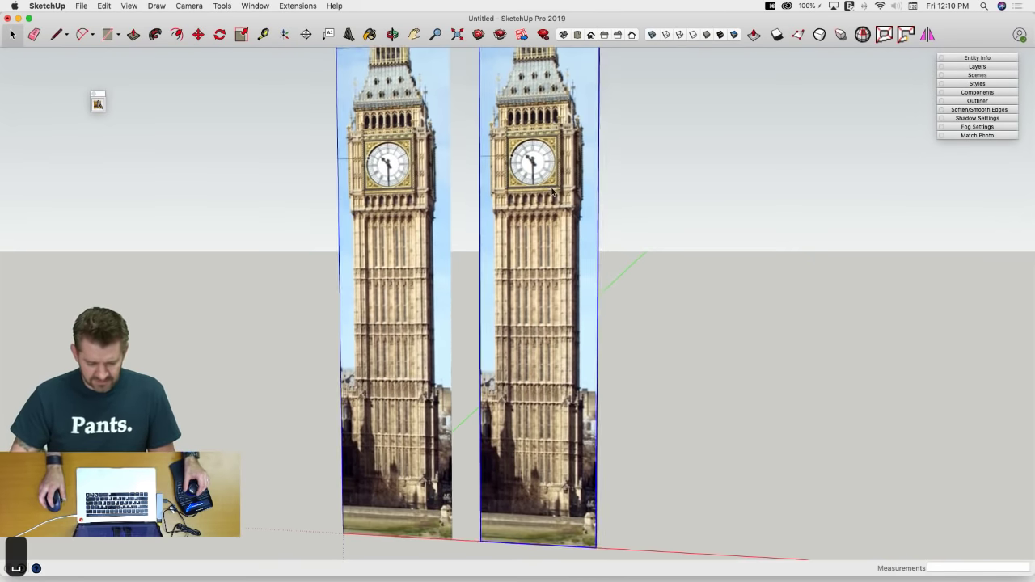
{"action": "scroll", "coordinate": [389, 265], "scroll_direction": "up", "scroll_amount": 10}
{"action": "scroll", "coordinate": [389, 266], "scroll_direction": "up", "scroll_amount": 5}
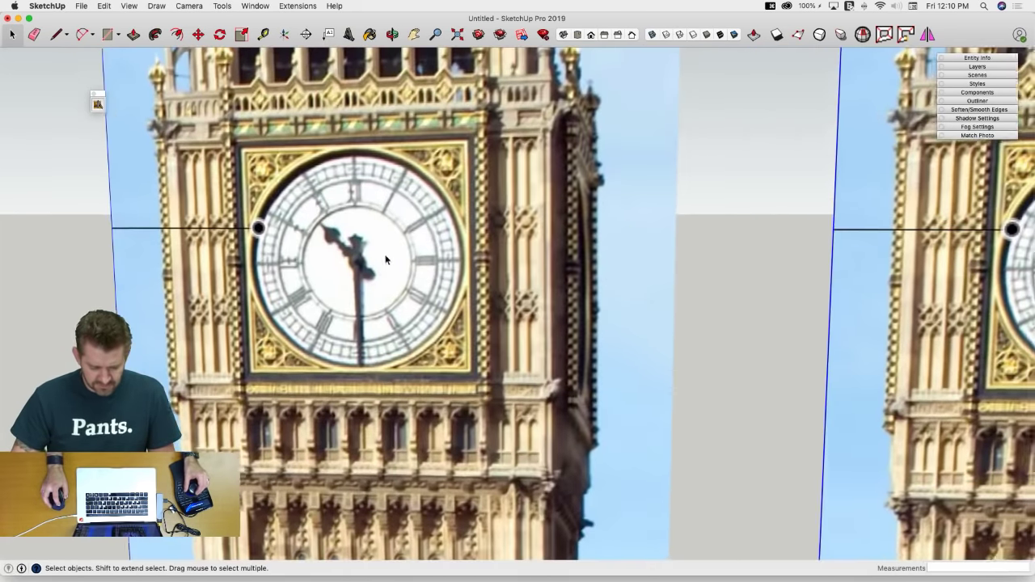
{"action": "scroll", "coordinate": [339, 232], "scroll_direction": "down", "scroll_amount": 5}
{"action": "scroll", "coordinate": [645, 258], "scroll_direction": "up", "scroll_amount": 4}
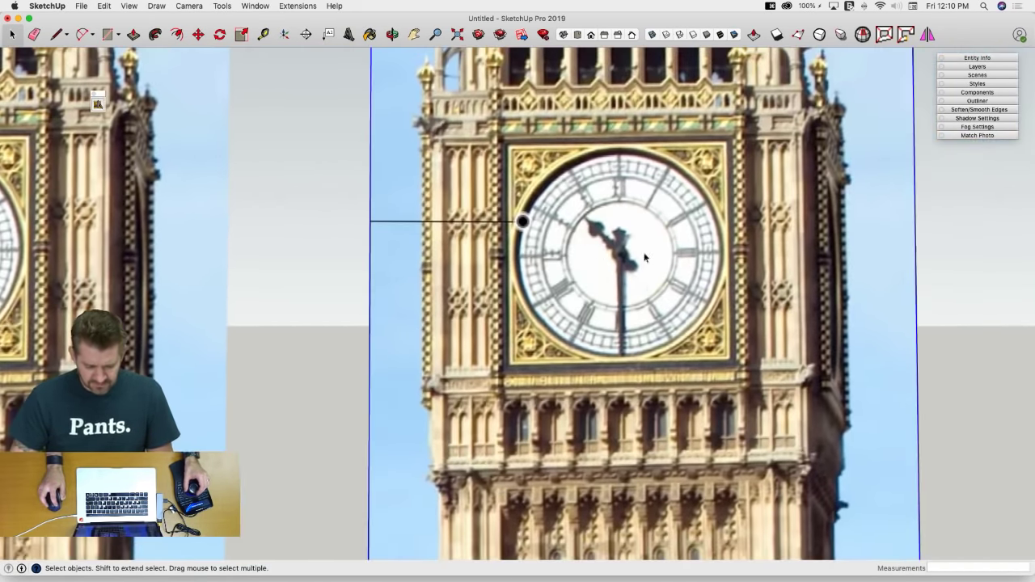
{"action": "key", "text": "space"}
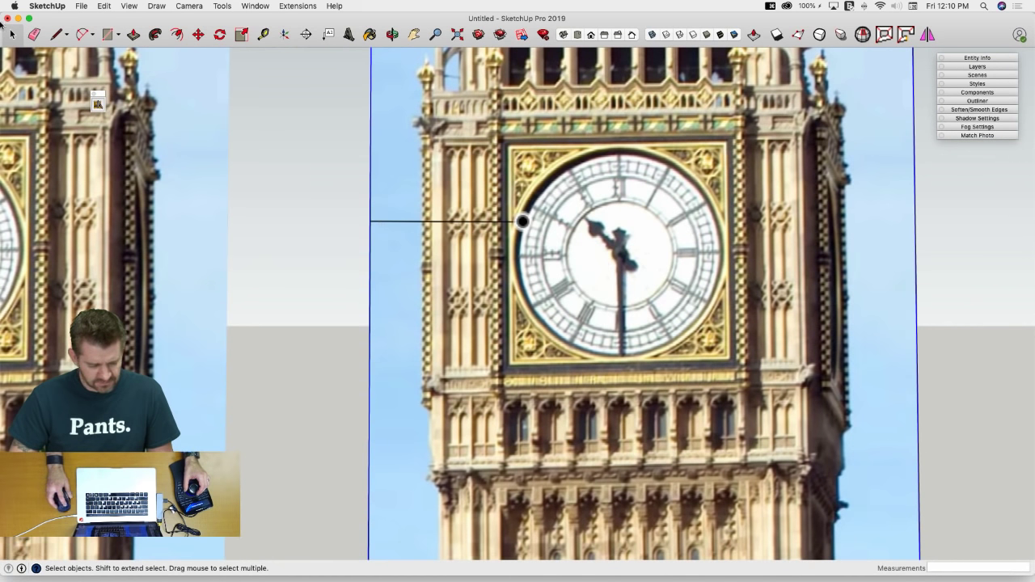
Try splitting the copied tower image into 1024-pixel tiles, compare its clock and spire with the original, and undo the split
{"action": "left_click", "coordinate": [98, 105]}
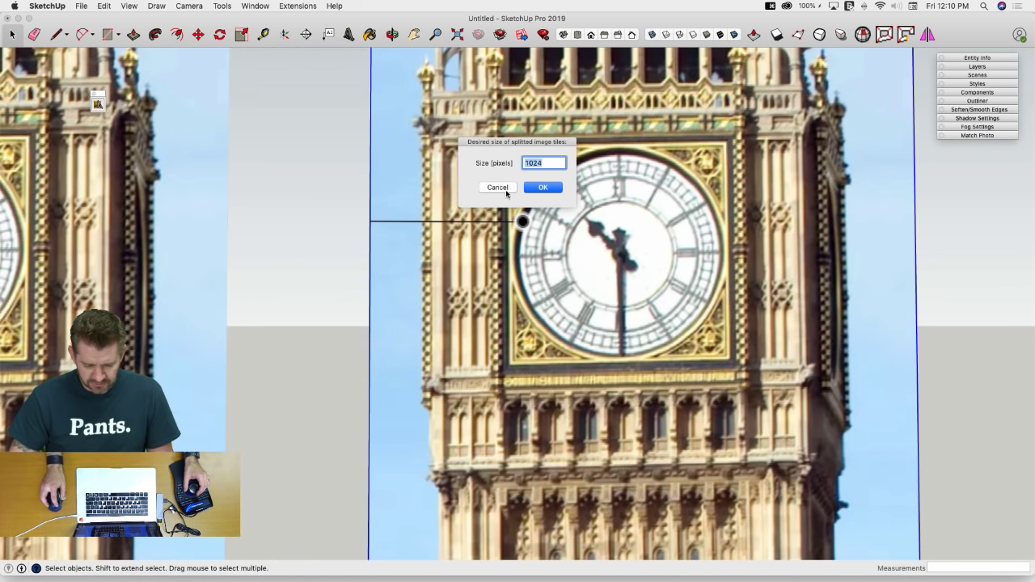
{"action": "left_click", "coordinate": [544, 187]}
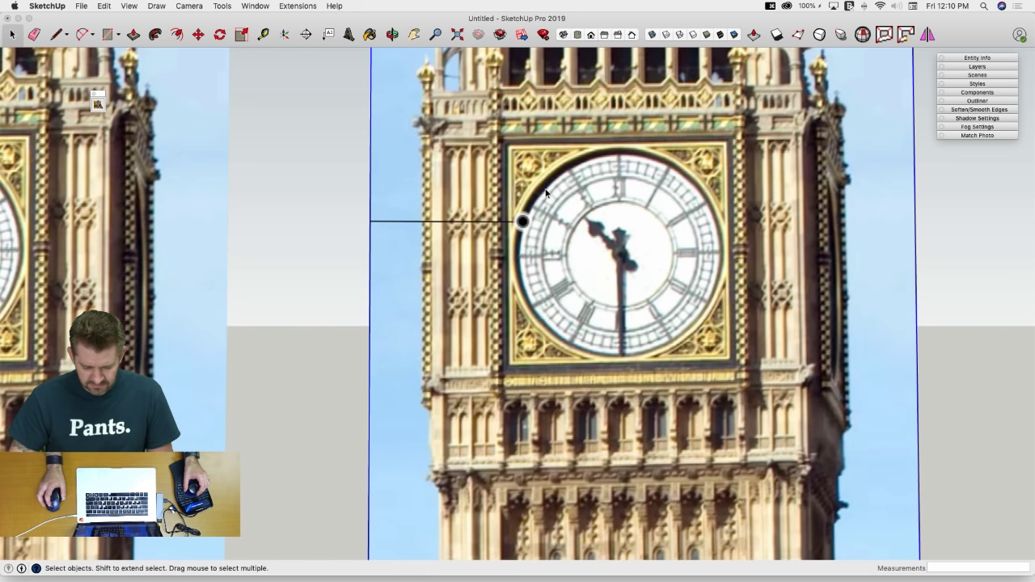
{"action": "scroll", "coordinate": [546, 193], "scroll_direction": "up", "scroll_amount": 6}
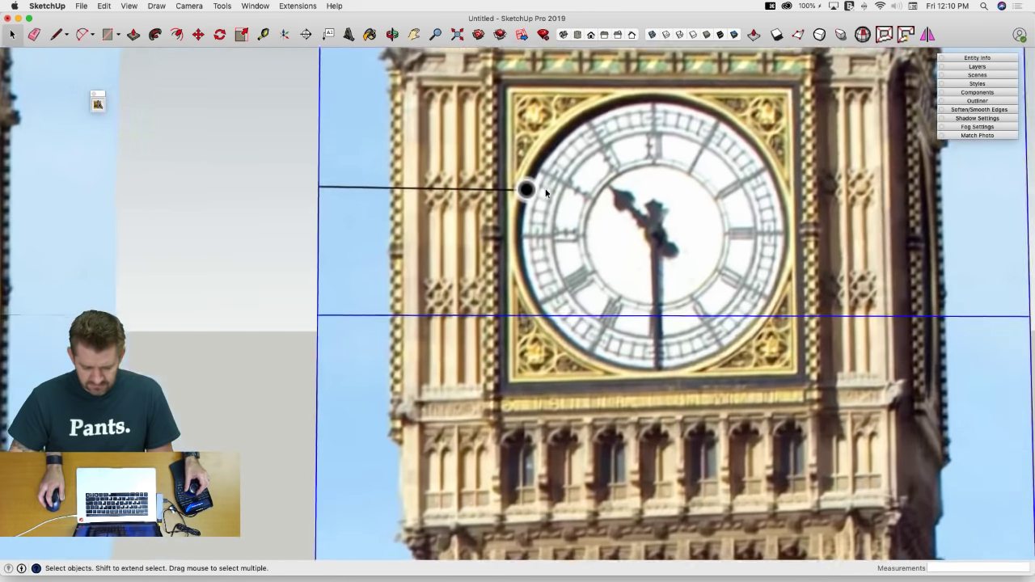
{"action": "scroll", "coordinate": [519, 306], "scroll_direction": "down", "scroll_amount": 5}
{"action": "scroll", "coordinate": [518, 306], "scroll_direction": "up", "scroll_amount": 5}
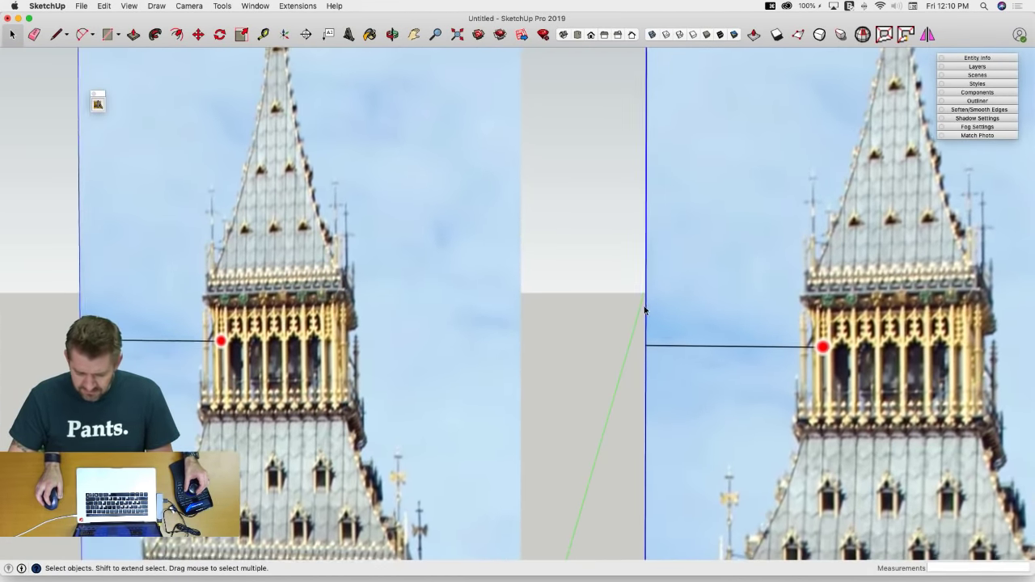
{"action": "key", "text": "super+z"}
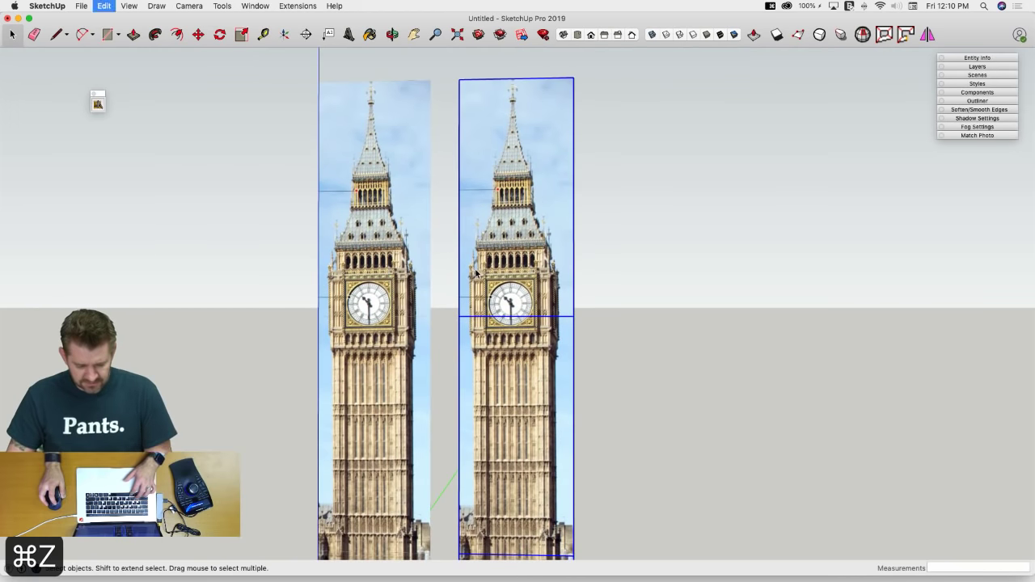
Try splitting the copied tower image into 2000-pixel tiles, inspect the clock face, and undo the split
{"action": "left_click", "coordinate": [98, 105]}
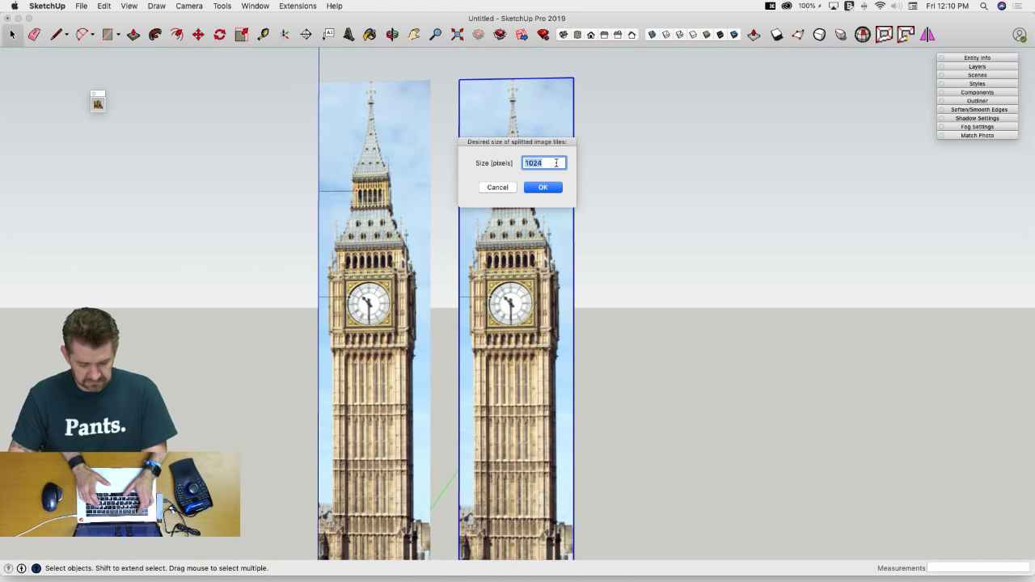
{"action": "type", "text": "200"}
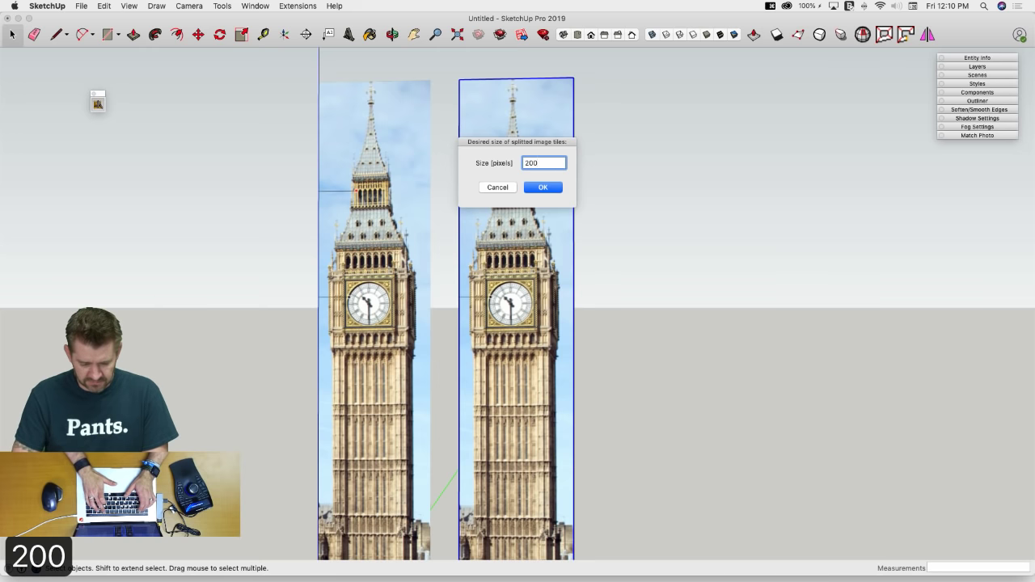
{"action": "type", "text": "0"}
{"action": "key", "text": "Return"}
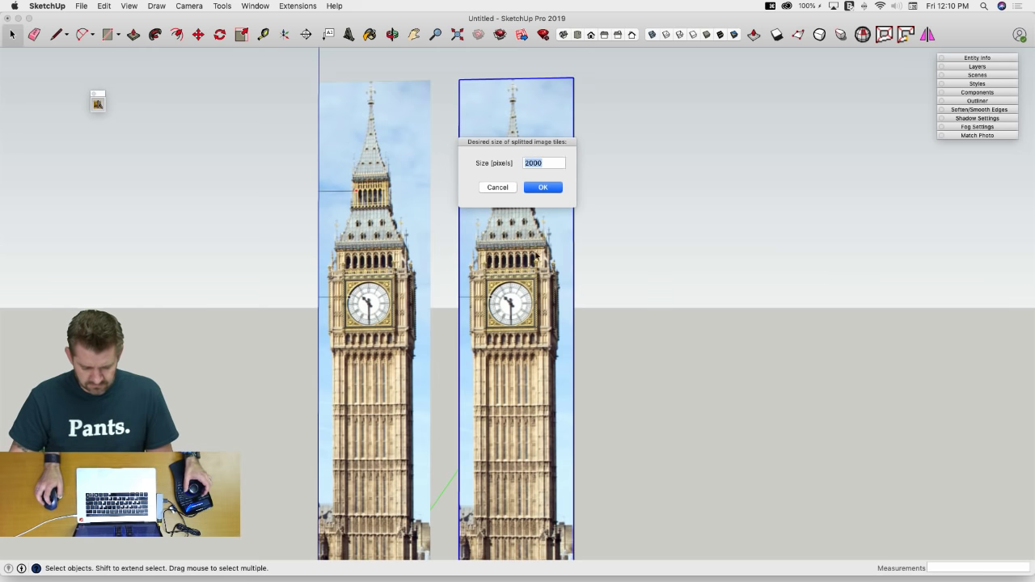
{"action": "key", "text": "Return"}
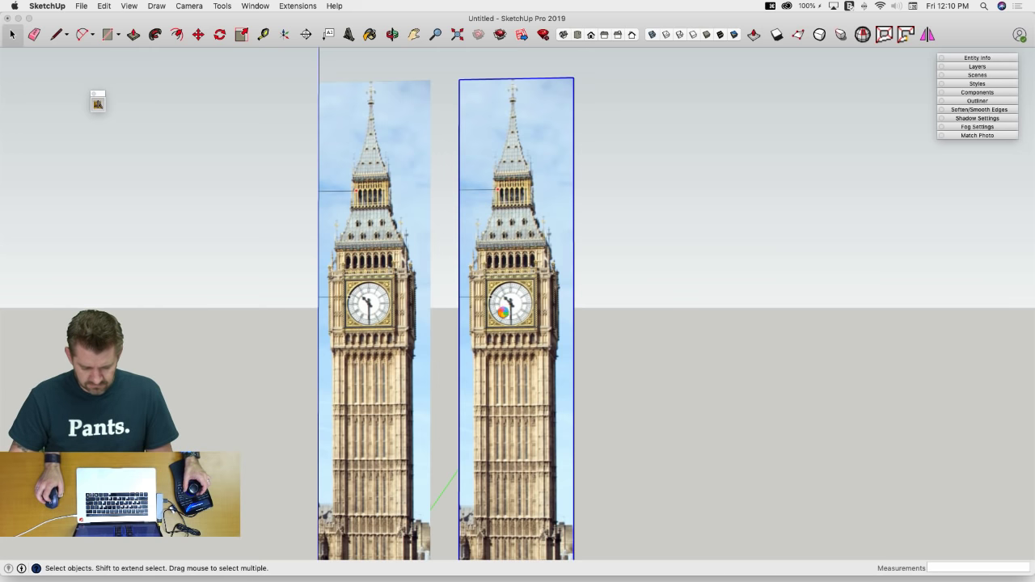
{"action": "scroll", "coordinate": [504, 316], "scroll_direction": "up", "scroll_amount": 10}
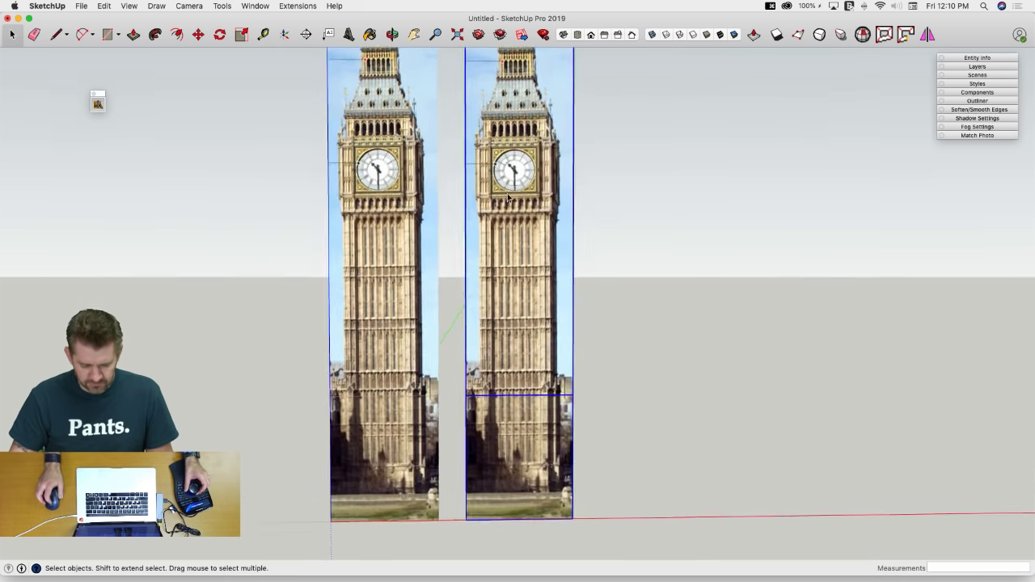
{"action": "scroll", "coordinate": [515, 179], "scroll_direction": "down", "scroll_amount": 10}
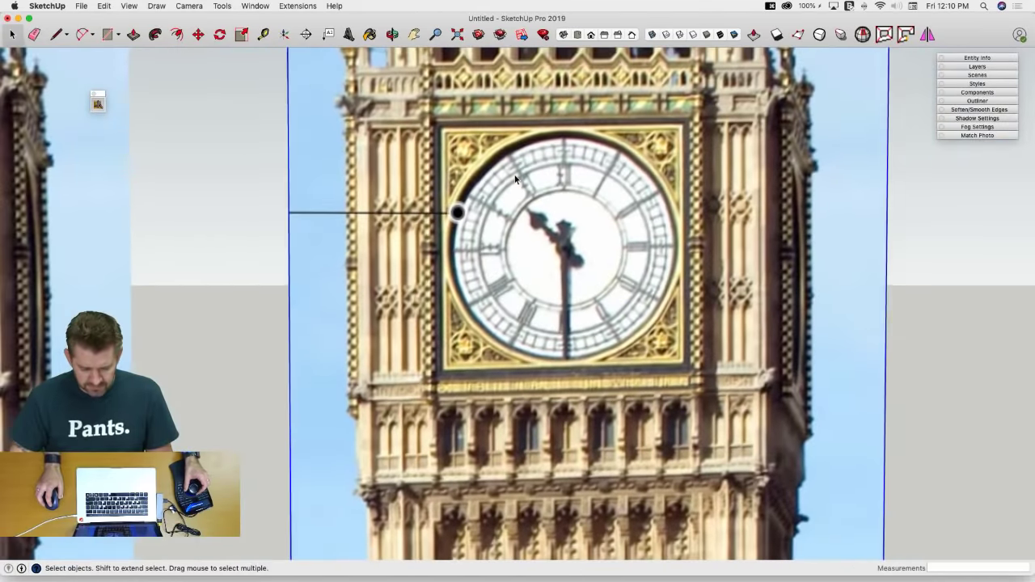
{"action": "scroll", "coordinate": [711, 307], "scroll_direction": "up", "scroll_amount": 8}
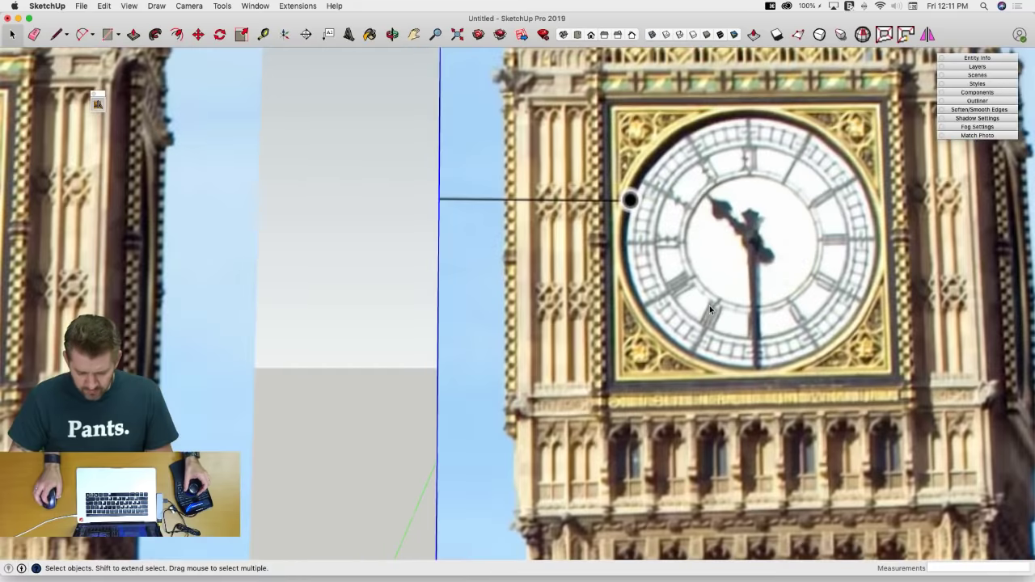
{"action": "key", "text": "super+z"}
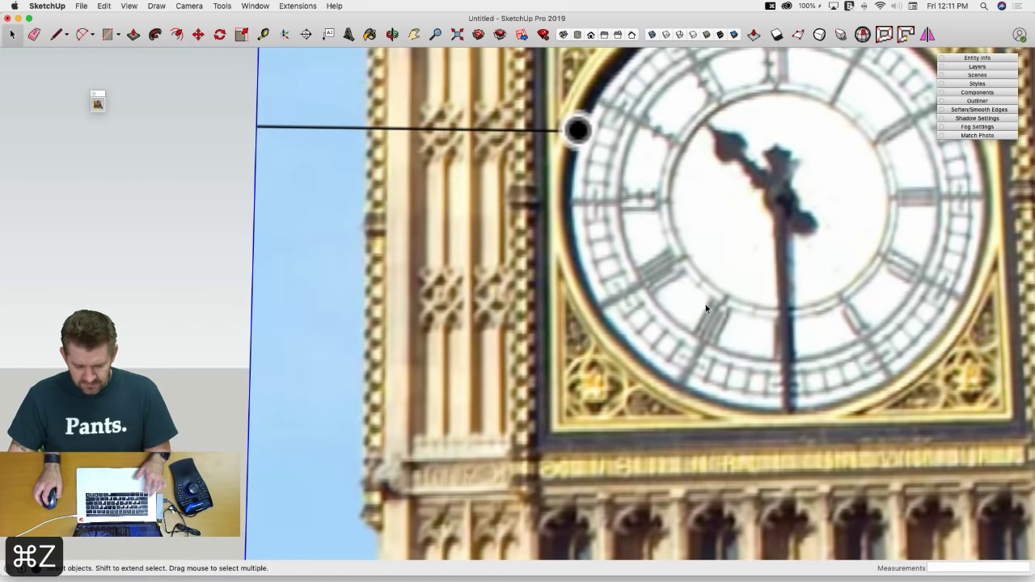
{"action": "key", "text": "super+z"}
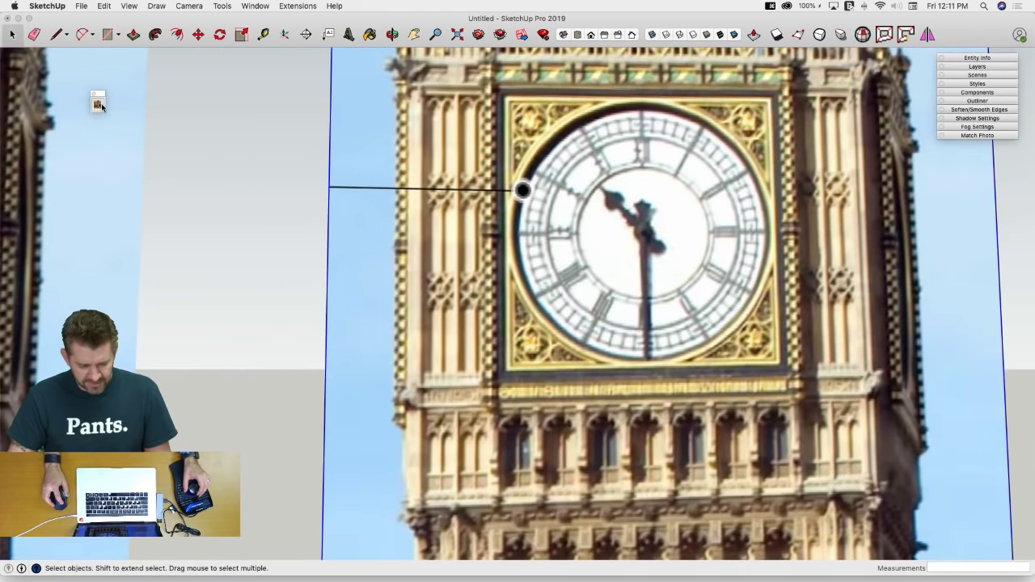
Split the copied tower image into 300-pixel tiles and compare its clock face with the unsplit original
{"action": "left_click", "coordinate": [102, 106]}
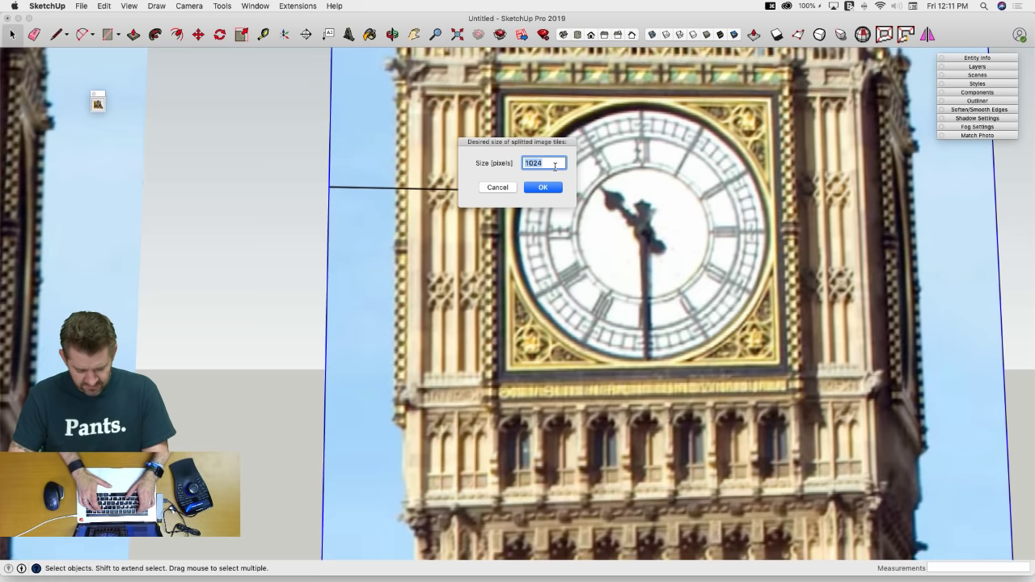
{"action": "type", "text": "300"}
{"action": "key", "text": "Return"}
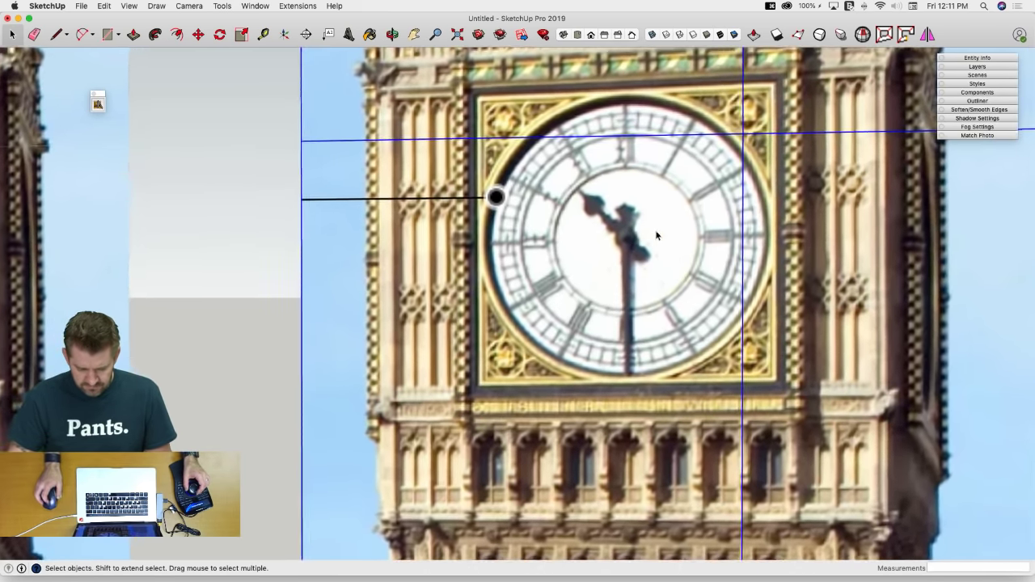
{"action": "scroll", "coordinate": [658, 234], "scroll_direction": "up", "scroll_amount": 5}
{"action": "scroll", "coordinate": [658, 233], "scroll_direction": "down", "scroll_amount": 9}
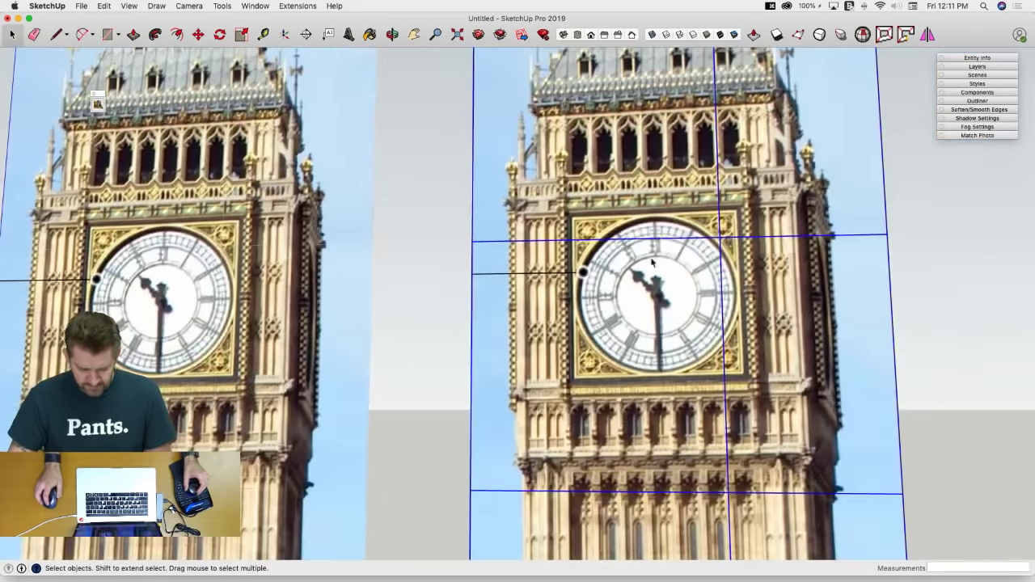
{"action": "scroll", "coordinate": [652, 262], "scroll_direction": "up", "scroll_amount": 4}
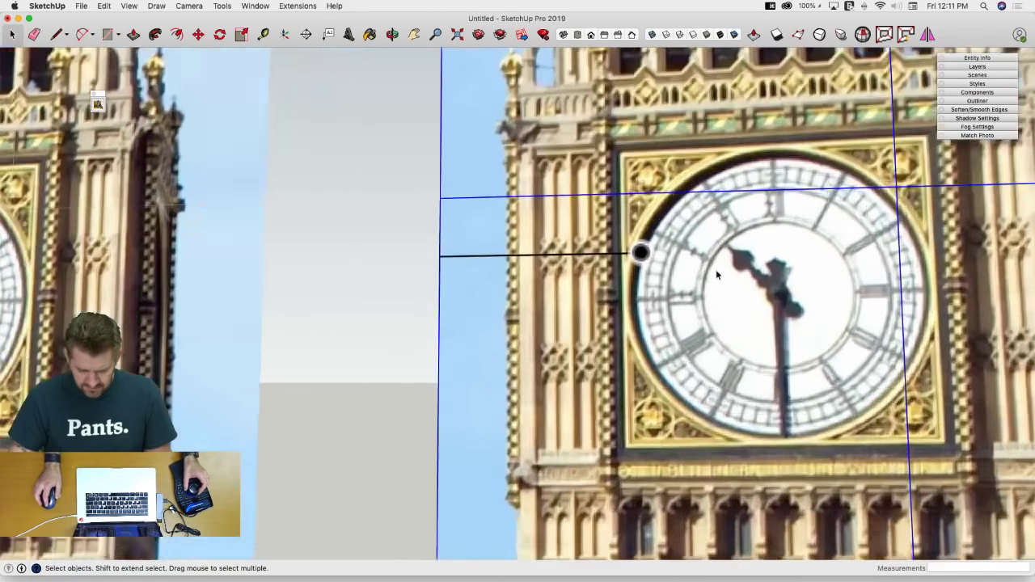
{"action": "scroll", "coordinate": [716, 269], "scroll_direction": "up", "scroll_amount": 2}
{"action": "scroll", "coordinate": [716, 271], "scroll_direction": "down", "scroll_amount": 4}
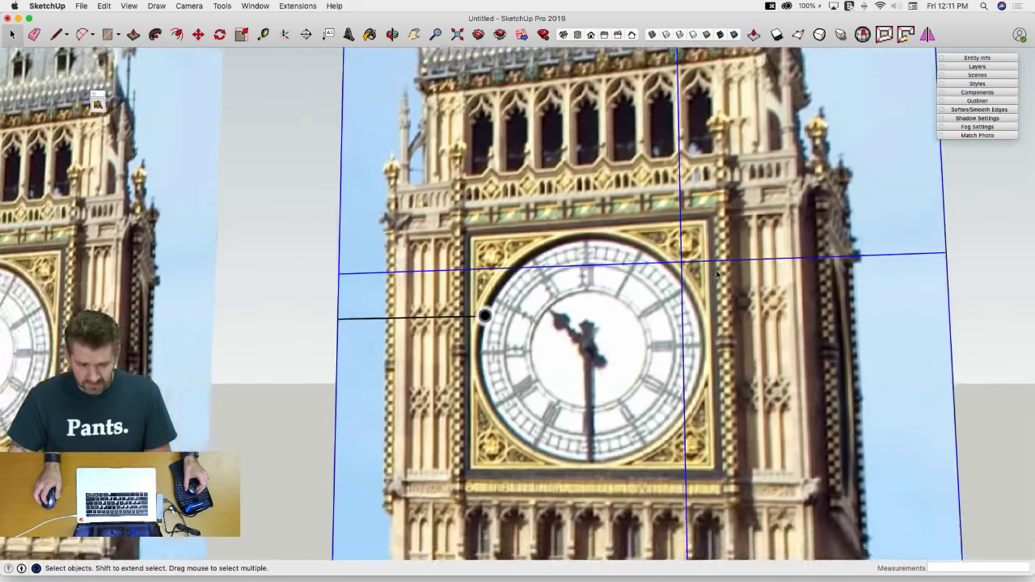
{"action": "scroll", "coordinate": [717, 275], "scroll_direction": "down", "scroll_amount": 8}
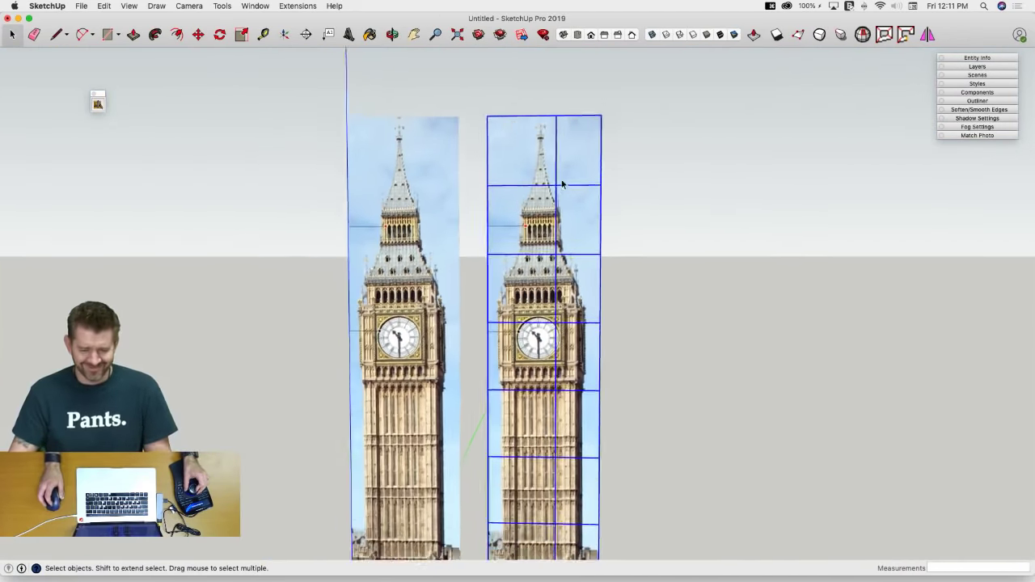
Delete all tiles of the split tower copy, keeping the original image at the origin
{"action": "scroll", "coordinate": [523, 167], "scroll_direction": "down", "scroll_amount": 5}
{"action": "left_click_drag", "start_coordinate": [479, 72], "coordinate": [682, 561]}
{"action": "key", "text": "super+3"}
{"action": "key", "text": "BackSpace"}
{"action": "middle_click_drag", "start_coordinate": [682, 562], "coordinate": [674, 526]}
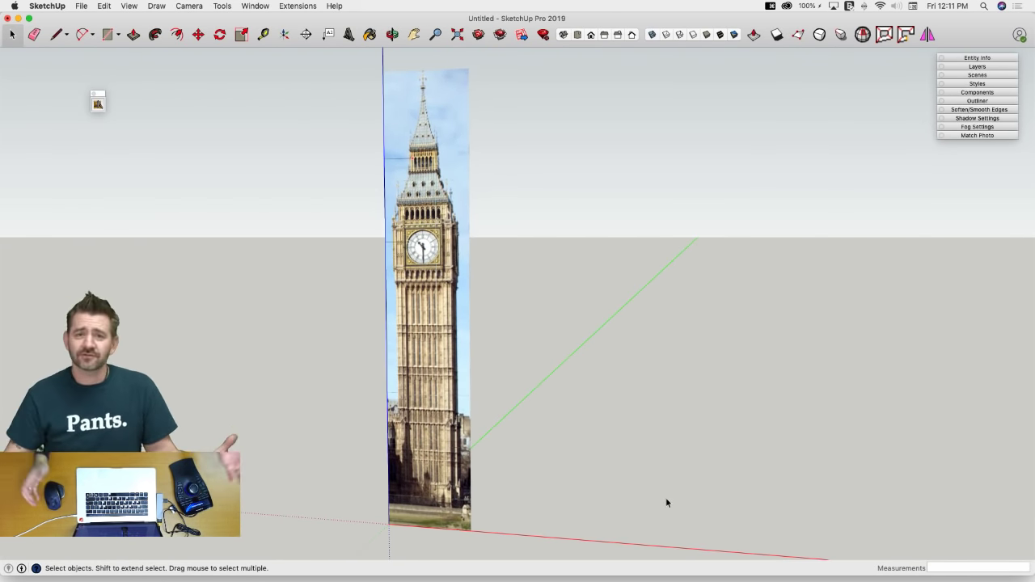
Examine the original tower image from its base to the spire, including the clock face and the shaft below it
{"action": "middle_click_drag", "start_coordinate": [666, 500], "coordinate": [591, 311]}
{"action": "scroll", "coordinate": [590, 311], "scroll_direction": "up", "scroll_amount": 5}
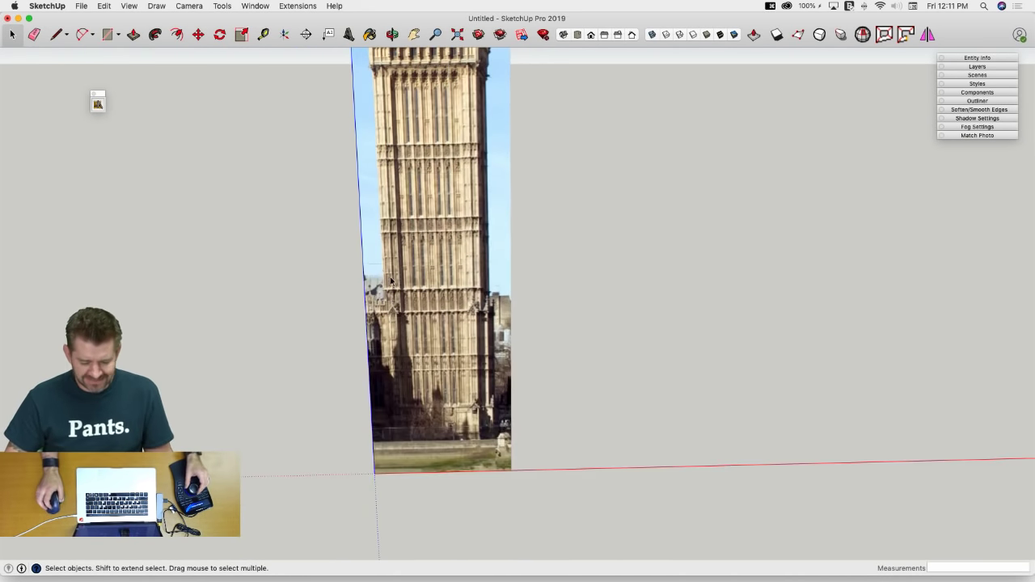
{"action": "scroll", "coordinate": [457, 360], "scroll_direction": "down", "scroll_amount": 5}
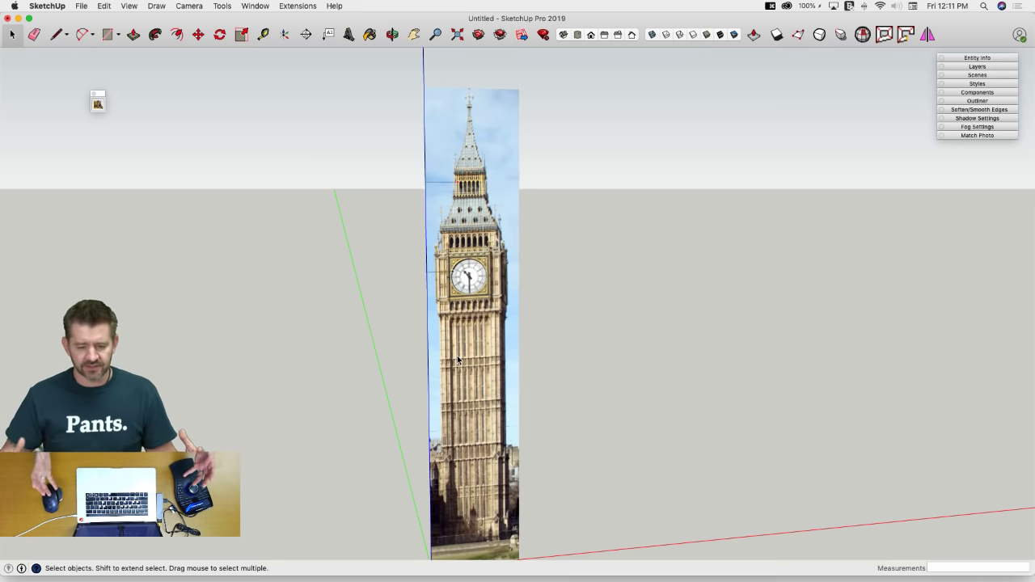
{"action": "scroll", "coordinate": [458, 364], "scroll_direction": "down", "scroll_amount": 3}
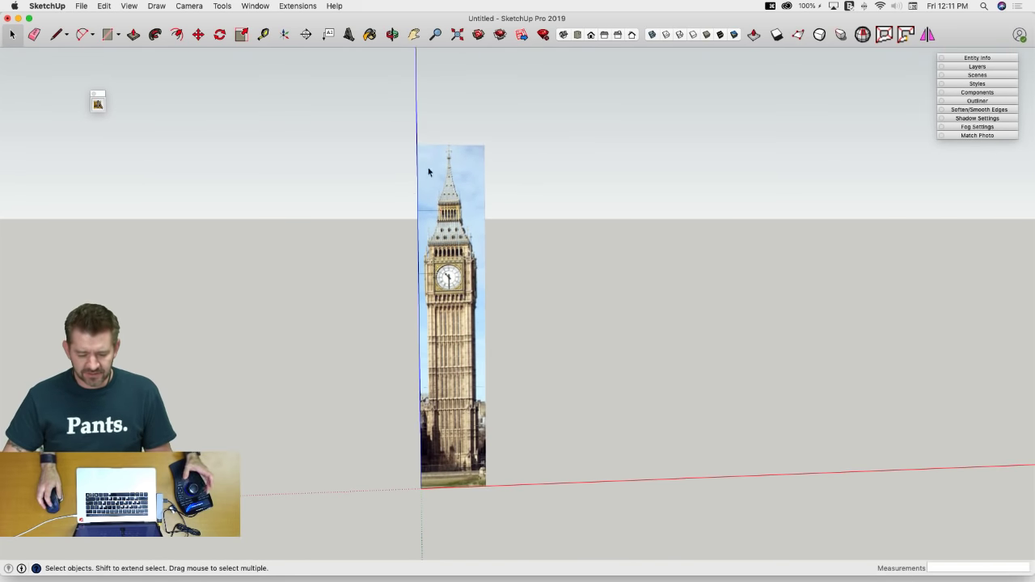
{"action": "scroll", "coordinate": [446, 162], "scroll_direction": "up", "scroll_amount": 6}
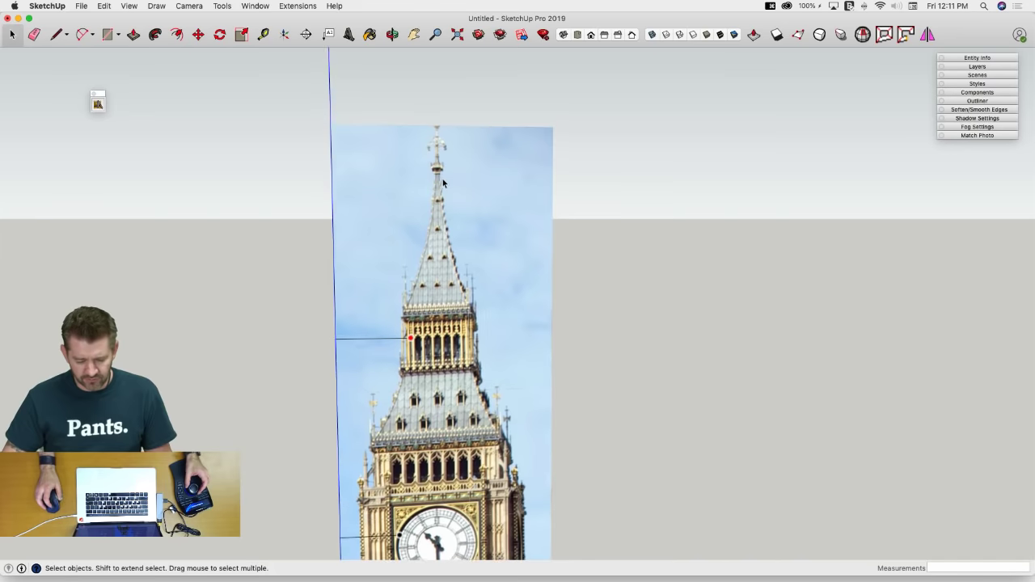
{"action": "scroll", "coordinate": [446, 331], "scroll_direction": "up", "scroll_amount": 4}
{"action": "scroll", "coordinate": [503, 259], "scroll_direction": "up", "scroll_amount": 1}
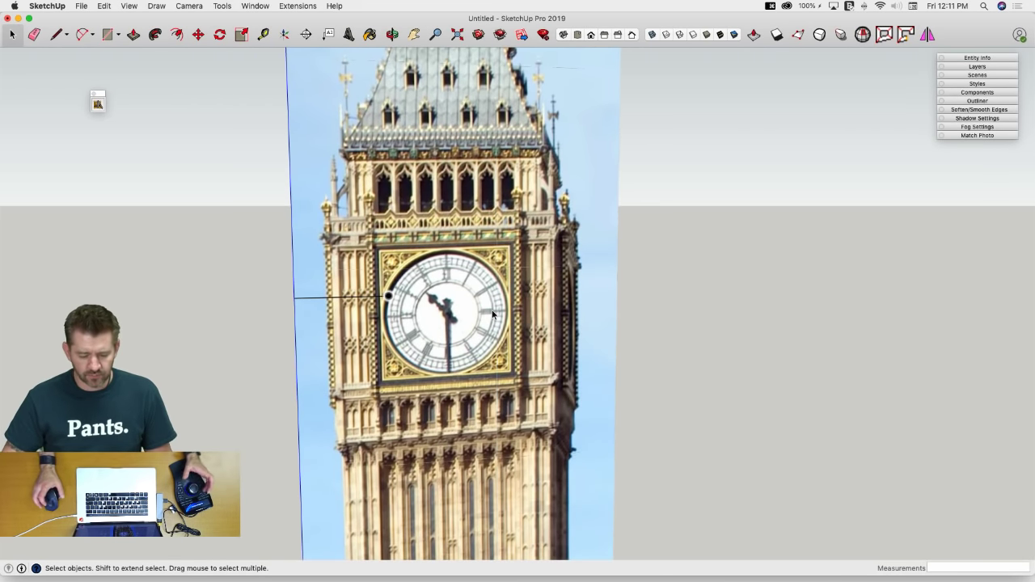
{"action": "scroll", "coordinate": [492, 315], "scroll_direction": "down", "scroll_amount": 4}
{"action": "middle_click_drag", "start_coordinate": [493, 316], "coordinate": [513, 282]}
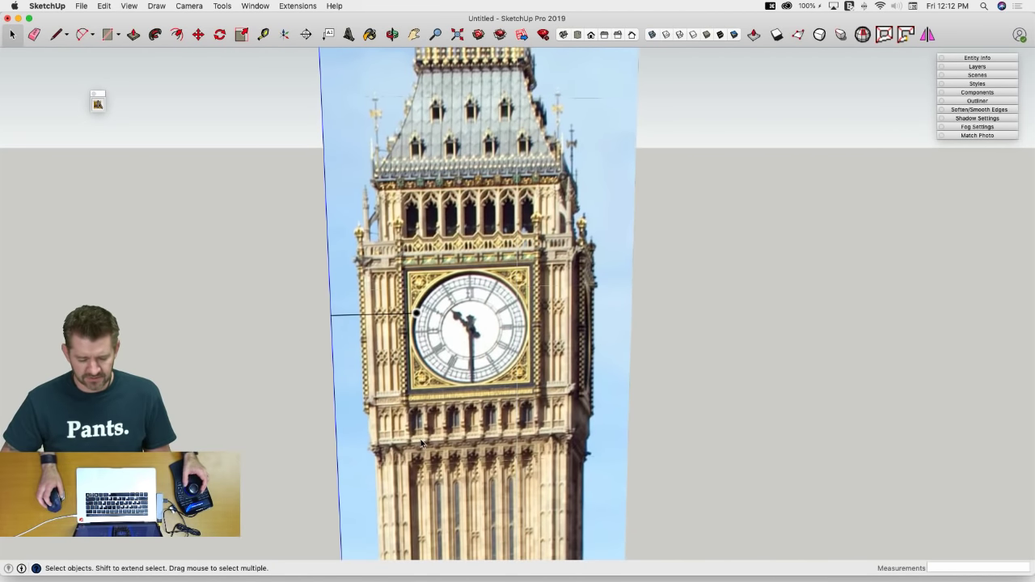
{"action": "scroll", "coordinate": [421, 444], "scroll_direction": "down", "scroll_amount": 3}
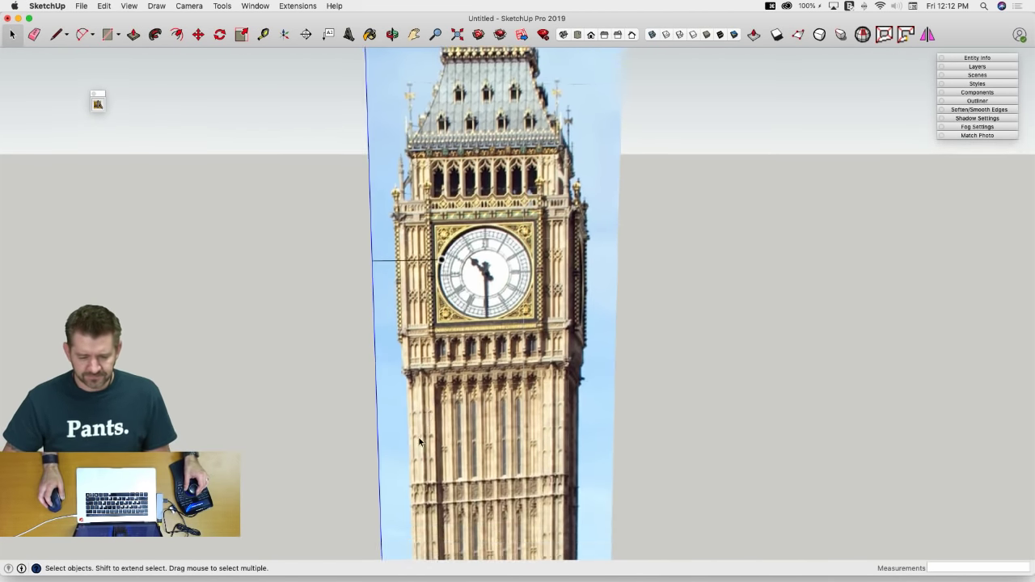
{"action": "scroll", "coordinate": [461, 322], "scroll_direction": "up", "scroll_amount": 1}
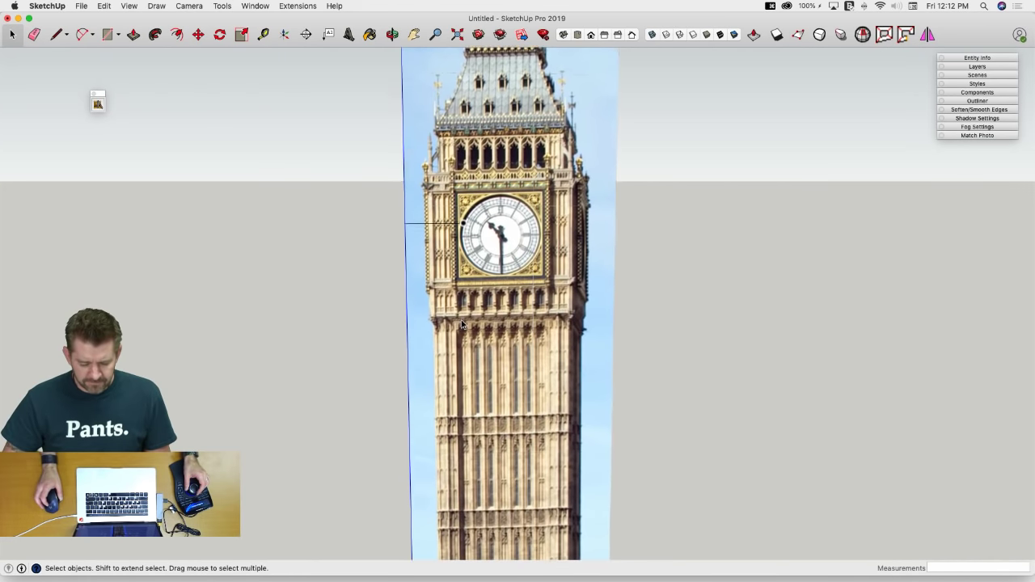
{"action": "scroll", "coordinate": [461, 324], "scroll_direction": "down", "scroll_amount": 5}
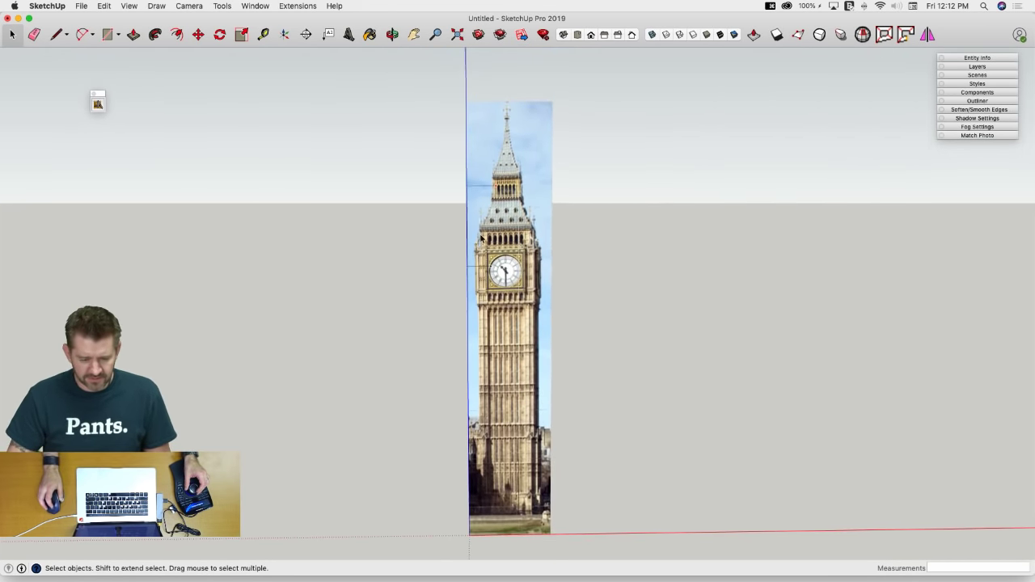
Draw reference lines sideways from below the spire's finial, straight down about 22 feet beside the image, and back to the tower's base
{"action": "key", "text": "l"}
{"action": "scroll", "coordinate": [517, 106], "scroll_direction": "up", "scroll_amount": 5}
{"action": "scroll", "coordinate": [489, 155], "scroll_direction": "up", "scroll_amount": 3}
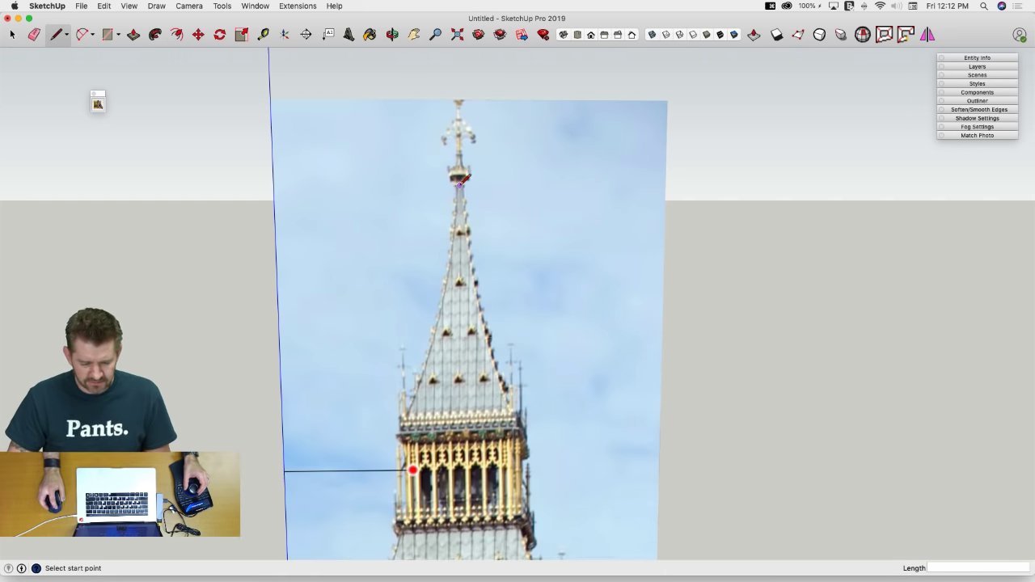
{"action": "left_click", "coordinate": [461, 184]}
{"action": "scroll", "coordinate": [534, 162], "scroll_direction": "down", "scroll_amount": 8}
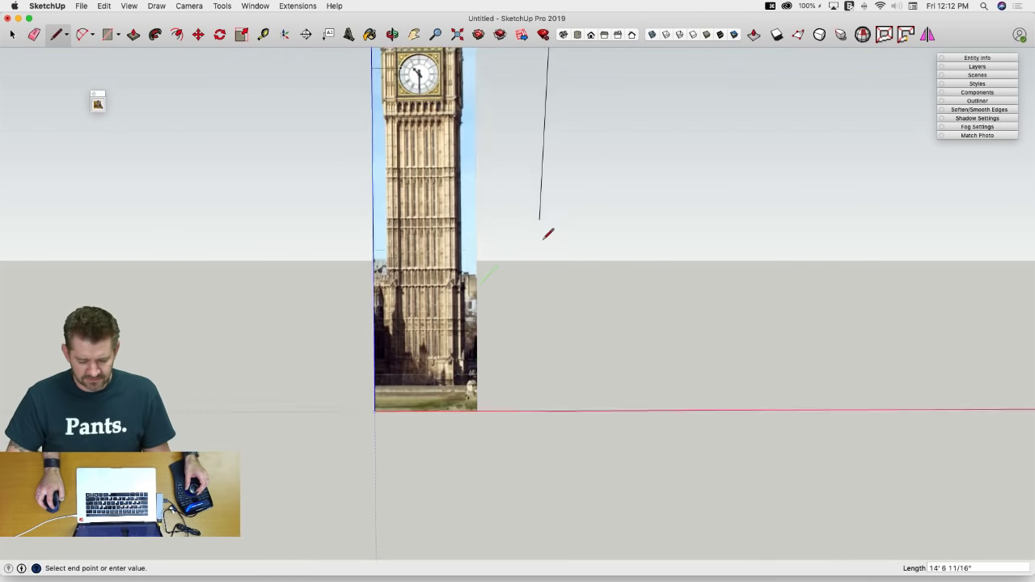
{"action": "key", "text": "shift"}
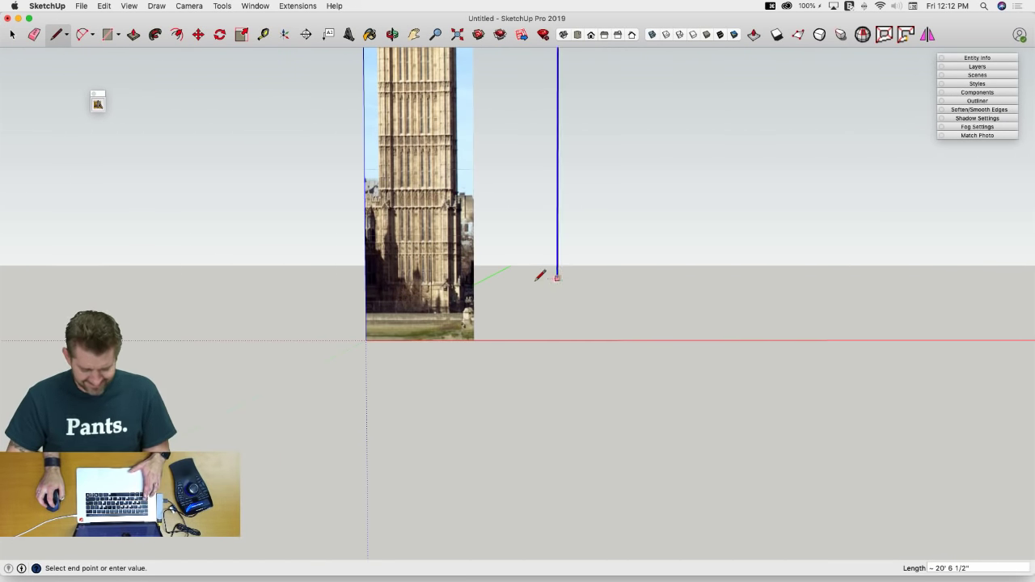
{"action": "left_click", "coordinate": [449, 307]}
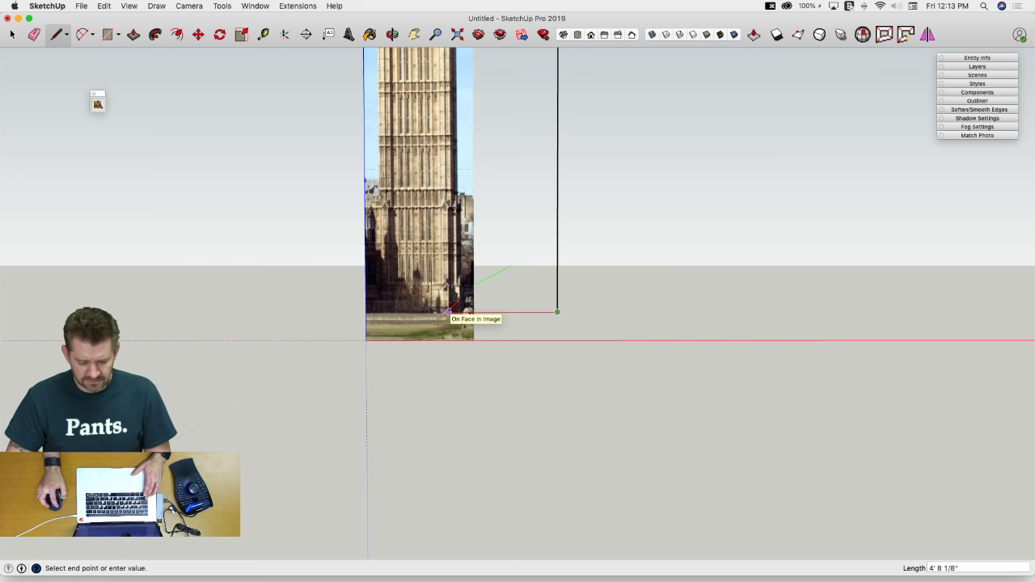
{"action": "left_click", "coordinate": [449, 312]}
{"action": "key", "text": "space"}
{"action": "scroll", "coordinate": [534, 198], "scroll_direction": "down", "scroll_amount": 5}
{"action": "key", "text": "super+3"}
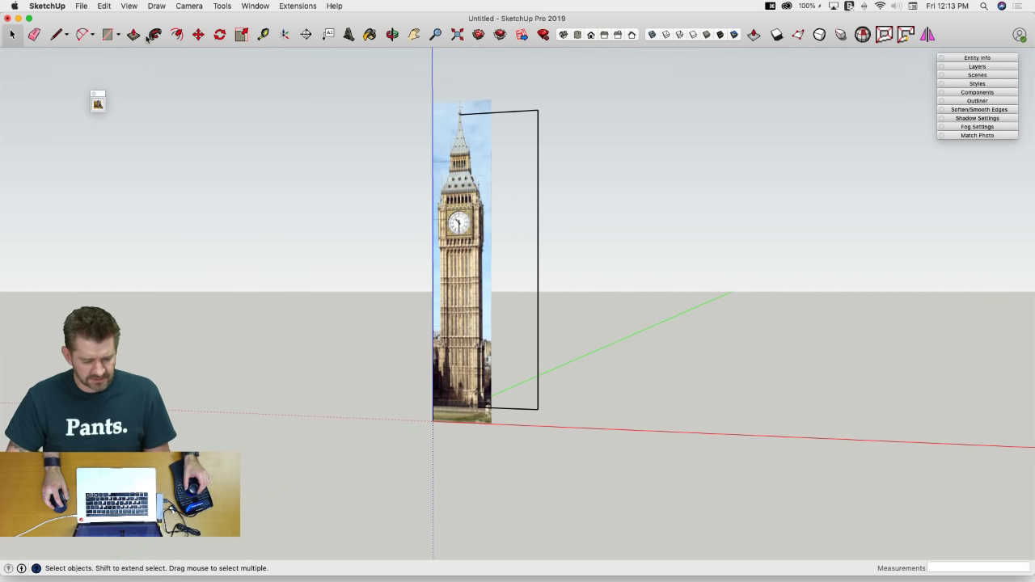
Measure the vertical reference line with the Tape Measure and resize the whole model so that it is 320 feet long
{"action": "left_click", "coordinate": [264, 34]}
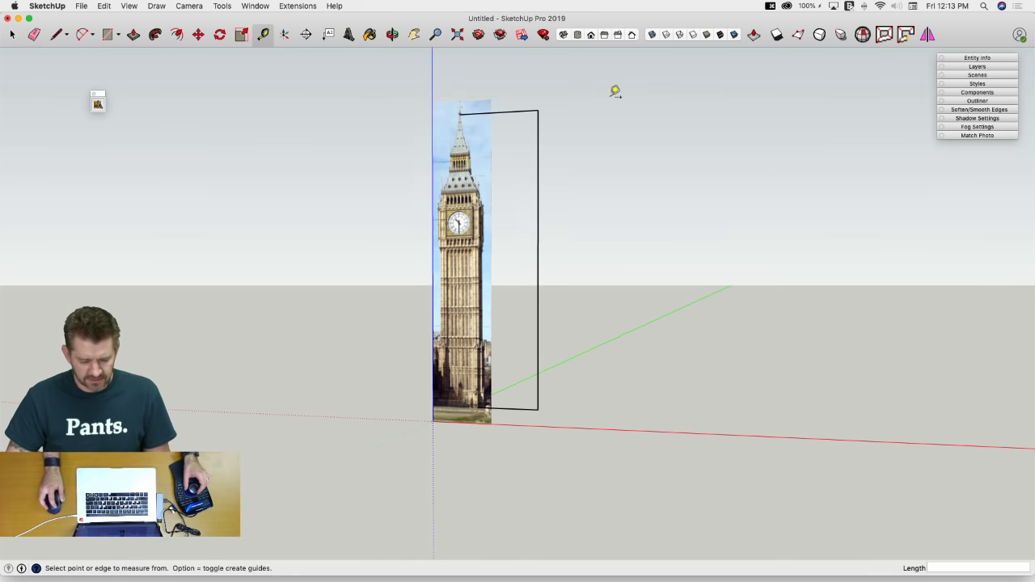
{"action": "scroll", "coordinate": [470, 113], "scroll_direction": "up", "scroll_amount": 5}
{"action": "scroll", "coordinate": [484, 93], "scroll_direction": "up", "scroll_amount": 2}
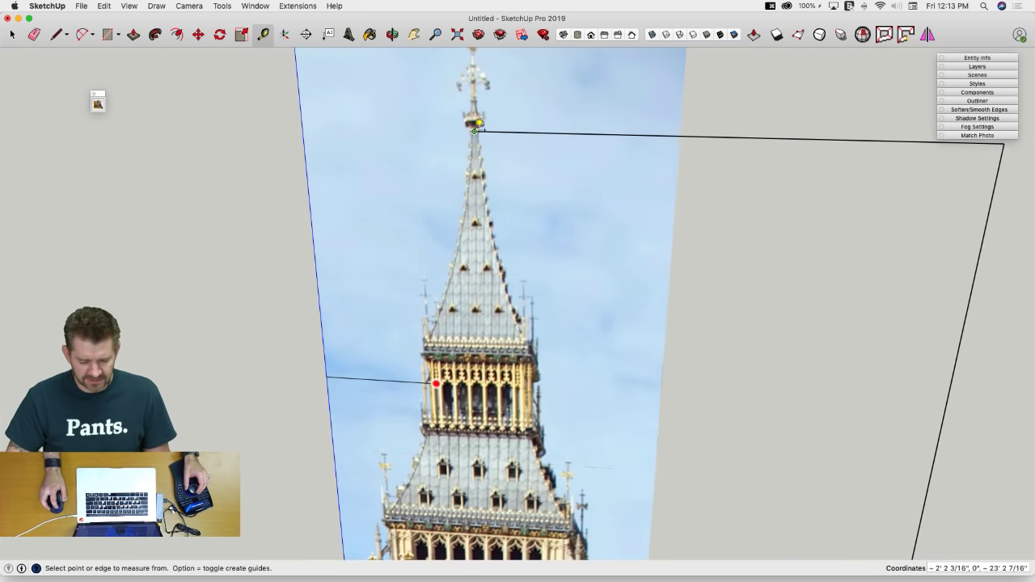
{"action": "scroll", "coordinate": [485, 95], "scroll_direction": "down", "scroll_amount": 6}
{"action": "left_click", "coordinate": [555, 164]}
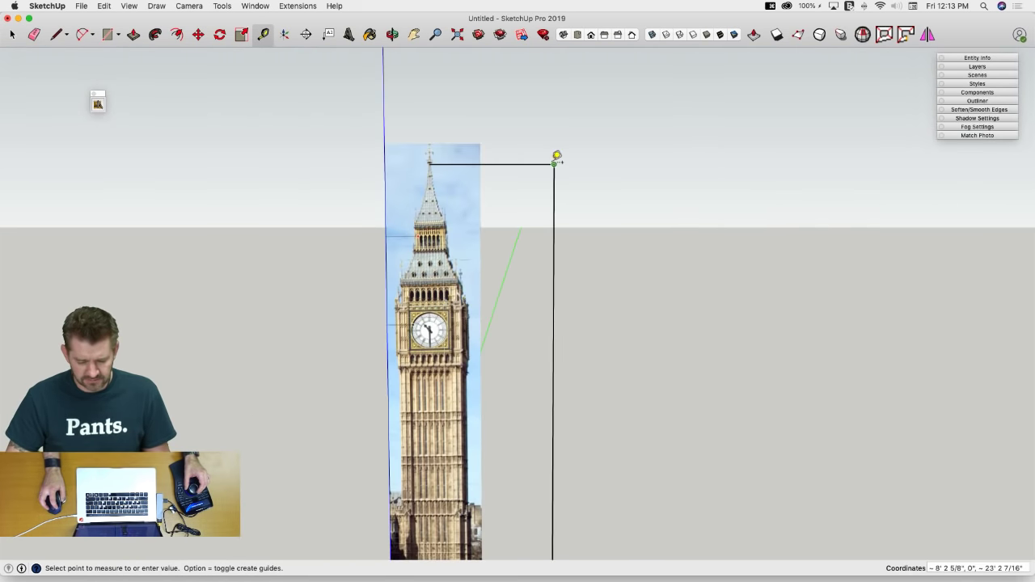
{"action": "left_click", "coordinate": [549, 360]}
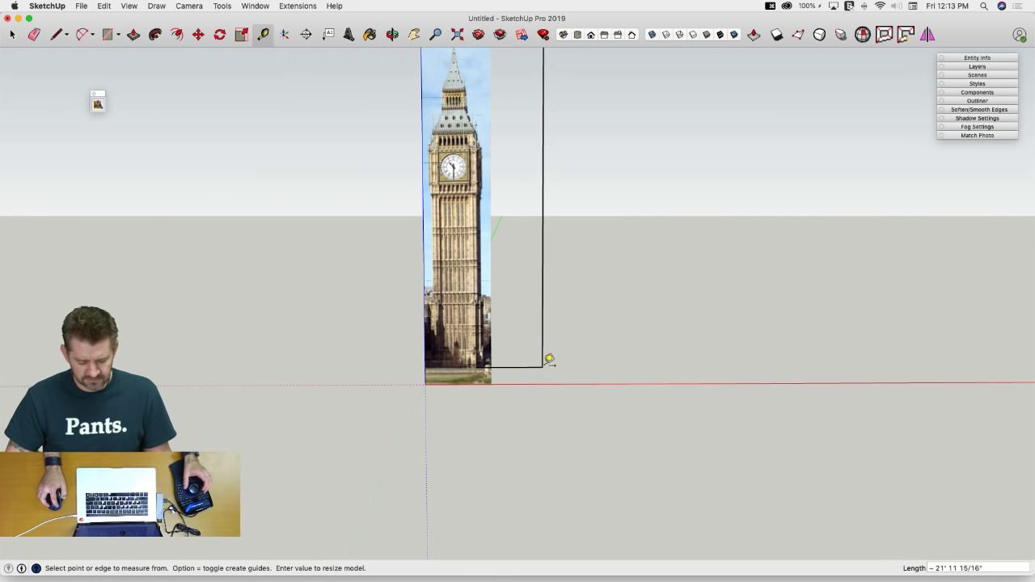
{"action": "type", "text": "320"}
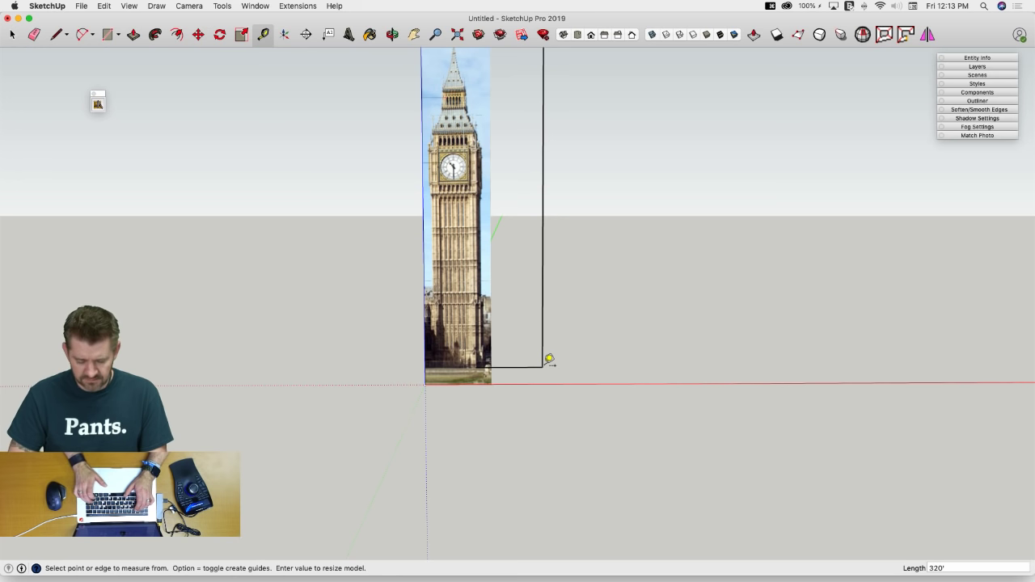
{"action": "key", "text": "Return"}
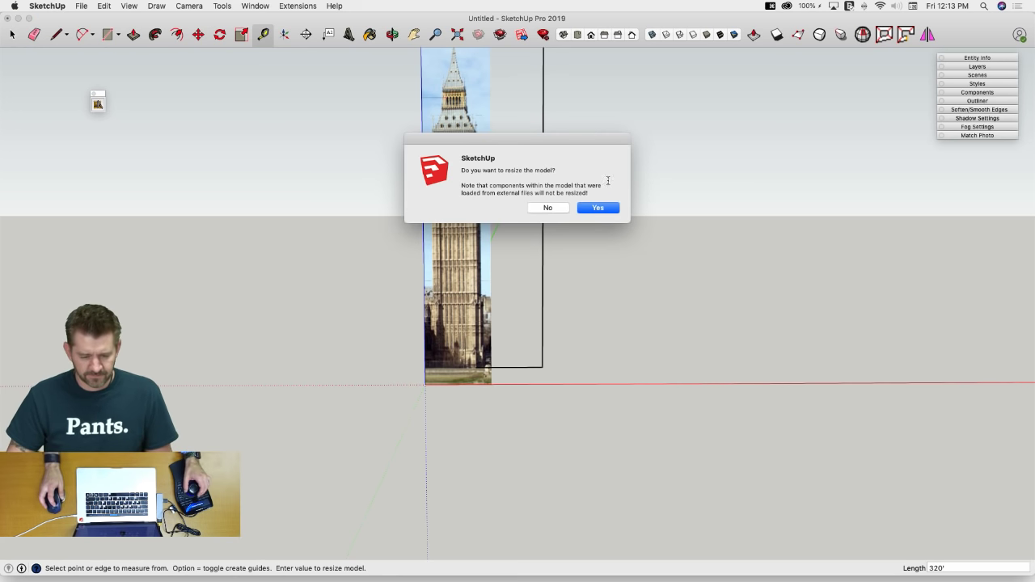
{"action": "left_click", "coordinate": [599, 208]}
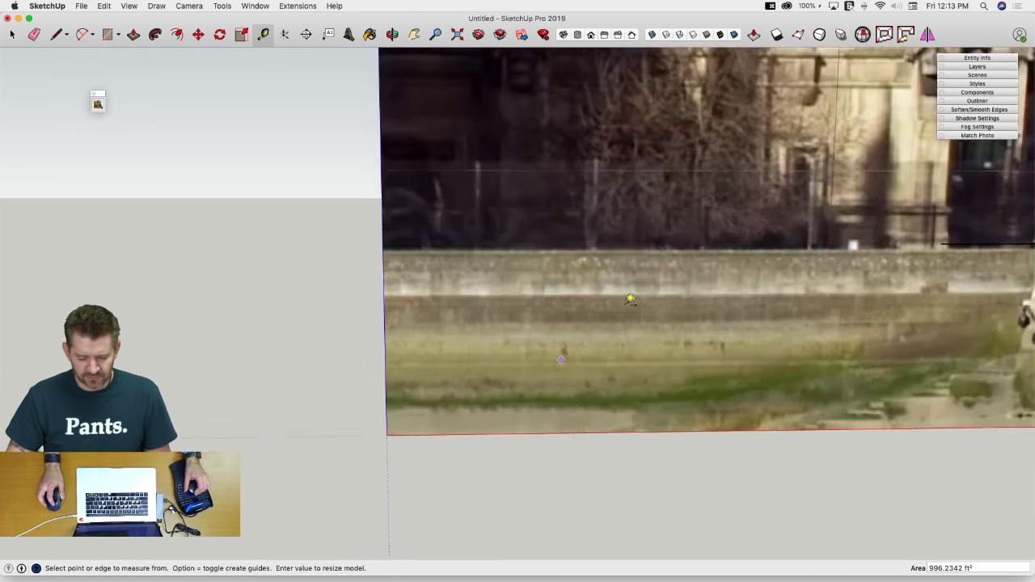
Erase all three reference lines beside the tower image
{"action": "key", "text": "e"}
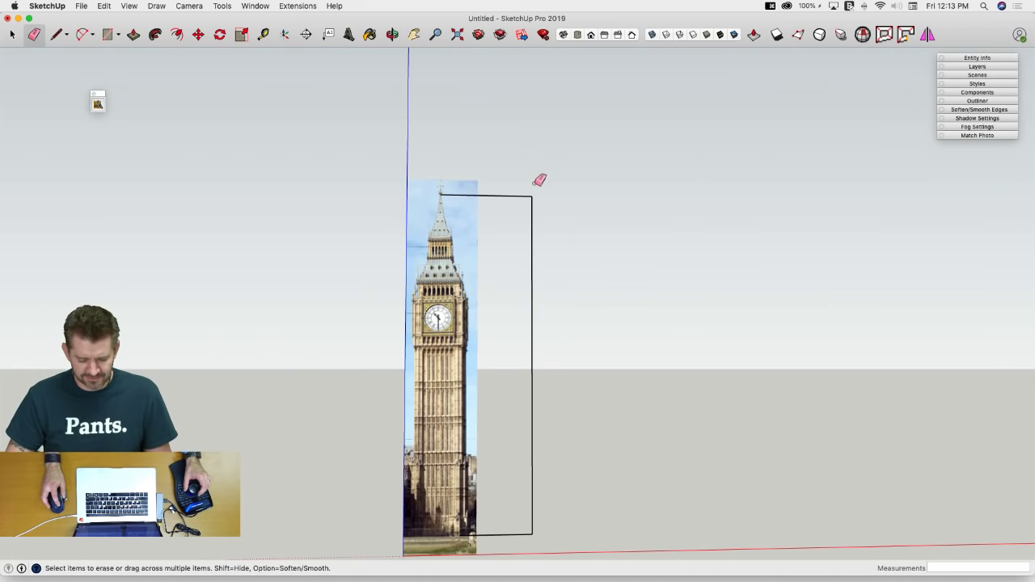
{"action": "left_click_drag", "start_coordinate": [539, 204], "coordinate": [529, 201]}
{"action": "left_click", "coordinate": [511, 531]}
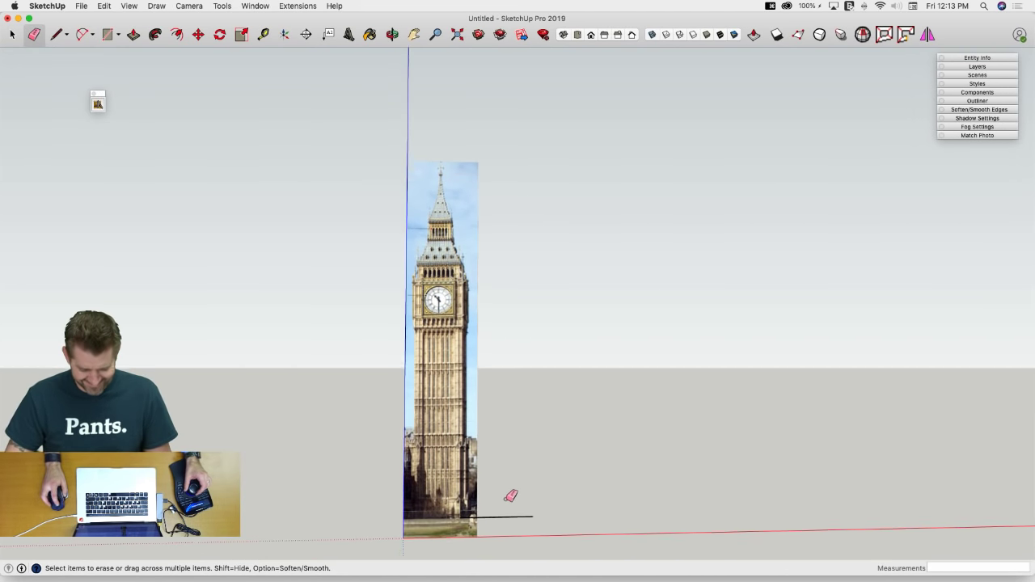
{"action": "scroll", "coordinate": [522, 522], "scroll_direction": "up", "scroll_amount": 3}
{"action": "scroll", "coordinate": [531, 521], "scroll_direction": "up", "scroll_amount": 5}
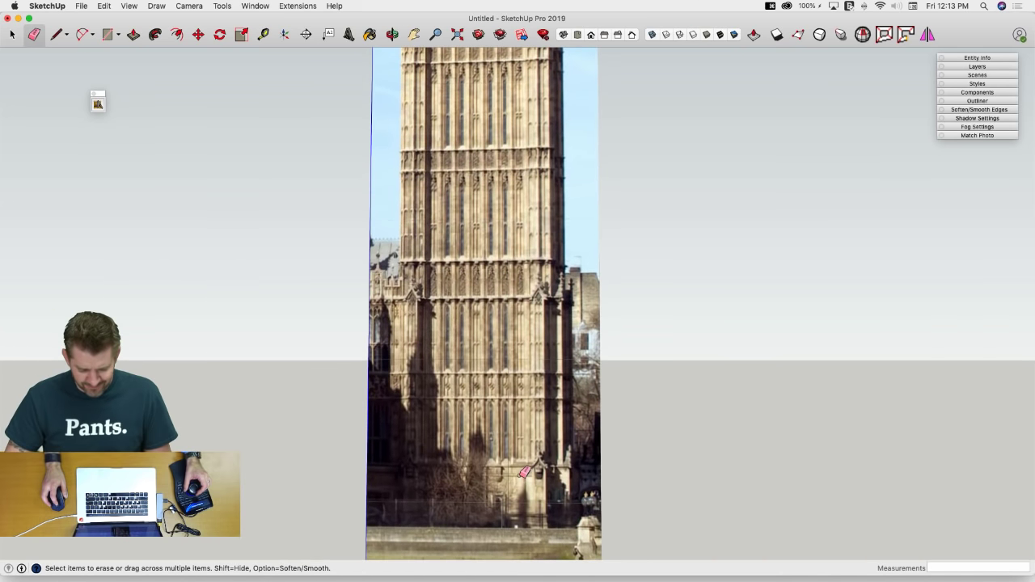
{"action": "key", "text": "super+3"}
{"action": "key", "text": "shift+z"}
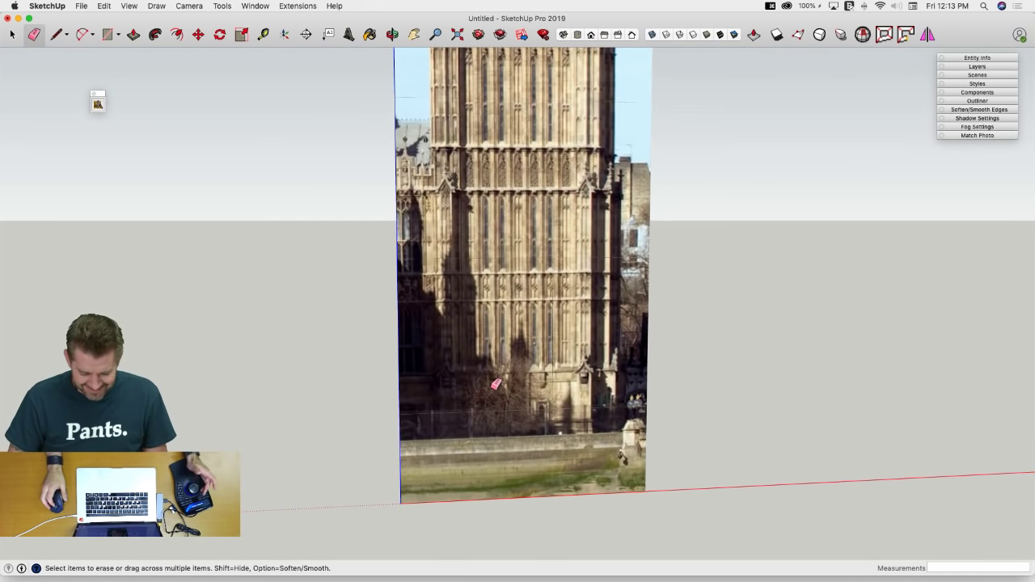
Examine the base of the tower image, and review the full tower up to the spire
{"action": "key", "text": "space"}
{"action": "middle_click_drag", "start_coordinate": [496, 385], "coordinate": [490, 429]}
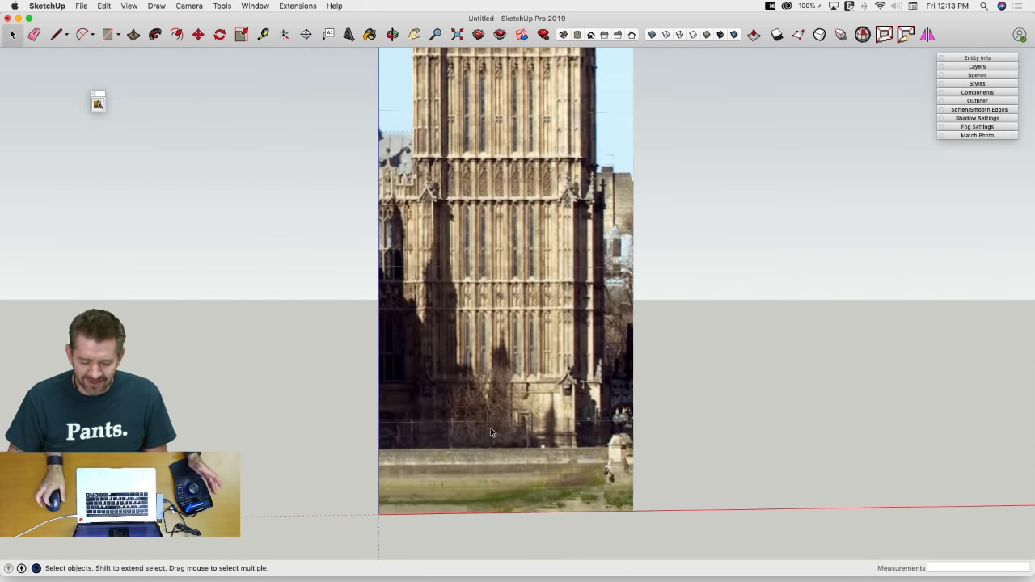
{"action": "scroll", "coordinate": [461, 430], "scroll_direction": "up", "scroll_amount": 3}
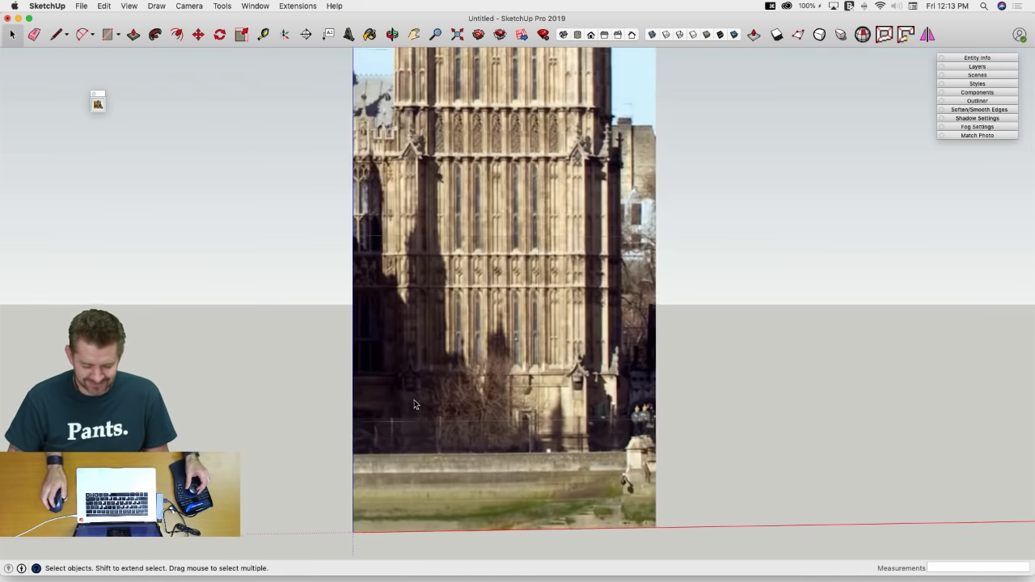
{"action": "scroll", "coordinate": [413, 399], "scroll_direction": "down", "scroll_amount": 4}
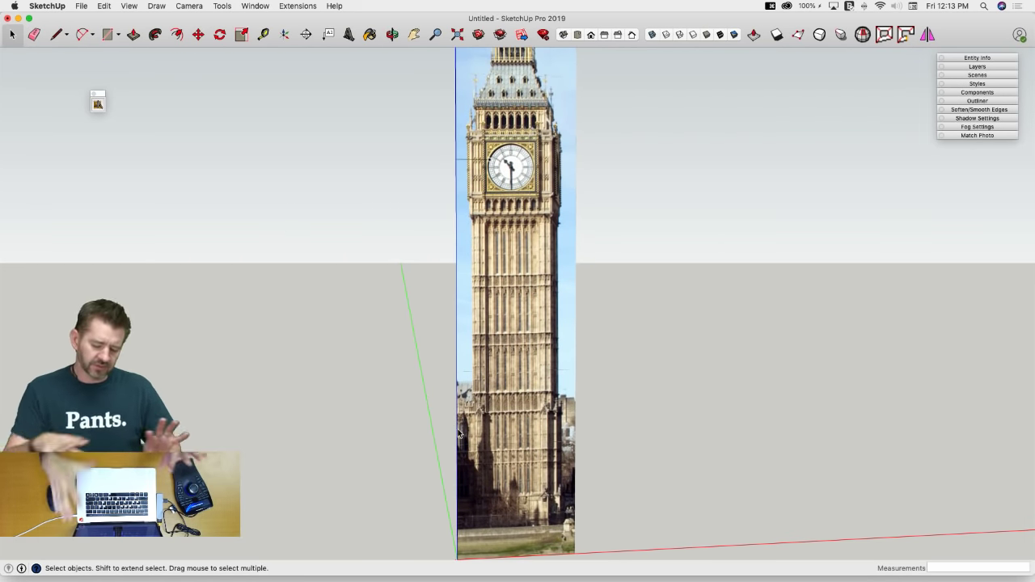
{"action": "scroll", "coordinate": [459, 435], "scroll_direction": "down", "scroll_amount": 3}
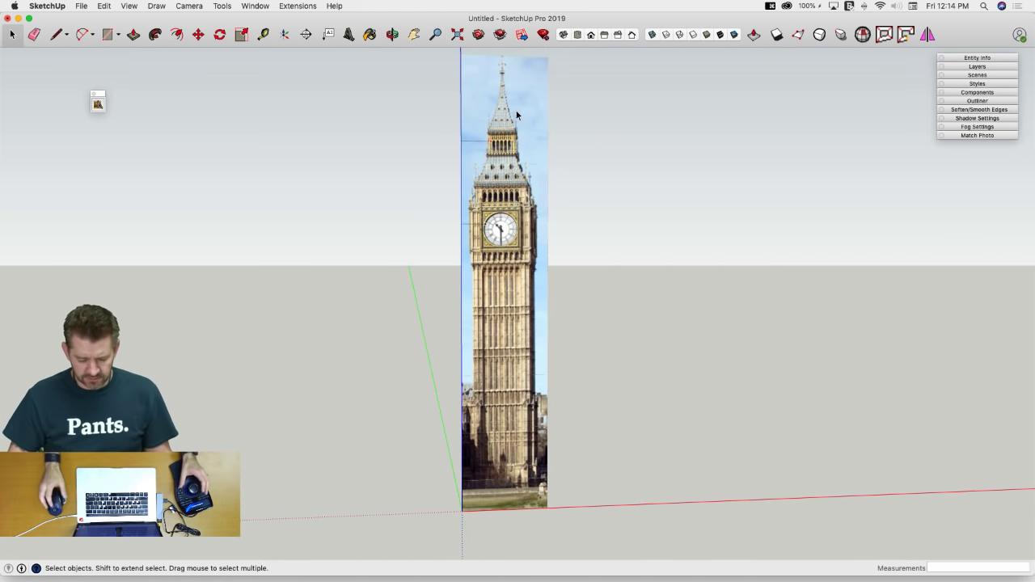
{"action": "scroll", "coordinate": [477, 457], "scroll_direction": "up", "scroll_amount": 3}
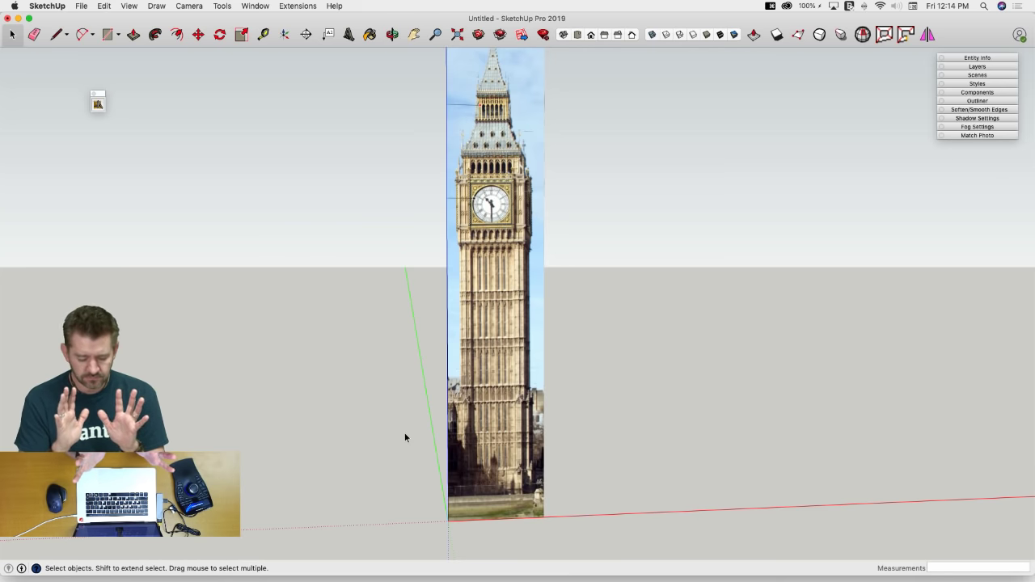
Examine the shaft's repeating window tiers and decorative horizontal bands from below the clock face down to the ground
{"action": "scroll", "coordinate": [404, 437], "scroll_direction": "up", "scroll_amount": 5}
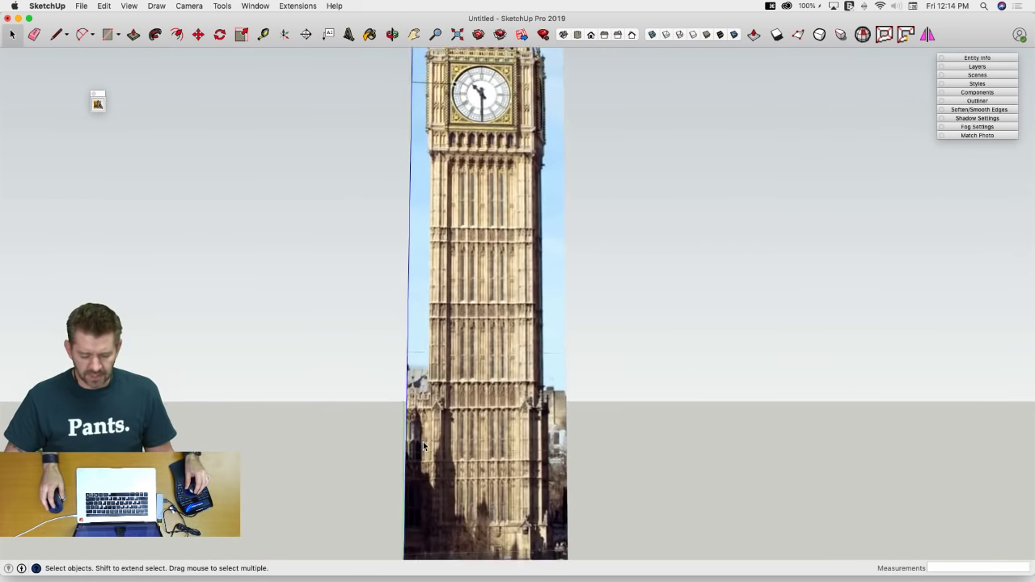
{"action": "scroll", "coordinate": [499, 353], "scroll_direction": "up", "scroll_amount": 5}
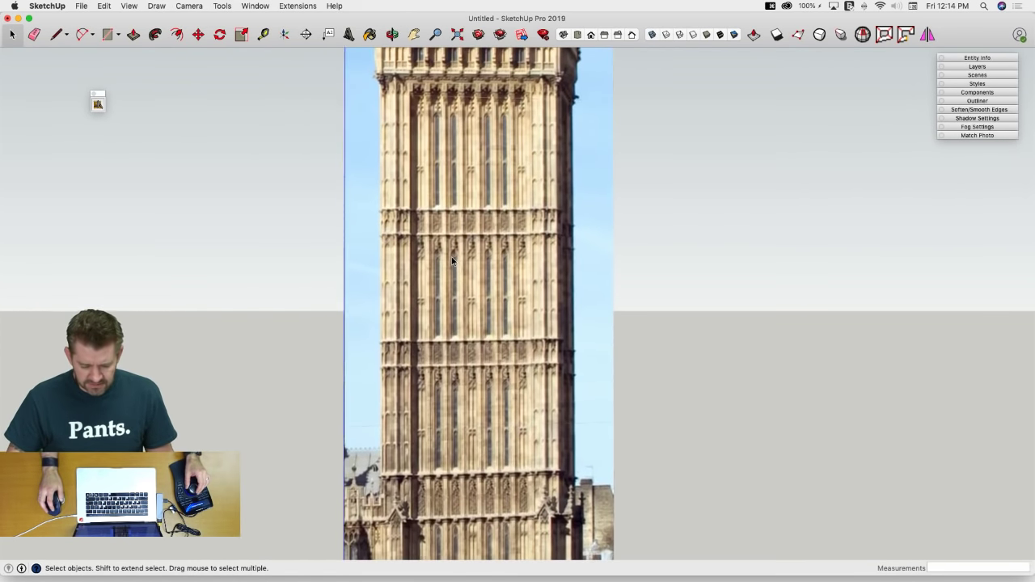
{"action": "scroll", "coordinate": [479, 241], "scroll_direction": "down", "scroll_amount": 4}
{"action": "scroll", "coordinate": [508, 400], "scroll_direction": "up", "scroll_amount": 3}
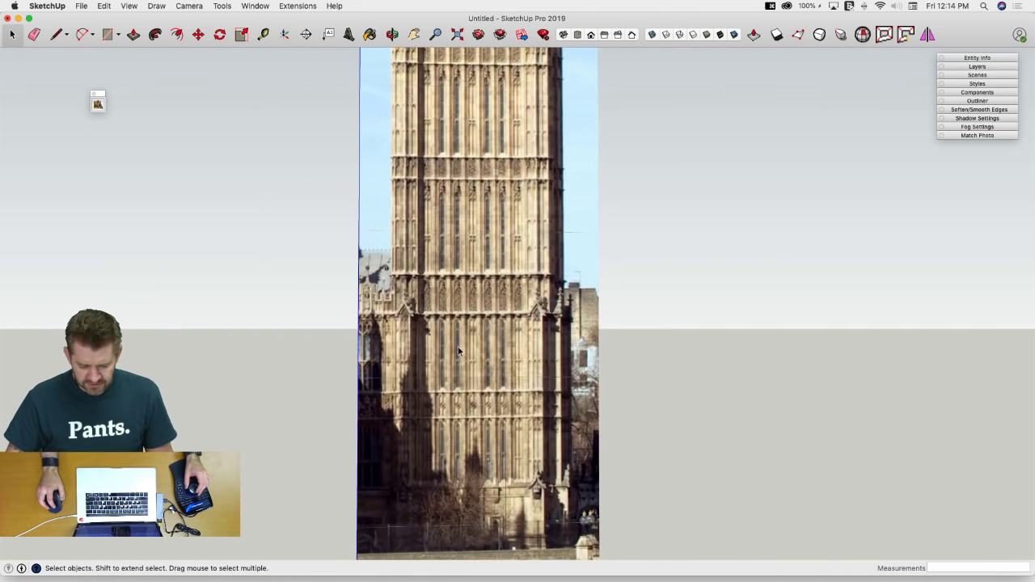
{"action": "middle_click_drag", "start_coordinate": [488, 281], "coordinate": [464, 212], "text": "shift"}
{"action": "scroll", "coordinate": [463, 213], "scroll_direction": "up", "scroll_amount": 5}
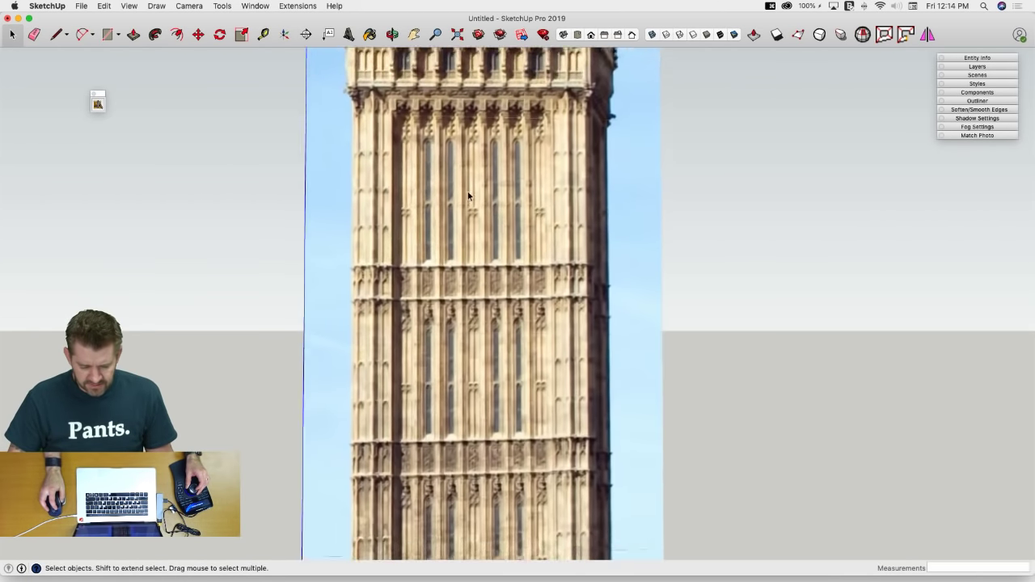
{"action": "scroll", "coordinate": [497, 154], "scroll_direction": "up", "scroll_amount": 3}
{"action": "middle_click_drag", "start_coordinate": [460, 434], "coordinate": [459, 360], "text": "shift"}
{"action": "middle_click_drag", "start_coordinate": [430, 411], "coordinate": [432, 161], "text": "shift"}
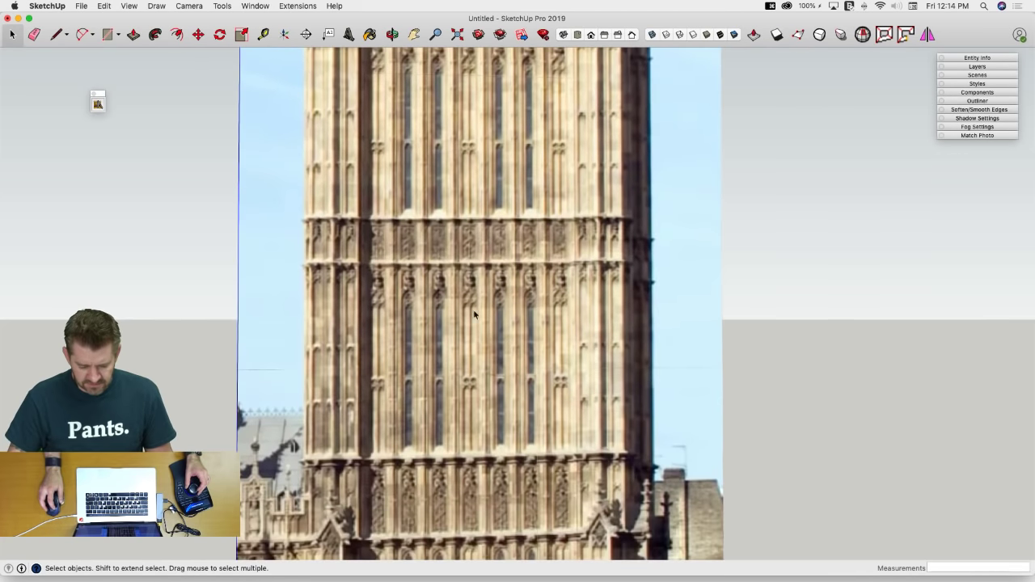
{"action": "middle_click_drag", "start_coordinate": [474, 312], "coordinate": [474, 213], "text": "shift"}
{"action": "mouse_move", "coordinate": [434, 395]}
{"action": "middle_mouse_down", "text": "shift"}
{"action": "mouse_move", "coordinate": [434, 226]}
{"action": "mouse_move", "coordinate": [420, 381]}
{"action": "mouse_move", "coordinate": [422, 178]}
{"action": "middle_mouse_up", "text": "shift"}
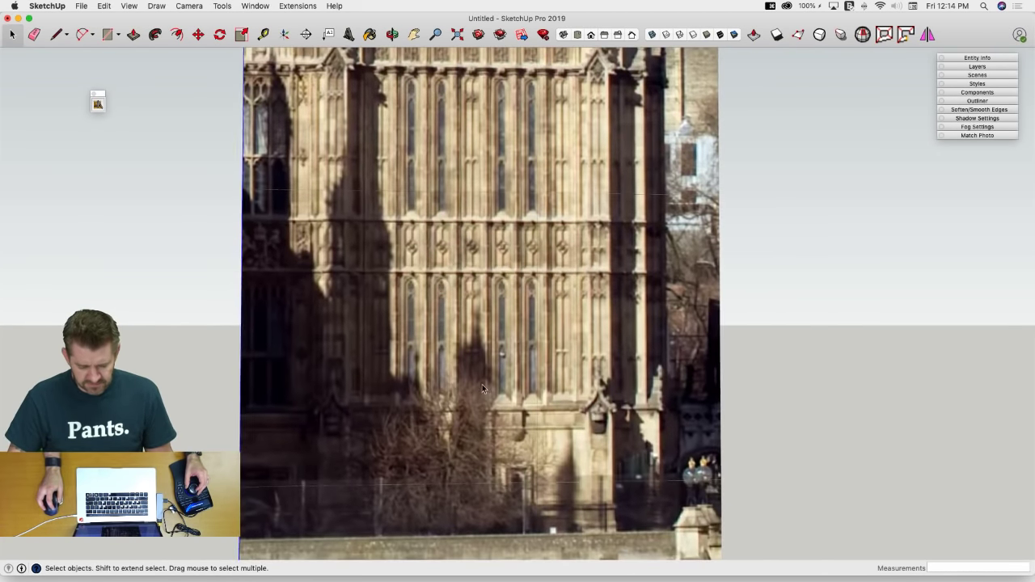
{"action": "scroll", "coordinate": [486, 398], "scroll_direction": "down", "scroll_amount": 3}
{"action": "scroll", "coordinate": [481, 408], "scroll_direction": "down", "scroll_amount": 5}
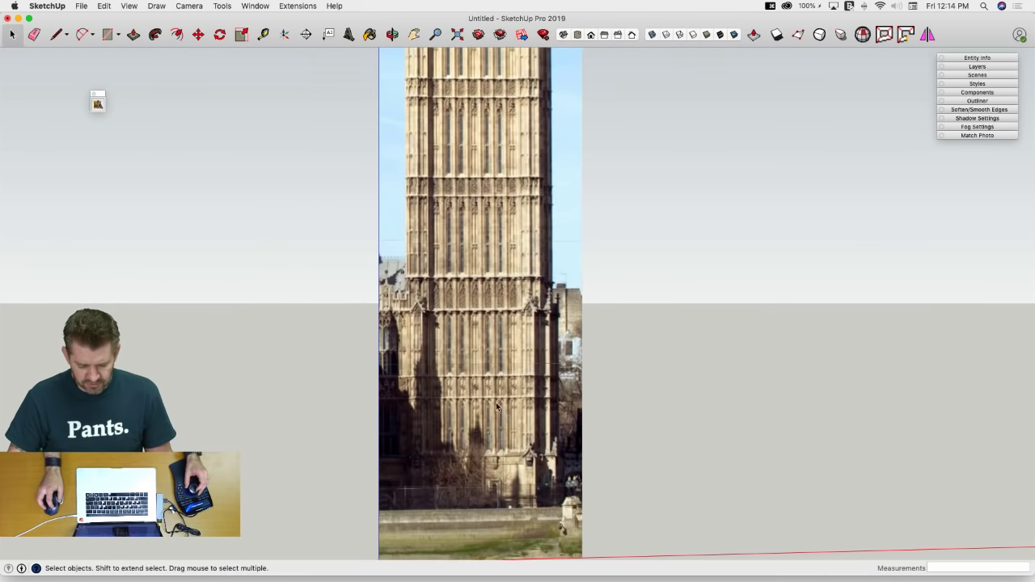
{"action": "scroll", "coordinate": [473, 280], "scroll_direction": "down", "scroll_amount": 1}
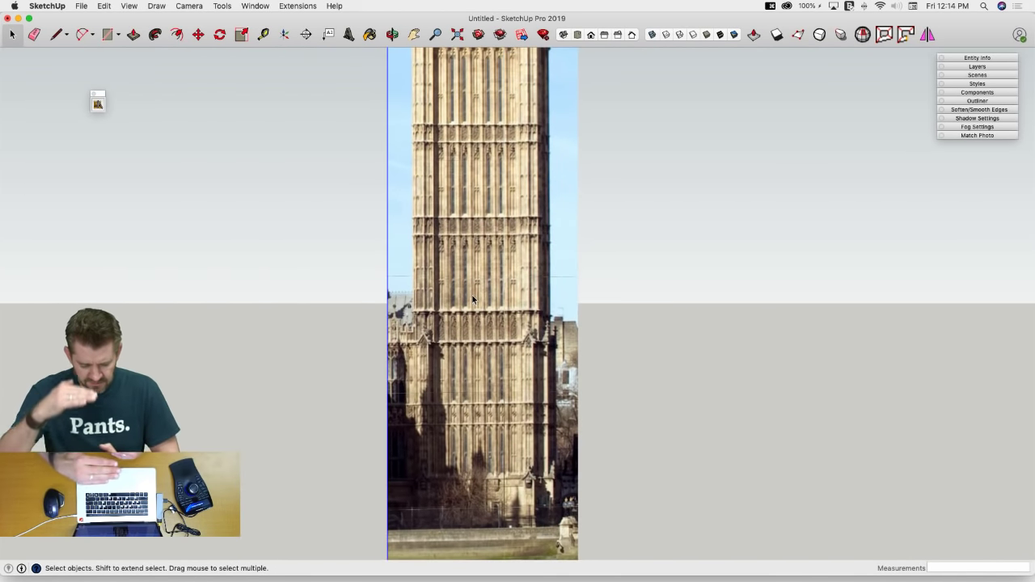
{"action": "scroll", "coordinate": [493, 397], "scroll_direction": "down", "scroll_amount": 2}
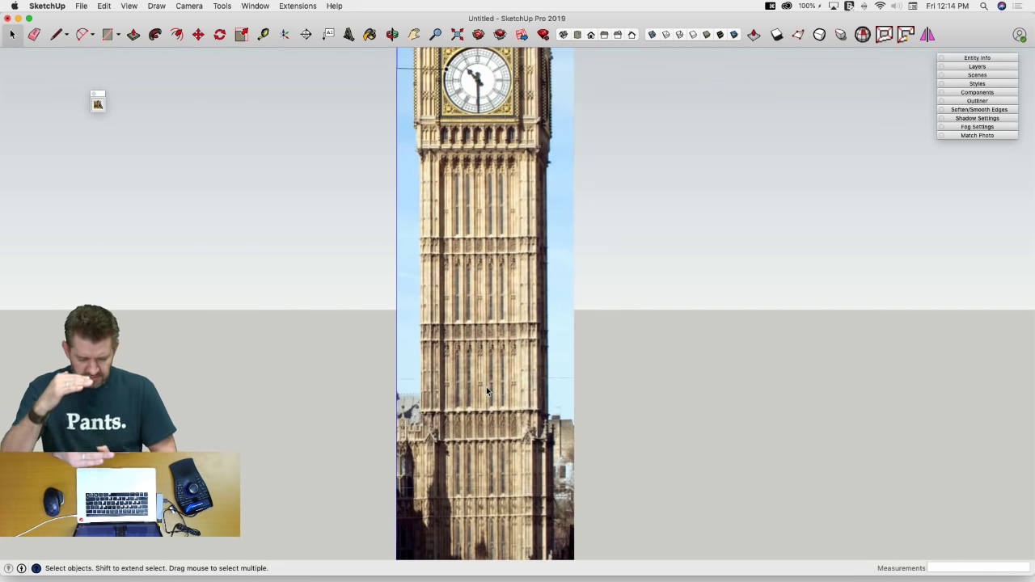
{"action": "scroll", "coordinate": [479, 212], "scroll_direction": "up", "scroll_amount": 2}
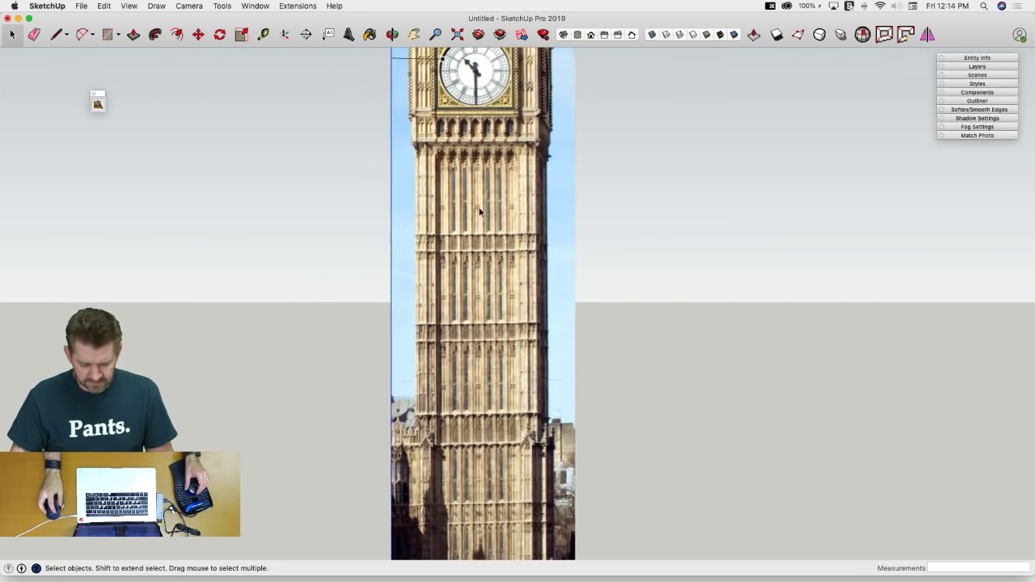
{"action": "scroll", "coordinate": [465, 218], "scroll_direction": "down", "scroll_amount": 5}
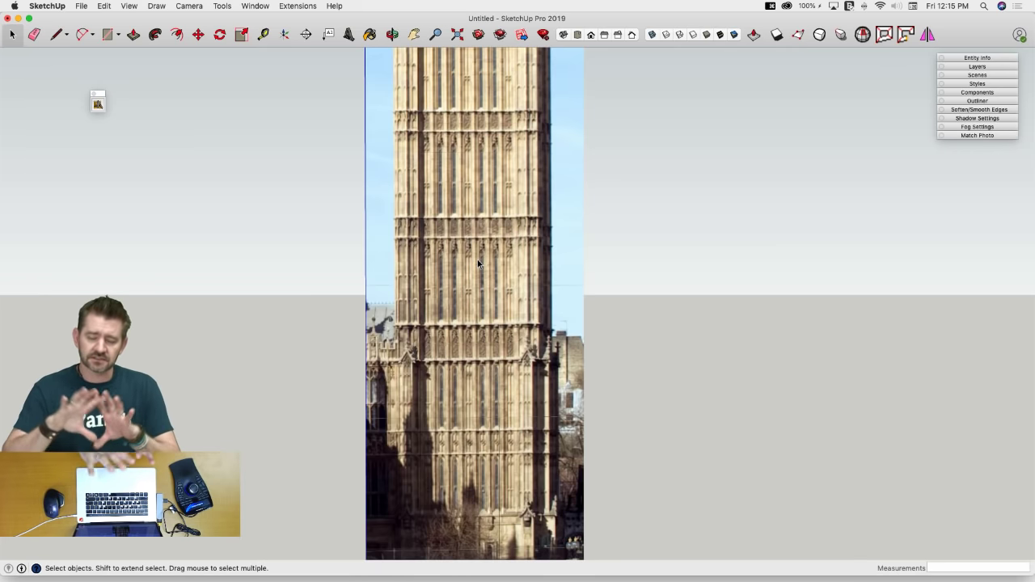
Measure the width of the tower's base along the top of the wall using the Line tool
{"action": "scroll", "coordinate": [469, 271], "scroll_direction": "down", "scroll_amount": 5}
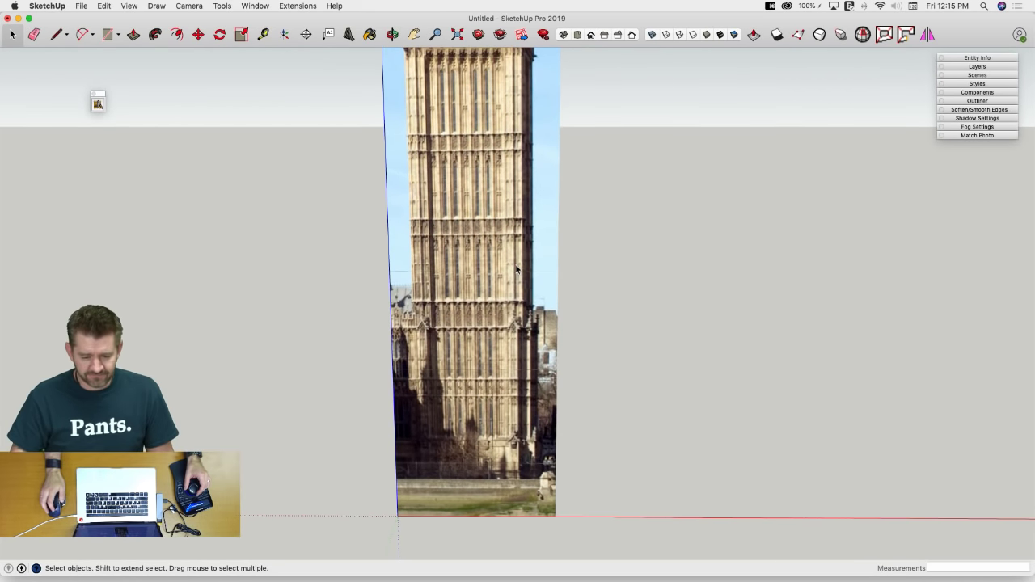
{"action": "key", "text": "l"}
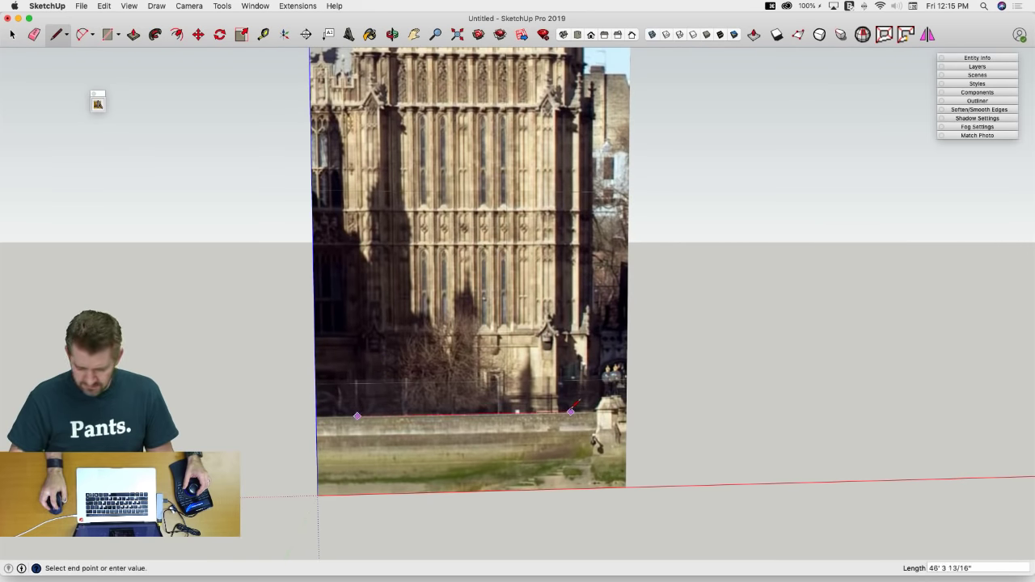
{"action": "key", "text": "Escape"}
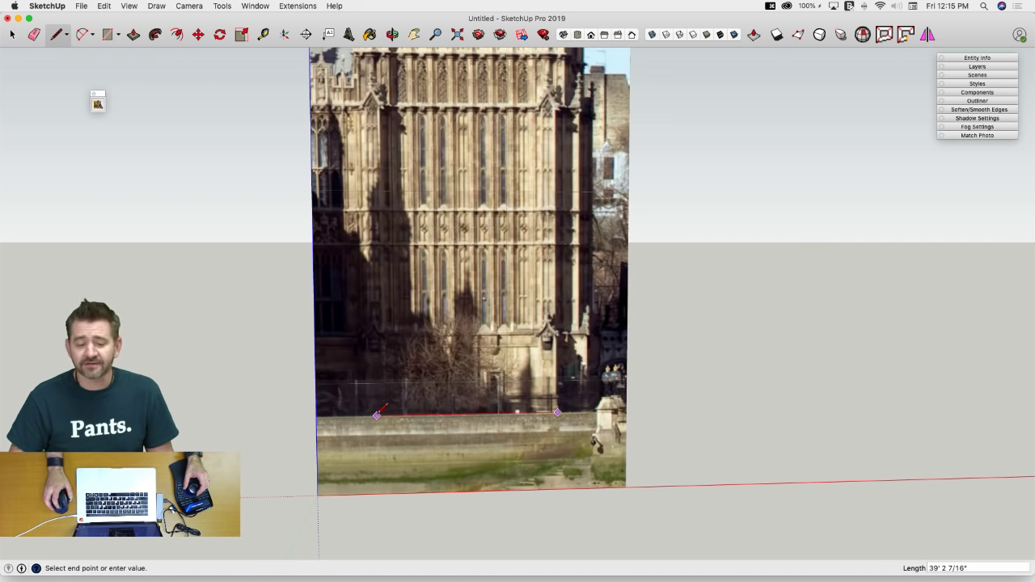
{"action": "key", "text": "Escape"}
Draw a 39' horizontal line across the foot of the tower, starting at its right corner just above the wall
{"action": "scroll", "coordinate": [380, 418], "scroll_direction": "up", "scroll_amount": 3}
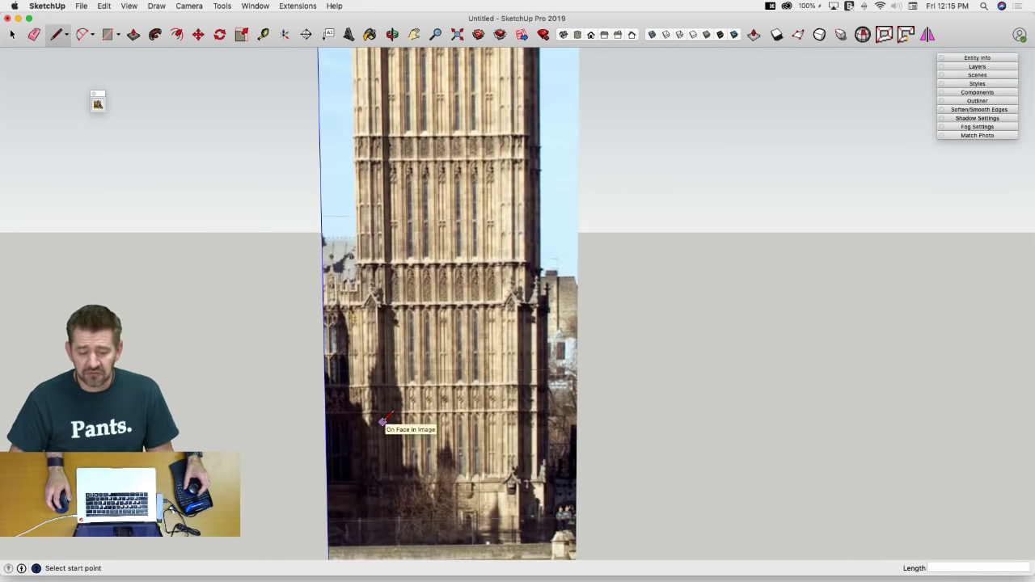
{"action": "scroll", "coordinate": [382, 421], "scroll_direction": "down", "scroll_amount": 5}
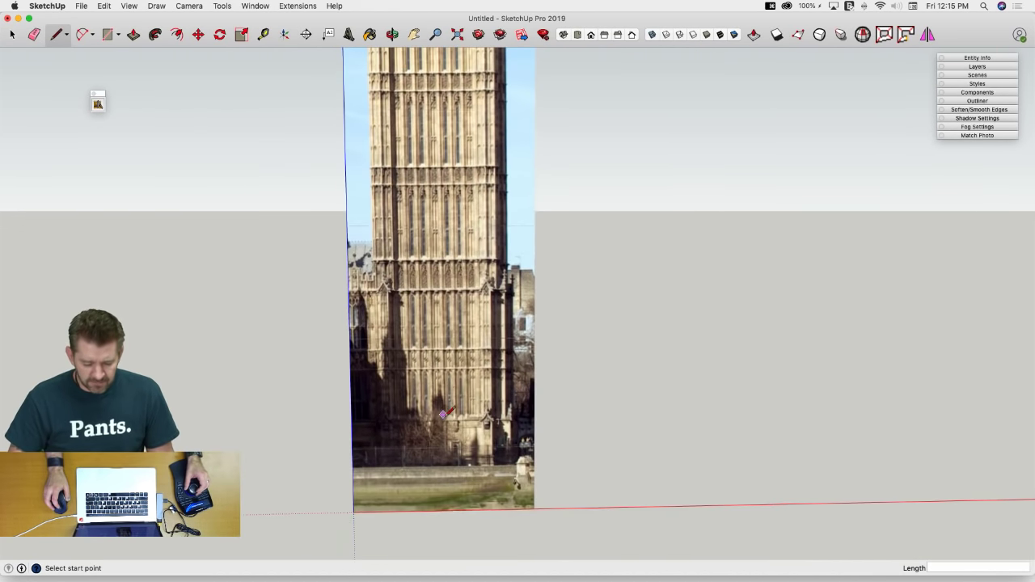
{"action": "scroll", "coordinate": [477, 323], "scroll_direction": "up", "scroll_amount": 3}
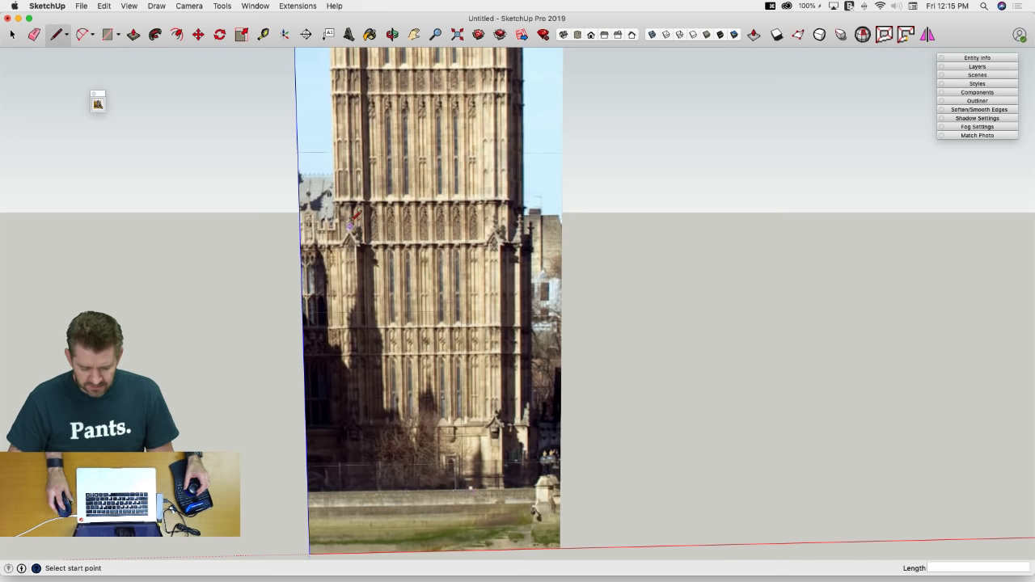
{"action": "scroll", "coordinate": [353, 222], "scroll_direction": "up", "scroll_amount": 2}
{"action": "scroll", "coordinate": [539, 224], "scroll_direction": "down", "scroll_amount": 2}
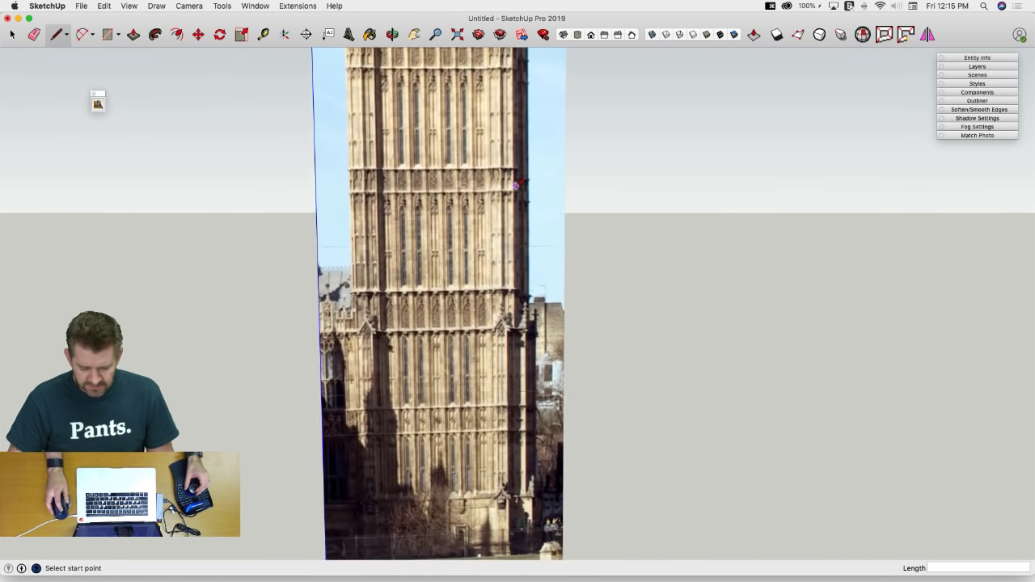
{"action": "scroll", "coordinate": [516, 259], "scroll_direction": "up", "scroll_amount": 2}
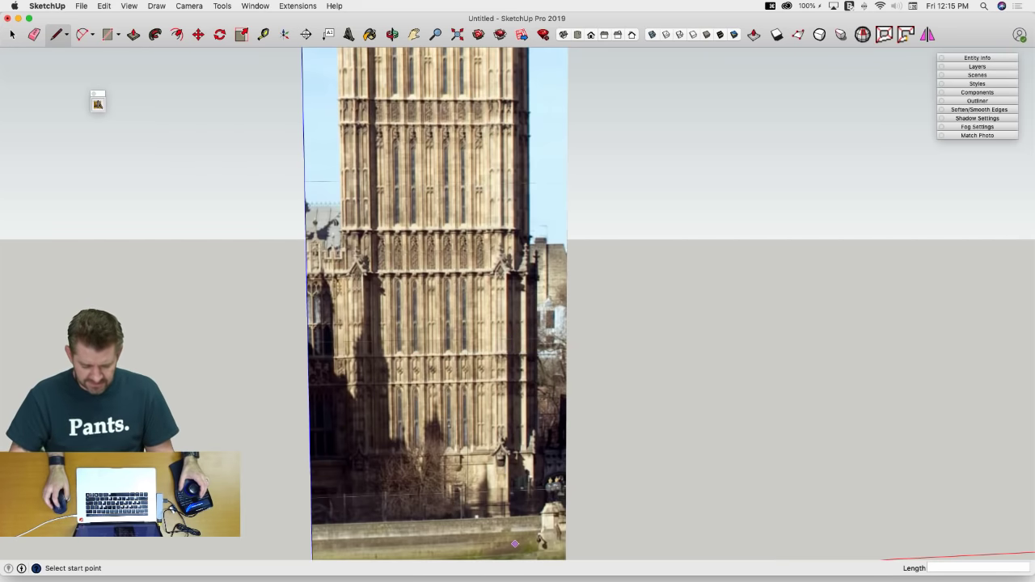
{"action": "scroll", "coordinate": [505, 334], "scroll_direction": "up", "scroll_amount": 4}
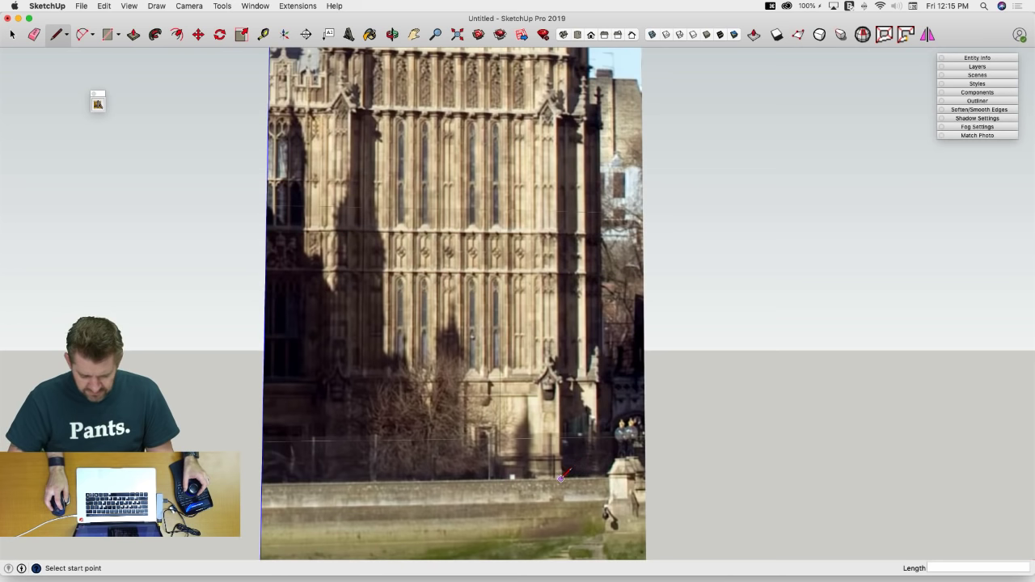
{"action": "left_click", "coordinate": [562, 479]}
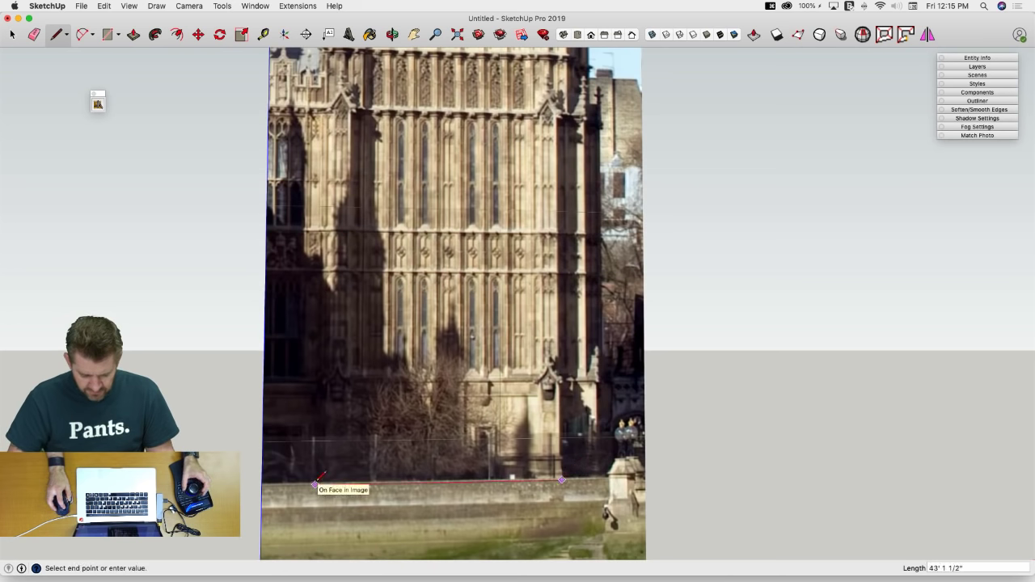
{"action": "type", "text": "39'"}
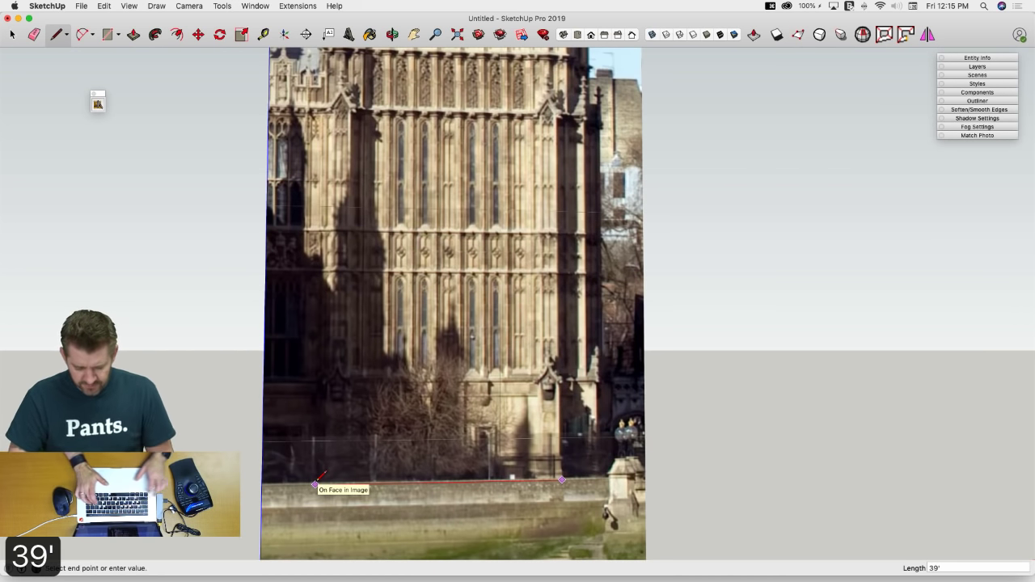
{"action": "key", "text": "Return"}
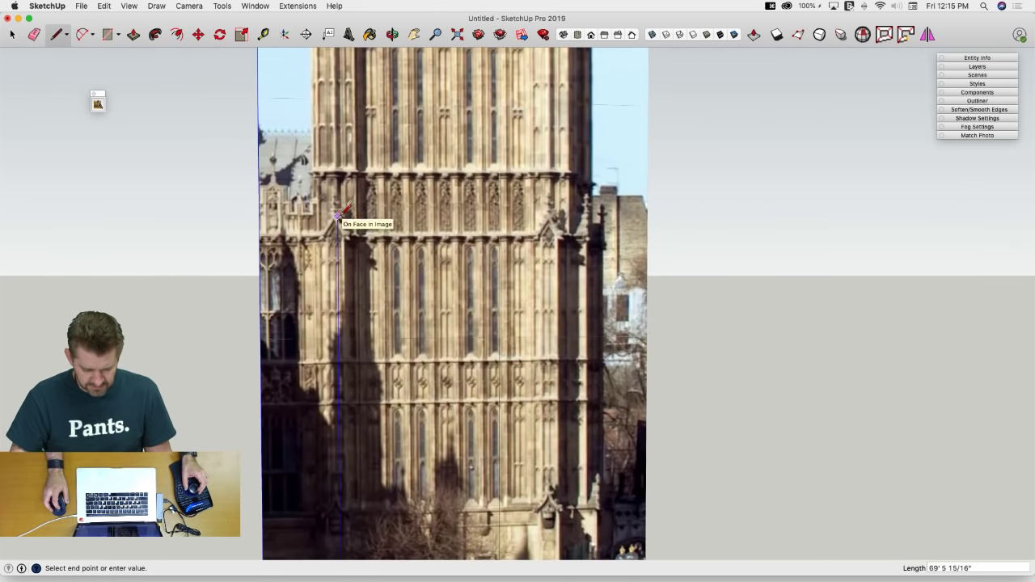
Erase the line at the tower's foot and draw a 42' horizontal line from the right corner in its place
{"action": "key", "text": "e"}
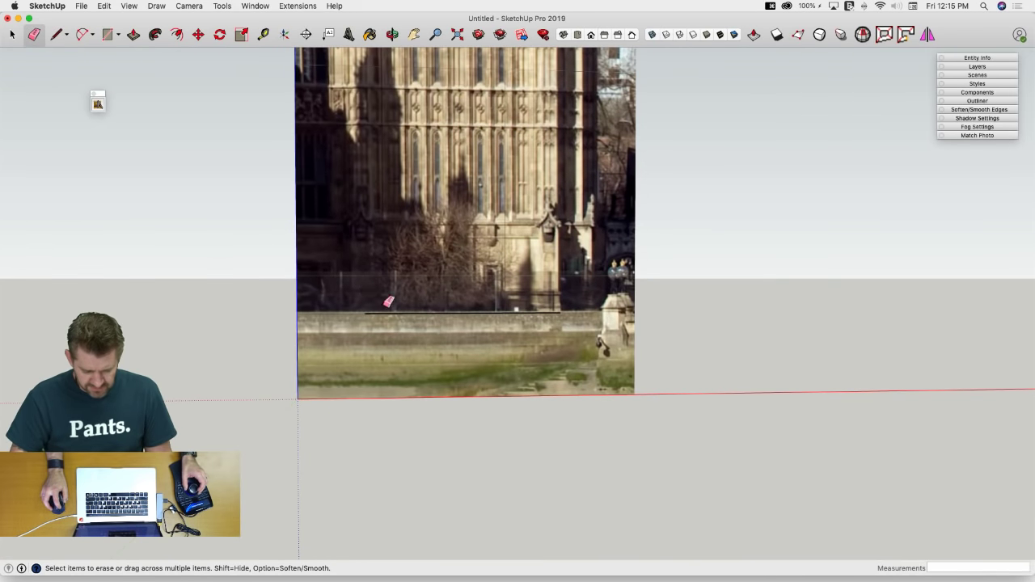
{"action": "left_click", "coordinate": [386, 311]}
{"action": "key", "text": "l"}
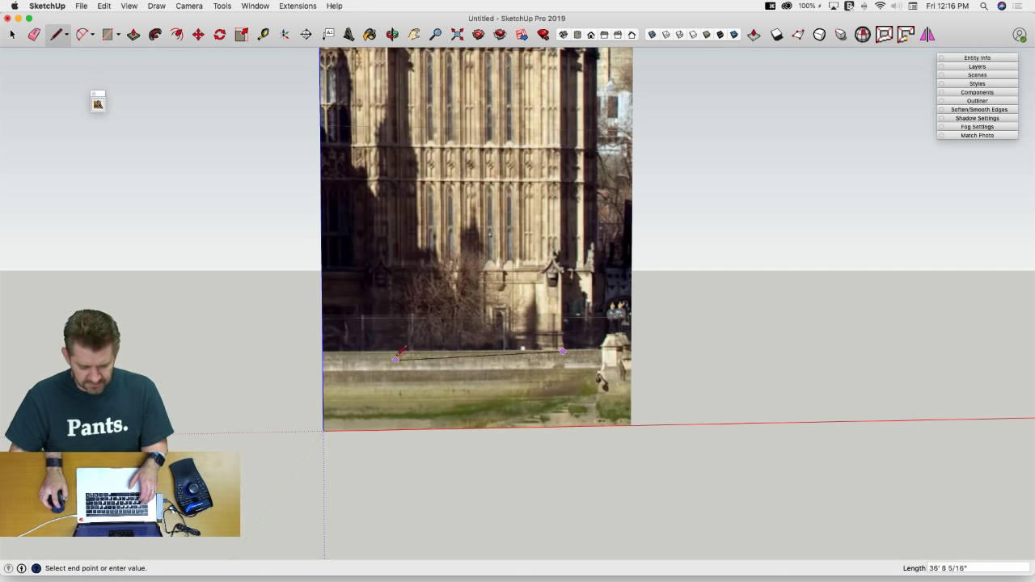
{"action": "type", "text": "42'"}
{"action": "key", "text": "Return"}
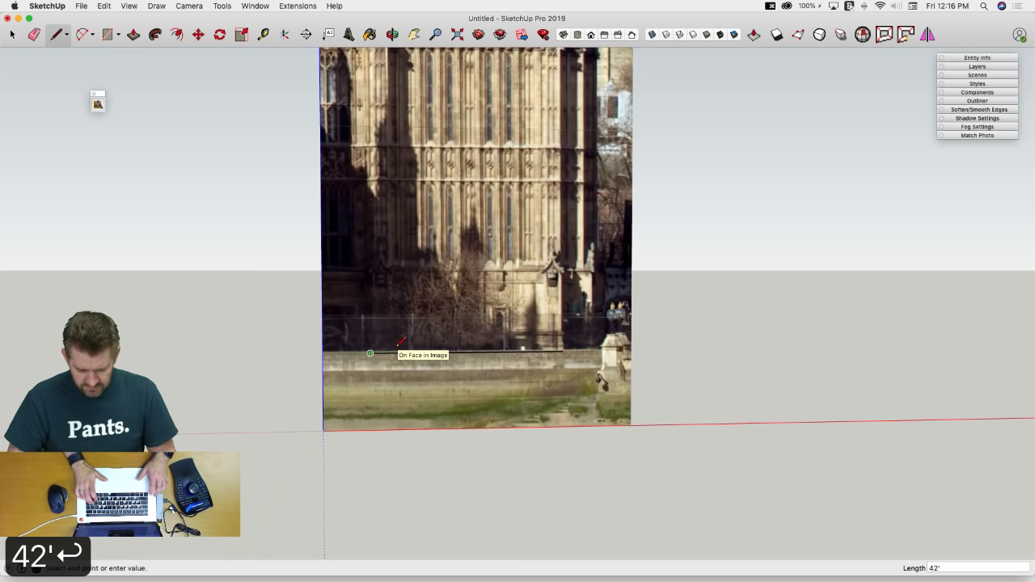
{"action": "key", "text": "Escape"}
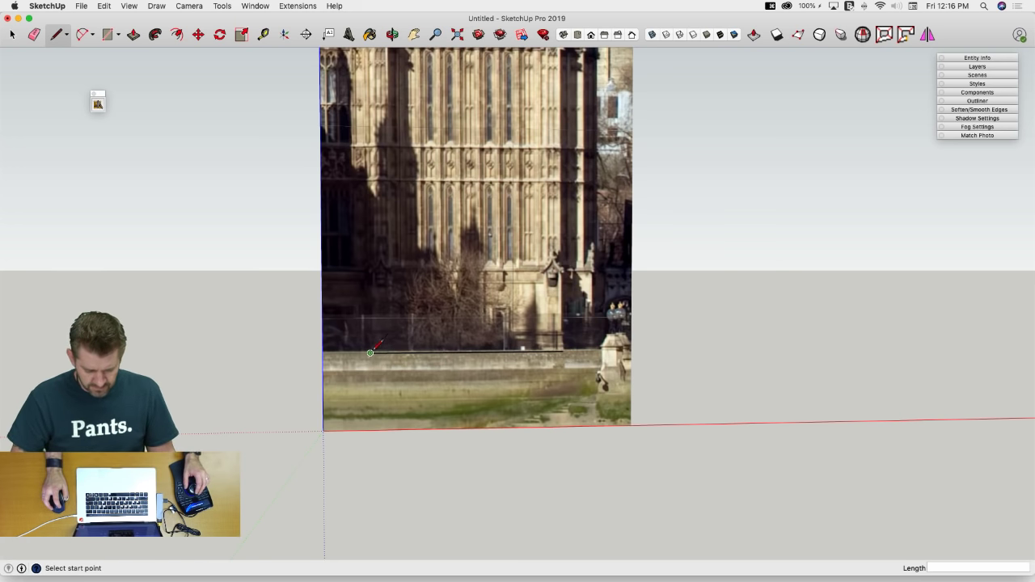
Draw a 66' vertical line up from the left end of the base line to the ledge below the carved band
{"action": "left_click", "coordinate": [370, 353]}
{"action": "scroll", "coordinate": [372, 344], "scroll_direction": "down", "scroll_amount": 3}
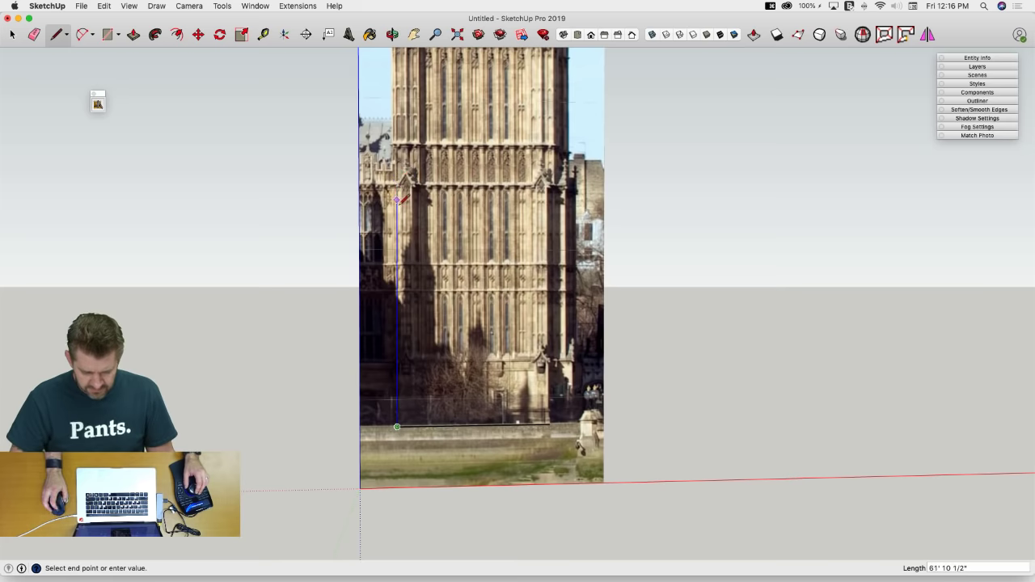
{"action": "scroll", "coordinate": [397, 200], "scroll_direction": "up", "scroll_amount": 5}
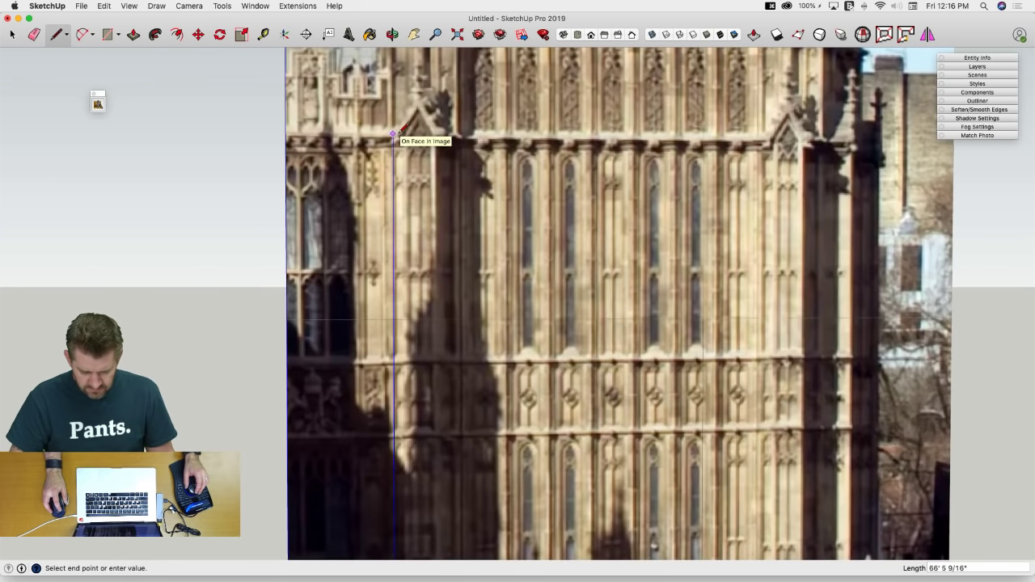
{"action": "scroll", "coordinate": [394, 134], "scroll_direction": "down", "scroll_amount": 5}
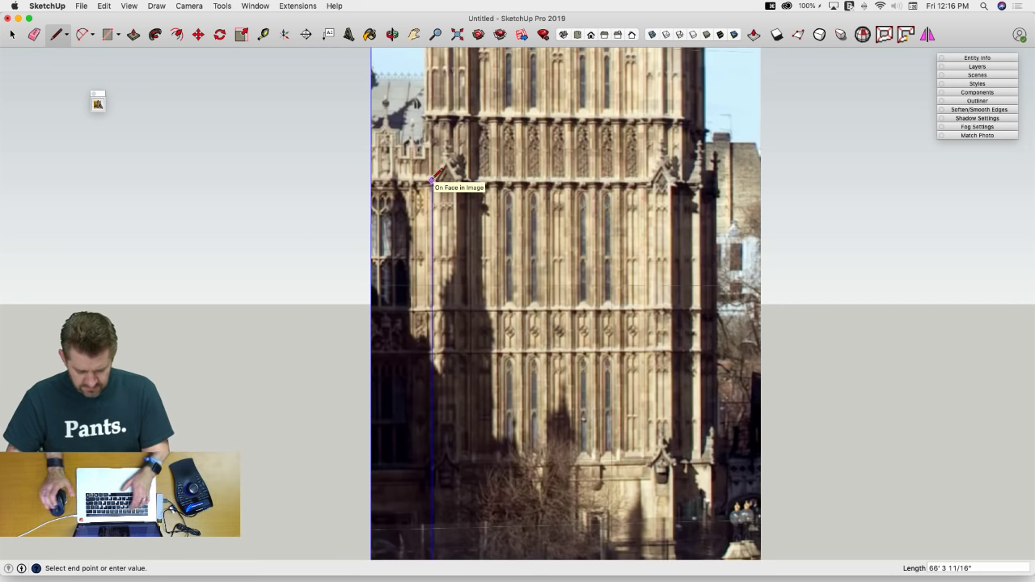
{"action": "type", "text": "66'"}
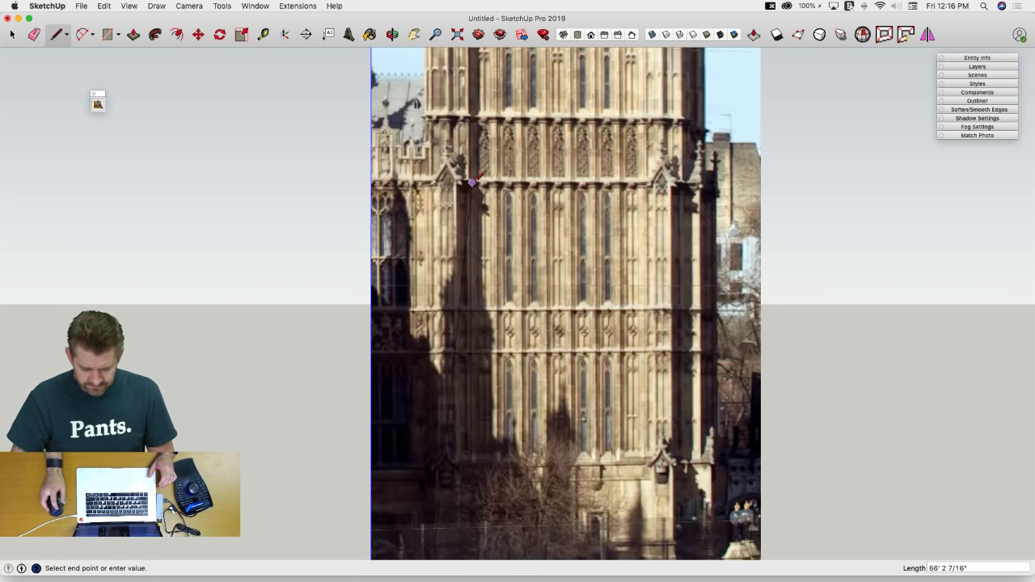
{"action": "type", "text": "66'"}
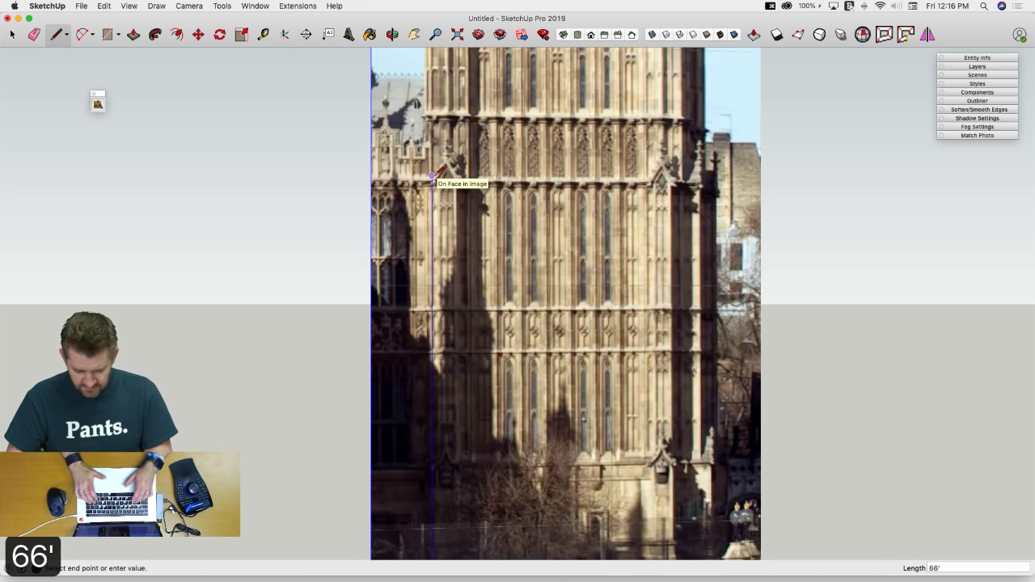
{"action": "key", "text": "Return"}
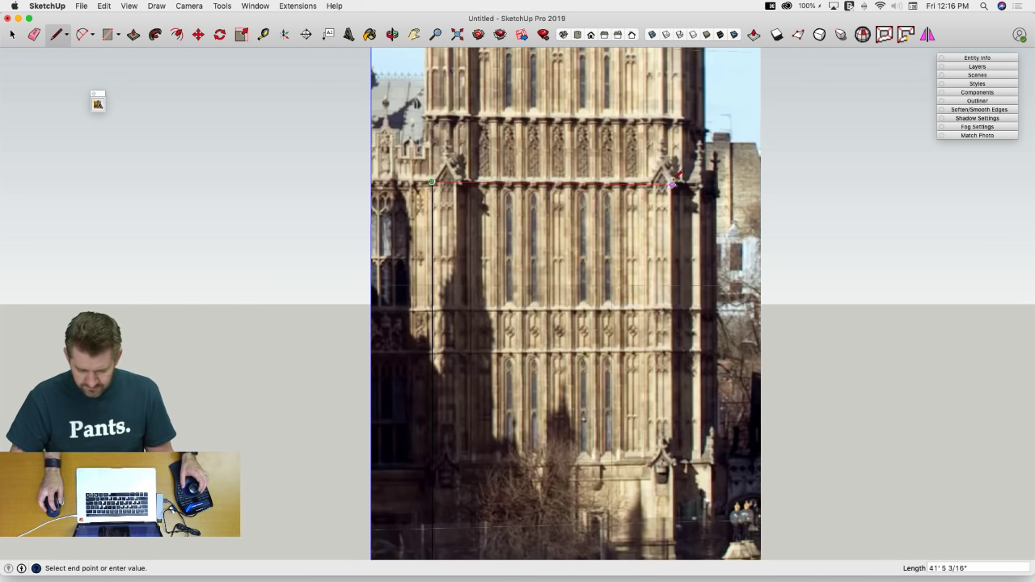
Complete the rectangular base face with a horizontal top edge and a vertical right edge down to the base line's end
{"action": "scroll", "coordinate": [678, 174], "scroll_direction": "down", "scroll_amount": 5}
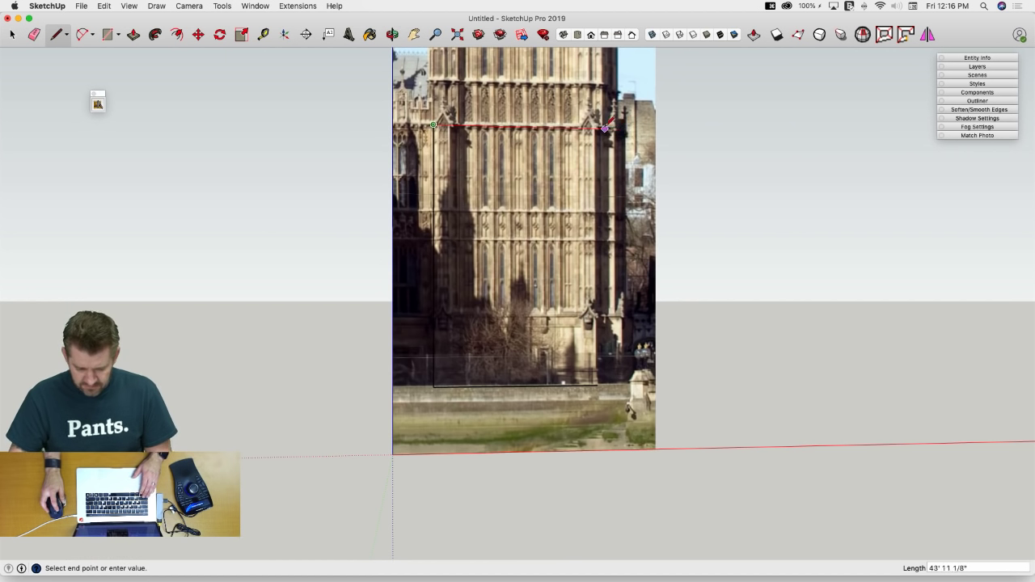
{"action": "key", "text": "shift"}
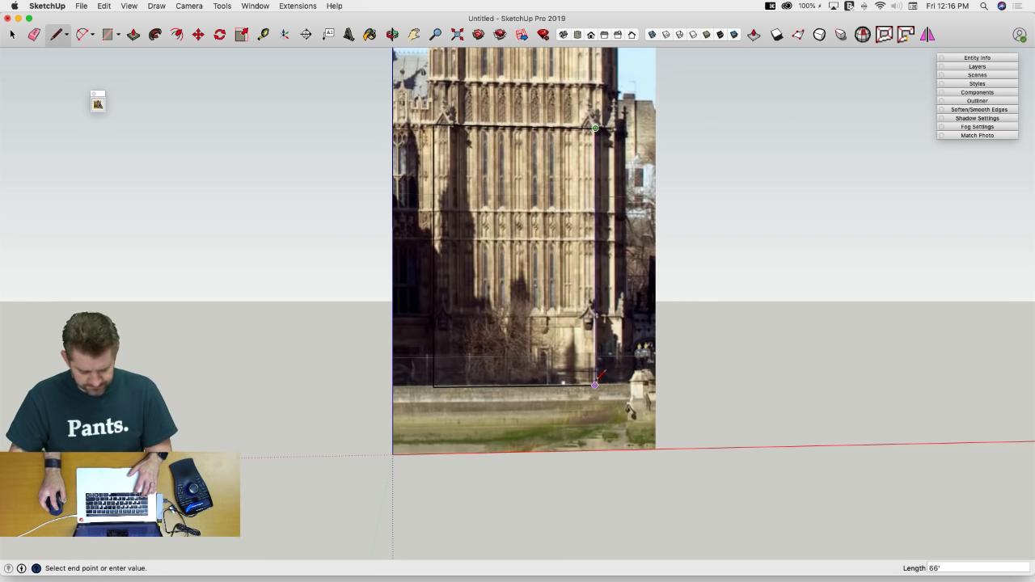
{"action": "key", "text": "super+z"}
{"action": "left_click", "coordinate": [434, 124]}
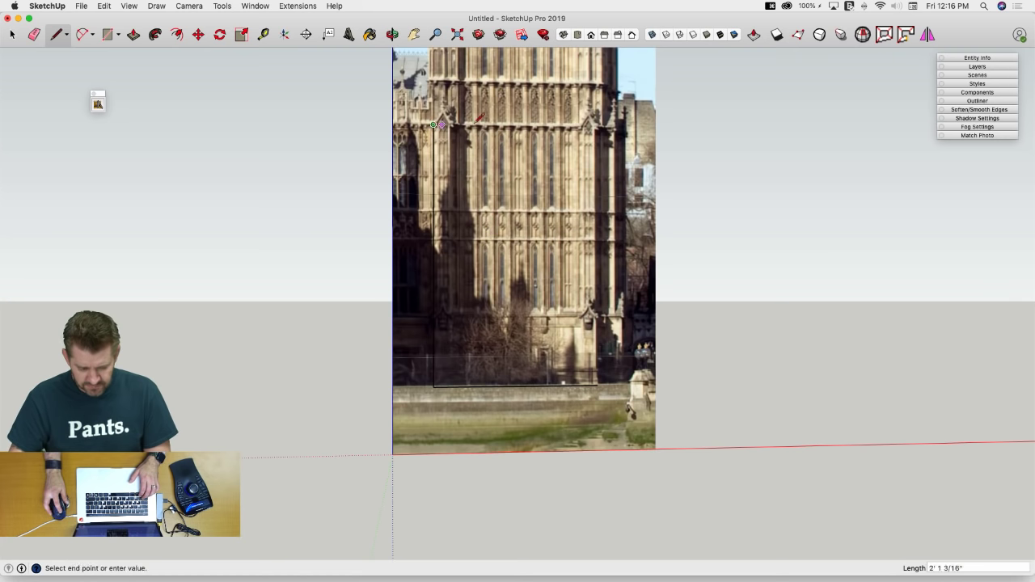
{"action": "left_click", "coordinate": [597, 385]}
{"action": "key", "text": "space"}
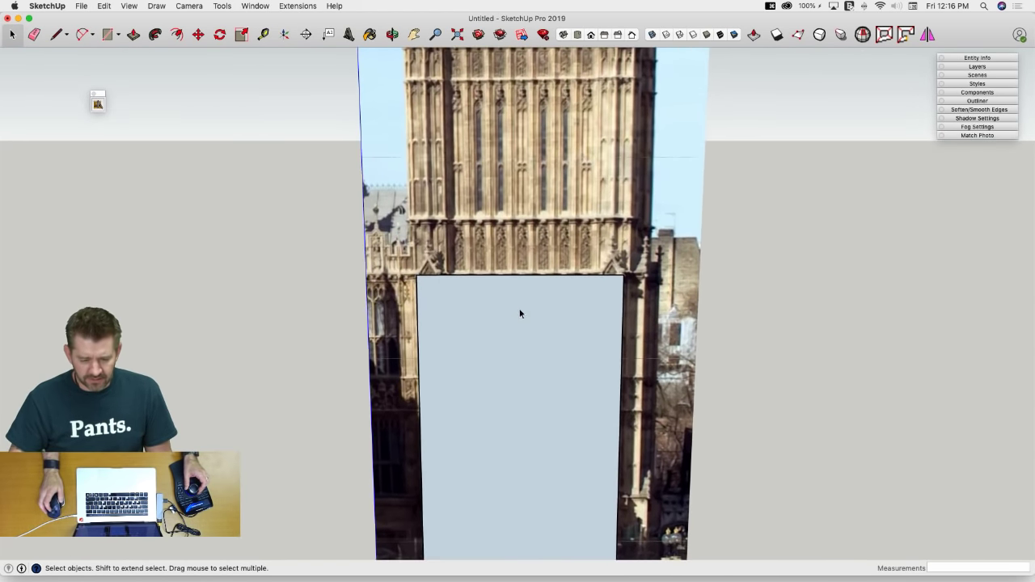
Divide the base face with a vertical line from top to bottom edge, 4'6 in from its left corner
{"action": "key", "text": "l"}
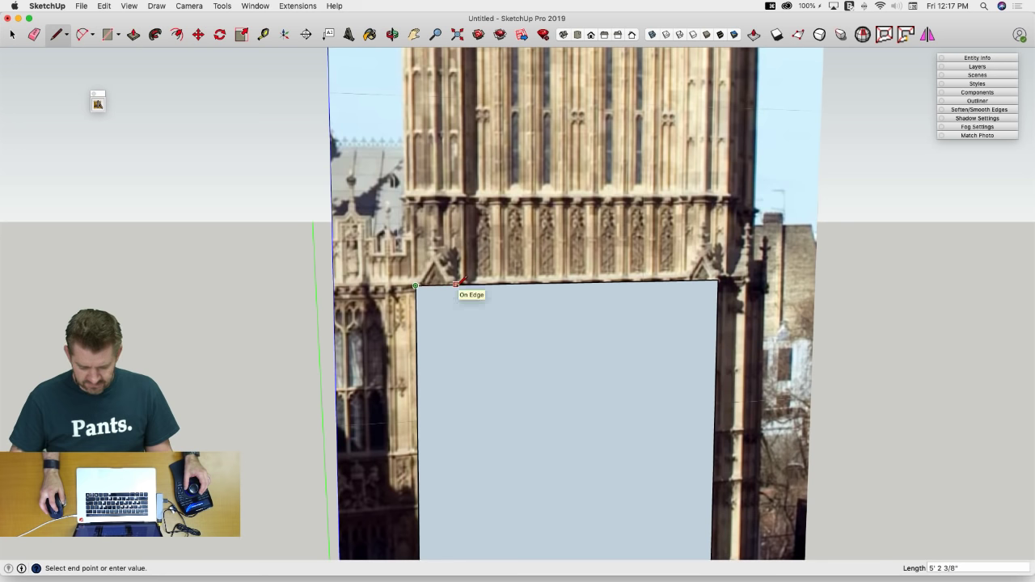
{"action": "type", "text": "4"}
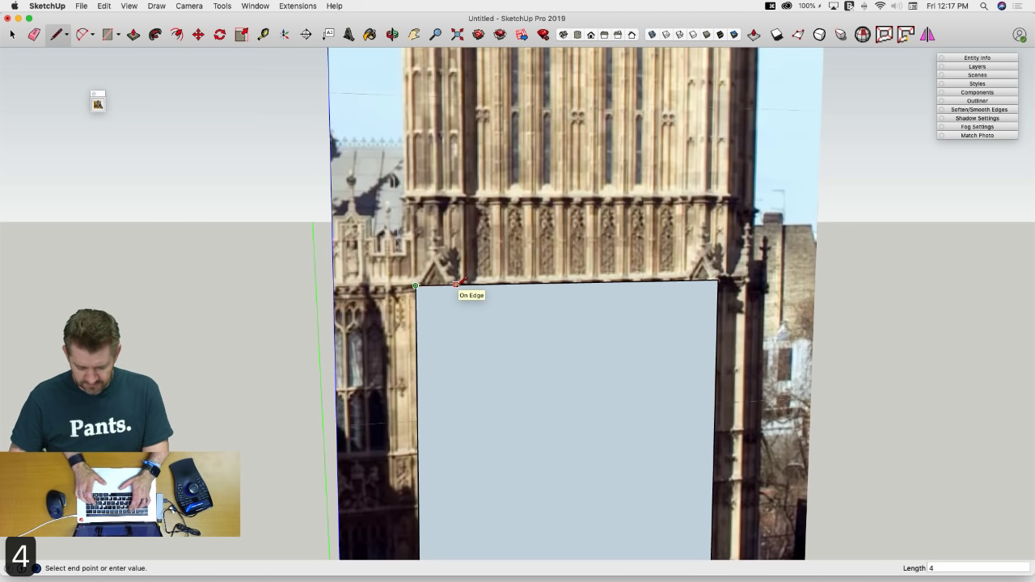
{"action": "type", "text": "'6"}
{"action": "key", "text": "Return"}
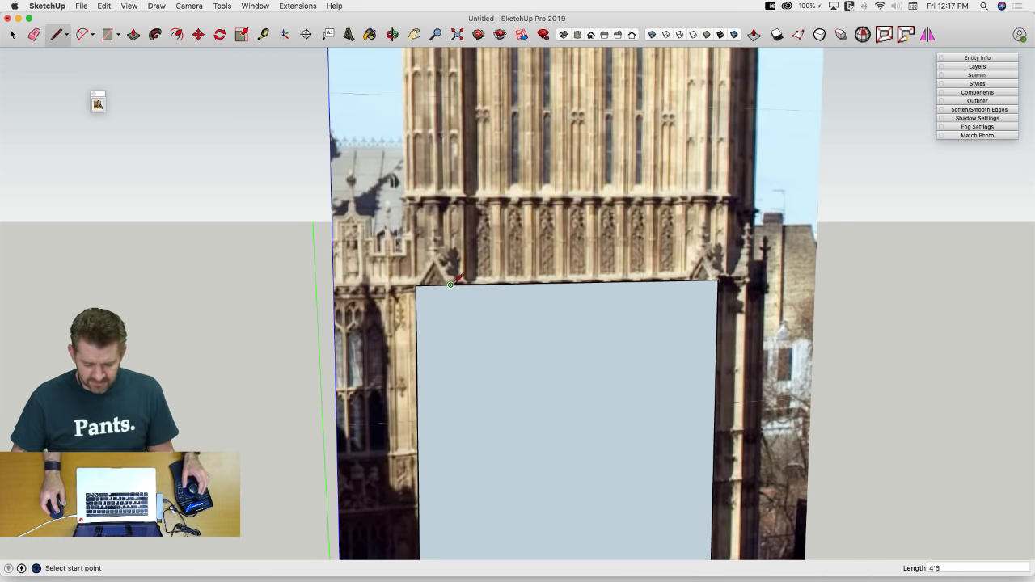
{"action": "left_click", "coordinate": [451, 284]}
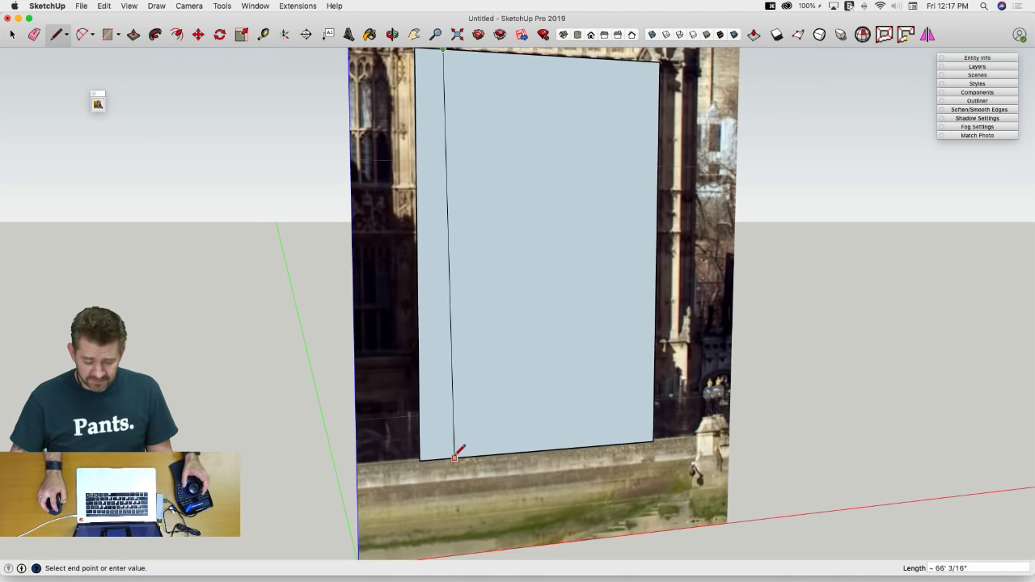
{"action": "left_click", "coordinate": [447, 458]}
Copy the narrow left strip to the right side of the base face, aligning it with the bottom right corner
{"action": "key", "text": "space"}
{"action": "left_click", "coordinate": [443, 454]}
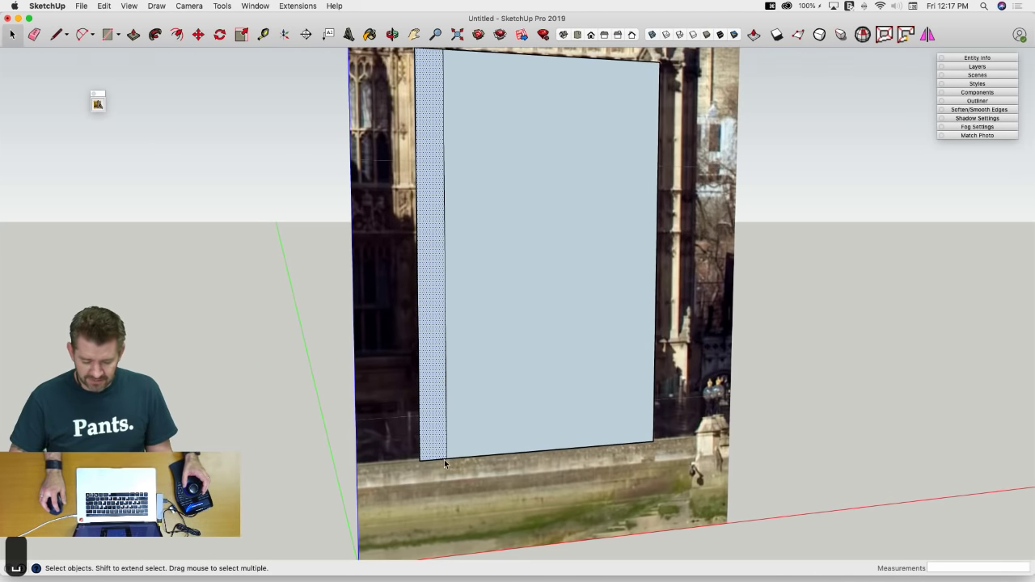
{"action": "key", "text": "m"}
{"action": "left_click", "coordinate": [447, 457]}
{"action": "key", "text": "alt"}
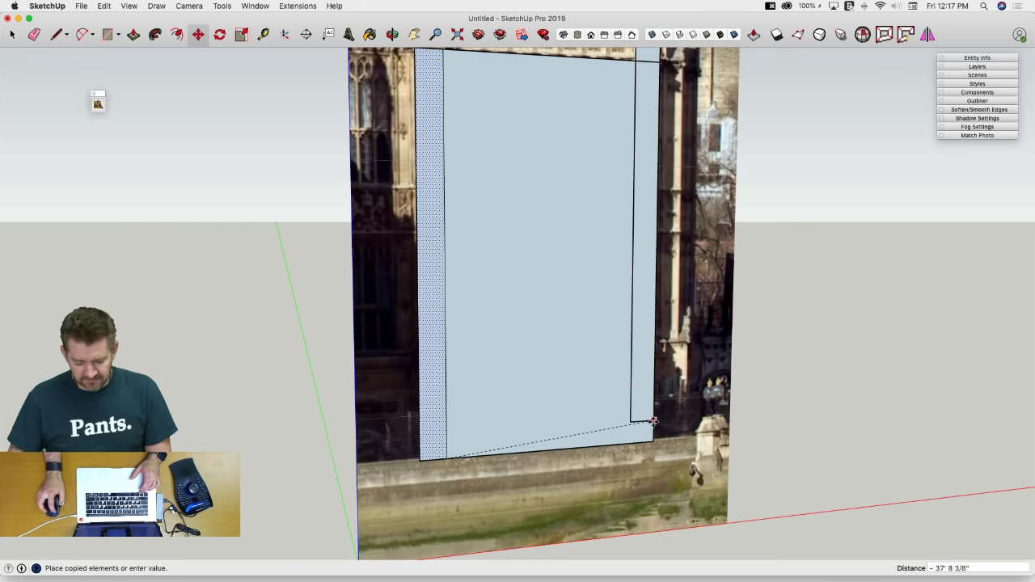
{"action": "left_click", "coordinate": [652, 440]}
{"action": "key", "text": "space"}
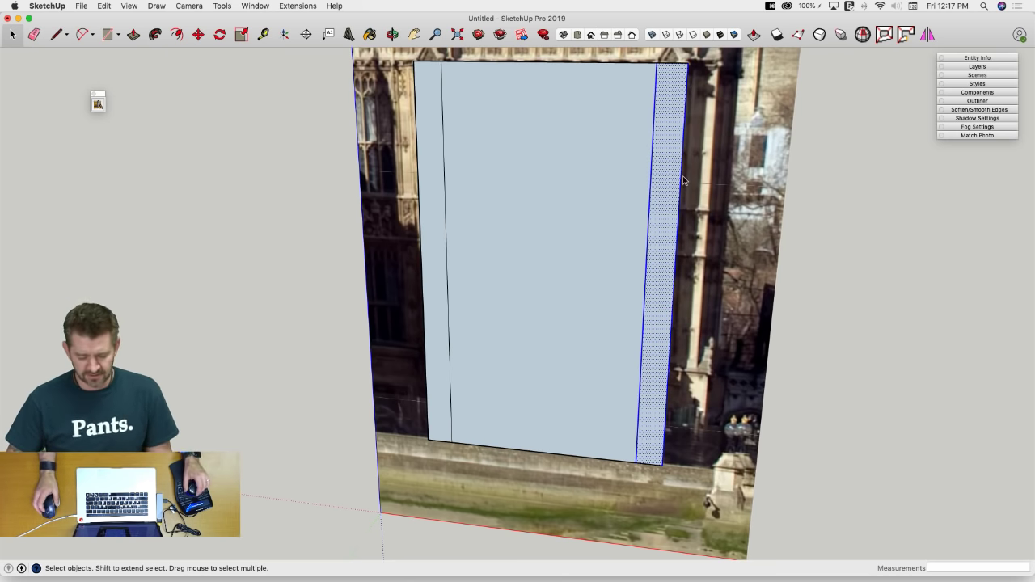
Draw a triangular peak about 3'3" high centred on the left strip's top edge, and erase its vertical centre line
{"action": "middle_click_drag", "start_coordinate": [538, 177], "coordinate": [450, 131]}
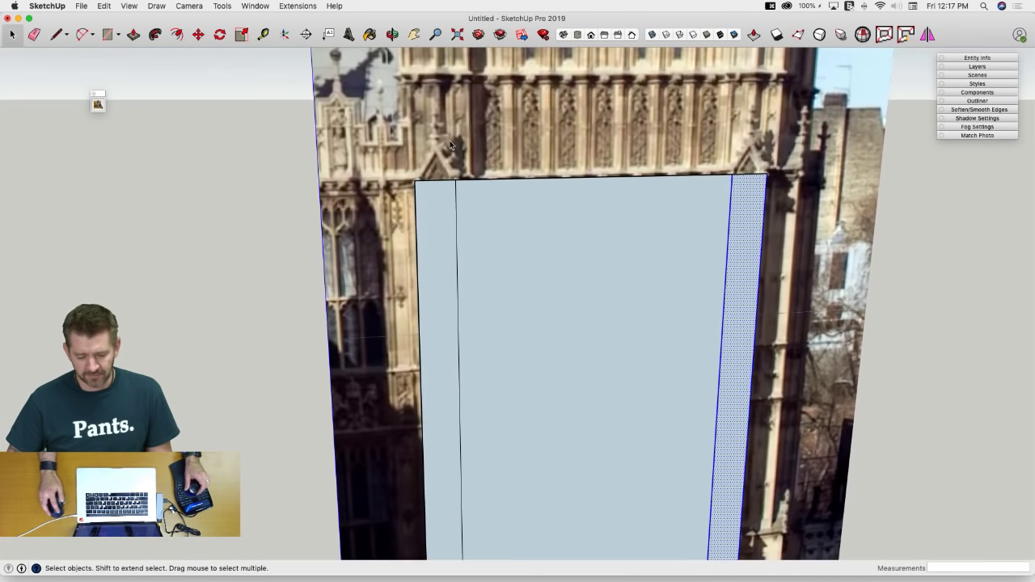
{"action": "key", "text": "l"}
{"action": "middle_click_drag", "start_coordinate": [595, 172], "coordinate": [472, 169]}
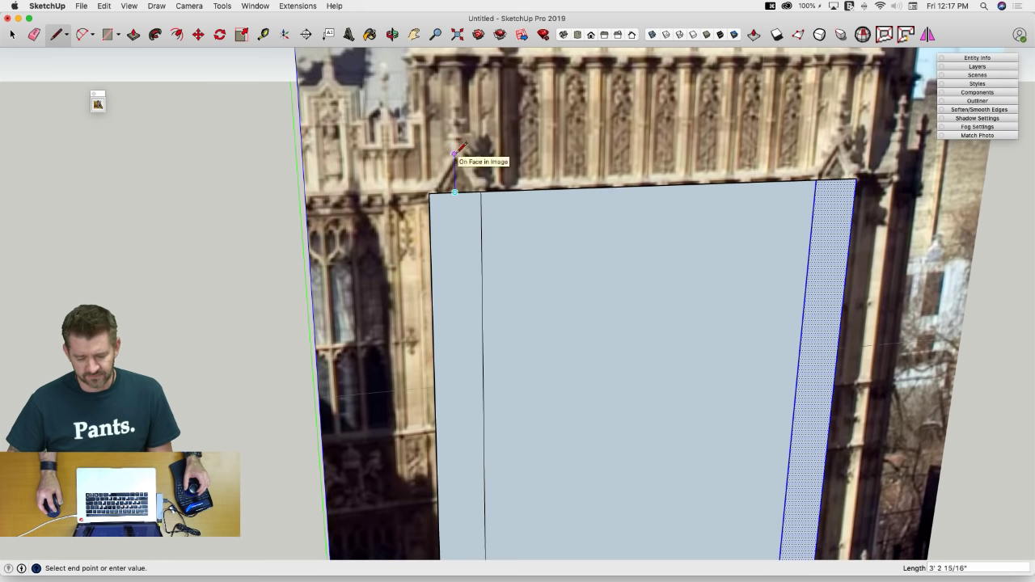
{"action": "left_click", "coordinate": [454, 153]}
{"action": "left_click", "coordinate": [430, 193]}
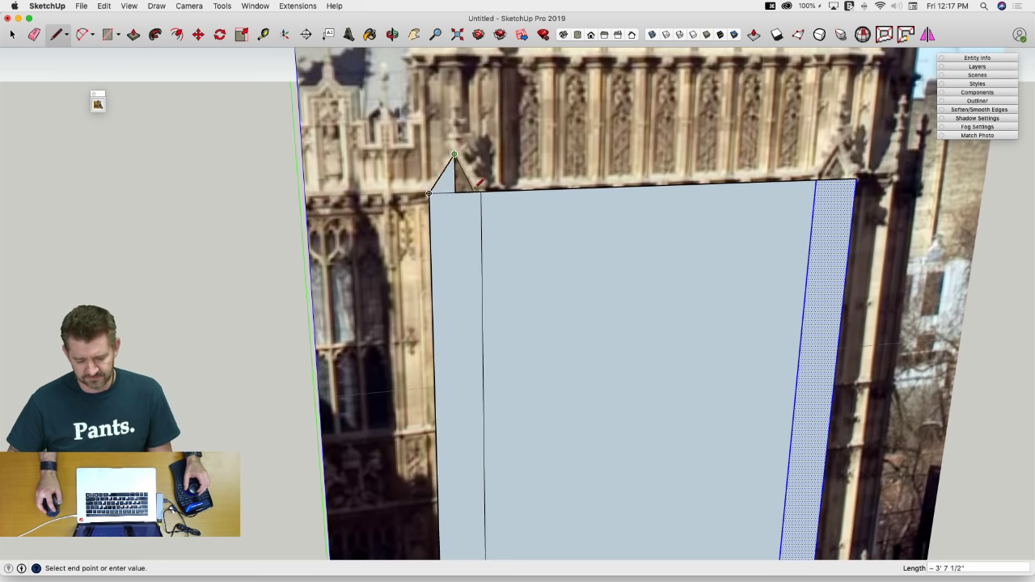
{"action": "left_click", "coordinate": [482, 190]}
{"action": "key", "text": "space"}
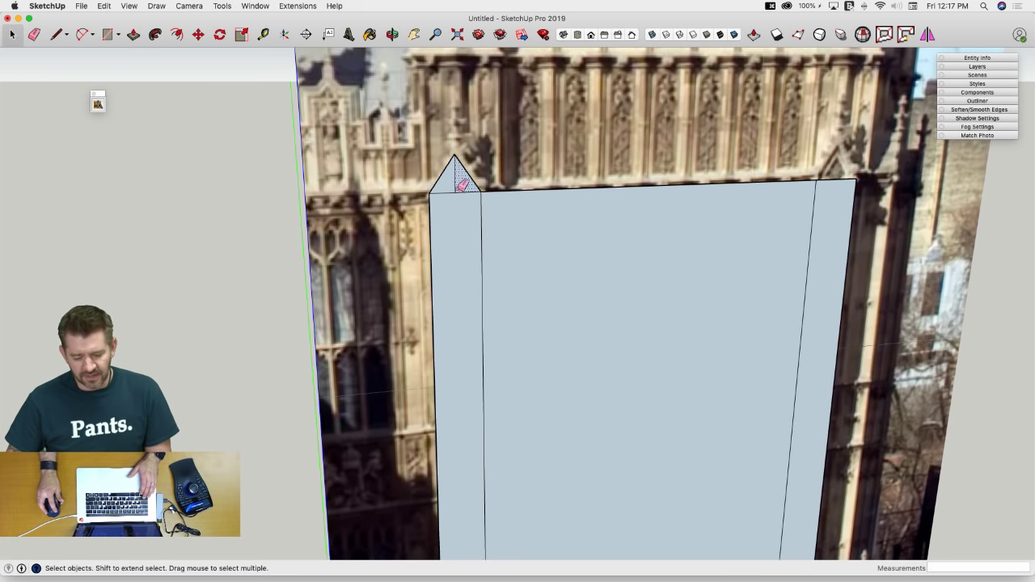
{"action": "key", "text": "e"}
{"action": "left_click", "coordinate": [455, 182]}
Copy the triangular peak onto the top of the right strip, aligned by the midpoint of its base
{"action": "key", "text": "space"}
{"action": "key", "text": "m"}
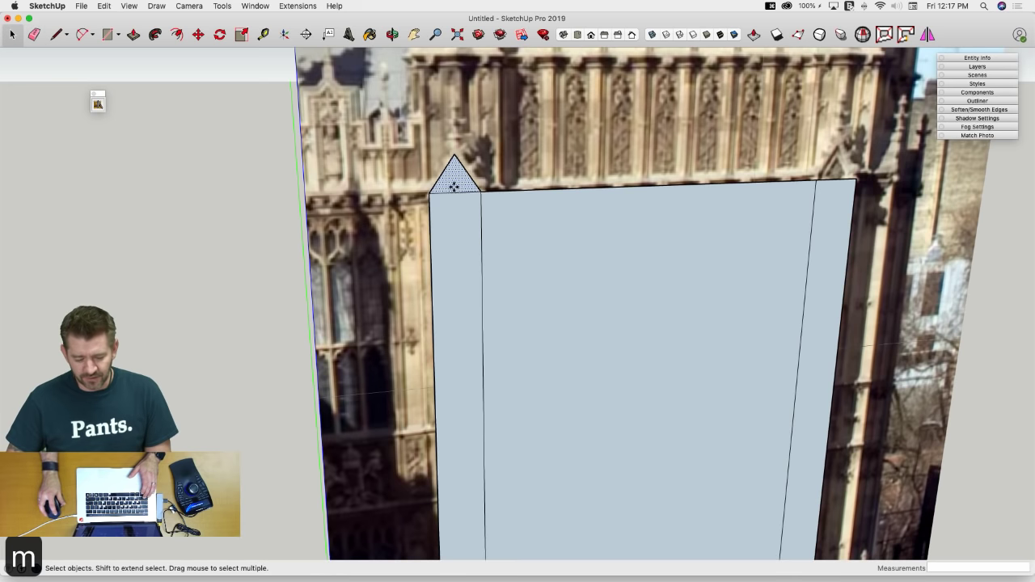
{"action": "key", "text": "alt"}
{"action": "left_click", "coordinate": [456, 192]}
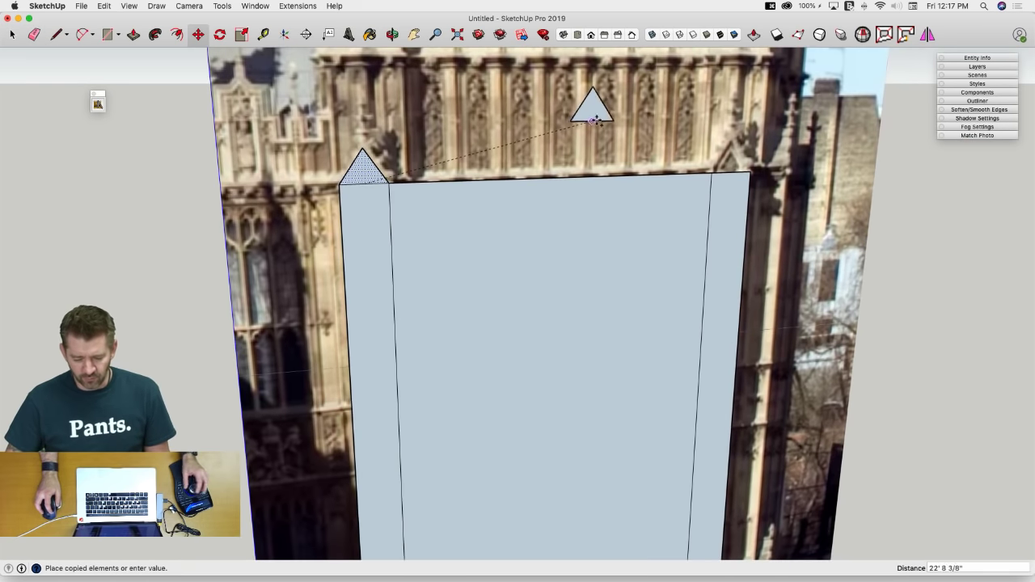
{"action": "left_click", "coordinate": [732, 172]}
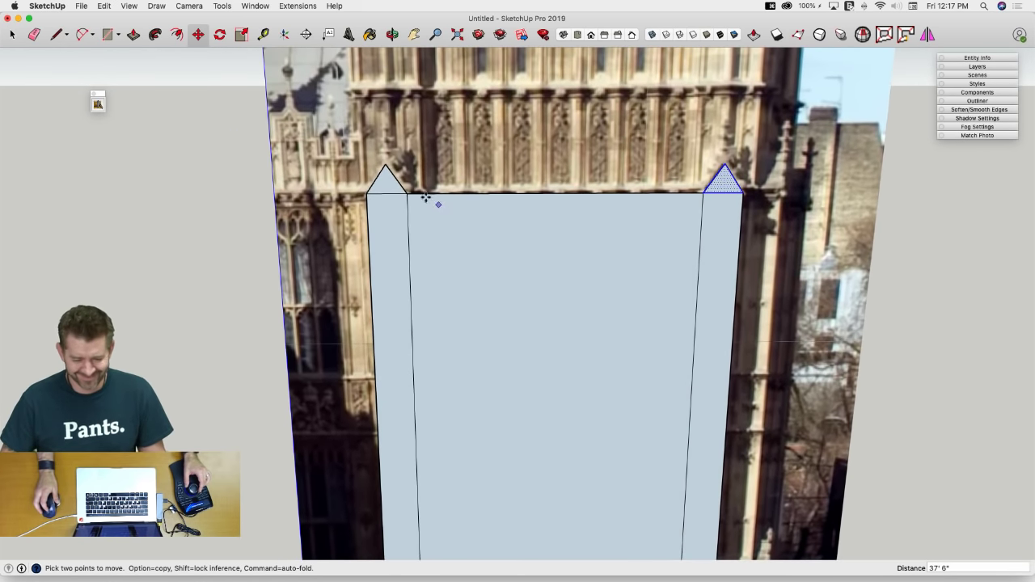
Erase the horizontal edges between the two peaks and the strips so each forms one pointed face
{"action": "key", "text": "e"}
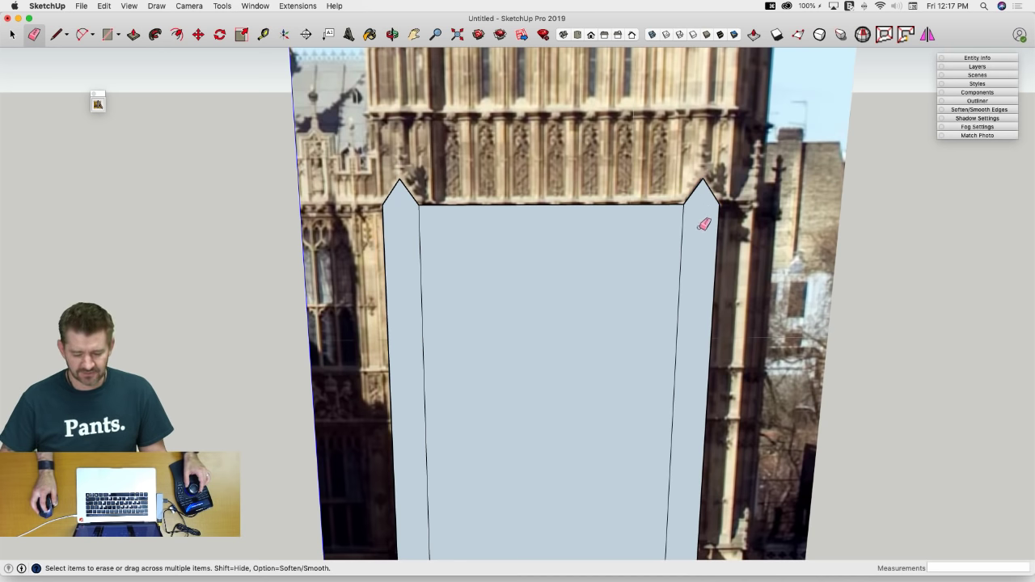
{"action": "scroll", "coordinate": [704, 224], "scroll_direction": "down", "scroll_amount": 3}
{"action": "scroll", "coordinate": [550, 254], "scroll_direction": "down", "scroll_amount": 3}
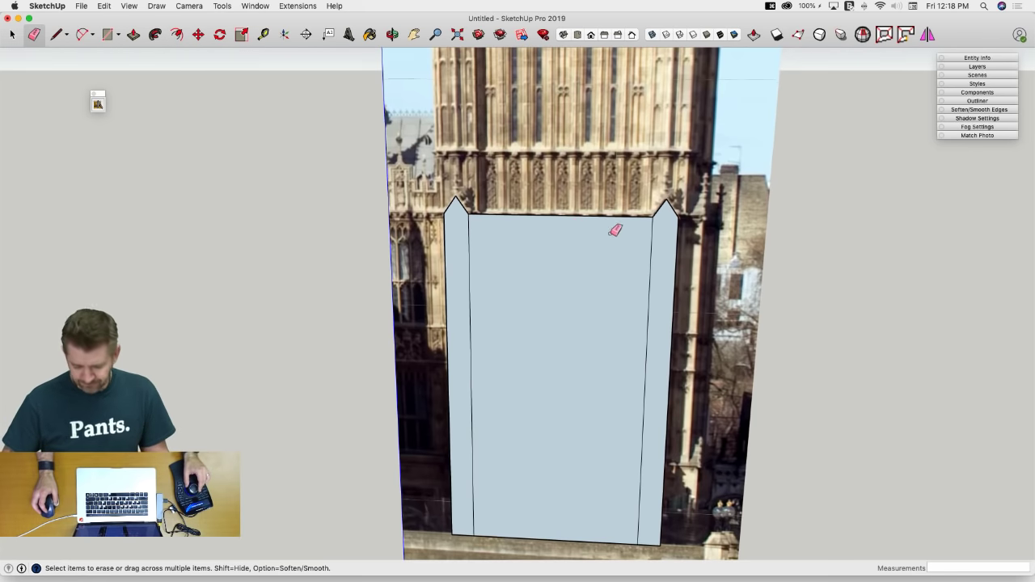
{"action": "middle_click_drag", "start_coordinate": [559, 280], "coordinate": [548, 249]}
{"action": "scroll", "coordinate": [552, 248], "scroll_direction": "down", "scroll_amount": 4}
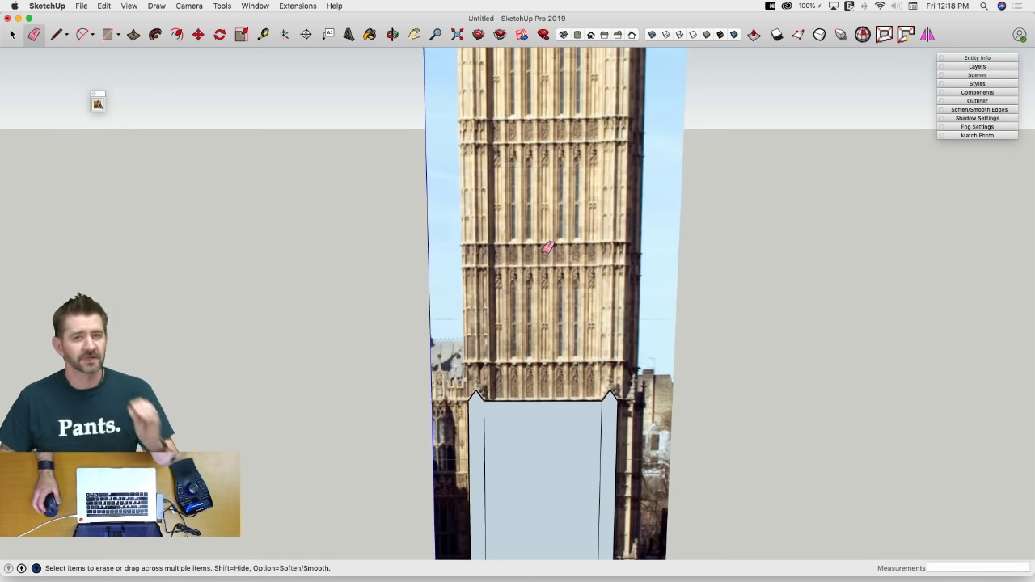
{"action": "middle_click_drag", "start_coordinate": [686, 329], "coordinate": [569, 250]}
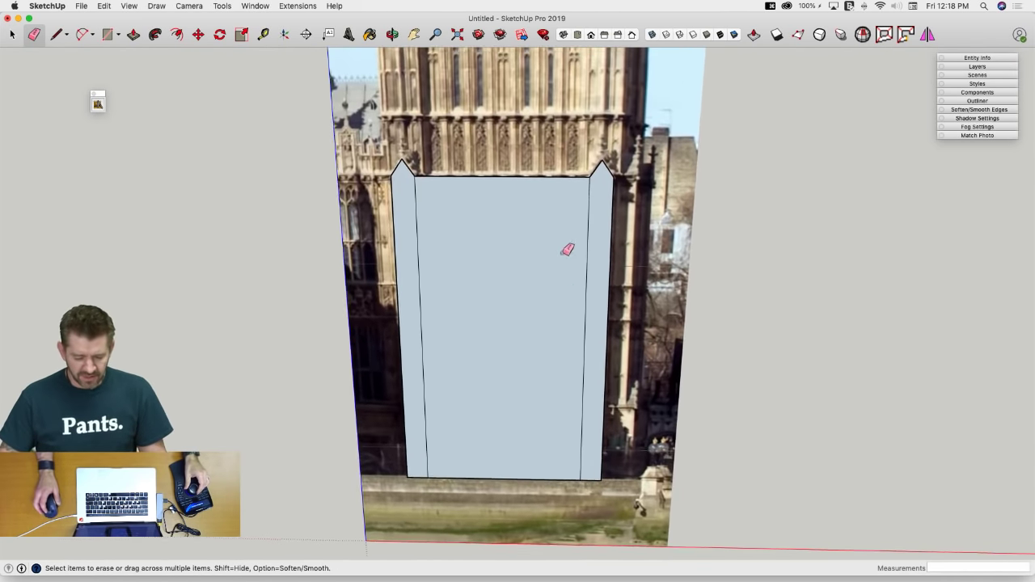
Measure the width of the photographed side buttress beside the base face with a trial line at ledge height
{"action": "scroll", "coordinate": [562, 247], "scroll_direction": "up", "scroll_amount": 2}
{"action": "key", "text": "space"}
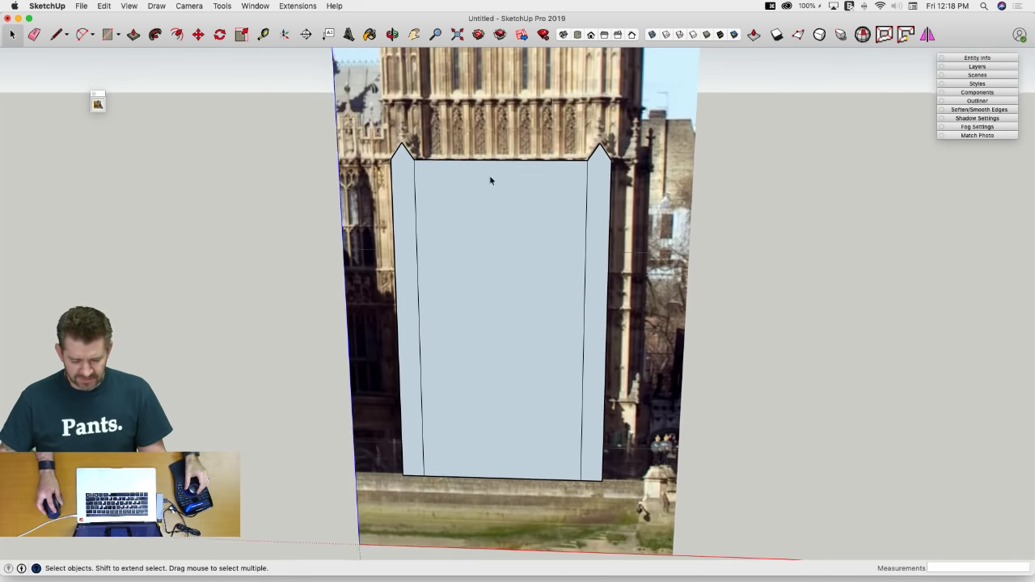
{"action": "scroll", "coordinate": [491, 179], "scroll_direction": "up", "scroll_amount": 1}
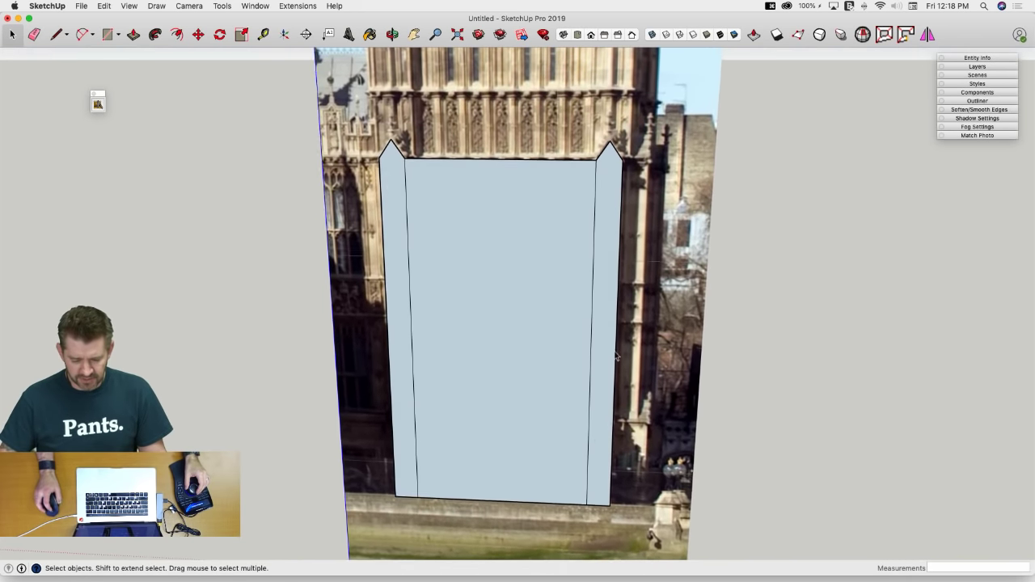
{"action": "scroll", "coordinate": [613, 183], "scroll_direction": "up", "scroll_amount": 2}
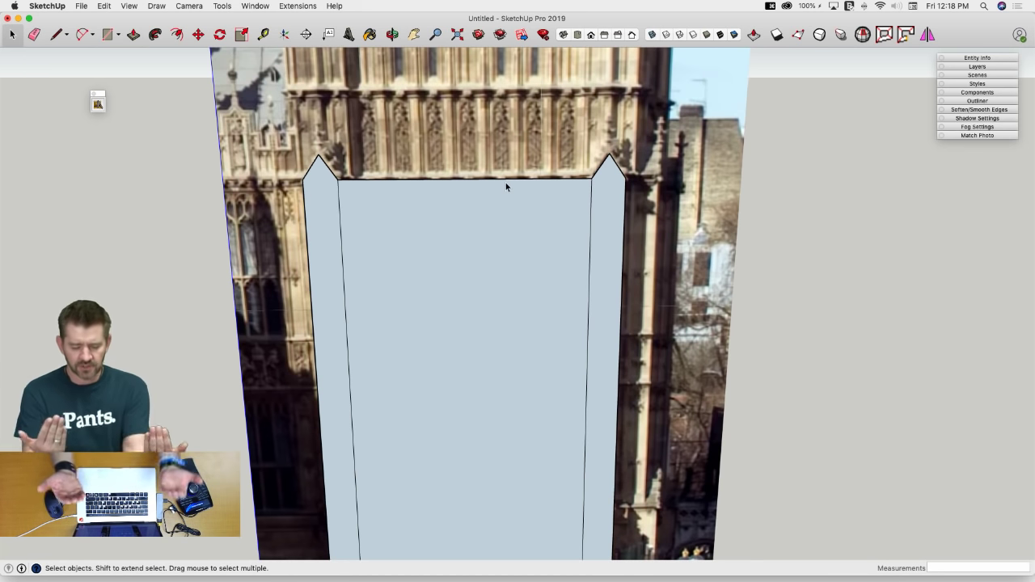
{"action": "key", "text": "l"}
{"action": "scroll", "coordinate": [648, 165], "scroll_direction": "up", "scroll_amount": 1}
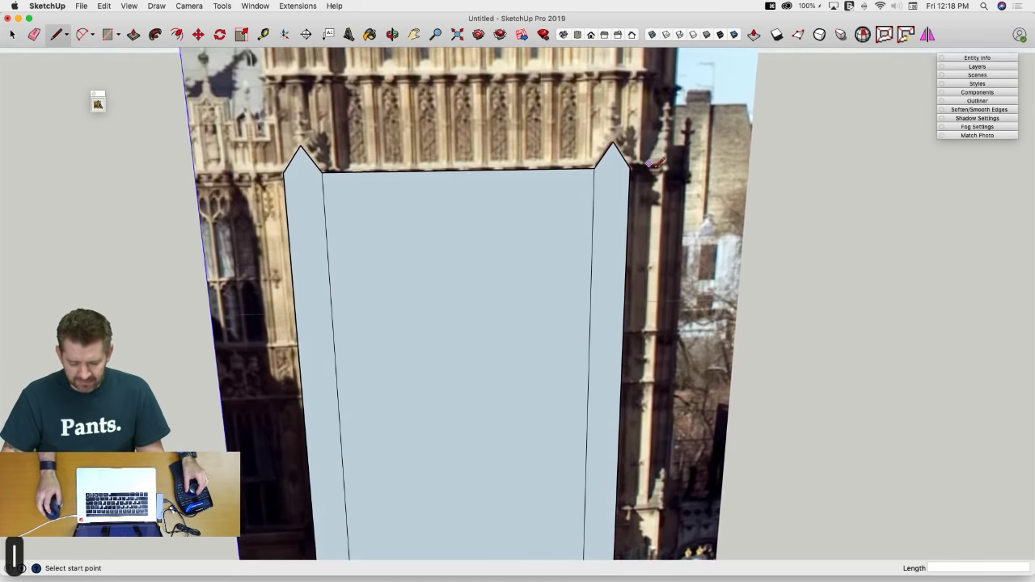
{"action": "scroll", "coordinate": [655, 170], "scroll_direction": "up", "scroll_amount": 2}
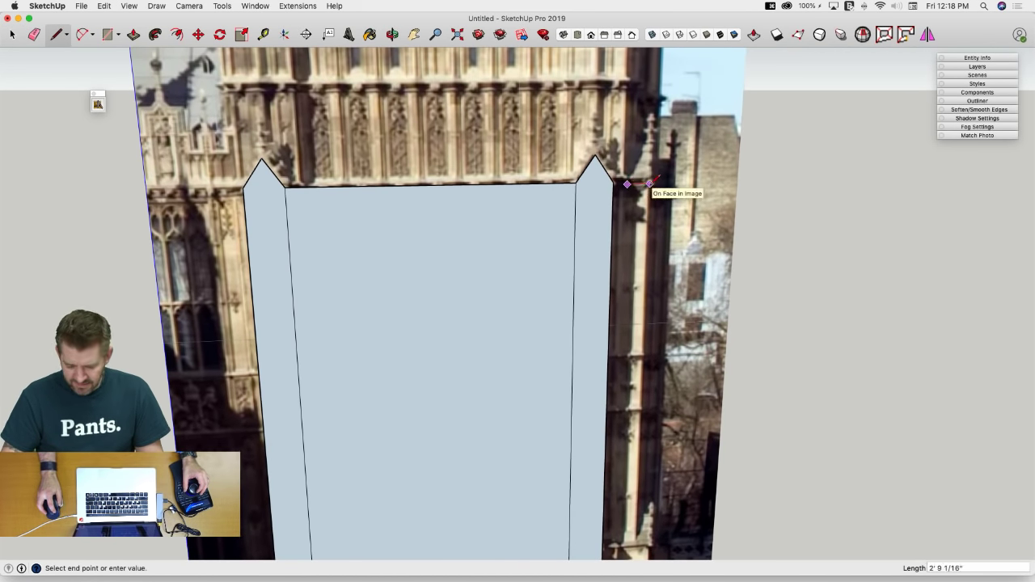
{"action": "scroll", "coordinate": [652, 183], "scroll_direction": "down", "scroll_amount": 2}
{"action": "key", "text": "Escape"}
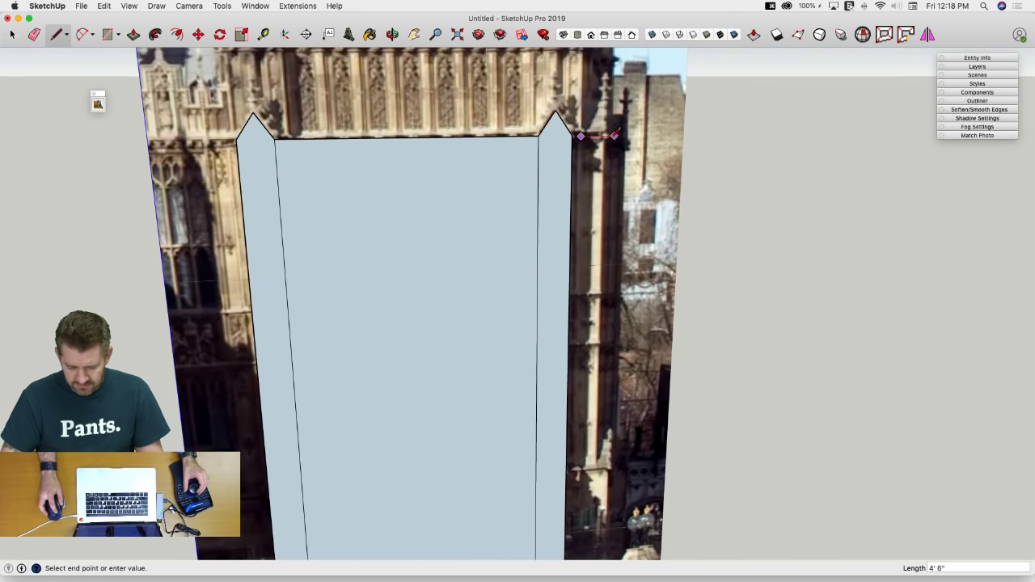
{"action": "scroll", "coordinate": [608, 134], "scroll_direction": "up", "scroll_amount": 2}
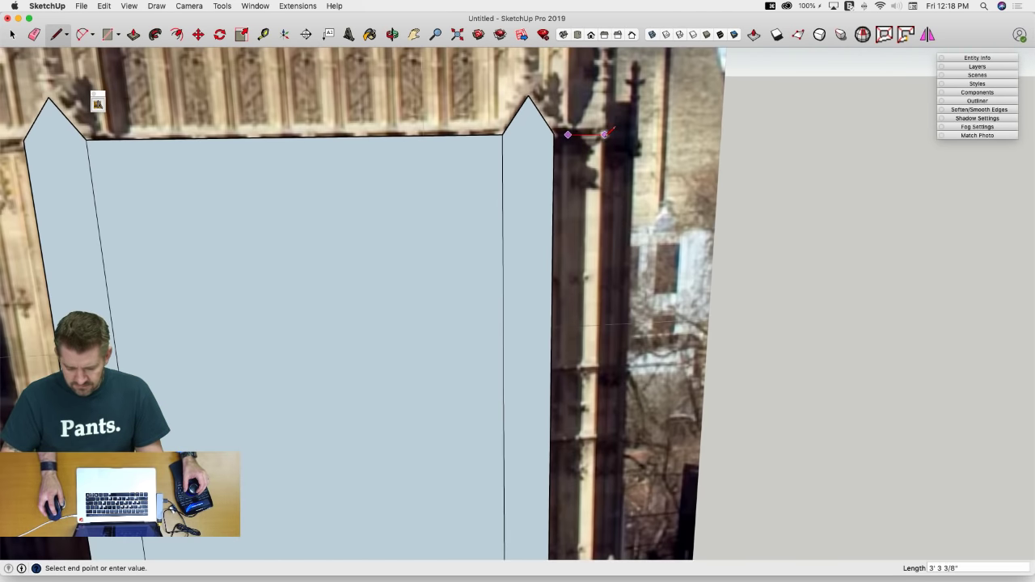
{"action": "scroll", "coordinate": [605, 140], "scroll_direction": "down", "scroll_amount": 2}
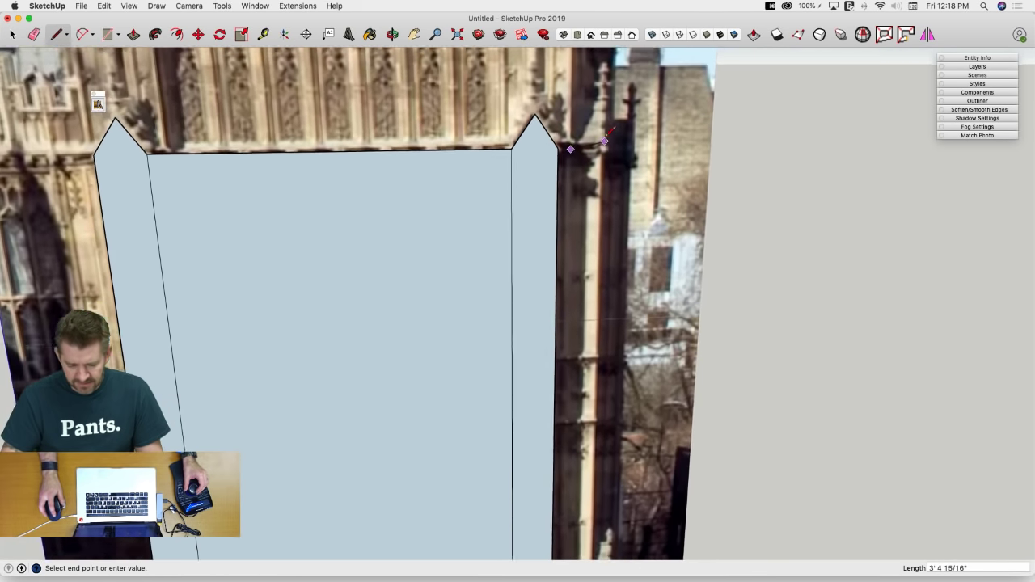
{"action": "key", "text": "space"}
Push/pull both pointed strips out 3.5' from the base face, and reverse the central face between them
{"action": "key", "text": "p"}
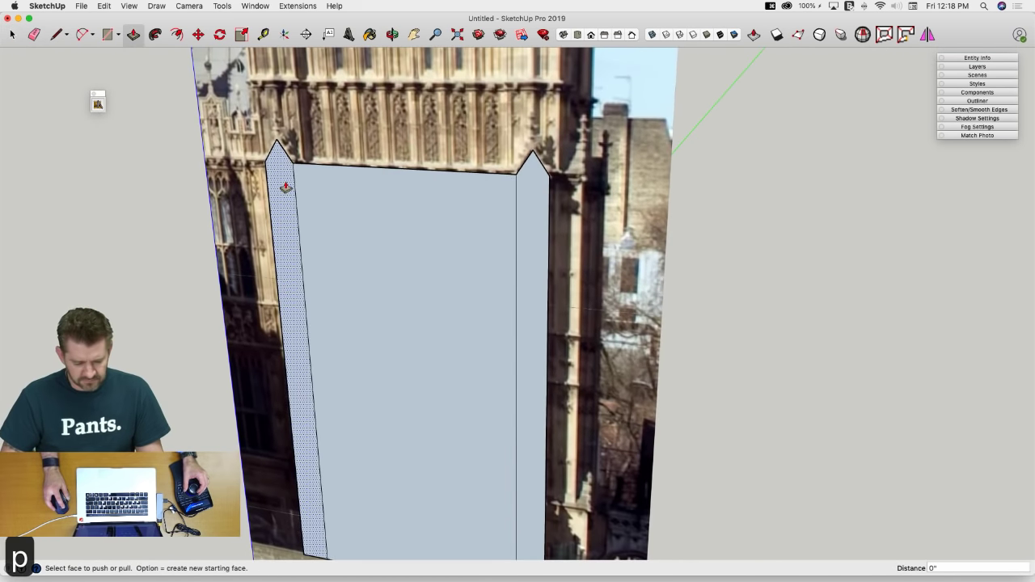
{"action": "left_click", "coordinate": [285, 187]}
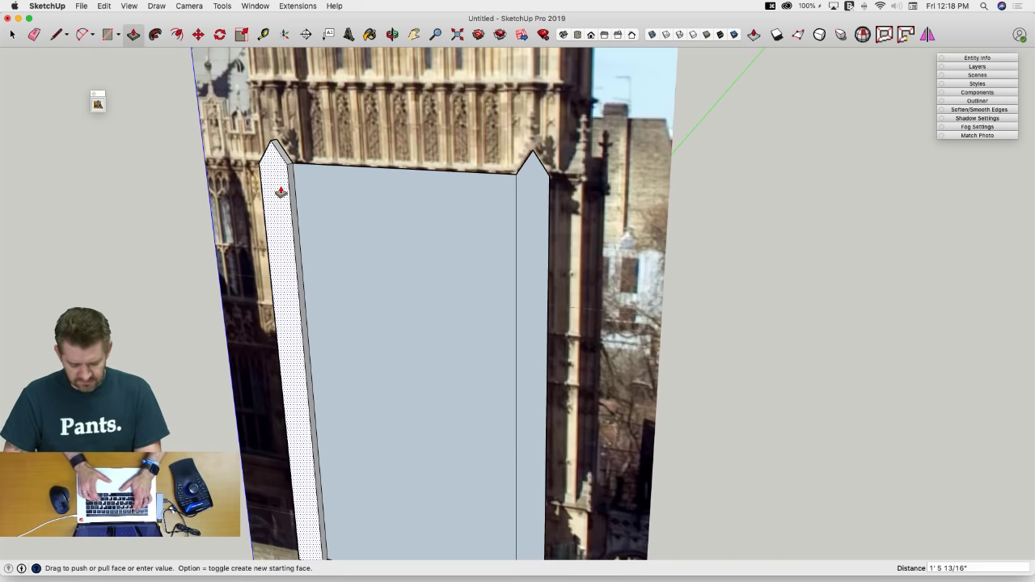
{"action": "type", "text": "3.5'"}
{"action": "key", "text": "Return"}
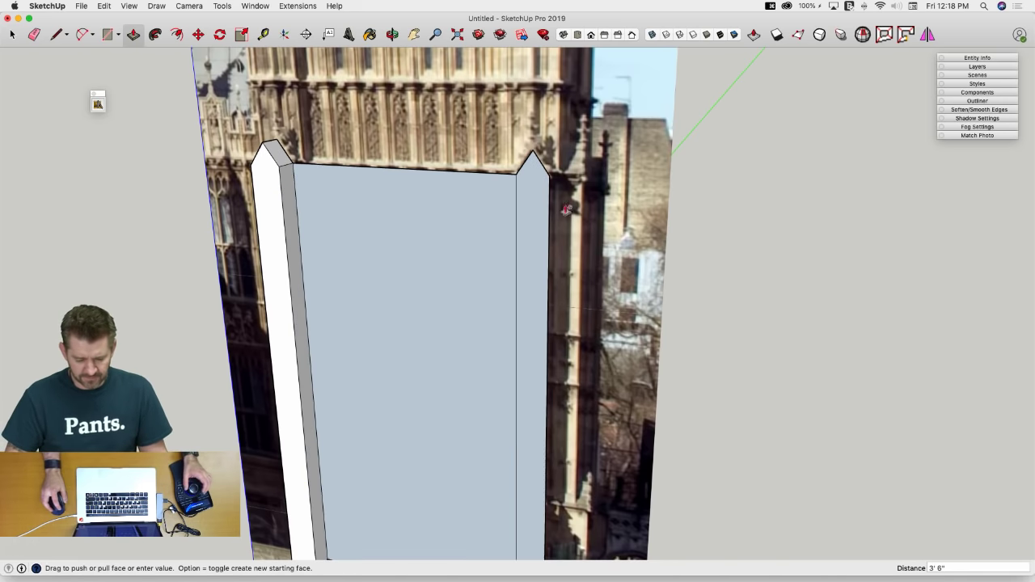
{"action": "double_click", "coordinate": [526, 212]}
{"action": "right_click", "coordinate": [409, 204]}
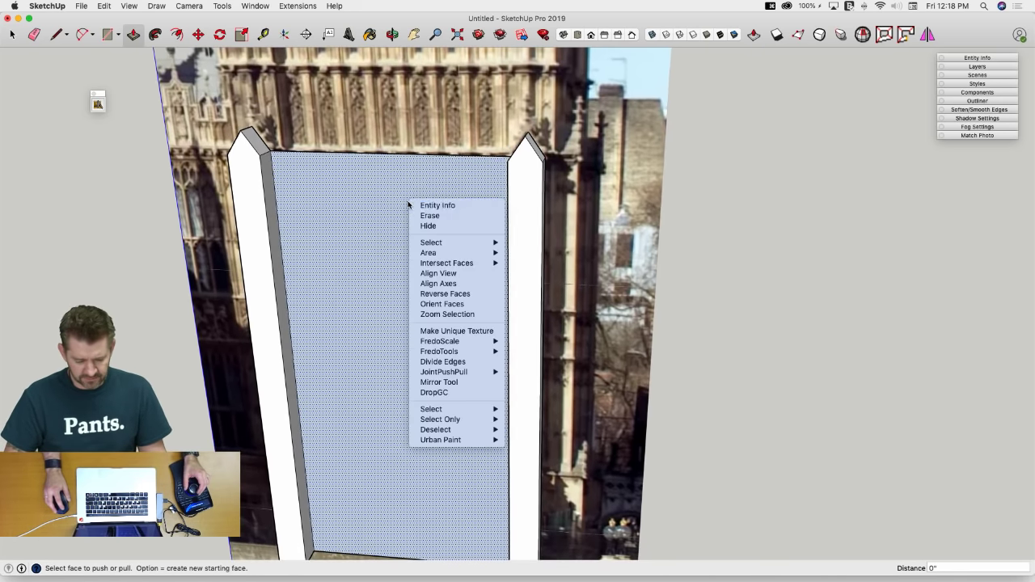
{"action": "left_click", "coordinate": [463, 294]}
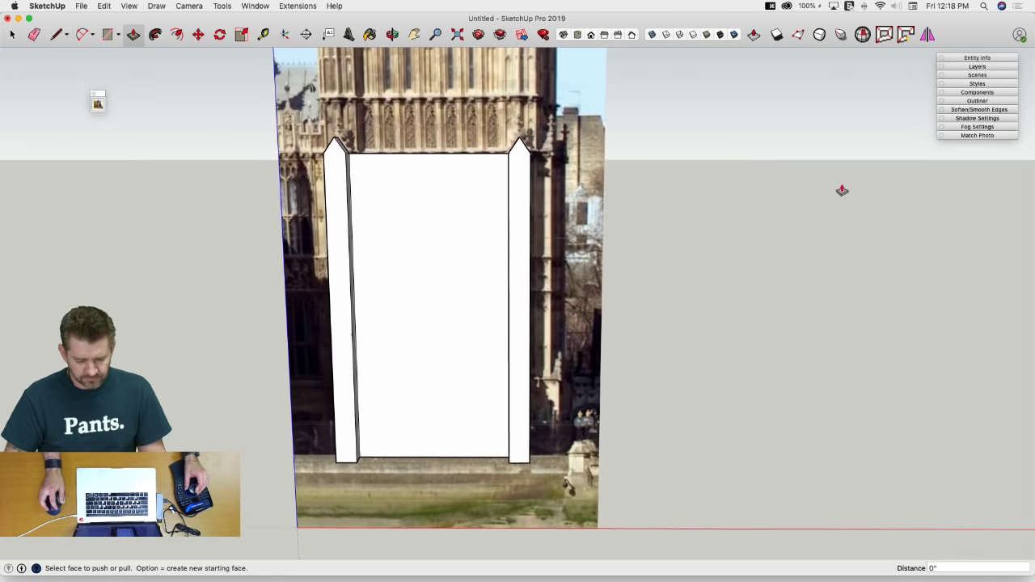
Select the central face with both extruded strips and make them a component with the definition Side of Ben
{"action": "key", "text": "space"}
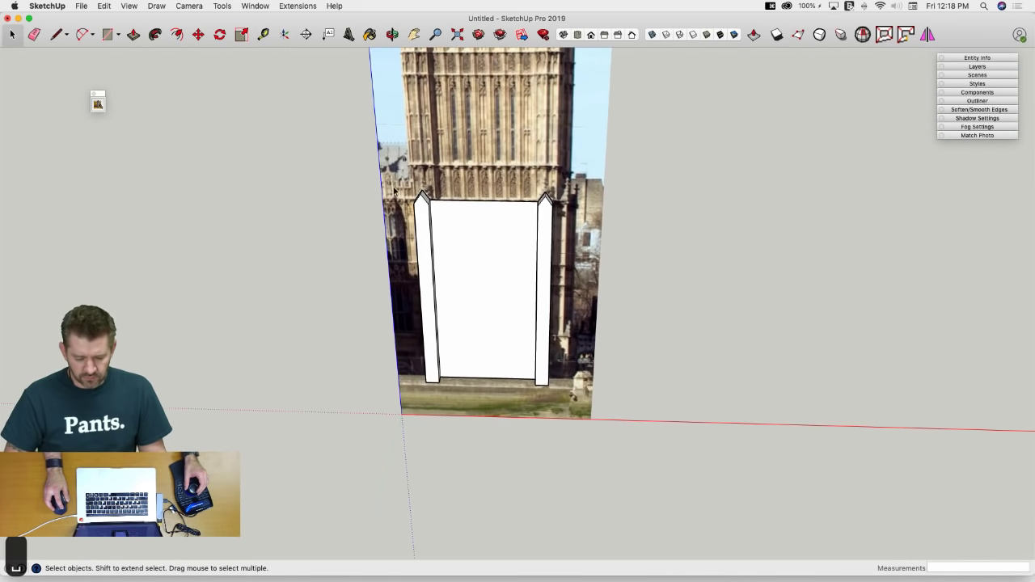
{"action": "left_click_drag", "start_coordinate": [391, 167], "coordinate": [575, 404]}
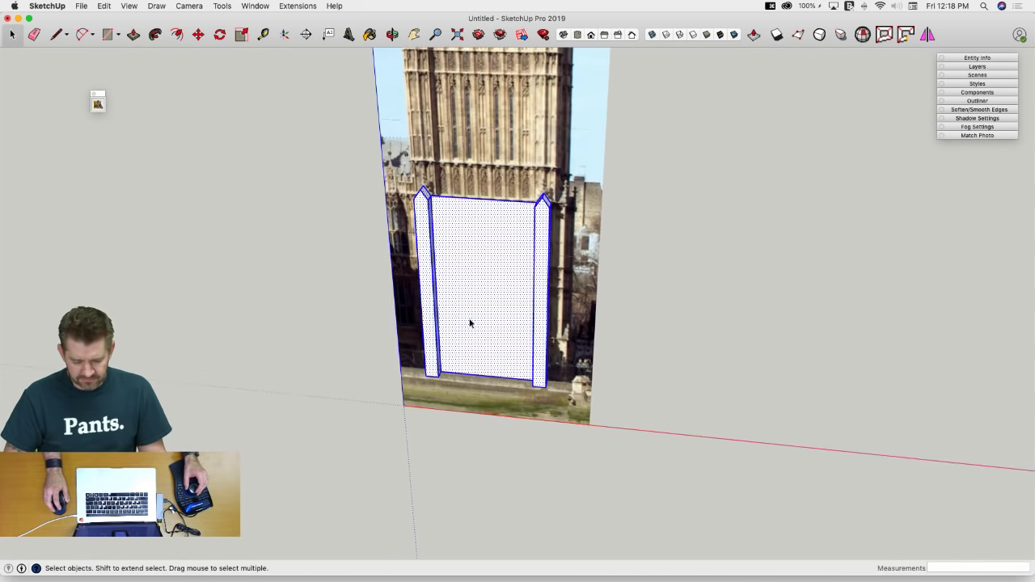
{"action": "middle_click_drag", "start_coordinate": [470, 323], "coordinate": [460, 321]}
{"action": "right_click", "coordinate": [462, 321]}
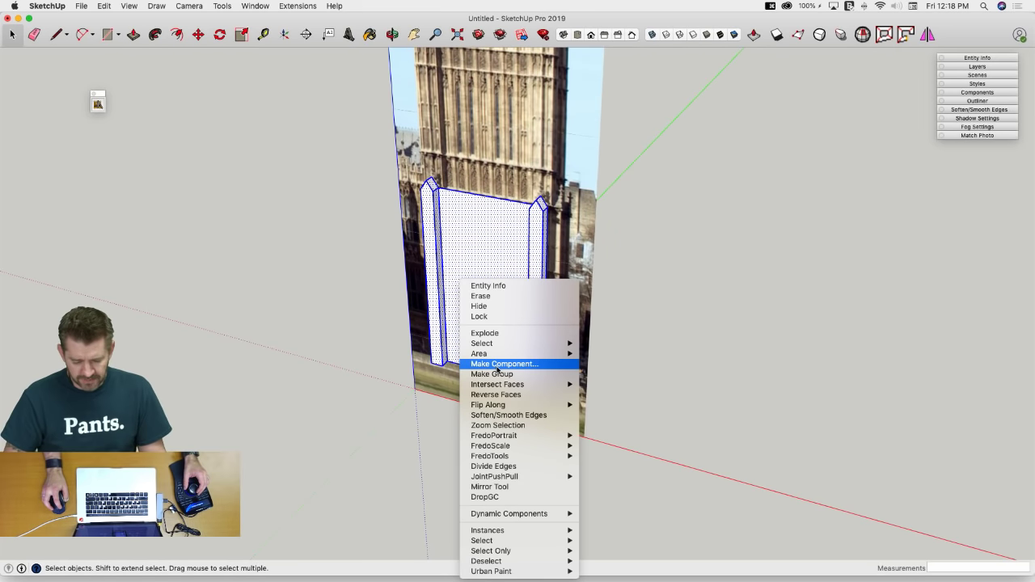
{"action": "left_click", "coordinate": [498, 366]}
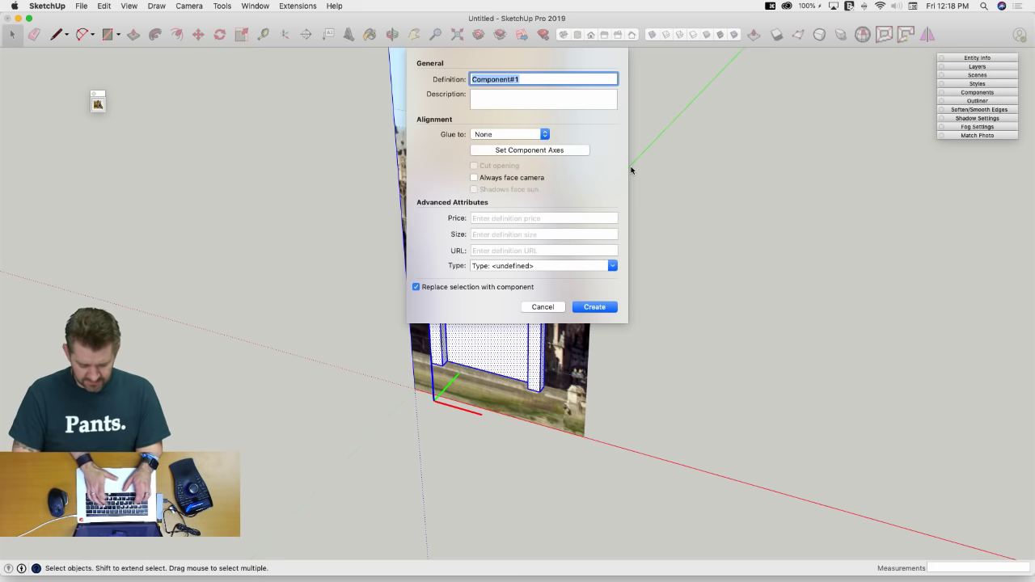
{"action": "type", "text": "Side of "}
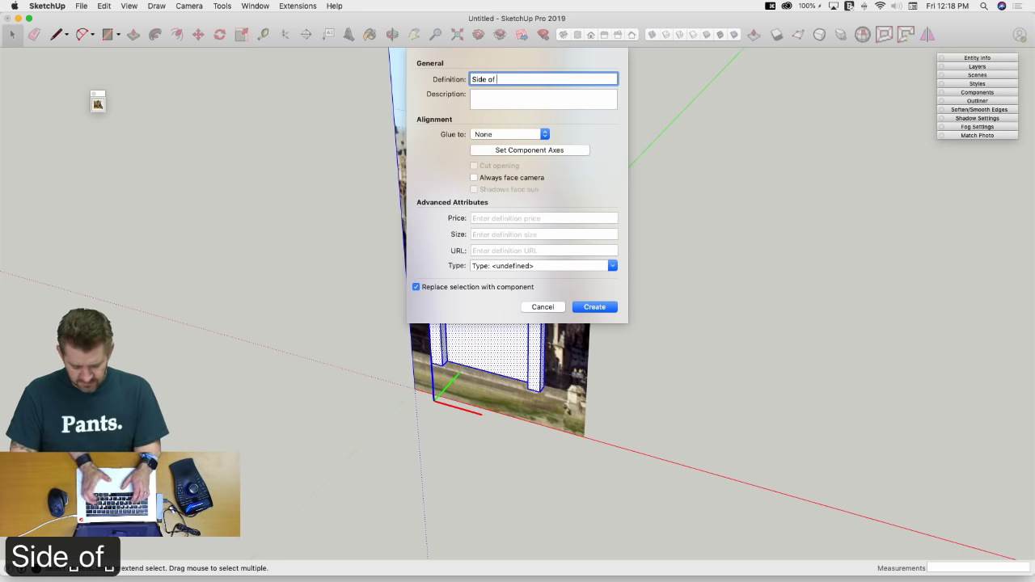
{"action": "type", "text": "B"}
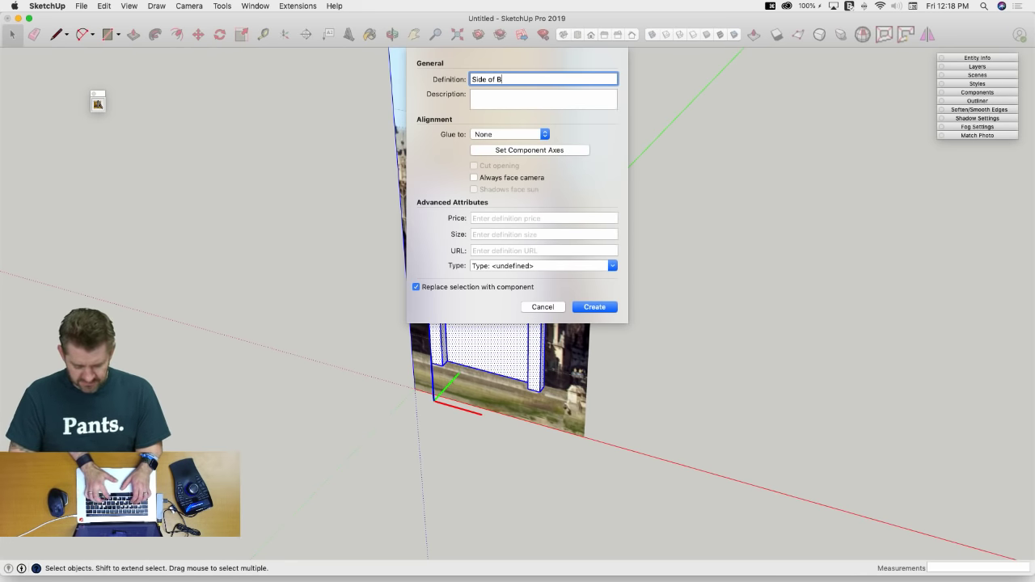
{"action": "type", "text": "e"}
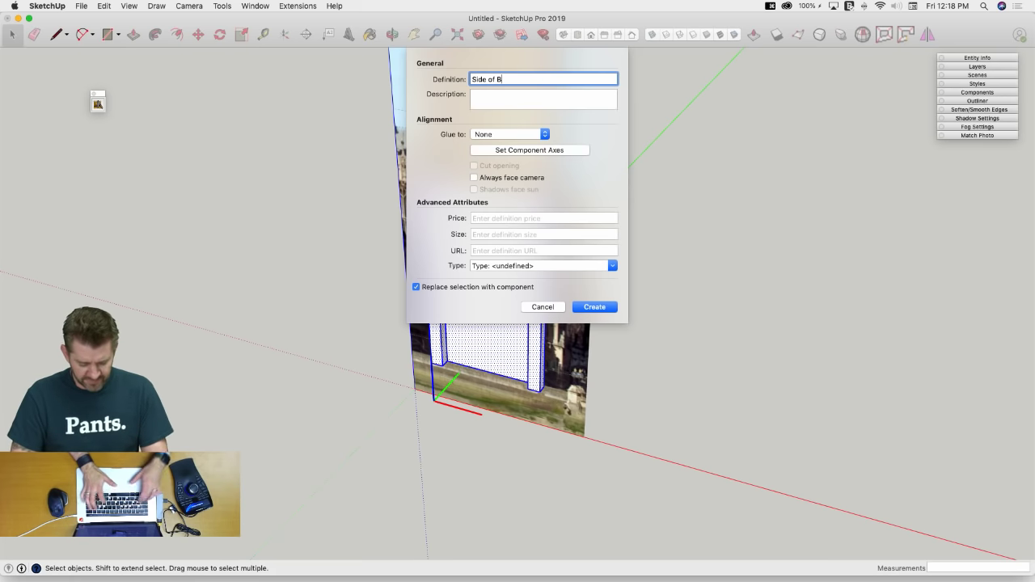
{"action": "type", "text": "n"}
{"action": "key", "text": "Return"}
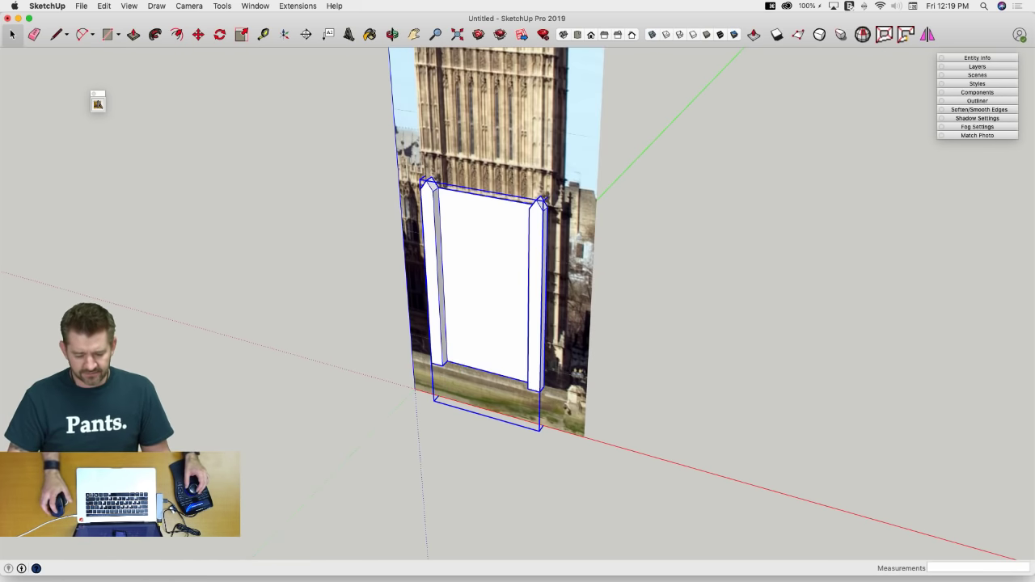
Open the new component, cut the accidentally included scale figure out of it, and leave the component
{"action": "middle_click_drag", "start_coordinate": [653, 206], "coordinate": [558, 434]}
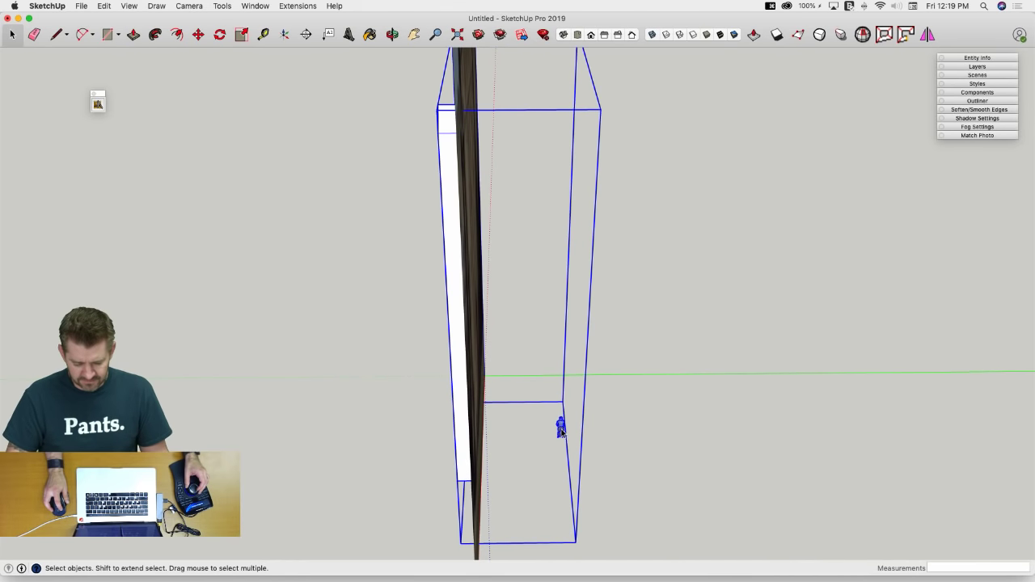
{"action": "double_click", "coordinate": [563, 433]}
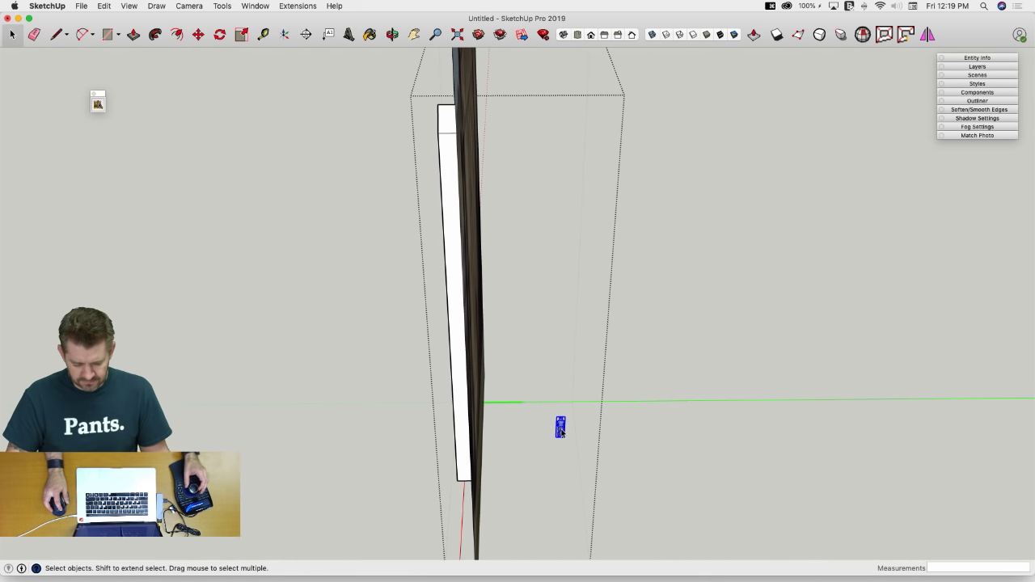
{"action": "key", "text": "super+x"}
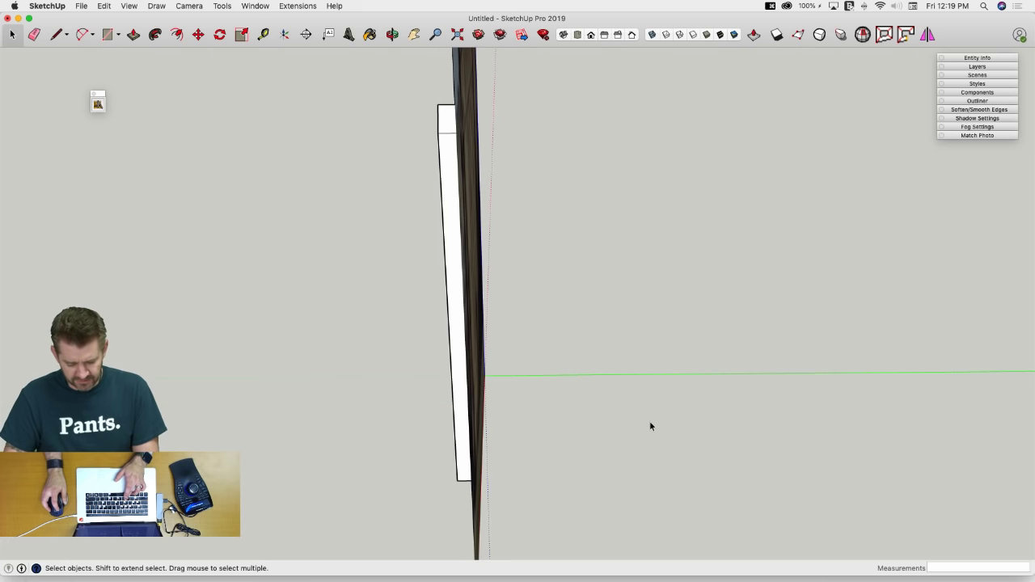
Paste the cut scale figure back into the model at ground level beside the reference image, and select the Side of Ben component
{"action": "key", "text": "super+v"}
{"action": "middle_click_drag", "start_coordinate": [628, 412], "coordinate": [386, 433]}
{"action": "left_click", "coordinate": [384, 441]}
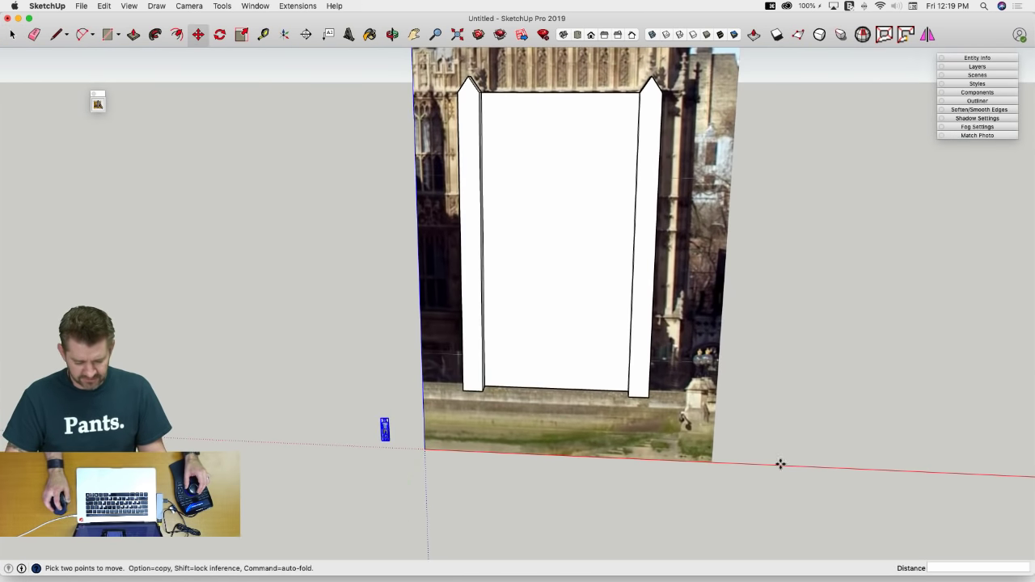
{"action": "key", "text": "space"}
{"action": "left_click", "coordinate": [534, 338]}
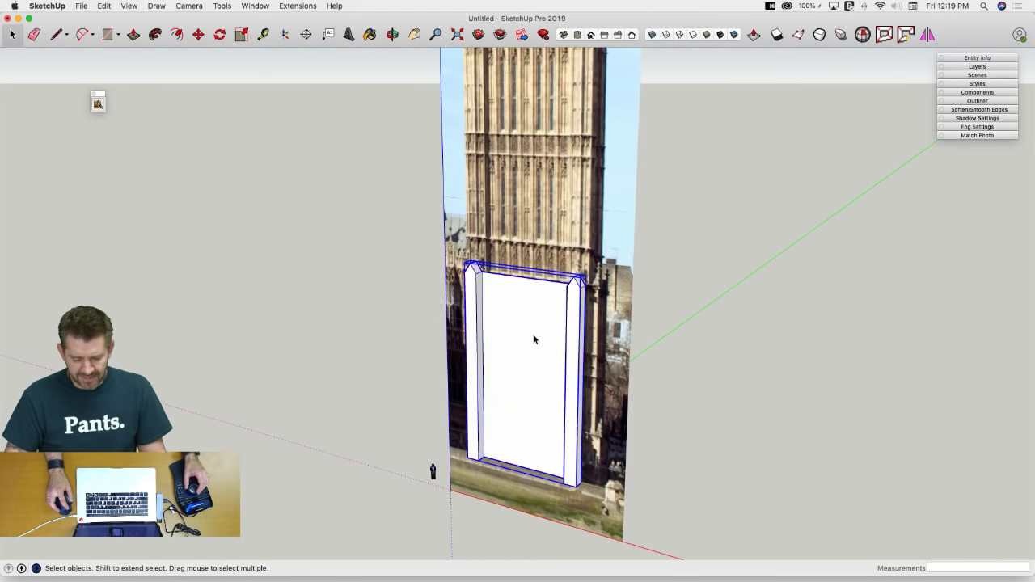
Select the Big Ben reference image and add a new layer named REF
{"action": "middle_click_drag", "start_coordinate": [534, 338], "coordinate": [590, 316]}
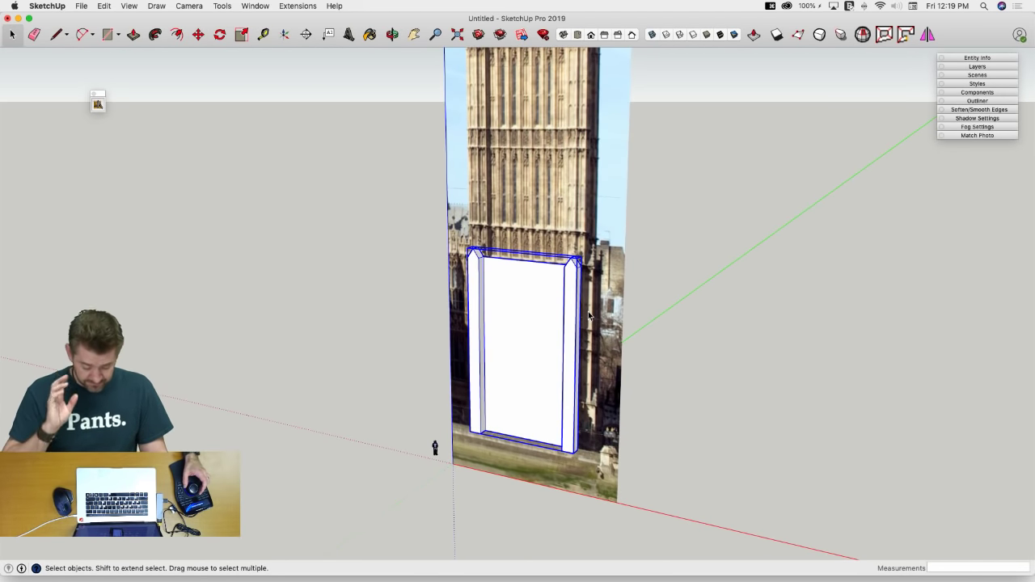
{"action": "scroll", "coordinate": [619, 284], "scroll_direction": "down", "scroll_amount": 5}
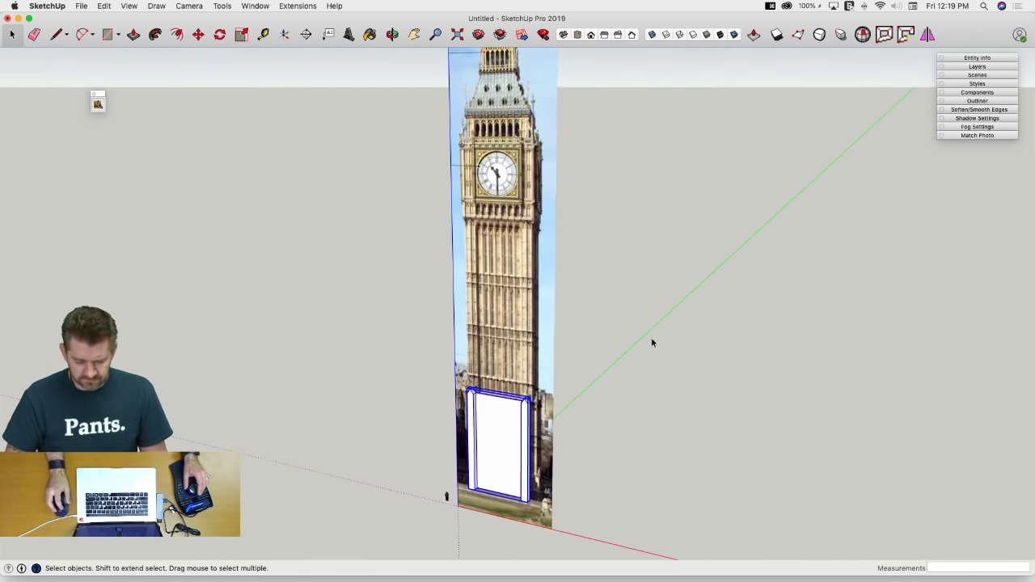
{"action": "left_click", "coordinate": [519, 285]}
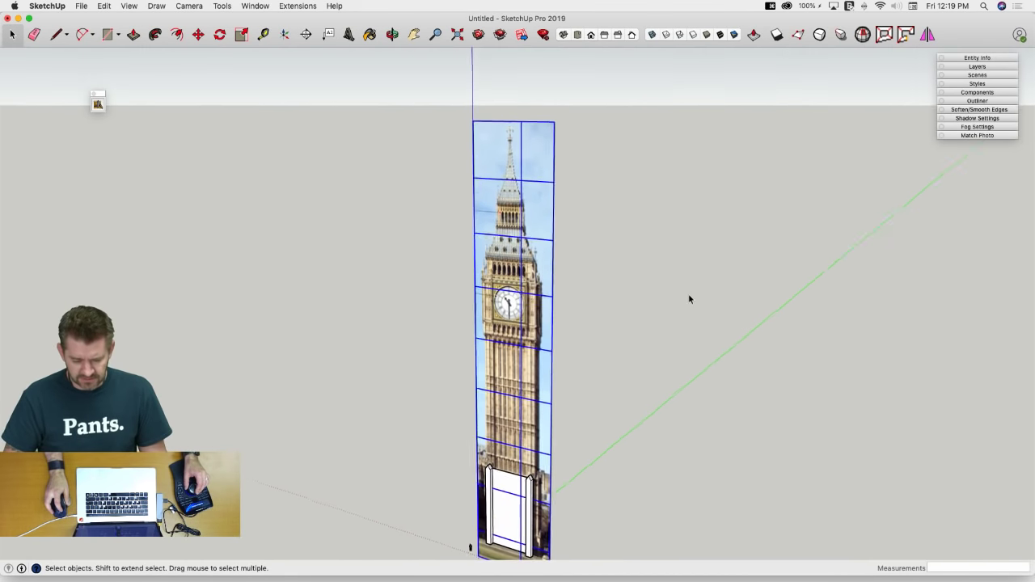
{"action": "left_click", "coordinate": [687, 295]}
{"action": "left_click", "coordinate": [516, 283]}
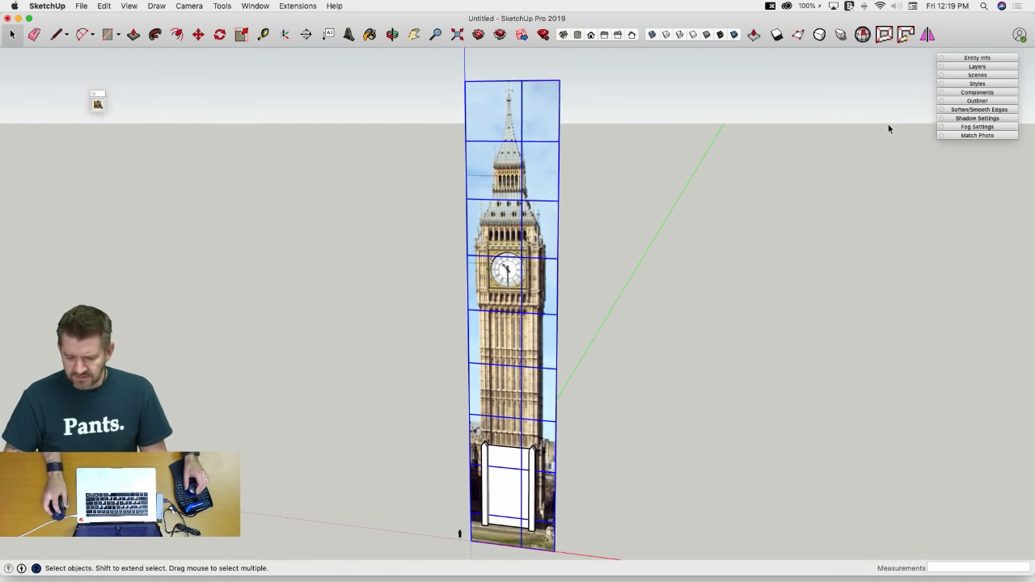
{"action": "left_click", "coordinate": [978, 67]}
{"action": "left_click_drag", "start_coordinate": [1016, 127], "coordinate": [1022, 171]}
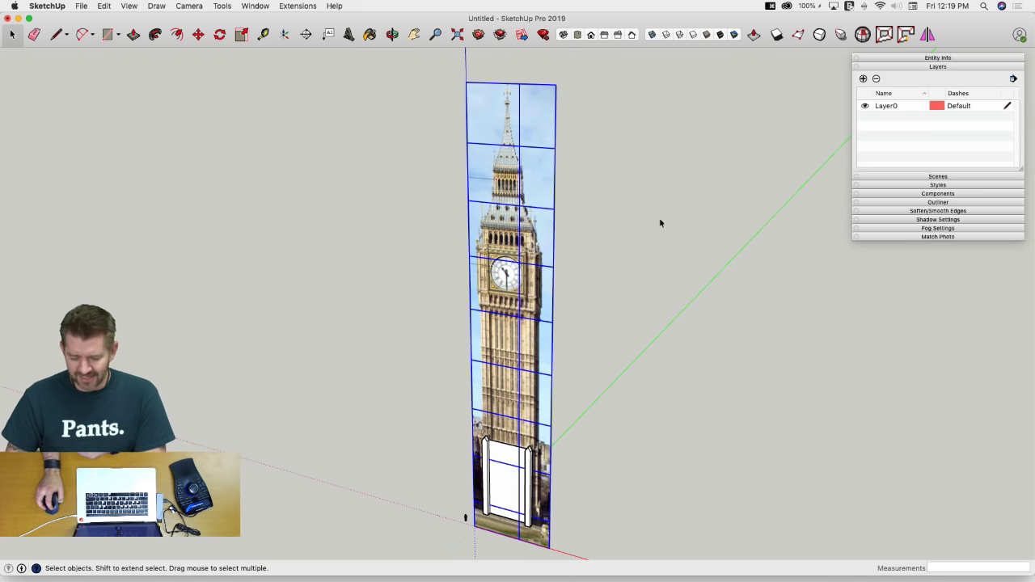
{"action": "left_click", "coordinate": [864, 78]}
{"action": "type", "text": "REF"}
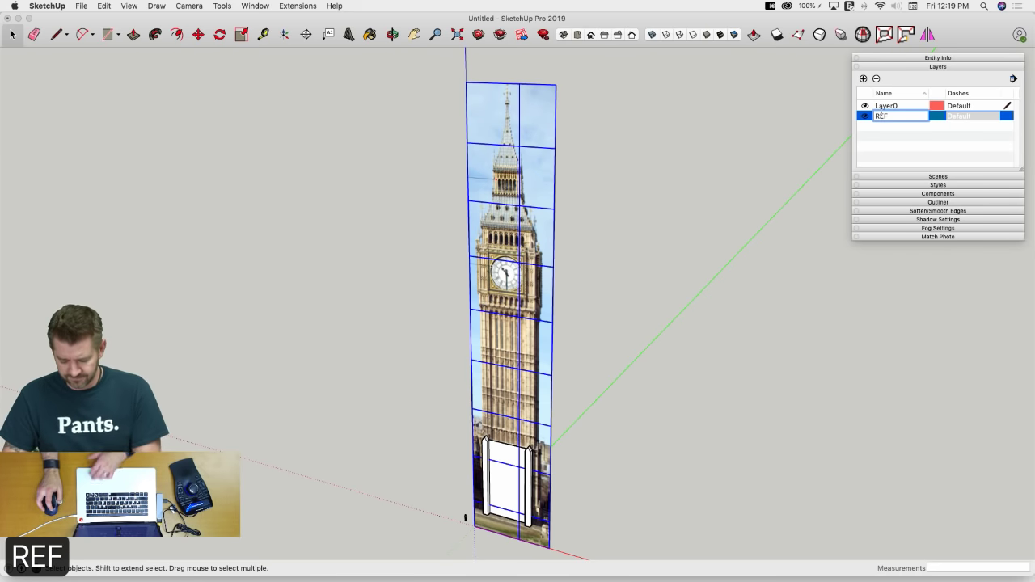
{"action": "key", "text": "Return"}
Assign the selected reference image to the REF layer
{"action": "left_click", "coordinate": [898, 58]}
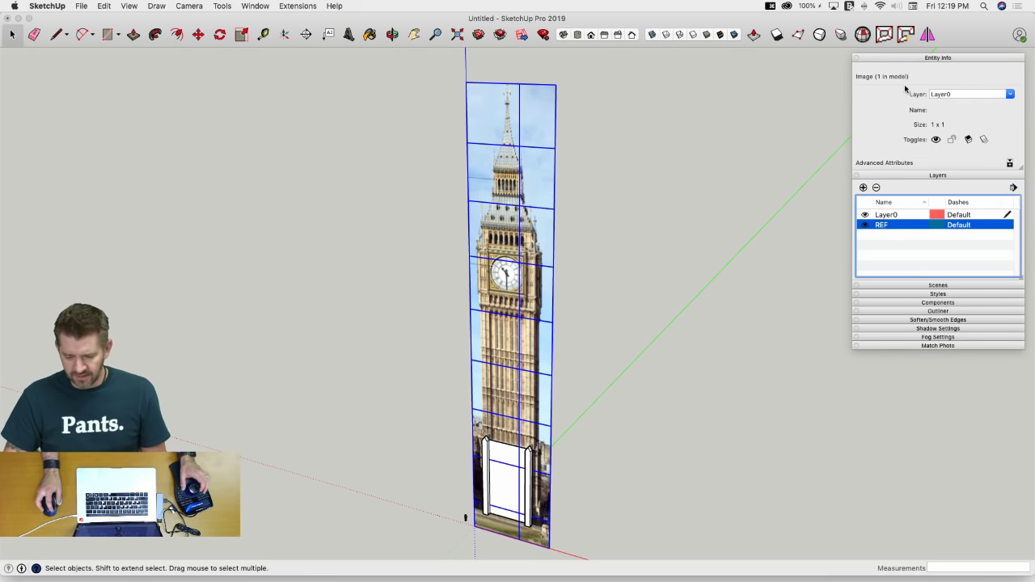
{"action": "left_click", "coordinate": [1011, 94]}
{"action": "left_click", "coordinate": [947, 116]}
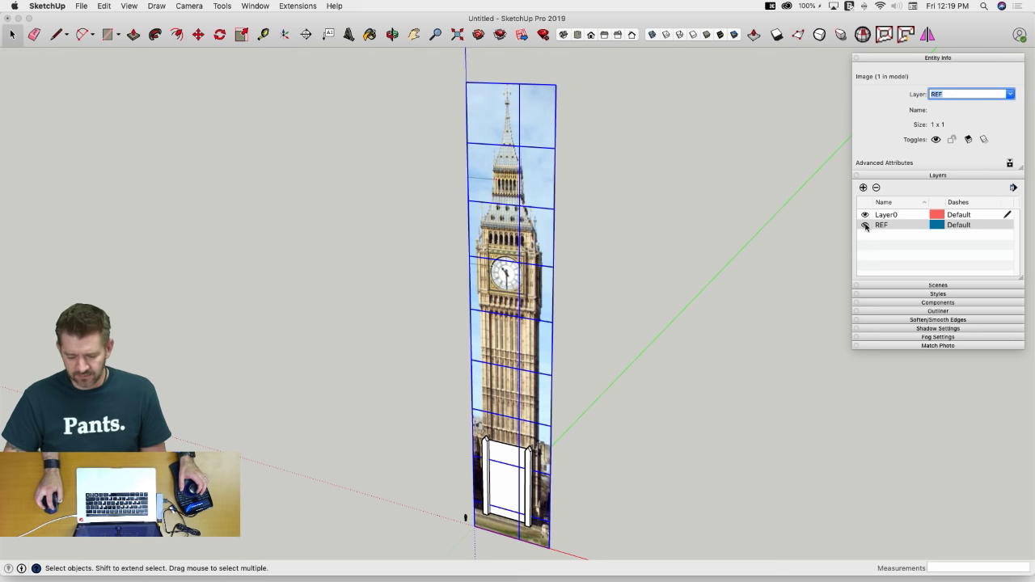
Toggle the REF layer's visibility off and back on to check that it controls the reference image
{"action": "left_click", "coordinate": [866, 225]}
{"action": "left_click", "coordinate": [865, 219]}
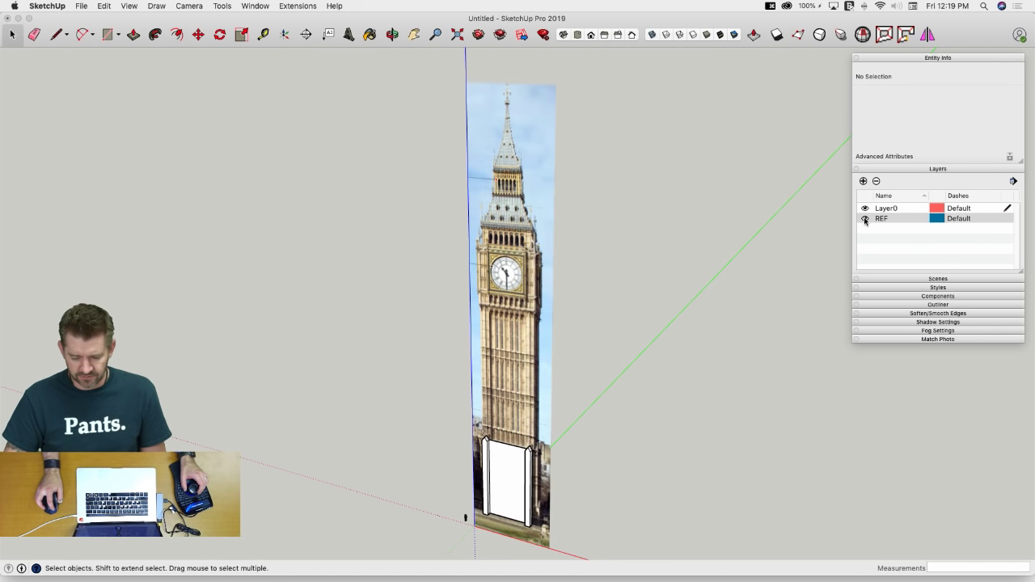
{"action": "left_click", "coordinate": [864, 219]}
{"action": "left_click", "coordinate": [865, 219]}
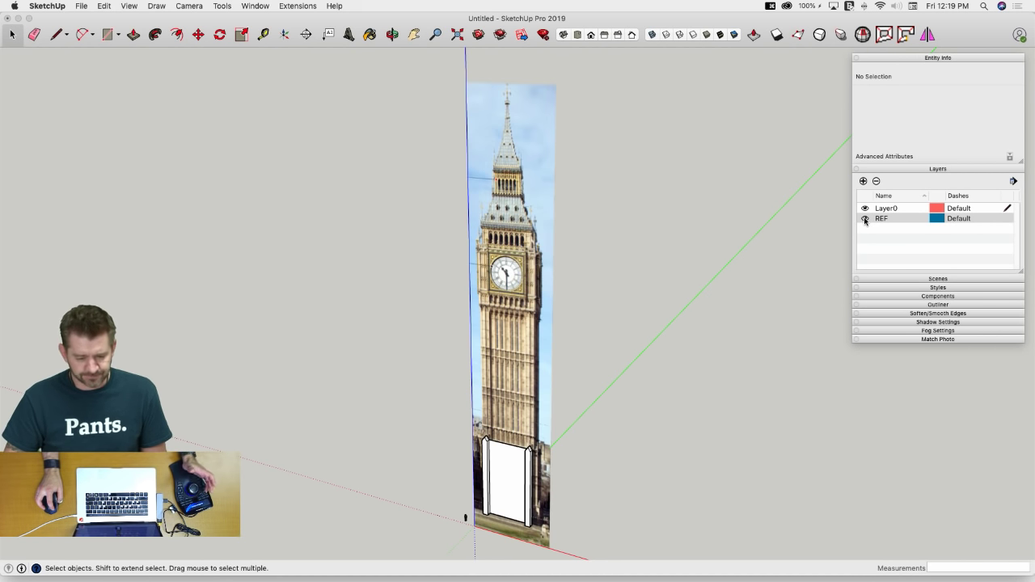
{"action": "left_click", "coordinate": [864, 219]}
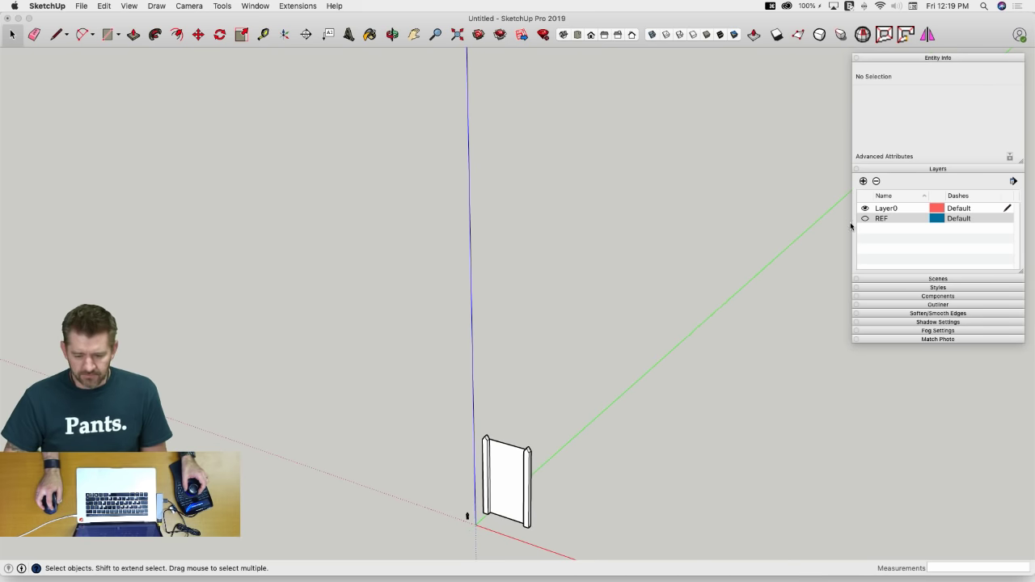
{"action": "left_click", "coordinate": [865, 219]}
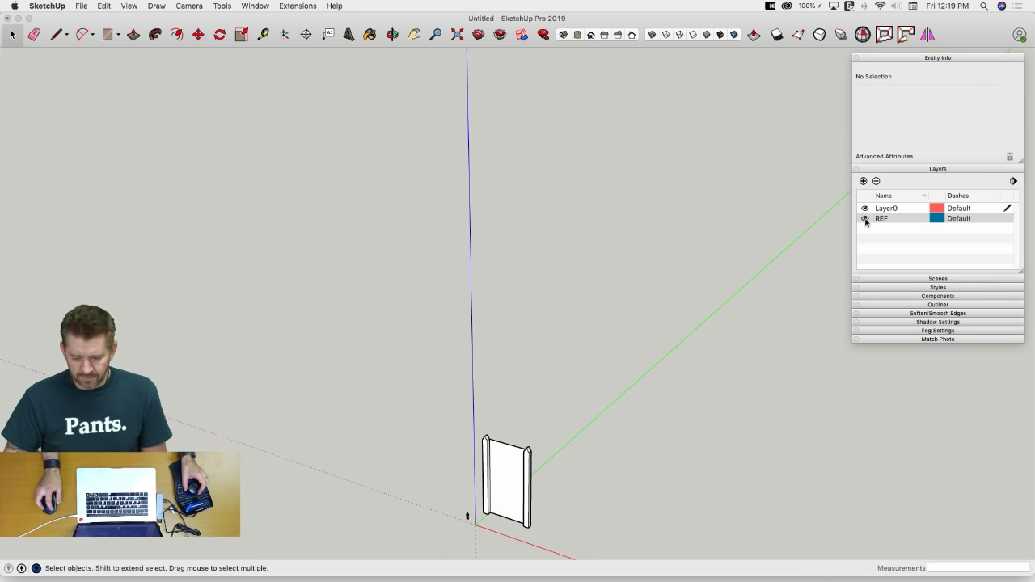
{"action": "scroll", "coordinate": [606, 284], "scroll_direction": "up", "scroll_amount": 3}
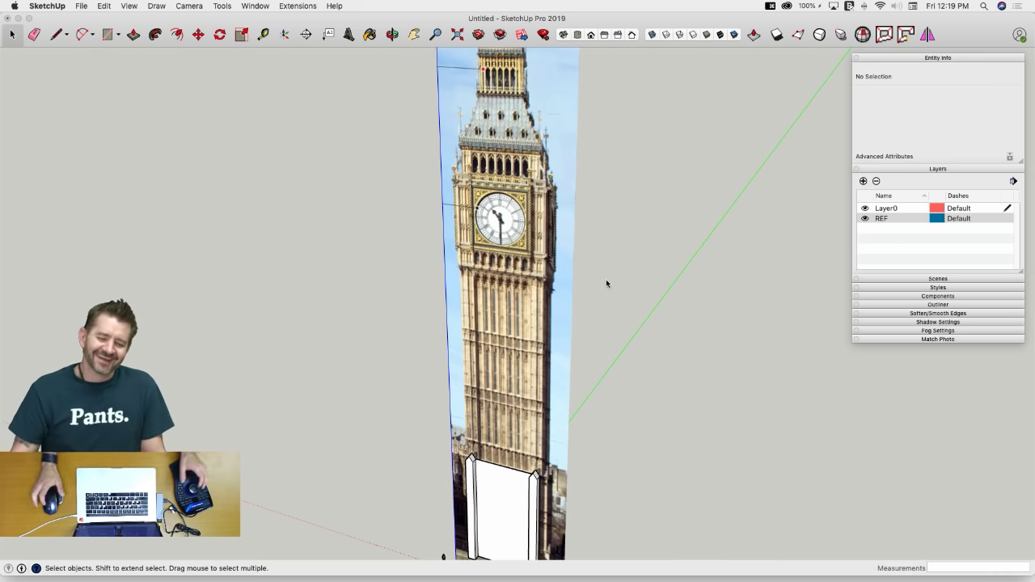
{"action": "middle_click_drag", "start_coordinate": [593, 320], "coordinate": [589, 331]}
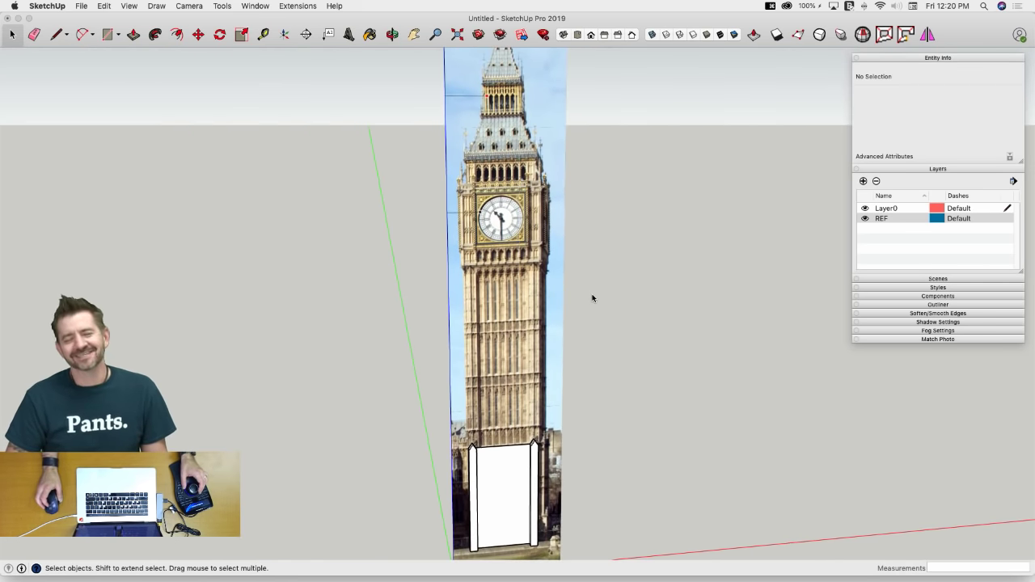
{"action": "scroll", "coordinate": [580, 301], "scroll_direction": "up", "scroll_amount": 5}
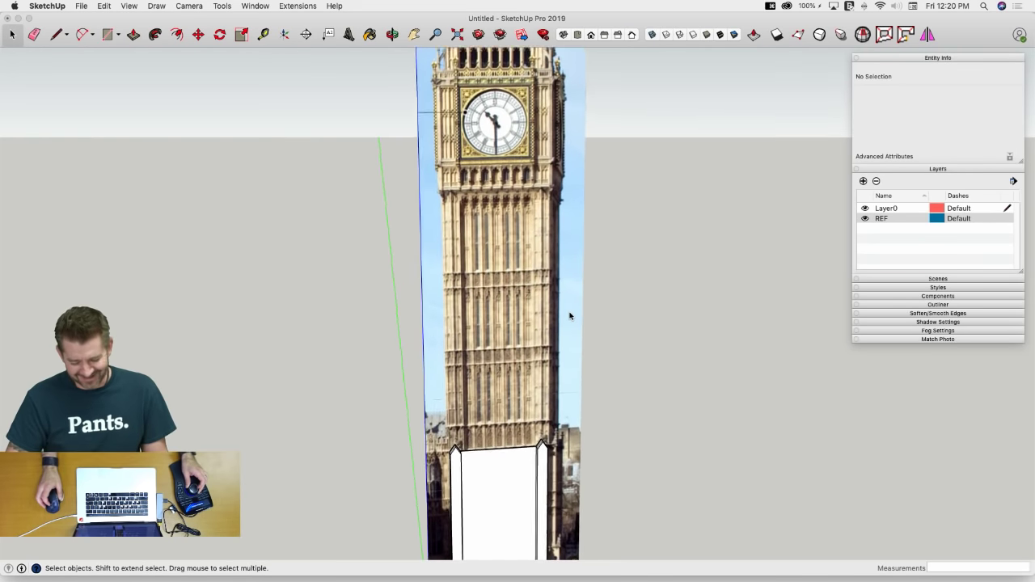
{"action": "scroll", "coordinate": [570, 315], "scroll_direction": "up", "scroll_amount": 2}
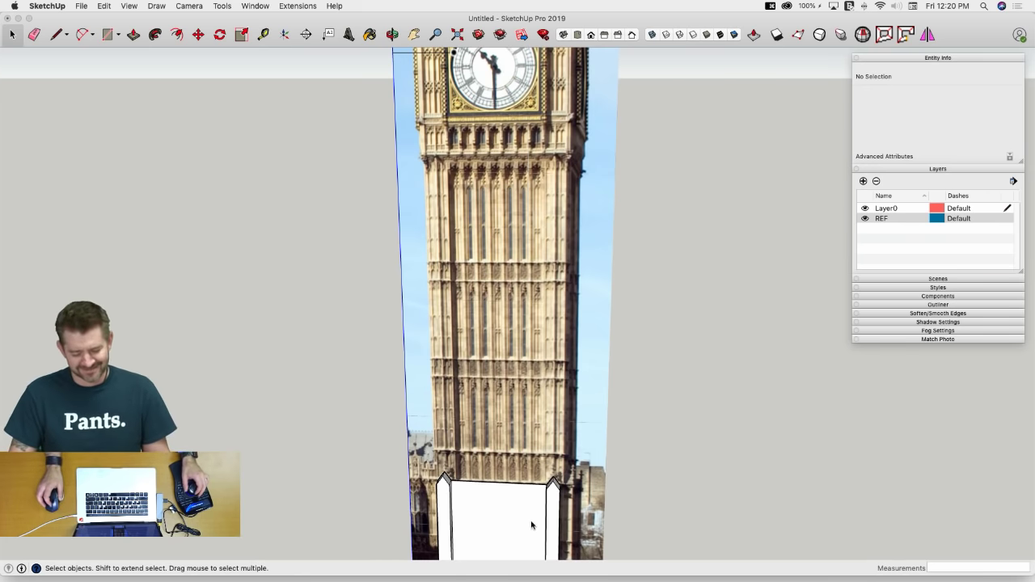
{"action": "scroll", "coordinate": [509, 498], "scroll_direction": "down", "scroll_amount": 5}
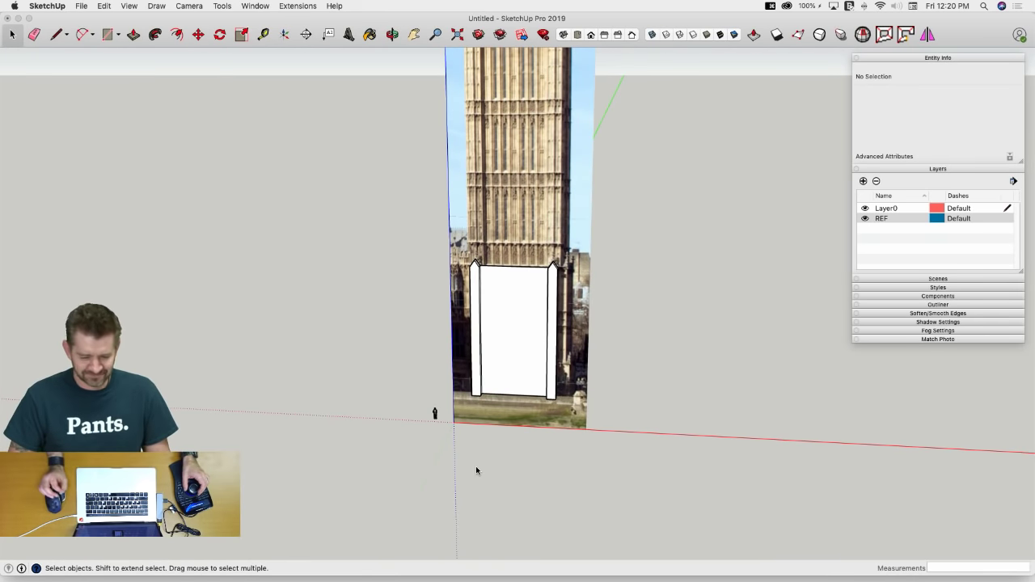
{"action": "middle_click_drag", "start_coordinate": [475, 470], "coordinate": [535, 353]}
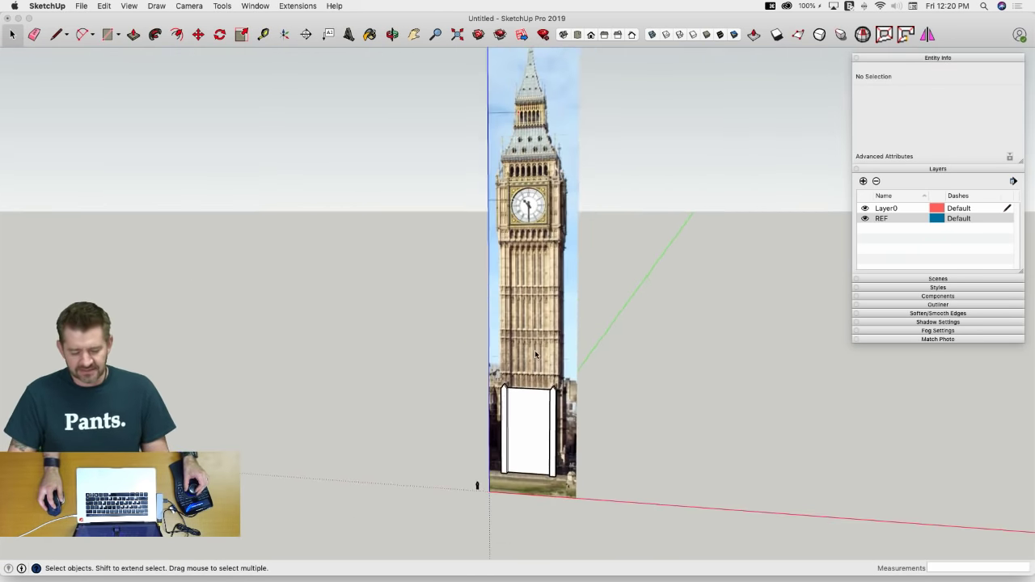
{"action": "scroll", "coordinate": [535, 354], "scroll_direction": "down", "scroll_amount": 2}
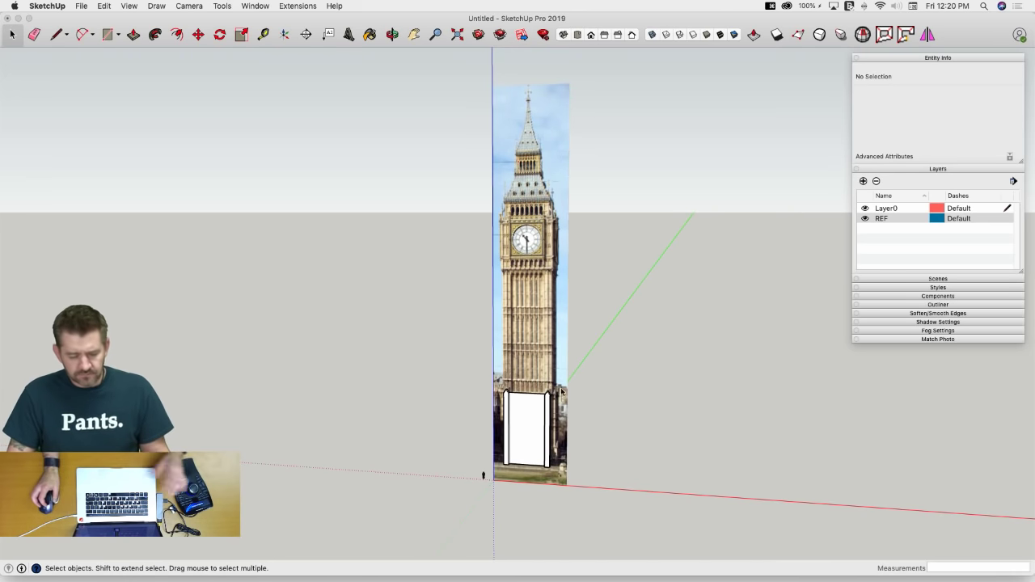
Save the model to the Desktop as Big Ben
{"action": "left_click", "coordinate": [81, 7]}
{"action": "left_click", "coordinate": [99, 77]}
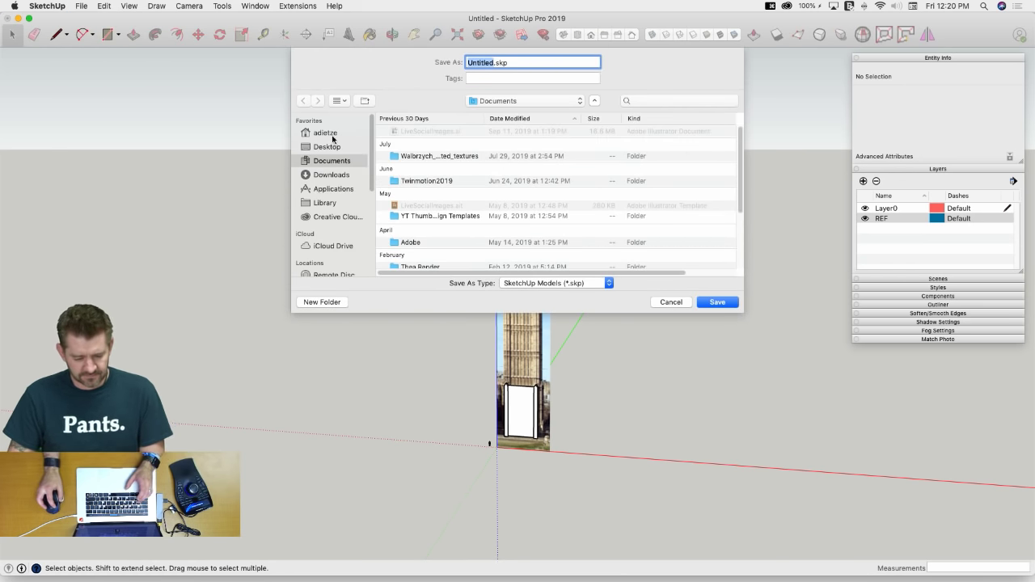
{"action": "left_click", "coordinate": [330, 146]}
{"action": "type", "text": "Big Ben"}
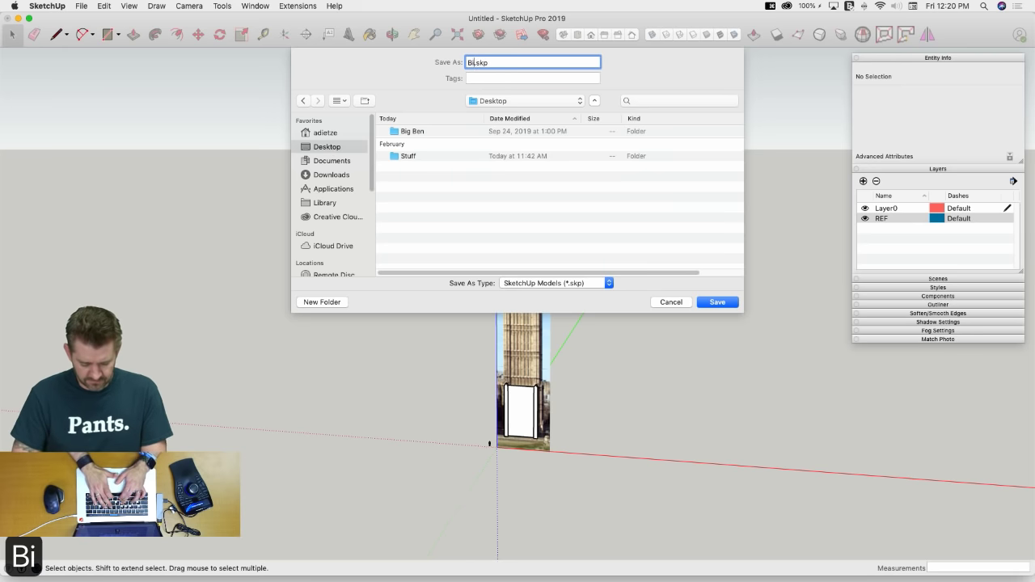
{"action": "key", "text": "Return"}
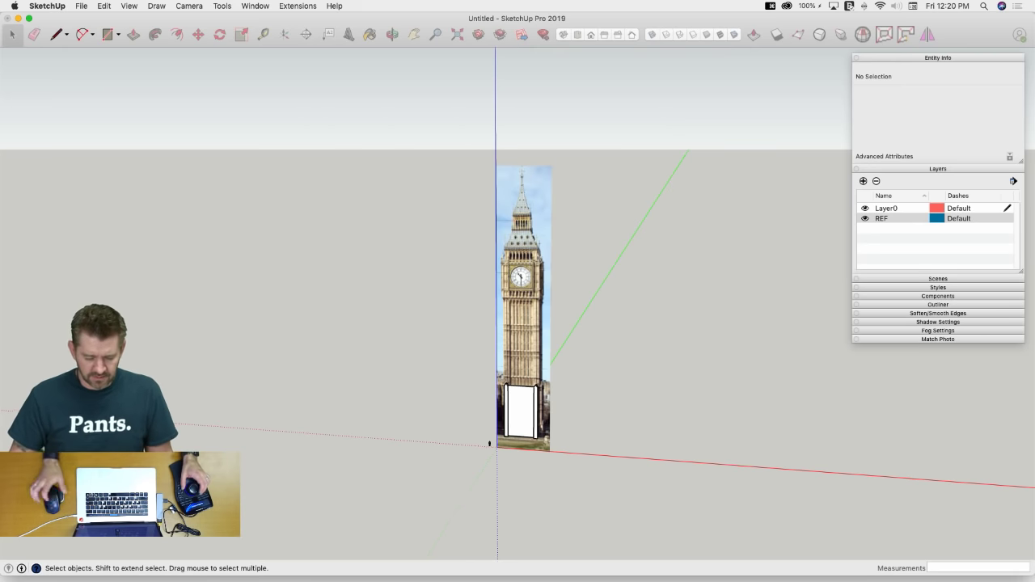
Add a geo-location to the model by importing the map's default selected region at level 18
{"action": "left_click", "coordinate": [80, 5]}
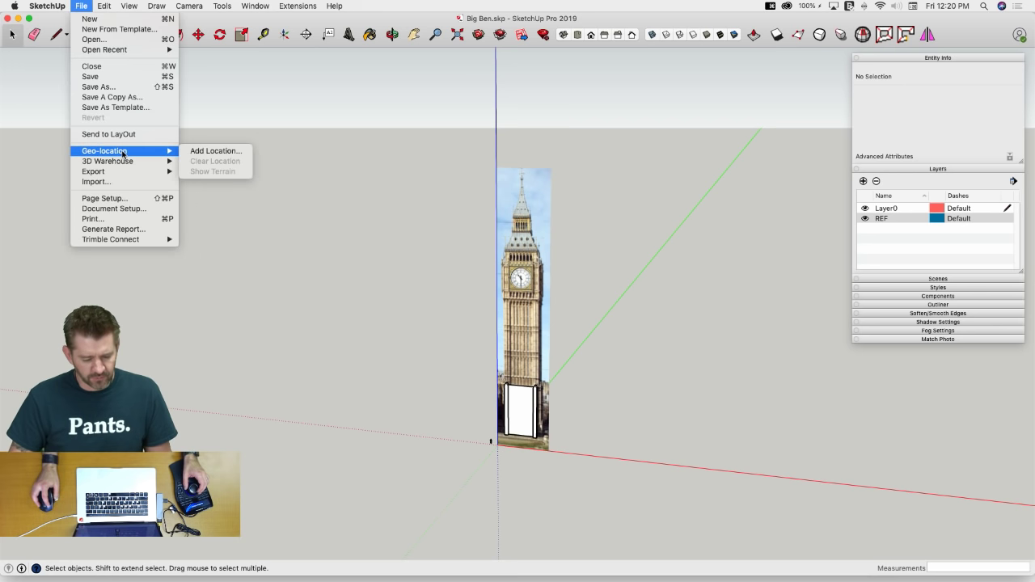
{"action": "left_click", "coordinate": [191, 151]}
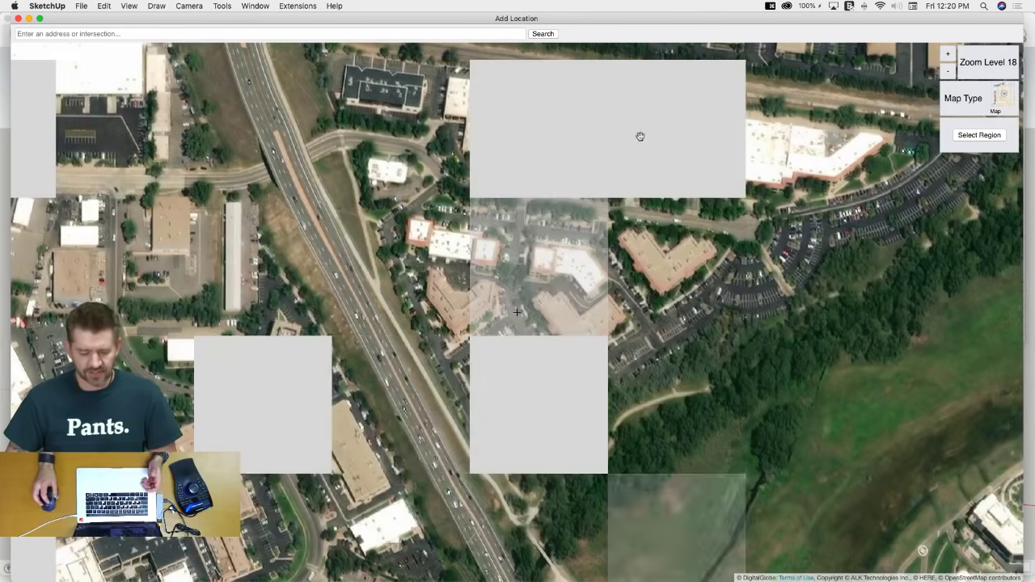
{"action": "left_click", "coordinate": [971, 143]}
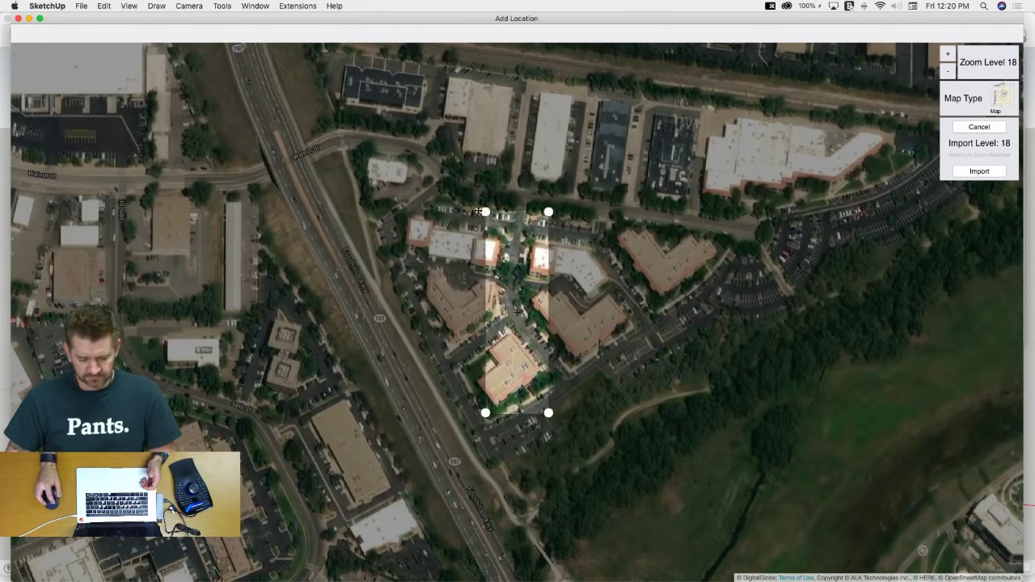
{"action": "left_click", "coordinate": [969, 173]}
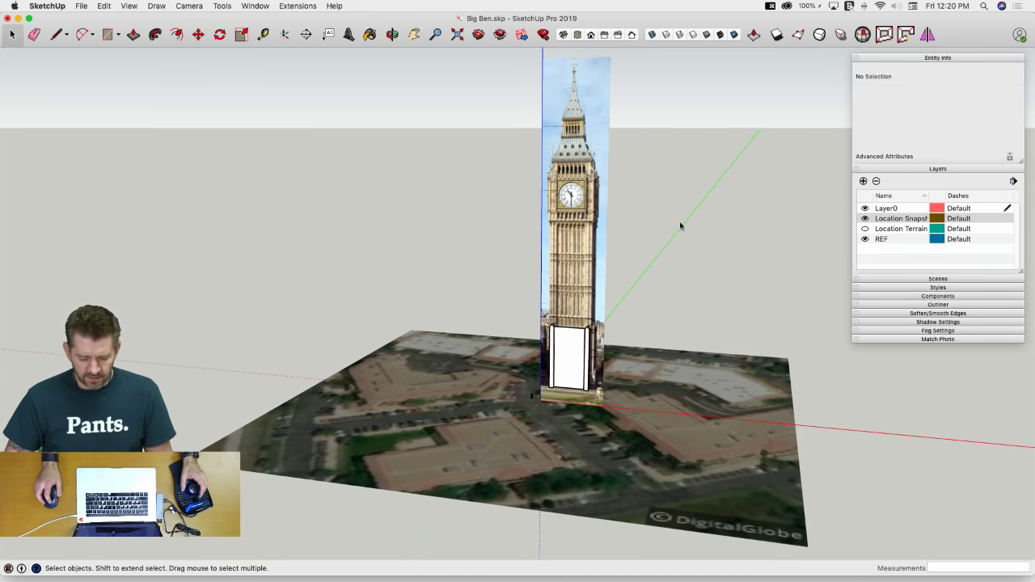
Select the imported location snapshot and inspect its entity information
{"action": "key", "text": "space"}
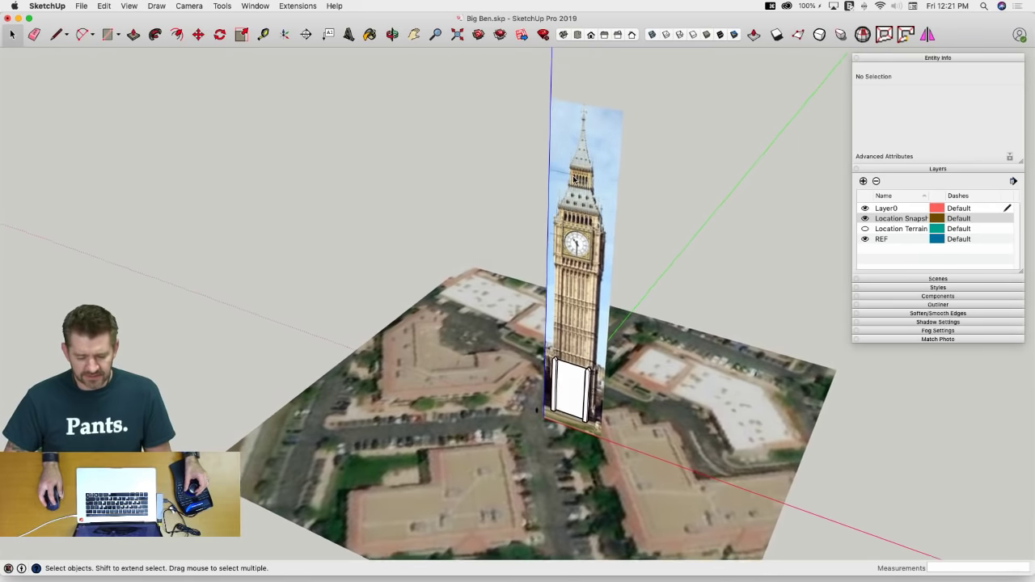
{"action": "middle_click_drag", "start_coordinate": [574, 179], "coordinate": [484, 341]}
{"action": "left_click", "coordinate": [448, 346]}
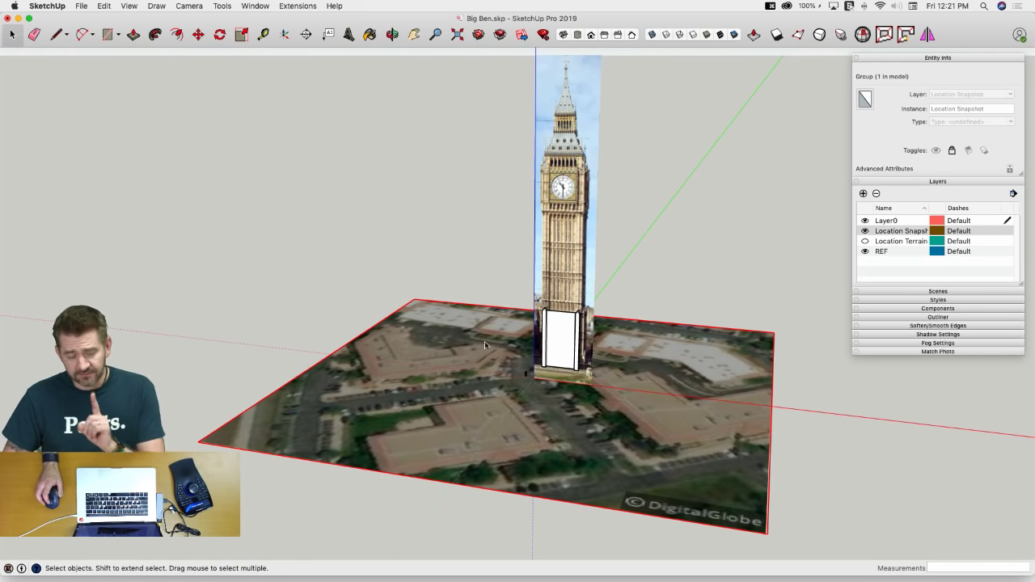
Show the imported location's 3D terrain and switch back to the flat snapshot
{"action": "left_click", "coordinate": [81, 6]}
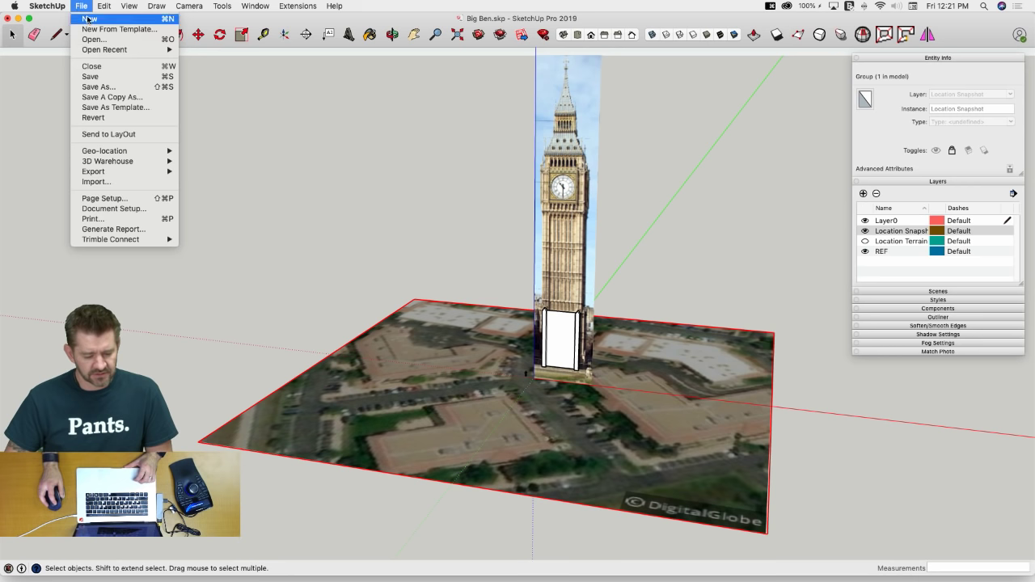
{"action": "mouse_move", "coordinate": [113, 161]}
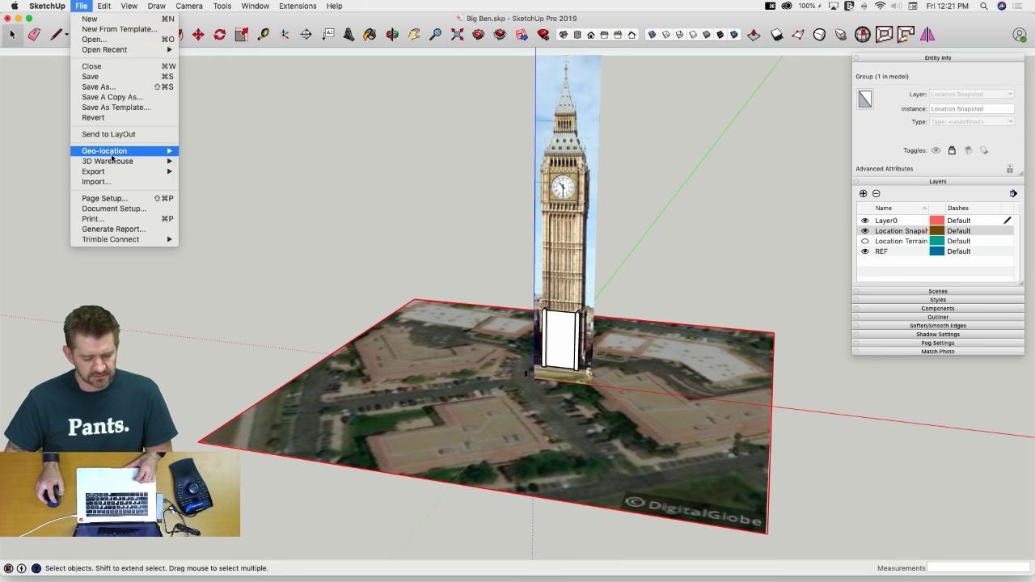
{"action": "mouse_move", "coordinate": [172, 153]}
{"action": "left_click", "coordinate": [200, 172]}
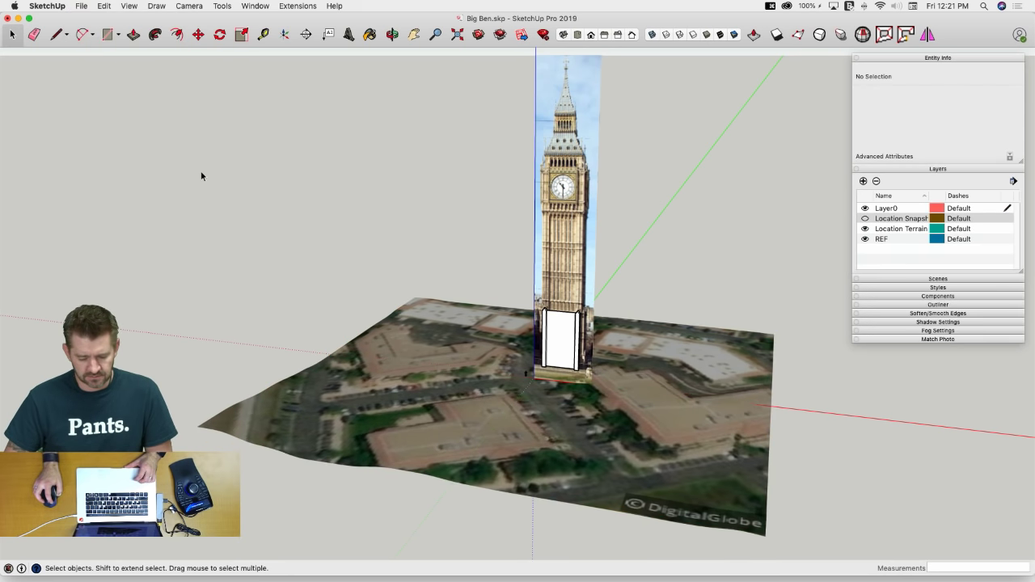
{"action": "left_click", "coordinate": [84, 6]}
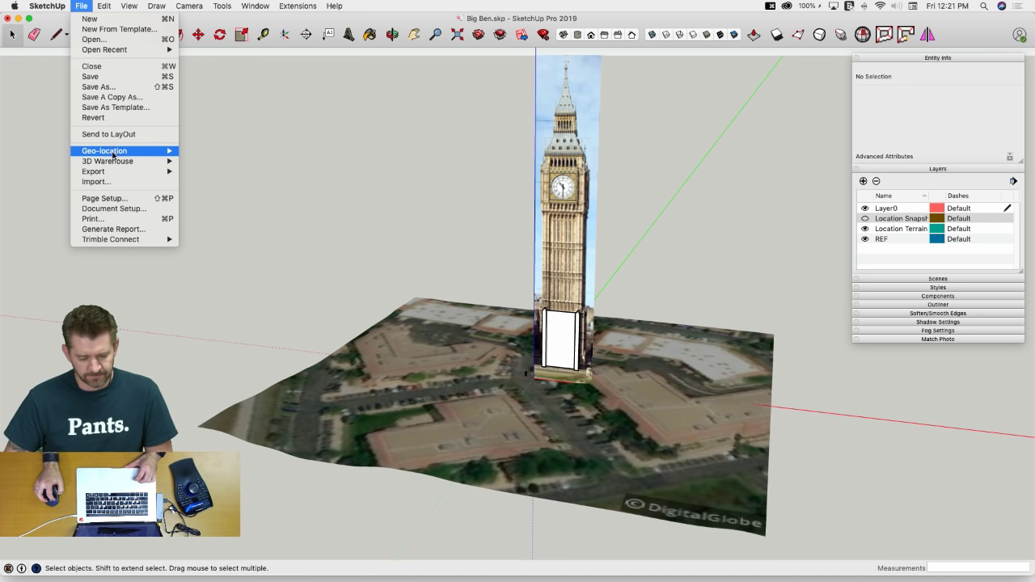
{"action": "mouse_move", "coordinate": [121, 153]}
{"action": "left_click", "coordinate": [200, 173]}
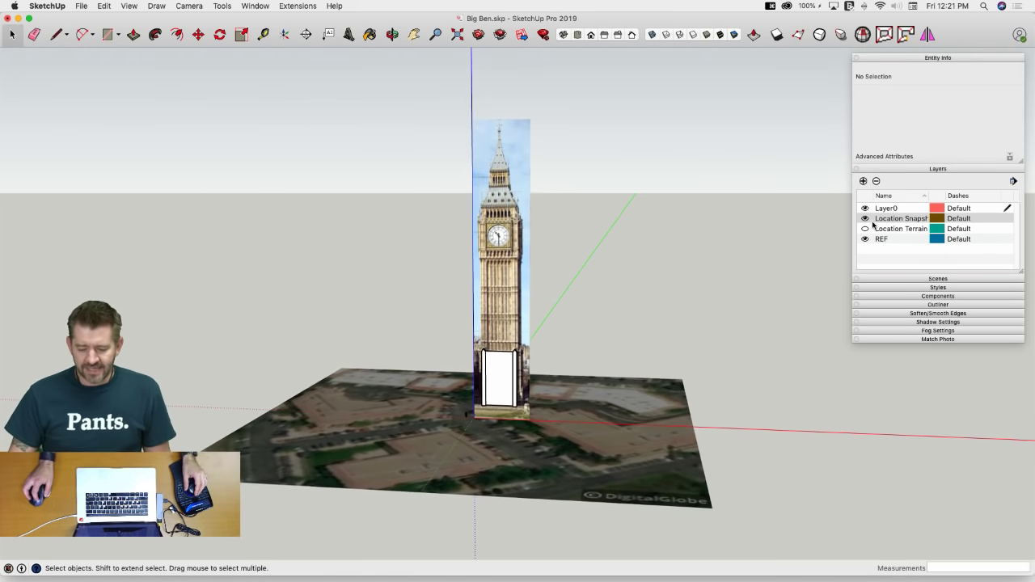
Toggle the visibility of the REF layer off and on to check that it controls the reference image
{"action": "left_click", "coordinate": [894, 240]}
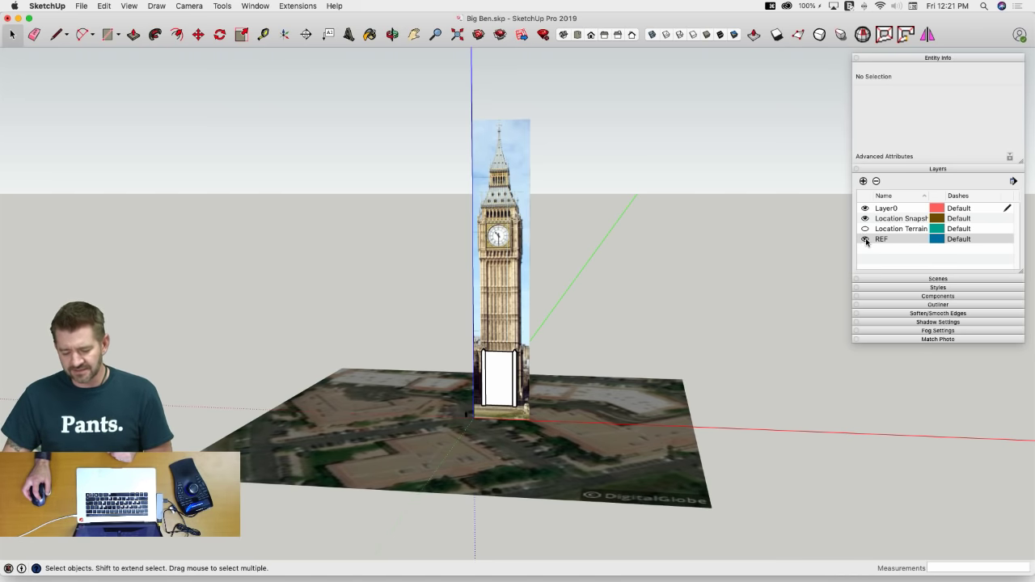
{"action": "left_click", "coordinate": [866, 239]}
{"action": "left_click", "coordinate": [866, 239]}
{"action": "left_click", "coordinate": [866, 239]}
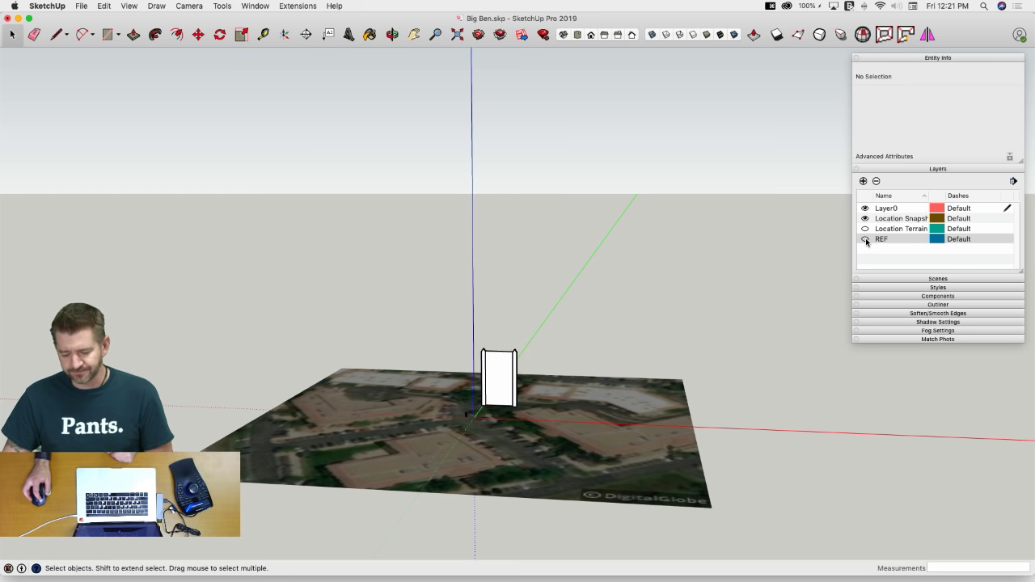
{"action": "left_click", "coordinate": [865, 240]}
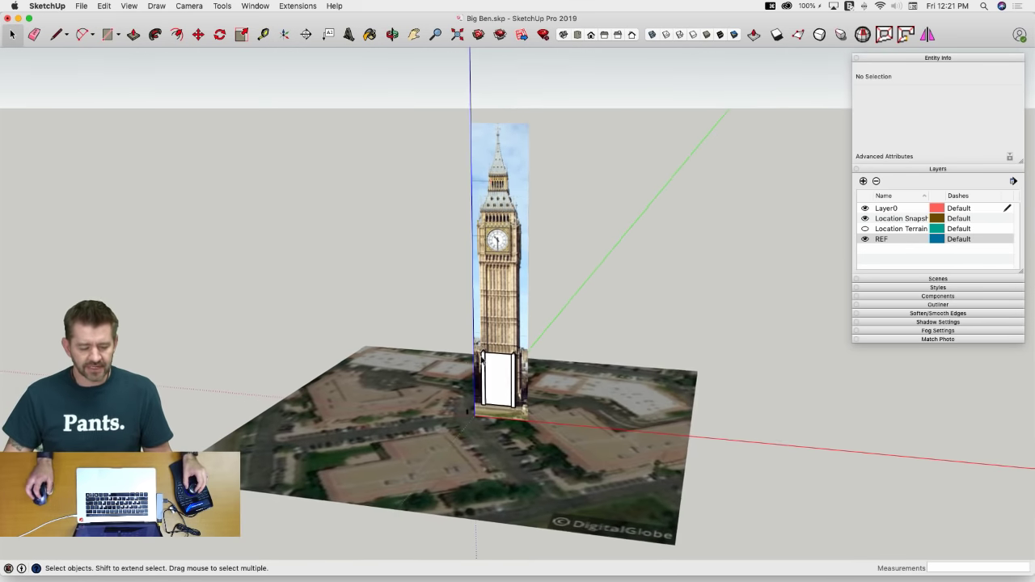
Look up the geo-location Show Terrain shortcut in the preferences by filtering the shortcuts for geo
{"action": "left_click", "coordinate": [46, 5]}
{"action": "left_click", "coordinate": [58, 35]}
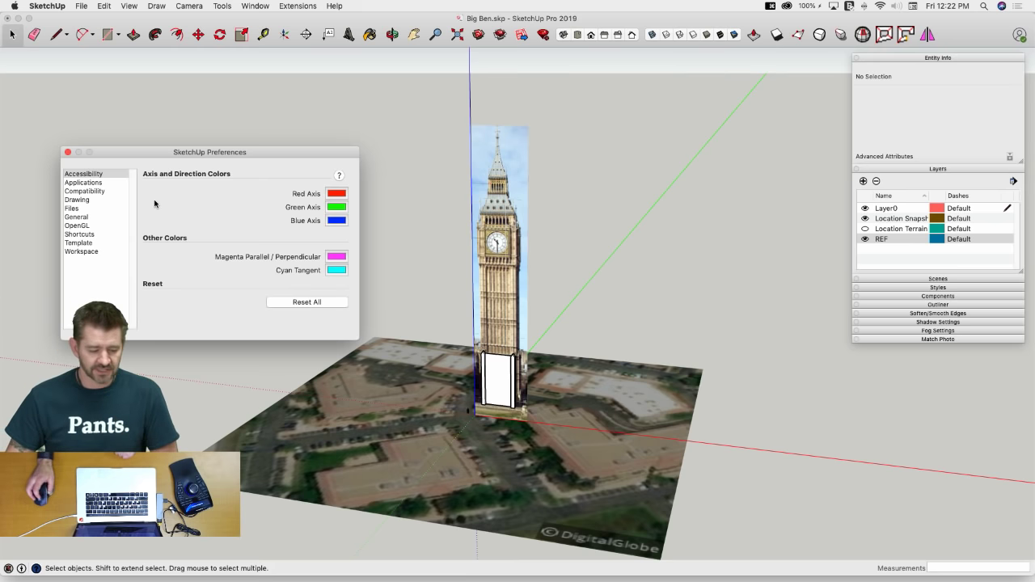
{"action": "left_click", "coordinate": [79, 234]}
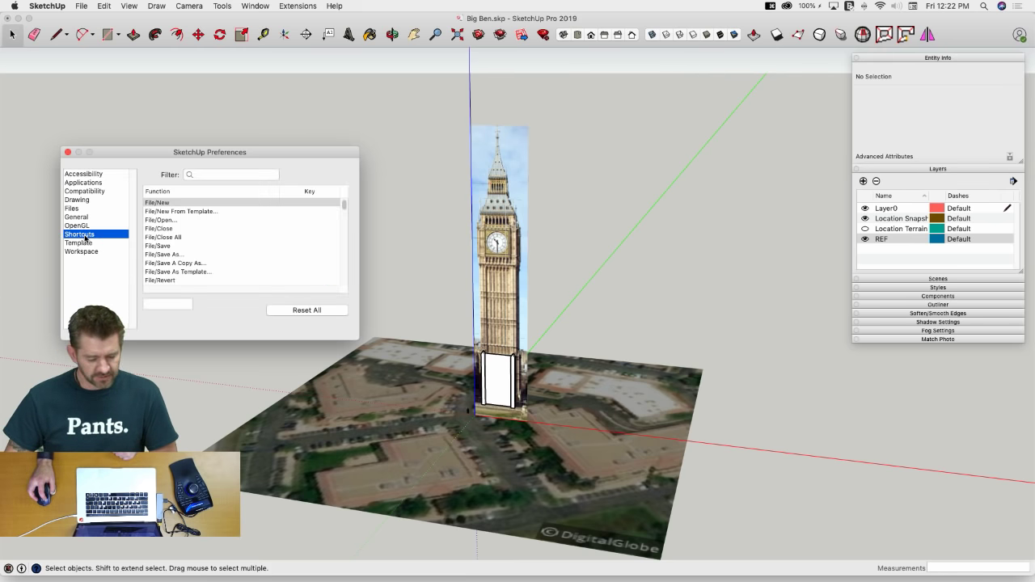
{"action": "left_click", "coordinate": [204, 175]}
{"action": "type", "text": "geo"}
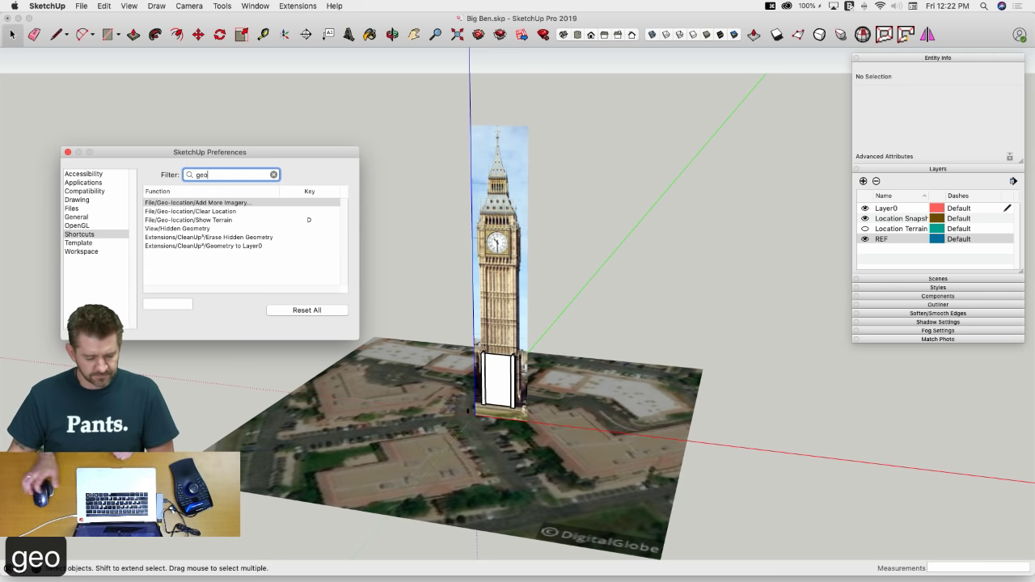
{"action": "left_click", "coordinate": [193, 221]}
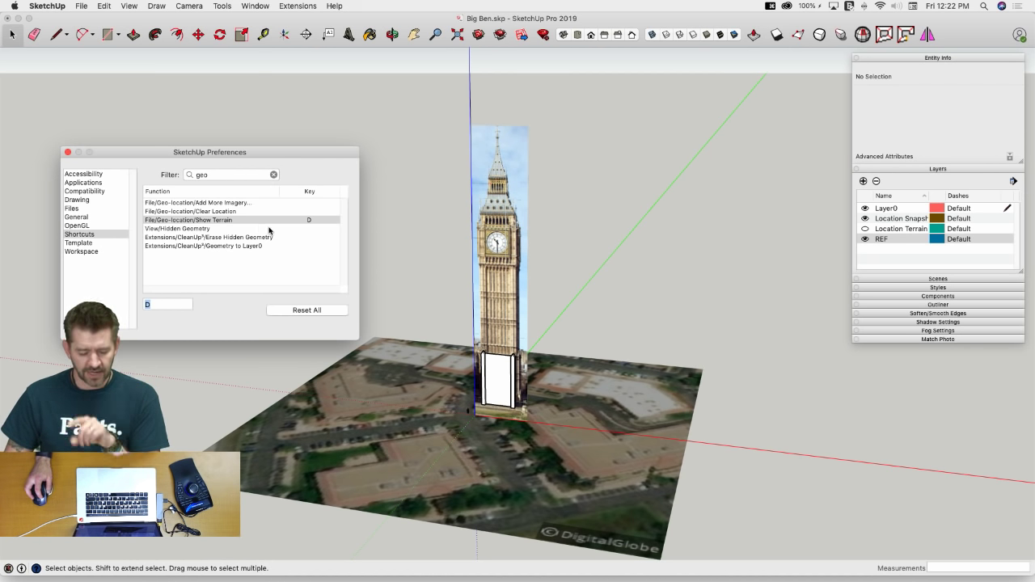
{"action": "left_click", "coordinate": [68, 152]}
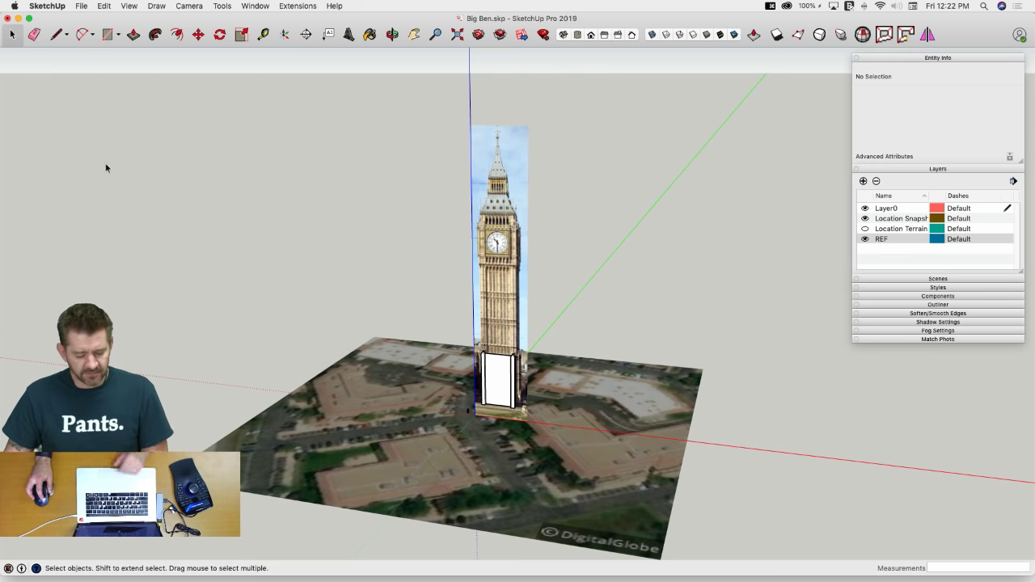
Toggle Show Terrain repeatedly to compare the location's flat snapshot with its 3D terrain, ending on the flat snapshot
{"action": "key", "text": "d"}
{"action": "key", "text": "d"}
{"action": "key", "text": "d"}
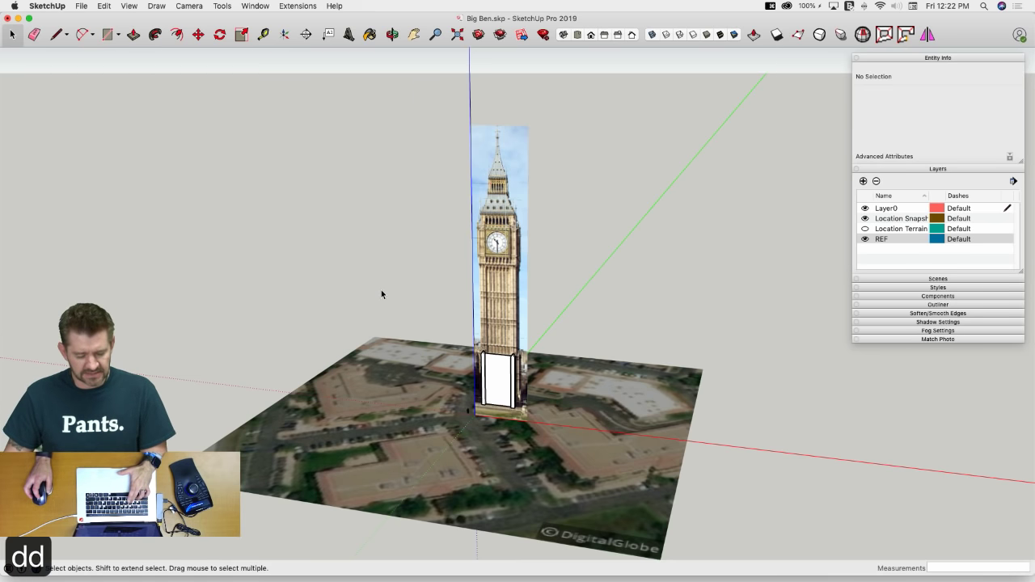
{"action": "key", "text": "d"}
{"action": "key", "text": "d"}
{"action": "key", "text": "d"}
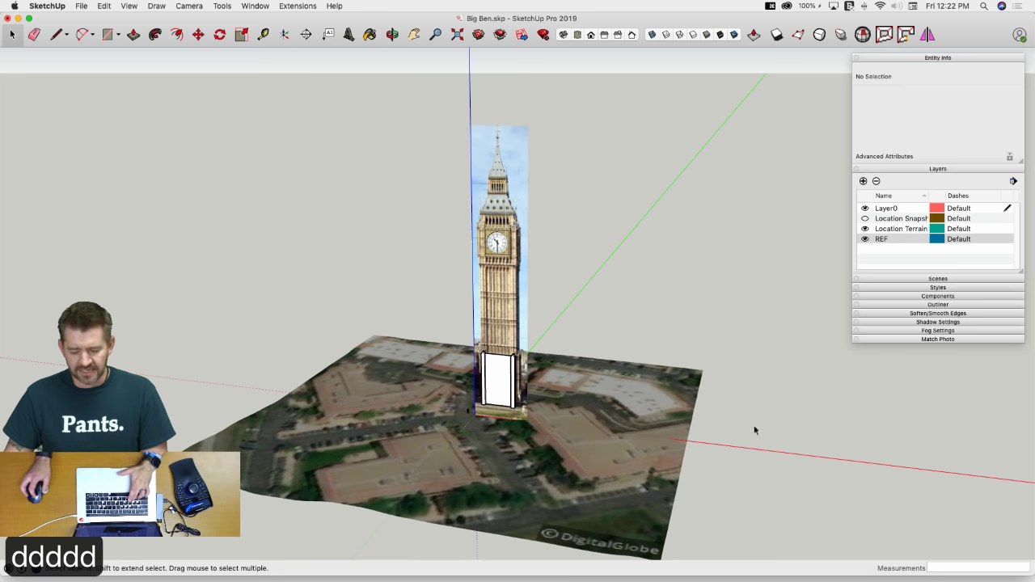
{"action": "key", "text": "d"}
{"action": "key", "text": "d"}
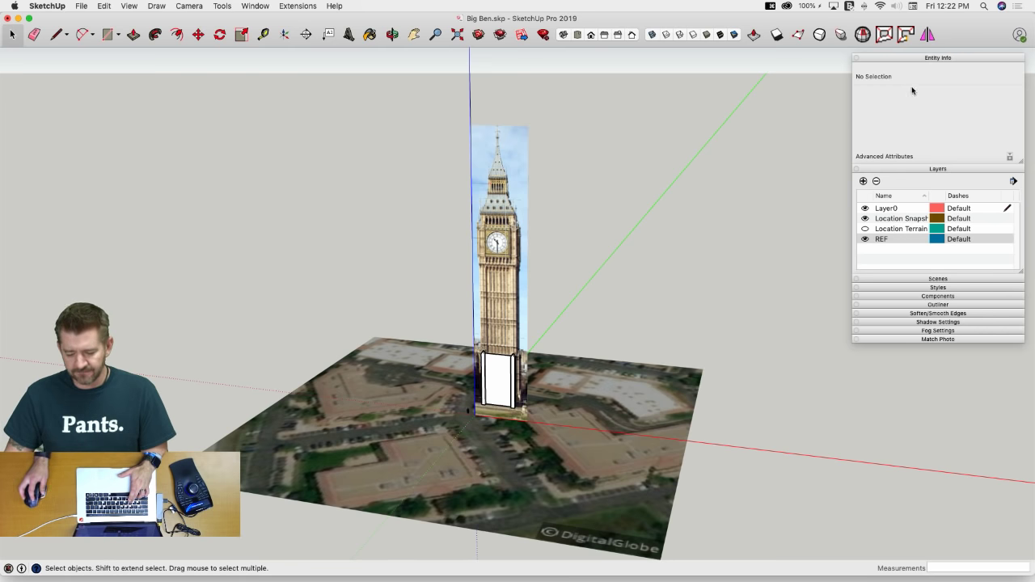
Move and widen the Entity Info and Layers tray so full layer names fit, and watch both location layers while toggling Show Terrain
{"action": "left_click_drag", "start_coordinate": [907, 64], "coordinate": [808, 70]}
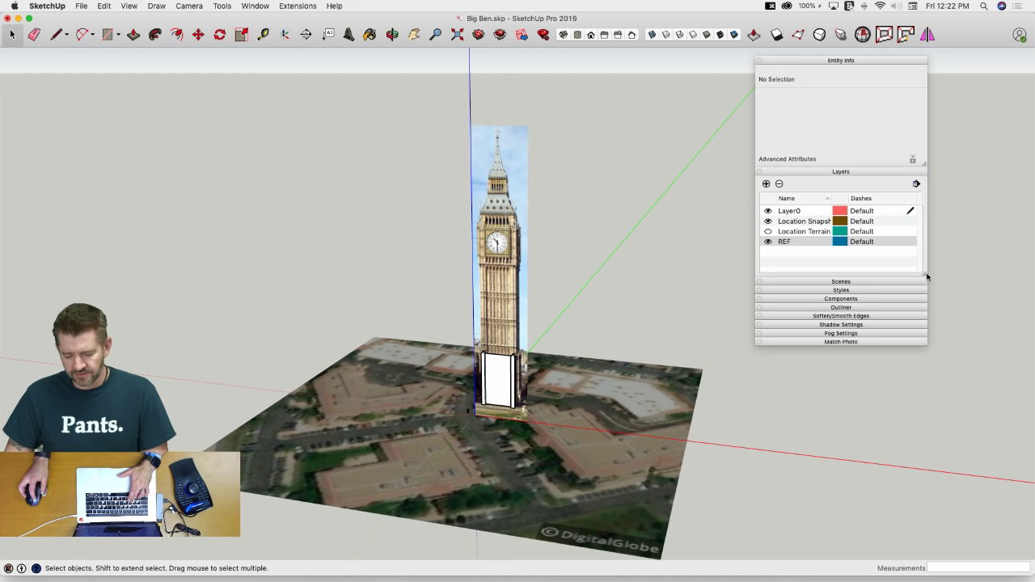
{"action": "left_click_drag", "start_coordinate": [927, 276], "coordinate": [969, 273]}
{"action": "key", "text": "d"}
{"action": "key", "text": "d"}
{"action": "key", "text": "d"}
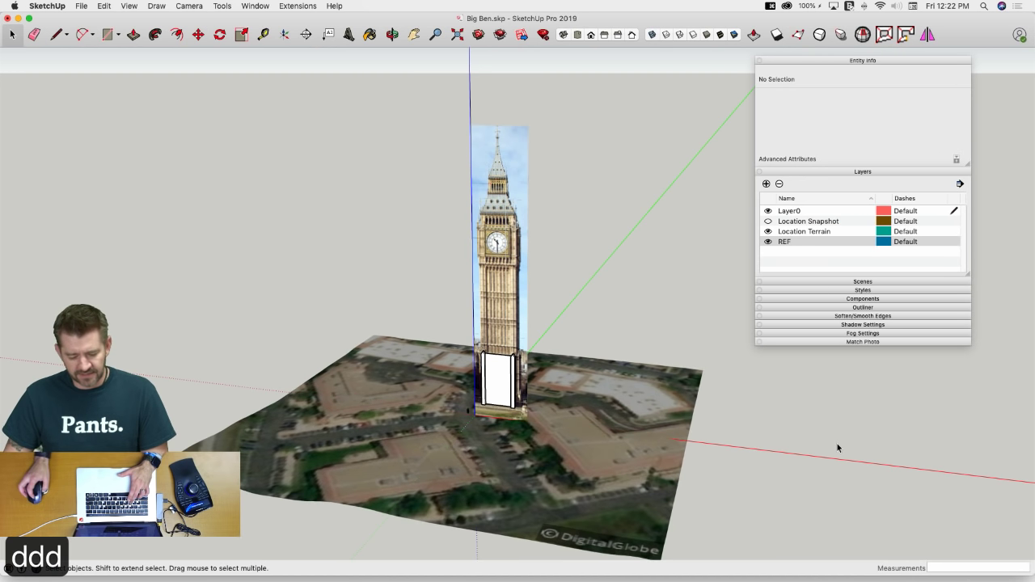
{"action": "key", "text": "d"}
{"action": "key", "text": "d"}
{"action": "key", "text": "d"}
{"action": "key", "text": "d"}
{"action": "key", "text": "d"}
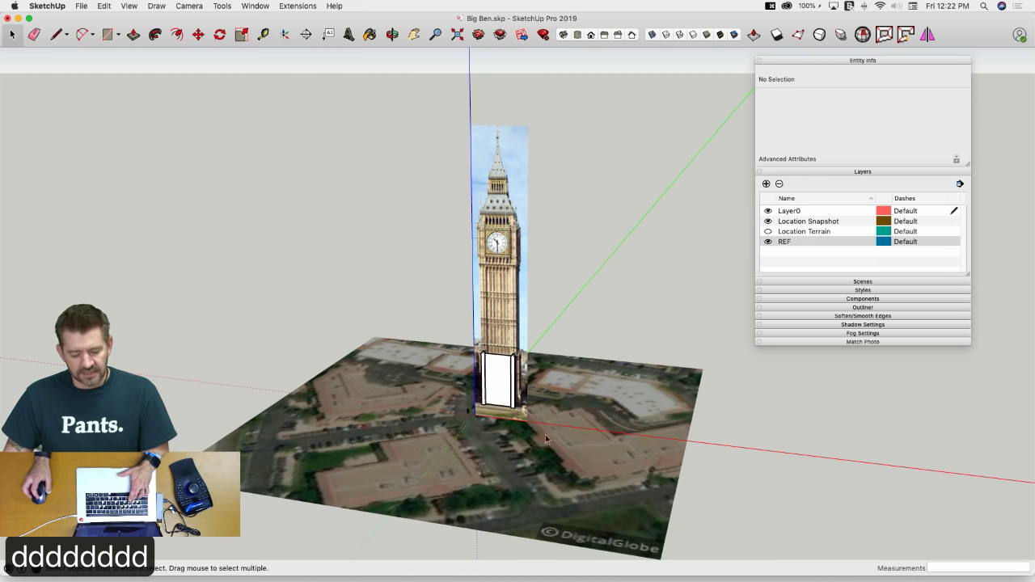
Unlock the Location Snapshot group and delete it from the model
{"action": "middle_click_drag", "start_coordinate": [388, 452], "coordinate": [428, 422]}
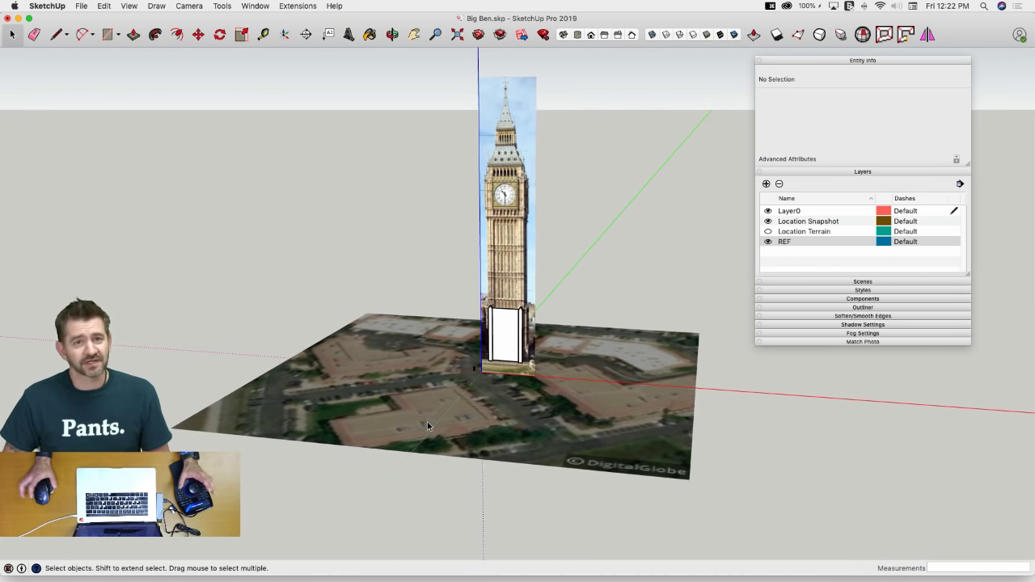
{"action": "scroll", "coordinate": [427, 422], "scroll_direction": "up", "scroll_amount": 3}
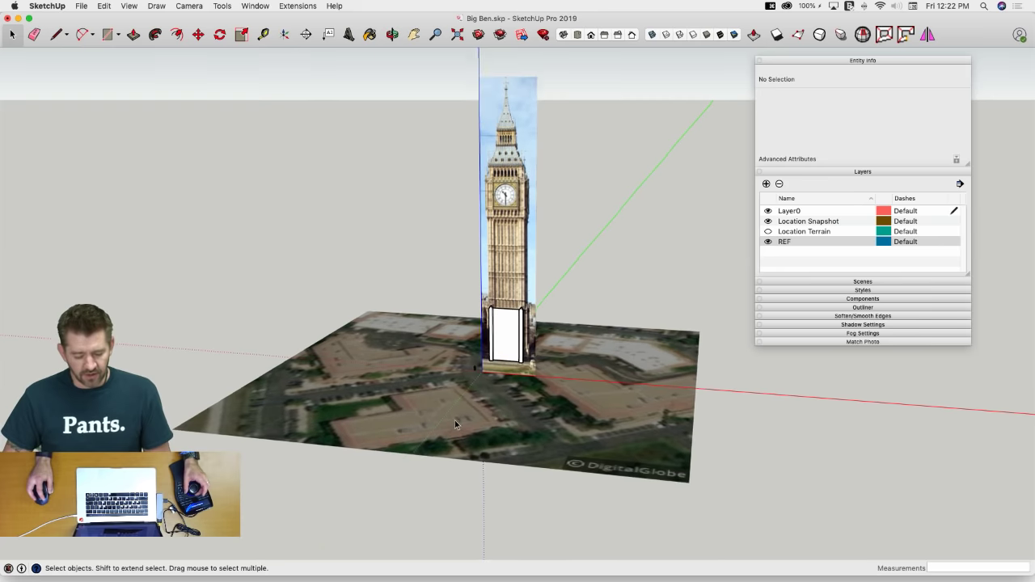
{"action": "left_click", "coordinate": [447, 415]}
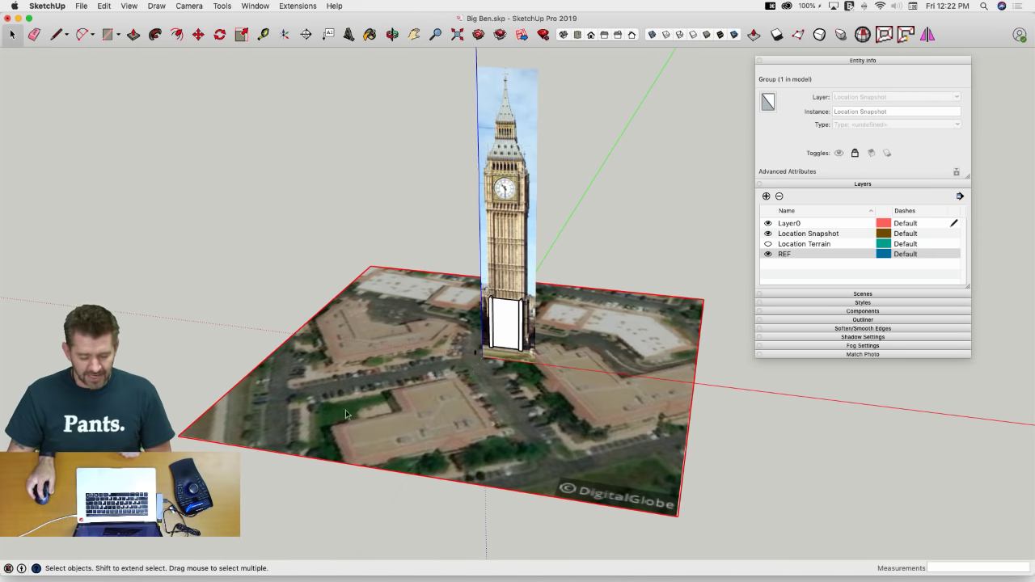
{"action": "right_click", "coordinate": [417, 403]}
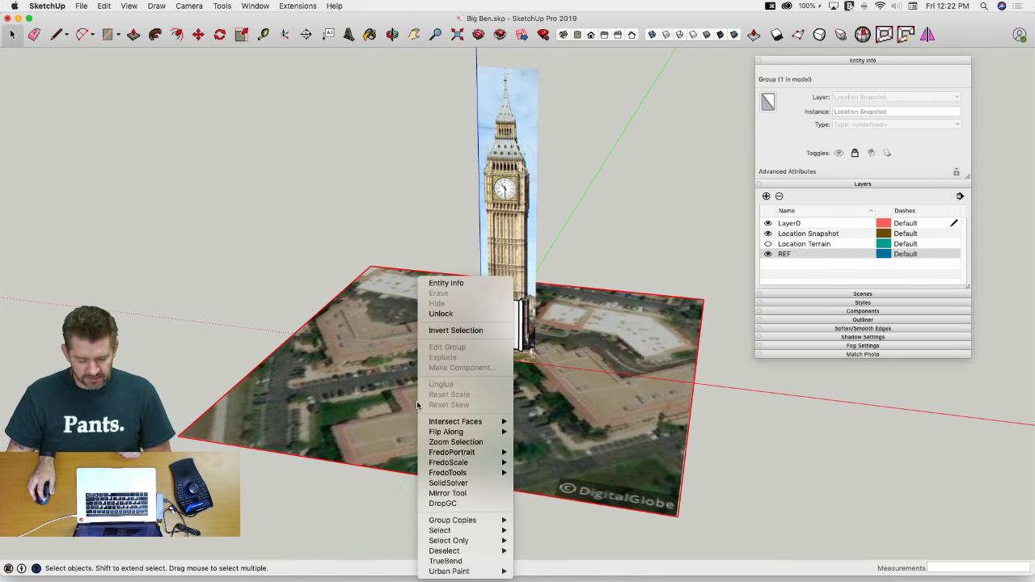
{"action": "left_click", "coordinate": [434, 315]}
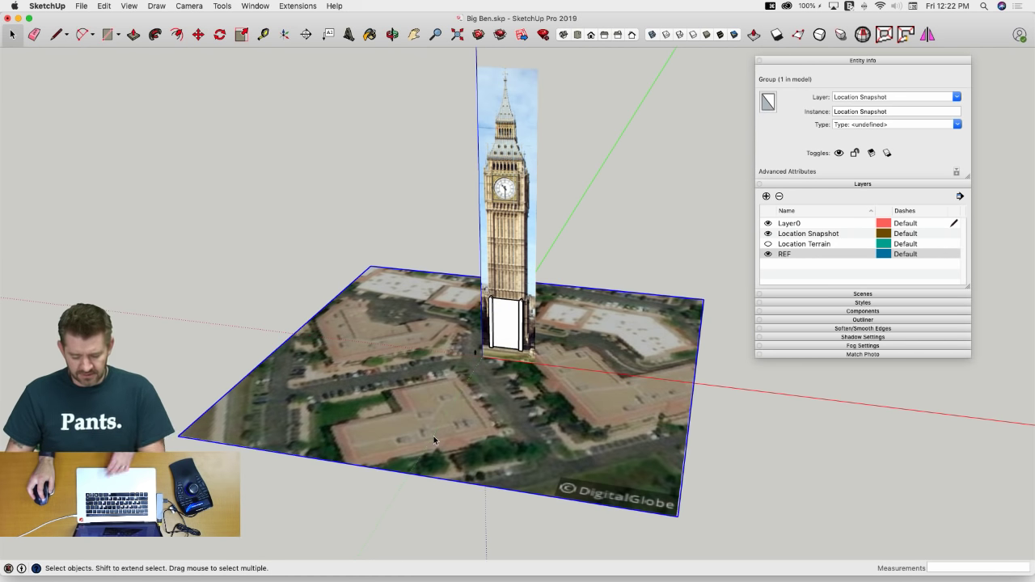
{"action": "key", "text": "BackSpace"}
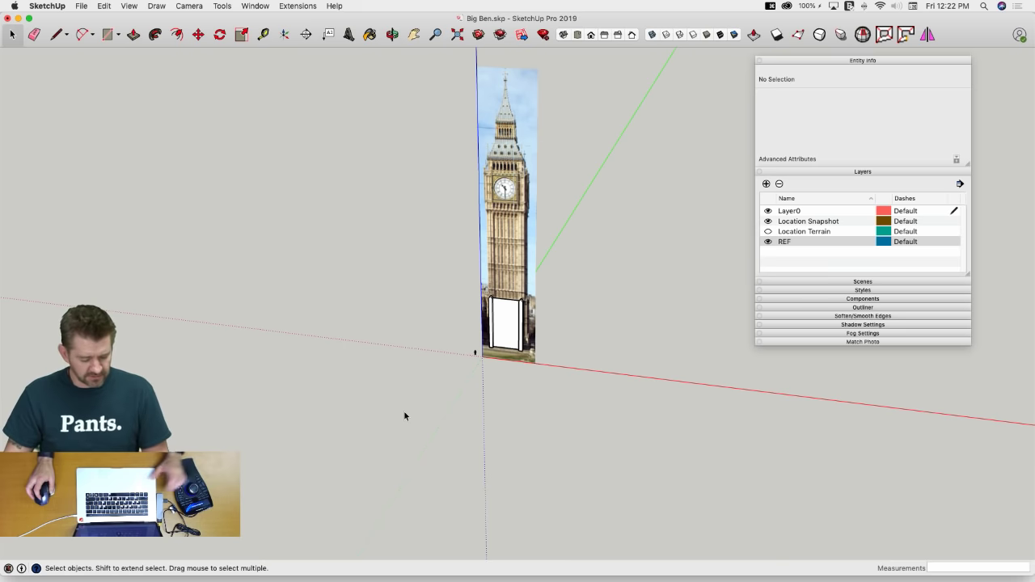
Switch to the 3D terrain, unlock the Location Terrain group and delete it
{"action": "key", "text": "d"}
{"action": "key", "text": "d"}
{"action": "key", "text": "d"}
{"action": "key", "text": "d"}
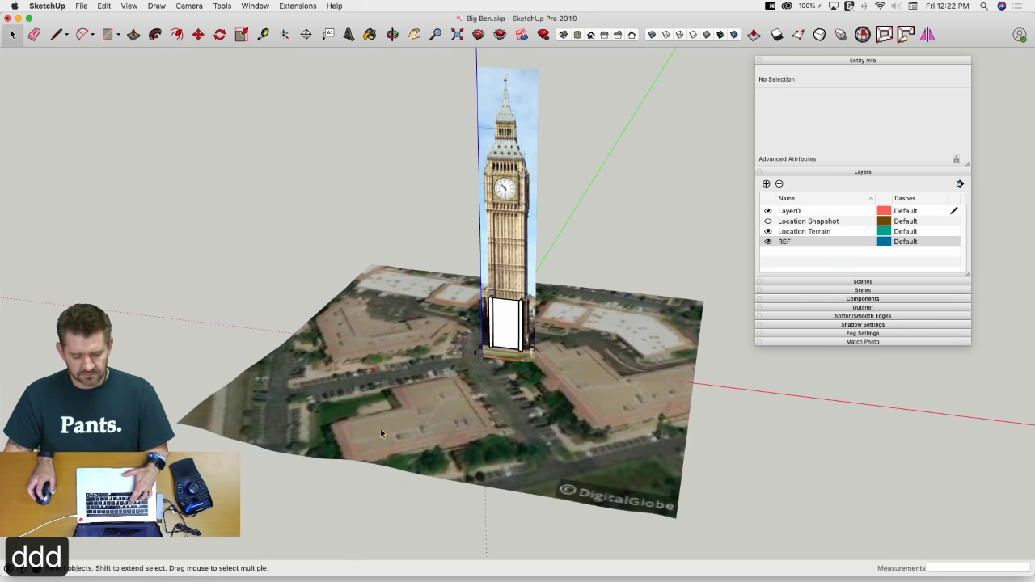
{"action": "key", "text": "d"}
{"action": "right_click", "coordinate": [388, 385]}
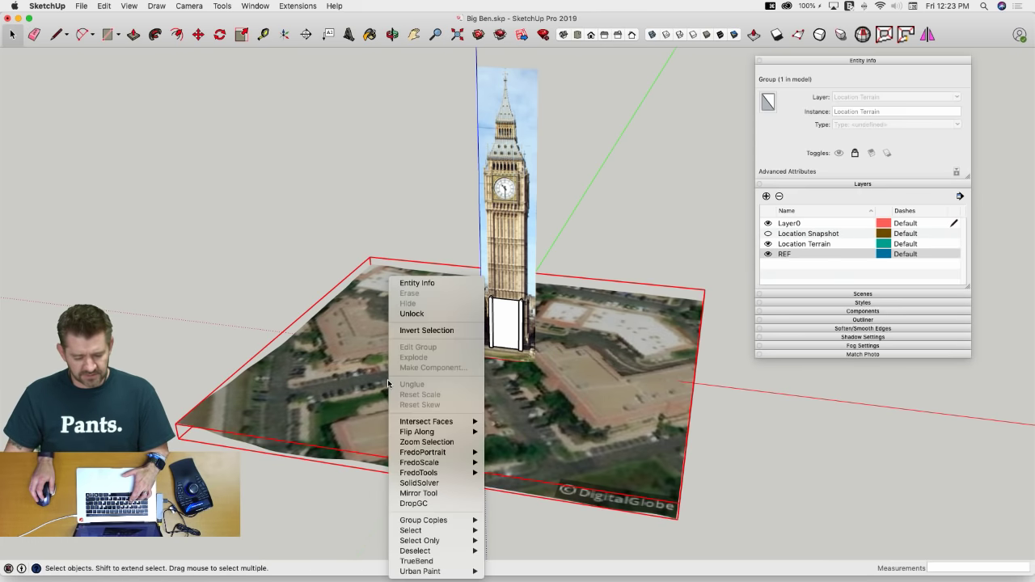
{"action": "left_click", "coordinate": [412, 313]}
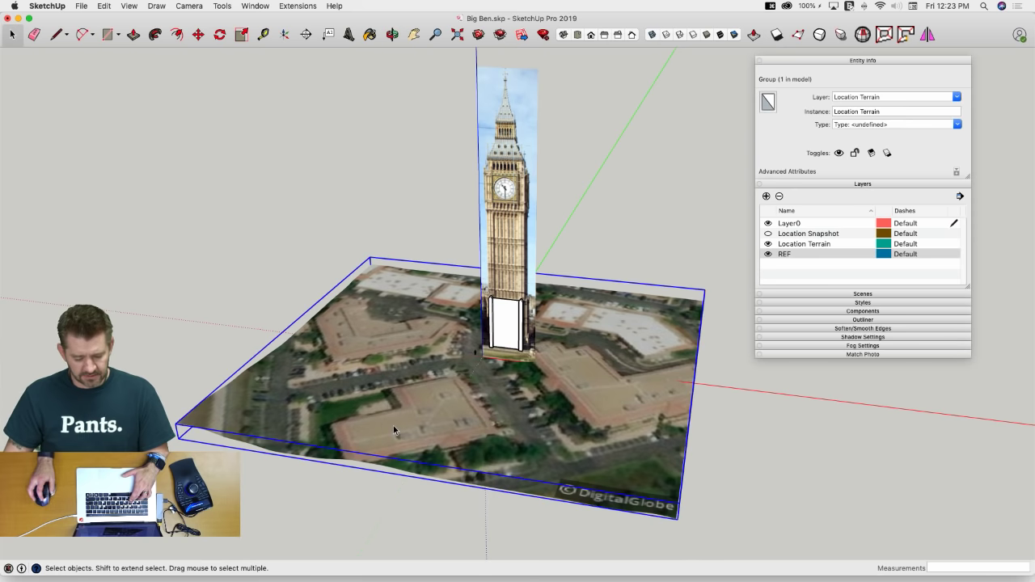
{"action": "key", "text": "BackSpace"}
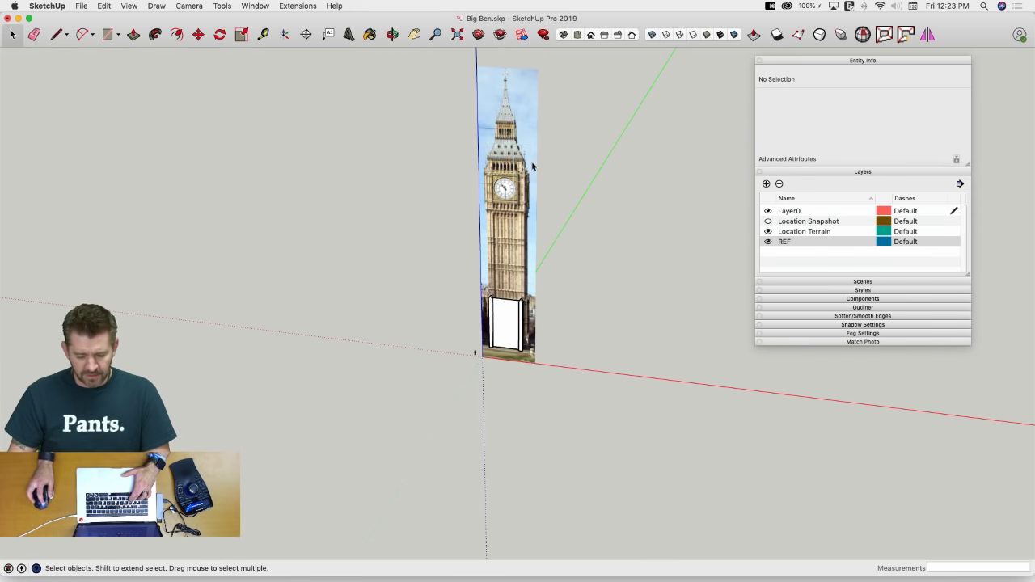
Assign the Big Ben reference image to the Location Snapshot layer
{"action": "left_click", "coordinate": [518, 162]}
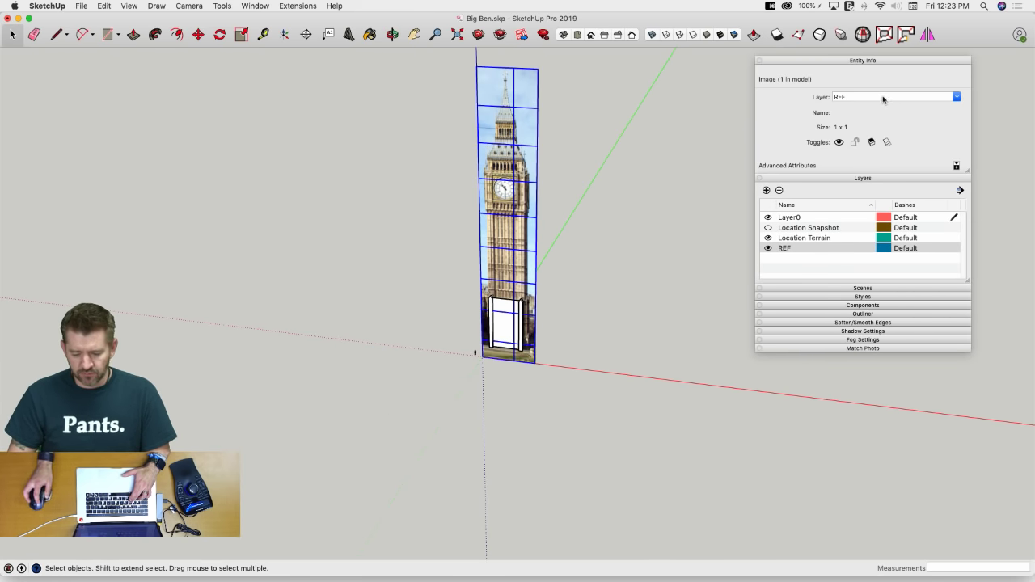
{"action": "left_click", "coordinate": [957, 97]}
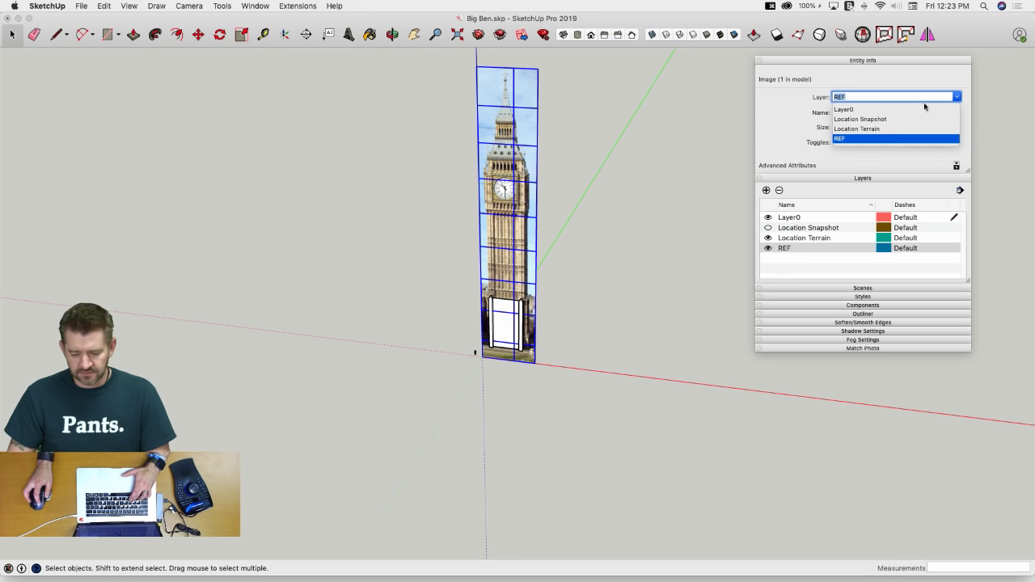
{"action": "left_click", "coordinate": [885, 119]}
Toggle Show Terrain repeatedly from different viewpoints to check that it hides and shows the reference image
{"action": "key", "text": "d"}
{"action": "key", "text": "d"}
{"action": "key", "text": "d"}
{"action": "key", "text": "d"}
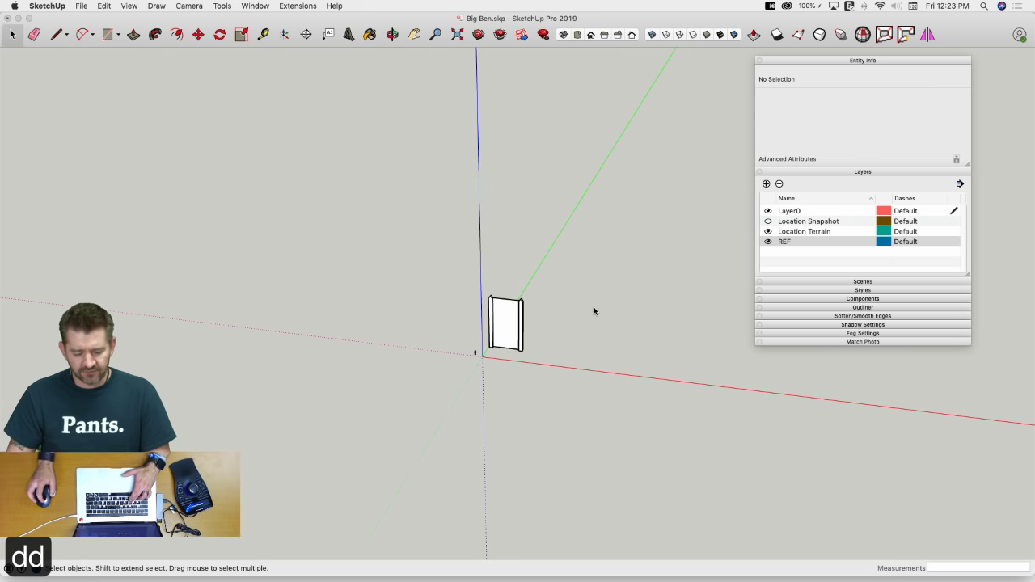
{"action": "scroll", "coordinate": [512, 324], "scroll_direction": "up", "scroll_amount": 6}
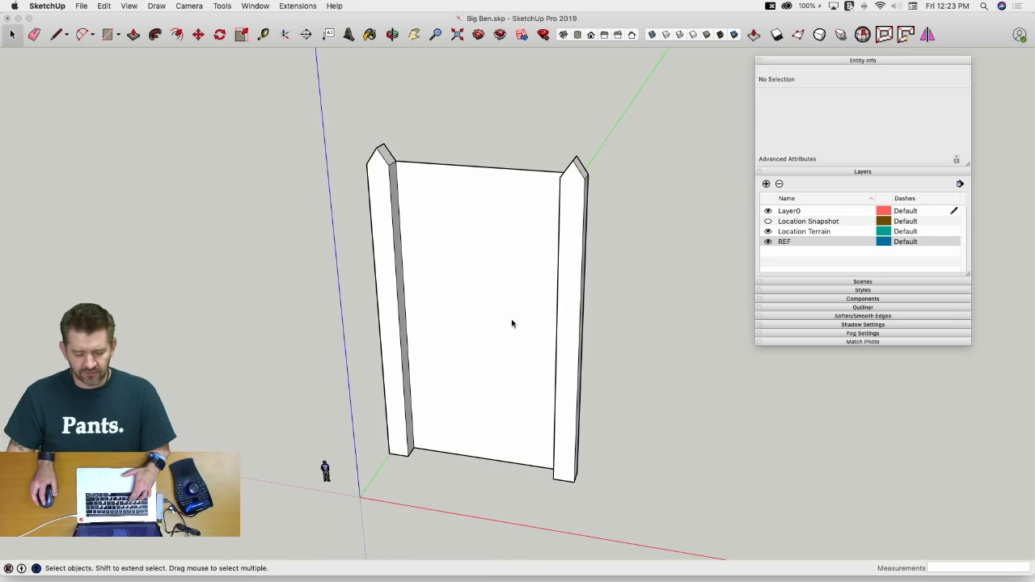
{"action": "key", "text": "d"}
{"action": "key", "text": "d"}
{"action": "middle_click_drag", "start_coordinate": [656, 309], "coordinate": [462, 378]}
{"action": "key", "text": "d"}
{"action": "key", "text": "d"}
{"action": "key", "text": "d"}
{"action": "key", "text": "d"}
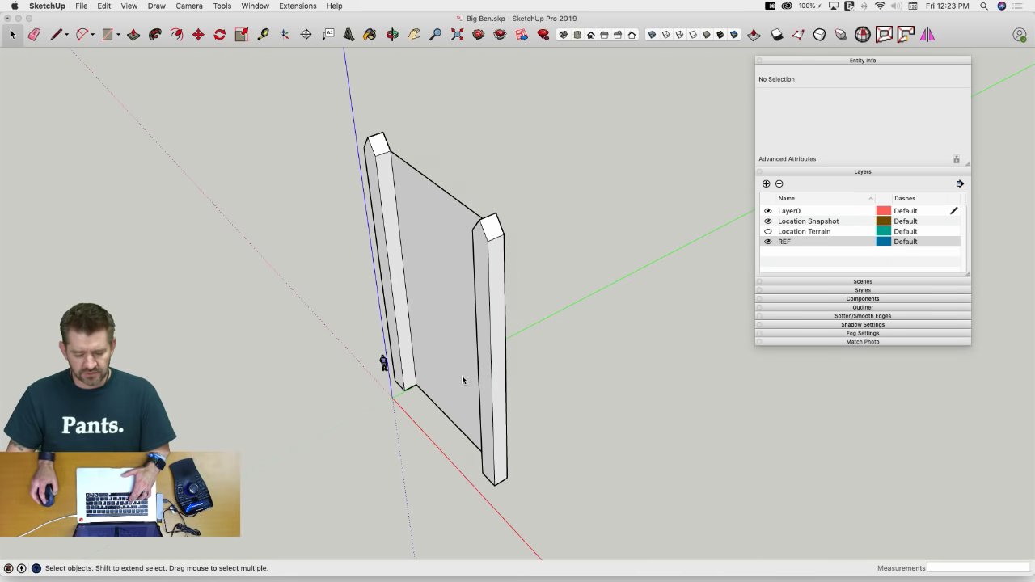
{"action": "key", "text": "d"}
{"action": "key", "text": "d"}
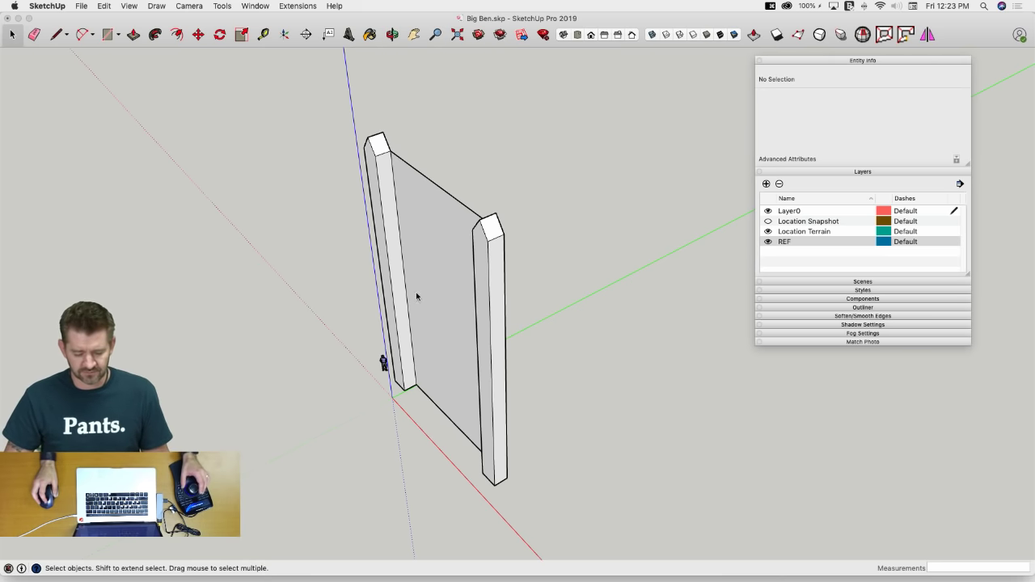
Select the Side of Ben component to check its entity information, and delete the REF layer
{"action": "middle_click_drag", "start_coordinate": [417, 296], "coordinate": [582, 312]}
{"action": "left_click", "coordinate": [472, 291]}
{"action": "scroll", "coordinate": [582, 312], "scroll_direction": "up", "scroll_amount": 3}
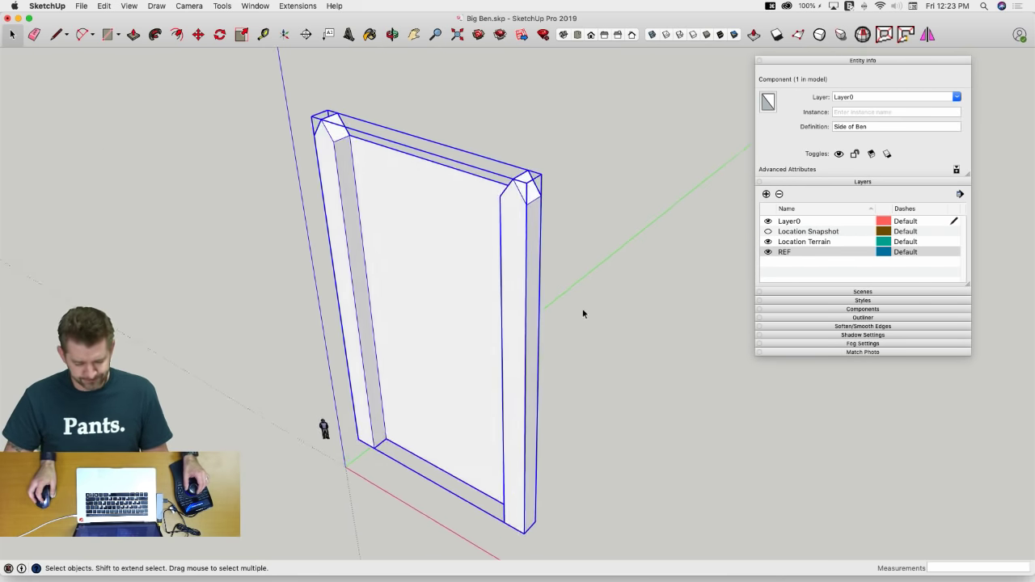
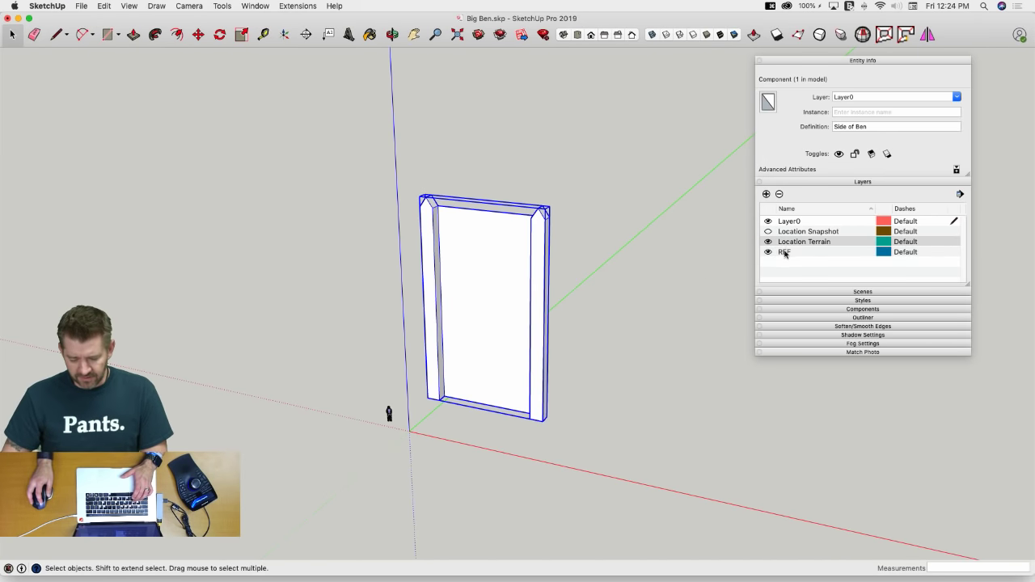
{"action": "left_click", "coordinate": [779, 195]}
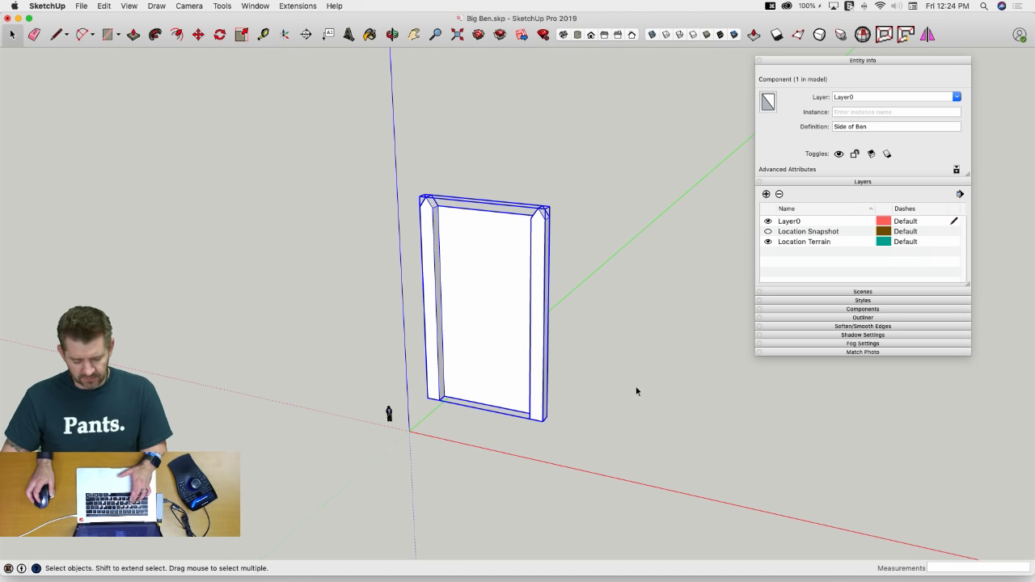
Show the reference image and move it together with the Side of Ben component straight down about 16' 9", seating the component's base on the red axis
{"action": "key", "text": "d"}
{"action": "left_click_drag", "start_coordinate": [659, 353], "coordinate": [624, 341]}
{"action": "left_click_drag", "start_coordinate": [482, 475], "coordinate": [483, 473]}
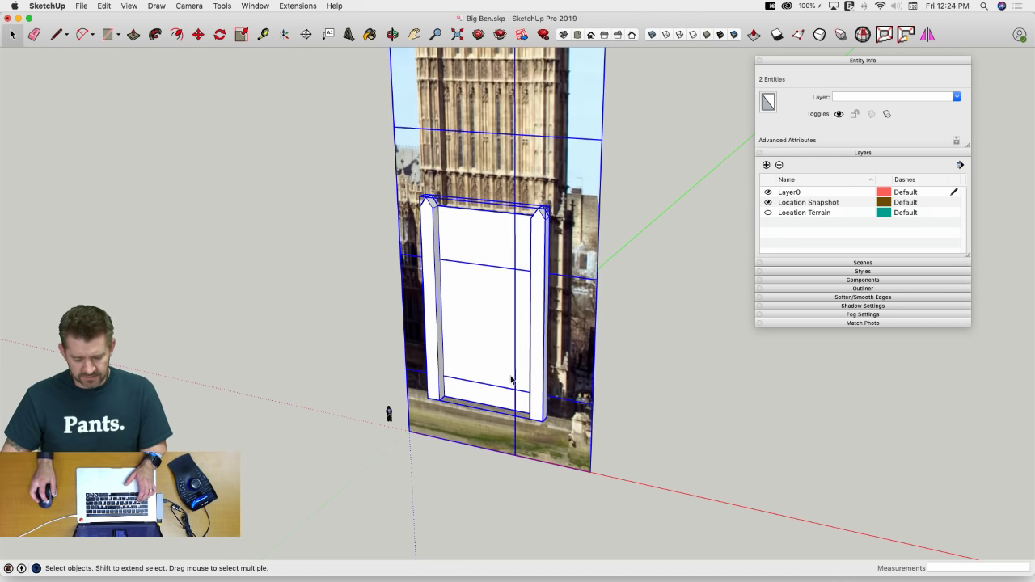
{"action": "key", "text": "m"}
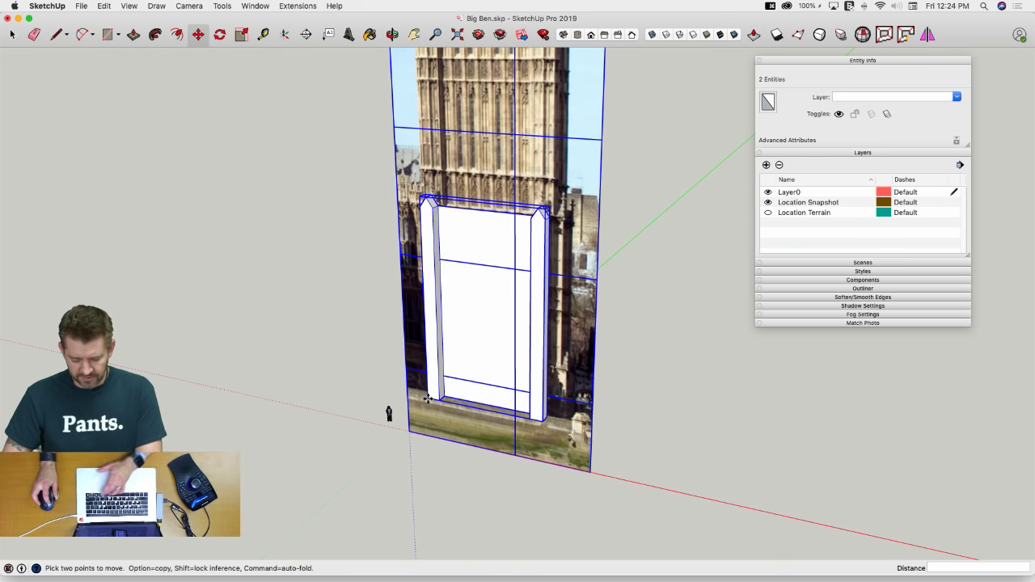
{"action": "left_click", "coordinate": [427, 399]}
{"action": "left_click", "coordinate": [411, 433]}
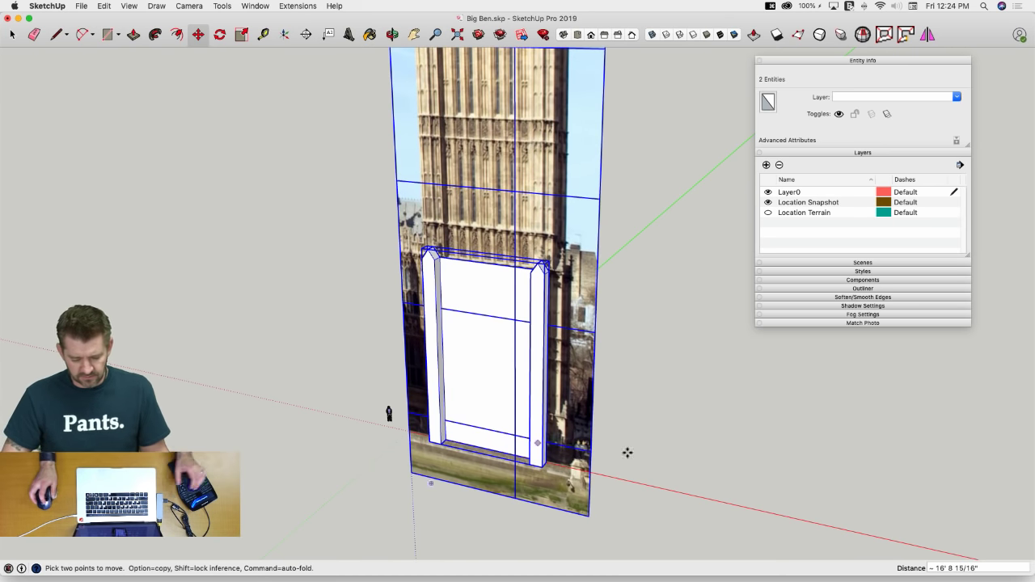
{"action": "key", "text": "space"}
Hide the reference image and copy the Side of Ben component 42' along the red axis, end to end with the original
{"action": "middle_click_drag", "start_coordinate": [534, 465], "coordinate": [369, 444]}
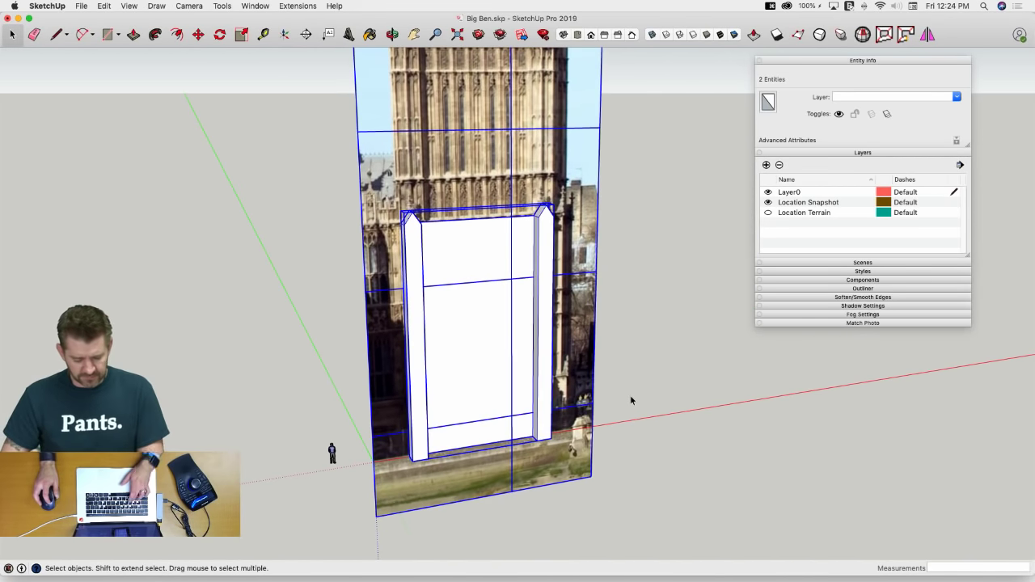
{"action": "key", "text": "d"}
{"action": "left_click", "coordinate": [641, 381]}
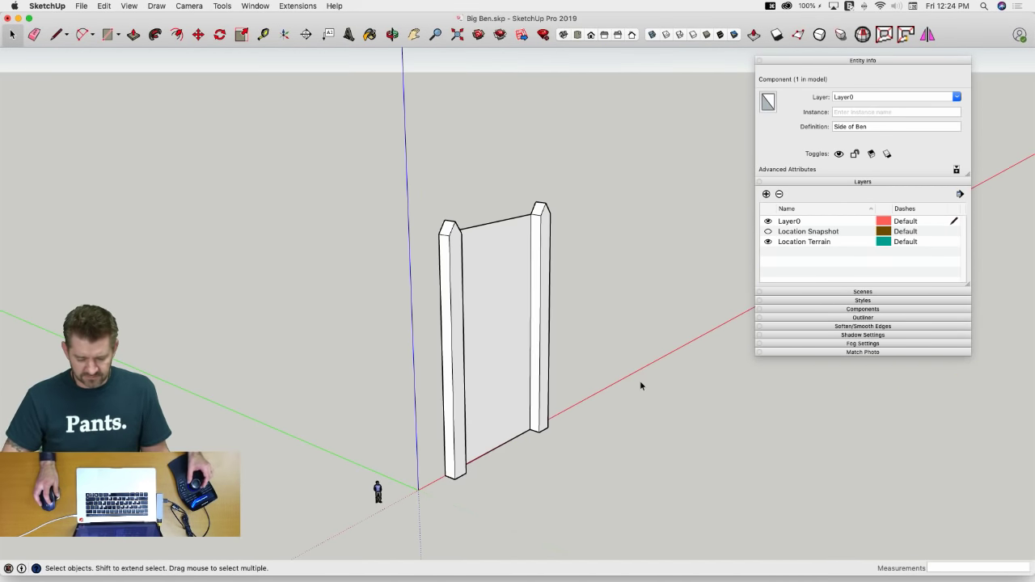
{"action": "middle_click_drag", "start_coordinate": [487, 393], "coordinate": [548, 456]}
{"action": "left_click", "coordinate": [506, 381]}
{"action": "key", "text": "m"}
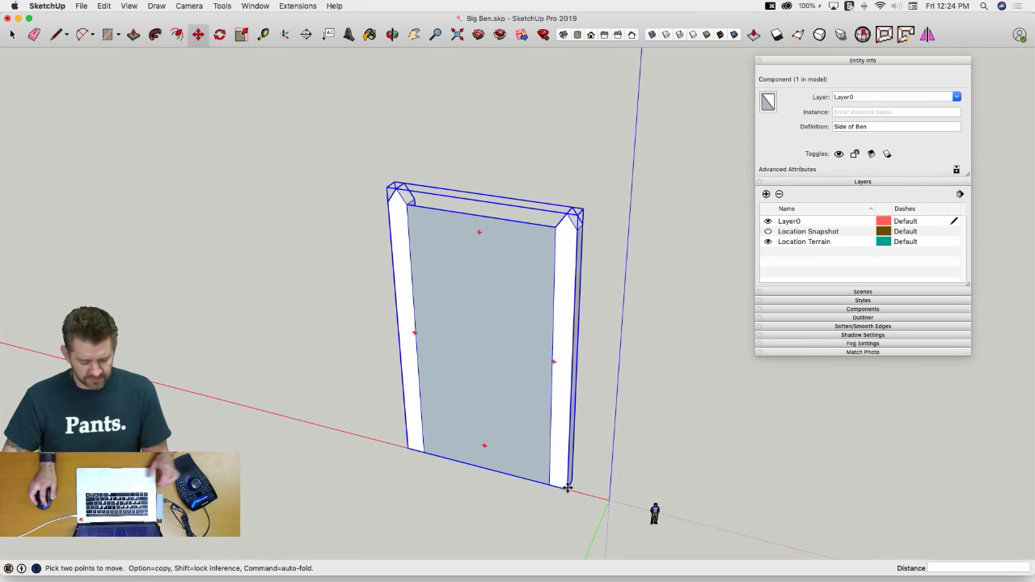
{"action": "left_click", "coordinate": [566, 489]}
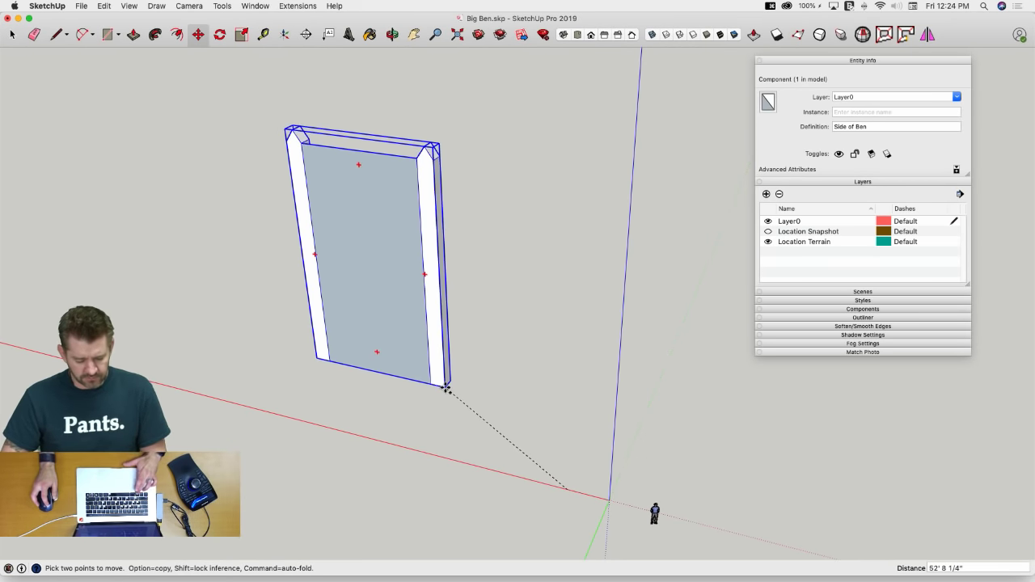
{"action": "key", "text": "alt"}
{"action": "left_click", "coordinate": [403, 437]}
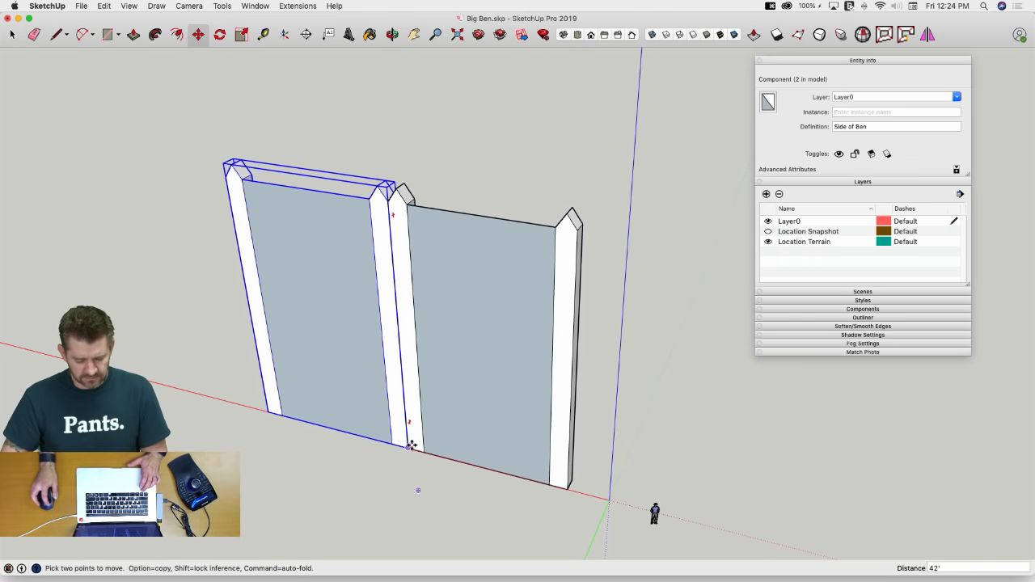
Rotate the copied side 90° about the vertical axis at the corner it shares with the original
{"action": "key", "text": "q"}
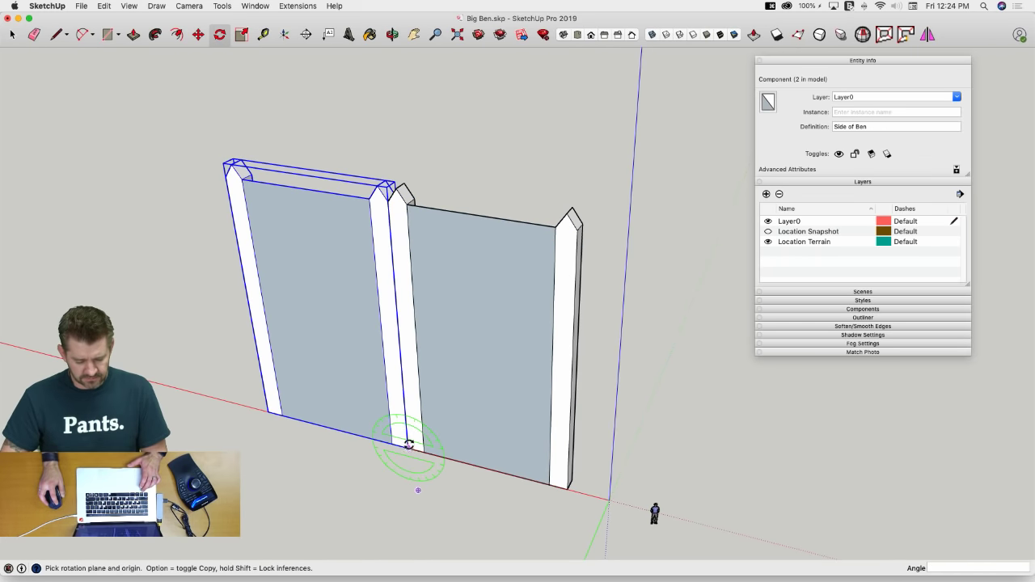
{"action": "left_click", "coordinate": [407, 448]}
{"action": "left_click", "coordinate": [385, 443]}
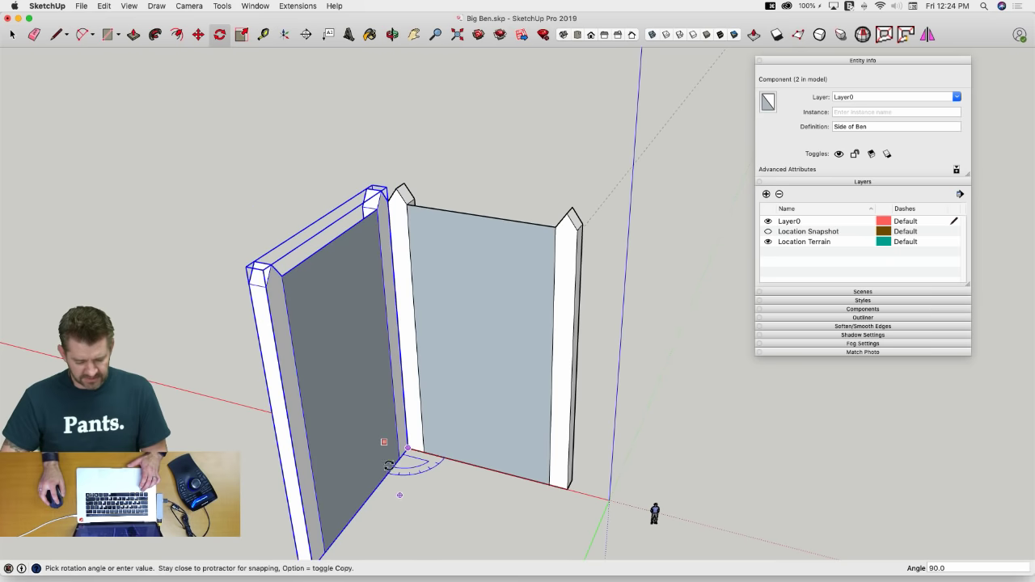
{"action": "left_click", "coordinate": [391, 468]}
{"action": "key", "text": "space"}
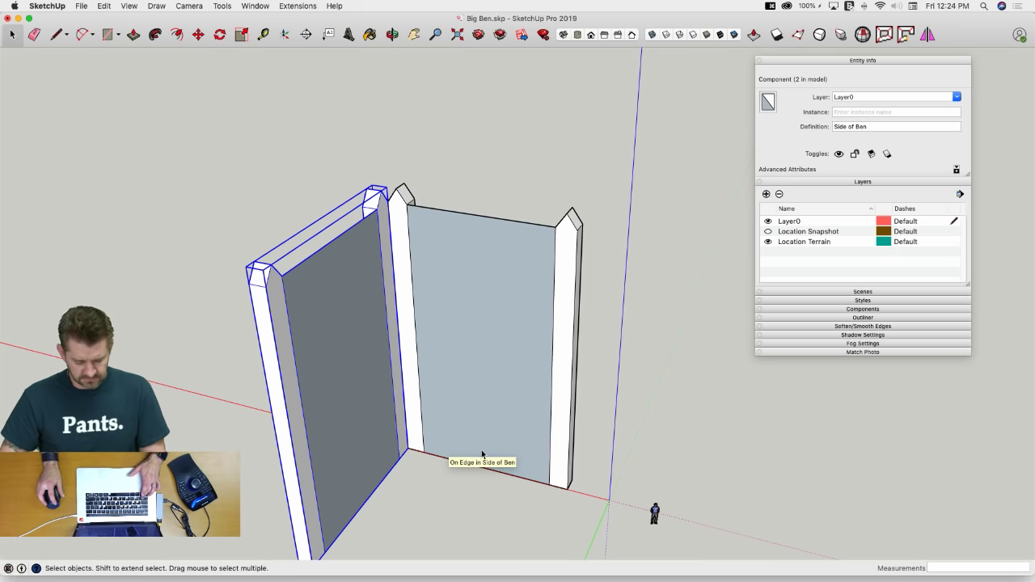
Copy both perpendicular sides together from the original side's free bottom corner to the rotated side's free bottom corner
{"action": "left_click", "coordinate": [481, 457], "text": "shift"}
{"action": "key", "text": "m"}
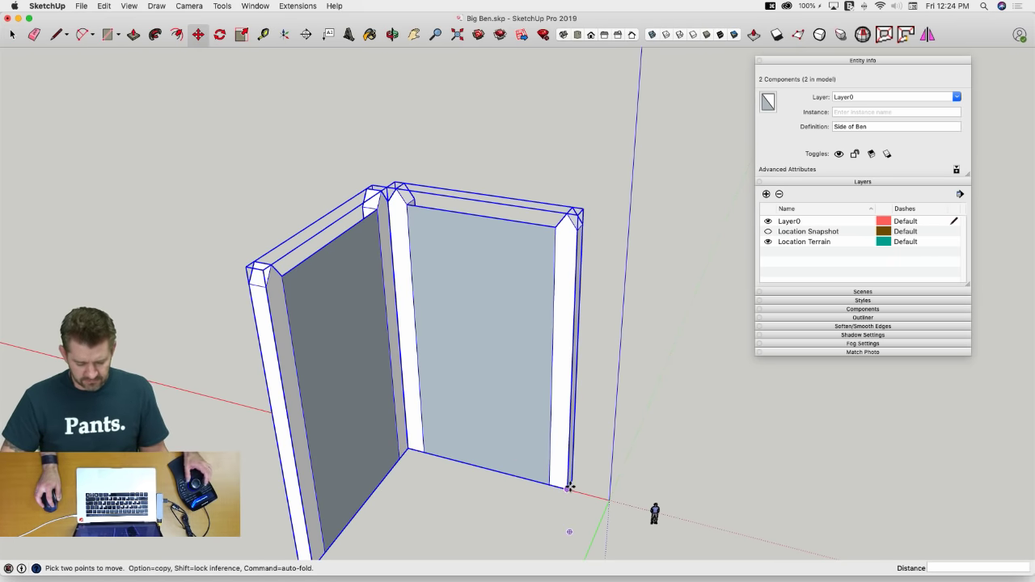
{"action": "key", "text": "alt"}
{"action": "left_click", "coordinate": [569, 488]}
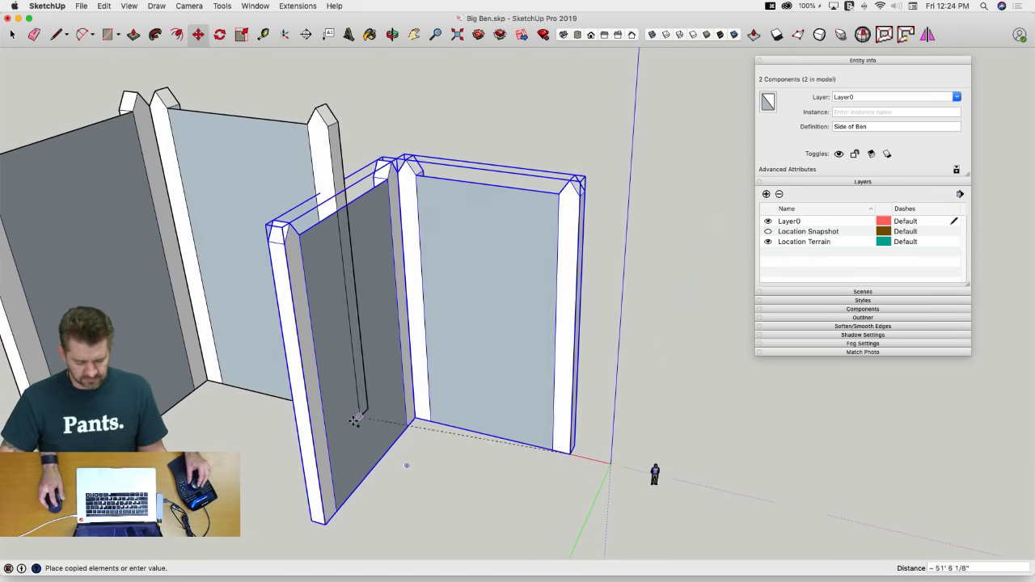
{"action": "left_click", "coordinate": [330, 508]}
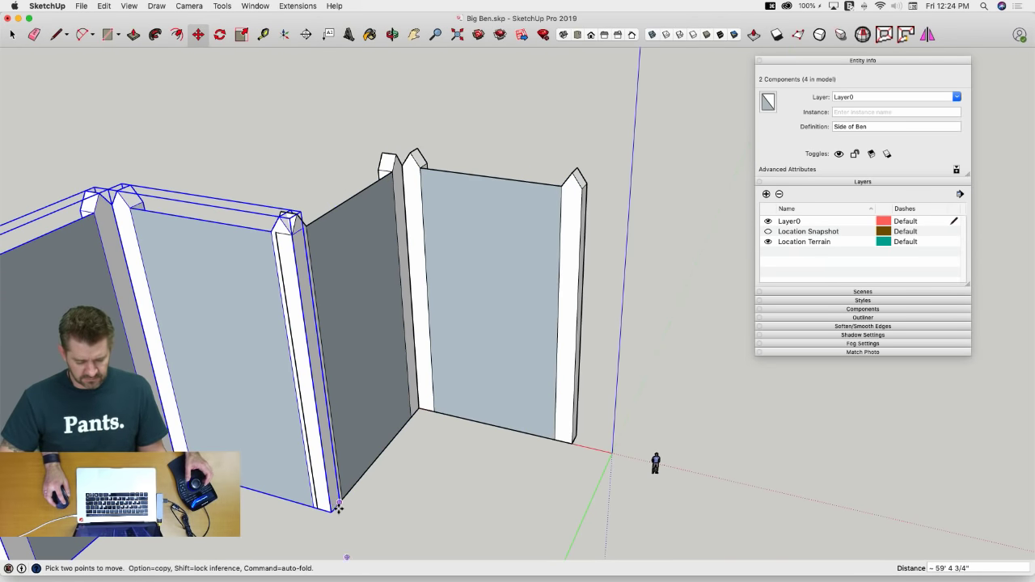
Rotate the copied pair of sides about the vertical axis at the shared corner so that the four sides enclose a square tower base
{"action": "key", "text": "q"}
{"action": "left_click", "coordinate": [331, 512]}
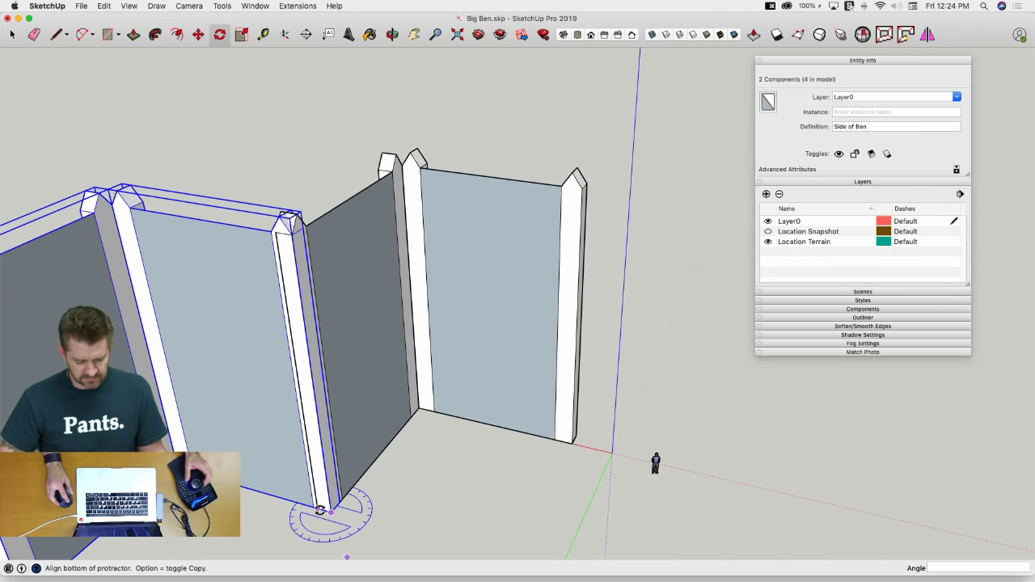
{"action": "left_click", "coordinate": [308, 505]}
{"action": "left_click", "coordinate": [379, 525]}
{"action": "key", "text": "space"}
{"action": "left_click", "coordinate": [818, 479]}
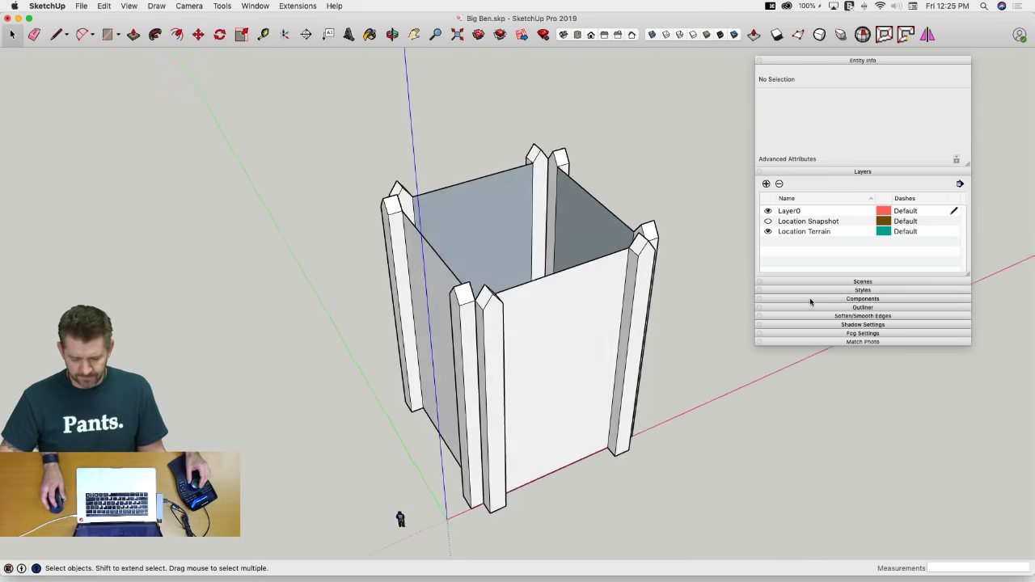
Show the reference image and draw a 42' wide, 11'6" high rectangle directly above the front panel, over the ornamental band
{"action": "key", "text": "d"}
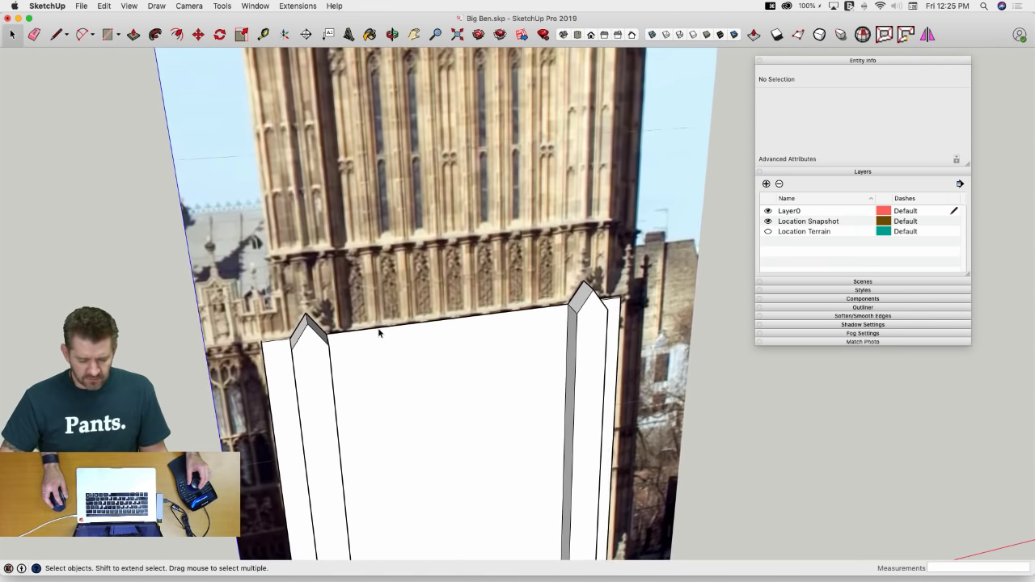
{"action": "key", "text": "l"}
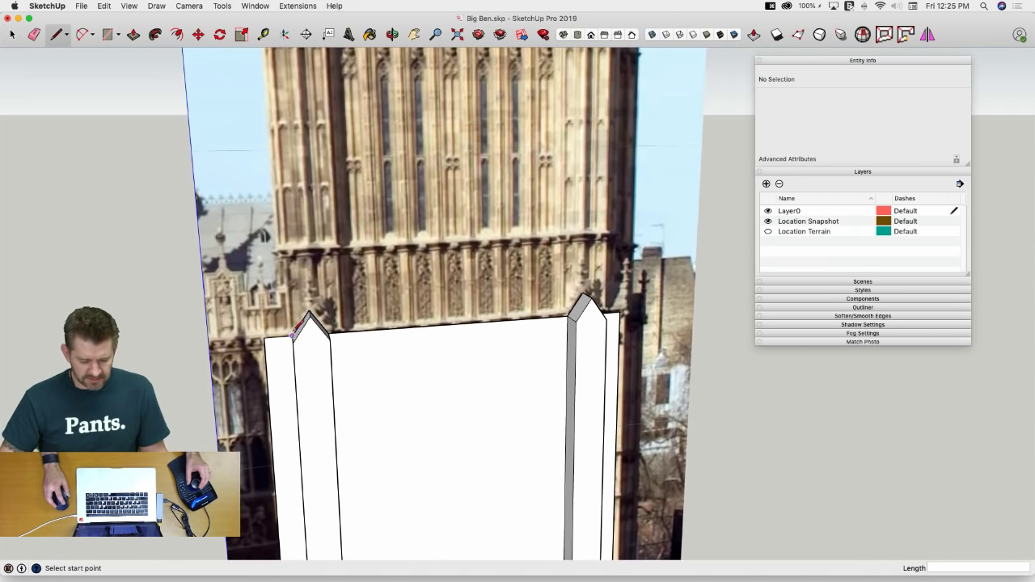
{"action": "left_click", "coordinate": [292, 335]}
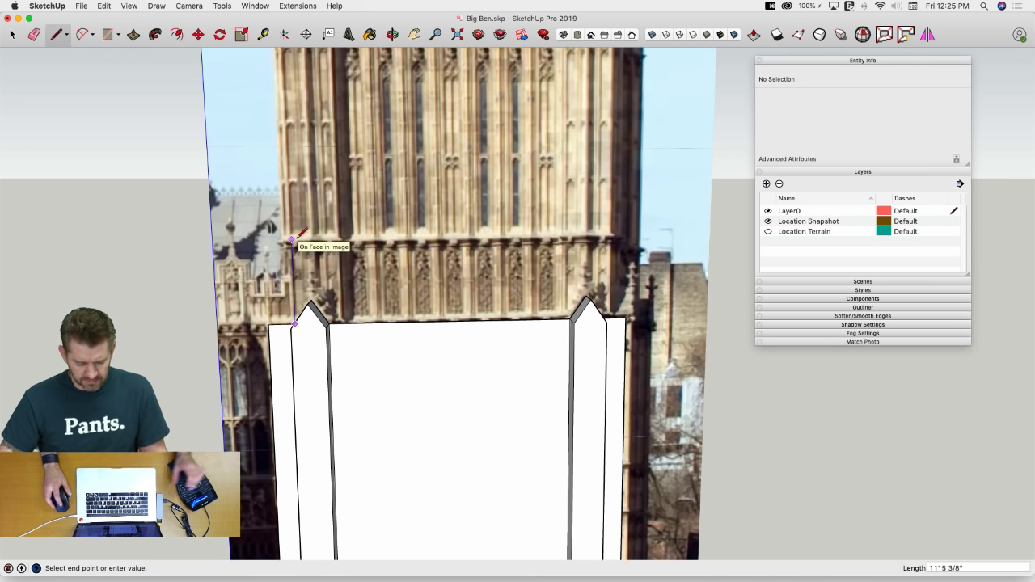
{"action": "type", "text": "11'6"}
{"action": "key", "text": "Return"}
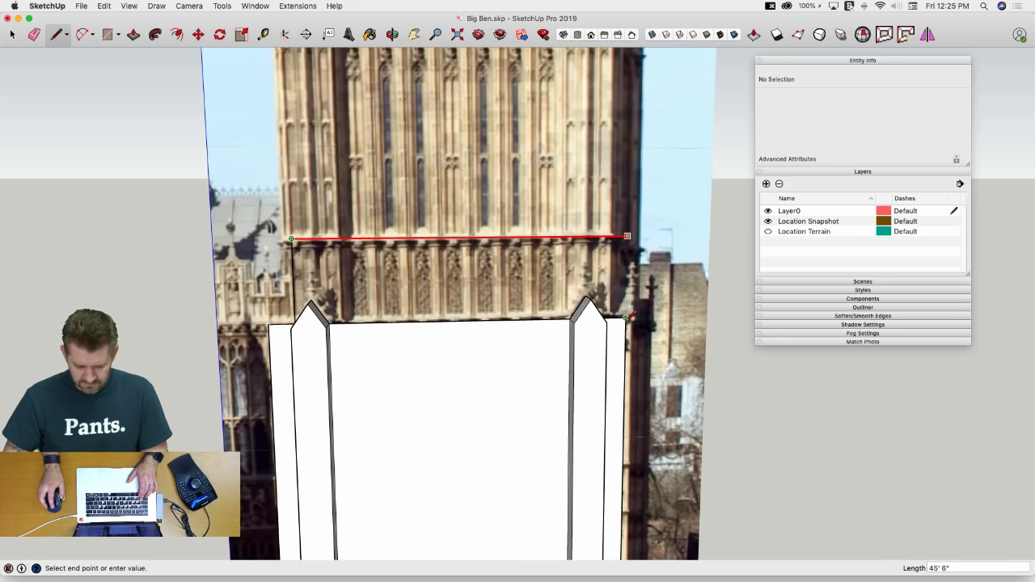
{"action": "middle_click_drag", "start_coordinate": [589, 234], "coordinate": [552, 205]}
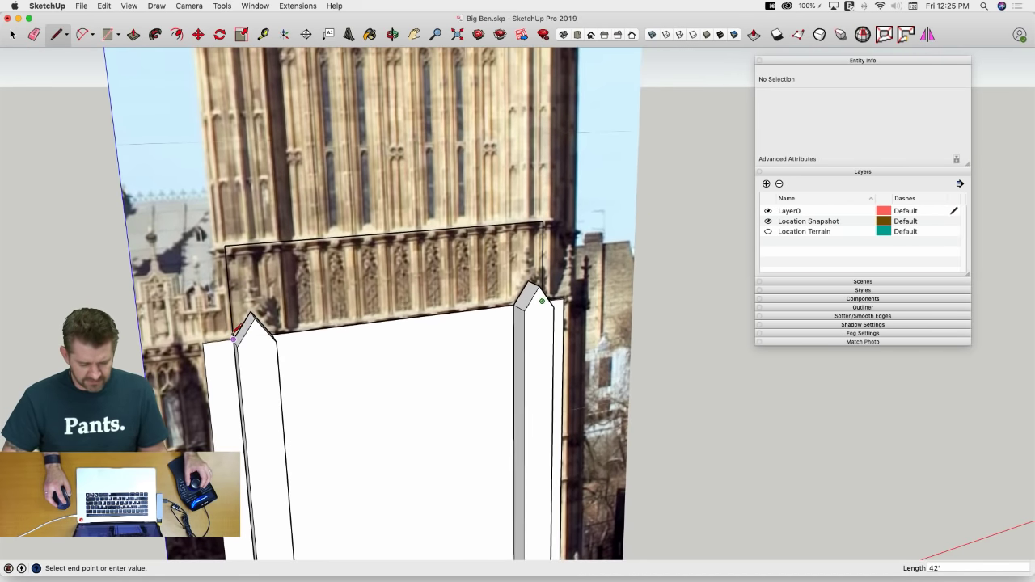
{"action": "left_click", "coordinate": [288, 291]}
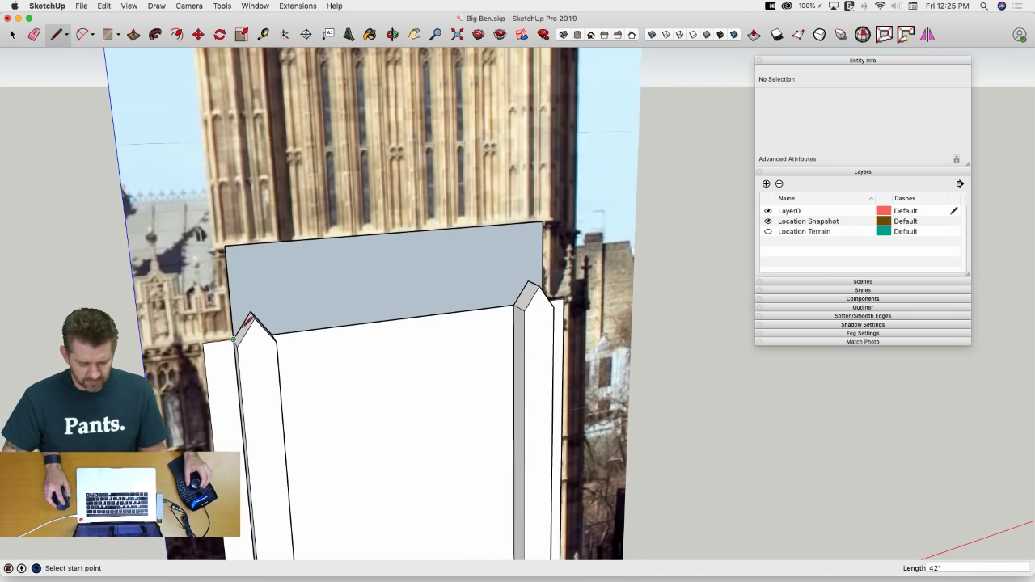
Cut the rectangle and its edges and paste them in place inside the Side of Ben component
{"action": "key", "text": "space"}
{"action": "double_click", "coordinate": [417, 273]}
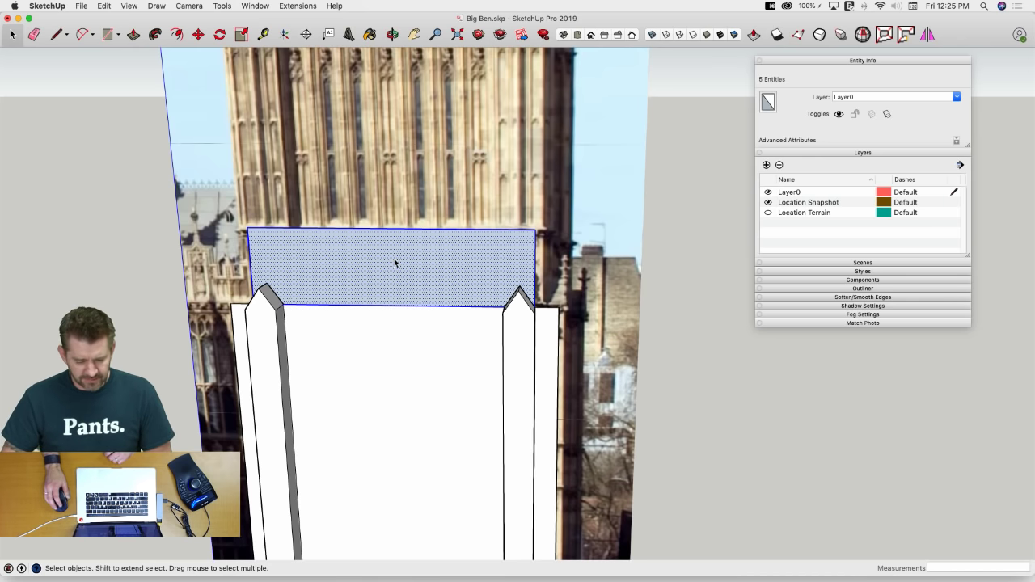
{"action": "right_click", "coordinate": [392, 261]}
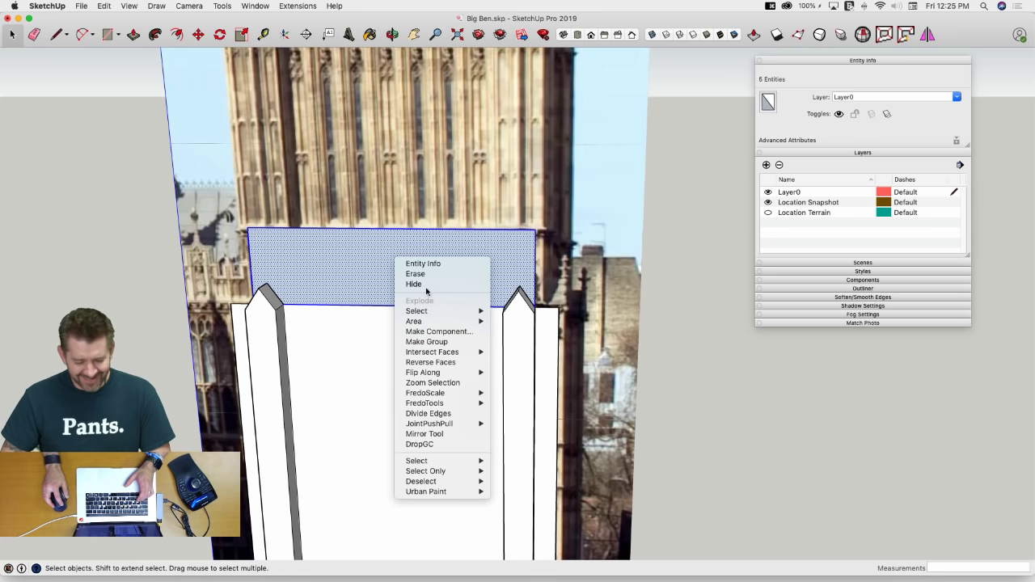
{"action": "left_click", "coordinate": [352, 277]}
{"action": "key", "text": "super+x"}
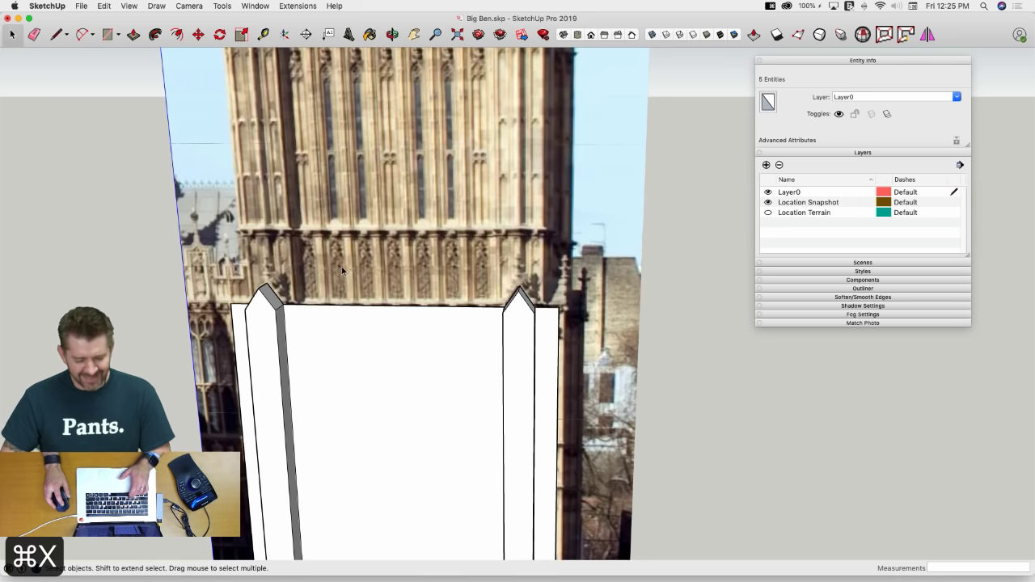
{"action": "double_click", "coordinate": [353, 323]}
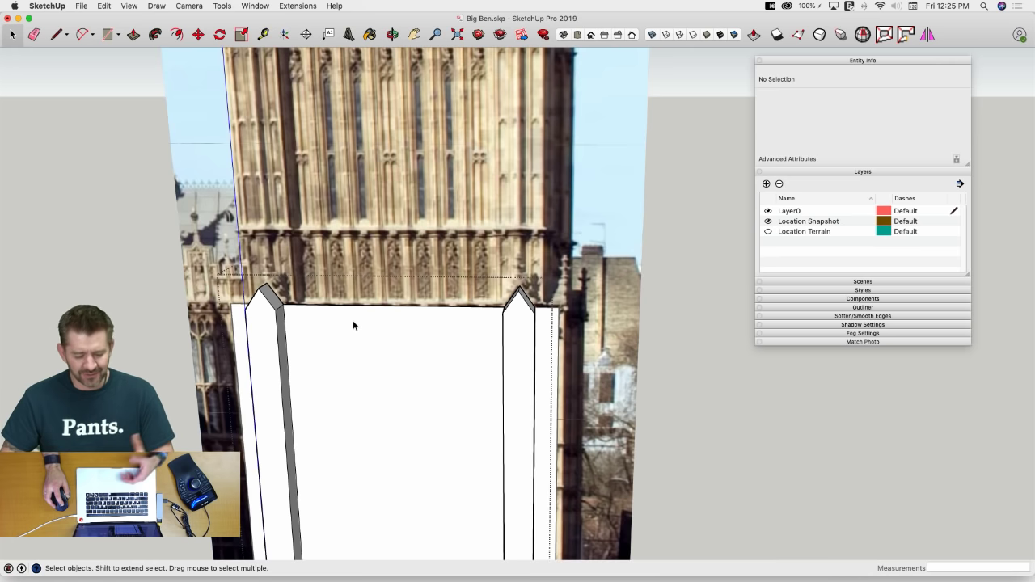
{"action": "left_click", "coordinate": [104, 6]}
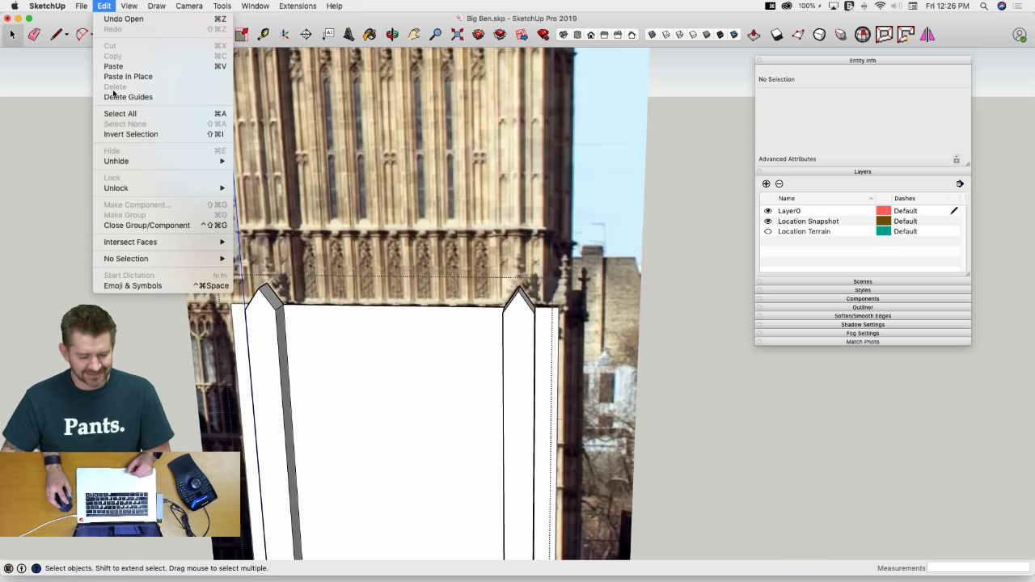
{"action": "left_click", "coordinate": [121, 74]}
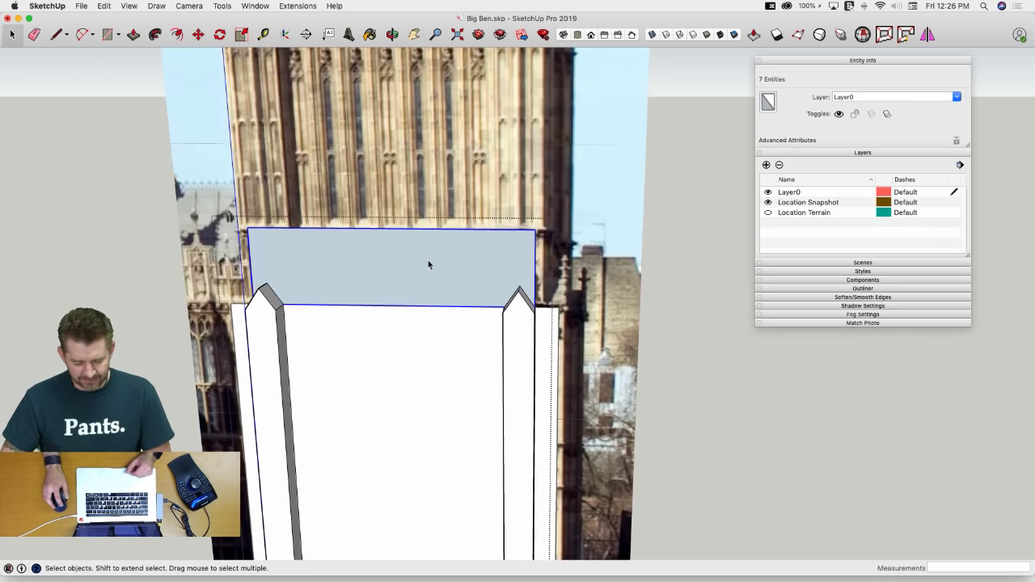
Flip the pasted rectangle's face so that its white front side points outward
{"action": "left_click", "coordinate": [428, 264]}
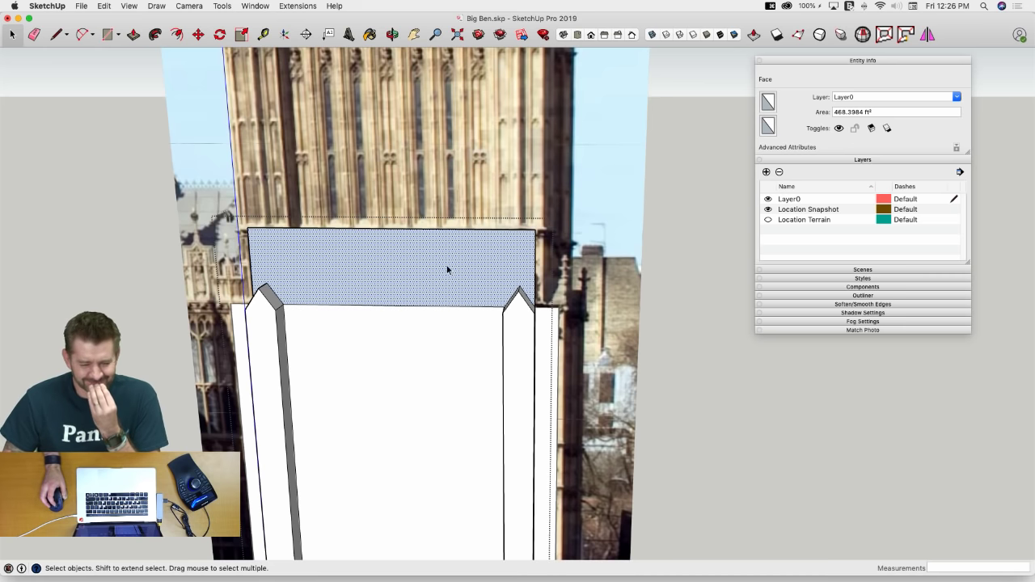
{"action": "right_click", "coordinate": [420, 261]}
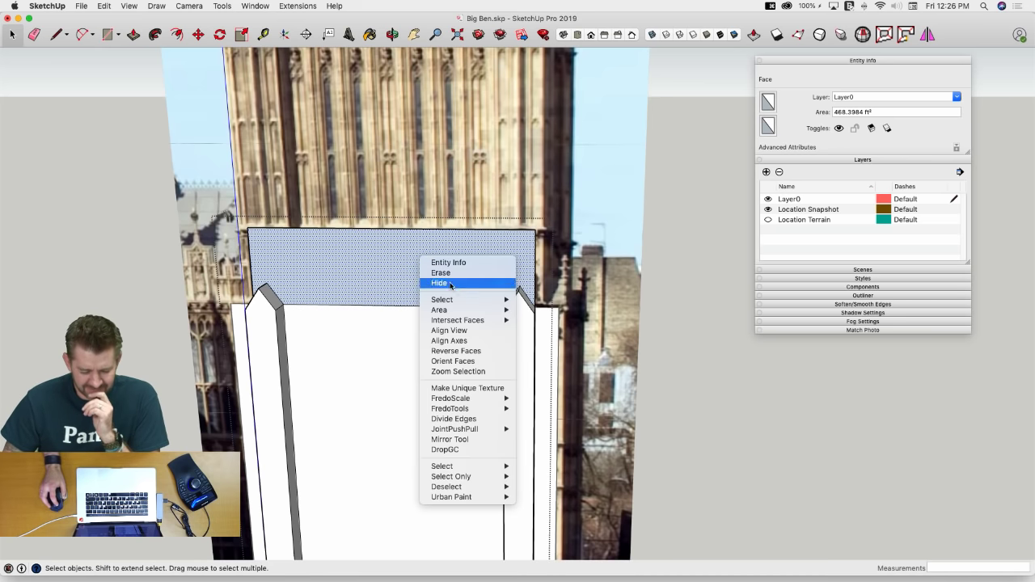
{"action": "left_click", "coordinate": [477, 359]}
{"action": "middle_click_drag", "start_coordinate": [558, 275], "coordinate": [547, 265]}
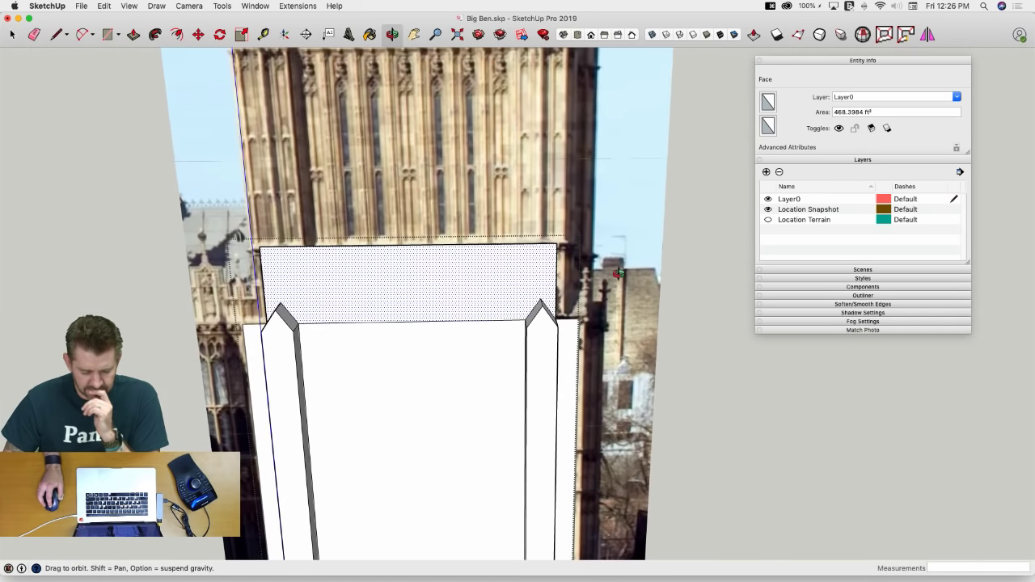
{"action": "middle_click_drag", "start_coordinate": [455, 258], "coordinate": [439, 291]}
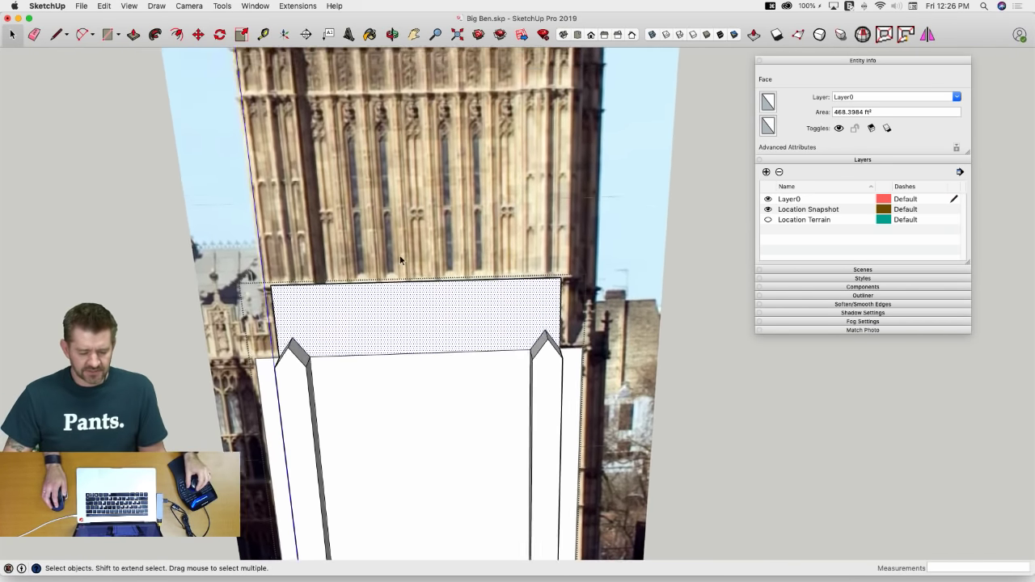
Draw a 59' high, 42' wide panel directly above the pasted rectangle, tracing the tower shaft in the reference image
{"action": "key", "text": "l"}
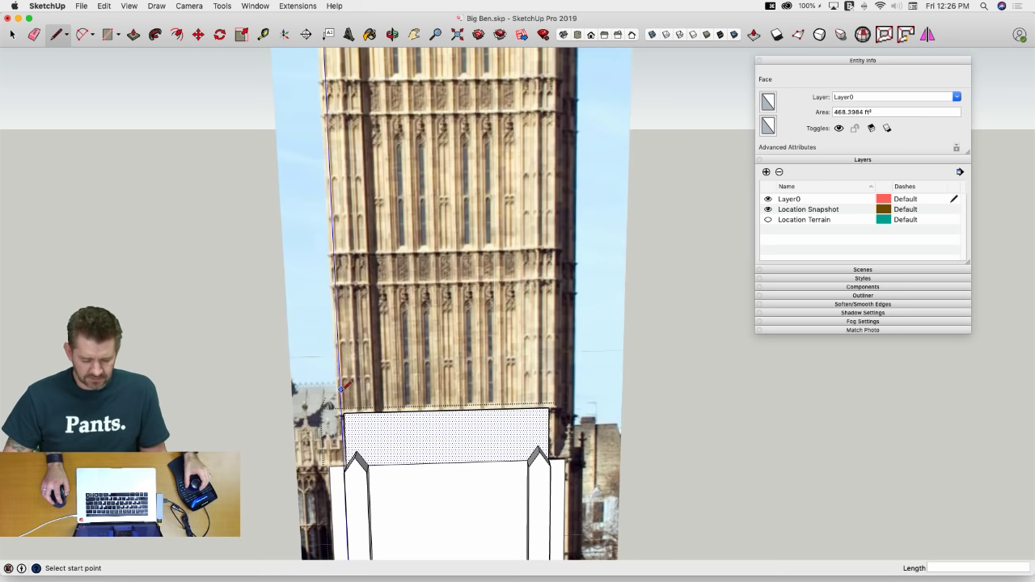
{"action": "left_click", "coordinate": [344, 412]}
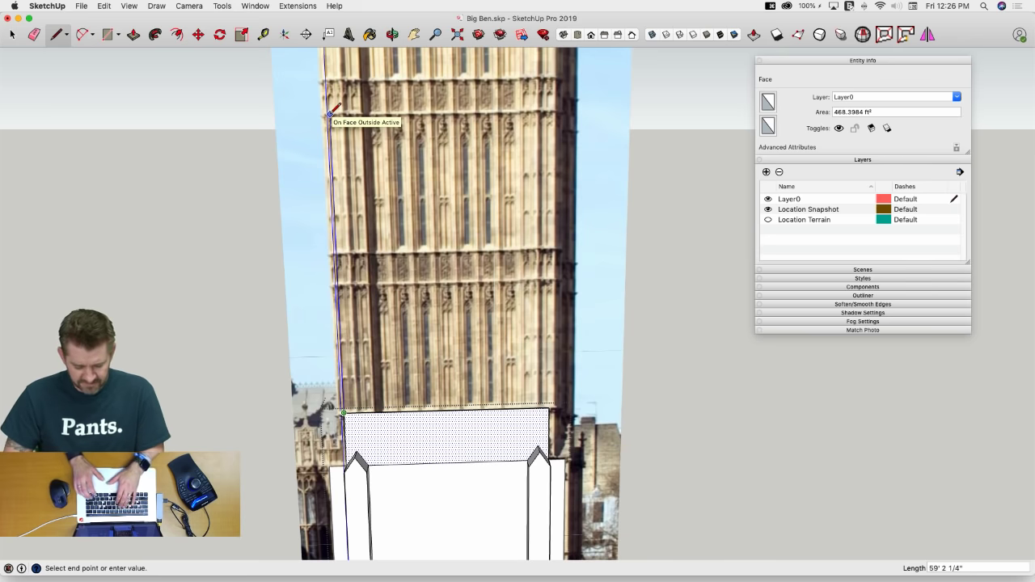
{"action": "type", "text": "59'"}
{"action": "key", "text": "Return"}
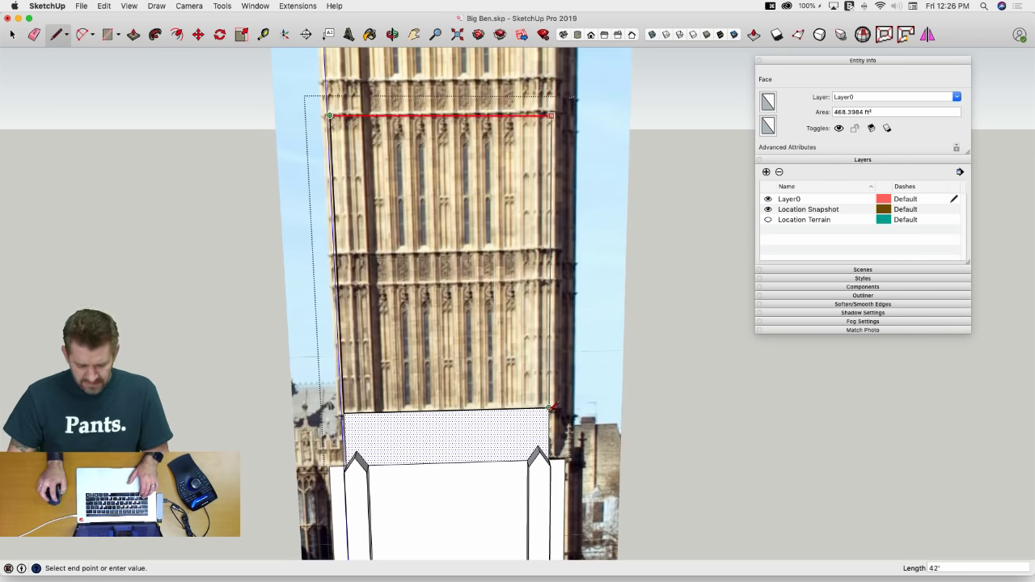
{"action": "key", "text": "Return"}
{"action": "left_click", "coordinate": [549, 407]}
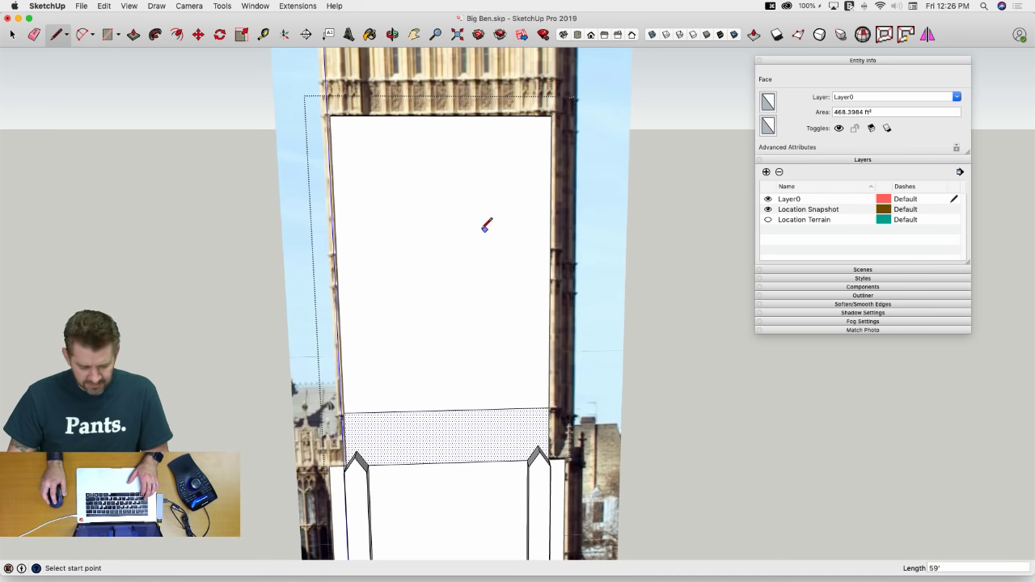
Compare the height of the next ornamental band in the reference image with the band rectangle already modeled below
{"action": "scroll", "coordinate": [510, 203], "scroll_direction": "down", "scroll_amount": 3}
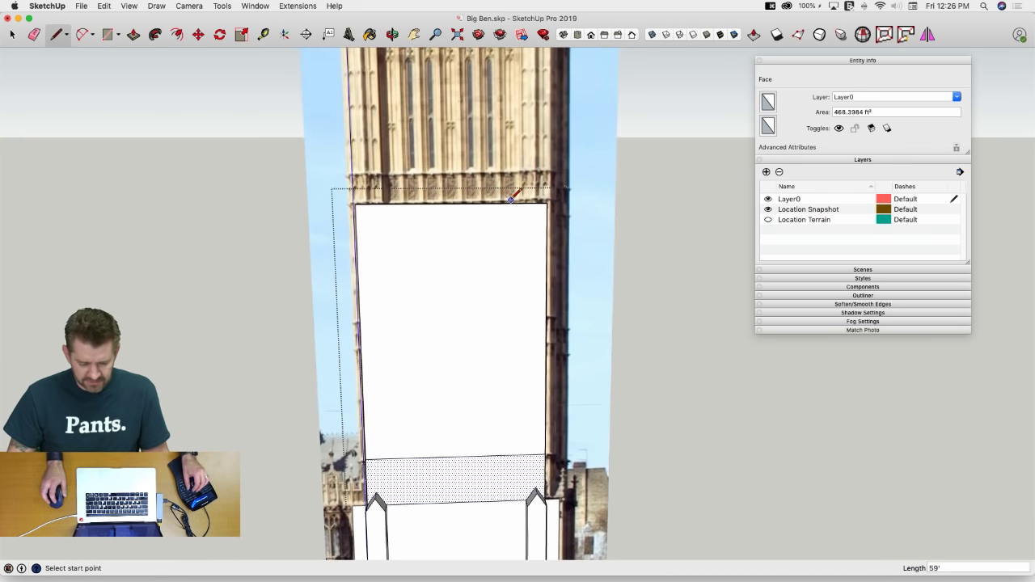
{"action": "scroll", "coordinate": [503, 199], "scroll_direction": "up", "scroll_amount": 3}
{"action": "middle_click_drag", "start_coordinate": [461, 162], "coordinate": [398, 157]}
{"action": "scroll", "coordinate": [397, 157], "scroll_direction": "down", "scroll_amount": 6}
{"action": "scroll", "coordinate": [445, 417], "scroll_direction": "up", "scroll_amount": 3}
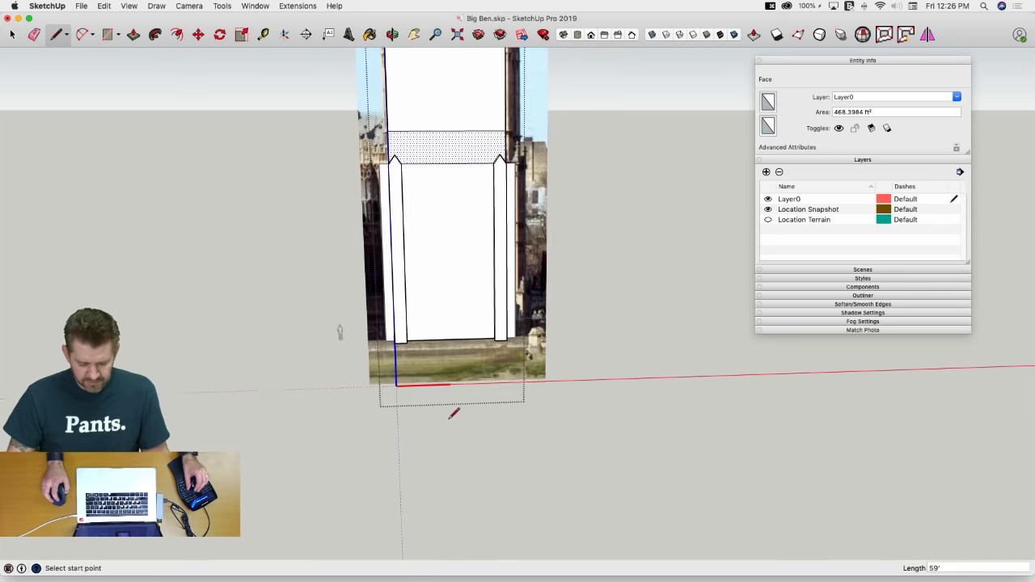
{"action": "middle_click_drag", "start_coordinate": [506, 328], "coordinate": [483, 285]}
{"action": "scroll", "coordinate": [473, 286], "scroll_direction": "up", "scroll_amount": 5}
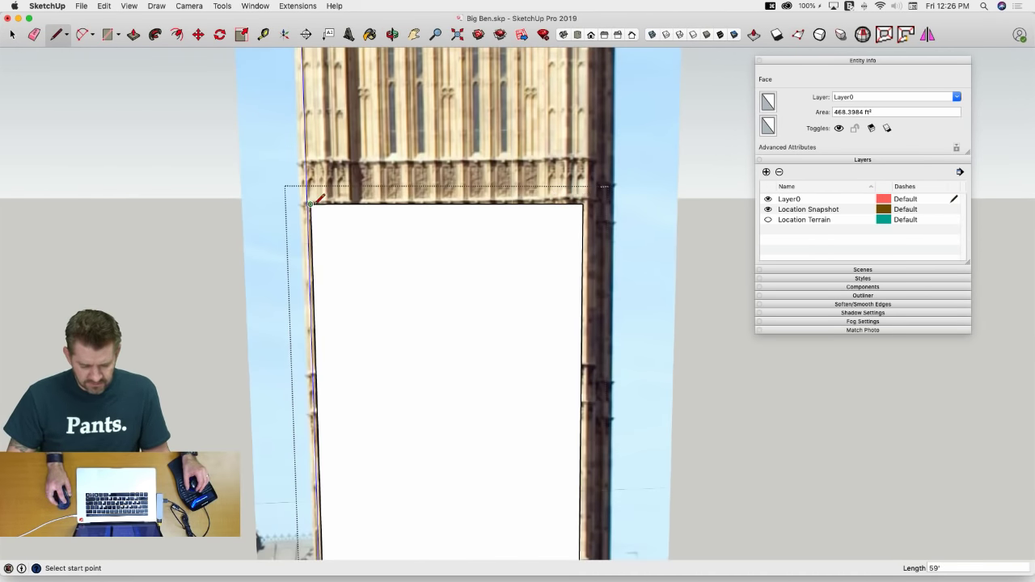
{"action": "left_click", "coordinate": [311, 203]}
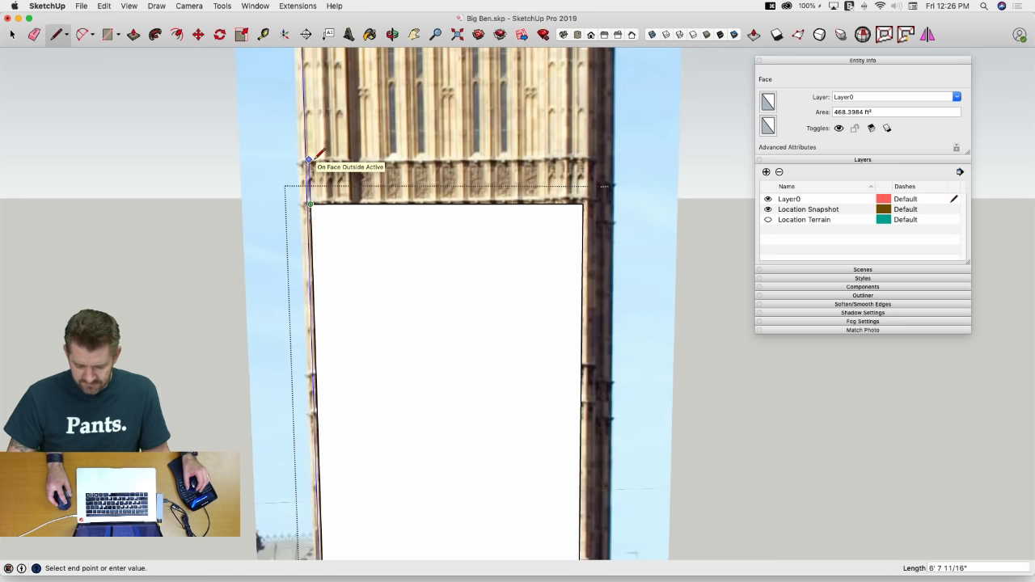
{"action": "key", "text": "Escape"}
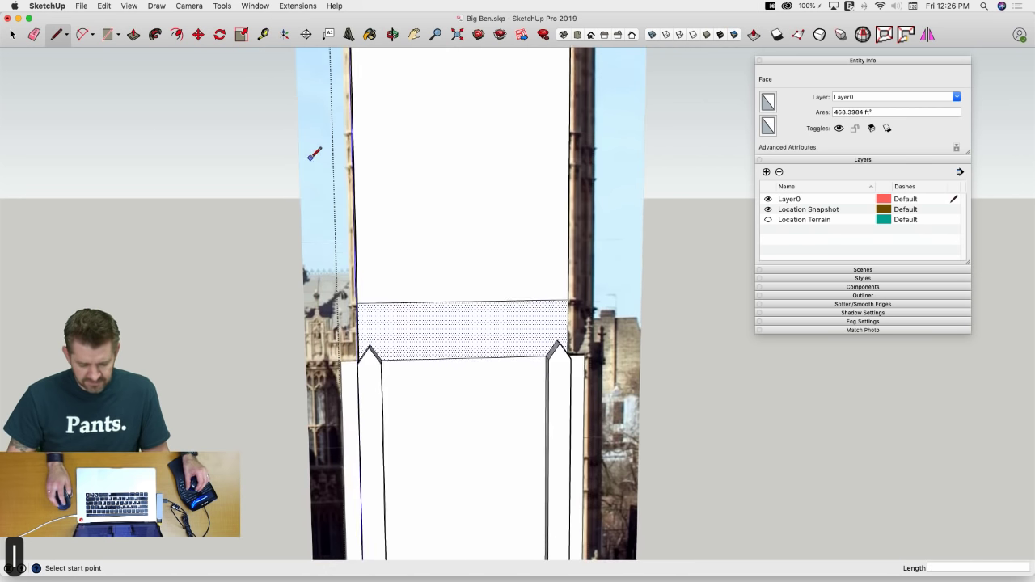
{"action": "left_click", "coordinate": [455, 356]}
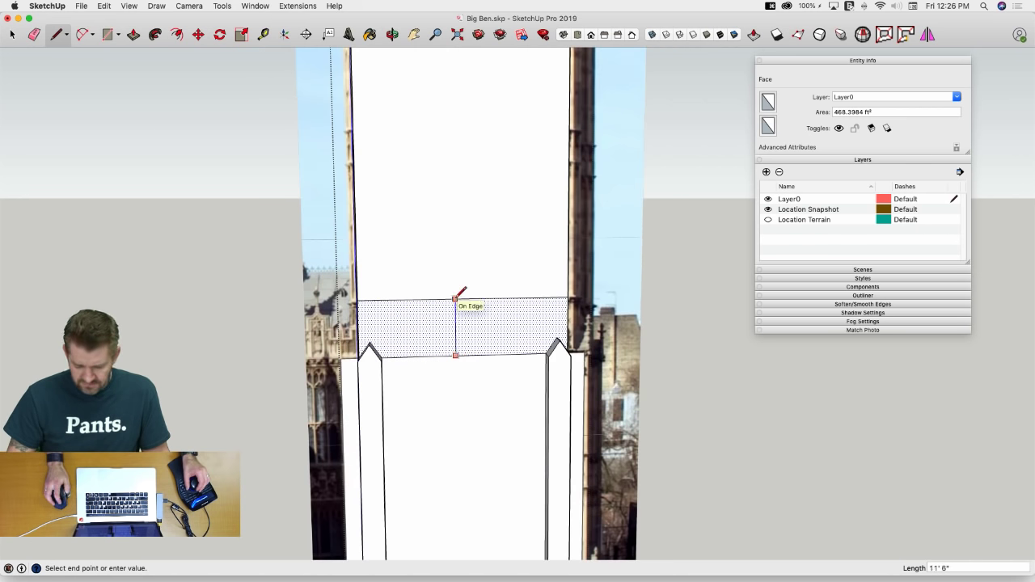
{"action": "left_click", "coordinate": [455, 299]}
Draw a 6'6" high, 42' wide rectangle above the tall panel, over the next ornamental band
{"action": "scroll", "coordinate": [411, 278], "scroll_direction": "down", "scroll_amount": 3}
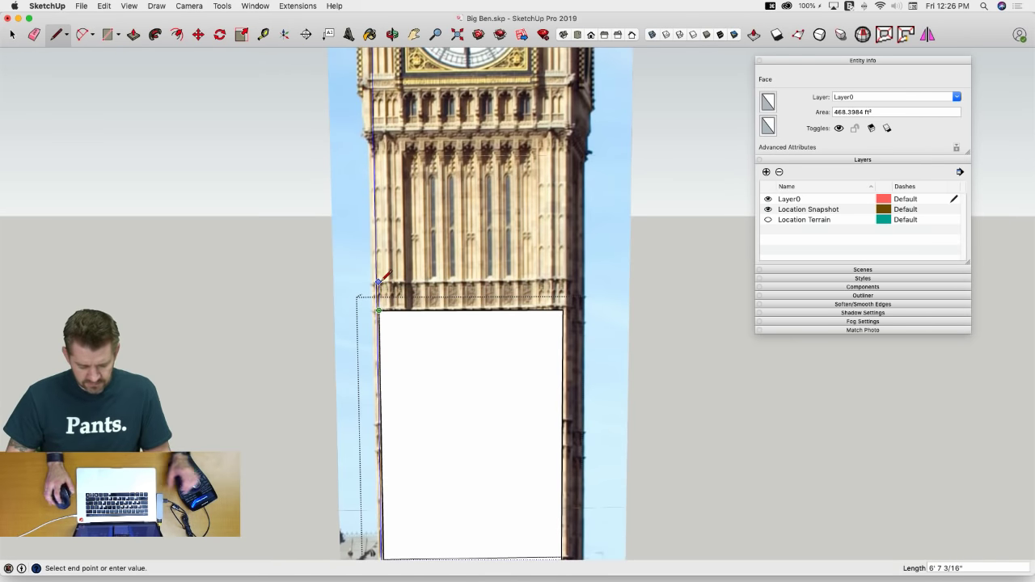
{"action": "type", "text": "6'6"}
{"action": "key", "text": "Return"}
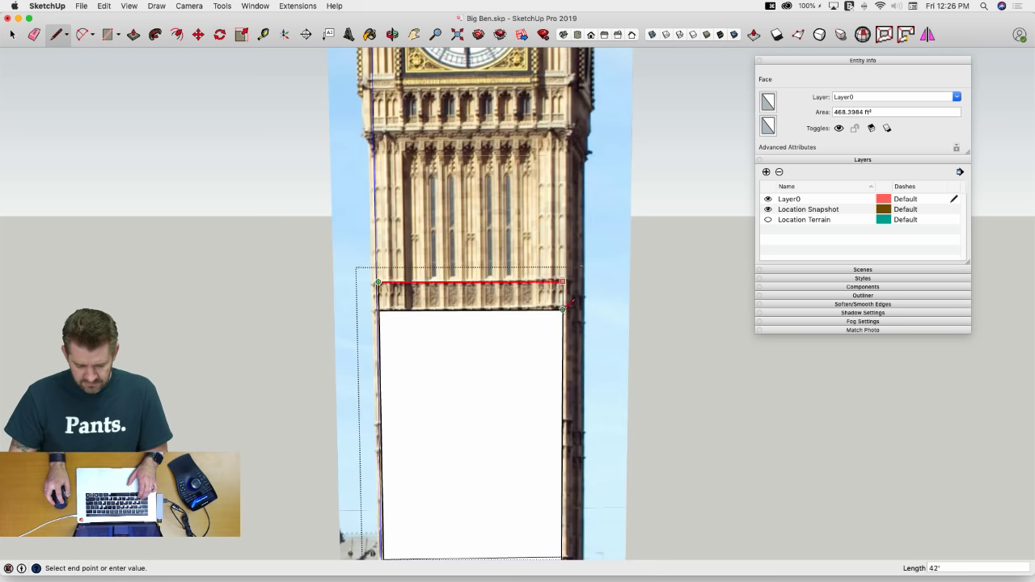
{"action": "left_click", "coordinate": [566, 304]}
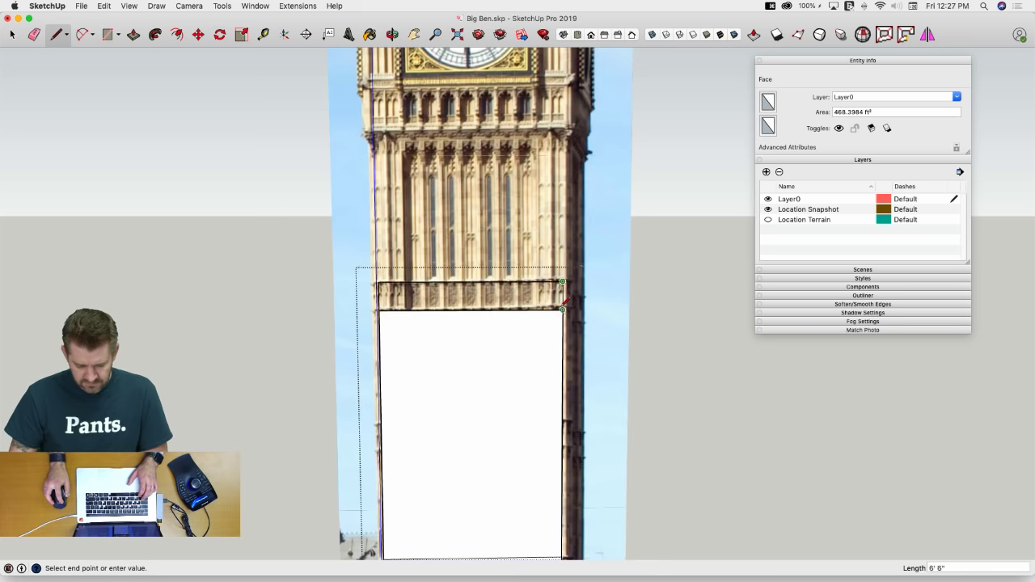
{"action": "left_click", "coordinate": [562, 308]}
Draw a 33'6" high, 42' wide panel above that band, reaching the base of the clock stage
{"action": "left_click", "coordinate": [378, 282]}
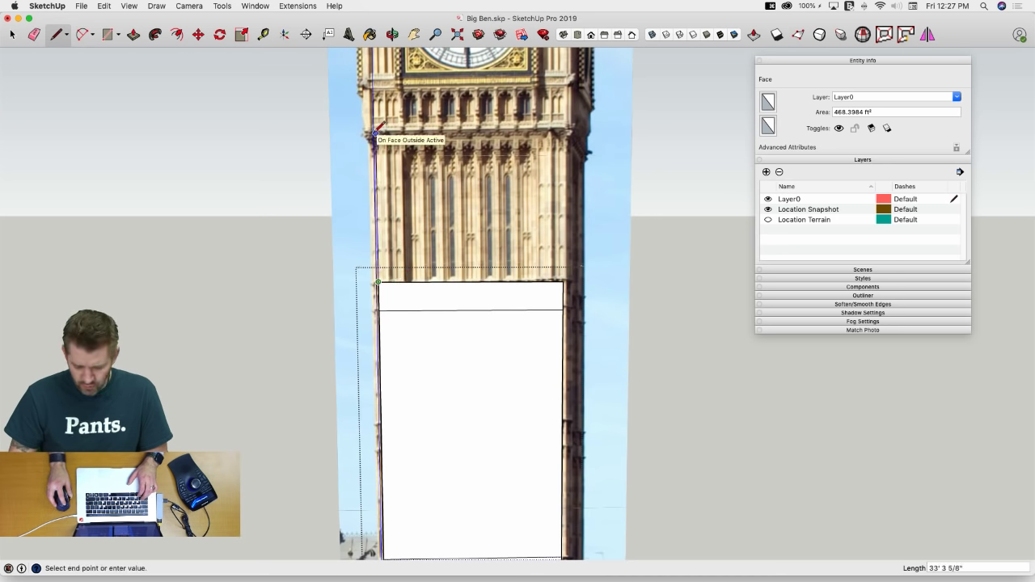
{"action": "type", "text": "33'6"}
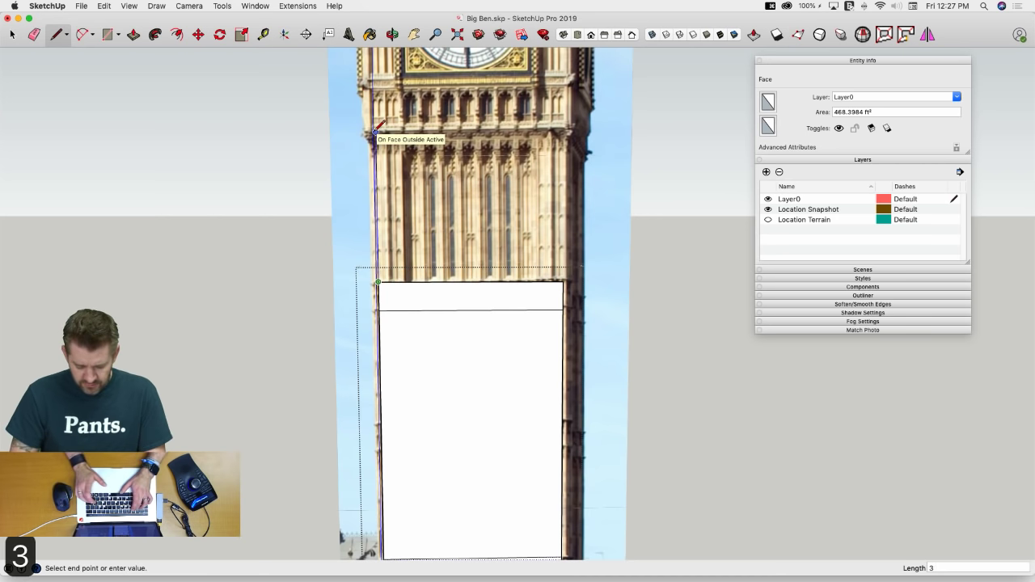
{"action": "key", "text": "Return"}
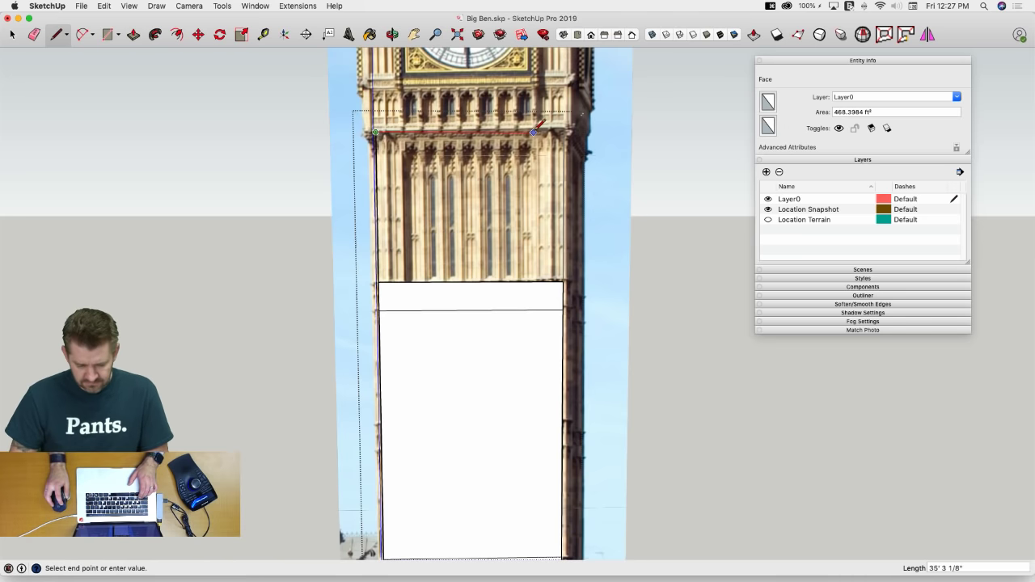
{"action": "left_click", "coordinate": [564, 280]}
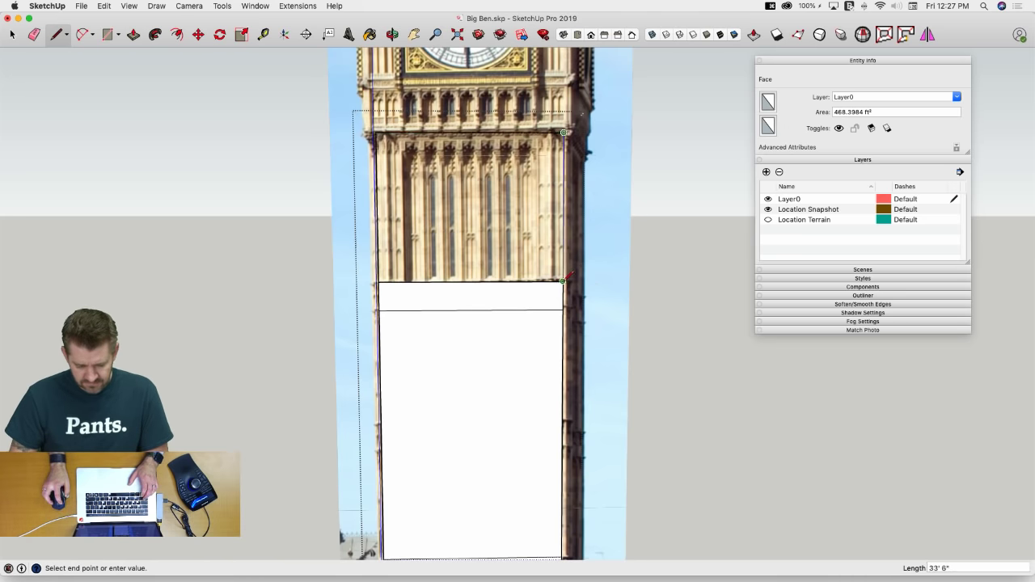
{"action": "left_click", "coordinate": [564, 280]}
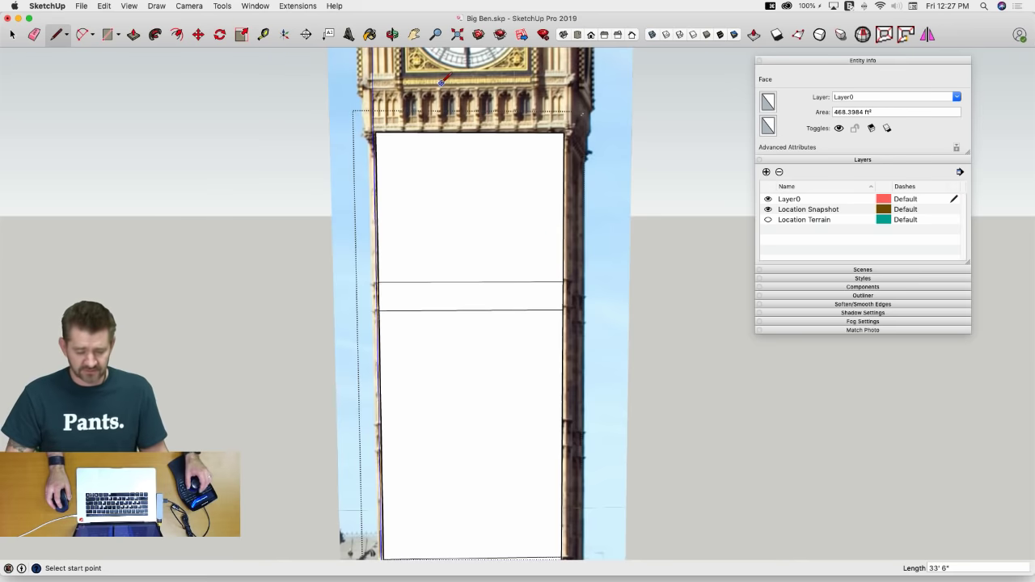
Draw a 3' ledge line outward from the shaft's upper left corner and a 46' vertical edge up the clock stage
{"action": "scroll", "coordinate": [407, 274], "scroll_direction": "up", "scroll_amount": 3}
{"action": "scroll", "coordinate": [408, 273], "scroll_direction": "up", "scroll_amount": 5}
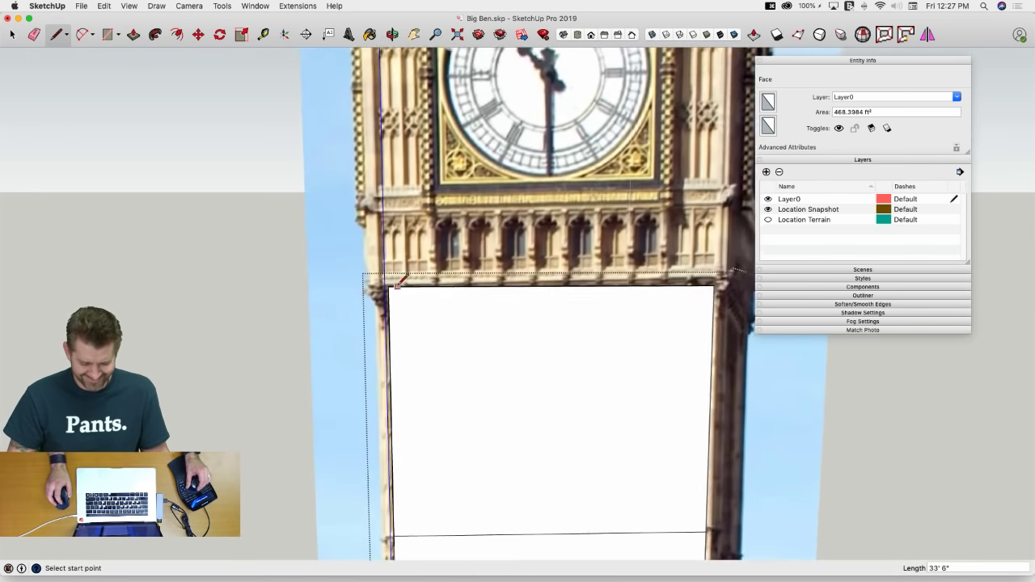
{"action": "left_click", "coordinate": [393, 282]}
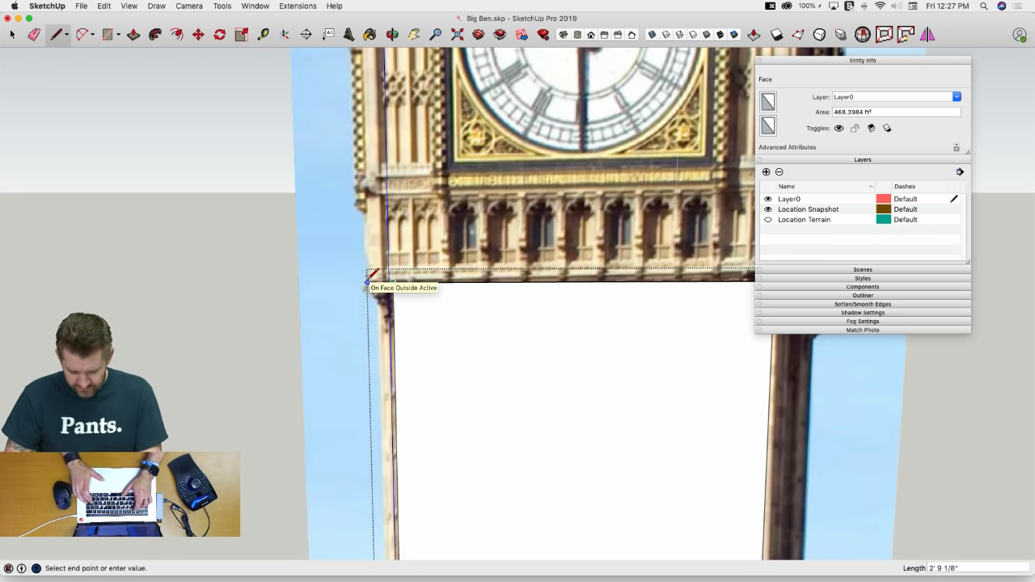
{"action": "type", "text": "3'"}
{"action": "key", "text": "Return"}
{"action": "scroll", "coordinate": [376, 178], "scroll_direction": "down", "scroll_amount": 5}
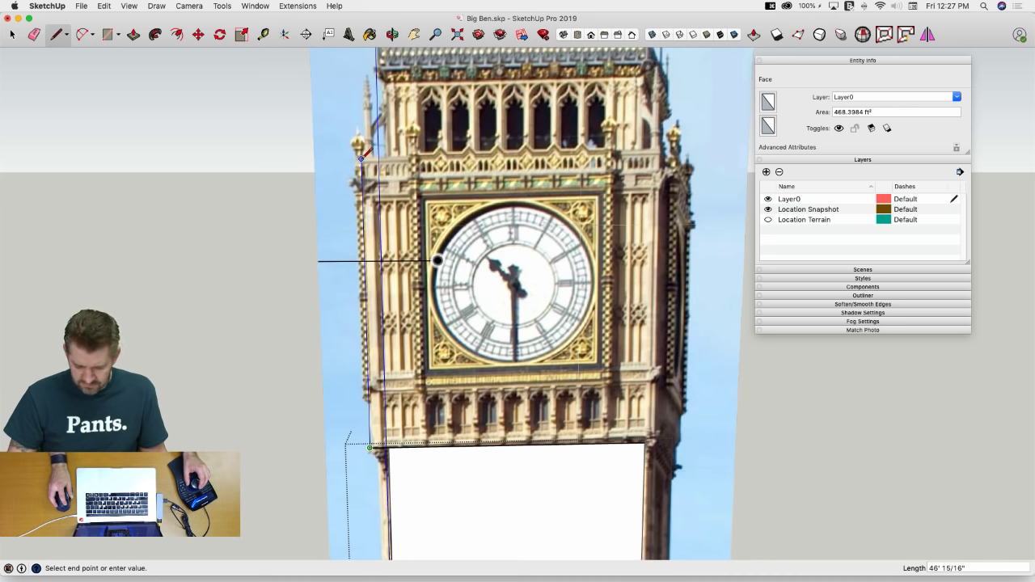
{"action": "type", "text": "46'"}
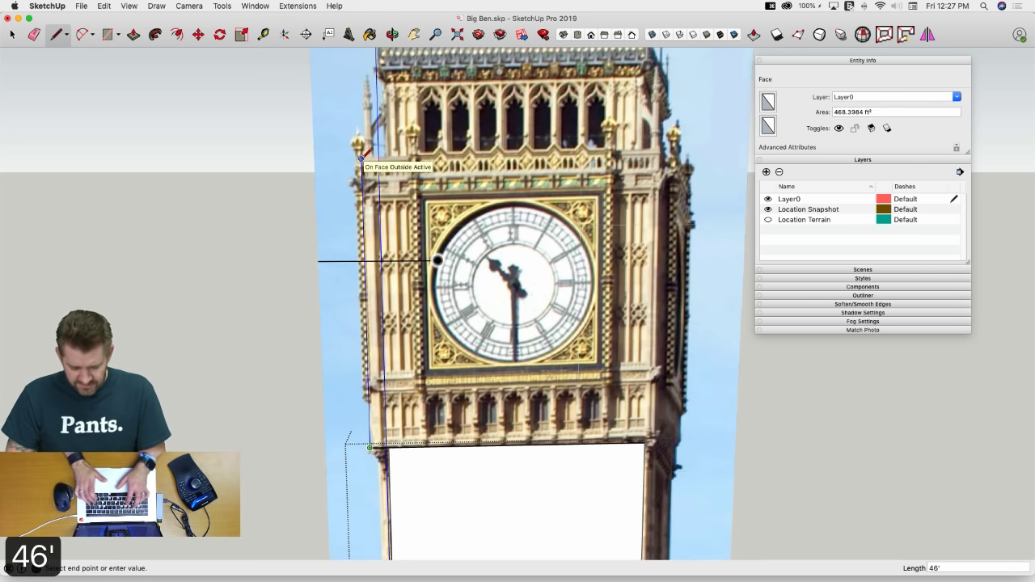
{"action": "key", "text": "Return"}
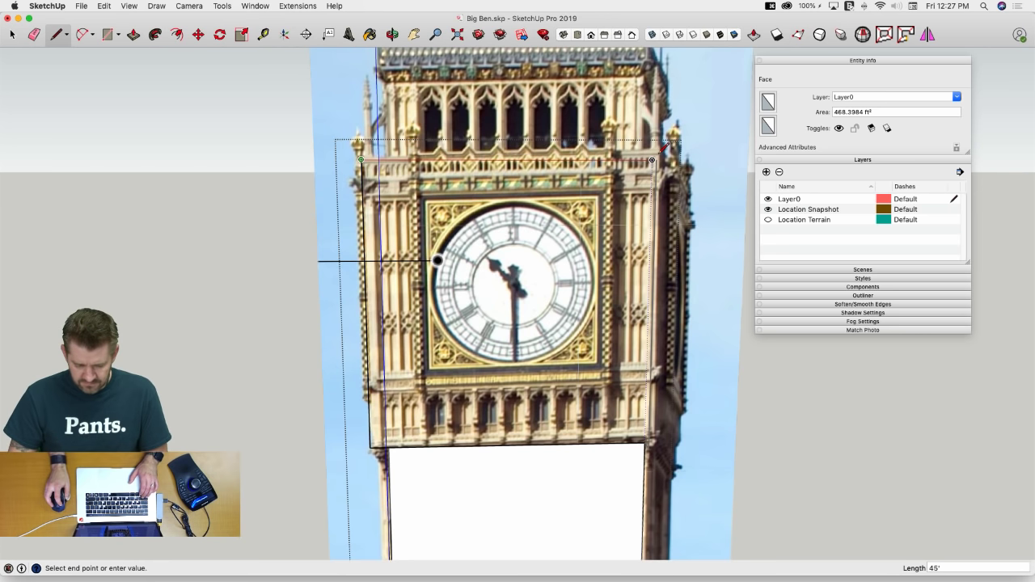
{"action": "left_click", "coordinate": [653, 160]}
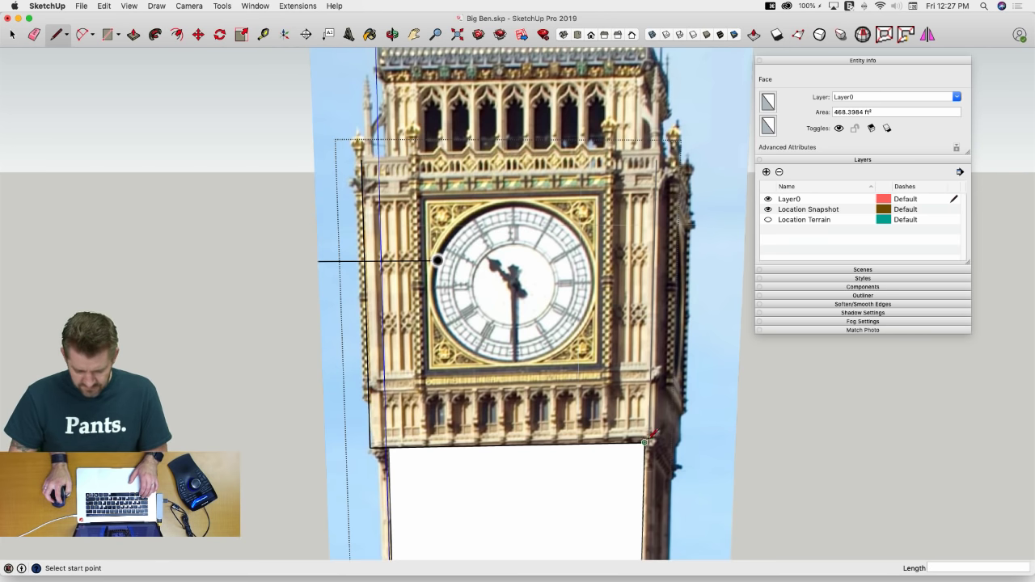
Draw a matching 3' ledge and vertical edge on the clock stage's right side and close its 48' wide top edge
{"action": "left_click", "coordinate": [645, 442]}
{"action": "type", "text": "3'"}
{"action": "key", "text": "Return"}
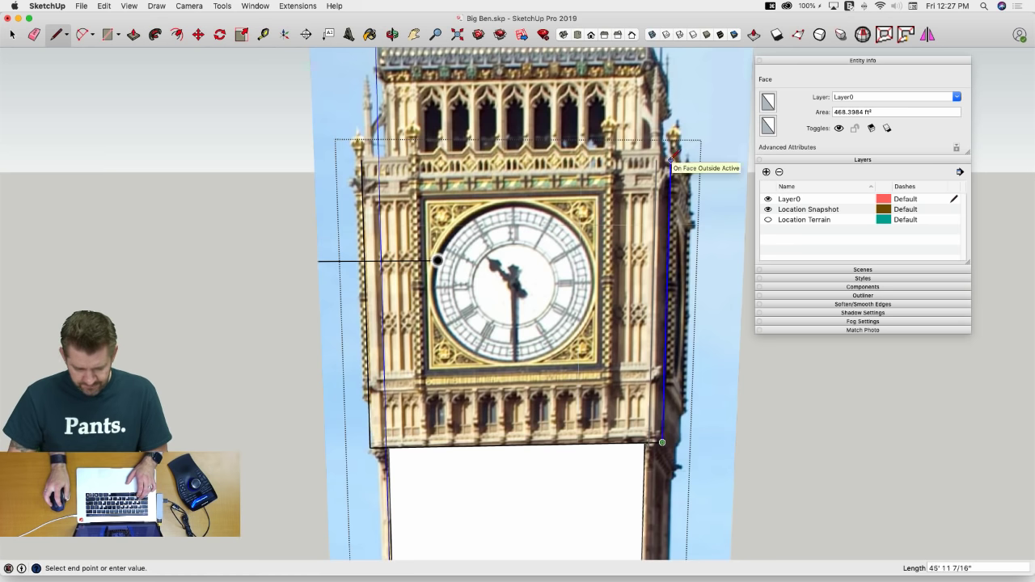
{"action": "left_click", "coordinate": [361, 159]}
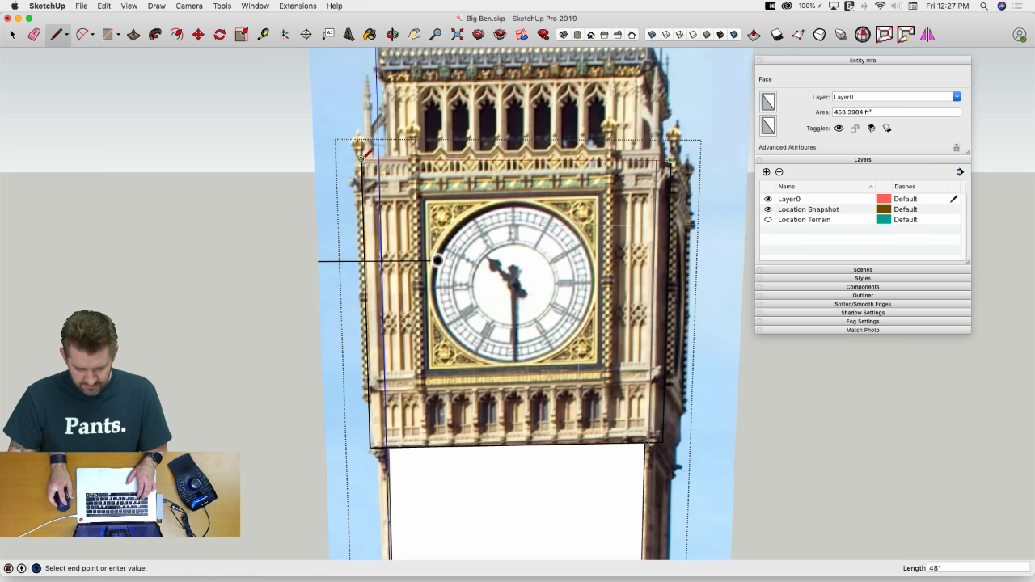
{"action": "left_click", "coordinate": [361, 158]}
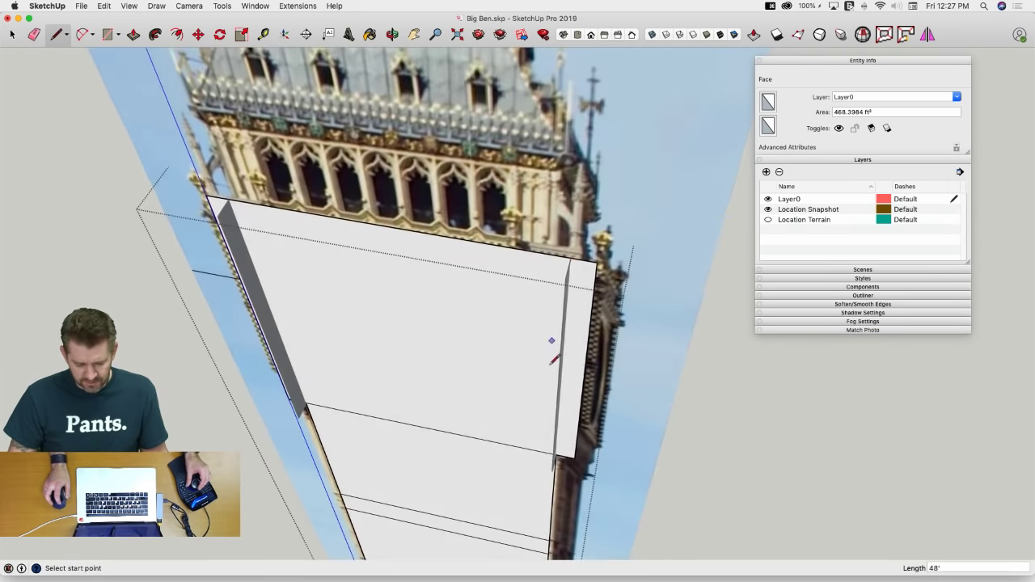
Push/Pull the clock stage face outward 3' from the shaft and clear the selection
{"action": "middle_click_drag", "start_coordinate": [554, 358], "coordinate": [477, 294]}
{"action": "key", "text": "p"}
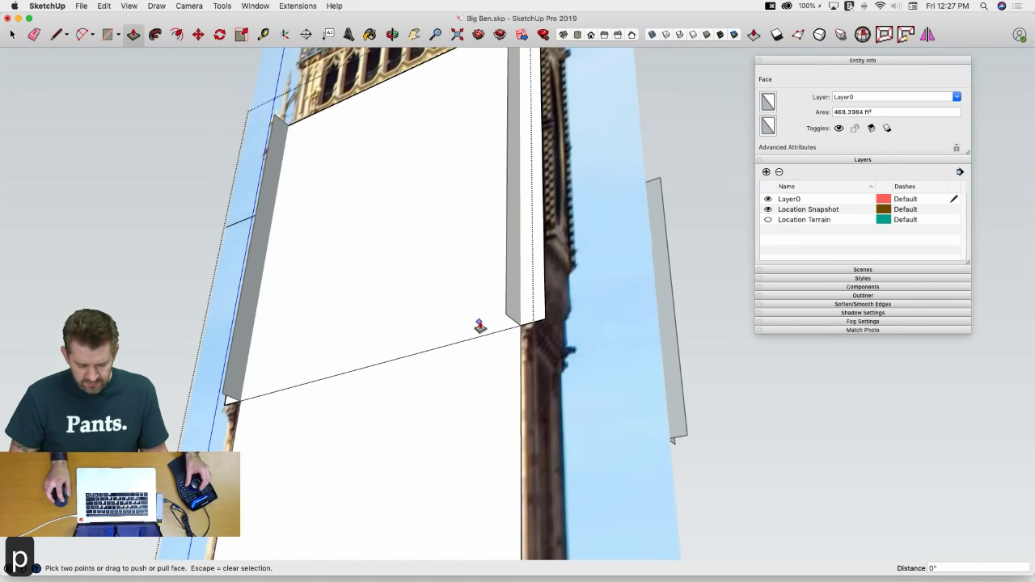
{"action": "left_click", "coordinate": [441, 283]}
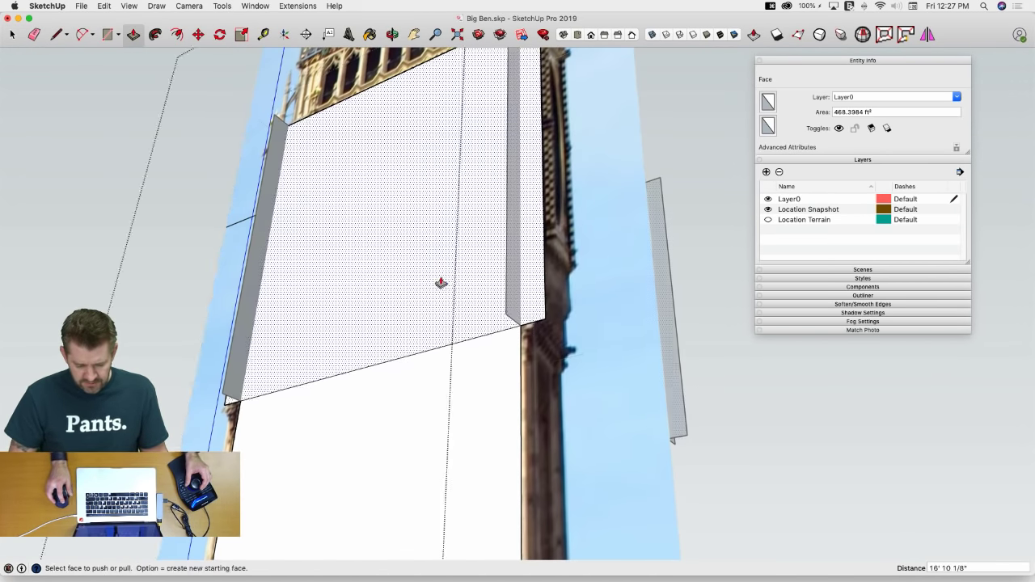
{"action": "left_click", "coordinate": [478, 317]}
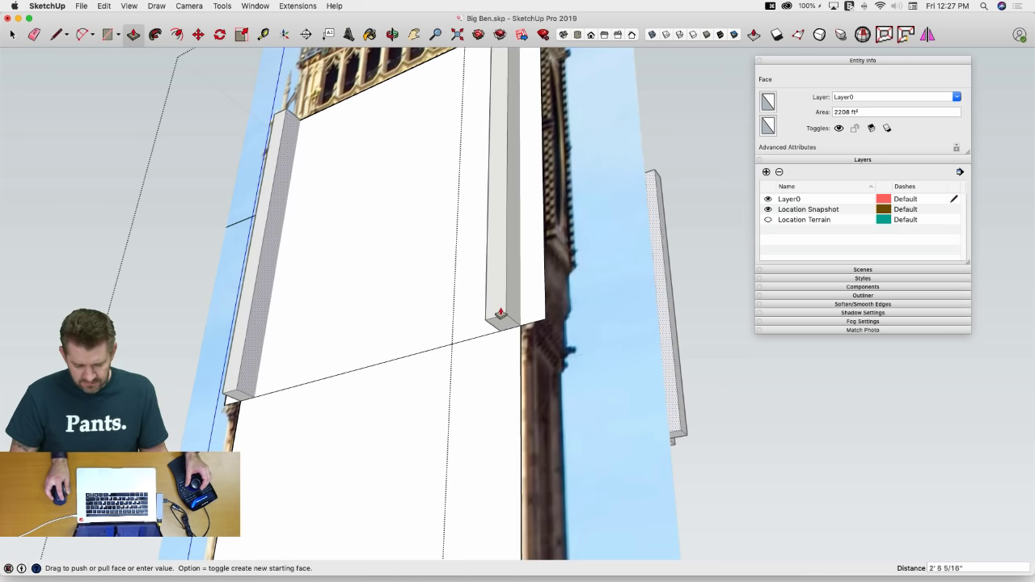
{"action": "key", "text": "Escape"}
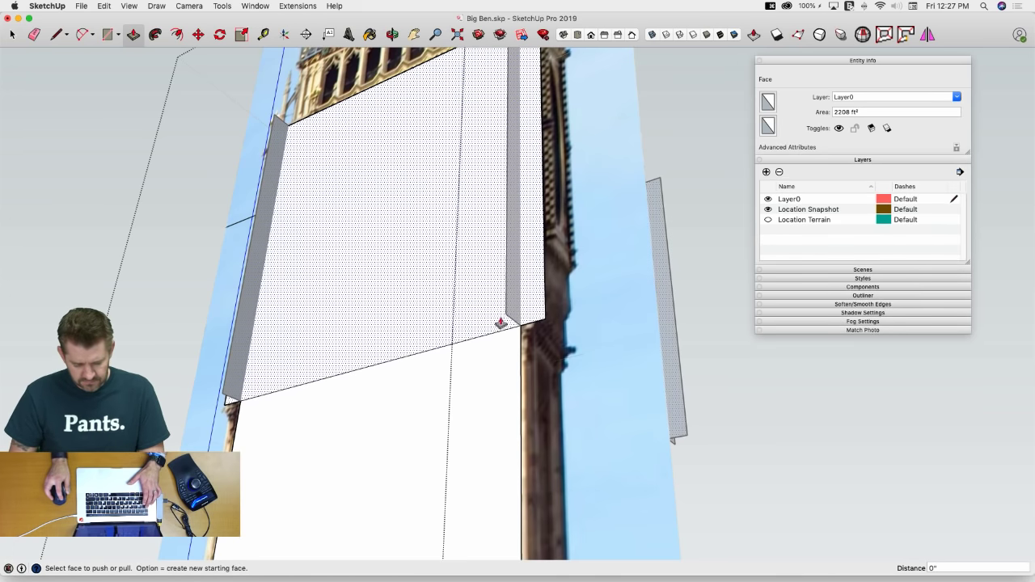
{"action": "left_click", "coordinate": [528, 320]}
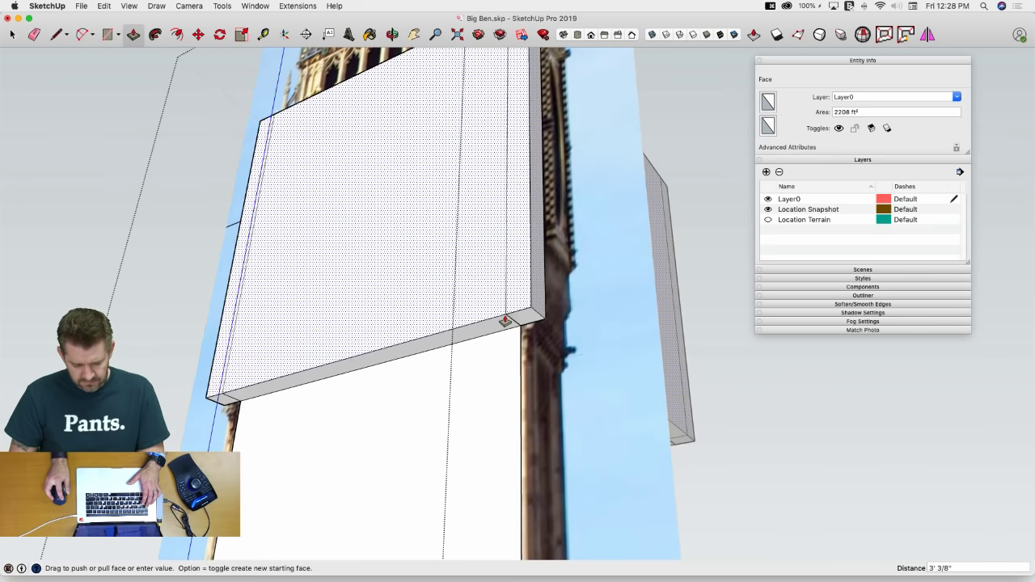
{"action": "type", "text": "3'"}
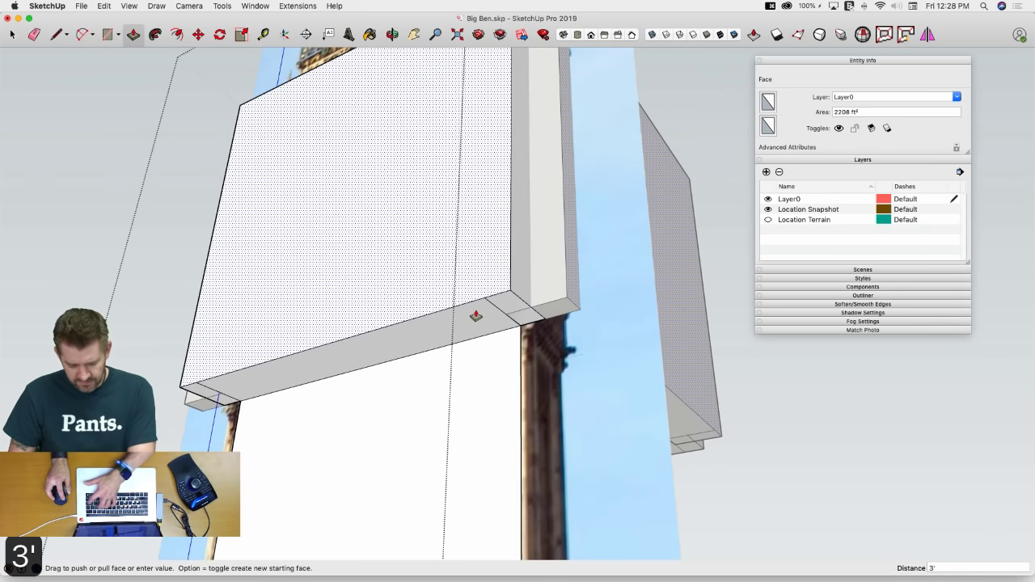
{"action": "key", "text": "Return"}
{"action": "key", "text": "space"}
{"action": "left_click", "coordinate": [628, 326]}
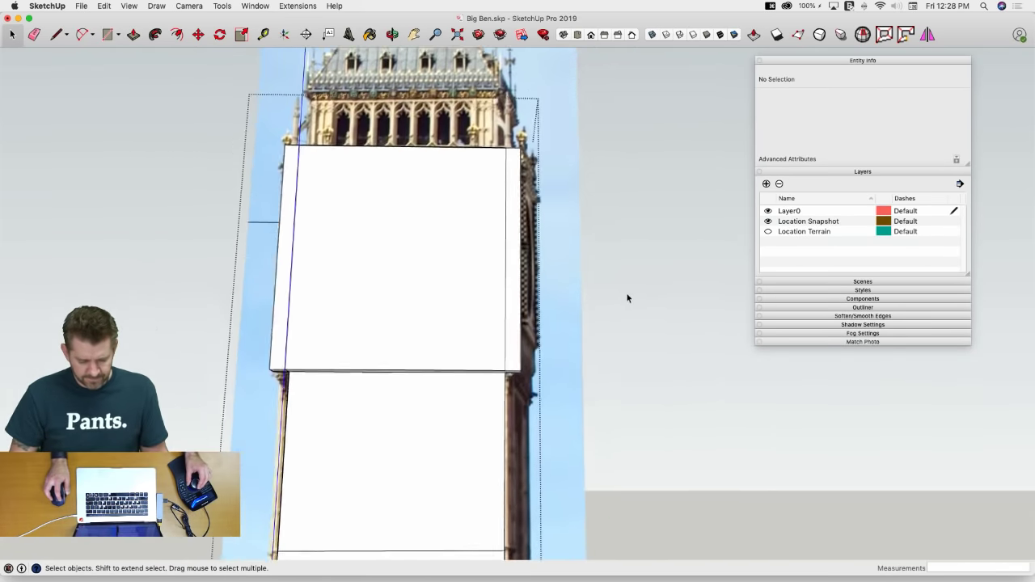
Draw a 4' inset line inward from each end of the clock stage's top back edge
{"action": "scroll", "coordinate": [607, 283], "scroll_direction": "up", "scroll_amount": 3}
{"action": "key", "text": "l"}
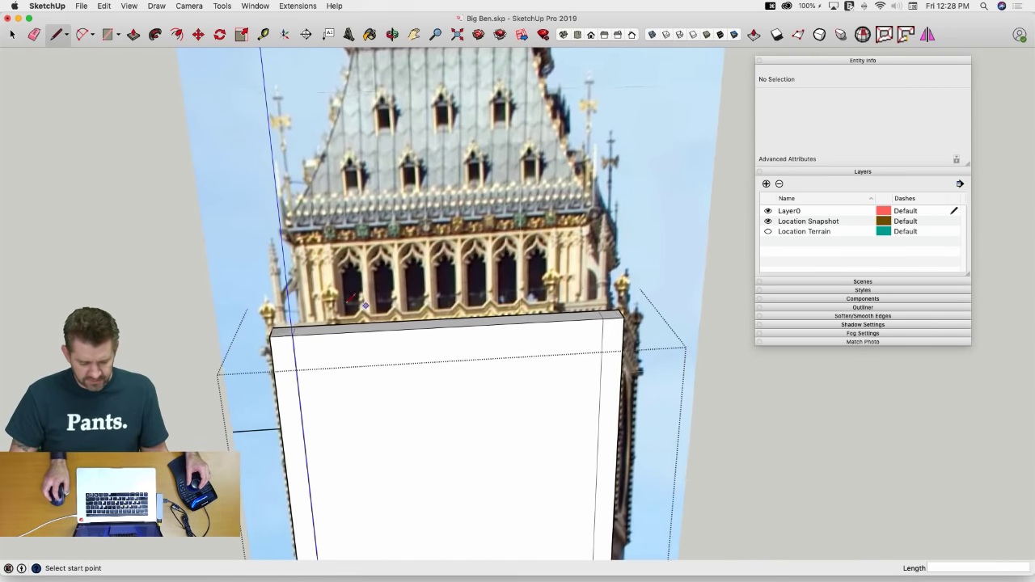
{"action": "scroll", "coordinate": [317, 299], "scroll_direction": "up", "scroll_amount": 2}
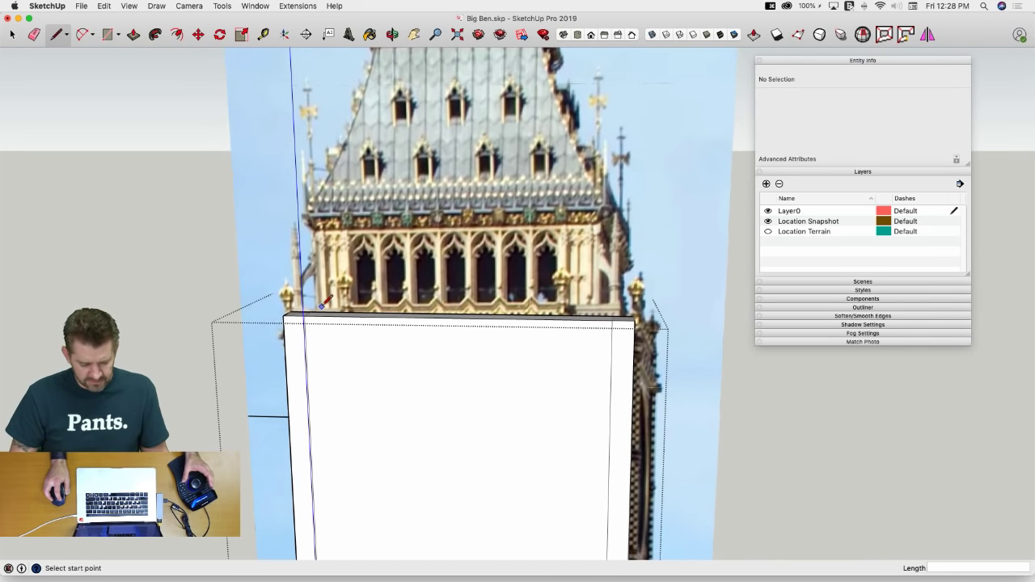
{"action": "scroll", "coordinate": [446, 314], "scroll_direction": "up", "scroll_amount": 2}
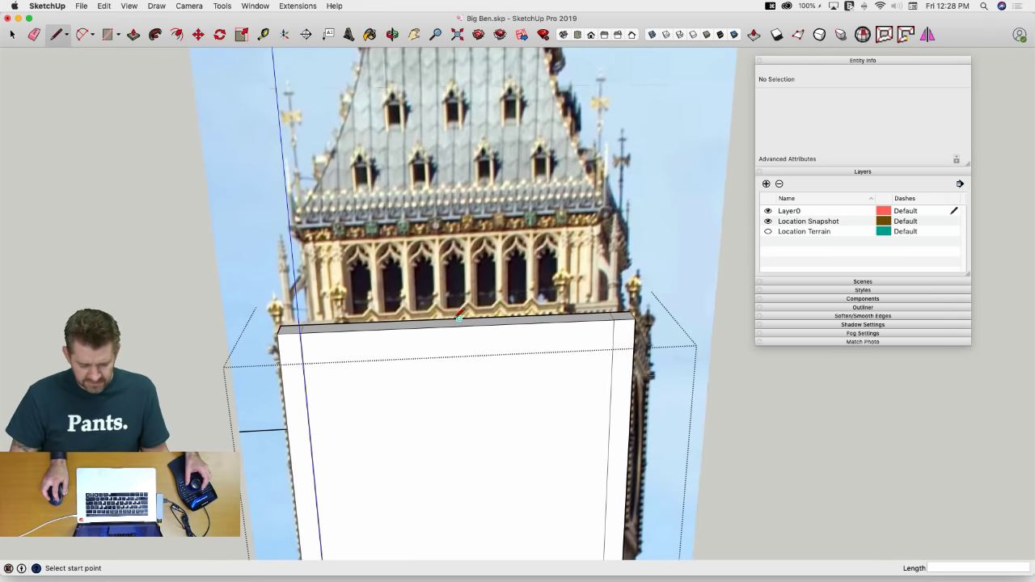
{"action": "scroll", "coordinate": [462, 317], "scroll_direction": "up", "scroll_amount": 3}
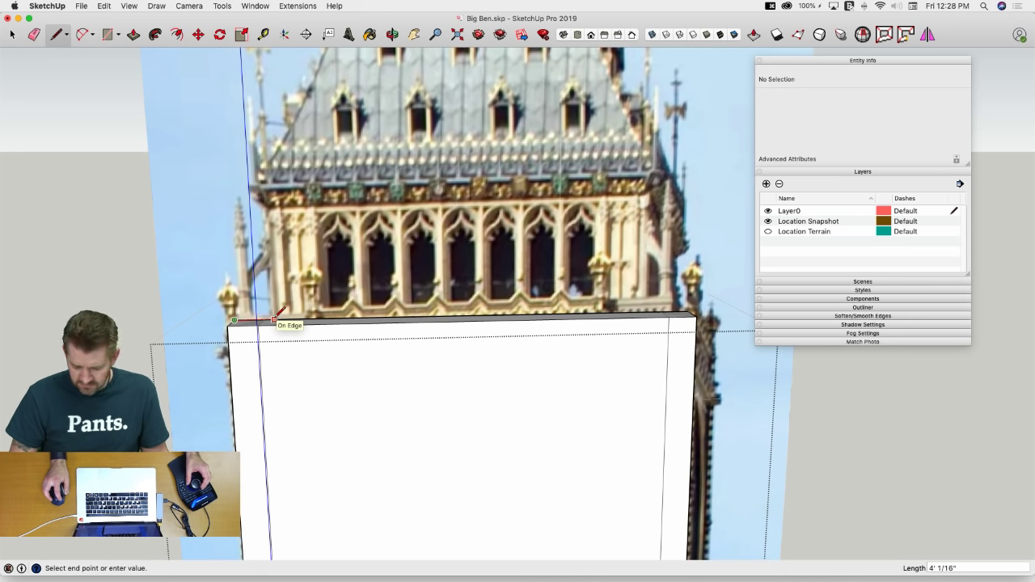
{"action": "type", "text": "4'"}
{"action": "key", "text": "Return"}
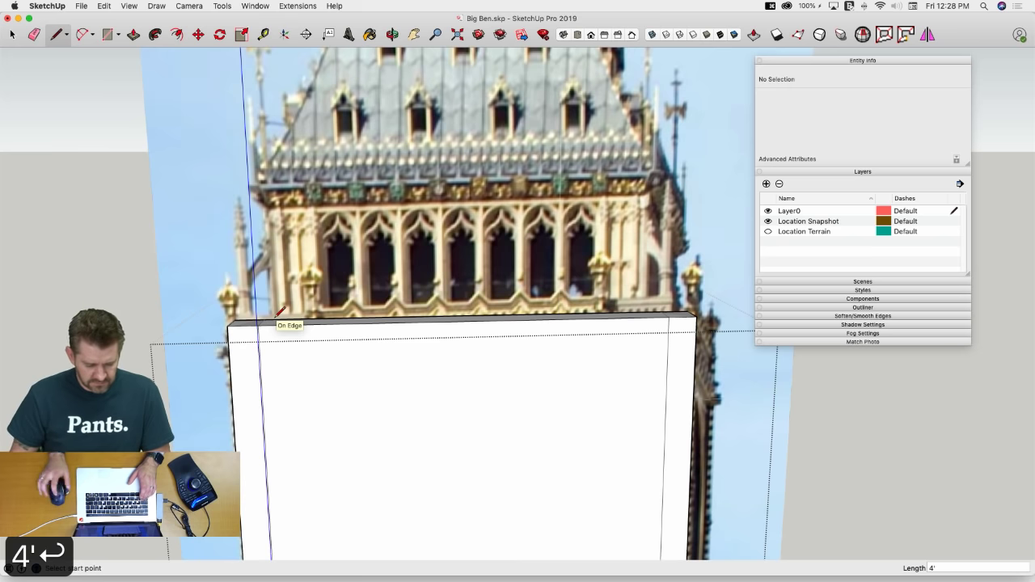
{"action": "left_click", "coordinate": [689, 311]}
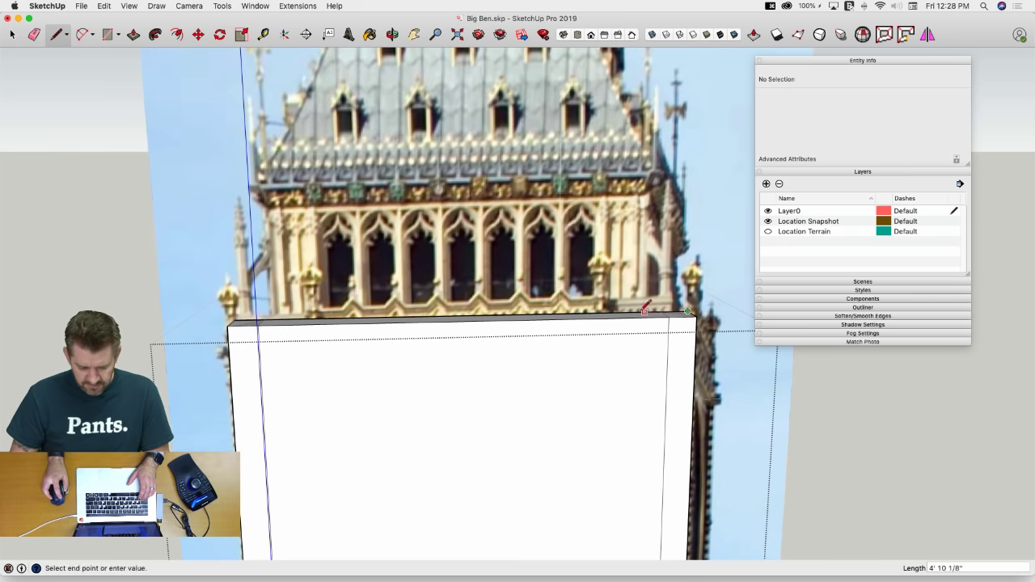
{"action": "type", "text": "4"}
{"action": "key", "text": "Return"}
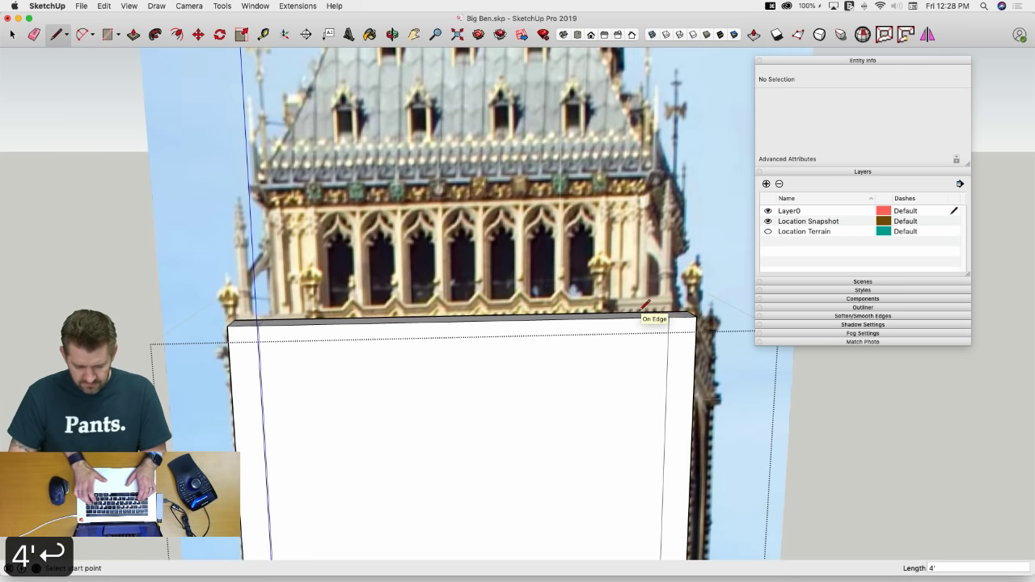
Draw a 14' high belfry panel above the clock stage, spanning between the two 4' insets
{"action": "left_click", "coordinate": [652, 312]}
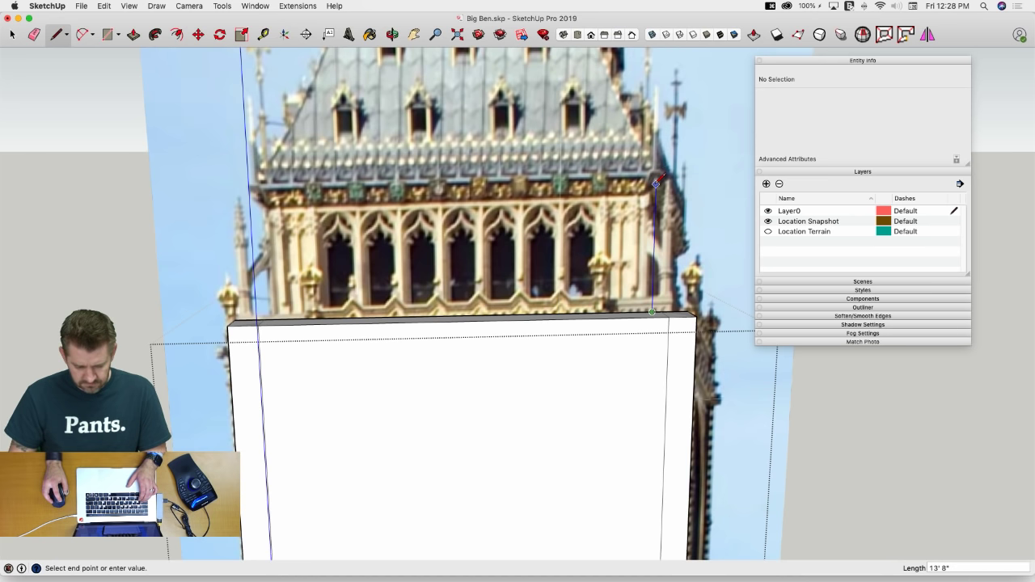
{"action": "type", "text": "14'"}
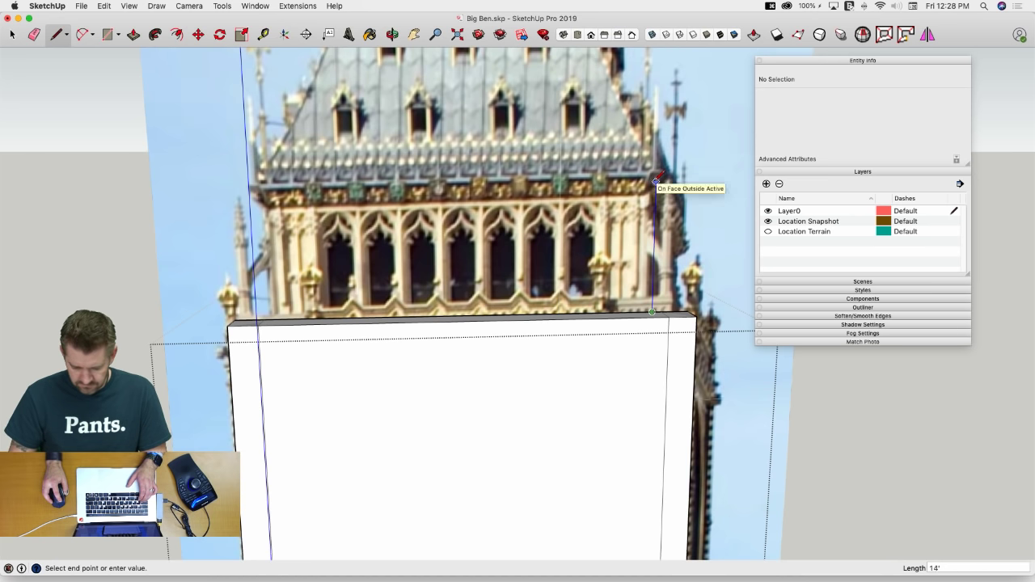
{"action": "key", "text": "Return"}
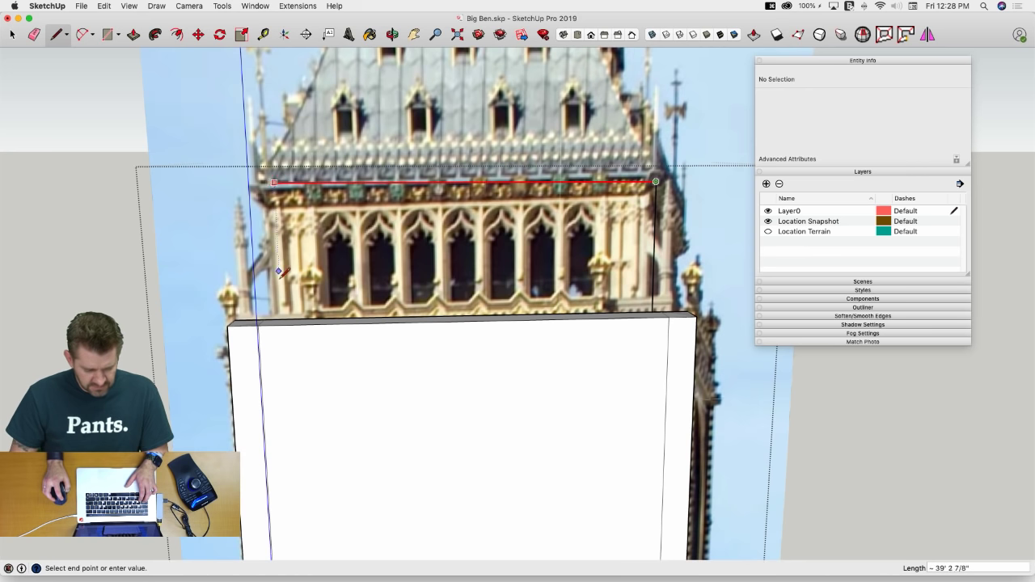
{"action": "left_click", "coordinate": [266, 183]}
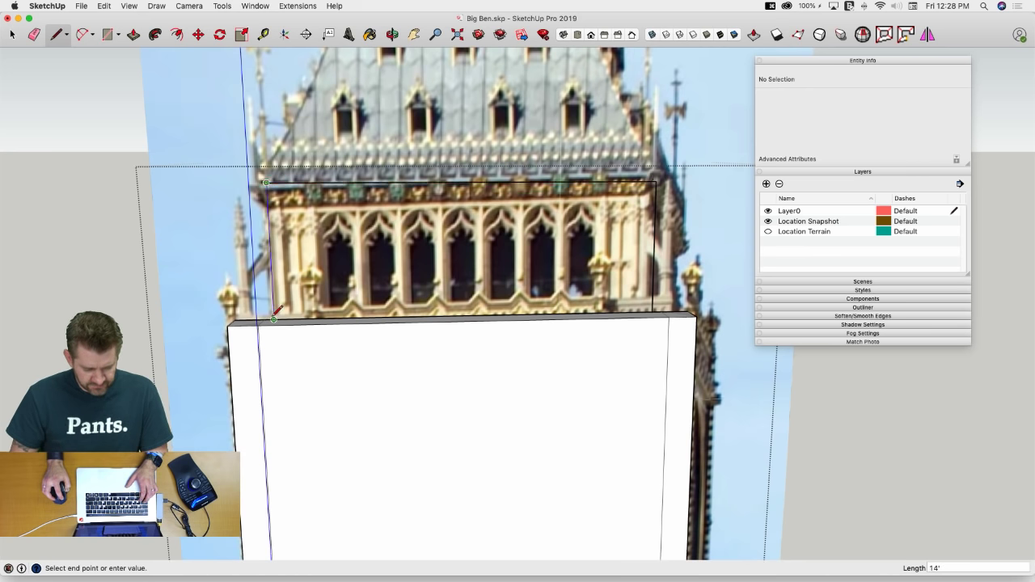
{"action": "left_click", "coordinate": [275, 318]}
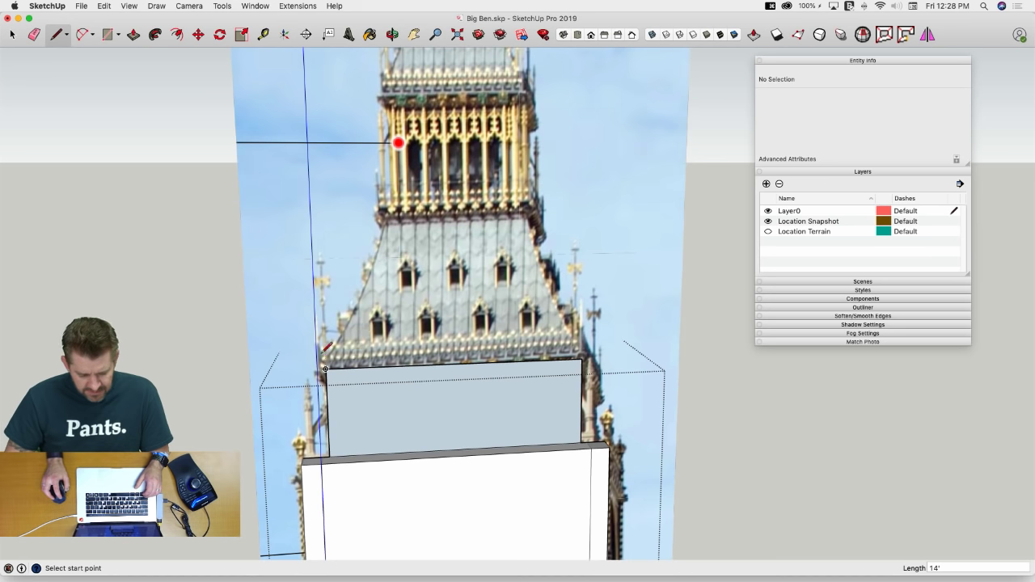
Draw a 21'6" vertical edge up from the belfry panel's upper left corner and a 9'6" horizontal edge inward to the roof's top
{"action": "scroll", "coordinate": [336, 337], "scroll_direction": "up", "scroll_amount": 3}
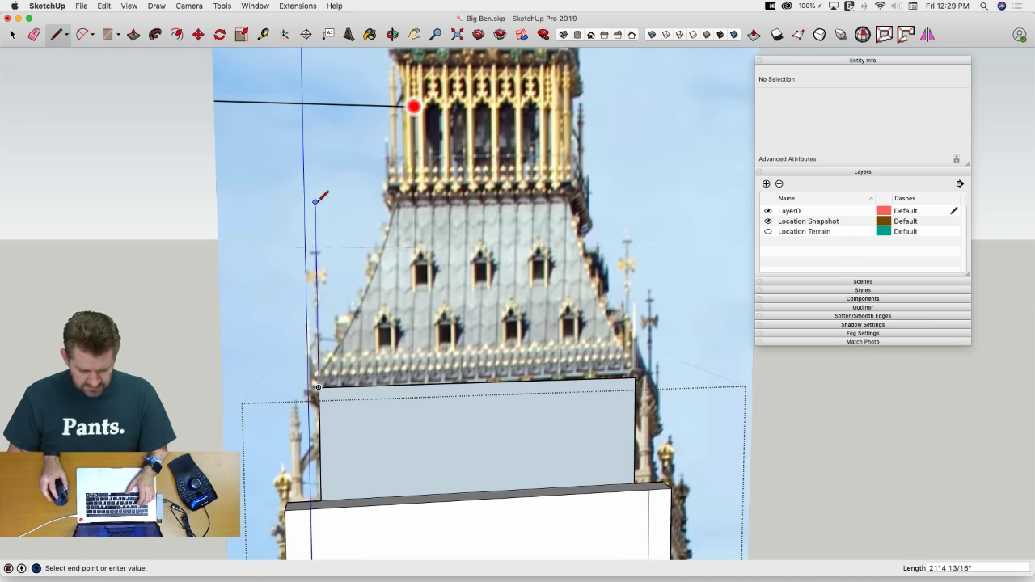
{"action": "key", "text": "Up"}
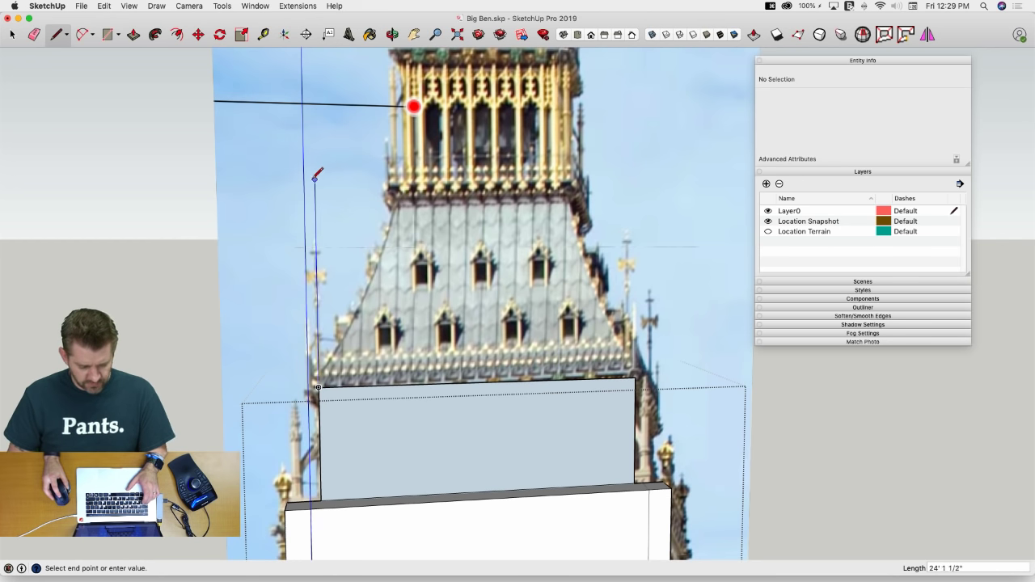
{"action": "type", "text": "21'6"}
{"action": "key", "text": "Return"}
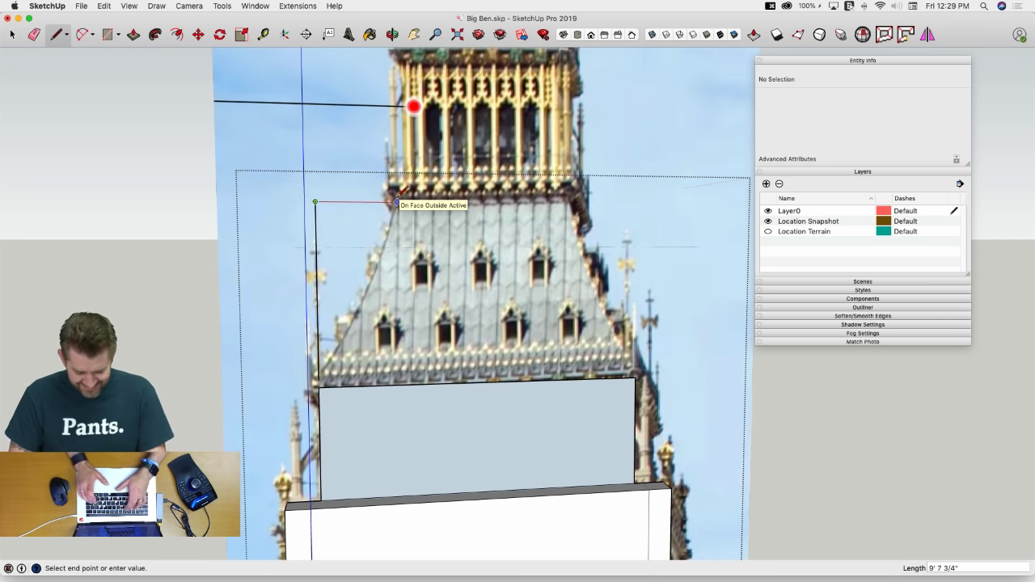
{"action": "type", "text": "9'6"}
{"action": "key", "text": "Return"}
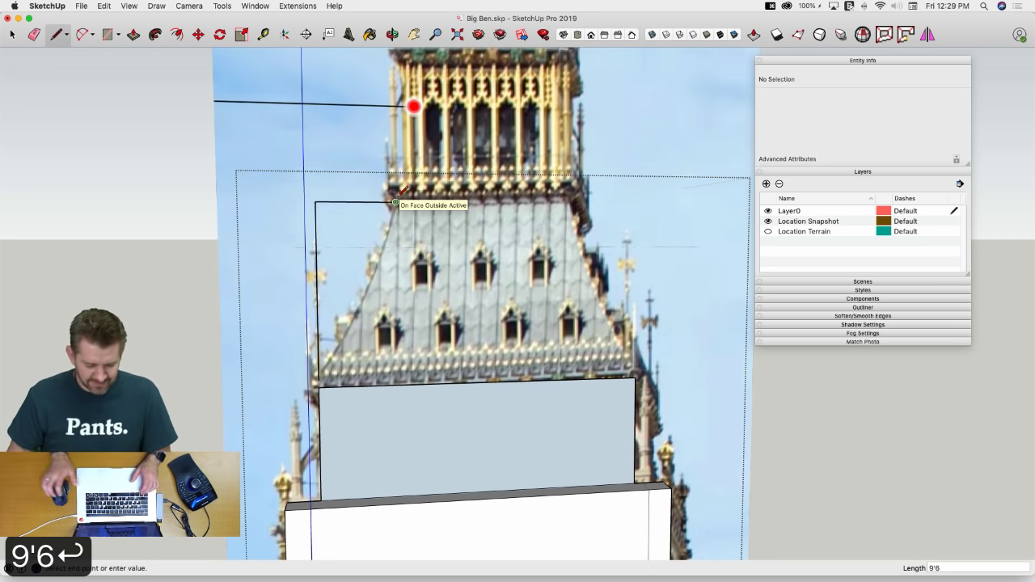
{"action": "key", "text": "a"}
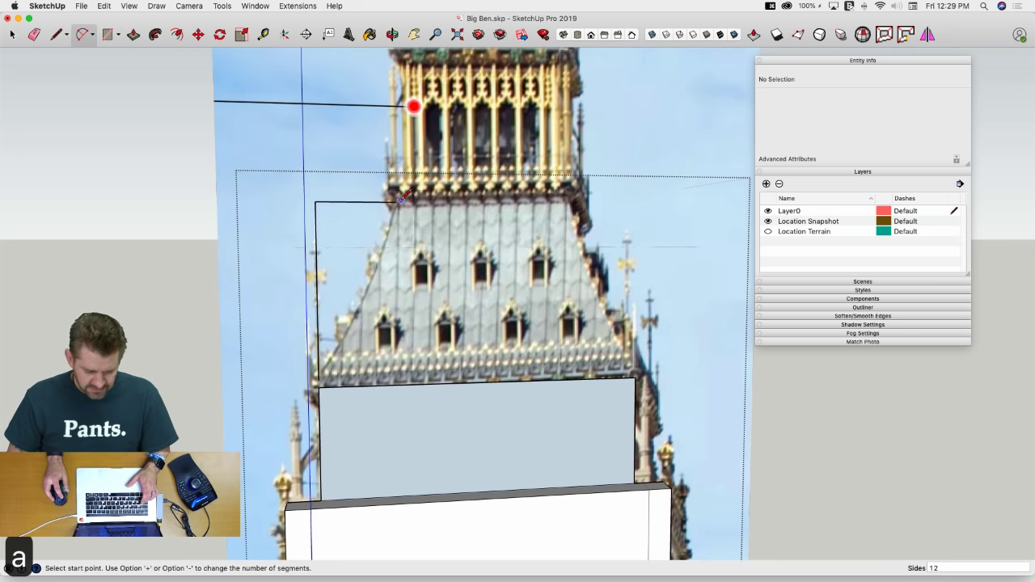
{"action": "left_click", "coordinate": [396, 202]}
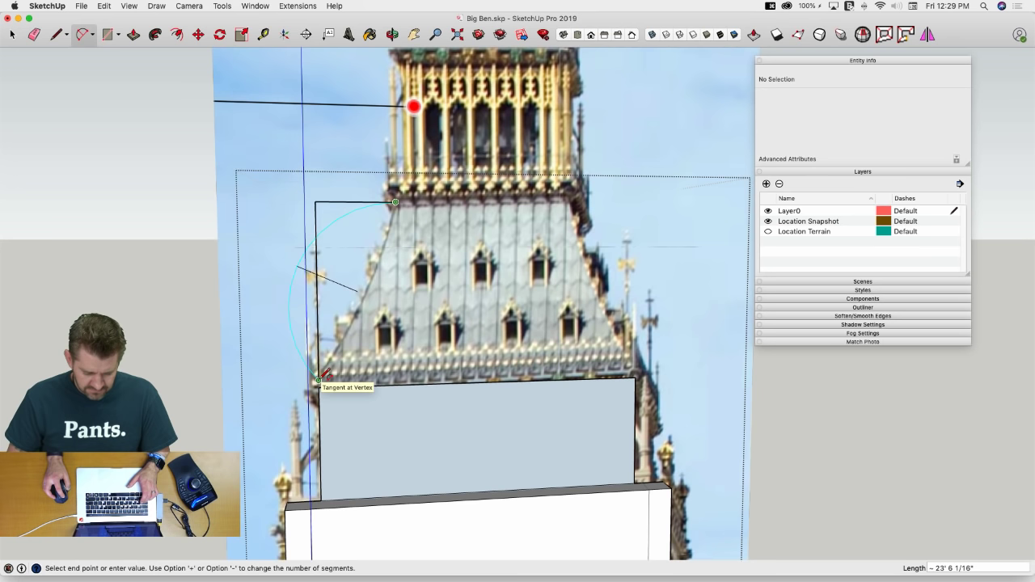
{"action": "key", "text": "e"}
{"action": "key", "text": "l"}
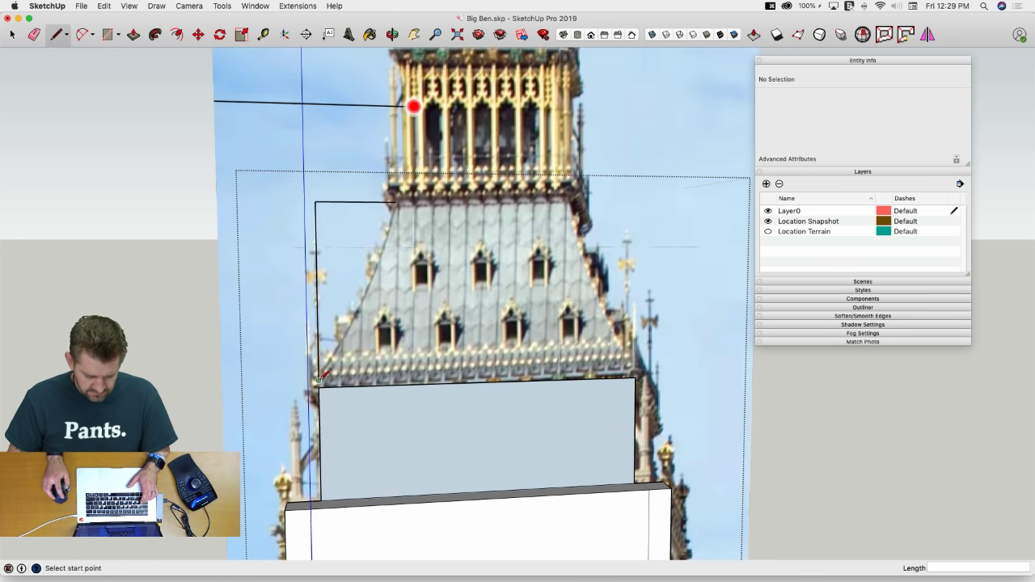
Erase the vertical and horizontal construction edges beside the lower roof
{"action": "scroll", "coordinate": [324, 368], "scroll_direction": "up", "scroll_amount": 5}
{"action": "key", "text": "e"}
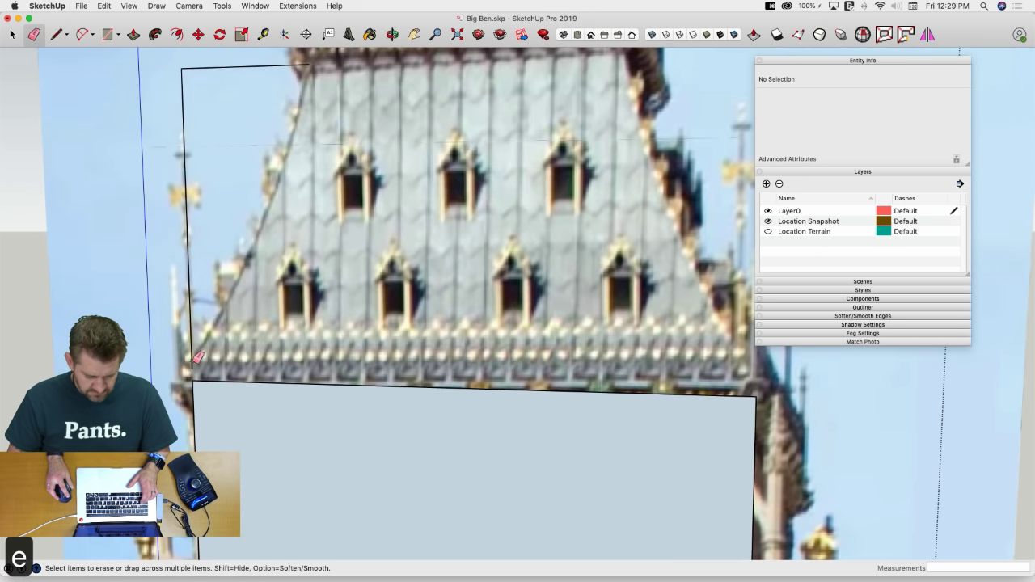
{"action": "left_click", "coordinate": [191, 360]}
{"action": "key", "text": "l"}
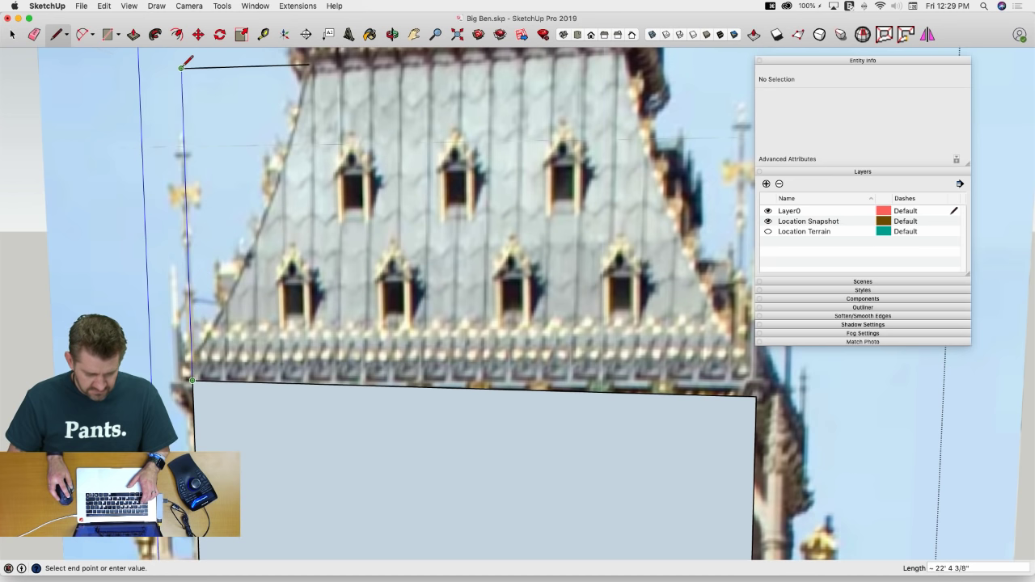
{"action": "key", "text": "e"}
{"action": "left_click", "coordinate": [189, 68]}
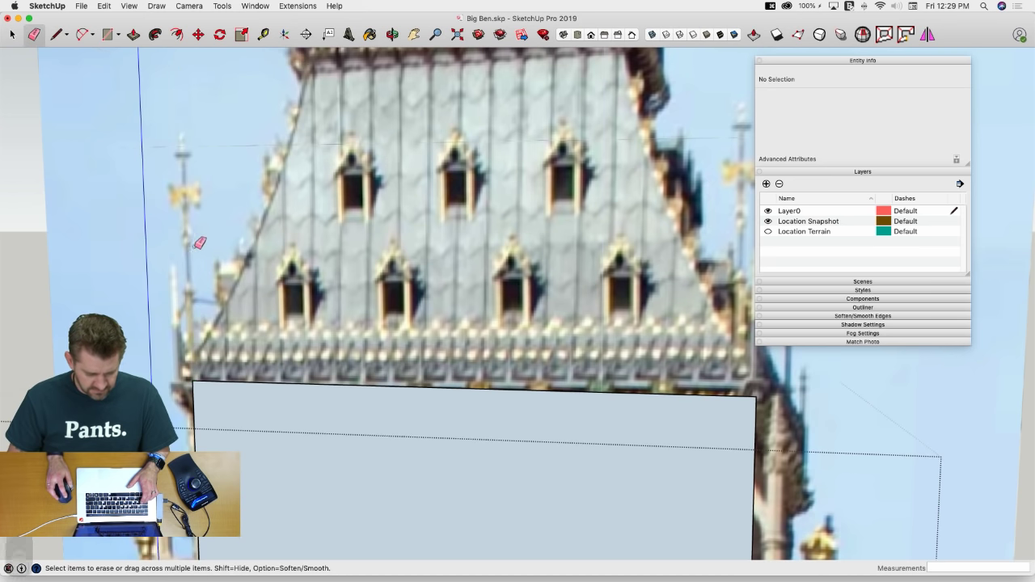
Draw a 22'6" vertical edge up from the belfry panel's upper left corner and a 9' horizontal edge inward to the roof's top
{"action": "key", "text": "l"}
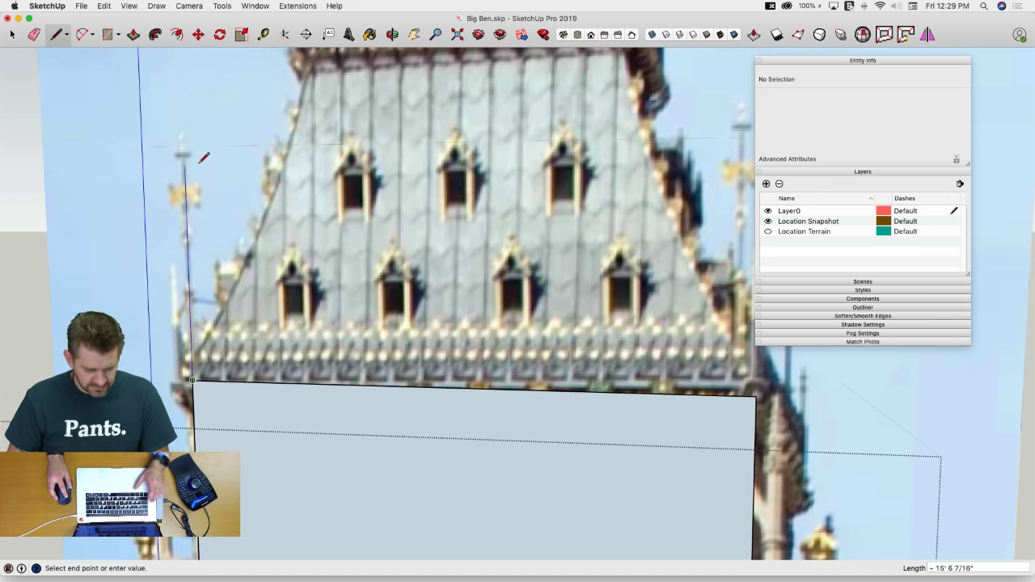
{"action": "middle_click_drag", "start_coordinate": [197, 110], "coordinate": [209, 104]}
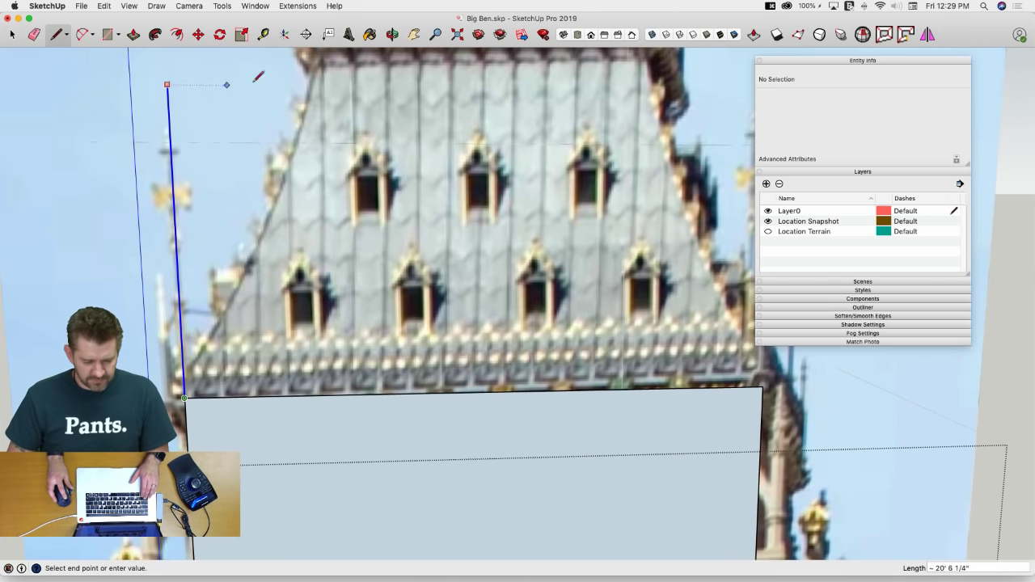
{"action": "scroll", "coordinate": [351, 239], "scroll_direction": "down", "scroll_amount": 2}
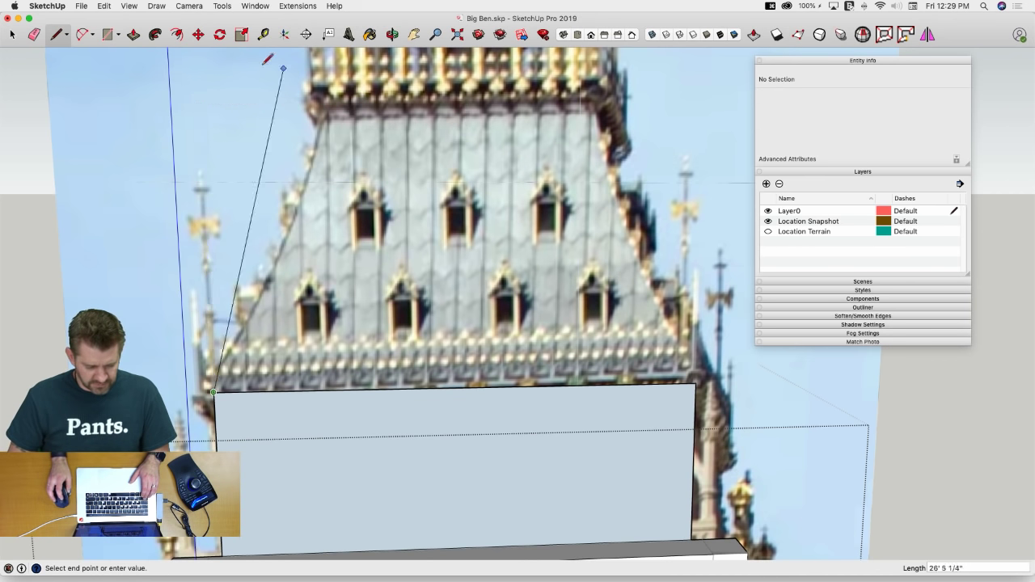
{"action": "type", "text": "22'6"}
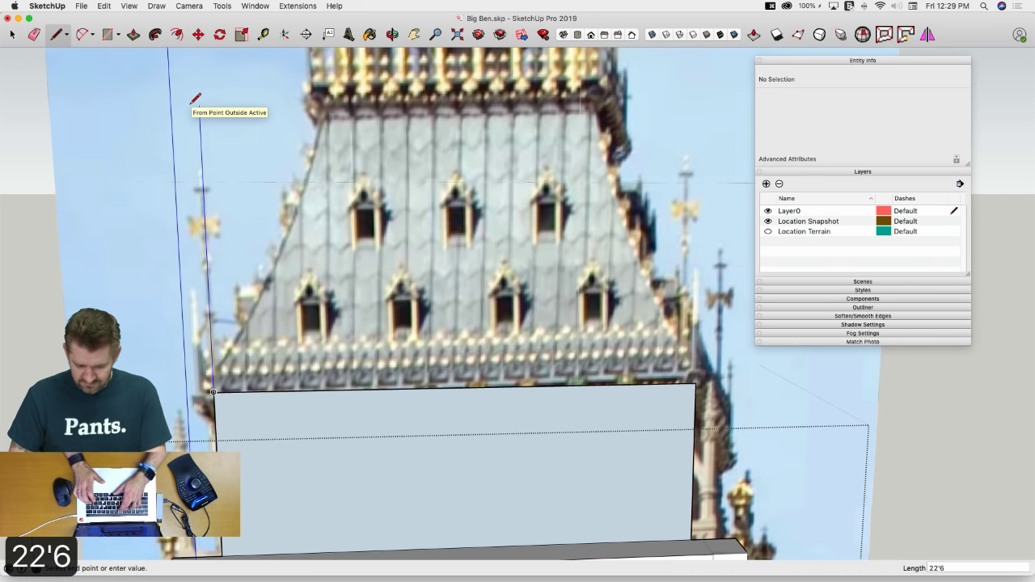
{"action": "key", "text": "Return"}
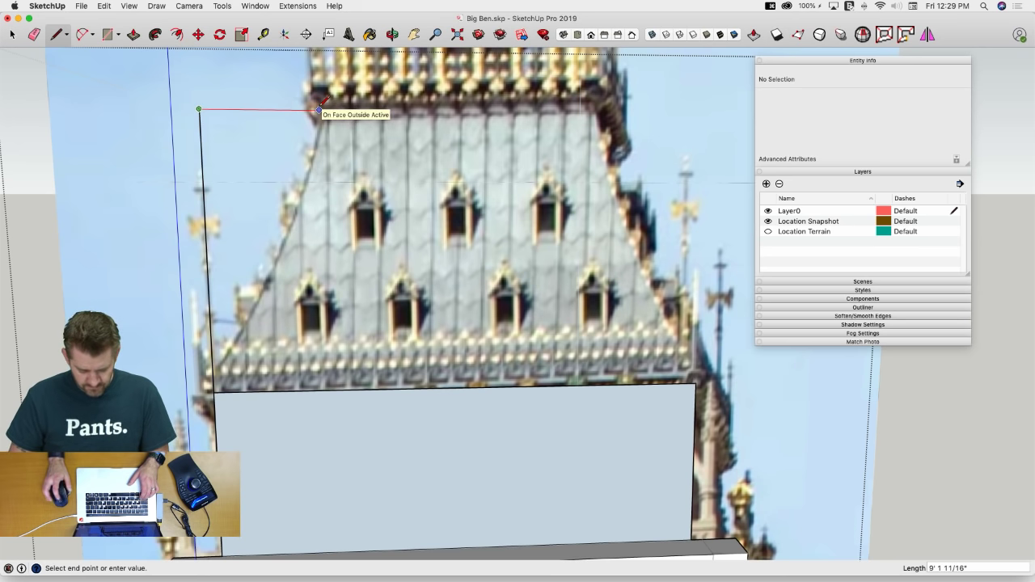
{"action": "type", "text": "9'"}
{"action": "key", "text": "Return"}
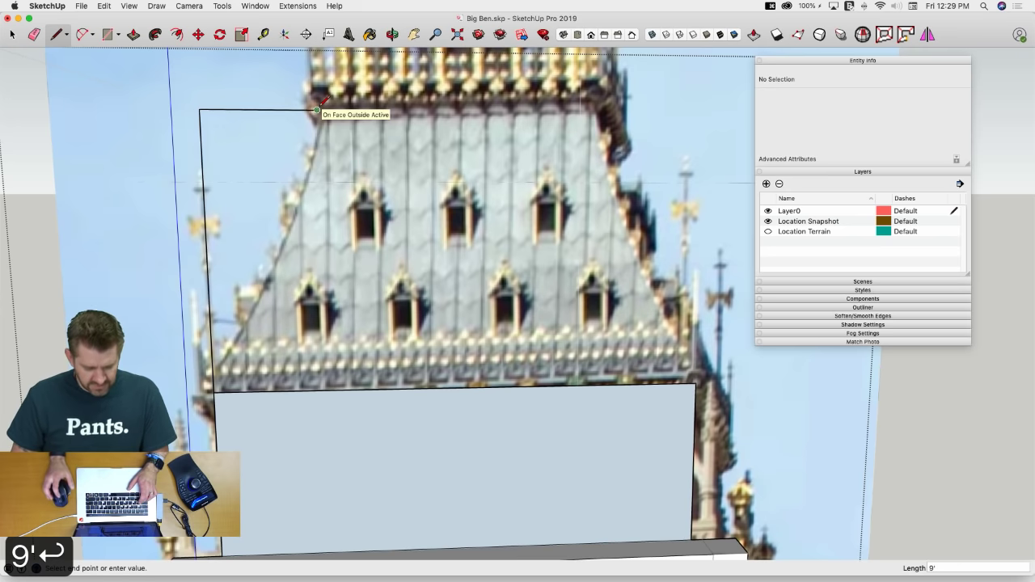
Draw an arc from the horizontal edge's inner end to the belfry panel's upper left corner, bulging about 1'4" along the roof slope
{"action": "key", "text": "a"}
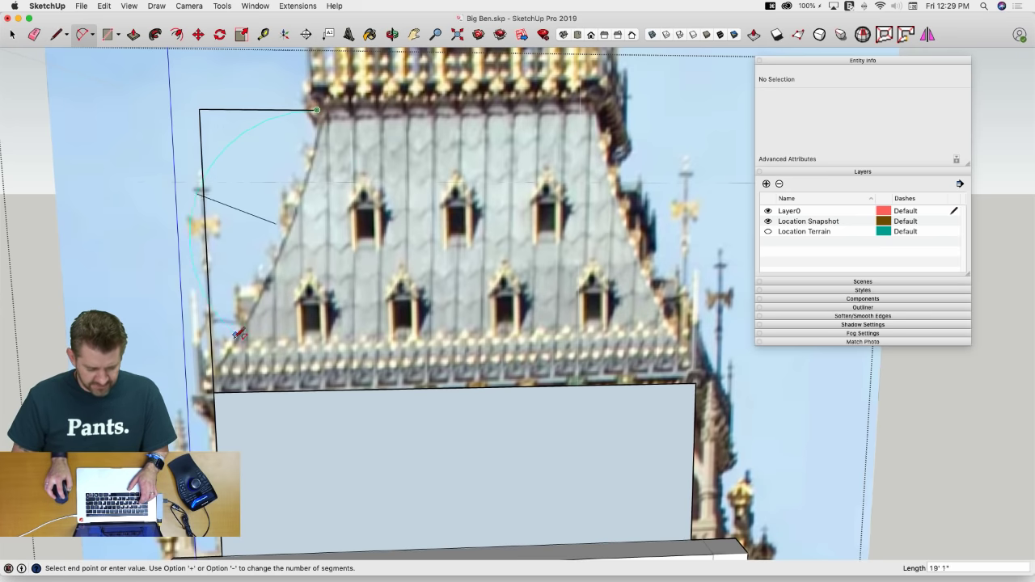
{"action": "left_click", "coordinate": [214, 391]}
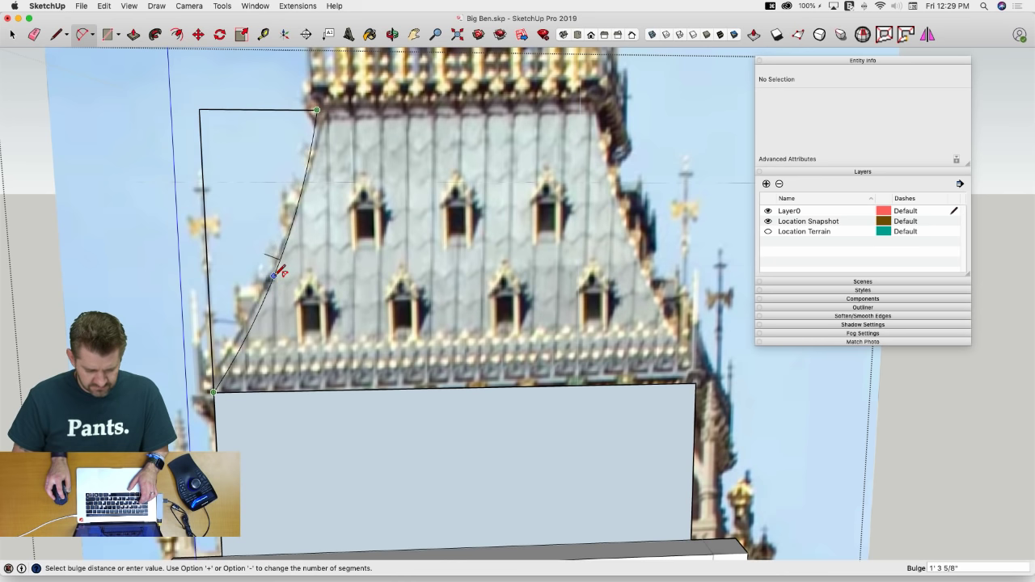
{"action": "left_click", "coordinate": [279, 271]}
{"action": "key", "text": "space"}
Rotate a copy of the curved face 180° about the vertical axis at the midpoint of the belfry panel's top edge
{"action": "scroll", "coordinate": [386, 304], "scroll_direction": "down", "scroll_amount": 3}
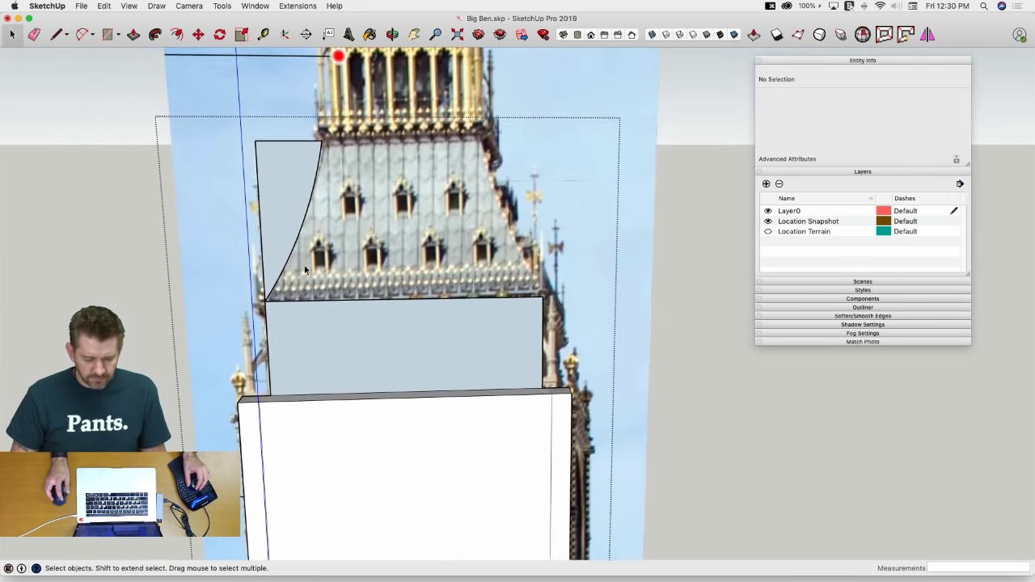
{"action": "left_click", "coordinate": [297, 223]}
{"action": "key", "text": "q"}
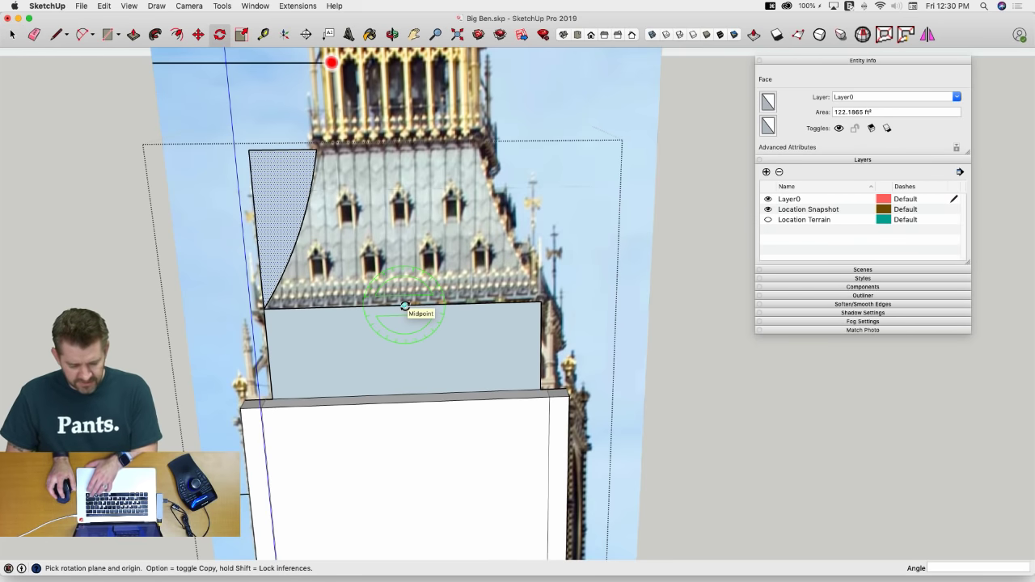
{"action": "key", "text": "Up"}
{"action": "left_click", "coordinate": [404, 306]}
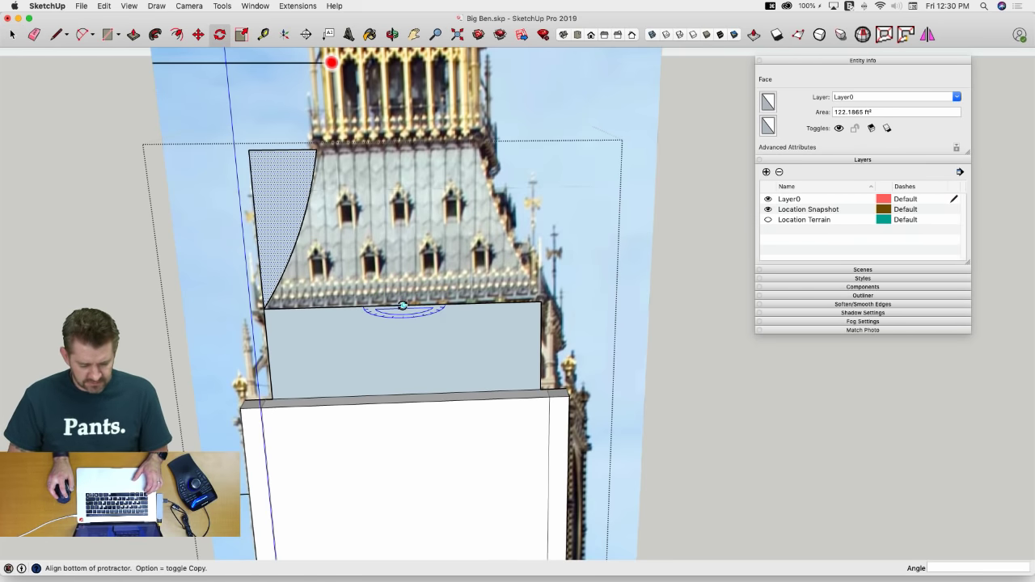
{"action": "left_click", "coordinate": [333, 306]}
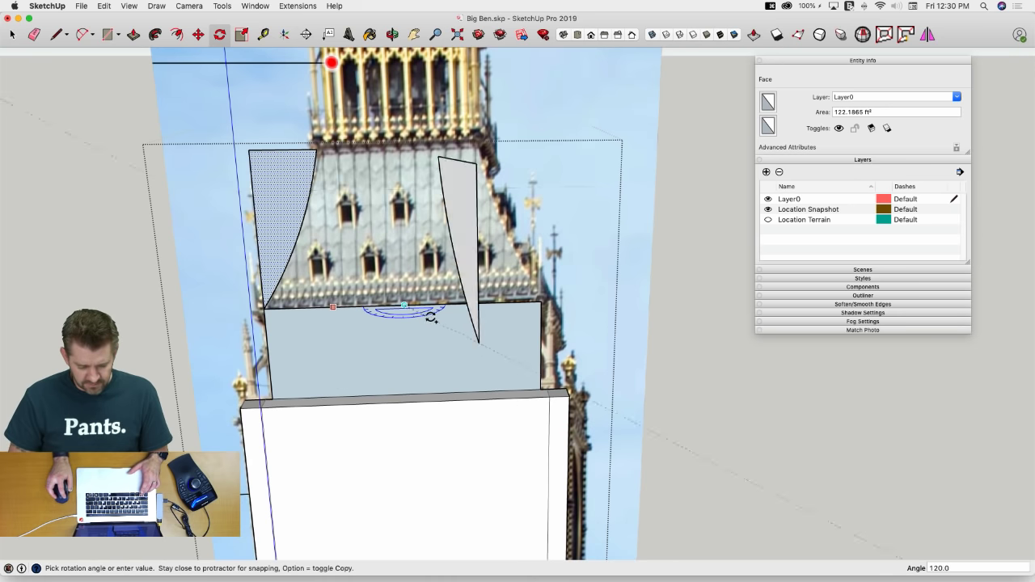
{"action": "left_click", "coordinate": [457, 303]}
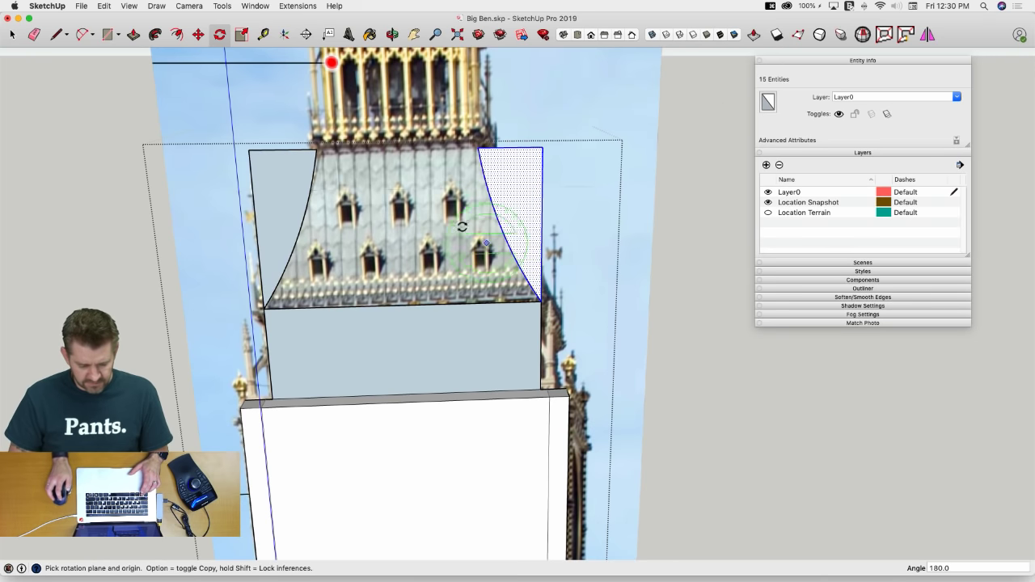
Draw a horizontal edge between the inner top corners of the two curved faces to close the lower roof face
{"action": "key", "text": "l"}
{"action": "left_click", "coordinate": [317, 149]}
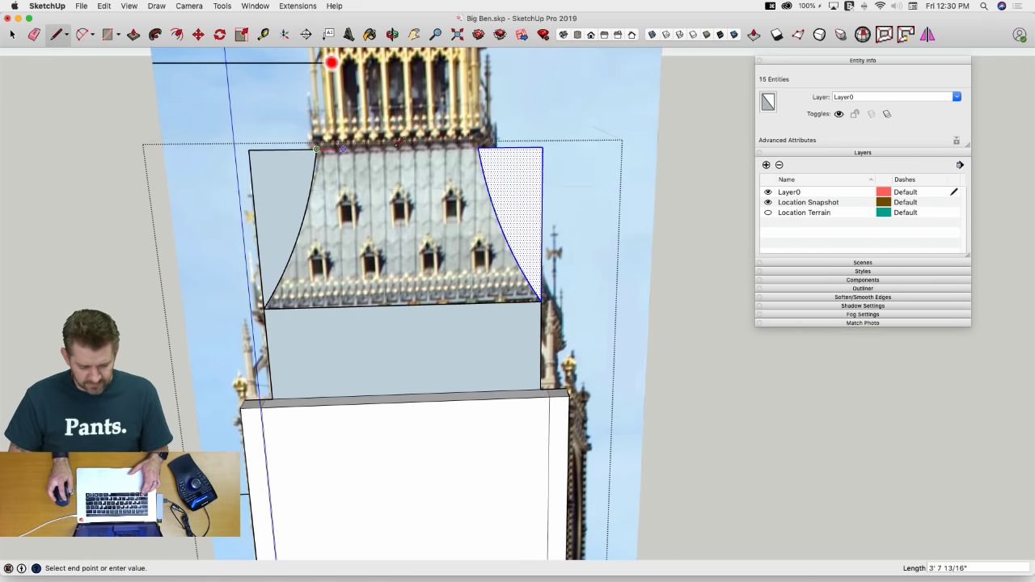
{"action": "left_click", "coordinate": [478, 147]}
{"action": "key", "text": "space"}
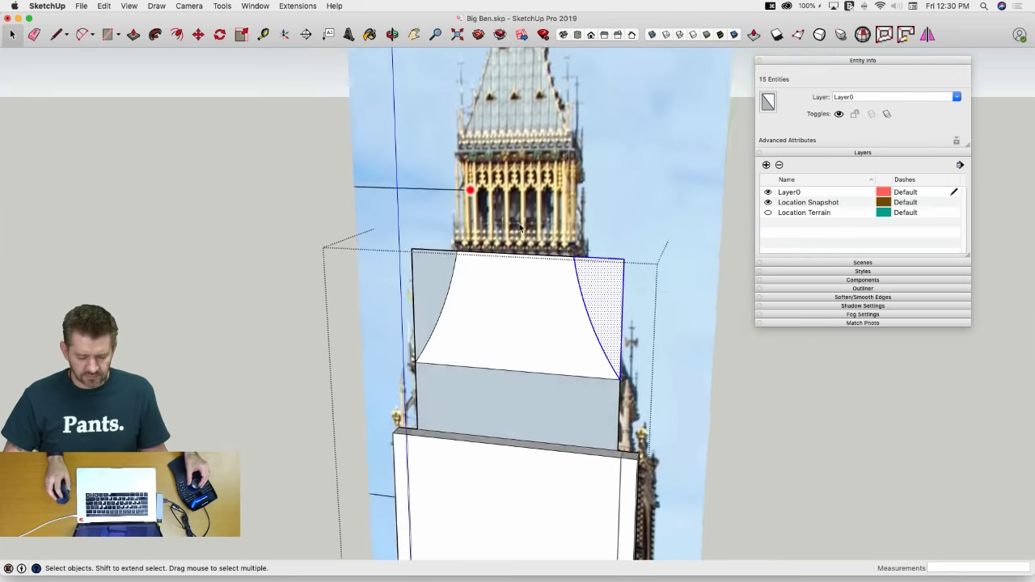
Draw an 18' vertical edge up from the lower roof's upper left corner and close a rectangle above the roof for the lantern stage
{"action": "key", "text": "l"}
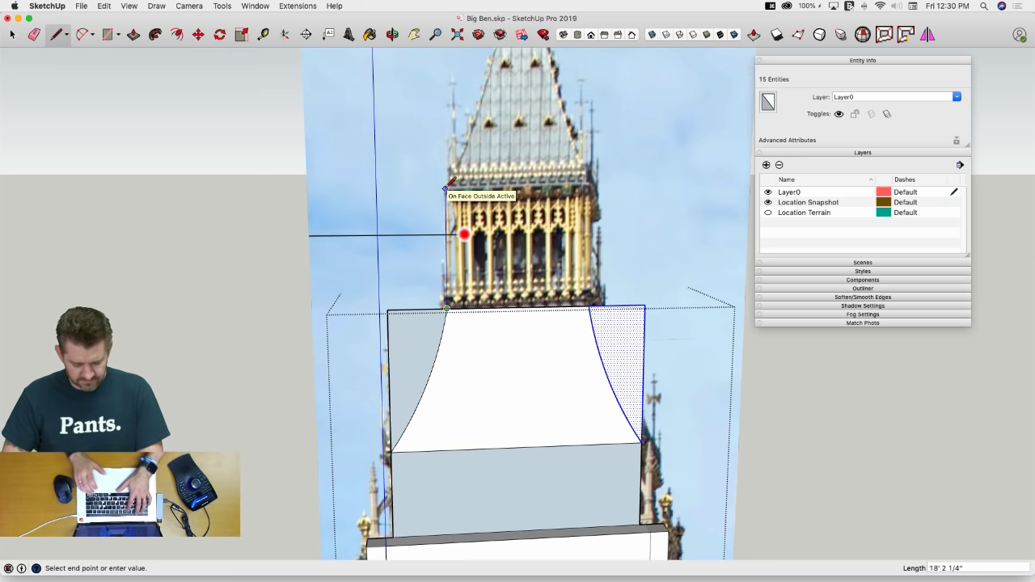
{"action": "type", "text": "18'"}
{"action": "key", "text": "Return"}
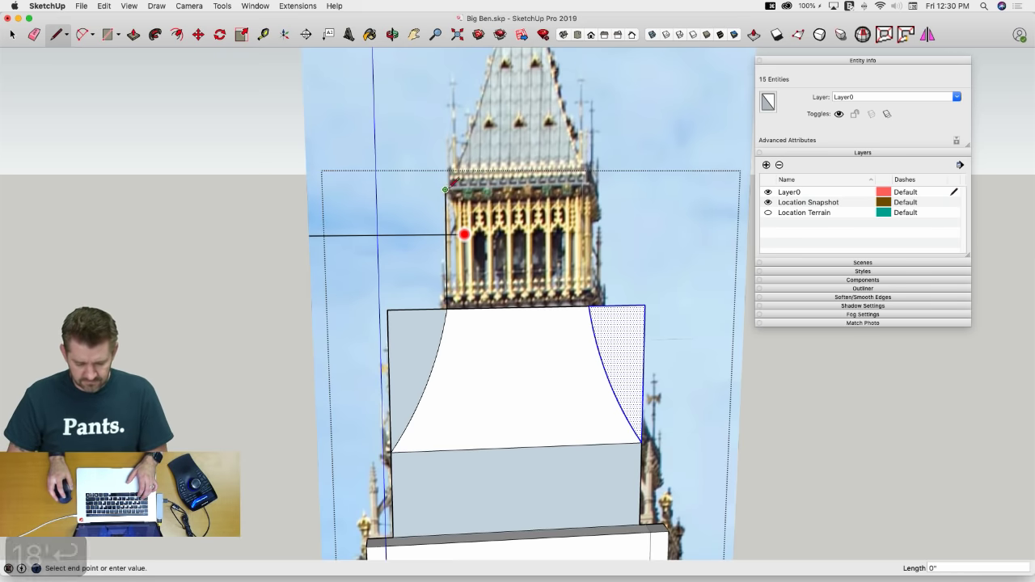
{"action": "left_click", "coordinate": [590, 304]}
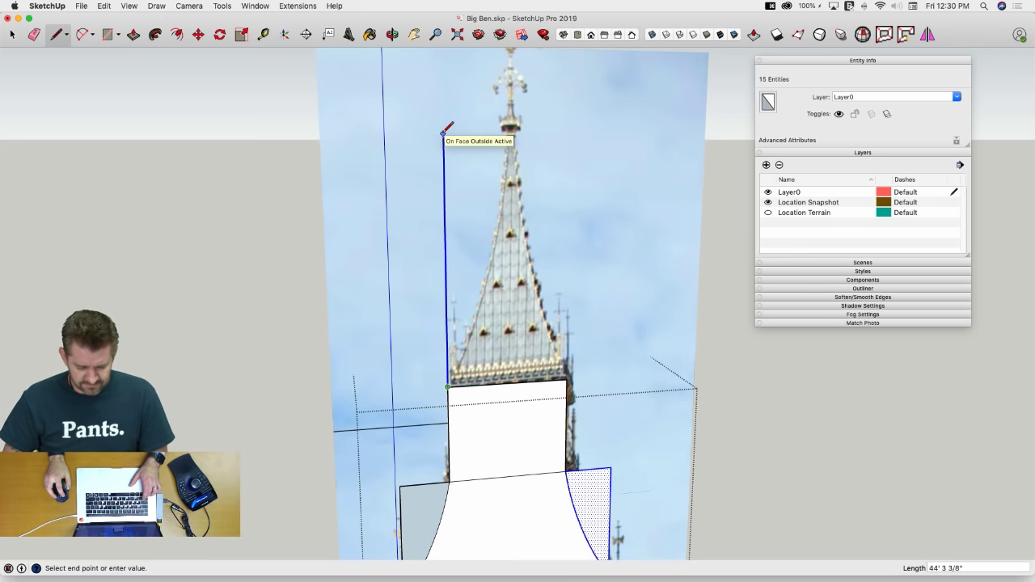
Draw a 44' vertical edge up from the lantern stage's upper left corner and an 11' horizontal edge inward to the spire's tip
{"action": "key", "text": "shift"}
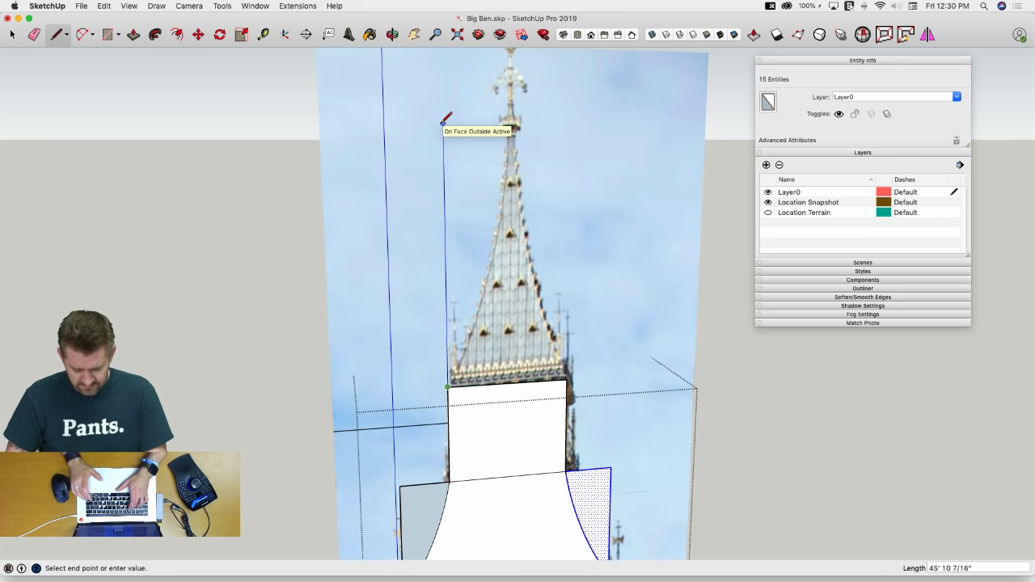
{"action": "type", "text": "44'"}
{"action": "key", "text": "Return"}
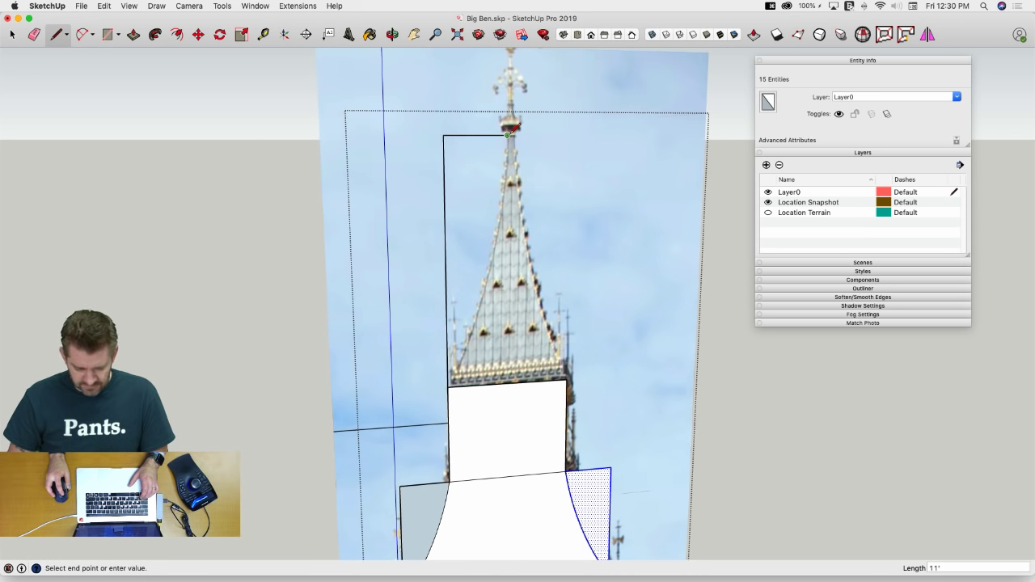
Draw an arc from the 11' edge's inner end to the lantern stage's upper left corner, bulging about 2' along the spire slope
{"action": "key", "text": "a"}
{"action": "left_click", "coordinate": [508, 135]}
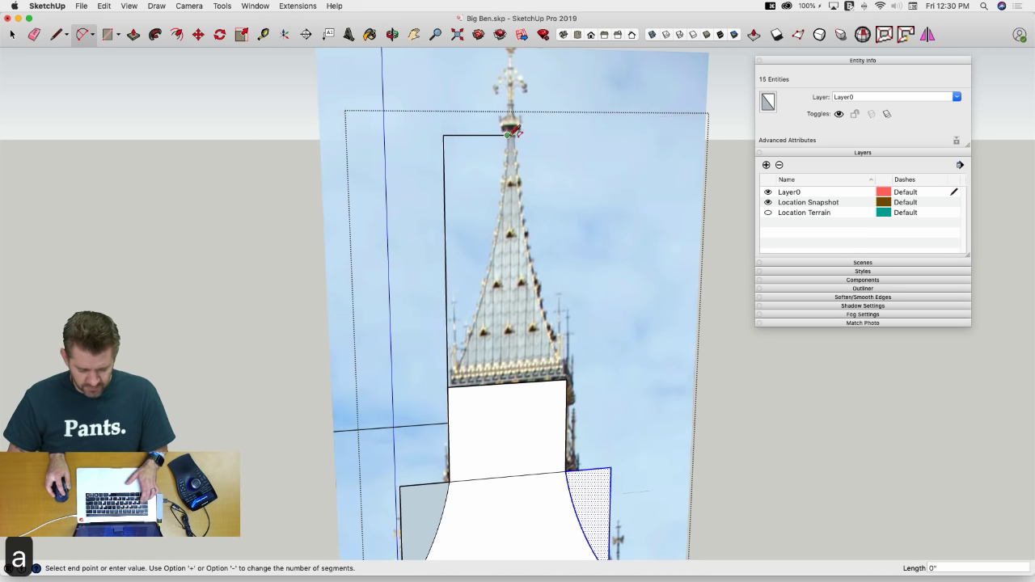
{"action": "left_click", "coordinate": [448, 385]}
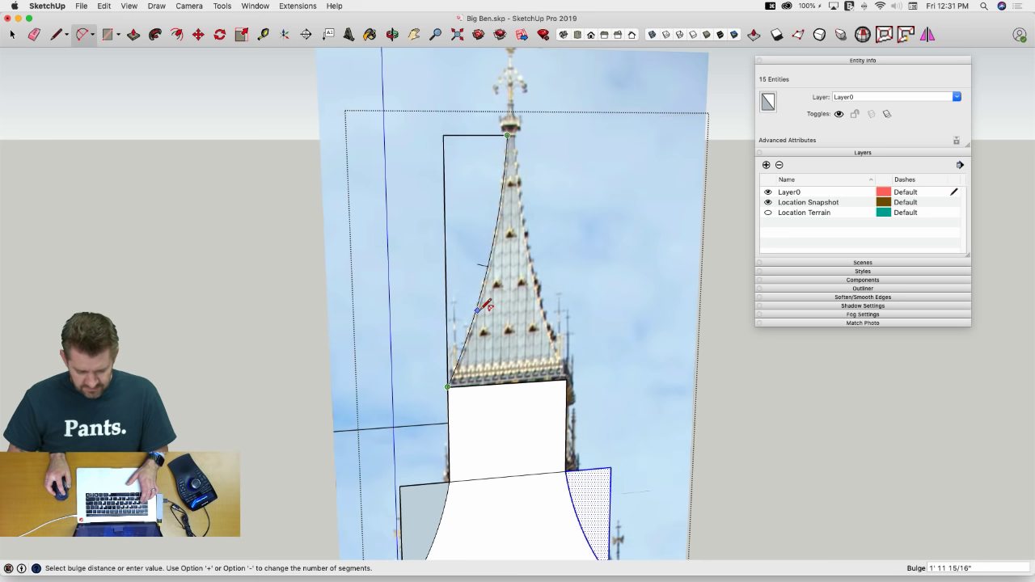
{"action": "left_click", "coordinate": [479, 309]}
Rotate a copy of the spire's curved face 180° about the vertical axis at the midpoint of the lantern stage's top edge
{"action": "key", "text": "space"}
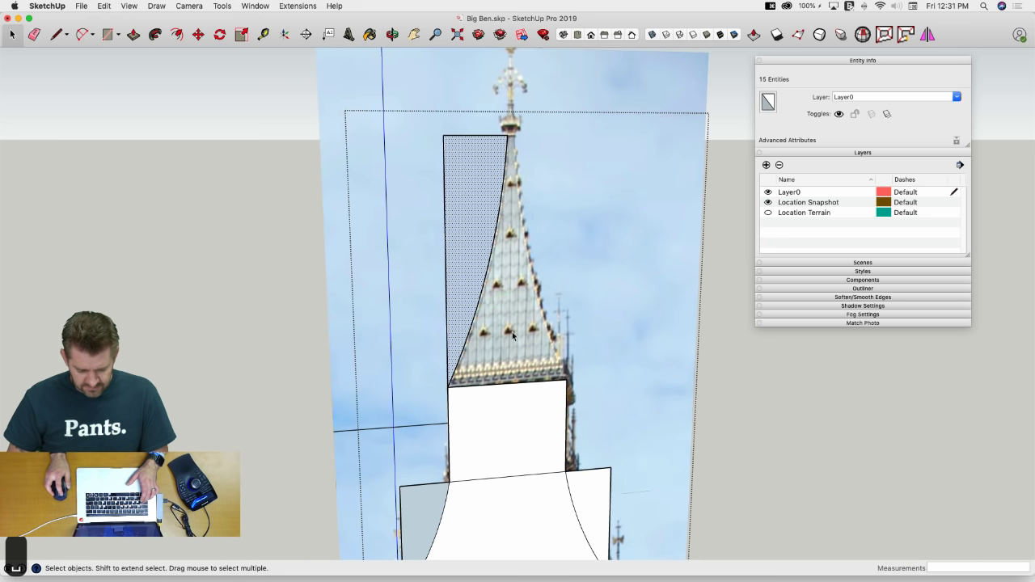
{"action": "key", "text": "q"}
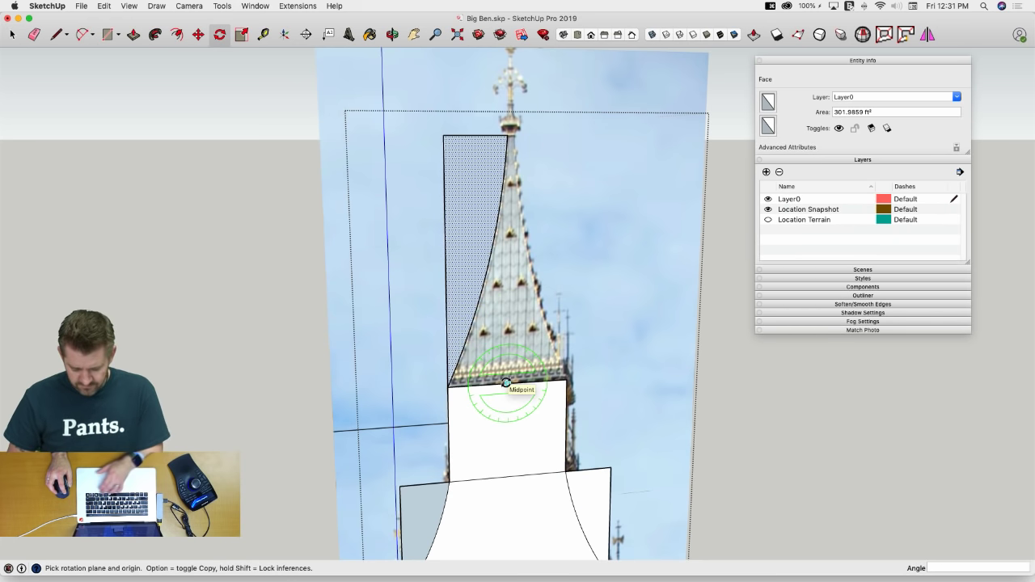
{"action": "key", "text": "Up"}
{"action": "left_click", "coordinate": [506, 384]}
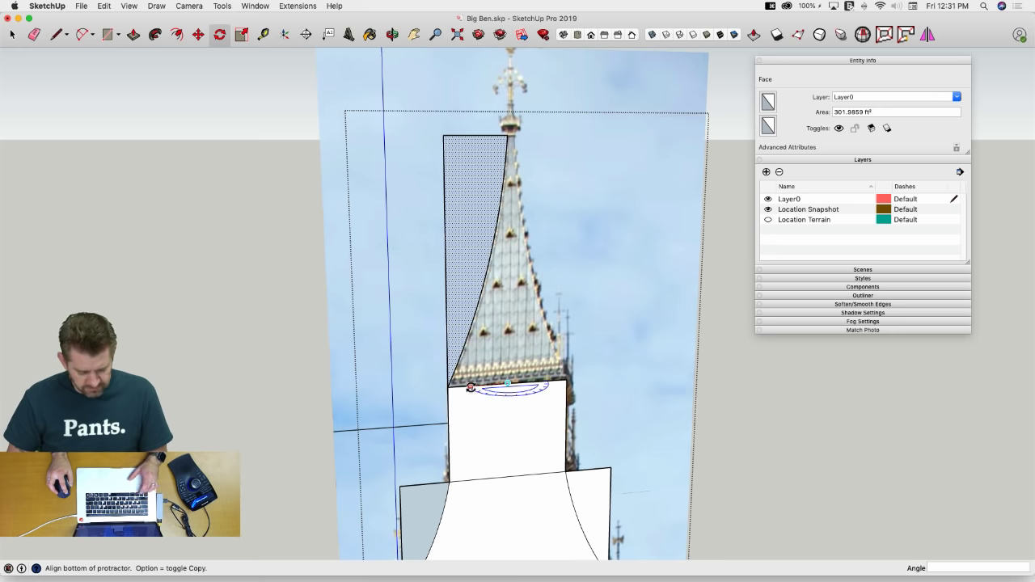
{"action": "left_click", "coordinate": [471, 387]}
{"action": "key", "text": "alt"}
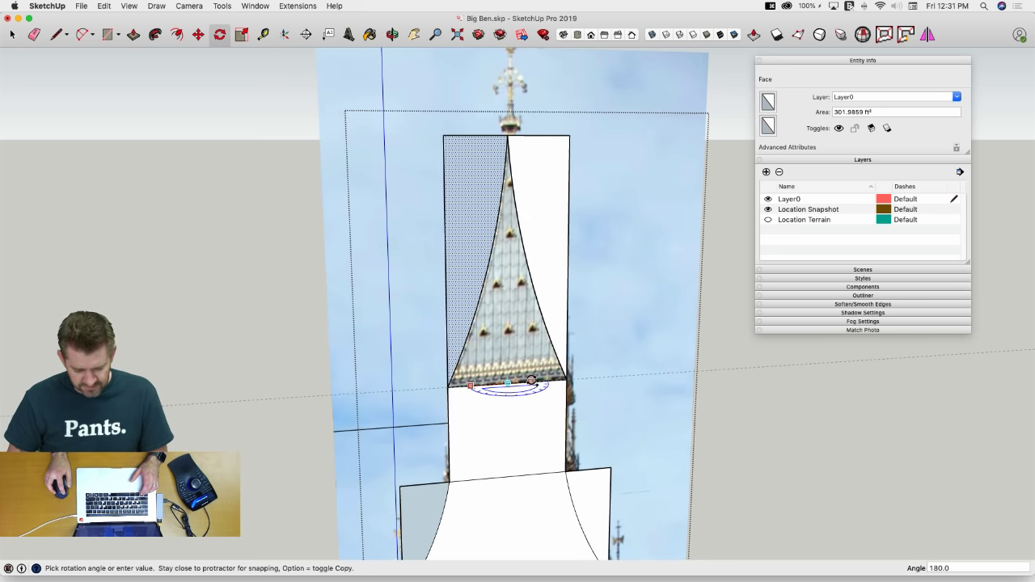
{"action": "left_click", "coordinate": [531, 381]}
Undo the rotated copy of the spire face and the spire's slope arc
{"action": "key", "text": "e"}
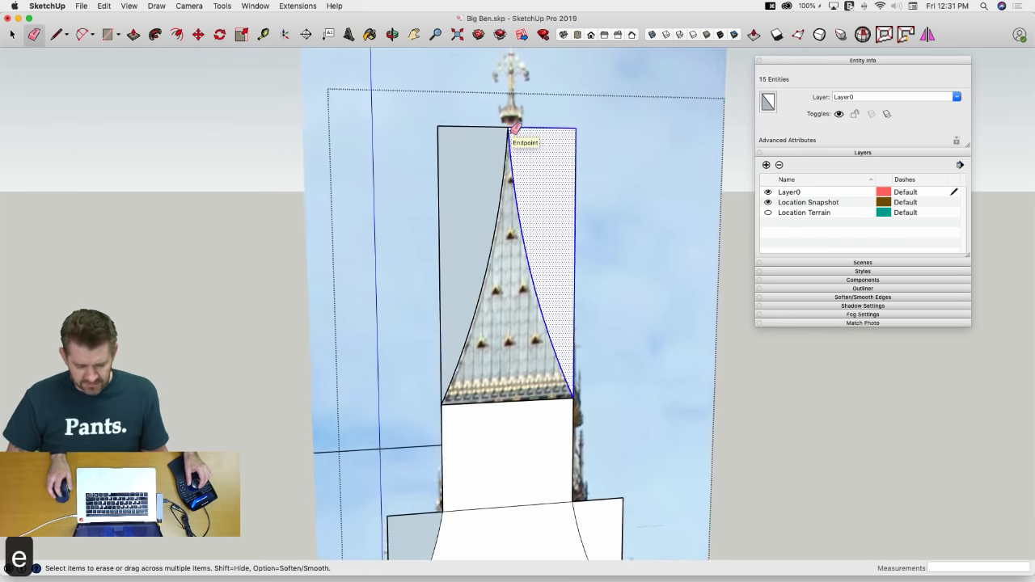
{"action": "scroll", "coordinate": [514, 131], "scroll_direction": "up", "scroll_amount": 5}
{"action": "scroll", "coordinate": [514, 132], "scroll_direction": "down", "scroll_amount": 3}
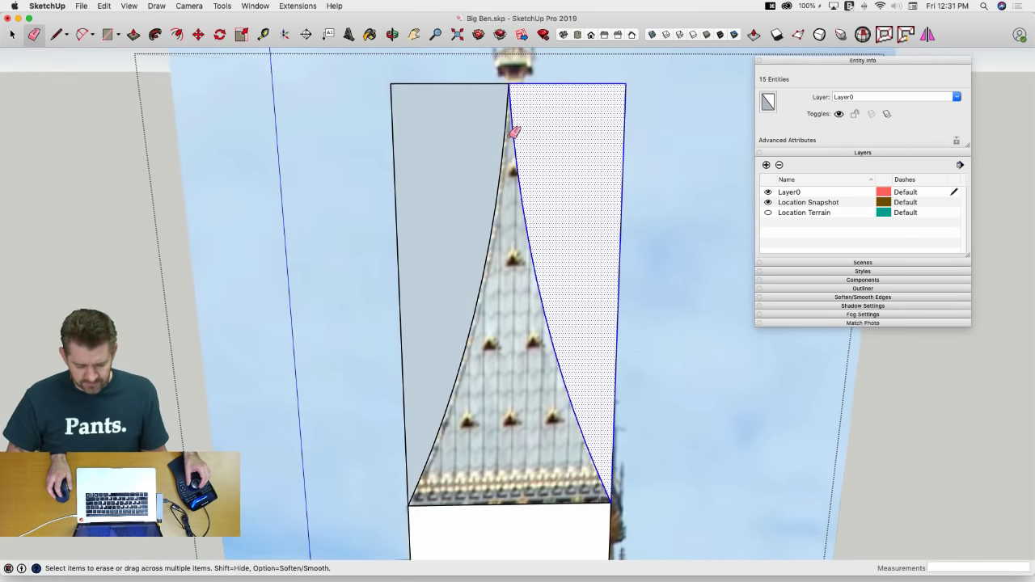
{"action": "key", "text": "super+z"}
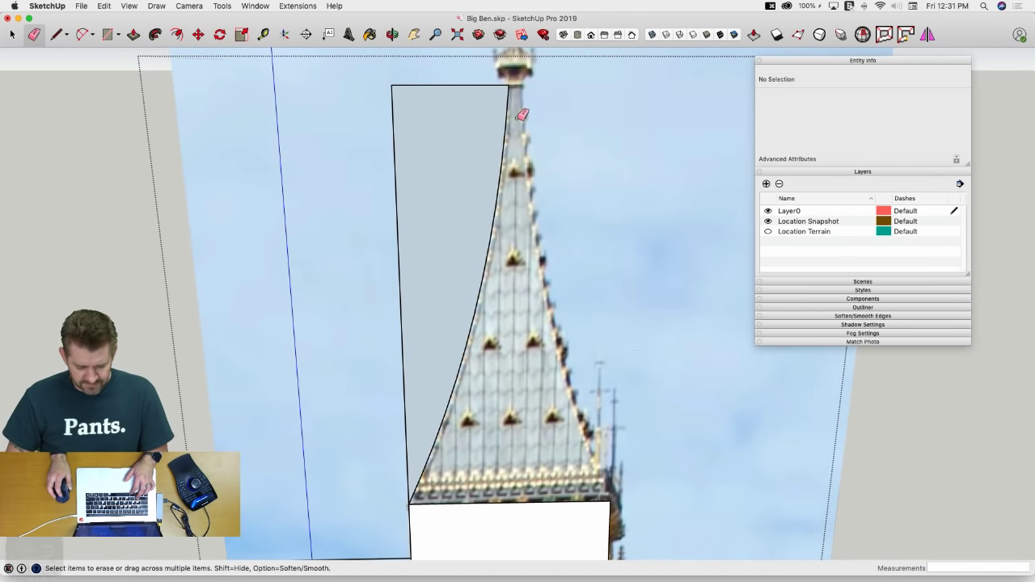
{"action": "key", "text": "super+z"}
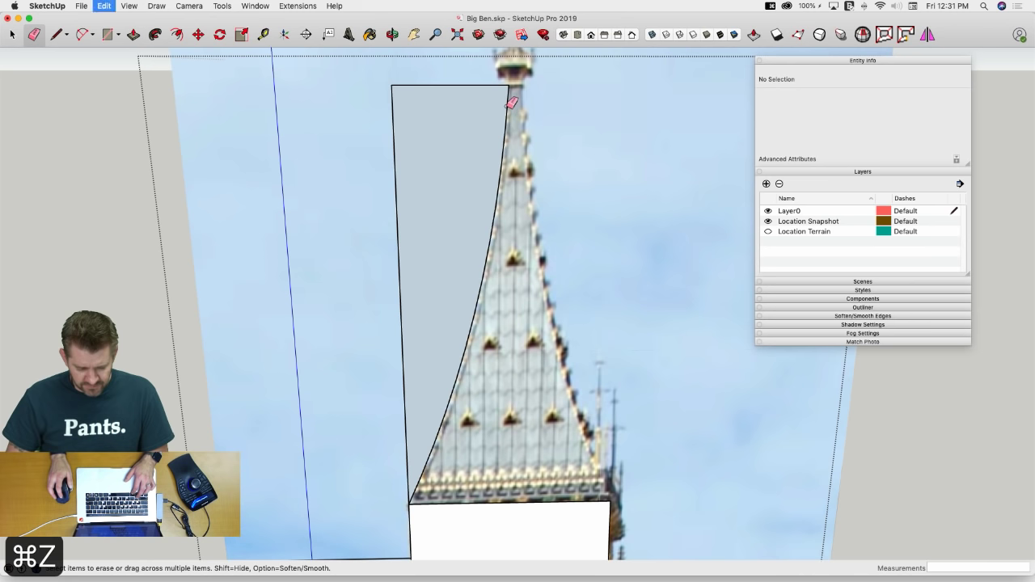
Draw a 12" edge back along the spire's horizontal top edge from its inner end
{"action": "key", "text": "l"}
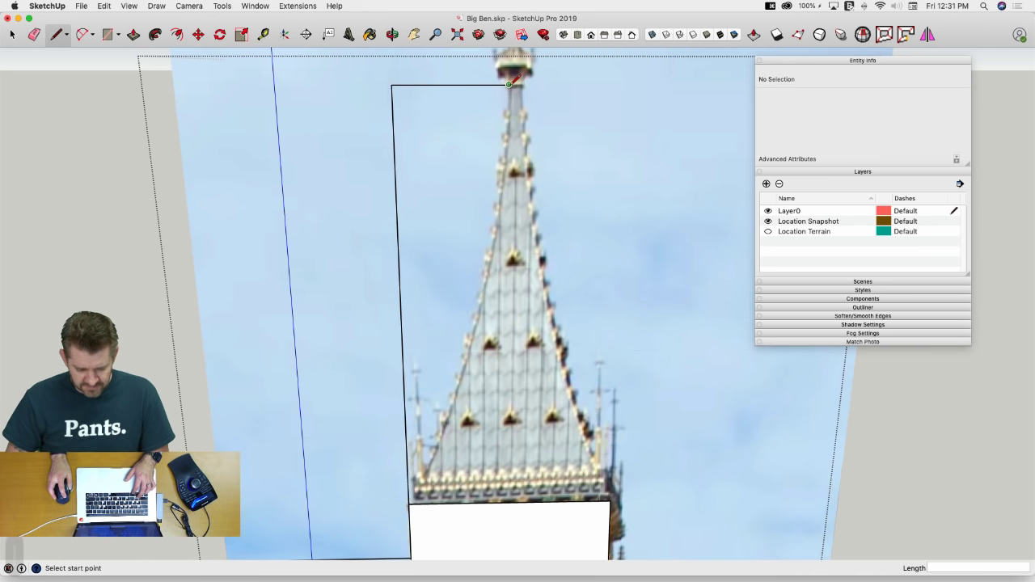
{"action": "type", "text": "12"}
{"action": "key", "text": "Return"}
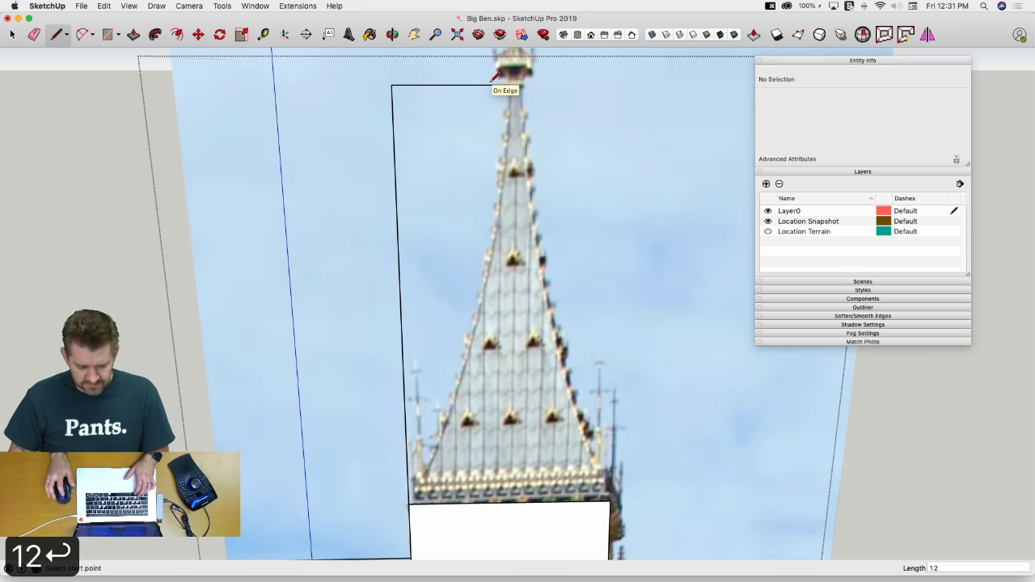
Draw an arc along the spire's curved side from the narrow top to the roof's base corner, with a bulge of about 2' 9"
{"action": "key", "text": "e"}
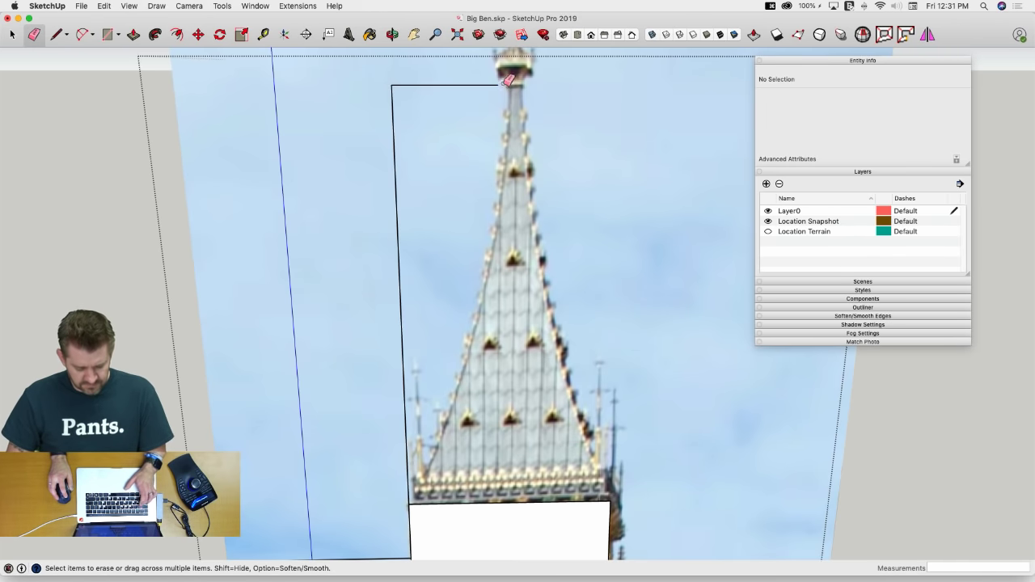
{"action": "key", "text": "a"}
{"action": "left_click", "coordinate": [498, 83]}
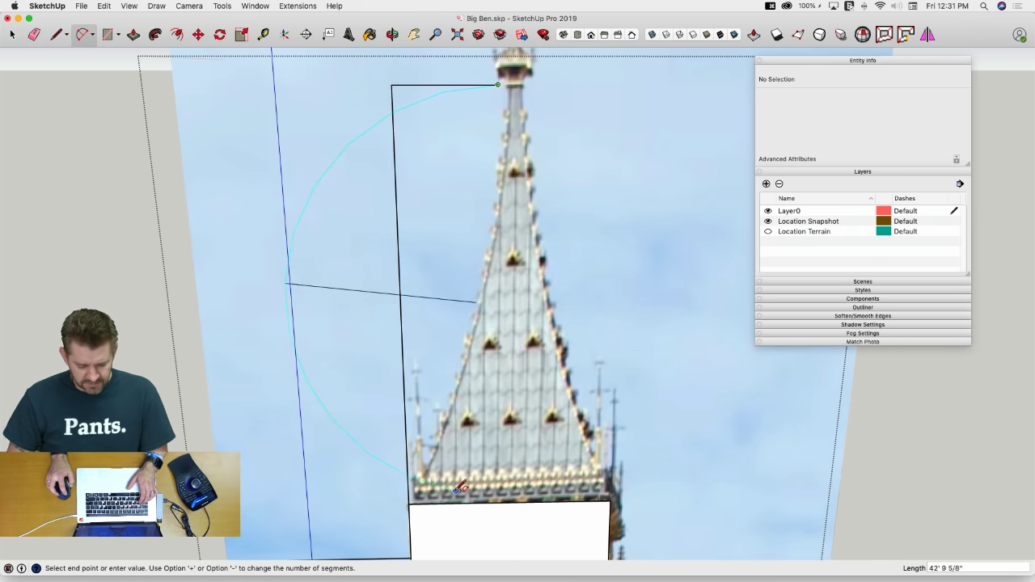
{"action": "left_click", "coordinate": [409, 503]}
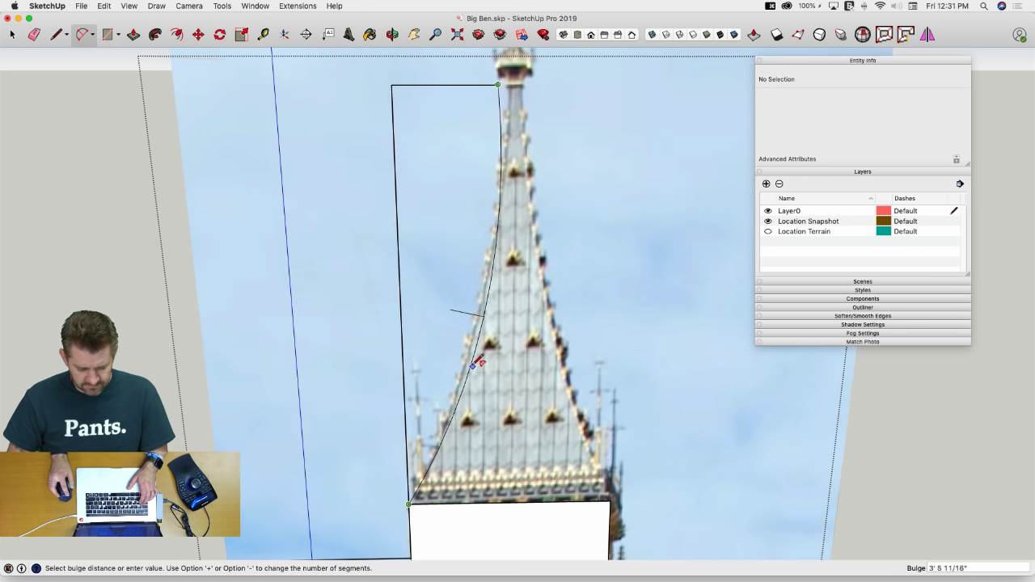
{"action": "left_click", "coordinate": [473, 363]}
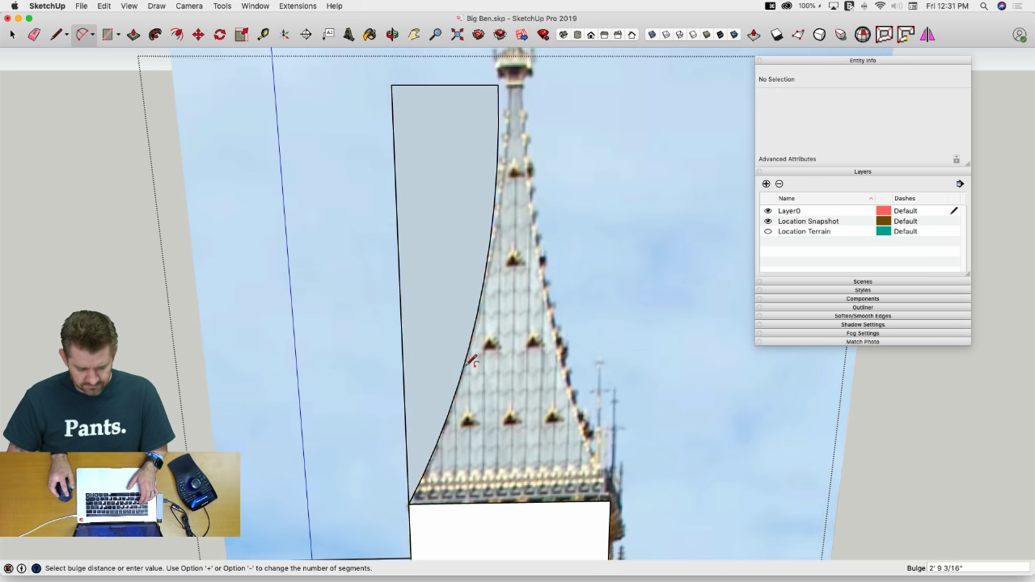
Rotate-copy the curved side face 180 degrees around the vertical axis at the midpoint of the spire's base edge
{"action": "key", "text": "space"}
{"action": "left_click", "coordinate": [446, 356]}
{"action": "key", "text": "q"}
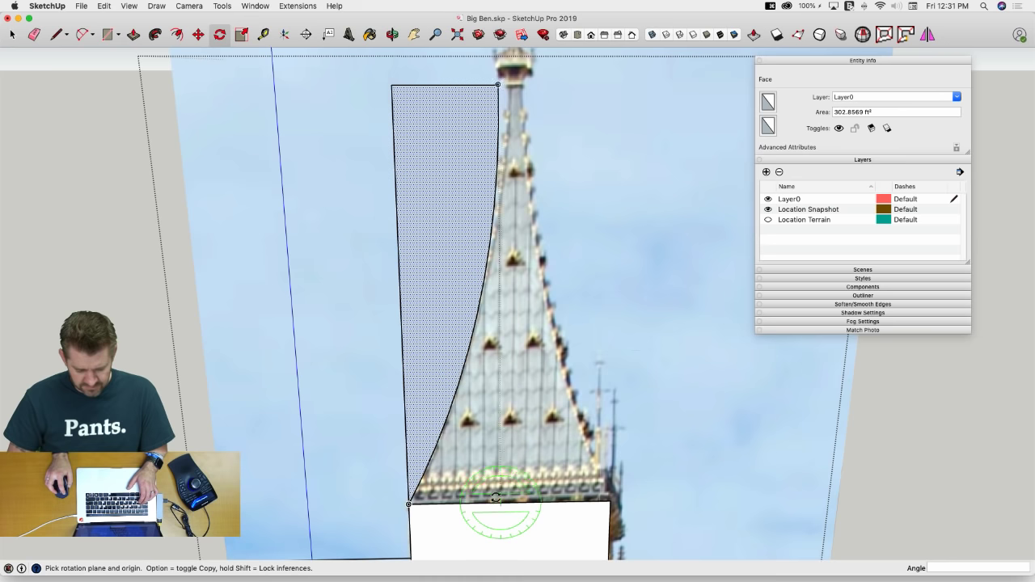
{"action": "key", "text": "Up"}
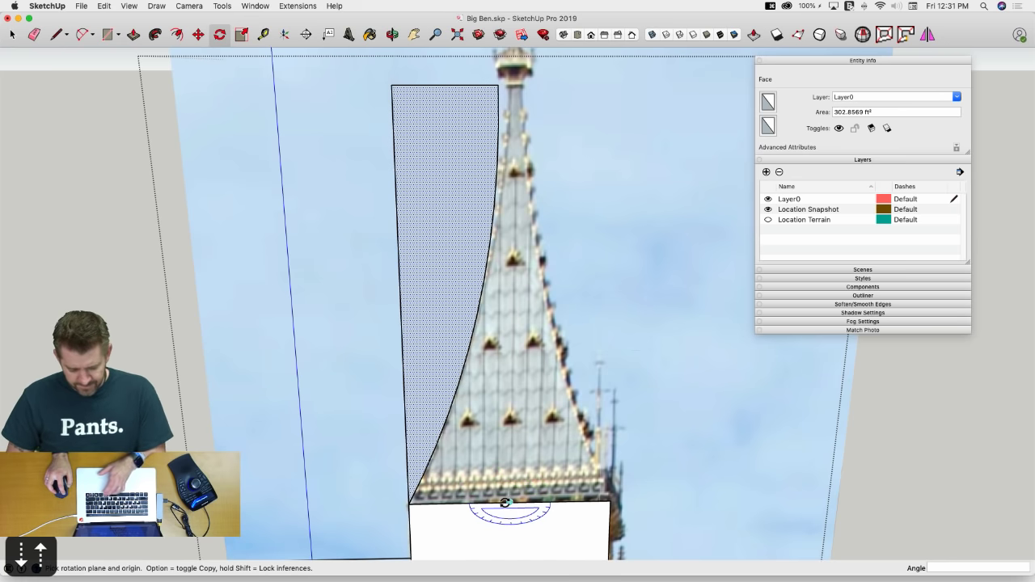
{"action": "left_click", "coordinate": [508, 503]}
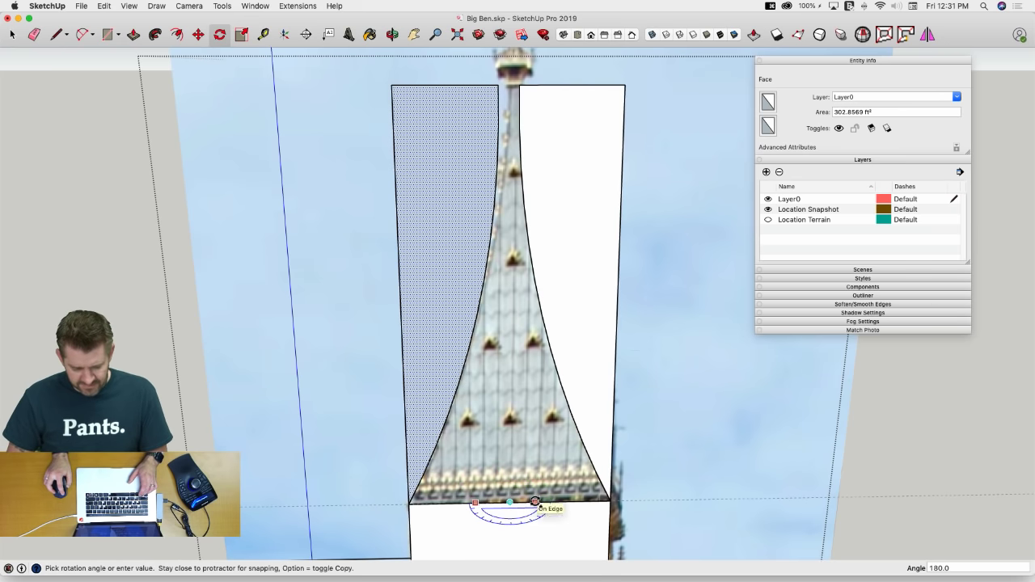
{"action": "left_click", "coordinate": [535, 501]}
Close the spire face with a line across its narrow top between the two curved sides
{"action": "key", "text": "l"}
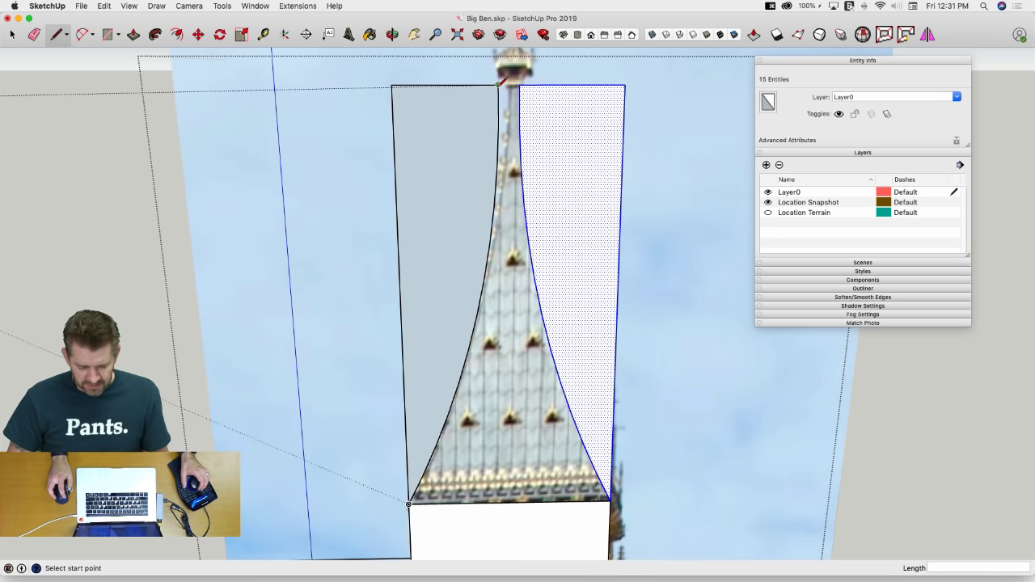
{"action": "key", "text": "space"}
{"action": "scroll", "coordinate": [552, 164], "scroll_direction": "down", "scroll_amount": 10}
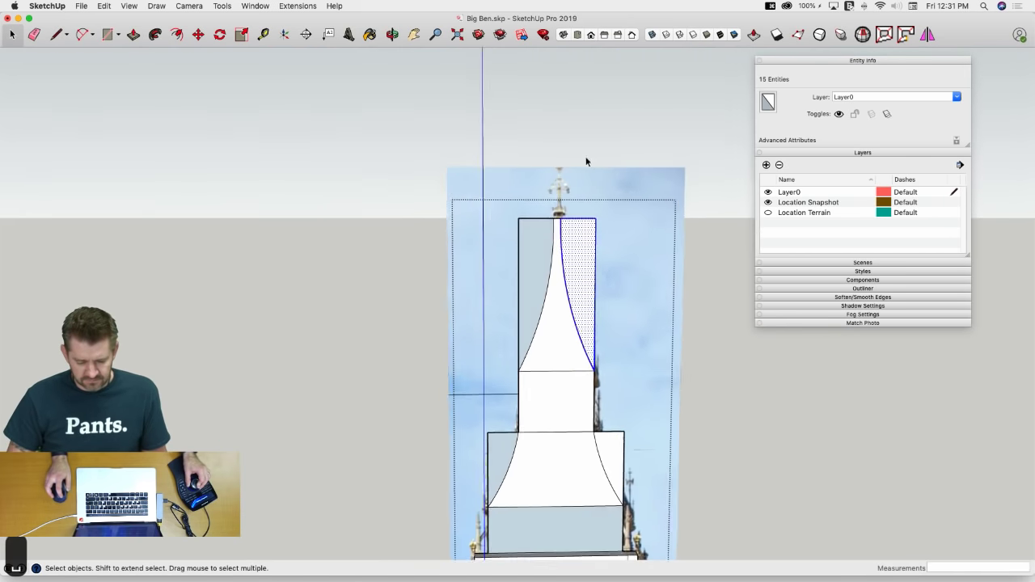
Check the upper tower's outlines against the reference photo from several angles, using X-ray display temporarily
{"action": "middle_click_drag", "start_coordinate": [553, 165], "coordinate": [549, 212]}
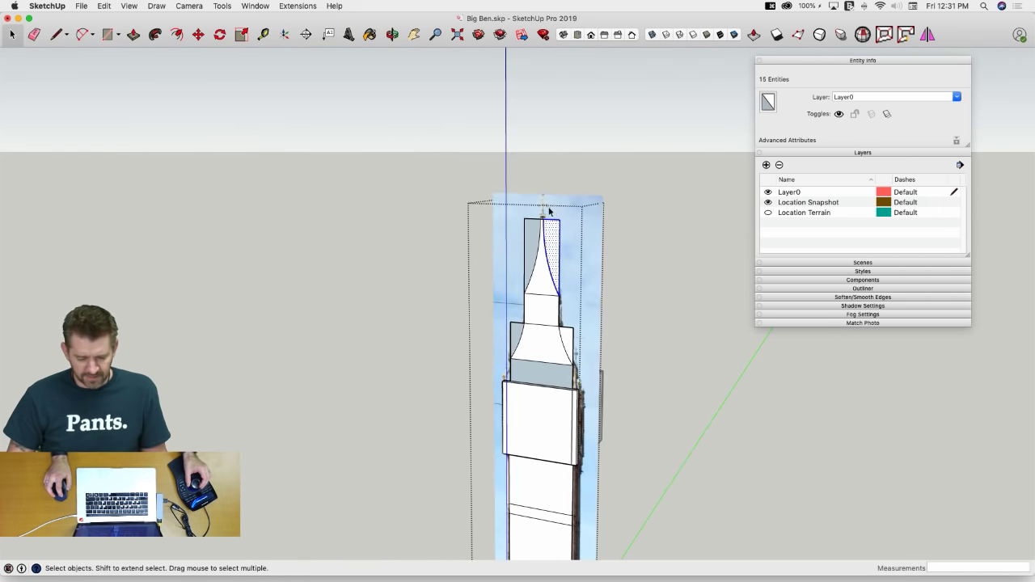
{"action": "scroll", "coordinate": [547, 200], "scroll_direction": "up", "scroll_amount": 5}
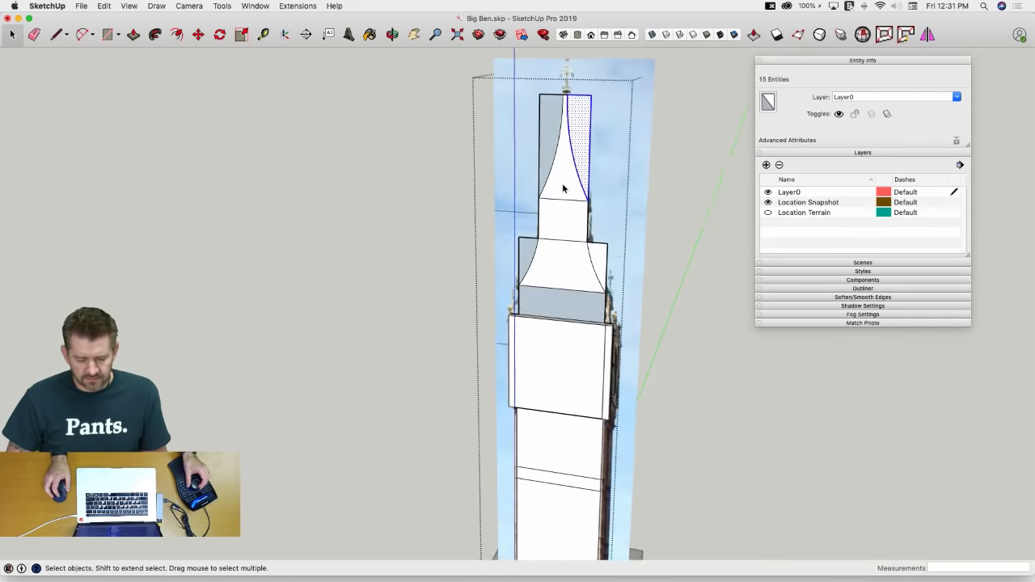
{"action": "left_click", "coordinate": [637, 171]}
{"action": "left_click", "coordinate": [637, 165]}
{"action": "middle_click_drag", "start_coordinate": [637, 166], "coordinate": [648, 118]}
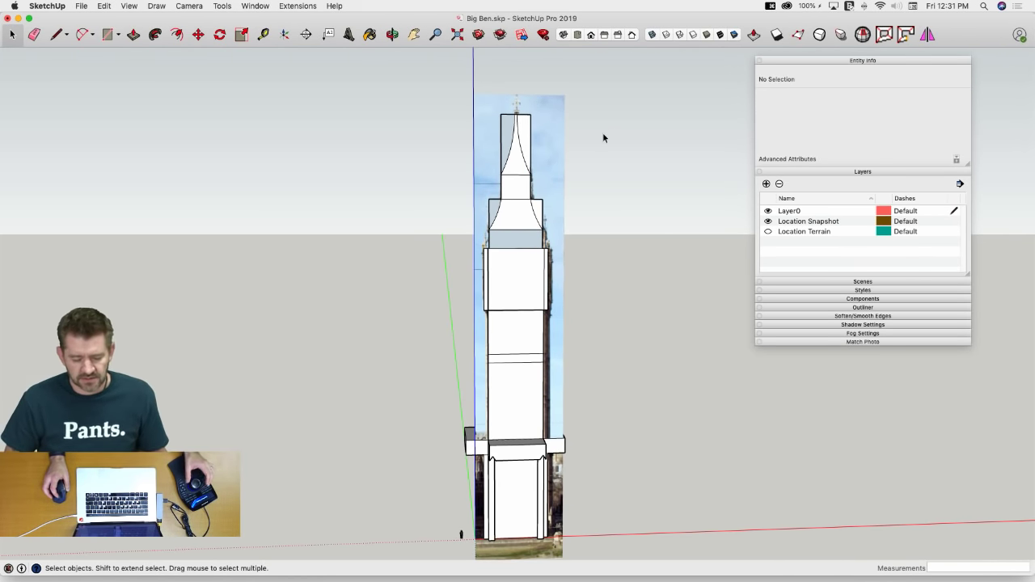
{"action": "scroll", "coordinate": [602, 137], "scroll_direction": "up", "scroll_amount": 10}
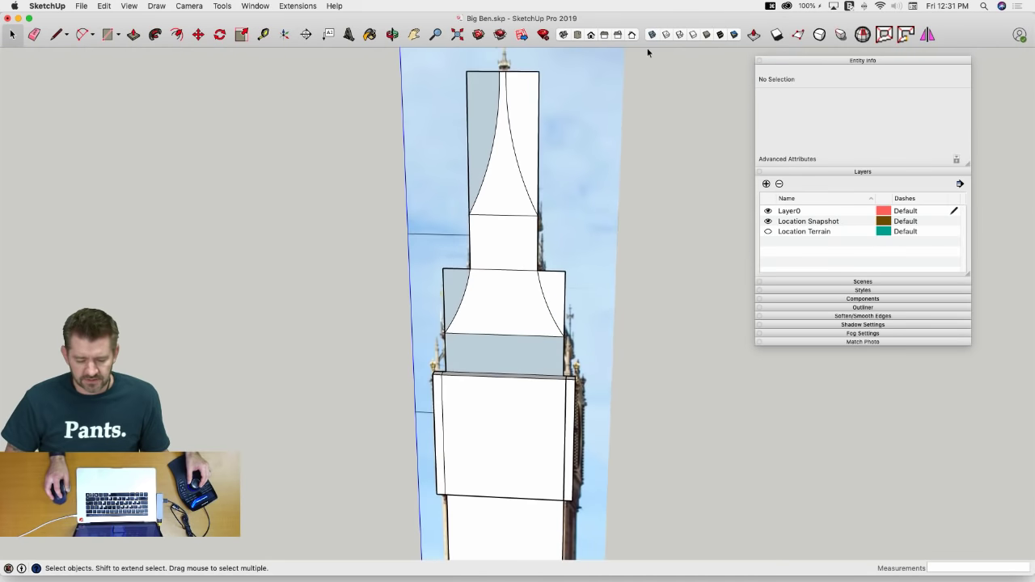
{"action": "left_click", "coordinate": [652, 35]}
{"action": "scroll", "coordinate": [558, 148], "scroll_direction": "up", "scroll_amount": 5}
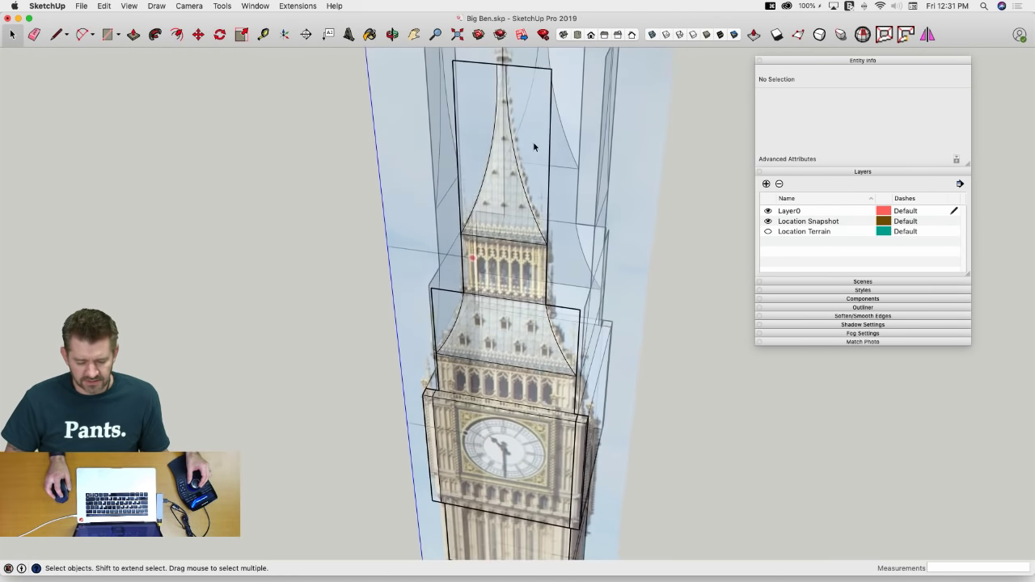
{"action": "scroll", "coordinate": [533, 146], "scroll_direction": "down", "scroll_amount": 8}
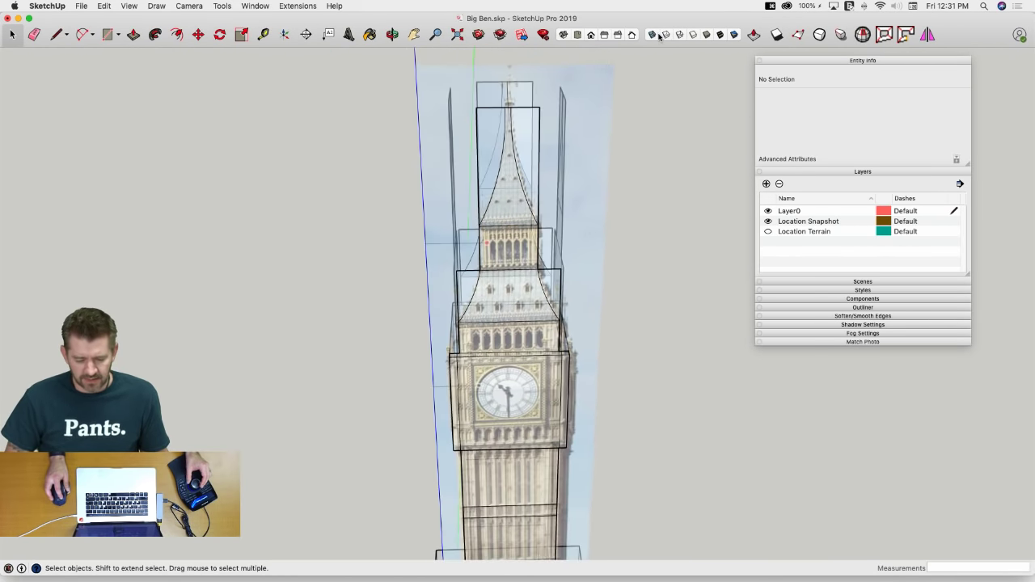
{"action": "left_click", "coordinate": [652, 34]}
{"action": "scroll", "coordinate": [511, 124], "scroll_direction": "down", "scroll_amount": 5}
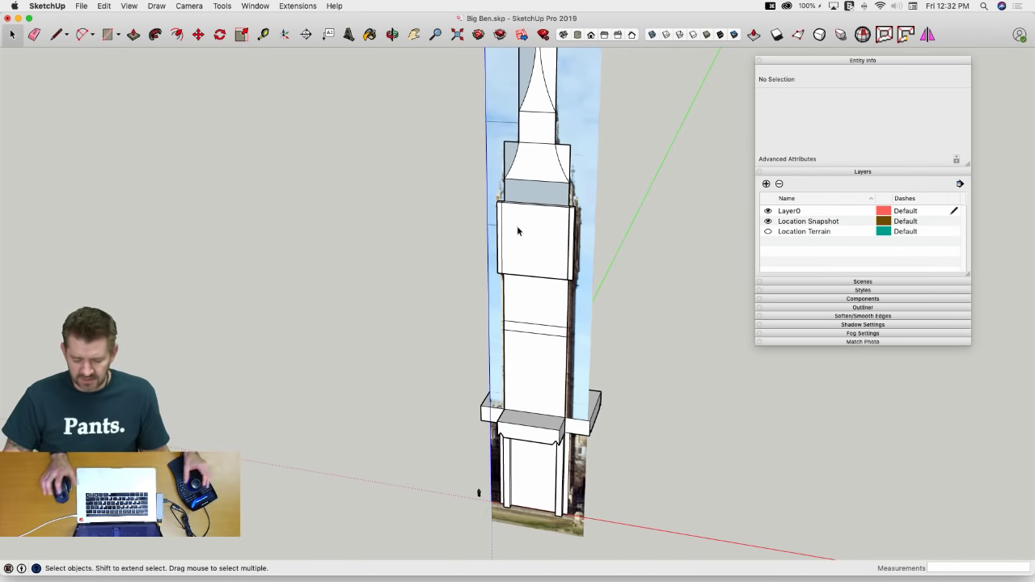
Push the front face of the projecting ledge above the tower's base back to the wall face
{"action": "middle_click_drag", "start_coordinate": [518, 228], "coordinate": [492, 411]}
{"action": "scroll", "coordinate": [492, 411], "scroll_direction": "up", "scroll_amount": 5}
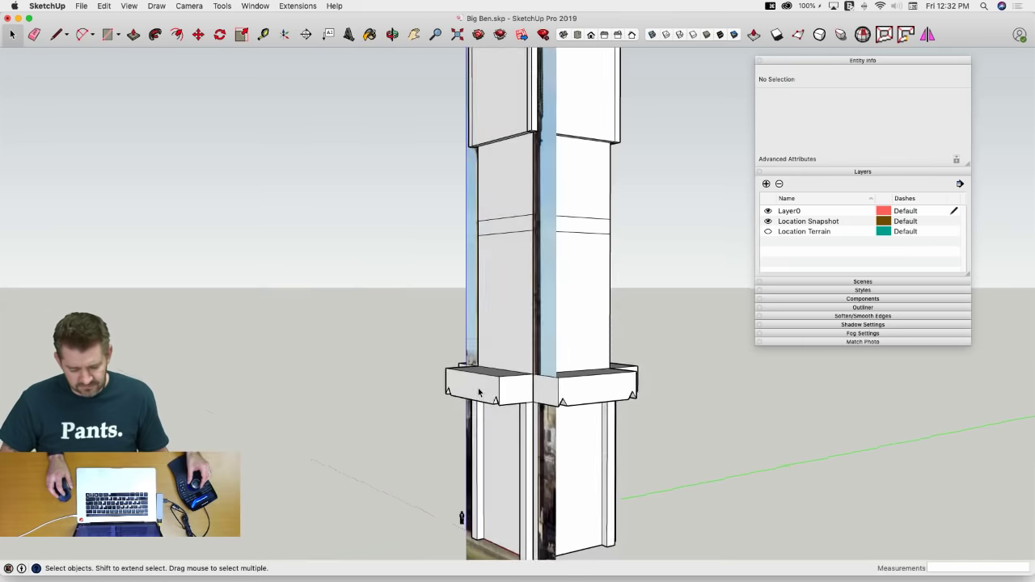
{"action": "key", "text": "p"}
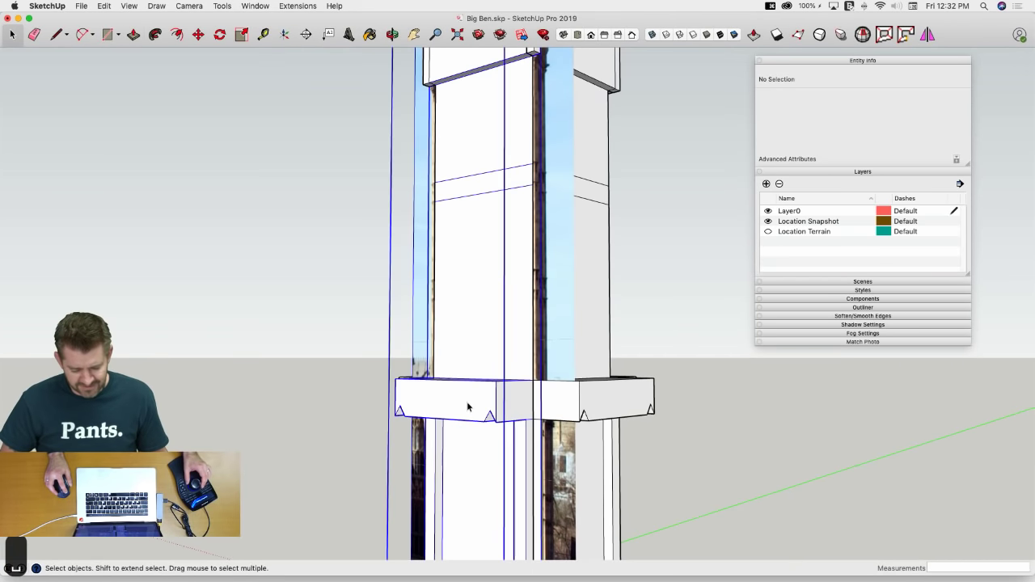
{"action": "left_click", "coordinate": [467, 400]}
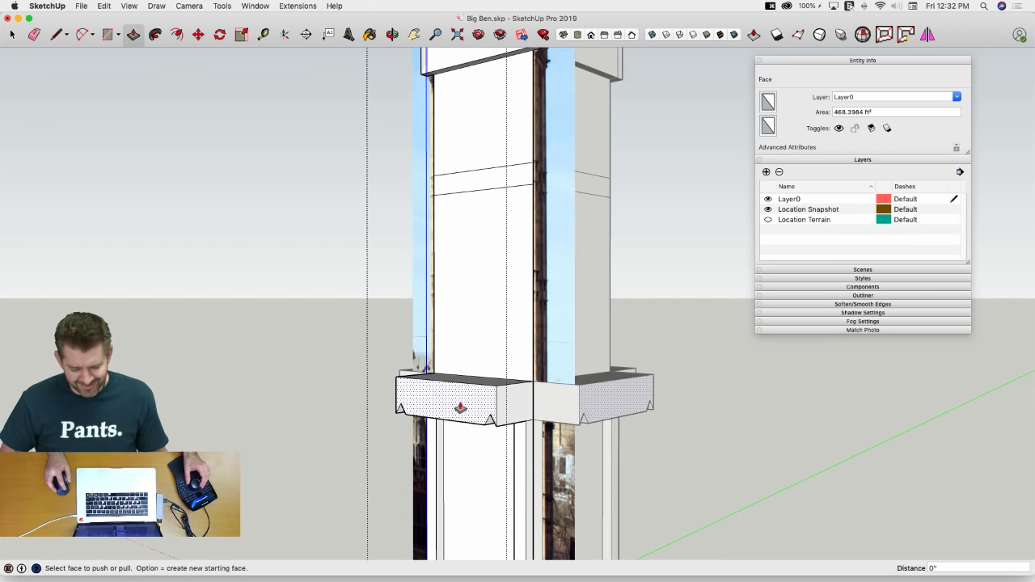
{"action": "left_click", "coordinate": [484, 364]}
{"action": "key", "text": "space"}
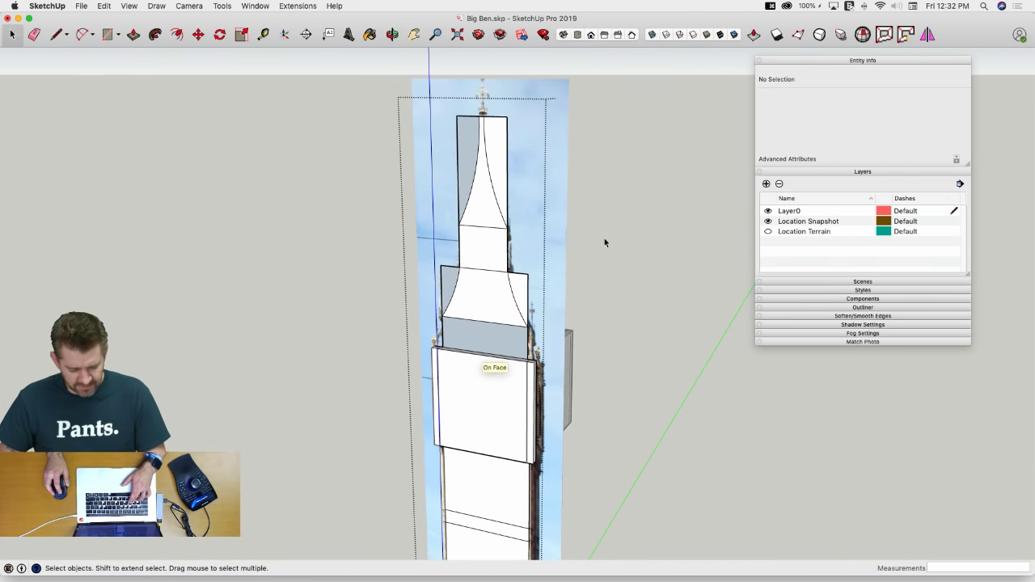
Toggle the terrain display so the Location Snapshot layer is hidden and Location Terrain is shown
{"action": "key", "text": "d"}
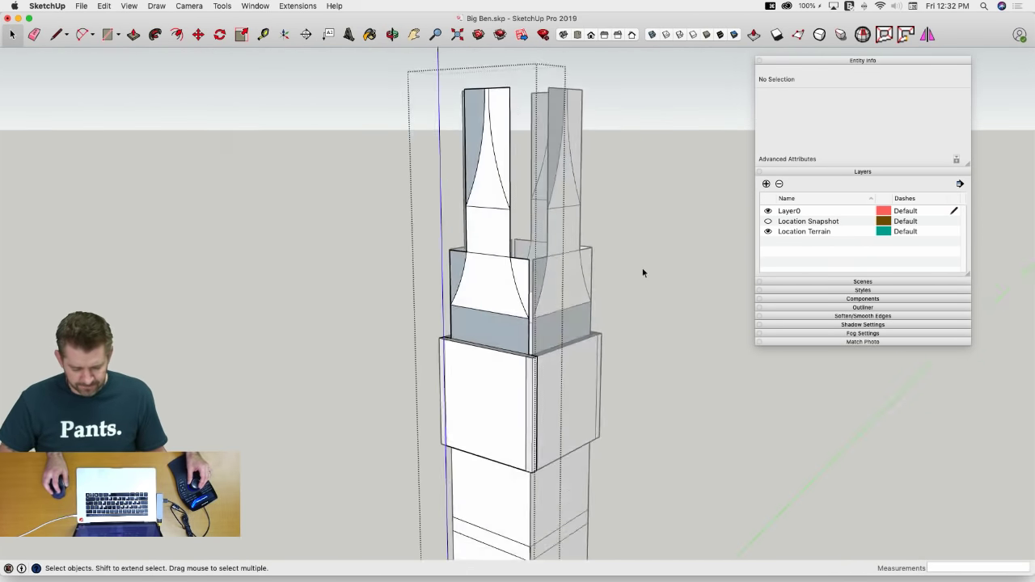
{"action": "scroll", "coordinate": [592, 303], "scroll_direction": "up", "scroll_amount": 5}
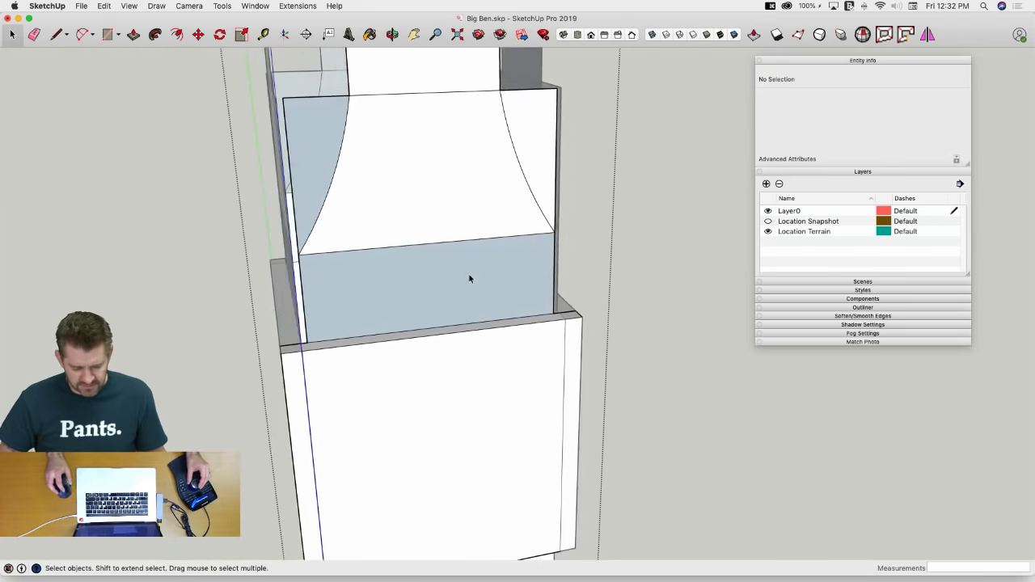
{"action": "middle_click_drag", "start_coordinate": [500, 246], "coordinate": [377, 195]}
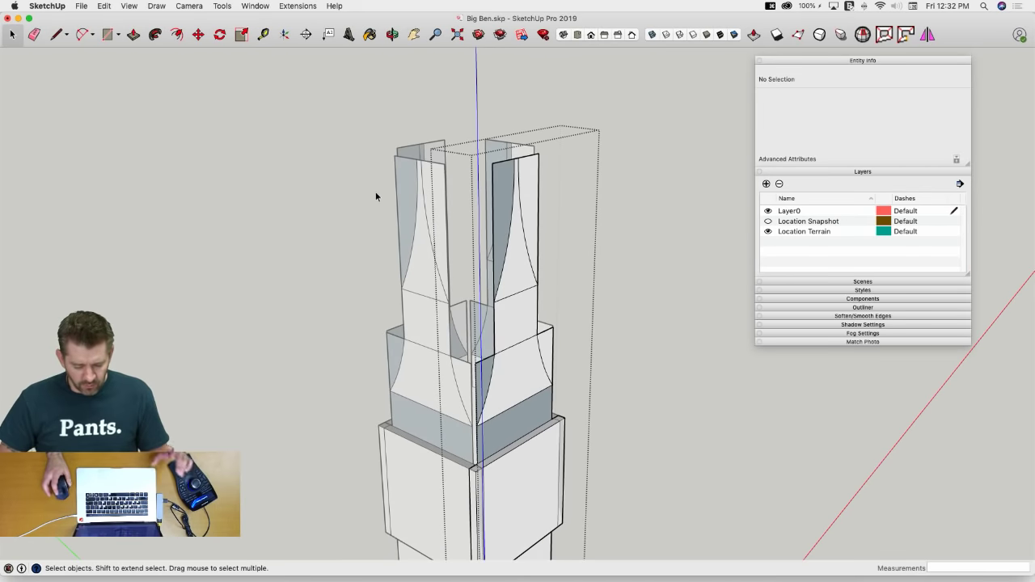
{"action": "middle_click_drag", "start_coordinate": [510, 189], "coordinate": [261, 38]}
Hide similar components while editing so only the open tower side is displayed
{"action": "left_click", "coordinate": [127, 6]}
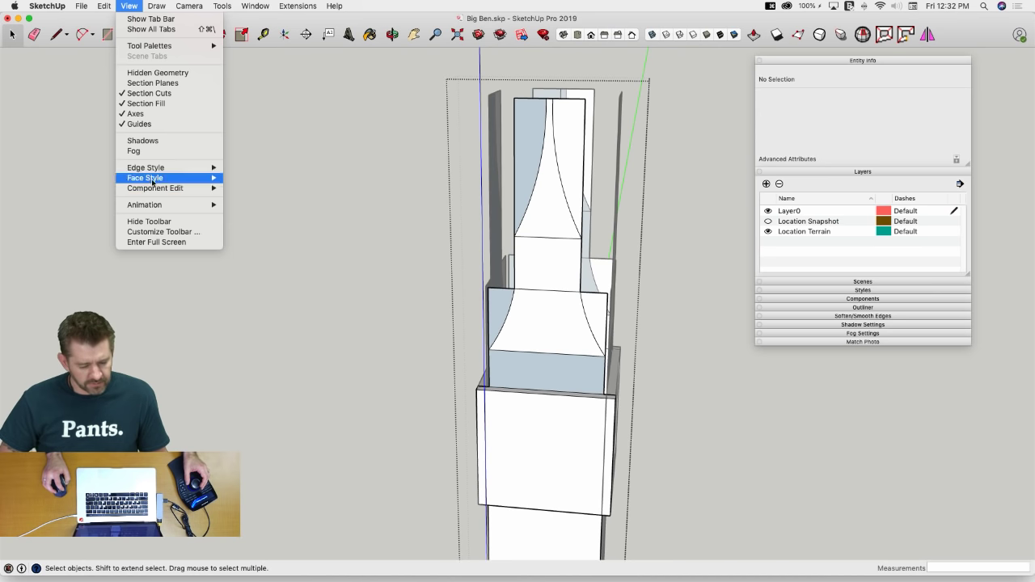
{"action": "mouse_move", "coordinate": [167, 192]}
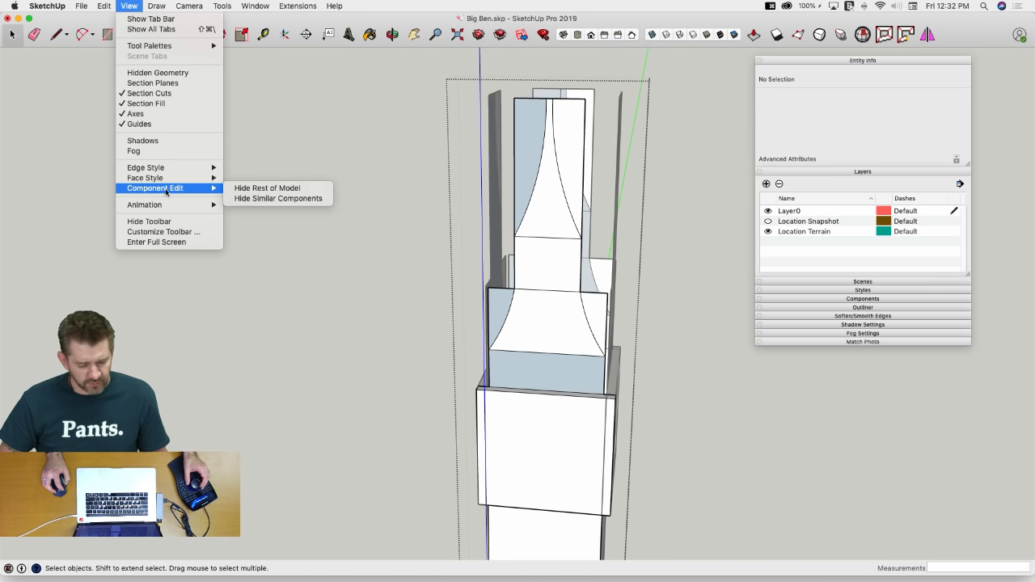
{"action": "left_click", "coordinate": [267, 199]}
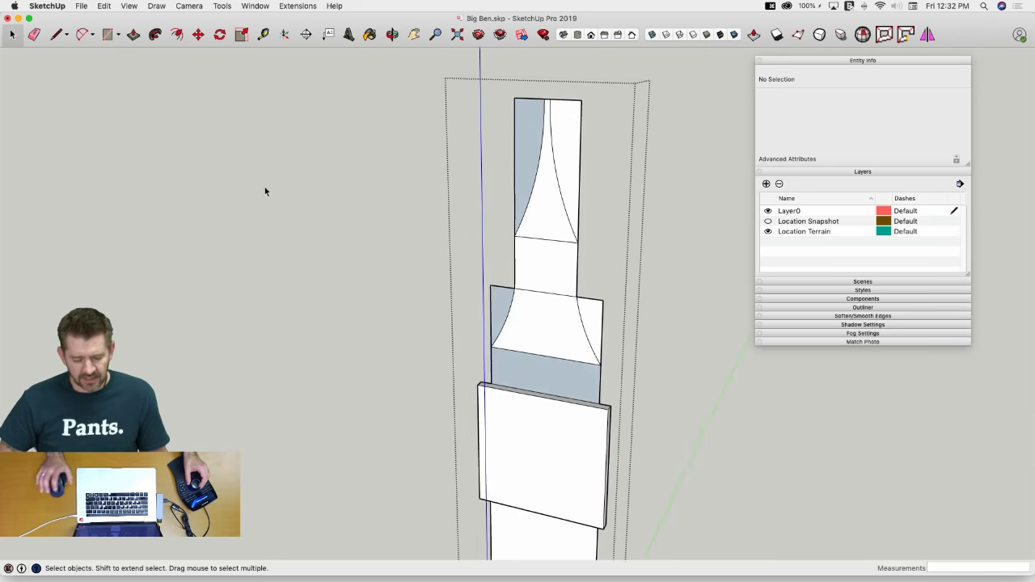
{"action": "scroll", "coordinate": [567, 316], "scroll_direction": "up", "scroll_amount": 10}
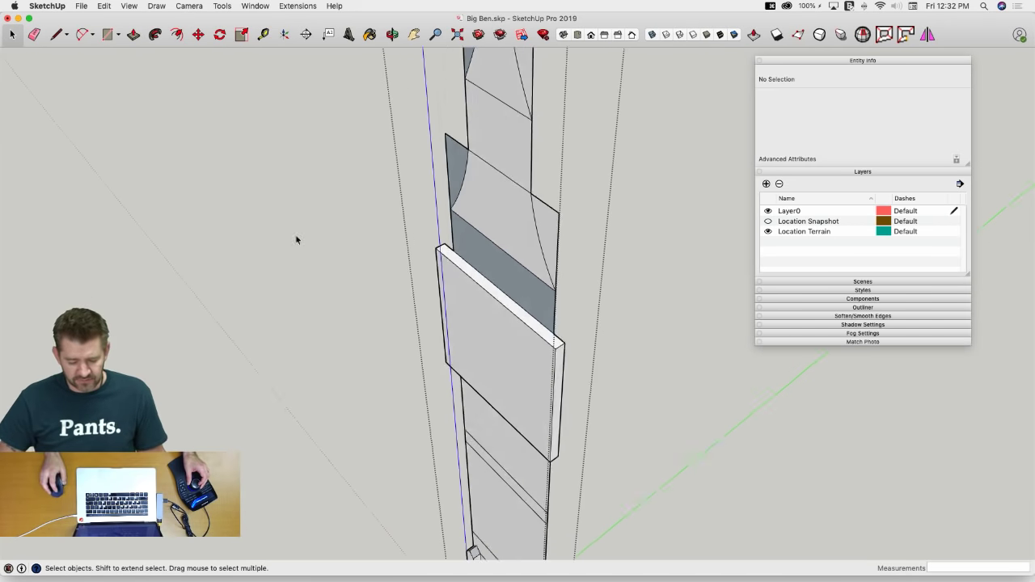
Miter one end of the clock block with a diagonal from 3' along its back top edge, pushing the corner triangle down 46'
{"action": "key", "text": "l"}
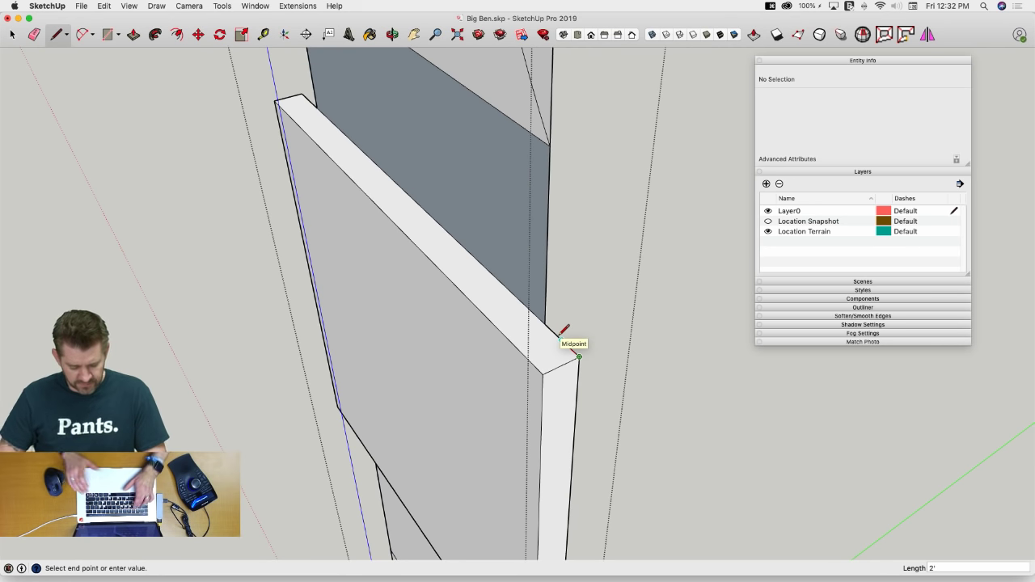
{"action": "key", "text": "Return"}
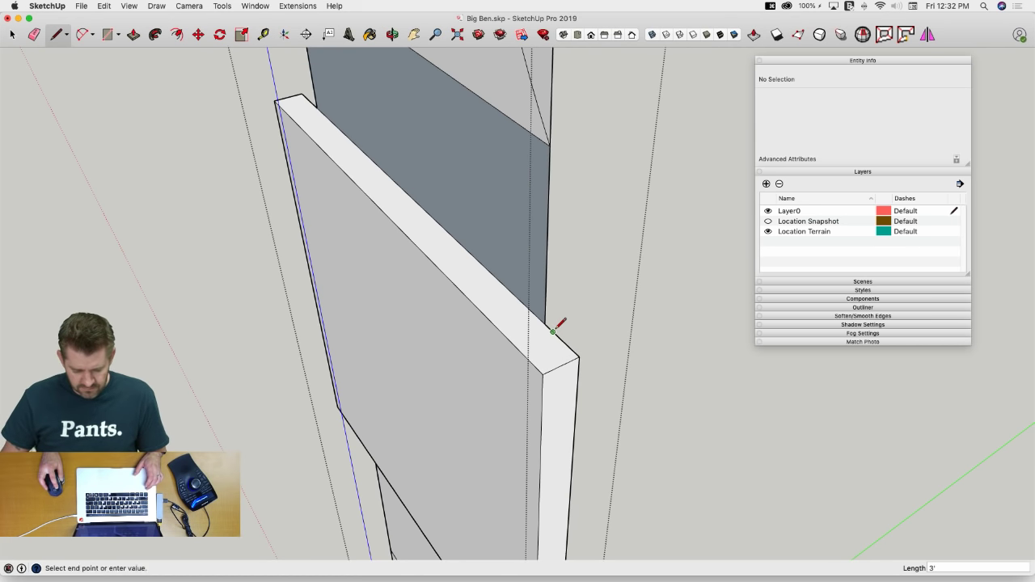
{"action": "key", "text": "p"}
{"action": "left_click", "coordinate": [557, 364]}
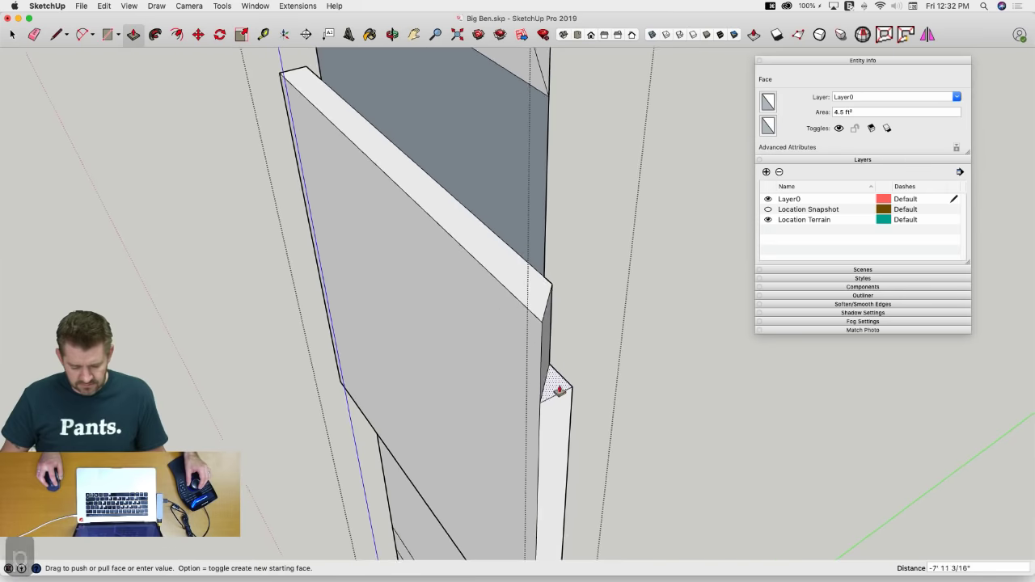
{"action": "left_click", "coordinate": [555, 450]}
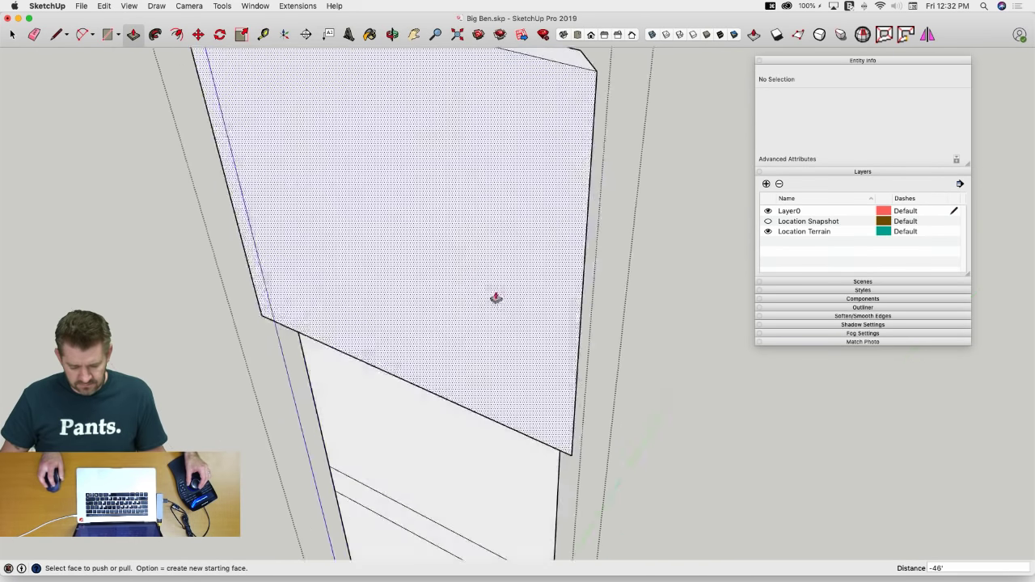
Miter the other end of the clock block with a diagonal from 3' along its back top edge, pushing the corner triangle down through the block's height
{"action": "key", "text": "l"}
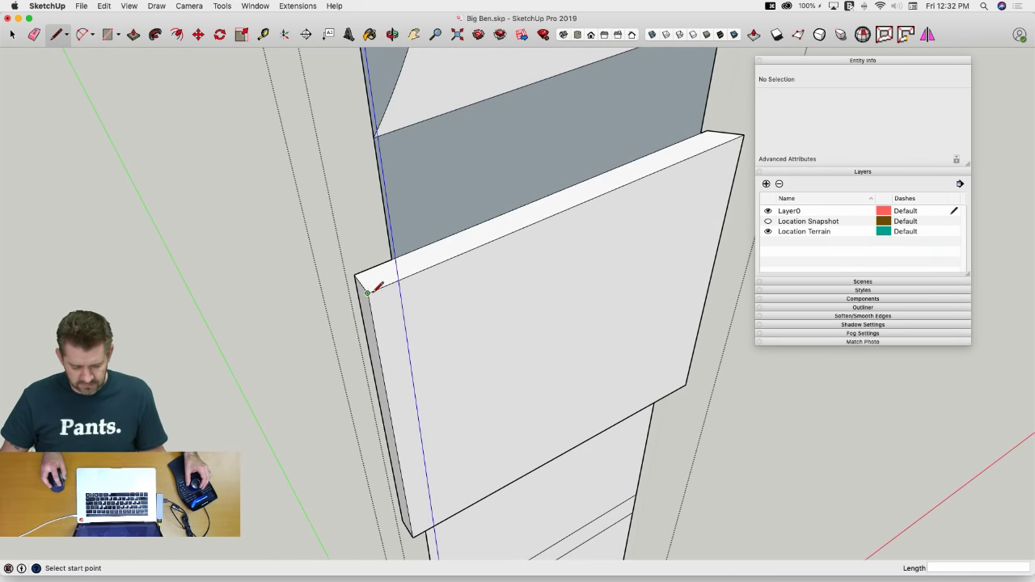
{"action": "type", "text": "3"}
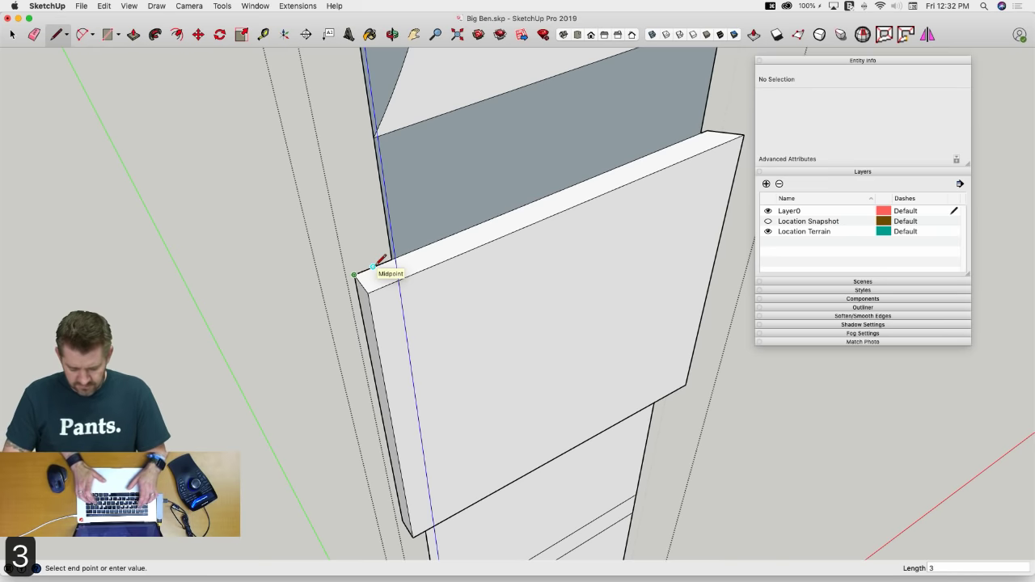
{"action": "key", "text": "Return"}
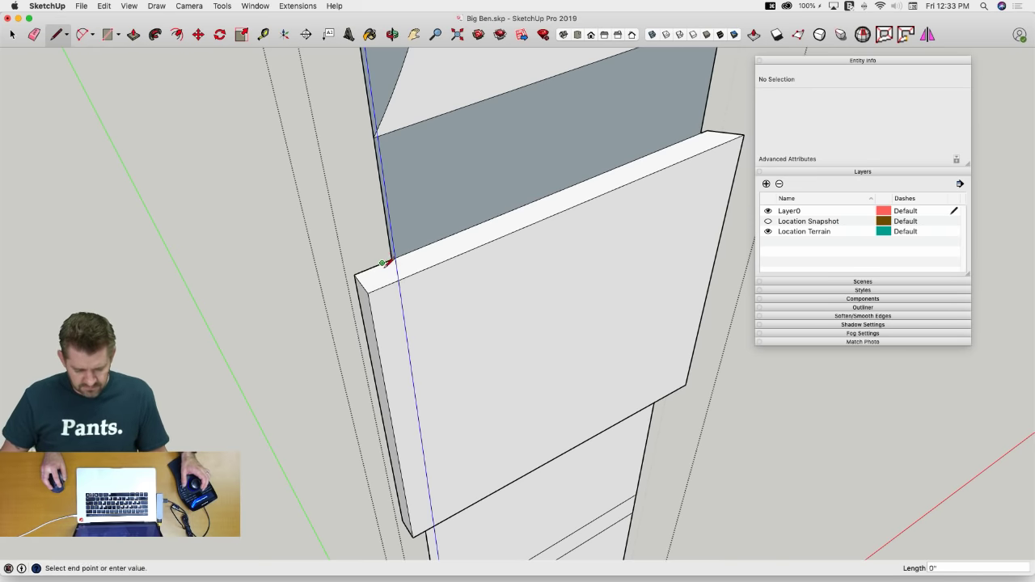
{"action": "key", "text": "p"}
{"action": "left_click", "coordinate": [366, 278]}
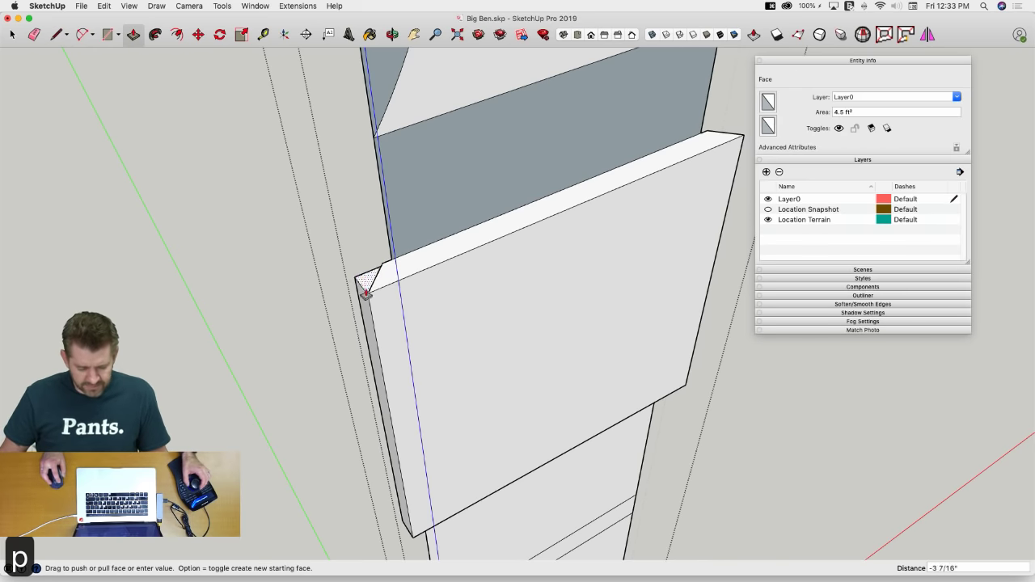
{"action": "left_click", "coordinate": [381, 477]}
{"action": "left_click_drag", "start_coordinate": [381, 475], "coordinate": [381, 476]}
{"action": "key", "text": "space"}
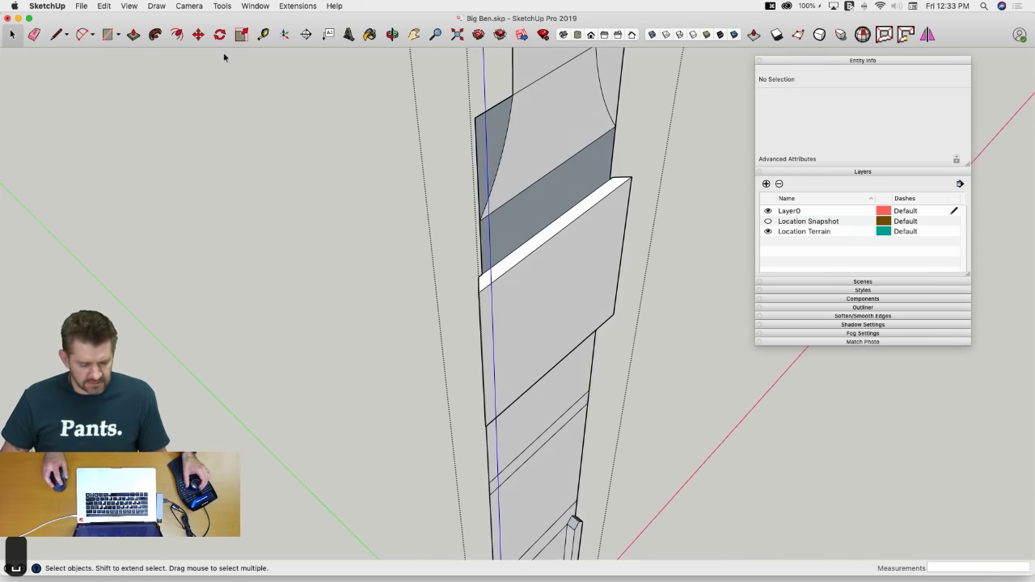
Show the similar components to check how the mitered clock-block corners meet, and hide them again
{"action": "left_click", "coordinate": [132, 6]}
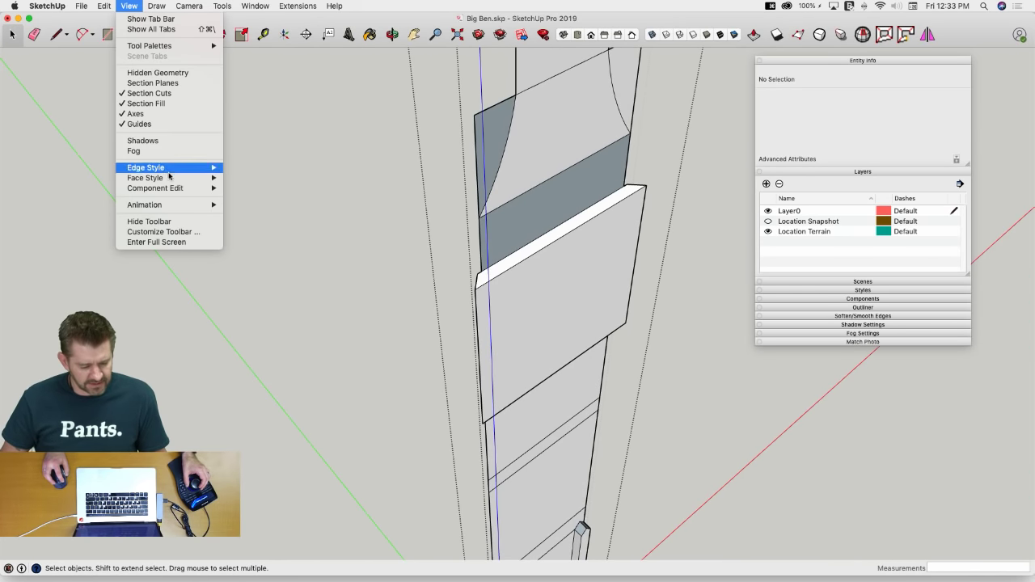
{"action": "mouse_move", "coordinate": [170, 177]}
{"action": "mouse_move", "coordinate": [208, 190]}
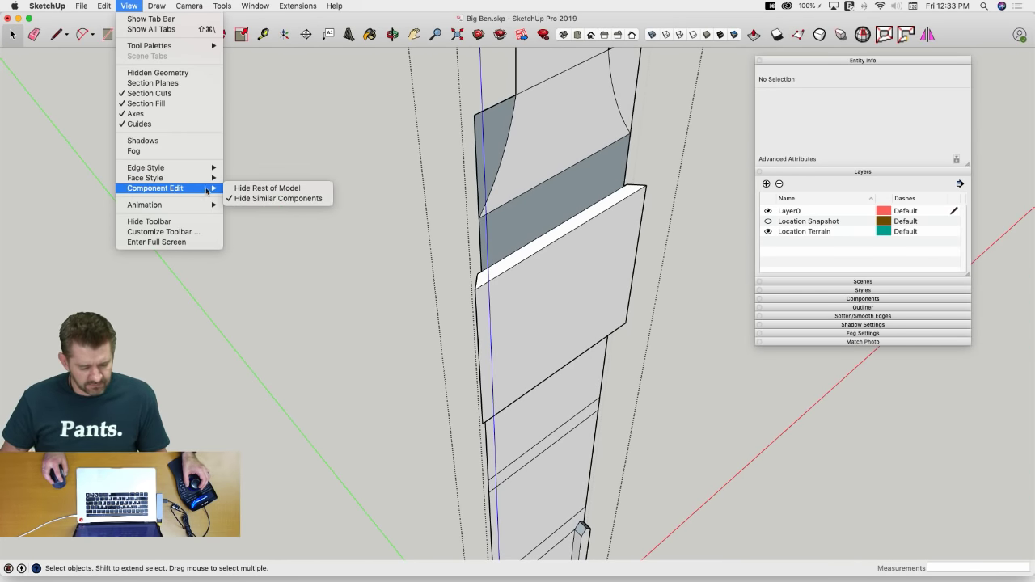
{"action": "left_click", "coordinate": [251, 199]}
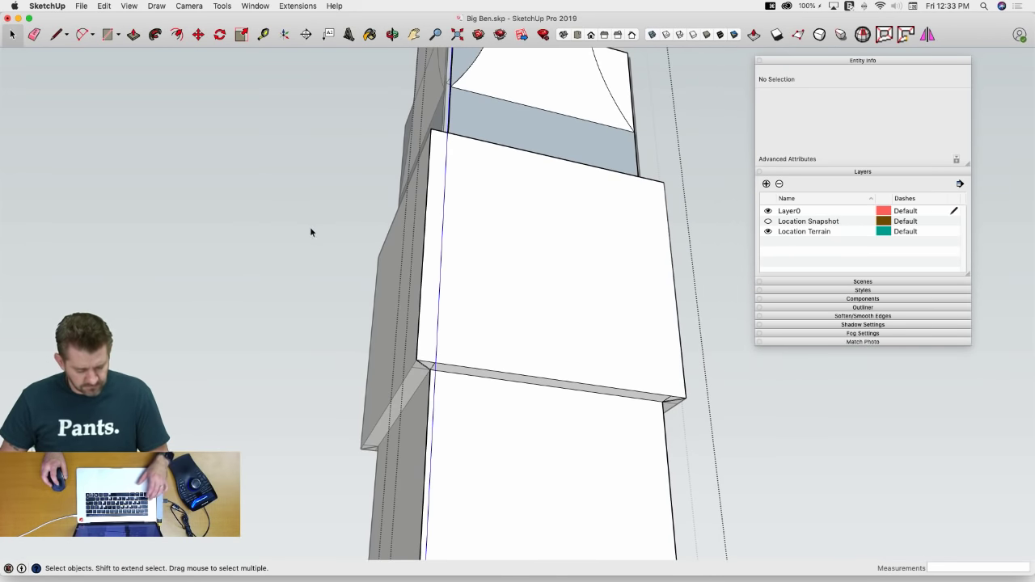
{"action": "left_click", "coordinate": [105, 6]}
{"action": "mouse_move", "coordinate": [161, 191]}
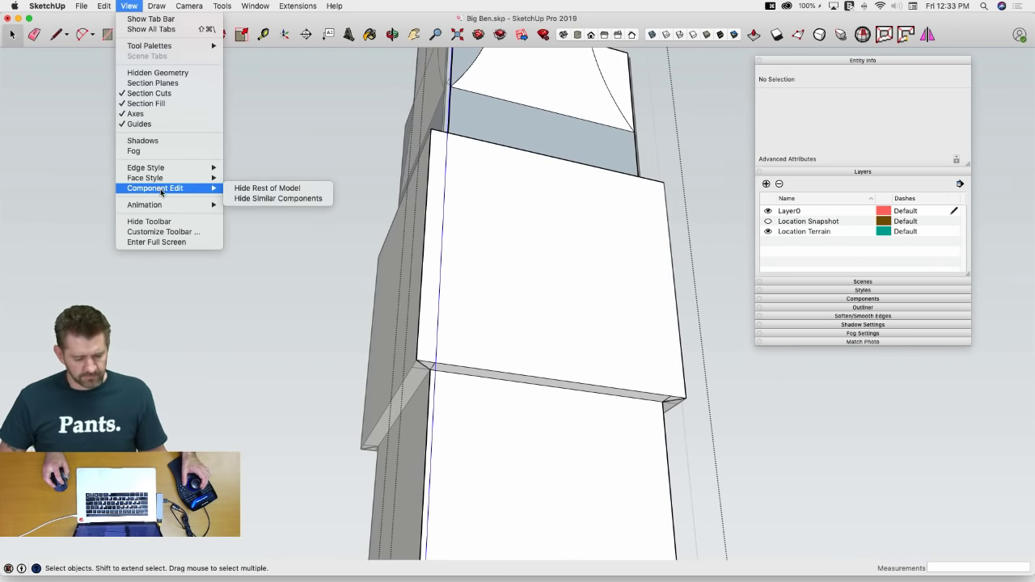
{"action": "left_click", "coordinate": [253, 200]}
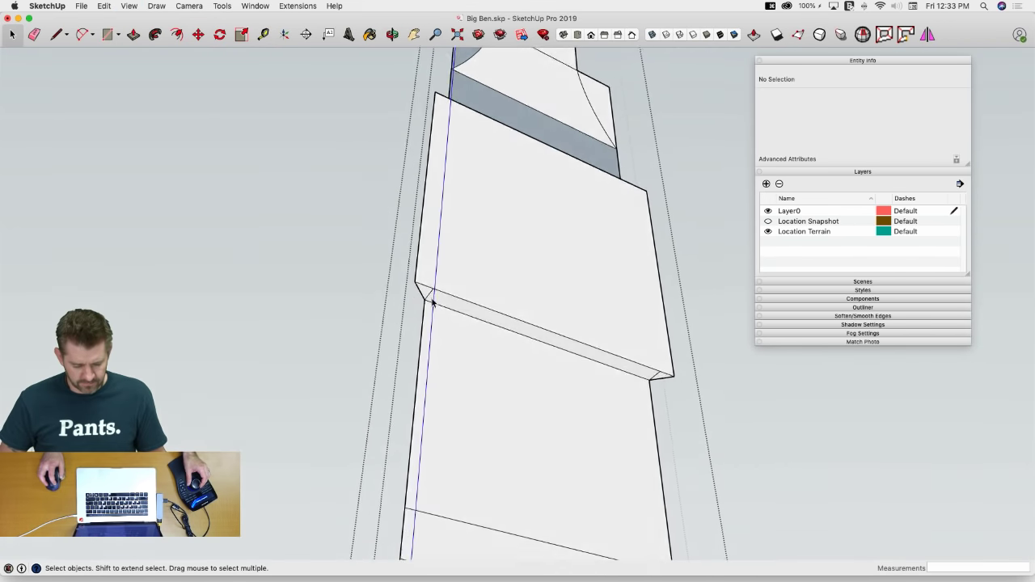
Erase the leftover diagonal edges at both corners of the clock block's underside
{"action": "key", "text": "e"}
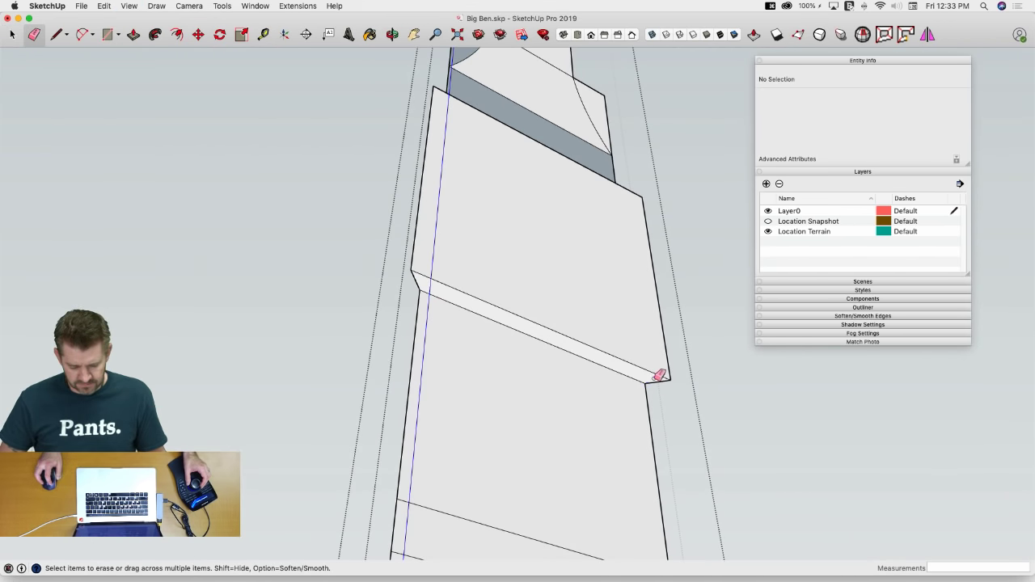
{"action": "key", "text": "space"}
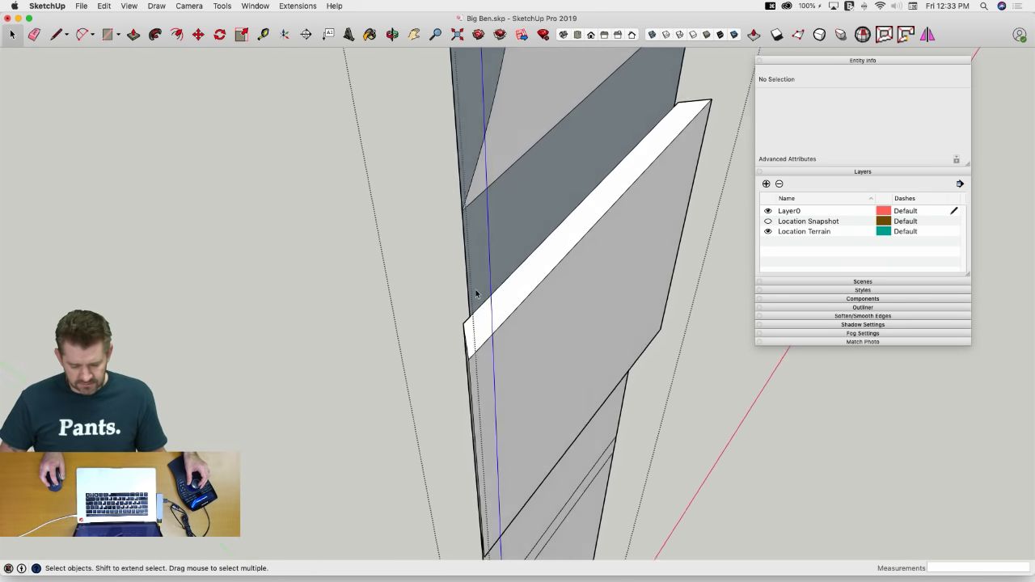
Draw construction lines extending the miter edge and the wall edge past the corner, and push the wall face above the clock block back 1' to their intersection
{"action": "key", "text": "l"}
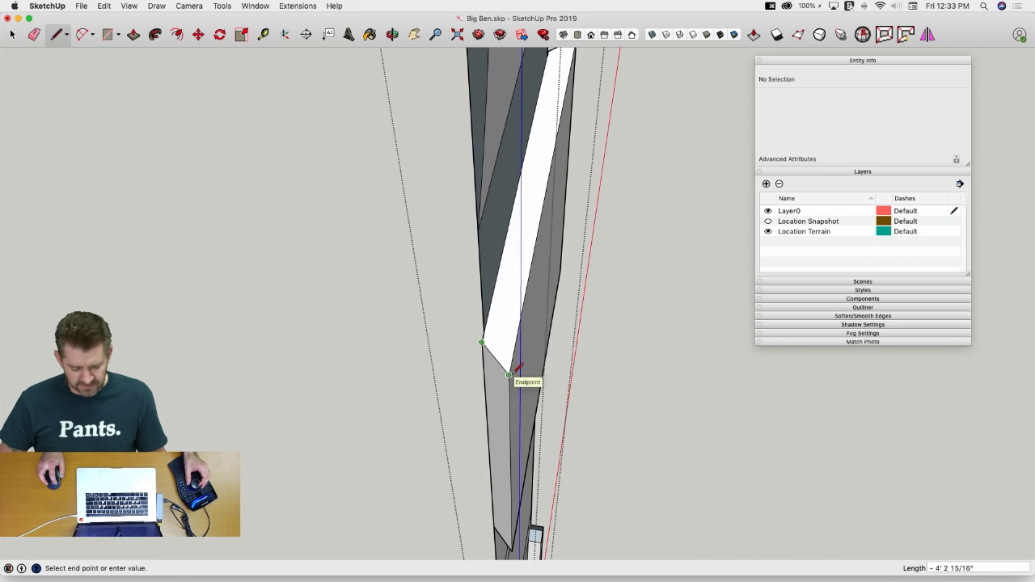
{"action": "left_click", "coordinate": [443, 286]}
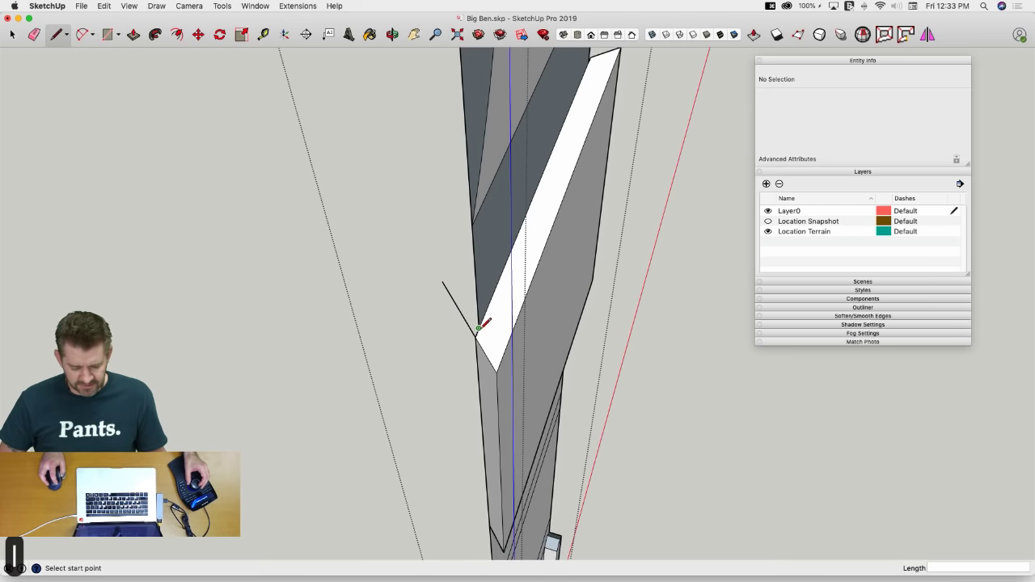
{"action": "left_click", "coordinate": [418, 303]}
{"action": "key", "text": "space"}
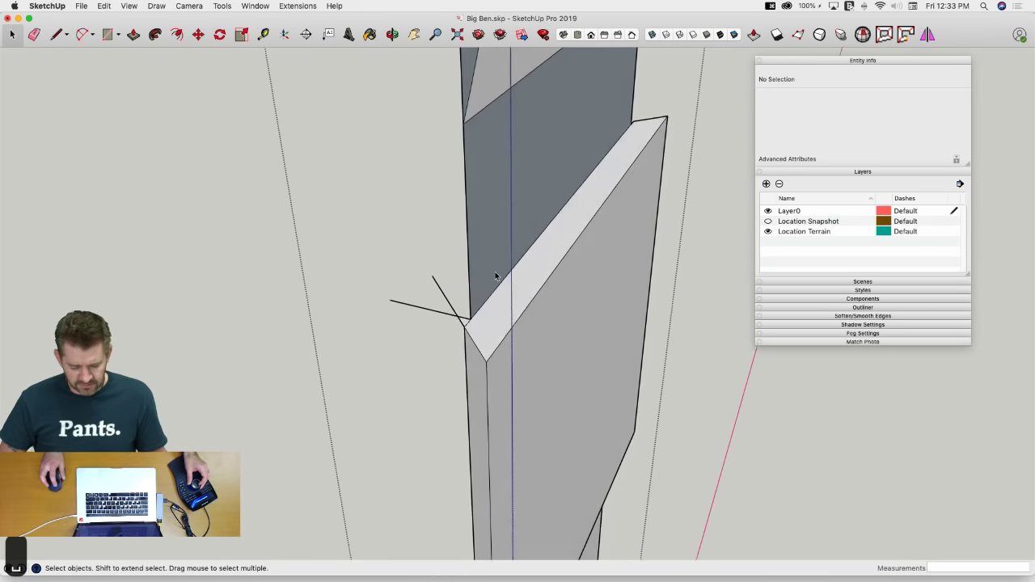
{"action": "key", "text": "p"}
{"action": "left_click", "coordinate": [493, 295]}
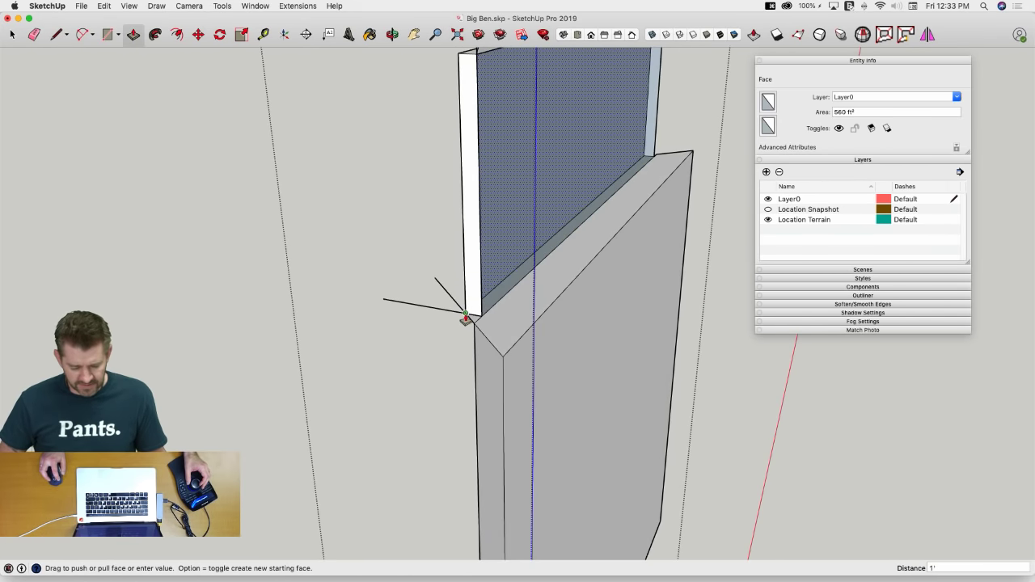
{"action": "left_click", "coordinate": [466, 314]}
Erase the construction lines and leftover side strips of the recessed wall, closing the miter at its other end with a line of about 1' 5"
{"action": "key", "text": "e"}
{"action": "left_click", "coordinate": [482, 313]}
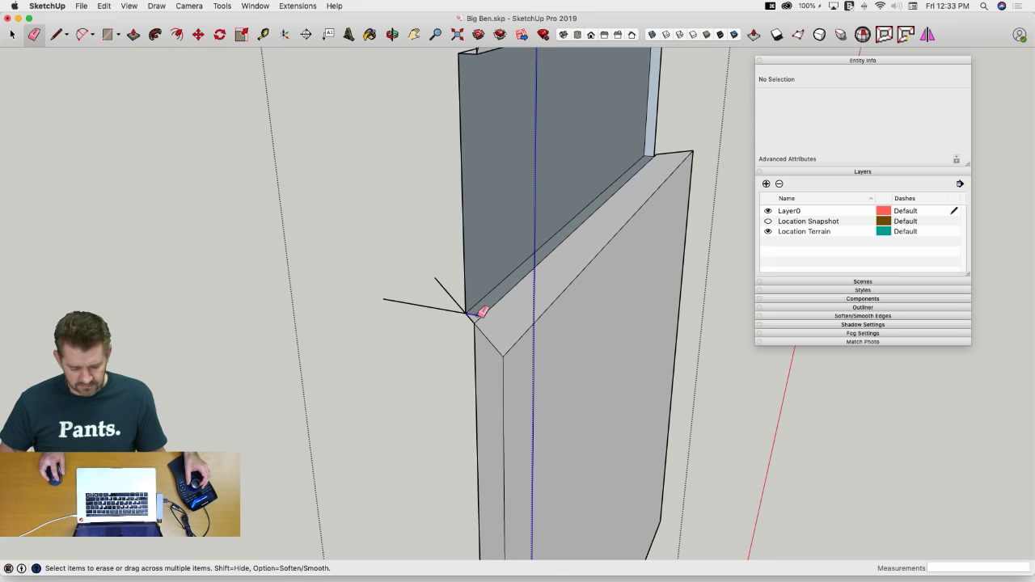
{"action": "left_click", "coordinate": [479, 315]}
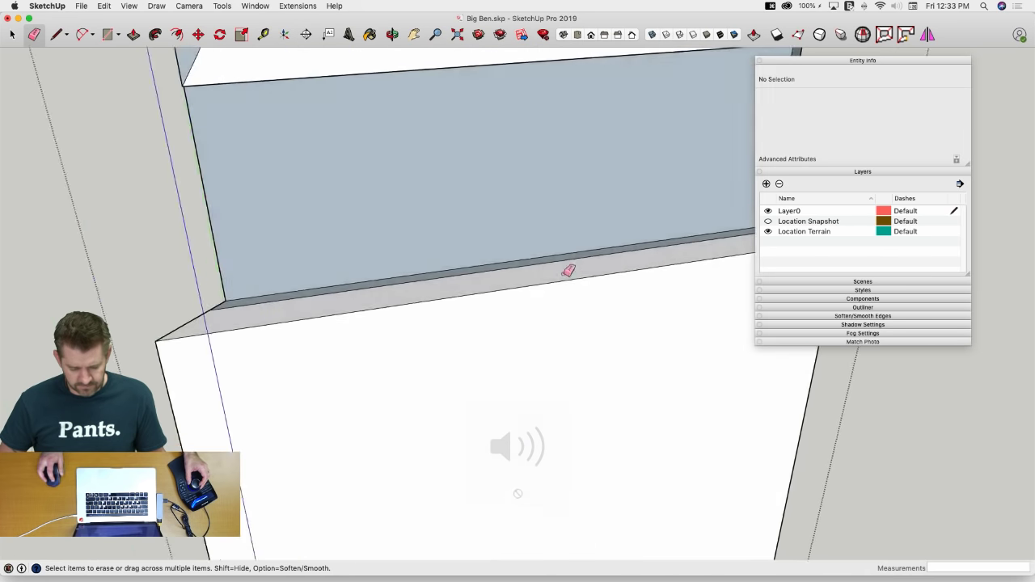
{"action": "key", "text": "l"}
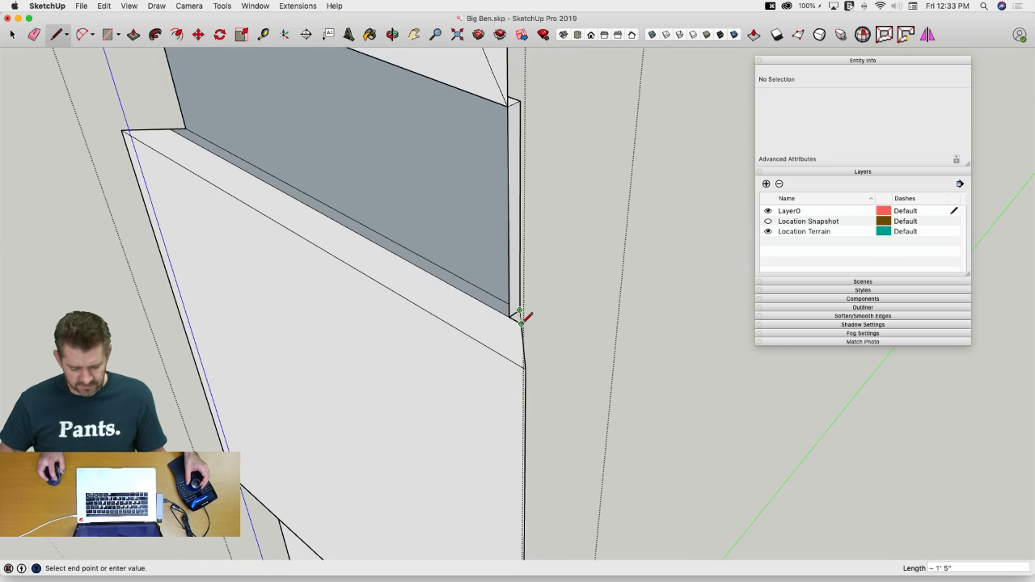
{"action": "key", "text": "e"}
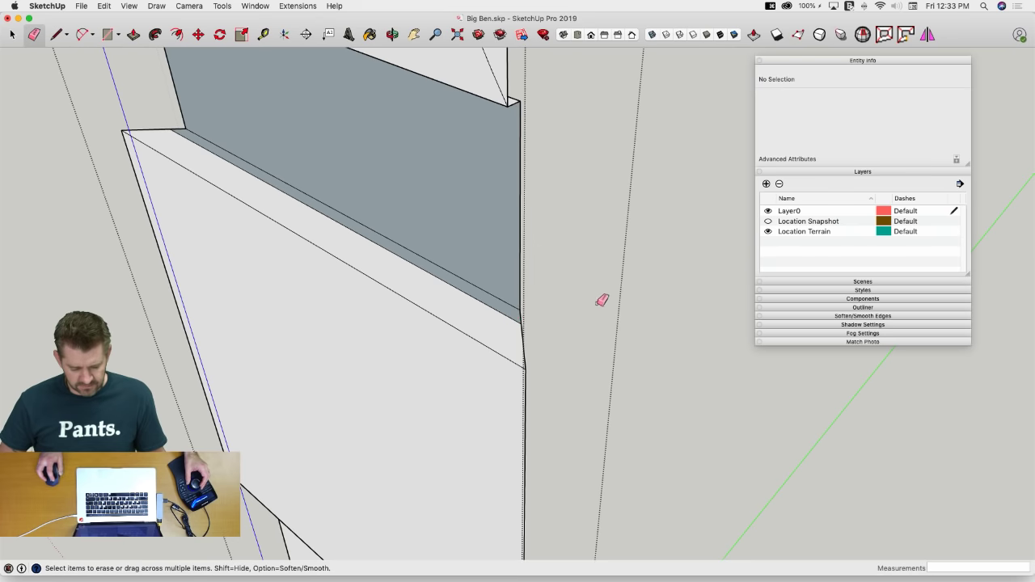
{"action": "key", "text": "space"}
{"action": "left_click", "coordinate": [420, 271]}
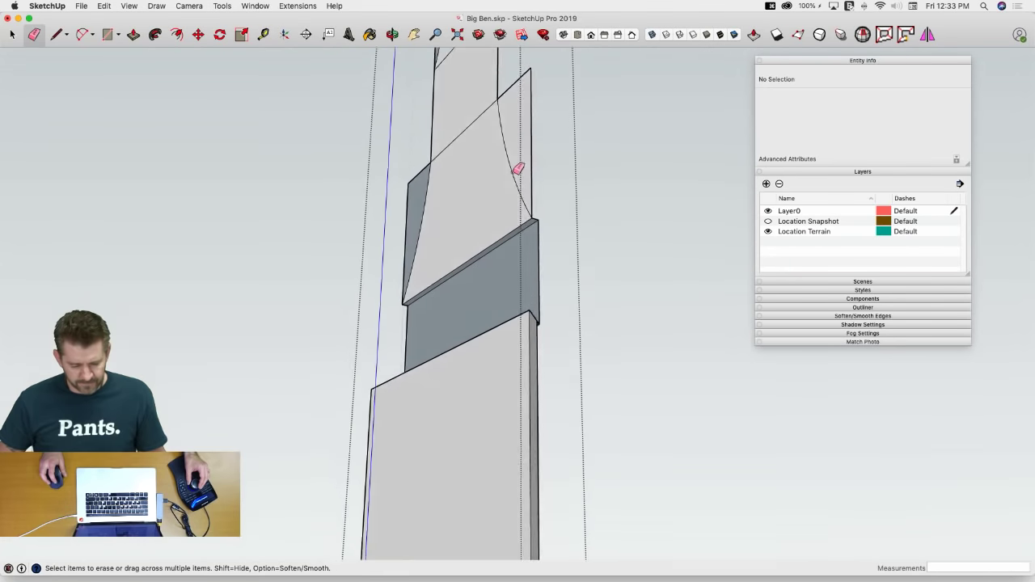
Select all the spire geometry above the recessed wall and move it back 1' flush with the wall face
{"action": "key", "text": "space"}
{"action": "key", "text": "super+6"}
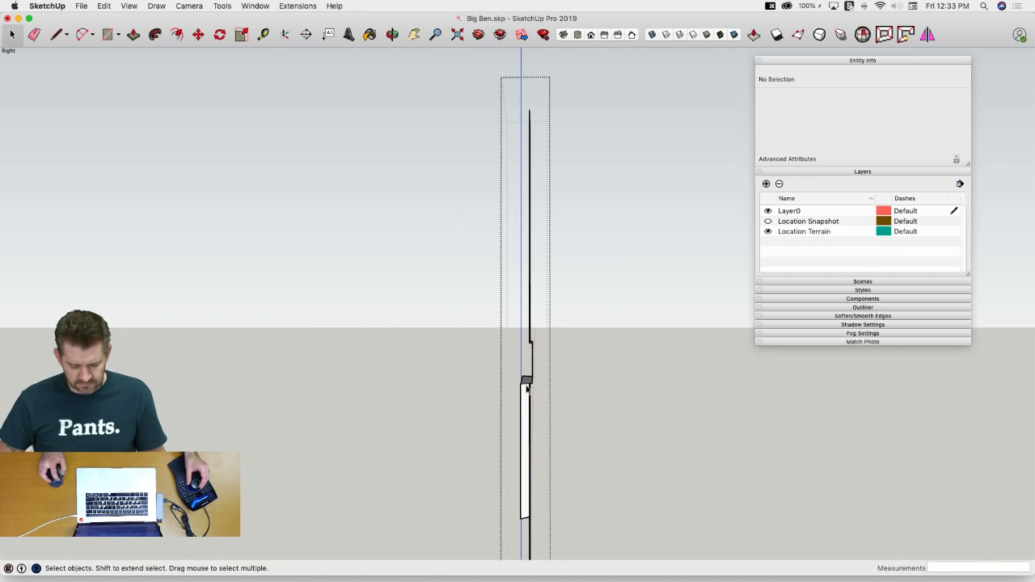
{"action": "left_click_drag", "start_coordinate": [532, 362], "coordinate": [532, 363]}
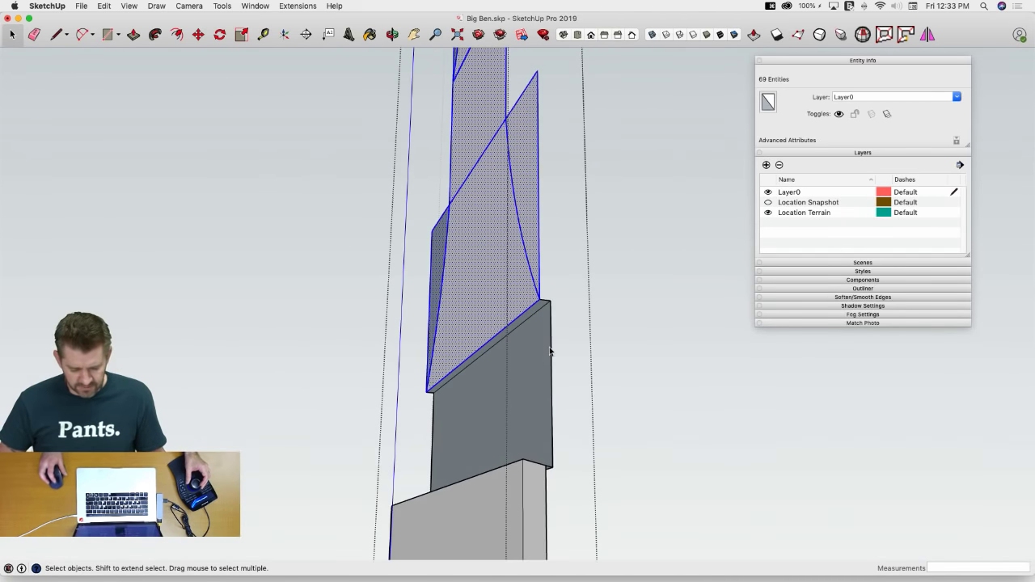
{"action": "key", "text": "m"}
{"action": "left_click", "coordinate": [537, 298]}
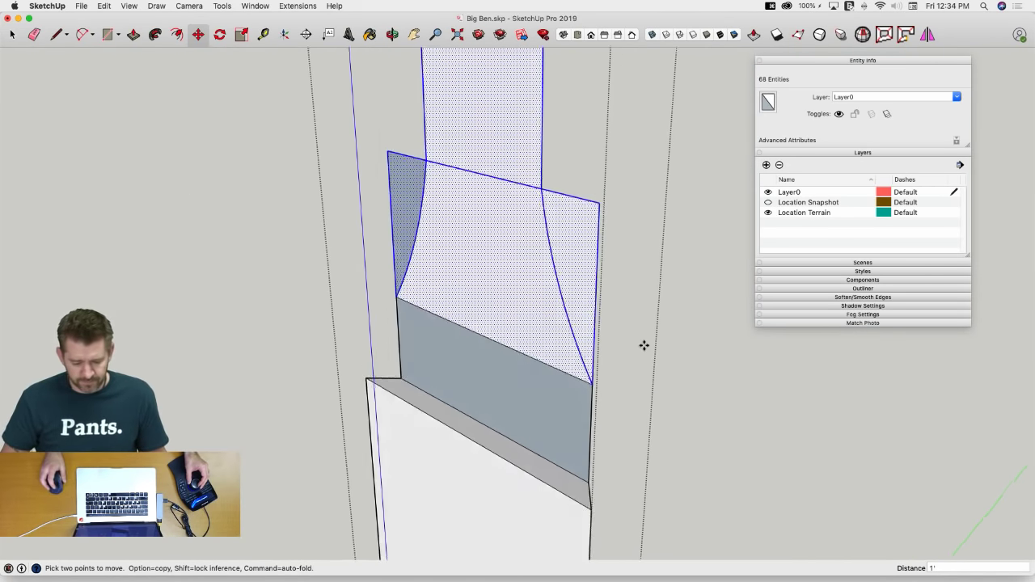
{"action": "key", "text": "space"}
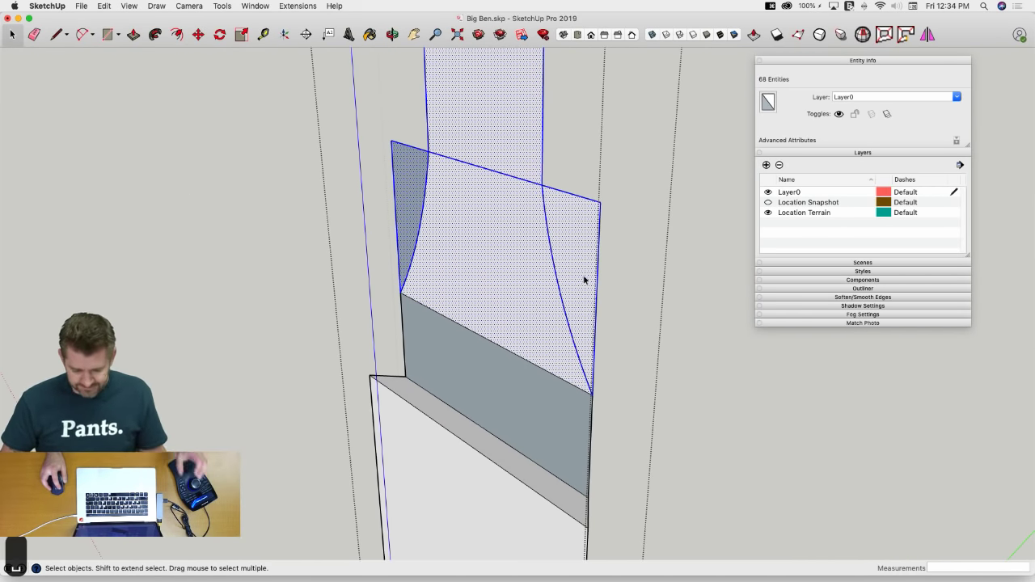
Group the curved-edge corner face beside the spire's flared base together with its edges
{"action": "left_click", "coordinate": [585, 280]}
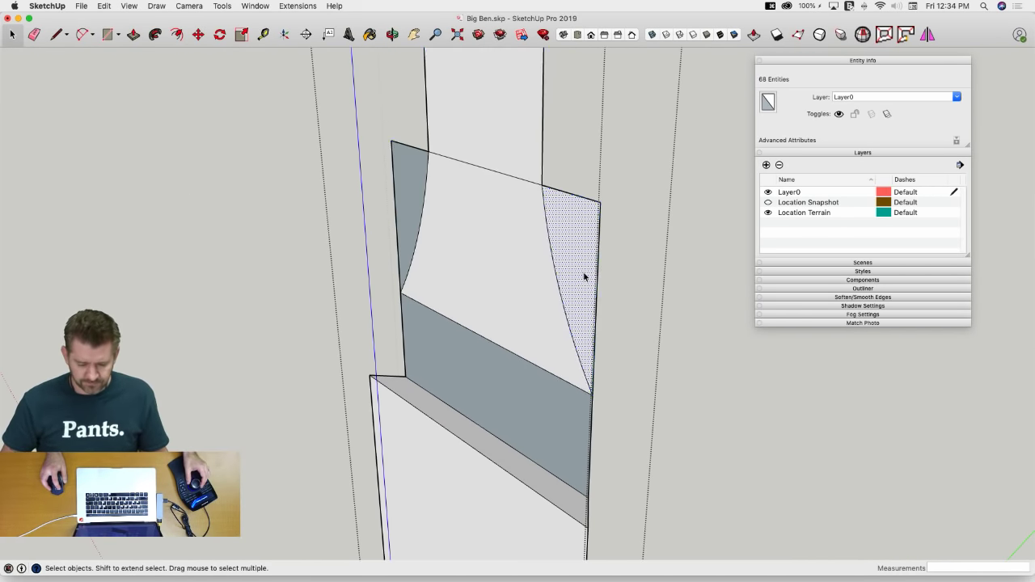
{"action": "double_click", "coordinate": [578, 214]}
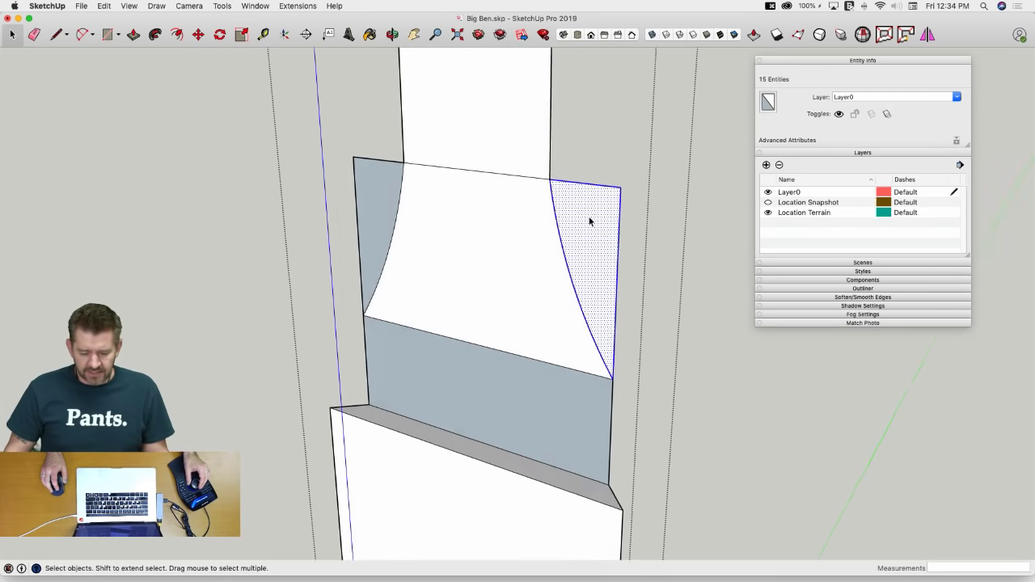
{"action": "right_click", "coordinate": [589, 214]}
{"action": "left_click", "coordinate": [623, 292]}
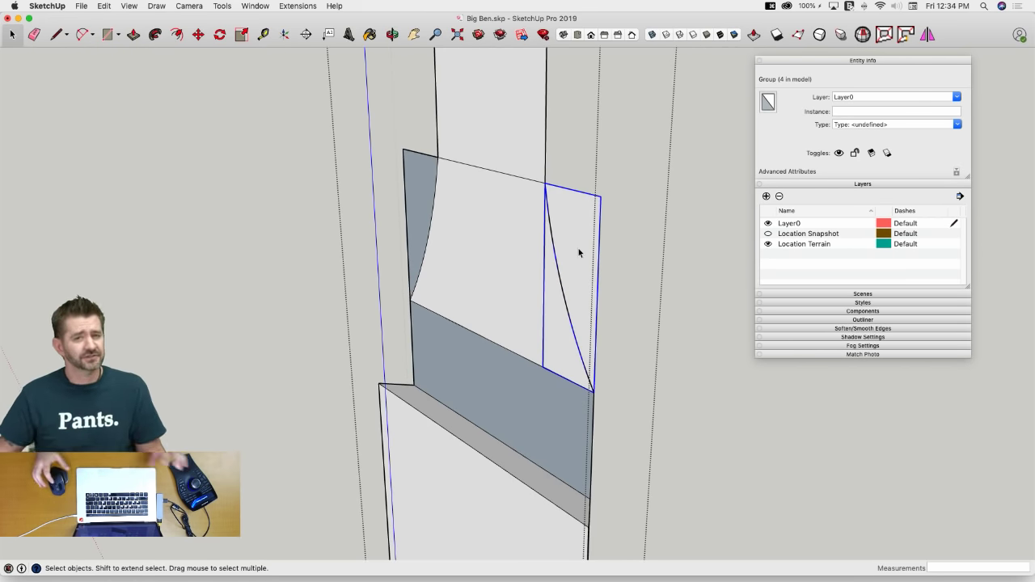
Rotate the curved corner group 90° about the vertical axis at its upper inner corner
{"action": "middle_click_drag", "start_coordinate": [541, 235], "coordinate": [615, 271]}
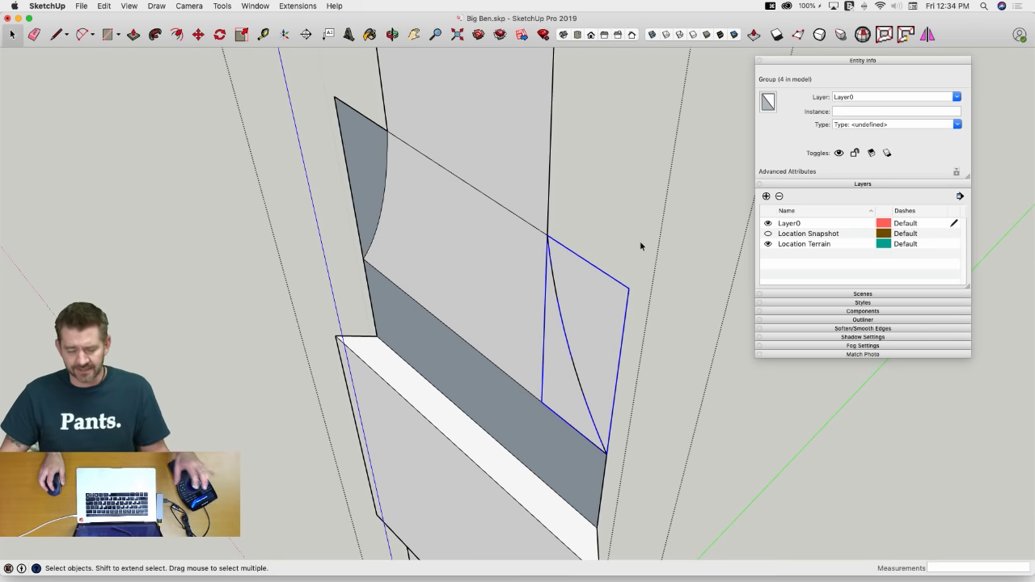
{"action": "key", "text": "q"}
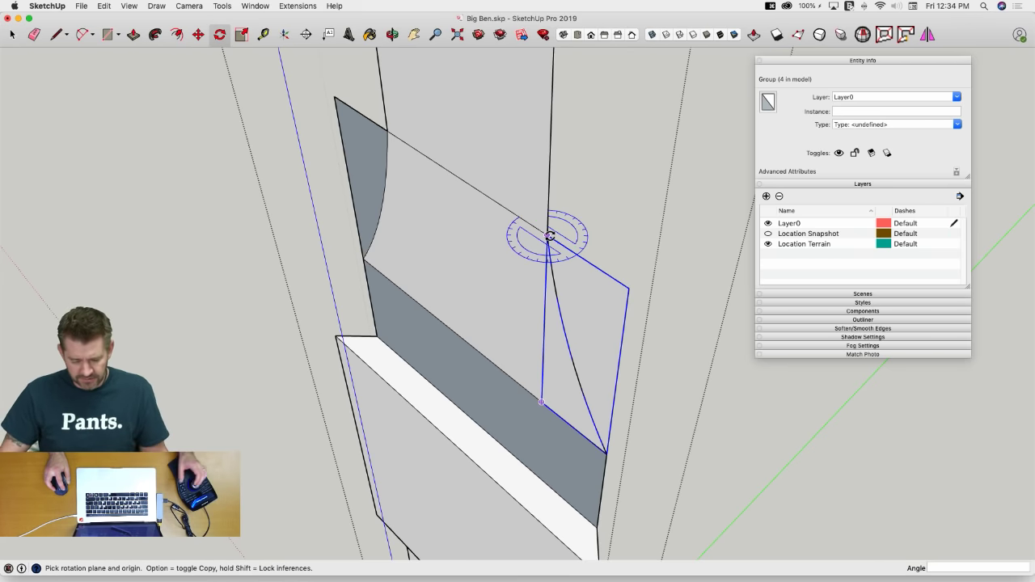
{"action": "left_click", "coordinate": [587, 257]}
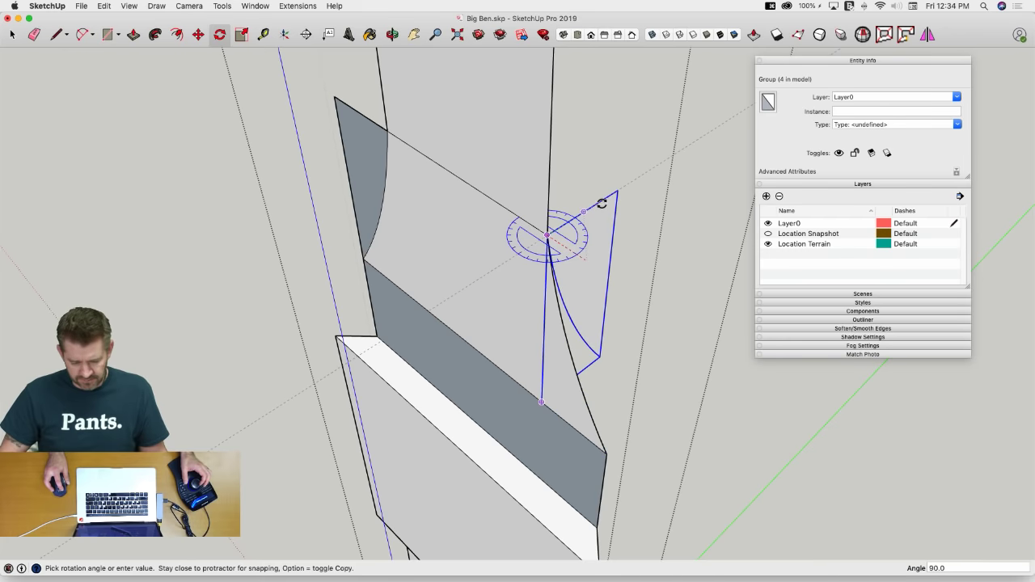
{"action": "left_click", "coordinate": [602, 204]}
Move the rotated curved group so its lower corner meets the outer top corner of the recessed wall
{"action": "middle_click_drag", "start_coordinate": [602, 204], "coordinate": [603, 368]}
{"action": "key", "text": "space"}
{"action": "key", "text": "m"}
{"action": "left_click", "coordinate": [610, 373]}
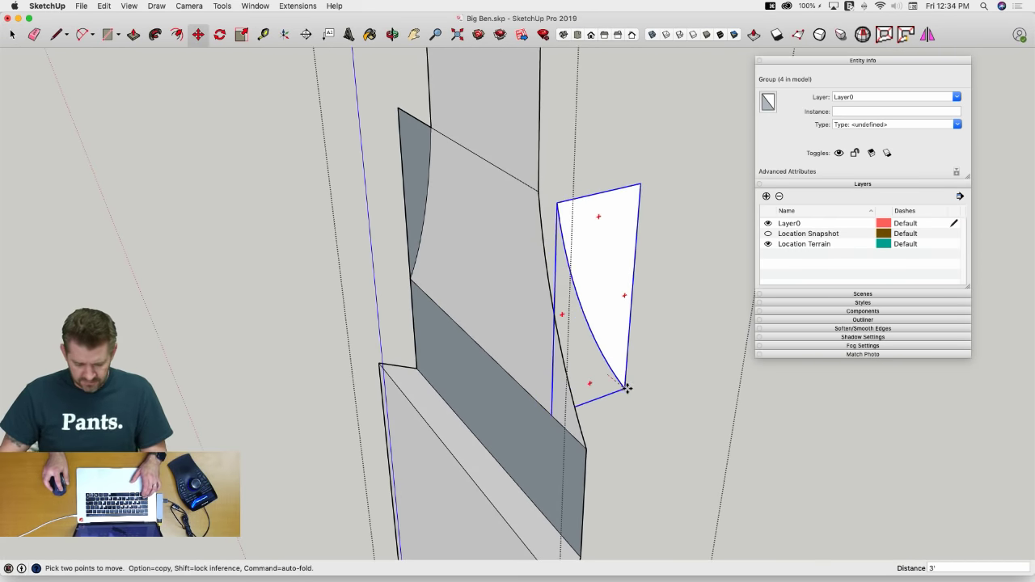
{"action": "left_click", "coordinate": [588, 445]}
{"action": "key", "text": "space"}
Explode the moved curved corner group and undo the explode
{"action": "right_click", "coordinate": [642, 348]}
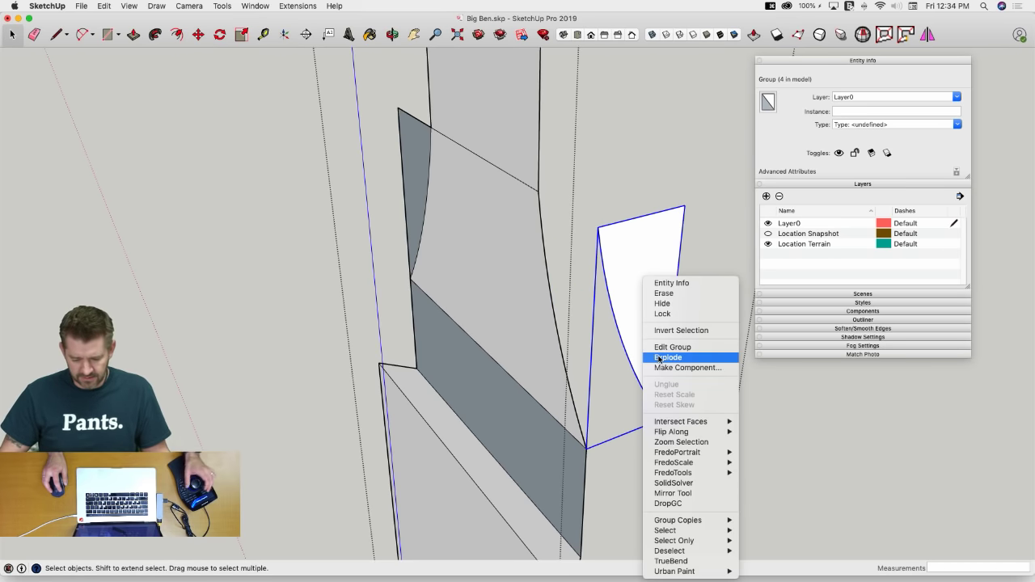
{"action": "left_click", "coordinate": [668, 357]}
{"action": "key", "text": "3"}
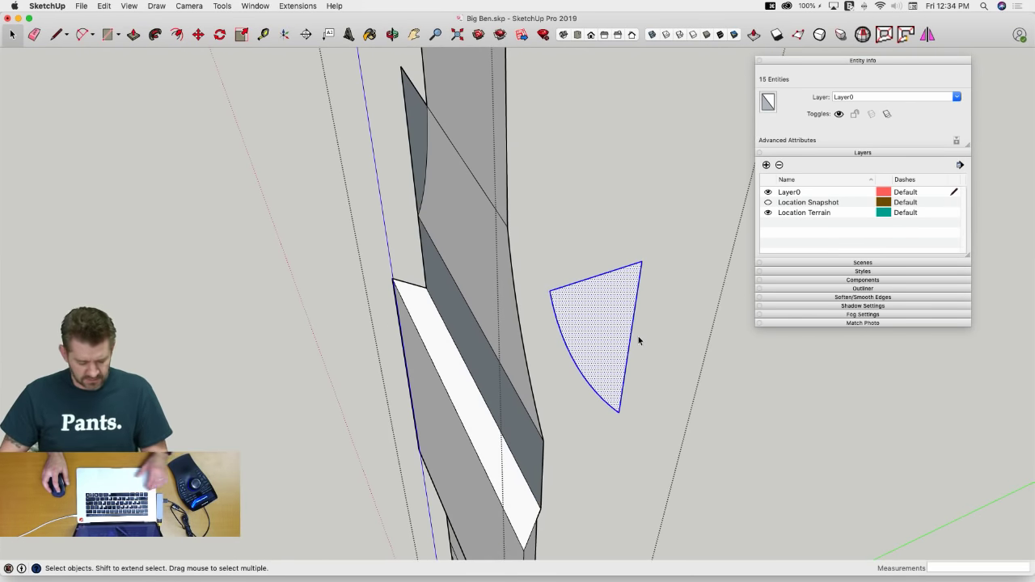
{"action": "key", "text": "super+z"}
{"action": "key", "text": "super+z"}
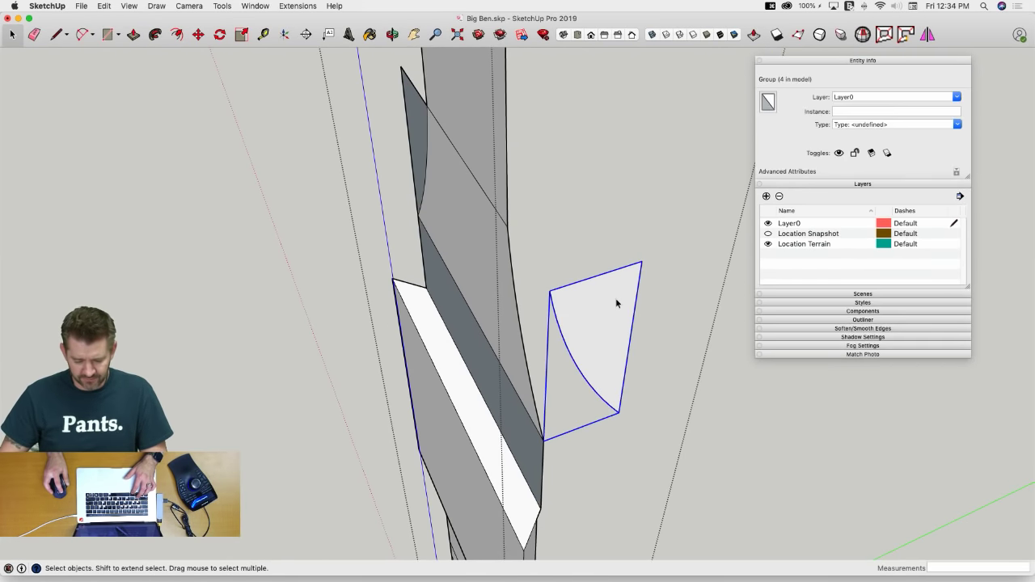
Rotate the curved-edge group 180° about the vertical axis at the midpoint of its top edge
{"action": "key", "text": "q"}
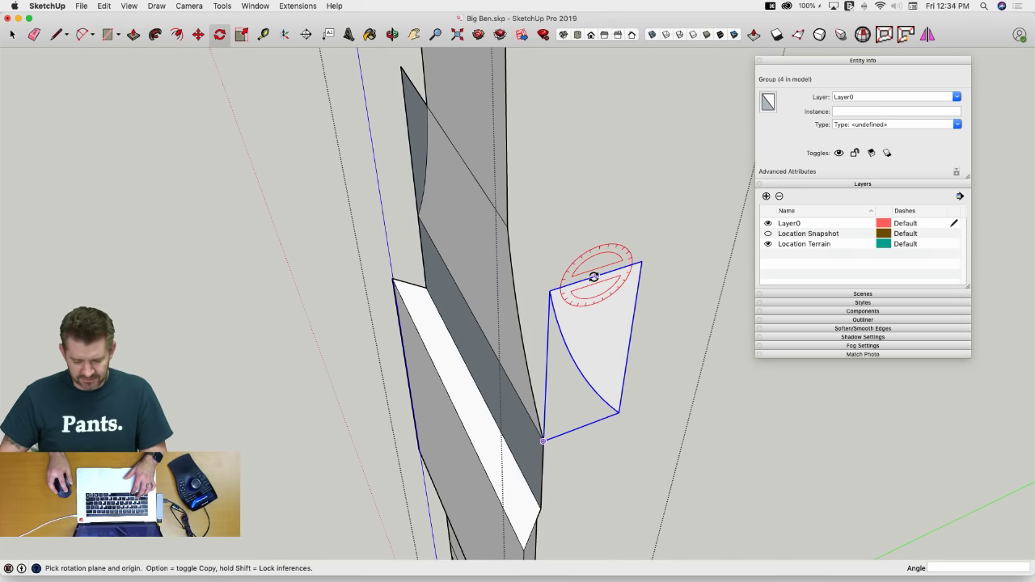
{"action": "key", "text": "Up"}
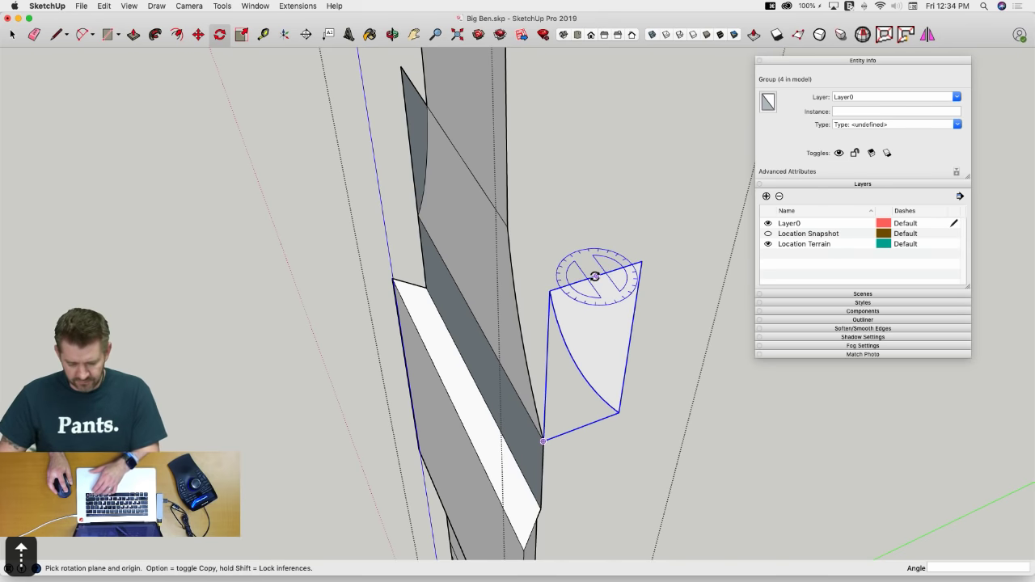
{"action": "left_click", "coordinate": [596, 277]}
{"action": "left_click", "coordinate": [627, 267]}
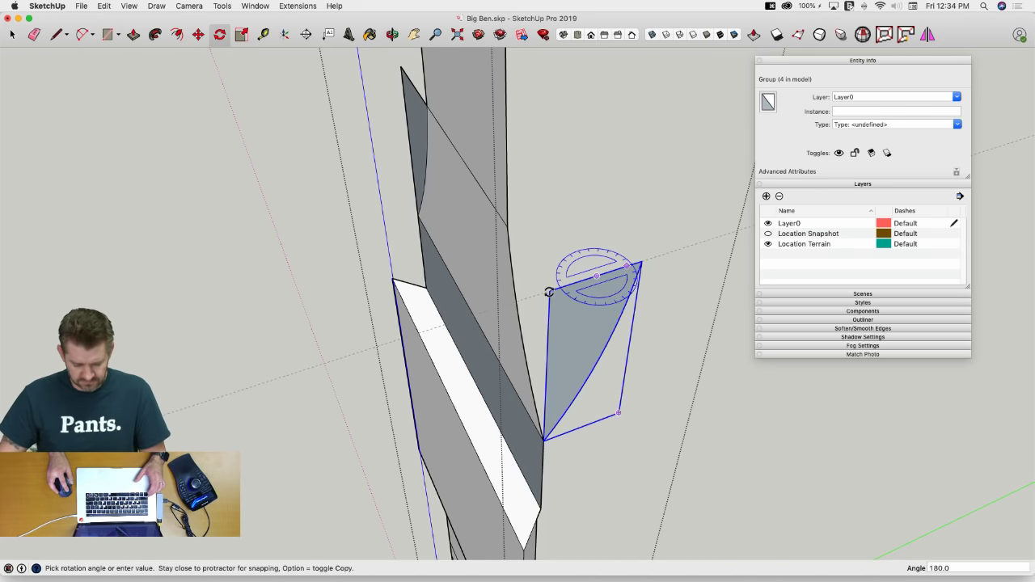
{"action": "left_click", "coordinate": [549, 292]}
{"action": "key", "text": "space"}
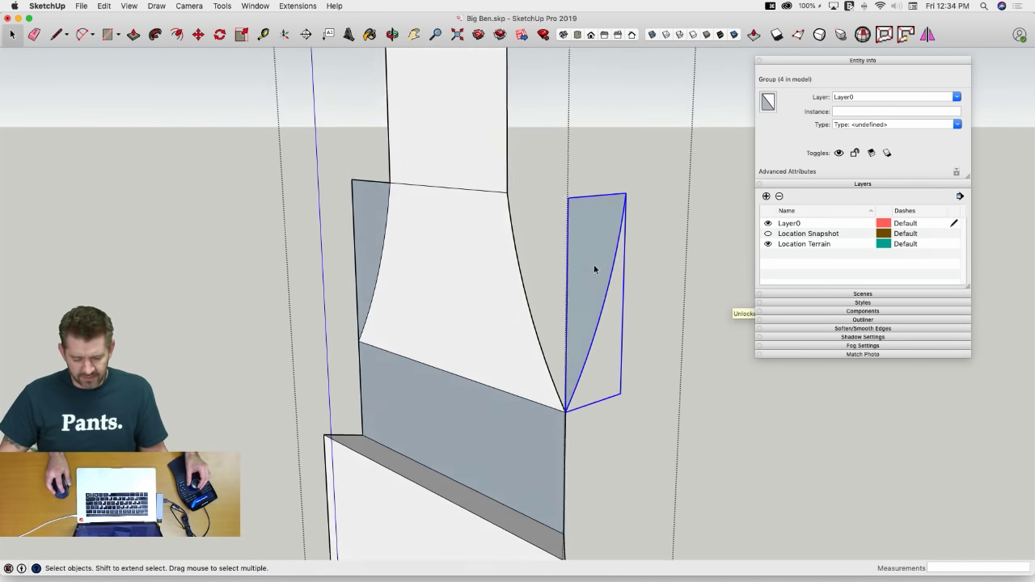
Extrude the curved face inside its group across the full width of the spire's flared base, up to the opposite lower corner
{"action": "double_click", "coordinate": [585, 275]}
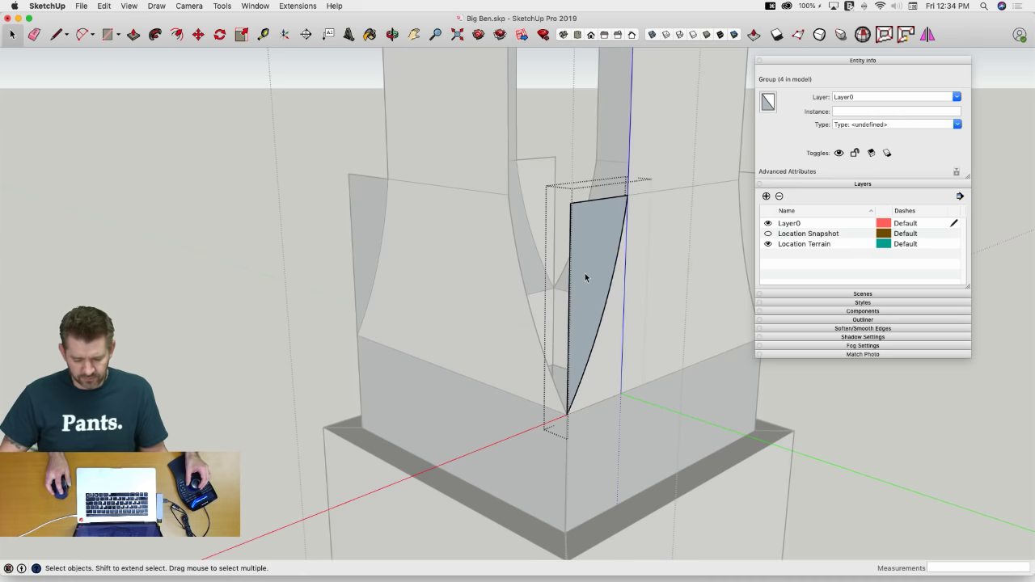
{"action": "key", "text": "p"}
{"action": "left_click_drag", "start_coordinate": [594, 278], "coordinate": [360, 341]}
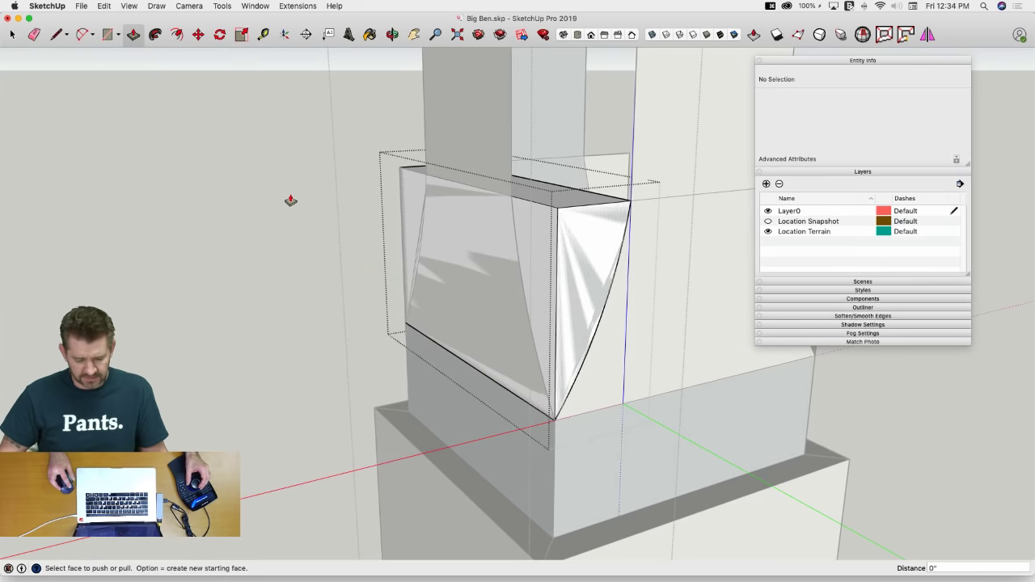
{"action": "middle_click_drag", "start_coordinate": [291, 201], "coordinate": [317, 198]}
{"action": "key", "text": "space"}
{"action": "left_click", "coordinate": [321, 197]}
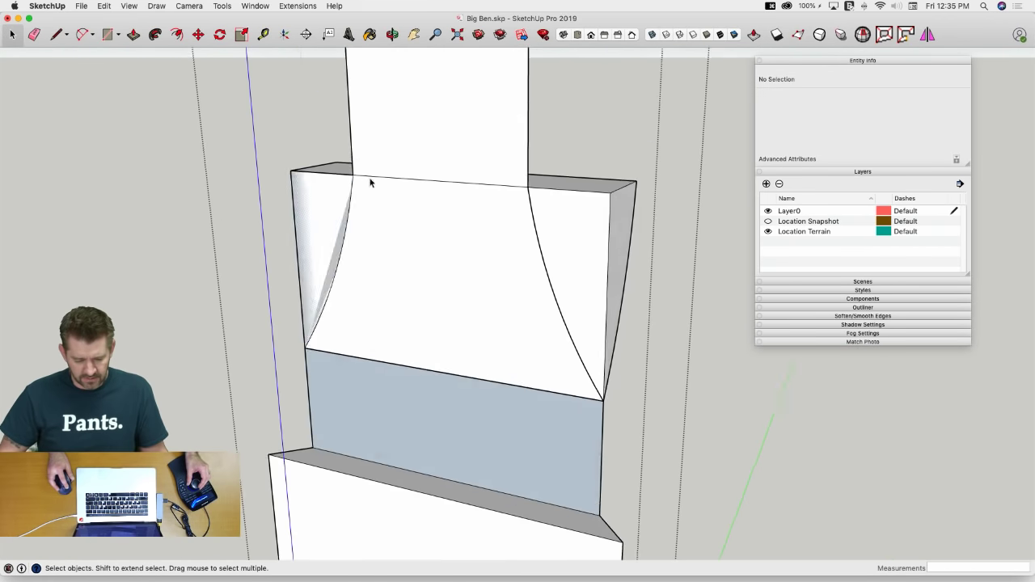
Group the flared front face of the spire base together with its bounding edges
{"action": "left_click", "coordinate": [435, 246]}
{"action": "double_click", "coordinate": [435, 246]}
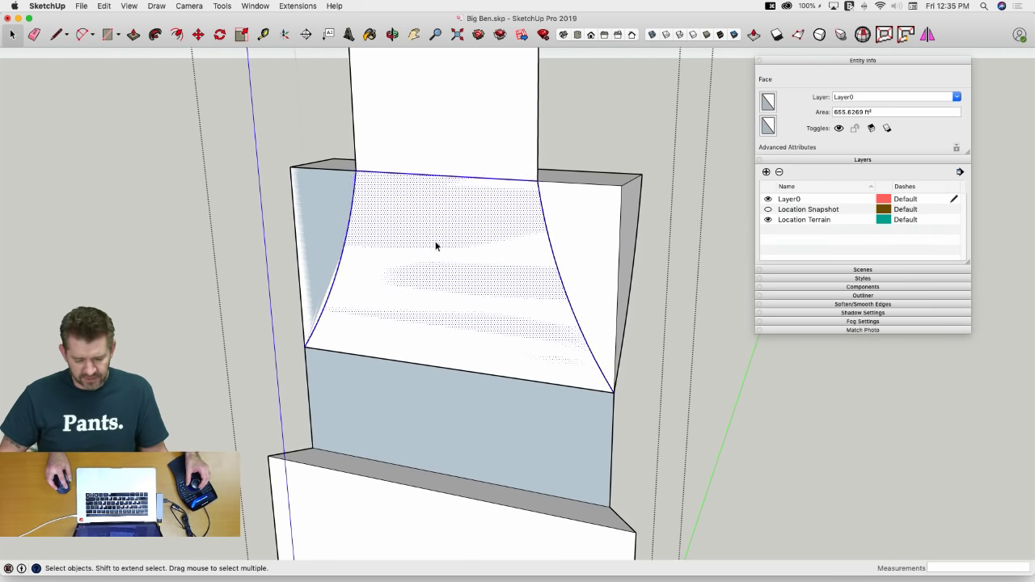
{"action": "right_click", "coordinate": [435, 246]}
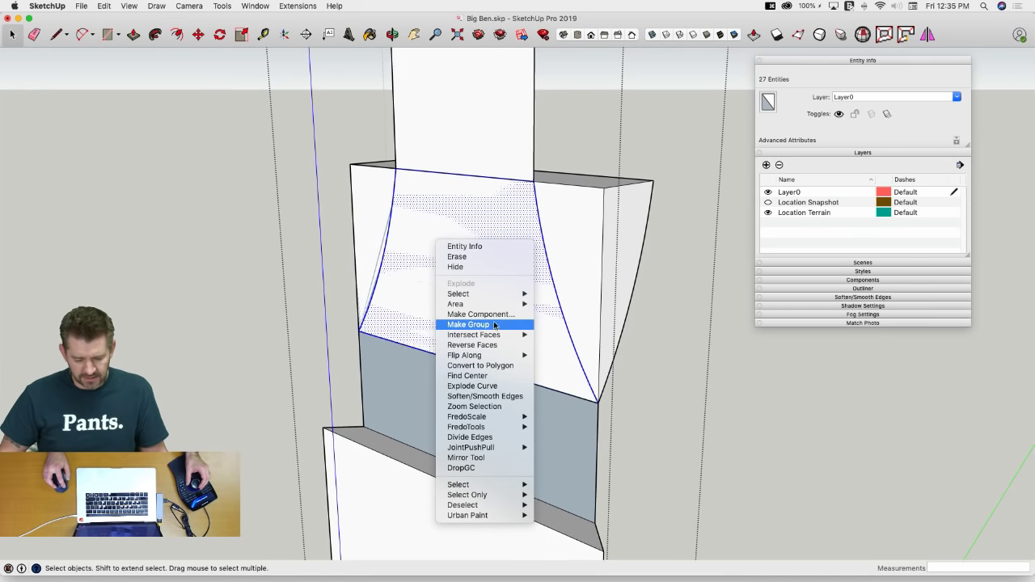
{"action": "left_click", "coordinate": [494, 326]}
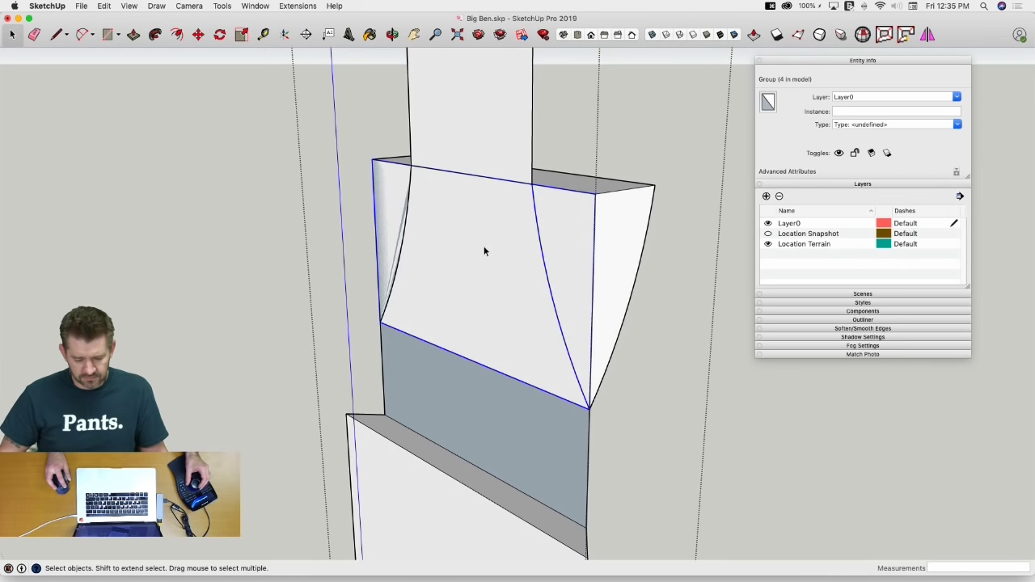
Extrude the flared front face inside its group backward through the depth of the curved block, and leave the group
{"action": "double_click", "coordinate": [484, 246]}
{"action": "key", "text": "p"}
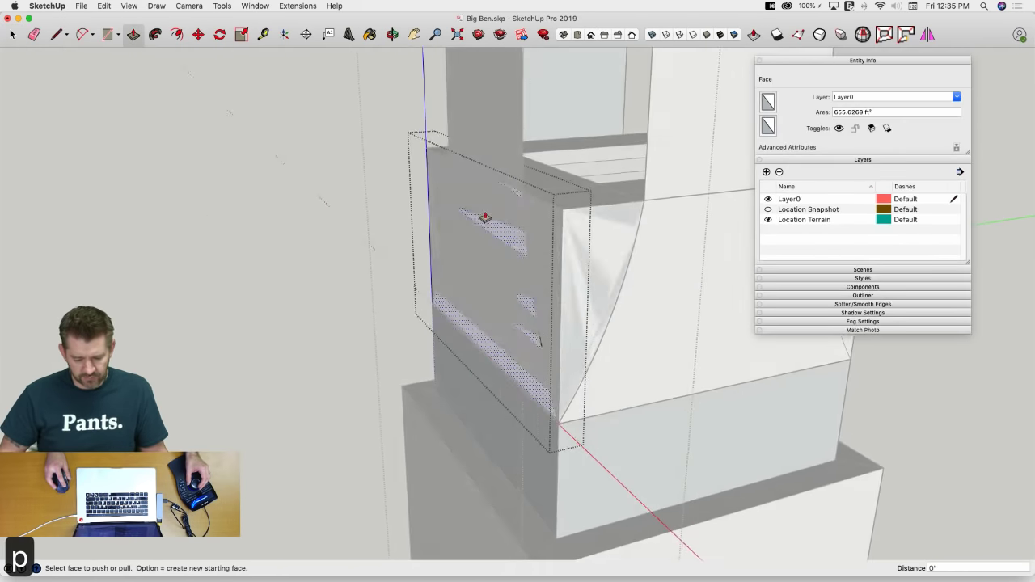
{"action": "left_click", "coordinate": [493, 203]}
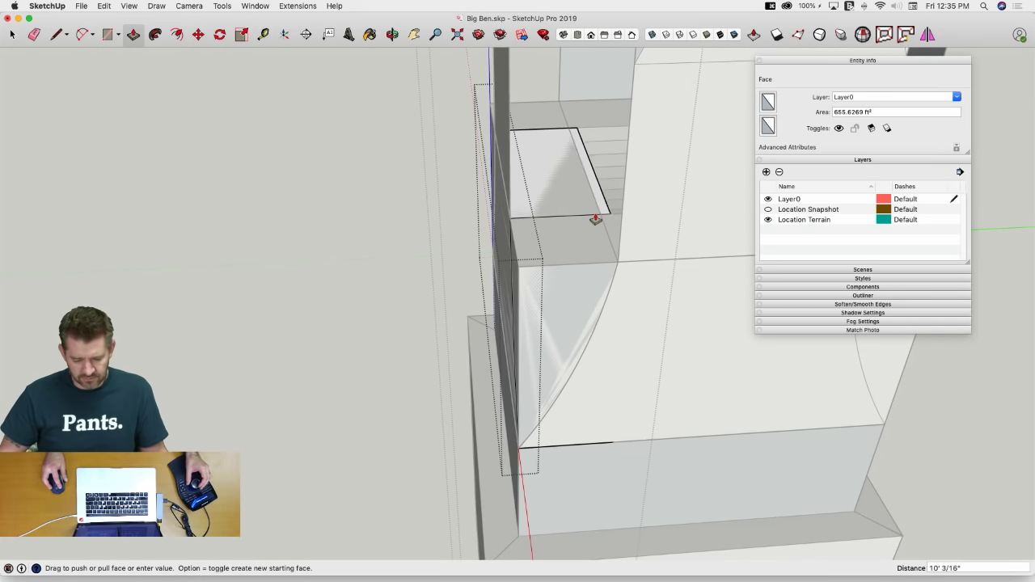
{"action": "left_click", "coordinate": [598, 216]}
{"action": "key", "text": "space"}
{"action": "left_click", "coordinate": [654, 292]}
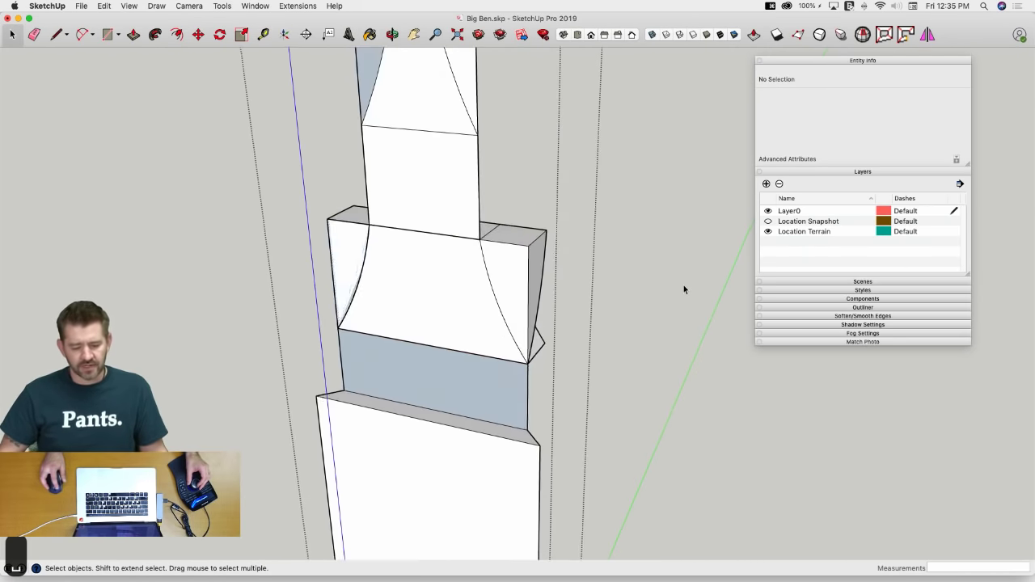
Delete the loose curved face beside the flared base's inner edge
{"action": "left_click", "coordinate": [286, 254]}
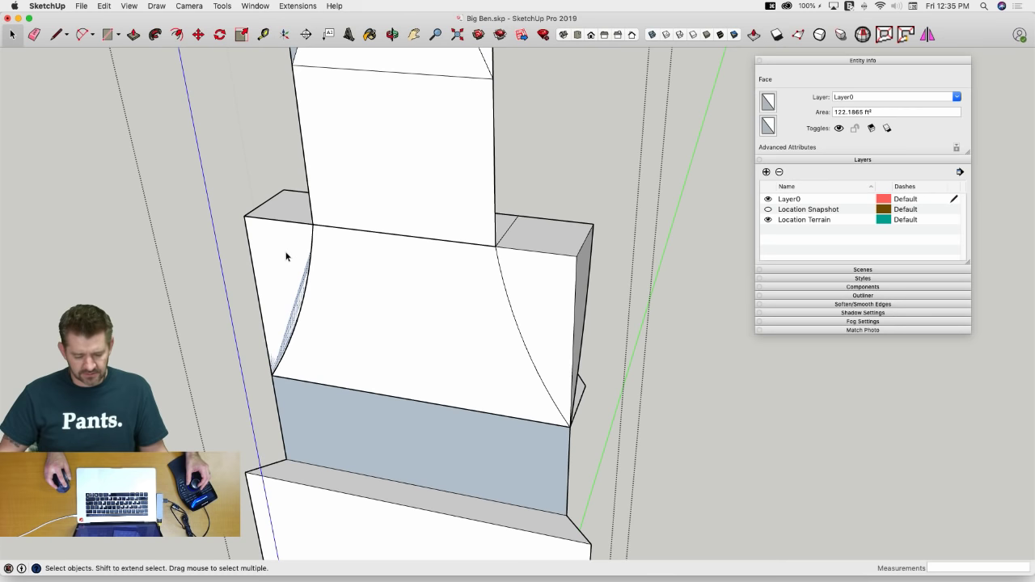
{"action": "key", "text": "Escape"}
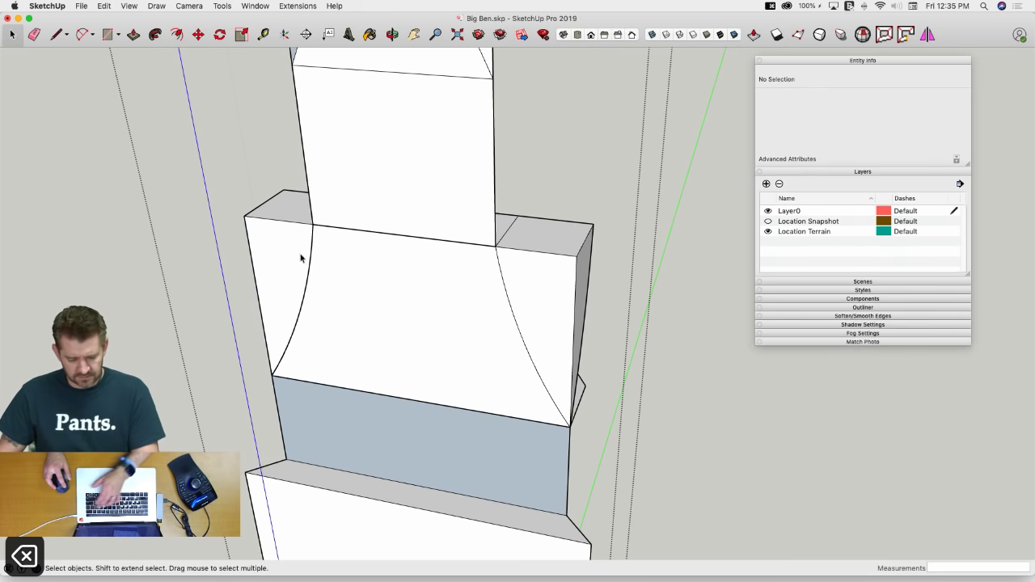
Soften and smooth the horizontal segment lines on the curved surface of the extruded curve group
{"action": "left_click", "coordinate": [461, 297]}
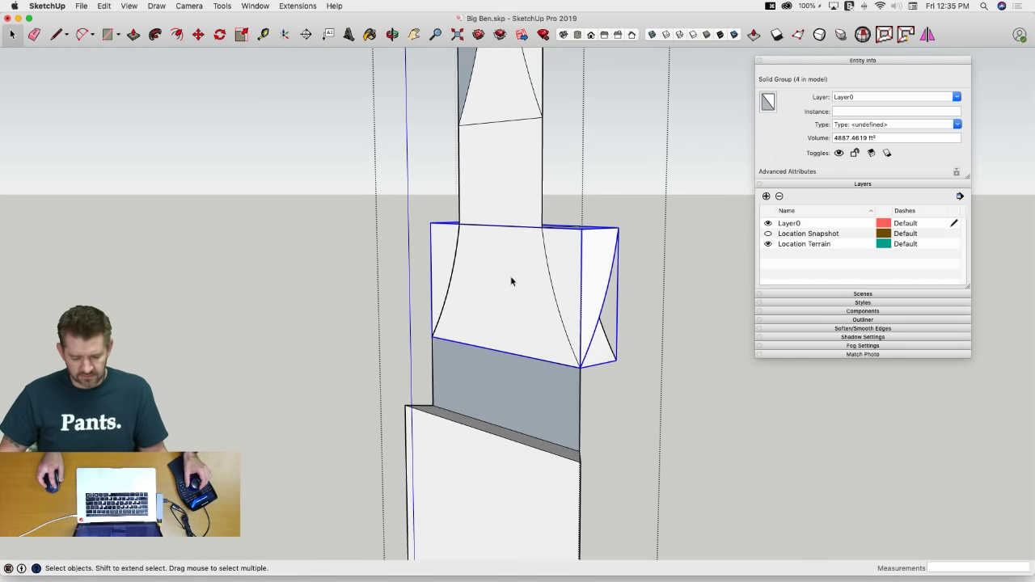
{"action": "double_click", "coordinate": [511, 278]}
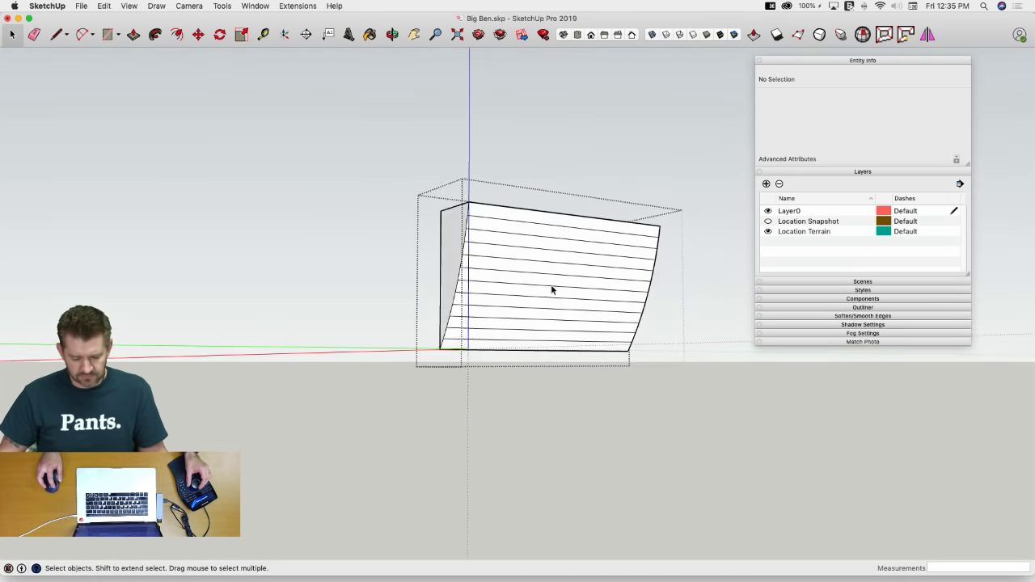
{"action": "key", "text": "e"}
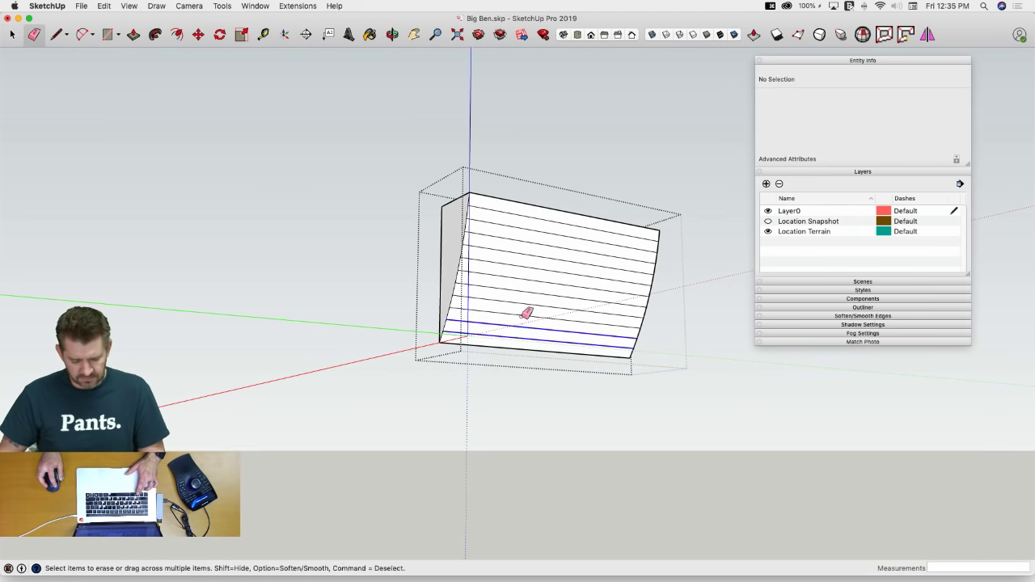
{"action": "left_click_drag", "start_coordinate": [526, 221], "coordinate": [526, 216], "text": "alt"}
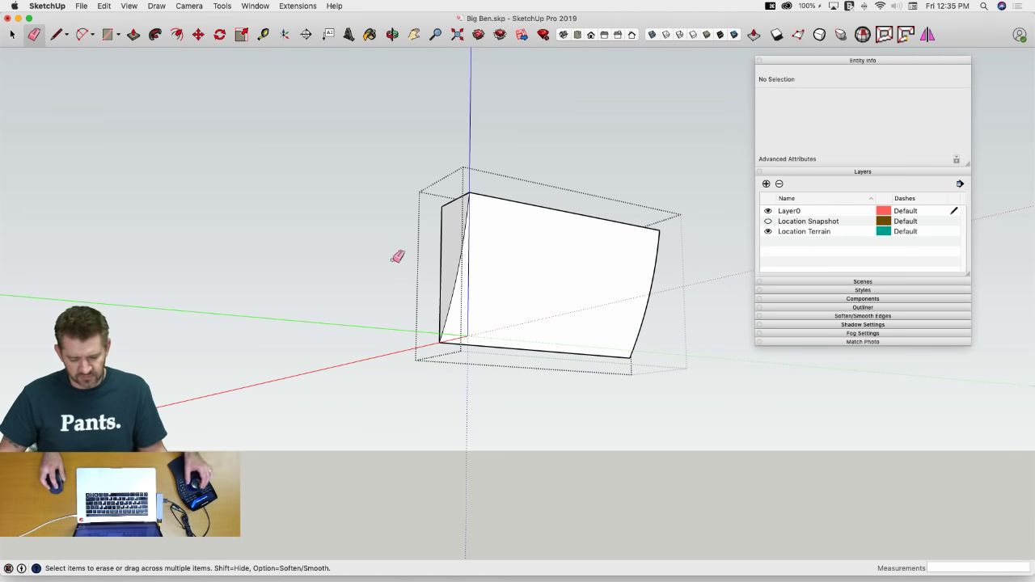
{"action": "key", "text": "space"}
{"action": "left_click", "coordinate": [373, 274]}
Check in the entity details whether the two overlapping groups at the spire base are solids
{"action": "double_click", "coordinate": [531, 315]}
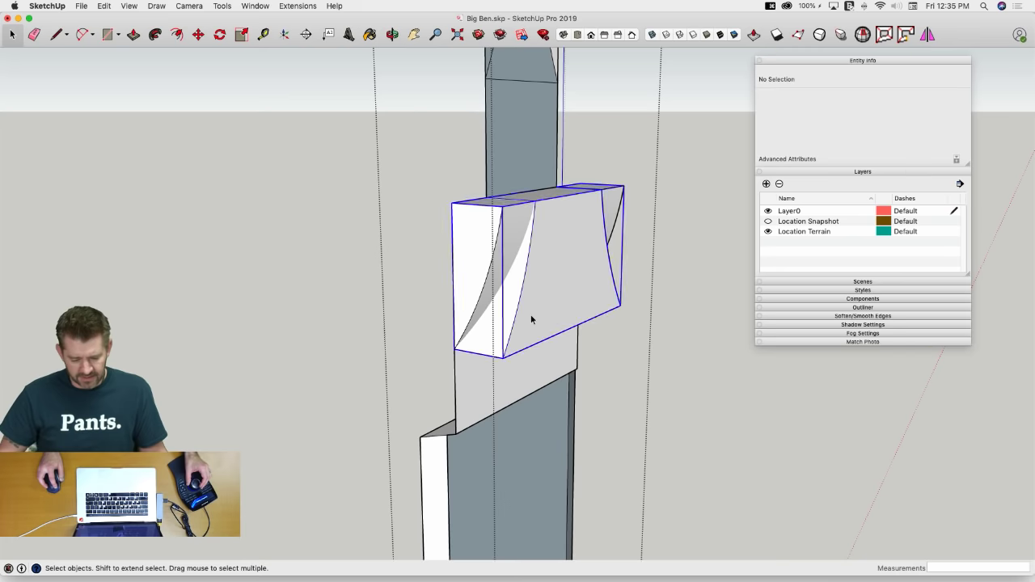
{"action": "left_click", "coordinate": [632, 295]}
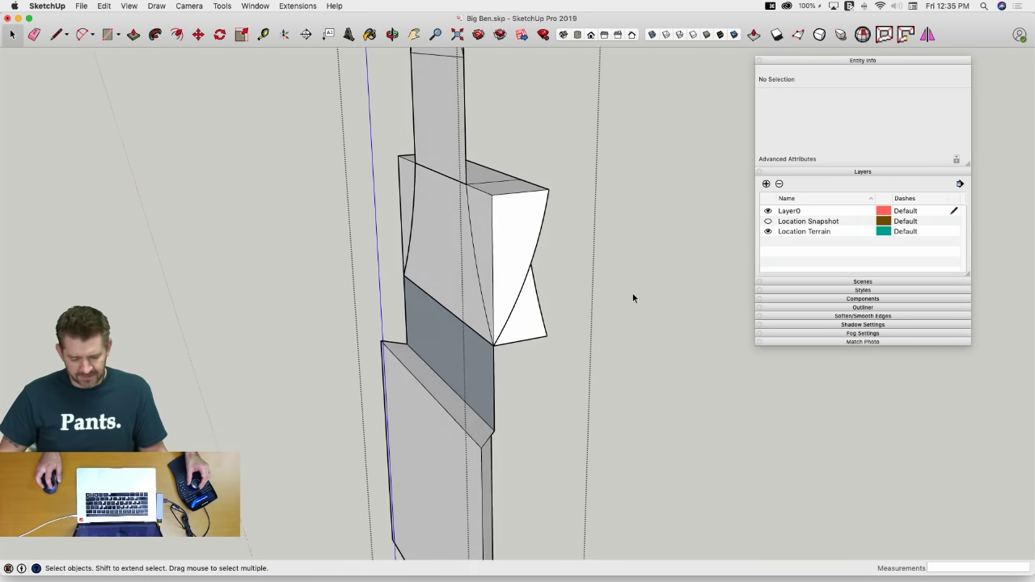
{"action": "left_click_drag", "start_coordinate": [546, 164], "coordinate": [527, 212]}
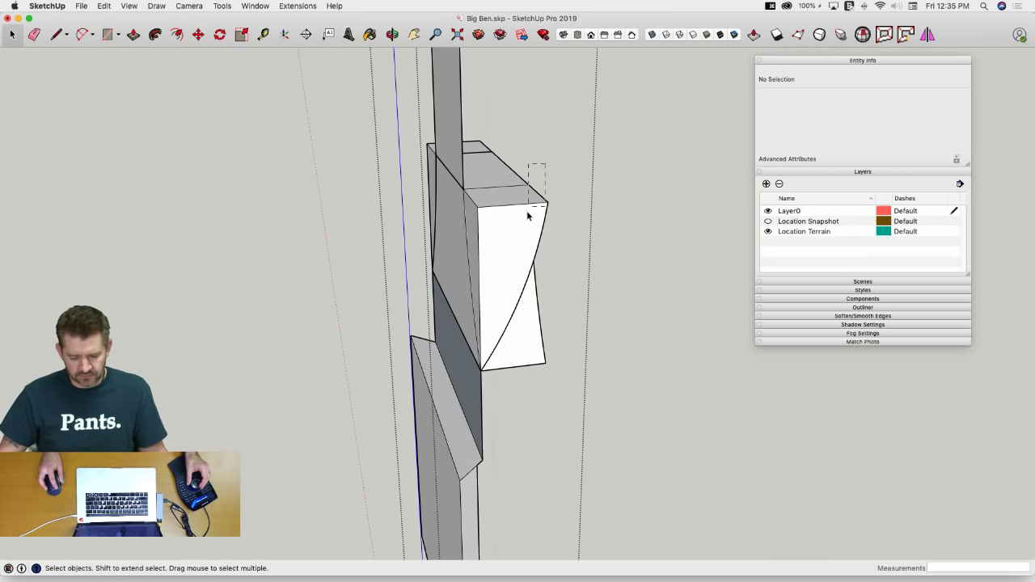
{"action": "left_click", "coordinate": [567, 225]}
{"action": "double_click", "coordinate": [520, 225]}
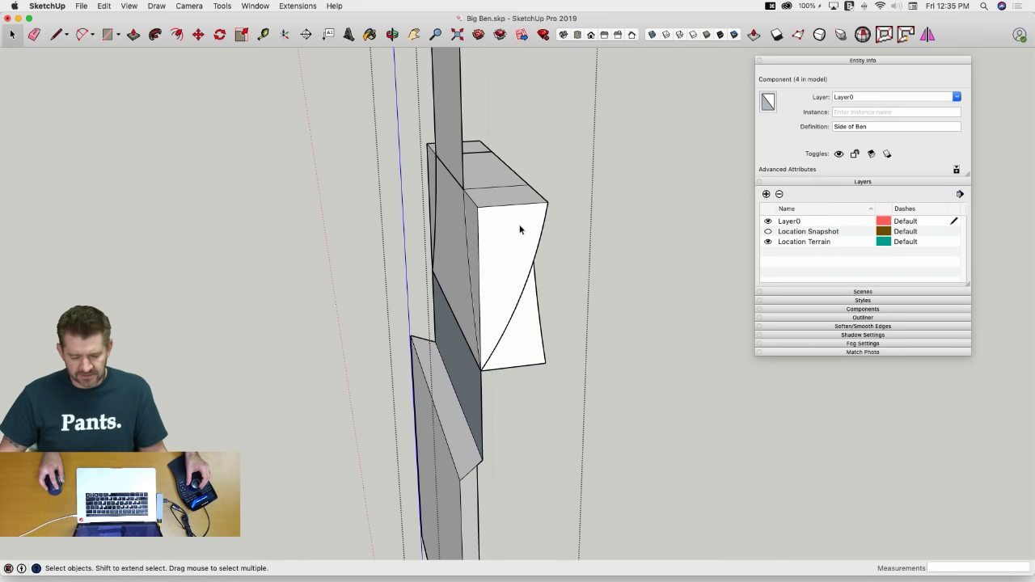
{"action": "left_click", "coordinate": [512, 229]}
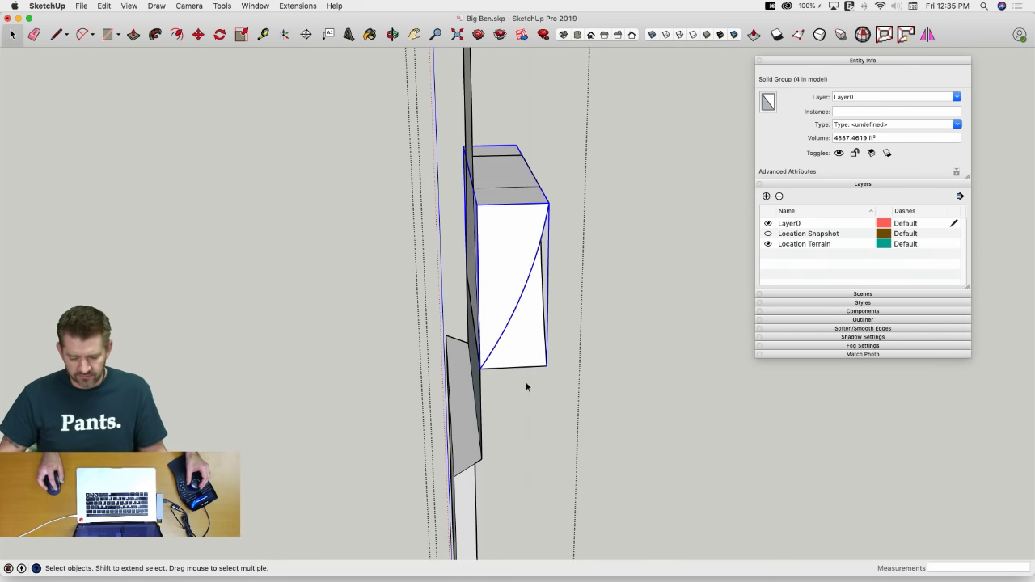
{"action": "left_click", "coordinate": [539, 334]}
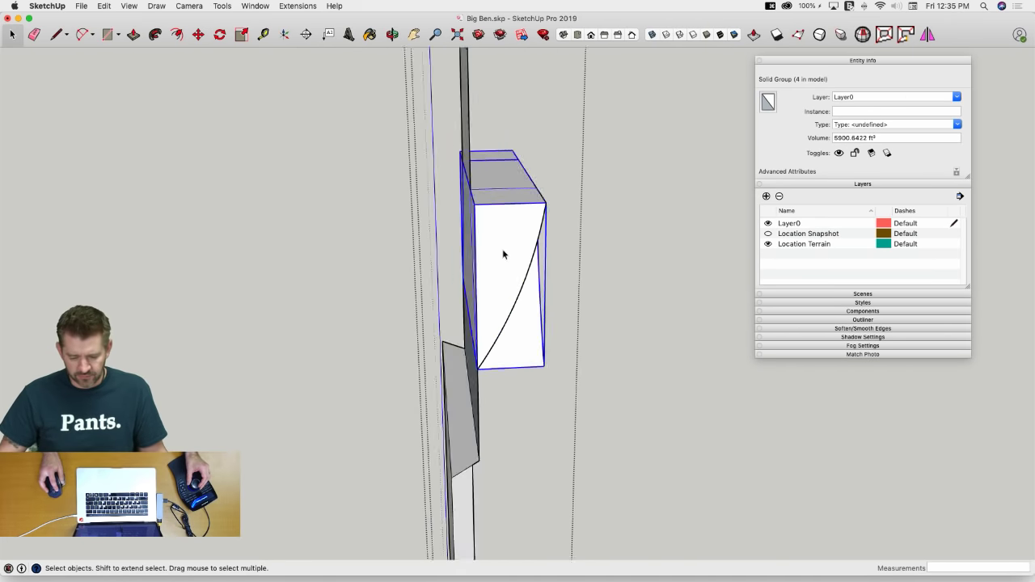
Show the Solid Tools palette and intersect the extruded flare group with the curved block group
{"action": "left_click", "coordinate": [83, 5]}
{"action": "mouse_move", "coordinate": [129, 5]}
{"action": "mouse_move", "coordinate": [140, 49]}
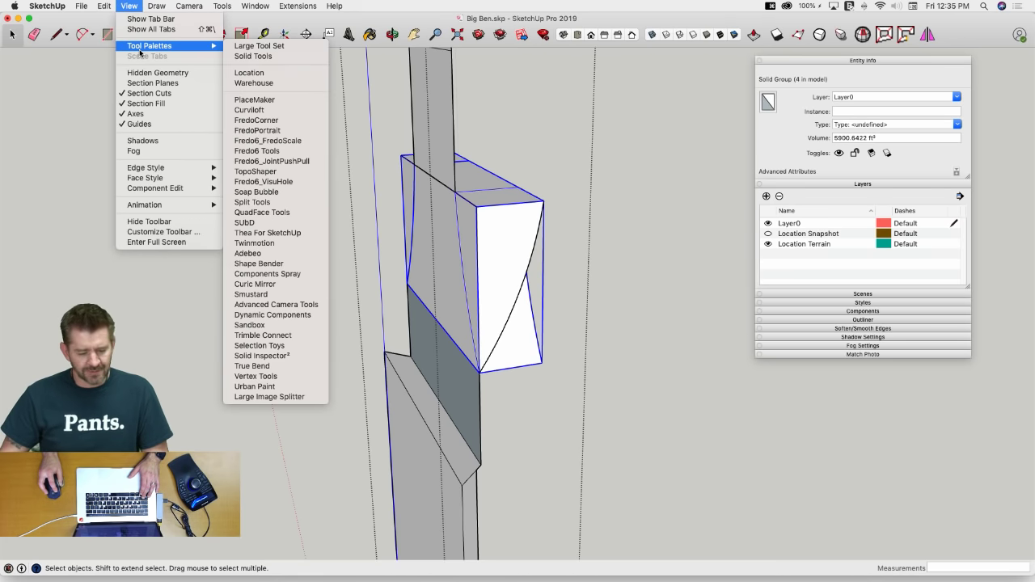
{"action": "left_click", "coordinate": [243, 57]}
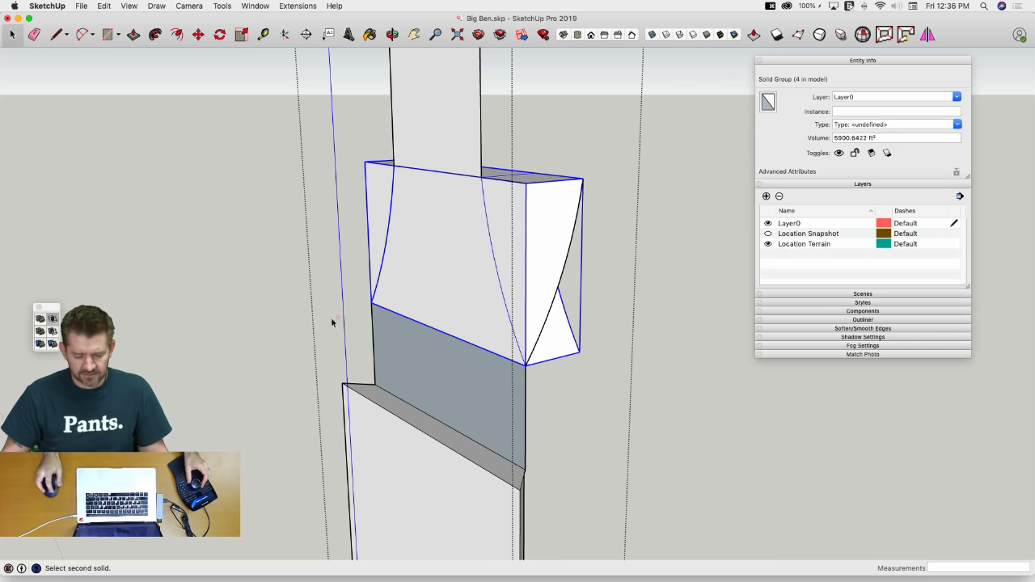
{"action": "left_click", "coordinate": [559, 253]}
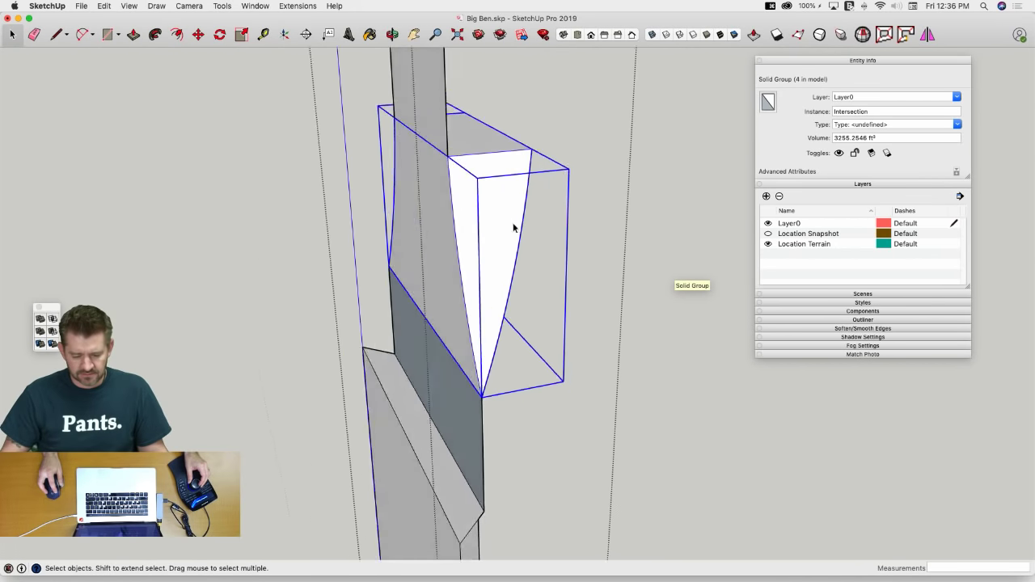
Explode the intersected solid group at the spire's flared base
{"action": "mouse_move", "coordinate": [512, 229]}
{"action": "middle_mouse_down"}
{"action": "mouse_move", "coordinate": [492, 219]}
{"action": "mouse_move", "coordinate": [491, 178]}
{"action": "middle_mouse_up"}
{"action": "right_click", "coordinate": [495, 217]}
{"action": "left_click", "coordinate": [537, 296]}
Remove the unneeded top, side and flat front geometry of the exploded solid, keeping only its curved flared face
{"action": "key", "text": "e"}
{"action": "left_click_drag", "start_coordinate": [487, 167], "coordinate": [490, 160]}
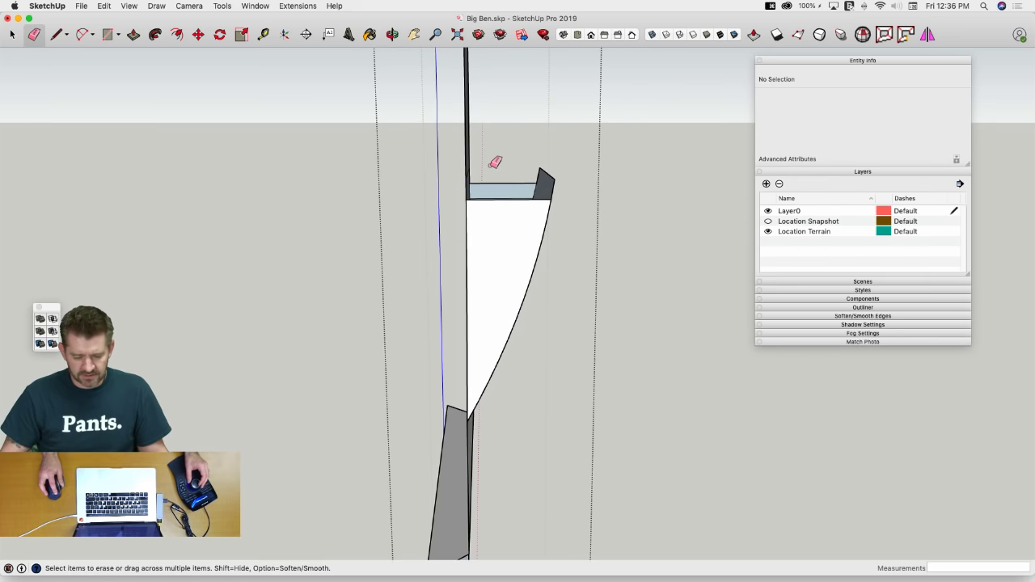
{"action": "mouse_move", "coordinate": [489, 167]}
{"action": "middle_mouse_down"}
{"action": "mouse_move", "coordinate": [453, 220]}
{"action": "mouse_move", "coordinate": [456, 266]}
{"action": "mouse_move", "coordinate": [450, 259]}
{"action": "mouse_move", "coordinate": [476, 252]}
{"action": "mouse_move", "coordinate": [429, 337]}
{"action": "mouse_move", "coordinate": [409, 321]}
{"action": "mouse_move", "coordinate": [380, 328]}
{"action": "middle_mouse_up"}
{"action": "key", "text": "space"}
{"action": "double_click", "coordinate": [450, 260]}
{"action": "key", "text": "Delete"}
Draw a 40' line between the recessed wall's two upper corners to restore its face
{"action": "key", "text": "l"}
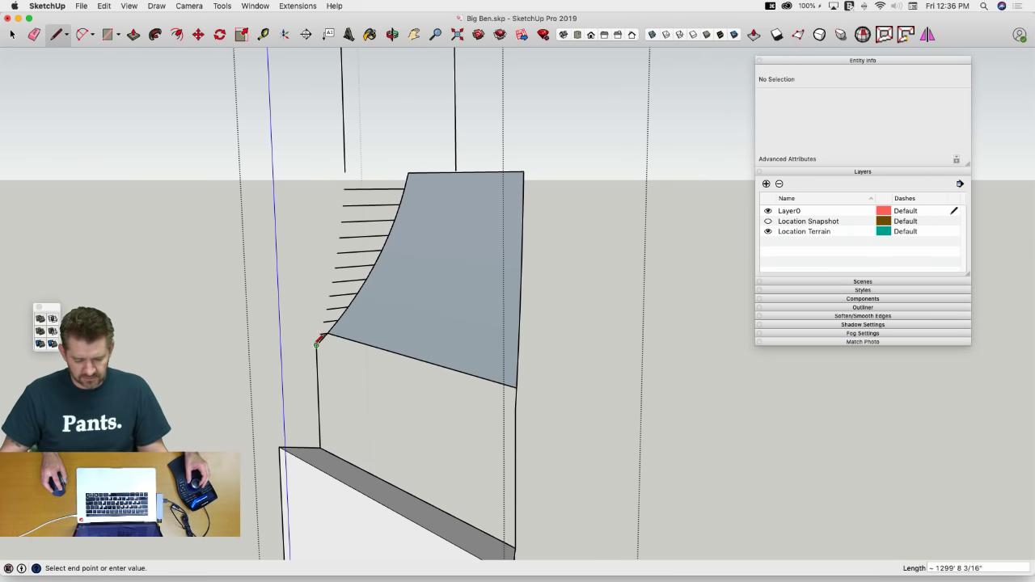
{"action": "left_click", "coordinate": [515, 406]}
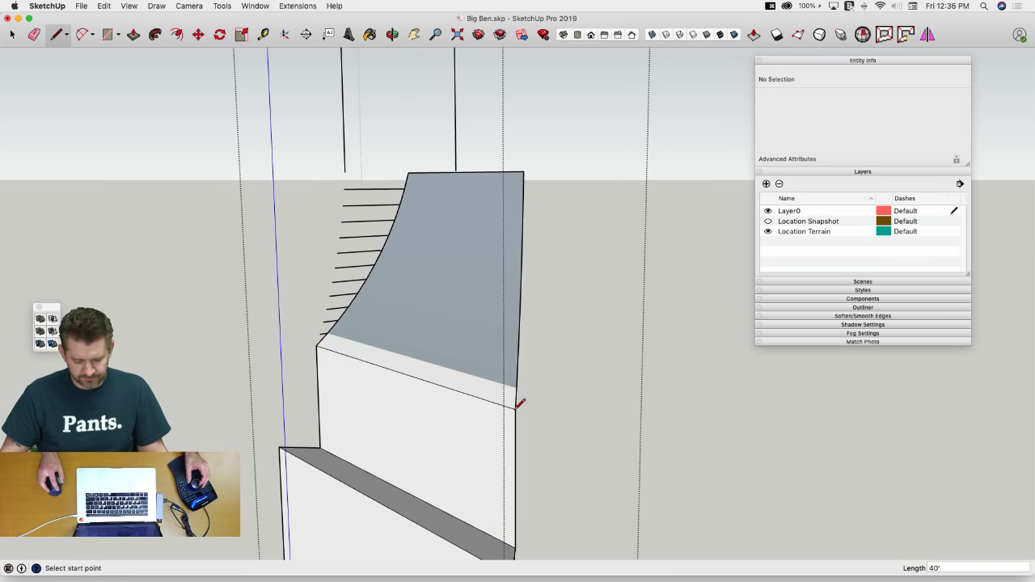
Erase the stray horizontal edges beside the curved flared face
{"action": "key", "text": "e"}
{"action": "mouse_move", "coordinate": [358, 354]}
{"action": "middle_mouse_down"}
{"action": "mouse_move", "coordinate": [324, 319]}
{"action": "mouse_move", "coordinate": [356, 336]}
{"action": "middle_mouse_up"}
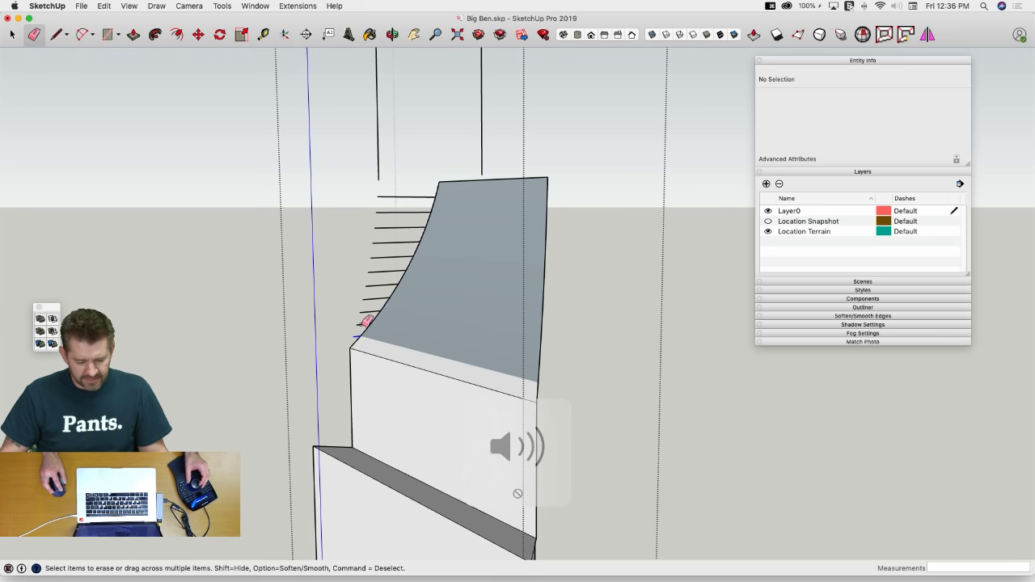
{"action": "left_click_drag", "start_coordinate": [364, 323], "coordinate": [378, 296]}
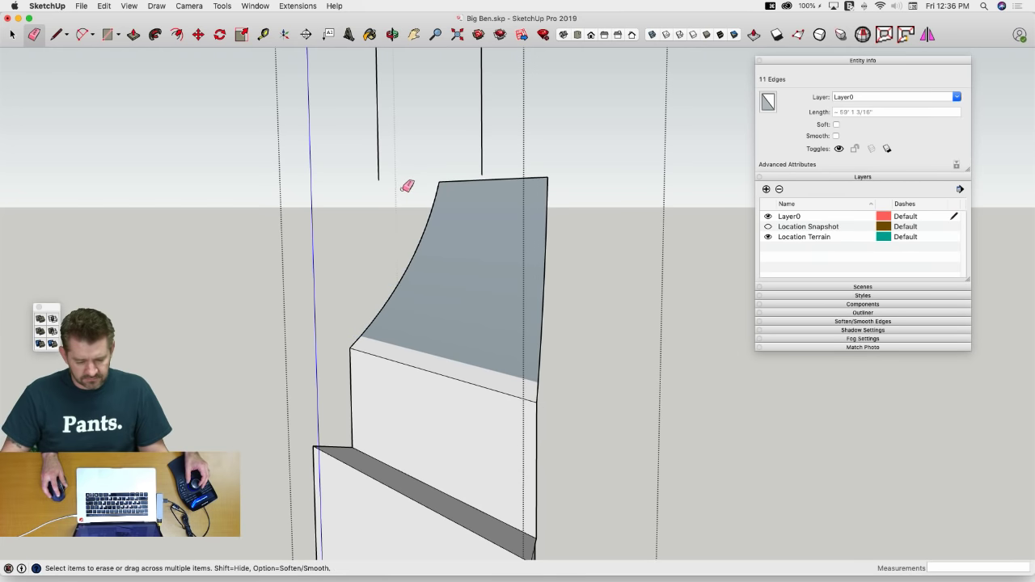
{"action": "left_click_drag", "start_coordinate": [408, 186], "coordinate": [415, 204]}
{"action": "key", "text": "space"}
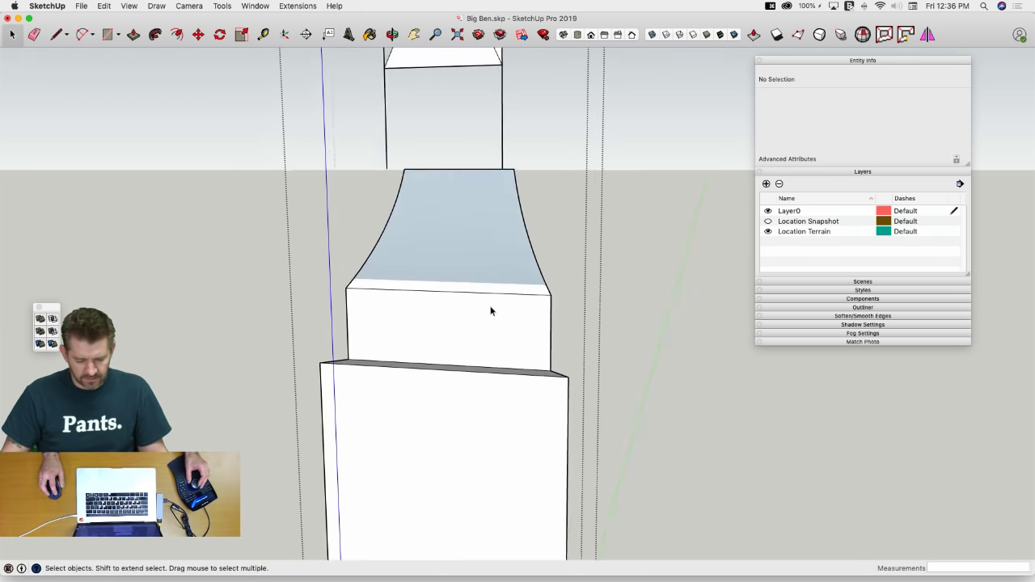
Draw a line across the open lower end of the upper spire panel to close its face
{"action": "mouse_move", "coordinate": [491, 310]}
{"action": "middle_mouse_down"}
{"action": "mouse_move", "coordinate": [415, 230]}
{"action": "mouse_move", "coordinate": [483, 240]}
{"action": "middle_mouse_up"}
{"action": "key", "text": "l"}
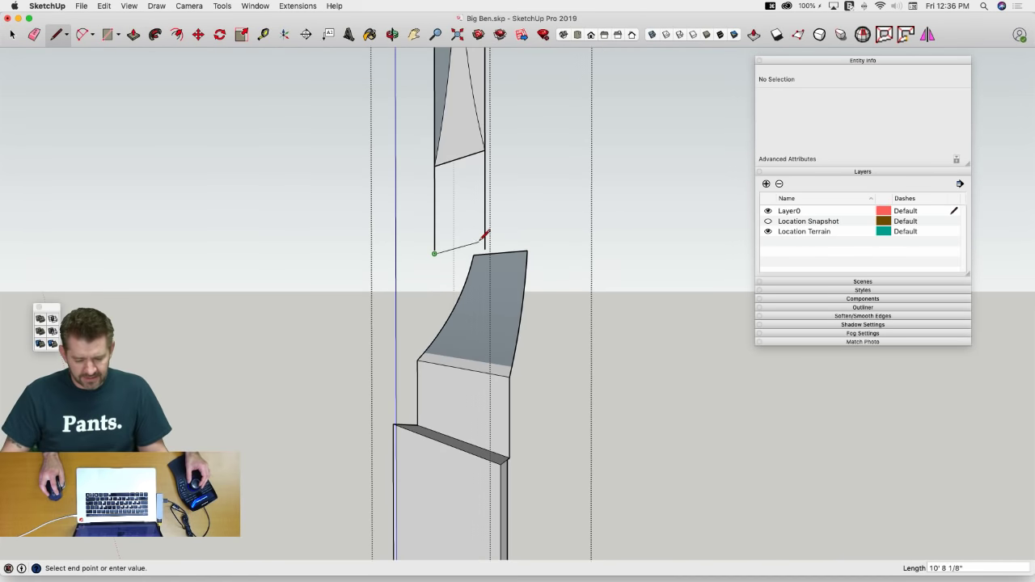
{"action": "left_click", "coordinate": [485, 249]}
{"action": "key", "text": "space"}
Move the upper spire panel 9' so its lower corner meets the top corner of the curved flared base
{"action": "scroll", "coordinate": [439, 122], "scroll_direction": "down", "scroll_amount": 5}
{"action": "left_click_drag", "start_coordinate": [437, 111], "coordinate": [518, 310]}
{"action": "key", "text": "m"}
{"action": "scroll", "coordinate": [509, 316], "scroll_direction": "up", "scroll_amount": 5}
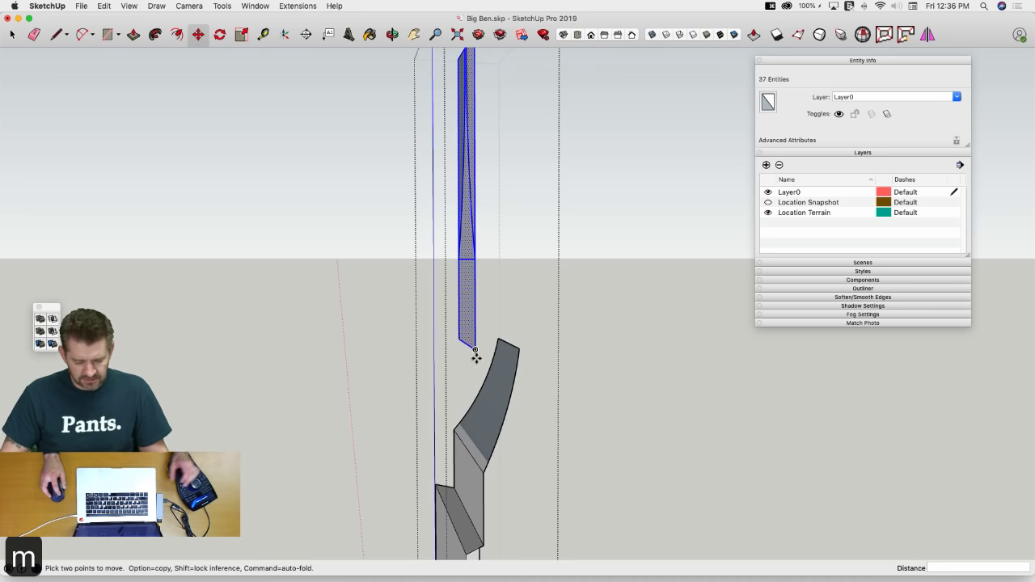
{"action": "left_click", "coordinate": [519, 349]}
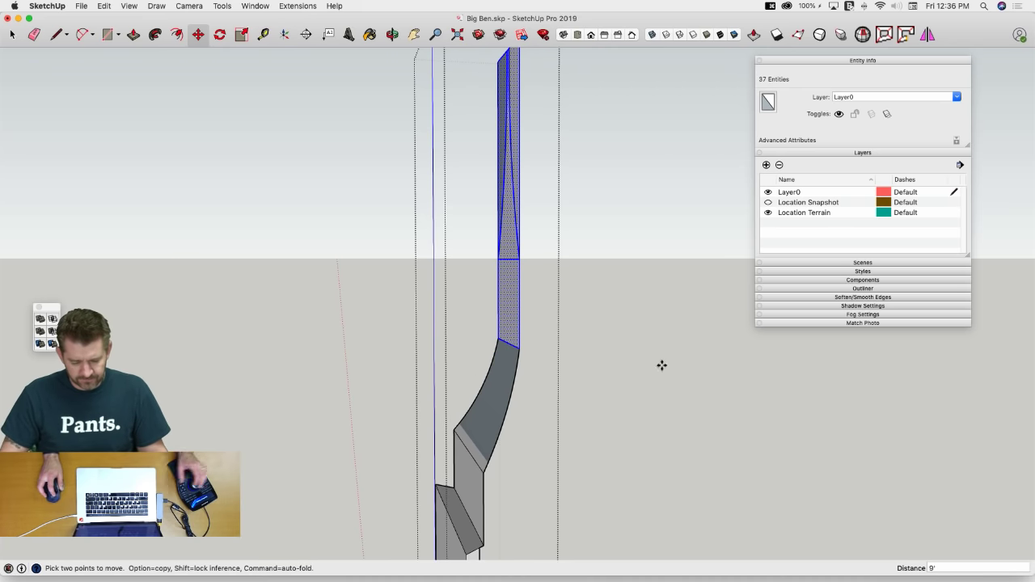
{"action": "key", "text": "space"}
{"action": "left_click", "coordinate": [641, 369]}
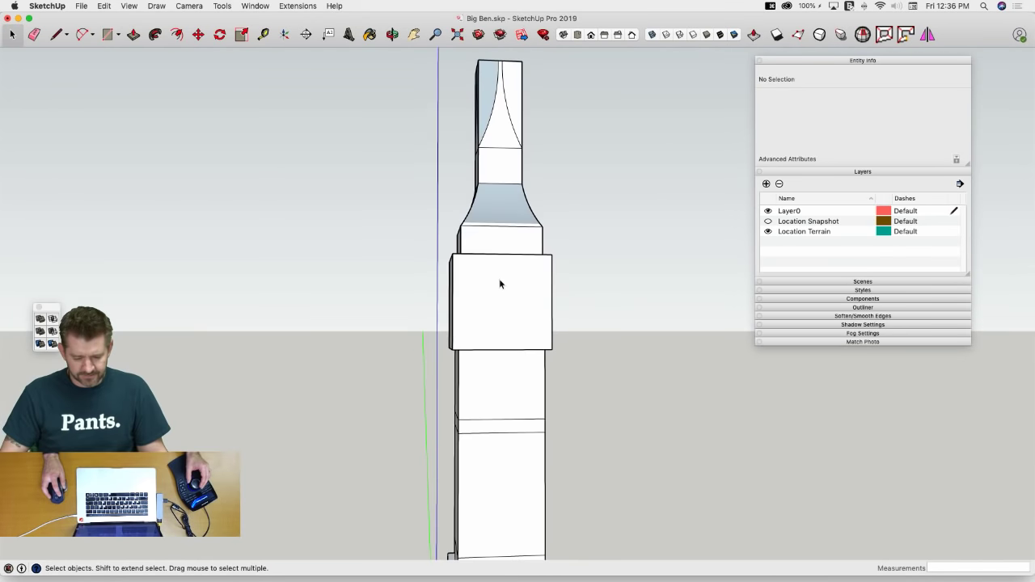
Open the tower side component and group the spire's central tapered face with its bounding edges
{"action": "double_click", "coordinate": [499, 279]}
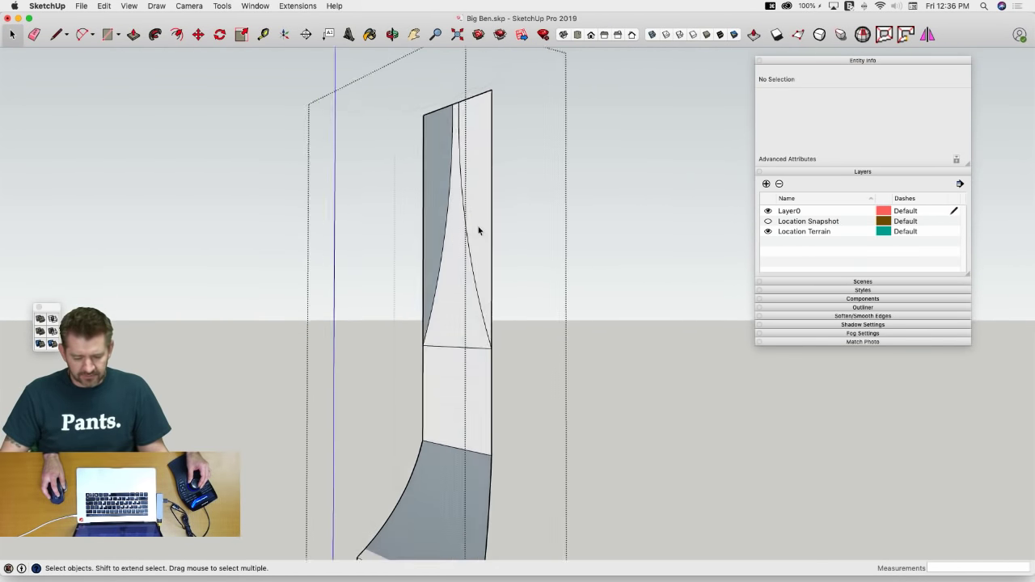
{"action": "left_click", "coordinate": [491, 295]}
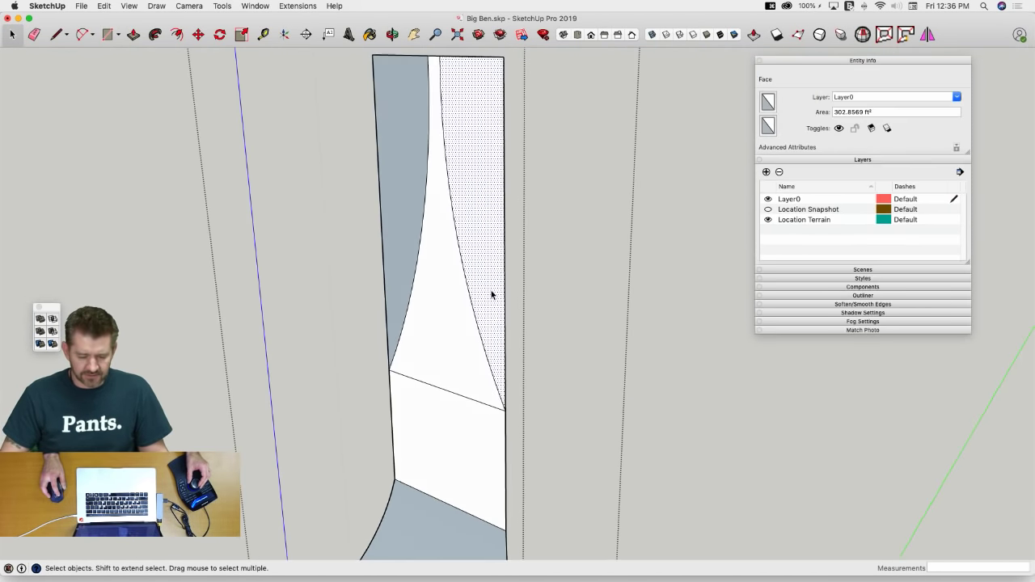
{"action": "double_click", "coordinate": [440, 392]}
{"action": "right_click", "coordinate": [441, 391]}
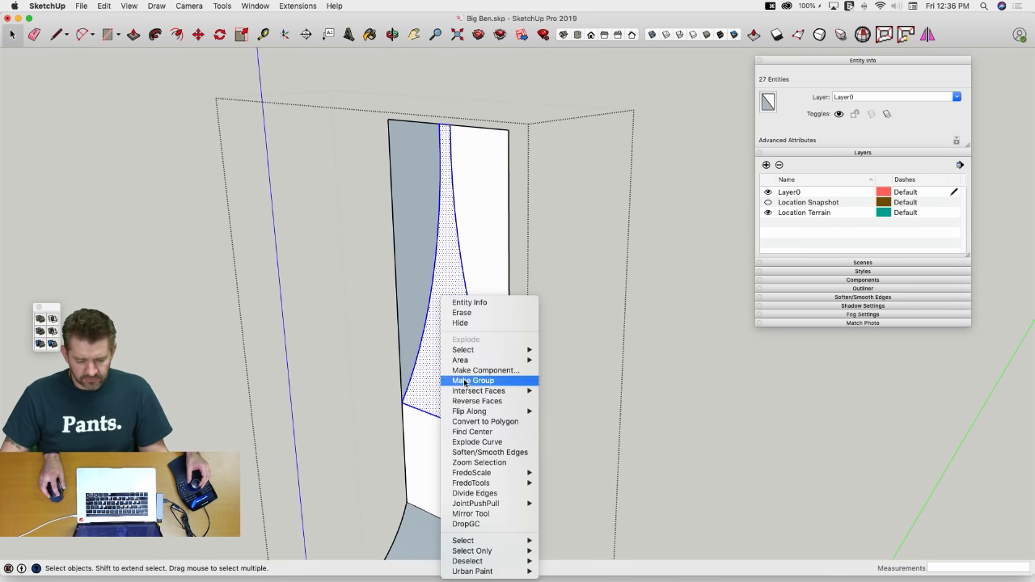
{"action": "left_click", "coordinate": [476, 381]}
{"action": "key", "text": "p"}
{"action": "left_click", "coordinate": [451, 369]}
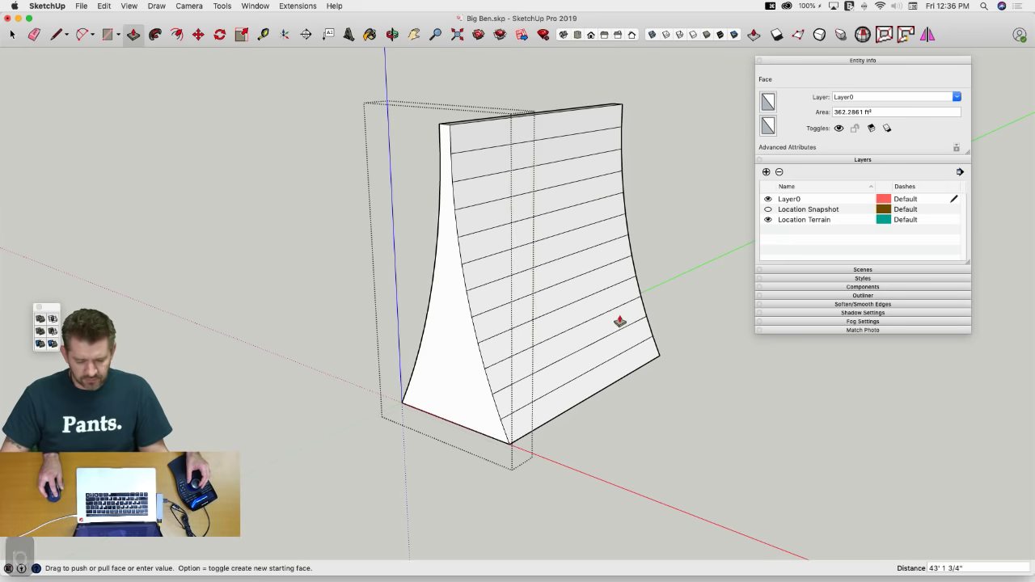
{"action": "key", "text": "super+z"}
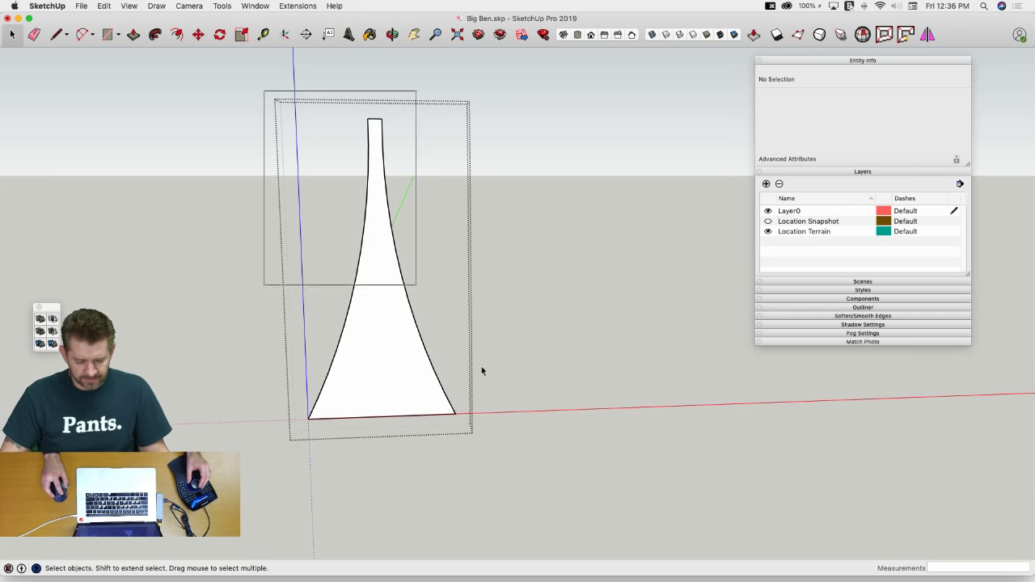
Weld the edge segments on each side of the tapered spire profile into one continuous curve per side
{"action": "left_click_drag", "start_coordinate": [503, 427], "coordinate": [450, 3]}
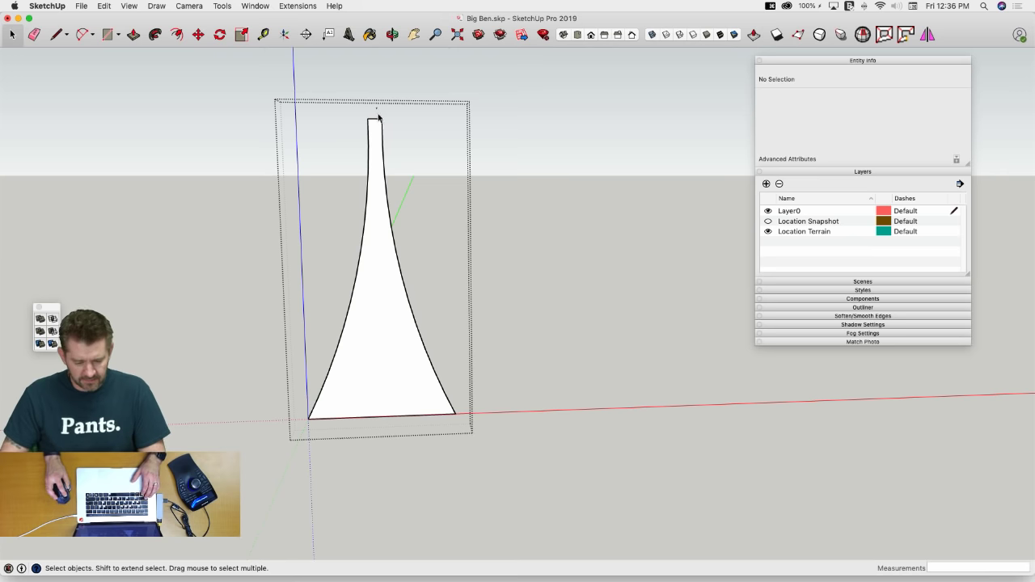
{"action": "left_click_drag", "start_coordinate": [504, 418], "coordinate": [505, 419]}
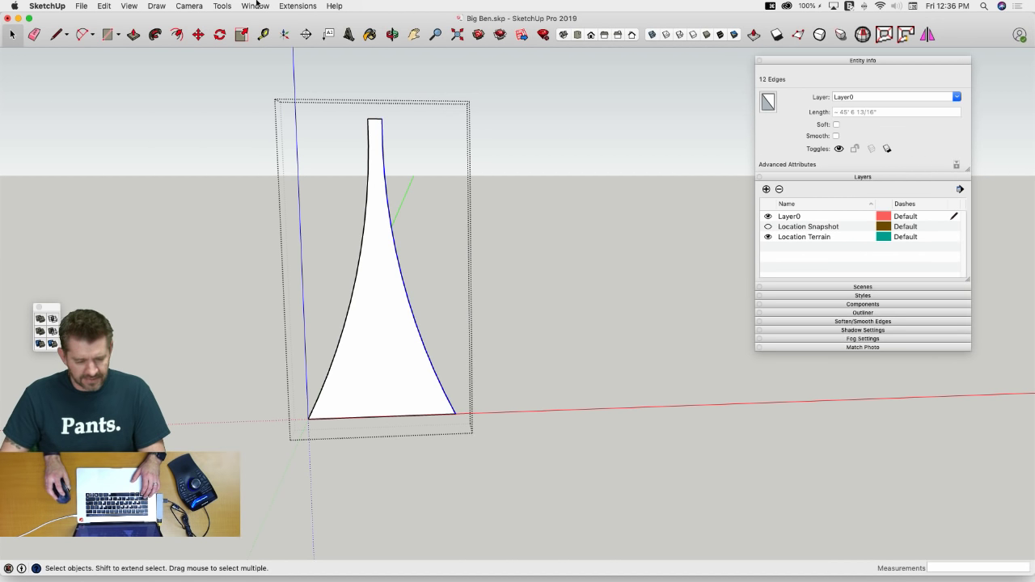
{"action": "left_click", "coordinate": [283, 5]}
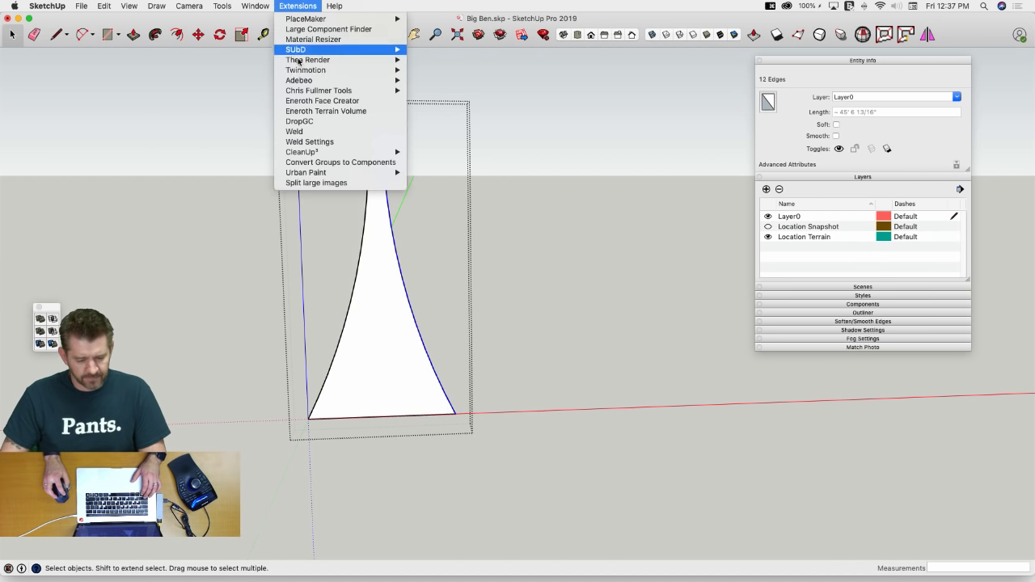
{"action": "left_click", "coordinate": [312, 132]}
{"action": "left_click", "coordinate": [394, 236]}
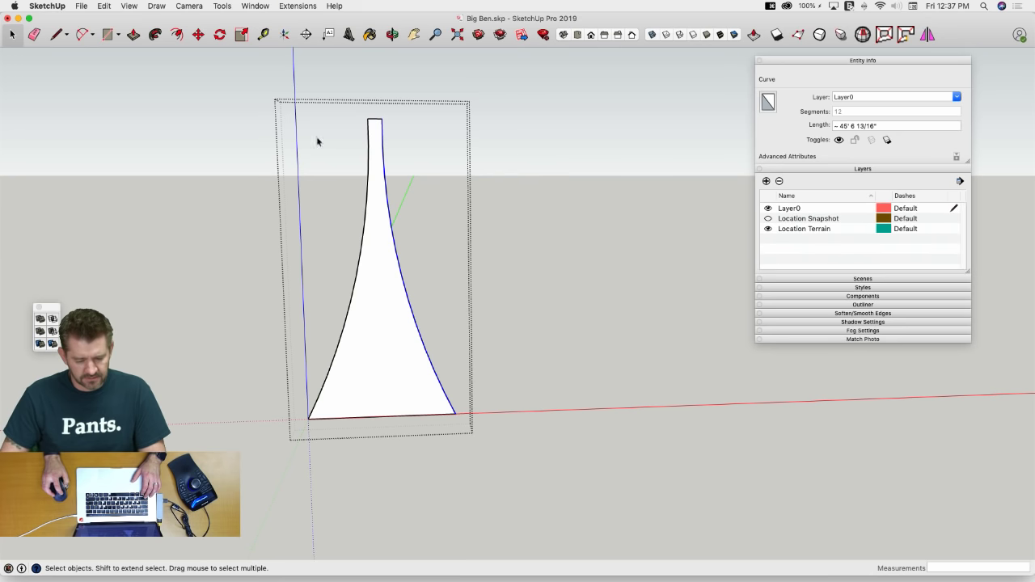
{"action": "left_click_drag", "start_coordinate": [375, 439], "coordinate": [375, 439]}
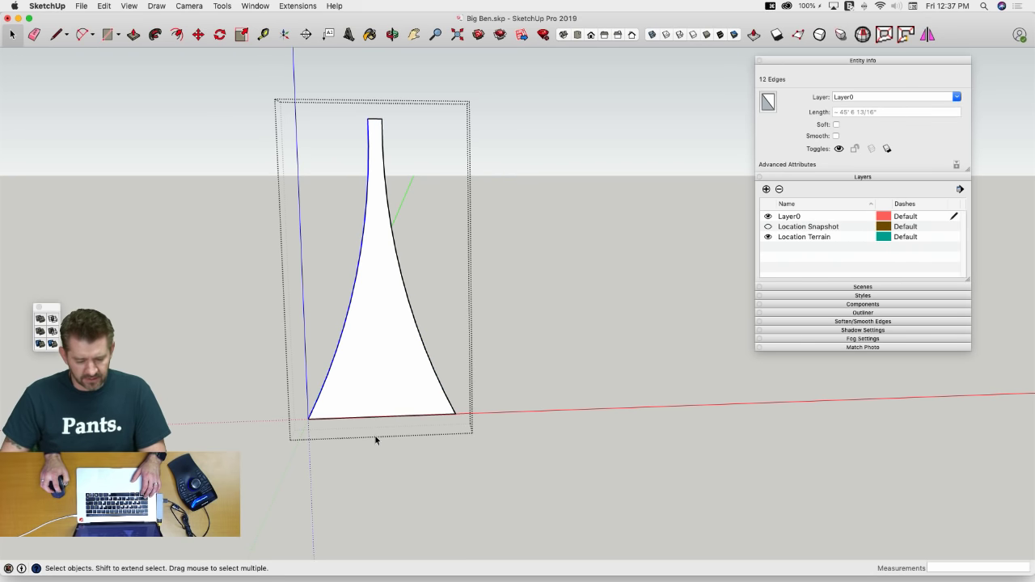
{"action": "left_click", "coordinate": [301, 6]}
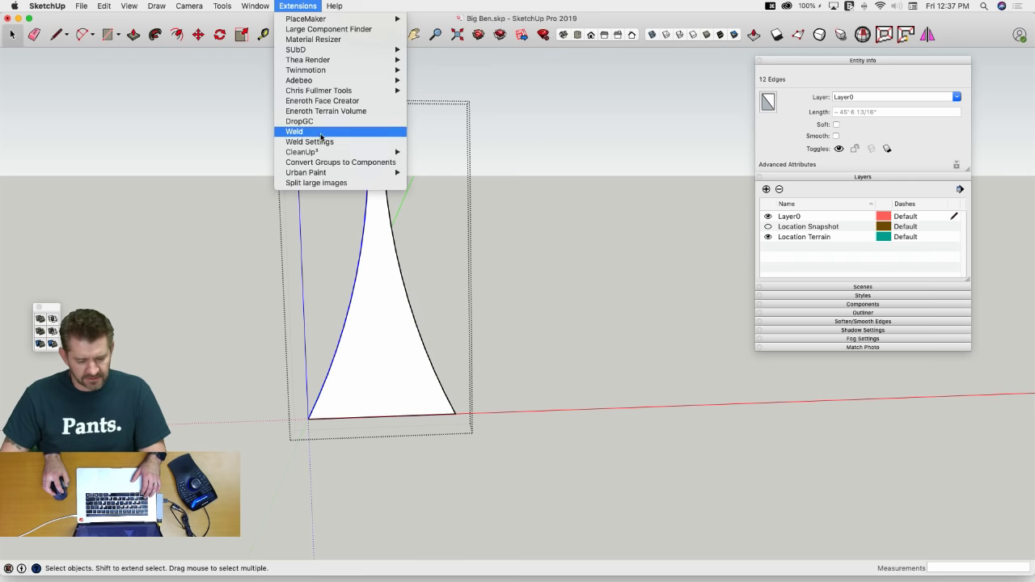
{"action": "left_click", "coordinate": [295, 131]}
Extrude the grouped spire profile about 25' 9" back into the tower and leave the group
{"action": "key", "text": "p"}
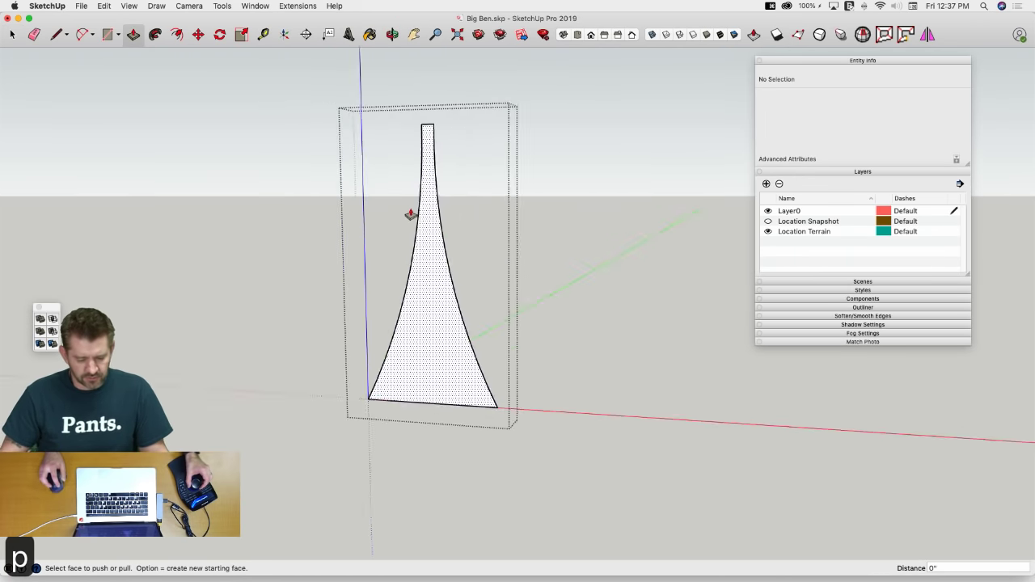
{"action": "left_click", "coordinate": [459, 321]}
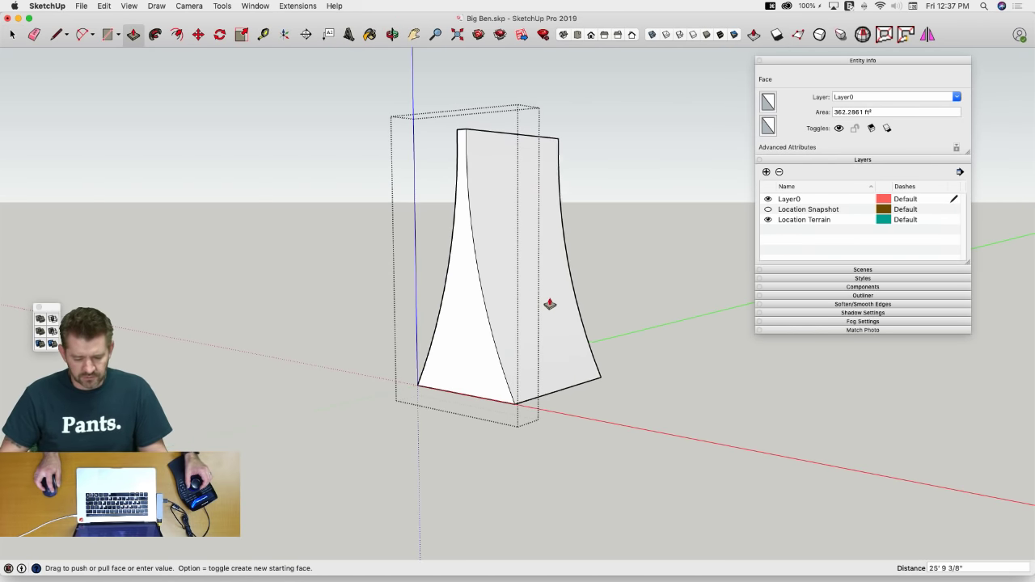
{"action": "left_click", "coordinate": [550, 302]}
{"action": "key", "text": "space"}
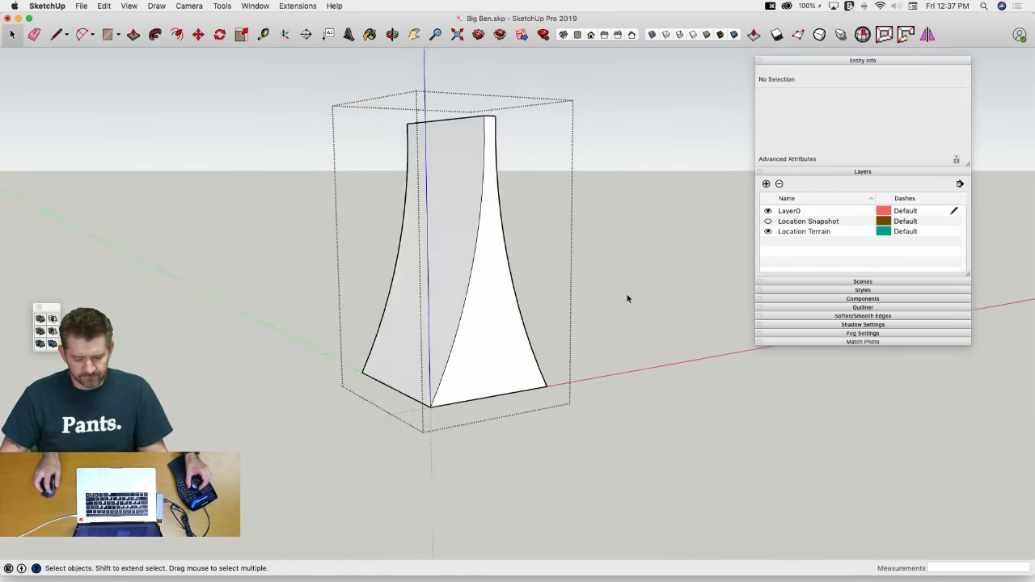
{"action": "key", "text": "space"}
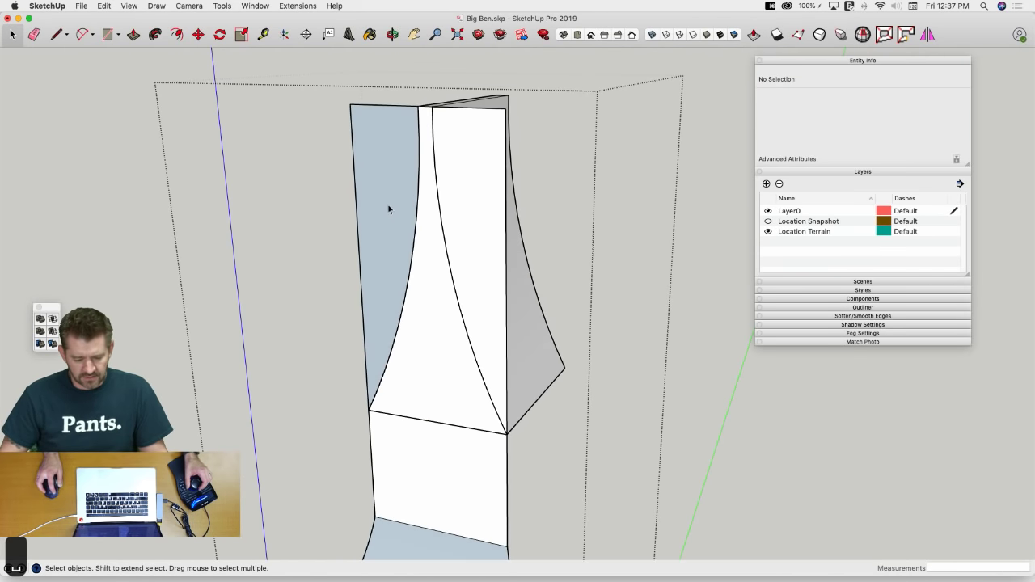
Remove the flat waste face and leftover arc on the side of the spire opposite the other cutout panel
{"action": "key", "text": "e"}
{"action": "left_click_drag", "start_coordinate": [361, 100], "coordinate": [352, 119]}
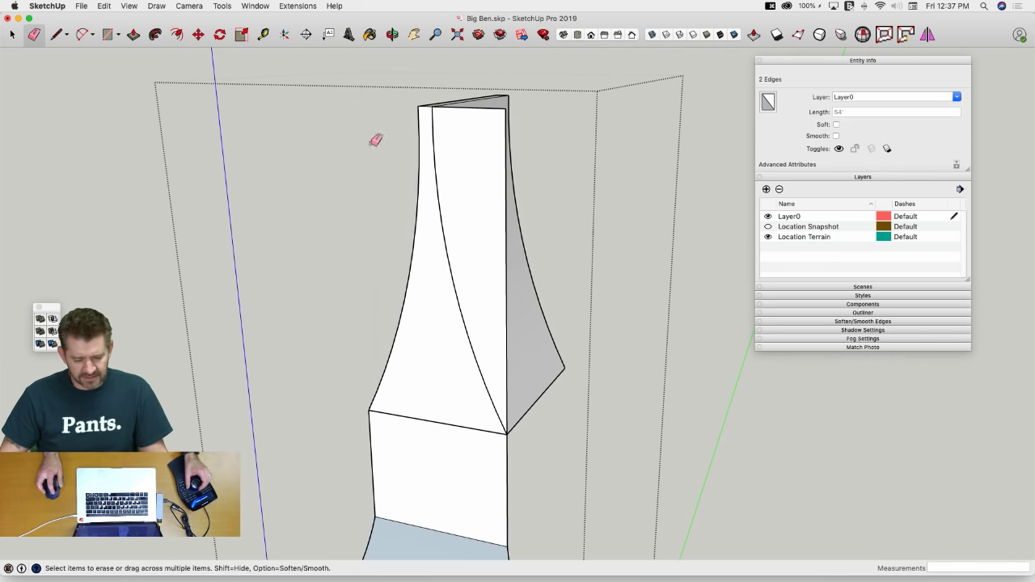
{"action": "key", "text": "space"}
{"action": "left_click", "coordinate": [421, 191]}
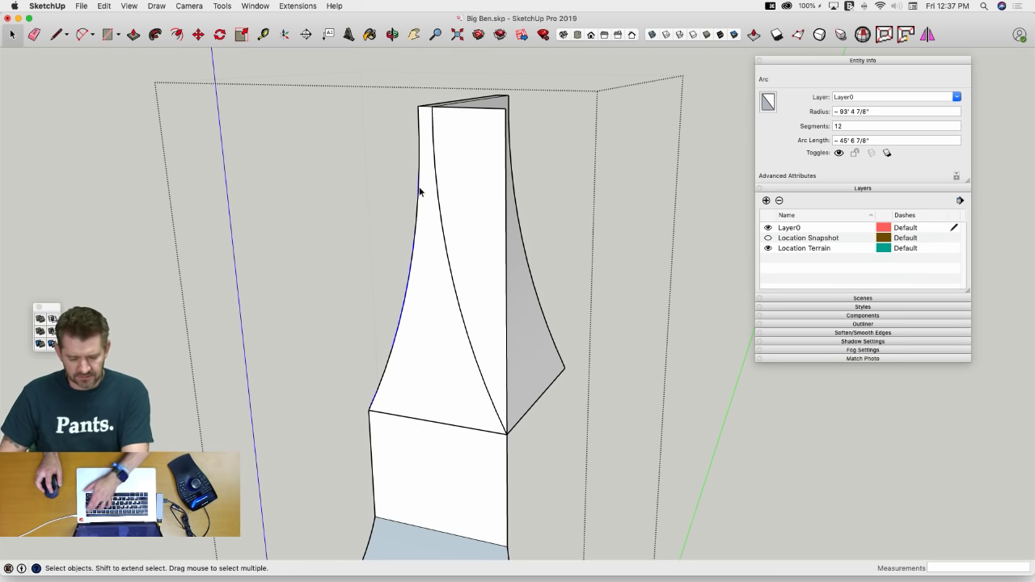
{"action": "key", "text": "BackSpace"}
Group the remaining flat waste panel beside the spire profile together with its edges
{"action": "double_click", "coordinate": [466, 190]}
{"action": "right_click", "coordinate": [465, 188]}
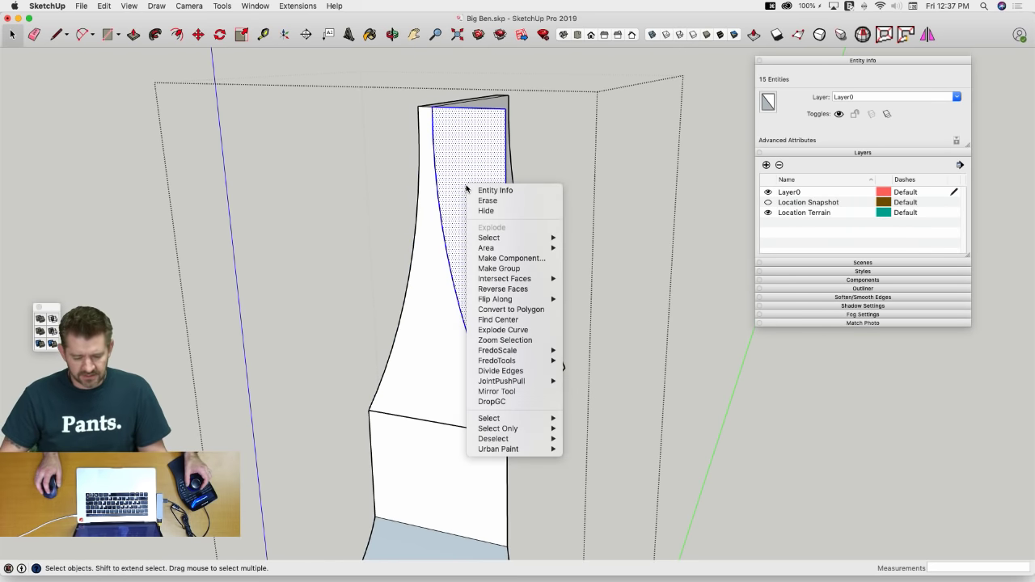
{"action": "left_click", "coordinate": [510, 271]}
Rotate the waste panel group about its lower outer corner around the vertical axis until it stands perpendicular to the spire's front
{"action": "key", "text": "q"}
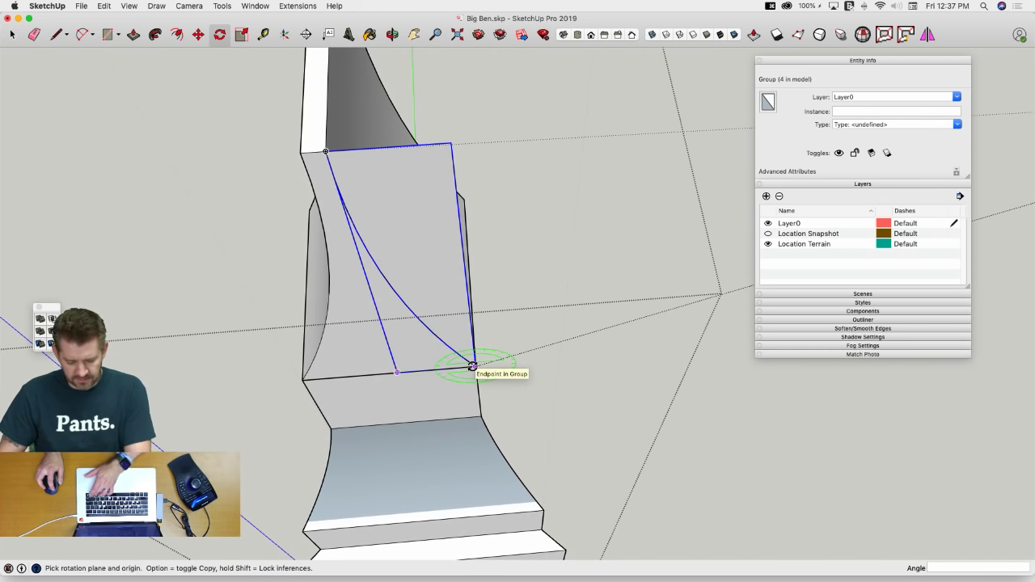
{"action": "key", "text": "Up"}
{"action": "left_click", "coordinate": [429, 370]}
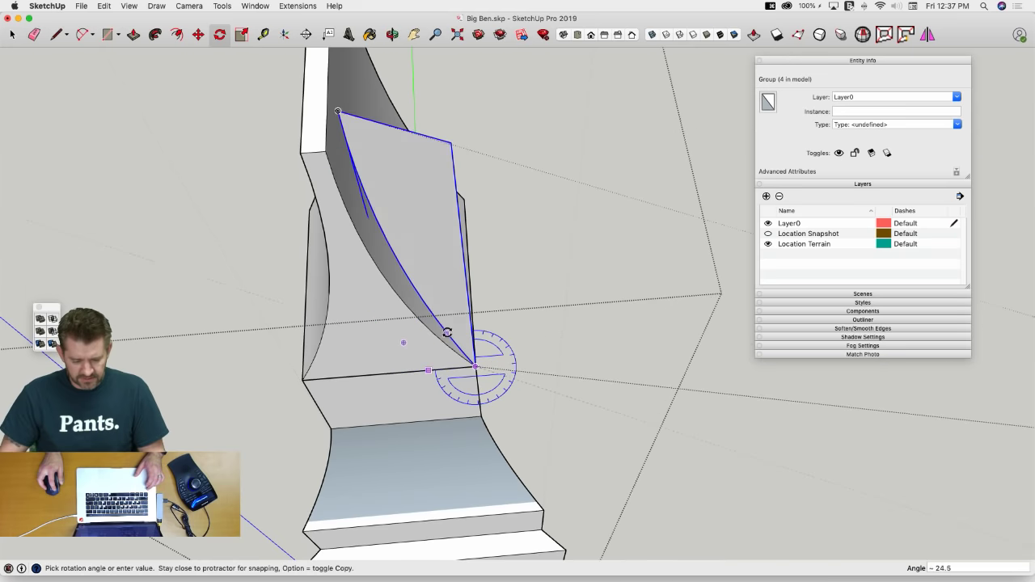
{"action": "left_click", "coordinate": [473, 268]}
{"action": "key", "text": "space"}
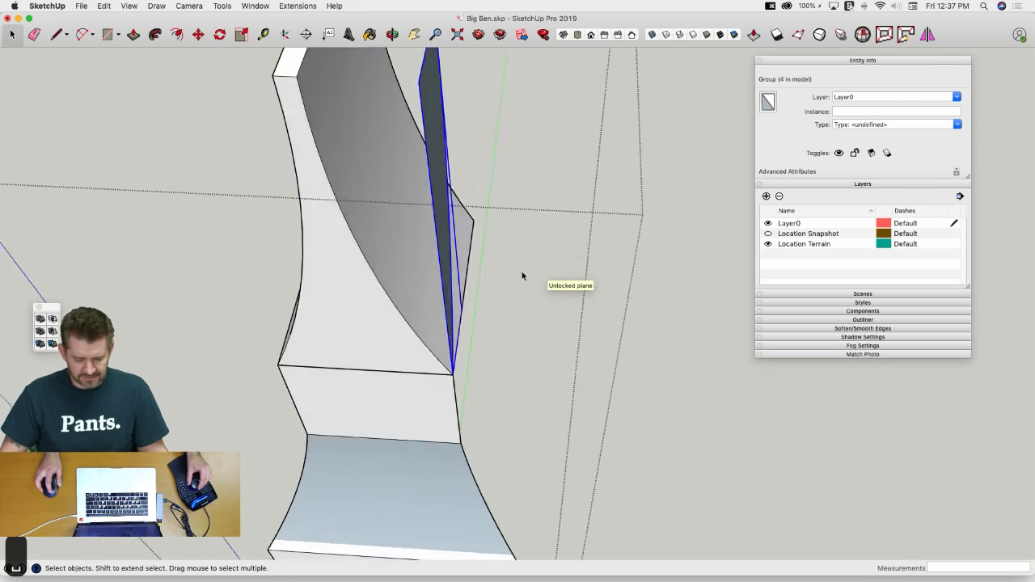
Extrude the rotated panel's curved profile sideways across the full width of the spire solid
{"action": "key", "text": "p"}
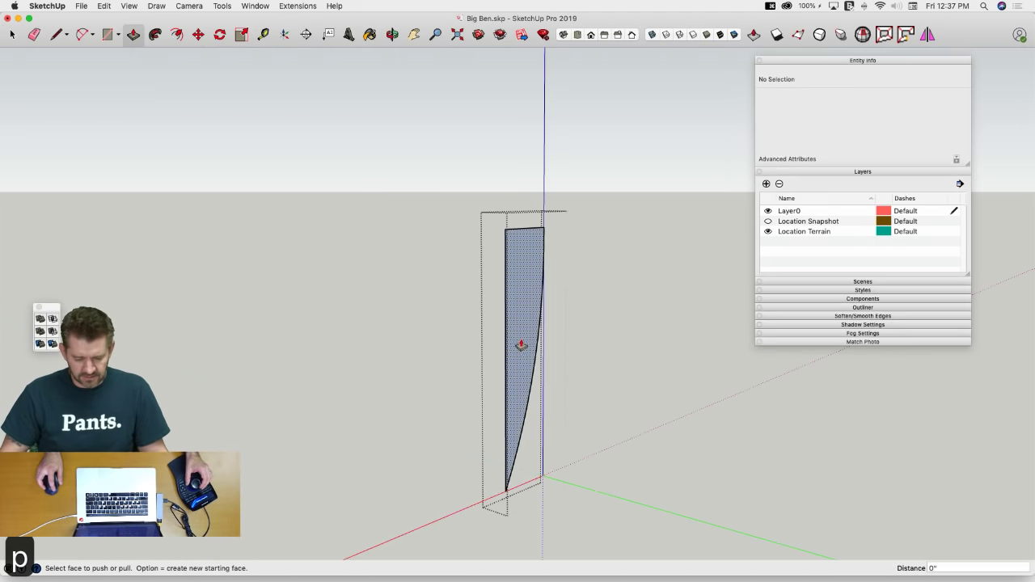
{"action": "left_click", "coordinate": [518, 345]}
{"action": "left_click", "coordinate": [386, 325]}
{"action": "key", "text": "space"}
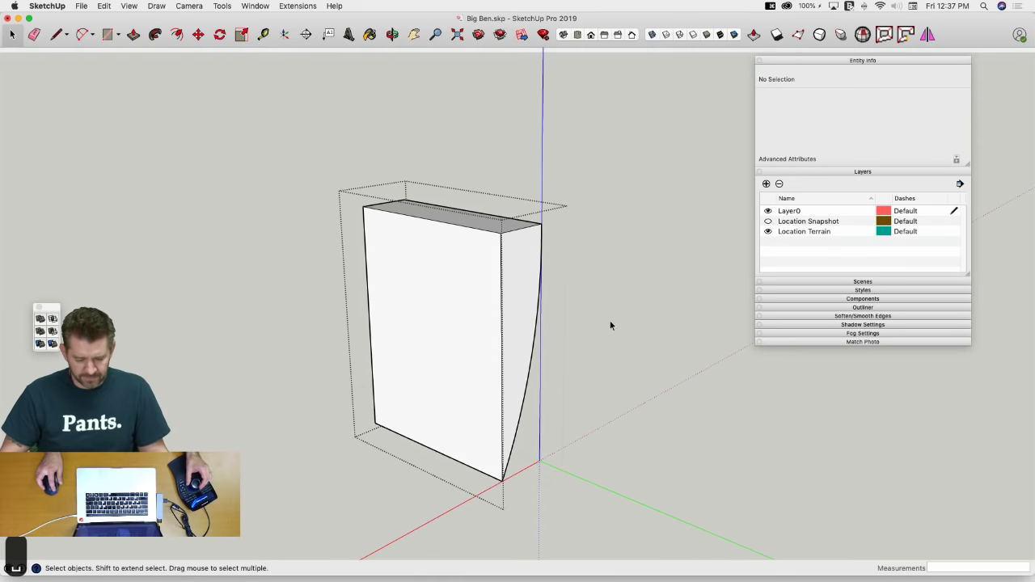
Intersect the extruded spire solid with the crossing curved solid, keeping only their shared volume
{"action": "middle_click_drag", "start_coordinate": [604, 273], "coordinate": [543, 196]}
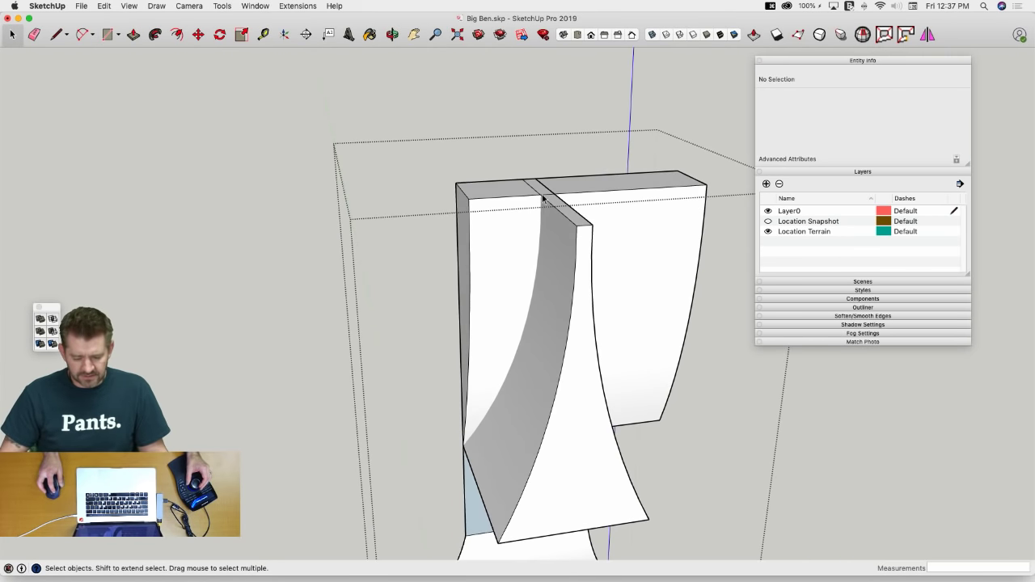
{"action": "middle_click_drag", "start_coordinate": [499, 399], "coordinate": [526, 209]}
{"action": "left_click", "coordinate": [525, 209]}
{"action": "left_click", "coordinate": [585, 207], "text": "shift"}
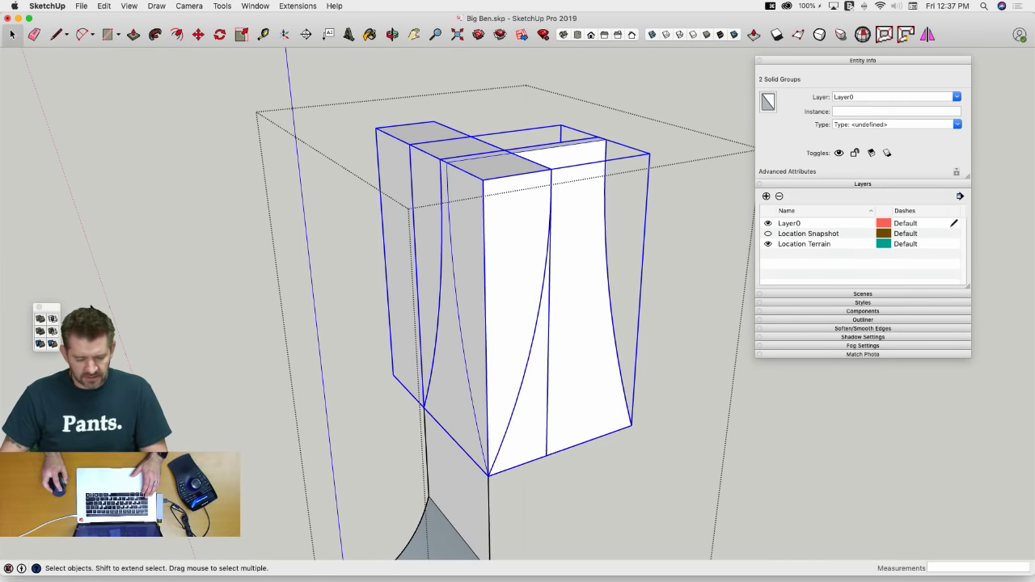
{"action": "left_click", "coordinate": [53, 319]}
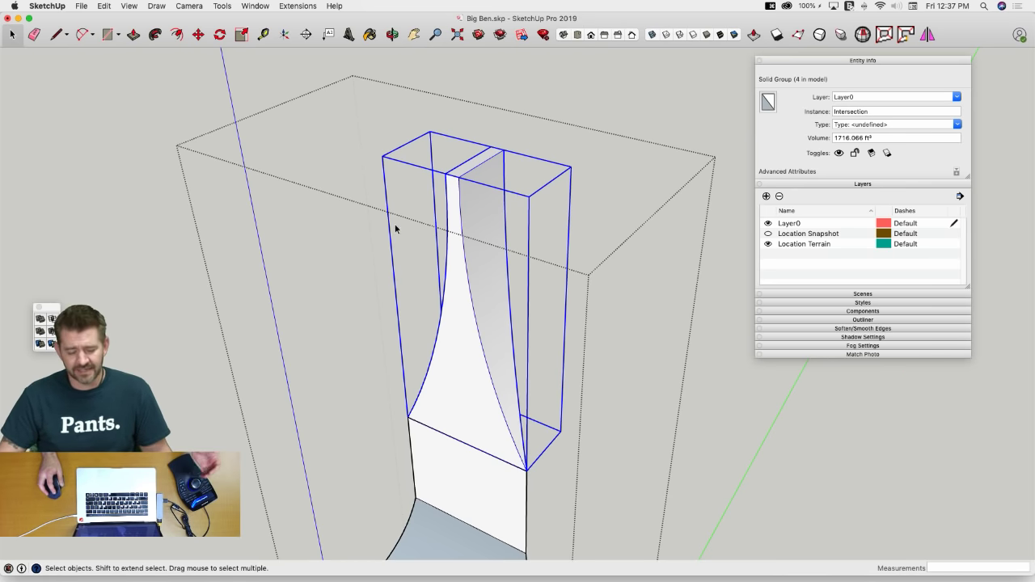
Explode the intersected spire solid and delete its curved side surface and surplus edges, keeping only the curved tapering front face
{"action": "right_click", "coordinate": [480, 203]}
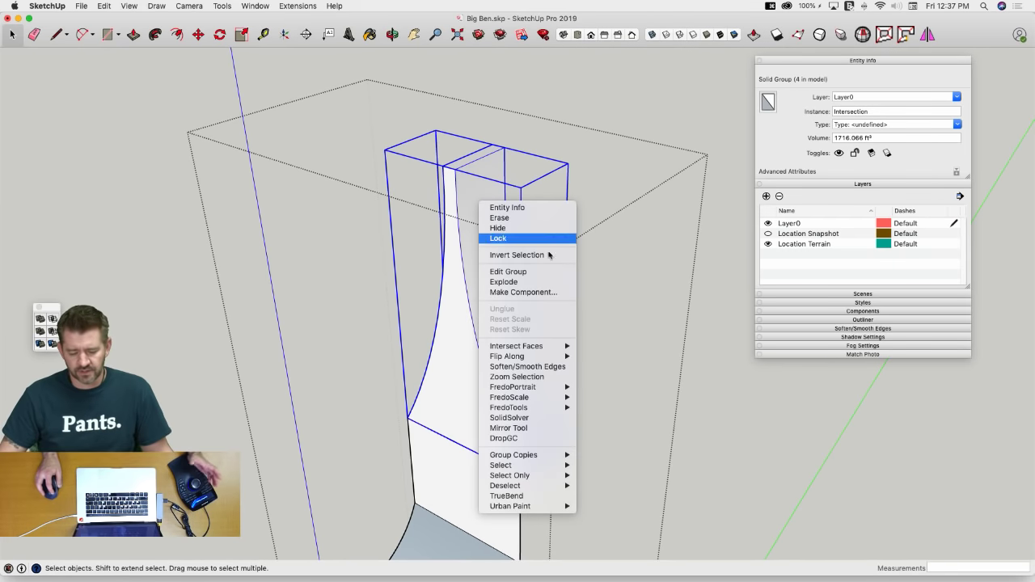
{"action": "left_click", "coordinate": [543, 281]}
{"action": "key", "text": "e"}
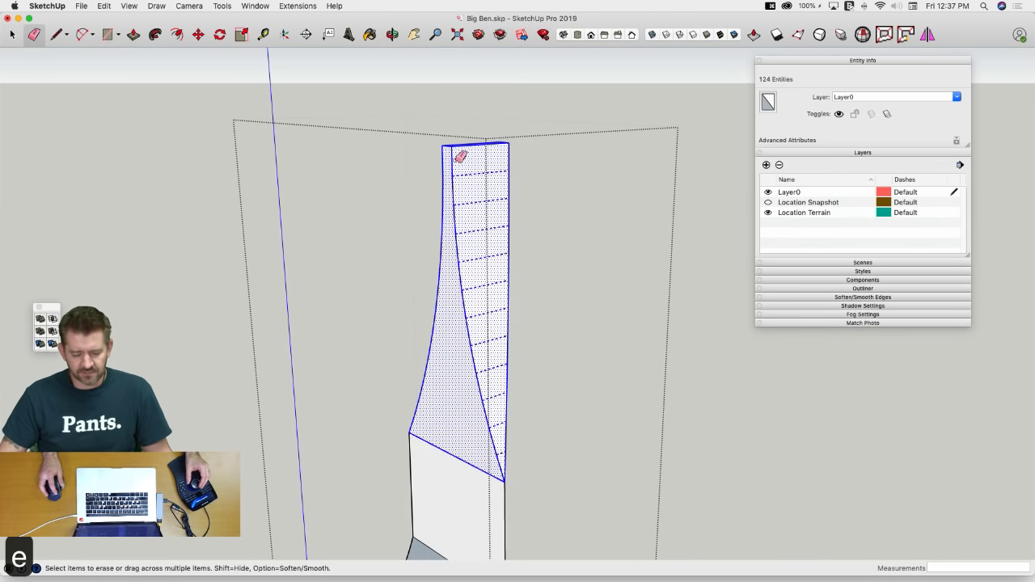
{"action": "key", "text": "space"}
{"action": "left_click", "coordinate": [467, 170]}
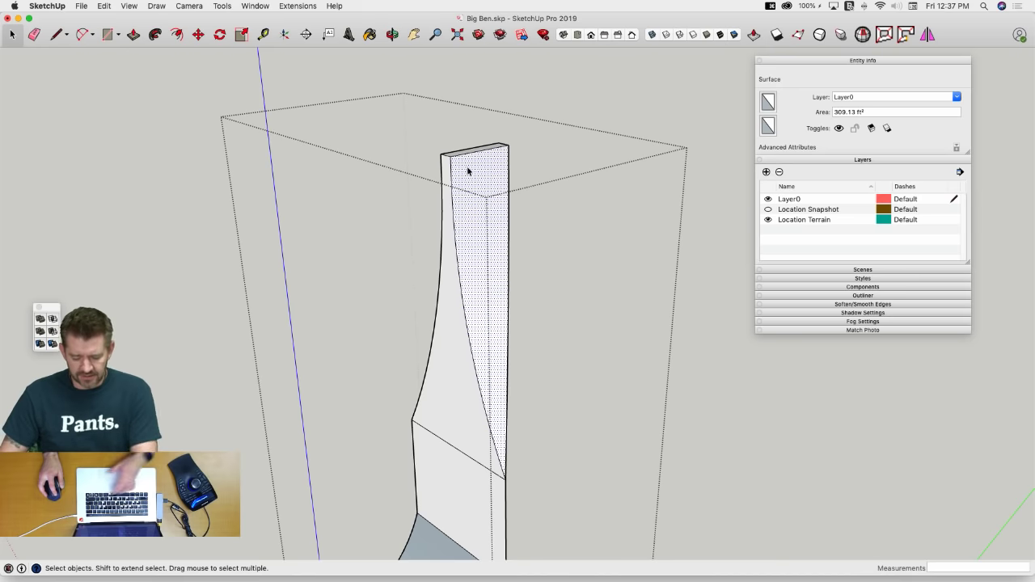
{"action": "key", "text": "Delete"}
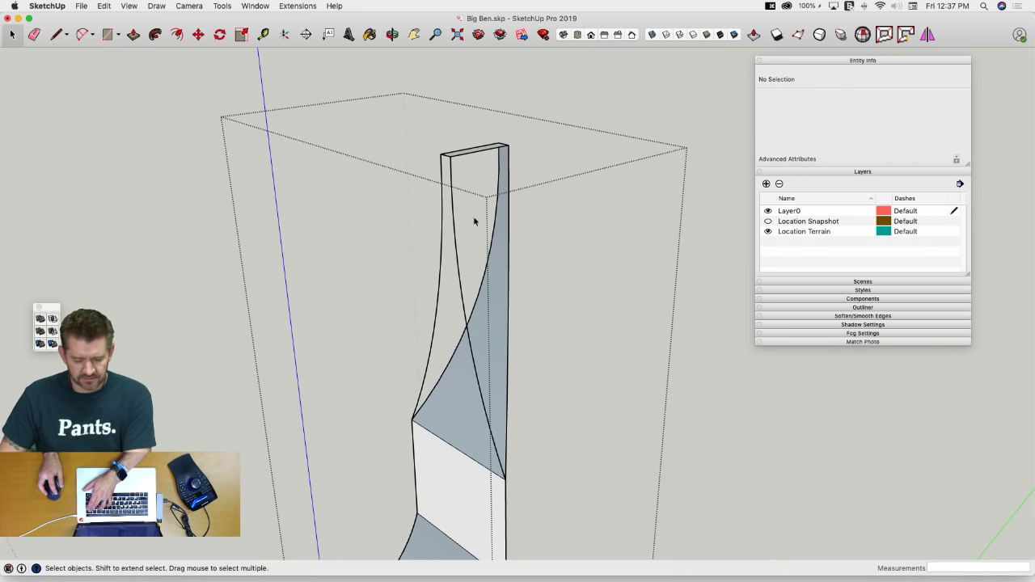
{"action": "left_click", "coordinate": [451, 152]}
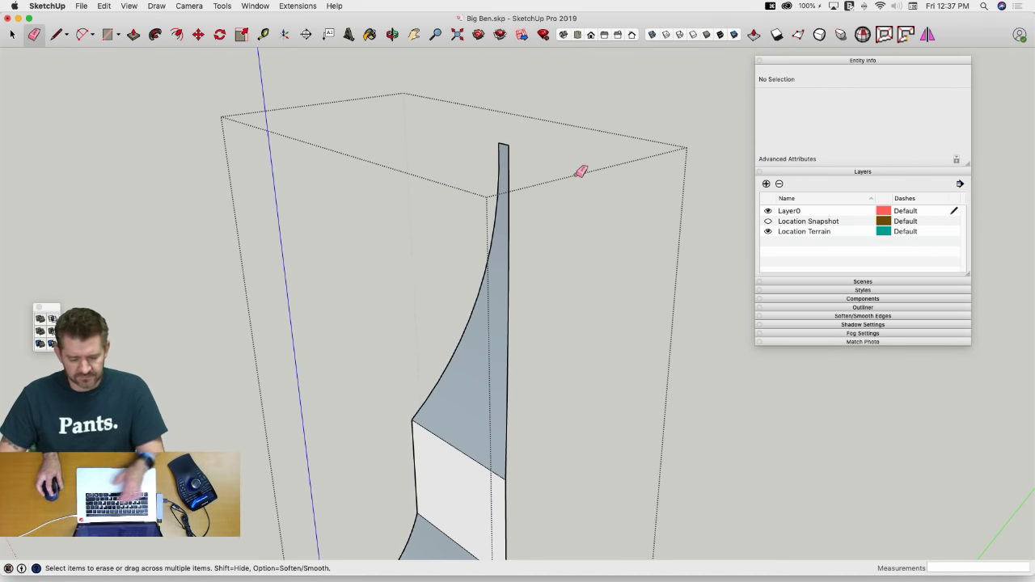
Orient the faces of the tower side component to match the white wall face just below the curved spire base
{"action": "key", "text": "space"}
{"action": "left_click", "coordinate": [659, 212]}
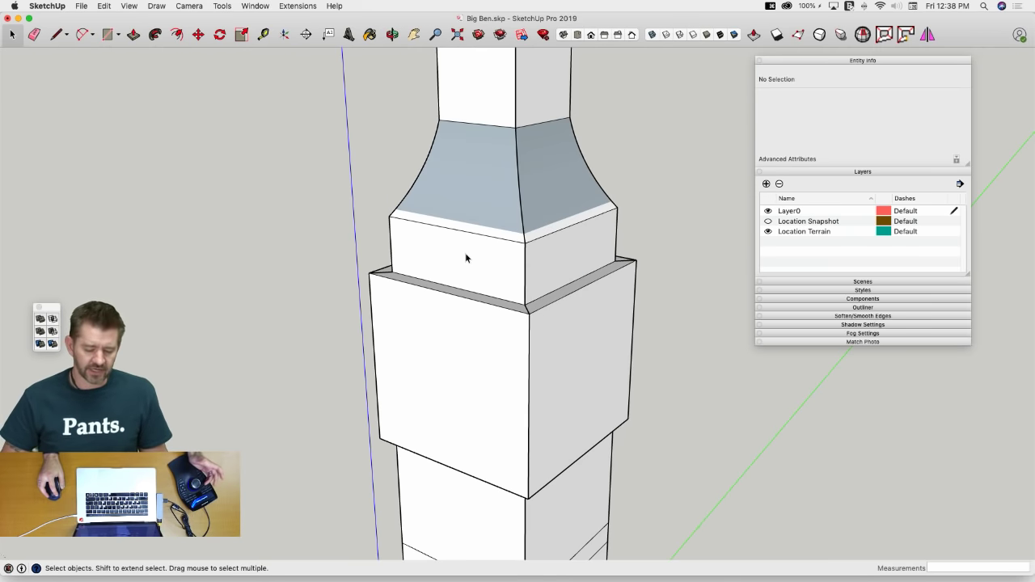
{"action": "left_click", "coordinate": [465, 258]}
{"action": "key", "text": "h"}
{"action": "right_click", "coordinate": [461, 252]}
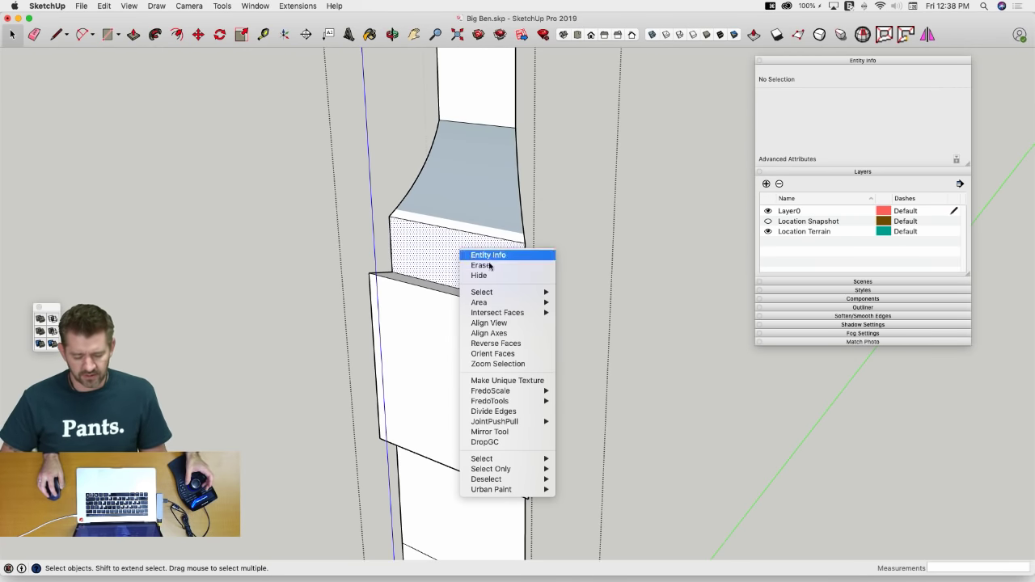
{"action": "left_click", "coordinate": [543, 353]}
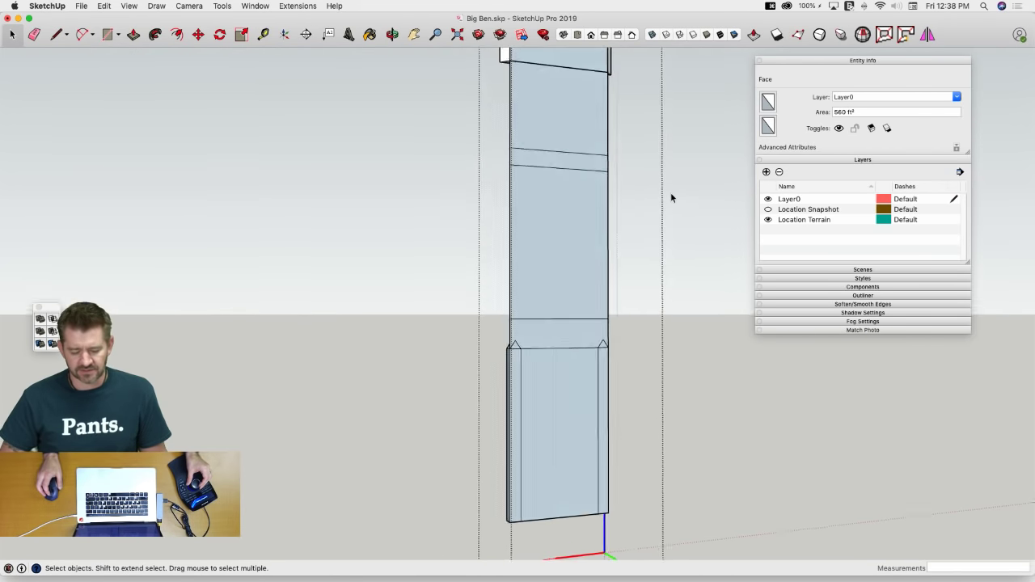
Erase the surplus faces and edges closing off the back of the two corner buttresses on the lower wall
{"action": "key", "text": "e"}
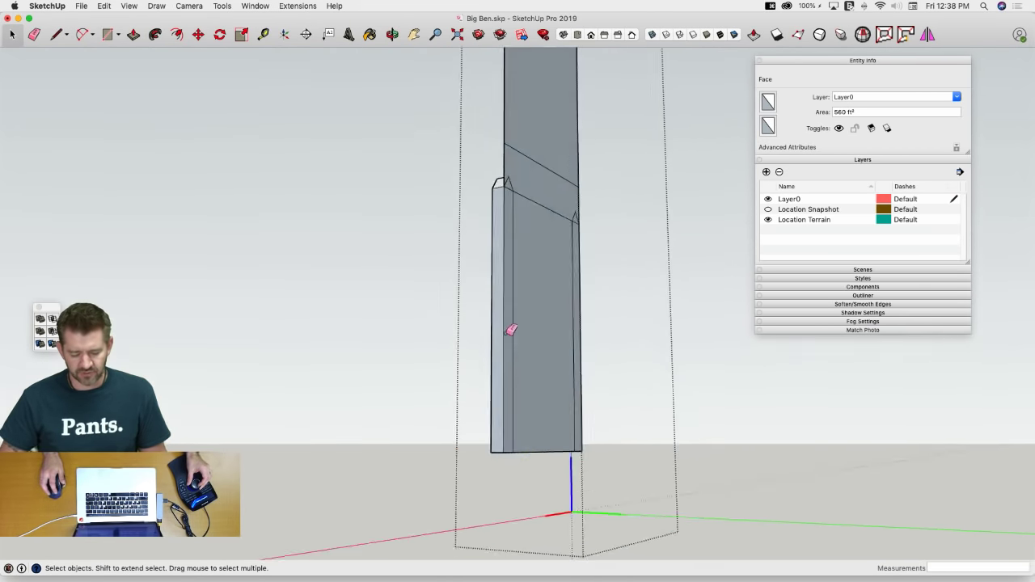
{"action": "left_click", "coordinate": [459, 214]}
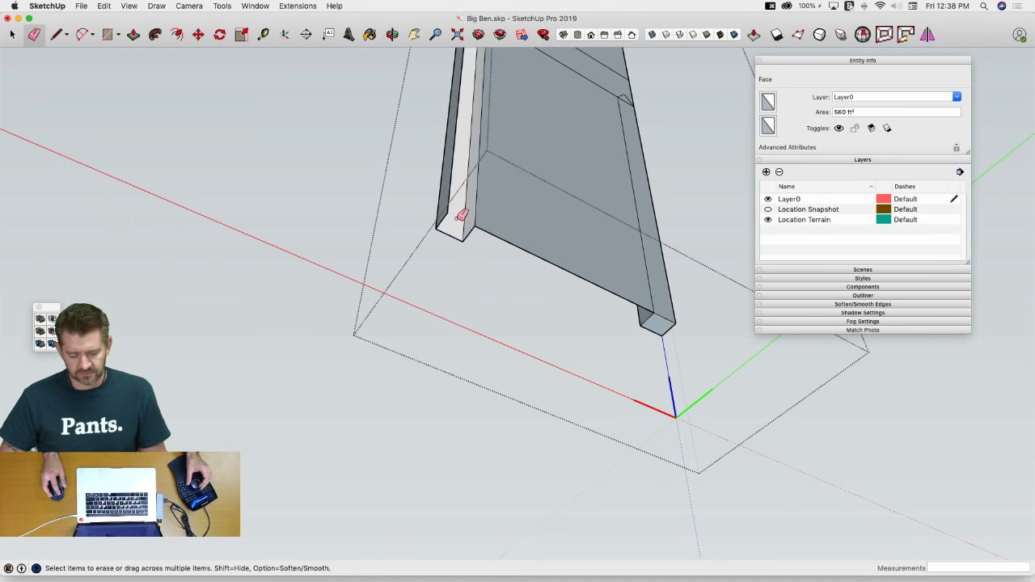
{"action": "left_click", "coordinate": [670, 311]}
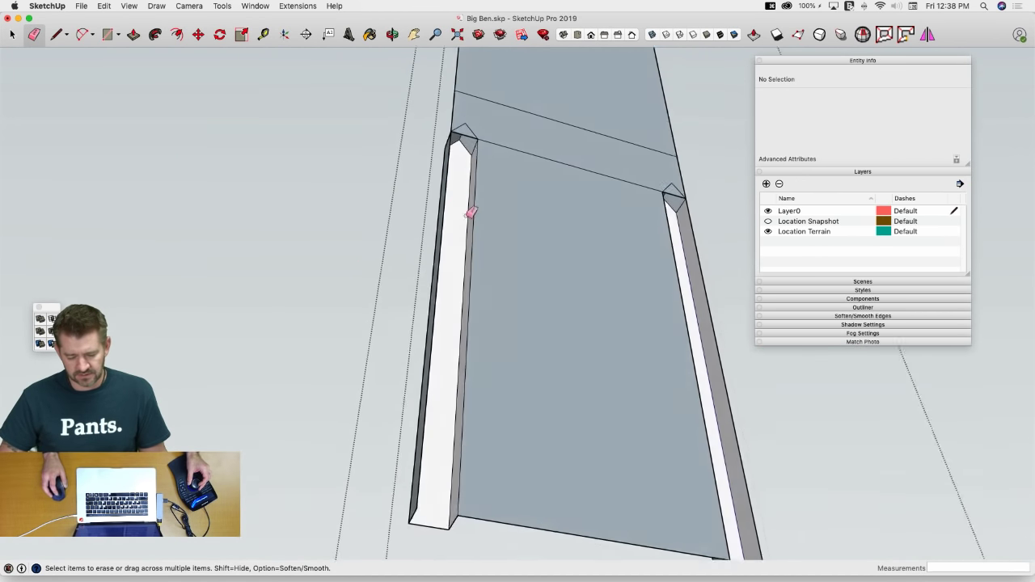
{"action": "left_click", "coordinate": [489, 189]}
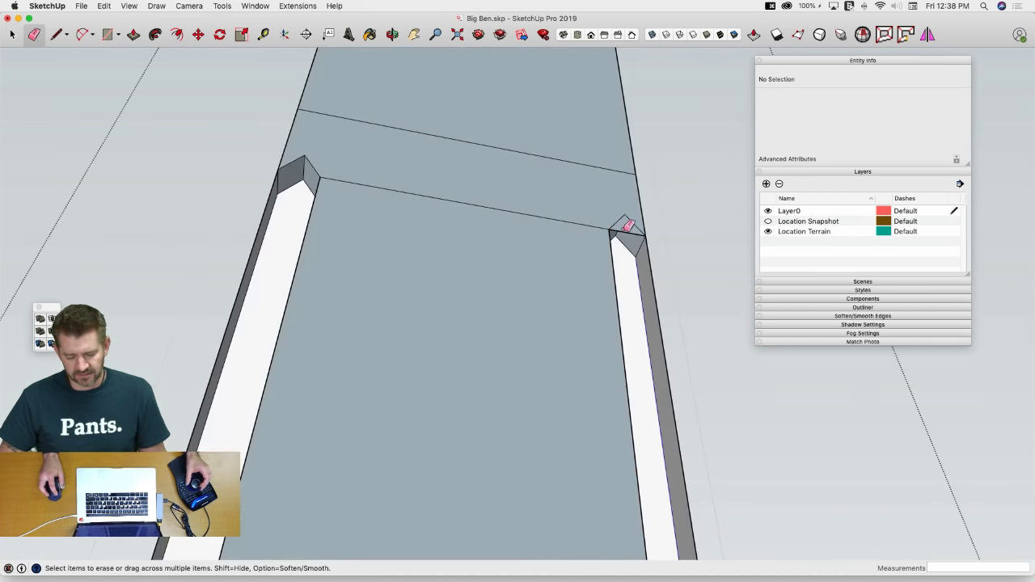
Orient the component's faces to match the white lower wall face between the buttresses, and close the component
{"action": "key", "text": "space"}
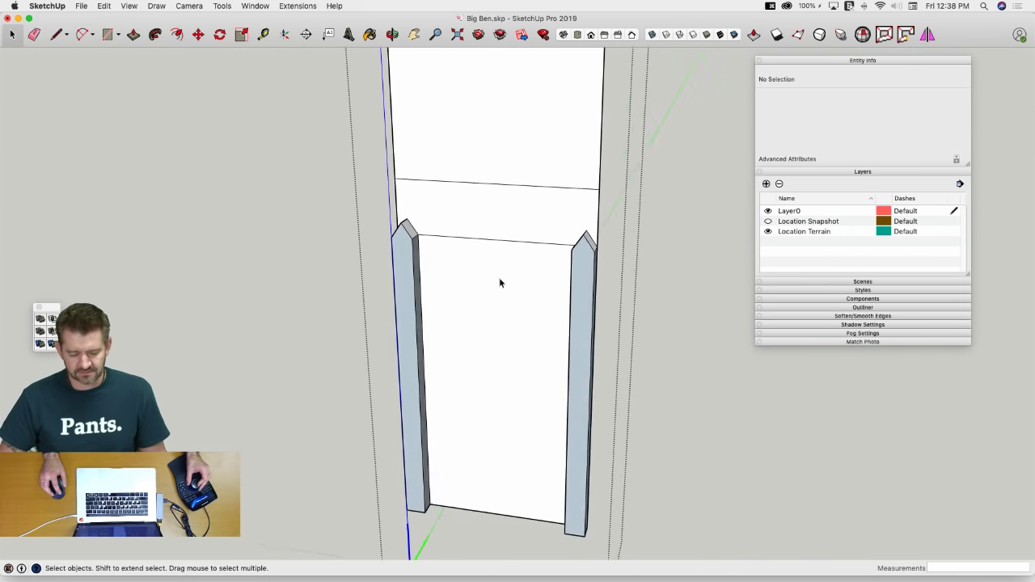
{"action": "right_click", "coordinate": [496, 286]}
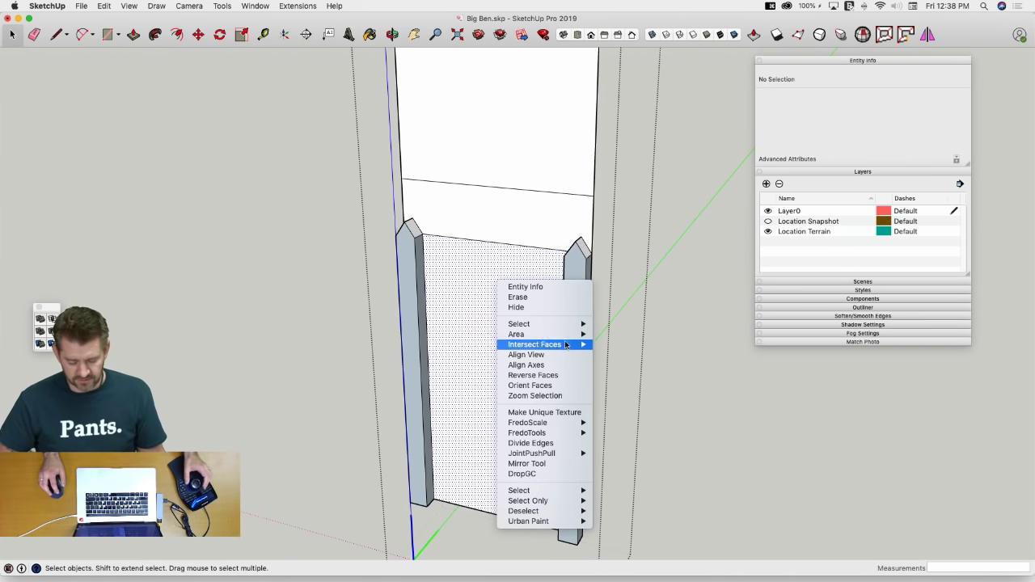
{"action": "left_click", "coordinate": [569, 385]}
{"action": "left_click", "coordinate": [585, 280]}
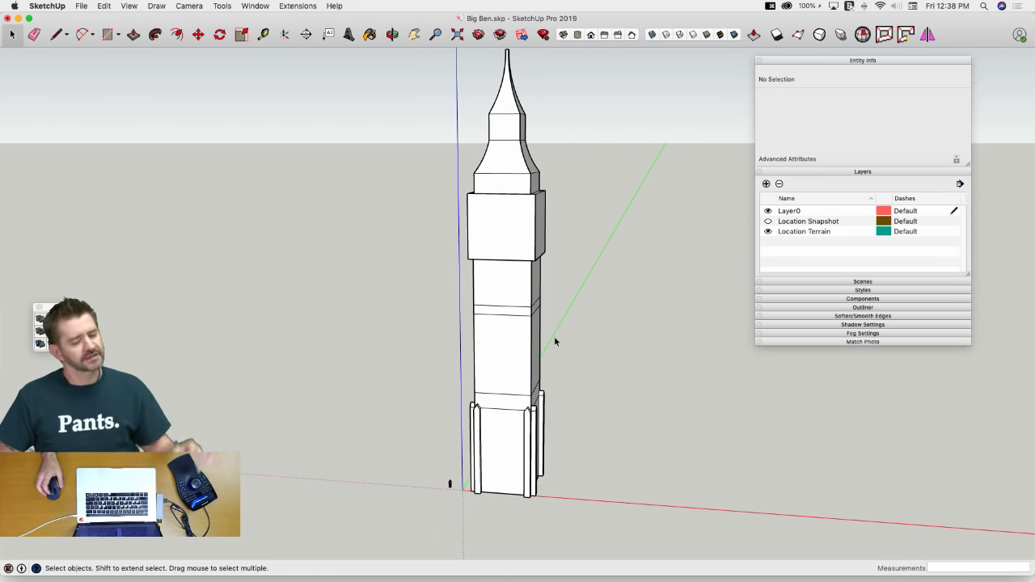
Show the Location Snapshot layer with the reference photo in place of Location Terrain, and turn on X-ray display
{"action": "middle_click_drag", "start_coordinate": [541, 321], "coordinate": [539, 374]}
{"action": "scroll", "coordinate": [539, 374], "scroll_direction": "up", "scroll_amount": 10}
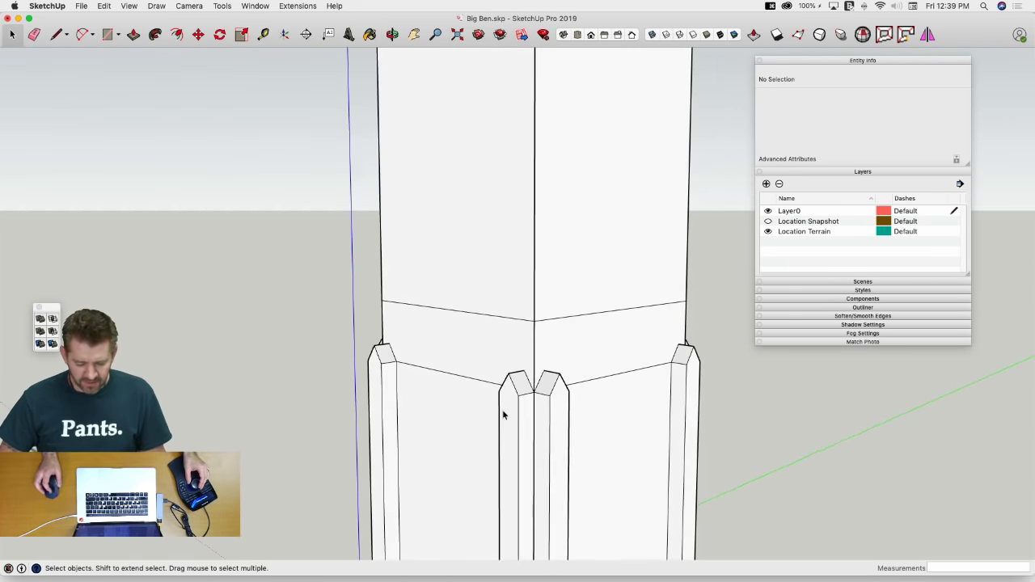
{"action": "scroll", "coordinate": [469, 342], "scroll_direction": "down", "scroll_amount": 8}
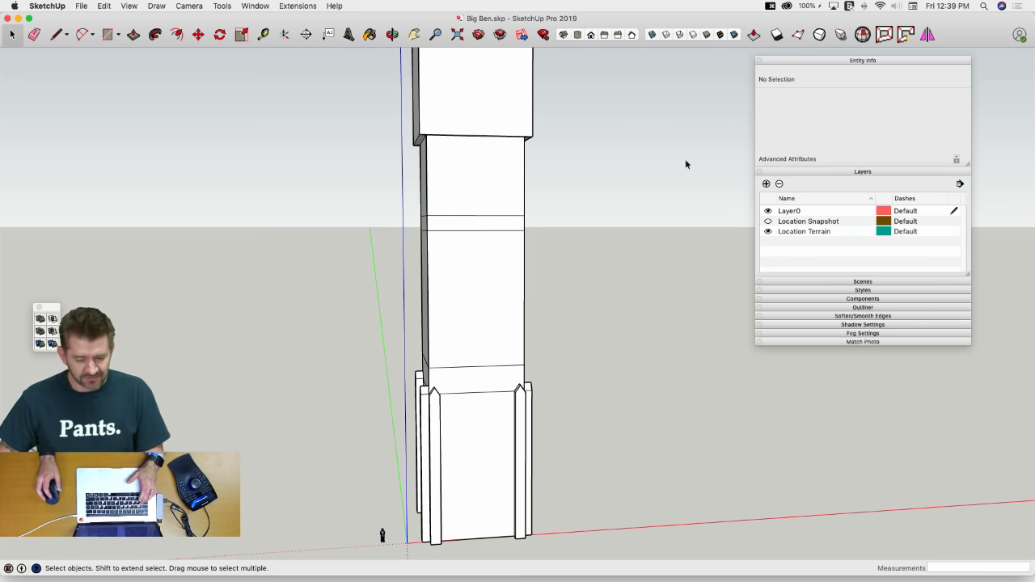
{"action": "middle_click_drag", "start_coordinate": [645, 186], "coordinate": [622, 240]}
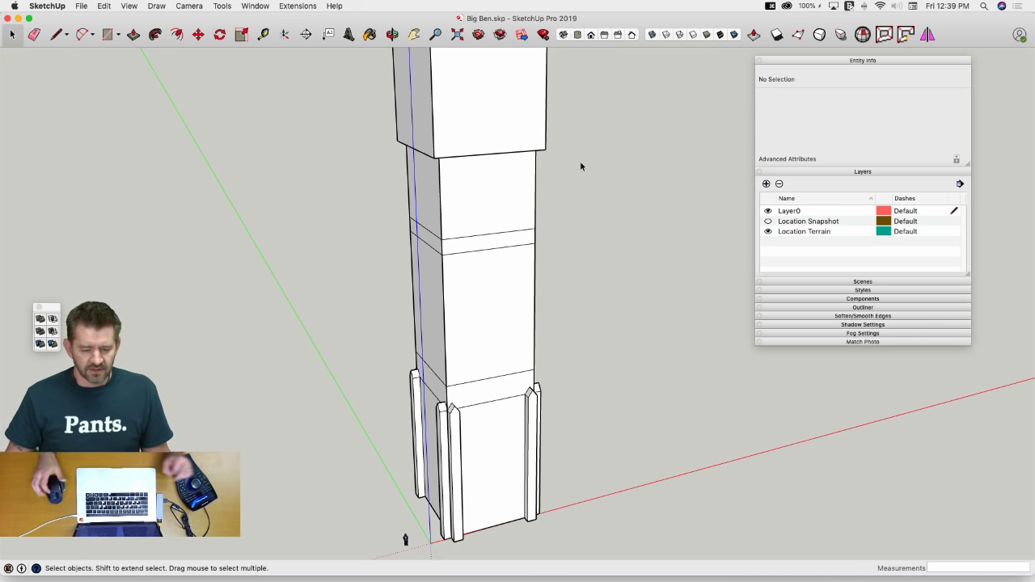
{"action": "scroll", "coordinate": [617, 161], "scroll_direction": "down", "scroll_amount": 2}
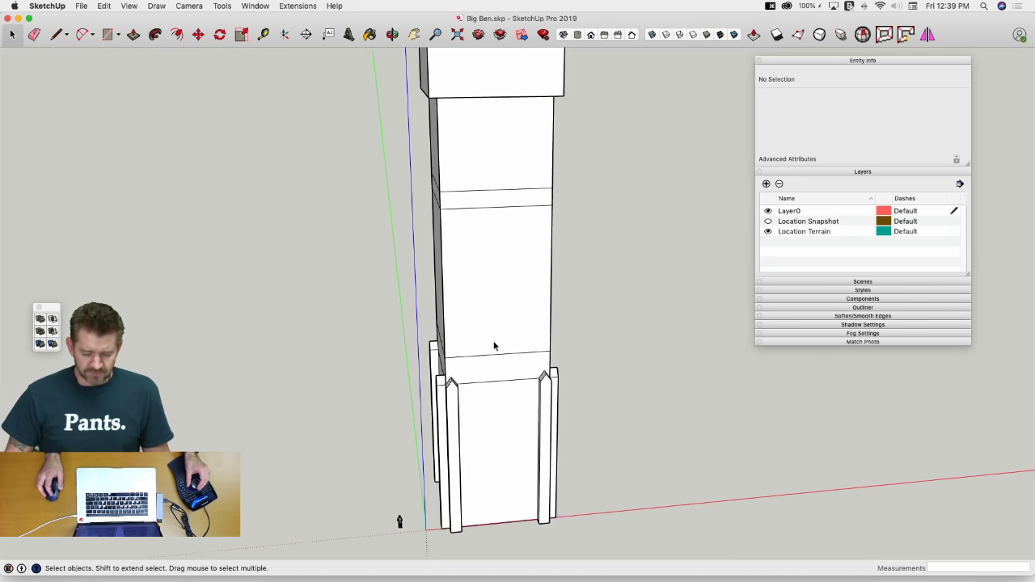
{"action": "key", "text": "d"}
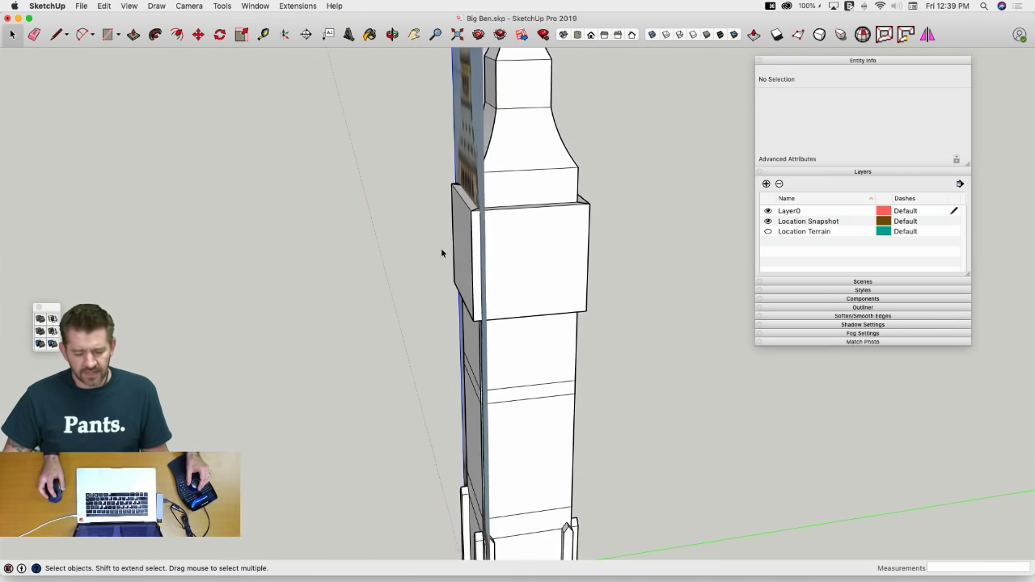
{"action": "left_click", "coordinate": [654, 34]}
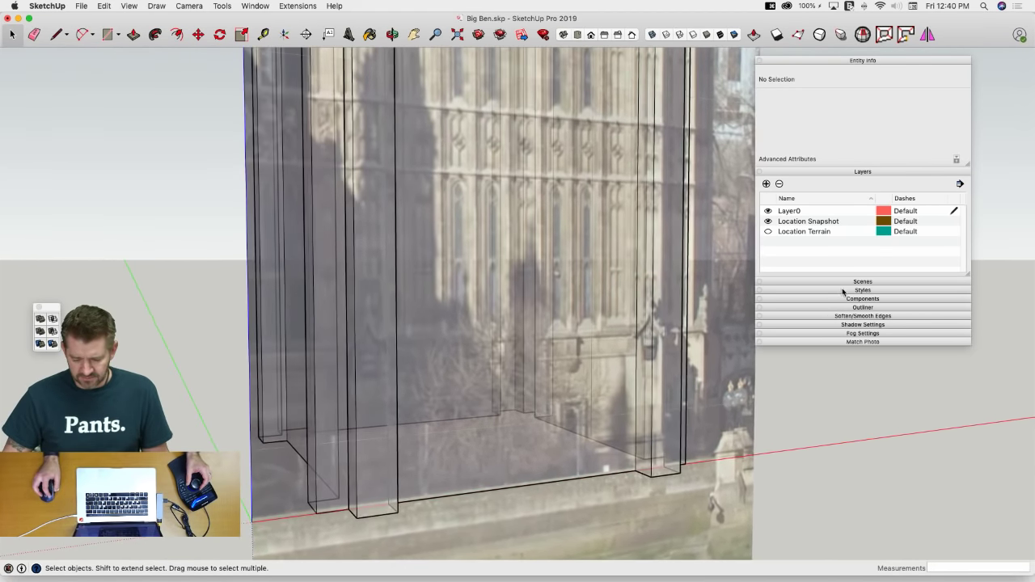
Edit the current style's face settings to use Nicer transparency quality
{"action": "left_click", "coordinate": [843, 291]}
{"action": "left_click", "coordinate": [865, 348]}
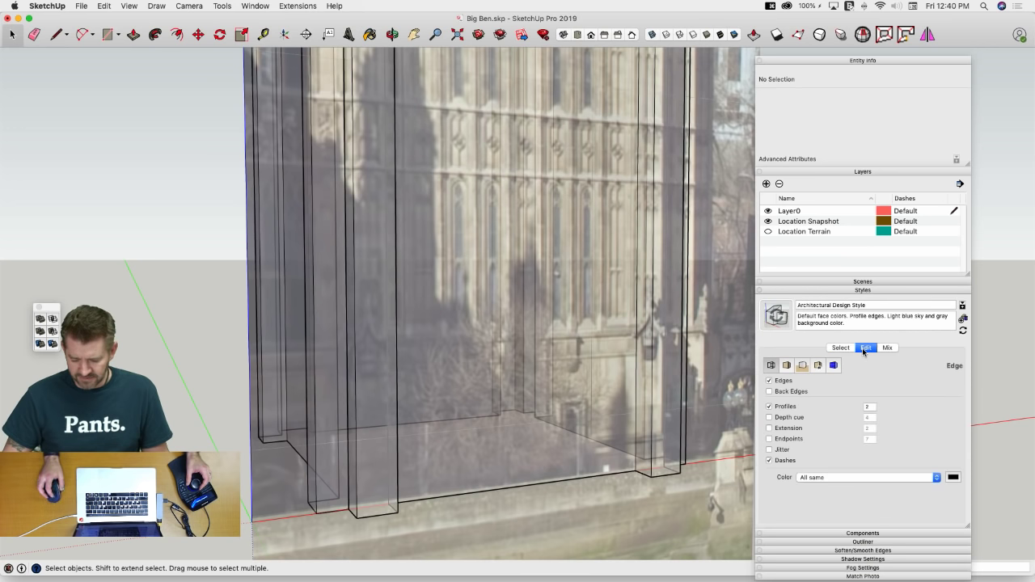
{"action": "left_click", "coordinate": [832, 369]}
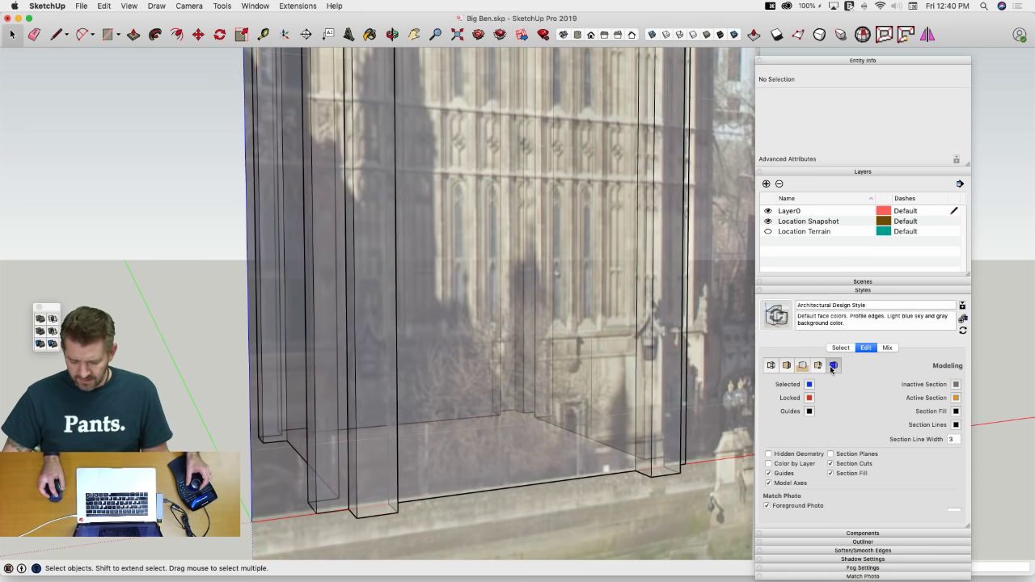
{"action": "left_click_drag", "start_coordinate": [968, 526], "coordinate": [971, 561]}
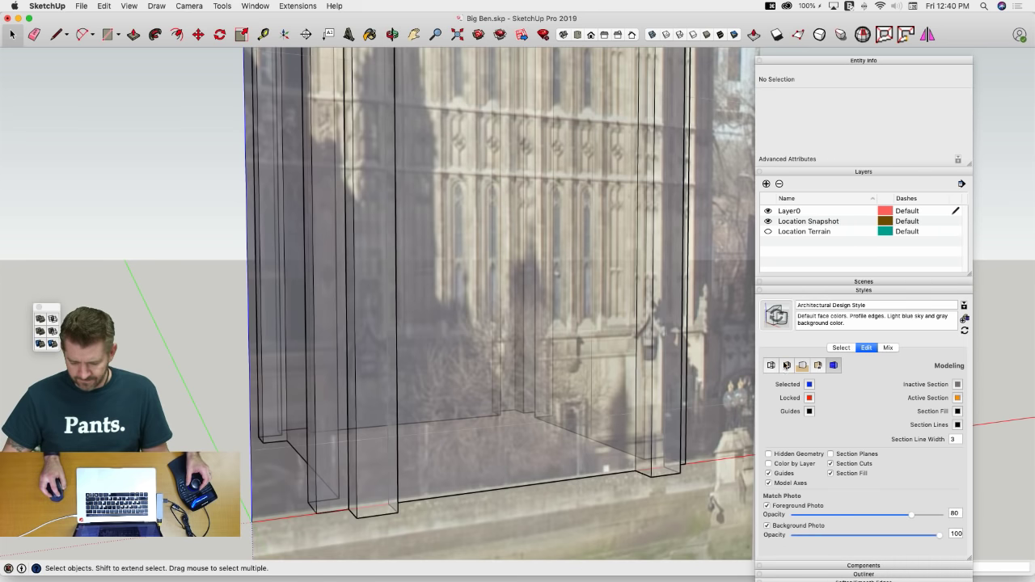
{"action": "left_click", "coordinate": [770, 366]}
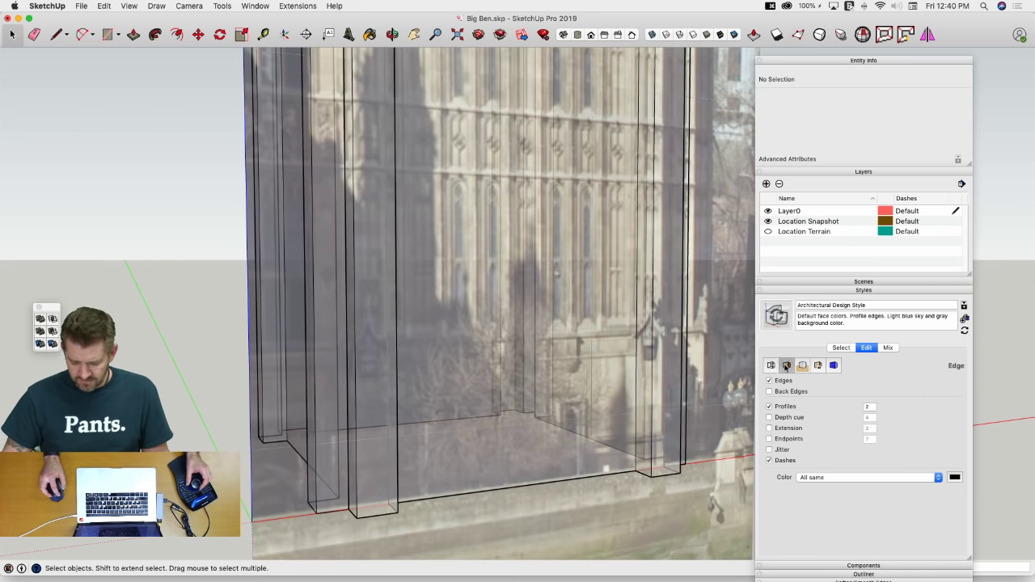
{"action": "left_click", "coordinate": [802, 366]}
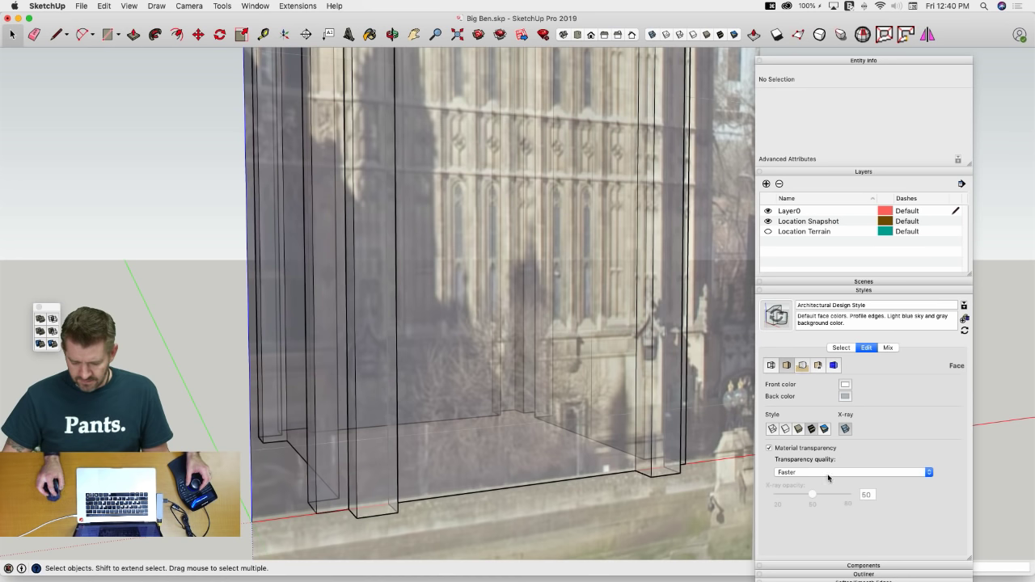
{"action": "left_click", "coordinate": [828, 474]}
{"action": "left_click", "coordinate": [822, 482]}
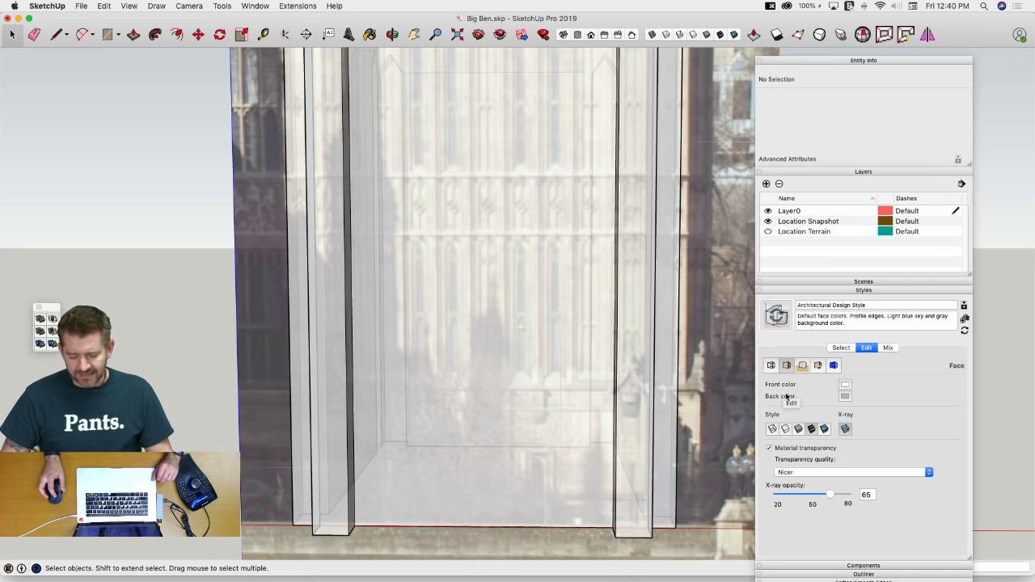
Compare the transparency qualities by switching the style to Faster and back to Nicer
{"action": "left_click", "coordinate": [791, 473]}
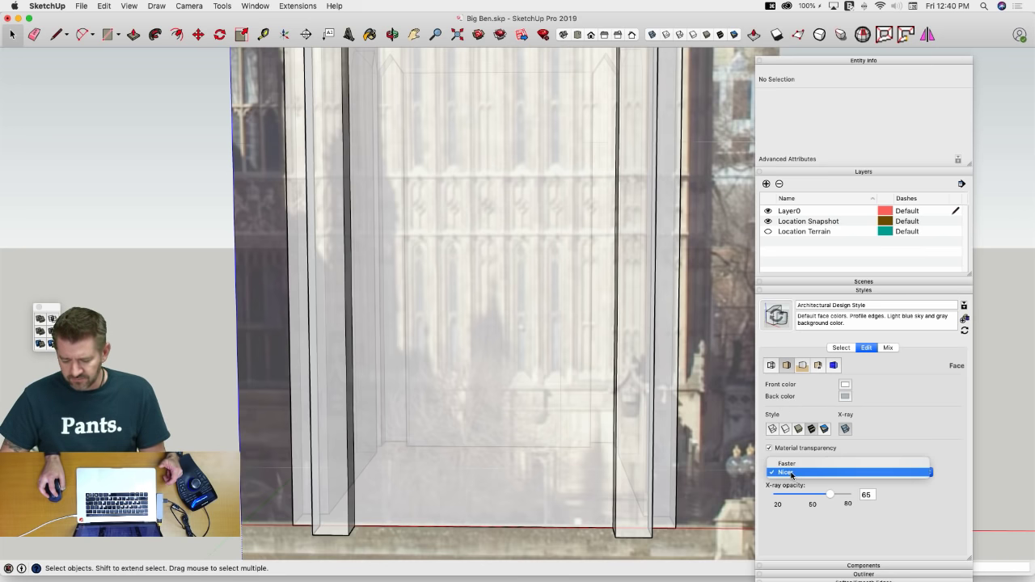
{"action": "left_click", "coordinate": [791, 463]}
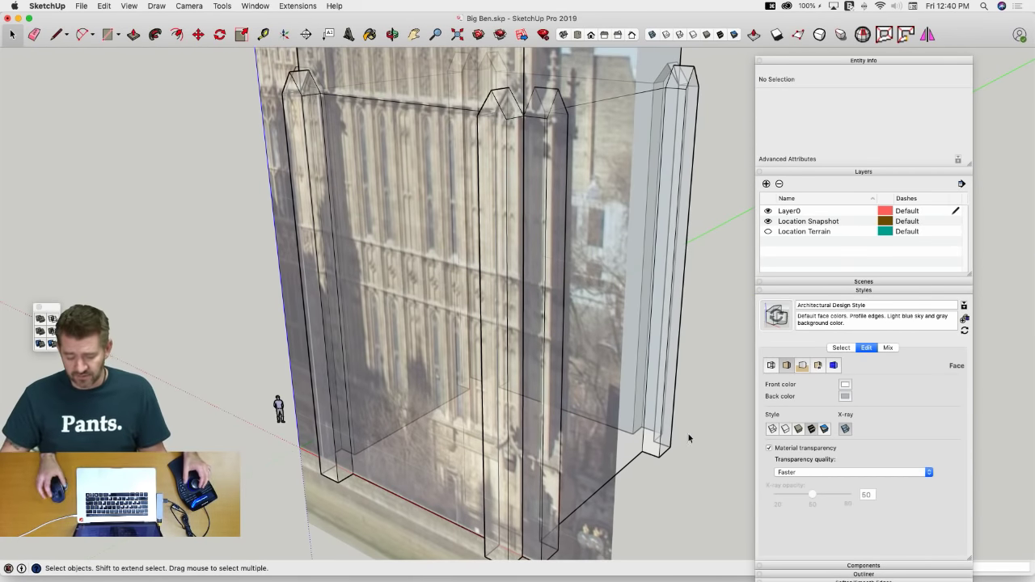
{"action": "left_click", "coordinate": [789, 472]}
{"action": "left_click", "coordinate": [788, 480]}
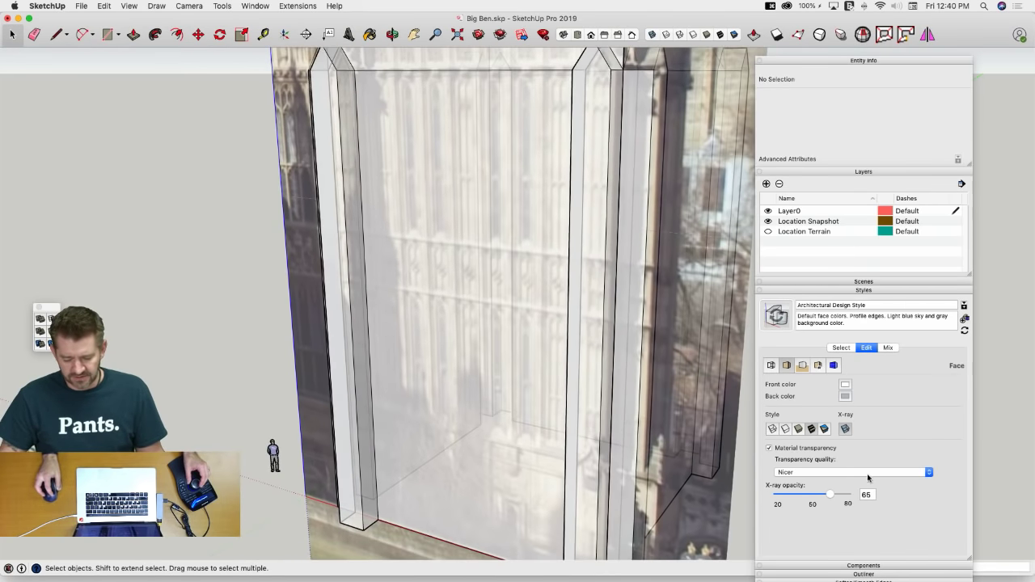
Try low and high X-ray opacities over the reference photo and set the X-ray opacity to 80
{"action": "left_click_drag", "start_coordinate": [812, 497], "coordinate": [838, 499]}
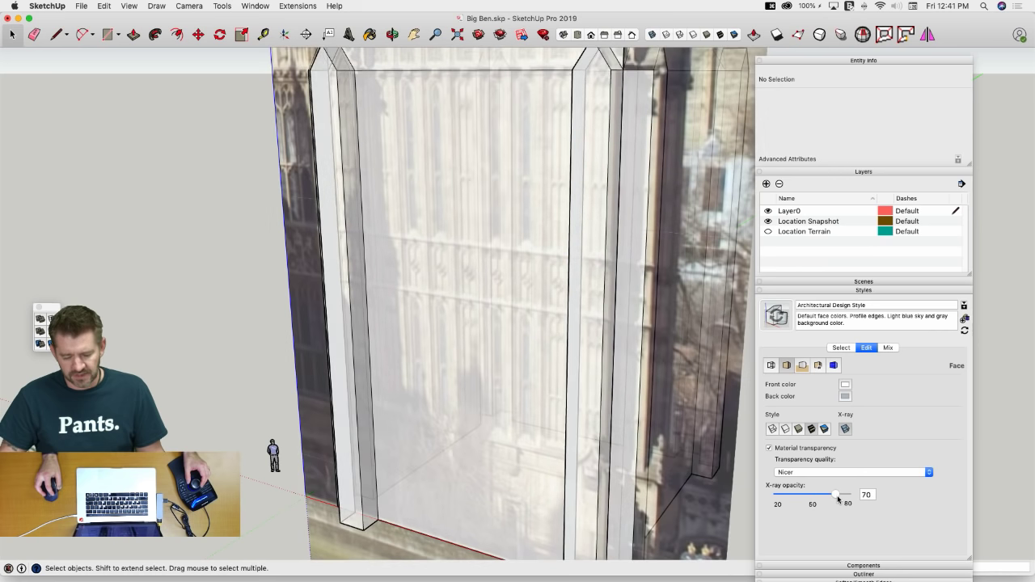
{"action": "left_click_drag", "start_coordinate": [774, 498], "coordinate": [775, 498]}
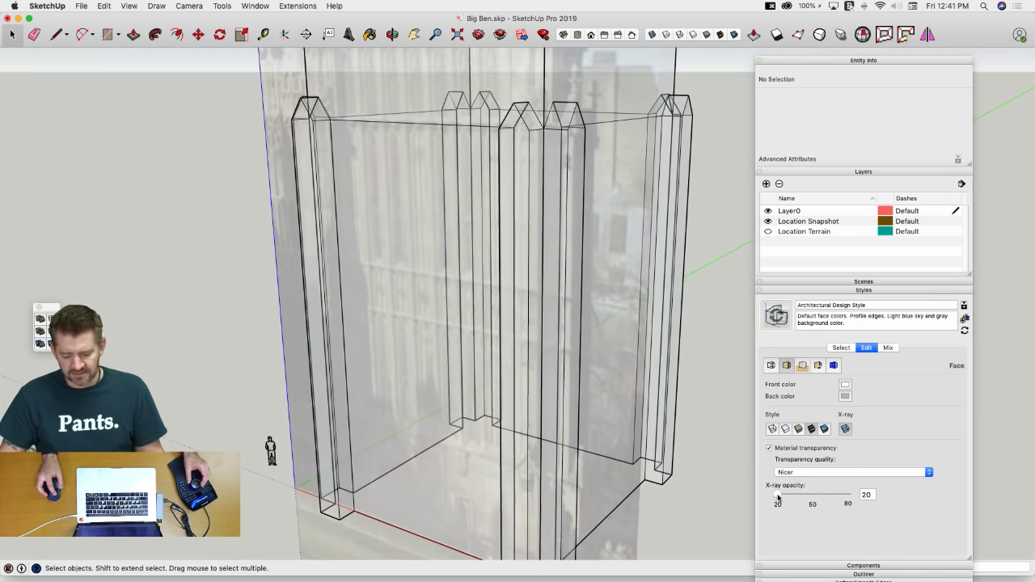
{"action": "left_click", "coordinate": [844, 499]}
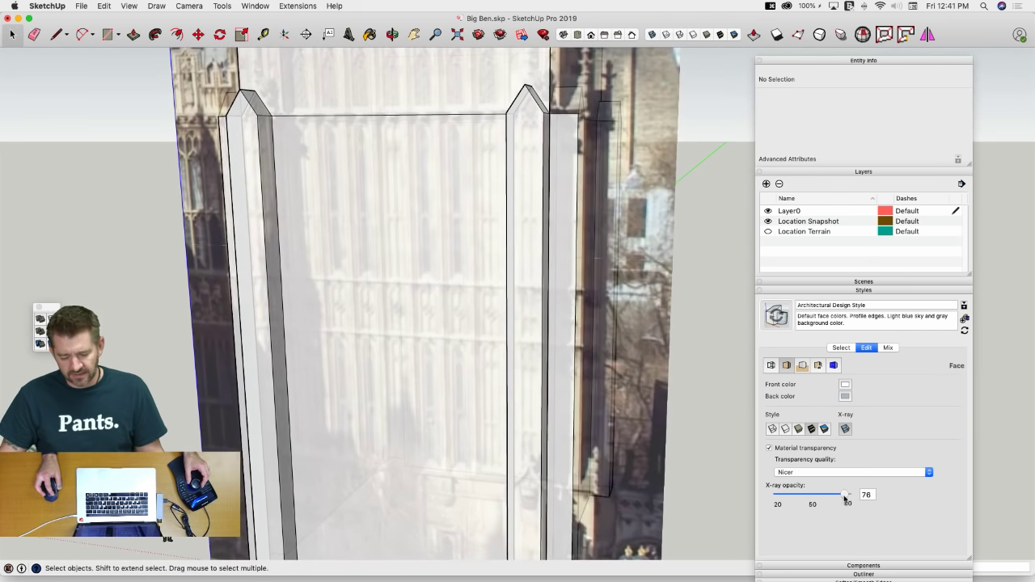
{"action": "left_click", "coordinate": [855, 496]}
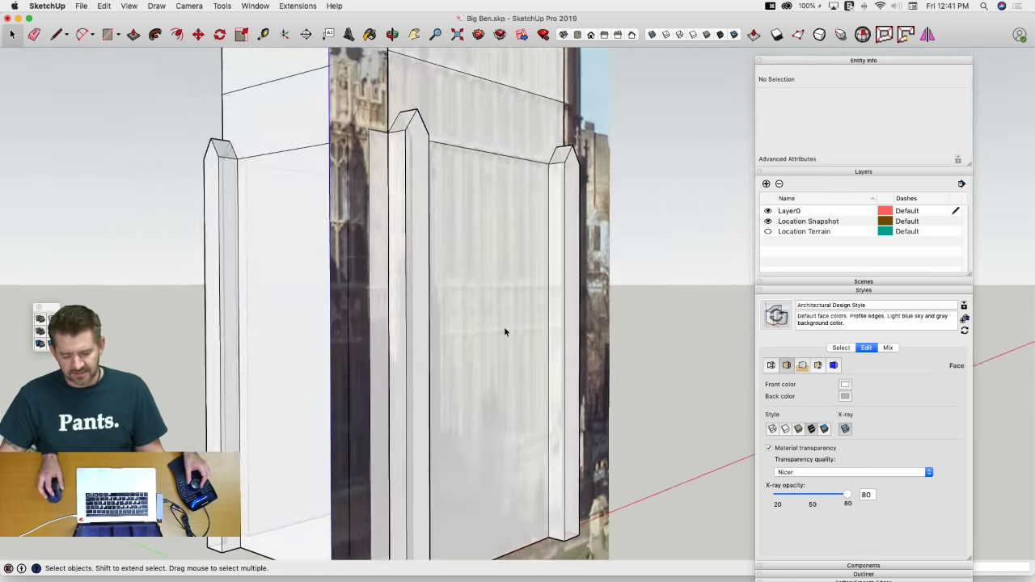
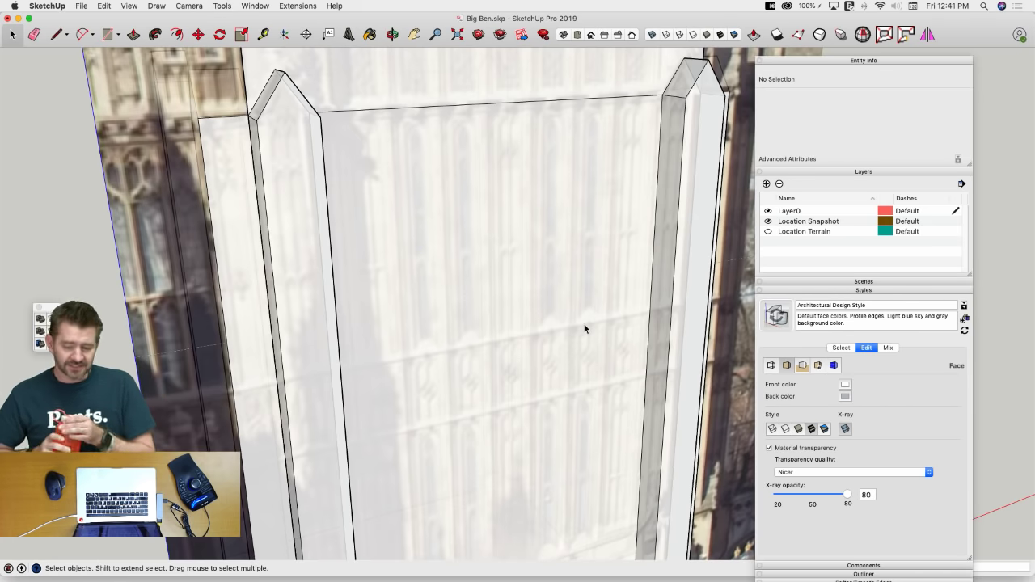
Close the floating Solid Tools palette
{"action": "scroll", "coordinate": [584, 325], "scroll_direction": "down", "scroll_amount": 8}
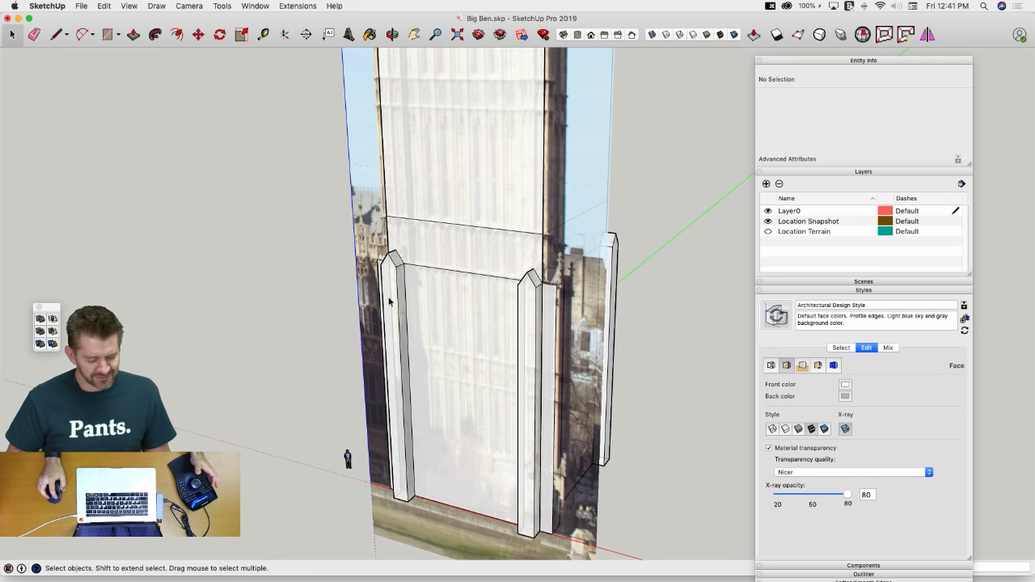
{"action": "left_click", "coordinate": [38, 307]}
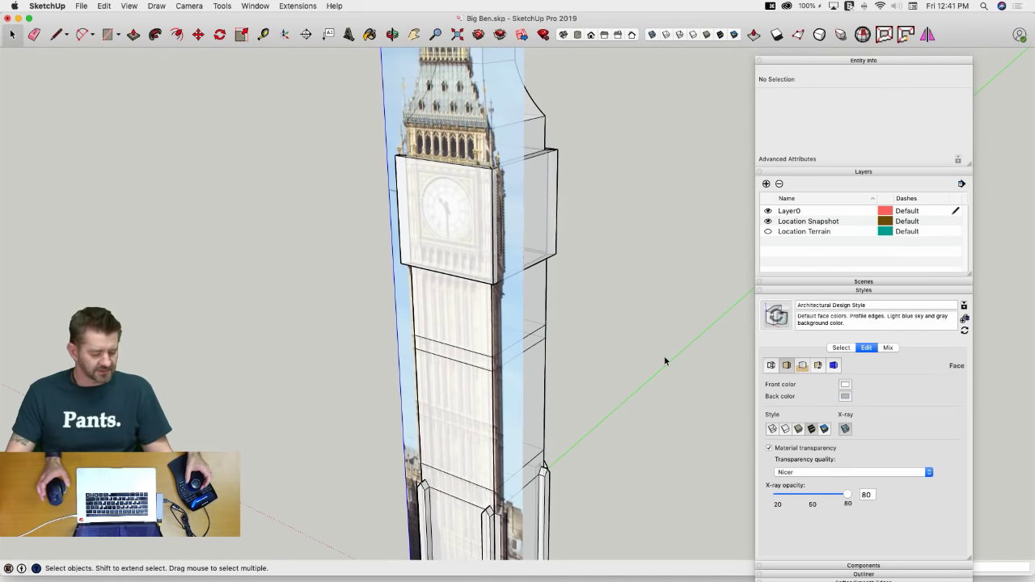
Hide the Location Snapshot layer with the reference photo, show Location Terrain again, and turn off X-ray display
{"action": "key", "text": "d"}
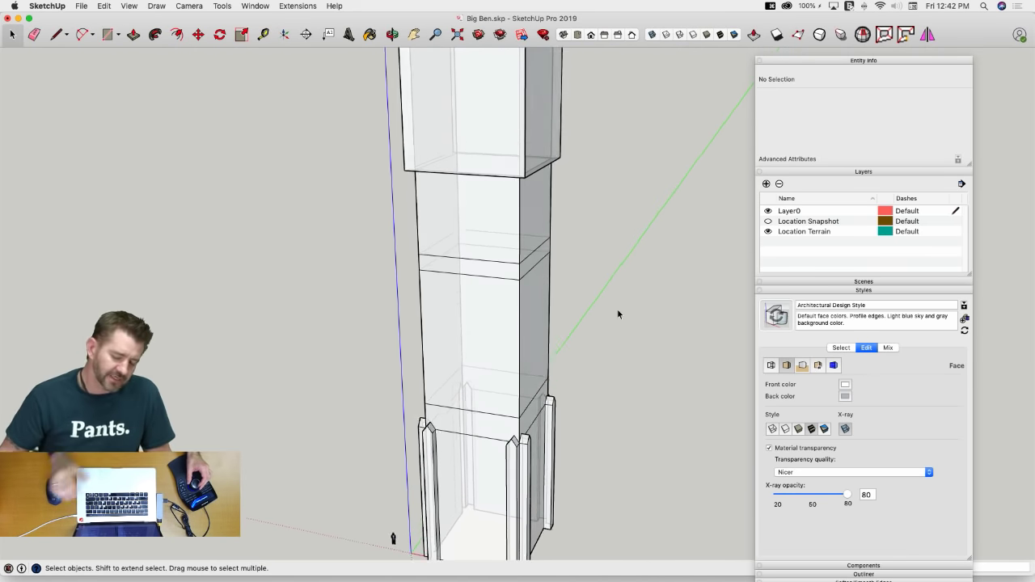
{"action": "left_click", "coordinate": [653, 36]}
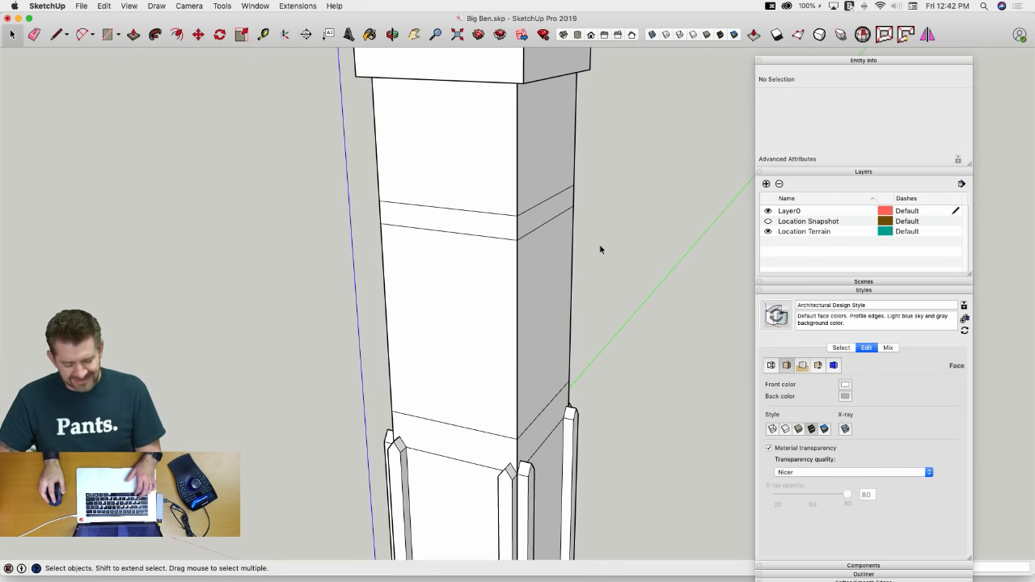
{"action": "scroll", "coordinate": [599, 245], "scroll_direction": "down", "scroll_amount": 3}
{"action": "scroll", "coordinate": [534, 426], "scroll_direction": "up", "scroll_amount": 5}
{"action": "scroll", "coordinate": [500, 315], "scroll_direction": "down", "scroll_amount": 4}
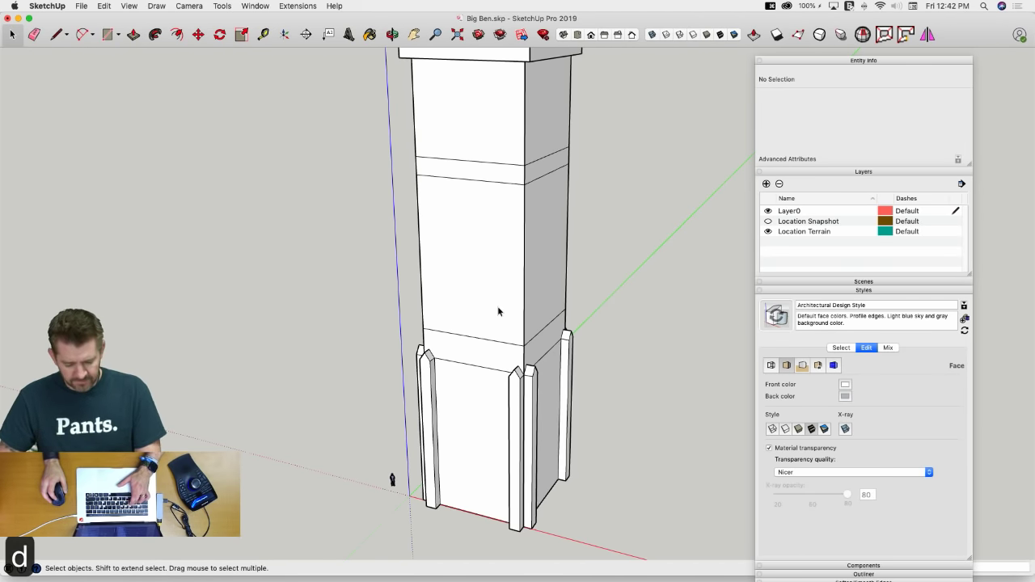
Bring back the Location Snapshot layer, hide Location Terrain, and move the reference photo clear of the tower
{"action": "key", "text": "d"}
{"action": "left_click", "coordinate": [549, 348]}
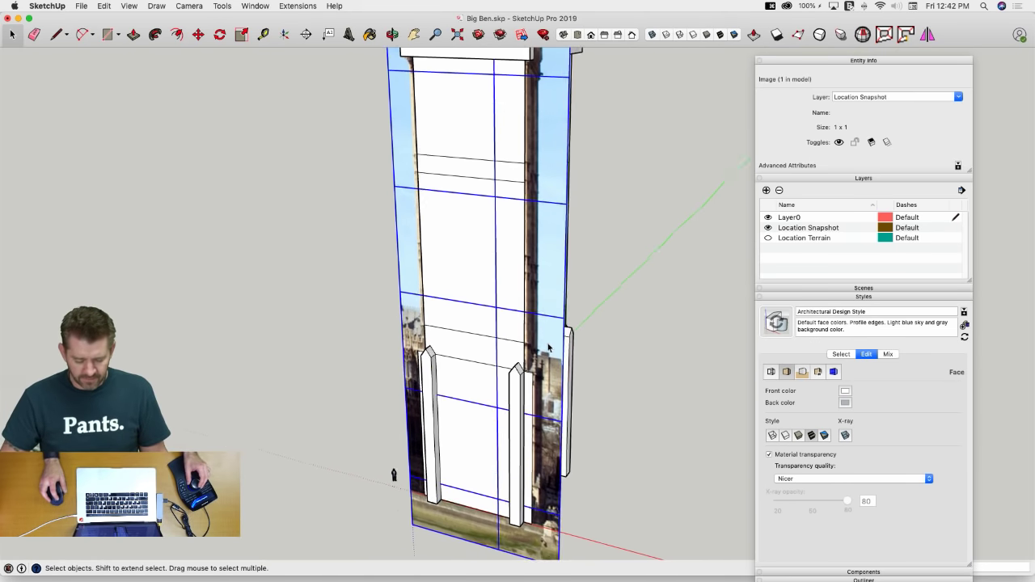
{"action": "key", "text": "m"}
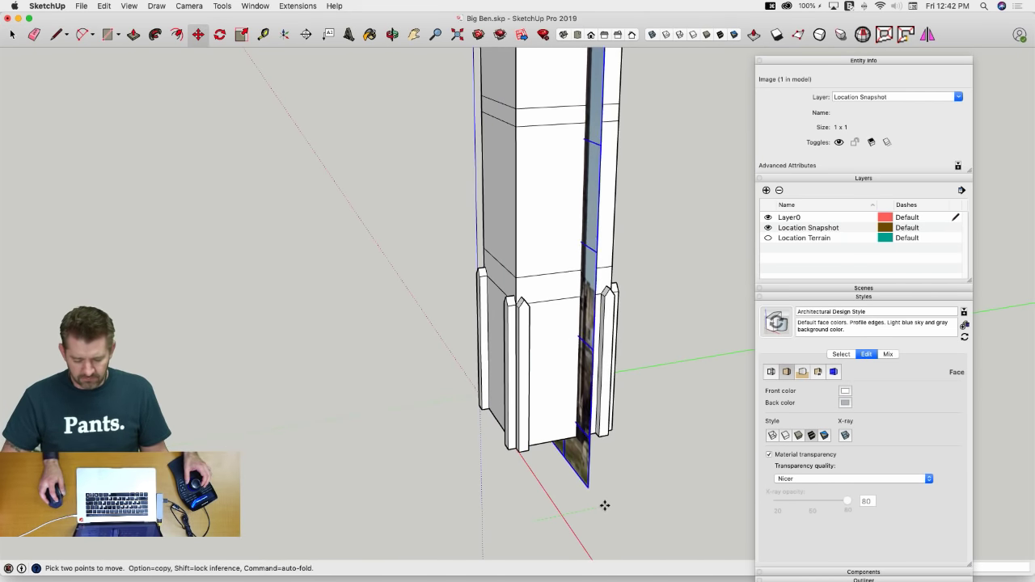
{"action": "left_click", "coordinate": [605, 506]}
{"action": "left_click", "coordinate": [707, 483]}
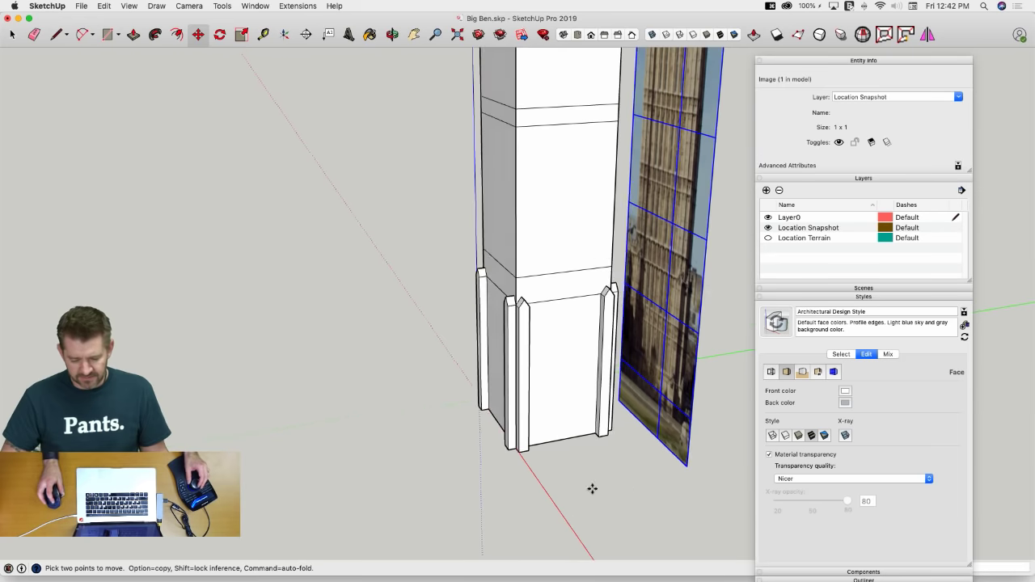
{"action": "key", "text": "space"}
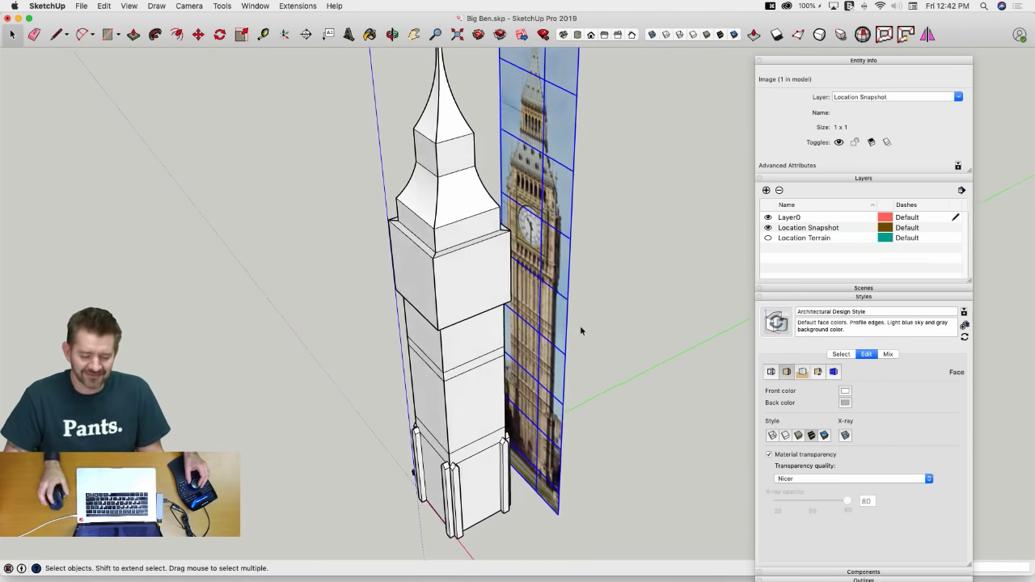
Explode the reference photo into textured faces and show hidden geometry to expose its dividing edges
{"action": "right_click", "coordinate": [526, 231]}
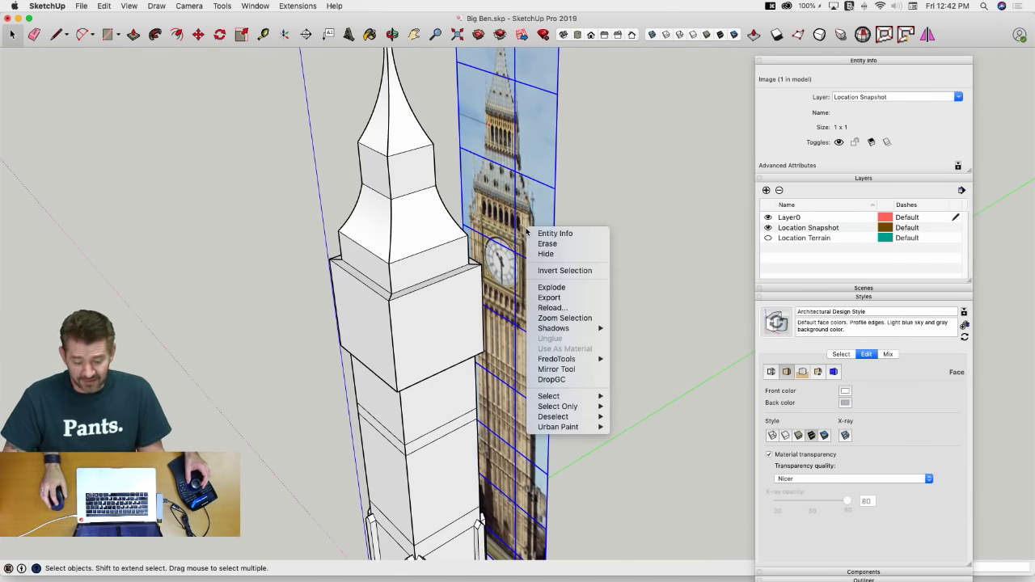
{"action": "left_click", "coordinate": [569, 288]}
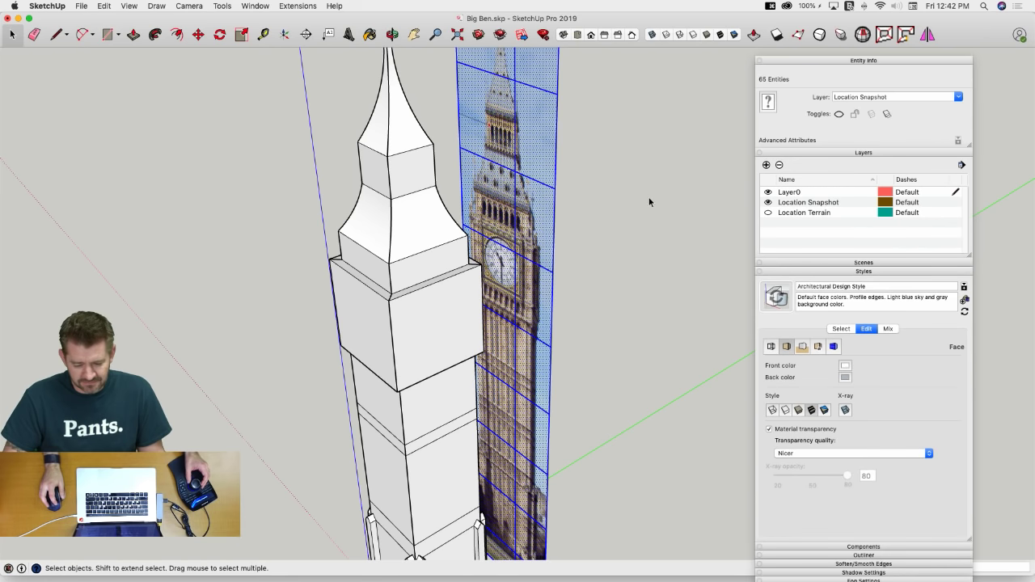
{"action": "key", "text": "e"}
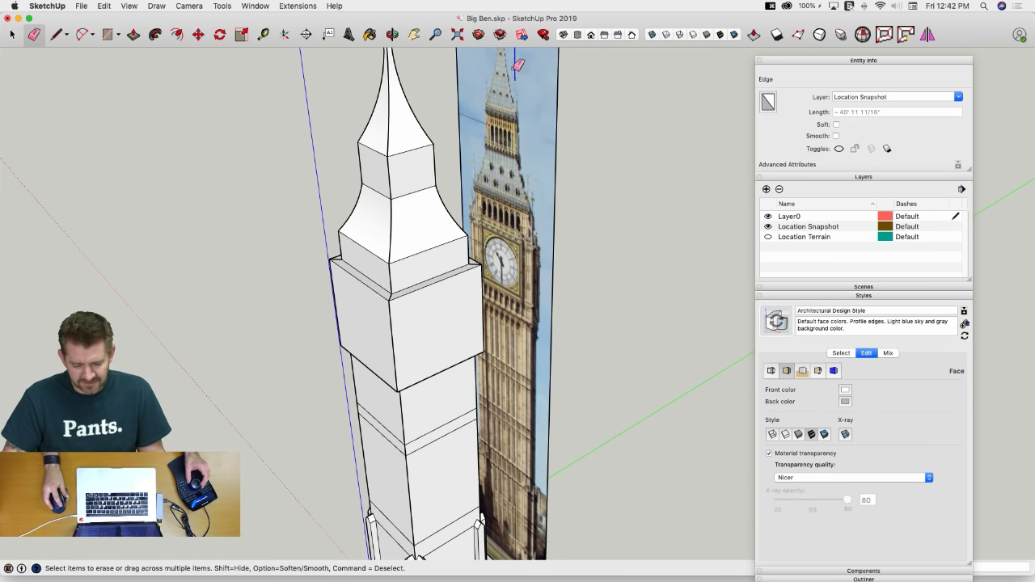
{"action": "key", "text": "space"}
{"action": "left_click", "coordinate": [520, 157]}
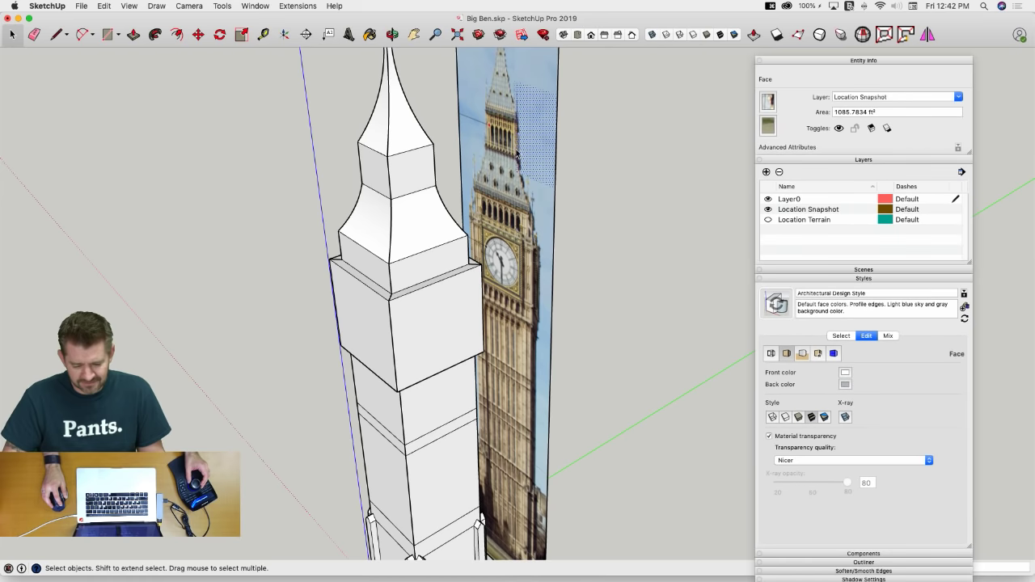
{"action": "key", "text": "alt+h"}
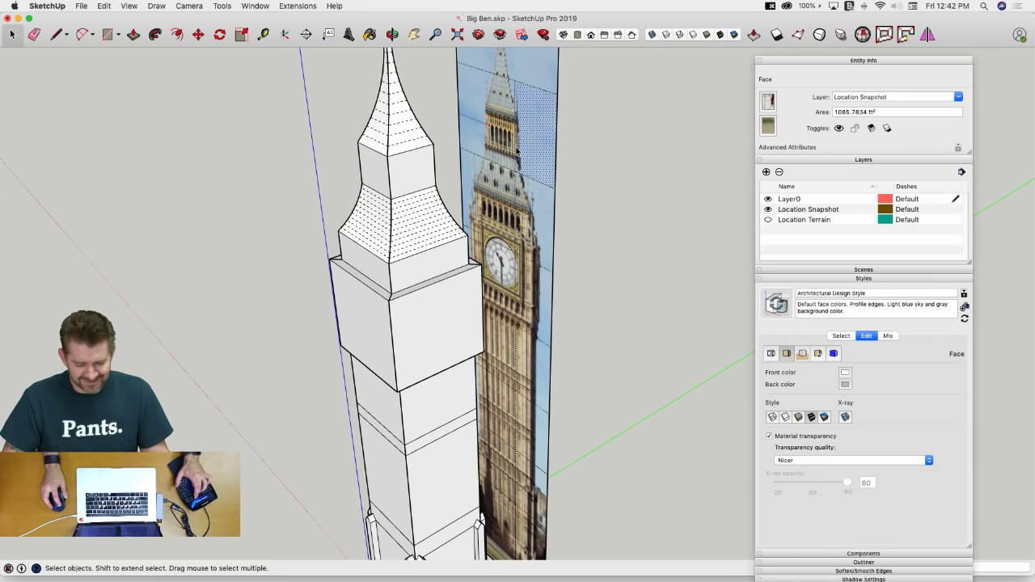
Try to erase the hidden dividing edges across the exploded photo with the Eraser, and undo the erasure
{"action": "key", "text": "e"}
{"action": "left_click_drag", "start_coordinate": [521, 81], "coordinate": [519, 150]}
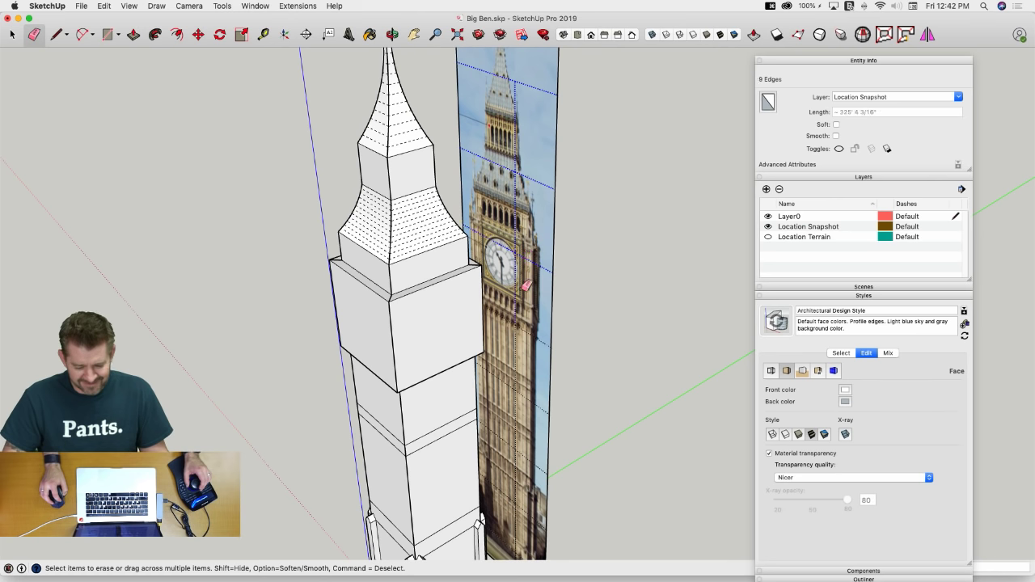
{"action": "mouse_move", "coordinate": [524, 289]}
{"action": "left_mouse_down"}
{"action": "mouse_move", "coordinate": [513, 384]}
{"action": "mouse_move", "coordinate": [528, 375]}
{"action": "mouse_move", "coordinate": [523, 342]}
{"action": "left_mouse_up"}
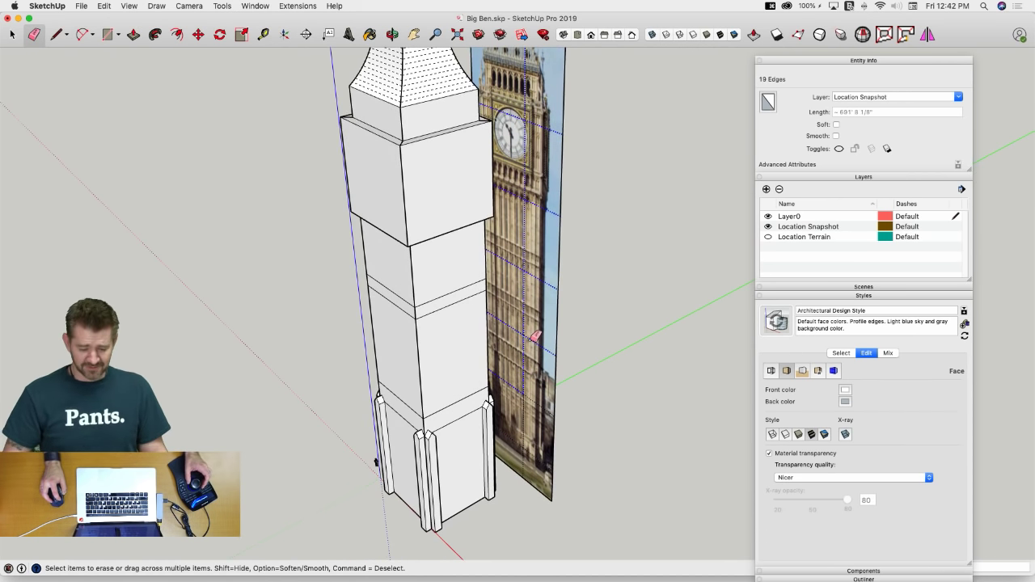
{"action": "left_click_drag", "start_coordinate": [535, 337], "coordinate": [538, 373]}
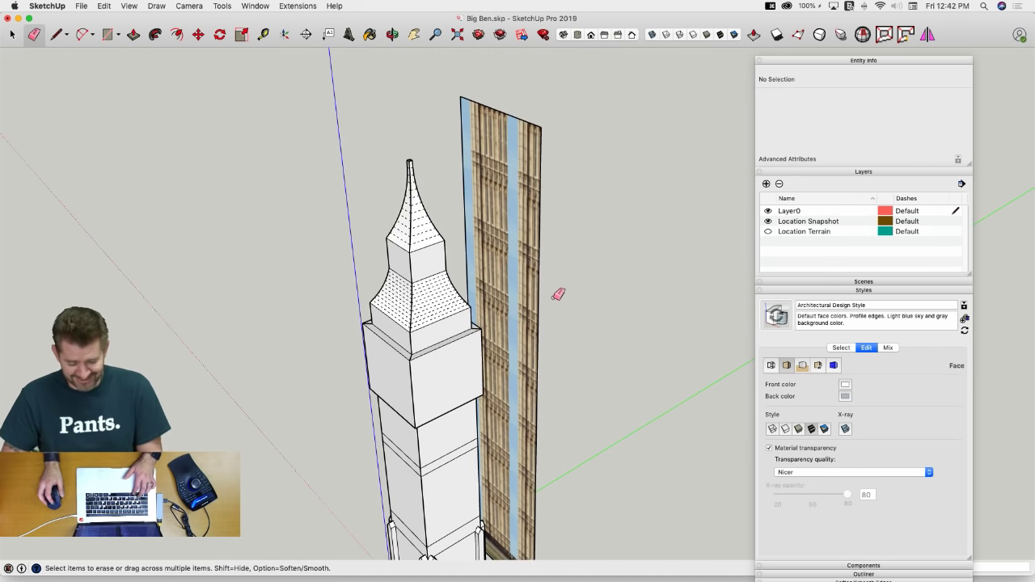
{"action": "key", "text": "super+z"}
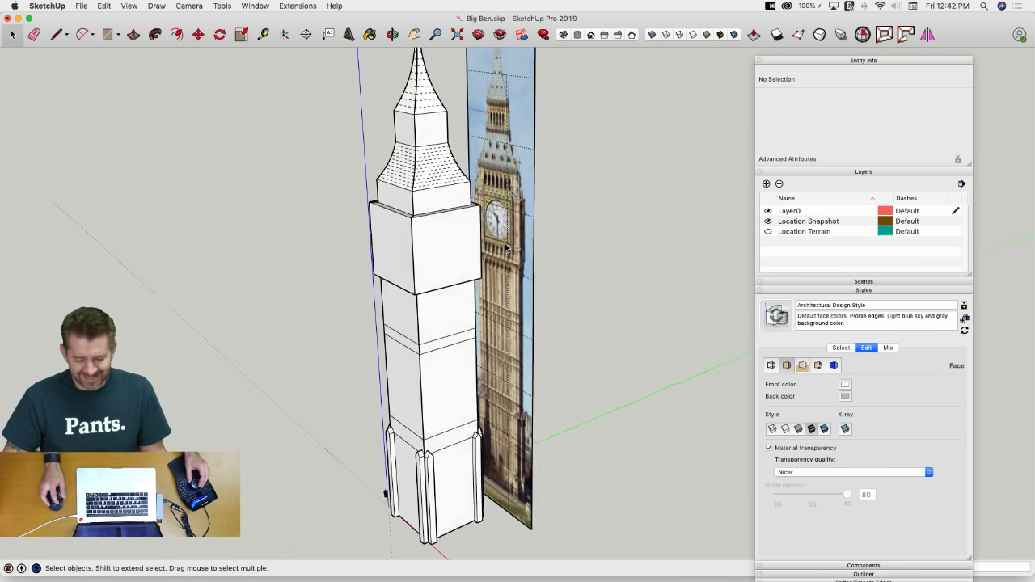
Combine the textures of all the exploded photo's faces into one face, erasing the interior edges, and inspect the clock area for seams
{"action": "left_click", "coordinate": [511, 239]}
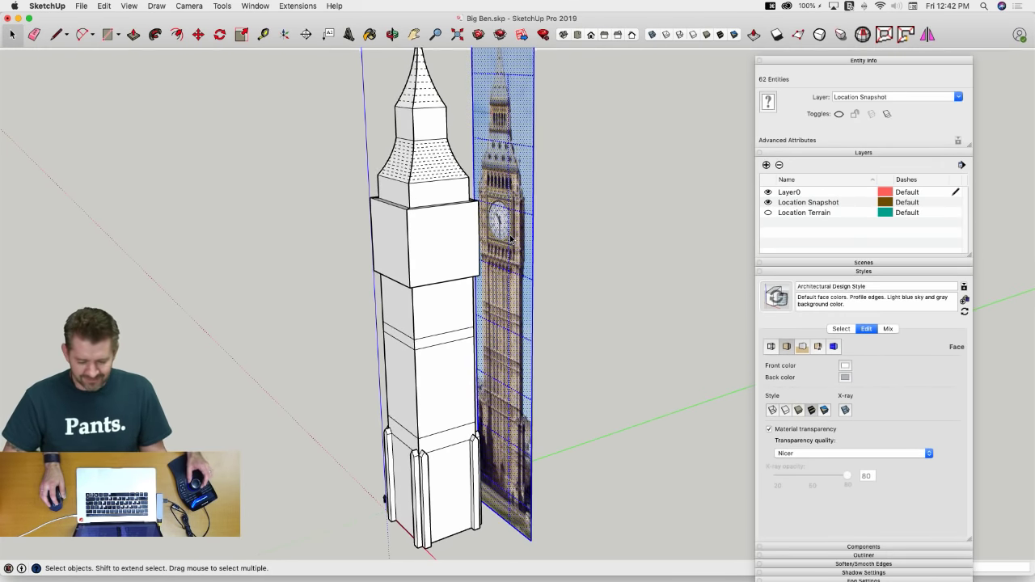
{"action": "right_click", "coordinate": [510, 240]}
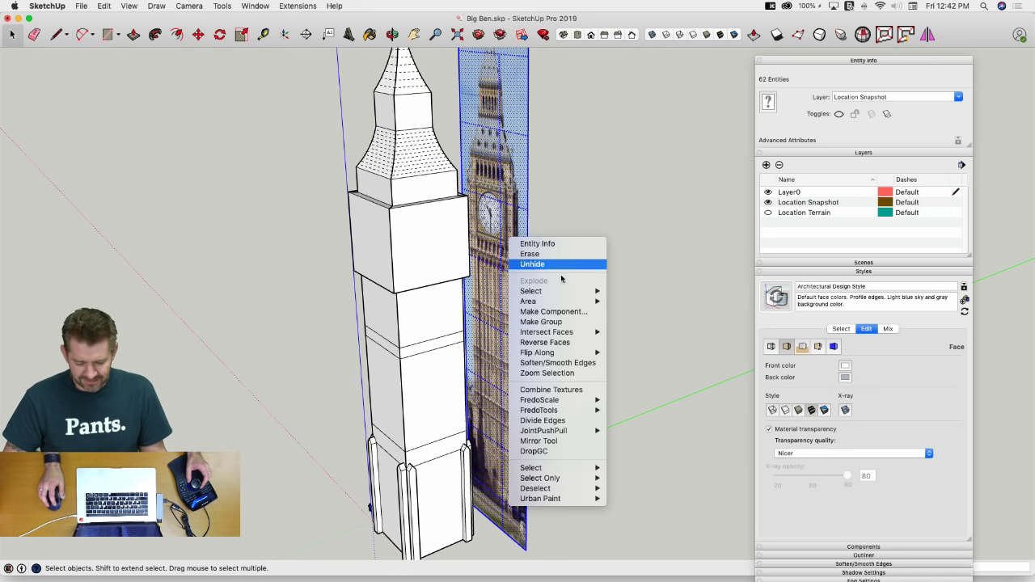
{"action": "left_click", "coordinate": [691, 164]}
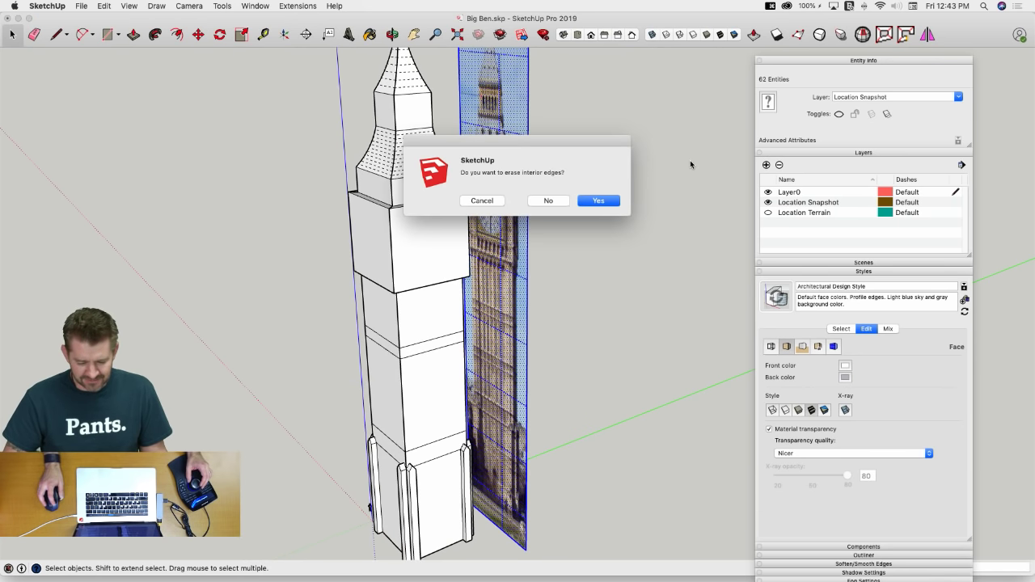
{"action": "left_click", "coordinate": [598, 201]}
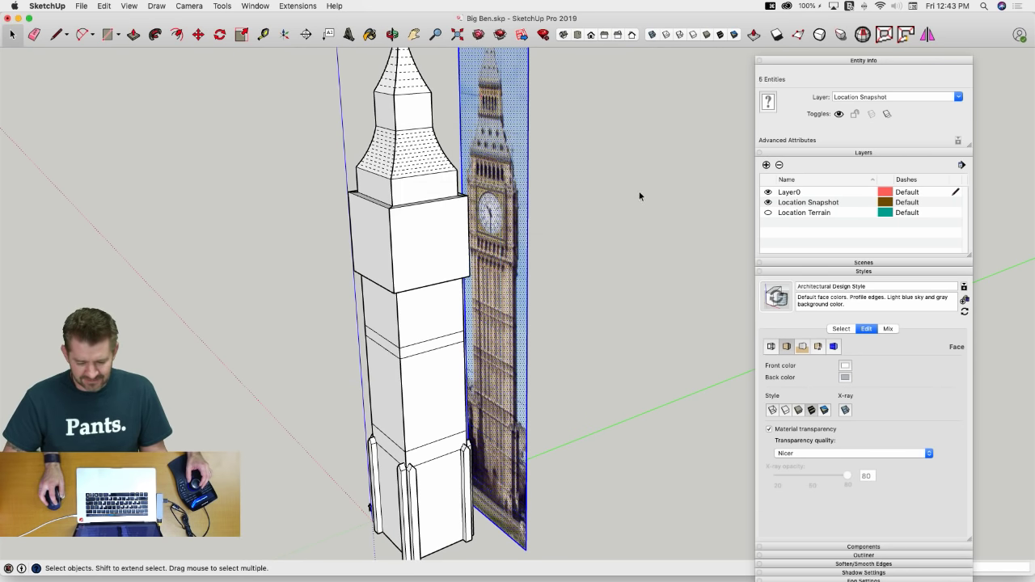
{"action": "left_click", "coordinate": [510, 270]}
{"action": "scroll", "coordinate": [505, 266], "scroll_direction": "up", "scroll_amount": 10}
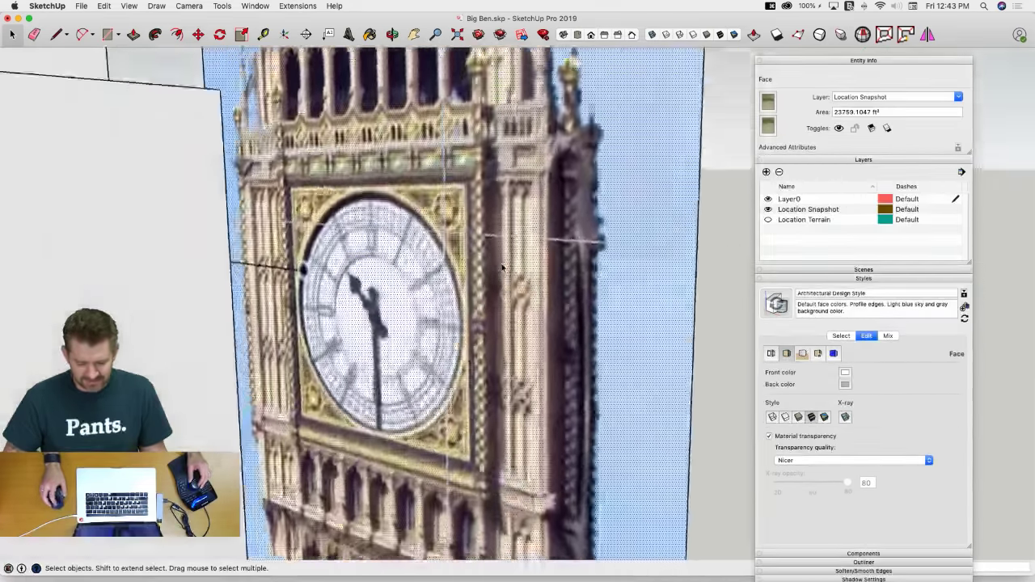
{"action": "scroll", "coordinate": [453, 162], "scroll_direction": "down", "scroll_amount": 10}
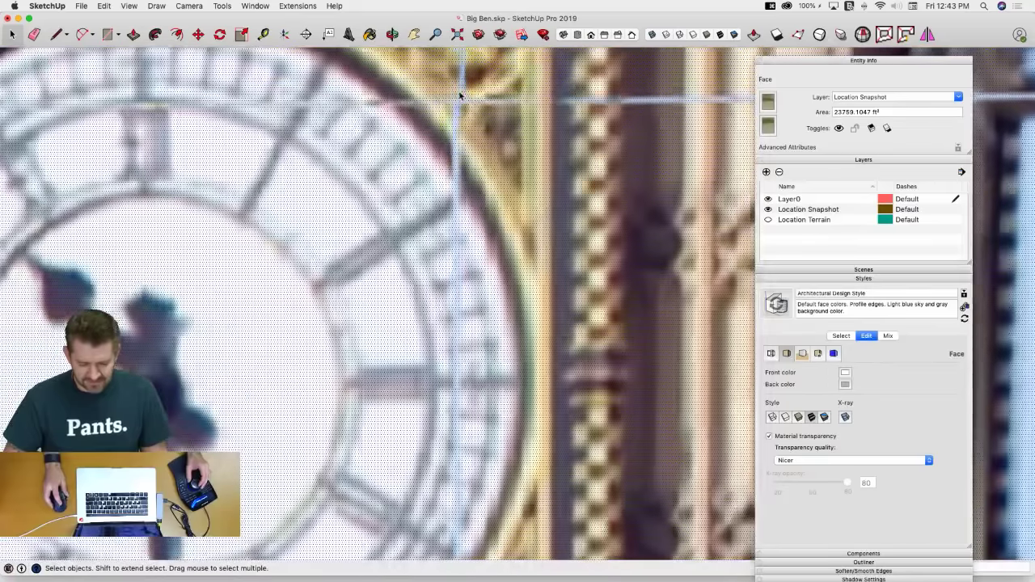
{"action": "scroll", "coordinate": [423, 234], "scroll_direction": "down", "scroll_amount": 10}
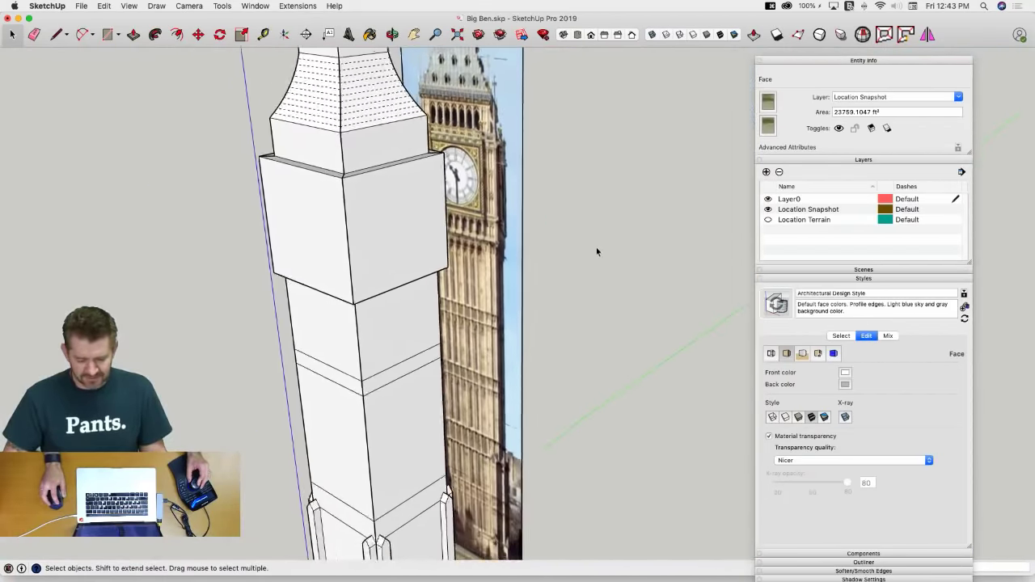
{"action": "left_click", "coordinate": [597, 252]}
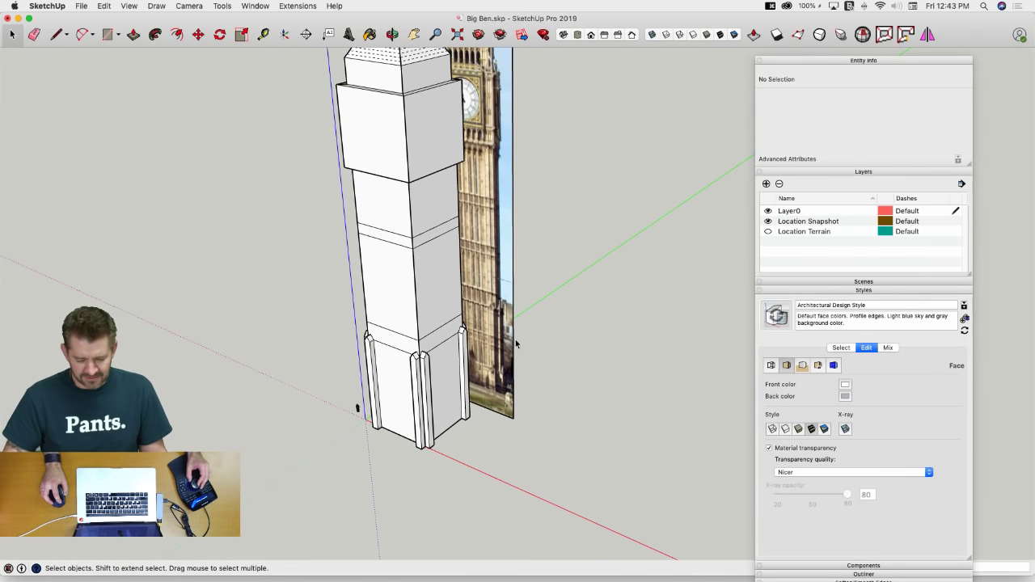
Make the texture on the combined photo face projected
{"action": "left_click", "coordinate": [491, 274]}
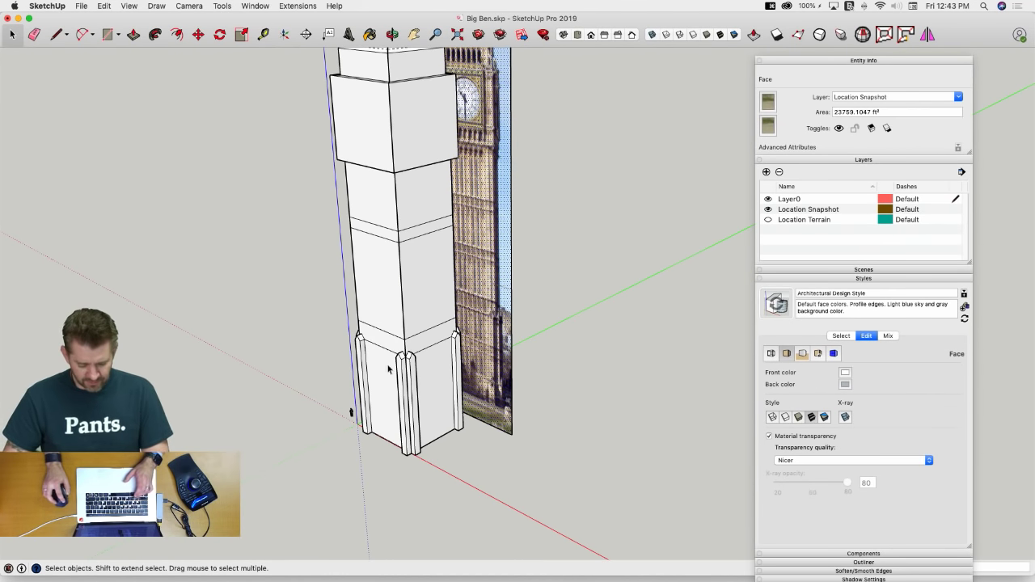
{"action": "right_click", "coordinate": [477, 287]}
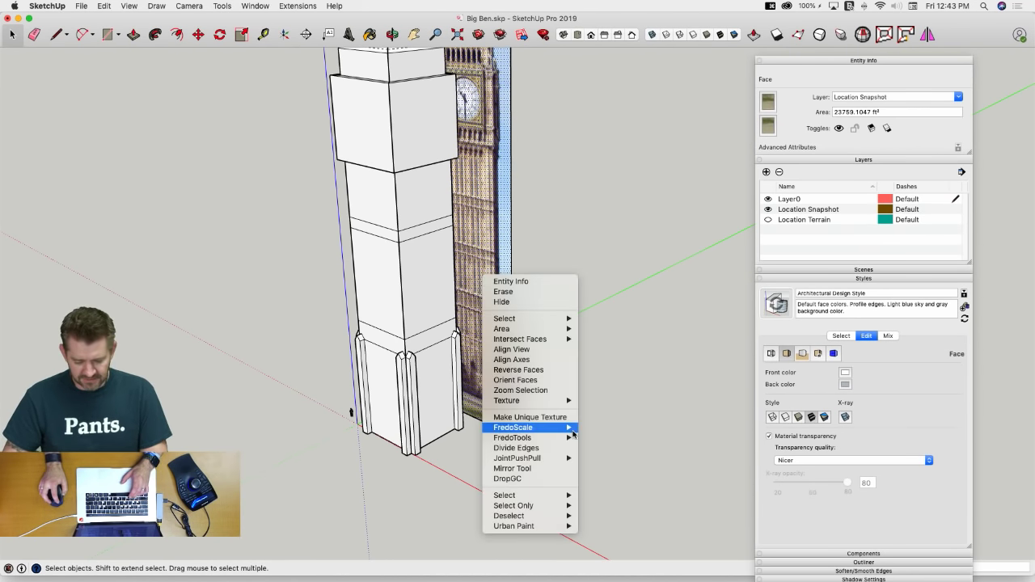
{"action": "mouse_move", "coordinate": [550, 497]}
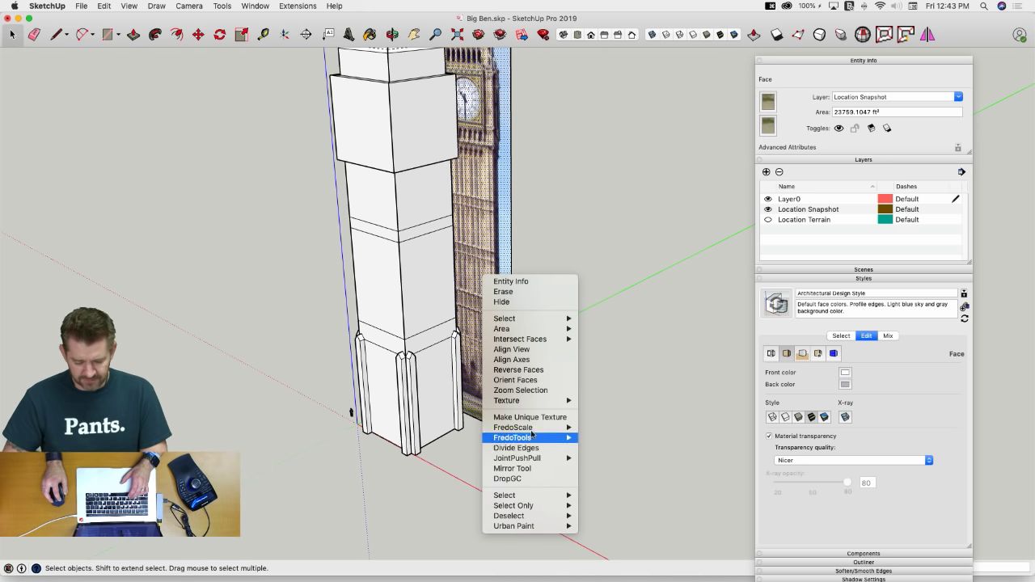
{"action": "mouse_move", "coordinate": [566, 400]}
{"action": "left_click", "coordinate": [611, 427]}
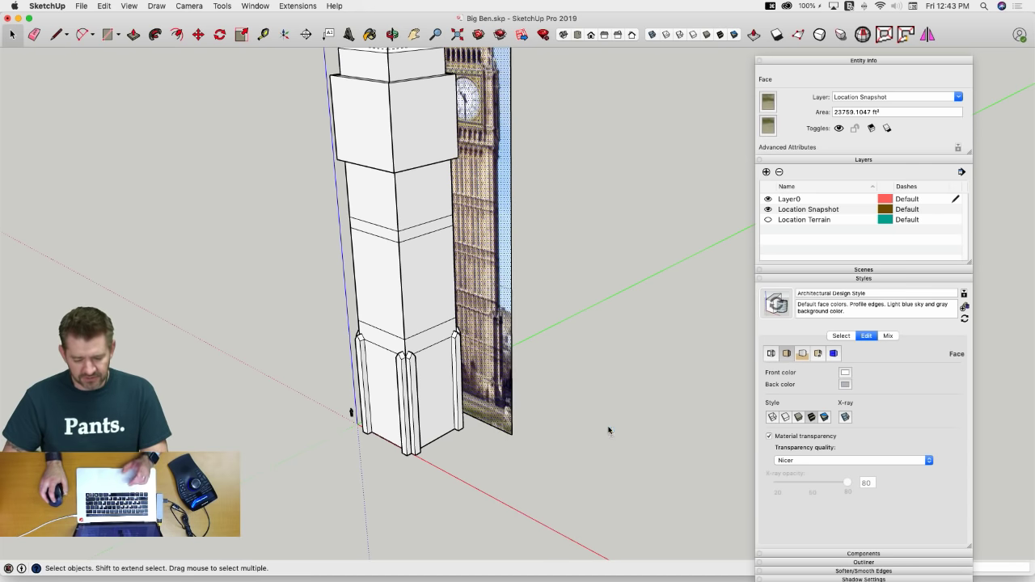
Sample the photo texture from the combined face with the Paint Bucket, closing the Colors window
{"action": "double_click", "coordinate": [377, 385]}
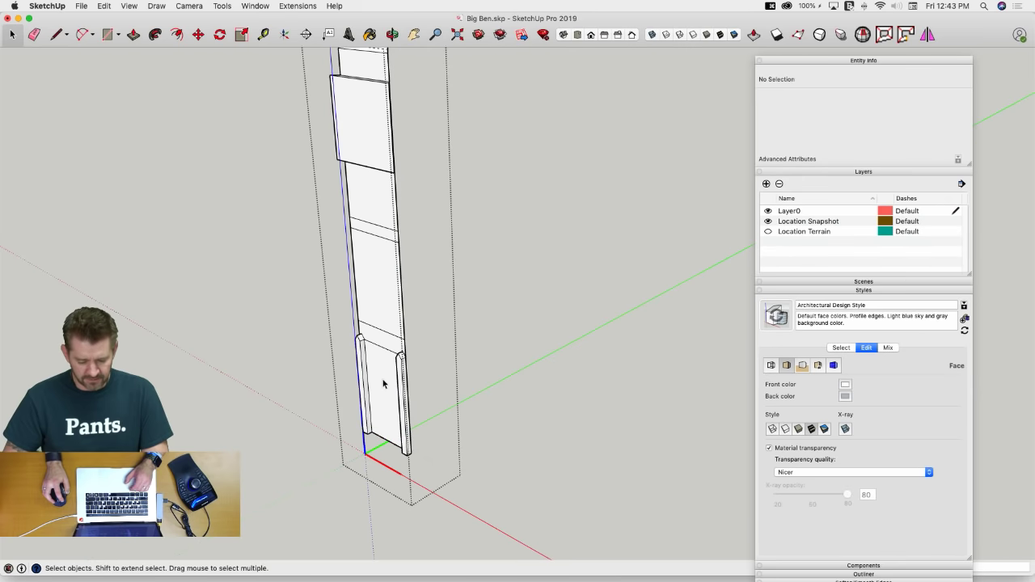
{"action": "left_click", "coordinate": [577, 350]}
{"action": "key", "text": "b"}
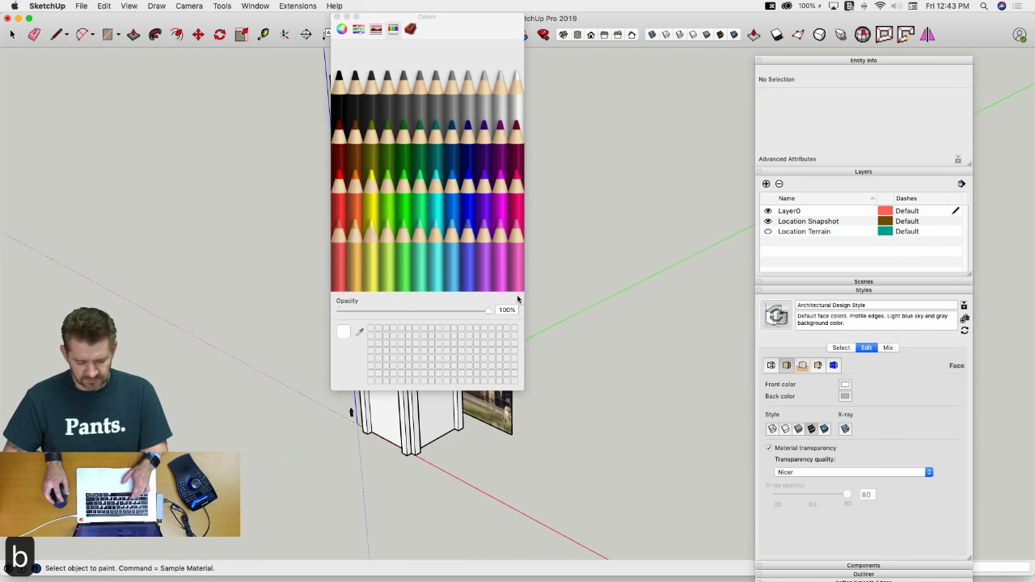
{"action": "left_click", "coordinate": [338, 17]}
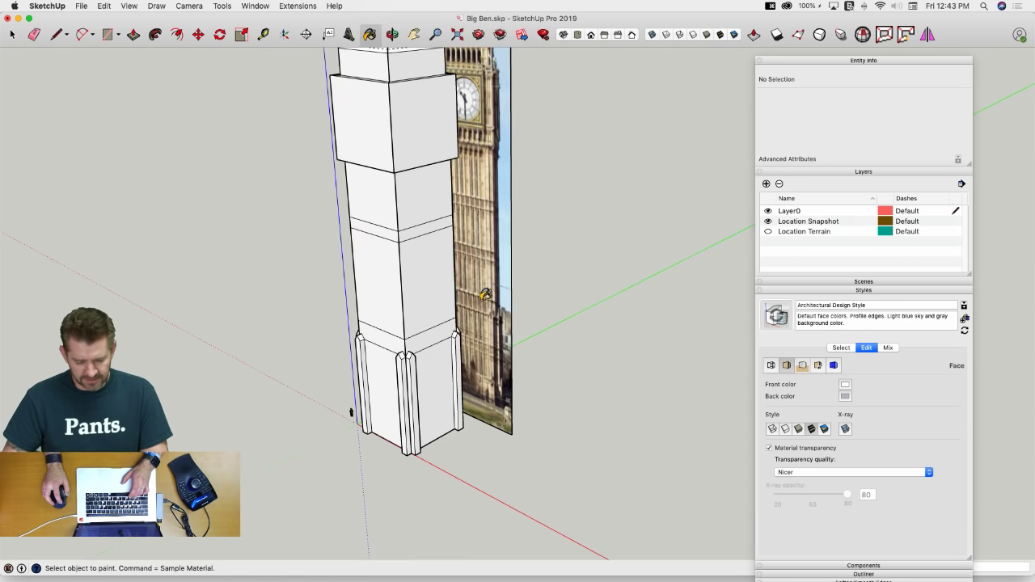
{"action": "key", "text": "super"}
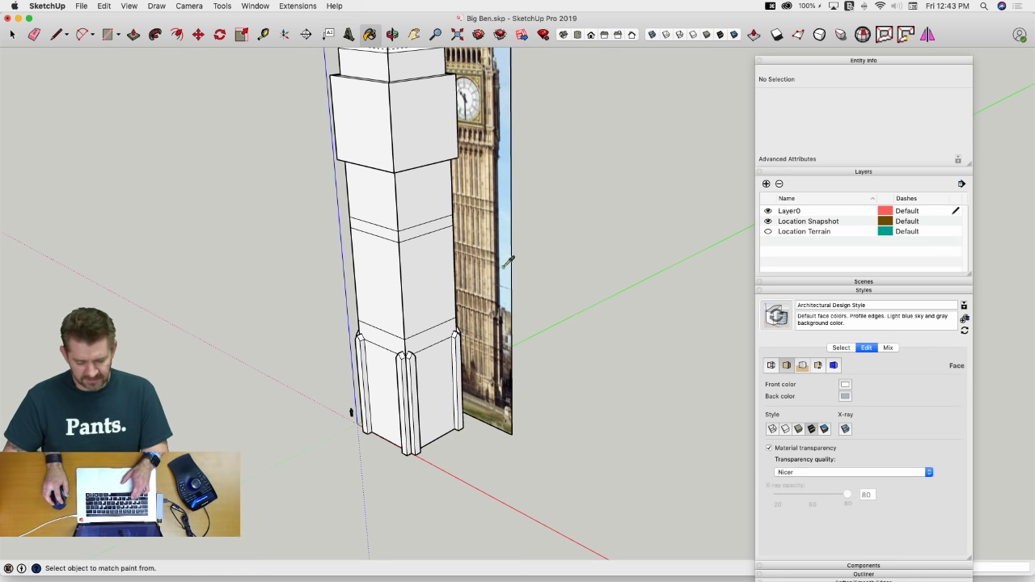
{"action": "left_click", "coordinate": [503, 267], "text": "super"}
{"action": "key", "text": "space"}
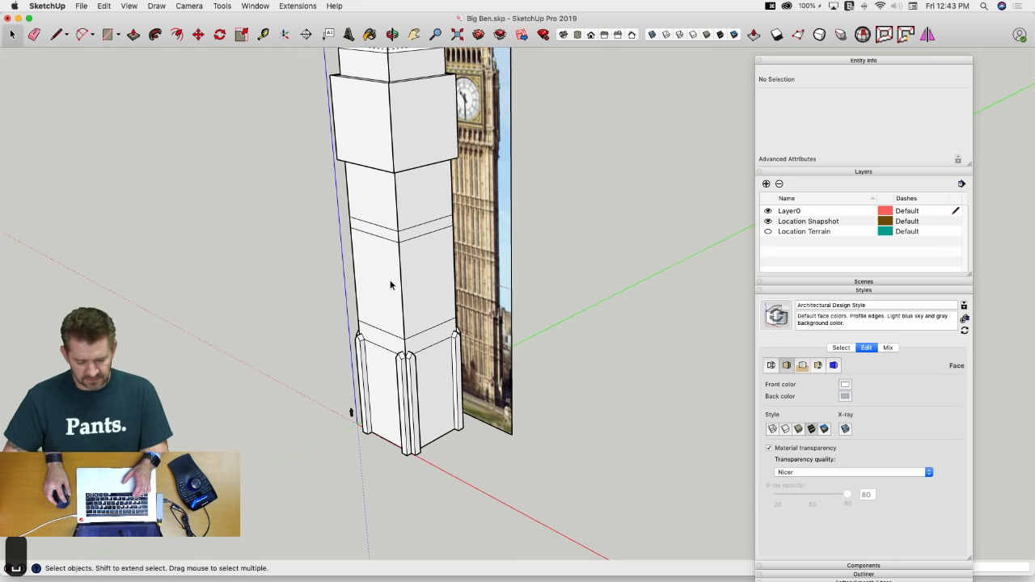
Open the tower's side component and paint its recessed lower panel and the wall faces above it with the sampled photo texture
{"action": "double_click", "coordinate": [391, 282]}
{"action": "key", "text": "b"}
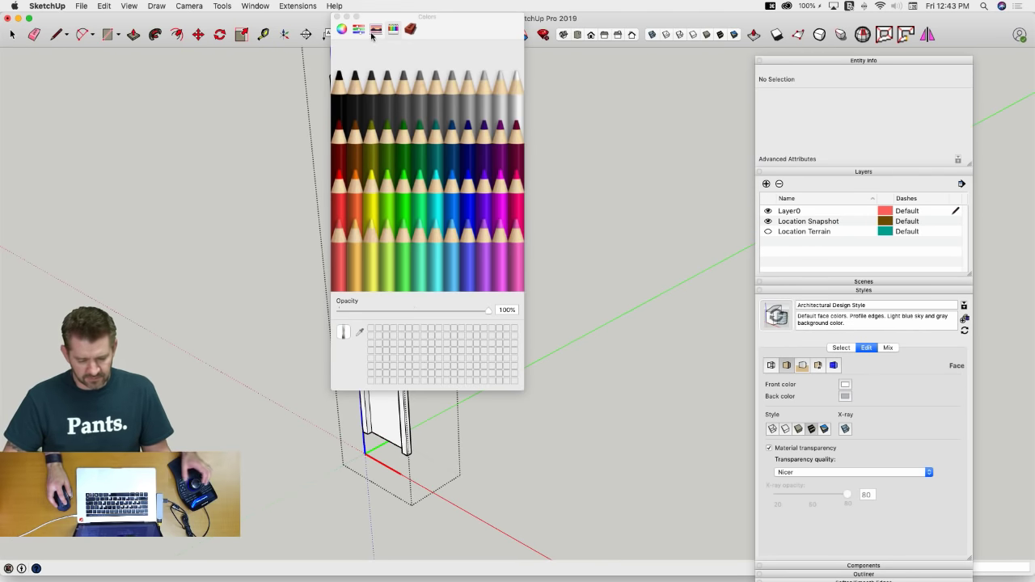
{"action": "left_click_drag", "start_coordinate": [340, 22], "coordinate": [58, 61]}
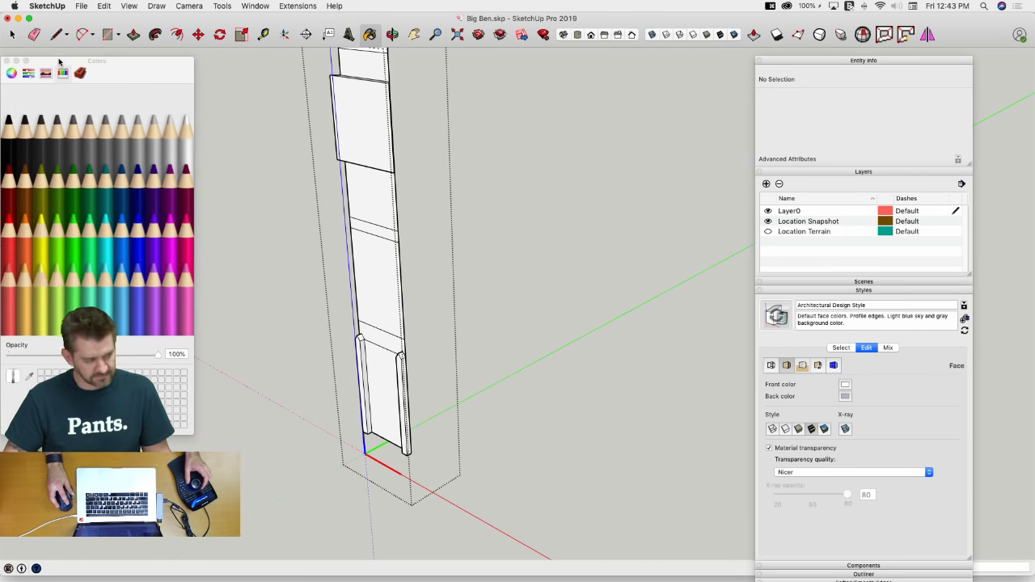
{"action": "left_click", "coordinate": [387, 382]}
{"action": "left_click", "coordinate": [402, 237]}
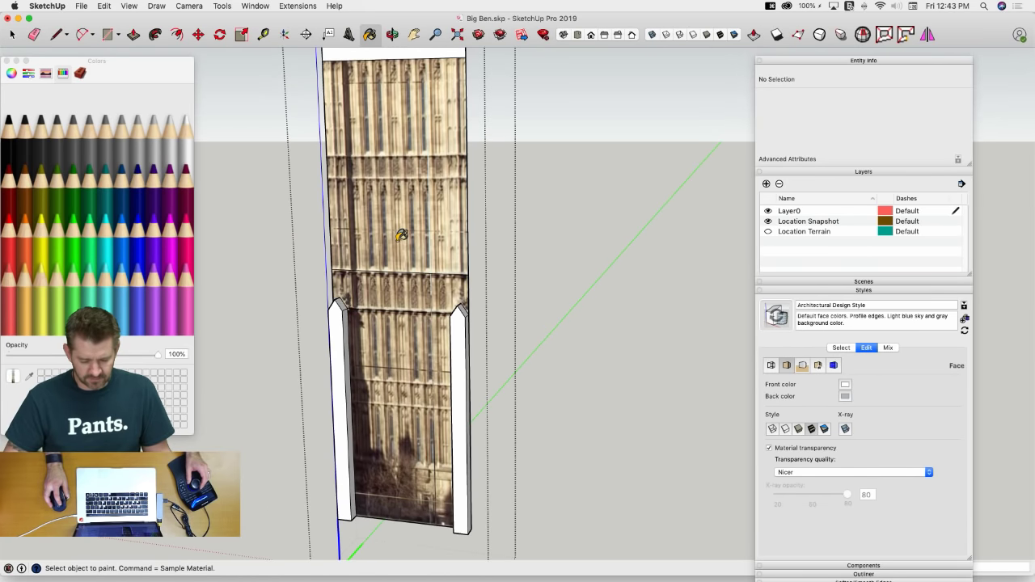
{"action": "left_click", "coordinate": [419, 219]}
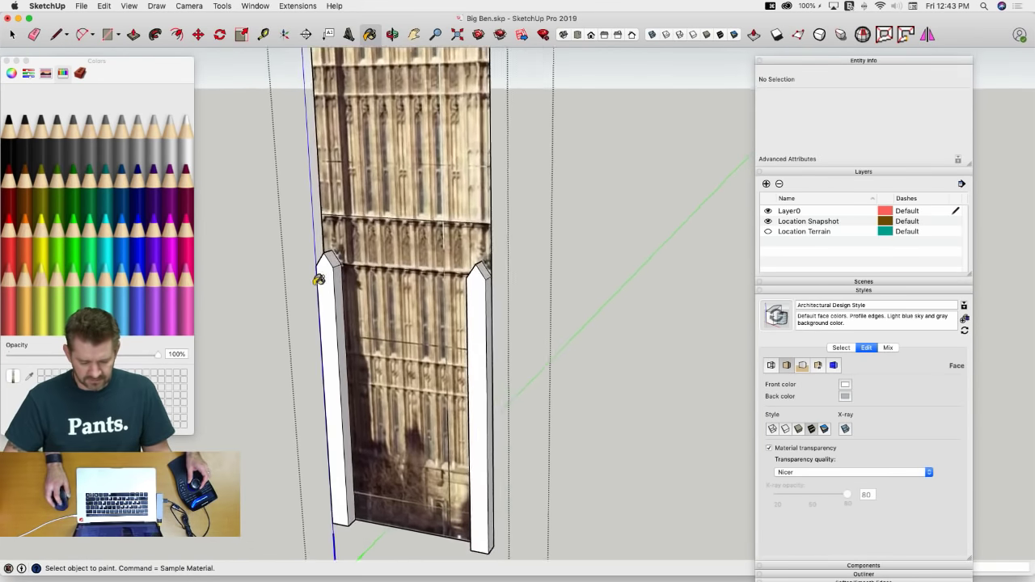
Paint the front faces of both corner buttresses with the sampled photo texture
{"action": "left_click", "coordinate": [326, 295]}
{"action": "left_click", "coordinate": [536, 332]}
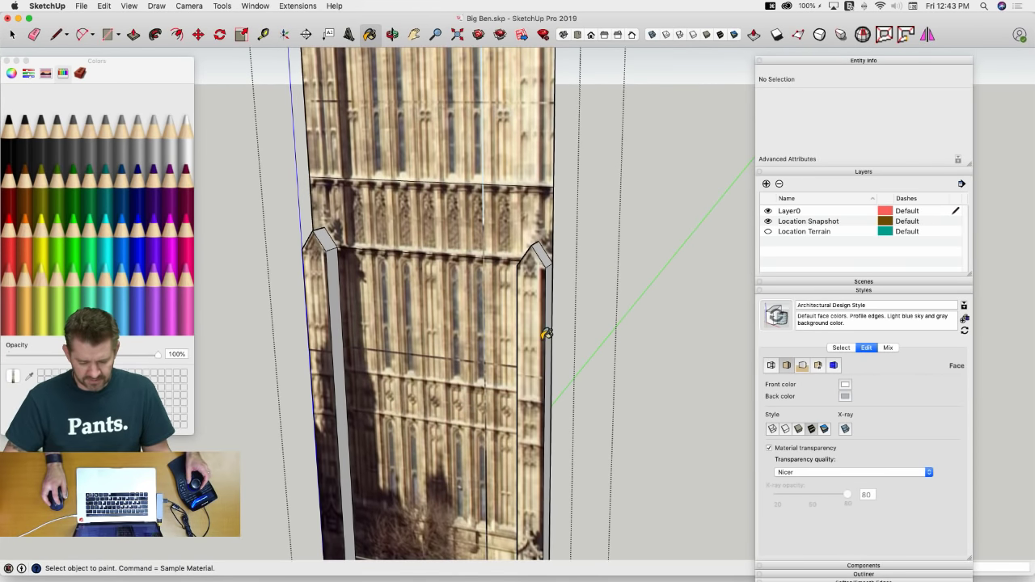
{"action": "key", "text": "space"}
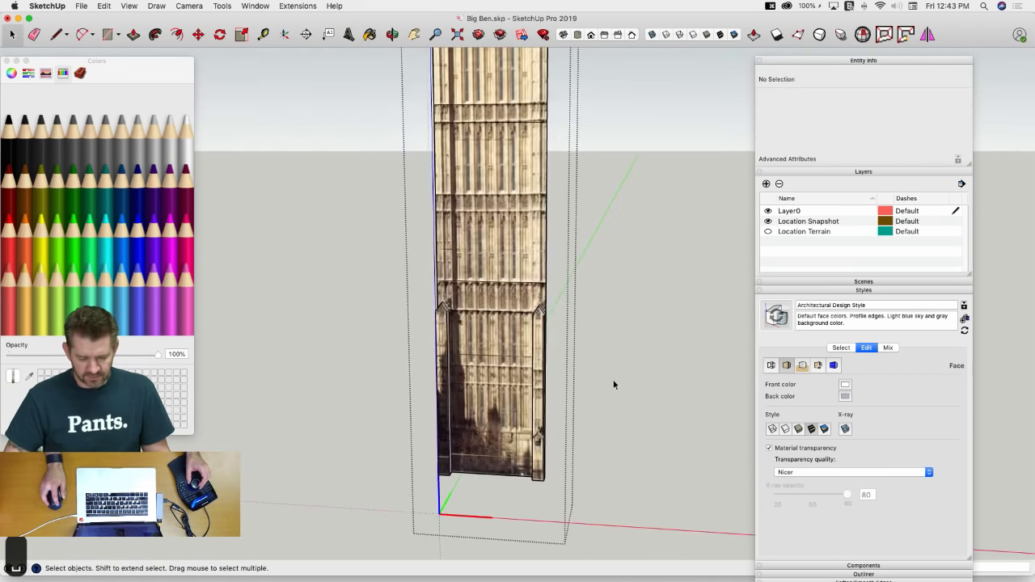
Draw a horizontal line across the recessed panel between the buttresses, along the ledge beneath the upper row of windows
{"action": "scroll", "coordinate": [500, 400], "scroll_direction": "up", "scroll_amount": 8}
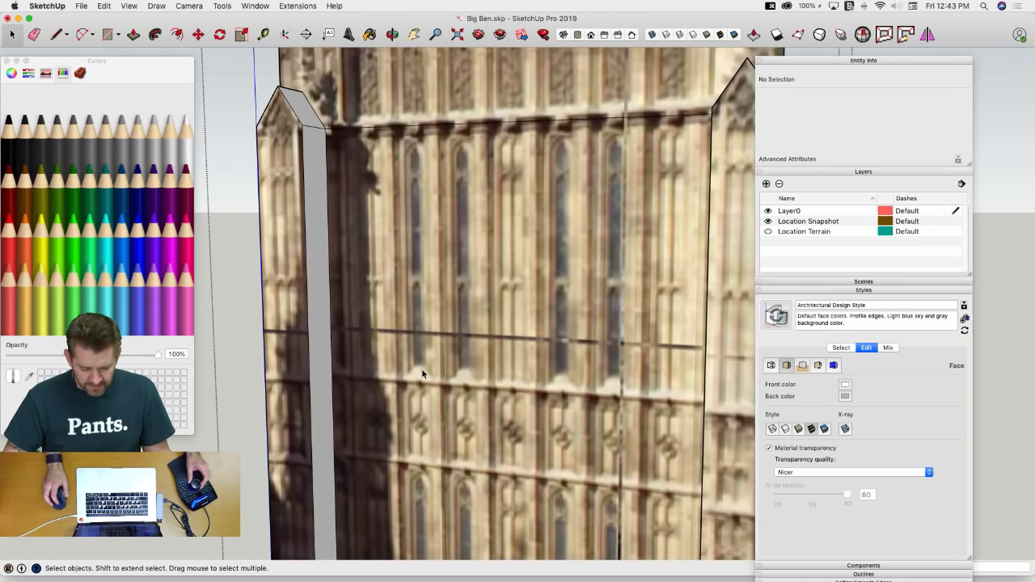
{"action": "middle_click_drag", "start_coordinate": [421, 369], "coordinate": [342, 342]}
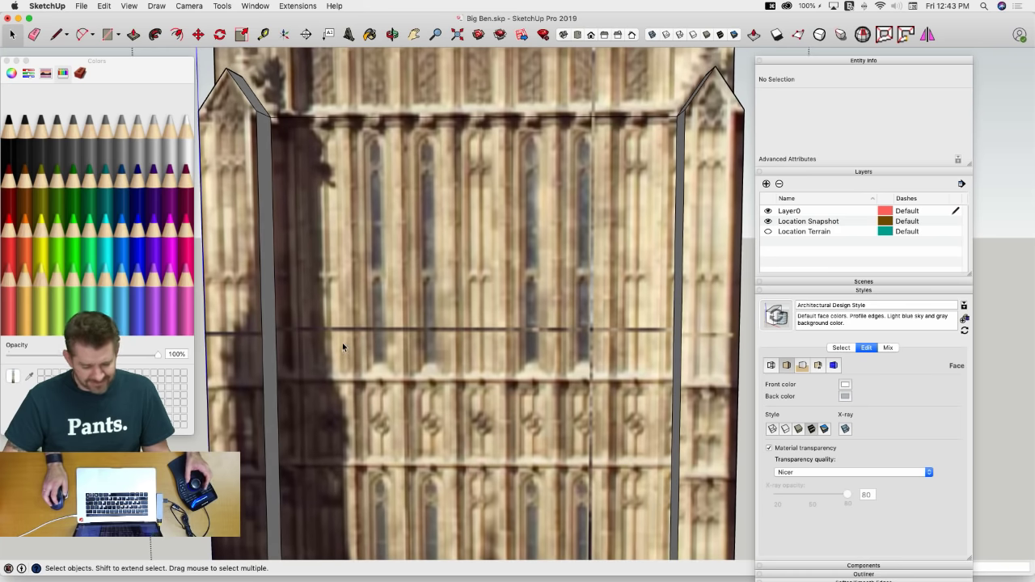
{"action": "key", "text": "l"}
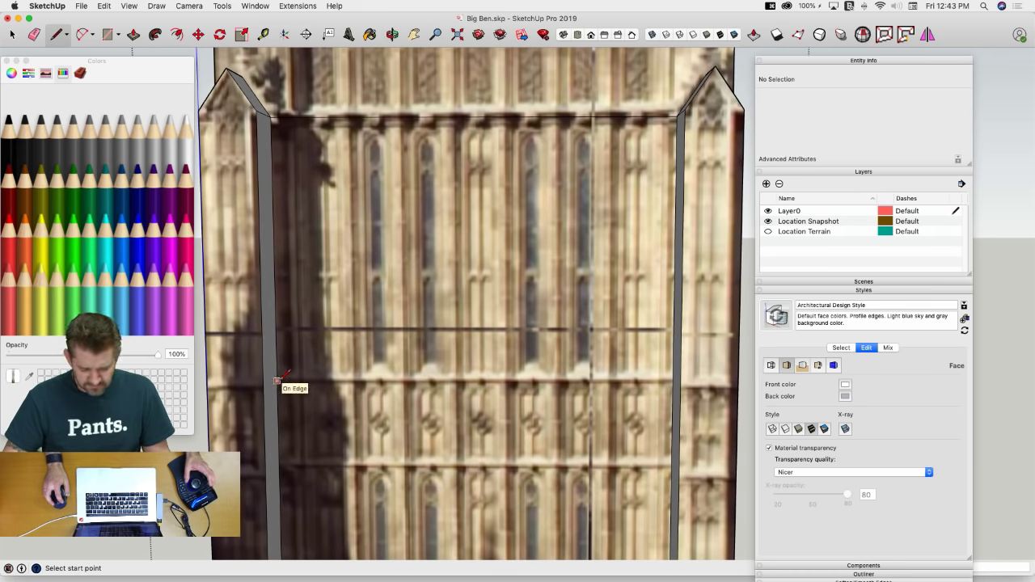
{"action": "left_click", "coordinate": [277, 380]}
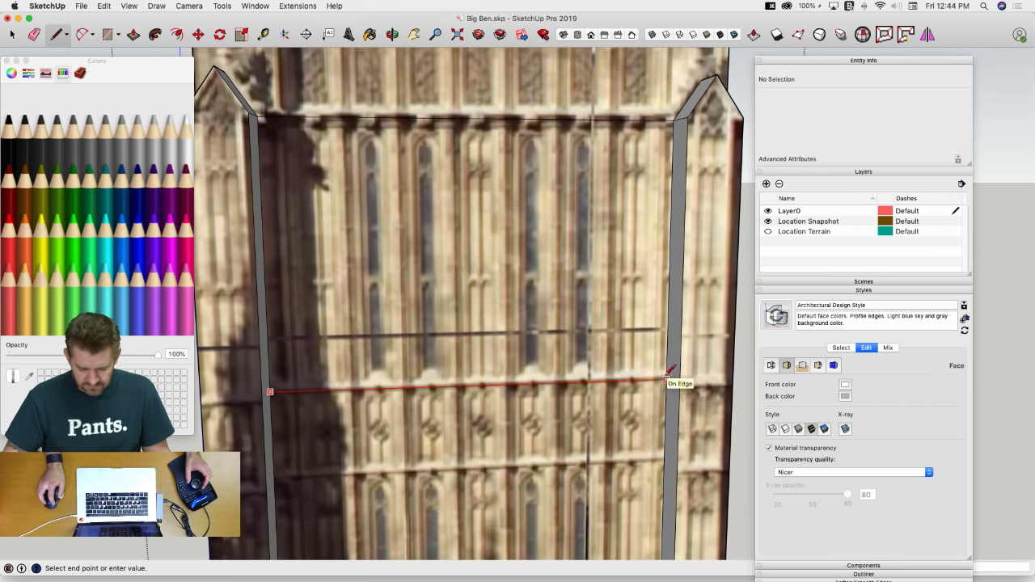
{"action": "left_click", "coordinate": [668, 378]}
{"action": "key", "text": "space"}
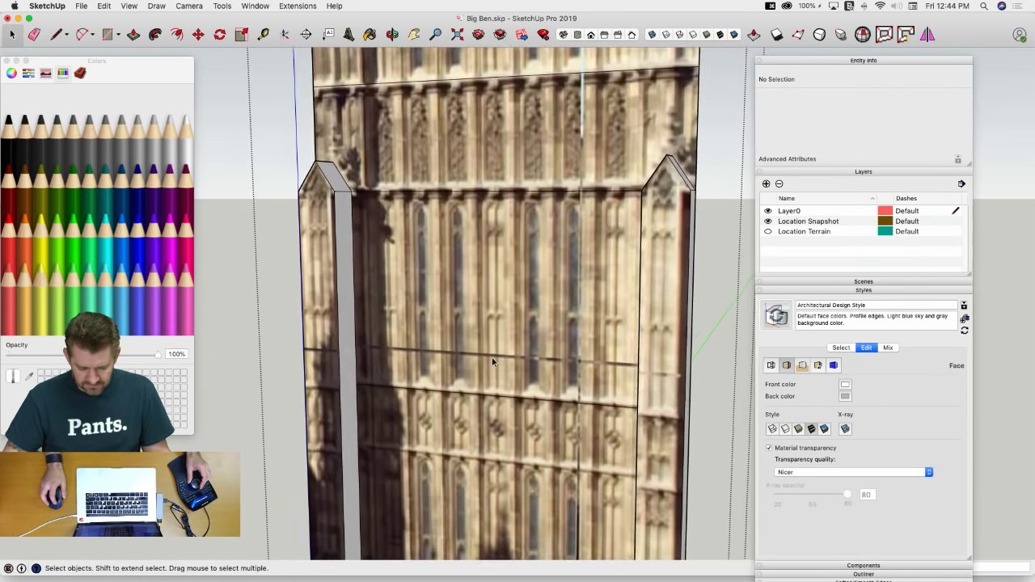
Select the panel face above the new line and compare its window pattern with the upper facade, closing the Colors window
{"action": "scroll", "coordinate": [492, 357], "scroll_direction": "up", "scroll_amount": 2}
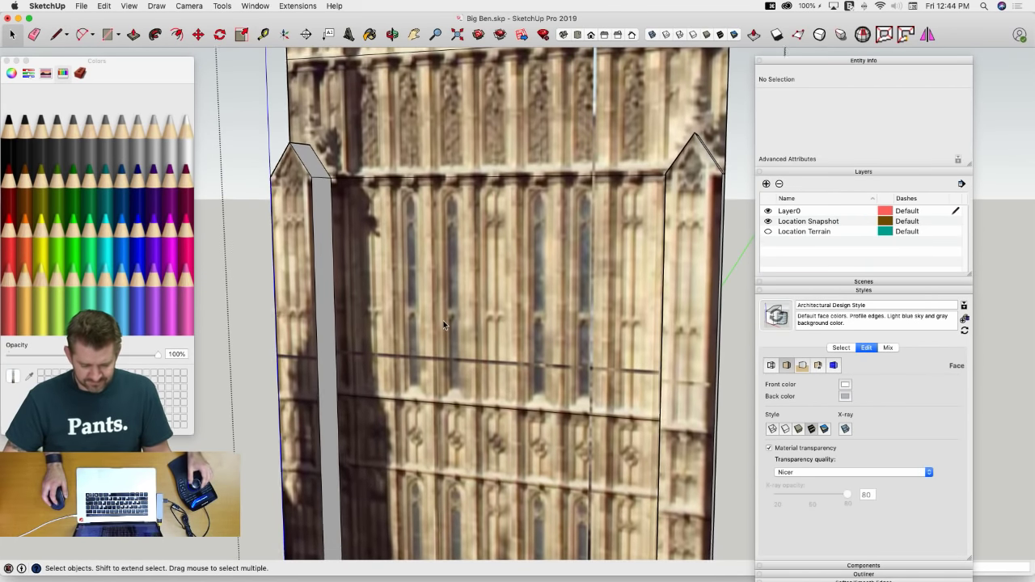
{"action": "scroll", "coordinate": [443, 324], "scroll_direction": "down", "scroll_amount": 3}
{"action": "scroll", "coordinate": [443, 323], "scroll_direction": "up", "scroll_amount": 4}
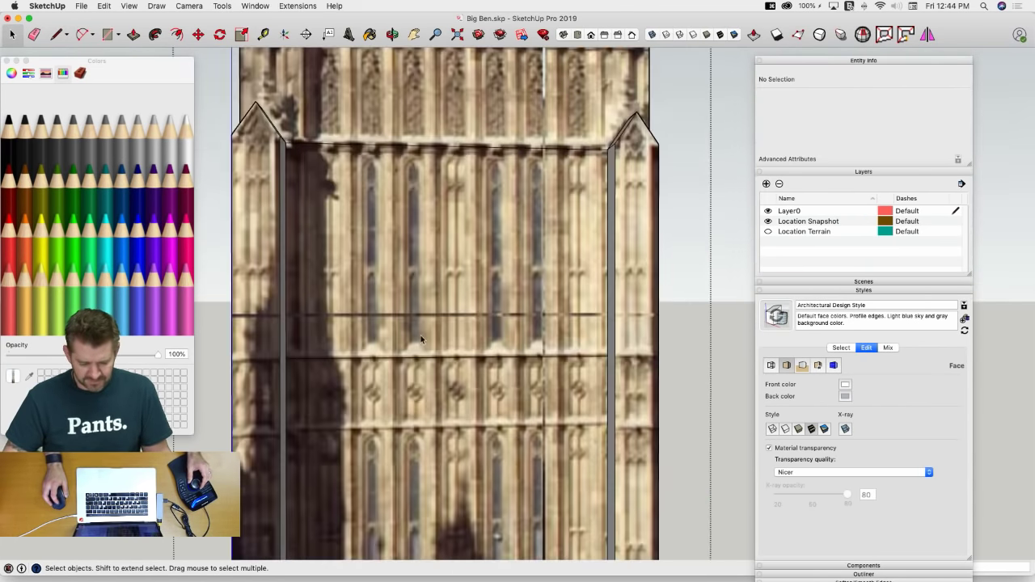
{"action": "scroll", "coordinate": [421, 339], "scroll_direction": "up", "scroll_amount": 3}
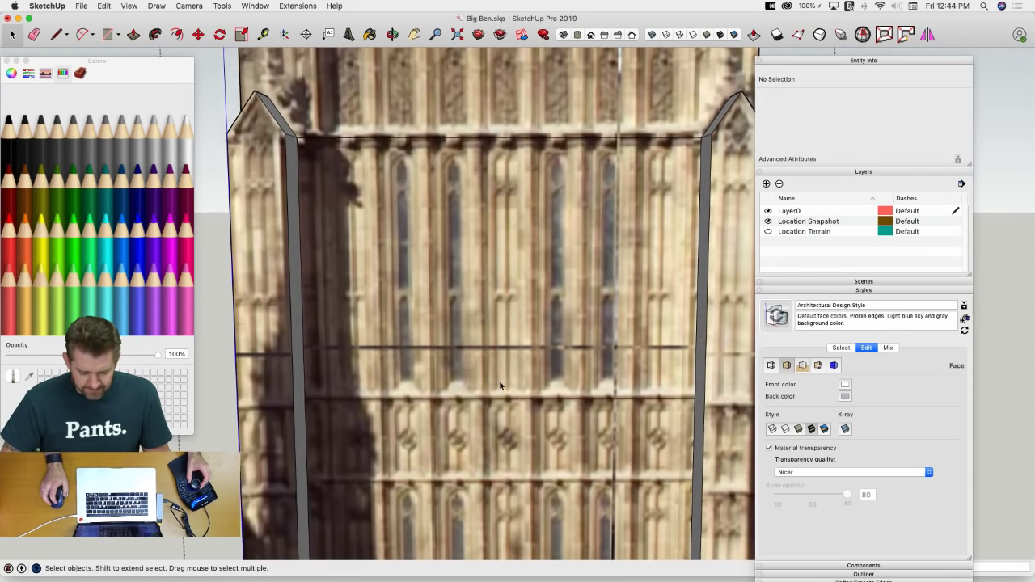
{"action": "left_click", "coordinate": [425, 267]}
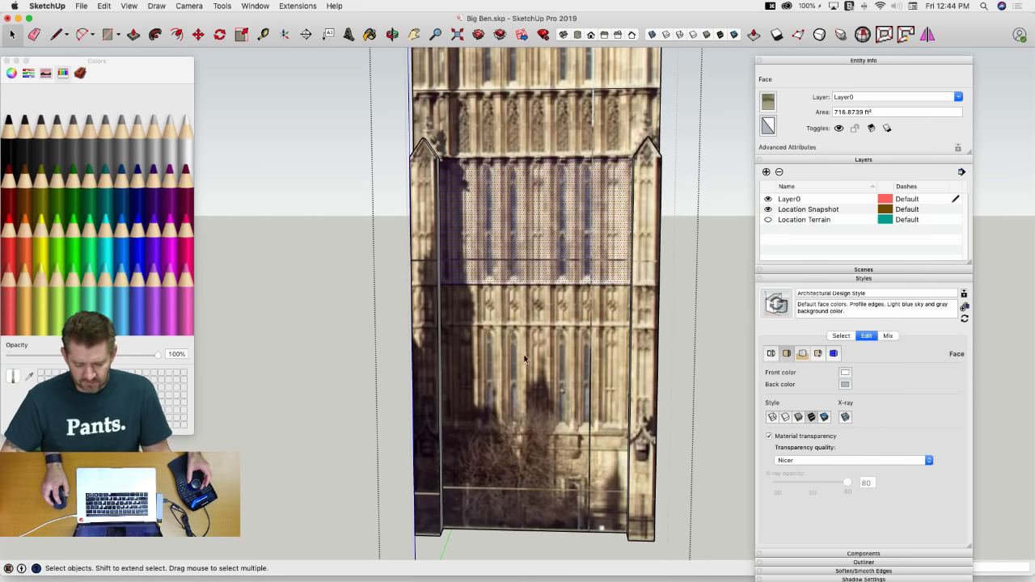
{"action": "middle_click_drag", "start_coordinate": [502, 370], "coordinate": [529, 392]}
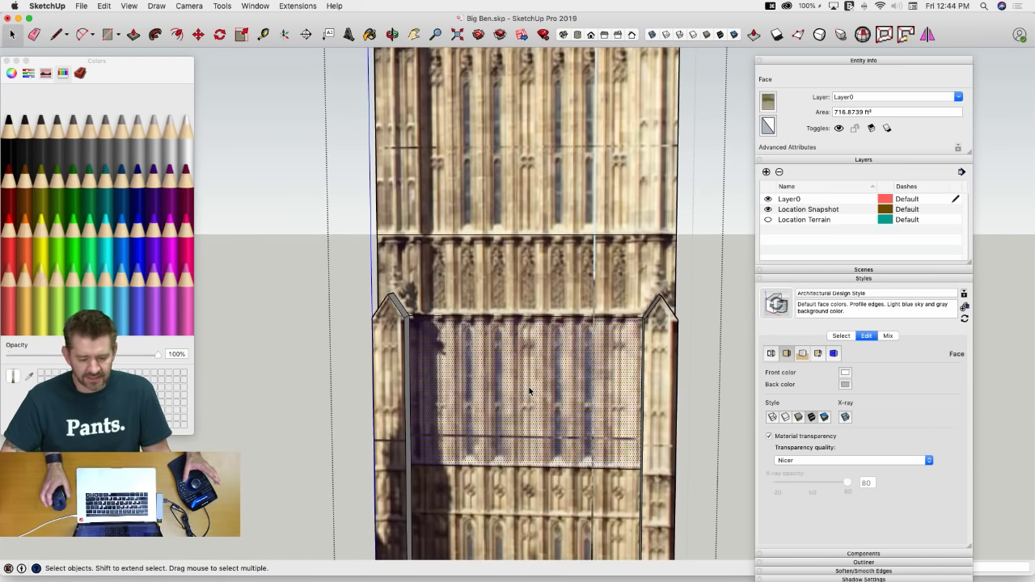
{"action": "middle_click_drag", "start_coordinate": [530, 392], "coordinate": [491, 243]}
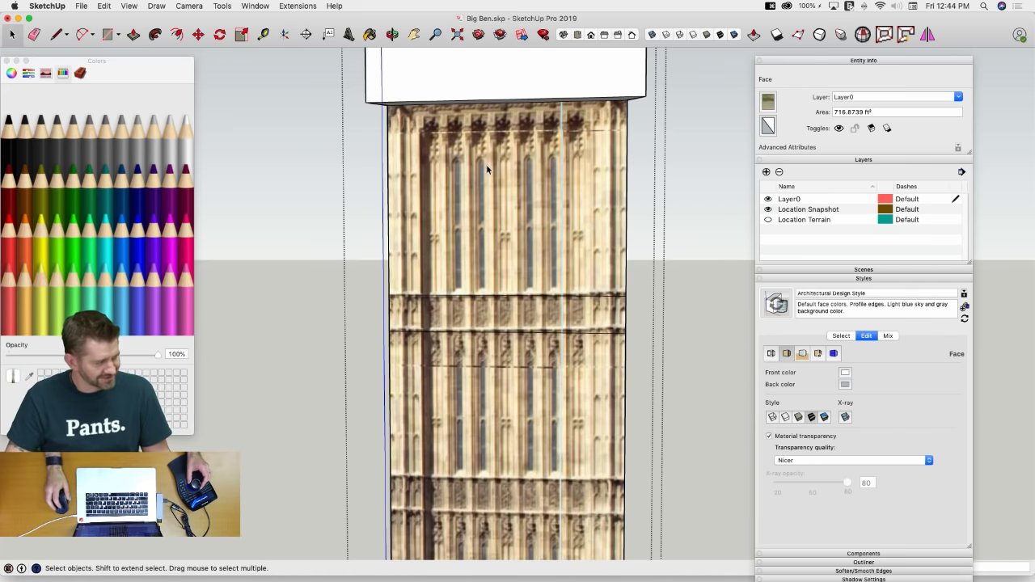
{"action": "scroll", "coordinate": [521, 239], "scroll_direction": "up", "scroll_amount": 5}
{"action": "scroll", "coordinate": [521, 239], "scroll_direction": "up", "scroll_amount": 6}
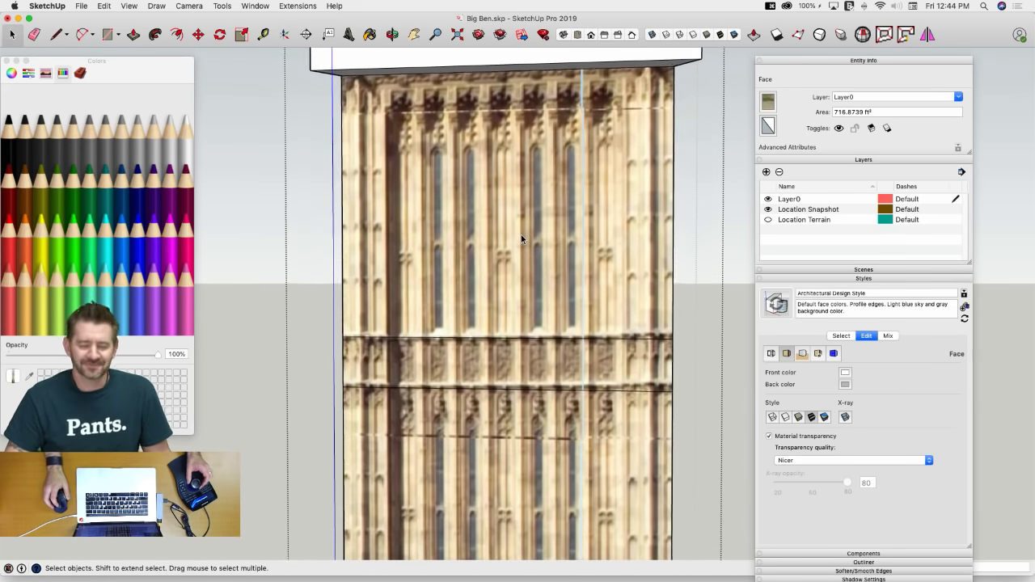
{"action": "scroll", "coordinate": [523, 290], "scroll_direction": "down", "scroll_amount": 1}
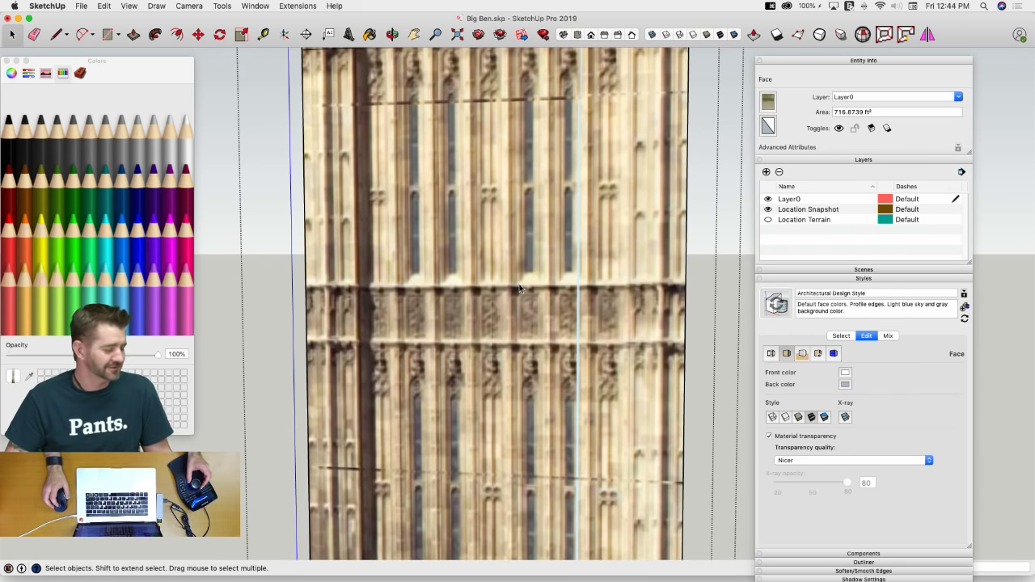
{"action": "left_click", "coordinate": [6, 61]}
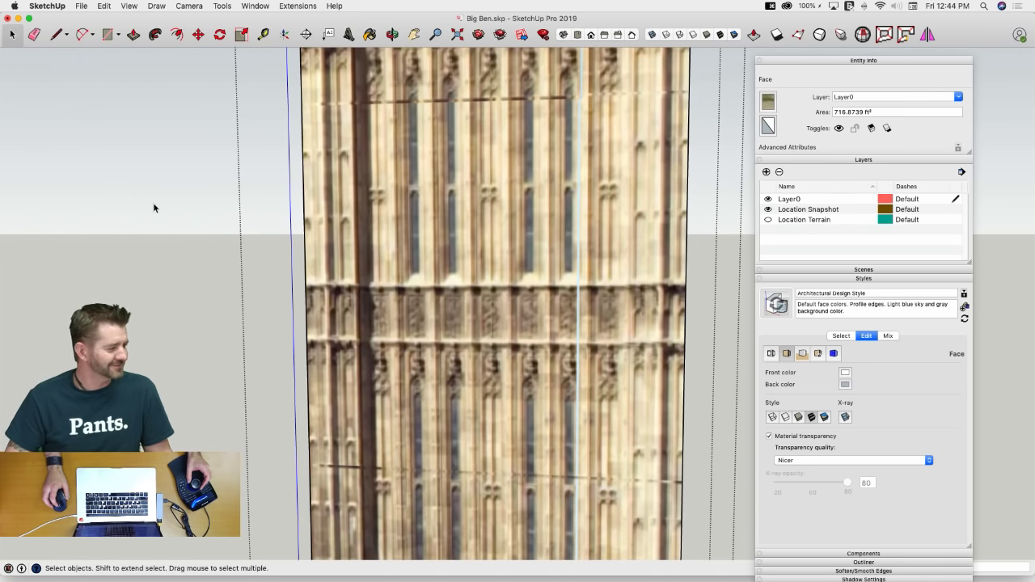
Examine the spacing of the windows, vertical ribs and ledges in the selected panel between the buttresses
{"action": "scroll", "coordinate": [188, 256], "scroll_direction": "down", "scroll_amount": 5}
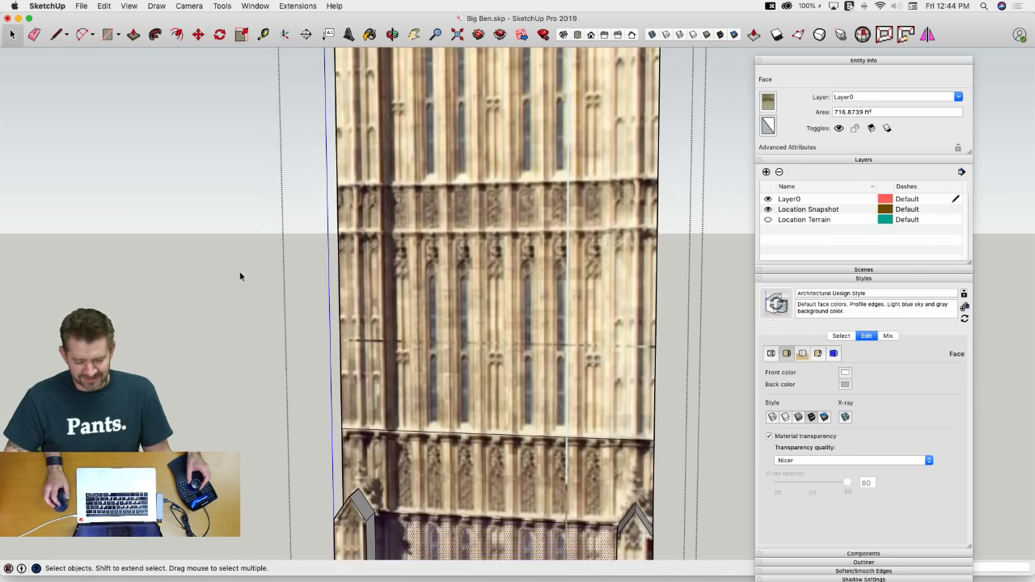
{"action": "scroll", "coordinate": [435, 315], "scroll_direction": "up", "scroll_amount": 5}
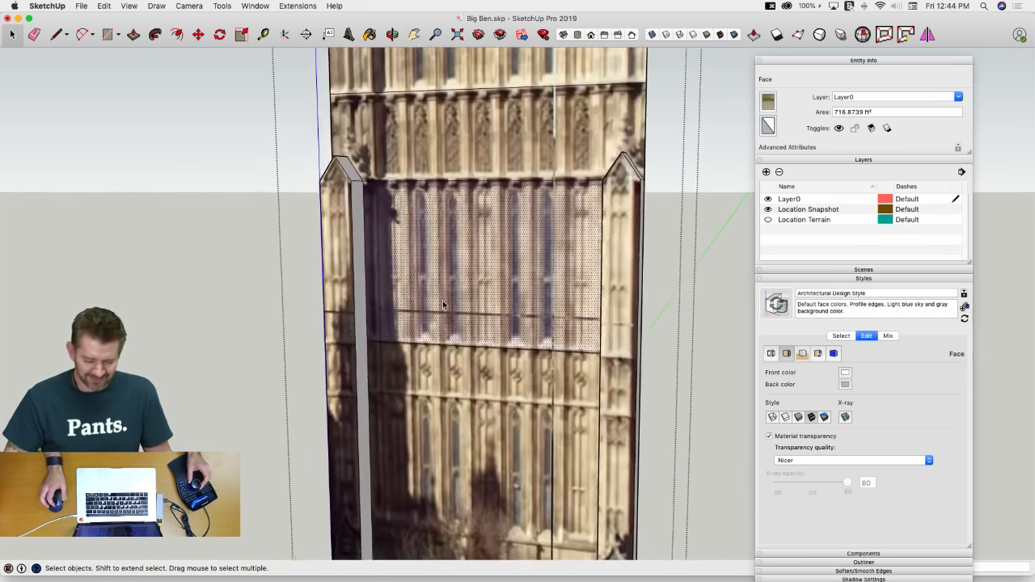
{"action": "scroll", "coordinate": [443, 302], "scroll_direction": "down", "scroll_amount": 1}
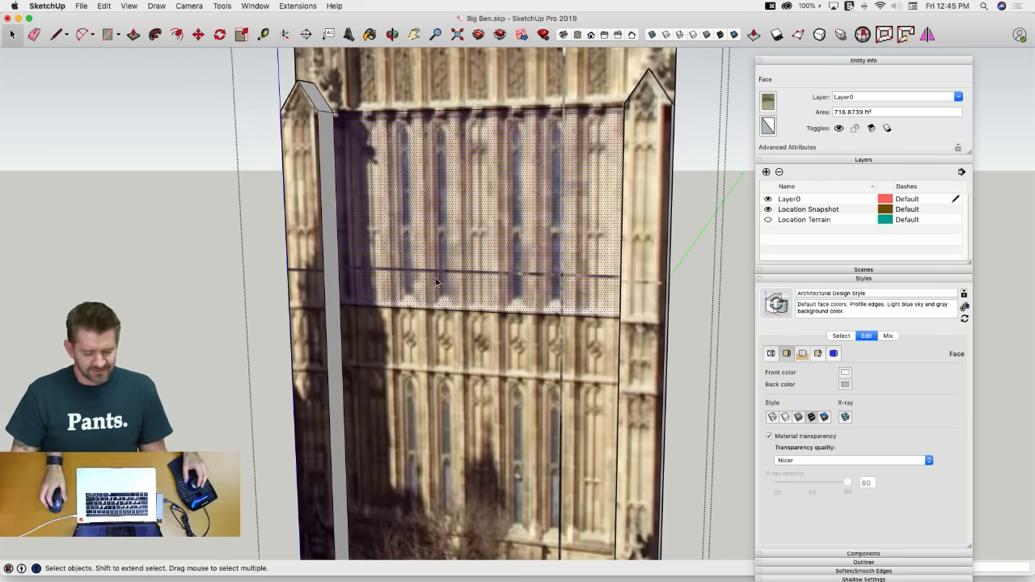
{"action": "scroll", "coordinate": [435, 282], "scroll_direction": "up", "scroll_amount": 3}
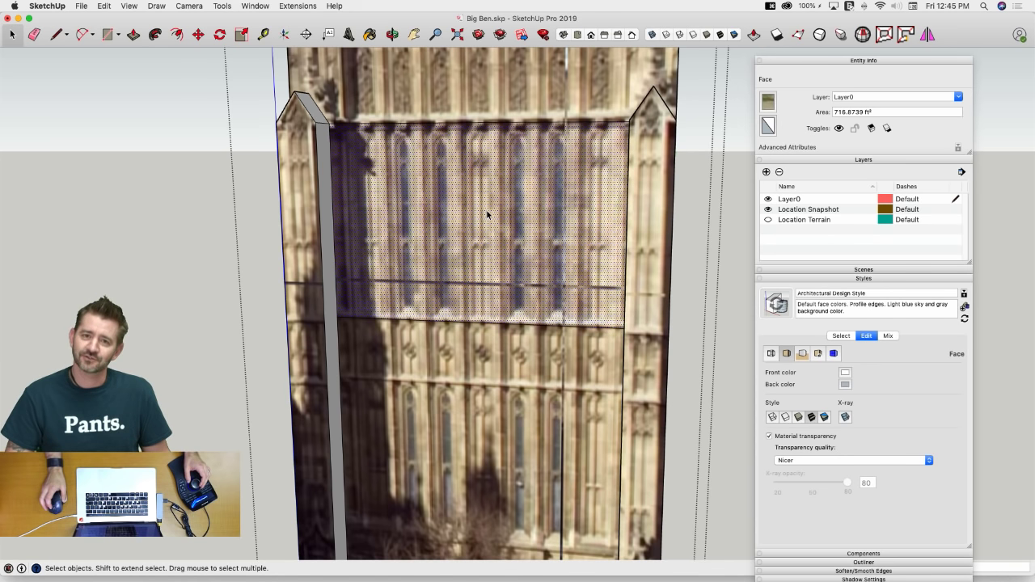
{"action": "scroll", "coordinate": [486, 212], "scroll_direction": "up", "scroll_amount": 3}
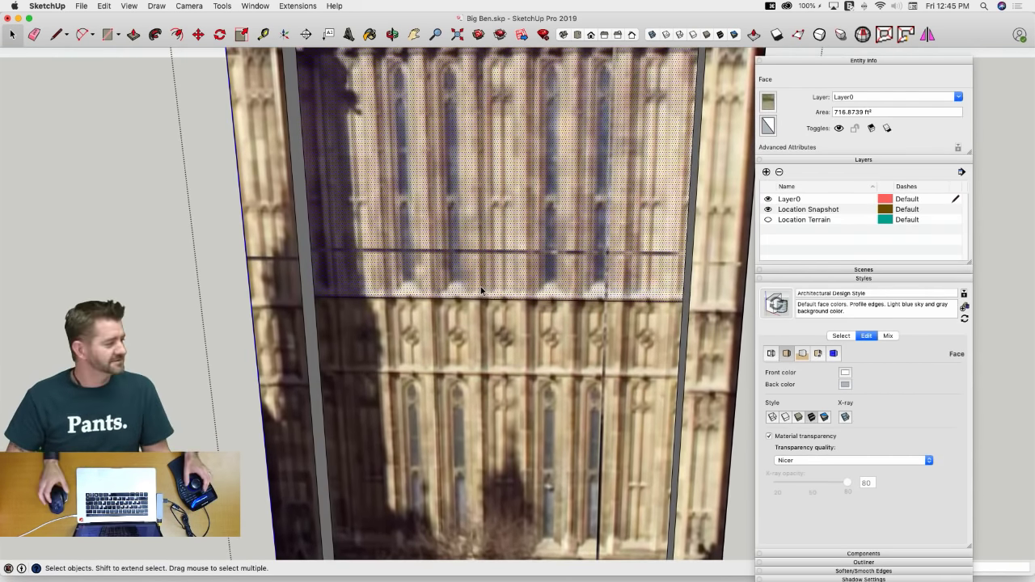
{"action": "scroll", "coordinate": [482, 291], "scroll_direction": "up", "scroll_amount": 1}
{"action": "scroll", "coordinate": [481, 293], "scroll_direction": "up", "scroll_amount": 1}
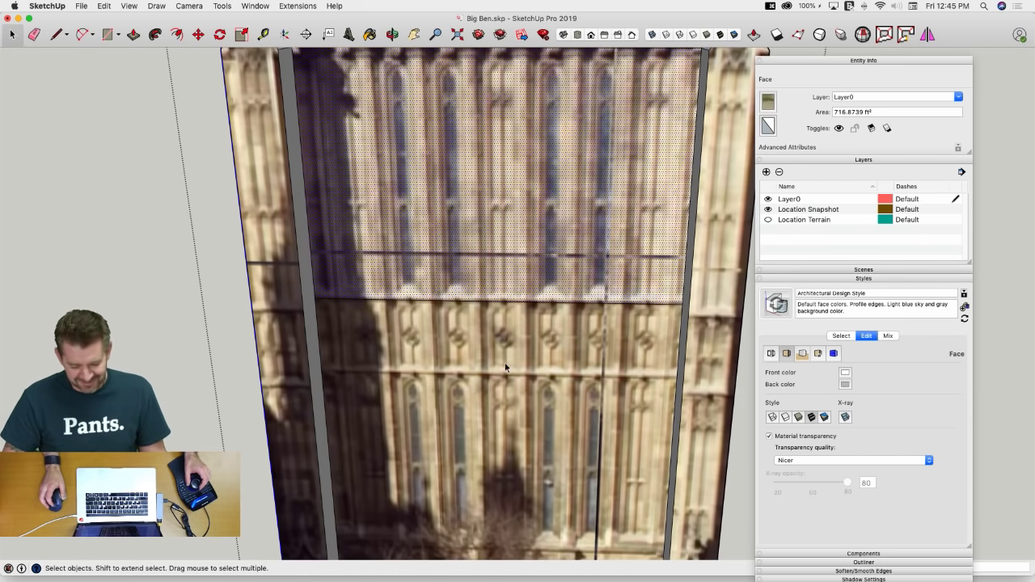
{"action": "scroll", "coordinate": [499, 337], "scroll_direction": "up", "scroll_amount": 4}
{"action": "scroll", "coordinate": [524, 361], "scroll_direction": "down", "scroll_amount": 3}
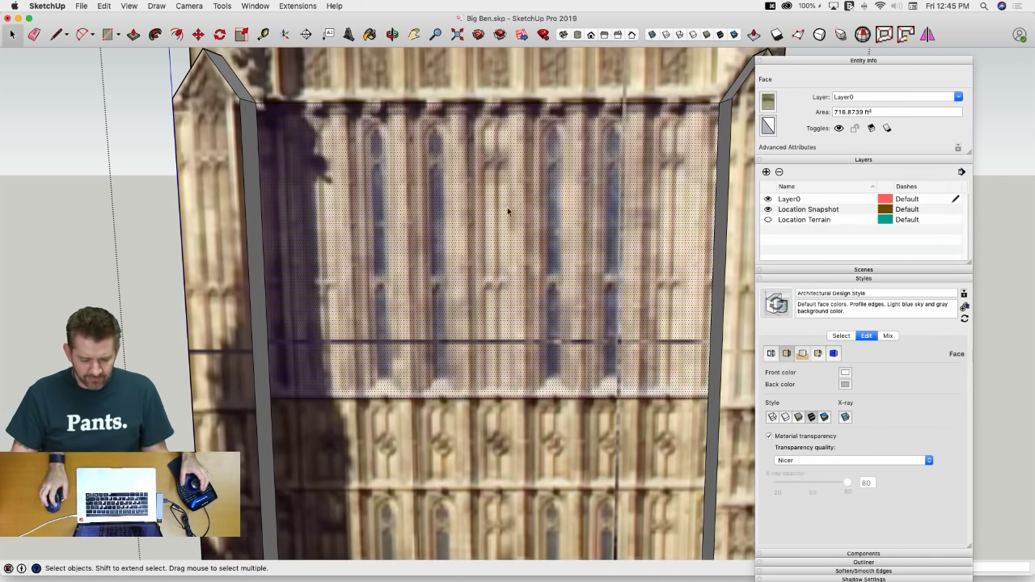
{"action": "scroll", "coordinate": [508, 212], "scroll_direction": "down", "scroll_amount": 3}
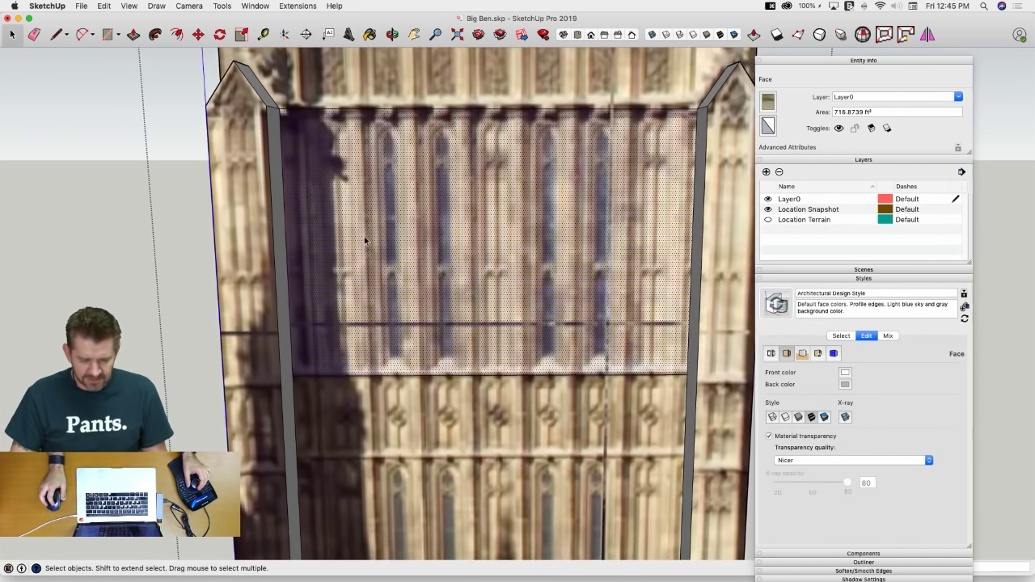
{"action": "scroll", "coordinate": [368, 235], "scroll_direction": "up", "scroll_amount": 2}
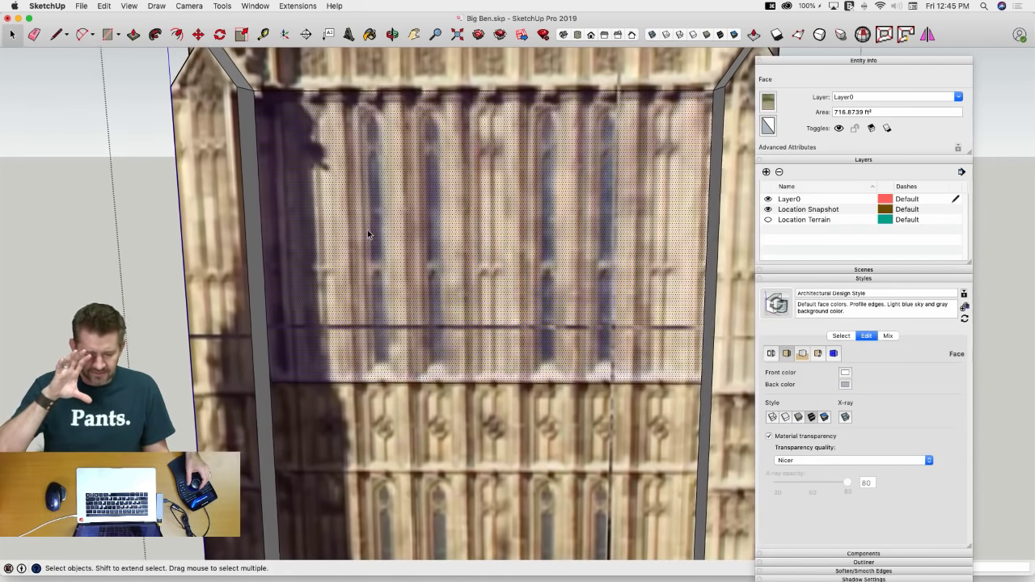
{"action": "scroll", "coordinate": [368, 234], "scroll_direction": "down", "scroll_amount": 1}
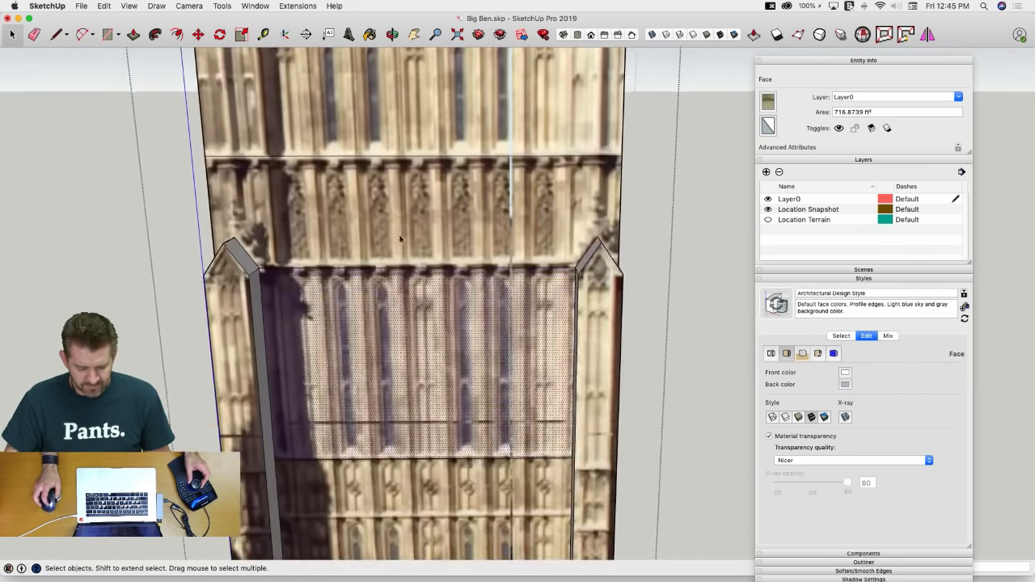
{"action": "scroll", "coordinate": [377, 282], "scroll_direction": "up", "scroll_amount": 3}
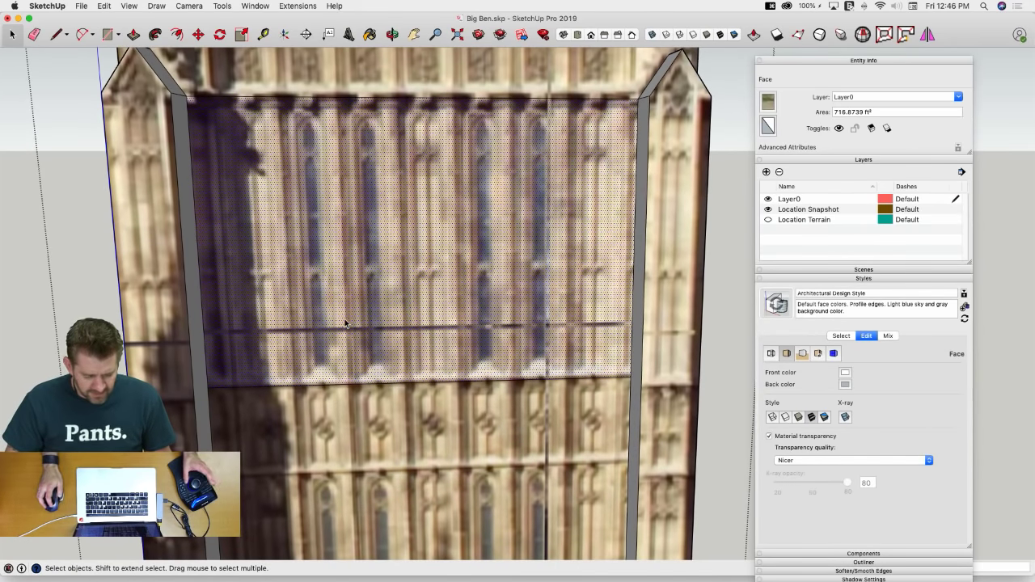
Try dividing the top edge of the recessed panel between the buttresses into 9 equal segments
{"action": "key", "text": "l"}
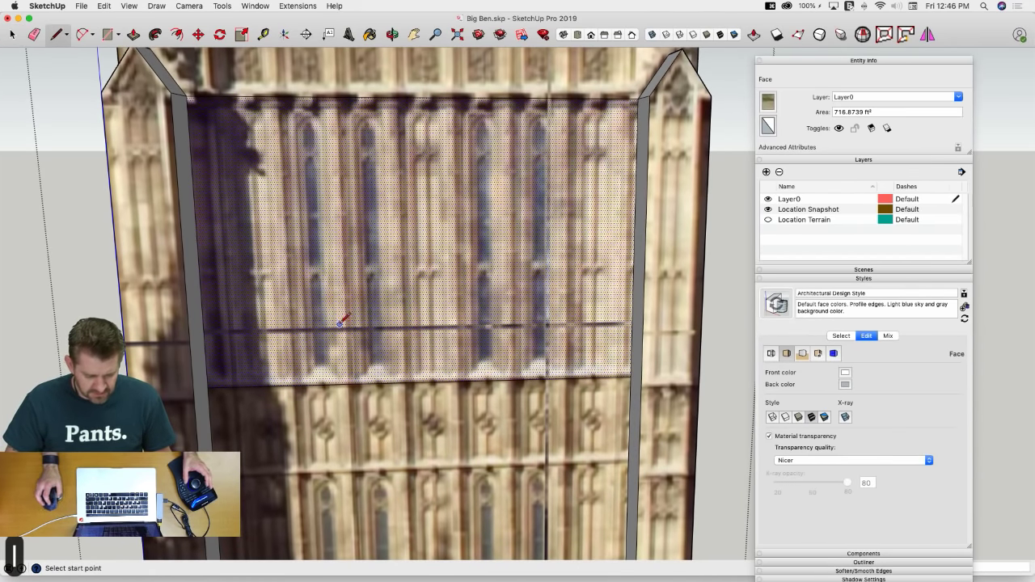
{"action": "key", "text": "space"}
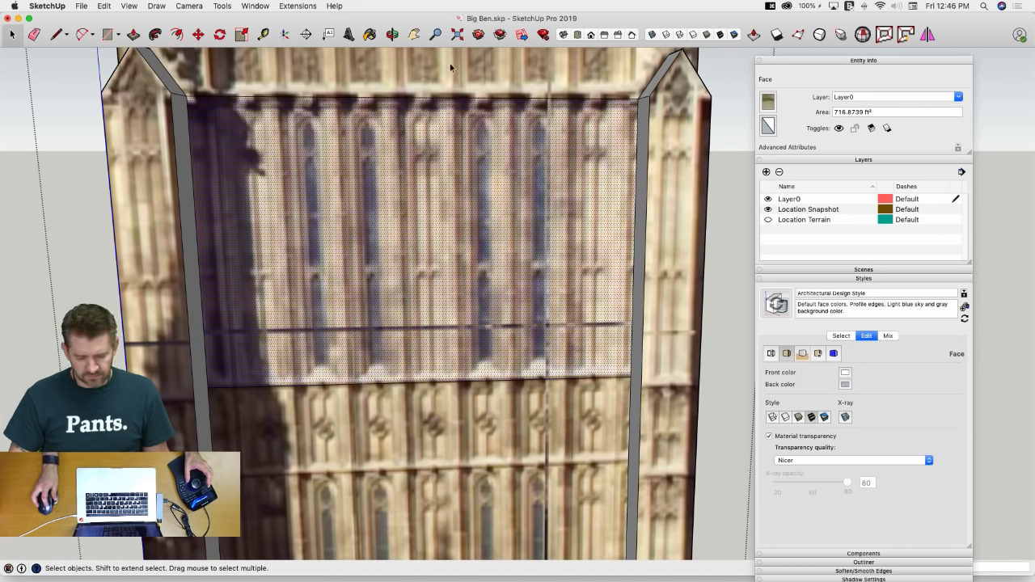
{"action": "right_click", "coordinate": [594, 100]}
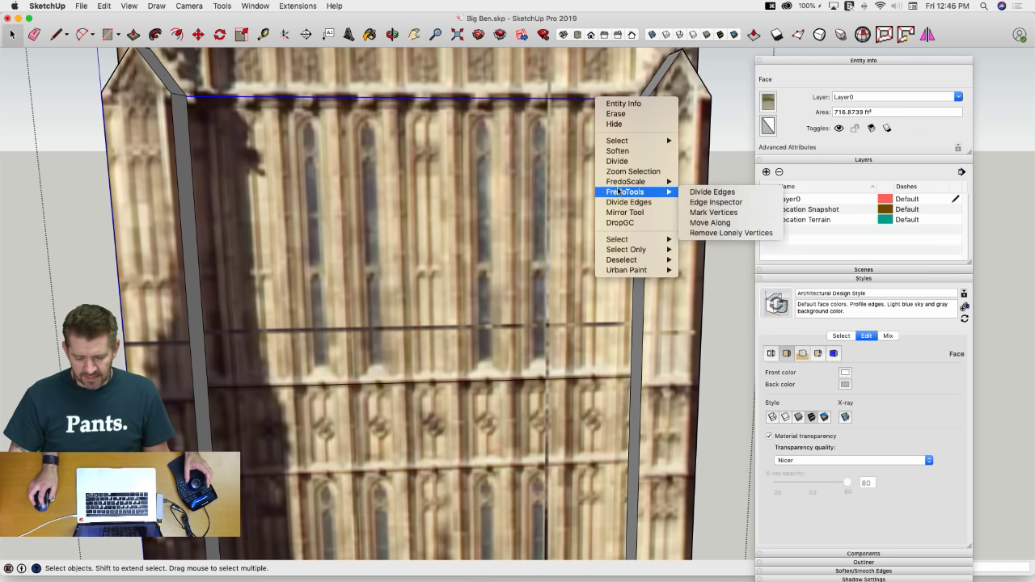
{"action": "left_click", "coordinate": [619, 162]}
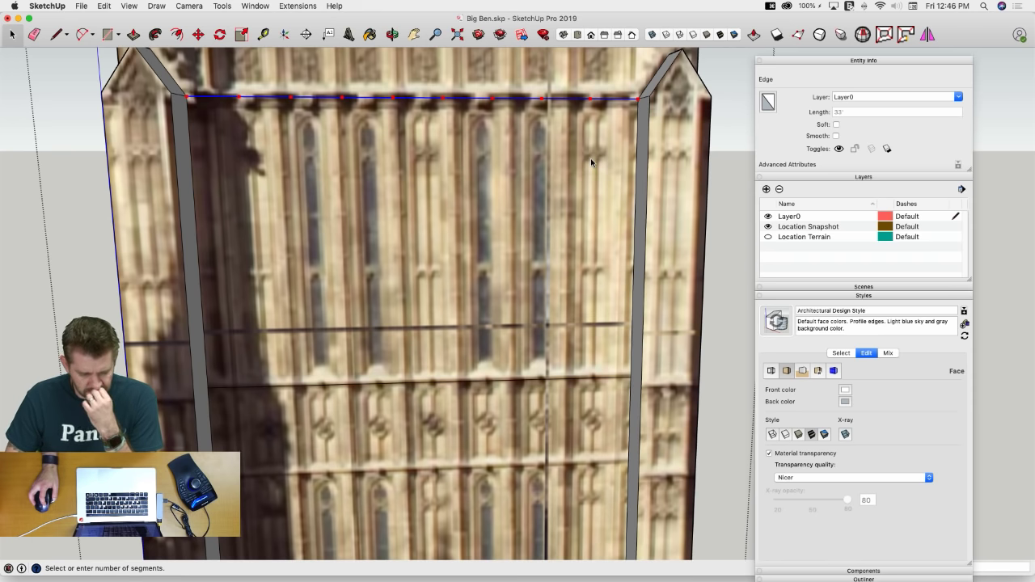
{"action": "left_click", "coordinate": [592, 163]}
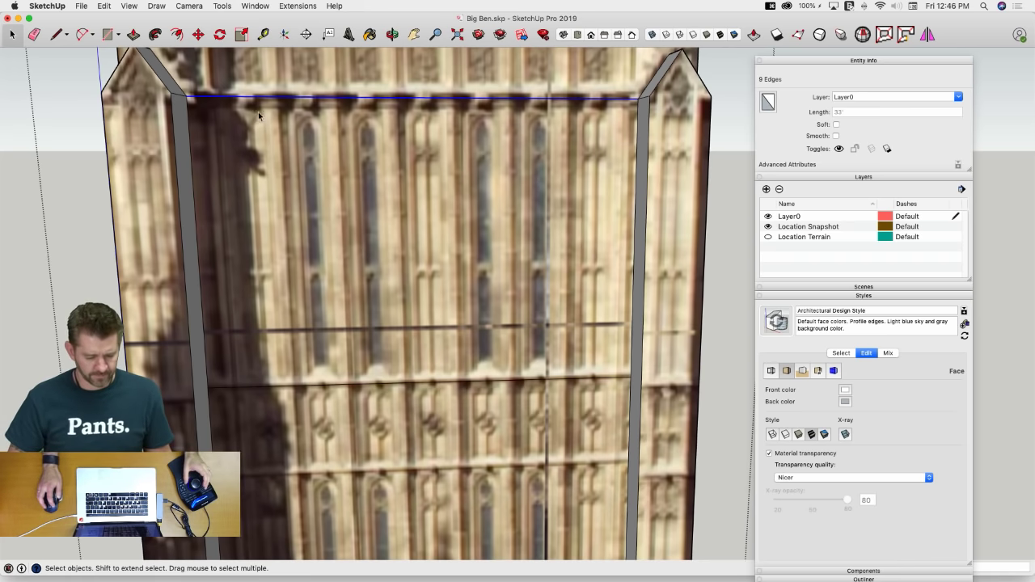
Try drawing vertical lines from the first three division points down to the ledge line, and undo the lines and the edge division
{"action": "key", "text": "l"}
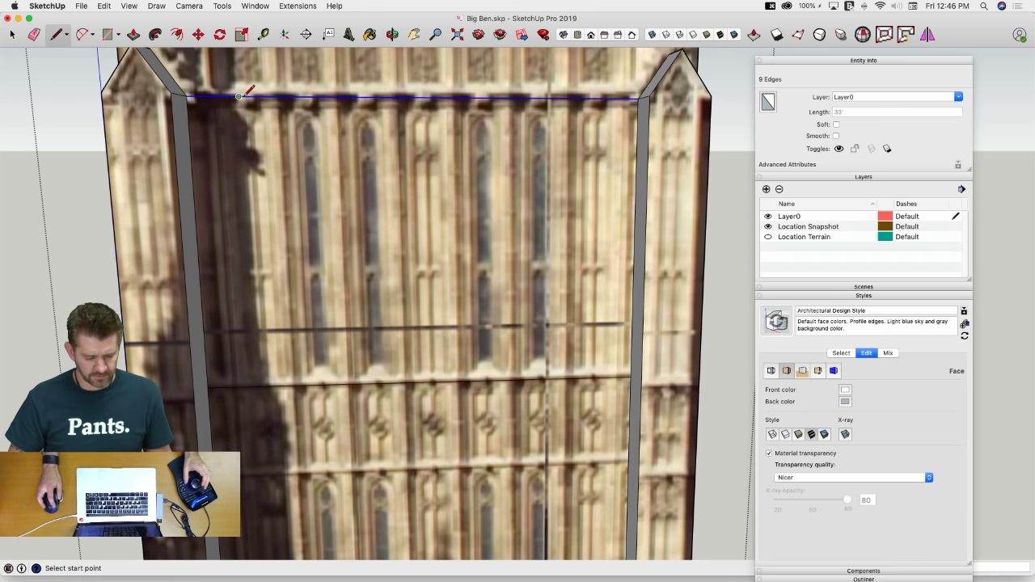
{"action": "left_click", "coordinate": [240, 97]}
{"action": "left_click", "coordinate": [257, 386]}
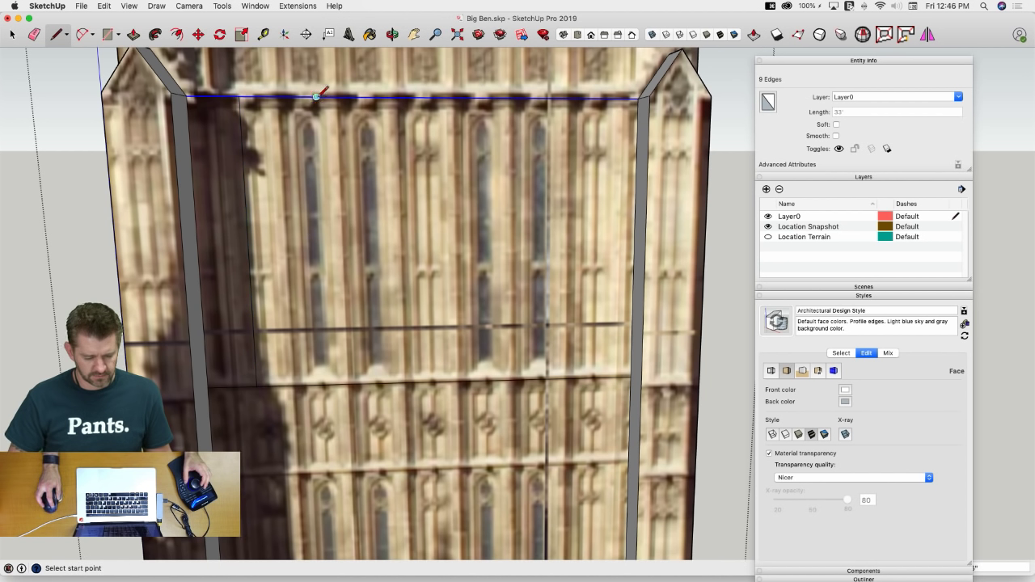
{"action": "left_click", "coordinate": [291, 96]}
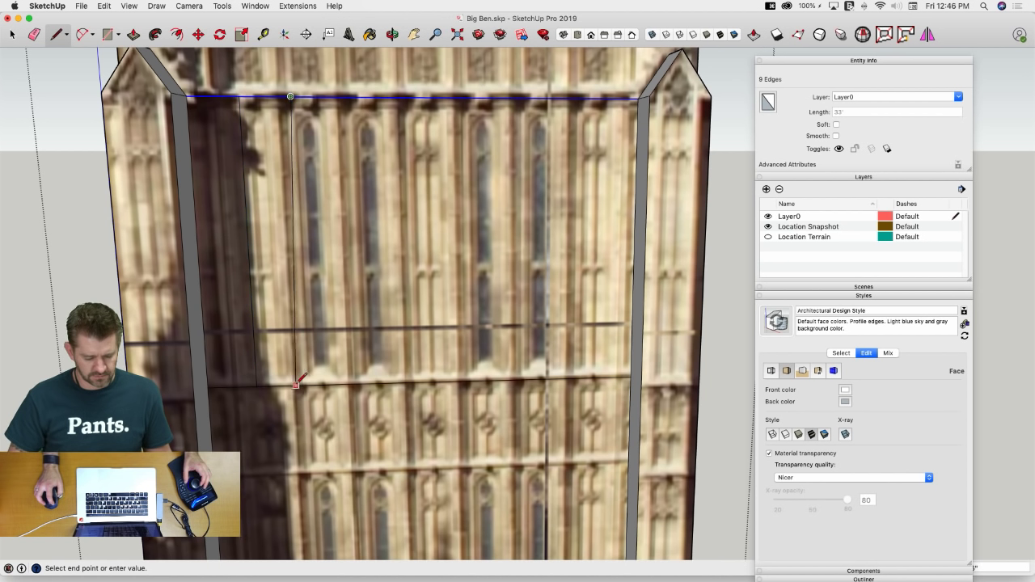
{"action": "left_click", "coordinate": [305, 385]}
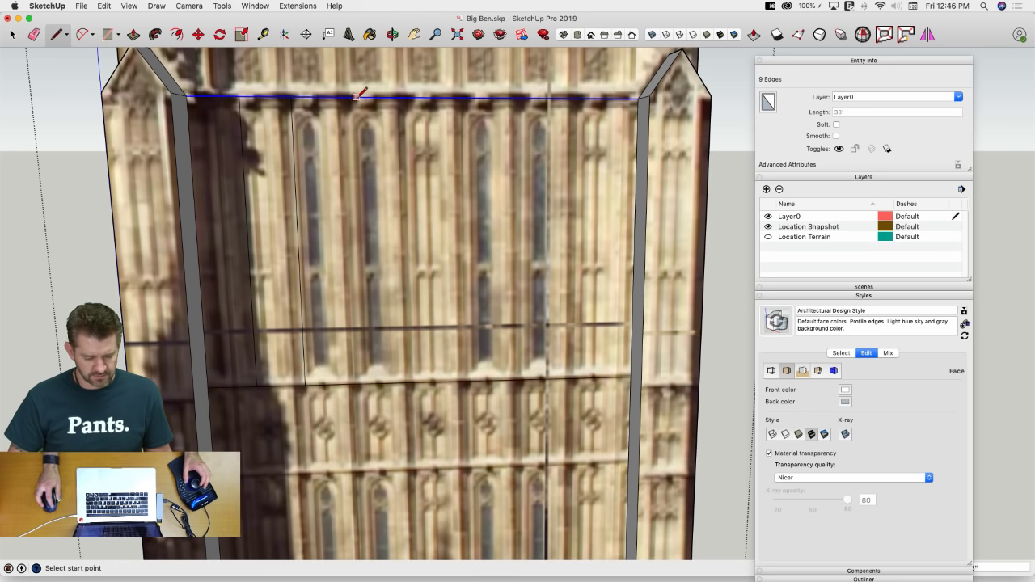
{"action": "left_click", "coordinate": [341, 97]}
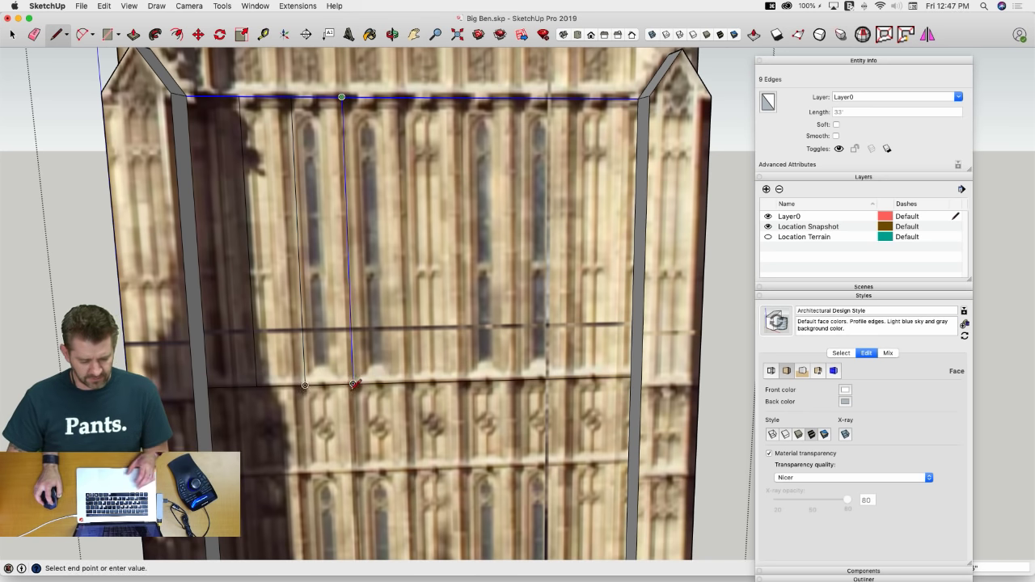
{"action": "left_click", "coordinate": [352, 382]}
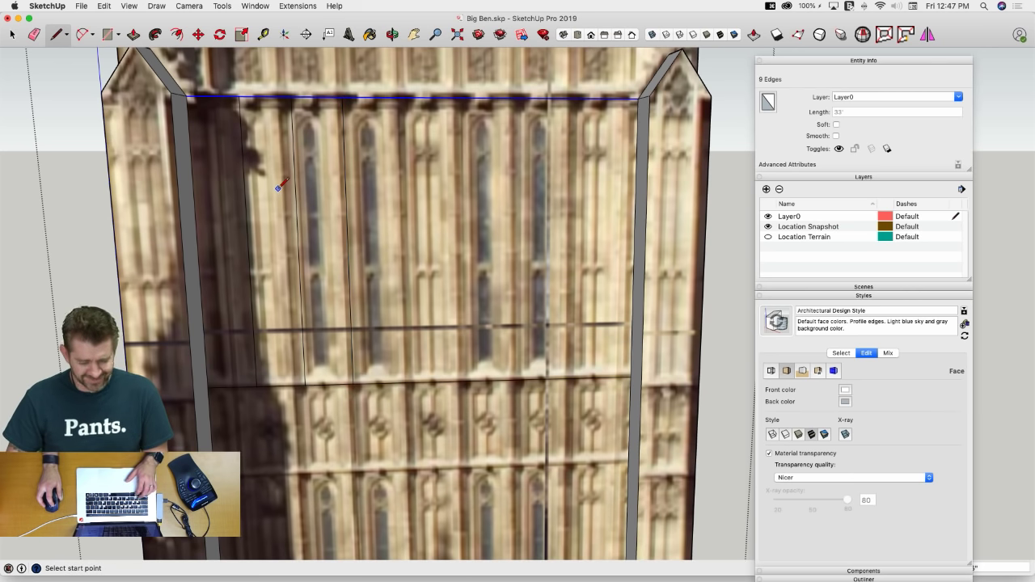
{"action": "key", "text": "super+z"}
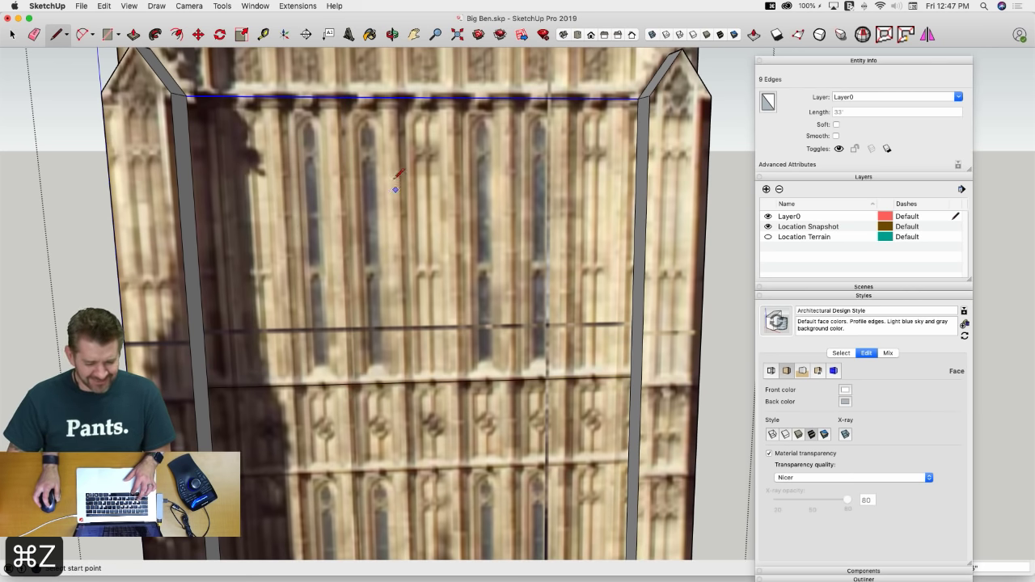
Divide the top edge of the recessed panel between the buttresses into 8 equal segments
{"action": "key", "text": "space"}
{"action": "right_click", "coordinate": [385, 98]}
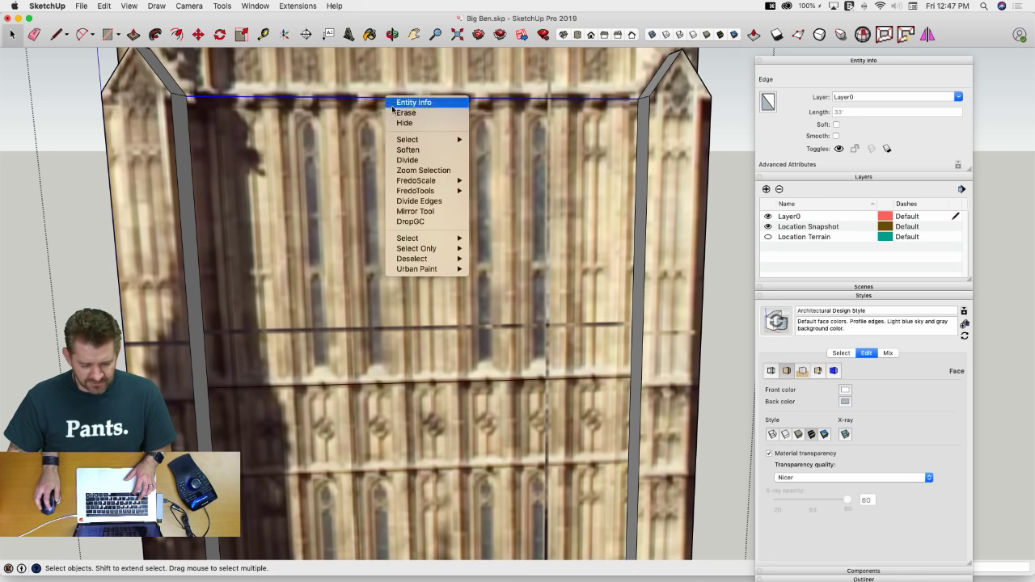
{"action": "left_click", "coordinate": [419, 159]}
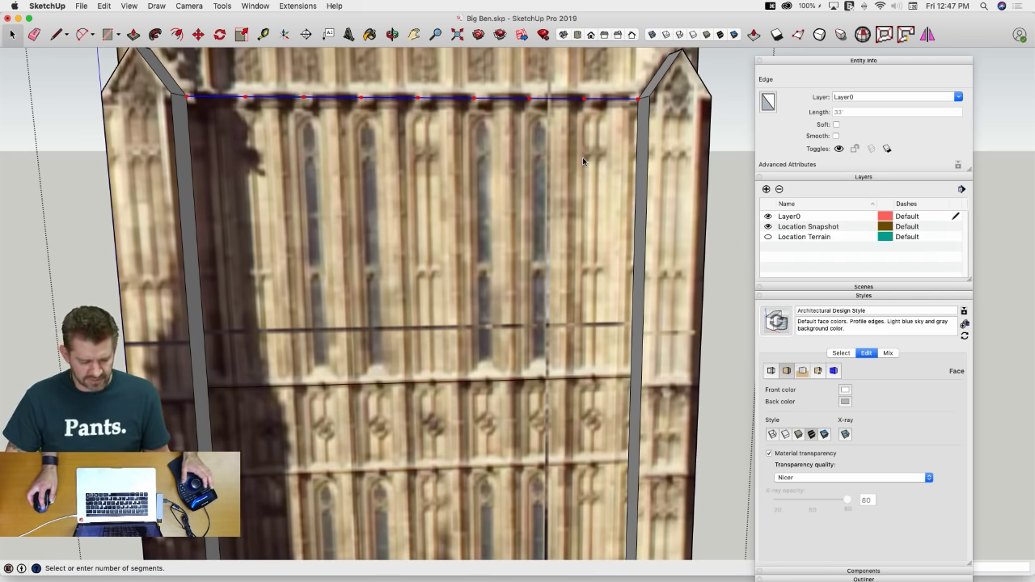
{"action": "left_click", "coordinate": [583, 157]}
Draw seven vertical lines from the division points on the panel's top edge down to the ledge line, splitting it into eight bays
{"action": "key", "text": "l"}
{"action": "left_click", "coordinate": [245, 96]}
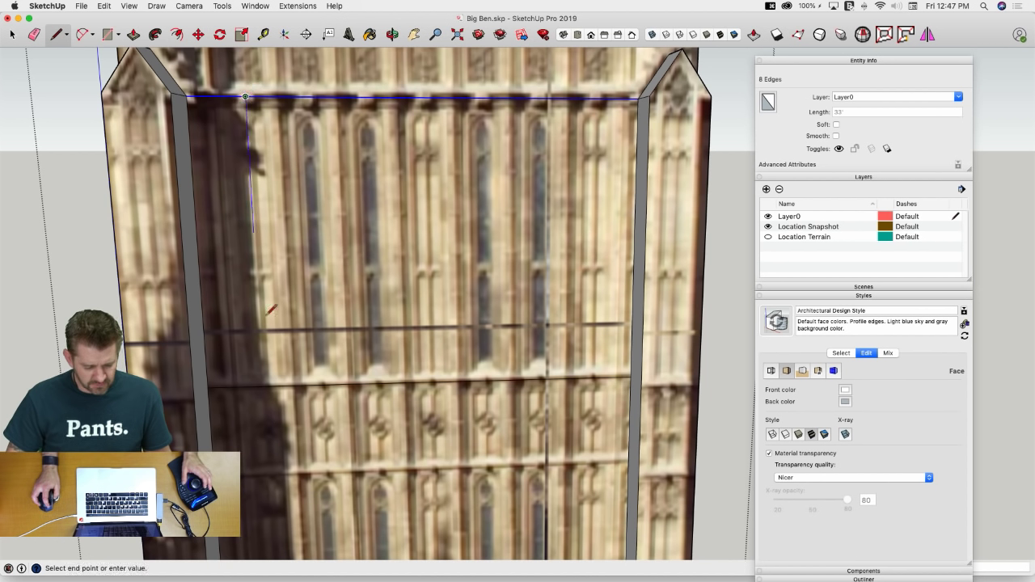
{"action": "left_click", "coordinate": [263, 376]}
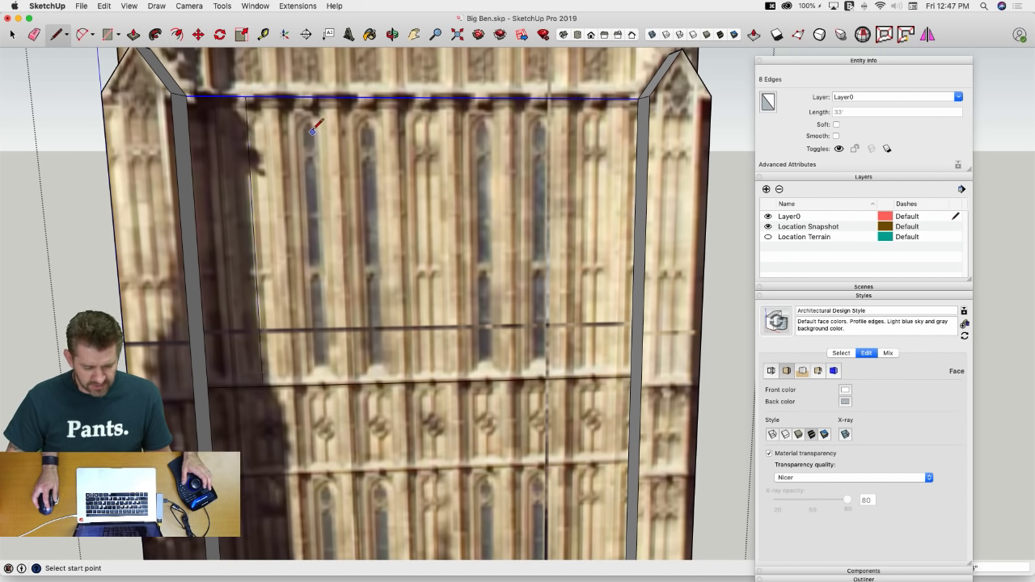
{"action": "left_click", "coordinate": [310, 96]}
{"action": "key", "text": "Escape"}
{"action": "left_click", "coordinate": [304, 97]}
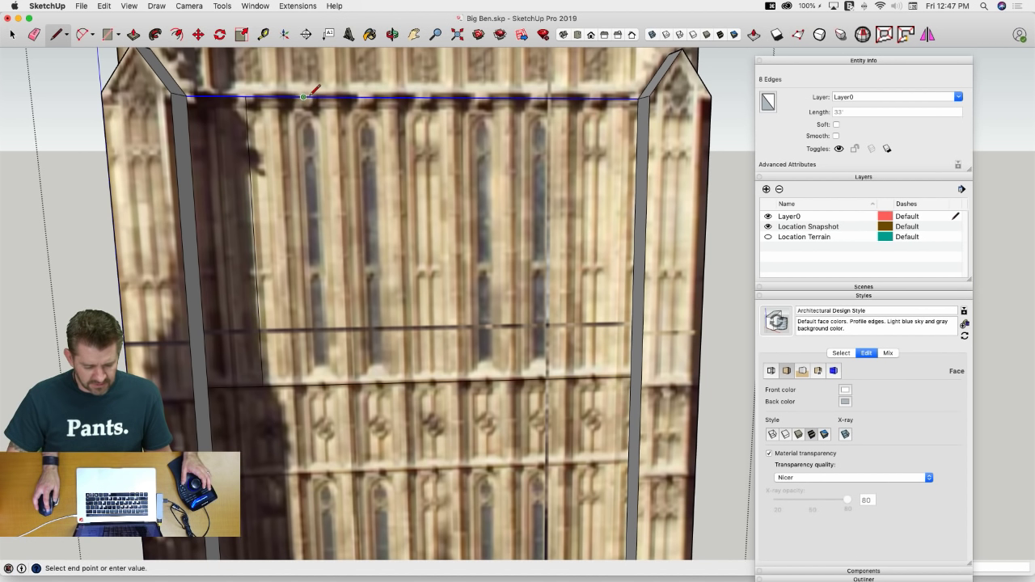
{"action": "left_click", "coordinate": [317, 383]}
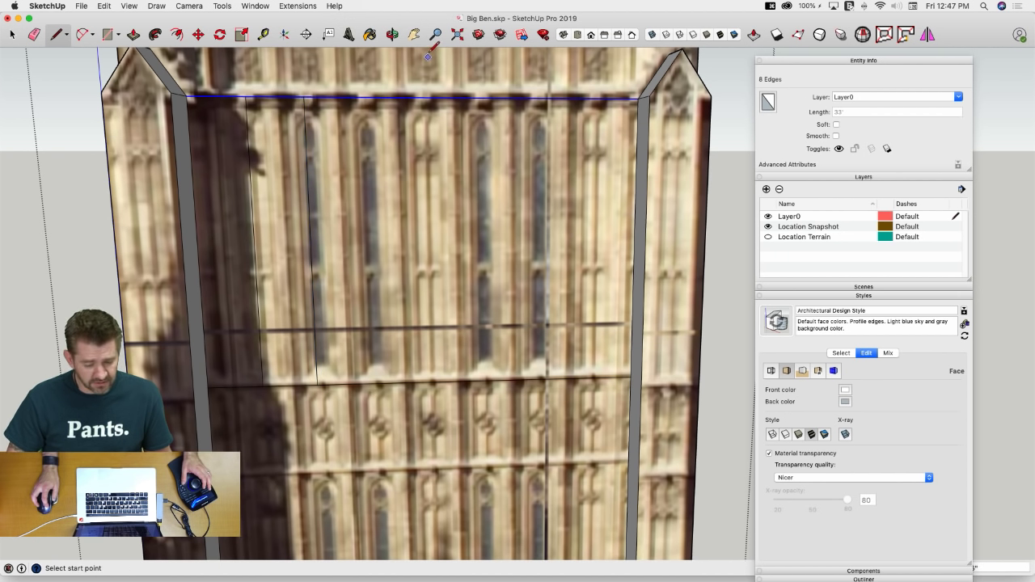
{"action": "left_click", "coordinate": [361, 97]}
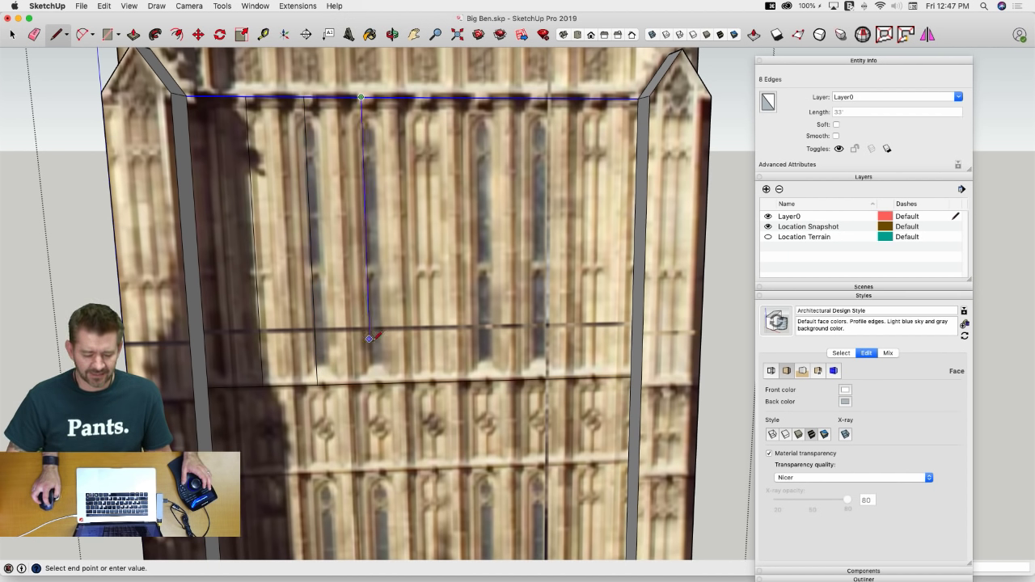
{"action": "left_click", "coordinate": [370, 383]}
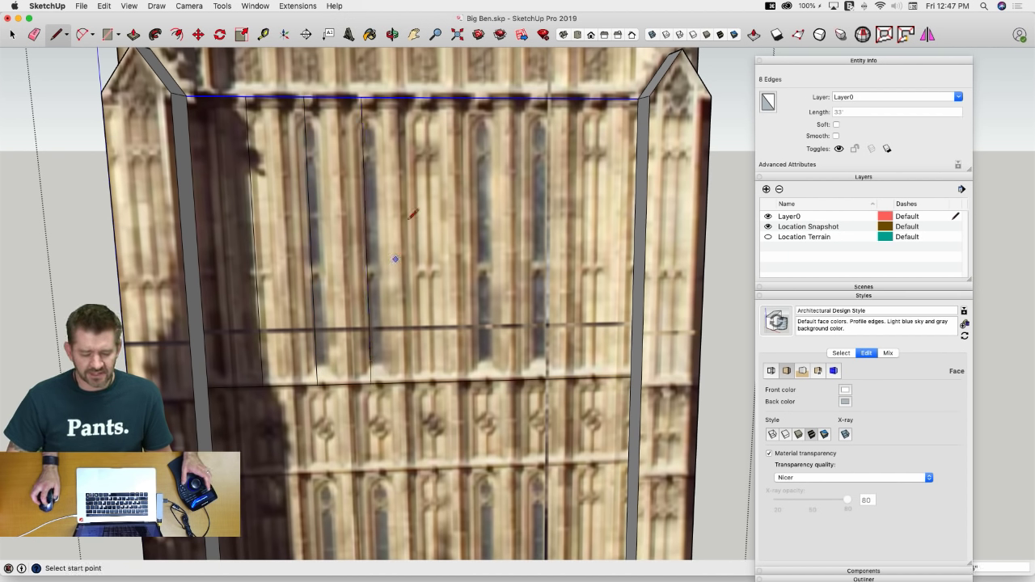
{"action": "left_click", "coordinate": [418, 97]}
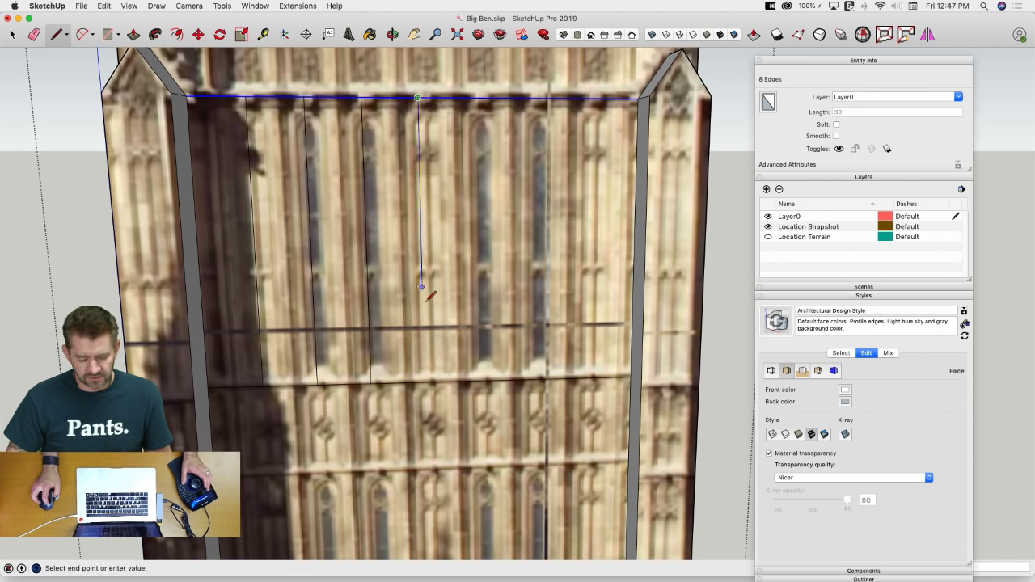
{"action": "left_click", "coordinate": [424, 381]}
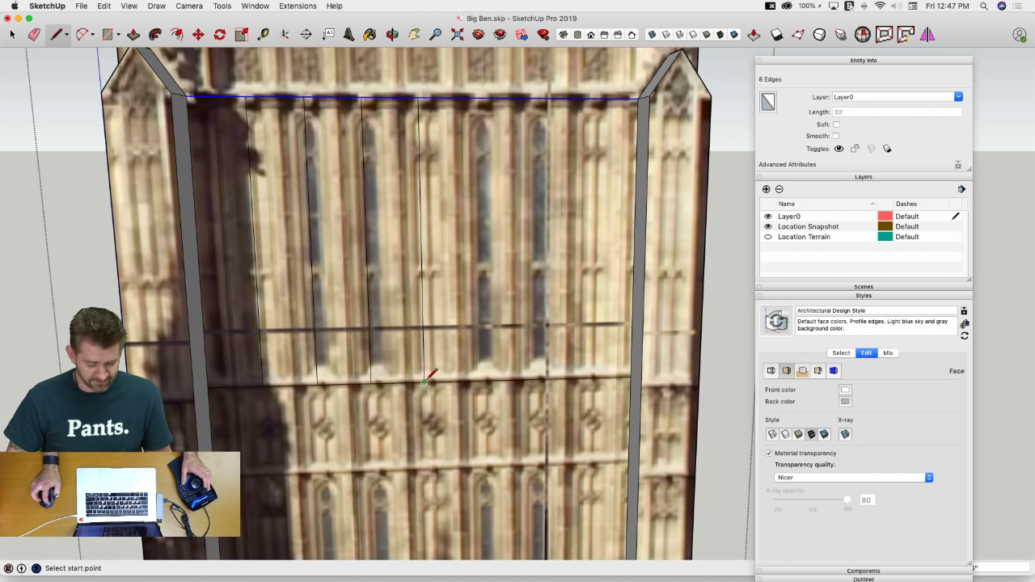
{"action": "left_click", "coordinate": [475, 97]}
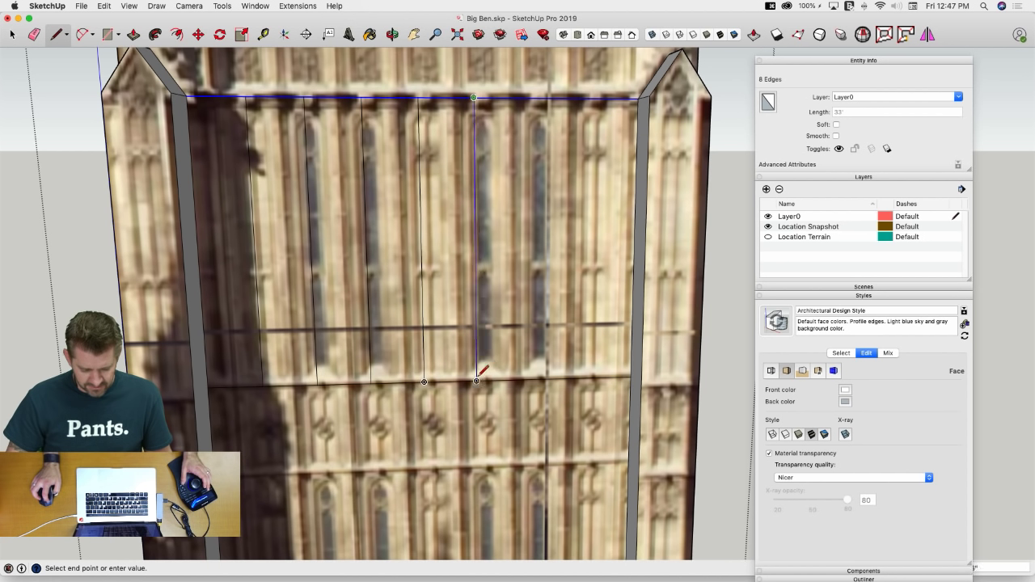
{"action": "left_click", "coordinate": [476, 381]}
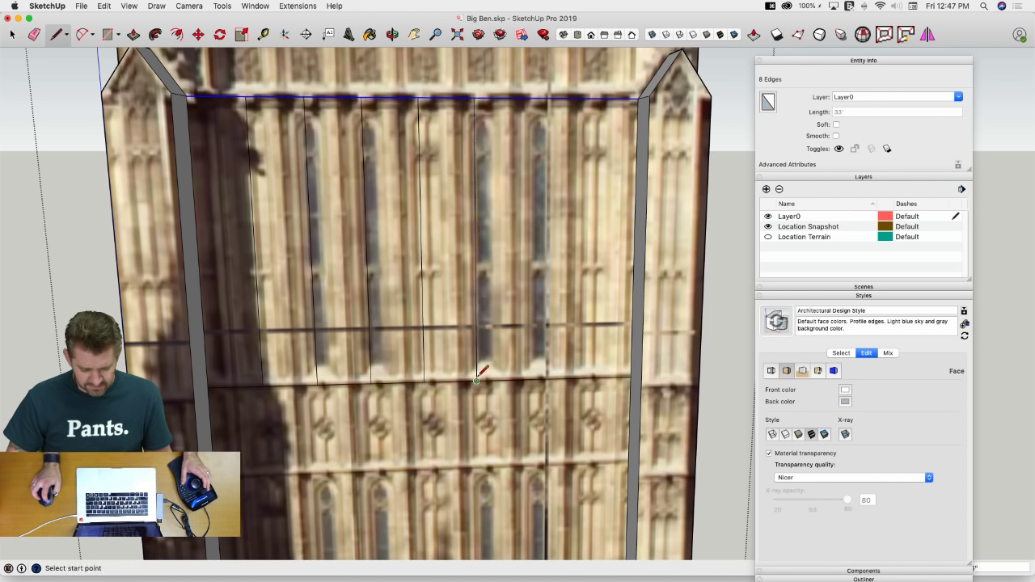
{"action": "left_click", "coordinate": [530, 98]}
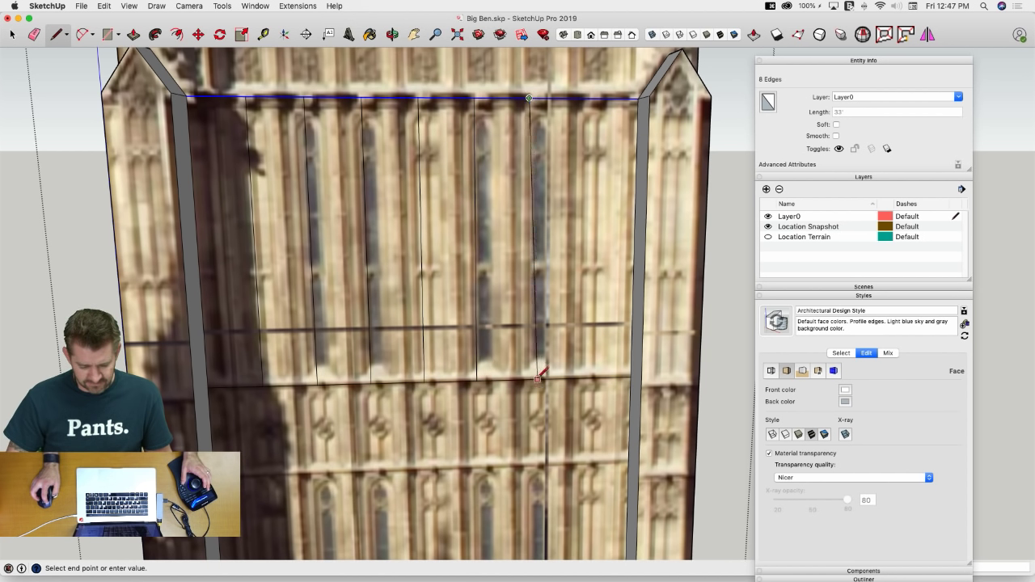
{"action": "left_click", "coordinate": [529, 380]}
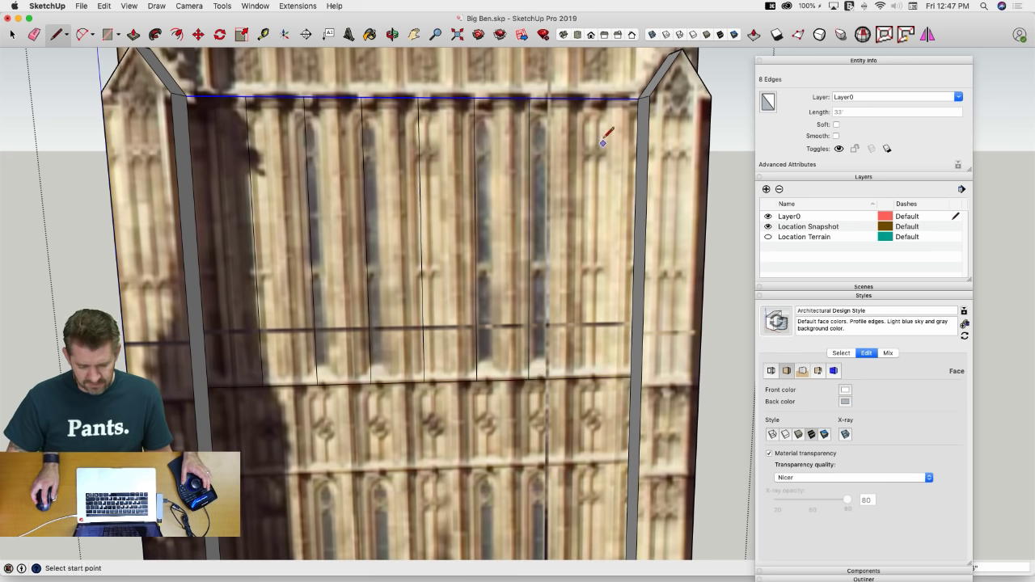
{"action": "left_click", "coordinate": [584, 98]}
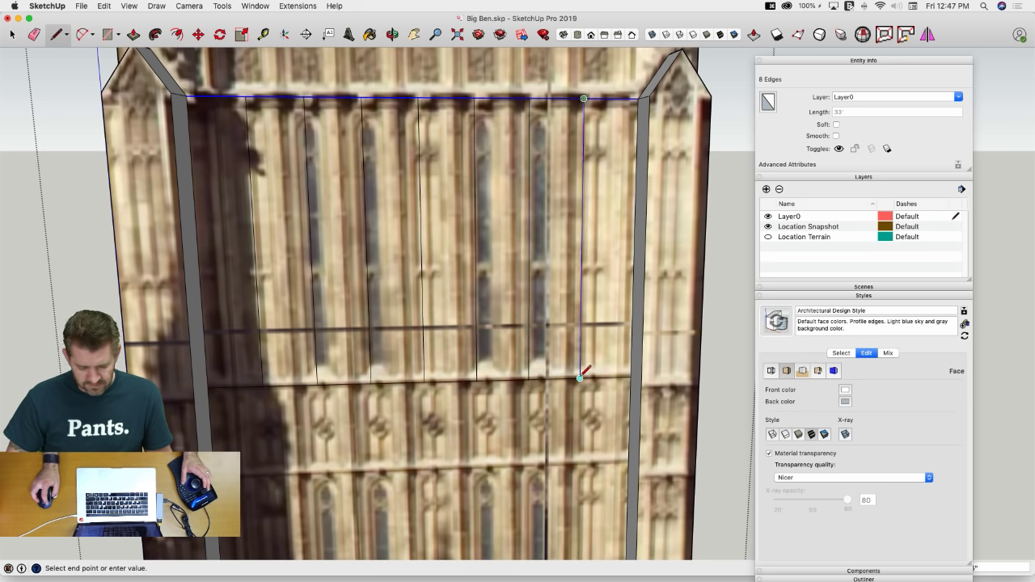
{"action": "left_click", "coordinate": [582, 378]}
{"action": "key", "text": "space"}
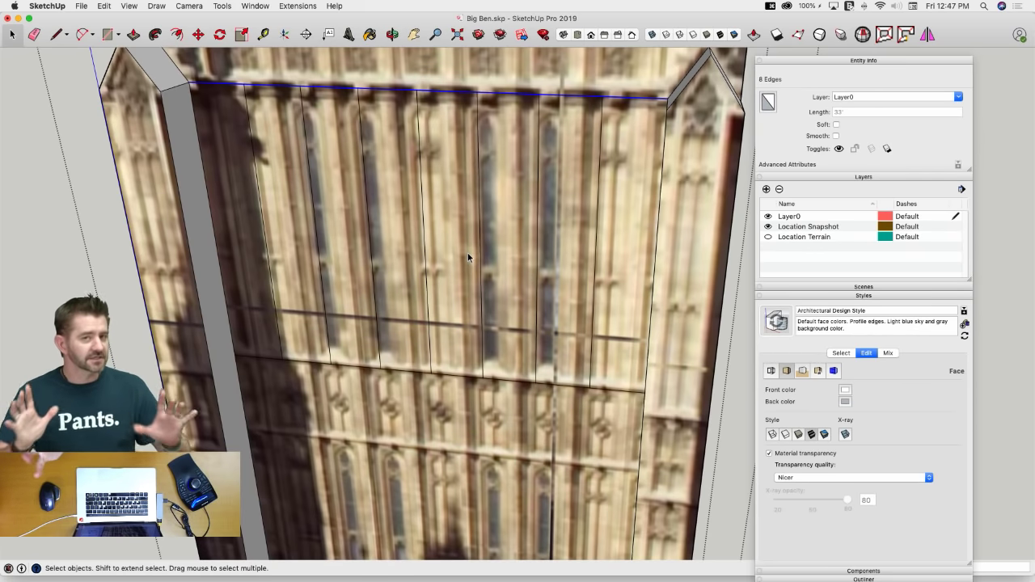
{"action": "middle_click_drag", "start_coordinate": [418, 220], "coordinate": [361, 165]}
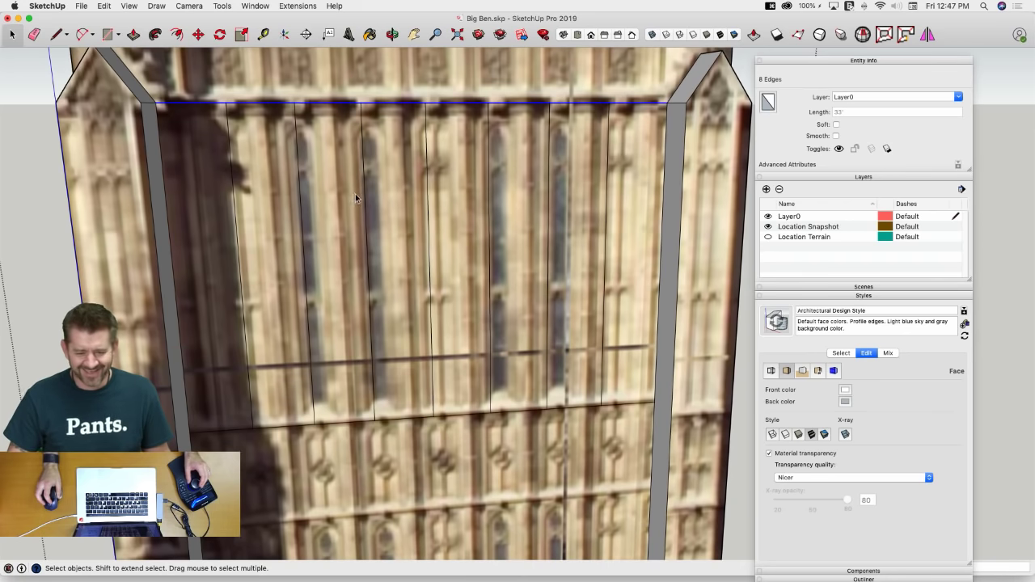
{"action": "scroll", "coordinate": [351, 173], "scroll_direction": "up", "scroll_amount": 4}
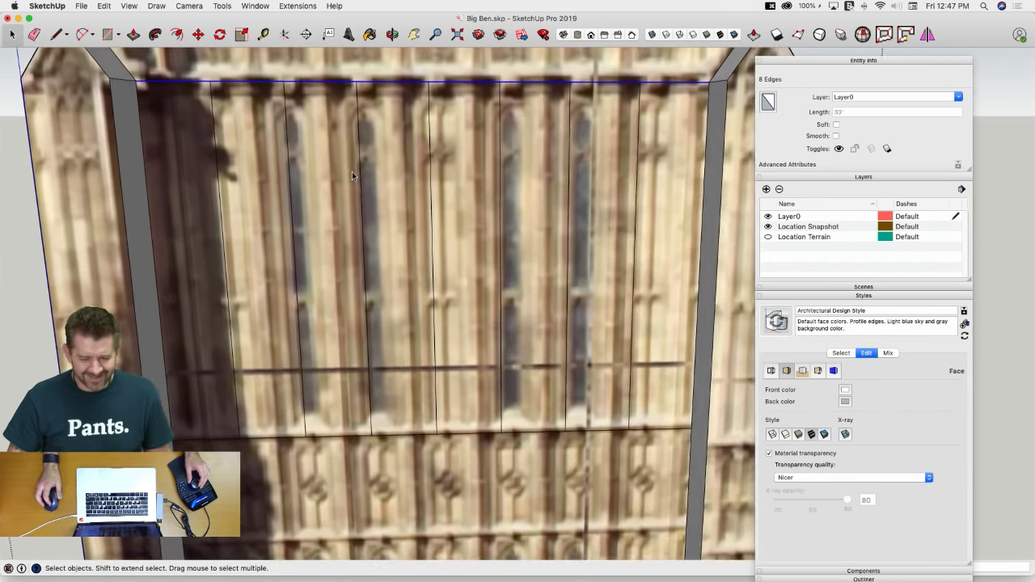
{"action": "scroll", "coordinate": [353, 172], "scroll_direction": "down", "scroll_amount": 3}
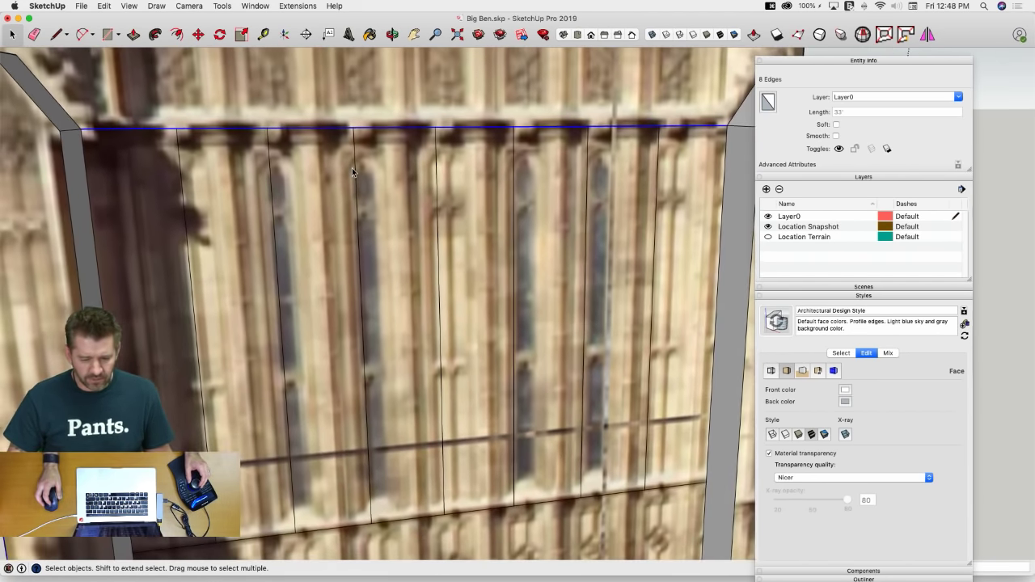
{"action": "scroll", "coordinate": [380, 184], "scroll_direction": "down", "scroll_amount": 4}
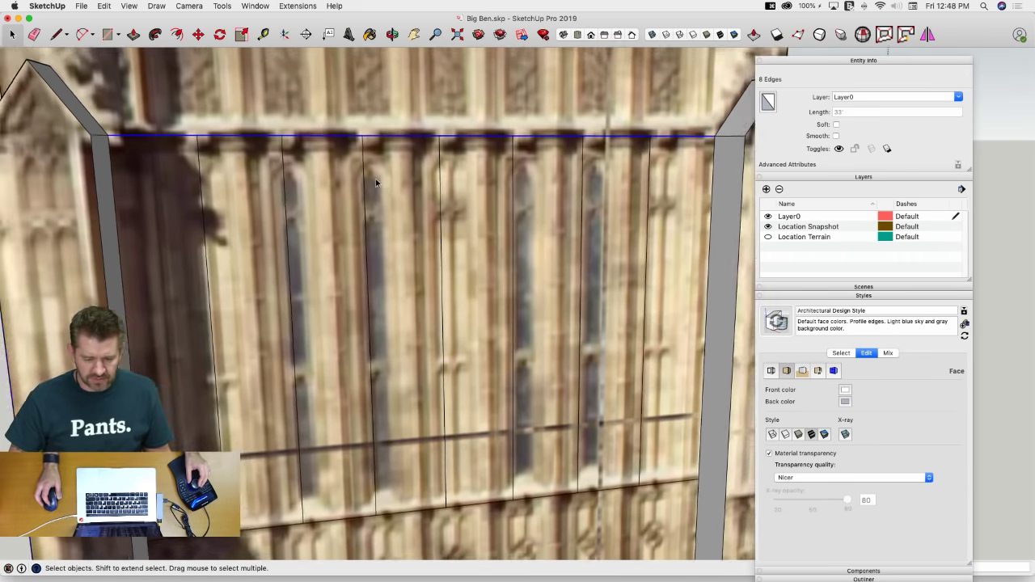
Repaint all geometry of the tower's side component with the default material from the model's colors, removing the photo texture, and leave the component
{"action": "scroll", "coordinate": [343, 234], "scroll_direction": "down", "scroll_amount": 4}
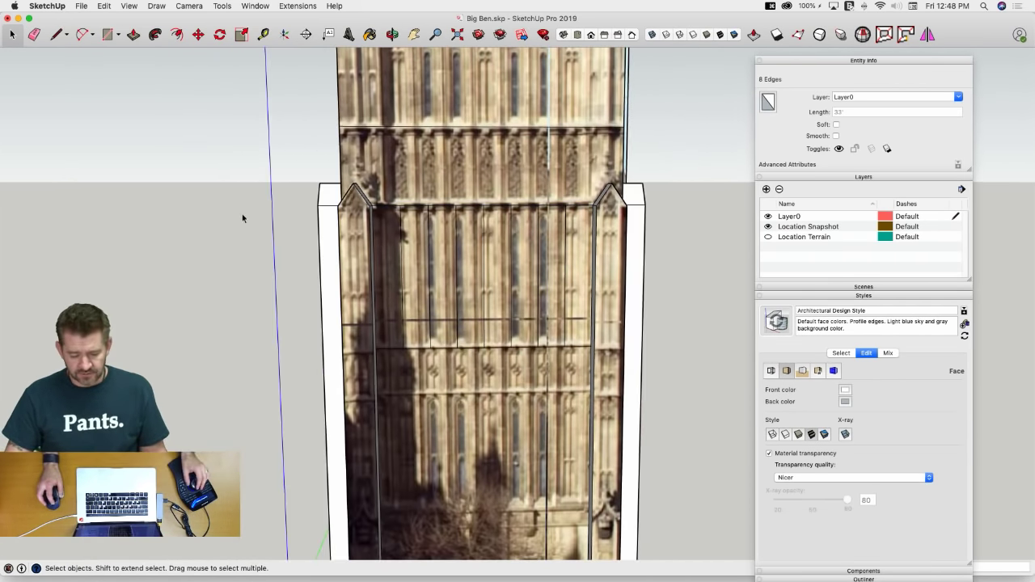
{"action": "left_click", "coordinate": [242, 213]}
{"action": "middle_click_drag", "start_coordinate": [647, 233], "coordinate": [407, 259]}
{"action": "triple_click", "coordinate": [406, 260]}
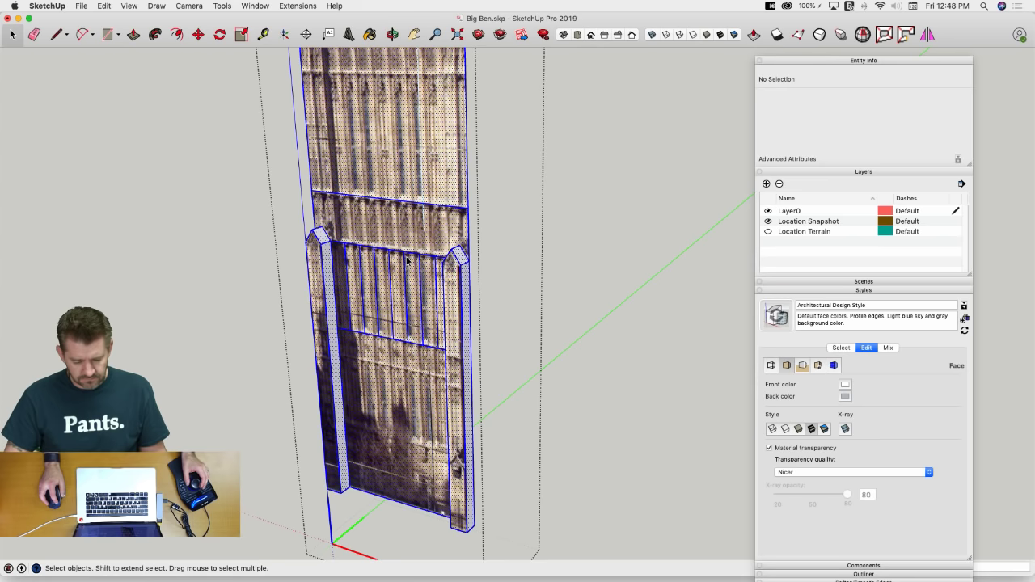
{"action": "key", "text": "b"}
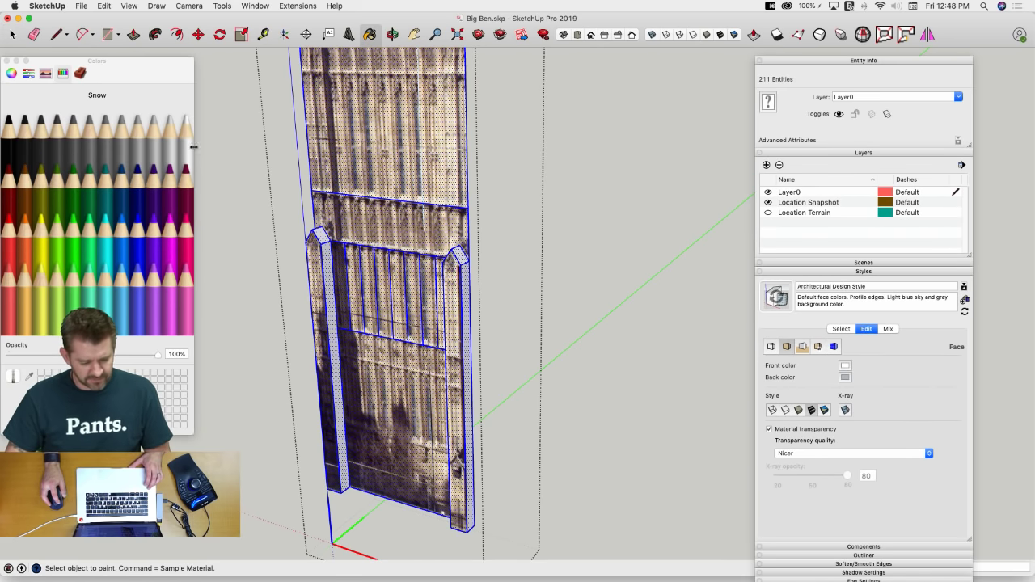
{"action": "left_click", "coordinate": [186, 123]}
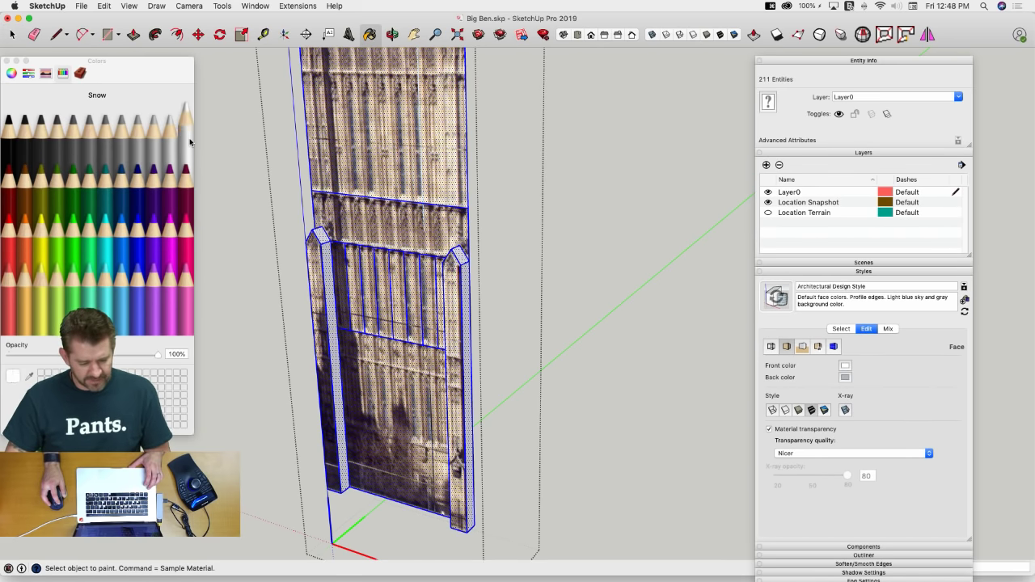
{"action": "left_click", "coordinate": [79, 74]}
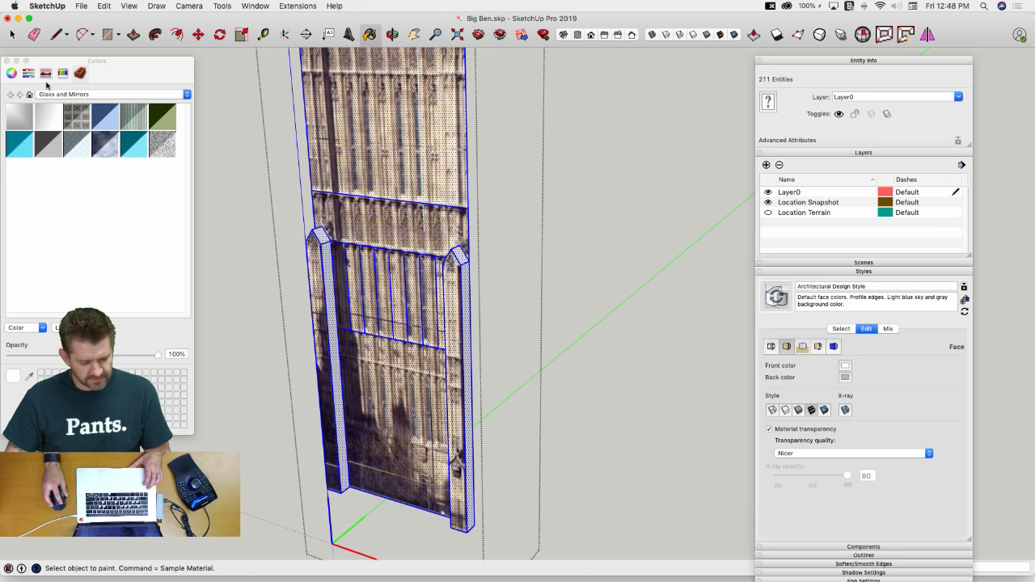
{"action": "left_click", "coordinate": [35, 97]}
{"action": "left_click", "coordinate": [25, 107]}
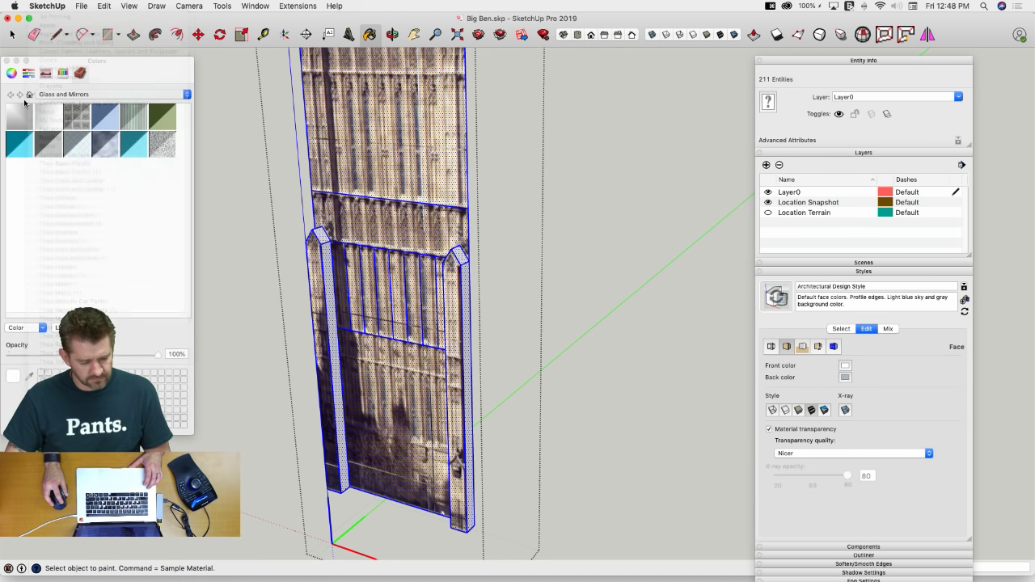
{"action": "left_click", "coordinate": [24, 118]}
{"action": "key", "text": "space"}
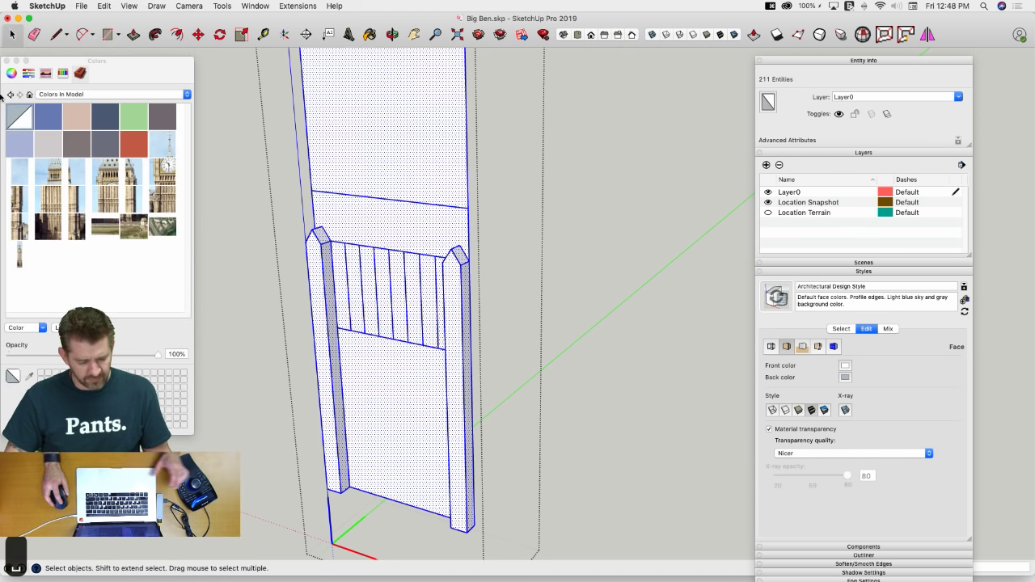
{"action": "left_click", "coordinate": [14, 63]}
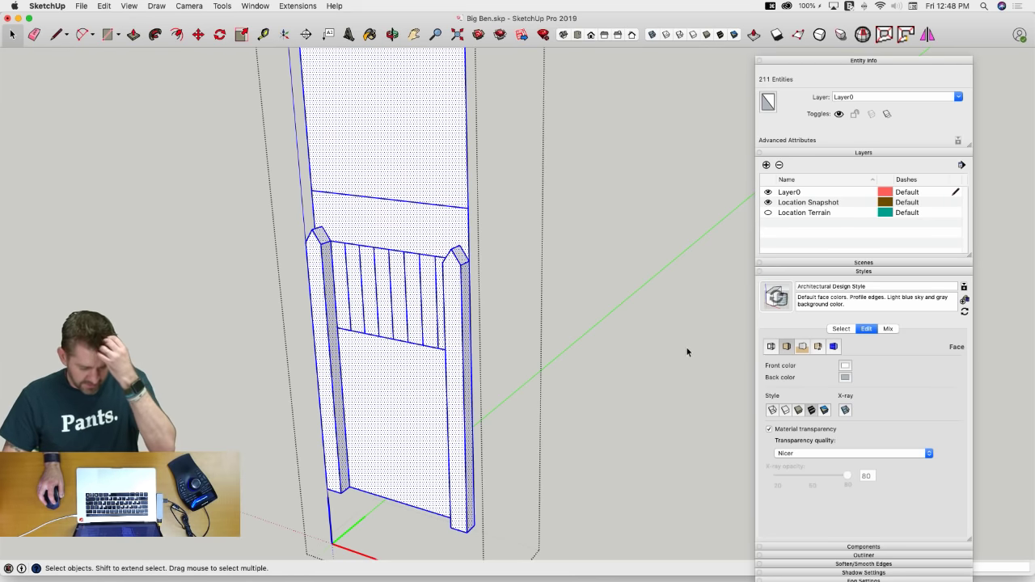
{"action": "key", "text": "super+2"}
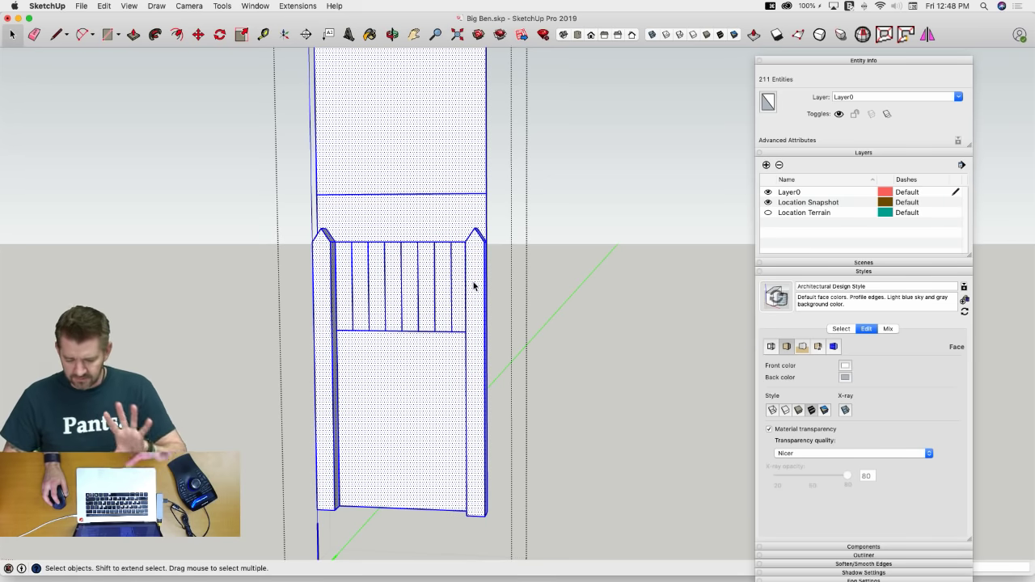
{"action": "left_click", "coordinate": [645, 249]}
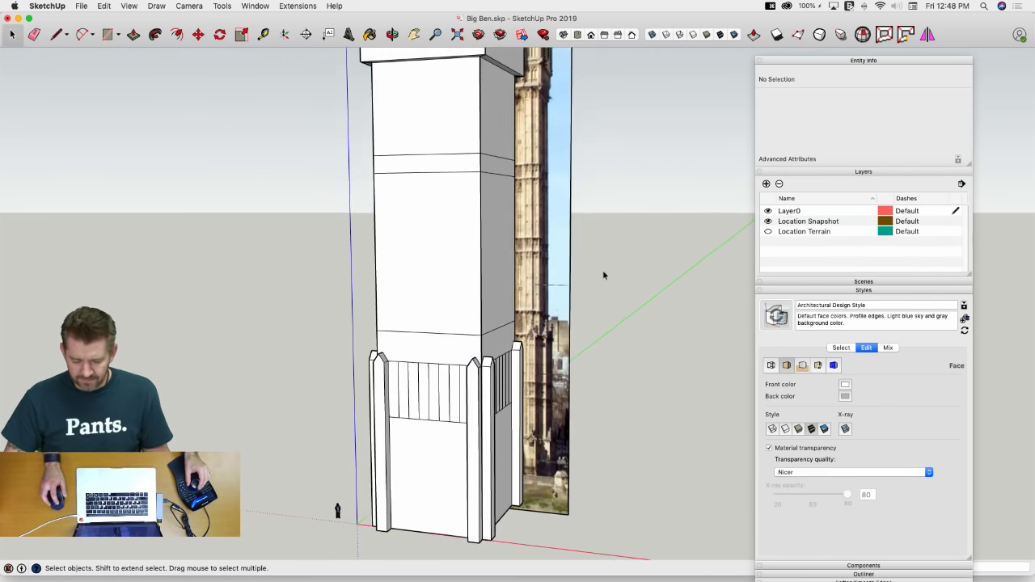
Try the monochrome face style on the tower and switch back to the shaded-with-textures face style
{"action": "scroll", "coordinate": [648, 333], "scroll_direction": "down", "scroll_amount": 5}
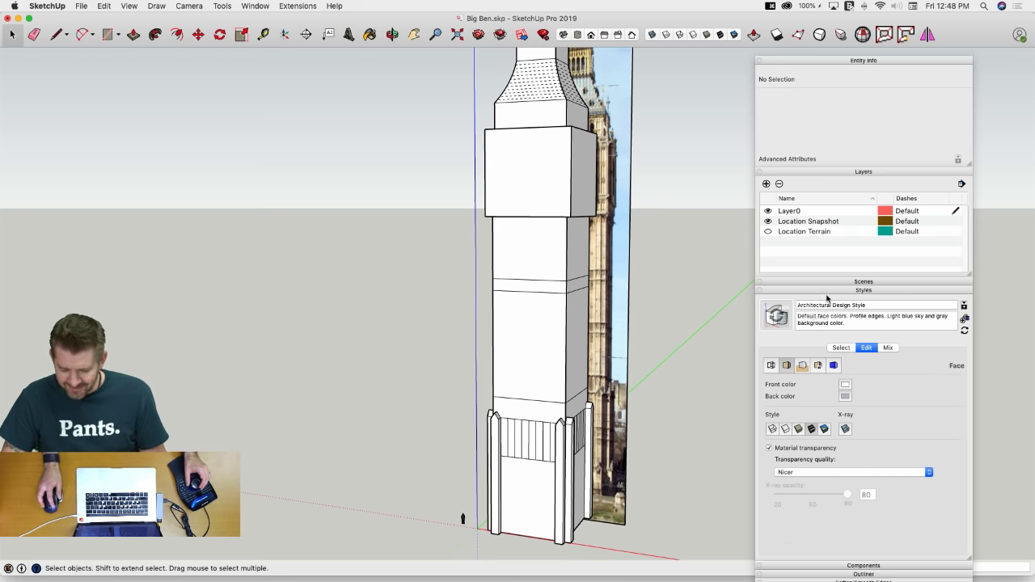
{"action": "left_click", "coordinate": [841, 348]}
{"action": "left_click", "coordinate": [866, 348]}
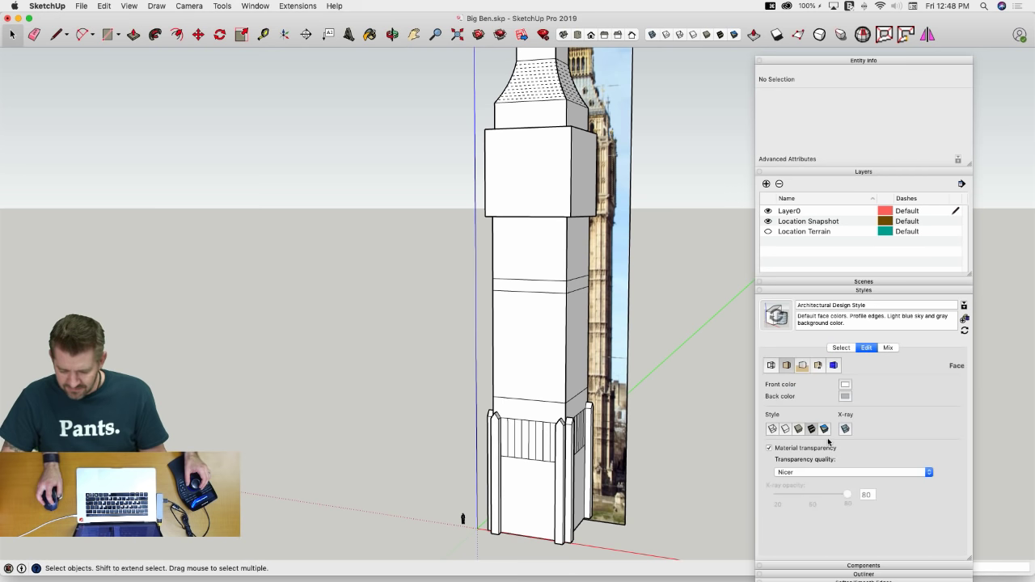
{"action": "left_click", "coordinate": [824, 429]}
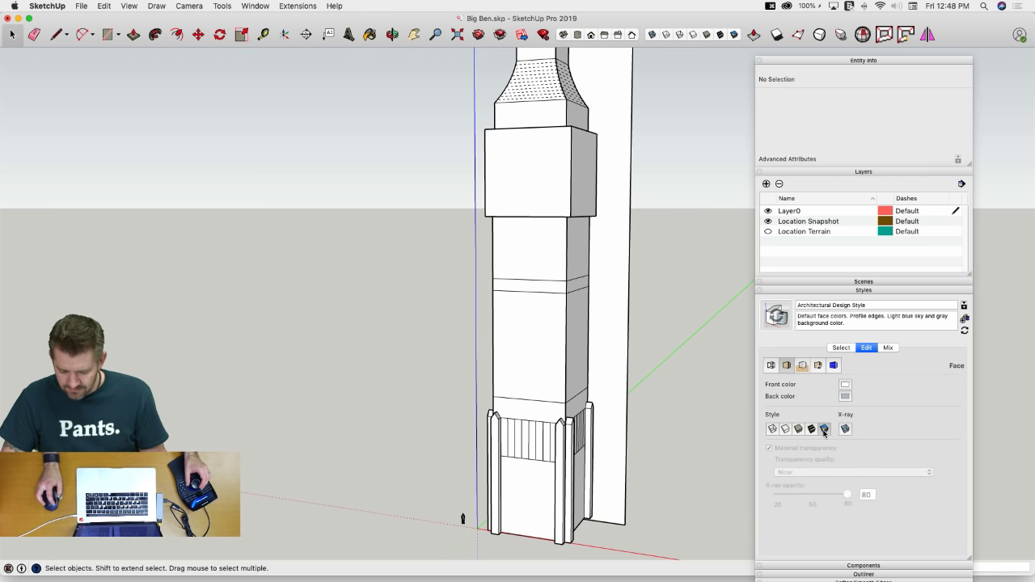
{"action": "left_click", "coordinate": [811, 429]}
Start a new style watermark using the image 176965421.jpg from the Big Ben folder on the Desktop
{"action": "left_click", "coordinate": [834, 366]}
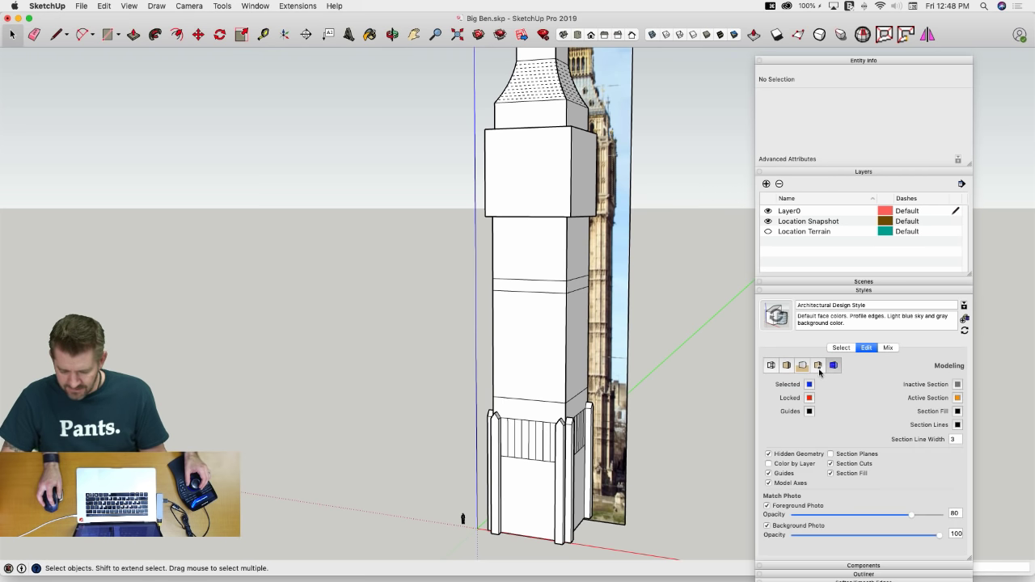
{"action": "left_click", "coordinate": [819, 366]}
{"action": "left_click", "coordinate": [770, 402]}
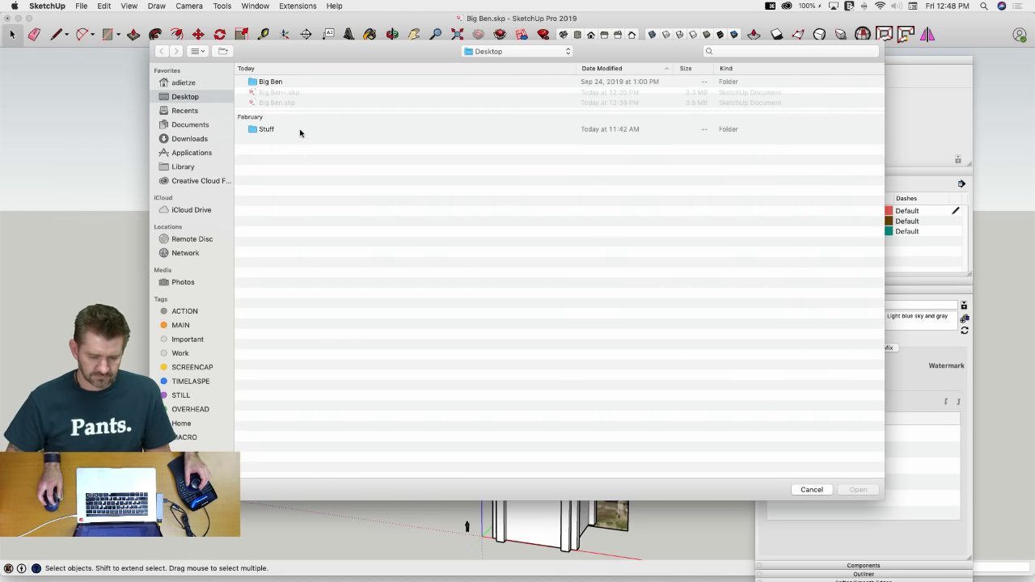
{"action": "double_click", "coordinate": [265, 82]}
{"action": "left_click", "coordinate": [199, 51]}
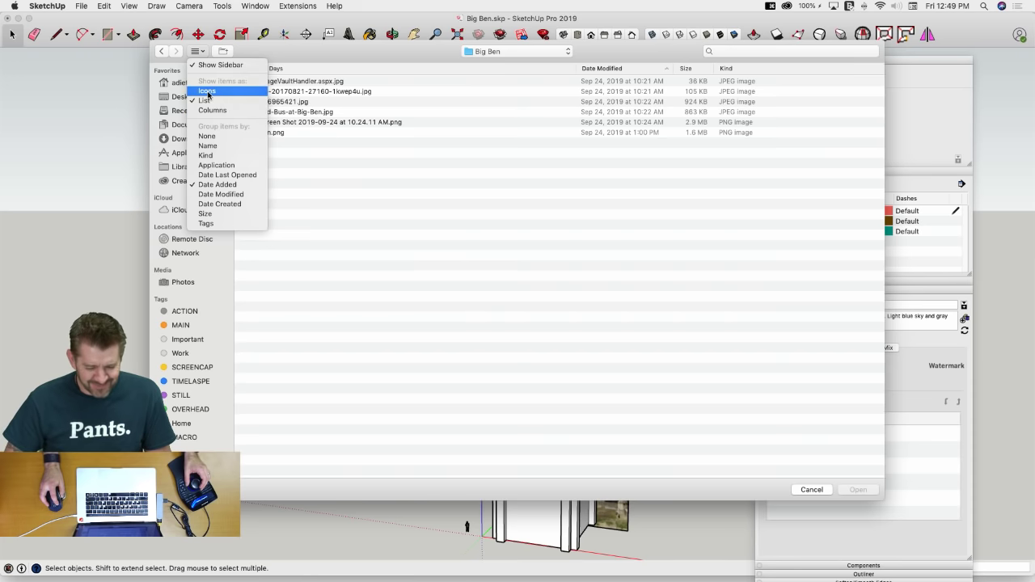
{"action": "left_click", "coordinate": [207, 91]}
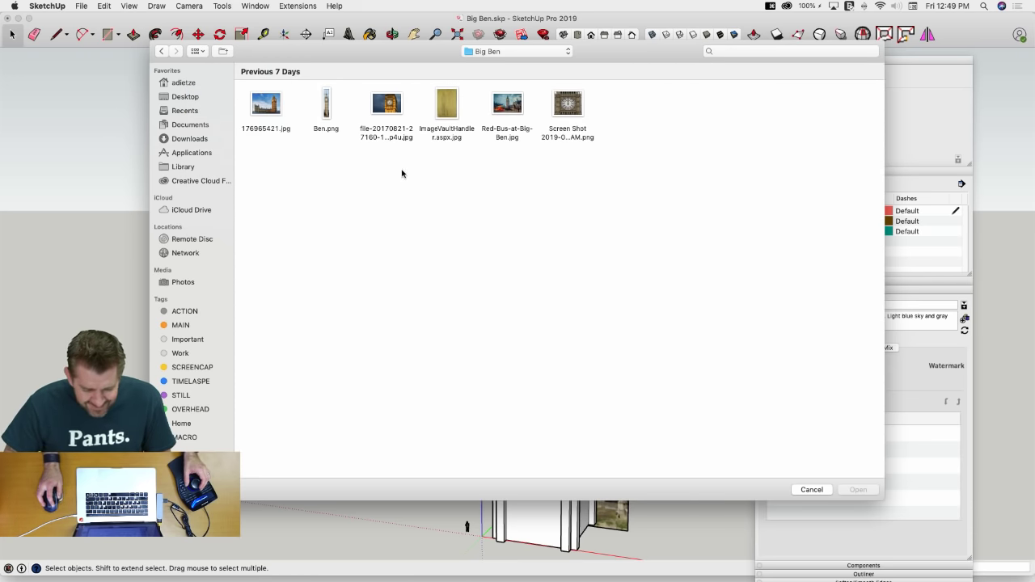
{"action": "left_click", "coordinate": [271, 105]}
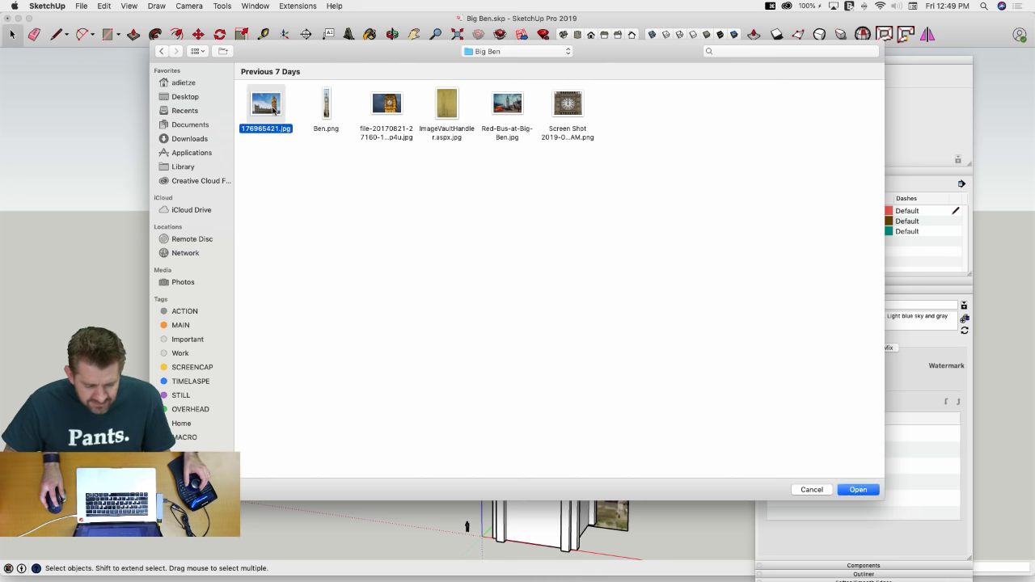
{"action": "left_click", "coordinate": [858, 491]}
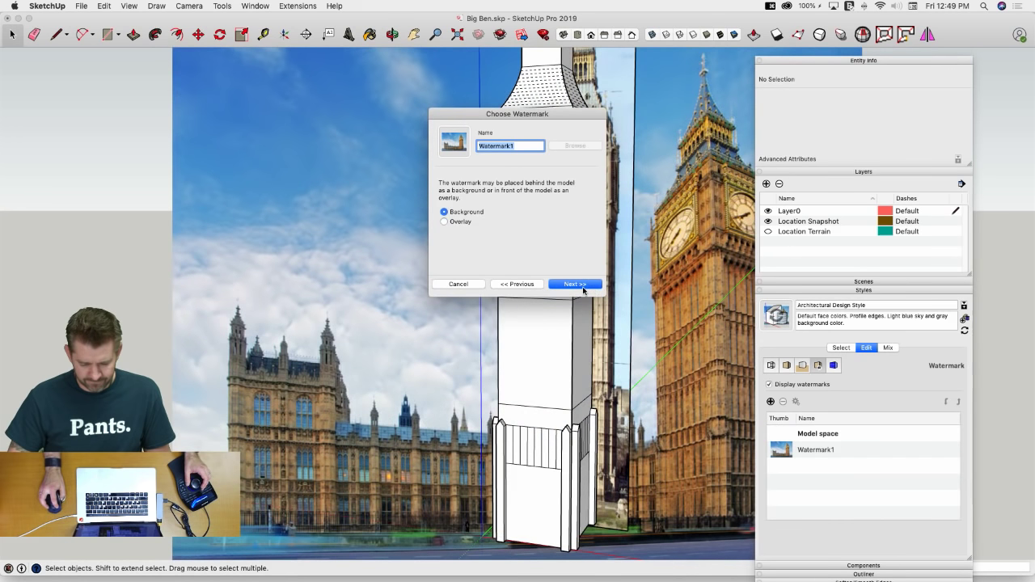
Set the 176965421.jpg watermark as a background positioned in the window, anchor it at middle left and scale it down
{"action": "left_click", "coordinate": [575, 284]}
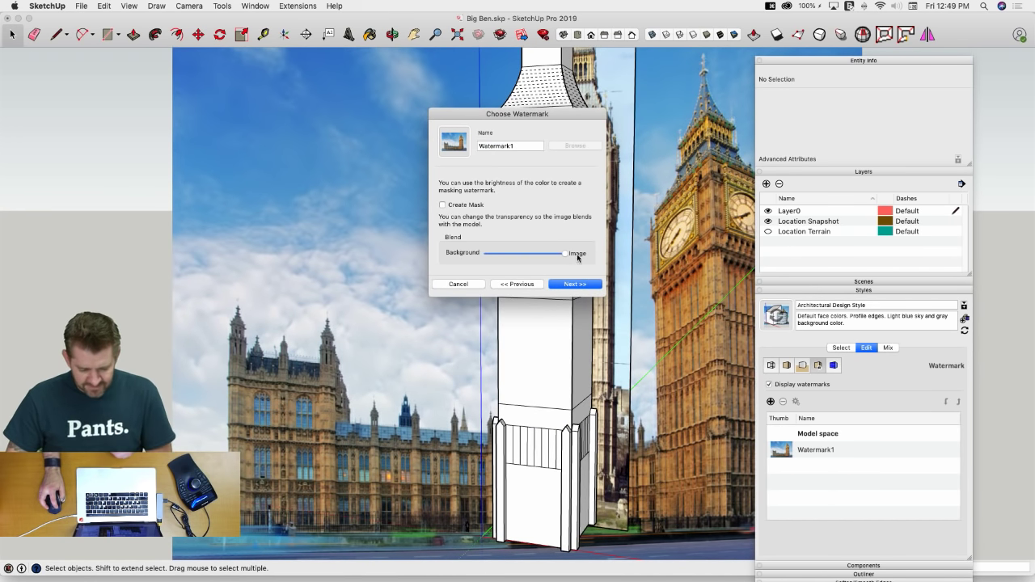
{"action": "left_click", "coordinate": [572, 284]}
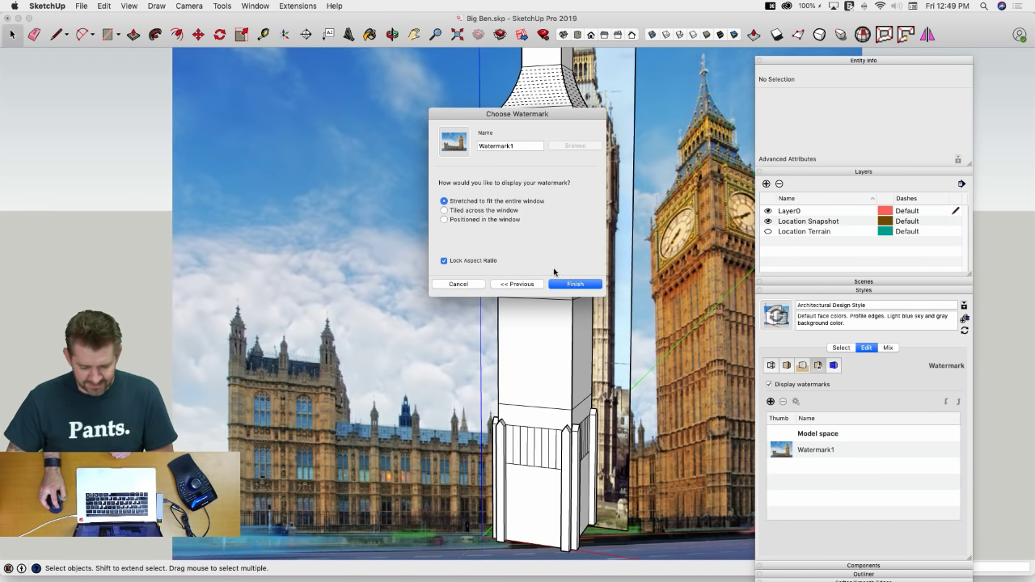
{"action": "left_click", "coordinate": [444, 219]}
{"action": "left_click", "coordinate": [554, 242]}
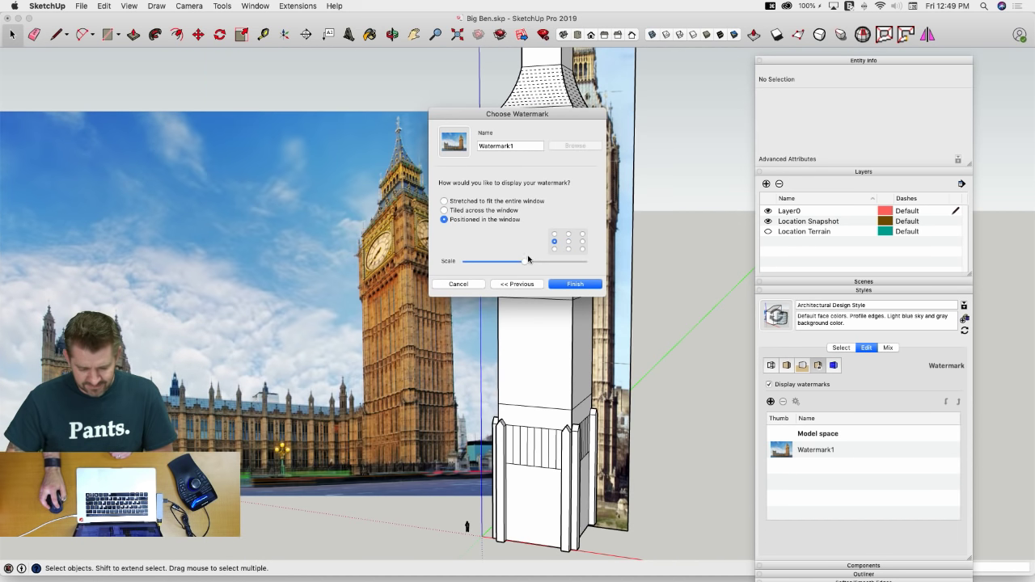
{"action": "left_click_drag", "start_coordinate": [525, 261], "coordinate": [495, 267]}
Go back through the watermark setup and cancel adding the 176965421.jpg image
{"action": "left_click", "coordinate": [503, 286]}
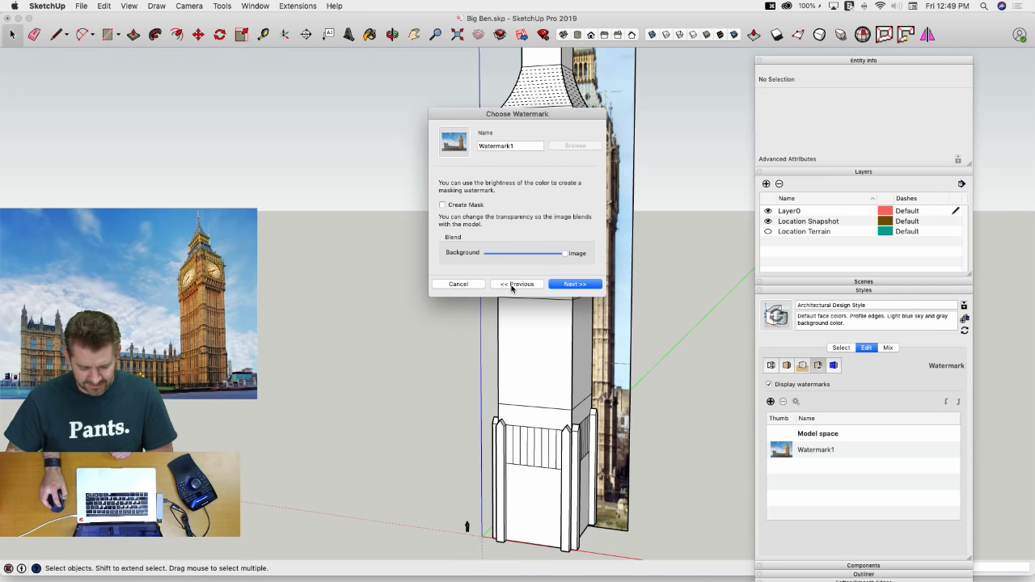
{"action": "left_click", "coordinate": [511, 287]}
{"action": "left_click", "coordinate": [511, 287]}
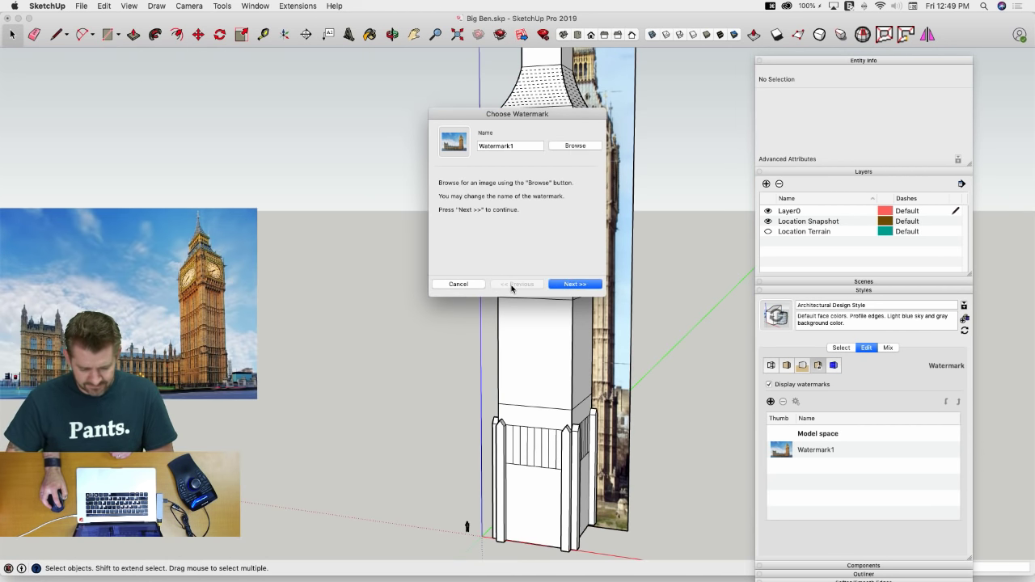
{"action": "left_click", "coordinate": [459, 284]}
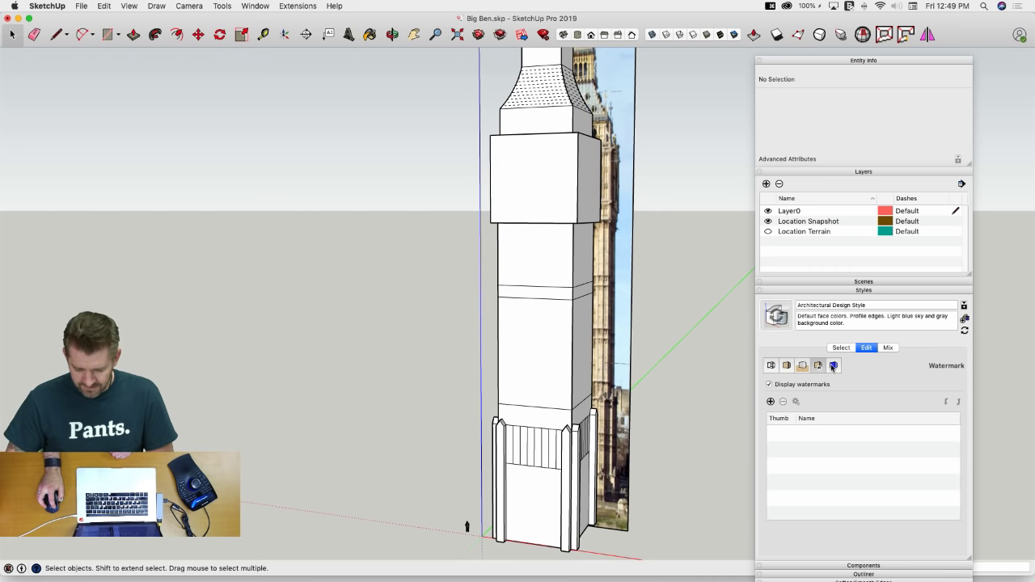
{"action": "left_click", "coordinate": [819, 365]}
{"action": "left_click", "coordinate": [831, 365]}
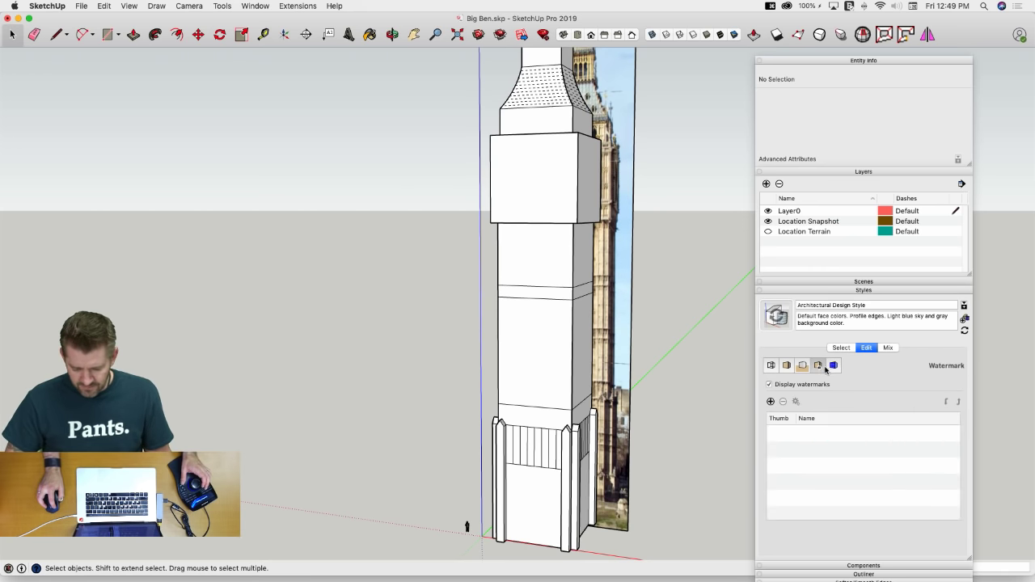
Add a new style watermark from Ben.png and place it behind the model as a background
{"action": "left_click", "coordinate": [771, 402]}
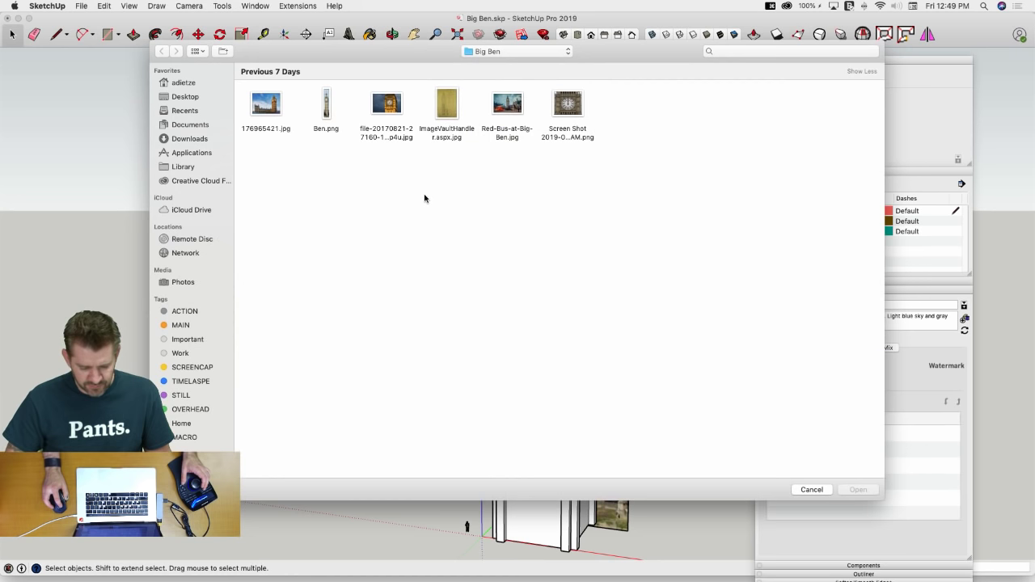
{"action": "left_click", "coordinate": [327, 105]}
{"action": "left_click", "coordinate": [858, 489]}
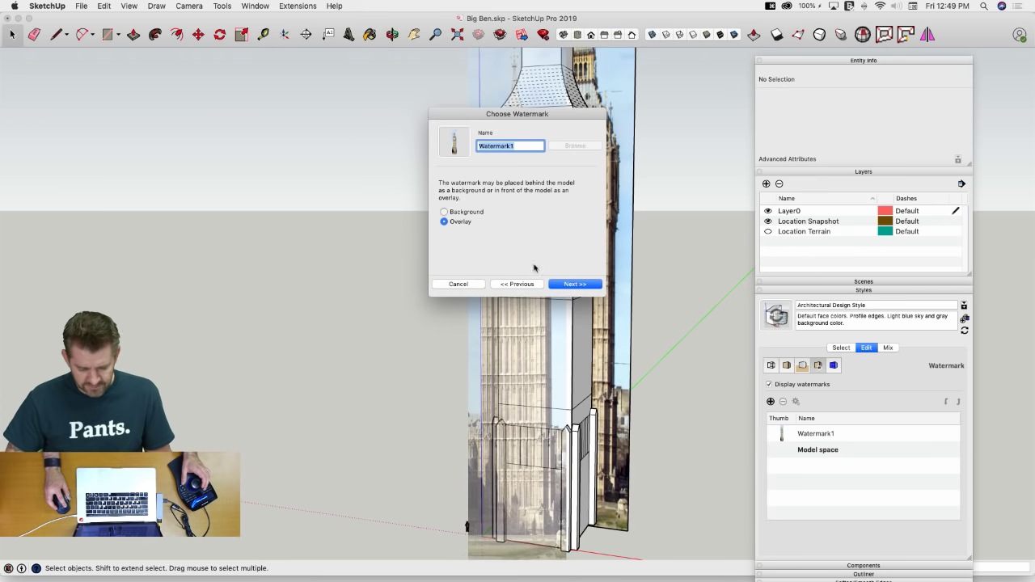
{"action": "left_click", "coordinate": [444, 212]}
{"action": "left_click", "coordinate": [570, 284]}
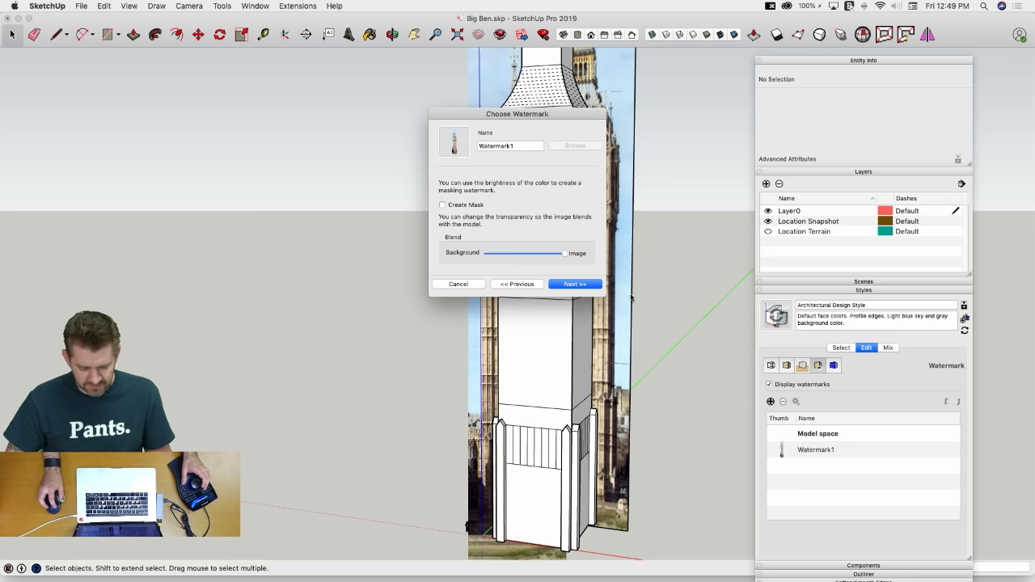
Display the Ben.png watermark positioned in the window, anchored at middle left and enlarged to the maximum scale
{"action": "left_click", "coordinate": [573, 288]}
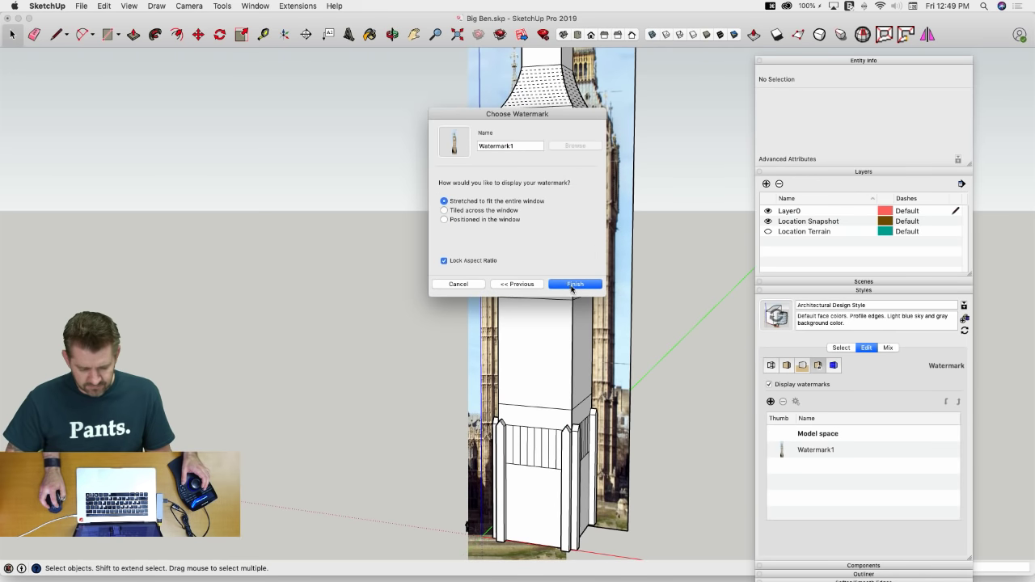
{"action": "left_click", "coordinate": [444, 221]}
{"action": "left_click", "coordinate": [555, 242]}
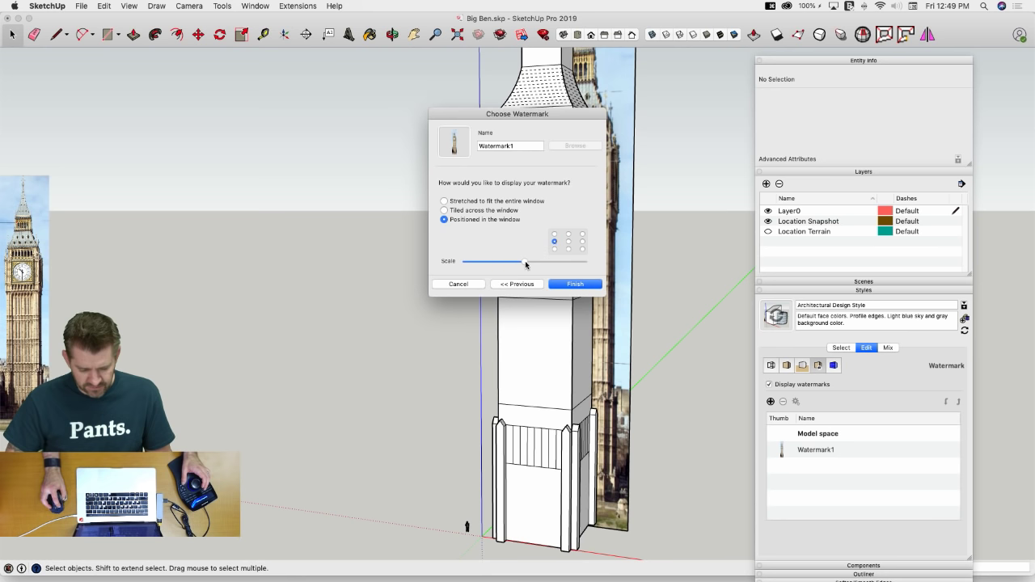
{"action": "left_click", "coordinate": [571, 285]}
Re-anchor Watermark1 at middle right and move the floating panels clear of the reference image
{"action": "scroll", "coordinate": [441, 290], "scroll_direction": "up", "scroll_amount": 5}
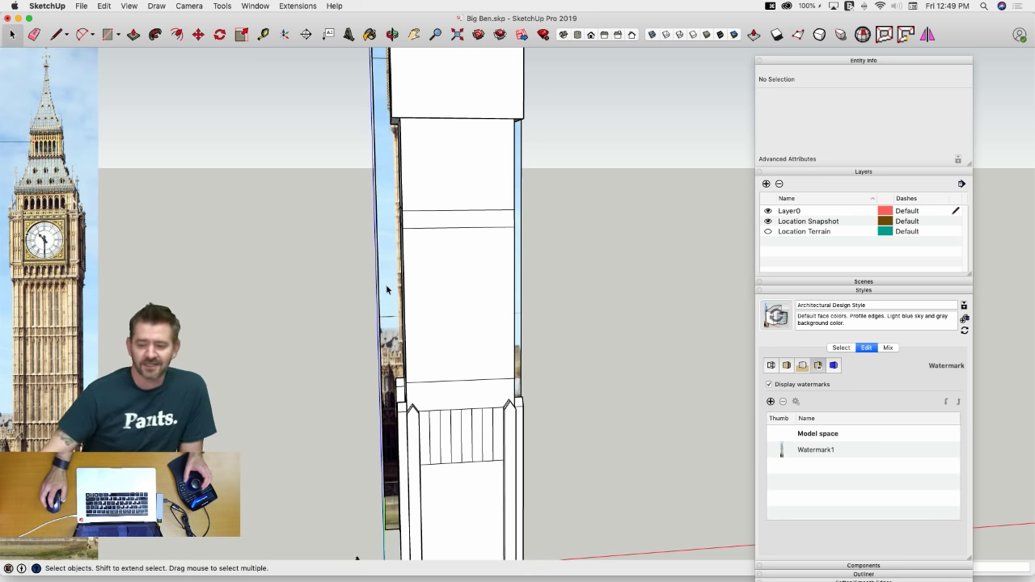
{"action": "middle_click_drag", "start_coordinate": [351, 557], "coordinate": [342, 553]}
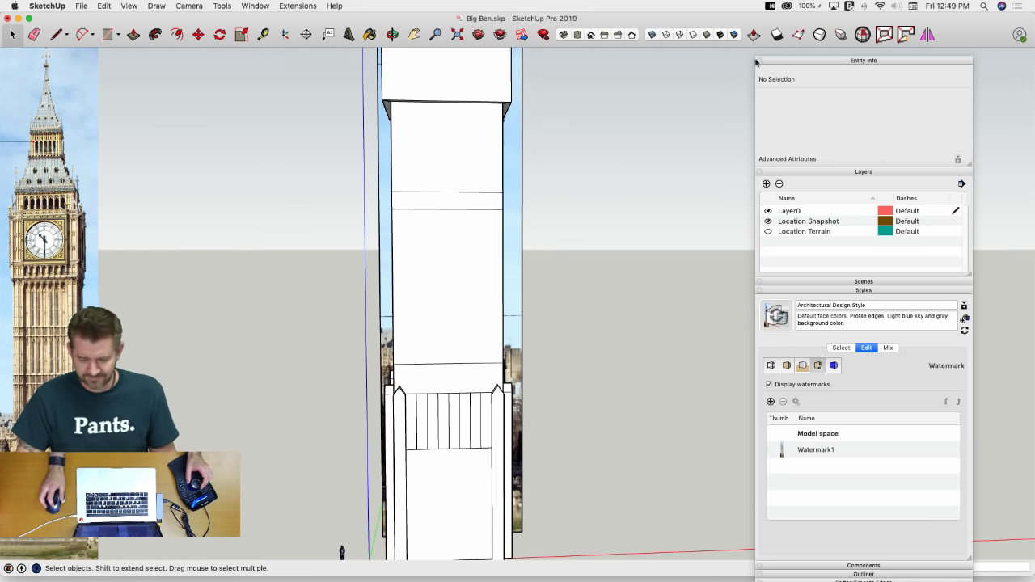
{"action": "left_click_drag", "start_coordinate": [843, 65], "coordinate": [778, 57]}
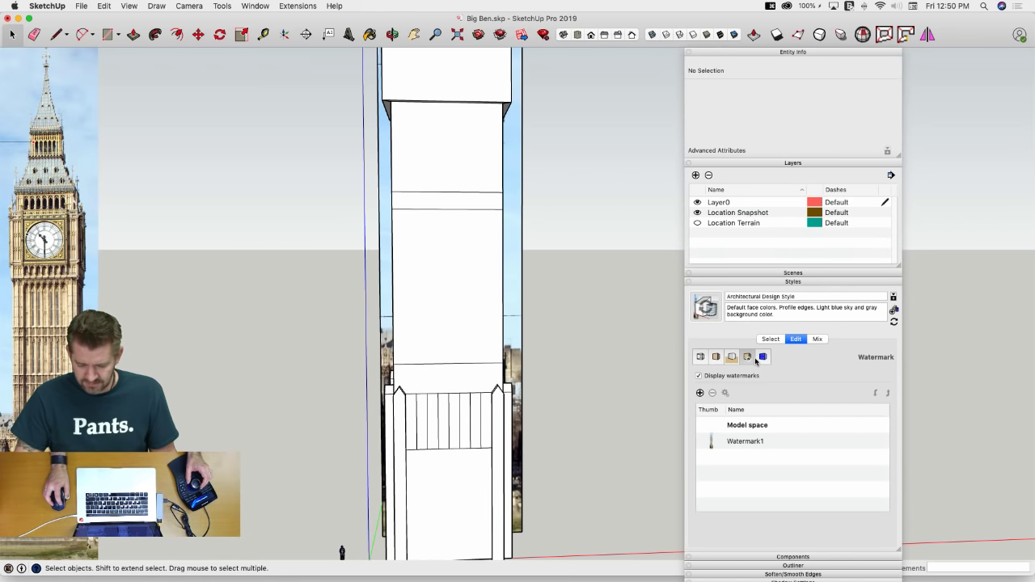
{"action": "double_click", "coordinate": [745, 442]}
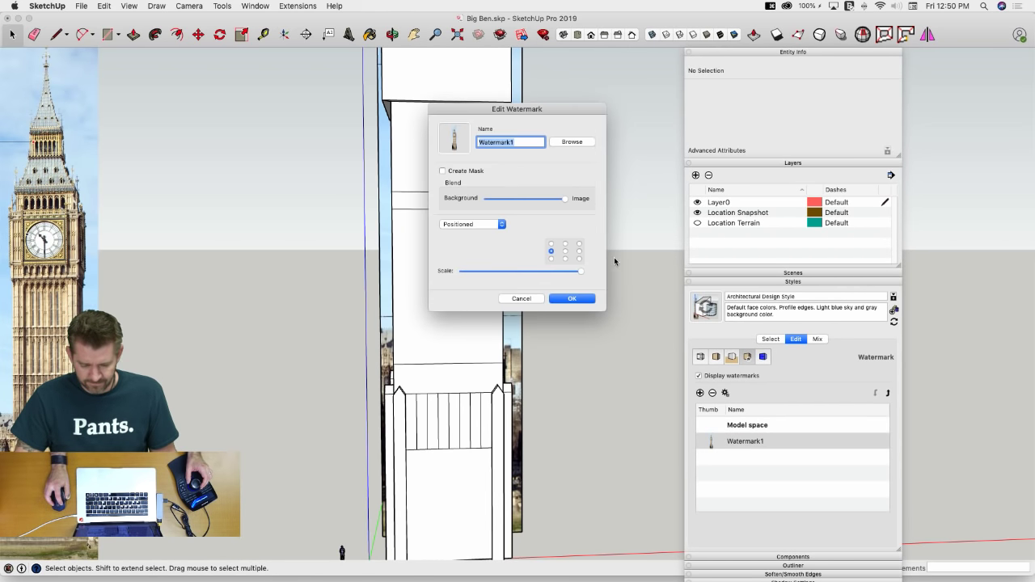
{"action": "left_click", "coordinate": [579, 251]}
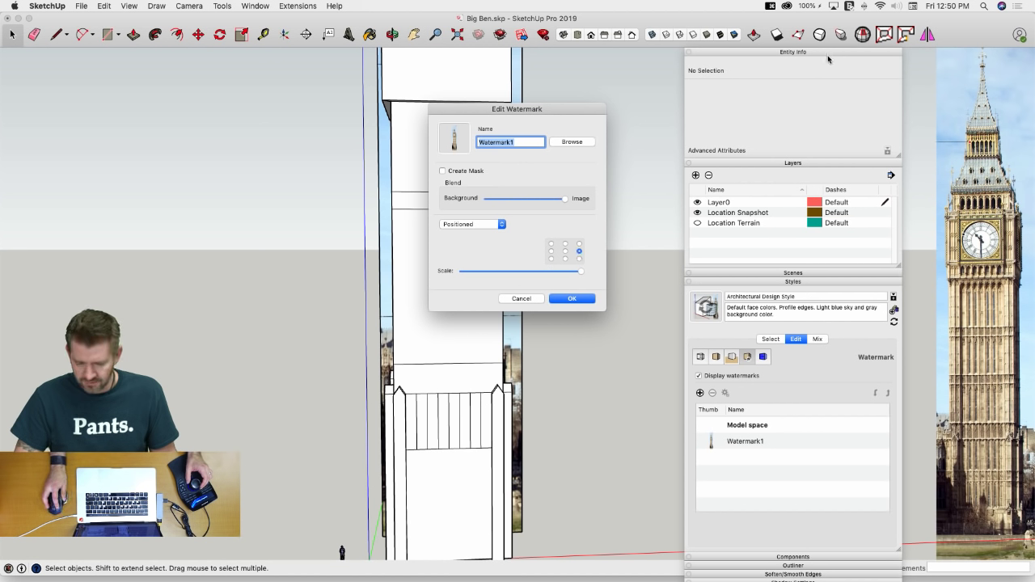
{"action": "left_click", "coordinate": [589, 299]}
{"action": "left_click_drag", "start_coordinate": [819, 53], "coordinate": [842, 47]}
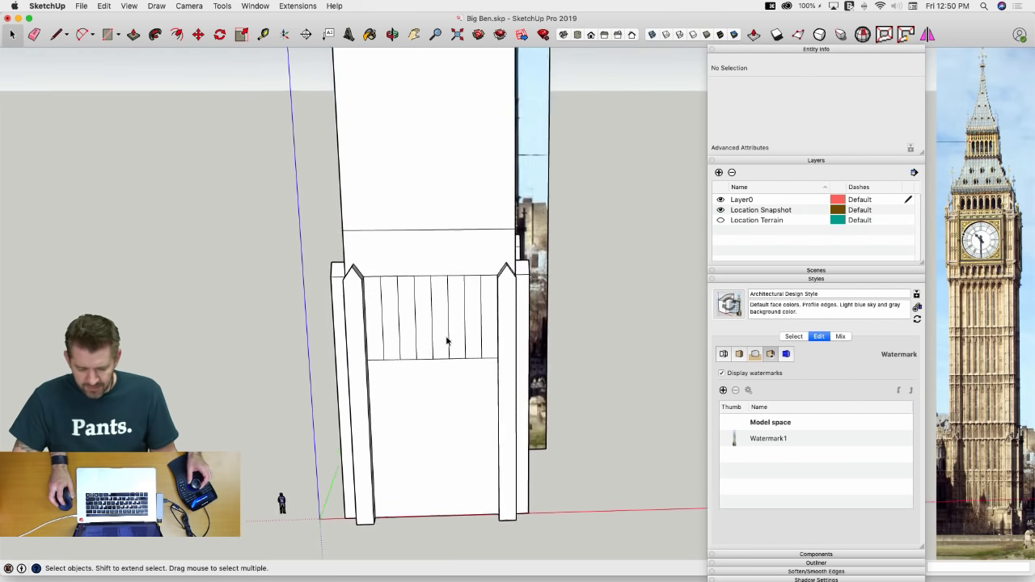
Move the upright reference photo face out from behind the tower, placing its lower right corner at the origin
{"action": "left_click", "coordinate": [506, 302]}
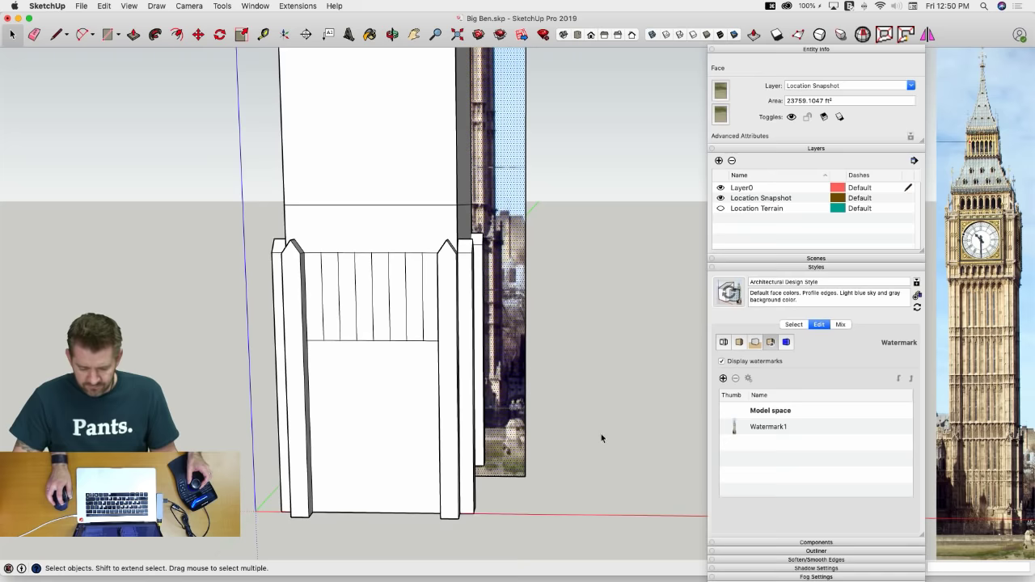
{"action": "double_click", "coordinate": [512, 435]}
{"action": "key", "text": "m"}
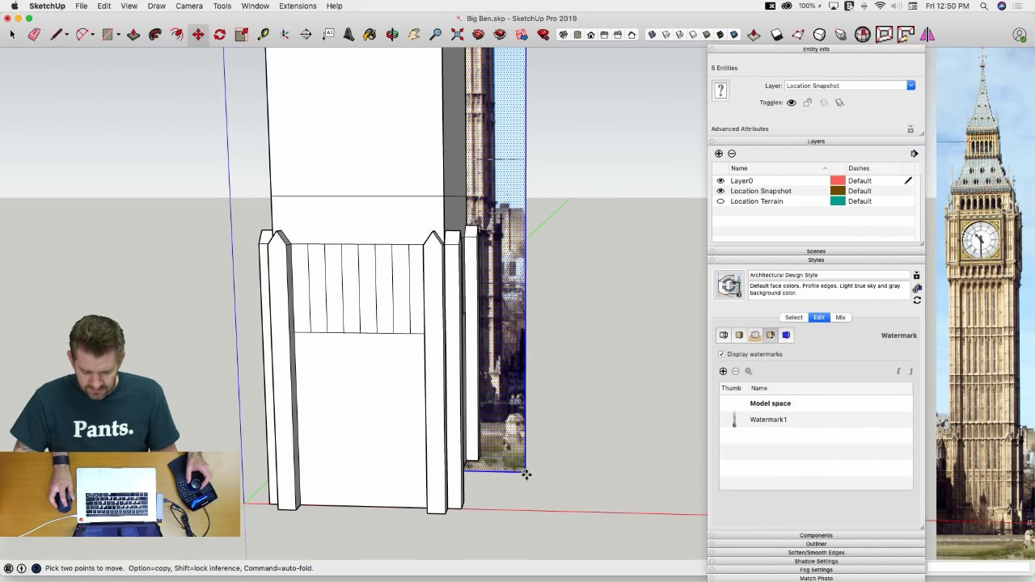
{"action": "left_click", "coordinate": [576, 514]}
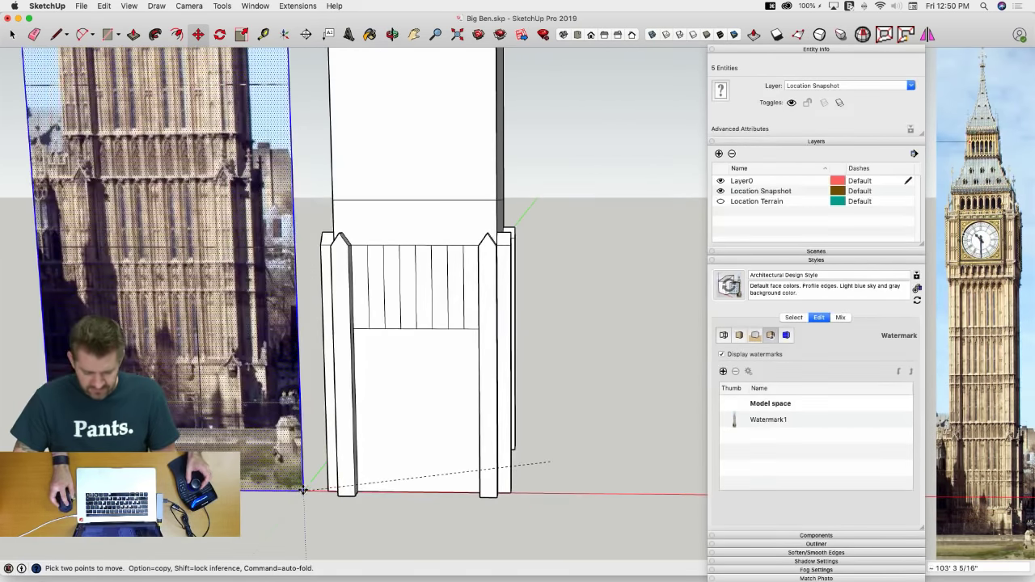
{"action": "left_click", "coordinate": [307, 493]}
{"action": "left_click", "coordinate": [385, 515]}
{"action": "key", "text": "space"}
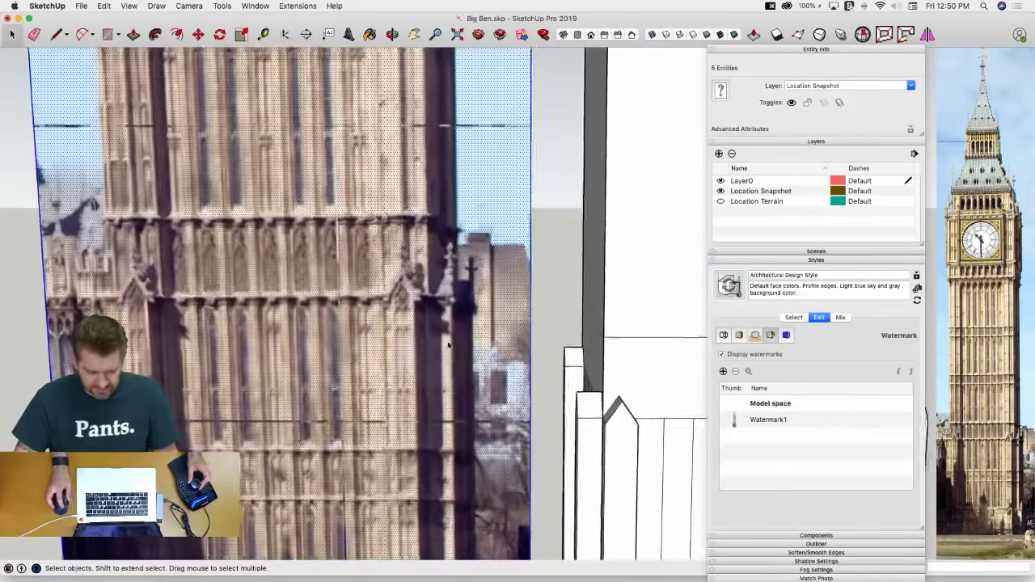
Examine the facade columns in the reference photo and check the width of one column with a trial line
{"action": "scroll", "coordinate": [309, 361], "scroll_direction": "up", "scroll_amount": 3}
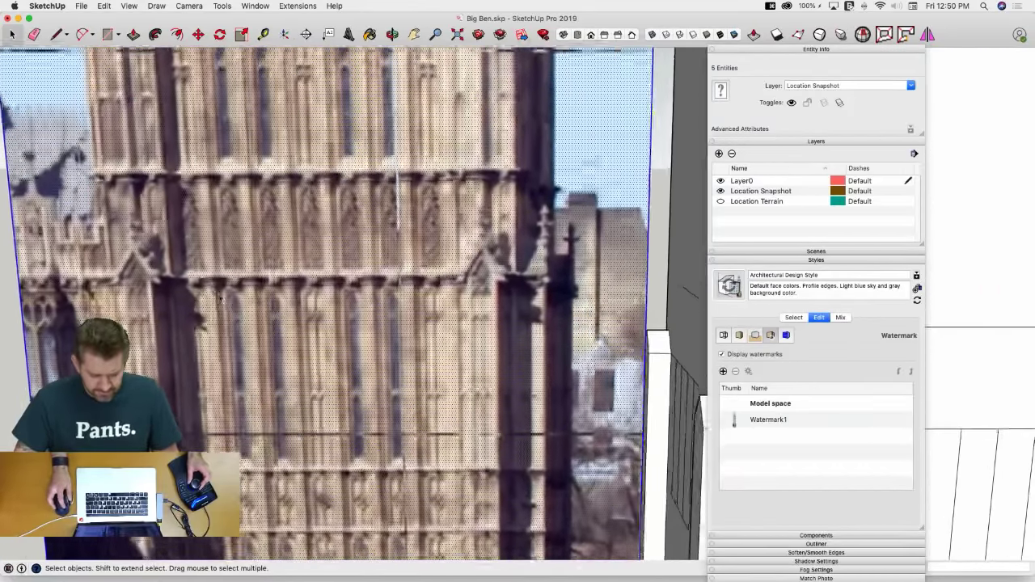
{"action": "scroll", "coordinate": [219, 300], "scroll_direction": "up", "scroll_amount": 3}
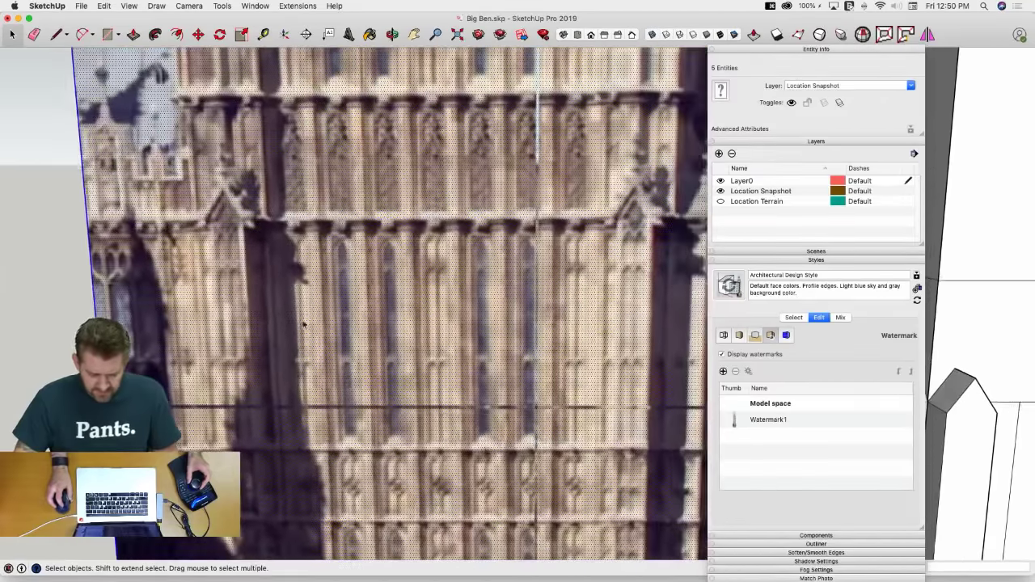
{"action": "middle_click_drag", "start_coordinate": [303, 323], "coordinate": [667, 386]}
{"action": "scroll", "coordinate": [272, 254], "scroll_direction": "up", "scroll_amount": 5}
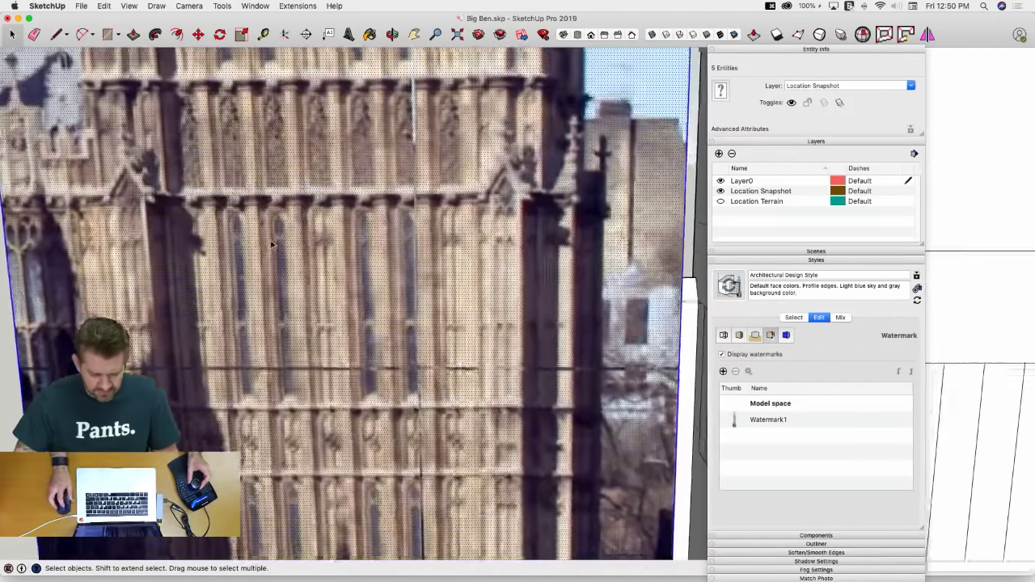
{"action": "key", "text": "l"}
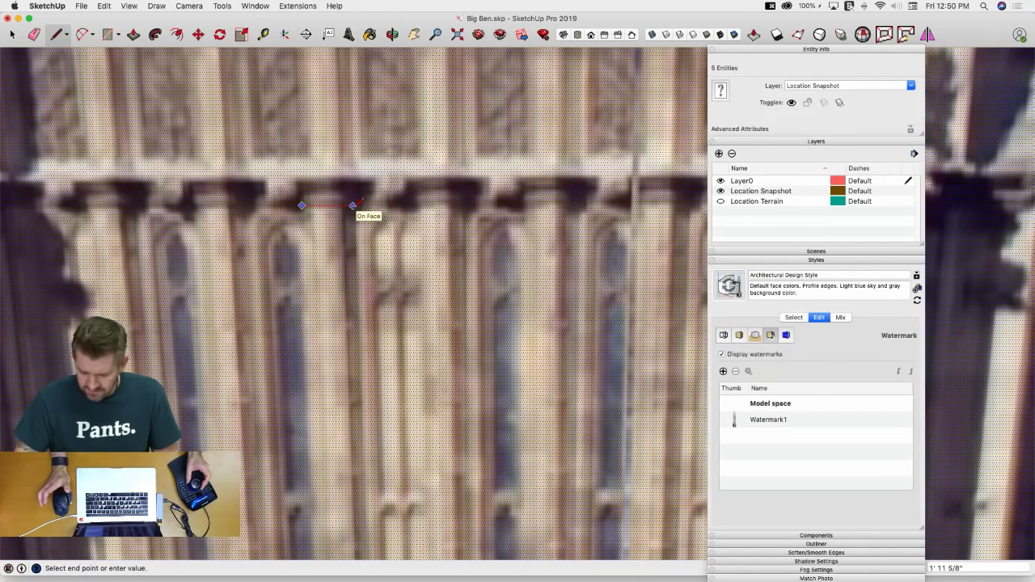
{"action": "scroll", "coordinate": [353, 206], "scroll_direction": "down", "scroll_amount": 10}
Erase the vertical dividing lines of the panel between the buttresses inside the Side of Ben component
{"action": "key", "text": "e"}
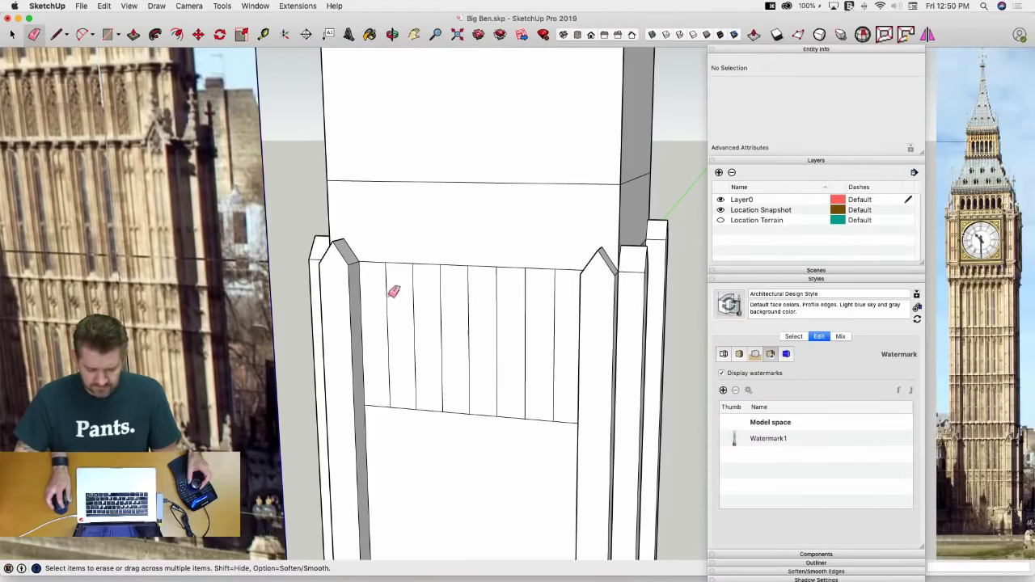
{"action": "left_click_drag", "start_coordinate": [385, 299], "coordinate": [411, 304]}
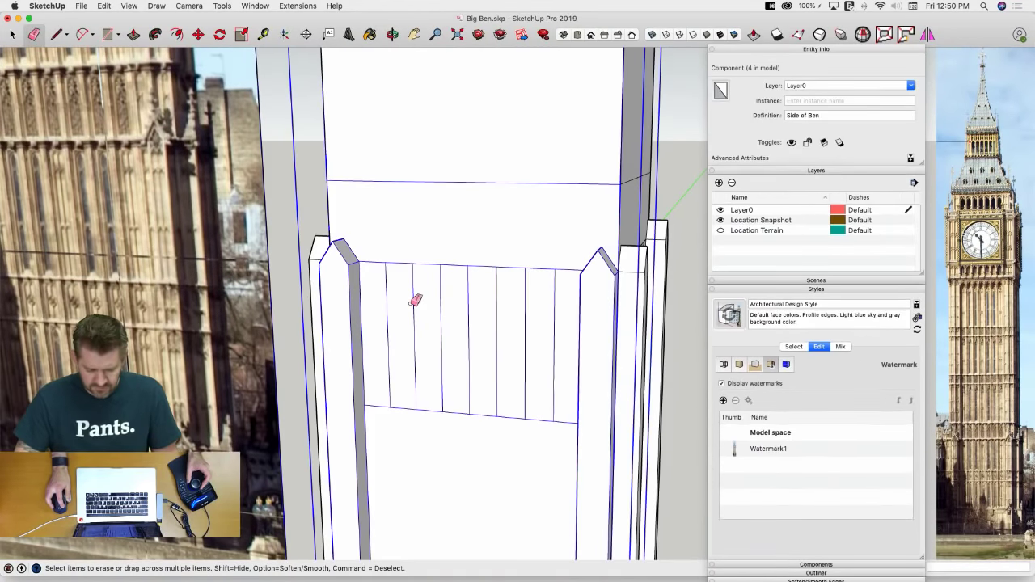
{"action": "key", "text": "Escape"}
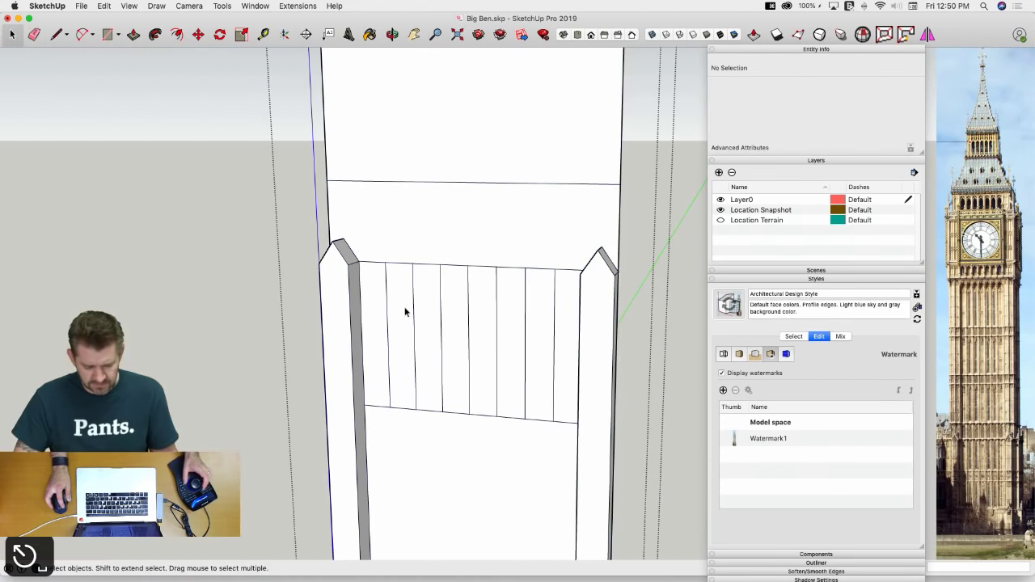
{"action": "key", "text": "e"}
{"action": "left_click_drag", "start_coordinate": [392, 304], "coordinate": [566, 326]}
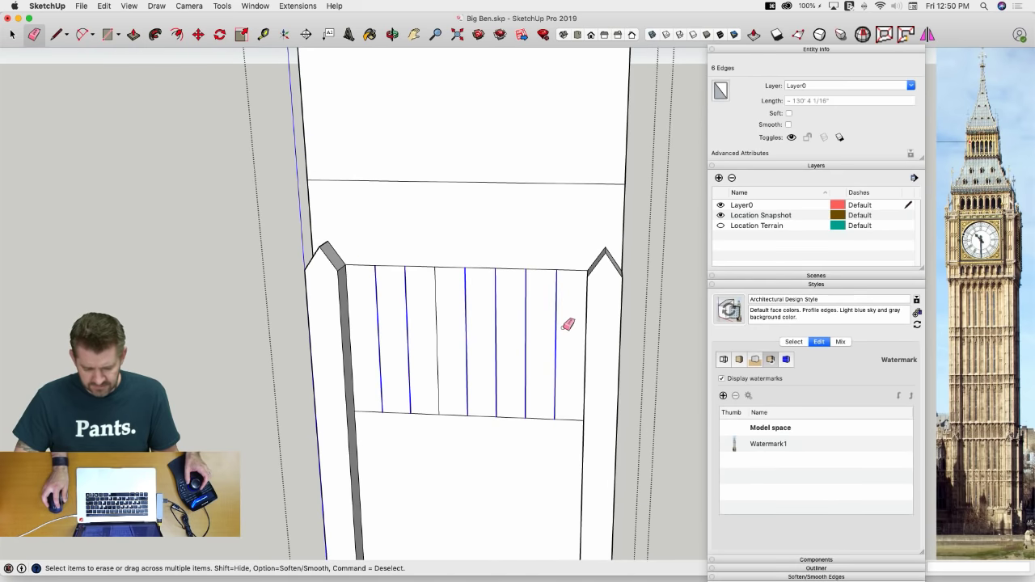
Draw a six-sided polygon with a 12-inch radius on the ground in front of the tower side
{"action": "scroll", "coordinate": [364, 388], "scroll_direction": "up", "scroll_amount": 6}
{"action": "key", "text": "l"}
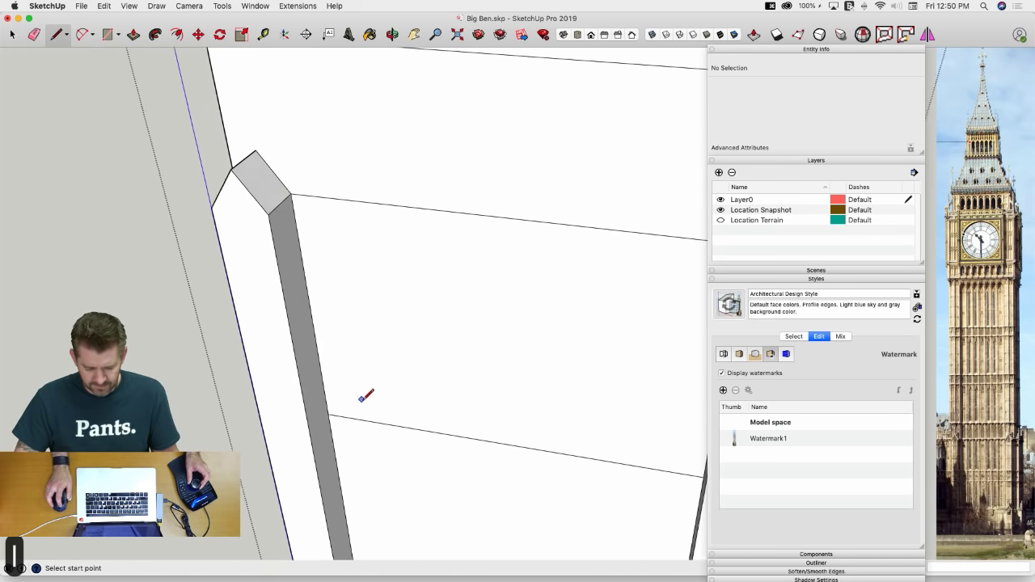
{"action": "scroll", "coordinate": [371, 372], "scroll_direction": "down", "scroll_amount": 8}
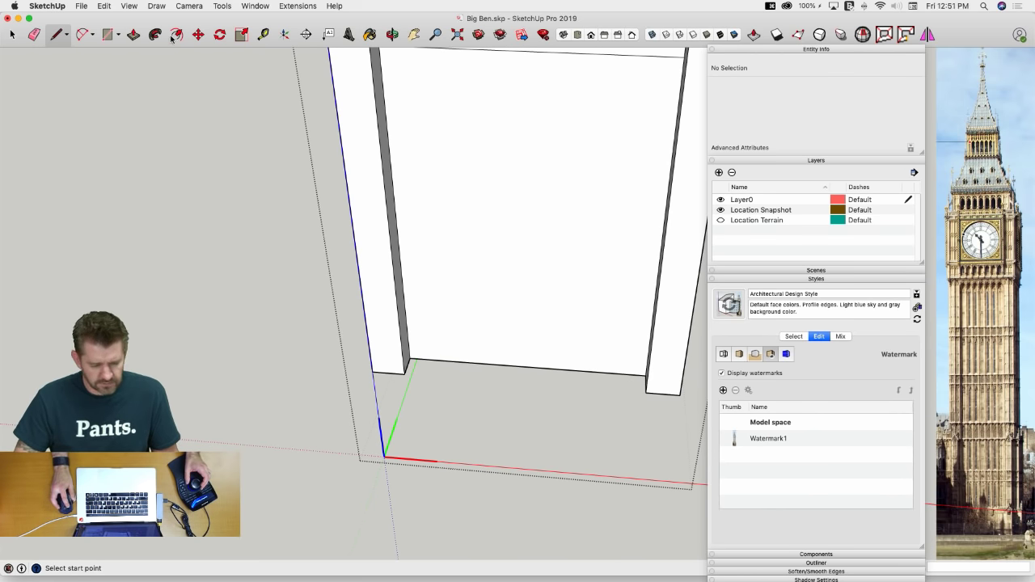
{"action": "left_click", "coordinate": [106, 38]}
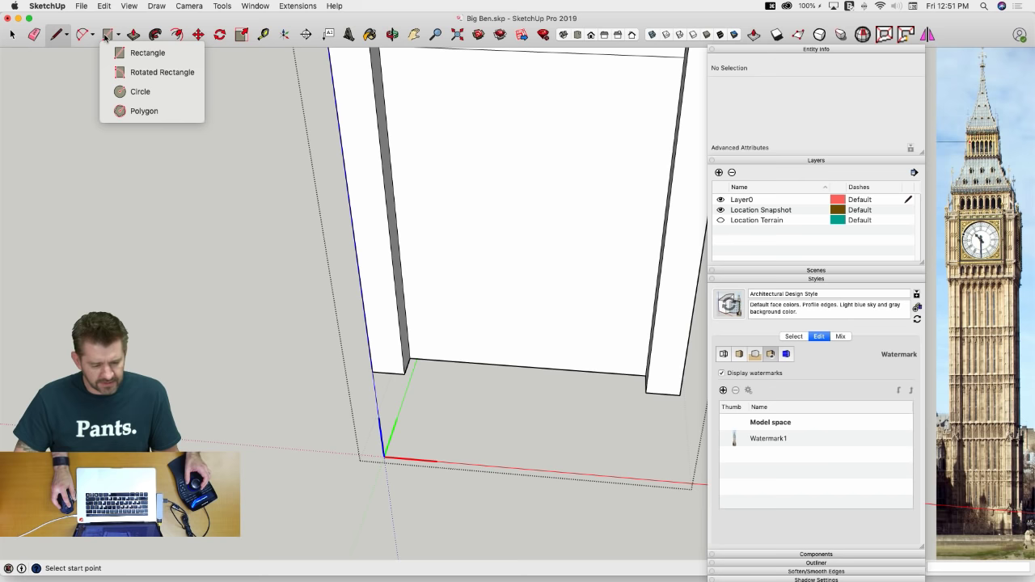
{"action": "left_click", "coordinate": [129, 111]}
{"action": "type", "text": "6"}
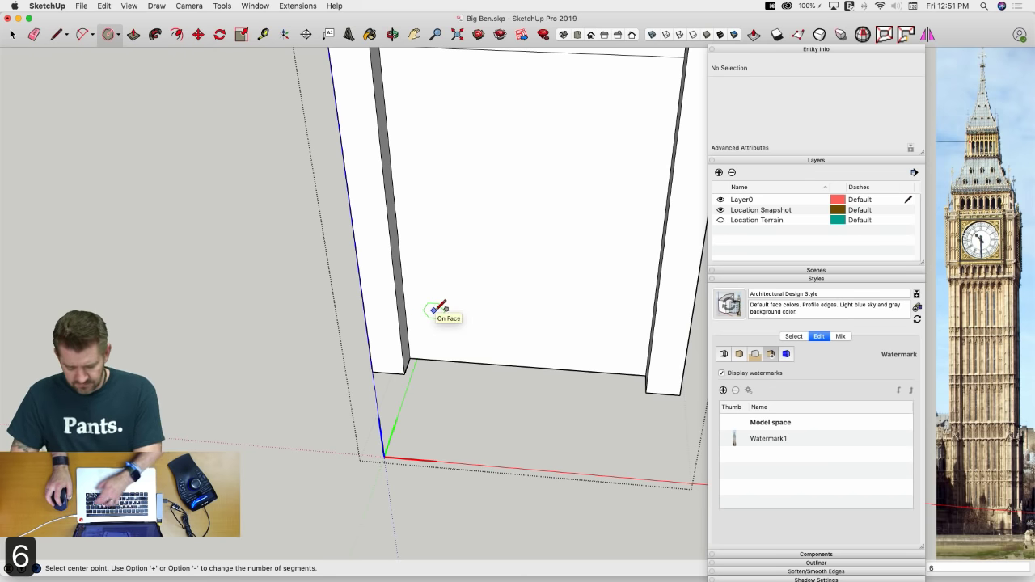
{"action": "key", "text": "Return"}
{"action": "left_click", "coordinate": [459, 433]}
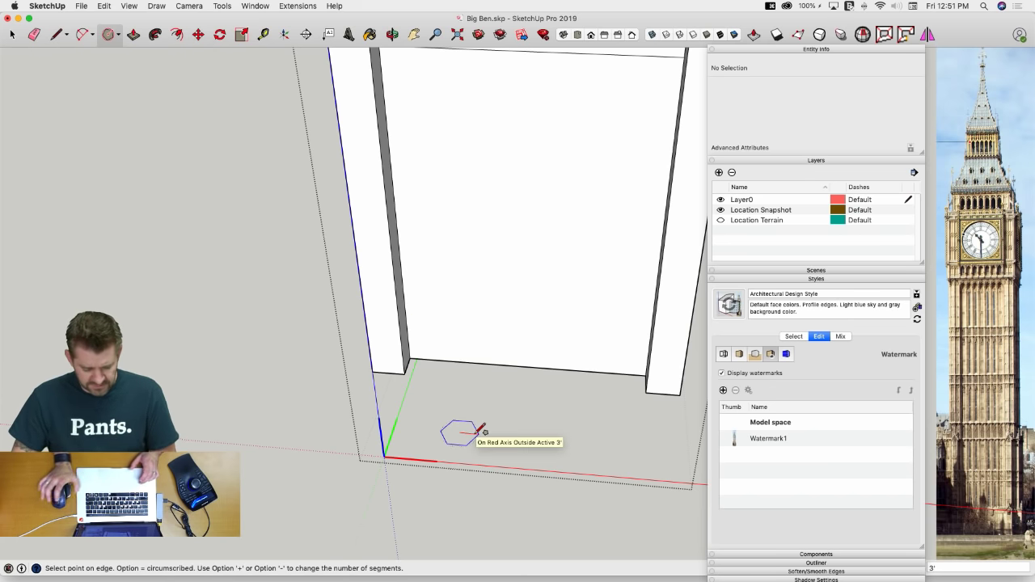
{"action": "type", "text": "12"}
{"action": "key", "text": "Return"}
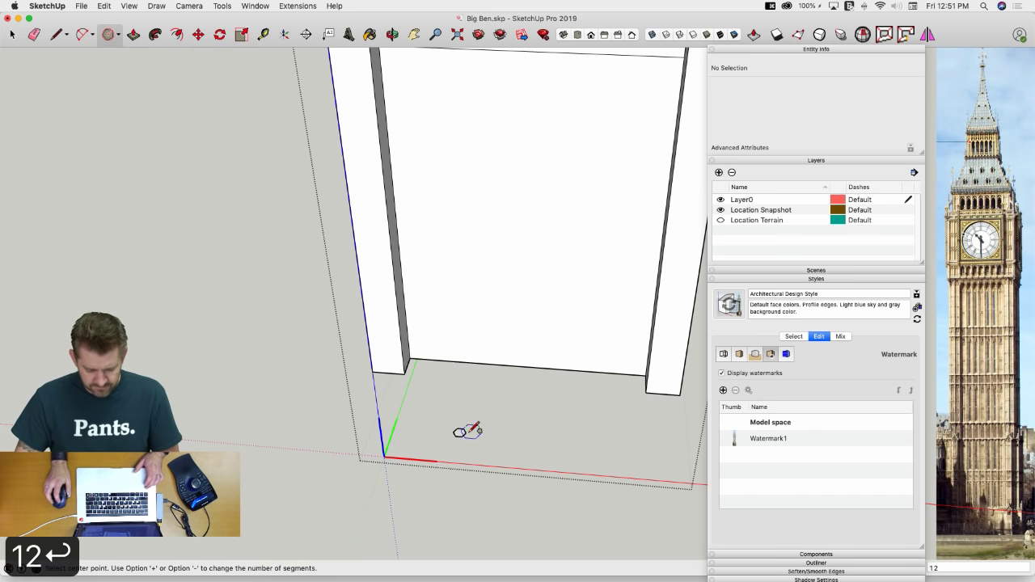
Split the hexagon with a line between opposite corners and erase its rear half
{"action": "scroll", "coordinate": [462, 428], "scroll_direction": "up", "scroll_amount": 3}
{"action": "key", "text": "l"}
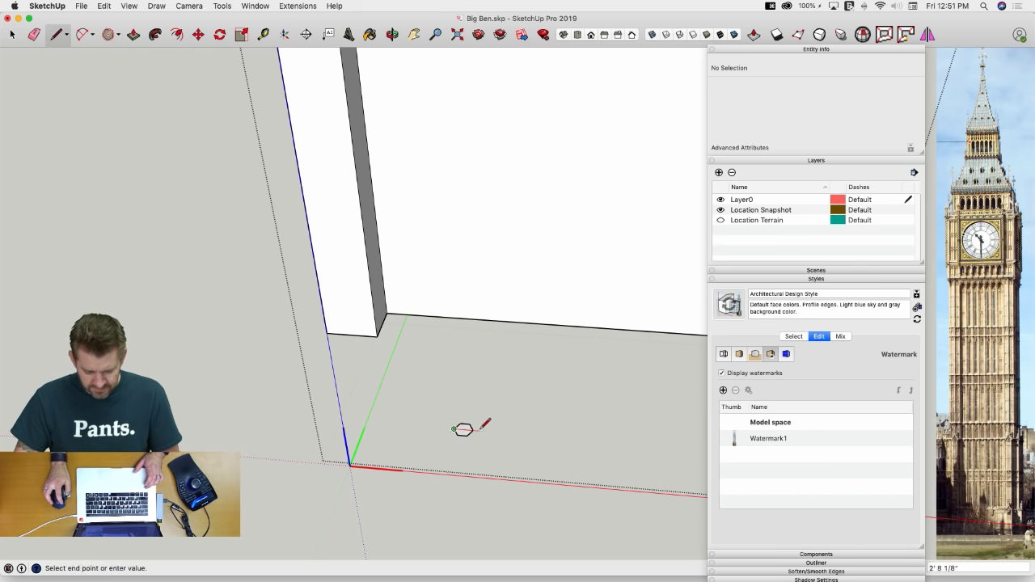
{"action": "key", "text": "e"}
{"action": "key", "text": "space"}
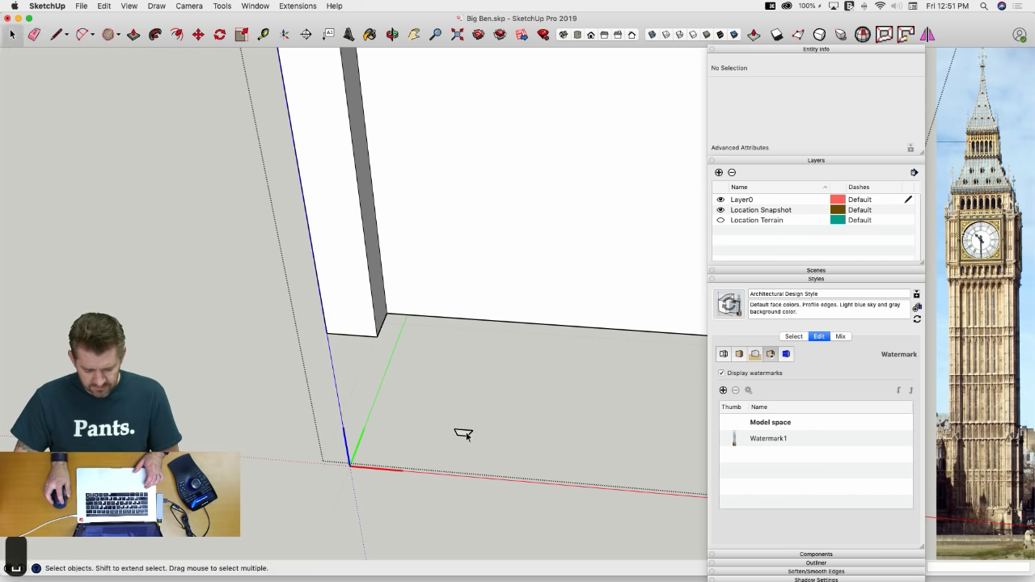
Make the half-hexagon face and its edges into a component named Column
{"action": "double_click", "coordinate": [463, 433]}
{"action": "right_click", "coordinate": [464, 433]}
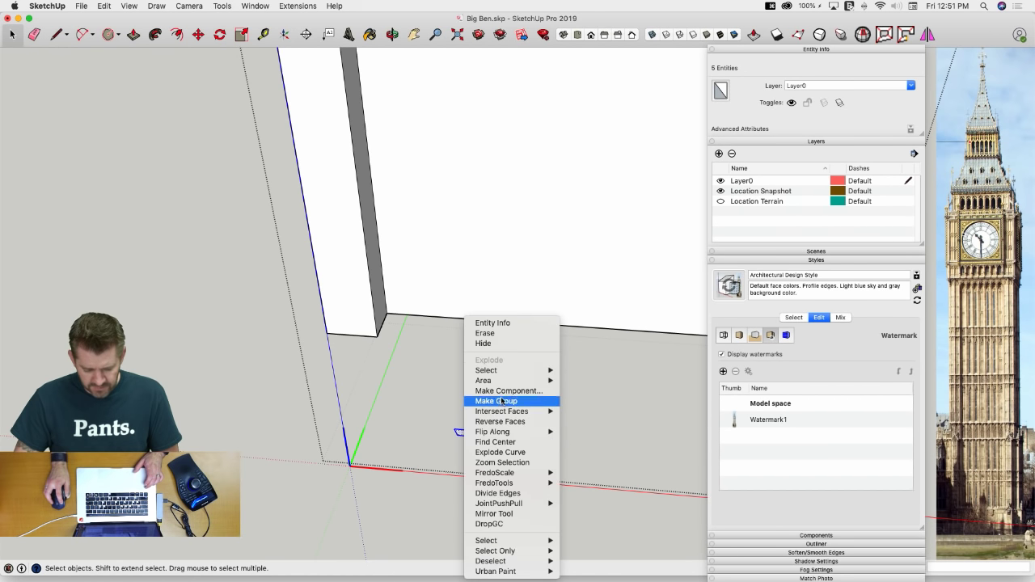
{"action": "left_click", "coordinate": [501, 391]}
{"action": "type", "text": "C"}
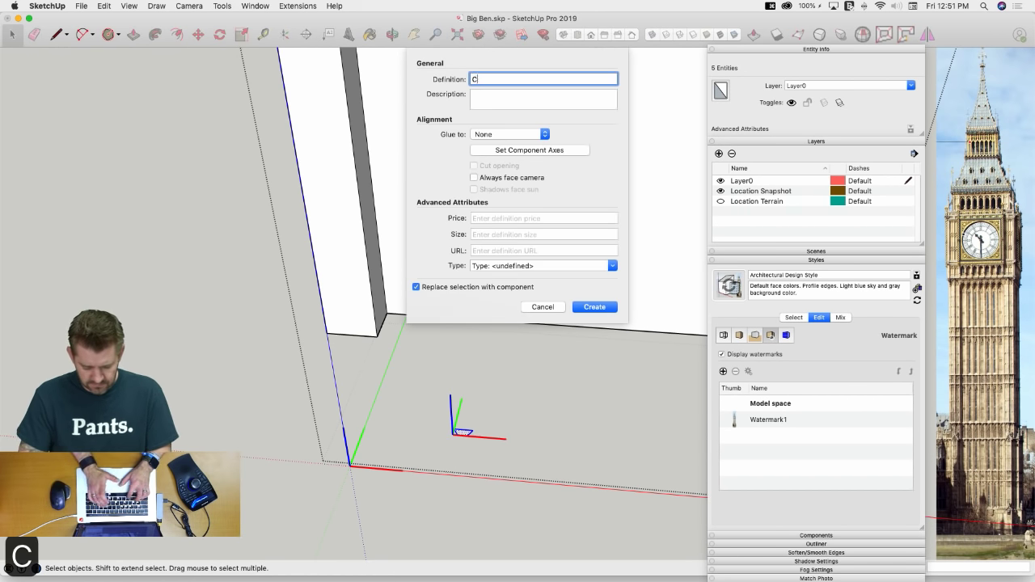
{"action": "type", "text": "o"}
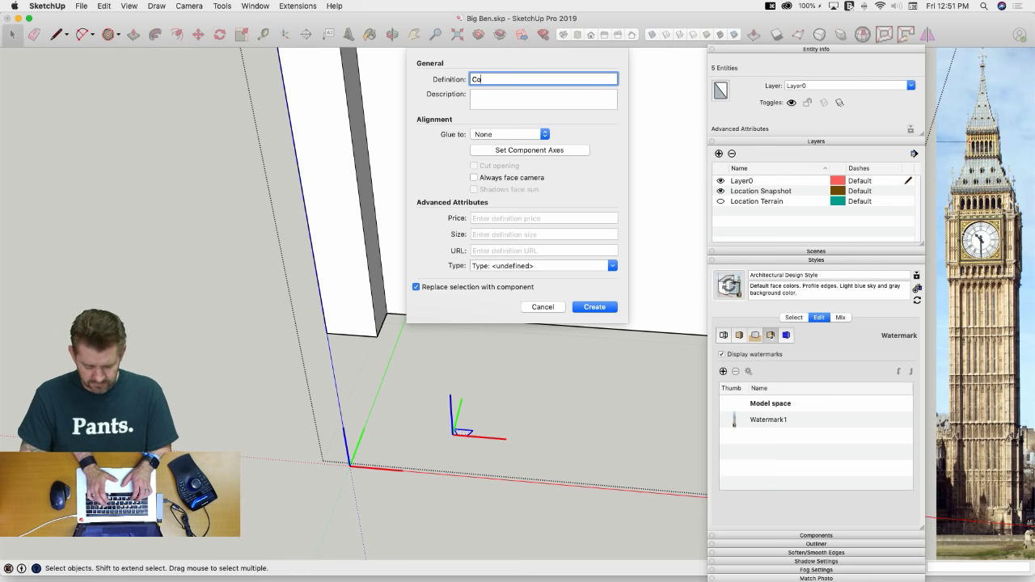
{"action": "type", "text": "lumn"}
{"action": "key", "text": "Return"}
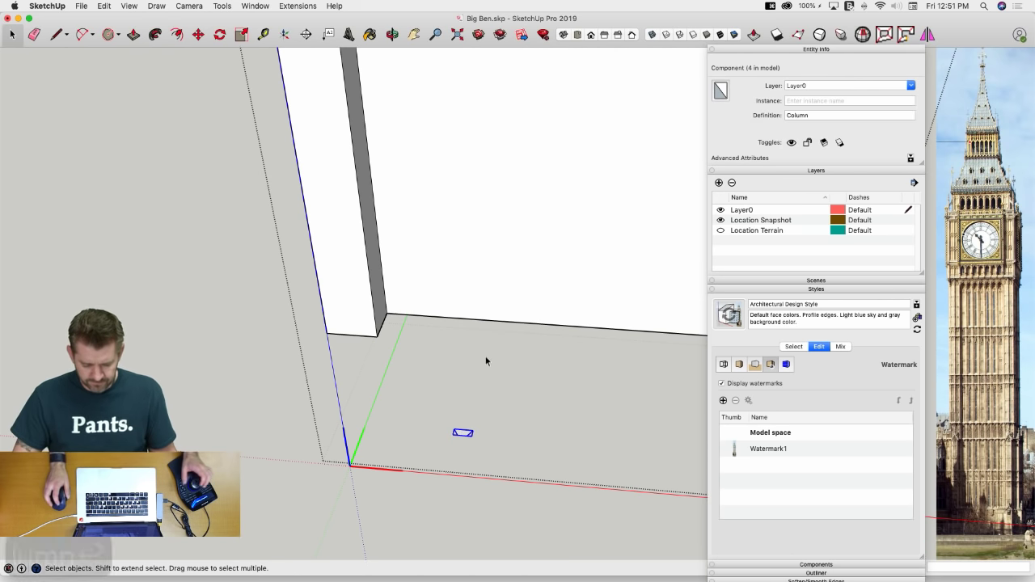
Move the Column component to where the panel's lower edge meets the left buttress
{"action": "key", "text": "m"}
{"action": "left_click", "coordinate": [458, 431]}
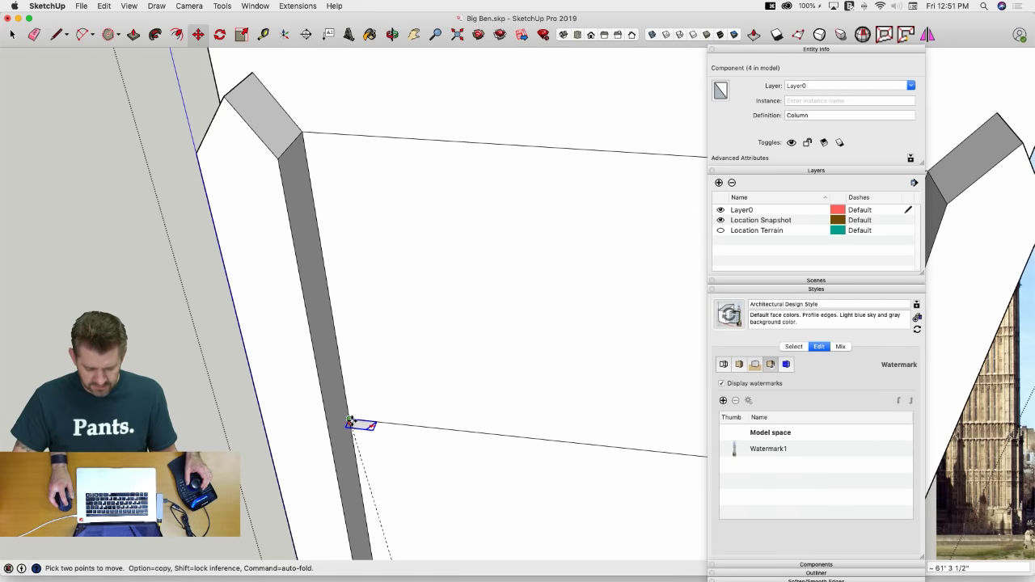
{"action": "key", "text": "space"}
Inside the Column component, Push/Pull the half-hexagon face up to the panel's upper edge, about 21' 8 11/16" high
{"action": "double_click", "coordinate": [363, 426]}
{"action": "key", "text": "p"}
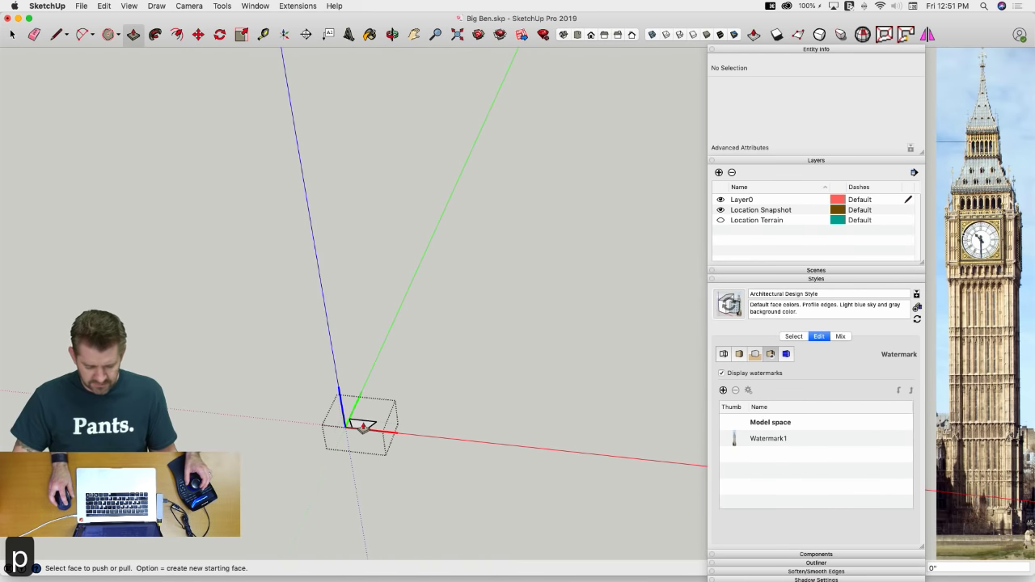
{"action": "left_click", "coordinate": [362, 426]}
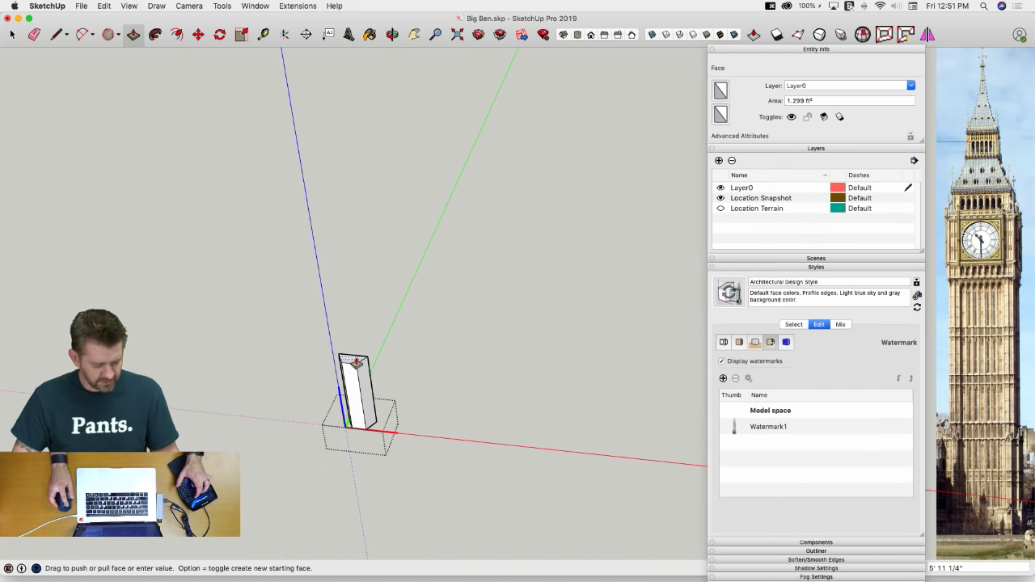
{"action": "key", "text": "q"}
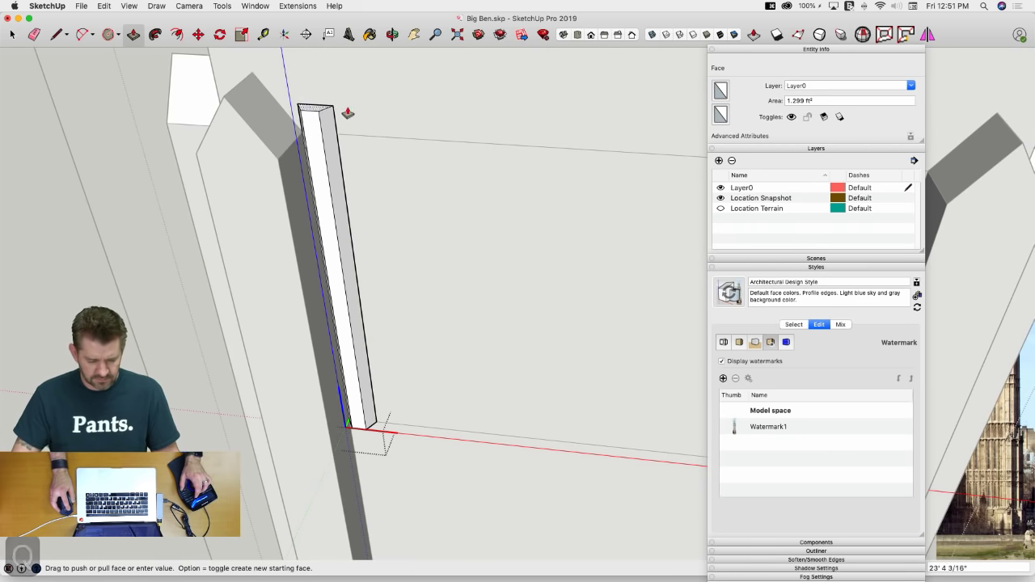
{"action": "left_click", "coordinate": [355, 136]}
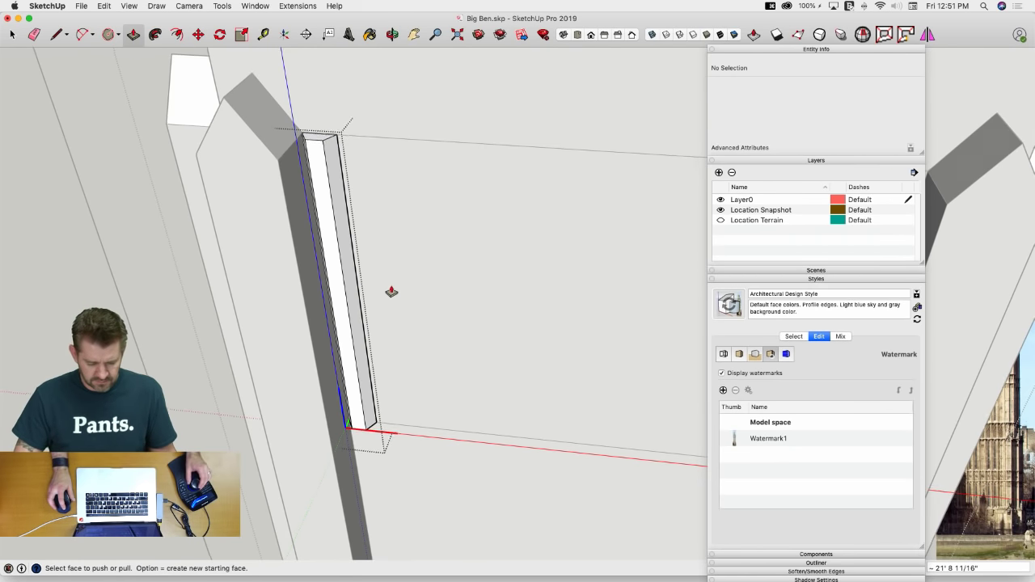
{"action": "key", "text": "space"}
{"action": "left_click", "coordinate": [161, 380]}
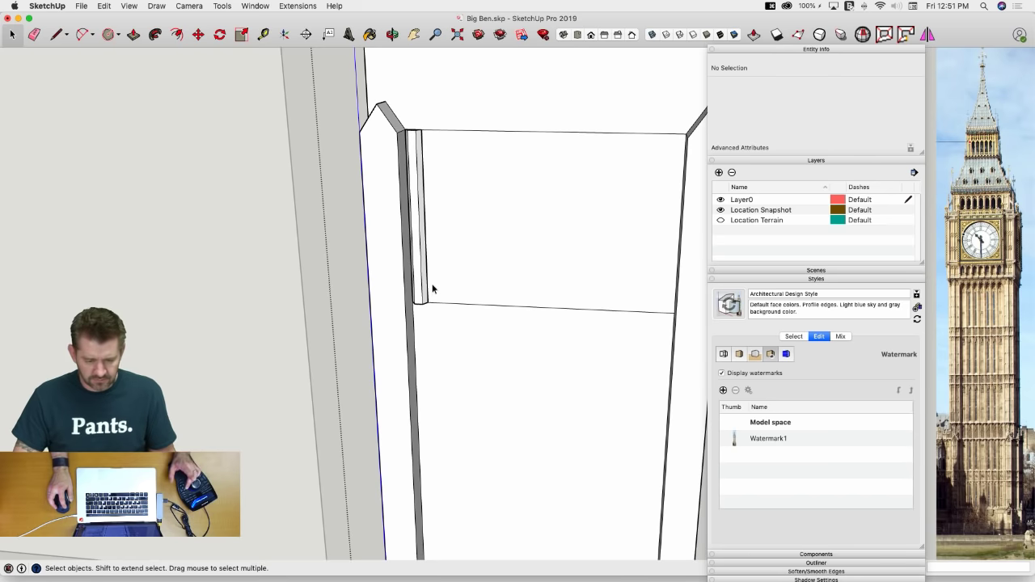
Copy the Column along the panel's lower edge to the right buttress and divide the span into 7 equal column spacings
{"action": "left_click", "coordinate": [416, 283]}
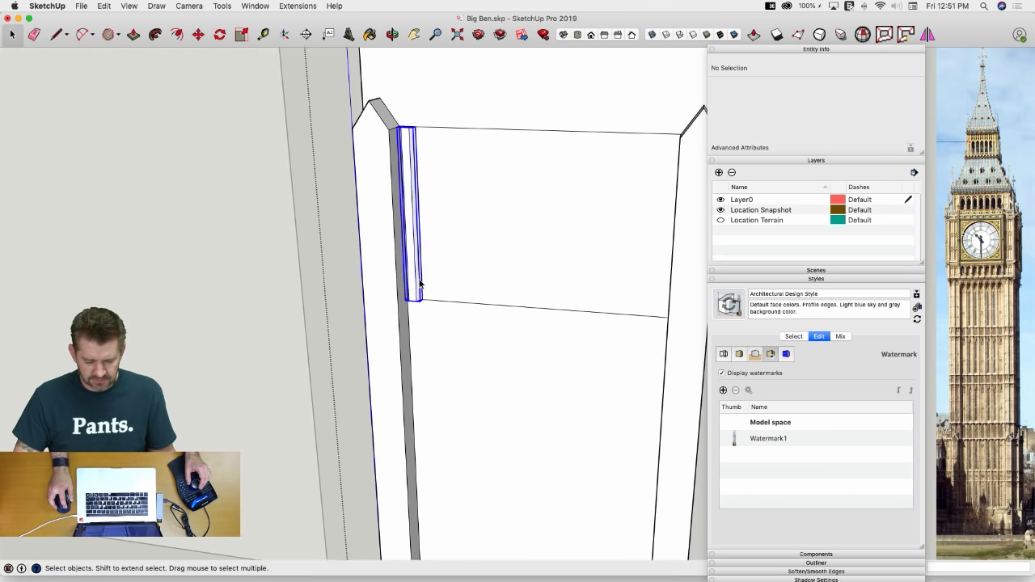
{"action": "key", "text": "m"}
{"action": "middle_click_drag", "start_coordinate": [429, 301], "coordinate": [386, 260]}
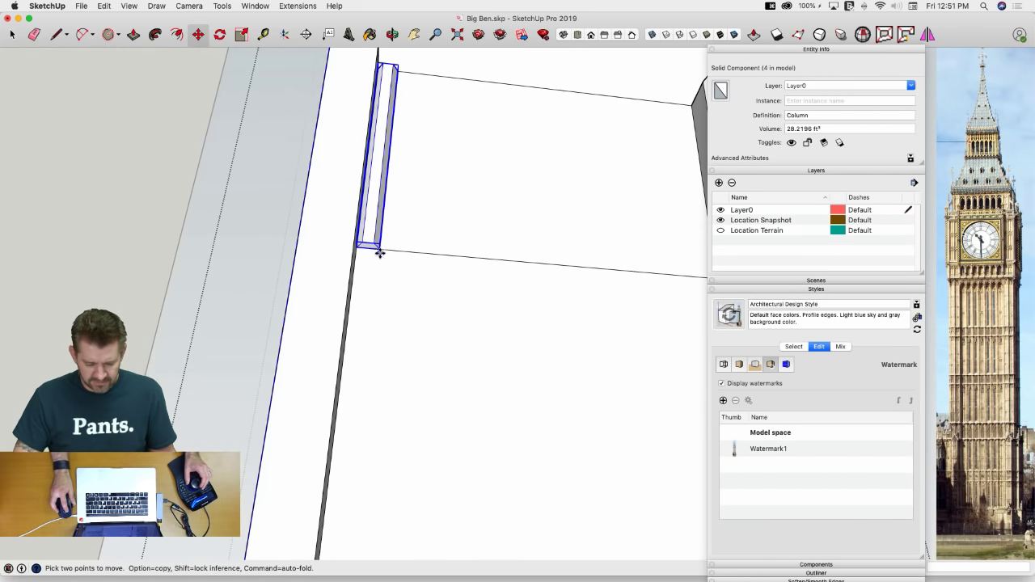
{"action": "left_click", "coordinate": [381, 254], "text": "alt"}
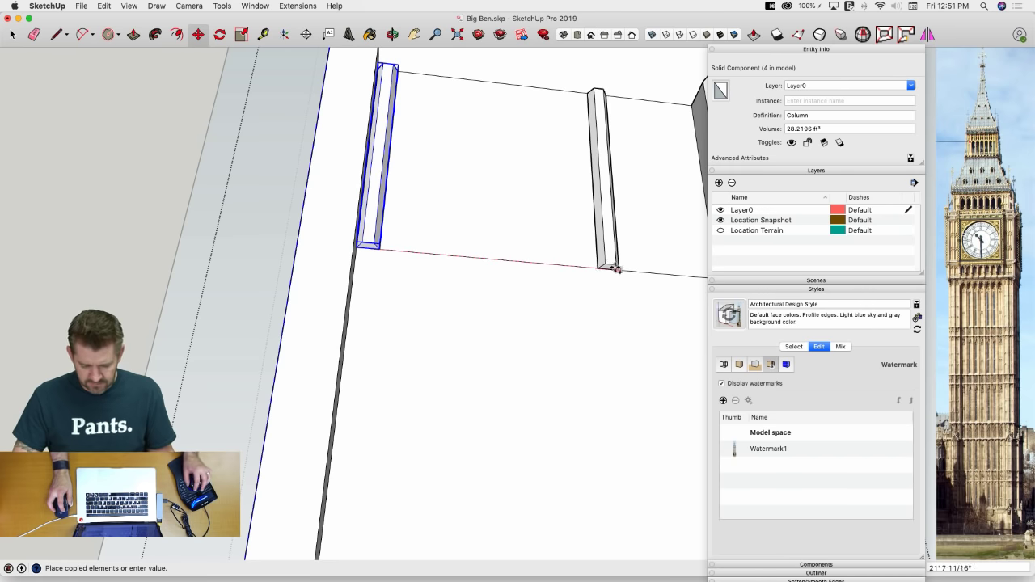
{"action": "left_click", "coordinate": [587, 265]}
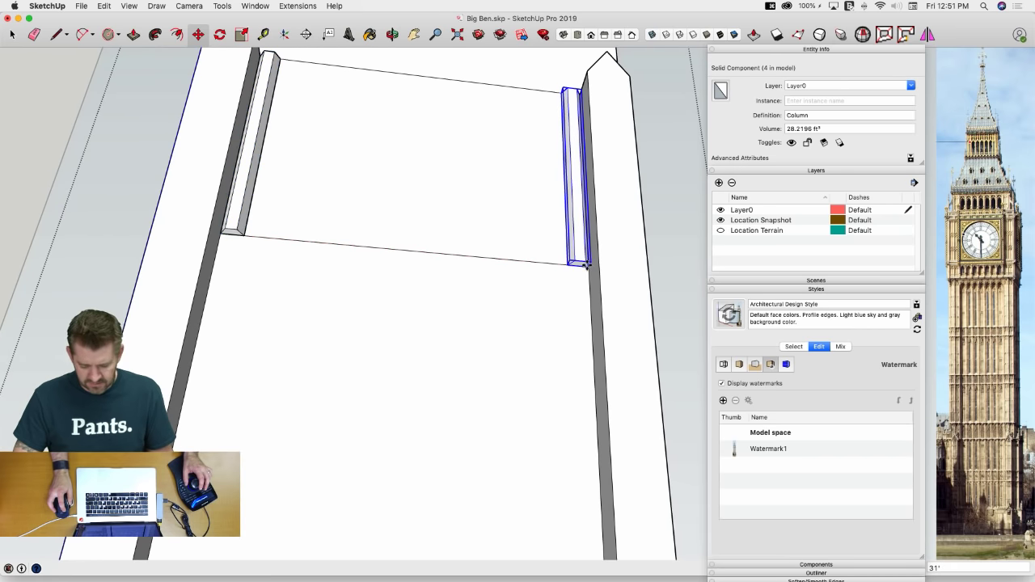
{"action": "type", "text": "q"}
{"action": "type", "text": "/7"}
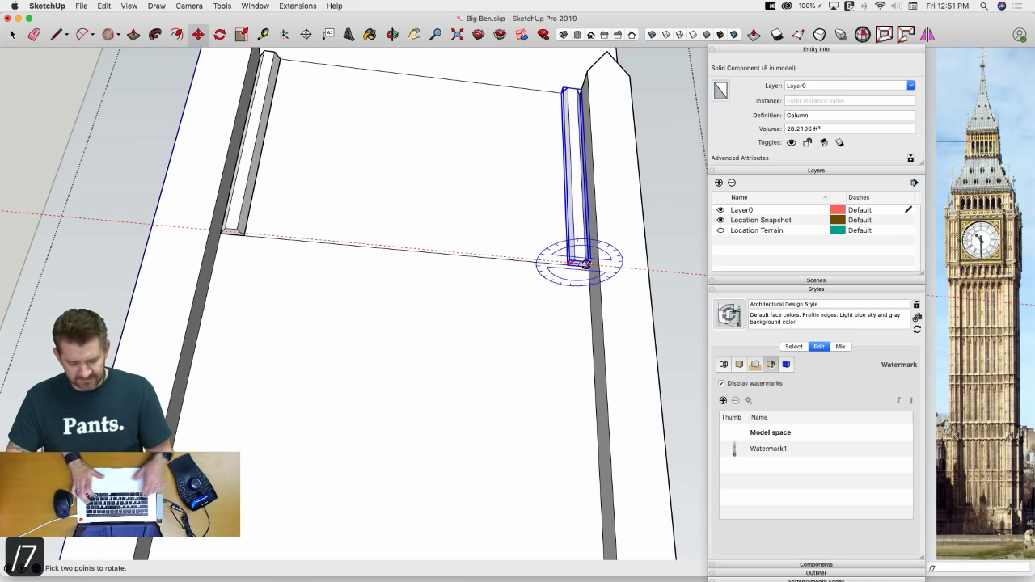
{"action": "key", "text": "Return"}
{"action": "key", "text": "m"}
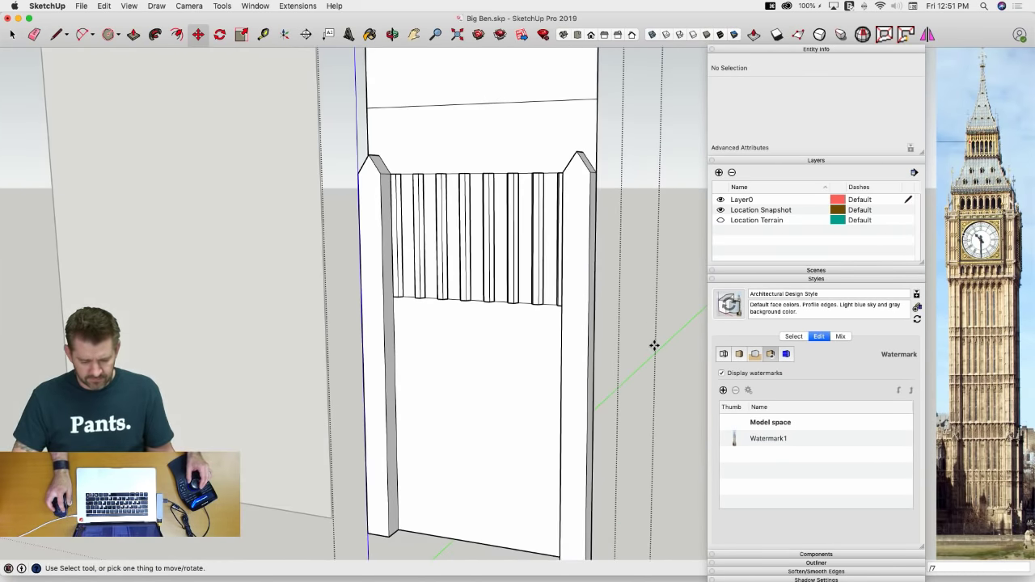
Compare the modelled columns with the column tops and bands in the reference photo
{"action": "key", "text": "space"}
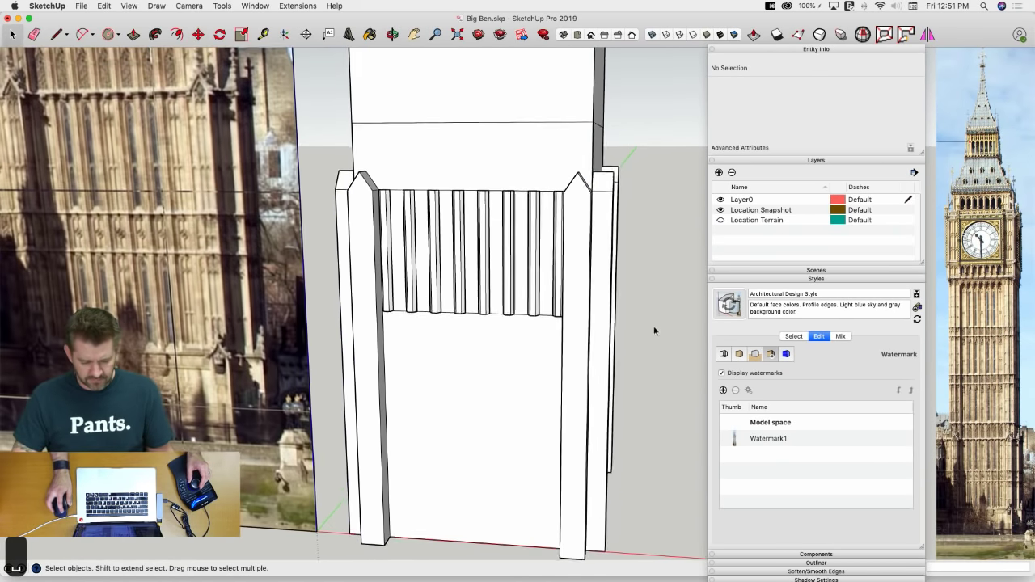
{"action": "scroll", "coordinate": [135, 258], "scroll_direction": "up", "scroll_amount": 3}
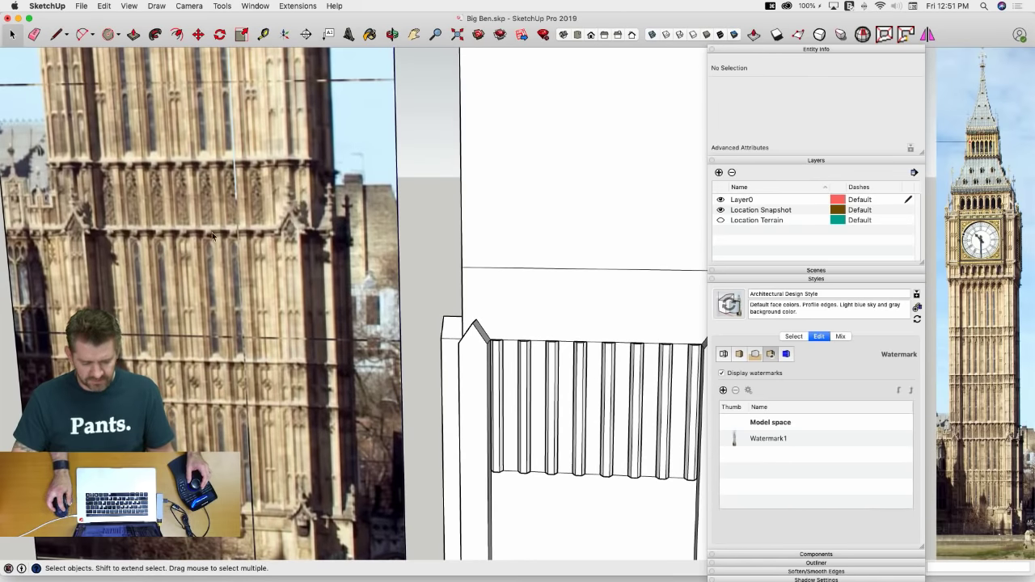
{"action": "scroll", "coordinate": [265, 233], "scroll_direction": "down", "scroll_amount": 4}
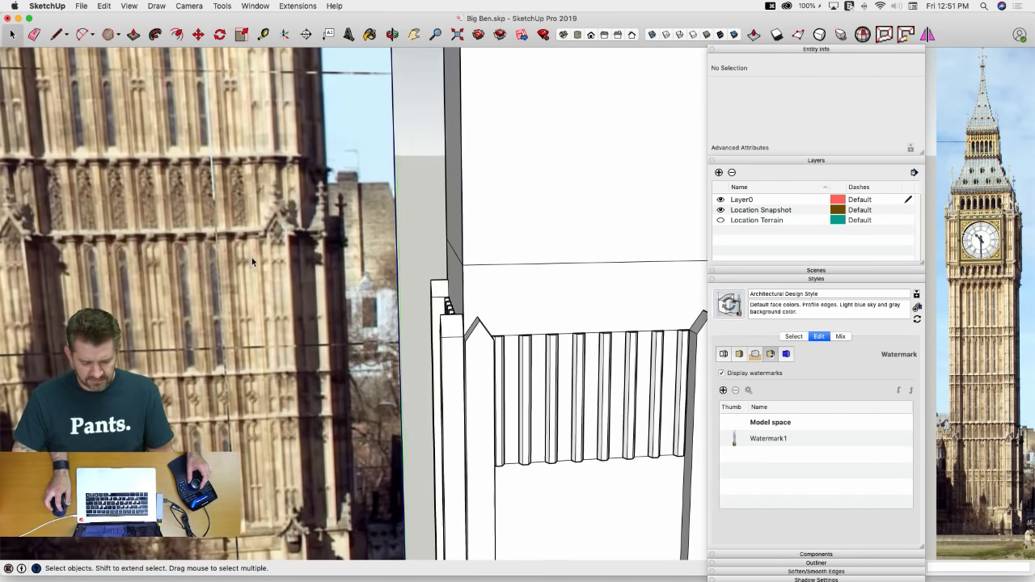
{"action": "scroll", "coordinate": [297, 293], "scroll_direction": "down", "scroll_amount": 3}
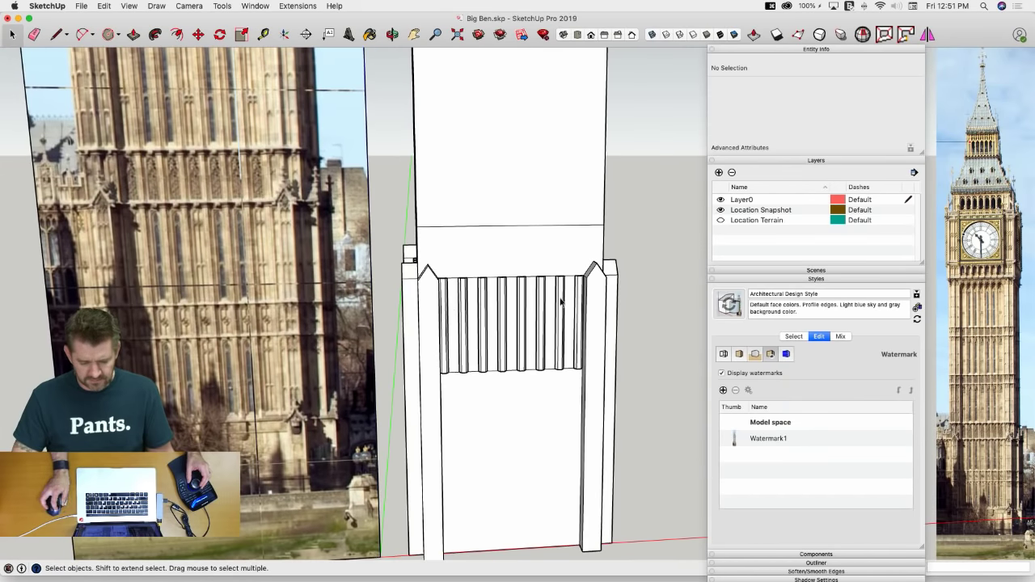
{"action": "scroll", "coordinate": [513, 292], "scroll_direction": "up", "scroll_amount": 3}
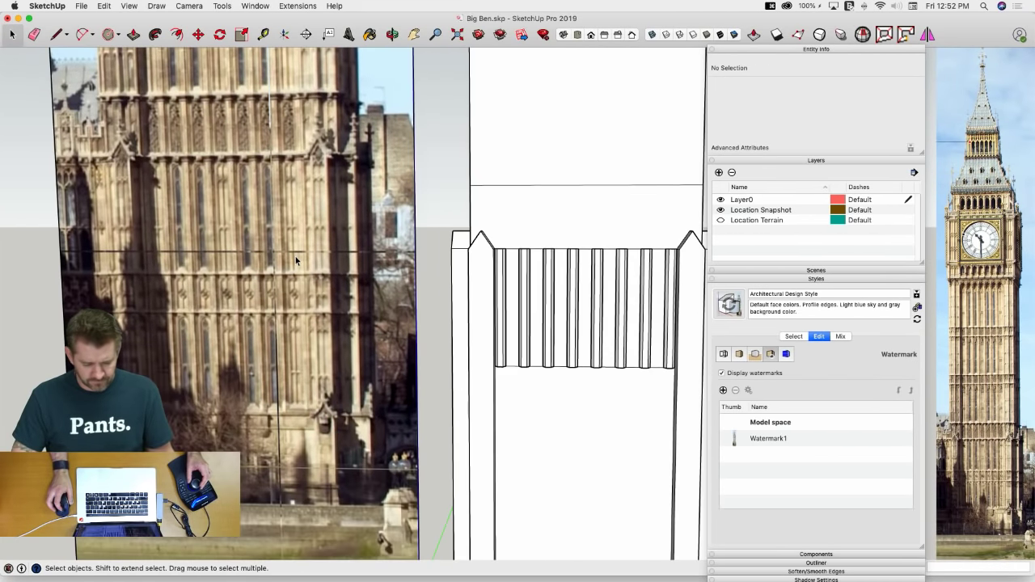
{"action": "middle_click_drag", "start_coordinate": [295, 257], "coordinate": [435, 268]}
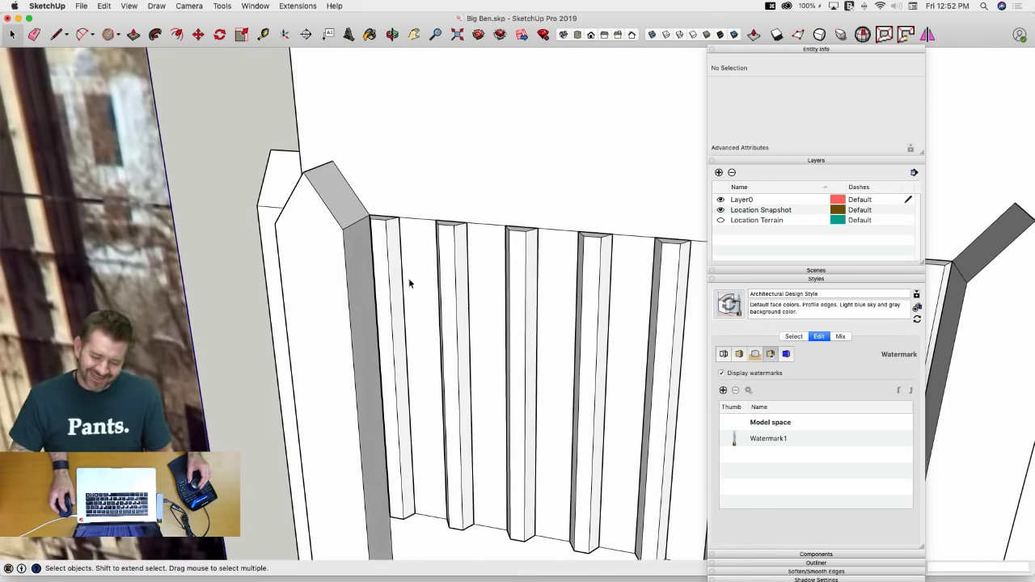
{"action": "middle_click_drag", "start_coordinate": [409, 255], "coordinate": [451, 307]}
Open the leftmost Column in the tower side for editing and offset its top face outward by 4 inches
{"action": "left_click", "coordinate": [544, 254]}
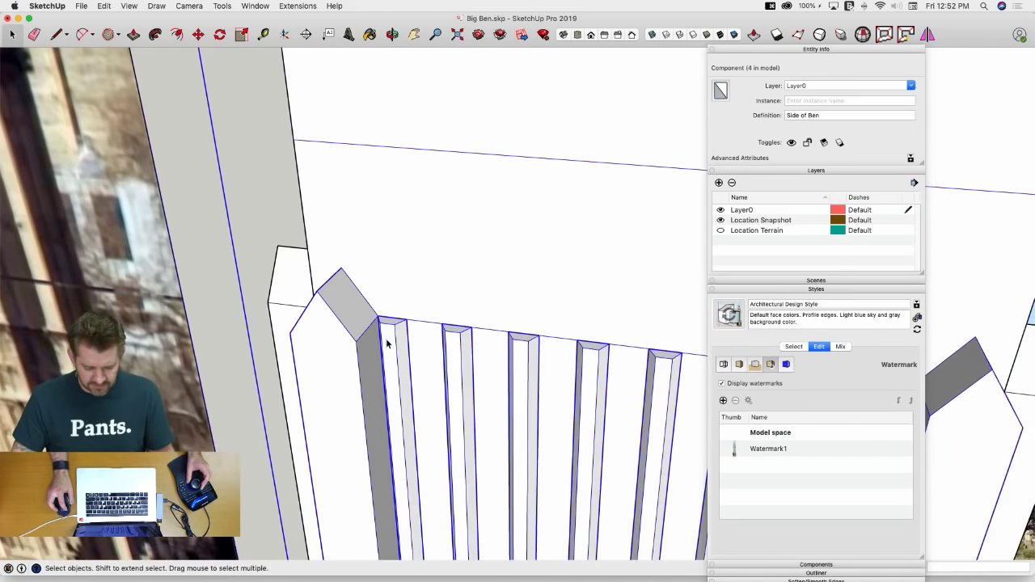
{"action": "double_click", "coordinate": [388, 343]}
{"action": "key", "text": "l"}
{"action": "key", "text": "space"}
{"action": "left_click", "coordinate": [415, 317]}
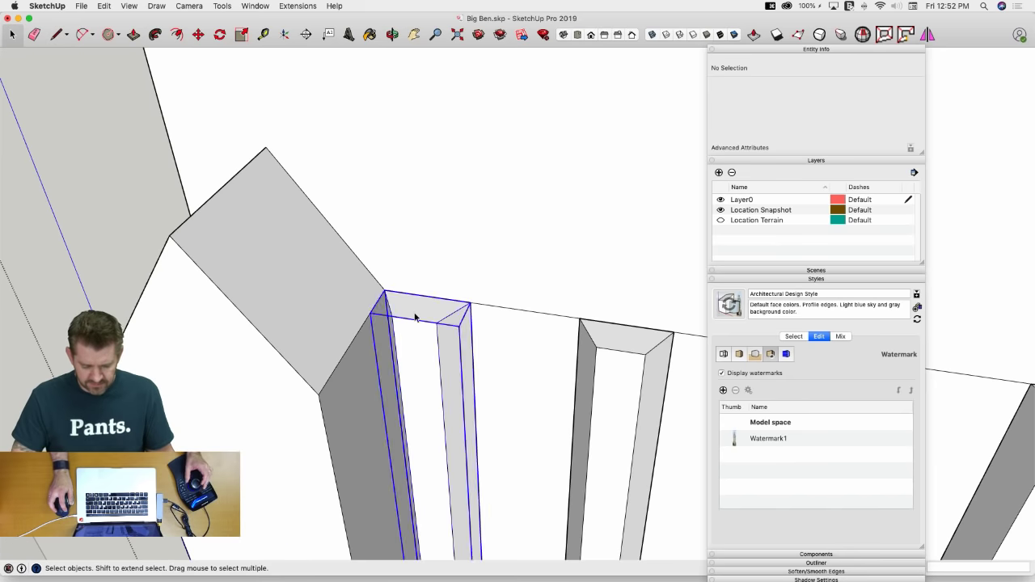
{"action": "double_click", "coordinate": [415, 317]}
{"action": "left_click", "coordinate": [415, 317]}
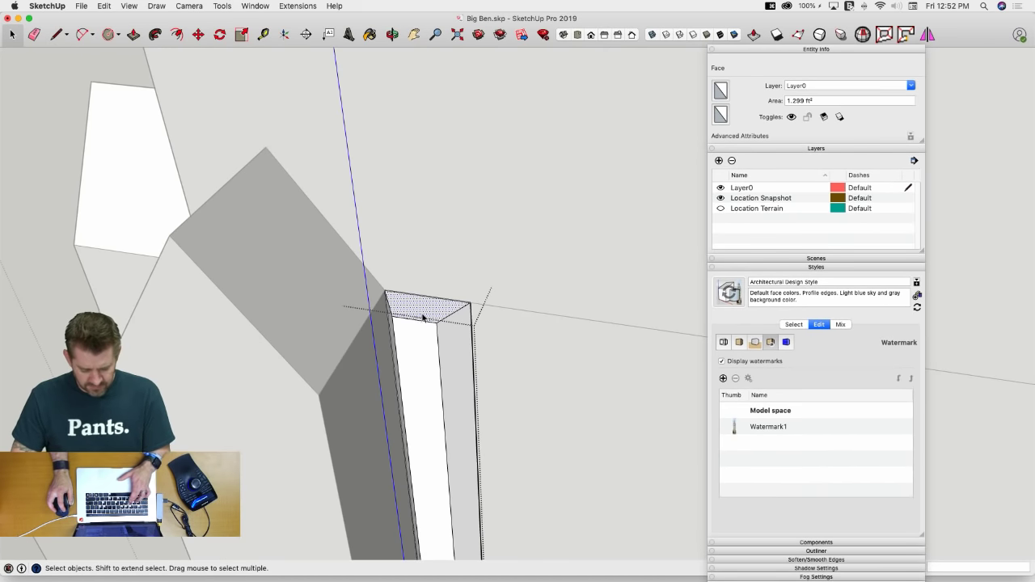
{"action": "key", "text": "f"}
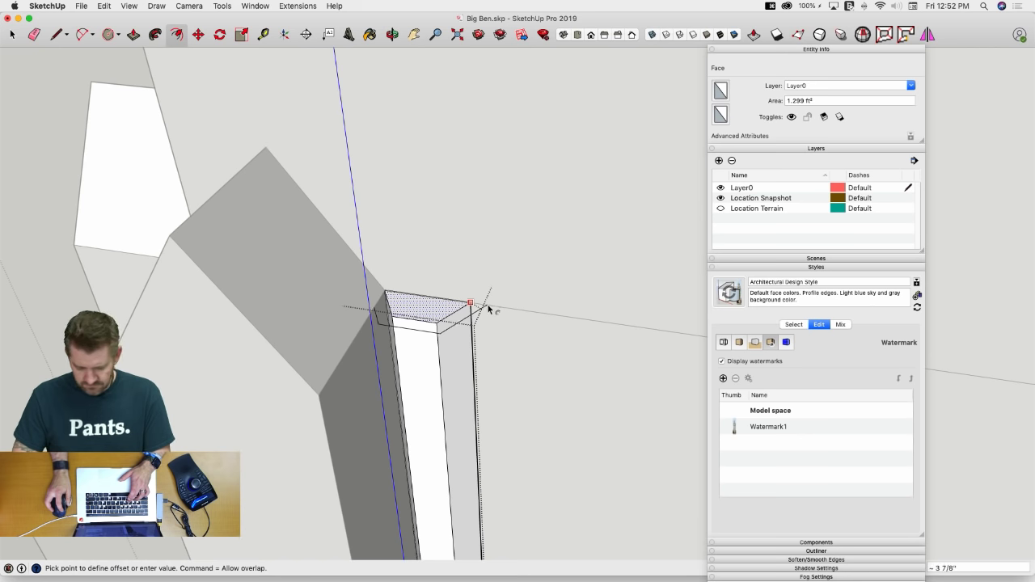
{"action": "type", "text": "4"}
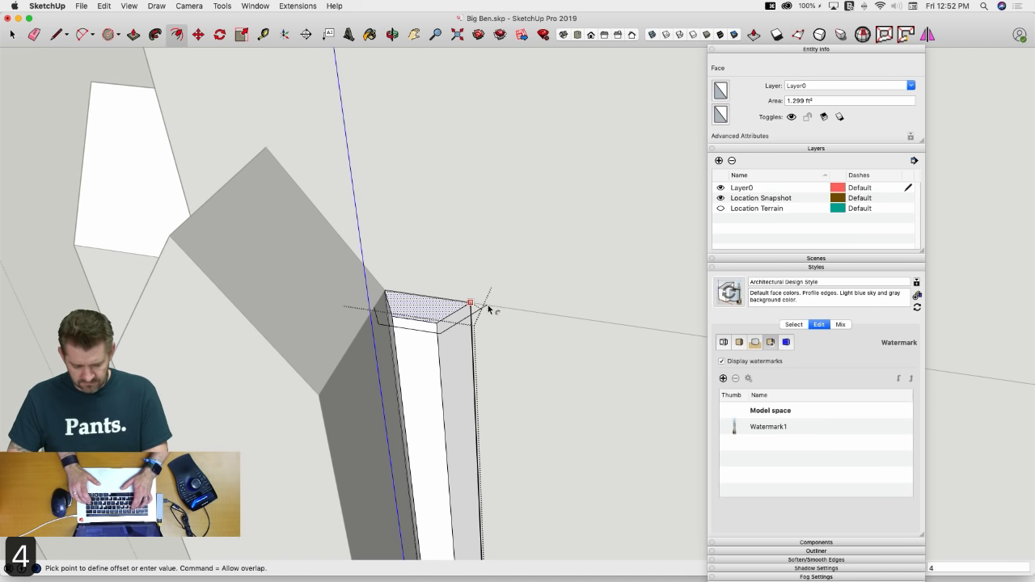
{"action": "key", "text": "Return"}
Push/Pull the offset ring at the column's top downward to form a projecting cap
{"action": "key", "text": "p"}
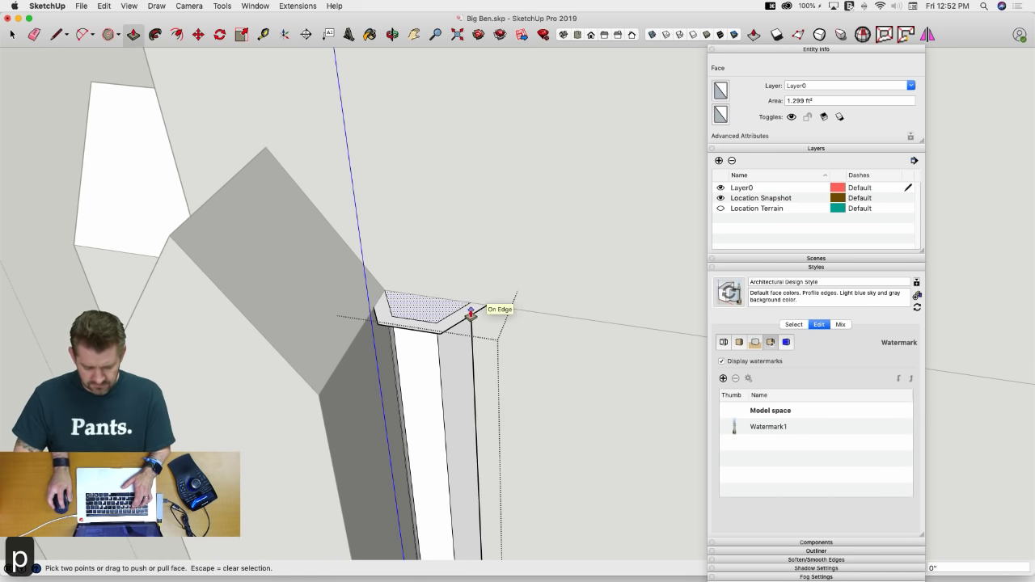
{"action": "key", "text": "Escape"}
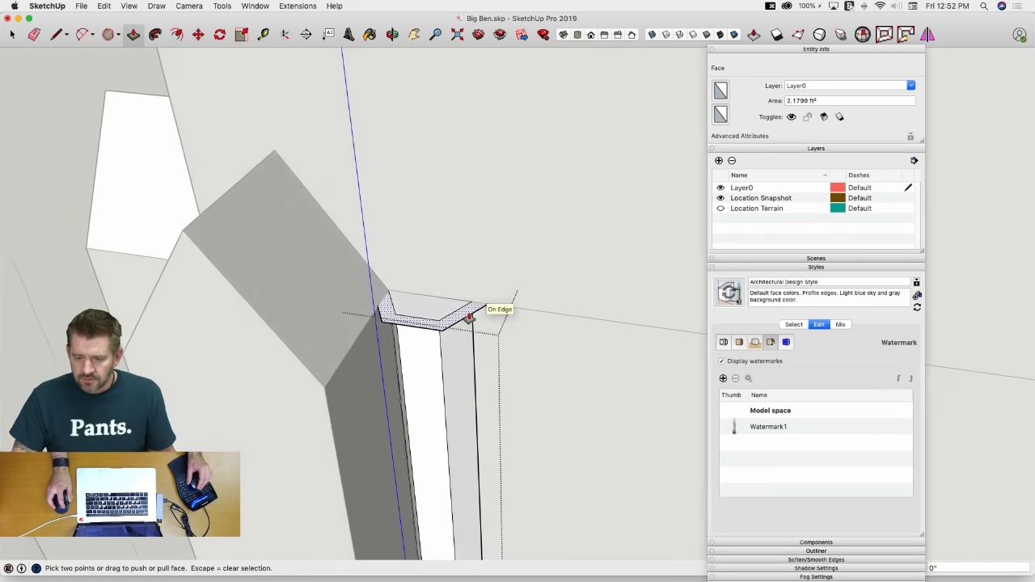
{"action": "left_click", "coordinate": [467, 318]}
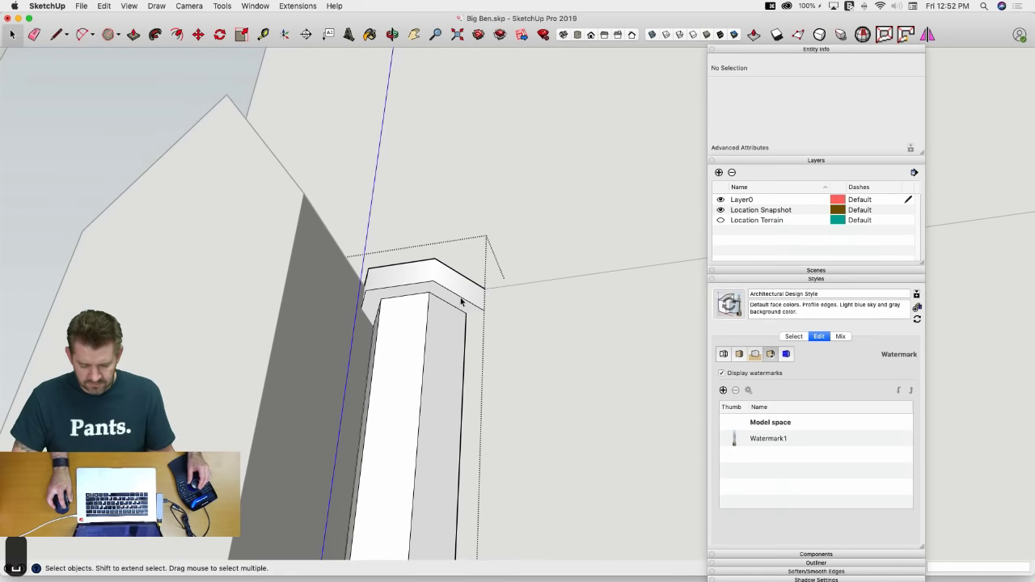
Scale the cap's lower outline inward along the red and green axes to taper the cap toward the column shaft
{"action": "left_click", "coordinate": [467, 305]}
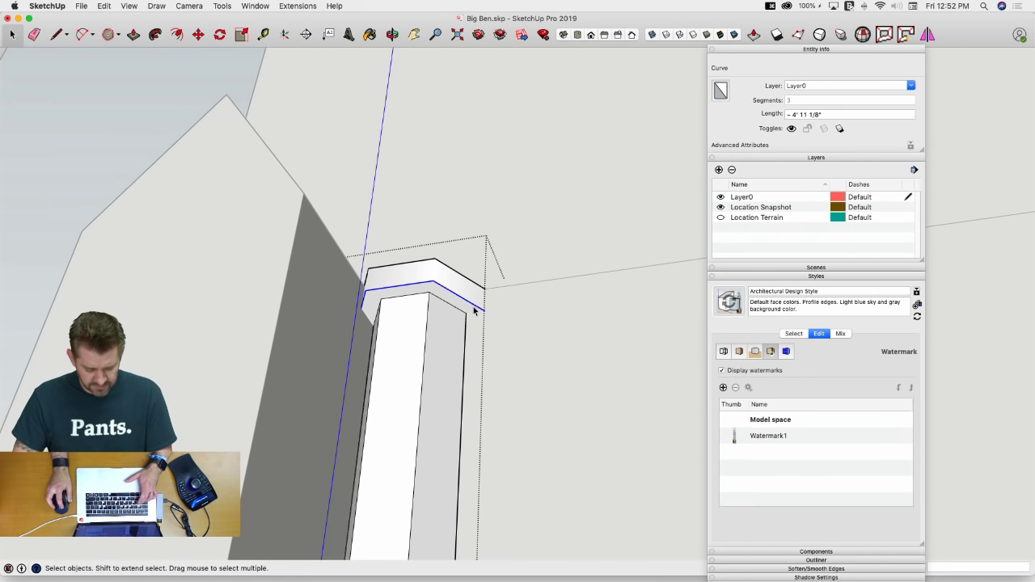
{"action": "key", "text": "s"}
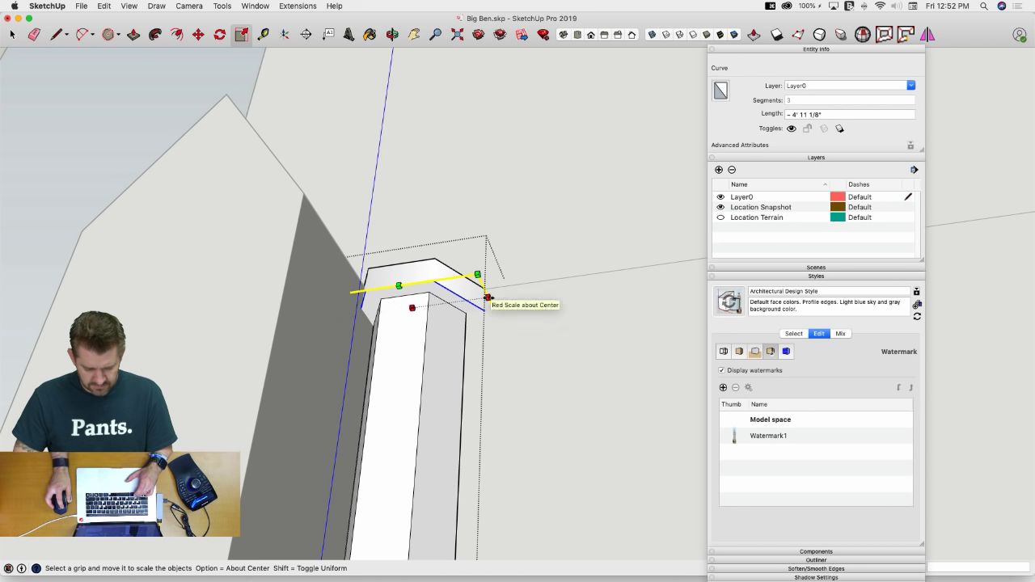
{"action": "left_click", "coordinate": [486, 297]}
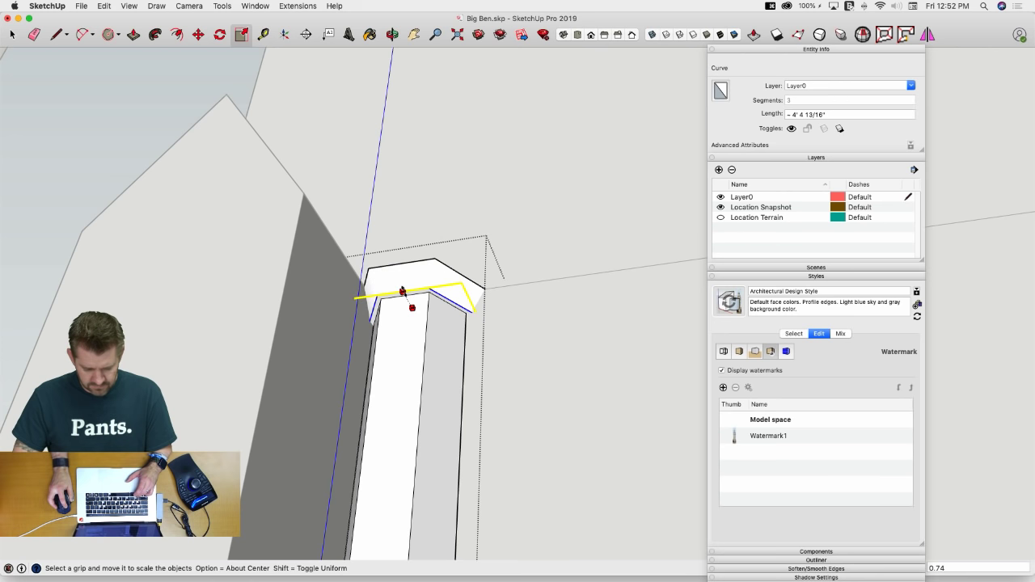
{"action": "left_click", "coordinate": [408, 296]}
{"action": "key", "text": "space"}
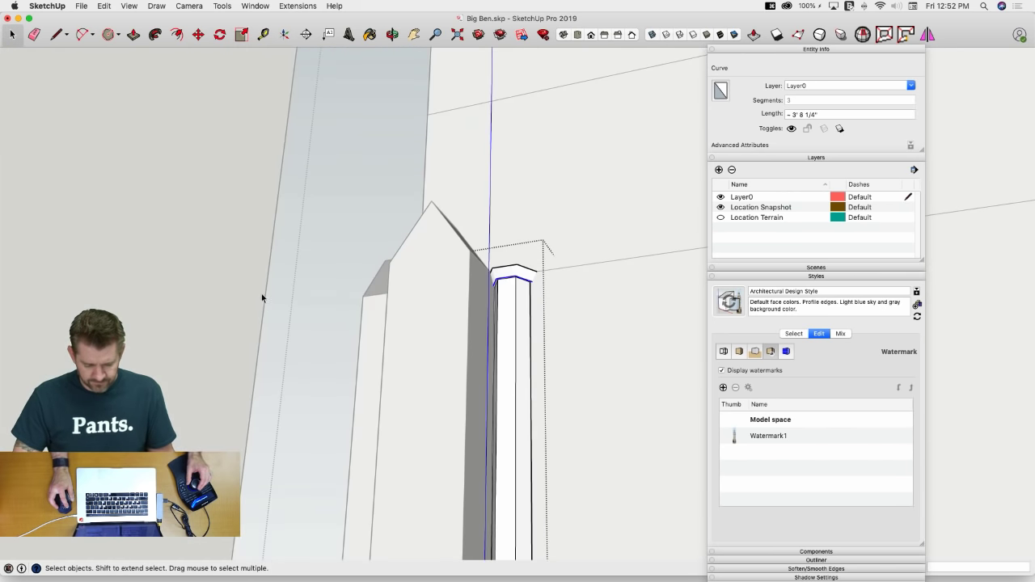
{"action": "left_click", "coordinate": [264, 296]}
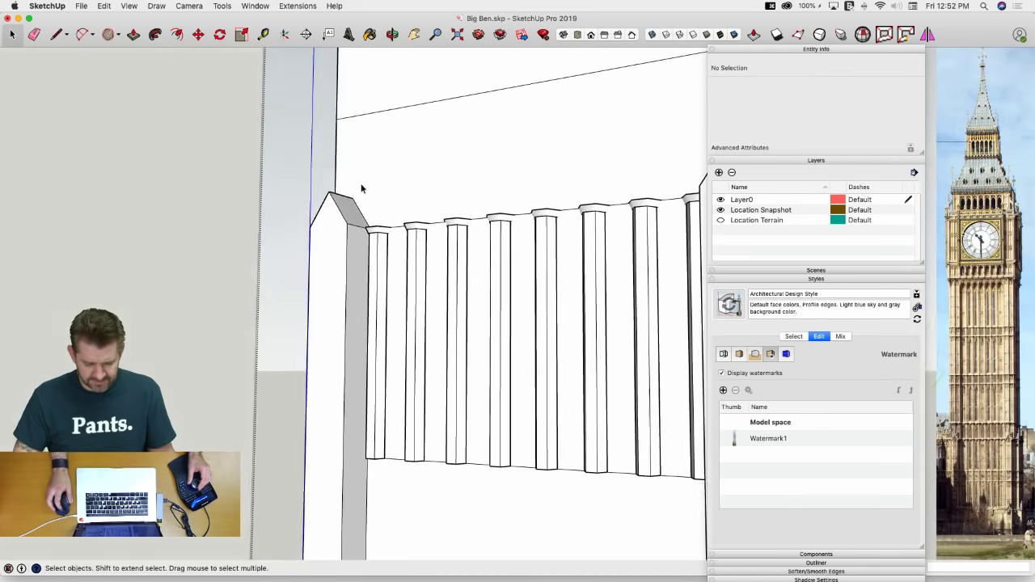
Open the leftmost column for editing and draw a line across the cap's underside from the shaft's rear corner to the cap's edge
{"action": "left_click", "coordinate": [385, 206]}
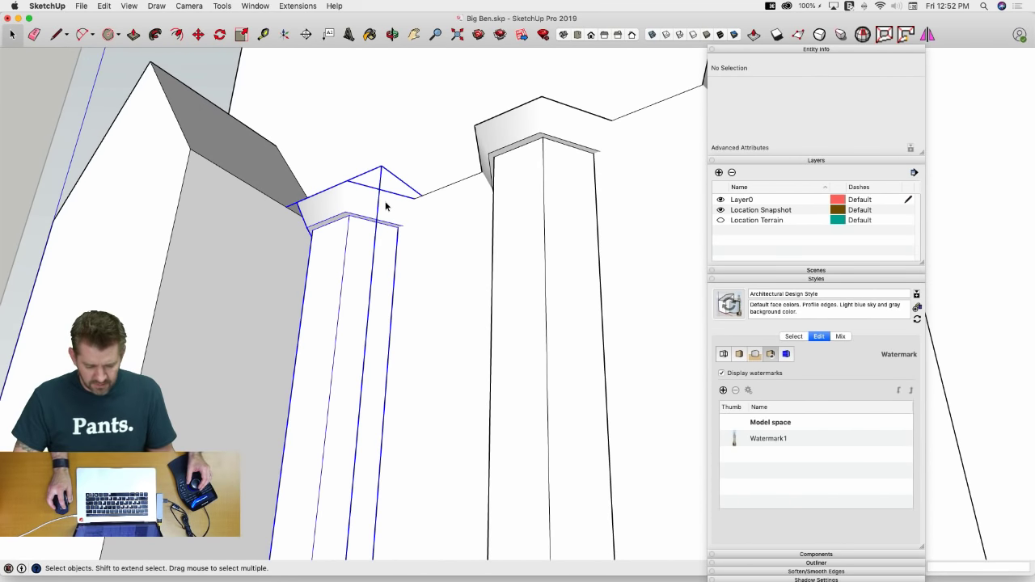
{"action": "key", "text": "l"}
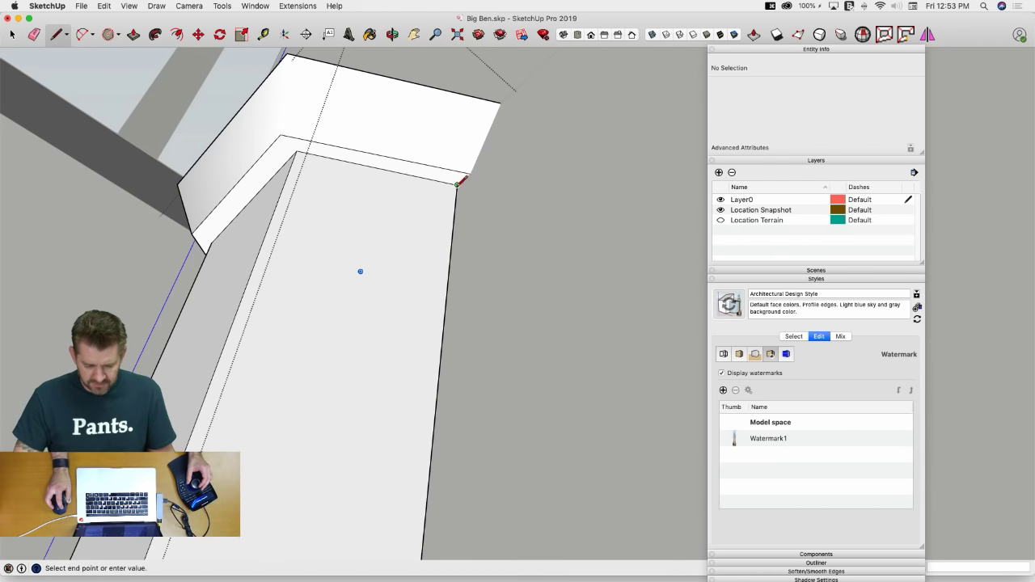
{"action": "left_click", "coordinate": [470, 173]}
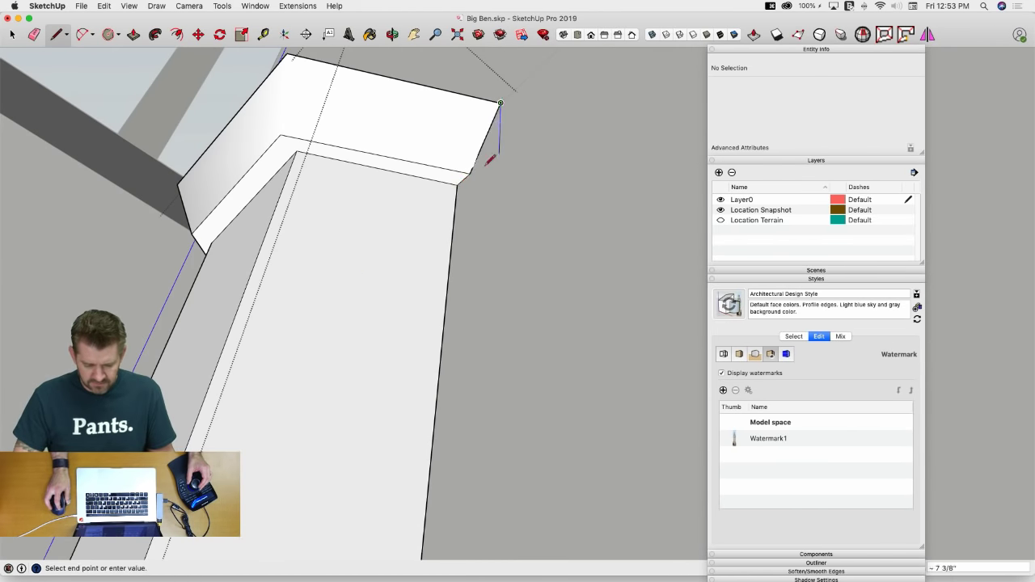
{"action": "key", "text": "space"}
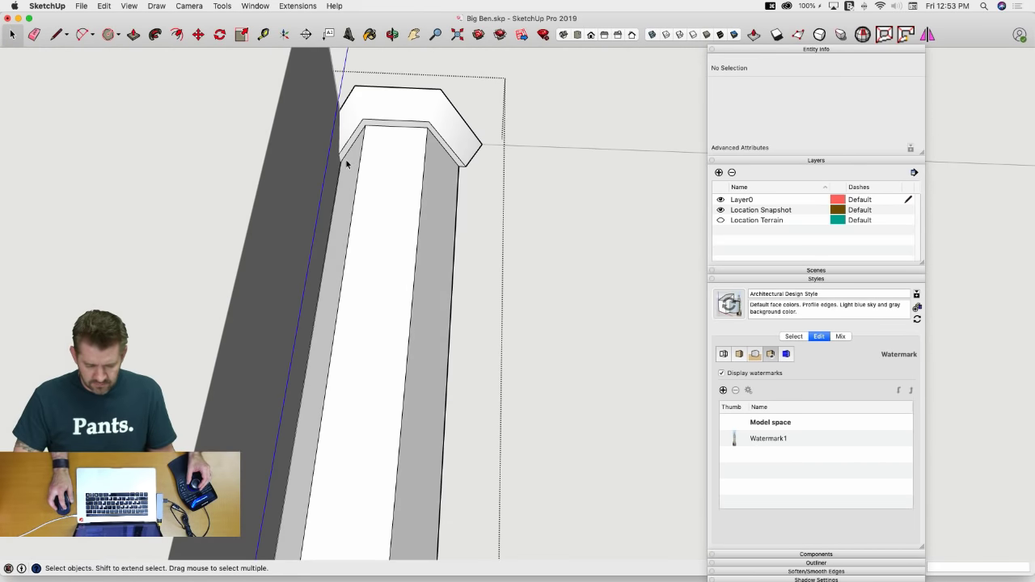
Draw lines up the cap's other end and across its top face to mark off the part behind the shaft
{"action": "key", "text": "l"}
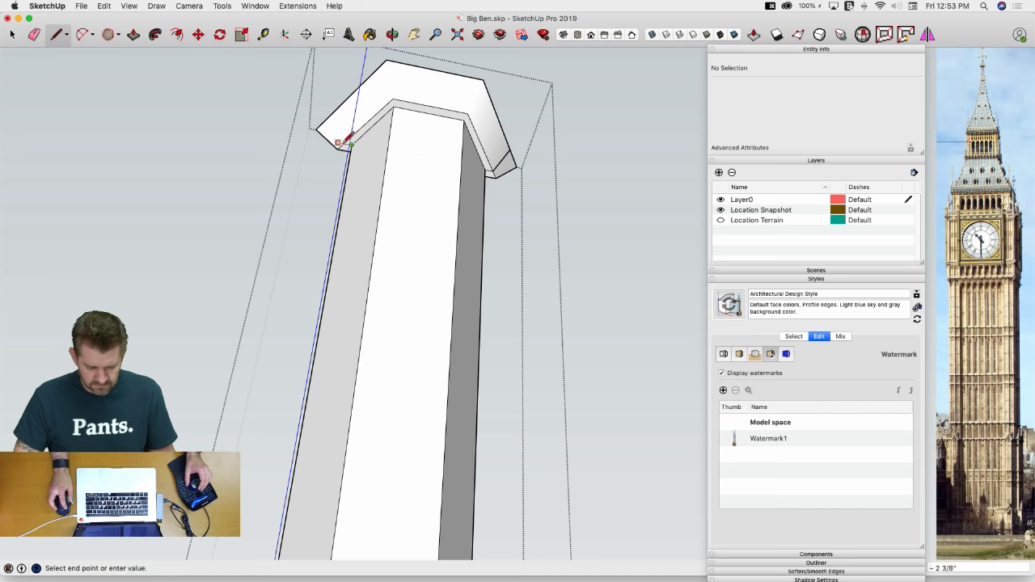
{"action": "left_click", "coordinate": [345, 144]}
{"action": "middle_click_drag", "start_coordinate": [347, 139], "coordinate": [417, 289]}
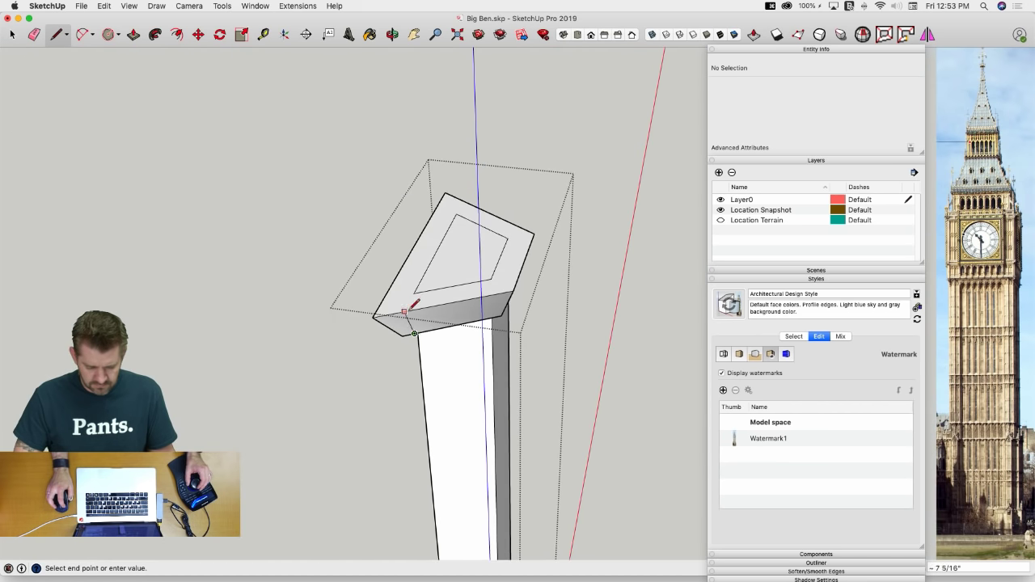
{"action": "left_click", "coordinate": [404, 311]}
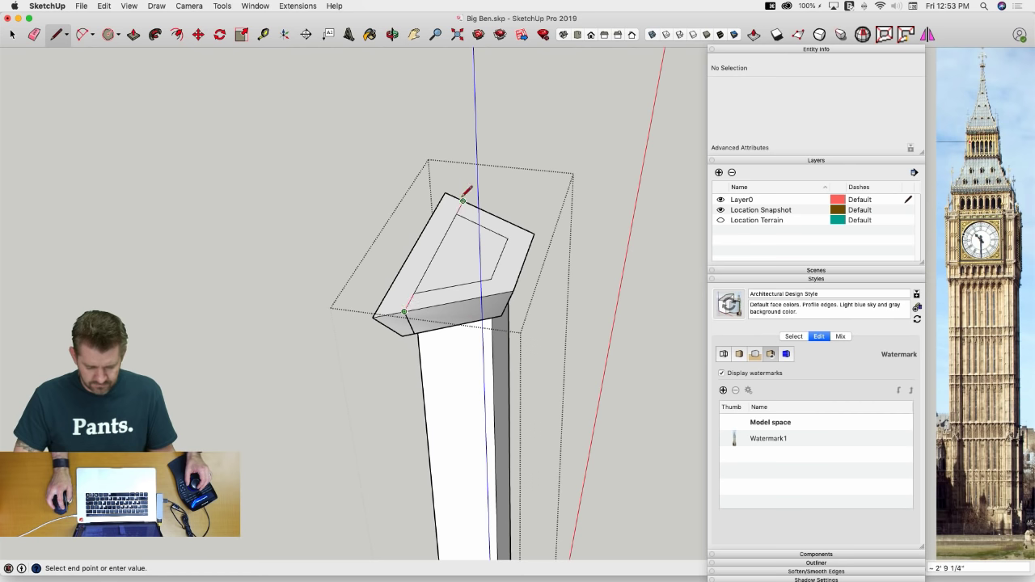
{"action": "key", "text": "space"}
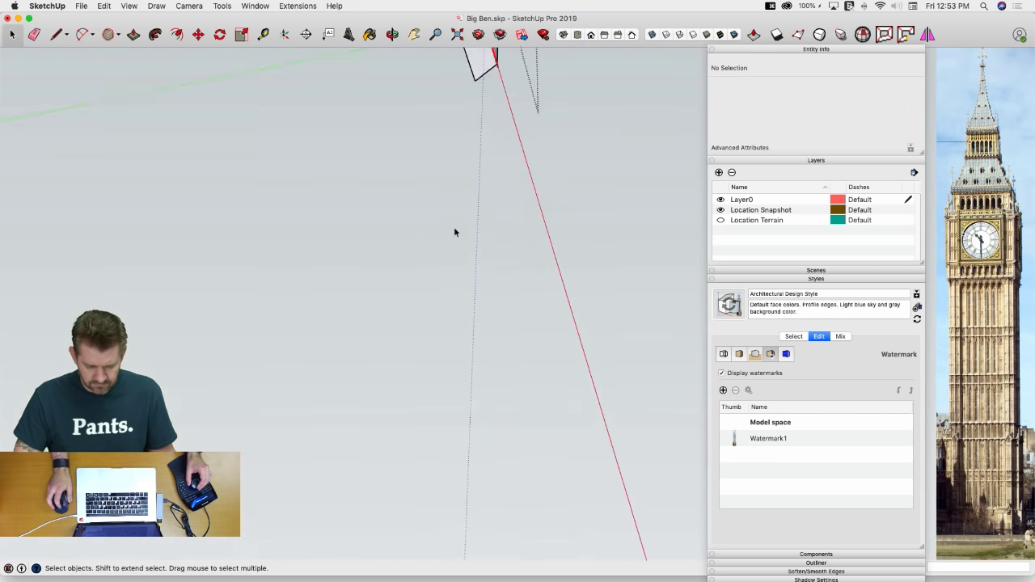
Erase the edges of the cap's marked-off overhang behind the column shaft
{"action": "scroll", "coordinate": [477, 220], "scroll_direction": "up", "scroll_amount": 8}
{"action": "scroll", "coordinate": [473, 221], "scroll_direction": "down", "scroll_amount": 5}
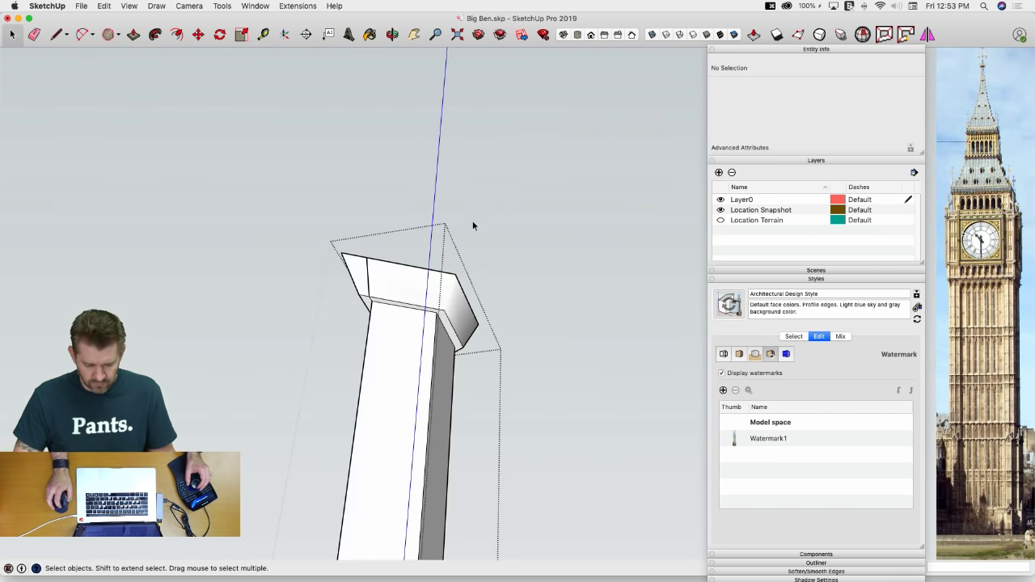
{"action": "scroll", "coordinate": [349, 313], "scroll_direction": "up", "scroll_amount": 7}
{"action": "scroll", "coordinate": [356, 309], "scroll_direction": "down", "scroll_amount": 4}
{"action": "key", "text": "e"}
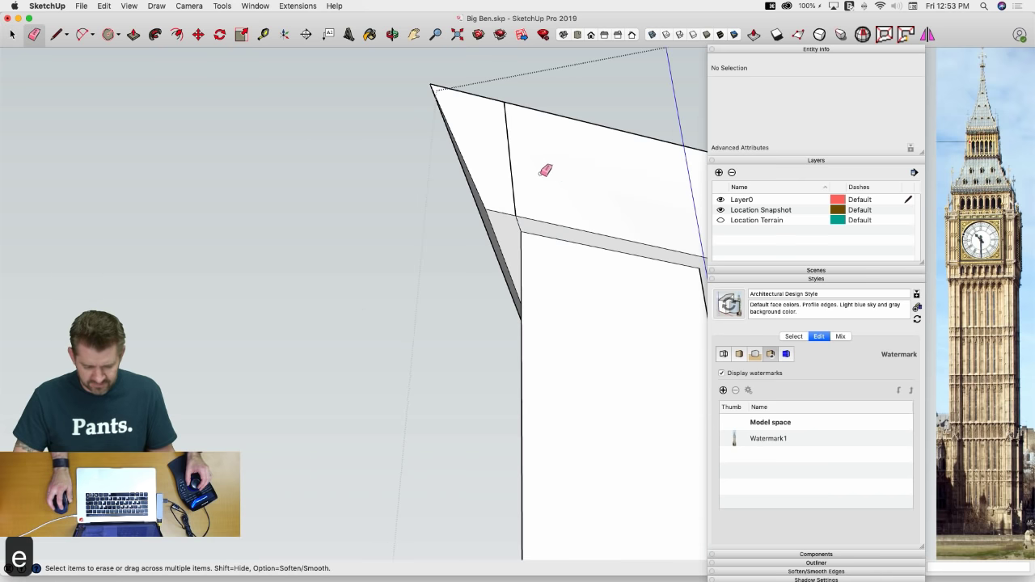
{"action": "middle_click_drag", "start_coordinate": [532, 173], "coordinate": [482, 217]}
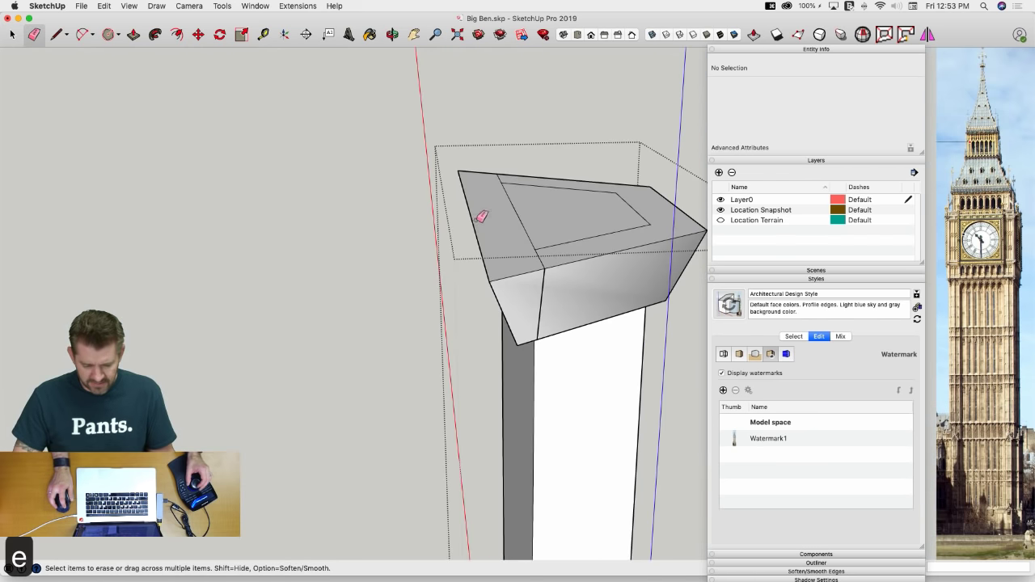
{"action": "left_click", "coordinate": [481, 233]}
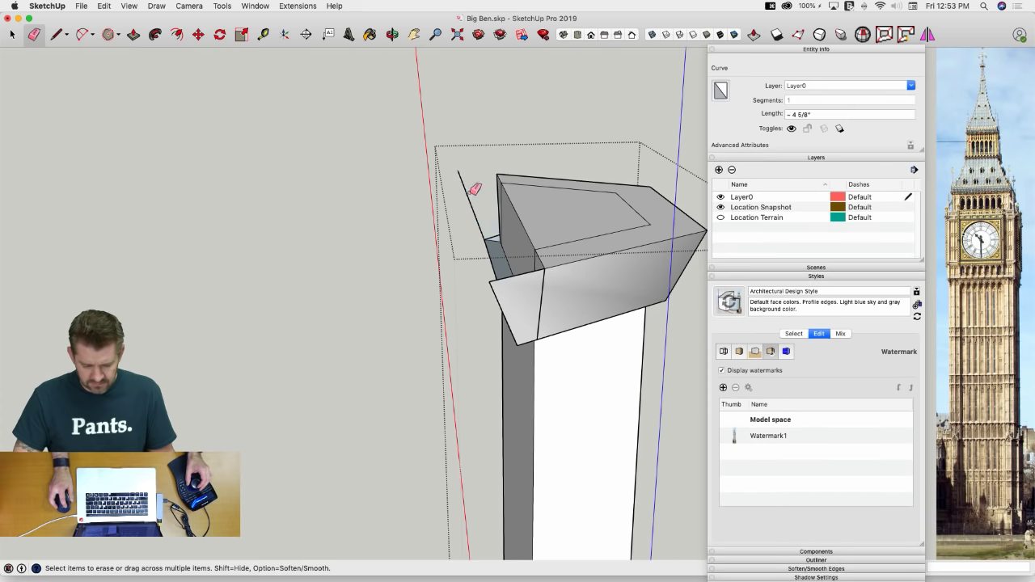
Undo the last erasures to restore the cap's side face
{"action": "middle_click_drag", "start_coordinate": [490, 231], "coordinate": [485, 248]}
{"action": "key", "text": "super+z"}
{"action": "key", "text": "super+z"}
{"action": "key", "text": "super+z"}
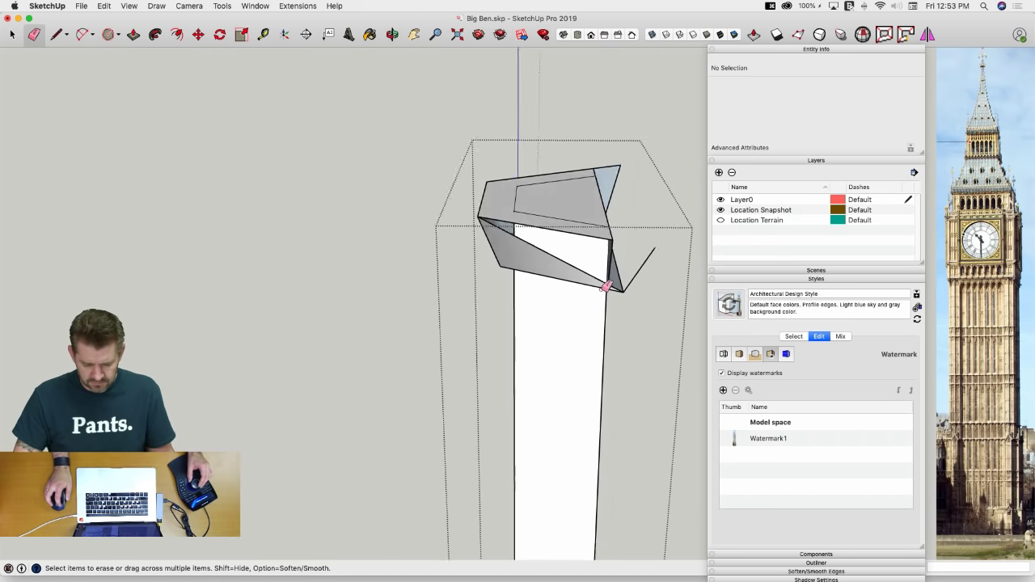
{"action": "middle_click_drag", "start_coordinate": [558, 271], "coordinate": [539, 278]}
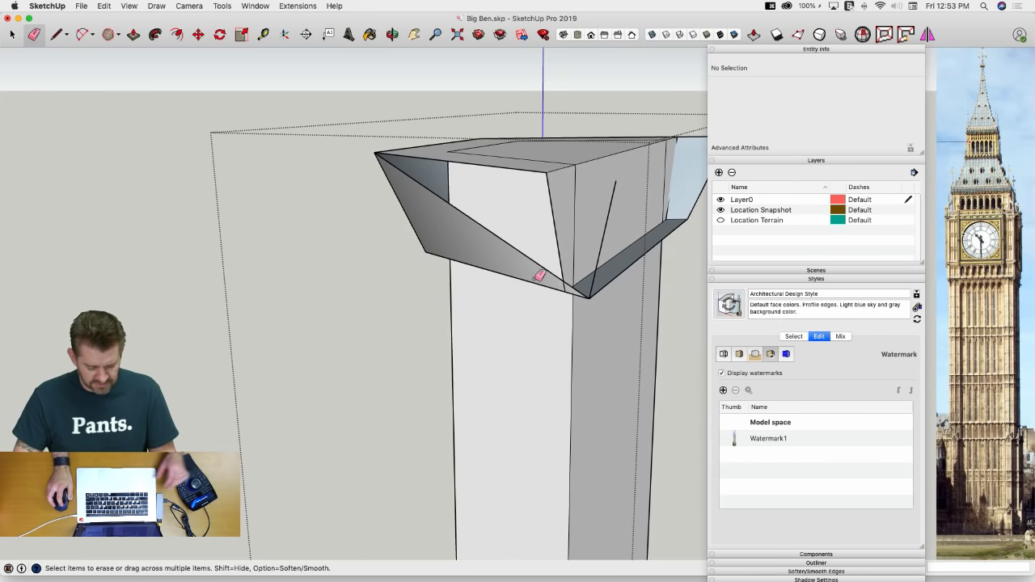
{"action": "key", "text": "super+z"}
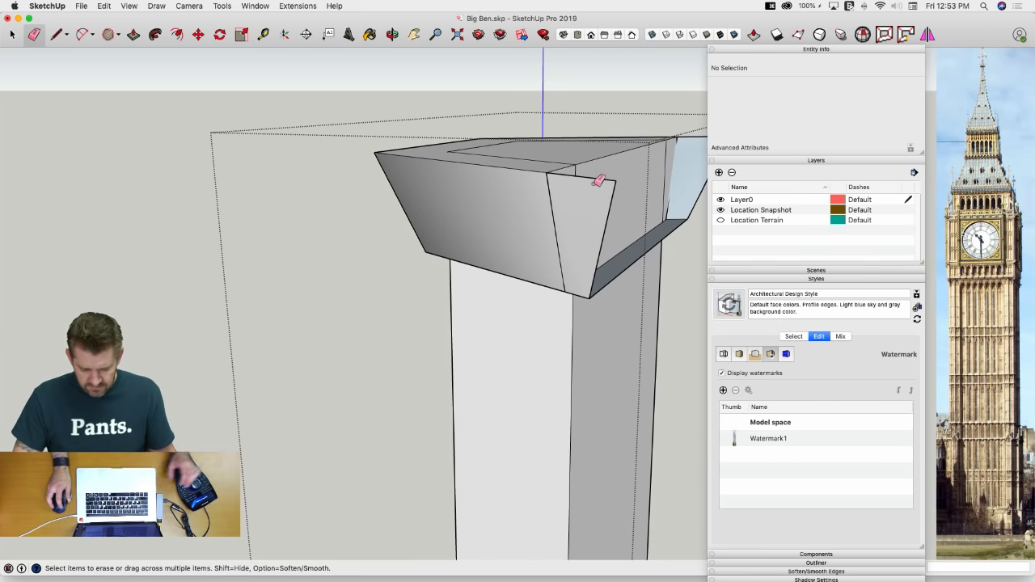
Erase the cap's leftover rear edges at this end, redraw its side face with a diagonal line, and erase that diagonal
{"action": "left_click", "coordinate": [615, 199]}
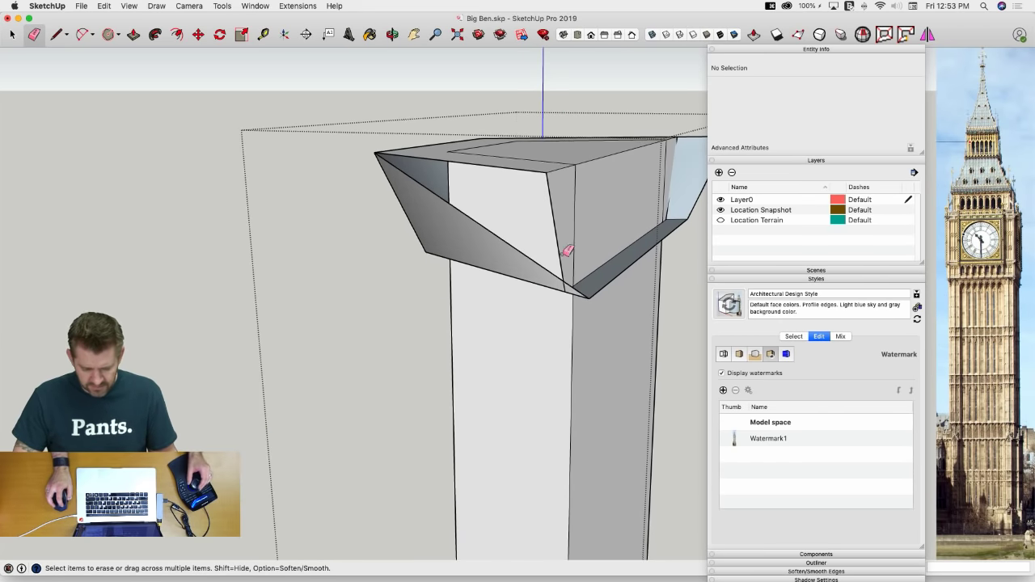
{"action": "mouse_move", "coordinate": [564, 254]}
{"action": "middle_mouse_down"}
{"action": "mouse_move", "coordinate": [543, 250]}
{"action": "mouse_move", "coordinate": [526, 263]}
{"action": "mouse_move", "coordinate": [510, 254]}
{"action": "mouse_move", "coordinate": [478, 204]}
{"action": "mouse_move", "coordinate": [529, 230]}
{"action": "mouse_move", "coordinate": [581, 283]}
{"action": "middle_mouse_up"}
{"action": "left_click", "coordinate": [529, 232]}
{"action": "key", "text": "l"}
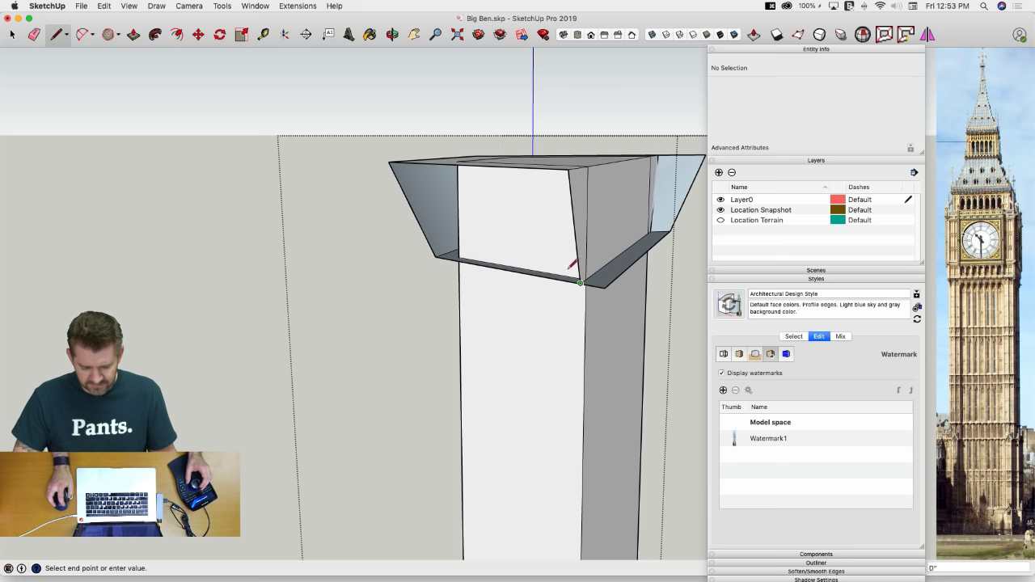
{"action": "left_click", "coordinate": [389, 159]}
{"action": "key", "text": "e"}
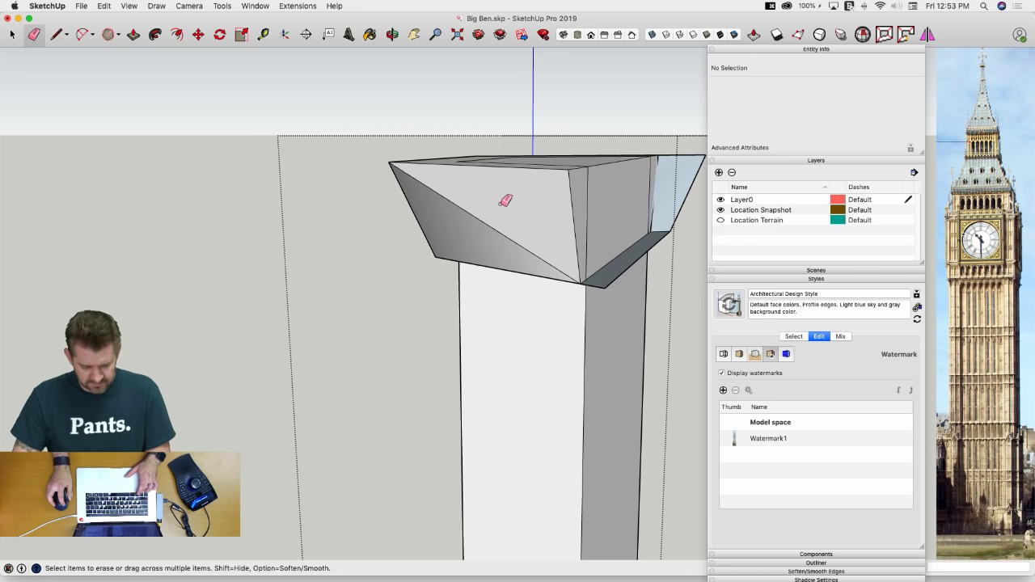
{"action": "left_click", "coordinate": [486, 226]}
Erase the leftover inner outline on the cap's top face and the stray edges along its back
{"action": "mouse_move", "coordinate": [589, 173]}
{"action": "middle_mouse_down"}
{"action": "mouse_move", "coordinate": [583, 191]}
{"action": "mouse_move", "coordinate": [557, 205]}
{"action": "middle_mouse_up"}
{"action": "left_click_drag", "start_coordinate": [558, 205], "coordinate": [549, 190]}
{"action": "left_click", "coordinate": [513, 152]}
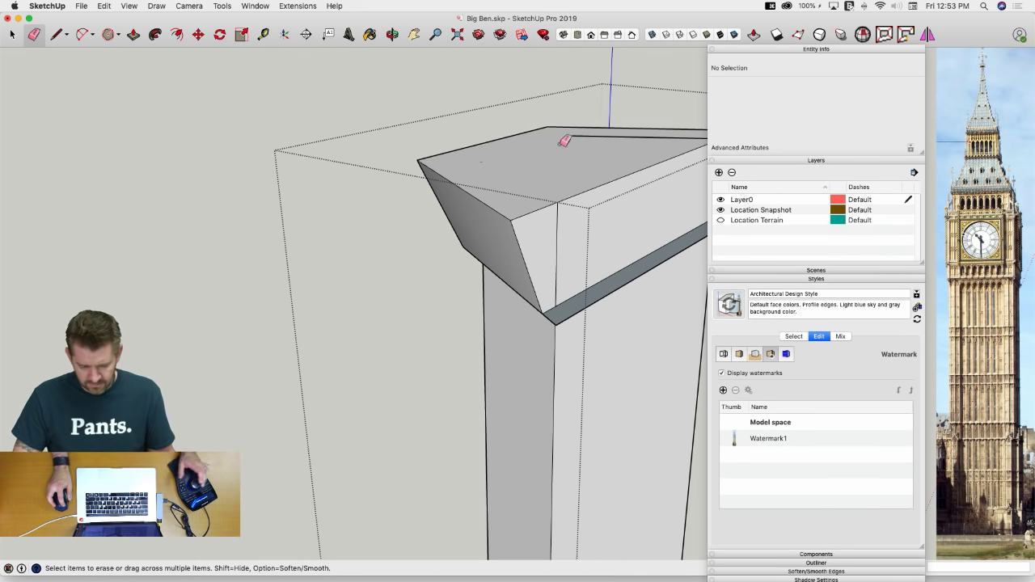
{"action": "left_click", "coordinate": [637, 137]}
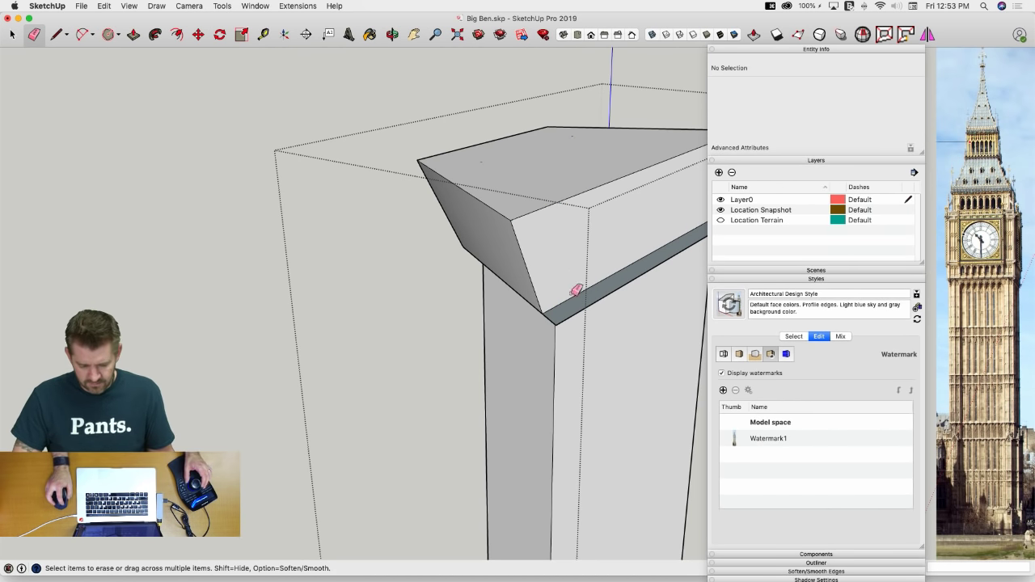
{"action": "left_click", "coordinate": [603, 271]}
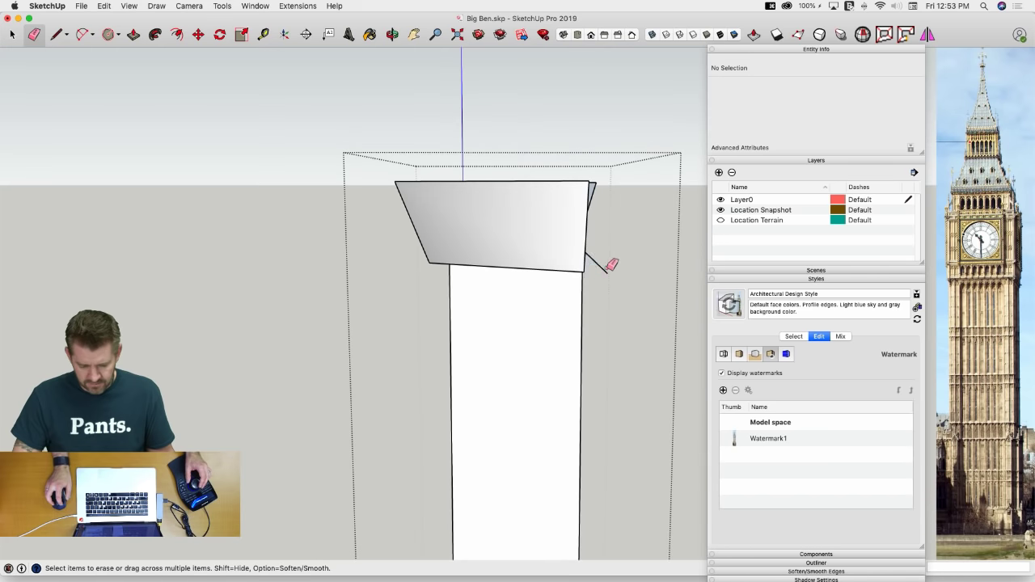
Erase the edges of the overhang behind the shaft at the cap's opposite end
{"action": "middle_click_drag", "start_coordinate": [610, 272], "coordinate": [634, 179]}
{"action": "left_click_drag", "start_coordinate": [622, 233], "coordinate": [609, 247]}
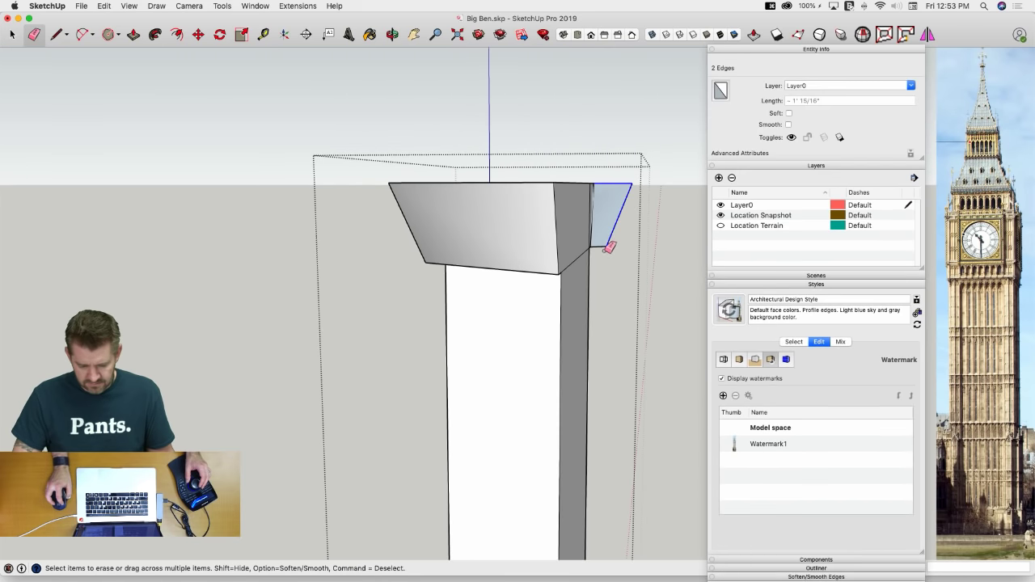
{"action": "left_click_drag", "start_coordinate": [607, 186], "coordinate": [609, 194]}
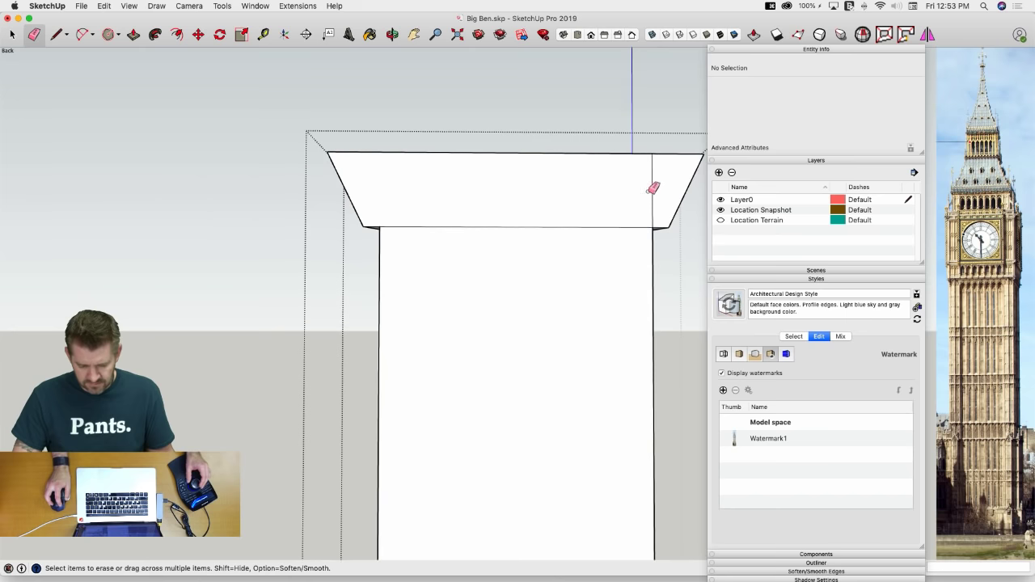
Erase the stray edges inside the cap's open side, rebuild that side face with a diagonal line, and remove the diagonal
{"action": "middle_click_drag", "start_coordinate": [641, 191], "coordinate": [523, 123]}
{"action": "key", "text": "l"}
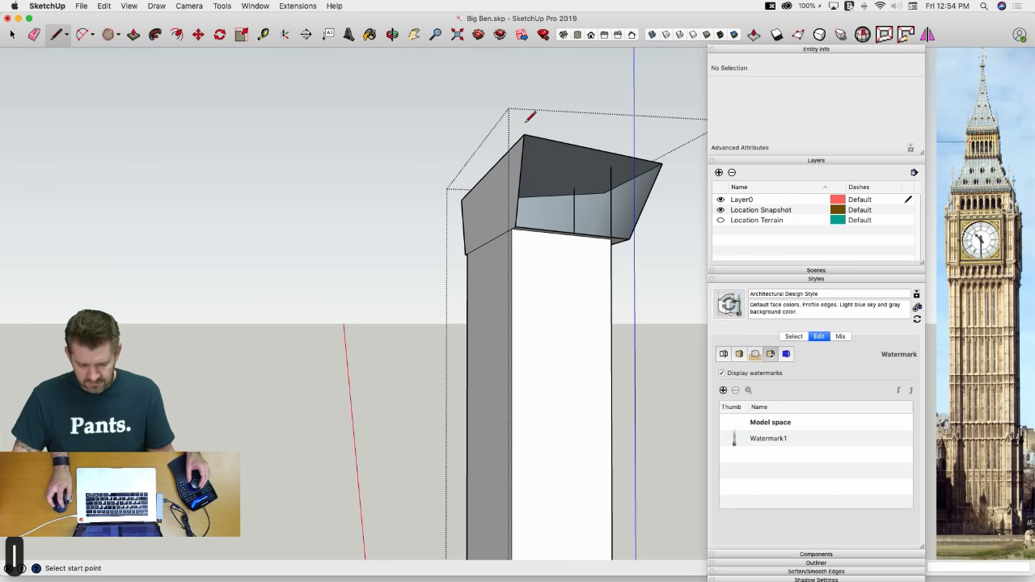
{"action": "left_click", "coordinate": [524, 135]}
{"action": "key", "text": "e"}
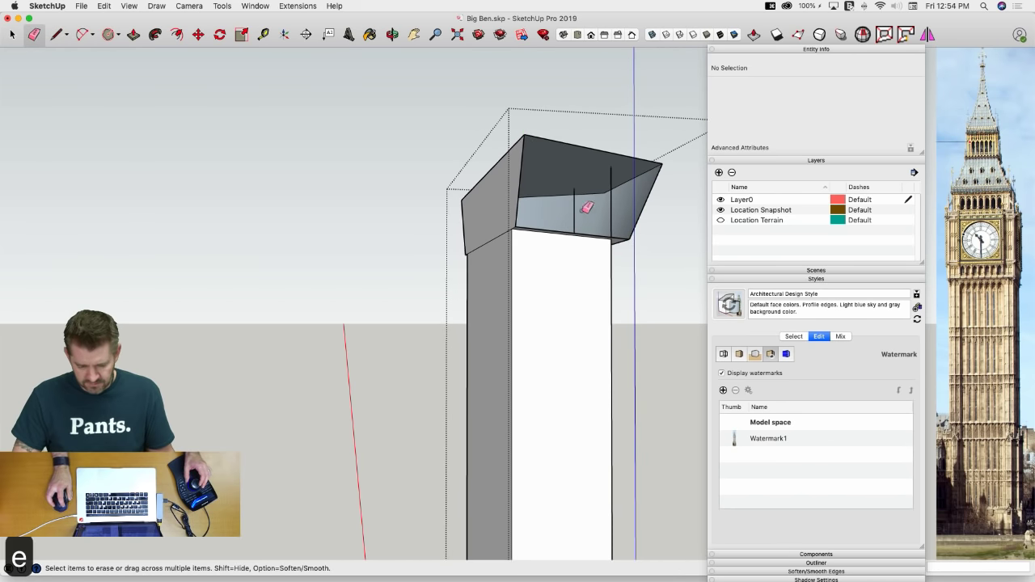
{"action": "left_click", "coordinate": [614, 210]}
{"action": "key", "text": "l"}
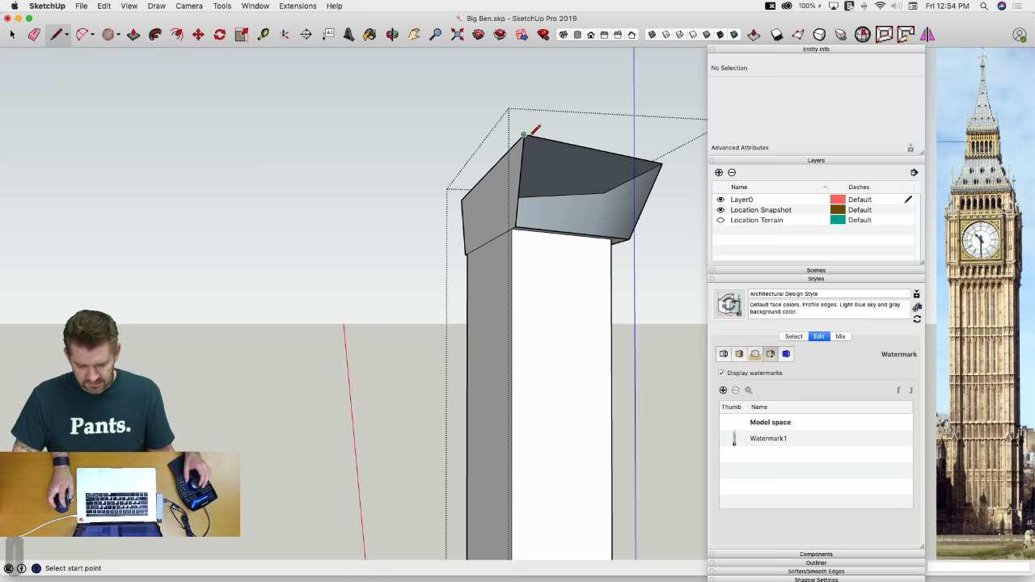
{"action": "left_click", "coordinate": [525, 135]}
{"action": "left_click", "coordinate": [629, 240]}
{"action": "key", "text": "e"}
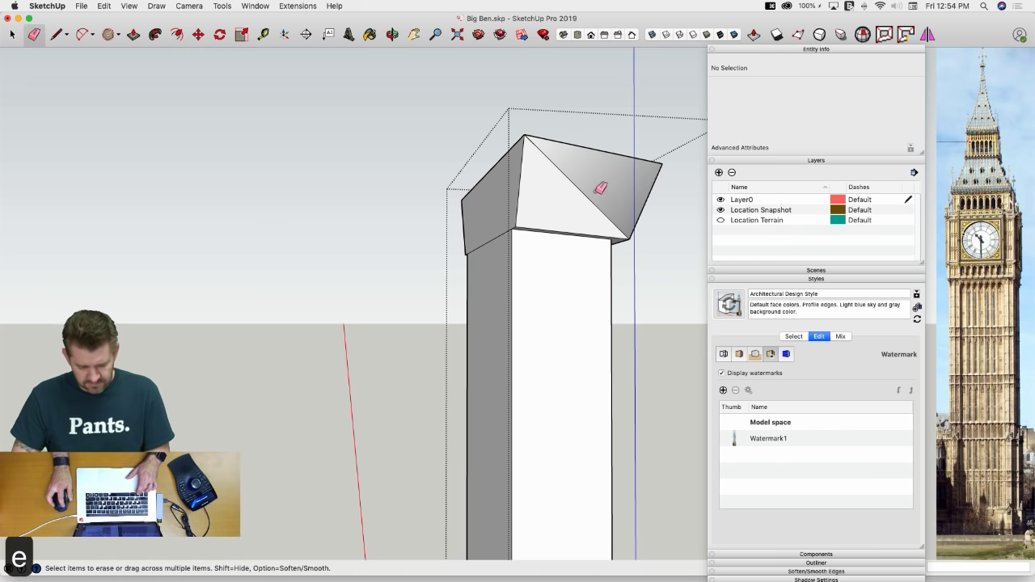
{"action": "left_click", "coordinate": [581, 191]}
Erase the seam between cap and shaft on the column's back face and leave the column's editing mode
{"action": "key", "text": "space"}
{"action": "key", "text": "e"}
{"action": "left_click", "coordinate": [491, 242]}
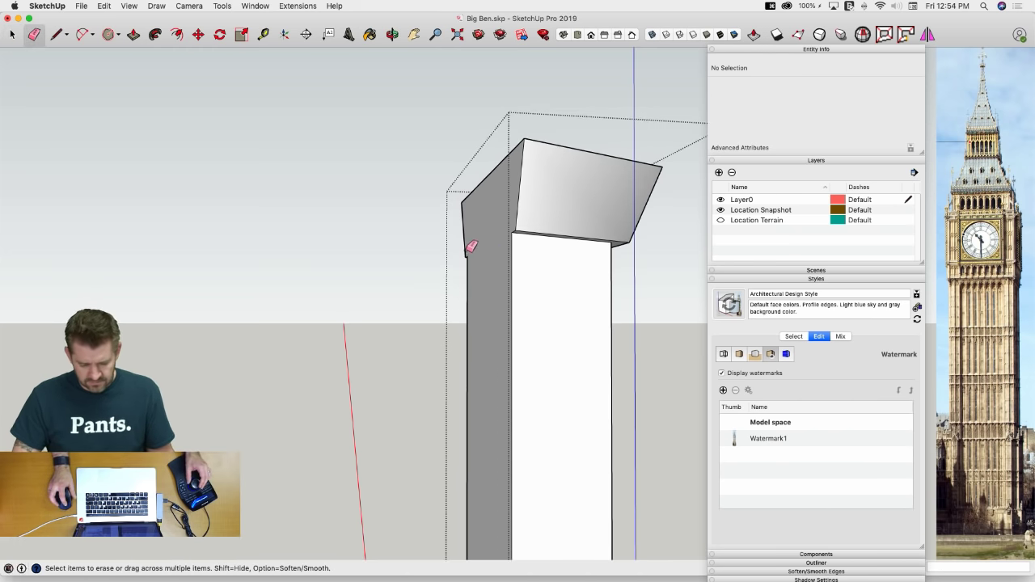
{"action": "key", "text": "space"}
{"action": "left_click", "coordinate": [619, 221]}
{"action": "scroll", "coordinate": [617, 216], "scroll_direction": "down", "scroll_amount": 10}
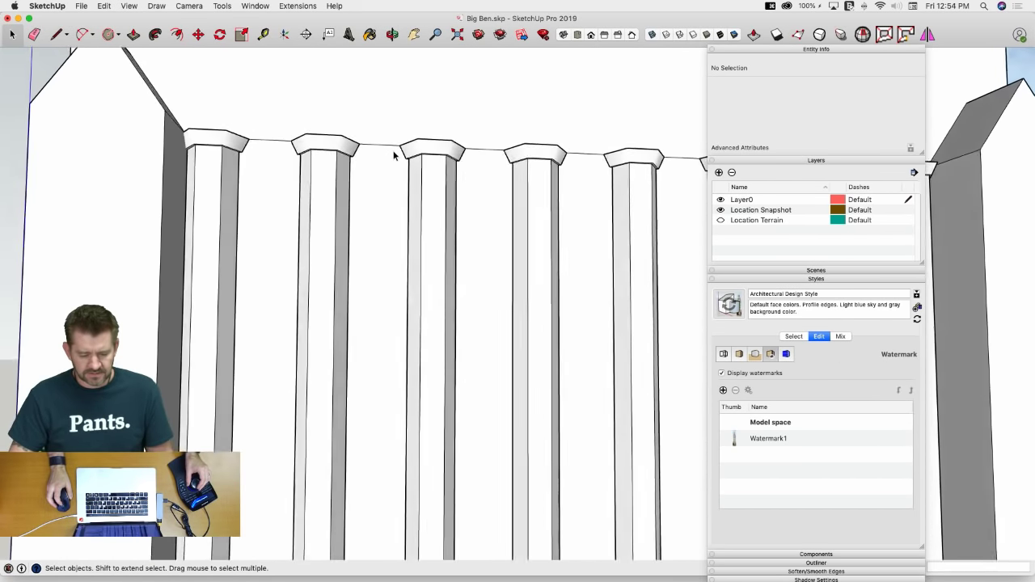
Make a component named Level from the wall panel face, its edges and all eight columns
{"action": "left_click", "coordinate": [375, 186]}
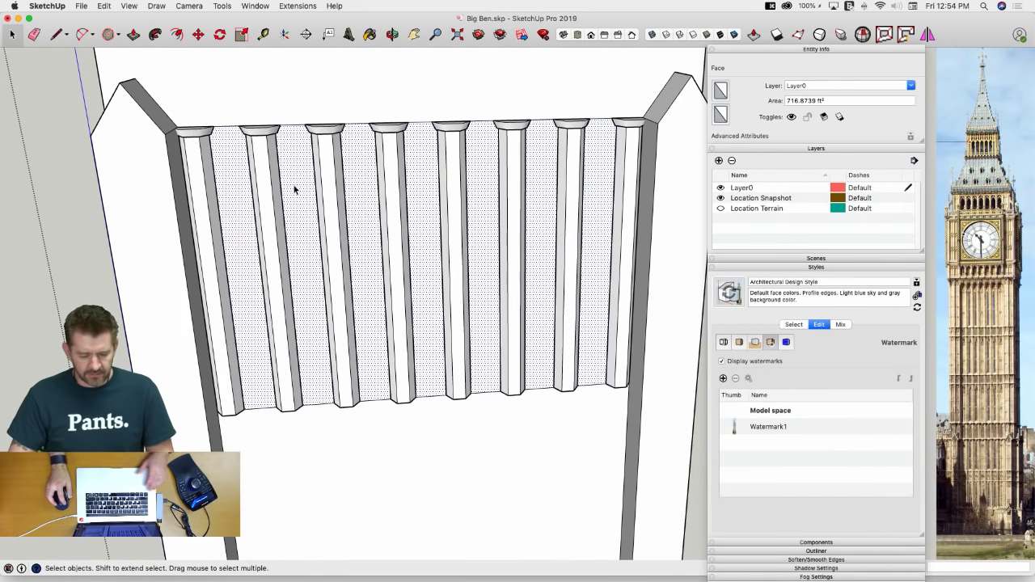
{"action": "left_click", "coordinate": [219, 180], "text": "shift"}
{"action": "left_click", "coordinate": [267, 171], "text": "shift"}
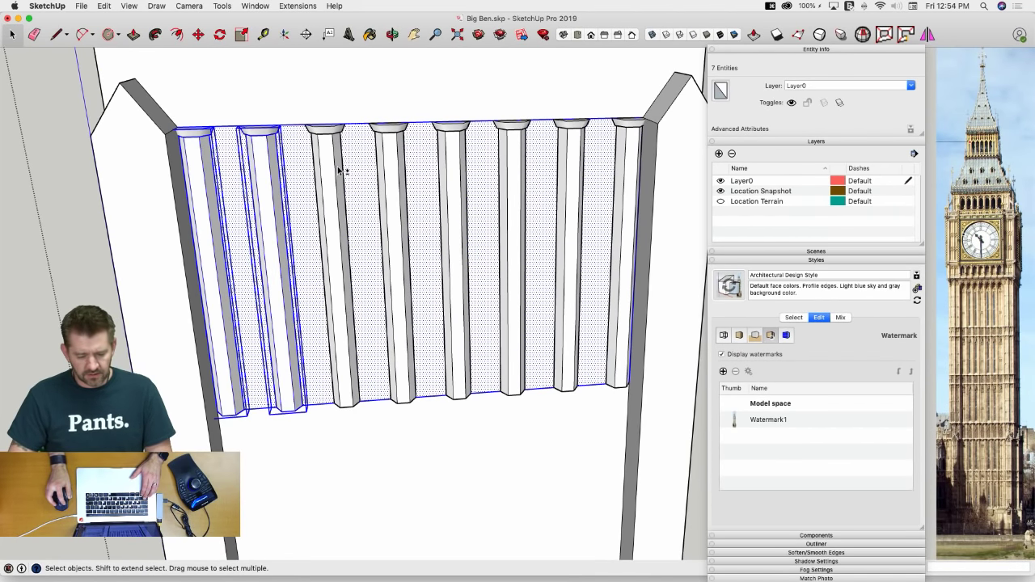
{"action": "left_click", "coordinate": [338, 168], "text": "shift"}
{"action": "left_click", "coordinate": [380, 174], "text": "shift"}
{"action": "left_click", "coordinate": [449, 173], "text": "shift"}
{"action": "left_click", "coordinate": [512, 176], "text": "shift"}
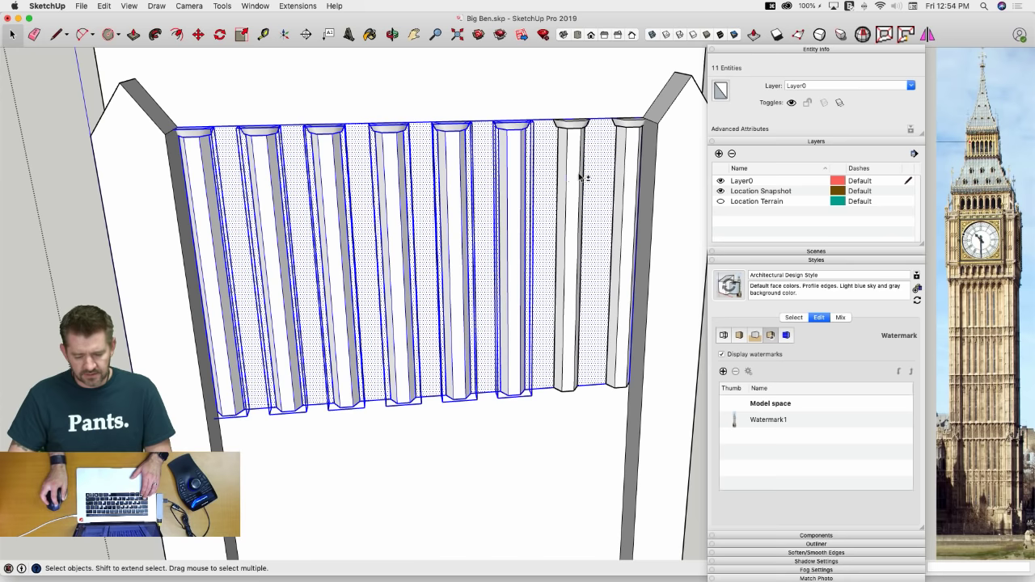
{"action": "left_click", "coordinate": [575, 175], "text": "shift"}
{"action": "left_click", "coordinate": [632, 173], "text": "shift"}
{"action": "right_click", "coordinate": [632, 172]}
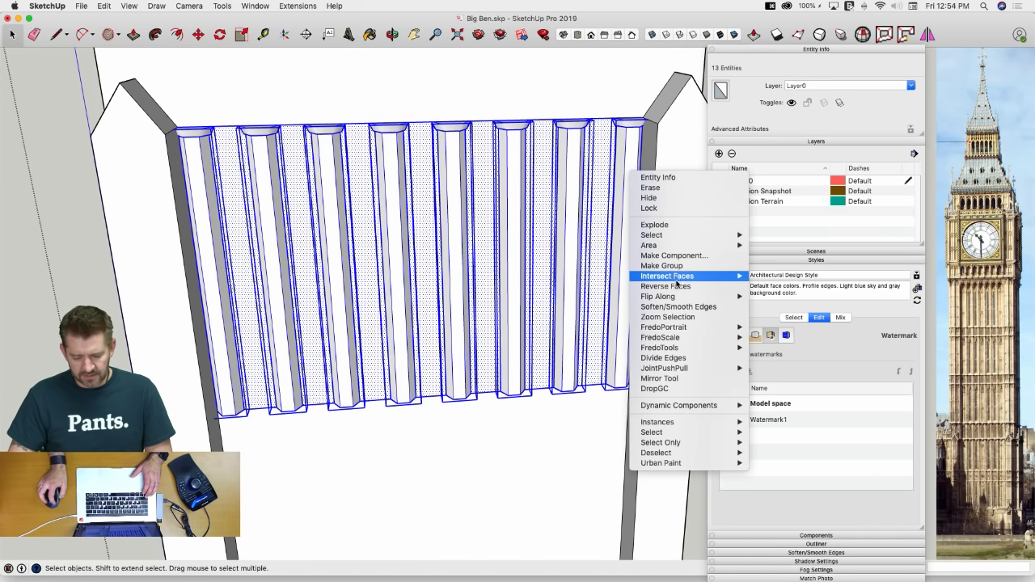
{"action": "left_click", "coordinate": [672, 256]}
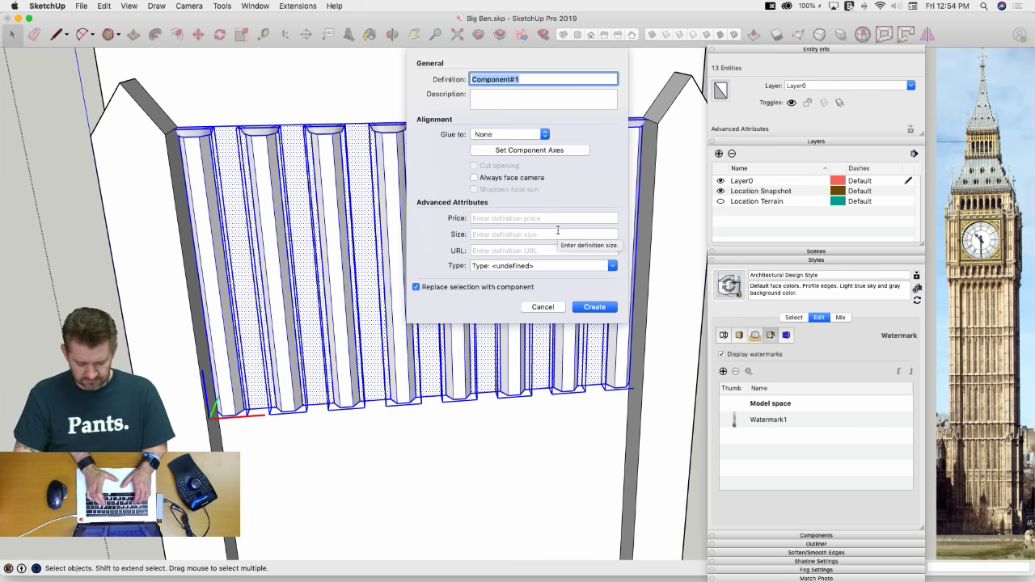
{"action": "type", "text": "Laevel"}
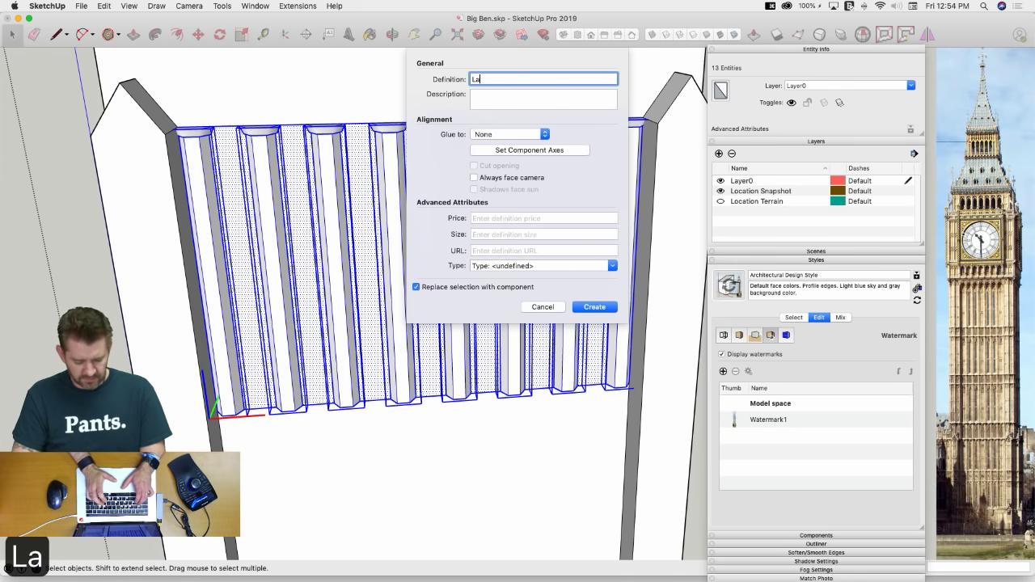
{"action": "key", "text": "BackSpace"}
{"action": "key", "text": "BackSpace"}
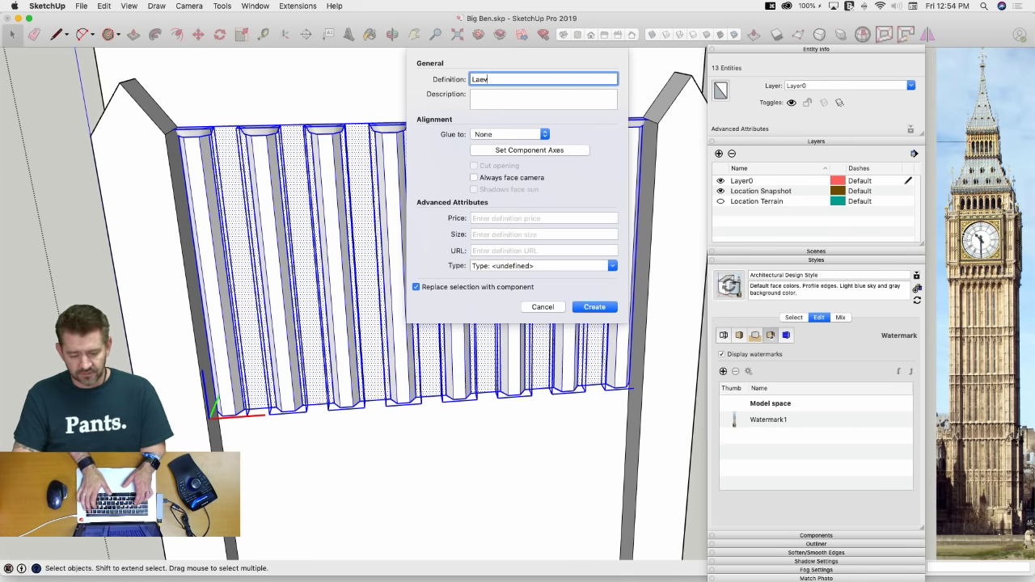
{"action": "key", "text": "BackSpace"}
{"action": "key", "text": "BackSpace"}
{"action": "type", "text": "Le"}
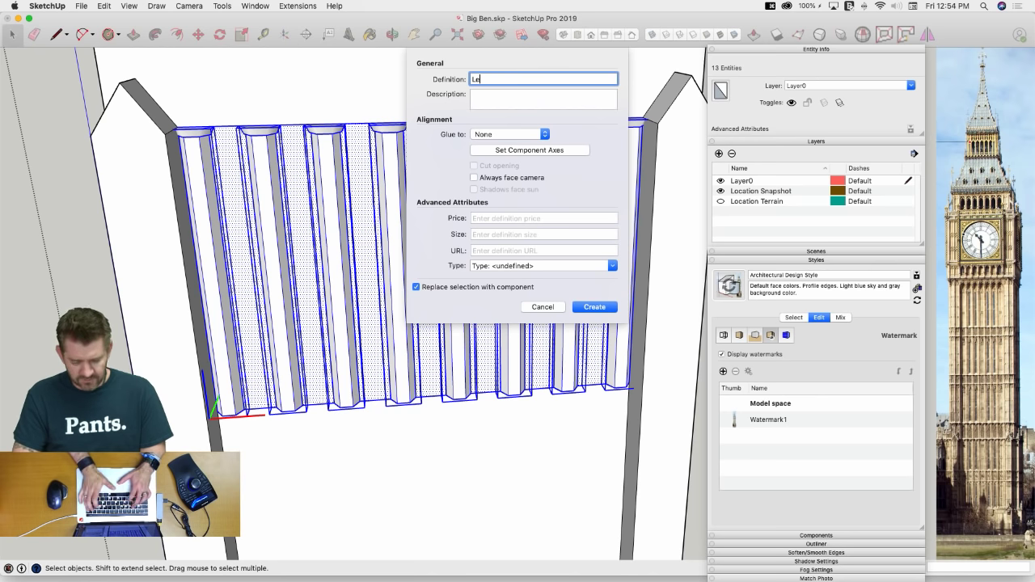
{"action": "type", "text": "vel"}
{"action": "key", "text": "Return"}
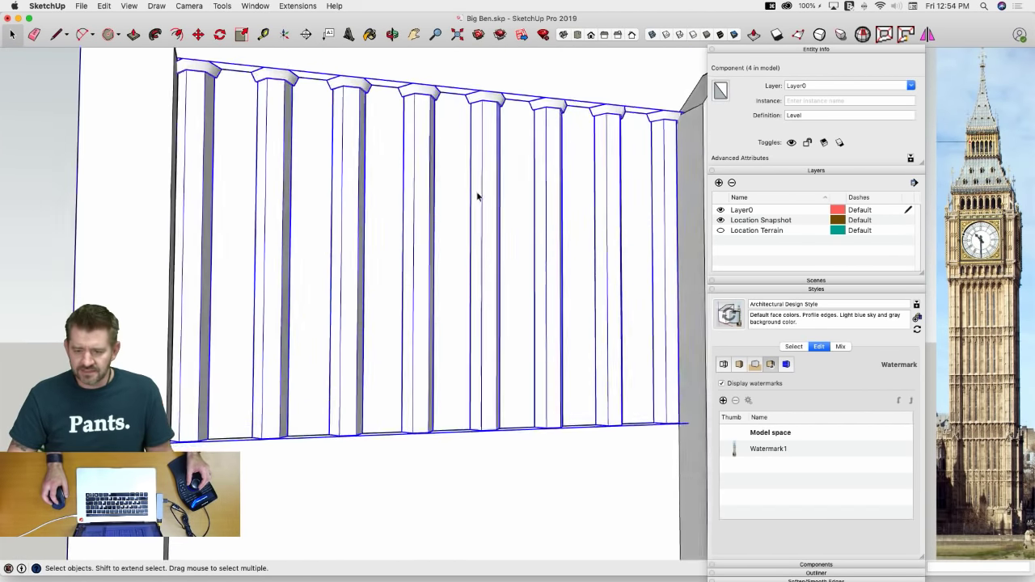
Switch to Chrome and open the high-res Big Ben photo from the Live Modeling Big Ben forum thread at full size
{"action": "key", "text": "super+3"}
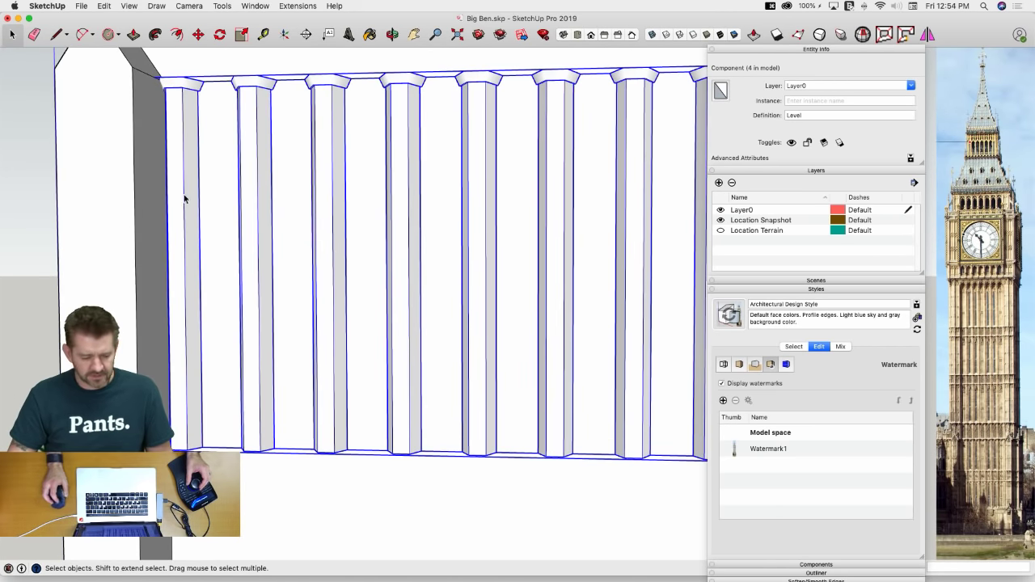
{"action": "left_click", "coordinate": [27, 197]}
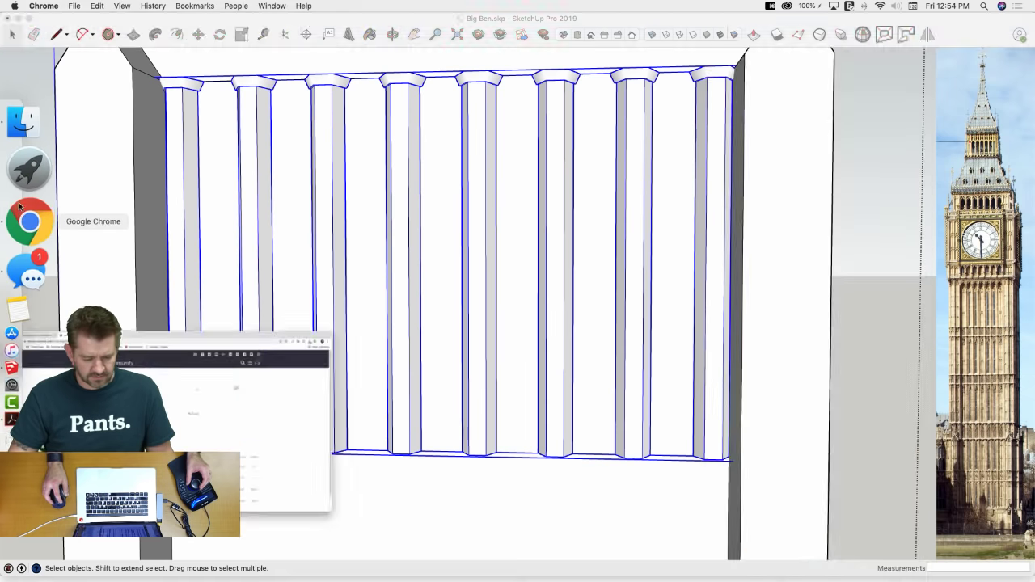
{"action": "scroll", "coordinate": [566, 194], "scroll_direction": "down", "scroll_amount": 5}
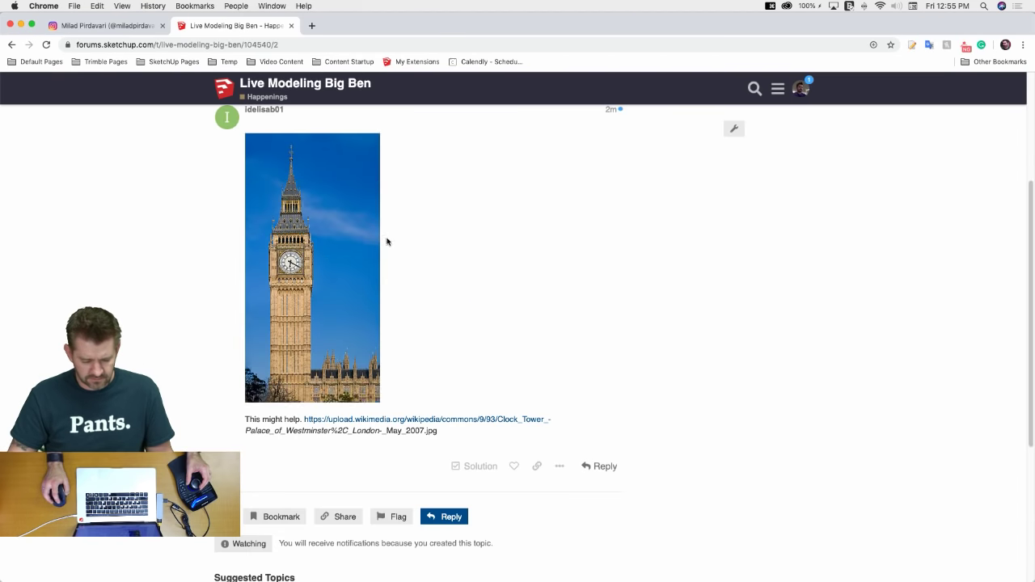
{"action": "left_click", "coordinate": [324, 262]}
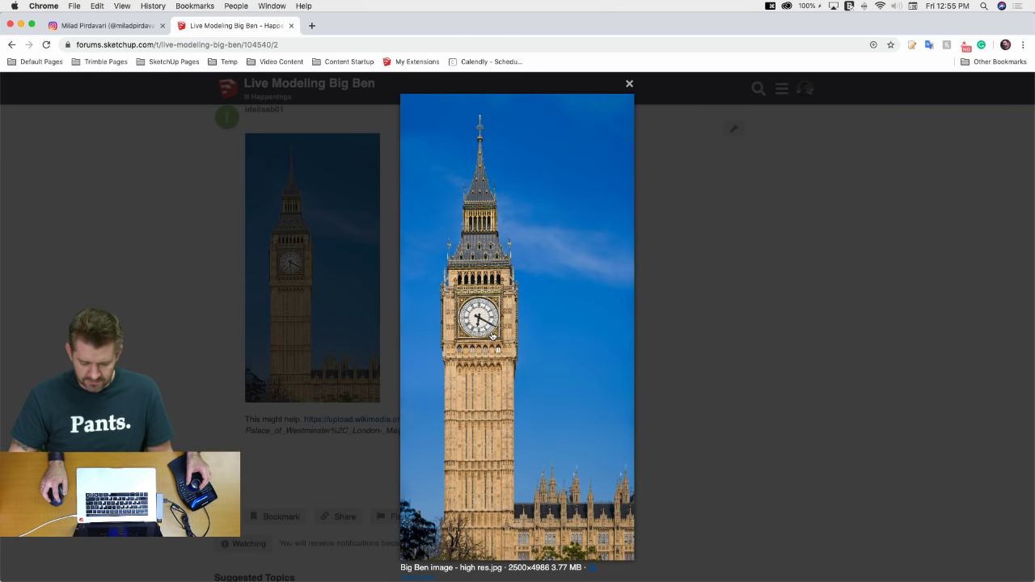
{"action": "left_click", "coordinate": [471, 371]}
Examine the tower photo from the spire to the base, studying the windows, vertical bays and horizontal bands of the shaft
{"action": "scroll", "coordinate": [487, 393], "scroll_direction": "down", "scroll_amount": 15}
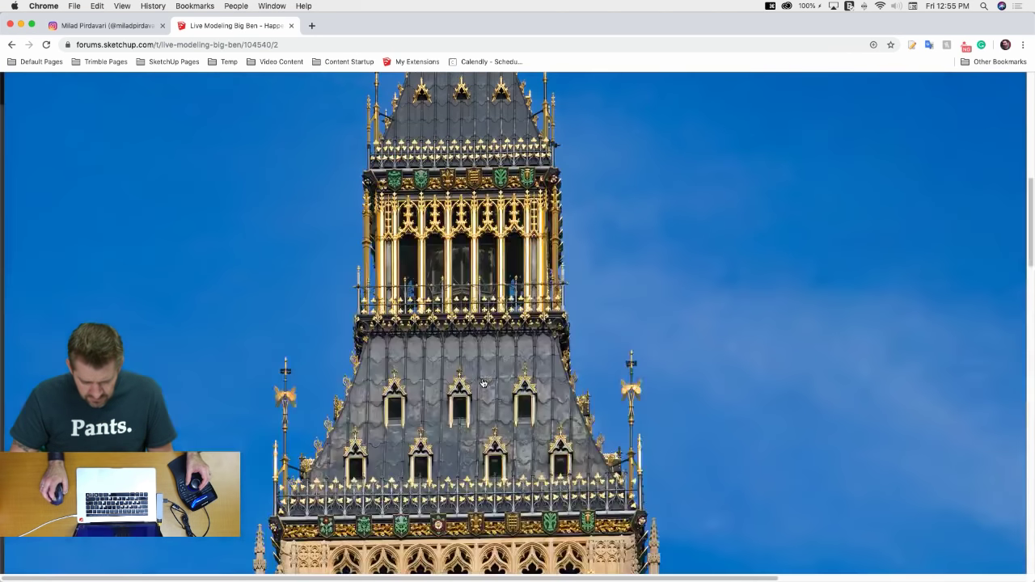
{"action": "scroll", "coordinate": [483, 383], "scroll_direction": "down", "scroll_amount": 10}
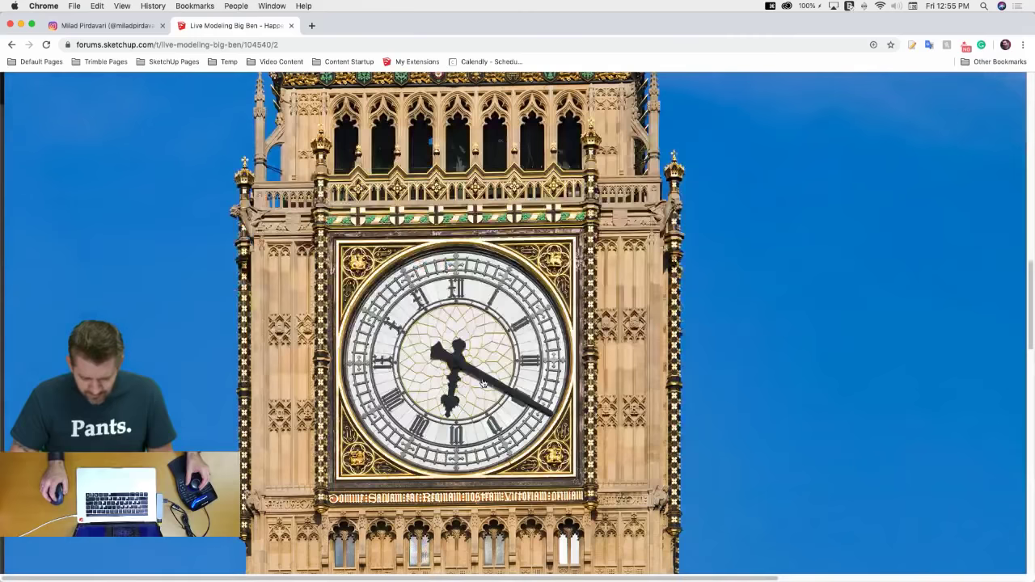
{"action": "scroll", "coordinate": [482, 378], "scroll_direction": "down", "scroll_amount": 8}
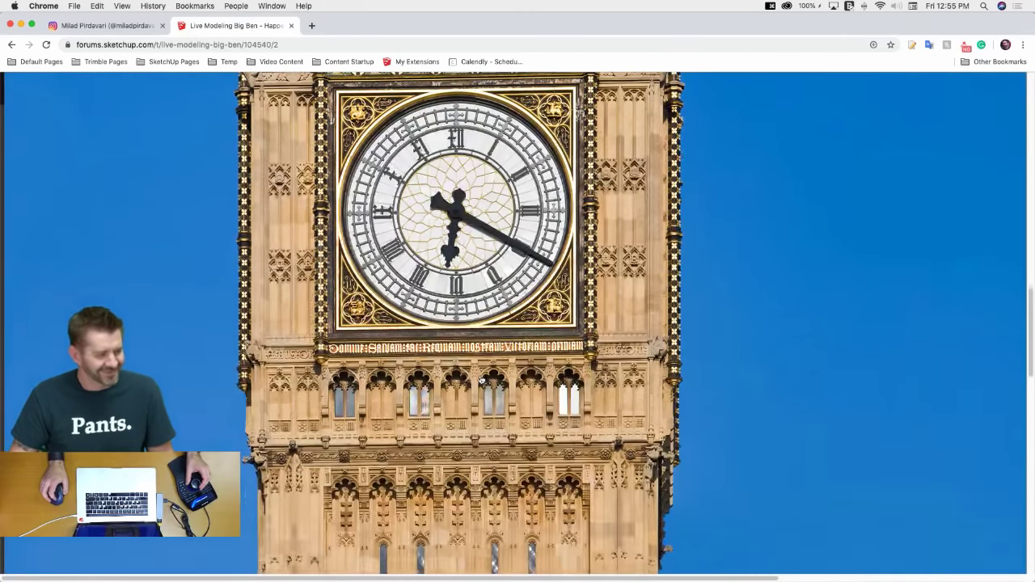
{"action": "scroll", "coordinate": [482, 380], "scroll_direction": "down", "scroll_amount": 8}
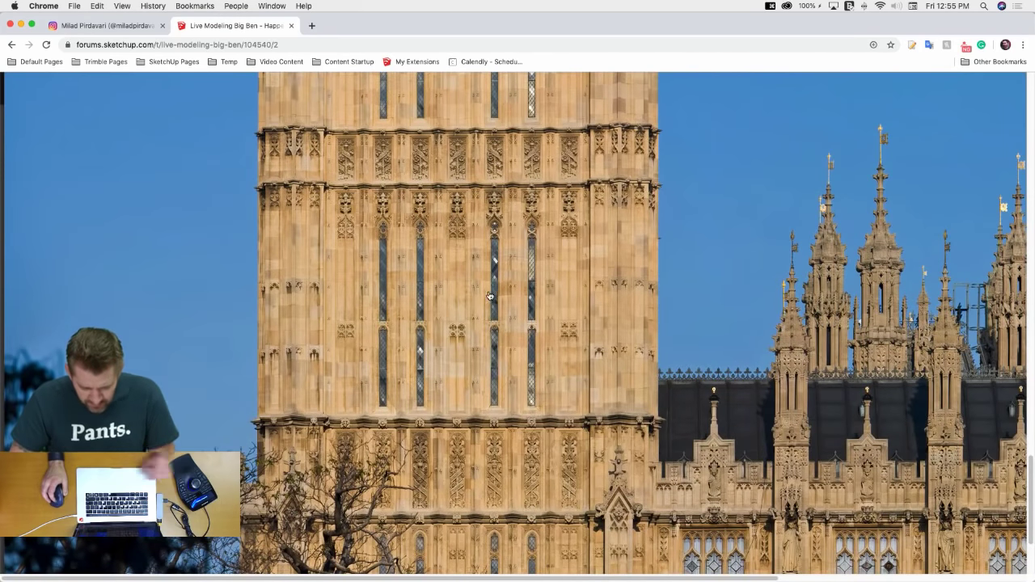
{"action": "scroll", "coordinate": [420, 280], "scroll_direction": "down", "scroll_amount": 3}
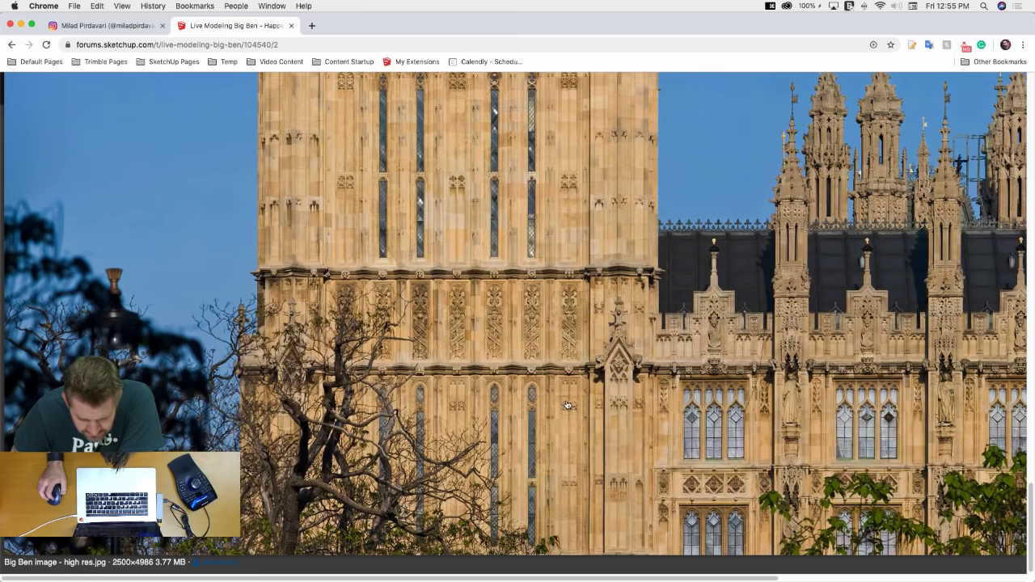
{"action": "scroll", "coordinate": [548, 395], "scroll_direction": "down", "scroll_amount": 1}
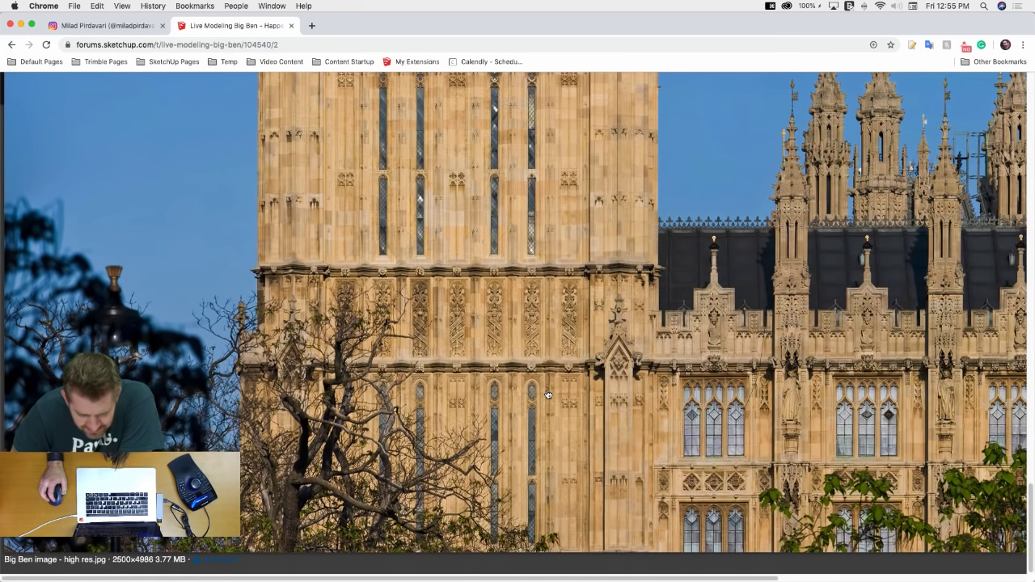
{"action": "scroll", "coordinate": [548, 395], "scroll_direction": "up", "scroll_amount": 5}
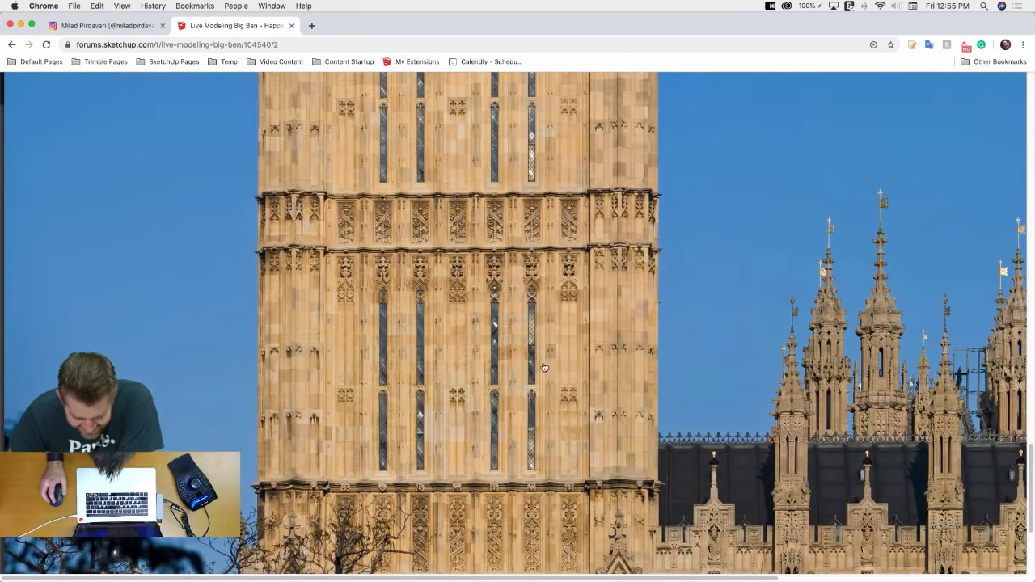
{"action": "scroll", "coordinate": [486, 451], "scroll_direction": "down", "scroll_amount": 1}
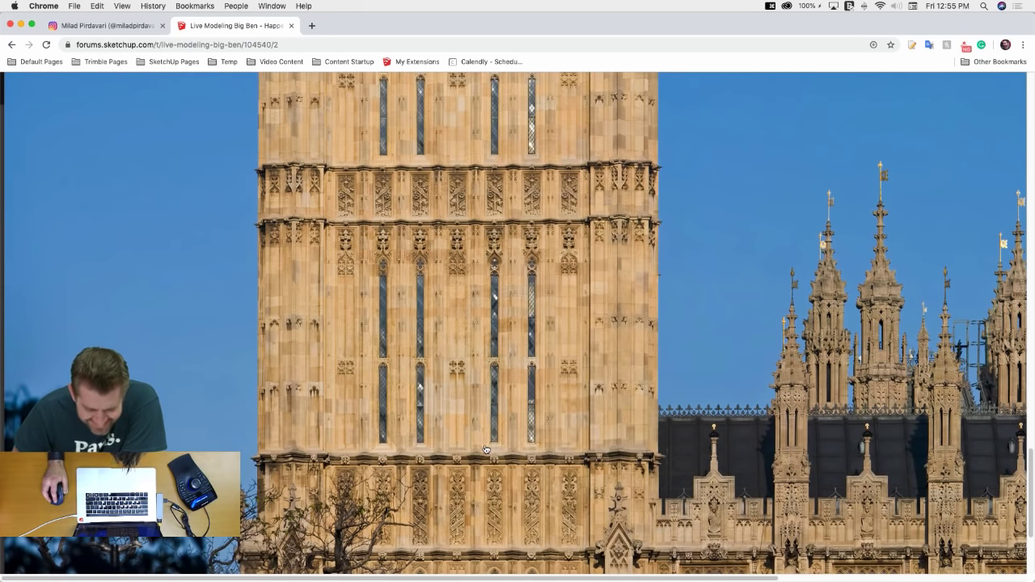
{"action": "scroll", "coordinate": [518, 420], "scroll_direction": "down", "scroll_amount": 2}
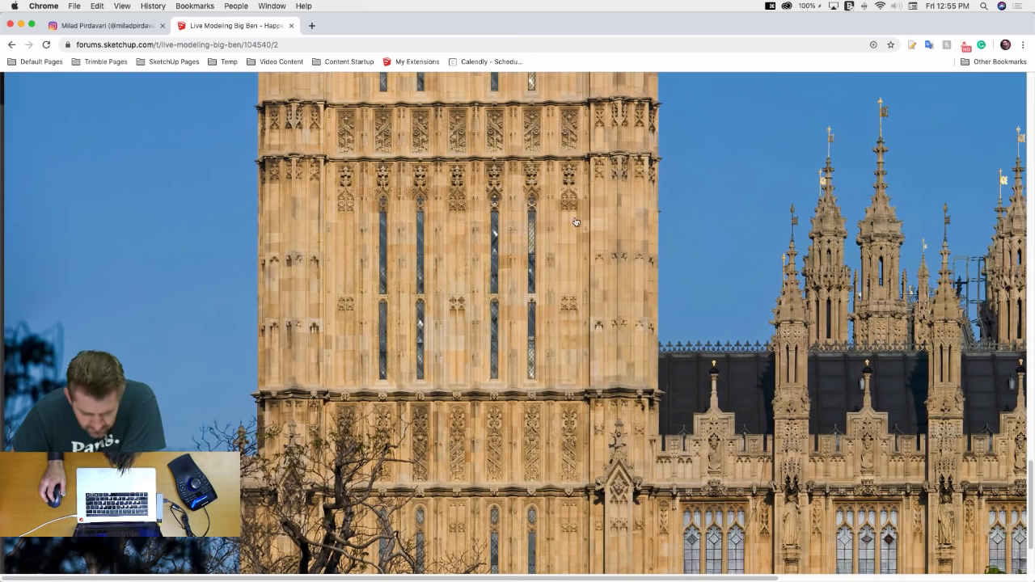
{"action": "scroll", "coordinate": [576, 222], "scroll_direction": "down", "scroll_amount": 3}
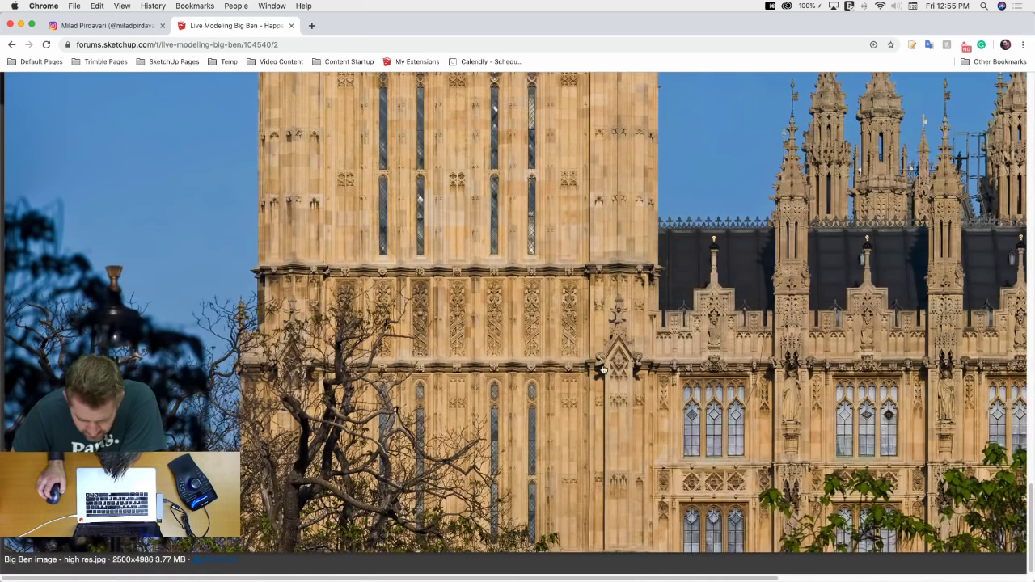
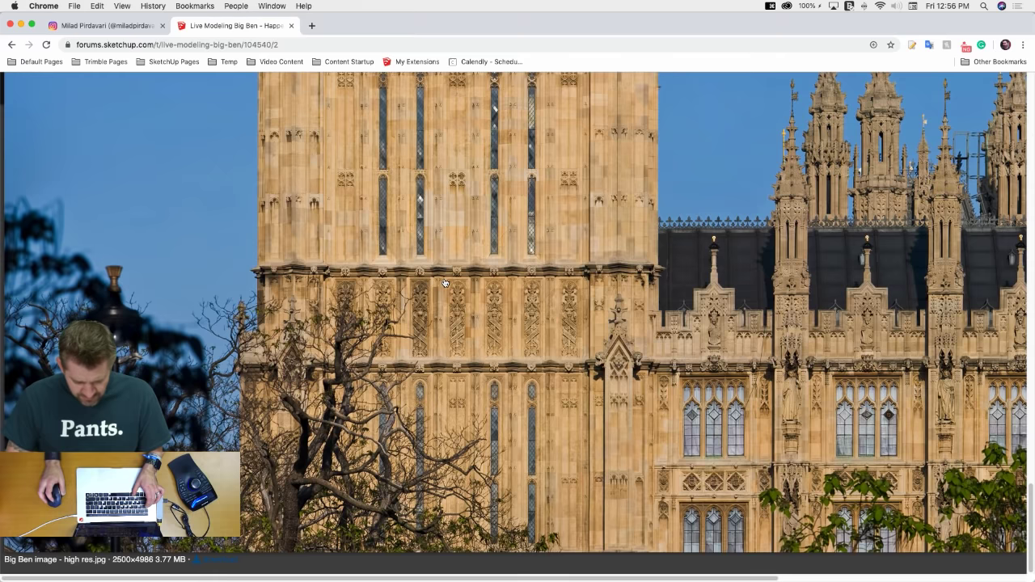
Switch back to SketchUp, open the Level component for editing and erase all the columns from its wall face
{"action": "key", "text": "super+Tab"}
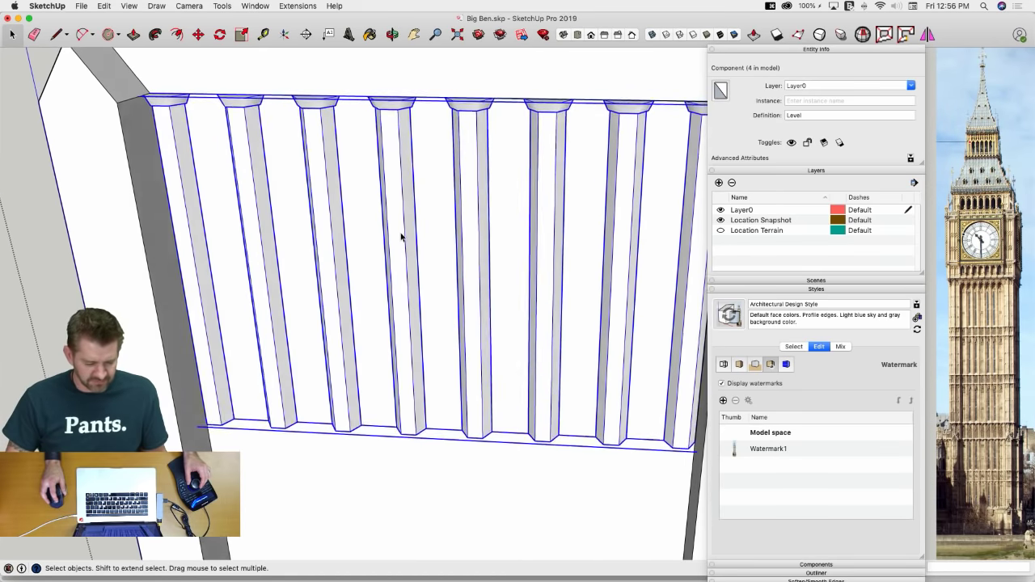
{"action": "double_click", "coordinate": [400, 238]}
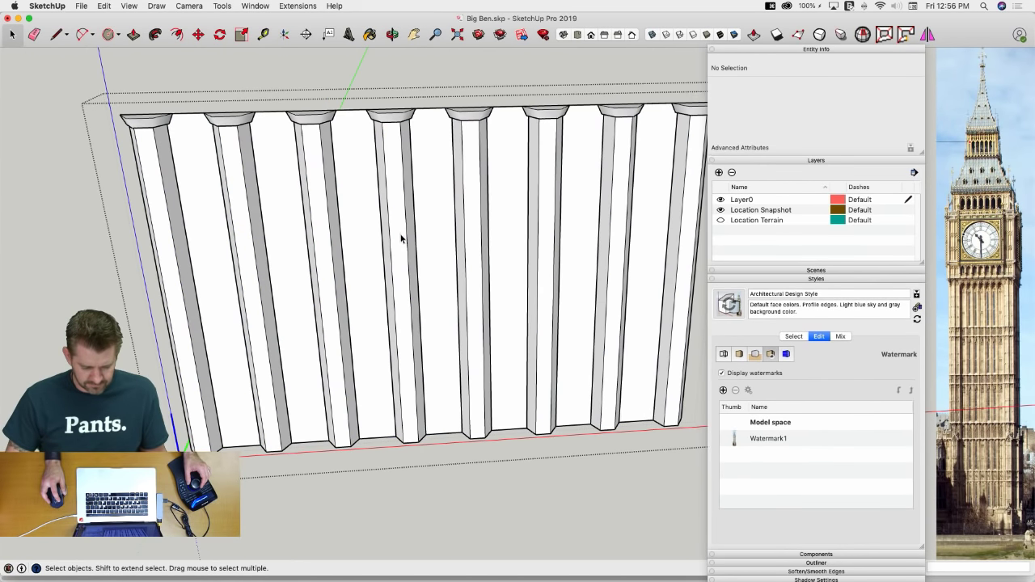
{"action": "key", "text": "e"}
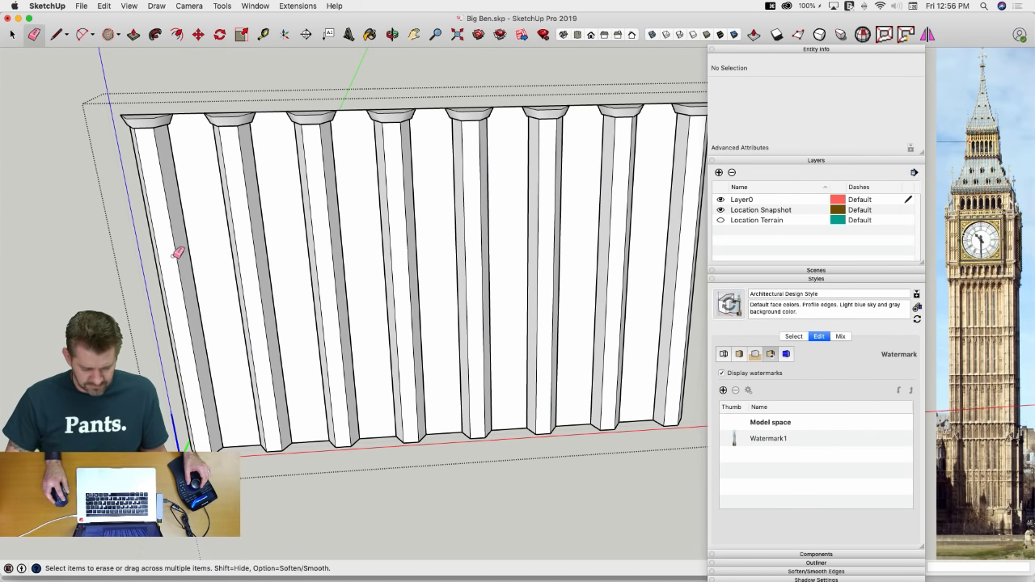
{"action": "mouse_move", "coordinate": [176, 252]}
{"action": "left_mouse_down"}
{"action": "mouse_move", "coordinate": [677, 257]}
{"action": "mouse_move", "coordinate": [645, 269]}
{"action": "left_mouse_up"}
{"action": "key", "text": "space"}
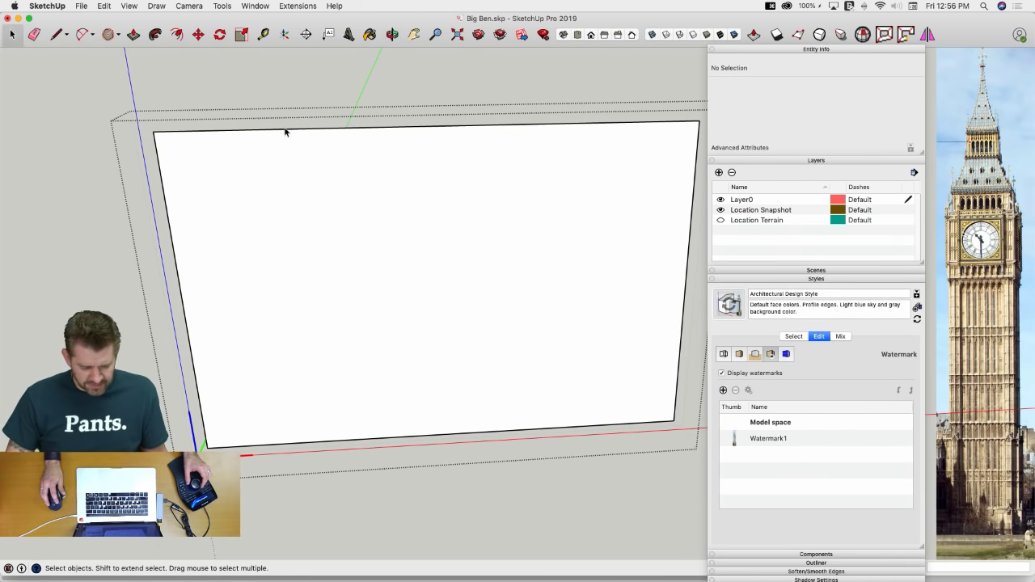
Try dividing the wall face's top edge into 8 segments and drawing a vertical line down from the first division point
{"action": "right_click", "coordinate": [285, 129]}
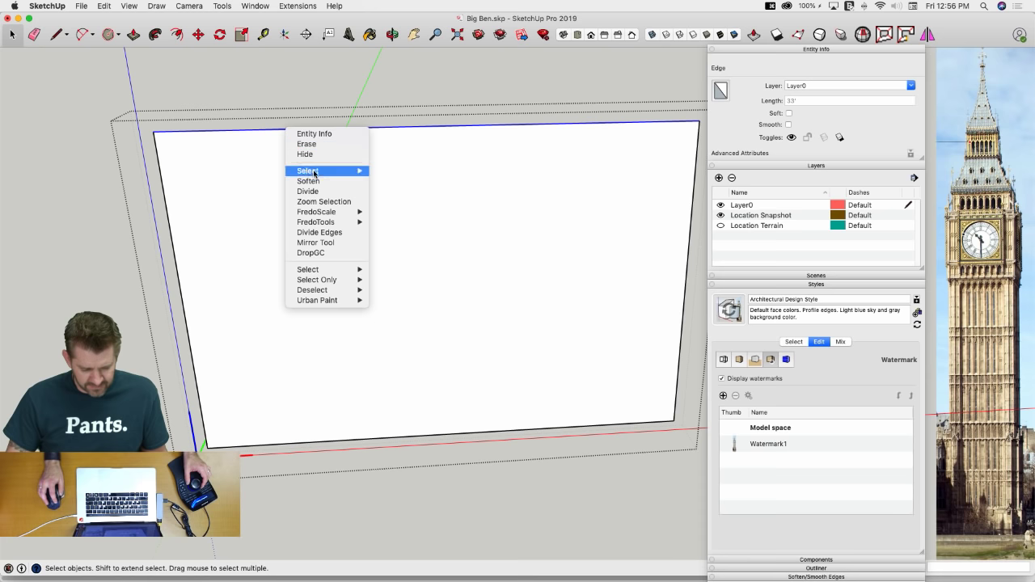
{"action": "left_click", "coordinate": [314, 192]}
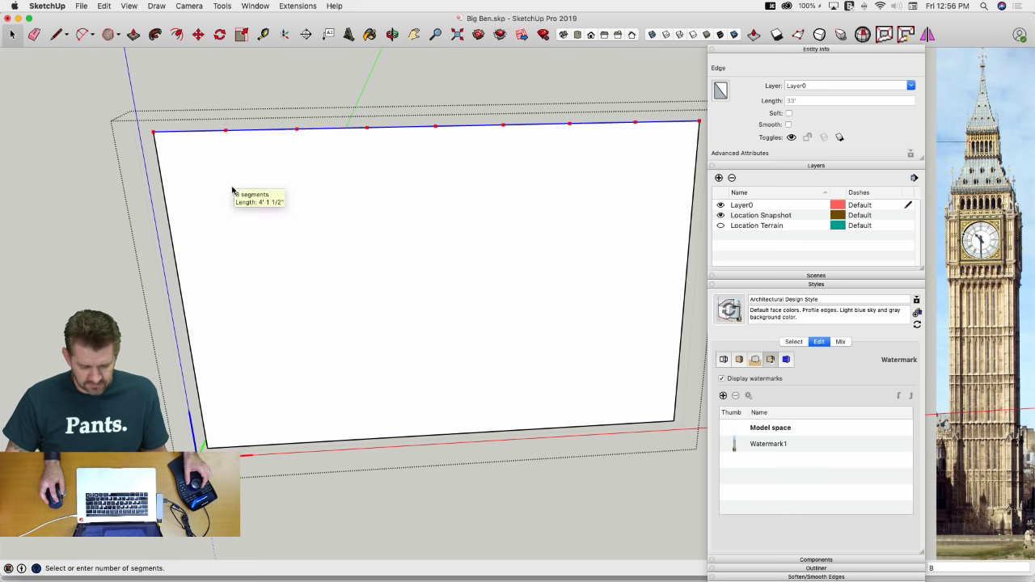
{"action": "left_click", "coordinate": [232, 191]}
{"action": "key", "text": "l"}
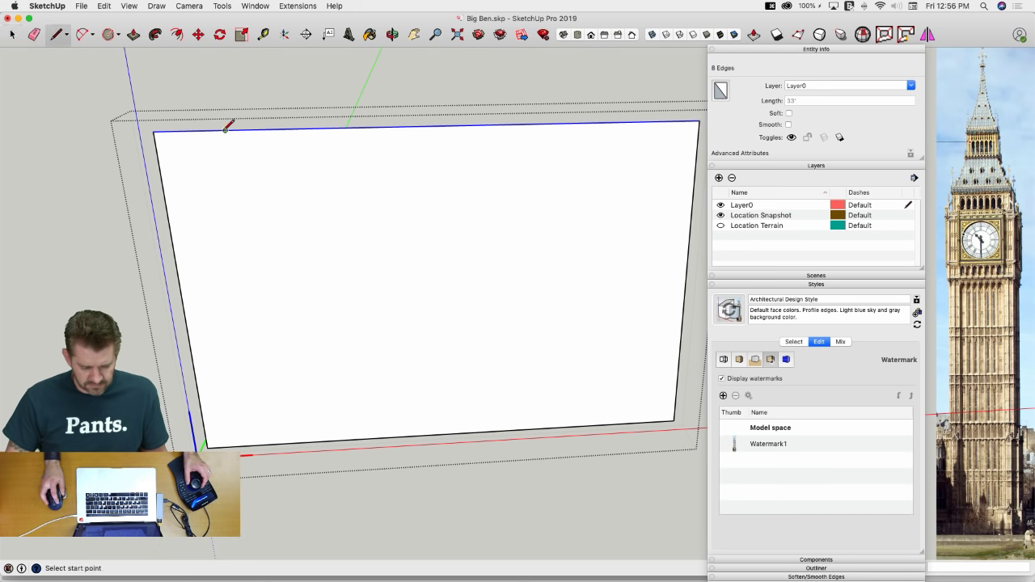
{"action": "left_click", "coordinate": [267, 442]}
Check the bays in the Chrome reference photo, return to SketchUp and undo the vertical line and the top edge's 8-segment division
{"action": "key", "text": "super+Tab"}
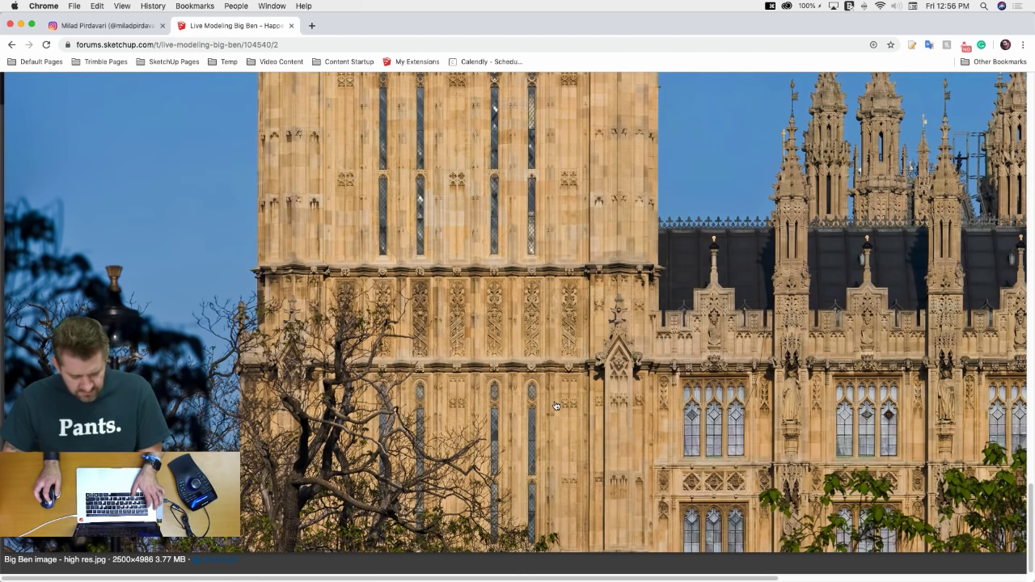
{"action": "key", "text": "super+Tab"}
{"action": "key", "text": "super+z"}
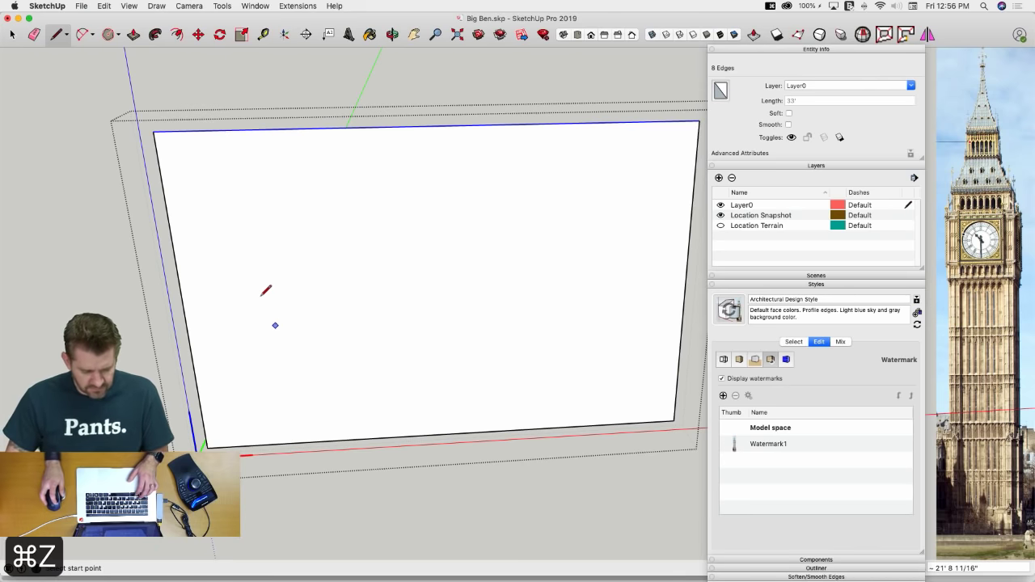
{"action": "key", "text": "space"}
{"action": "key", "text": "super+z"}
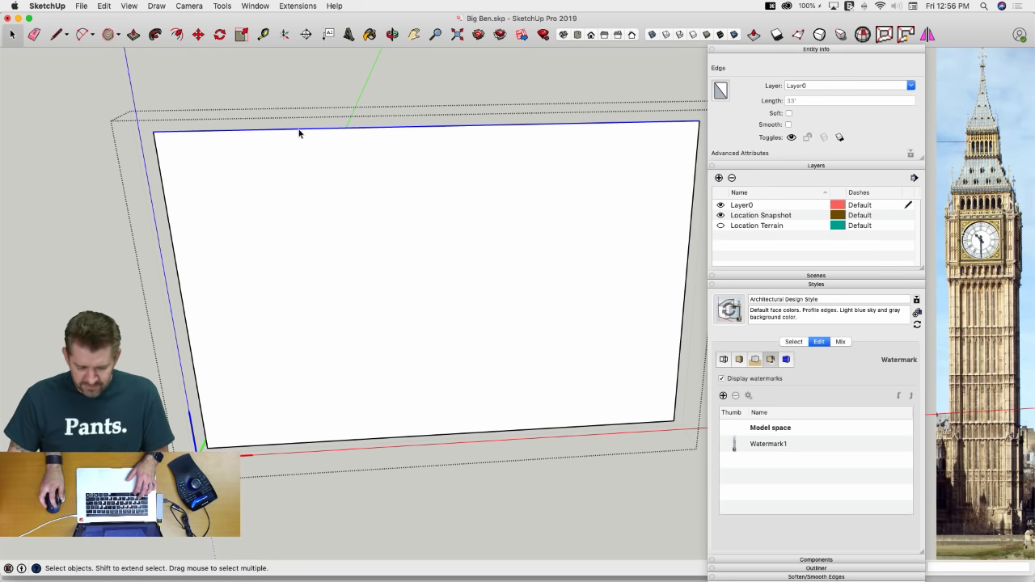
Divide the wall face's top edge into 7 segments and draw a line from the first division point down to the bottom edge
{"action": "right_click", "coordinate": [299, 130]}
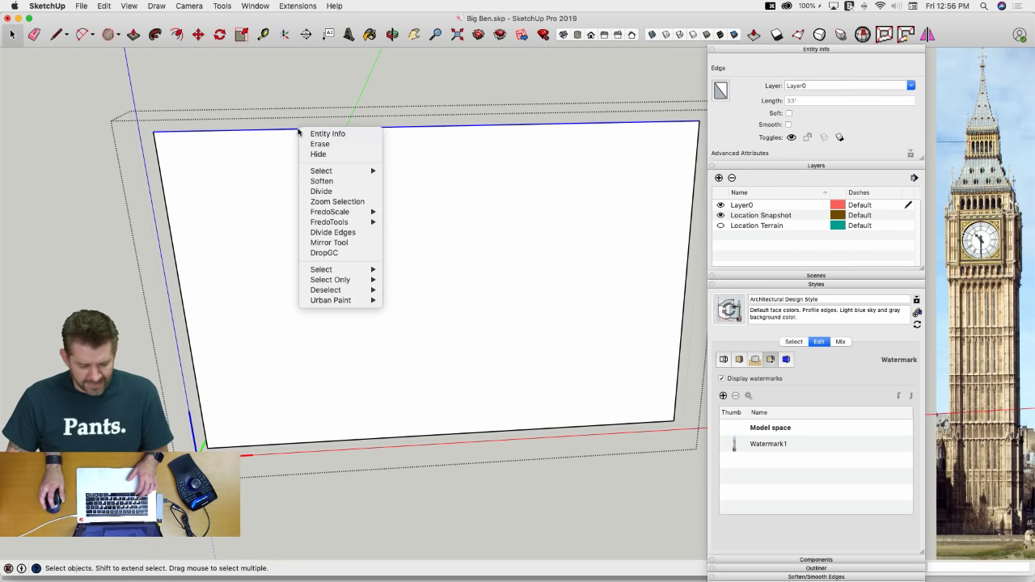
{"action": "left_click", "coordinate": [338, 192]}
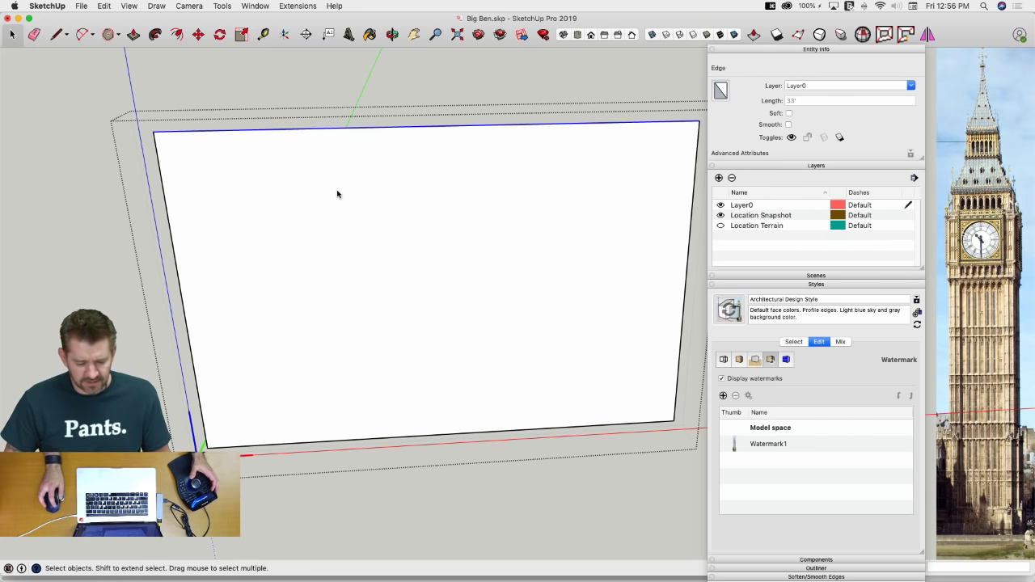
{"action": "left_click", "coordinate": [240, 190]}
{"action": "key", "text": "l"}
{"action": "left_click", "coordinate": [235, 128]}
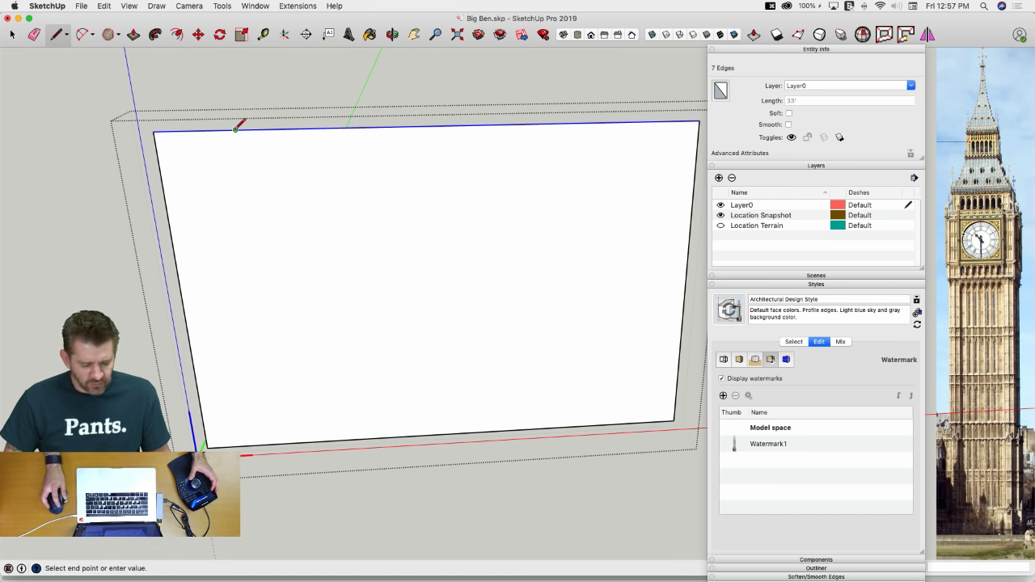
{"action": "left_click", "coordinate": [275, 443]}
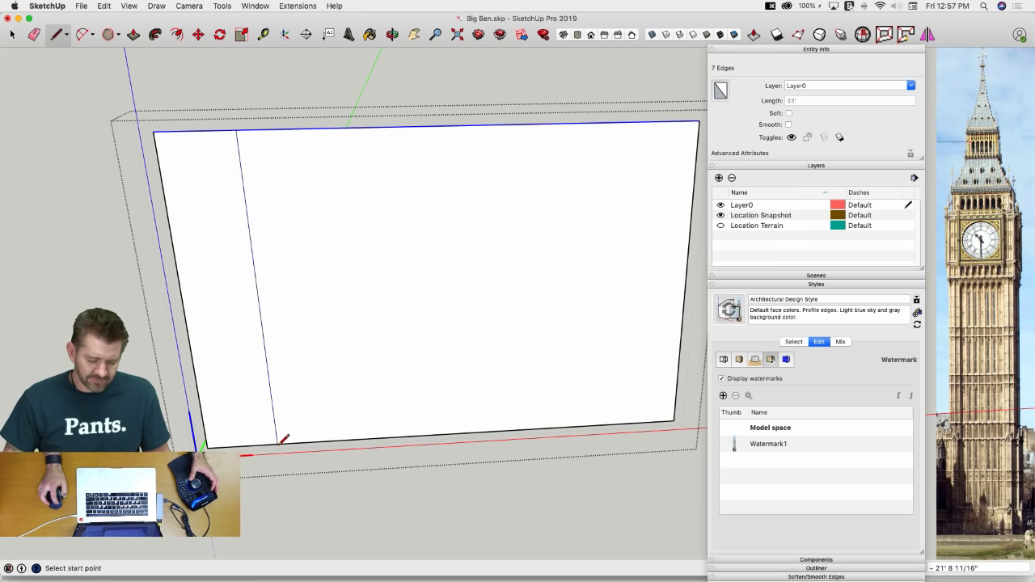
Copy the vertical dividing line to the next division point and repeat the copy x5 across the wall face
{"action": "key", "text": "space"}
{"action": "left_click", "coordinate": [240, 164]}
{"action": "key", "text": "m"}
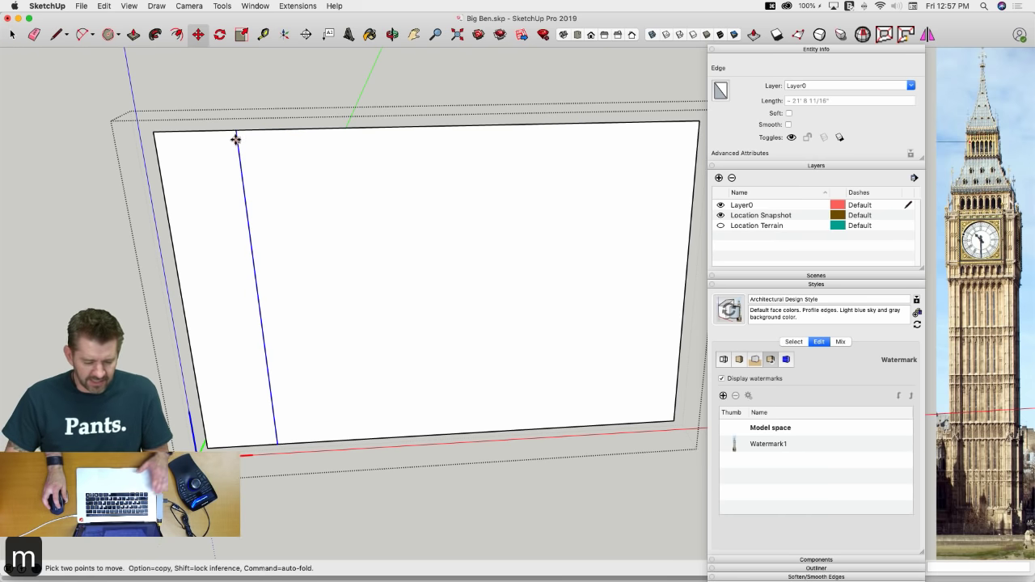
{"action": "left_click", "coordinate": [236, 131]}
{"action": "key", "text": "alt"}
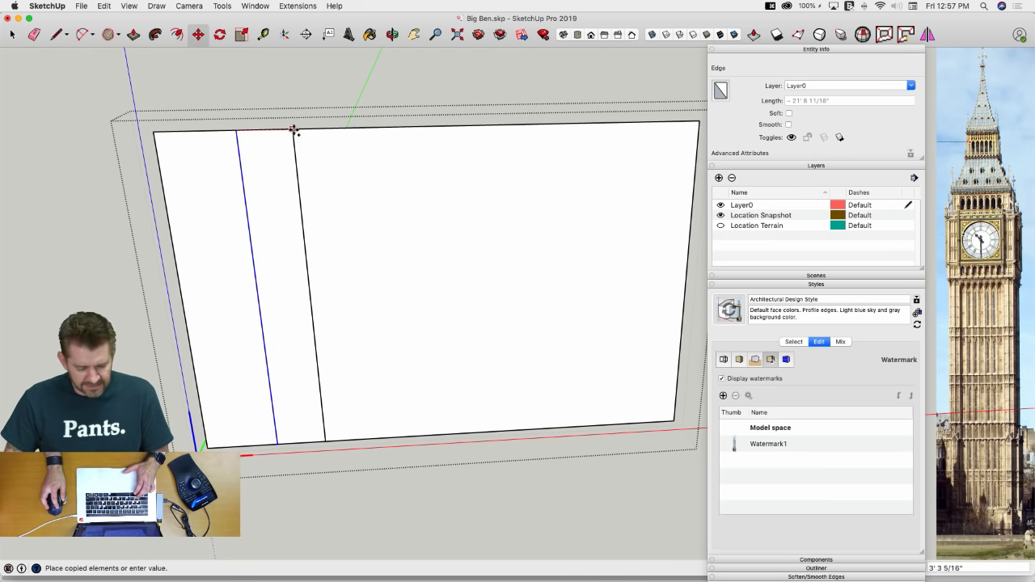
{"action": "left_click", "coordinate": [320, 129]}
{"action": "type", "text": "x5"}
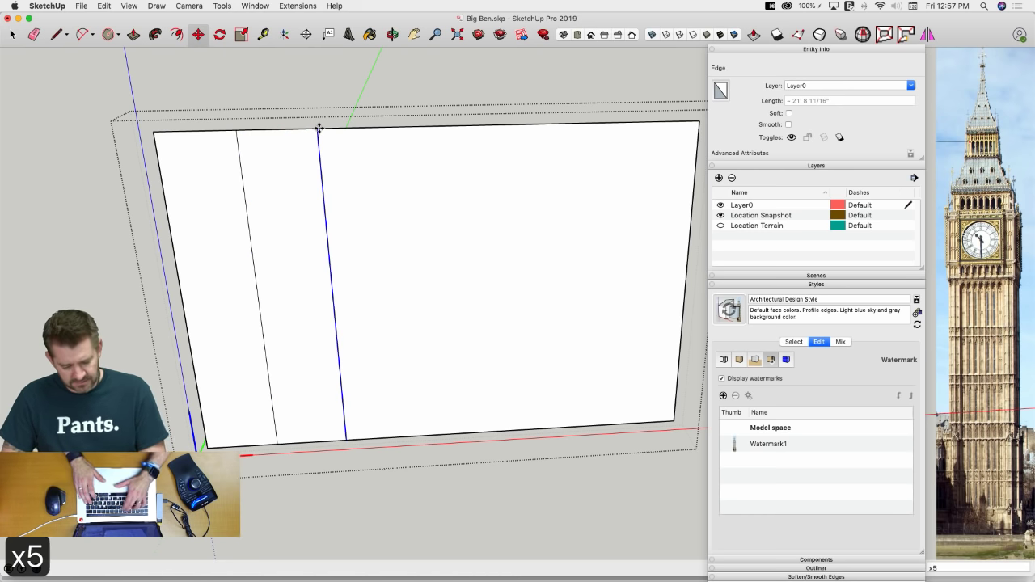
{"action": "key", "text": "Return"}
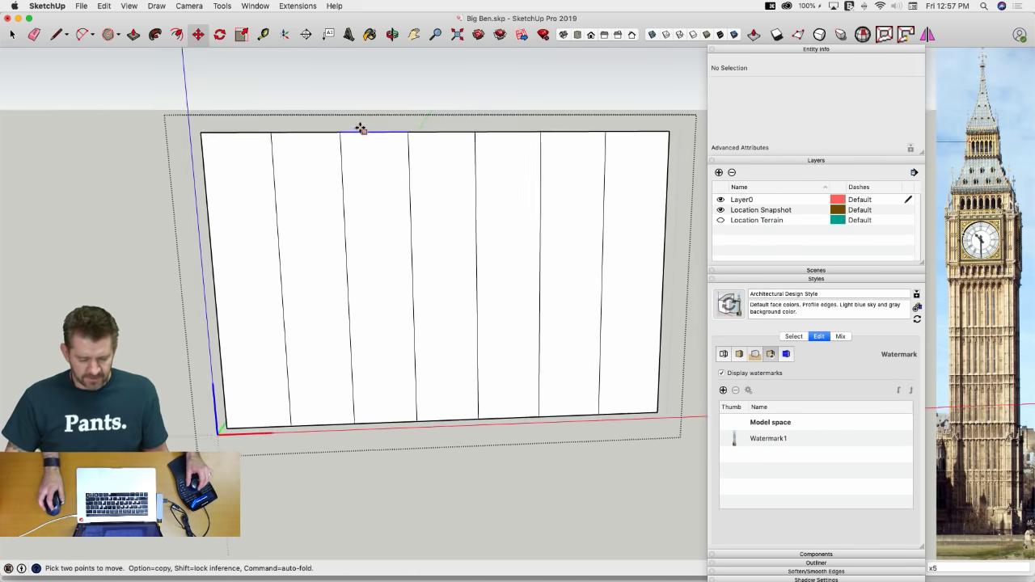
{"action": "key", "text": "space"}
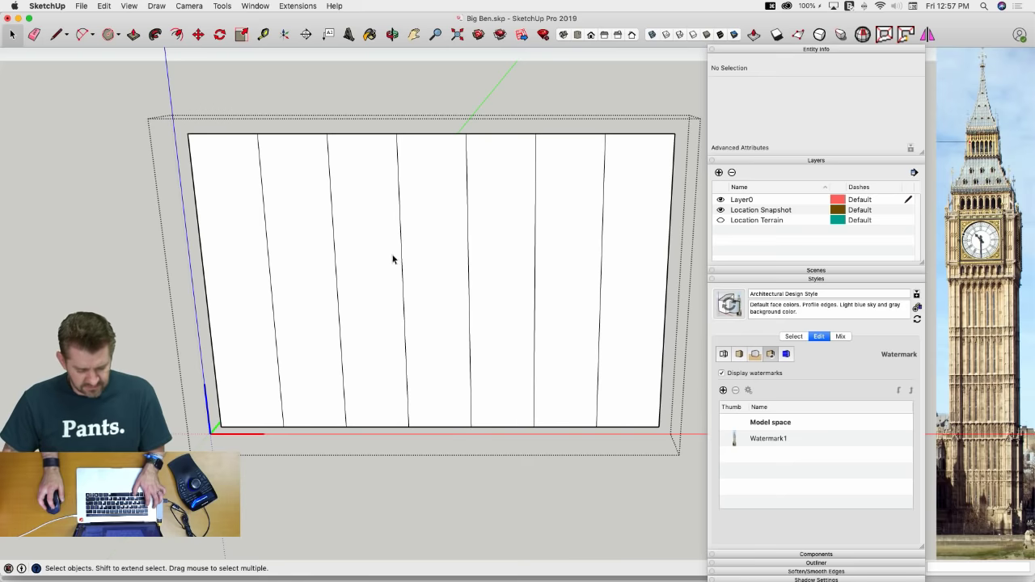
Check the bays in the Chrome reference photo and, back in SketchUp, draw a full-height vertical line 6" left of the first divider
{"action": "key", "text": "super+Tab"}
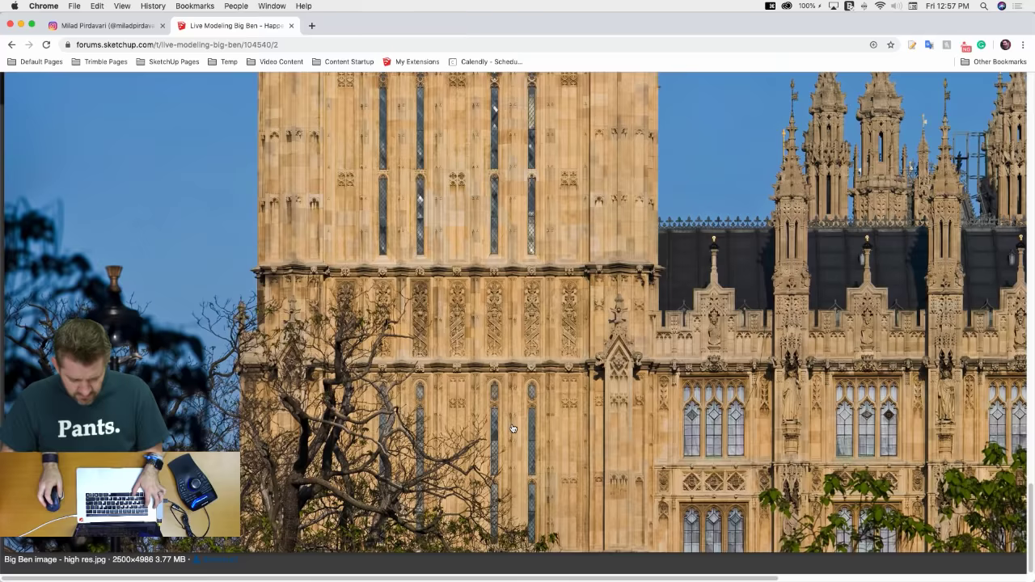
{"action": "key", "text": "super+Tab"}
{"action": "scroll", "coordinate": [208, 208], "scroll_direction": "up", "scroll_amount": 2}
{"action": "key", "text": "l"}
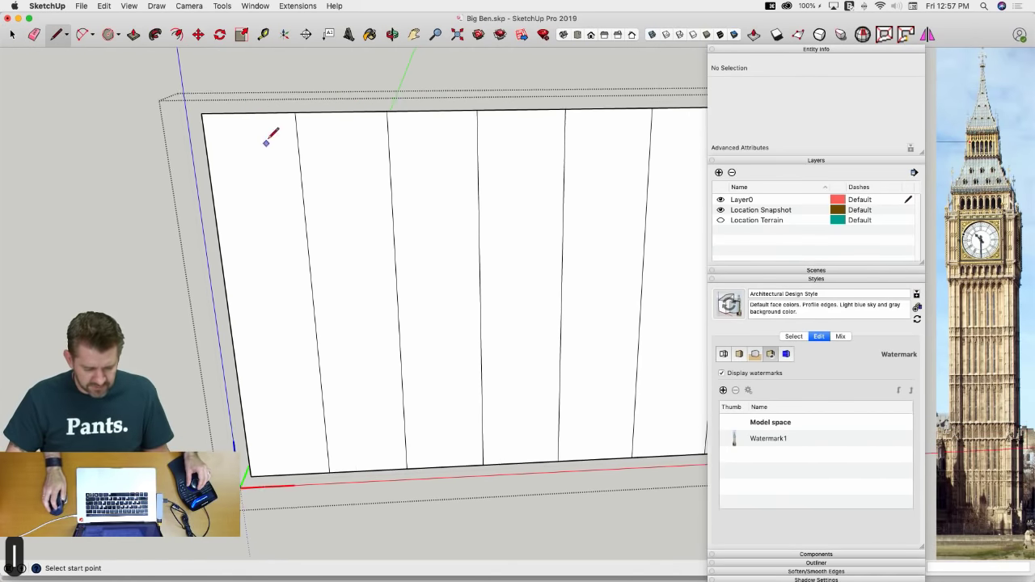
{"action": "left_click", "coordinate": [297, 113]}
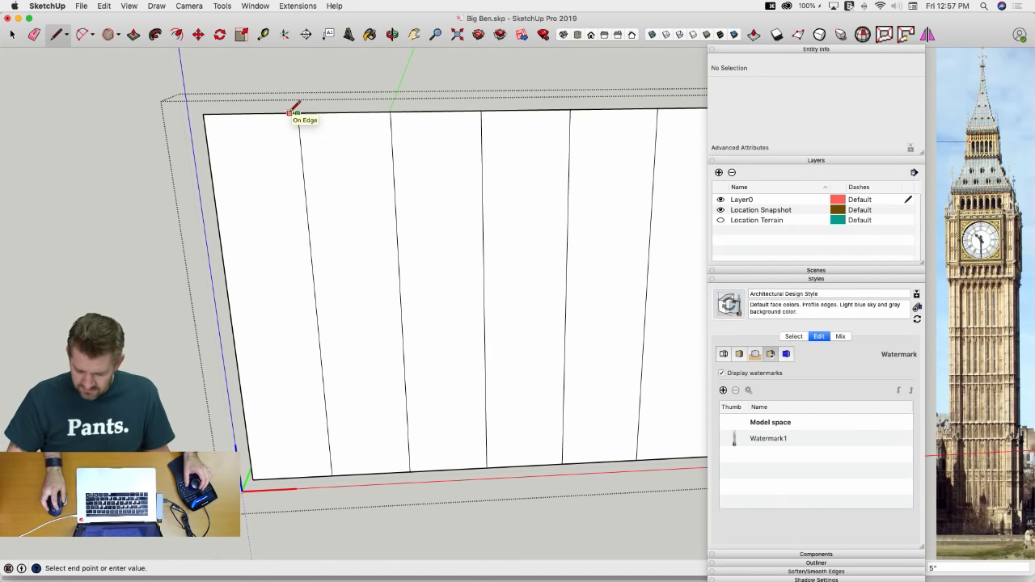
{"action": "type", "text": "6"}
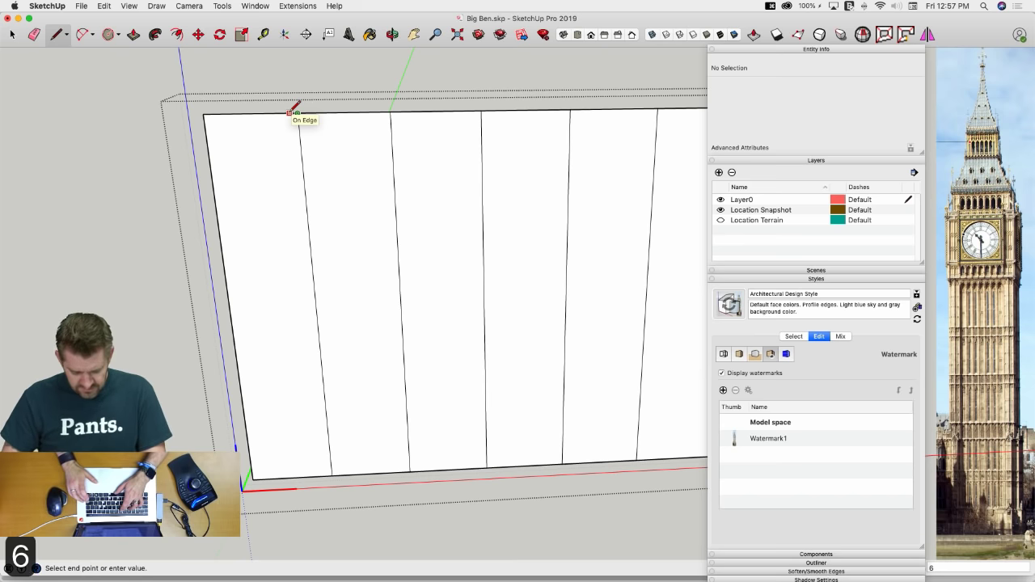
{"action": "key", "text": "Return"}
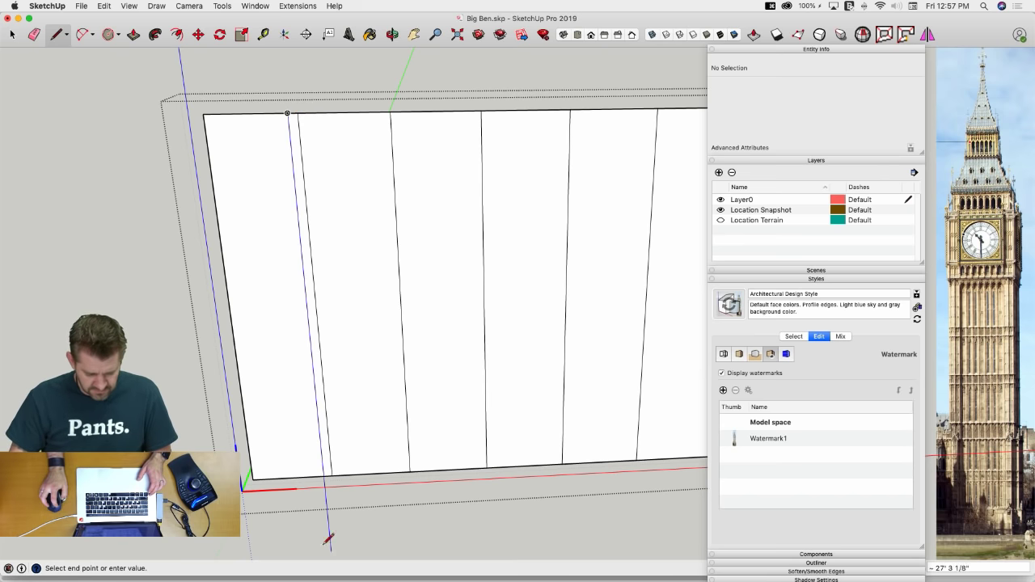
{"action": "left_click", "coordinate": [327, 473]}
Draw a matching full-height line the same distance to the right of the first divider
{"action": "left_click", "coordinate": [298, 113]}
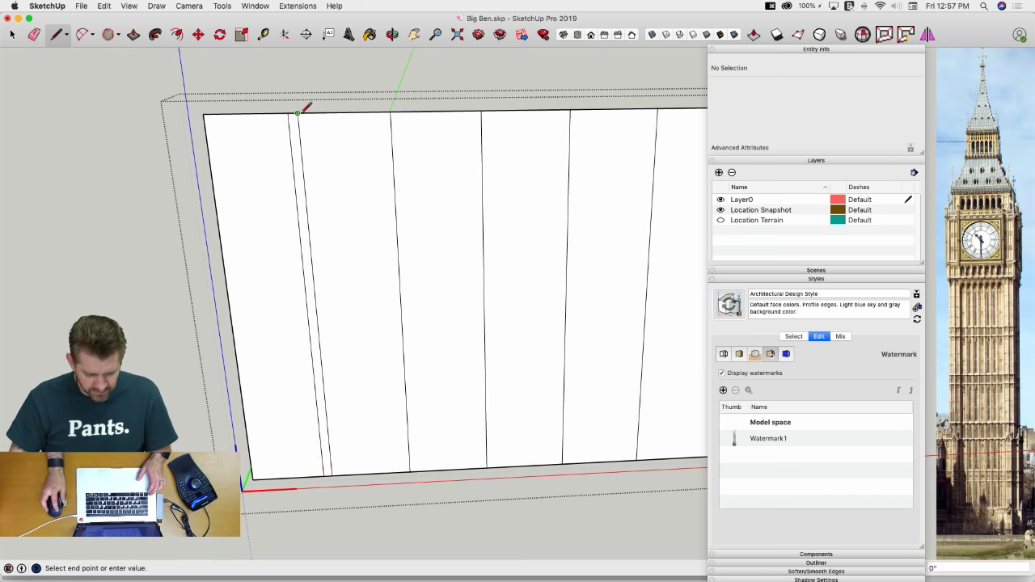
{"action": "left_click", "coordinate": [307, 113]}
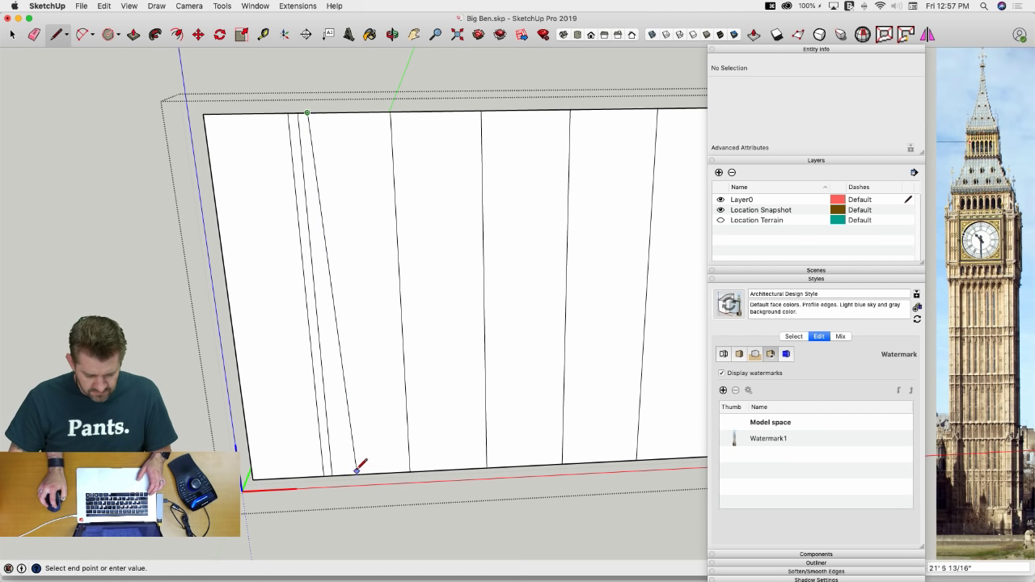
{"action": "key", "text": "space"}
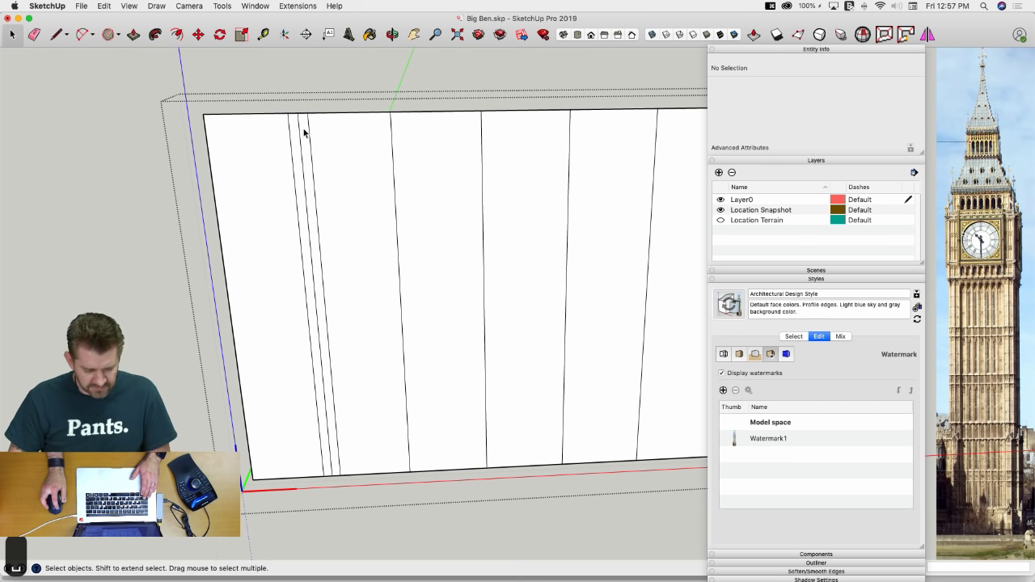
Copy the two narrow strip faces flanking the first divider onto the next divider and repeat the copy x6 across the wall
{"action": "left_click", "coordinate": [300, 132]}
{"action": "left_click", "coordinate": [296, 126], "text": "shift"}
{"action": "key", "text": "m"}
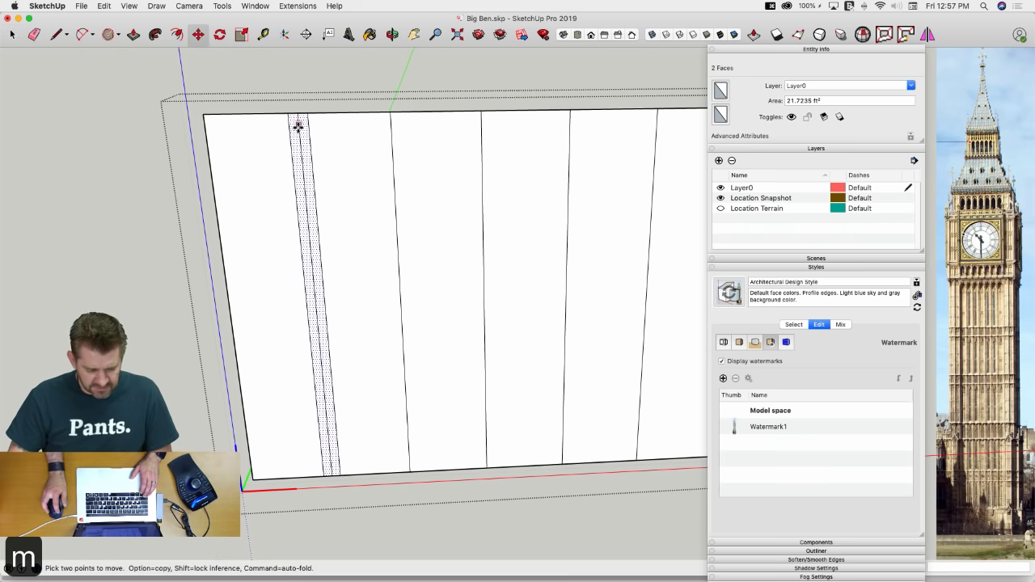
{"action": "left_click", "coordinate": [298, 116]}
{"action": "key", "text": "alt"}
{"action": "left_click", "coordinate": [393, 111]}
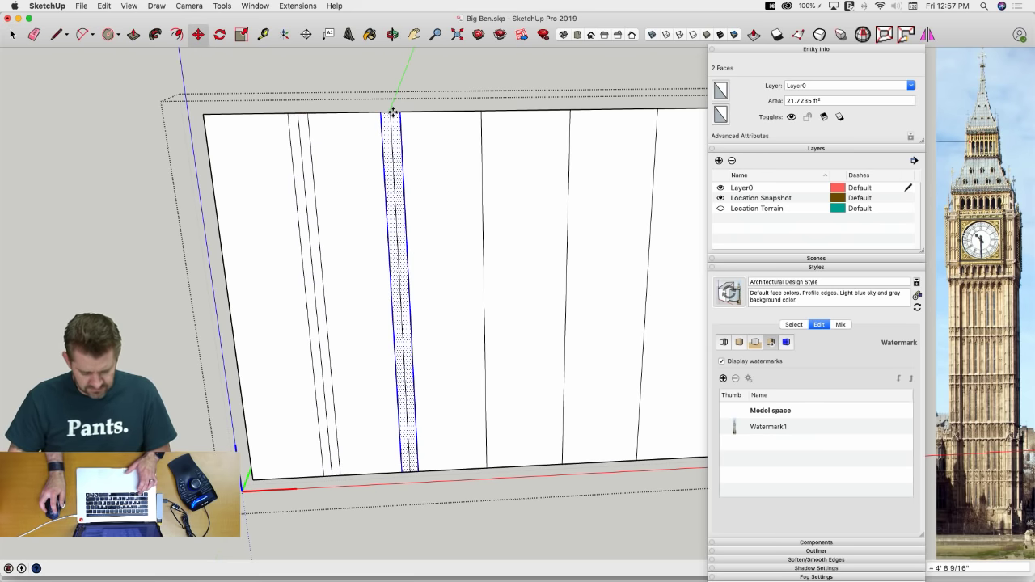
{"action": "type", "text": "x6"}
{"action": "key", "text": "Return"}
{"action": "scroll", "coordinate": [390, 114], "scroll_direction": "down", "scroll_amount": 5}
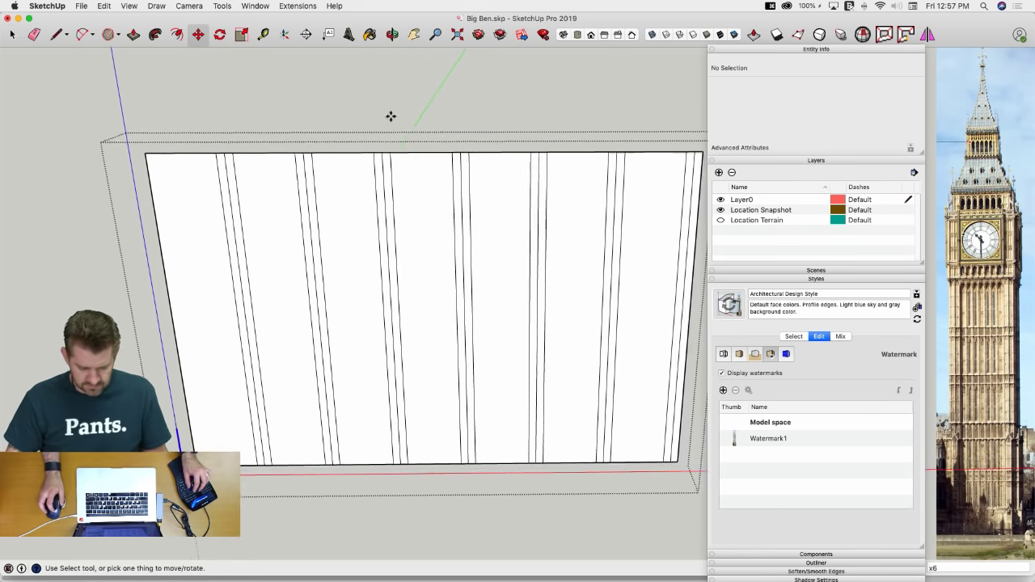
Erase the surplus strip edges overhanging the wall's right end
{"action": "key", "text": "e"}
{"action": "left_click_drag", "start_coordinate": [622, 141], "coordinate": [628, 196]}
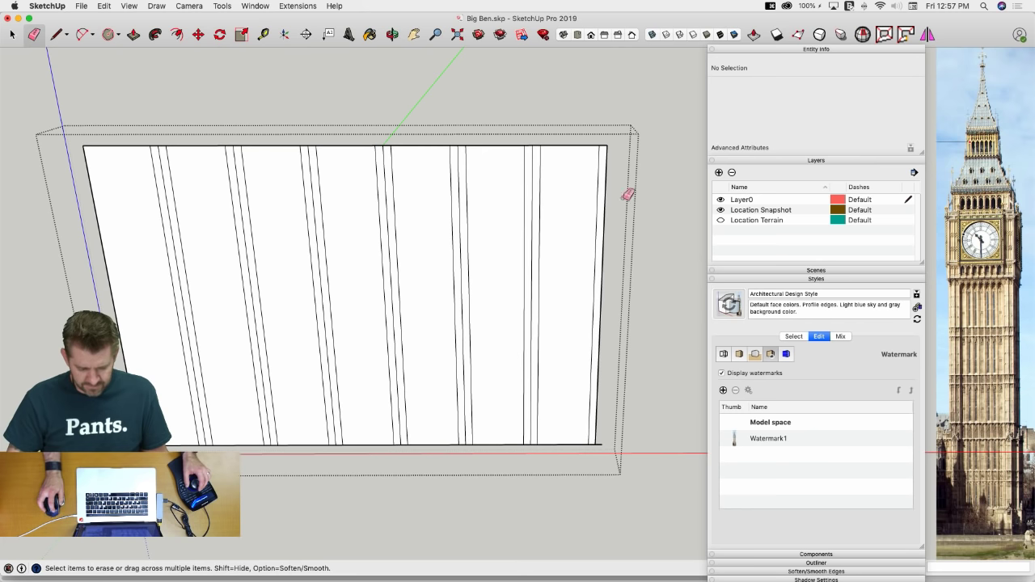
{"action": "left_click", "coordinate": [601, 446]}
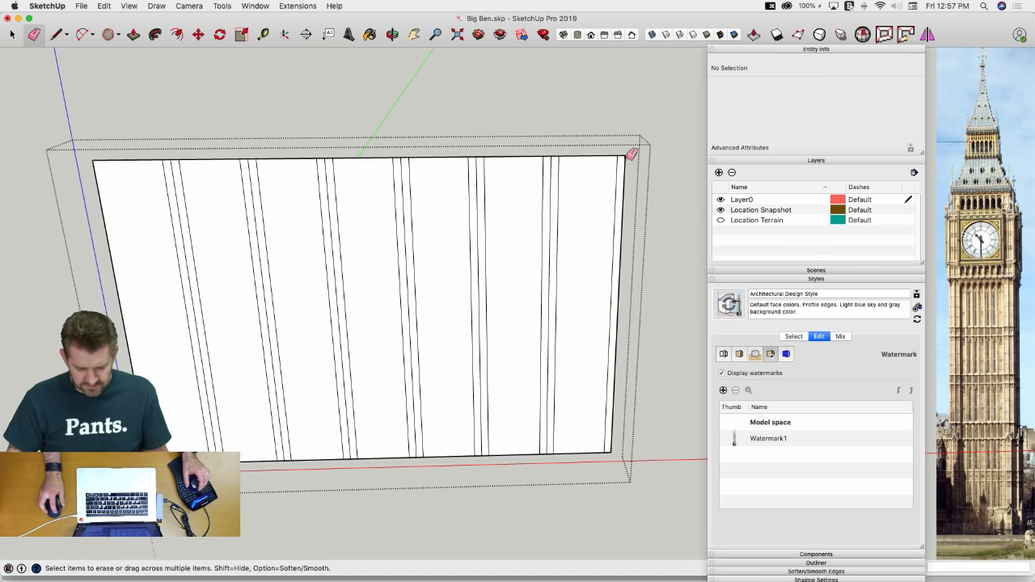
{"action": "key", "text": "space"}
Try copying the narrow strip left of the first divider to the wall's upper left corner, and undo the copy
{"action": "scroll", "coordinate": [181, 169], "scroll_direction": "up", "scroll_amount": 2}
{"action": "left_click", "coordinate": [311, 179]}
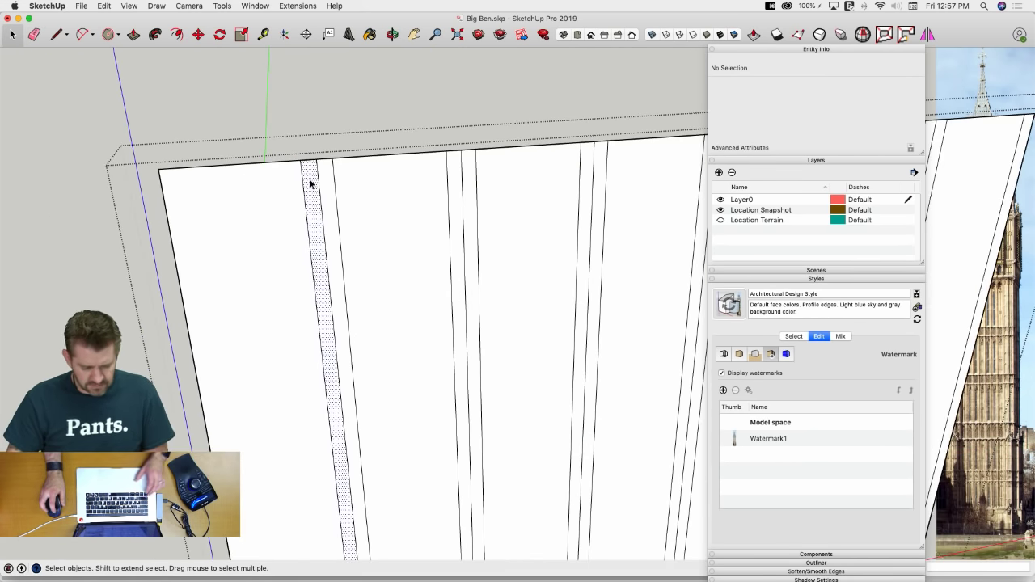
{"action": "key", "text": "m"}
{"action": "left_click", "coordinate": [302, 164]}
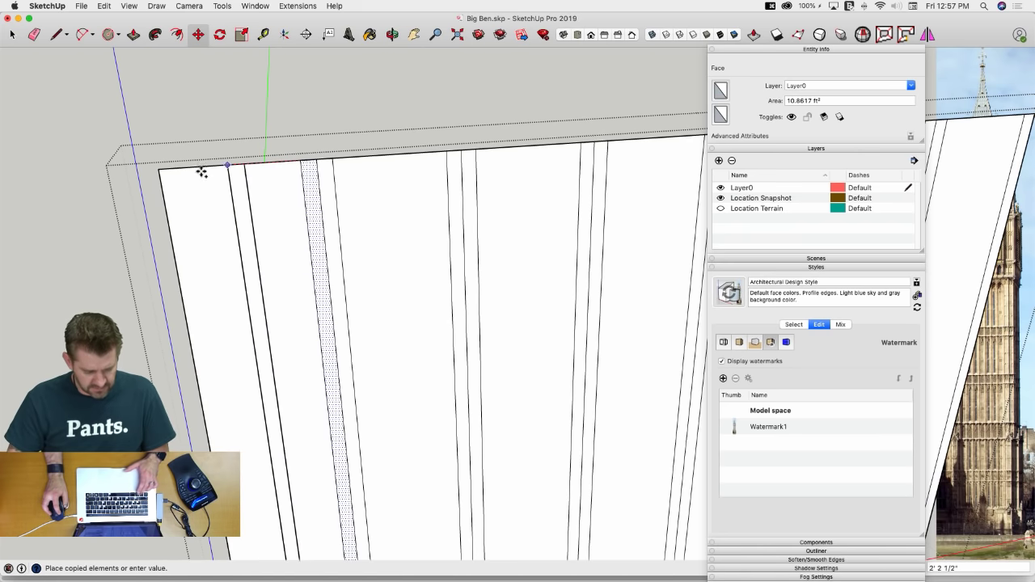
{"action": "left_click", "coordinate": [160, 172]}
{"action": "key", "text": "cmd+z"}
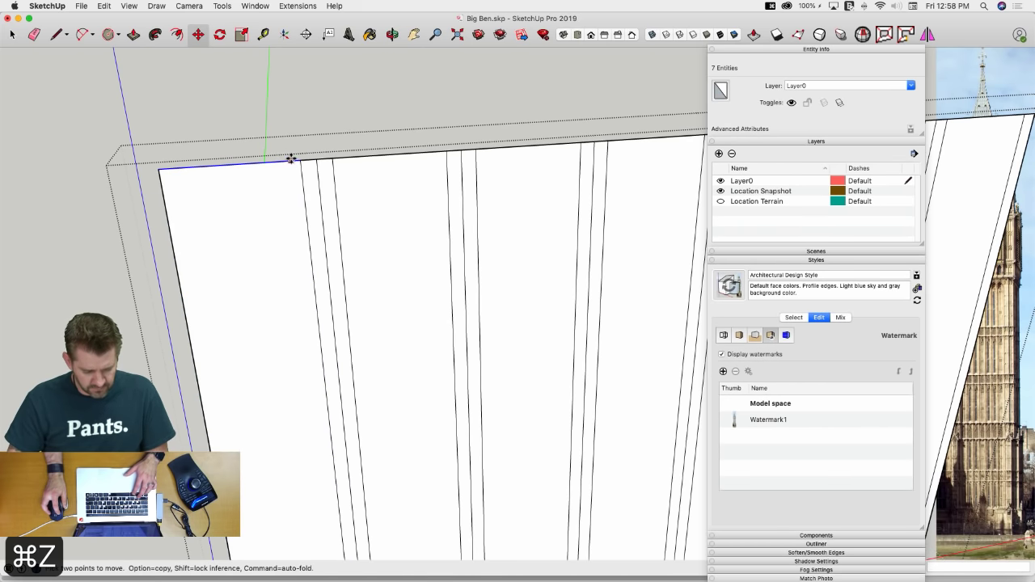
Copy the strip face left of the first divider by its upper left corner onto the wall's upper left corner
{"action": "key", "text": "space"}
{"action": "left_click", "coordinate": [314, 196]}
{"action": "key", "text": "m"}
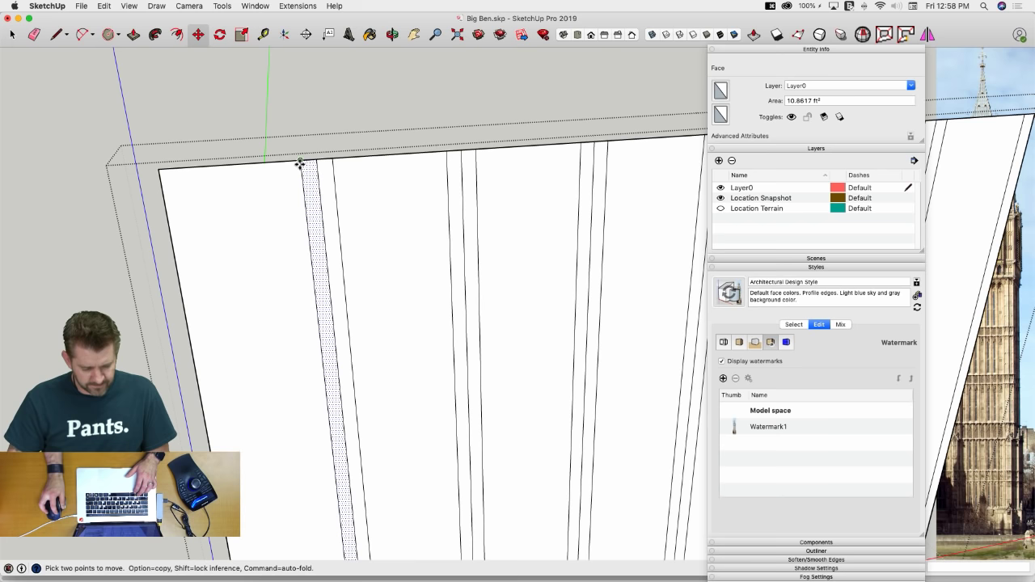
{"action": "left_click", "coordinate": [299, 165]}
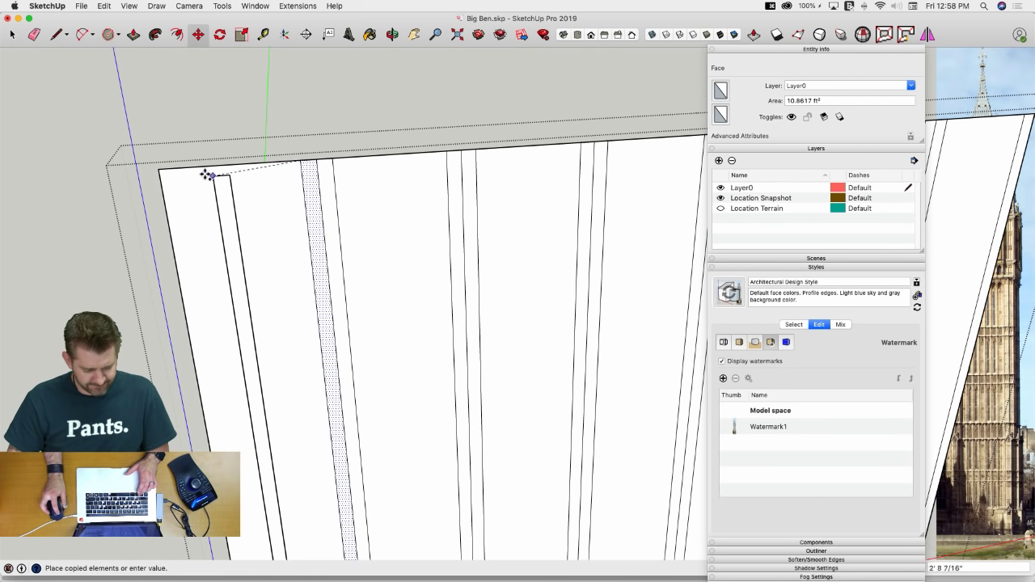
{"action": "left_click", "coordinate": [159, 170]}
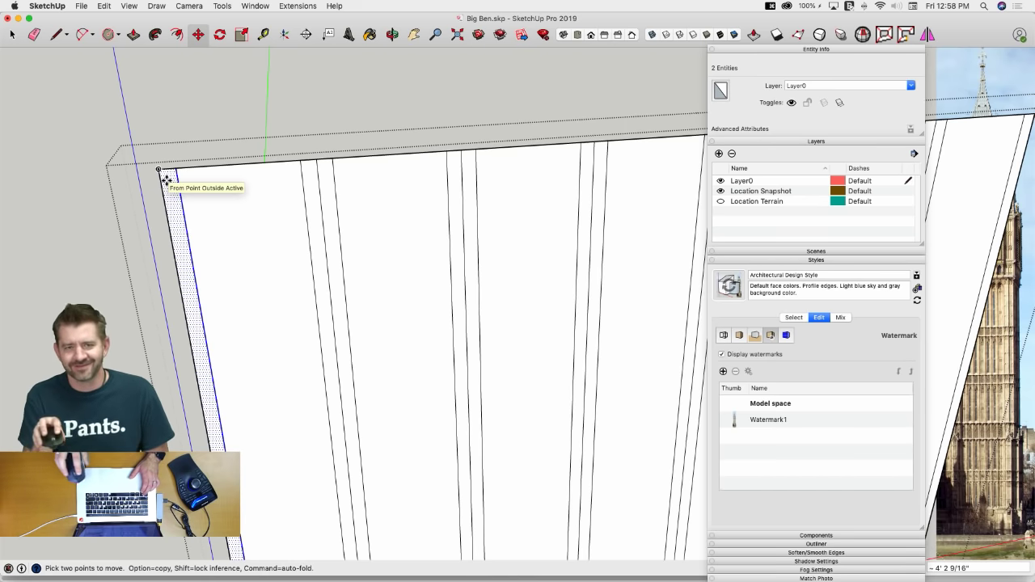
{"action": "key", "text": "space"}
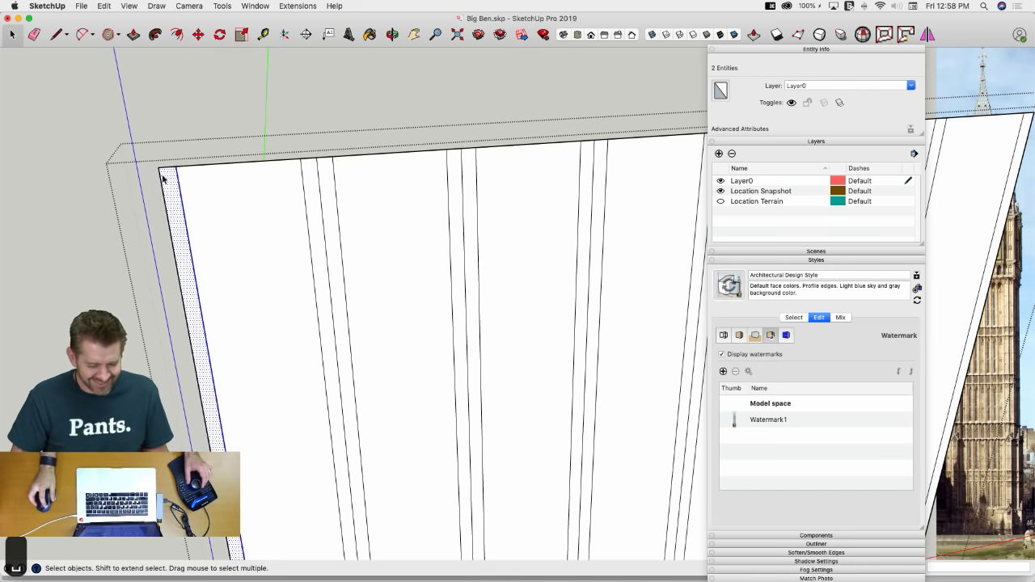
Select the six divider center lines plus the wall's two vertical end edges and move them 6" outward to form pointed ribs
{"action": "left_click", "coordinate": [164, 183]}
{"action": "left_click", "coordinate": [323, 202], "text": "shift"}
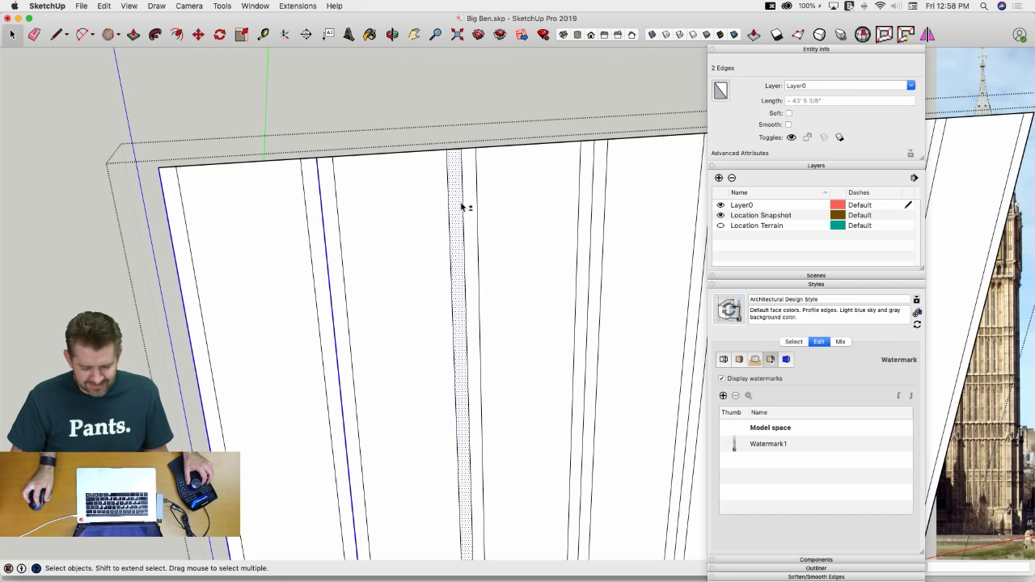
{"action": "left_click", "coordinate": [462, 205], "text": "shift"}
{"action": "scroll", "coordinate": [428, 206], "scroll_direction": "down", "scroll_amount": 3}
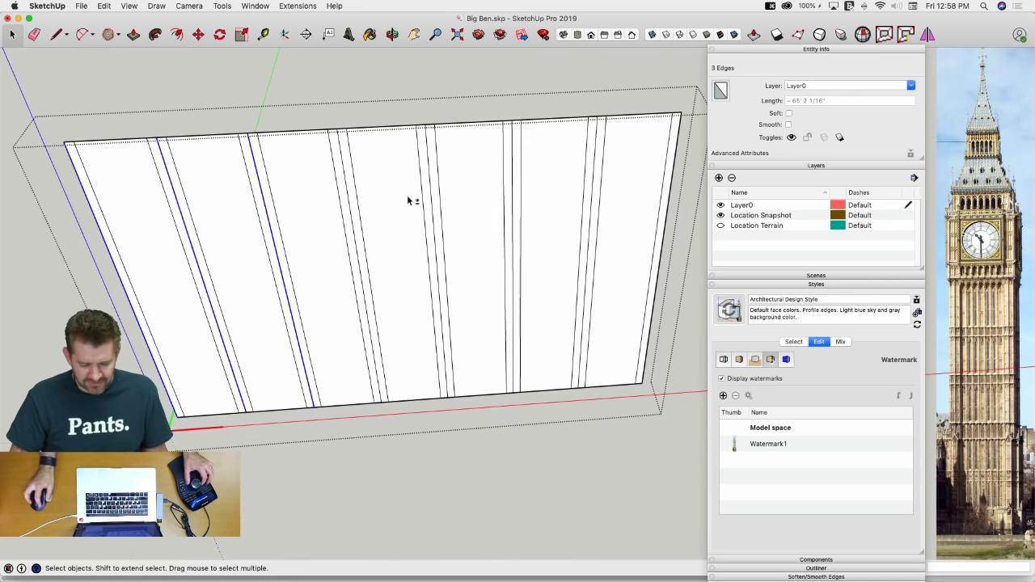
{"action": "left_click", "coordinate": [350, 198], "text": "shift"}
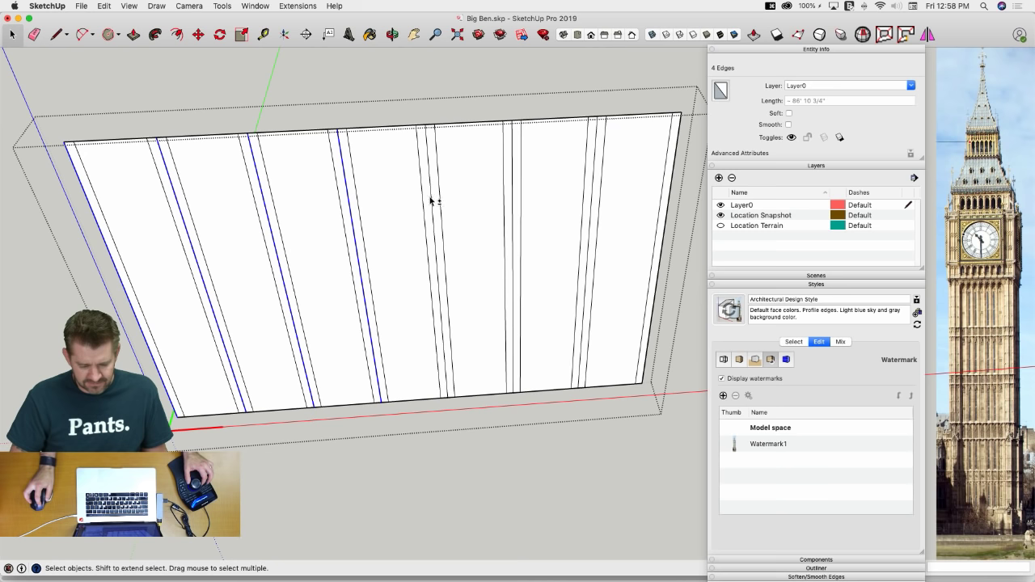
{"action": "left_click", "coordinate": [433, 200], "text": "shift"}
{"action": "left_click", "coordinate": [513, 202], "text": "shift"}
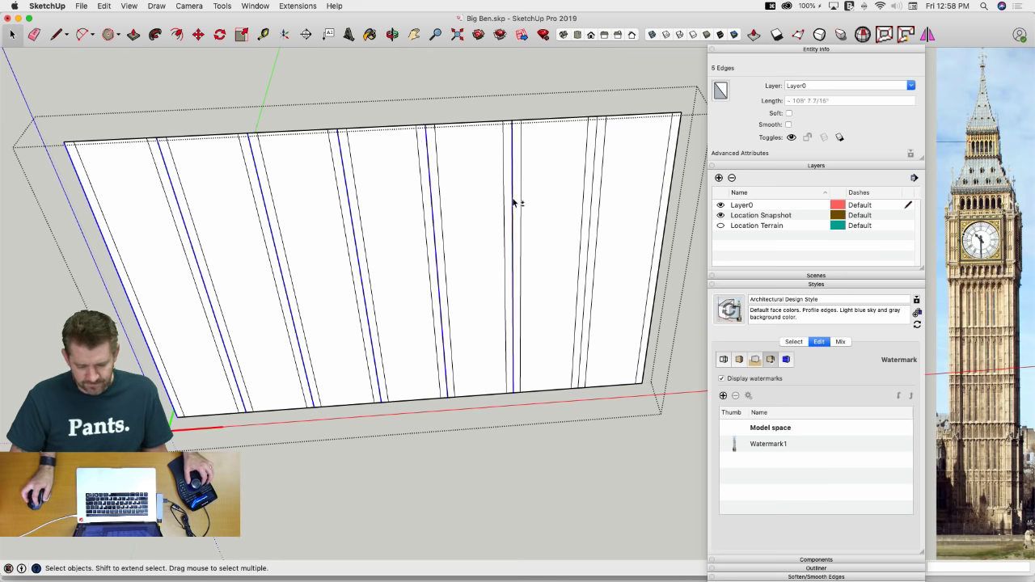
{"action": "left_click", "coordinate": [594, 201], "text": "shift"}
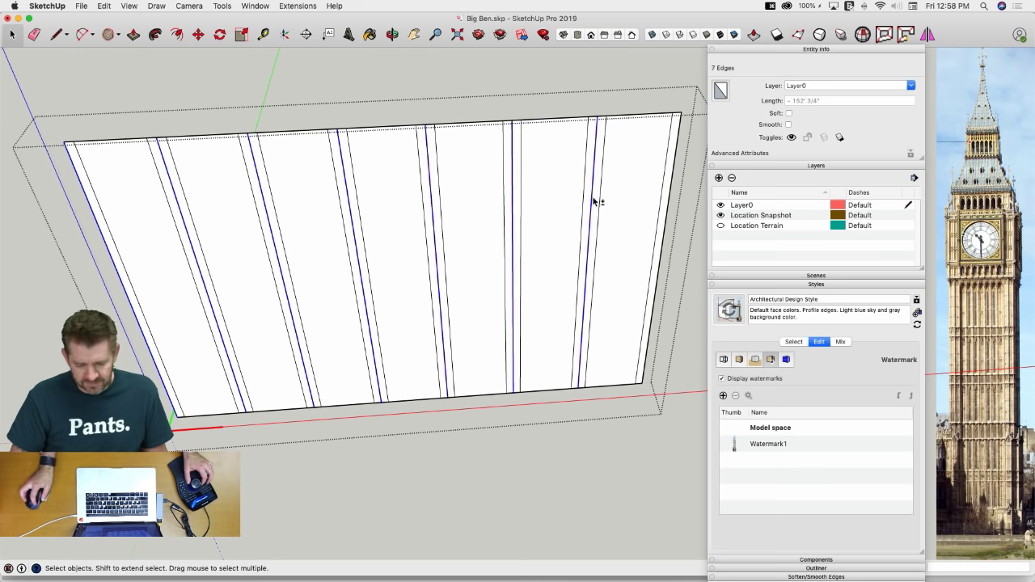
{"action": "left_click", "coordinate": [668, 207], "text": "shift"}
{"action": "middle_click_drag", "start_coordinate": [668, 208], "coordinate": [459, 334]}
{"action": "key", "text": "m"}
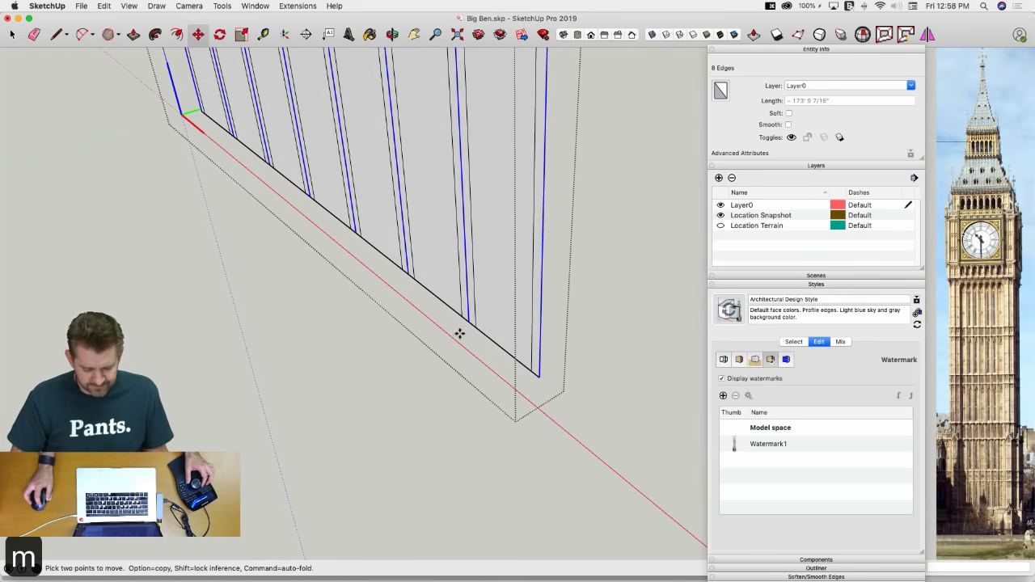
{"action": "left_click", "coordinate": [479, 343]}
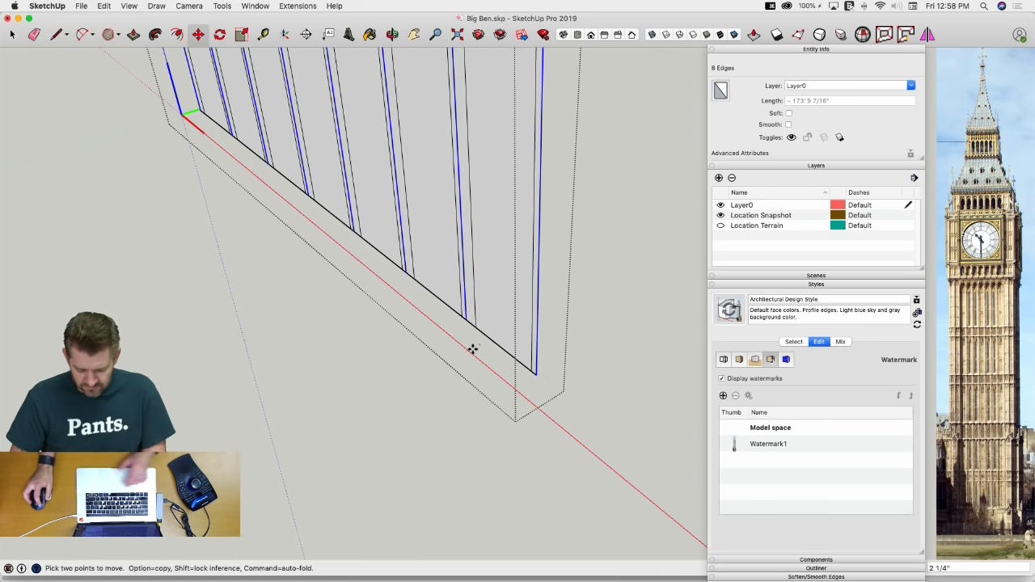
{"action": "type", "text": "6"}
{"action": "key", "text": "Return"}
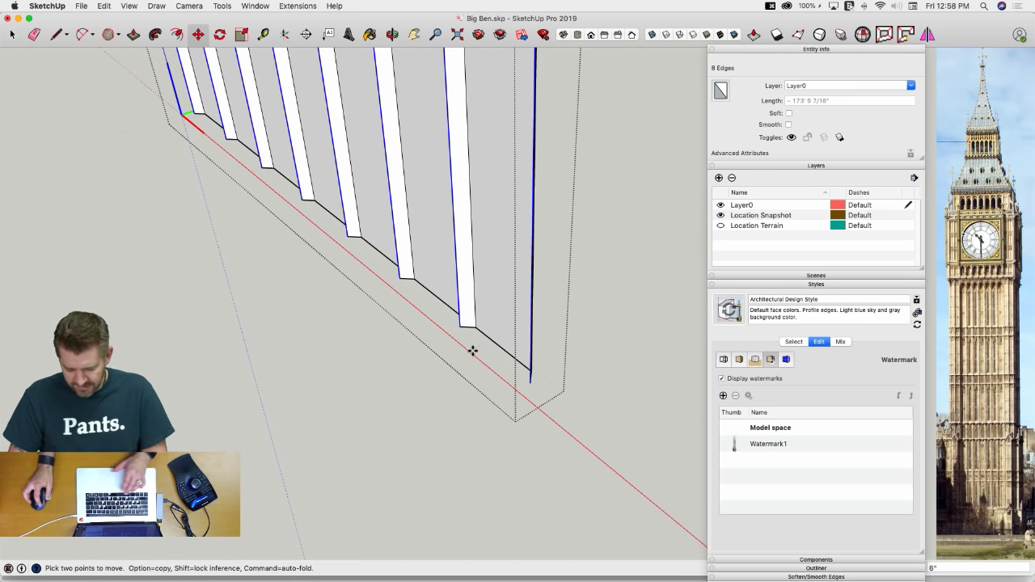
{"action": "middle_click_drag", "start_coordinate": [473, 351], "coordinate": [398, 351]}
{"action": "key", "text": "space"}
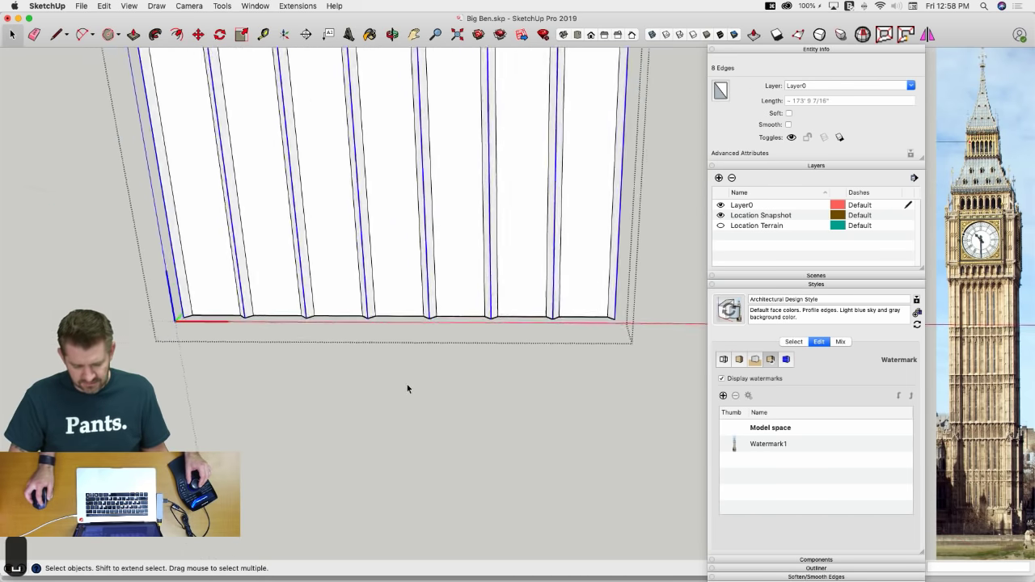
Leave the Level component to review the ribs on the tower, reopen it, compare with the Chrome reference photo and return to SketchUp
{"action": "key", "text": "Escape"}
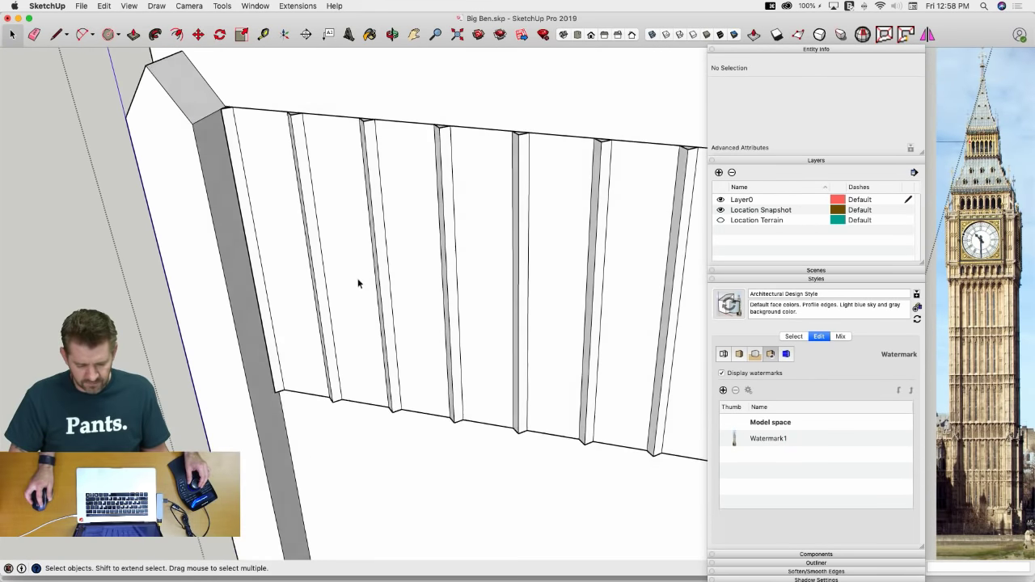
{"action": "double_click", "coordinate": [346, 273]}
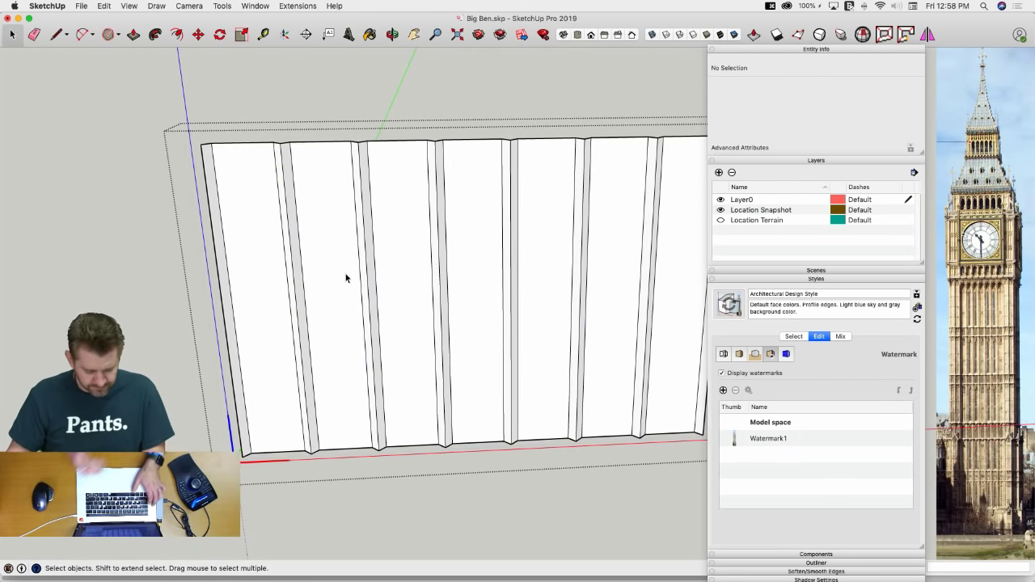
{"action": "key", "text": "super+Tab"}
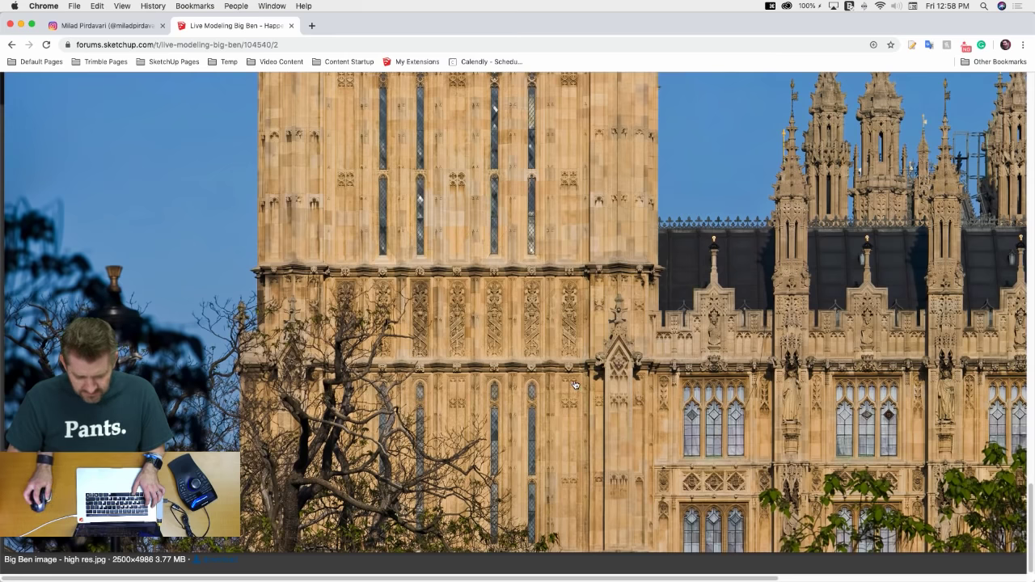
{"action": "key", "text": "super+Tab"}
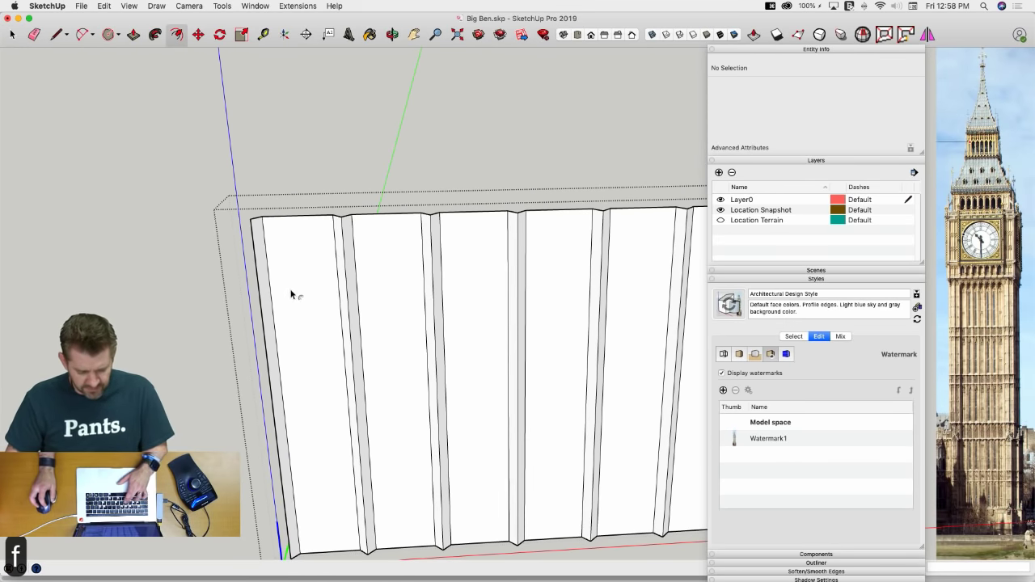
Offset the outline of the leftmost bay's face inward by about 5 3/8"
{"action": "key", "text": "f"}
{"action": "left_click", "coordinate": [285, 217]}
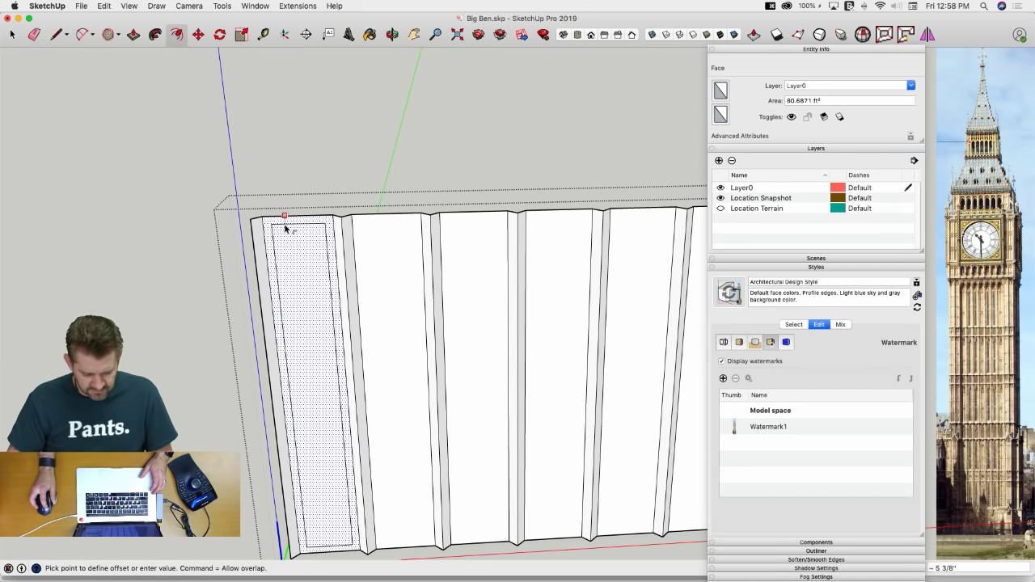
{"action": "left_click", "coordinate": [284, 224]}
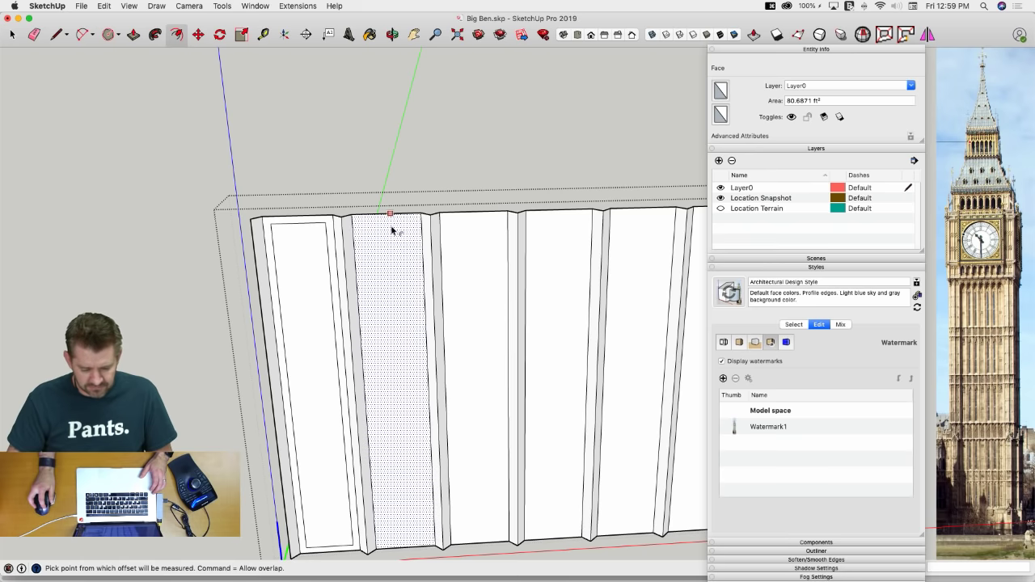
Offset the face outlines of the other six bays inward by the same distance as the leftmost bay
{"action": "double_click", "coordinate": [393, 227]}
{"action": "double_click", "coordinate": [476, 232]}
{"action": "double_click", "coordinate": [561, 231]}
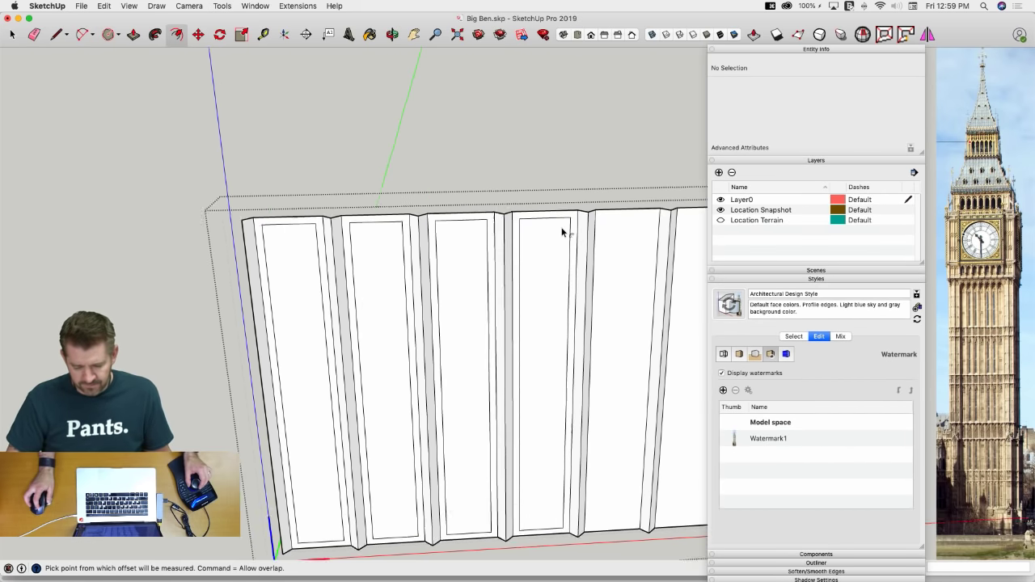
{"action": "double_click", "coordinate": [553, 221]}
{"action": "double_click", "coordinate": [642, 223]}
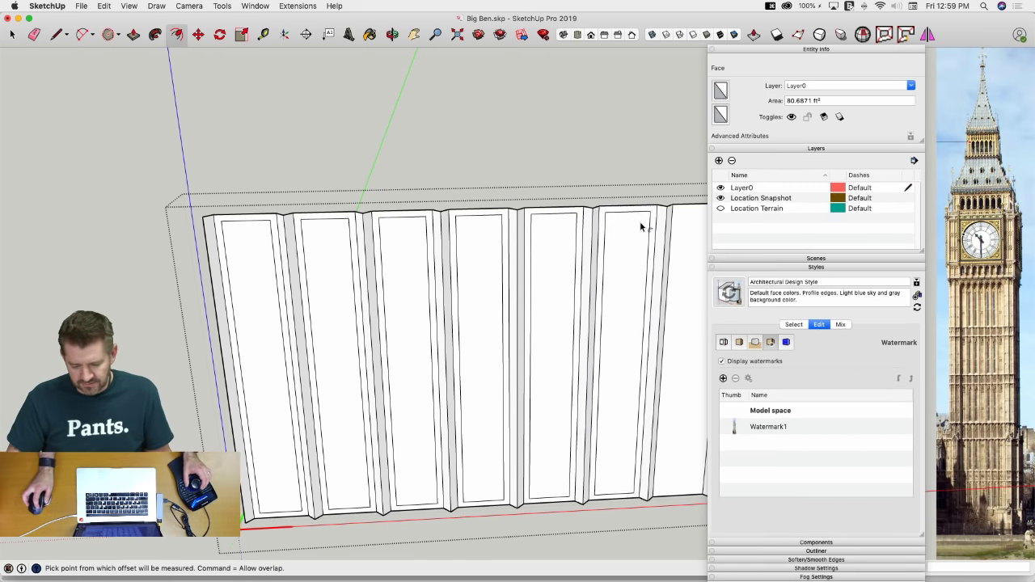
{"action": "double_click", "coordinate": [648, 202]}
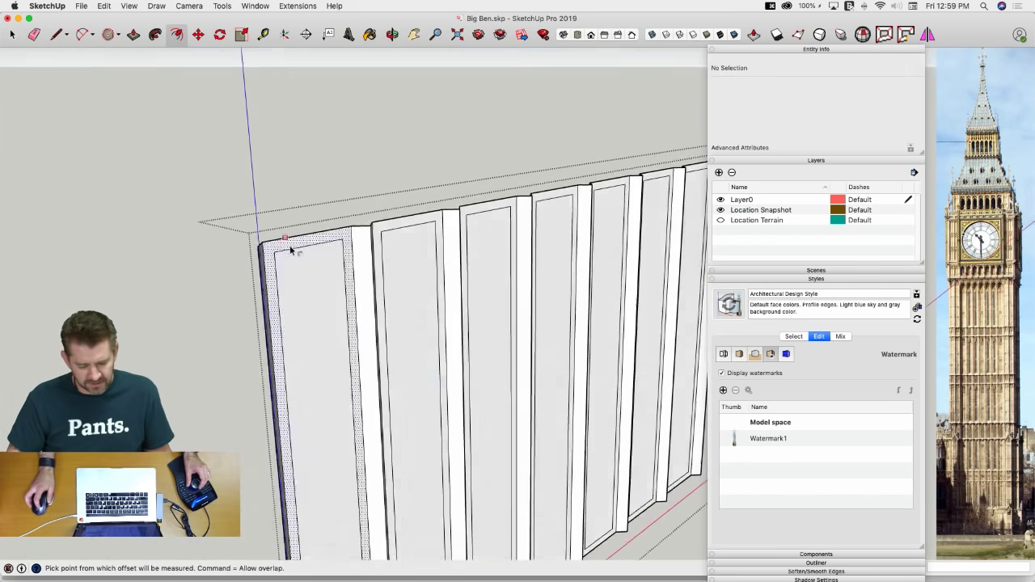
Push the inner panel faces of the leftmost bay and the bay next to it inward by 2"
{"action": "key", "text": "p"}
{"action": "left_click", "coordinate": [335, 157]}
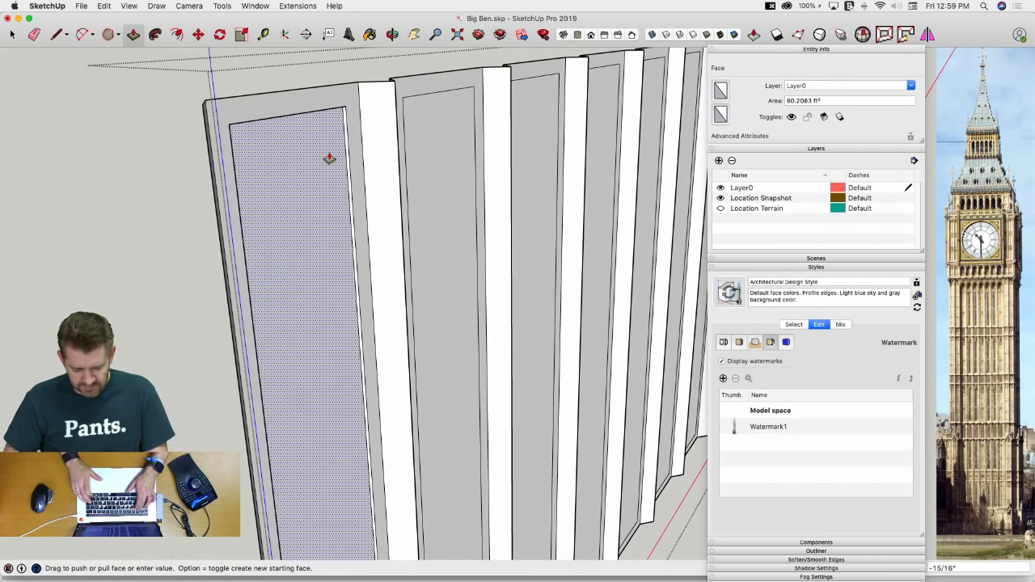
{"action": "type", "text": "2"}
{"action": "key", "text": "Return"}
{"action": "double_click", "coordinate": [335, 217]}
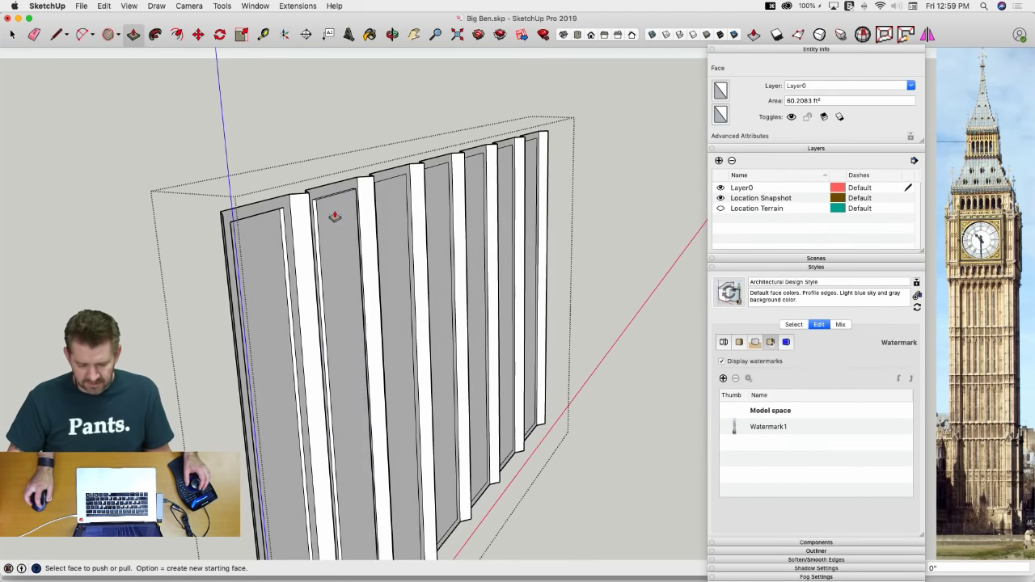
{"action": "key", "text": "super+z"}
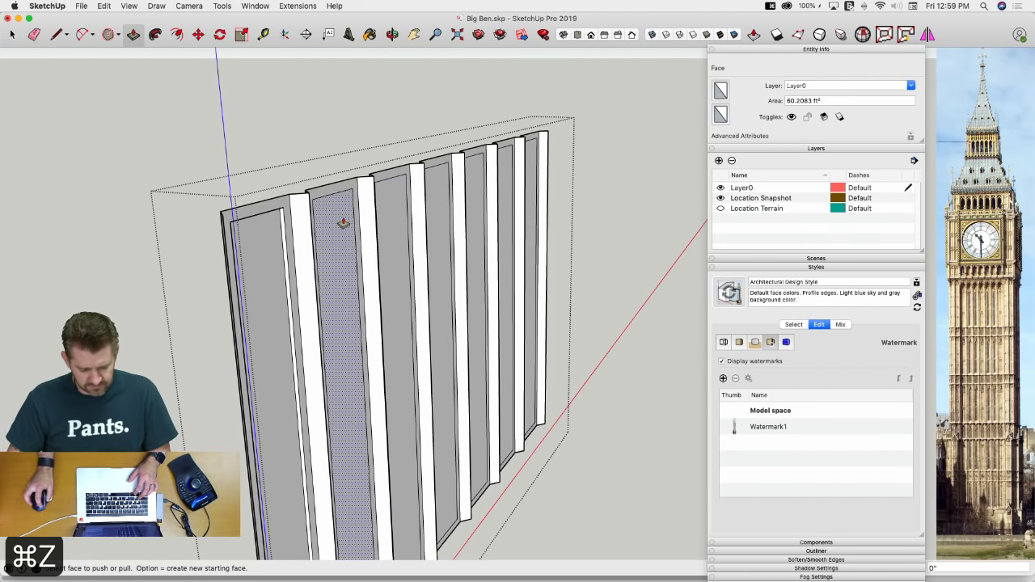
{"action": "left_click", "coordinate": [340, 224]}
{"action": "type", "text": "2"}
{"action": "key", "text": "Return"}
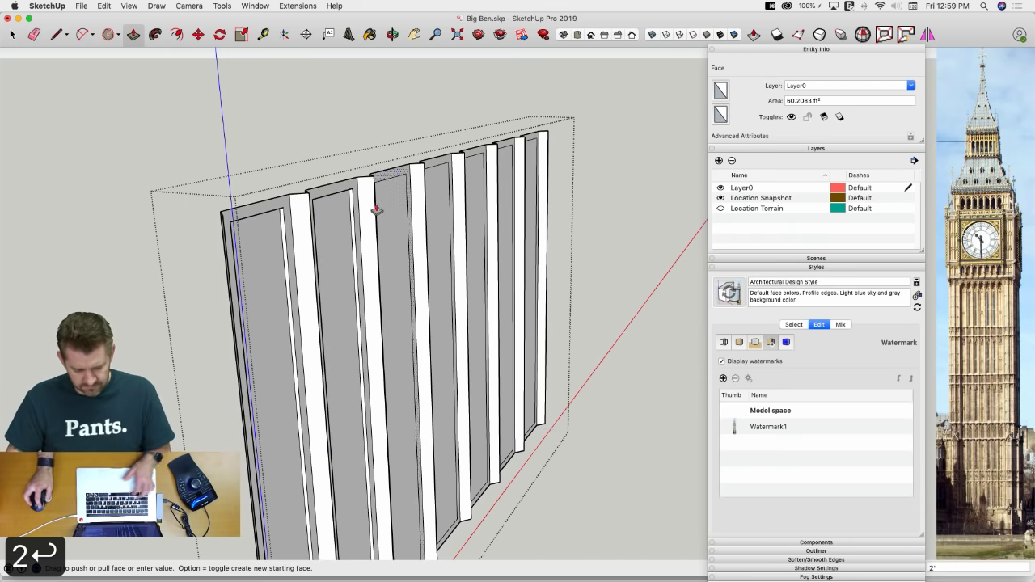
{"action": "key", "text": "super+z"}
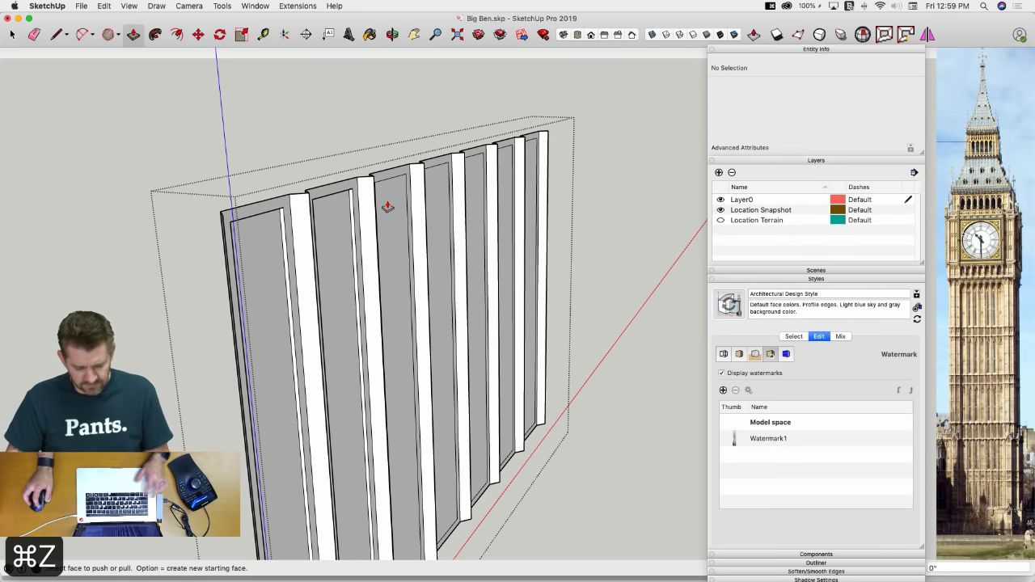
From the wall's back side, push the remaining five inner panels to the same 2" depth by referencing an already recessed panel
{"action": "double_click", "coordinate": [443, 215]}
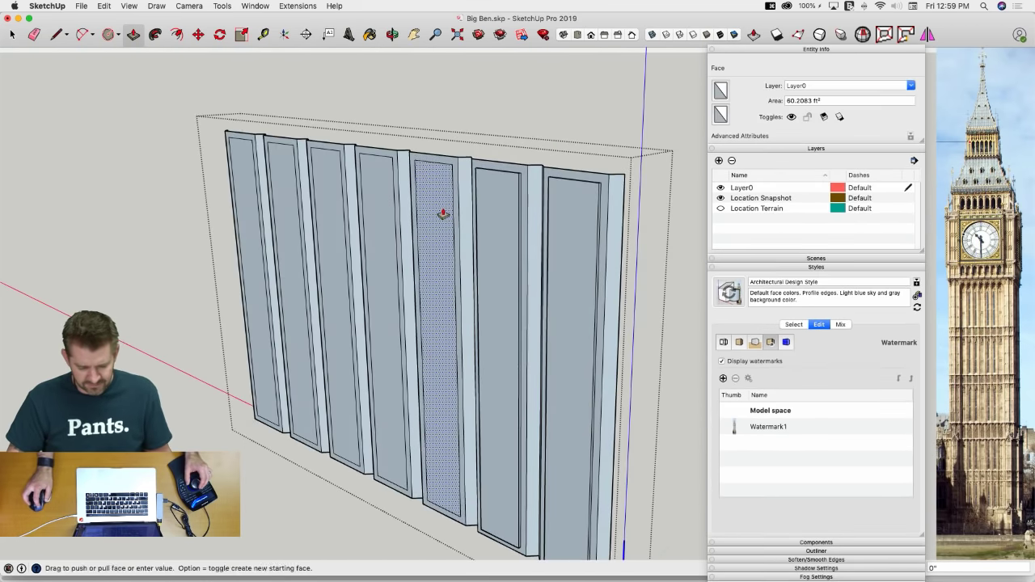
{"action": "key", "text": "super+z"}
{"action": "left_click", "coordinate": [442, 212]}
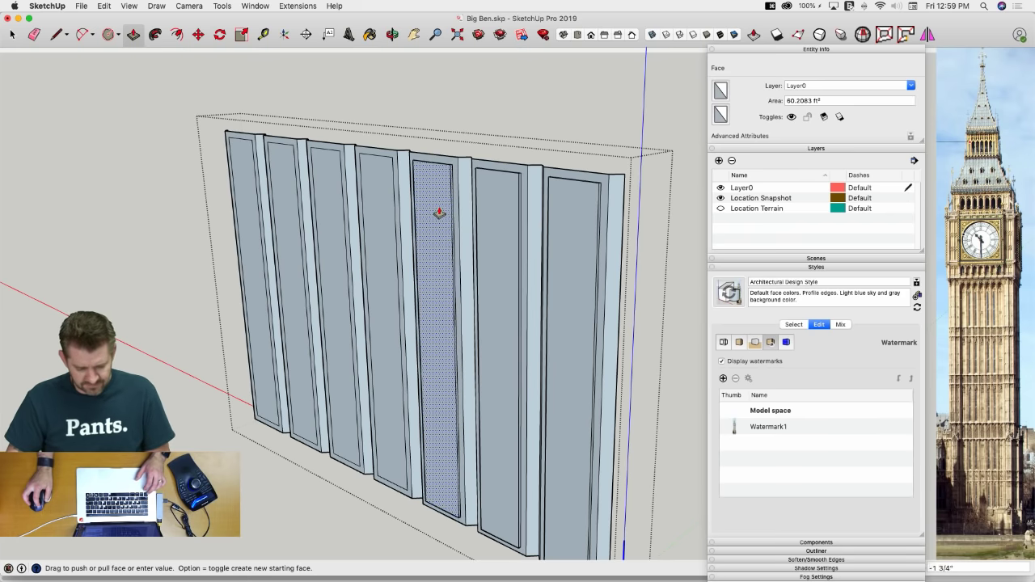
{"action": "left_click", "coordinate": [515, 218]}
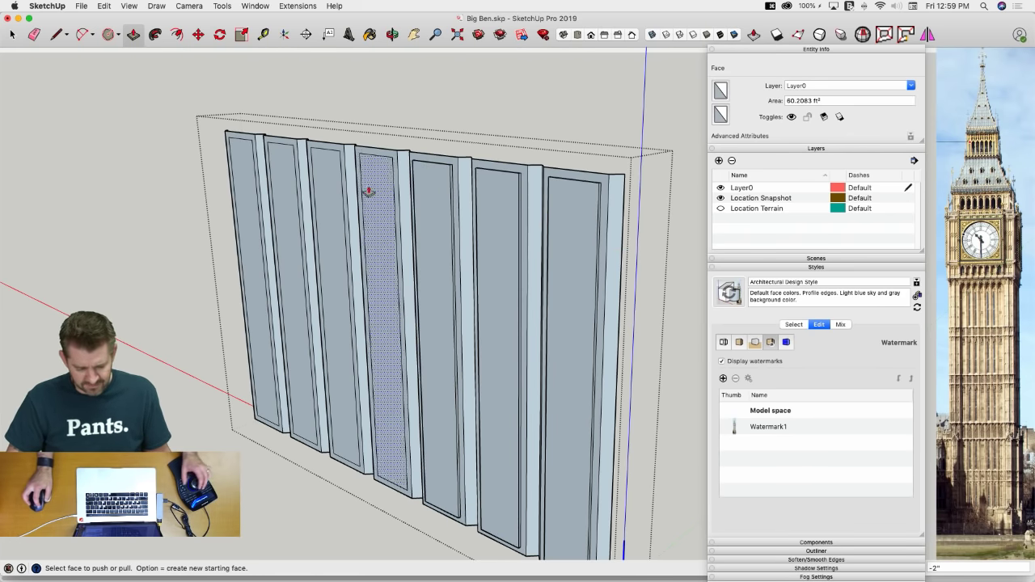
{"action": "left_click", "coordinate": [478, 175]}
{"action": "left_click", "coordinate": [571, 208]}
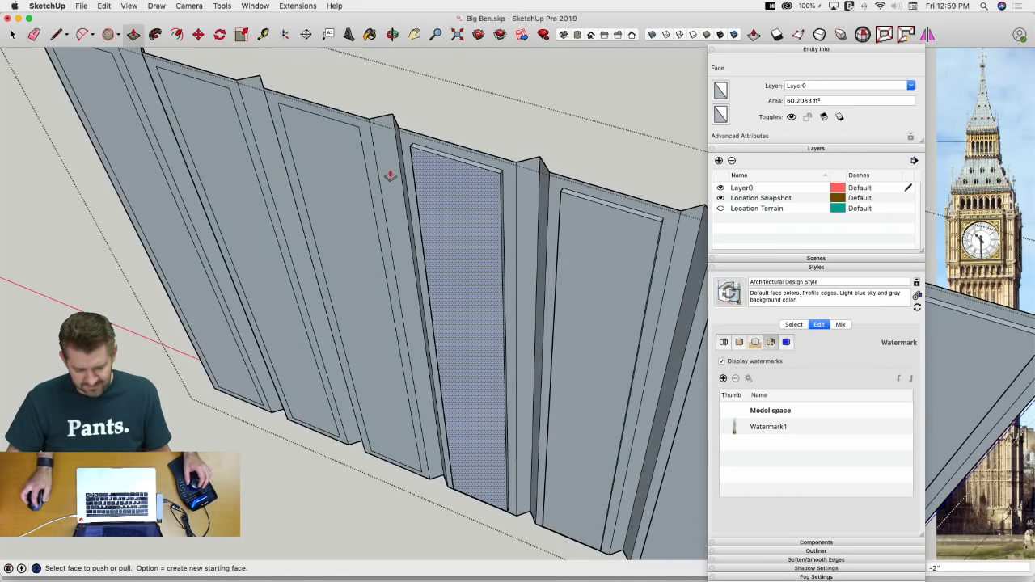
{"action": "left_click", "coordinate": [299, 152]}
{"action": "left_click", "coordinate": [465, 195]}
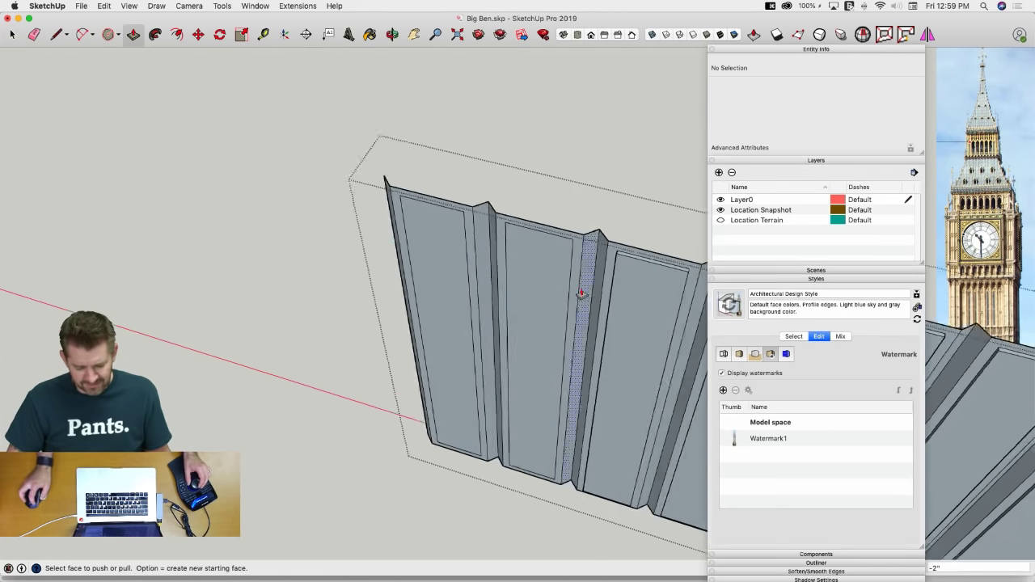
{"action": "left_click", "coordinate": [412, 225]}
{"action": "left_click", "coordinate": [512, 226]}
{"action": "left_click", "coordinate": [304, 199]}
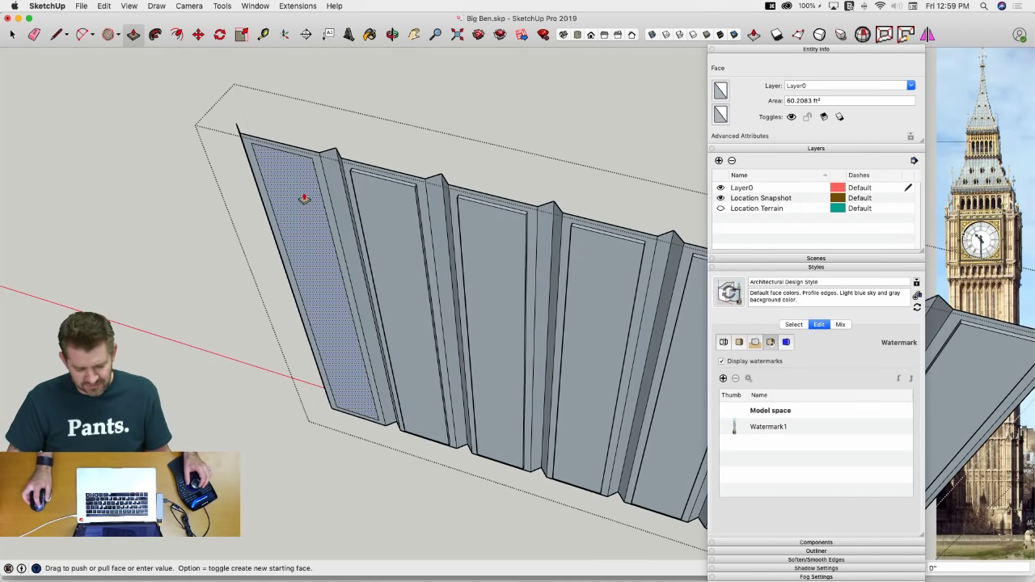
{"action": "left_click", "coordinate": [398, 213]}
{"action": "key", "text": "space"}
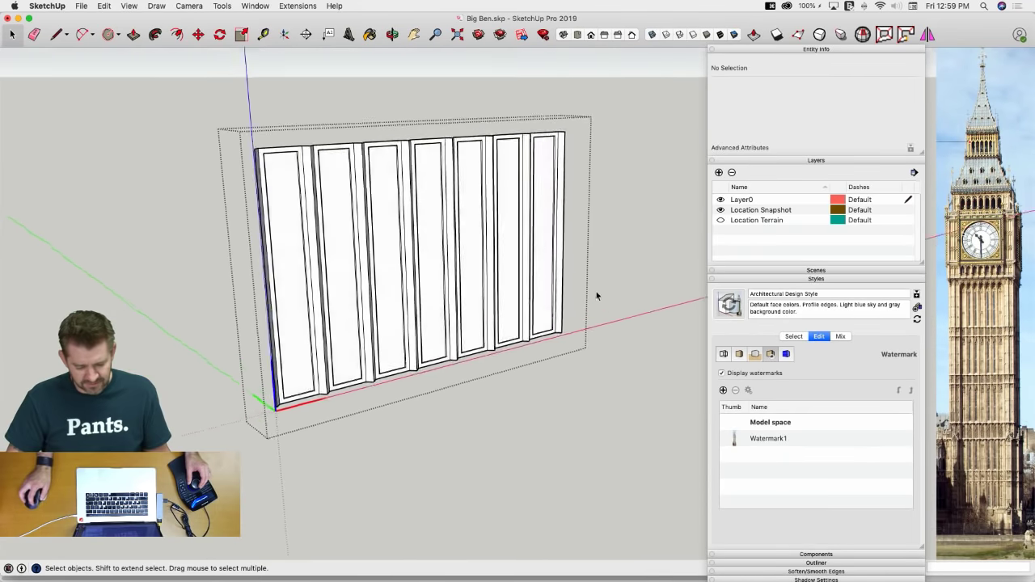
Check the facade against the reference photo in Chrome, return to SketchUp and save the model
{"action": "key", "text": "super+Tab"}
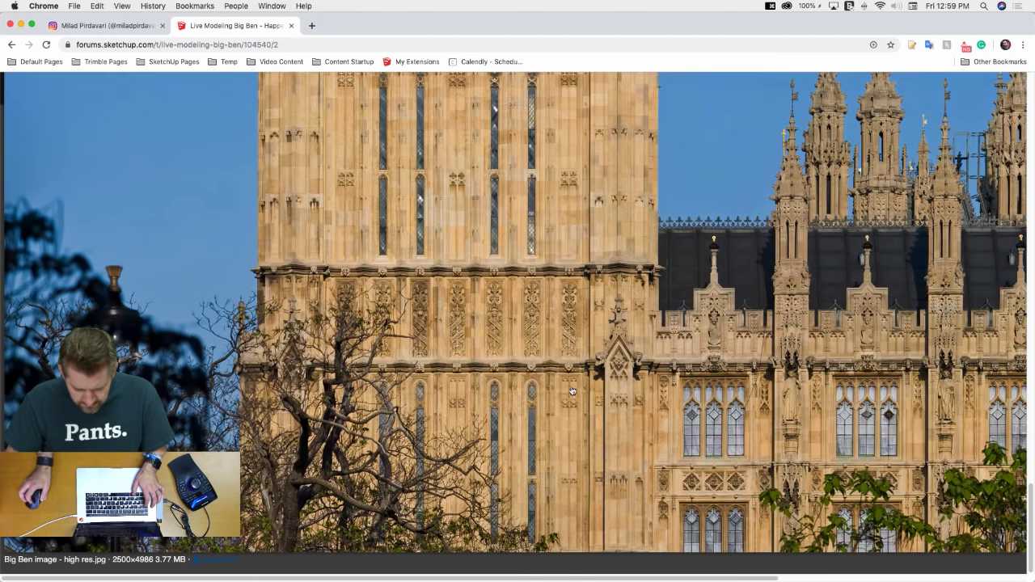
{"action": "key", "text": "super+Tab"}
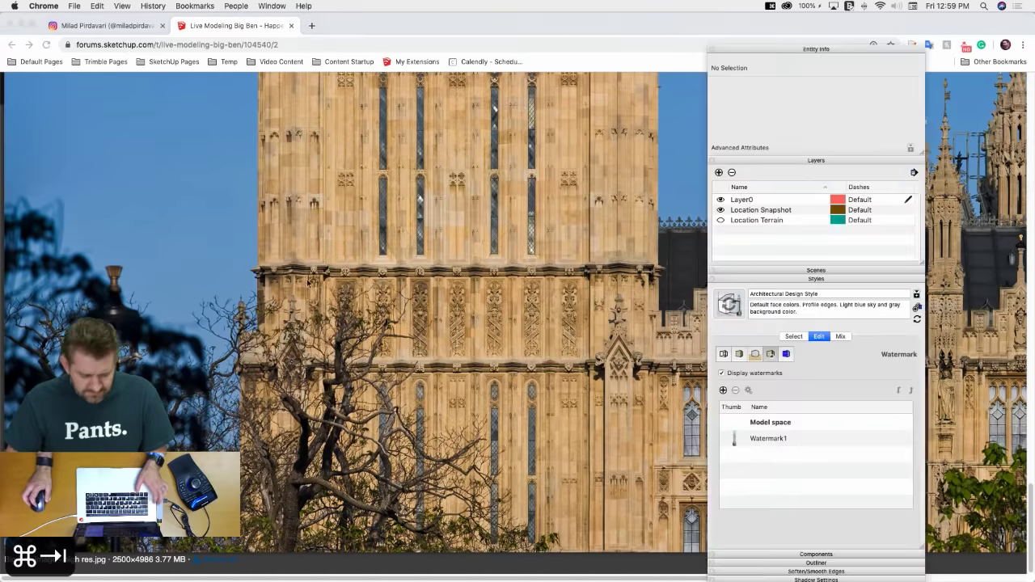
{"action": "scroll", "coordinate": [199, 157], "scroll_direction": "up", "scroll_amount": 5}
{"action": "scroll", "coordinate": [212, 169], "scroll_direction": "up", "scroll_amount": 3}
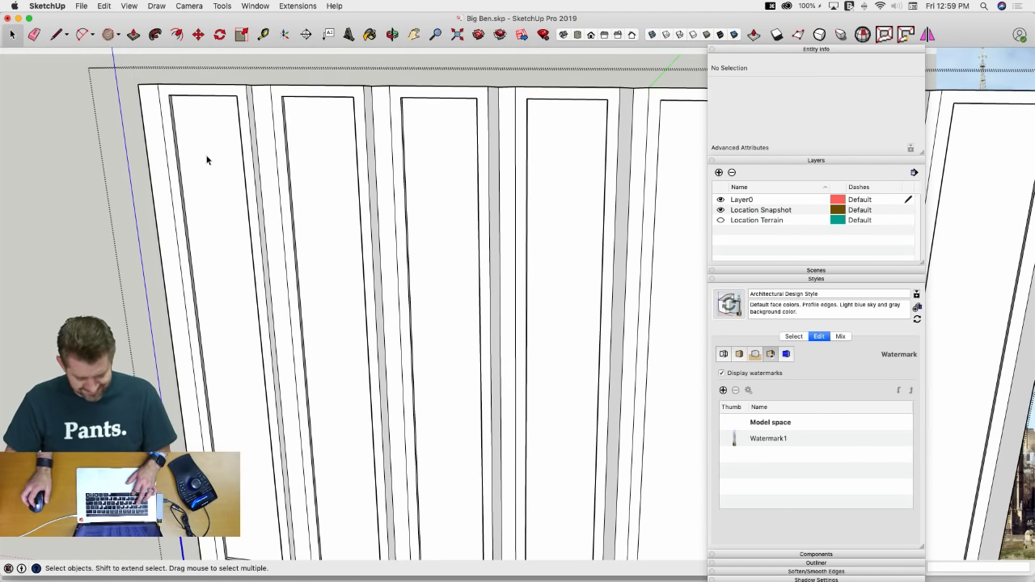
{"action": "key", "text": "super+s"}
Offset the outline of the leftmost recessed panel inward by 2" and repeat the offset on the other six panels
{"action": "scroll", "coordinate": [207, 160], "scroll_direction": "up", "scroll_amount": 4}
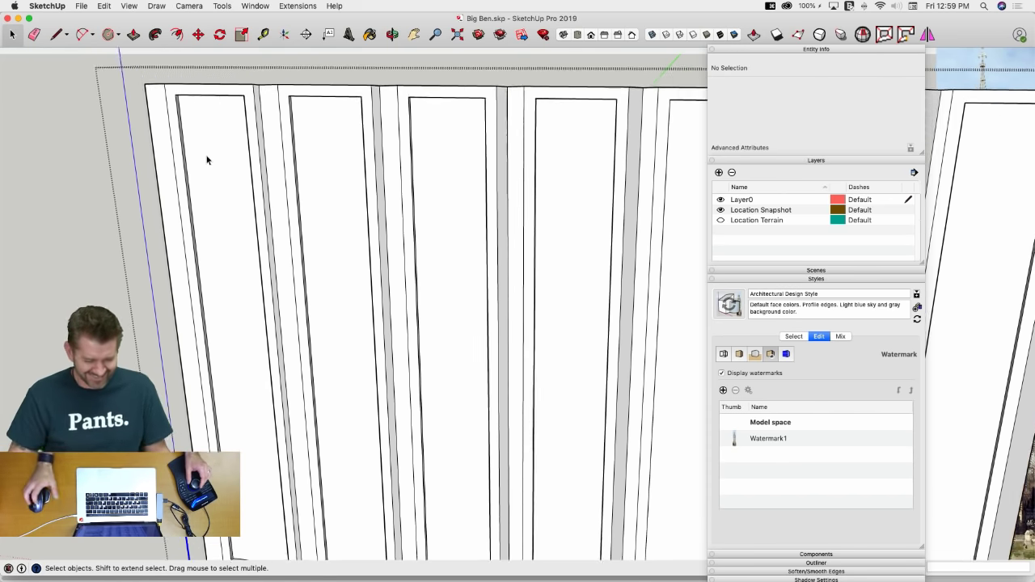
{"action": "middle_click_drag", "start_coordinate": [180, 173], "coordinate": [297, 203]}
{"action": "key", "text": "f"}
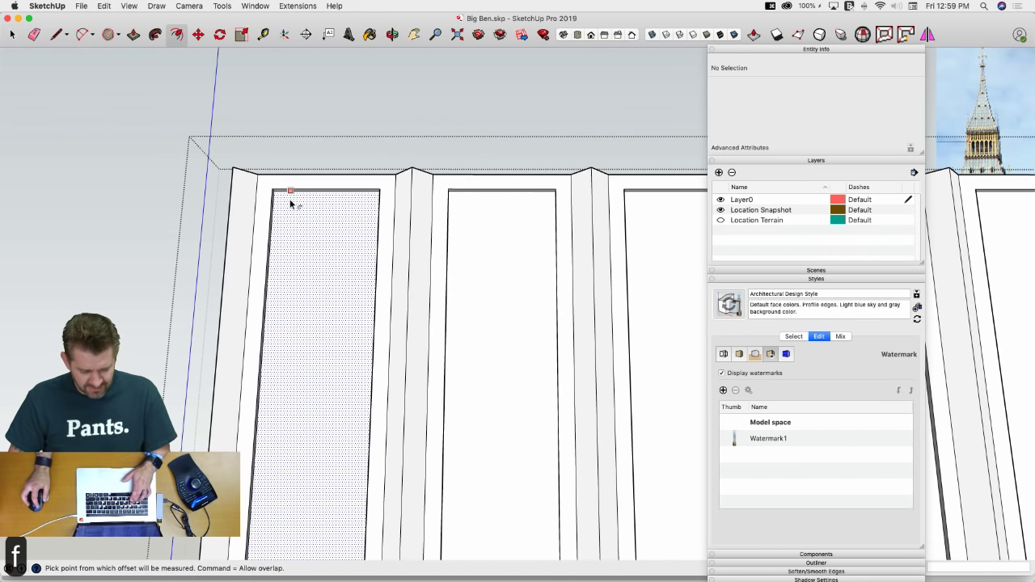
{"action": "left_click", "coordinate": [289, 202]}
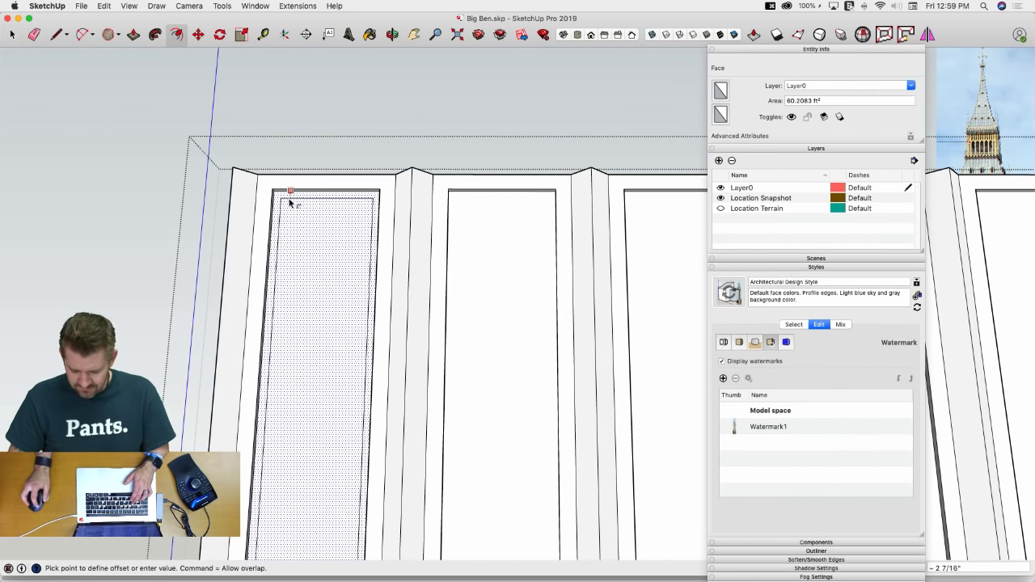
{"action": "type", "text": "2"}
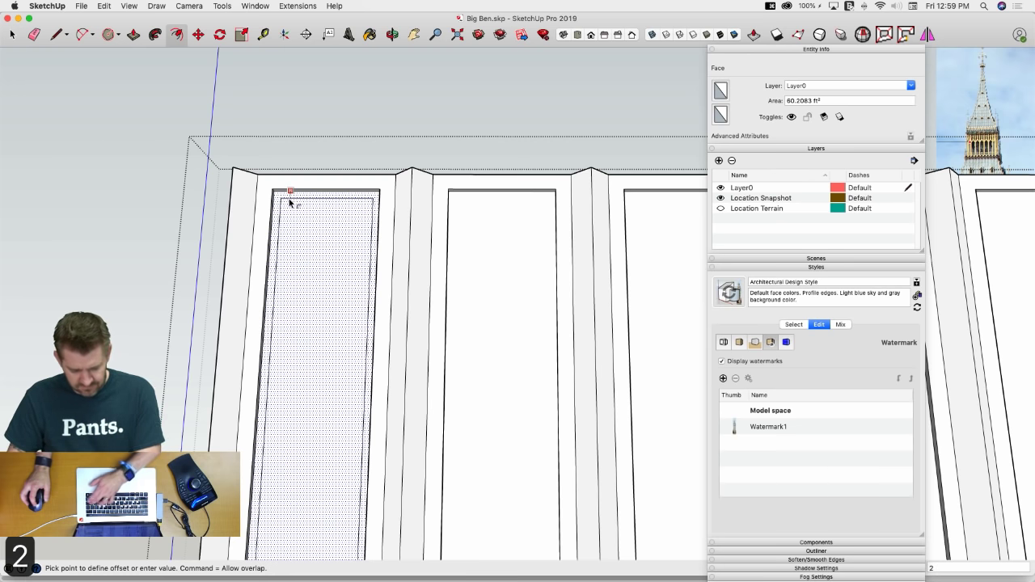
{"action": "key", "text": "Return"}
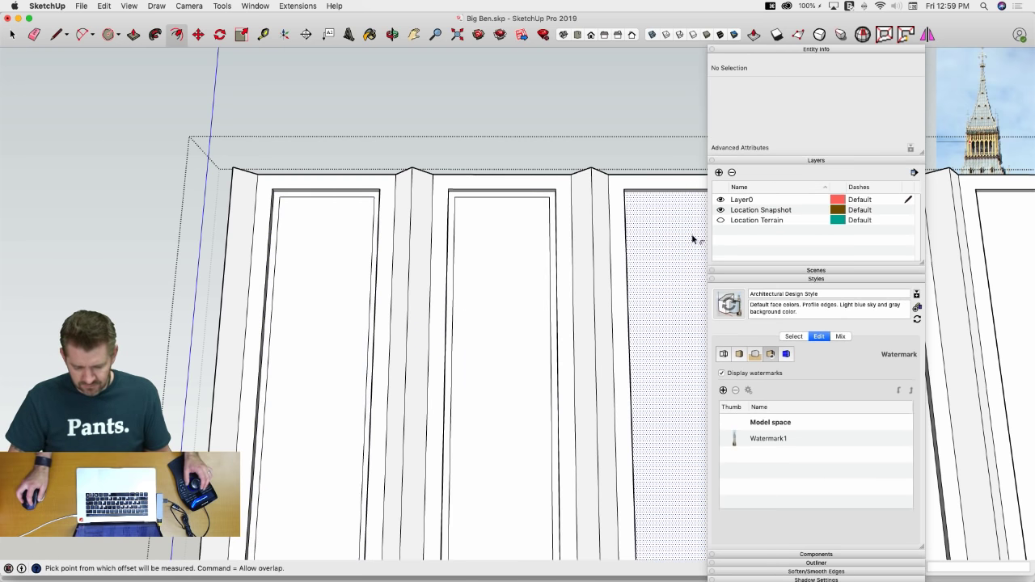
{"action": "double_click", "coordinate": [693, 238]}
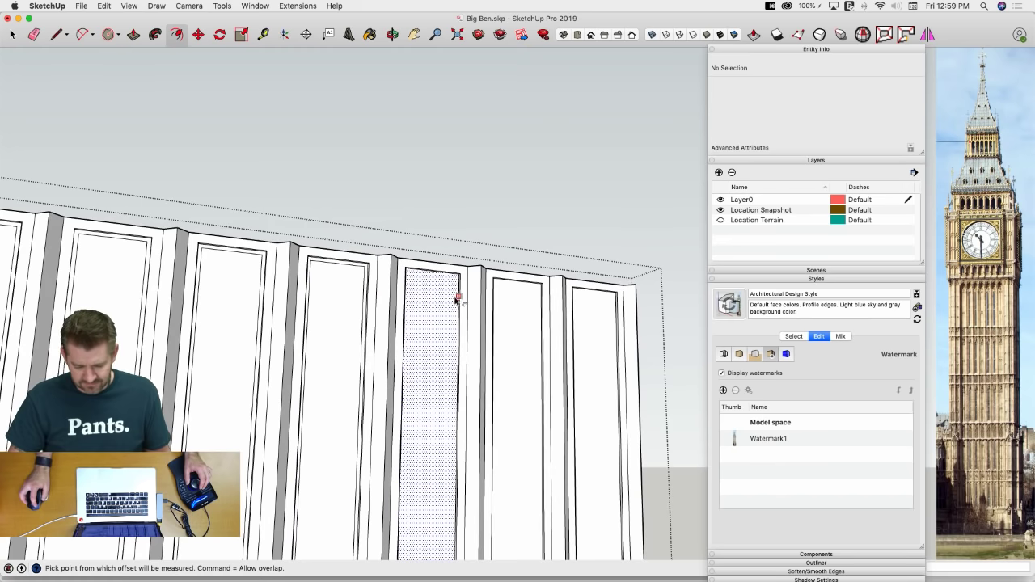
Push the innermost panel face of all seven bays inward by another 2" to form a second recess
{"action": "key", "text": "p"}
{"action": "left_click", "coordinate": [595, 312]}
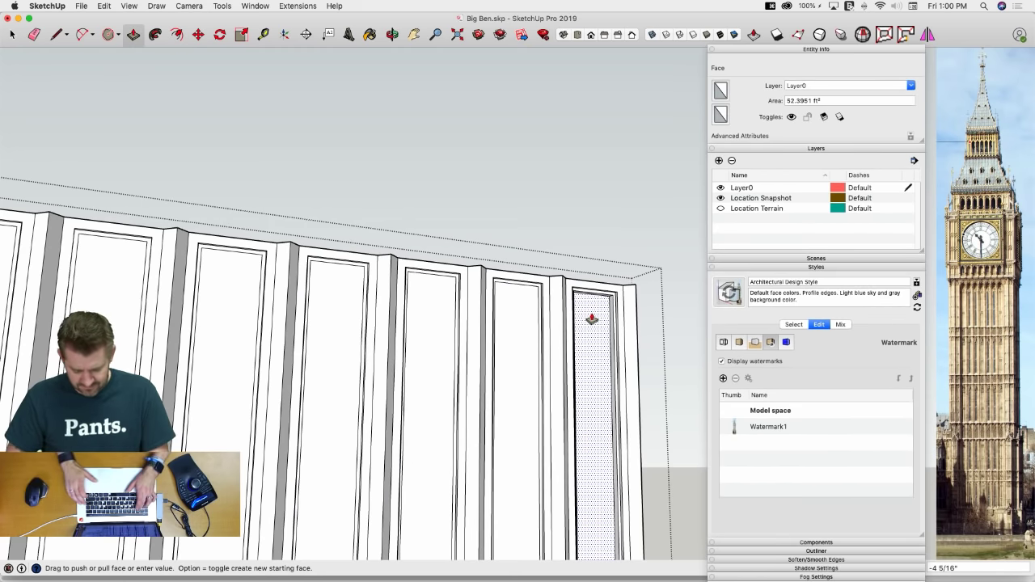
{"action": "type", "text": "2"}
{"action": "key", "text": "Return"}
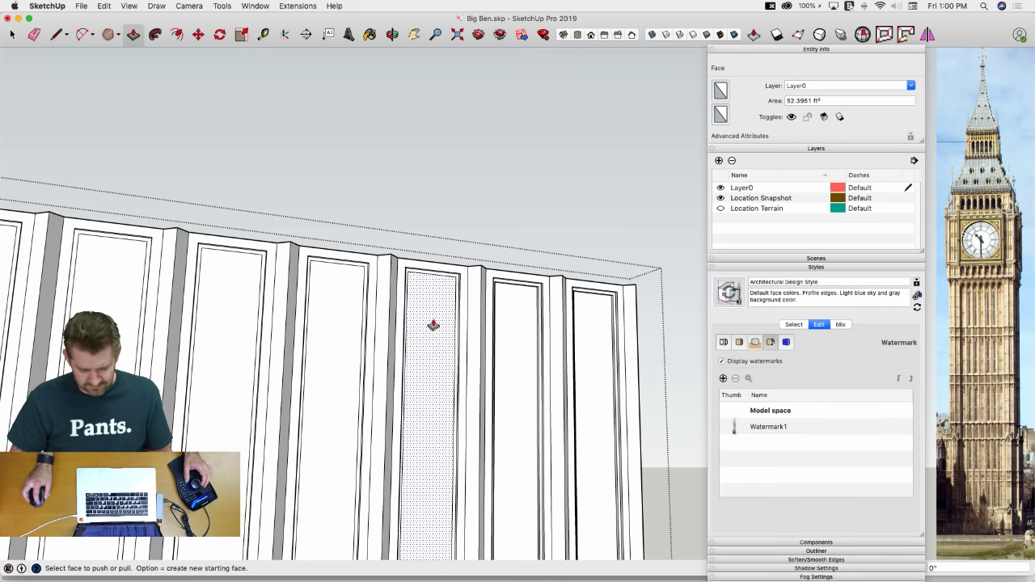
{"action": "double_click", "coordinate": [434, 325]}
{"action": "double_click", "coordinate": [333, 317]}
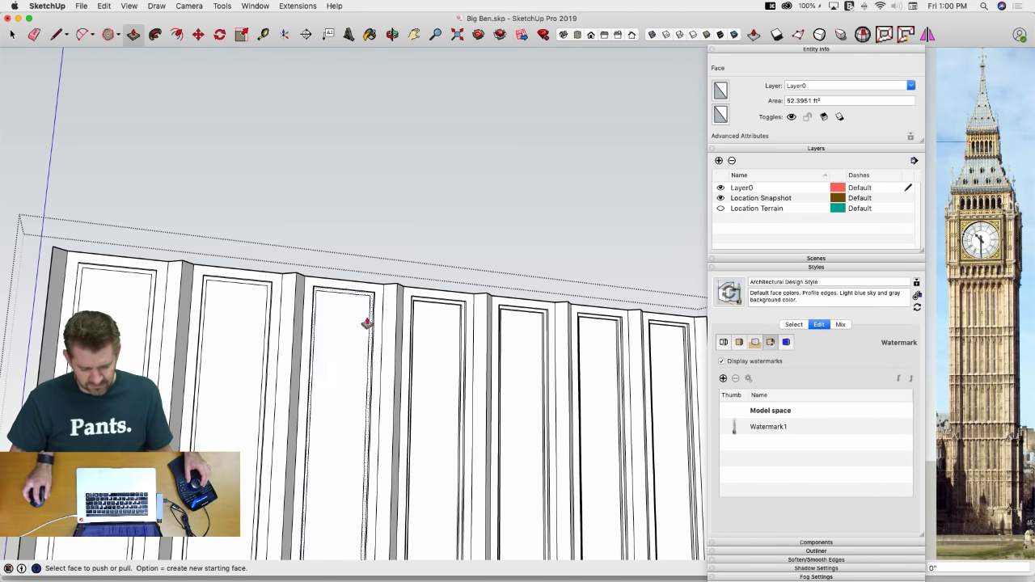
{"action": "left_click", "coordinate": [119, 328]}
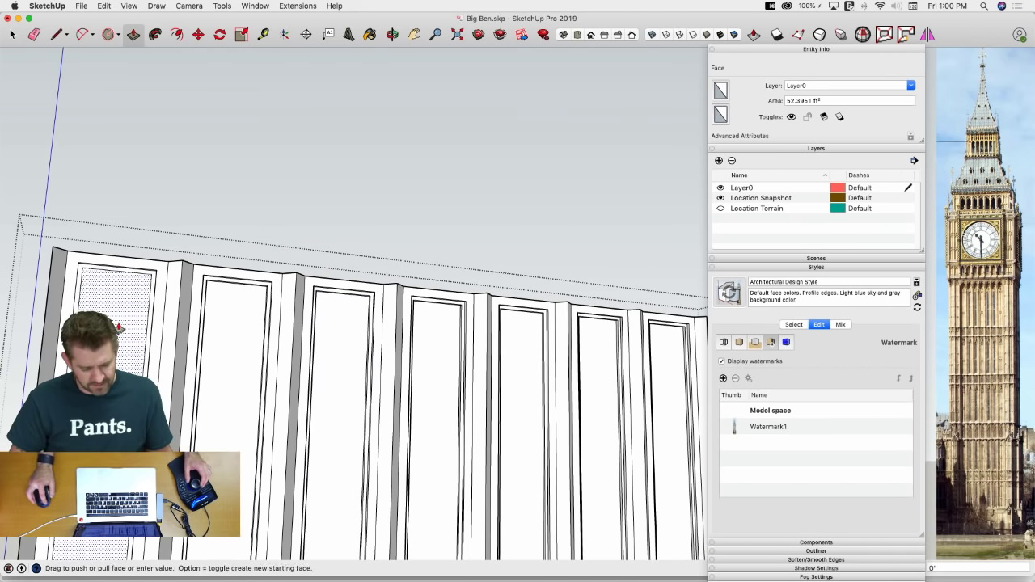
{"action": "double_click", "coordinate": [119, 328]}
{"action": "key", "text": "space"}
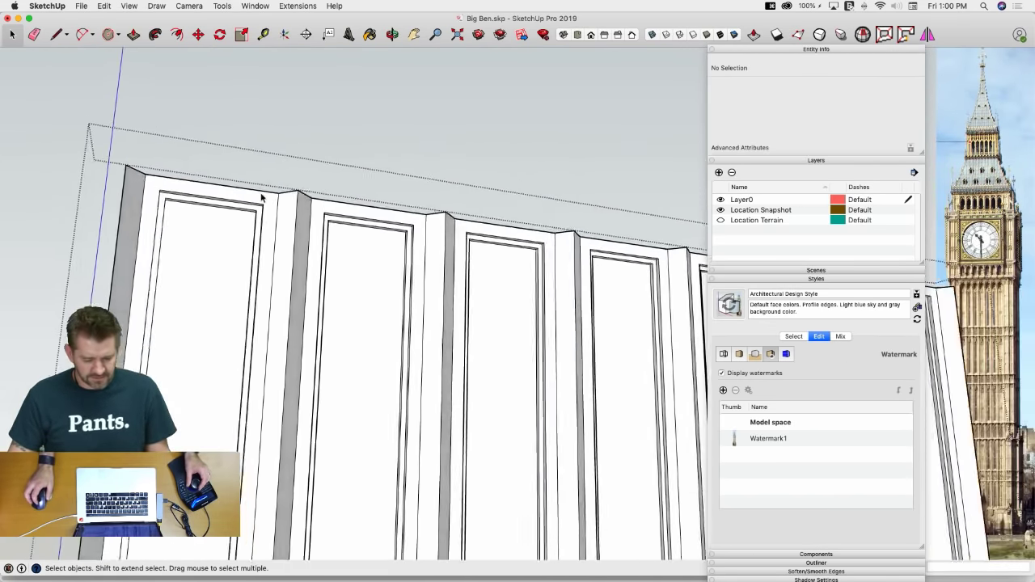
Switch to Chrome and examine the tower shaft in the reference photo, from the decorative bands and narrow windows up to the clock face
{"action": "middle_click_drag", "start_coordinate": [261, 197], "coordinate": [270, 219]}
{"action": "key", "text": "super+Tab"}
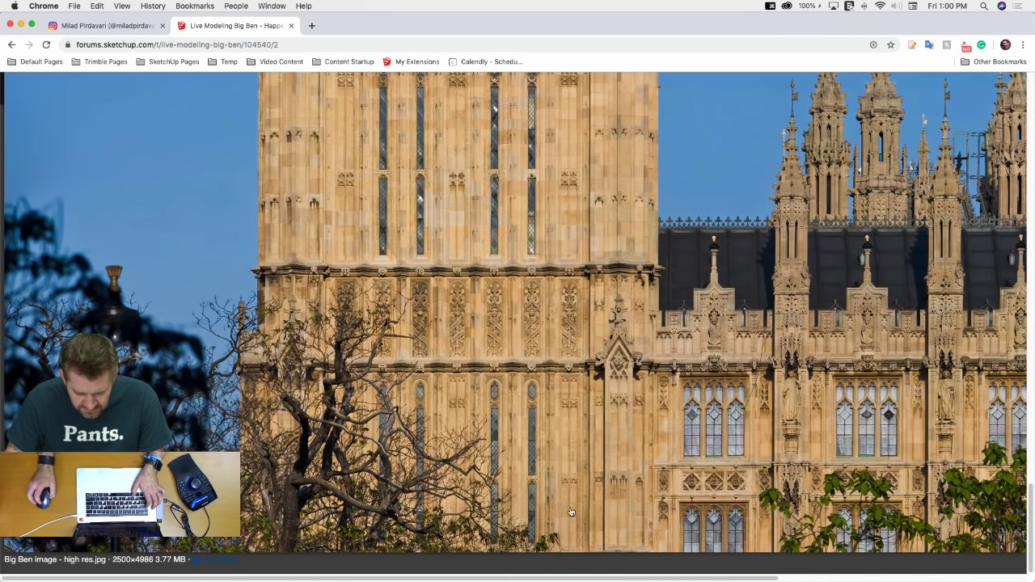
{"action": "scroll", "coordinate": [530, 522], "scroll_direction": "up", "scroll_amount": 5}
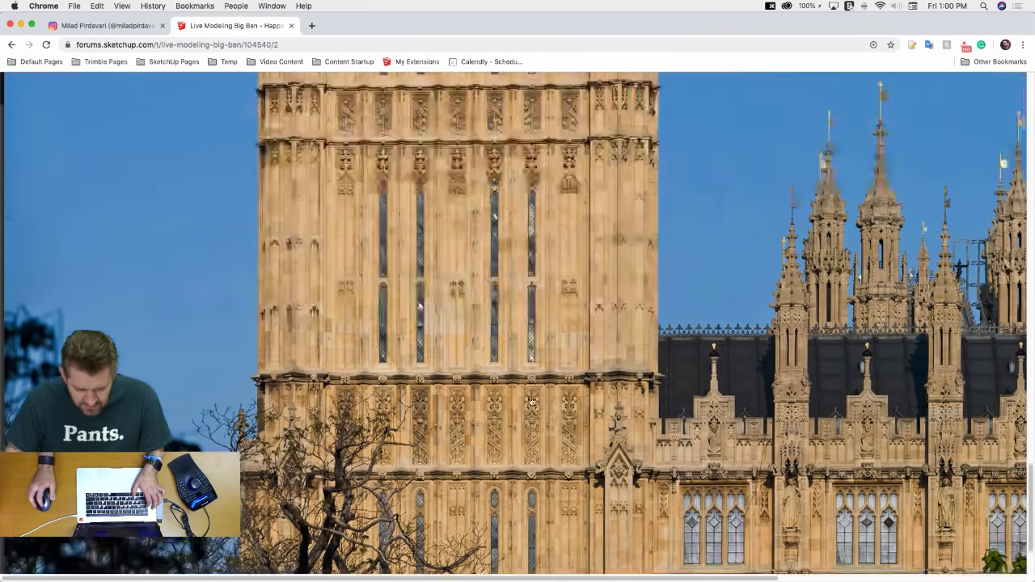
{"action": "scroll", "coordinate": [531, 402], "scroll_direction": "down", "scroll_amount": 2}
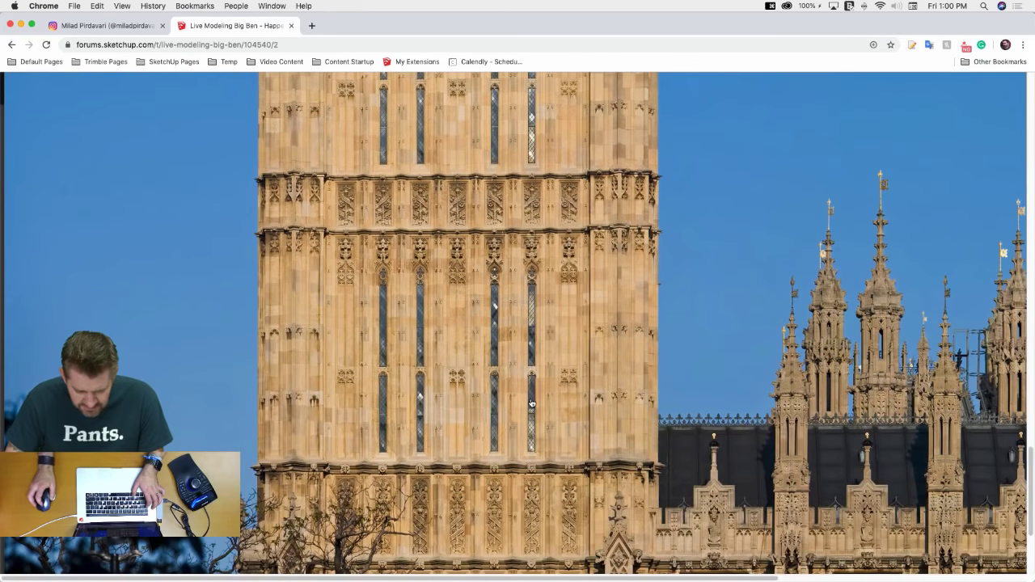
{"action": "scroll", "coordinate": [532, 403], "scroll_direction": "down", "scroll_amount": 3}
{"action": "scroll", "coordinate": [531, 403], "scroll_direction": "up", "scroll_amount": 4}
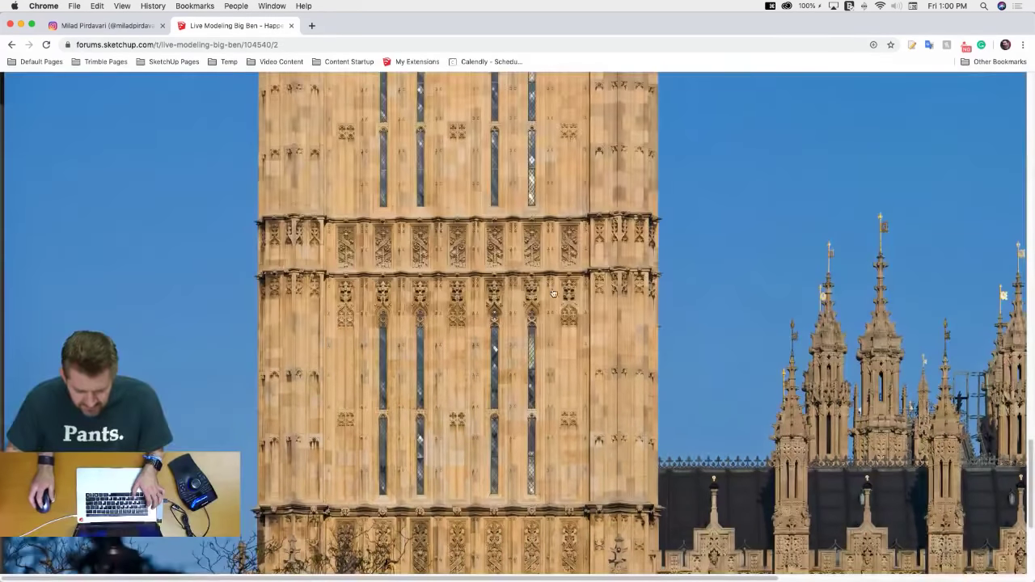
{"action": "scroll", "coordinate": [513, 354], "scroll_direction": "up", "scroll_amount": 5}
{"action": "scroll", "coordinate": [564, 357], "scroll_direction": "up", "scroll_amount": 5}
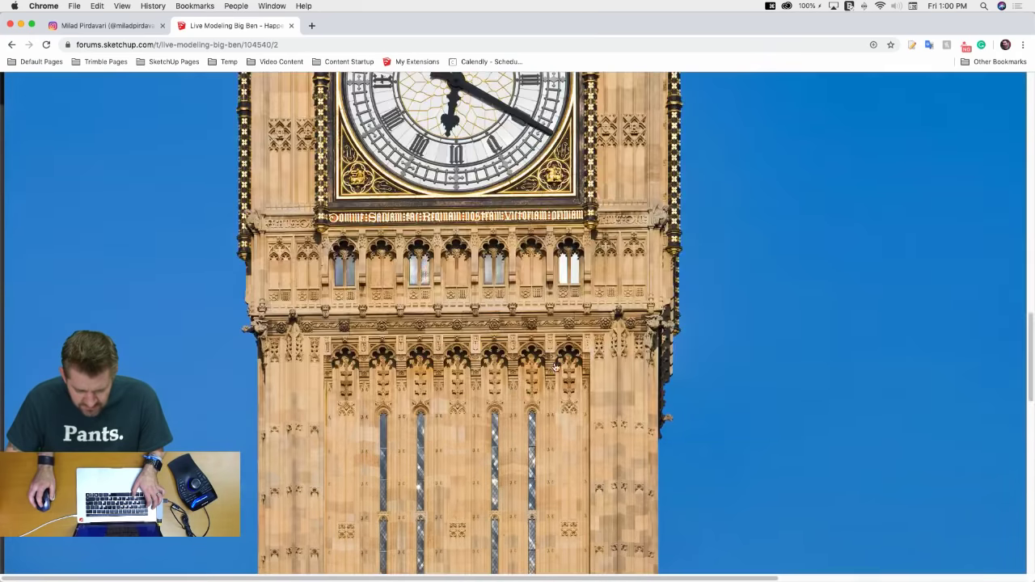
{"action": "scroll", "coordinate": [522, 419], "scroll_direction": "down", "scroll_amount": 10}
{"action": "scroll", "coordinate": [511, 445], "scroll_direction": "up", "scroll_amount": 2}
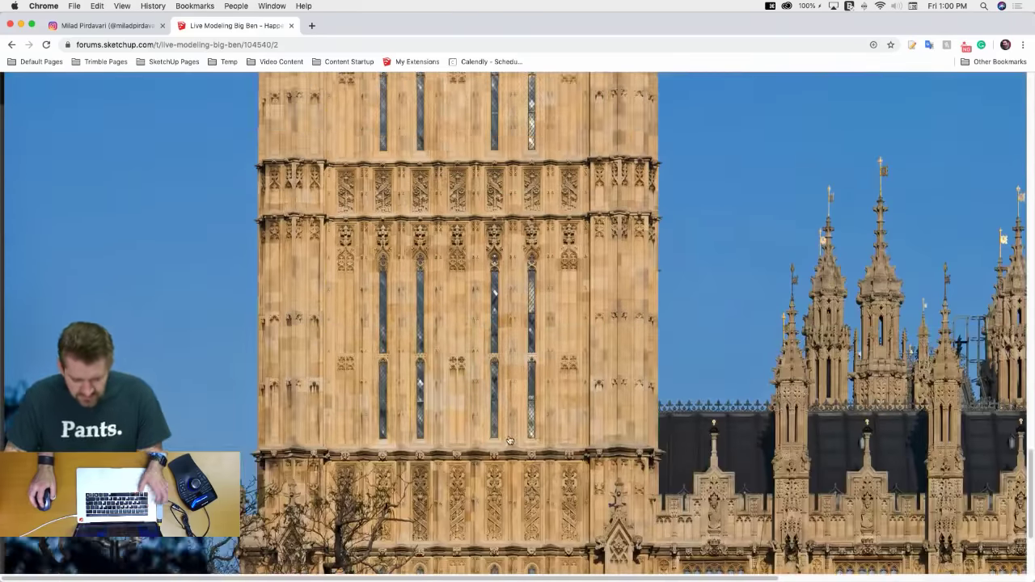
Examine the narrow window tiers and ornamental bands of the tower shaft in the reference photo, from below the clock down to the base
{"action": "scroll", "coordinate": [576, 415], "scroll_direction": "down", "scroll_amount": 3}
{"action": "scroll", "coordinate": [519, 435], "scroll_direction": "up", "scroll_amount": 3}
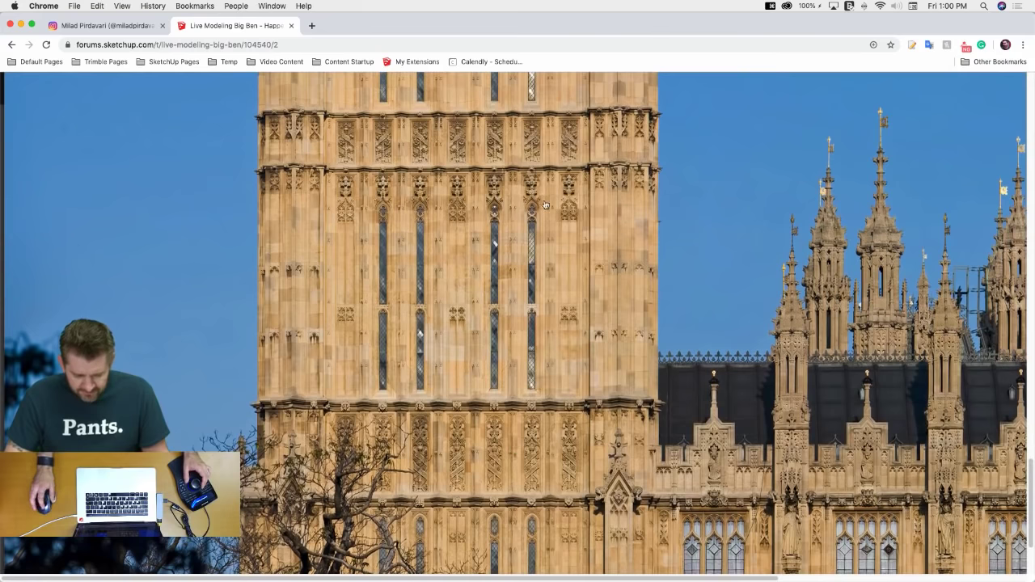
{"action": "scroll", "coordinate": [441, 230], "scroll_direction": "up", "scroll_amount": 8}
{"action": "scroll", "coordinate": [481, 327], "scroll_direction": "down", "scroll_amount": 3}
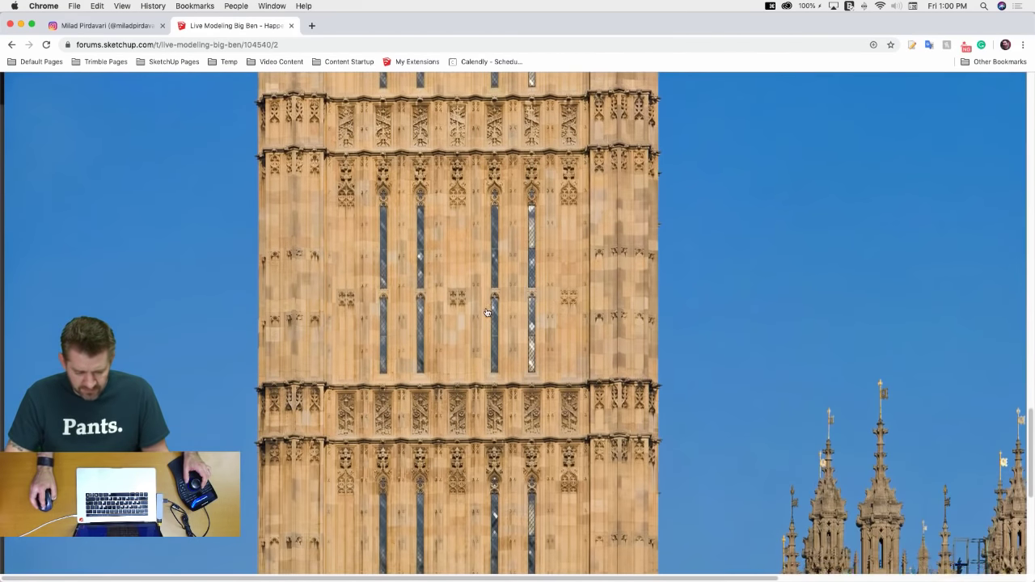
{"action": "scroll", "coordinate": [504, 454], "scroll_direction": "up", "scroll_amount": 6}
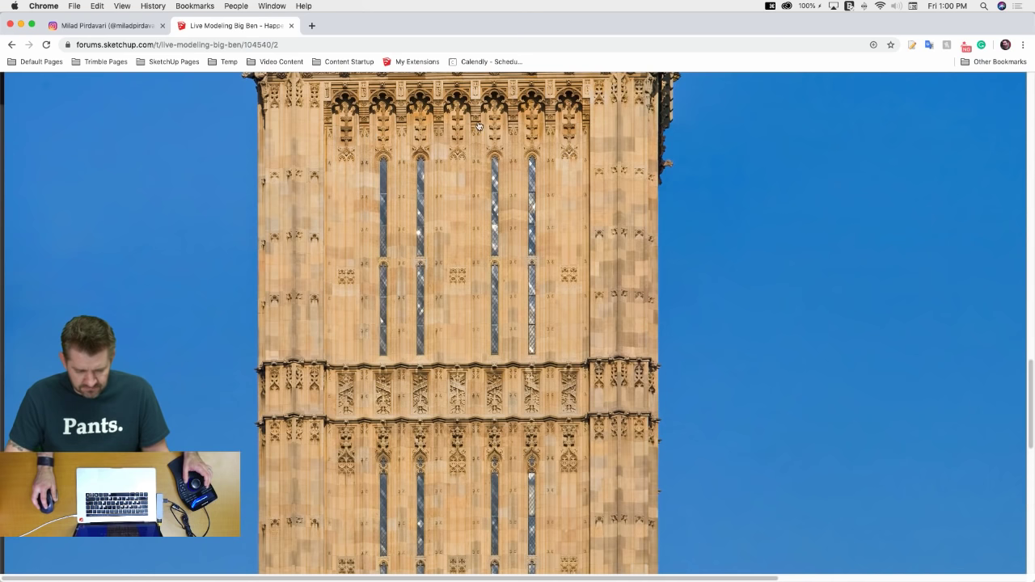
{"action": "scroll", "coordinate": [478, 126], "scroll_direction": "down", "scroll_amount": 6}
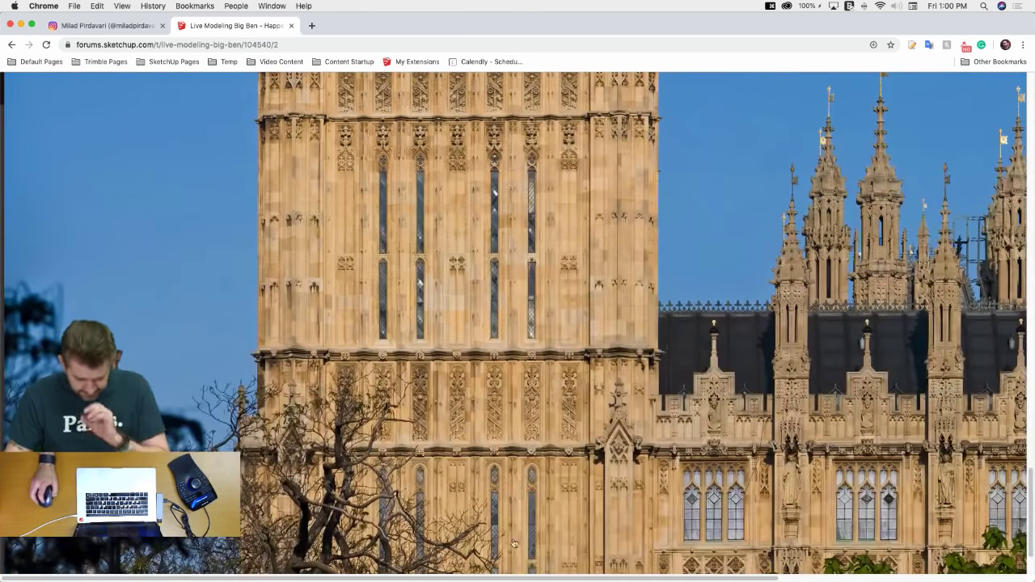
{"action": "scroll", "coordinate": [513, 543], "scroll_direction": "down", "scroll_amount": 3}
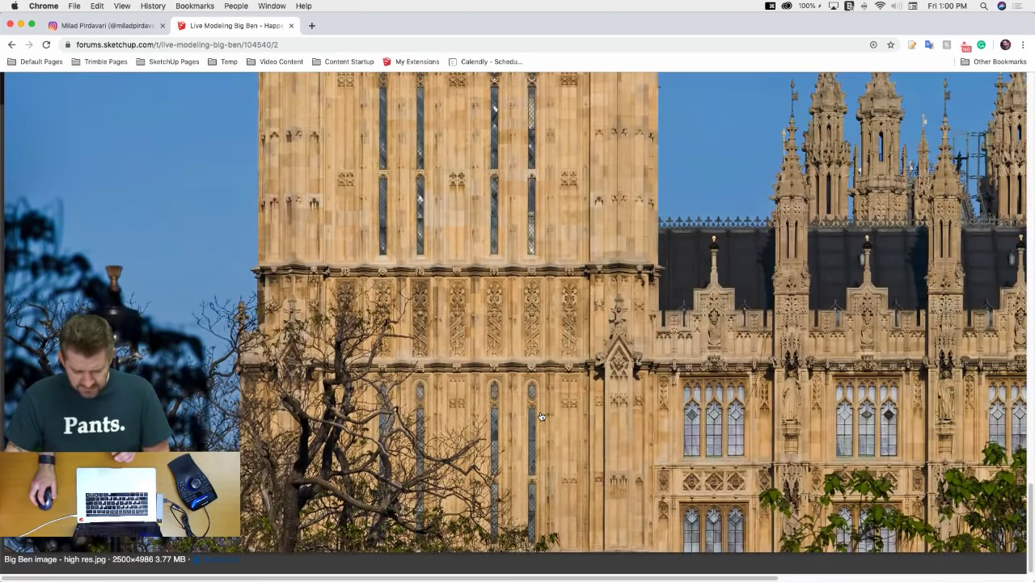
{"action": "scroll", "coordinate": [569, 414], "scroll_direction": "up", "scroll_amount": 2}
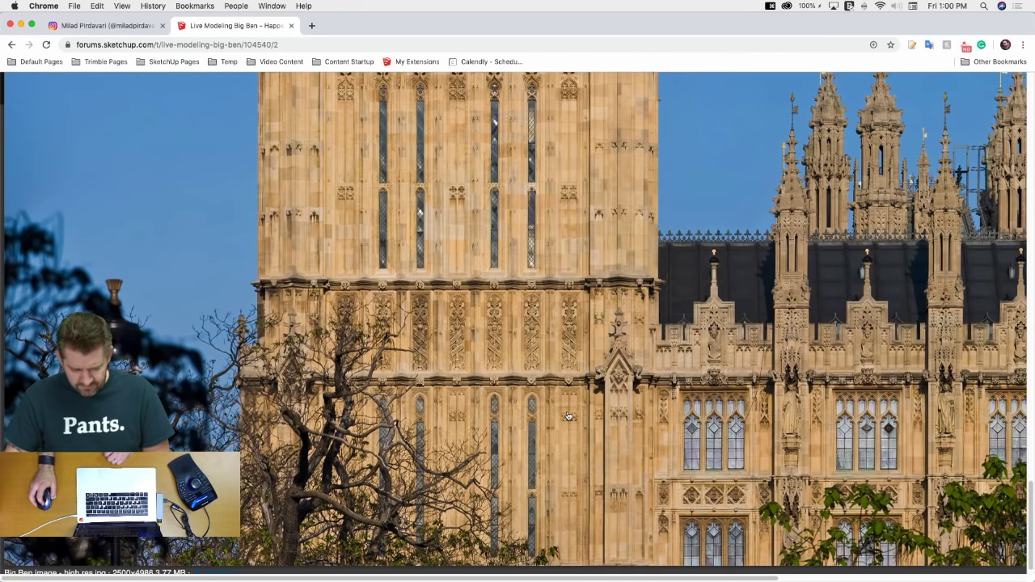
{"action": "scroll", "coordinate": [569, 415], "scroll_direction": "down", "scroll_amount": 2}
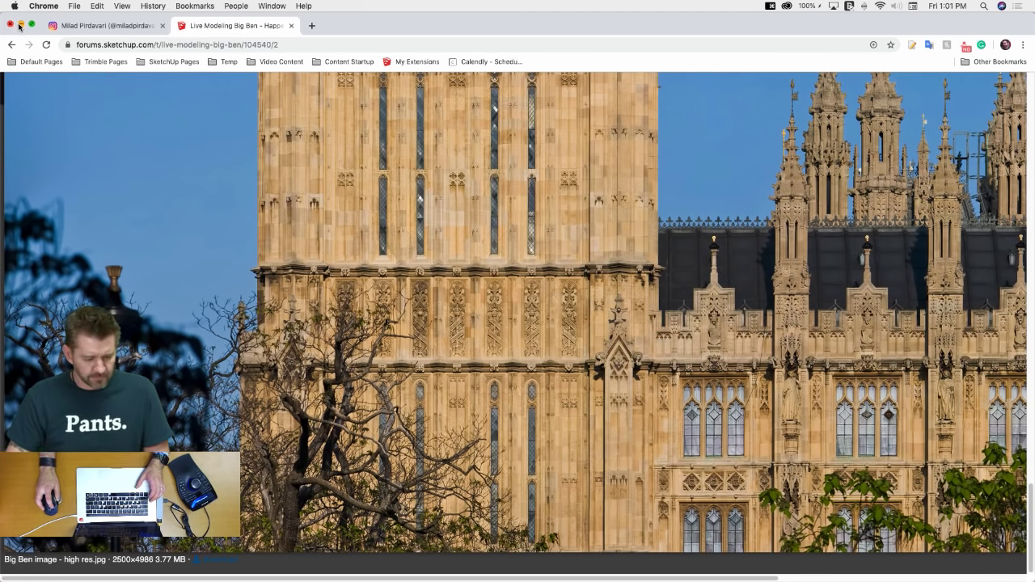
Switch to SketchUp and offset the outline of the leftmost bay's innermost panel inward by 2"
{"action": "key", "text": "super+Tab"}
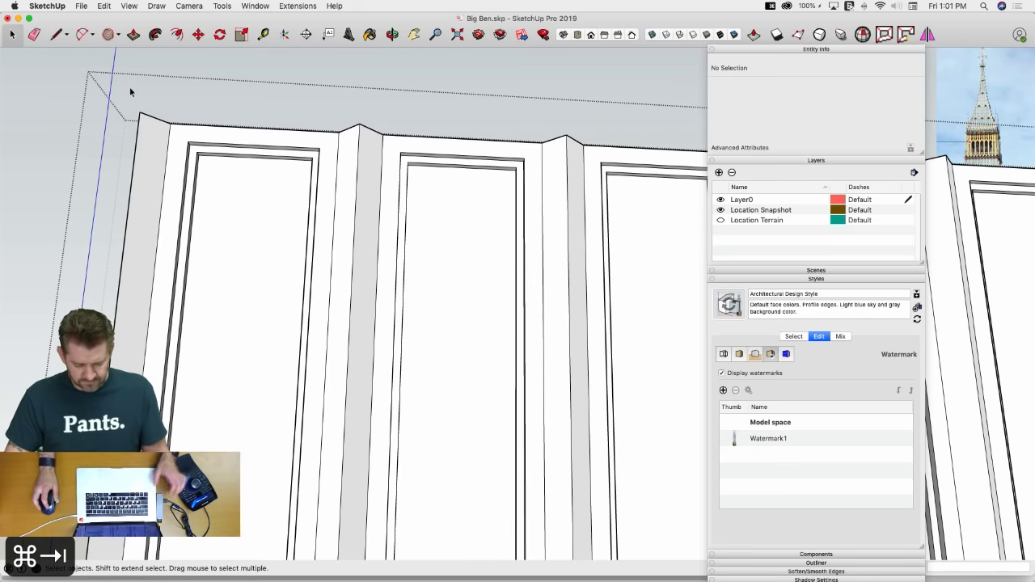
{"action": "scroll", "coordinate": [310, 205], "scroll_direction": "up", "scroll_amount": 5}
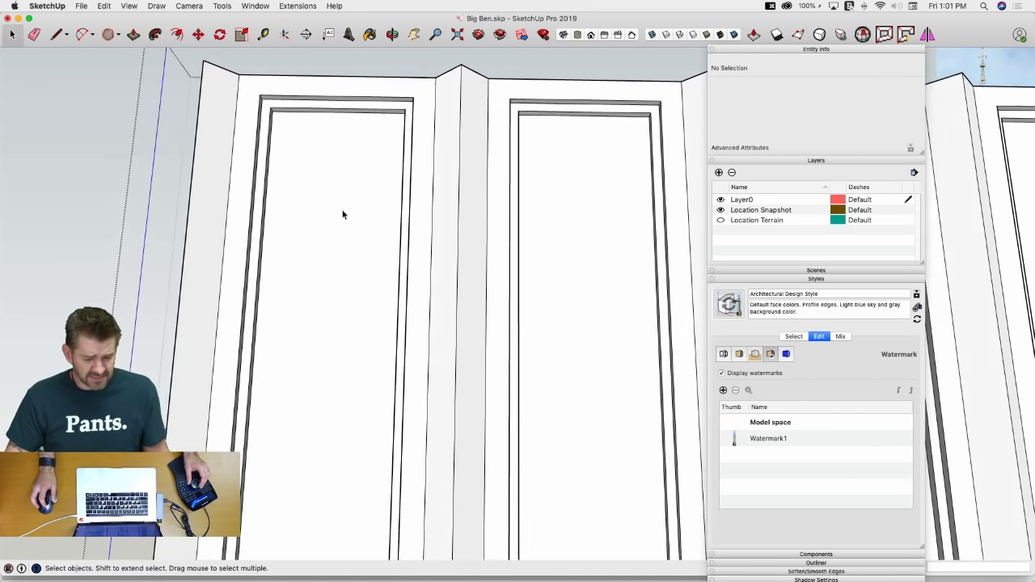
{"action": "key", "text": "f"}
{"action": "left_click", "coordinate": [299, 112]}
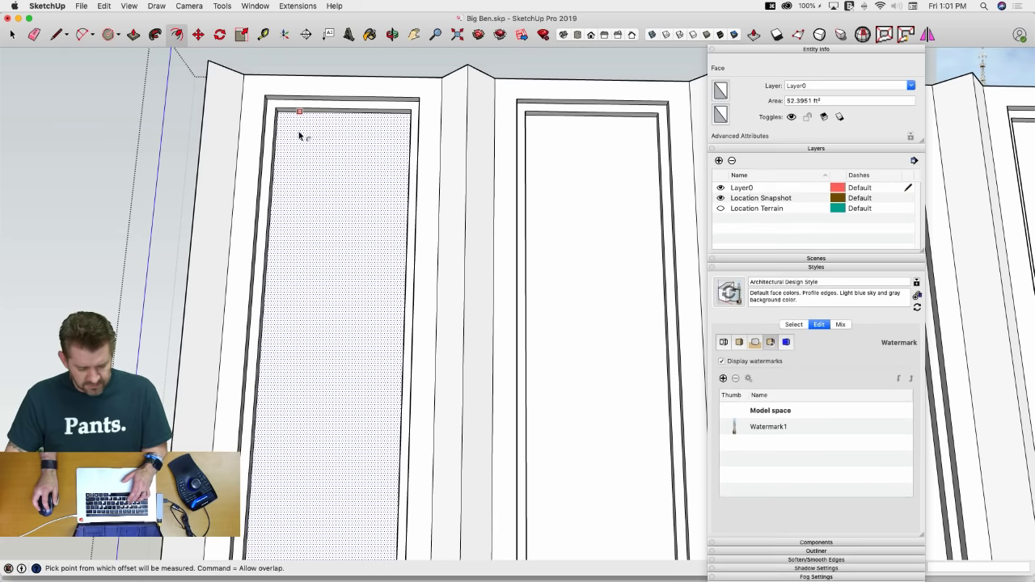
{"action": "type", "text": "2"}
{"action": "key", "text": "Return"}
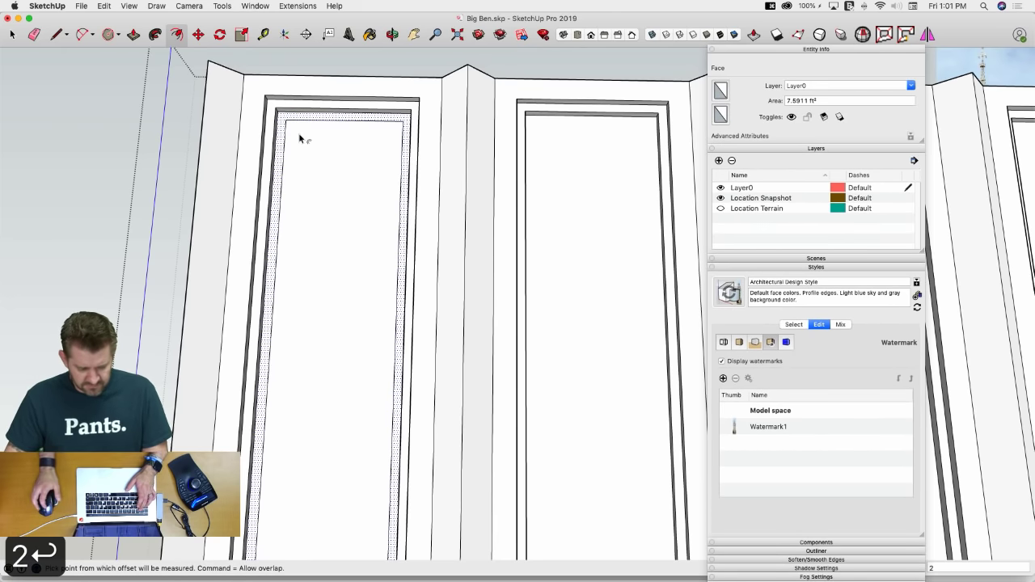
Draw two horizontal lines across the leftmost inset panel, the first 3' below its top edge and the second 2" below the first
{"action": "left_click", "coordinate": [299, 133]}
{"action": "key", "text": "l"}
{"action": "scroll", "coordinate": [395, 180], "scroll_direction": "down", "scroll_amount": 5}
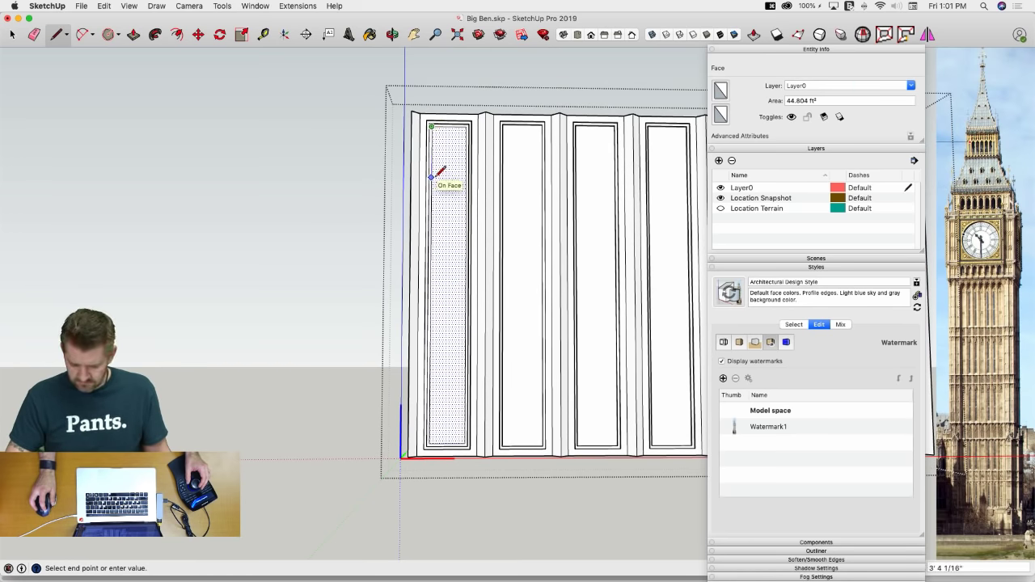
{"action": "type", "text": "3'"}
{"action": "key", "text": "Return"}
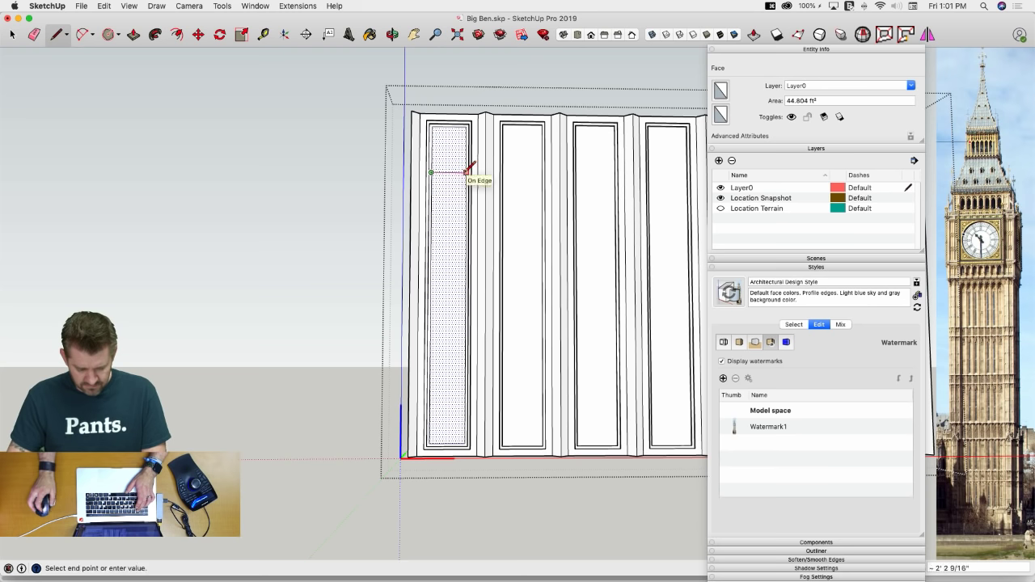
{"action": "scroll", "coordinate": [468, 172], "scroll_direction": "up", "scroll_amount": 3}
{"action": "left_click", "coordinate": [468, 171]}
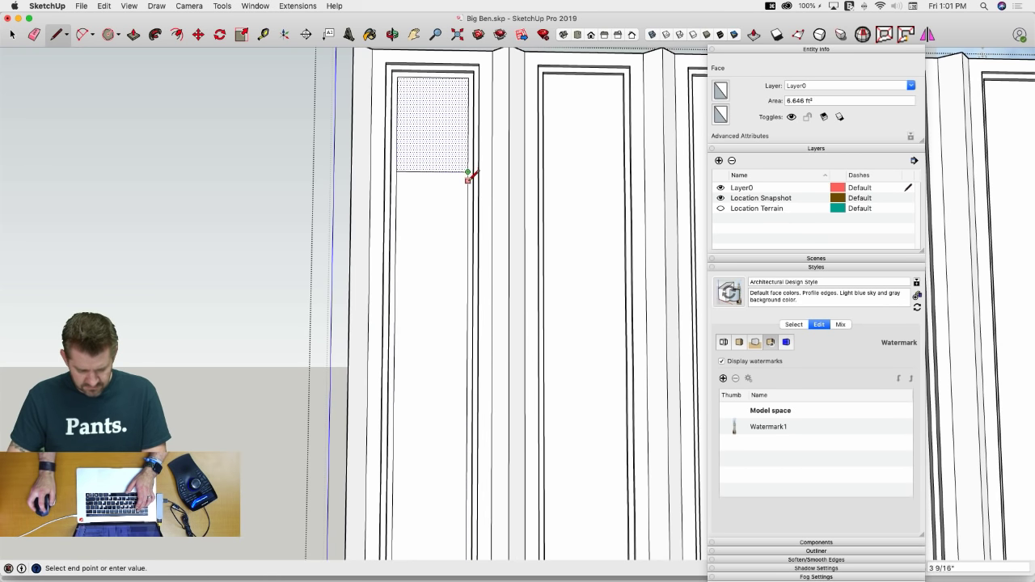
{"action": "type", "text": "2"}
{"action": "key", "text": "Return"}
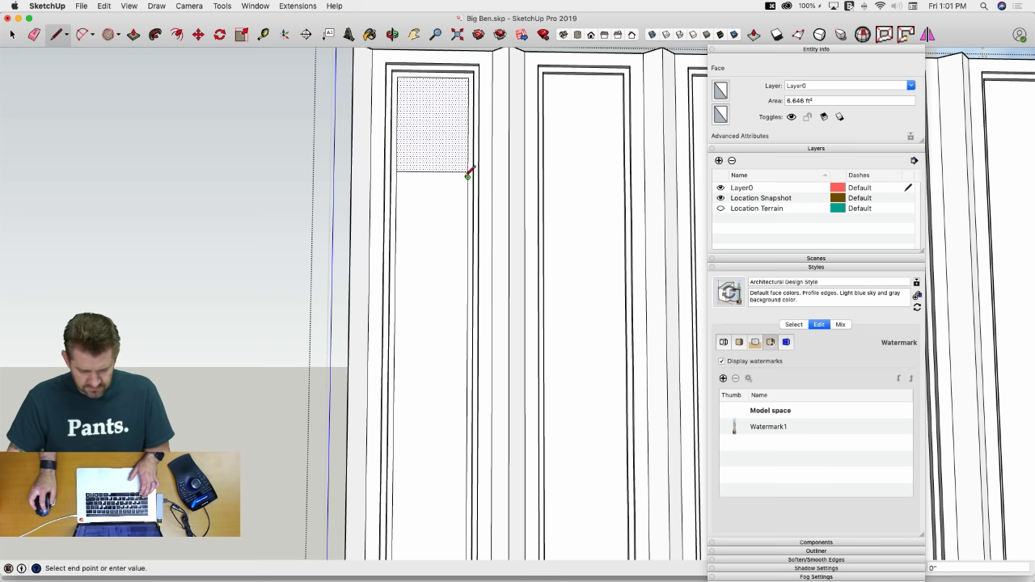
{"action": "left_click", "coordinate": [398, 175]}
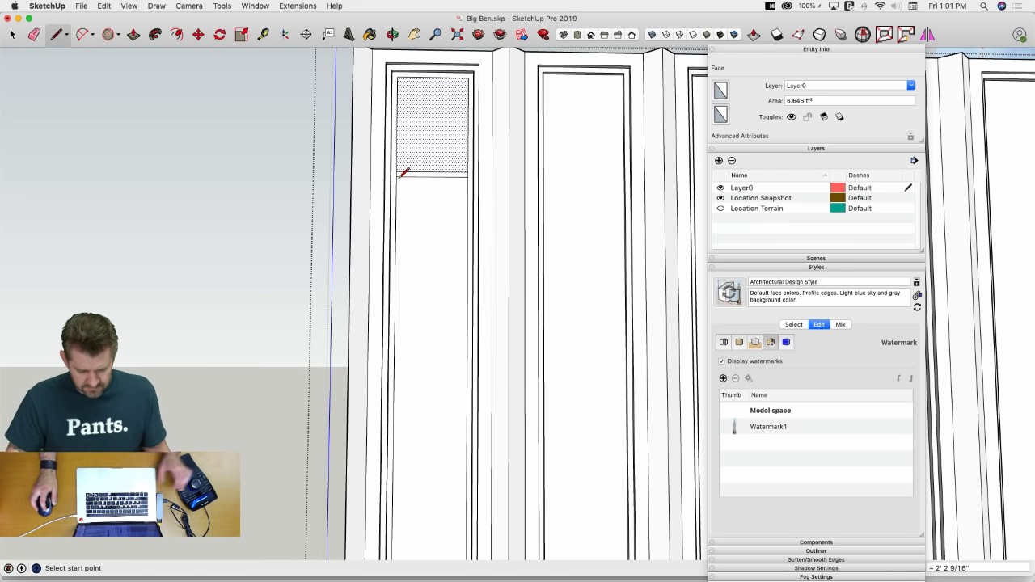
Draw another pair of horizontal lines 2" apart around the panel's mid-height and erase the short vertical edges at the ends of both bands
{"action": "scroll", "coordinate": [398, 168], "scroll_direction": "down", "scroll_amount": 6}
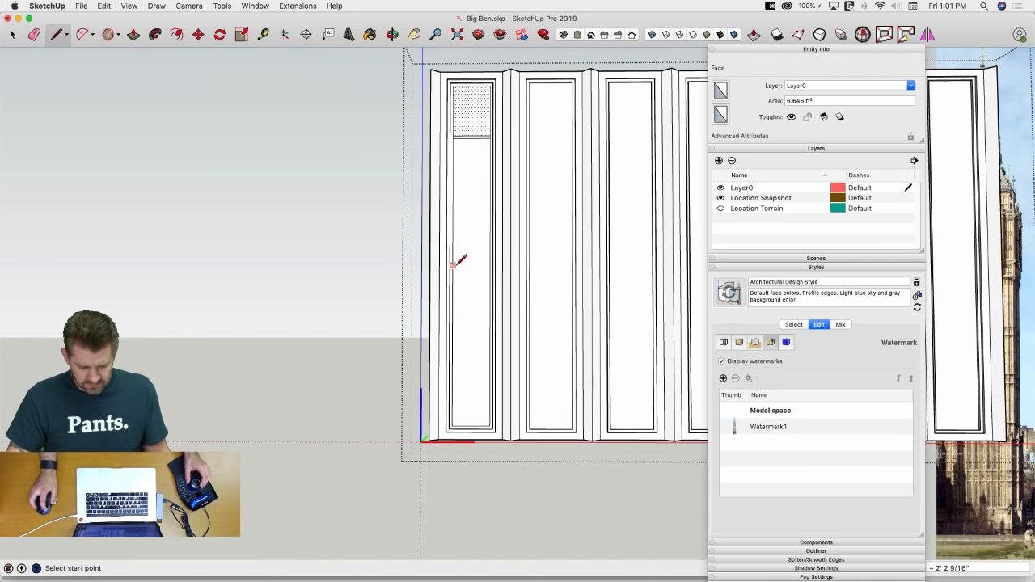
{"action": "scroll", "coordinate": [452, 279], "scroll_direction": "up", "scroll_amount": 5}
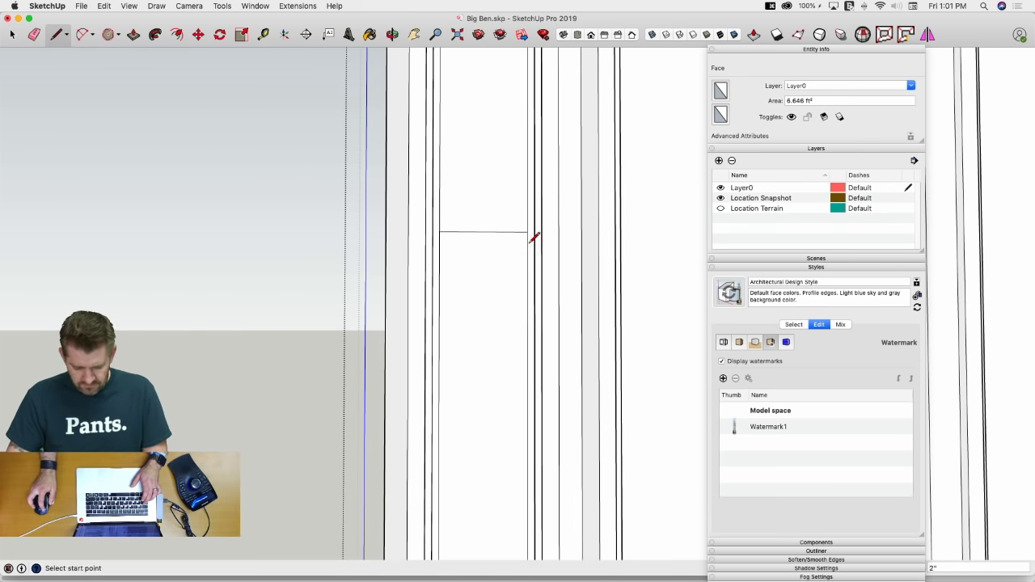
{"action": "key", "text": "e"}
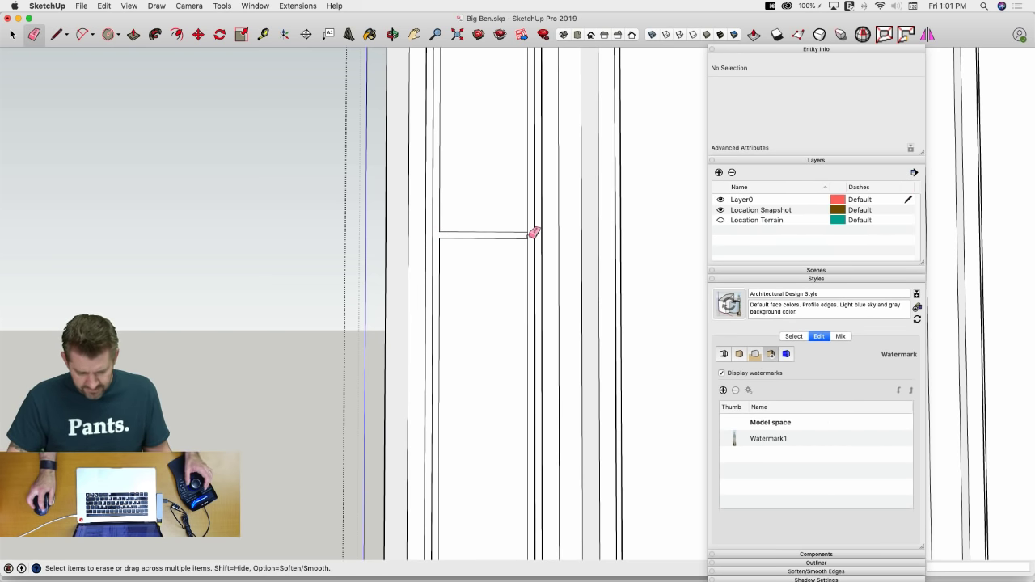
{"action": "scroll", "coordinate": [554, 232], "scroll_direction": "down", "scroll_amount": 3}
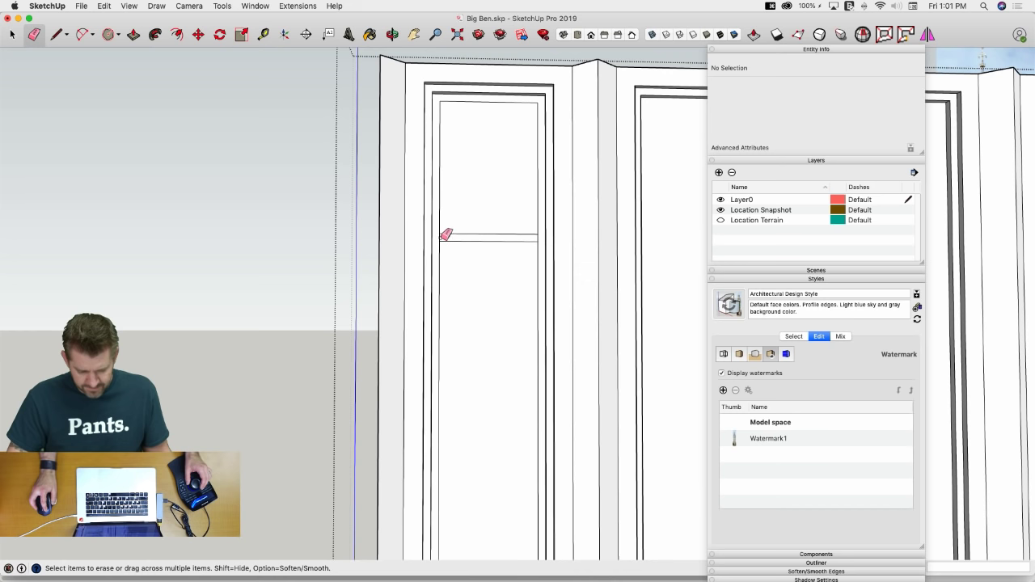
{"action": "middle_click_drag", "start_coordinate": [540, 236], "coordinate": [488, 213]}
Try to recess the subdivided faces of the leftmost panel by repeating the last Push/Pull depth
{"action": "key", "text": "p"}
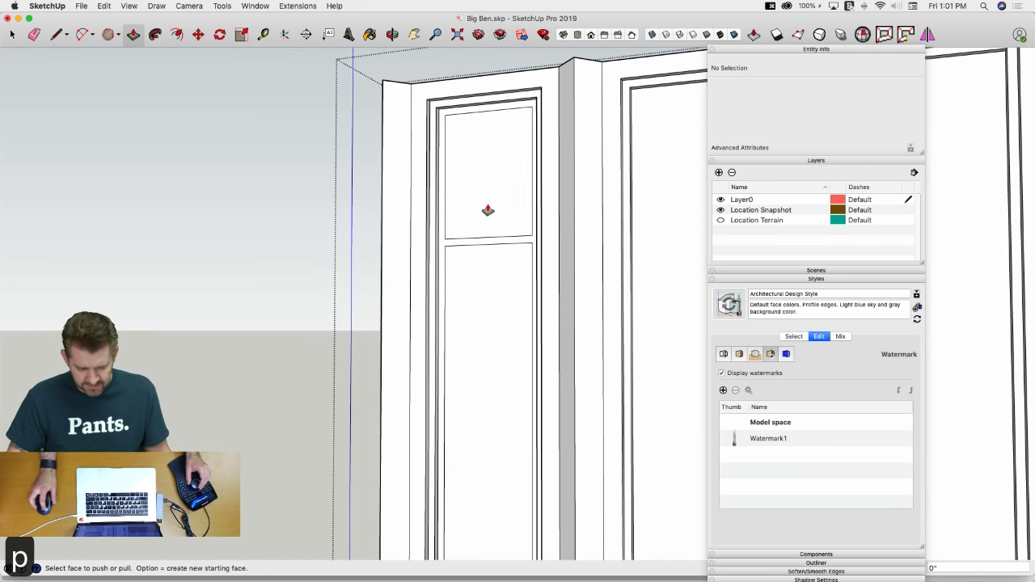
{"action": "double_click", "coordinate": [483, 205]}
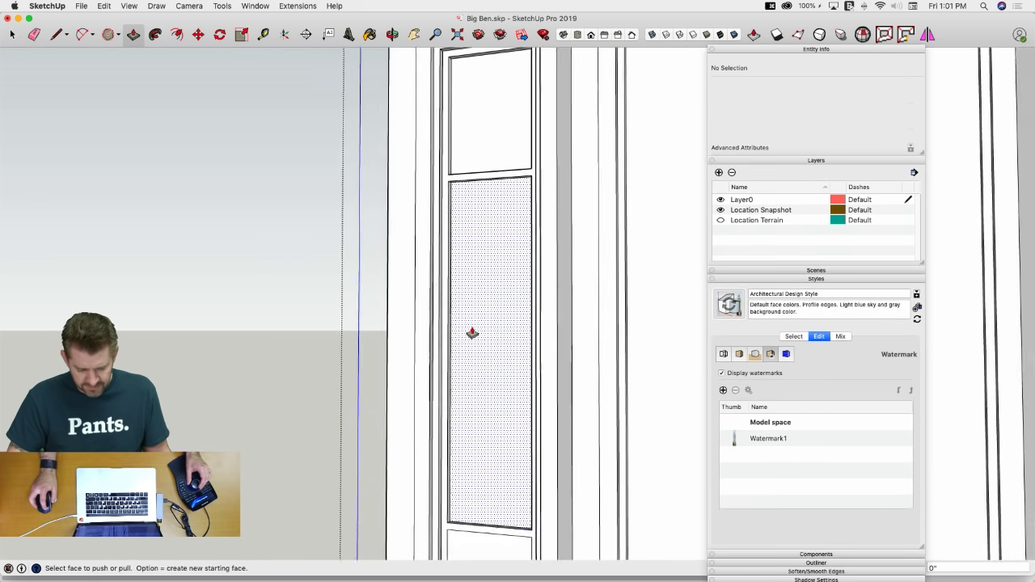
{"action": "key", "text": "space"}
{"action": "scroll", "coordinate": [431, 365], "scroll_direction": "up", "scroll_amount": 5}
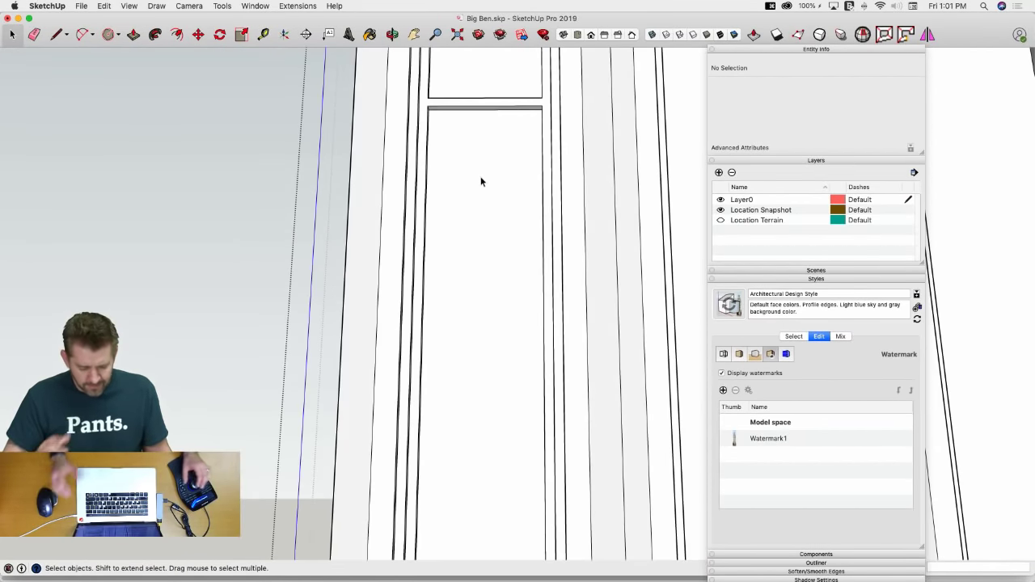
Check the reference photo in Chrome, return to SketchUp and undo the recessing of the subdivided panel faces
{"action": "key", "text": "super+Tab"}
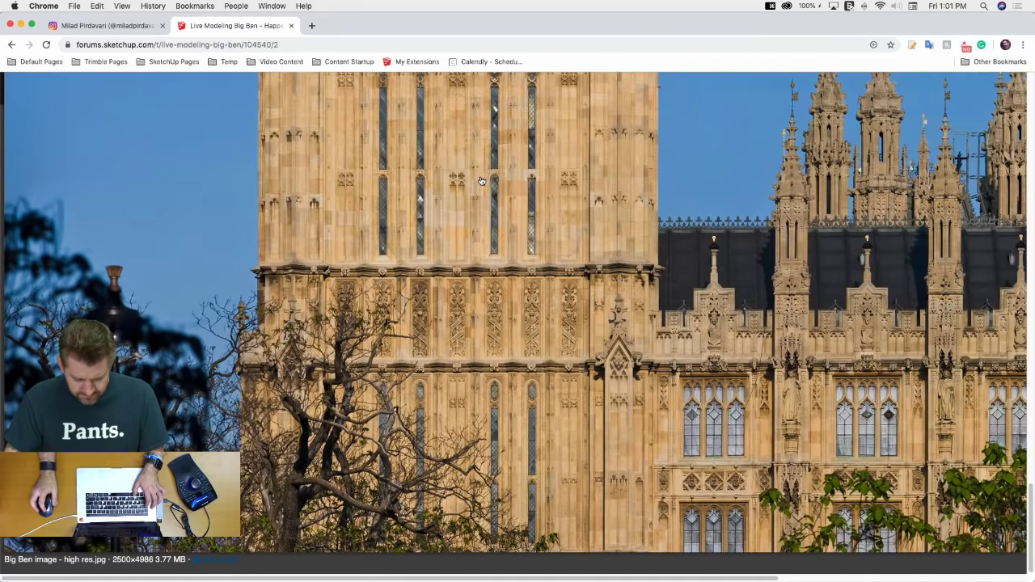
{"action": "key", "text": "super+Tab"}
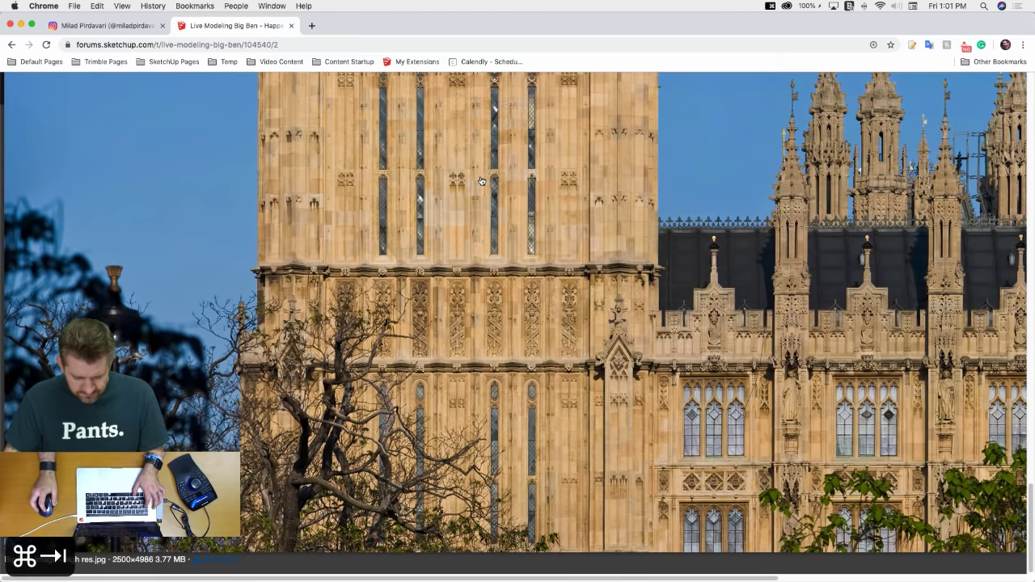
{"action": "key", "text": "l"}
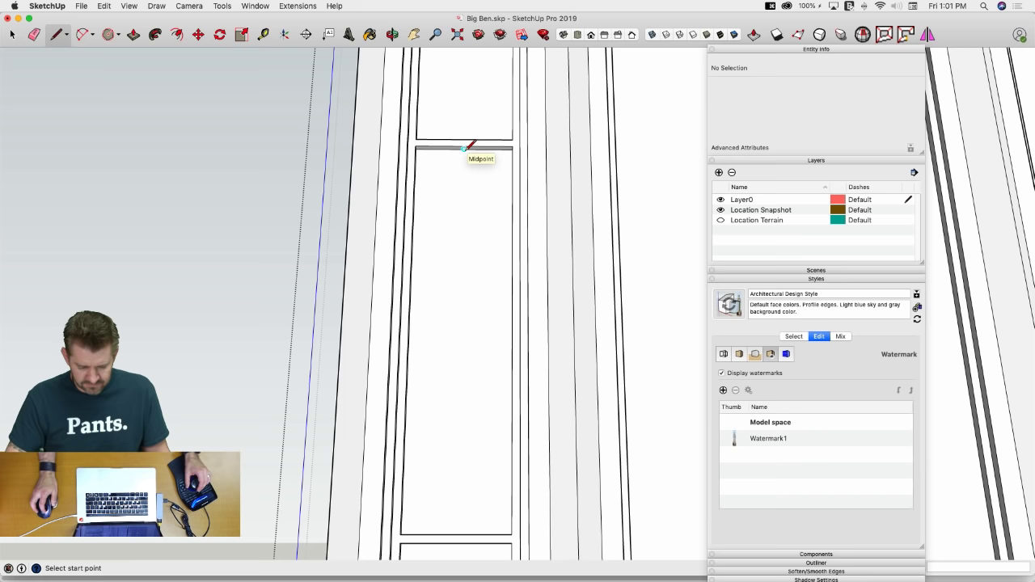
{"action": "scroll", "coordinate": [465, 148], "scroll_direction": "up", "scroll_amount": 5}
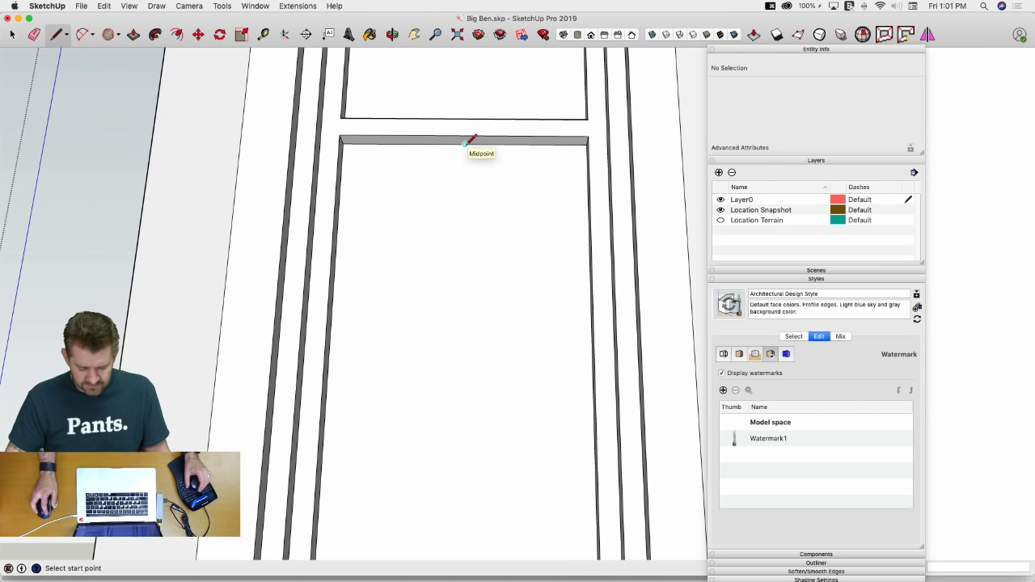
{"action": "key", "text": "super+z"}
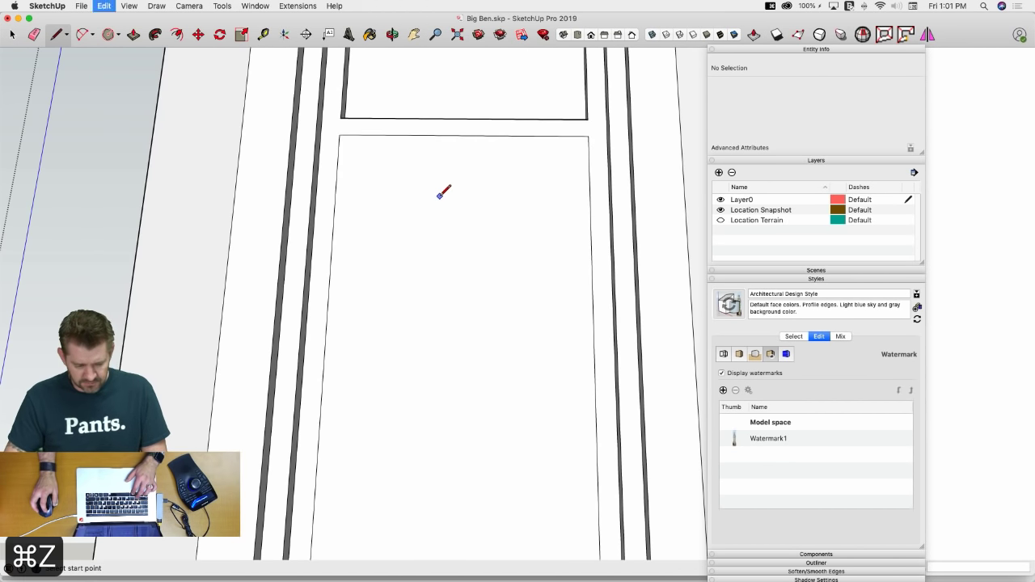
Draw a vertical centre line on the leftmost inset panel from its top edge's midpoint to its bottom edge's midpoint
{"action": "scroll", "coordinate": [469, 165], "scroll_direction": "down", "scroll_amount": 6}
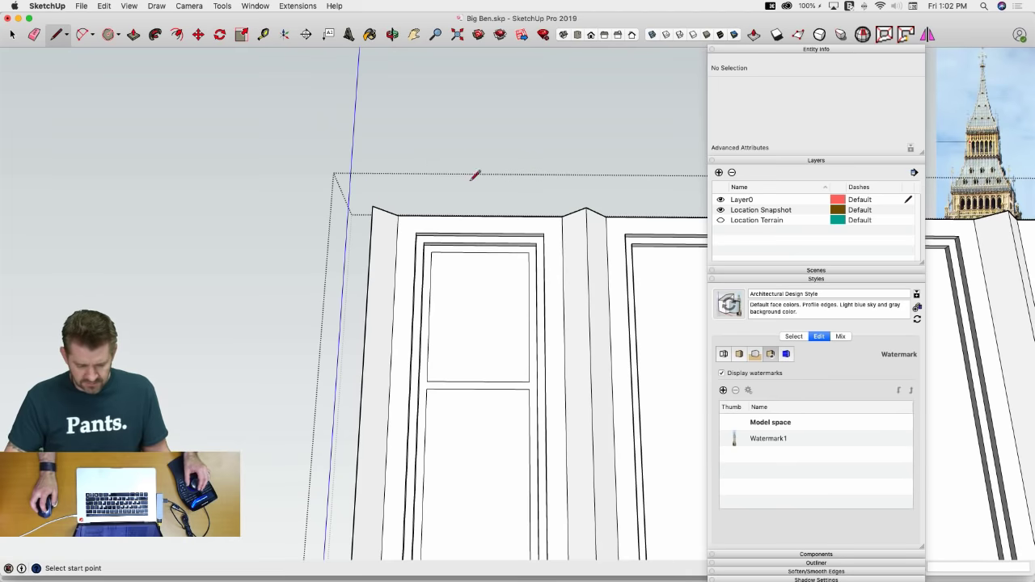
{"action": "left_click", "coordinate": [481, 252]}
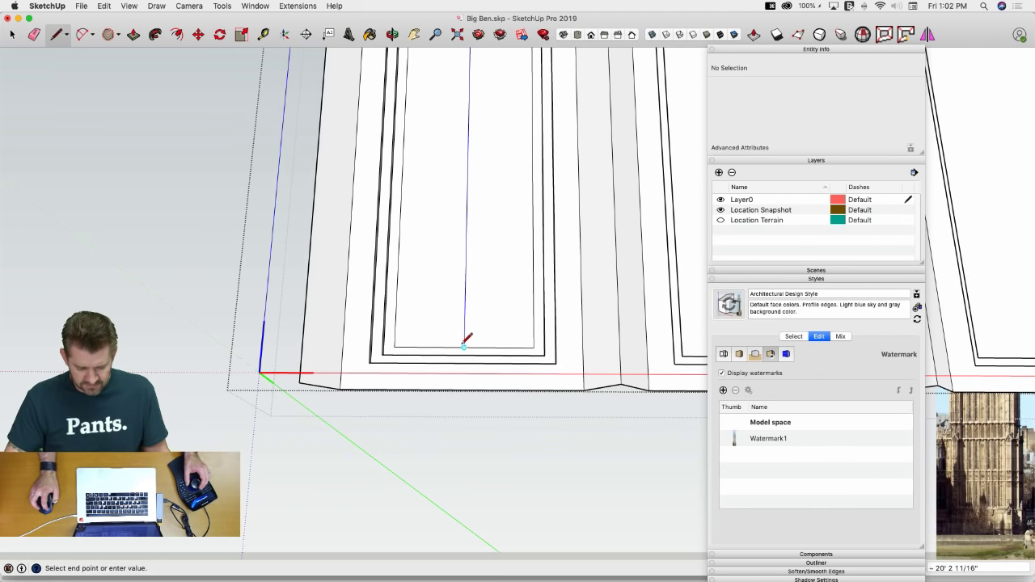
{"action": "key", "text": "space"}
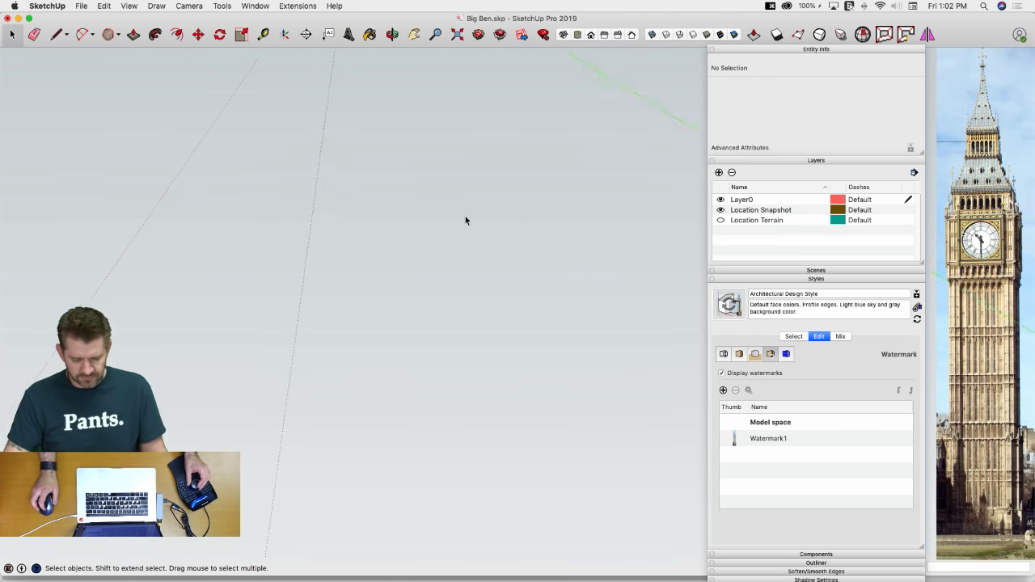
Draw full-height vertical lines 1" to either side of the leftmost inset panel's centre line, from its top edge to its bottom edge
{"action": "scroll", "coordinate": [465, 216], "scroll_direction": "down", "scroll_amount": 5}
{"action": "scroll", "coordinate": [501, 312], "scroll_direction": "up", "scroll_amount": 5}
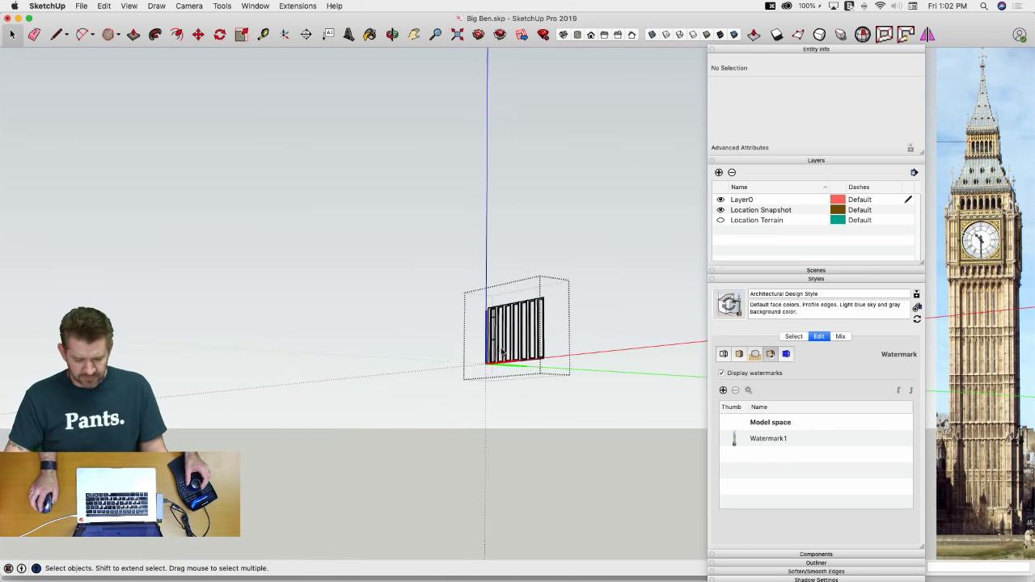
{"action": "scroll", "coordinate": [501, 312], "scroll_direction": "up", "scroll_amount": 10}
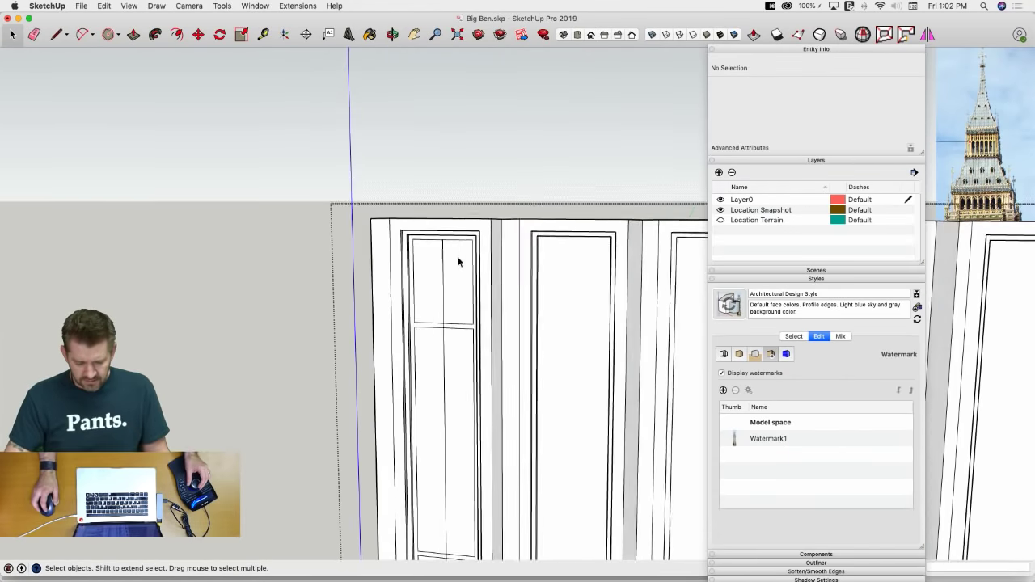
{"action": "scroll", "coordinate": [450, 243], "scroll_direction": "up", "scroll_amount": 5}
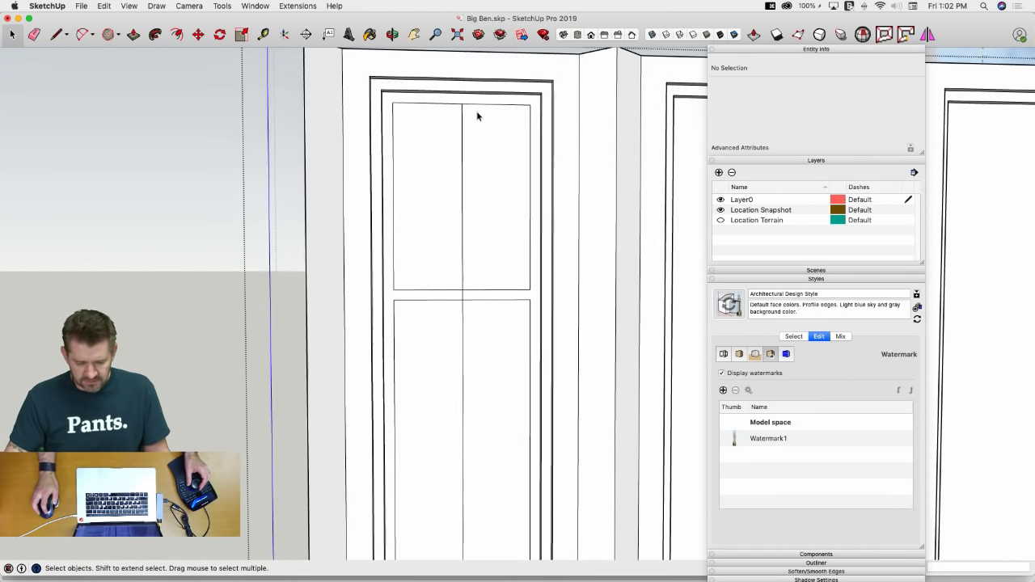
{"action": "key", "text": "l"}
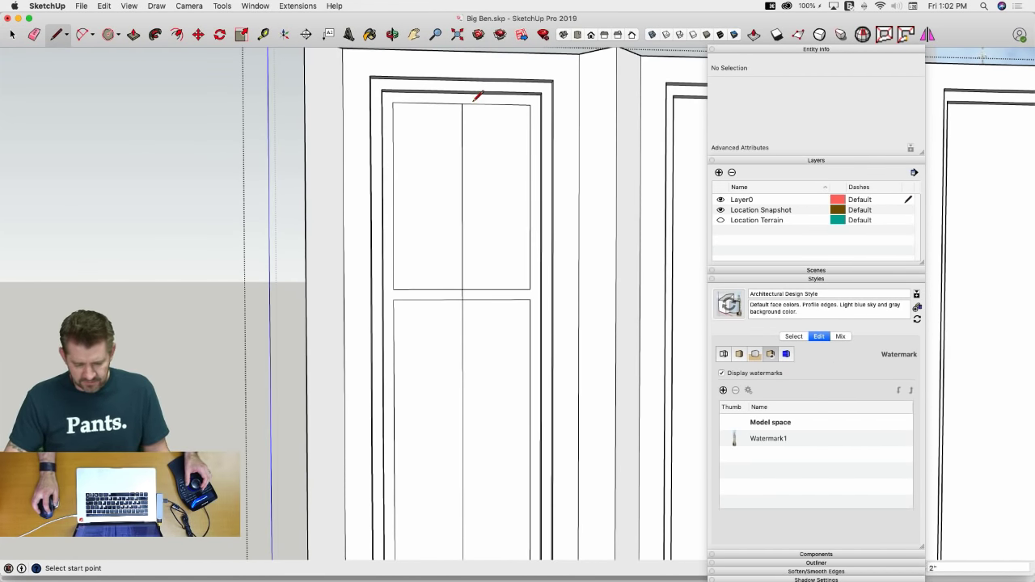
{"action": "key", "text": "super+z"}
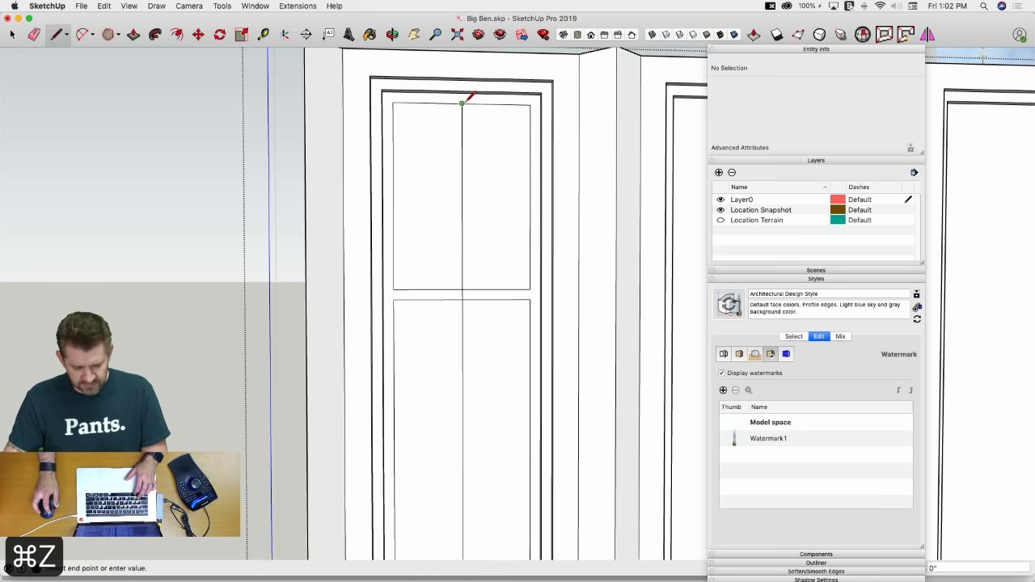
{"action": "type", "text": "1"}
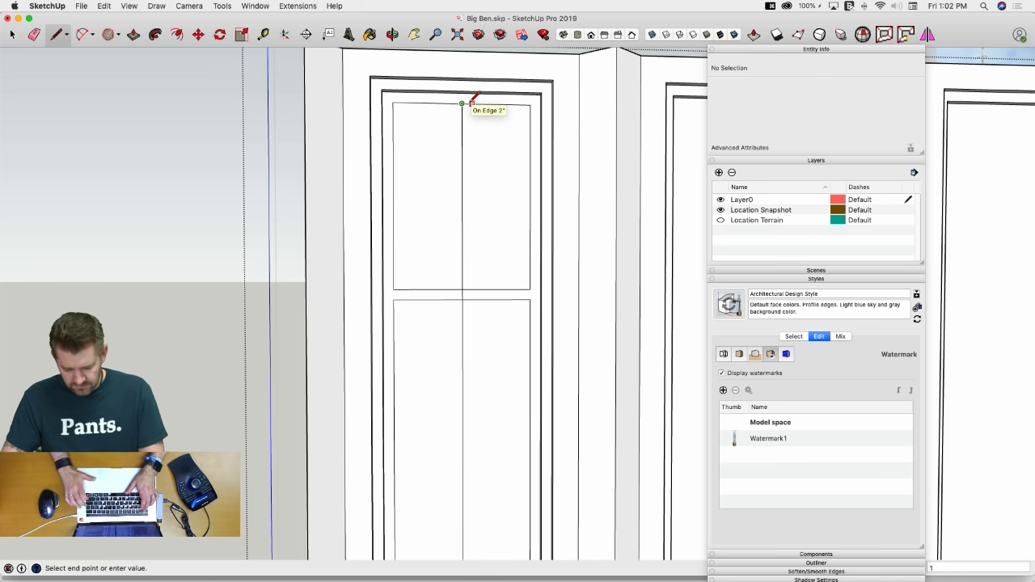
{"action": "key", "text": "Return"}
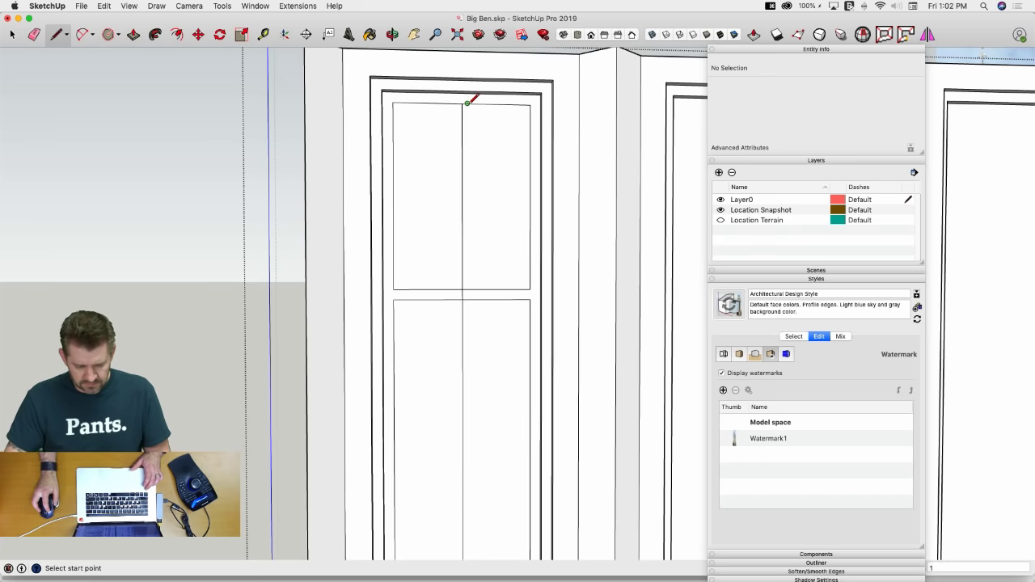
{"action": "left_click", "coordinate": [472, 98]}
{"action": "scroll", "coordinate": [472, 200], "scroll_direction": "down", "scroll_amount": 5}
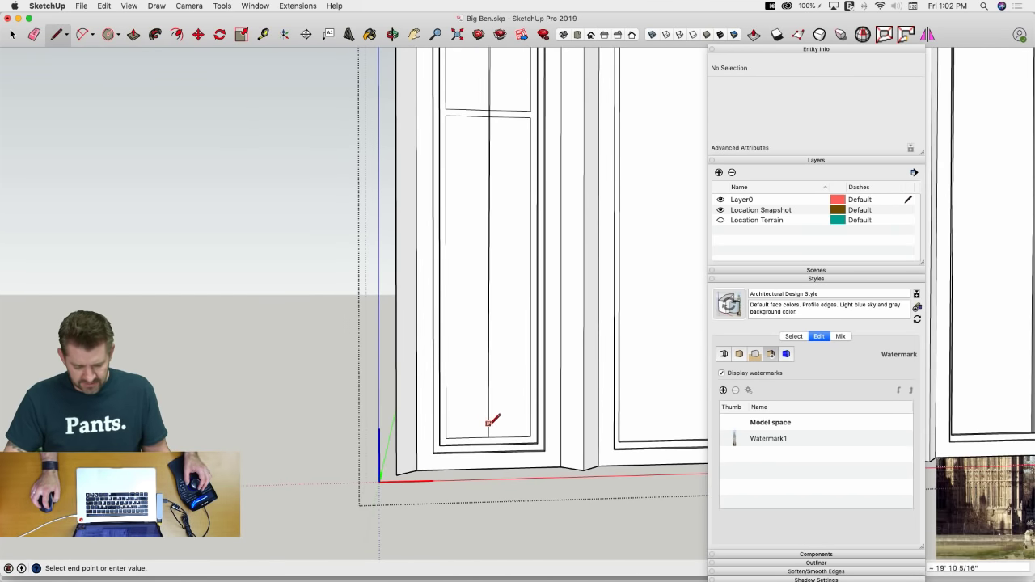
{"action": "scroll", "coordinate": [489, 436], "scroll_direction": "up", "scroll_amount": 3}
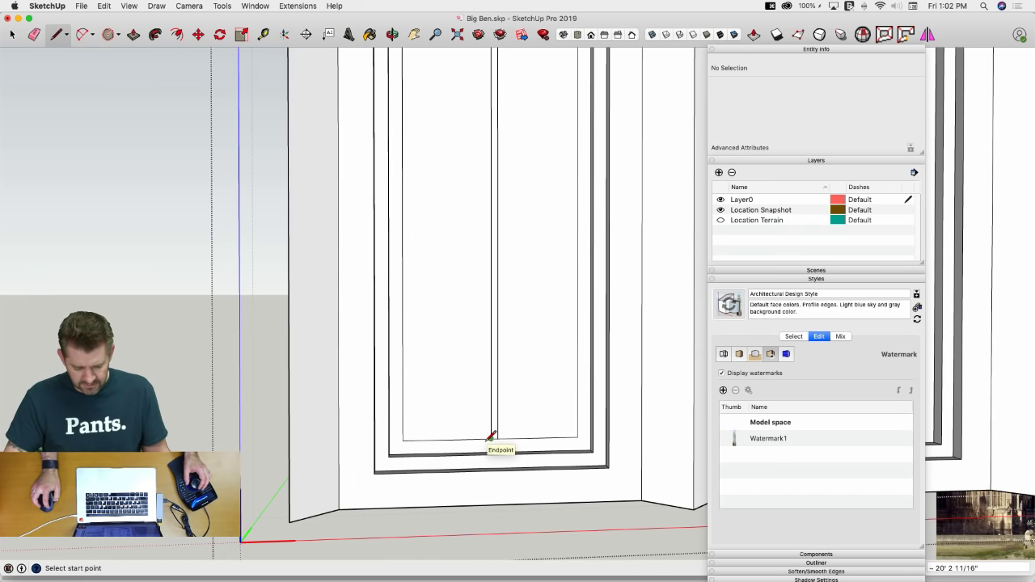
{"action": "scroll", "coordinate": [492, 296], "scroll_direction": "down", "scroll_amount": 5}
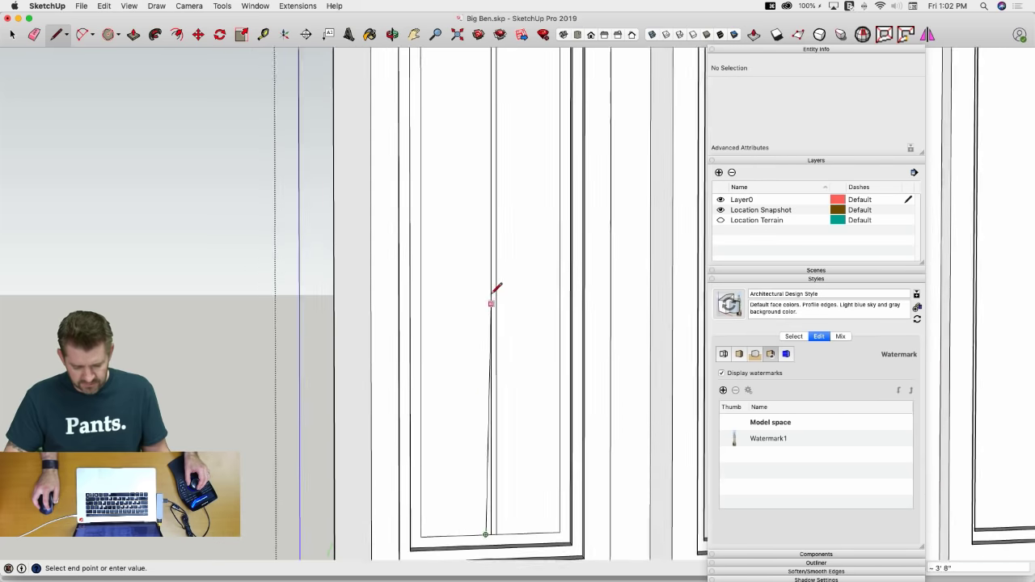
{"action": "scroll", "coordinate": [497, 213], "scroll_direction": "up", "scroll_amount": 3}
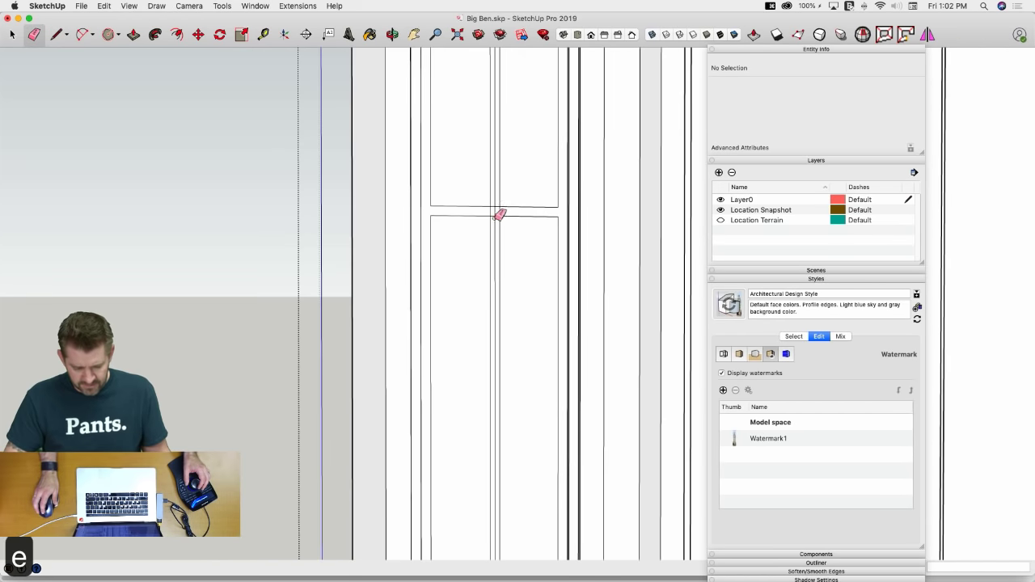
Erase the original centre line and the short edges where the 2" mullion and the horizontal bands cross
{"action": "key", "text": "e"}
{"action": "scroll", "coordinate": [495, 213], "scroll_direction": "up", "scroll_amount": 3}
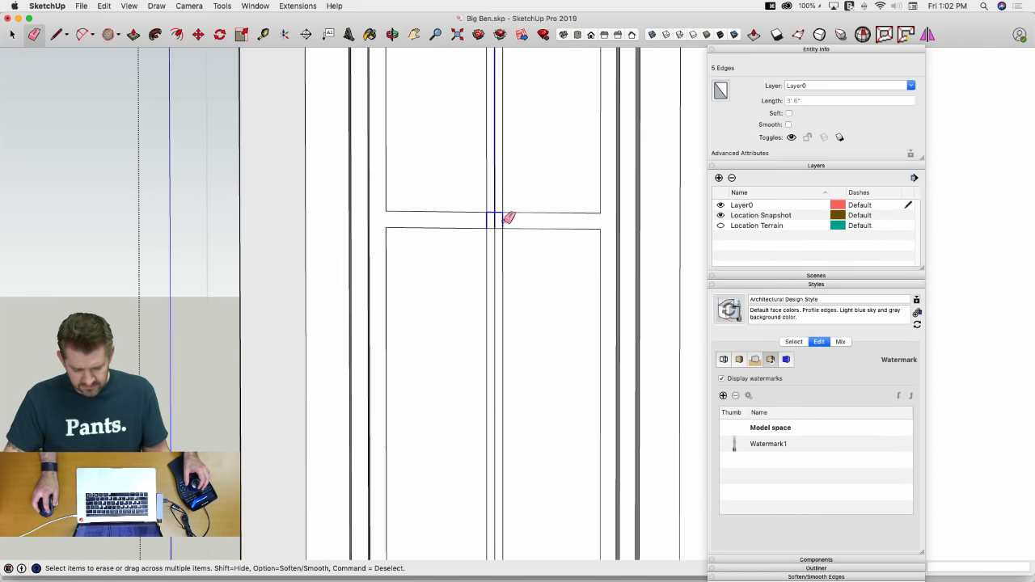
{"action": "left_click_drag", "start_coordinate": [503, 221], "coordinate": [502, 223]}
{"action": "left_click", "coordinate": [494, 230]}
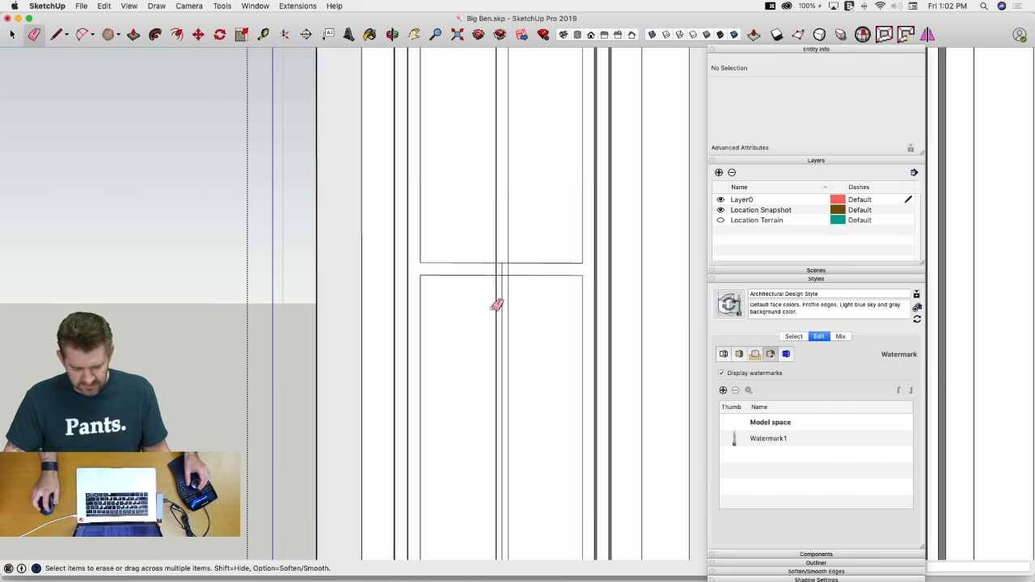
{"action": "mouse_move", "coordinate": [497, 270]}
{"action": "left_mouse_down"}
{"action": "mouse_move", "coordinate": [503, 260]}
{"action": "mouse_move", "coordinate": [511, 269]}
{"action": "left_mouse_up"}
{"action": "scroll", "coordinate": [516, 256], "scroll_direction": "down", "scroll_amount": 5}
{"action": "key", "text": "space"}
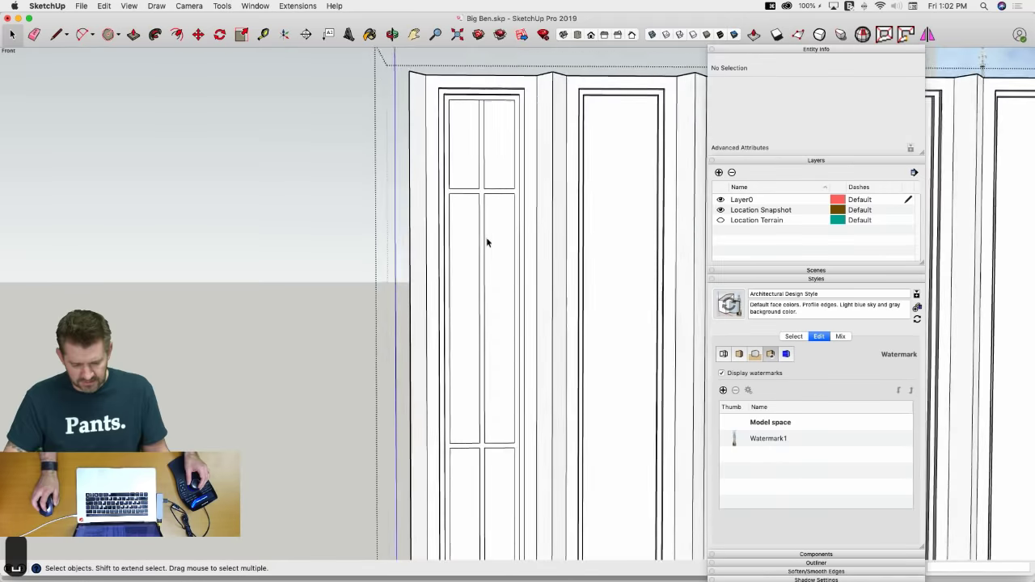
Draw a Bezier curve from the midpoint of the second-row left pane's top edge down to its left edge as half a pointed arch
{"action": "scroll", "coordinate": [486, 242], "scroll_direction": "up", "scroll_amount": 4}
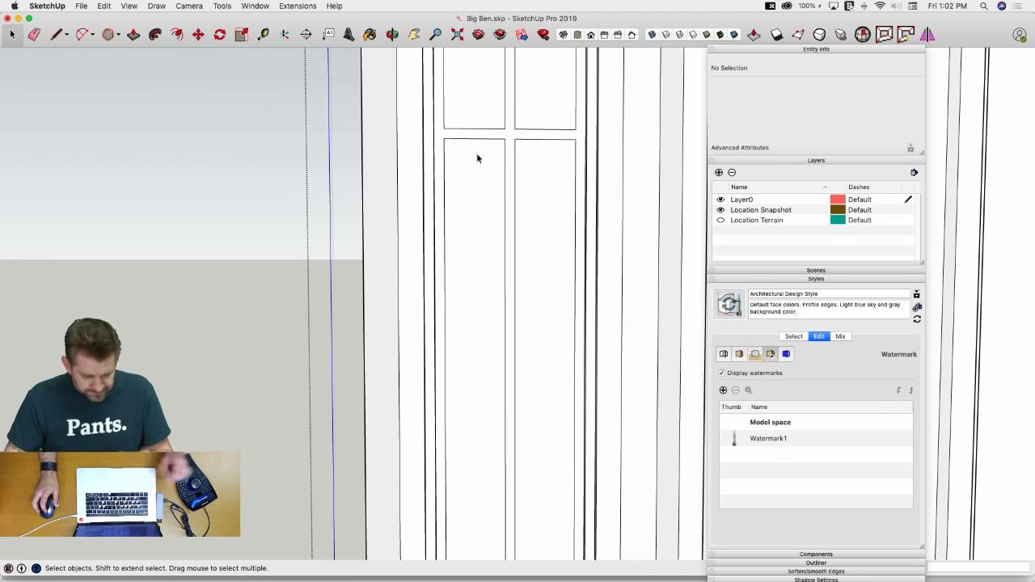
{"action": "key", "text": "a"}
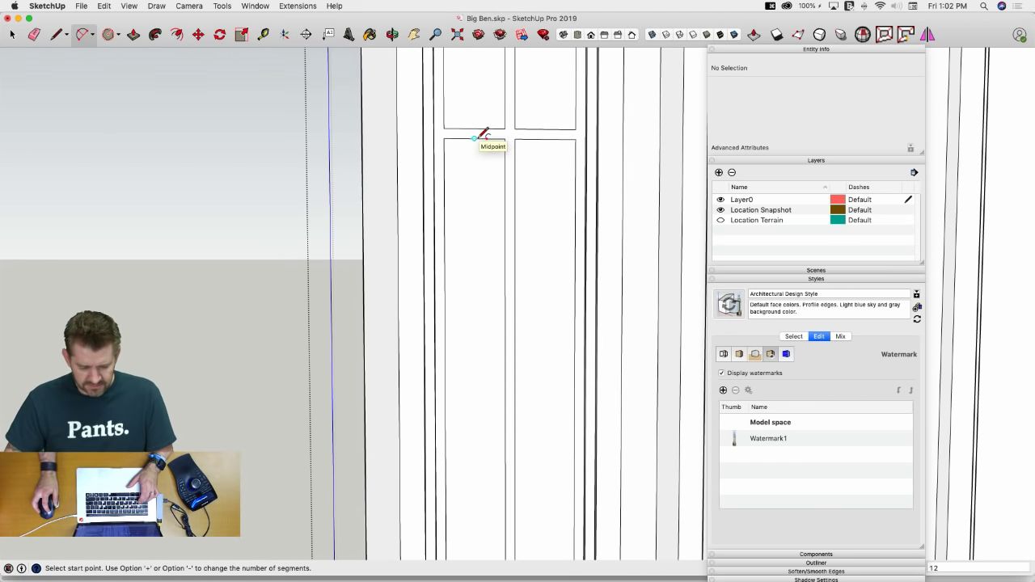
{"action": "left_click", "coordinate": [474, 139]}
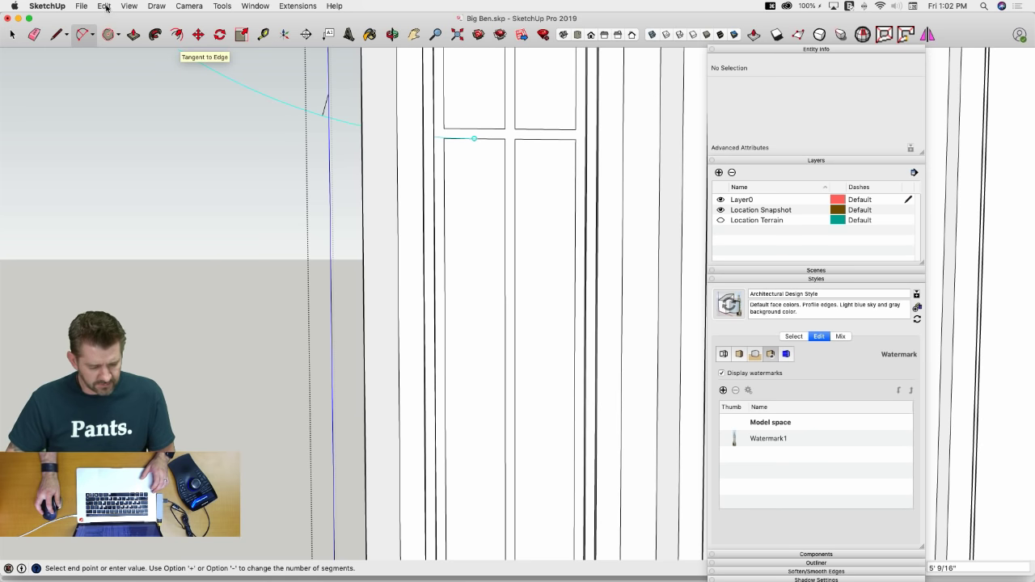
{"action": "left_click", "coordinate": [132, 7]}
{"action": "mouse_move", "coordinate": [156, 7]}
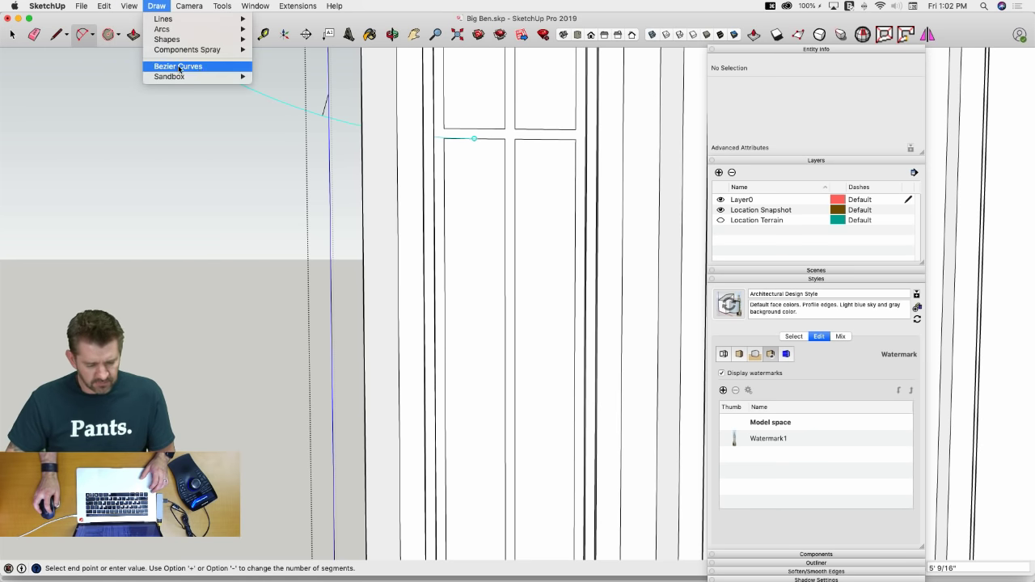
{"action": "left_click", "coordinate": [179, 68]}
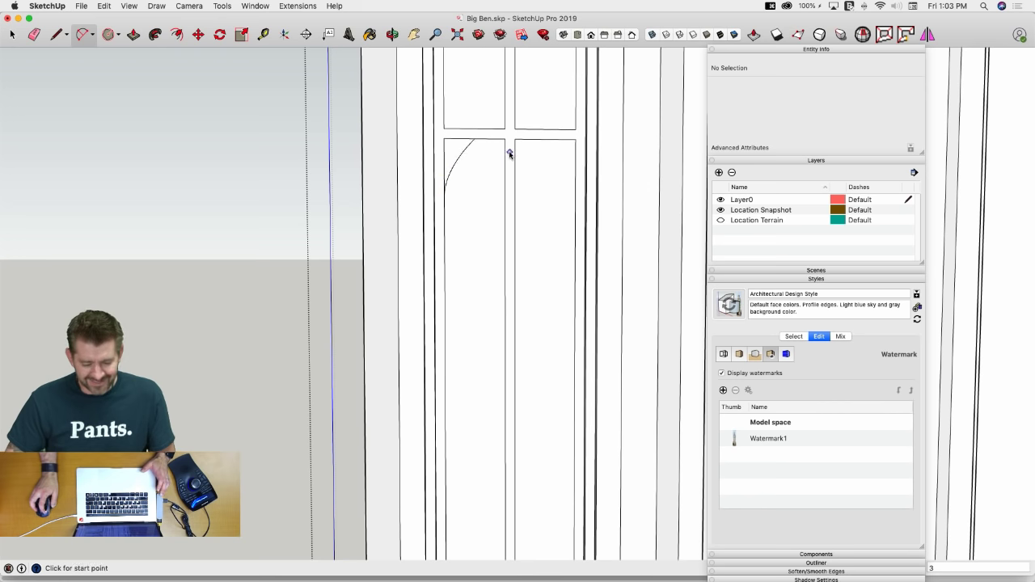
Rotate a copy of the corner face above the curve by 180° at the arch's peak to form the mirrored right half
{"action": "key", "text": "space"}
{"action": "left_click", "coordinate": [463, 150]}
{"action": "key", "text": "q"}
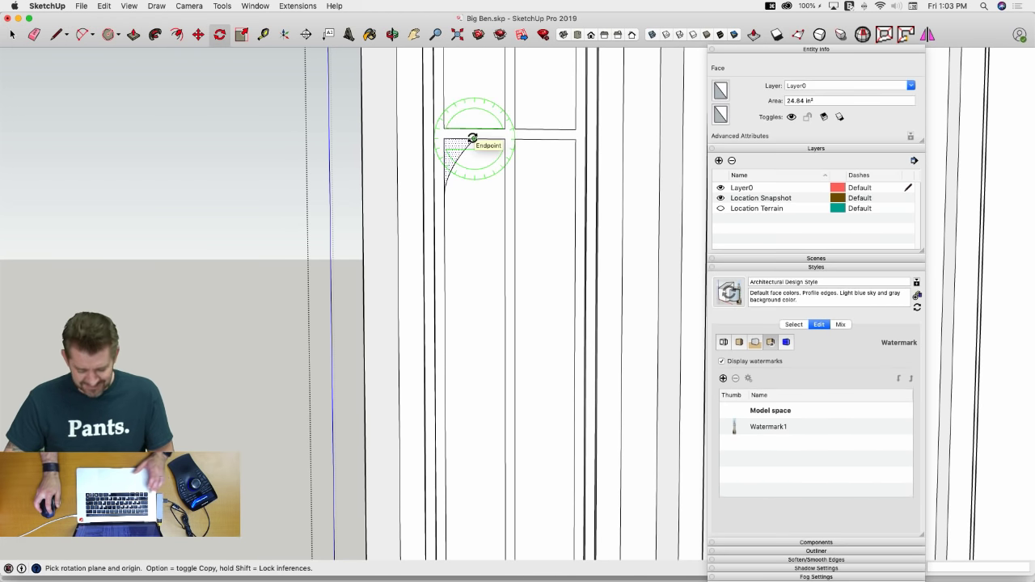
{"action": "left_click_drag", "start_coordinate": [474, 138], "coordinate": [448, 138]}
{"action": "left_click", "coordinate": [503, 139]}
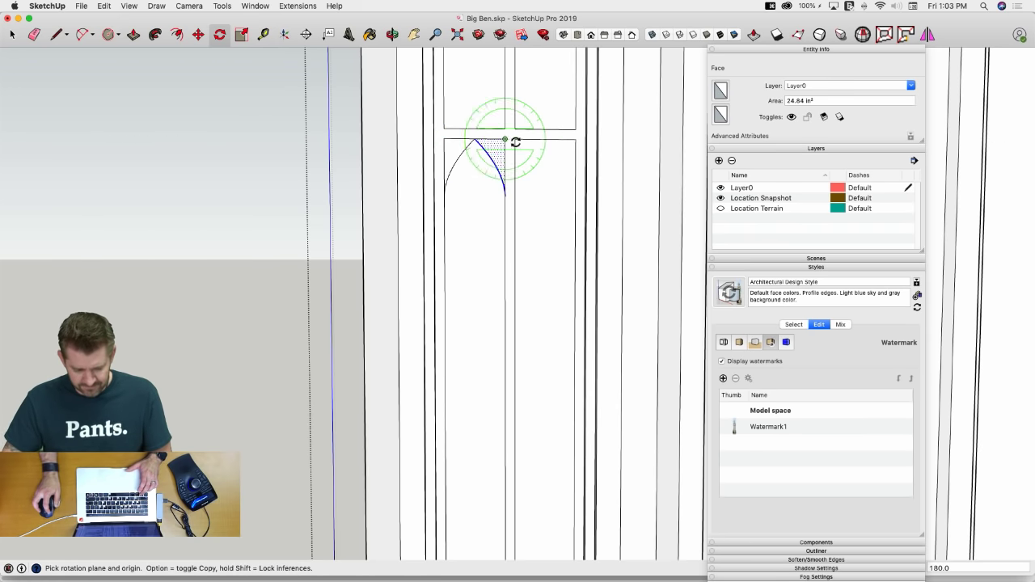
Offset the right and left curves of the pointed arch outward by 2" each
{"action": "key", "text": "space"}
{"action": "scroll", "coordinate": [458, 172], "scroll_direction": "up", "scroll_amount": 5}
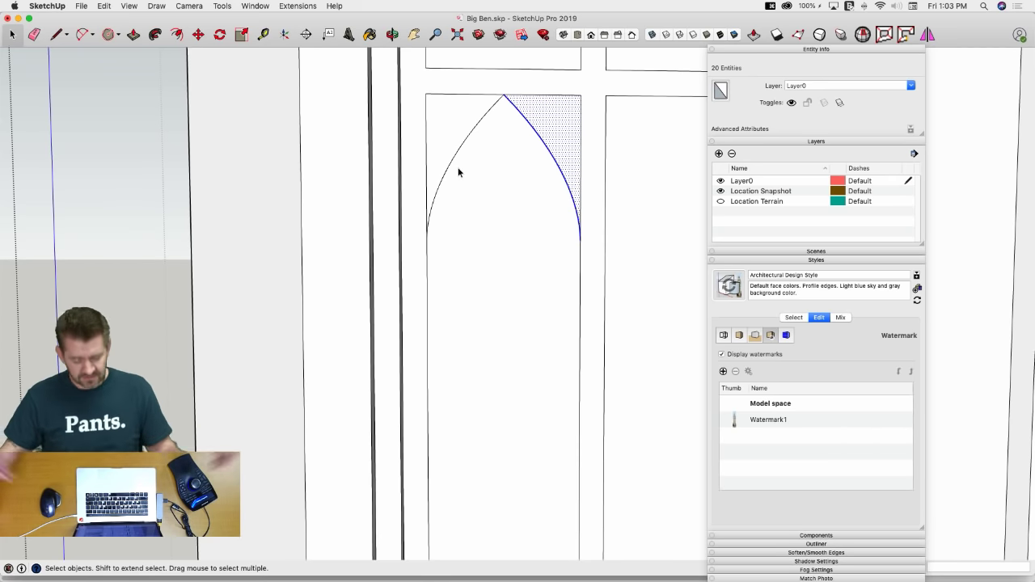
{"action": "left_click", "coordinate": [555, 152]}
{"action": "key", "text": "f"}
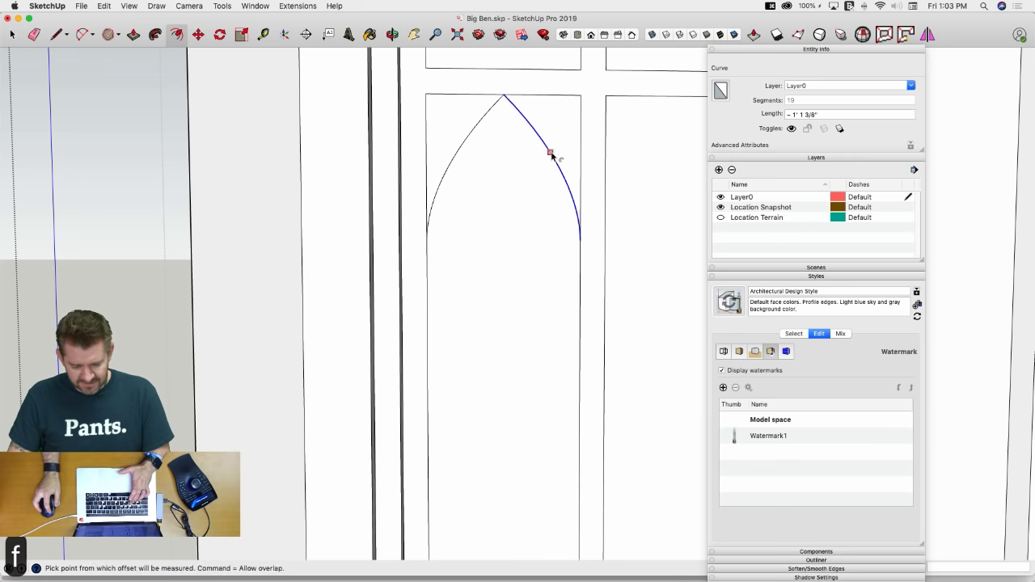
{"action": "left_click", "coordinate": [550, 153]}
{"action": "type", "text": "2"}
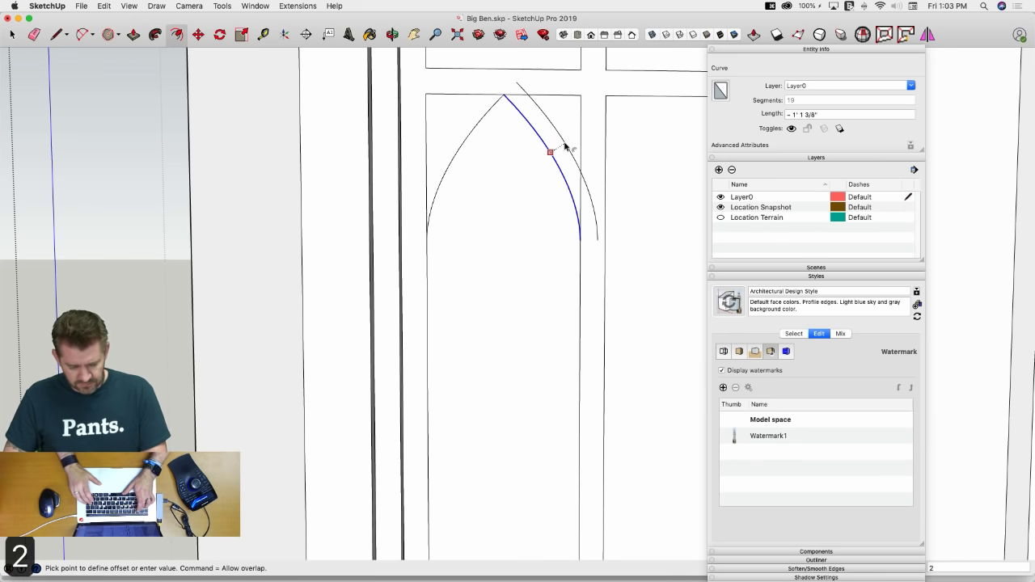
{"action": "key", "text": "Return"}
{"action": "key", "text": "Escape"}
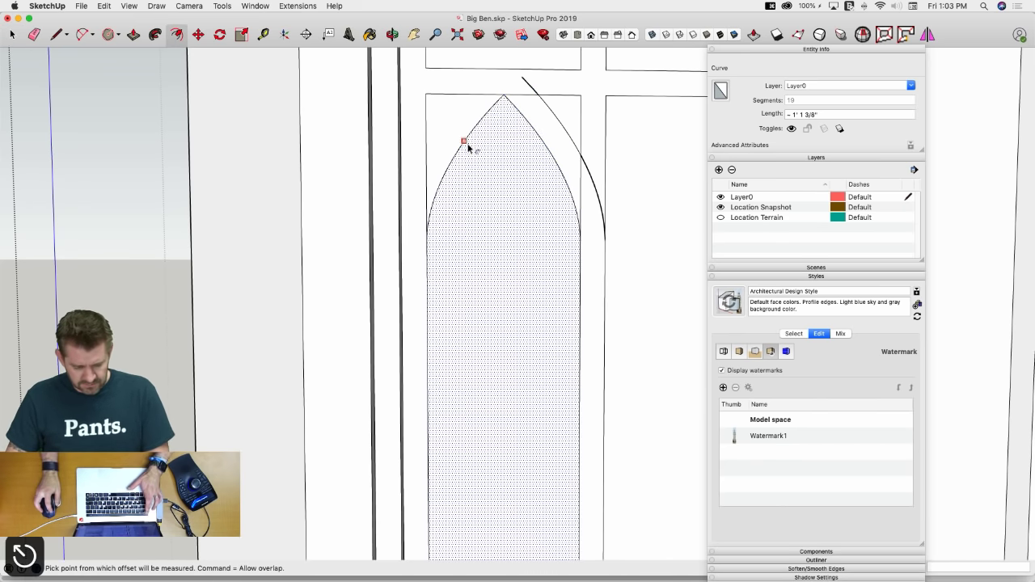
{"action": "key", "text": "Escape"}
{"action": "left_click", "coordinate": [463, 146]}
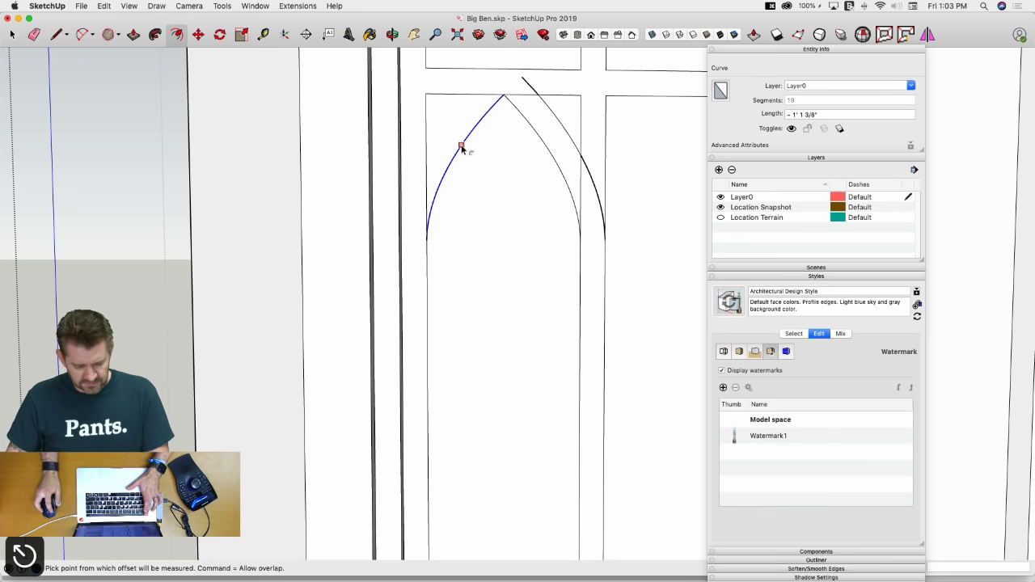
{"action": "left_click", "coordinate": [452, 138]}
{"action": "type", "text": "2"}
{"action": "key", "text": "Return"}
Erase the portions of the offset curves that extend beyond the pane's top and side edges
{"action": "key", "text": "e"}
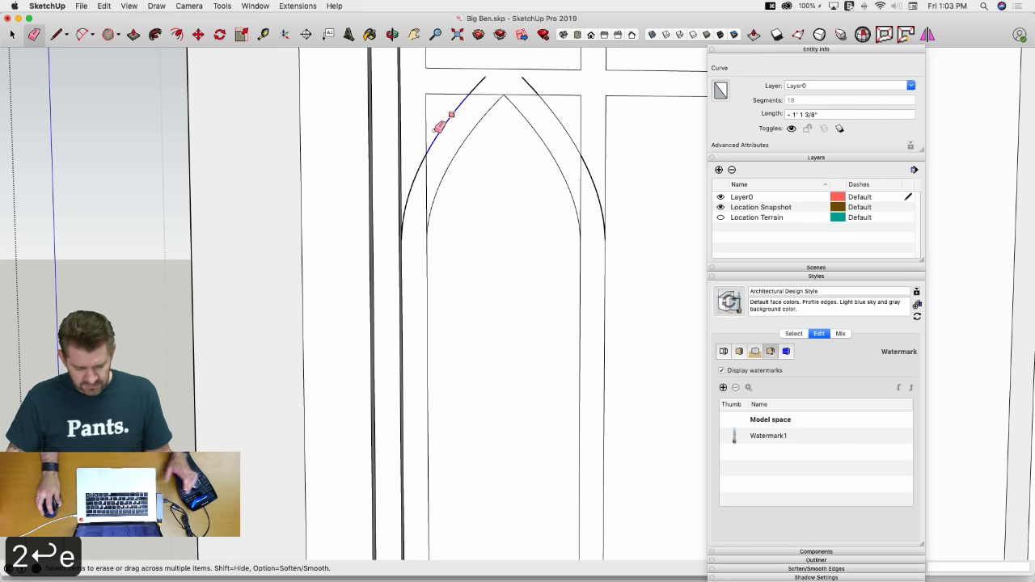
{"action": "left_click", "coordinate": [419, 169]}
{"action": "left_click", "coordinate": [478, 86]}
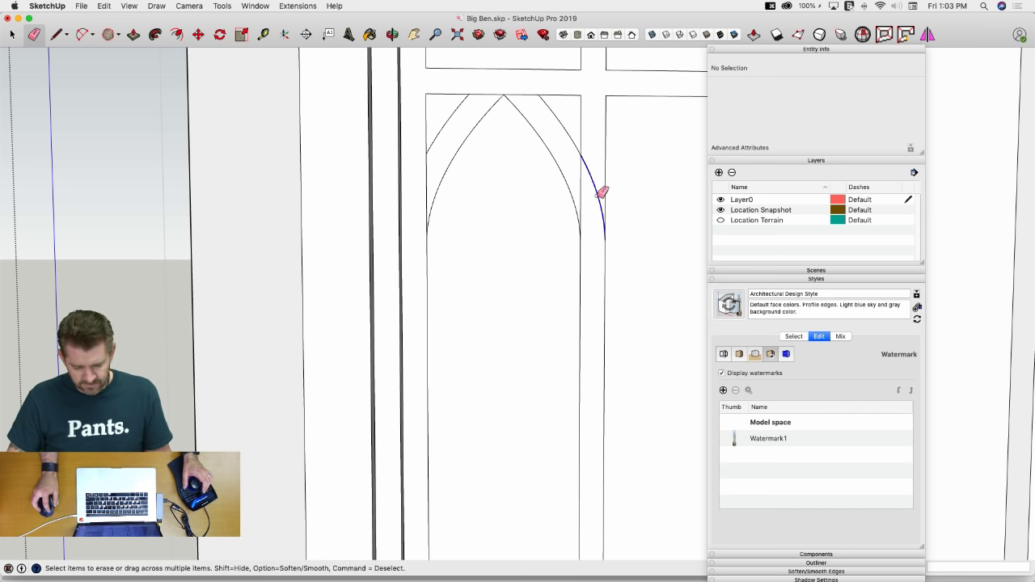
{"action": "left_click", "coordinate": [601, 192]}
Copy the two curved arch faces from the left pane to the top-edge midpoint of the adjacent right pane
{"action": "key", "text": "space"}
{"action": "scroll", "coordinate": [529, 195], "scroll_direction": "down", "scroll_amount": 3}
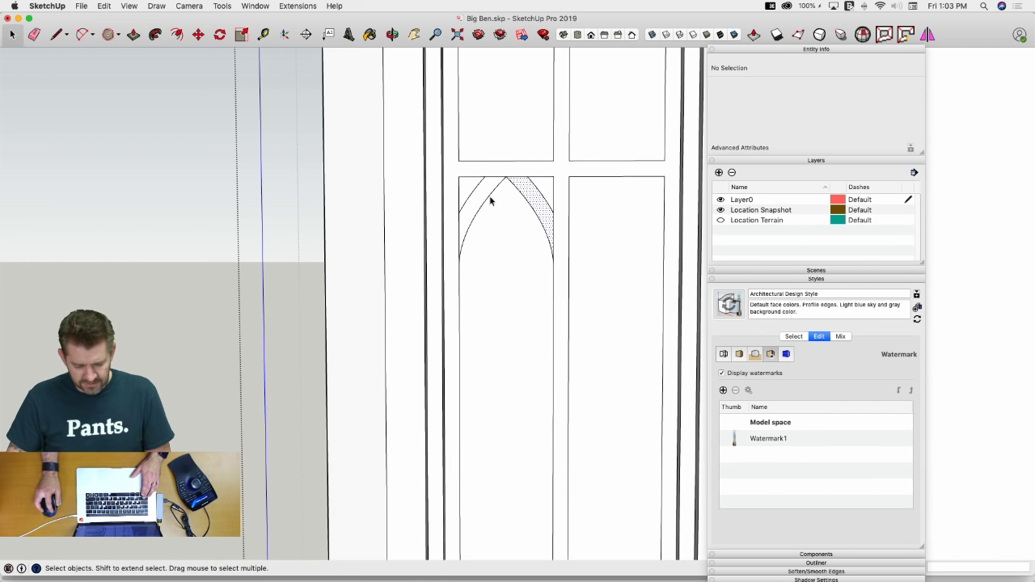
{"action": "left_click", "coordinate": [490, 200], "text": "shift"}
{"action": "key", "text": "m"}
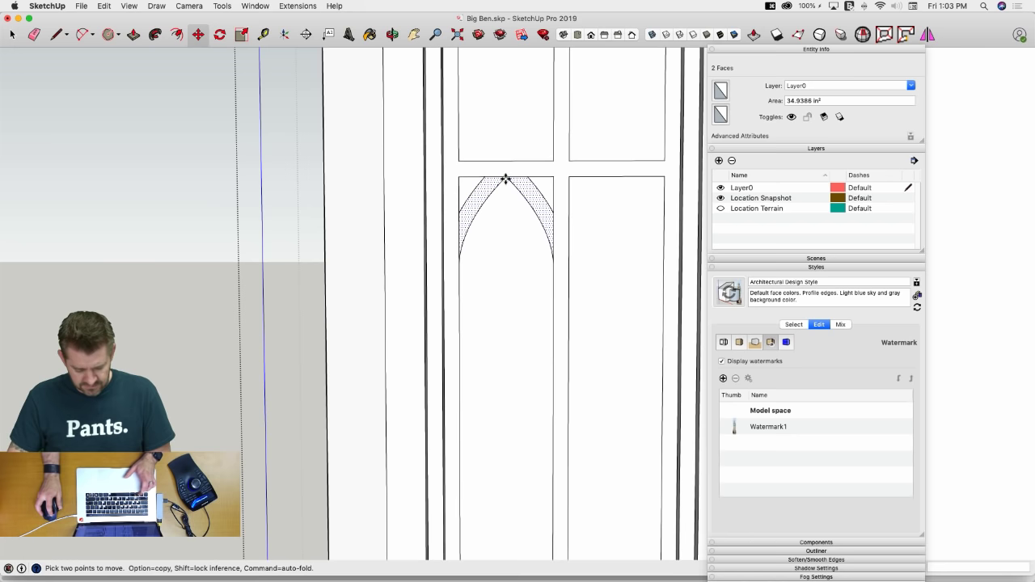
{"action": "left_click", "coordinate": [506, 178]}
{"action": "key", "text": "alt"}
{"action": "left_click", "coordinate": [619, 175]}
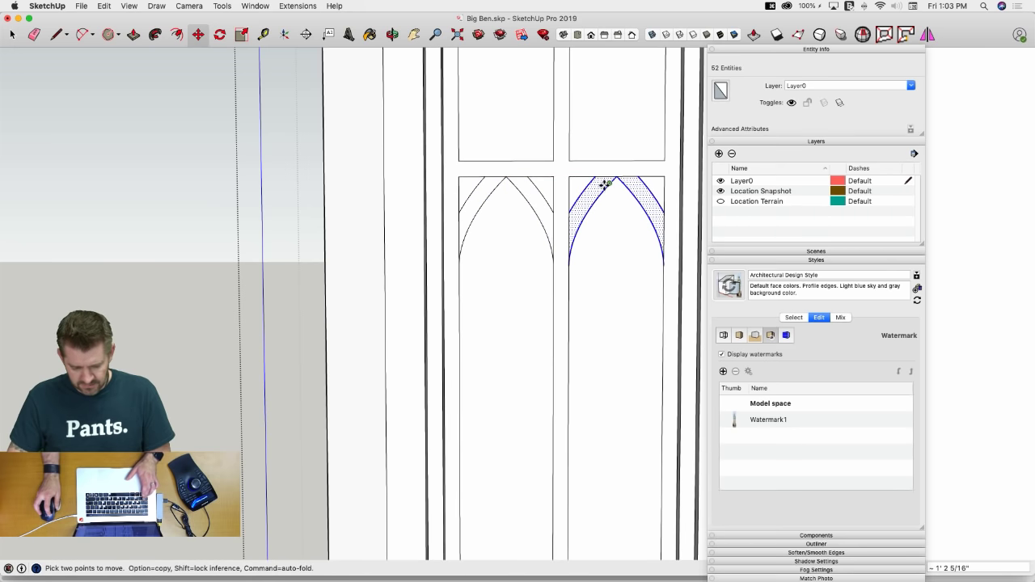
Select the arch faces in both panes and copy them up to the top edges of the top-row panes
{"action": "key", "text": "space"}
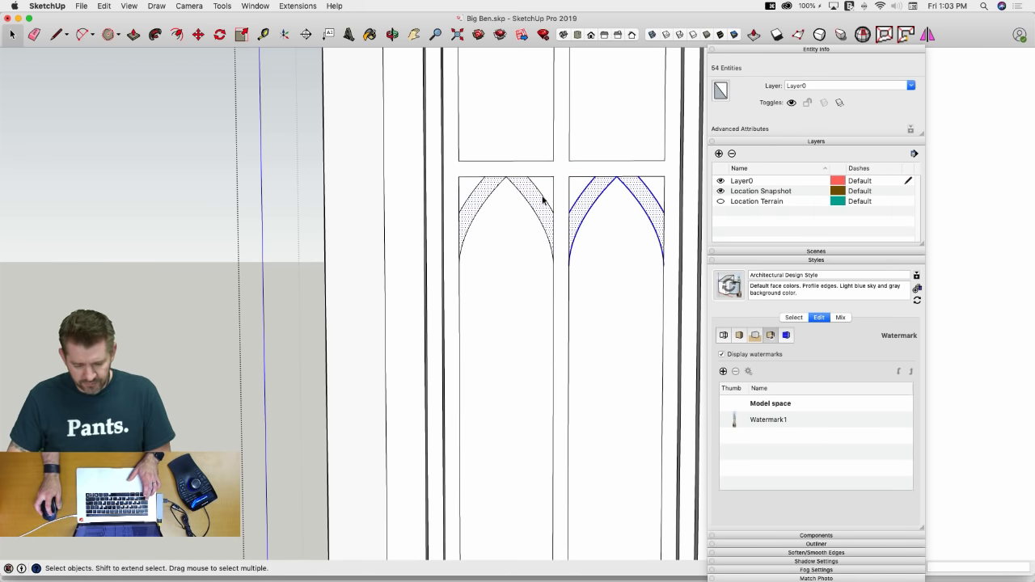
{"action": "key", "text": "m"}
{"action": "left_click", "coordinate": [506, 178]}
{"action": "key", "text": "alt"}
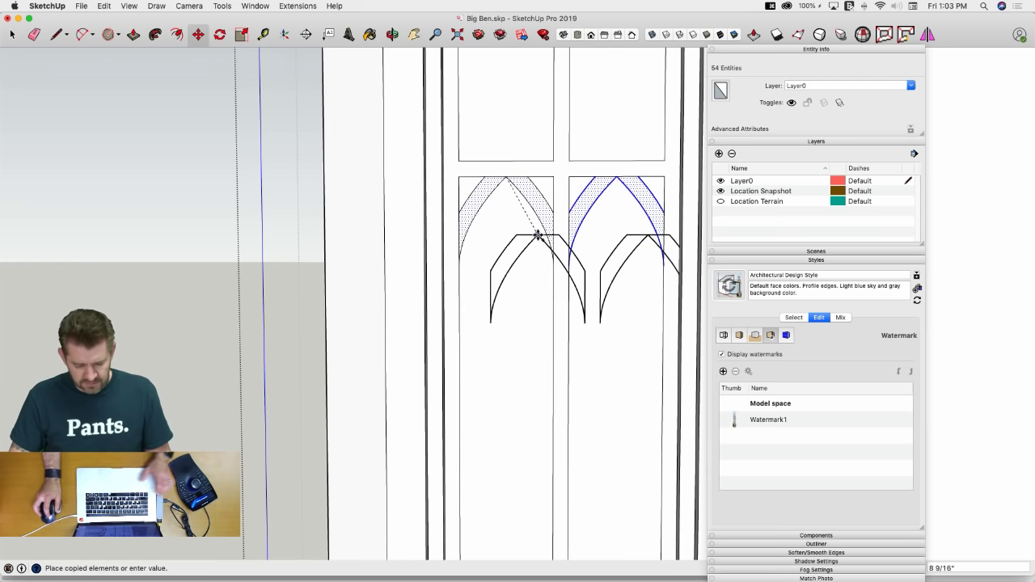
{"action": "scroll", "coordinate": [517, 218], "scroll_direction": "down", "scroll_amount": 5}
{"action": "left_click", "coordinate": [501, 214]}
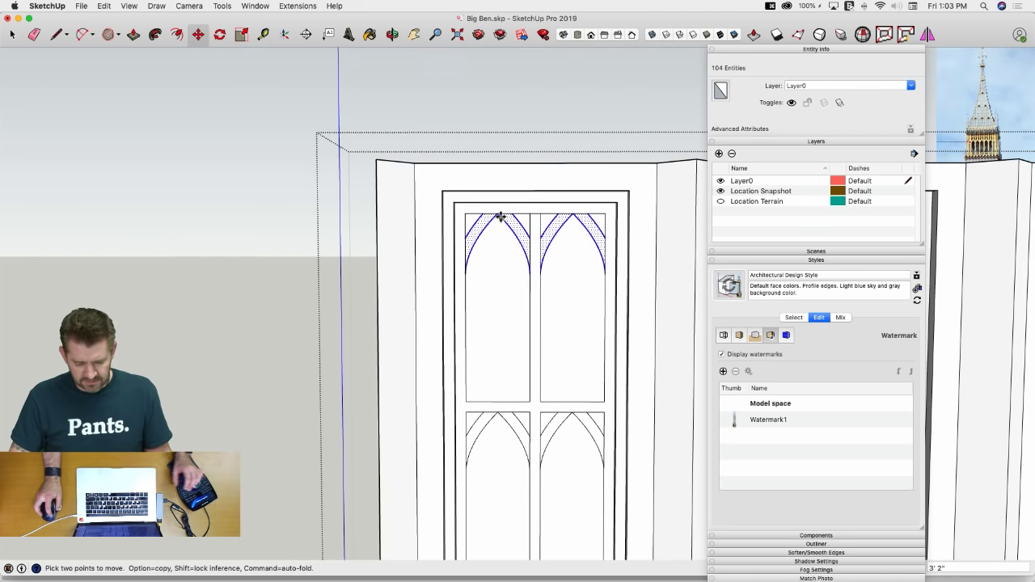
Copy the arch faces down to the bottom-row panes' top edges and erase the pane edge segments crossing those arch bands
{"action": "left_click", "coordinate": [498, 214]}
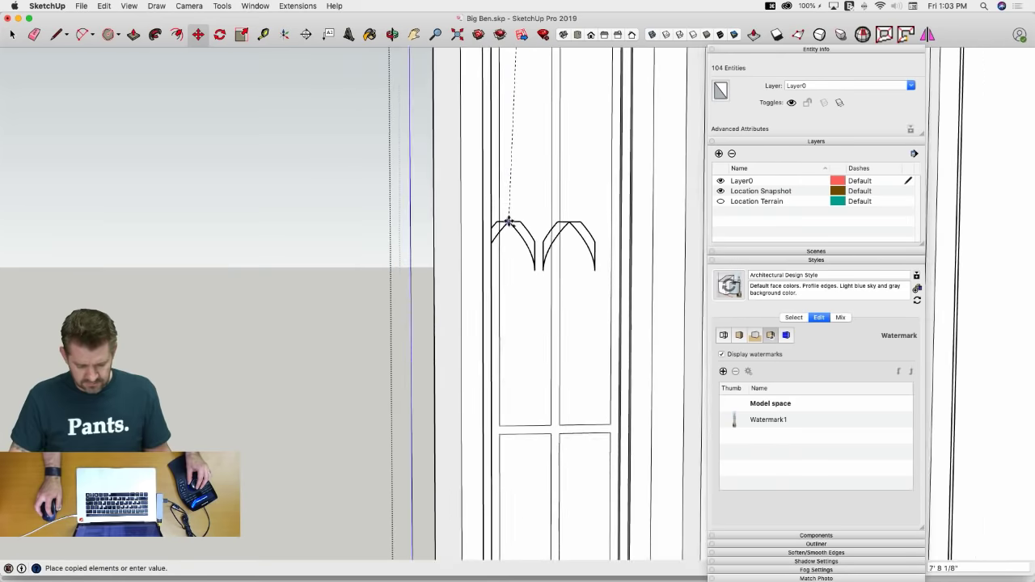
{"action": "left_click", "coordinate": [527, 219]}
{"action": "key", "text": "e"}
{"action": "scroll", "coordinate": [526, 215], "scroll_direction": "up", "scroll_amount": 3}
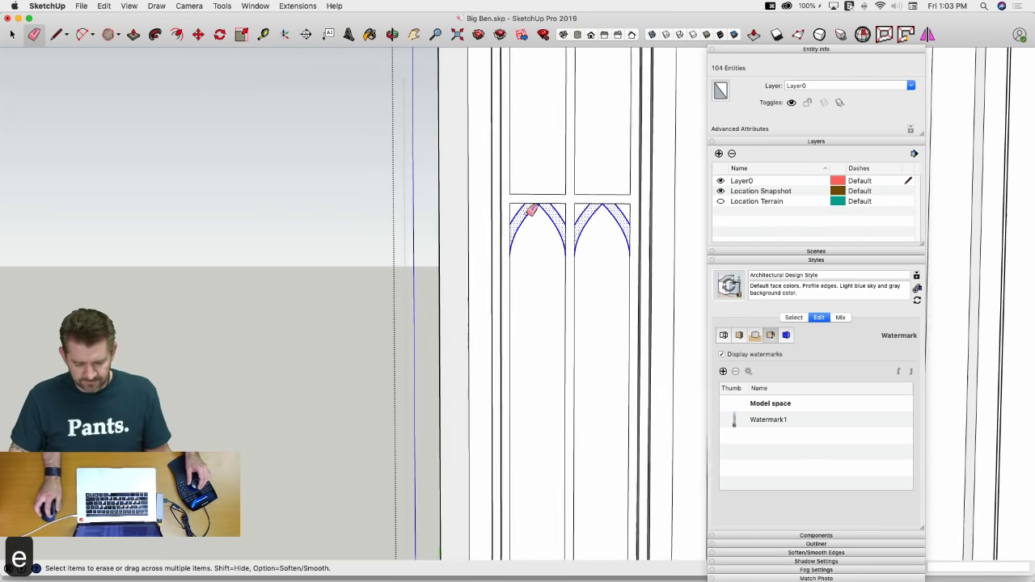
{"action": "left_click", "coordinate": [538, 180]}
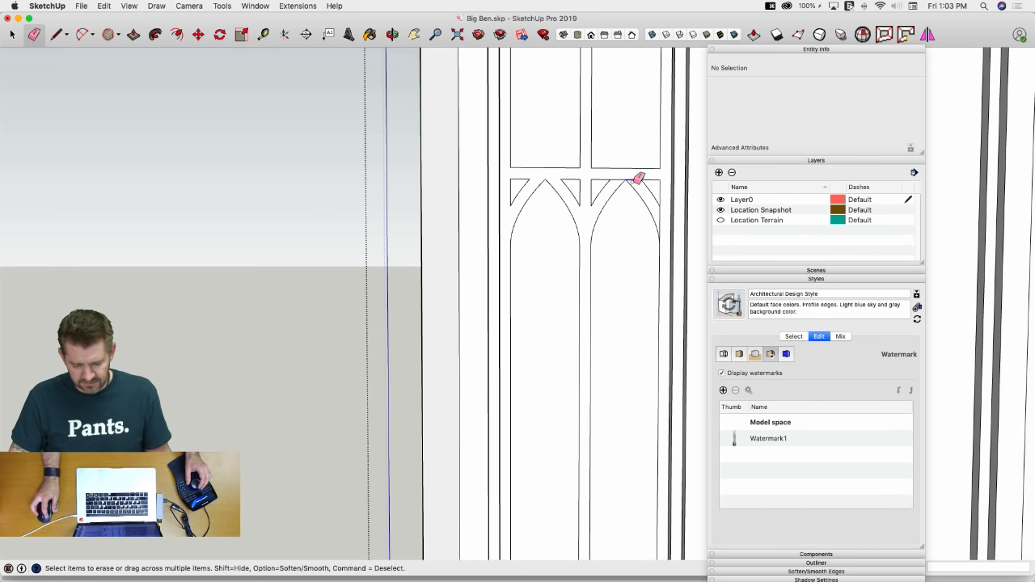
{"action": "left_click", "coordinate": [661, 222]}
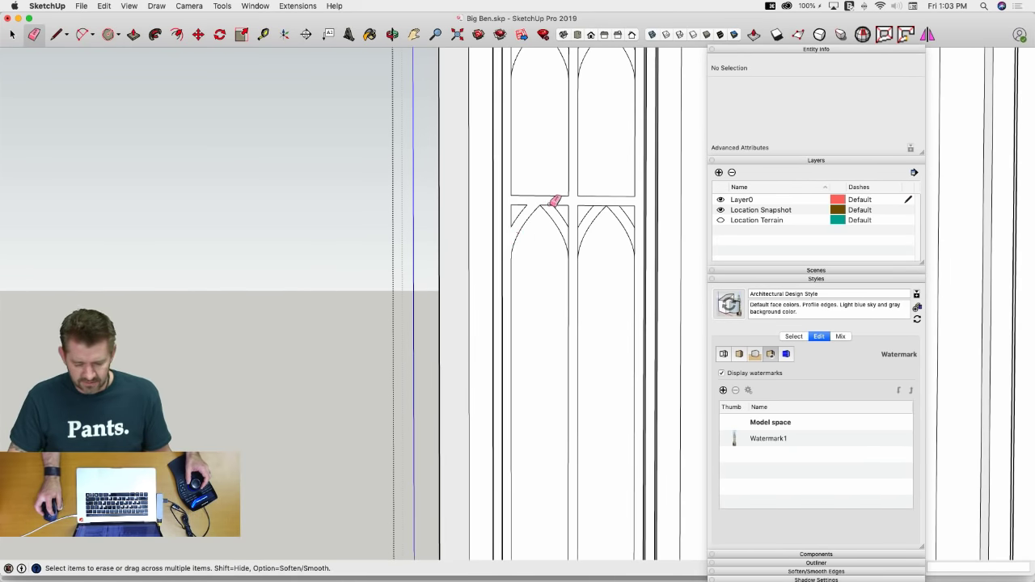
Erase the pane edge segments crossing the arch bands in the middle and top rows, keeping the corner triangles
{"action": "left_click_drag", "start_coordinate": [575, 233], "coordinate": [578, 230]}
{"action": "left_click", "coordinate": [600, 205]}
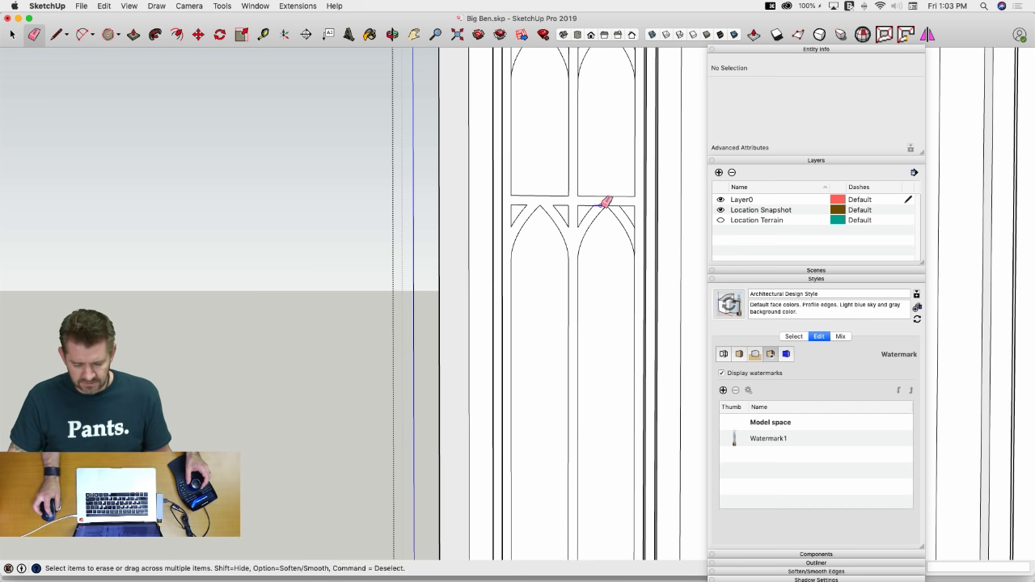
{"action": "left_click", "coordinate": [636, 234]}
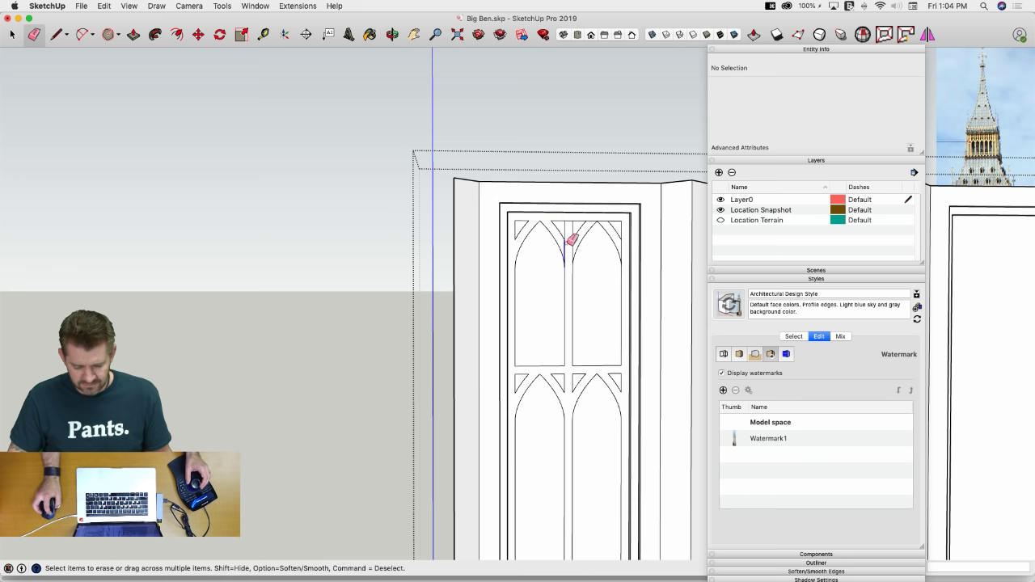
{"action": "left_click_drag", "start_coordinate": [571, 239], "coordinate": [592, 220]}
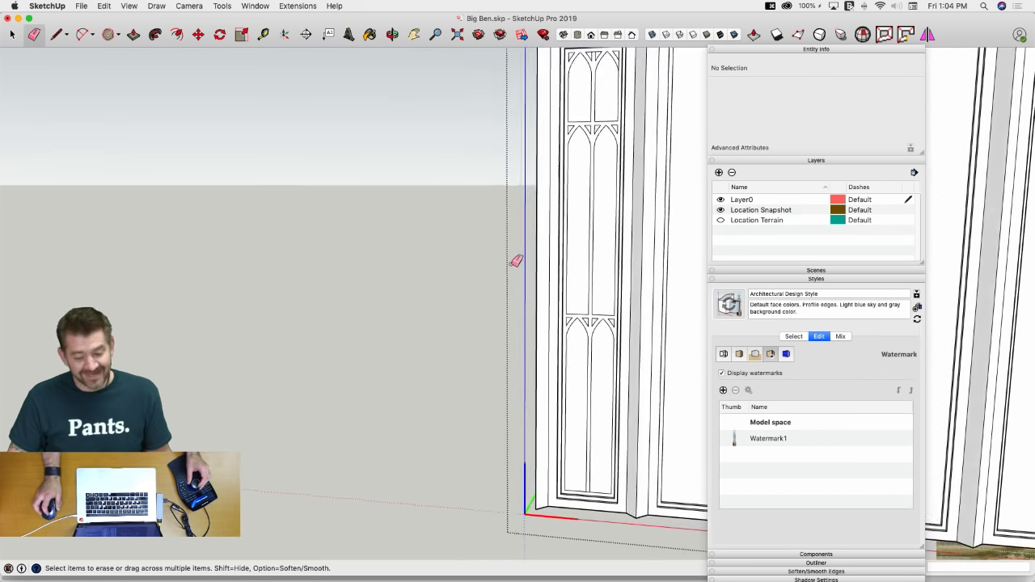
{"action": "key", "text": "p"}
{"action": "key", "text": "e"}
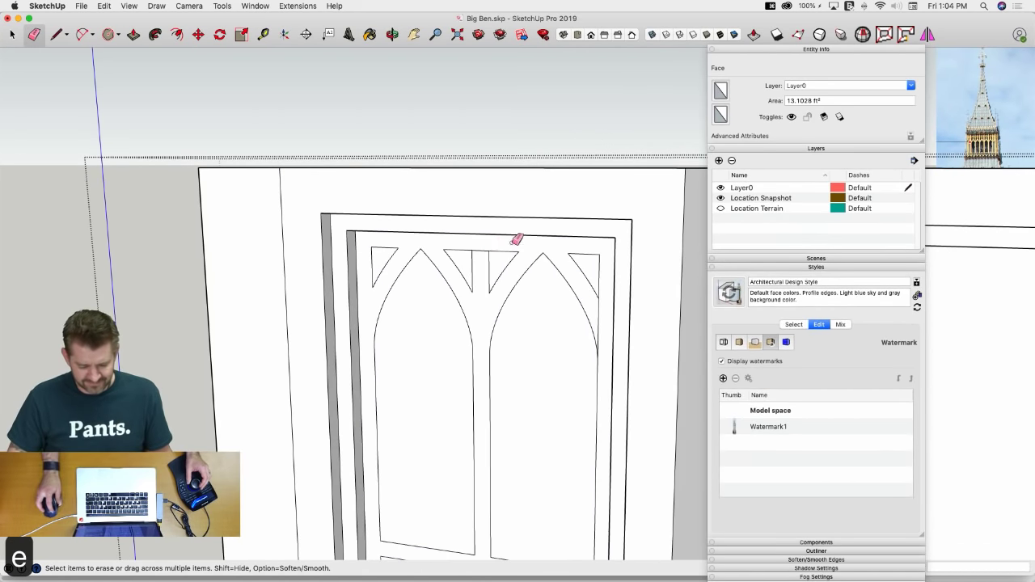
{"action": "left_click", "coordinate": [479, 251]}
Push the top row's arched panes and corner triangles in by 2"
{"action": "middle_click_drag", "start_coordinate": [483, 247], "coordinate": [404, 243]}
{"action": "key", "text": "p"}
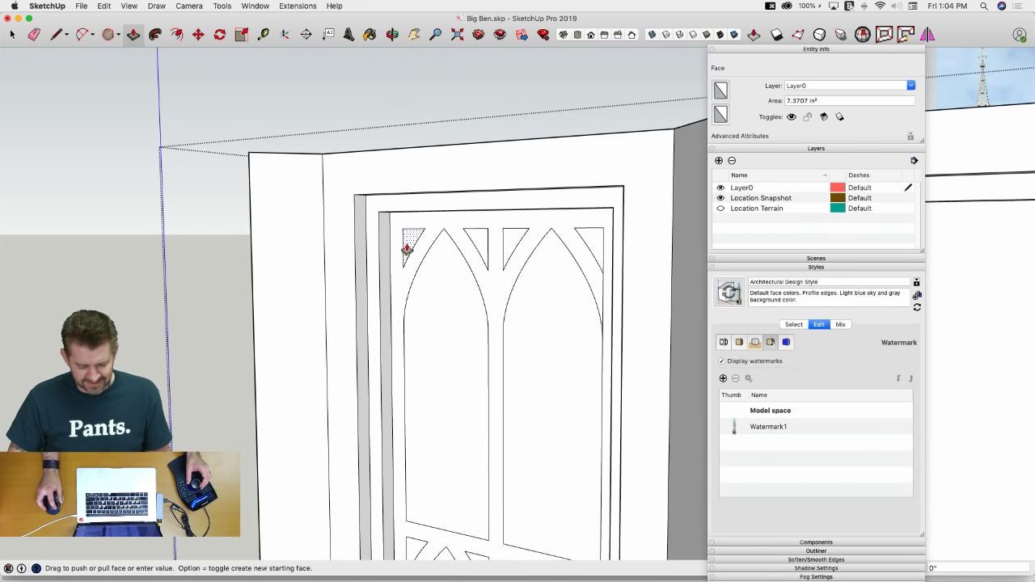
{"action": "type", "text": "2"}
{"action": "key", "text": "Return"}
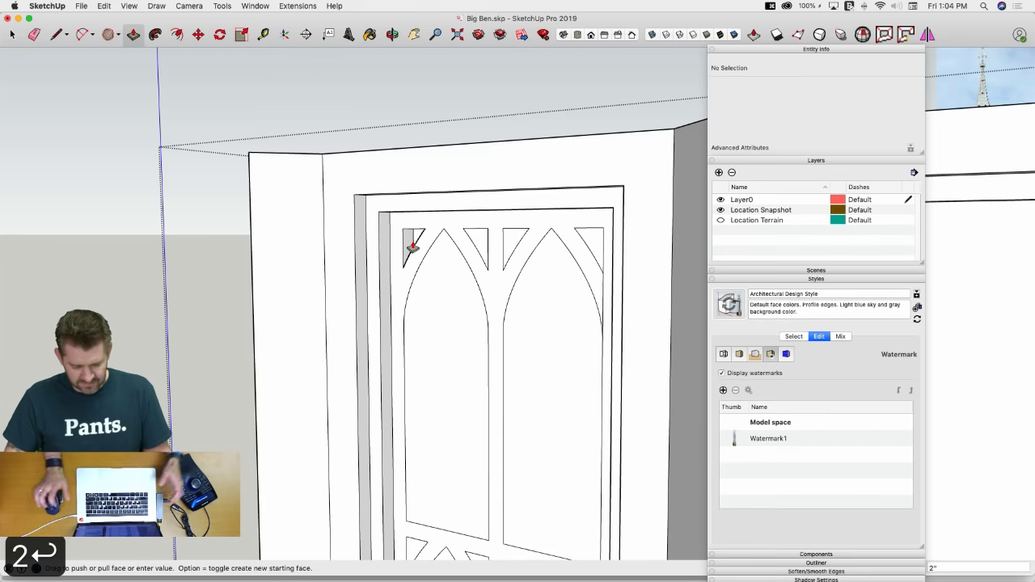
{"action": "double_click", "coordinate": [443, 292]}
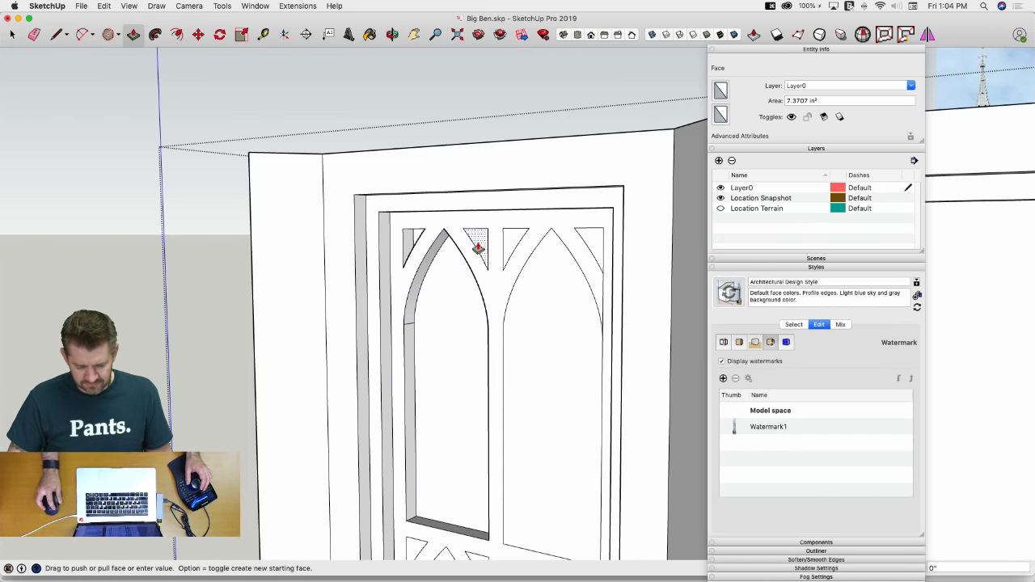
{"action": "double_click", "coordinate": [510, 243]}
{"action": "double_click", "coordinate": [542, 287]}
{"action": "double_click", "coordinate": [593, 244]}
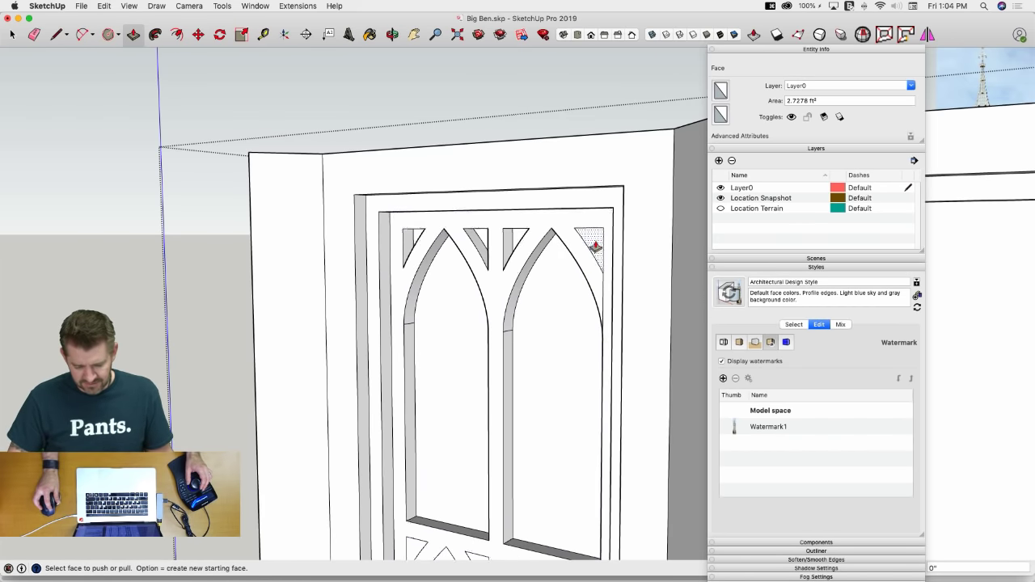
Recess the middle row's arched panes and corner triangles by the same 2" depth
{"action": "double_click", "coordinate": [468, 131]}
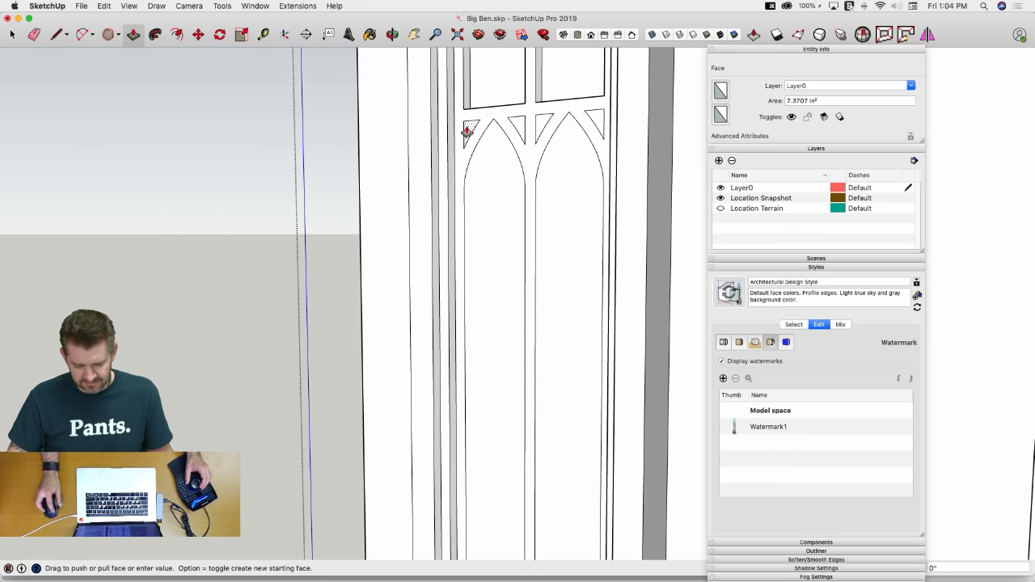
{"action": "double_click", "coordinate": [495, 168]}
{"action": "double_click", "coordinate": [493, 168]}
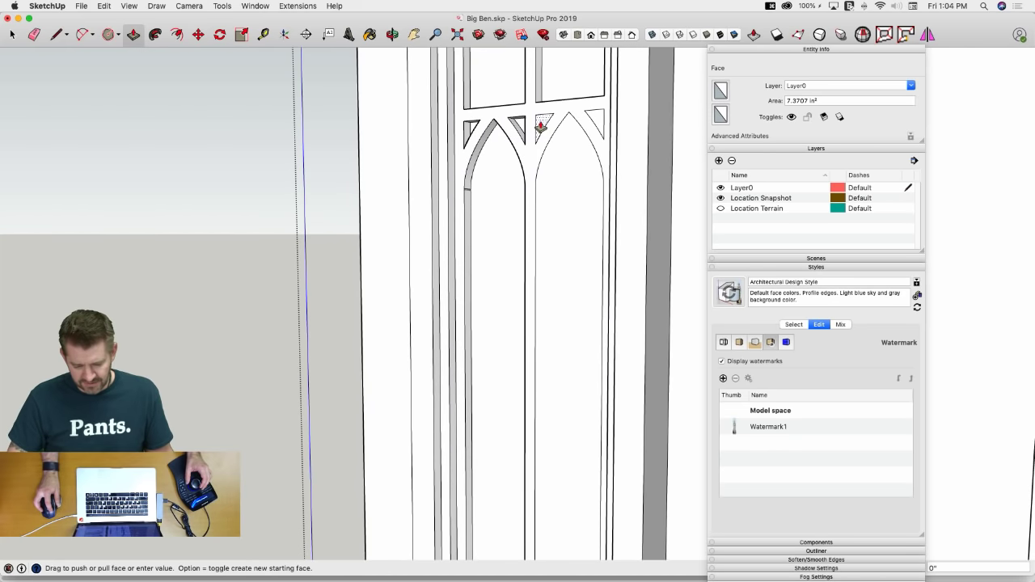
{"action": "double_click", "coordinate": [574, 165]}
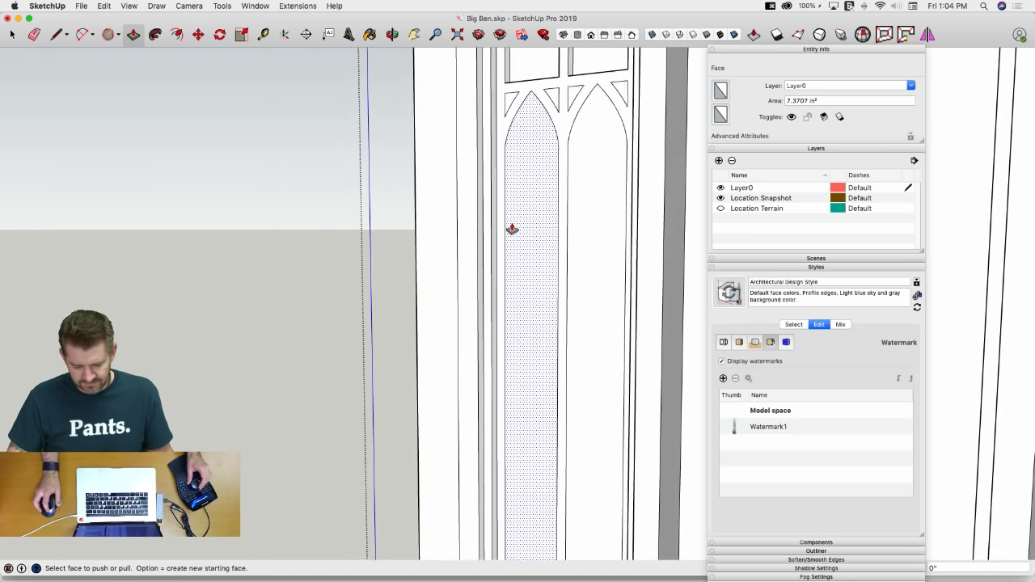
Undo the last push, and recess the bottom row's arched panes and corner triangles by the same 2" depth
{"action": "key", "text": "super+z"}
{"action": "double_click", "coordinate": [527, 187]}
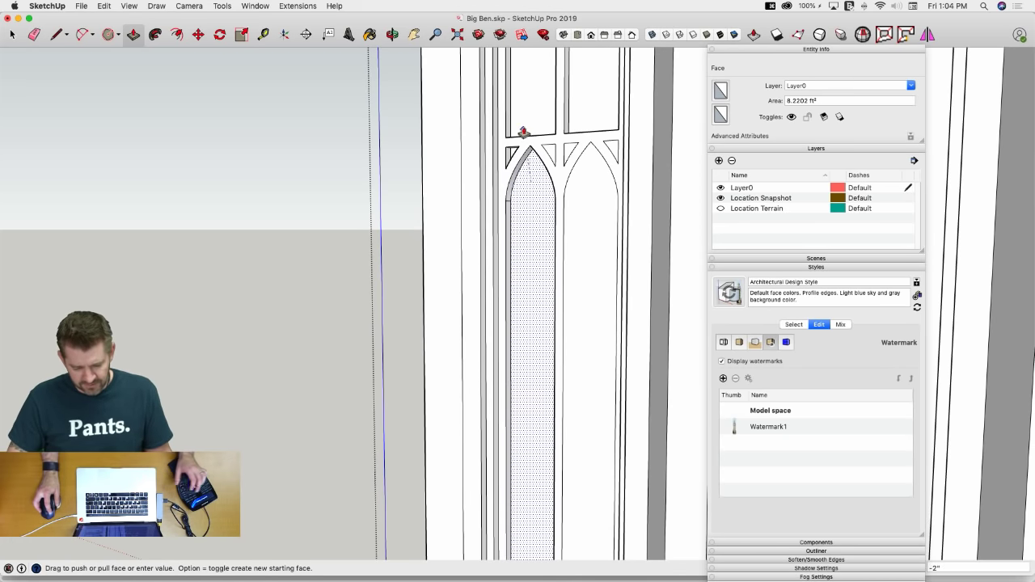
{"action": "double_click", "coordinate": [549, 155]}
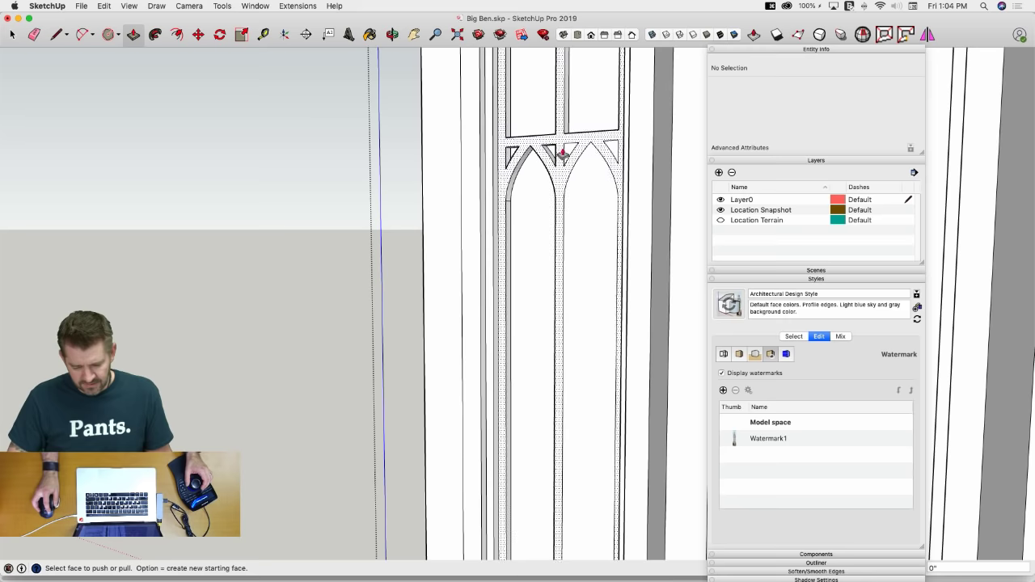
{"action": "double_click", "coordinate": [589, 173]}
{"action": "double_click", "coordinate": [610, 152]}
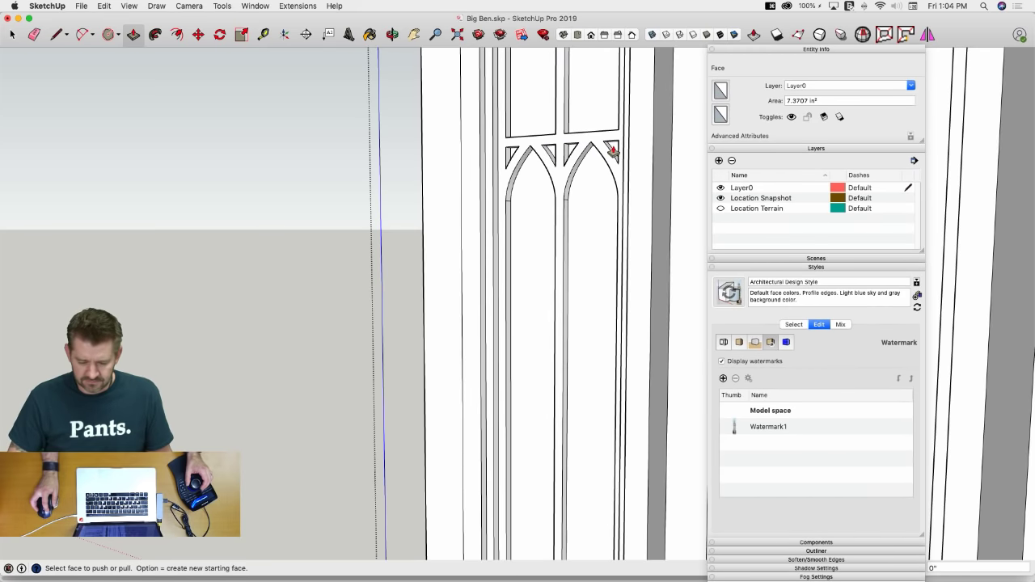
Delete the blank recessed panel faces in the fourth and seventh bays
{"action": "key", "text": "space"}
{"action": "scroll", "coordinate": [613, 150], "scroll_direction": "down", "scroll_amount": 8}
{"action": "scroll", "coordinate": [465, 238], "scroll_direction": "up", "scroll_amount": 4}
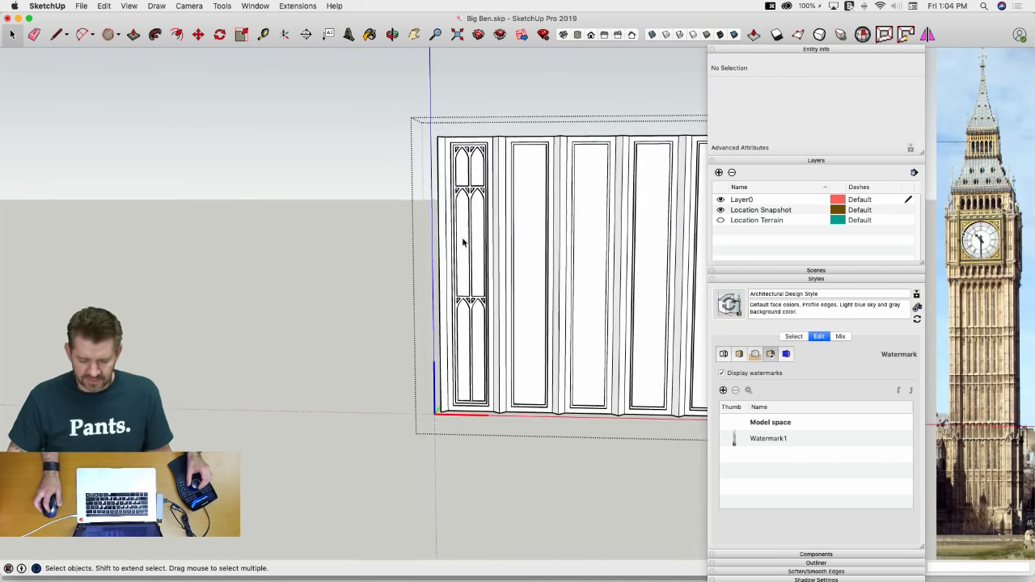
{"action": "scroll", "coordinate": [430, 79], "scroll_direction": "down", "scroll_amount": 1}
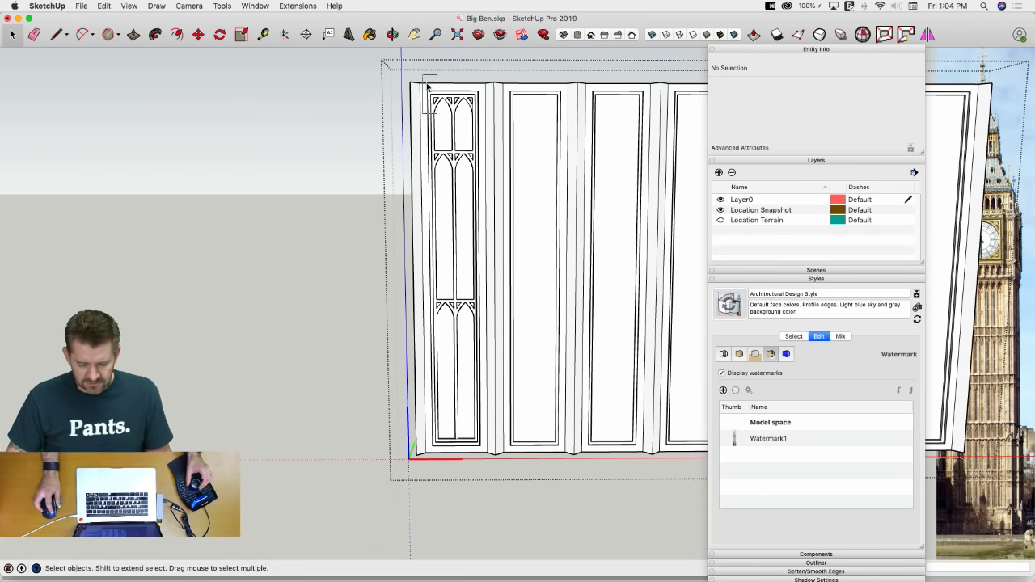
{"action": "scroll", "coordinate": [427, 90], "scroll_direction": "down", "scroll_amount": 2}
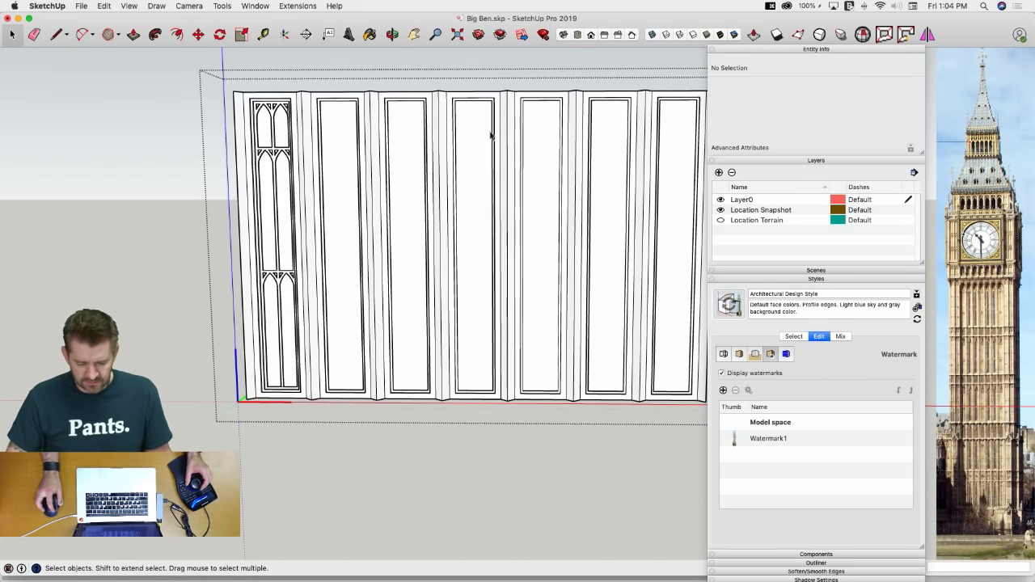
{"action": "left_click", "coordinate": [468, 141]}
{"action": "key", "text": "BackSpace"}
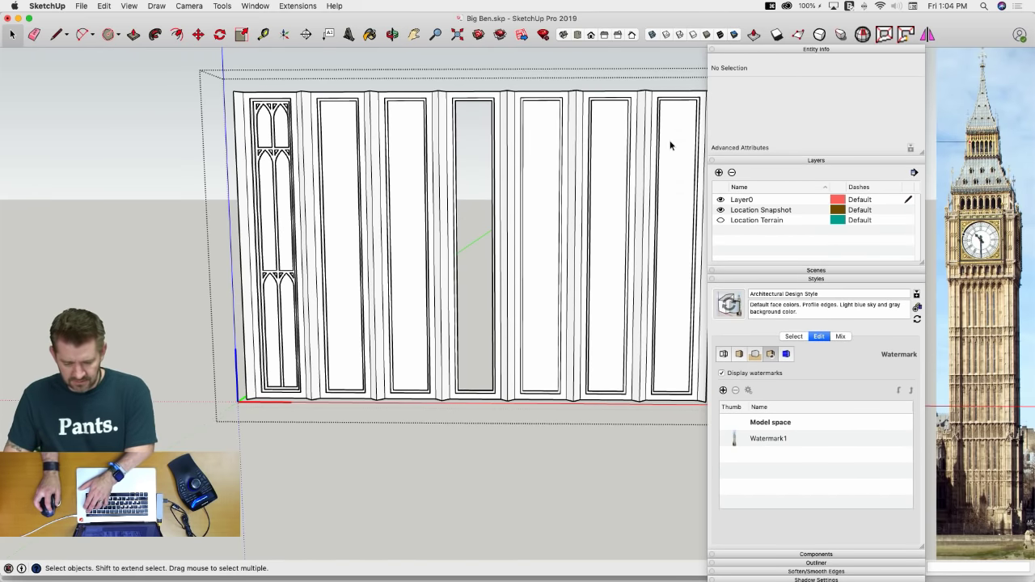
{"action": "left_click", "coordinate": [670, 146]}
{"action": "key", "text": "BackSpace"}
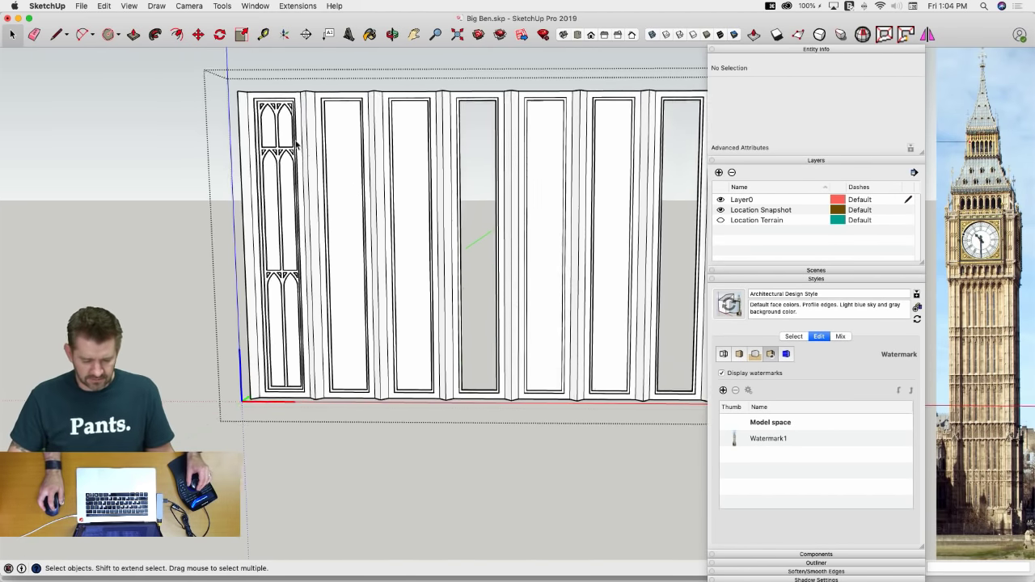
Select the first bay's complete arched panel and copy it into the fourth bay, using matching top corners of the bays
{"action": "middle_click_drag", "start_coordinate": [297, 144], "coordinate": [281, 79]}
{"action": "left_click_drag", "start_coordinate": [279, 72], "coordinate": [341, 409]}
{"action": "scroll", "coordinate": [340, 413], "scroll_direction": "up", "scroll_amount": 3}
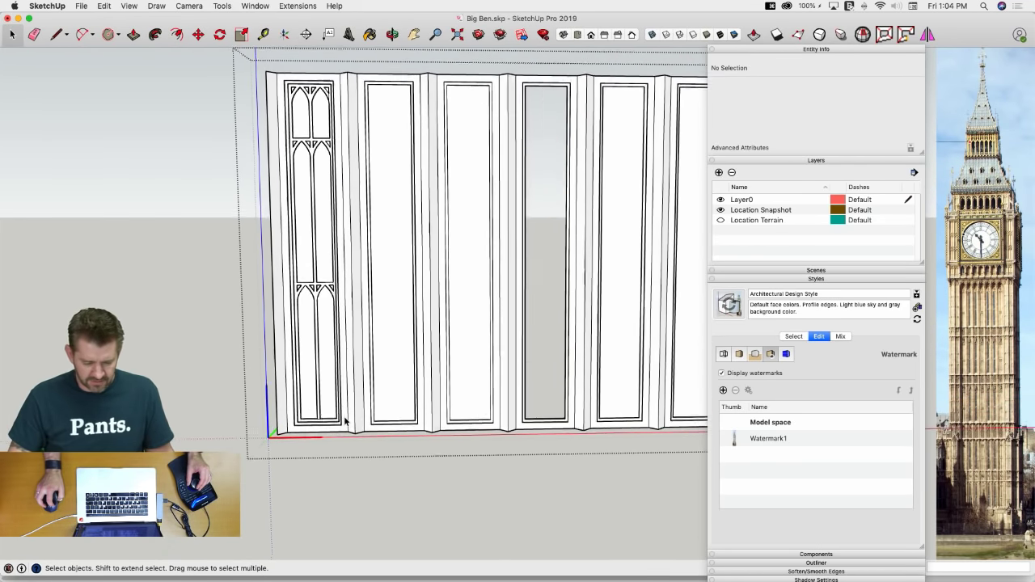
{"action": "middle_click_drag", "start_coordinate": [328, 420], "coordinate": [330, 431]}
{"action": "left_click_drag", "start_coordinate": [329, 426], "coordinate": [330, 429]}
{"action": "middle_click_drag", "start_coordinate": [330, 433], "coordinate": [333, 452]}
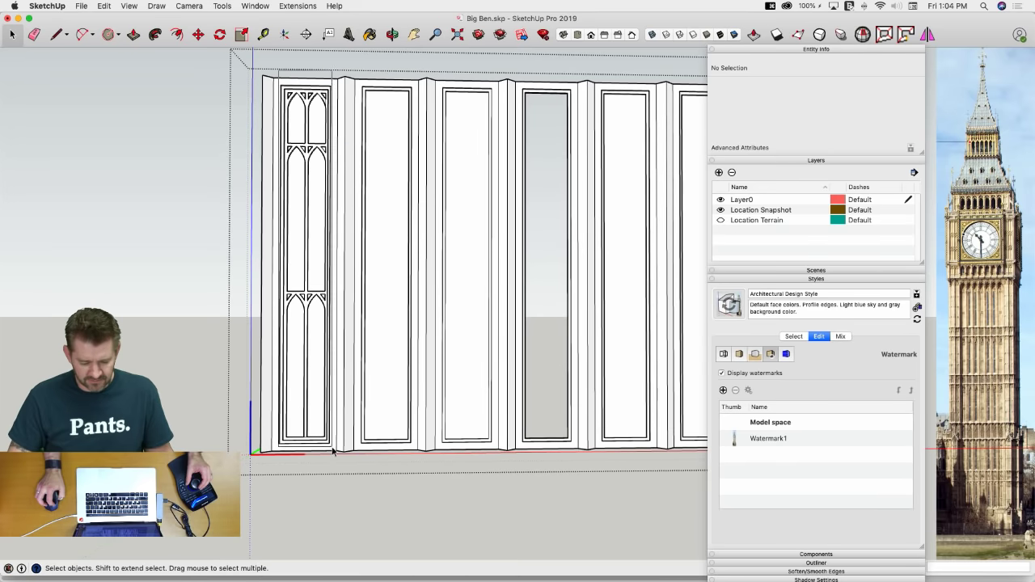
{"action": "left_click", "coordinate": [331, 441]}
{"action": "scroll", "coordinate": [312, 219], "scroll_direction": "up", "scroll_amount": 5}
{"action": "key", "text": "m"}
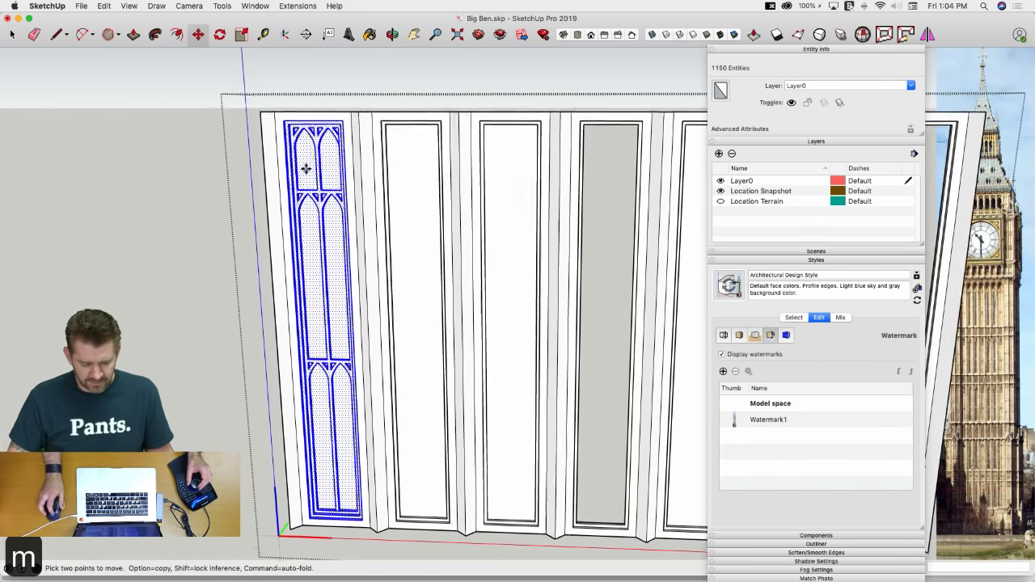
{"action": "left_click", "coordinate": [275, 113], "text": "alt"}
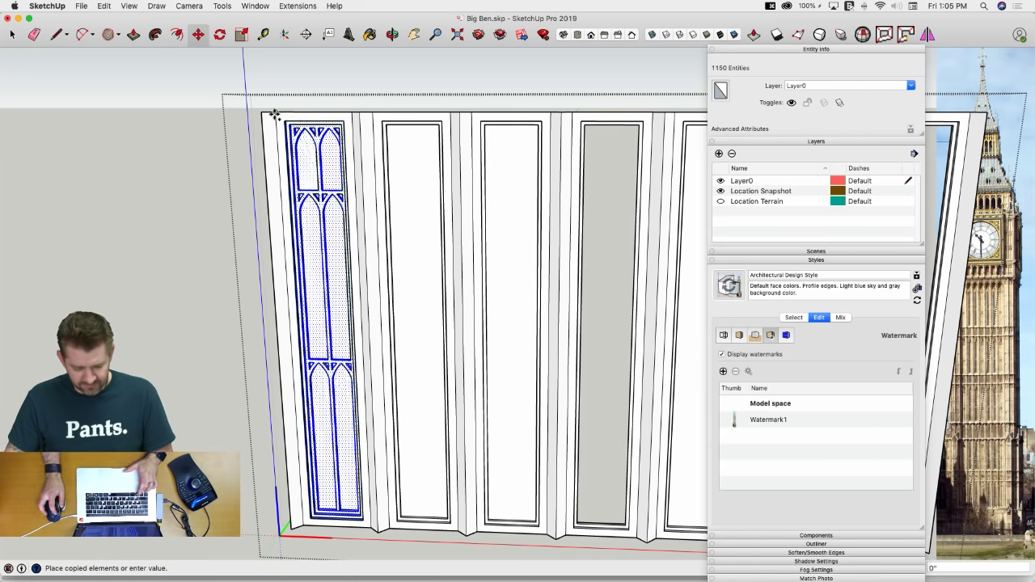
{"action": "scroll", "coordinate": [445, 136], "scroll_direction": "down", "scroll_amount": 4}
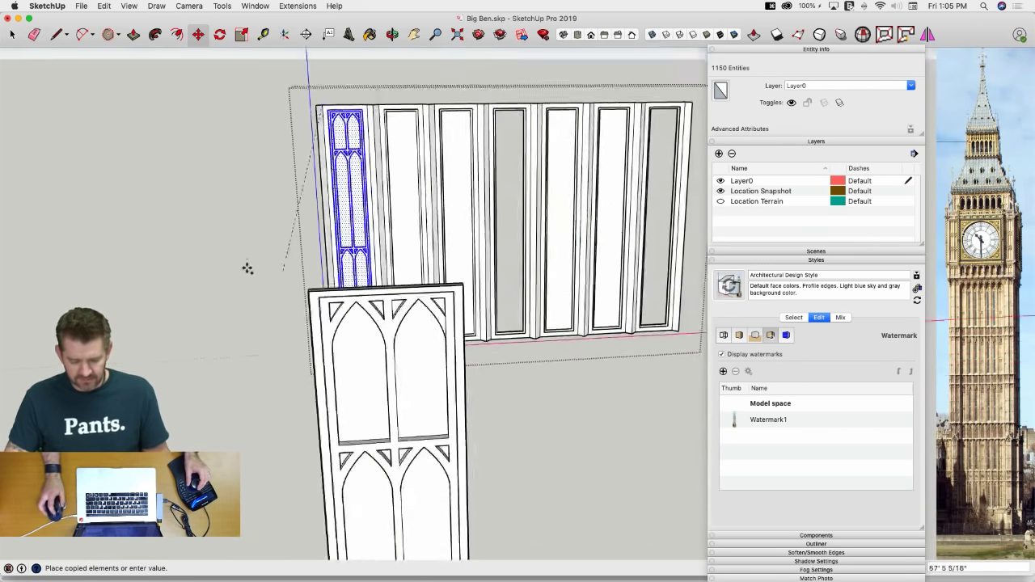
{"action": "middle_click_drag", "start_coordinate": [247, 268], "coordinate": [431, 153]}
{"action": "scroll", "coordinate": [461, 177], "scroll_direction": "up", "scroll_amount": 6}
{"action": "scroll", "coordinate": [461, 178], "scroll_direction": "up", "scroll_amount": 3}
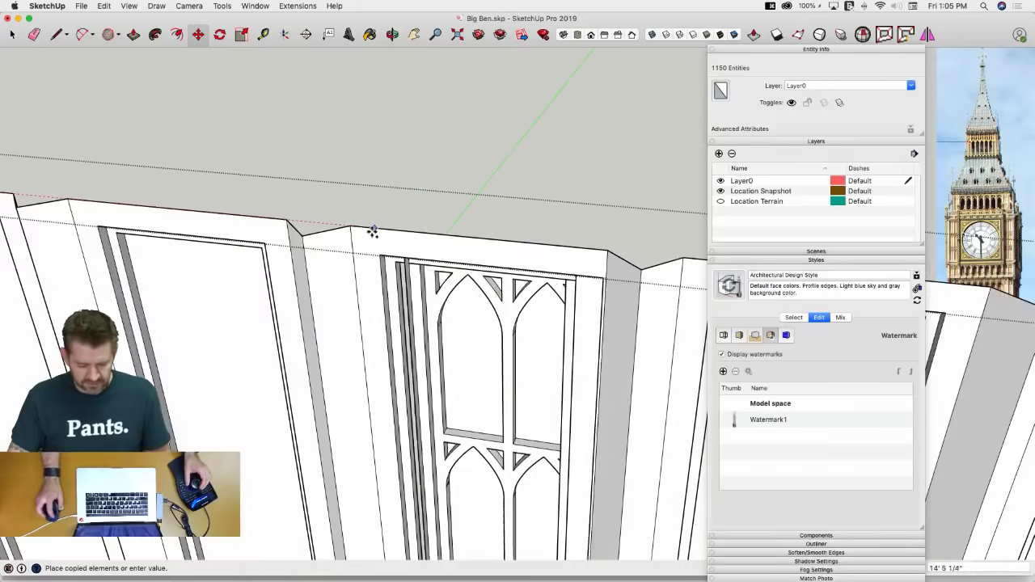
{"action": "left_click", "coordinate": [350, 229]}
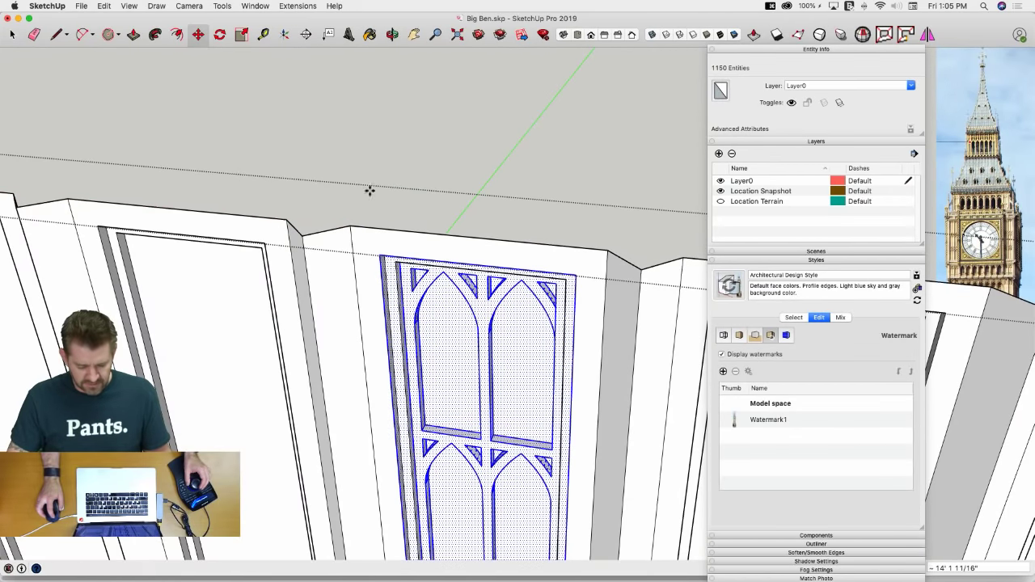
Repeat the panel copy at the same spacing with x2 so the seventh bay also receives the arched panel
{"action": "middle_click_drag", "start_coordinate": [379, 163], "coordinate": [516, 118]}
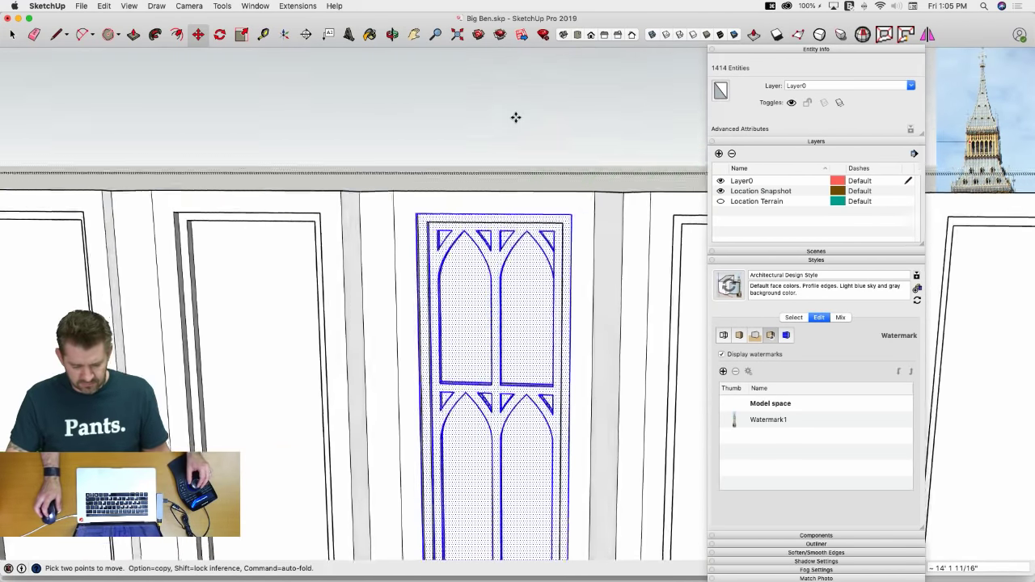
{"action": "type", "text": "x2"}
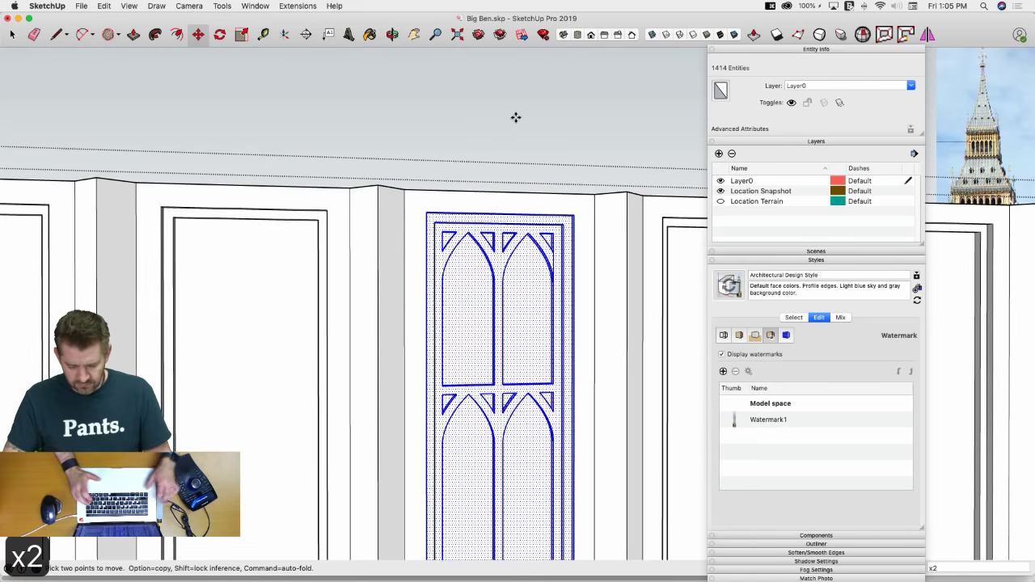
{"action": "key", "text": "Return"}
{"action": "scroll", "coordinate": [599, 230], "scroll_direction": "down", "scroll_amount": 5}
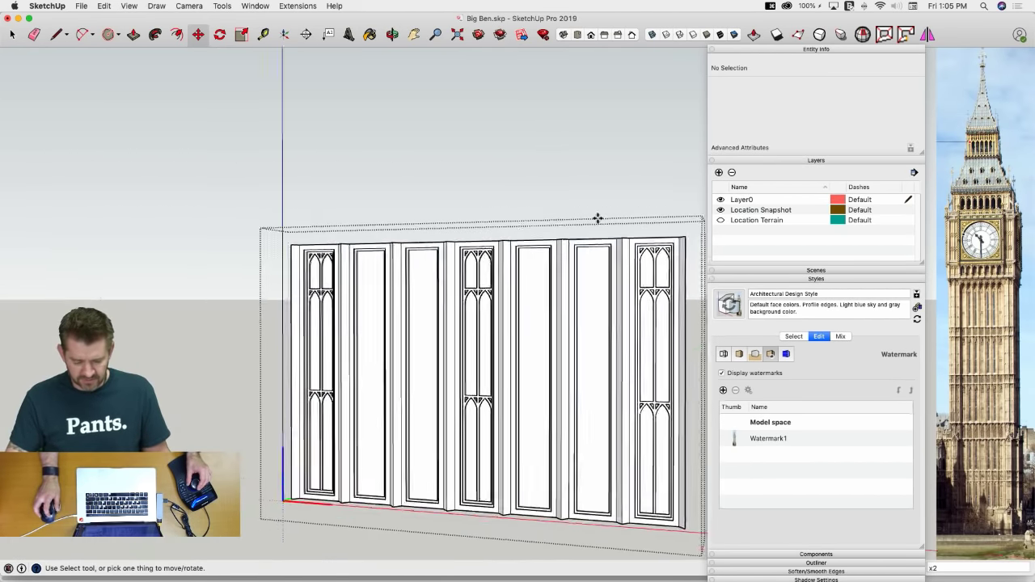
{"action": "middle_click_drag", "start_coordinate": [550, 180], "coordinate": [477, 364]}
{"action": "key", "text": "space"}
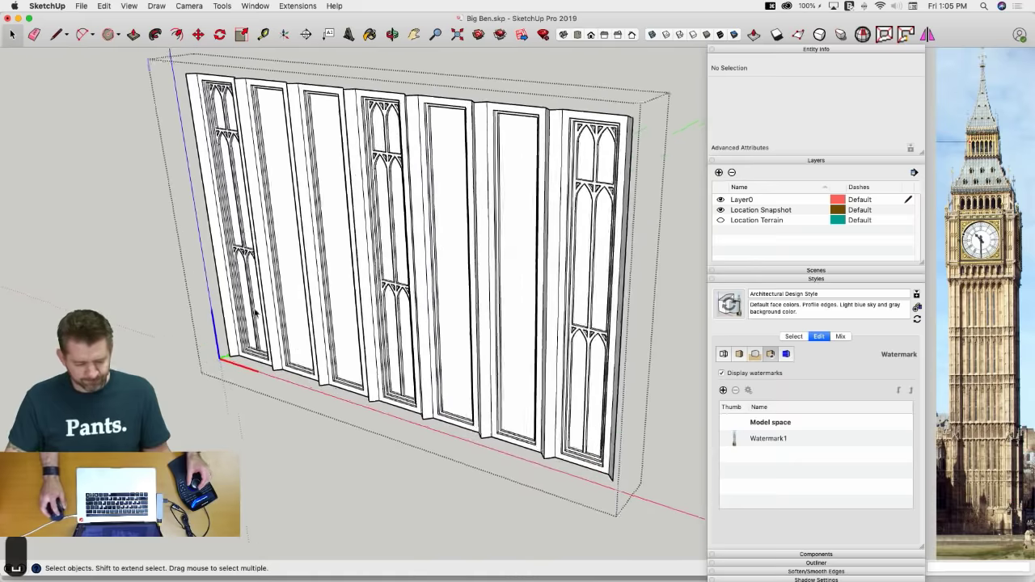
{"action": "middle_click_drag", "start_coordinate": [297, 279], "coordinate": [356, 305]}
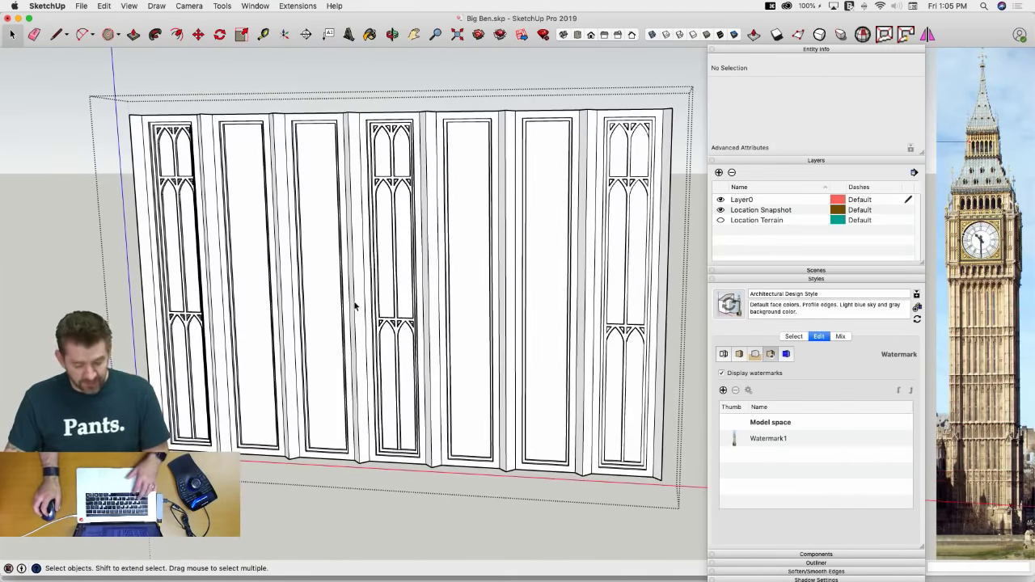
Save the model and compare the facade's bays with the high-resolution Big Ben photo in Chrome
{"action": "key", "text": "super+s"}
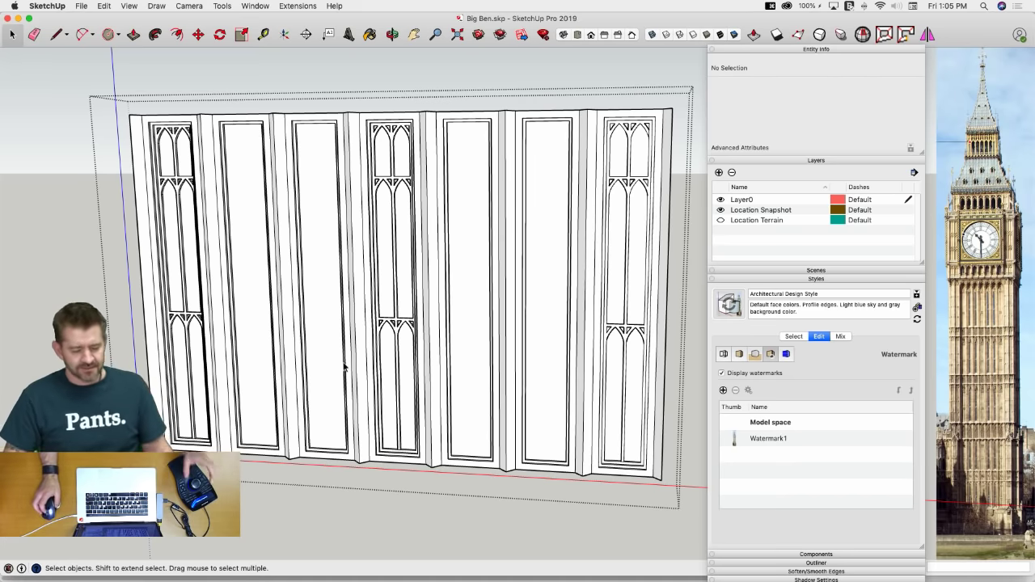
{"action": "middle_click_drag", "start_coordinate": [344, 367], "coordinate": [335, 466]}
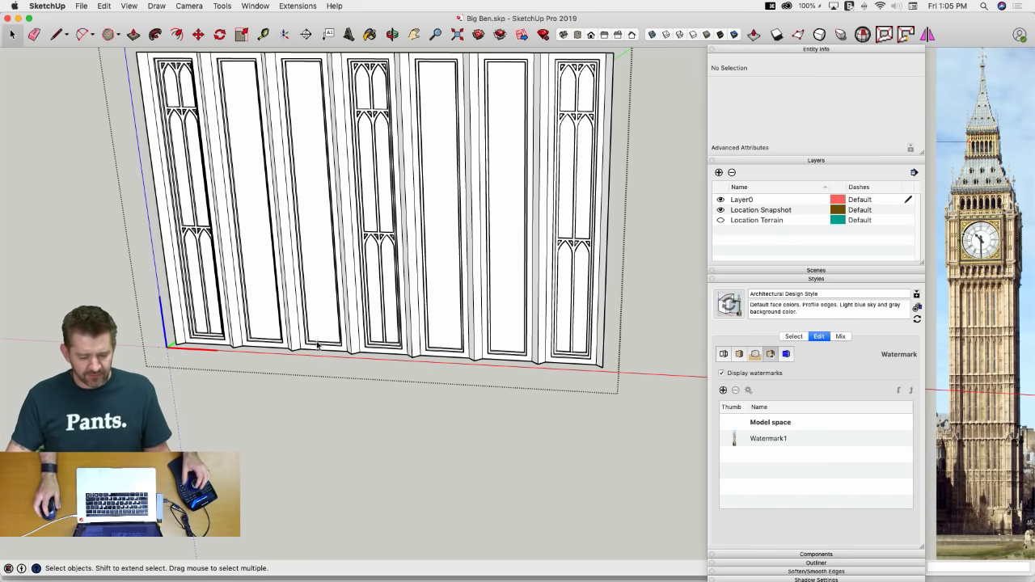
{"action": "key", "text": "super+Tab"}
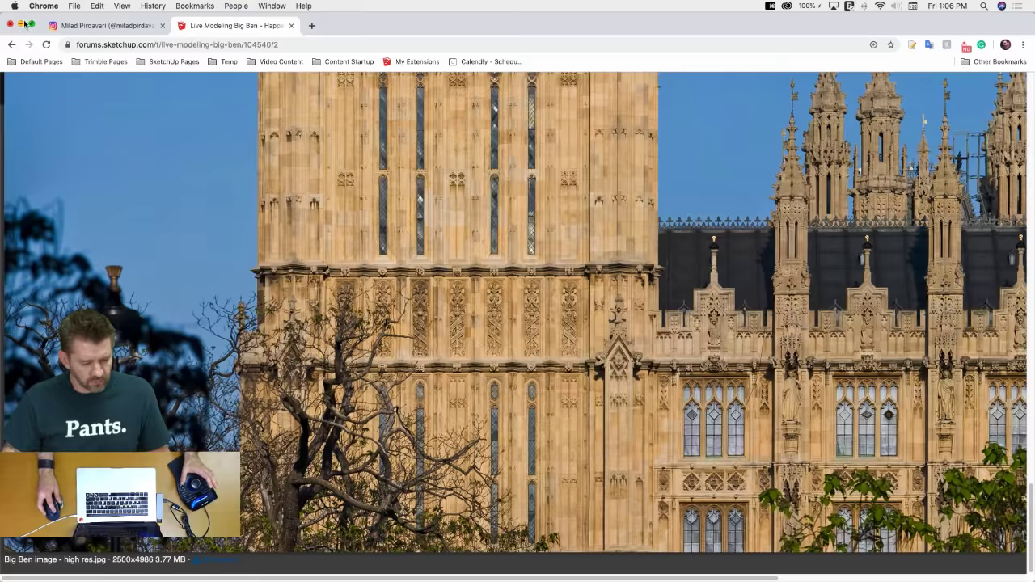
{"action": "key", "text": "super+Tab"}
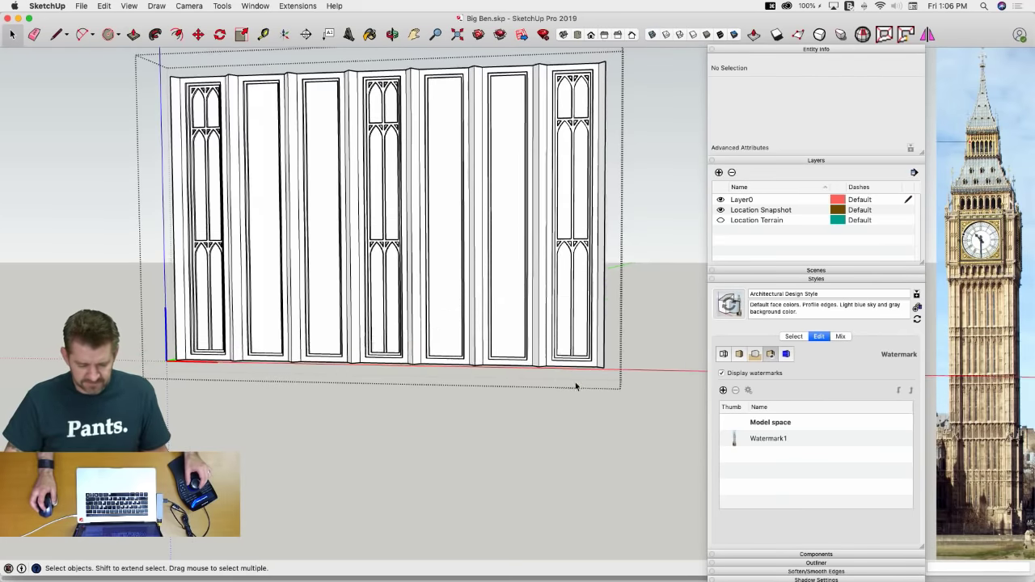
{"action": "scroll", "coordinate": [432, 289], "scroll_direction": "up", "scroll_amount": 10}
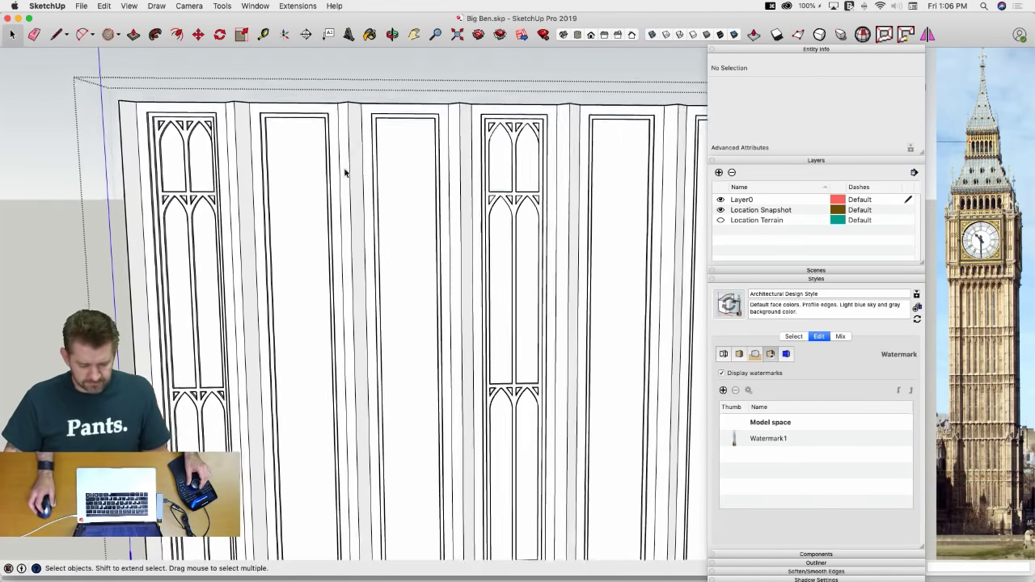
{"action": "scroll", "coordinate": [324, 162], "scroll_direction": "down", "scroll_amount": 5}
{"action": "key", "text": "super+Tab"}
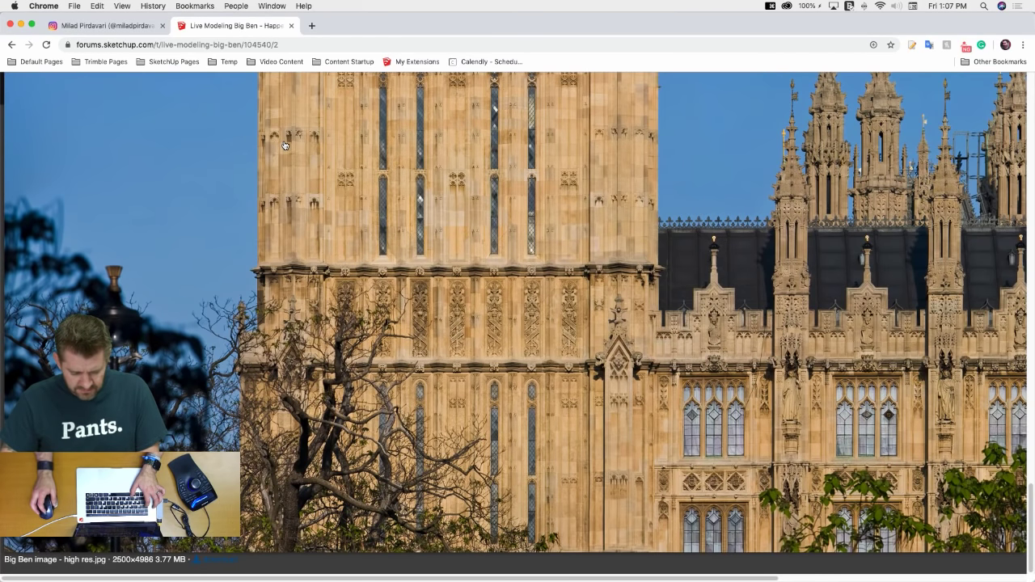
{"action": "key", "text": "super+Tab"}
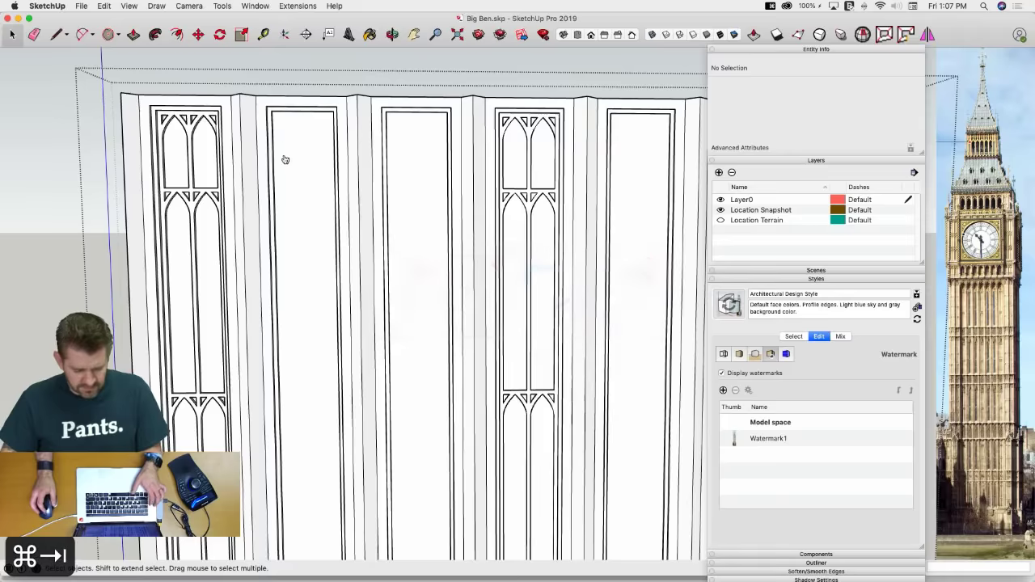
{"action": "scroll", "coordinate": [254, 143], "scroll_direction": "up", "scroll_amount": 5}
{"action": "scroll", "coordinate": [314, 137], "scroll_direction": "down", "scroll_amount": 6}
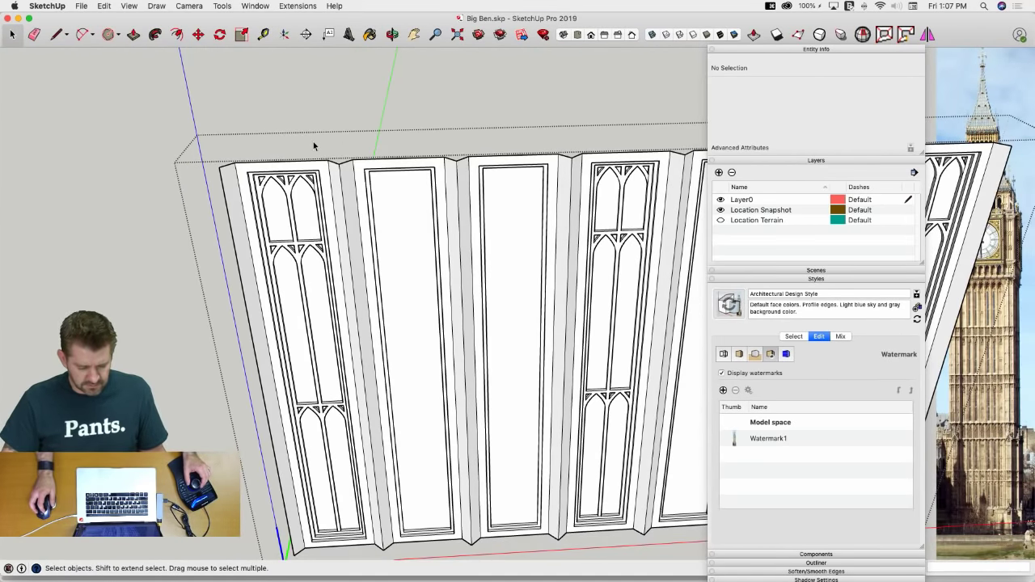
{"action": "middle_click_drag", "start_coordinate": [314, 145], "coordinate": [276, 114]}
{"action": "scroll", "coordinate": [277, 112], "scroll_direction": "down", "scroll_amount": 5}
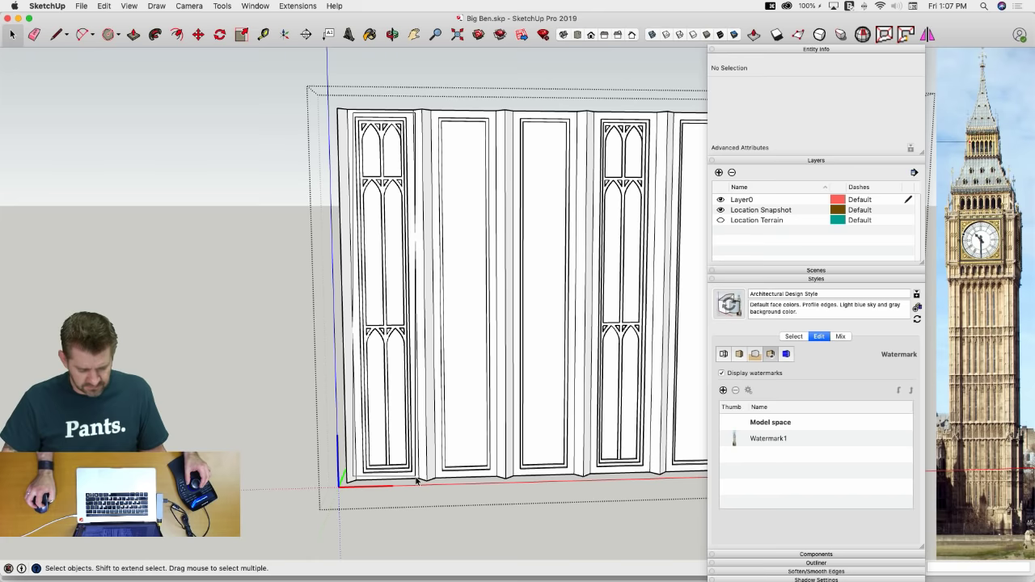
Delete the blank recessed panel face in the second bay
{"action": "left_click_drag", "start_coordinate": [417, 481], "coordinate": [418, 480]}
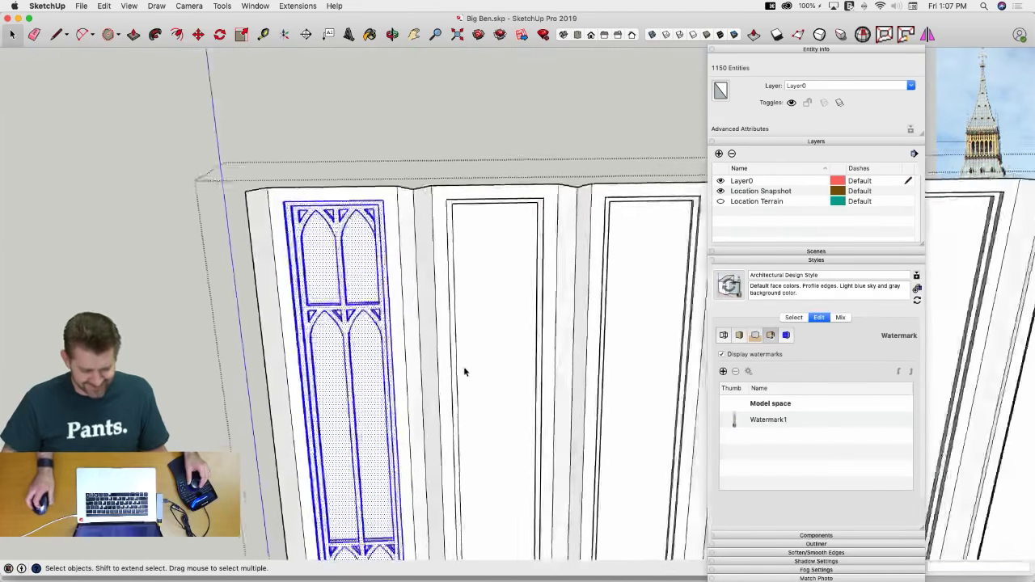
{"action": "key", "text": "m"}
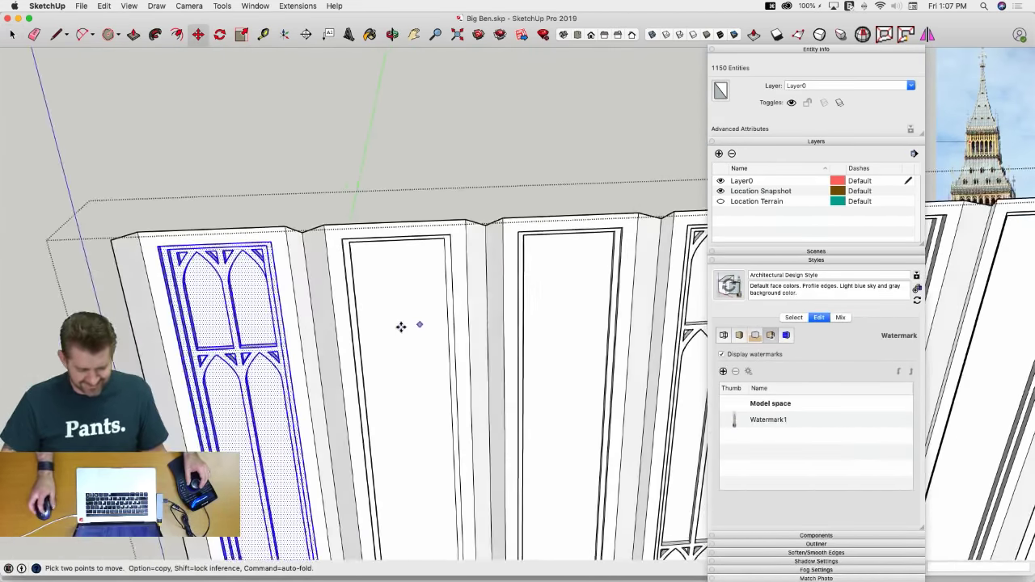
{"action": "key", "text": "space"}
{"action": "right_click", "coordinate": [400, 328]}
{"action": "left_click", "coordinate": [417, 345]}
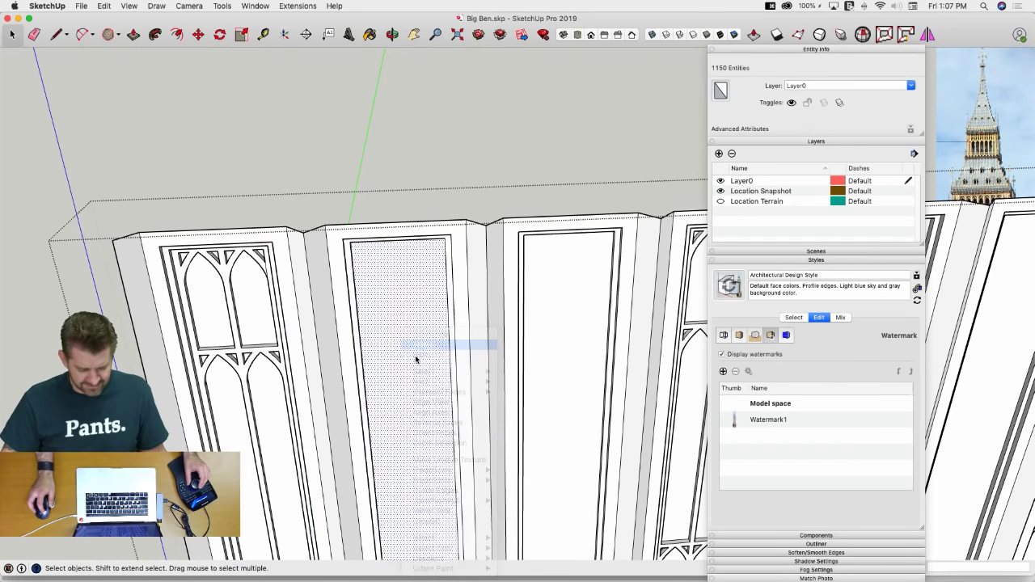
Select the first bay's complete arched panel and copy it into the second bay, using the bays' matching top corners
{"action": "key", "text": "super+3"}
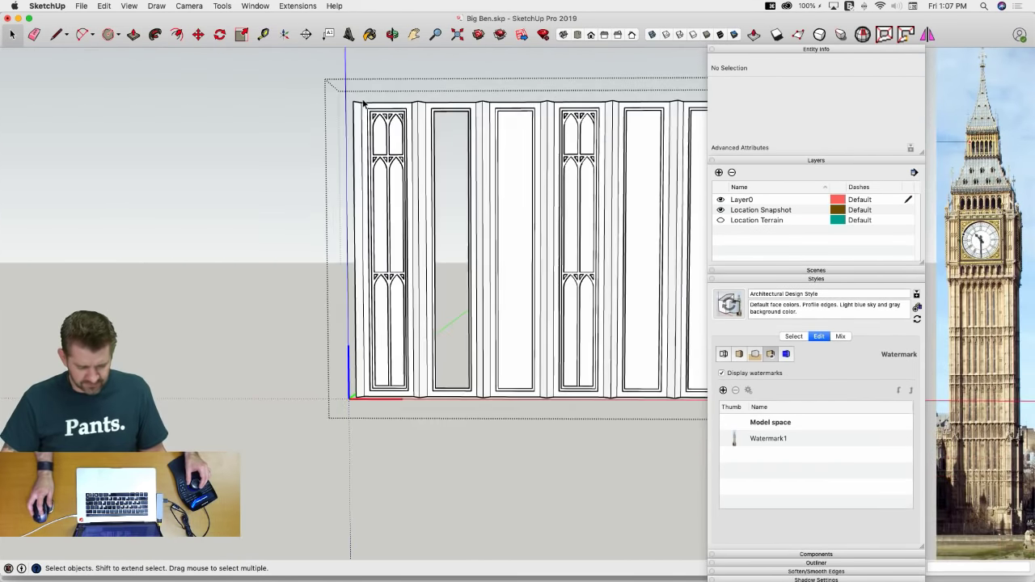
{"action": "left_click_drag", "start_coordinate": [367, 102], "coordinate": [411, 414]}
{"action": "key", "text": "m"}
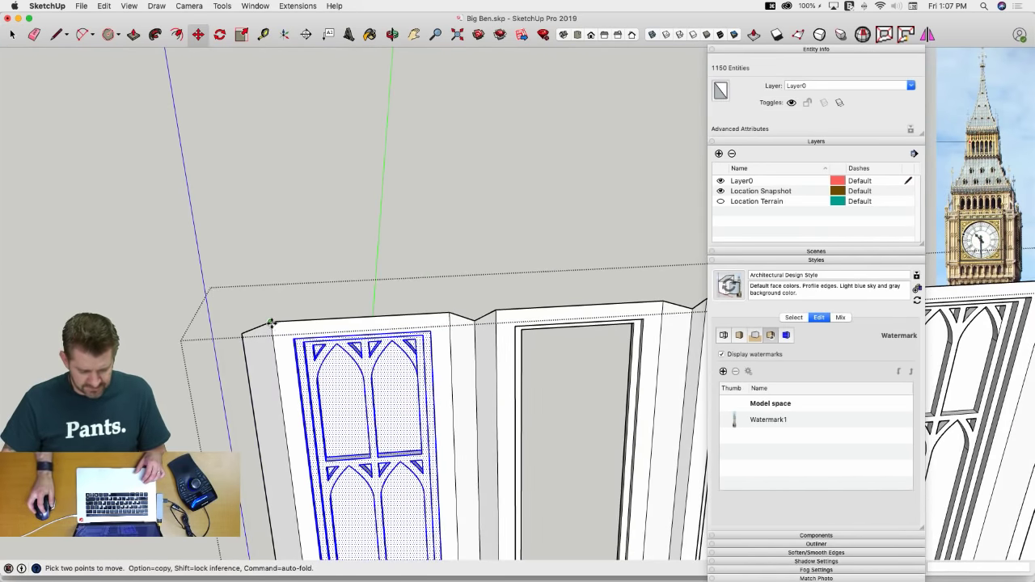
{"action": "key", "text": "alt"}
{"action": "left_click", "coordinate": [272, 324]}
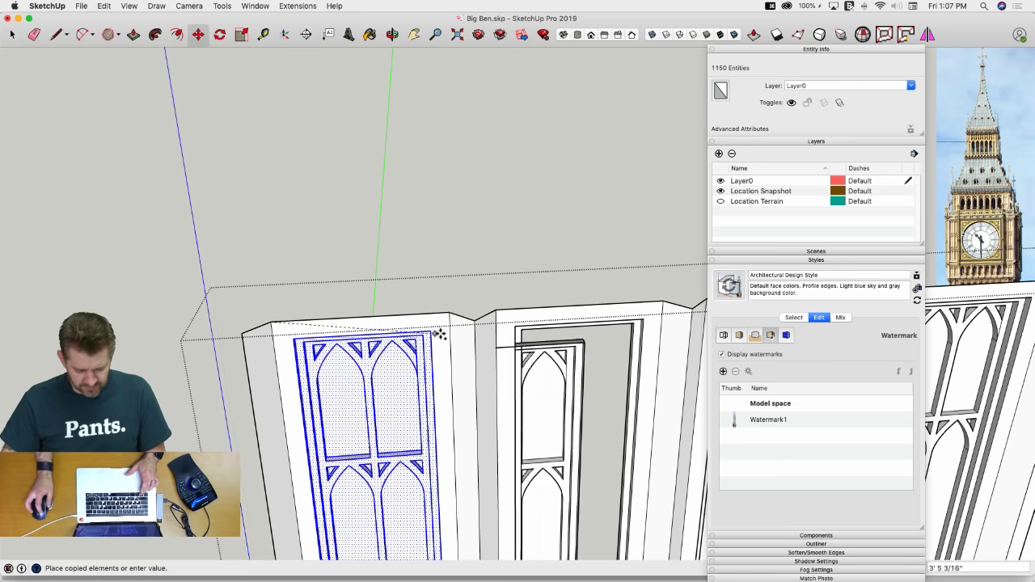
{"action": "left_click", "coordinate": [497, 311]}
Clear the selection and erase the stray edges beside the top row's right-hand arches in the fourth and seventh bays
{"action": "key", "text": "e"}
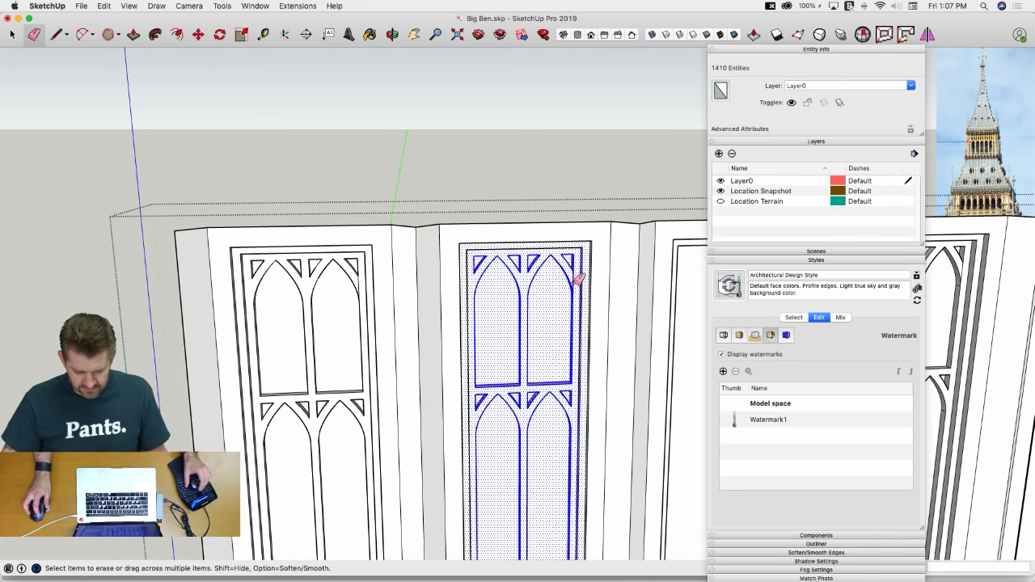
{"action": "key", "text": "super+shift+a"}
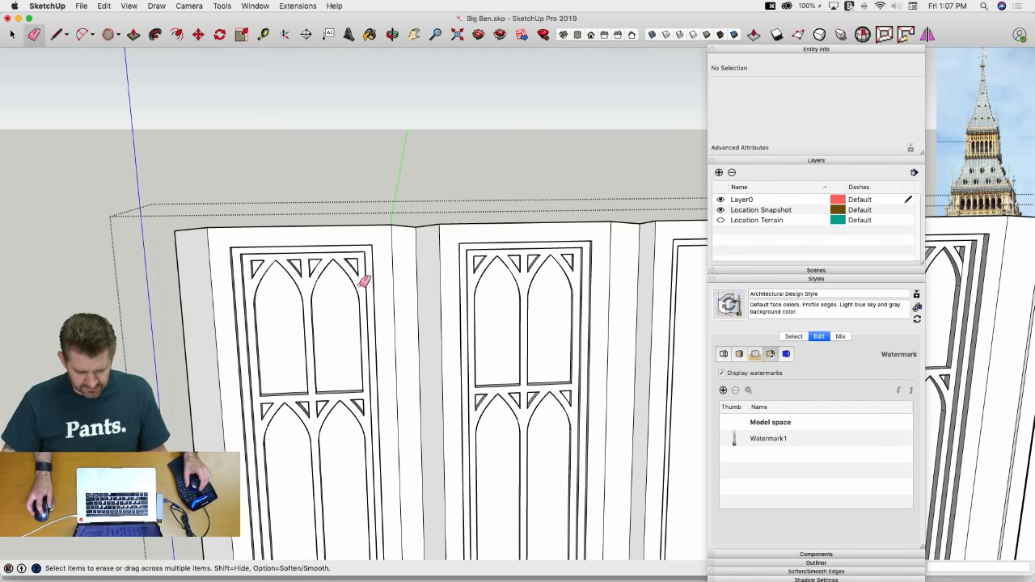
{"action": "scroll", "coordinate": [364, 280], "scroll_direction": "down", "scroll_amount": 3}
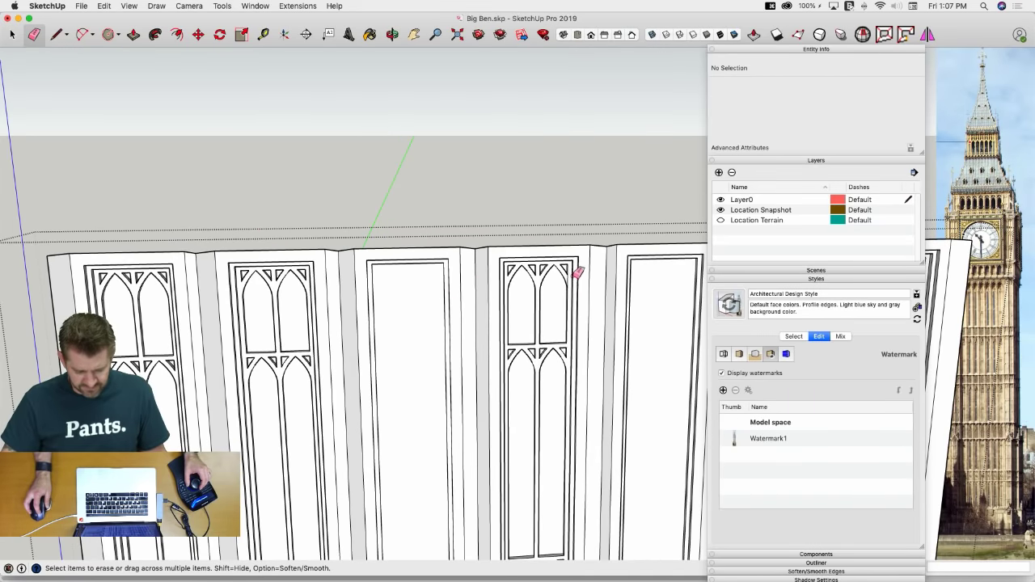
{"action": "middle_click_drag", "start_coordinate": [574, 275], "coordinate": [550, 267]}
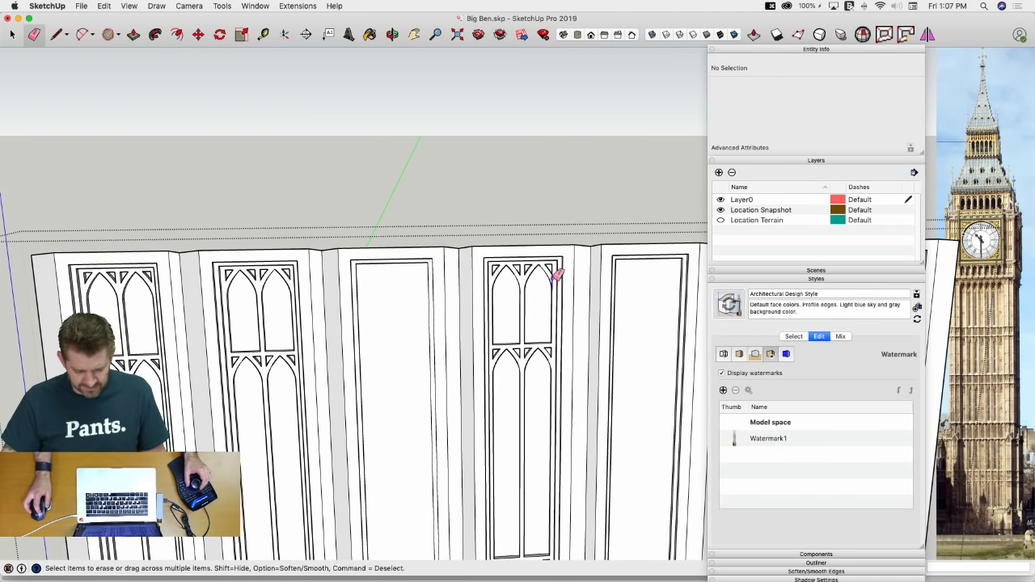
{"action": "scroll", "coordinate": [562, 278], "scroll_direction": "up", "scroll_amount": 5}
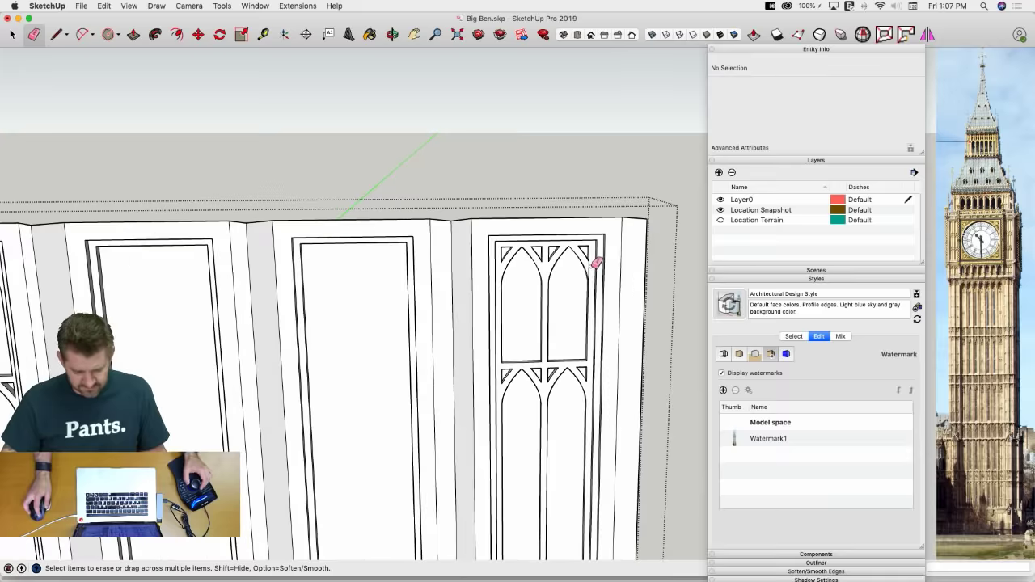
{"action": "left_click", "coordinate": [592, 266]}
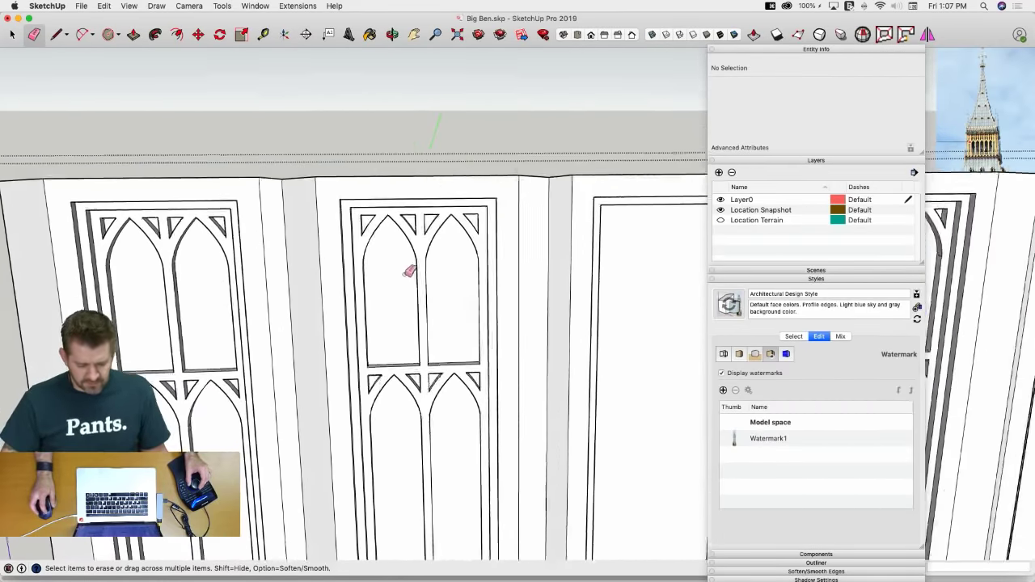
Pull the second bay's top right arched pane and its corner triangles out 2" flush with the tracery face
{"action": "middle_click_drag", "start_coordinate": [409, 272], "coordinate": [495, 283]}
{"action": "key", "text": "p"}
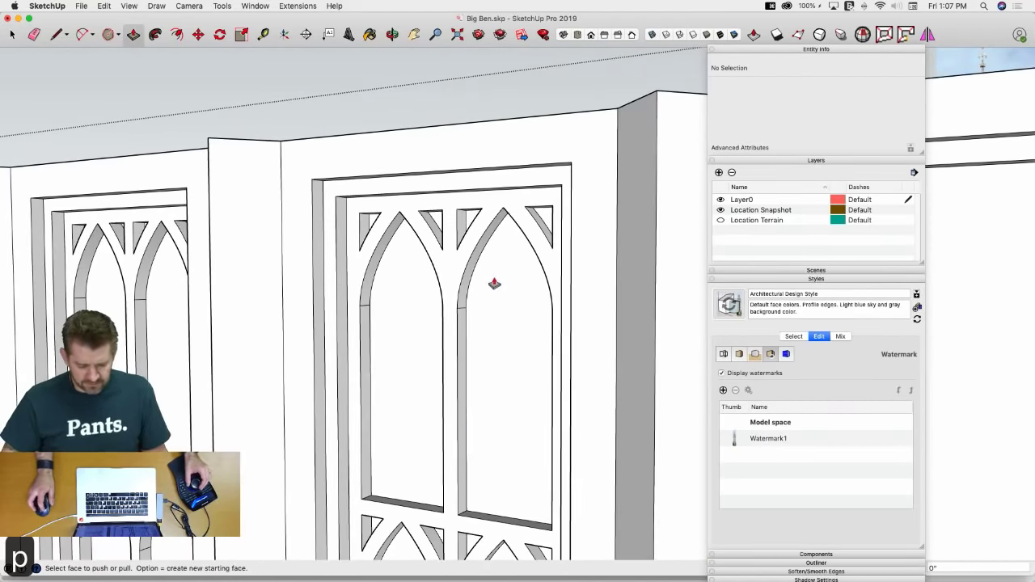
{"action": "left_click", "coordinate": [494, 283]}
{"action": "left_click", "coordinate": [471, 221]}
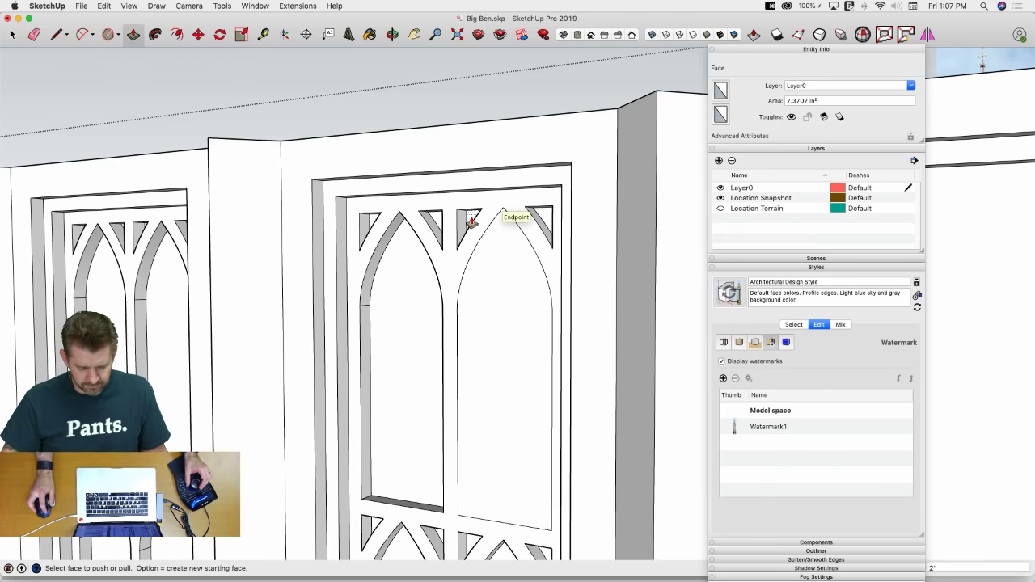
{"action": "double_click", "coordinate": [471, 221]}
{"action": "double_click", "coordinate": [546, 222]}
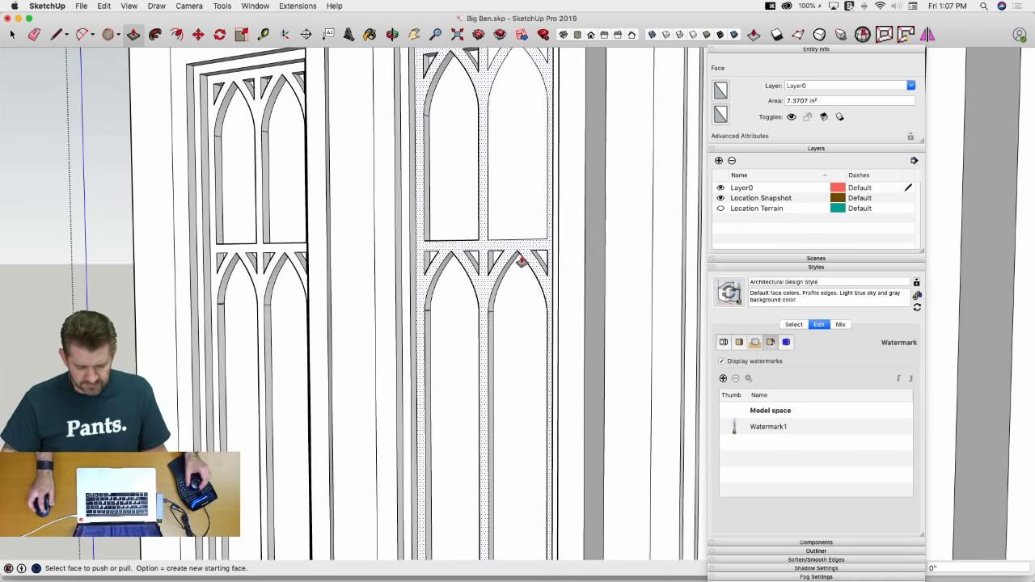
Pull the right-hand arched panes and corner triangles in the second bay's middle and bottom rows flush by the same 2"
{"action": "double_click", "coordinate": [495, 261]}
{"action": "double_click", "coordinate": [518, 285]}
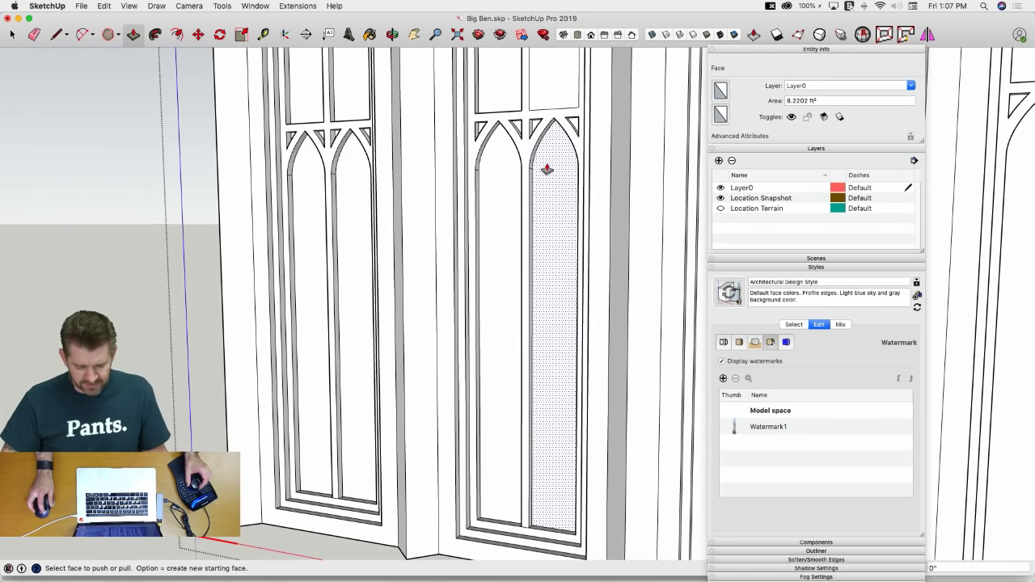
{"action": "double_click", "coordinate": [548, 174]}
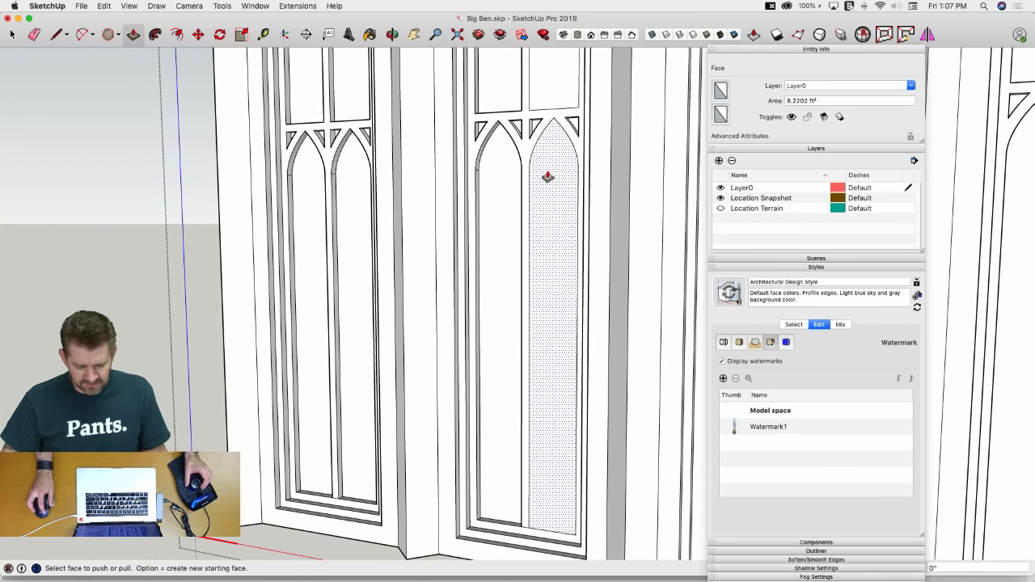
{"action": "double_click", "coordinate": [536, 130]}
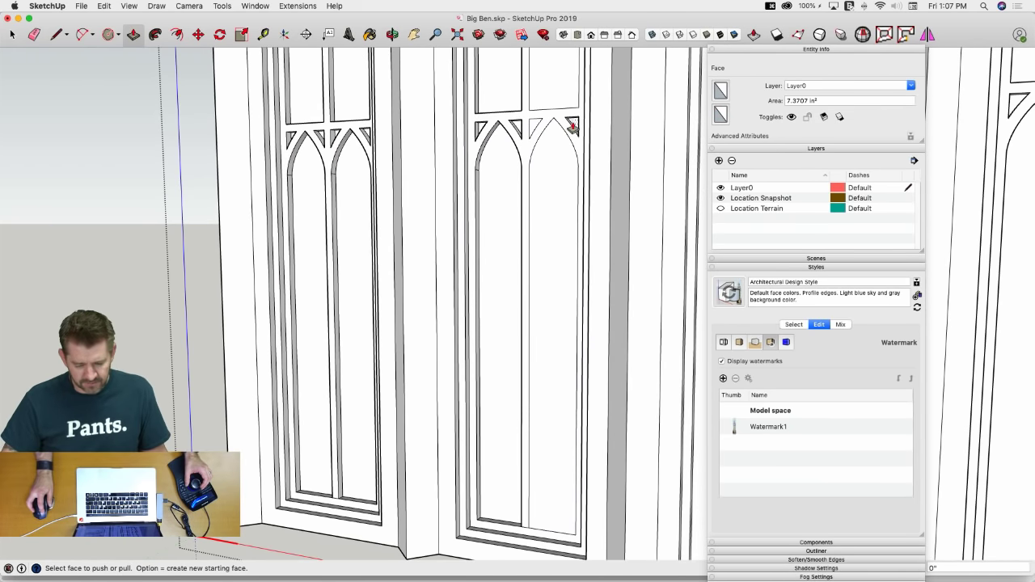
Erase the leftover outlines of the bottom right arched pane and its corner triangles in the second bay
{"action": "key", "text": "e"}
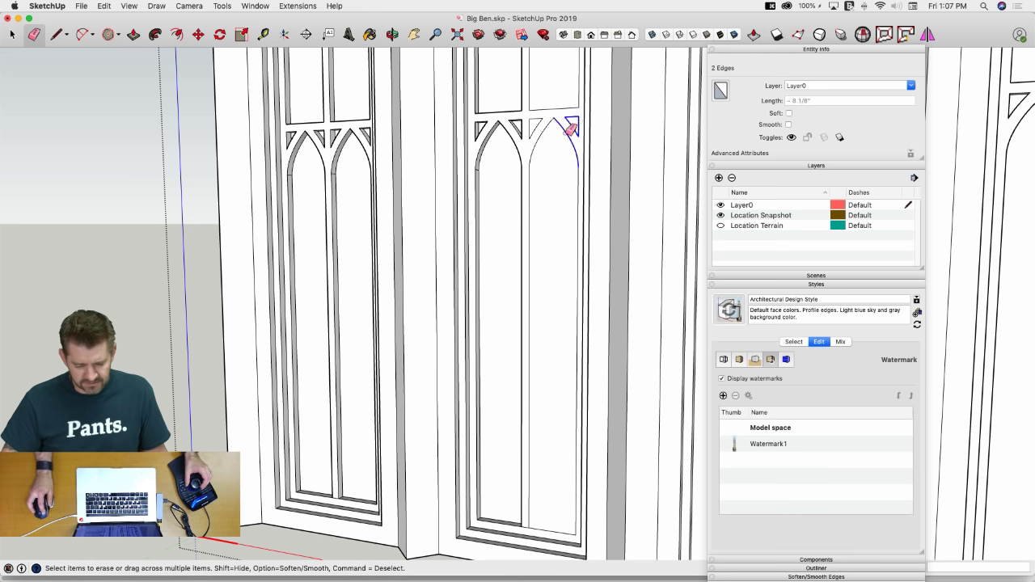
{"action": "mouse_move", "coordinate": [571, 127]}
{"action": "left_mouse_down"}
{"action": "mouse_move", "coordinate": [555, 111]}
{"action": "mouse_move", "coordinate": [536, 115]}
{"action": "left_mouse_up"}
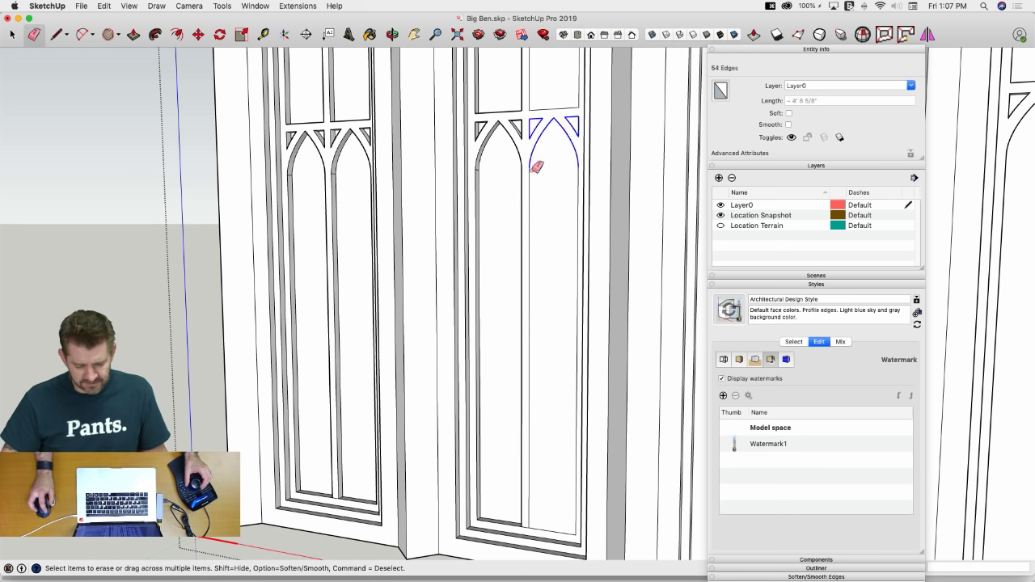
{"action": "left_click_drag", "start_coordinate": [537, 167], "coordinate": [535, 184]}
{"action": "left_click", "coordinate": [581, 178]}
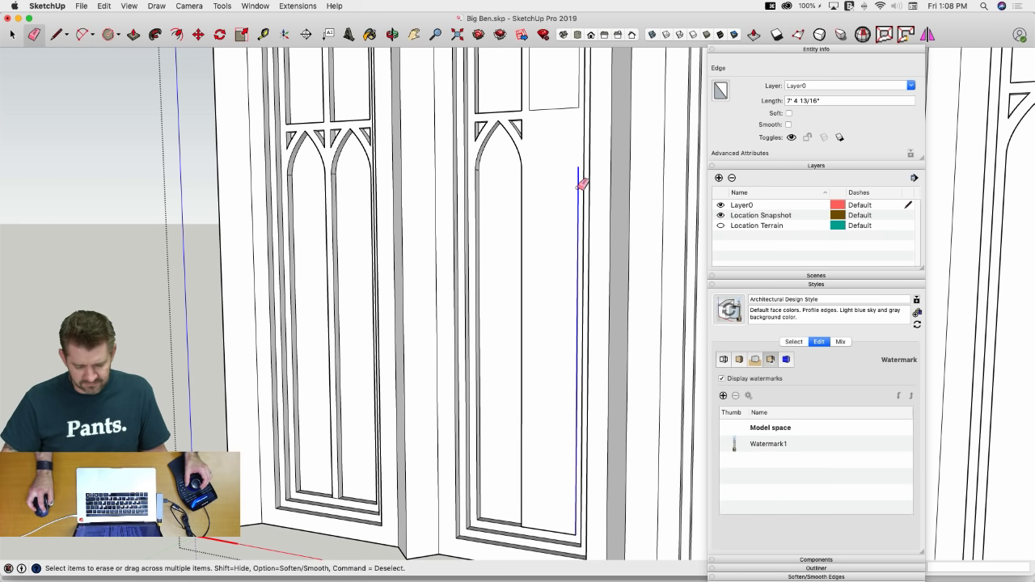
{"action": "left_click", "coordinate": [554, 533]}
Inspect the lower ends of the bays and the leftover outlines in the second bay's upper and middle rows
{"action": "scroll", "coordinate": [379, 490], "scroll_direction": "up", "scroll_amount": 5}
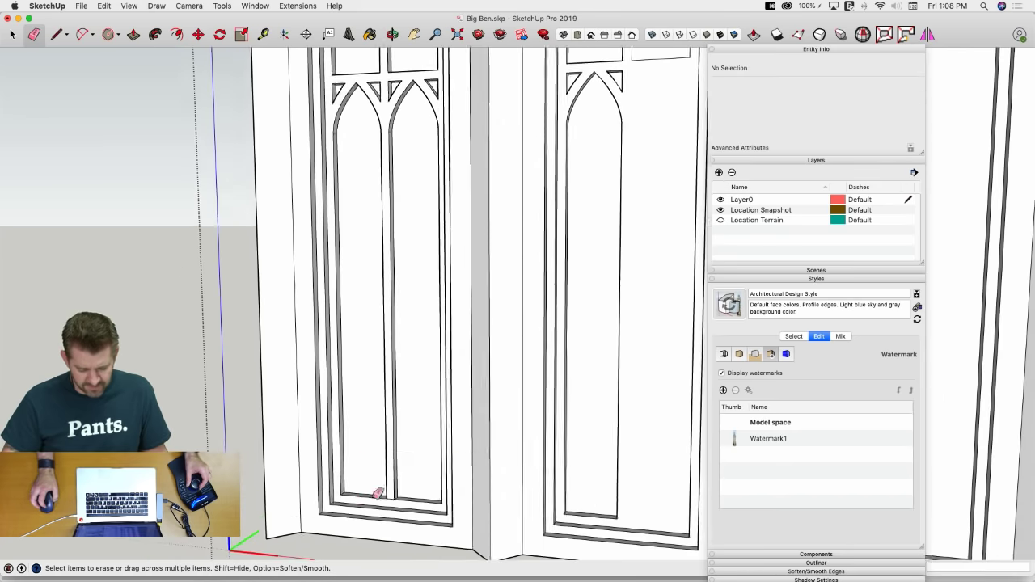
{"action": "scroll", "coordinate": [437, 478], "scroll_direction": "down", "scroll_amount": 5}
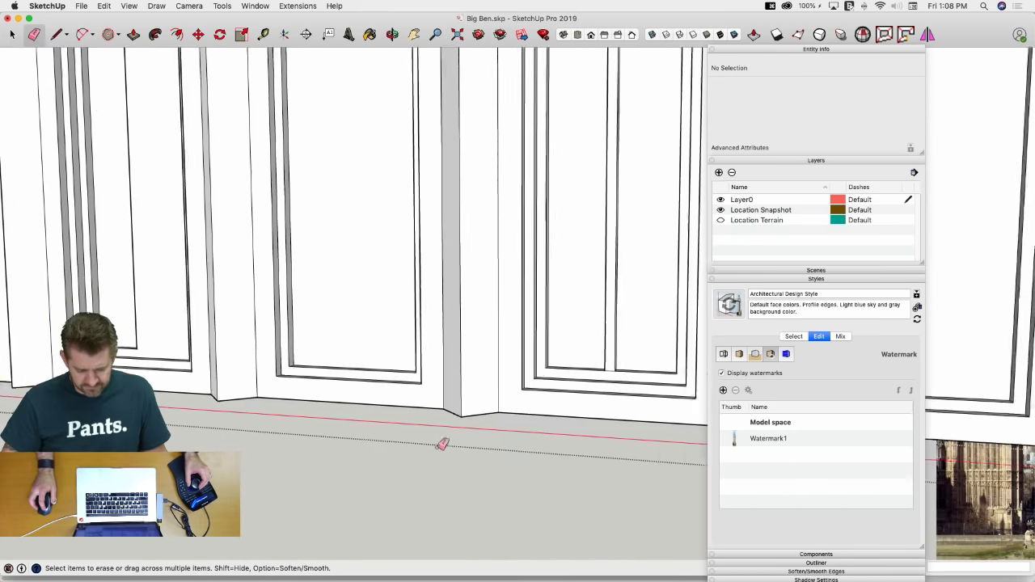
{"action": "scroll", "coordinate": [557, 362], "scroll_direction": "up", "scroll_amount": 3}
{"action": "middle_click_drag", "start_coordinate": [513, 372], "coordinate": [622, 319], "text": "shift"}
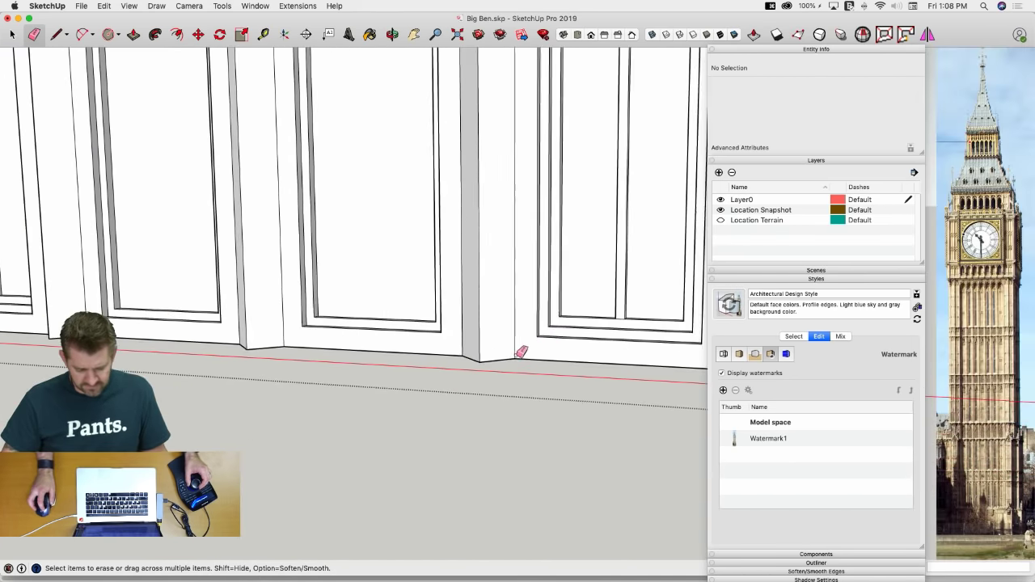
{"action": "scroll", "coordinate": [595, 353], "scroll_direction": "down", "scroll_amount": 5}
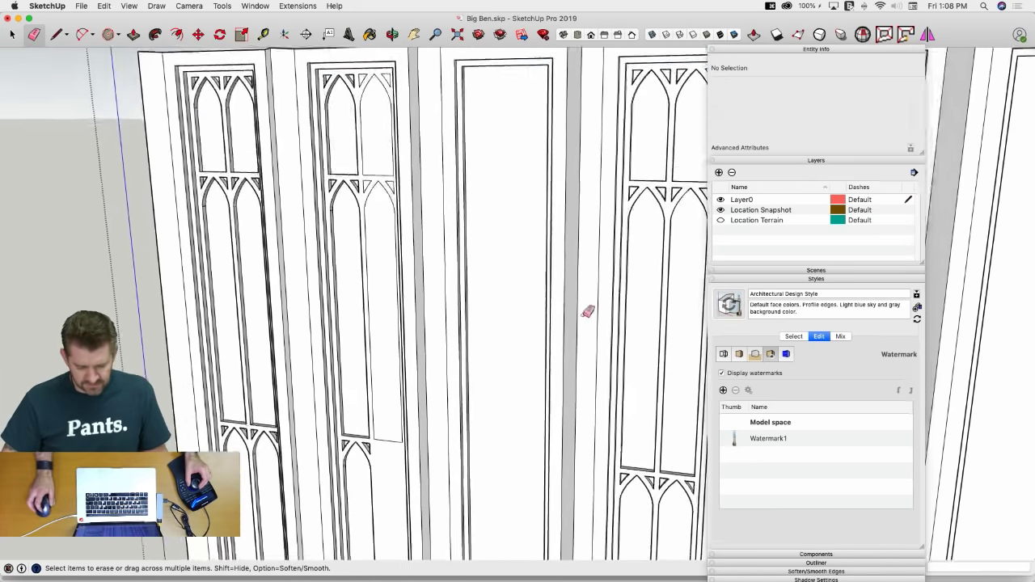
{"action": "scroll", "coordinate": [492, 238], "scroll_direction": "up", "scroll_amount": 3}
{"action": "mouse_move", "coordinate": [493, 235]}
{"action": "middle_mouse_down"}
{"action": "mouse_move", "coordinate": [513, 232]}
{"action": "mouse_move", "coordinate": [517, 496]}
{"action": "middle_mouse_up"}
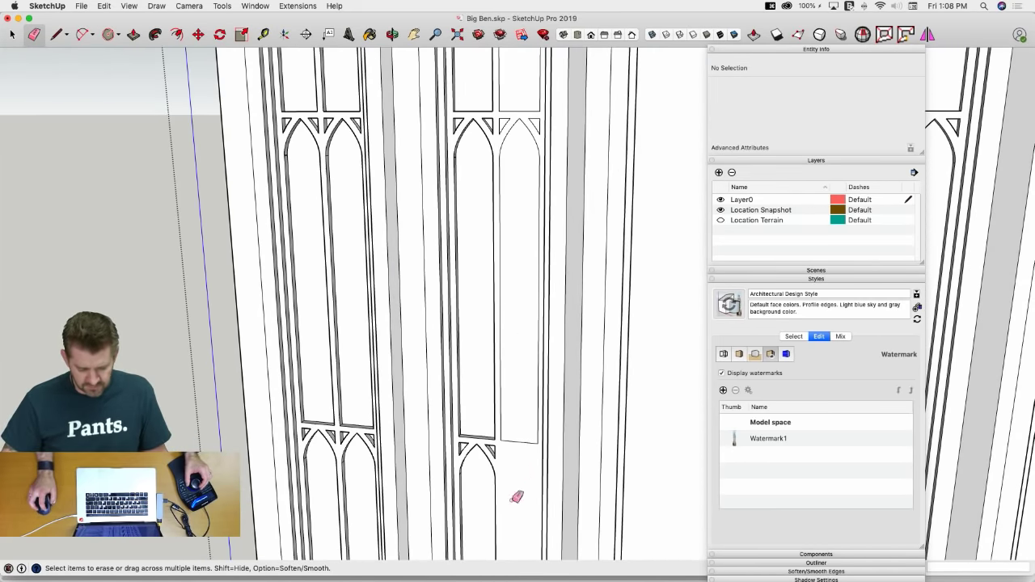
Erase the leftover outlines of the right-hand arched panes and corner triangles in the second bay's middle and upper rows
{"action": "left_click_drag", "start_coordinate": [520, 447], "coordinate": [512, 437]}
{"action": "left_click", "coordinate": [501, 440]}
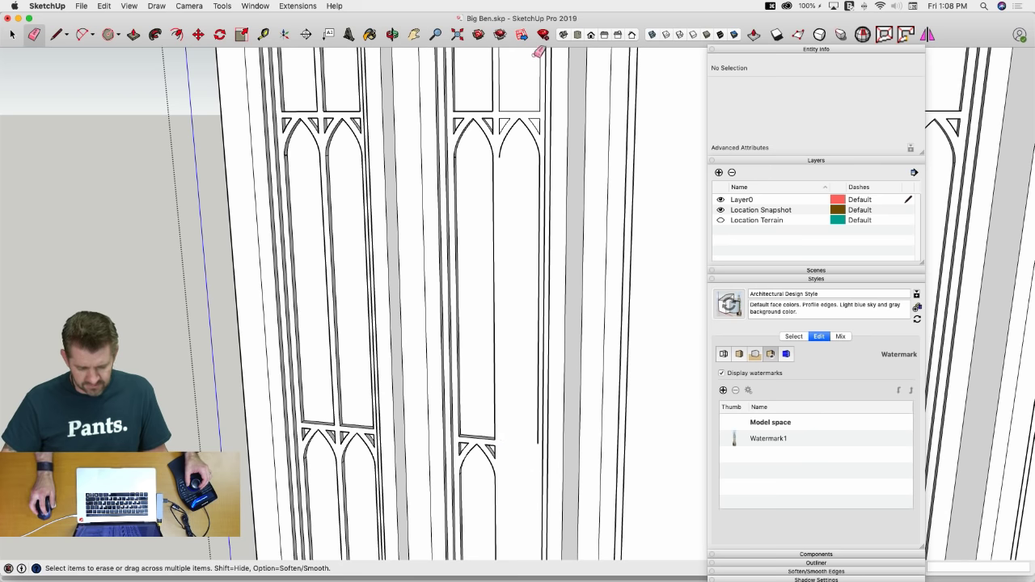
{"action": "mouse_move", "coordinate": [513, 114]}
{"action": "left_mouse_down"}
{"action": "mouse_move", "coordinate": [499, 122]}
{"action": "mouse_move", "coordinate": [517, 119]}
{"action": "left_mouse_up"}
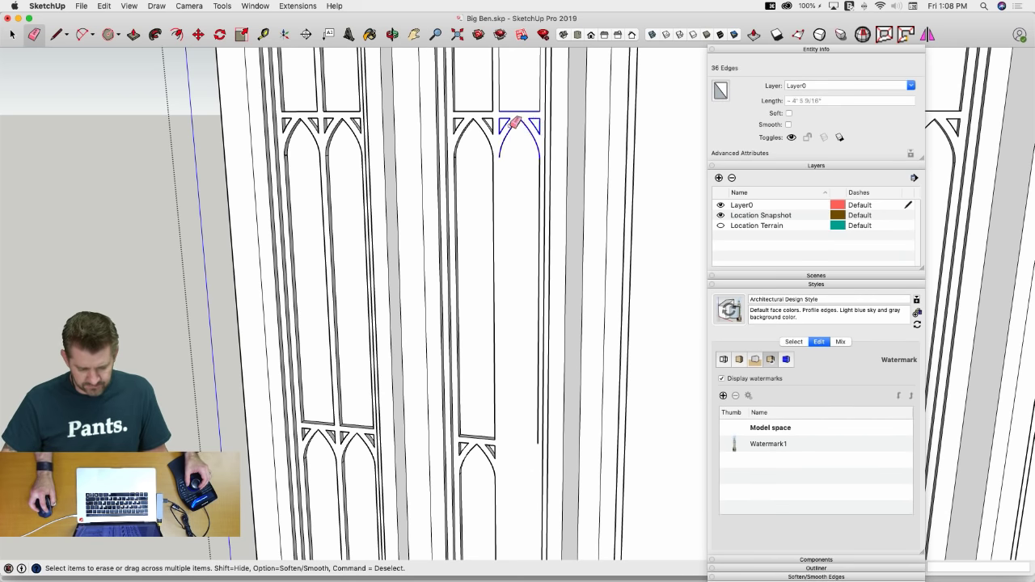
{"action": "left_click_drag", "start_coordinate": [515, 123], "coordinate": [538, 116]}
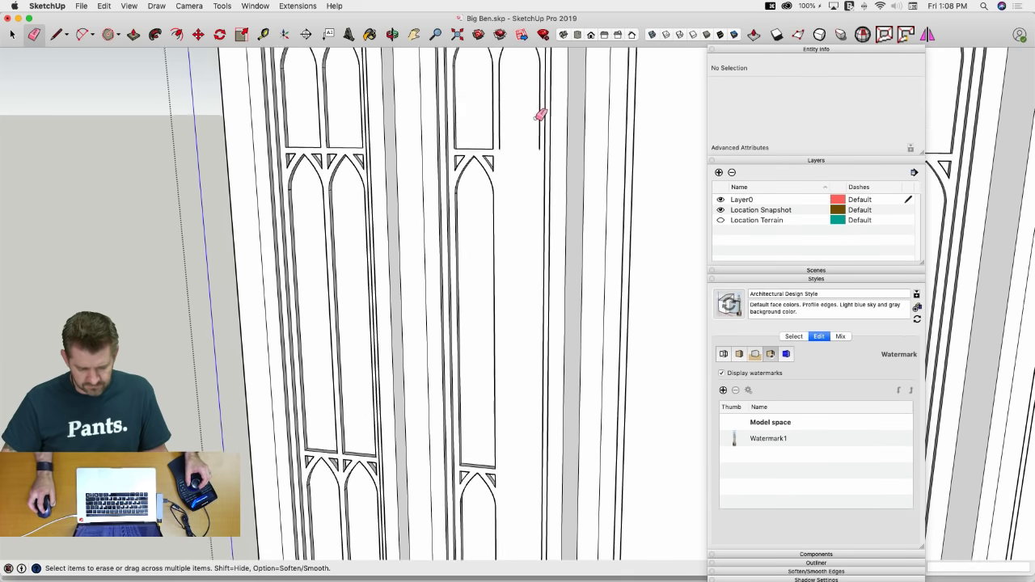
{"action": "scroll", "coordinate": [538, 115], "scroll_direction": "down", "scroll_amount": 3}
{"action": "mouse_move", "coordinate": [534, 178]}
{"action": "left_mouse_down"}
{"action": "mouse_move", "coordinate": [541, 166]}
{"action": "mouse_move", "coordinate": [523, 163]}
{"action": "left_mouse_up"}
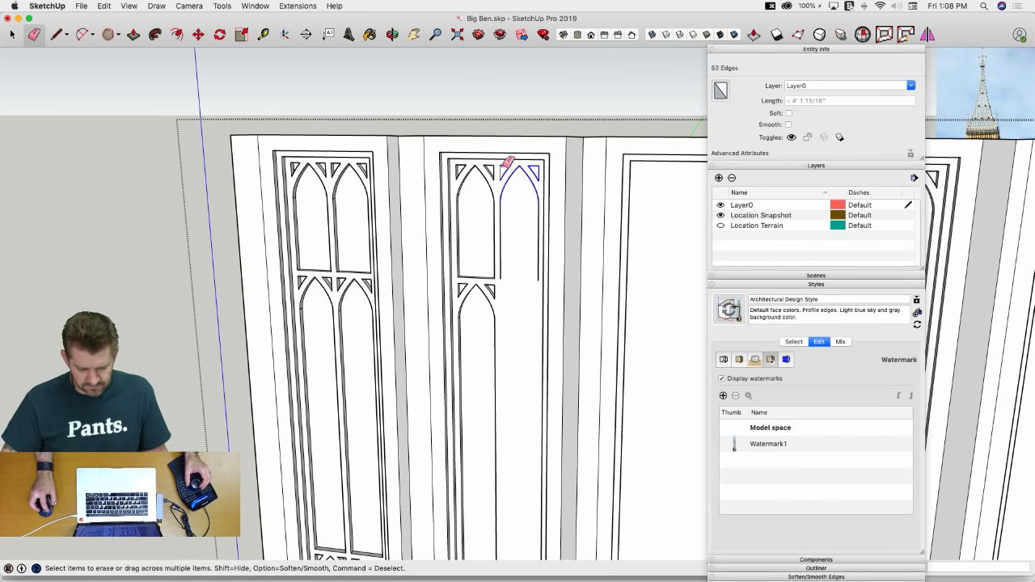
{"action": "left_click_drag", "start_coordinate": [501, 213], "coordinate": [540, 203]}
Select the second bay's remaining left-hand column of arched panes and corner triangles, excluding the tracery face and surrounding frame geometry
{"action": "key", "text": "space"}
{"action": "middle_click_drag", "start_coordinate": [510, 120], "coordinate": [473, 79]}
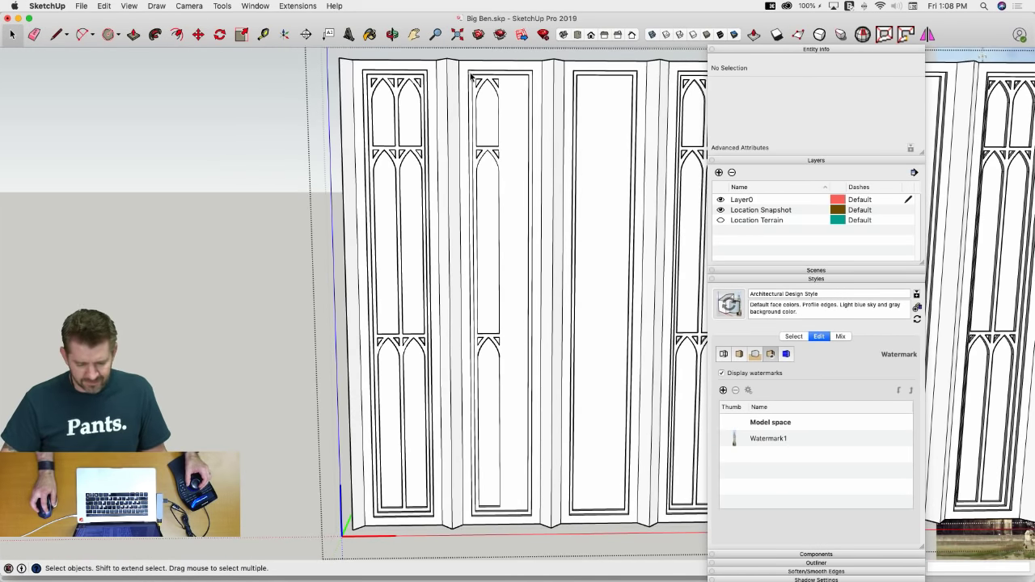
{"action": "left_click_drag", "start_coordinate": [471, 77], "coordinate": [501, 530]}
{"action": "scroll", "coordinate": [497, 388], "scroll_direction": "up", "scroll_amount": 1}
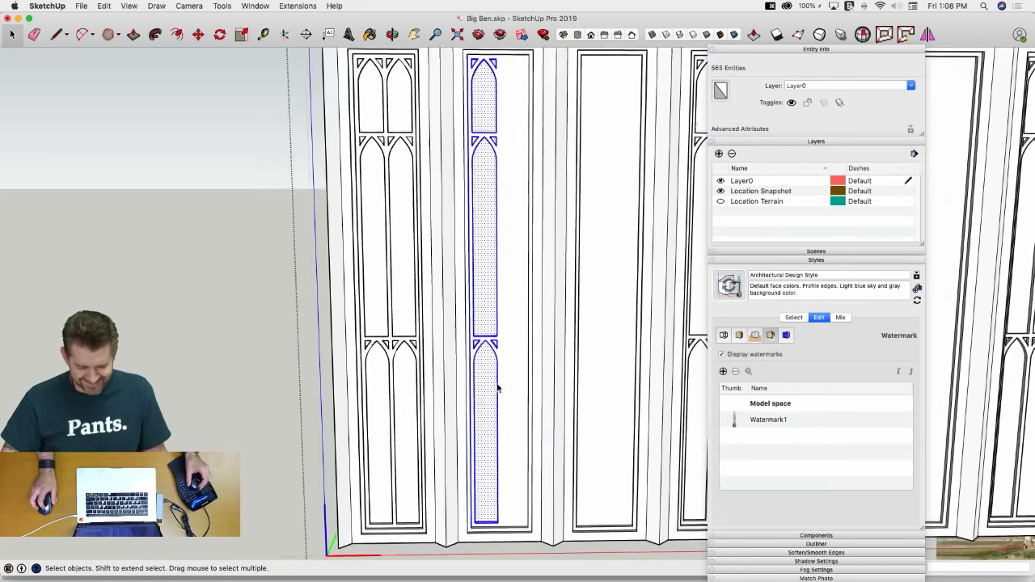
{"action": "scroll", "coordinate": [474, 353], "scroll_direction": "up", "scroll_amount": 2}
{"action": "scroll", "coordinate": [466, 353], "scroll_direction": "up", "scroll_amount": 3}
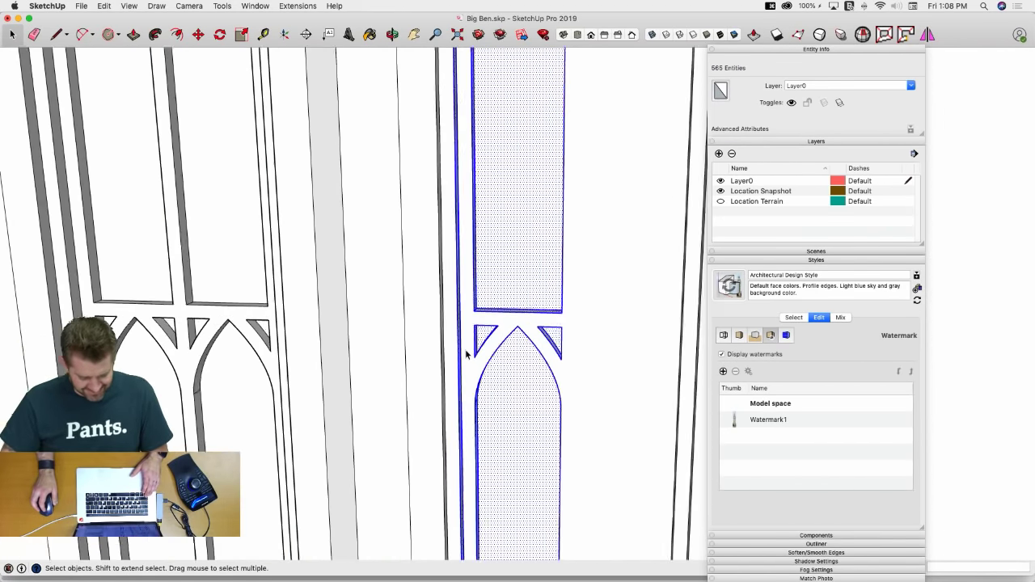
{"action": "scroll", "coordinate": [466, 354], "scroll_direction": "up", "scroll_amount": 2}
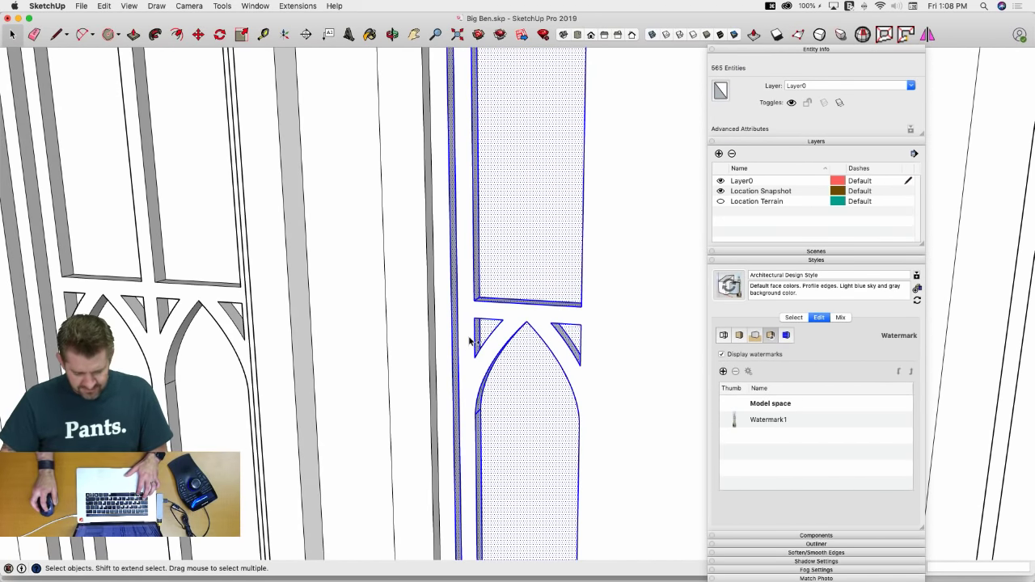
{"action": "left_click", "coordinate": [464, 341], "text": "shift"}
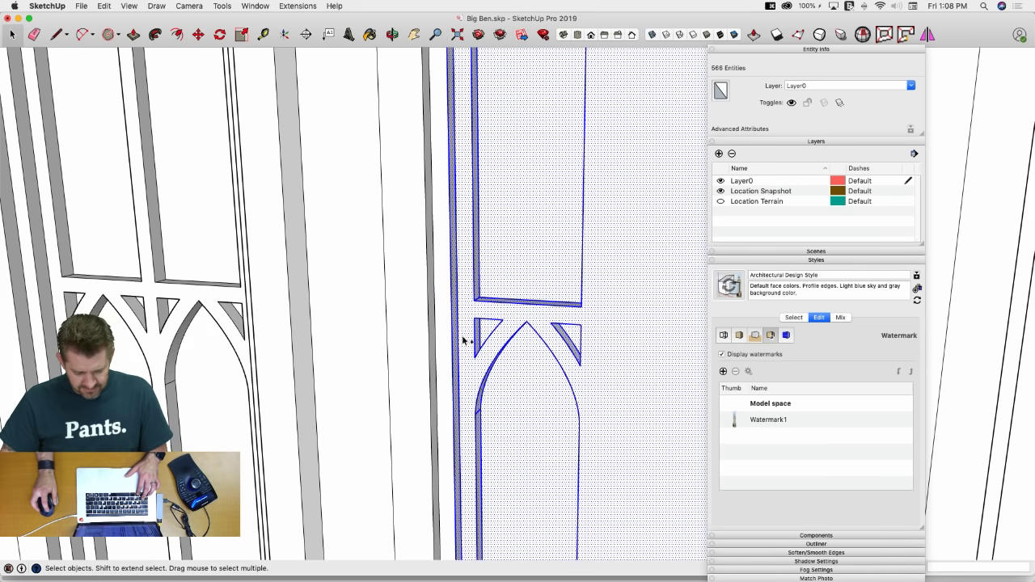
{"action": "left_click", "coordinate": [463, 341], "text": "shift"}
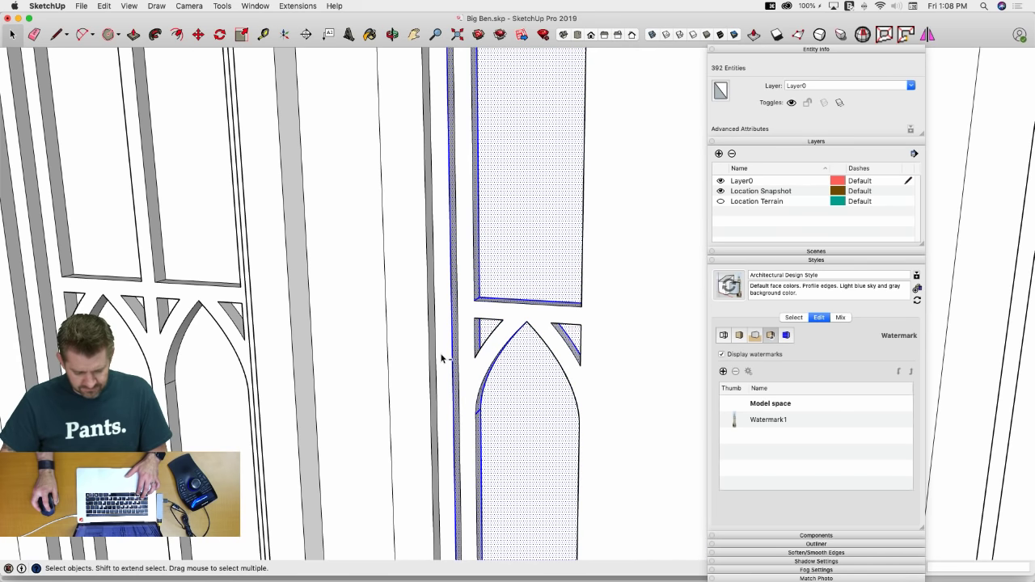
{"action": "left_click", "coordinate": [446, 358], "text": "shift"}
{"action": "scroll", "coordinate": [448, 353], "scroll_direction": "down", "scroll_amount": 5}
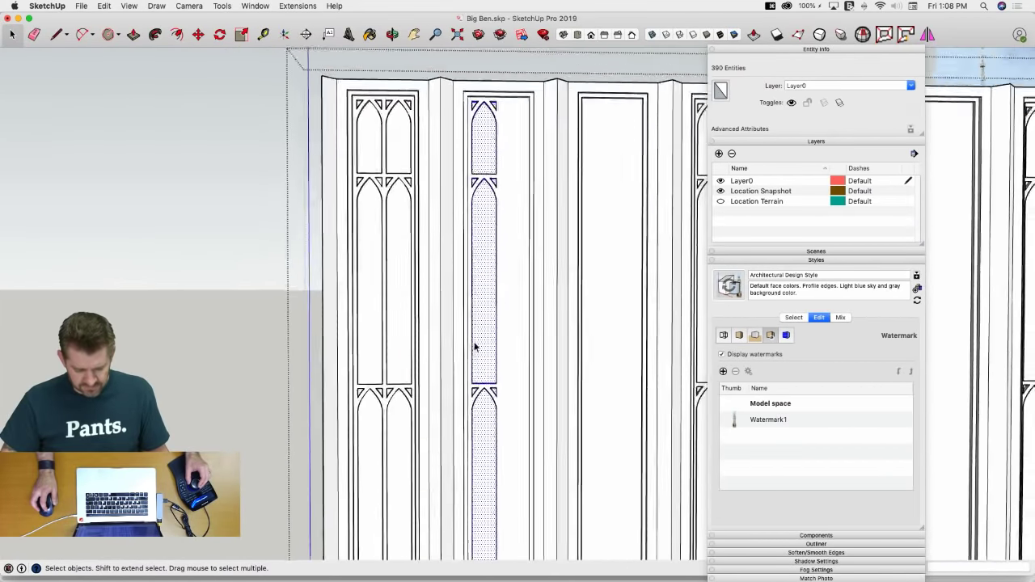
{"action": "key", "text": "m"}
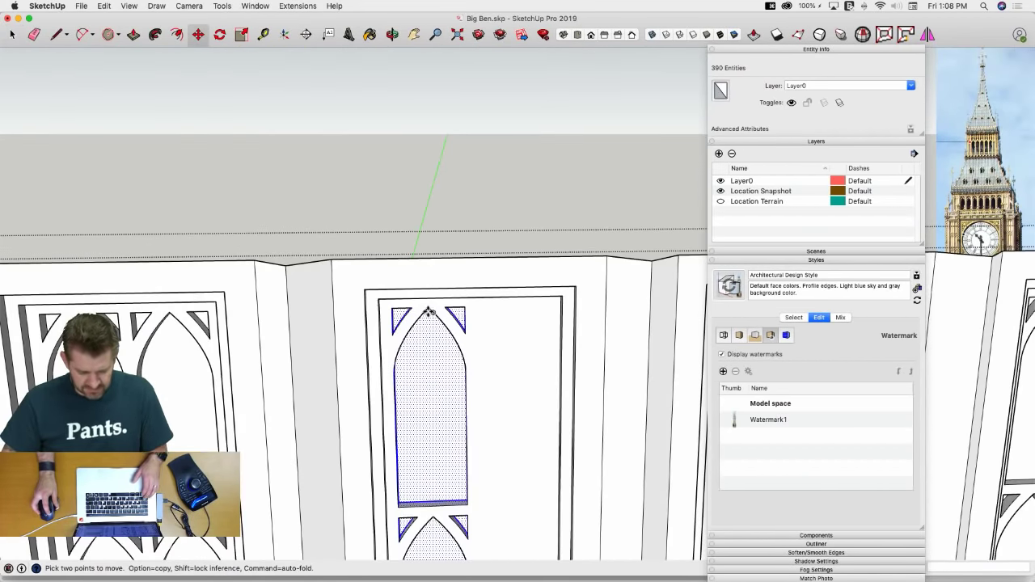
{"action": "left_click", "coordinate": [429, 309]}
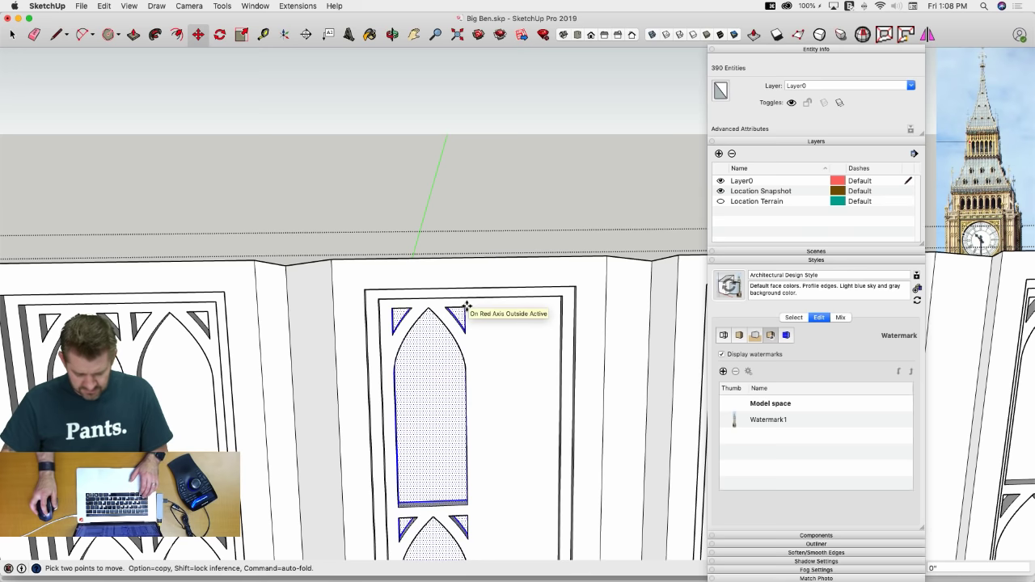
{"action": "key", "text": "Right"}
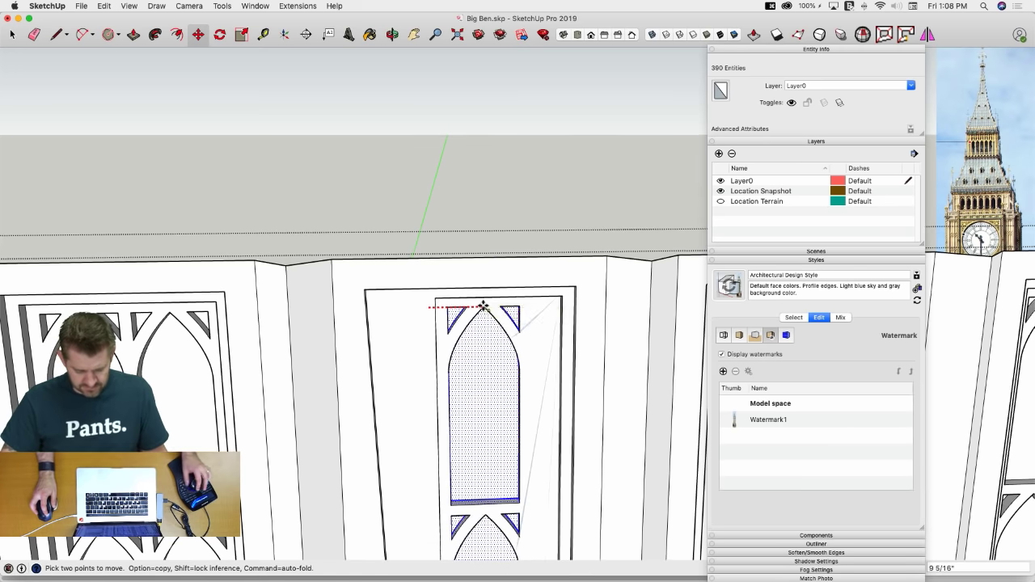
{"action": "key", "text": "Escape"}
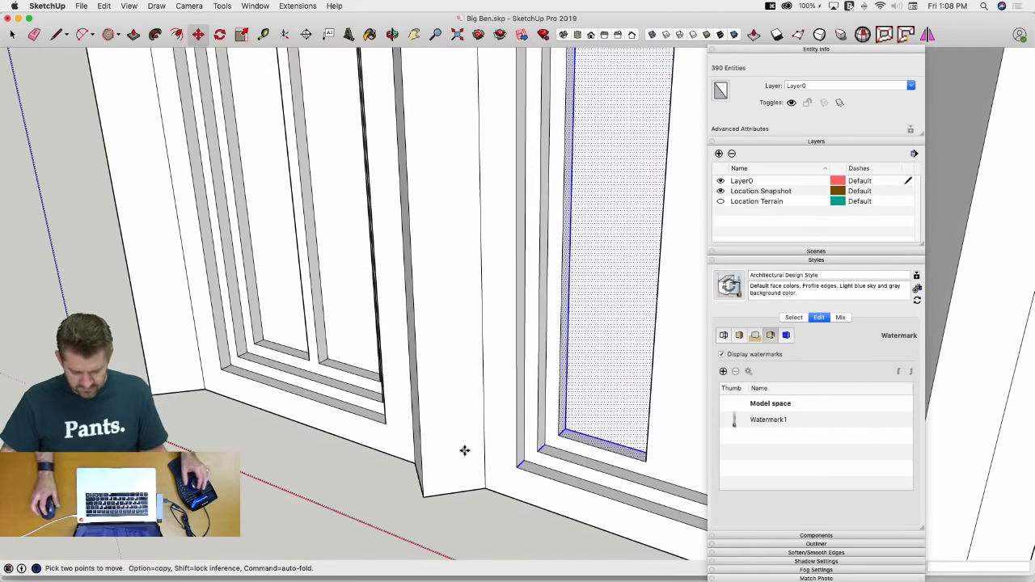
Remove the stray frame corner edges at the second bay's lower end from the selection
{"action": "key", "text": "space"}
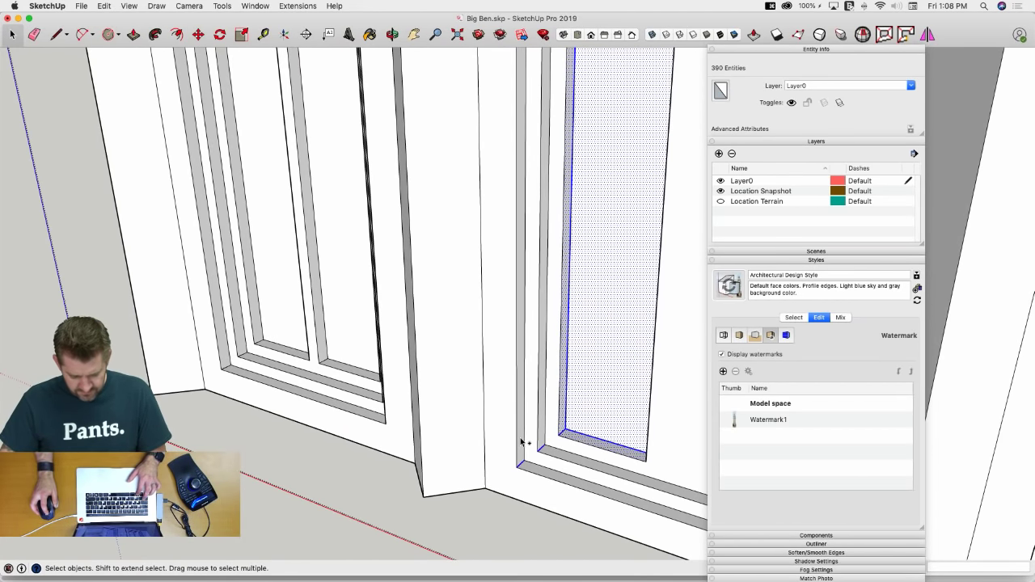
{"action": "left_click_drag", "start_coordinate": [515, 432], "coordinate": [553, 496]}
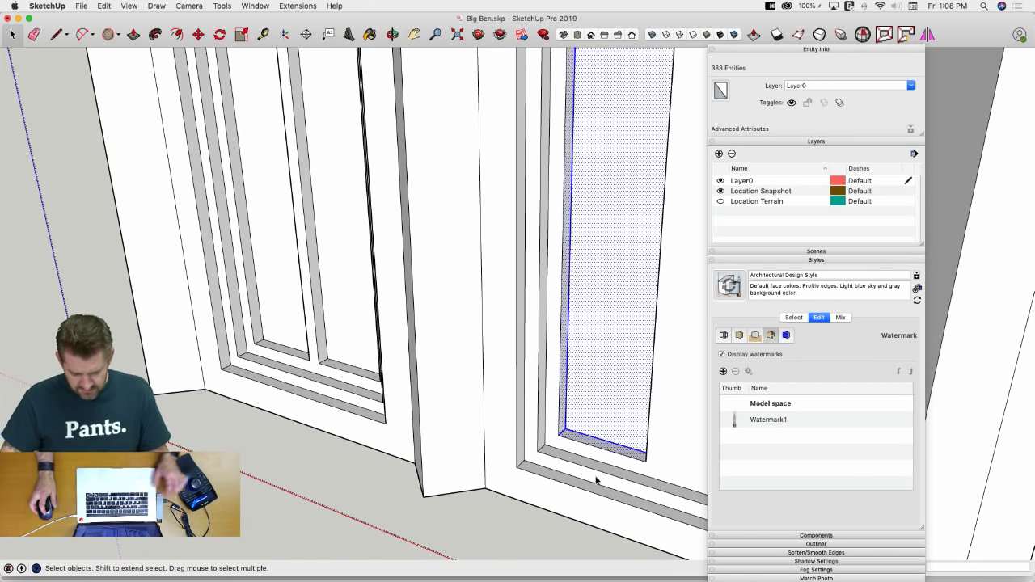
{"action": "key", "text": "m"}
{"action": "left_click", "coordinate": [598, 449]}
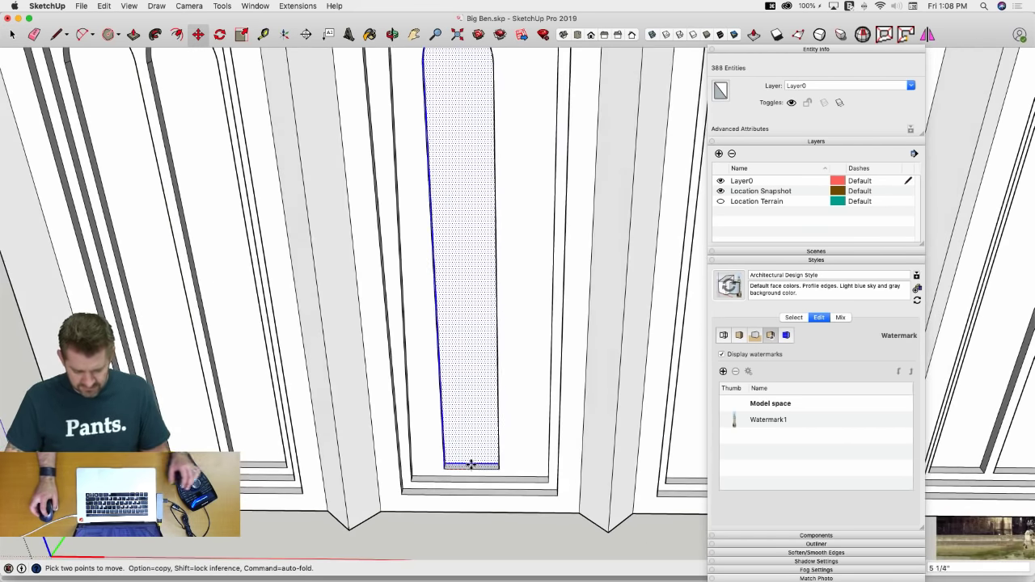
{"action": "left_click", "coordinate": [471, 464]}
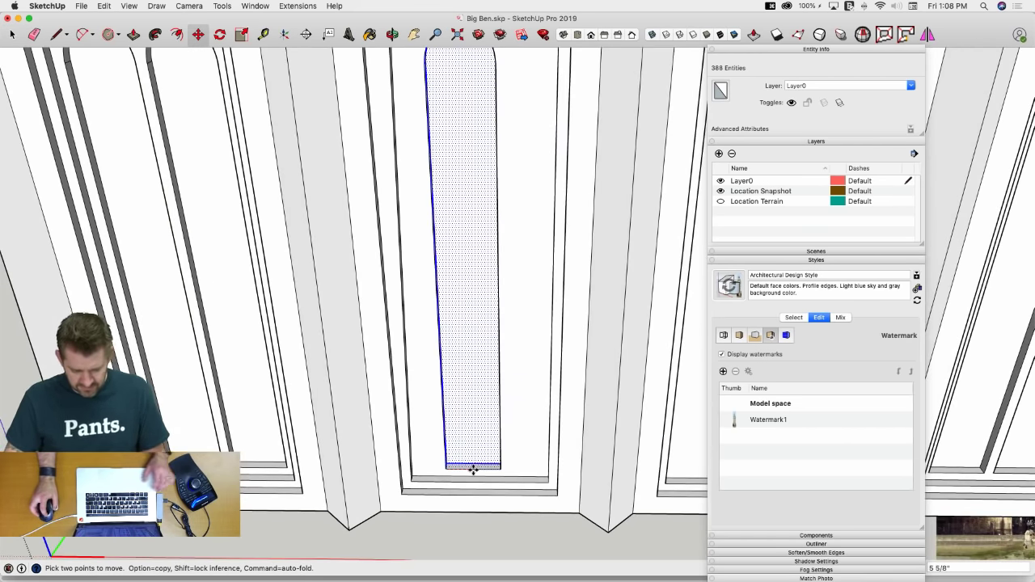
{"action": "scroll", "coordinate": [478, 468], "scroll_direction": "down", "scroll_amount": 5}
{"action": "scroll", "coordinate": [502, 500], "scroll_direction": "down", "scroll_amount": 3}
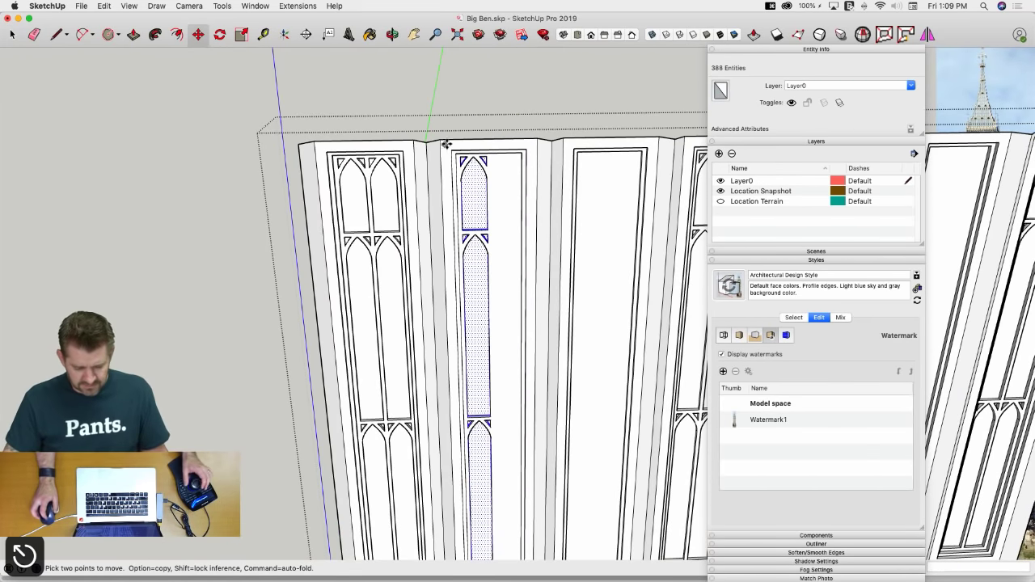
Deselect the stray upper frame corner edge and move the arched column about 7 1/8" along the red axis to the second bay's centre
{"action": "scroll", "coordinate": [452, 144], "scroll_direction": "up", "scroll_amount": 6}
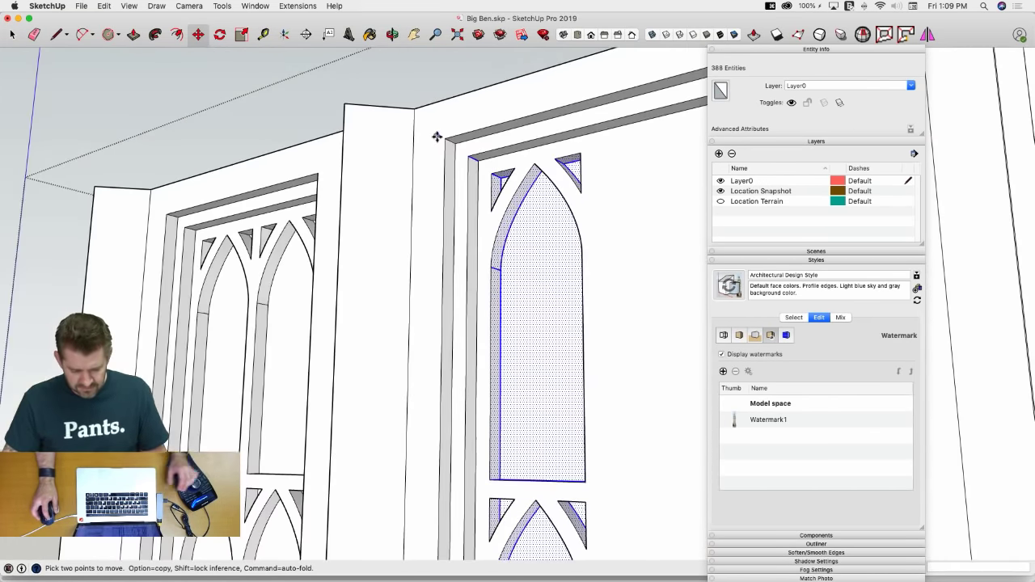
{"action": "key", "text": "space"}
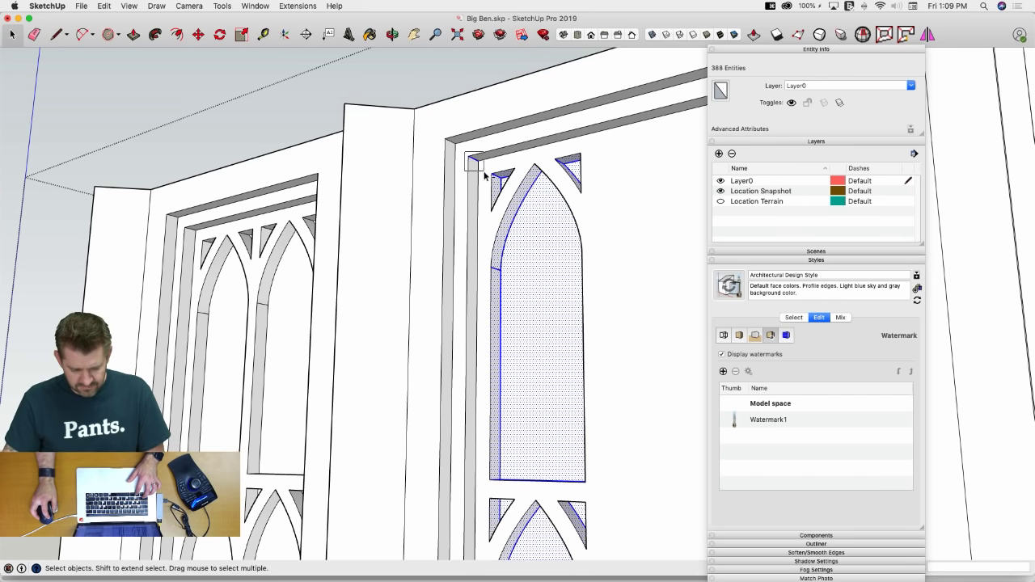
{"action": "key", "text": "m"}
{"action": "left_click", "coordinate": [536, 165]}
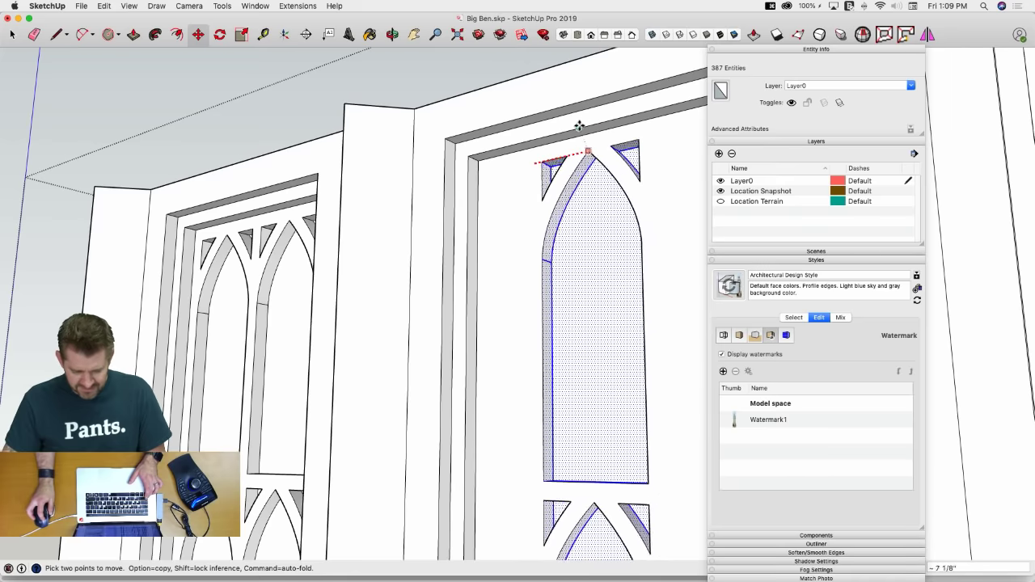
{"action": "key", "text": "space"}
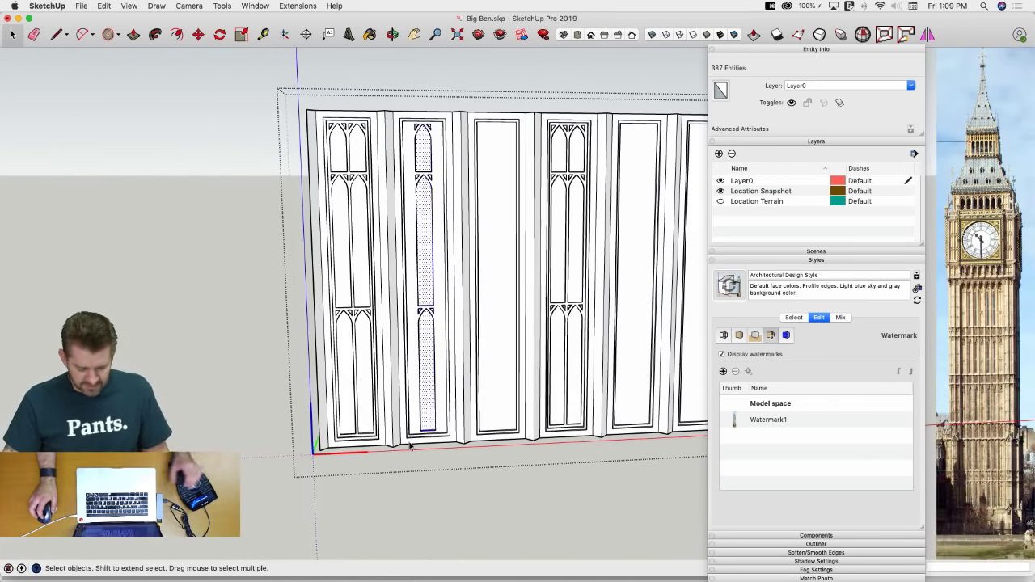
Check the Big Ben reference photo in Chrome and widen the centred arched column along the red axis about its own centre
{"action": "key", "text": "super+Tab"}
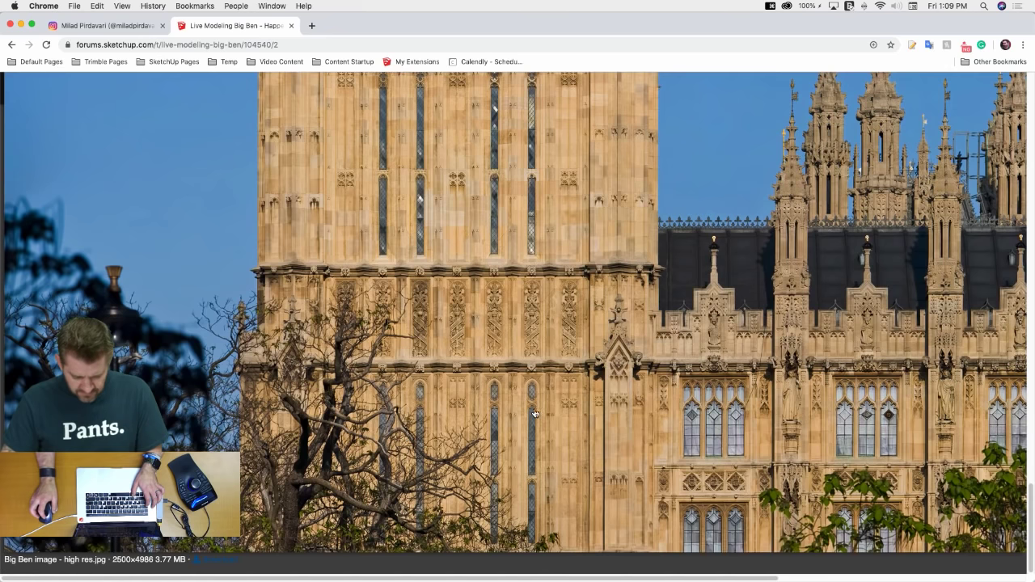
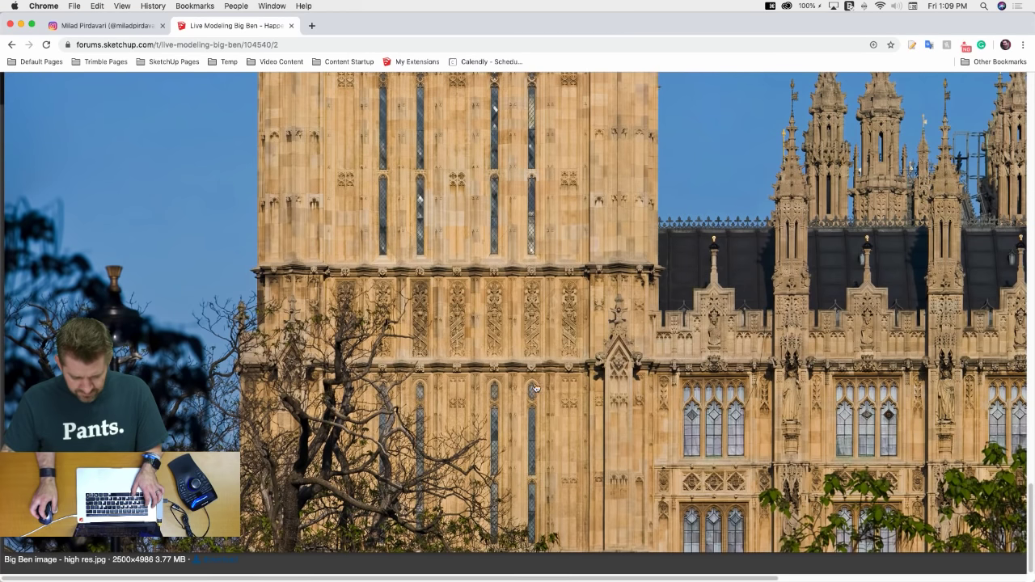
{"action": "key", "text": "super+Tab"}
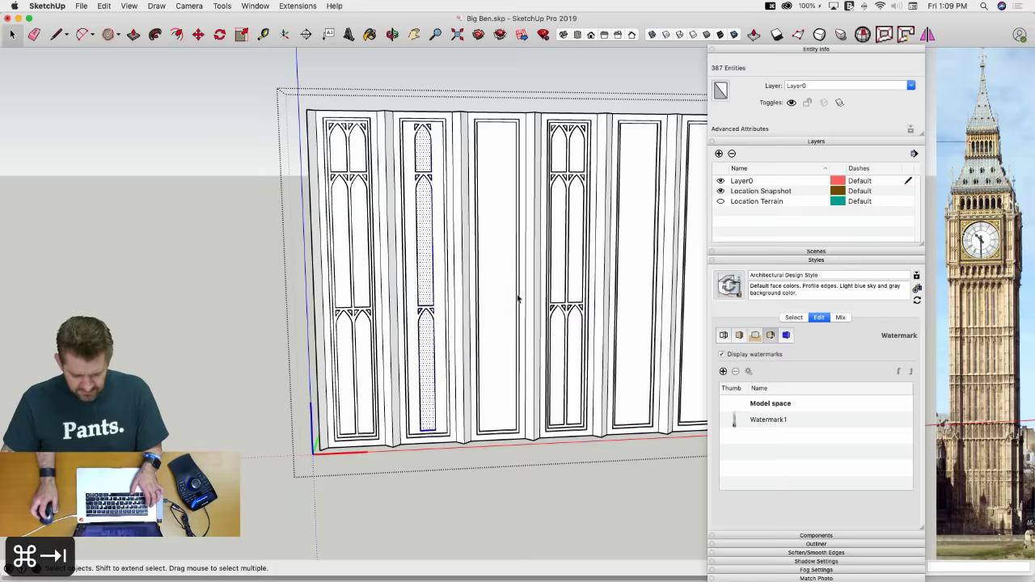
{"action": "scroll", "coordinate": [410, 269], "scroll_direction": "up", "scroll_amount": 3}
{"action": "key", "text": "s"}
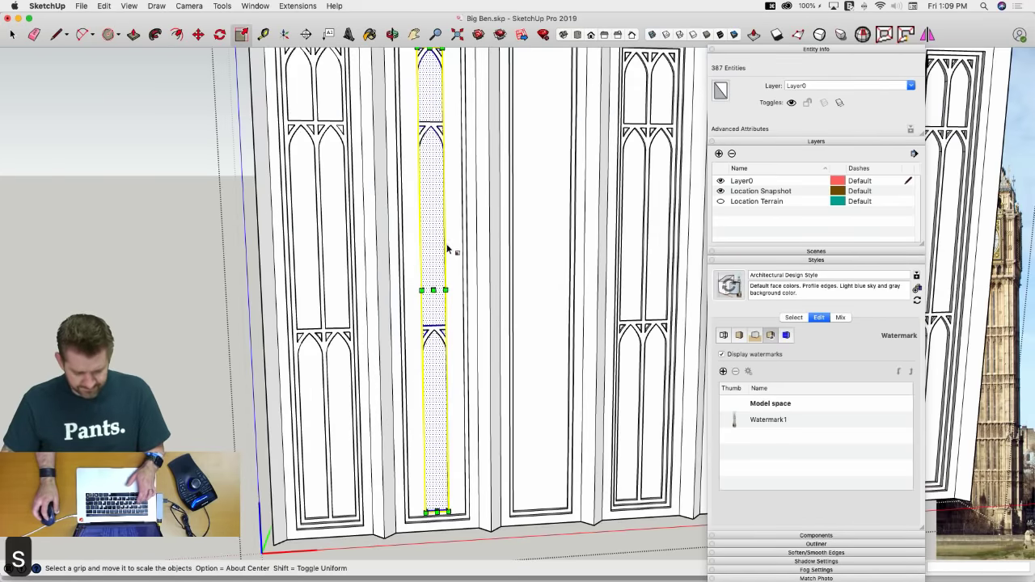
{"action": "scroll", "coordinate": [444, 289], "scroll_direction": "up", "scroll_amount": 3}
{"action": "middle_click_drag", "start_coordinate": [445, 275], "coordinate": [433, 415]}
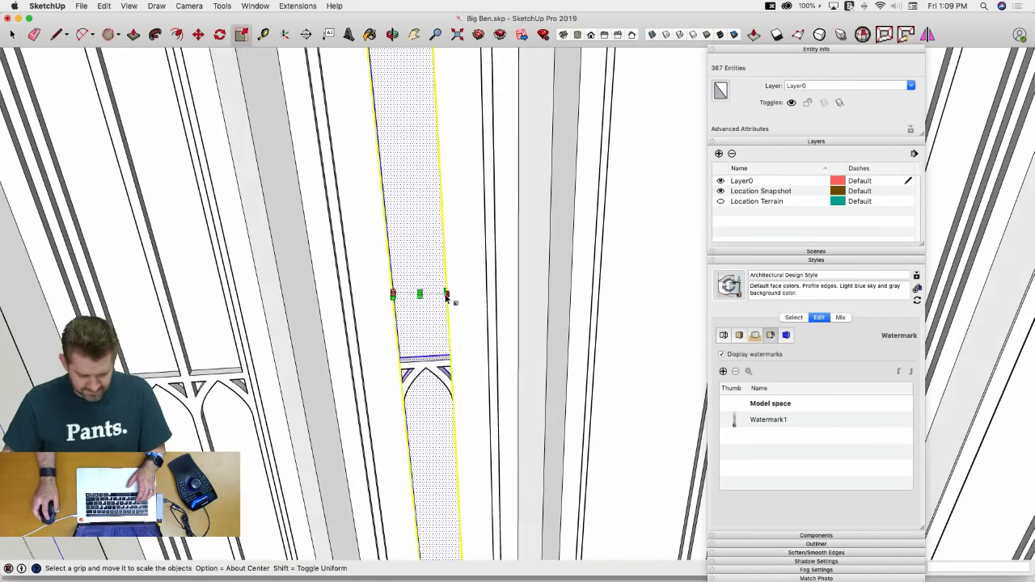
{"action": "scroll", "coordinate": [445, 296], "scroll_direction": "up", "scroll_amount": 3}
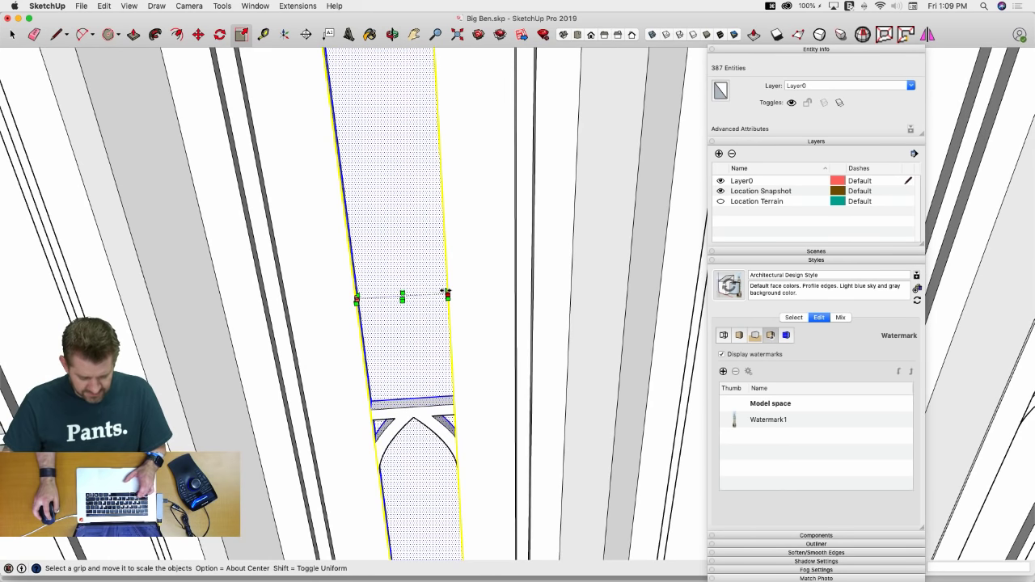
{"action": "left_click_drag", "start_coordinate": [447, 292], "coordinate": [462, 291]}
{"action": "left_click", "coordinate": [462, 291]}
{"action": "key", "text": "space"}
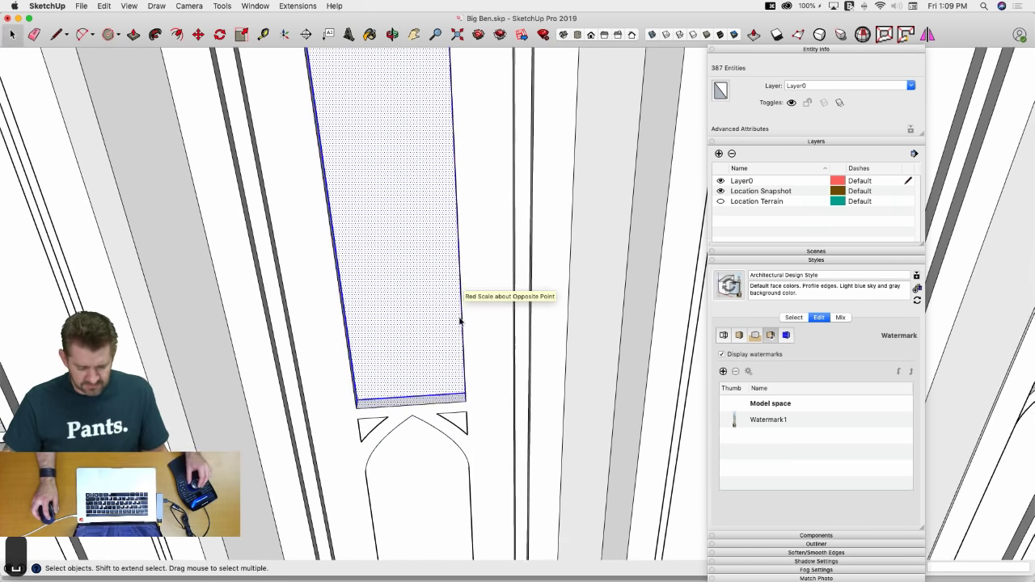
Leave the Level component, select it as a whole and compare its bays with the Big Ben reference photo in Chrome
{"action": "left_click", "coordinate": [460, 449]}
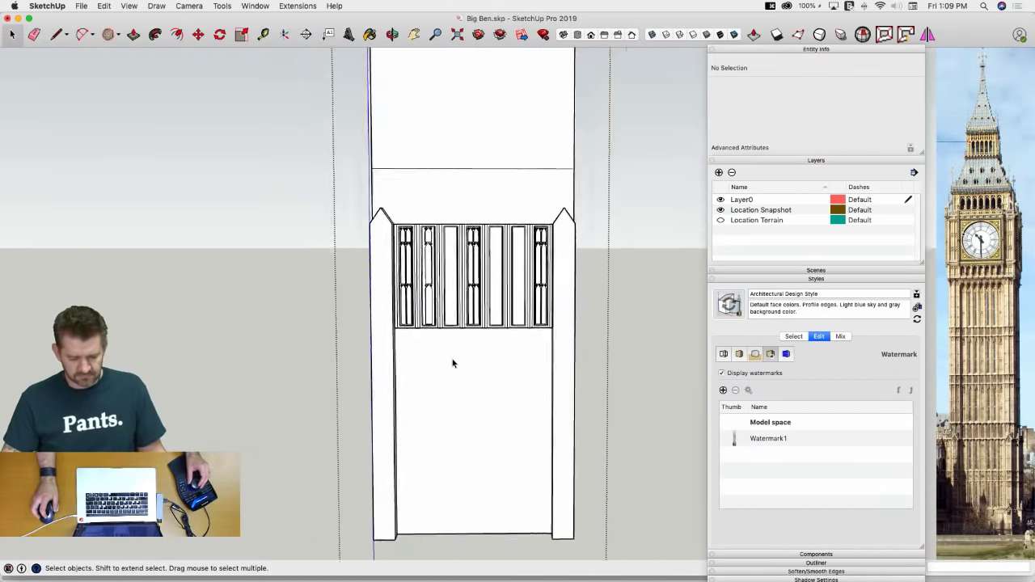
{"action": "scroll", "coordinate": [444, 254], "scroll_direction": "up", "scroll_amount": 8}
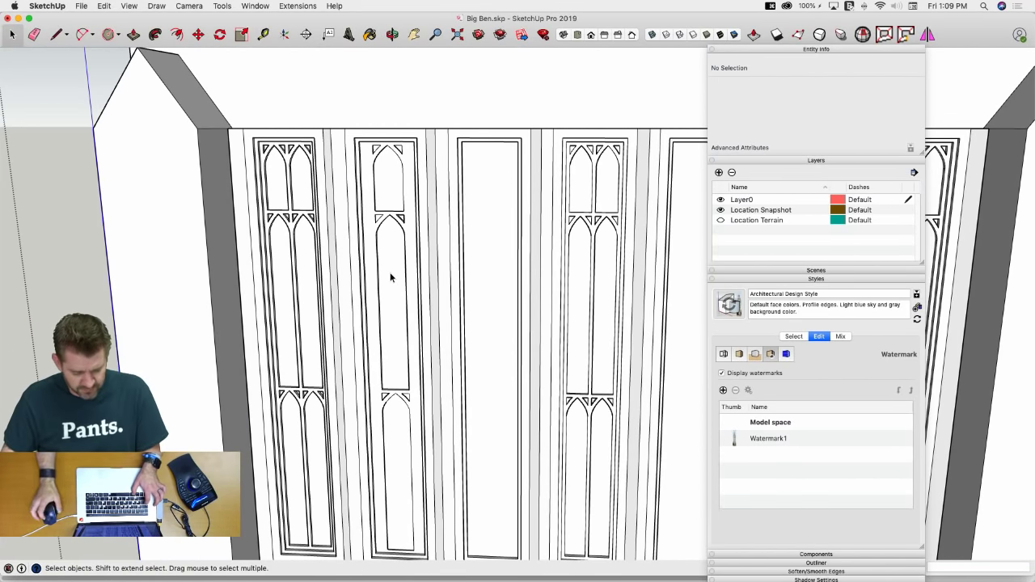
{"action": "left_click", "coordinate": [382, 283]}
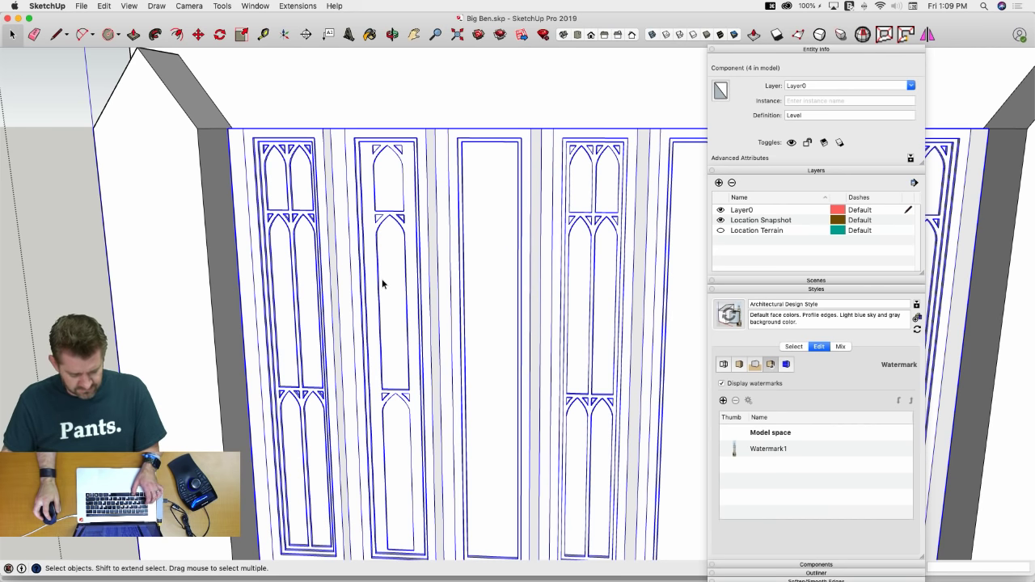
{"action": "key", "text": "super+Tab"}
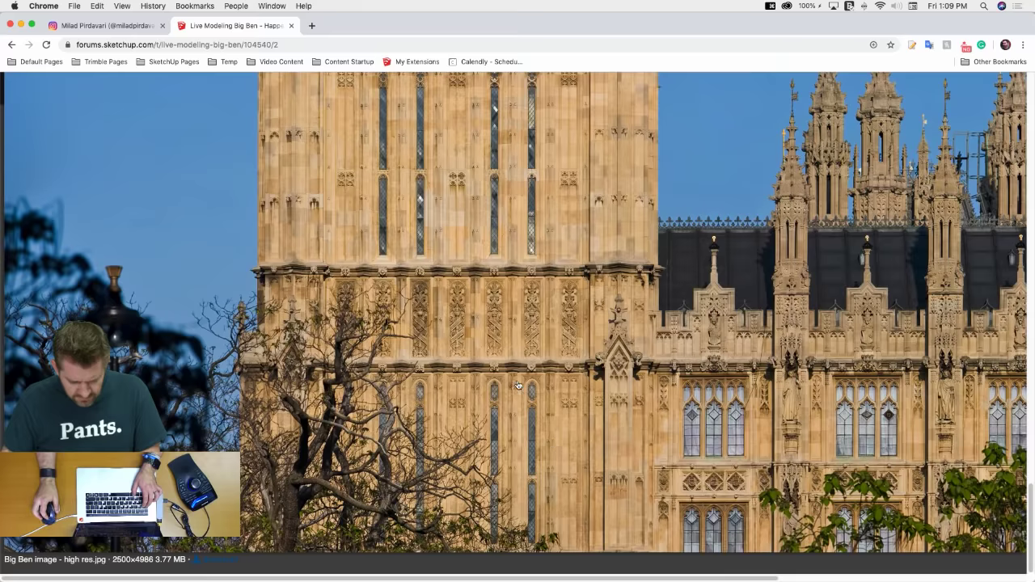
Switch back to SketchUp and Push/Pull the spandrel triangle beside the second bay's middle arch 2" to bring it flush with the panel
{"action": "key", "text": "super+Tab"}
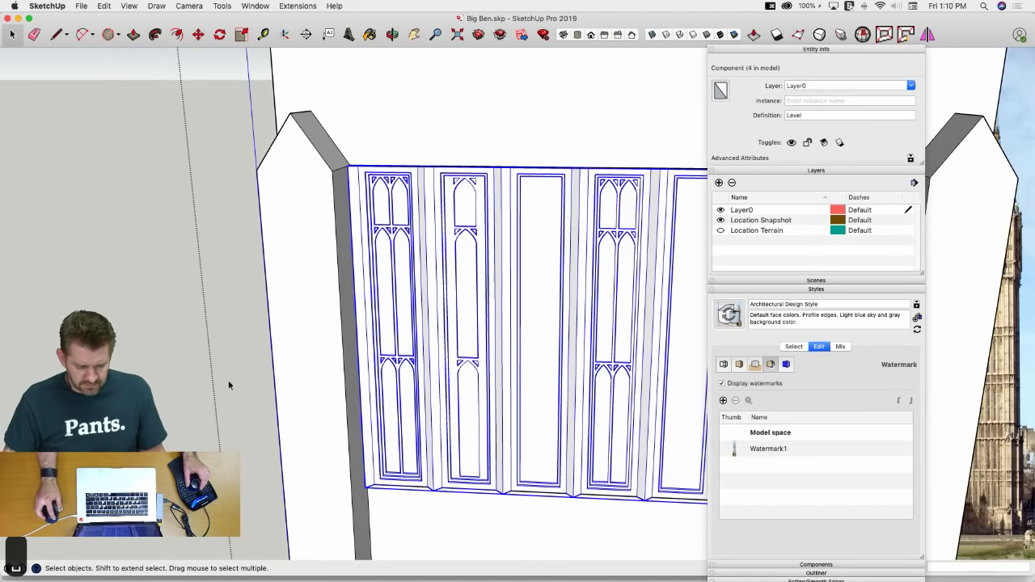
{"action": "left_click", "coordinate": [229, 386]}
{"action": "scroll", "coordinate": [454, 253], "scroll_direction": "up", "scroll_amount": 10}
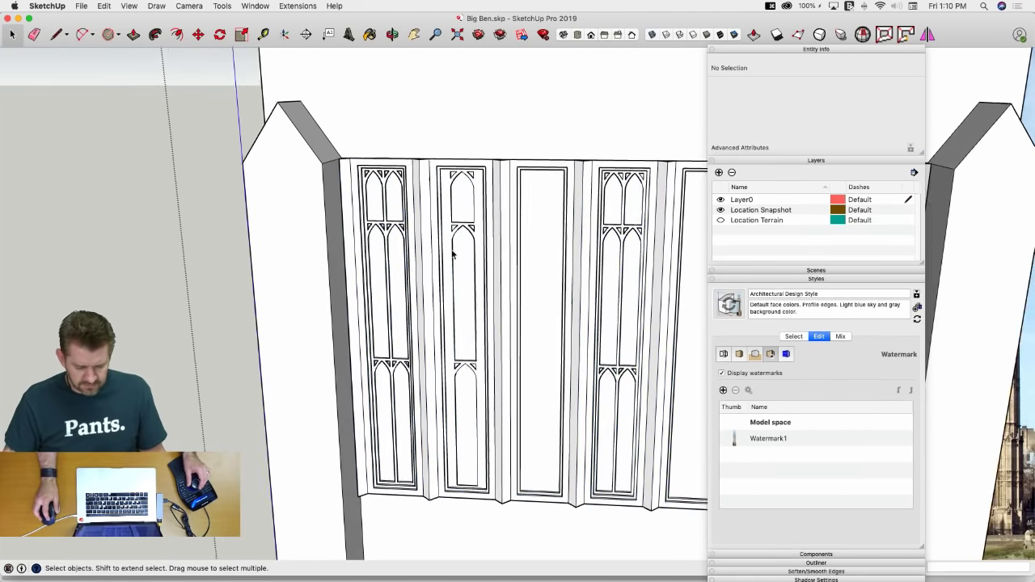
{"action": "scroll", "coordinate": [420, 300], "scroll_direction": "up", "scroll_amount": 6}
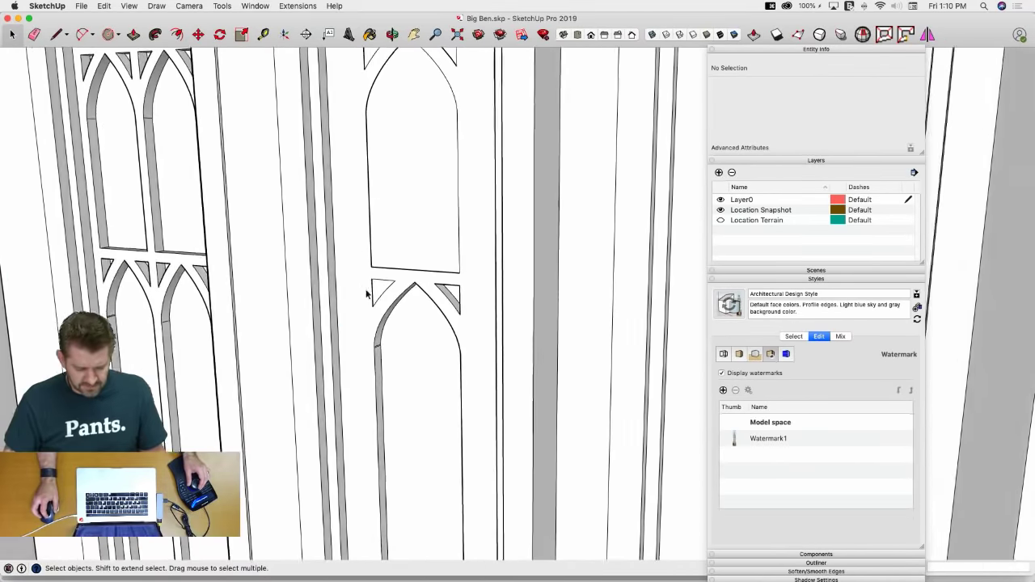
{"action": "scroll", "coordinate": [444, 299], "scroll_direction": "down", "scroll_amount": 1}
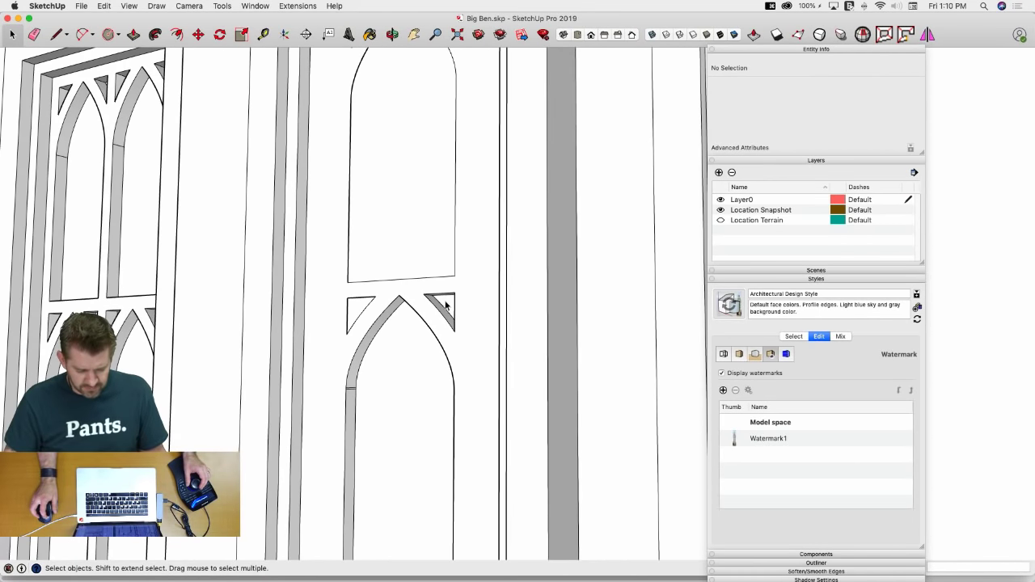
{"action": "key", "text": "p"}
{"action": "key", "text": "space"}
{"action": "left_click", "coordinate": [442, 306]}
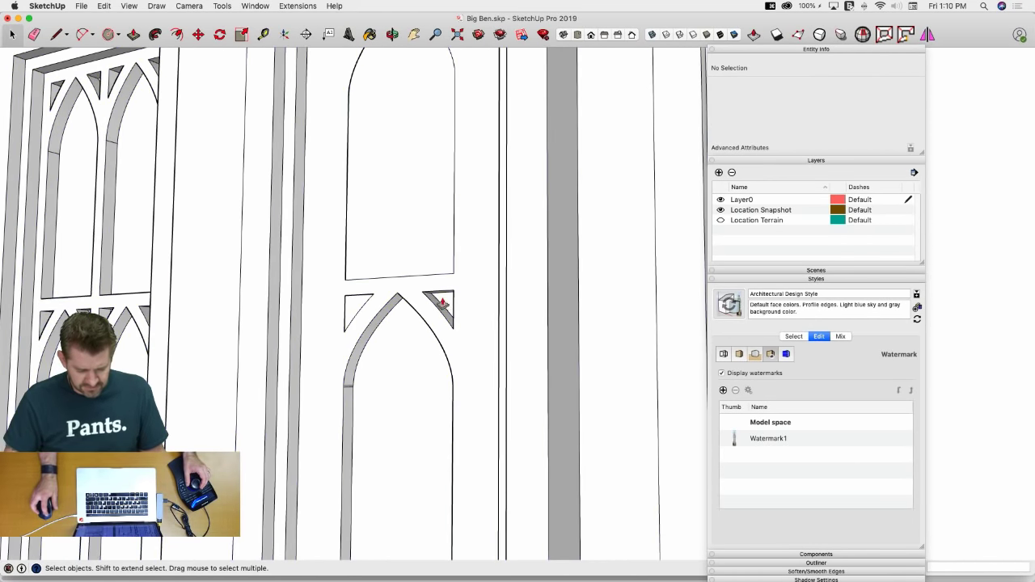
{"action": "key", "text": "p"}
{"action": "left_click", "coordinate": [443, 304]}
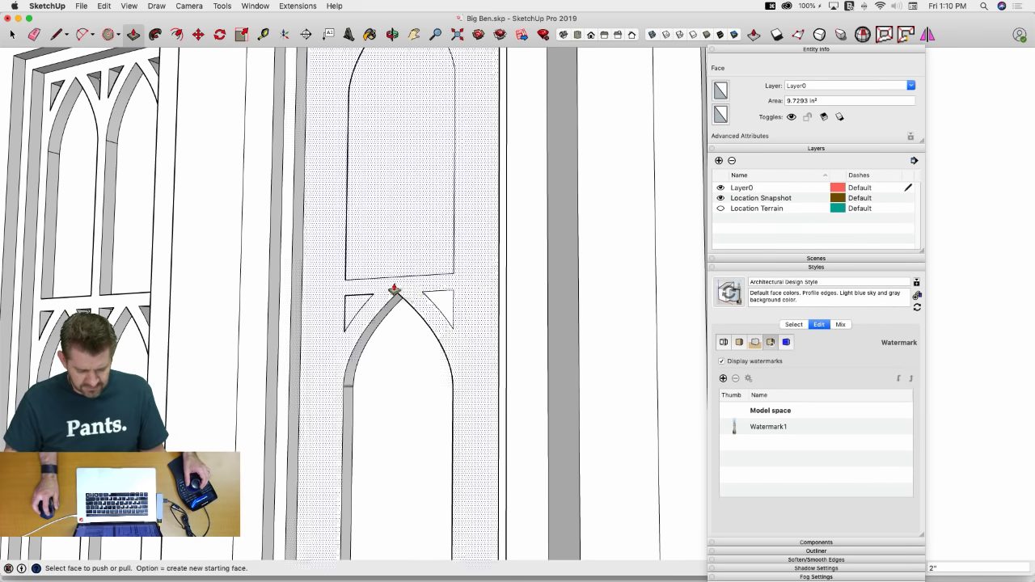
Erase the spandrel triangle outlines on both sides of the second bay's middle and upper arches
{"action": "key", "text": "e"}
{"action": "left_click_drag", "start_coordinate": [373, 293], "coordinate": [348, 317]}
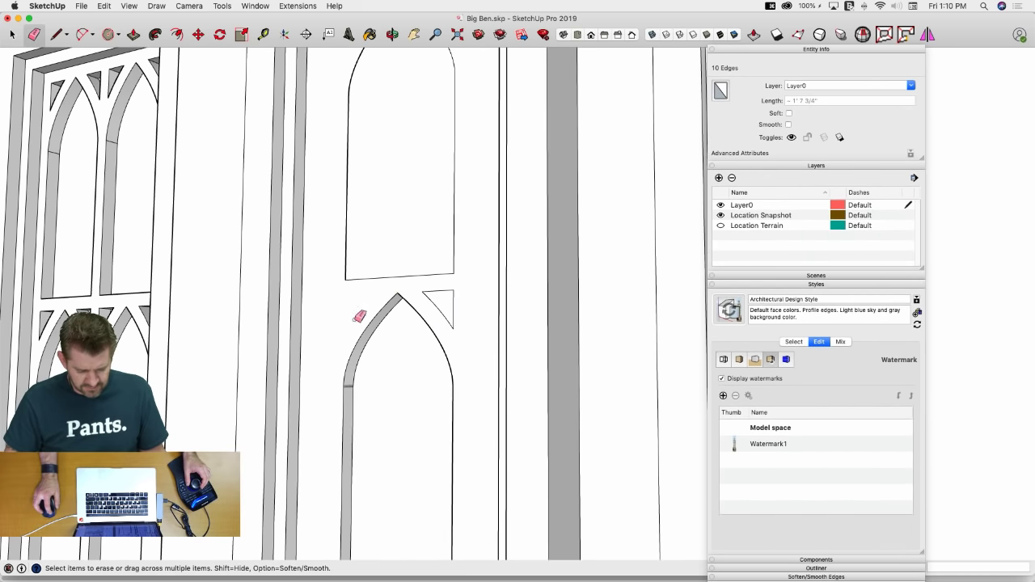
{"action": "mouse_move", "coordinate": [426, 288]}
{"action": "left_mouse_down"}
{"action": "mouse_move", "coordinate": [455, 314]}
{"action": "mouse_move", "coordinate": [453, 301]}
{"action": "left_mouse_up"}
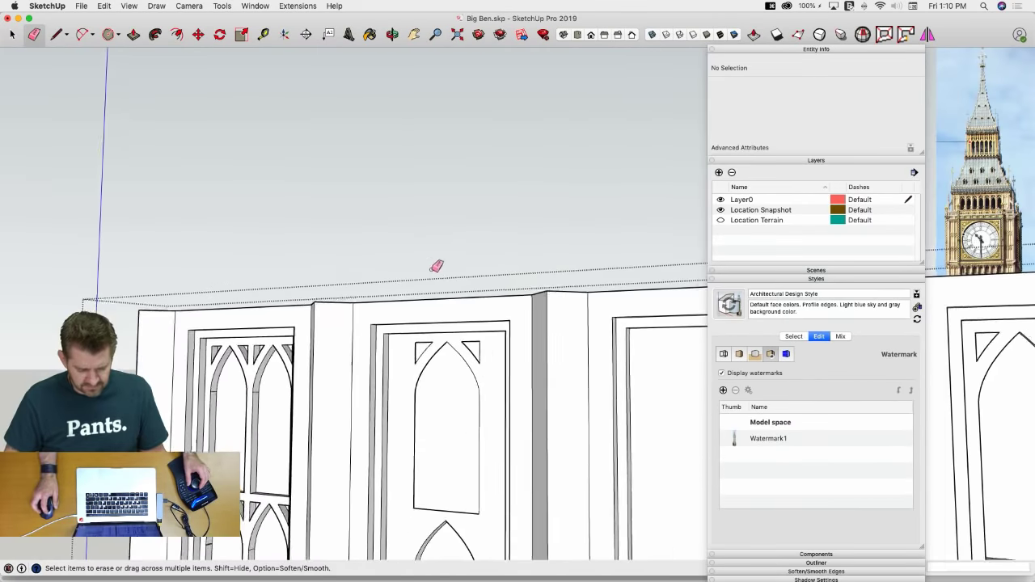
{"action": "scroll", "coordinate": [437, 266], "scroll_direction": "up", "scroll_amount": 3}
{"action": "scroll", "coordinate": [388, 250], "scroll_direction": "up", "scroll_amount": 2}
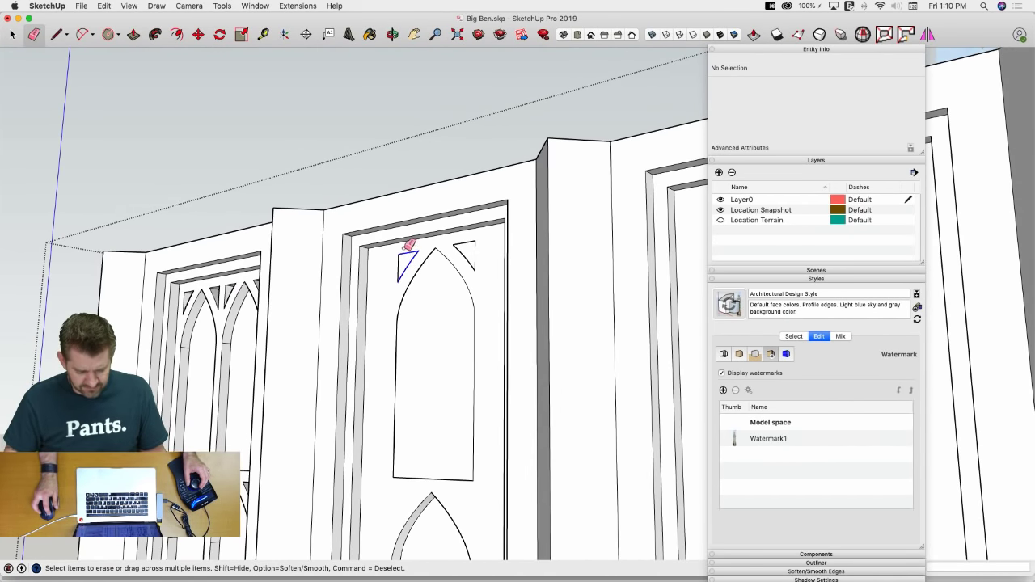
{"action": "left_click_drag", "start_coordinate": [408, 246], "coordinate": [398, 279]}
{"action": "mouse_move", "coordinate": [467, 268]}
{"action": "left_mouse_down"}
{"action": "mouse_move", "coordinate": [475, 251]}
{"action": "mouse_move", "coordinate": [450, 245]}
{"action": "mouse_move", "coordinate": [488, 240]}
{"action": "left_mouse_up"}
Erase the spandrel triangles beside the second bay's lower arch and the leftovers behind the column, and leave the Level component
{"action": "scroll", "coordinate": [455, 242], "scroll_direction": "down", "scroll_amount": 4}
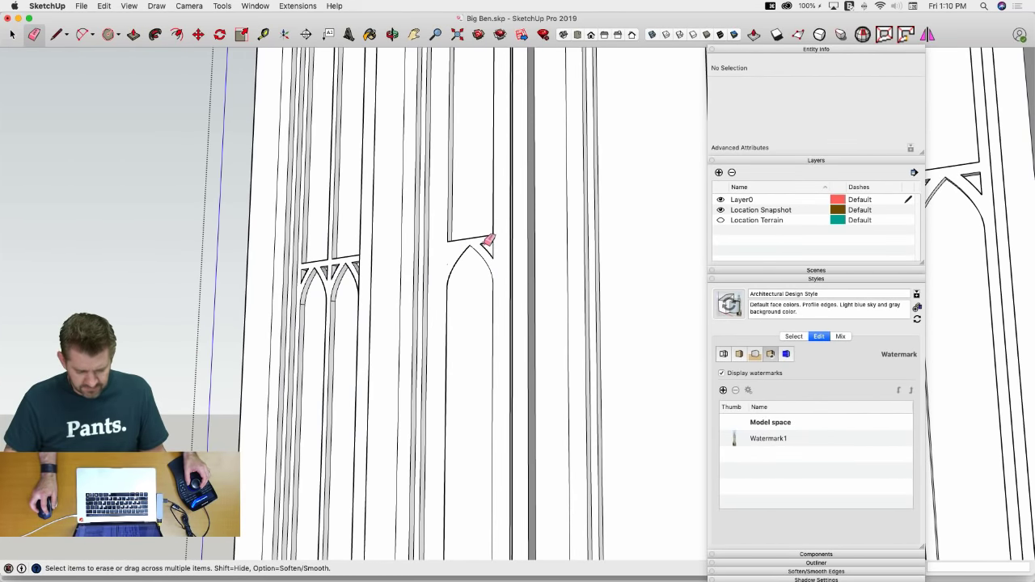
{"action": "mouse_move", "coordinate": [491, 251]}
{"action": "middle_mouse_down"}
{"action": "mouse_move", "coordinate": [495, 241]}
{"action": "mouse_move", "coordinate": [512, 267]}
{"action": "mouse_move", "coordinate": [464, 254]}
{"action": "mouse_move", "coordinate": [429, 260]}
{"action": "mouse_move", "coordinate": [477, 230]}
{"action": "middle_mouse_up"}
{"action": "left_click_drag", "start_coordinate": [475, 231], "coordinate": [444, 231]}
{"action": "left_click_drag", "start_coordinate": [555, 192], "coordinate": [558, 203]}
{"action": "scroll", "coordinate": [554, 211], "scroll_direction": "down", "scroll_amount": 5}
{"action": "middle_click_drag", "start_coordinate": [545, 238], "coordinate": [529, 216]}
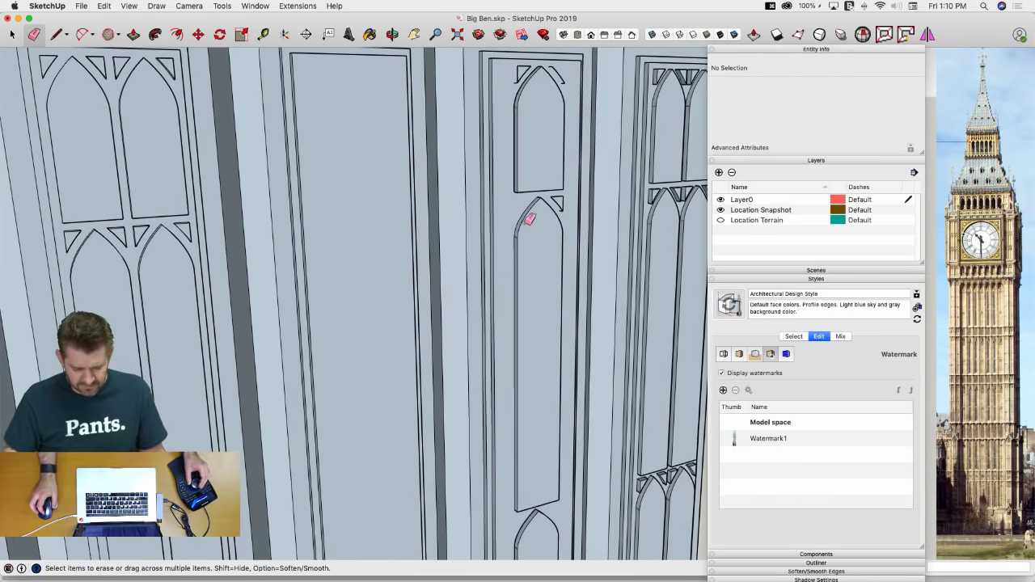
{"action": "left_click_drag", "start_coordinate": [564, 196], "coordinate": [565, 202]}
{"action": "middle_click_drag", "start_coordinate": [581, 216], "coordinate": [597, 210]}
{"action": "mouse_move", "coordinate": [596, 210]}
{"action": "left_mouse_down"}
{"action": "mouse_move", "coordinate": [579, 190]}
{"action": "mouse_move", "coordinate": [526, 208]}
{"action": "left_mouse_up"}
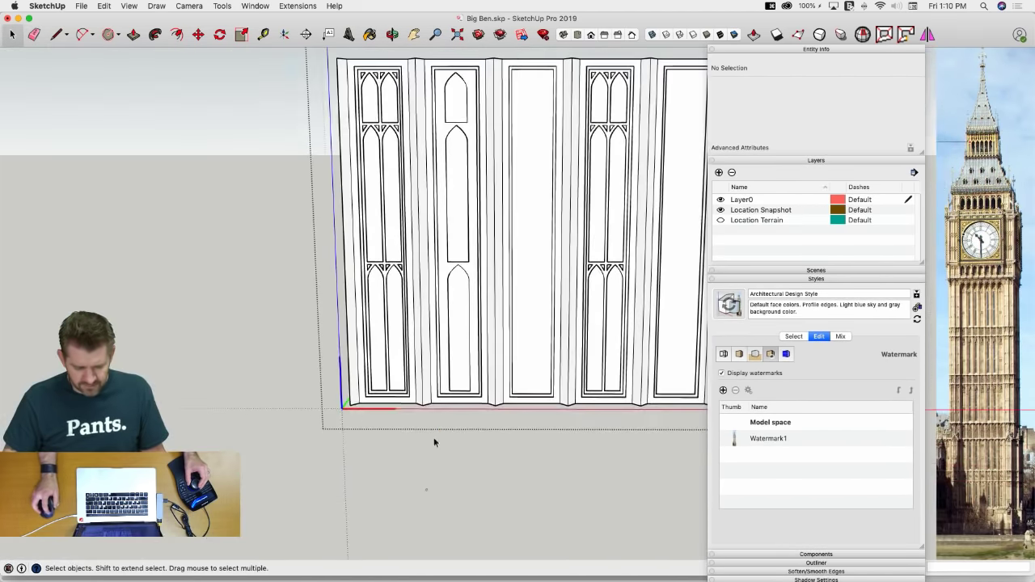
{"action": "left_click", "coordinate": [434, 442]}
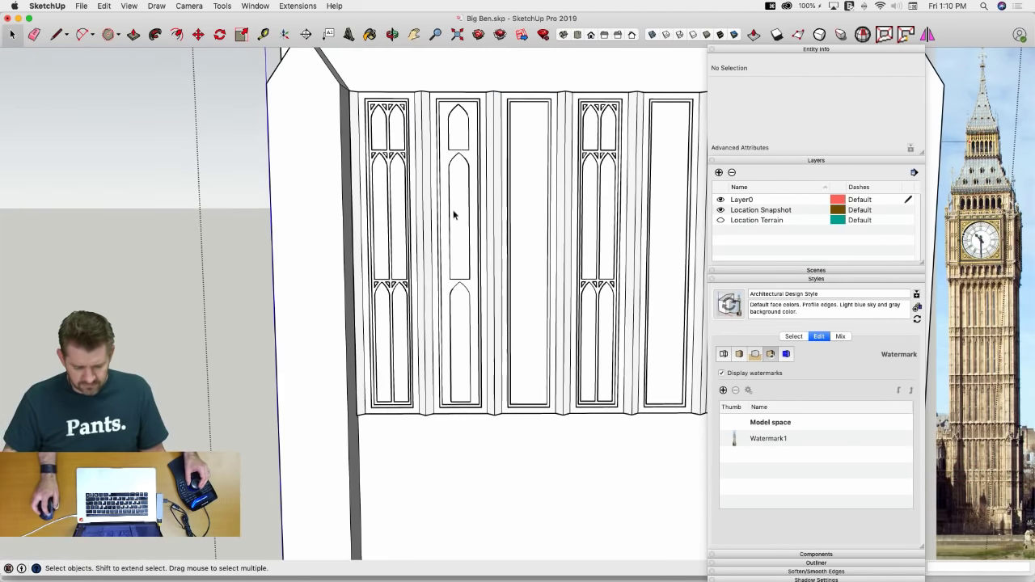
Open the Level component for editing and delete the blank panel faces in the third, fifth and sixth bays
{"action": "double_click", "coordinate": [438, 105]}
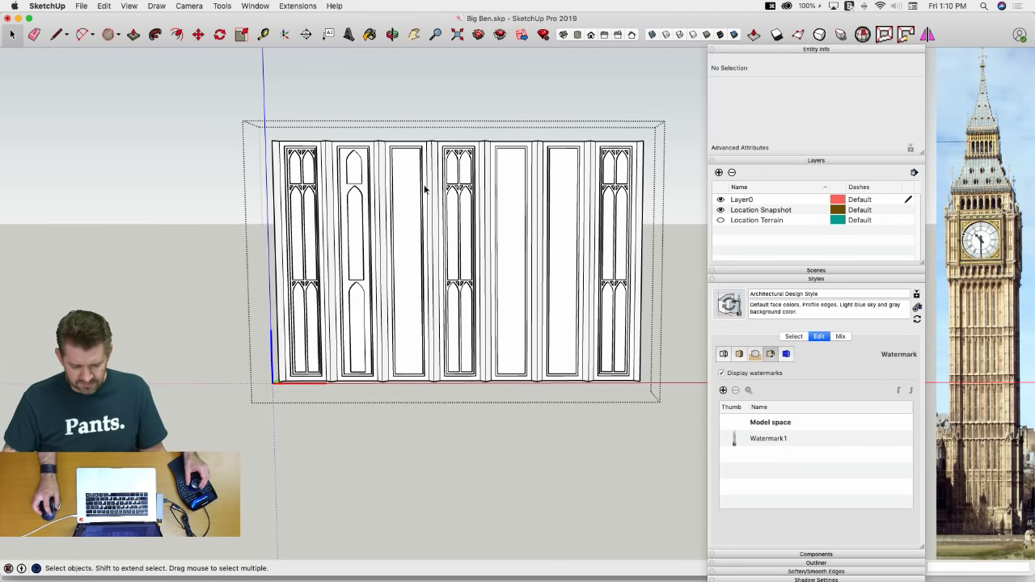
{"action": "left_click", "coordinate": [409, 194]}
{"action": "key", "text": "Delete"}
{"action": "left_click", "coordinate": [509, 190]}
{"action": "key", "text": "Delete"}
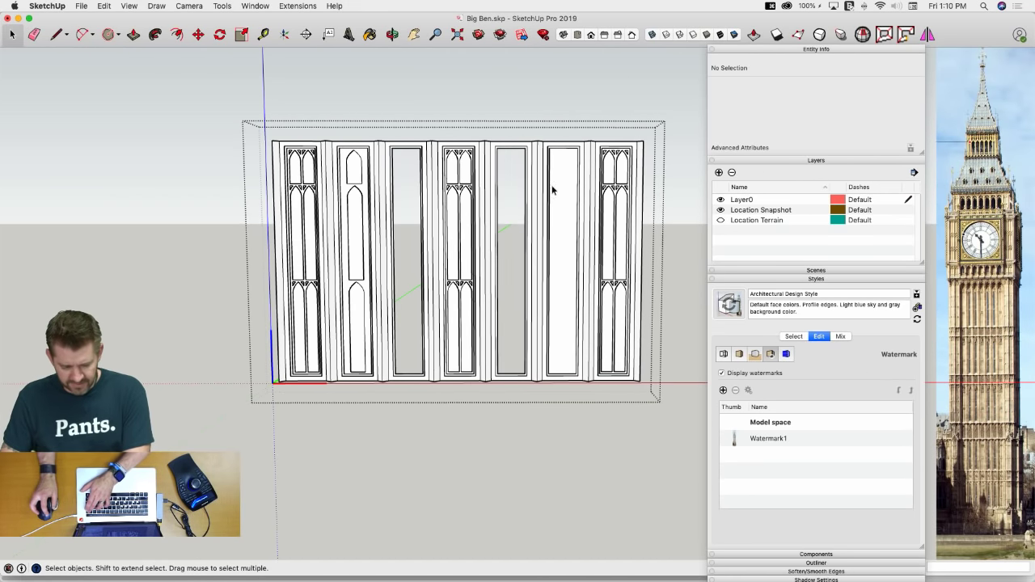
{"action": "left_click", "coordinate": [556, 190]}
{"action": "key", "text": "Delete"}
Select the second bay's complete arched panel and copy it about 4' 8 9/16" along the red axis into the third bay
{"action": "key", "text": "super+3"}
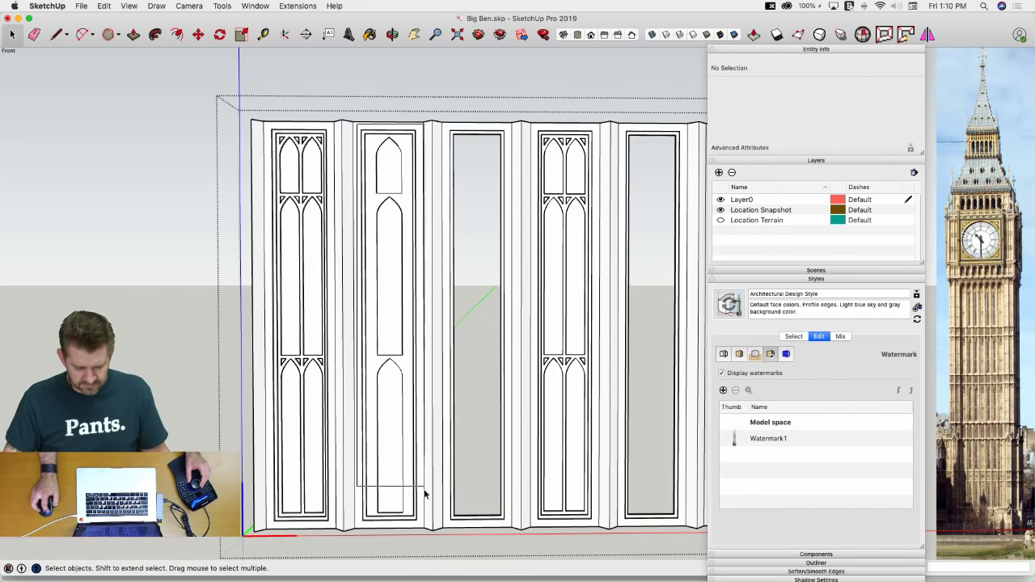
{"action": "triple_click", "coordinate": [420, 528]}
{"action": "key", "text": "m"}
{"action": "middle_click_drag", "start_coordinate": [420, 528], "coordinate": [415, 491]}
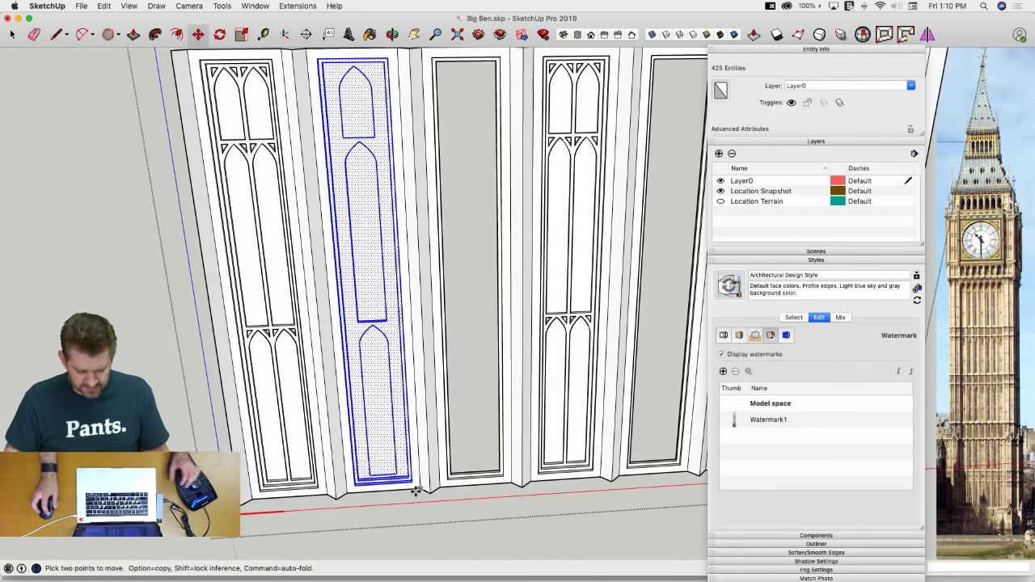
{"action": "left_click", "coordinate": [508, 483]}
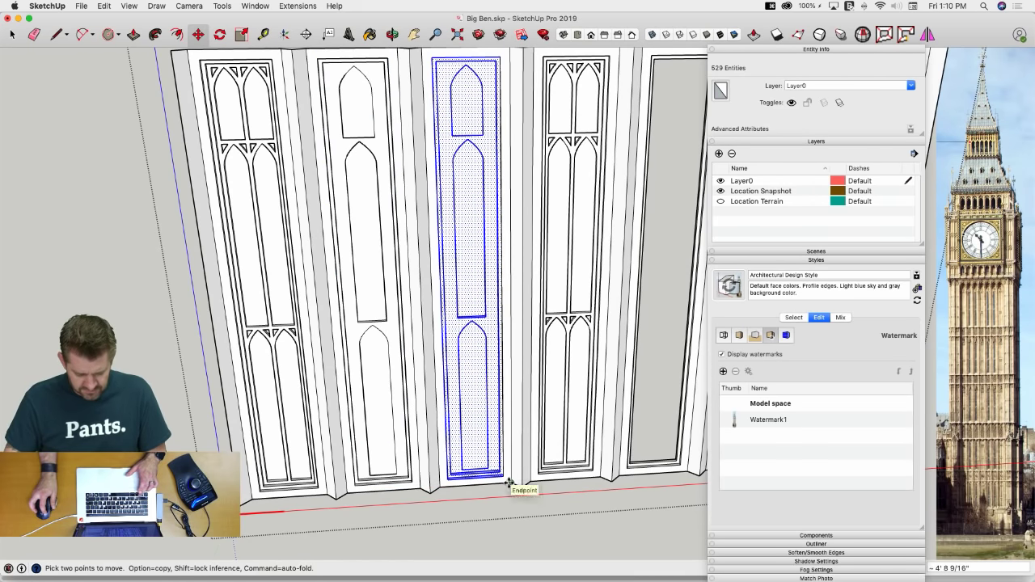
Copy the arched panel from the third bay into the fifth, and from the fifth into the sixth bay
{"action": "left_click", "coordinate": [508, 483]}
{"action": "key", "text": "alt"}
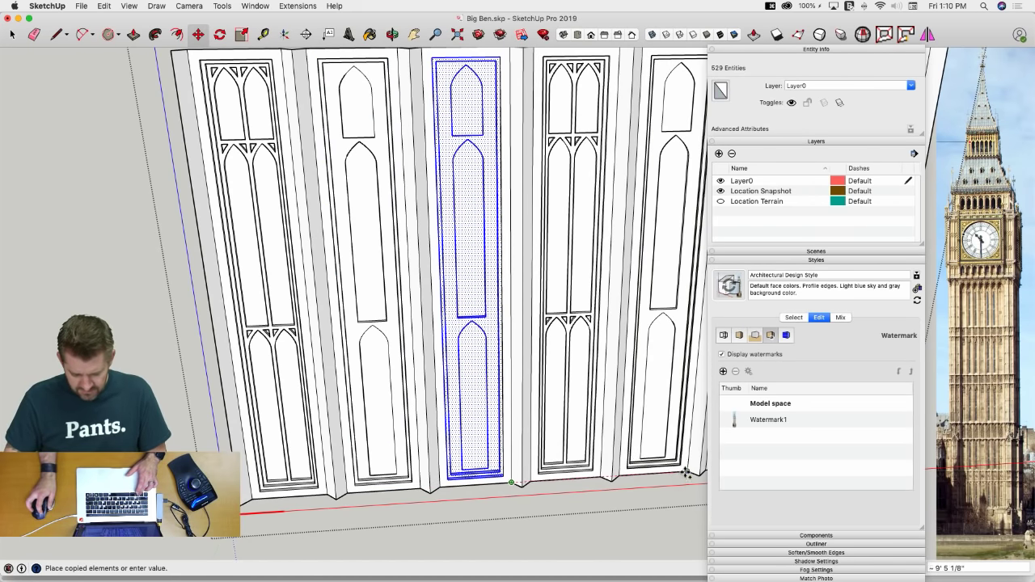
{"action": "left_click", "coordinate": [686, 473]}
{"action": "left_click", "coordinate": [686, 473]}
{"action": "key", "text": "alt"}
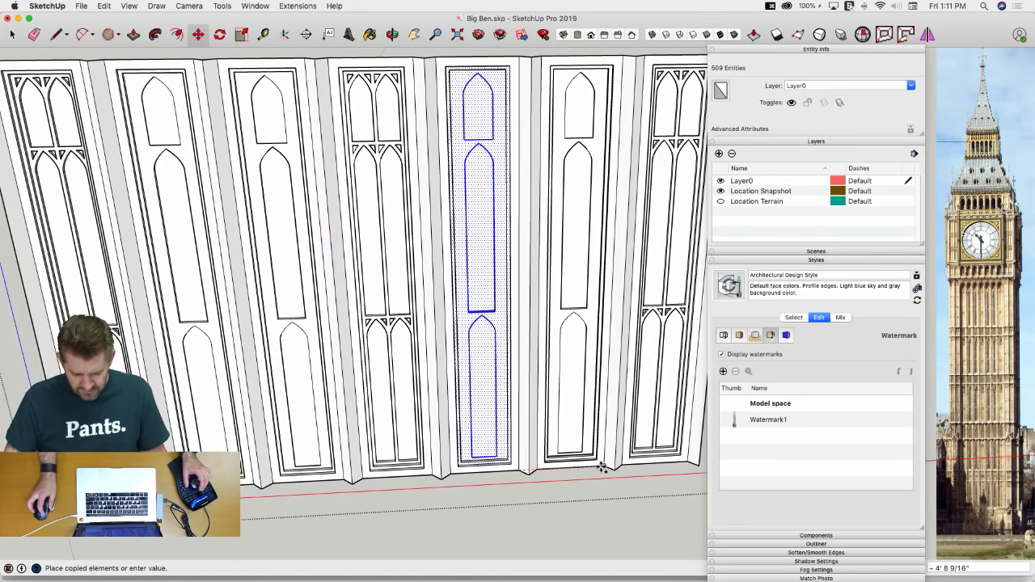
{"action": "left_click", "coordinate": [606, 468]}
Try to split the second bay's lower arch from its panel face by tracing the arch's bottom and side edges with lines
{"action": "middle_click_drag", "start_coordinate": [403, 456], "coordinate": [412, 459]}
{"action": "key", "text": "space"}
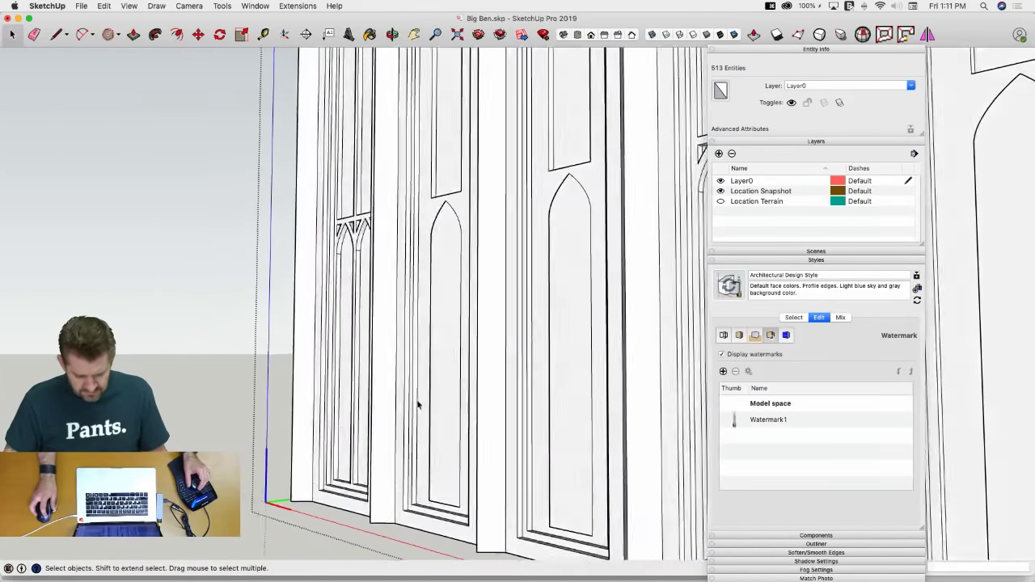
{"action": "middle_click_drag", "start_coordinate": [418, 404], "coordinate": [419, 303]}
{"action": "key", "text": "l"}
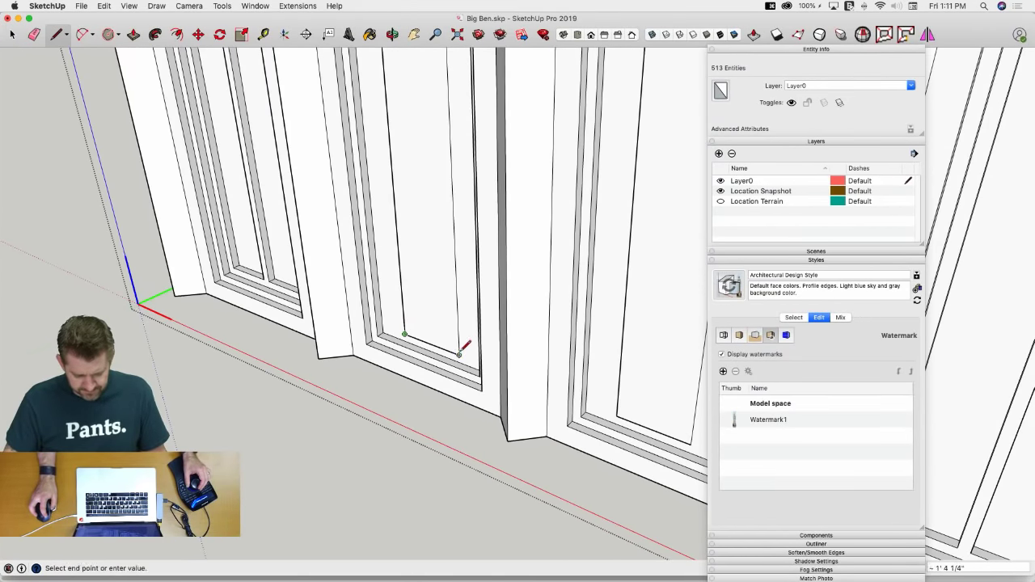
{"action": "left_click", "coordinate": [441, 320]}
{"action": "mouse_move", "coordinate": [441, 320]}
{"action": "middle_mouse_down"}
{"action": "mouse_move", "coordinate": [462, 312]}
{"action": "mouse_move", "coordinate": [457, 321]}
{"action": "middle_mouse_up"}
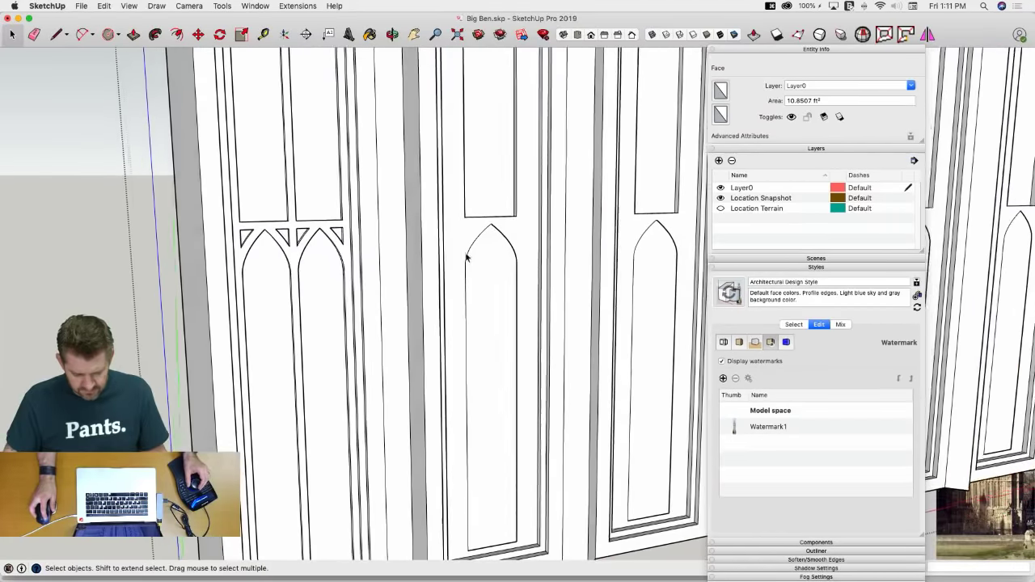
{"action": "left_click", "coordinate": [462, 250]}
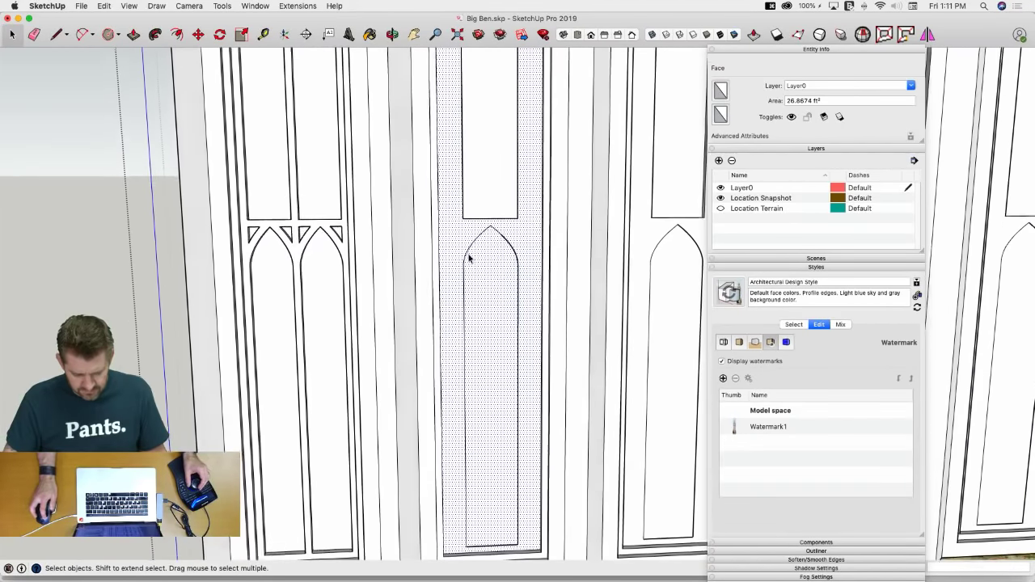
{"action": "key", "text": "l"}
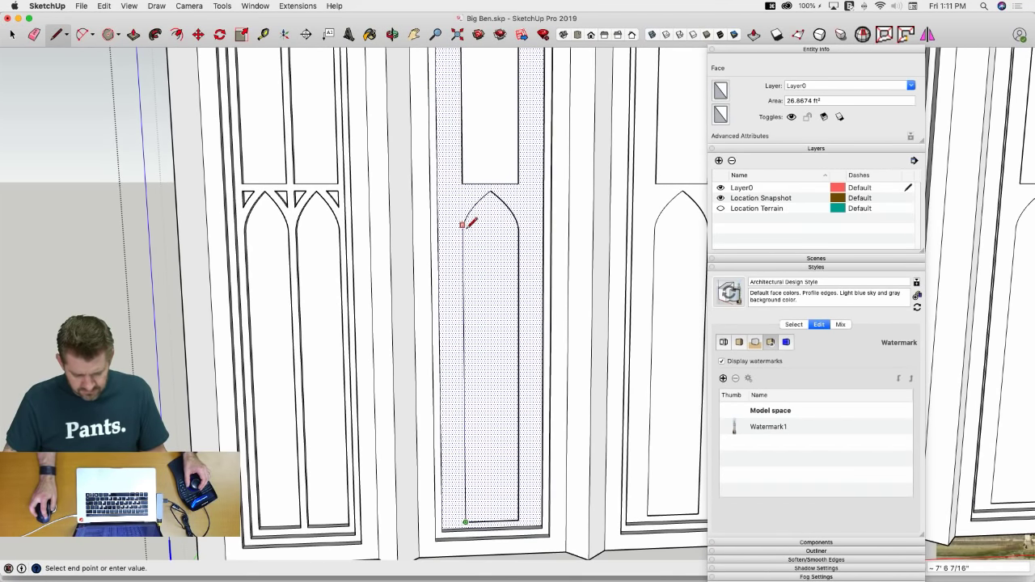
{"action": "key", "text": "space"}
Check the second bay's arch recesses from behind and remove the flat panel face that covers them
{"action": "scroll", "coordinate": [487, 238], "scroll_direction": "up", "scroll_amount": 10}
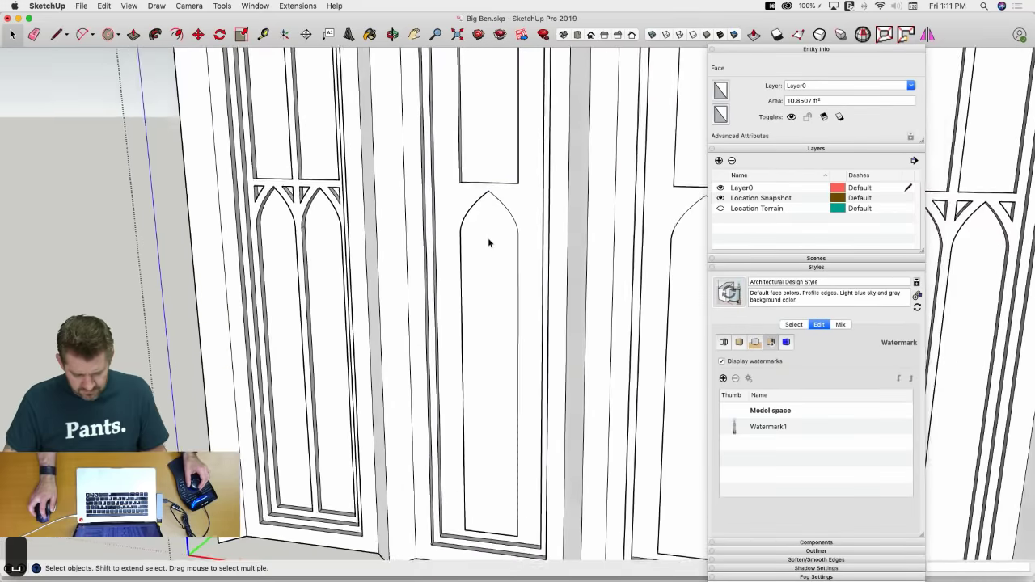
{"action": "scroll", "coordinate": [496, 256], "scroll_direction": "down", "scroll_amount": 10}
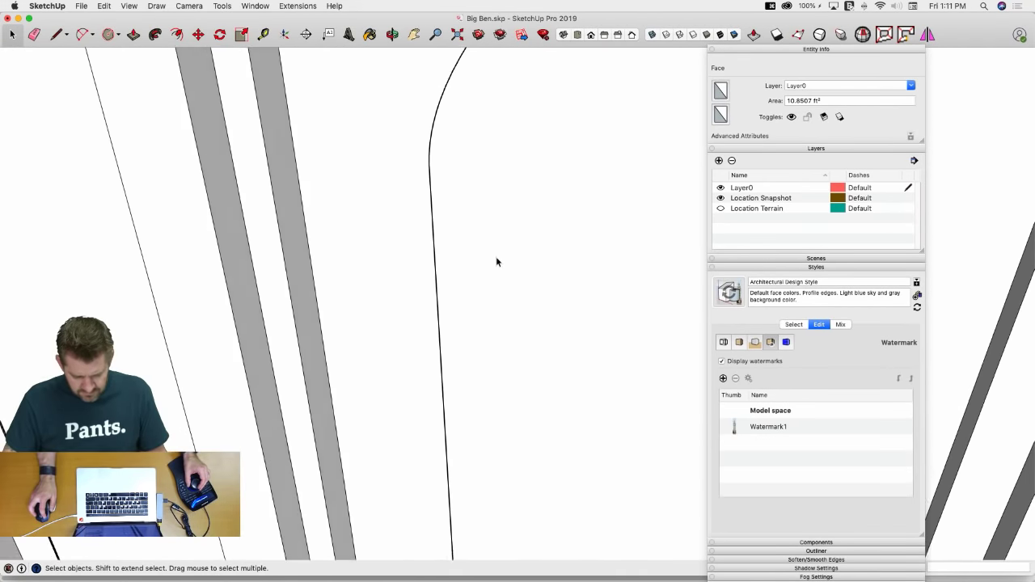
{"action": "scroll", "coordinate": [496, 260], "scroll_direction": "down", "scroll_amount": 5}
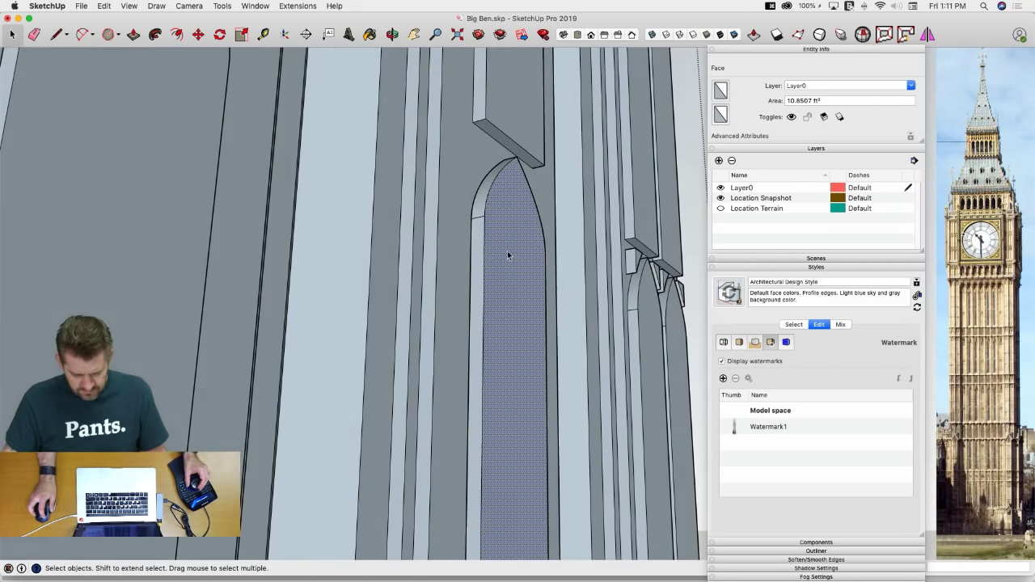
{"action": "key", "text": "p"}
{"action": "left_click_drag", "start_coordinate": [509, 260], "coordinate": [457, 275]}
{"action": "scroll", "coordinate": [510, 255], "scroll_direction": "down", "scroll_amount": 5}
Draw lines from the lower two arches' apexes to the lower corners of the openings above, and from the top arch's apex to the frame corner
{"action": "key", "text": "l"}
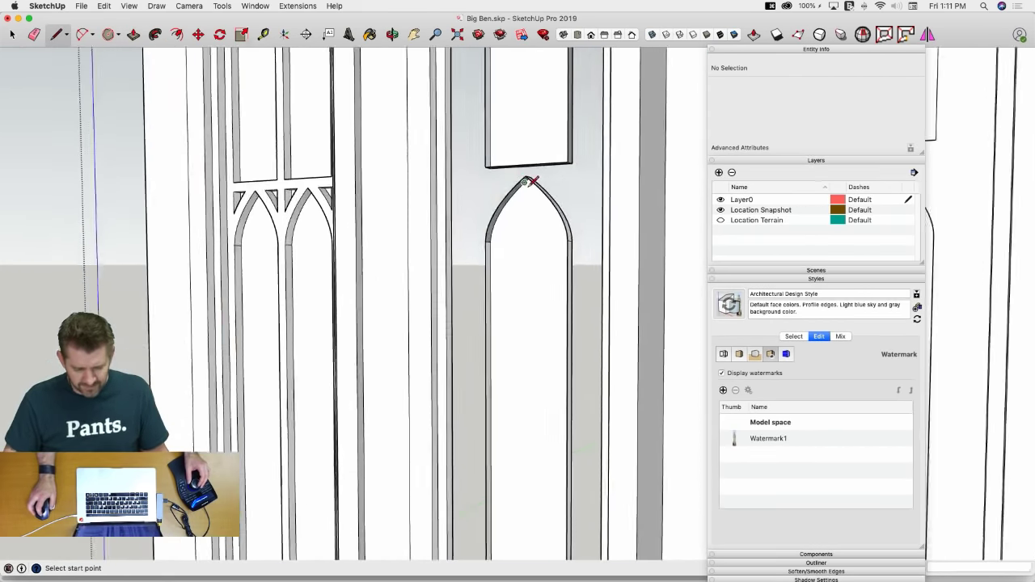
{"action": "middle_click_drag", "start_coordinate": [525, 183], "coordinate": [532, 183]}
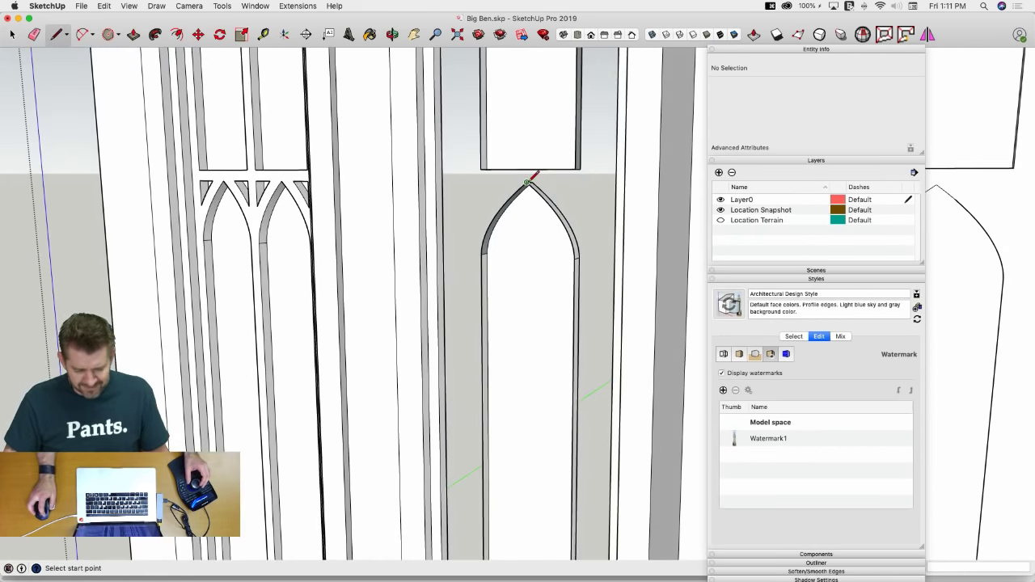
{"action": "left_click", "coordinate": [481, 169]}
{"action": "key", "text": "l"}
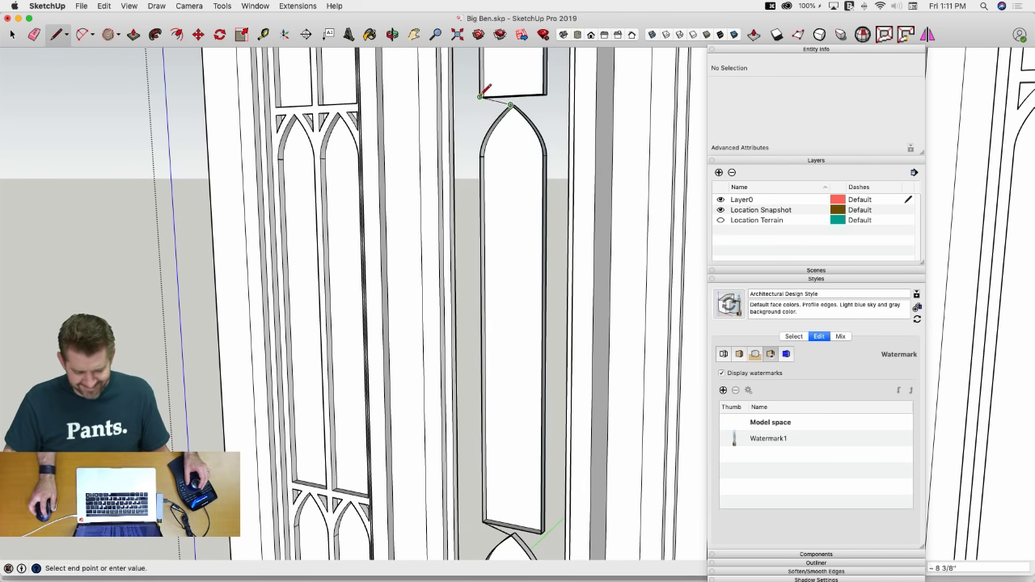
{"action": "left_click", "coordinate": [481, 96]}
{"action": "scroll", "coordinate": [482, 95], "scroll_direction": "down", "scroll_amount": 5}
{"action": "middle_click_drag", "start_coordinate": [531, 134], "coordinate": [506, 188]}
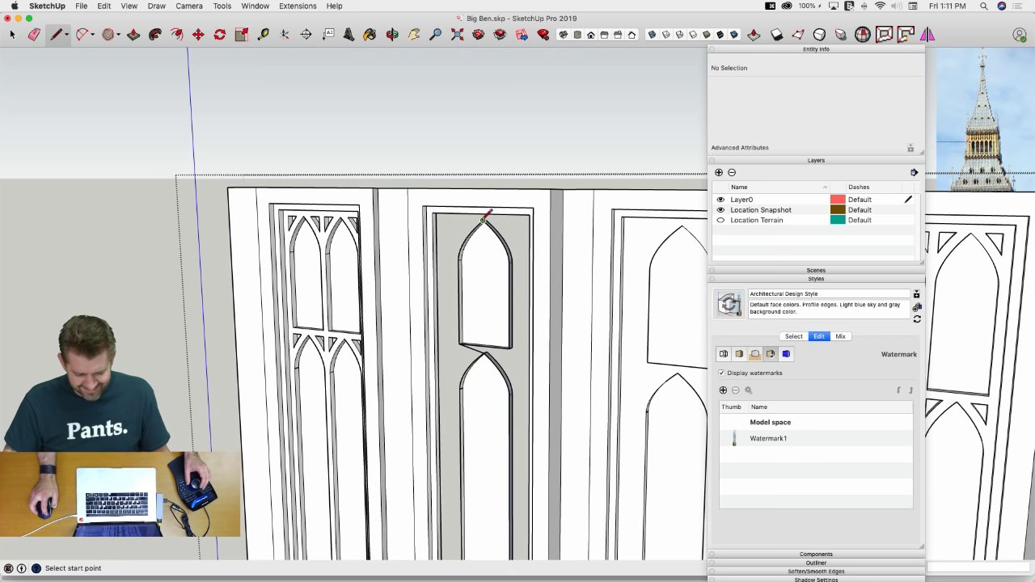
{"action": "middle_click_drag", "start_coordinate": [436, 212], "coordinate": [416, 179]}
{"action": "key", "text": "l"}
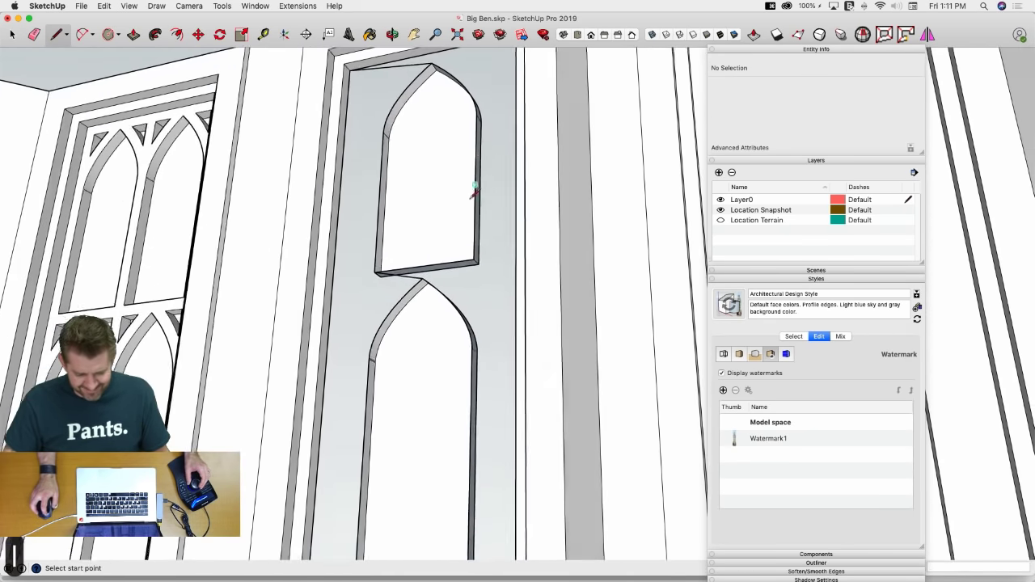
Rebuild the second bay's missing panel face by drawing a line from the lowest arch's bottom corner to the frame's inner corner
{"action": "middle_click_drag", "start_coordinate": [516, 270], "coordinate": [507, 257]}
{"action": "left_click", "coordinate": [506, 243]}
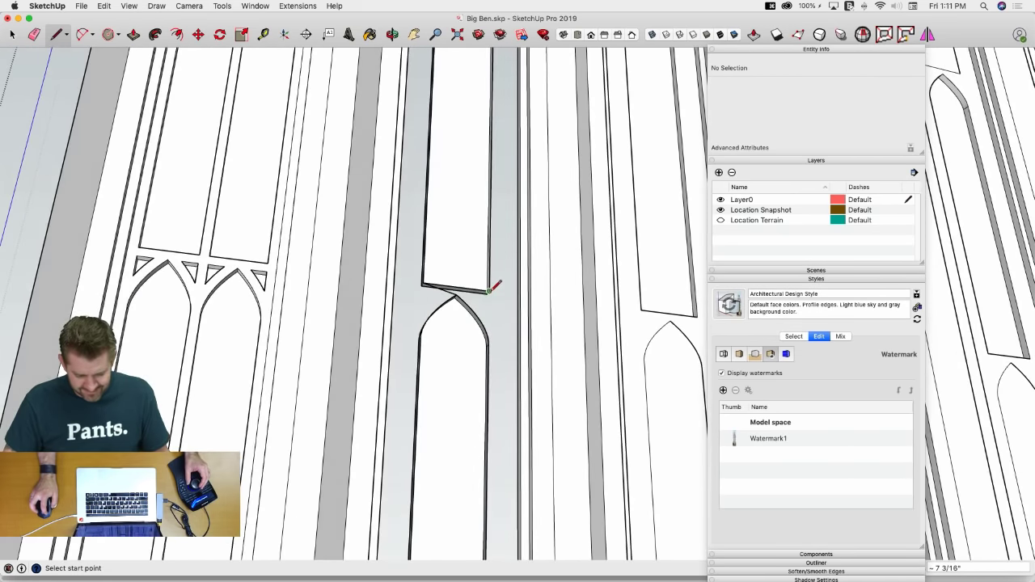
{"action": "left_click", "coordinate": [518, 318]}
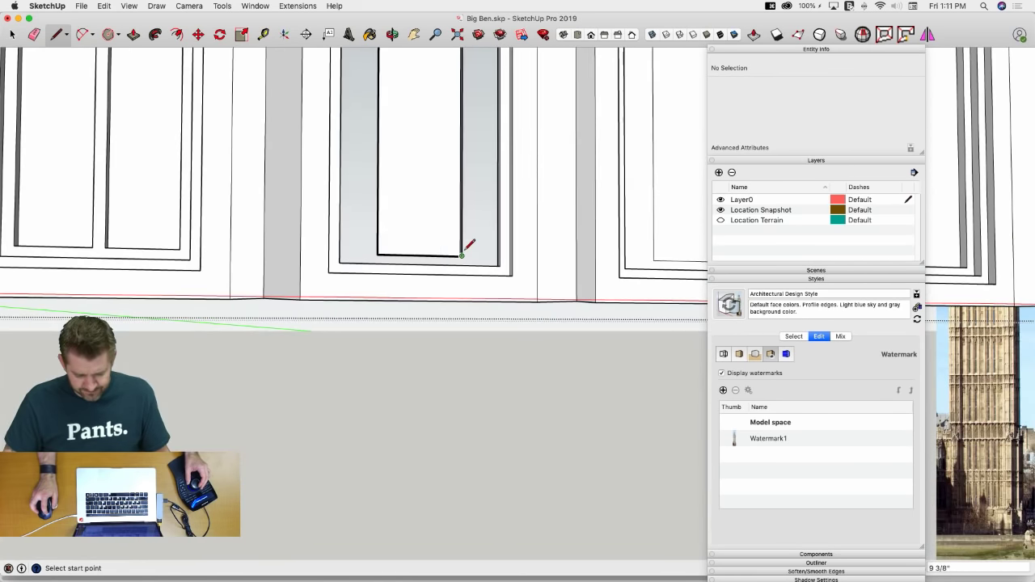
{"action": "left_click", "coordinate": [462, 254]}
{"action": "left_click", "coordinate": [491, 313]}
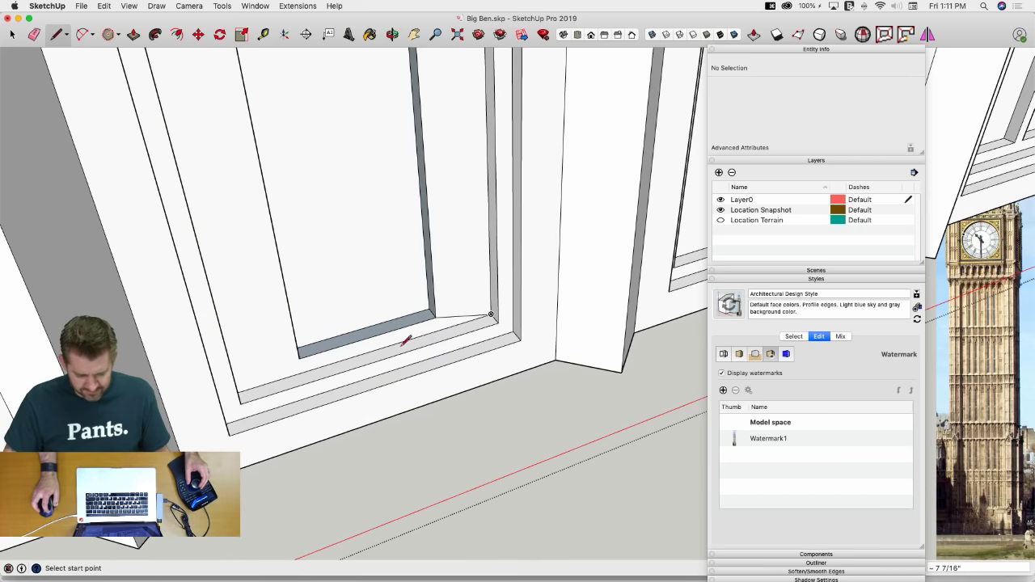
Erase the helper lines across the second bay's panel and apply Orient Faces to the panel face
{"action": "key", "text": "e"}
{"action": "middle_click_drag", "start_coordinate": [451, 313], "coordinate": [457, 366], "text": "shift"}
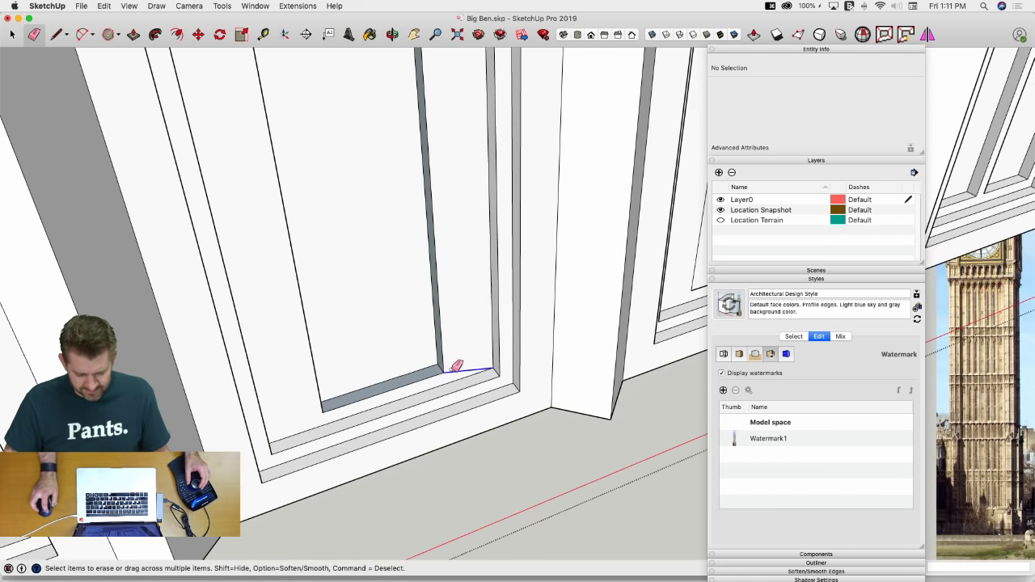
{"action": "scroll", "coordinate": [457, 366], "scroll_direction": "down", "scroll_amount": 5}
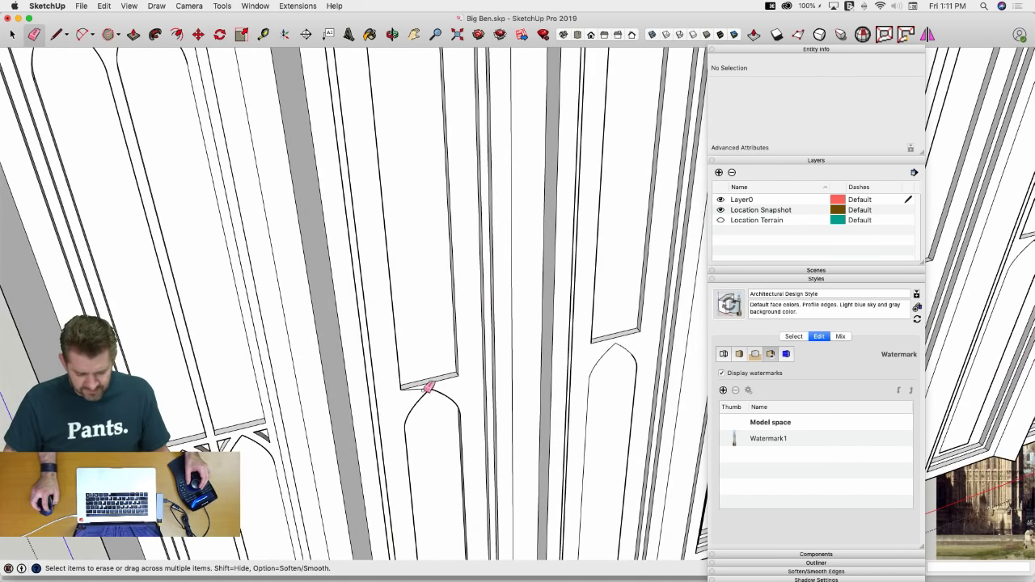
{"action": "mouse_move", "coordinate": [421, 388]}
{"action": "middle_mouse_down"}
{"action": "mouse_move", "coordinate": [342, 354]}
{"action": "mouse_move", "coordinate": [402, 249]}
{"action": "mouse_move", "coordinate": [486, 300]}
{"action": "middle_mouse_up"}
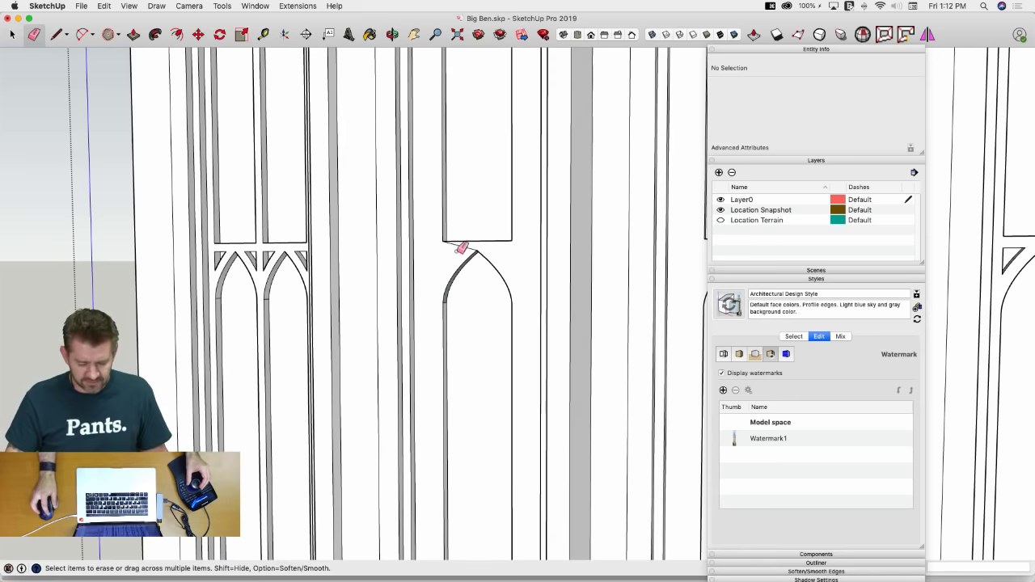
{"action": "right_click", "coordinate": [508, 260]}
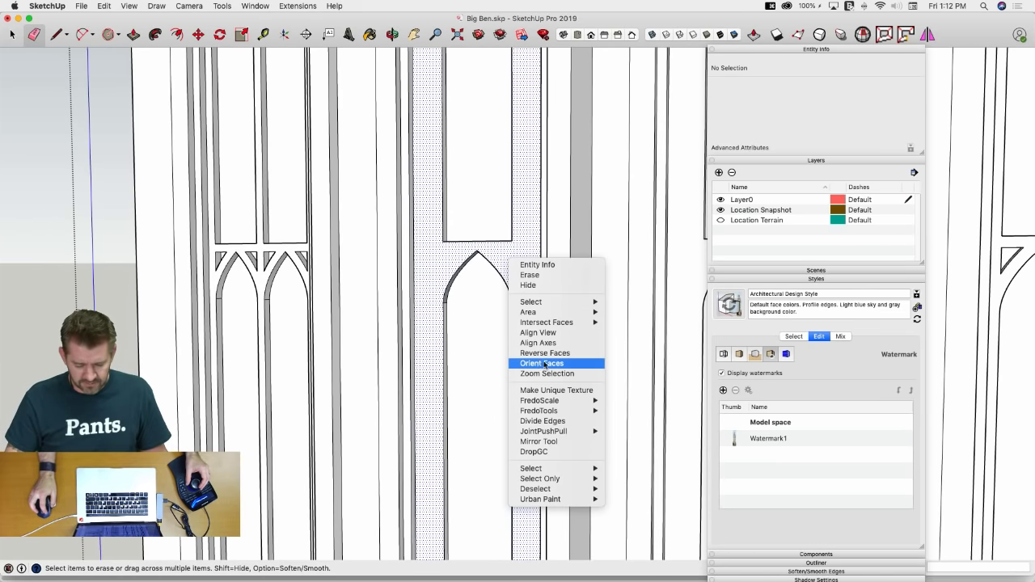
{"action": "left_click", "coordinate": [541, 366]}
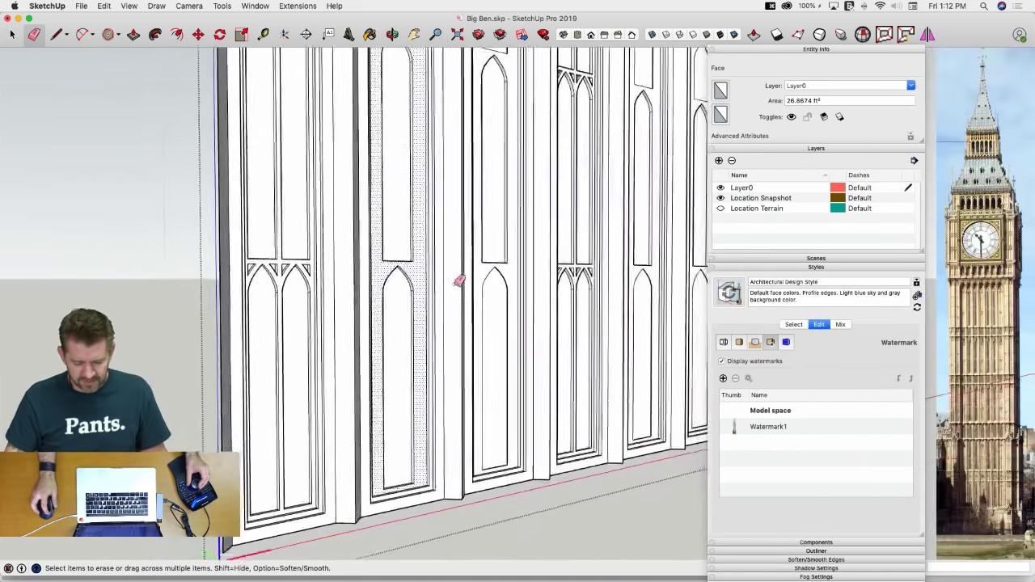
{"action": "key", "text": "space"}
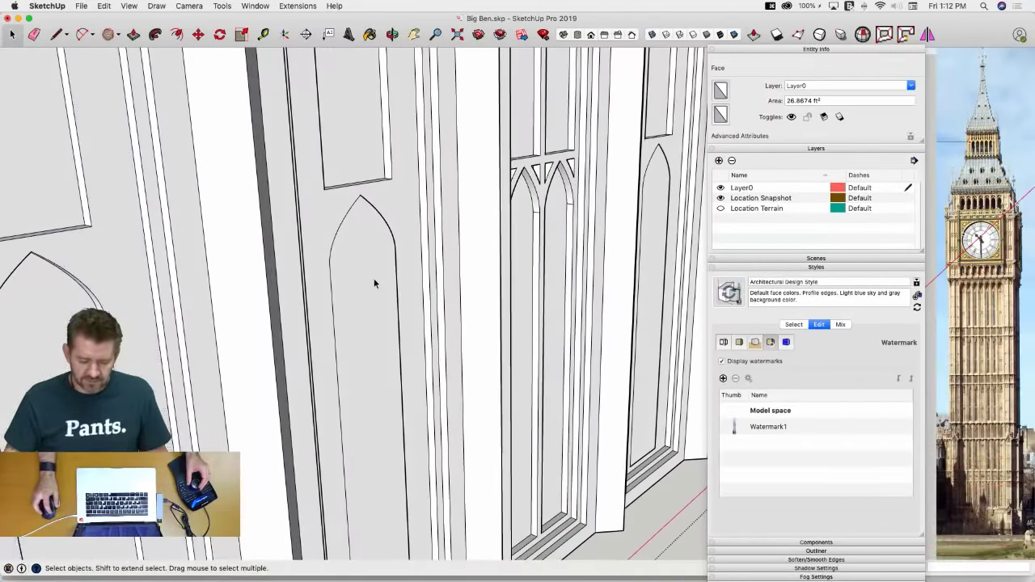
{"action": "key", "text": "p"}
{"action": "left_click", "coordinate": [364, 276]}
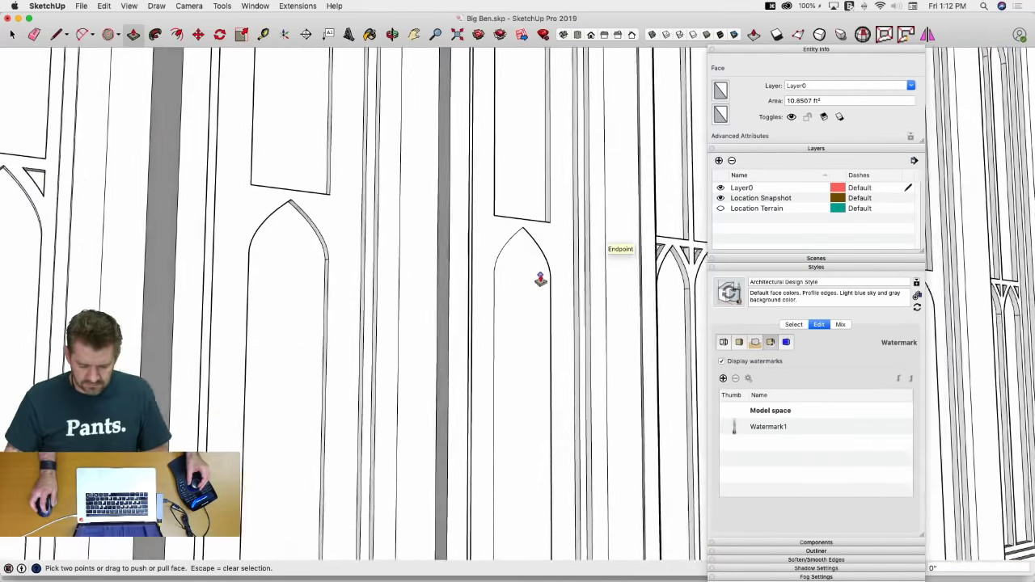
{"action": "key", "text": "l"}
{"action": "key", "text": "e"}
{"action": "left_click", "coordinate": [513, 235]}
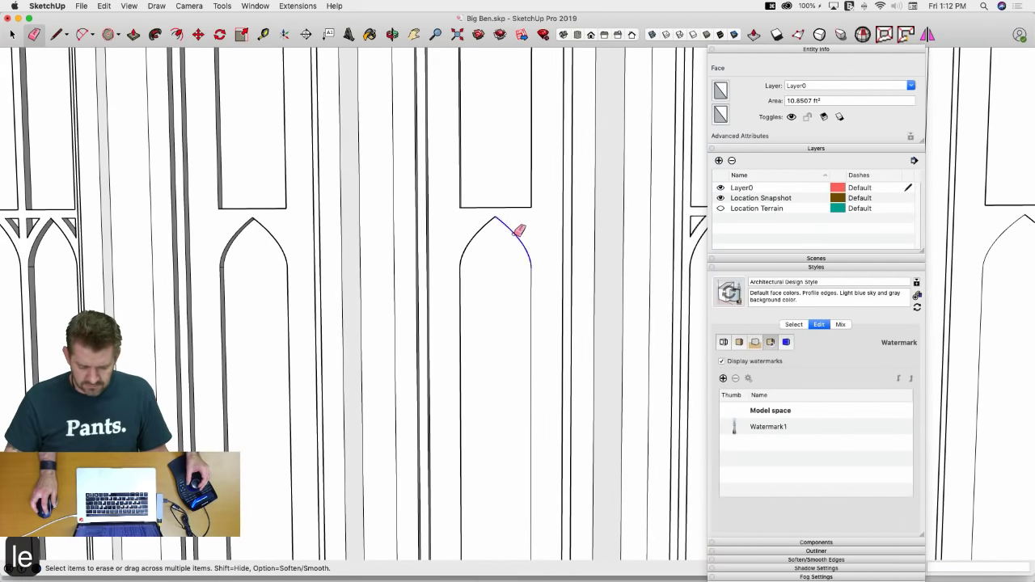
{"action": "key", "text": "super+z"}
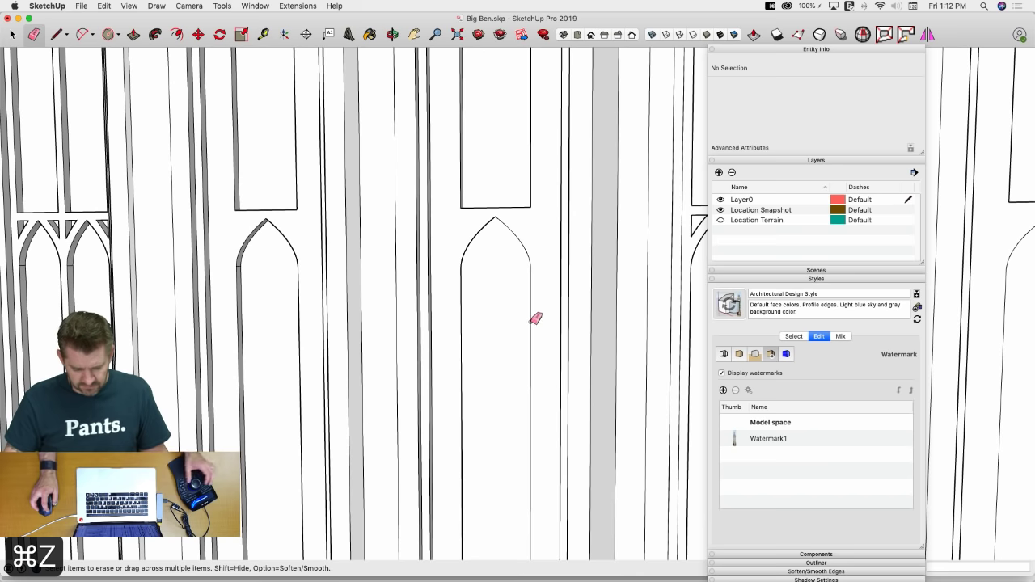
Draw a line along the bottom edge of the third bay's lowest arch and delete the flat face covering its recess
{"action": "key", "text": "space"}
{"action": "left_click", "coordinate": [480, 306]}
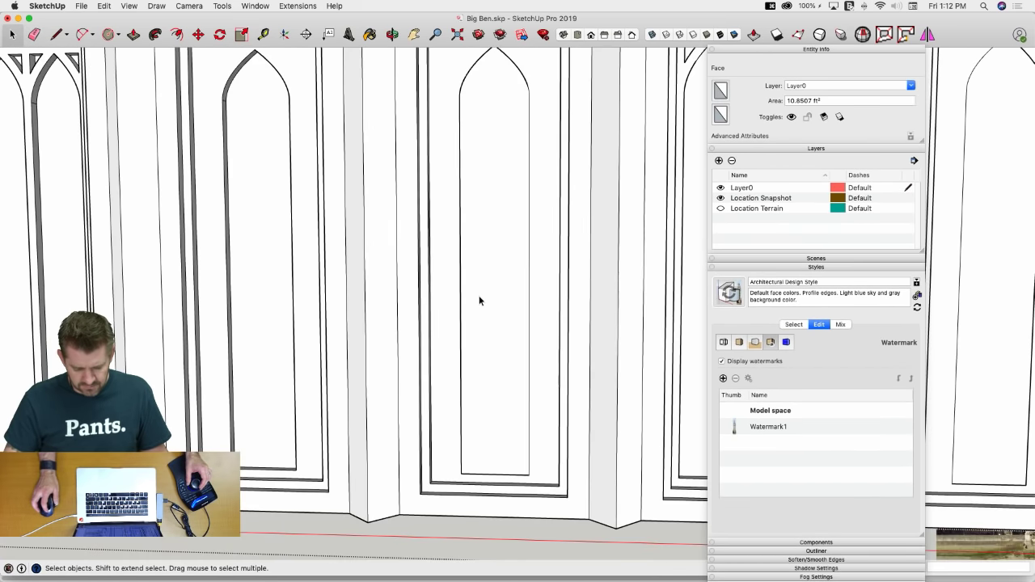
{"action": "key", "text": "e"}
{"action": "middle_click_drag", "start_coordinate": [489, 457], "coordinate": [493, 404]}
{"action": "scroll", "coordinate": [492, 370], "scroll_direction": "up", "scroll_amount": 3}
{"action": "key", "text": "l"}
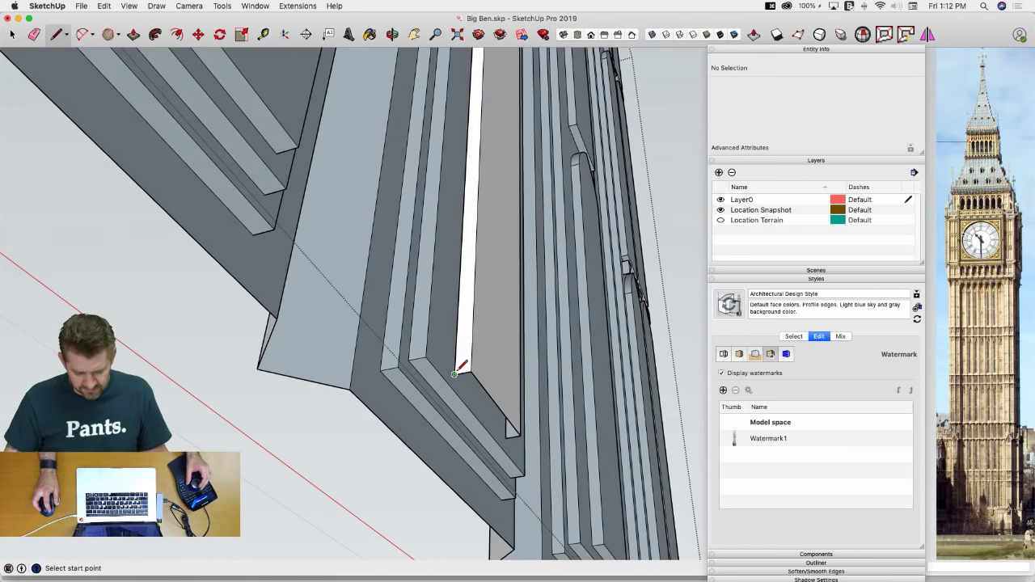
{"action": "left_click", "coordinate": [510, 435]}
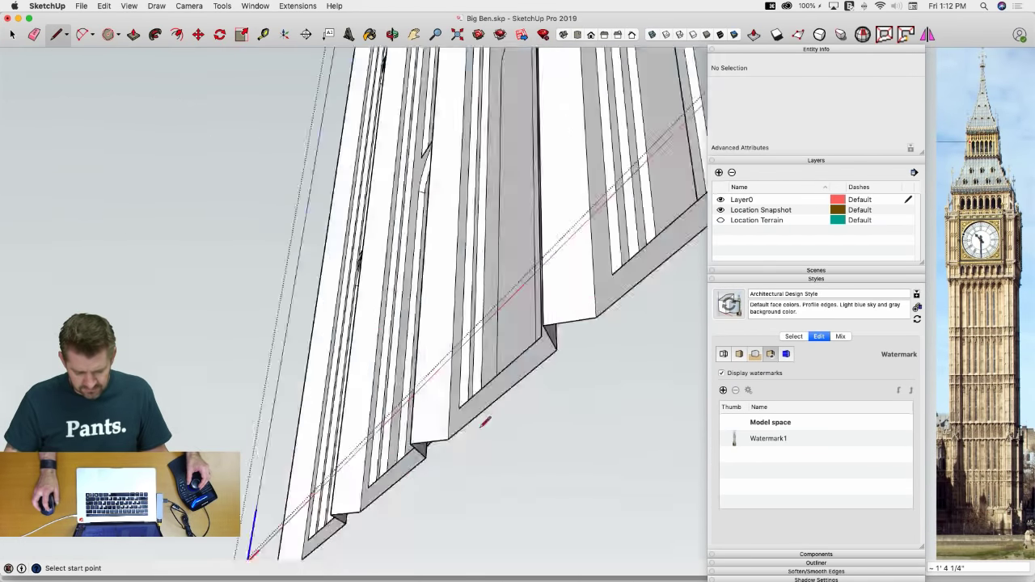
{"action": "key", "text": "space"}
{"action": "left_click", "coordinate": [533, 353]}
{"action": "key", "text": "BackSpace"}
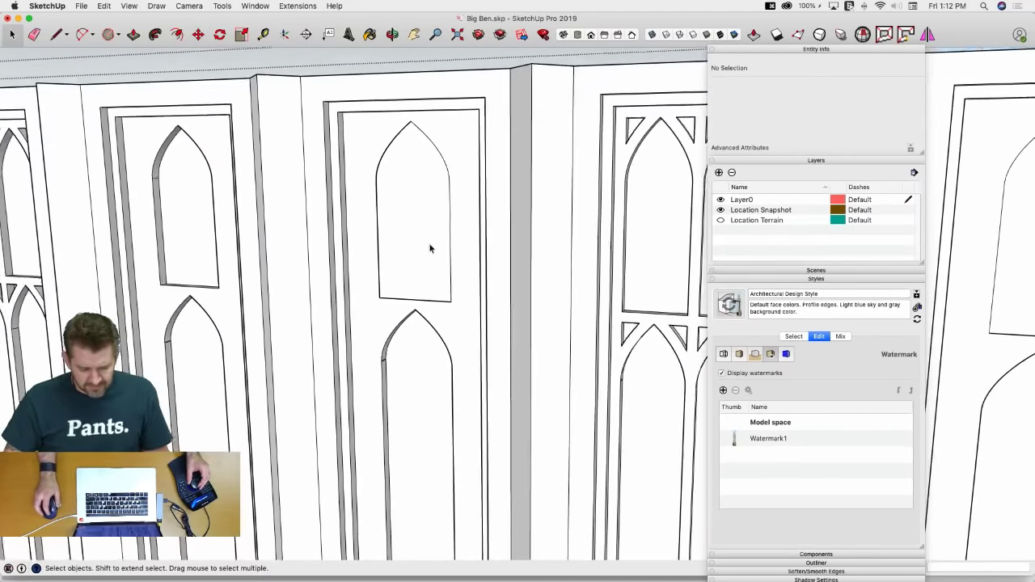
Draw the bottom edges of the top arches in the third and fifth bays and delete the faces covering their recesses
{"action": "key", "text": "e"}
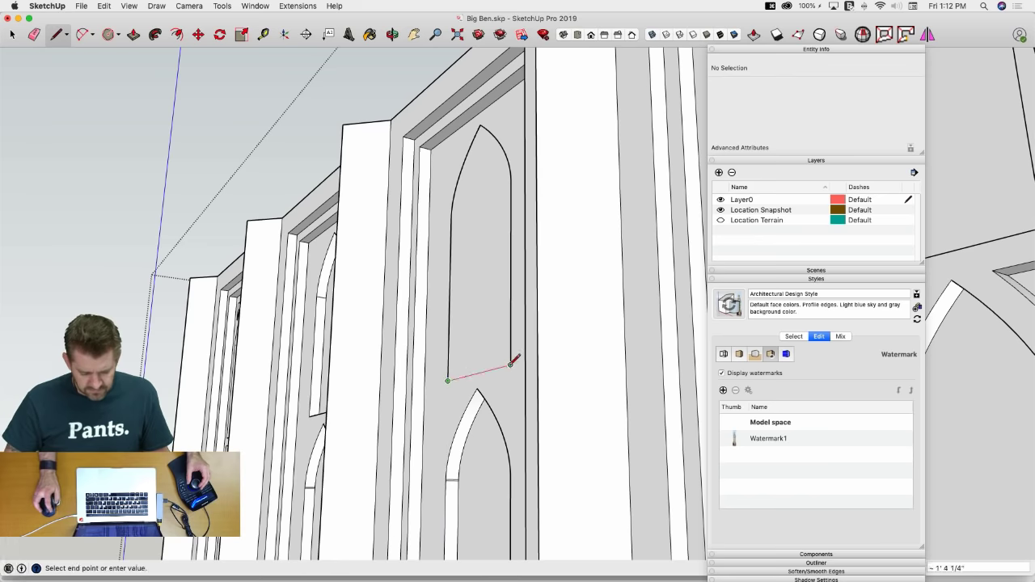
{"action": "left_click", "coordinate": [489, 351]}
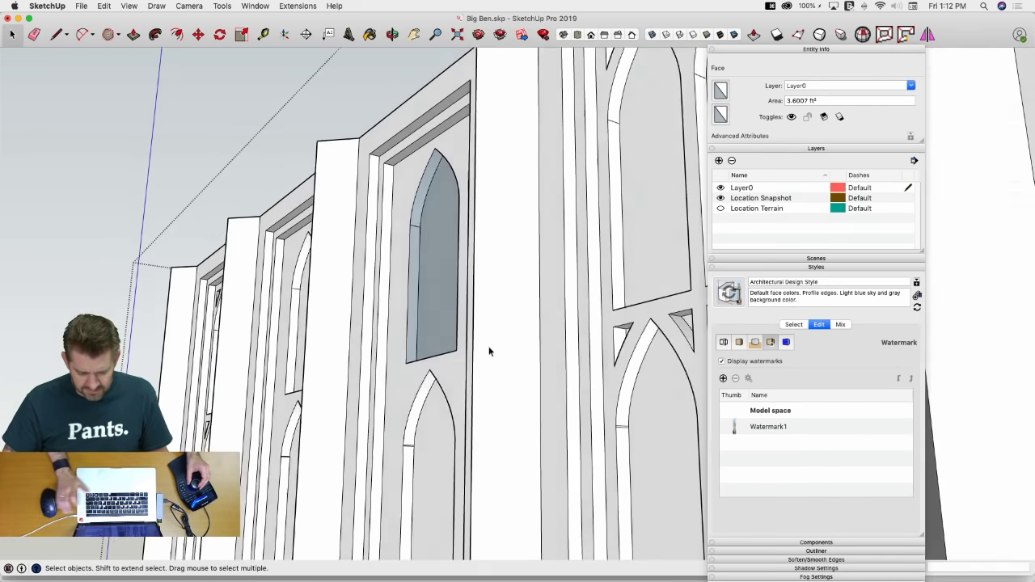
{"action": "key", "text": "Delete"}
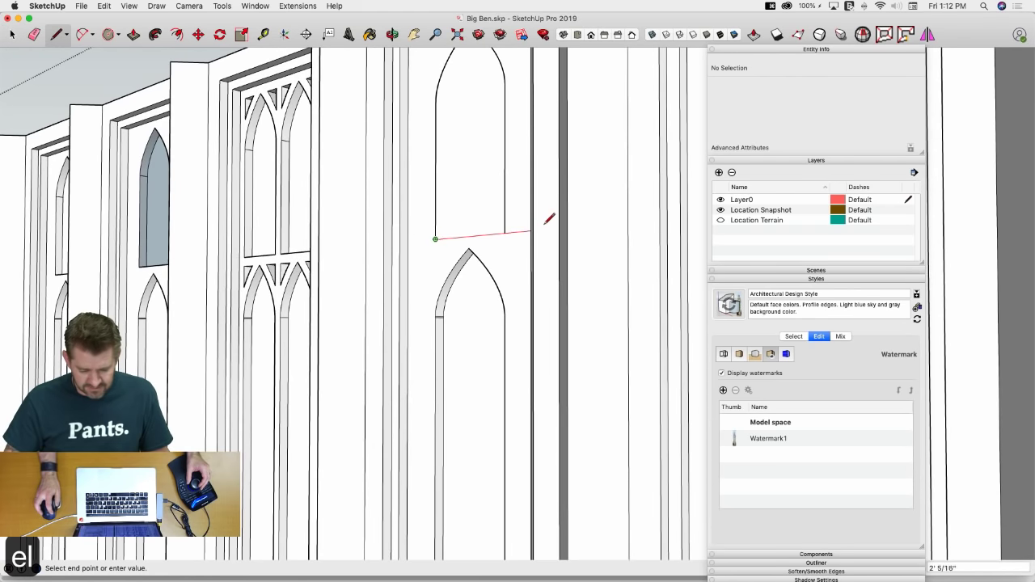
{"action": "key", "text": "space"}
{"action": "left_click", "coordinate": [474, 210]}
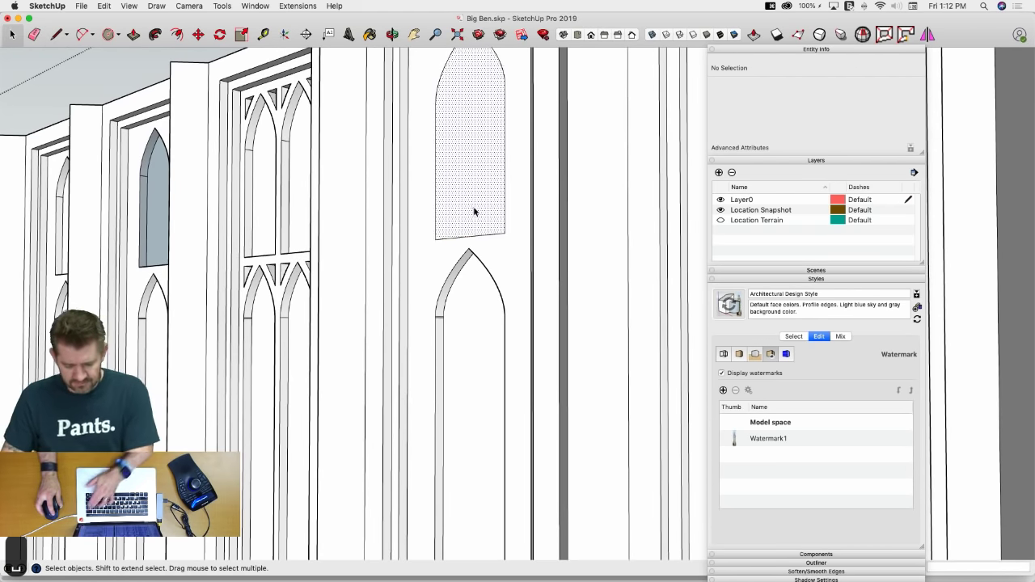
{"action": "key", "text": "BackSpace"}
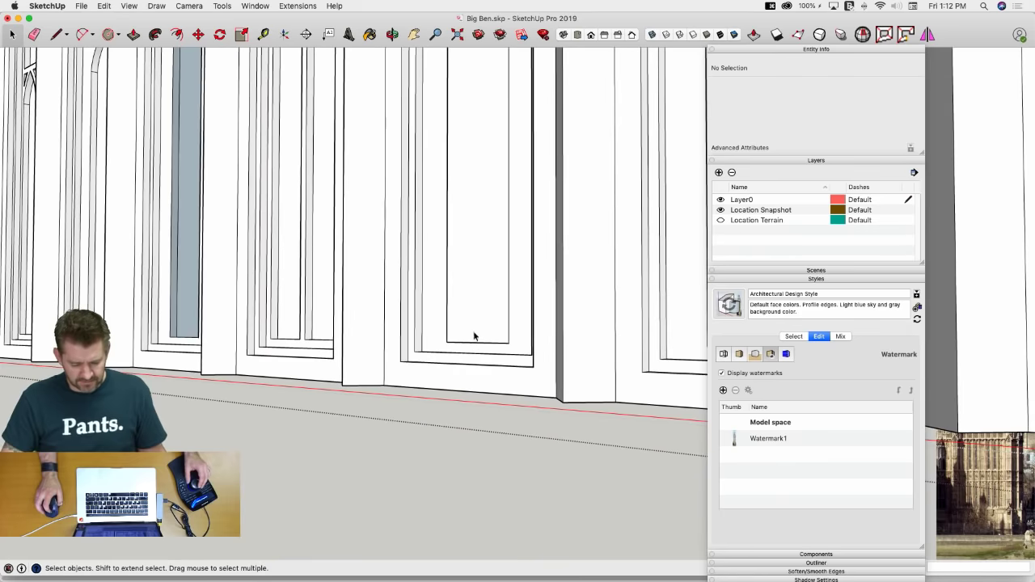
Draw the bottom edges of the lowest arches in the fifth and sixth bays and delete the faces covering their recesses
{"action": "middle_click_drag", "start_coordinate": [474, 336], "coordinate": [430, 347]}
{"action": "key", "text": "e"}
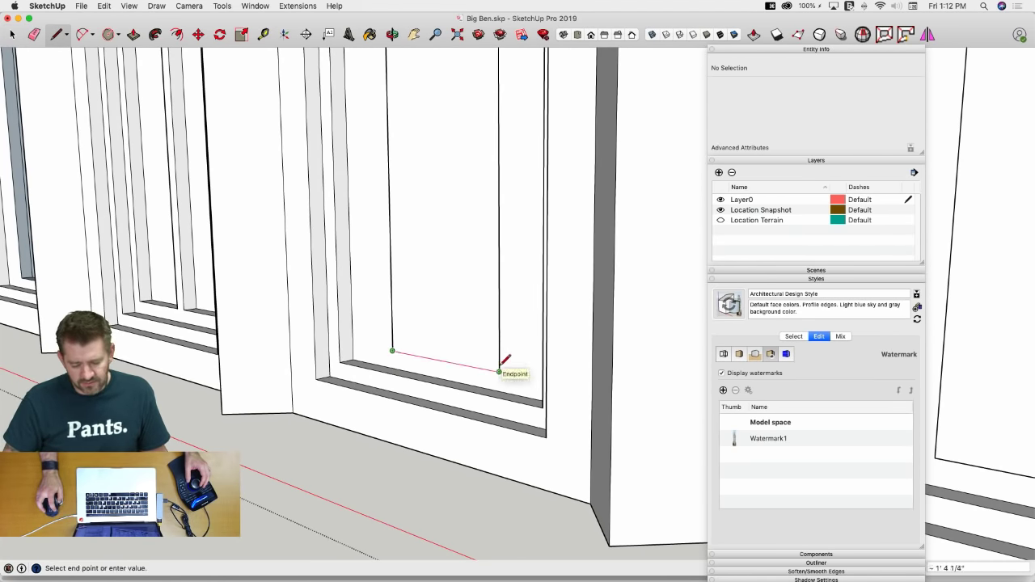
{"action": "left_click", "coordinate": [471, 359]}
{"action": "key", "text": "Delete"}
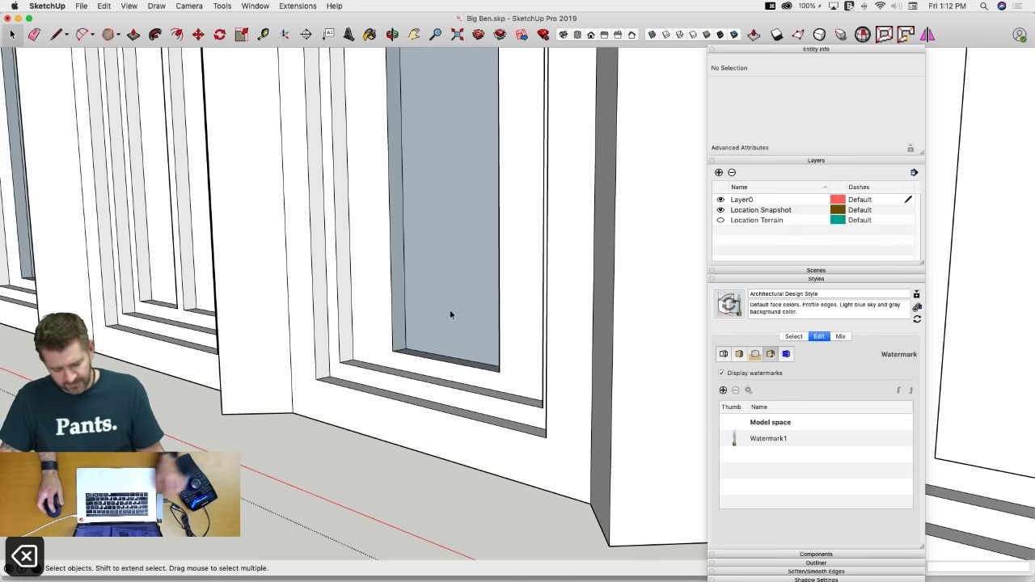
{"action": "middle_click_drag", "start_coordinate": [451, 312], "coordinate": [398, 295]}
{"action": "scroll", "coordinate": [398, 295], "scroll_direction": "up", "scroll_amount": 5}
{"action": "key", "text": "e"}
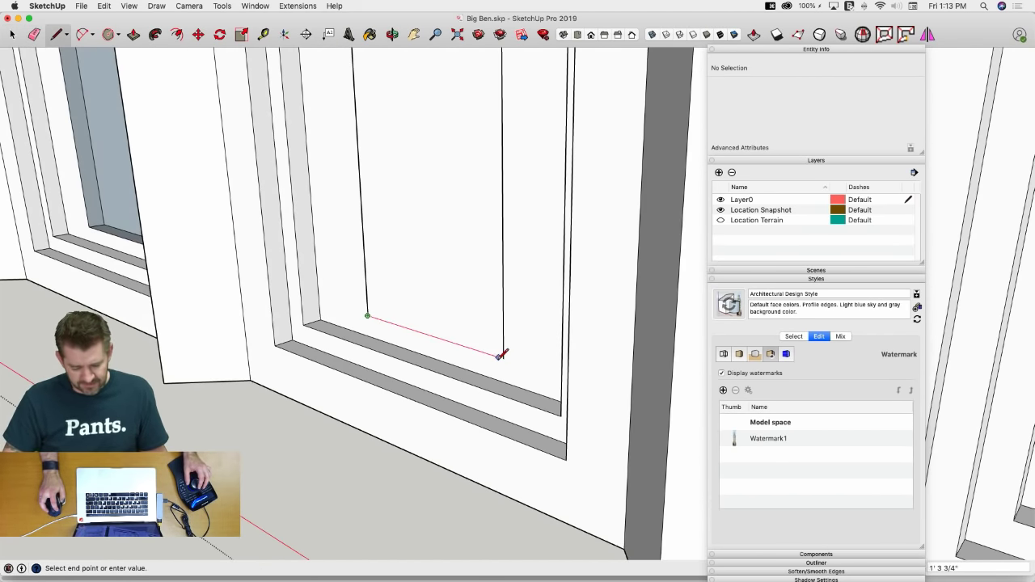
{"action": "key", "text": "space"}
{"action": "left_click", "coordinate": [447, 319]}
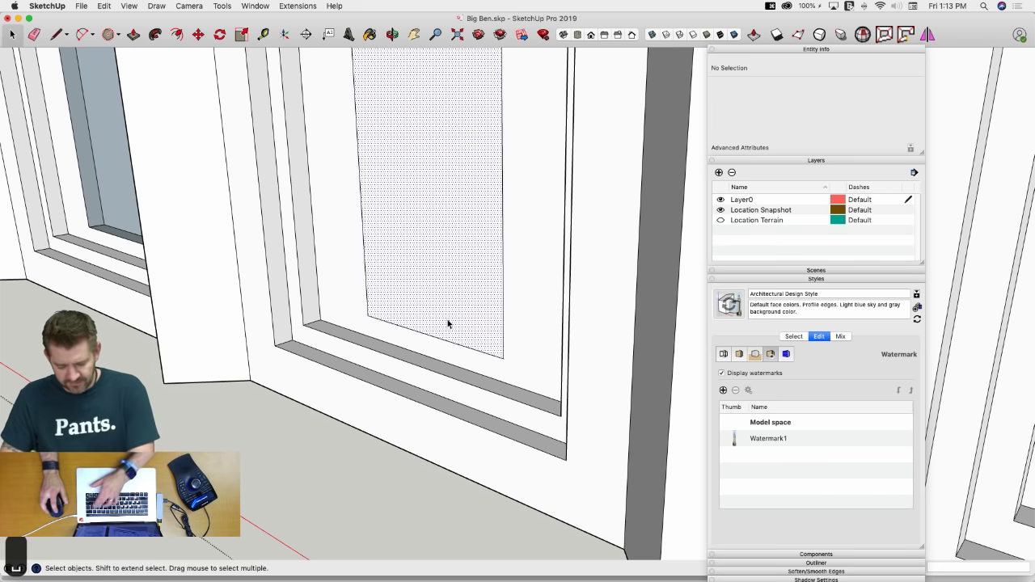
{"action": "key", "text": "Delete"}
Draw the bottom edge of the sixth bay's top arch and delete the face covering its recess
{"action": "scroll", "coordinate": [454, 313], "scroll_direction": "up", "scroll_amount": 5}
{"action": "scroll", "coordinate": [454, 314], "scroll_direction": "down", "scroll_amount": 5}
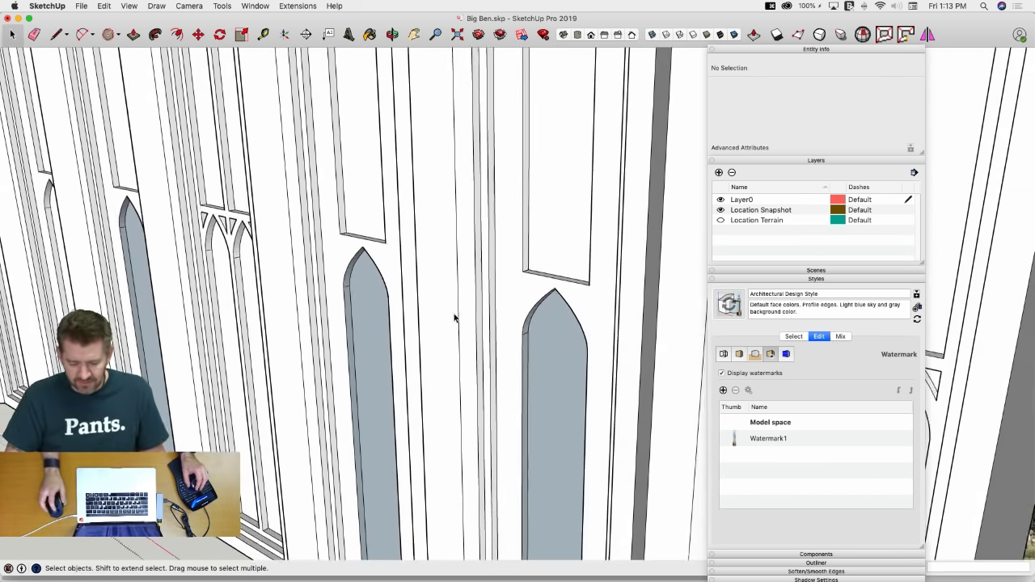
{"action": "scroll", "coordinate": [459, 267], "scroll_direction": "up", "scroll_amount": 3}
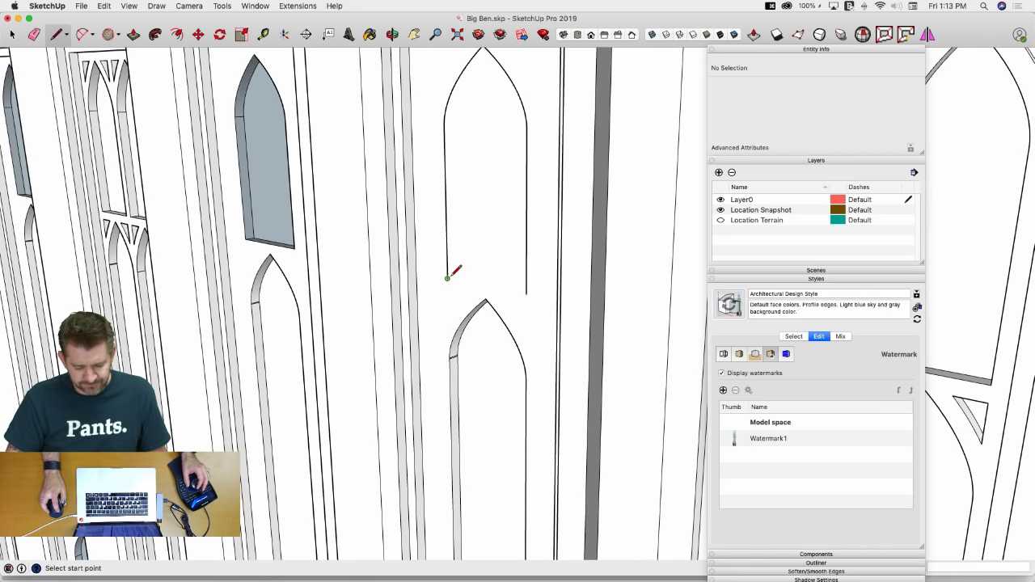
{"action": "left_click", "coordinate": [501, 255]}
{"action": "key", "text": "BackSpace"}
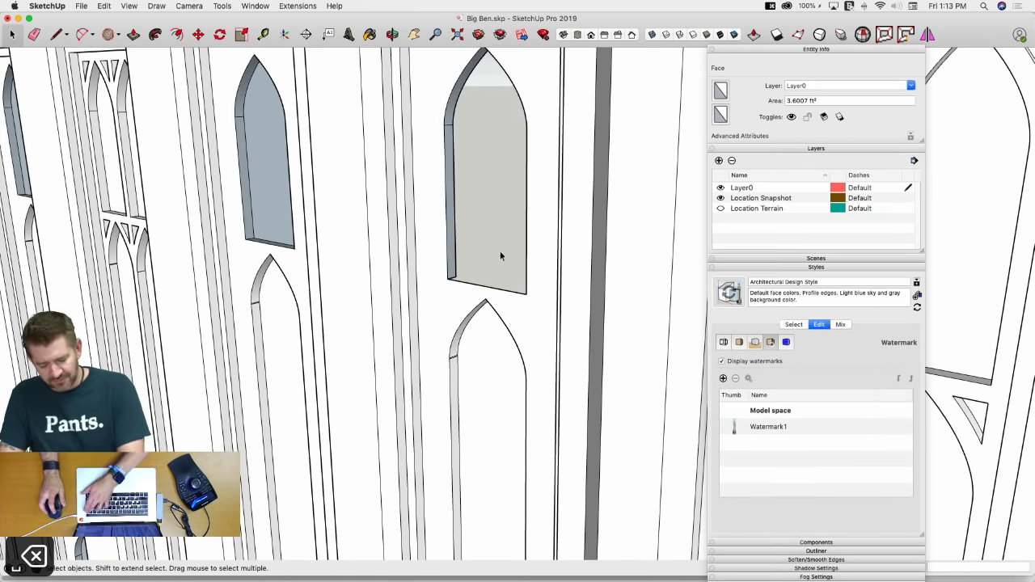
Close the open back of the sixth bay's top recess with a line across its bottom edge, drawn from behind
{"action": "key", "text": "l"}
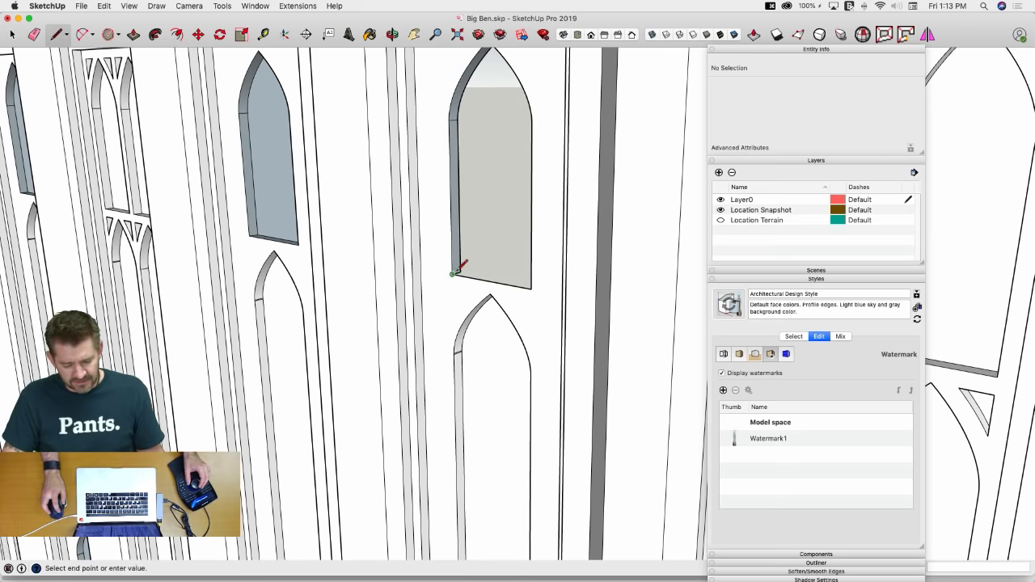
{"action": "left_click", "coordinate": [460, 271]}
{"action": "scroll", "coordinate": [465, 266], "scroll_direction": "up", "scroll_amount": 5}
{"action": "scroll", "coordinate": [485, 279], "scroll_direction": "down", "scroll_amount": 4}
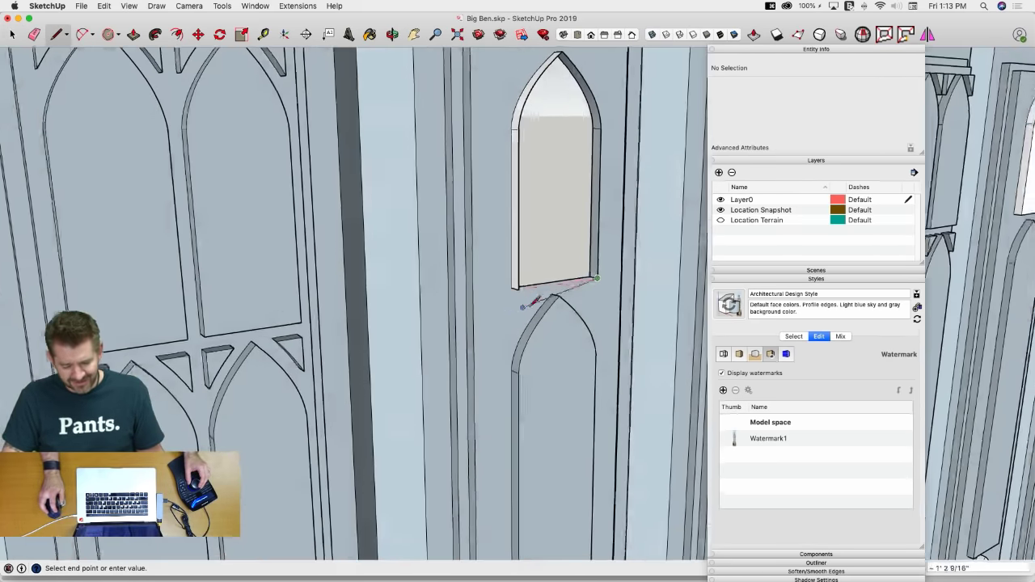
{"action": "left_click", "coordinate": [519, 289]}
Apply Orient Faces from the sixth bay's panel face so the recess faces match it
{"action": "scroll", "coordinate": [509, 316], "scroll_direction": "down", "scroll_amount": 6}
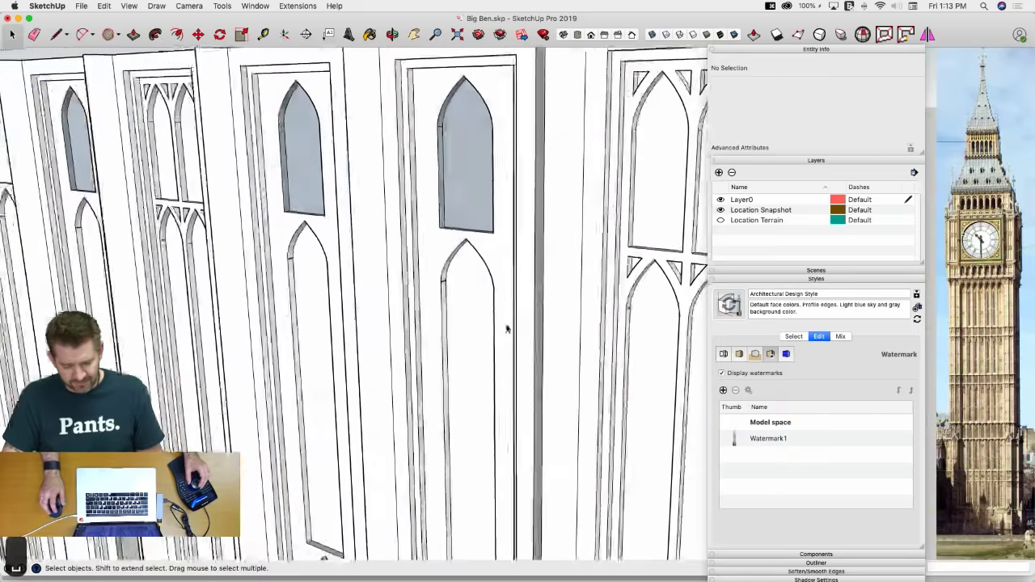
{"action": "key", "text": "space"}
{"action": "right_click", "coordinate": [508, 325]}
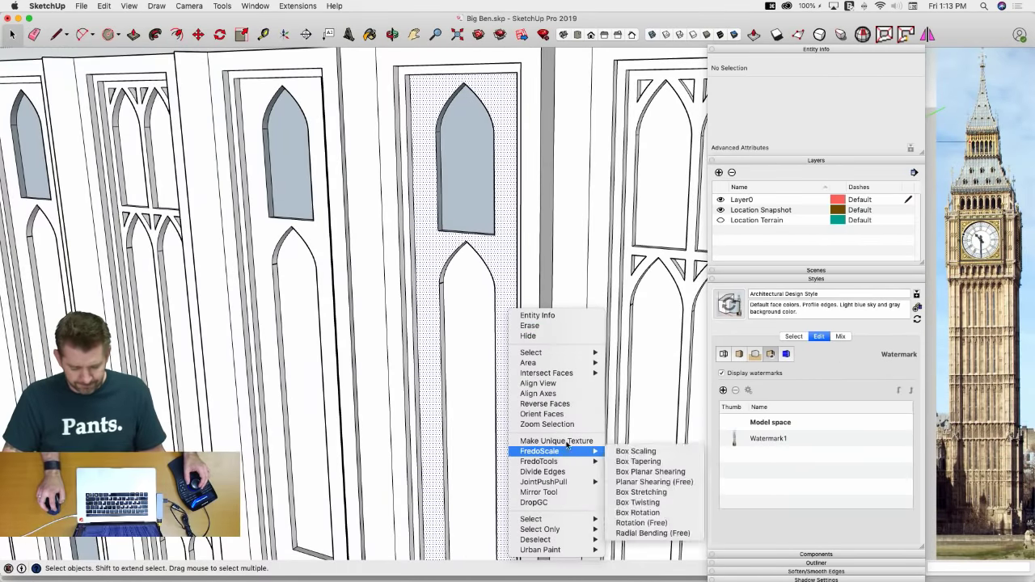
{"action": "left_click", "coordinate": [547, 424]}
Leave the Level component, return to the whole tower and select the Level facade on its face
{"action": "left_click", "coordinate": [478, 445]}
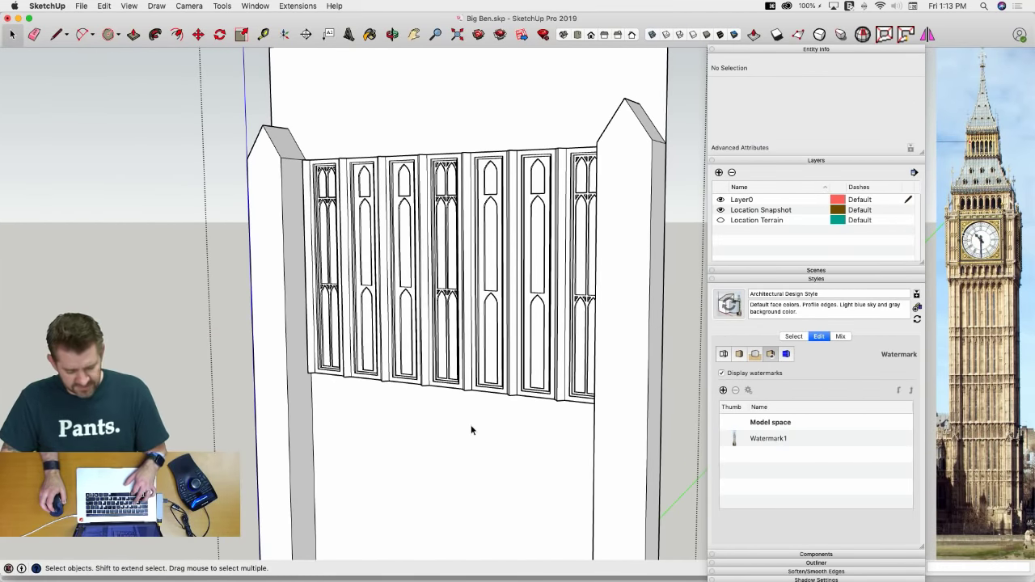
{"action": "left_click", "coordinate": [432, 354]}
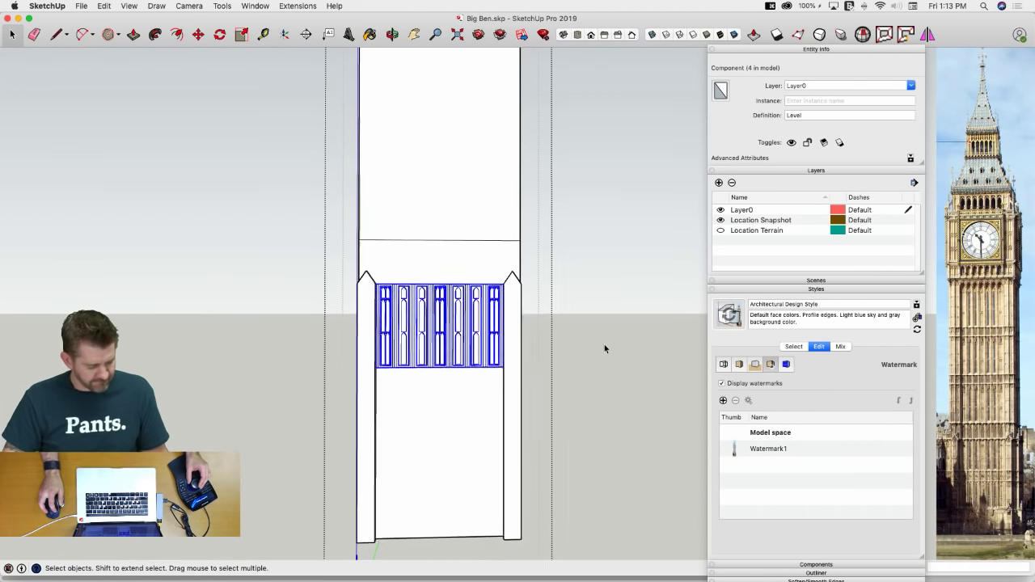
{"action": "key", "text": "shift+q"}
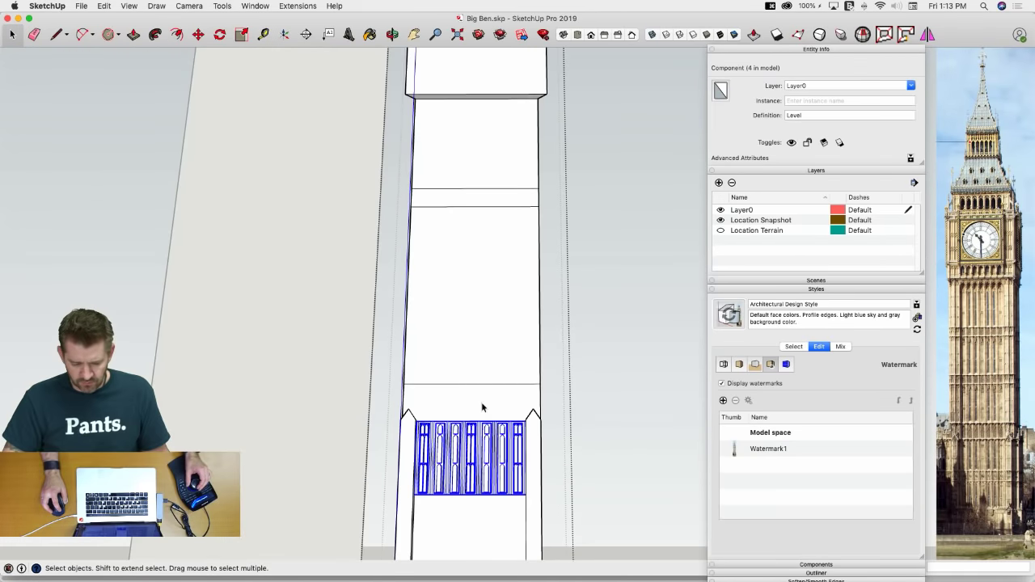
Copy the Level facade up to the tower section above, placing two copies, the upper about 37' 3" above the lower
{"action": "key", "text": "m"}
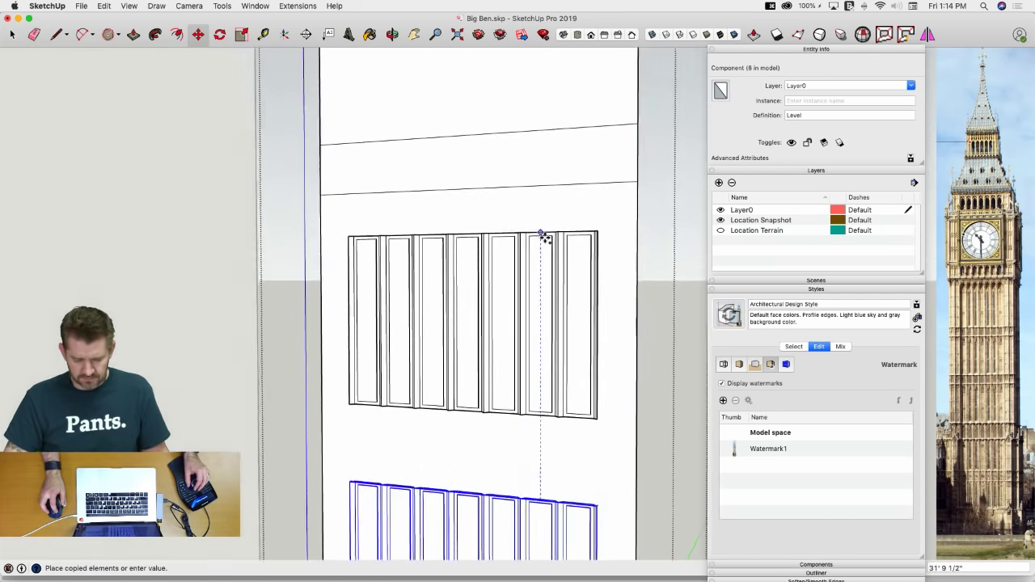
{"action": "left_click", "coordinate": [544, 222]}
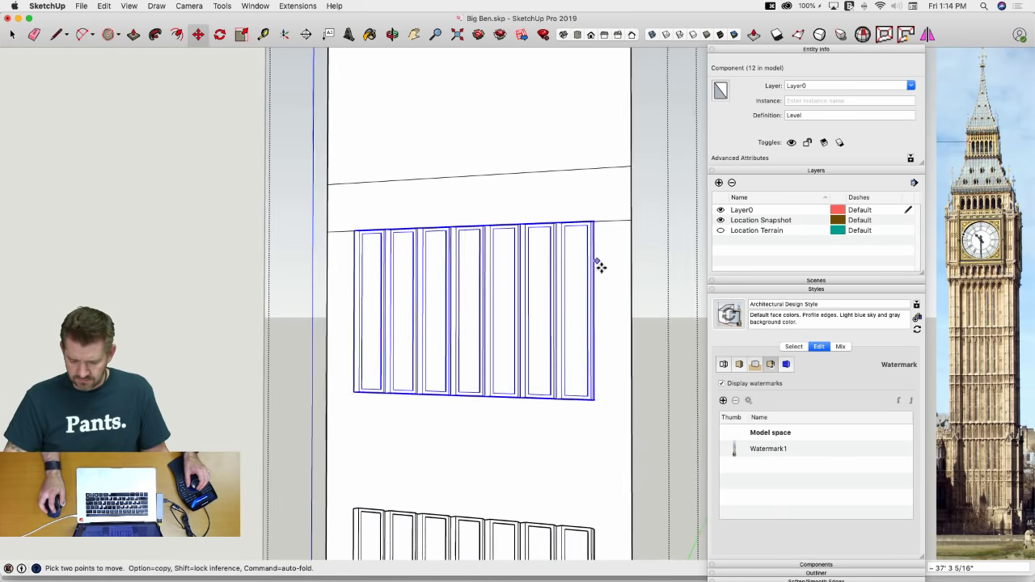
{"action": "key", "text": "space"}
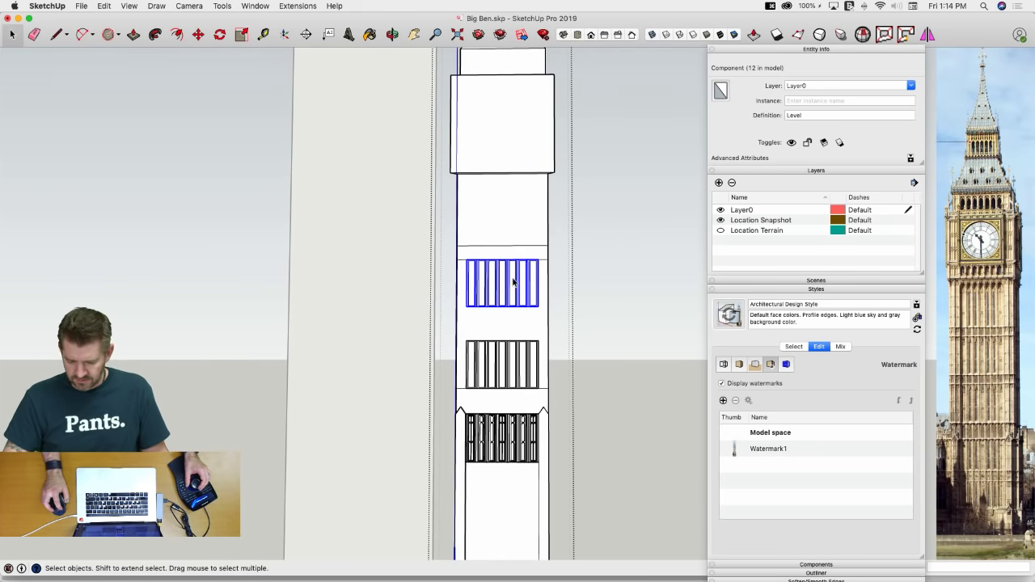
Copy the upper Level facade about 28' 3" up so its base sits on the top line of the band
{"action": "key", "text": "m"}
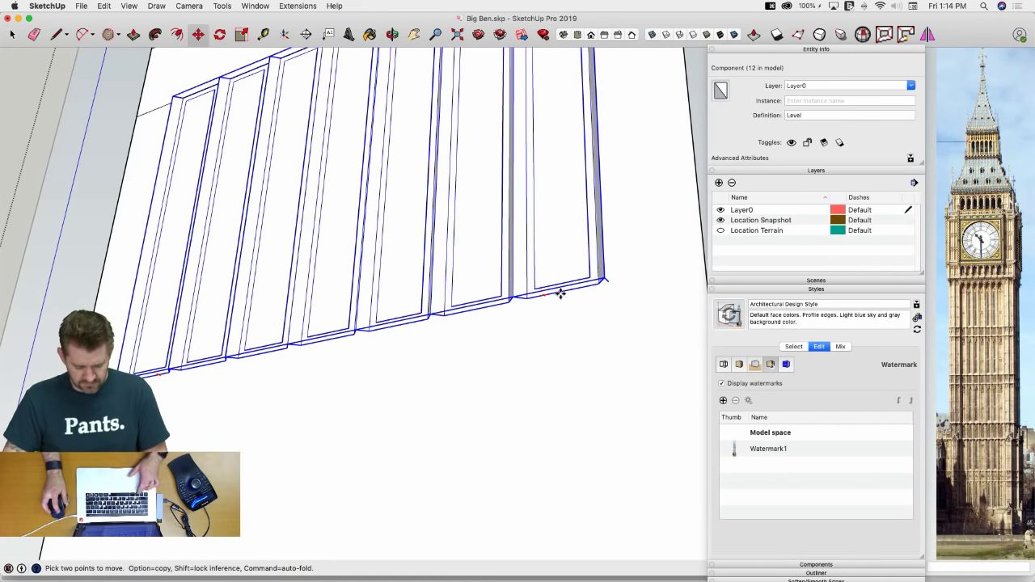
{"action": "key", "text": "alt"}
{"action": "left_click", "coordinate": [560, 293]}
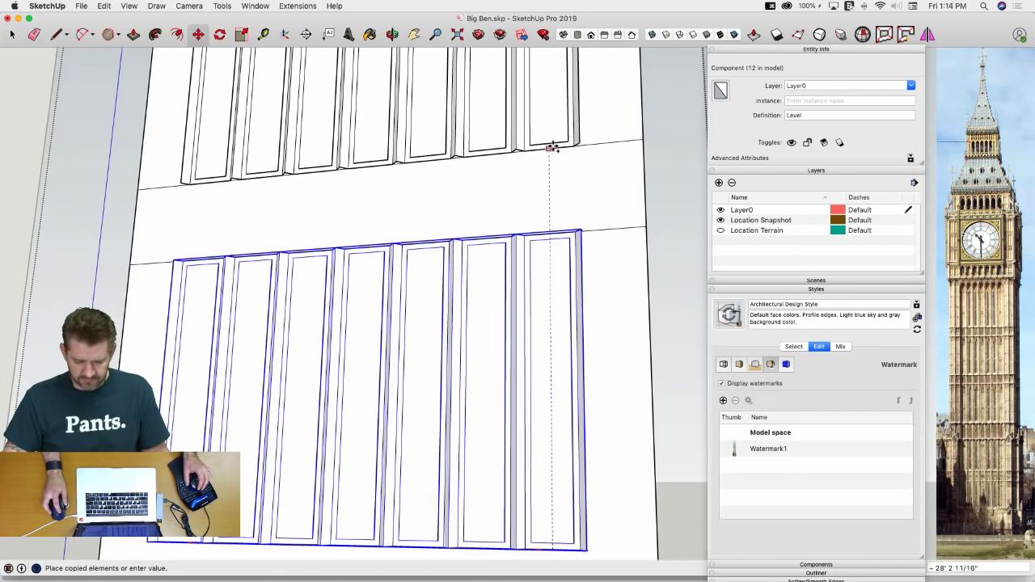
{"action": "left_click", "coordinate": [551, 146]}
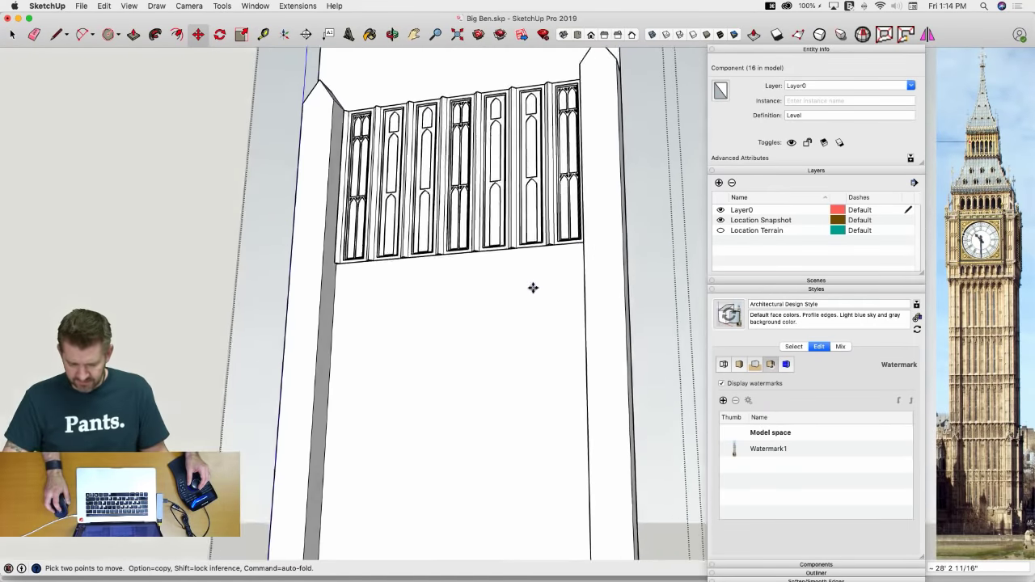
Select the detailed Level facade between the pointed corner buttresses and copy it 35' 1 5/8" straight down onto the base section
{"action": "key", "text": "space"}
{"action": "left_click", "coordinate": [533, 259]}
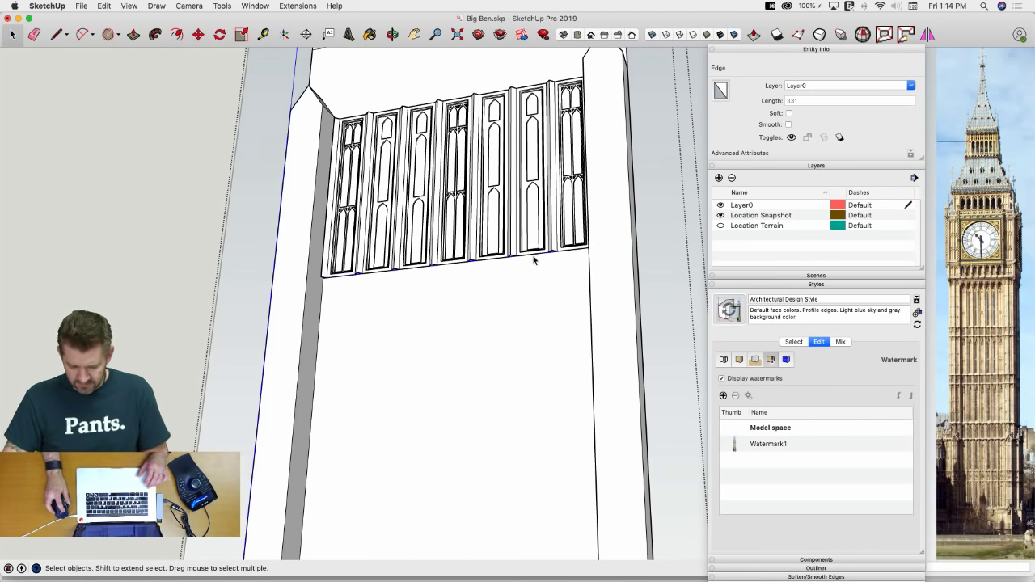
{"action": "left_click", "coordinate": [536, 240]}
{"action": "key", "text": "m"}
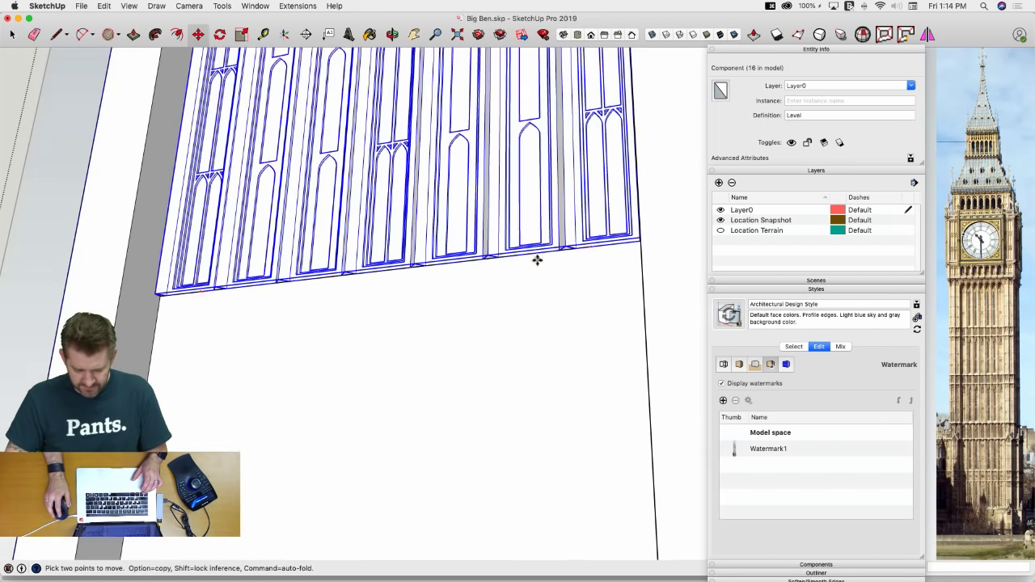
{"action": "key", "text": "alt"}
{"action": "left_click", "coordinate": [539, 256]}
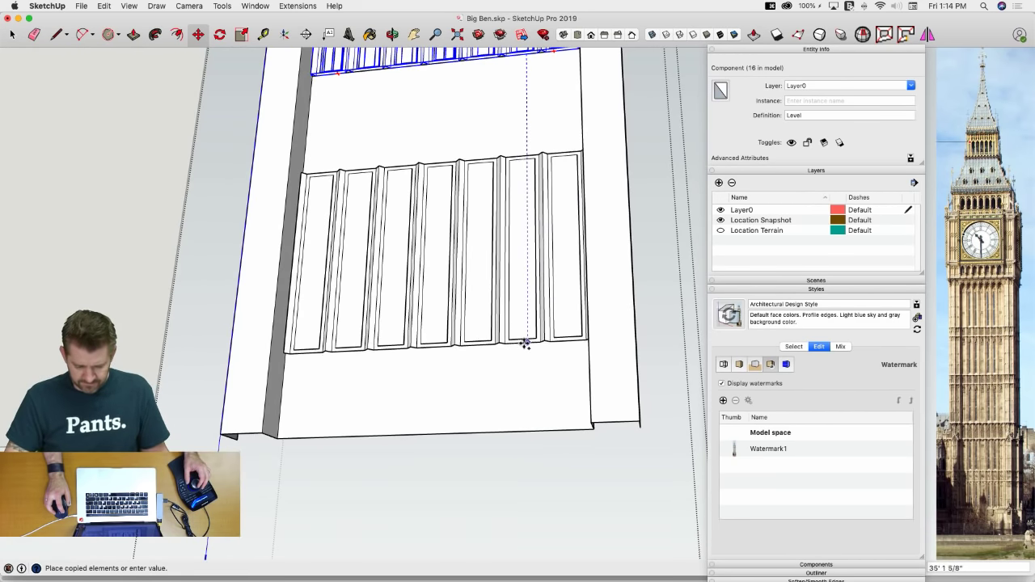
{"action": "left_click", "coordinate": [526, 344]}
{"action": "scroll", "coordinate": [529, 363], "scroll_direction": "down", "scroll_amount": 6}
{"action": "key", "text": "space"}
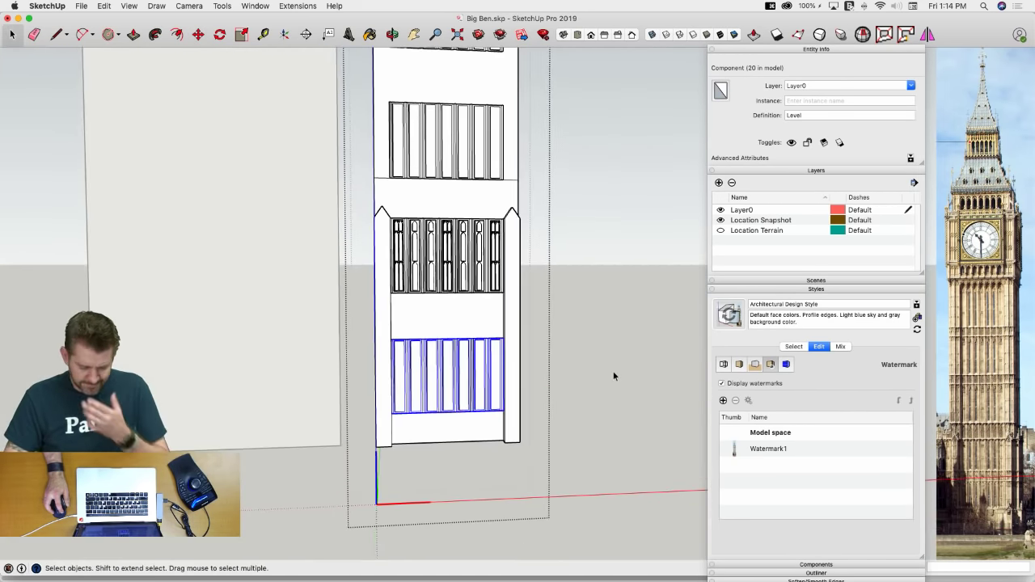
Show the style's face settings, switch to the front view, leave the tower component and move the reference photo down about 17' 4"
{"action": "left_click", "coordinate": [740, 365]}
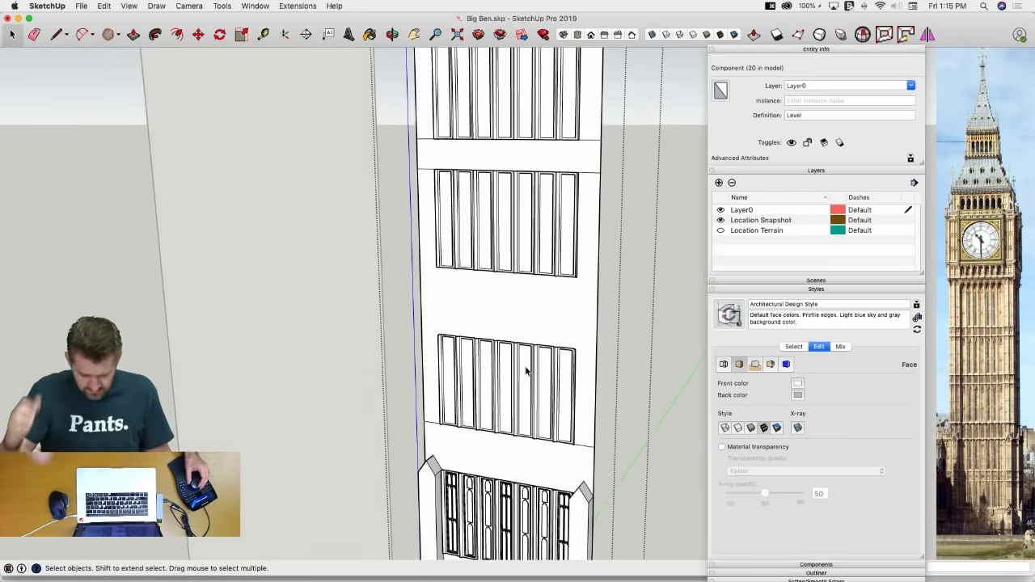
{"action": "key", "text": "super+3"}
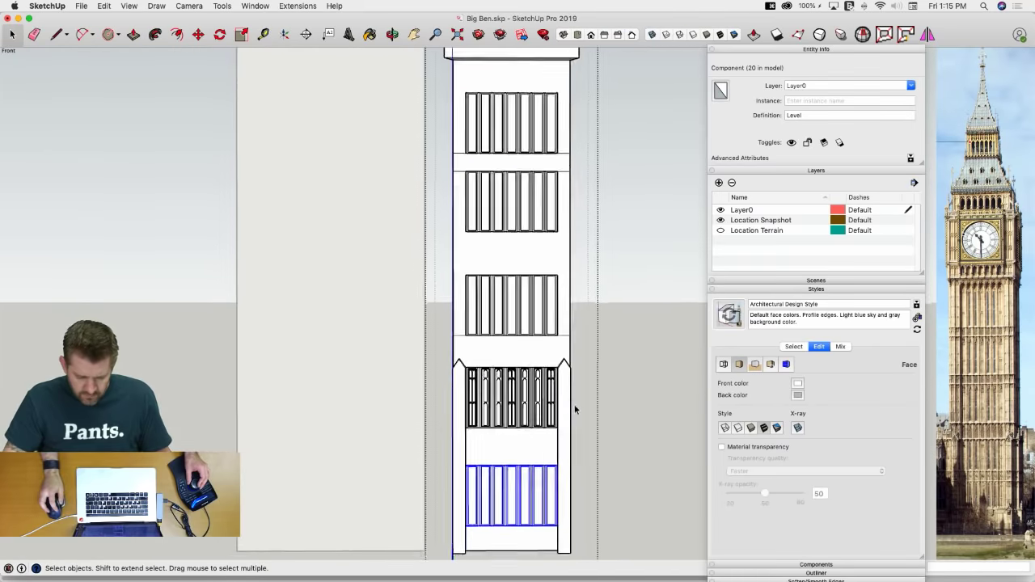
{"action": "left_click", "coordinate": [645, 363]}
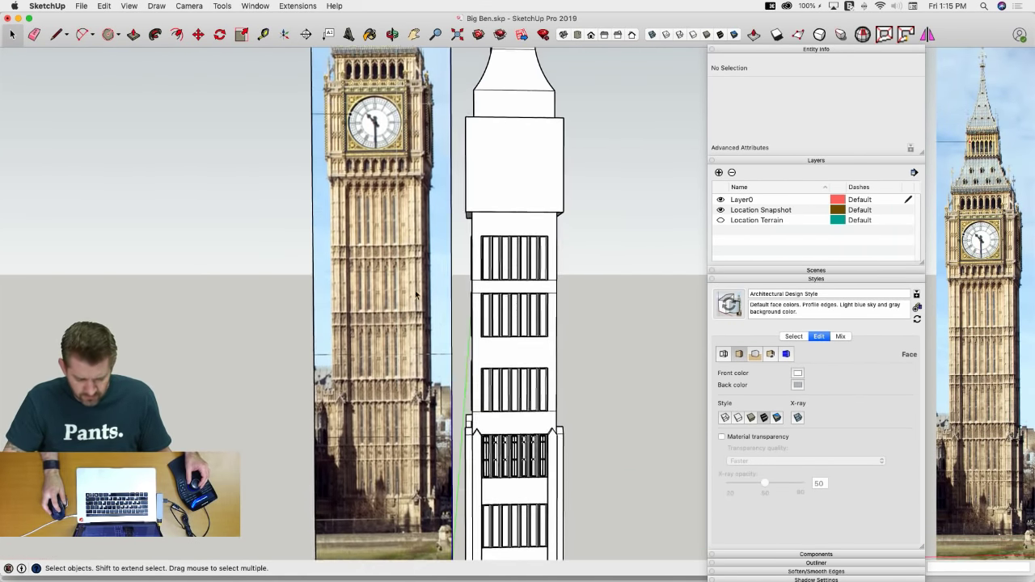
{"action": "scroll", "coordinate": [400, 418], "scroll_direction": "up", "scroll_amount": 5}
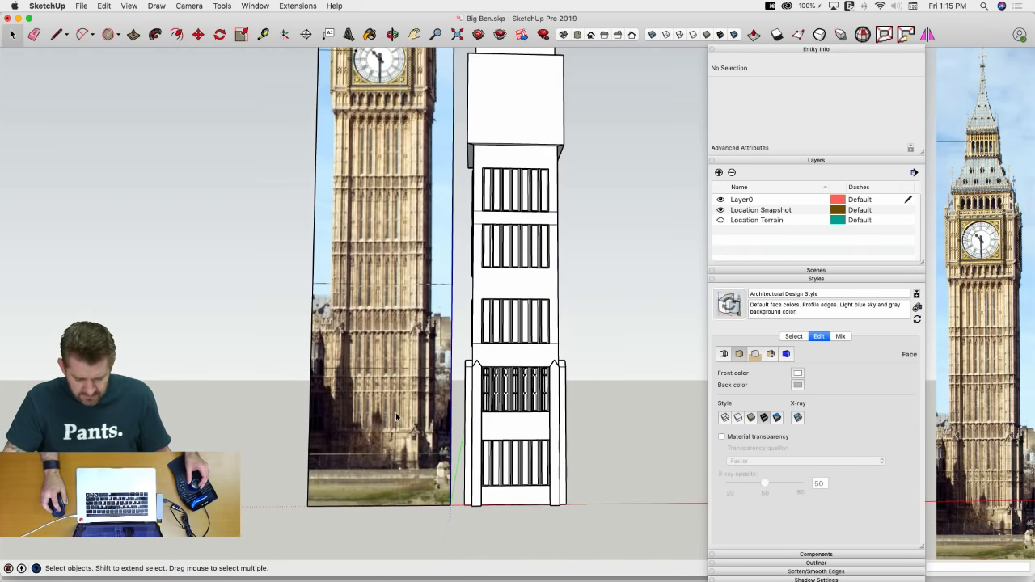
{"action": "left_click", "coordinate": [412, 448]}
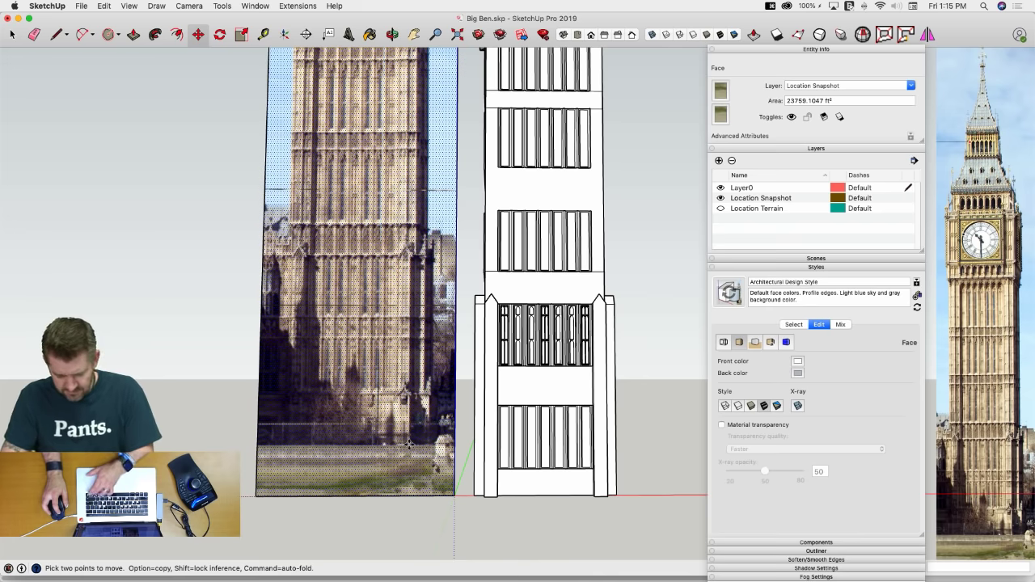
{"action": "left_click", "coordinate": [409, 444]}
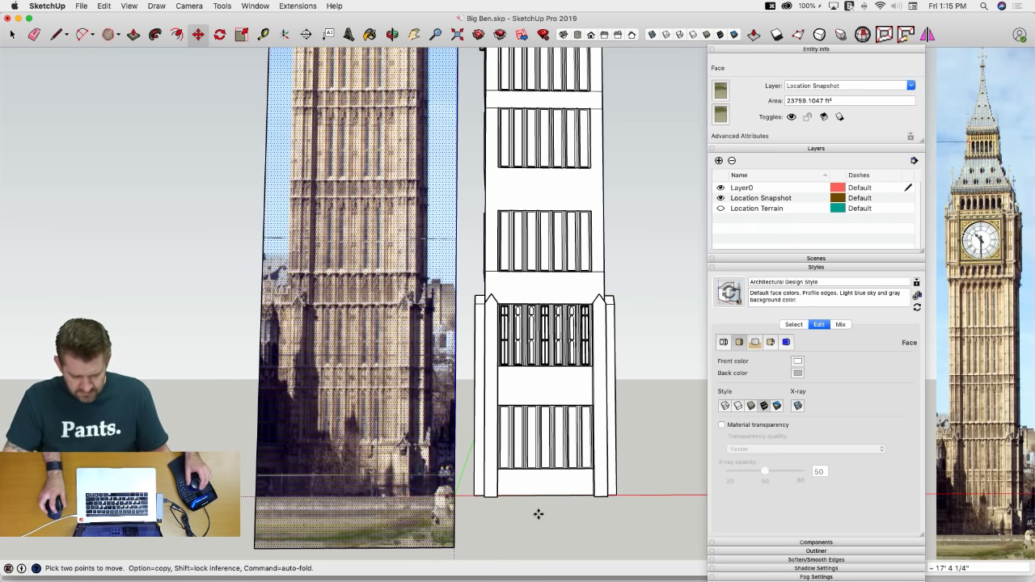
{"action": "key", "text": "space"}
Draw guide lines on the reference photo: a horizontal line at the base section and a three-sided outline around the band higher up
{"action": "scroll", "coordinate": [562, 557], "scroll_direction": "up", "scroll_amount": 3}
{"action": "key", "text": "l"}
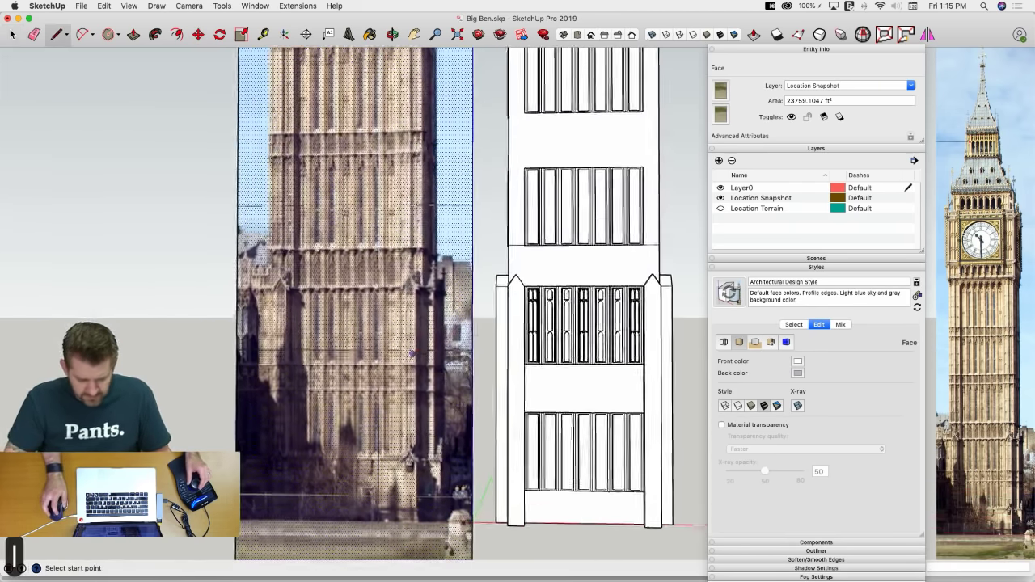
{"action": "scroll", "coordinate": [411, 354], "scroll_direction": "up", "scroll_amount": 2}
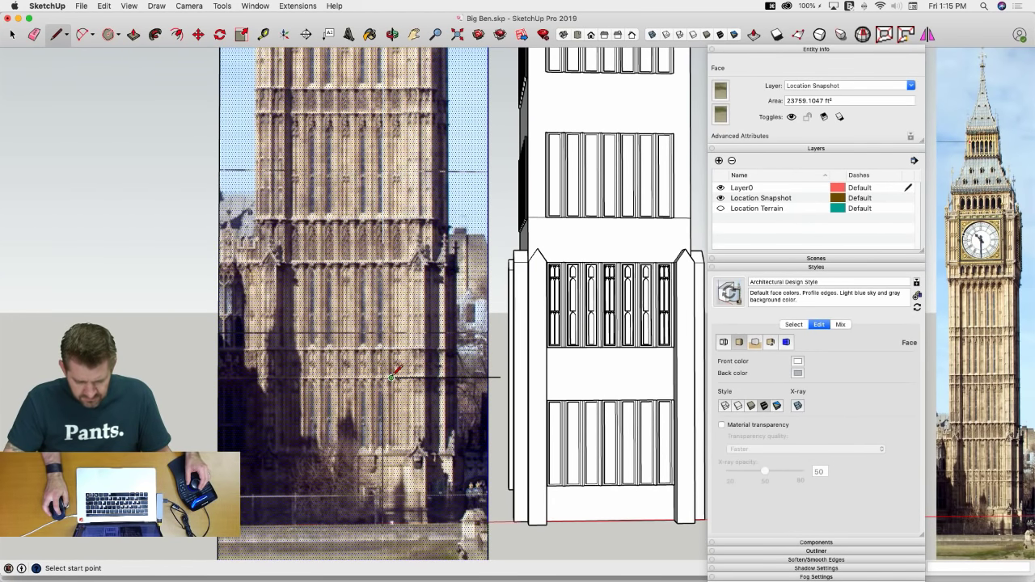
{"action": "scroll", "coordinate": [442, 369], "scroll_direction": "down", "scroll_amount": 1}
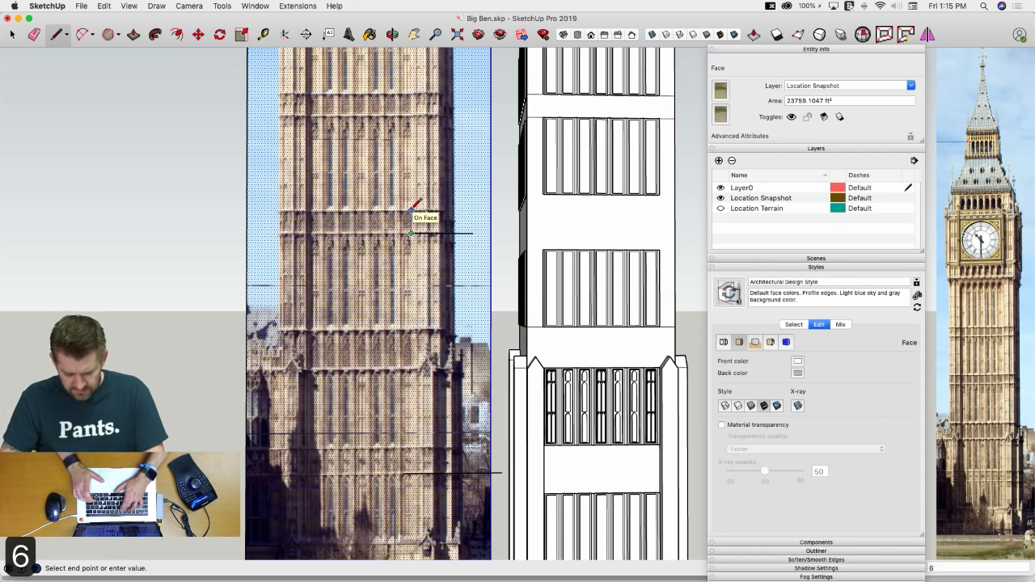
{"action": "left_click", "coordinate": [474, 209]}
{"action": "key", "text": "space"}
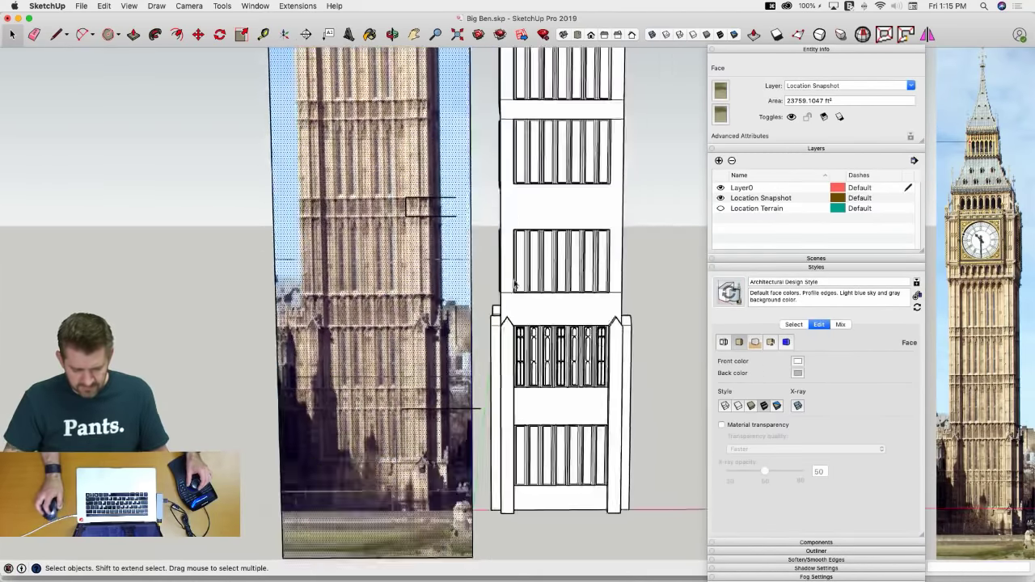
Reopen the tower component and move the lowest Level facade up about 5' 11" so its top meets the lower guide line
{"action": "middle_click_drag", "start_coordinate": [515, 285], "coordinate": [632, 295]}
{"action": "left_click", "coordinate": [669, 280]}
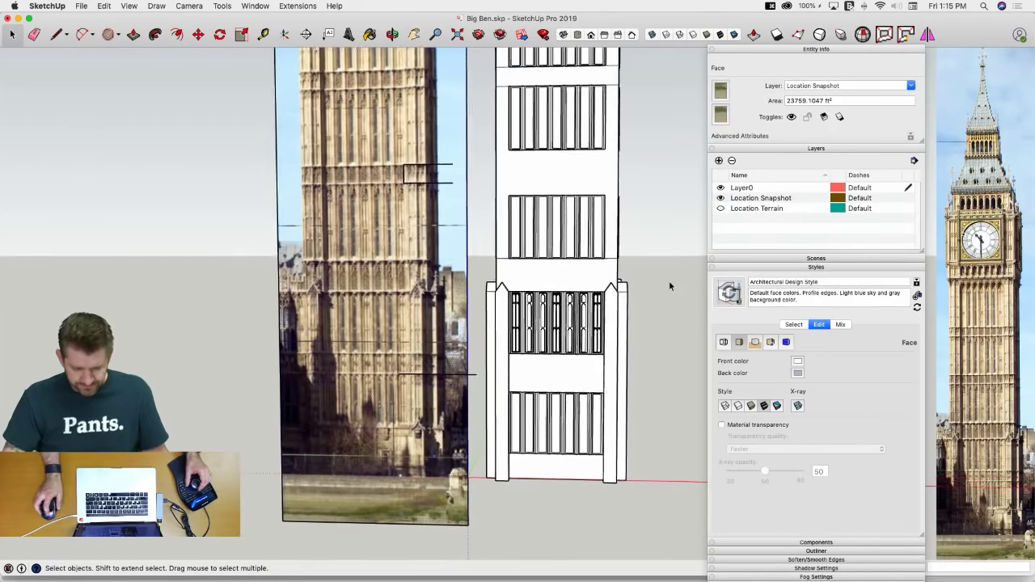
{"action": "double_click", "coordinate": [543, 340]}
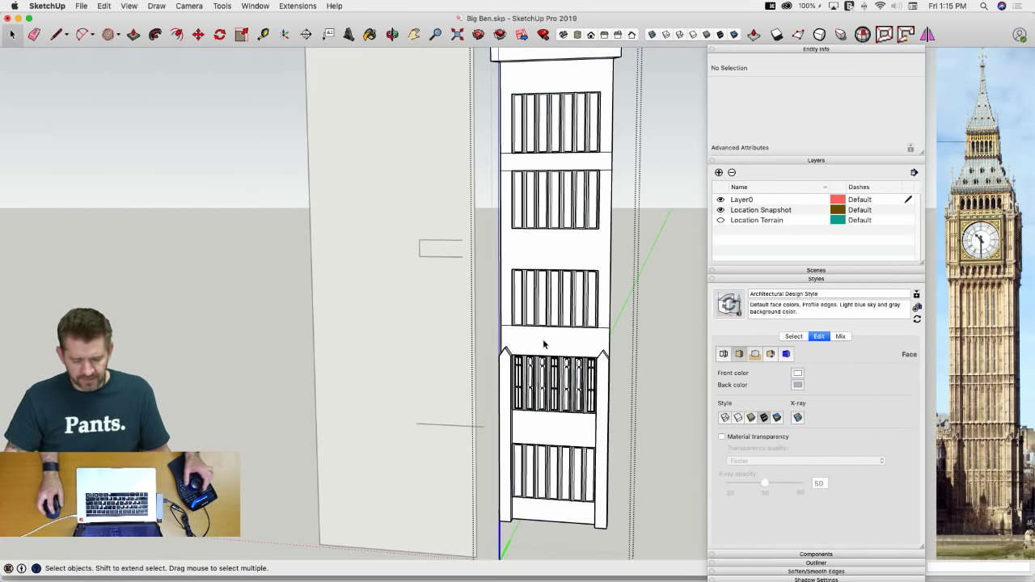
{"action": "middle_click_drag", "start_coordinate": [452, 342], "coordinate": [408, 139]}
{"action": "scroll", "coordinate": [540, 366], "scroll_direction": "up", "scroll_amount": 10}
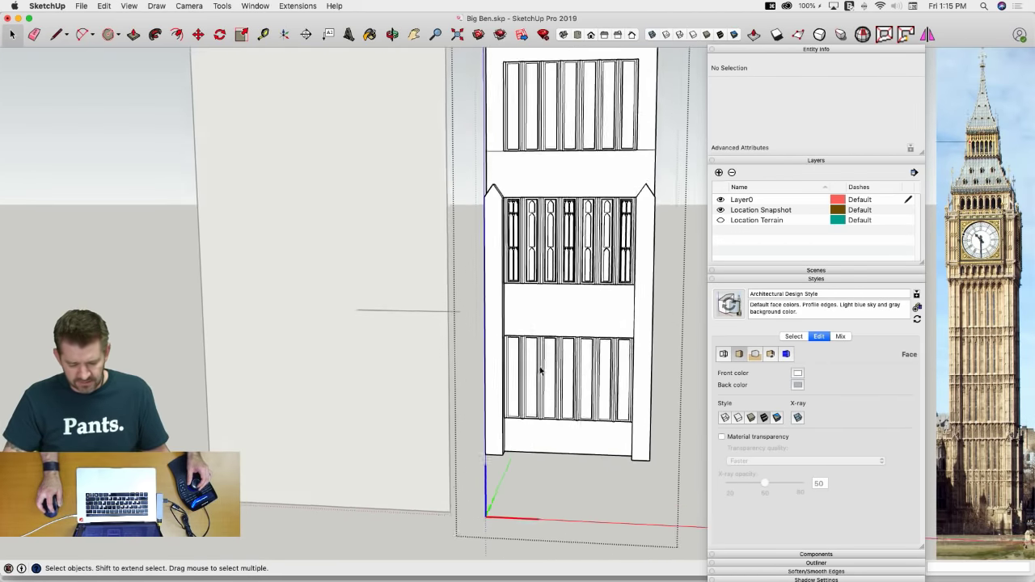
{"action": "left_click", "coordinate": [527, 370]}
{"action": "scroll", "coordinate": [528, 371], "scroll_direction": "up", "scroll_amount": 2}
{"action": "left_click", "coordinate": [521, 367]}
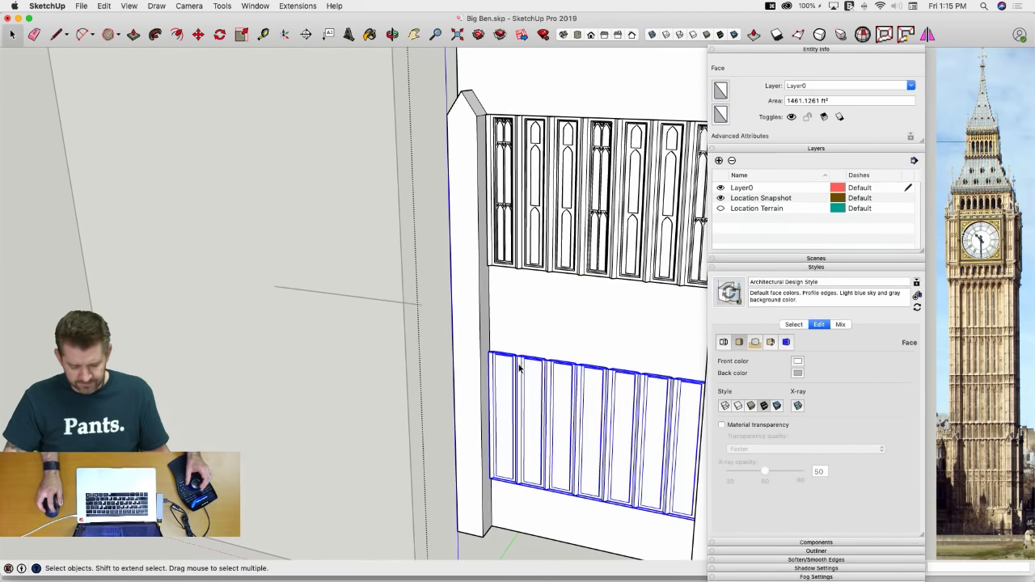
{"action": "key", "text": "m"}
{"action": "scroll", "coordinate": [547, 353], "scroll_direction": "up", "scroll_amount": 4}
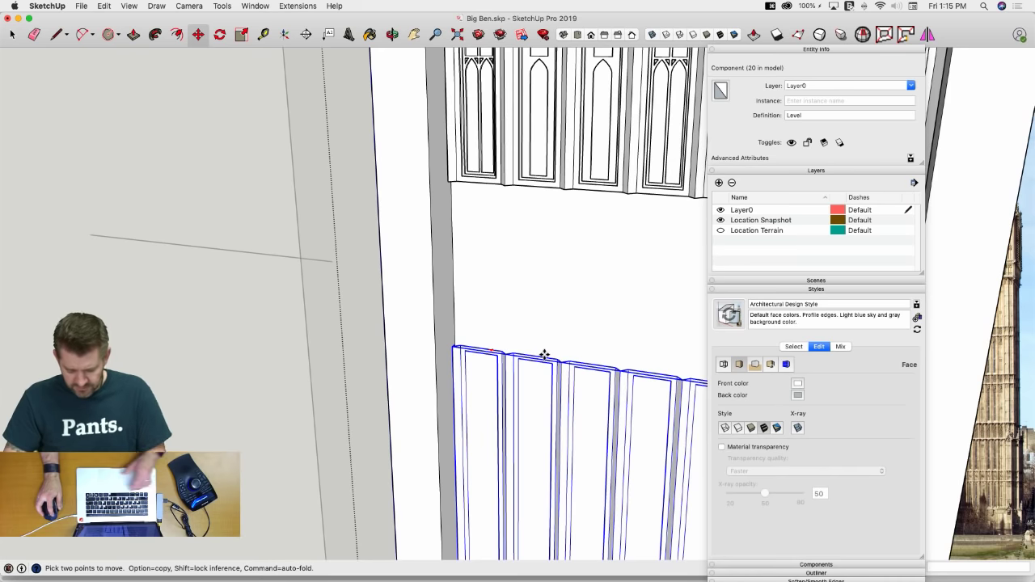
{"action": "left_click", "coordinate": [536, 351]}
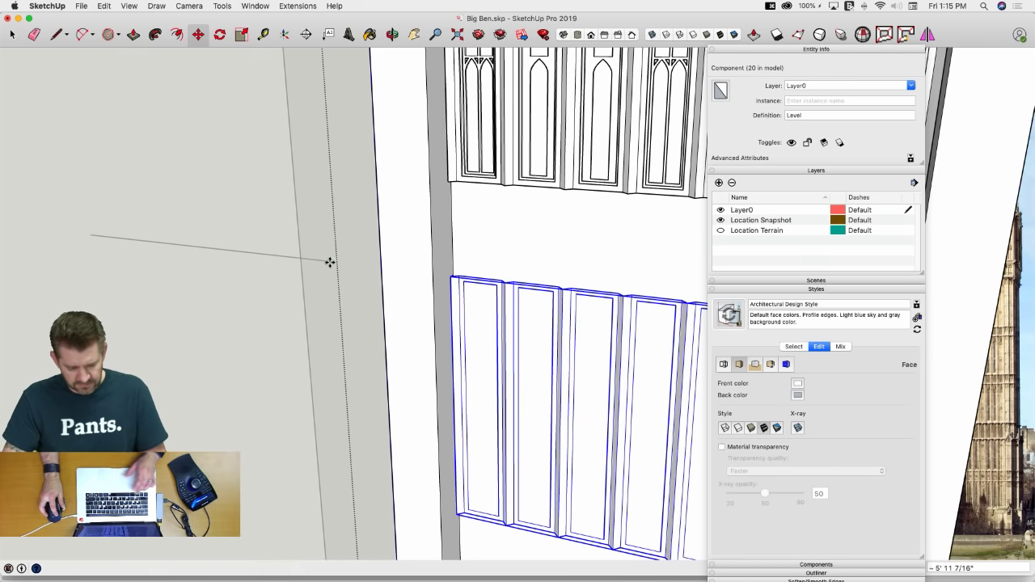
{"action": "left_click", "coordinate": [330, 262]}
{"action": "key", "text": "space"}
Move the Level facade directly below the ledge band down about 4' 7" to the upper guide line, and close the tower component
{"action": "left_click", "coordinate": [383, 427]}
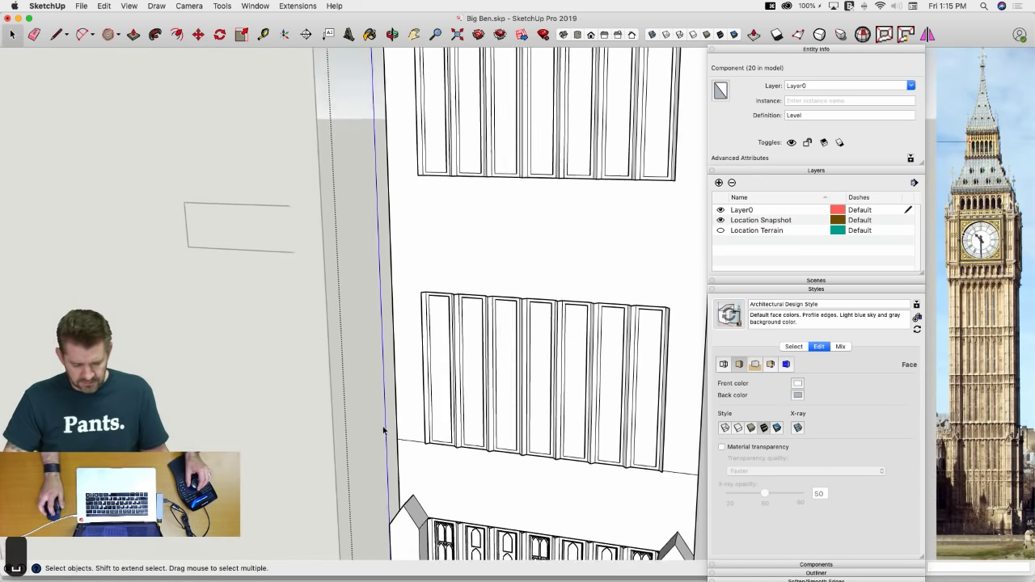
{"action": "scroll", "coordinate": [388, 425], "scroll_direction": "up", "scroll_amount": 2}
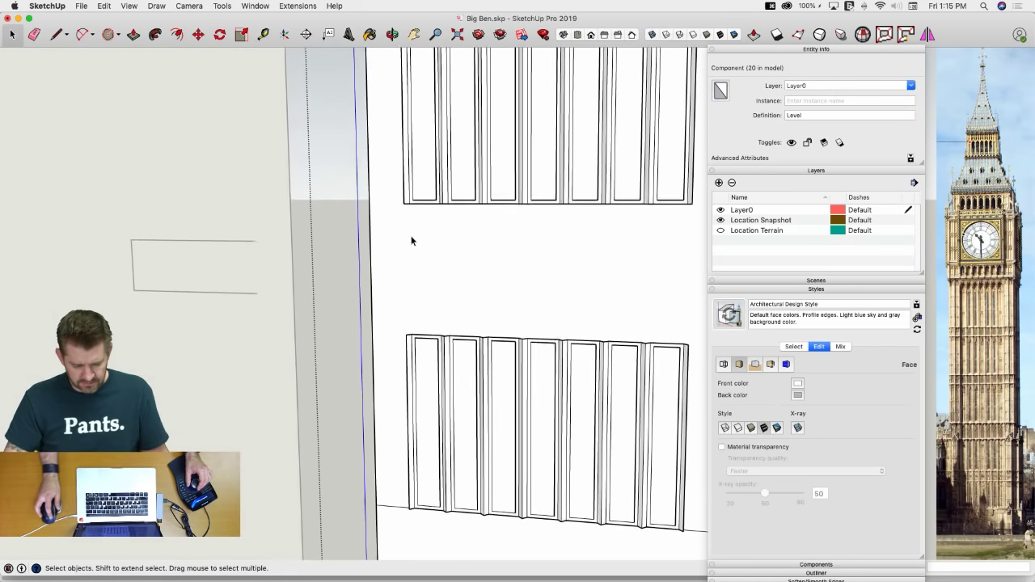
{"action": "left_click", "coordinate": [427, 309]}
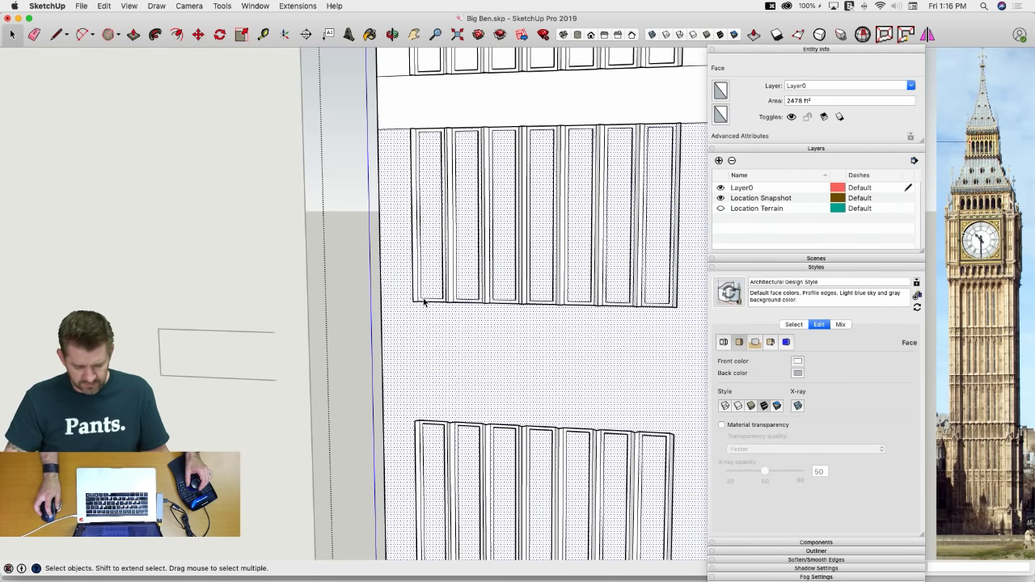
{"action": "left_click", "coordinate": [424, 301]}
{"action": "key", "text": "m"}
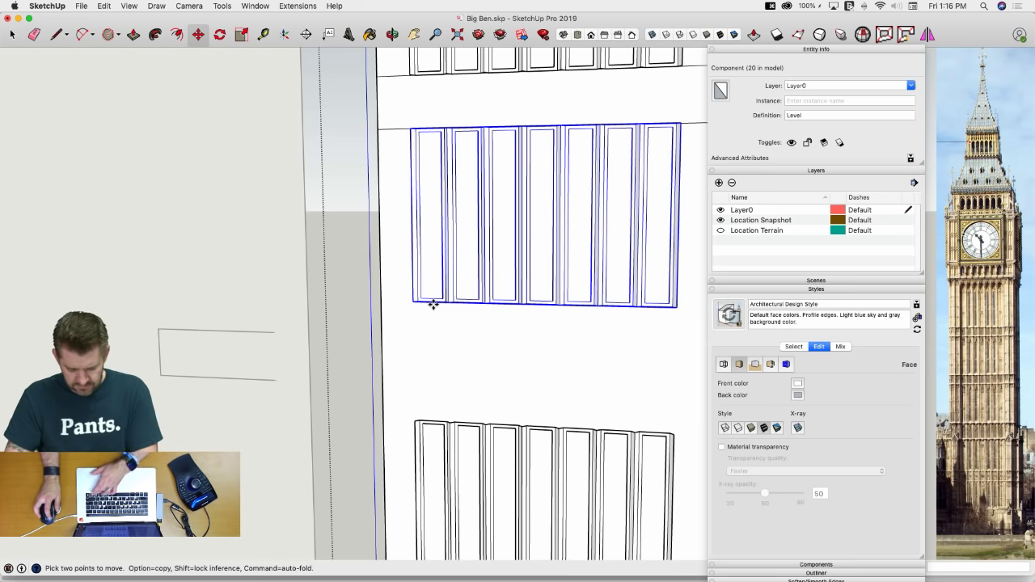
{"action": "left_click", "coordinate": [433, 304]}
{"action": "left_click", "coordinate": [272, 333]}
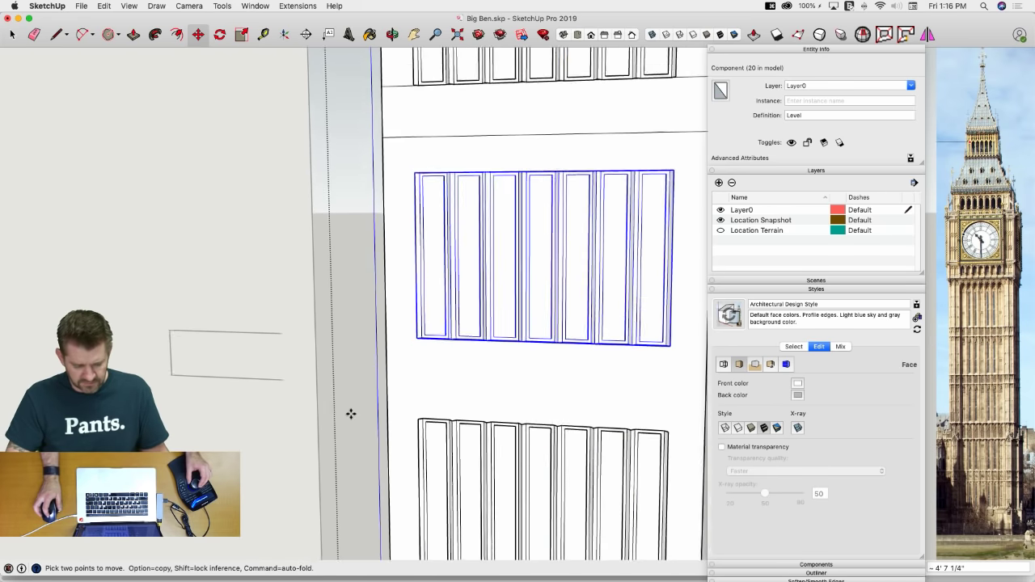
{"action": "key", "text": "space"}
{"action": "left_click", "coordinate": [602, 291]}
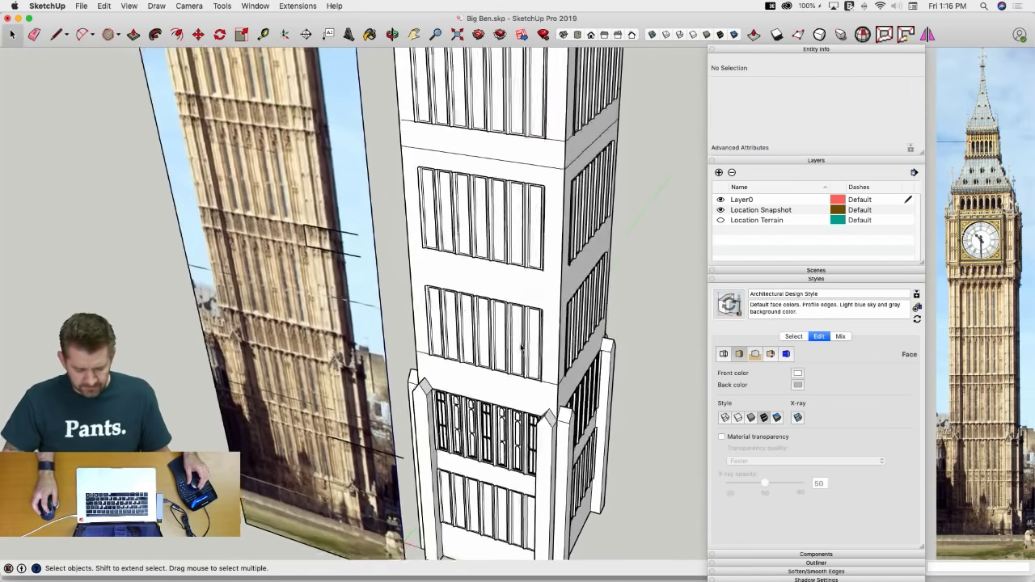
Open the tower component, draw a horizontal line across its face at the lower edge of the photo's band outline, and erase the overhang
{"action": "middle_click_drag", "start_coordinate": [521, 347], "coordinate": [397, 320]}
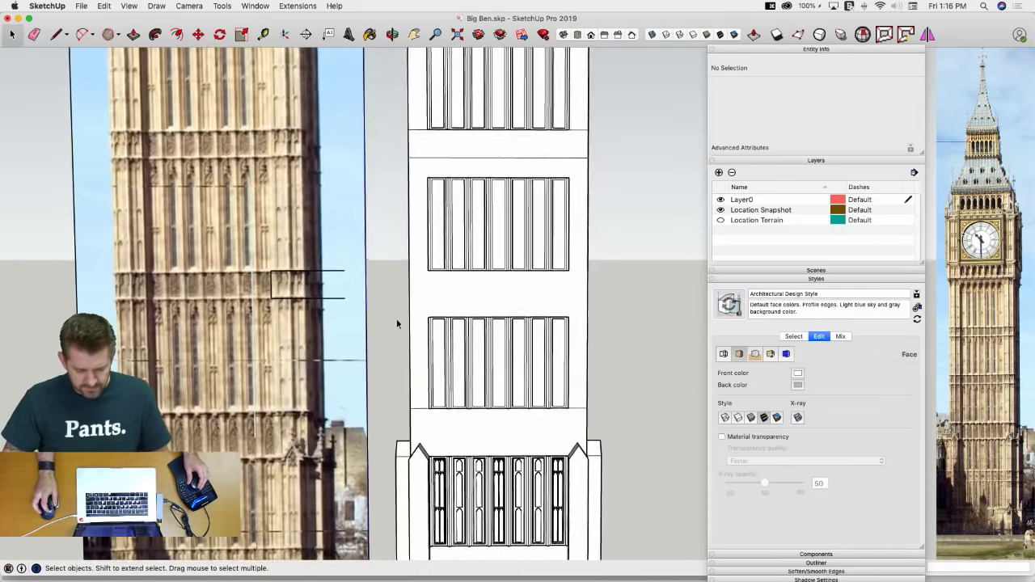
{"action": "key", "text": "l"}
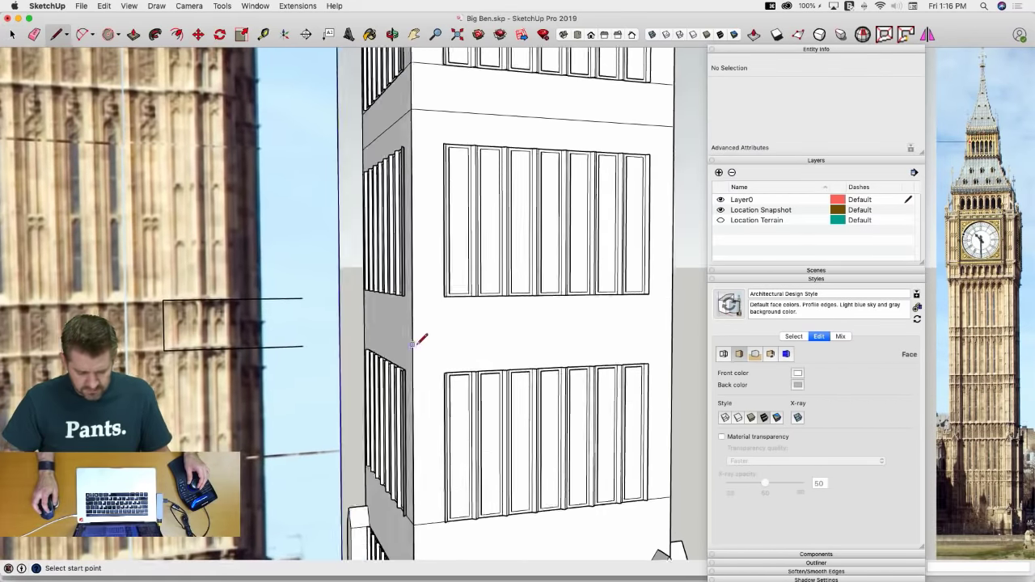
{"action": "key", "text": "space"}
{"action": "double_click", "coordinate": [436, 339]}
{"action": "key", "text": "l"}
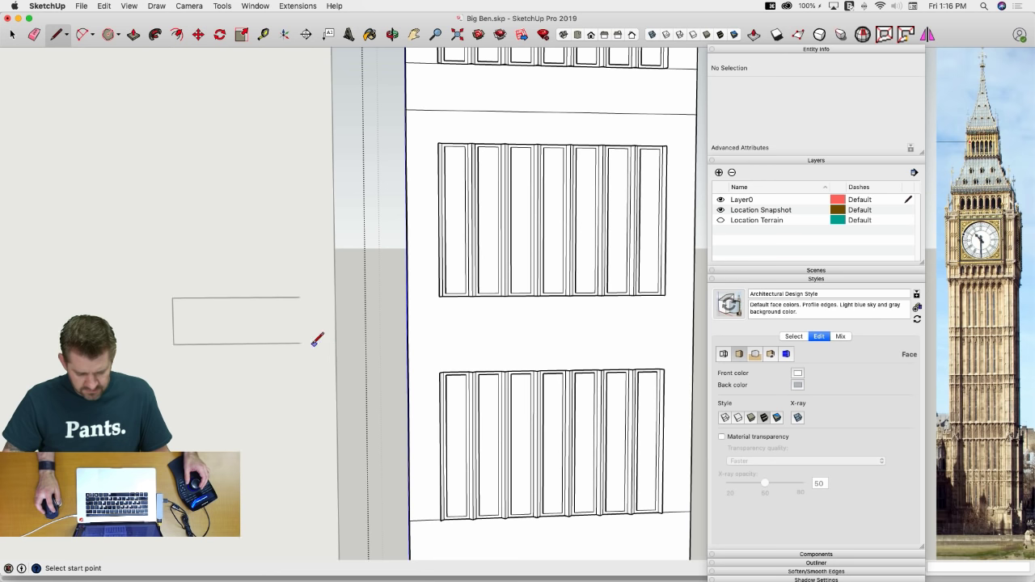
{"action": "left_click", "coordinate": [693, 337]}
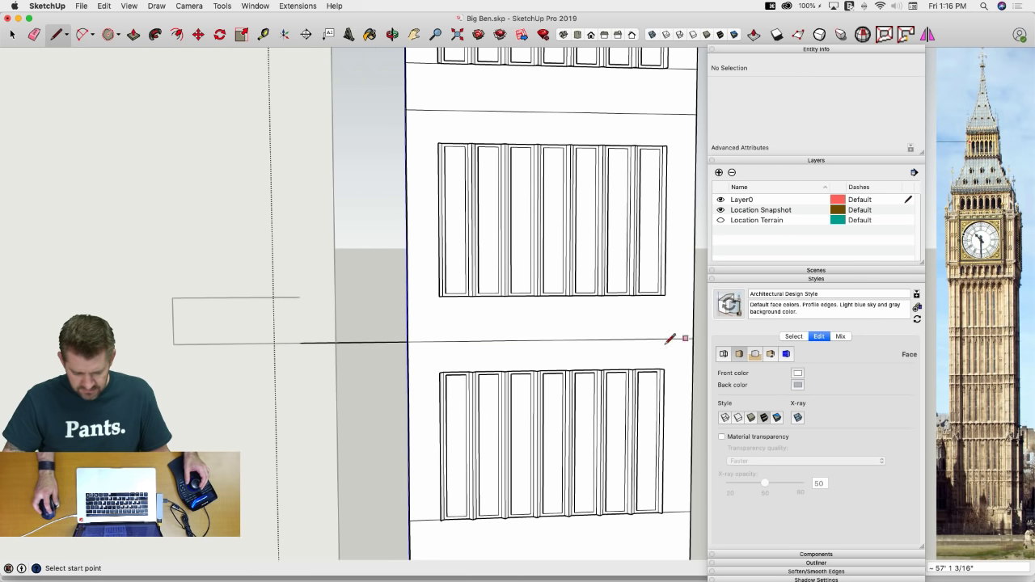
{"action": "key", "text": "e"}
{"action": "left_click", "coordinate": [360, 343]}
Draw a second horizontal line across the tower face at the upper edge of the band outline and erase its overhang
{"action": "key", "text": "l"}
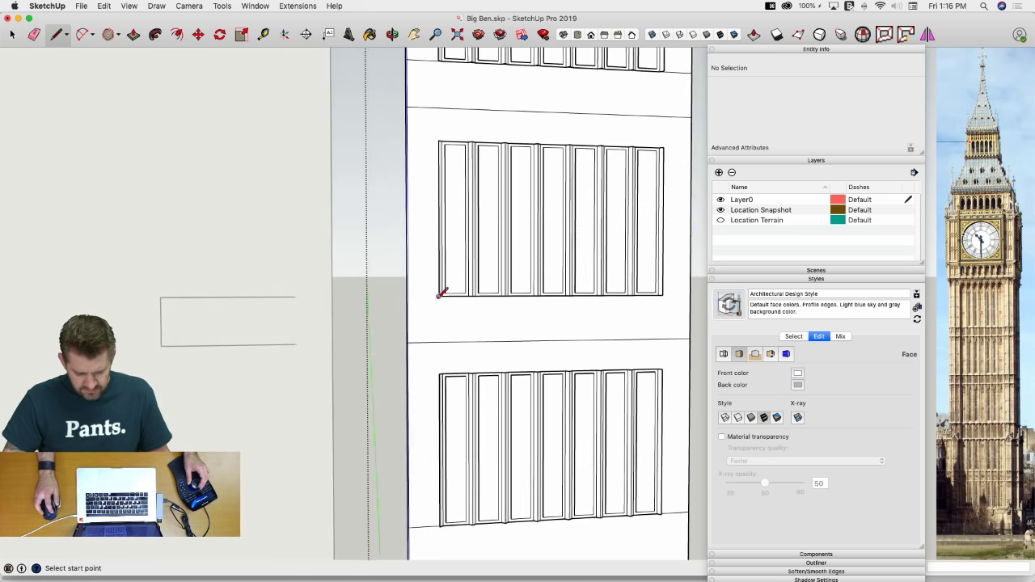
{"action": "mouse_move", "coordinate": [440, 294]}
{"action": "middle_mouse_down"}
{"action": "mouse_move", "coordinate": [454, 299]}
{"action": "mouse_move", "coordinate": [441, 311]}
{"action": "middle_mouse_up"}
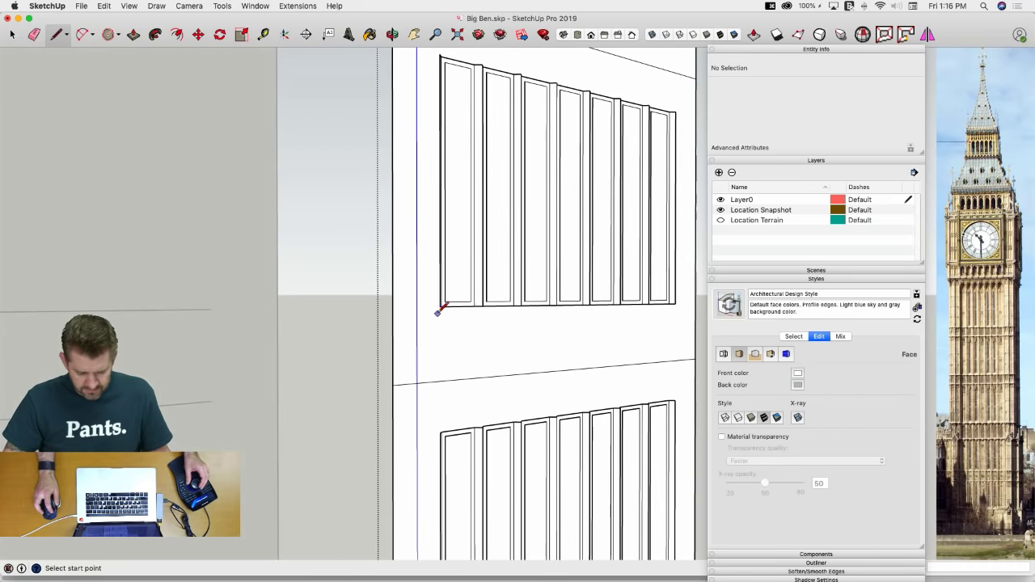
{"action": "left_click", "coordinate": [212, 309]}
{"action": "left_click", "coordinate": [629, 303]}
{"action": "key", "text": "e"}
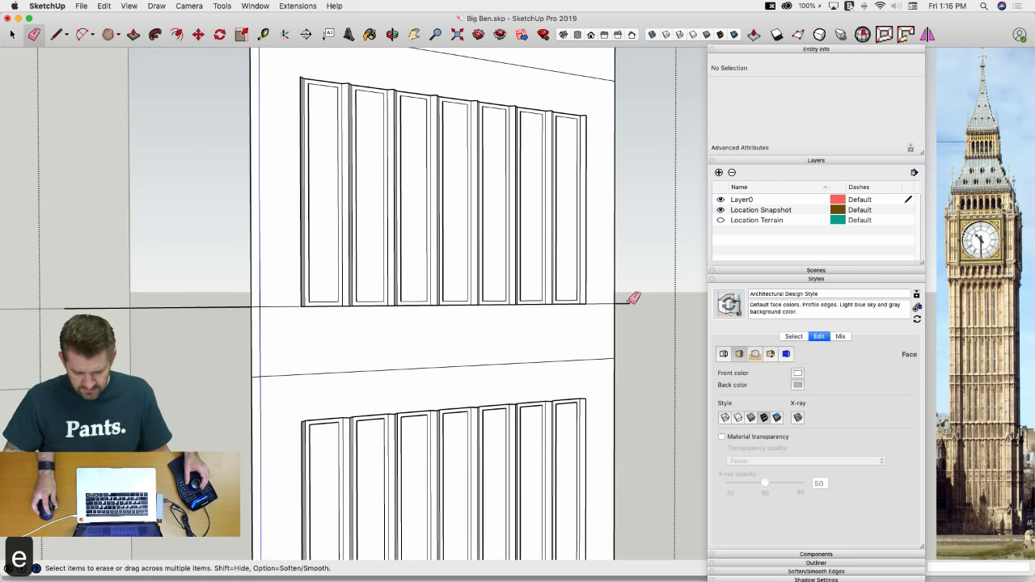
{"action": "key", "text": "l"}
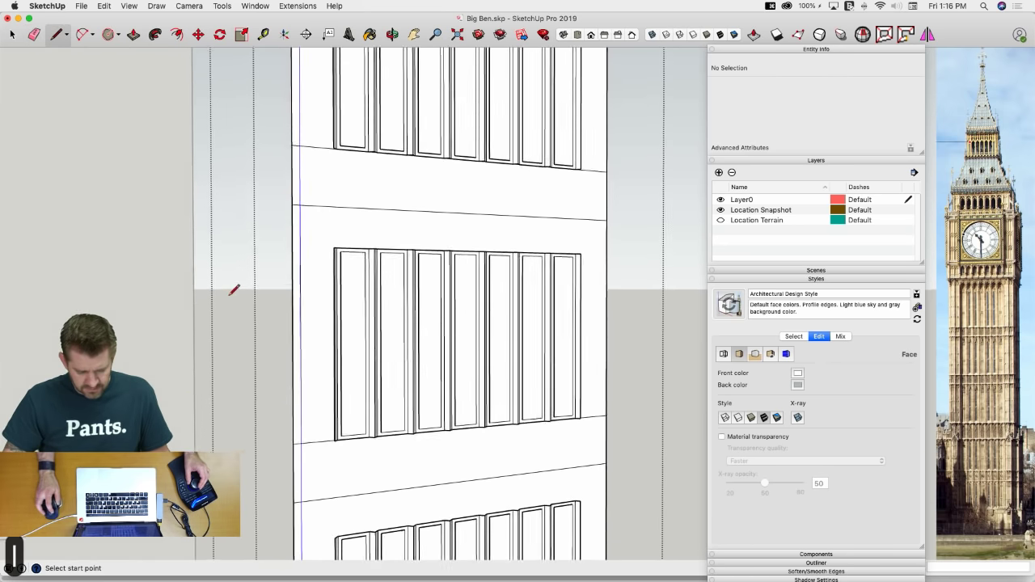
Erase the tower's side edges beside the Level facades between the dividing bands to remove the wall faces covering the window details
{"action": "key", "text": "e"}
{"action": "left_click", "coordinate": [320, 283]}
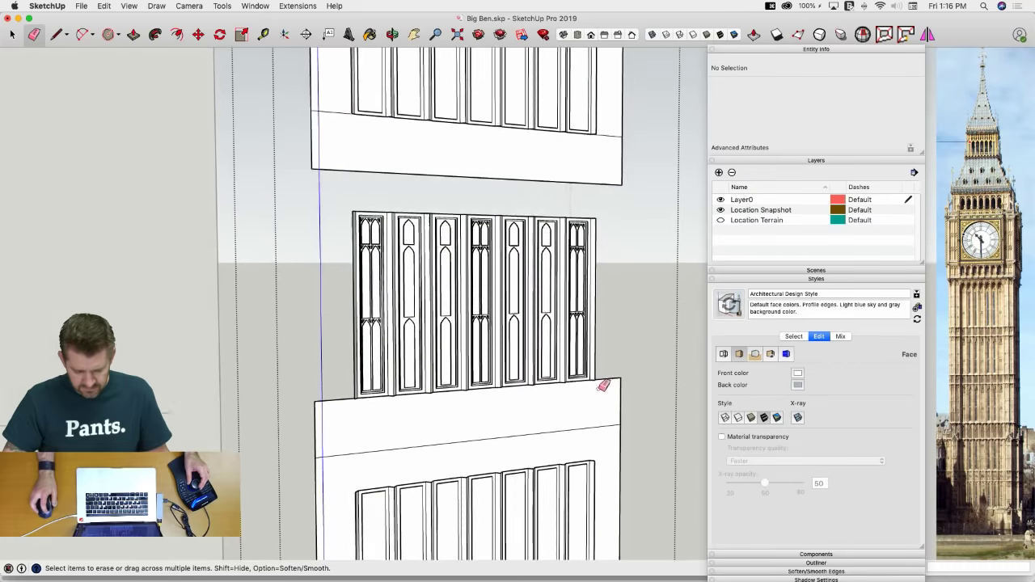
{"action": "left_click", "coordinate": [324, 344]}
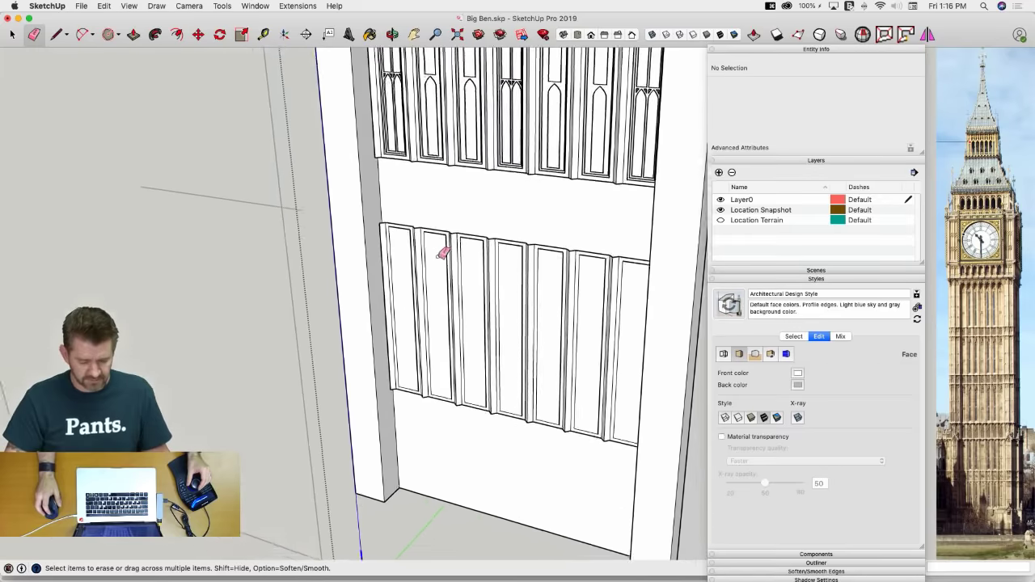
Draw a horizontal line from the lower guide line across the tower base at the top of the lowest Level facade, and close the component
{"action": "key", "text": "l"}
{"action": "scroll", "coordinate": [395, 203], "scroll_direction": "up", "scroll_amount": 5}
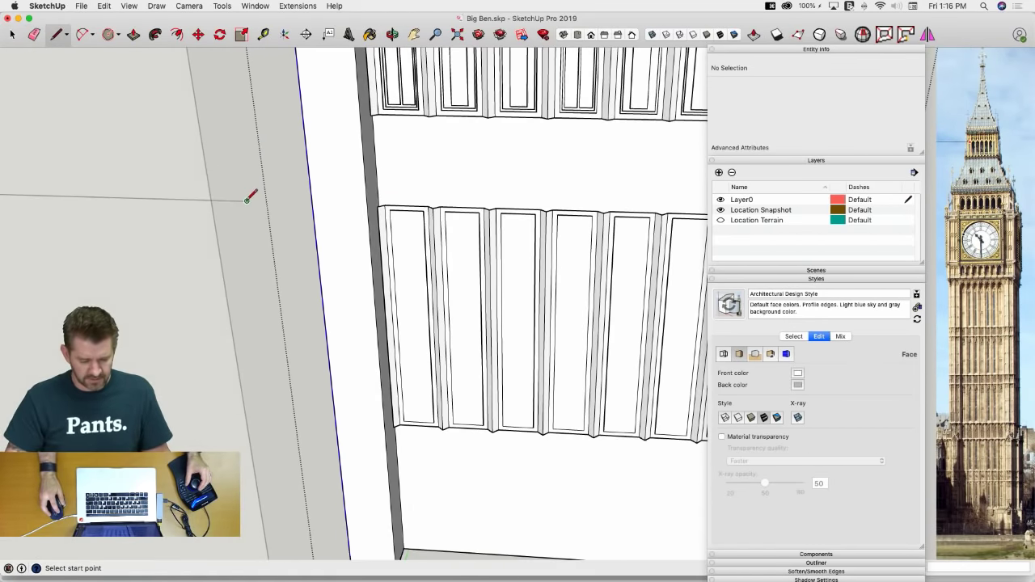
{"action": "left_click", "coordinate": [248, 199]}
{"action": "middle_click_drag", "start_coordinate": [249, 199], "coordinate": [660, 169]}
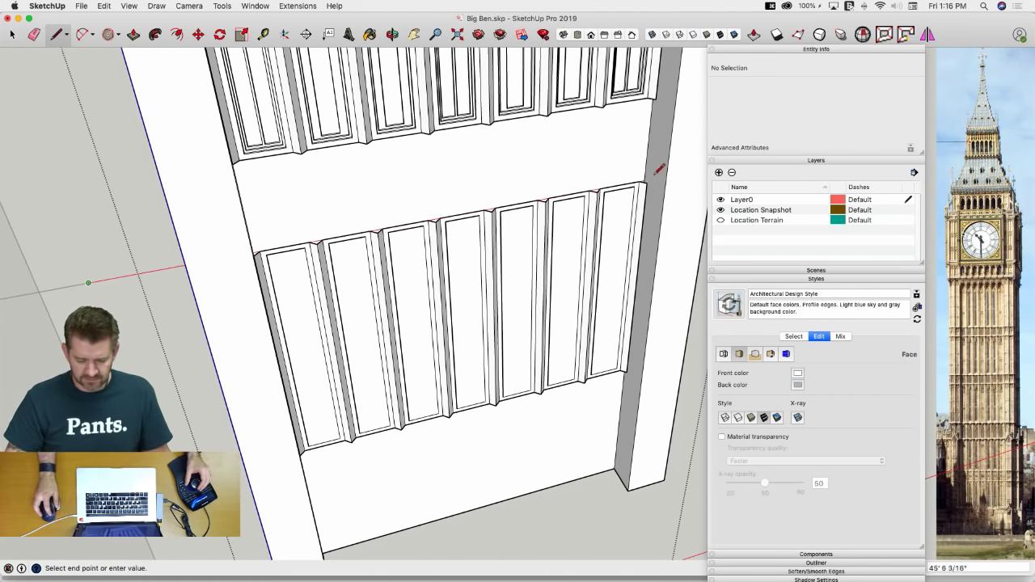
{"action": "scroll", "coordinate": [652, 170], "scroll_direction": "down", "scroll_amount": 10}
{"action": "key", "text": "space"}
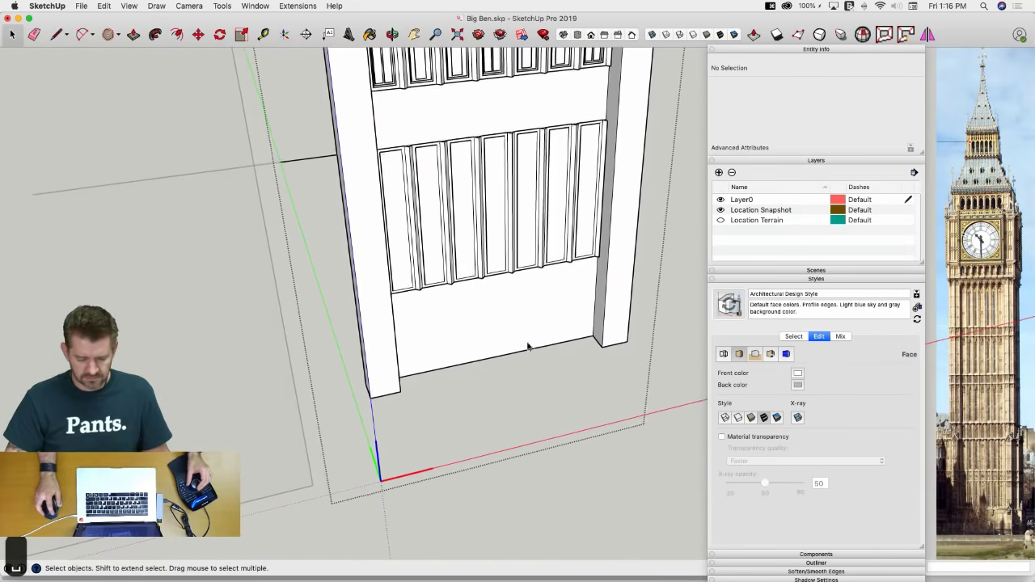
{"action": "left_click", "coordinate": [319, 511]}
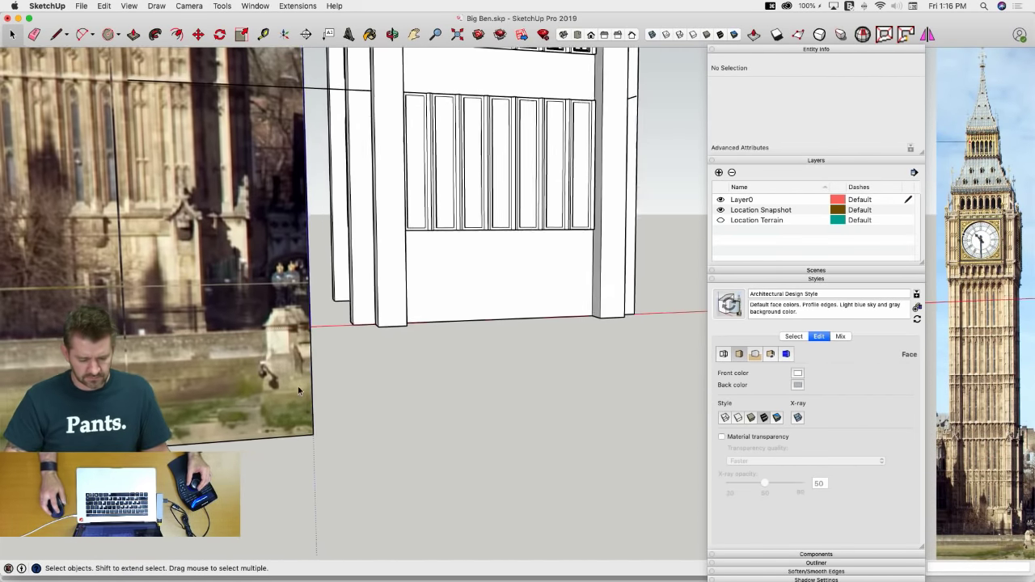
Reopen the tower component, draw a horizontal line across the base at the bottom of the lowest Level facade, and erase its overhang
{"action": "key", "text": "l"}
{"action": "middle_click_drag", "start_coordinate": [182, 259], "coordinate": [372, 326]}
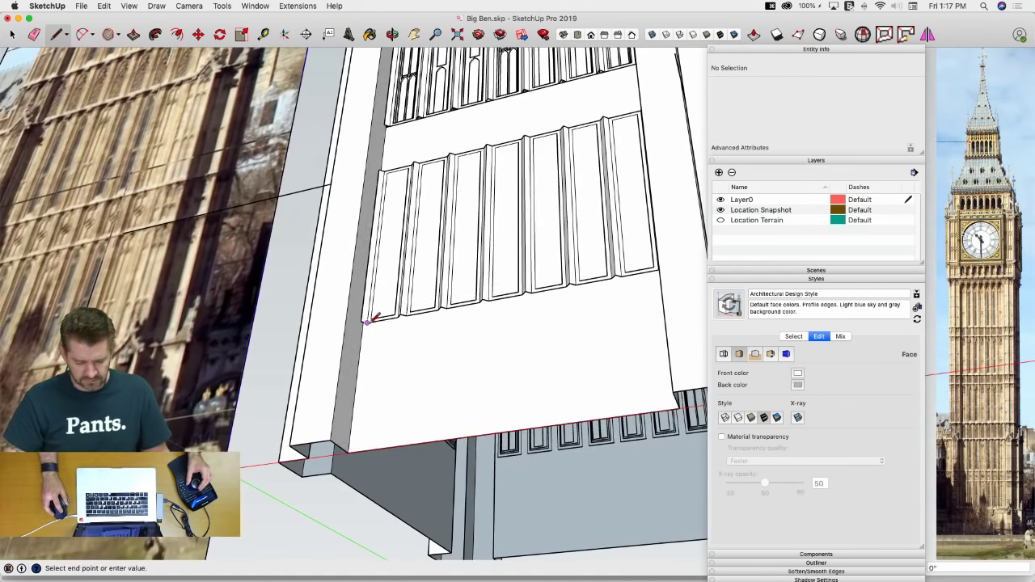
{"action": "key", "text": "space"}
{"action": "double_click", "coordinate": [365, 320]}
{"action": "key", "text": "l"}
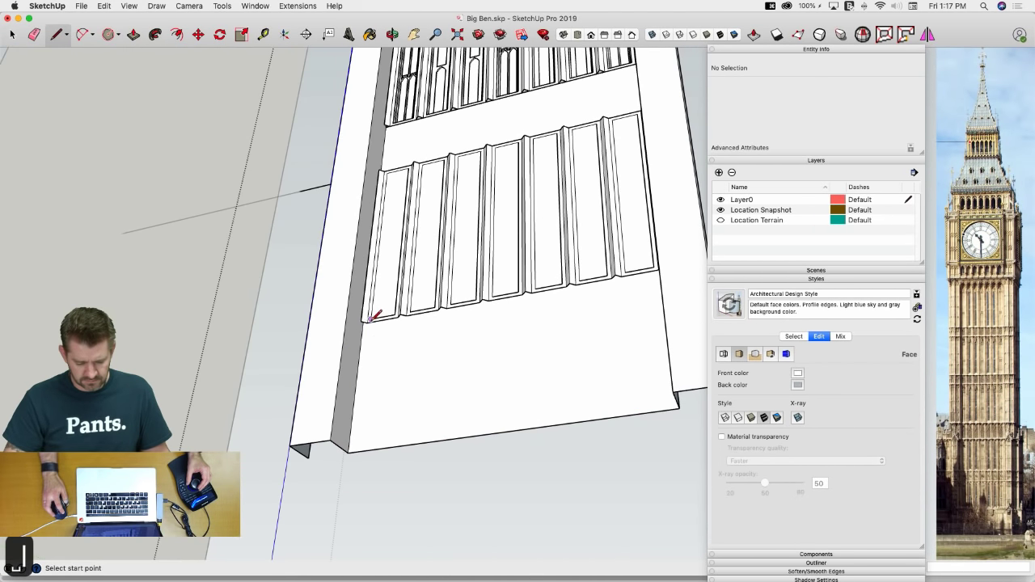
{"action": "middle_click_drag", "start_coordinate": [235, 337], "coordinate": [662, 267]}
{"action": "key", "text": "e"}
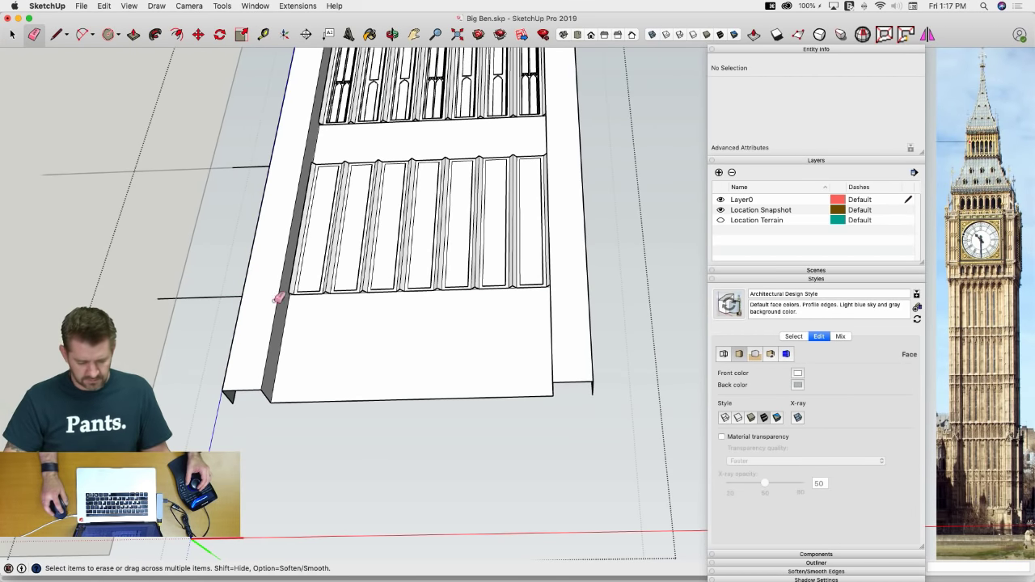
{"action": "left_click", "coordinate": [180, 300]}
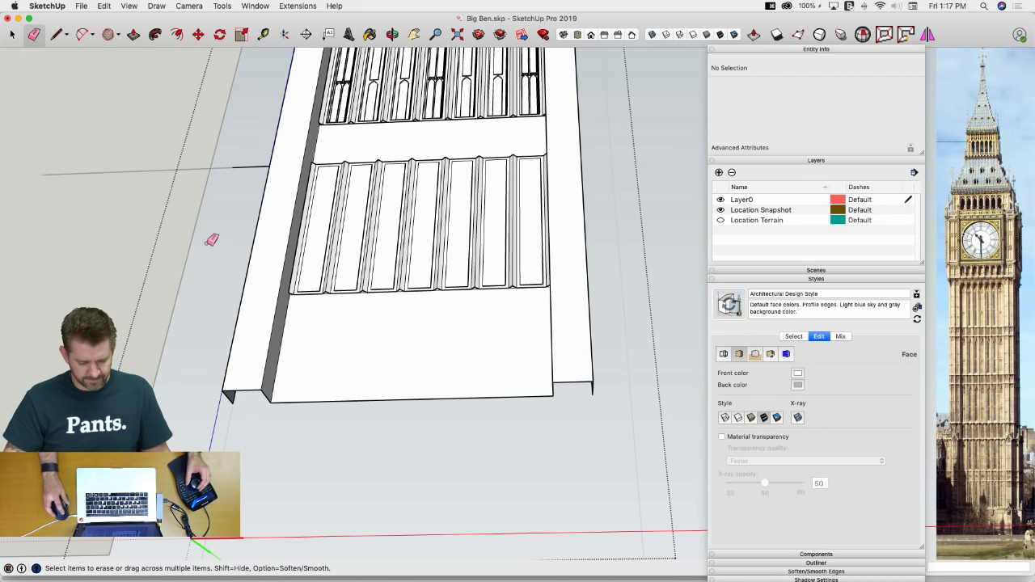
Delete the flat wall face surrounding a row of window panels on the tower, leaving the window level component in place
{"action": "left_click", "coordinate": [260, 167]}
{"action": "key", "text": "space"}
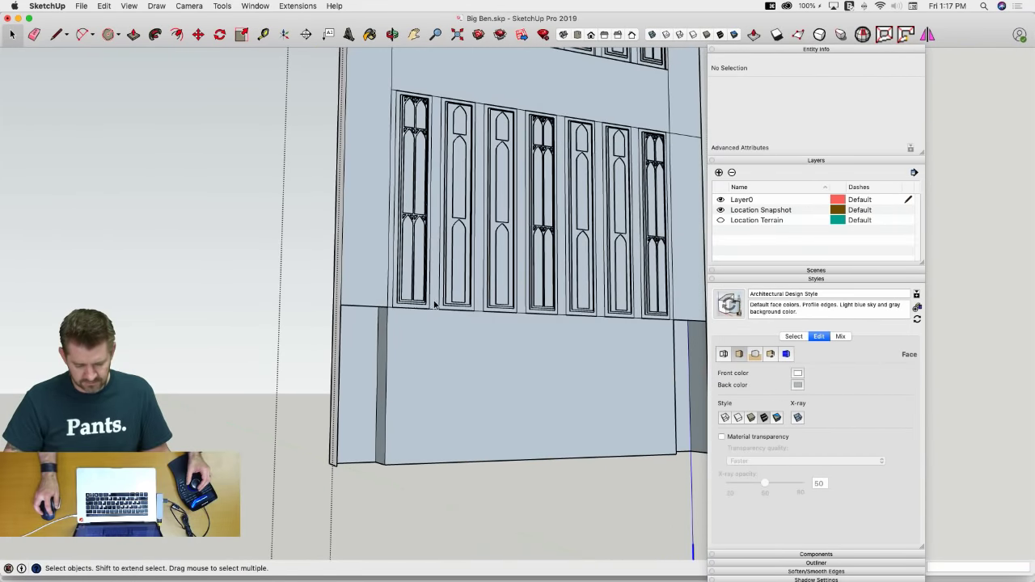
{"action": "left_click", "coordinate": [431, 316]}
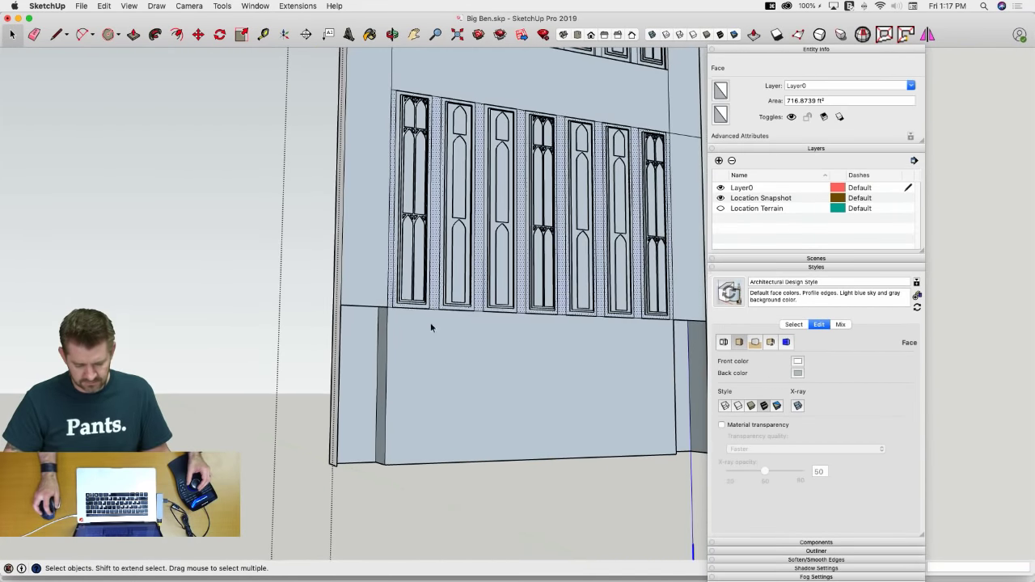
{"action": "middle_click_drag", "start_coordinate": [428, 323], "coordinate": [429, 361]}
{"action": "key", "text": "BackSpace"}
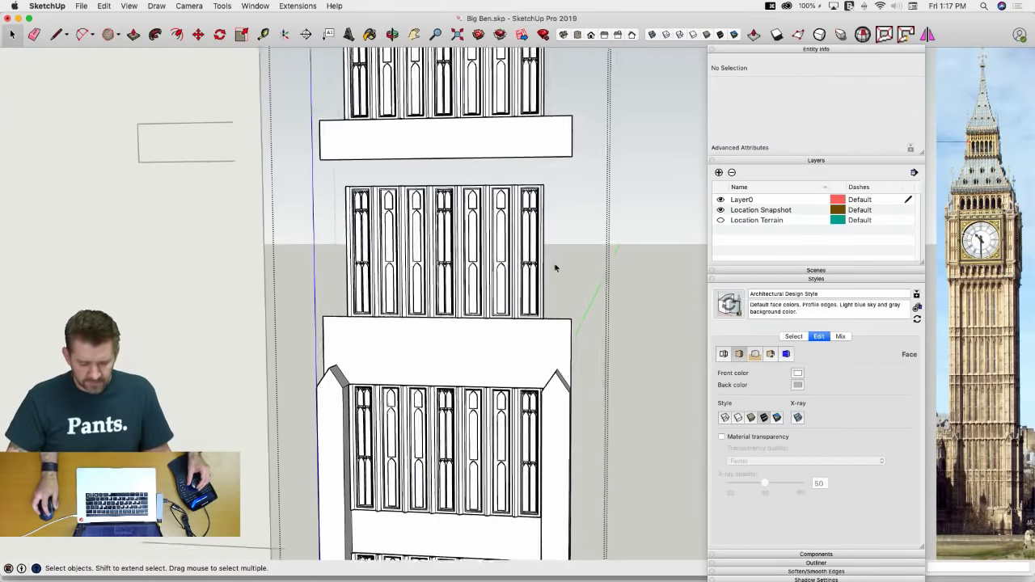
Switch to Chrome and examine the window levels and horizontal bands in the high-res Big Ben photo, and return to SketchUp
{"action": "middle_click_drag", "start_coordinate": [582, 259], "coordinate": [598, 261]}
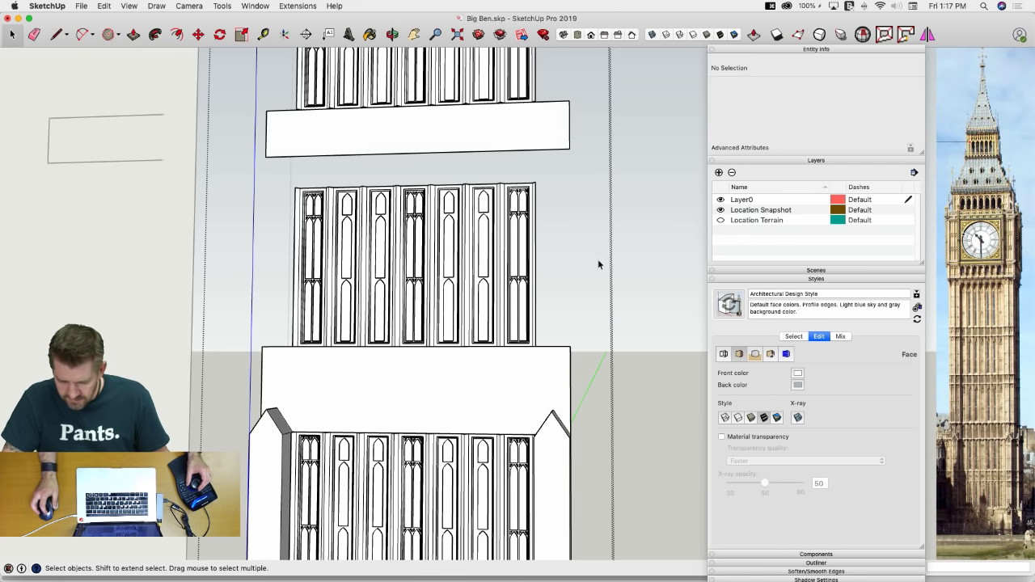
{"action": "scroll", "coordinate": [598, 259], "scroll_direction": "up", "scroll_amount": 5}
{"action": "middle_click_drag", "start_coordinate": [616, 198], "coordinate": [620, 192]}
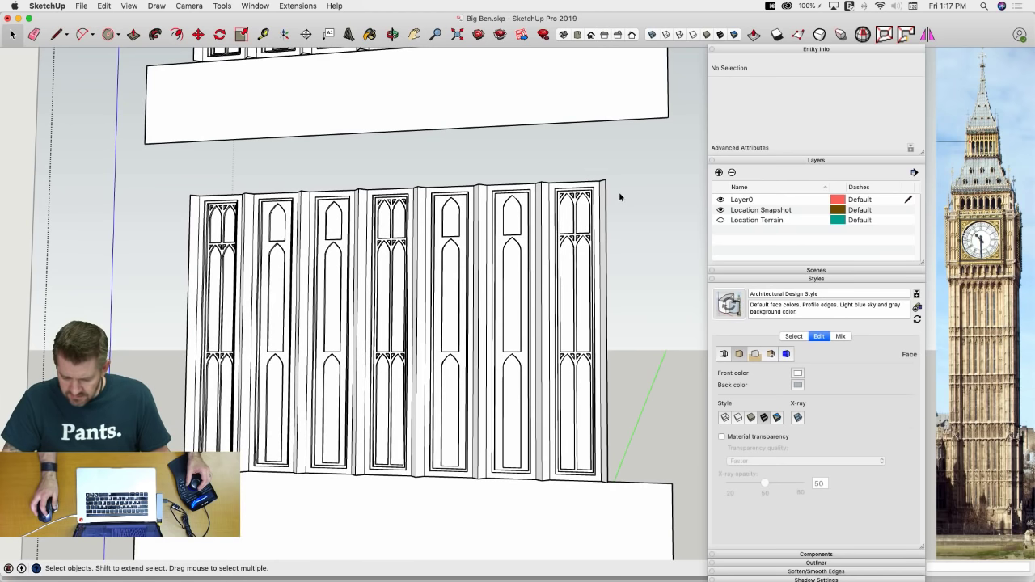
{"action": "key", "text": "super+Tab"}
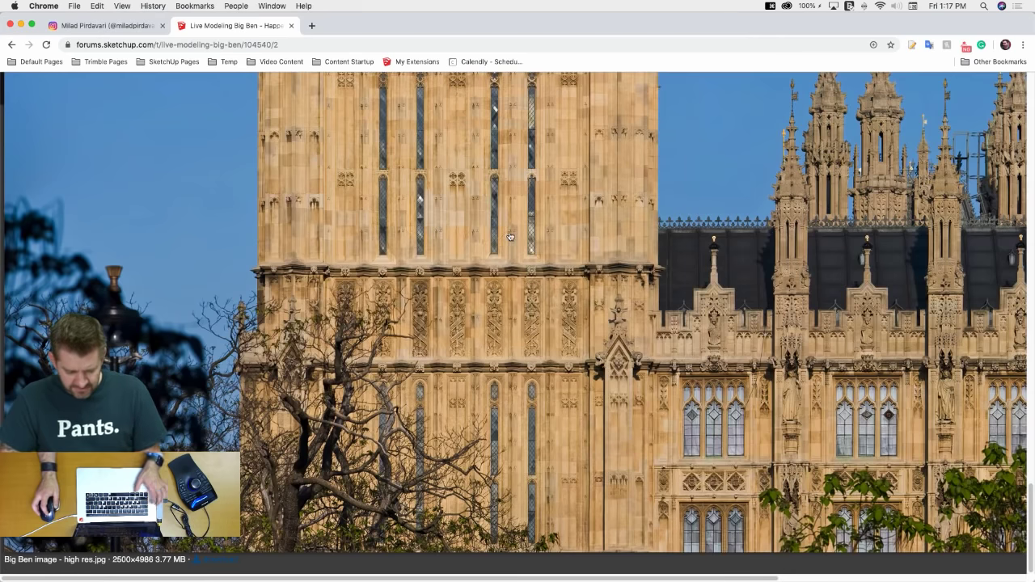
{"action": "scroll", "coordinate": [509, 301], "scroll_direction": "up", "scroll_amount": 2}
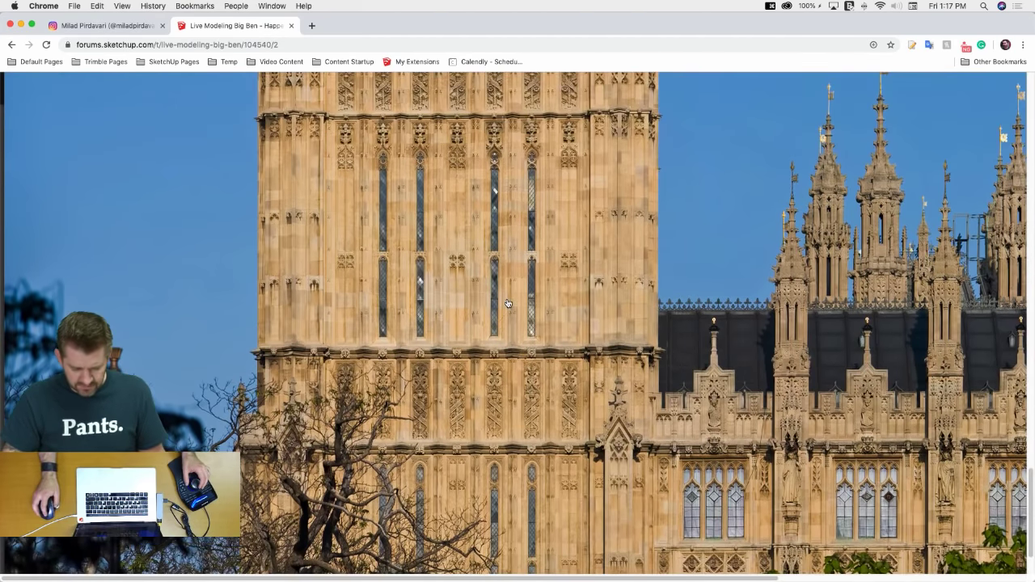
{"action": "scroll", "coordinate": [507, 307], "scroll_direction": "up", "scroll_amount": 5}
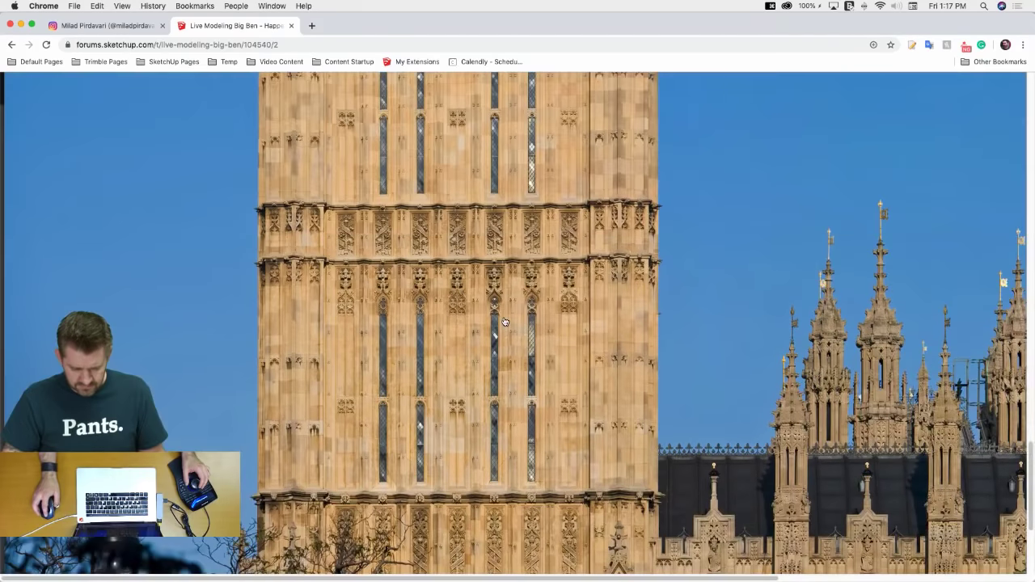
{"action": "scroll", "coordinate": [504, 322], "scroll_direction": "down", "scroll_amount": 7}
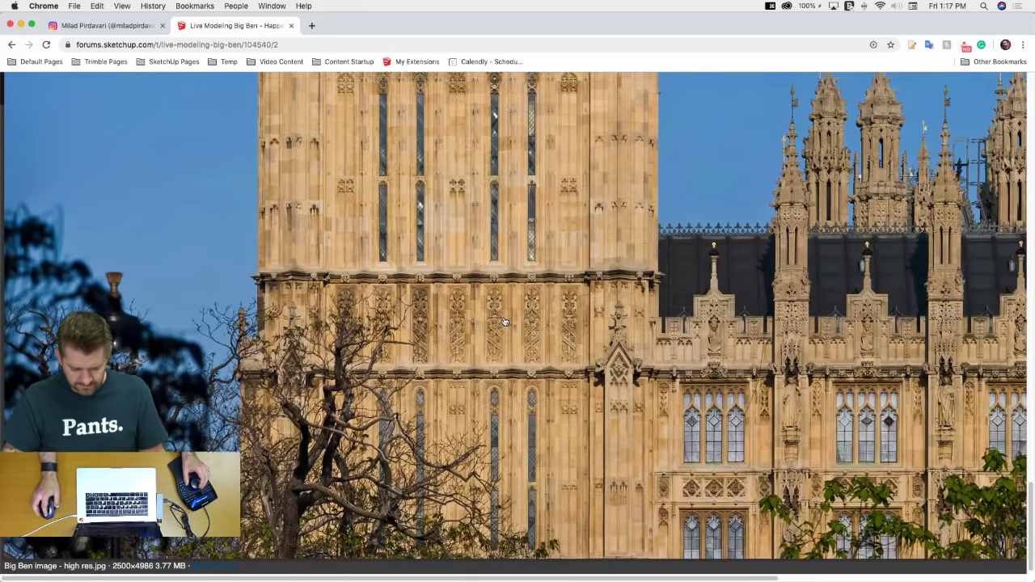
{"action": "scroll", "coordinate": [504, 322], "scroll_direction": "up", "scroll_amount": 4}
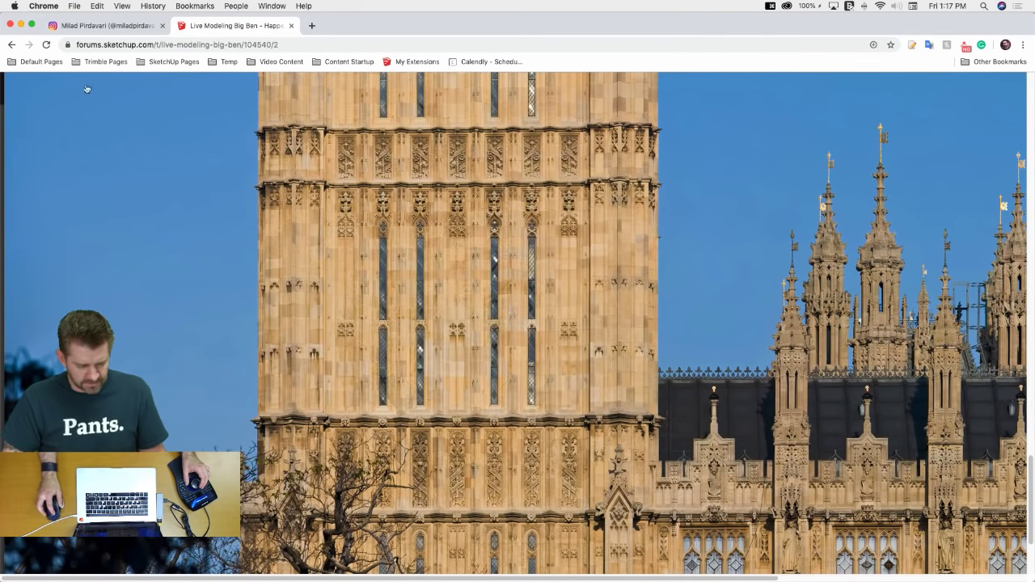
{"action": "key", "text": "super+Tab"}
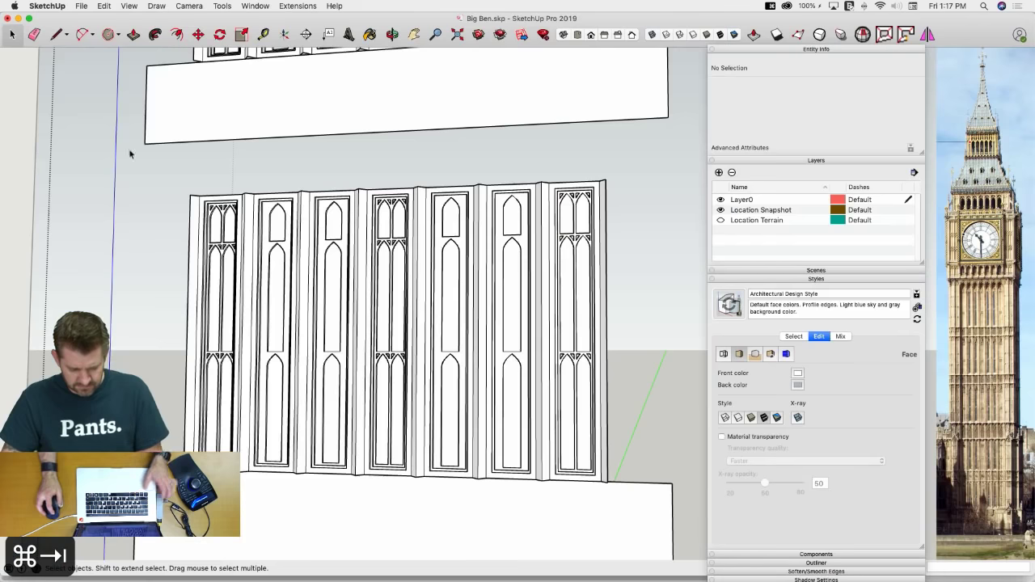
Try to stretch the window level below the plain band by moving the tops of its panels up to the band's underside
{"action": "double_click", "coordinate": [316, 208]}
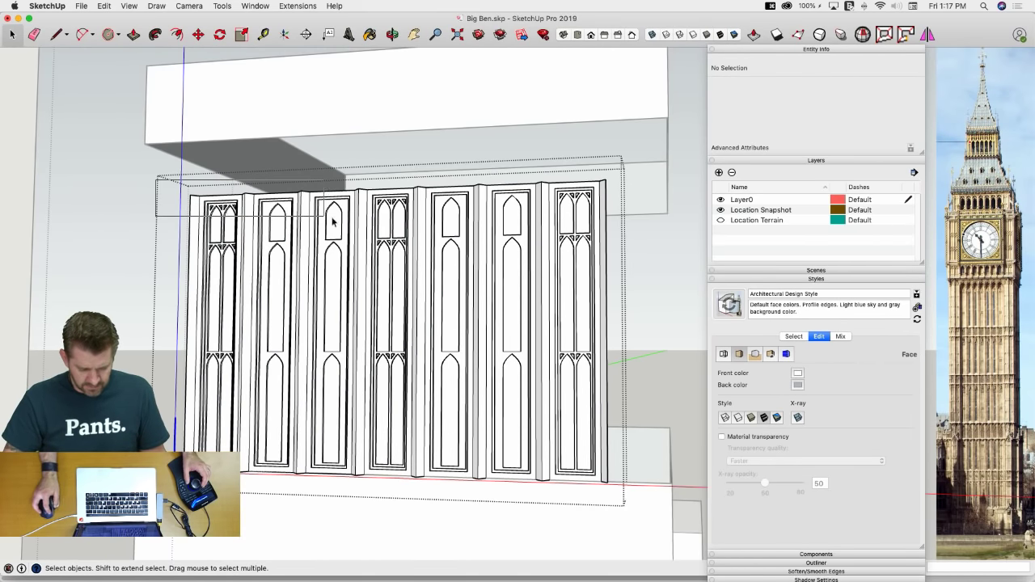
{"action": "left_click_drag", "start_coordinate": [332, 222], "coordinate": [626, 271]}
{"action": "key", "text": "m"}
{"action": "middle_click_drag", "start_coordinate": [585, 291], "coordinate": [568, 287]}
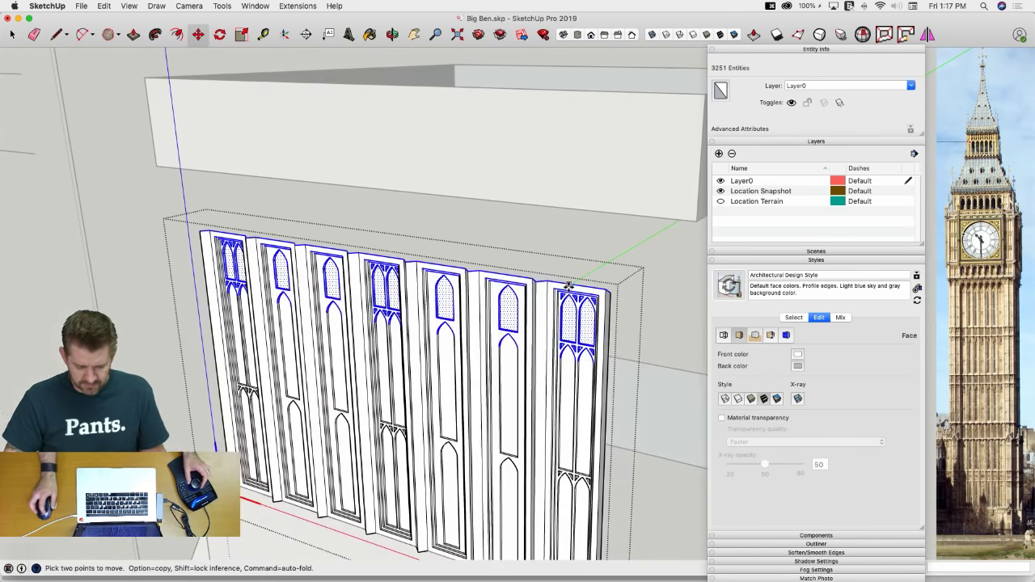
{"action": "left_click", "coordinate": [569, 285]}
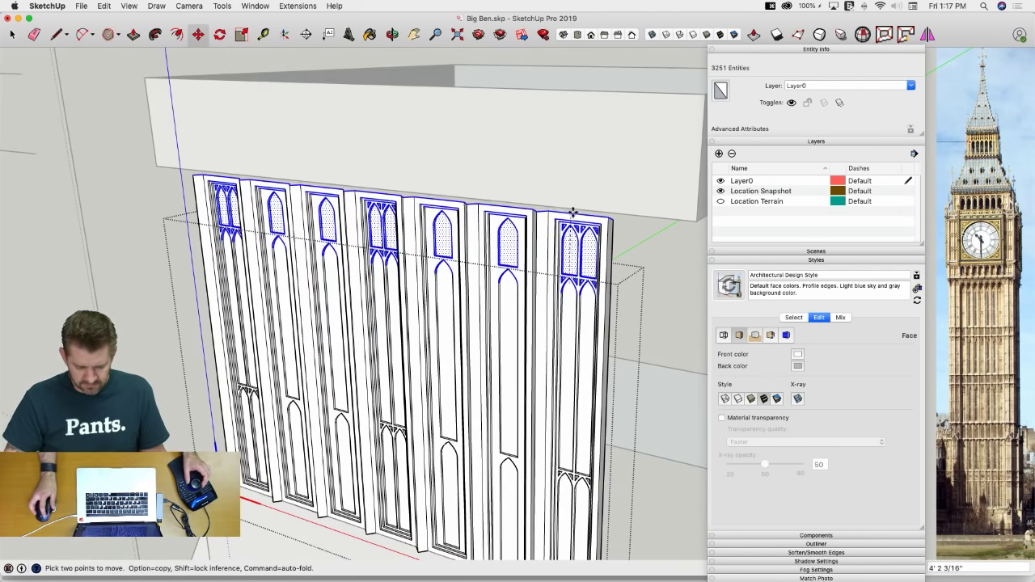
{"action": "left_click", "coordinate": [574, 210]}
{"action": "key", "text": "space"}
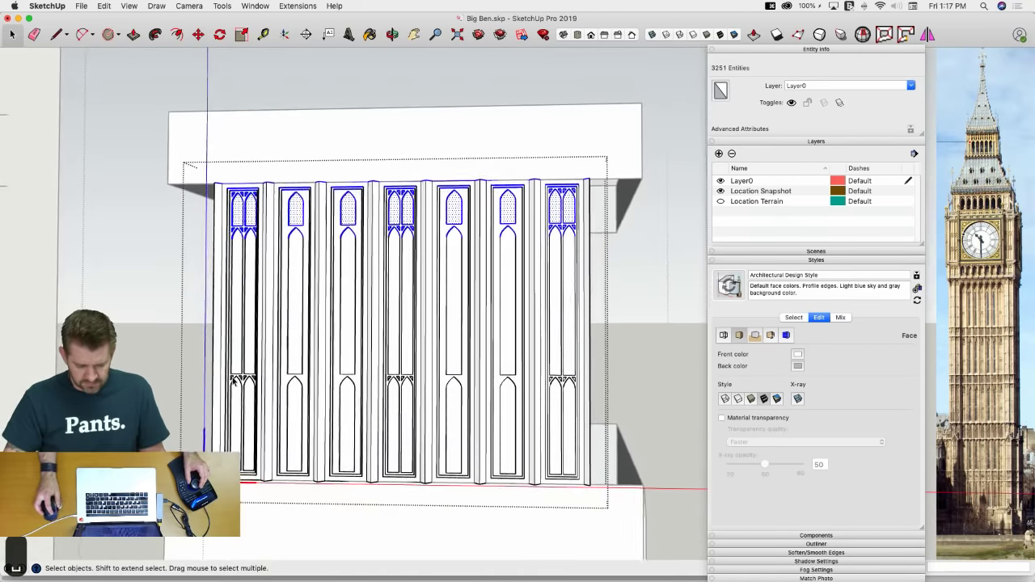
Try to move the middle arches of all seven window panels up about 1' 11" and close the component
{"action": "left_click_drag", "start_coordinate": [622, 420], "coordinate": [622, 420]}
{"action": "middle_click_drag", "start_coordinate": [653, 423], "coordinate": [595, 429]}
{"action": "key", "text": "m"}
{"action": "left_click", "coordinate": [588, 425]}
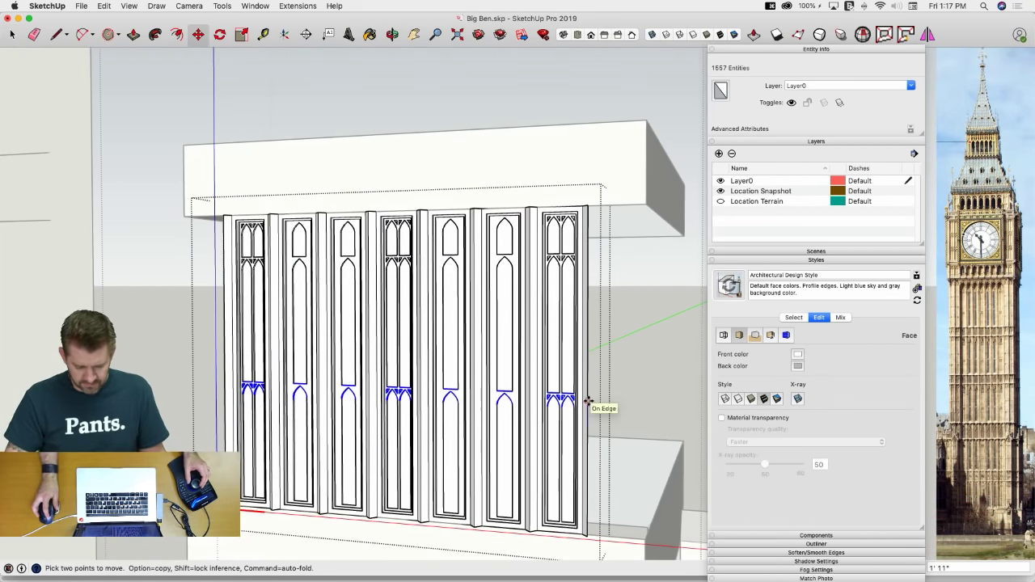
{"action": "left_click", "coordinate": [588, 397]}
{"action": "key", "text": "space"}
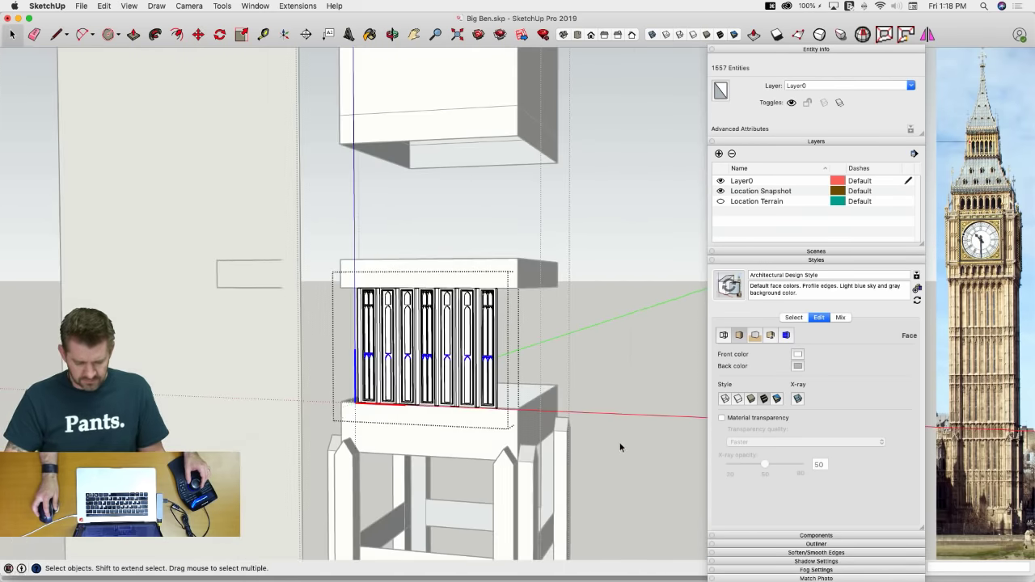
{"action": "left_click", "coordinate": [620, 444]}
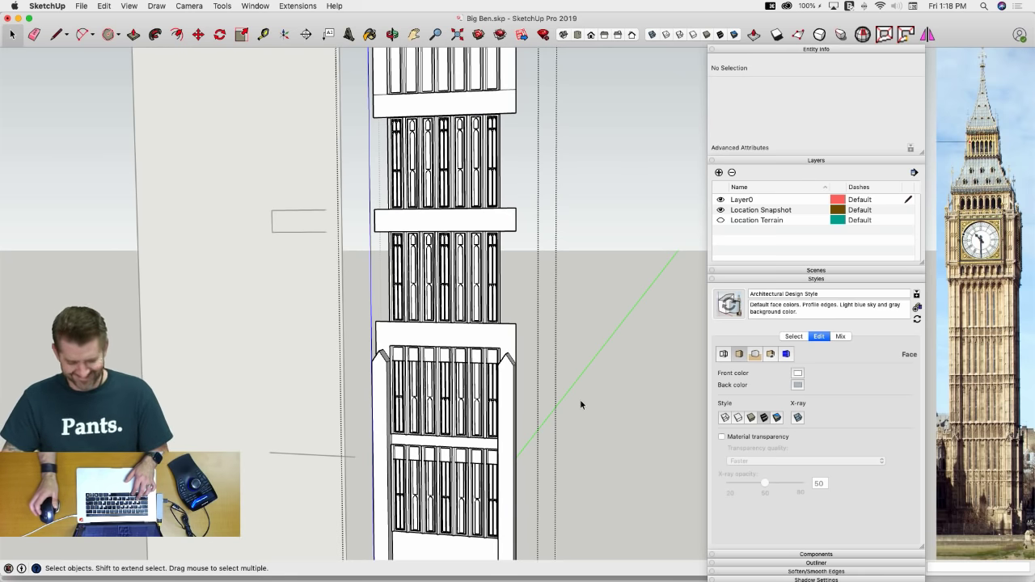
Undo the window top and middle arch moves made inside the shared level component
{"action": "key", "text": "super+z"}
{"action": "key", "text": "super+z"}
{"action": "key", "text": "super+z"}
{"action": "key", "text": "super+z"}
{"action": "key", "text": "super+z"}
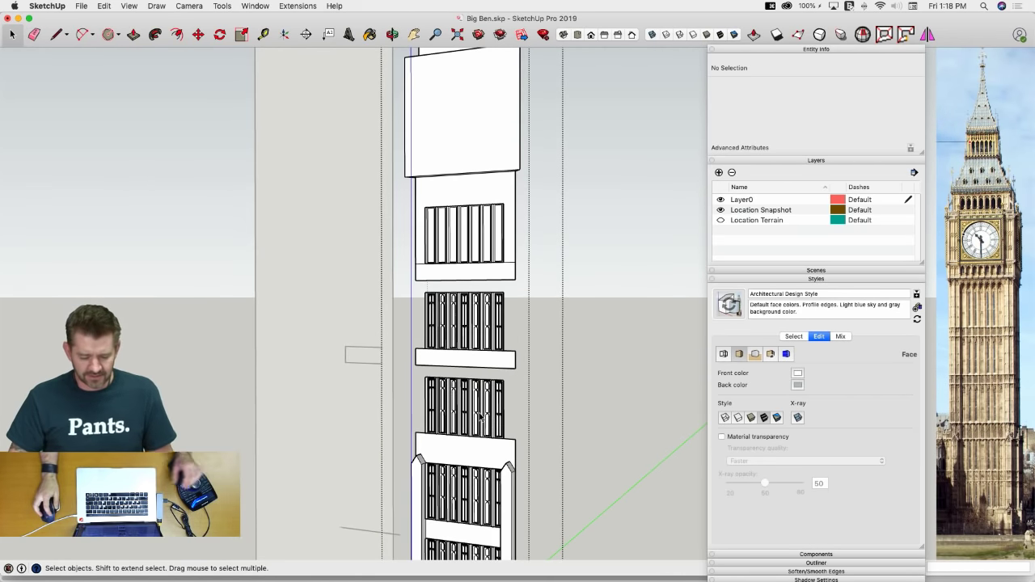
Make the two window level components above the peaked buttresses unique together
{"action": "left_click", "coordinate": [479, 415]}
{"action": "left_click", "coordinate": [465, 326], "text": "shift"}
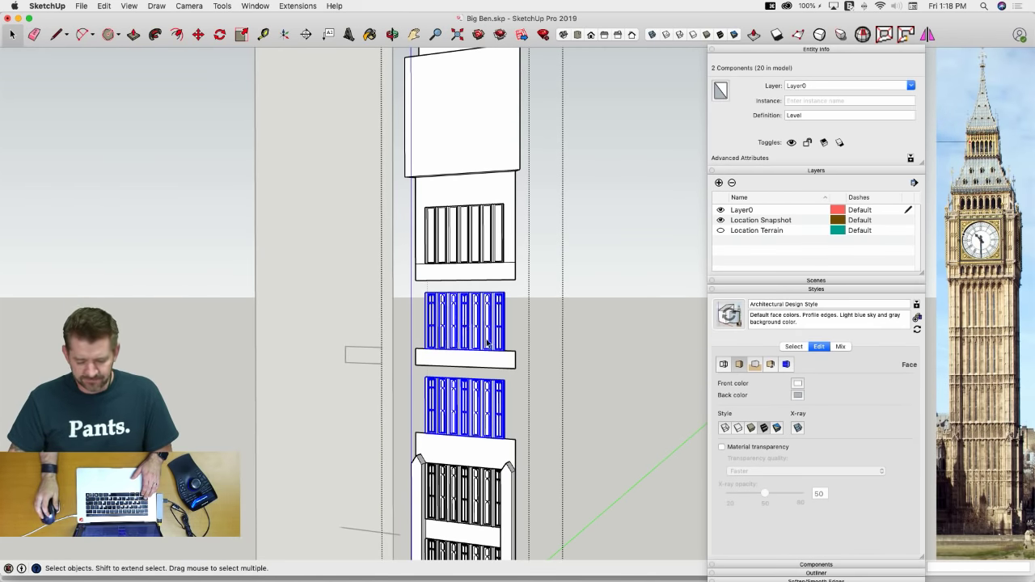
{"action": "right_click", "coordinate": [485, 334]}
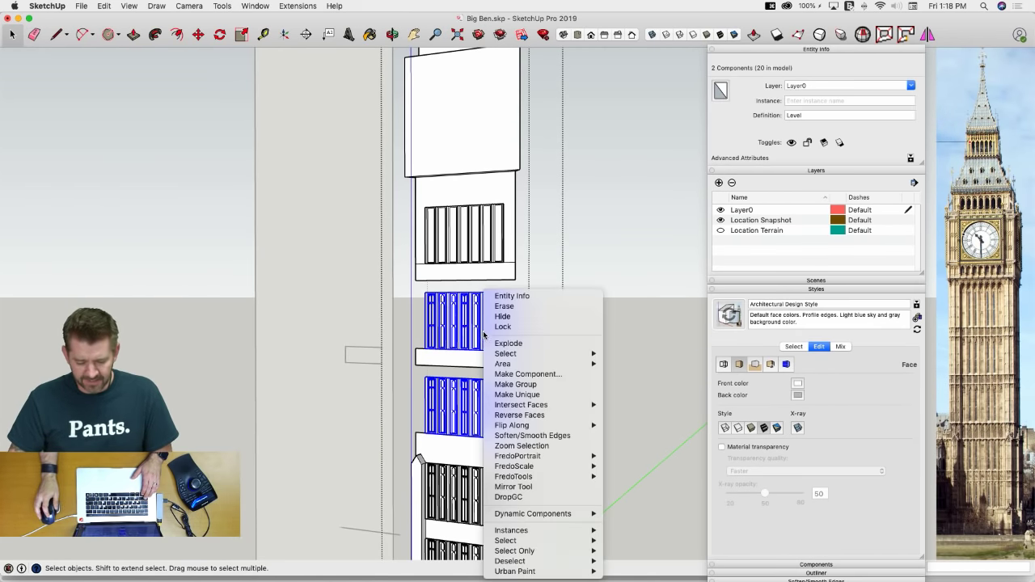
{"action": "left_click", "coordinate": [522, 395]}
Edit the lower unique level and move its selected window tops vertically up to the underside of the band above
{"action": "scroll", "coordinate": [477, 407], "scroll_direction": "up", "scroll_amount": 6}
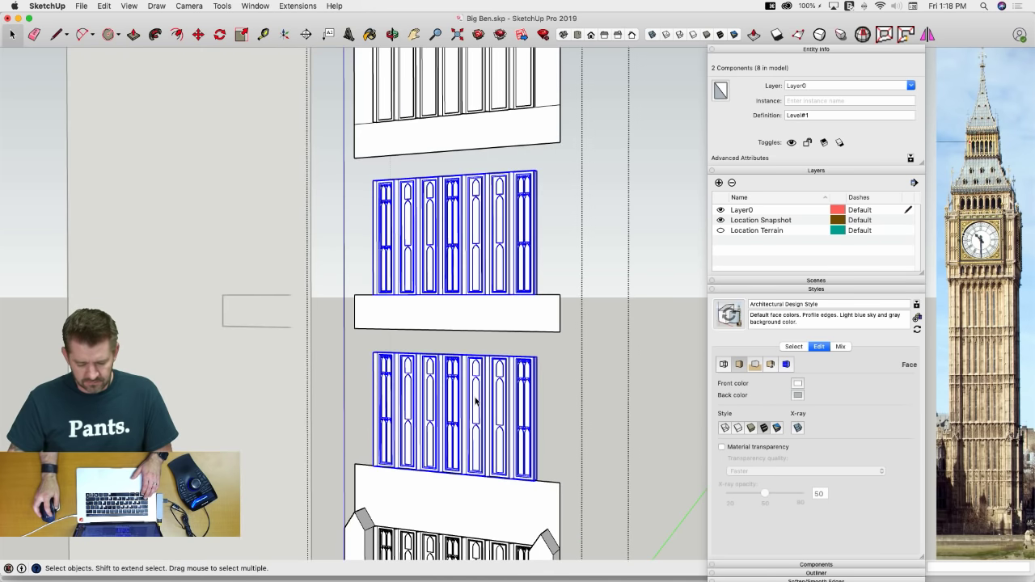
{"action": "double_click", "coordinate": [394, 365]}
{"action": "left_click_drag", "start_coordinate": [530, 396], "coordinate": [569, 392]}
{"action": "scroll", "coordinate": [555, 370], "scroll_direction": "up", "scroll_amount": 5}
{"action": "key", "text": "m"}
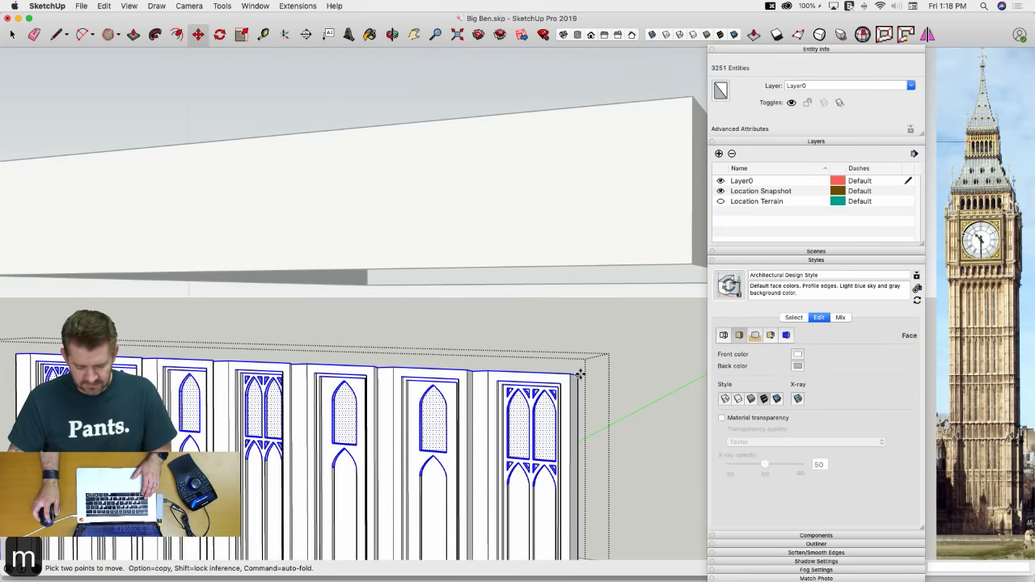
{"action": "left_click", "coordinate": [580, 375]}
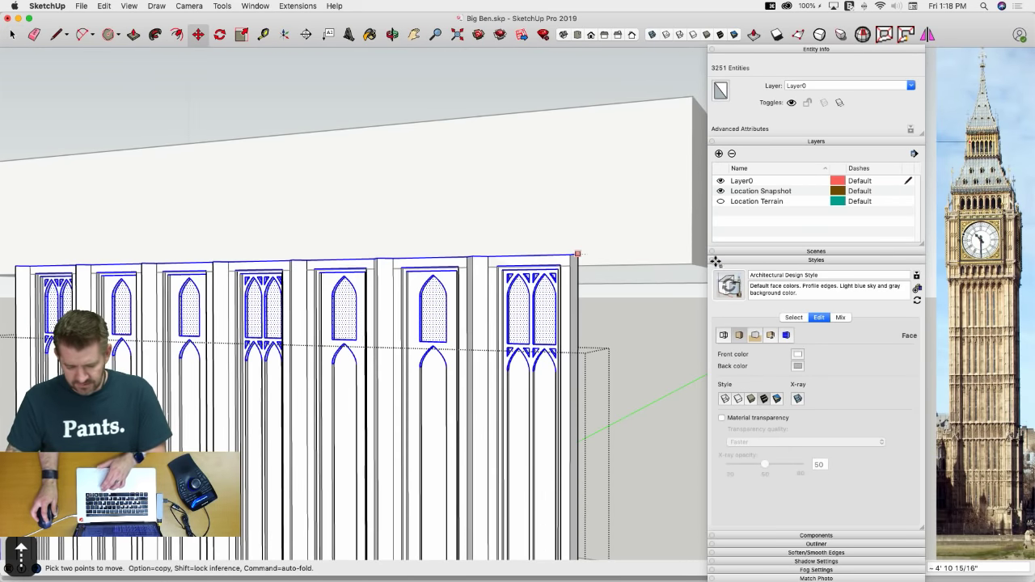
{"action": "left_click", "coordinate": [693, 266]}
Move the middle arches of all seven window panels up 24 inches and close the component
{"action": "key", "text": "space"}
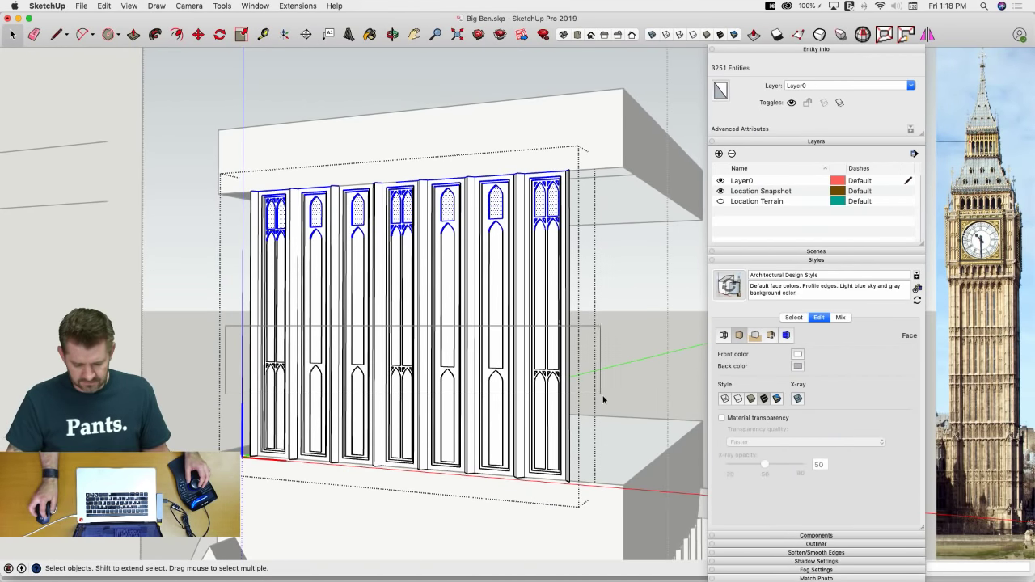
{"action": "left_click_drag", "start_coordinate": [602, 396], "coordinate": [603, 397]}
{"action": "key", "text": "m"}
{"action": "left_click", "coordinate": [572, 390]}
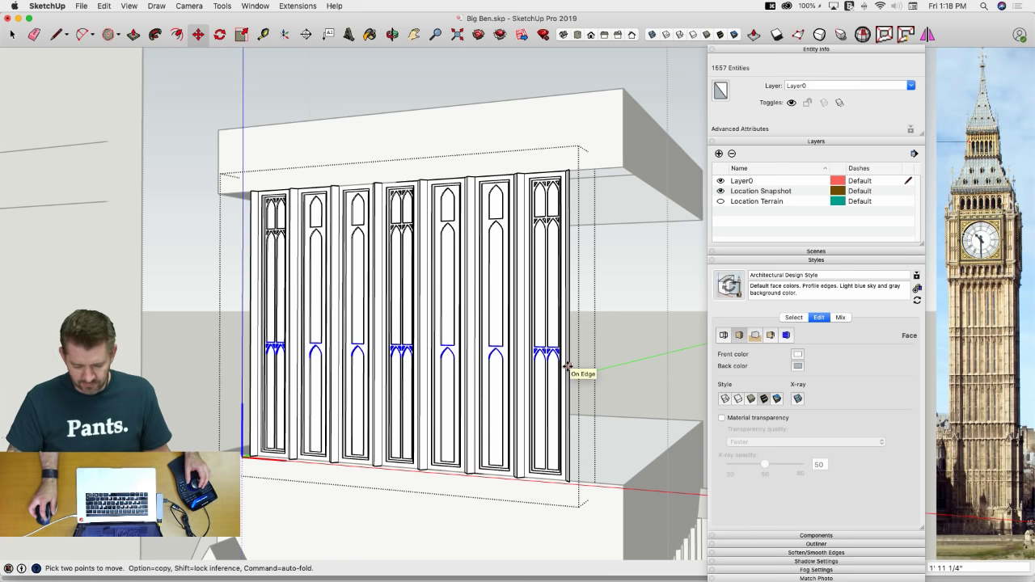
{"action": "type", "text": "24"}
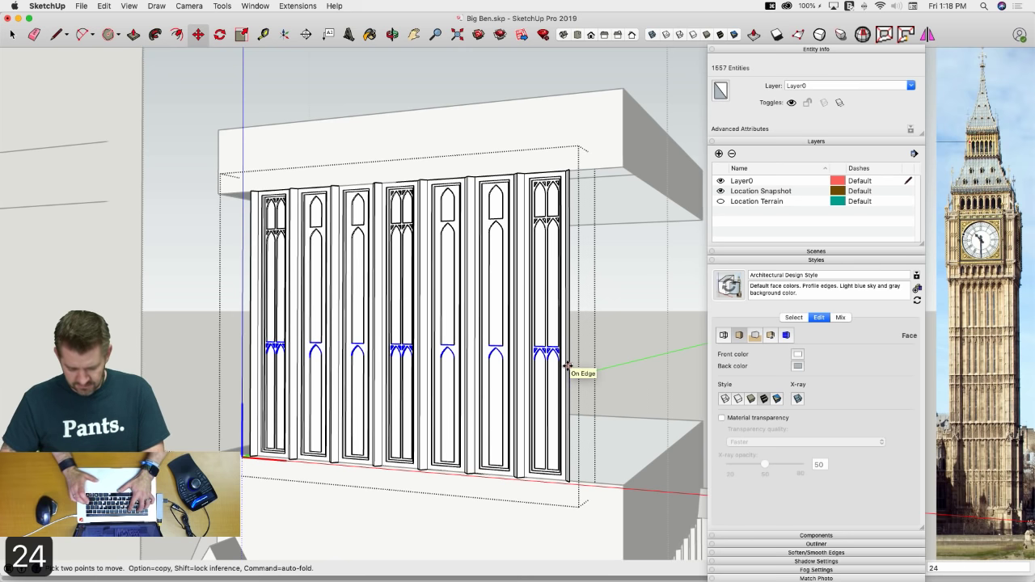
{"action": "key", "text": "Return"}
{"action": "scroll", "coordinate": [601, 358], "scroll_direction": "down", "scroll_amount": 3}
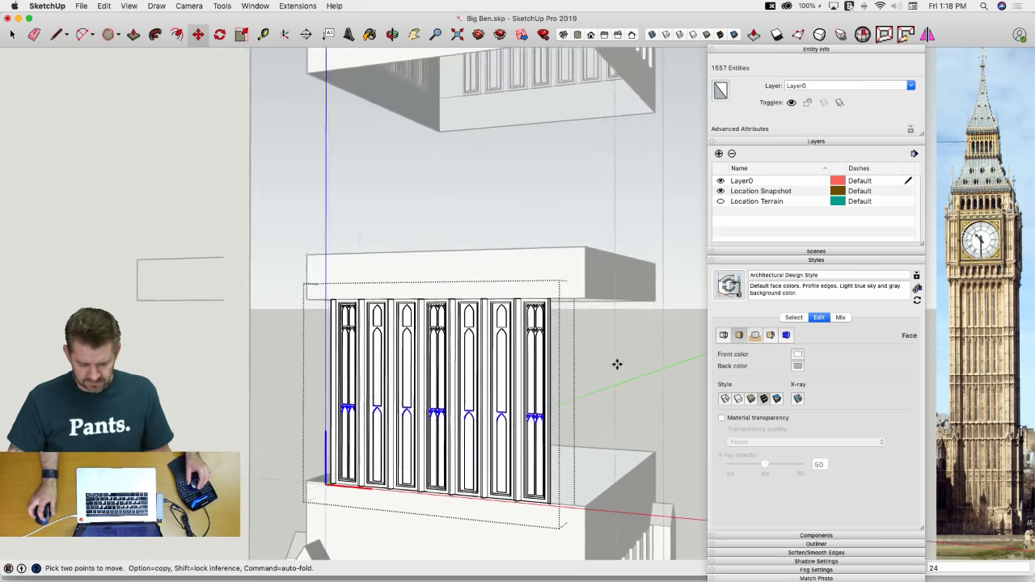
{"action": "scroll", "coordinate": [617, 365], "scroll_direction": "down", "scroll_amount": 2}
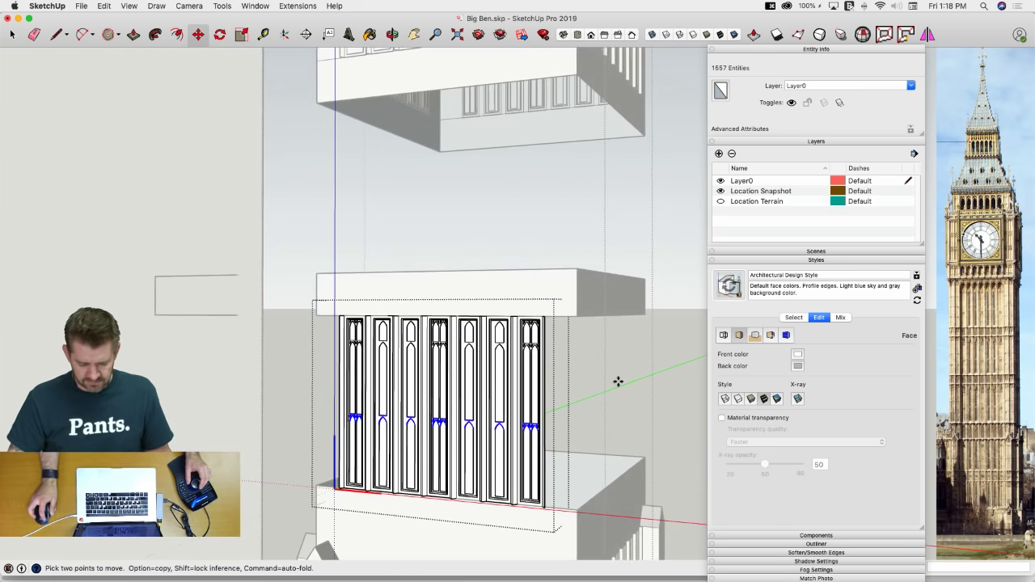
{"action": "key", "text": "space"}
{"action": "left_click", "coordinate": [618, 384]}
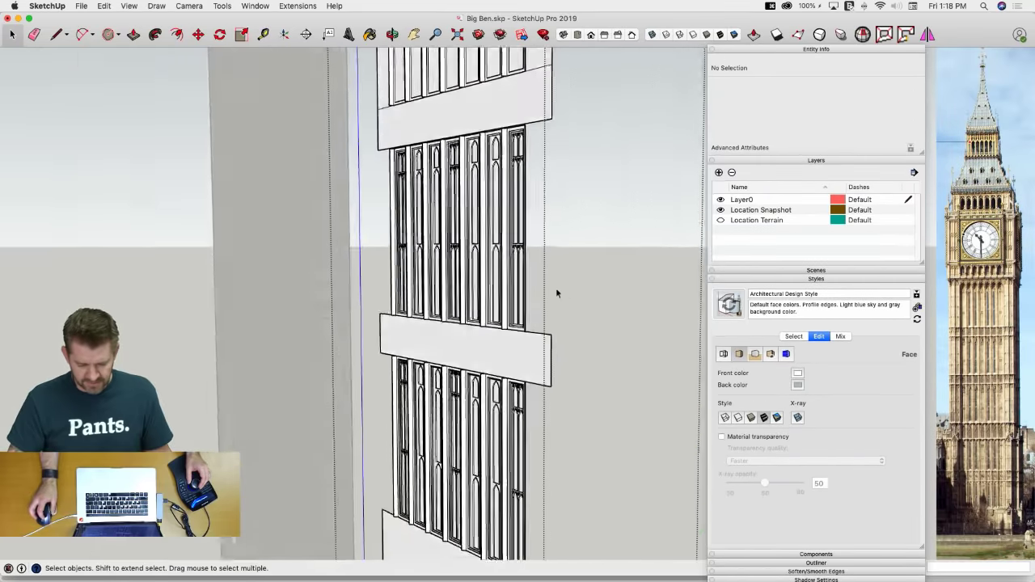
Erase the wall face surrounding the uppermost window level, just below the large blank block
{"action": "mouse_move", "coordinate": [435, 152]}
{"action": "middle_mouse_down"}
{"action": "mouse_move", "coordinate": [473, 267]}
{"action": "mouse_move", "coordinate": [474, 375]}
{"action": "mouse_move", "coordinate": [491, 313]}
{"action": "mouse_move", "coordinate": [545, 287]}
{"action": "middle_mouse_up"}
{"action": "key", "text": "e"}
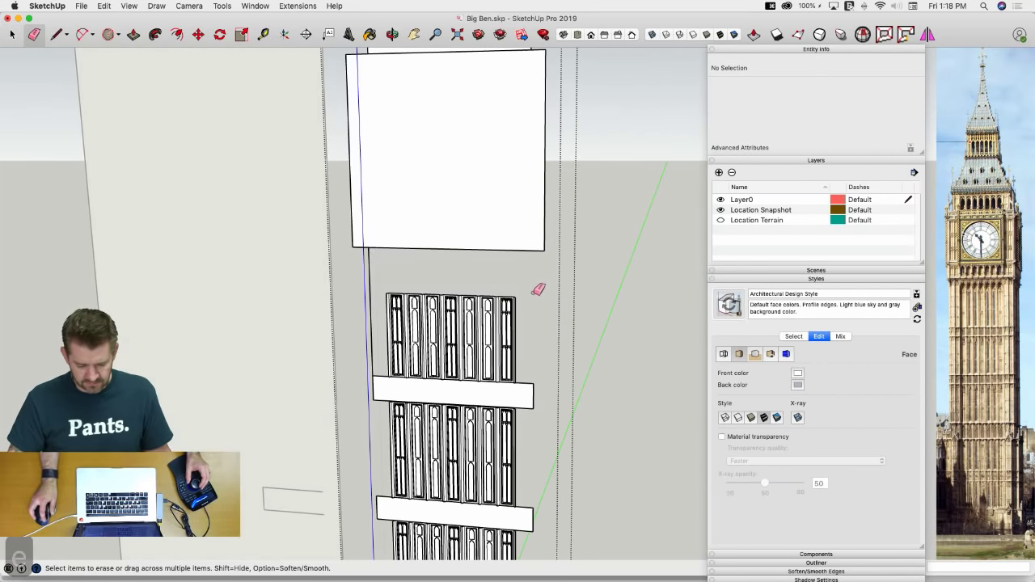
{"action": "middle_click_drag", "start_coordinate": [374, 286], "coordinate": [428, 303]}
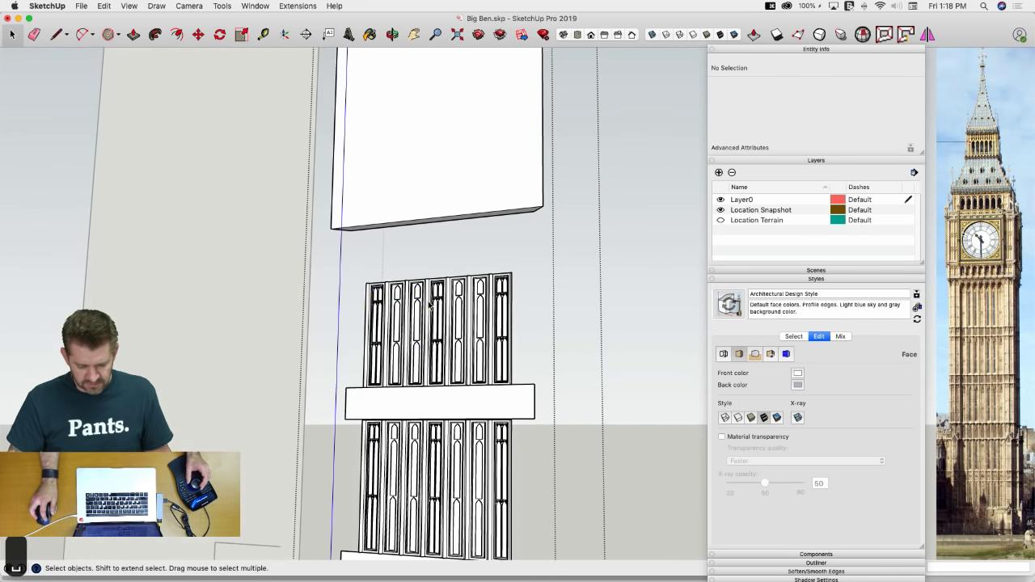
Make the uppermost window level component unique and open it for editing
{"action": "key", "text": "space"}
{"action": "right_click", "coordinate": [428, 303]}
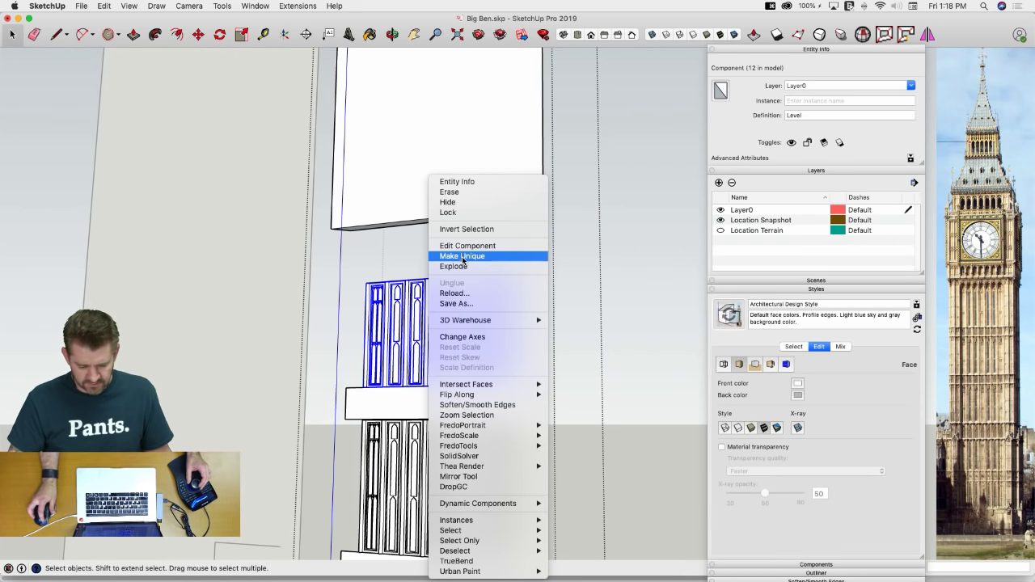
{"action": "left_click", "coordinate": [462, 255]}
{"action": "middle_click_drag", "start_coordinate": [462, 256], "coordinate": [250, 287]}
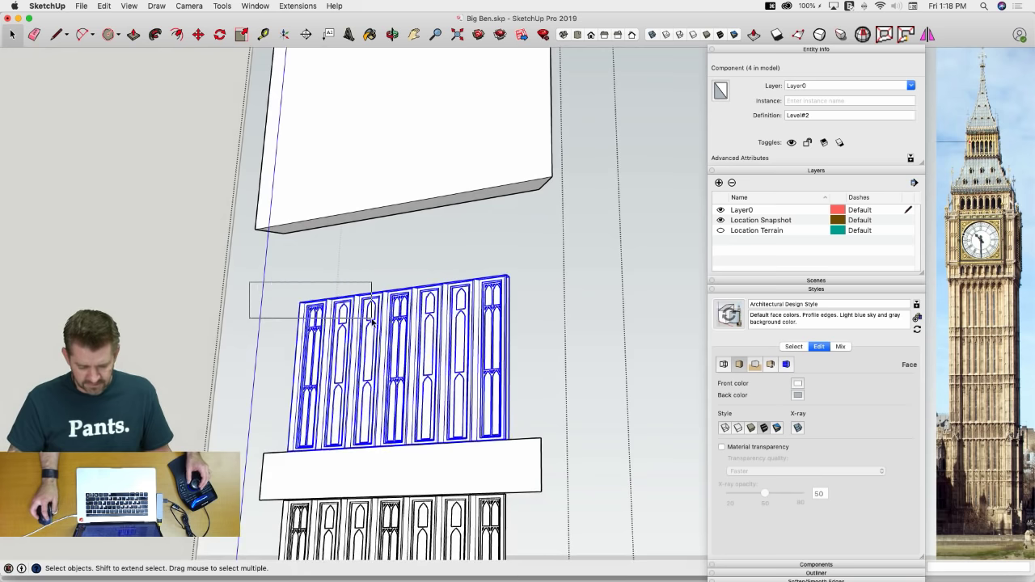
{"action": "left_click_drag", "start_coordinate": [372, 321], "coordinate": [372, 321]}
{"action": "double_click", "coordinate": [315, 322]}
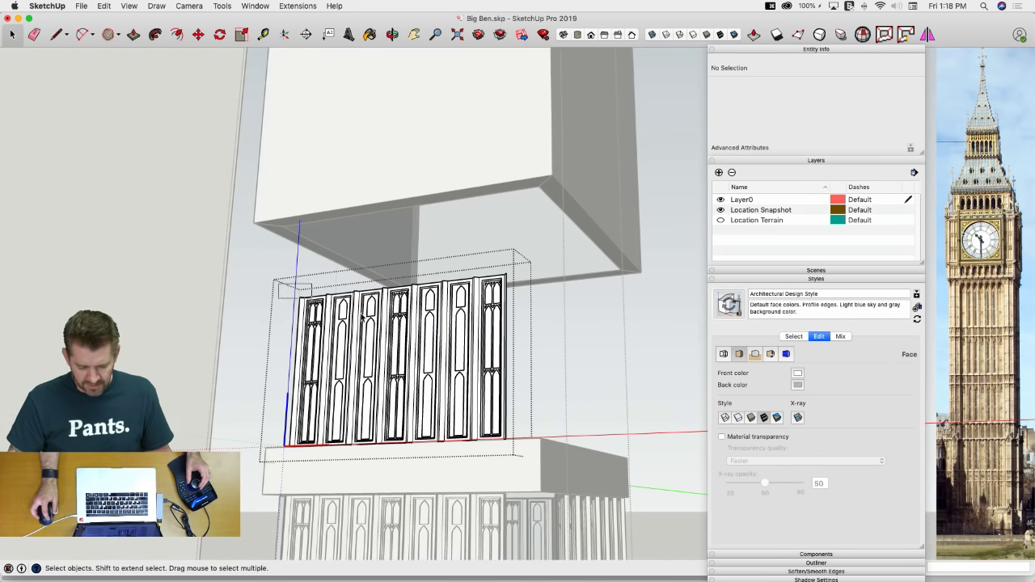
Select all window tops in the uppermost level and move them vertically up to the underside of the large blank block
{"action": "middle_click_drag", "start_coordinate": [362, 315], "coordinate": [446, 369]}
{"action": "key", "text": "super+a"}
{"action": "key", "text": "m"}
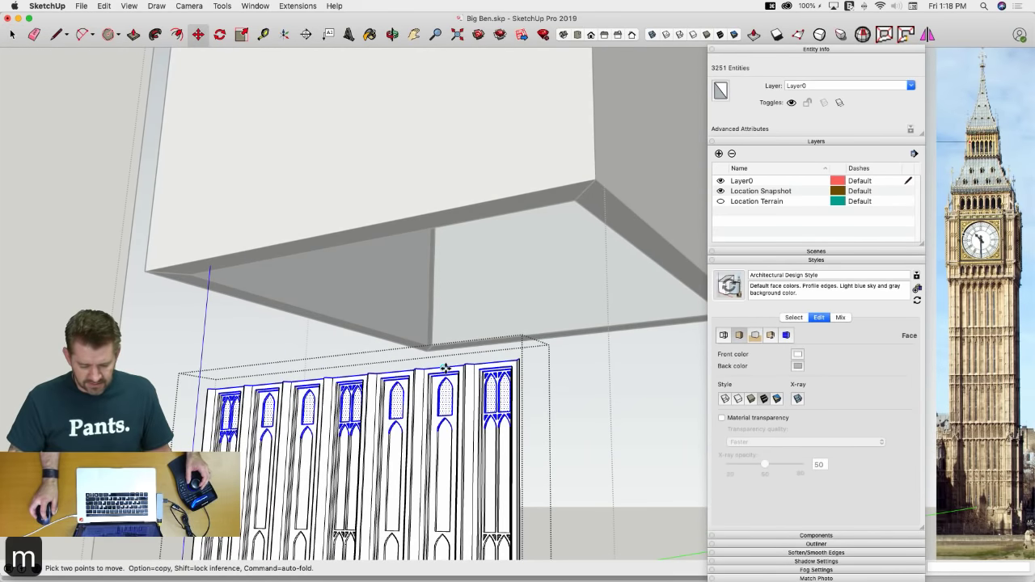
{"action": "left_click", "coordinate": [446, 369]}
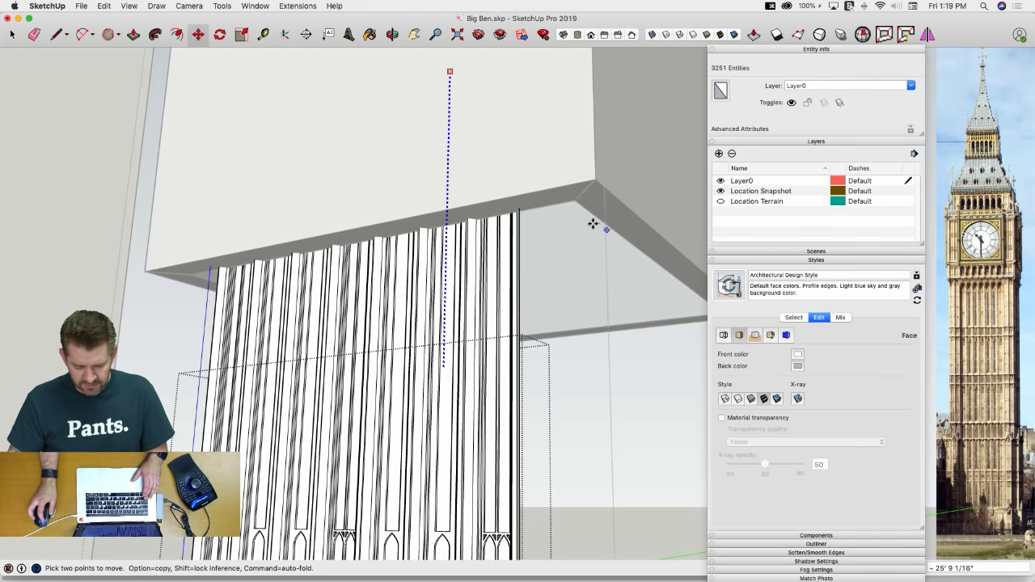
{"action": "left_click", "coordinate": [576, 201]}
{"action": "key", "text": "space"}
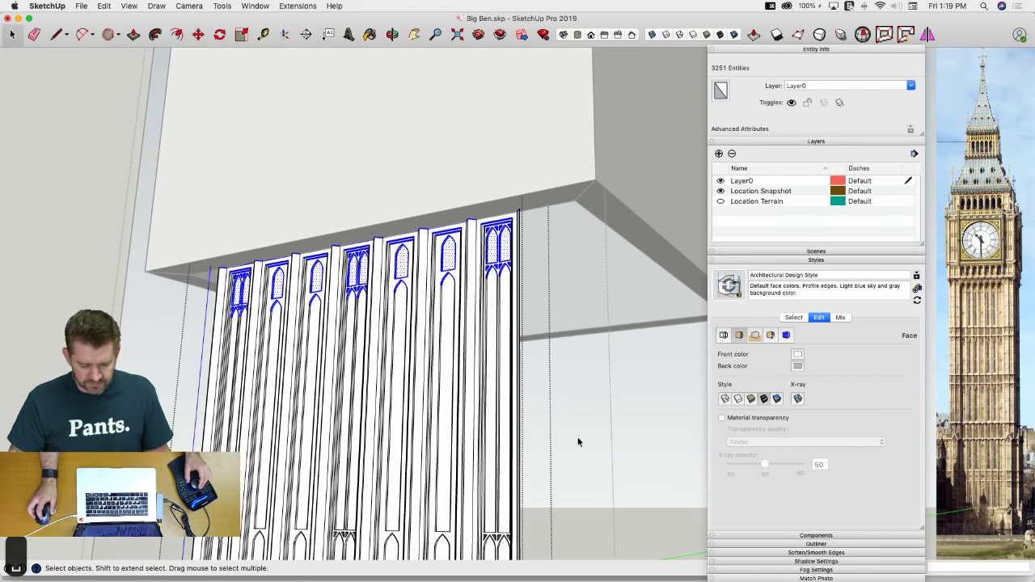
Move the middle arches of all seven uppermost window panels up about 5' 11" and close the component
{"action": "left_click_drag", "start_coordinate": [589, 442], "coordinate": [610, 440]}
{"action": "key", "text": "m"}
{"action": "left_click", "coordinate": [527, 442]}
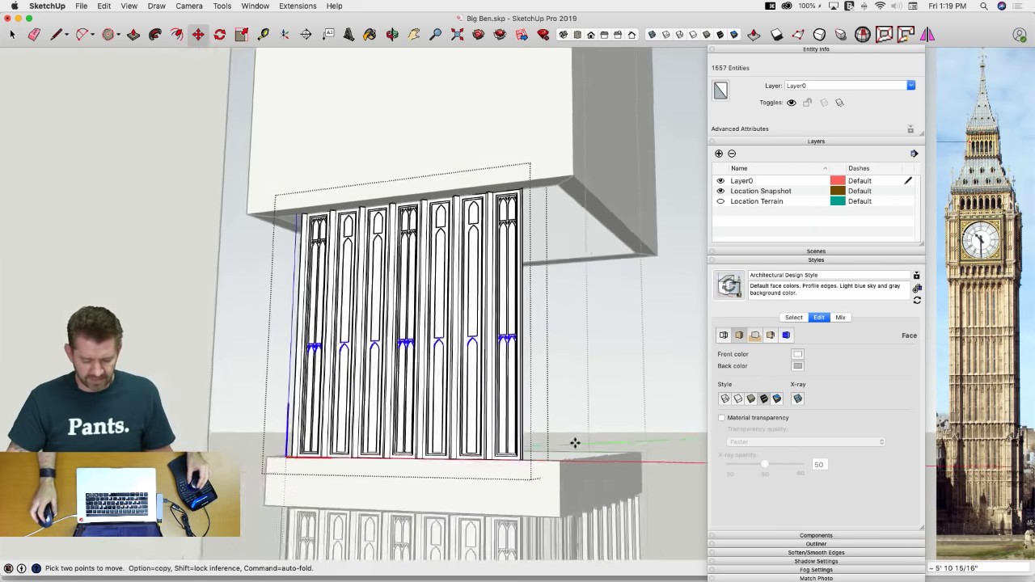
{"action": "key", "text": "space"}
{"action": "left_click", "coordinate": [610, 485]}
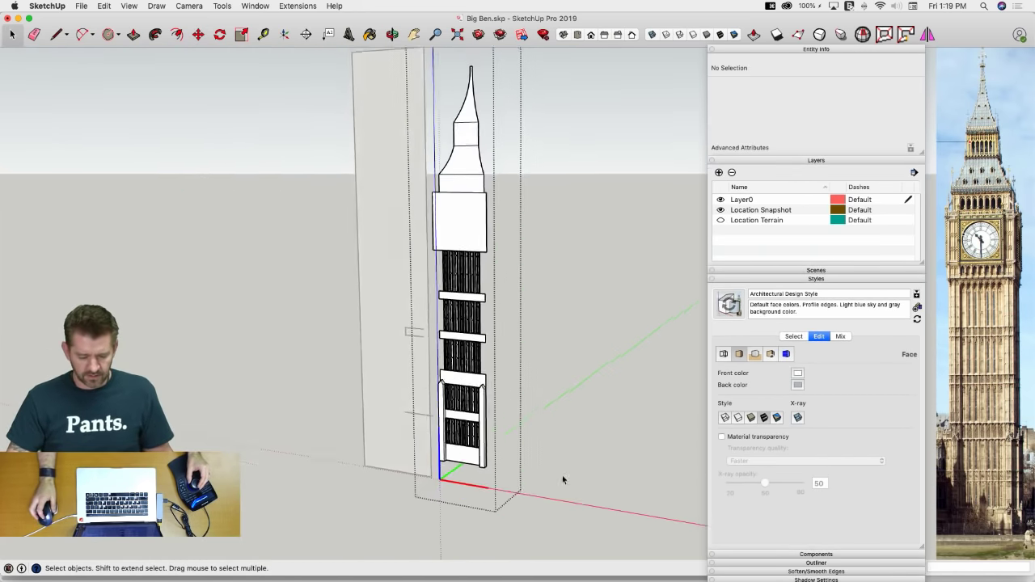
{"action": "left_click", "coordinate": [607, 470]}
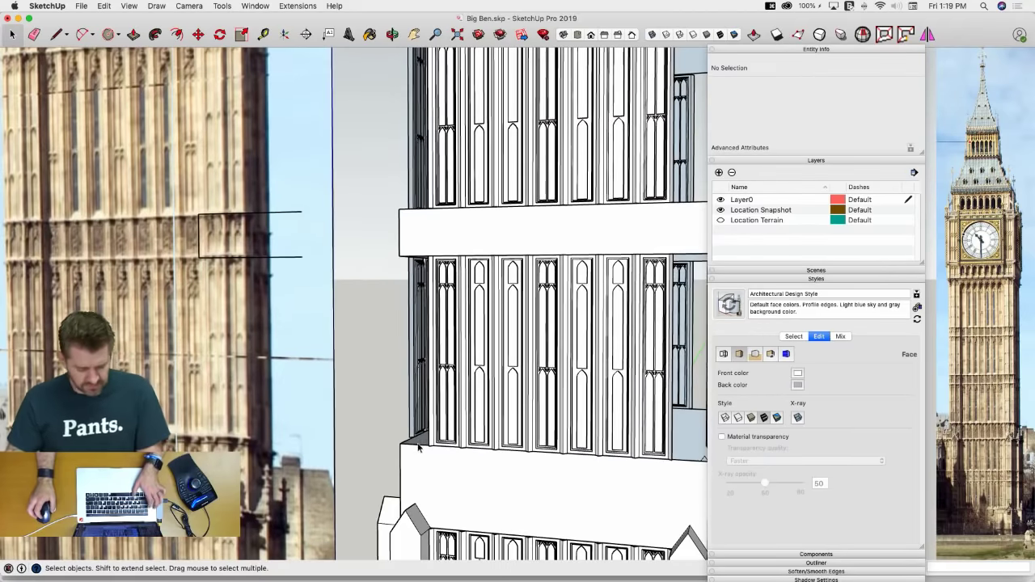
Check the tower's corner in the Chrome reference photo and measure the model's open corner beside the end window panel using temporary lines
{"action": "key", "text": "super+Tab"}
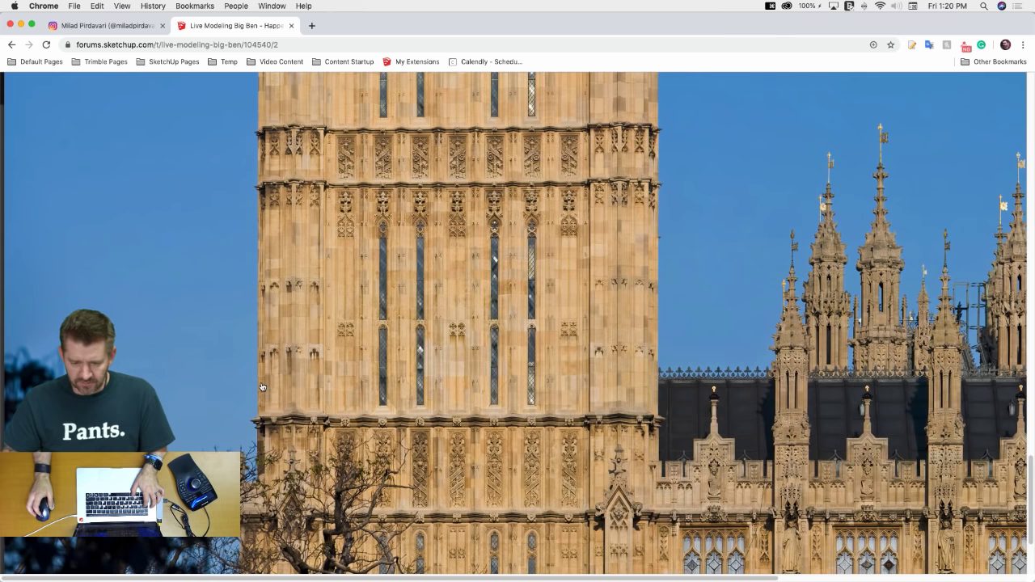
{"action": "key", "text": "super+Tab"}
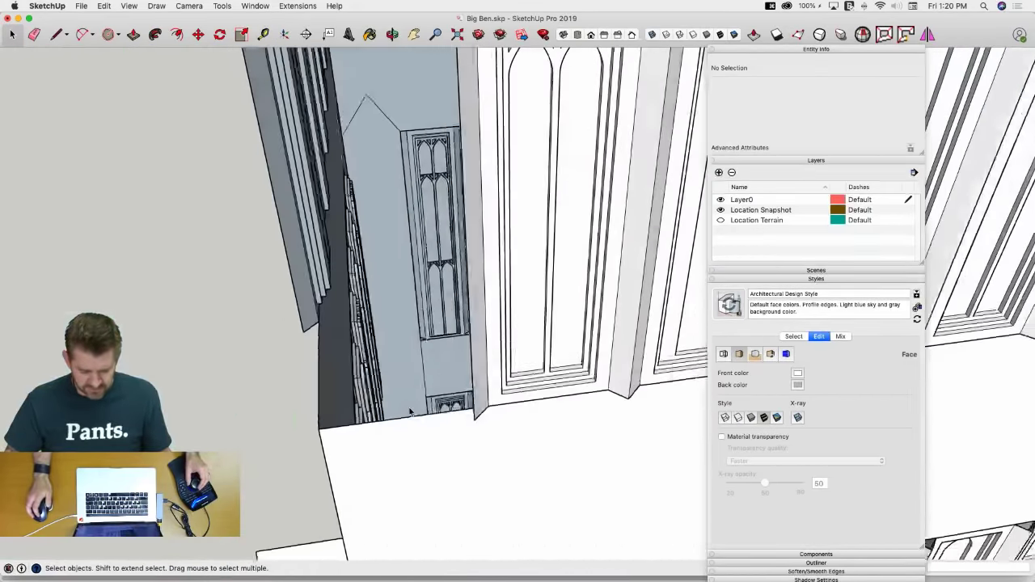
{"action": "middle_click_drag", "start_coordinate": [410, 413], "coordinate": [408, 409]}
{"action": "key", "text": "l"}
{"action": "left_click", "coordinate": [472, 417]}
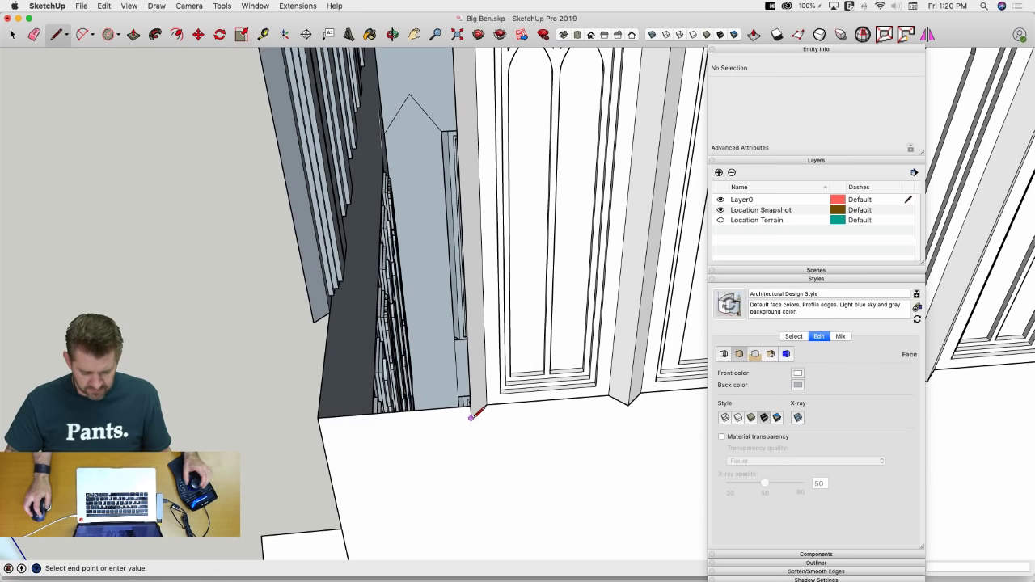
{"action": "key", "text": "shift"}
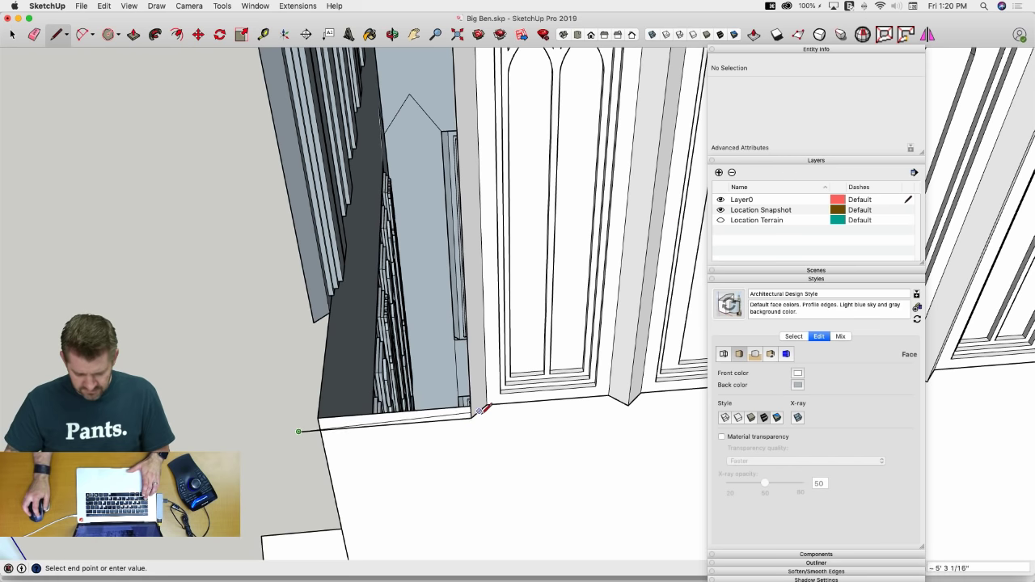
{"action": "left_click", "coordinate": [314, 323]}
{"action": "key", "text": "space"}
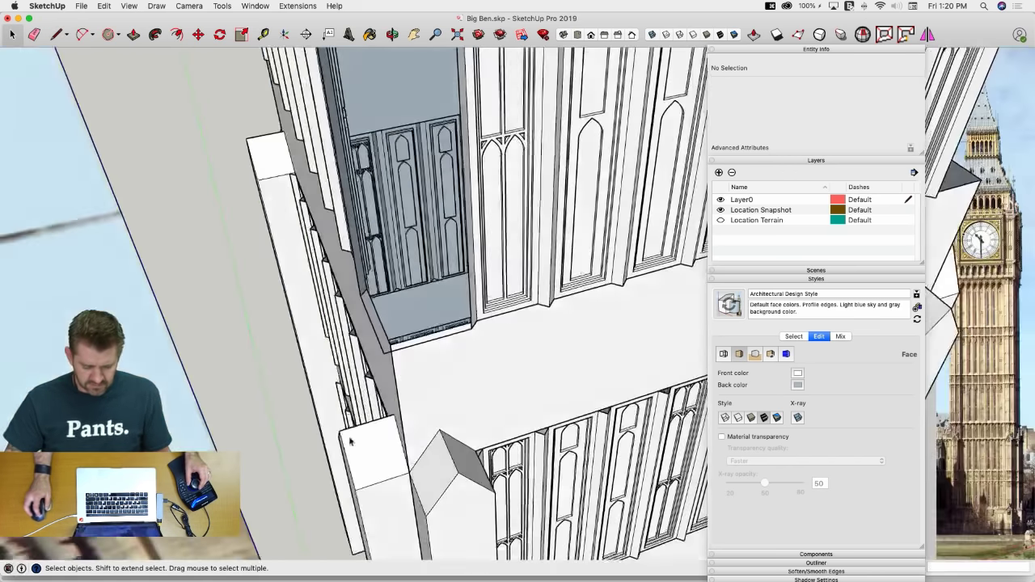
{"action": "scroll", "coordinate": [399, 435], "scroll_direction": "up", "scroll_amount": 6}
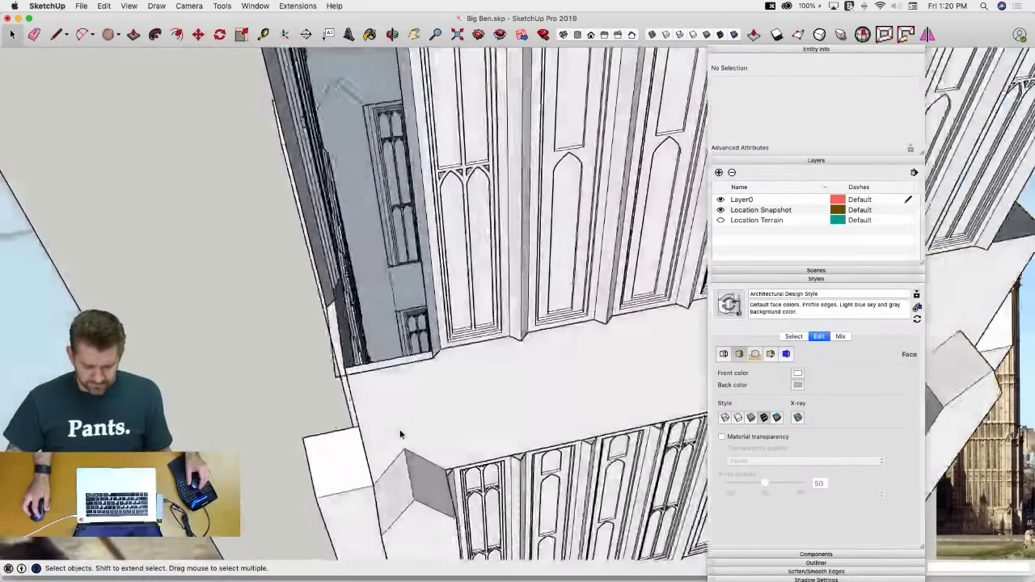
{"action": "scroll", "coordinate": [399, 434], "scroll_direction": "up", "scroll_amount": 3}
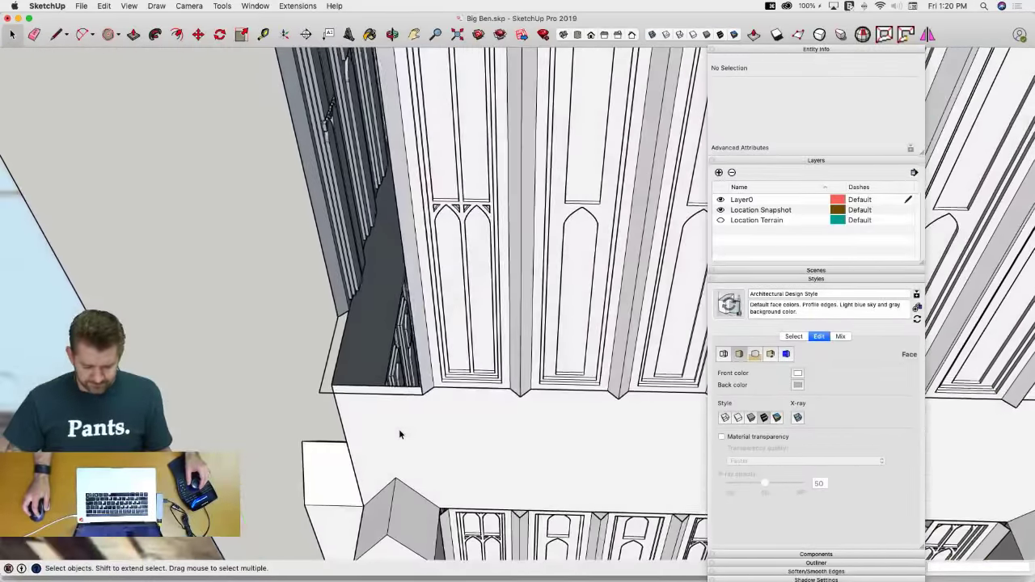
{"action": "left_click", "coordinate": [367, 395]}
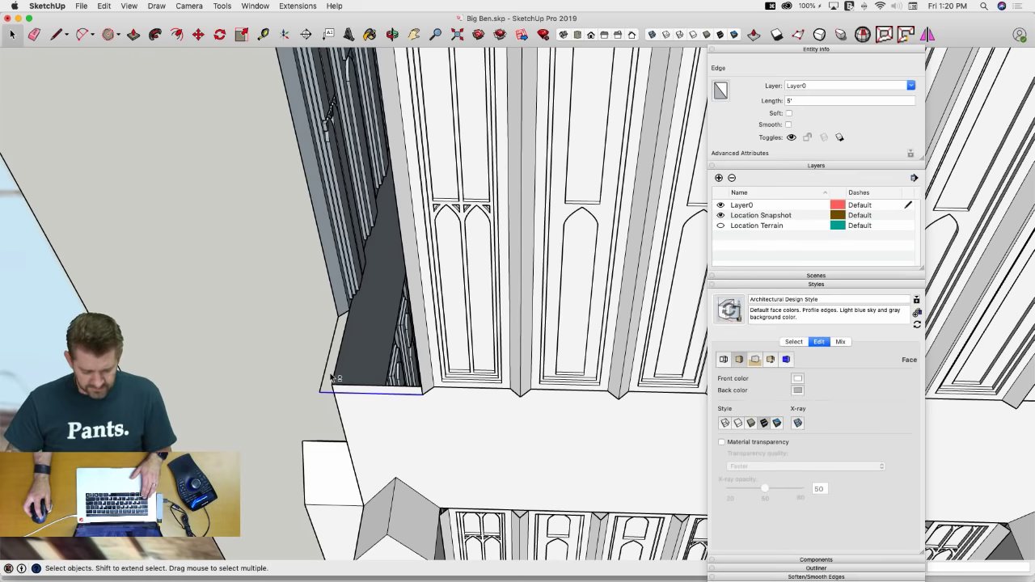
{"action": "key", "text": "e"}
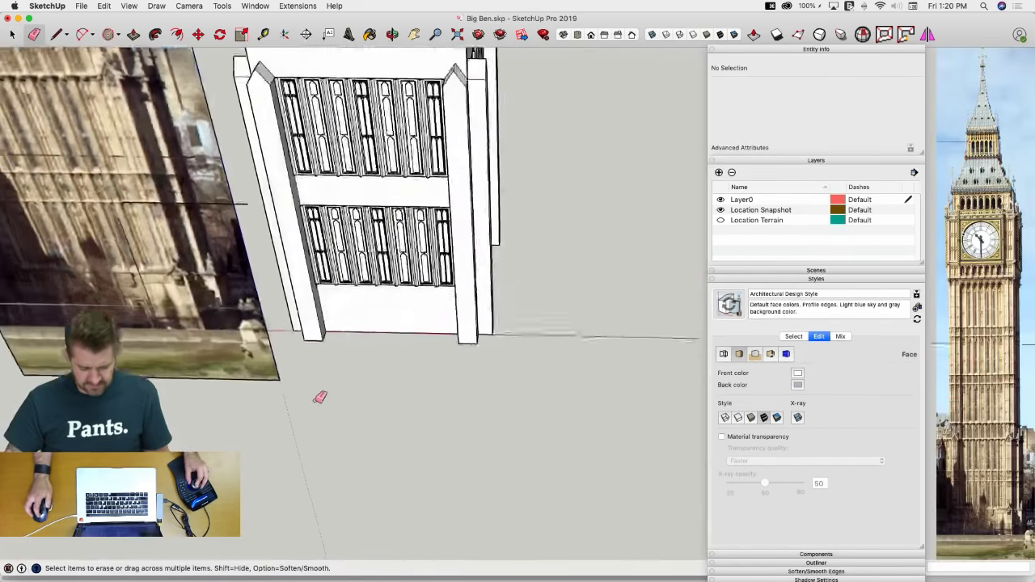
Draw a 5' by 5' square on the ground in front of the tower, aligned to the red and green axes
{"action": "key", "text": "l"}
{"action": "mouse_move", "coordinate": [317, 393]}
{"action": "middle_mouse_down"}
{"action": "mouse_move", "coordinate": [347, 380]}
{"action": "mouse_move", "coordinate": [373, 340]}
{"action": "mouse_move", "coordinate": [433, 390]}
{"action": "mouse_move", "coordinate": [397, 334]}
{"action": "middle_mouse_up"}
{"action": "left_click", "coordinate": [410, 366]}
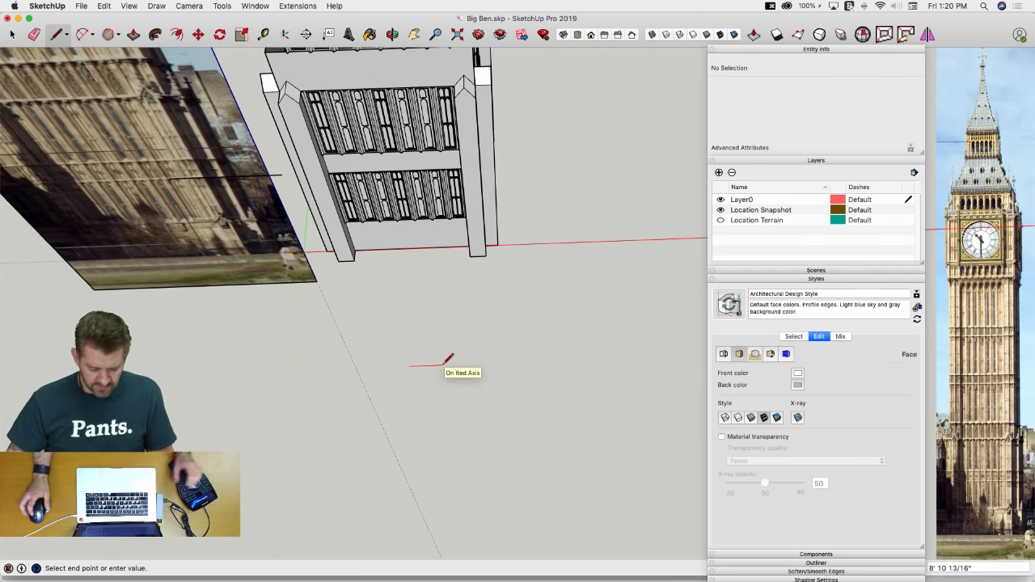
{"action": "type", "text": "5"}
{"action": "key", "text": "Return"}
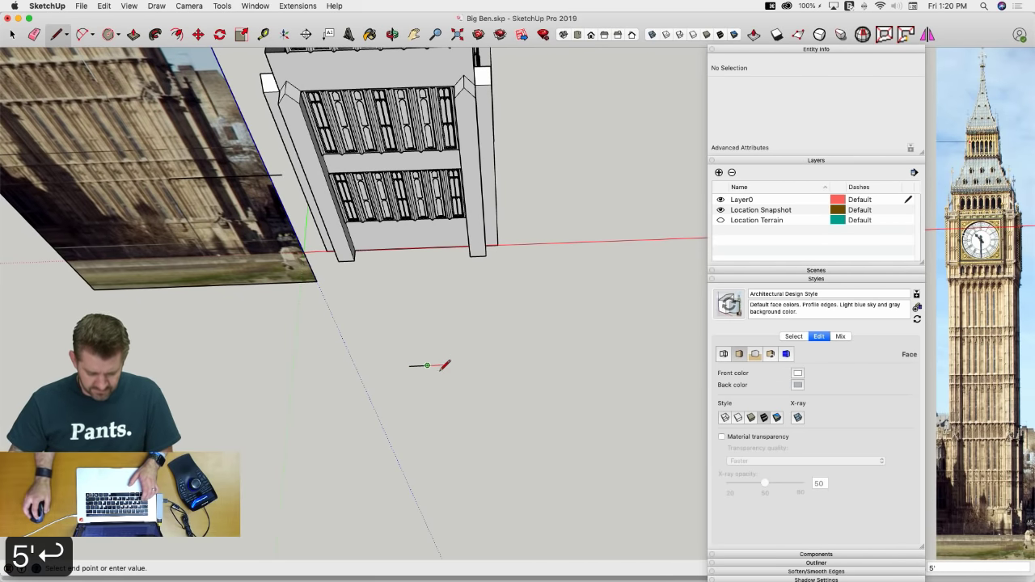
{"action": "type", "text": "5"}
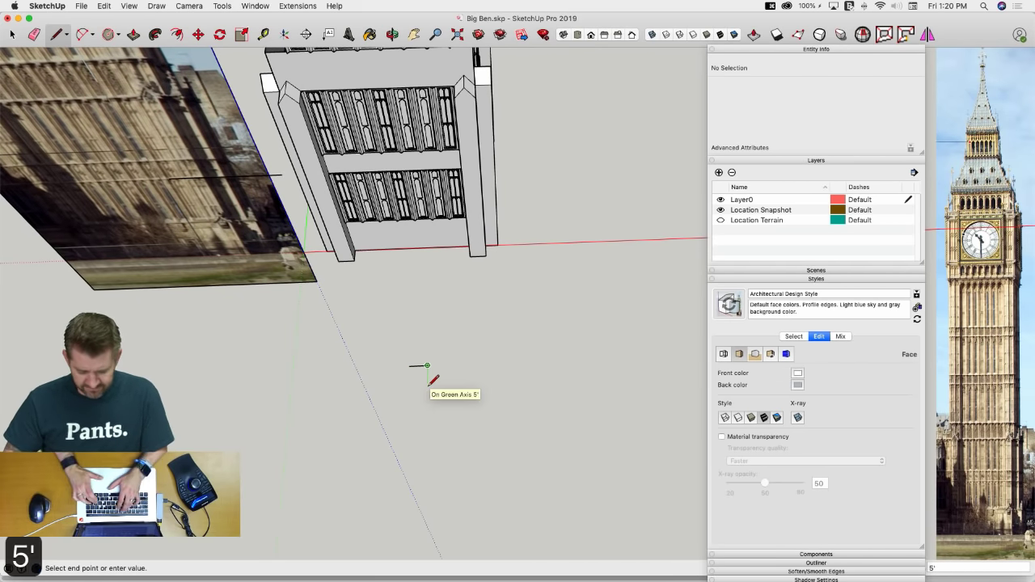
{"action": "key", "text": "Return"}
{"action": "left_click", "coordinate": [410, 383]}
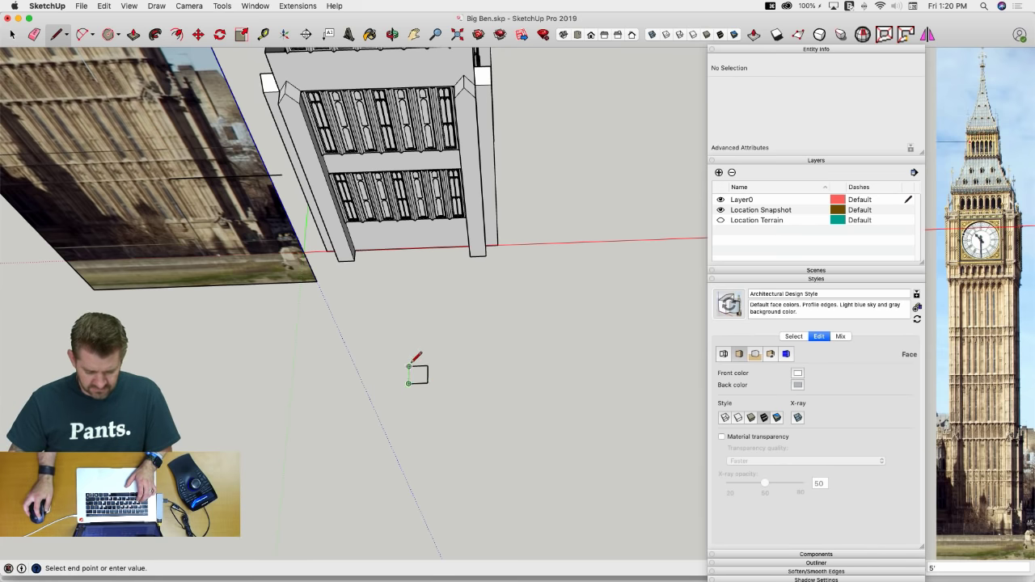
{"action": "left_click", "coordinate": [408, 366]}
Make a copy of the square rotated 45 degrees about its own centre
{"action": "scroll", "coordinate": [414, 380], "scroll_direction": "up", "scroll_amount": 5}
{"action": "key", "text": "space"}
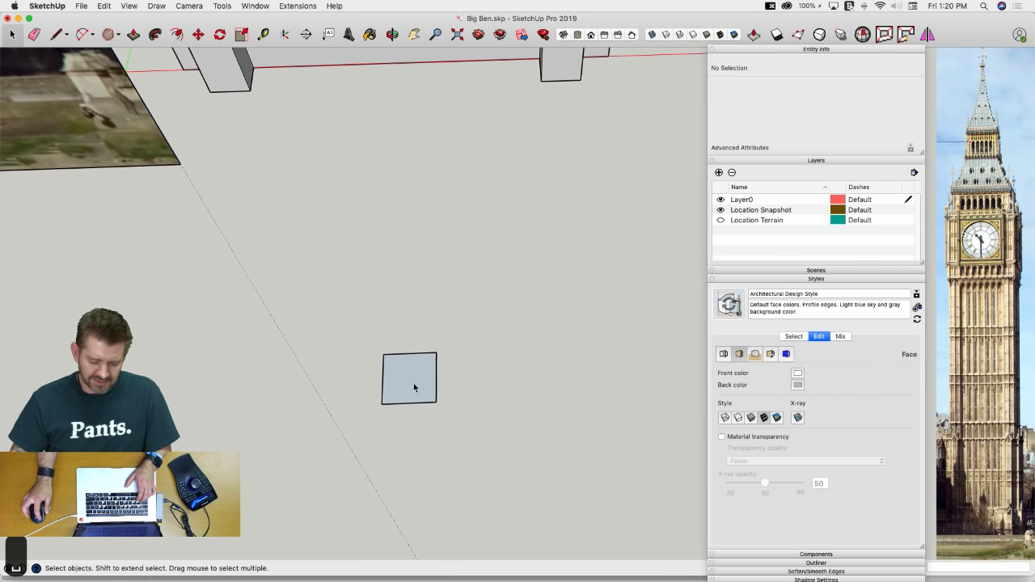
{"action": "left_click", "coordinate": [408, 380]}
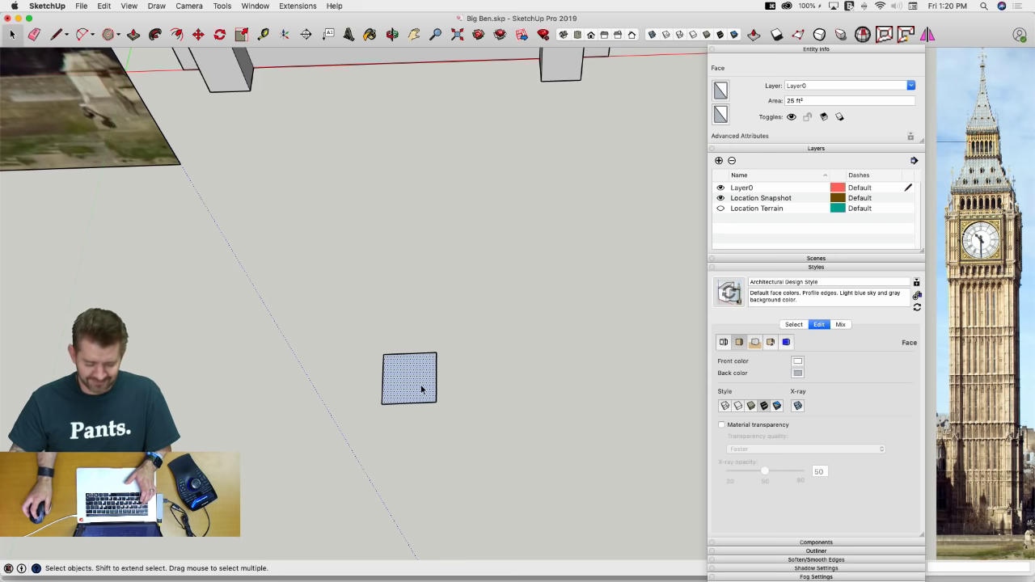
{"action": "key", "text": "q"}
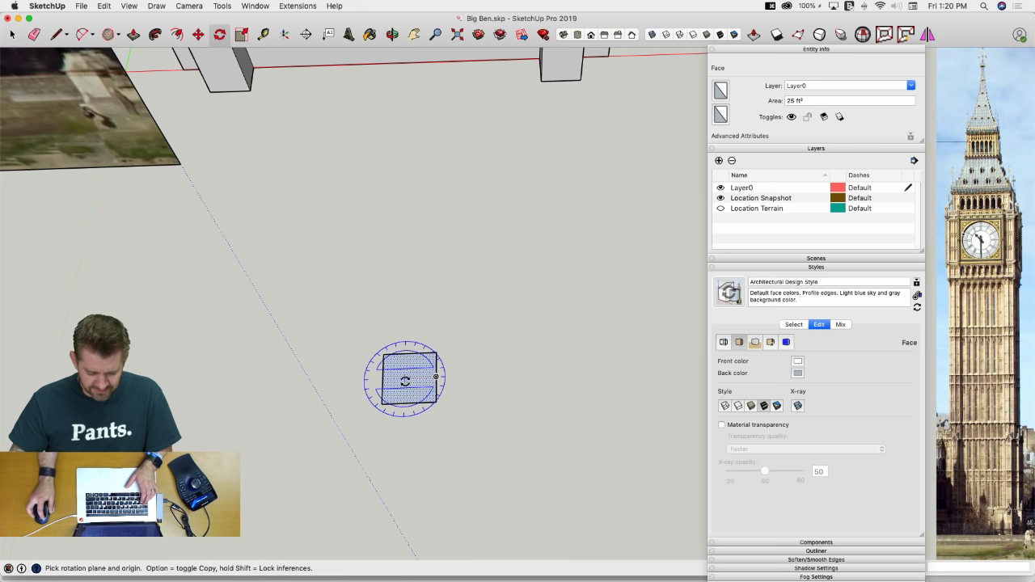
{"action": "left_click", "coordinate": [409, 378]}
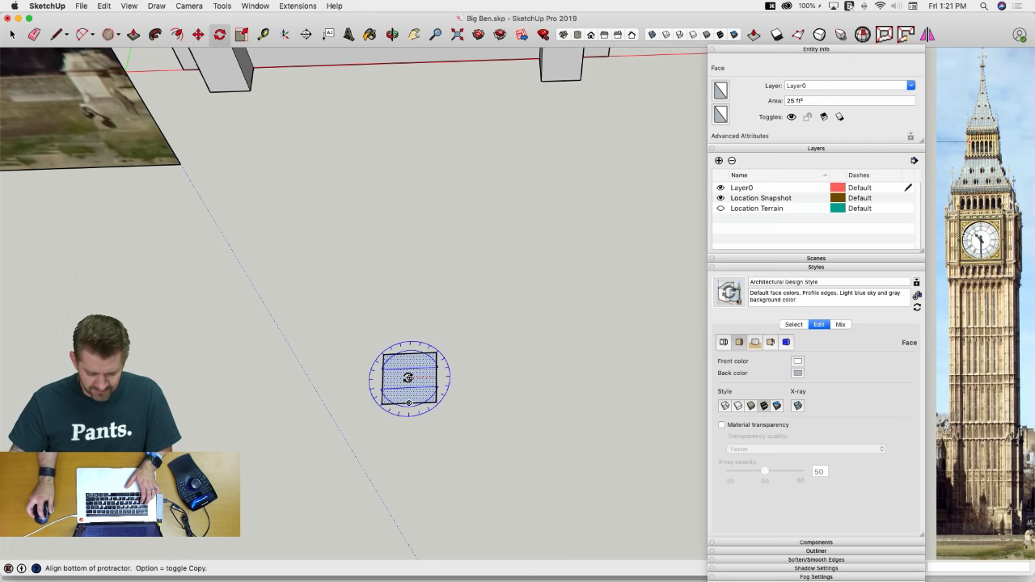
{"action": "left_click", "coordinate": [470, 380]}
{"action": "left_click", "coordinate": [474, 379]}
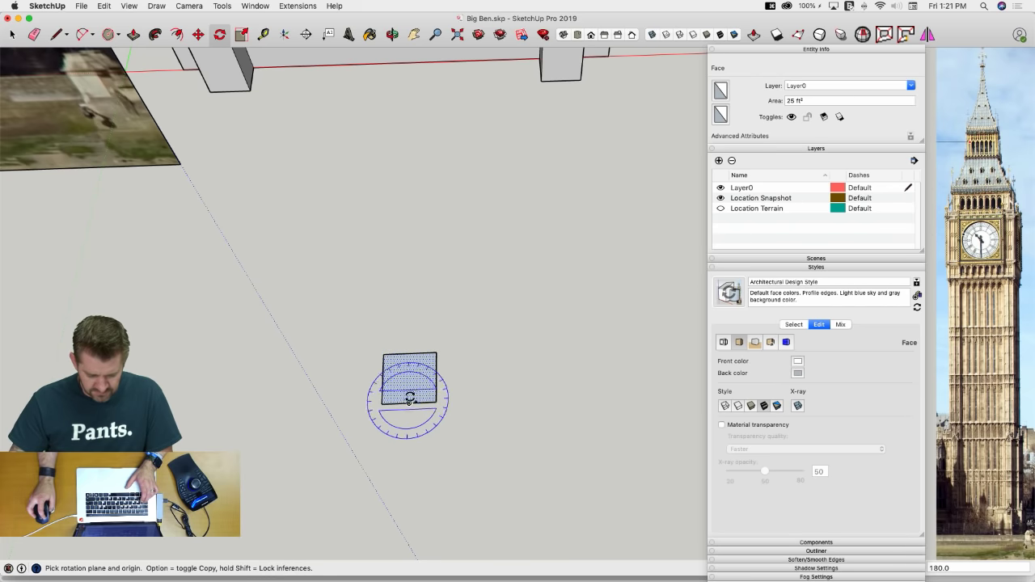
{"action": "scroll", "coordinate": [411, 378], "scroll_direction": "up", "scroll_amount": 5}
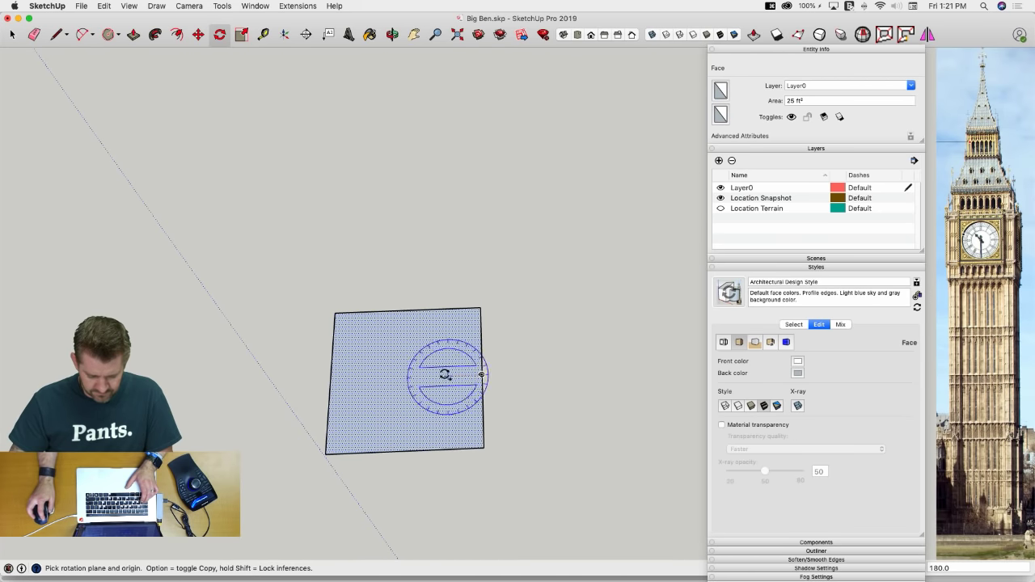
{"action": "left_click", "coordinate": [406, 376]}
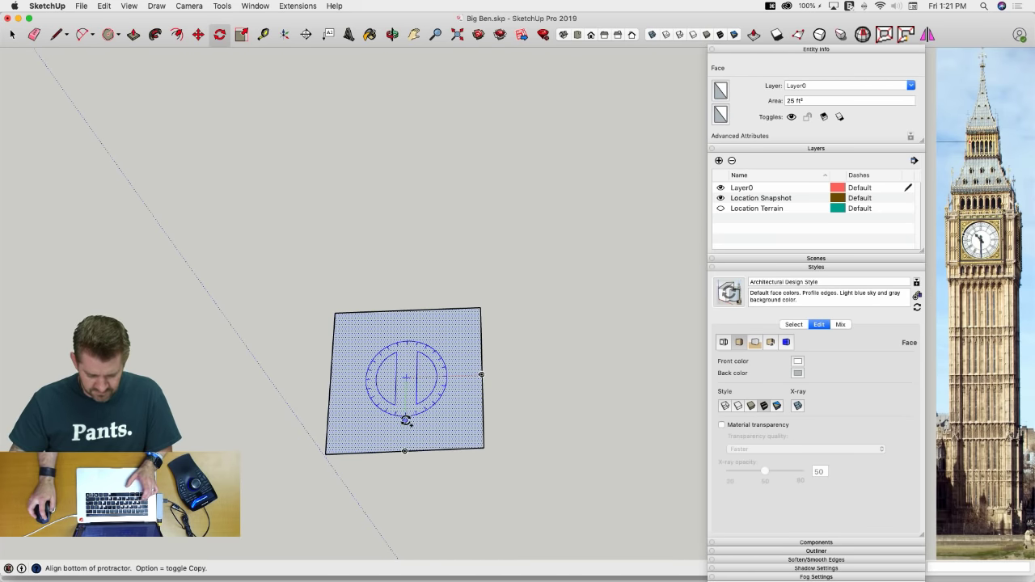
{"action": "left_click", "coordinate": [406, 420]}
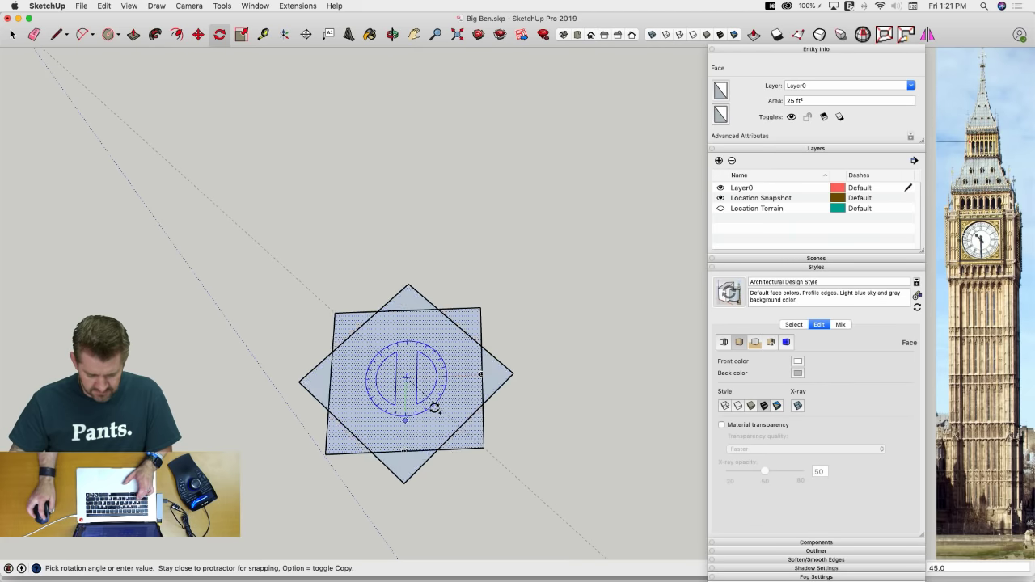
{"action": "left_click", "coordinate": [439, 403]}
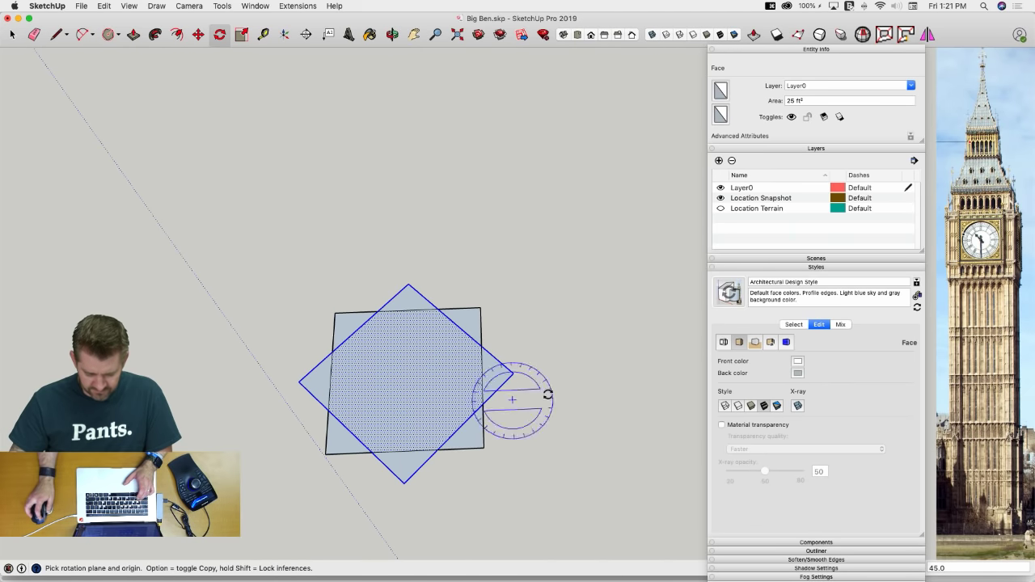
Erase the inner edges of the two overlapping squares to leave a single eight-pointed star face
{"action": "key", "text": "e"}
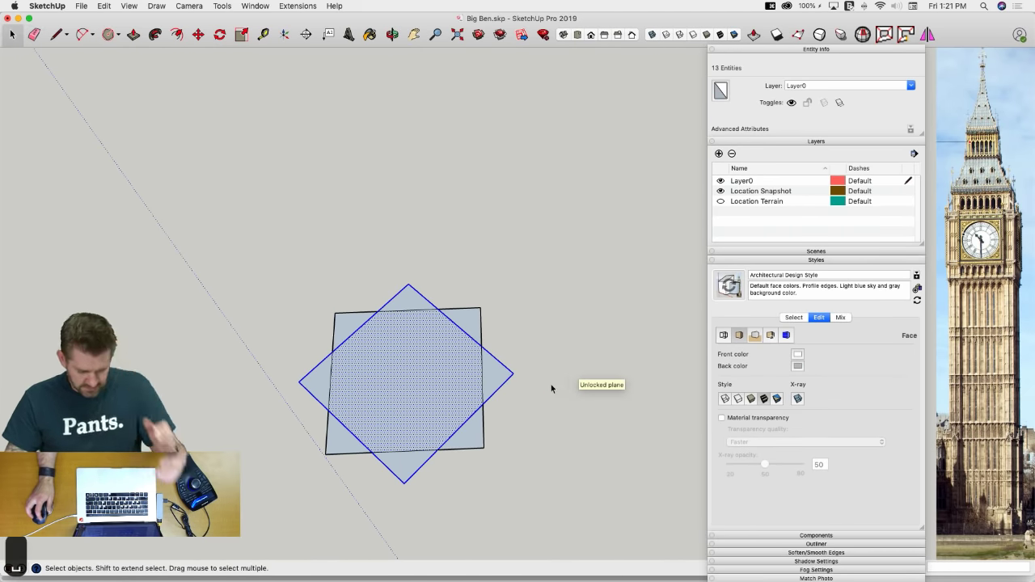
{"action": "mouse_move", "coordinate": [375, 327]}
{"action": "left_mouse_down"}
{"action": "mouse_move", "coordinate": [347, 347]}
{"action": "mouse_move", "coordinate": [340, 384]}
{"action": "left_mouse_up"}
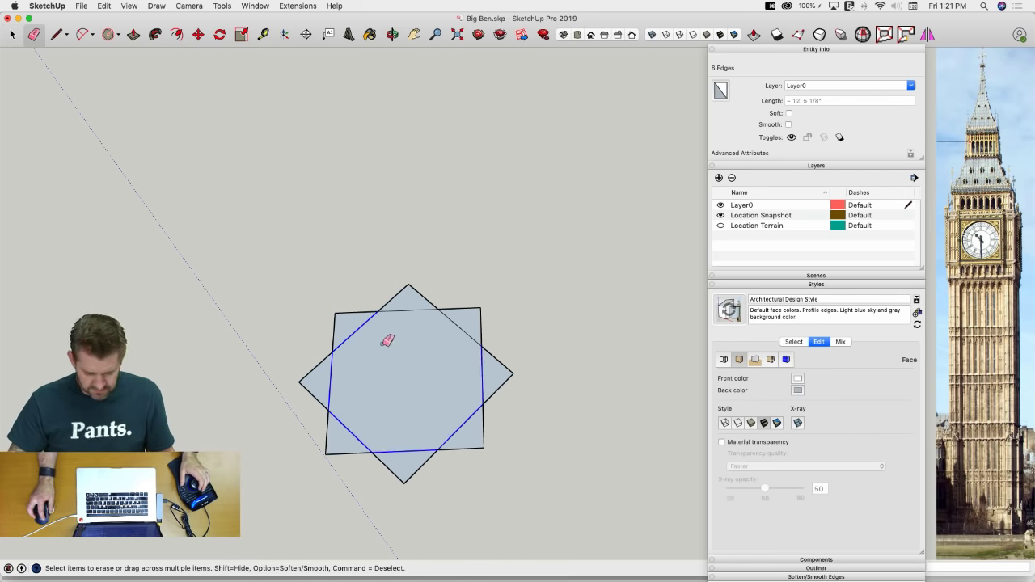
{"action": "left_click_drag", "start_coordinate": [411, 308], "coordinate": [419, 330]}
{"action": "left_click", "coordinate": [458, 319]}
{"action": "key", "text": "space"}
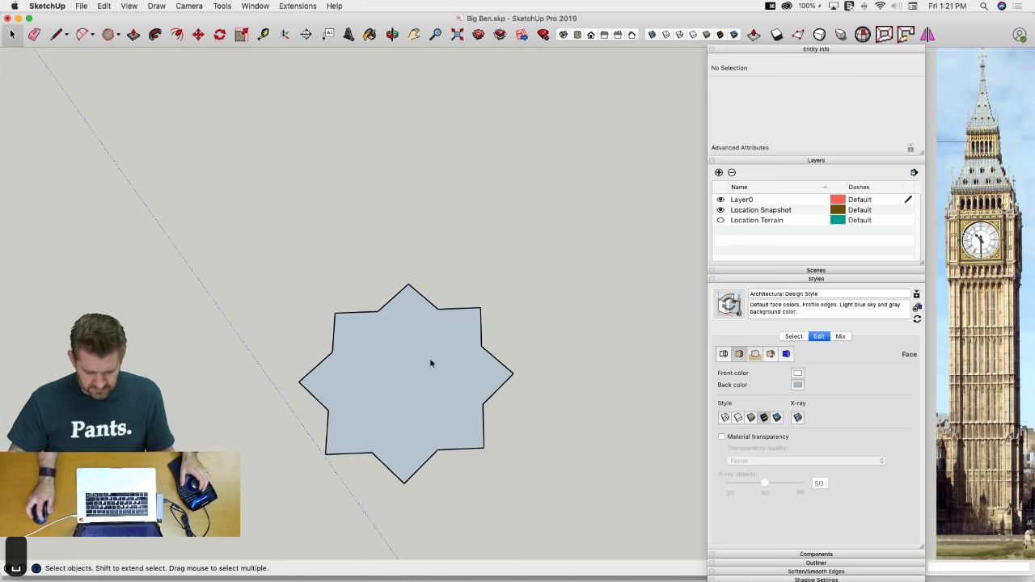
Make the star face and its edges into a component named "Octogram"
{"action": "double_click", "coordinate": [430, 361]}
{"action": "right_click", "coordinate": [427, 361]}
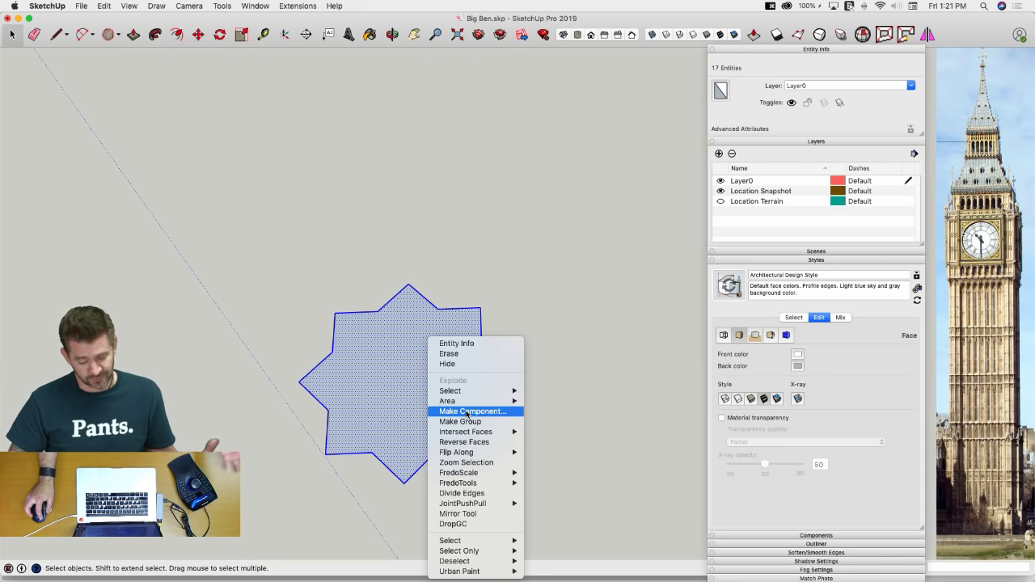
{"action": "left_click", "coordinate": [467, 412]}
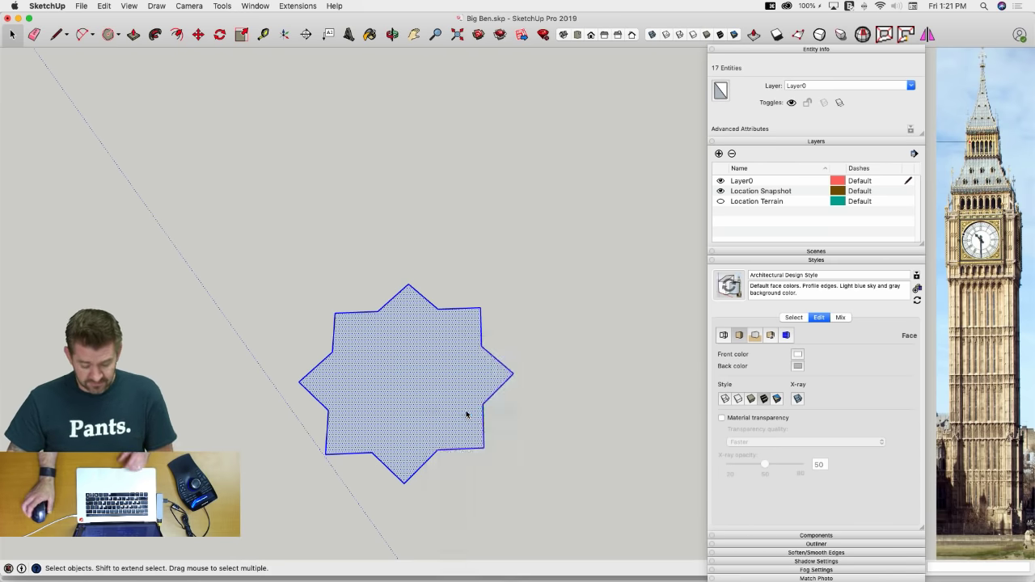
{"action": "type", "text": "Octogram"}
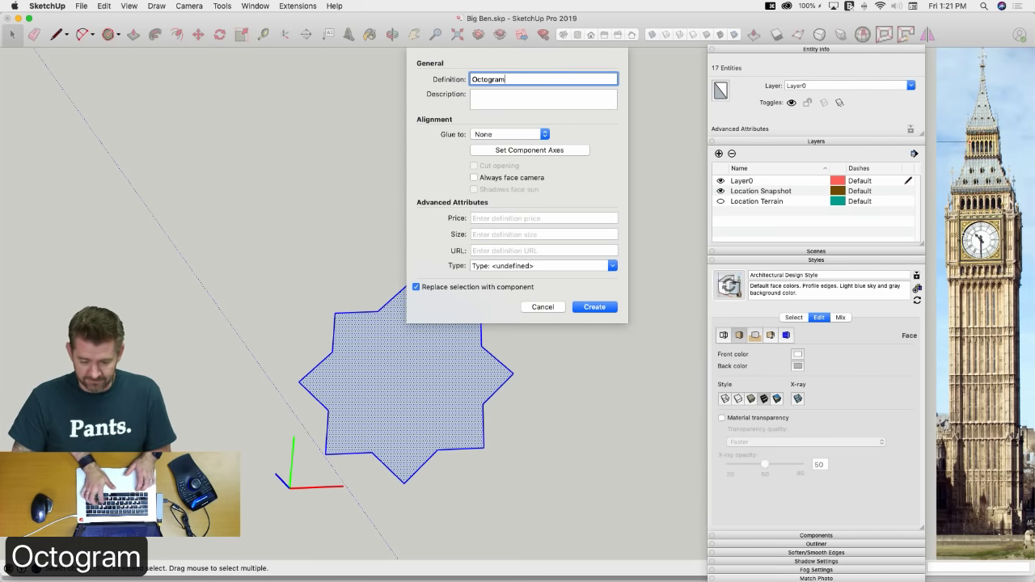
{"action": "key", "text": "Return"}
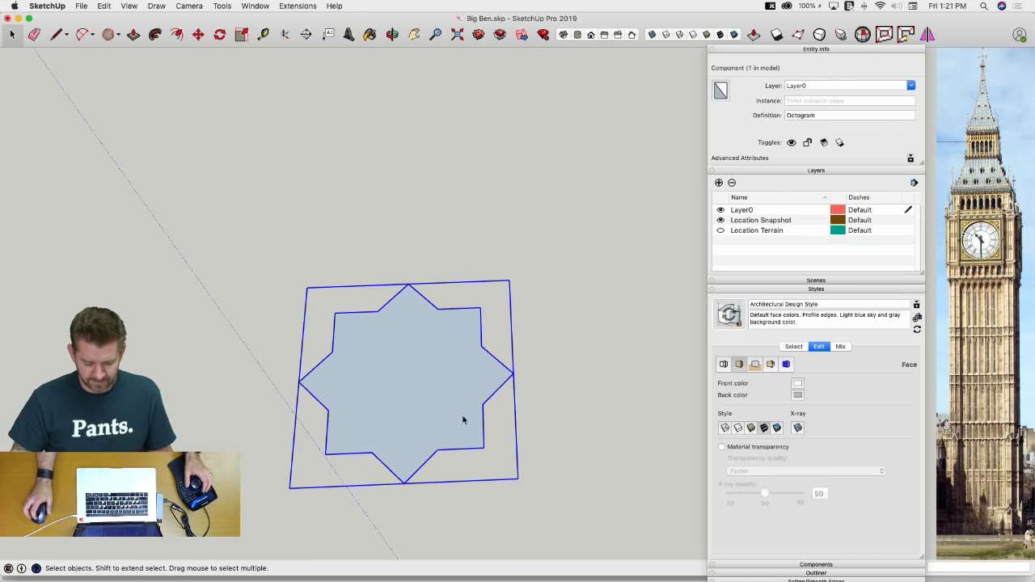
Move the Octogram star from the ground onto the tower's corner, at the base of the window level above the wide band
{"action": "key", "text": "m"}
{"action": "left_click", "coordinate": [486, 450]}
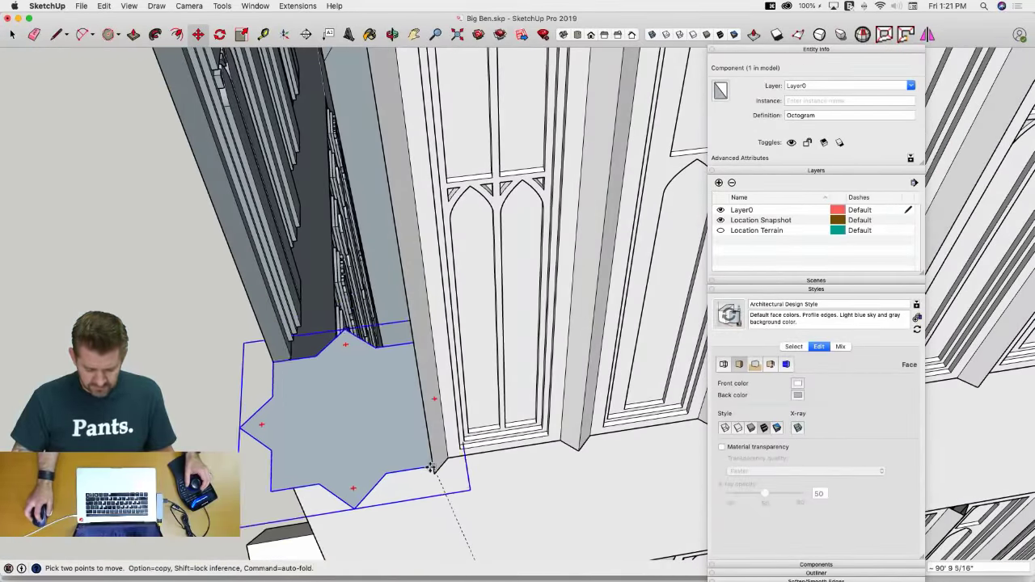
{"action": "left_click", "coordinate": [434, 473]}
{"action": "key", "text": "space"}
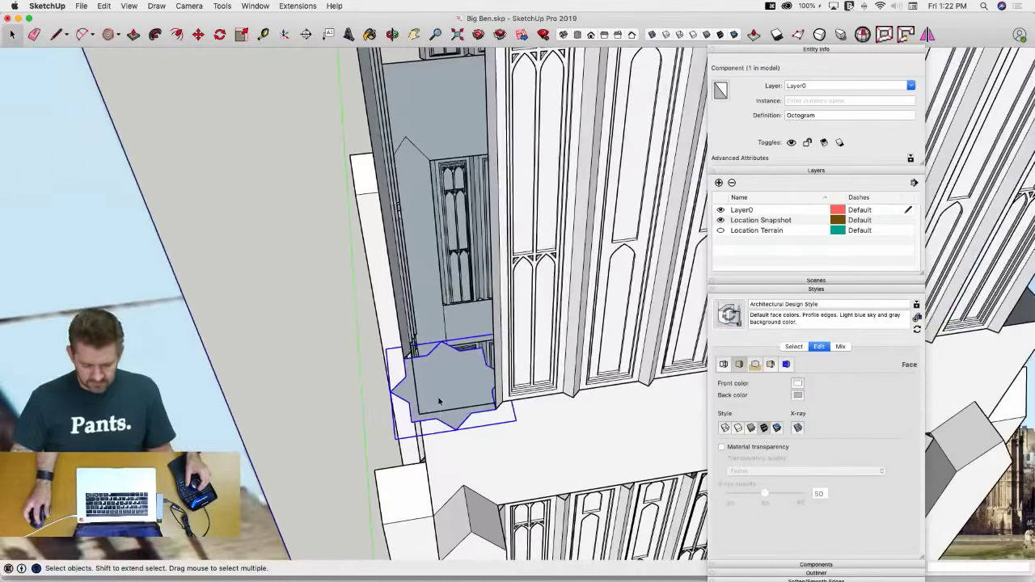
Try to extrude the star face inside its component up to the underside of the band above
{"action": "double_click", "coordinate": [440, 401]}
{"action": "key", "text": "p"}
{"action": "left_click", "coordinate": [444, 396]}
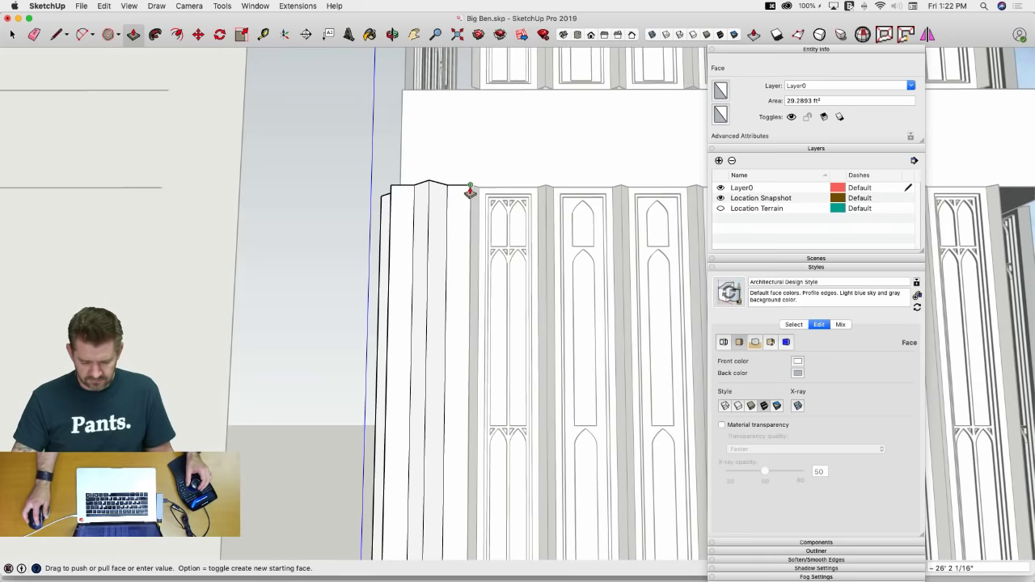
{"action": "left_click", "coordinate": [470, 192]}
{"action": "scroll", "coordinate": [452, 332], "scroll_direction": "down", "scroll_amount": 4}
{"action": "middle_click_drag", "start_coordinate": [453, 332], "coordinate": [434, 458]}
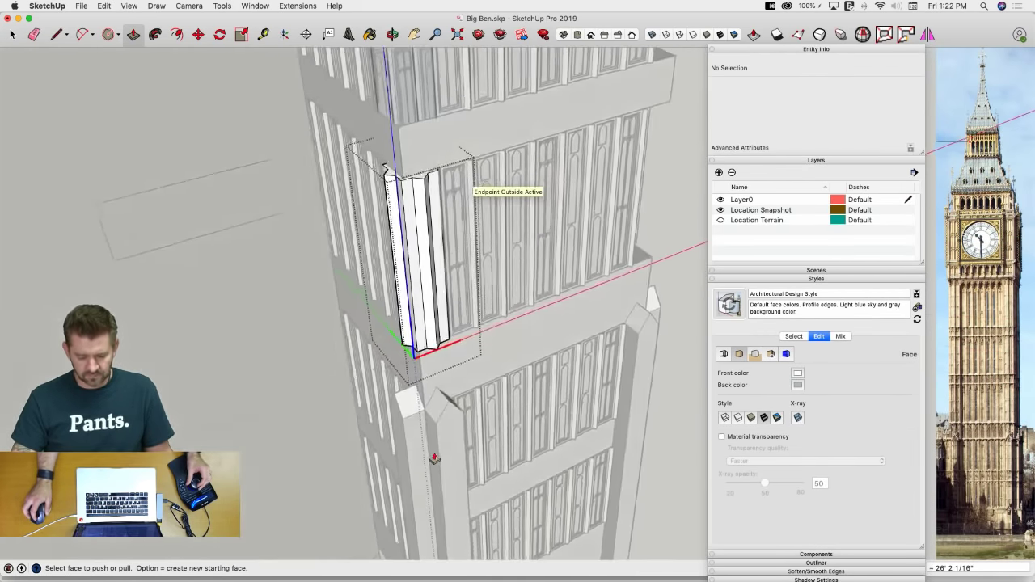
{"action": "key", "text": "super+z"}
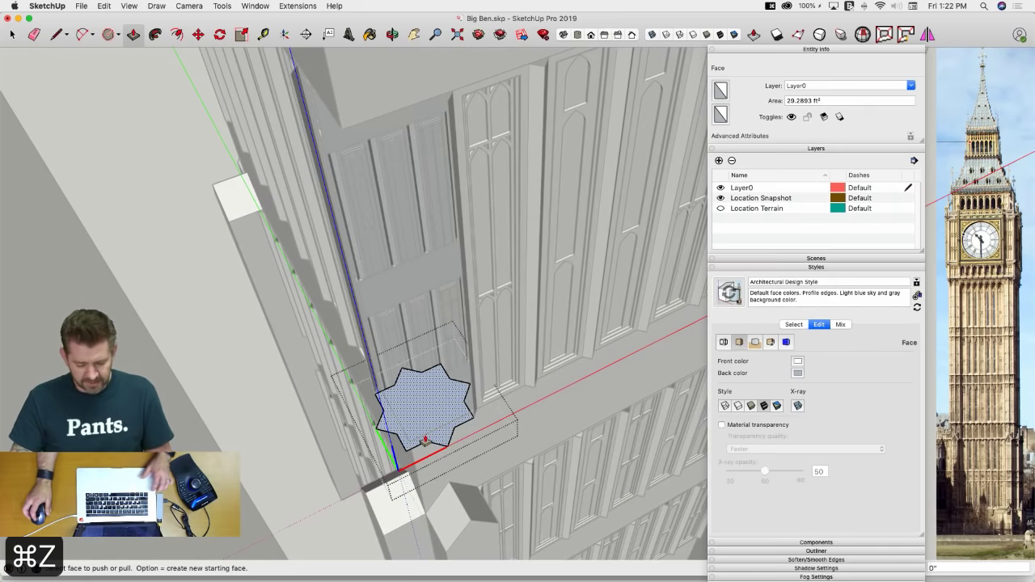
{"action": "key", "text": "space"}
{"action": "left_click", "coordinate": [279, 384]}
{"action": "left_click", "coordinate": [280, 384]}
Cut the Octogram and paste it inside the tower component, aligned with the window level's bottom corner on the wide band
{"action": "middle_click_drag", "start_coordinate": [420, 466], "coordinate": [426, 381]}
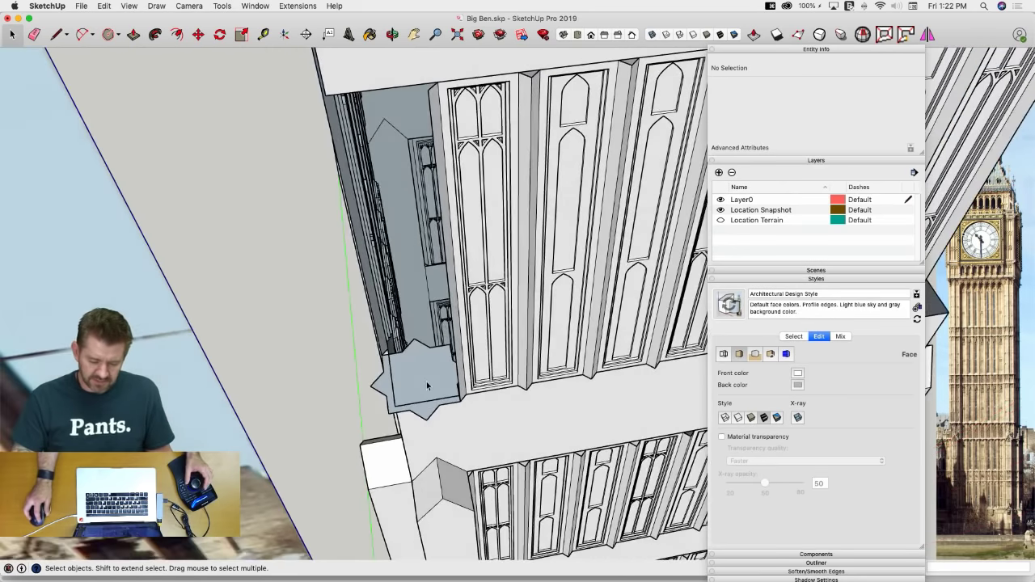
{"action": "left_click", "coordinate": [427, 386]}
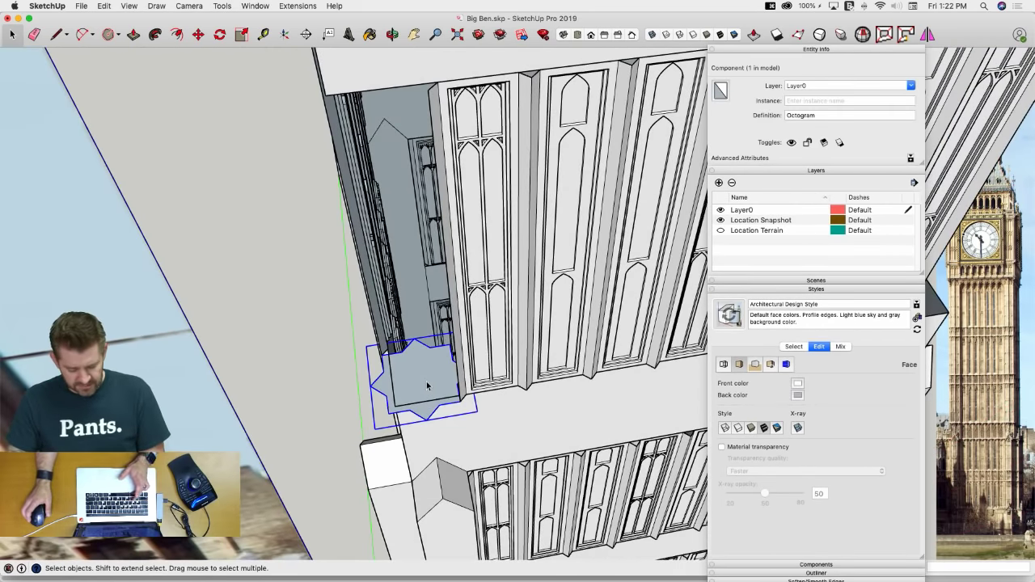
{"action": "key", "text": "super+x"}
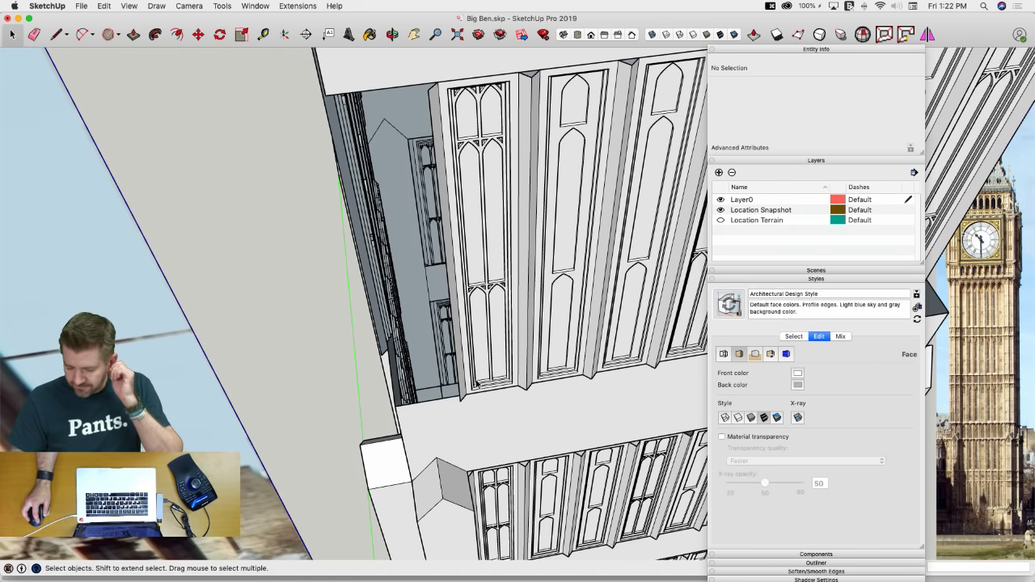
{"action": "scroll", "coordinate": [379, 378], "scroll_direction": "down", "scroll_amount": 8}
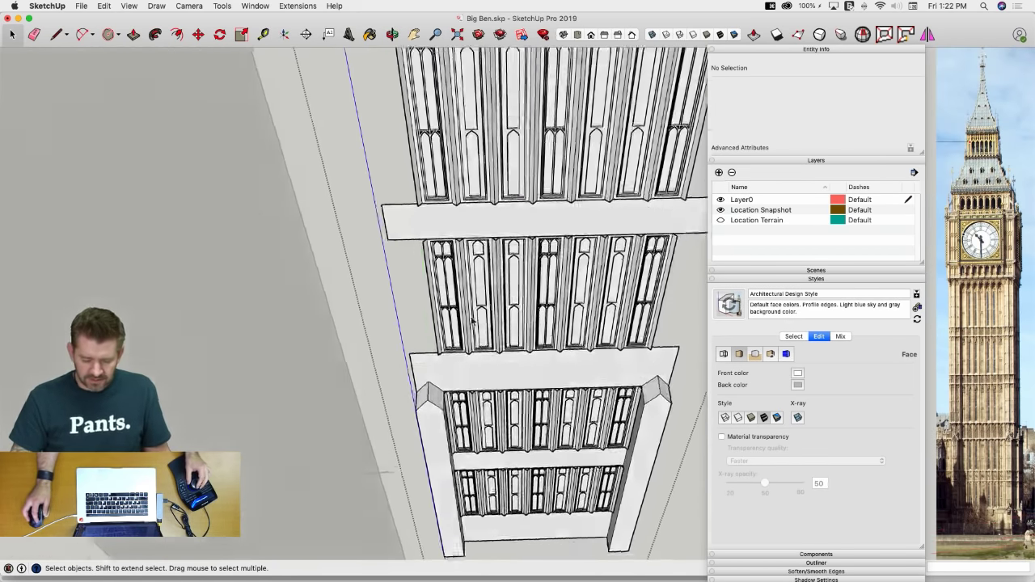
{"action": "scroll", "coordinate": [451, 356], "scroll_direction": "down", "scroll_amount": 4}
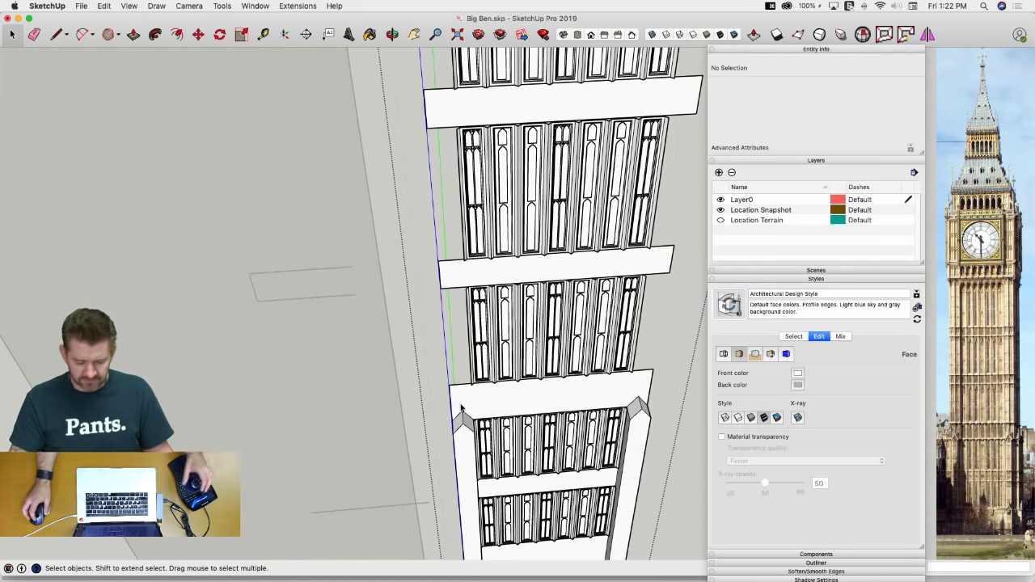
{"action": "scroll", "coordinate": [461, 404], "scroll_direction": "up", "scroll_amount": 5}
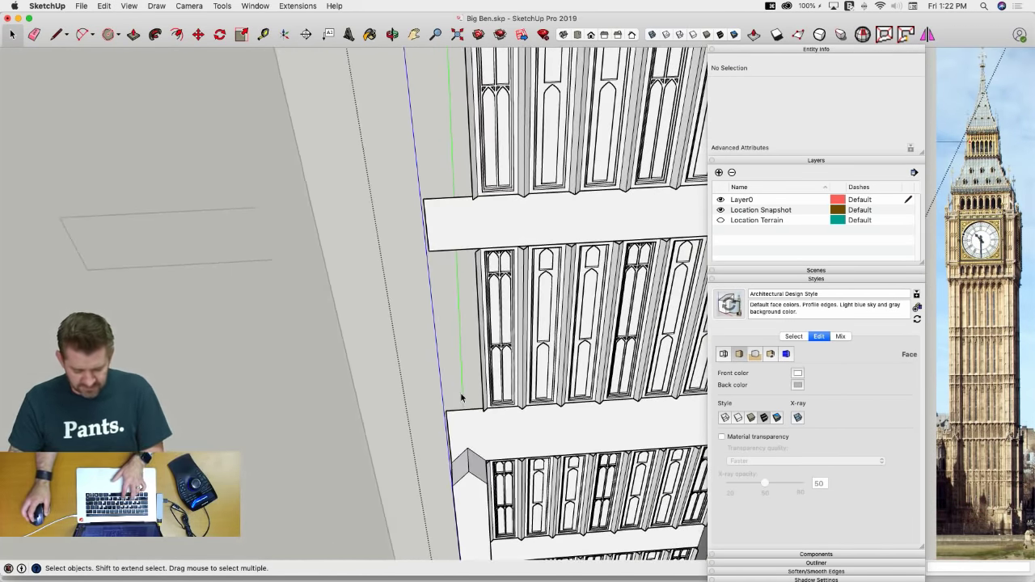
{"action": "key", "text": "super+v"}
{"action": "left_click", "coordinate": [426, 403]}
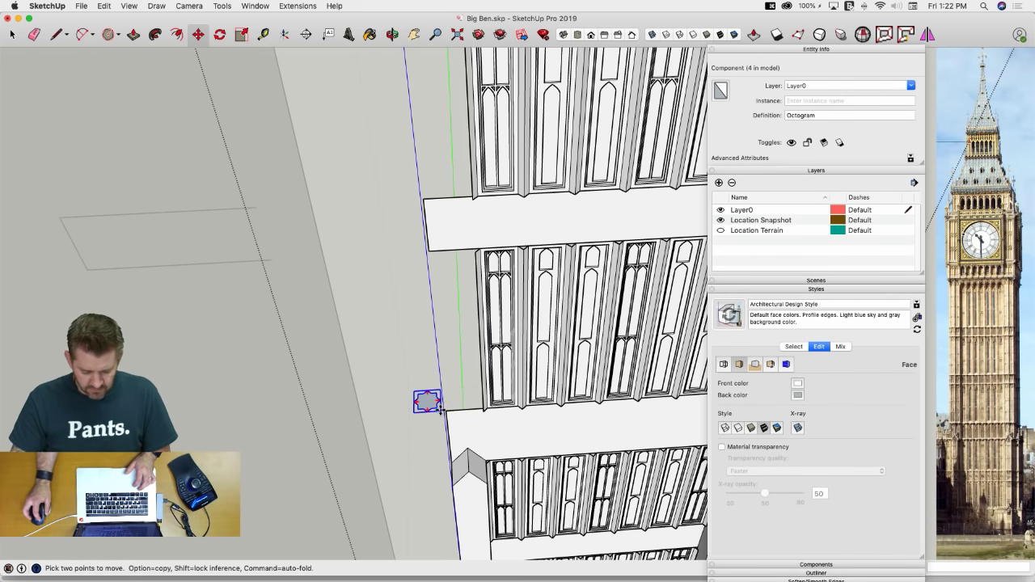
{"action": "left_click", "coordinate": [438, 411]}
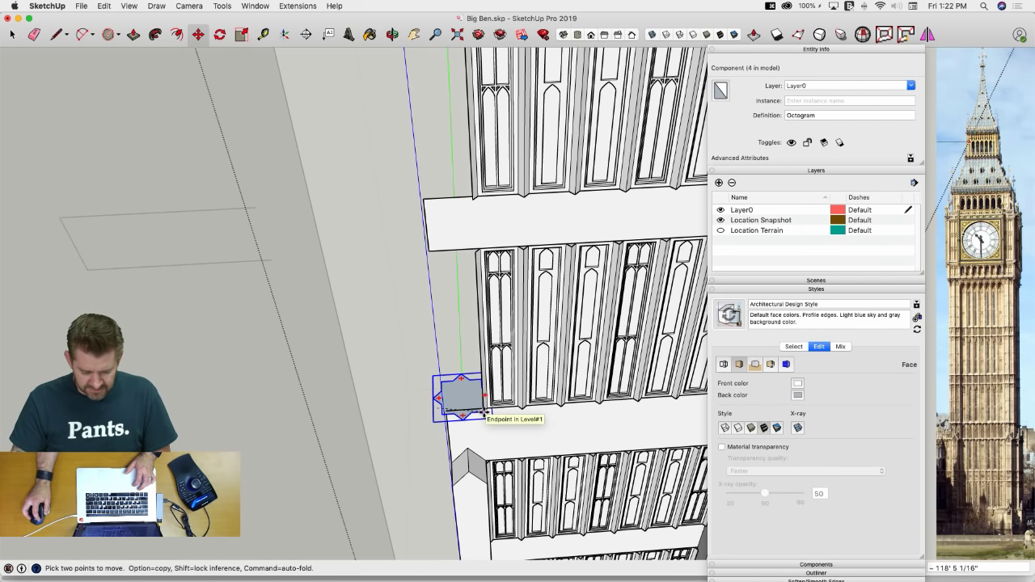
{"action": "left_click", "coordinate": [484, 412]}
{"action": "middle_click_drag", "start_coordinate": [480, 403], "coordinate": [485, 415]}
Copy the star straight up the tower to the same corner on top of each of the next two bands
{"action": "key", "text": "m"}
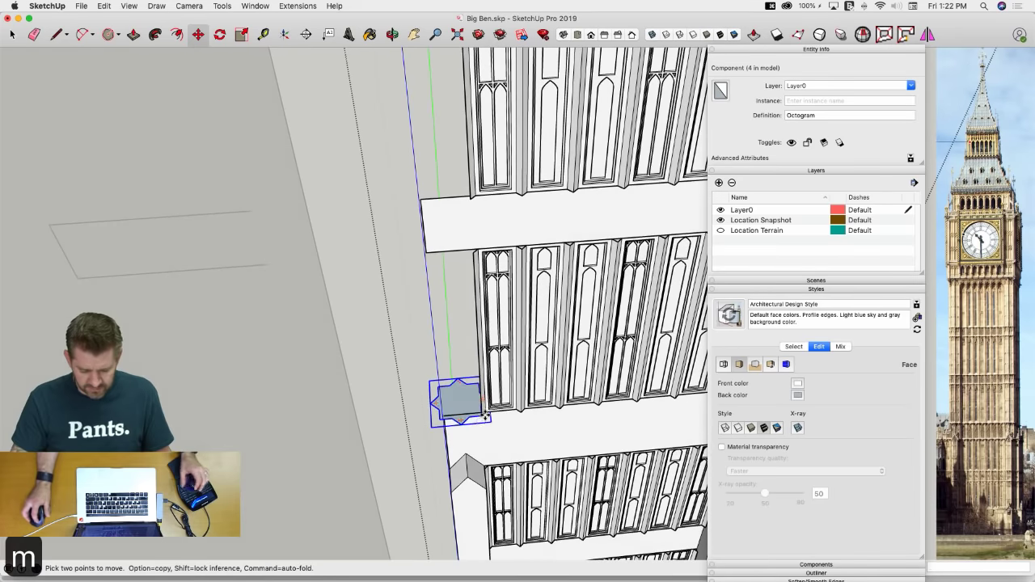
{"action": "left_click", "coordinate": [472, 202]}
{"action": "key", "text": "alt"}
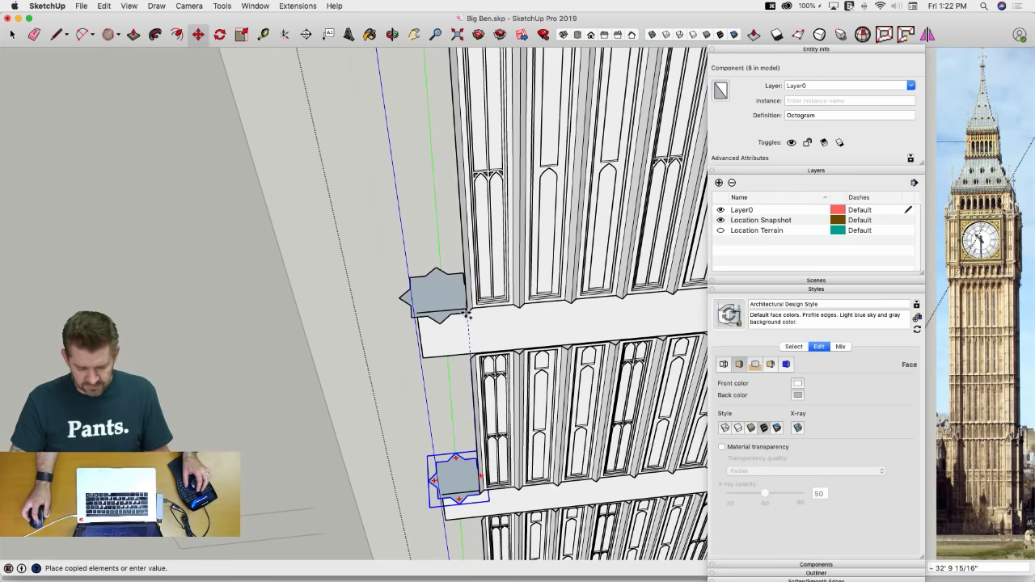
{"action": "left_click", "coordinate": [467, 314]}
{"action": "scroll", "coordinate": [476, 343], "scroll_direction": "down", "scroll_amount": 6}
{"action": "key", "text": "space"}
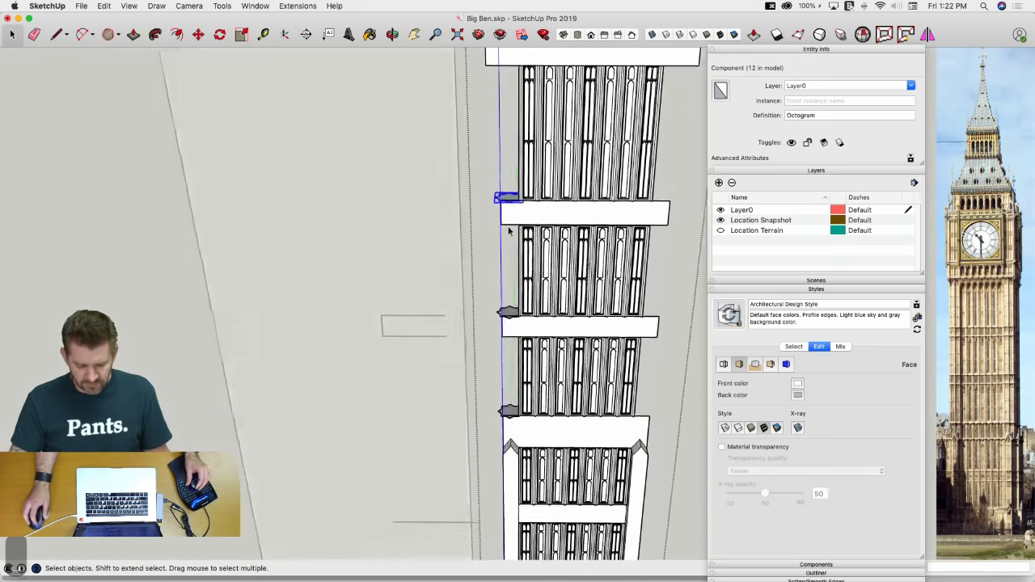
Make the uppermost star copy a unique component, separate from the other Octogram instances
{"action": "scroll", "coordinate": [509, 232], "scroll_direction": "up", "scroll_amount": 2}
{"action": "right_click", "coordinate": [515, 264]}
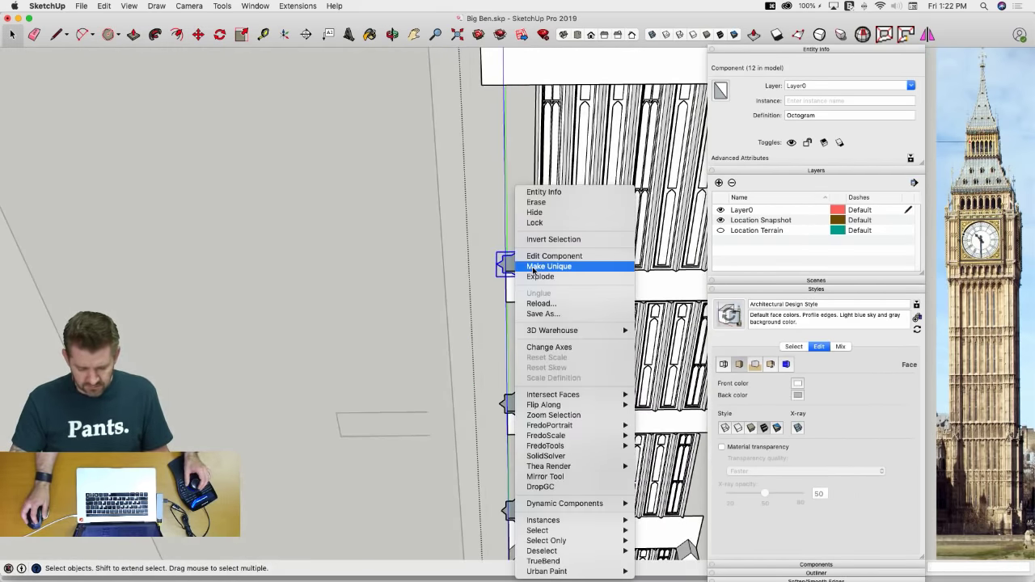
{"action": "left_click", "coordinate": [554, 266]}
Extrude the lower two corner stars up to the underside of the bands above them, the lowest by 26' 2 1/16"
{"action": "middle_click_drag", "start_coordinate": [553, 266], "coordinate": [495, 368]}
{"action": "left_click", "coordinate": [495, 368]}
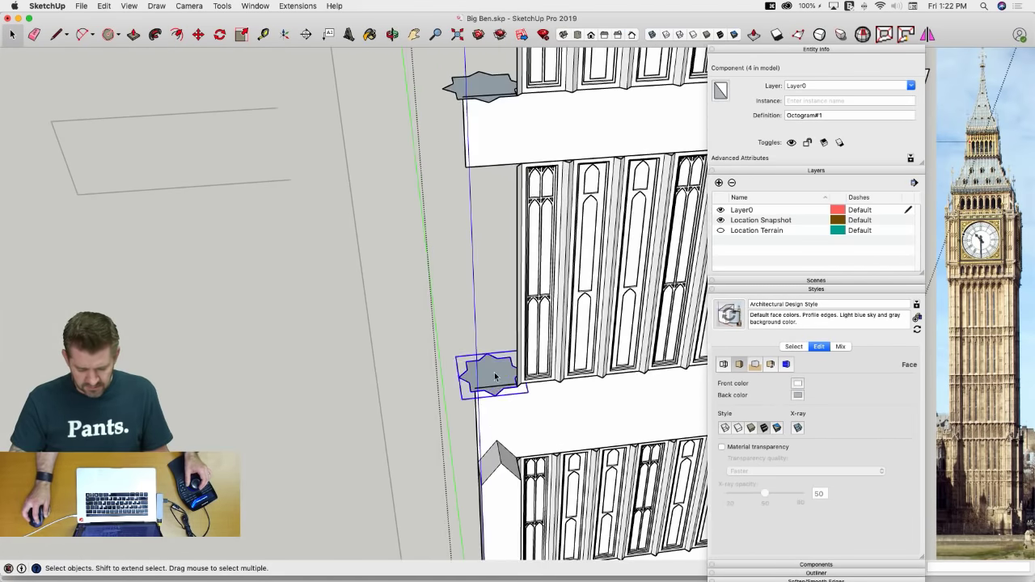
{"action": "double_click", "coordinate": [495, 368]}
{"action": "key", "text": "p"}
{"action": "left_click_drag", "start_coordinate": [504, 357], "coordinate": [527, 174]}
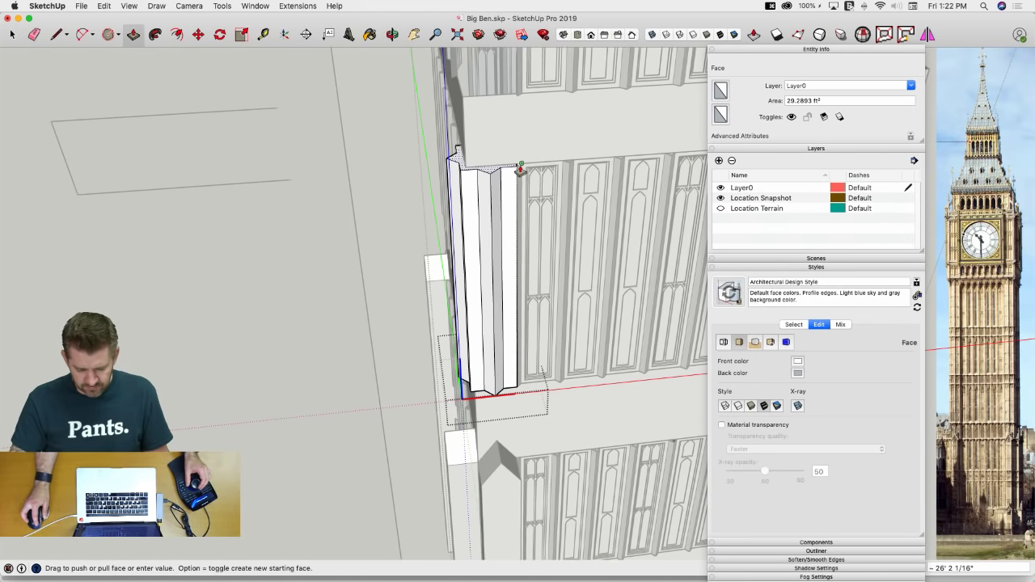
{"action": "left_click", "coordinate": [516, 168]}
{"action": "key", "text": "space"}
{"action": "left_click", "coordinate": [477, 272]}
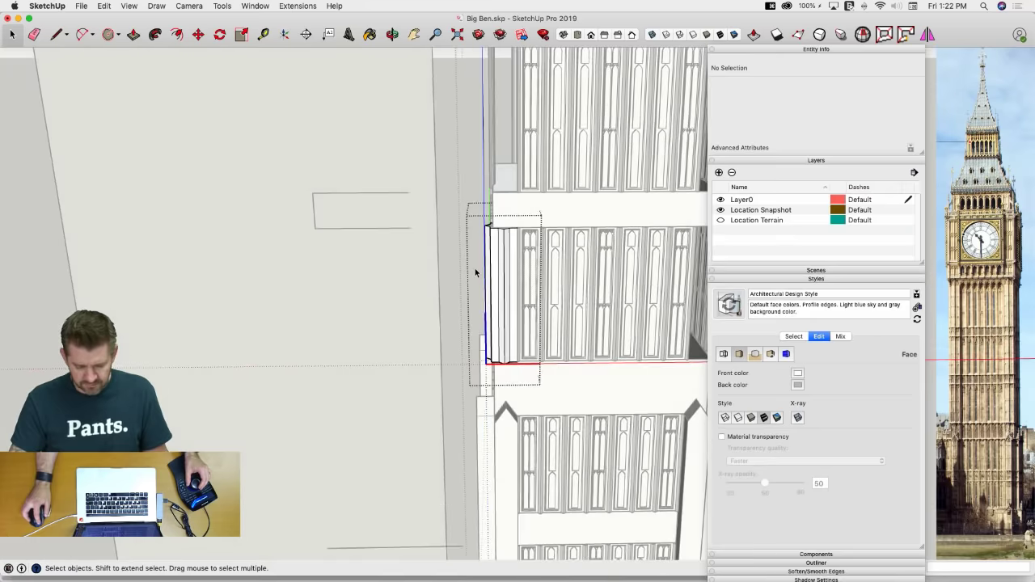
{"action": "left_click", "coordinate": [462, 275]}
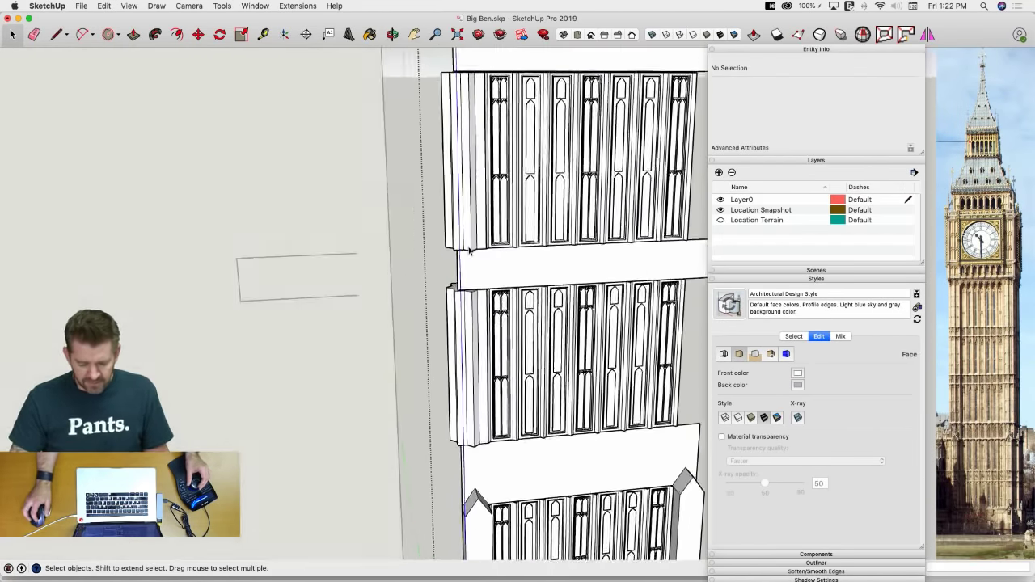
Compare the star-shaped corner columns with the corner detail in the Big Ben reference photo in Chrome
{"action": "scroll", "coordinate": [453, 220], "scroll_direction": "down", "scroll_amount": 8}
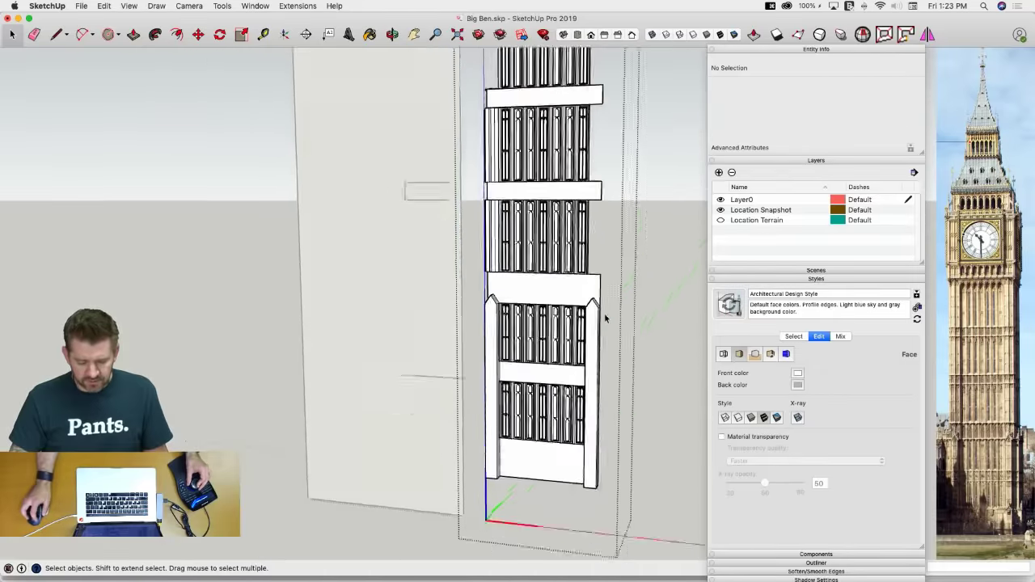
{"action": "scroll", "coordinate": [622, 301], "scroll_direction": "up", "scroll_amount": 10}
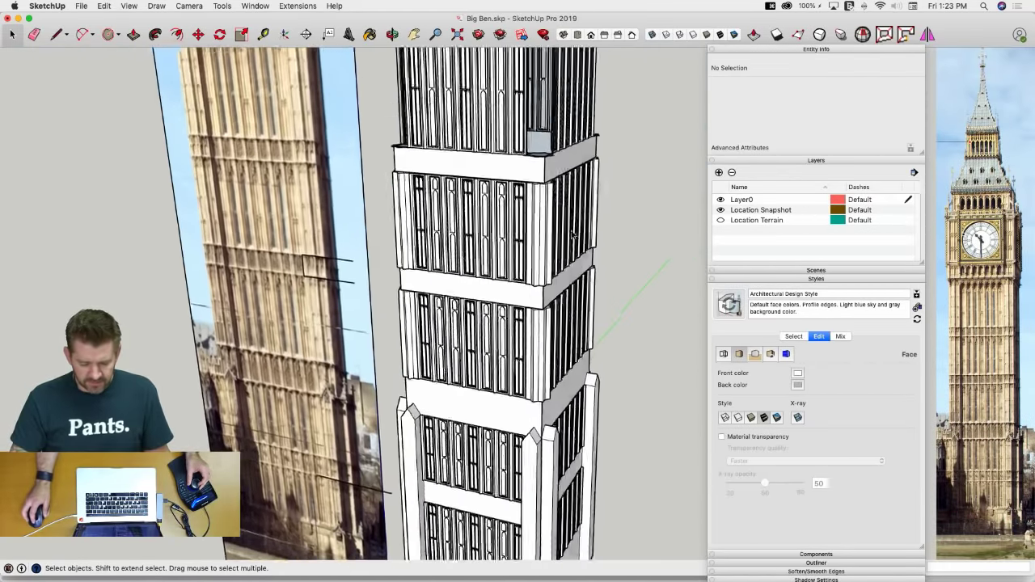
{"action": "scroll", "coordinate": [568, 232], "scroll_direction": "up", "scroll_amount": 8}
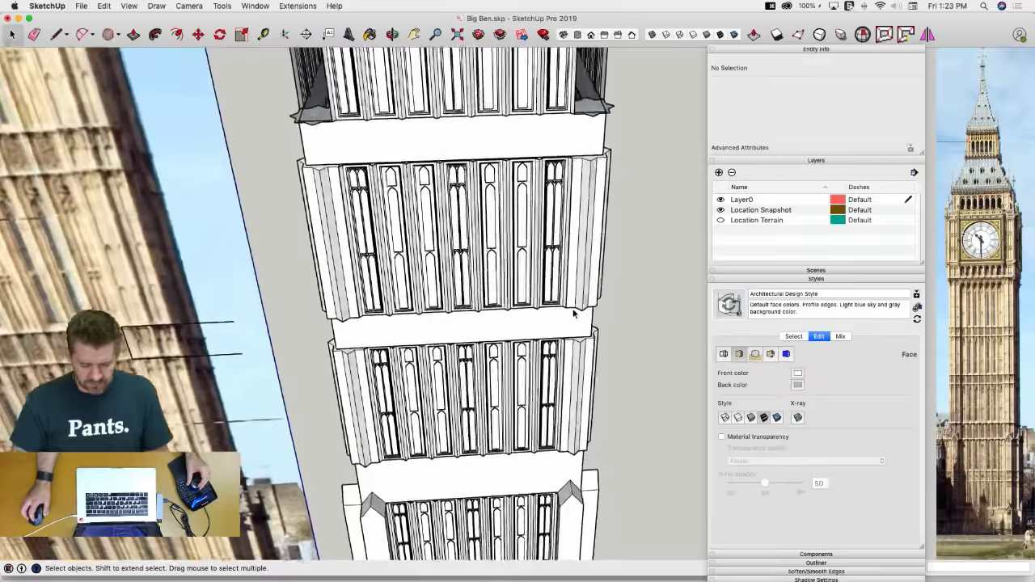
{"action": "middle_click_drag", "start_coordinate": [574, 314], "coordinate": [292, 204]}
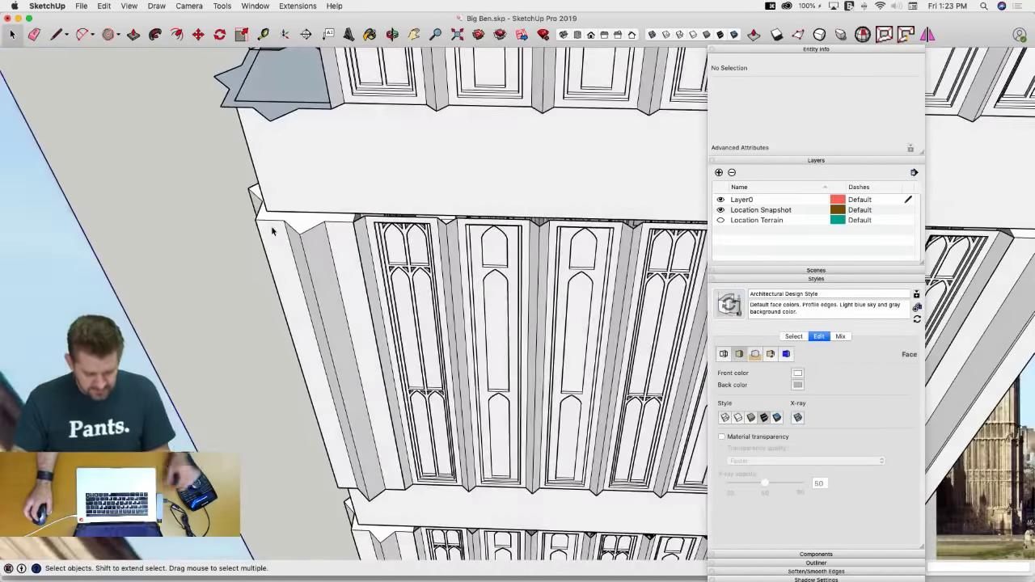
{"action": "key", "text": "super+Tab"}
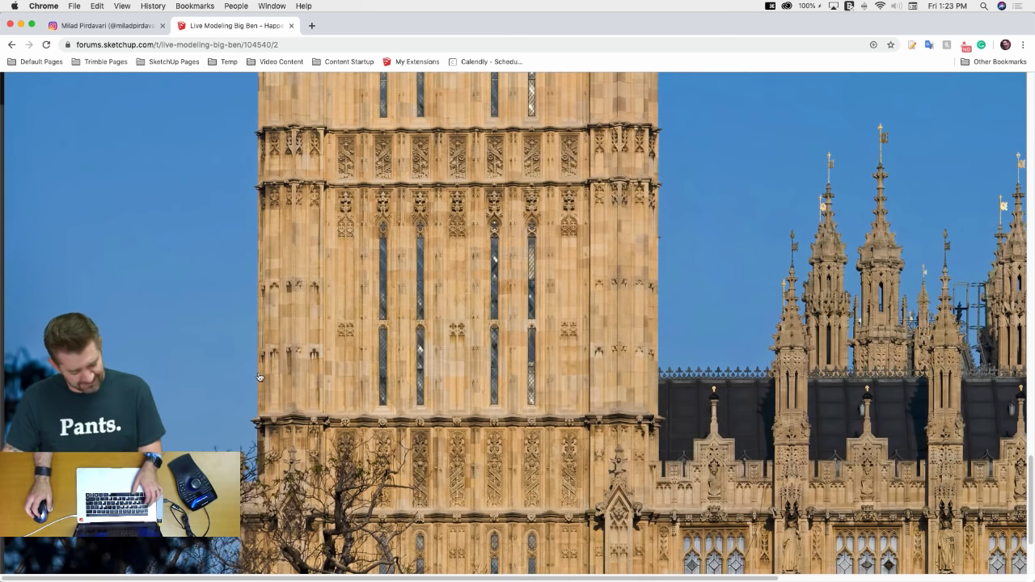
{"action": "key", "text": "super+Tab"}
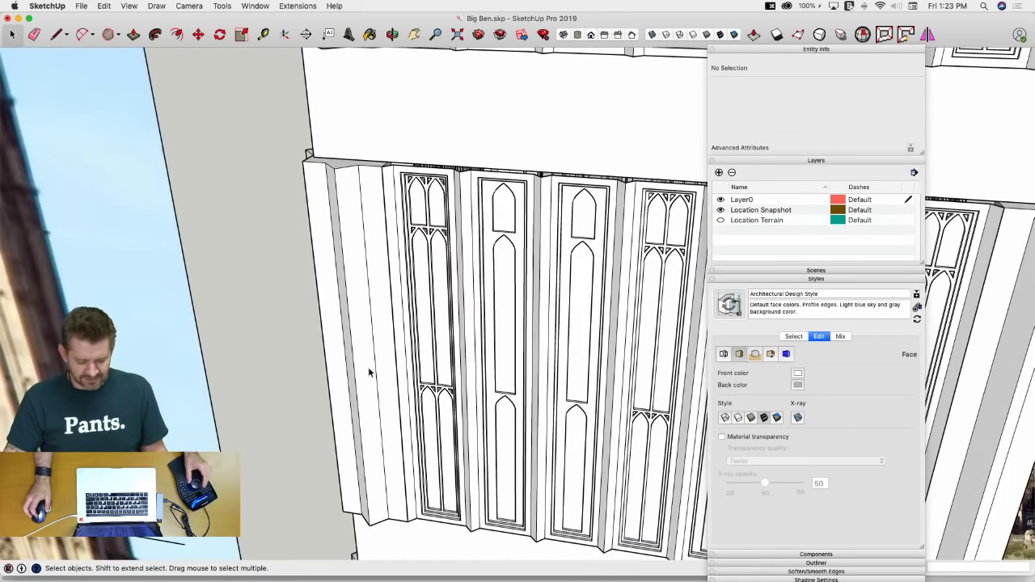
{"action": "key", "text": "super+Tab"}
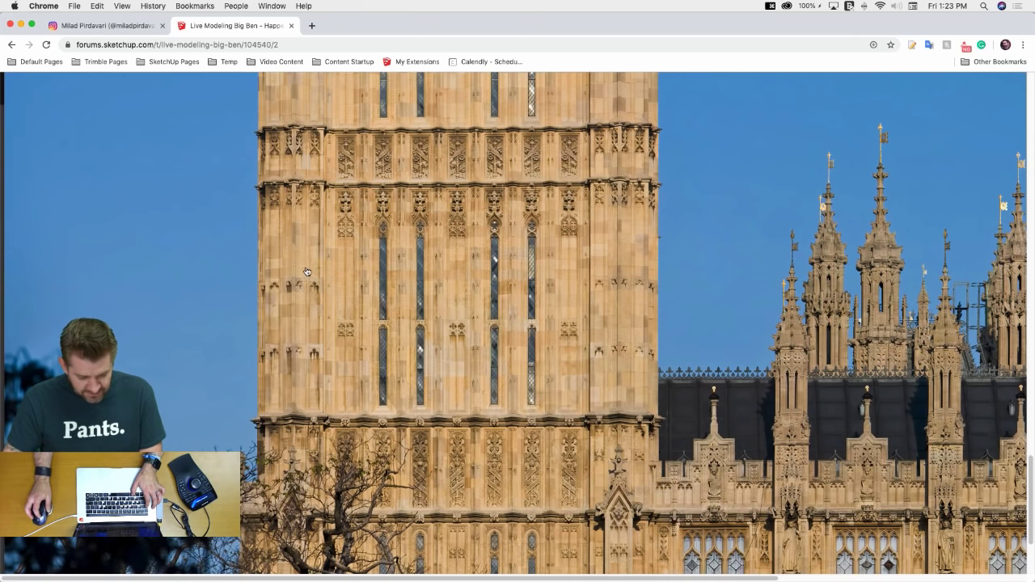
{"action": "scroll", "coordinate": [376, 398], "scroll_direction": "up", "scroll_amount": 4}
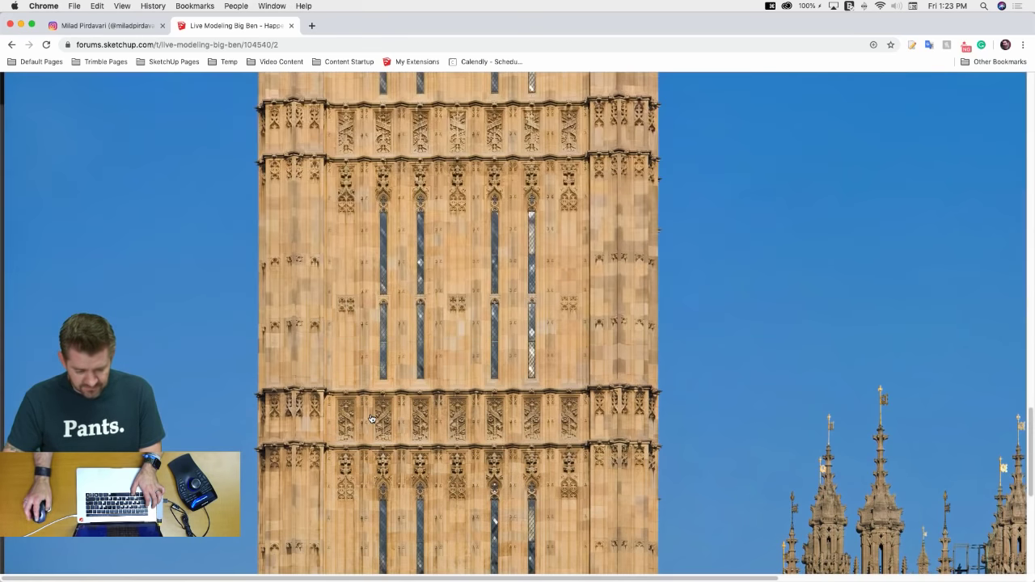
{"action": "scroll", "coordinate": [372, 419], "scroll_direction": "up", "scroll_amount": 4}
{"action": "scroll", "coordinate": [371, 418], "scroll_direction": "down", "scroll_amount": 4}
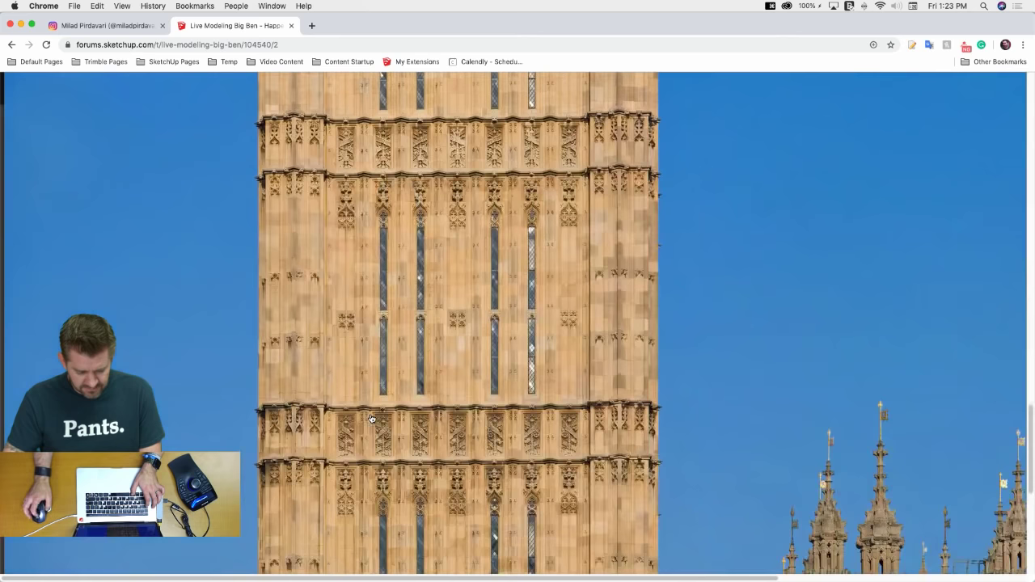
{"action": "scroll", "coordinate": [371, 419], "scroll_direction": "down", "scroll_amount": 4}
{"action": "key", "text": "super+Tab"}
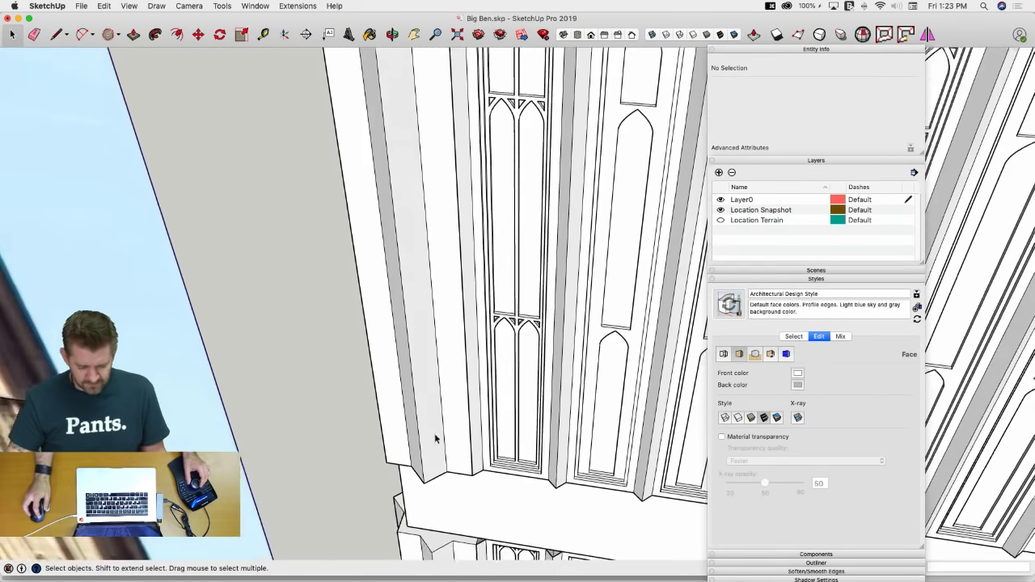
Make a component named Octogram Sides from the two adjacent side faces forming one point of the star column
{"action": "left_click", "coordinate": [446, 404]}
{"action": "double_click", "coordinate": [447, 404]}
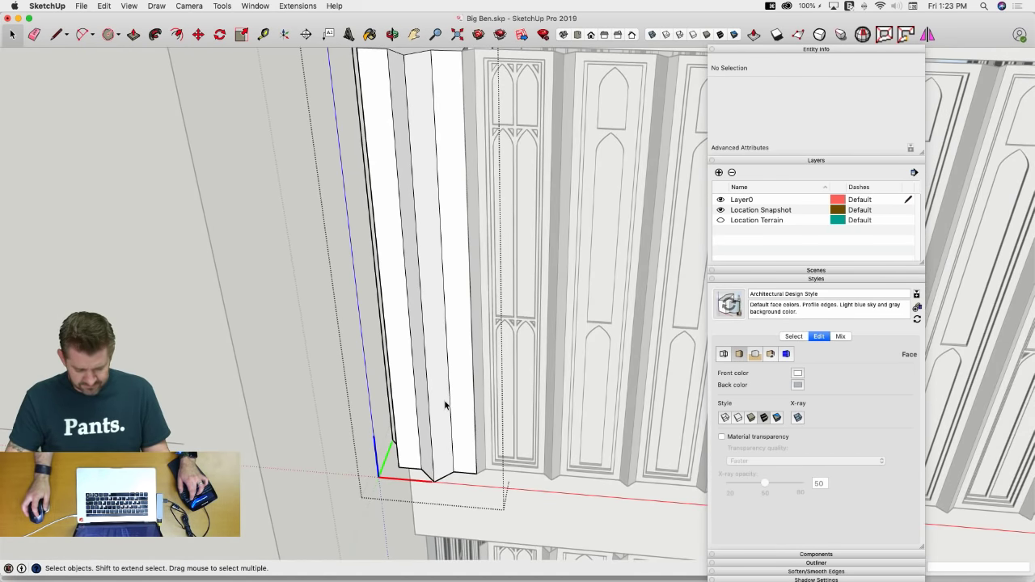
{"action": "key", "text": "q"}
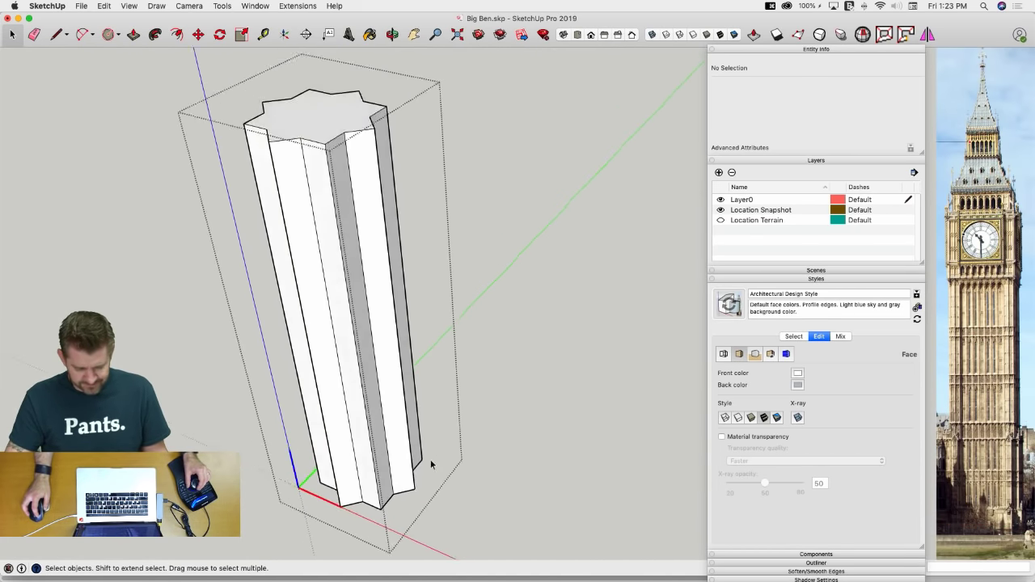
{"action": "double_click", "coordinate": [477, 318]}
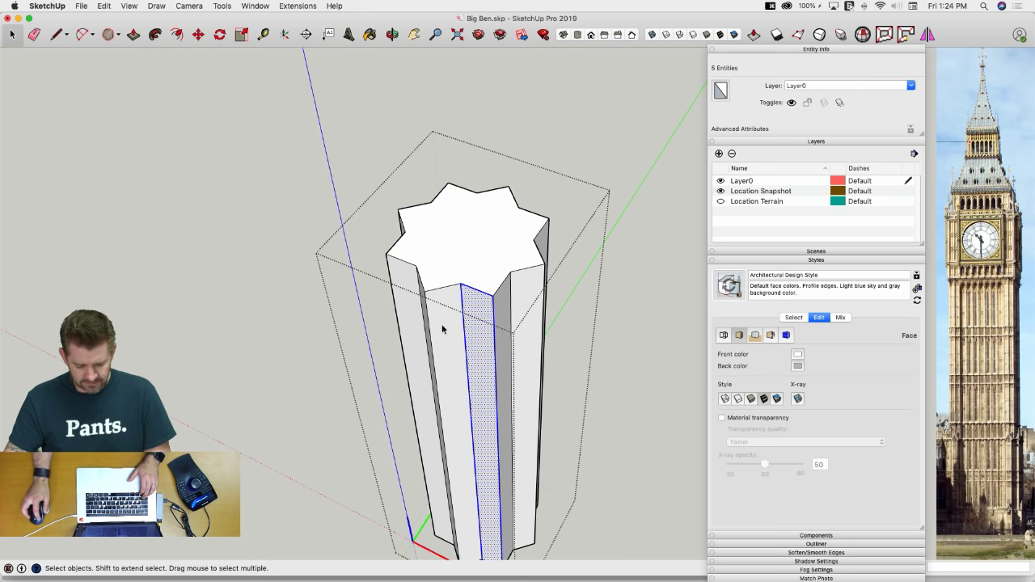
{"action": "middle_click_drag", "start_coordinate": [407, 342], "coordinate": [598, 343]}
{"action": "double_click", "coordinate": [477, 346], "text": "shift"}
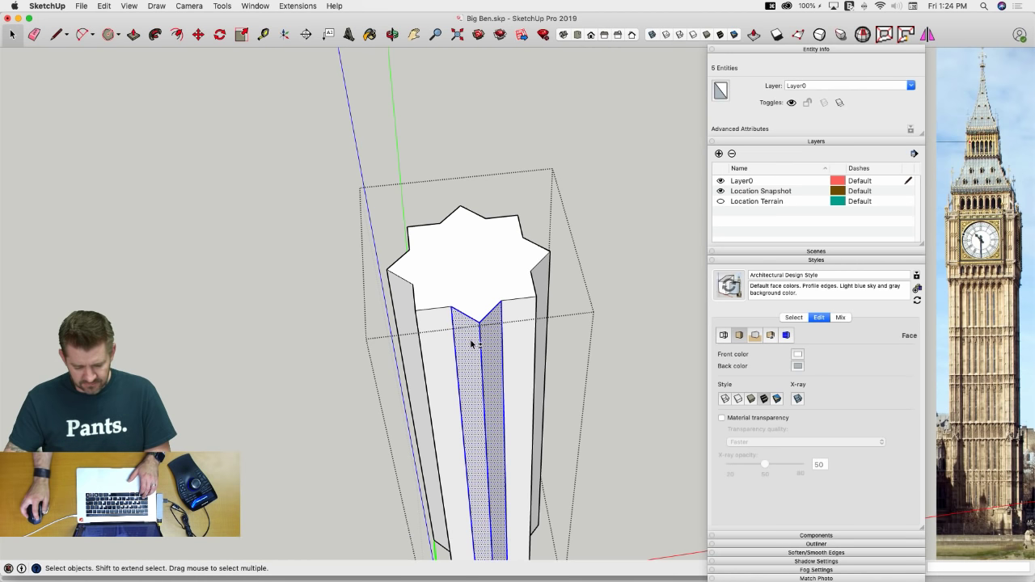
{"action": "right_click", "coordinate": [473, 329]}
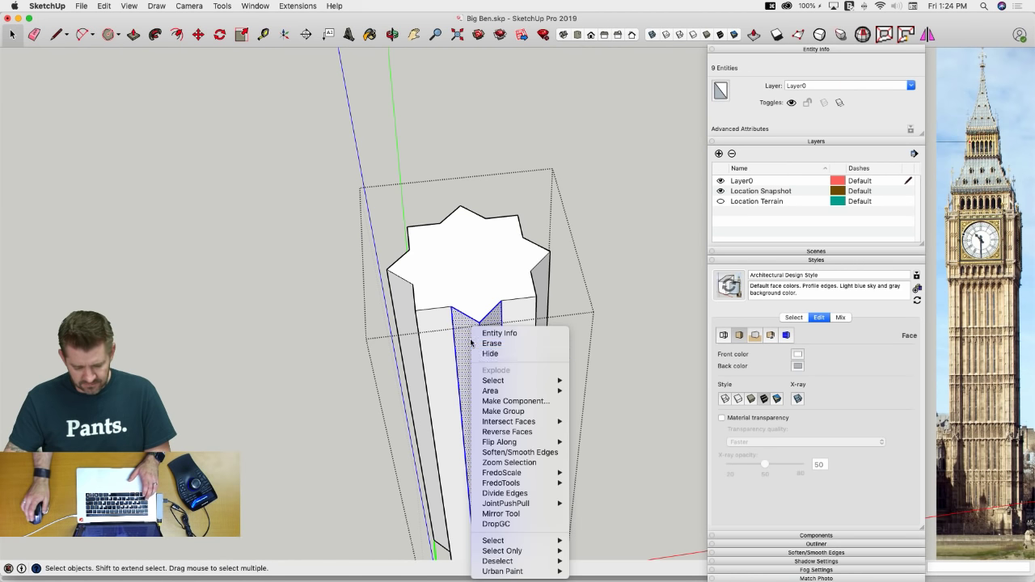
{"action": "left_click", "coordinate": [512, 402]}
{"action": "type", "text": "Oct"}
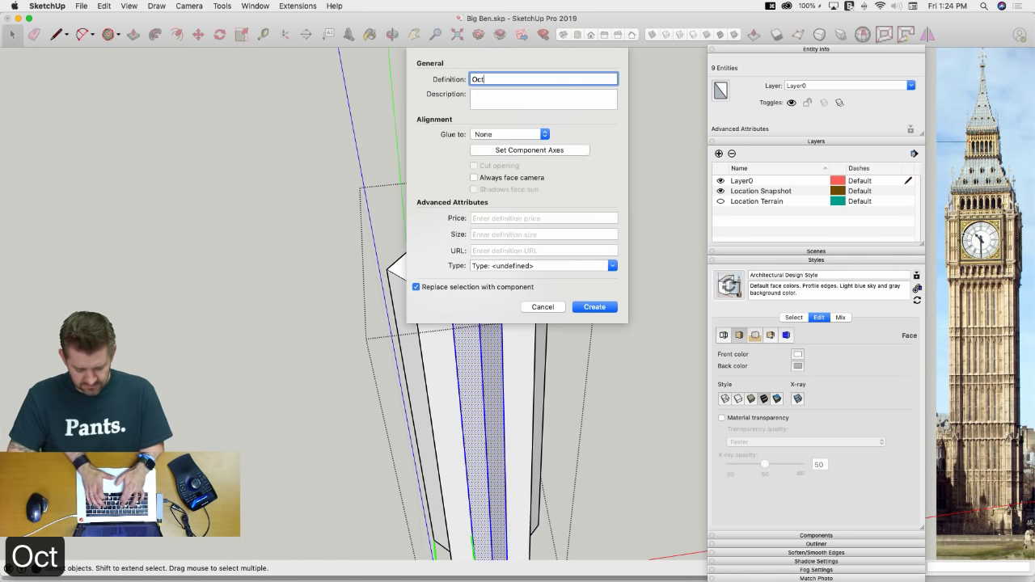
{"action": "type", "text": "ogram Sides"}
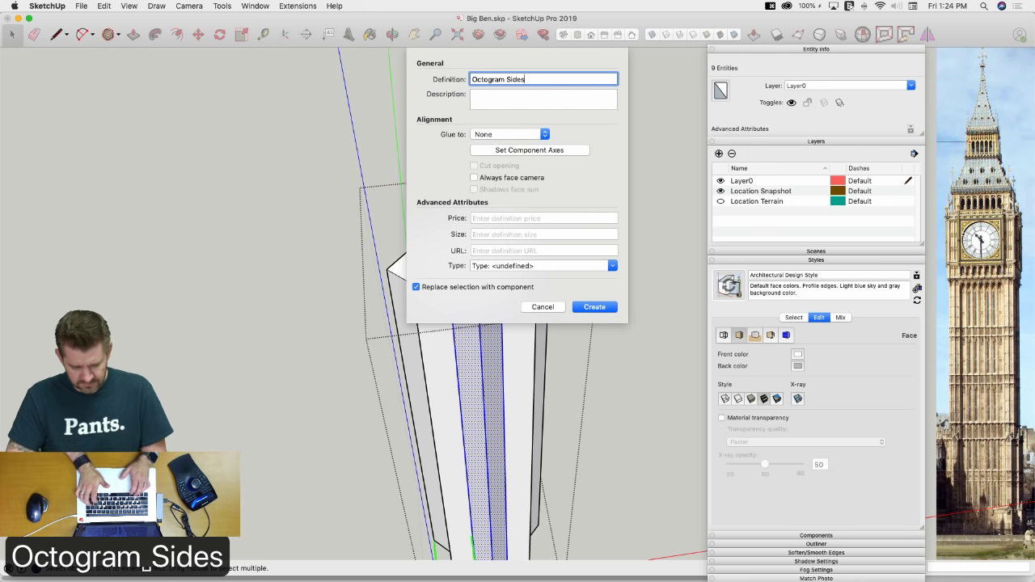
{"action": "key", "text": "Return"}
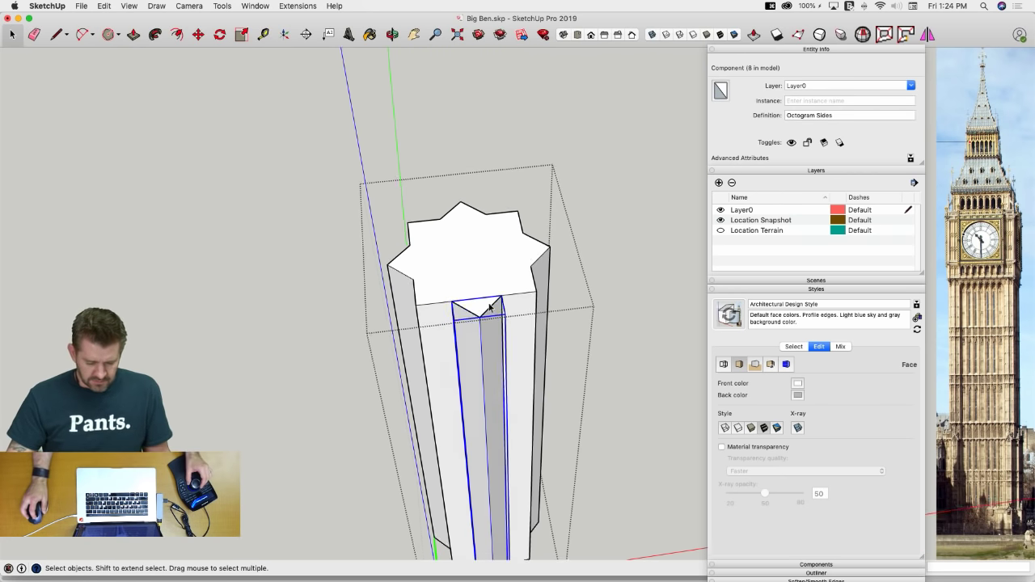
Erase the remaining vertical edges of the star column, keeping only the Octogram Sides component and both star caps
{"action": "key", "text": "e"}
{"action": "mouse_move", "coordinate": [437, 307]}
{"action": "left_mouse_down"}
{"action": "mouse_move", "coordinate": [410, 294]}
{"action": "mouse_move", "coordinate": [445, 307]}
{"action": "mouse_move", "coordinate": [491, 291]}
{"action": "mouse_move", "coordinate": [446, 299]}
{"action": "left_mouse_up"}
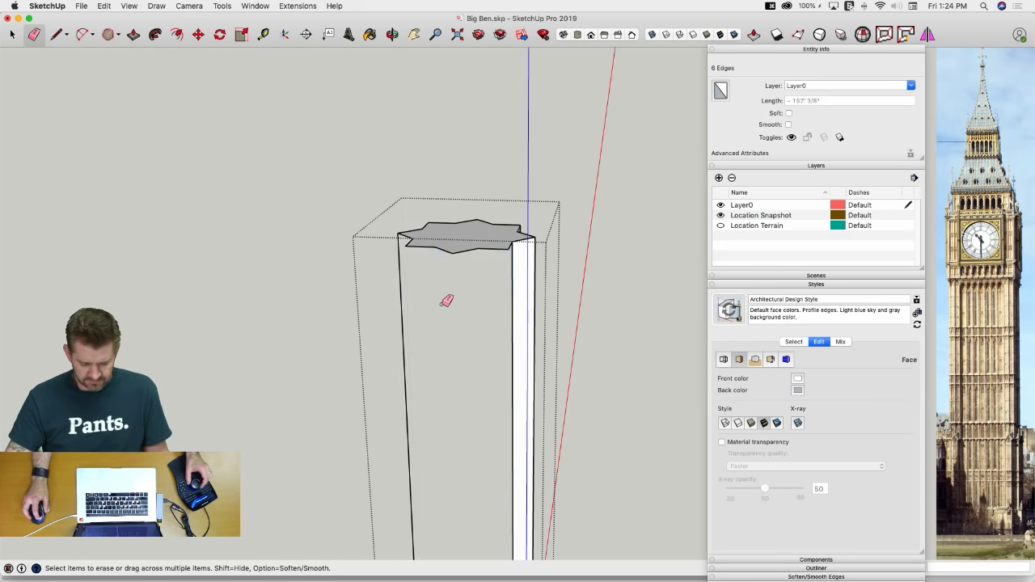
{"action": "mouse_move", "coordinate": [411, 307]}
{"action": "middle_mouse_down"}
{"action": "mouse_move", "coordinate": [405, 319]}
{"action": "mouse_move", "coordinate": [554, 293]}
{"action": "middle_mouse_up"}
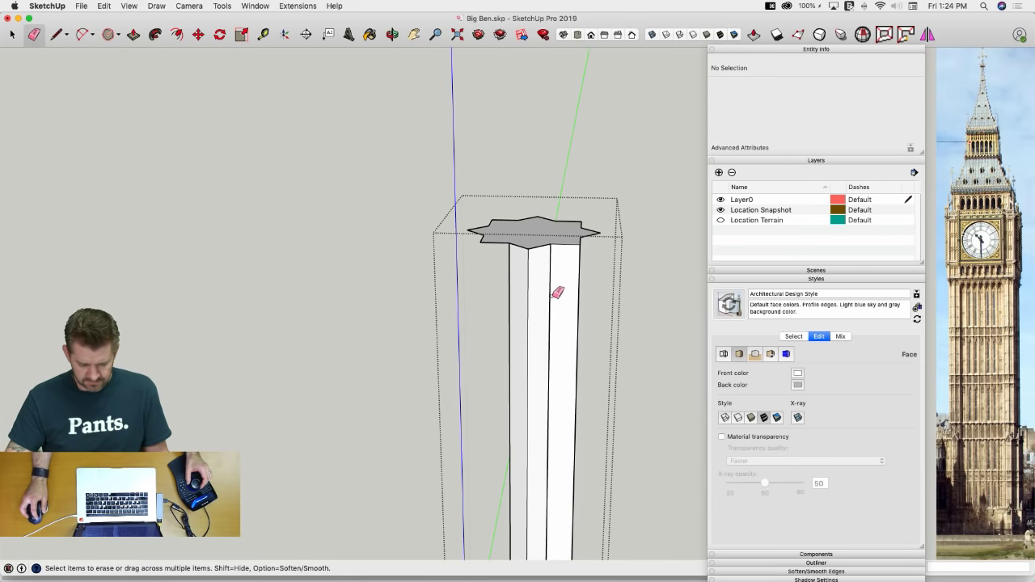
{"action": "left_click", "coordinate": [579, 293]}
Rotate-copy the Octogram Sides component 45° about the star's center and array it x7 around the column
{"action": "key", "text": "space"}
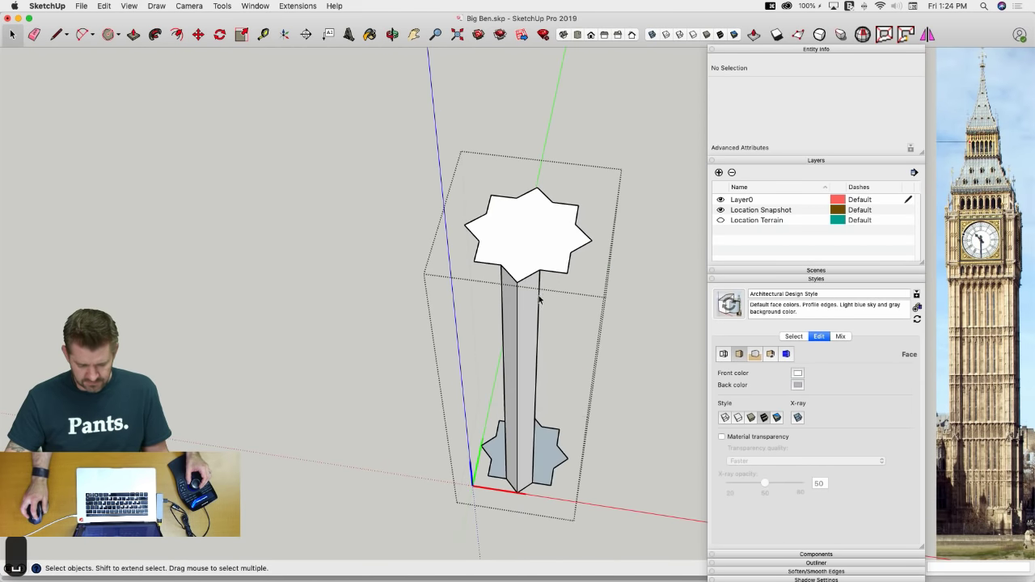
{"action": "left_click", "coordinate": [517, 317]}
{"action": "left_click", "coordinate": [516, 319]}
{"action": "middle_click_drag", "start_coordinate": [516, 320], "coordinate": [554, 296]}
{"action": "key", "text": "q"}
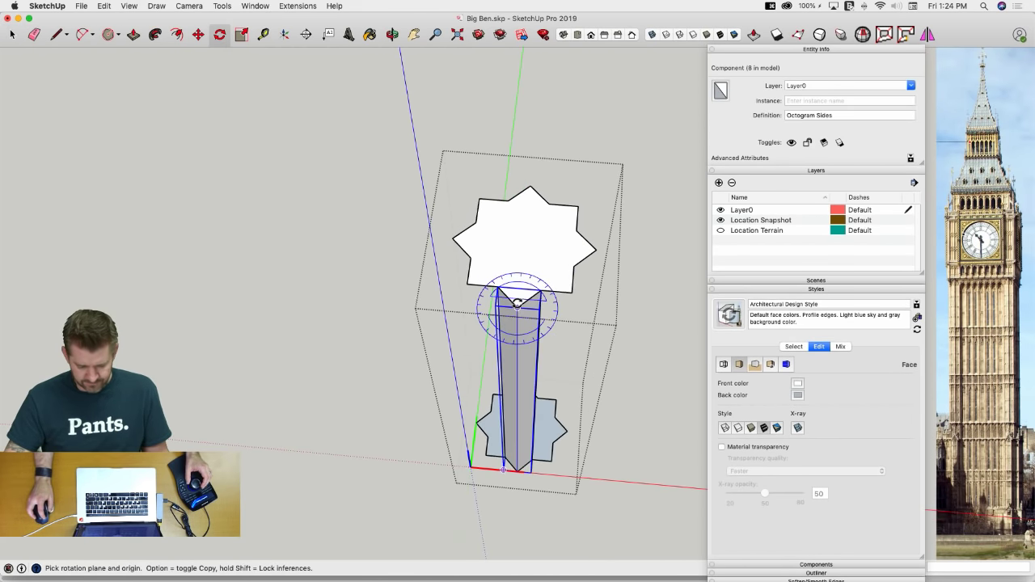
{"action": "middle_click_drag", "start_coordinate": [522, 241], "coordinate": [527, 238]}
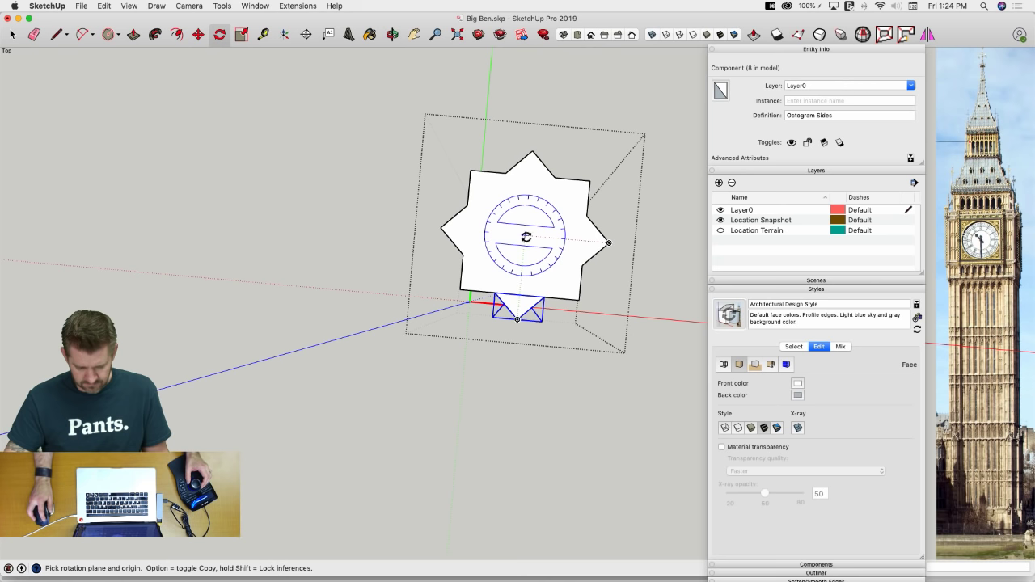
{"action": "left_click", "coordinate": [517, 320]}
{"action": "key", "text": "alt"}
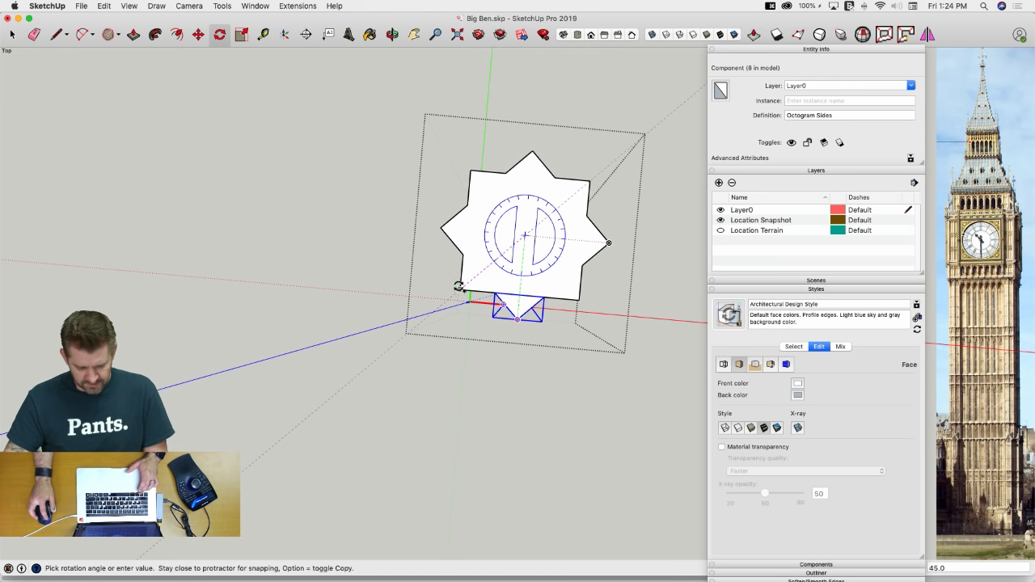
{"action": "left_click", "coordinate": [458, 287]}
{"action": "type", "text": "x"}
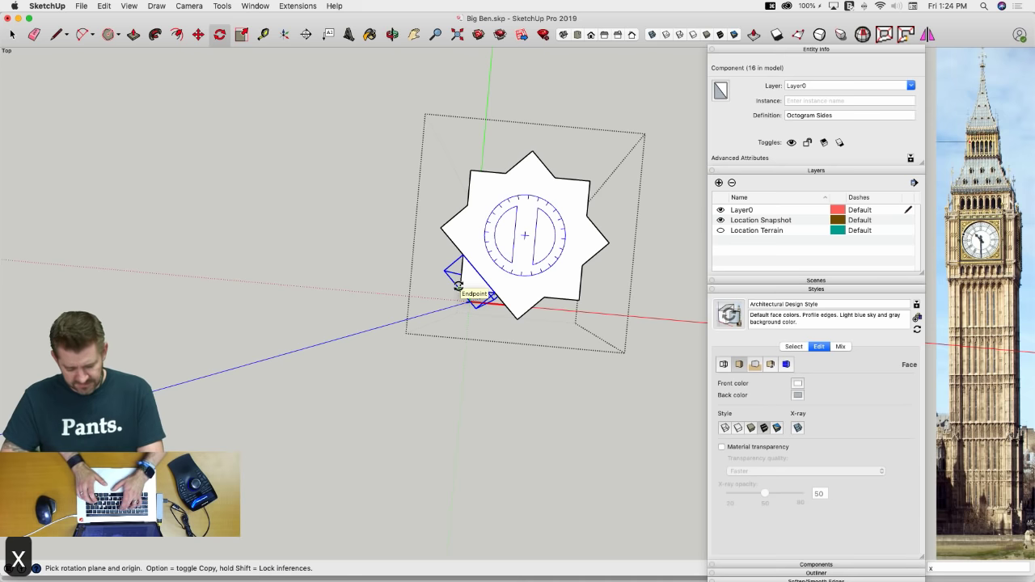
{"action": "type", "text": "7"}
{"action": "key", "text": "Return"}
{"action": "key", "text": "space"}
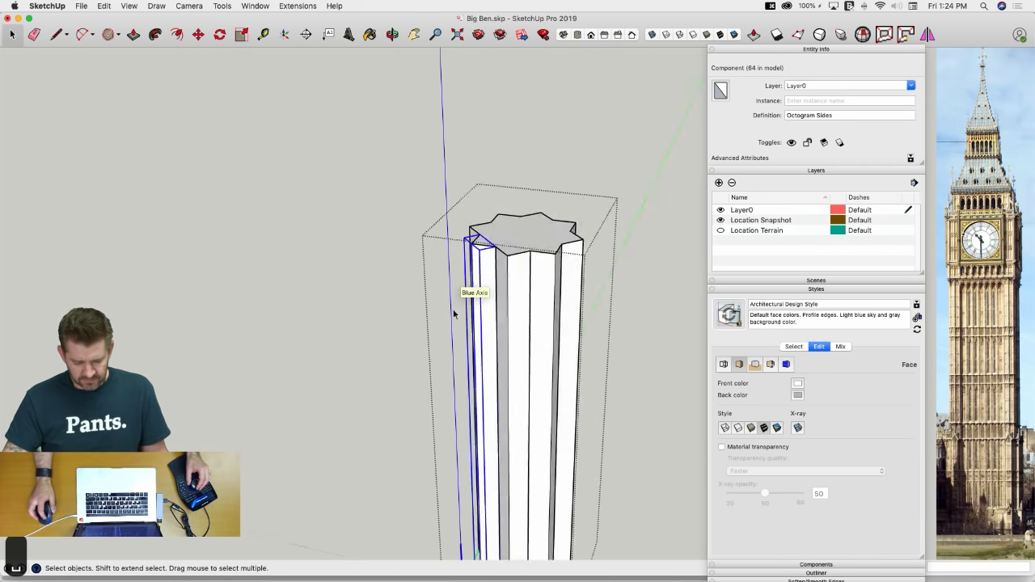
{"action": "middle_click_drag", "start_coordinate": [453, 309], "coordinate": [596, 340]}
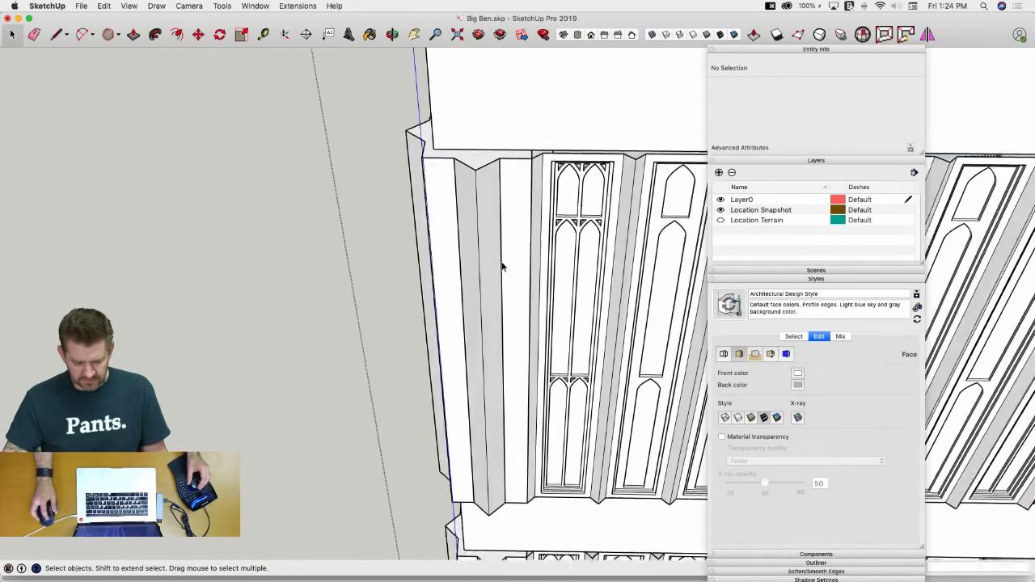
{"action": "mouse_move", "coordinate": [502, 267]}
{"action": "middle_mouse_down"}
{"action": "mouse_move", "coordinate": [513, 229]}
{"action": "mouse_move", "coordinate": [518, 259]}
{"action": "mouse_move", "coordinate": [490, 241]}
{"action": "mouse_move", "coordinate": [475, 269]}
{"action": "mouse_move", "coordinate": [450, 282]}
{"action": "mouse_move", "coordinate": [464, 283]}
{"action": "mouse_move", "coordinate": [432, 287]}
{"action": "mouse_move", "coordinate": [444, 215]}
{"action": "mouse_move", "coordinate": [403, 256]}
{"action": "middle_mouse_up"}
{"action": "key", "text": "e"}
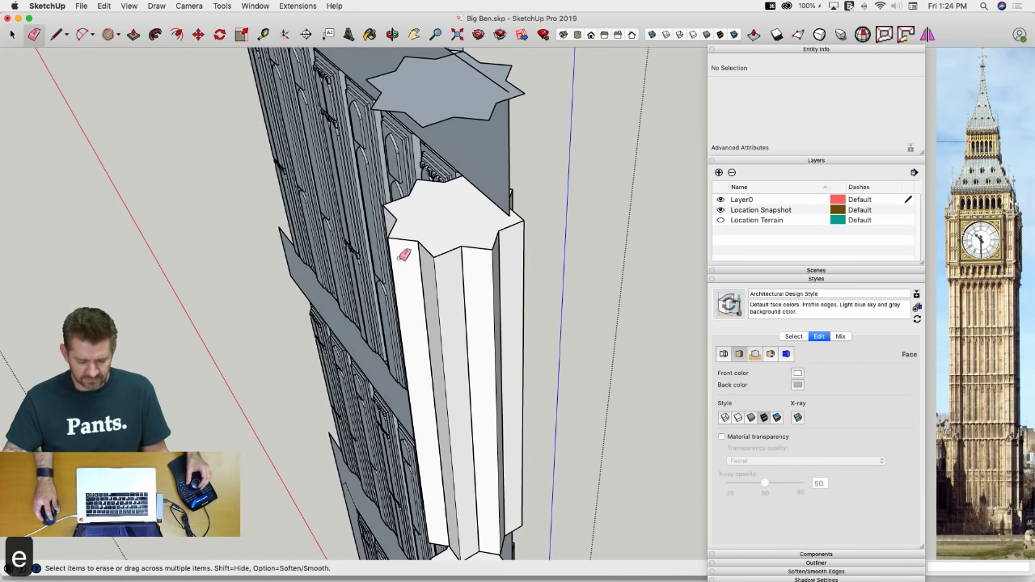
{"action": "left_click_drag", "start_coordinate": [398, 263], "coordinate": [405, 263]}
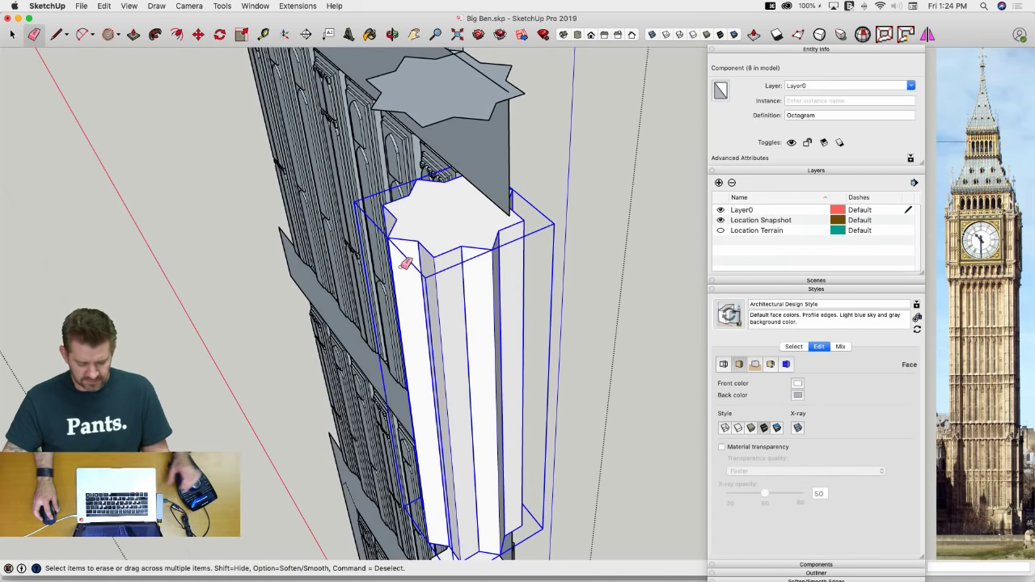
{"action": "key", "text": "Escape"}
{"action": "key", "text": "space"}
{"action": "double_click", "coordinate": [408, 267]}
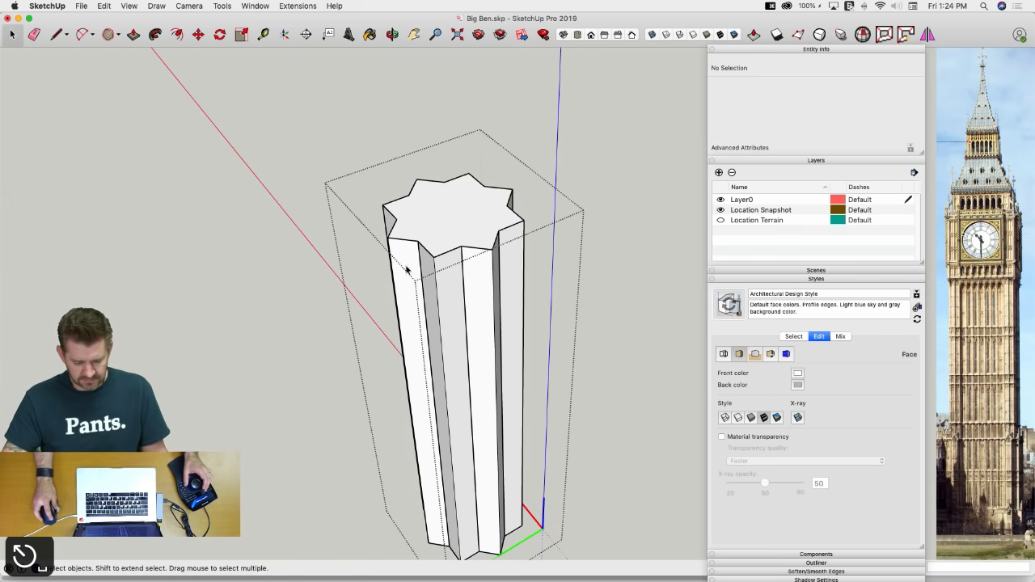
{"action": "key", "text": "e"}
{"action": "key", "text": "space"}
{"action": "left_click", "coordinate": [608, 325]}
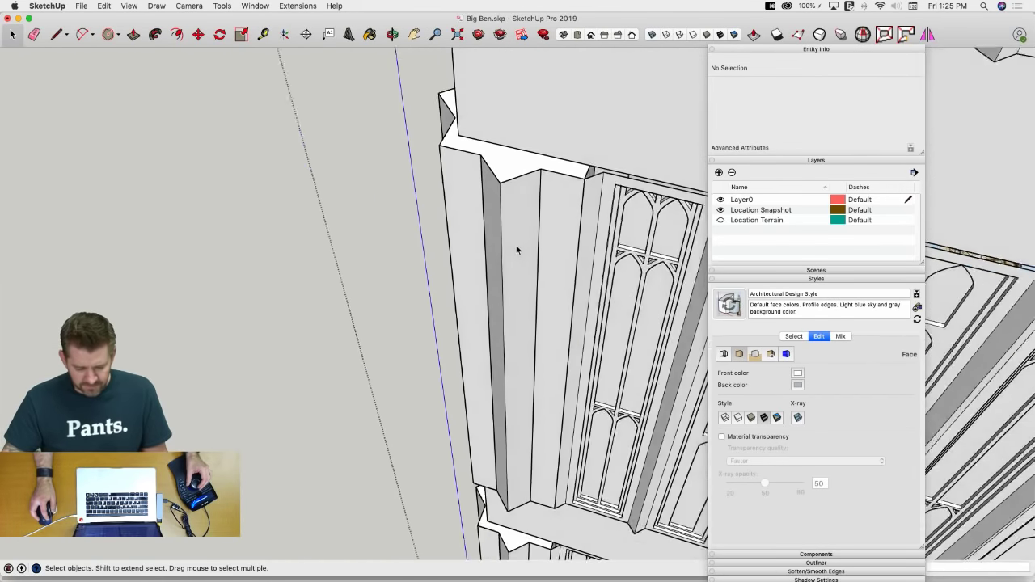
Offset the outline of one side face inward within the Octogram Sides component to form a tall panel
{"action": "double_click", "coordinate": [516, 235]}
{"action": "middle_click_drag", "start_coordinate": [516, 237], "coordinate": [518, 322]}
{"action": "key", "text": "f"}
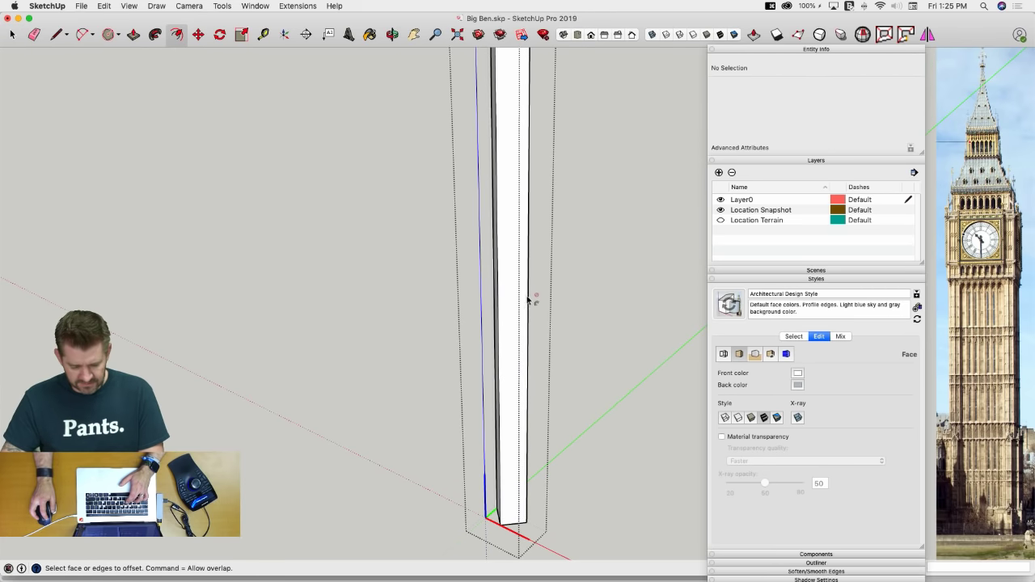
{"action": "left_click", "coordinate": [527, 298]}
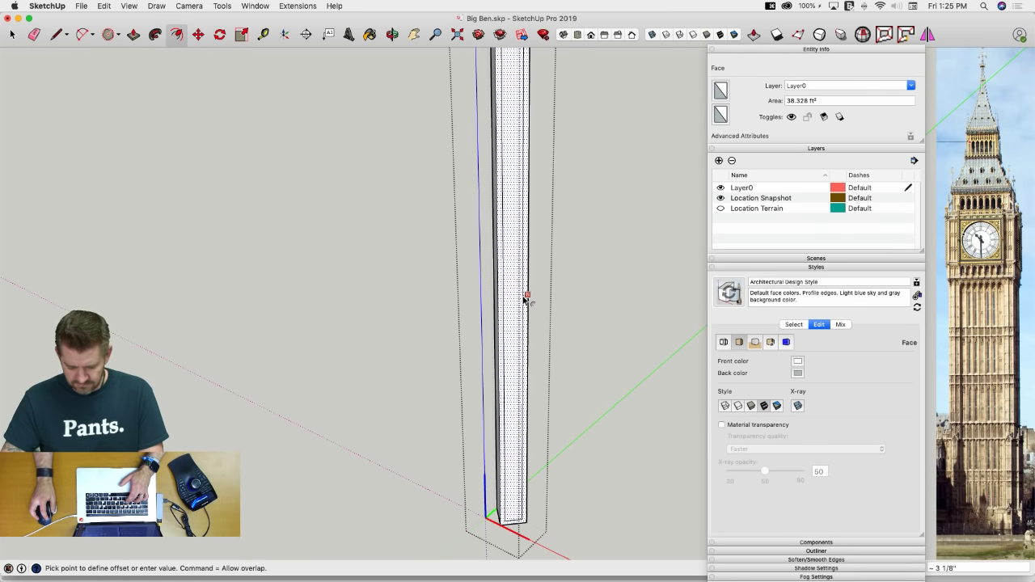
{"action": "key", "text": "Return"}
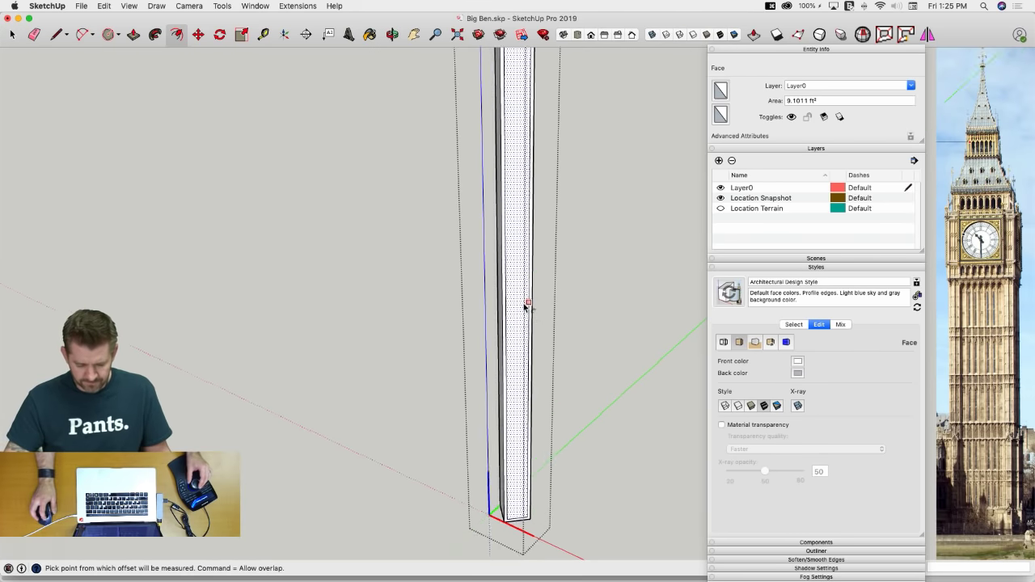
Push the inset panel faces of the Octogram Sides component inward by 1"
{"action": "key", "text": "p"}
{"action": "scroll", "coordinate": [529, 315], "scroll_direction": "up", "scroll_amount": 6}
{"action": "left_click_drag", "start_coordinate": [532, 323], "coordinate": [526, 318]}
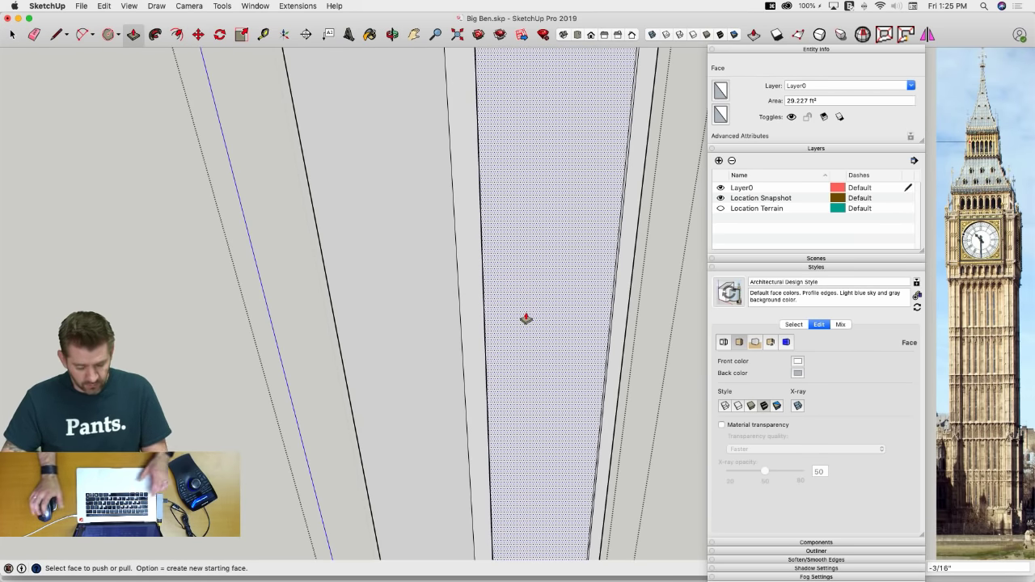
{"action": "type", "text": "1'"}
{"action": "key", "text": "Return"}
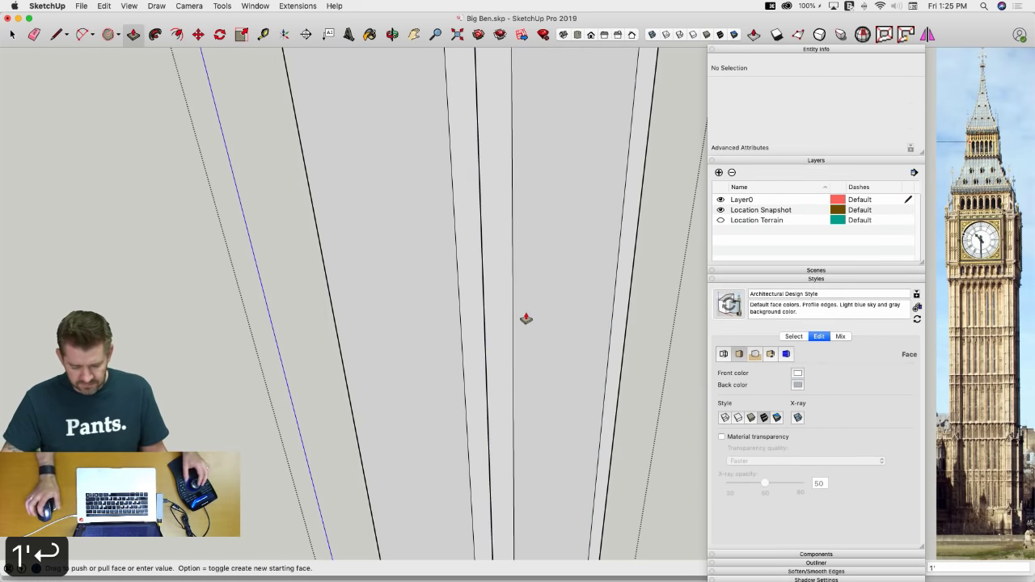
{"action": "scroll", "coordinate": [526, 319], "scroll_direction": "down", "scroll_amount": 5}
{"action": "left_click", "coordinate": [529, 313]}
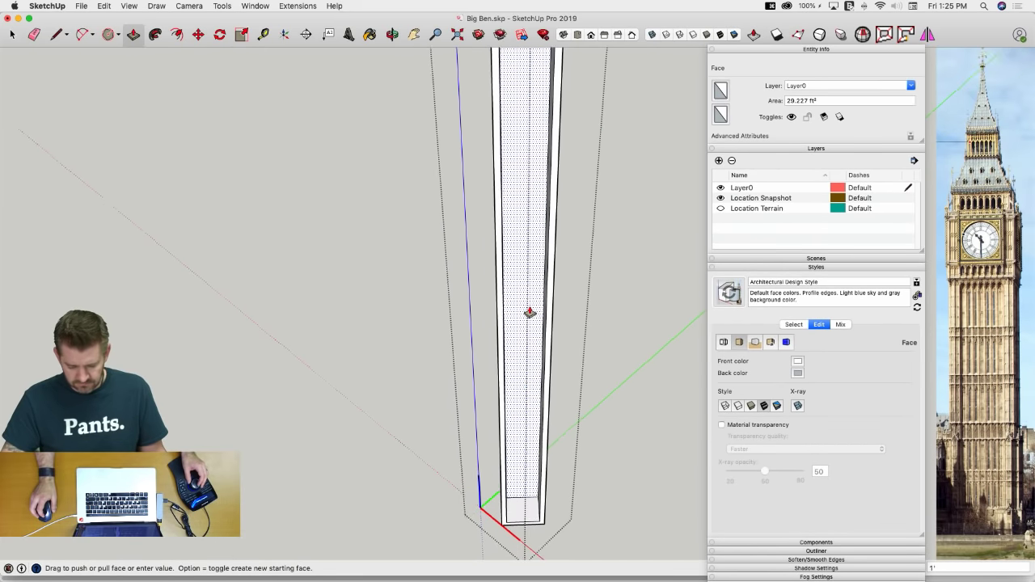
{"action": "type", "text": "1\""}
{"action": "key", "text": "Return"}
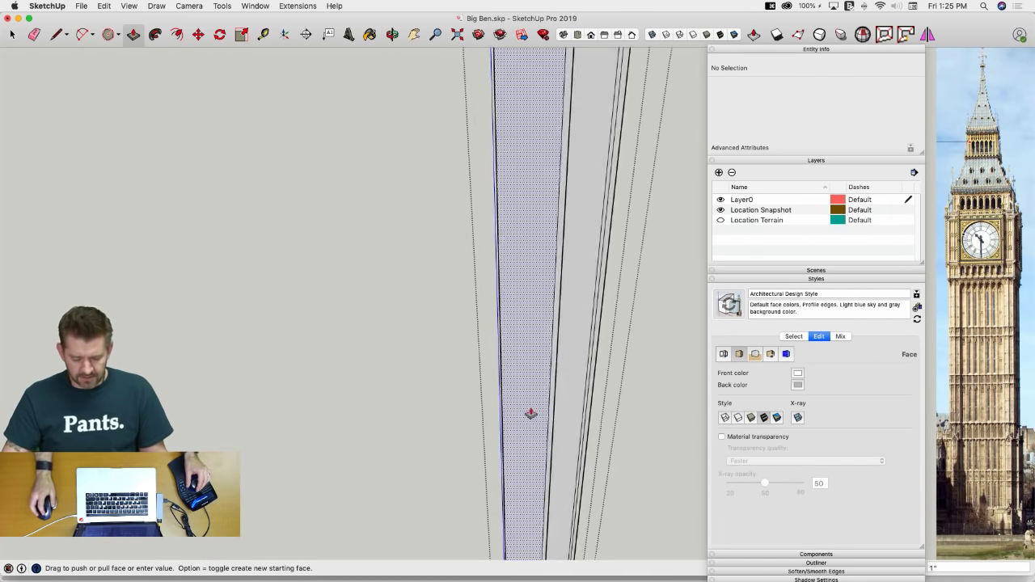
Draw a horizontal line across the recessed panel, dividing it into an upper and a lower part
{"action": "key", "text": "l"}
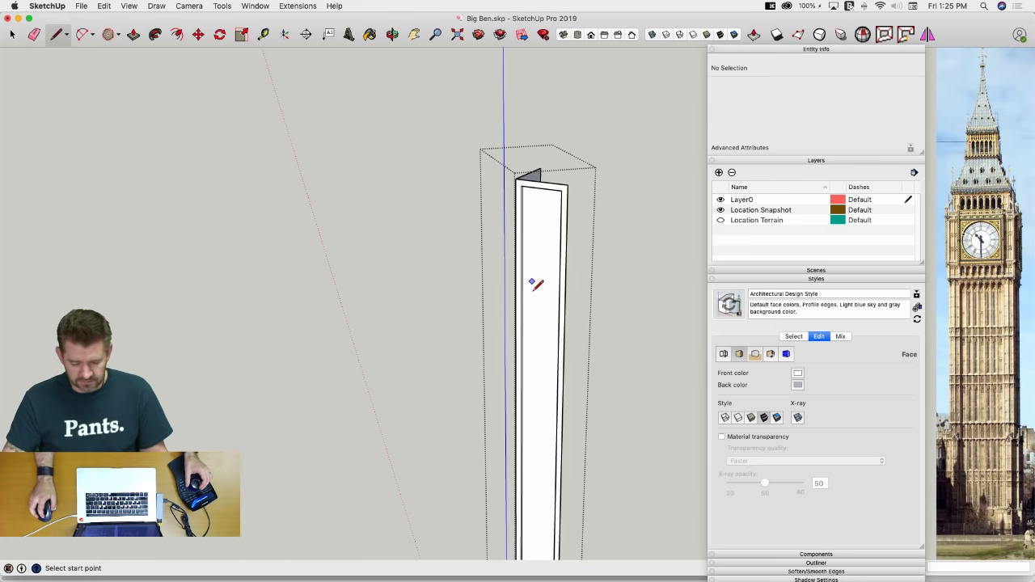
{"action": "left_click", "coordinate": [522, 318]}
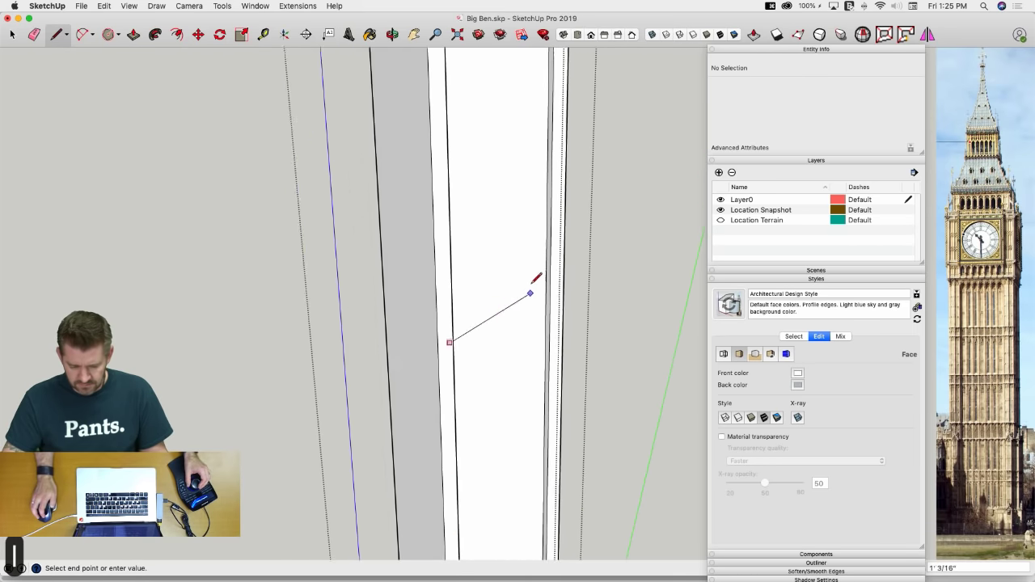
{"action": "key", "text": "Escape"}
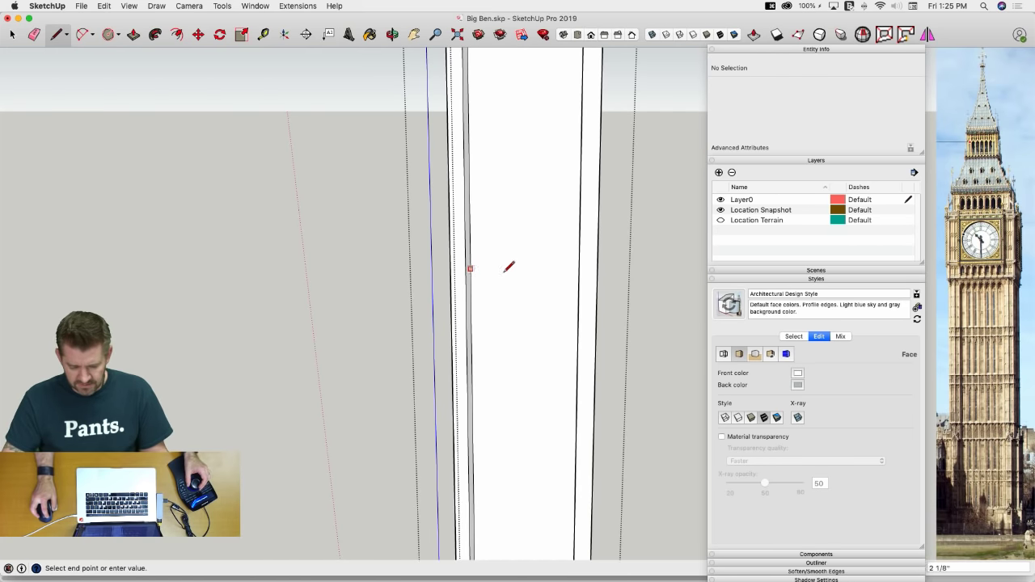
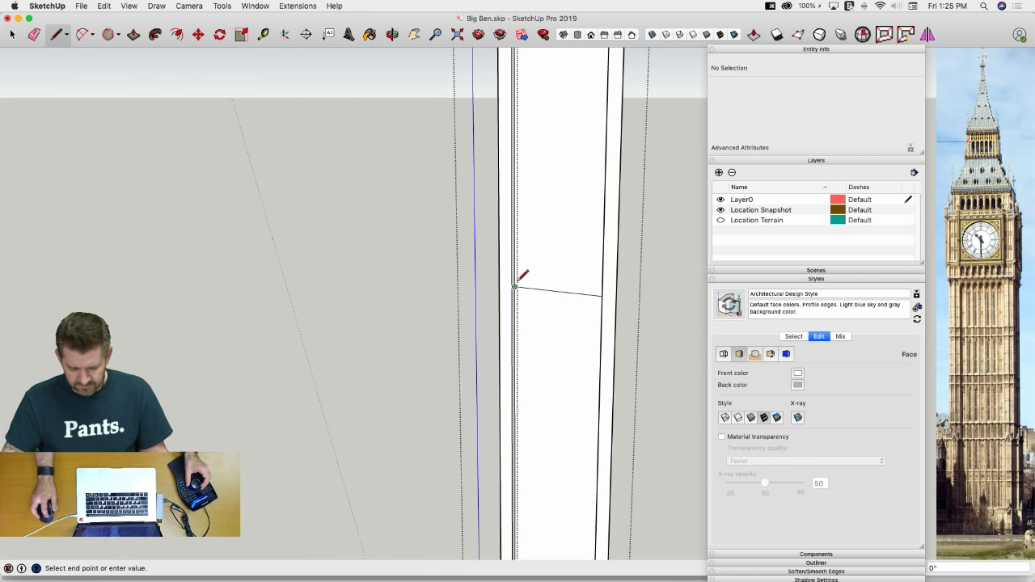
Offset the outlines of the lower and upper panel faces inward by 2"
{"action": "key", "text": "f"}
{"action": "left_click", "coordinate": [550, 331]}
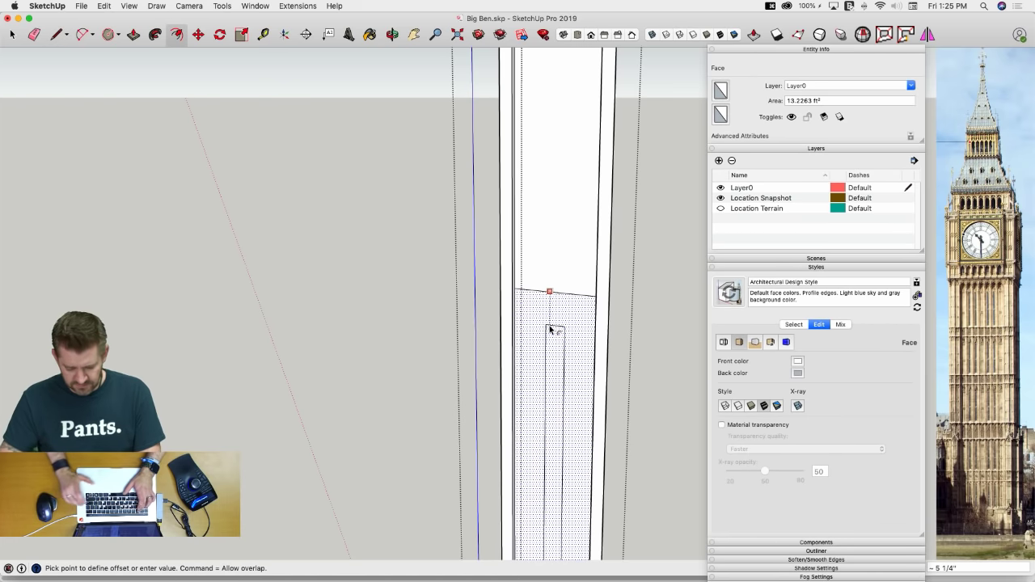
{"action": "type", "text": "2"}
{"action": "key", "text": "Return"}
{"action": "left_click", "coordinate": [571, 244]}
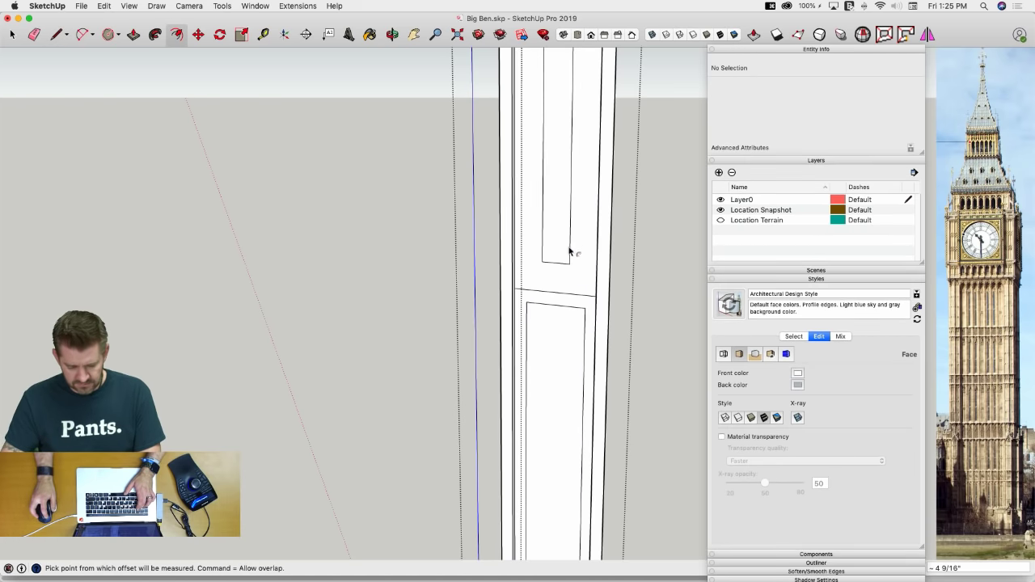
{"action": "key", "text": "super+z"}
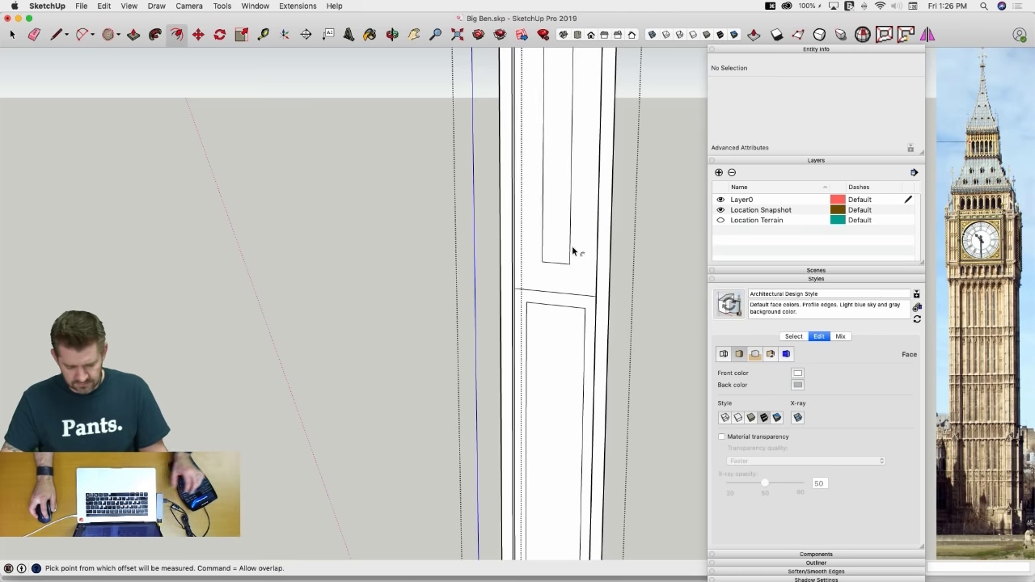
{"action": "key", "text": "super+z"}
{"action": "left_click", "coordinate": [570, 285]}
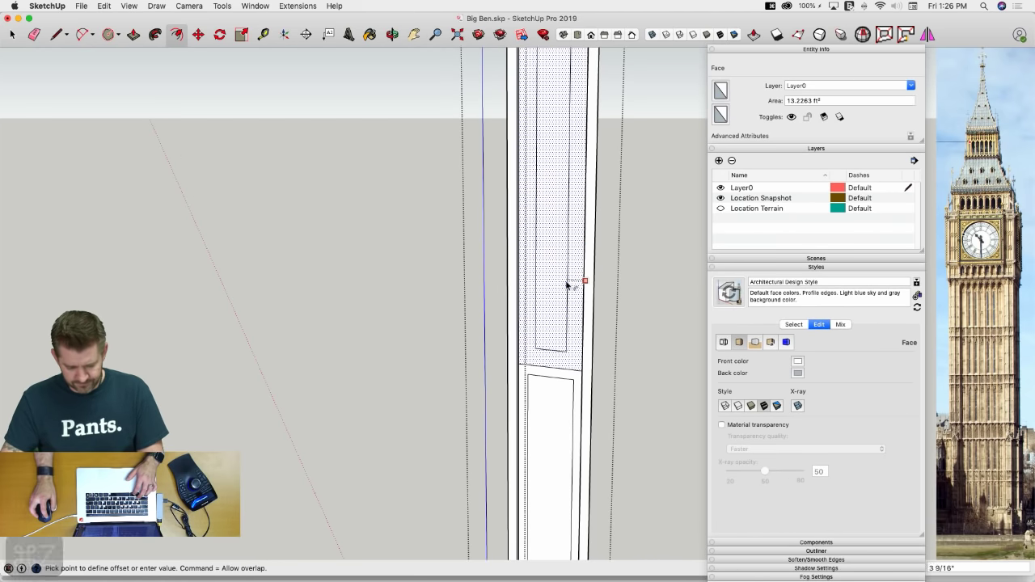
{"action": "key", "text": "super+z"}
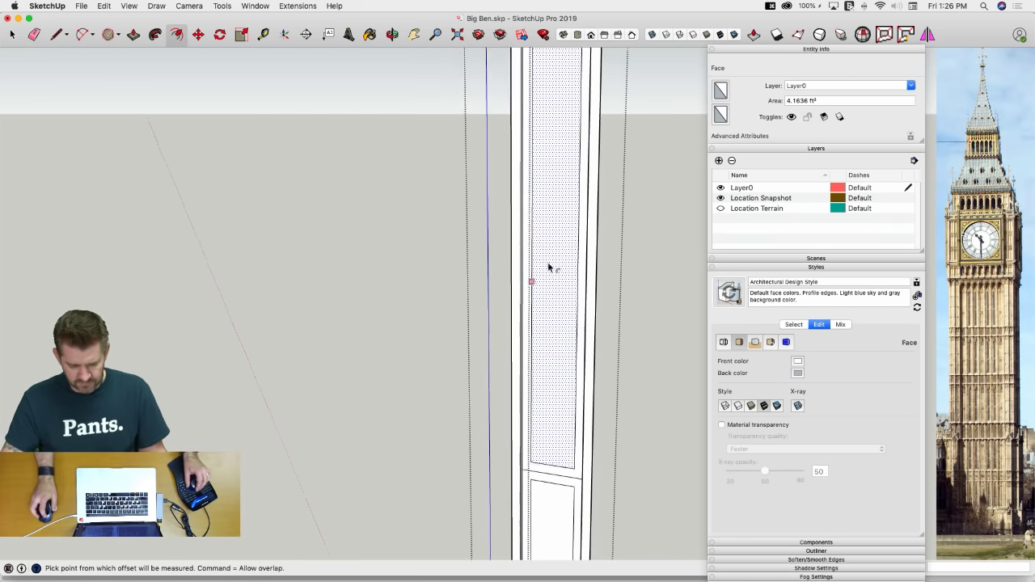
Move the top edge of the inset panel below the uppermost divider up onto the dividing line and erase the leftover line ends
{"action": "key", "text": "e"}
{"action": "scroll", "coordinate": [550, 319], "scroll_direction": "up", "scroll_amount": 5}
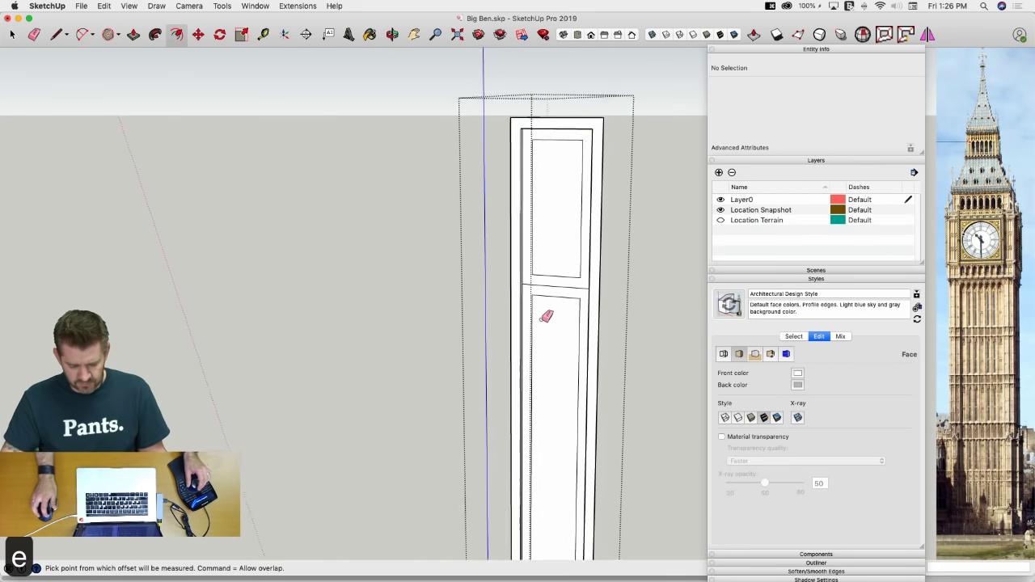
{"action": "key", "text": "space"}
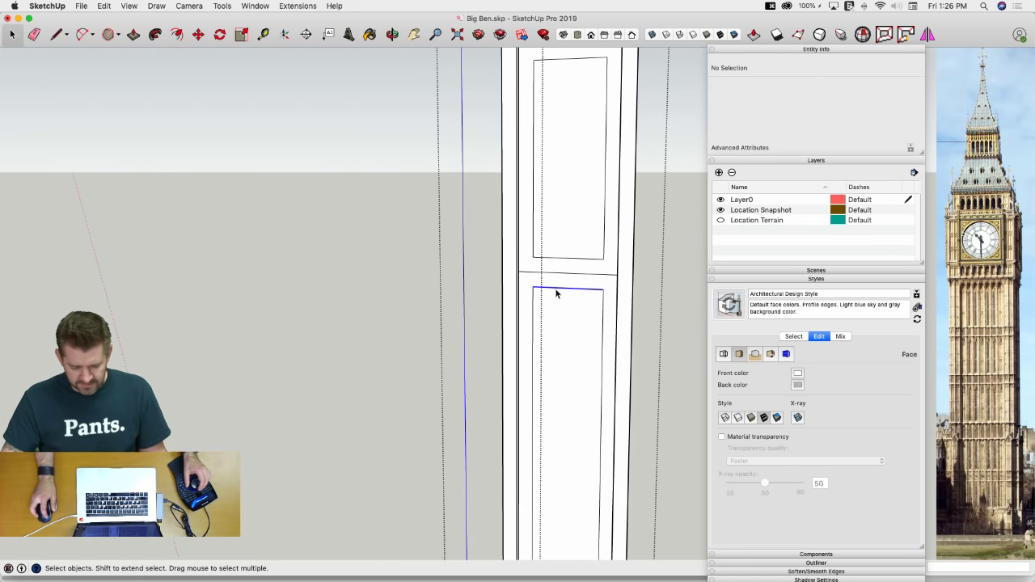
{"action": "key", "text": "m"}
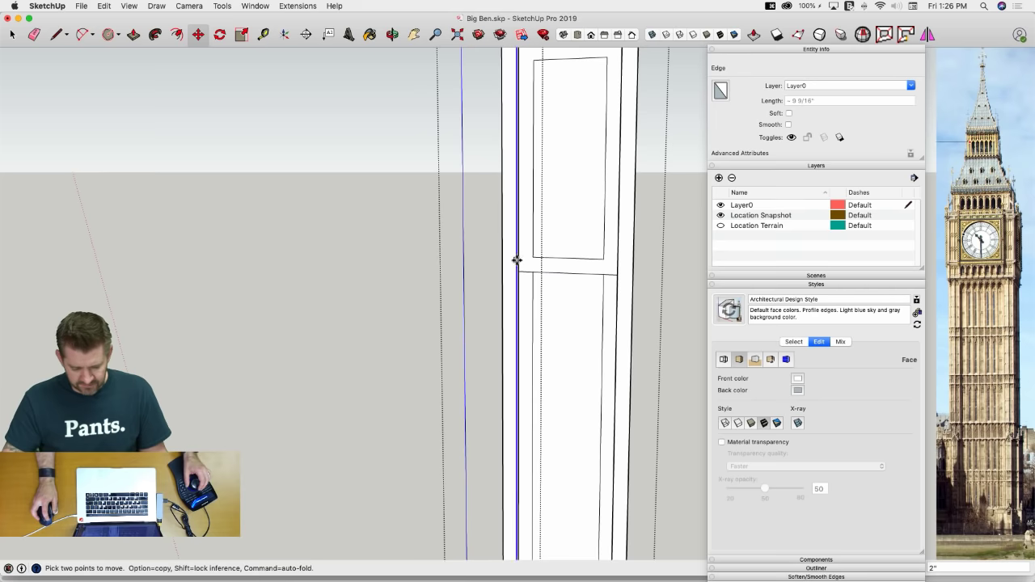
{"action": "key", "text": "e"}
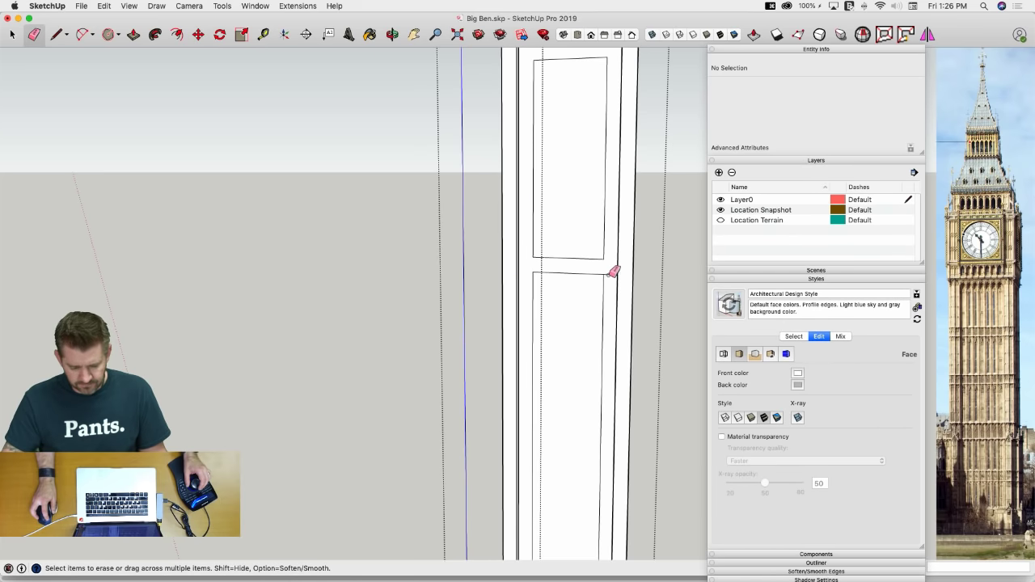
Move the top edge of the inset panel below the next divider up onto its dividing line and erase the line ends beside it
{"action": "key", "text": "space"}
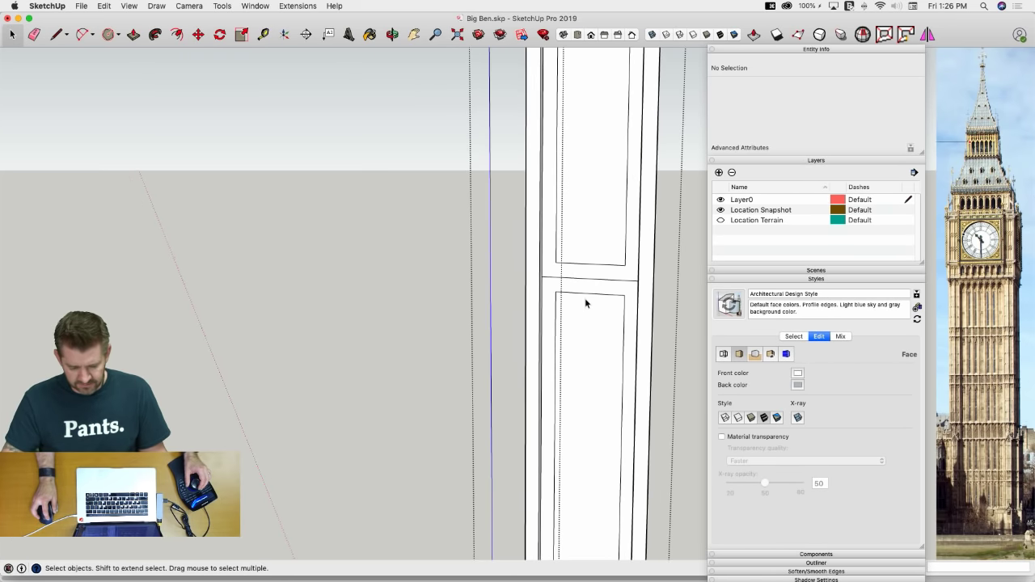
{"action": "left_click", "coordinate": [585, 298]}
{"action": "key", "text": "m"}
{"action": "left_click", "coordinate": [585, 296]}
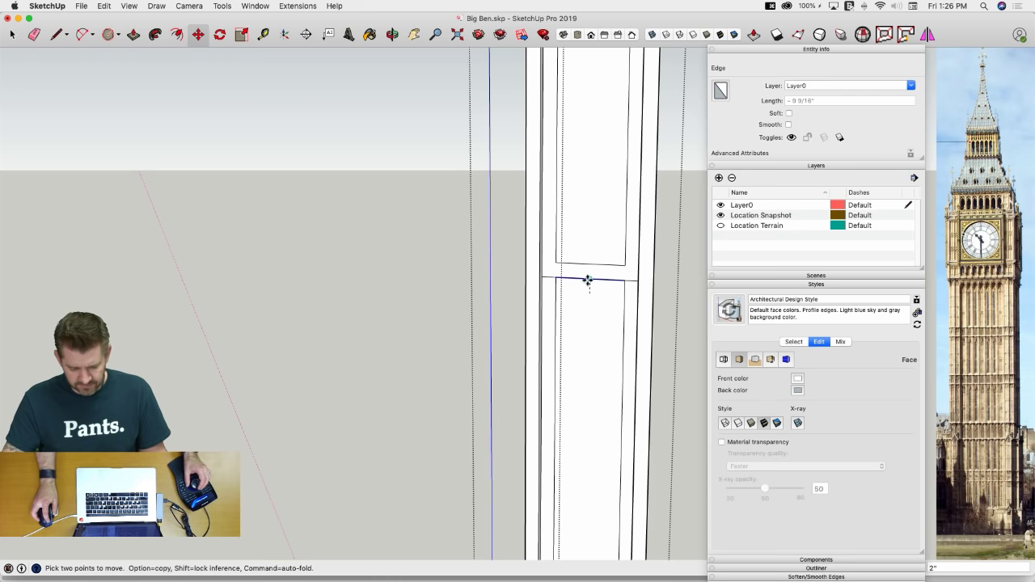
{"action": "key", "text": "e"}
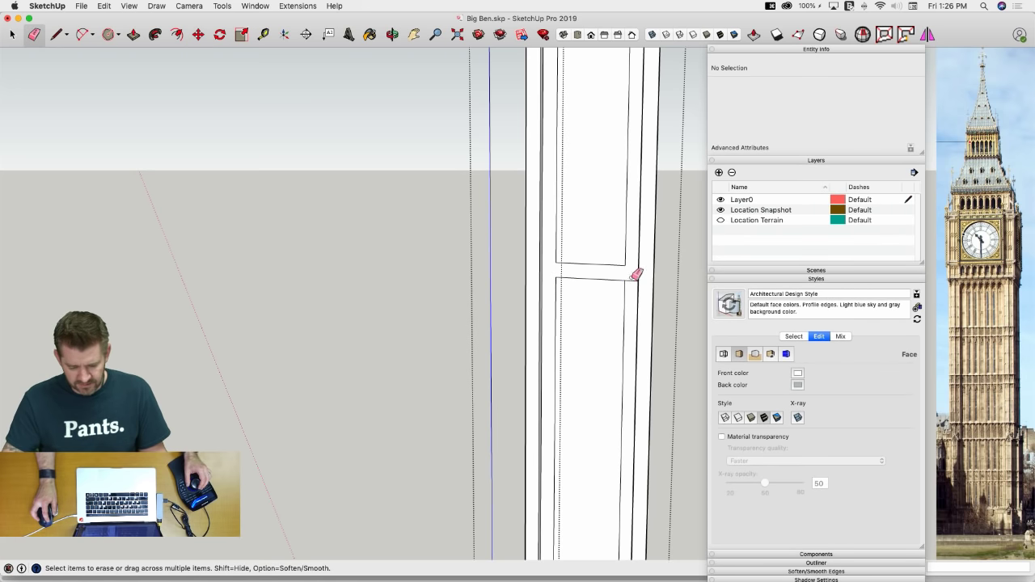
Draw a Bezier curve from the midpoint of the top panel's upper edge to its left edge, forming half a pointed arch
{"action": "scroll", "coordinate": [579, 371], "scroll_direction": "down", "scroll_amount": 5}
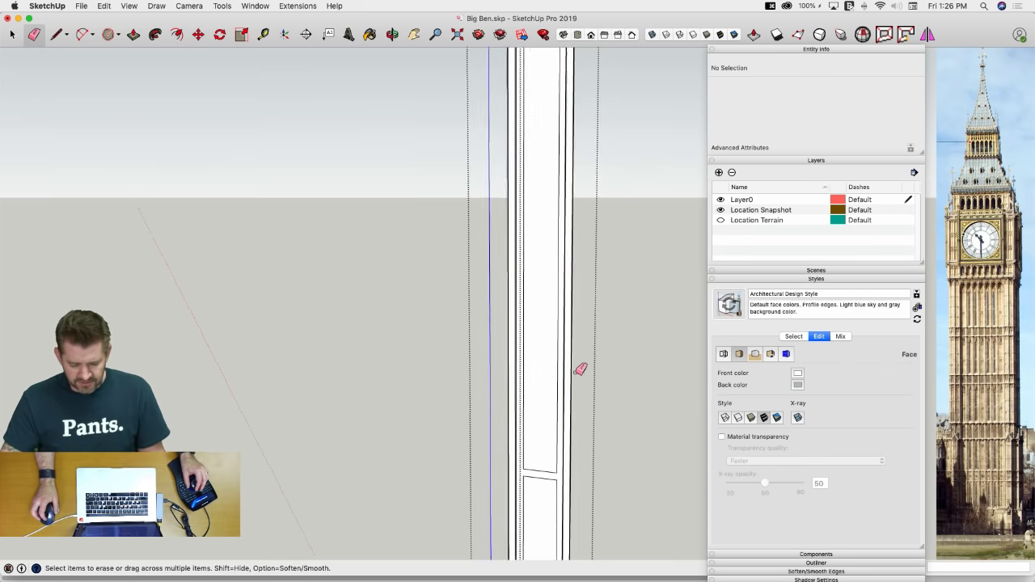
{"action": "middle_click_drag", "start_coordinate": [569, 322], "coordinate": [569, 333], "text": "shift"}
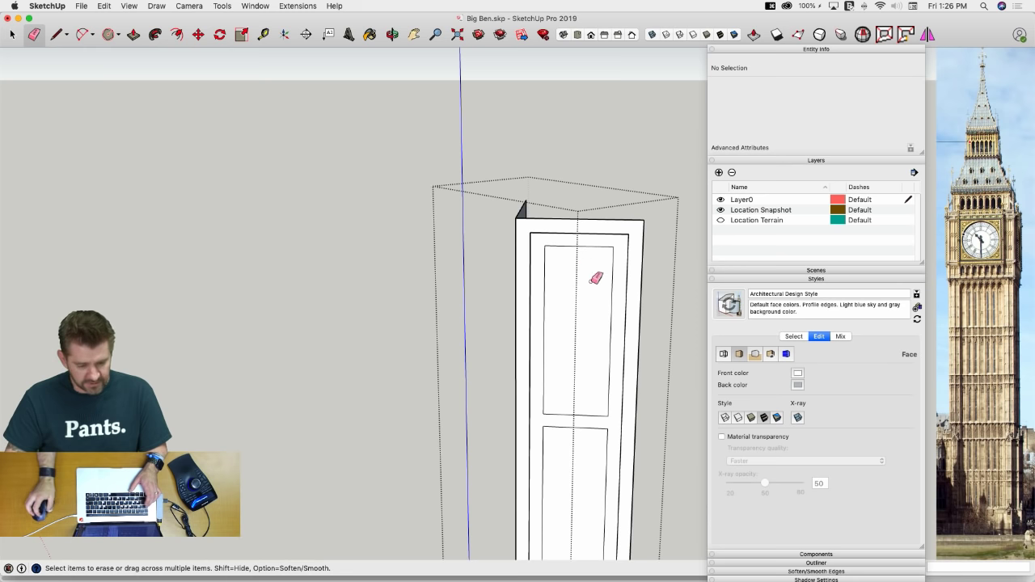
{"action": "left_click", "coordinate": [150, 7]}
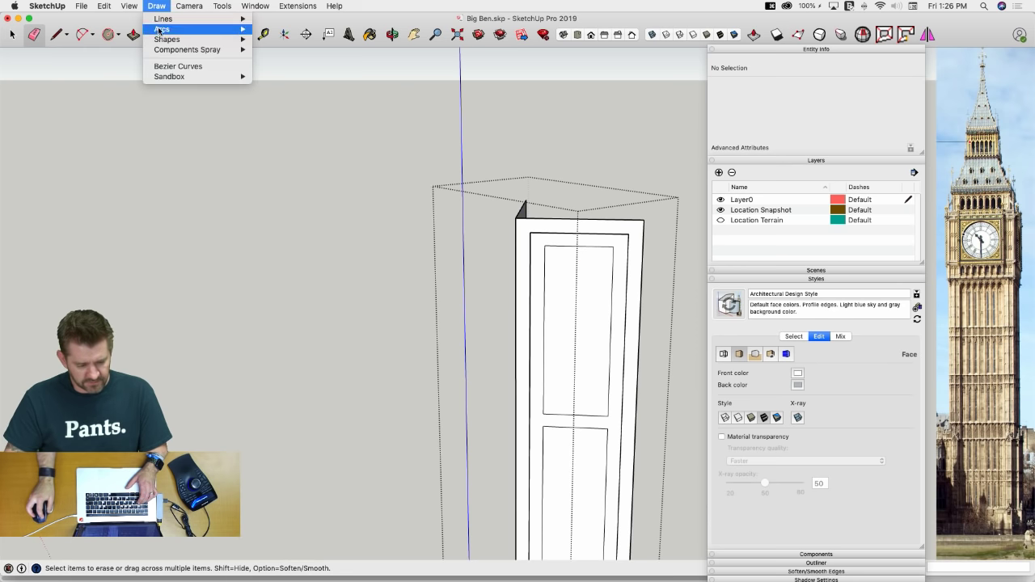
{"action": "left_click", "coordinate": [173, 66]}
{"action": "left_click", "coordinate": [156, 6]}
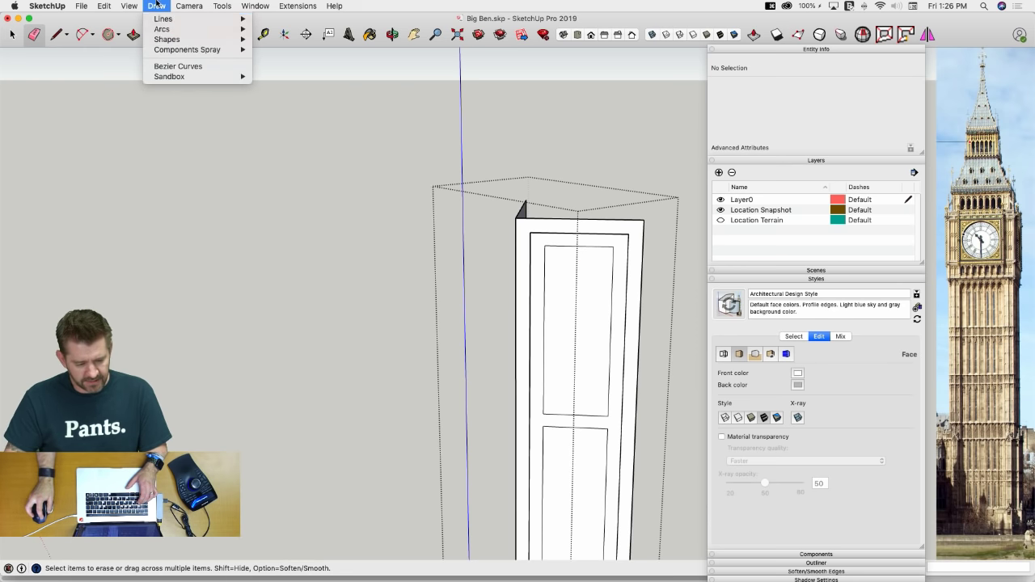
{"action": "left_click", "coordinate": [165, 66]}
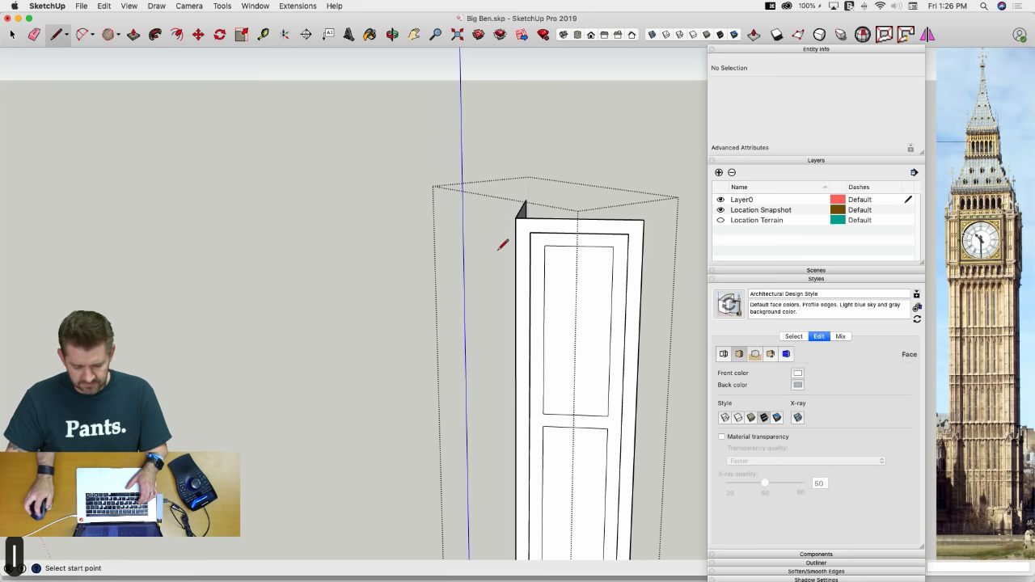
{"action": "left_click", "coordinate": [151, 7]}
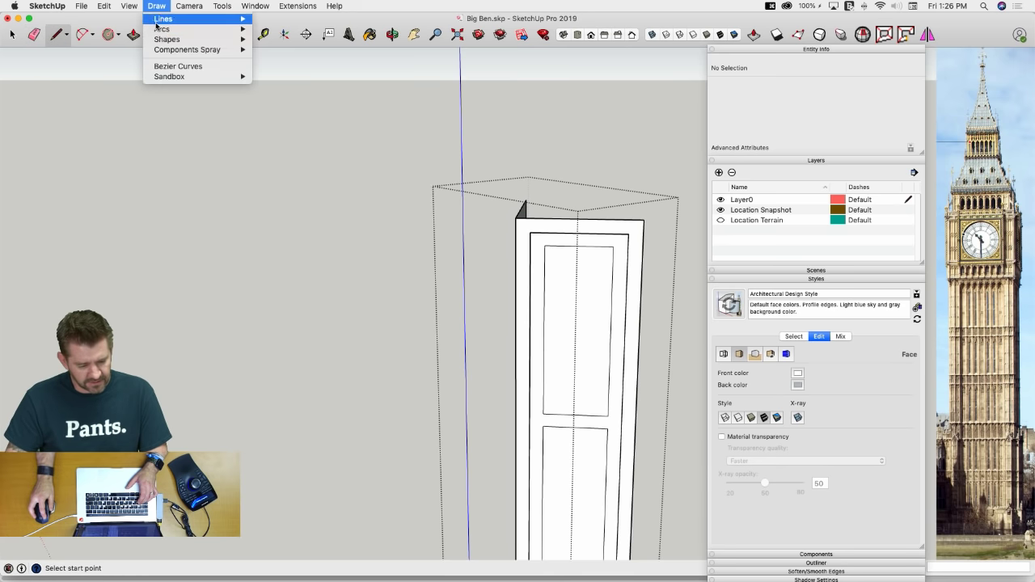
{"action": "left_click", "coordinate": [168, 65]}
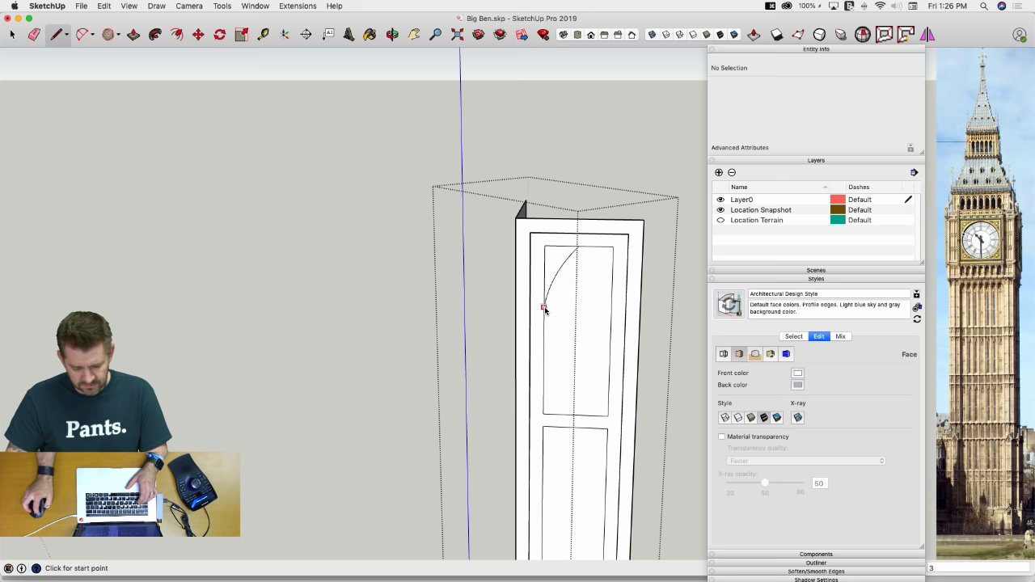
Rotate-copy the curved corner face 180° about the vertical axis through the upper edge's midpoint to complete the pointed arch
{"action": "key", "text": "space"}
{"action": "left_click", "coordinate": [564, 268]}
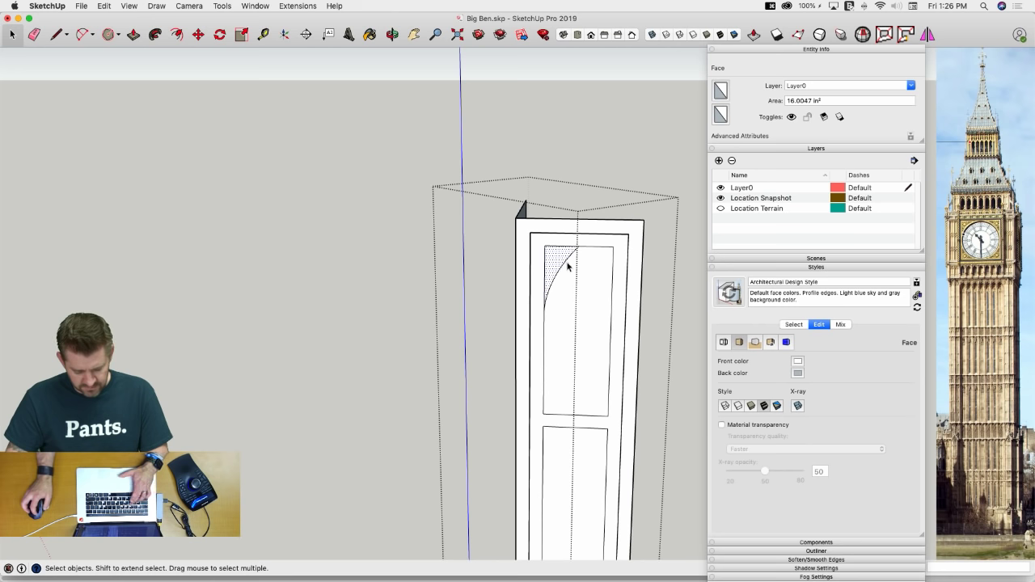
{"action": "key", "text": "q"}
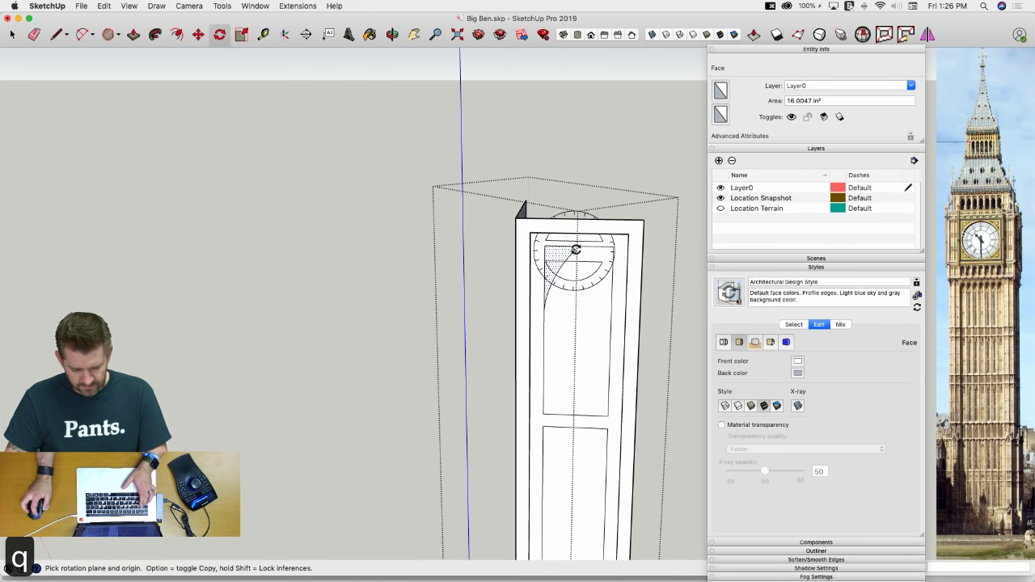
{"action": "key", "text": "shift"}
{"action": "left_click", "coordinate": [578, 246]}
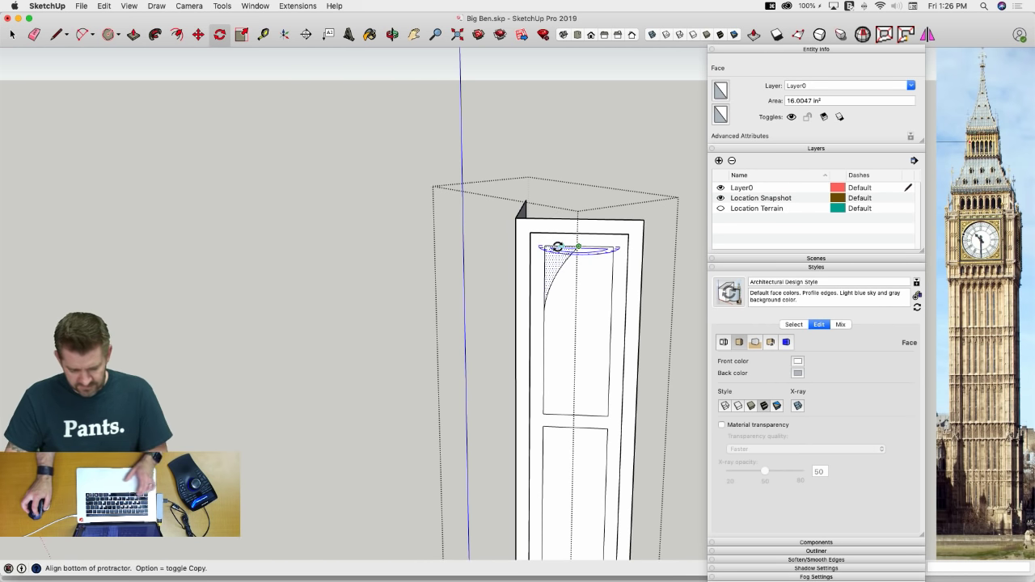
{"action": "left_click", "coordinate": [558, 247]}
{"action": "left_click", "coordinate": [594, 247]}
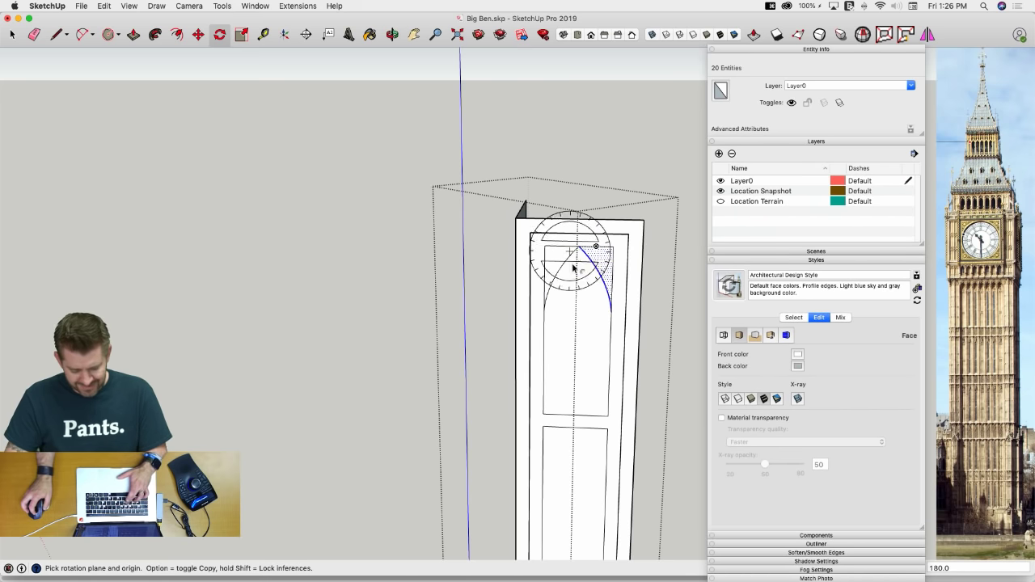
Offset both curves of the pointed arch outward by 2"
{"action": "key", "text": "f"}
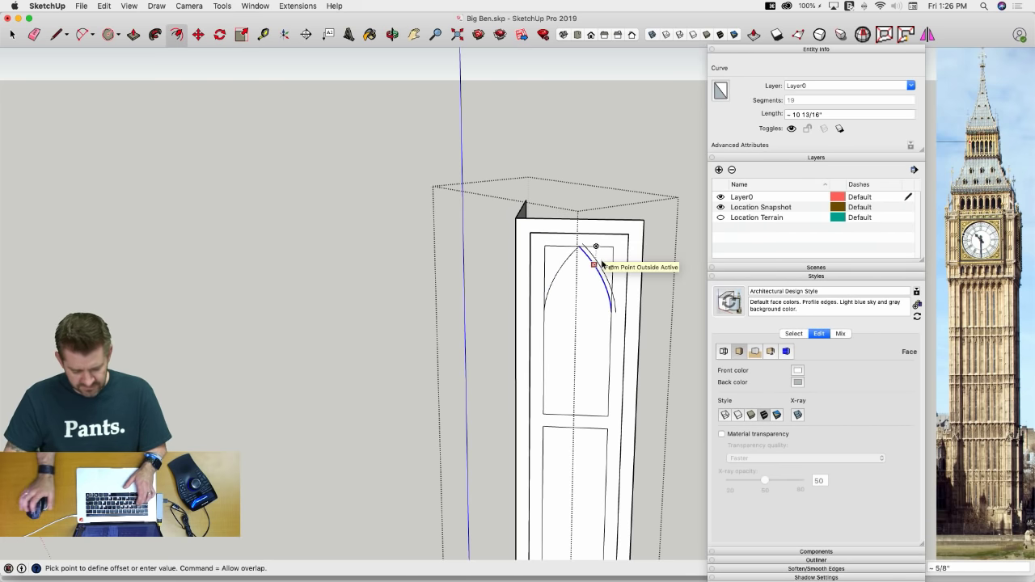
{"action": "type", "text": "2"}
{"action": "key", "text": "Return"}
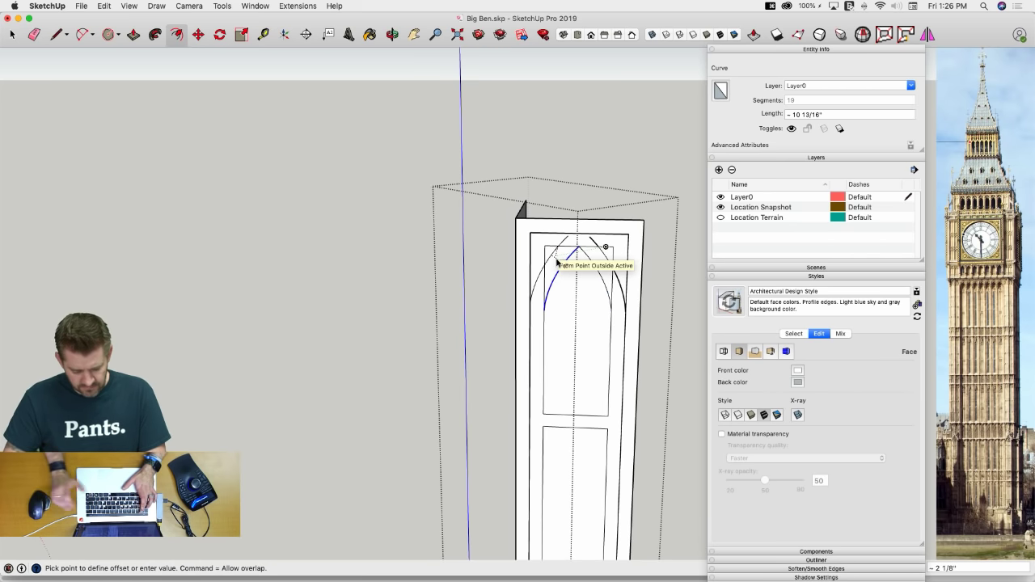
{"action": "type", "text": "2"}
{"action": "key", "text": "Return"}
Erase the portions of the offset arch curves that extend beyond the top inset panel's outline
{"action": "key", "text": "space"}
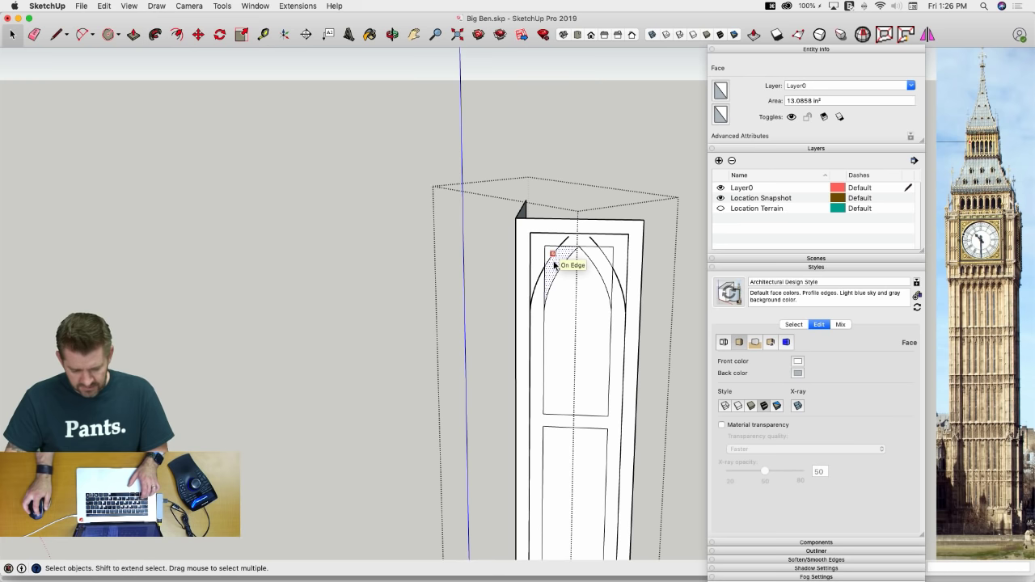
{"action": "key", "text": "e"}
{"action": "left_click", "coordinate": [542, 275]}
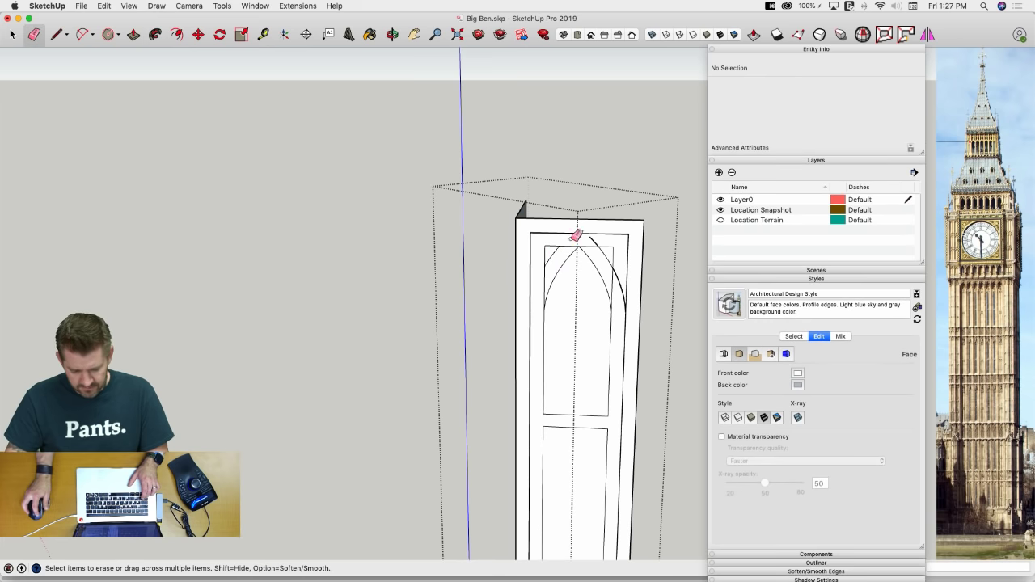
Copy the two faces between the arch curves down to the upper-edge midpoints of the panels below
{"action": "key", "text": "space"}
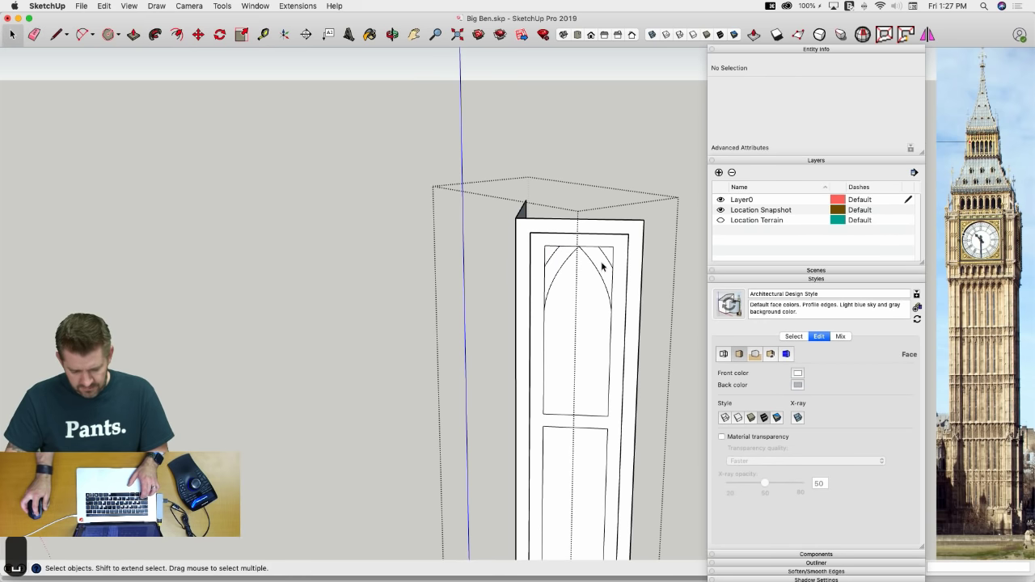
{"action": "left_click", "coordinate": [564, 261]}
{"action": "key", "text": "m"}
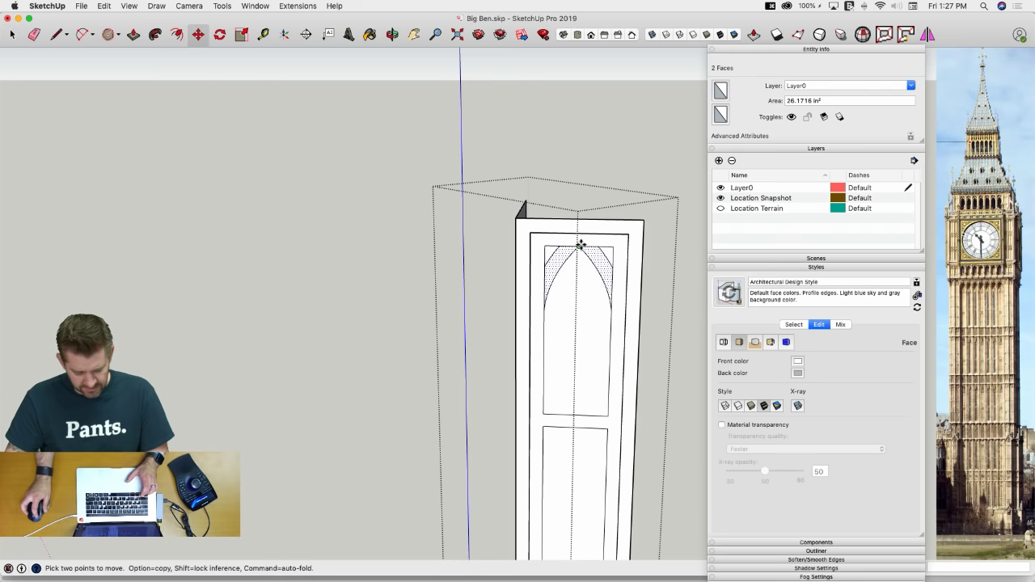
{"action": "left_click", "coordinate": [581, 244]}
{"action": "key", "text": "alt"}
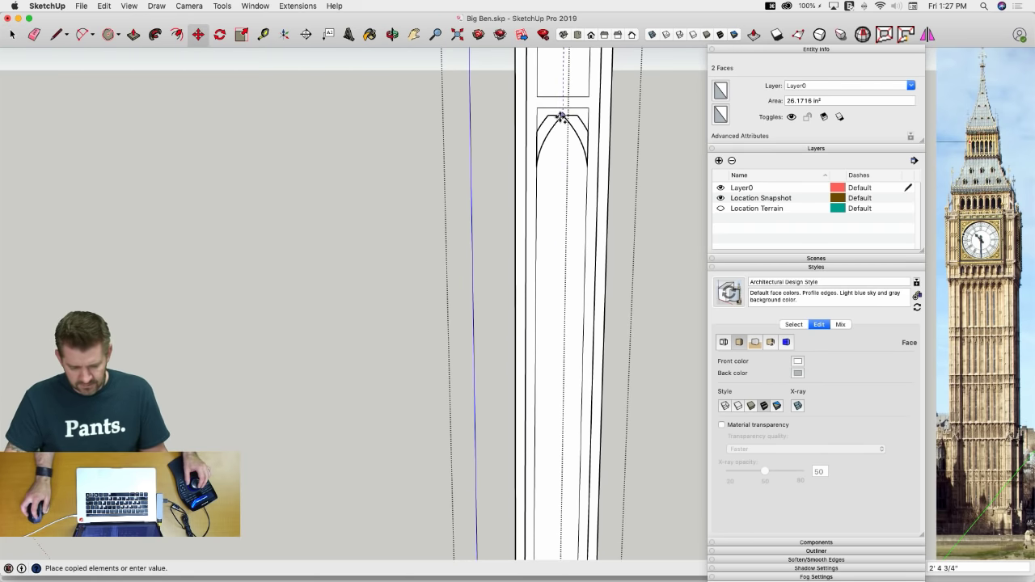
{"action": "left_click", "coordinate": [564, 107]}
{"action": "left_click", "coordinate": [563, 107]}
{"action": "key", "text": "alt"}
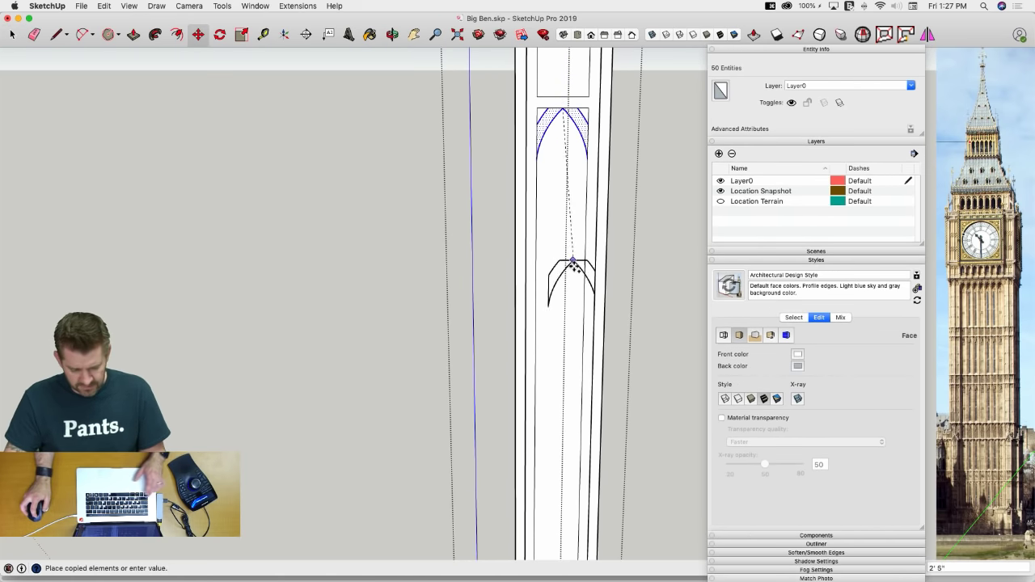
{"action": "left_click", "coordinate": [577, 135]}
Erase the excess edges above and beside the arches, leaving pointed arch outlines with small triangles in the panels' upper corners
{"action": "scroll", "coordinate": [577, 135], "scroll_direction": "up", "scroll_amount": 3}
{"action": "key", "text": "e"}
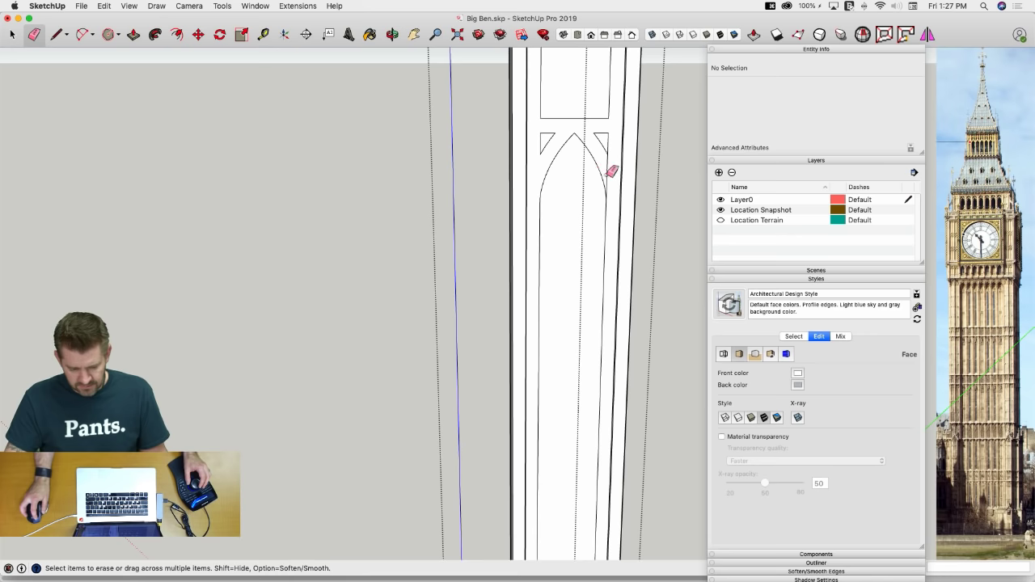
{"action": "mouse_move", "coordinate": [610, 162]}
{"action": "middle_mouse_down"}
{"action": "mouse_move", "coordinate": [606, 203]}
{"action": "mouse_move", "coordinate": [582, 215]}
{"action": "mouse_move", "coordinate": [559, 194]}
{"action": "mouse_move", "coordinate": [545, 241]}
{"action": "middle_mouse_up"}
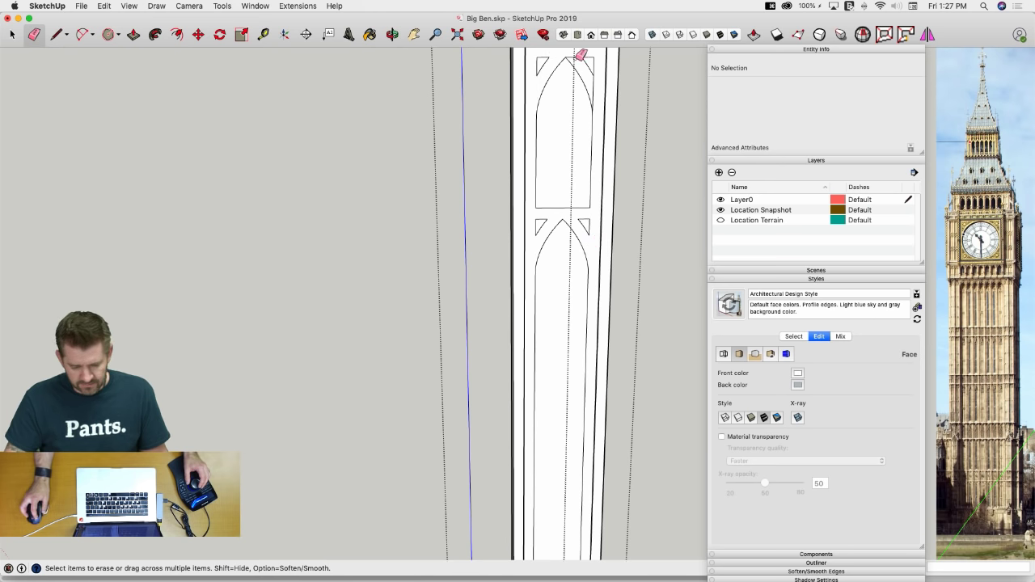
Recess the pointed arch panels and their corner triangles in all three tiers by the last Push/Pull distance
{"action": "key", "text": "p"}
{"action": "mouse_move", "coordinate": [594, 92]}
{"action": "middle_mouse_down"}
{"action": "mouse_move", "coordinate": [550, 122]}
{"action": "mouse_move", "coordinate": [541, 157]}
{"action": "middle_mouse_up"}
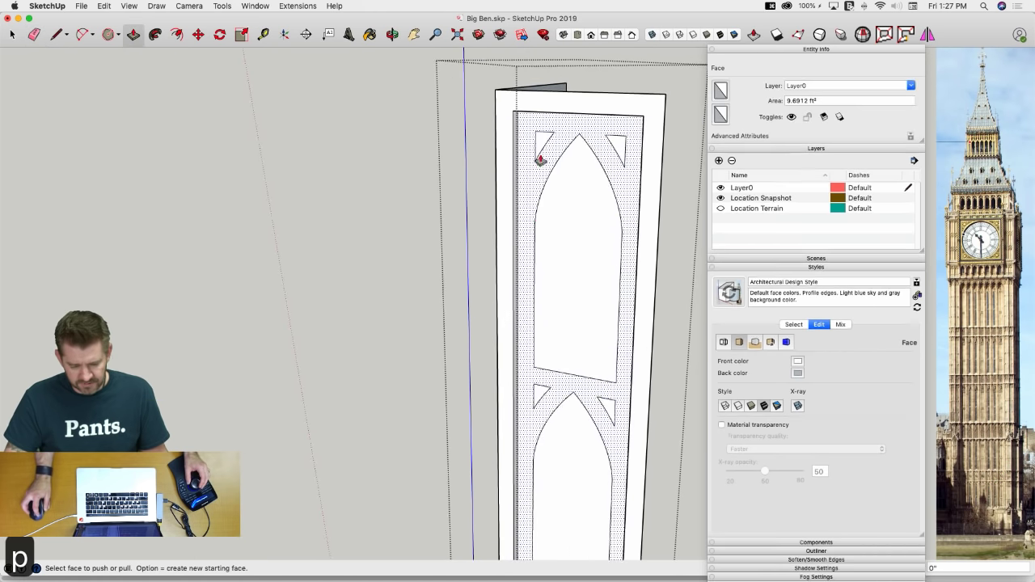
{"action": "double_click", "coordinate": [540, 146]}
{"action": "double_click", "coordinate": [564, 194]}
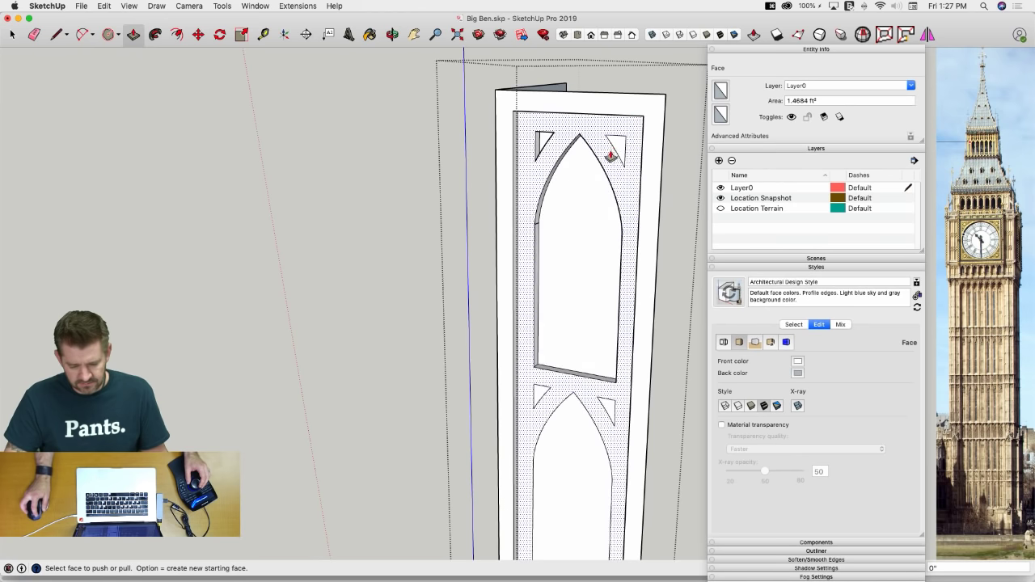
{"action": "double_click", "coordinate": [620, 151]}
{"action": "middle_click_drag", "start_coordinate": [616, 154], "coordinate": [569, 170]}
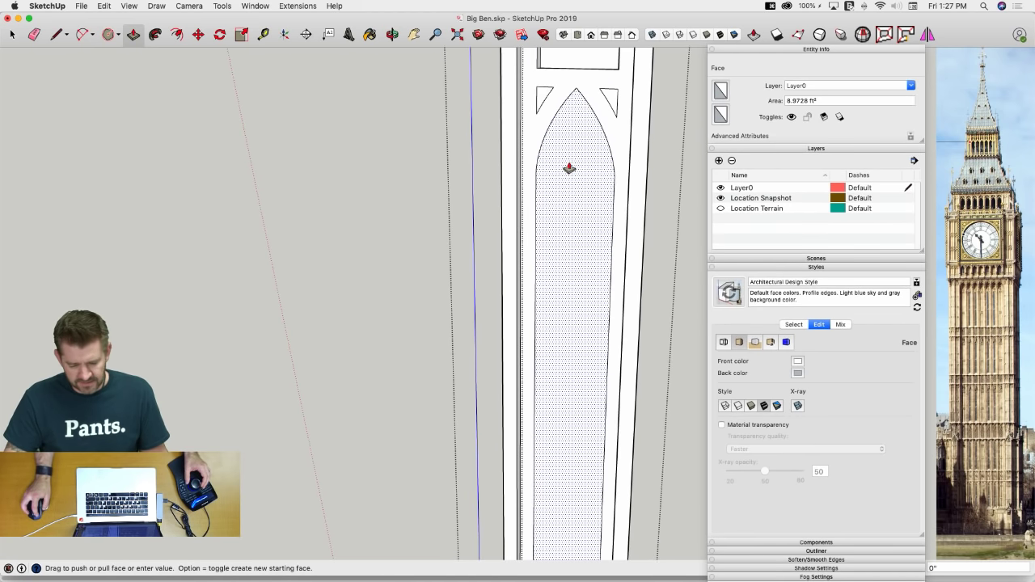
{"action": "double_click", "coordinate": [540, 101]}
{"action": "double_click", "coordinate": [609, 100]}
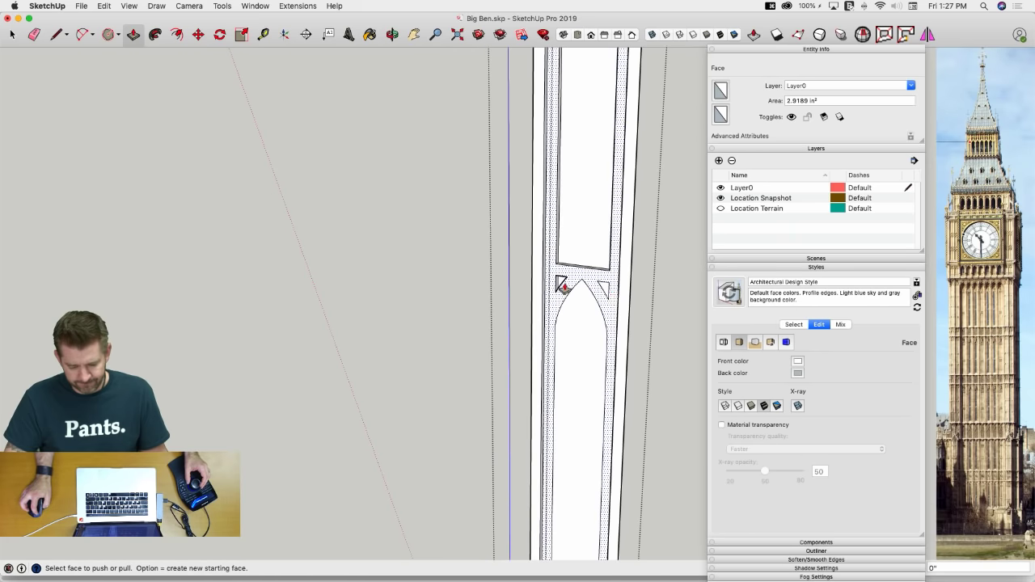
{"action": "double_click", "coordinate": [582, 319]}
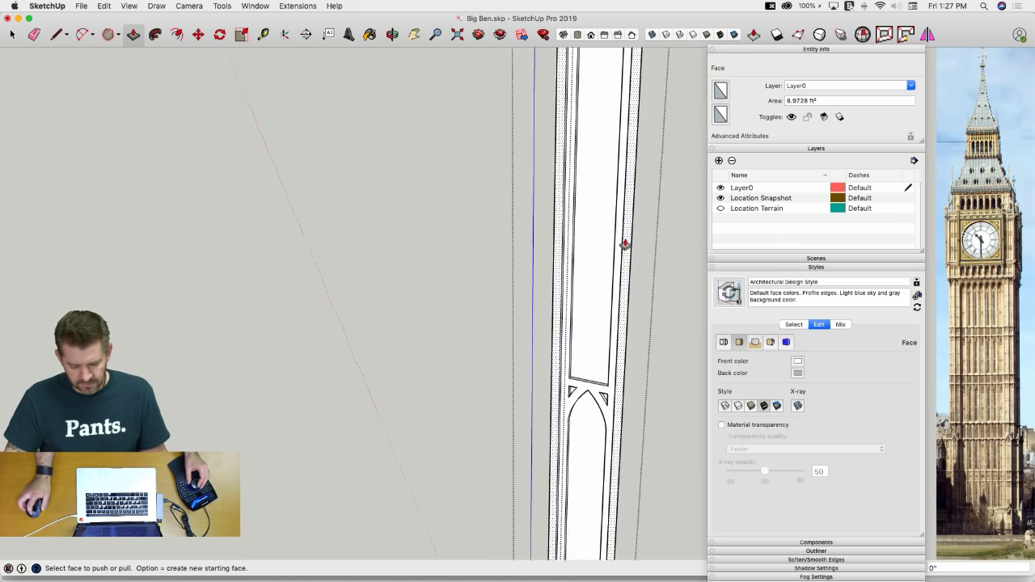
Erase the plain face adjoining the detailed panel in the Octogram Sides component
{"action": "key", "text": "space"}
{"action": "mouse_move", "coordinate": [593, 245]}
{"action": "middle_mouse_down"}
{"action": "mouse_move", "coordinate": [577, 242]}
{"action": "mouse_move", "coordinate": [568, 275]}
{"action": "mouse_move", "coordinate": [504, 203]}
{"action": "mouse_move", "coordinate": [487, 212]}
{"action": "mouse_move", "coordinate": [504, 174]}
{"action": "mouse_move", "coordinate": [515, 194]}
{"action": "mouse_move", "coordinate": [522, 157]}
{"action": "mouse_move", "coordinate": [554, 162]}
{"action": "mouse_move", "coordinate": [578, 59]}
{"action": "middle_mouse_up"}
{"action": "key", "text": "e"}
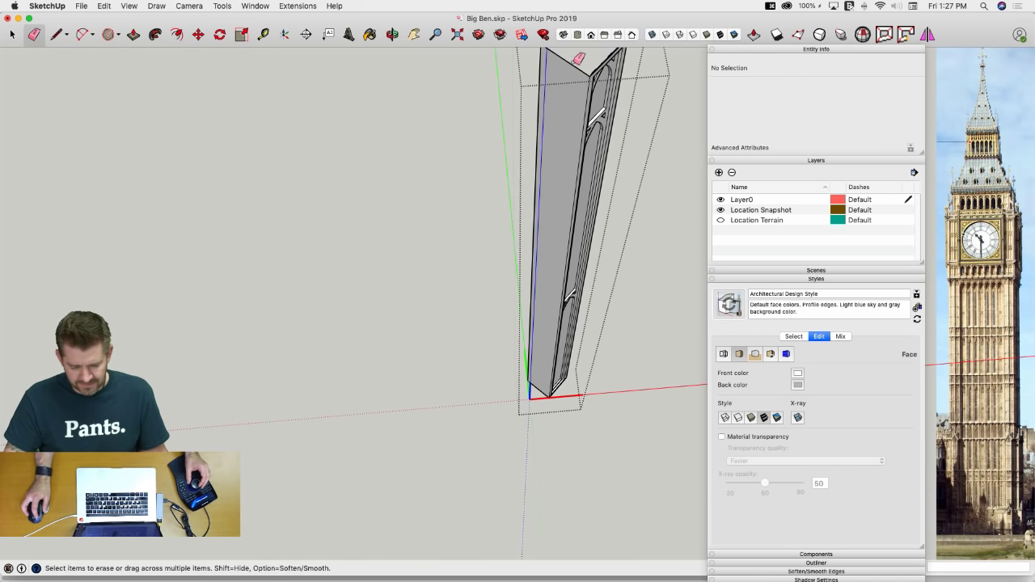
{"action": "mouse_move", "coordinate": [566, 58]}
{"action": "left_mouse_down"}
{"action": "mouse_move", "coordinate": [540, 226]}
{"action": "mouse_move", "coordinate": [542, 394]}
{"action": "left_mouse_up"}
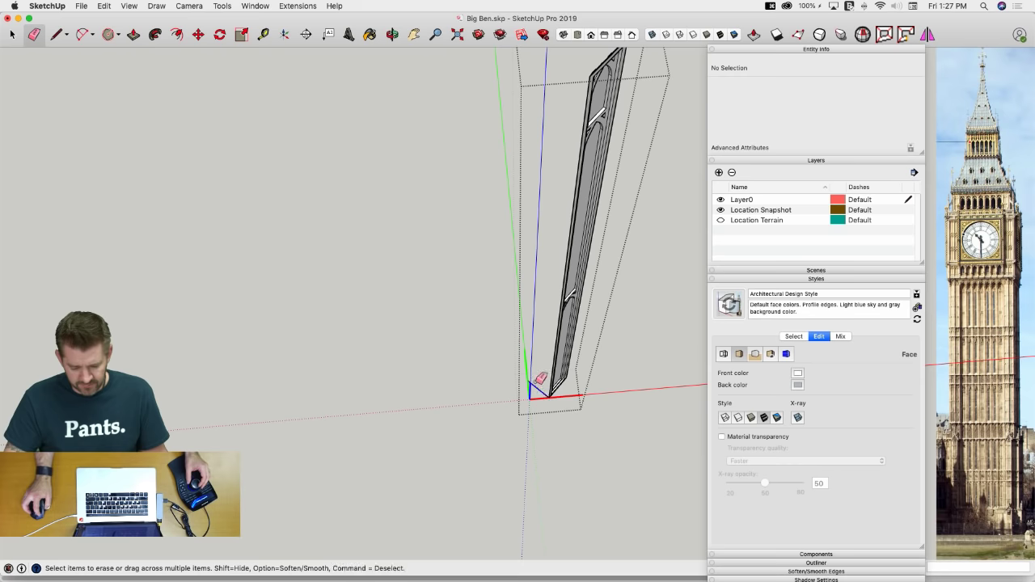
Copy the entire detailed panel alongside itself, from one bottom corner to its opposite bottom corner
{"action": "key", "text": "space"}
{"action": "left_click_drag", "start_coordinate": [411, 193], "coordinate": [663, 470]}
{"action": "key", "text": "m"}
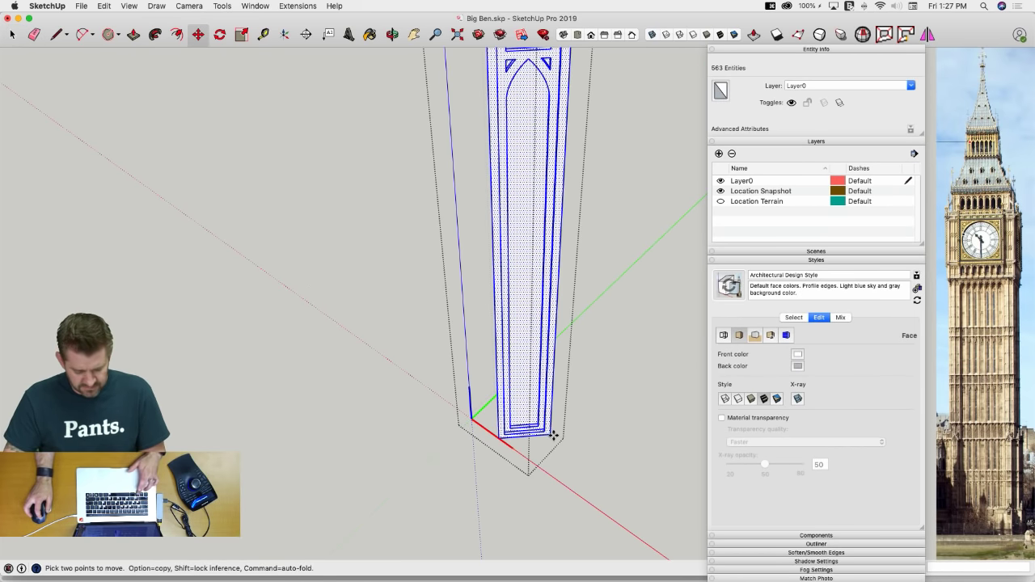
{"action": "left_click", "coordinate": [553, 435]}
{"action": "key", "text": "alt"}
{"action": "left_click", "coordinate": [499, 436]}
Rotate the copied panel about the shared bottom corner to replace the erased adjoining side, and exit the component
{"action": "key", "text": "q"}
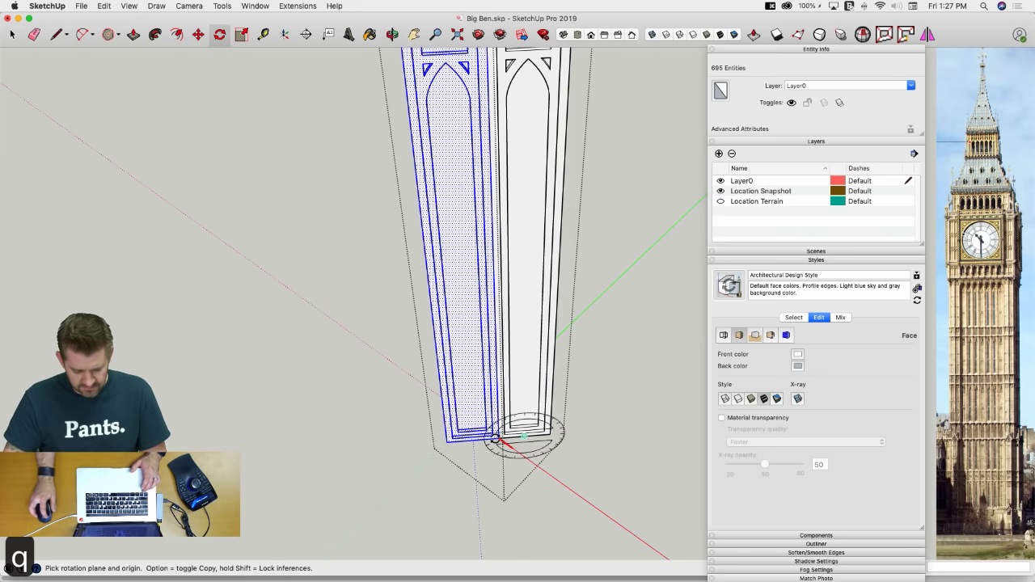
{"action": "left_click", "coordinate": [498, 439]}
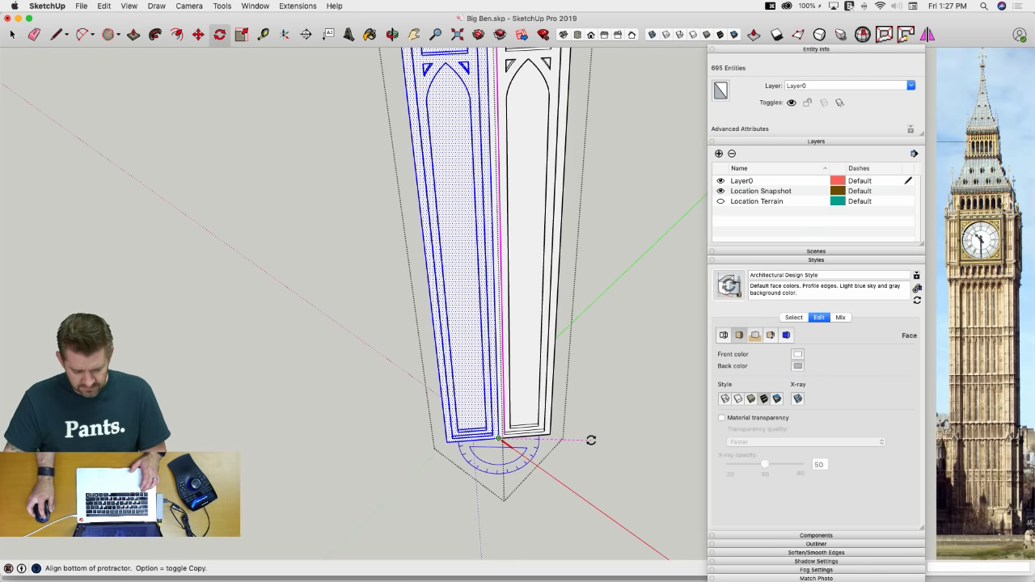
{"action": "left_click", "coordinate": [590, 430]}
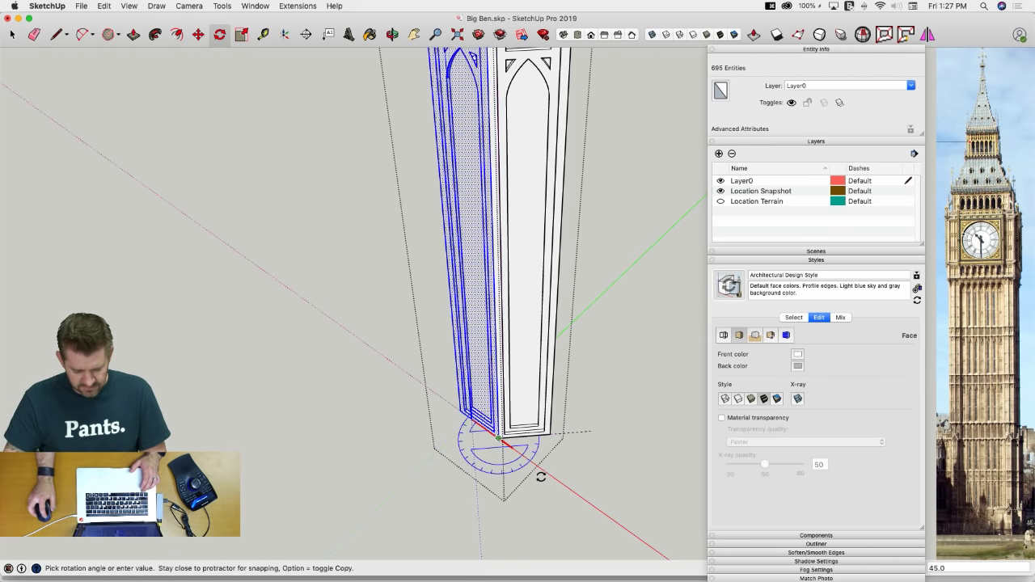
{"action": "left_click", "coordinate": [497, 485]}
{"action": "key", "text": "space"}
{"action": "key", "text": "space"}
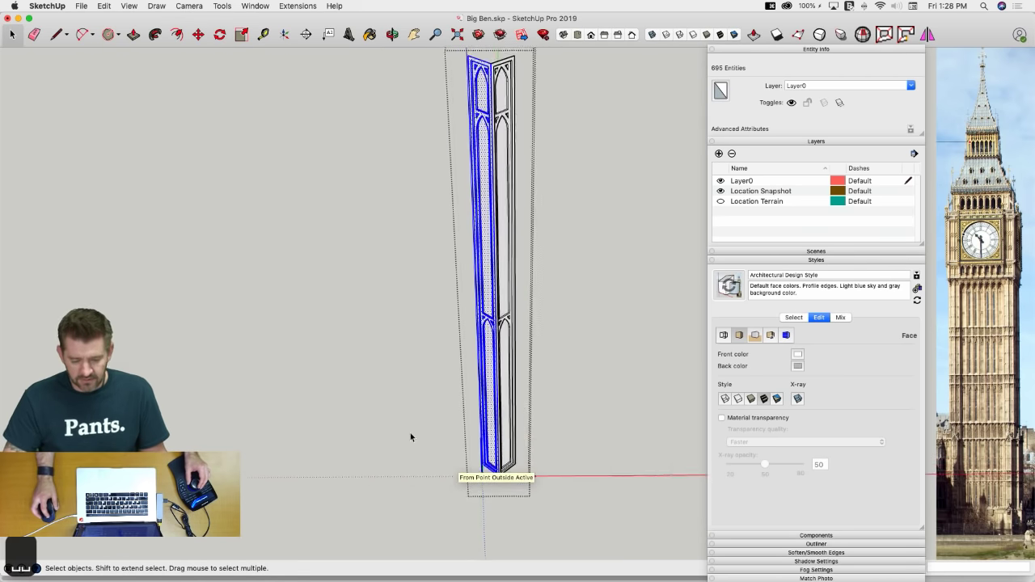
{"action": "key", "text": "Escape"}
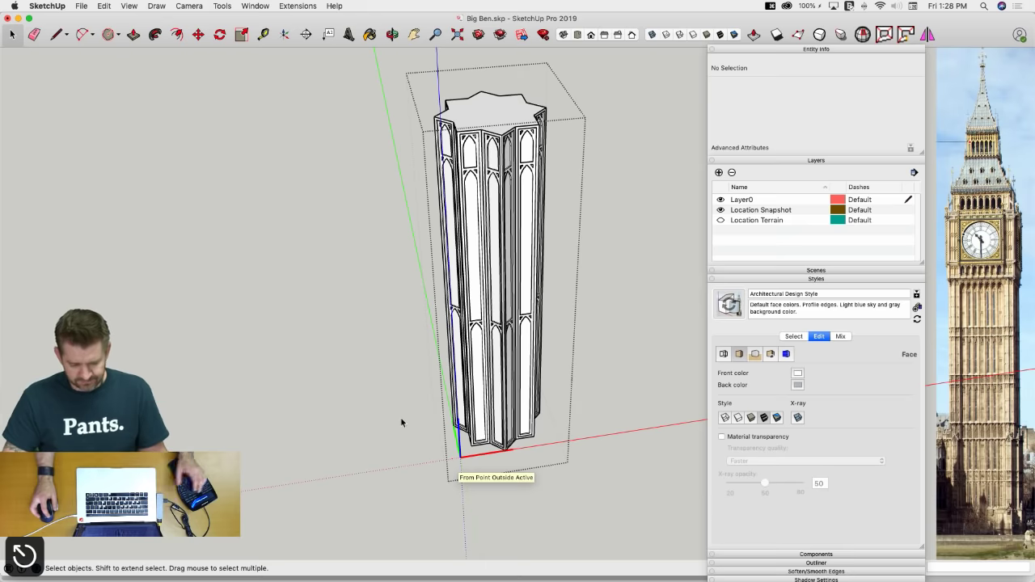
{"action": "key", "text": "space"}
{"action": "left_click", "coordinate": [365, 420]}
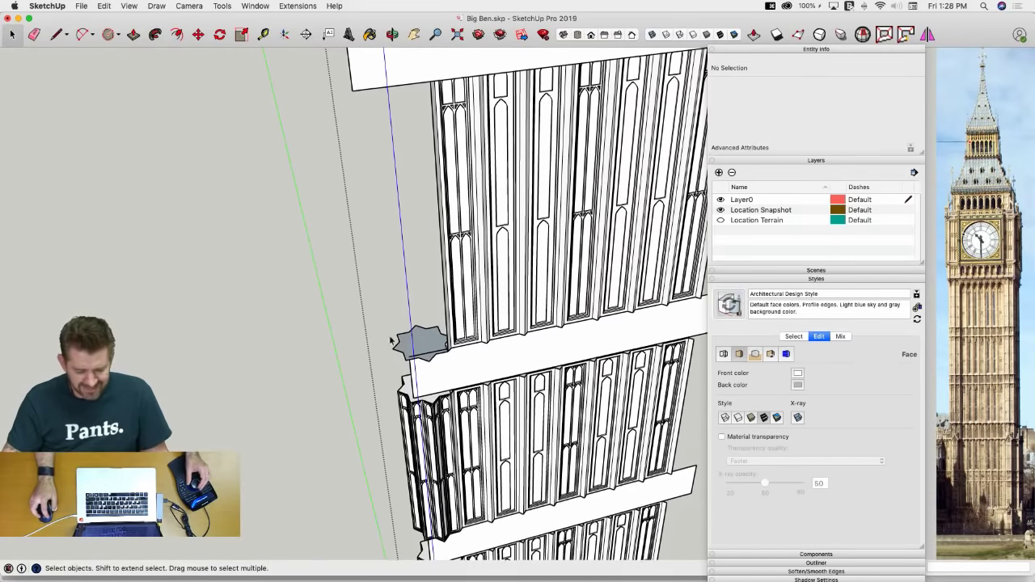
Delete the flat Octogram#1 component on the upper tier and copy the detailed corner column up from the tier below
{"action": "left_click", "coordinate": [402, 341]}
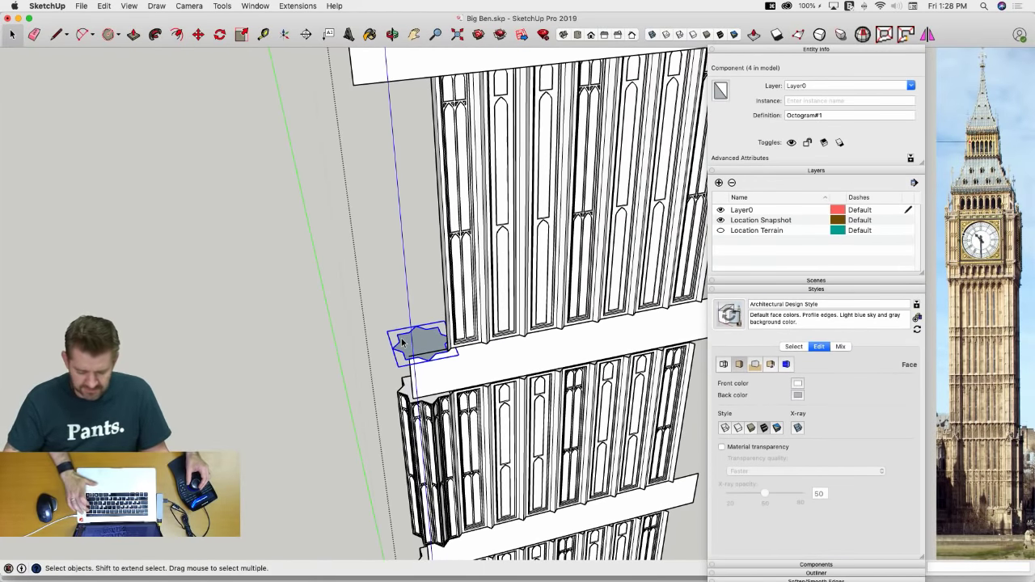
{"action": "key", "text": "BackSpace"}
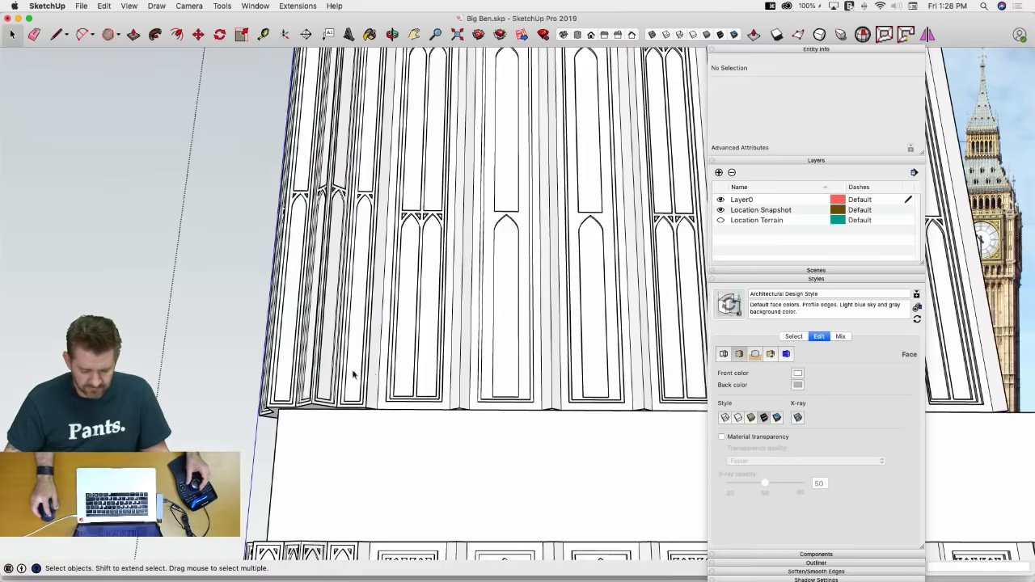
{"action": "left_click", "coordinate": [353, 373]}
{"action": "key", "text": "m"}
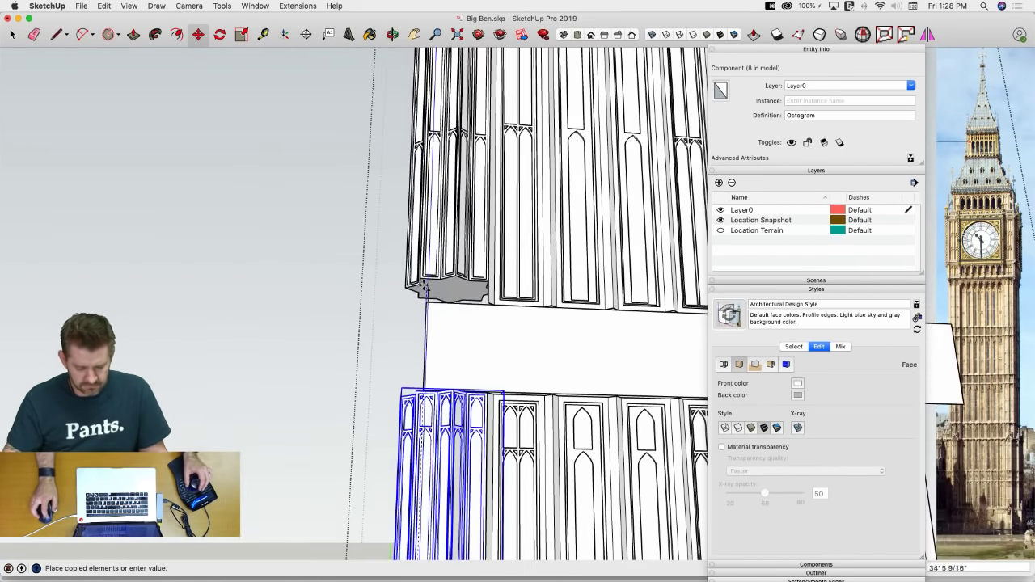
{"action": "left_click", "coordinate": [426, 304]}
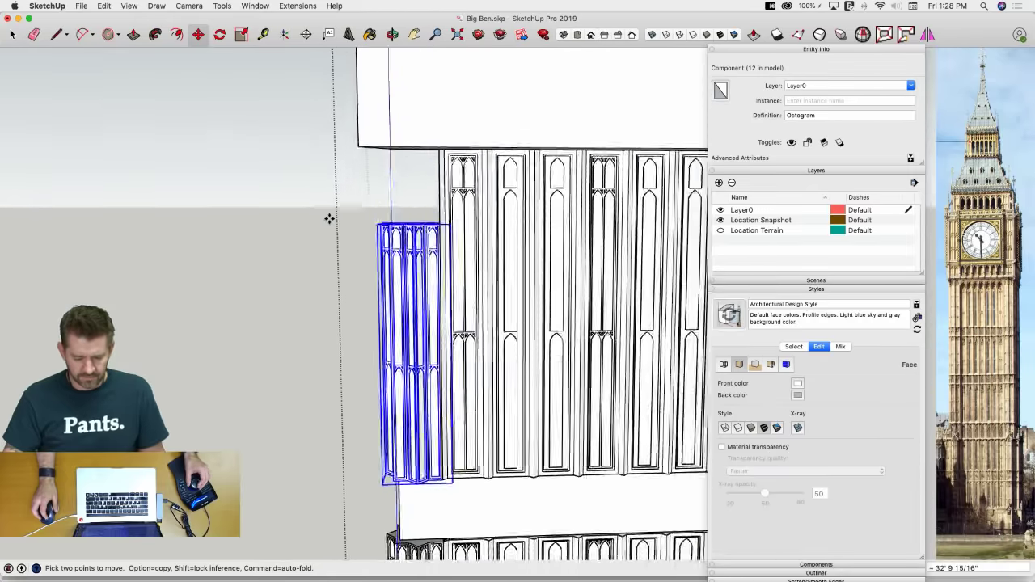
Make the corner column on the uppermost paneled tier a unique component
{"action": "key", "text": "space"}
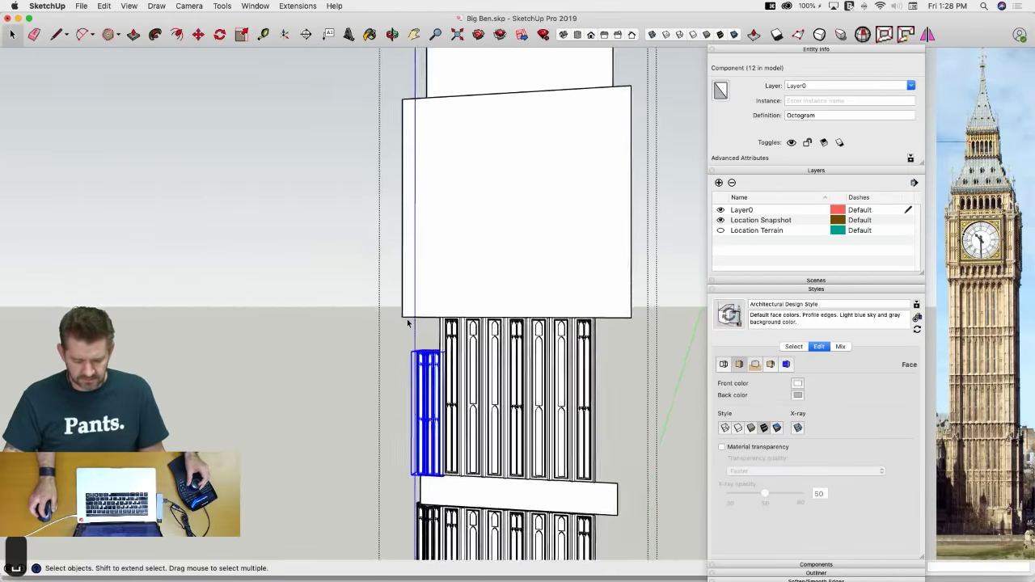
{"action": "double_click", "coordinate": [407, 333]}
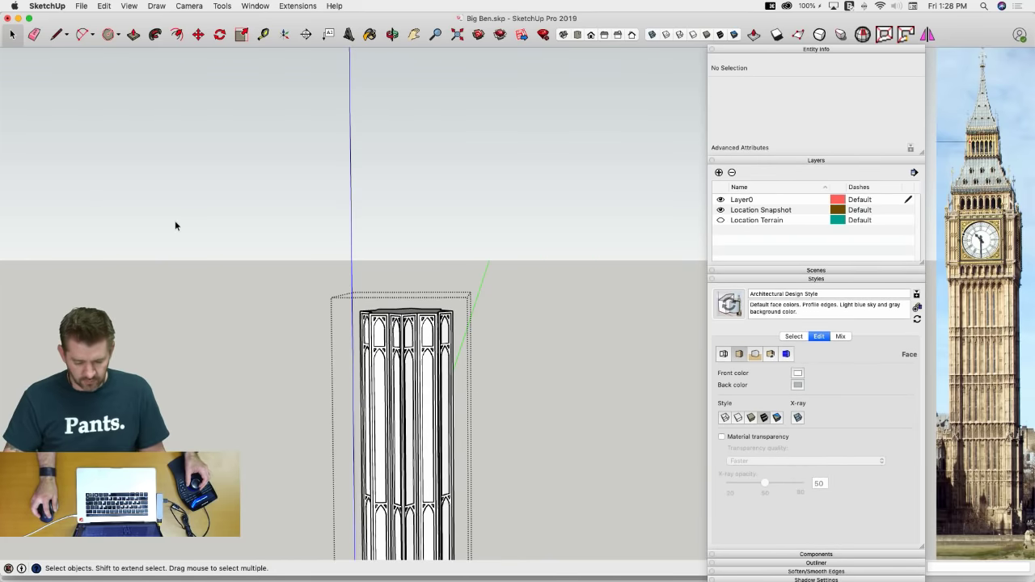
{"action": "scroll", "coordinate": [175, 226], "scroll_direction": "up", "scroll_amount": 5}
{"action": "scroll", "coordinate": [369, 293], "scroll_direction": "up", "scroll_amount": 3}
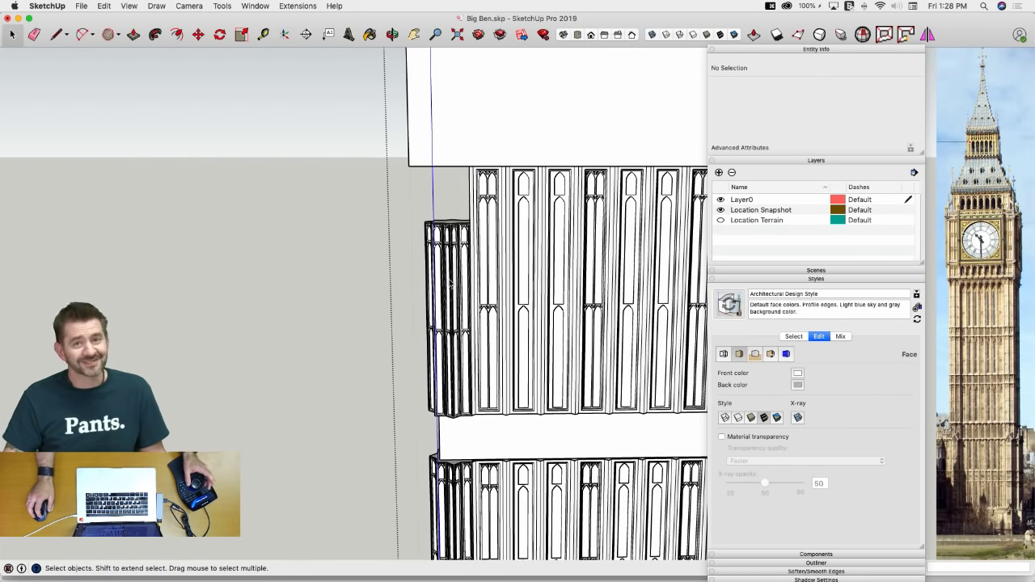
{"action": "right_click", "coordinate": [460, 269]}
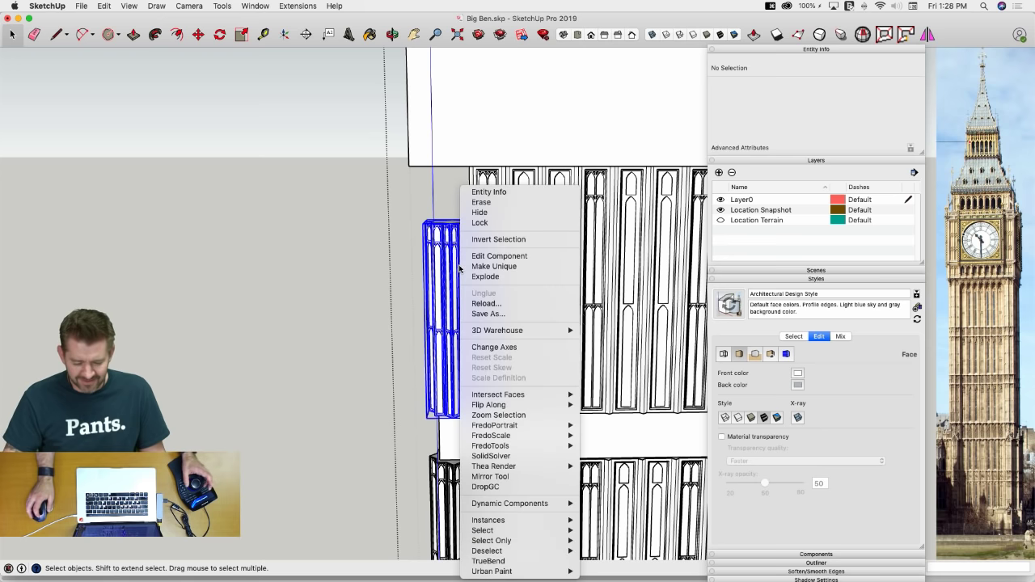
{"action": "left_click", "coordinate": [489, 266]}
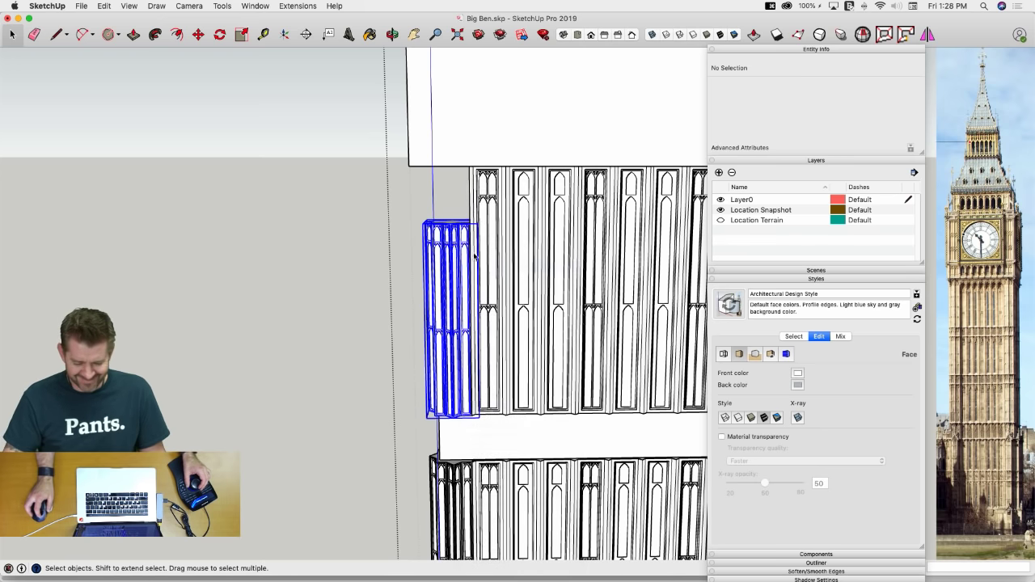
Inside the unique column, move the star-shaped top face straight up to the underside of the overhanging block
{"action": "scroll", "coordinate": [424, 227], "scroll_direction": "up", "scroll_amount": 3}
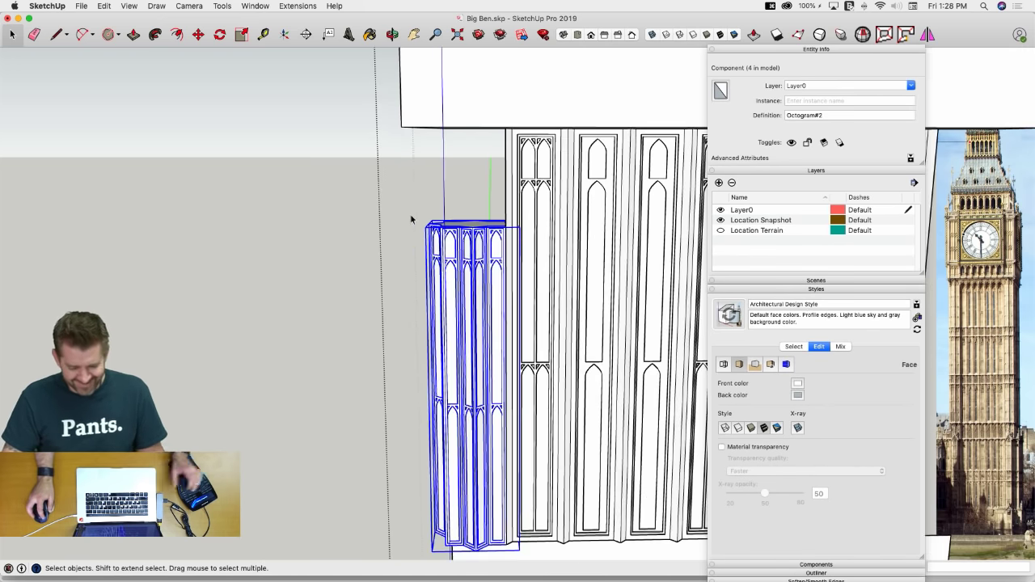
{"action": "double_click", "coordinate": [457, 271]}
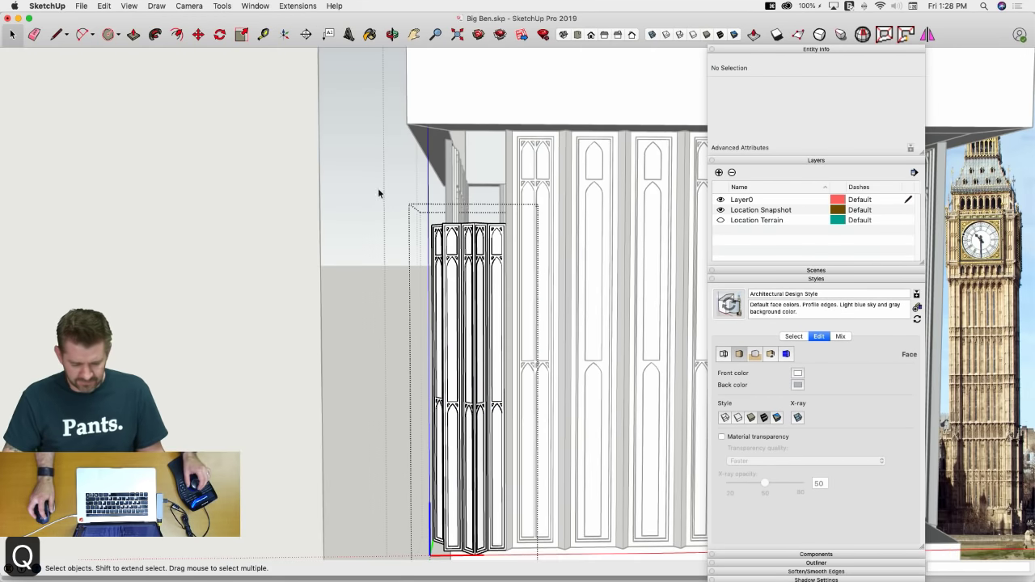
{"action": "left_click_drag", "start_coordinate": [378, 187], "coordinate": [548, 296]}
{"action": "scroll", "coordinate": [479, 296], "scroll_direction": "up", "scroll_amount": 1}
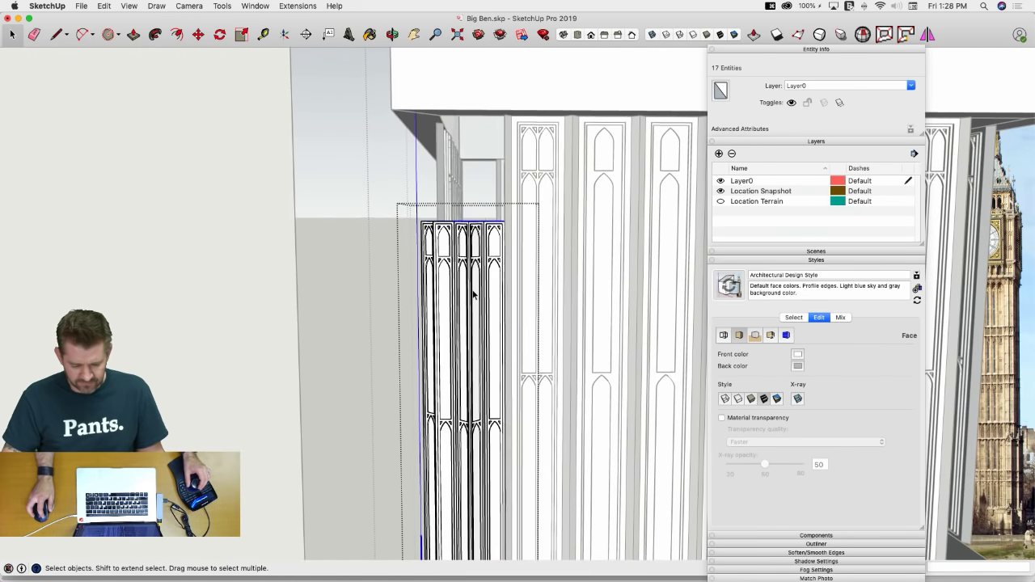
{"action": "left_click", "coordinate": [473, 291]}
{"action": "scroll", "coordinate": [474, 293], "scroll_direction": "up", "scroll_amount": 3}
{"action": "scroll", "coordinate": [473, 291], "scroll_direction": "up", "scroll_amount": 4}
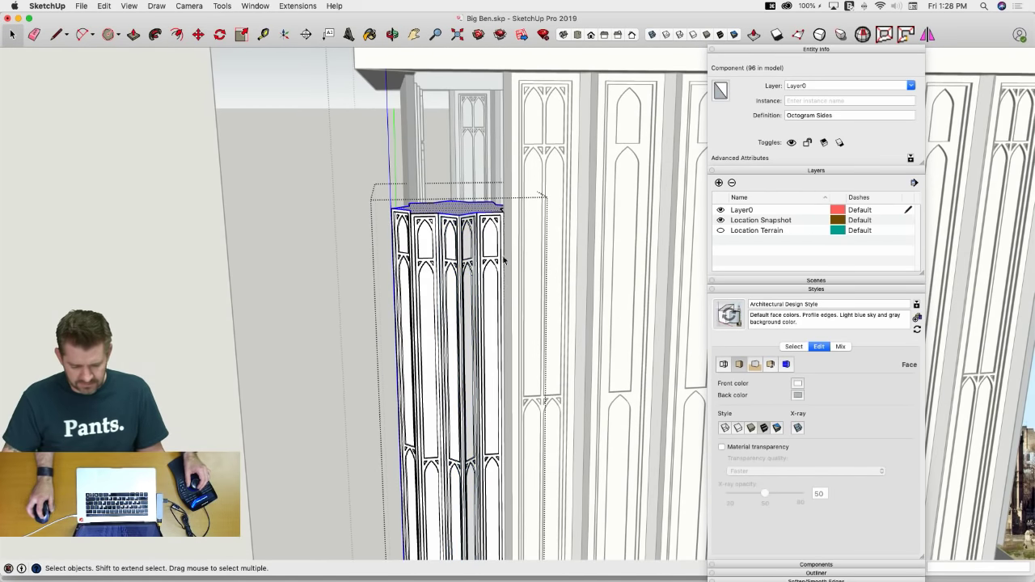
{"action": "key", "text": "m"}
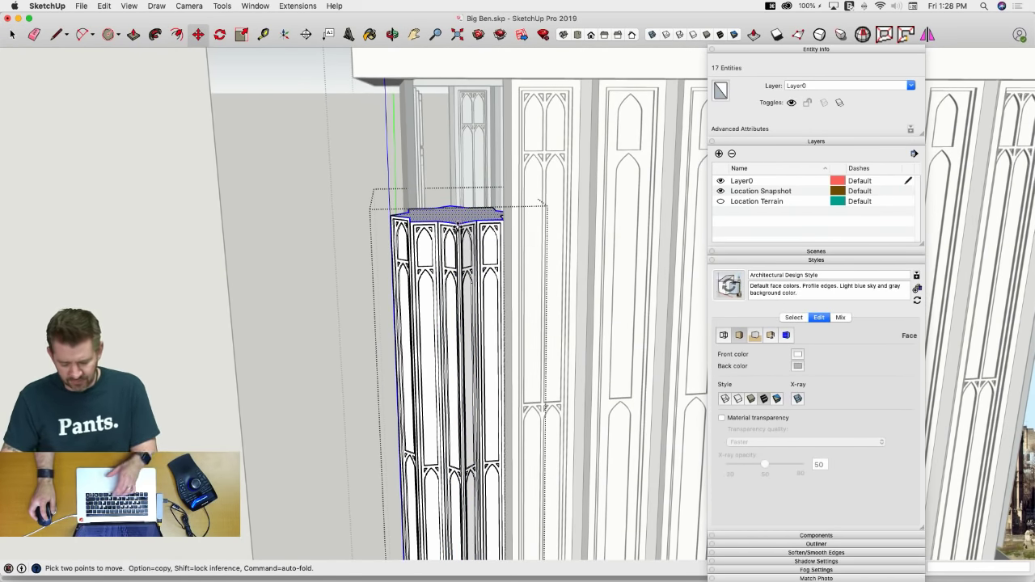
{"action": "left_click", "coordinate": [459, 229]}
{"action": "key", "text": "Up"}
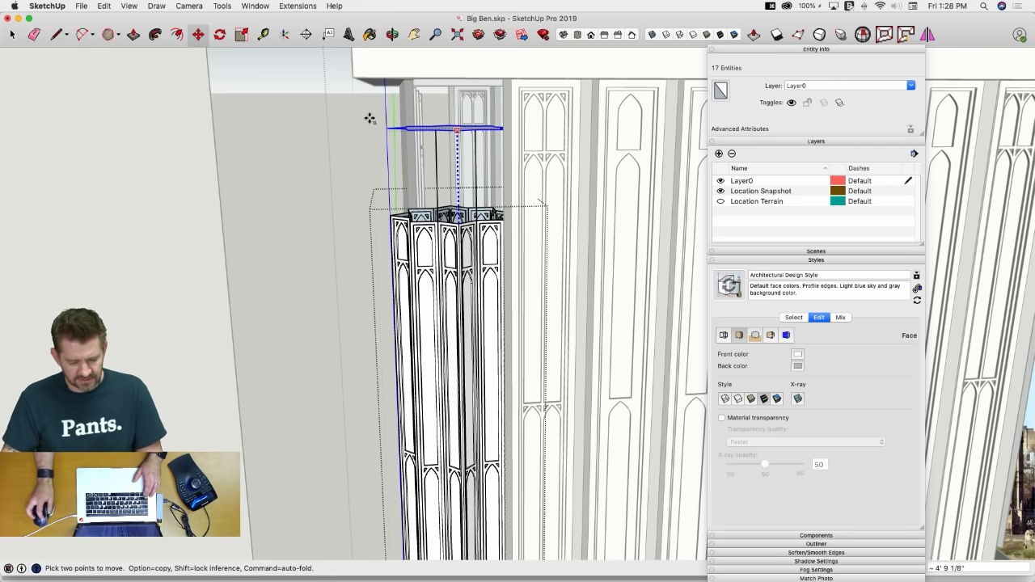
{"action": "left_click", "coordinate": [354, 78]}
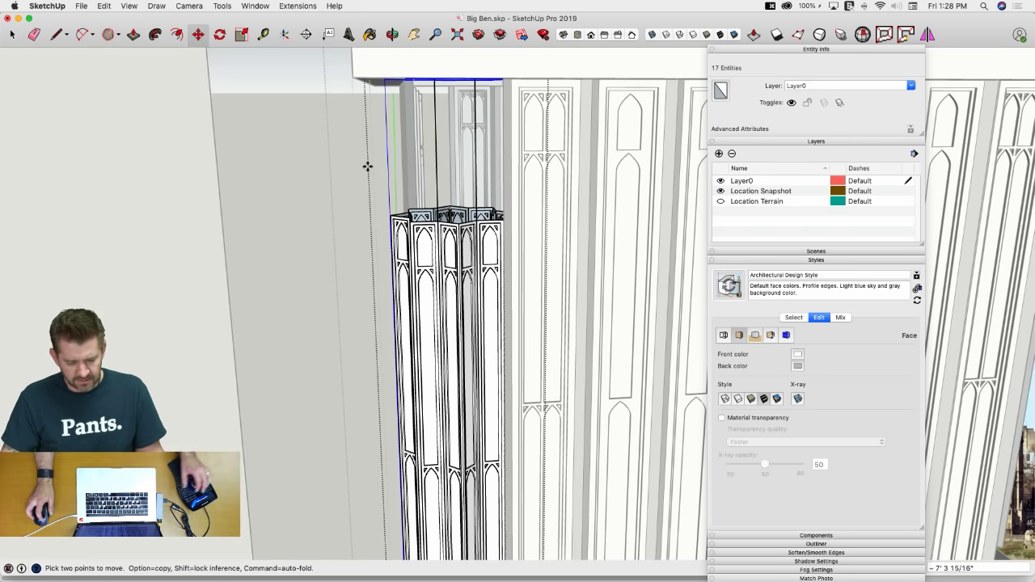
{"action": "key", "text": "space"}
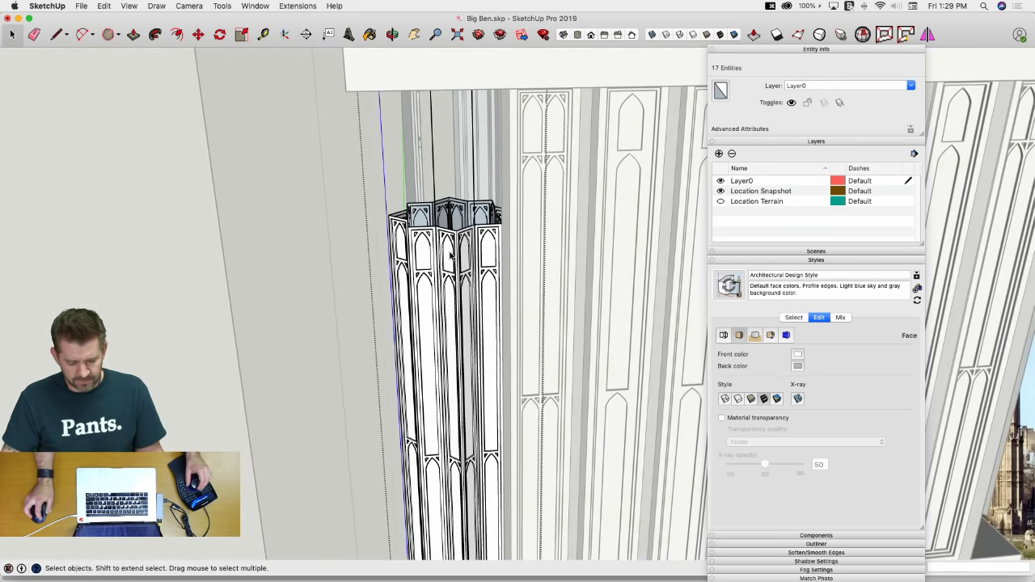
In the column's Octogram Sides component, move the upper arch details of both panels up to the overhanging block's underside
{"action": "double_click", "coordinate": [450, 256]}
{"action": "left_click_drag", "start_coordinate": [406, 208], "coordinate": [480, 282]}
{"action": "key", "text": "m"}
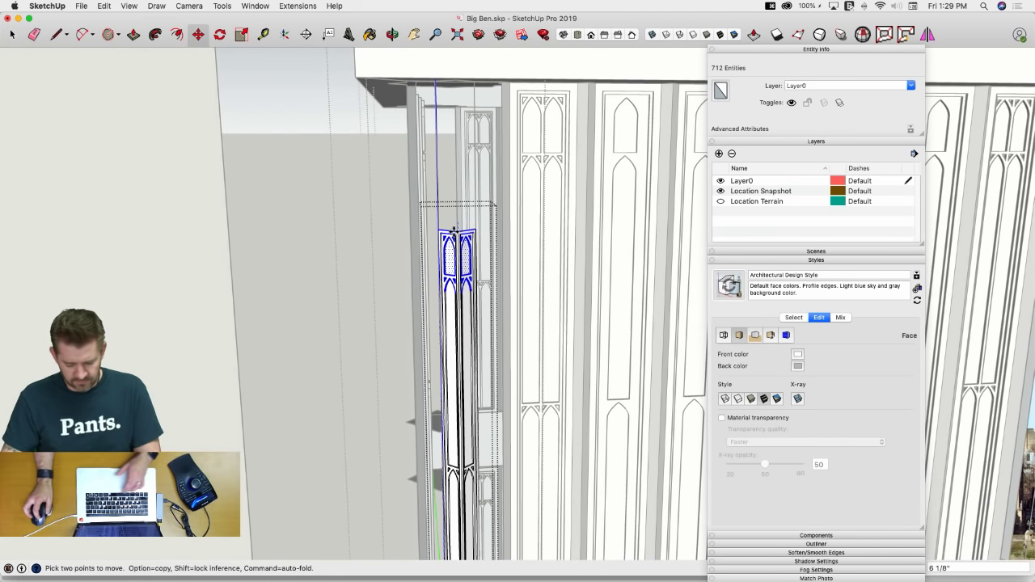
{"action": "left_click_drag", "start_coordinate": [451, 223], "coordinate": [361, 79]}
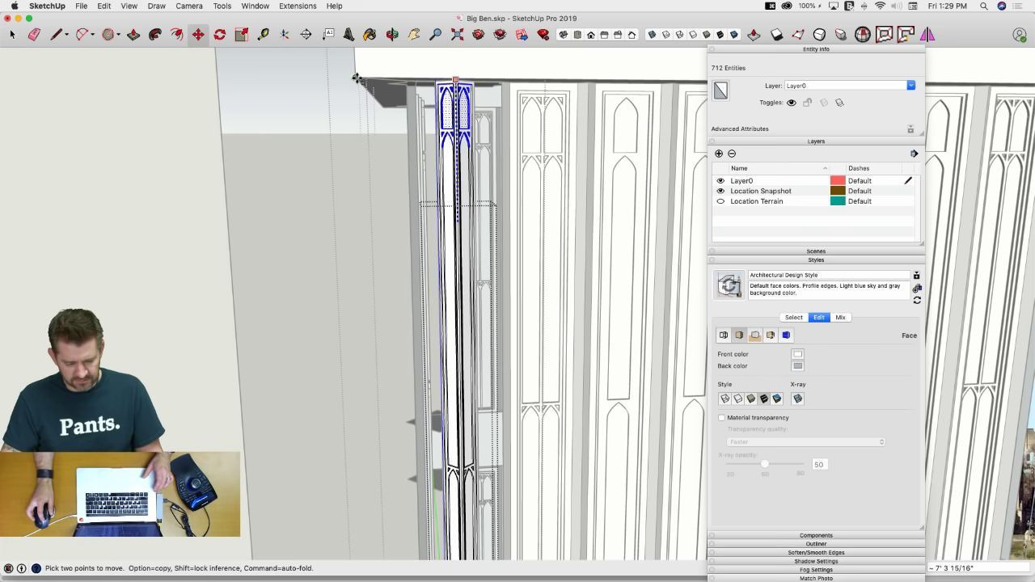
{"action": "key", "text": "space"}
{"action": "left_click", "coordinate": [366, 222]}
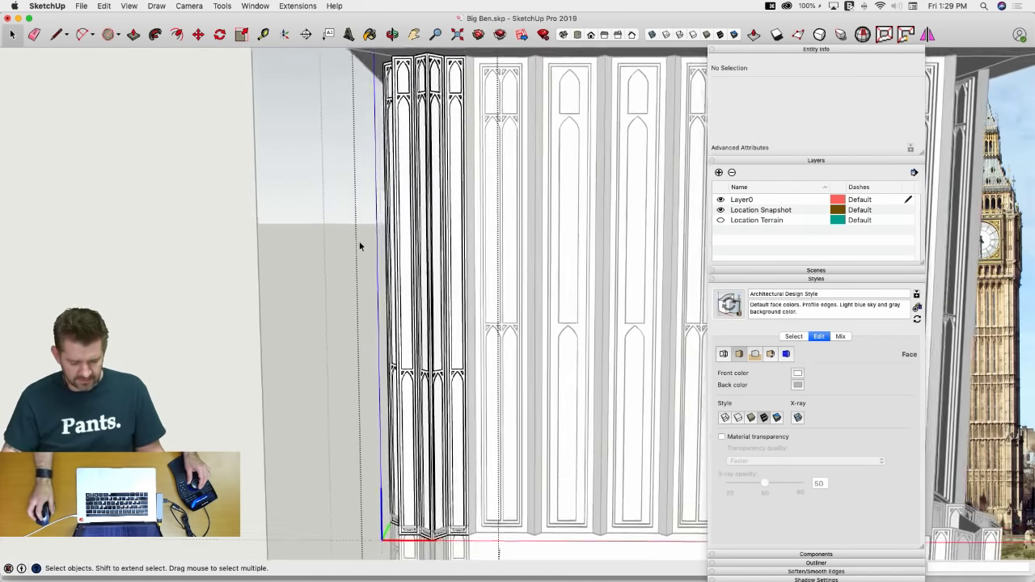
Copy the middle arch details of both panels in the uppermost corner column straight up about 10' 1 3/8"
{"action": "key", "text": "space"}
{"action": "double_click", "coordinate": [423, 375]}
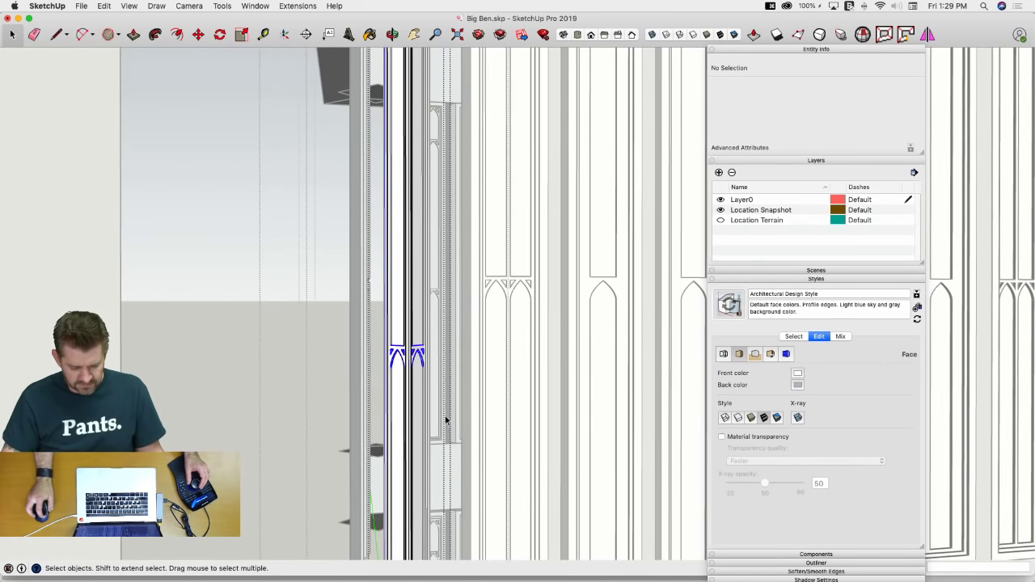
{"action": "triple_click", "coordinate": [445, 420]}
{"action": "key", "text": "super+3"}
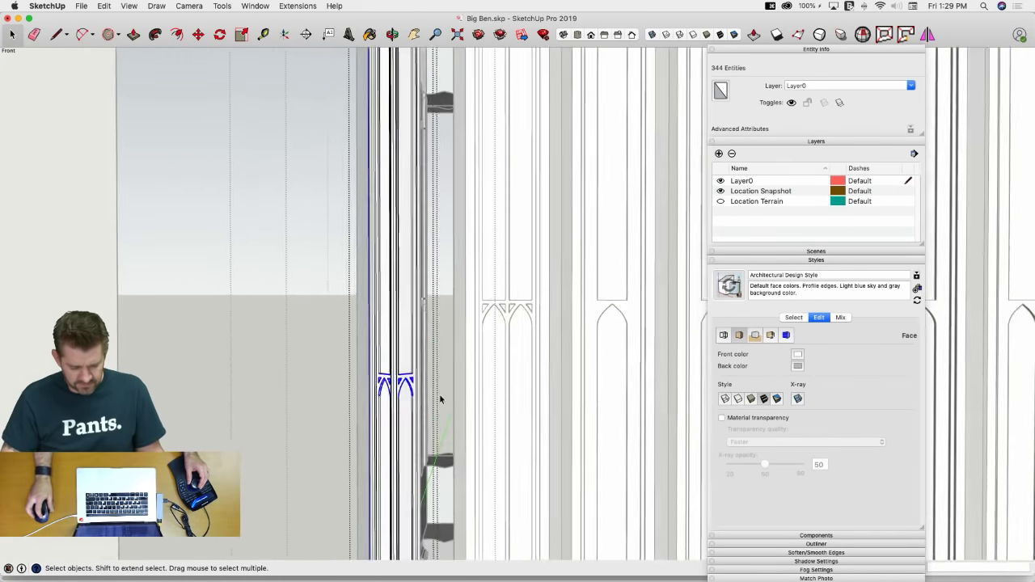
{"action": "key", "text": "m"}
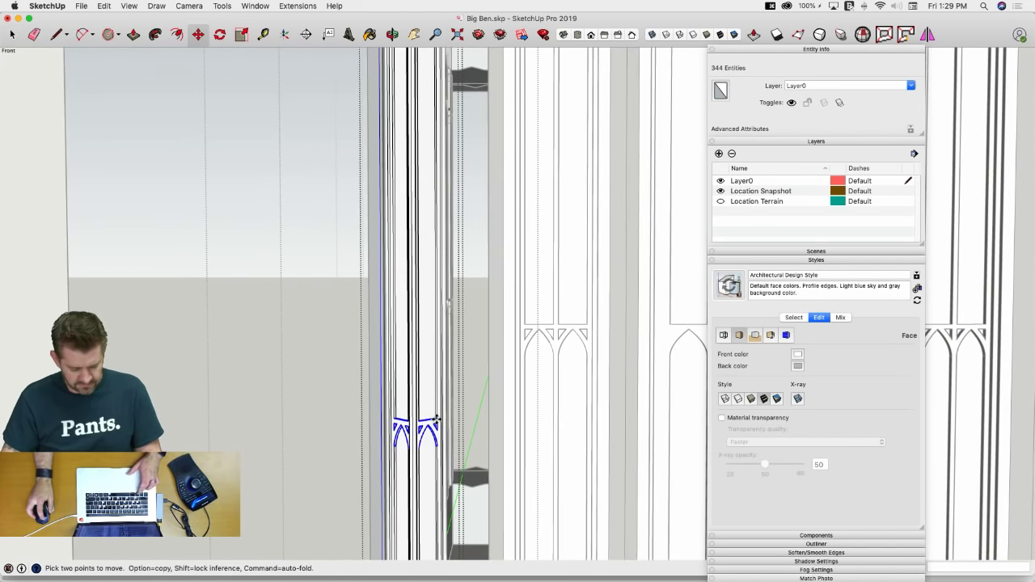
{"action": "scroll", "coordinate": [433, 304], "scroll_direction": "down", "scroll_amount": 2}
{"action": "scroll", "coordinate": [461, 285], "scroll_direction": "down", "scroll_amount": 2}
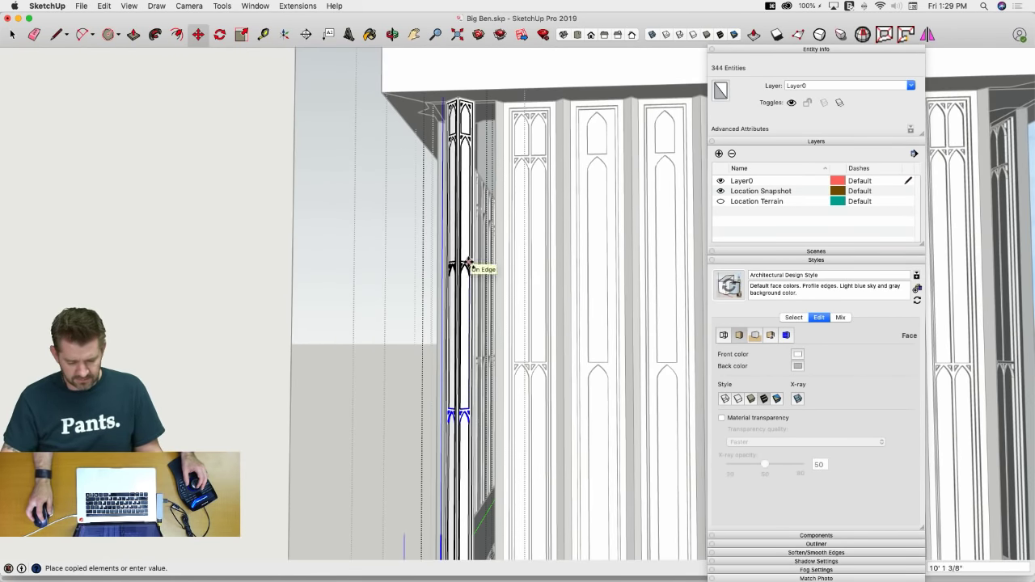
{"action": "left_click", "coordinate": [469, 264]}
Redraw the missing edge on the copied arch of one panel and erase the leftover edges around its corners
{"action": "scroll", "coordinate": [461, 271], "scroll_direction": "up", "scroll_amount": 6}
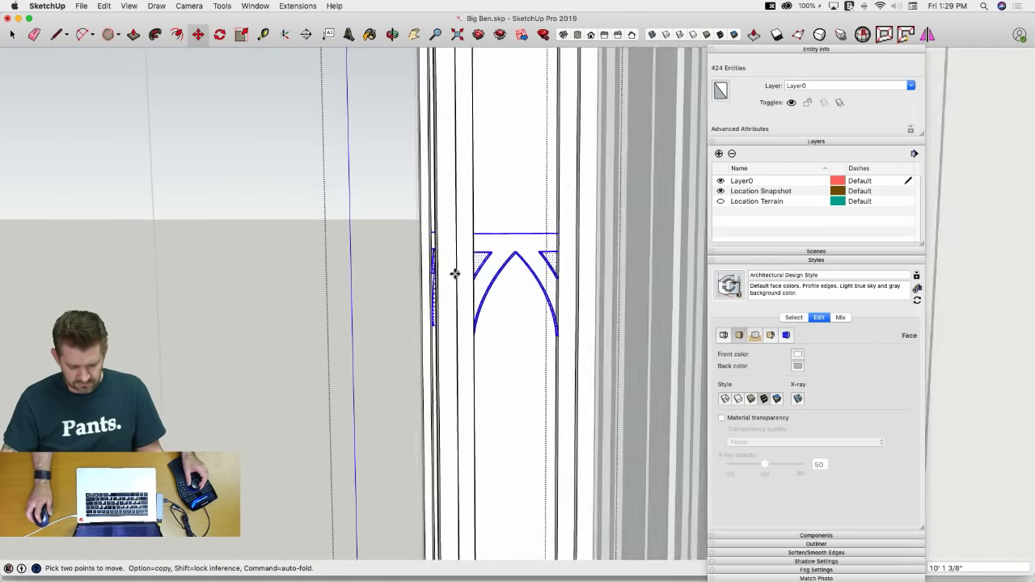
{"action": "key", "text": "e"}
{"action": "key", "text": "l"}
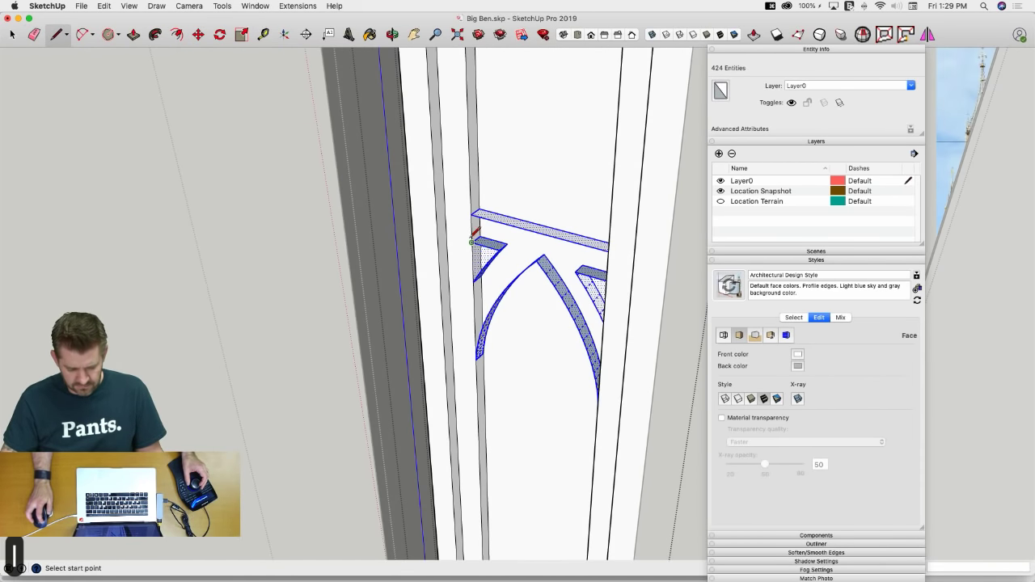
{"action": "left_click", "coordinate": [473, 241]}
{"action": "key", "text": "e"}
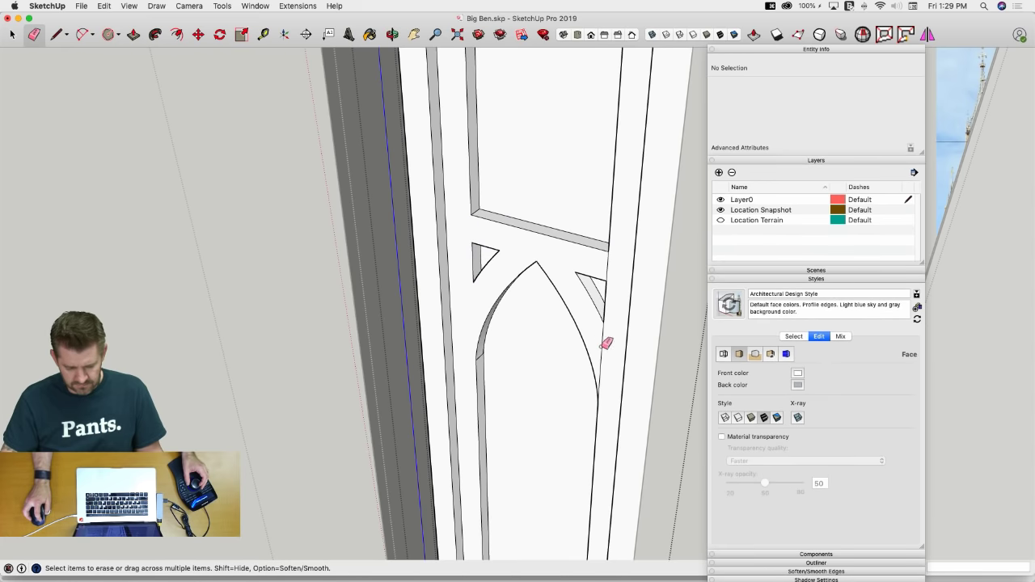
{"action": "left_click", "coordinate": [607, 261]}
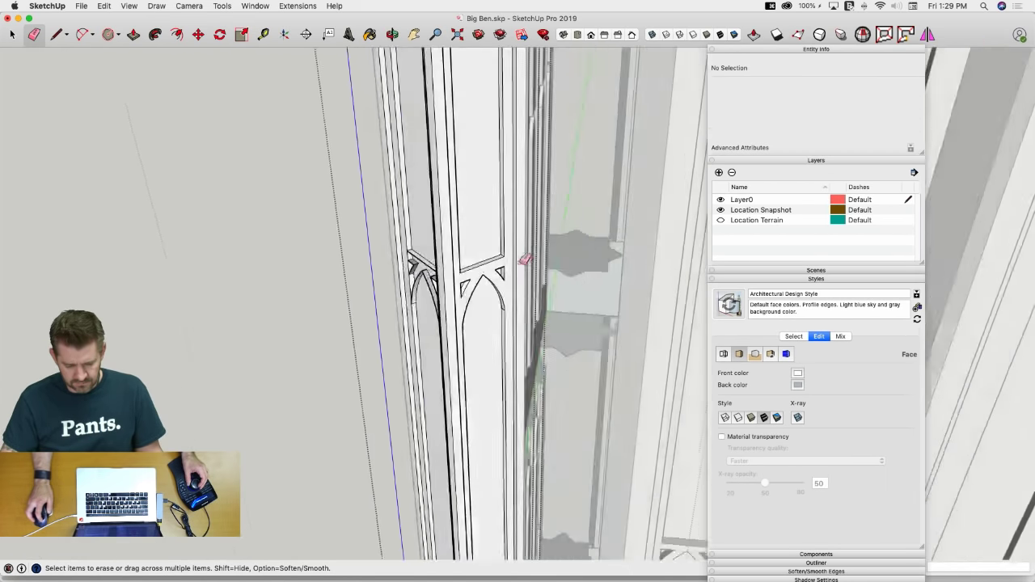
Repair the copied arch on the column's adjacent panel by redrawing its edge and erasing the stray lines
{"action": "middle_click_drag", "start_coordinate": [525, 260], "coordinate": [434, 273]}
{"action": "key", "text": "l"}
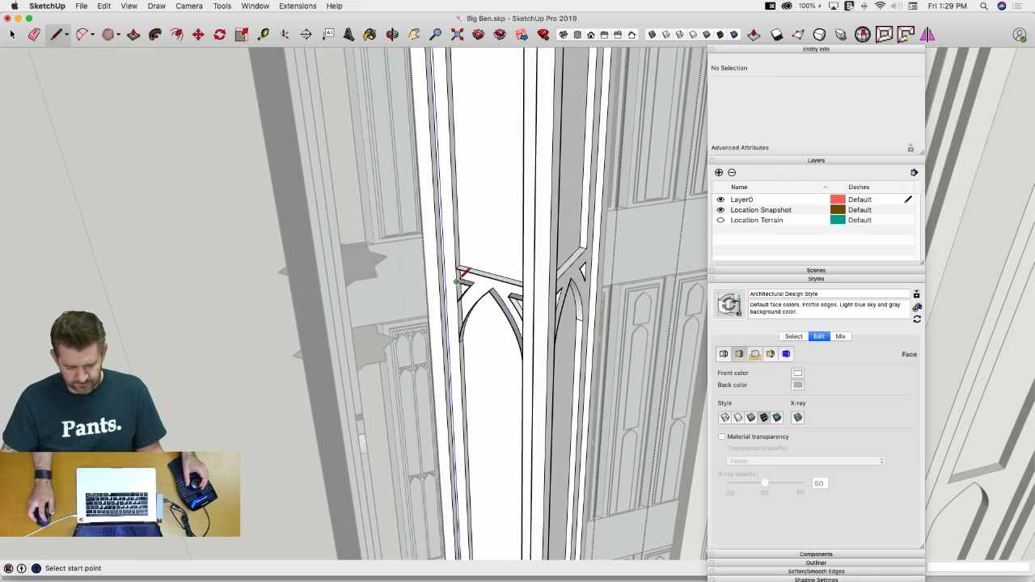
{"action": "left_click", "coordinate": [458, 275]}
{"action": "key", "text": "e"}
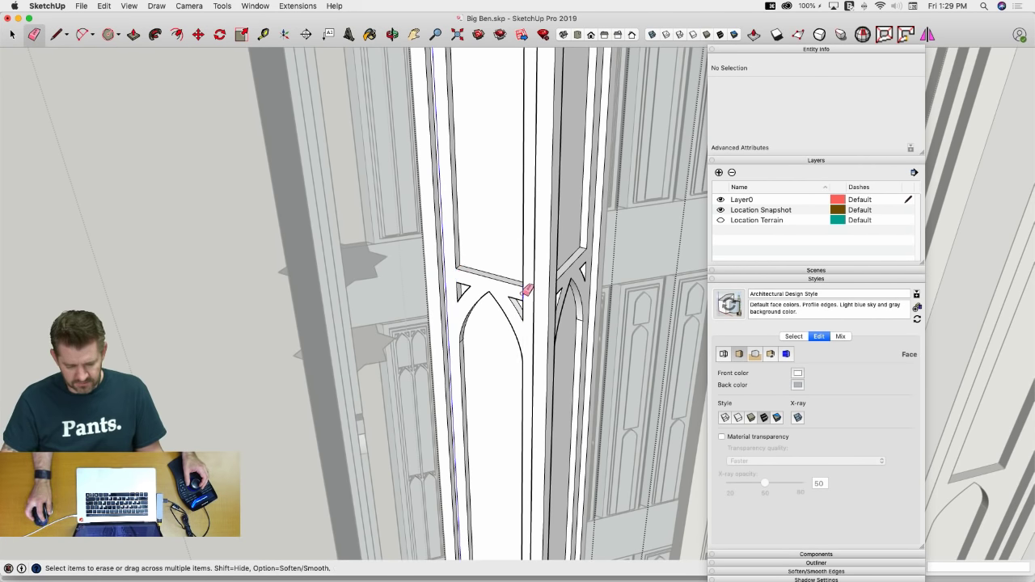
{"action": "key", "text": "space"}
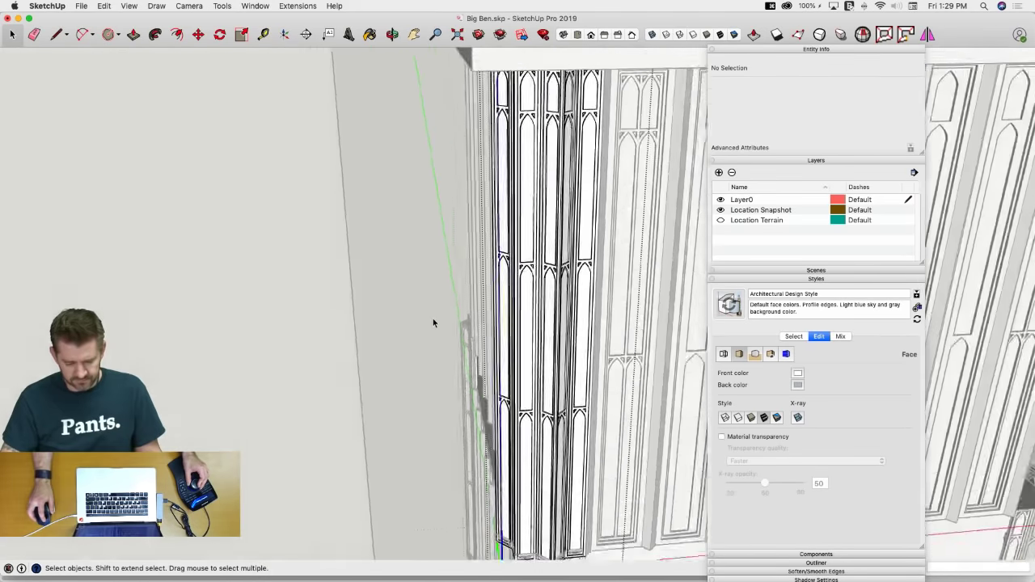
Leave the nested column components and save the model
{"action": "scroll", "coordinate": [433, 324], "scroll_direction": "down", "scroll_amount": 10}
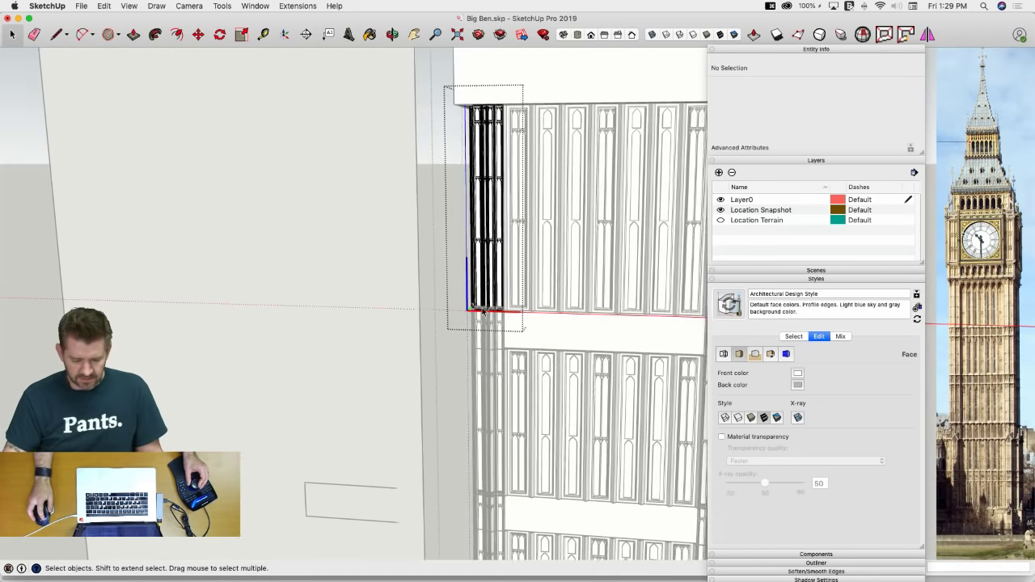
{"action": "key", "text": "space"}
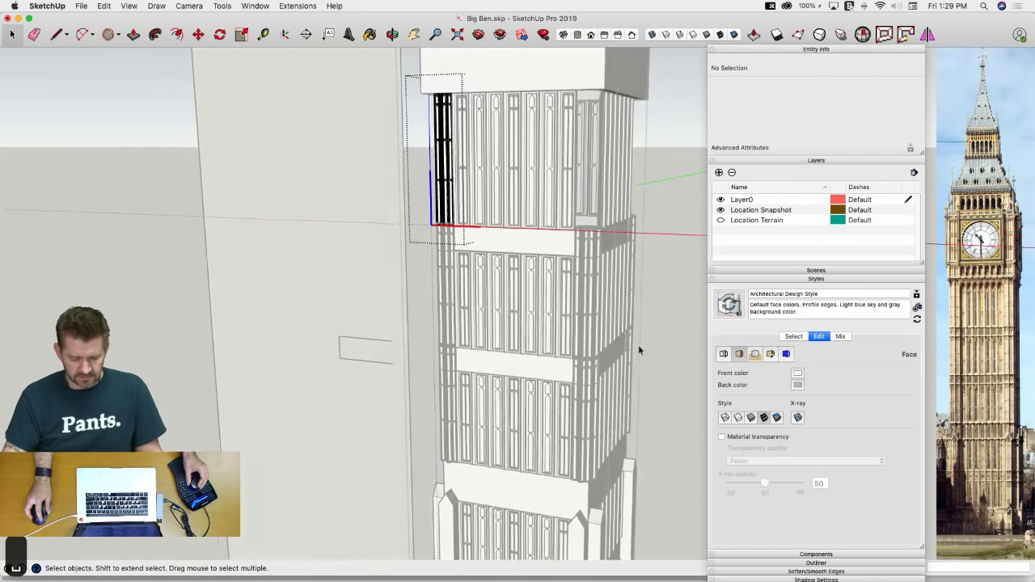
{"action": "left_click", "coordinate": [671, 335]}
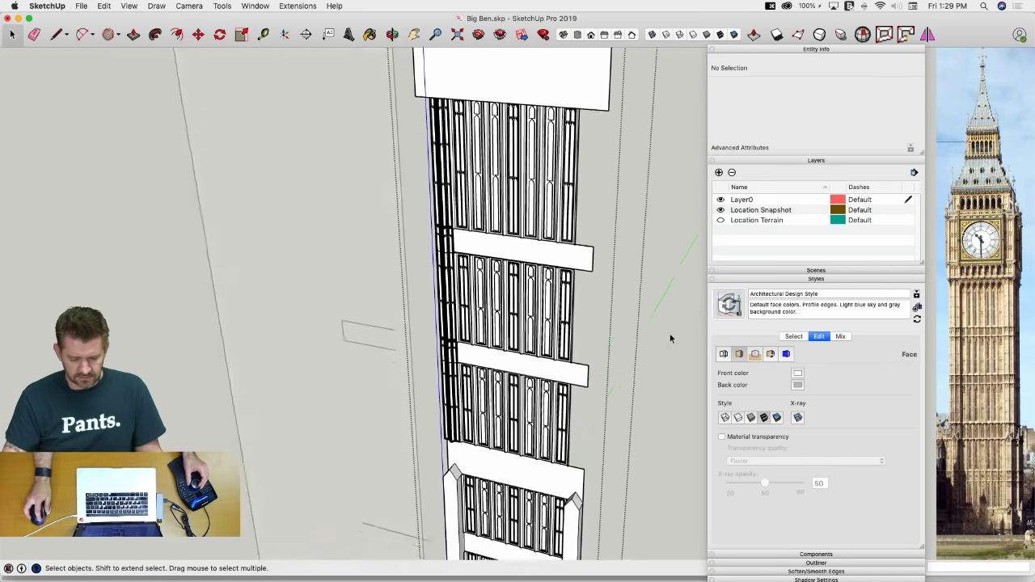
{"action": "left_click", "coordinate": [670, 334]}
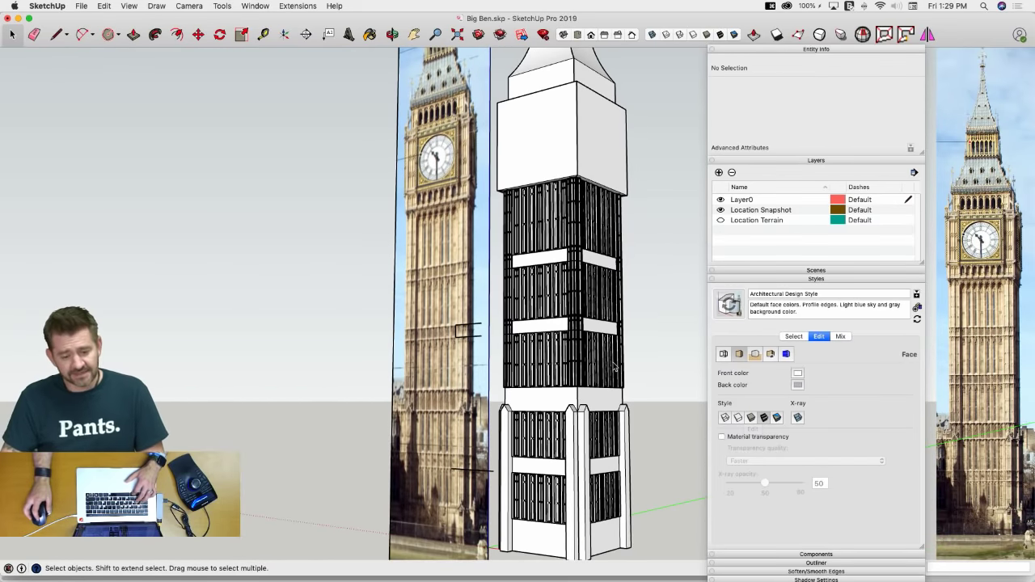
{"action": "key", "text": "super+s"}
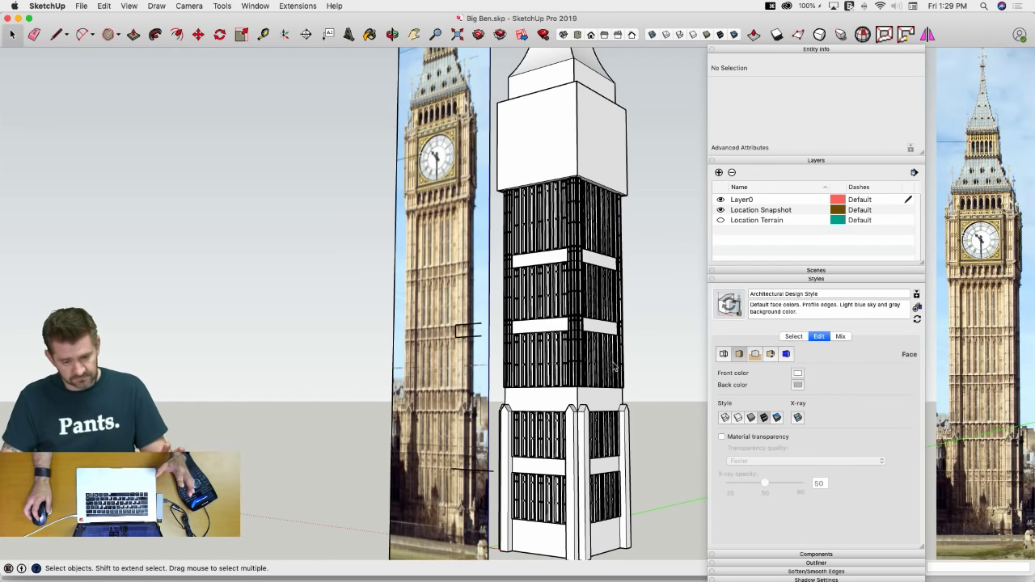
Turn off Profiles in the style's edge settings
{"action": "middle_click_drag", "start_coordinate": [581, 366], "coordinate": [493, 341]}
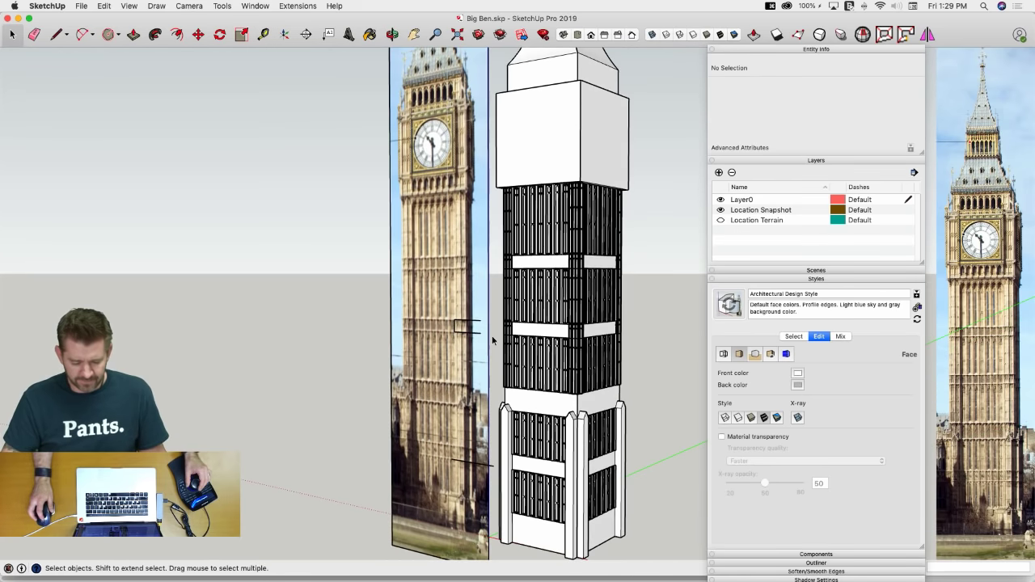
{"action": "left_click", "coordinate": [724, 355]}
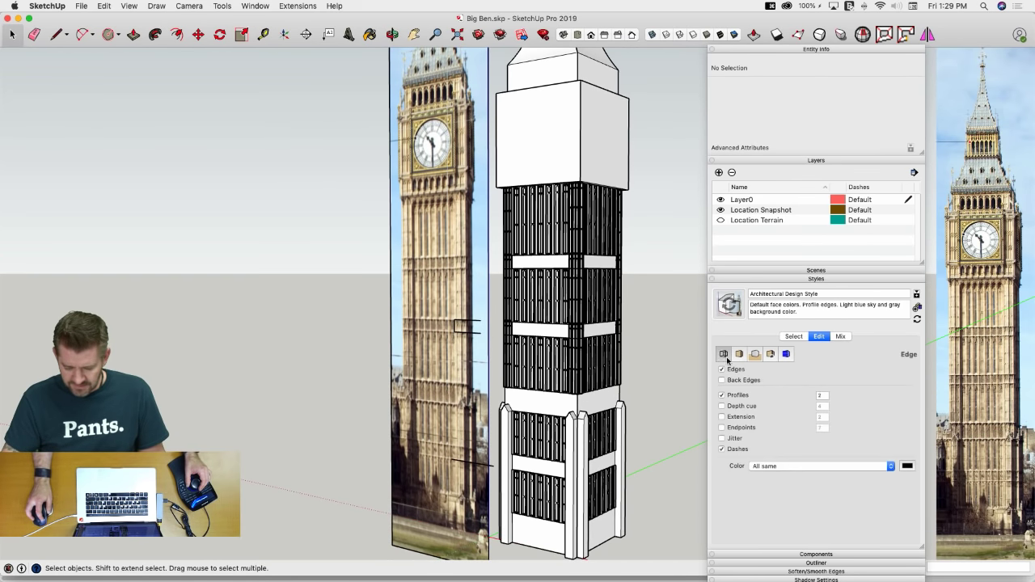
{"action": "left_click", "coordinate": [722, 395]}
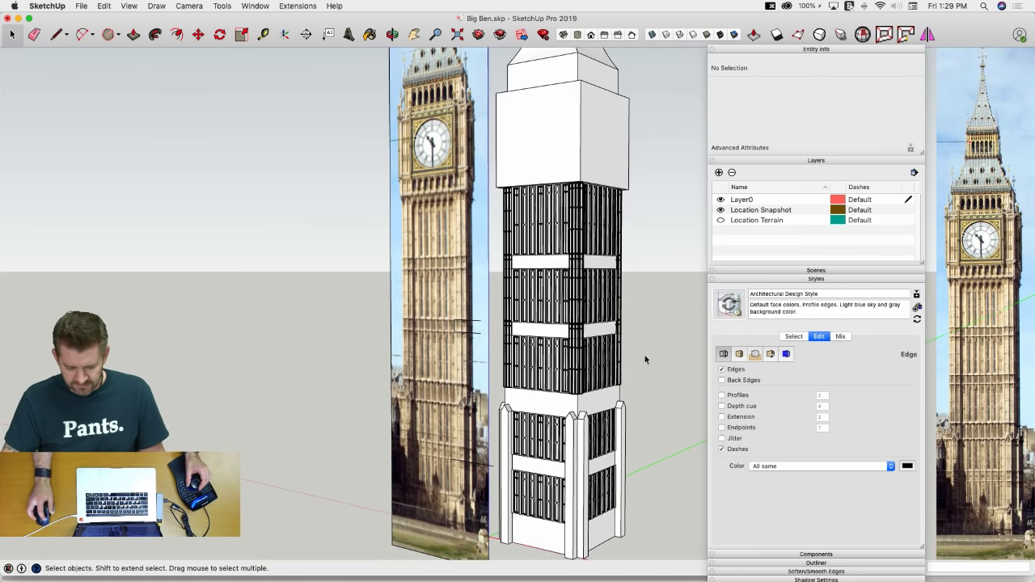
Compare the tower's bands and corner columns with the reference image in the model and the close-up photo in Chrome
{"action": "scroll", "coordinate": [645, 355], "scroll_direction": "up", "scroll_amount": 6}
{"action": "scroll", "coordinate": [645, 356], "scroll_direction": "up", "scroll_amount": 8}
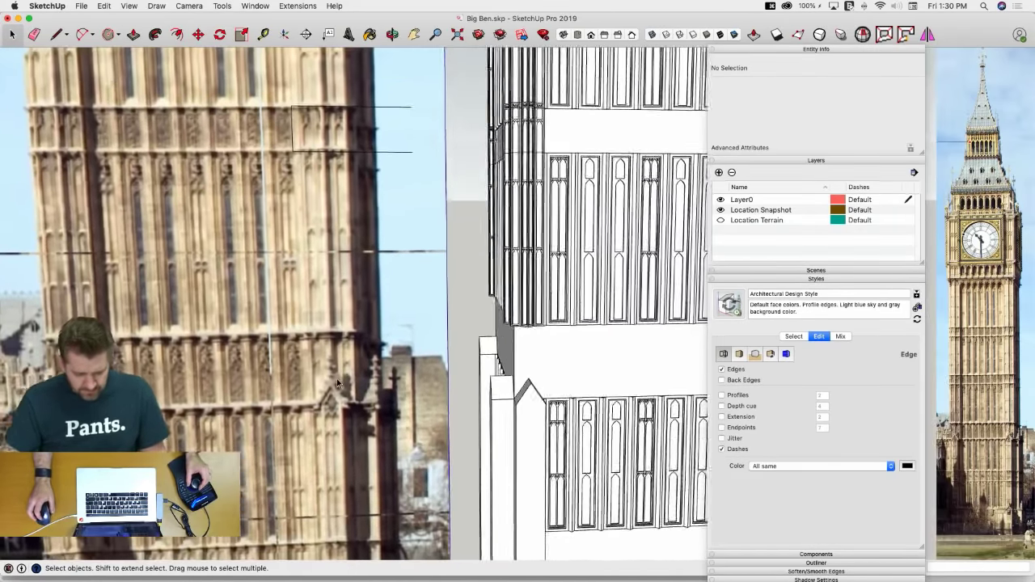
{"action": "middle_click_drag", "start_coordinate": [337, 379], "coordinate": [279, 360]}
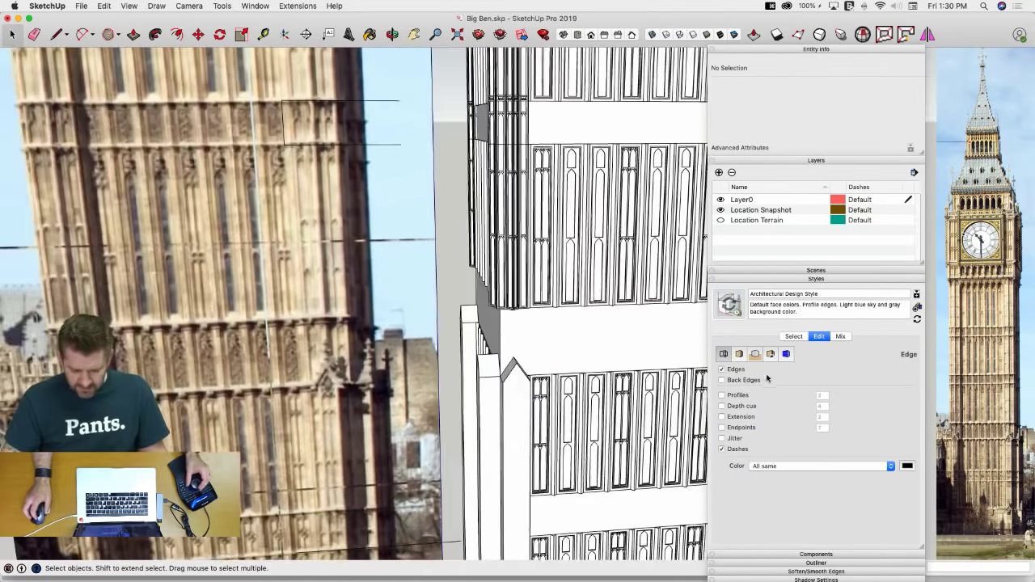
{"action": "key", "text": "super+Tab"}
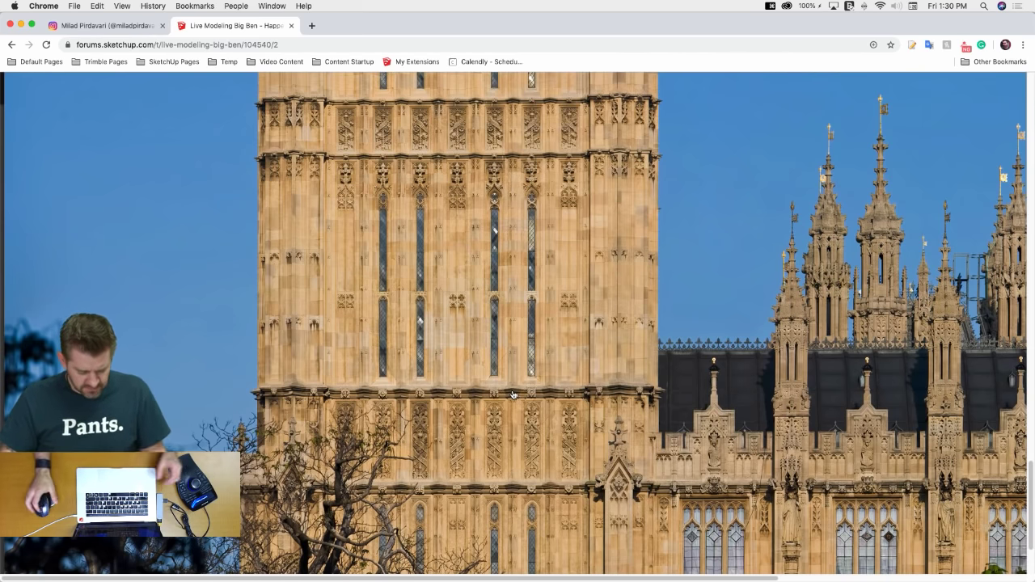
{"action": "key", "text": "super+Tab"}
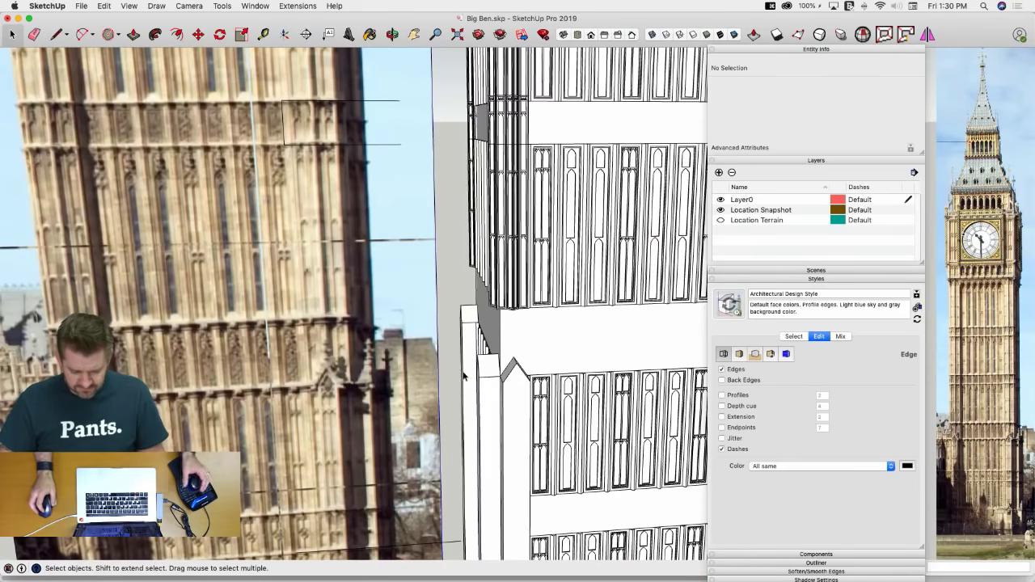
Inspect the corner columns and select the one on a lower paneled tier to check its component definition
{"action": "scroll", "coordinate": [447, 366], "scroll_direction": "up", "scroll_amount": 10}
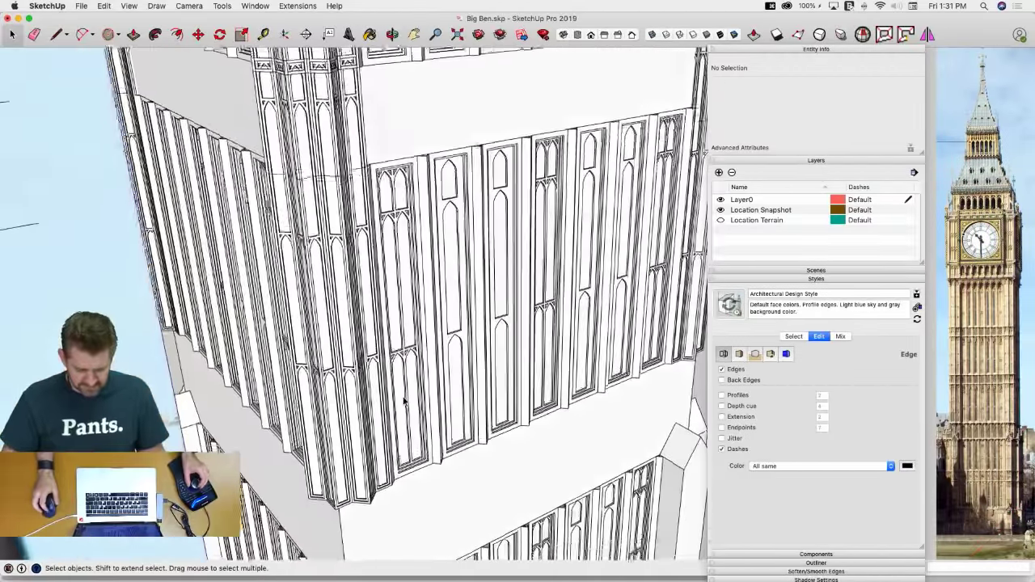
{"action": "mouse_move", "coordinate": [404, 402]}
{"action": "middle_mouse_down"}
{"action": "mouse_move", "coordinate": [396, 398]}
{"action": "mouse_move", "coordinate": [404, 416]}
{"action": "mouse_move", "coordinate": [439, 423]}
{"action": "mouse_move", "coordinate": [425, 447]}
{"action": "mouse_move", "coordinate": [445, 409]}
{"action": "middle_mouse_up"}
{"action": "left_click", "coordinate": [443, 424]}
{"action": "double_click", "coordinate": [425, 448]}
{"action": "left_click", "coordinate": [424, 447]}
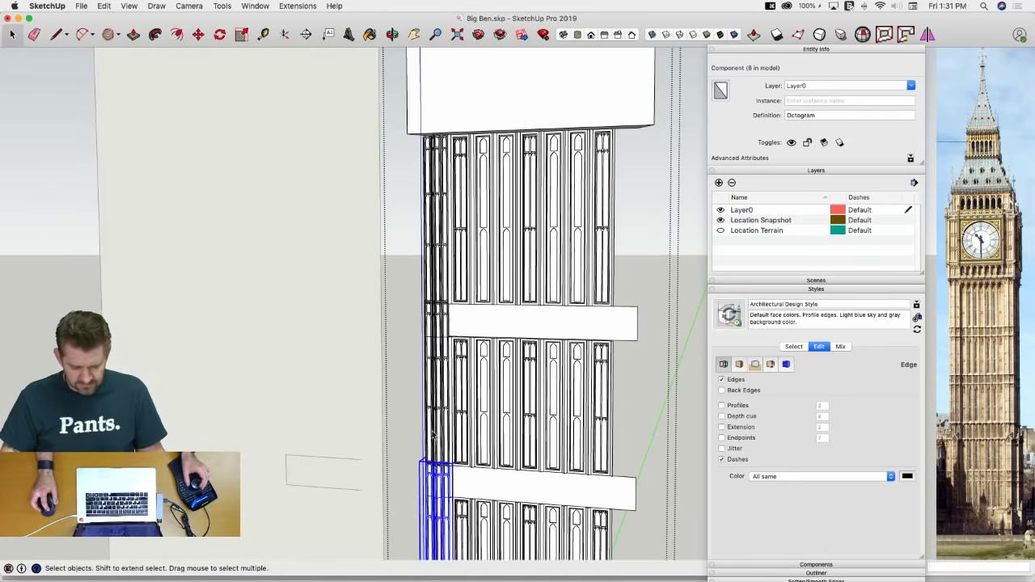
Undo the arch edits and the stretching of the uppermost corner column, back to its original copied height
{"action": "key", "text": "super+z"}
{"action": "key", "text": "super+z"}
{"action": "key", "text": "super+z"}
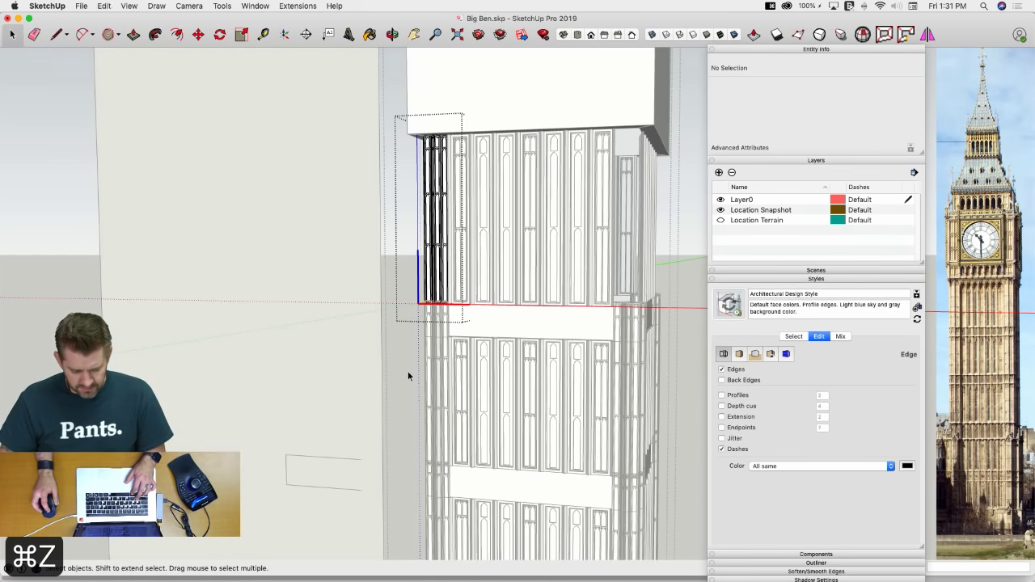
{"action": "key", "text": "super+z"}
{"action": "key", "text": "super+z"}
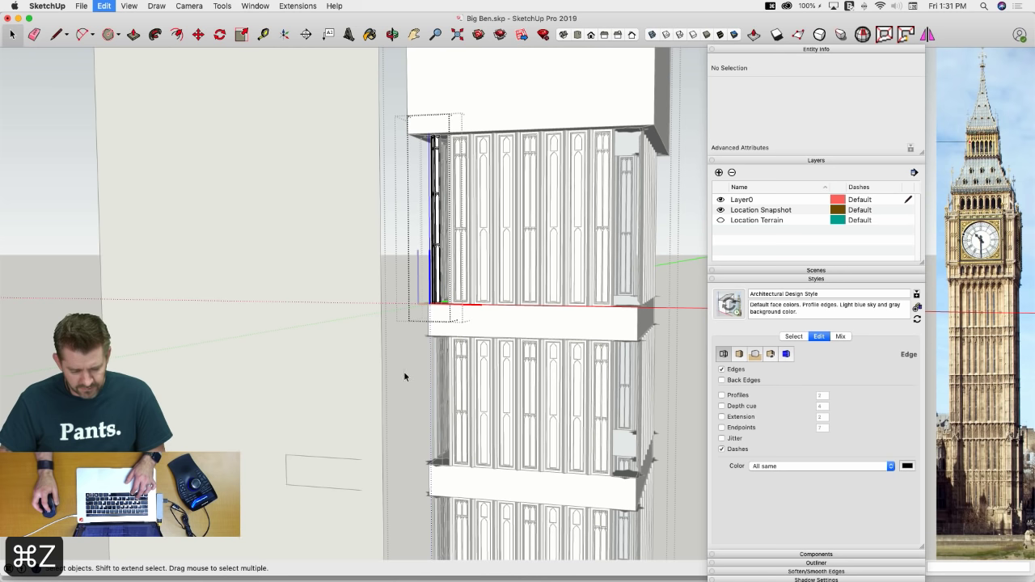
{"action": "key", "text": "super+z"}
{"action": "key", "text": "super+z"}
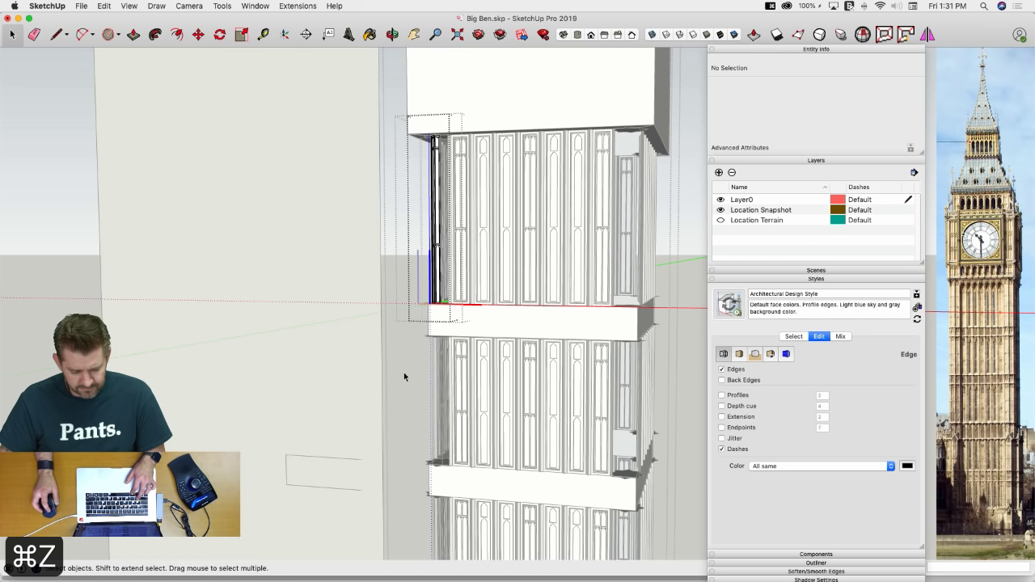
{"action": "key", "text": "super+z"}
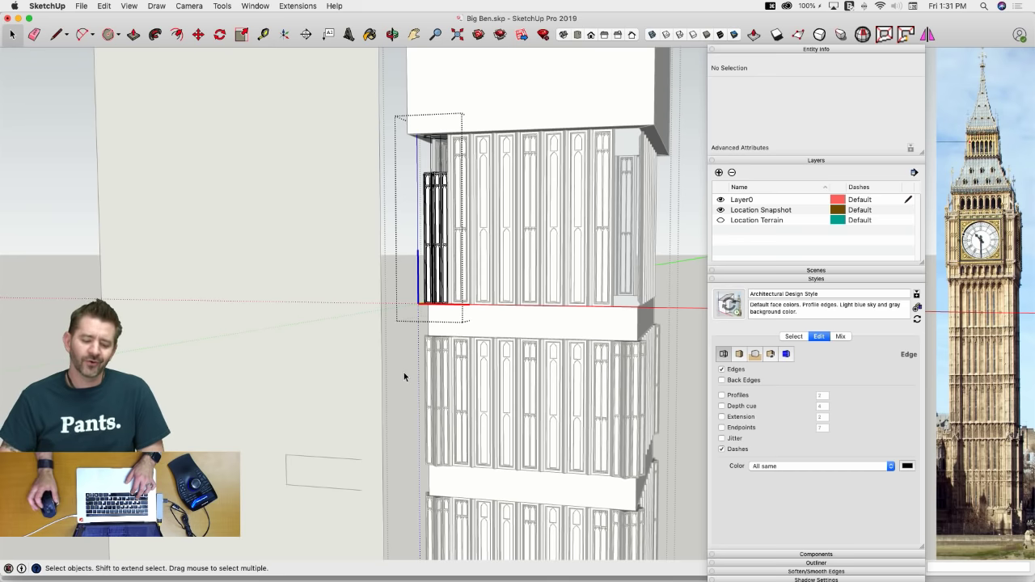
{"action": "key", "text": "super+z"}
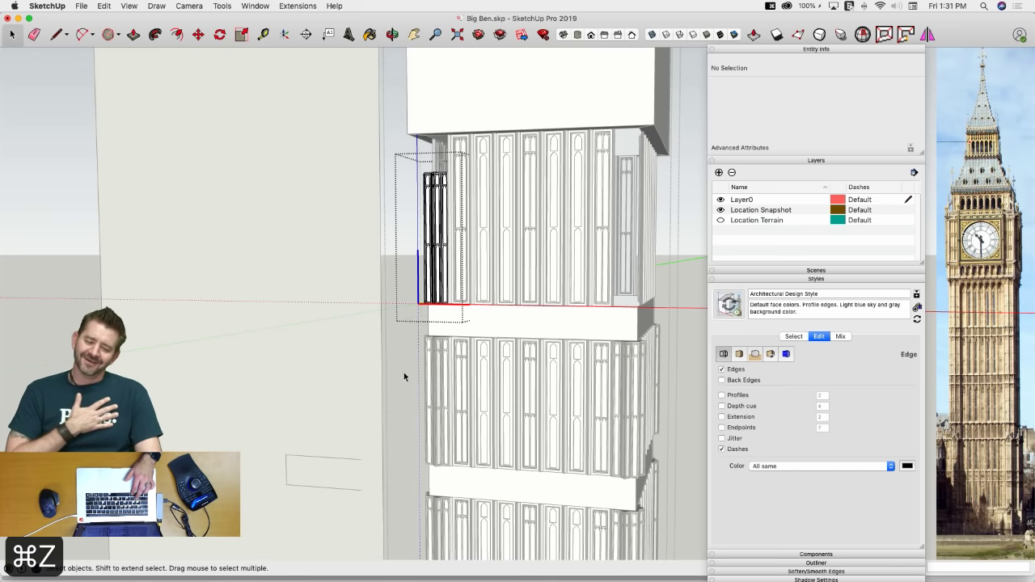
{"action": "key", "text": "super+z"}
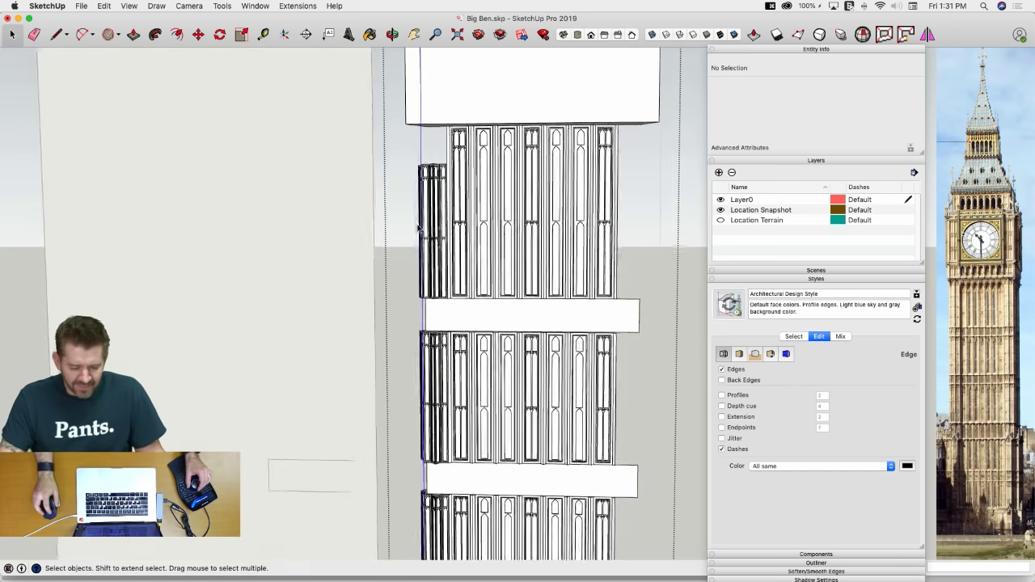
Check the component definitions of the uppermost corner column and the column on the tier below
{"action": "left_click", "coordinate": [433, 231]}
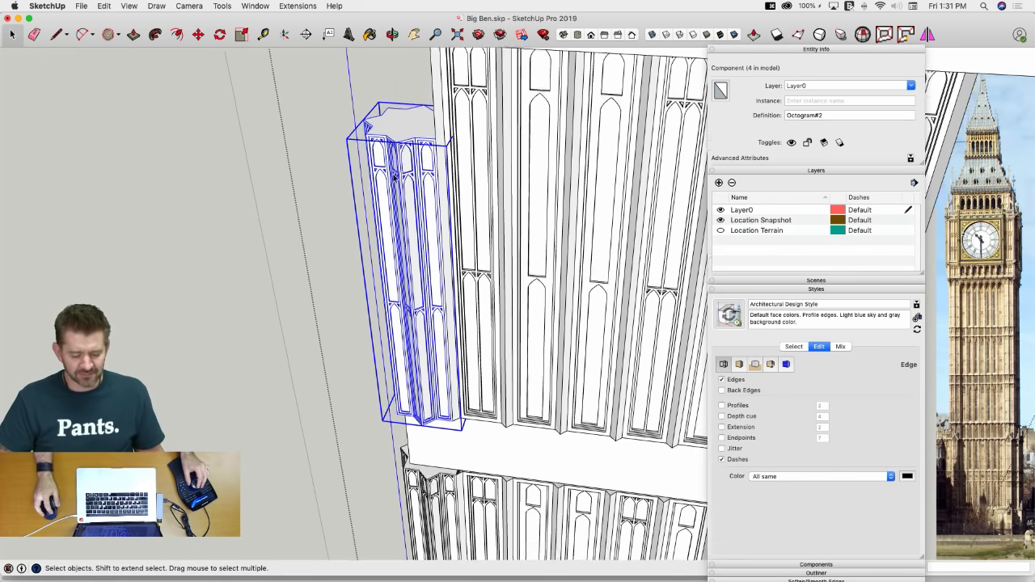
{"action": "left_click", "coordinate": [450, 412]}
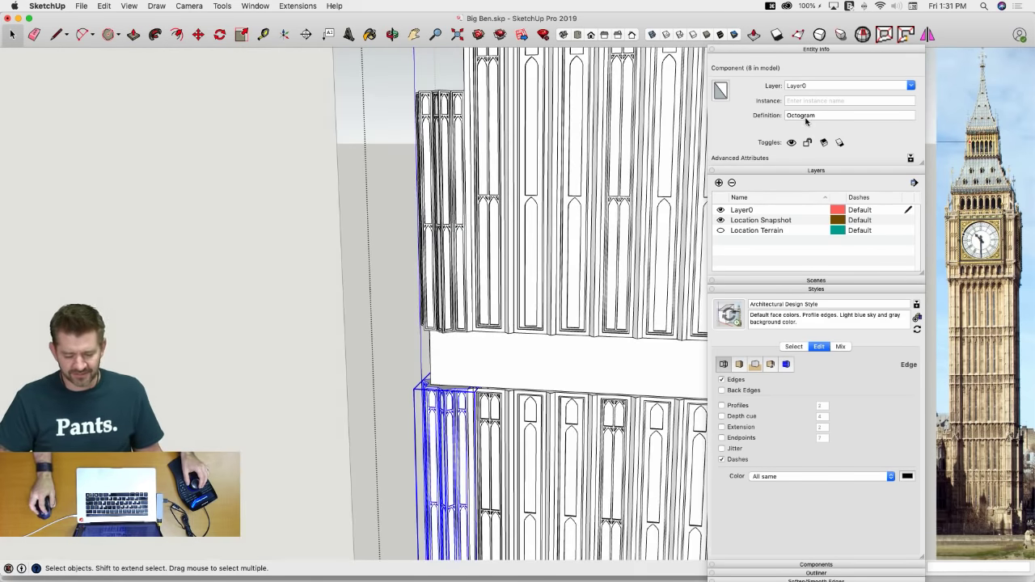
{"action": "left_click", "coordinate": [447, 203]}
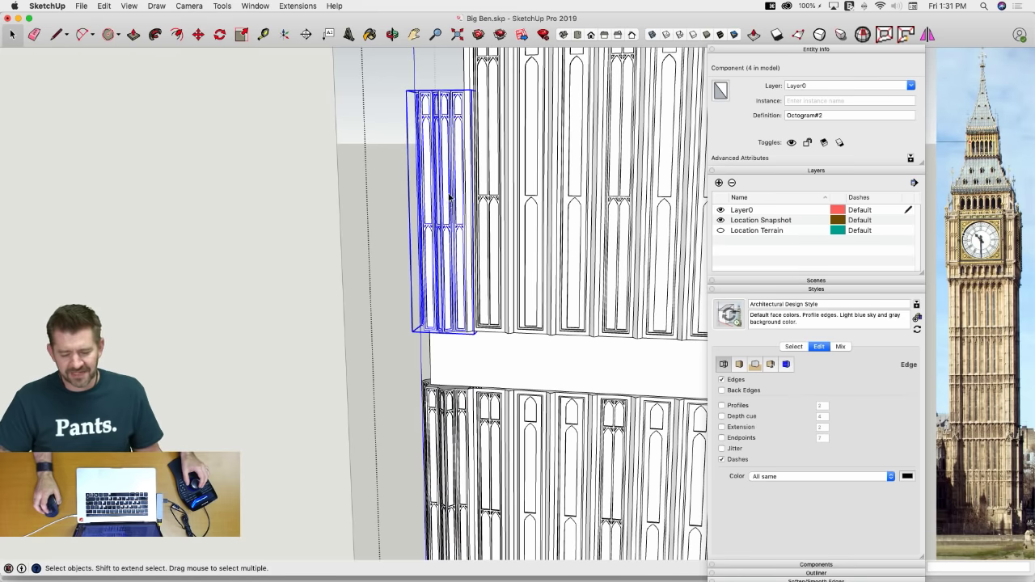
{"action": "middle_click_drag", "start_coordinate": [448, 204], "coordinate": [445, 148]}
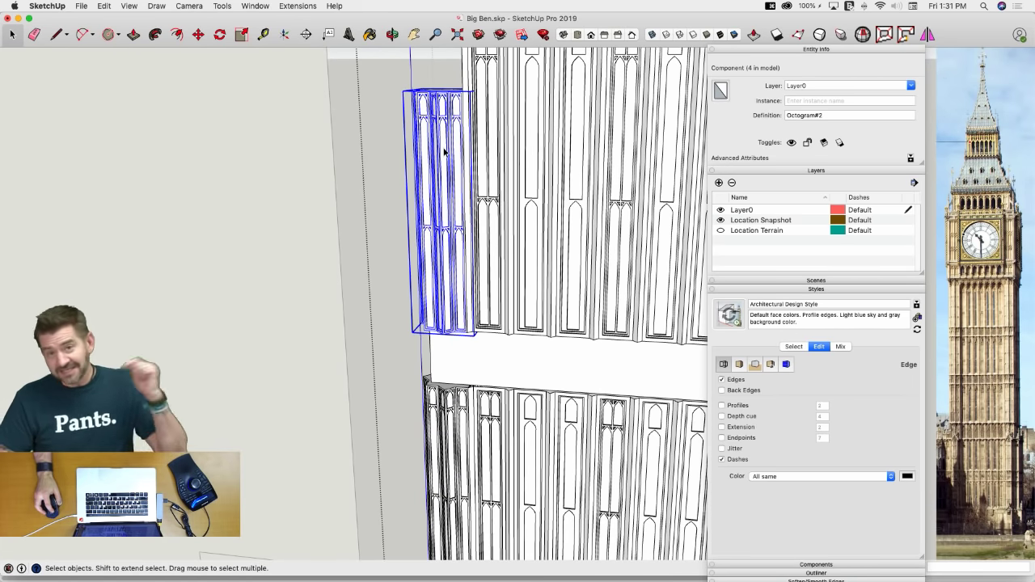
Open the uppermost corner column for editing and make one of its paneled side segments a unique component
{"action": "double_click", "coordinate": [444, 151]}
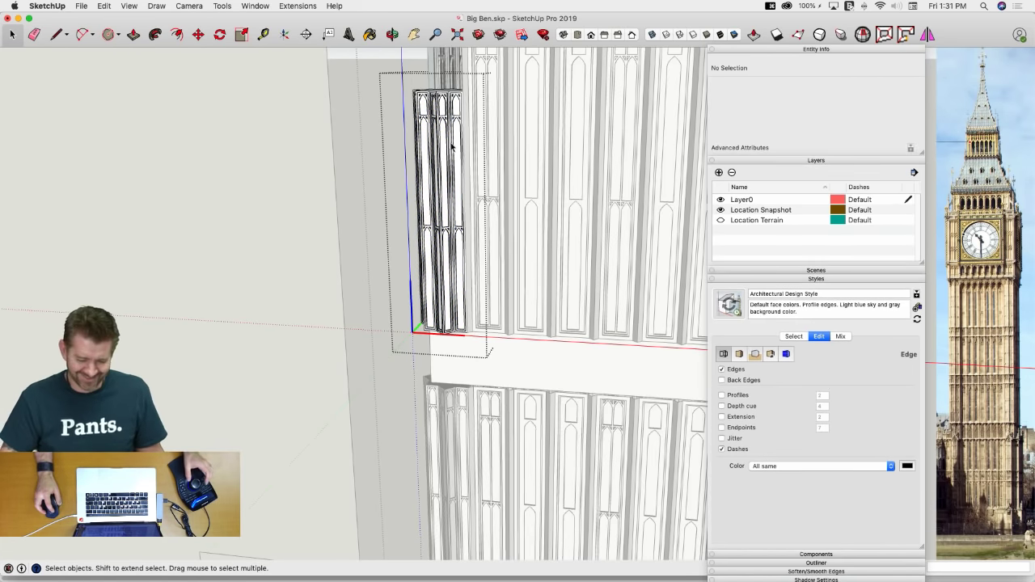
{"action": "left_click", "coordinate": [443, 132]}
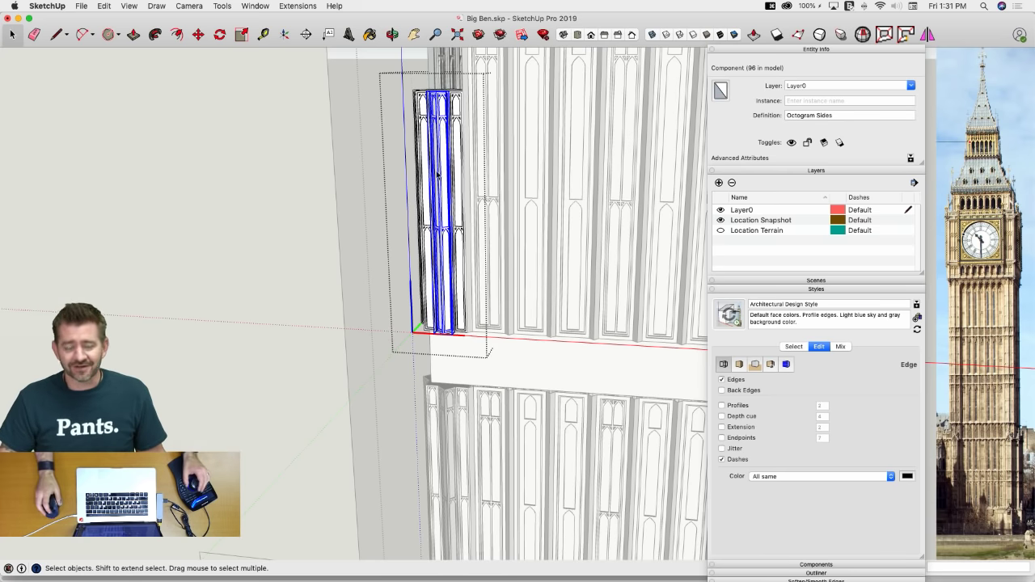
{"action": "middle_click_drag", "start_coordinate": [437, 175], "coordinate": [433, 133]}
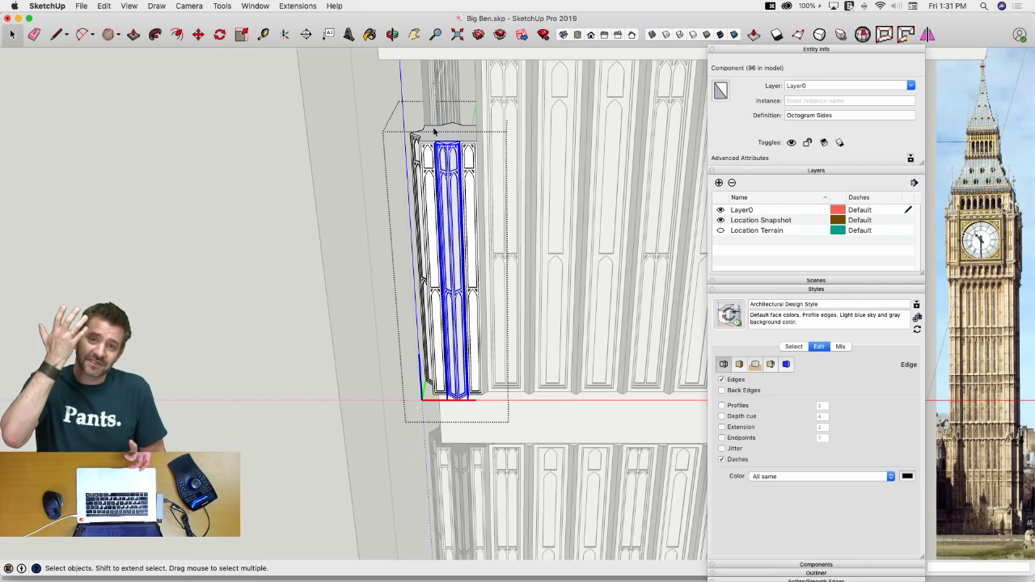
{"action": "middle_click_drag", "start_coordinate": [435, 131], "coordinate": [435, 131]}
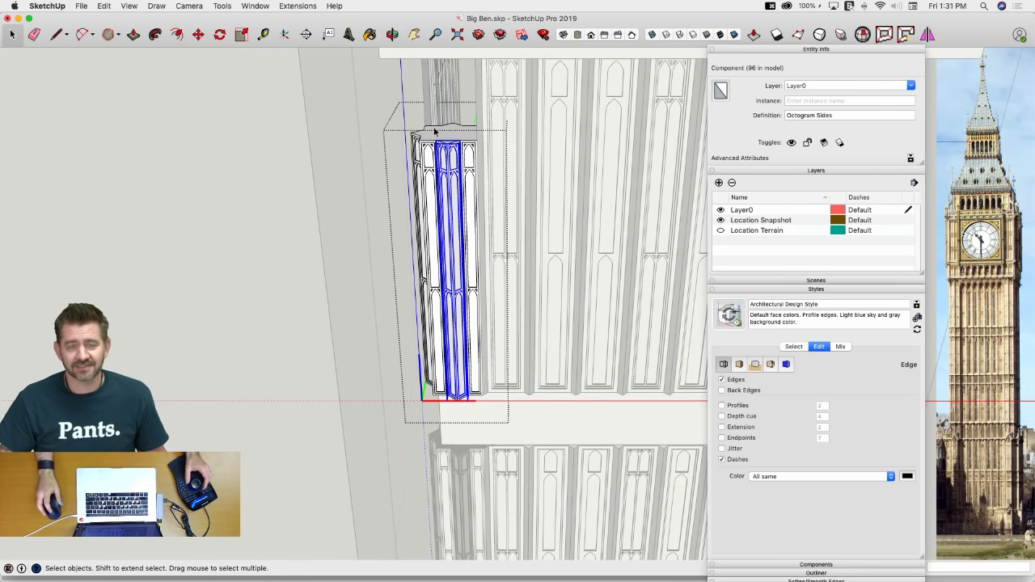
{"action": "scroll", "coordinate": [434, 131], "scroll_direction": "up", "scroll_amount": 10}
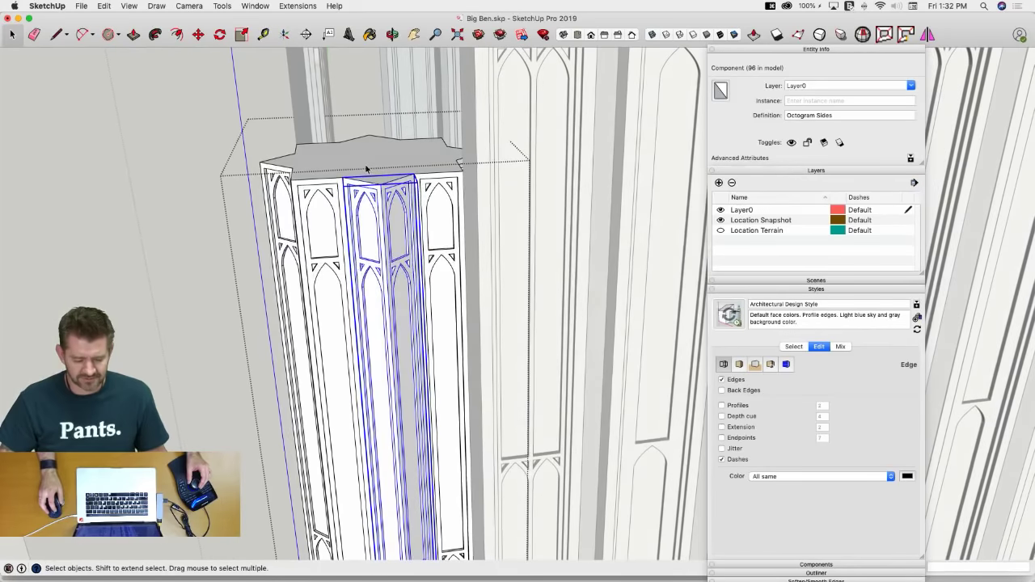
{"action": "middle_click_drag", "start_coordinate": [386, 233], "coordinate": [390, 223]}
{"action": "right_click", "coordinate": [390, 222]}
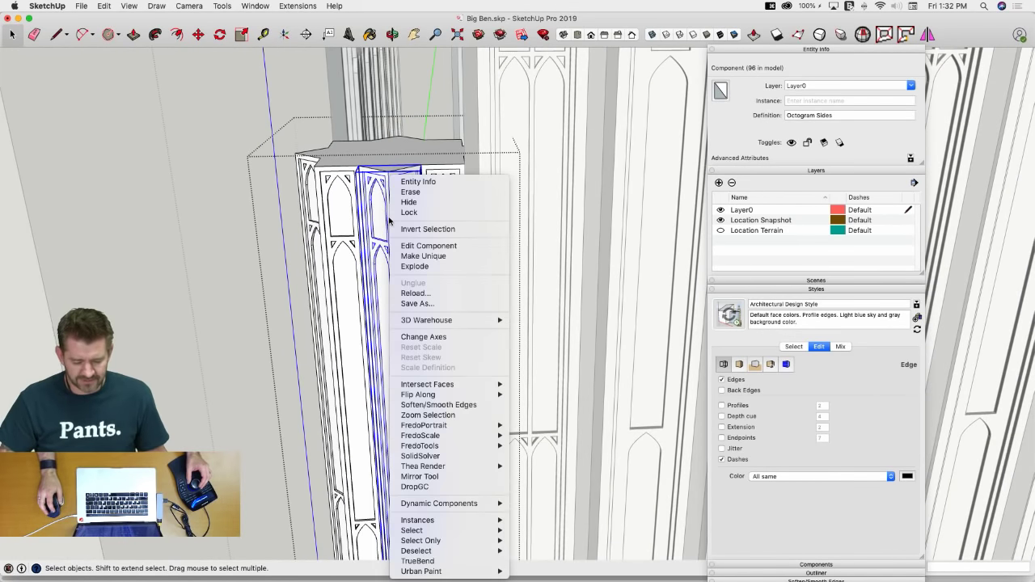
{"action": "left_click", "coordinate": [383, 193]}
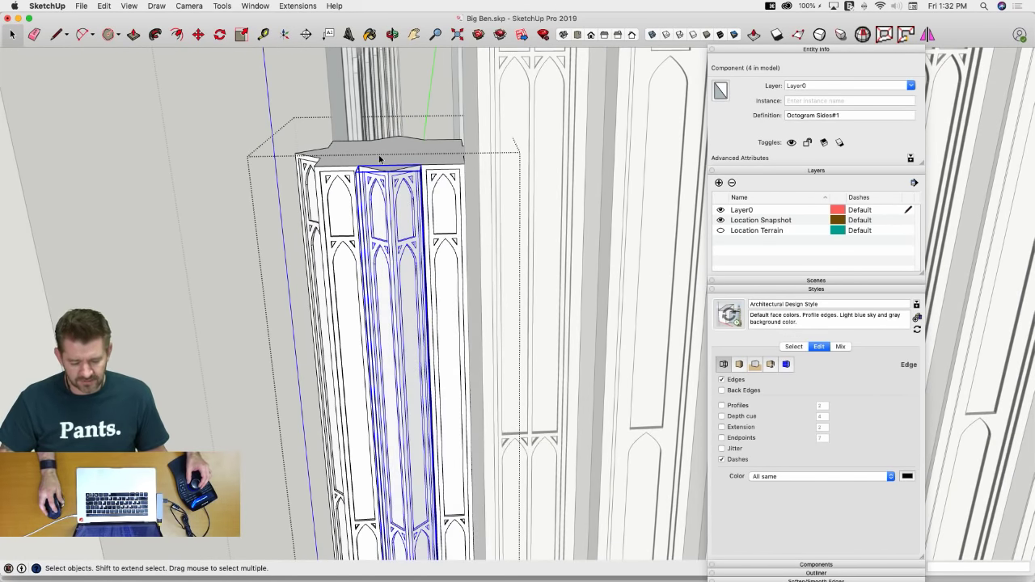
Move the column's star-shaped cap straight up to the underside of the overhanging block
{"action": "double_click", "coordinate": [379, 153]}
{"action": "key", "text": "m"}
{"action": "left_click", "coordinate": [390, 171]}
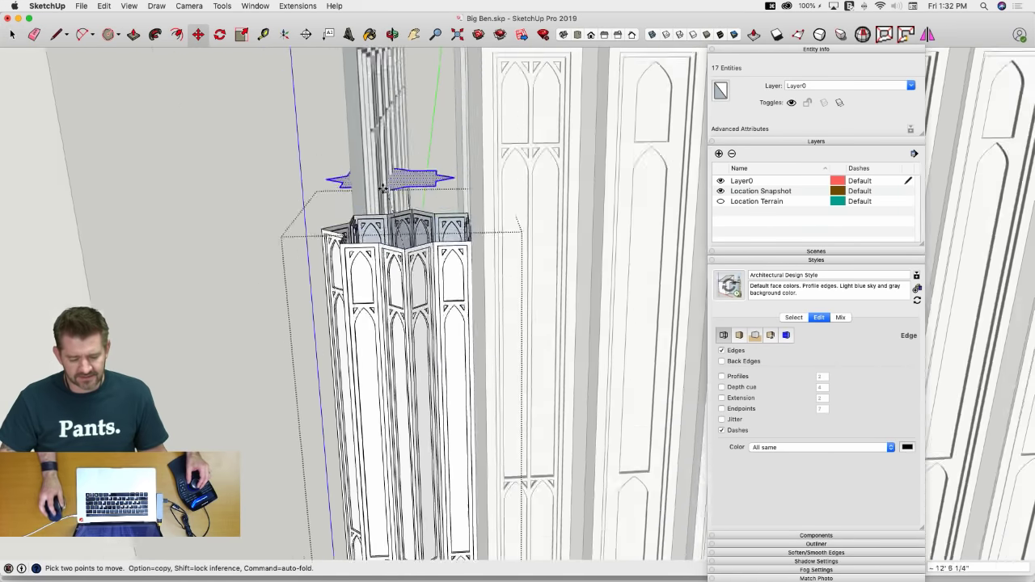
{"action": "key", "text": "Up"}
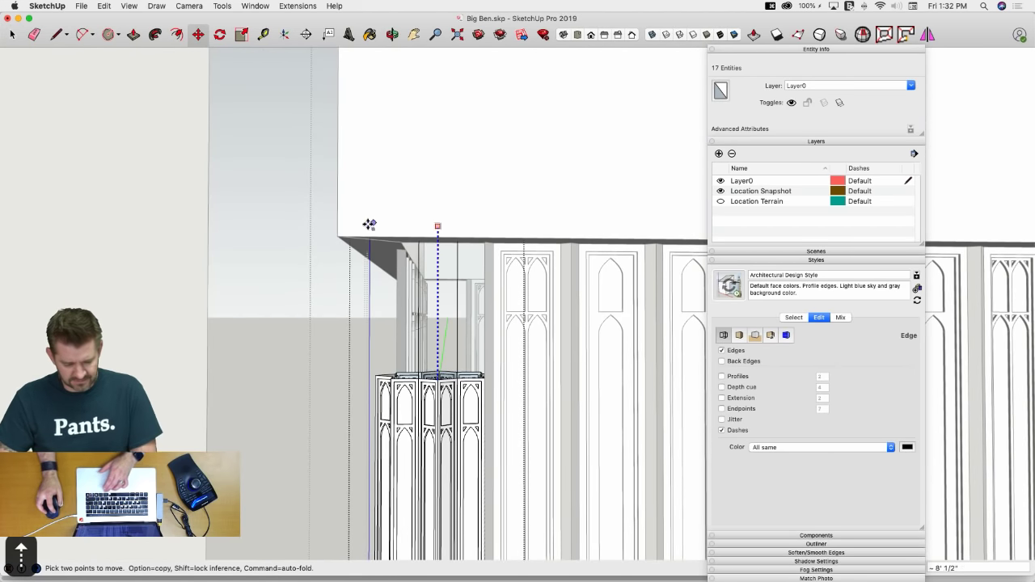
{"action": "key", "text": "space"}
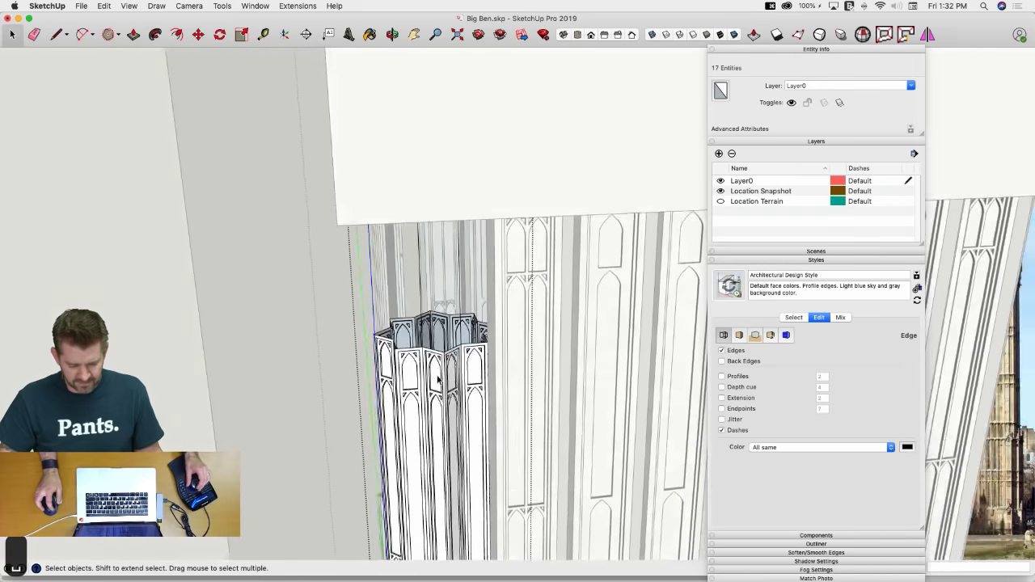
Inside the unique side segment, move the upper arched panel details straight up about 7' 4" to meet the raised cap
{"action": "double_click", "coordinate": [431, 331]}
{"action": "middle_click_drag", "start_coordinate": [416, 317], "coordinate": [456, 381]}
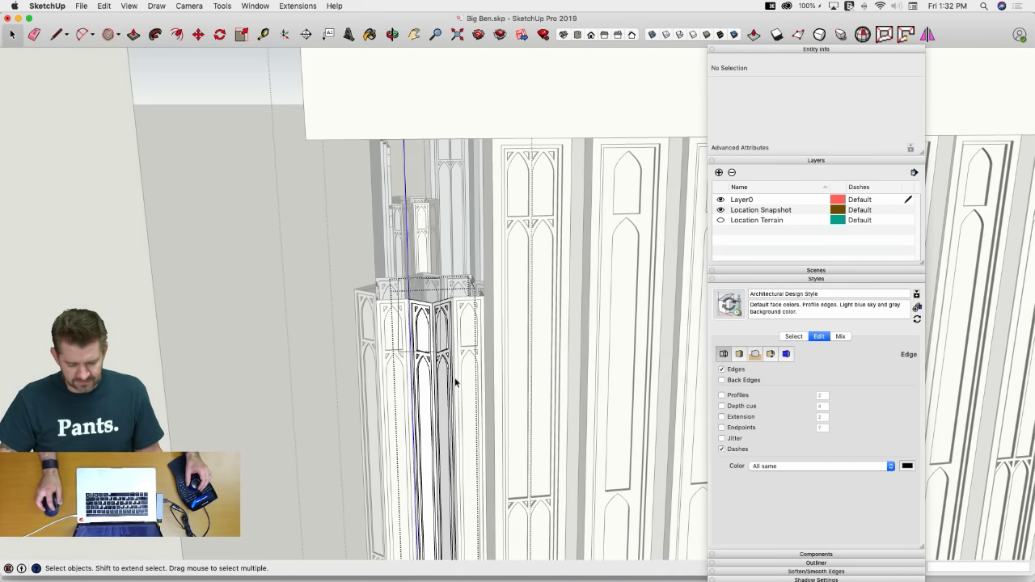
{"action": "key", "text": "m"}
{"action": "left_click", "coordinate": [440, 358]}
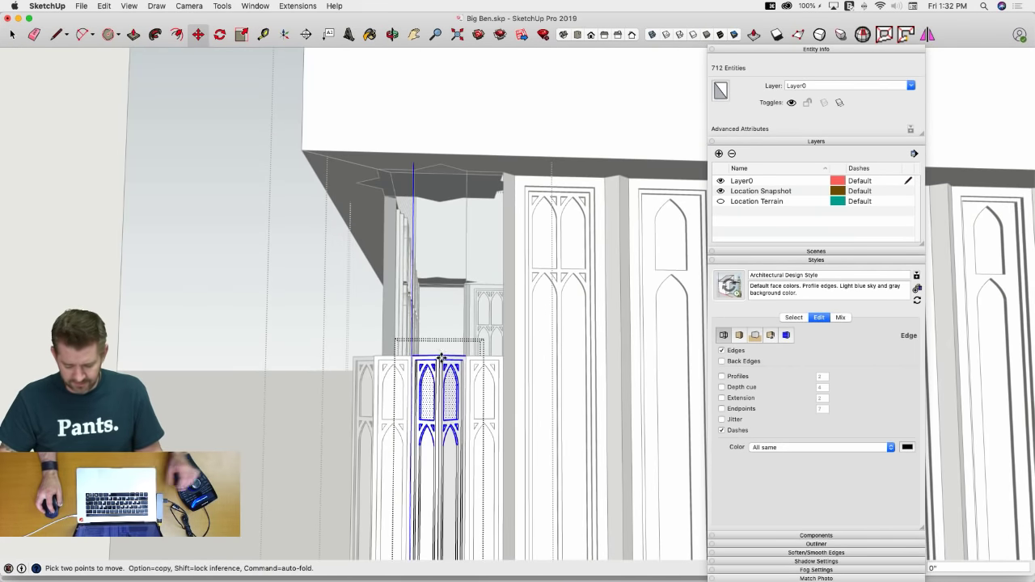
{"action": "key", "text": "Up"}
{"action": "left_click", "coordinate": [455, 171]}
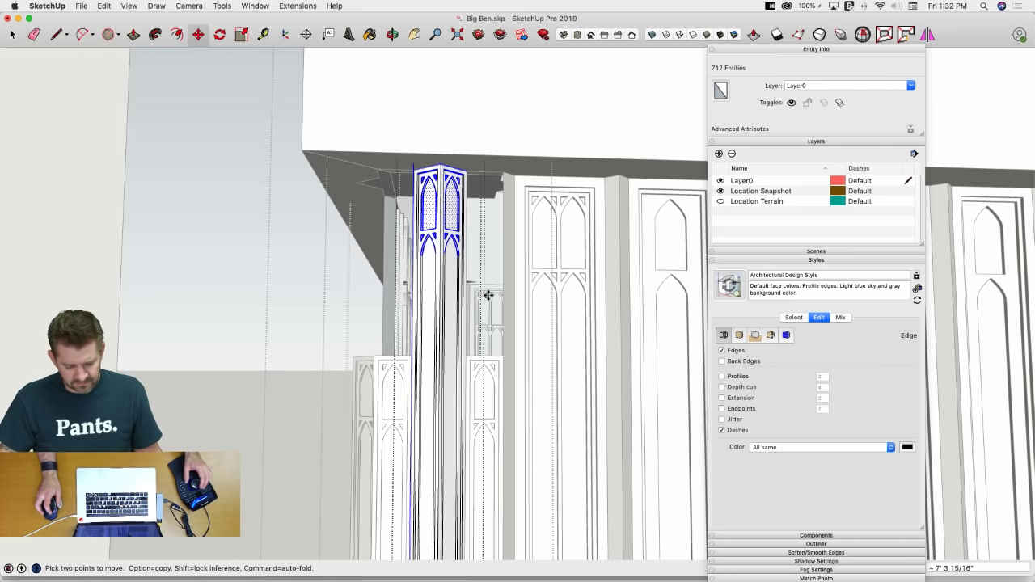
{"action": "key", "text": "space"}
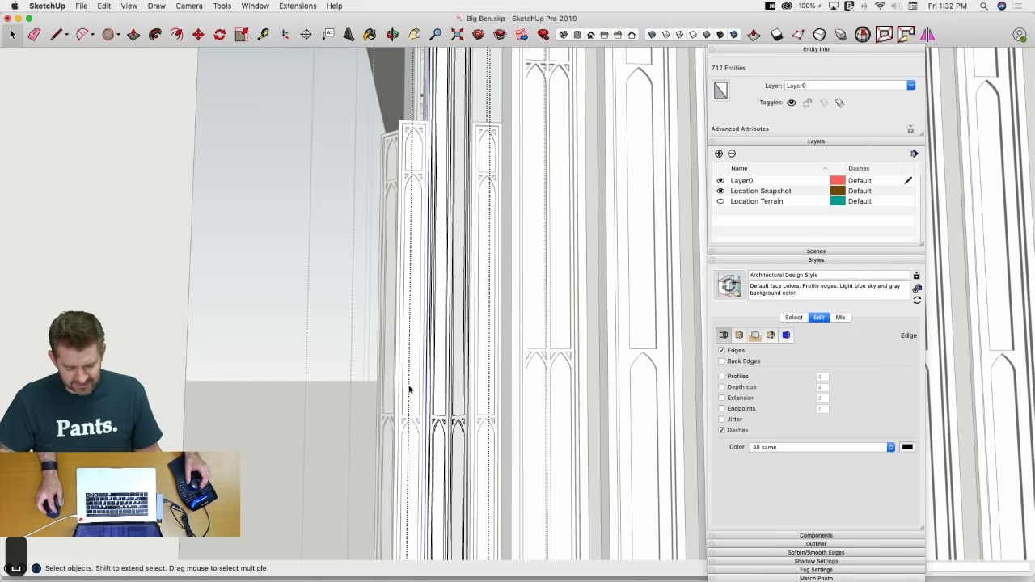
Copy the side segment's middle arch details straight up about 10' 4 1/2" to divide the stretched panels
{"action": "left_click_drag", "start_coordinate": [409, 386], "coordinate": [511, 475]}
{"action": "key", "text": "m"}
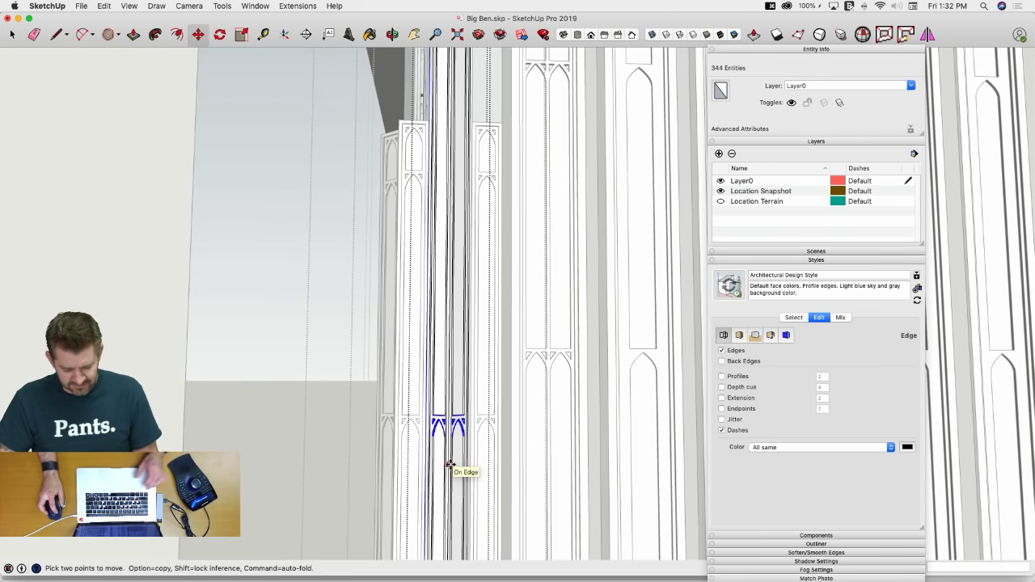
{"action": "left_click", "coordinate": [451, 465]}
{"action": "key", "text": "alt"}
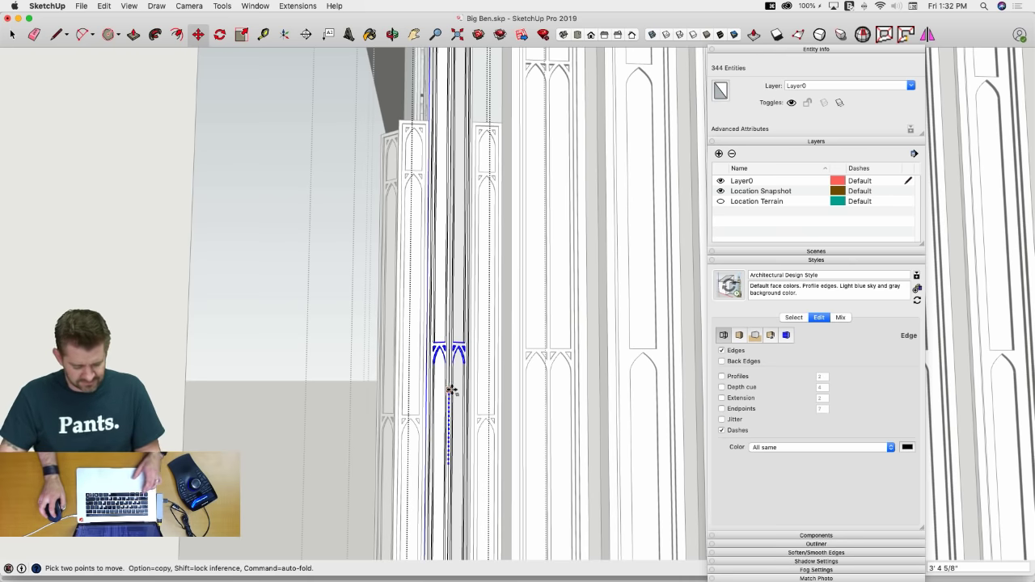
{"action": "scroll", "coordinate": [451, 319], "scroll_direction": "down", "scroll_amount": 4}
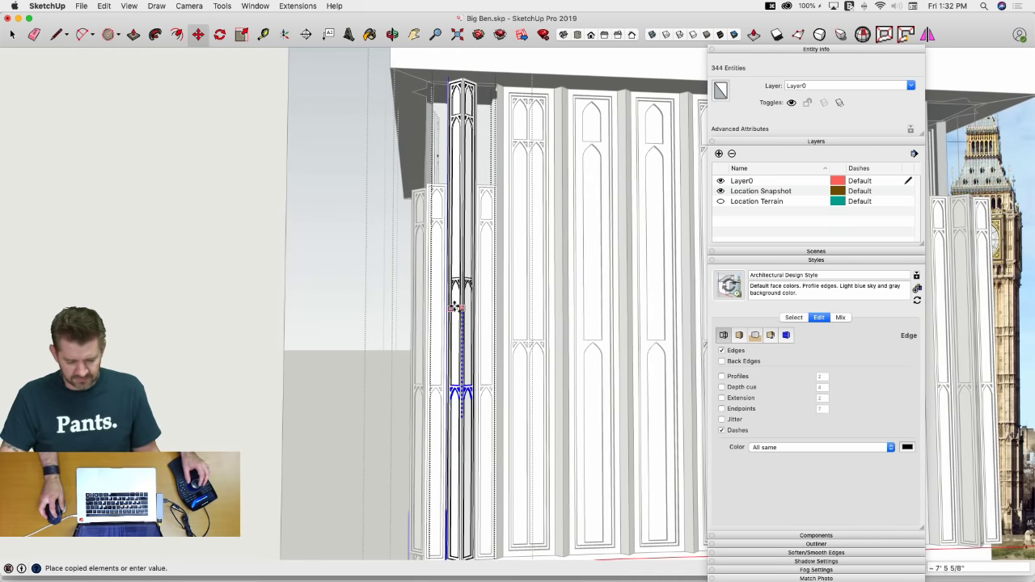
{"action": "left_click", "coordinate": [460, 267]}
Trace a line at the copied arch band's edge and erase the leftover panel edges crossing the band
{"action": "scroll", "coordinate": [536, 394], "scroll_direction": "up", "scroll_amount": 5}
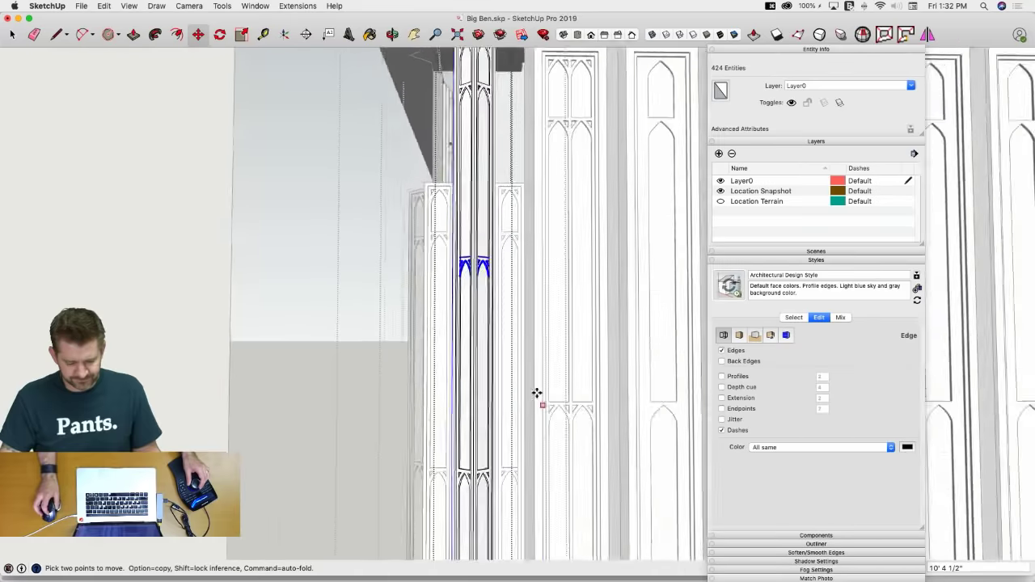
{"action": "key", "text": "l"}
{"action": "scroll", "coordinate": [505, 315], "scroll_direction": "up", "scroll_amount": 2}
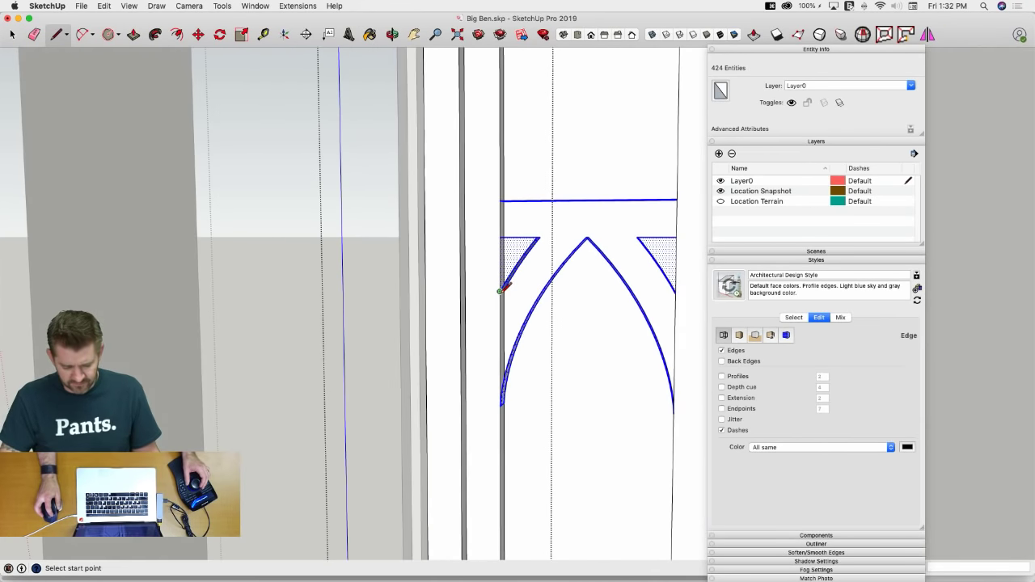
{"action": "left_click", "coordinate": [502, 200]}
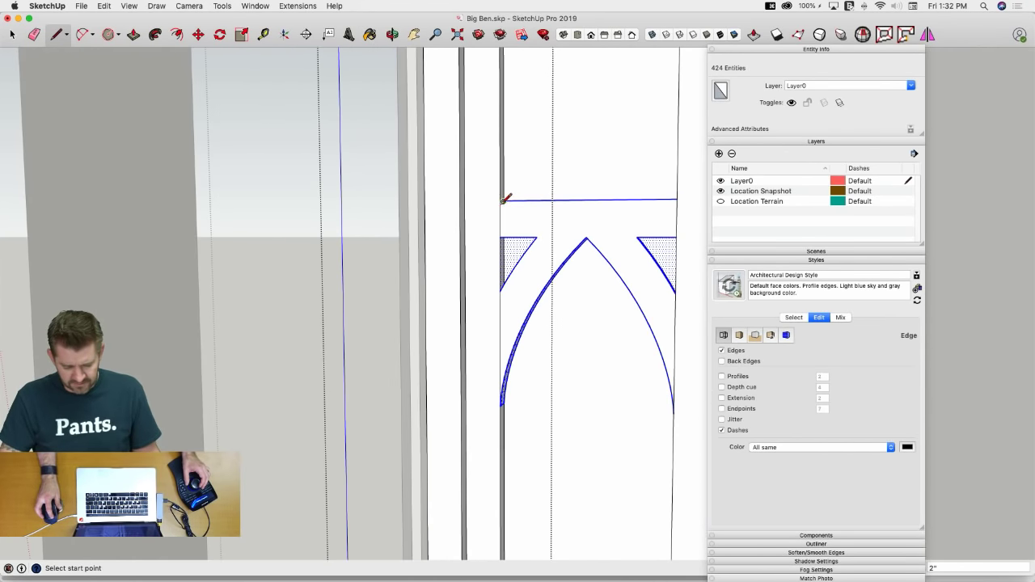
{"action": "key", "text": "e"}
{"action": "left_click", "coordinate": [502, 218]}
{"action": "left_click", "coordinate": [502, 329]}
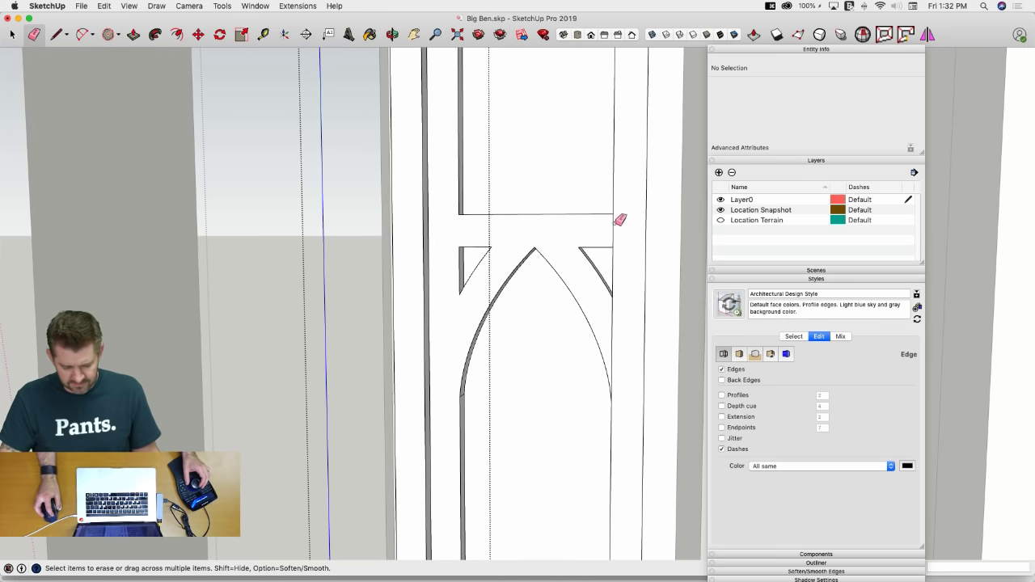
{"action": "left_click", "coordinate": [614, 227]}
{"action": "key", "text": "space"}
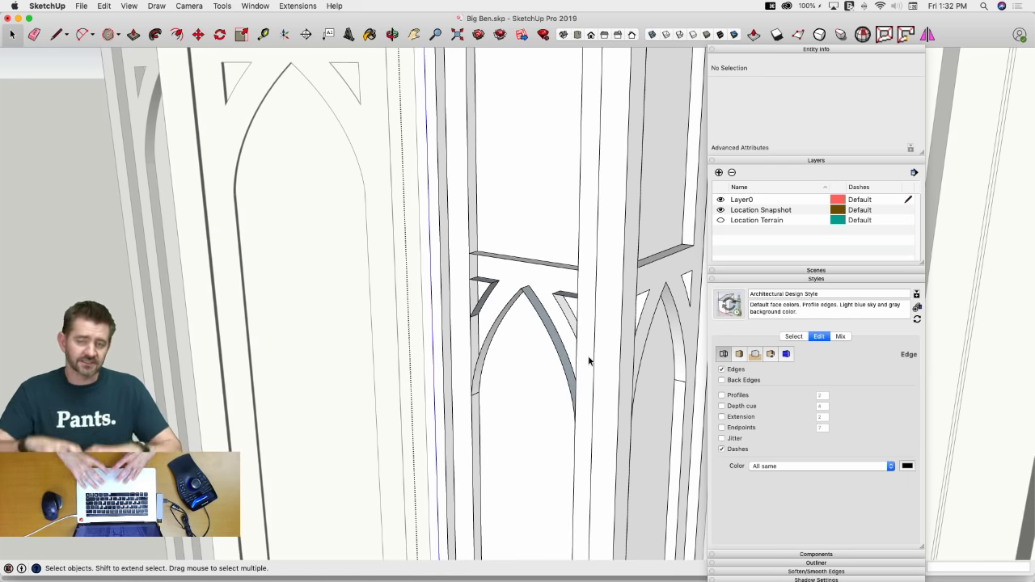
Close the faces around the copied arch and its corner triangles with lines and erase the remaining stray edges
{"action": "key", "text": "l"}
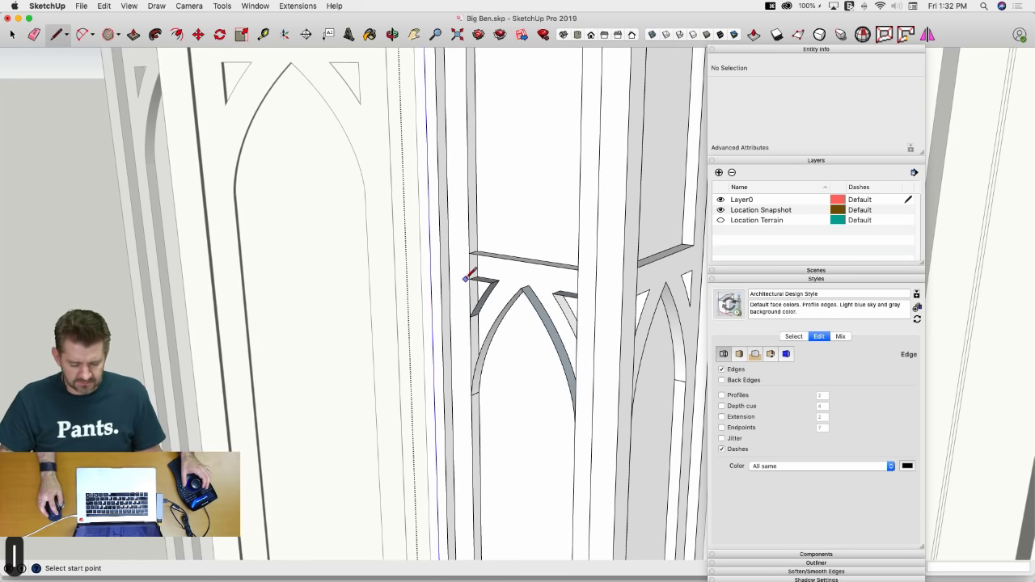
{"action": "key", "text": "e"}
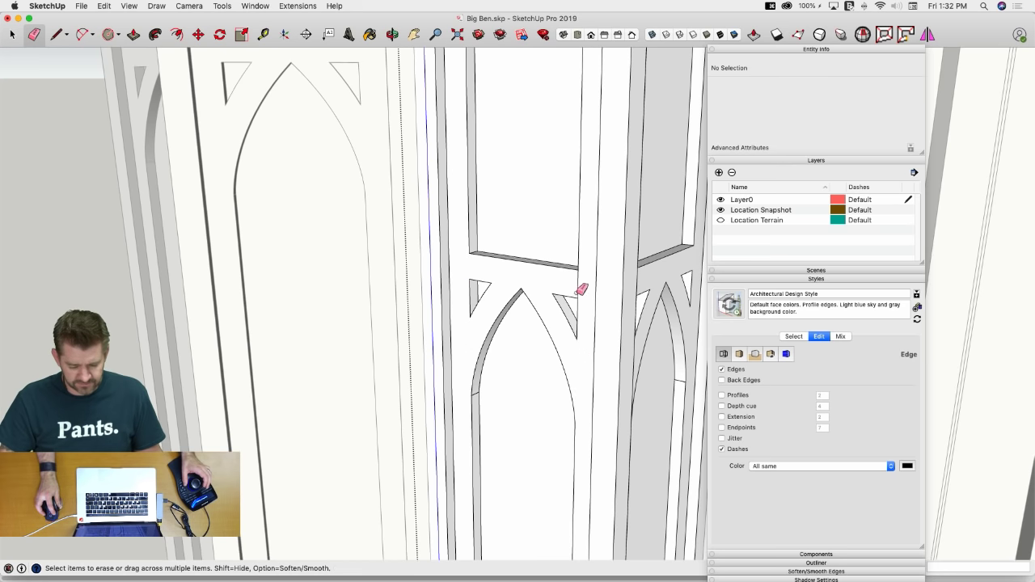
{"action": "key", "text": "space"}
{"action": "scroll", "coordinate": [582, 282], "scroll_direction": "down", "scroll_amount": 10}
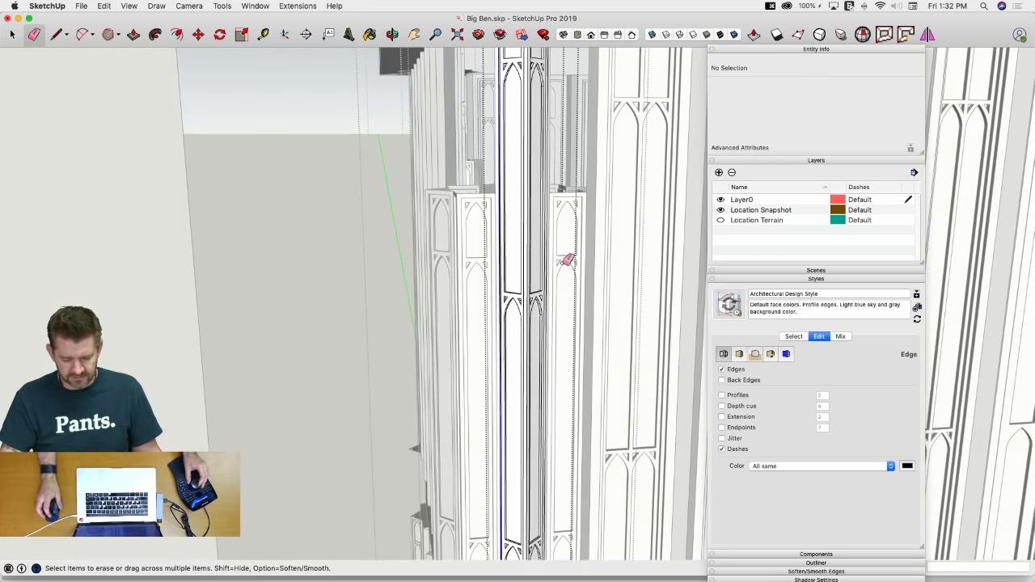
{"action": "scroll", "coordinate": [448, 285], "scroll_direction": "down", "scroll_amount": 8}
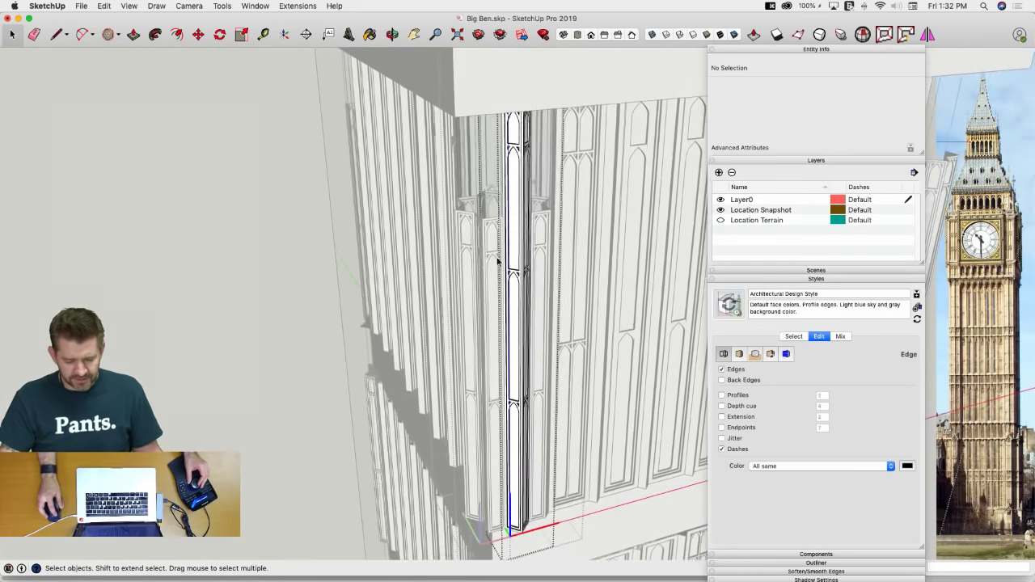
Leave the side segment and select the column's seven remaining short Octogram Sides segments
{"action": "scroll", "coordinate": [487, 253], "scroll_direction": "up", "scroll_amount": 3}
{"action": "middle_click_drag", "start_coordinate": [480, 240], "coordinate": [395, 233]}
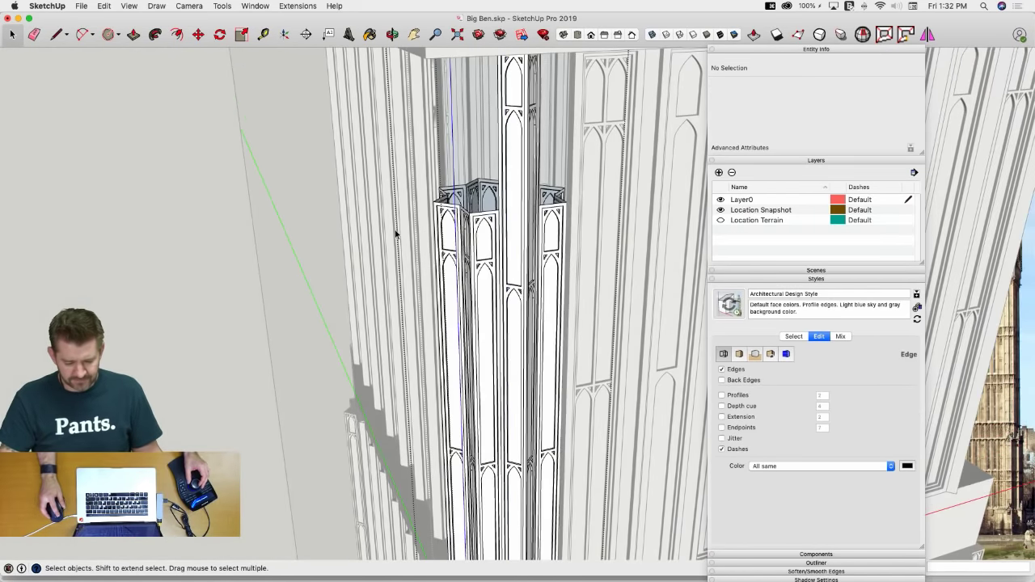
{"action": "left_click", "coordinate": [484, 238]}
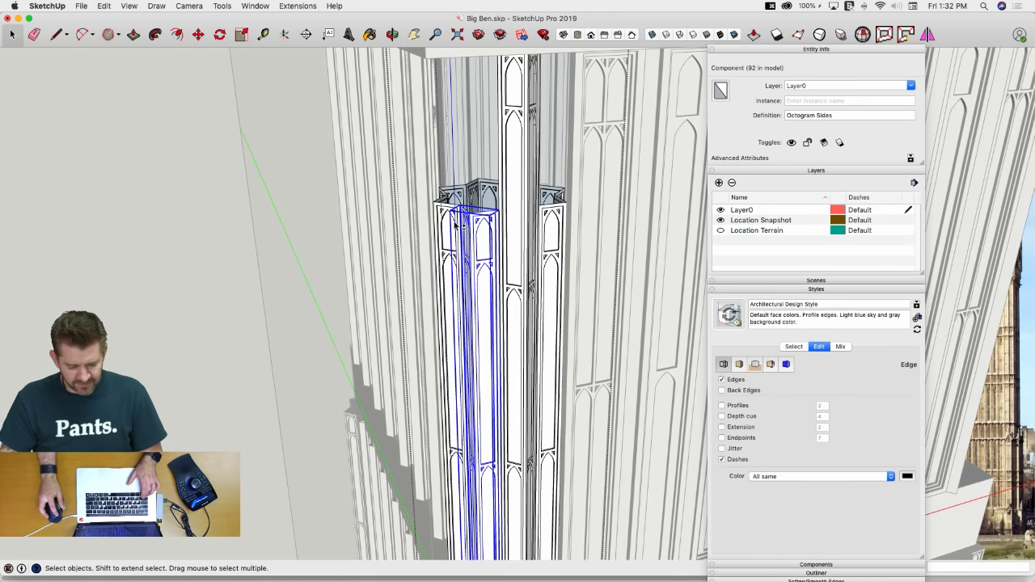
{"action": "left_click", "coordinate": [448, 226]}
{"action": "middle_click_drag", "start_coordinate": [536, 303], "coordinate": [482, 244]}
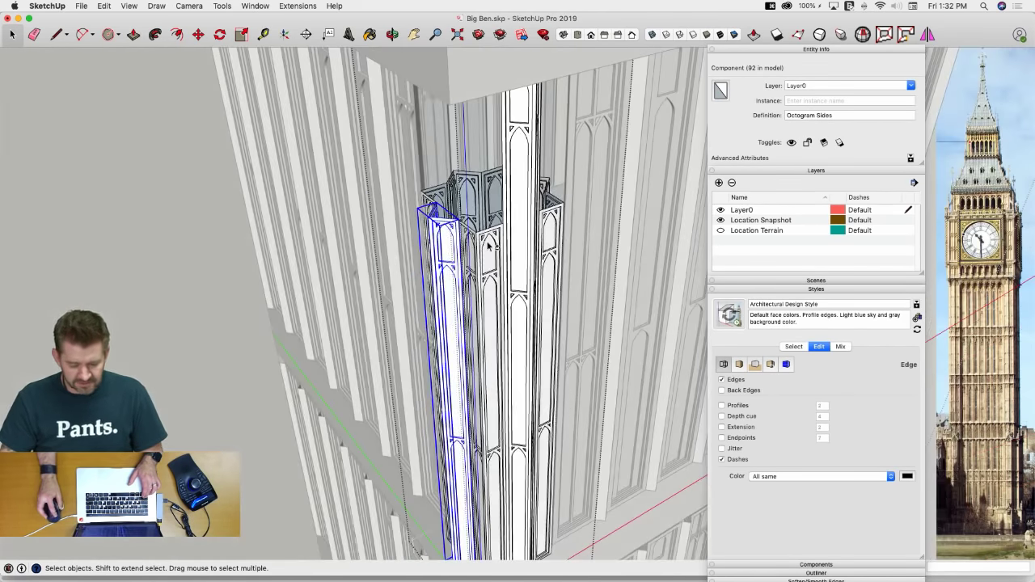
{"action": "left_click", "coordinate": [482, 244]}
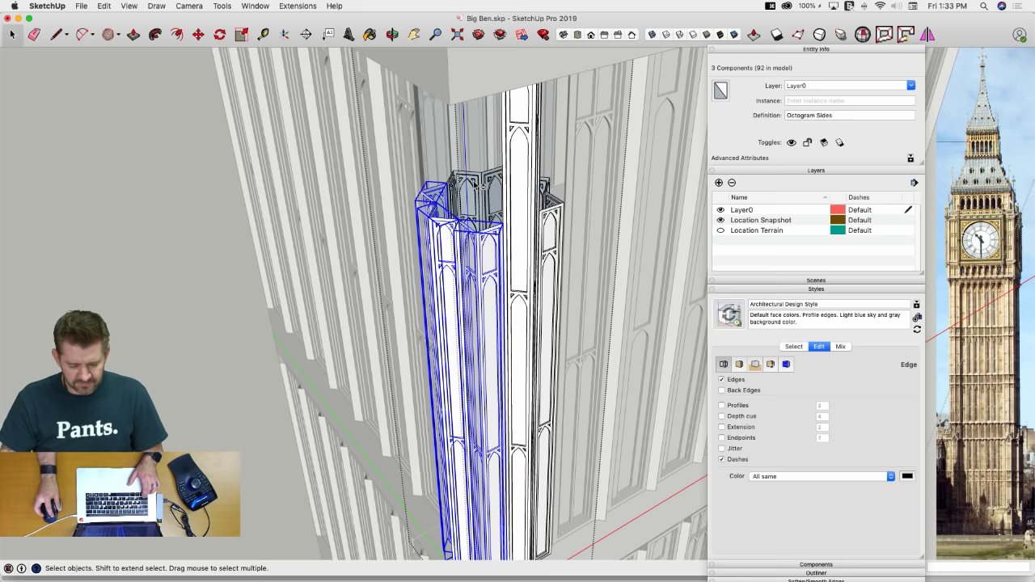
{"action": "left_click", "coordinate": [547, 188], "text": "shift"}
{"action": "middle_click_drag", "start_coordinate": [550, 190], "coordinate": [397, 206]}
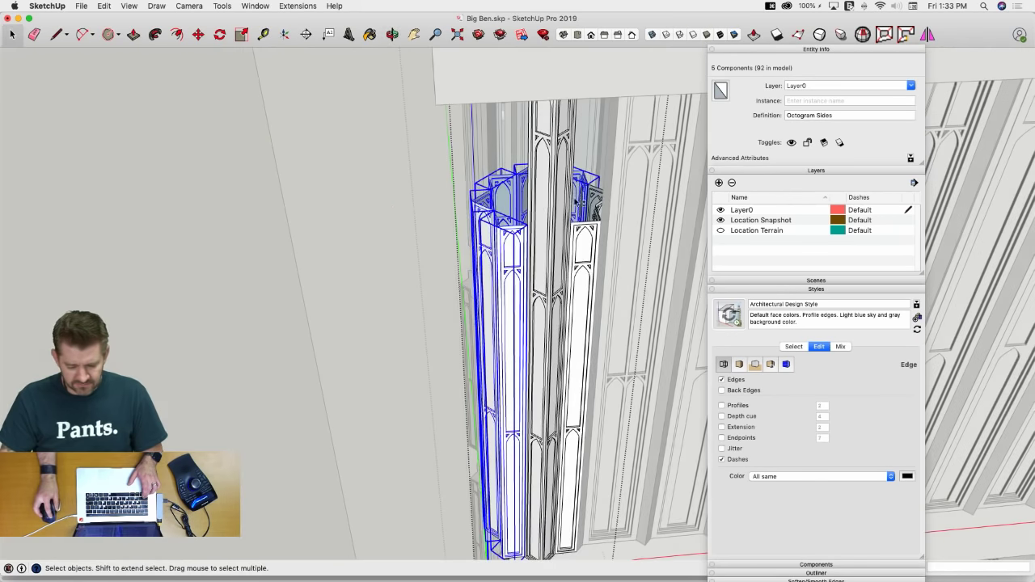
{"action": "middle_click_drag", "start_coordinate": [591, 233], "coordinate": [518, 294]}
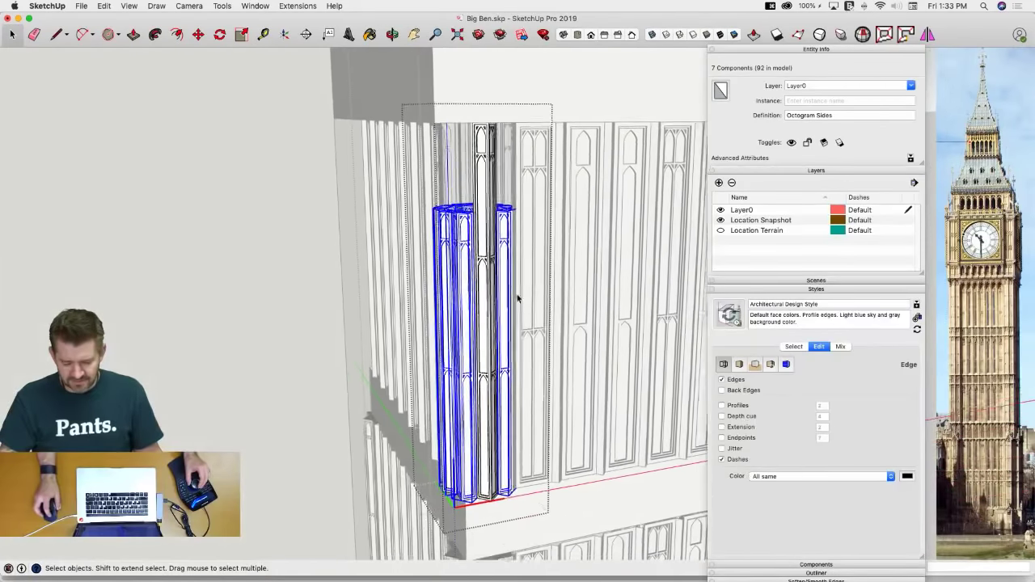
Replace the seven selected short side segments with the in-model component Octogram Sides#1 and leave the column component
{"action": "left_click", "coordinate": [815, 291]}
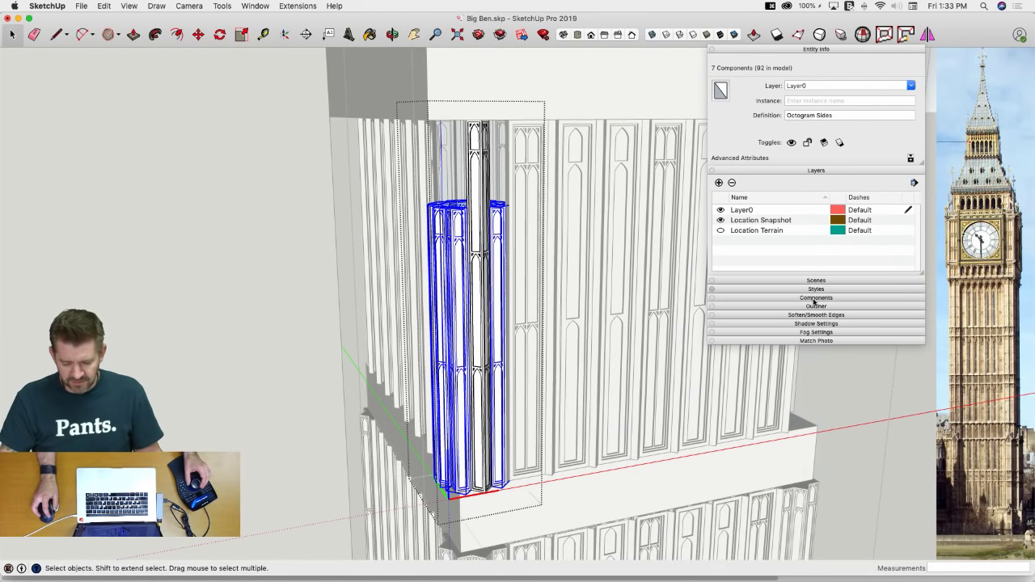
{"action": "left_click", "coordinate": [815, 299]}
{"action": "left_click", "coordinate": [744, 373]}
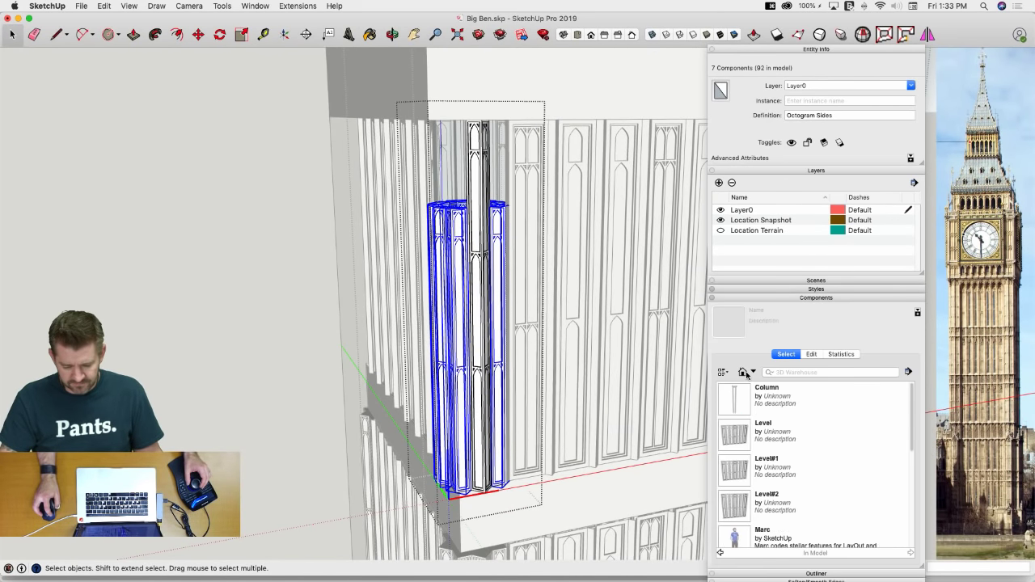
{"action": "scroll", "coordinate": [899, 444], "scroll_direction": "down", "scroll_amount": 5}
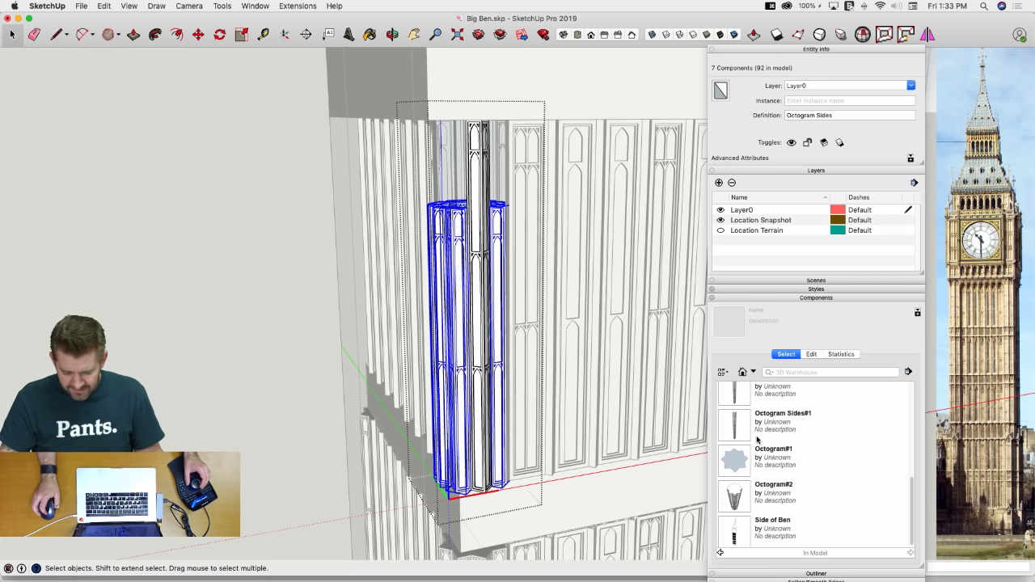
{"action": "scroll", "coordinate": [758, 440], "scroll_direction": "up", "scroll_amount": 1}
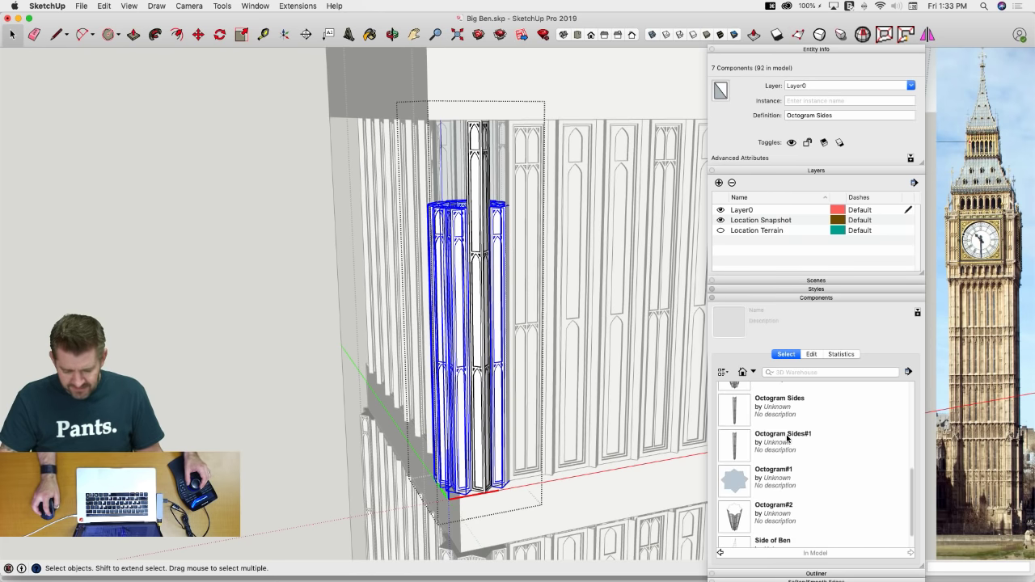
{"action": "scroll", "coordinate": [417, 237], "scroll_direction": "up", "scroll_amount": 6}
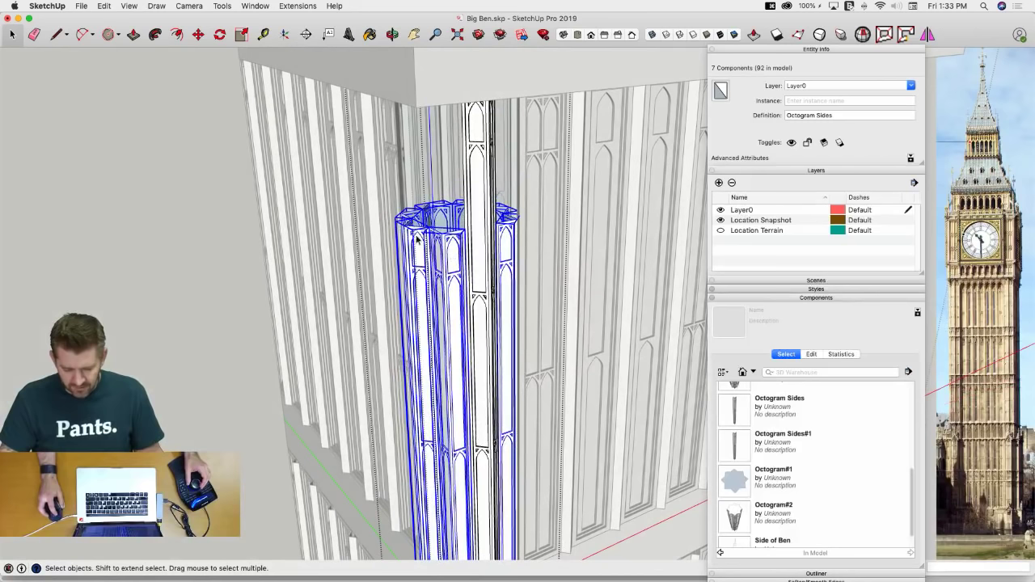
{"action": "right_click", "coordinate": [741, 449]}
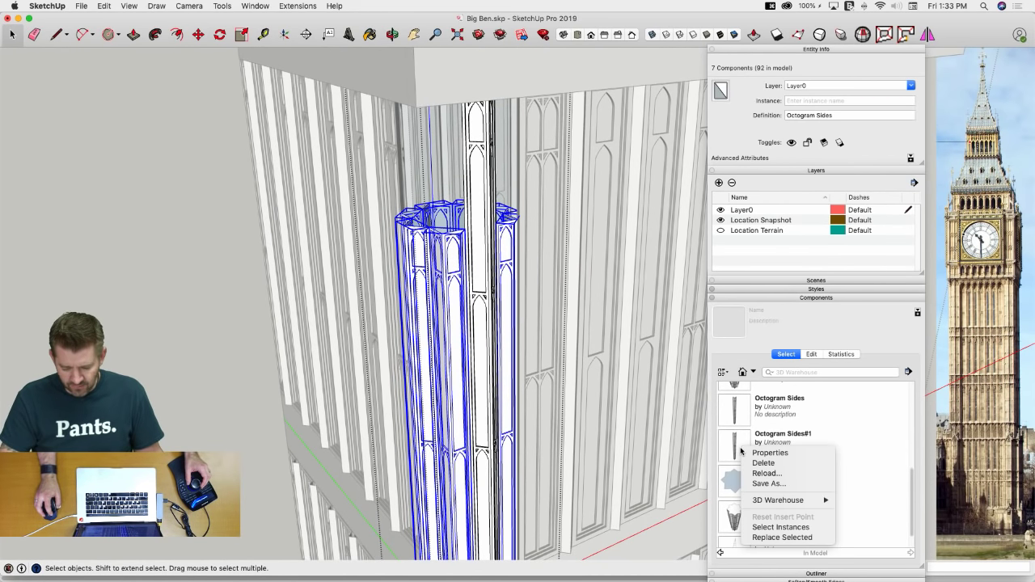
{"action": "left_click", "coordinate": [792, 538]}
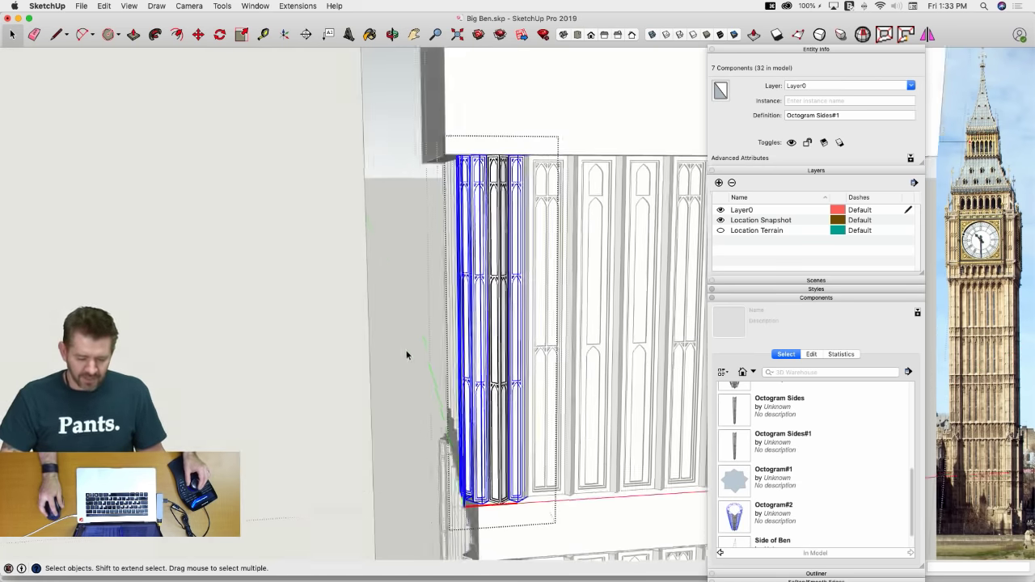
{"action": "left_click", "coordinate": [404, 348]}
{"action": "left_click", "coordinate": [402, 342]}
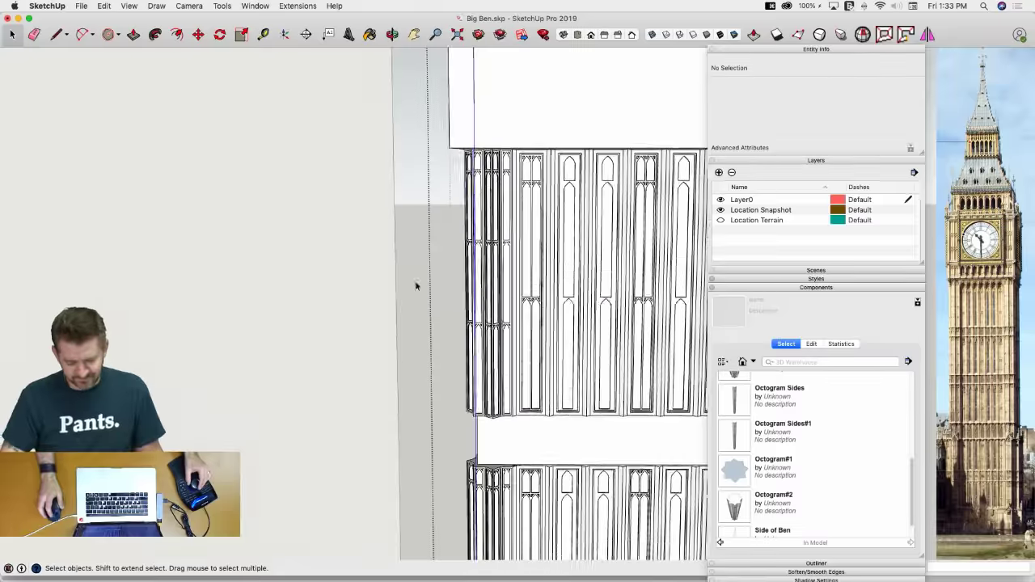
Check the corner columns on every level against the reference photo and save the model
{"action": "scroll", "coordinate": [644, 378], "scroll_direction": "up", "scroll_amount": 6}
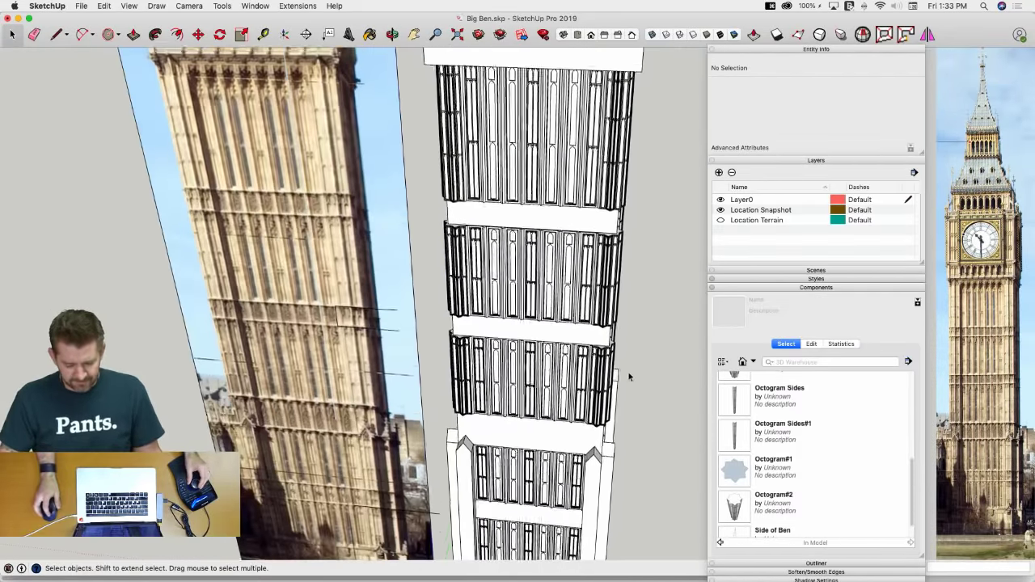
{"action": "scroll", "coordinate": [644, 384], "scroll_direction": "up", "scroll_amount": 2}
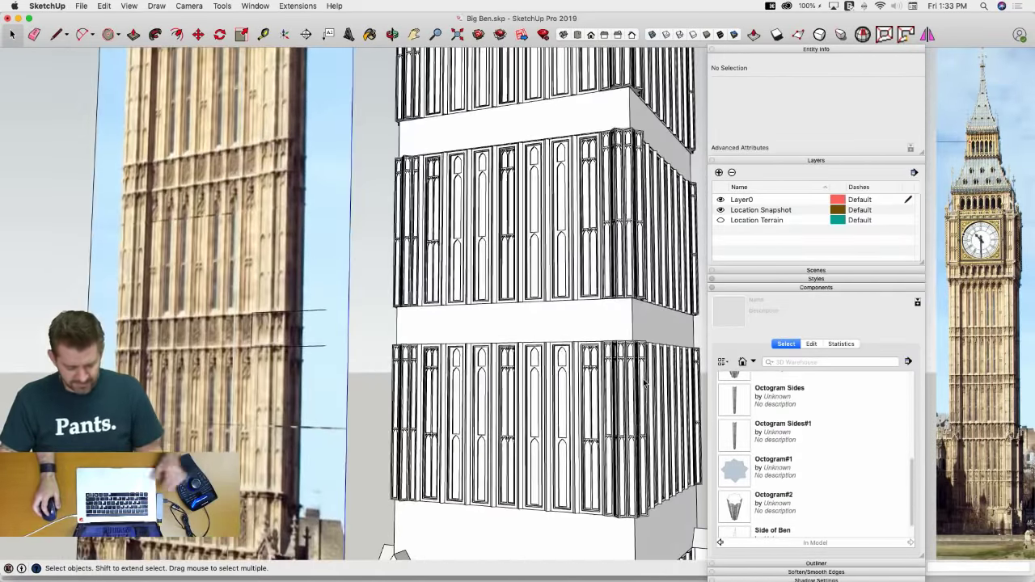
{"action": "key", "text": "super+s"}
{"action": "scroll", "coordinate": [639, 380], "scroll_direction": "down", "scroll_amount": 10}
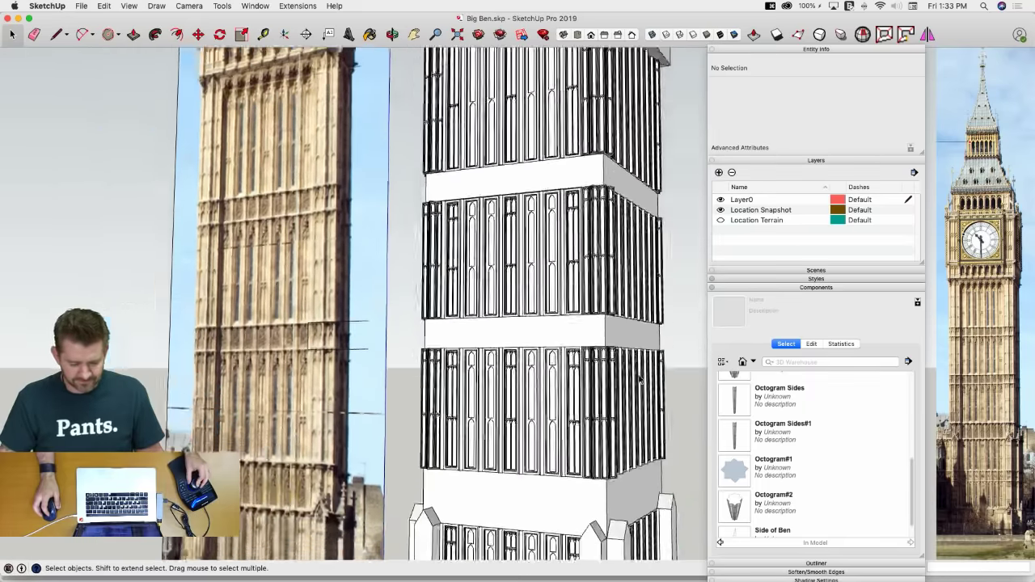
{"action": "scroll", "coordinate": [639, 389], "scroll_direction": "up", "scroll_amount": 1}
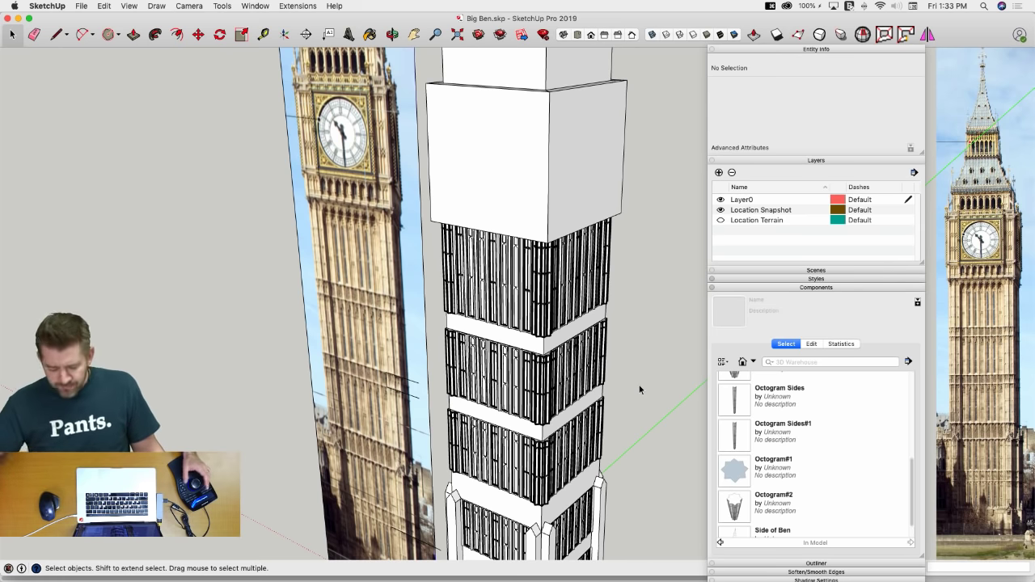
{"action": "scroll", "coordinate": [639, 385], "scroll_direction": "up", "scroll_amount": 5}
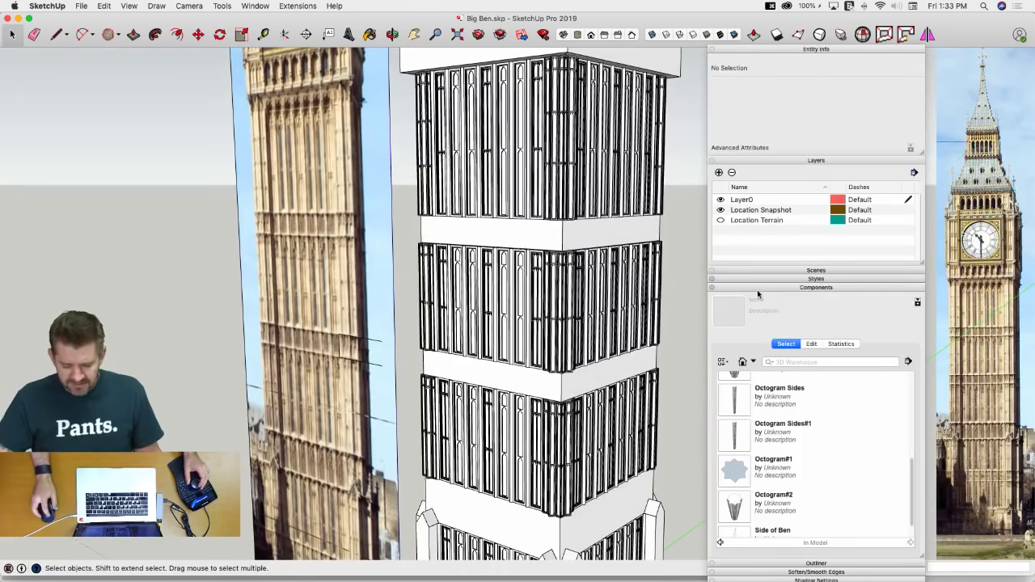
Compare the tower's line weight with the style's edge Profiles switched on and off
{"action": "left_click", "coordinate": [758, 289]}
{"action": "left_click", "coordinate": [766, 279]}
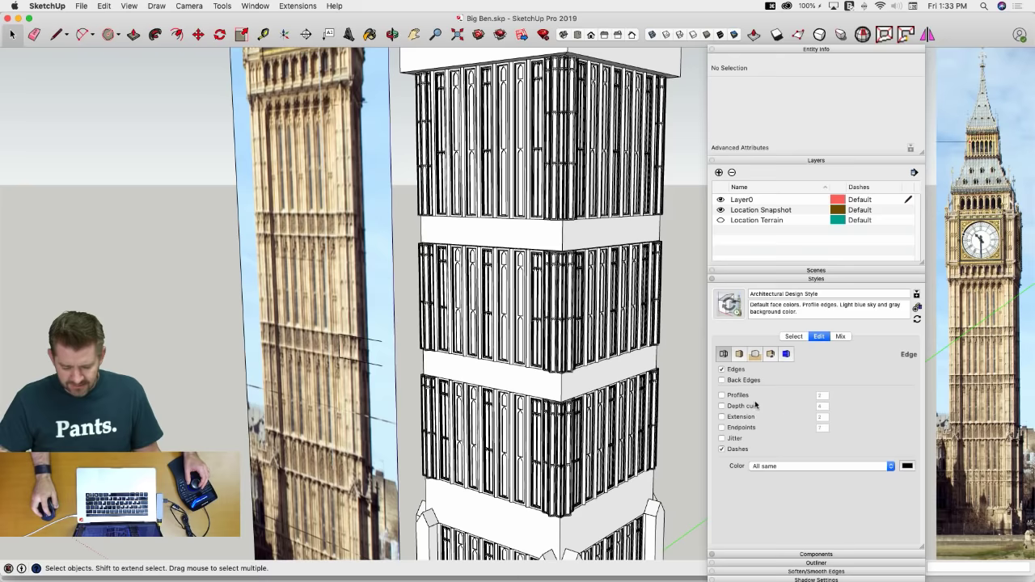
{"action": "left_click", "coordinate": [722, 395]}
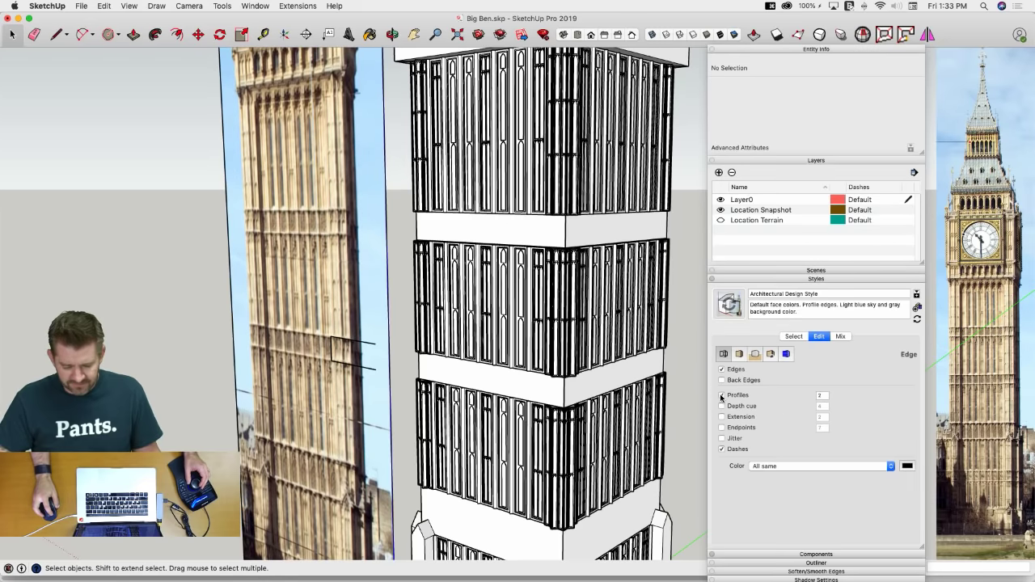
{"action": "left_click", "coordinate": [722, 396]}
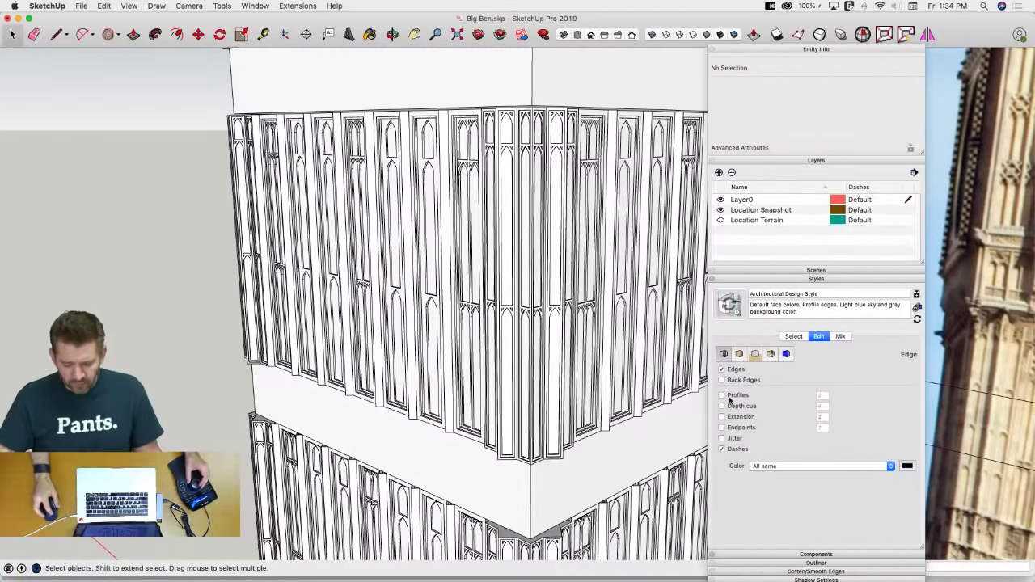
{"action": "left_click", "coordinate": [722, 395]}
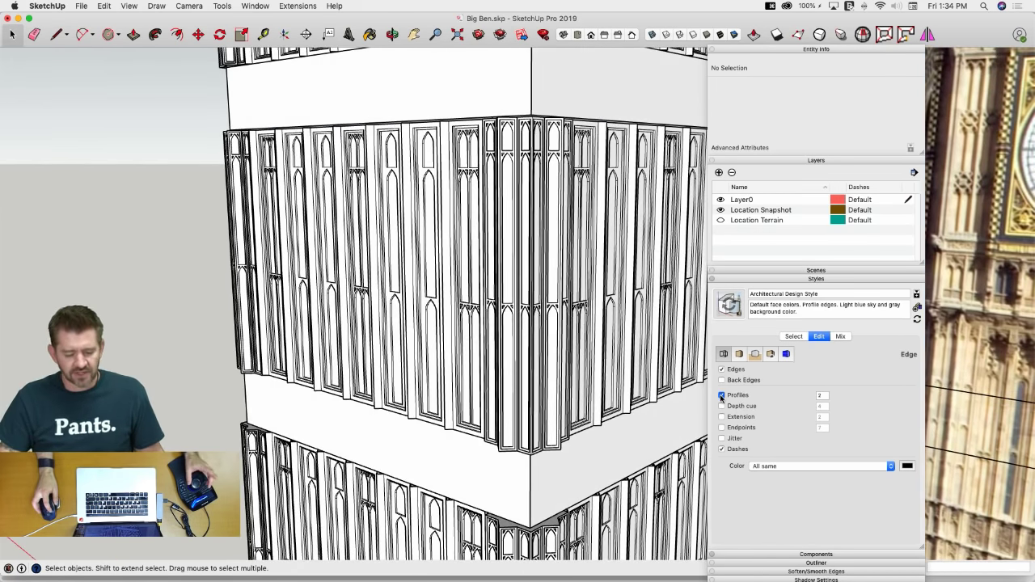
{"action": "left_click", "coordinate": [722, 395]}
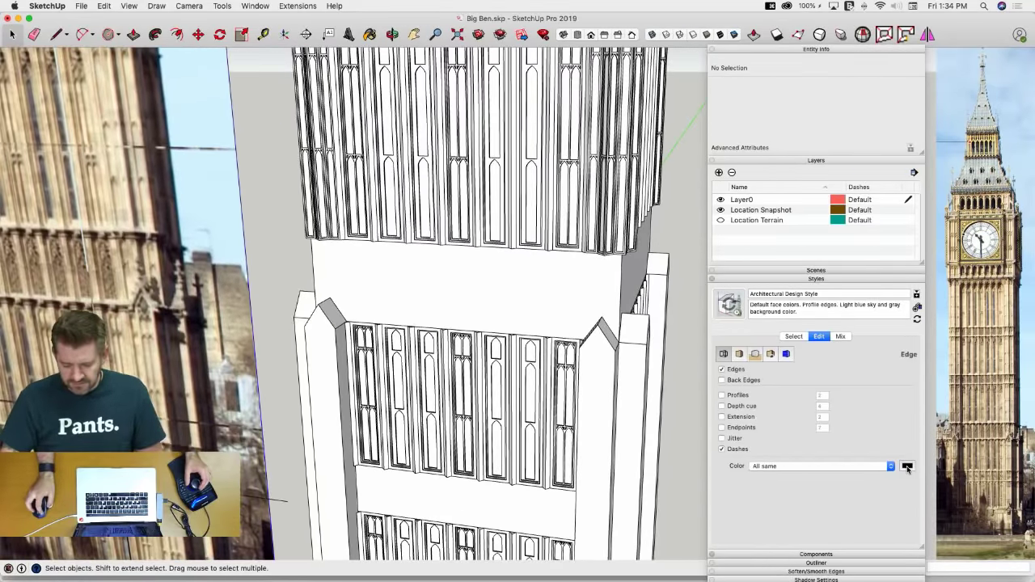
Set the style's edge color to a dark gray and close the color picker
{"action": "left_click", "coordinate": [907, 466]}
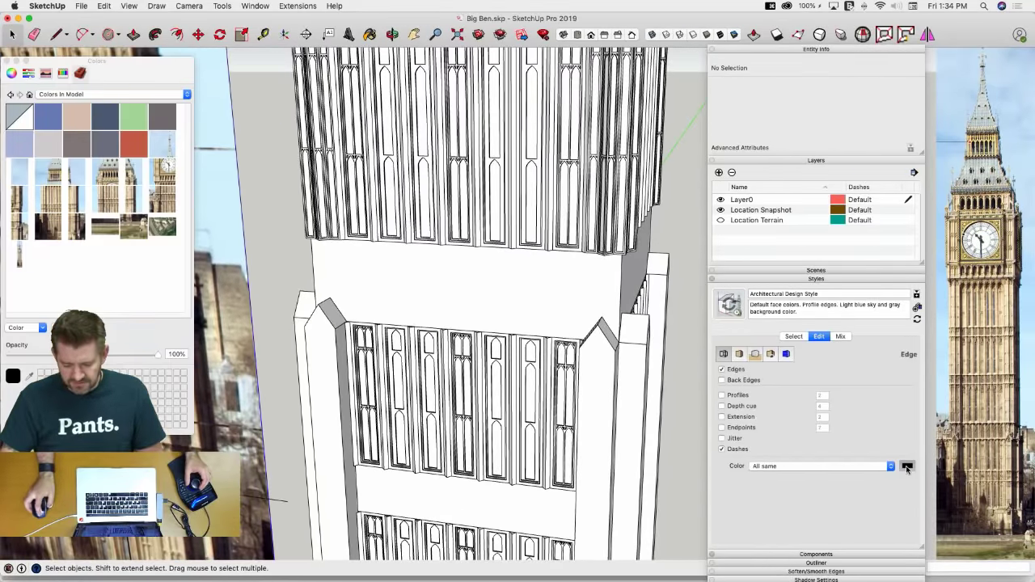
{"action": "left_click", "coordinate": [62, 74]}
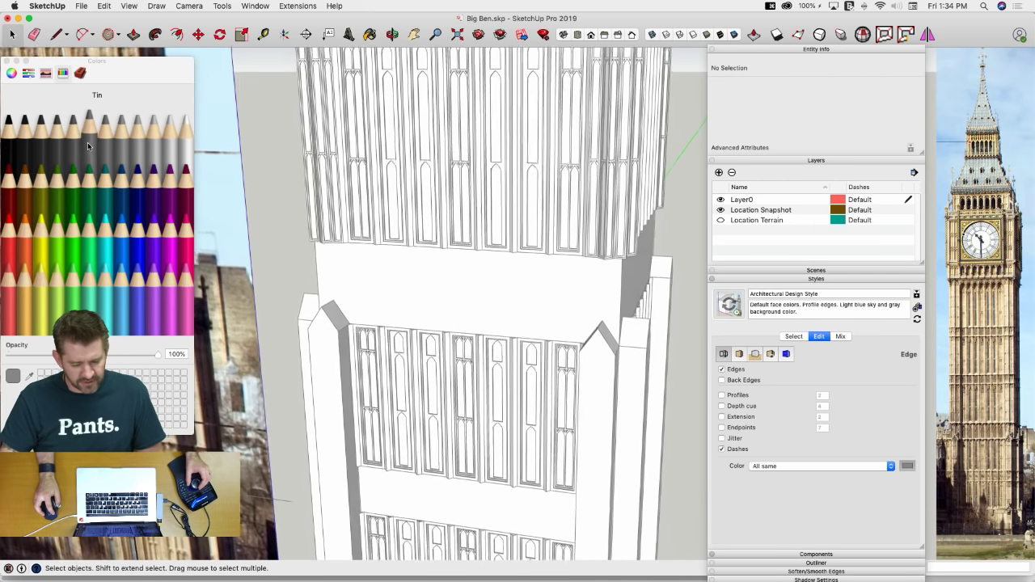
{"action": "left_click", "coordinate": [80, 148]}
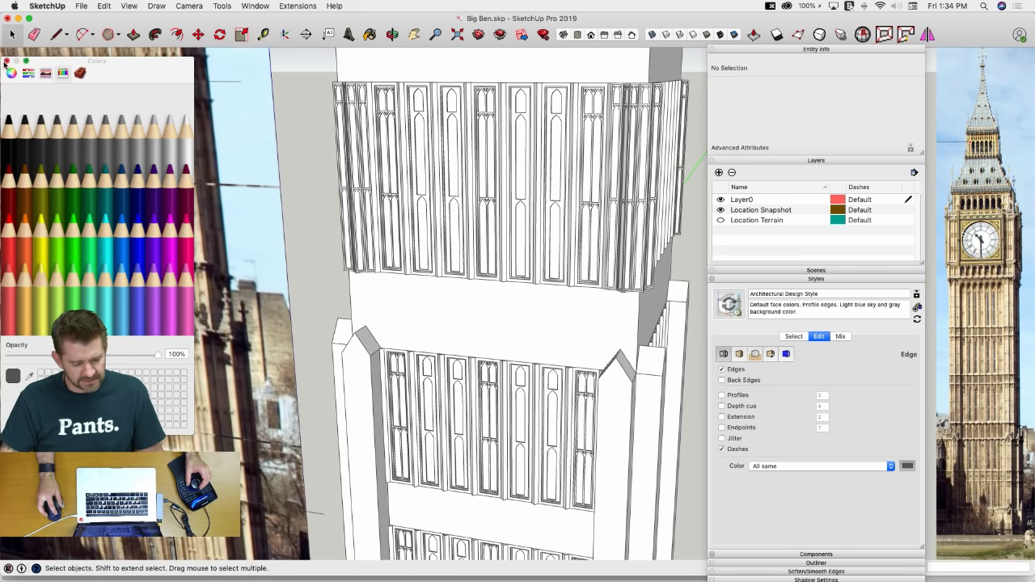
{"action": "left_click", "coordinate": [7, 61]}
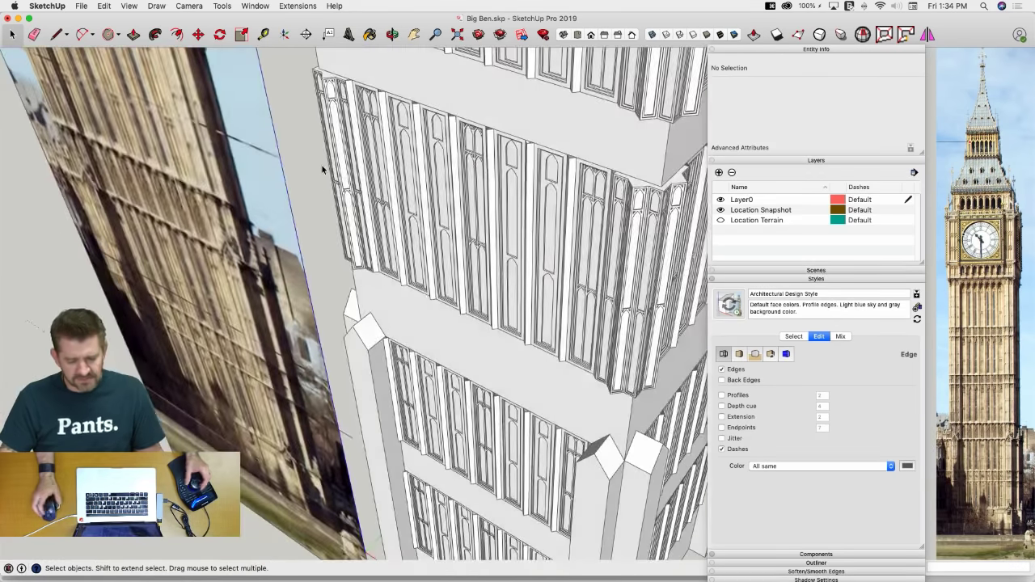
Open the front Side of Ben component for editing and bring the blank band between panel levels into view
{"action": "middle_click_drag", "start_coordinate": [321, 165], "coordinate": [398, 327]}
{"action": "left_click", "coordinate": [326, 232]}
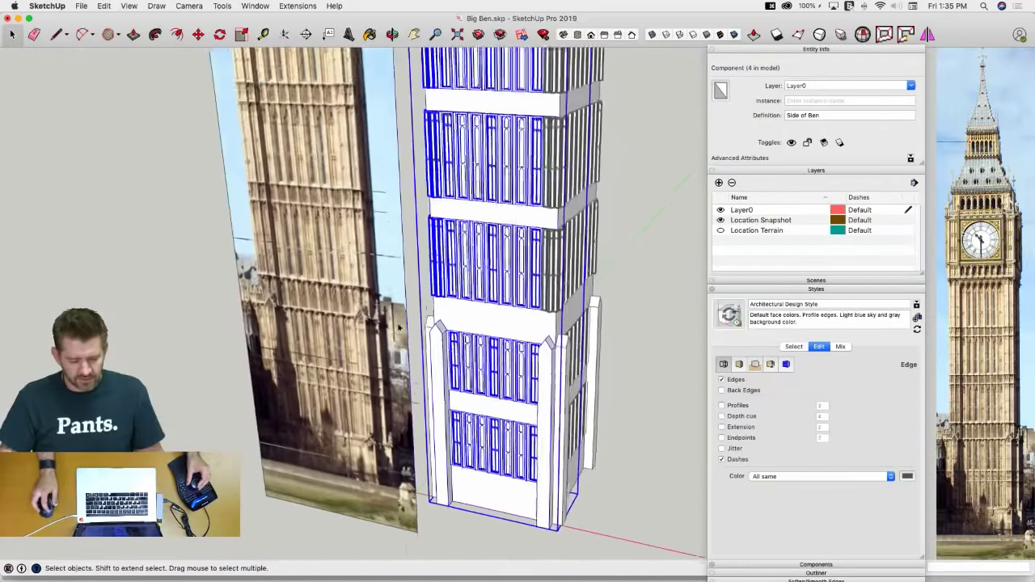
{"action": "double_click", "coordinate": [487, 316]}
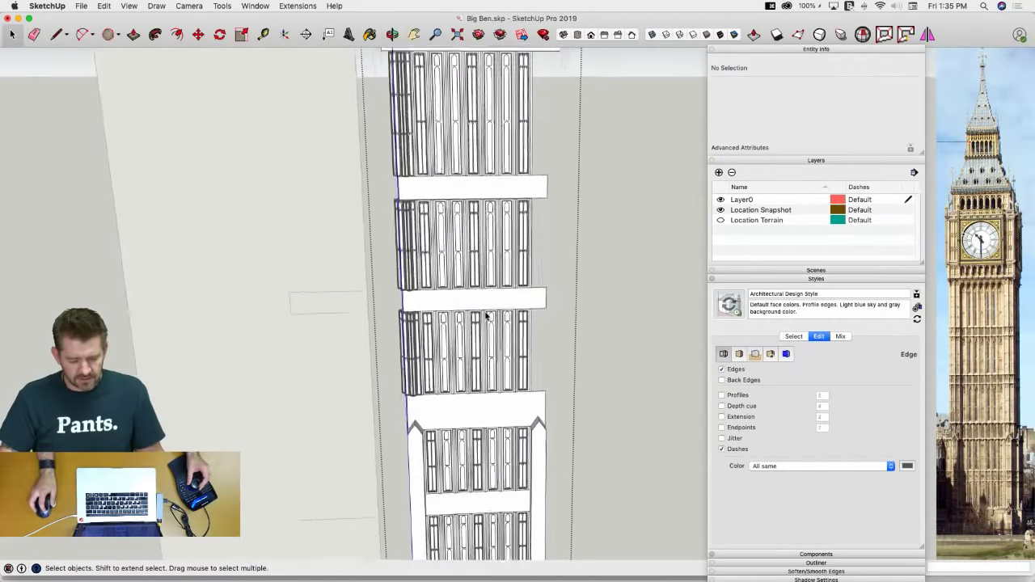
{"action": "mouse_move", "coordinate": [487, 315]}
{"action": "middle_mouse_down"}
{"action": "mouse_move", "coordinate": [360, 273]}
{"action": "mouse_move", "coordinate": [331, 187]}
{"action": "mouse_move", "coordinate": [319, 196]}
{"action": "mouse_move", "coordinate": [368, 197]}
{"action": "middle_mouse_up"}
{"action": "key", "text": "l"}
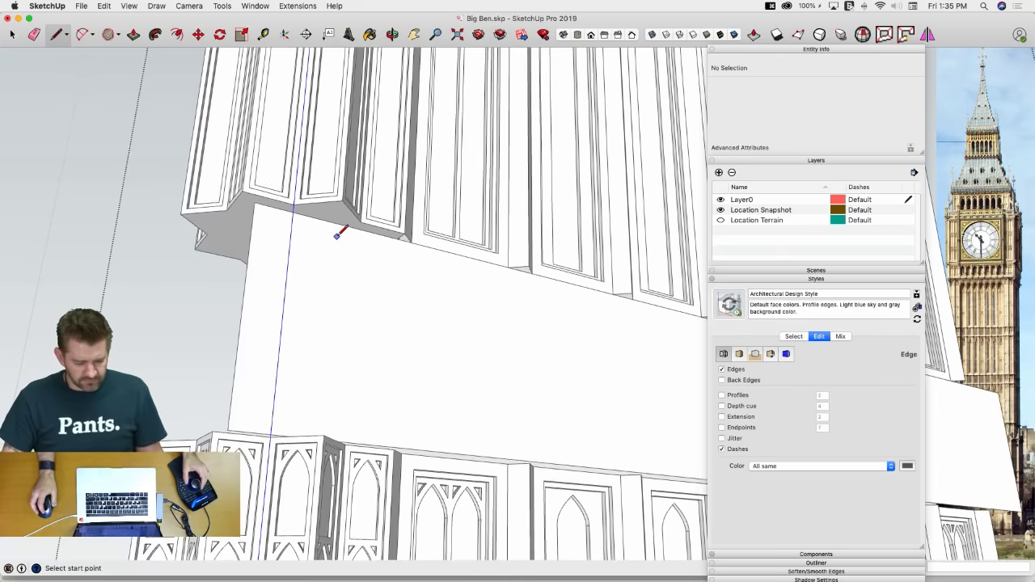
{"action": "middle_click_drag", "start_coordinate": [338, 235], "coordinate": [615, 295]}
{"action": "key", "text": "space"}
{"action": "key", "text": "l"}
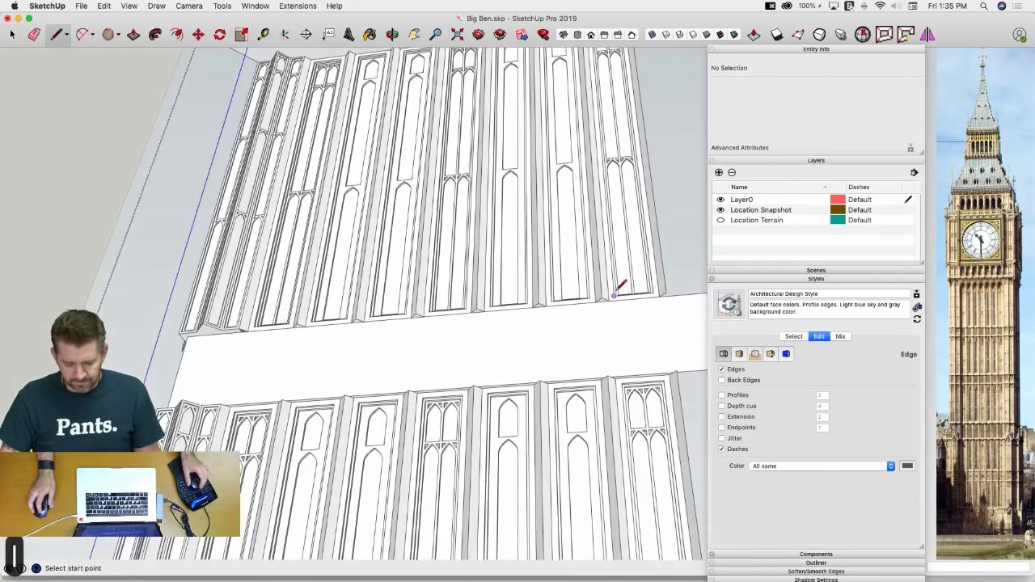
{"action": "scroll", "coordinate": [627, 294], "scroll_direction": "up", "scroll_amount": 3}
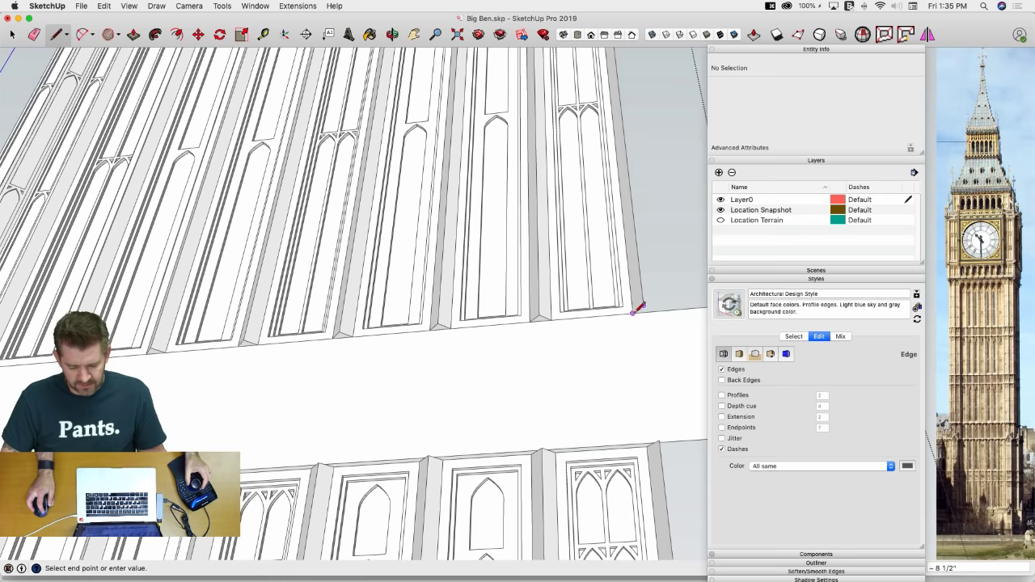
{"action": "key", "text": "space"}
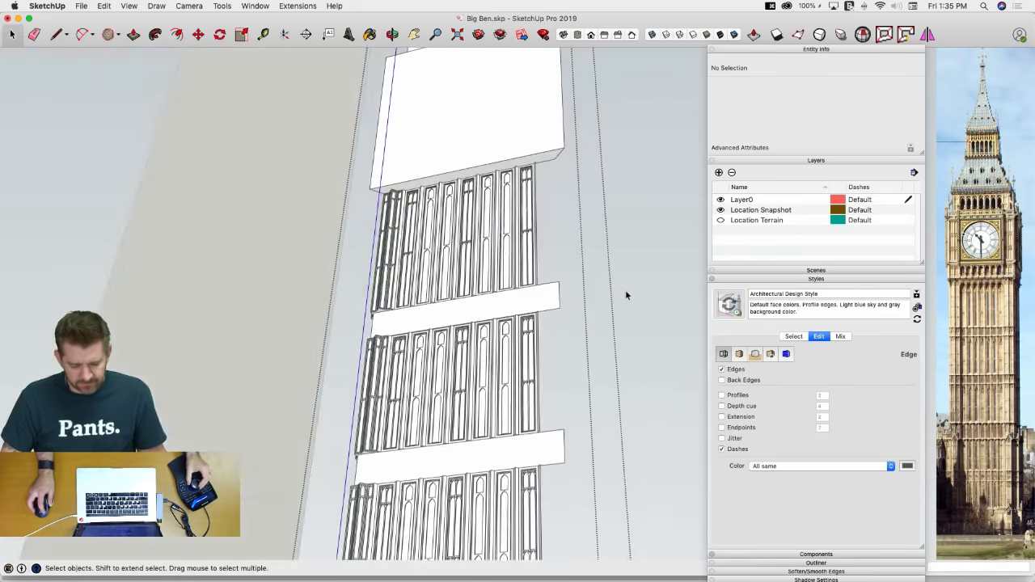
Make a component named Level 5 from the uppermost level's corner column and panel section
{"action": "scroll", "coordinate": [623, 298], "scroll_direction": "up", "scroll_amount": 10}
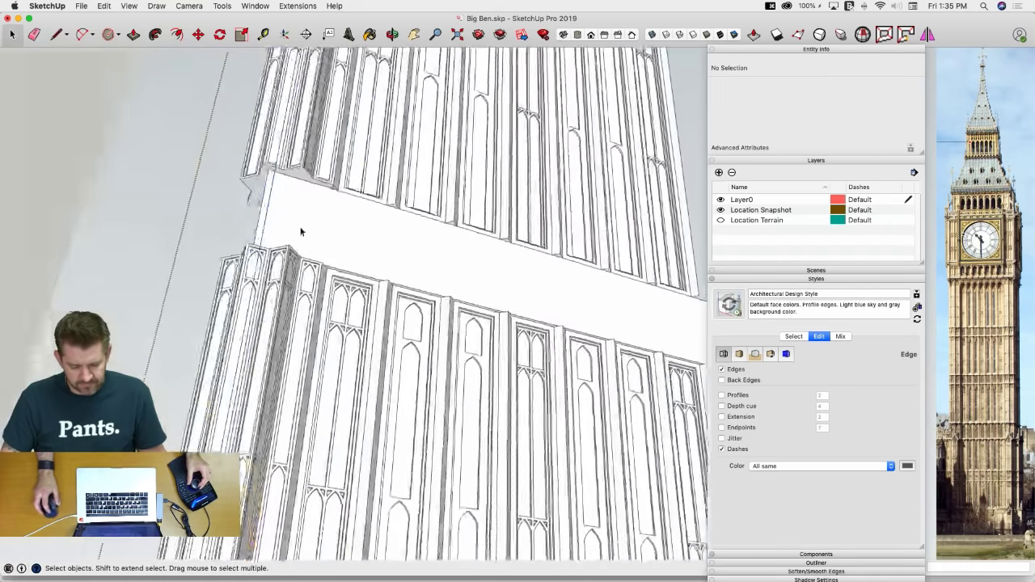
{"action": "scroll", "coordinate": [294, 219], "scroll_direction": "down", "scroll_amount": 8}
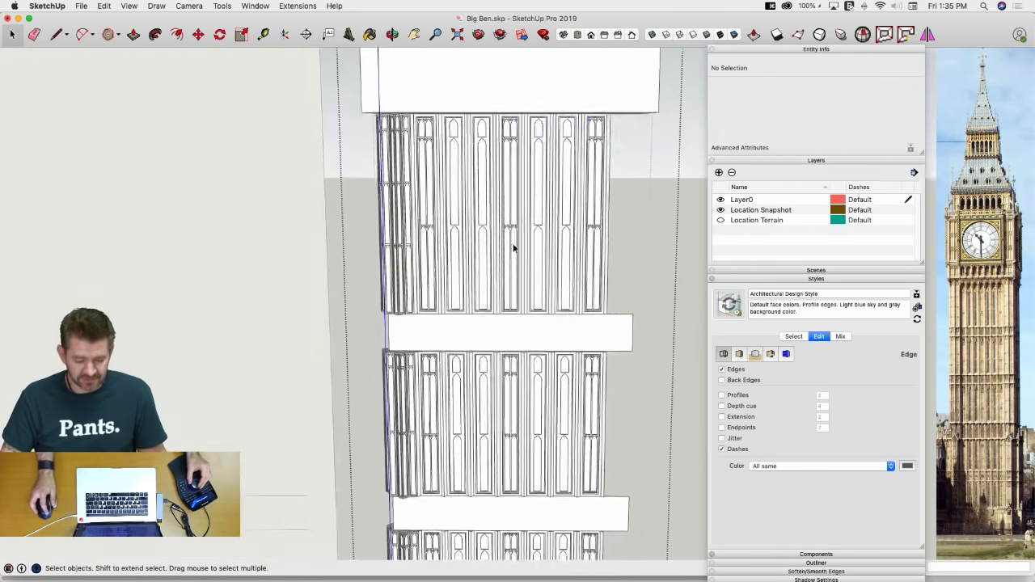
{"action": "left_click", "coordinate": [513, 247]}
{"action": "left_click", "coordinate": [378, 233]}
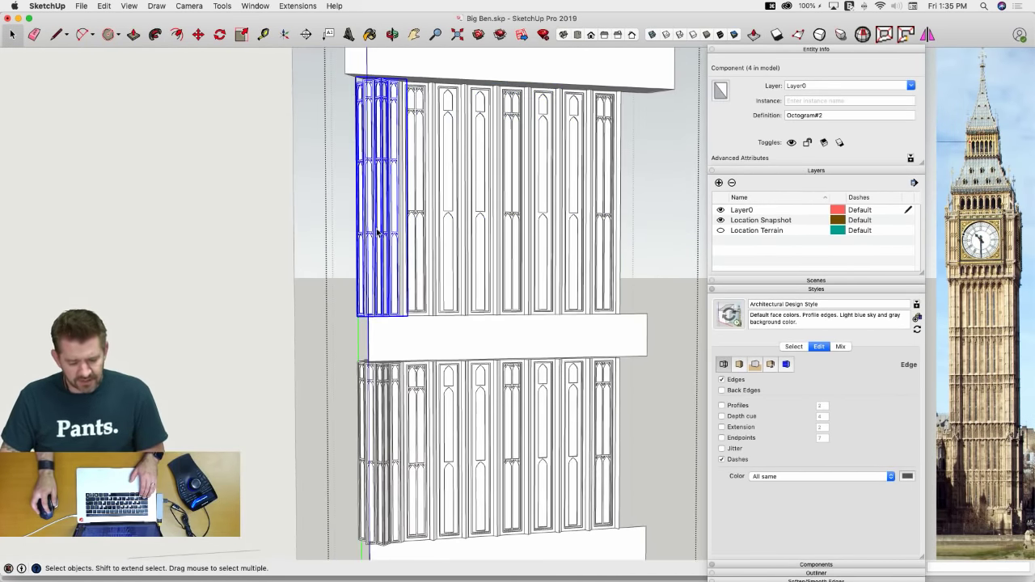
{"action": "left_click", "coordinate": [426, 233], "text": "shift"}
{"action": "scroll", "coordinate": [450, 282], "scroll_direction": "up", "scroll_amount": 5}
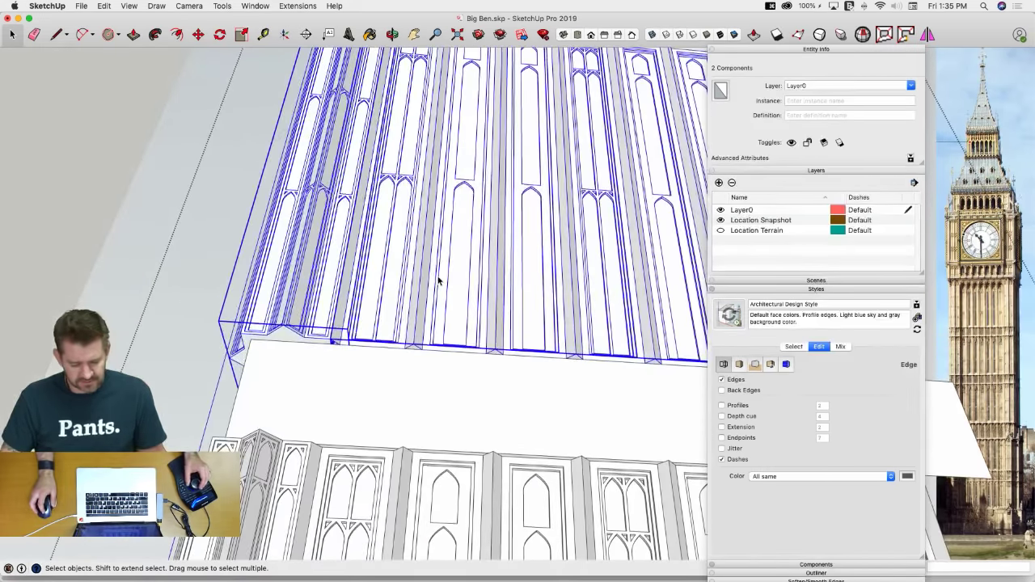
{"action": "middle_click_drag", "start_coordinate": [438, 281], "coordinate": [432, 288]}
{"action": "scroll", "coordinate": [429, 282], "scroll_direction": "up", "scroll_amount": 6}
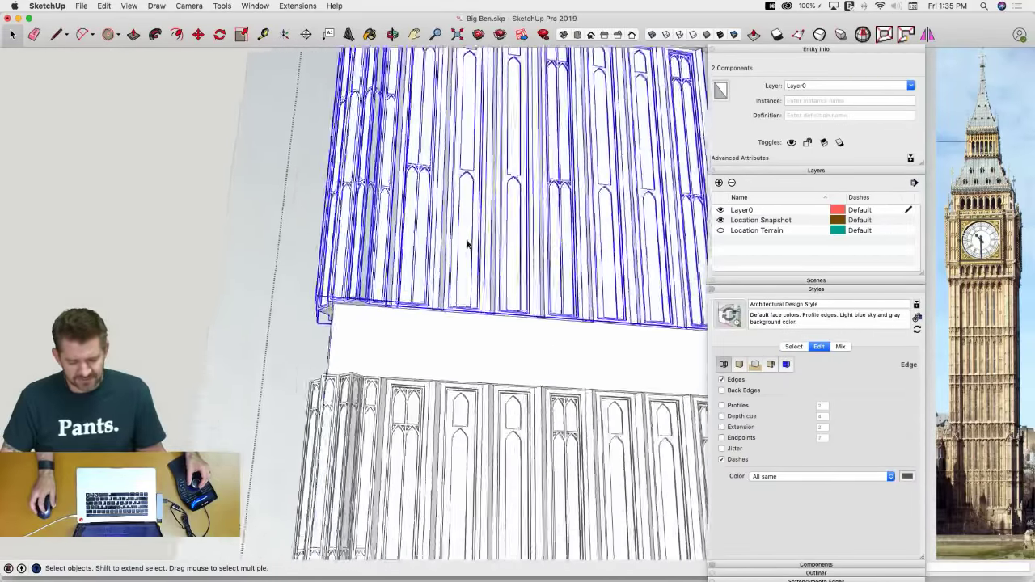
{"action": "scroll", "coordinate": [414, 247], "scroll_direction": "down", "scroll_amount": 2}
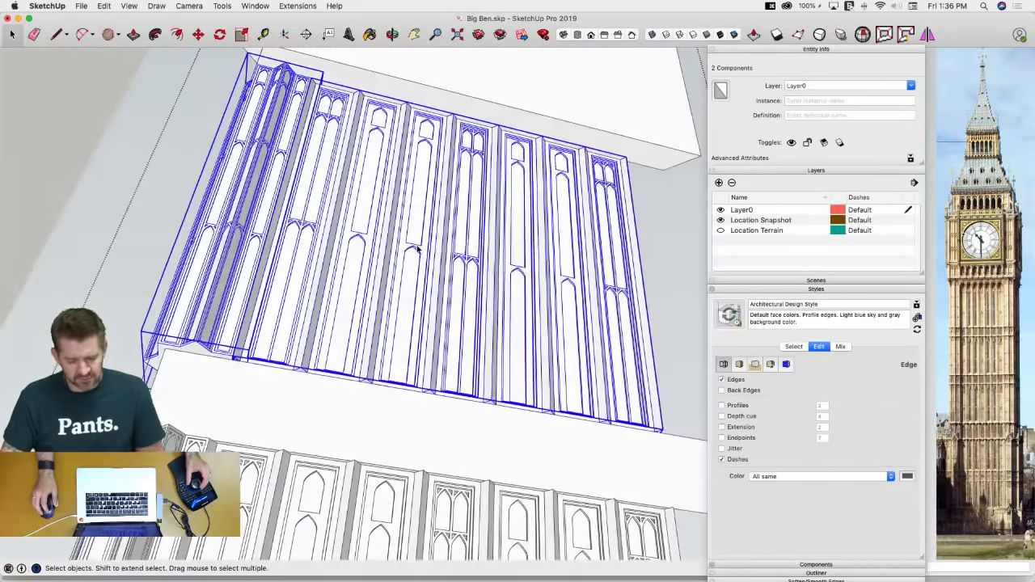
{"action": "right_click", "coordinate": [423, 249]}
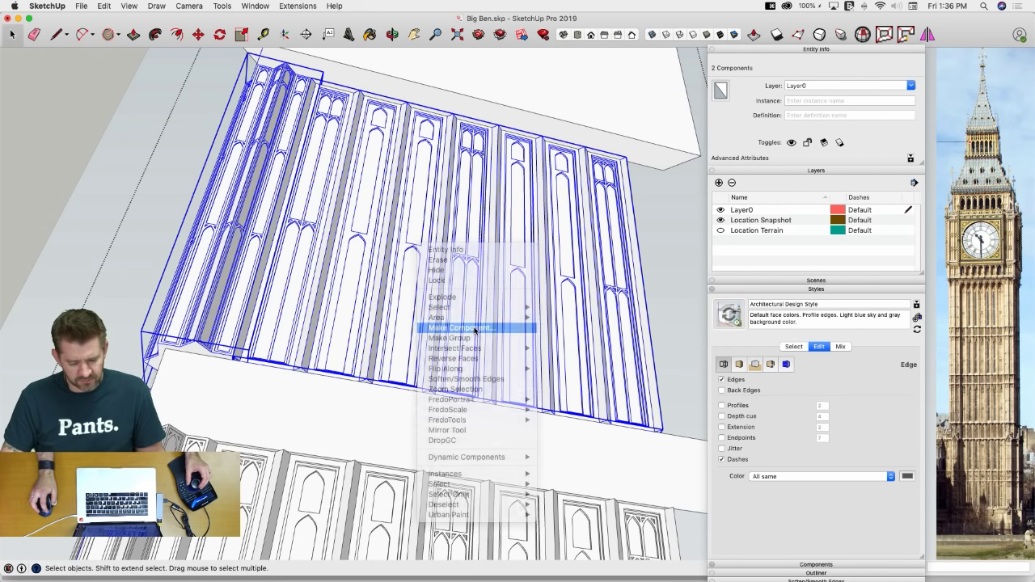
{"action": "left_click", "coordinate": [476, 328]}
{"action": "type", "text": "T"}
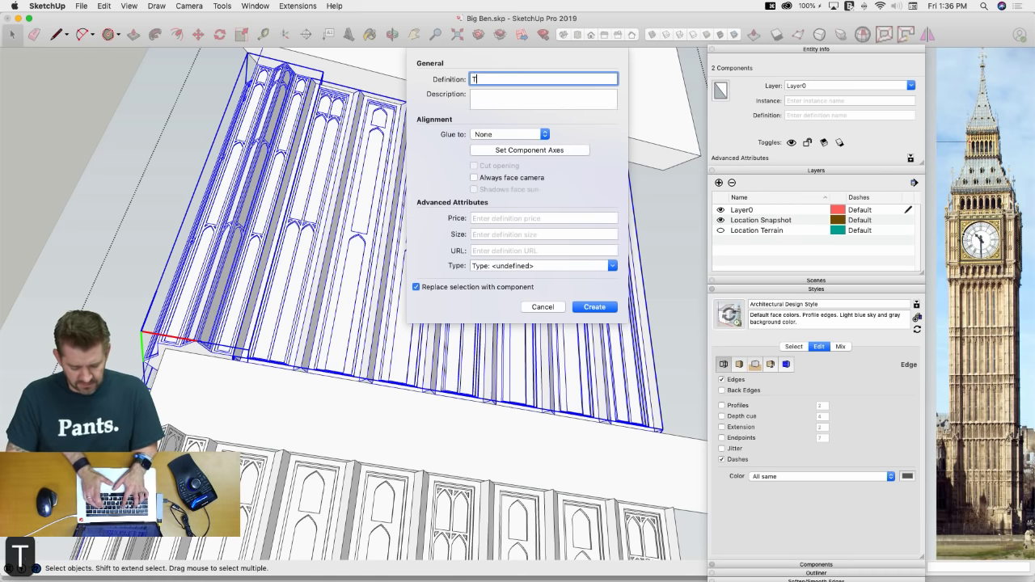
{"action": "type", "text": "op Level"}
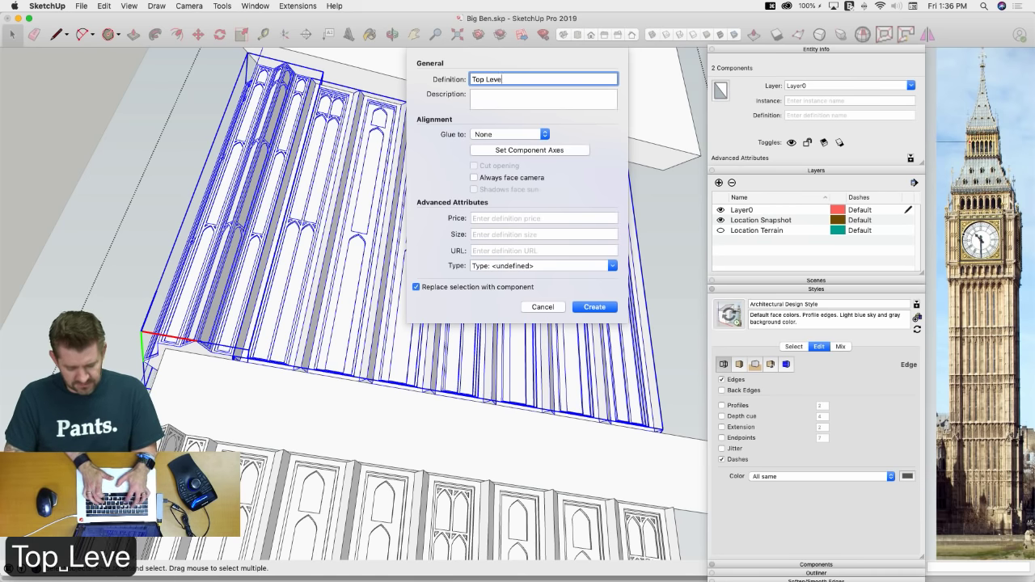
{"action": "key", "text": "BackSpace"}
{"action": "key", "text": "BackSpace"}
{"action": "key", "text": "BackSpace"}
{"action": "key", "text": "BackSpace"}
{"action": "key", "text": "BackSpace"}
{"action": "key", "text": "BackSpace"}
{"action": "key", "text": "BackSpace"}
{"action": "key", "text": "BackSpace"}
{"action": "key", "text": "BackSpace"}
{"action": "key", "text": "BackSpace"}
{"action": "key", "text": "BackSpace"}
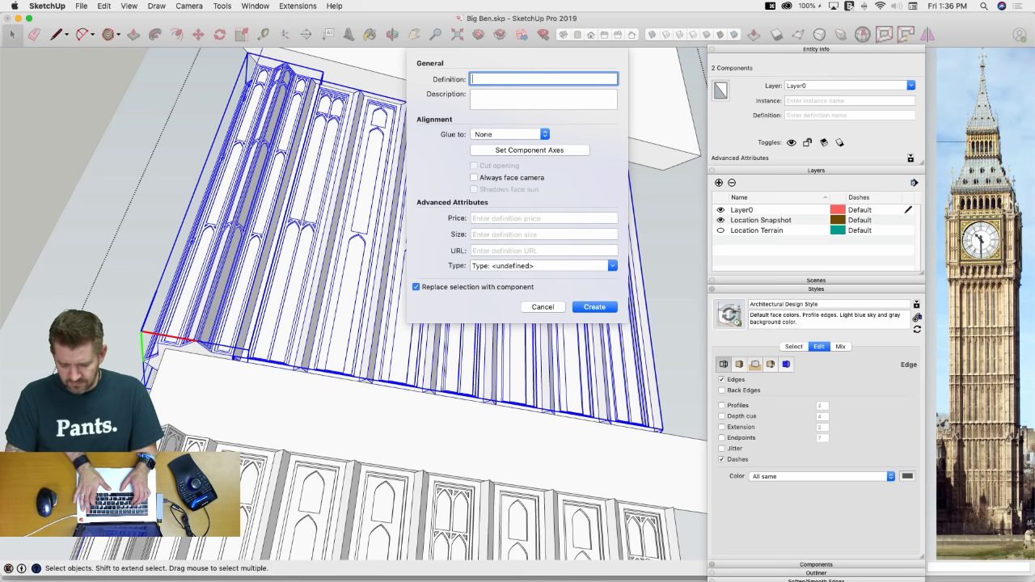
{"action": "key", "text": "BackSpace"}
{"action": "type", "text": "Le"}
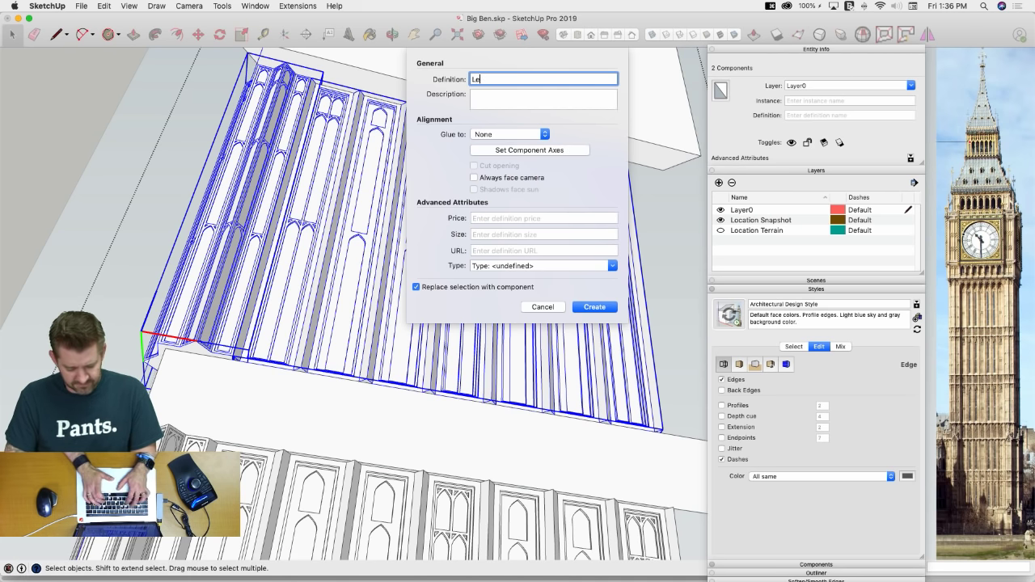
{"action": "type", "text": "vel 5"}
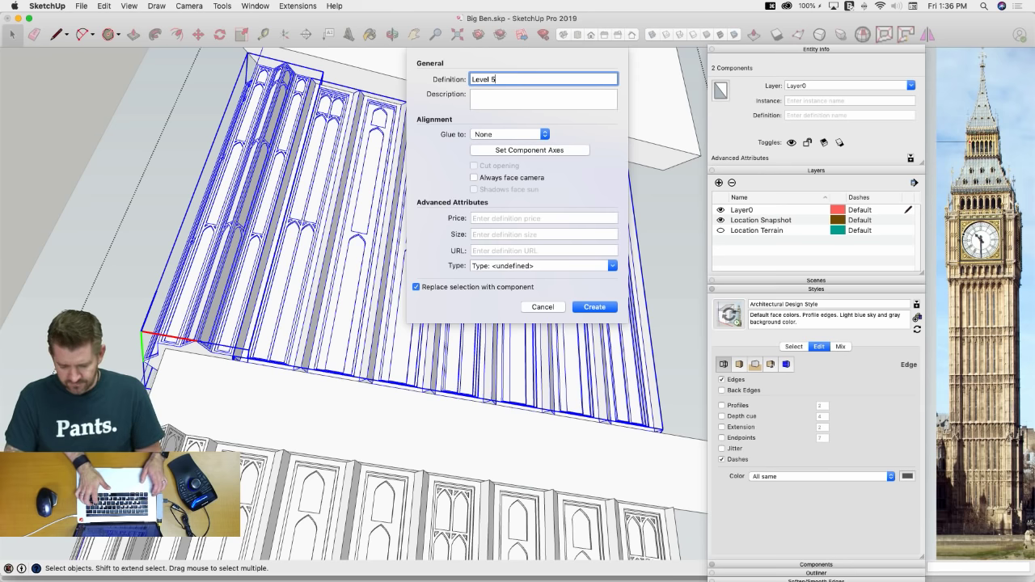
{"action": "key", "text": "Return"}
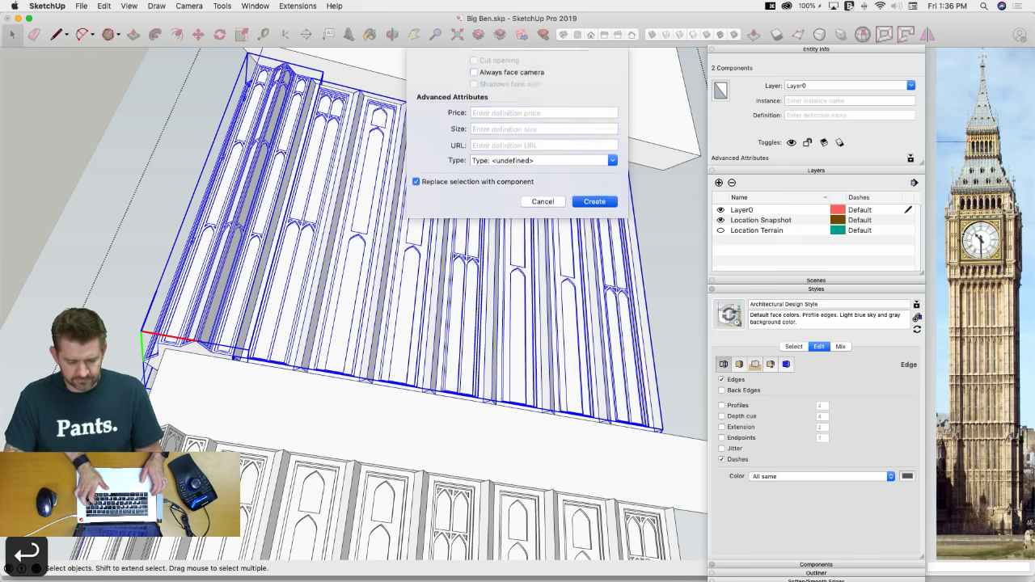
Open the Level 5 component and explode the corner column and panel section inside it
{"action": "scroll", "coordinate": [289, 394], "scroll_direction": "up", "scroll_amount": 3}
{"action": "double_click", "coordinate": [263, 342]}
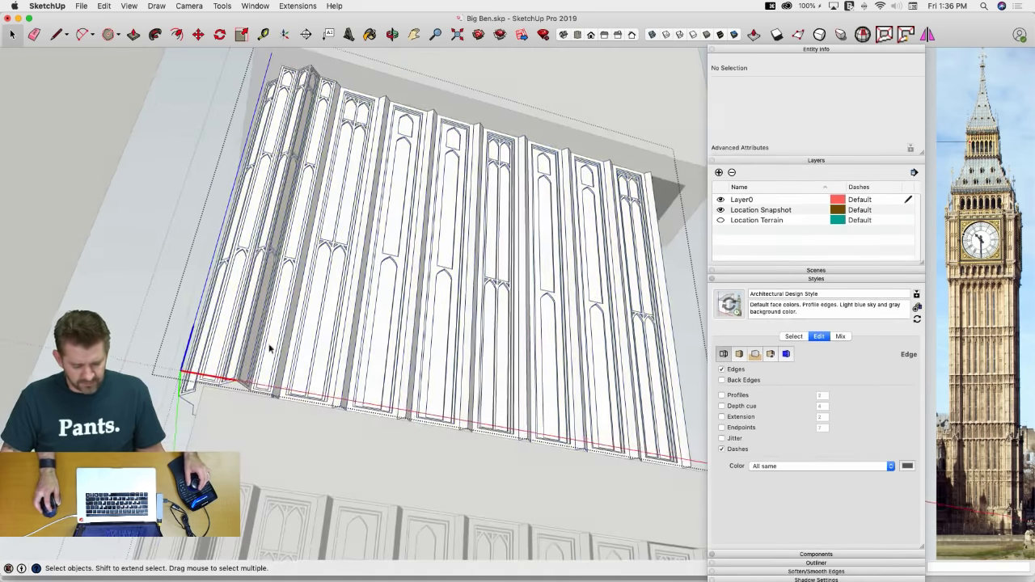
{"action": "left_click", "coordinate": [363, 367]}
{"action": "left_click", "coordinate": [255, 346], "text": "shift"}
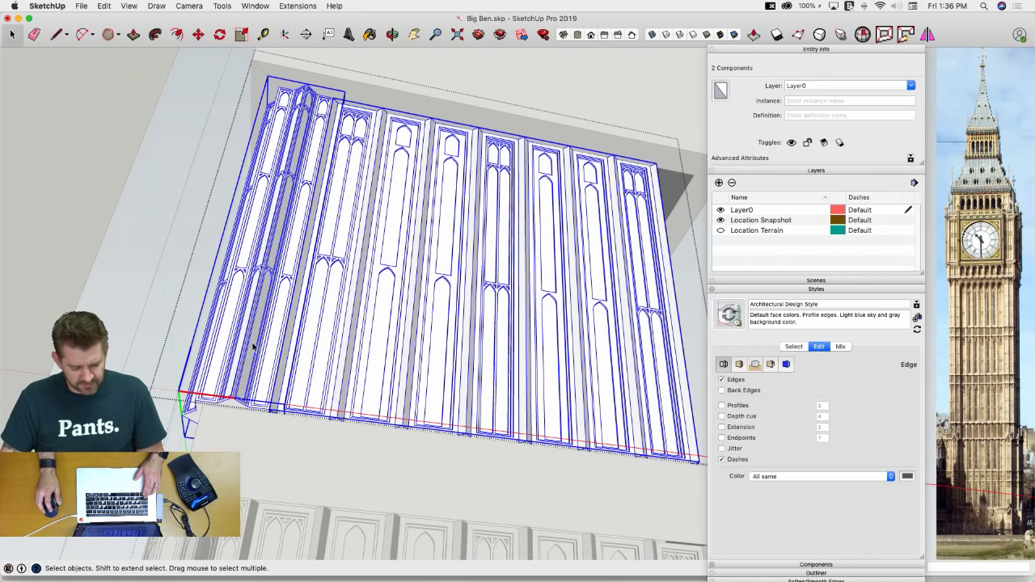
{"action": "right_click", "coordinate": [255, 347]}
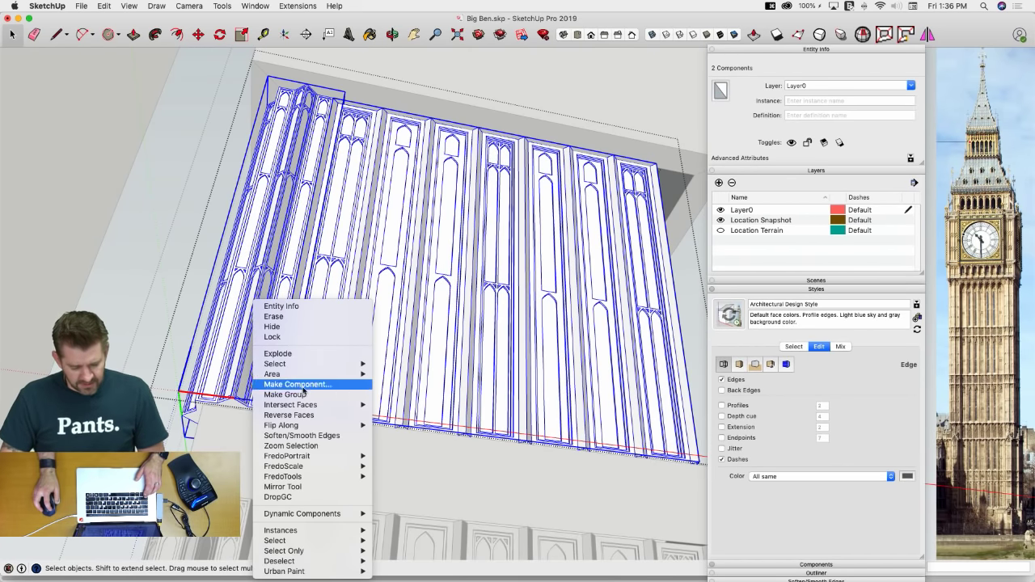
{"action": "left_click", "coordinate": [301, 354]}
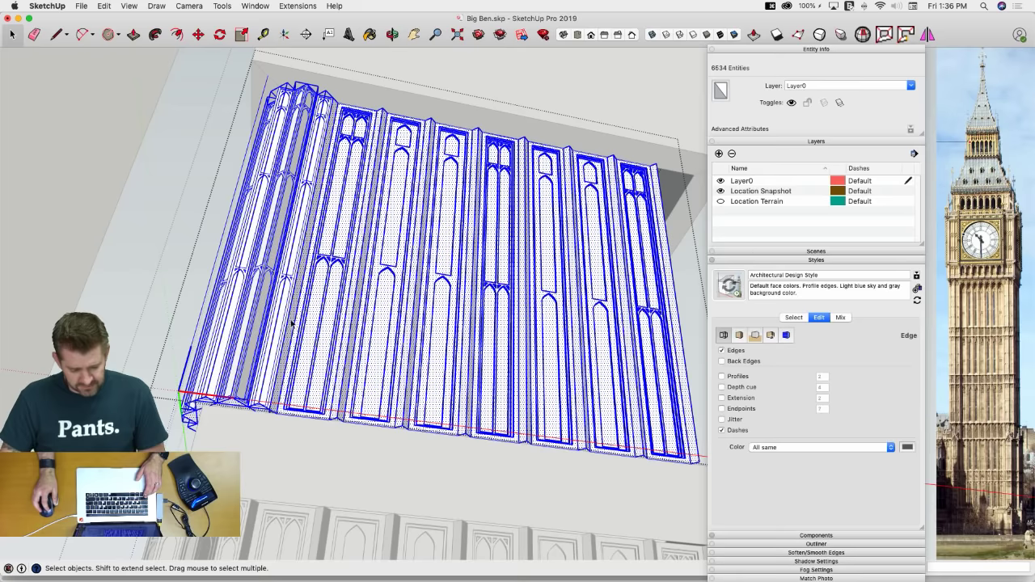
Try exploding the nested corner column sides and panels a second time, and undo that explode
{"action": "right_click", "coordinate": [244, 305]}
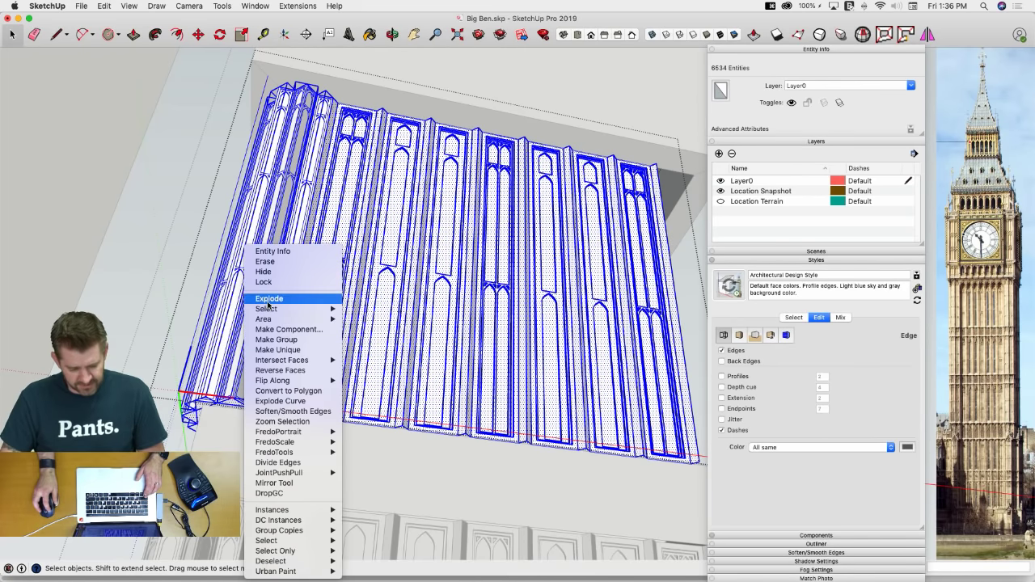
{"action": "left_click", "coordinate": [269, 302]}
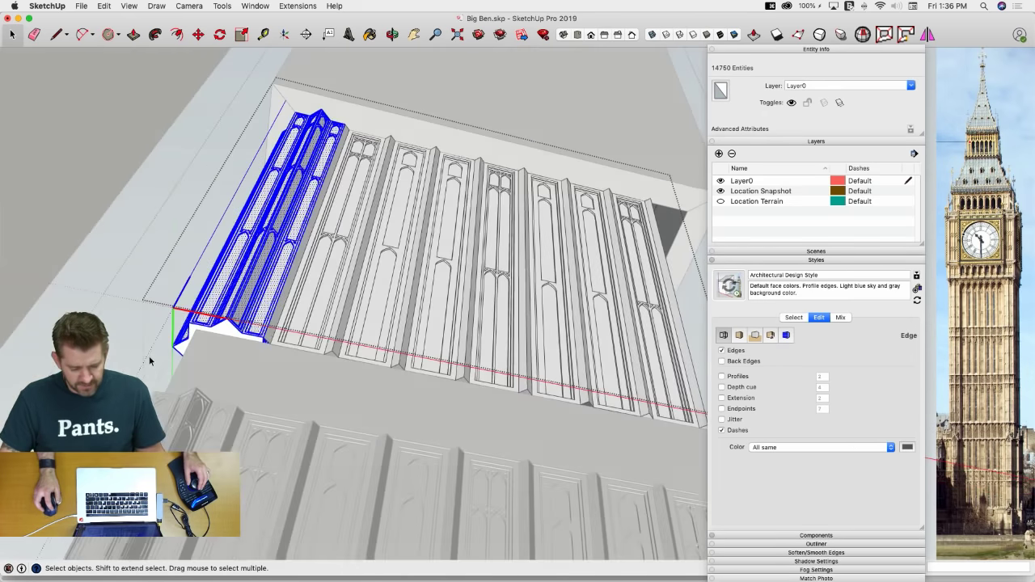
{"action": "left_click", "coordinate": [151, 359]}
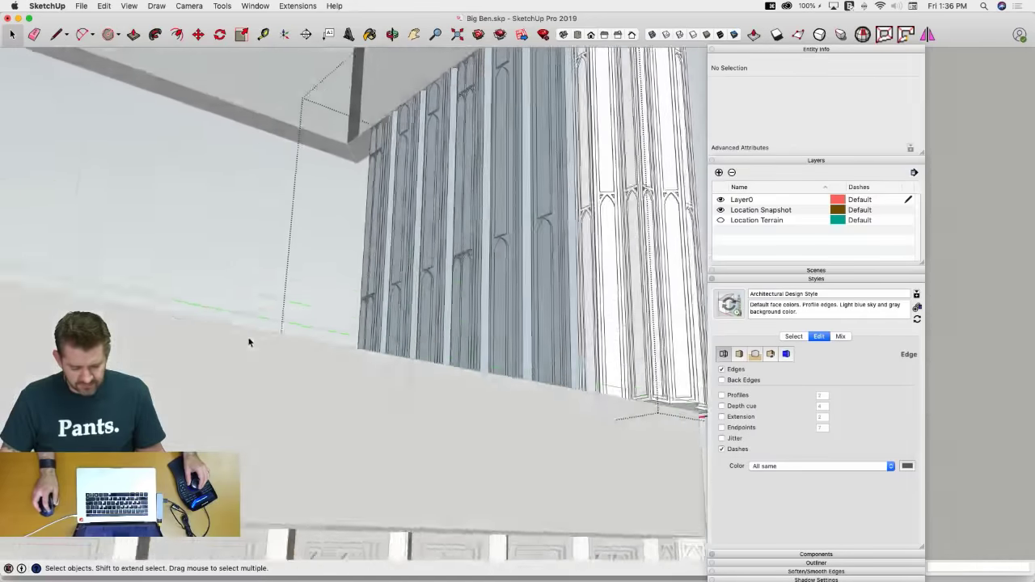
{"action": "key", "text": "super+z"}
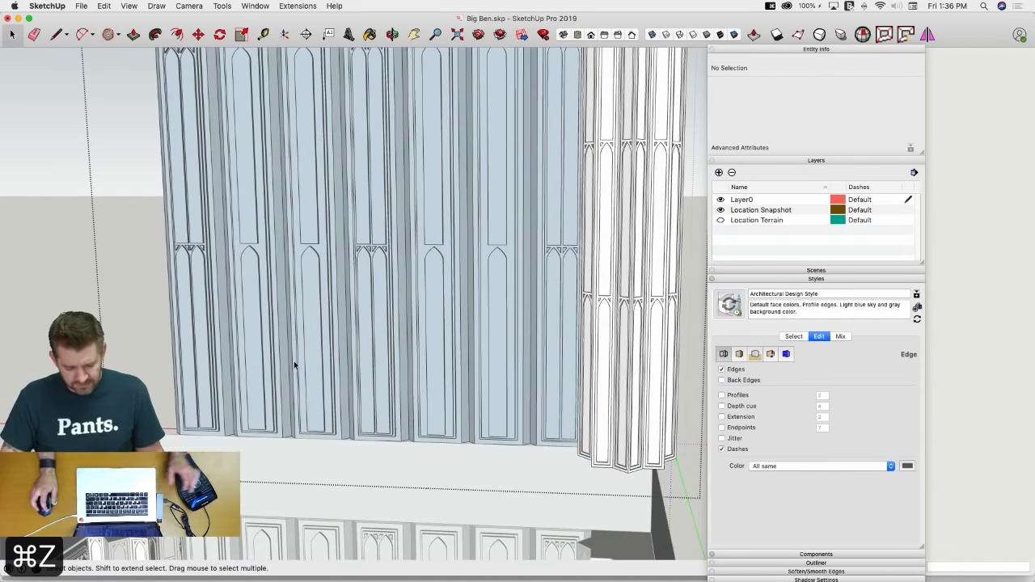
Erase the three corner column sides that face the tower's interior
{"action": "left_click", "coordinate": [636, 359]}
{"action": "mouse_move", "coordinate": [636, 358]}
{"action": "middle_mouse_down"}
{"action": "mouse_move", "coordinate": [575, 377]}
{"action": "mouse_move", "coordinate": [591, 397]}
{"action": "mouse_move", "coordinate": [619, 394]}
{"action": "middle_mouse_up"}
{"action": "key", "text": "e"}
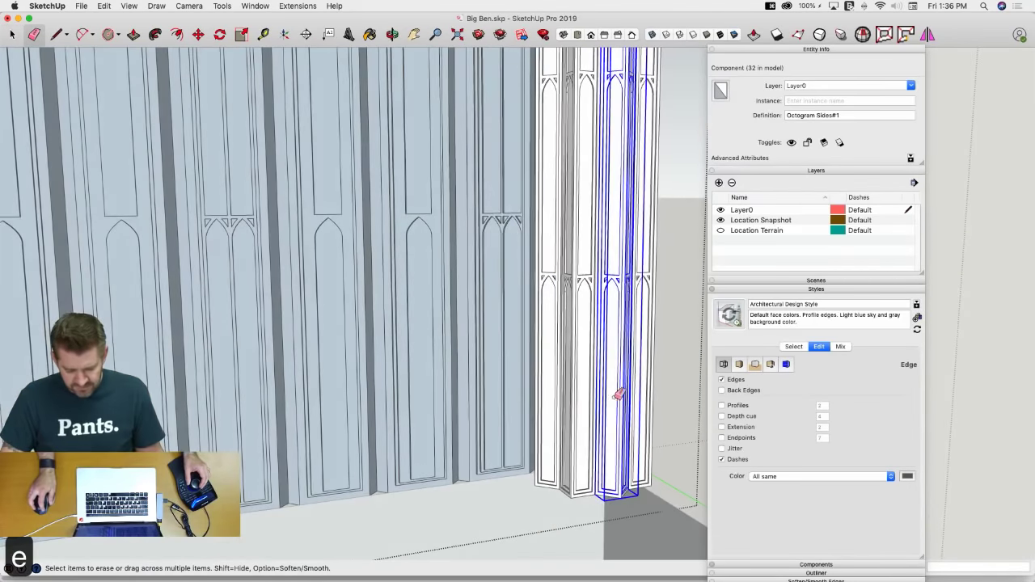
{"action": "left_click", "coordinate": [619, 396]}
{"action": "left_click", "coordinate": [575, 408]}
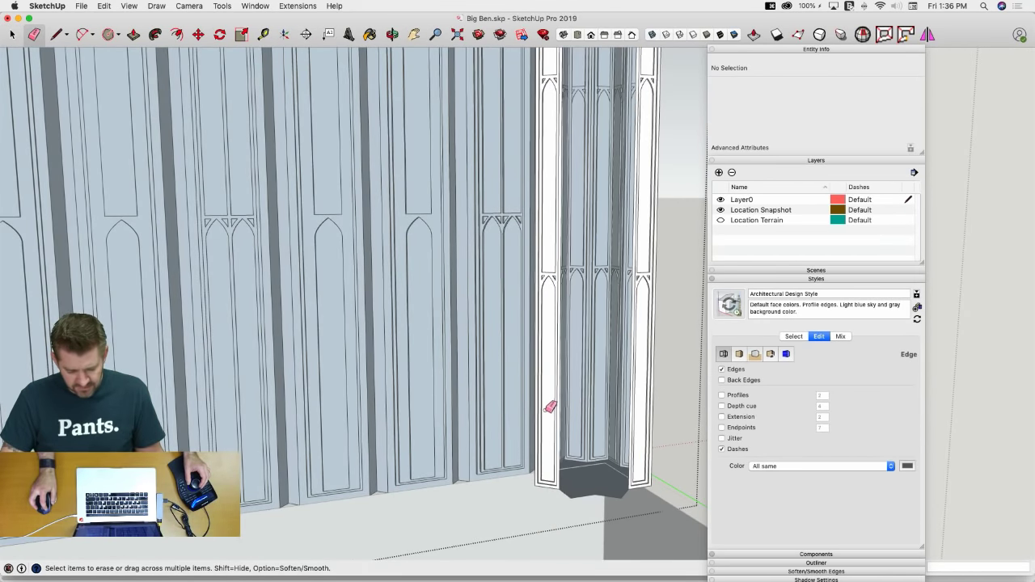
{"action": "left_click", "coordinate": [548, 409]}
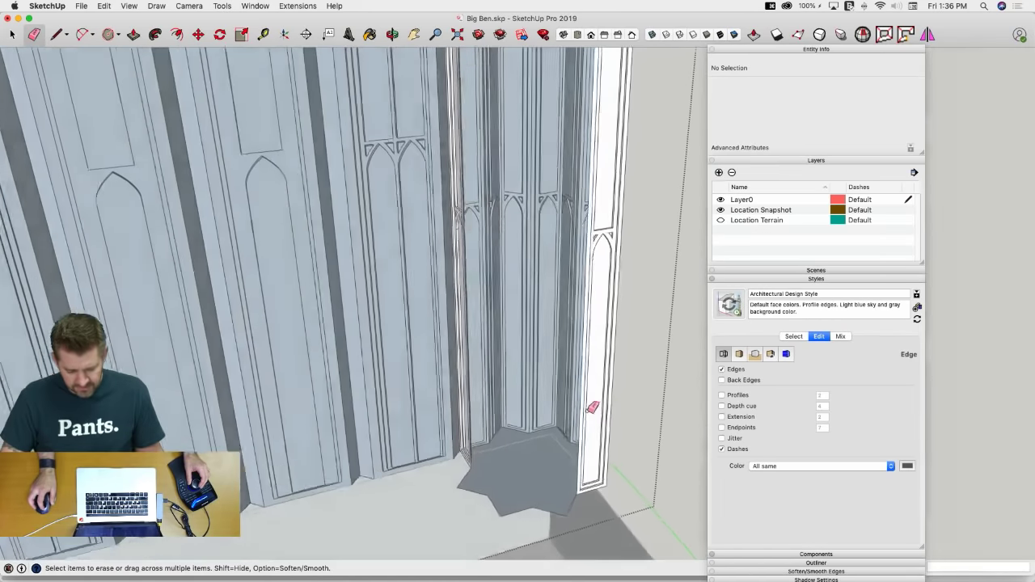
Select the remaining corner column sides and explode them into loose geometry
{"action": "middle_click_drag", "start_coordinate": [593, 408], "coordinate": [587, 413]}
{"action": "right_click", "coordinate": [587, 412]}
{"action": "left_click", "coordinate": [586, 407]}
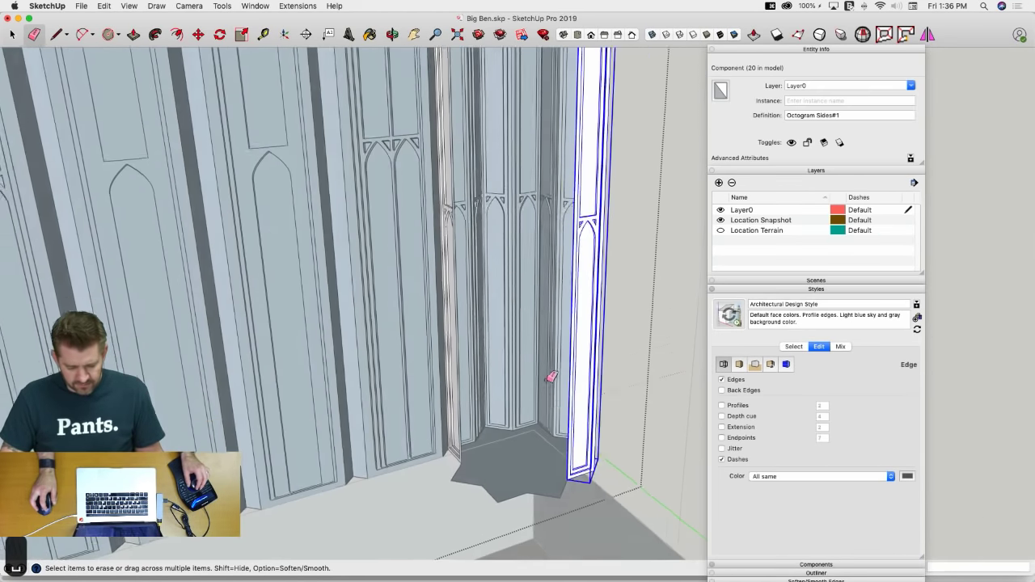
{"action": "key", "text": "space"}
{"action": "mouse_move", "coordinate": [631, 298]}
{"action": "left_mouse_down"}
{"action": "mouse_move", "coordinate": [486, 345]}
{"action": "mouse_move", "coordinate": [447, 370]}
{"action": "left_mouse_up"}
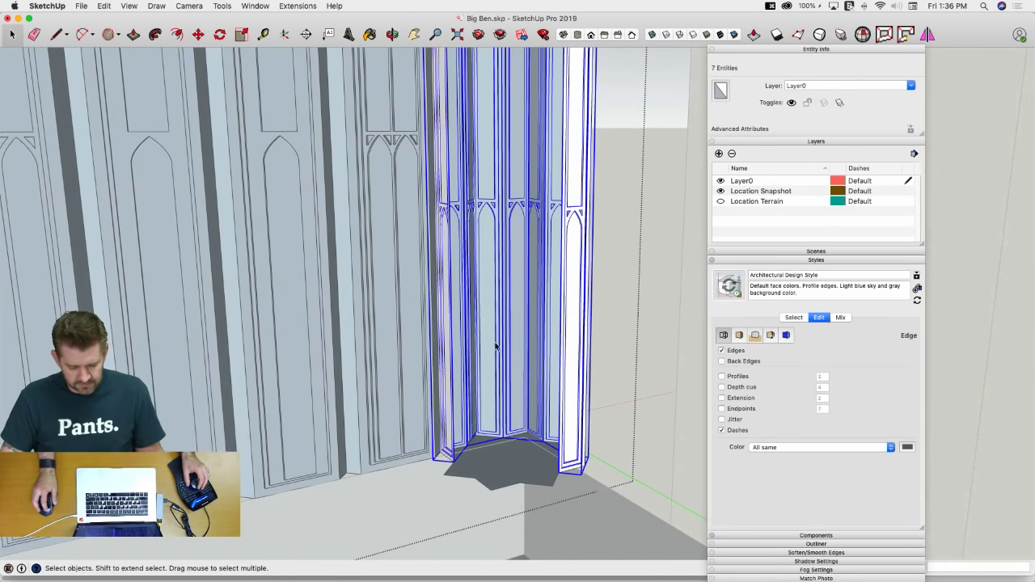
{"action": "right_click", "coordinate": [496, 280]}
{"action": "left_click", "coordinate": [537, 335]}
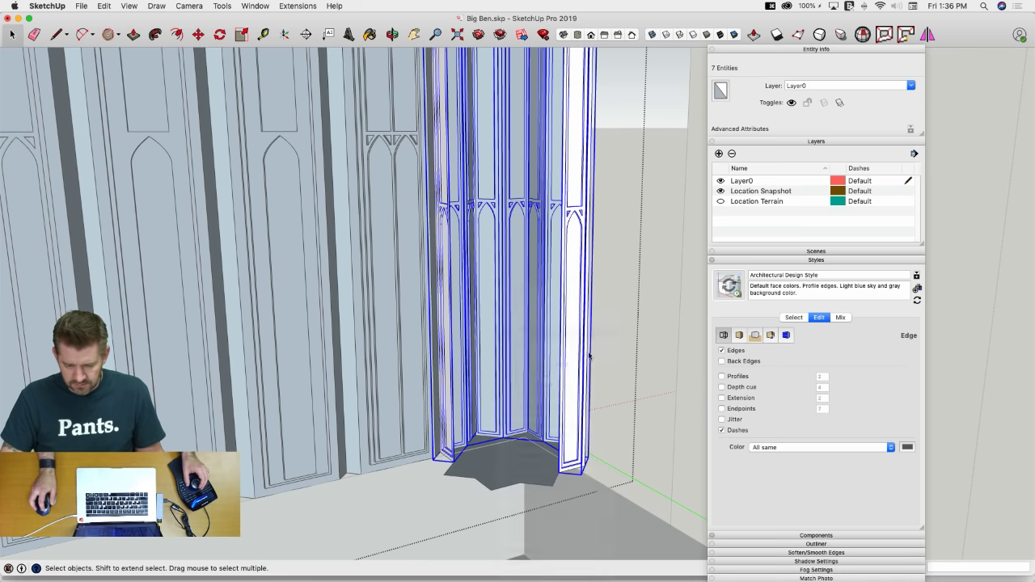
Draw a line along the level's base from the corner column to the far end of the panels to close the bottom face
{"action": "middle_click_drag", "start_coordinate": [655, 384], "coordinate": [579, 381]}
{"action": "key", "text": "l"}
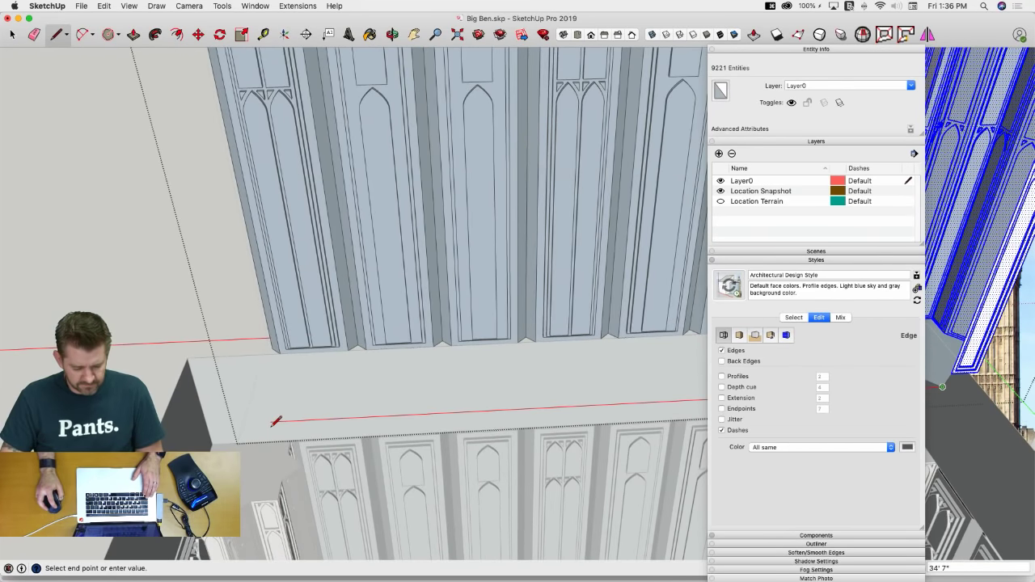
{"action": "left_click", "coordinate": [275, 346]}
{"action": "key", "text": "space"}
{"action": "middle_click_drag", "start_coordinate": [393, 365], "coordinate": [508, 350]}
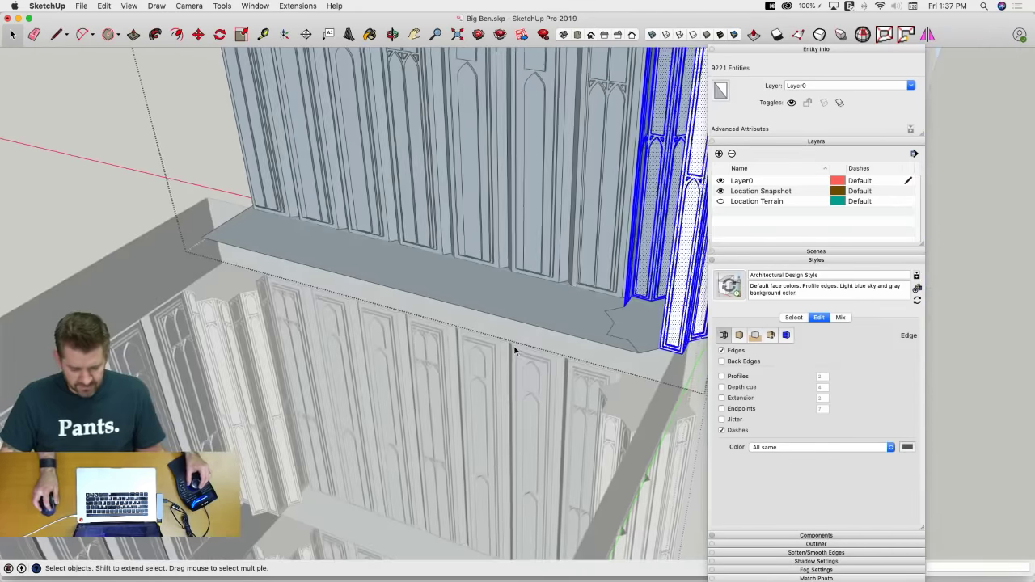
Erase the leftover edges on the level's bottom face around the corner column
{"action": "key", "text": "e"}
{"action": "mouse_move", "coordinate": [563, 343]}
{"action": "left_mouse_down"}
{"action": "mouse_move", "coordinate": [556, 364]}
{"action": "mouse_move", "coordinate": [573, 392]}
{"action": "mouse_move", "coordinate": [599, 380]}
{"action": "left_mouse_up"}
{"action": "mouse_move", "coordinate": [599, 380]}
{"action": "middle_mouse_down"}
{"action": "mouse_move", "coordinate": [587, 361]}
{"action": "mouse_move", "coordinate": [504, 330]}
{"action": "middle_mouse_up"}
{"action": "left_click", "coordinate": [475, 340]}
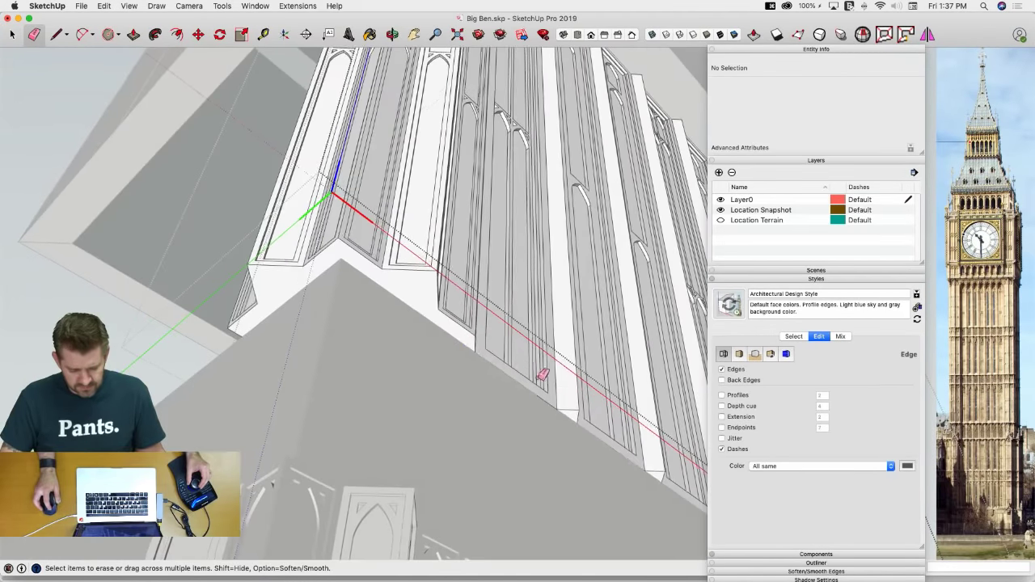
Draw a vertical line 12 inches down from the lower edge of the panel section near the corner column
{"action": "mouse_move", "coordinate": [543, 374]}
{"action": "middle_mouse_down"}
{"action": "mouse_move", "coordinate": [555, 377]}
{"action": "mouse_move", "coordinate": [317, 303]}
{"action": "mouse_move", "coordinate": [353, 291]}
{"action": "mouse_move", "coordinate": [328, 322]}
{"action": "mouse_move", "coordinate": [267, 250]}
{"action": "mouse_move", "coordinate": [253, 263]}
{"action": "mouse_move", "coordinate": [256, 296]}
{"action": "mouse_move", "coordinate": [271, 220]}
{"action": "middle_mouse_up"}
{"action": "key", "text": "space"}
{"action": "key", "text": "l"}
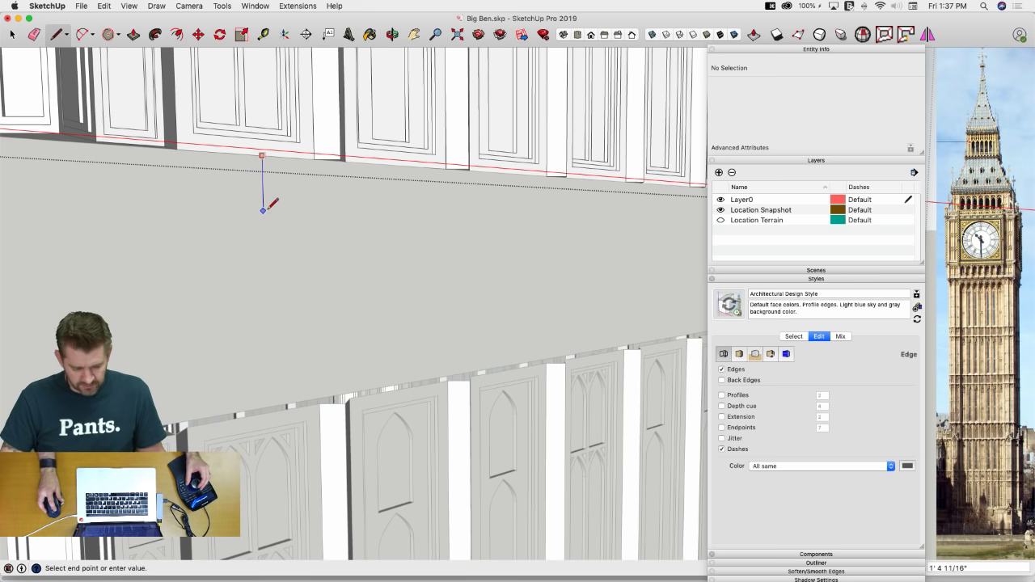
{"action": "type", "text": "12"}
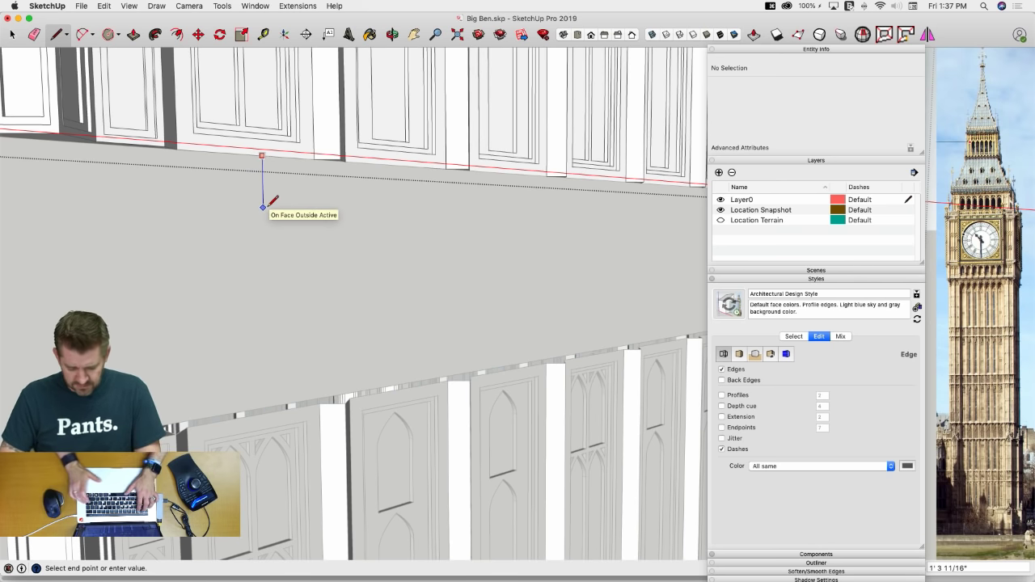
{"action": "key", "text": "Return"}
Check the ledges in the Big Ben reference photo in the browser and close a vertical rectangular face projecting from the 12-inch line
{"action": "key", "text": "super+Tab"}
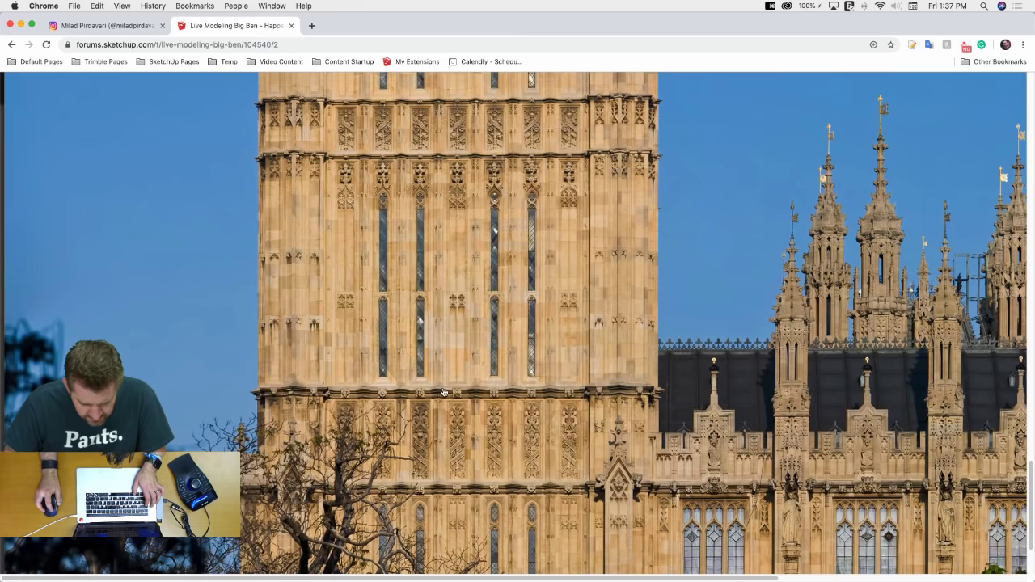
{"action": "key", "text": "super+Tab"}
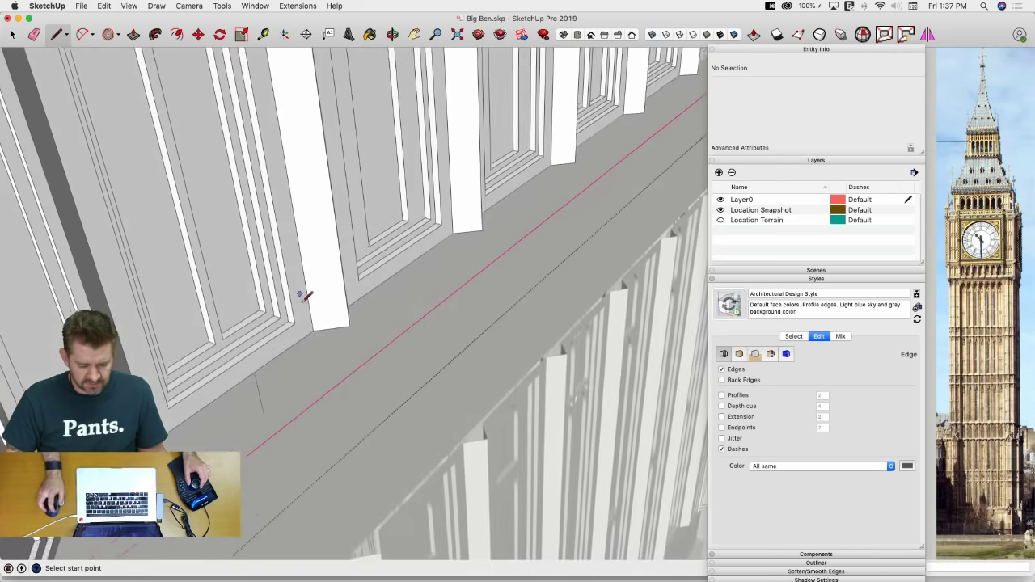
{"action": "middle_click_drag", "start_coordinate": [303, 301], "coordinate": [247, 245], "text": "shift"}
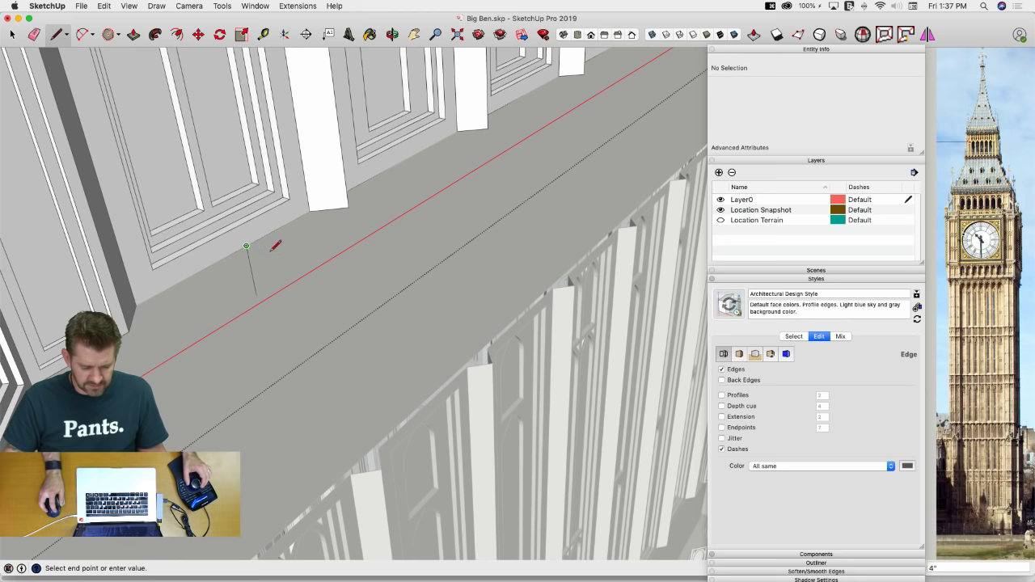
{"action": "left_click", "coordinate": [279, 258]}
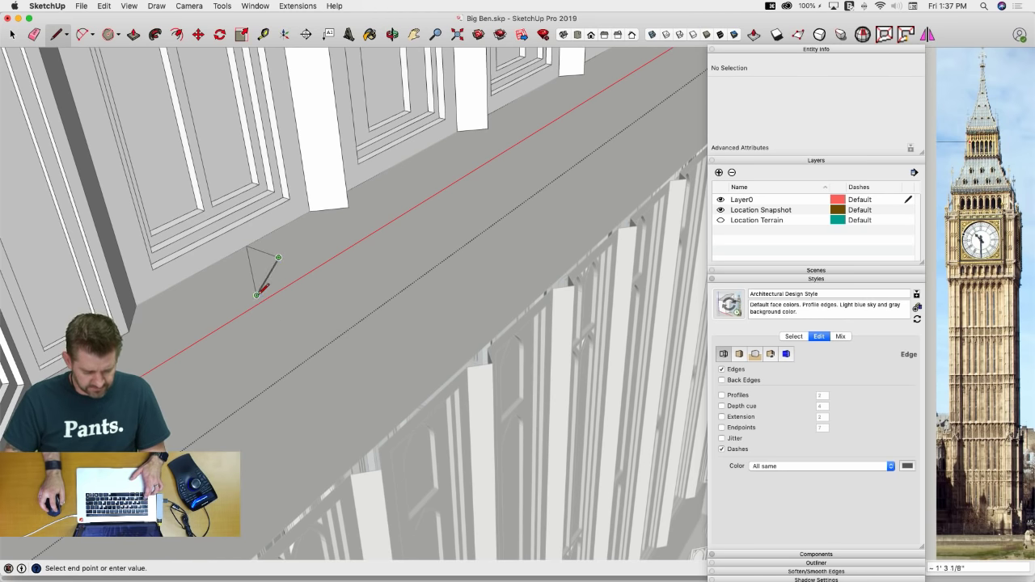
{"action": "left_click", "coordinate": [288, 306]}
{"action": "left_click", "coordinate": [257, 295]}
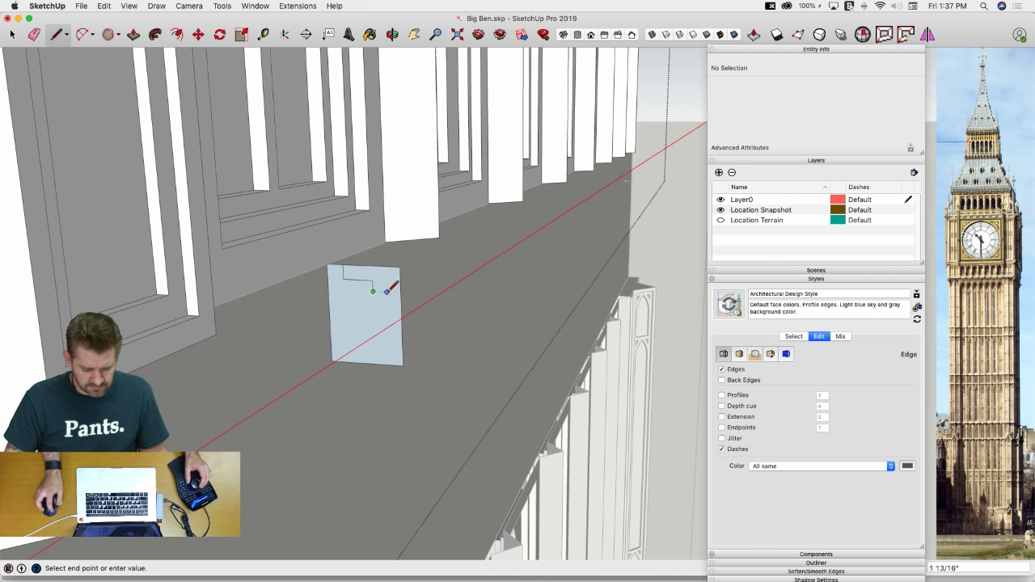
Draw a stepped molding outline on the vertical rectangular face and erase the excess outside it
{"action": "left_click", "coordinate": [387, 307]}
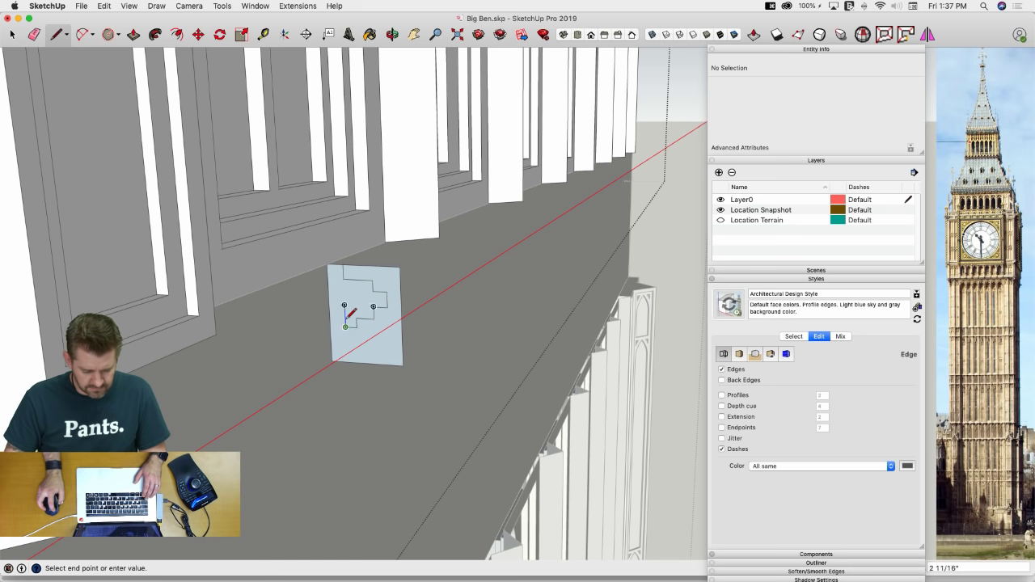
{"action": "key", "text": "e"}
{"action": "left_click_drag", "start_coordinate": [403, 352], "coordinate": [388, 279]}
{"action": "key", "text": "space"}
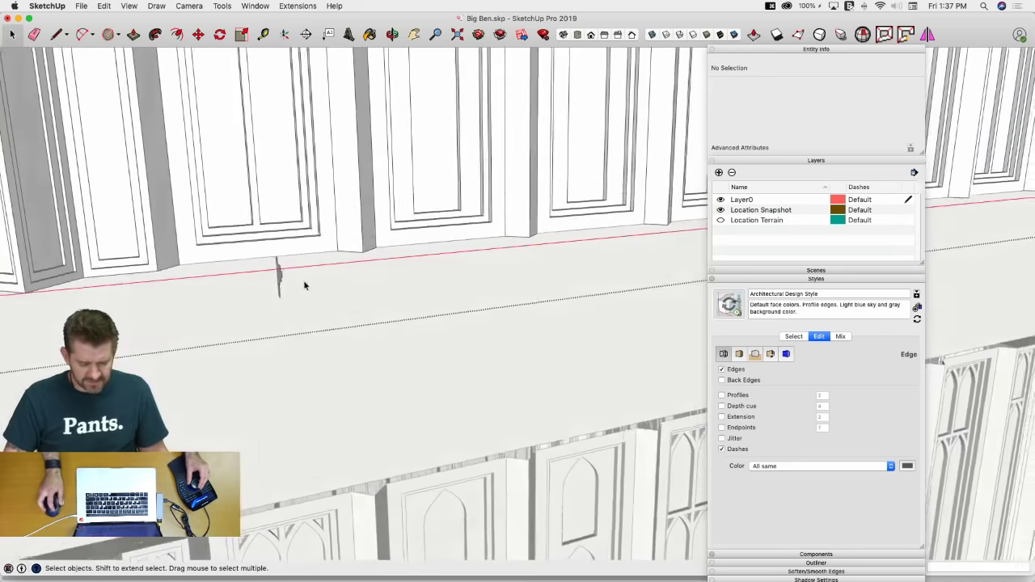
Select the level's bottom face and hide the rest of the model around the component being edited
{"action": "middle_click_drag", "start_coordinate": [305, 285], "coordinate": [355, 313]}
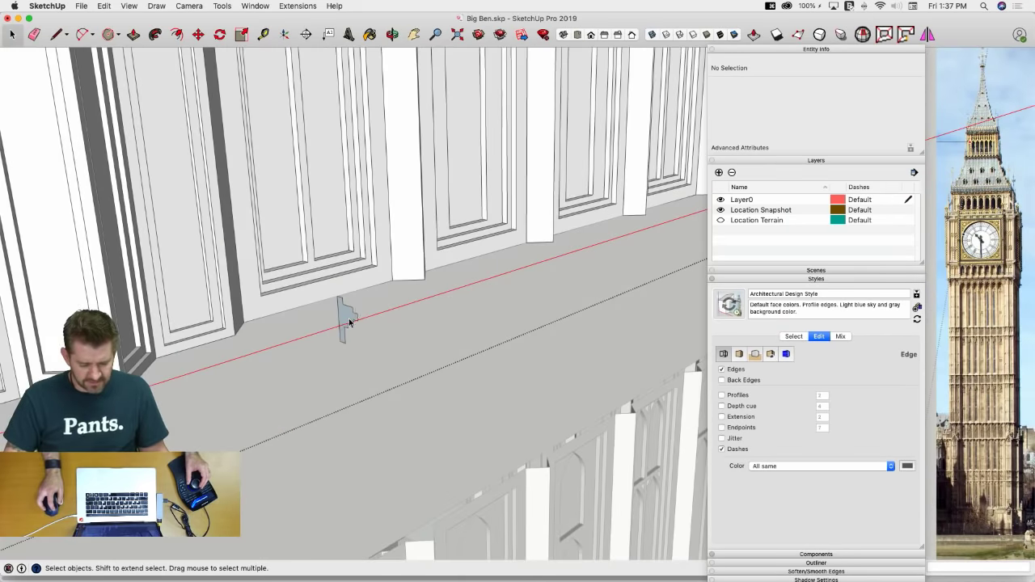
{"action": "left_click", "coordinate": [349, 317]}
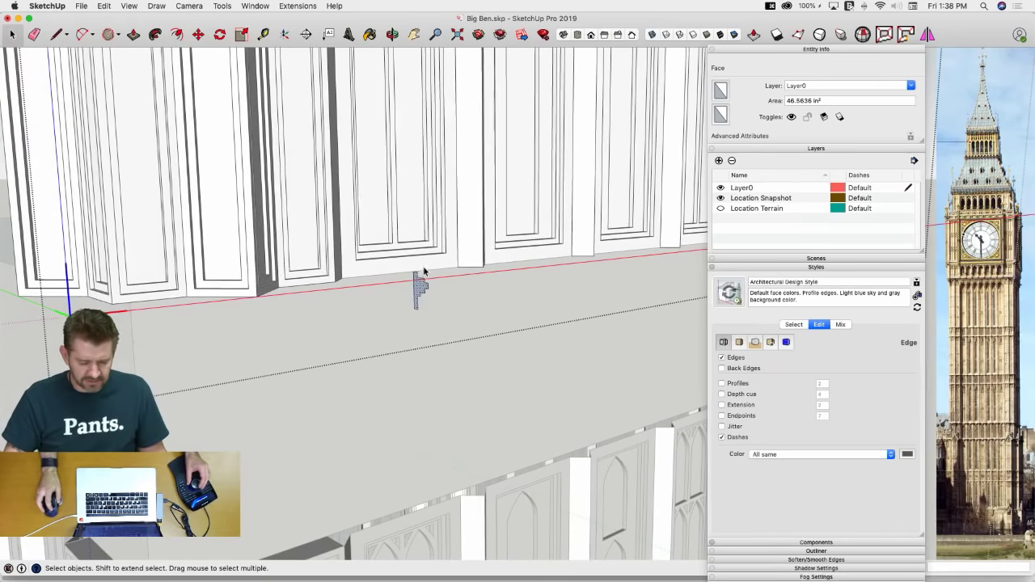
{"action": "middle_click_drag", "start_coordinate": [403, 269], "coordinate": [371, 277]}
{"action": "left_click", "coordinate": [371, 276]}
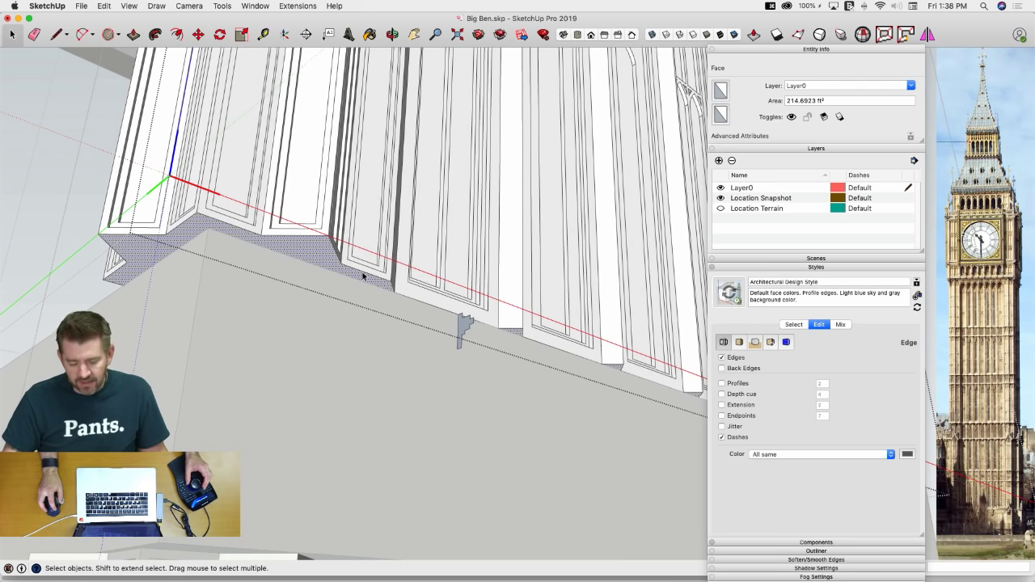
{"action": "middle_click_drag", "start_coordinate": [362, 273], "coordinate": [359, 266]}
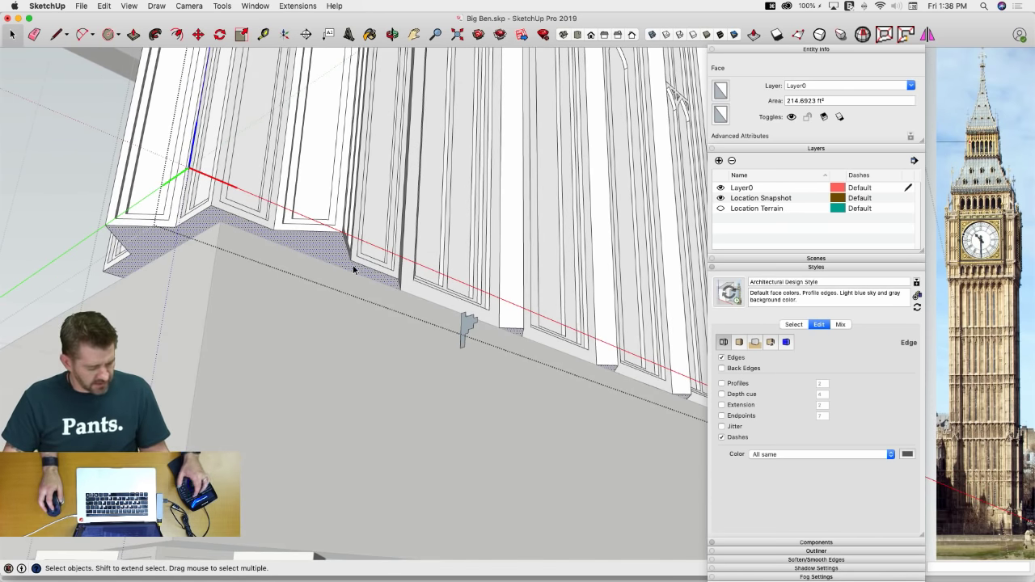
{"action": "key", "text": "q"}
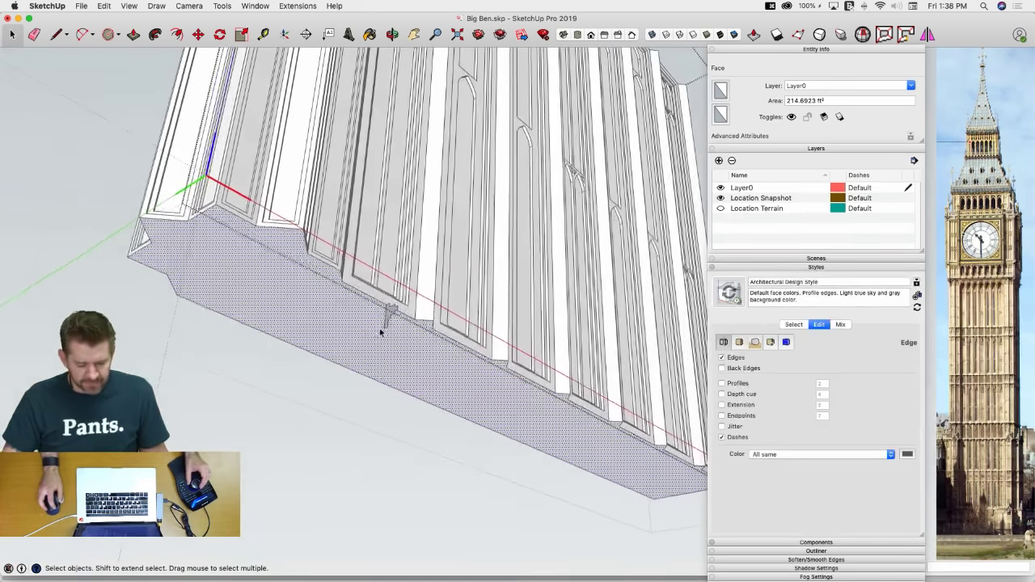
{"action": "middle_click_drag", "start_coordinate": [380, 332], "coordinate": [388, 319]}
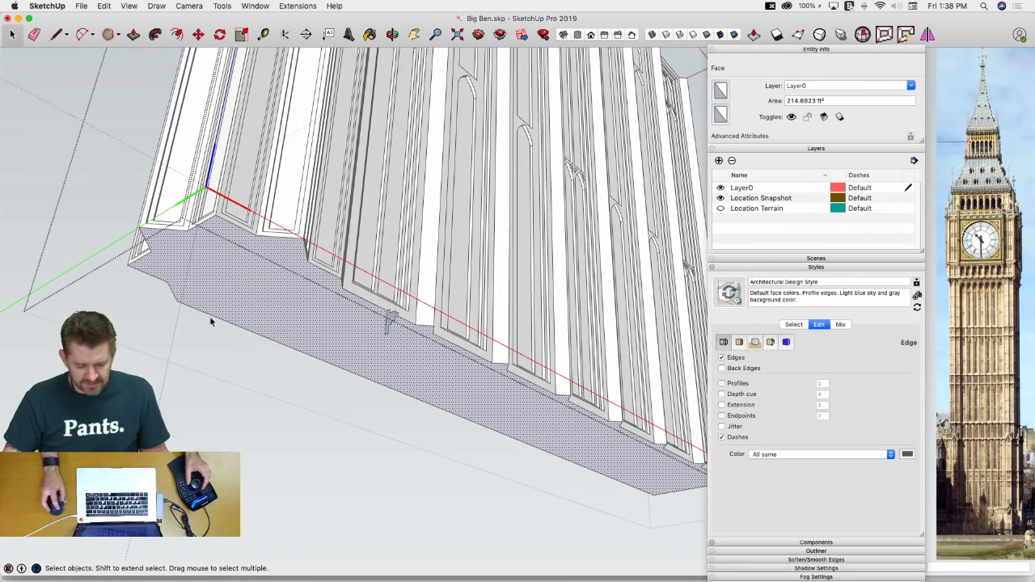
{"action": "middle_click_drag", "start_coordinate": [211, 322], "coordinate": [500, 404]}
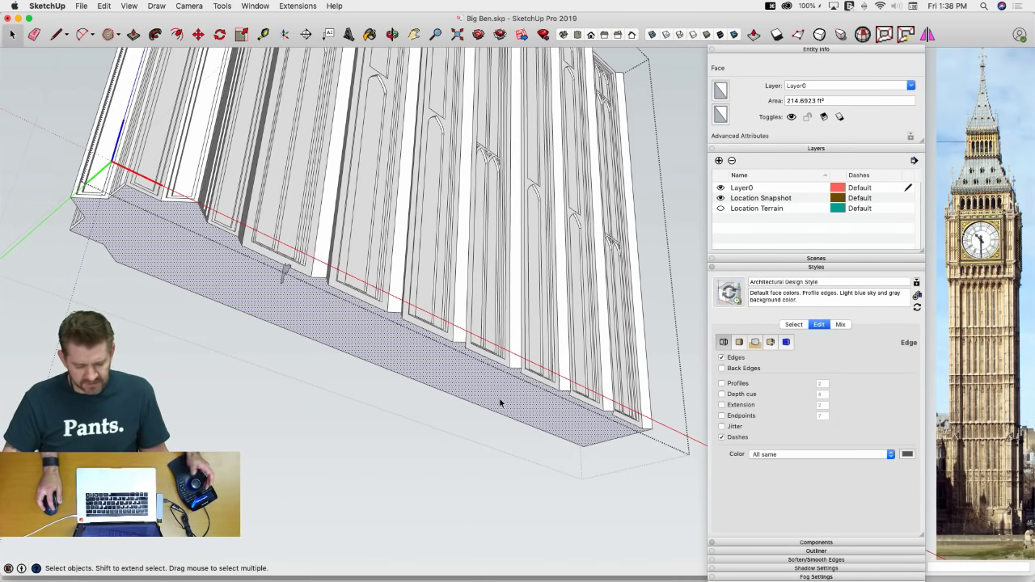
Select the bottom face with its bounding edges and draw a short line along the red axis outward from its far front corner
{"action": "double_click", "coordinate": [492, 394]}
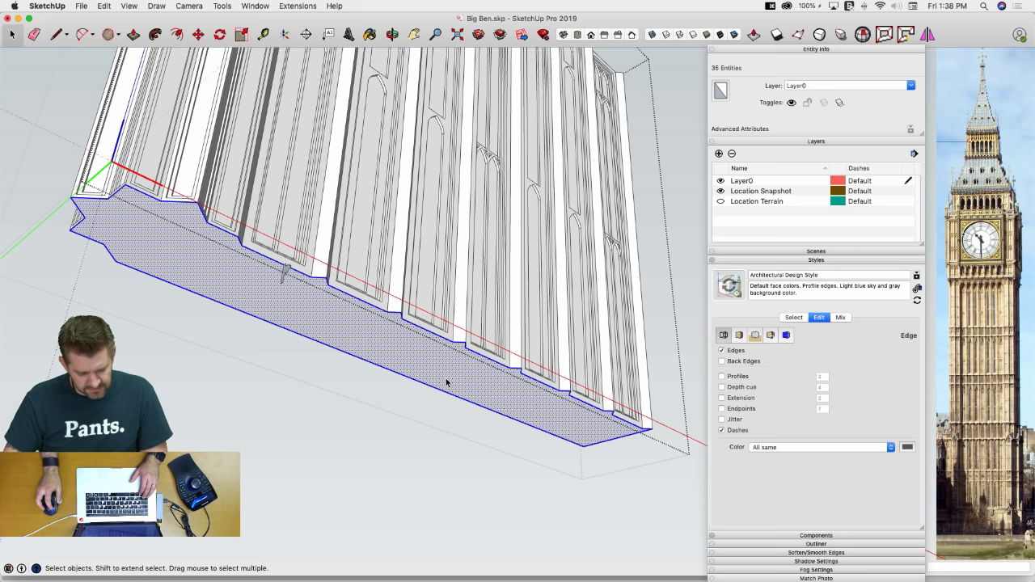
{"action": "key", "text": "l"}
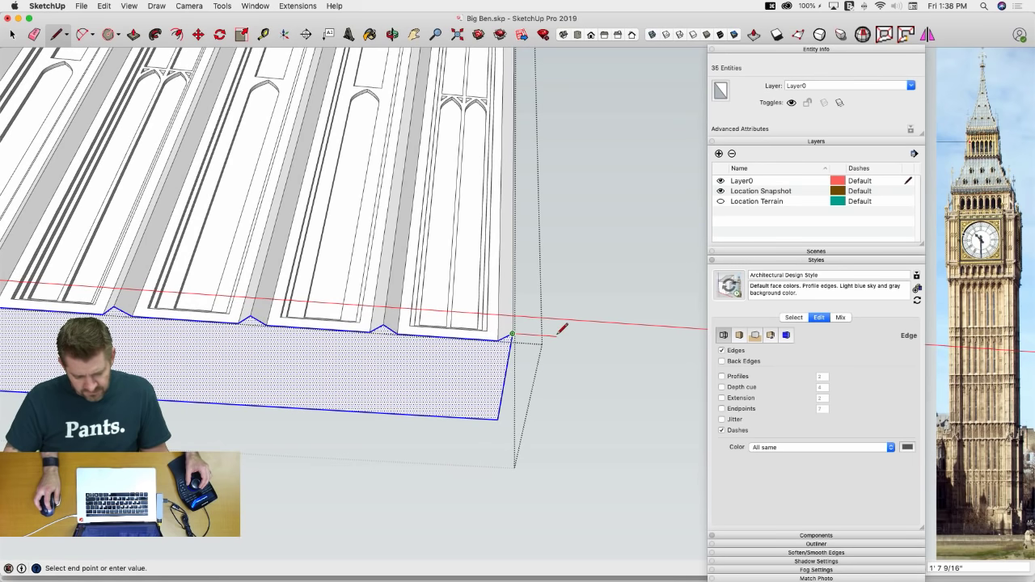
{"action": "key", "text": "space"}
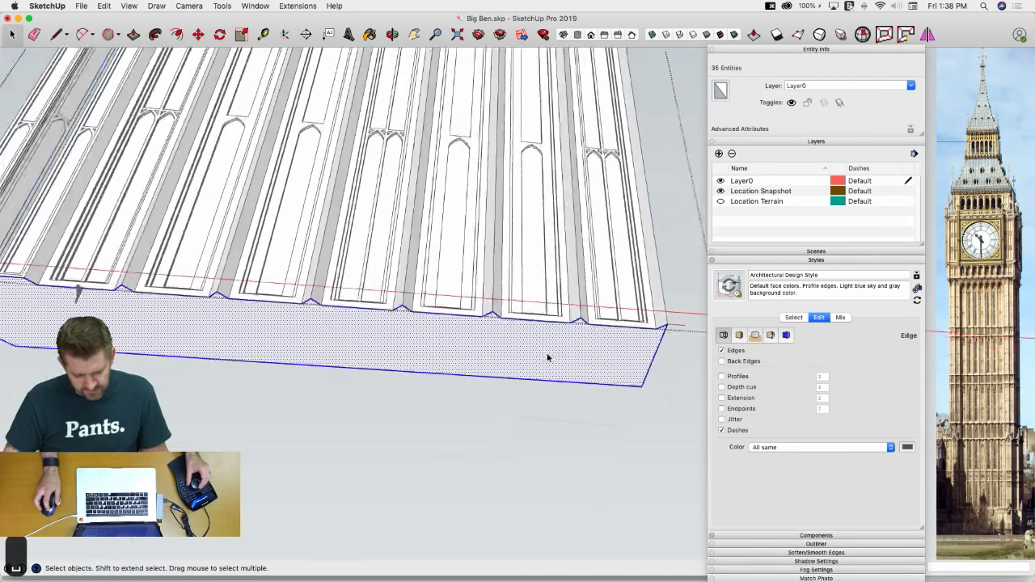
Reduce the selection to the bottom face's outer facade edges and the short extension line as a sweep path, and save the model
{"action": "key", "text": "super+a"}
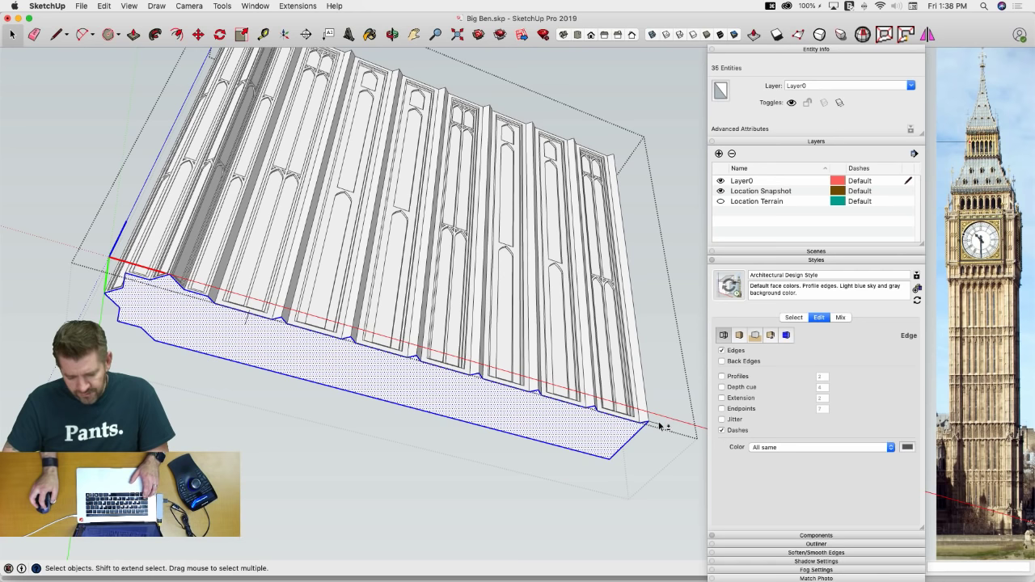
{"action": "left_click", "coordinate": [289, 365], "text": "shift"}
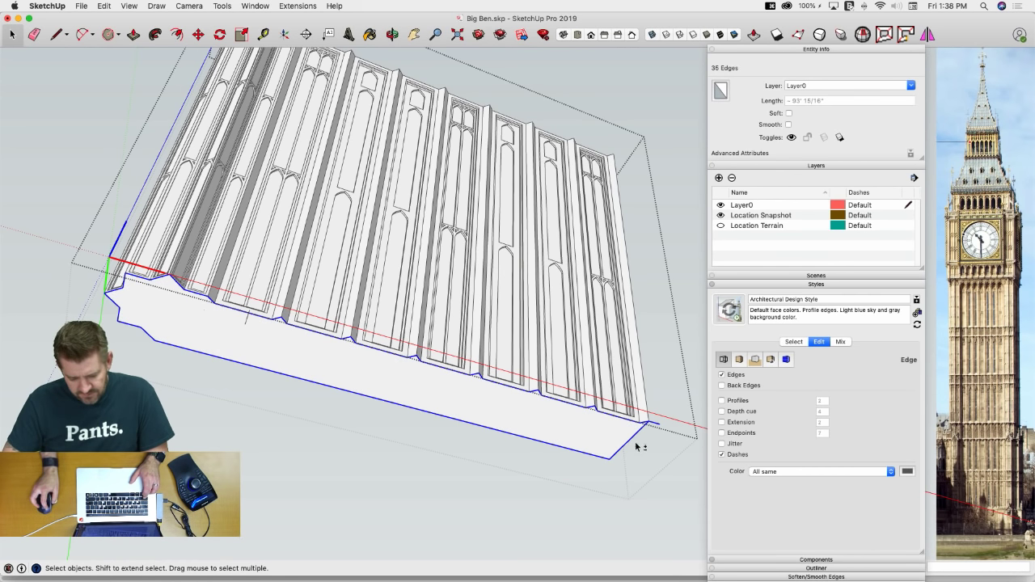
{"action": "left_click", "coordinate": [569, 452], "text": "shift"}
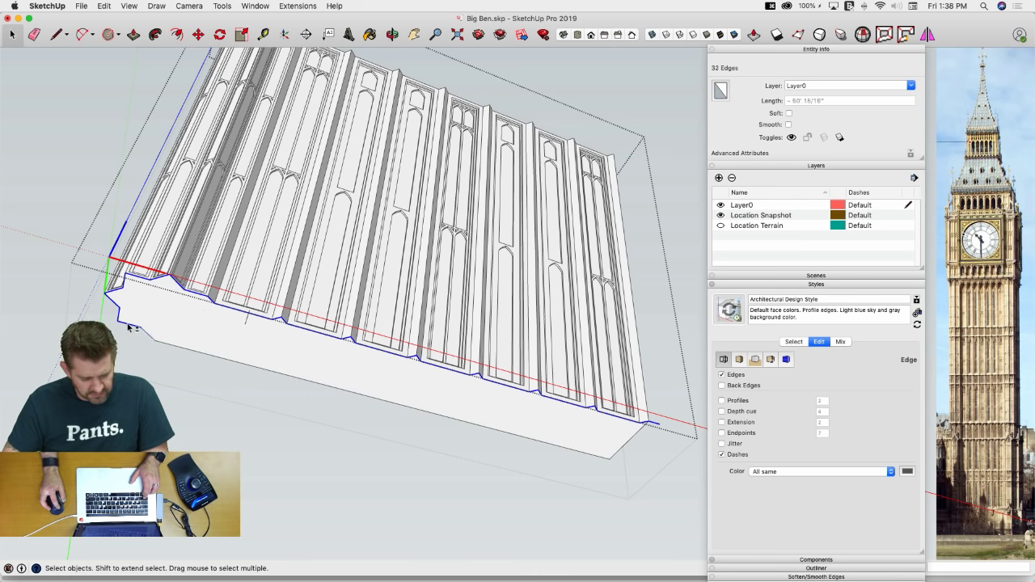
{"action": "middle_click_drag", "start_coordinate": [74, 314], "coordinate": [359, 418]}
{"action": "middle_click_drag", "start_coordinate": [260, 302], "coordinate": [429, 331]}
{"action": "left_click", "coordinate": [549, 298], "text": "shift"}
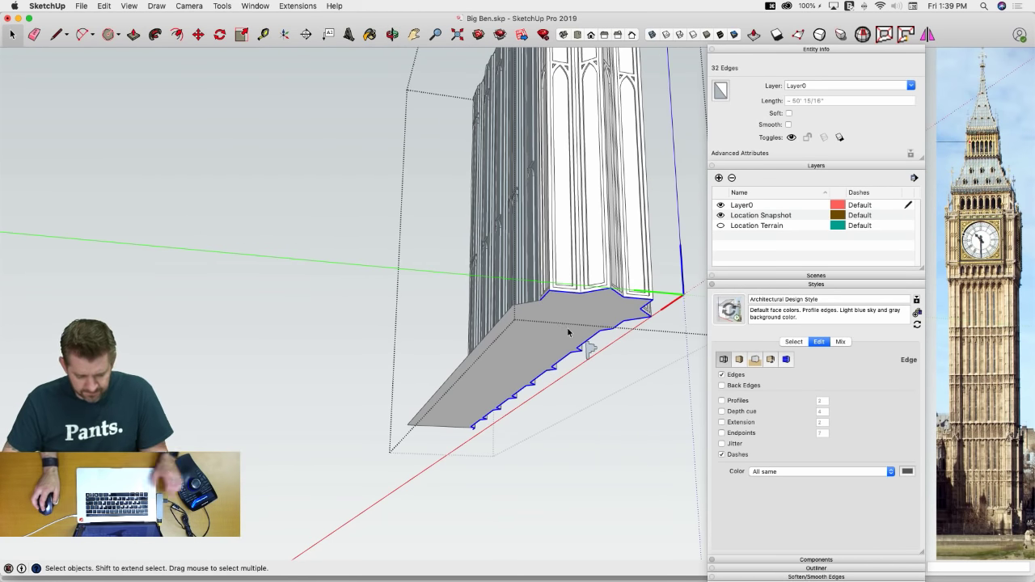
{"action": "middle_click_drag", "start_coordinate": [476, 323], "coordinate": [445, 296]}
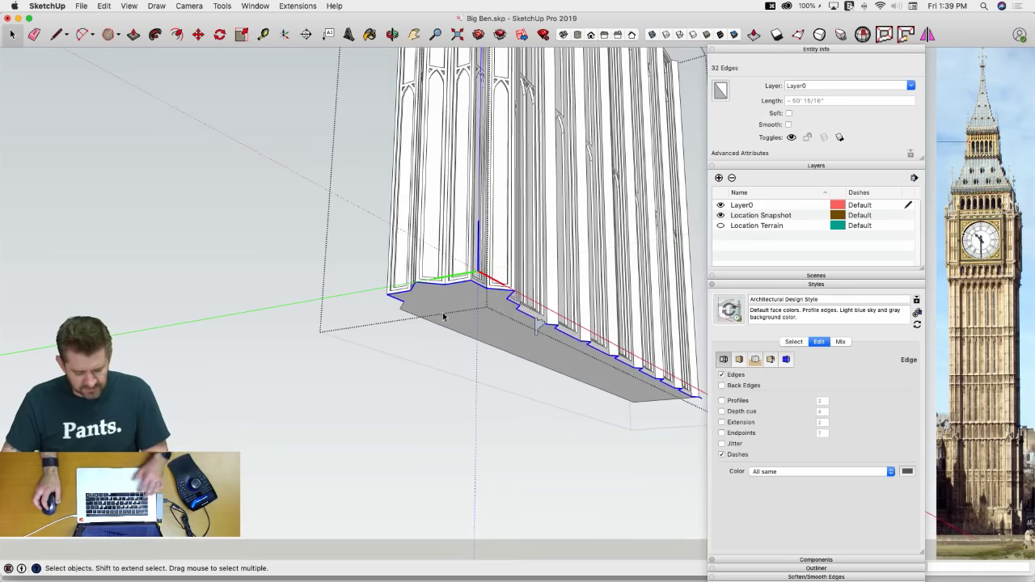
{"action": "key", "text": "super+s"}
Group the stepped molding profile face together with its edges
{"action": "left_click", "coordinate": [154, 35]}
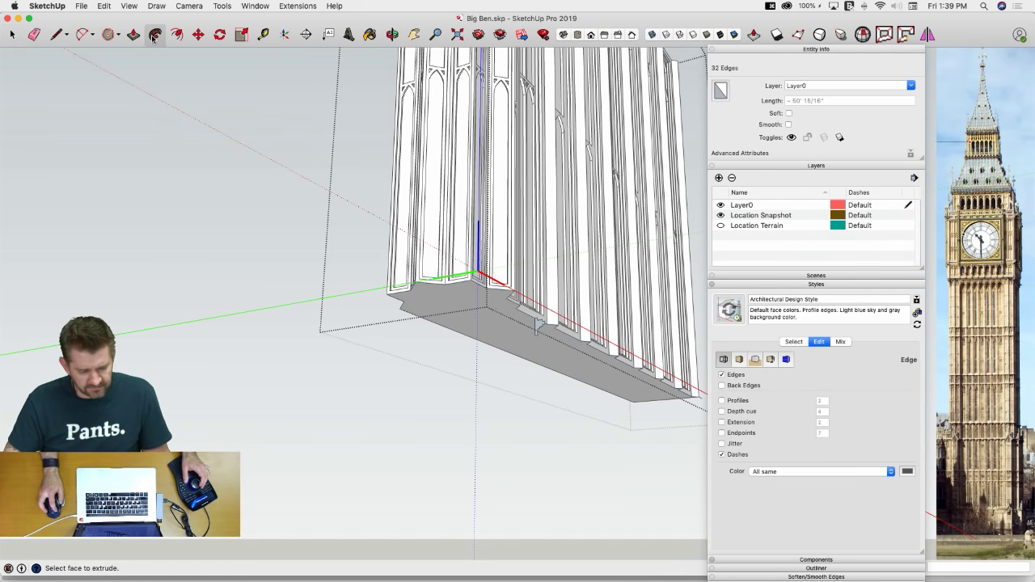
{"action": "key", "text": "space"}
{"action": "double_click", "coordinate": [540, 326]}
{"action": "scroll", "coordinate": [530, 330], "scroll_direction": "up", "scroll_amount": 5}
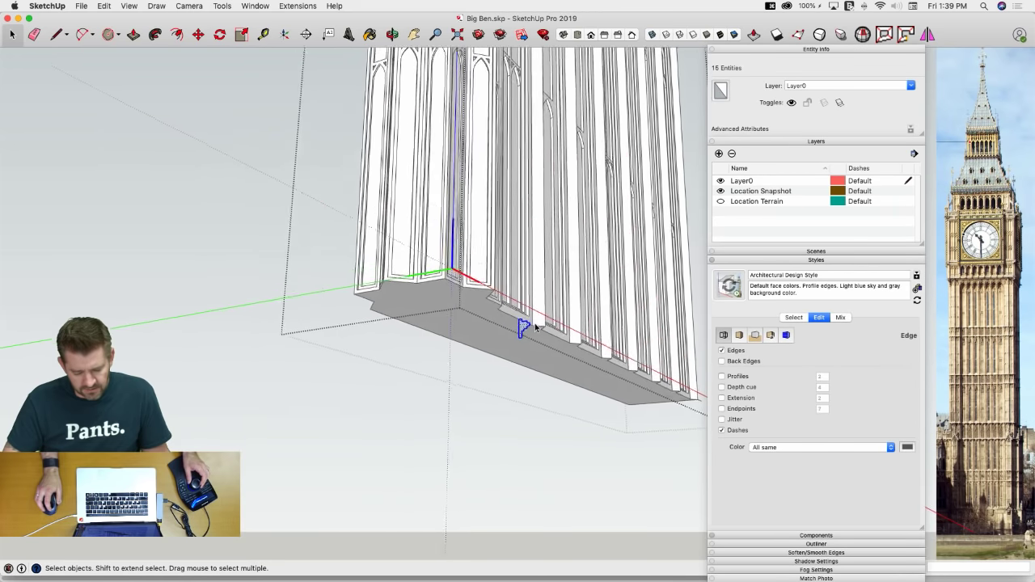
{"action": "right_click", "coordinate": [486, 353]}
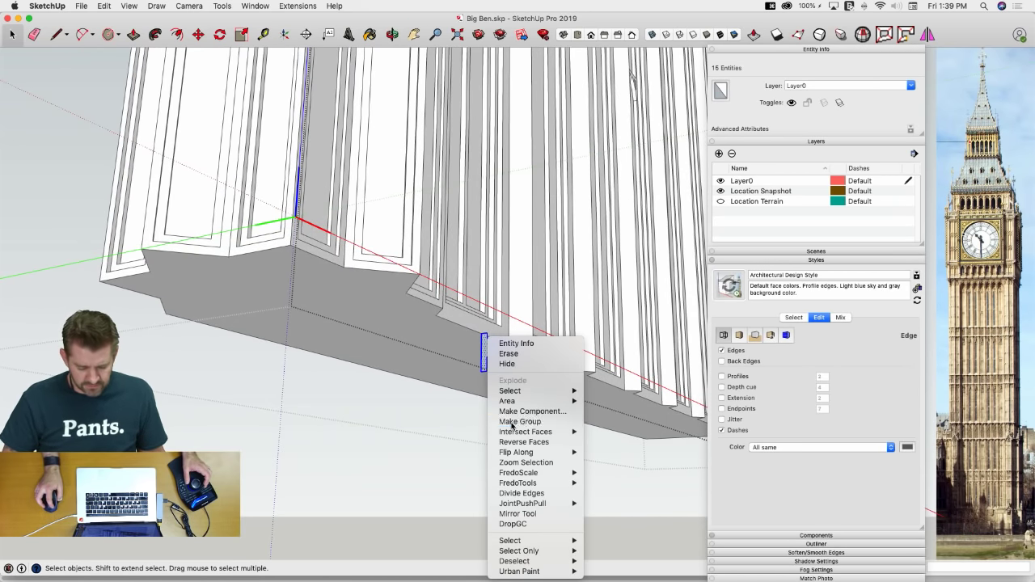
{"action": "left_click", "coordinate": [511, 422]}
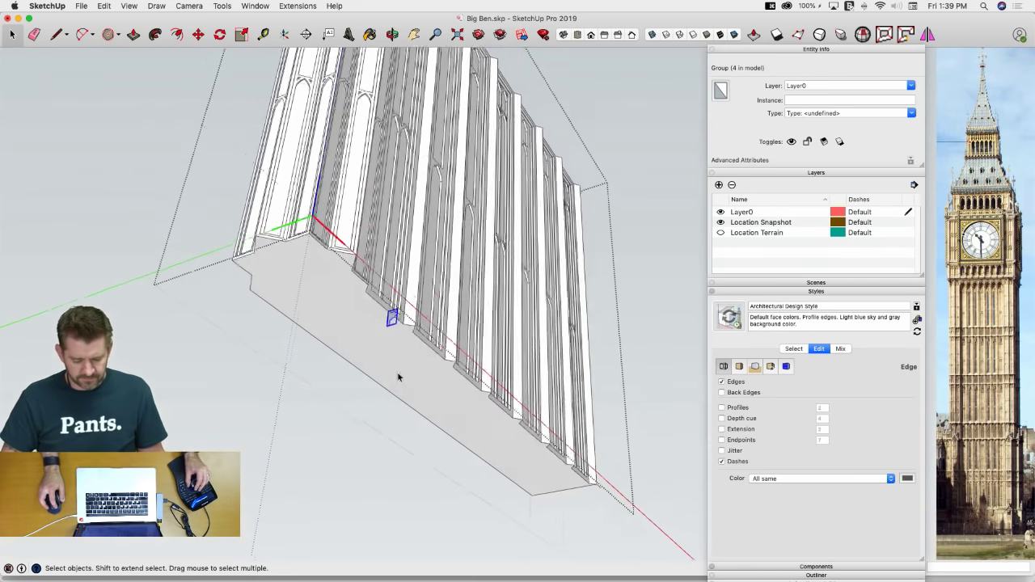
Try to sweep the grouped molding profile with Follow Me along the bottom face's outer facade edges and the short extension line
{"action": "double_click", "coordinate": [404, 386]}
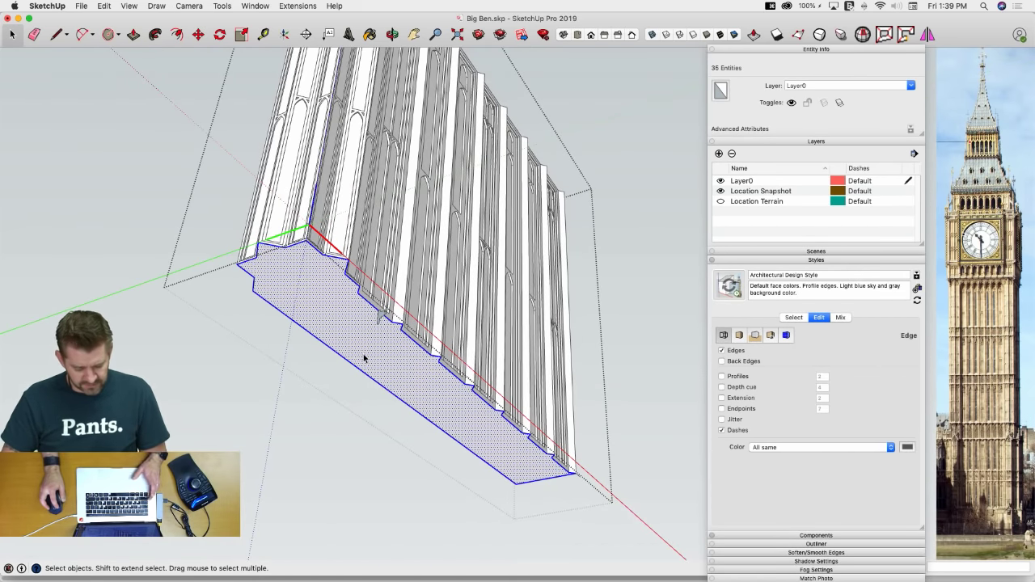
{"action": "left_click", "coordinate": [353, 356], "text": "shift"}
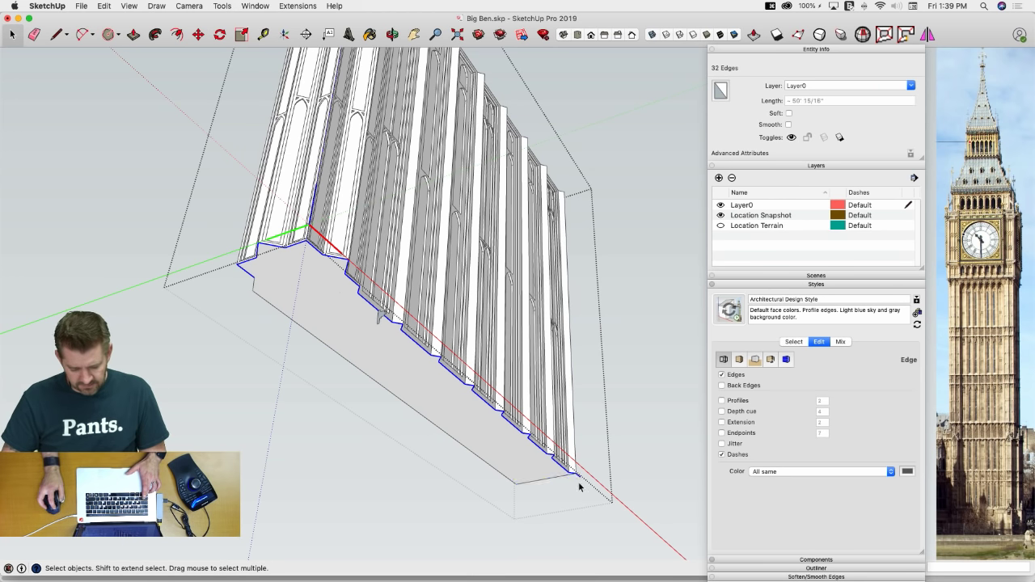
{"action": "left_click", "coordinate": [155, 35]}
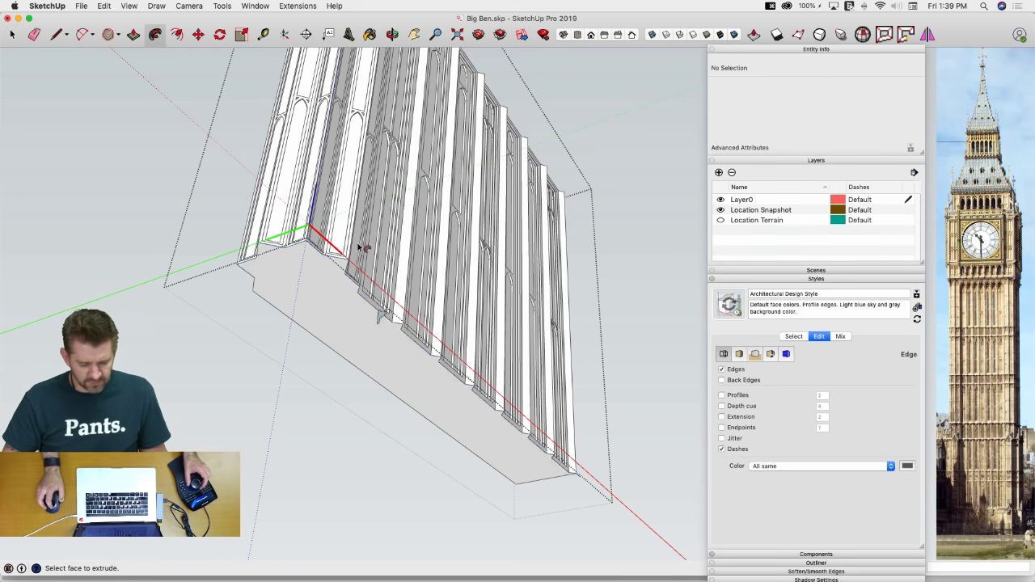
{"action": "middle_click_drag", "start_coordinate": [356, 269], "coordinate": [573, 306]}
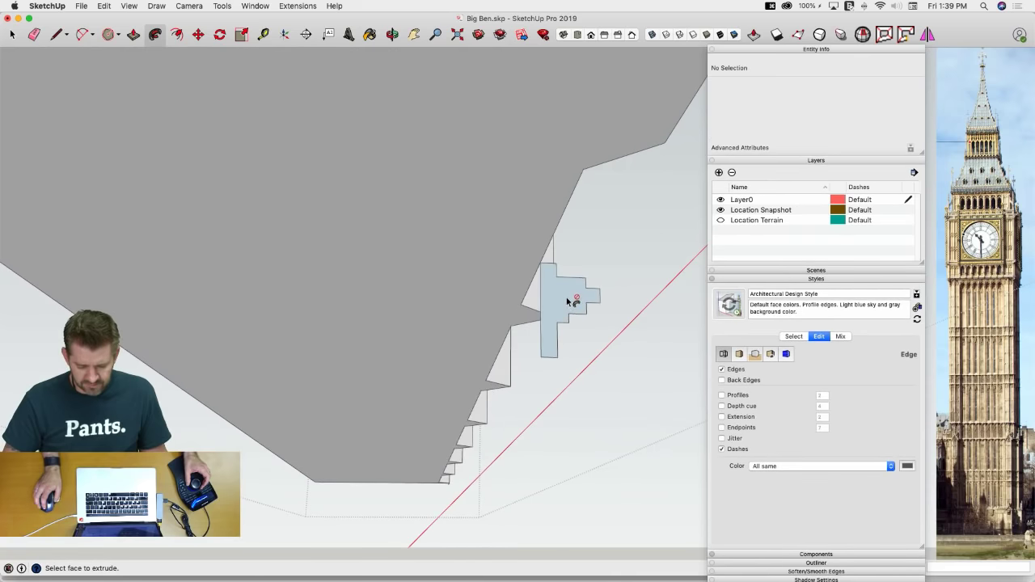
{"action": "right_click", "coordinate": [566, 301]}
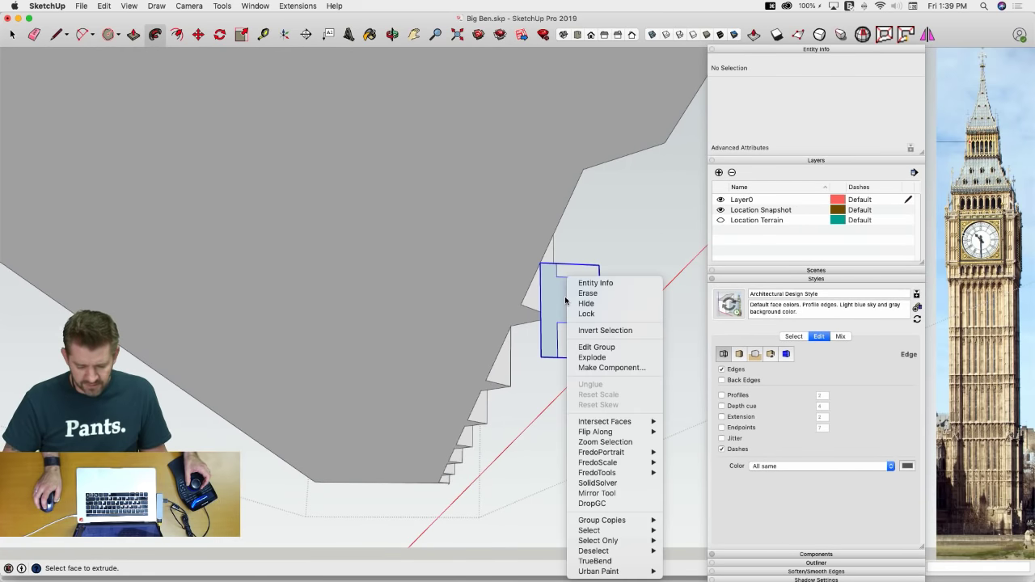
{"action": "left_click", "coordinate": [602, 348]}
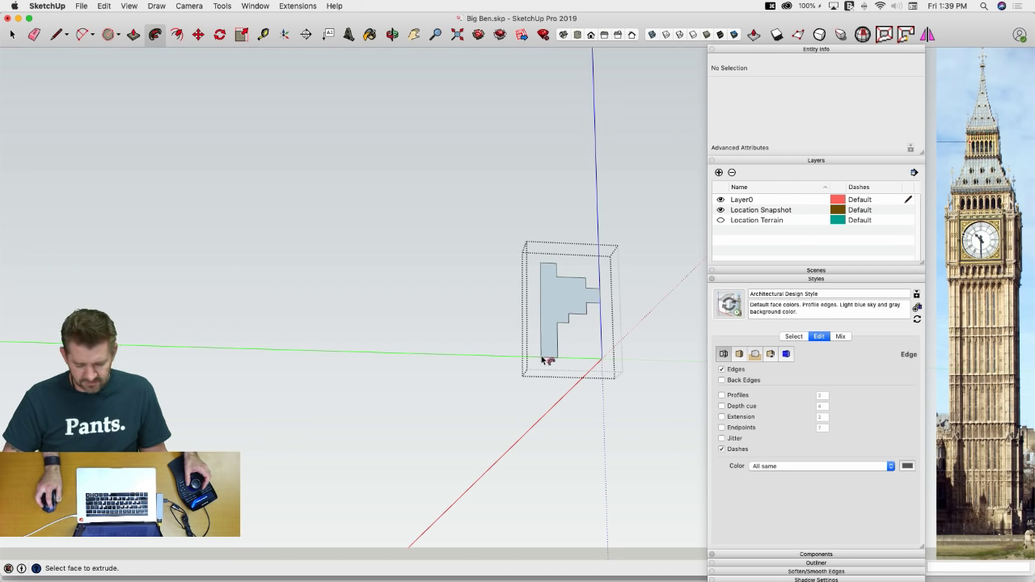
{"action": "left_click", "coordinate": [552, 307]}
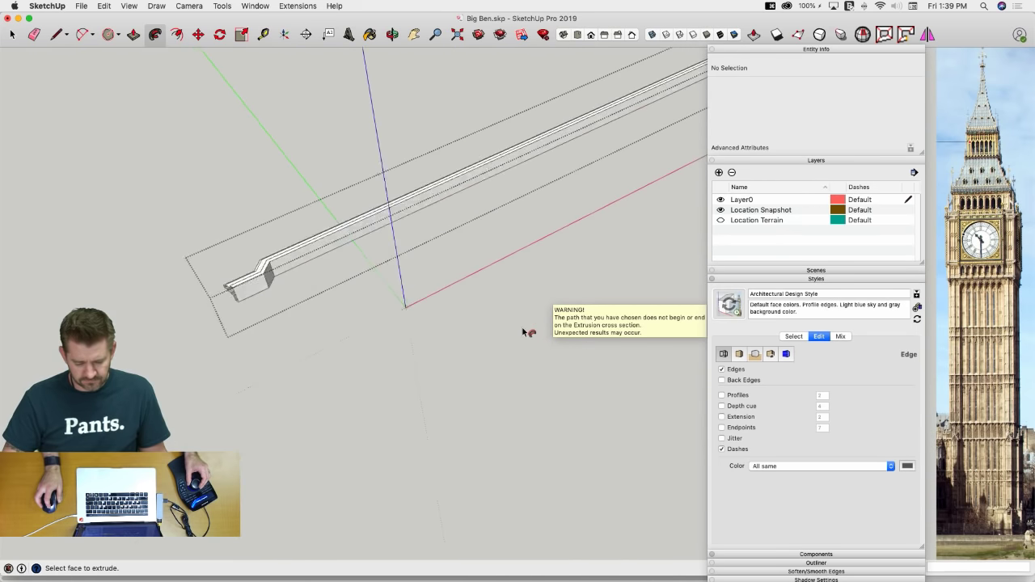
Close the molding group to check the sweep against the level's base, and undo the Follow Me extrusion
{"action": "key", "text": "space"}
{"action": "left_click", "coordinate": [465, 335]}
{"action": "middle_click_drag", "start_coordinate": [465, 335], "coordinate": [394, 316]}
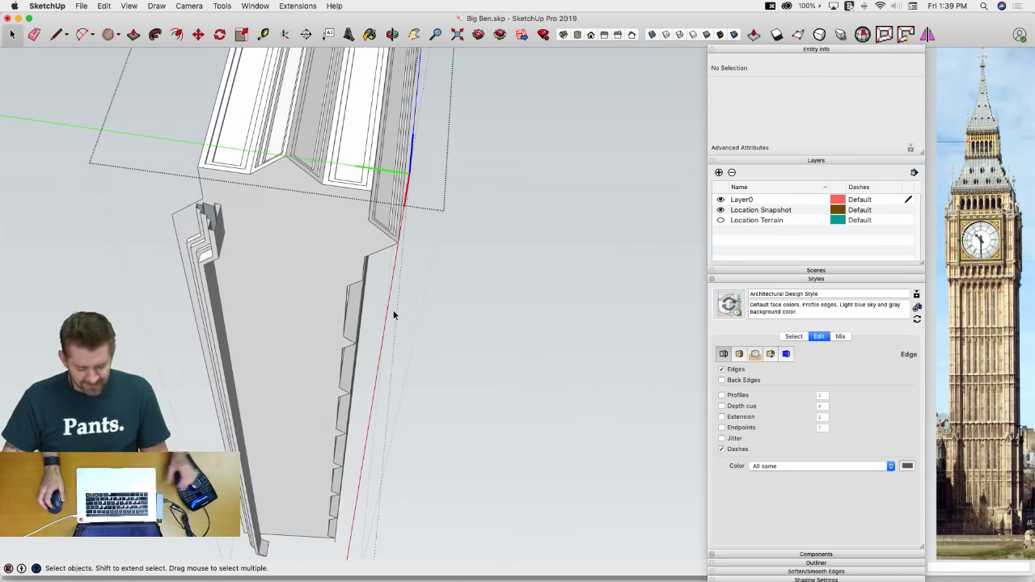
{"action": "key", "text": "super+z"}
{"action": "key", "text": "super+z"}
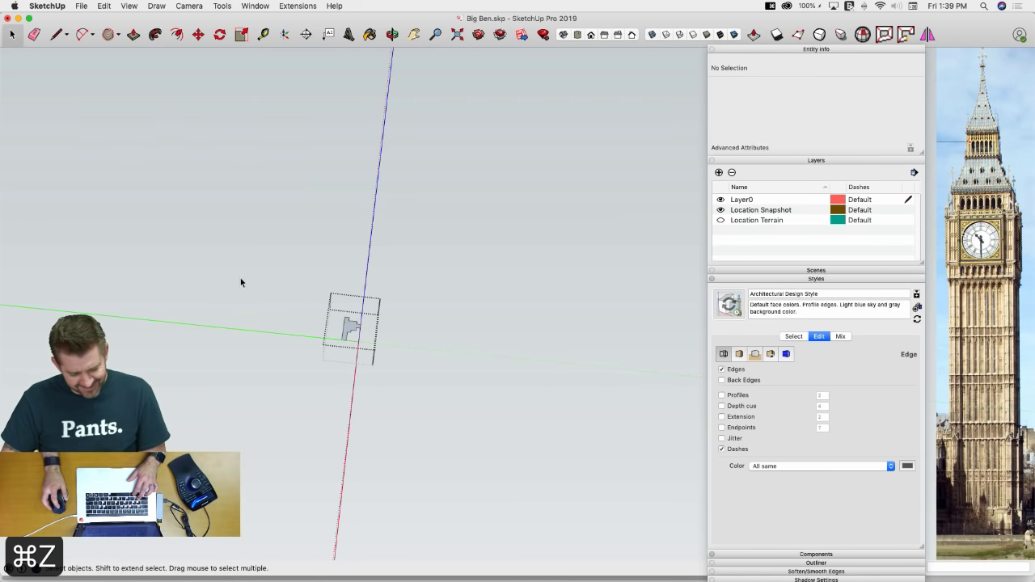
Finish undoing the molding group's extrusion and reselect the bottom face's outer facade edges and short extension line as the sweep path
{"action": "key", "text": "super+z"}
{"action": "double_click", "coordinate": [319, 281]}
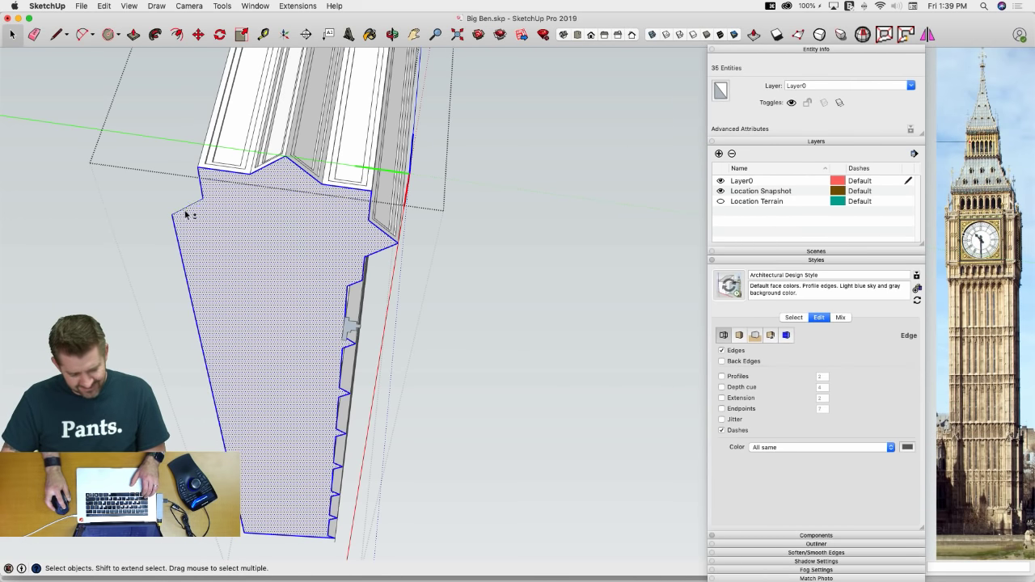
{"action": "left_click", "coordinate": [240, 239], "text": "shift"}
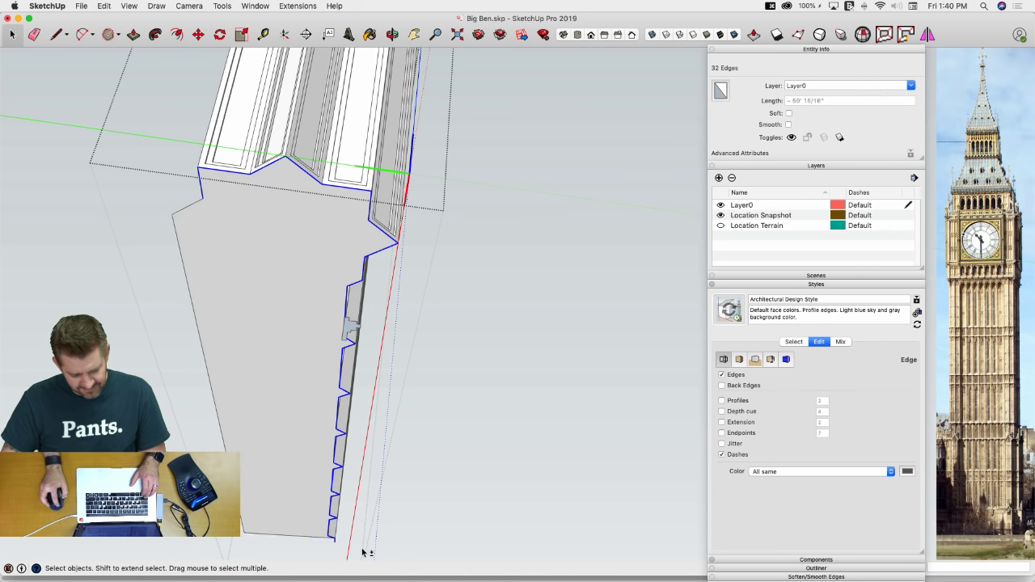
Try to sweep the profile inside the molding group with Follow Me along the selected facade edges, and undo the extrusion
{"action": "left_click", "coordinate": [156, 36]}
{"action": "key", "text": "q"}
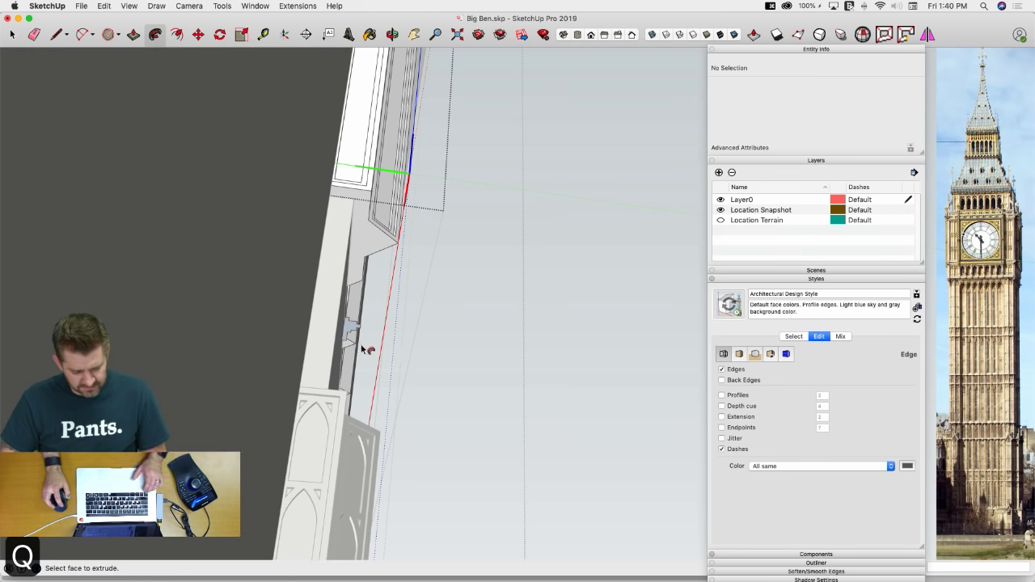
{"action": "right_click", "coordinate": [349, 330]}
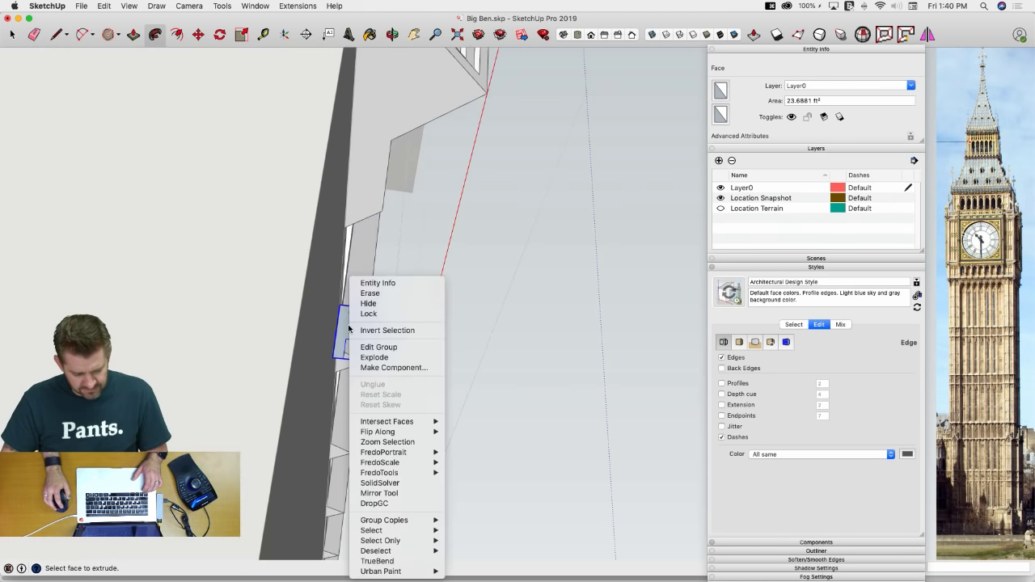
{"action": "left_click", "coordinate": [380, 347]}
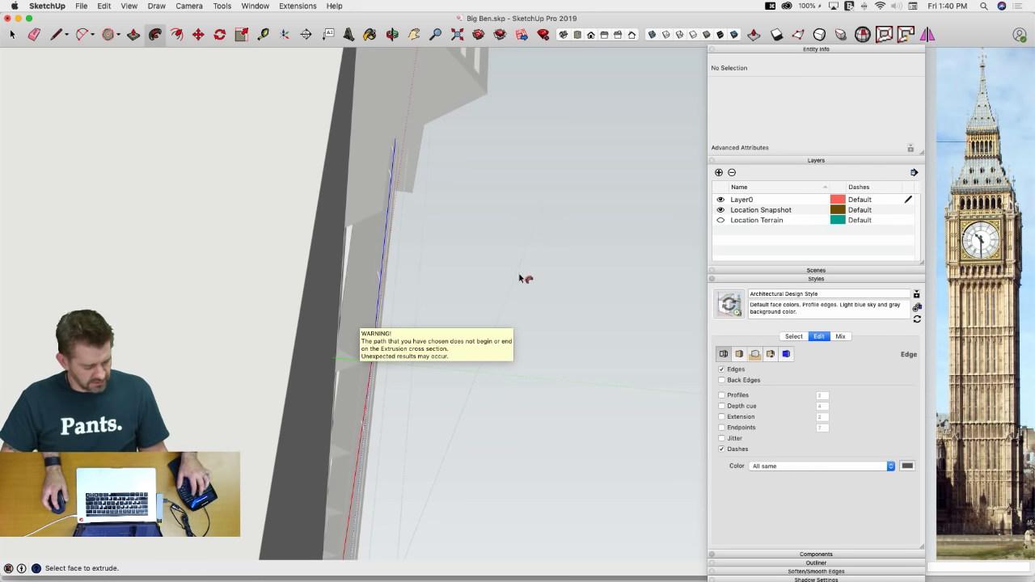
{"action": "key", "text": "q"}
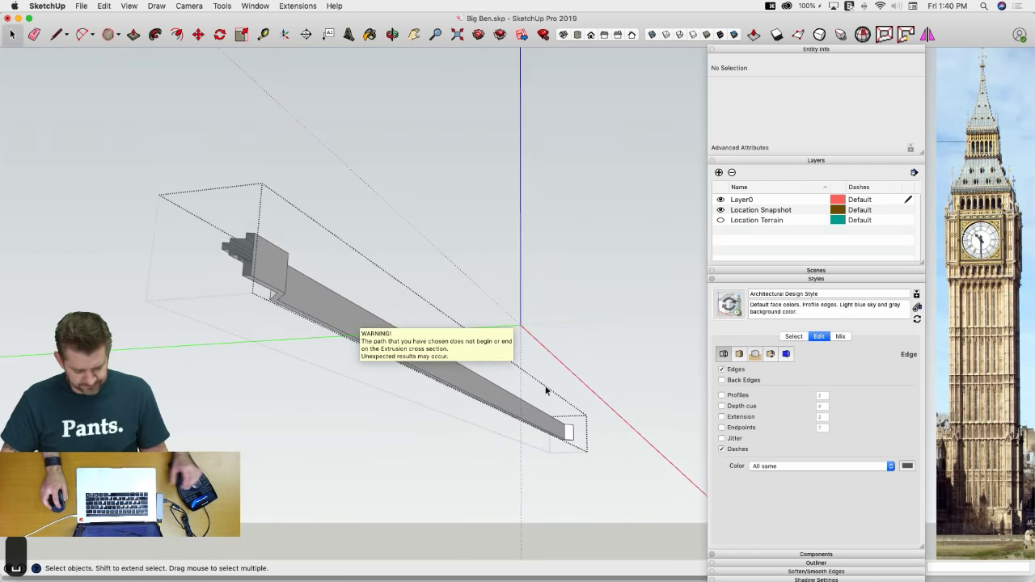
{"action": "key", "text": "super+z"}
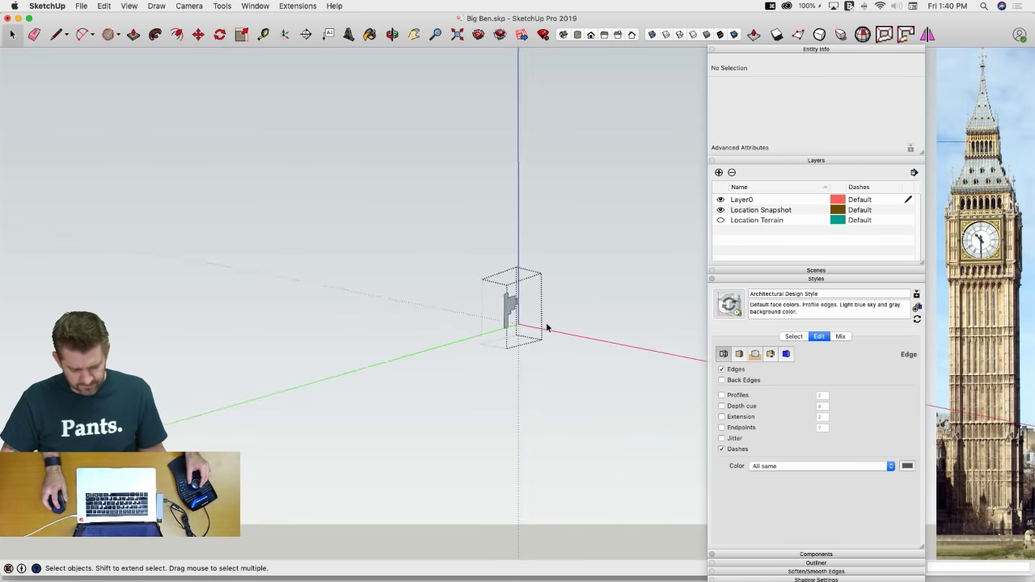
Explode the molding profile group at the level's base into loose geometry
{"action": "right_click", "coordinate": [409, 278]}
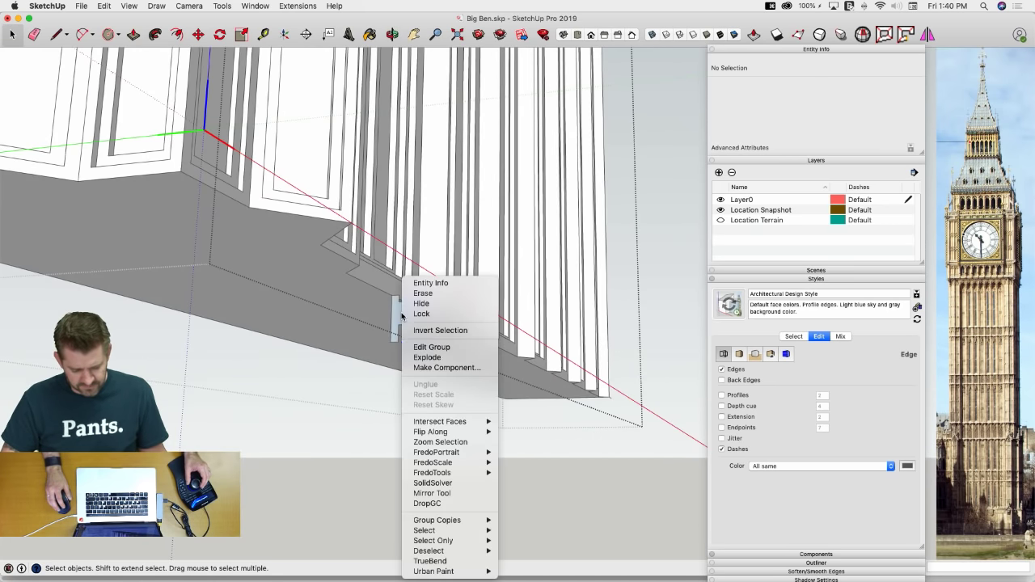
{"action": "left_click", "coordinate": [437, 347]}
{"action": "key", "text": "Escape"}
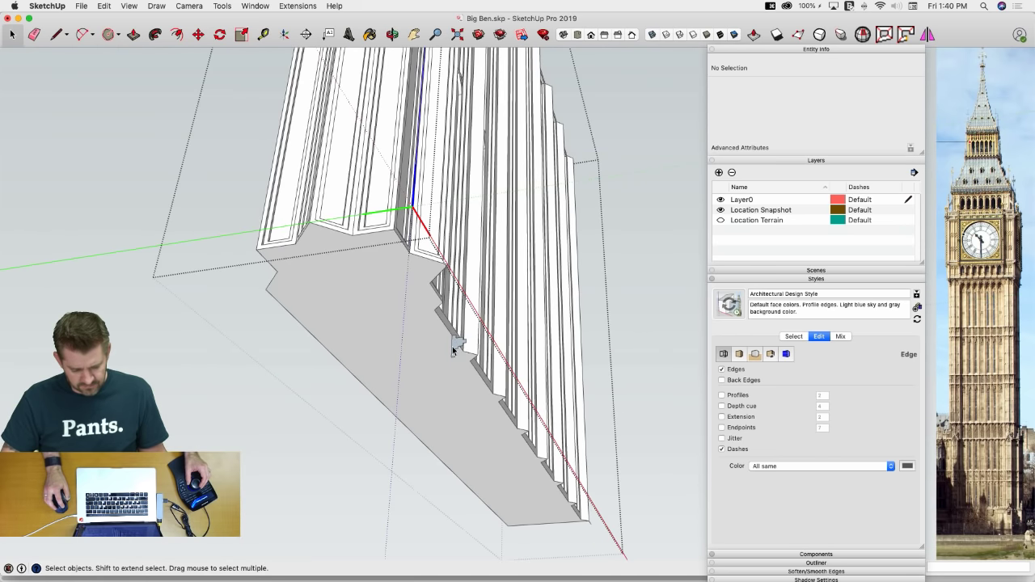
{"action": "right_click", "coordinate": [452, 346]}
{"action": "left_click", "coordinate": [483, 358]}
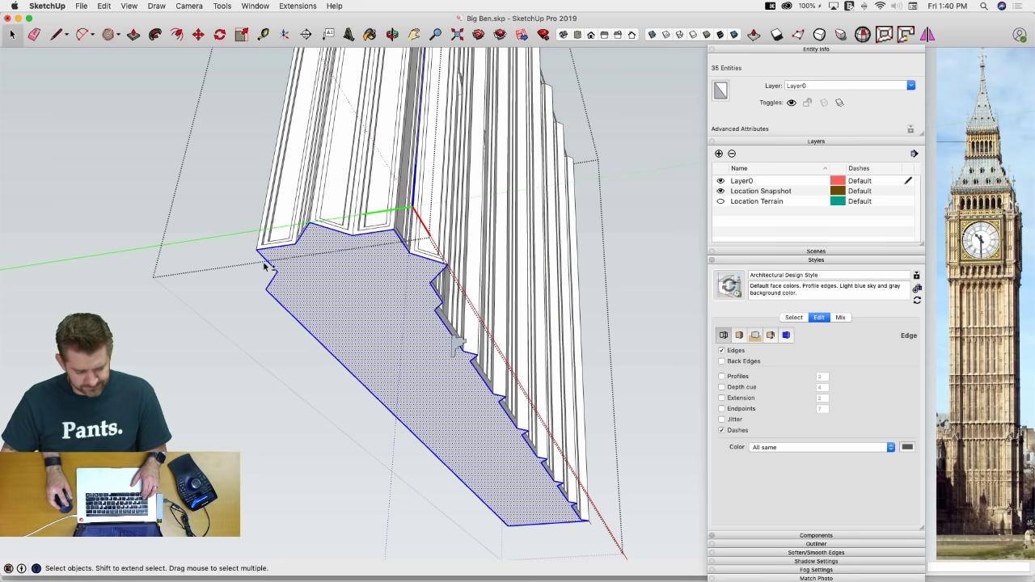
Try to sweep the ungrouped molding profile with Follow Me along the bottom face's outer facade edges, and undo the attempt
{"action": "left_click", "coordinate": [376, 395], "text": "shift"}
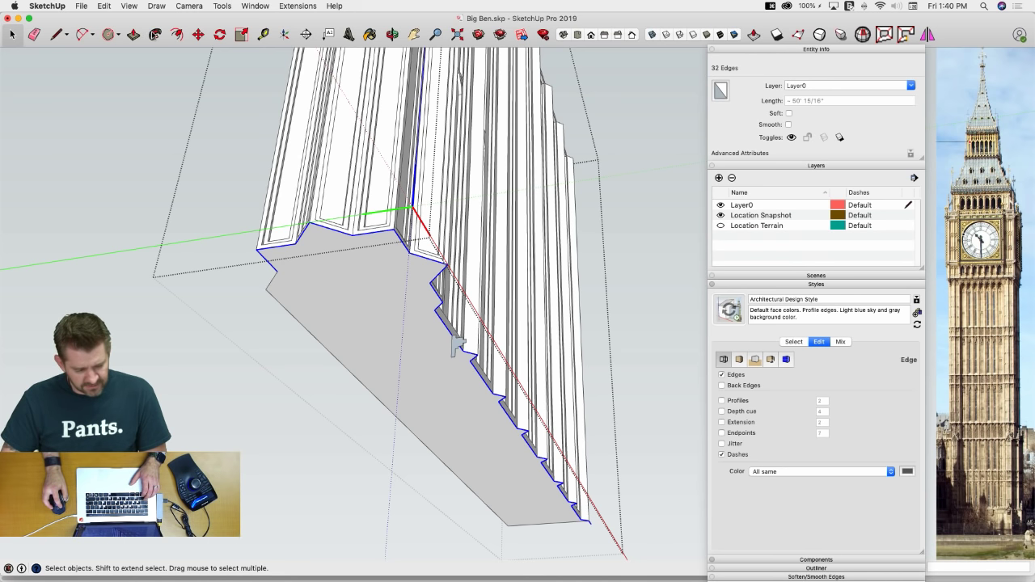
{"action": "left_click", "coordinate": [457, 346]}
{"action": "key", "text": "p"}
{"action": "left_click", "coordinate": [457, 346]}
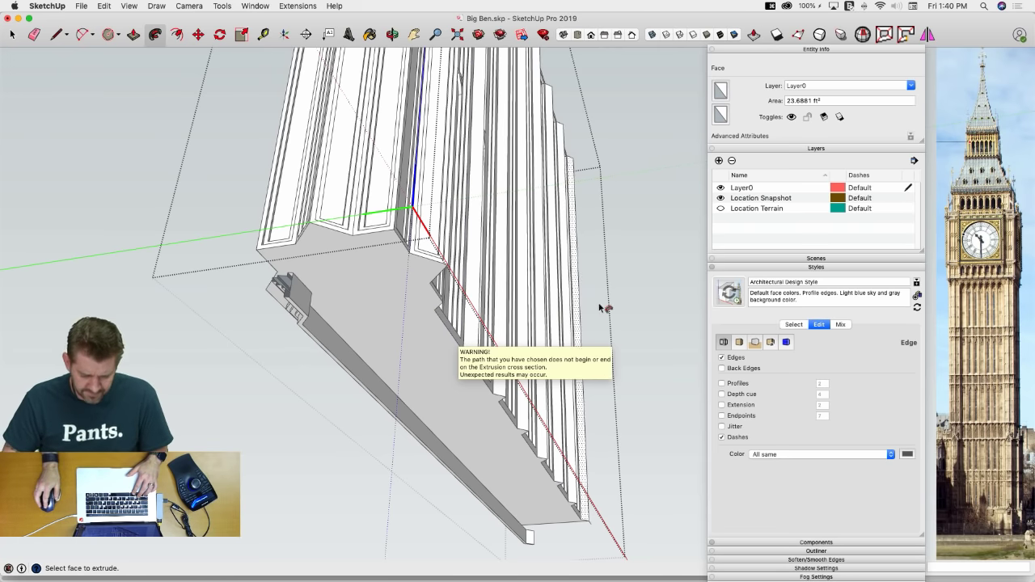
{"action": "key", "text": "super+z"}
{"action": "key", "text": "super+z"}
{"action": "key", "text": "super+z"}
{"action": "key", "text": "super+z"}
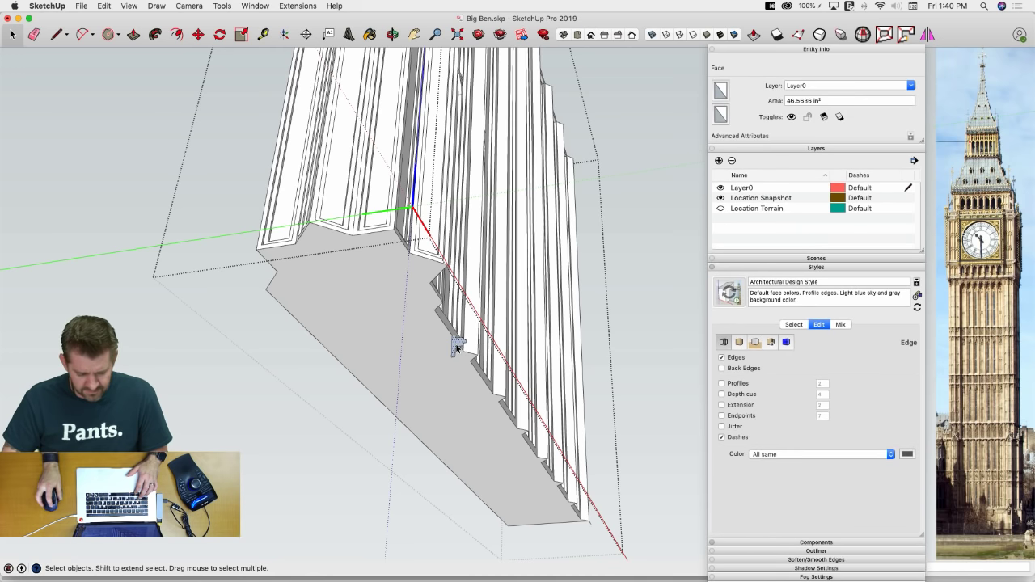
Copy the stepped molding profile from mid-facade to the end of the short extension line at the facade's far corner
{"action": "key", "text": "m"}
{"action": "scroll", "coordinate": [457, 346], "scroll_direction": "up", "scroll_amount": 5}
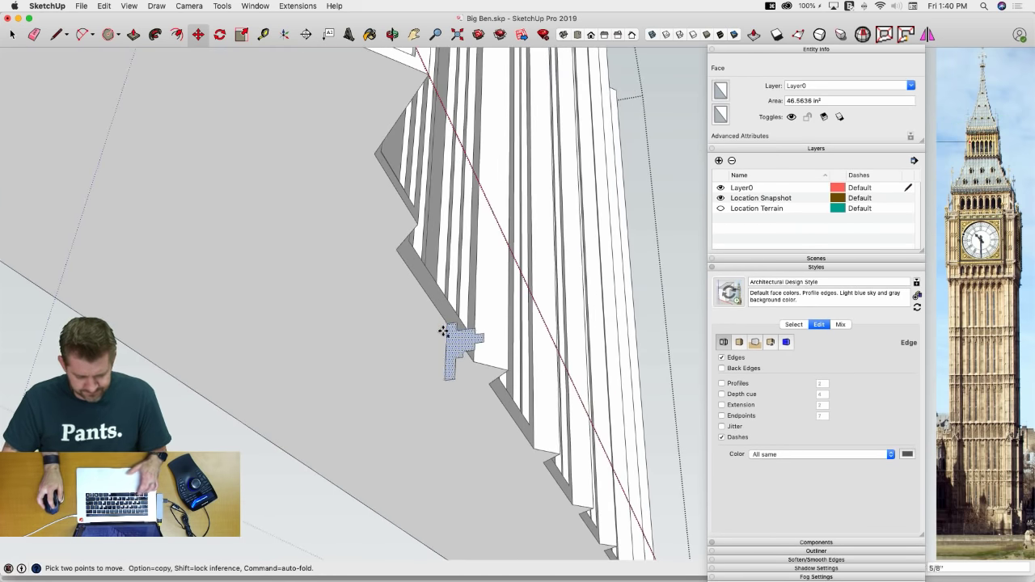
{"action": "left_click", "coordinate": [445, 331], "text": "alt"}
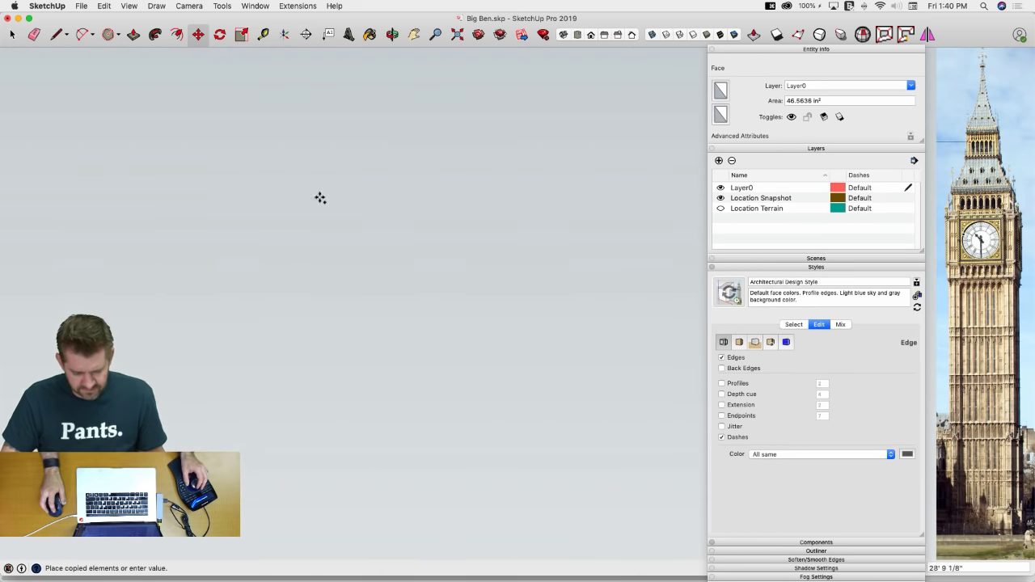
{"action": "scroll", "coordinate": [378, 251], "scroll_direction": "down", "scroll_amount": 4}
{"action": "scroll", "coordinate": [453, 351], "scroll_direction": "up", "scroll_amount": 4}
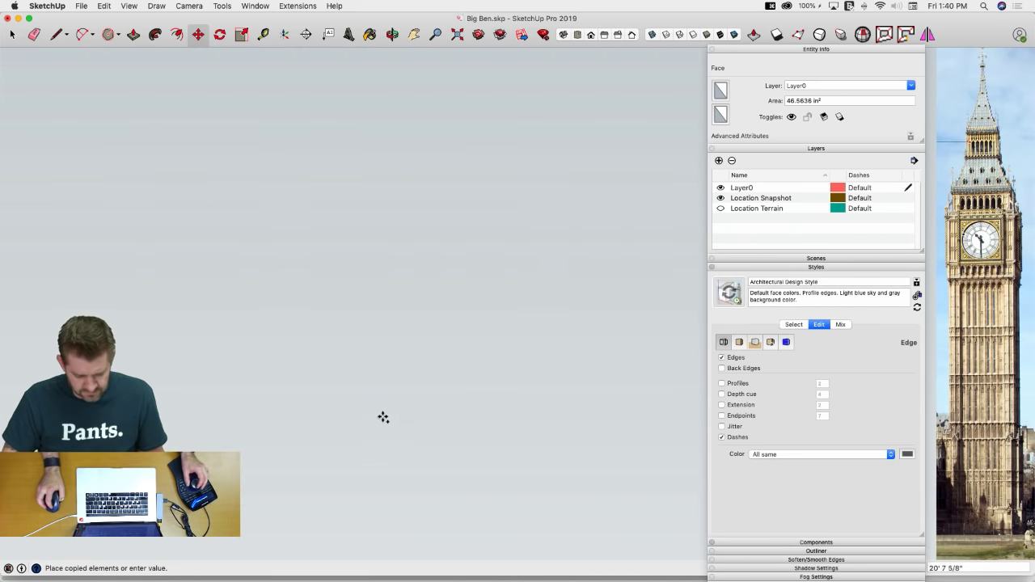
{"action": "scroll", "coordinate": [369, 420], "scroll_direction": "down", "scroll_amount": 2}
{"action": "left_click", "coordinate": [381, 423]}
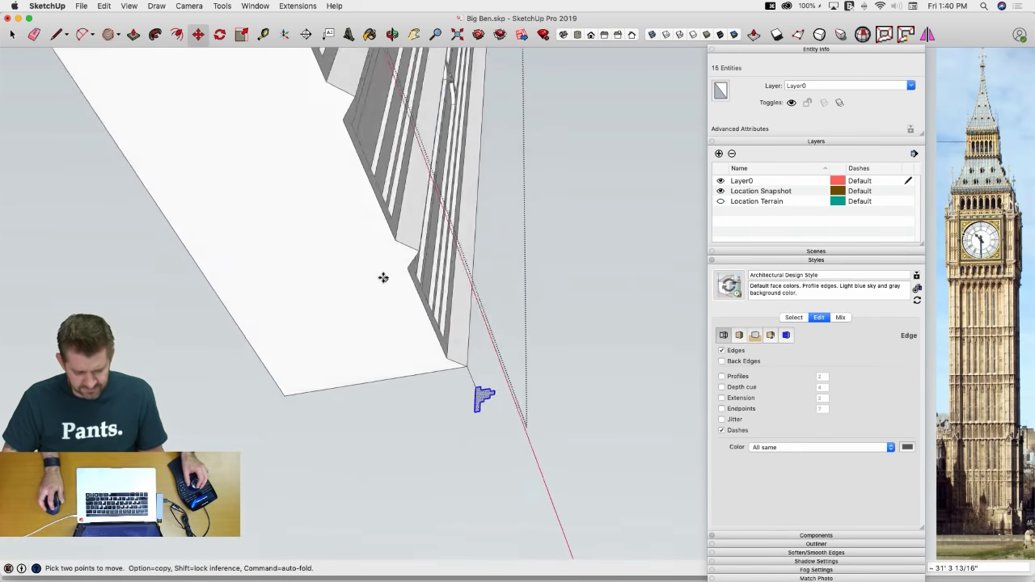
Erase the original molding profile and its leftover edges midway along the facade's base
{"action": "key", "text": "e"}
{"action": "mouse_move", "coordinate": [344, 385]}
{"action": "middle_mouse_down"}
{"action": "mouse_move", "coordinate": [346, 393]}
{"action": "mouse_move", "coordinate": [339, 359]}
{"action": "middle_mouse_up"}
{"action": "left_click", "coordinate": [353, 332]}
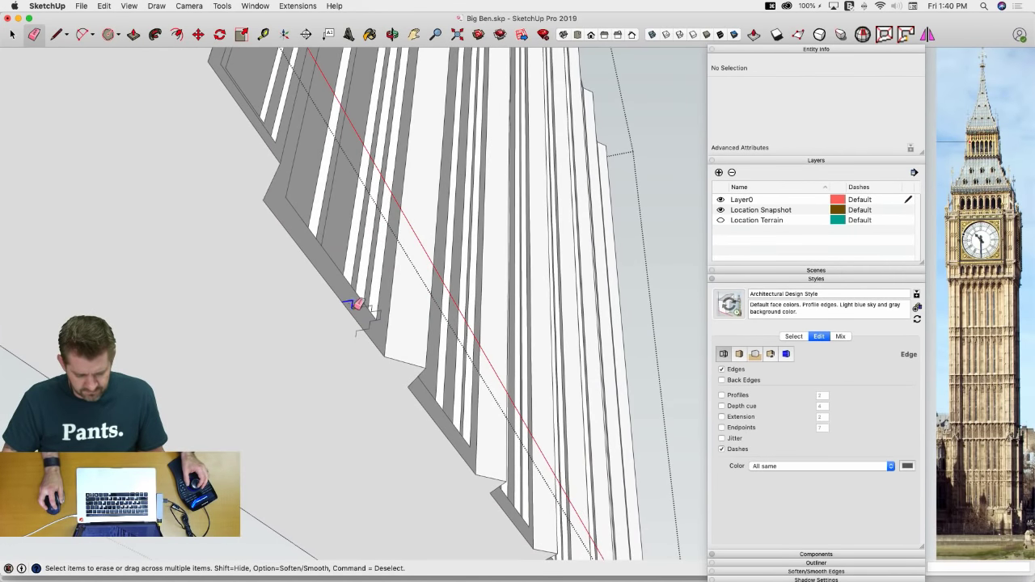
{"action": "key", "text": "space"}
{"action": "left_click", "coordinate": [371, 322]}
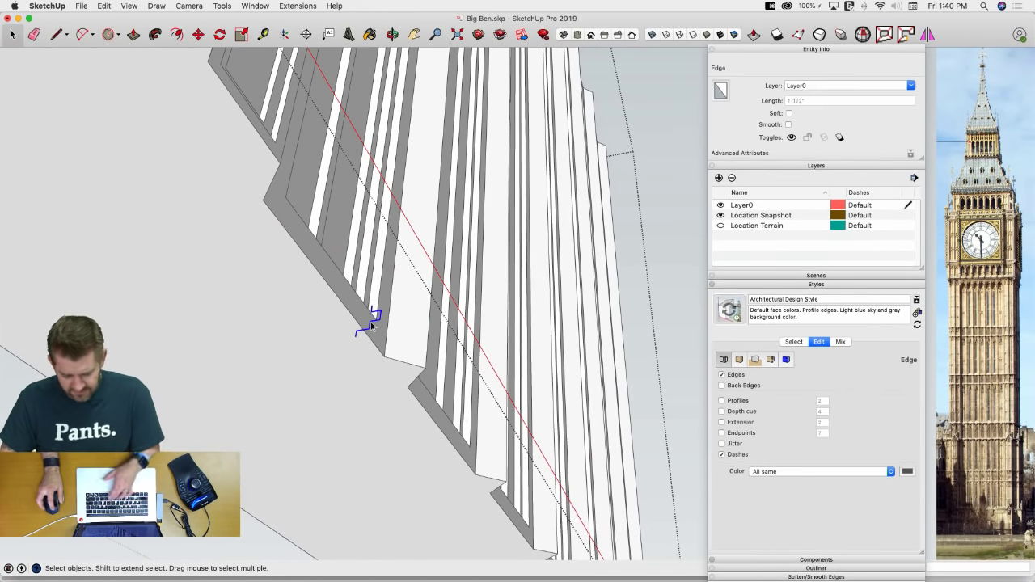
{"action": "key", "text": "Delete"}
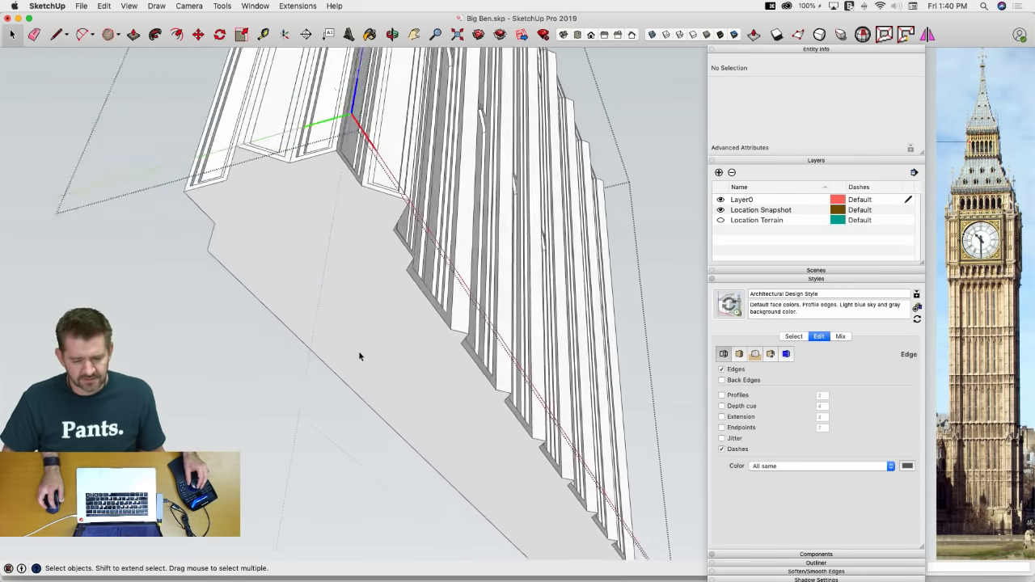
Sweep the relocated molding profile with Follow Me along the bottom face's outer facade edges, leaving out its back and side edges
{"action": "double_click", "coordinate": [398, 365]}
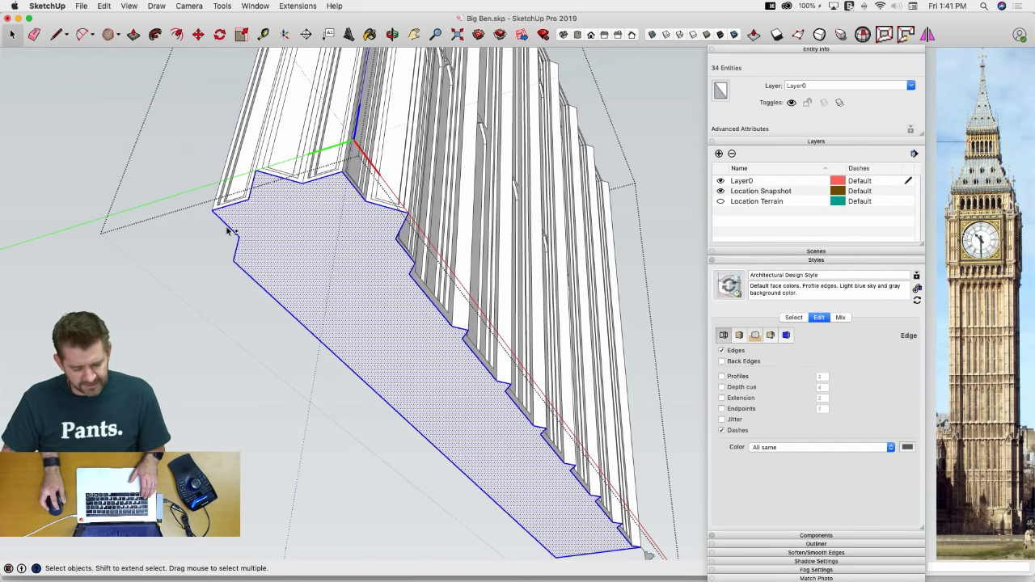
{"action": "key", "text": "Delete"}
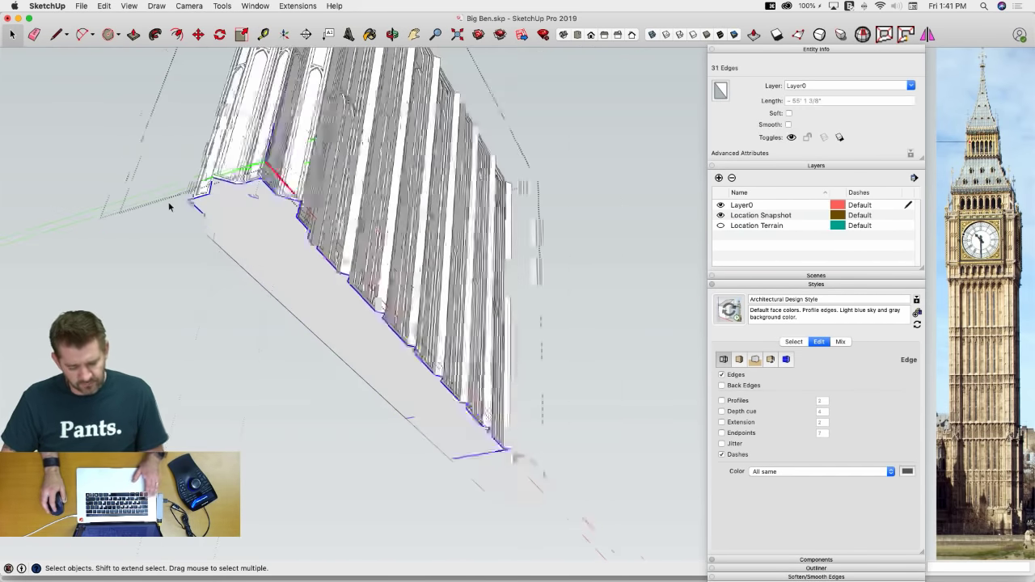
{"action": "middle_click_drag", "start_coordinate": [446, 402], "coordinate": [411, 419]}
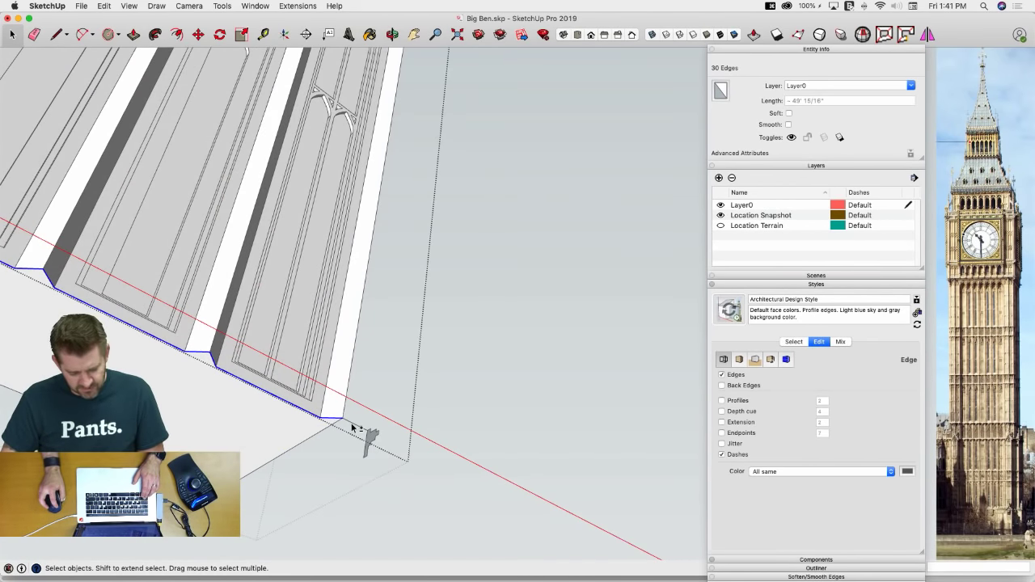
{"action": "left_click", "coordinate": [155, 35]}
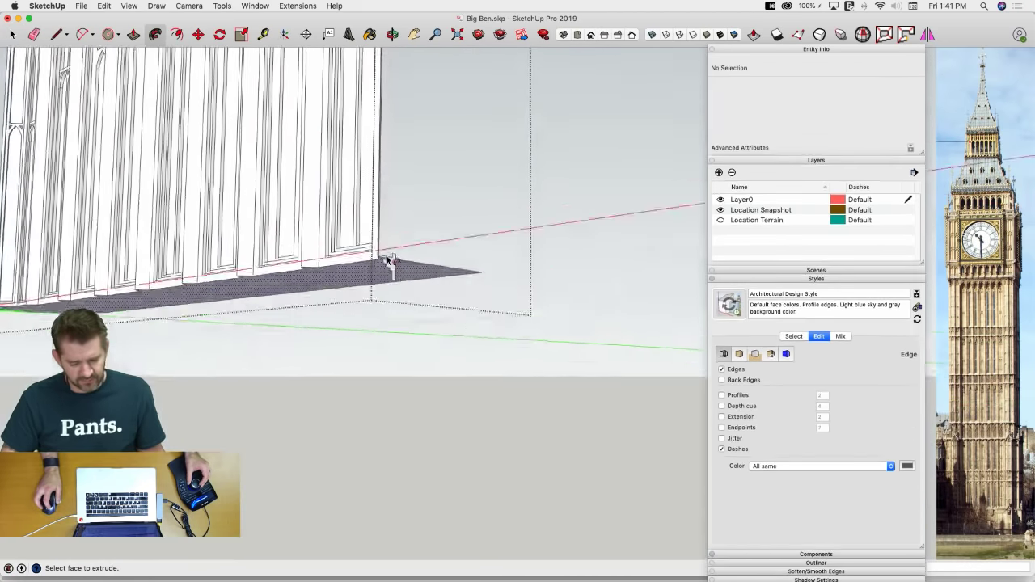
{"action": "middle_click_drag", "start_coordinate": [388, 261], "coordinate": [407, 382]}
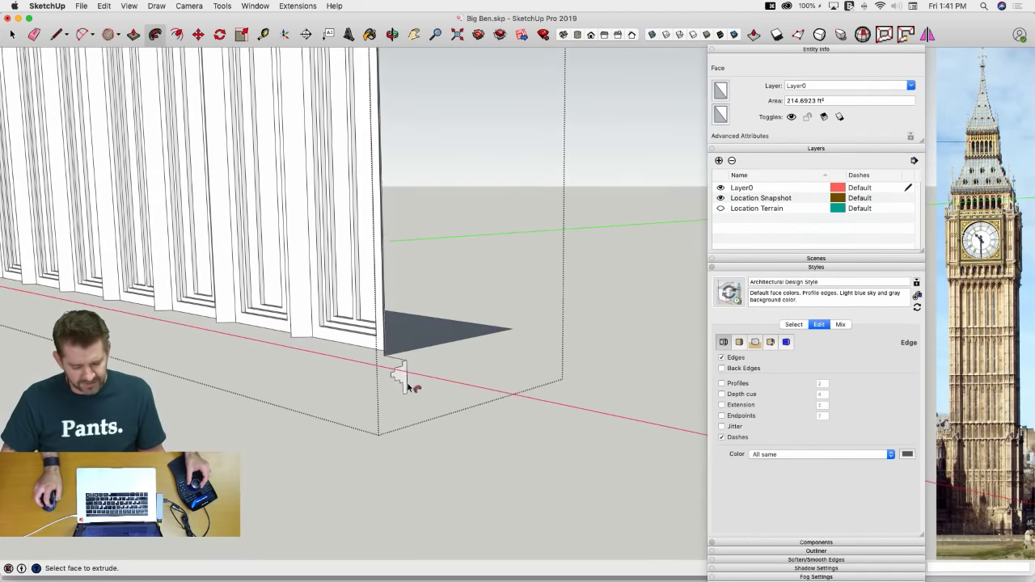
{"action": "left_click", "coordinate": [401, 382]}
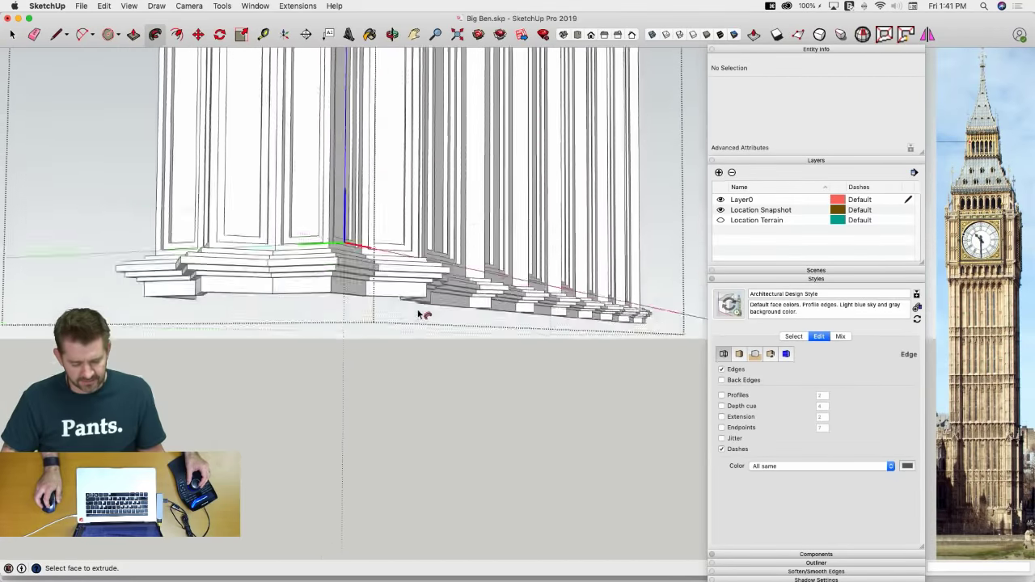
Check the swept ledge molding against the tower levels below, and undo the Follow Me extrusion
{"action": "key", "text": "space"}
{"action": "scroll", "coordinate": [476, 371], "scroll_direction": "down", "scroll_amount": 3}
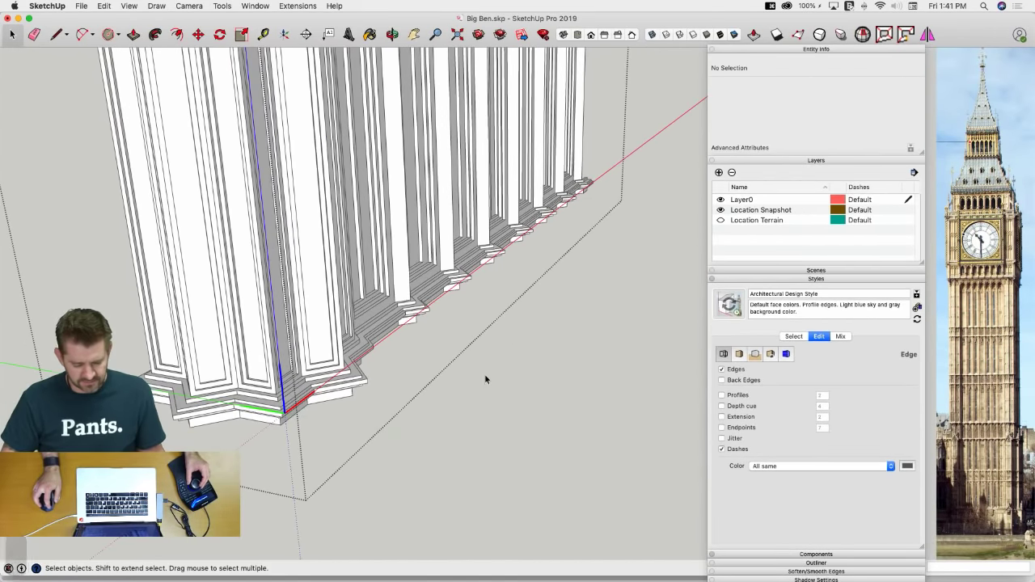
{"action": "scroll", "coordinate": [485, 374], "scroll_direction": "up", "scroll_amount": 5}
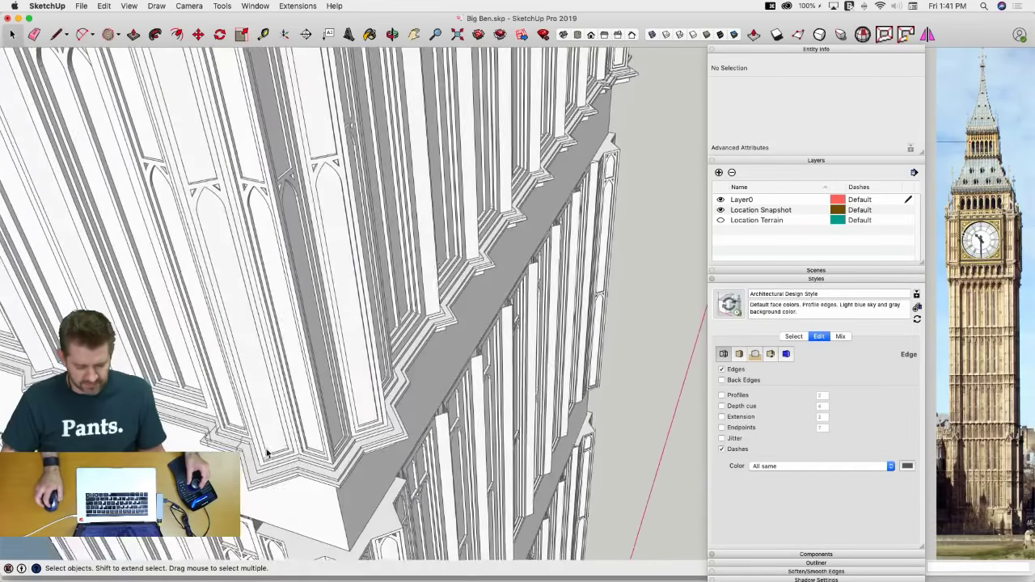
{"action": "scroll", "coordinate": [257, 433], "scroll_direction": "down", "scroll_amount": 10}
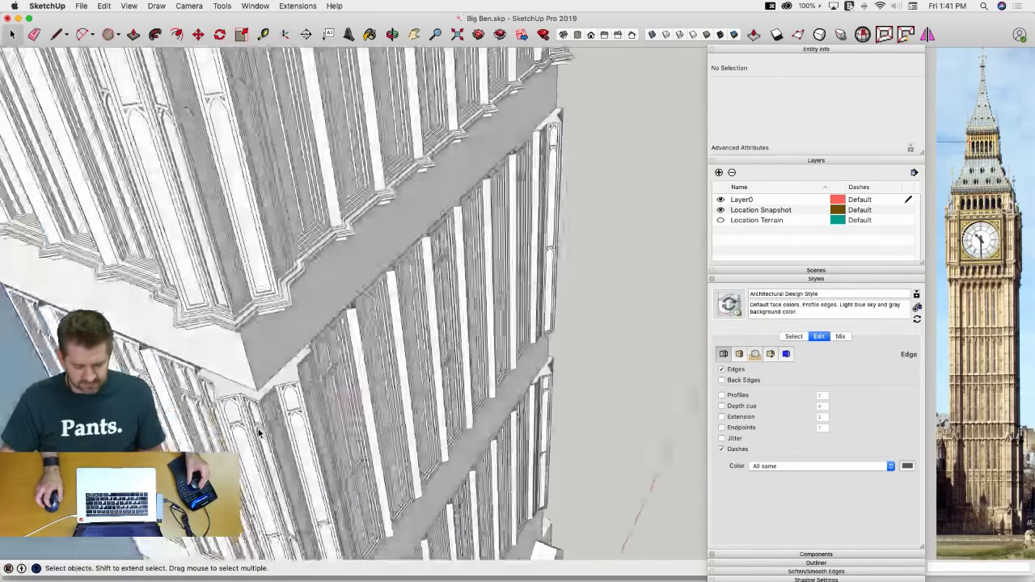
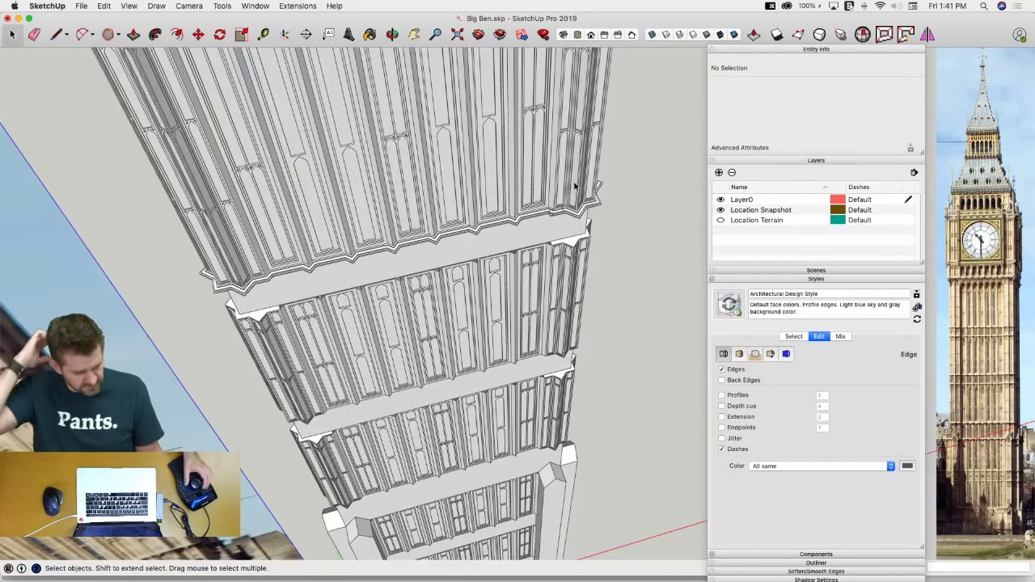
{"action": "key", "text": "super+z"}
{"action": "key", "text": "super+z"}
{"action": "key", "text": "super+z"}
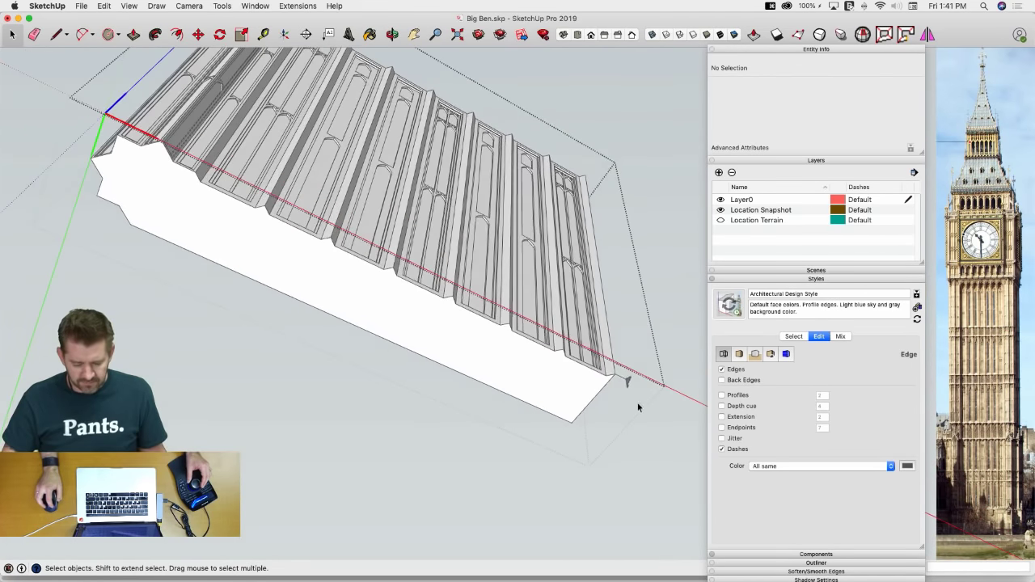
Group the small stepped trim profile beside the wall's bottom corner
{"action": "scroll", "coordinate": [623, 374], "scroll_direction": "up", "scroll_amount": 8}
{"action": "scroll", "coordinate": [623, 374], "scroll_direction": "down", "scroll_amount": 4}
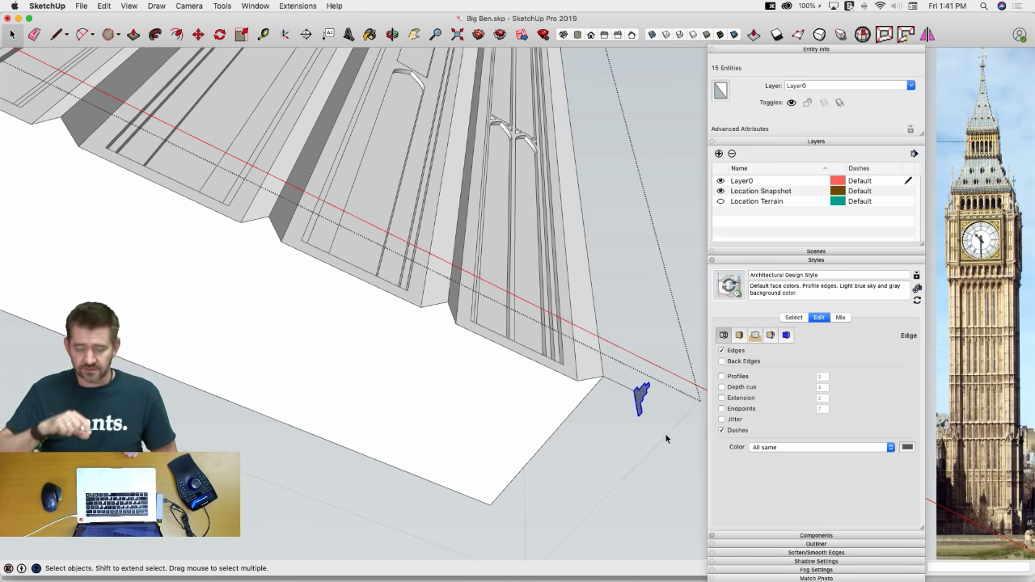
{"action": "right_click", "coordinate": [639, 402]}
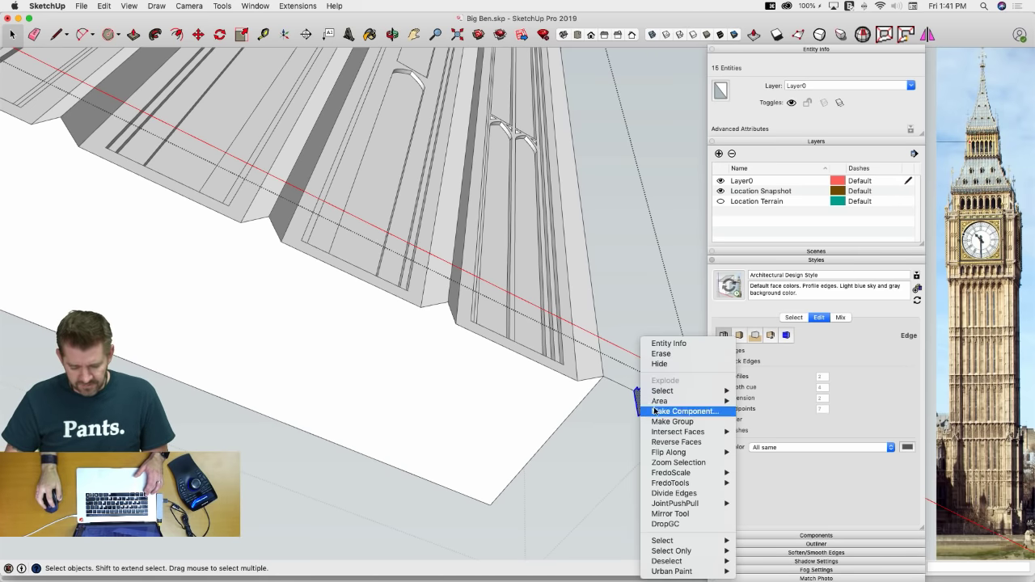
{"action": "left_click", "coordinate": [663, 423]}
Select the wall's bottom face outline as the sweep path, leaving out the face itself and its side and back edges
{"action": "left_click", "coordinate": [550, 400]}
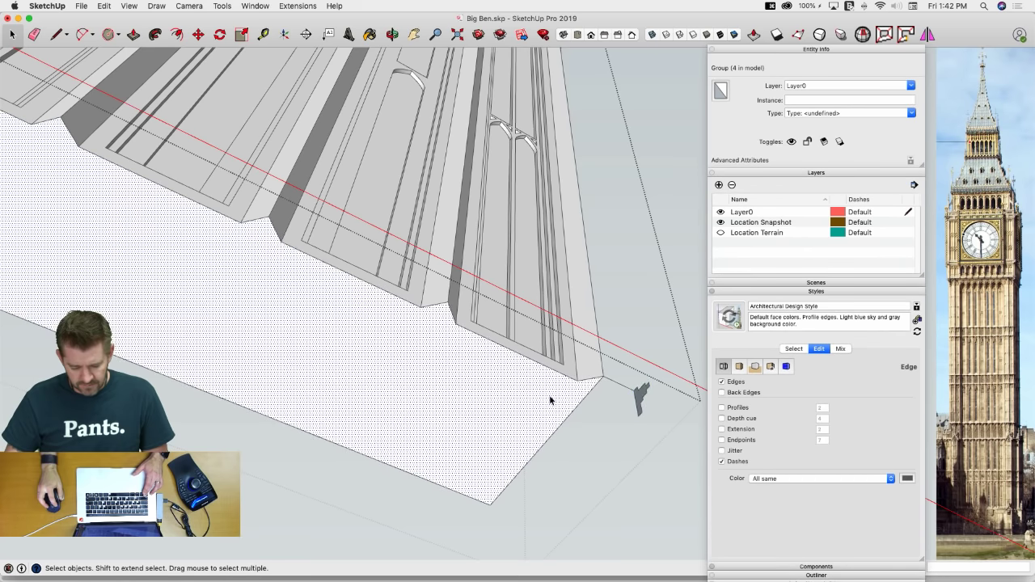
{"action": "double_click", "coordinate": [550, 400]}
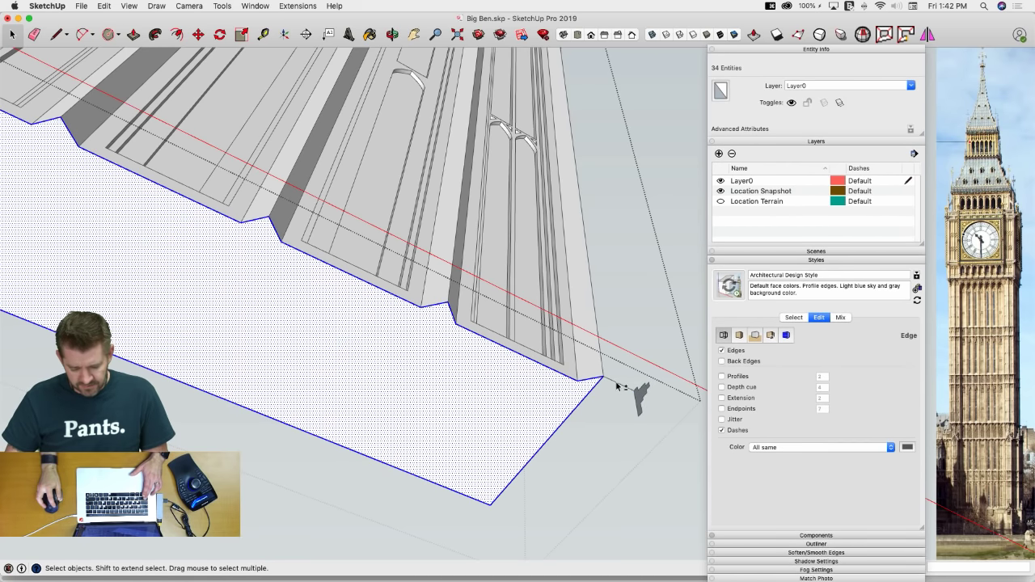
{"action": "left_click", "coordinate": [576, 399], "text": "shift"}
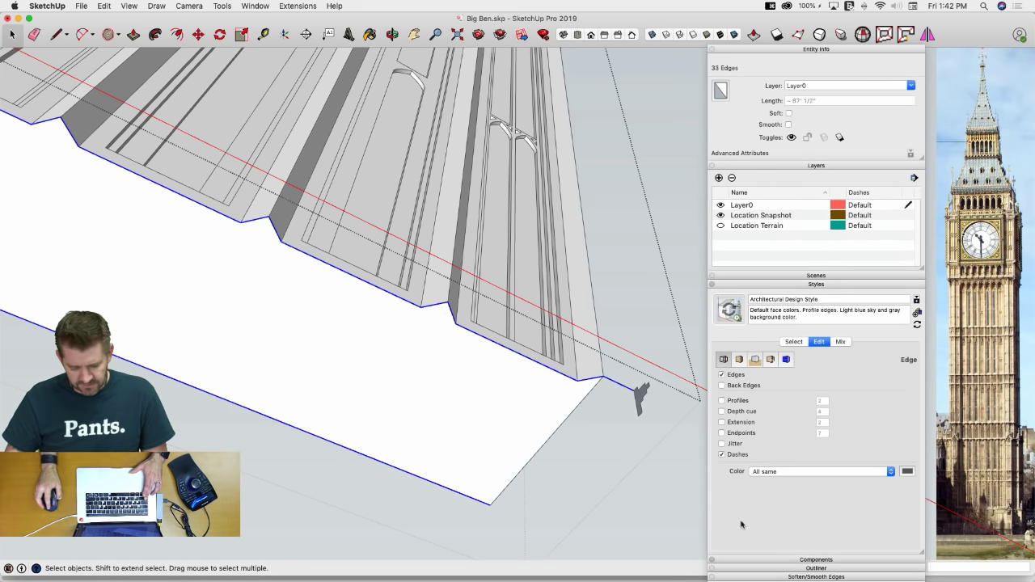
{"action": "scroll", "coordinate": [686, 554], "scroll_direction": "down", "scroll_amount": 6}
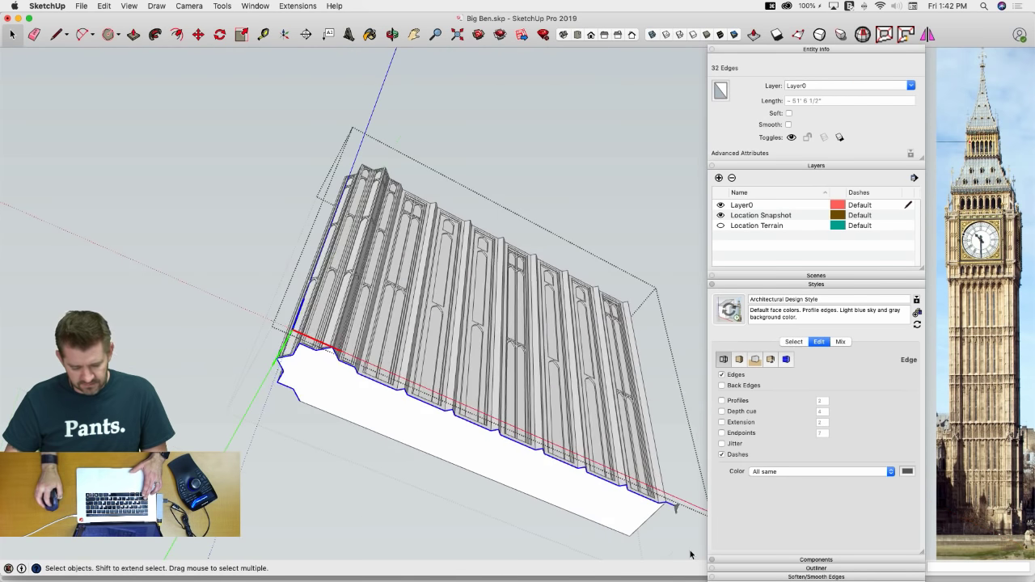
{"action": "scroll", "coordinate": [184, 382], "scroll_direction": "up", "scroll_amount": 8}
{"action": "scroll", "coordinate": [268, 386], "scroll_direction": "down", "scroll_amount": 4}
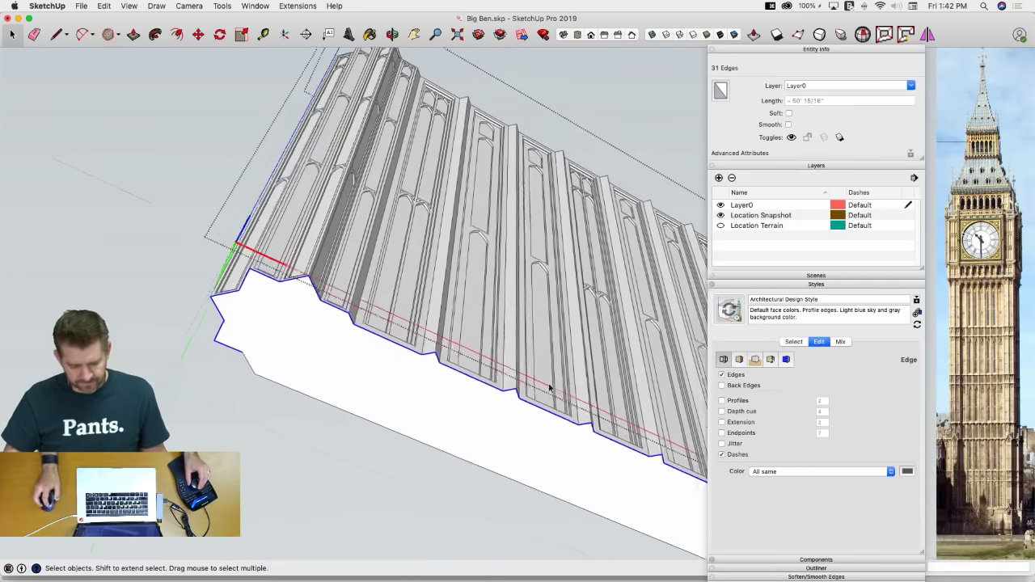
Open the trim profile group and sweep its face along the selected wall outline with Follow Me
{"action": "left_click", "coordinate": [154, 36]}
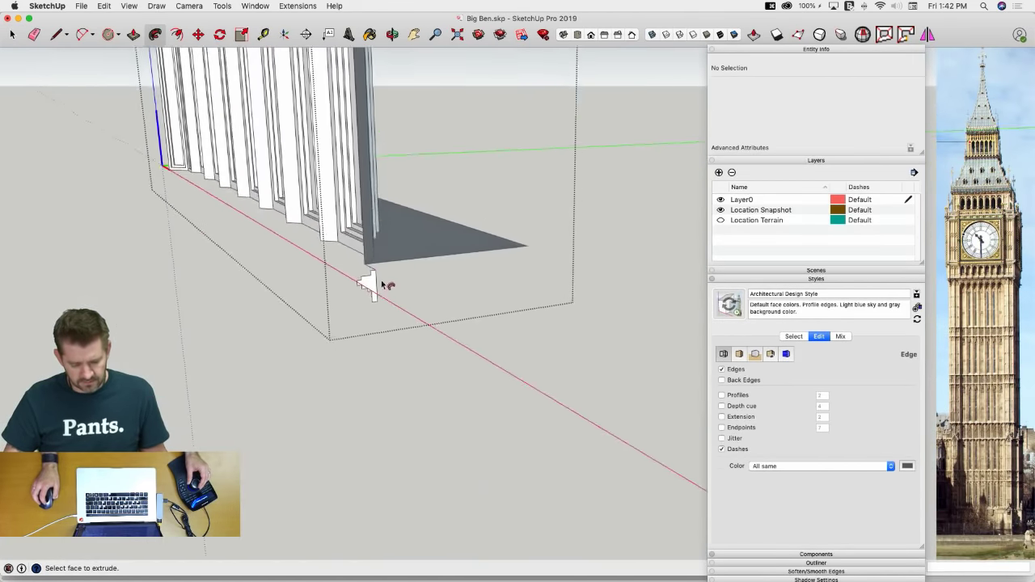
{"action": "mouse_move", "coordinate": [387, 285]}
{"action": "middle_mouse_down"}
{"action": "mouse_move", "coordinate": [369, 284]}
{"action": "mouse_move", "coordinate": [369, 294]}
{"action": "middle_mouse_up"}
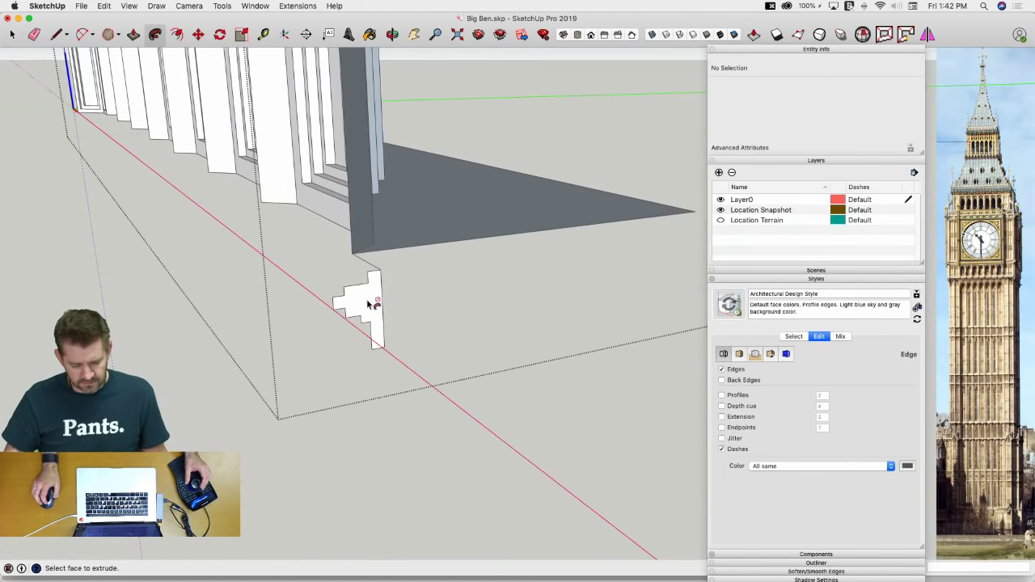
{"action": "right_click", "coordinate": [366, 303]}
{"action": "left_click", "coordinate": [411, 349]}
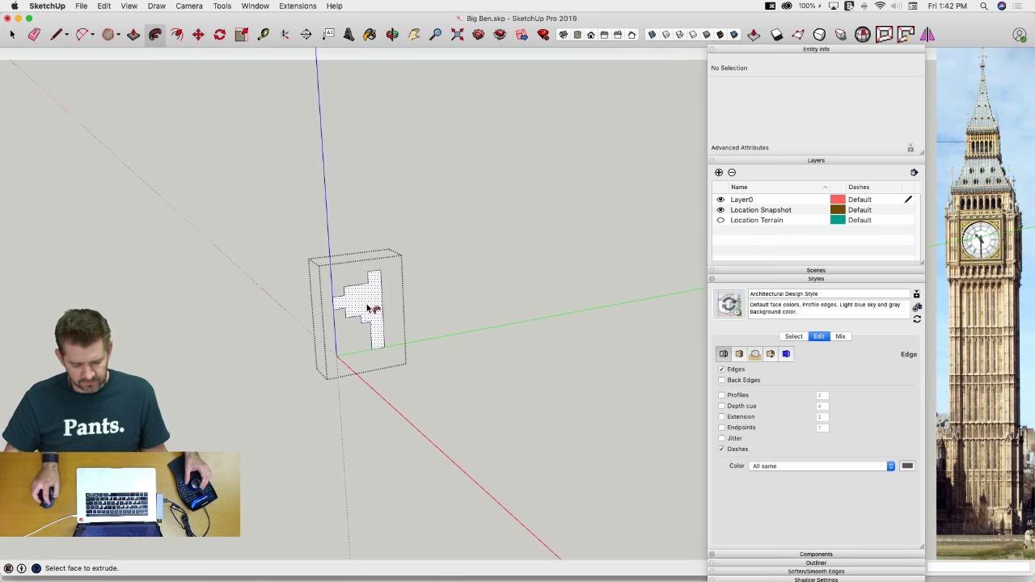
{"action": "left_click", "coordinate": [369, 307]}
{"action": "key", "text": "space"}
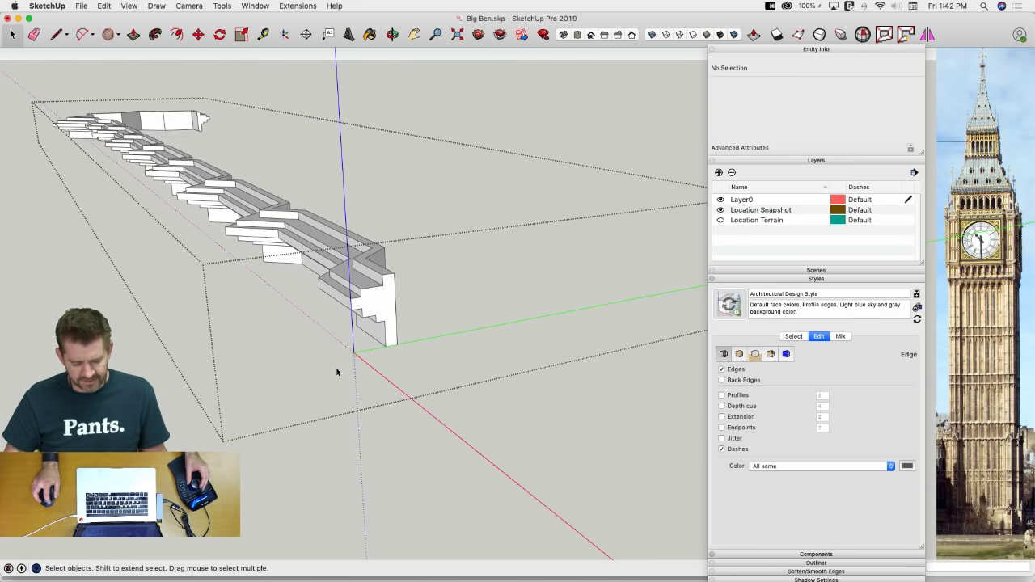
Close the trim group, select the swept base trim and copy it
{"action": "key", "text": "space"}
{"action": "left_click", "coordinate": [326, 349]}
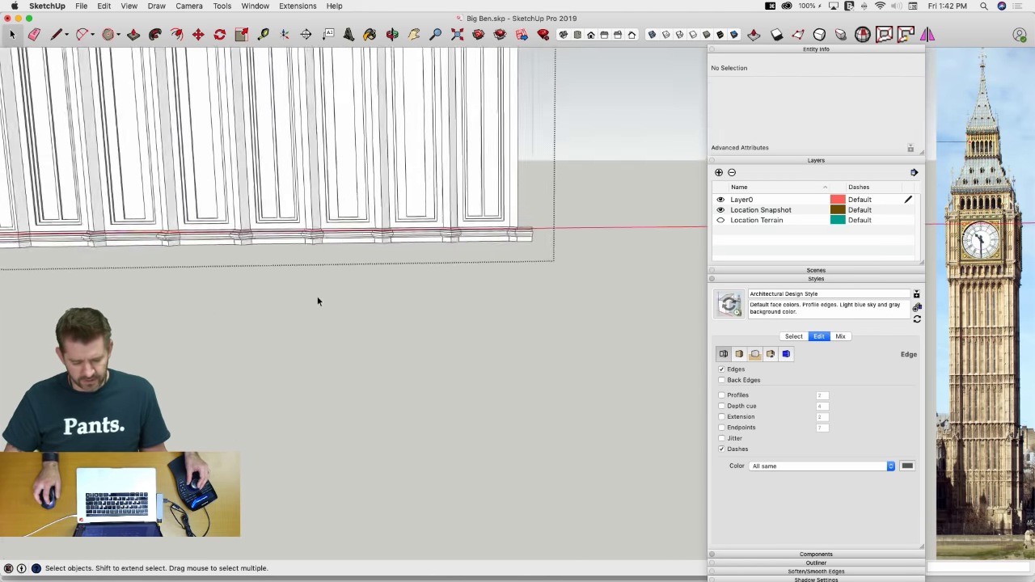
{"action": "left_click", "coordinate": [275, 396]}
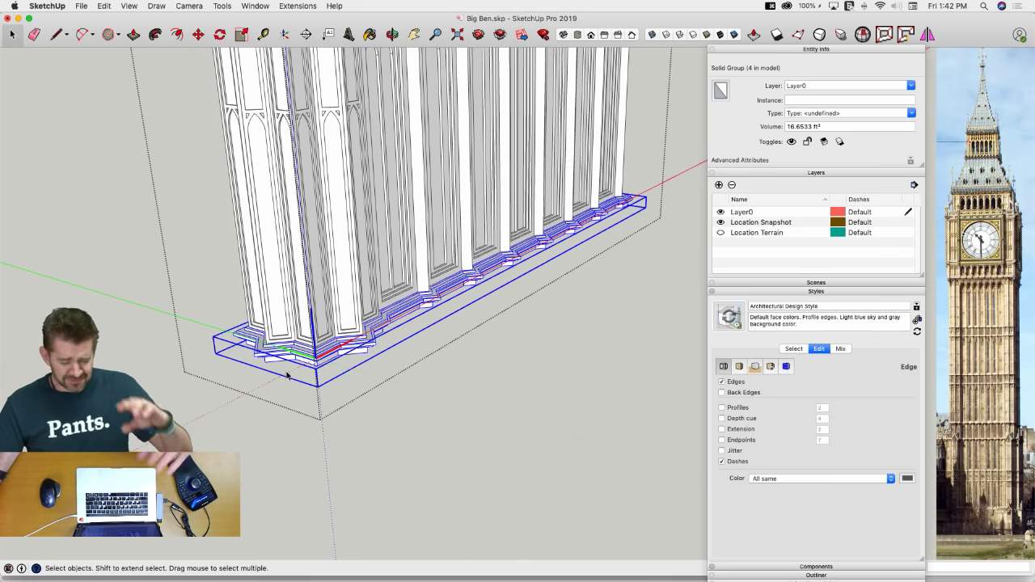
{"action": "scroll", "coordinate": [287, 373], "scroll_direction": "up", "scroll_amount": 8}
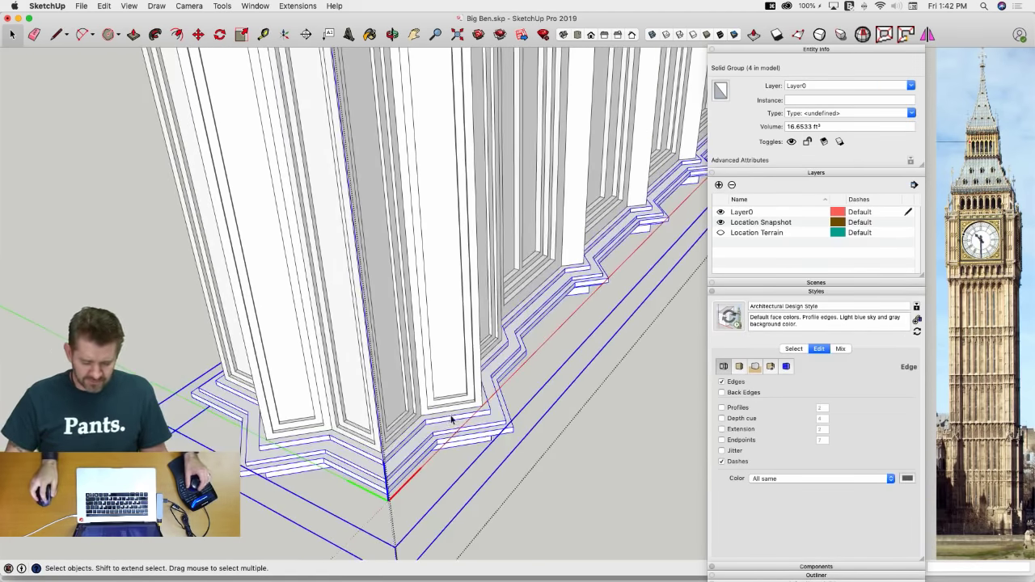
{"action": "key", "text": "super+c"}
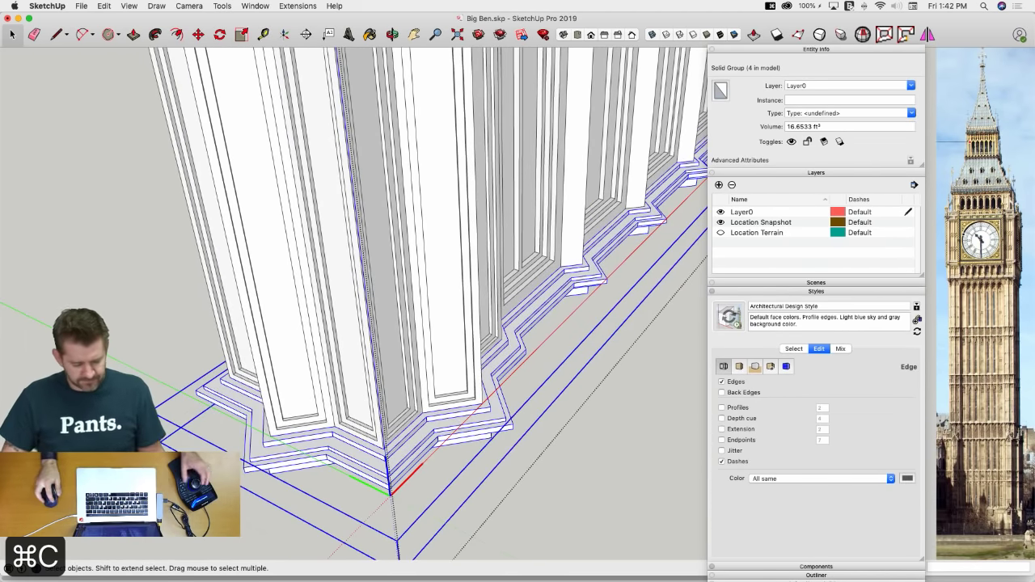
{"action": "scroll", "coordinate": [158, 361], "scroll_direction": "down", "scroll_amount": 5}
{"action": "left_click", "coordinate": [158, 361]}
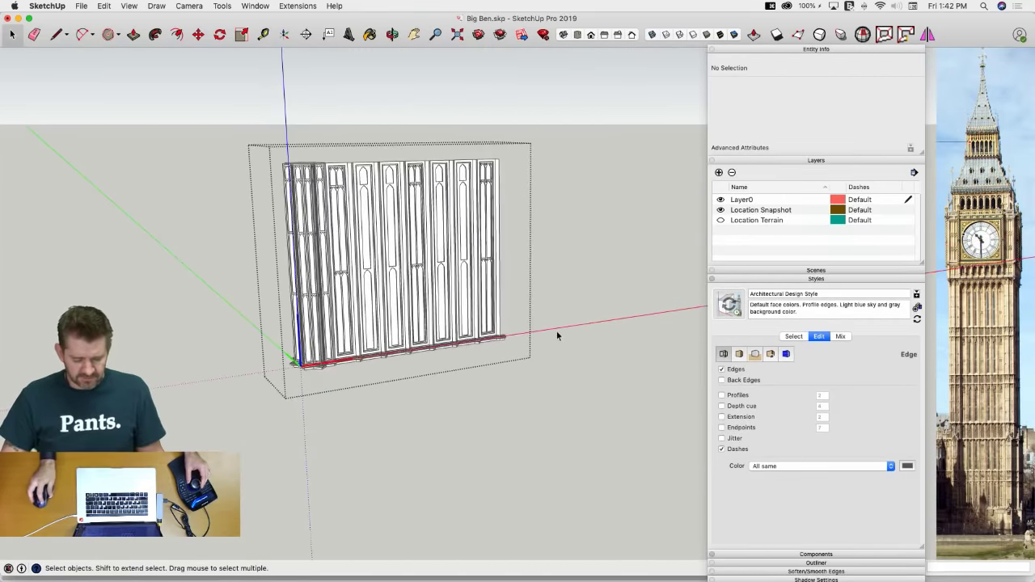
Leave the current component and combine the wall and corner panels of the level below into a component named Level4
{"action": "left_click", "coordinate": [556, 331]}
{"action": "left_click", "coordinate": [399, 406]}
{"action": "middle_click_drag", "start_coordinate": [399, 406], "coordinate": [569, 351]}
{"action": "left_click_drag", "start_coordinate": [220, 417], "coordinate": [219, 417]}
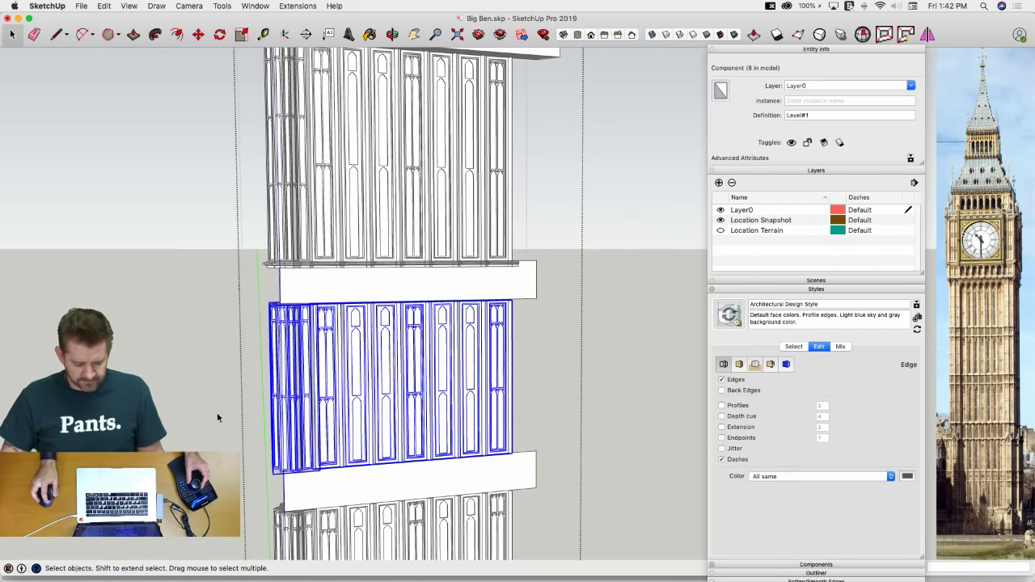
{"action": "right_click", "coordinate": [338, 394]}
{"action": "left_click", "coordinate": [378, 375]}
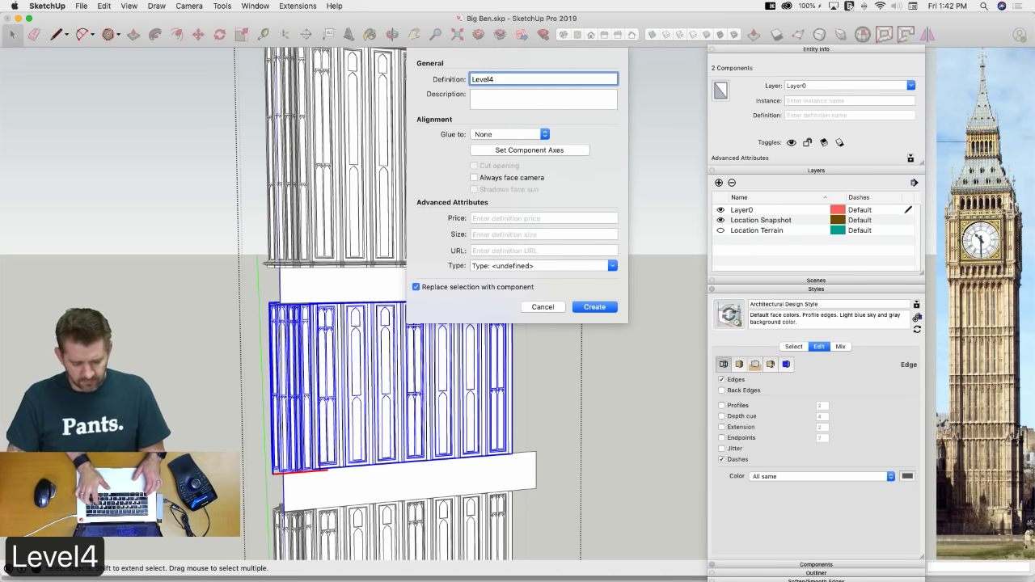
{"action": "type", "text": "Level4"}
{"action": "key", "text": "Return"}
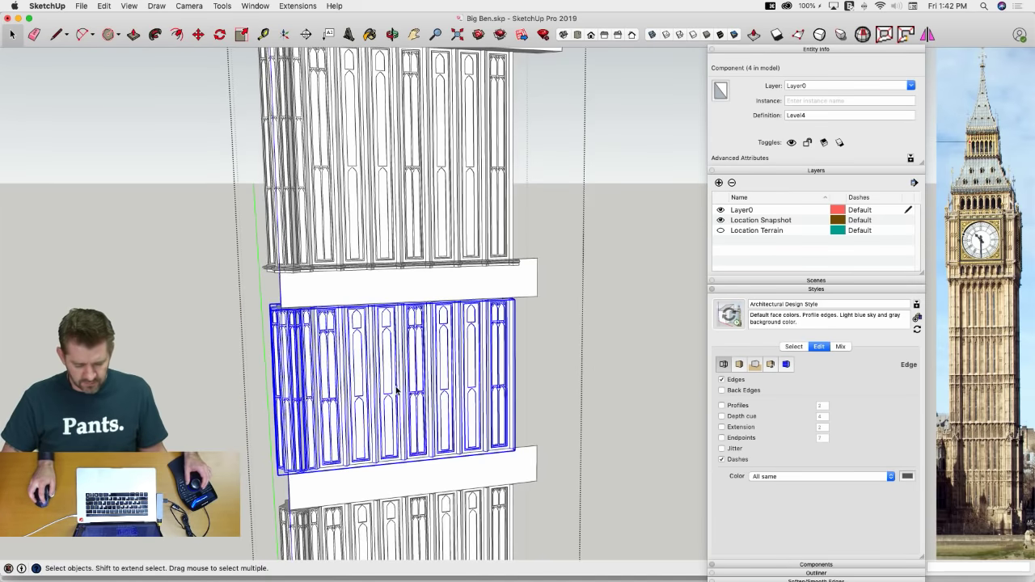
Open the Level4 component and paste the copied trim near its base
{"action": "double_click", "coordinate": [396, 390]}
{"action": "scroll", "coordinate": [486, 398], "scroll_direction": "up", "scroll_amount": 2}
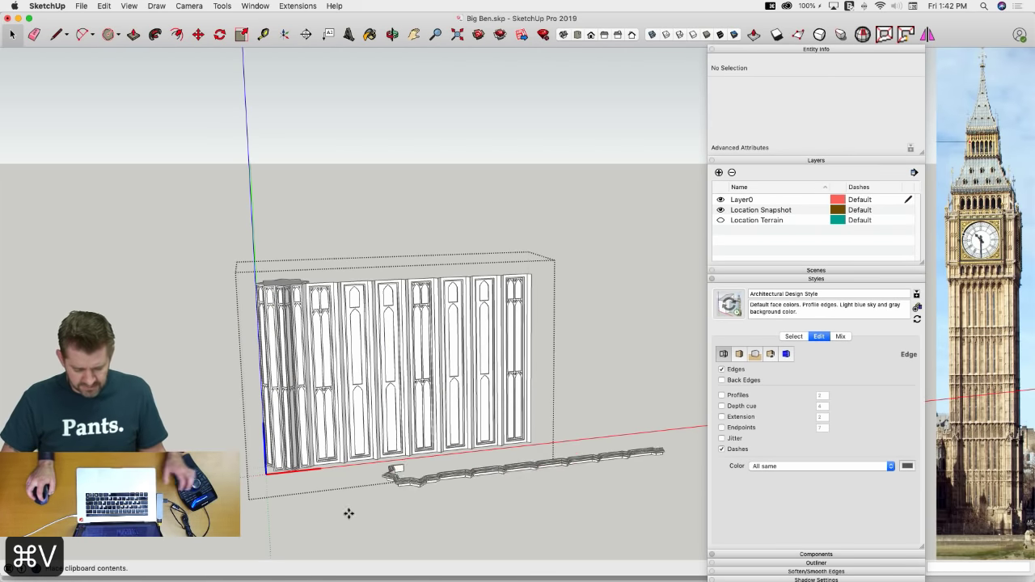
{"action": "scroll", "coordinate": [324, 516], "scroll_direction": "up", "scroll_amount": 10}
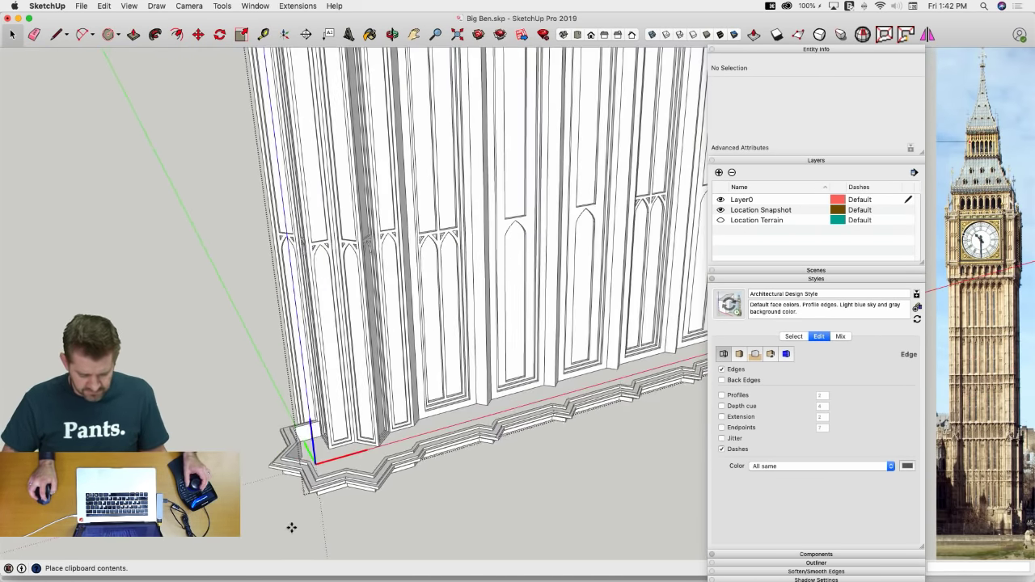
{"action": "left_click", "coordinate": [292, 527]}
Move the pasted trim by its inner corner endpoint onto the matching bottom corner of the Level4 wall, and close the component
{"action": "scroll", "coordinate": [380, 477], "scroll_direction": "up", "scroll_amount": 5}
{"action": "key", "text": "m"}
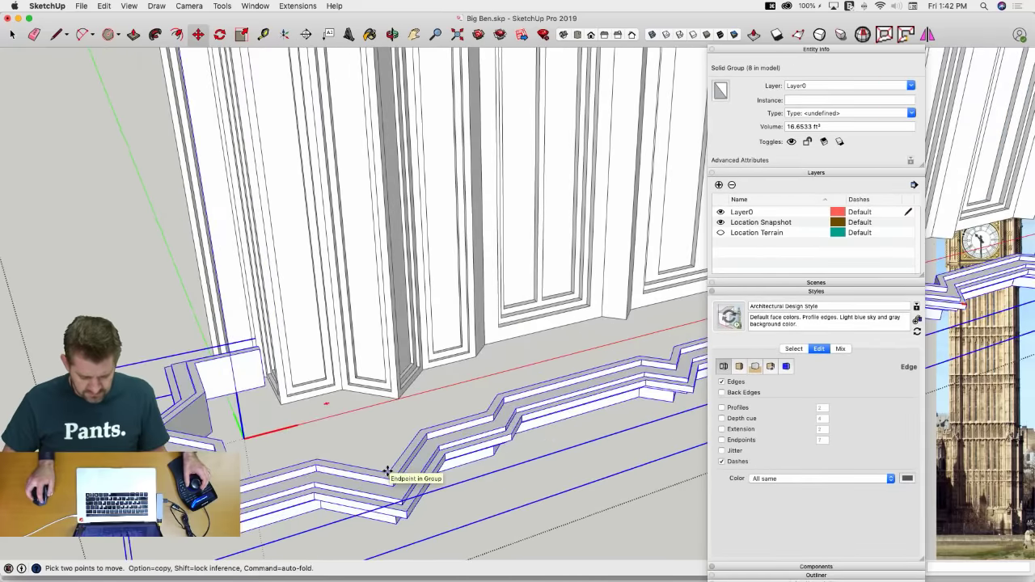
{"action": "left_click", "coordinate": [388, 471]}
{"action": "scroll", "coordinate": [398, 406], "scroll_direction": "up", "scroll_amount": 8}
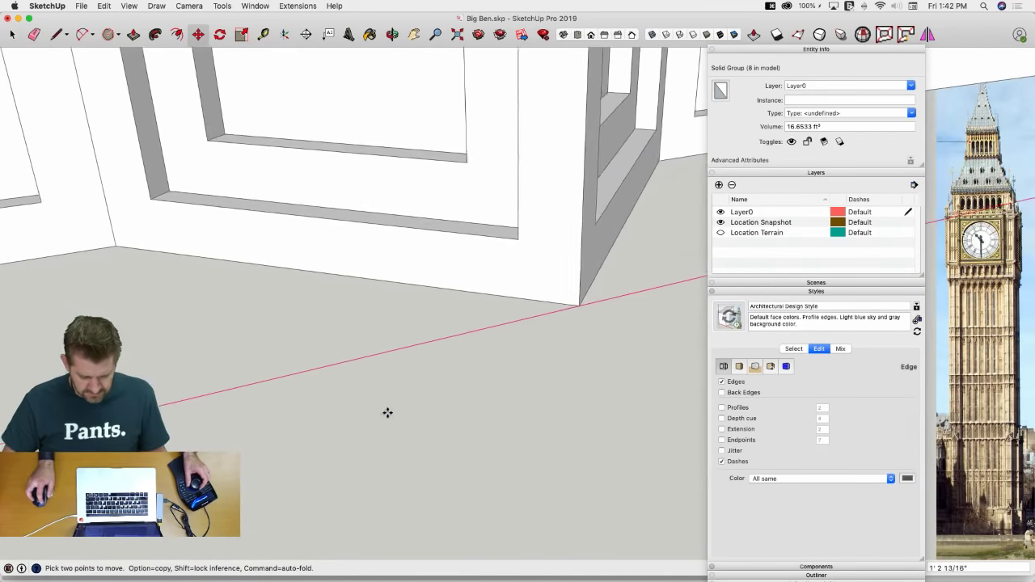
{"action": "scroll", "coordinate": [492, 363], "scroll_direction": "down", "scroll_amount": 4}
{"action": "scroll", "coordinate": [545, 370], "scroll_direction": "up", "scroll_amount": 4}
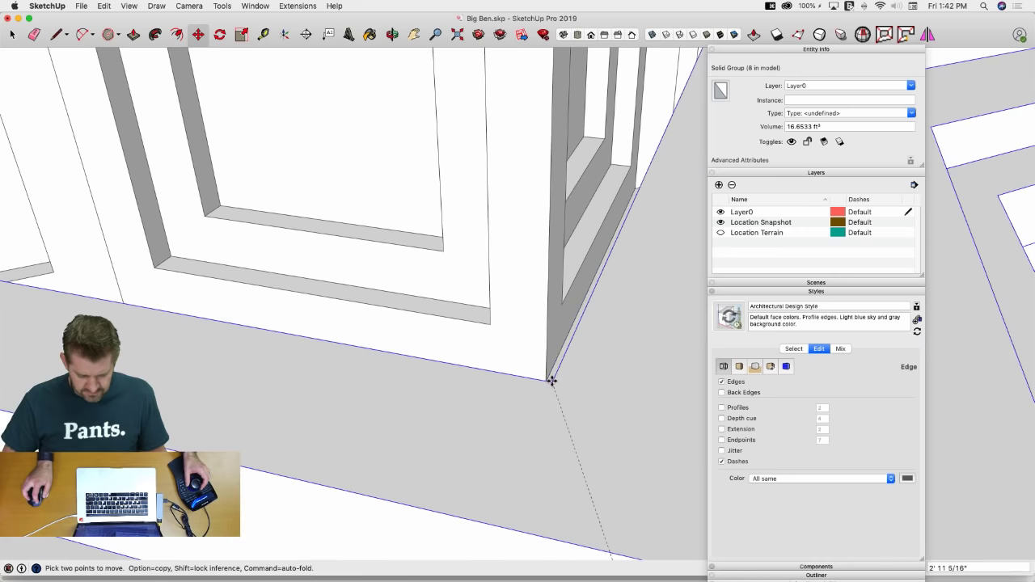
{"action": "scroll", "coordinate": [546, 380], "scroll_direction": "down", "scroll_amount": 3}
{"action": "scroll", "coordinate": [543, 383], "scroll_direction": "up", "scroll_amount": 3}
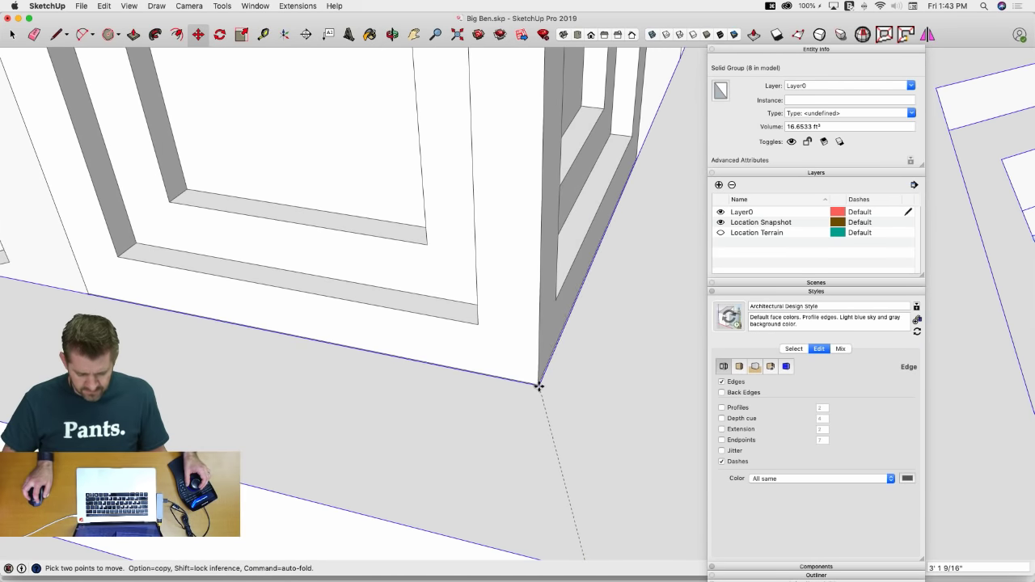
{"action": "scroll", "coordinate": [539, 382], "scroll_direction": "down", "scroll_amount": 4}
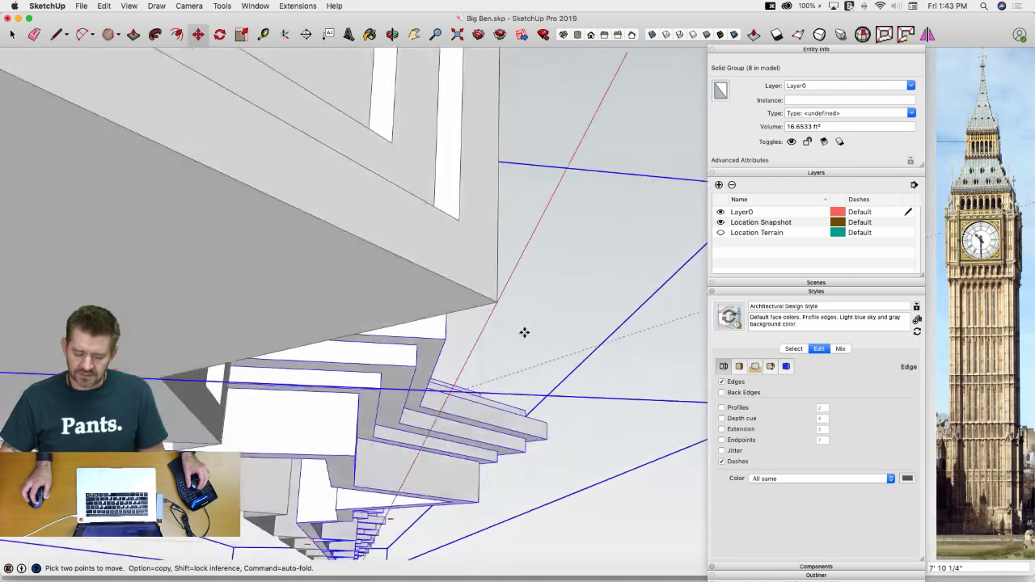
{"action": "scroll", "coordinate": [510, 311], "scroll_direction": "up", "scroll_amount": 10}
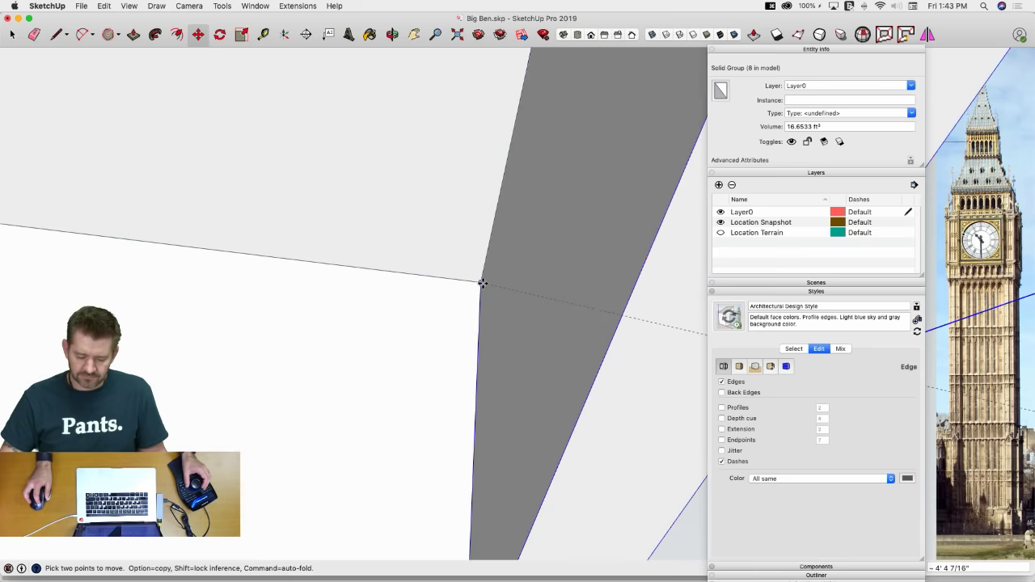
{"action": "scroll", "coordinate": [539, 433], "scroll_direction": "down", "scroll_amount": 10}
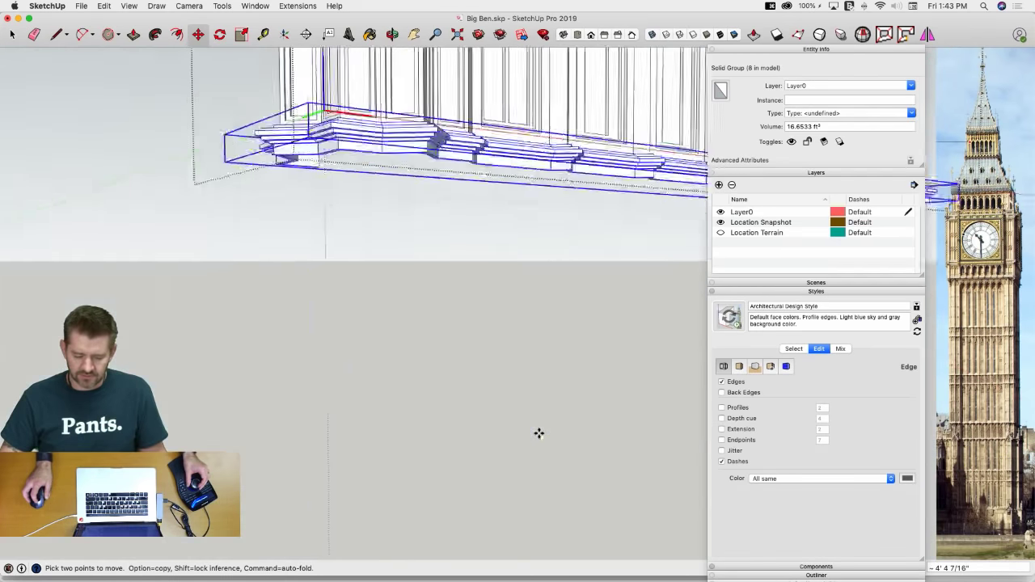
{"action": "key", "text": "space"}
{"action": "scroll", "coordinate": [439, 399], "scroll_direction": "up", "scroll_amount": 5}
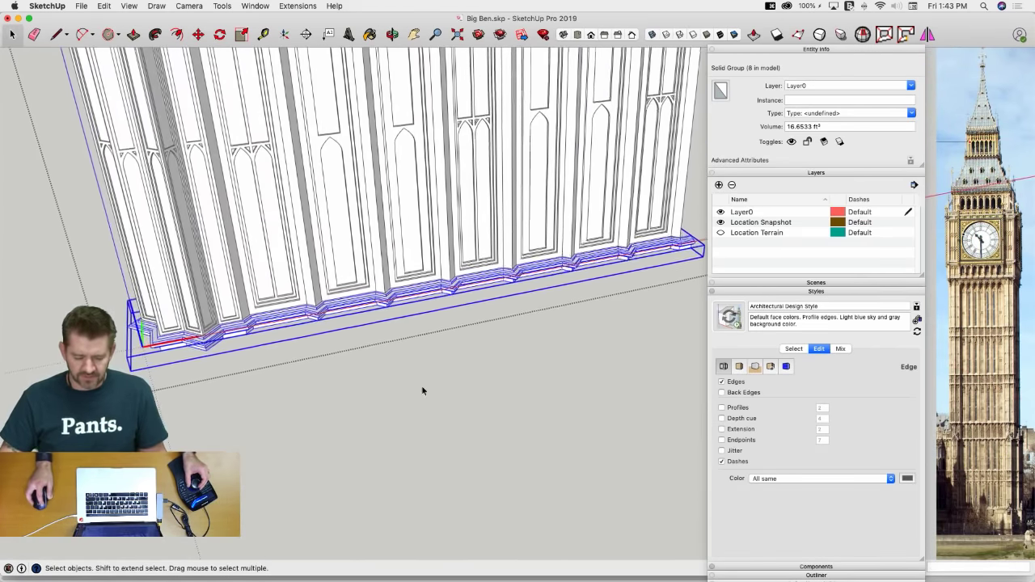
{"action": "left_click", "coordinate": [421, 386]}
Combine the wall and corner panels of the level below Level4 into a component named Level 3
{"action": "scroll", "coordinate": [422, 387], "scroll_direction": "up", "scroll_amount": 10}
{"action": "scroll", "coordinate": [404, 392], "scroll_direction": "down", "scroll_amount": 5}
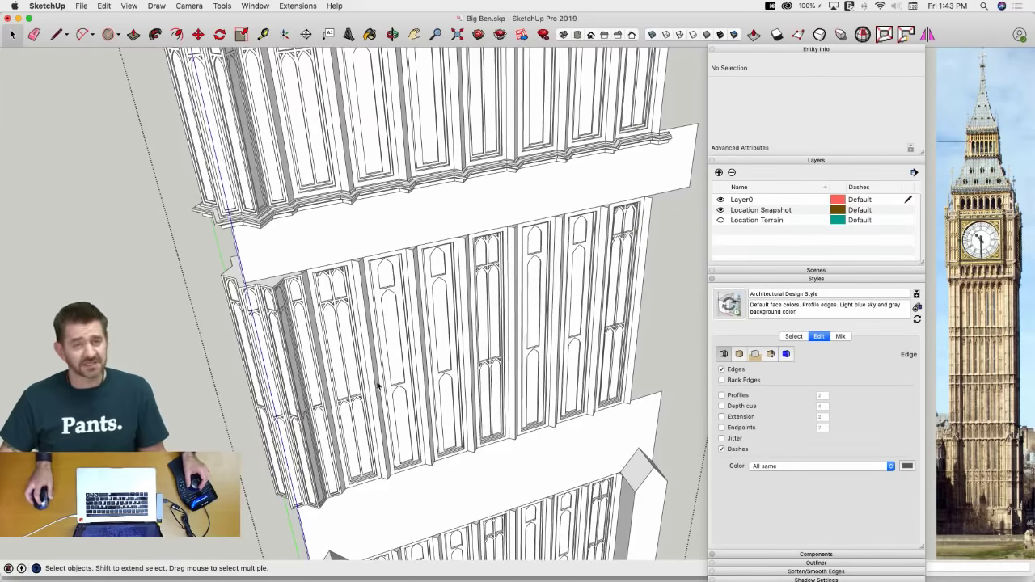
{"action": "left_click_drag", "start_coordinate": [229, 380], "coordinate": [229, 380]}
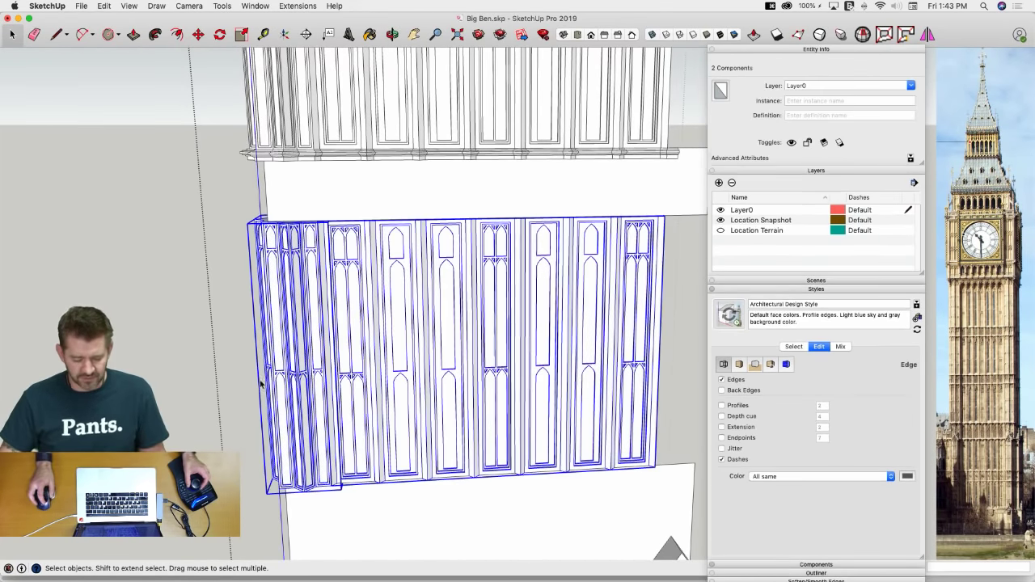
{"action": "right_click", "coordinate": [434, 360]}
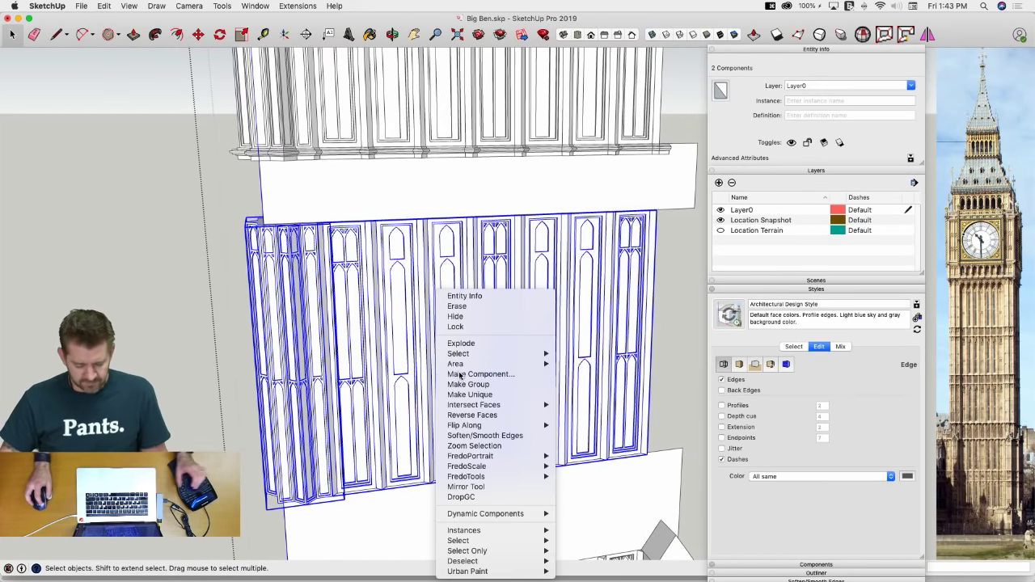
{"action": "left_click", "coordinate": [461, 375]}
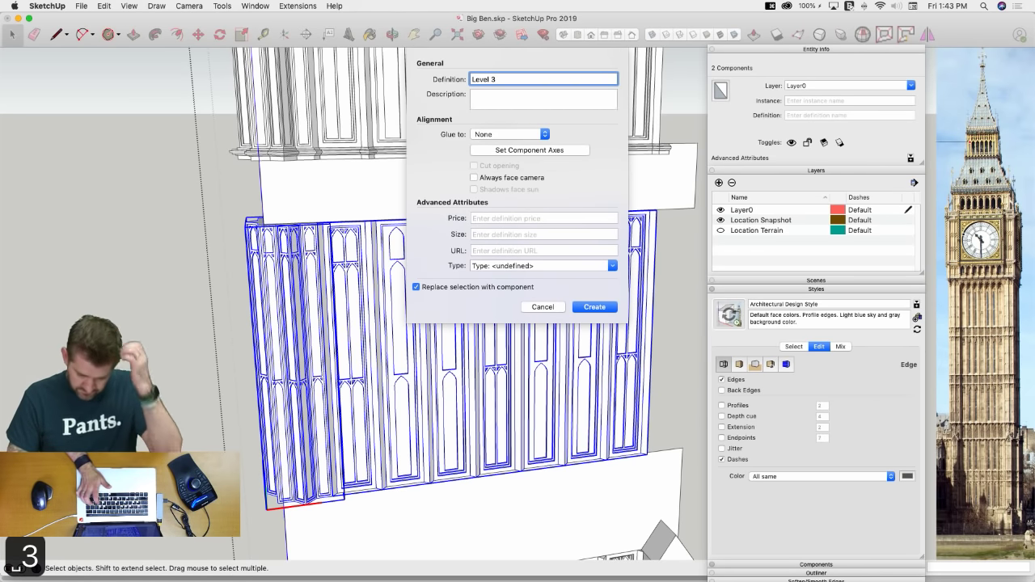
Open the Level 3 component and paste the copied trim near its base
{"action": "double_click", "coordinate": [457, 401]}
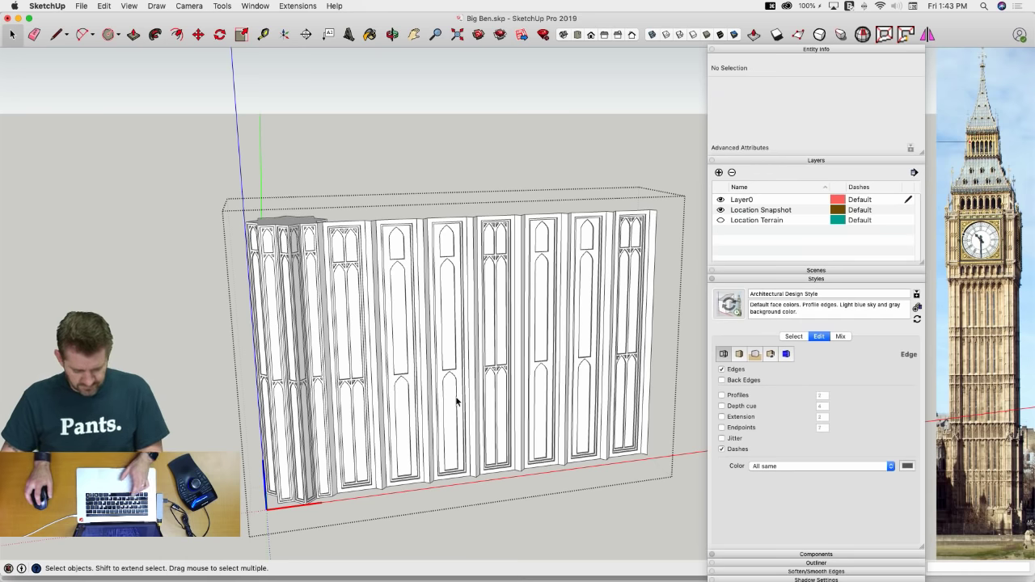
{"action": "left_click", "coordinate": [340, 531]}
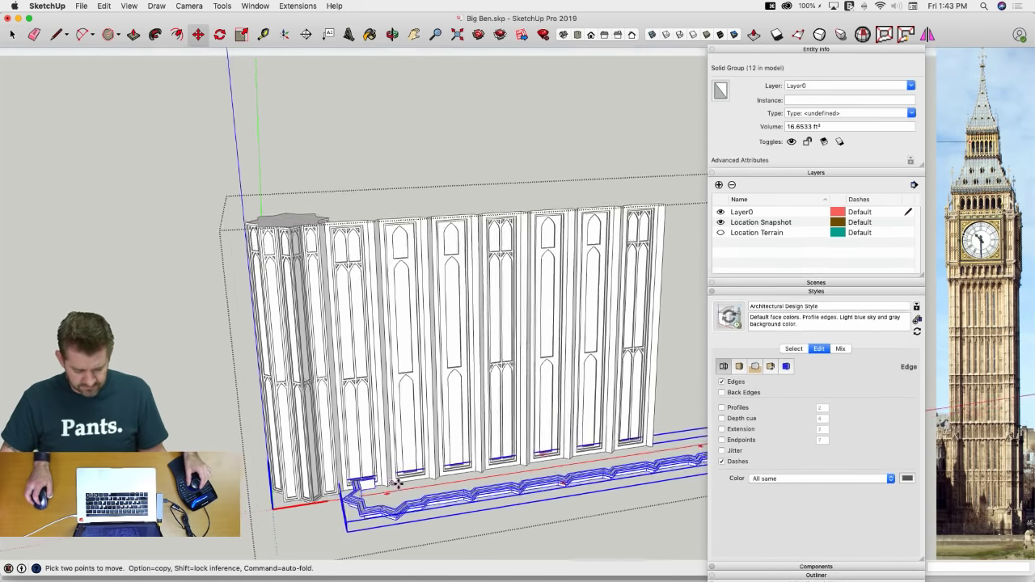
Move the pasted trim by its inner corner endpoint onto the matching bottom corner of the Level 3 wall, and close the component
{"action": "scroll", "coordinate": [567, 453], "scroll_direction": "up", "scroll_amount": 5}
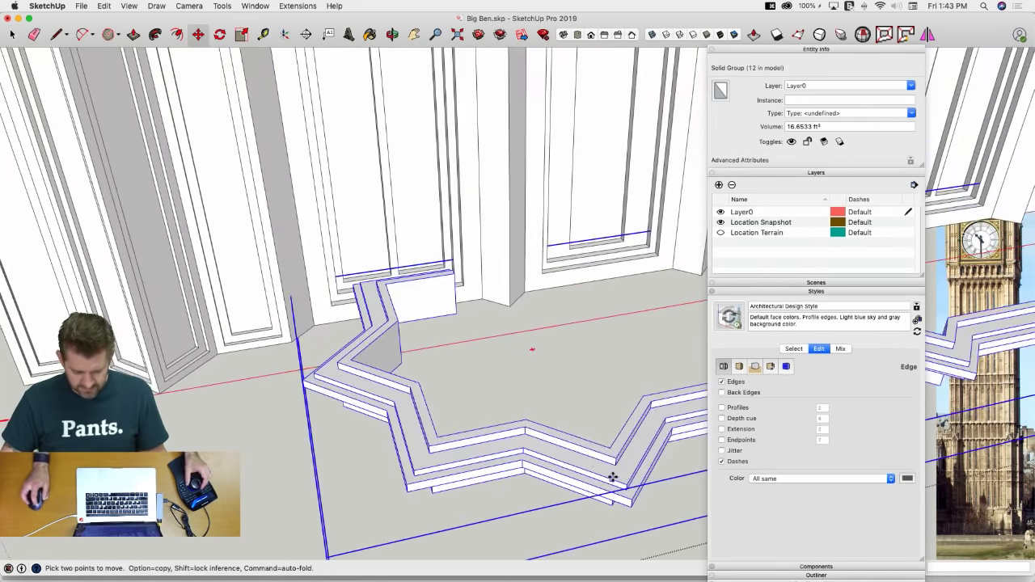
{"action": "left_click", "coordinate": [610, 445]}
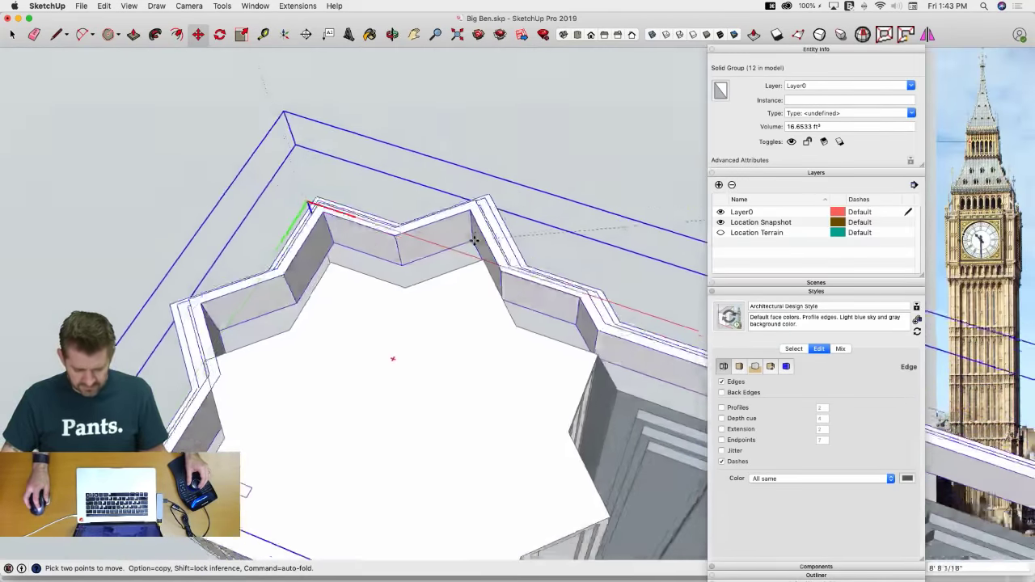
{"action": "left_click", "coordinate": [487, 261]}
{"action": "key", "text": "space"}
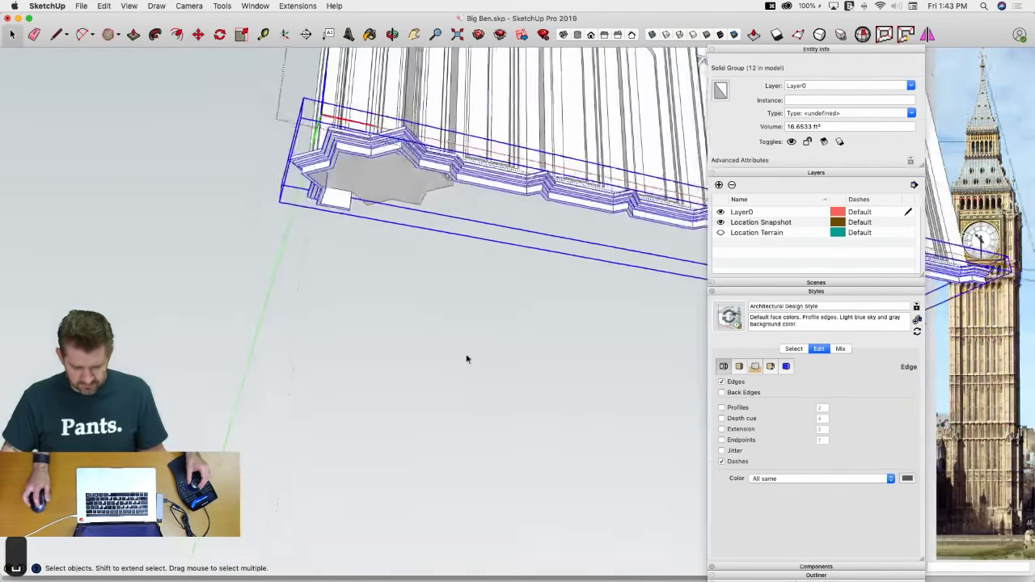
{"action": "left_click", "coordinate": [466, 367]}
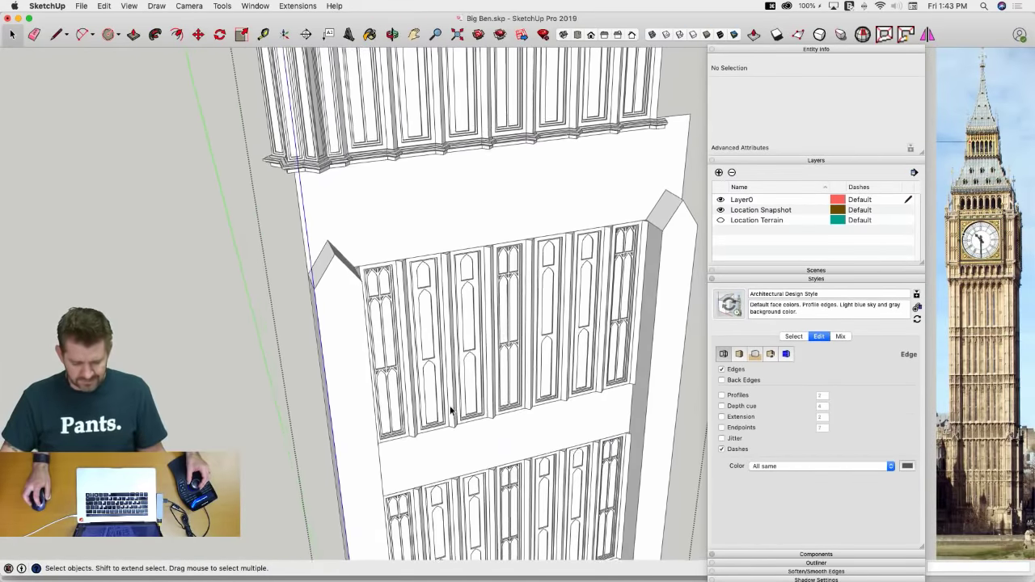
Open the tower's lowest section, with the pointed corner buttresses, for editing
{"action": "middle_click_drag", "start_coordinate": [450, 411], "coordinate": [457, 379]}
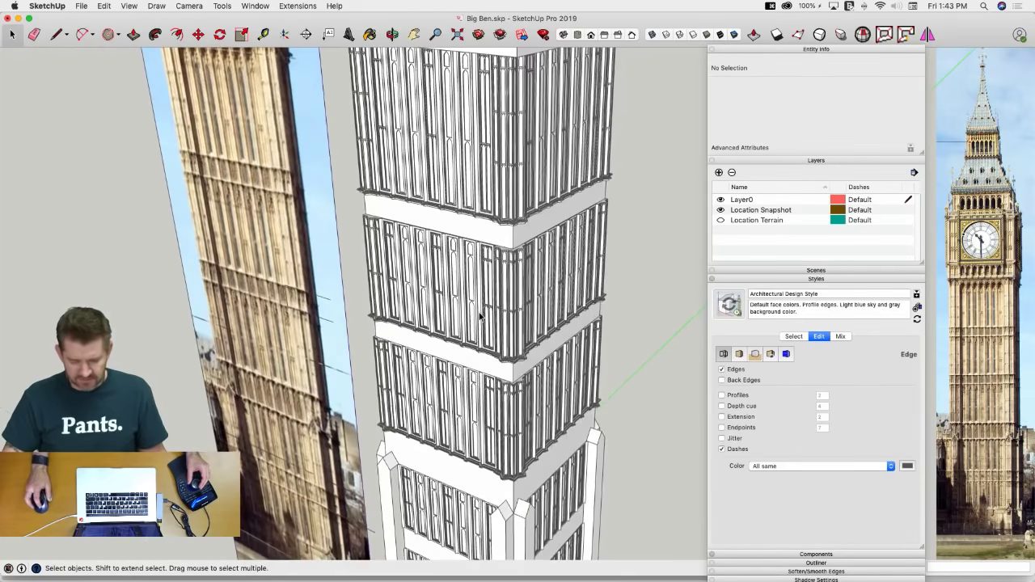
{"action": "middle_click_drag", "start_coordinate": [499, 326], "coordinate": [520, 263]}
{"action": "scroll", "coordinate": [548, 278], "scroll_direction": "up", "scroll_amount": 10}
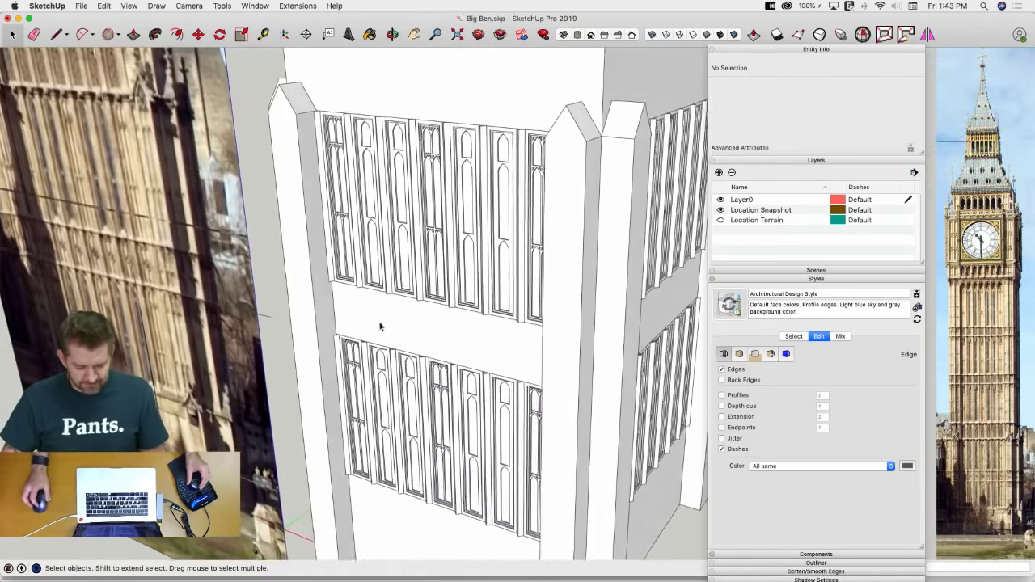
{"action": "middle_click_drag", "start_coordinate": [380, 327], "coordinate": [274, 324]}
{"action": "left_click", "coordinate": [293, 339]}
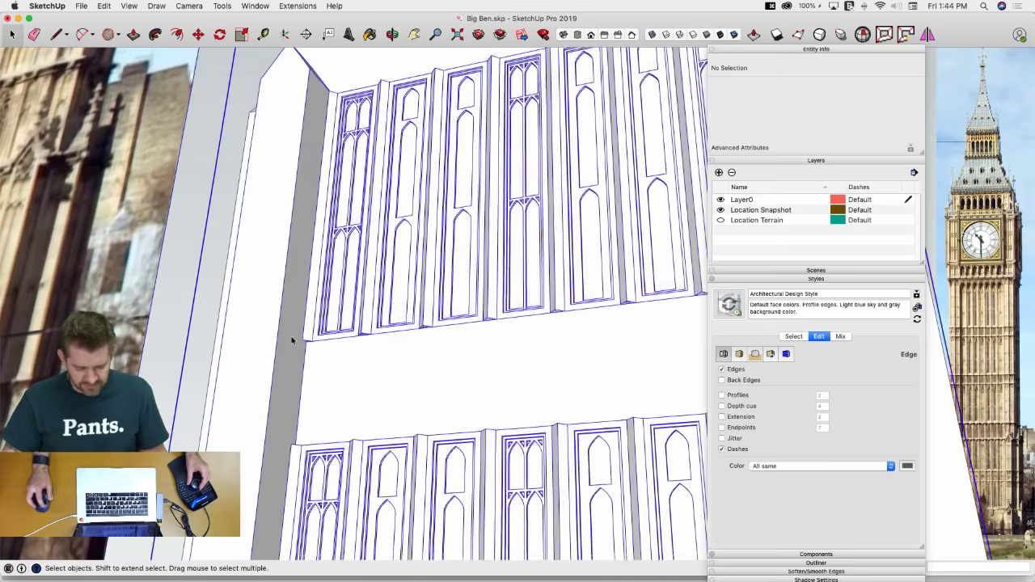
{"action": "double_click", "coordinate": [261, 316]}
Explode the upper window panel component between the corner buttresses
{"action": "left_click", "coordinate": [323, 326]}
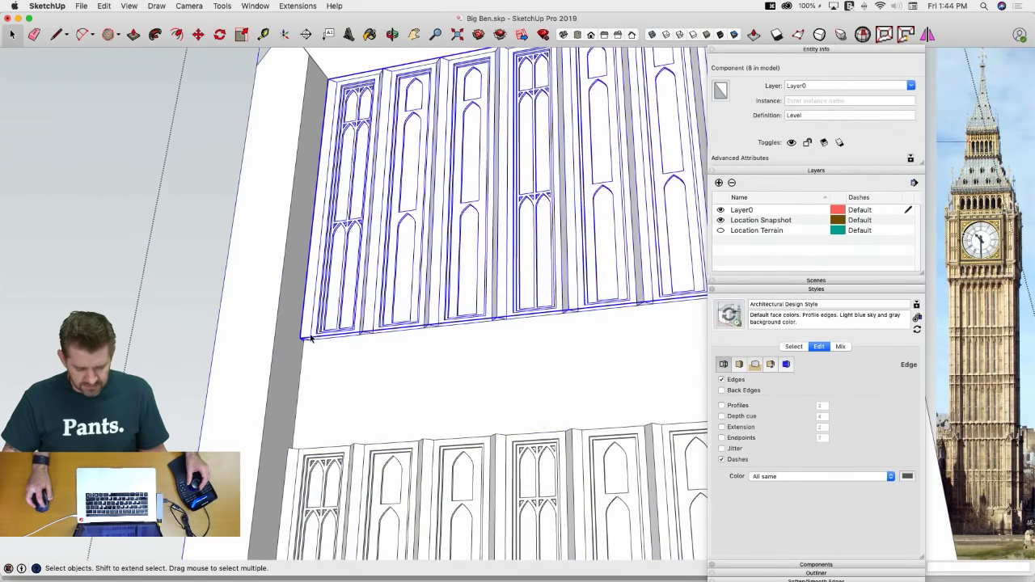
{"action": "key", "text": "l"}
{"action": "key", "text": "space"}
{"action": "scroll", "coordinate": [314, 314], "scroll_direction": "down", "scroll_amount": 5}
{"action": "left_click", "coordinate": [407, 367]}
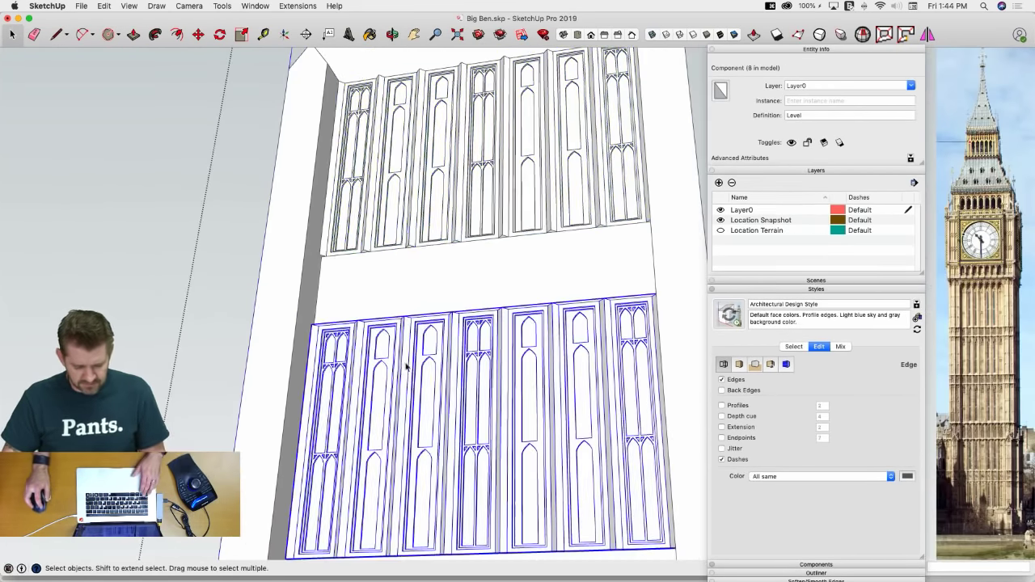
{"action": "left_click", "coordinate": [392, 217]}
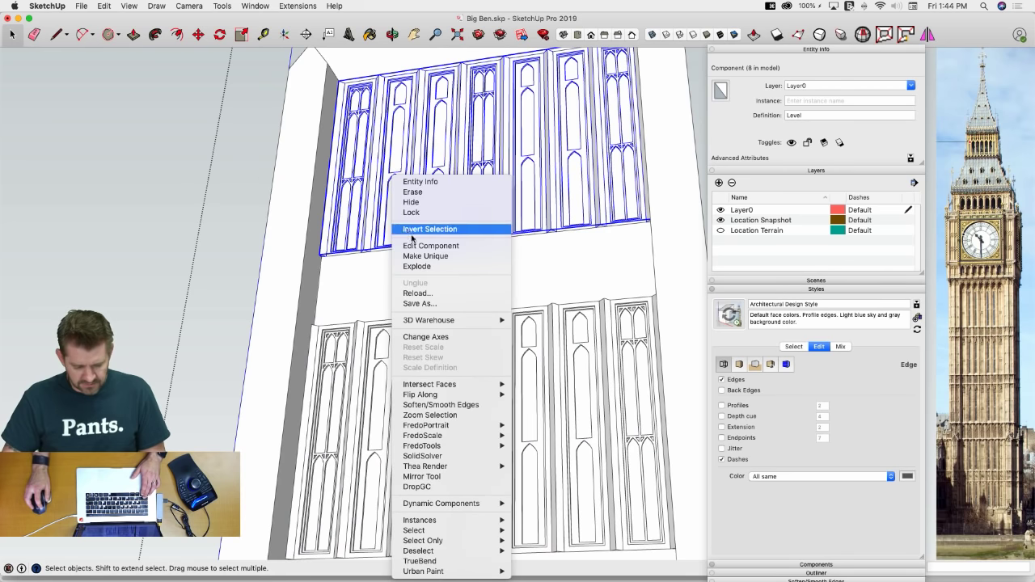
{"action": "left_click", "coordinate": [420, 267]}
Draw horizontal edges across the faces of both corner buttresses, continuing the bottom line of the upper window panel
{"action": "key", "text": "l"}
{"action": "scroll", "coordinate": [346, 246], "scroll_direction": "up", "scroll_amount": 4}
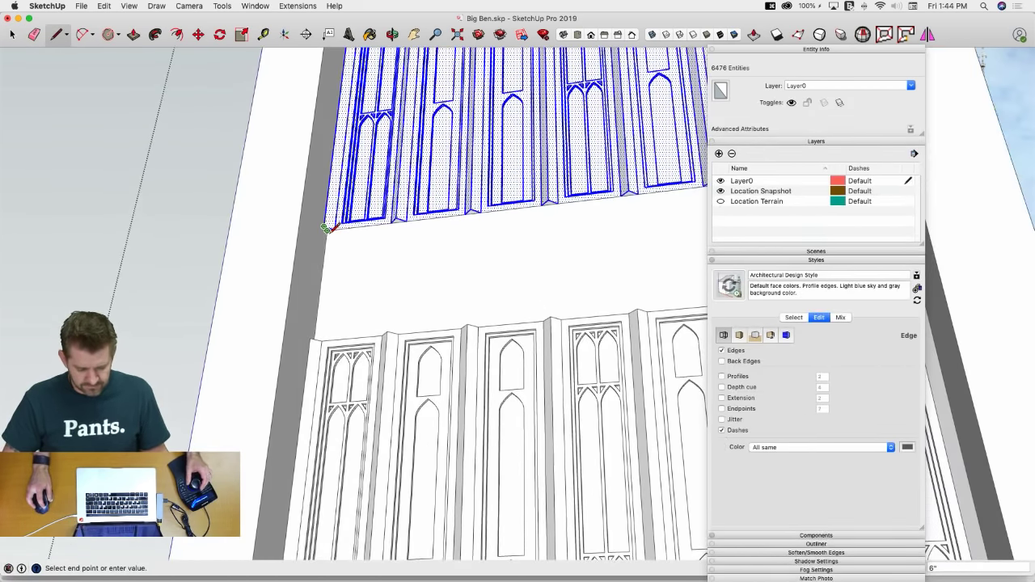
{"action": "scroll", "coordinate": [360, 247], "scroll_direction": "up", "scroll_amount": 8}
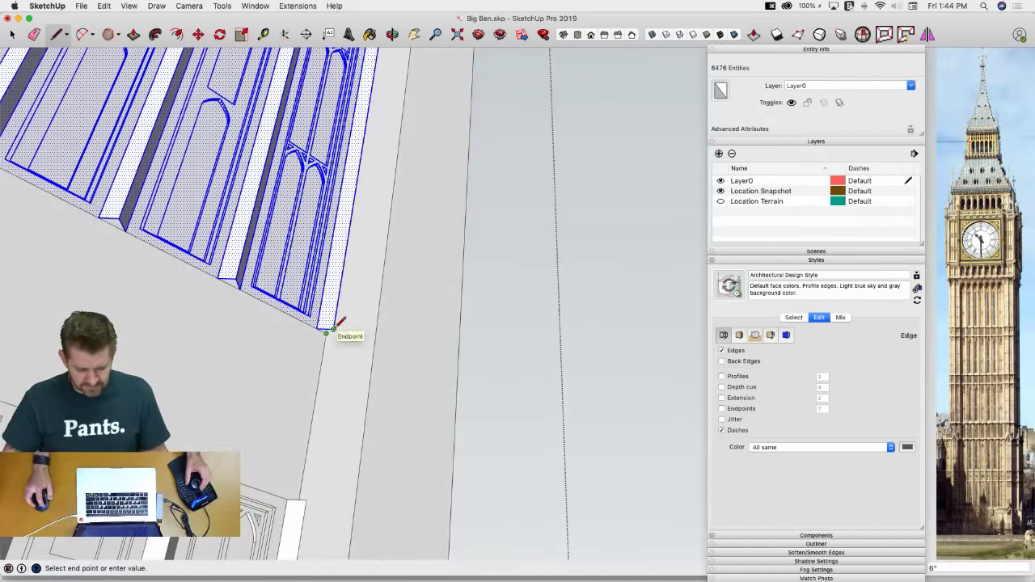
{"action": "left_click", "coordinate": [327, 330]}
{"action": "middle_click_drag", "start_coordinate": [326, 330], "coordinate": [371, 257]}
{"action": "left_click", "coordinate": [259, 247]}
{"action": "left_click", "coordinate": [257, 259]}
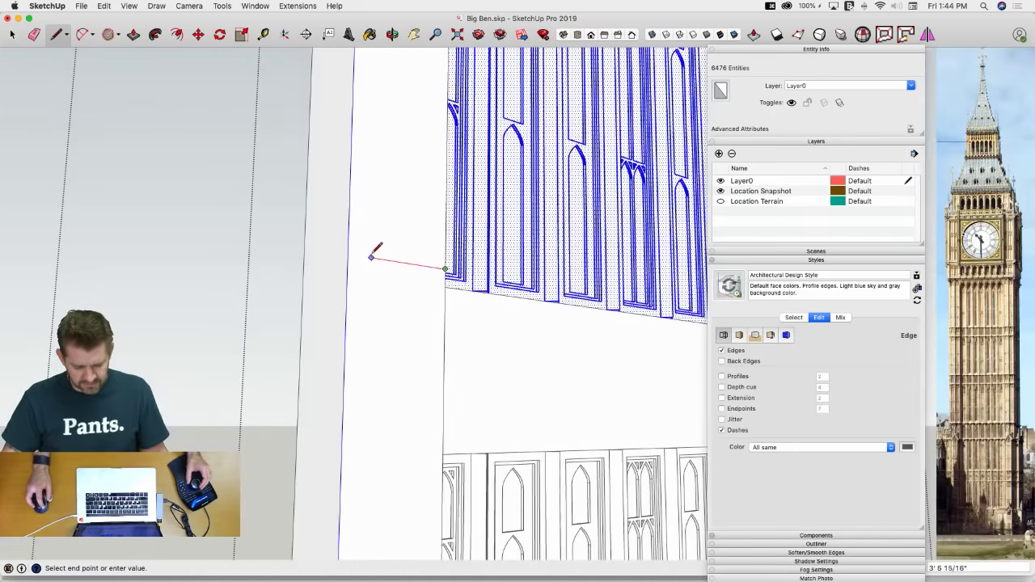
{"action": "left_click", "coordinate": [305, 266]}
{"action": "middle_click_drag", "start_coordinate": [305, 266], "coordinate": [531, 249]}
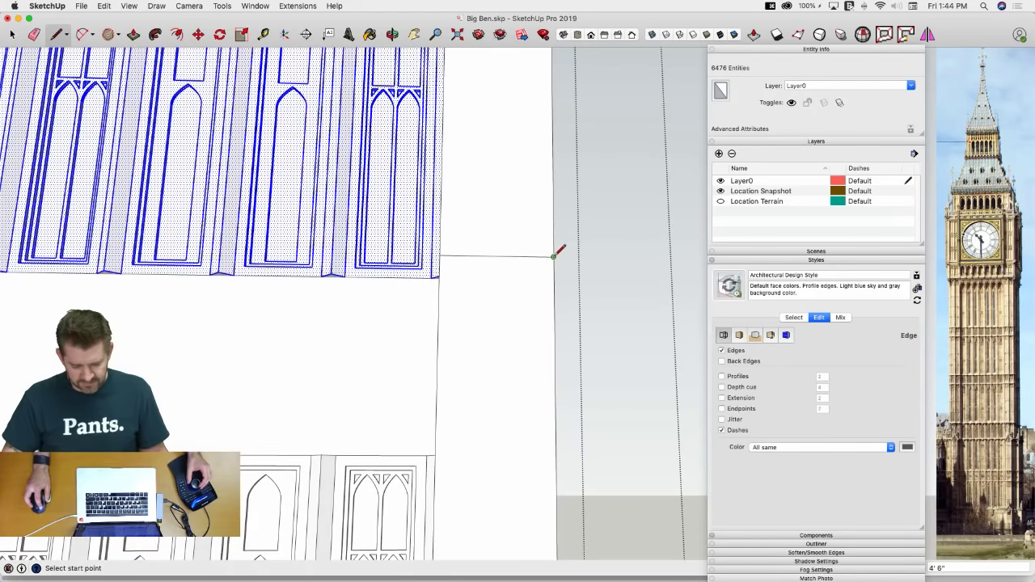
{"action": "left_click", "coordinate": [555, 255]}
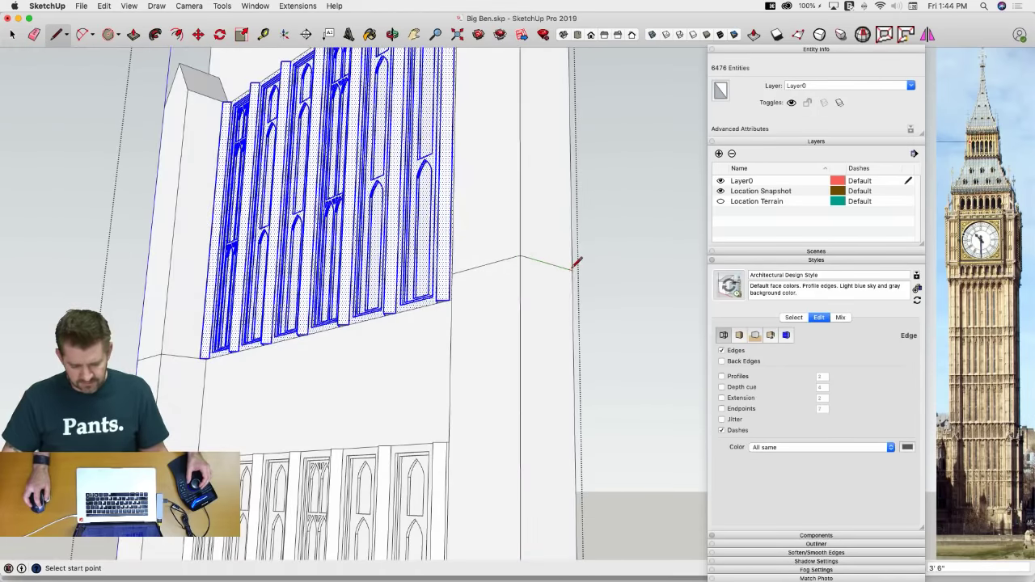
{"action": "key", "text": "space"}
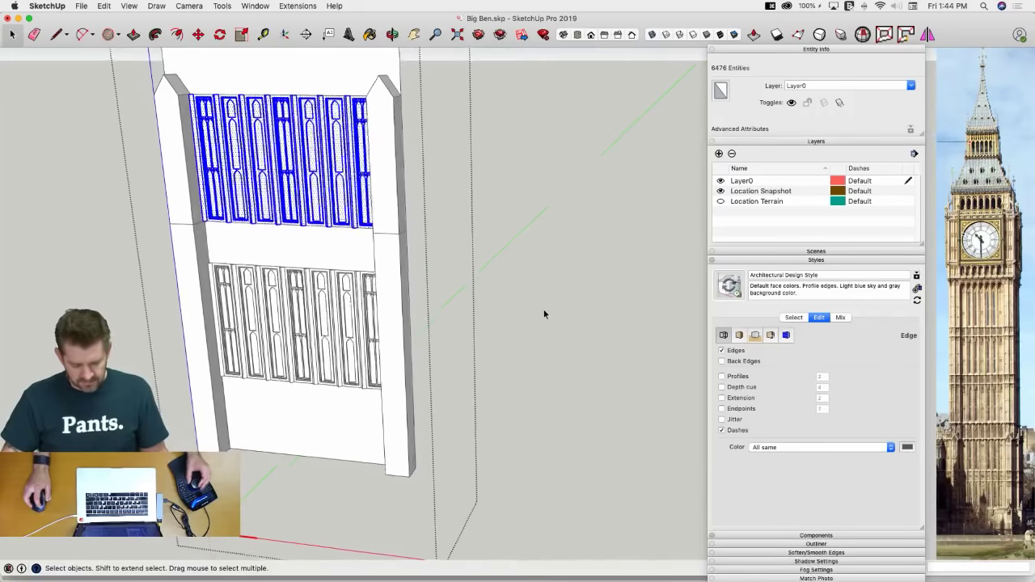
Paste the copied trim beside the lowest tower section and copy the stepped profile face from its end
{"action": "key", "text": "super+v"}
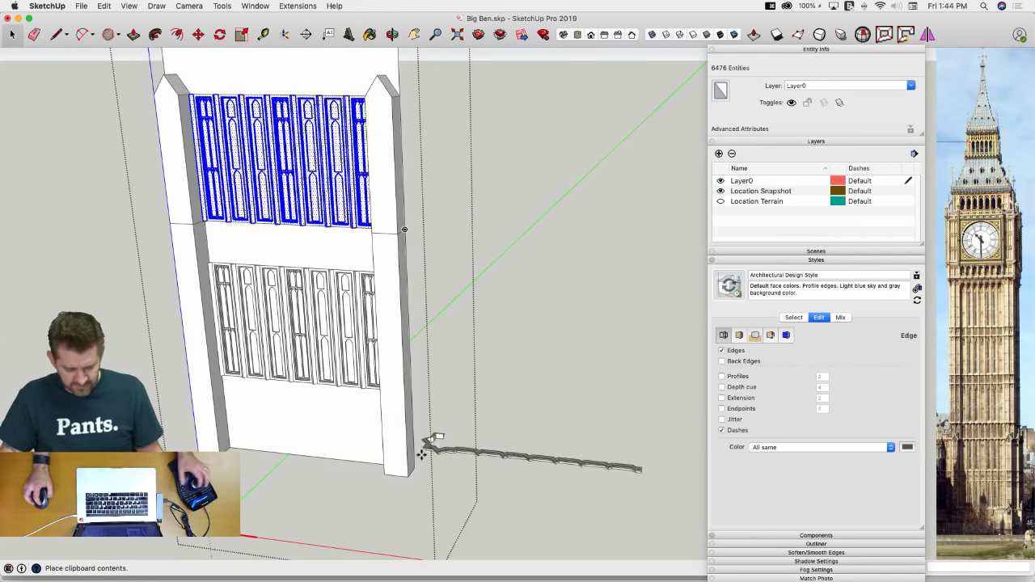
{"action": "left_click", "coordinate": [455, 490]}
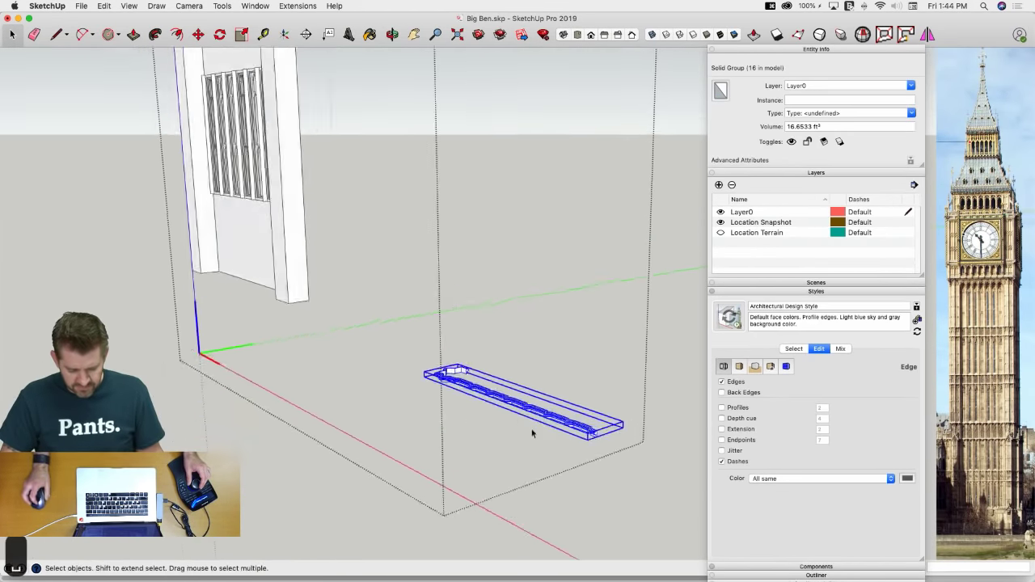
{"action": "middle_click_drag", "start_coordinate": [565, 433], "coordinate": [399, 437]}
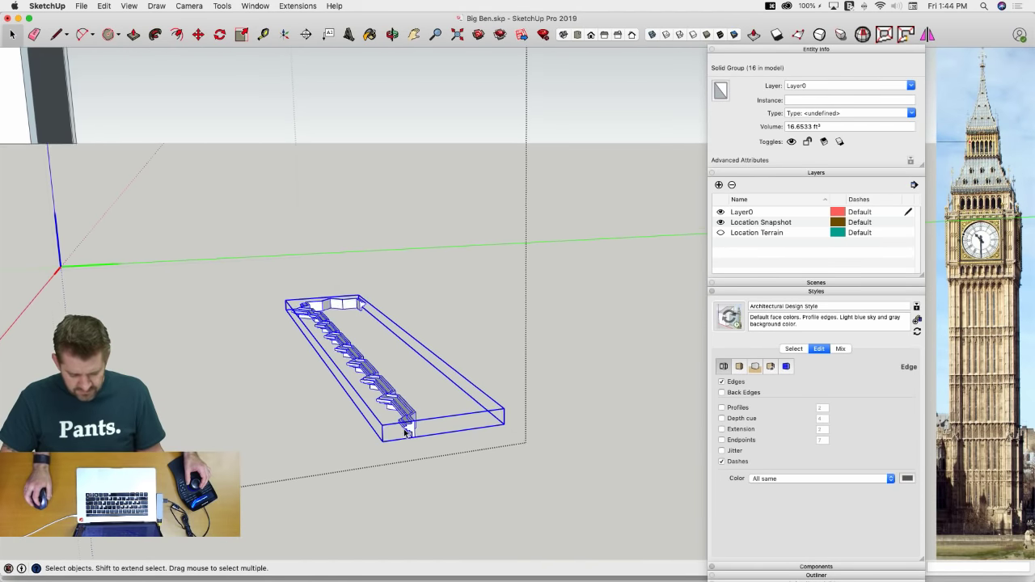
{"action": "scroll", "coordinate": [407, 433], "scroll_direction": "up", "scroll_amount": 5}
{"action": "double_click", "coordinate": [419, 435]}
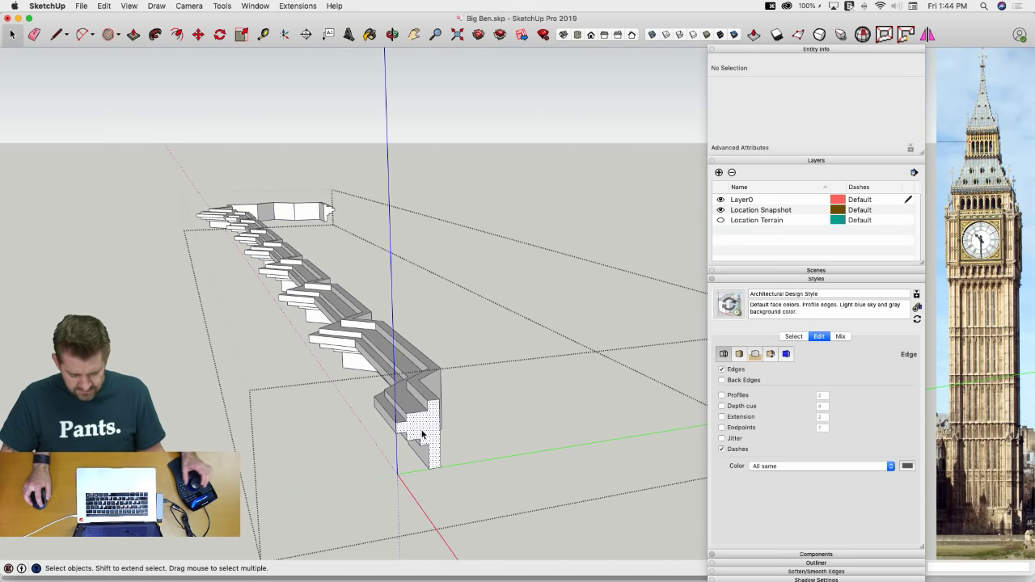
{"action": "left_click", "coordinate": [421, 435]}
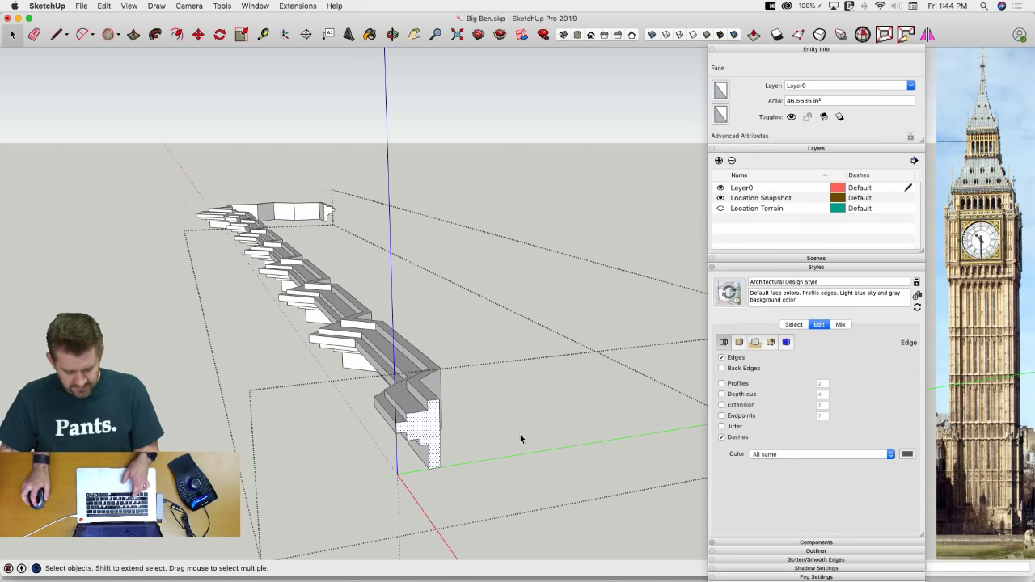
{"action": "left_click", "coordinate": [597, 530]}
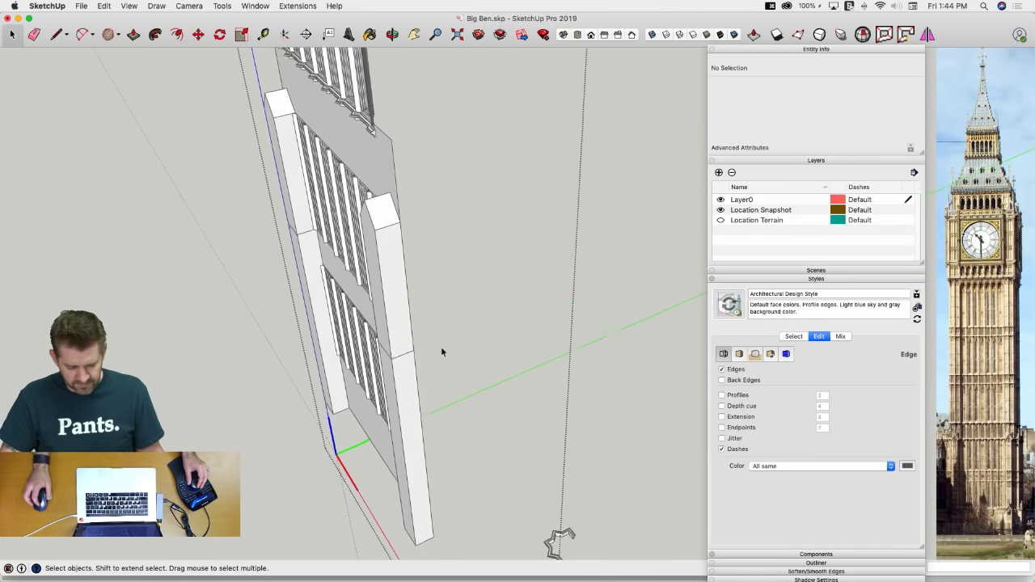
Paste the stepped profile face beside the lowest section, rotate it about the vertical axis, and make it a group
{"action": "key", "text": "super+v"}
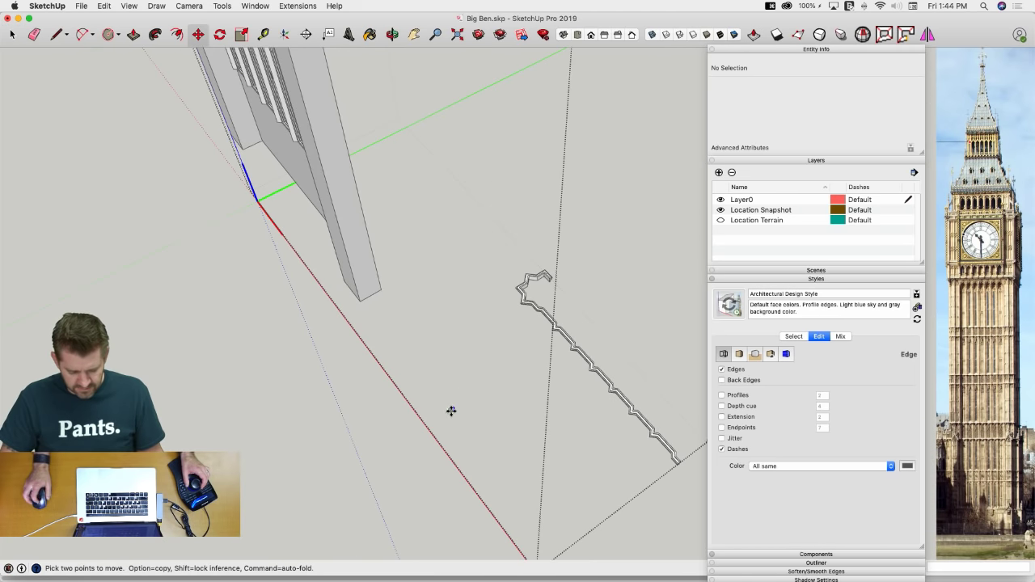
{"action": "left_click", "coordinate": [451, 411]}
{"action": "scroll", "coordinate": [465, 389], "scroll_direction": "up", "scroll_amount": 1}
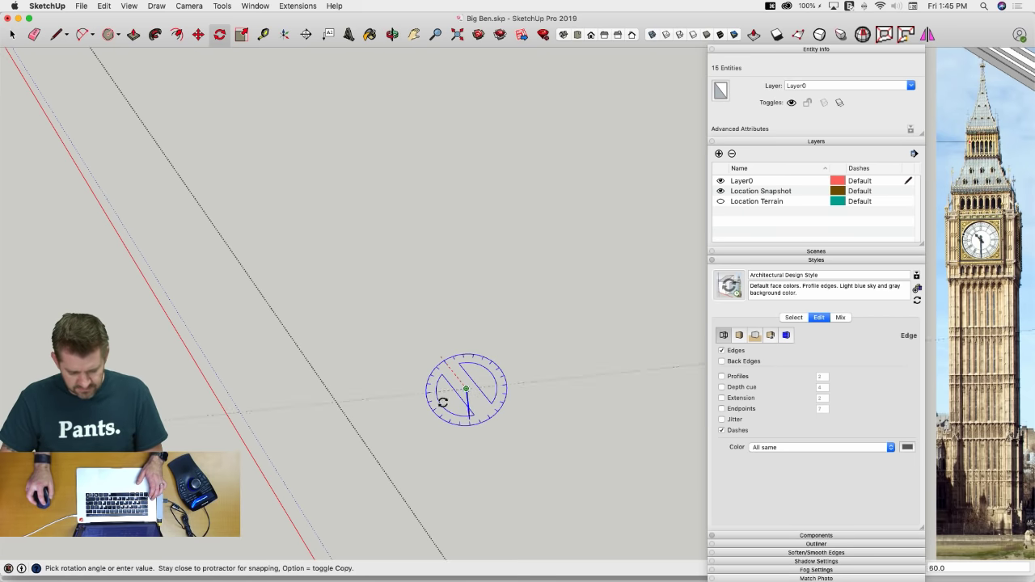
{"action": "scroll", "coordinate": [477, 364], "scroll_direction": "down", "scroll_amount": 1}
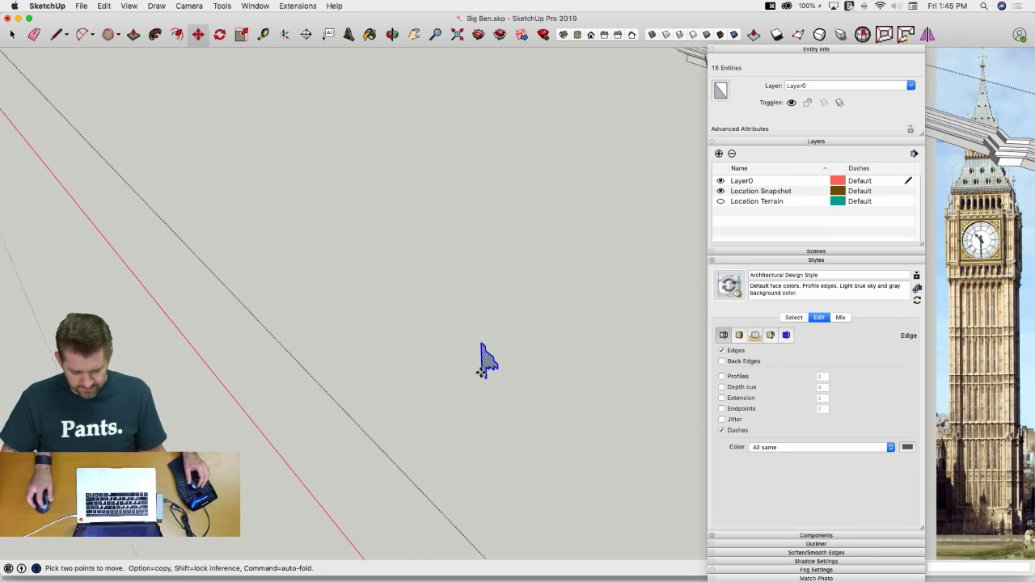
{"action": "right_click", "coordinate": [486, 360]}
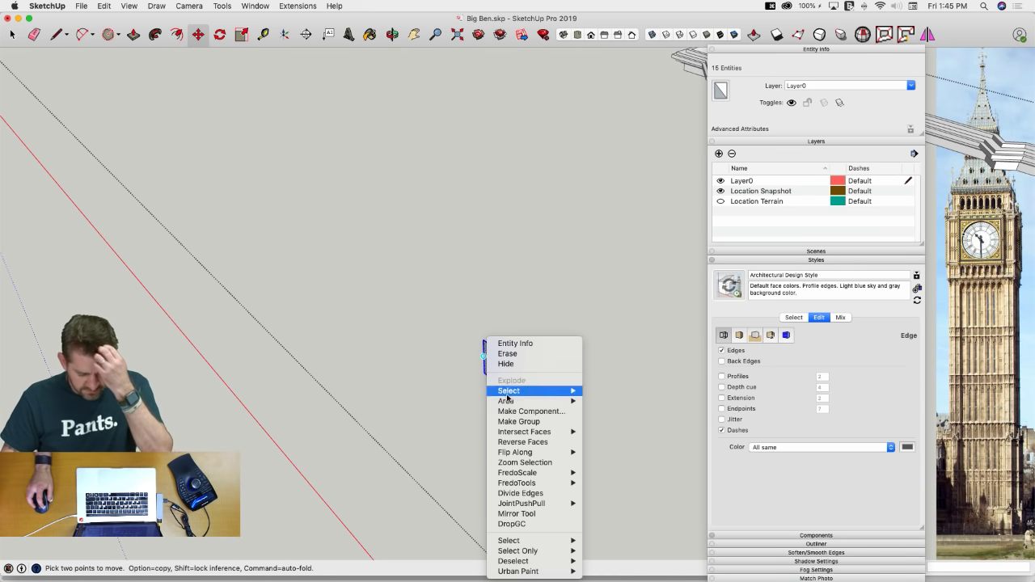
{"action": "left_click", "coordinate": [518, 423]}
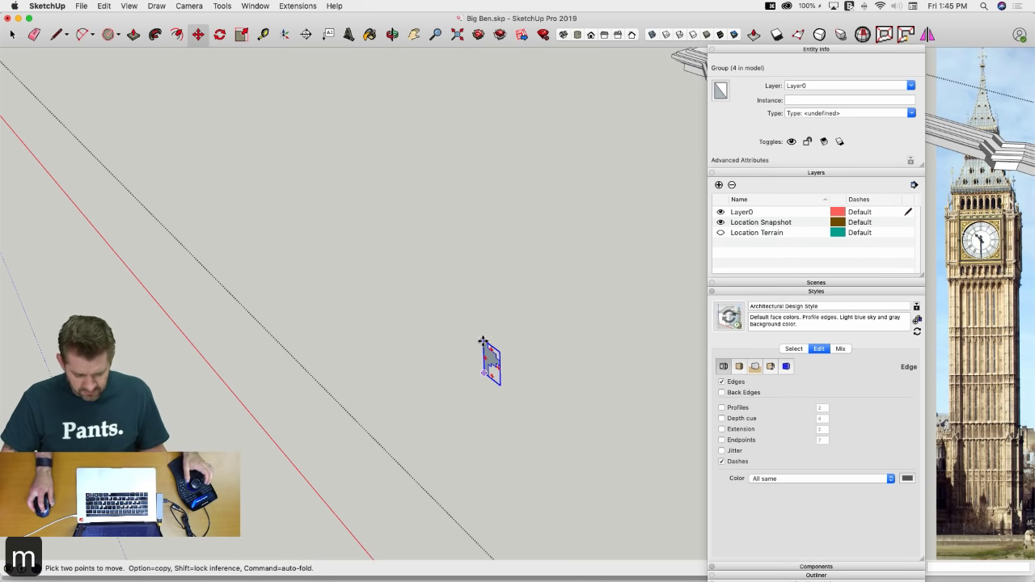
Move the grouped profile by its top corner onto the outer end of the horizontal edge on the buttress
{"action": "scroll", "coordinate": [495, 420], "scroll_direction": "down", "scroll_amount": 8}
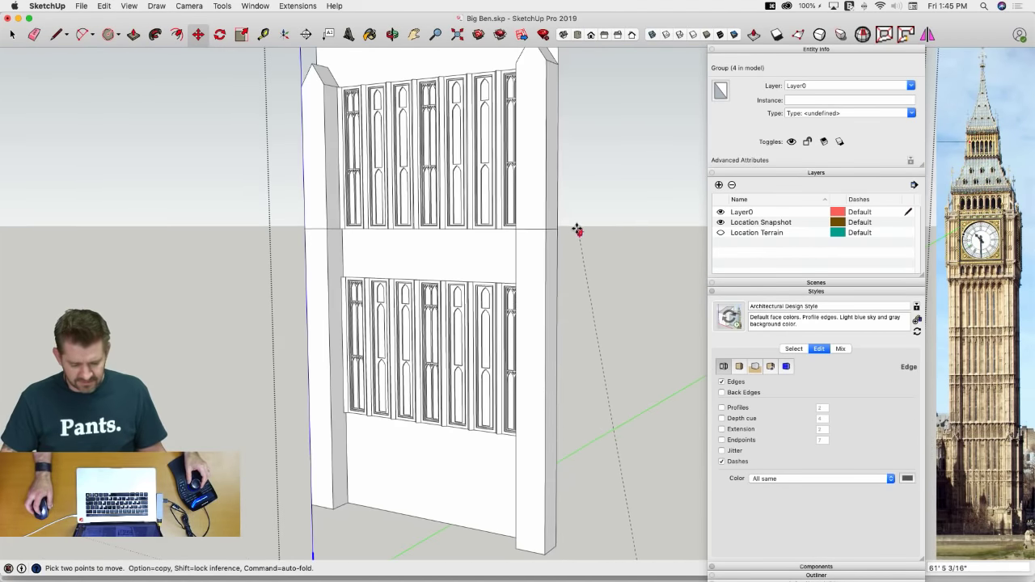
{"action": "scroll", "coordinate": [557, 235], "scroll_direction": "up", "scroll_amount": 2}
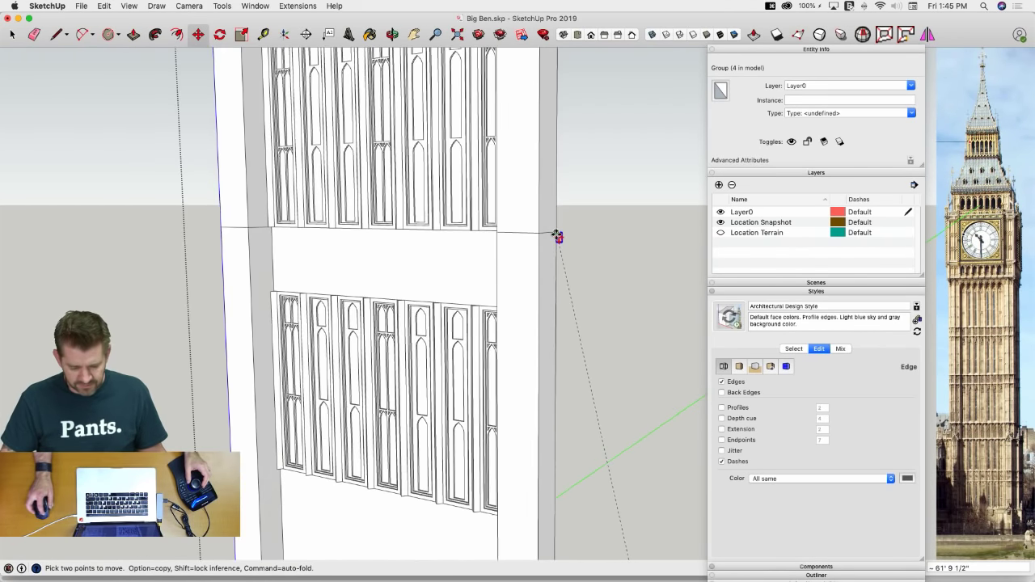
{"action": "scroll", "coordinate": [558, 236], "scroll_direction": "up", "scroll_amount": 5}
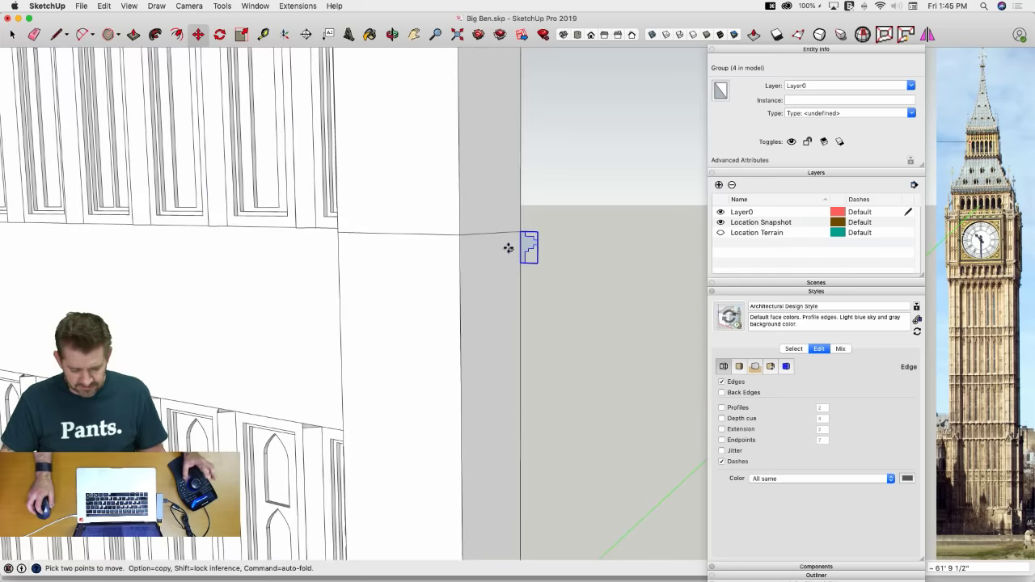
{"action": "key", "text": "space"}
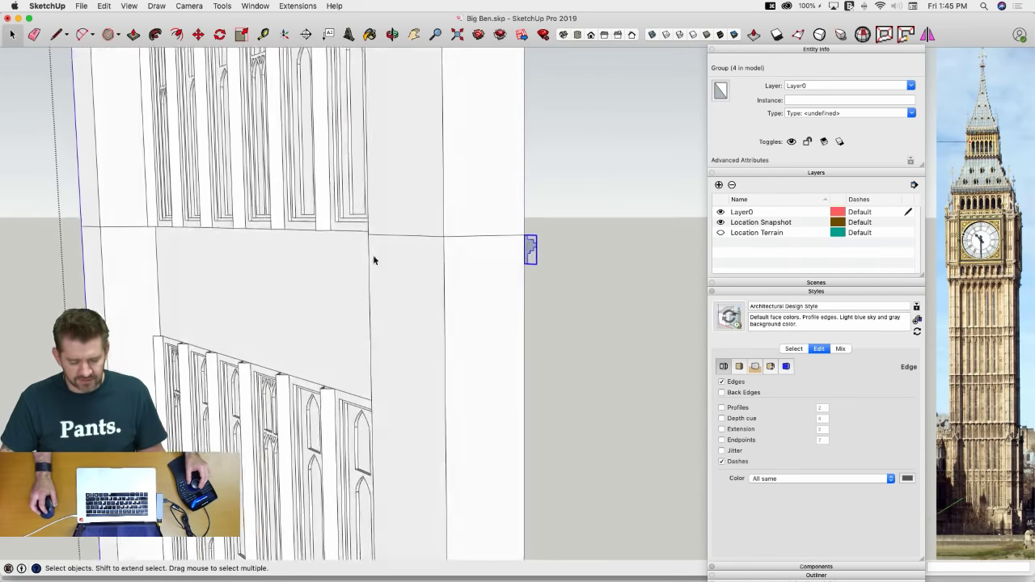
Sweep the grouped stepped profile with Follow Me along the edges beneath the upper window panel and across both buttresses
{"action": "middle_click_drag", "start_coordinate": [364, 274], "coordinate": [166, 261]}
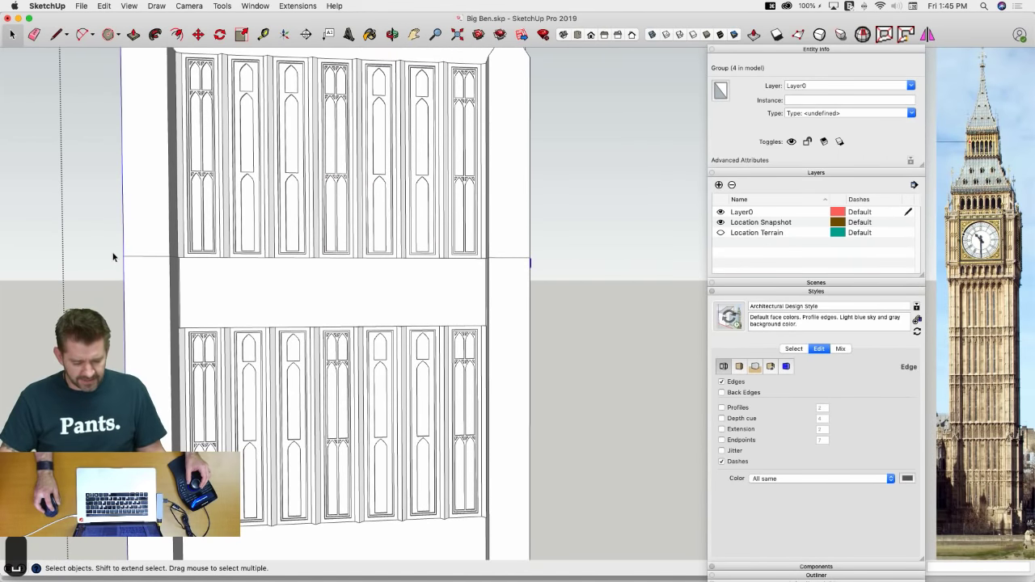
{"action": "left_click_drag", "start_coordinate": [115, 255], "coordinate": [226, 272]}
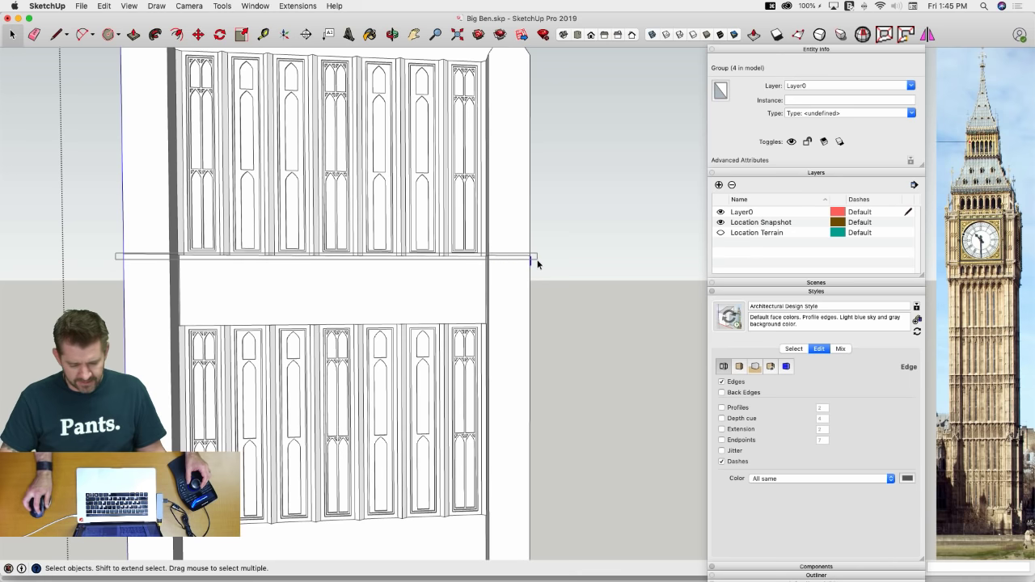
{"action": "left_click_drag", "start_coordinate": [538, 263], "coordinate": [537, 264]}
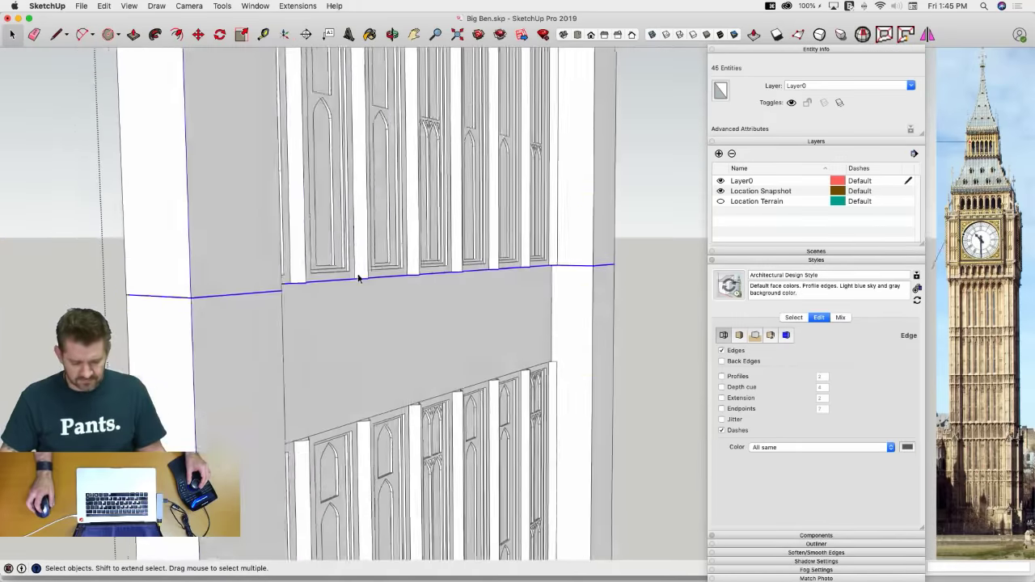
{"action": "middle_click_drag", "start_coordinate": [358, 278], "coordinate": [444, 281]}
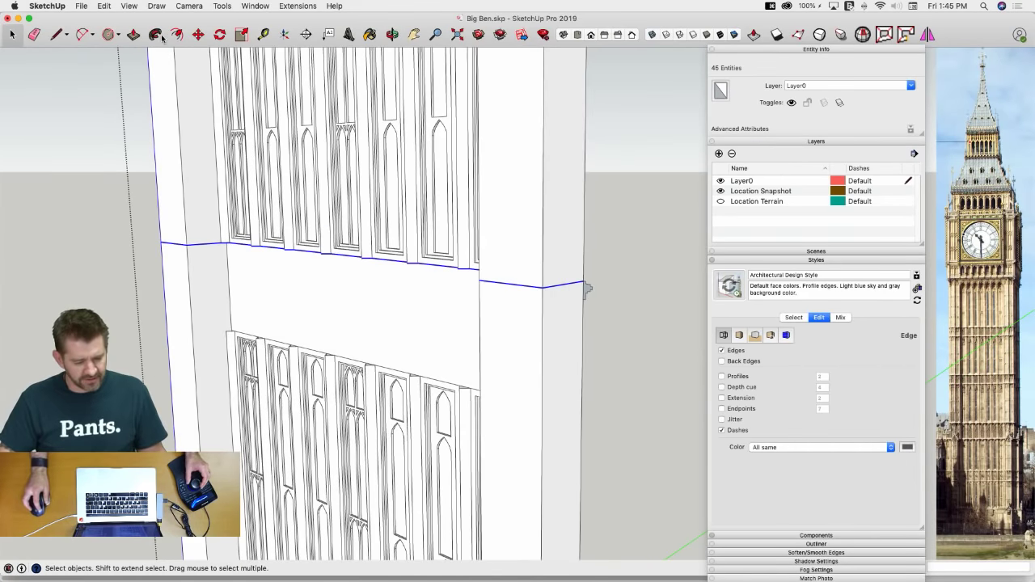
{"action": "middle_click_drag", "start_coordinate": [508, 239], "coordinate": [518, 316]}
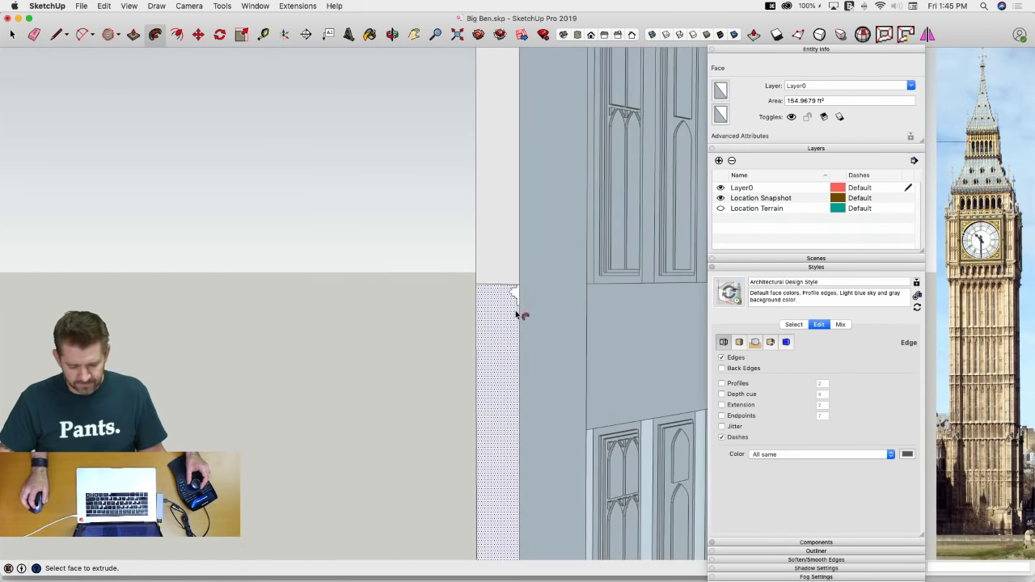
{"action": "scroll", "coordinate": [516, 297], "scroll_direction": "up", "scroll_amount": 3}
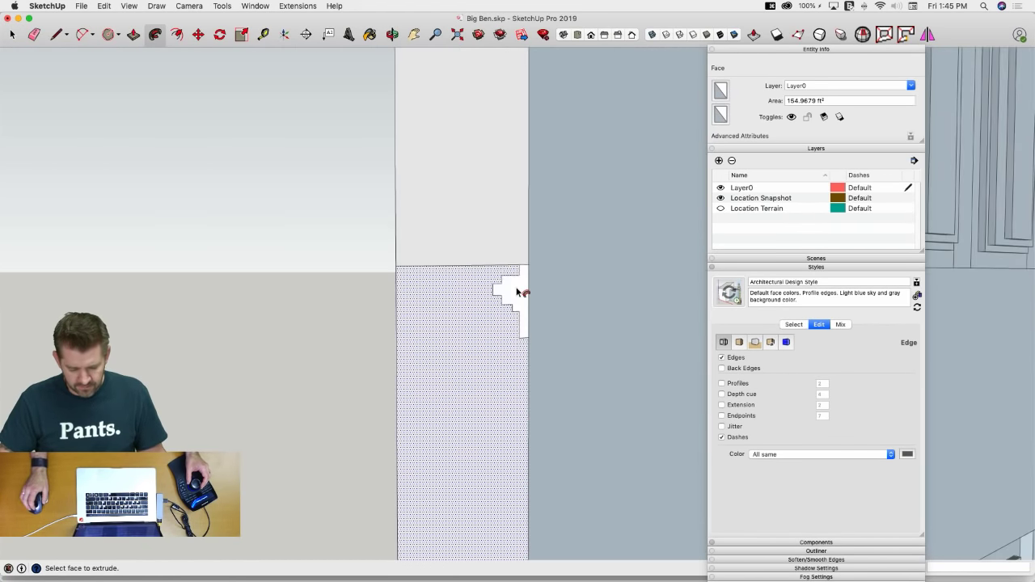
{"action": "right_click", "coordinate": [517, 292]}
{"action": "left_click", "coordinate": [566, 349]}
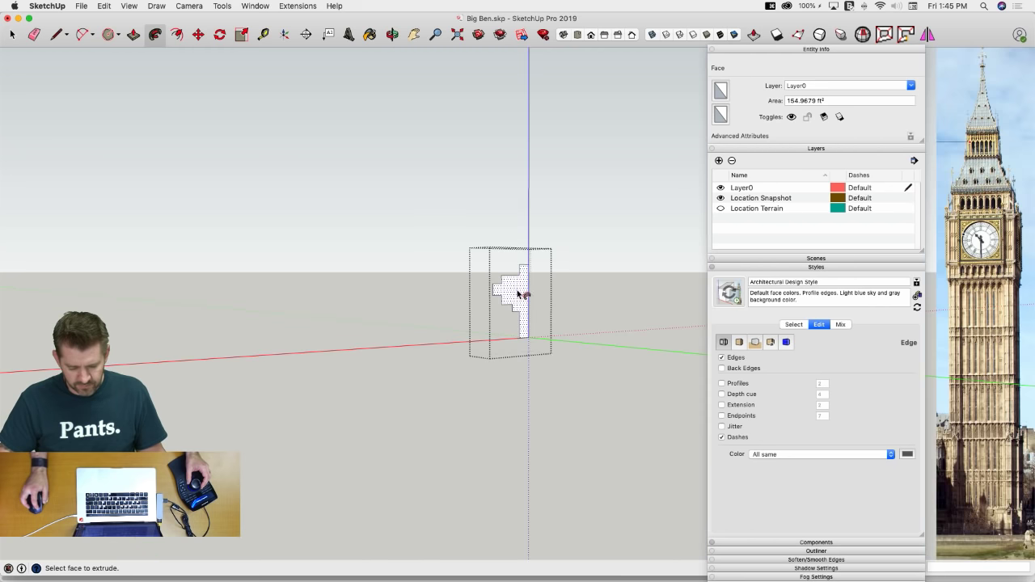
{"action": "left_click", "coordinate": [511, 292]}
{"action": "key", "text": "space"}
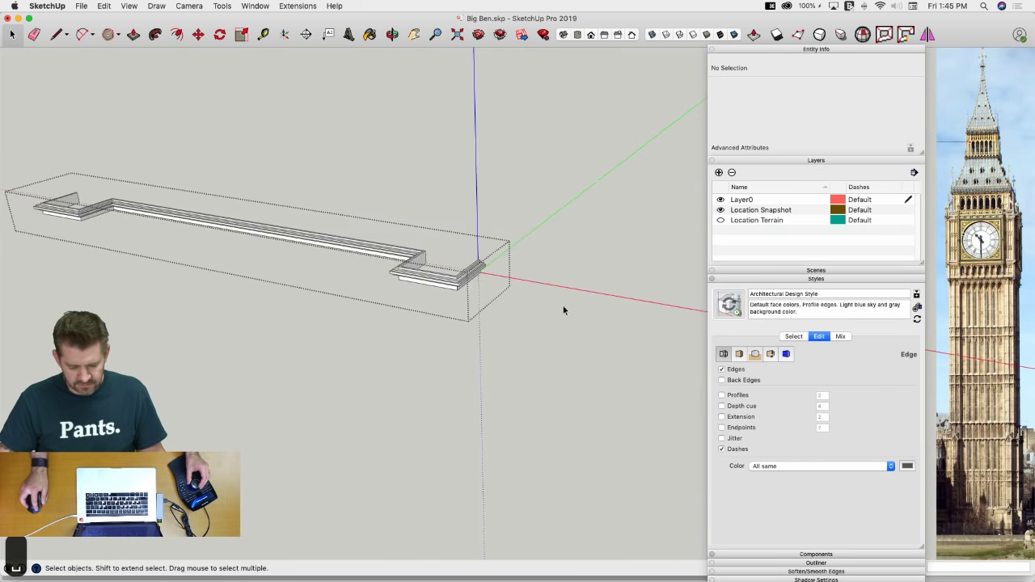
{"action": "left_click", "coordinate": [565, 308]}
{"action": "key", "text": "space"}
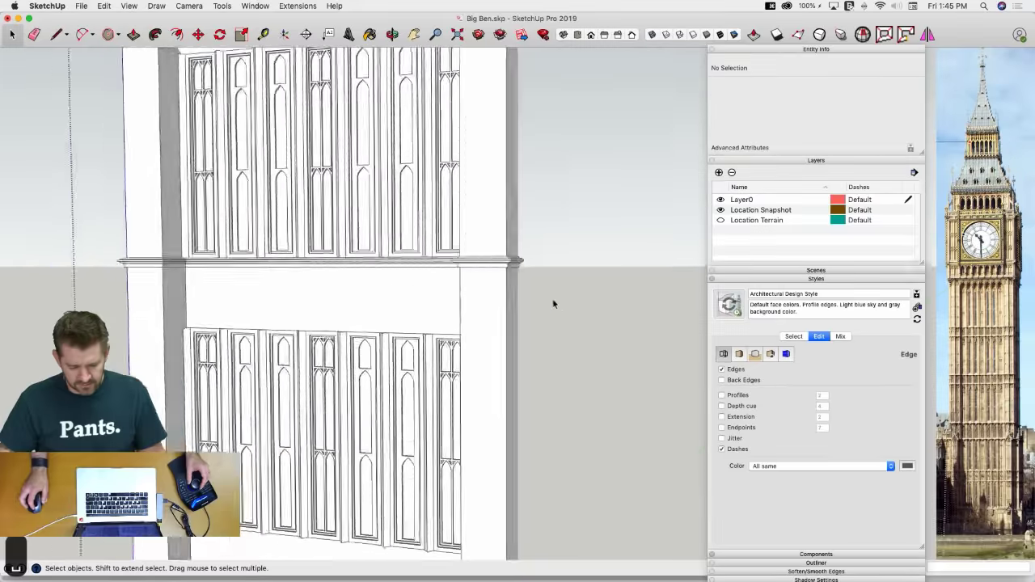
Try to move the swept trim vertically by its inner corner, cancel the move, and undo the Follow Me sweep
{"action": "left_click", "coordinate": [503, 295]}
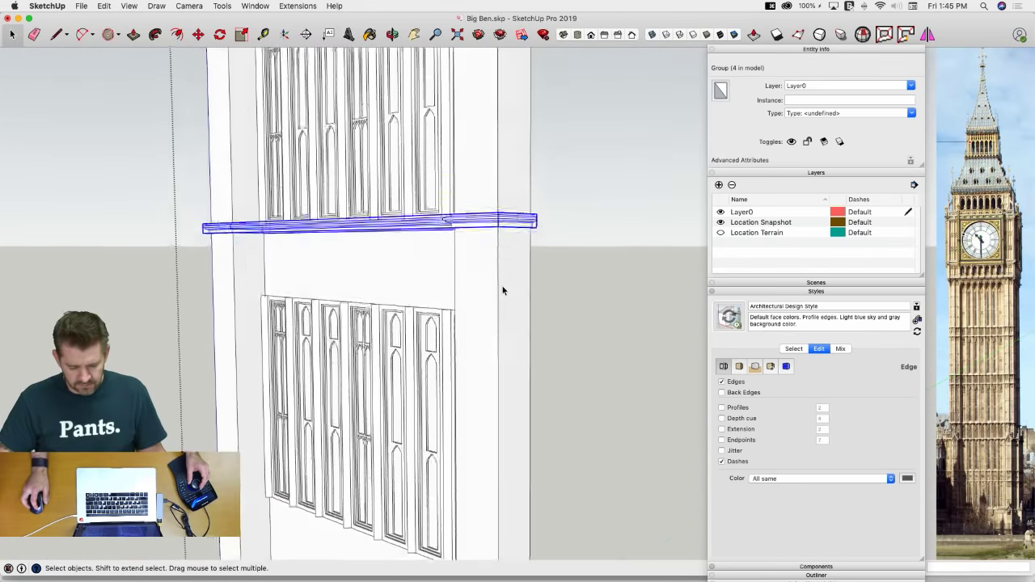
{"action": "key", "text": "m"}
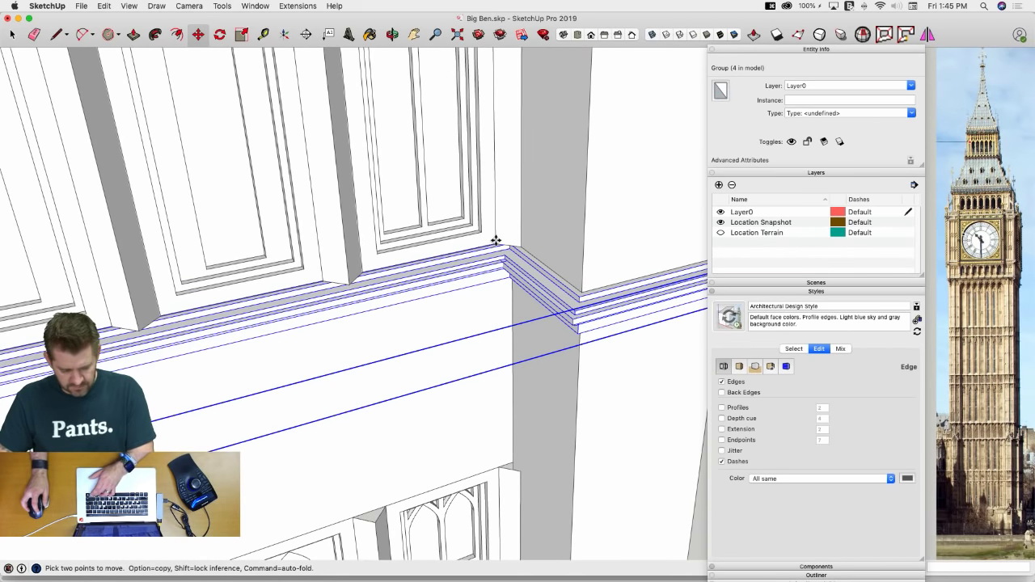
{"action": "left_click", "coordinate": [495, 244]}
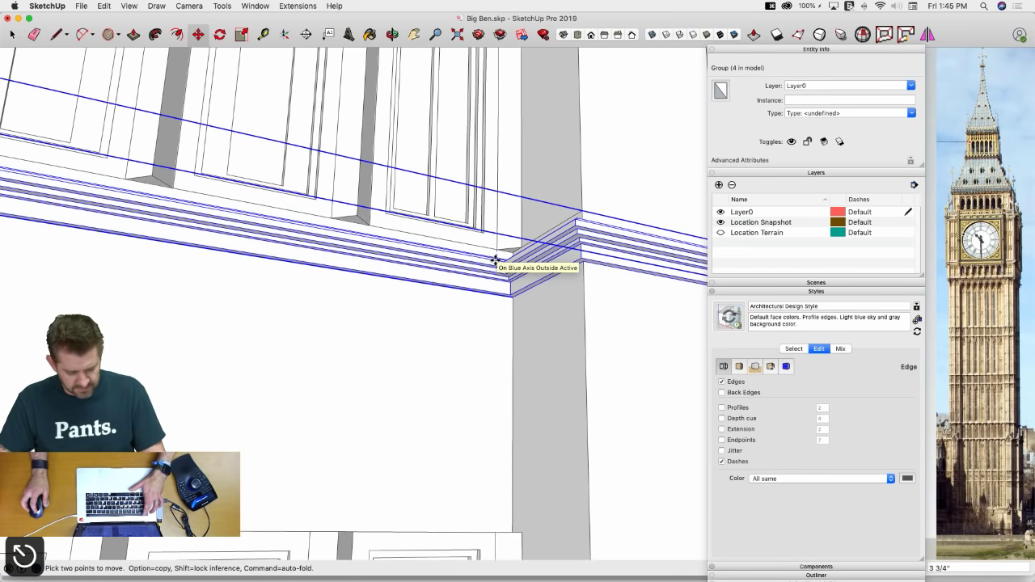
{"action": "key", "text": "Escape"}
{"action": "key", "text": "super+z"}
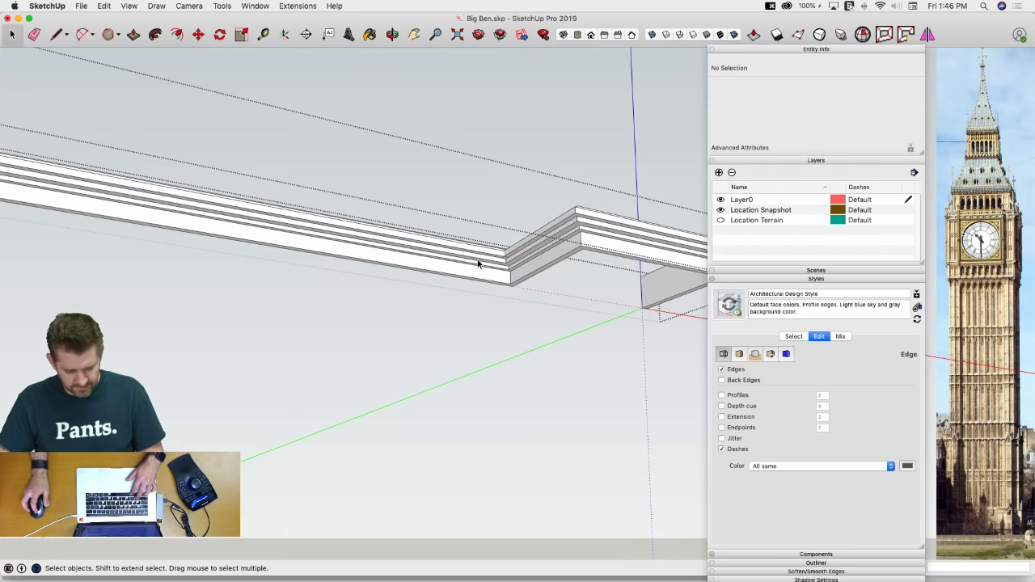
{"action": "key", "text": "super+z"}
{"action": "key", "text": "super+z"}
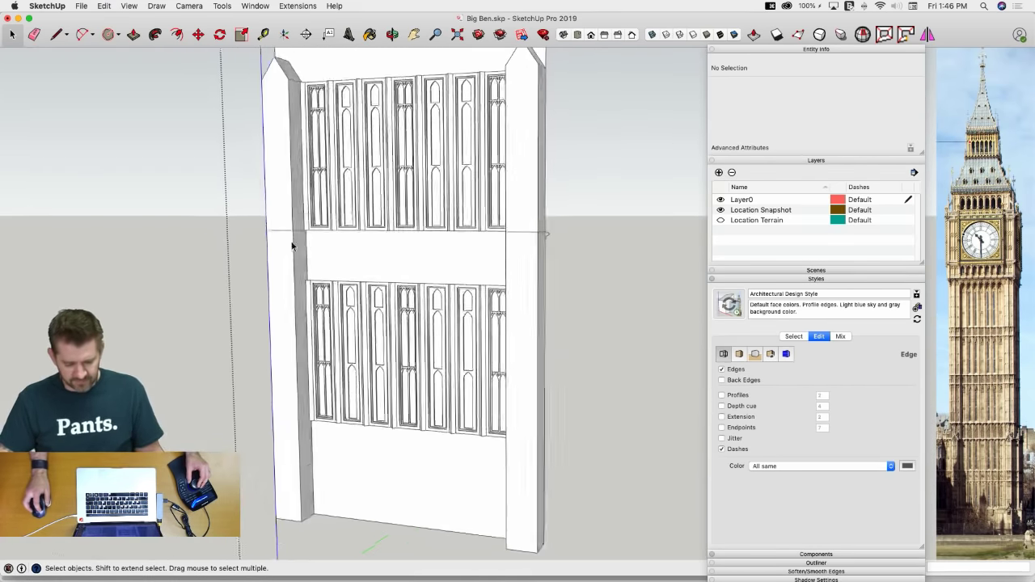
Select everything along the base line of the upper window panel, from one corner buttress to the other
{"action": "middle_click_drag", "start_coordinate": [278, 251], "coordinate": [166, 228]}
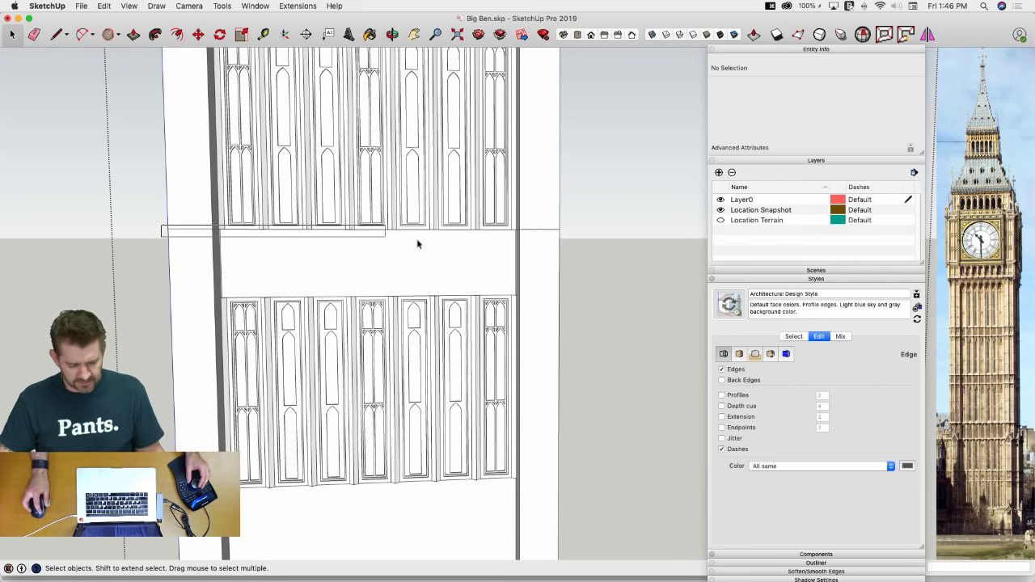
{"action": "left_click_drag", "start_coordinate": [417, 241], "coordinate": [507, 238]}
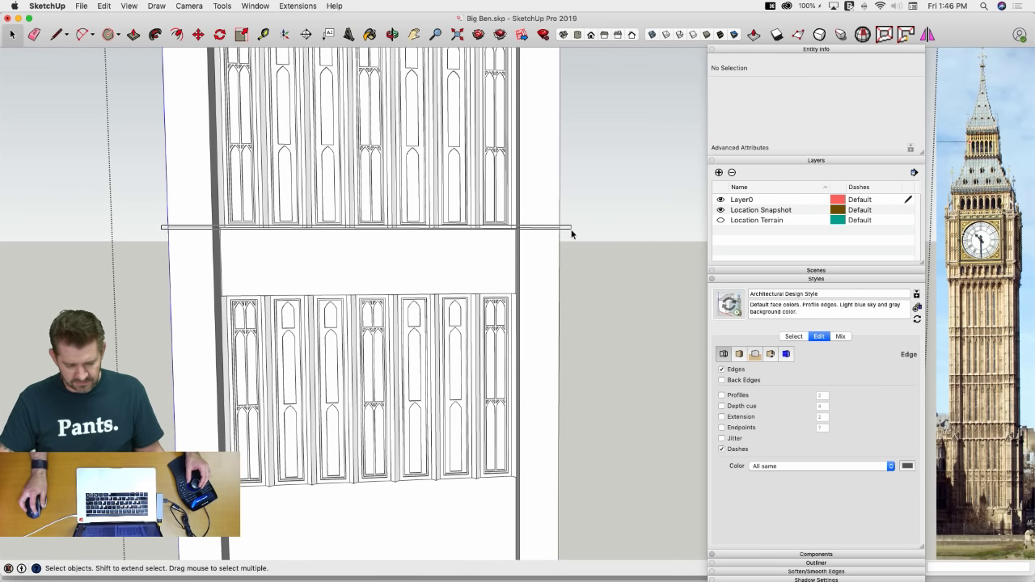
{"action": "left_click", "coordinate": [571, 232]}
{"action": "scroll", "coordinate": [264, 273], "scroll_direction": "up", "scroll_amount": 6}
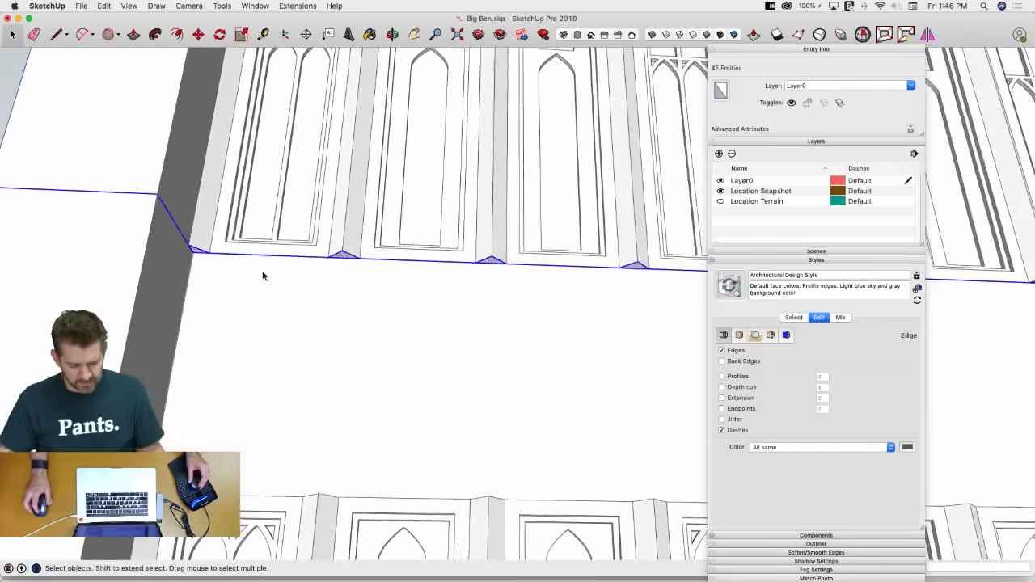
Deselect the small triangular faces and the straight edges spanning them between the windows, keeping only the zigzag edge path selected
{"action": "scroll", "coordinate": [247, 303], "scroll_direction": "up", "scroll_amount": 1}
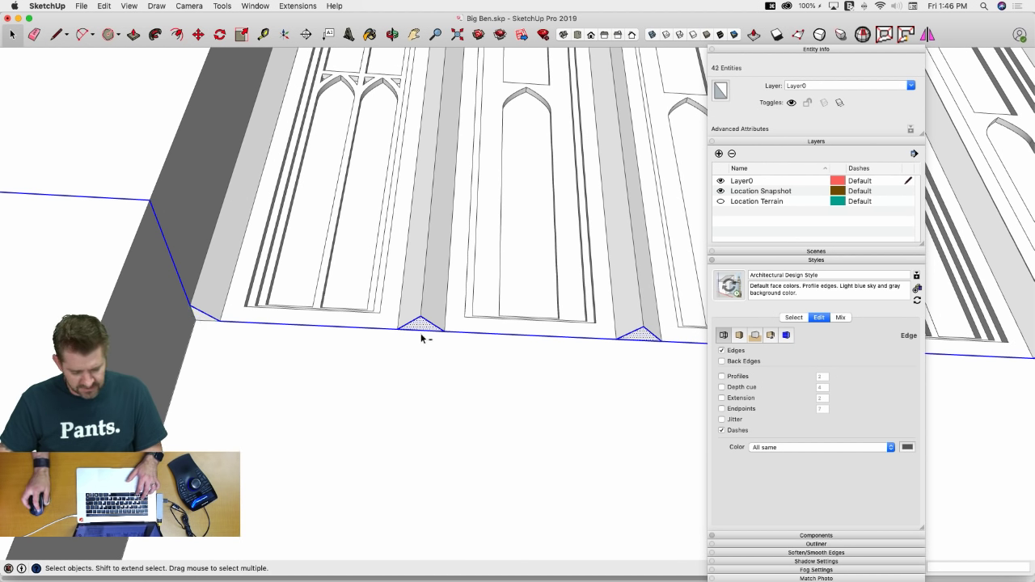
{"action": "scroll", "coordinate": [75, 345], "scroll_direction": "down", "scroll_amount": 3}
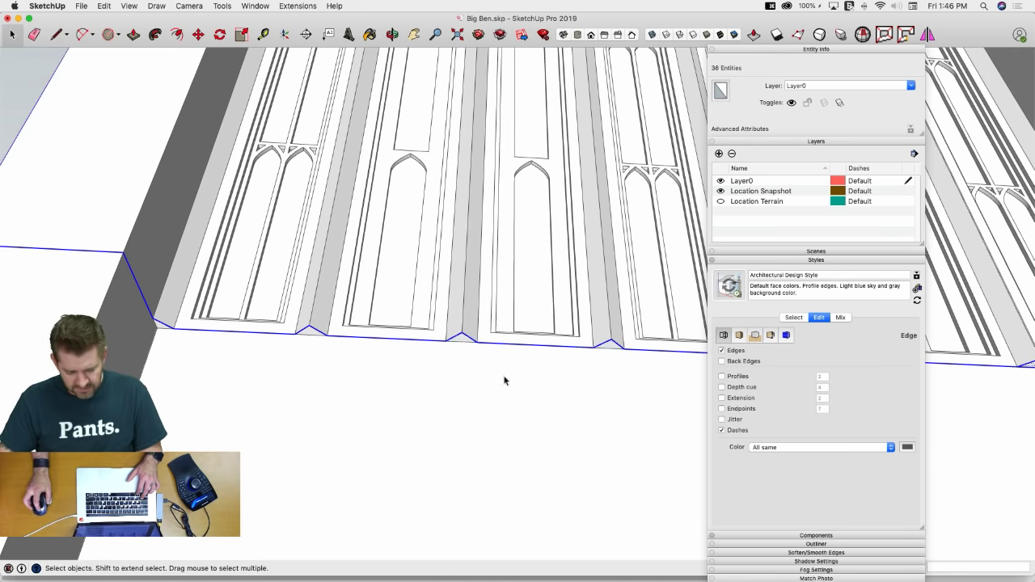
{"action": "scroll", "coordinate": [111, 325], "scroll_direction": "down", "scroll_amount": 3}
{"action": "double_click", "coordinate": [651, 345], "text": "alt+shift"}
{"action": "scroll", "coordinate": [563, 346], "scroll_direction": "up", "scroll_amount": 5}
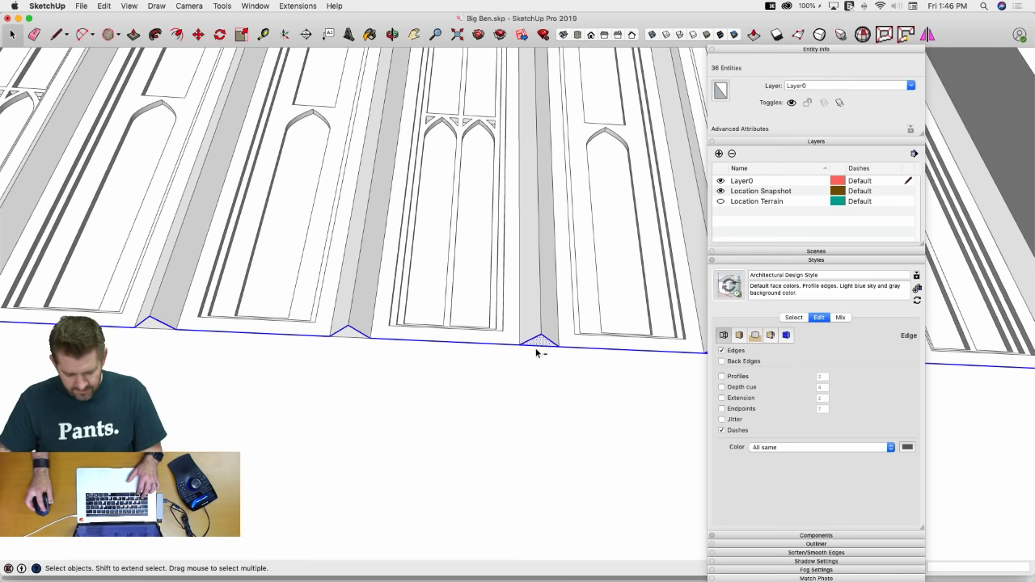
{"action": "scroll", "coordinate": [485, 369], "scroll_direction": "down", "scroll_amount": 3}
{"action": "scroll", "coordinate": [475, 367], "scroll_direction": "up", "scroll_amount": 4}
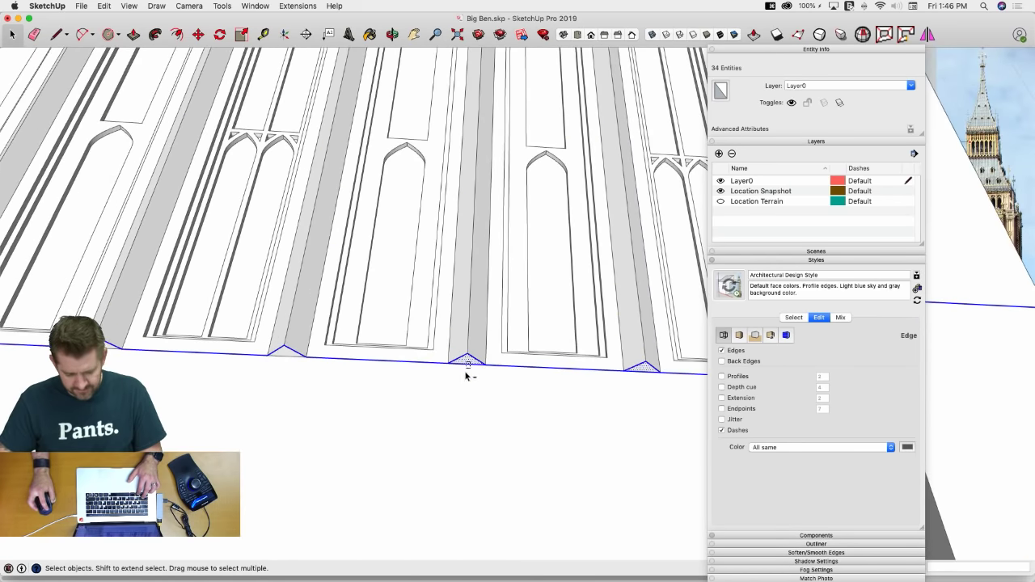
{"action": "scroll", "coordinate": [264, 370], "scroll_direction": "down", "scroll_amount": 3}
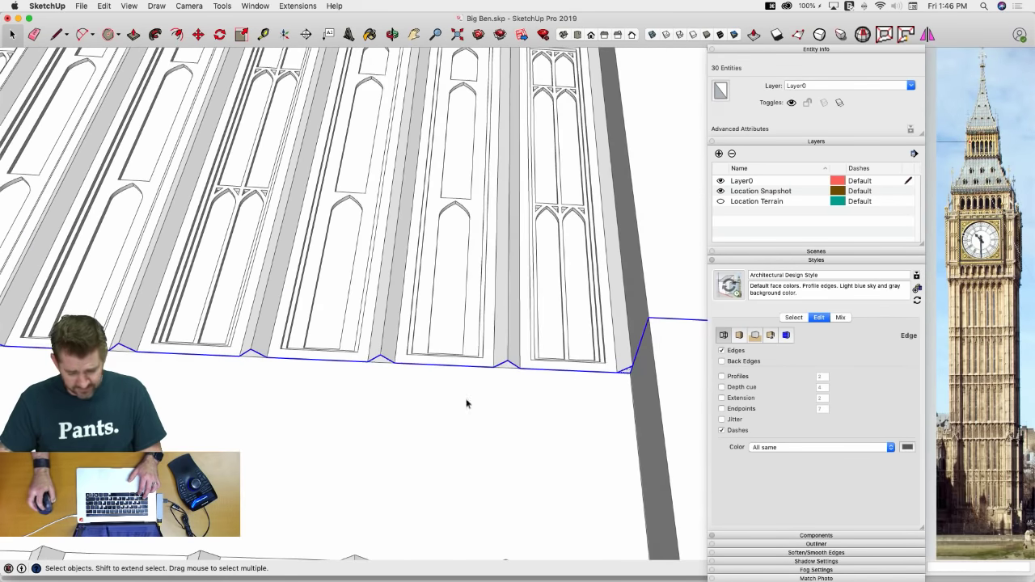
{"action": "scroll", "coordinate": [634, 390], "scroll_direction": "up", "scroll_amount": 4}
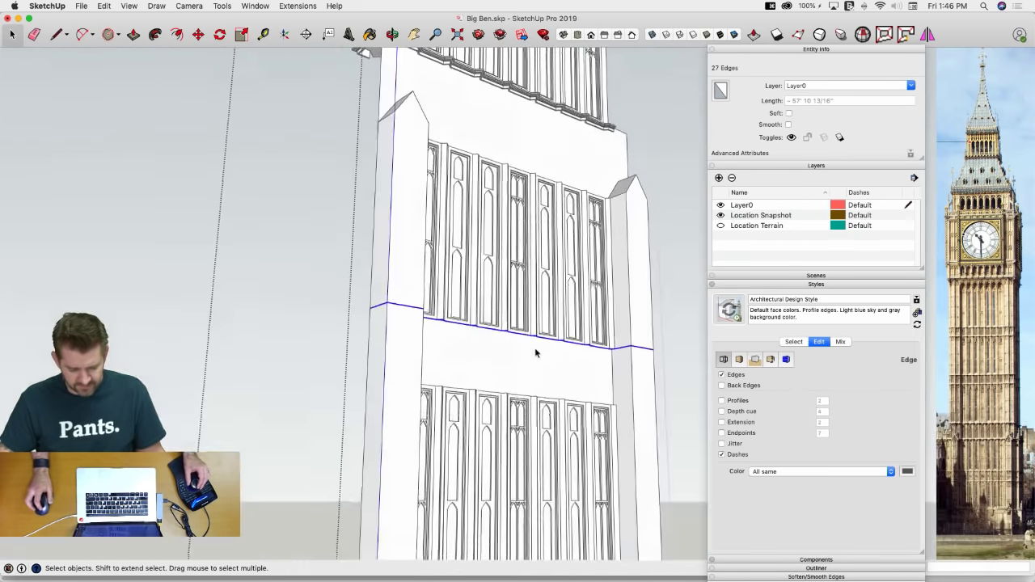
Open the stepped profile group and sweep its face with Follow Me along the selected zigzag path around the section
{"action": "middle_click_drag", "start_coordinate": [536, 352], "coordinate": [164, 31]}
{"action": "left_click", "coordinate": [154, 34]}
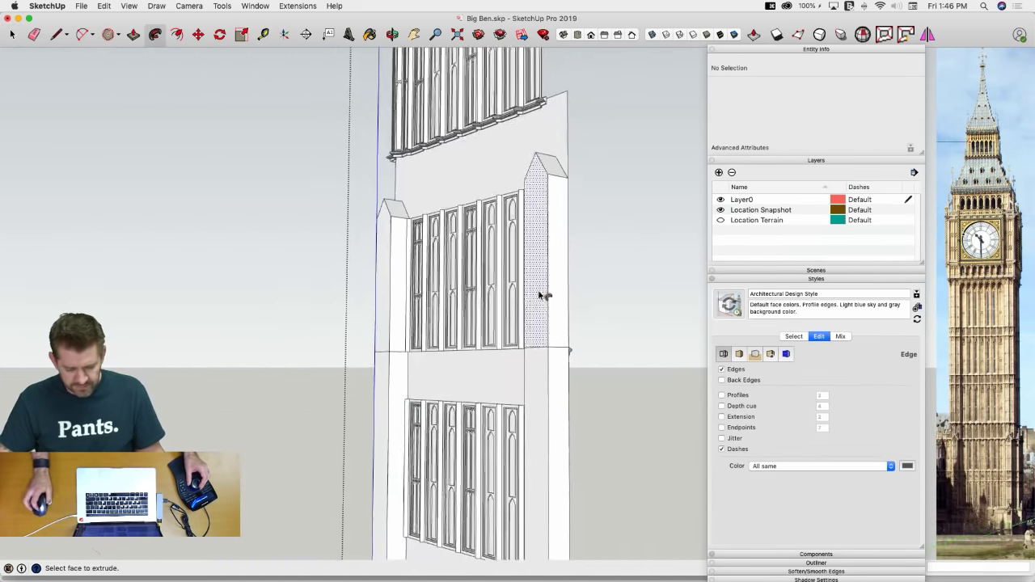
{"action": "scroll", "coordinate": [542, 294], "scroll_direction": "up", "scroll_amount": 8}
{"action": "scroll", "coordinate": [356, 316], "scroll_direction": "up", "scroll_amount": 5}
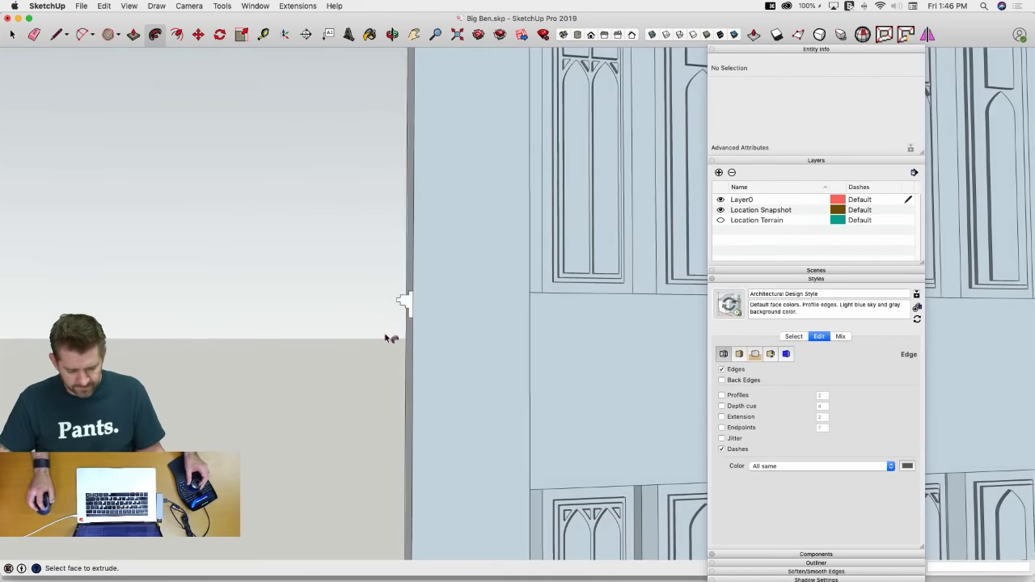
{"action": "right_click", "coordinate": [406, 301]}
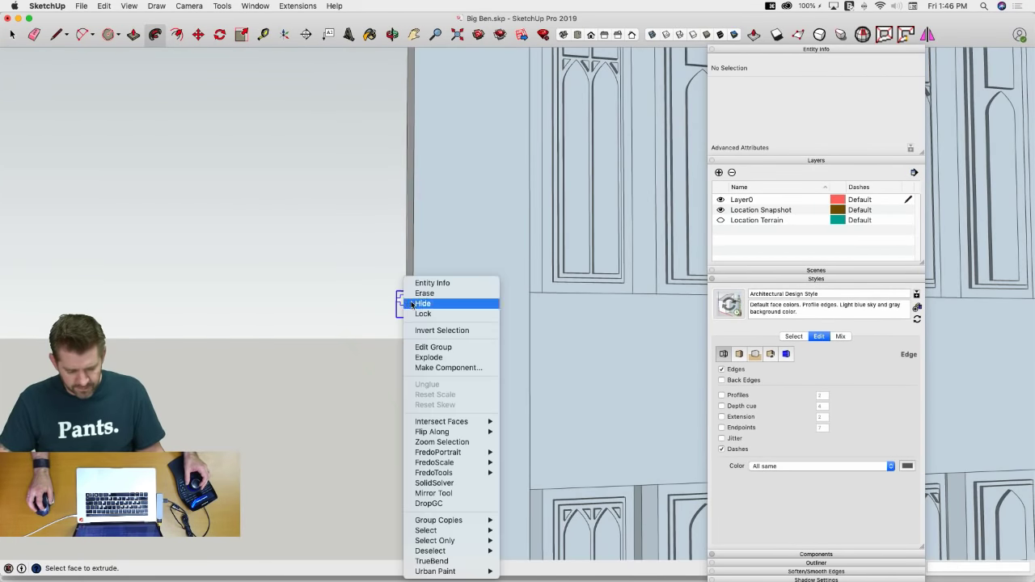
{"action": "left_click", "coordinate": [435, 348]}
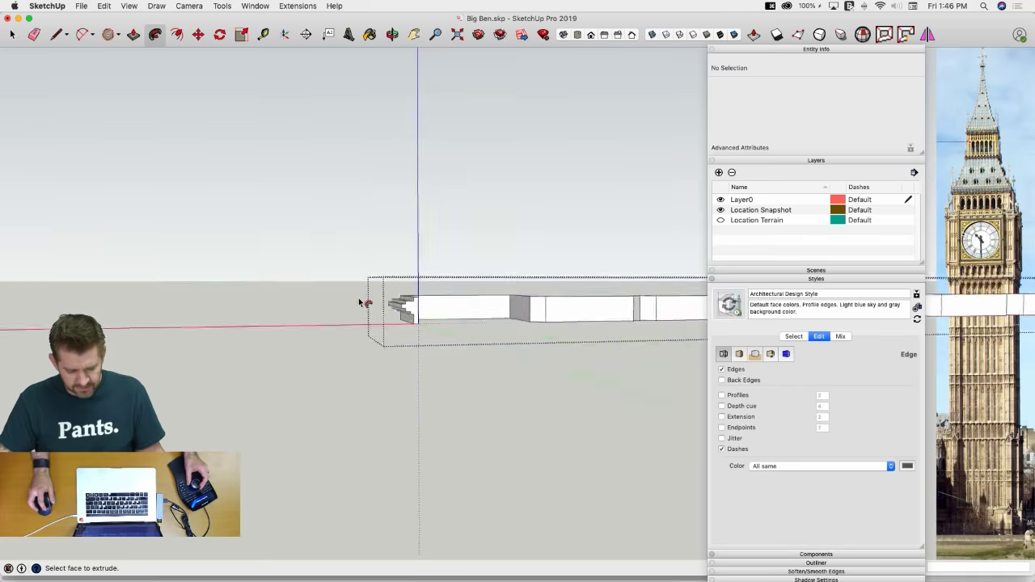
{"action": "key", "text": "space"}
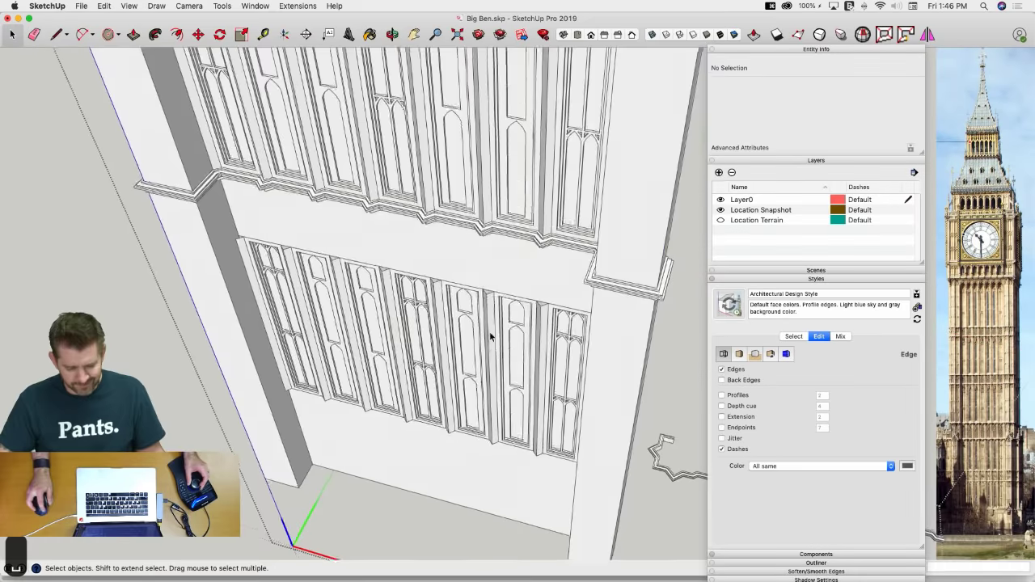
Copy the swept trim straight down the blue axis about 29 ft to the base of the lower window panel
{"action": "scroll", "coordinate": [489, 337], "scroll_direction": "up", "scroll_amount": 10}
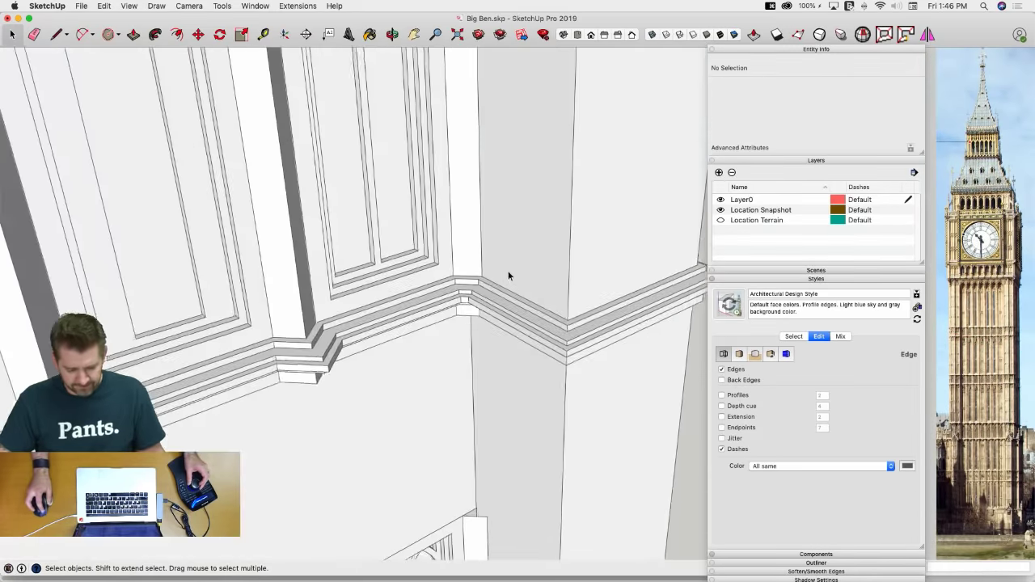
{"action": "left_click", "coordinate": [493, 292]}
{"action": "middle_click_drag", "start_coordinate": [493, 293], "coordinate": [349, 349]}
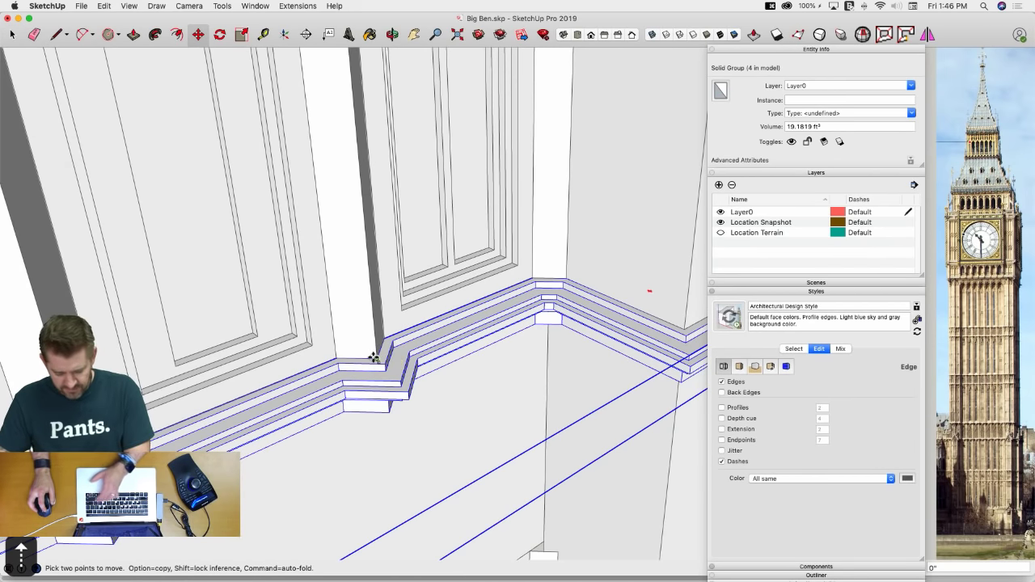
{"action": "left_click", "coordinate": [375, 359]}
{"action": "key", "text": "alt"}
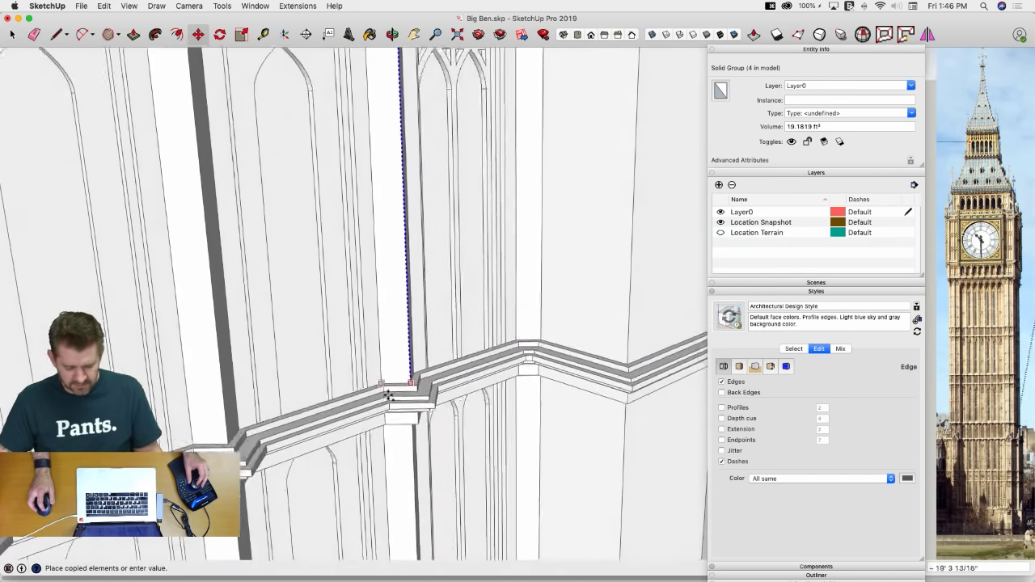
{"action": "scroll", "coordinate": [397, 421], "scroll_direction": "down", "scroll_amount": 5}
{"action": "scroll", "coordinate": [451, 434], "scroll_direction": "up", "scroll_amount": 5}
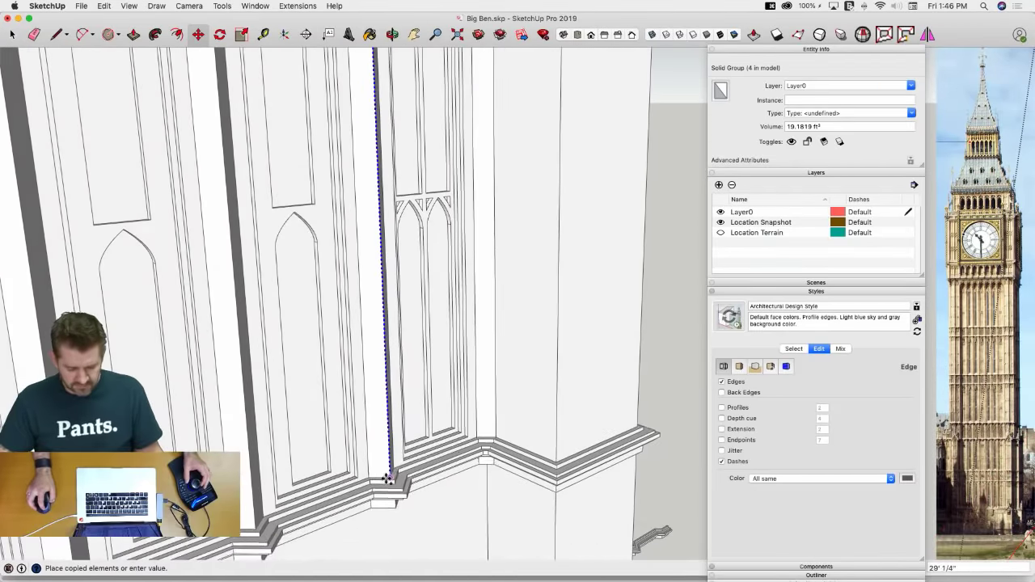
{"action": "left_click", "coordinate": [389, 491]}
{"action": "key", "text": "space"}
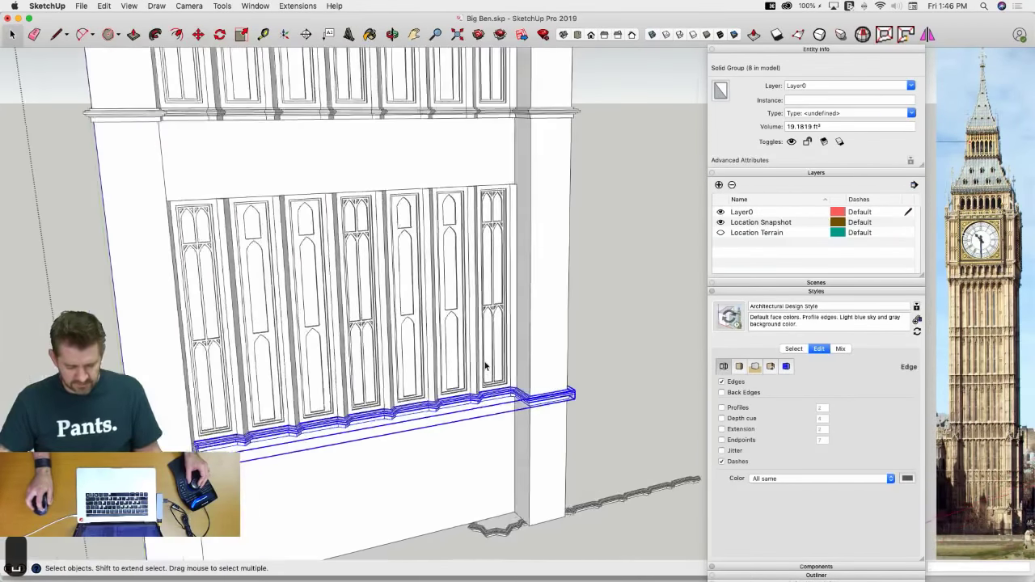
Delete the leftover pasted trim lying beside the lowest tower section
{"action": "left_click", "coordinate": [619, 340]}
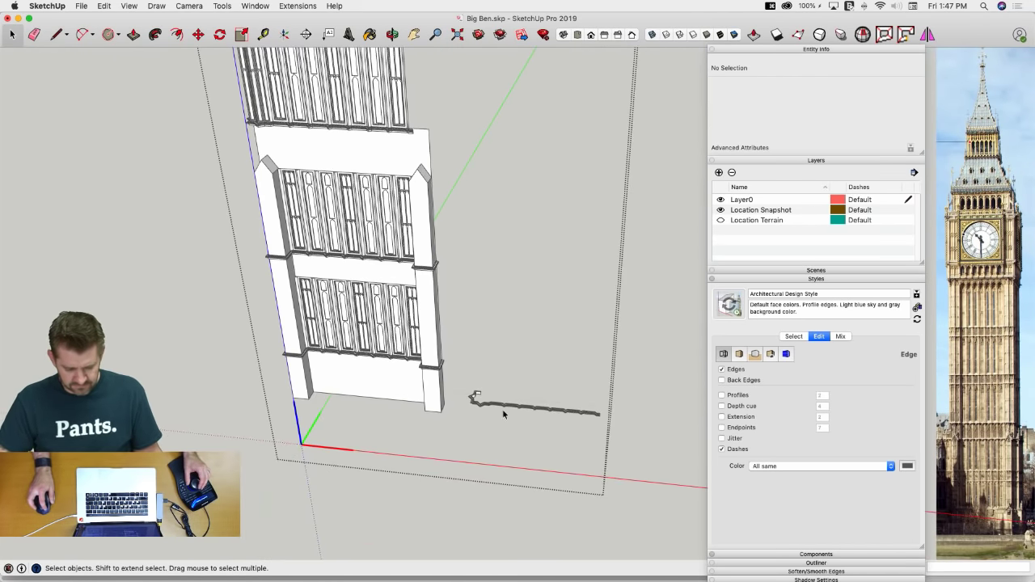
{"action": "left_click", "coordinate": [503, 411]}
{"action": "left_click", "coordinate": [502, 406]}
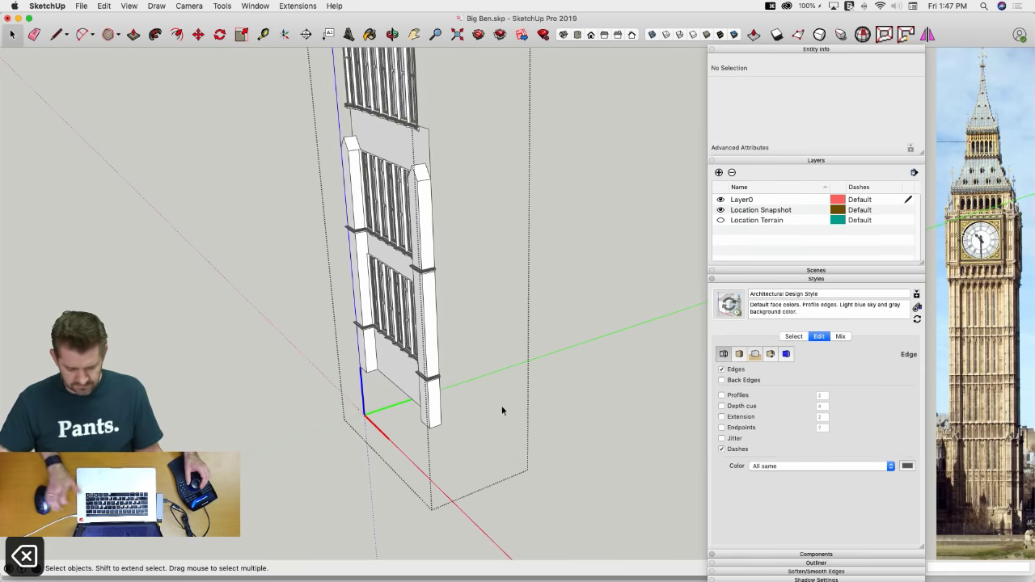
Examine the horizontal trim bands on the tower reference photo in Chrome, comparing them with the model, and return to SketchUp
{"action": "left_click", "coordinate": [623, 398]}
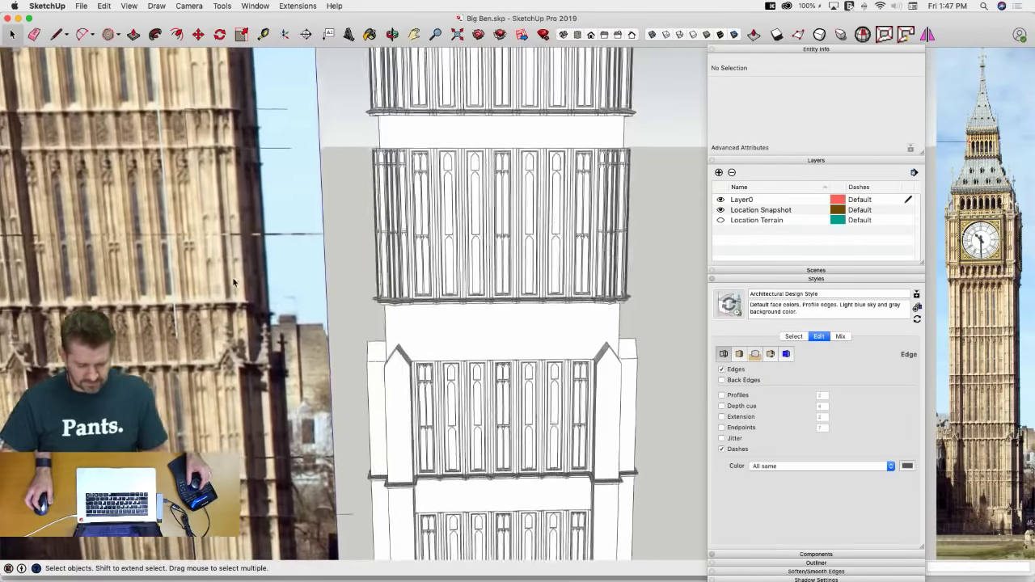
{"action": "key", "text": "super+Tab"}
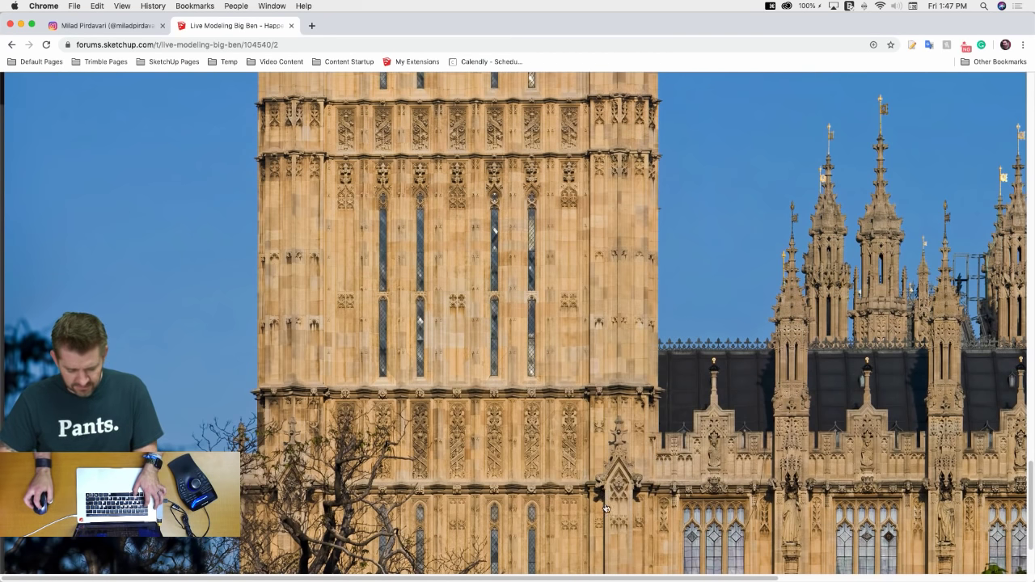
{"action": "key", "text": "super+Tab"}
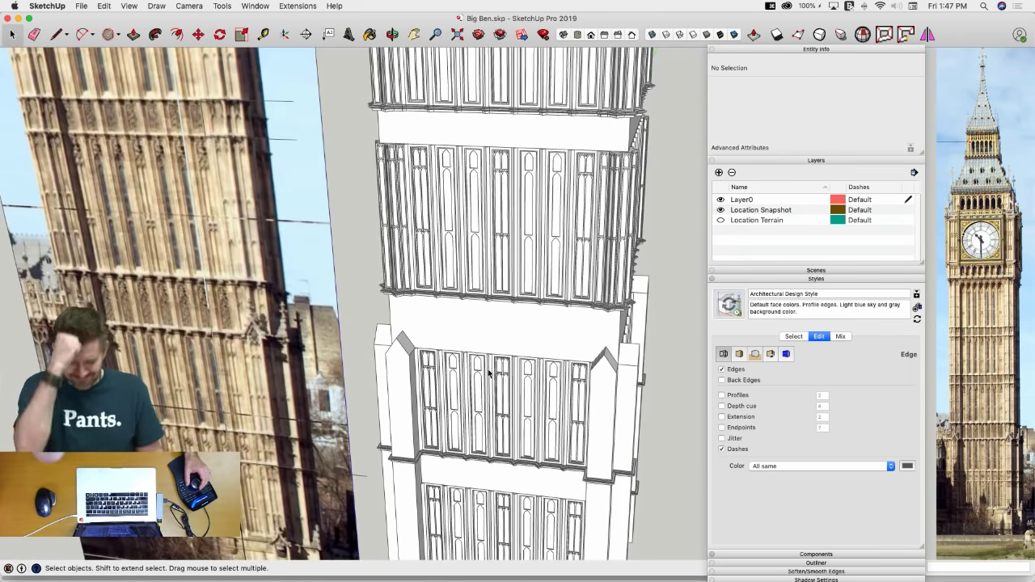
Open the tower side component and copy the base trim of the upper buttressed window panel straight up the blue axis to the panel's top
{"action": "scroll", "coordinate": [489, 373], "scroll_direction": "up", "scroll_amount": 10}
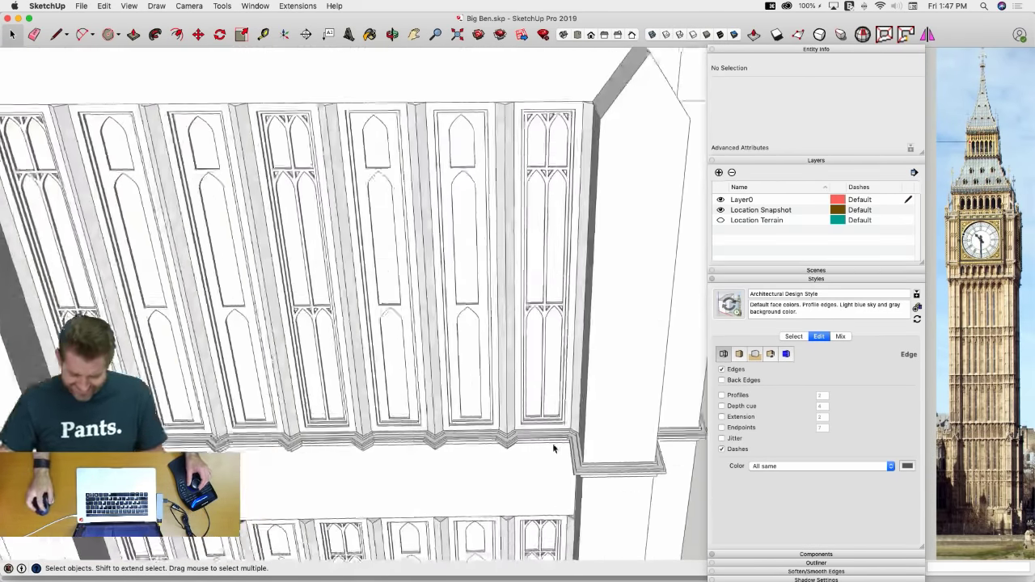
{"action": "left_click", "coordinate": [554, 448]}
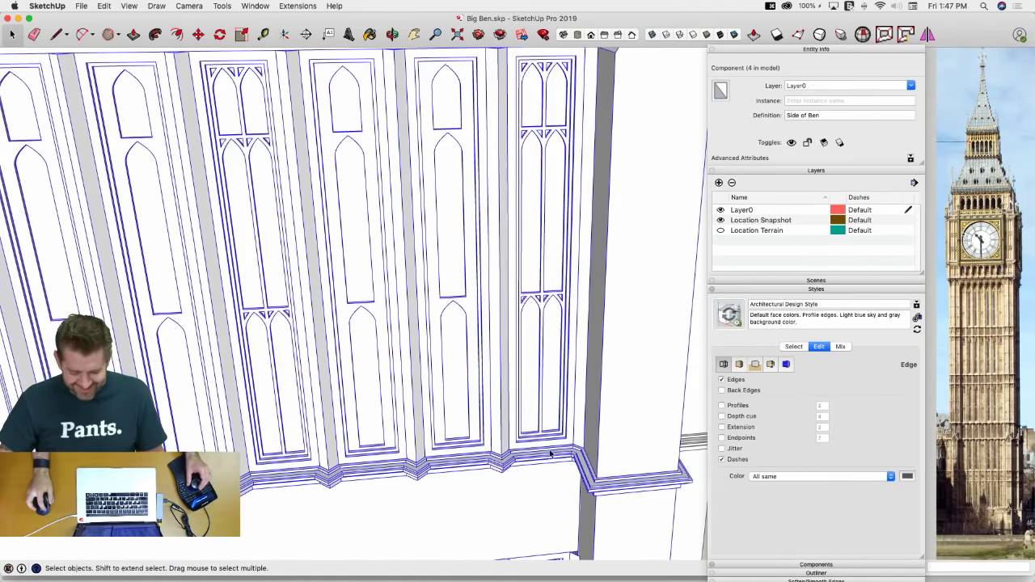
{"action": "double_click", "coordinate": [551, 458]}
{"action": "left_click", "coordinate": [567, 457]}
{"action": "key", "text": "m"}
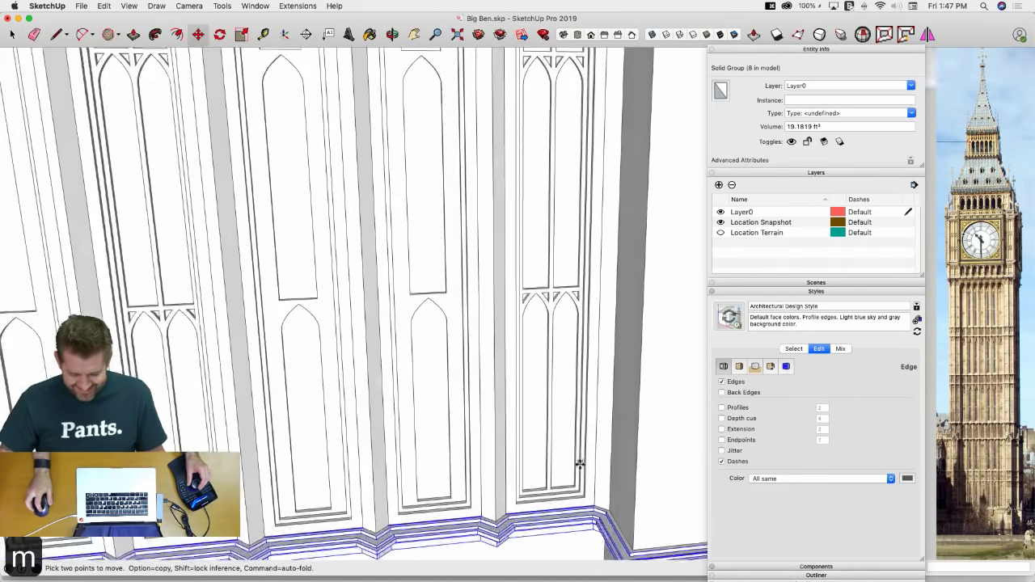
{"action": "middle_click_drag", "start_coordinate": [611, 524], "coordinate": [534, 442]}
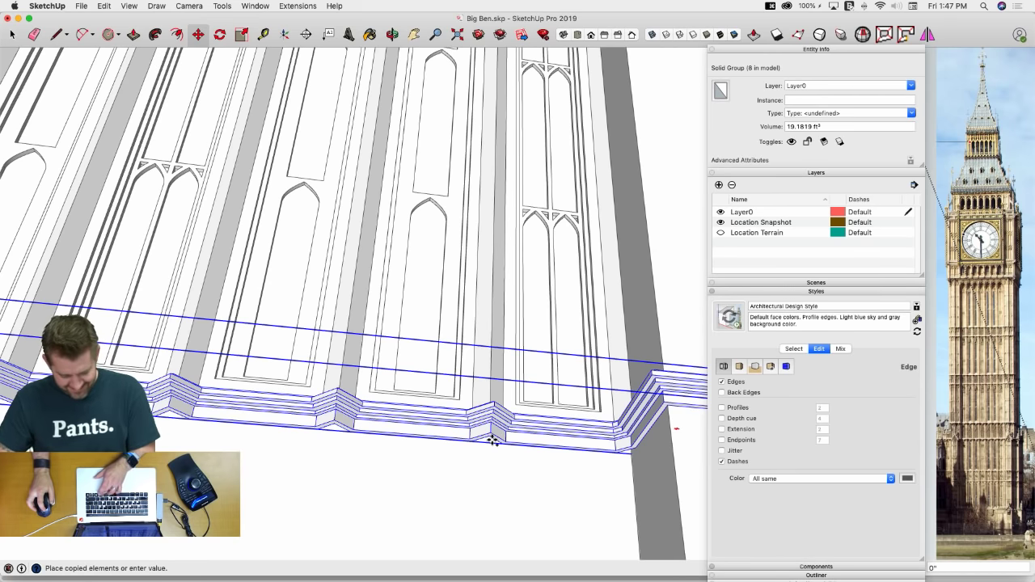
{"action": "key", "text": "Up"}
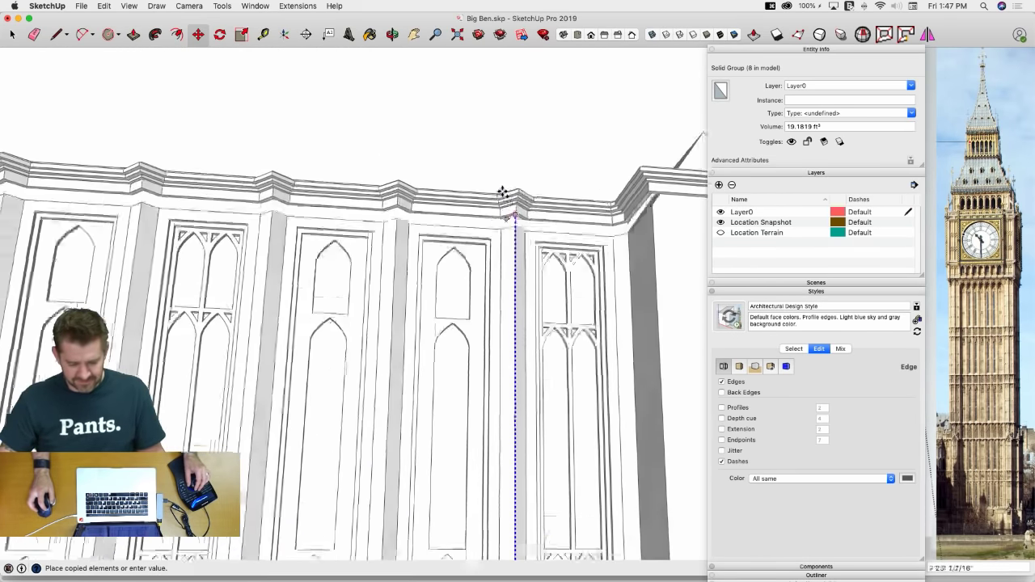
{"action": "left_click", "coordinate": [516, 261]}
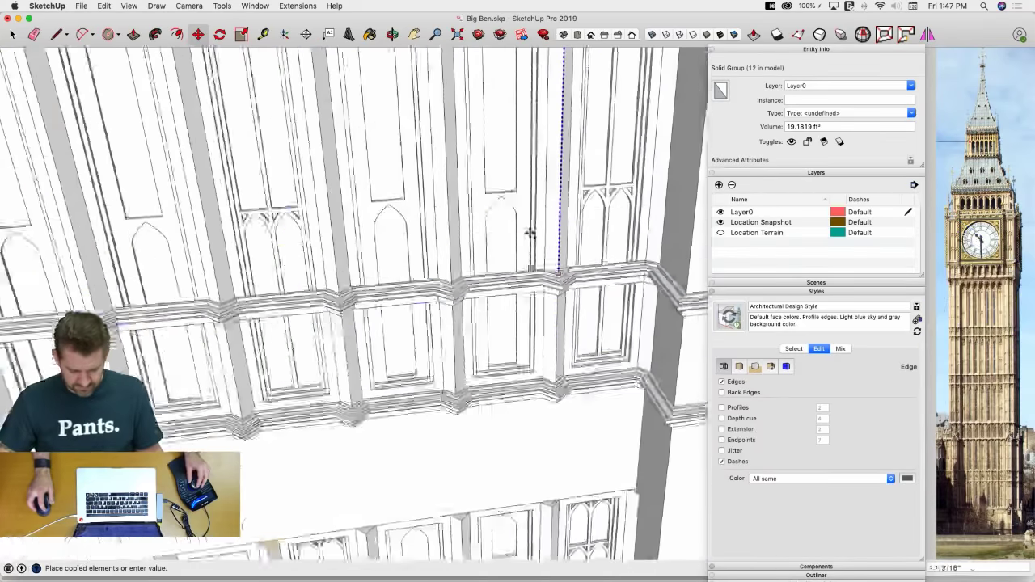
Copy the trim down the blue axis to the top of the lowest window panel, wrapping both buttresses, and clear the selection
{"action": "left_click", "coordinate": [550, 192]}
{"action": "middle_click_drag", "start_coordinate": [550, 192], "coordinate": [605, 168]}
{"action": "left_click", "coordinate": [633, 143]}
{"action": "left_click", "coordinate": [638, 193]}
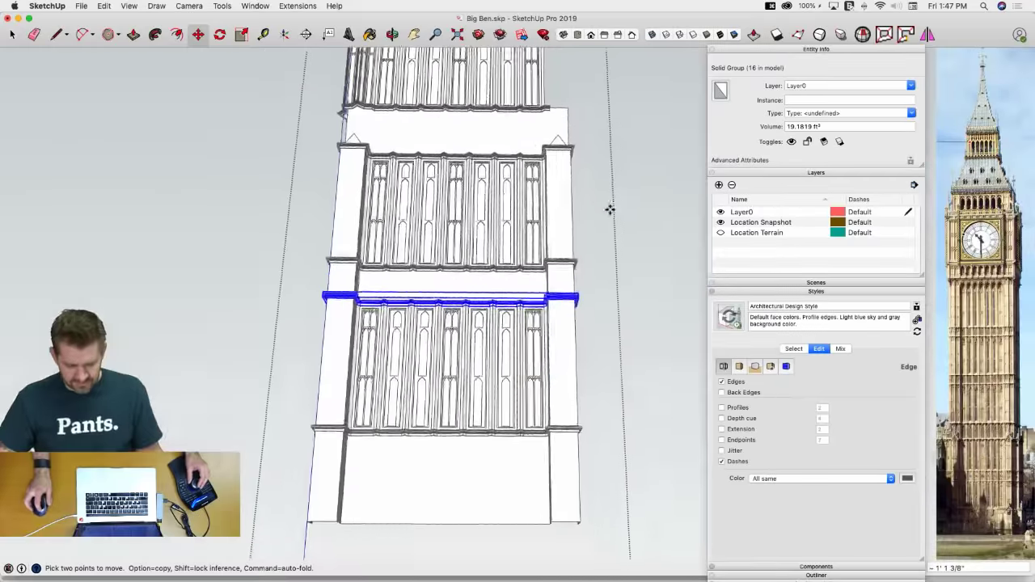
{"action": "key", "text": "space"}
{"action": "left_click", "coordinate": [630, 227]}
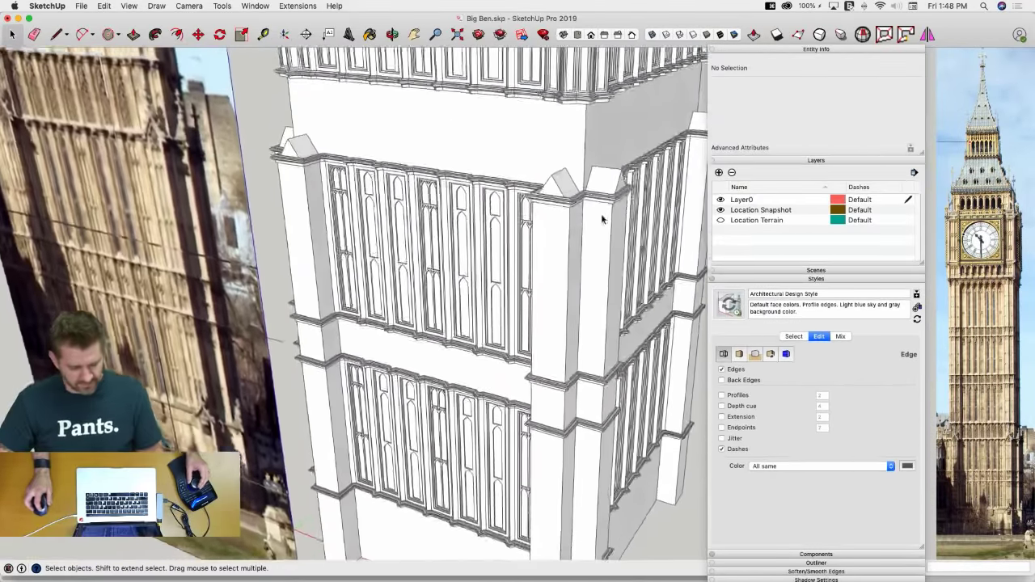
Open the window level just above the buttresses and copy its base trim about 27 ft up the blue axis to the top of the windows
{"action": "middle_click_drag", "start_coordinate": [602, 218], "coordinate": [522, 205]}
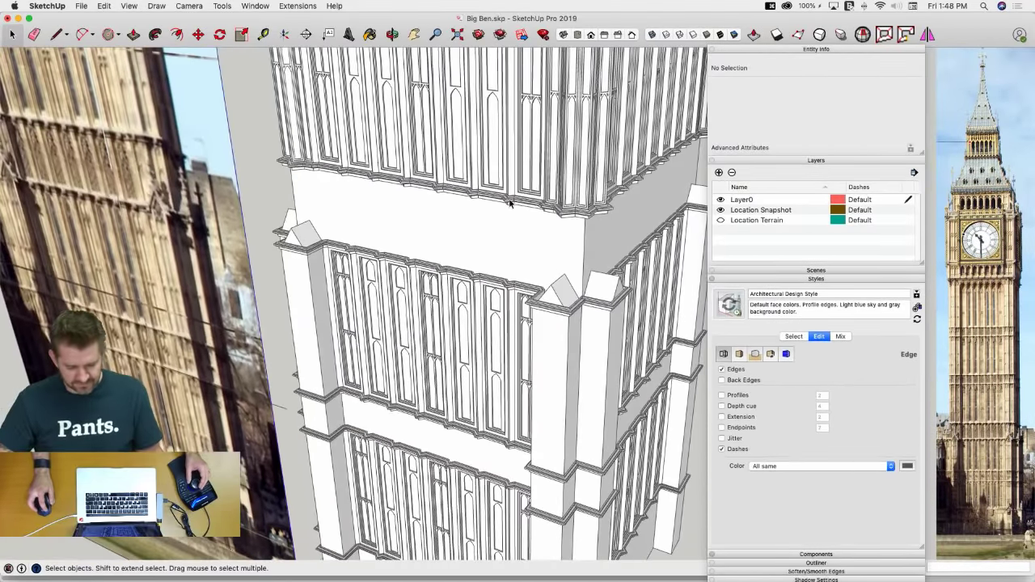
{"action": "left_click", "coordinate": [510, 204]}
{"action": "double_click", "coordinate": [507, 204]}
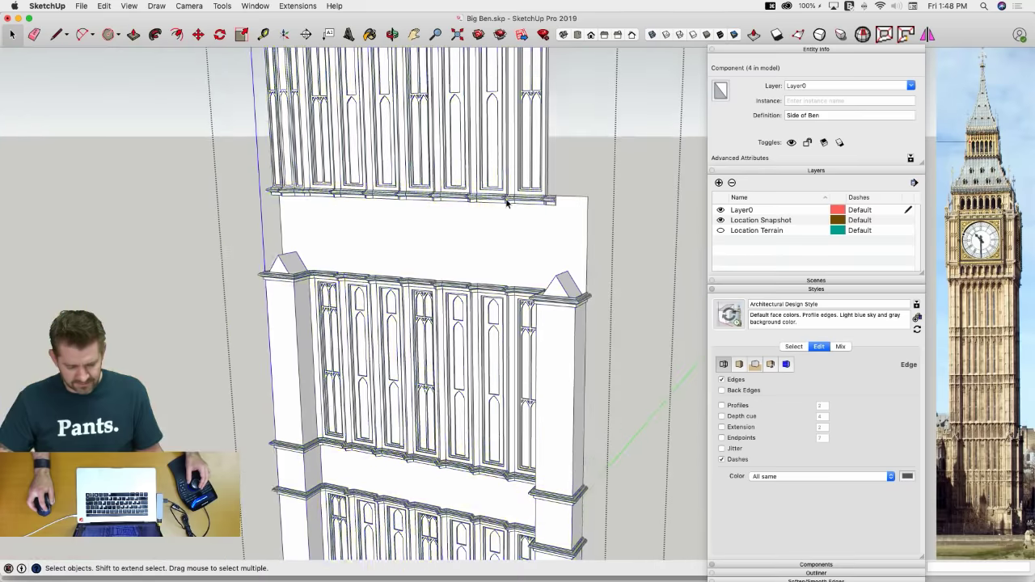
{"action": "middle_click_drag", "start_coordinate": [507, 204], "coordinate": [518, 243]}
{"action": "left_click", "coordinate": [520, 243]}
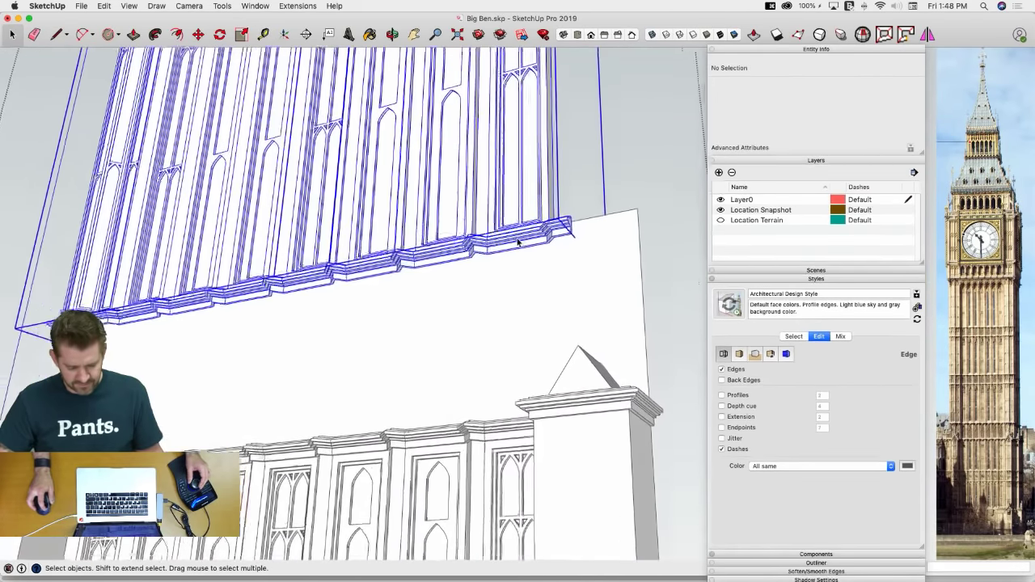
{"action": "scroll", "coordinate": [518, 259], "scroll_direction": "up", "scroll_amount": 5}
{"action": "double_click", "coordinate": [517, 281]}
{"action": "left_click", "coordinate": [530, 286]}
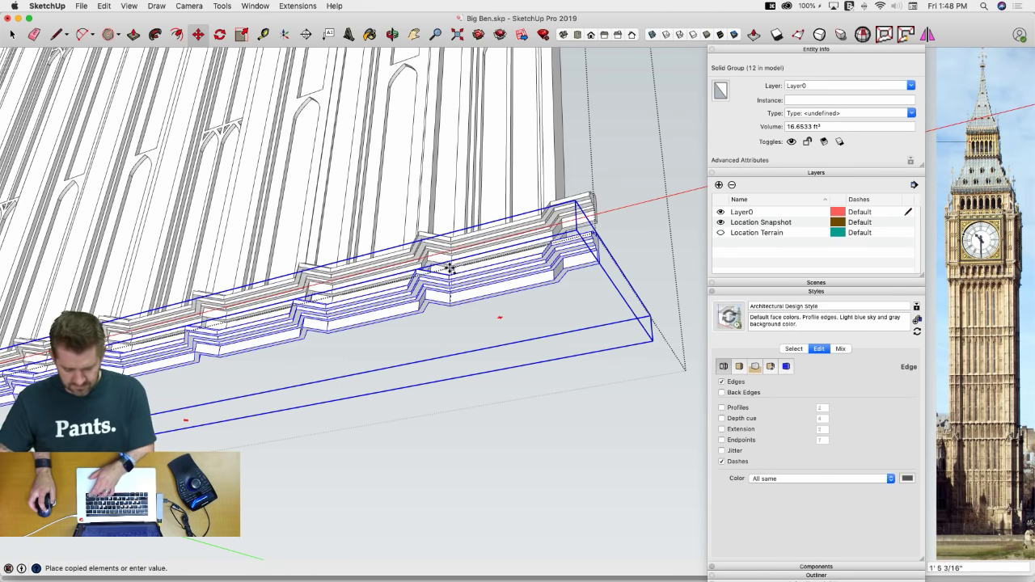
{"action": "key", "text": "Up"}
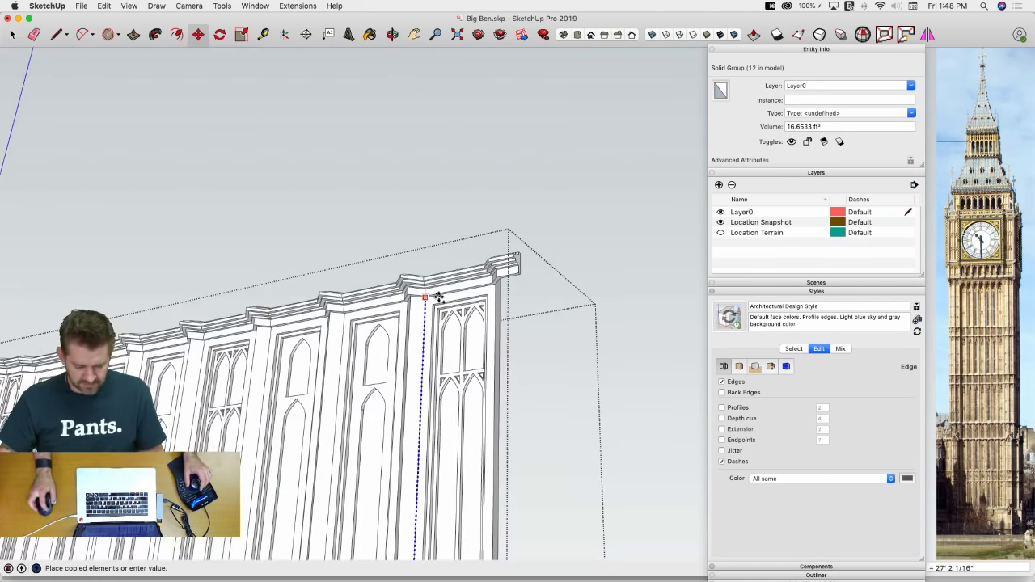
{"action": "left_click", "coordinate": [439, 297]}
{"action": "key", "text": "space"}
{"action": "left_click", "coordinate": [578, 268]}
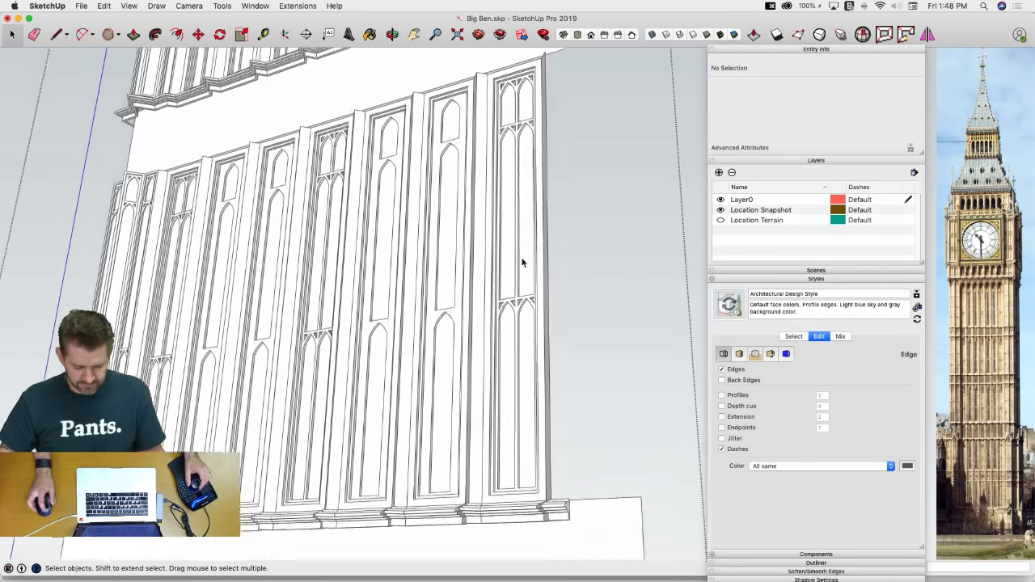
Open the second window level above the buttresses and copy its base trim straight up about 27 ft to the top of its windows
{"action": "double_click", "coordinate": [449, 499]}
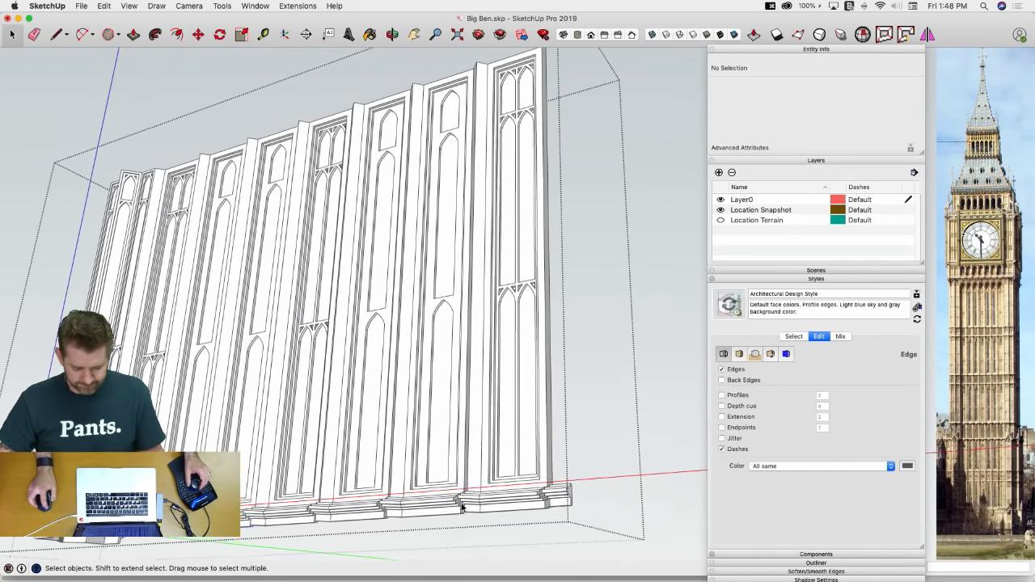
{"action": "left_click", "coordinate": [462, 507]}
{"action": "scroll", "coordinate": [465, 498], "scroll_direction": "up", "scroll_amount": 3}
{"action": "key", "text": "m"}
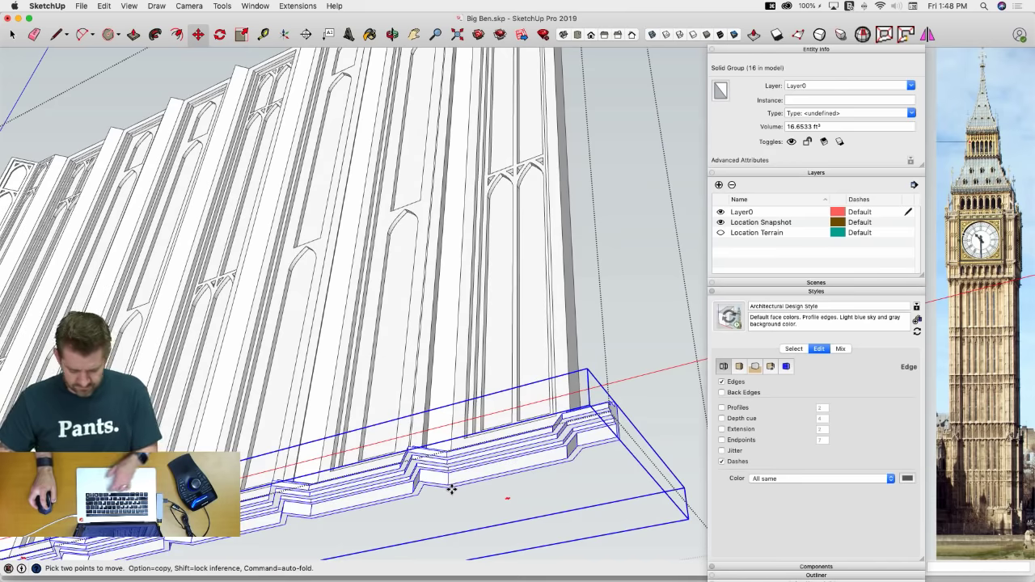
{"action": "key", "text": "alt"}
{"action": "left_click", "coordinate": [451, 489]}
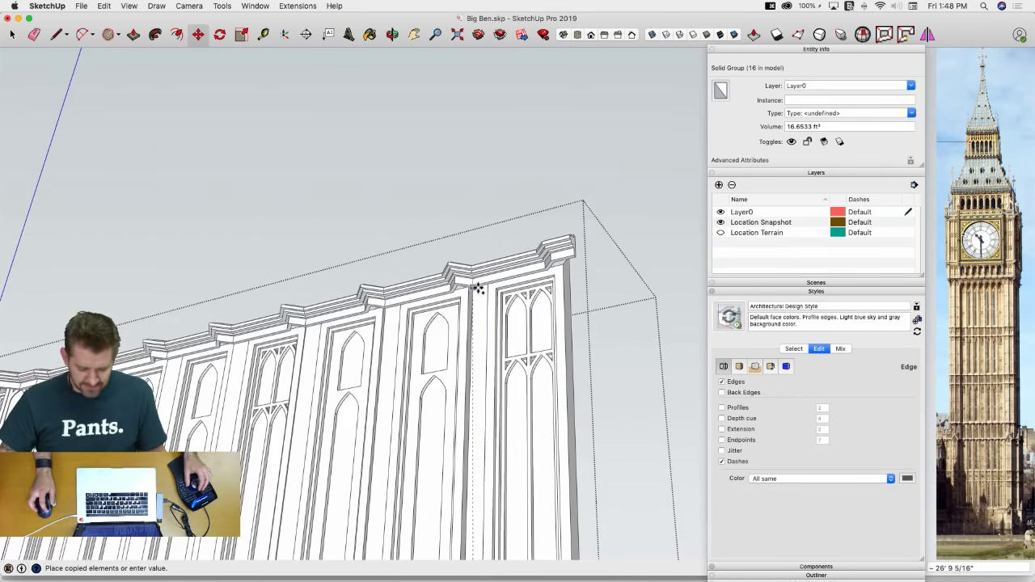
{"action": "left_click", "coordinate": [489, 282]}
{"action": "key", "text": "space"}
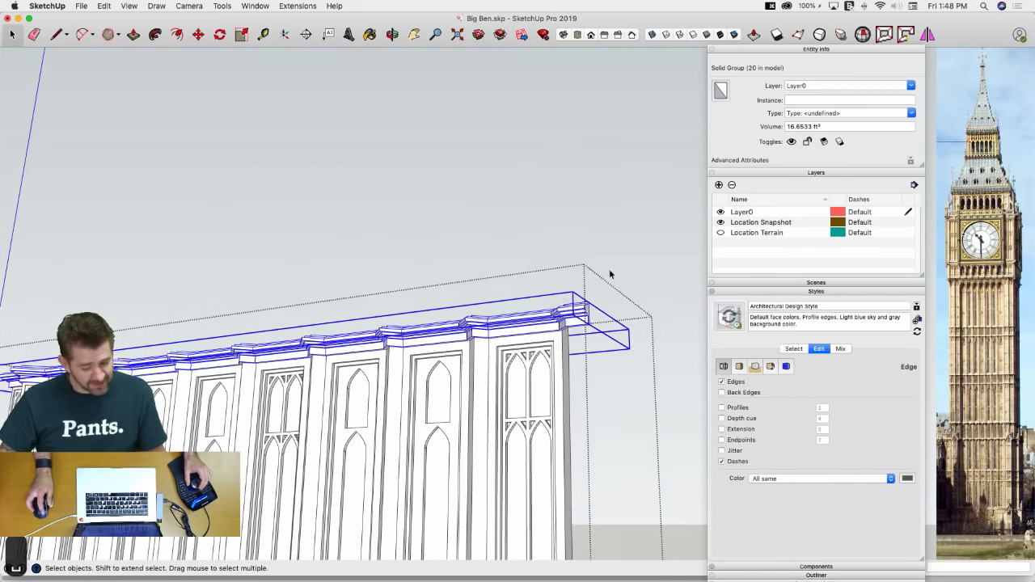
{"action": "left_click", "coordinate": [609, 272]}
{"action": "scroll", "coordinate": [540, 293], "scroll_direction": "down", "scroll_amount": 10}
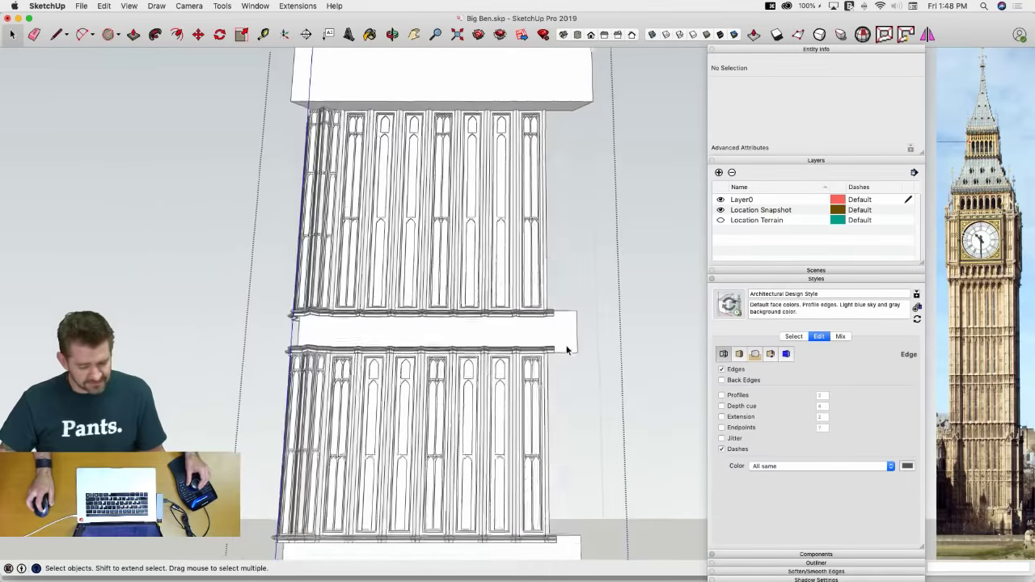
Select the two sloped faces of the first buttress's pointed cap and raise them 10 1/4" so the cap sits on top of the trim
{"action": "key", "text": "Page_Down"}
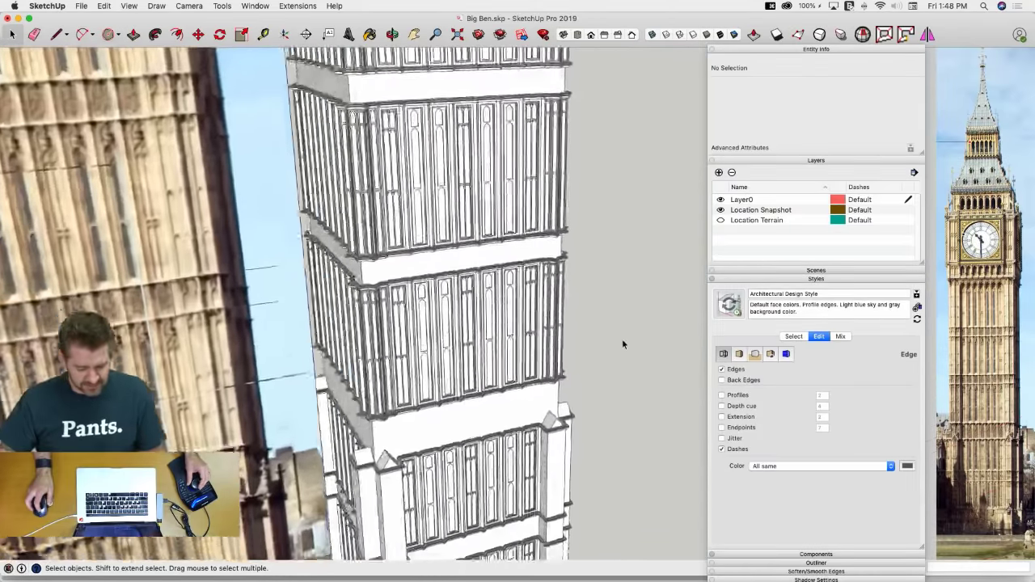
{"action": "scroll", "coordinate": [573, 342], "scroll_direction": "up", "scroll_amount": 10}
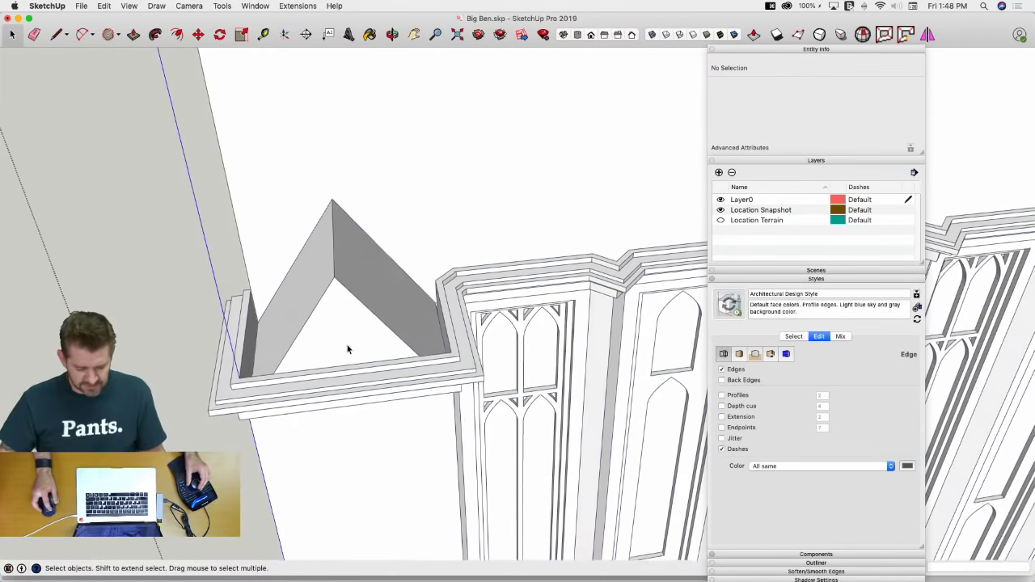
{"action": "left_click", "coordinate": [349, 324]}
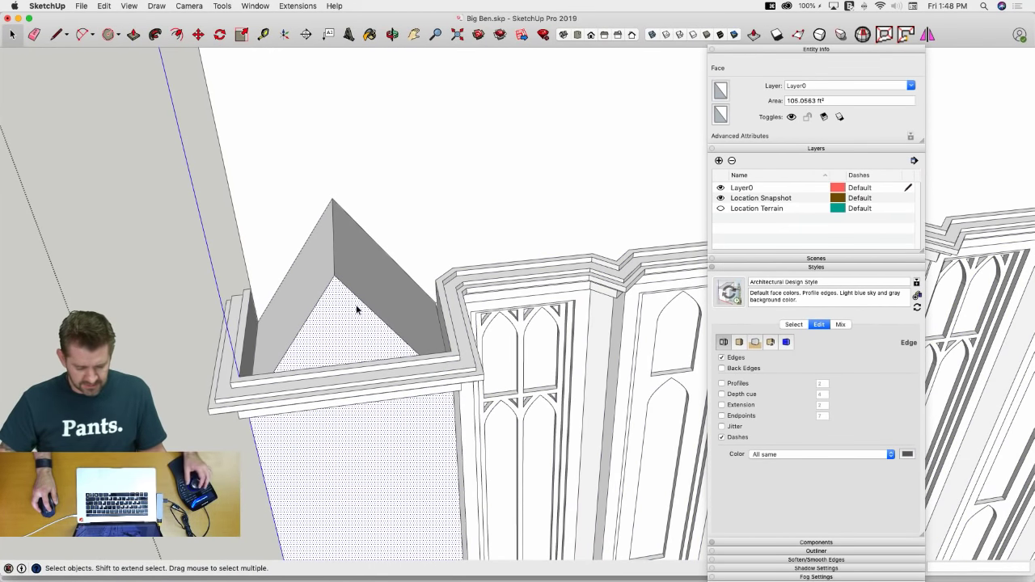
{"action": "left_click", "coordinate": [328, 294]}
{"action": "left_click", "coordinate": [397, 266], "text": "shift"}
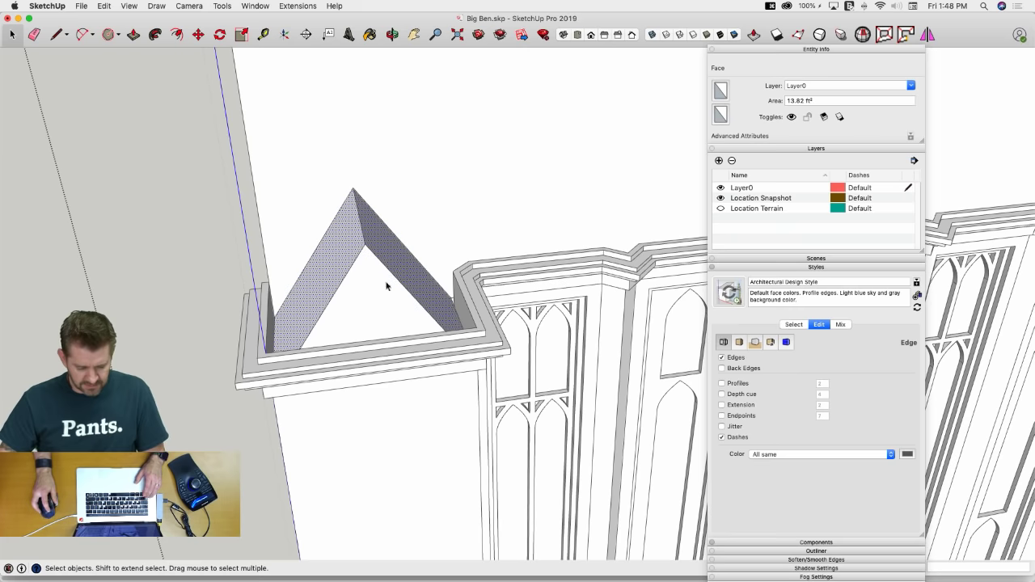
{"action": "key", "text": "m"}
{"action": "middle_click_drag", "start_coordinate": [300, 336], "coordinate": [313, 275]}
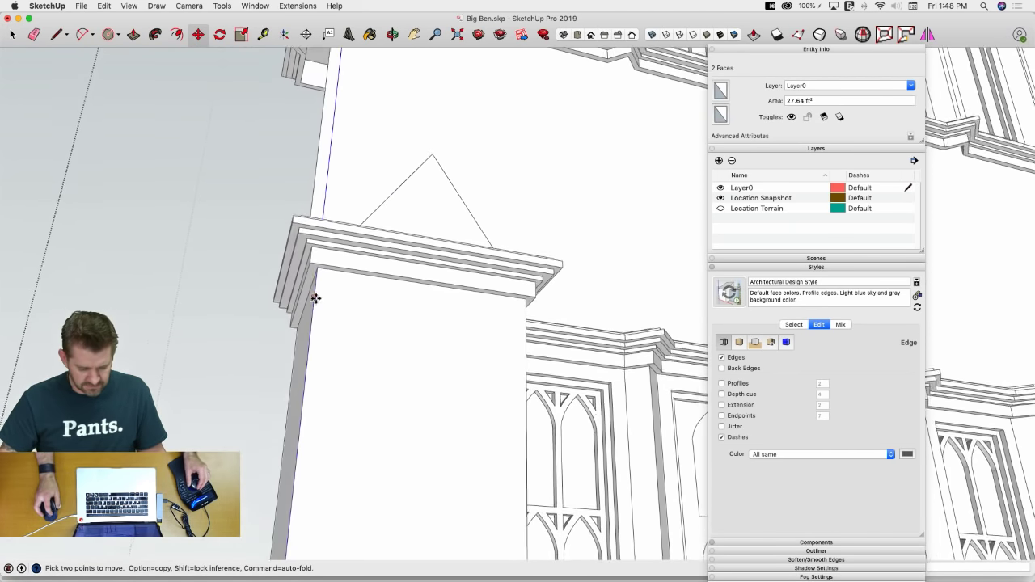
{"action": "left_click", "coordinate": [313, 256]}
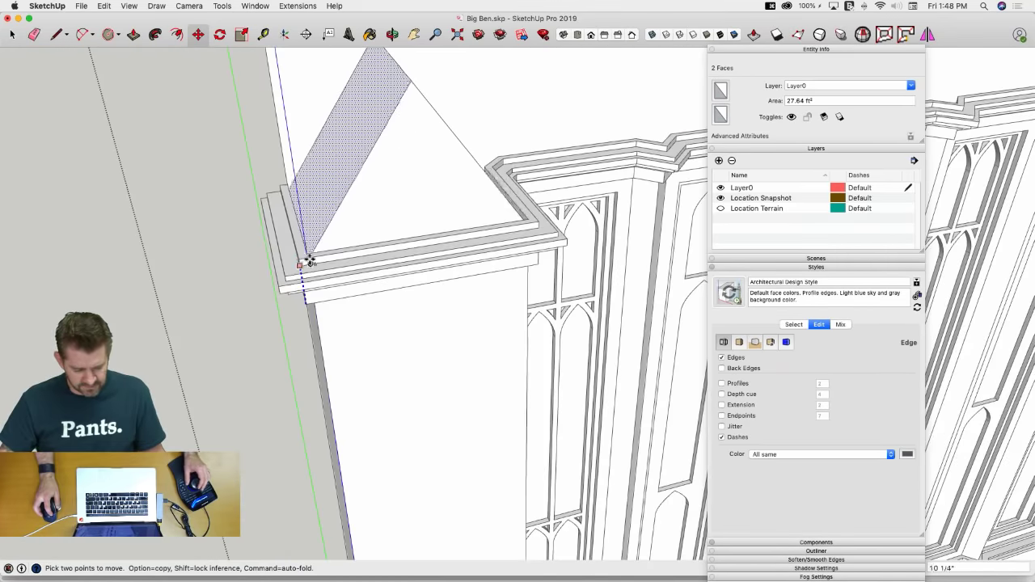
Raise the two sloped faces of the opposite buttress's pointed cap 1' onto its trim, and save the model
{"action": "key", "text": "space"}
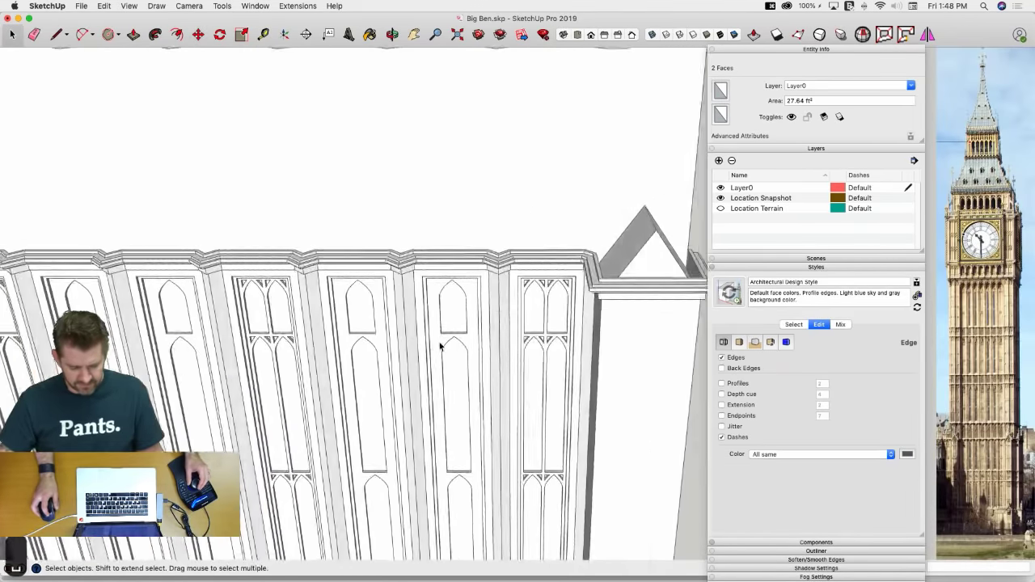
{"action": "left_click", "coordinate": [537, 255]}
{"action": "middle_click_drag", "start_coordinate": [485, 255], "coordinate": [532, 293]}
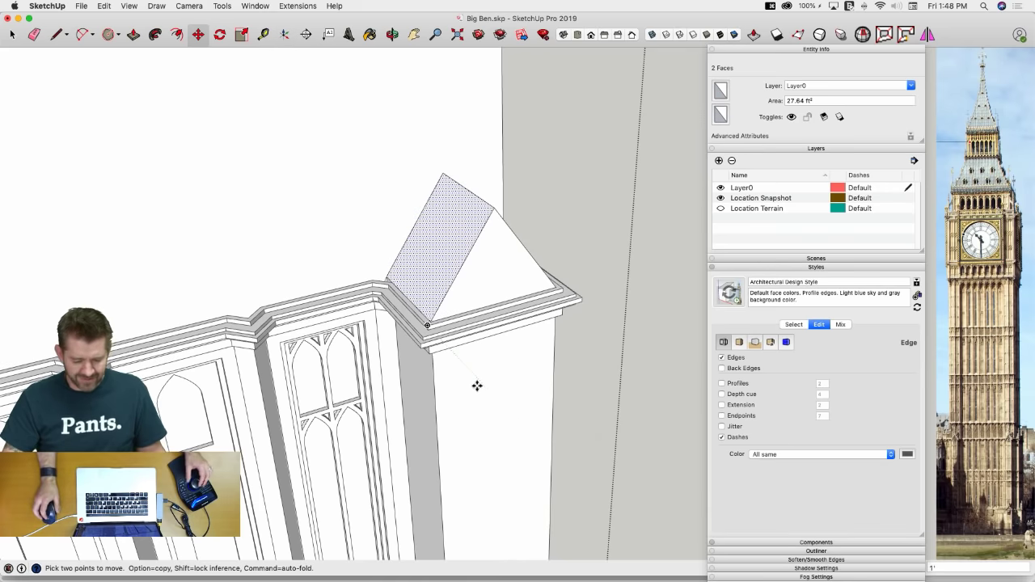
{"action": "key", "text": "space"}
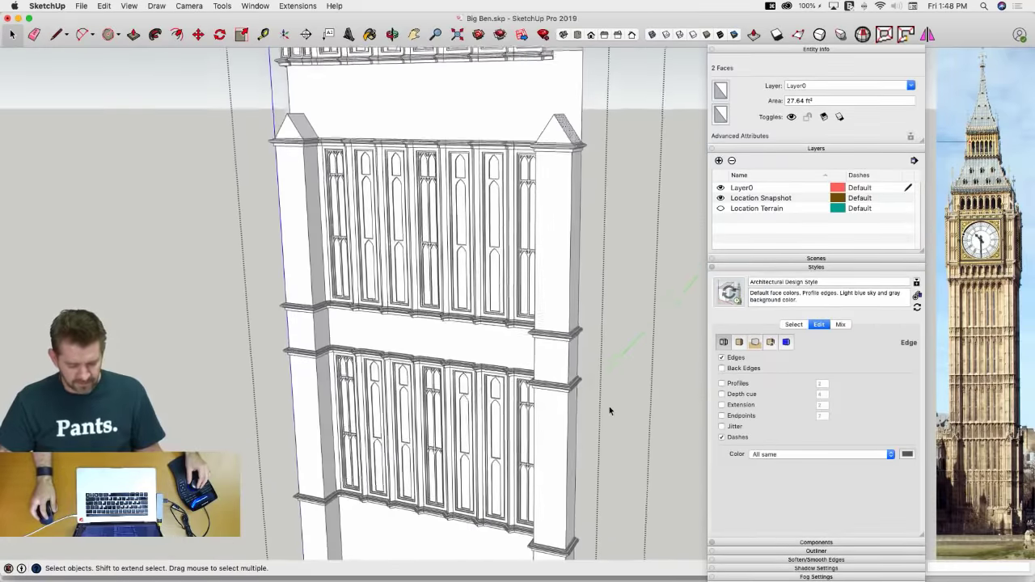
{"action": "key", "text": "super+s"}
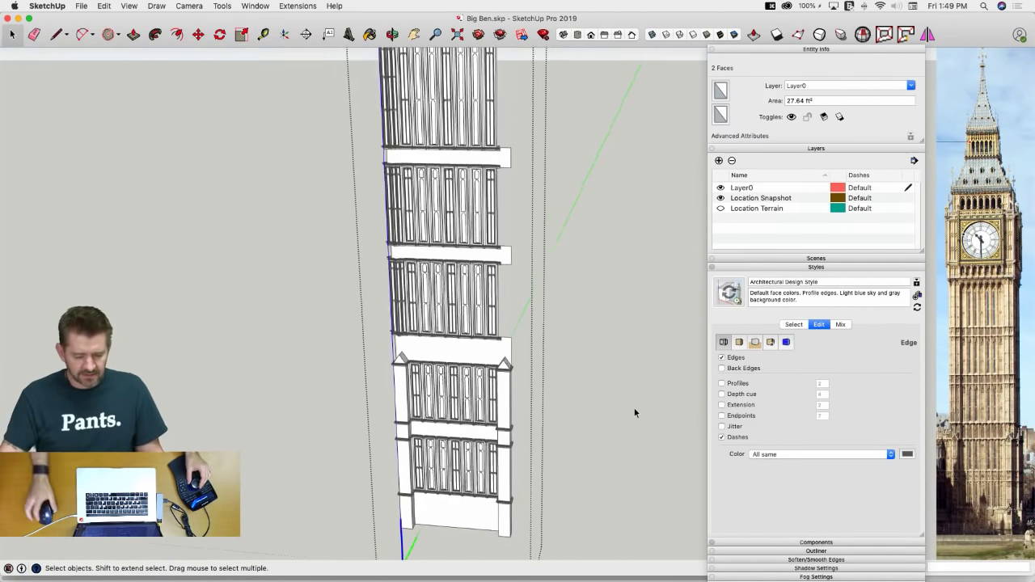
{"action": "left_click", "coordinate": [627, 294]}
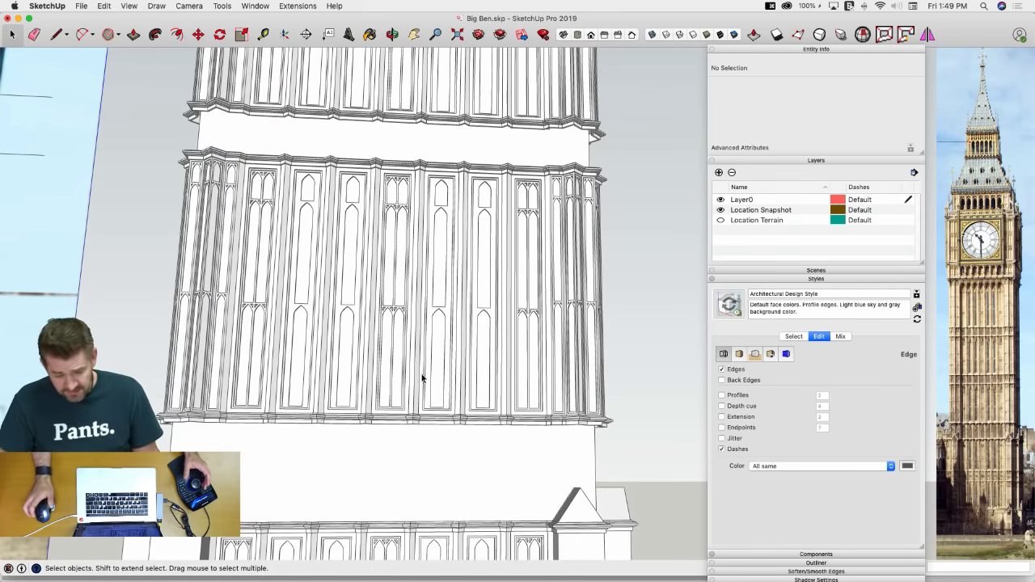
{"action": "scroll", "coordinate": [421, 378], "scroll_direction": "up", "scroll_amount": 10}
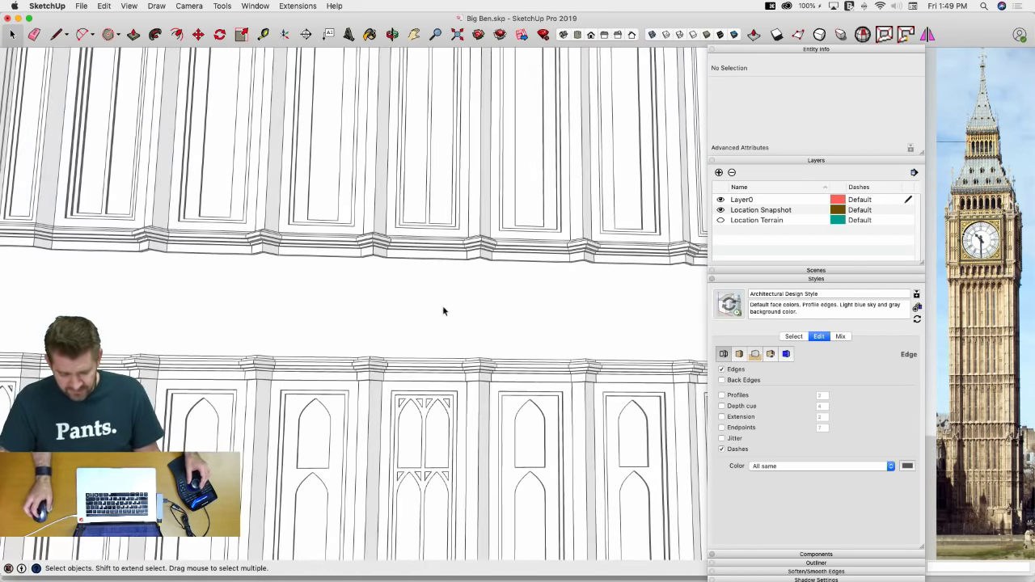
{"action": "scroll", "coordinate": [383, 288], "scroll_direction": "up", "scroll_amount": 6}
{"action": "key", "text": "l"}
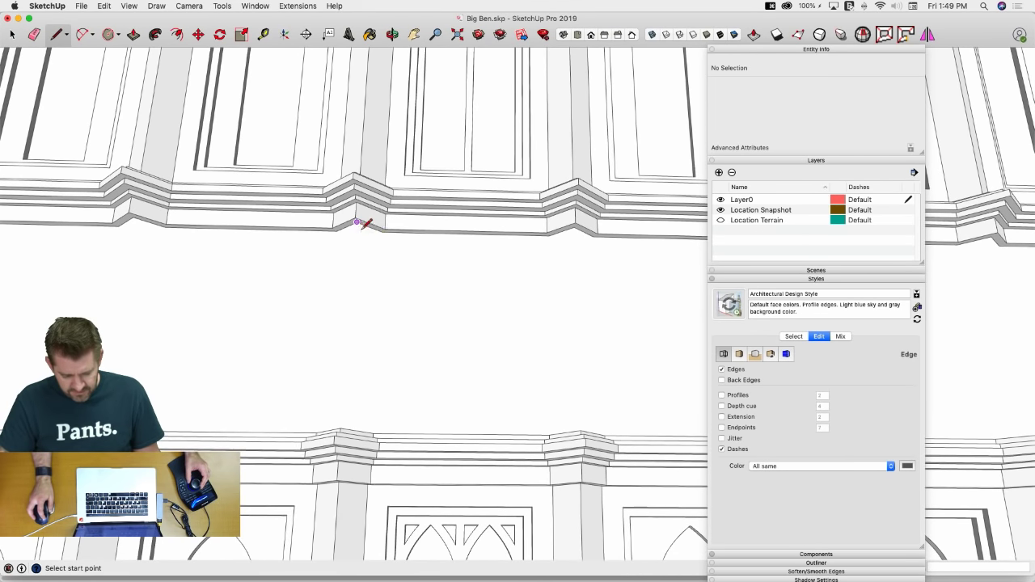
{"action": "scroll", "coordinate": [372, 230], "scroll_direction": "up", "scroll_amount": 1}
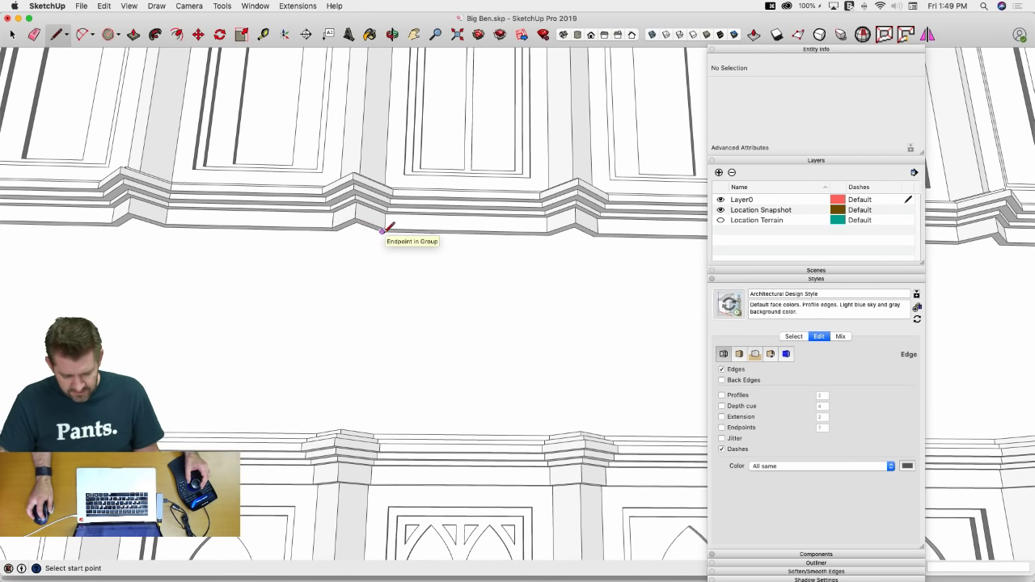
{"action": "key", "text": "Escape"}
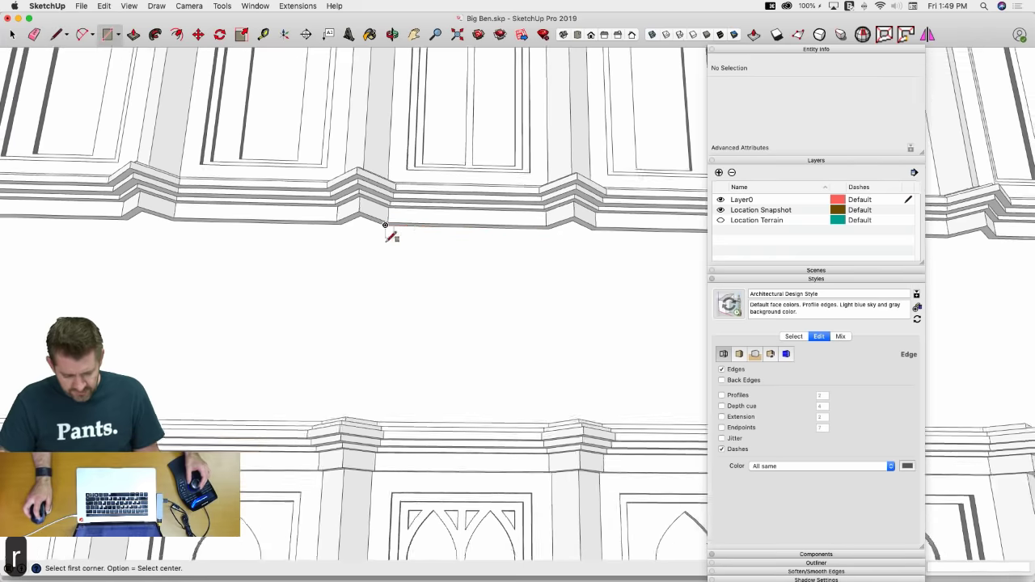
{"action": "scroll", "coordinate": [397, 318], "scroll_direction": "down", "scroll_amount": 10}
{"action": "key", "text": "space"}
{"action": "scroll", "coordinate": [404, 324], "scroll_direction": "up", "scroll_amount": 8}
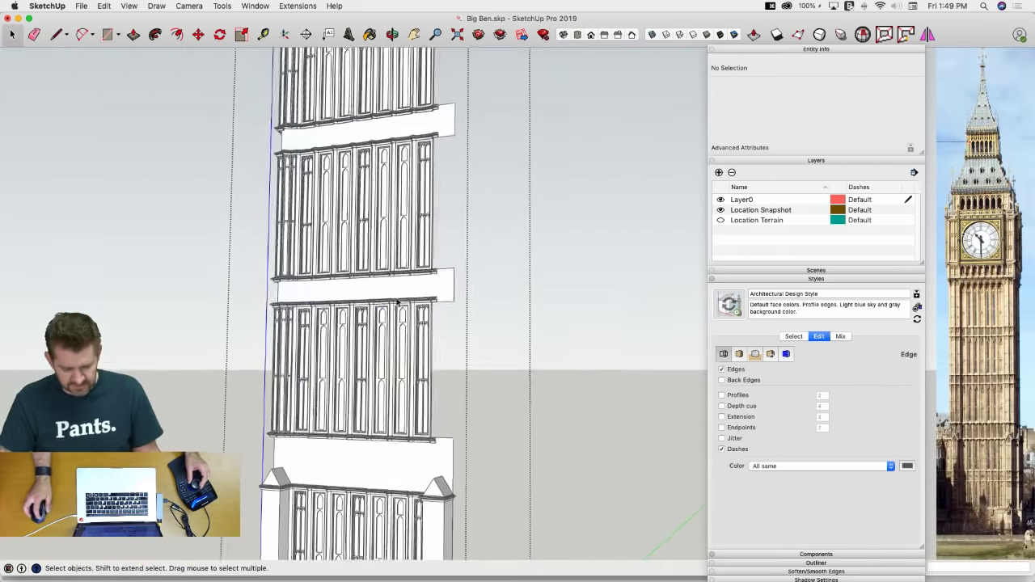
Erase the plain wall strips filling the blank bands between the window levels above the buttresses
{"action": "key", "text": "e"}
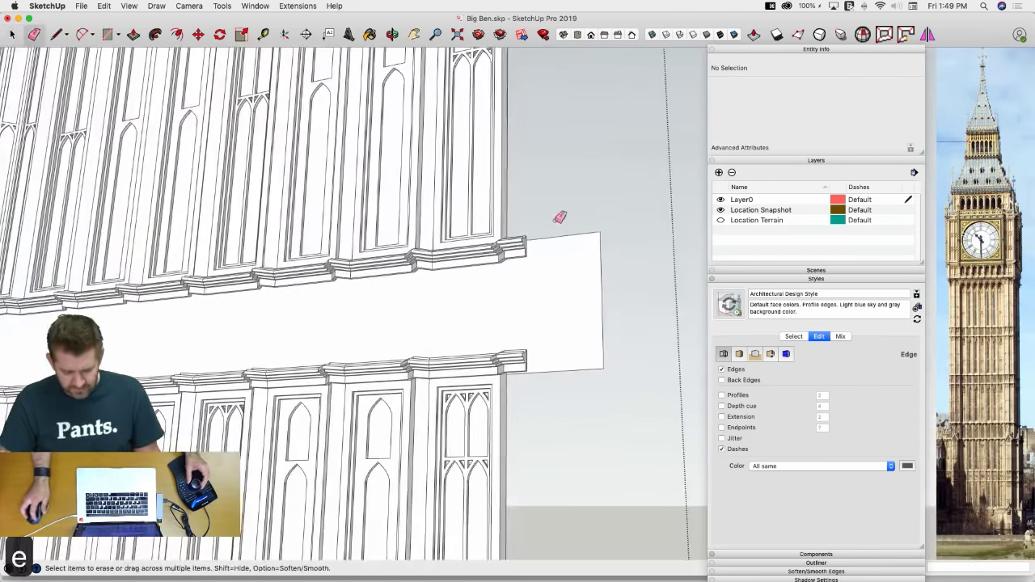
{"action": "mouse_move", "coordinate": [583, 228]}
{"action": "left_mouse_down"}
{"action": "mouse_move", "coordinate": [607, 331]}
{"action": "mouse_move", "coordinate": [585, 381]}
{"action": "left_mouse_up"}
{"action": "mouse_move", "coordinate": [584, 381]}
{"action": "middle_mouse_down"}
{"action": "mouse_move", "coordinate": [621, 369]}
{"action": "mouse_move", "coordinate": [162, 282]}
{"action": "mouse_move", "coordinate": [202, 300]}
{"action": "mouse_move", "coordinate": [267, 233]}
{"action": "middle_mouse_up"}
{"action": "left_click_drag", "start_coordinate": [273, 166], "coordinate": [348, 168]}
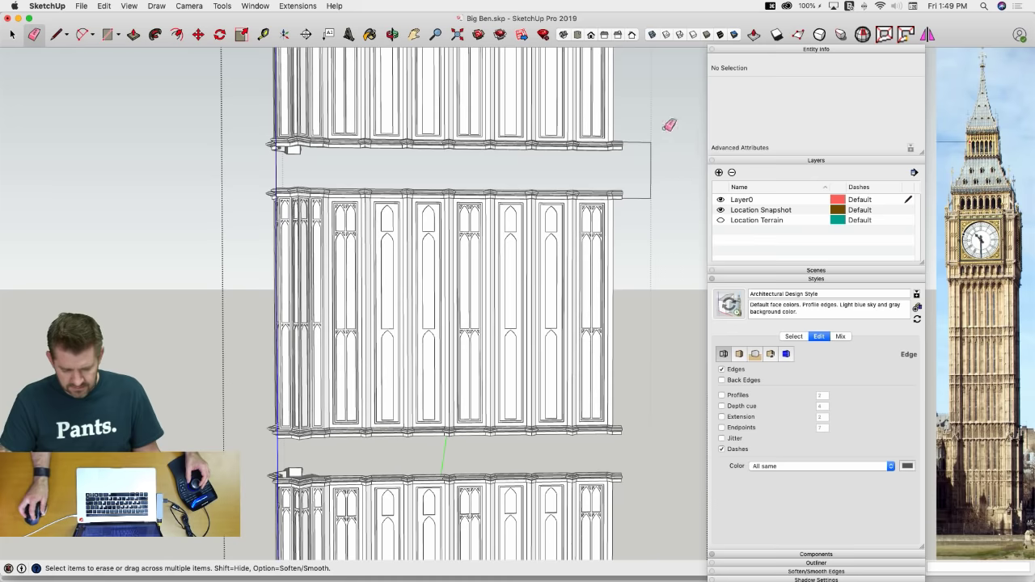
{"action": "middle_click_drag", "start_coordinate": [649, 196], "coordinate": [318, 324]}
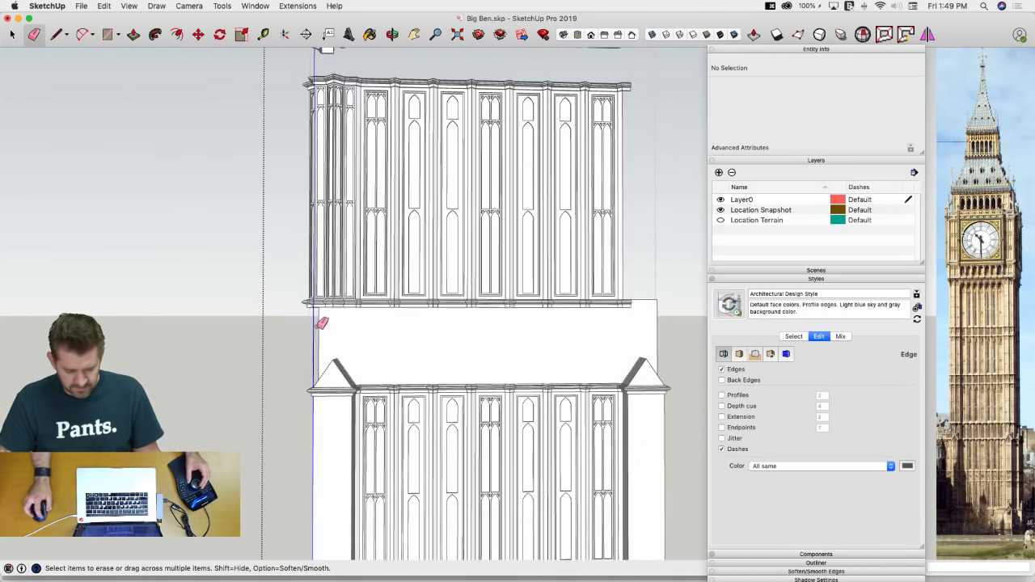
{"action": "left_click_drag", "start_coordinate": [669, 334], "coordinate": [668, 334]}
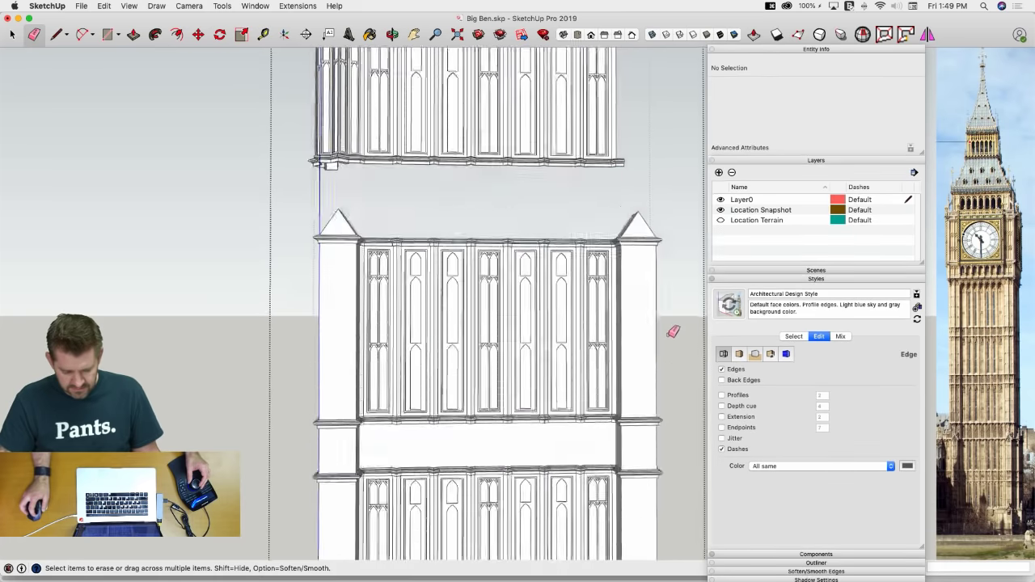
{"action": "key", "text": "space"}
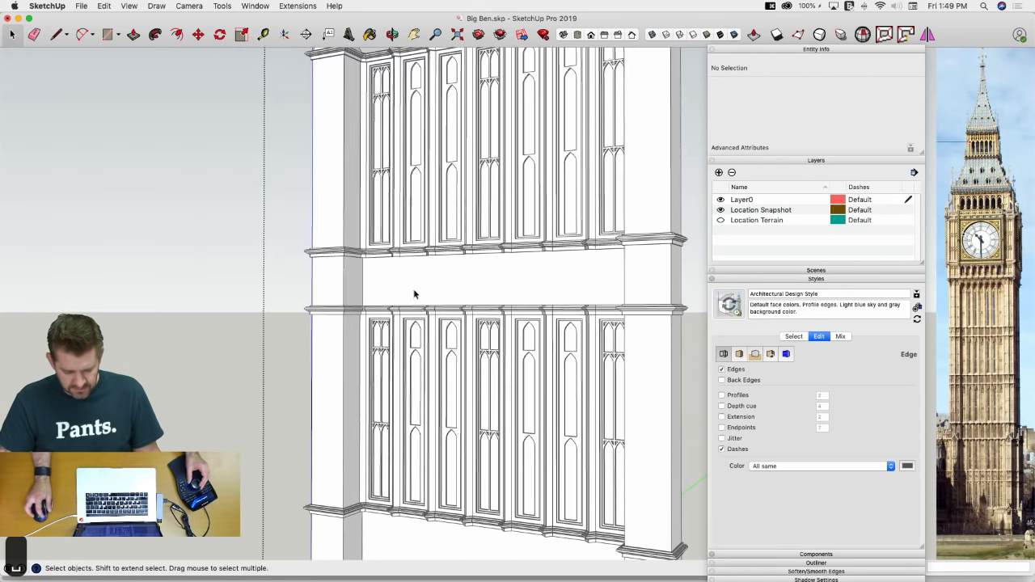
{"action": "left_click", "coordinate": [415, 287]}
Draw a wall rectangle about 3' 9" by 4' 6" between the upper and lower trims, with a narrow angled rectangle on each side
{"action": "scroll", "coordinate": [375, 260], "scroll_direction": "up", "scroll_amount": 6}
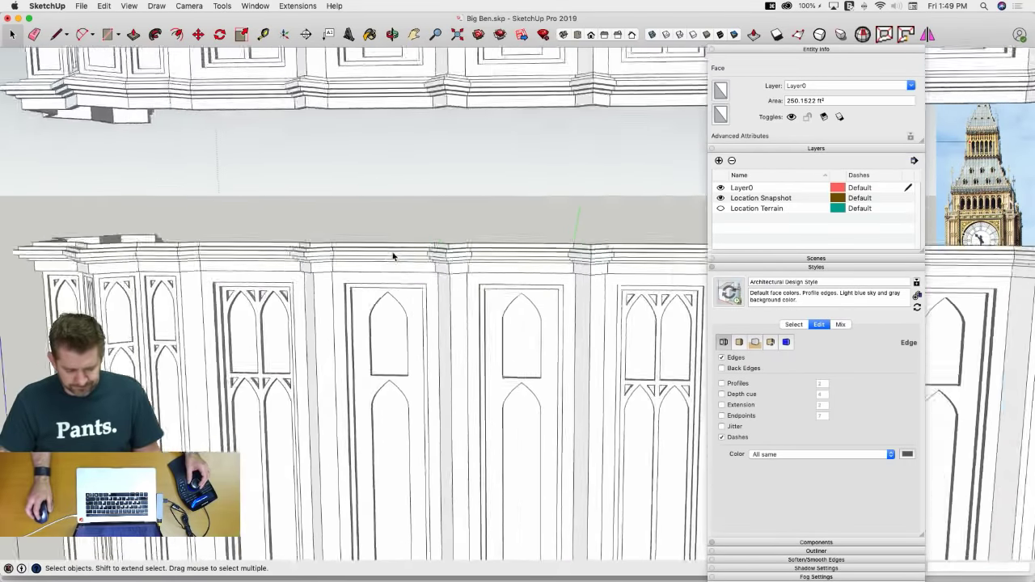
{"action": "middle_click_drag", "start_coordinate": [393, 257], "coordinate": [303, 334]}
{"action": "key", "text": "l"}
{"action": "key", "text": "r"}
{"action": "left_click", "coordinate": [292, 363]}
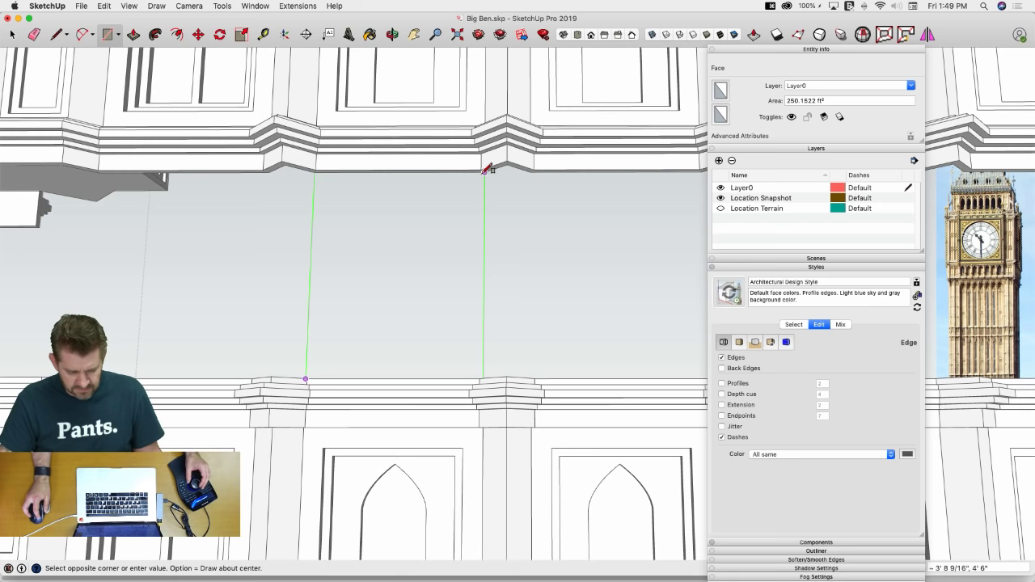
{"action": "left_click", "coordinate": [486, 170]}
{"action": "middle_click_drag", "start_coordinate": [485, 167], "coordinate": [429, 326]}
{"action": "left_click", "coordinate": [361, 174]}
{"action": "left_click", "coordinate": [406, 384]}
{"action": "left_click", "coordinate": [488, 156]}
{"action": "left_click", "coordinate": [509, 258]}
{"action": "key", "text": "space"}
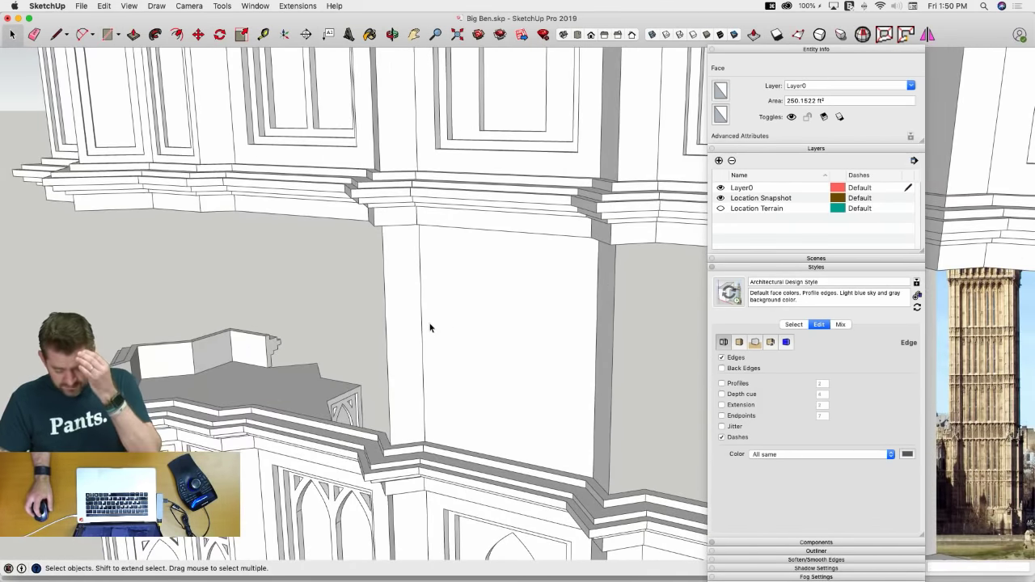
Offset the outlines of the center face and both narrow angled faces 2" inward
{"action": "key", "text": "f"}
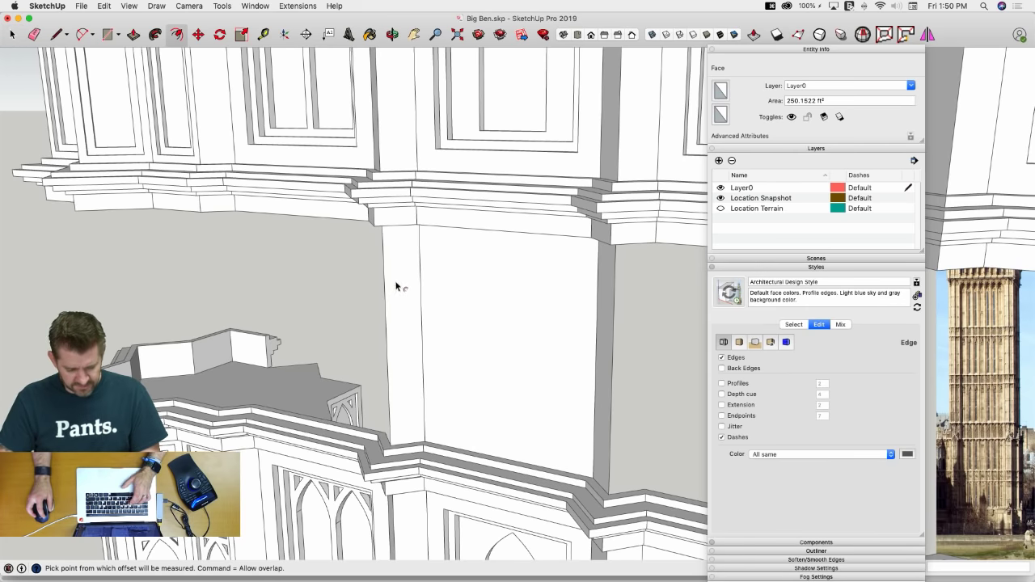
{"action": "key", "text": "space"}
{"action": "scroll", "coordinate": [393, 278], "scroll_direction": "up", "scroll_amount": 3}
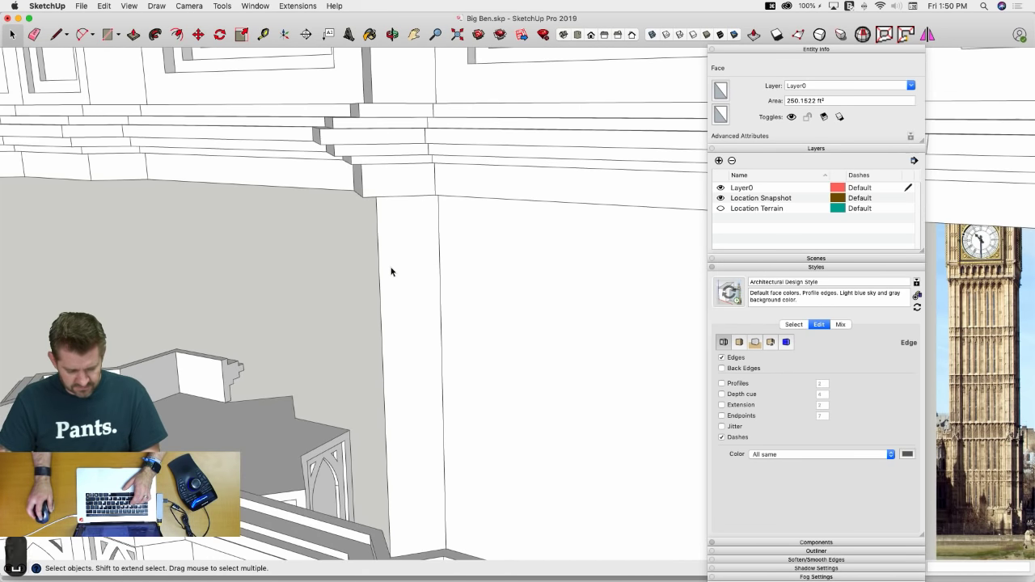
{"action": "left_click", "coordinate": [391, 268]}
{"action": "key", "text": "f"}
{"action": "left_click", "coordinate": [391, 269]}
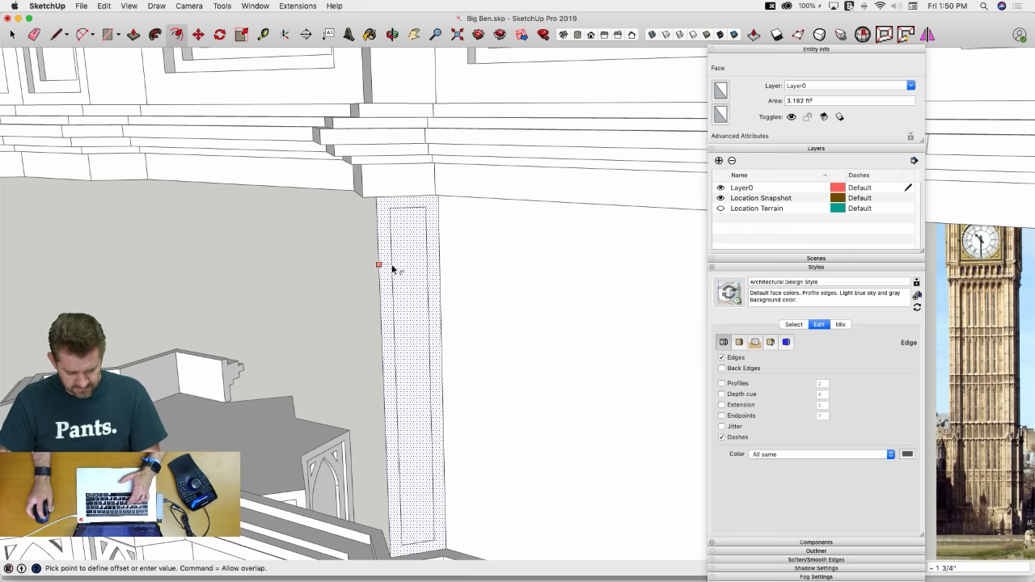
{"action": "type", "text": "2"}
{"action": "key", "text": "Return"}
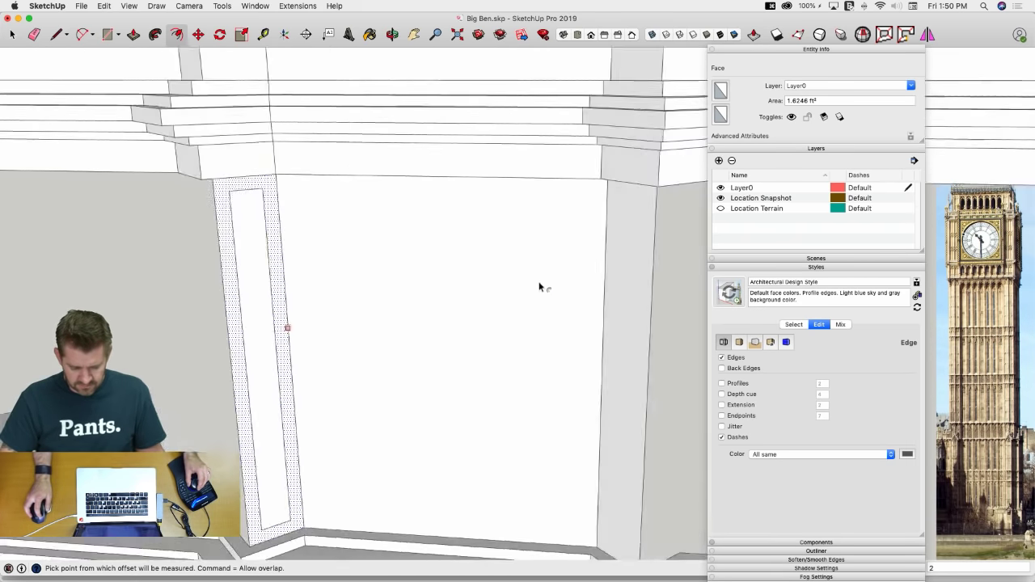
{"action": "double_click", "coordinate": [494, 283]}
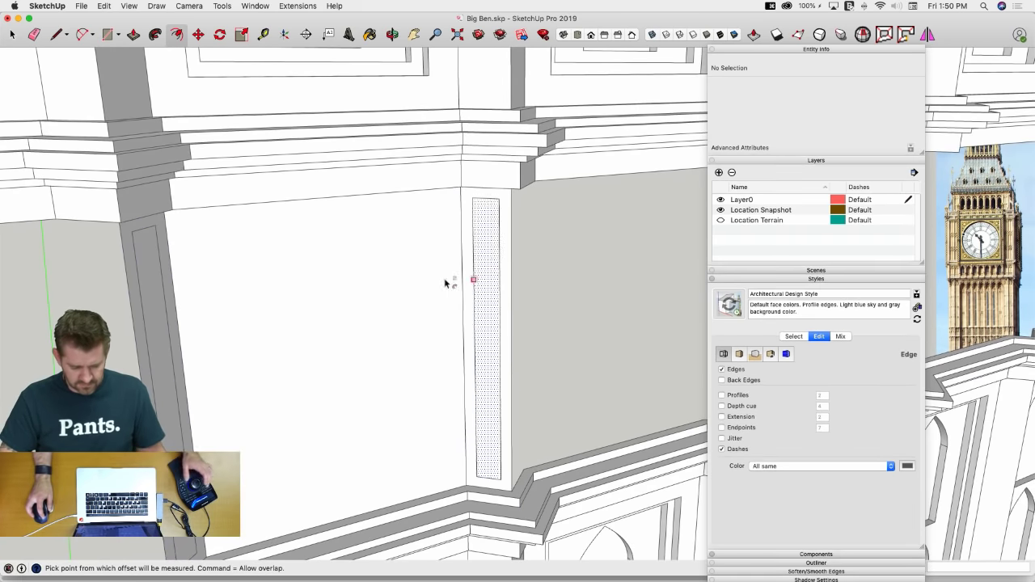
{"action": "double_click", "coordinate": [415, 277]}
Push the inner faces of the center panel and both angled side panels in 1"
{"action": "key", "text": "p"}
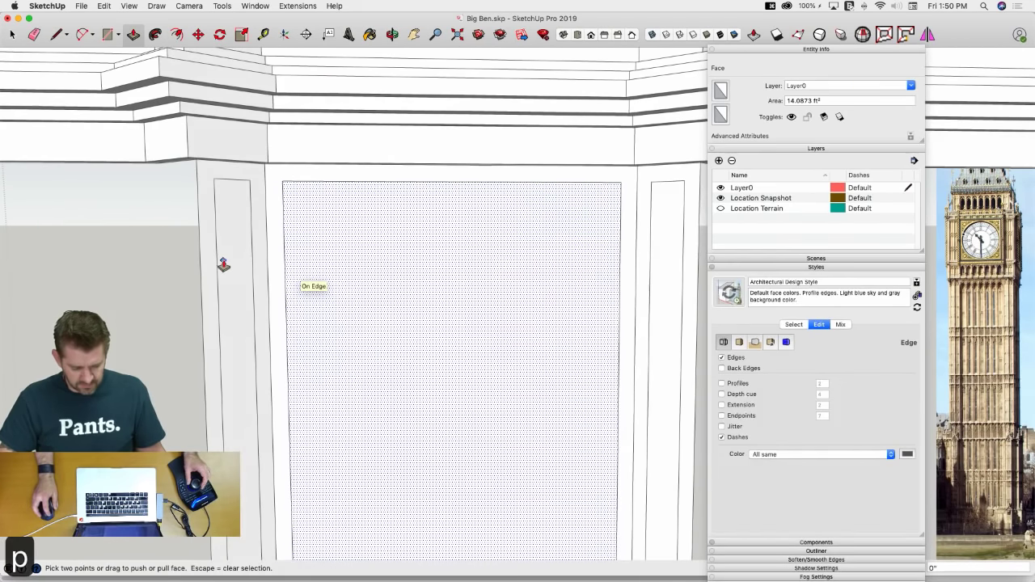
{"action": "left_click", "coordinate": [337, 278]}
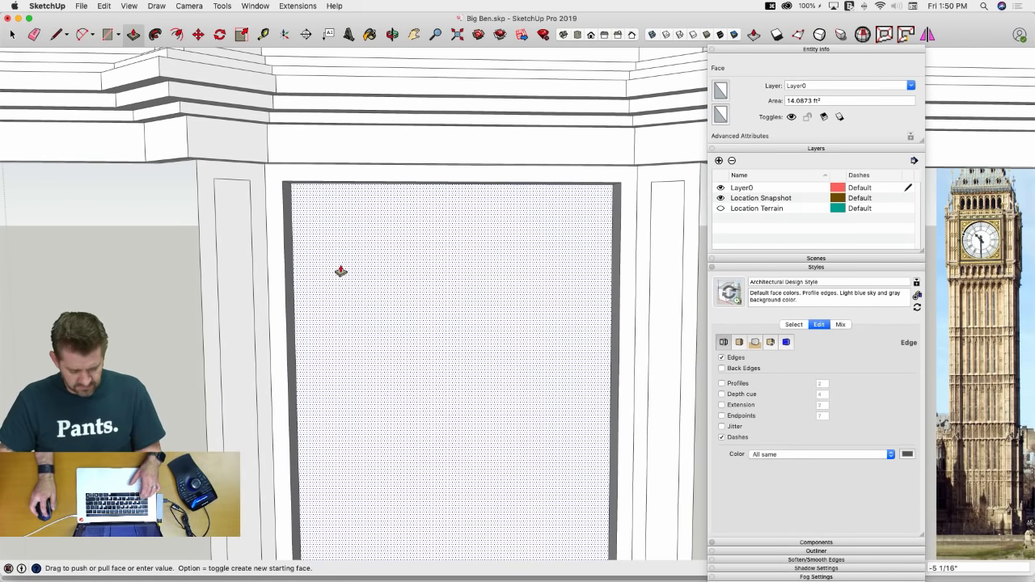
{"action": "type", "text": "1"}
{"action": "key", "text": "Return"}
{"action": "left_click", "coordinate": [230, 270]}
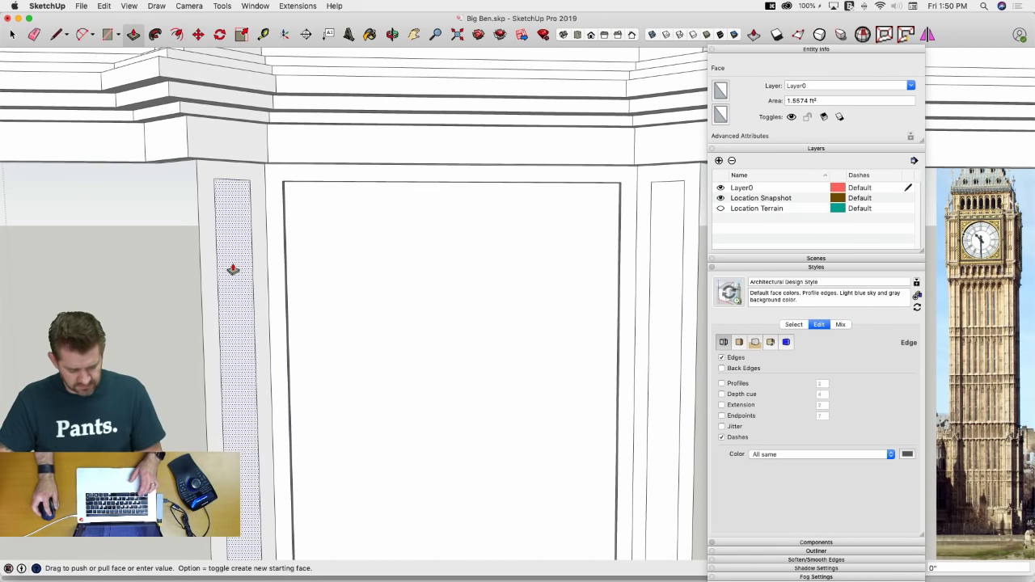
{"action": "type", "text": "1"}
{"action": "key", "text": "Return"}
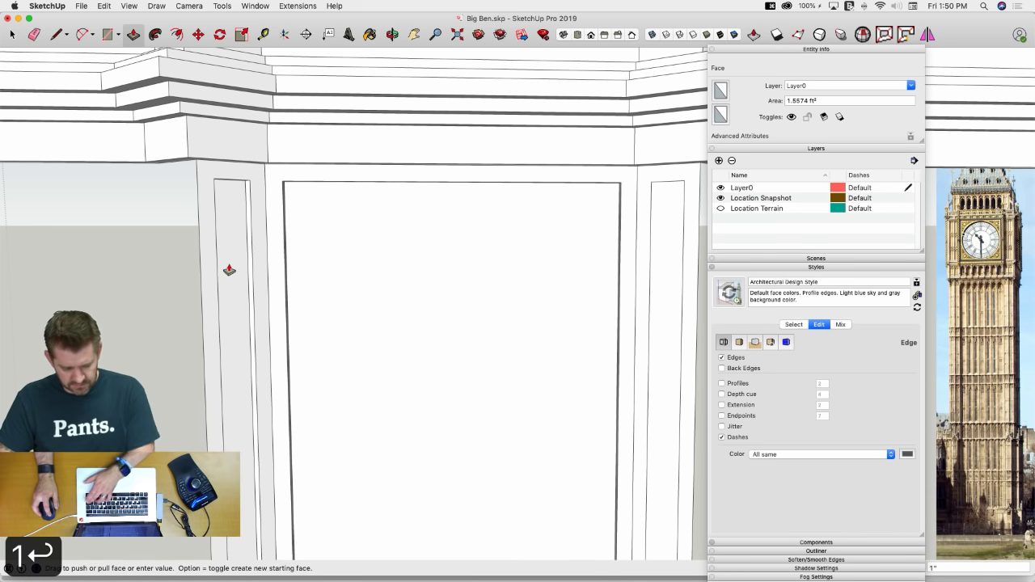
{"action": "middle_click_drag", "start_coordinate": [506, 283], "coordinate": [596, 259]}
{"action": "left_click", "coordinate": [639, 255]}
{"action": "double_click", "coordinate": [639, 256]}
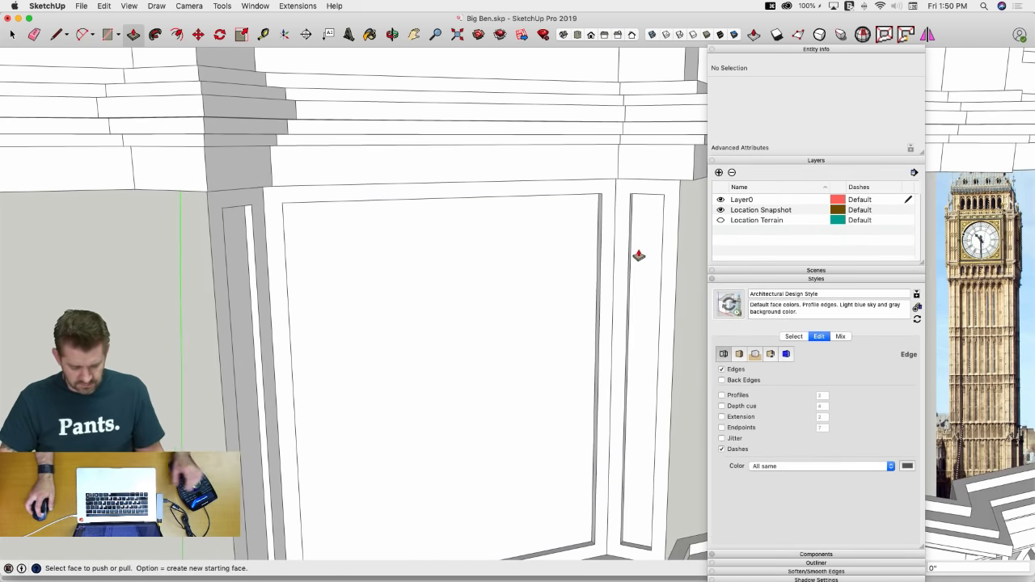
{"action": "left_click", "coordinate": [545, 294]}
Consult the Big Ben photo in Chrome and recess a second panel in the center face, offset 3" and pushed in 1"
{"action": "key", "text": "super+Tab"}
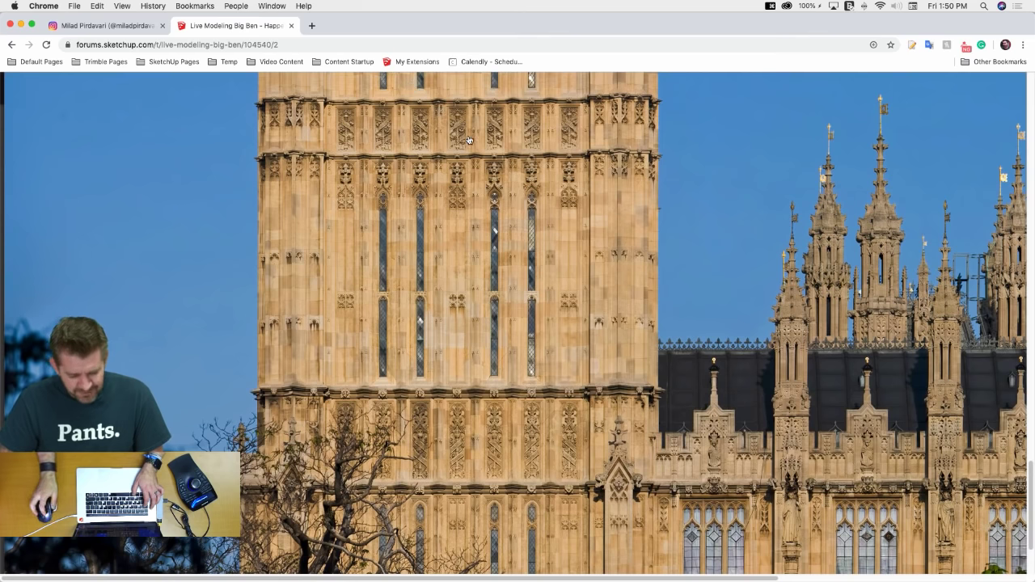
{"action": "key", "text": "super+Tab"}
{"action": "key", "text": "space"}
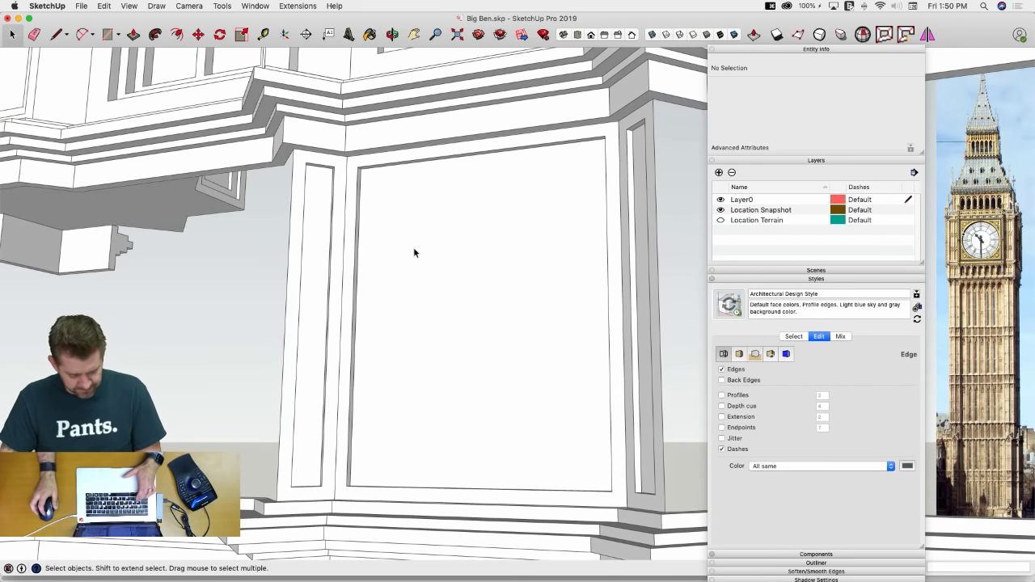
{"action": "key", "text": "f"}
{"action": "left_click", "coordinate": [392, 206]}
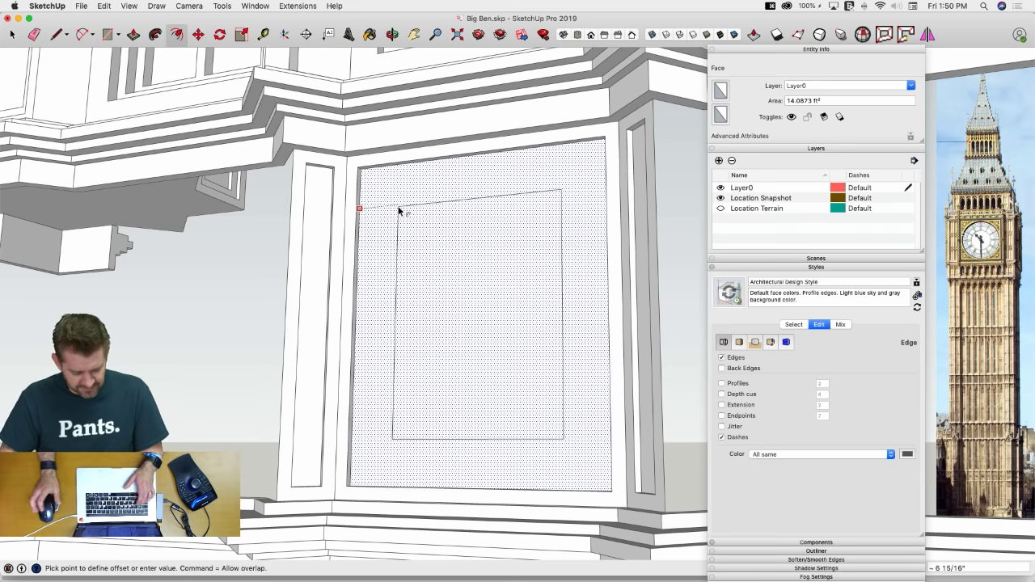
{"action": "type", "text": "3"}
{"action": "key", "text": "Return"}
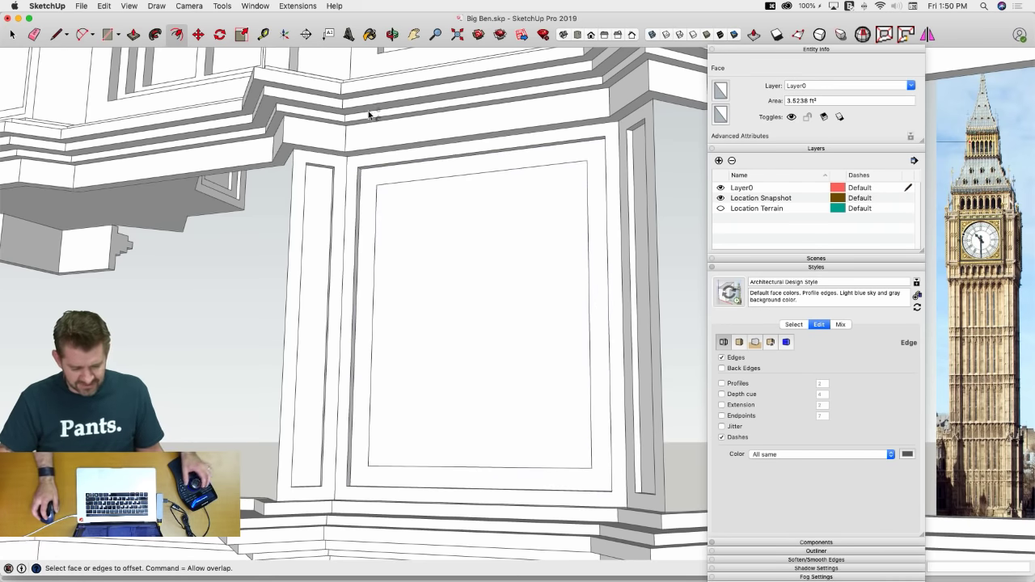
{"action": "key", "text": "p"}
{"action": "left_click", "coordinate": [437, 308]}
{"action": "type", "text": "1"}
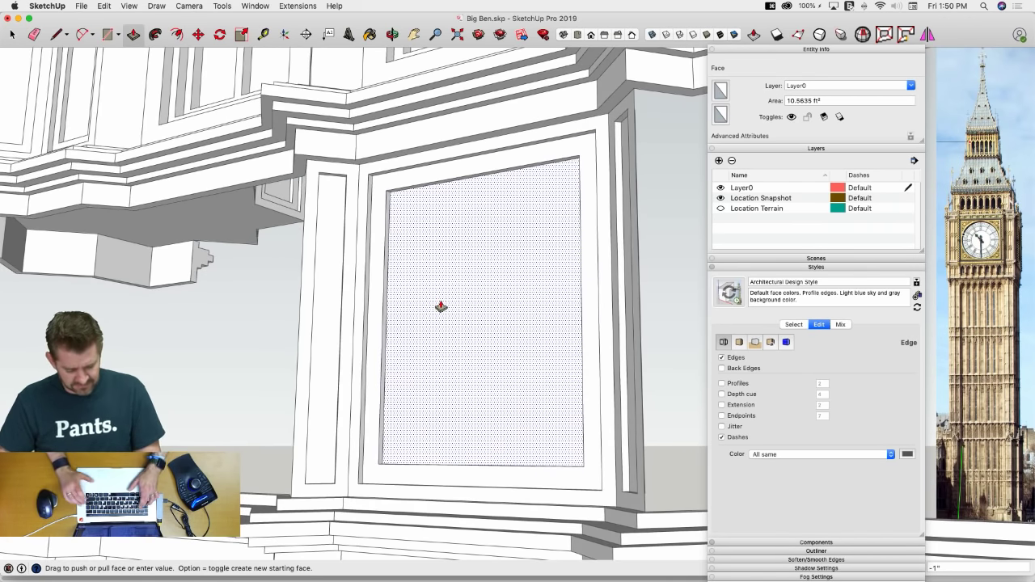
{"action": "key", "text": "Return"}
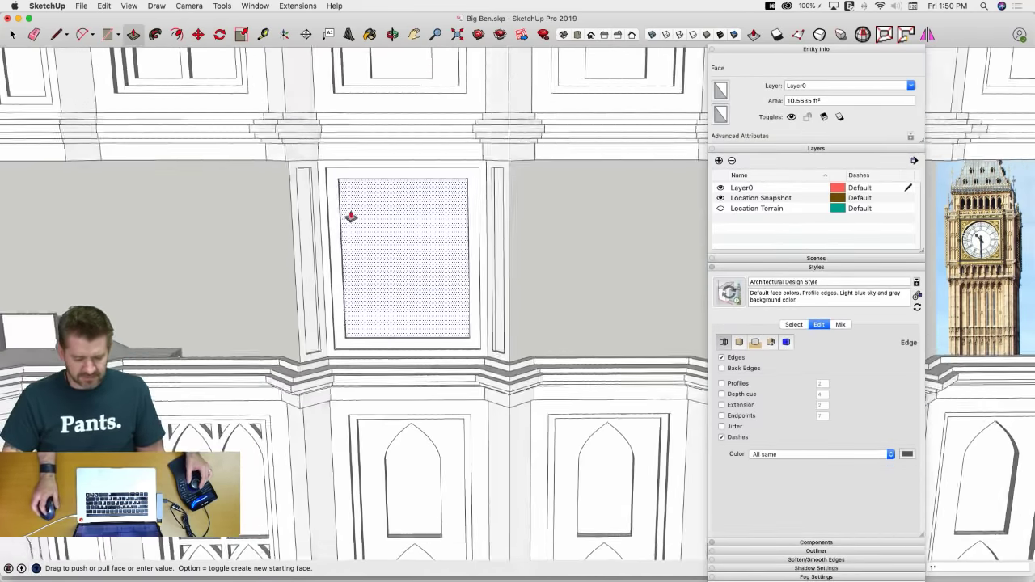
Turn the center panel and both angled side panels into a component named MidLevelDetail
{"action": "key", "text": "space"}
{"action": "left_click_drag", "start_coordinate": [280, 152], "coordinate": [535, 366]}
{"action": "middle_click_drag", "start_coordinate": [535, 367], "coordinate": [426, 225]}
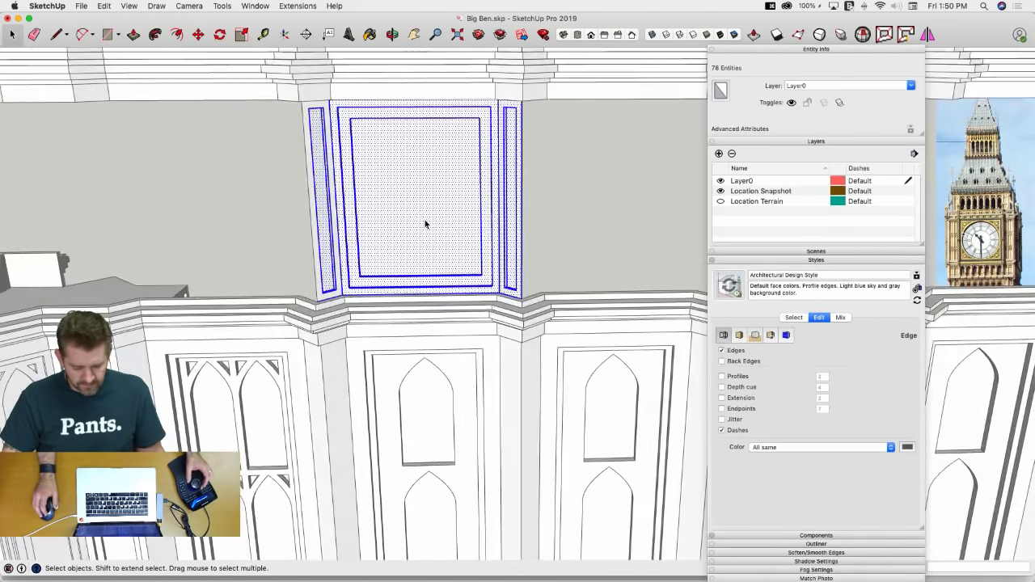
{"action": "right_click", "coordinate": [425, 222]}
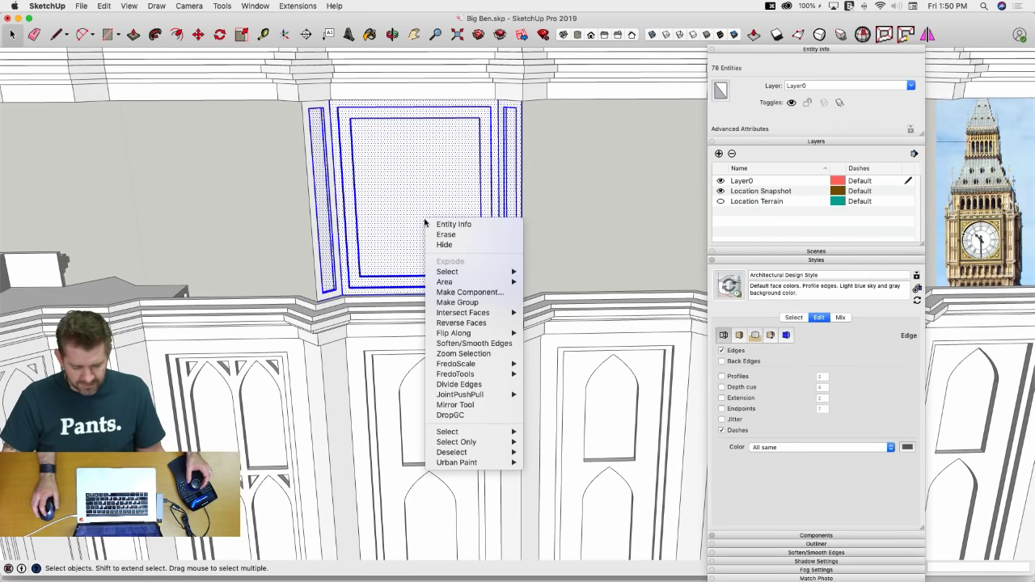
{"action": "left_click", "coordinate": [477, 296]}
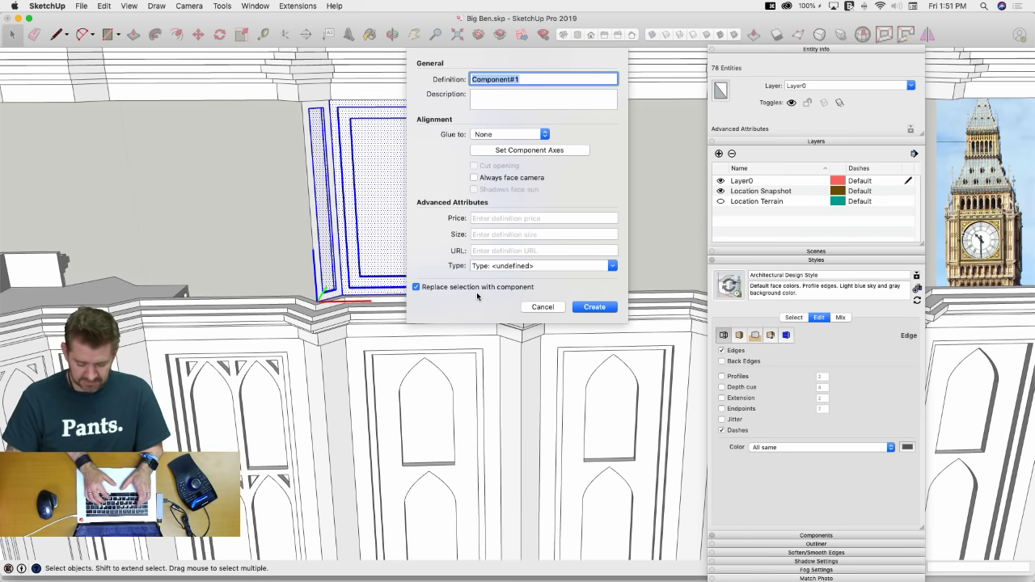
{"action": "type", "text": "Mid"}
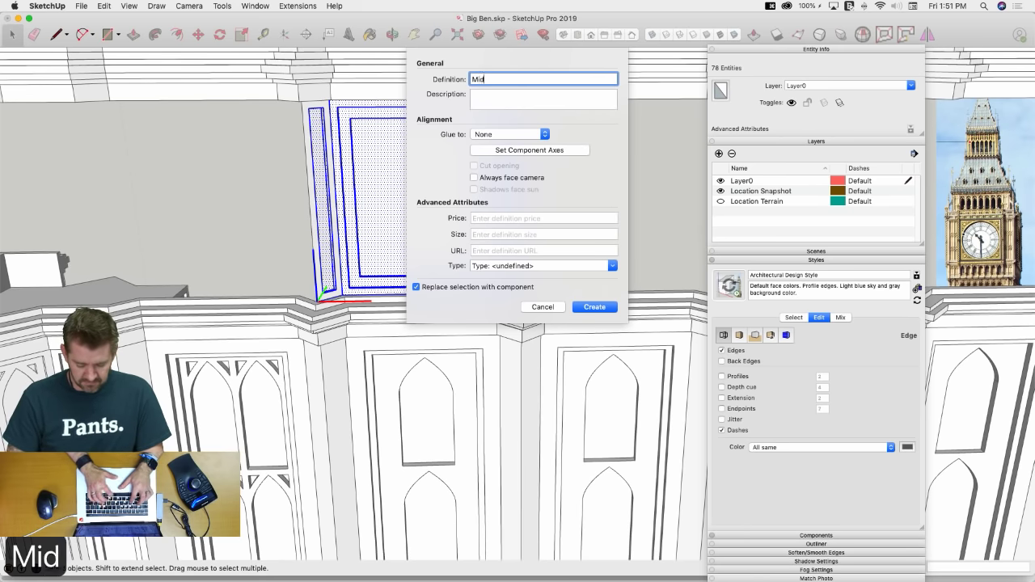
{"action": "type", "text": "Level"}
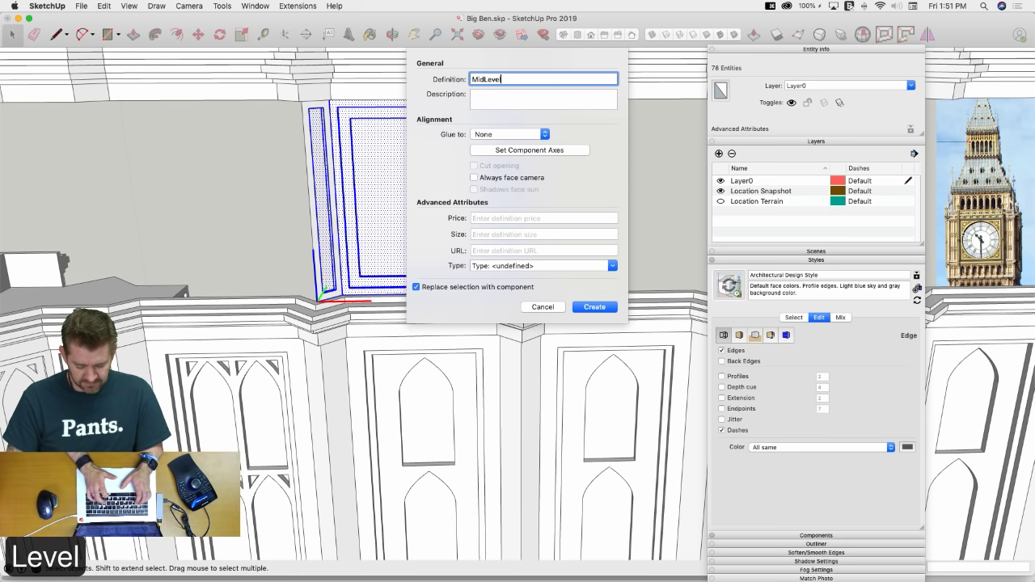
{"action": "type", "text": "De"}
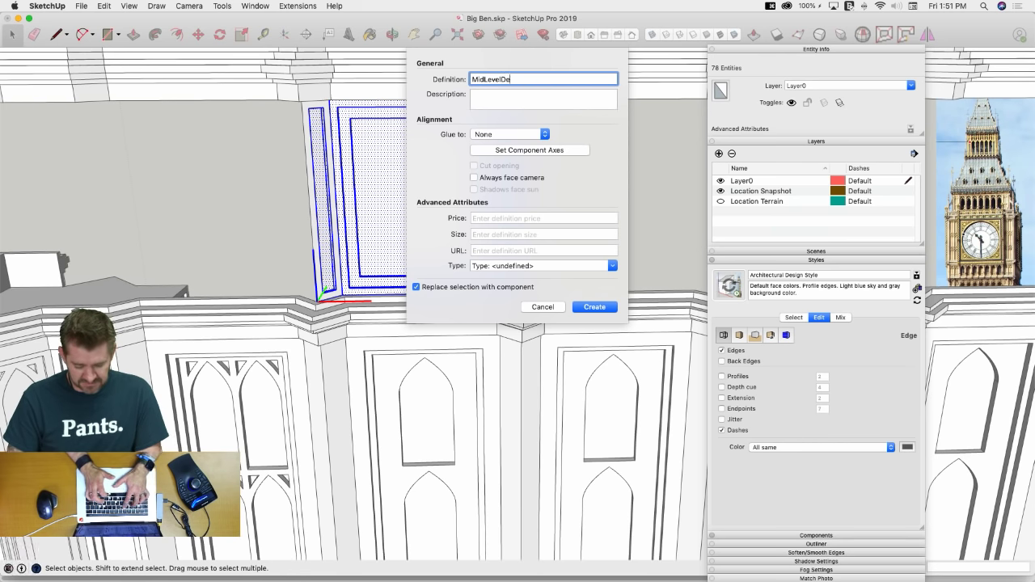
{"action": "type", "text": "tail"}
{"action": "key", "text": "Return"}
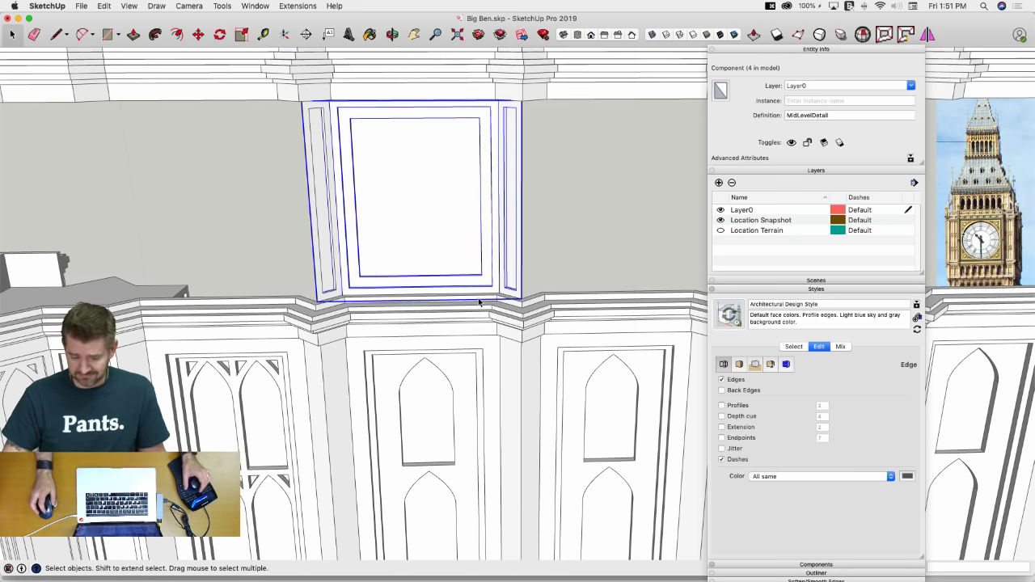
{"action": "scroll", "coordinate": [478, 315], "scroll_direction": "up", "scroll_amount": 2}
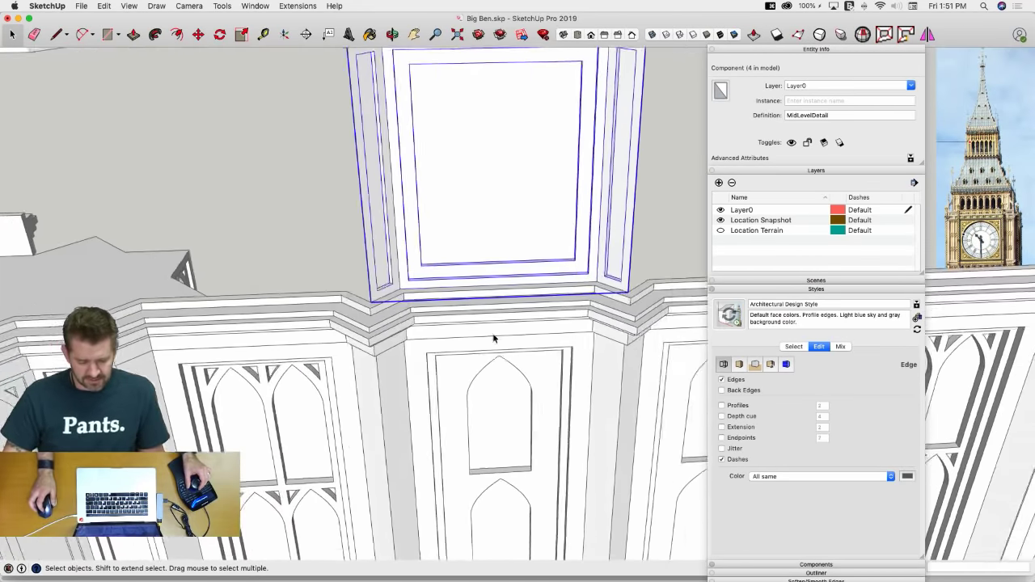
{"action": "scroll", "coordinate": [434, 369], "scroll_direction": "up", "scroll_amount": 2}
{"action": "scroll", "coordinate": [434, 373], "scroll_direction": "up", "scroll_amount": 2}
{"action": "key", "text": "m"}
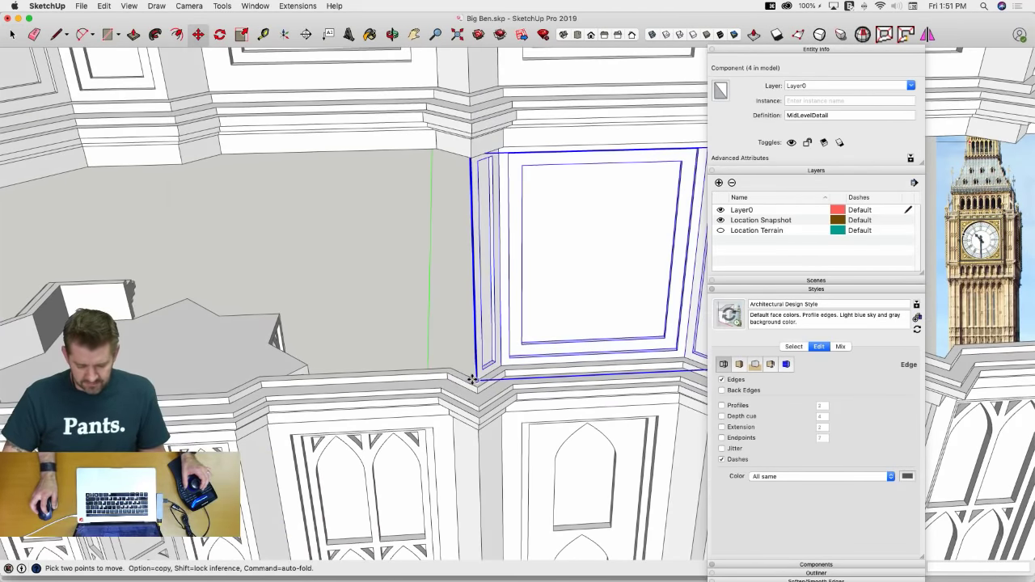
{"action": "left_click", "coordinate": [476, 379]}
{"action": "key", "text": "alt"}
{"action": "middle_click_drag", "start_coordinate": [557, 294], "coordinate": [527, 294]}
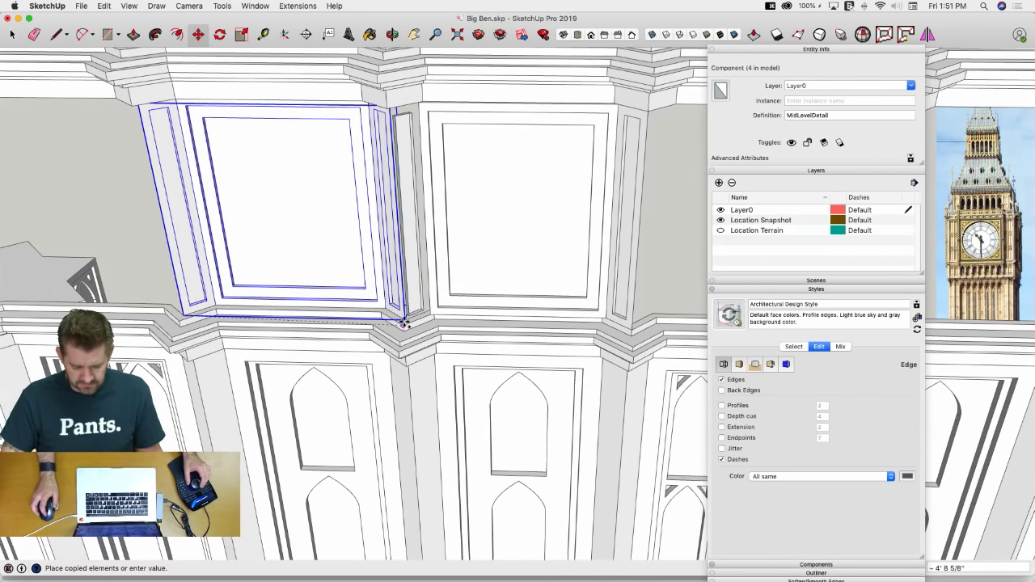
{"action": "scroll", "coordinate": [406, 322], "scroll_direction": "up", "scroll_amount": 4}
{"action": "scroll", "coordinate": [408, 319], "scroll_direction": "down", "scroll_amount": 2}
{"action": "scroll", "coordinate": [407, 319], "scroll_direction": "up", "scroll_amount": 2}
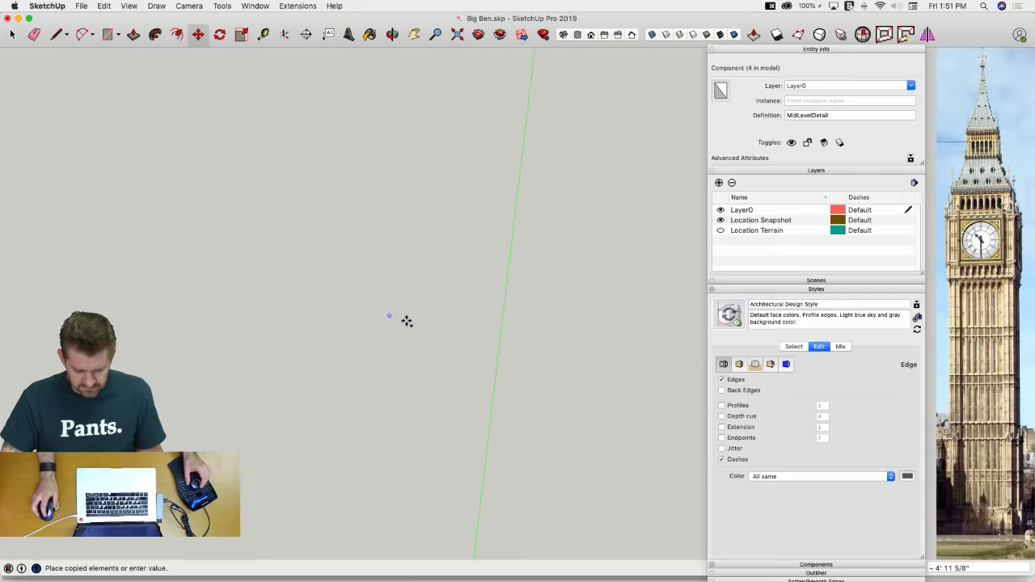
{"action": "scroll", "coordinate": [407, 321], "scroll_direction": "down", "scroll_amount": 2}
{"action": "scroll", "coordinate": [409, 319], "scroll_direction": "down", "scroll_amount": 5}
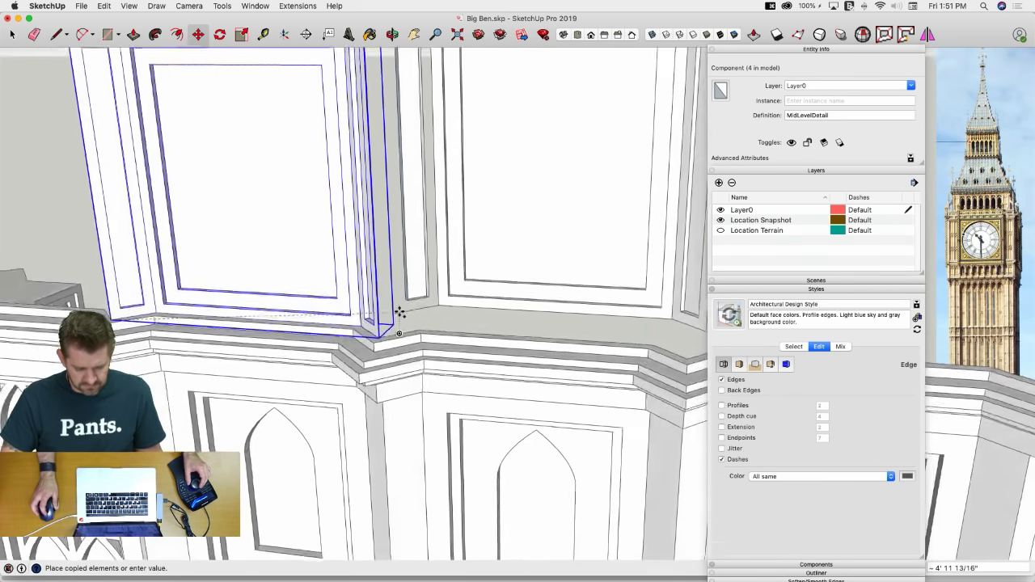
{"action": "left_click", "coordinate": [431, 312]}
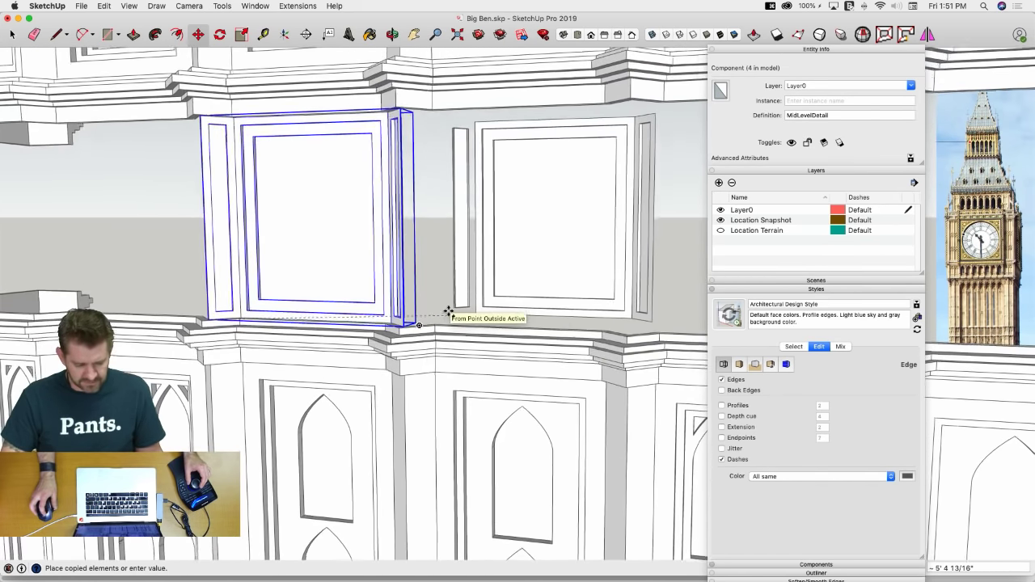
{"action": "key", "text": "space"}
{"action": "scroll", "coordinate": [434, 314], "scroll_direction": "up", "scroll_amount": 5}
{"action": "key", "text": "m"}
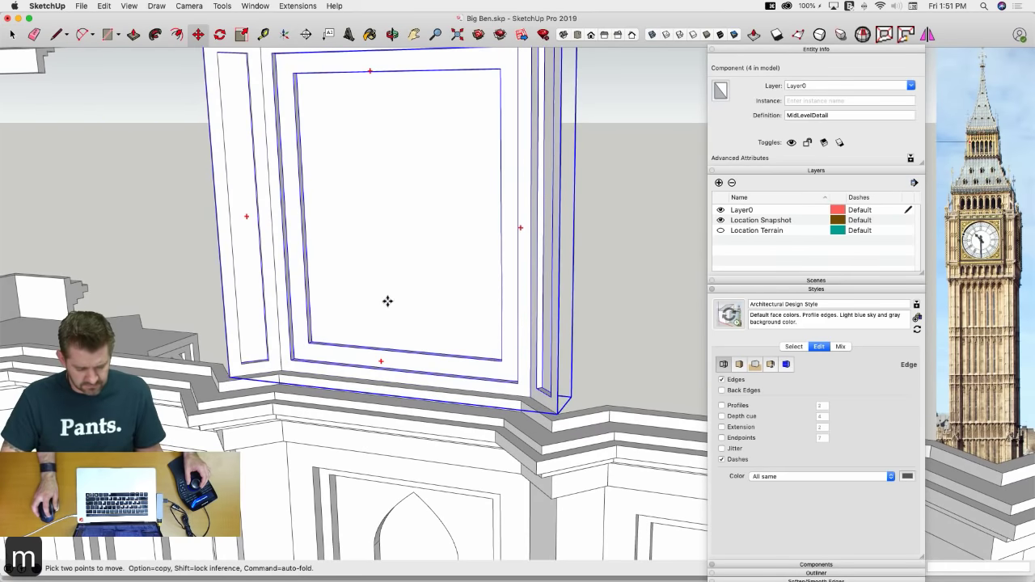
{"action": "left_click", "coordinate": [388, 301]}
{"action": "key", "text": "space"}
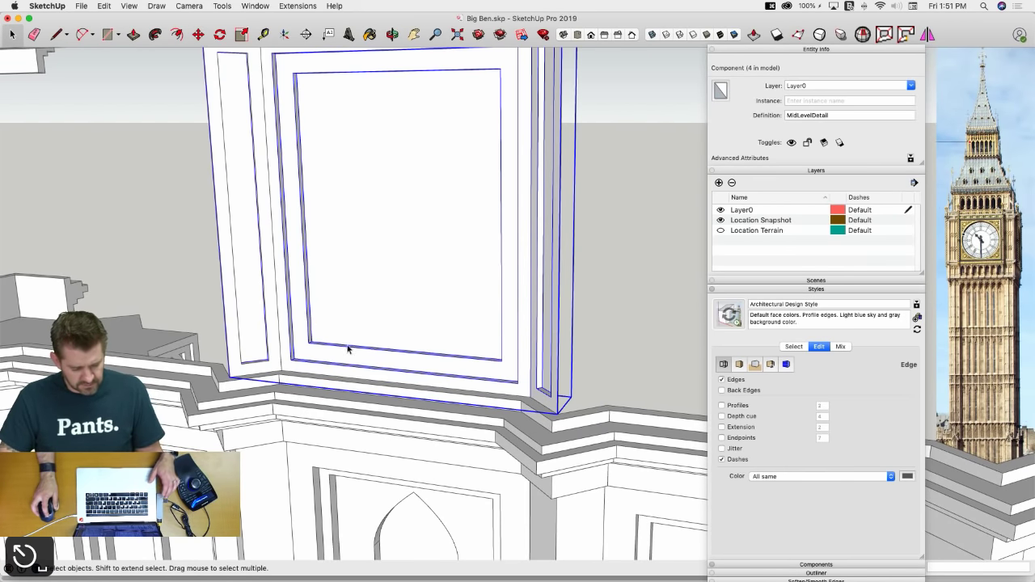
Inside the MidLevelDetail component, cut the angled side panel's outer frame face with its edges and paste it back in place
{"action": "double_click", "coordinate": [275, 366]}
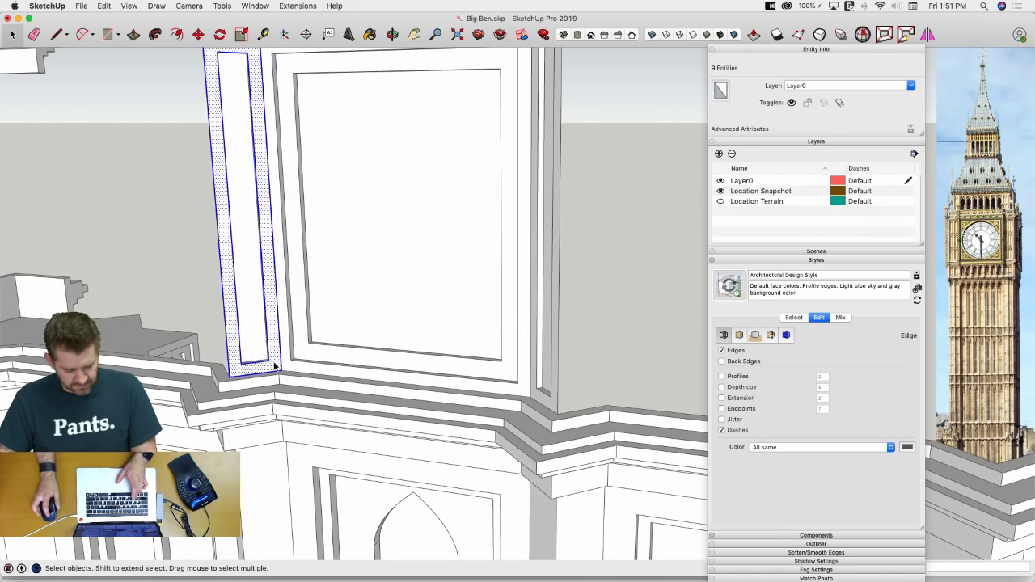
{"action": "key", "text": "super+x"}
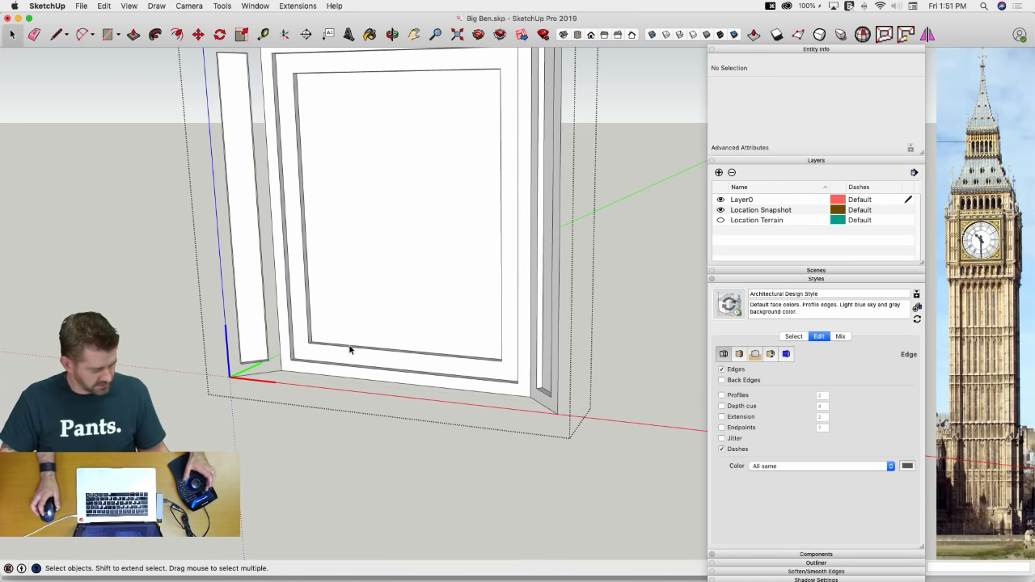
{"action": "left_click", "coordinate": [114, 6]}
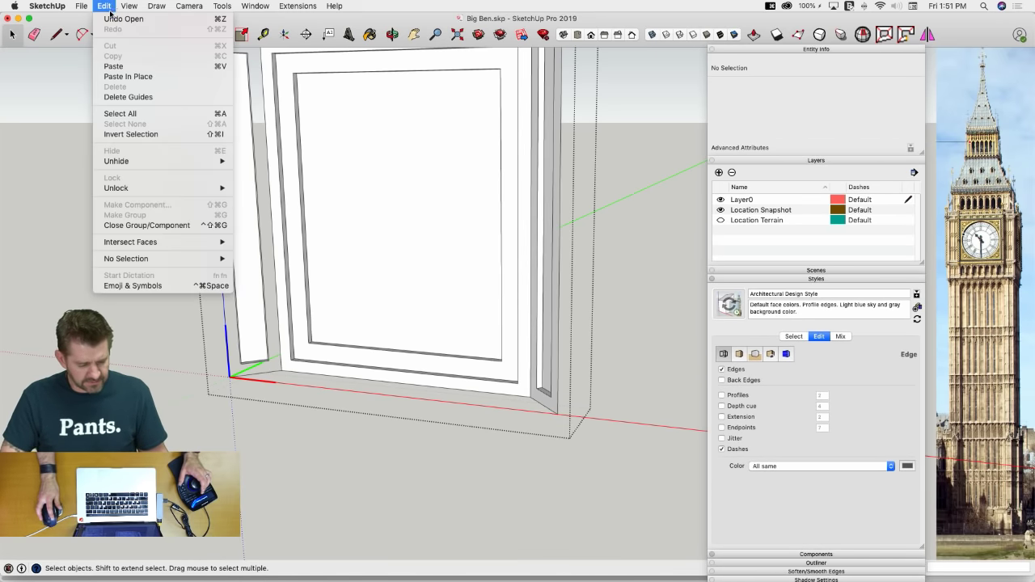
{"action": "left_click", "coordinate": [130, 76]}
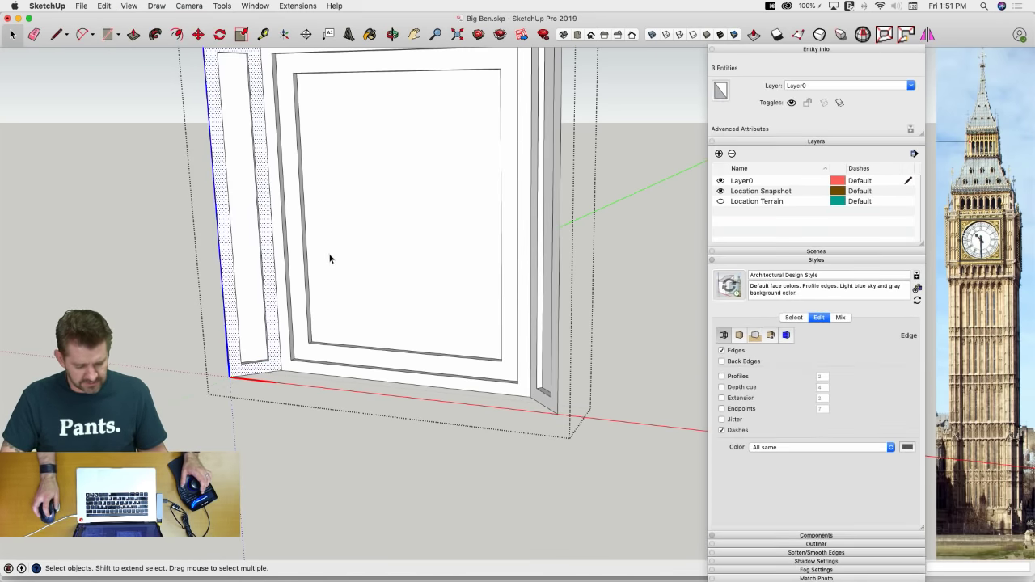
{"action": "left_click", "coordinate": [292, 430]}
Copy the panel component from its lower trim corner about 4' 8 5/8" to the adjacent bay and repeat it as an x5 array
{"action": "middle_click_drag", "start_coordinate": [292, 429], "coordinate": [358, 348]}
{"action": "left_click", "coordinate": [365, 295]}
{"action": "scroll", "coordinate": [292, 429], "scroll_direction": "up", "scroll_amount": 4}
{"action": "key", "text": "m"}
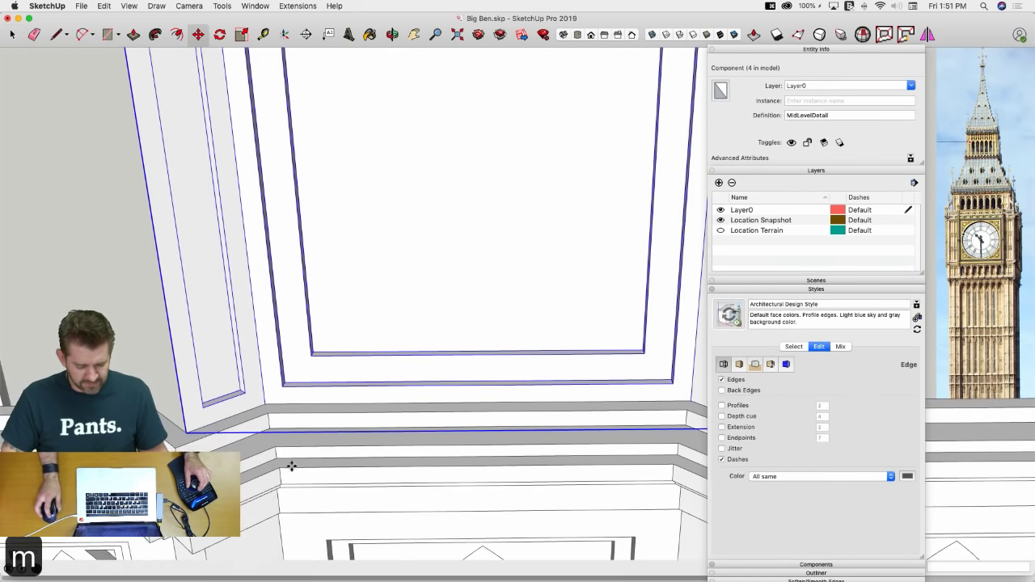
{"action": "left_click", "coordinate": [187, 434]}
{"action": "key", "text": "alt"}
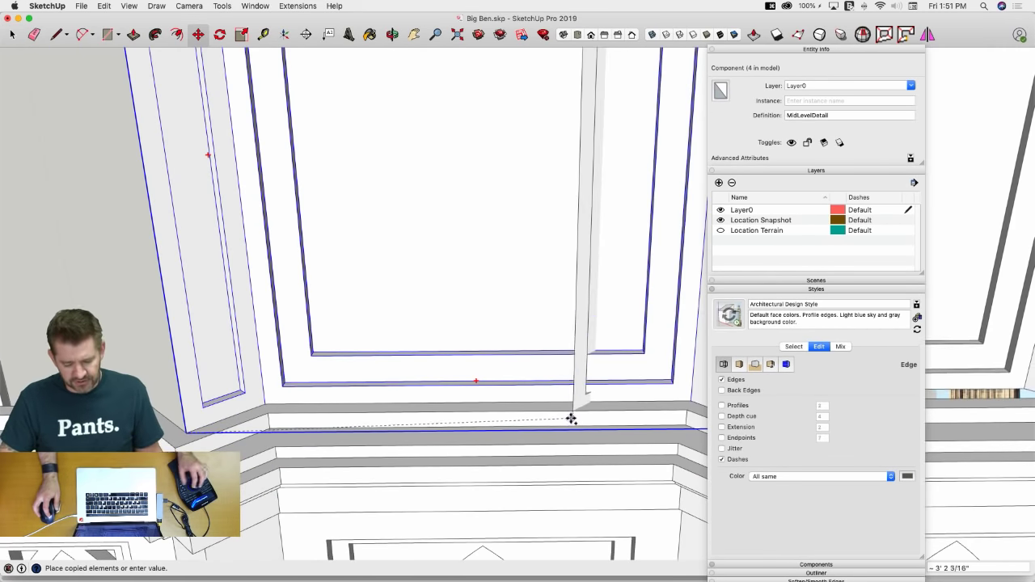
{"action": "scroll", "coordinate": [557, 409], "scroll_direction": "down", "scroll_amount": 5}
{"action": "scroll", "coordinate": [446, 347], "scroll_direction": "down", "scroll_amount": 2}
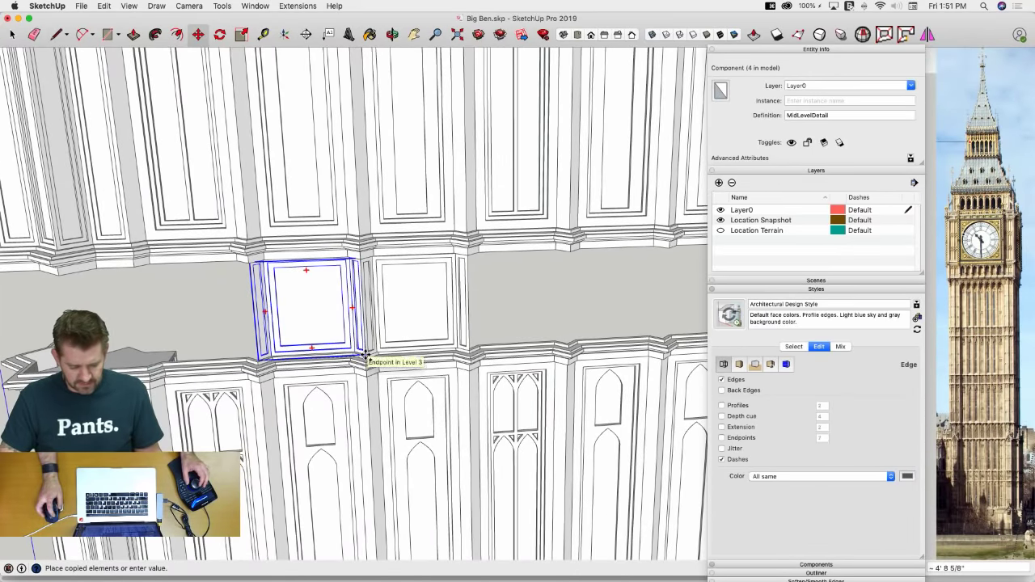
{"action": "left_click", "coordinate": [366, 356]}
{"action": "scroll", "coordinate": [383, 372], "scroll_direction": "down", "scroll_amount": 3}
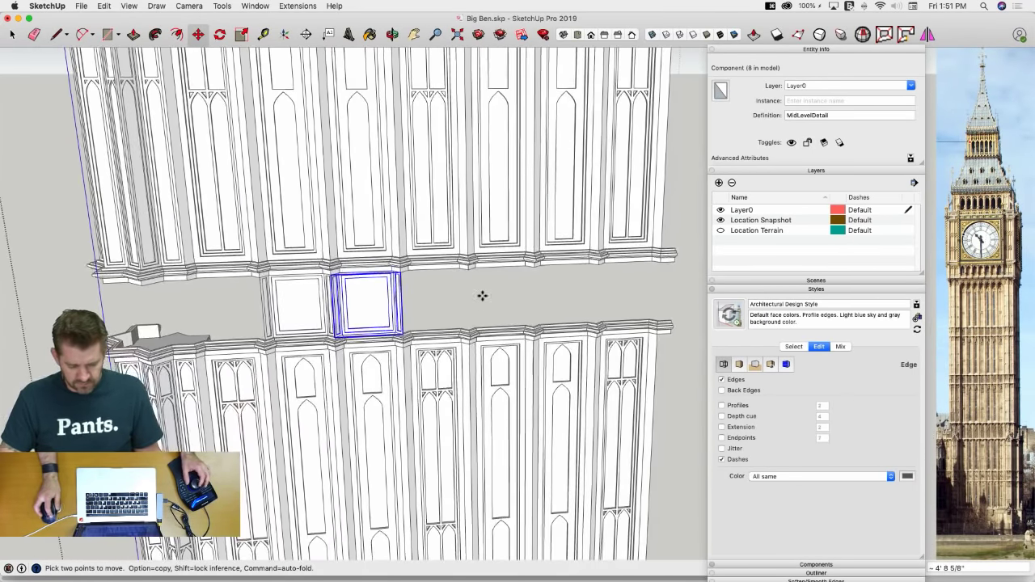
{"action": "type", "text": "x5"}
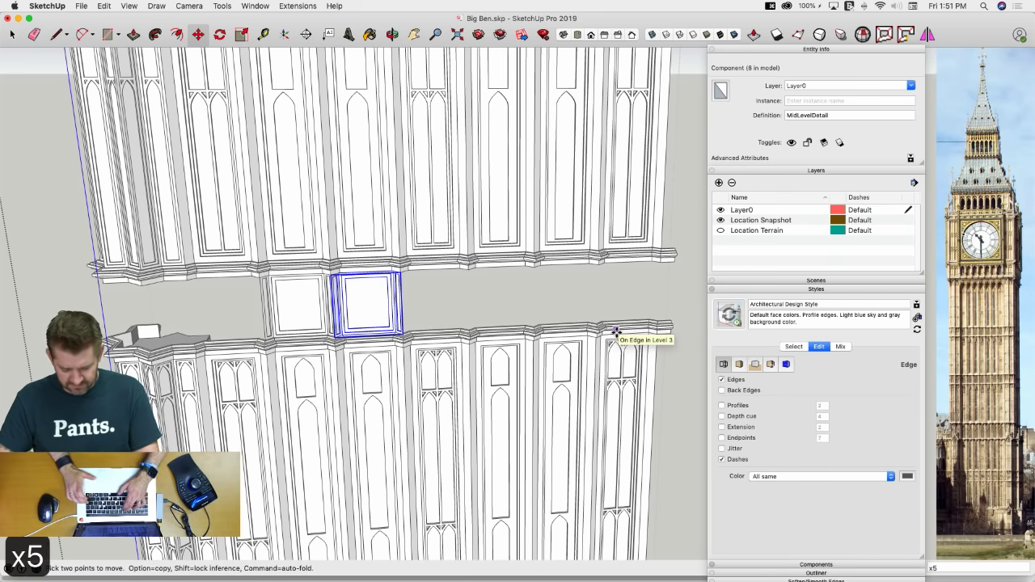
{"action": "key", "text": "Return"}
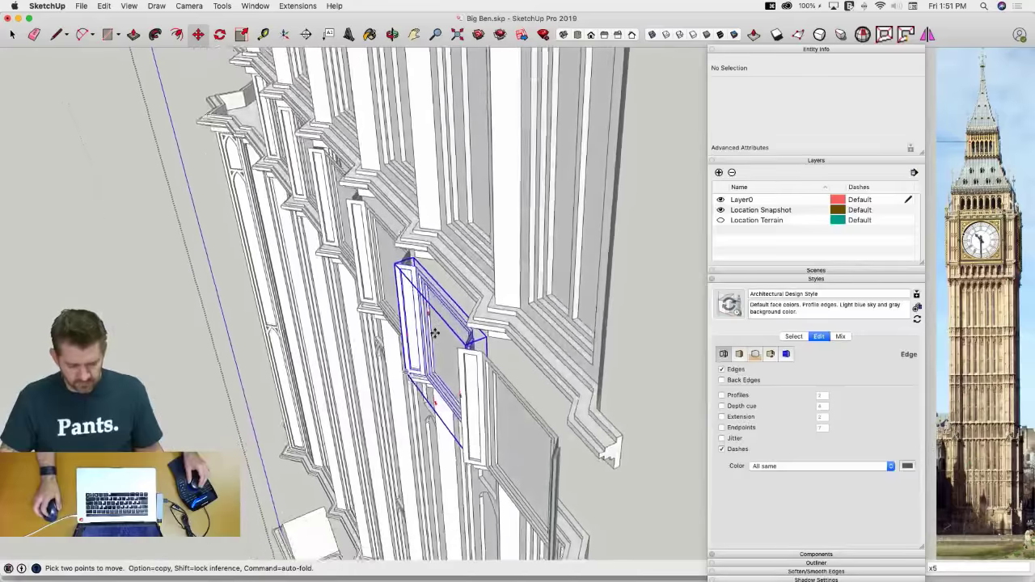
Undo the panel copies along the band
{"action": "left_click", "coordinate": [432, 333]}
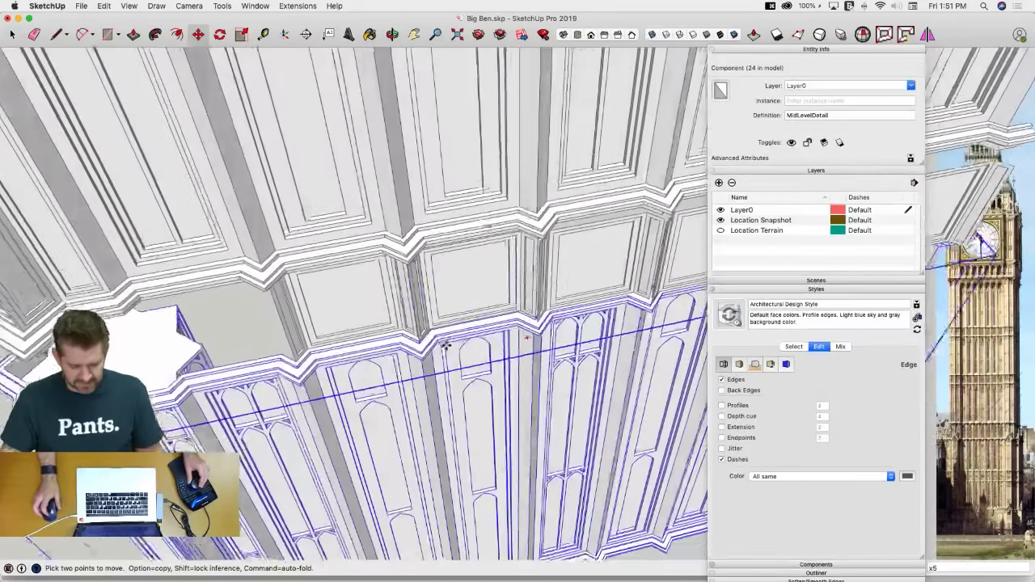
{"action": "key", "text": "space"}
{"action": "key", "text": "super+z"}
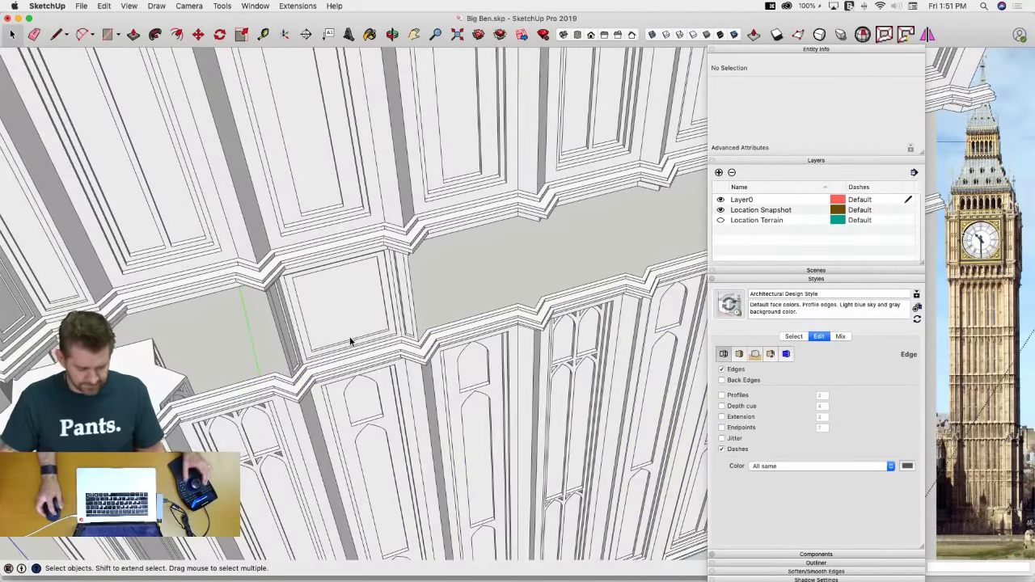
Move the panel component by its lower corner about 4' 8 9/16" toward the corner turret, into the first bay above the double-arched window
{"action": "left_click", "coordinate": [356, 332]}
{"action": "scroll", "coordinate": [389, 332], "scroll_direction": "up", "scroll_amount": 3}
{"action": "key", "text": "m"}
{"action": "scroll", "coordinate": [433, 335], "scroll_direction": "up", "scroll_amount": 3}
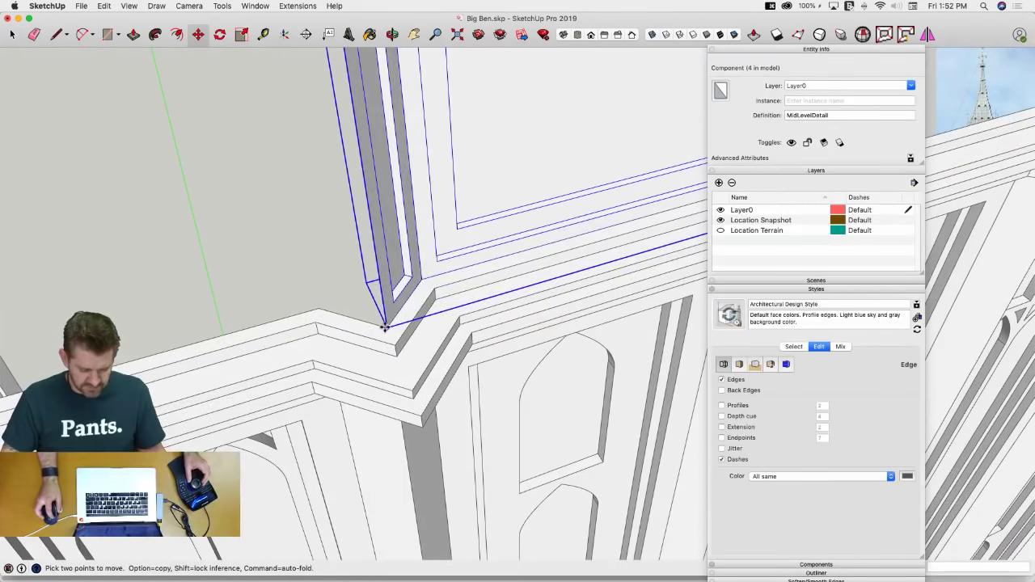
{"action": "left_click", "coordinate": [385, 327]}
{"action": "scroll", "coordinate": [383, 326], "scroll_direction": "down", "scroll_amount": 4}
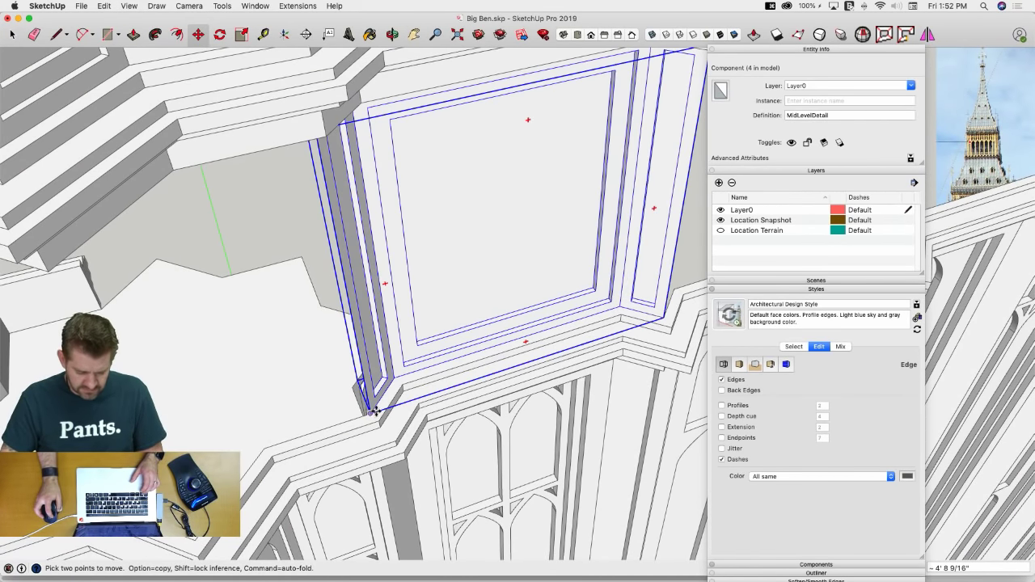
Copy the panel corner to corner into the adjacent bay, about 4' 8 9/16" along, and repeat it as an x6 array across the band
{"action": "left_click", "coordinate": [370, 411], "text": "alt"}
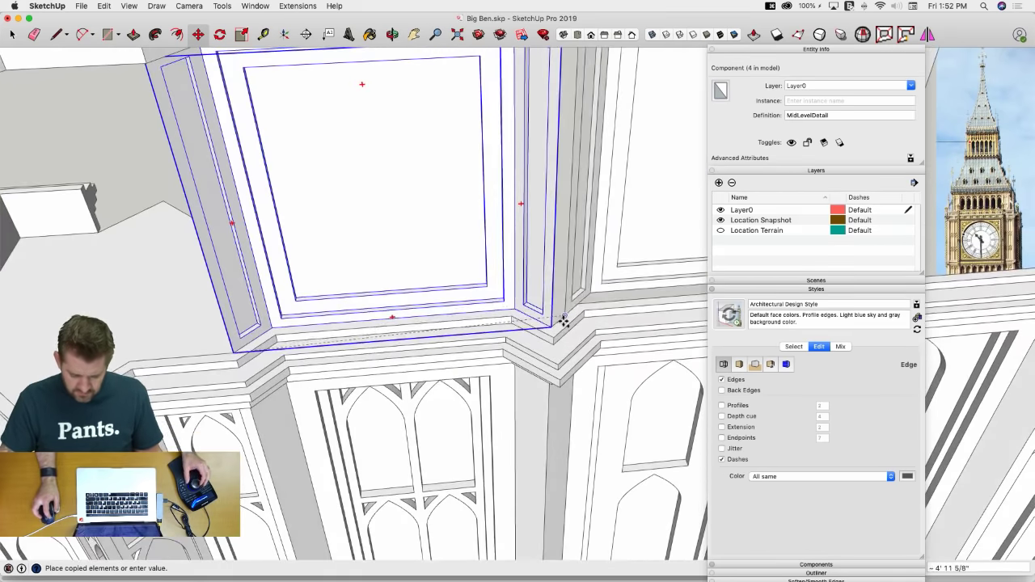
{"action": "left_click", "coordinate": [554, 328]}
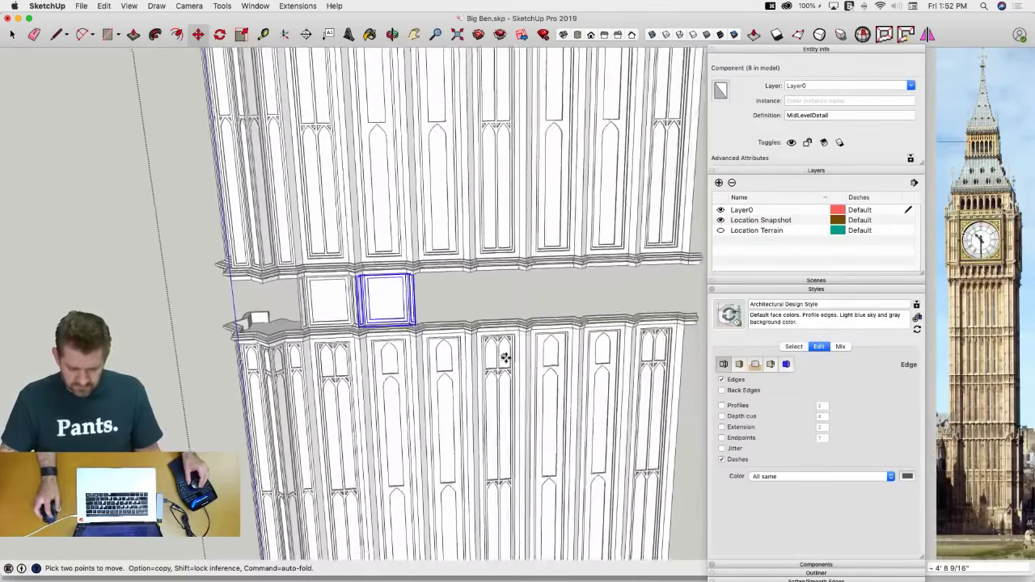
{"action": "type", "text": "x"}
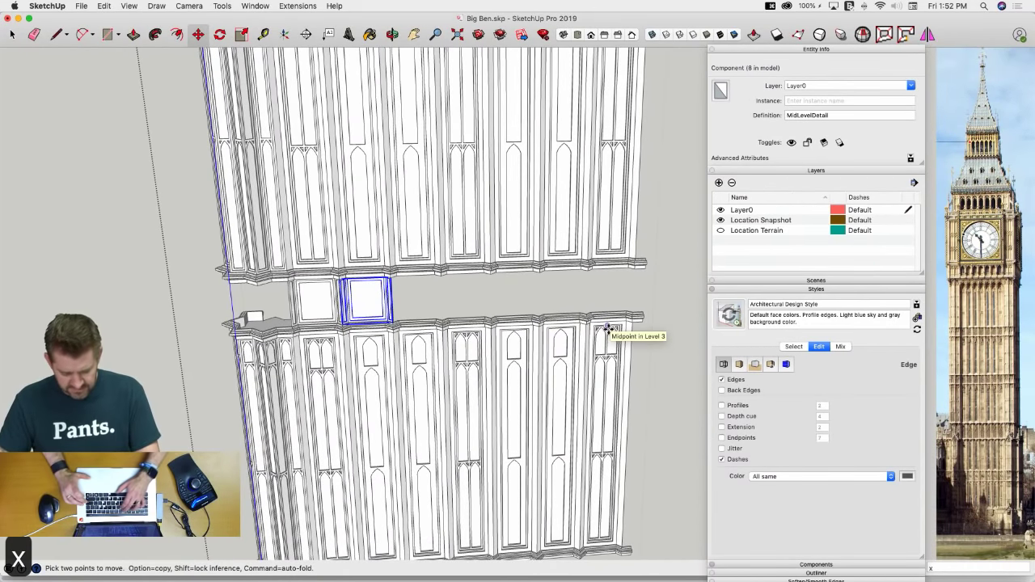
{"action": "type", "text": "6"}
{"action": "key", "text": "Return"}
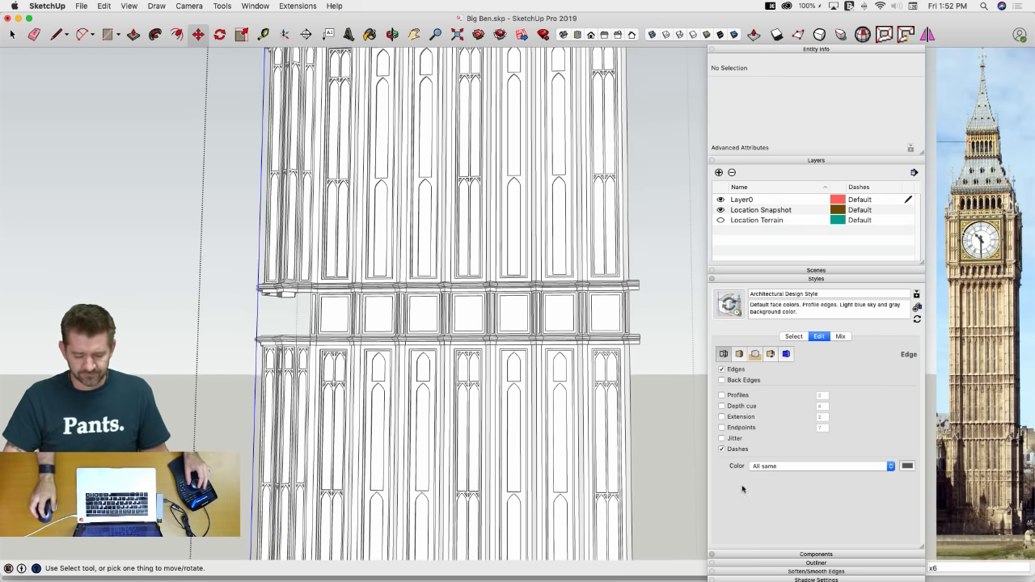
Select the row of seven panels and copy it down about 32' 10 1/2" by its lower corner onto the trim of the next blank band
{"action": "key", "text": "space"}
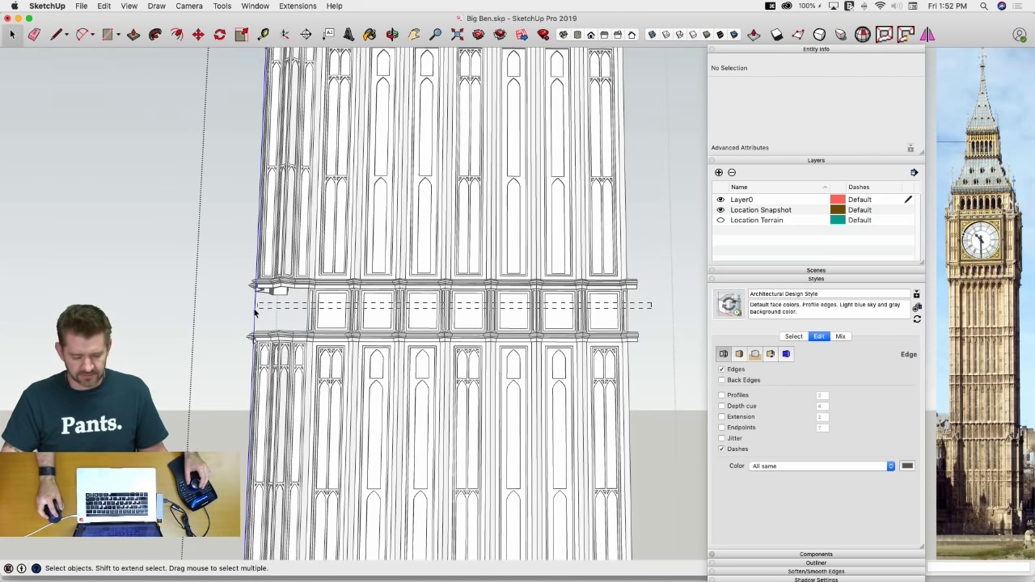
{"action": "left_click_drag", "start_coordinate": [265, 315], "coordinate": [266, 315]}
{"action": "scroll", "coordinate": [315, 348], "scroll_direction": "up", "scroll_amount": 5}
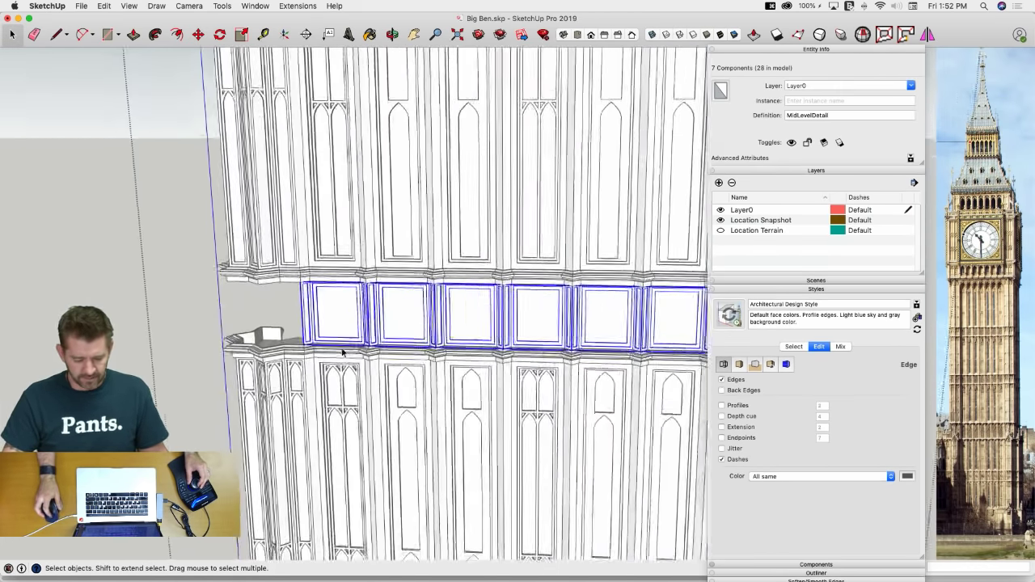
{"action": "scroll", "coordinate": [322, 363], "scroll_direction": "up", "scroll_amount": 3}
{"action": "key", "text": "m"}
{"action": "scroll", "coordinate": [309, 401], "scroll_direction": "up", "scroll_amount": 3}
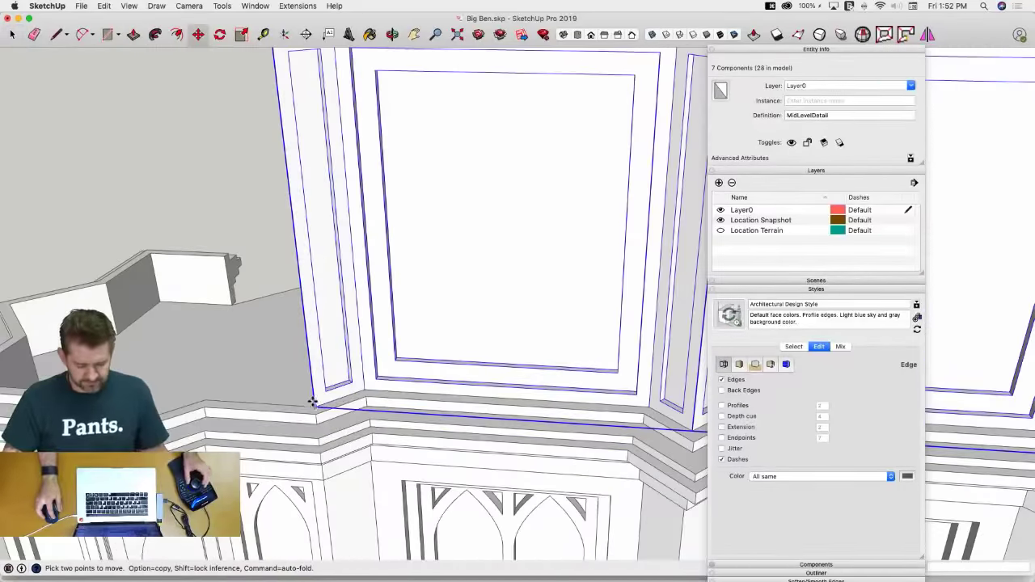
{"action": "scroll", "coordinate": [356, 408], "scroll_direction": "down", "scroll_amount": 5}
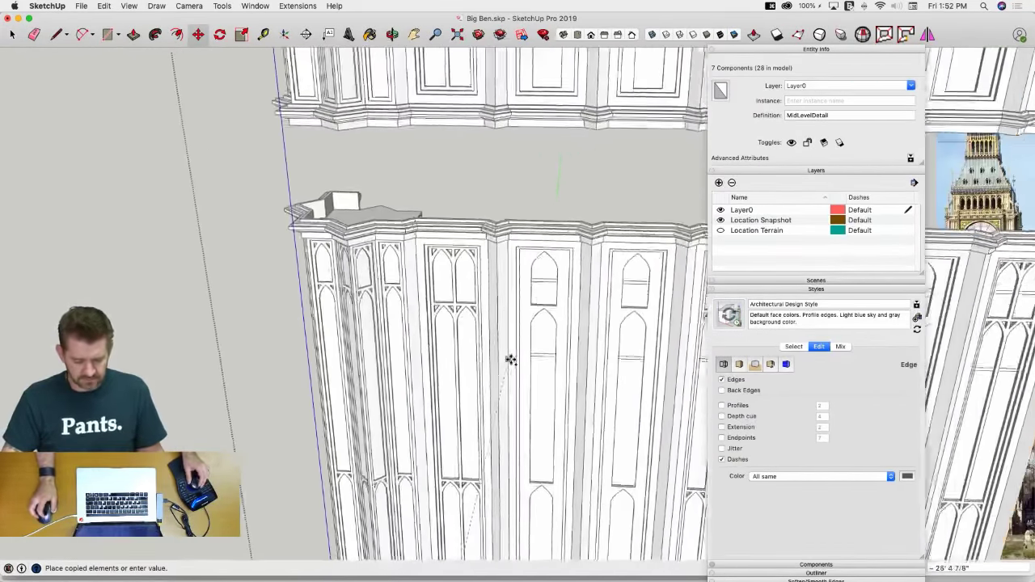
{"action": "middle_click_drag", "start_coordinate": [510, 360], "coordinate": [429, 239]}
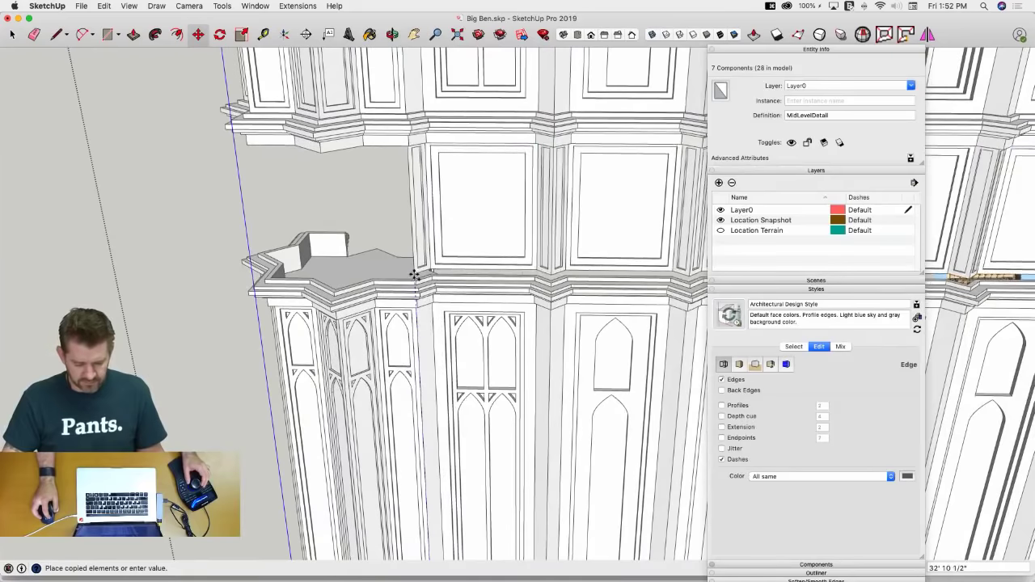
{"action": "scroll", "coordinate": [414, 276], "scroll_direction": "up", "scroll_amount": 2}
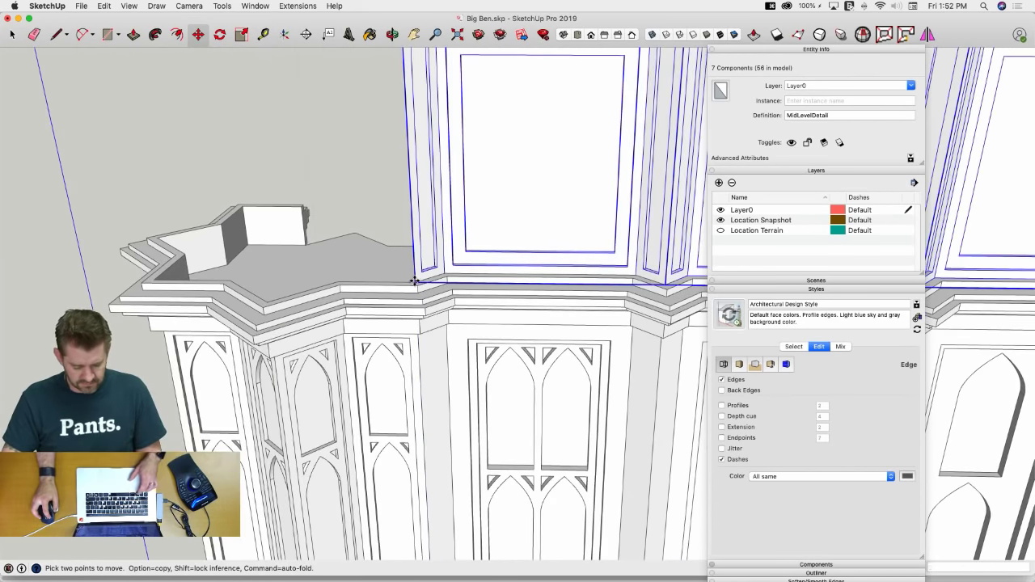
Copy the seven-panel row down about 70' 4 1/8" by its lower corner to the trim corner beside the gabled corner pier
{"action": "left_click", "coordinate": [415, 280]}
{"action": "key", "text": "alt"}
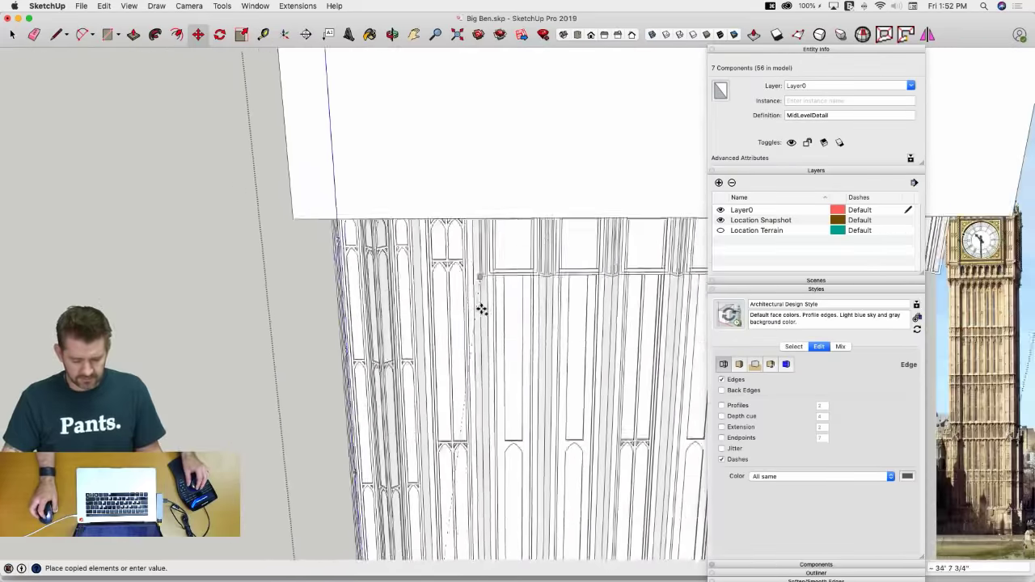
{"action": "scroll", "coordinate": [482, 323], "scroll_direction": "down", "scroll_amount": 5}
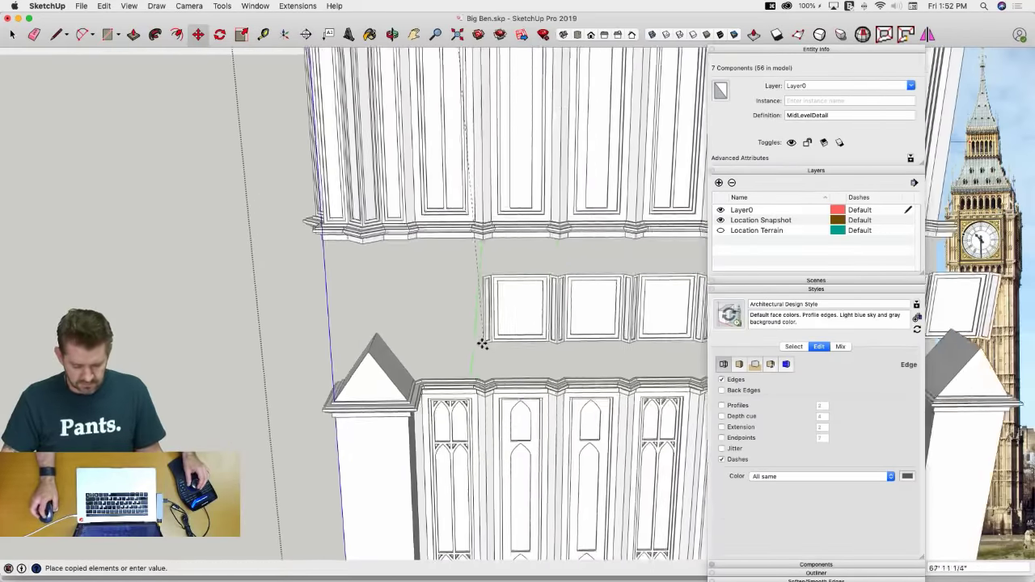
{"action": "scroll", "coordinate": [453, 319], "scroll_direction": "up", "scroll_amount": 7}
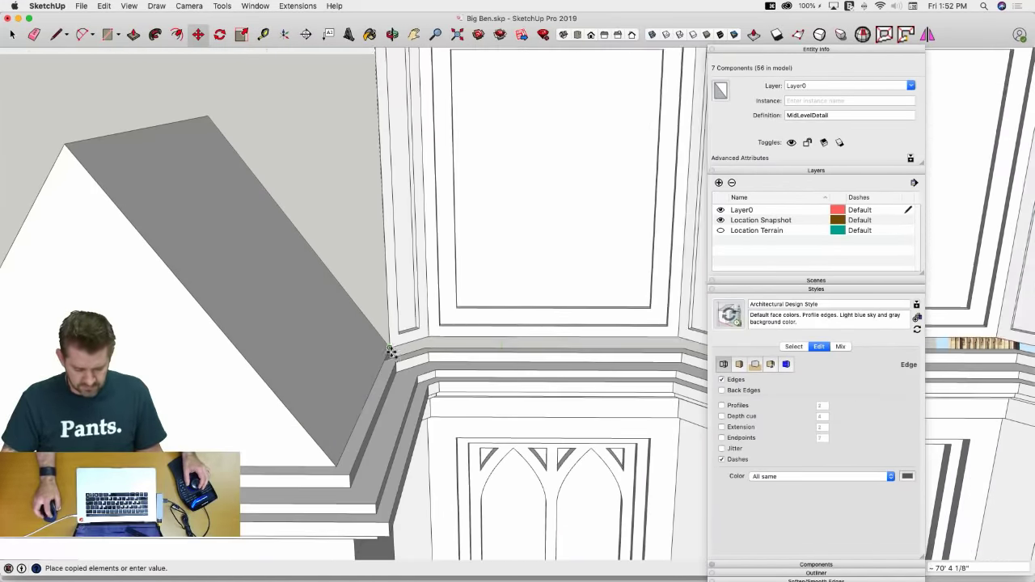
{"action": "scroll", "coordinate": [388, 356], "scroll_direction": "up", "scroll_amount": 1}
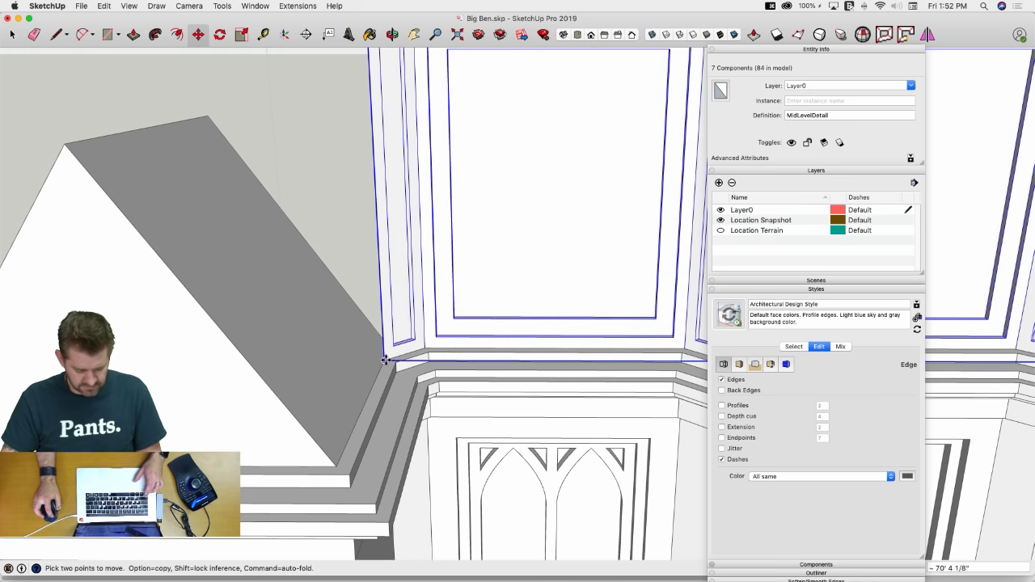
Copy the panel row down about 29' 3 5/8" to the lowest band between the corner piers and delete the blank wall face behind it
{"action": "scroll", "coordinate": [466, 249], "scroll_direction": "down", "scroll_amount": 5}
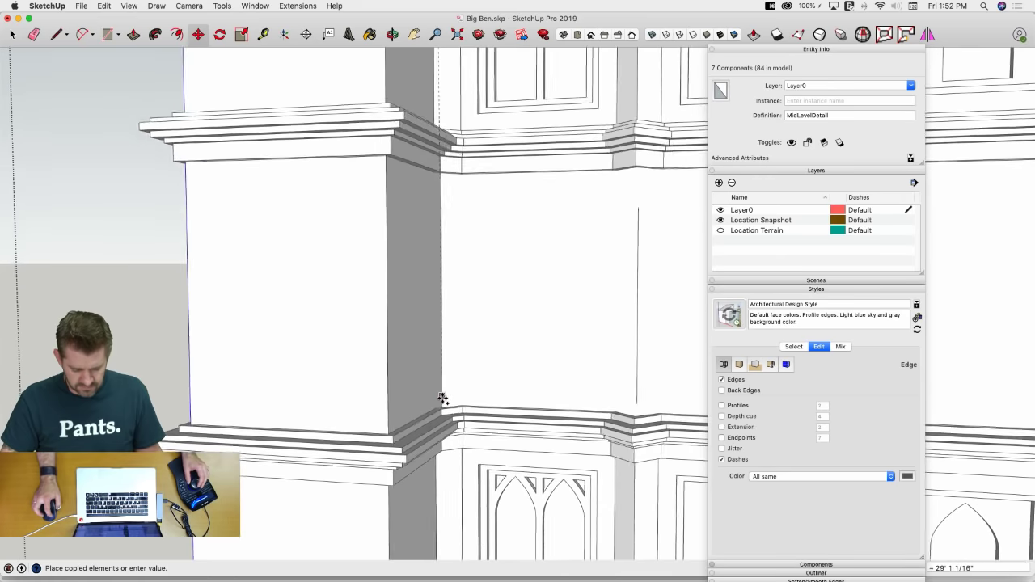
{"action": "key", "text": "space"}
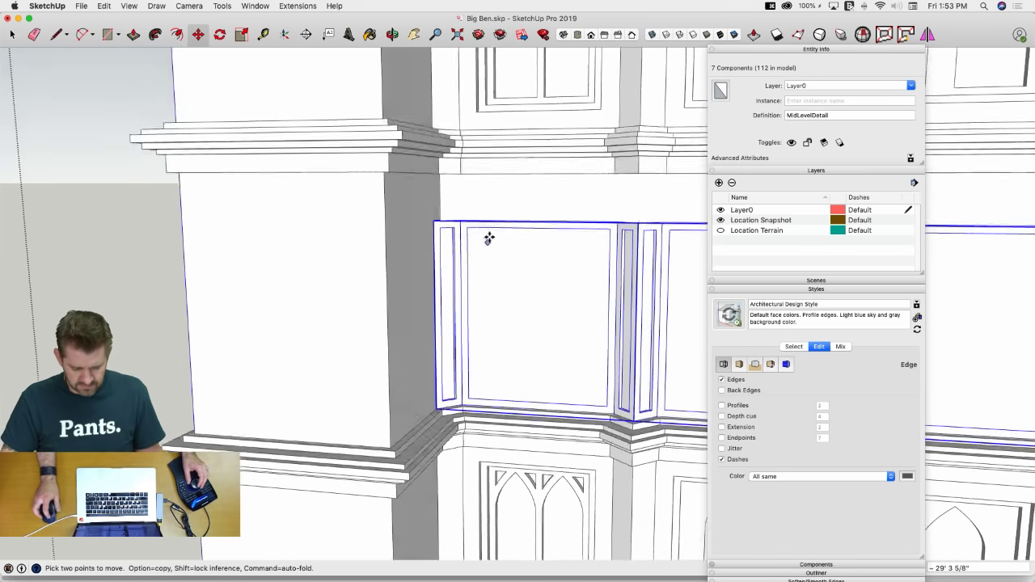
{"action": "left_click", "coordinate": [482, 219]}
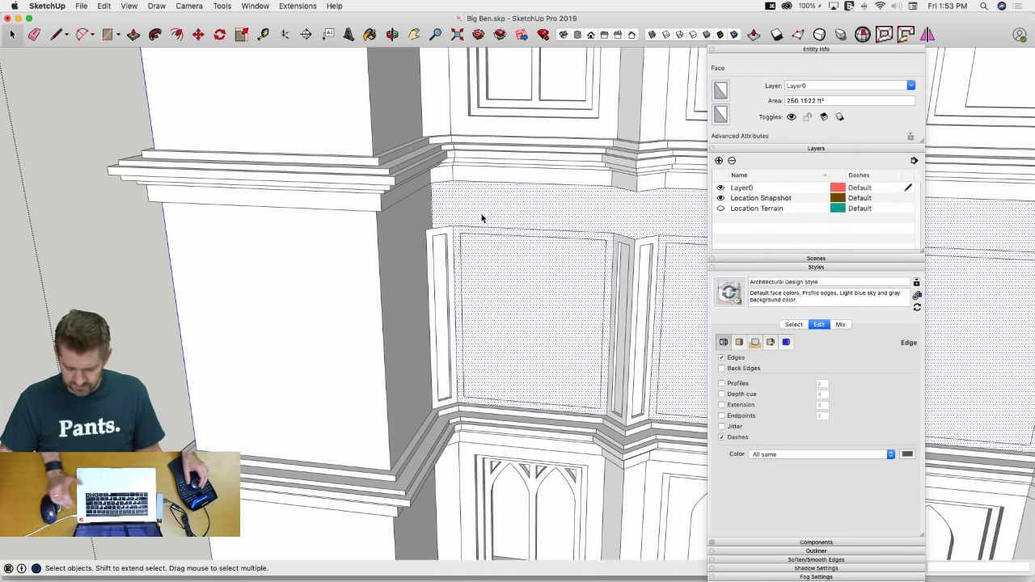
{"action": "key", "text": "BackSpace"}
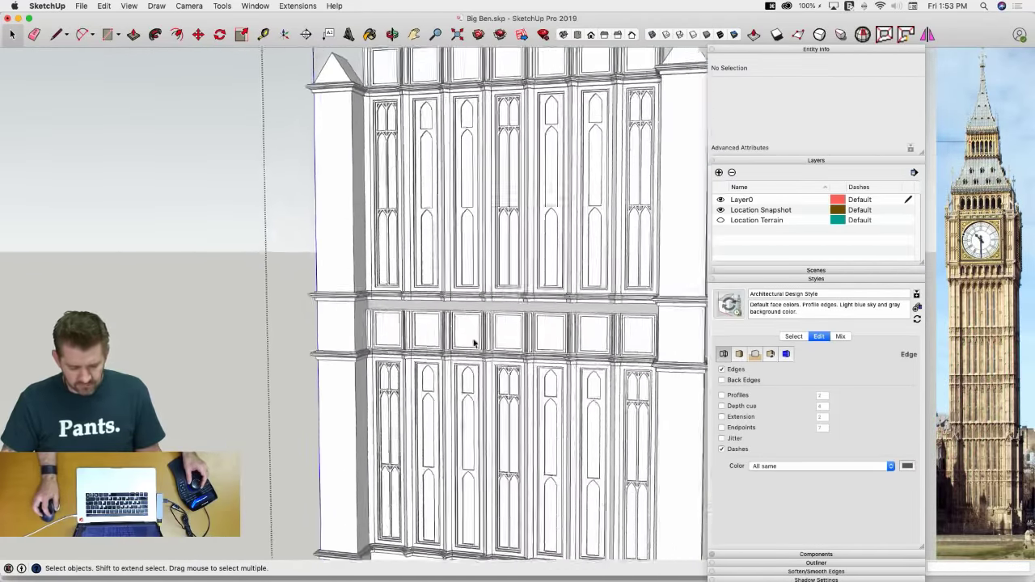
Try to stretch a single panel of the lowest row up to the cornice, and undo the stretch
{"action": "left_click", "coordinate": [434, 350]}
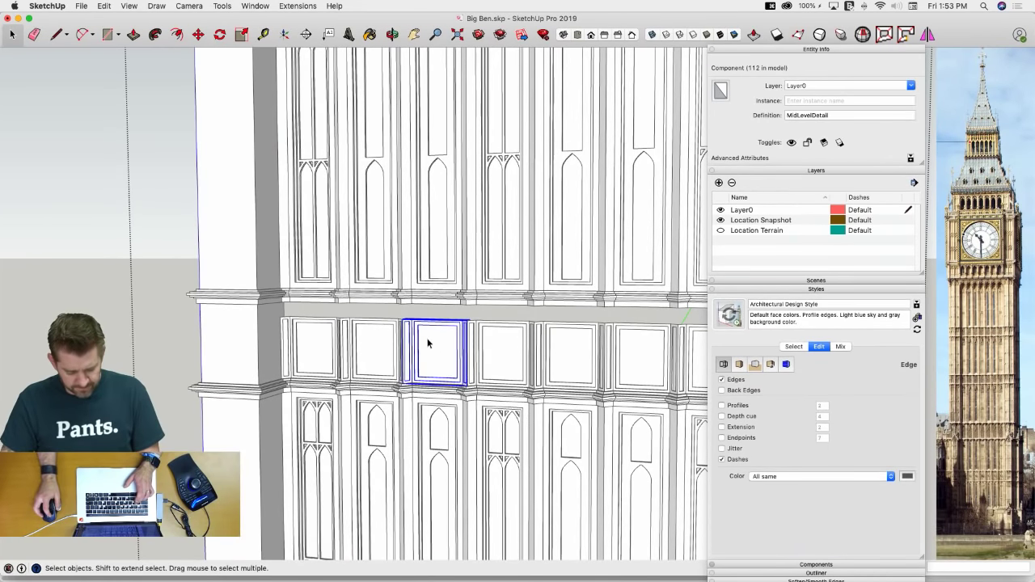
{"action": "scroll", "coordinate": [432, 325], "scroll_direction": "up", "scroll_amount": 3}
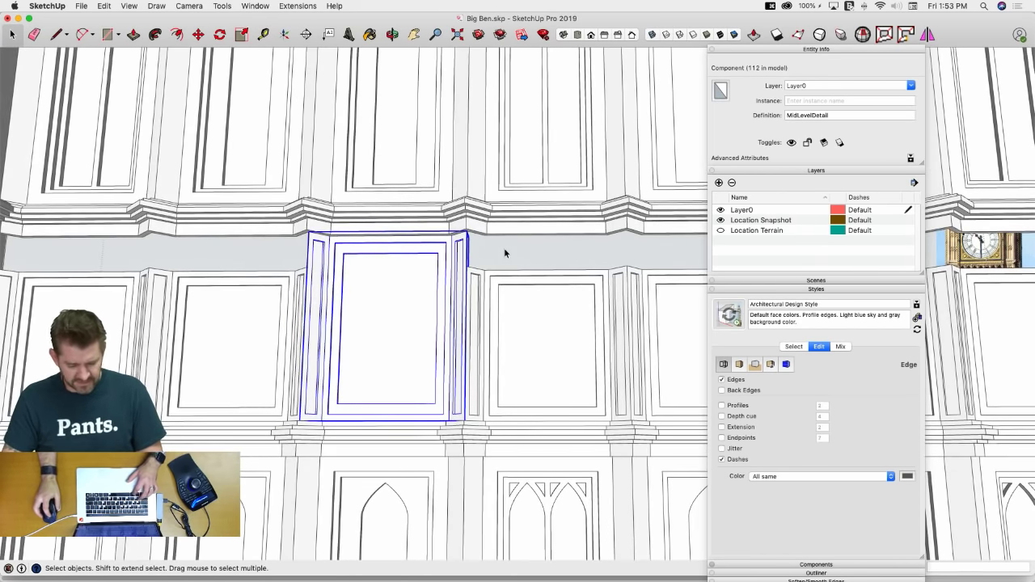
{"action": "key", "text": "super+z"}
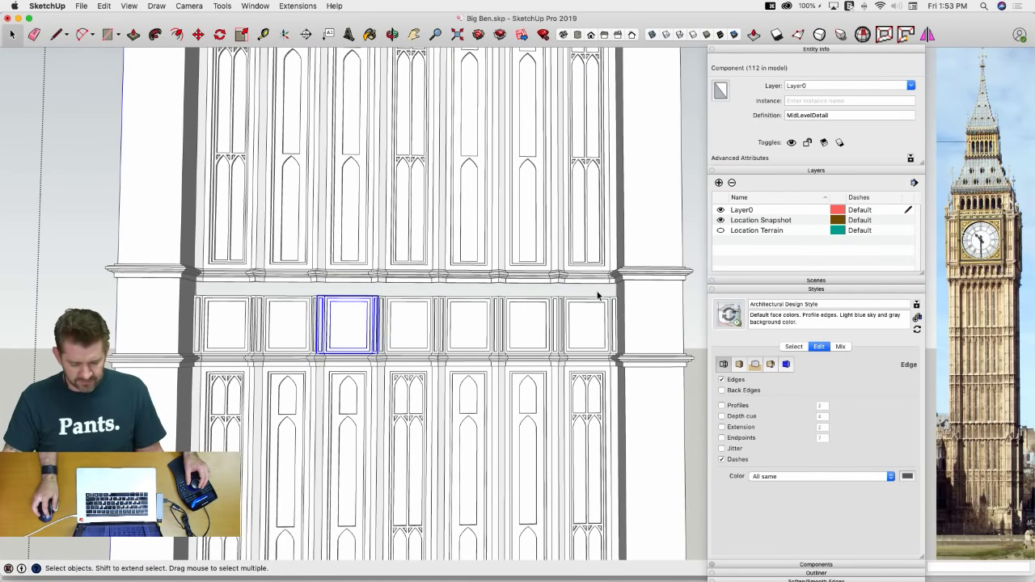
Make the lowest row's seven panels unique and raise their top edges about 1' 15/16" to the underside of the cornice
{"action": "right_click", "coordinate": [240, 322]}
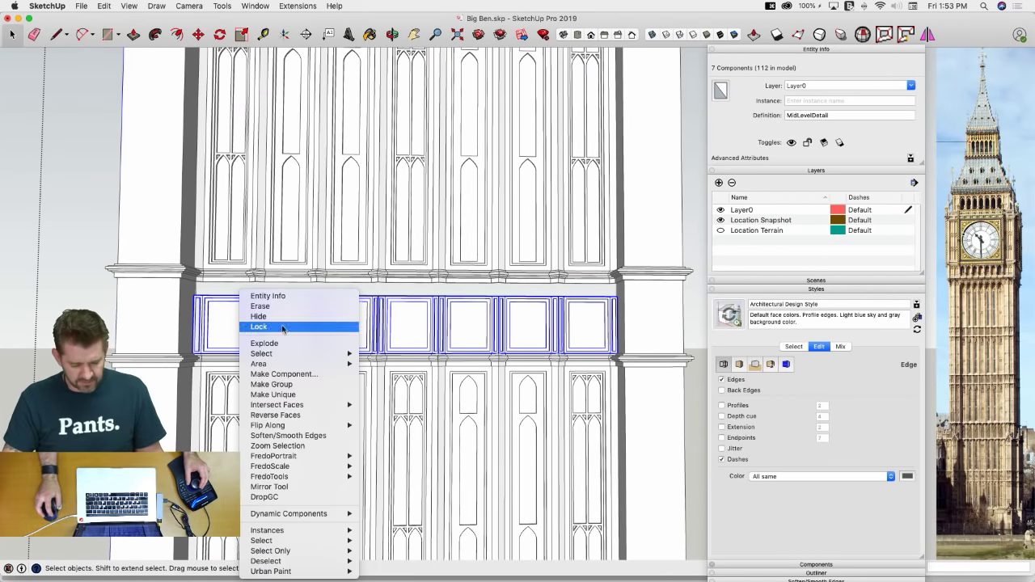
{"action": "left_click", "coordinate": [292, 394]}
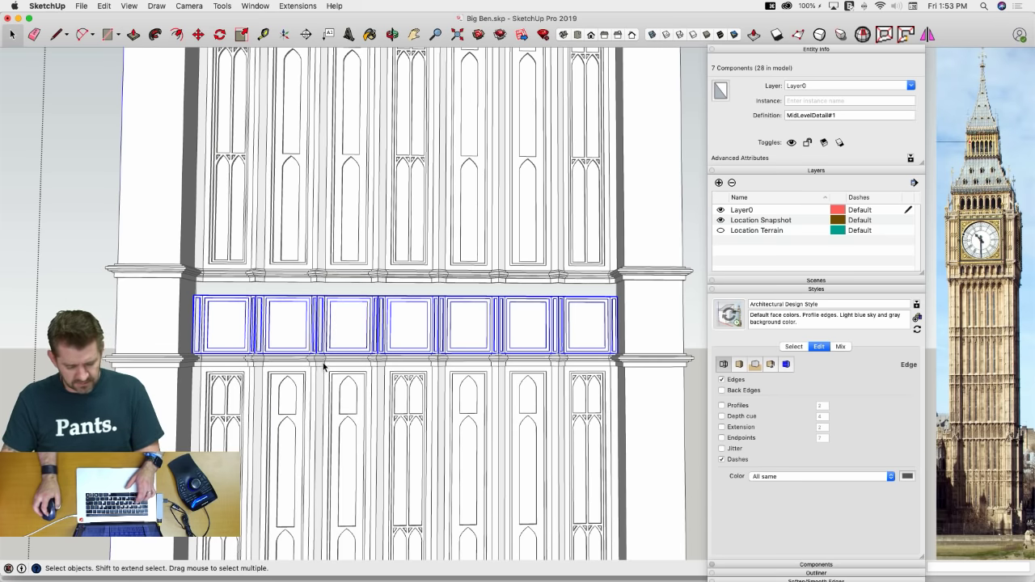
{"action": "double_click", "coordinate": [295, 320]}
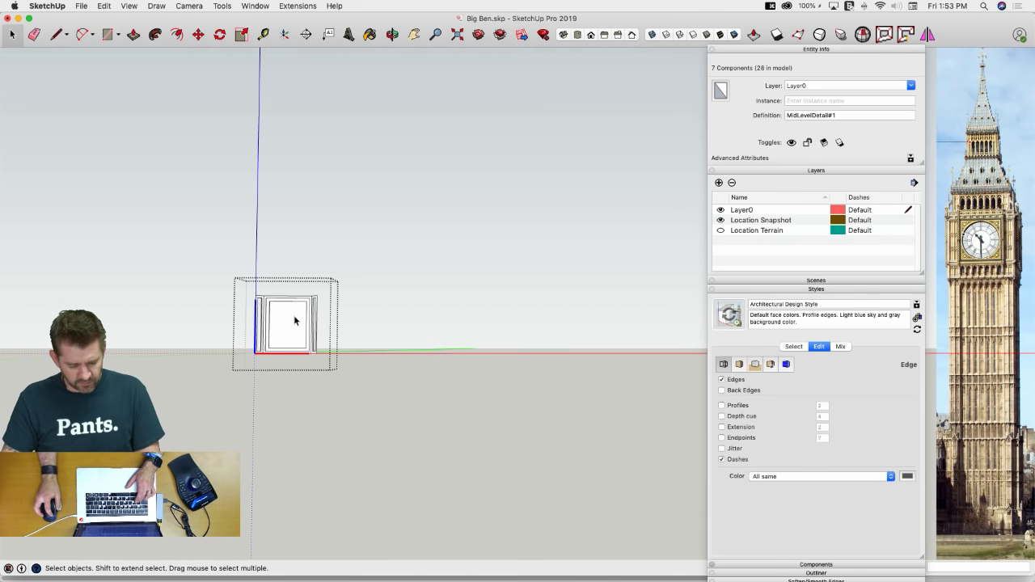
{"action": "left_click_drag", "start_coordinate": [339, 328], "coordinate": [340, 327]}
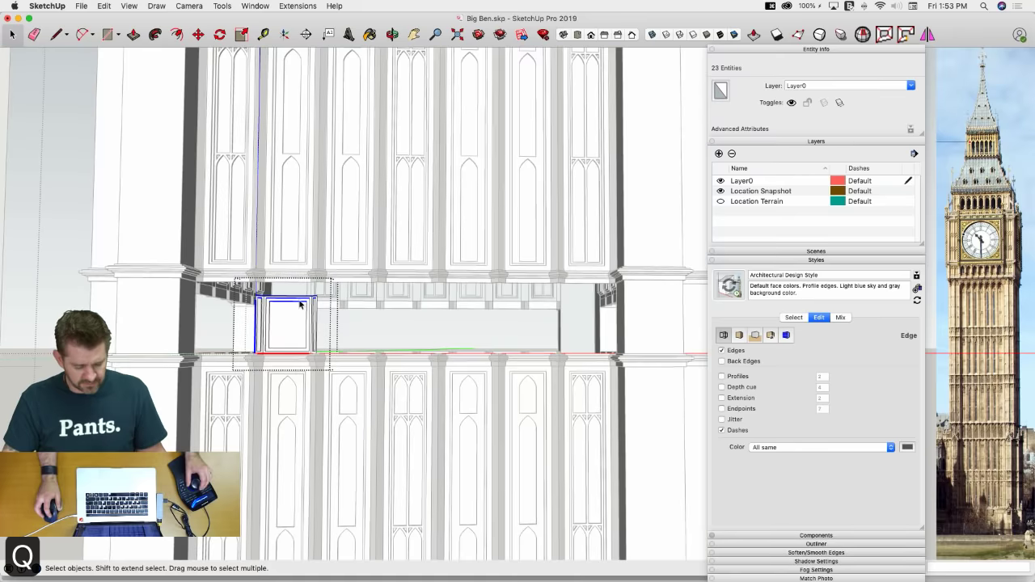
{"action": "scroll", "coordinate": [340, 328], "scroll_direction": "up", "scroll_amount": 5}
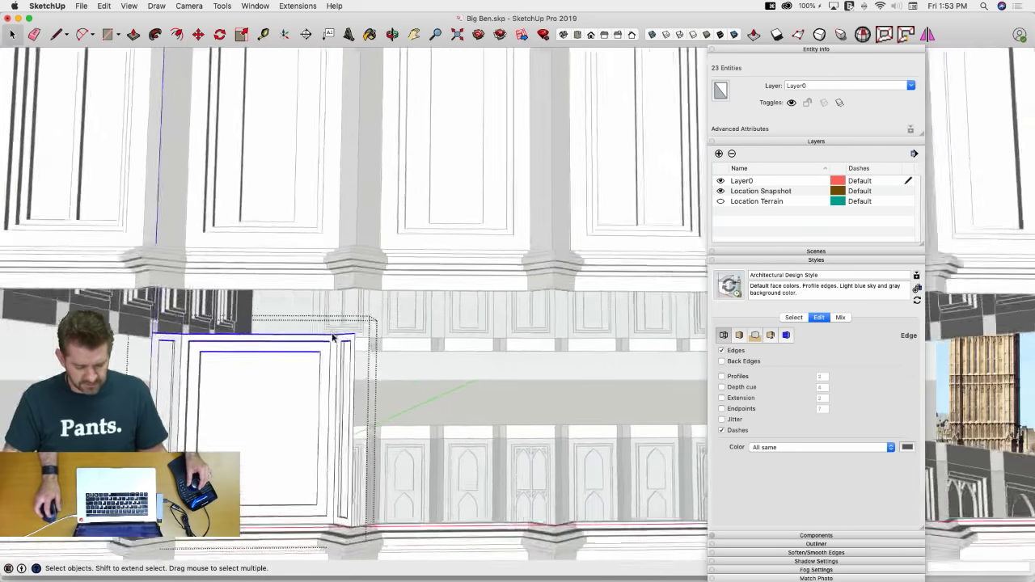
{"action": "key", "text": "m"}
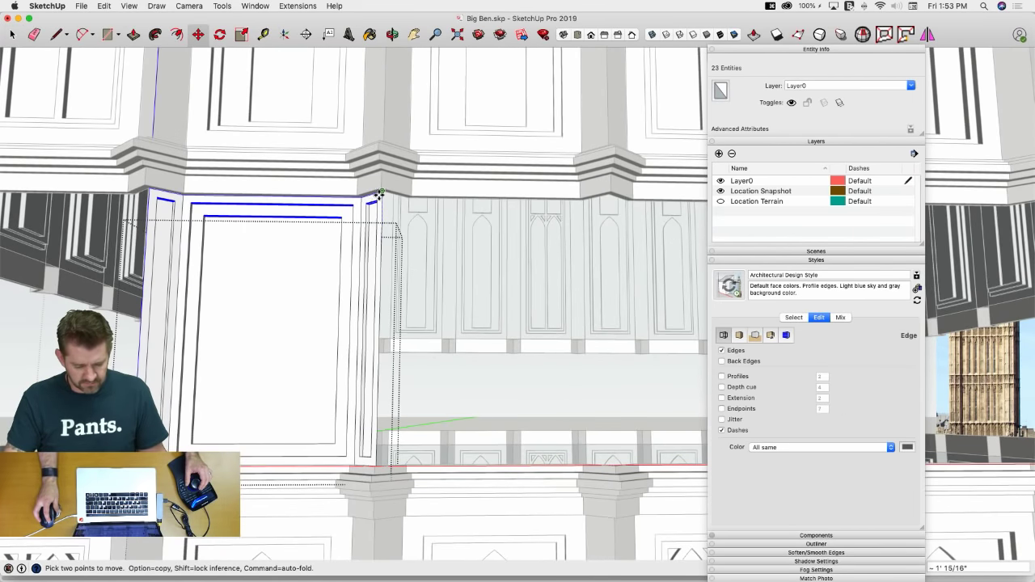
{"action": "key", "text": "space"}
{"action": "scroll", "coordinate": [243, 364], "scroll_direction": "down", "scroll_amount": 6}
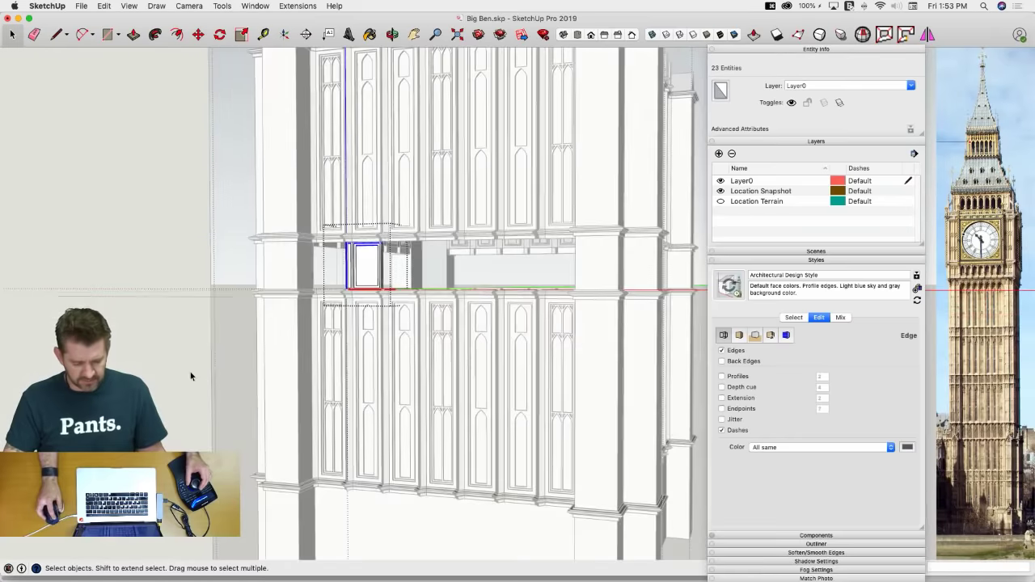
{"action": "left_click", "coordinate": [242, 366]}
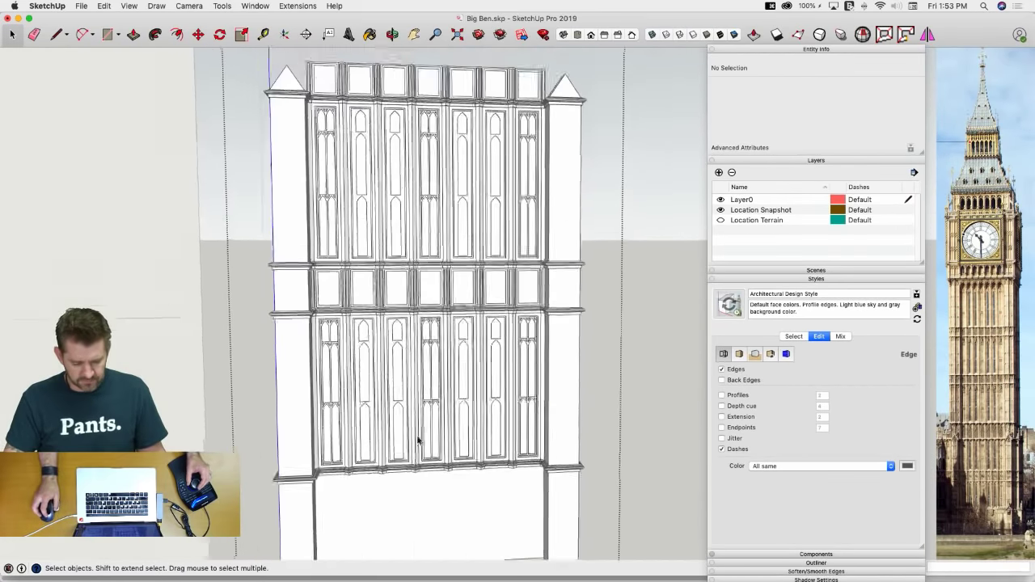
Make the seven panels level with the pier gables unique and raise their top edges to the underside of the cornice above
{"action": "scroll", "coordinate": [388, 342], "scroll_direction": "up", "scroll_amount": 3}
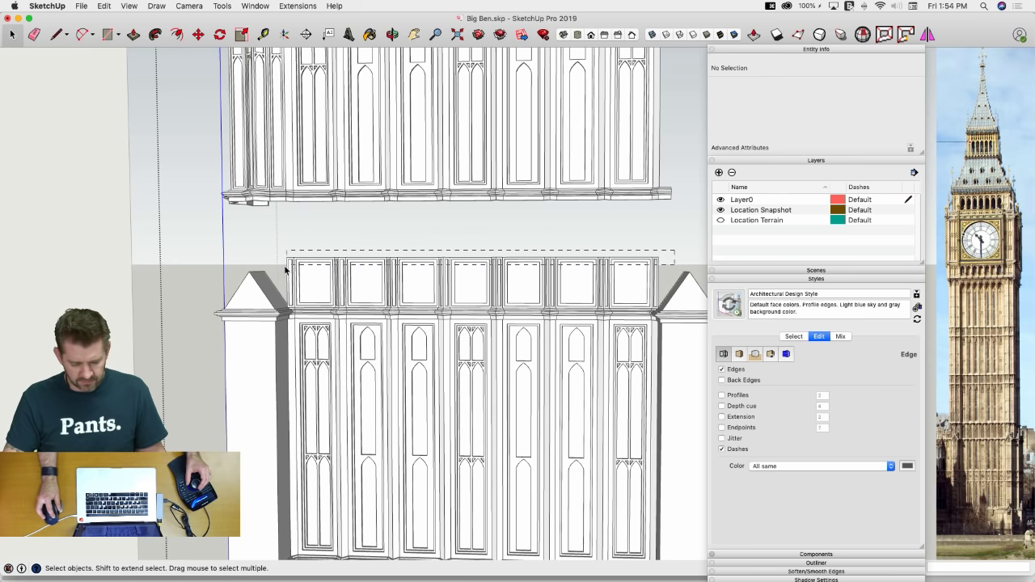
{"action": "left_click", "coordinate": [315, 270]}
{"action": "right_click", "coordinate": [318, 271]}
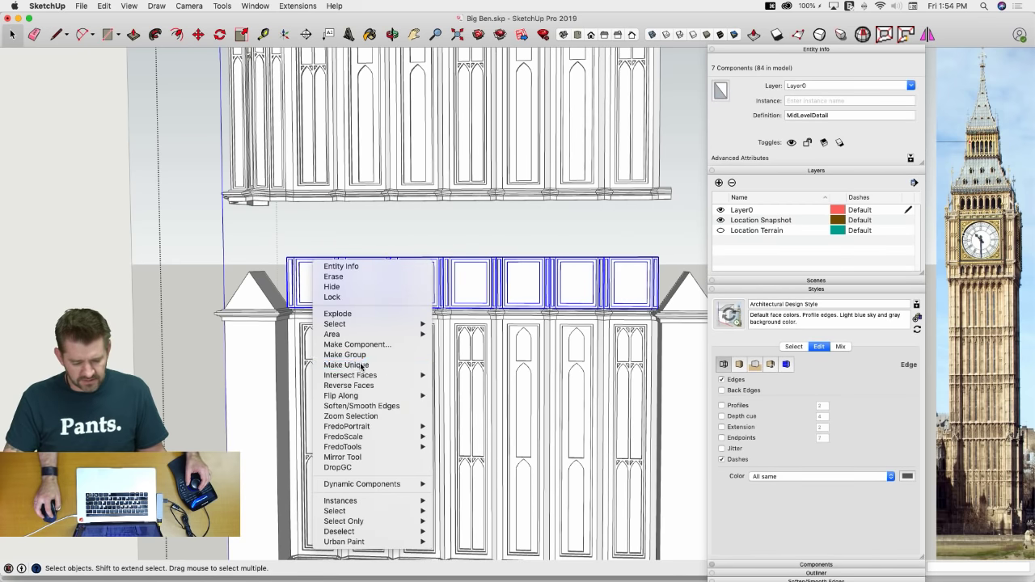
{"action": "double_click", "coordinate": [317, 273]}
{"action": "left_click_drag", "start_coordinate": [282, 236], "coordinate": [353, 278]}
{"action": "key", "text": "m"}
{"action": "key", "text": "super+3"}
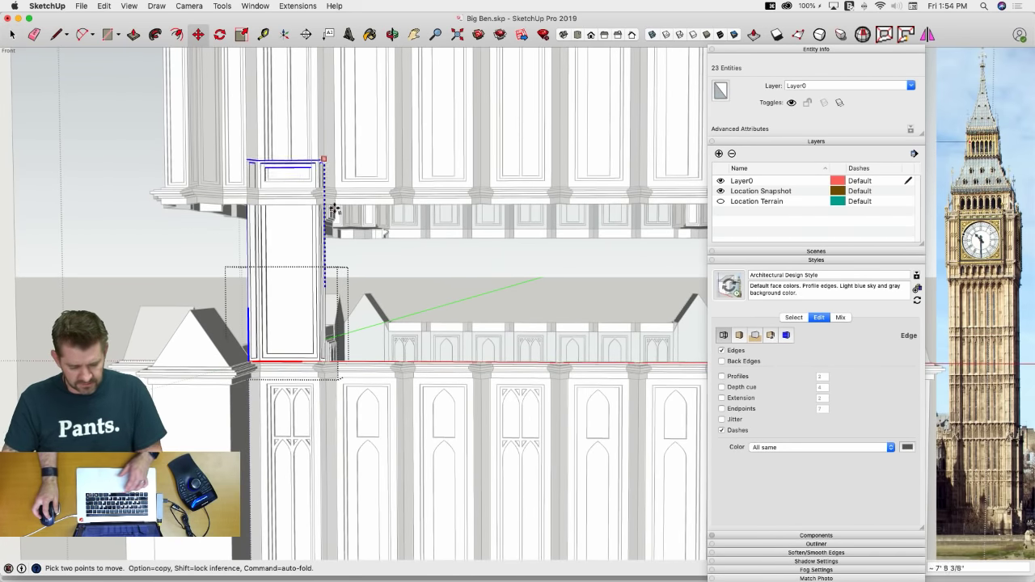
{"action": "key", "text": "space"}
{"action": "scroll", "coordinate": [170, 268], "scroll_direction": "down", "scroll_amount": 5}
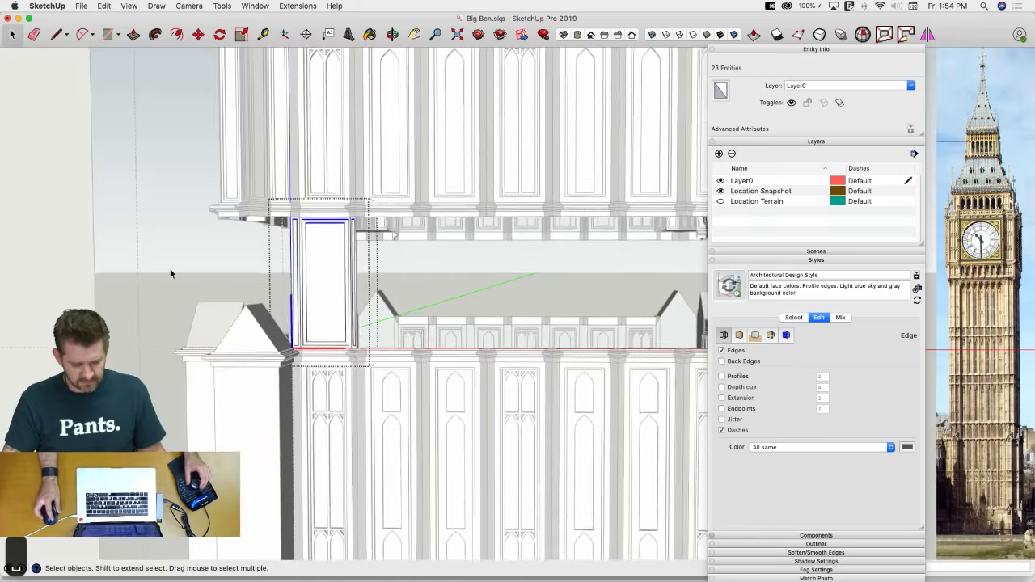
{"action": "left_click", "coordinate": [170, 268]}
Edit the shared panel component in the bands beside the corner turret and raise its top edges to meet the cornice underside
{"action": "middle_click_drag", "start_coordinate": [490, 456], "coordinate": [567, 345]}
{"action": "scroll", "coordinate": [566, 345], "scroll_direction": "up", "scroll_amount": 10}
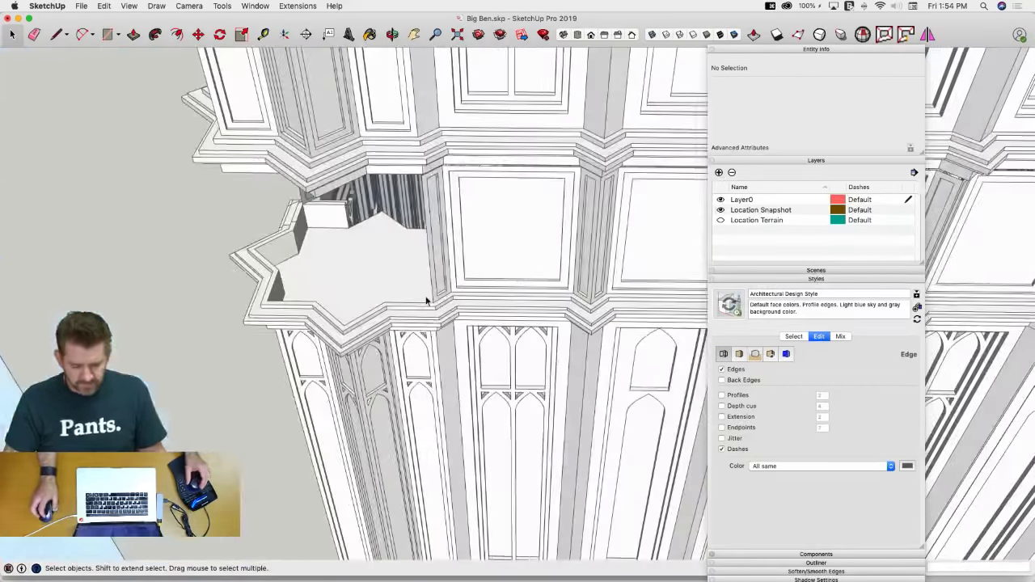
{"action": "middle_click_drag", "start_coordinate": [427, 301], "coordinate": [382, 176]}
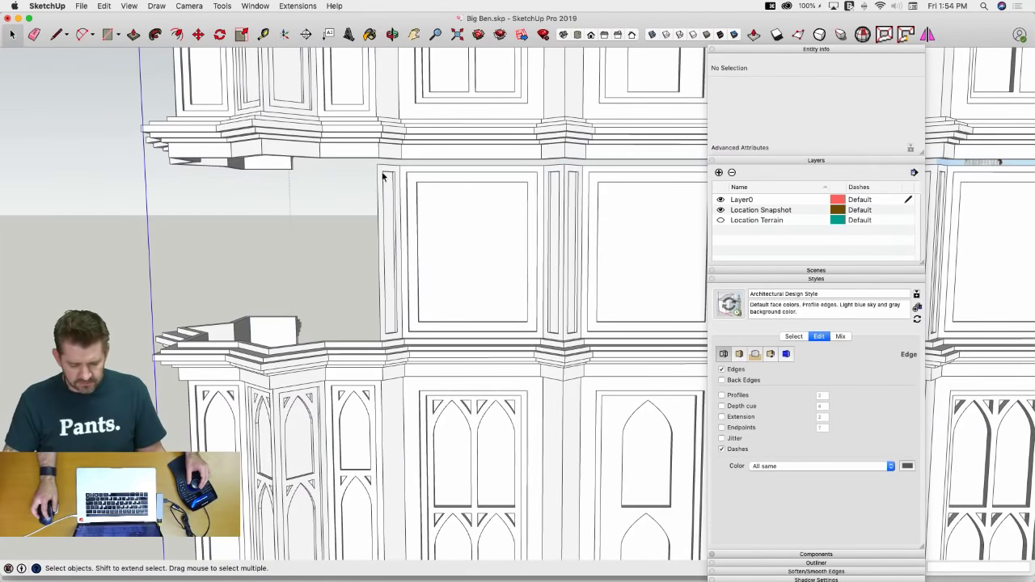
{"action": "double_click", "coordinate": [445, 208]}
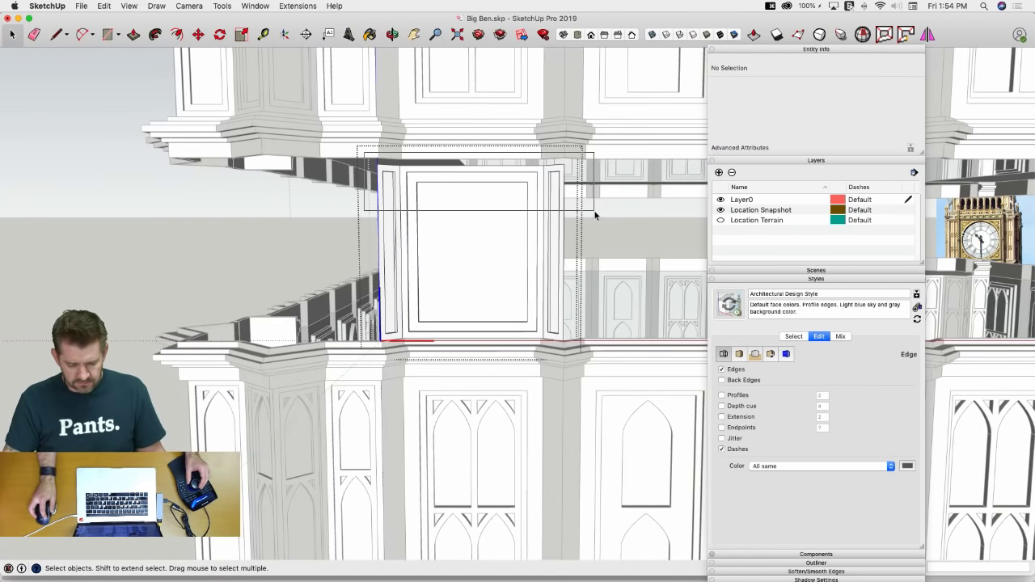
{"action": "left_click_drag", "start_coordinate": [594, 211], "coordinate": [595, 212]}
{"action": "key", "text": "m"}
{"action": "scroll", "coordinate": [585, 263], "scroll_direction": "up", "scroll_amount": 6}
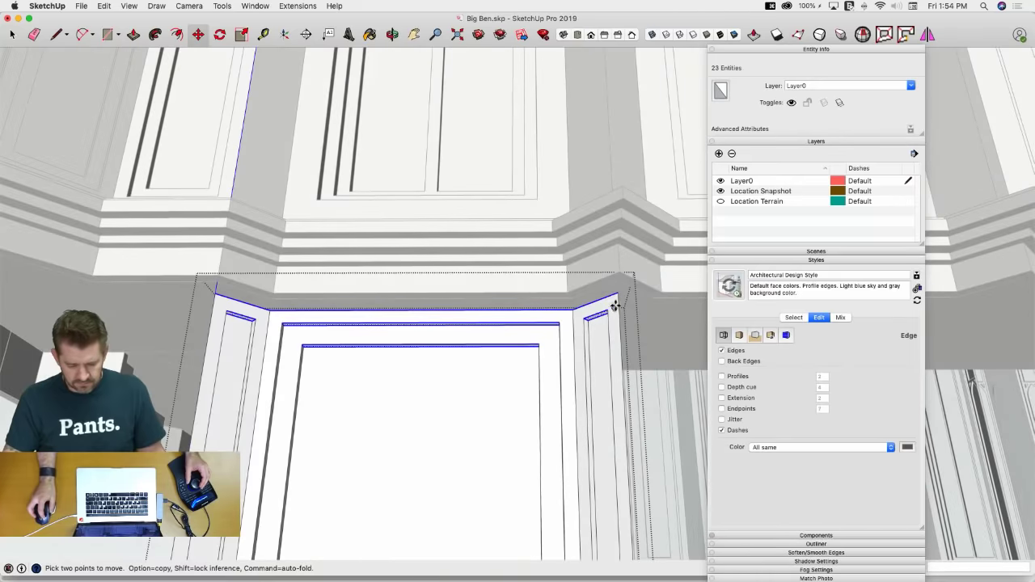
{"action": "left_click", "coordinate": [617, 280]}
{"action": "key", "text": "space"}
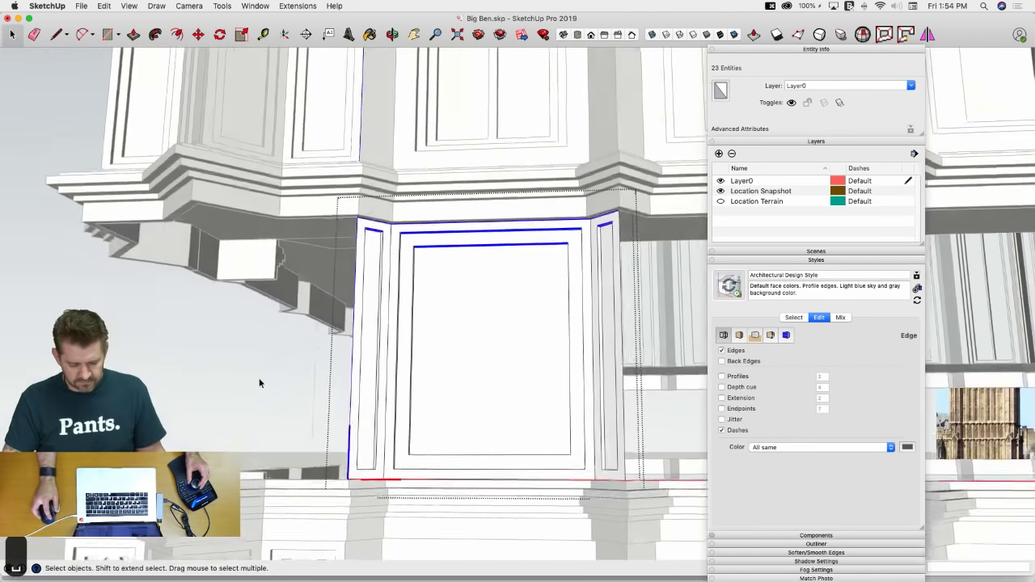
{"action": "left_click", "coordinate": [260, 381]}
{"action": "scroll", "coordinate": [260, 381], "scroll_direction": "down", "scroll_amount": 4}
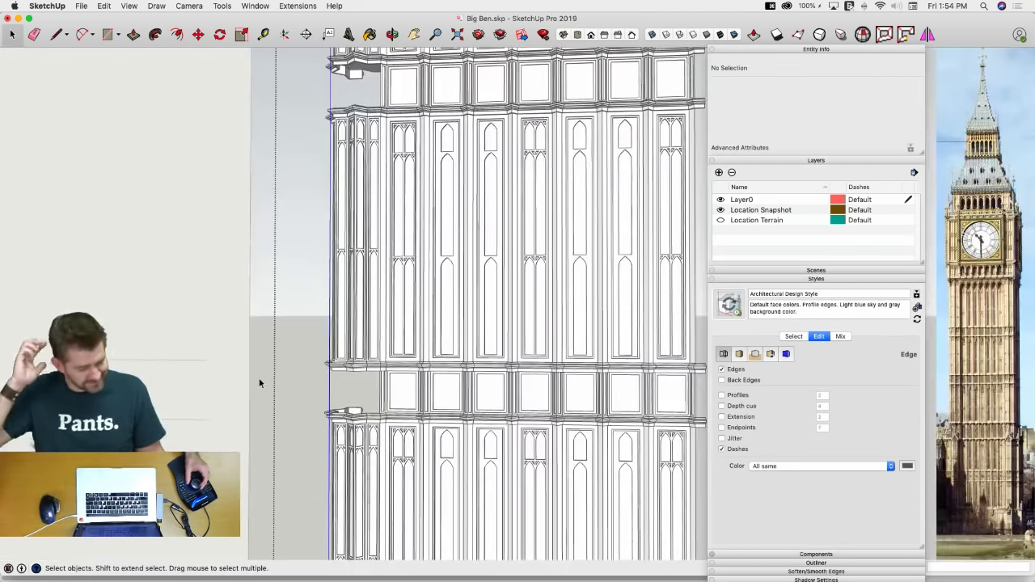
Draw two adjoining rectangular faces between the cornices on the corner turret's blank band, beside the first wall panel
{"action": "scroll", "coordinate": [260, 381], "scroll_direction": "down", "scroll_amount": 1}
{"action": "scroll", "coordinate": [266, 378], "scroll_direction": "up", "scroll_amount": 7}
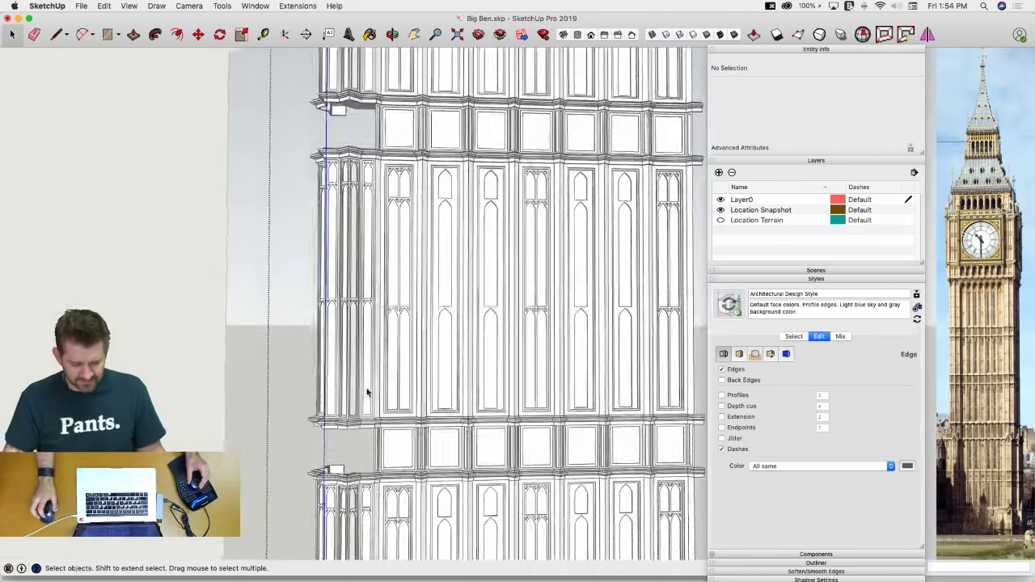
{"action": "scroll", "coordinate": [478, 404], "scroll_direction": "up", "scroll_amount": 8}
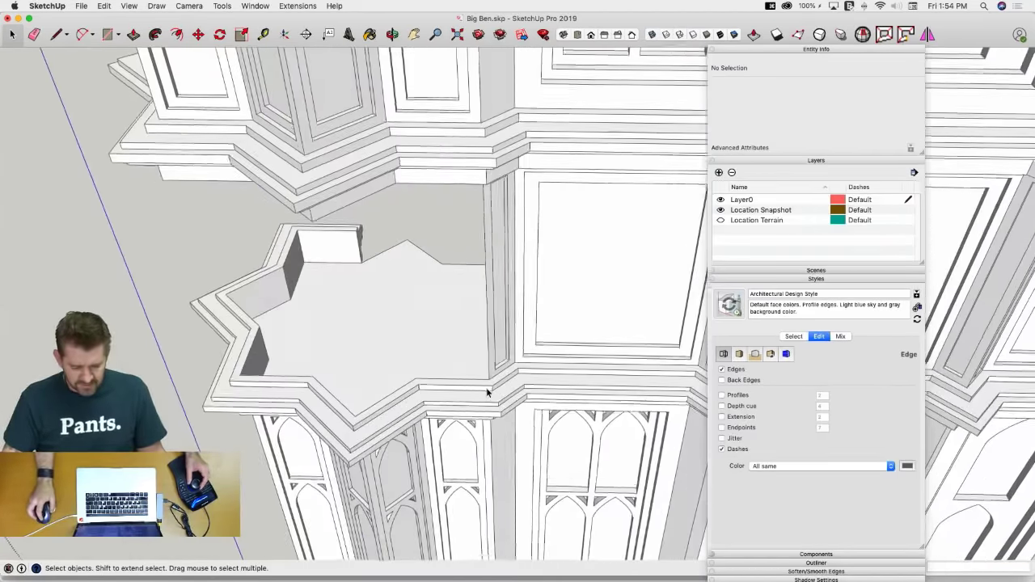
{"action": "middle_click_drag", "start_coordinate": [481, 410], "coordinate": [500, 404]}
{"action": "scroll", "coordinate": [500, 402], "scroll_direction": "up", "scroll_amount": 5}
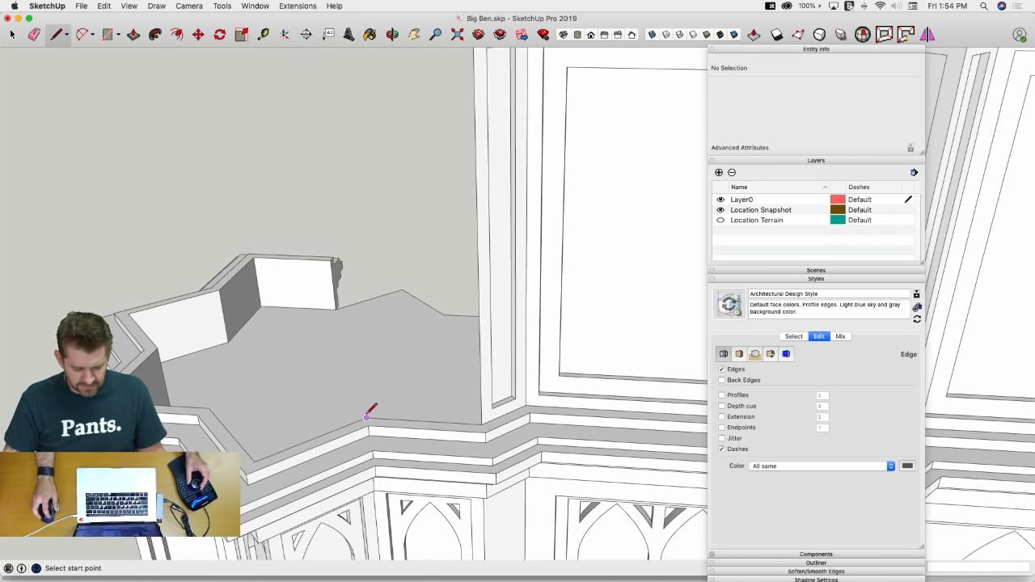
{"action": "scroll", "coordinate": [392, 420], "scroll_direction": "down", "scroll_amount": 6}
{"action": "key", "text": "space"}
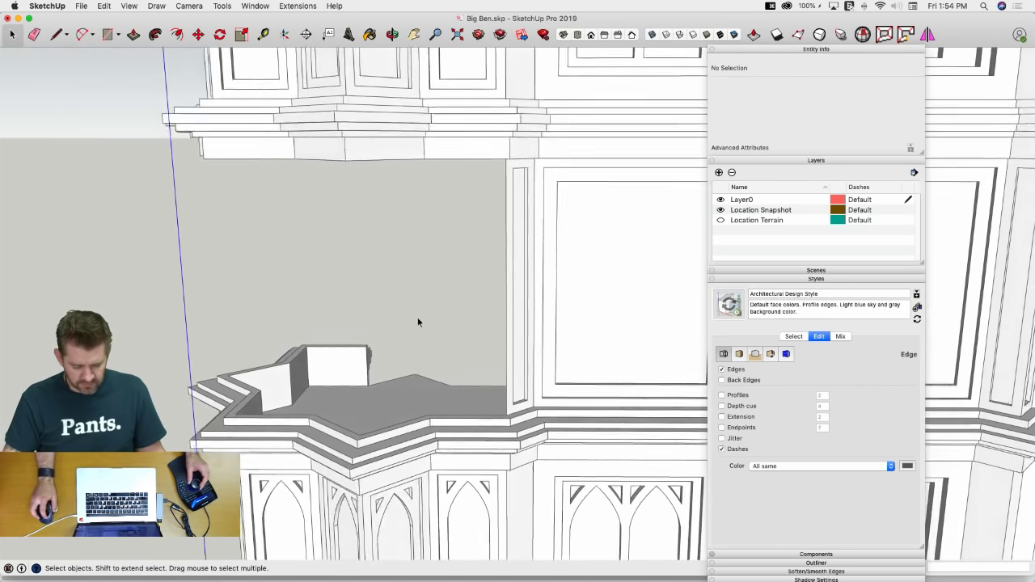
{"action": "middle_click_drag", "start_coordinate": [429, 461], "coordinate": [436, 435]}
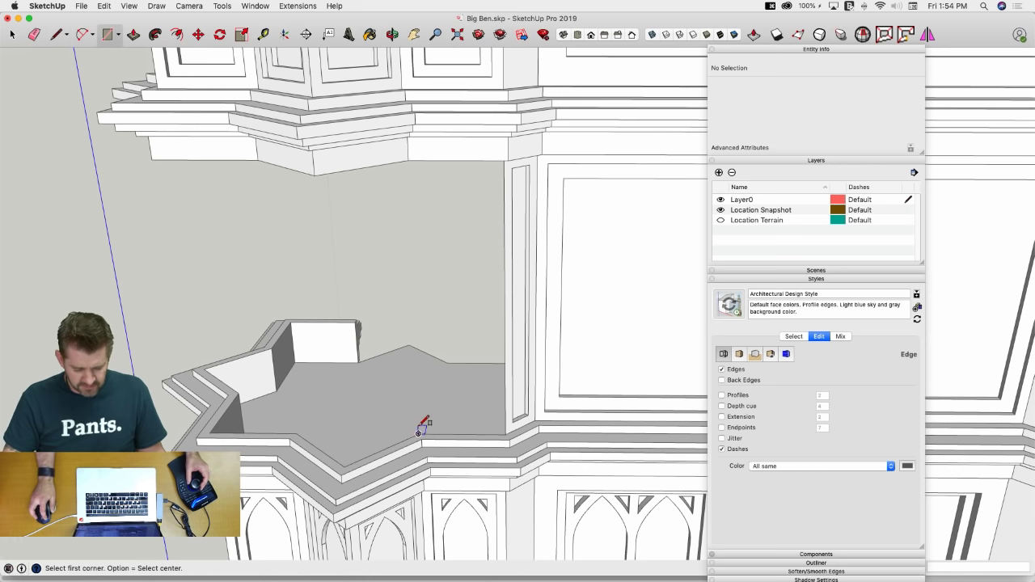
{"action": "left_click", "coordinate": [419, 435]}
{"action": "mouse_move", "coordinate": [419, 434]}
{"action": "middle_mouse_down"}
{"action": "mouse_move", "coordinate": [520, 247]}
{"action": "mouse_move", "coordinate": [510, 178]}
{"action": "mouse_move", "coordinate": [418, 245]}
{"action": "mouse_move", "coordinate": [350, 144]}
{"action": "mouse_move", "coordinate": [422, 415]}
{"action": "middle_mouse_up"}
{"action": "left_click", "coordinate": [509, 161]}
{"action": "left_click", "coordinate": [341, 153]}
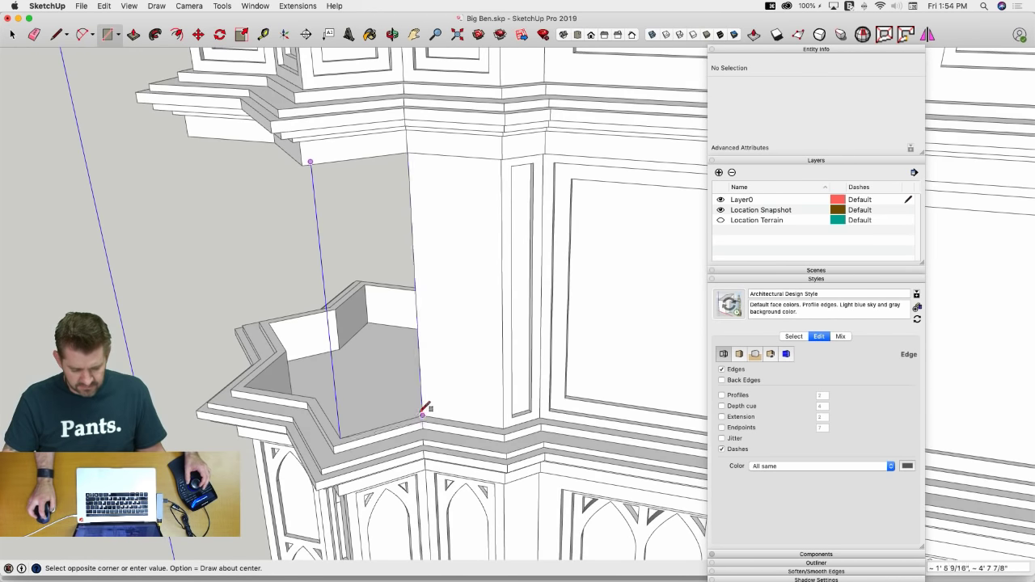
{"action": "left_click", "coordinate": [423, 415]}
Offset the outlines of both turret faces 2" inward to form panel frames
{"action": "key", "text": "f"}
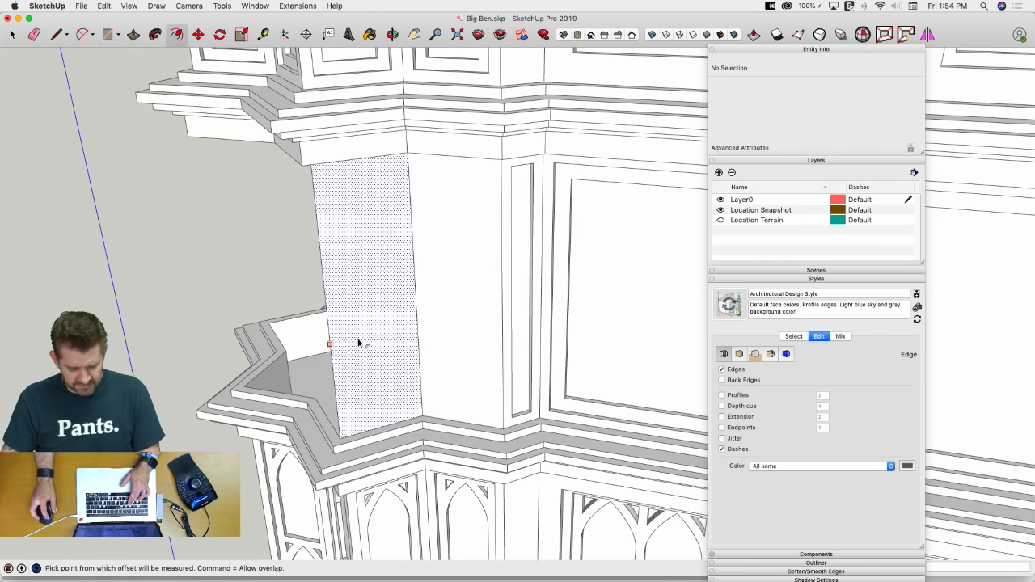
{"action": "left_click", "coordinate": [358, 343]}
{"action": "key", "text": "Return"}
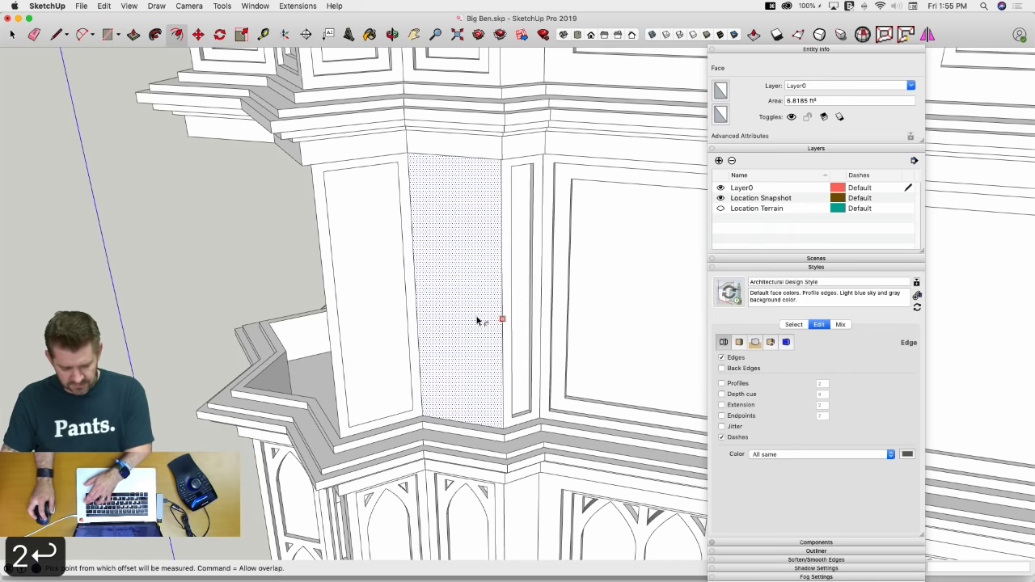
{"action": "double_click", "coordinate": [476, 322]}
Push the inner faces of both turret panels inward to the same depth to recess them
{"action": "left_click", "coordinate": [462, 331]}
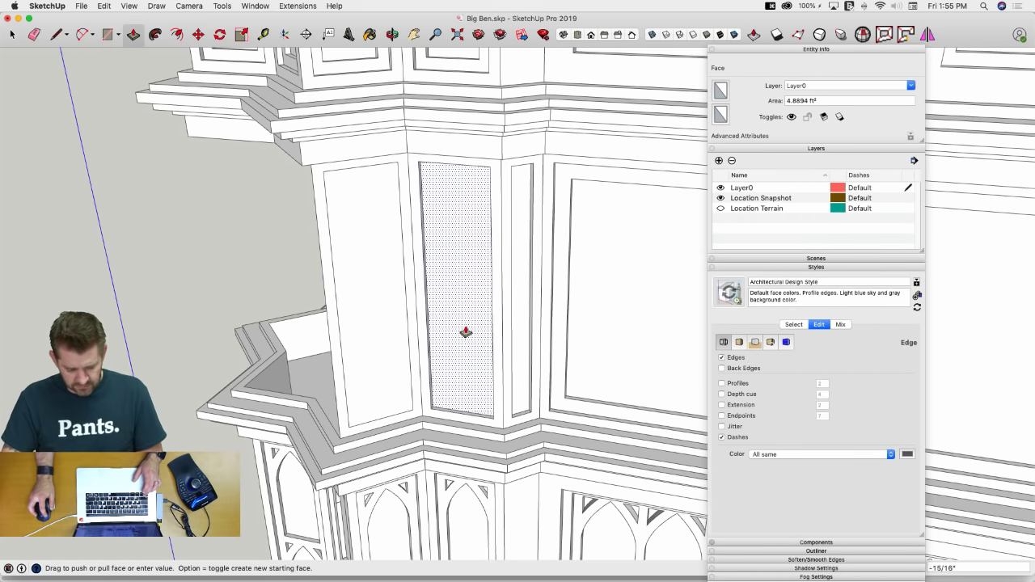
{"action": "key", "text": "Return"}
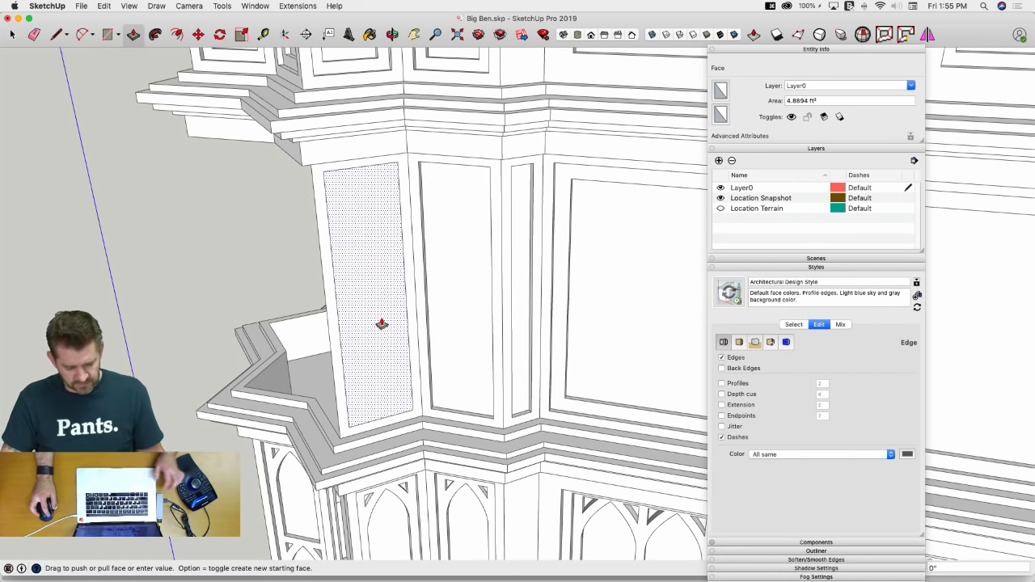
{"action": "double_click", "coordinate": [381, 324]}
{"action": "key", "text": "space"}
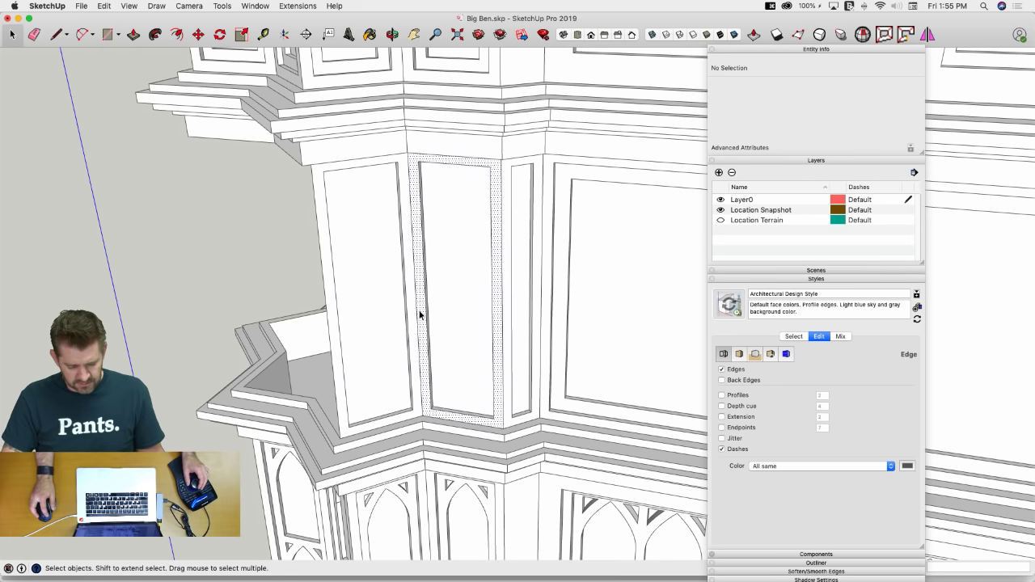
Select the two connected recessed turret panels and make them a component named COrner Detail
{"action": "triple_click", "coordinate": [419, 314]}
{"action": "right_click", "coordinate": [419, 314]}
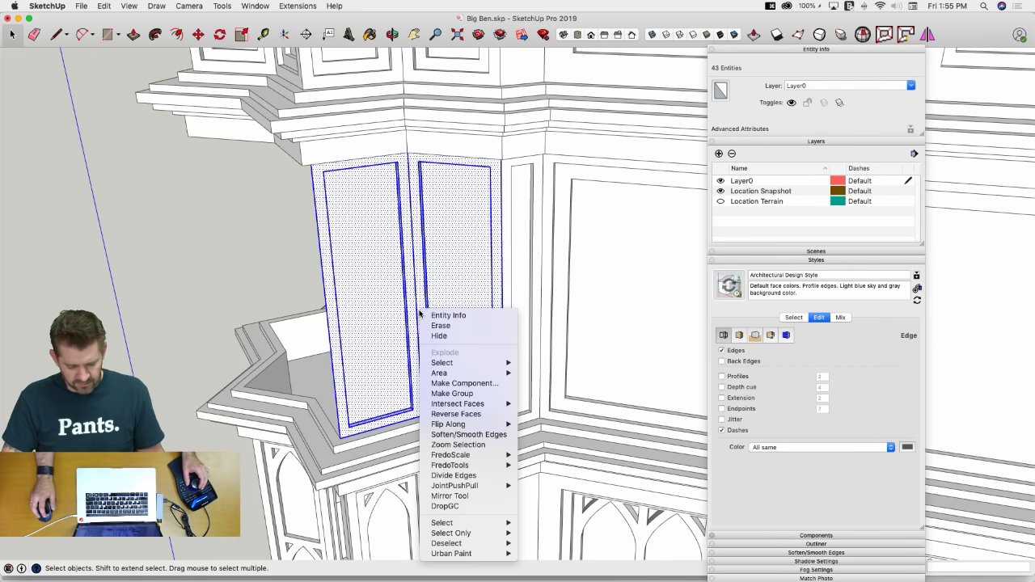
{"action": "left_click", "coordinate": [465, 384]}
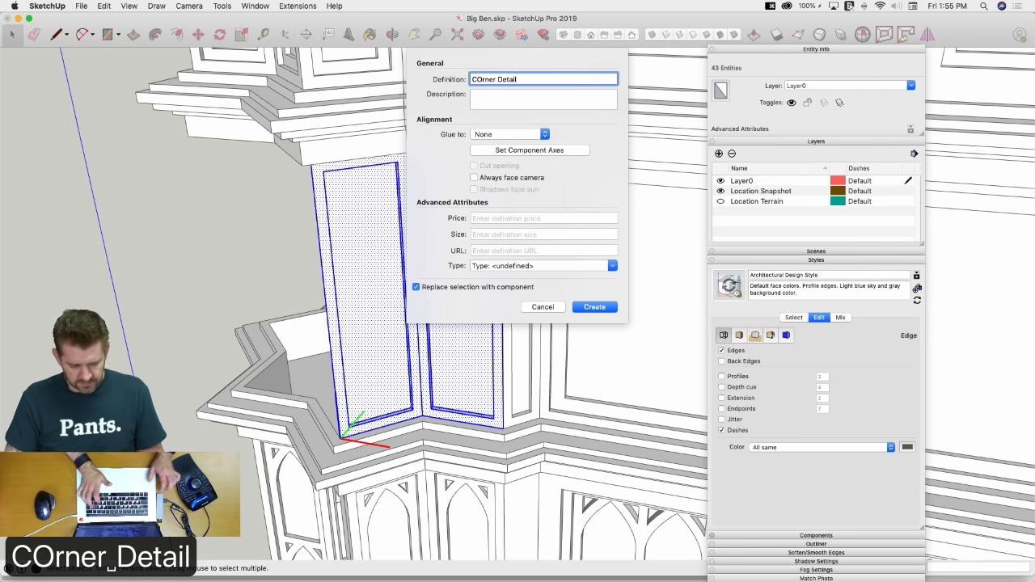
{"action": "key", "text": "Return"}
Copy the COrner Detail component to the adjacent turret corner and rotate the copy 45° to follow the cornice outline
{"action": "scroll", "coordinate": [412, 415], "scroll_direction": "up", "scroll_amount": 8}
{"action": "key", "text": "m"}
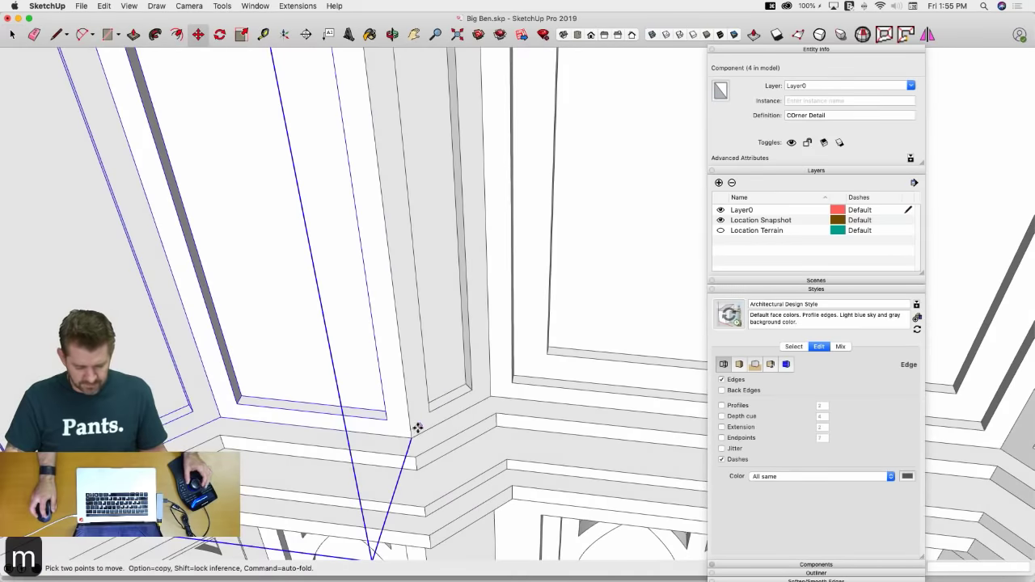
{"action": "key", "text": "alt"}
{"action": "left_click", "coordinate": [411, 434]}
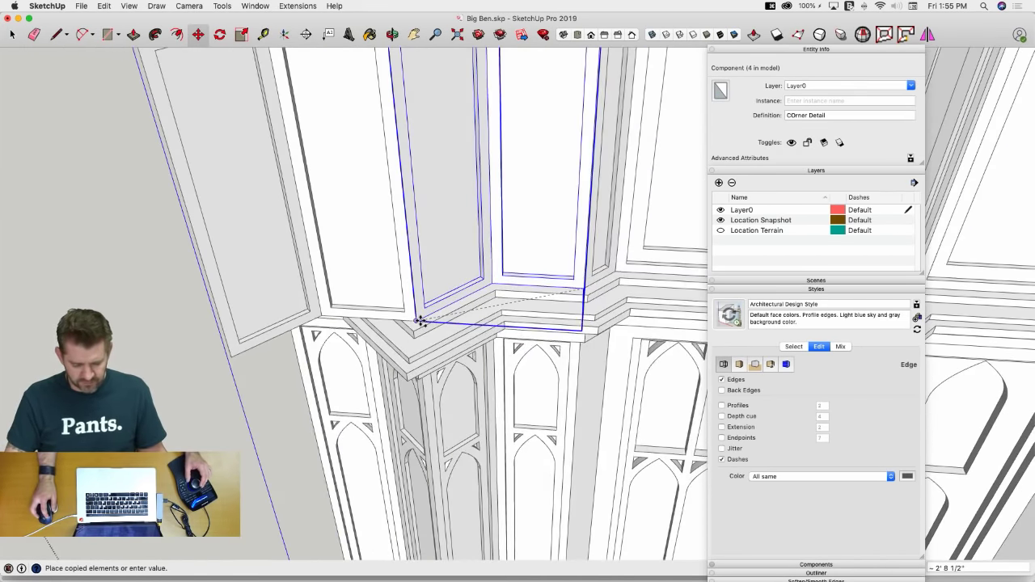
{"action": "left_click", "coordinate": [420, 322]}
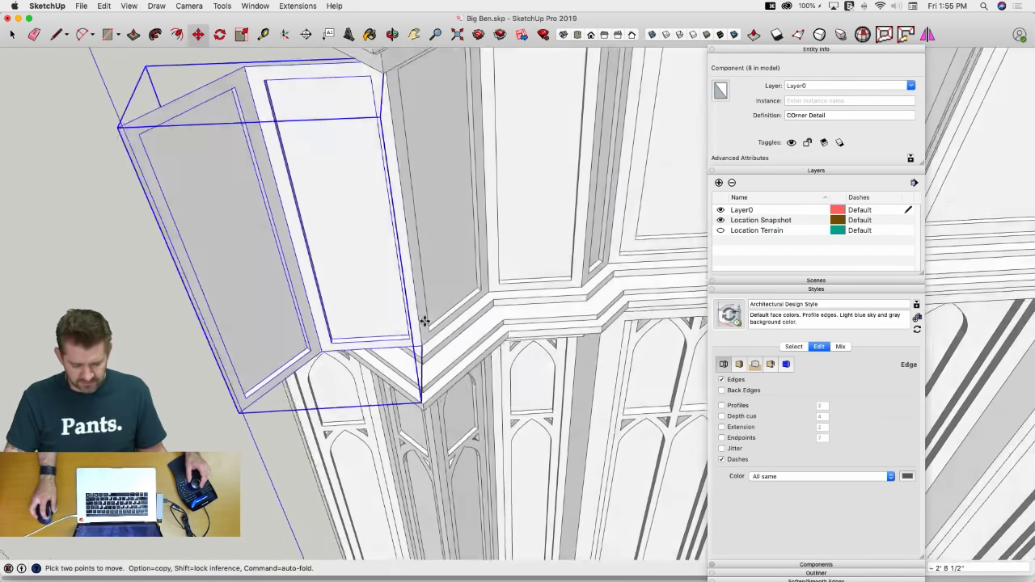
{"action": "key", "text": "q"}
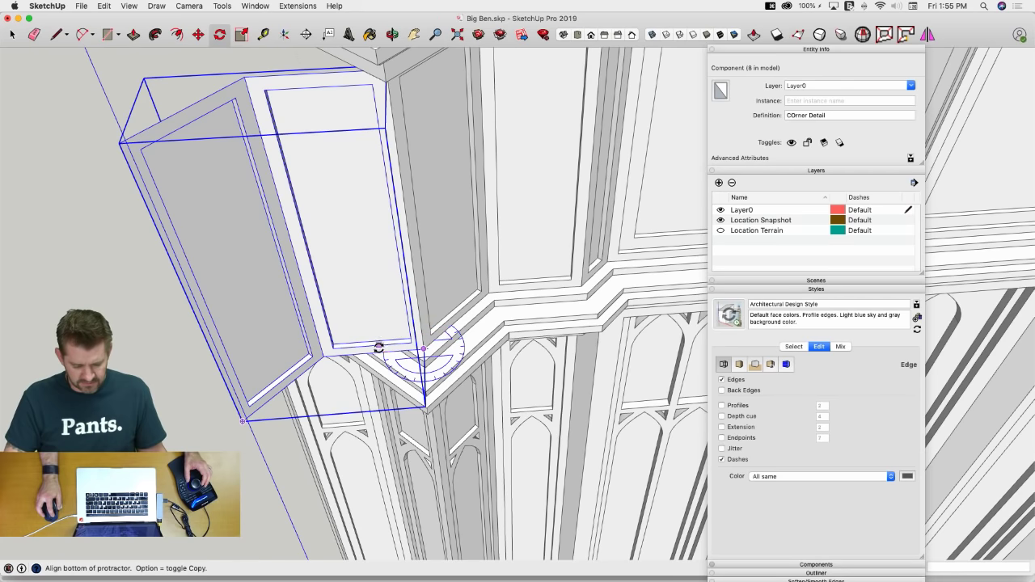
{"action": "left_click", "coordinate": [377, 351]}
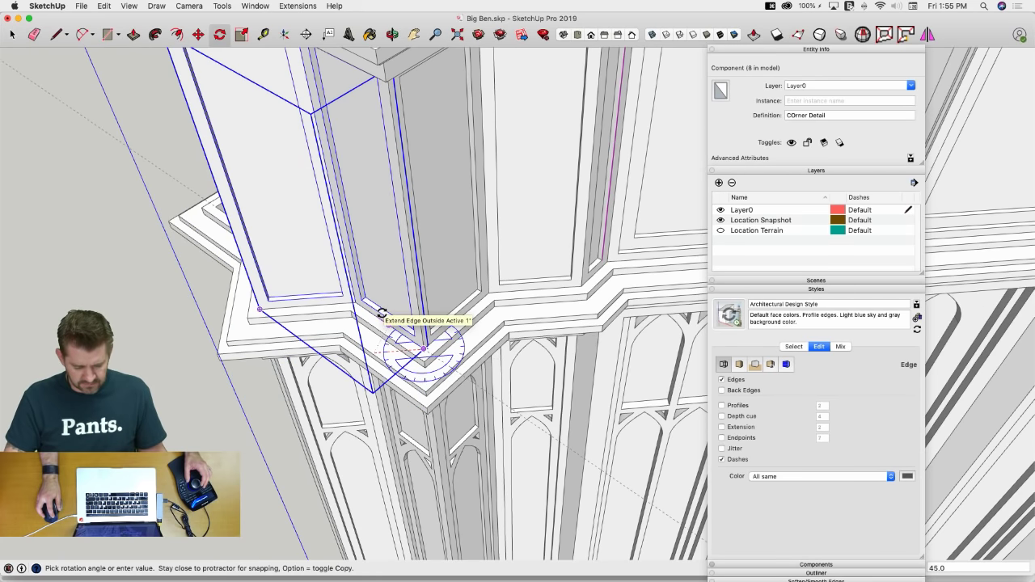
{"action": "left_click", "coordinate": [382, 313]}
{"action": "key", "text": "space"}
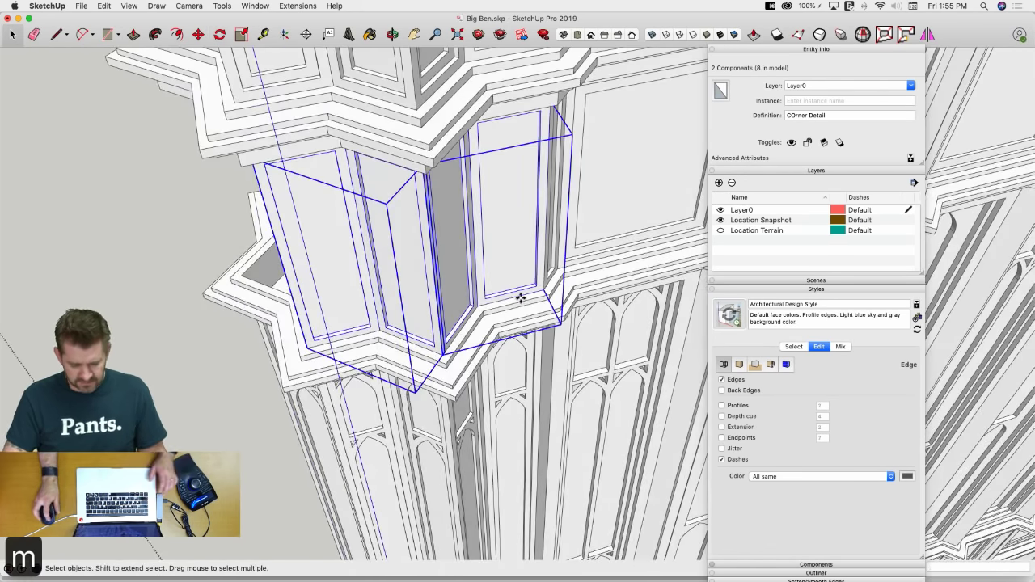
Copy the two COrner Detail components 5' to the next turret corner and rotate the copies 90° around it
{"action": "left_click", "coordinate": [546, 289]}
{"action": "key", "text": "alt"}
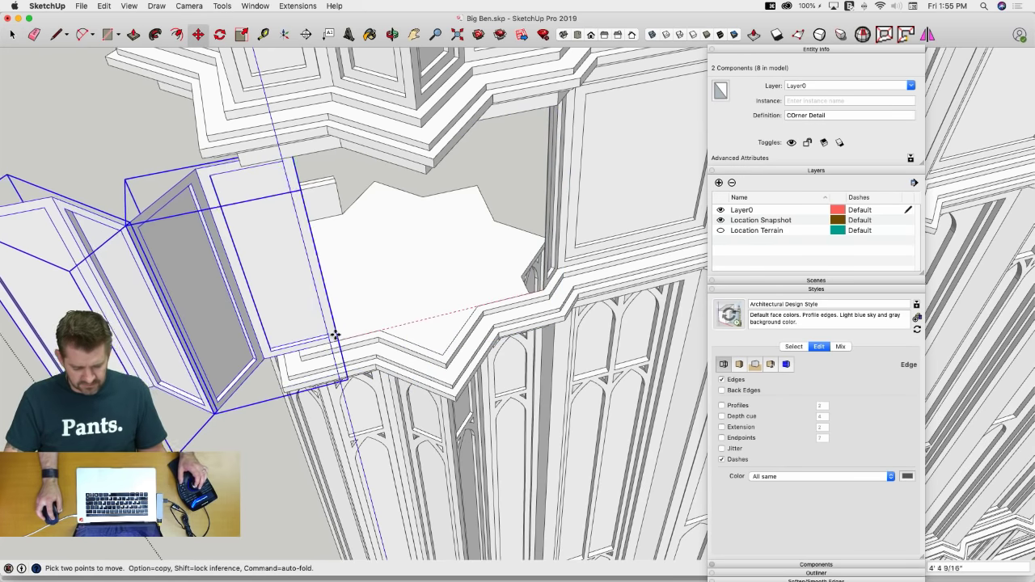
{"action": "type", "text": "5'"}
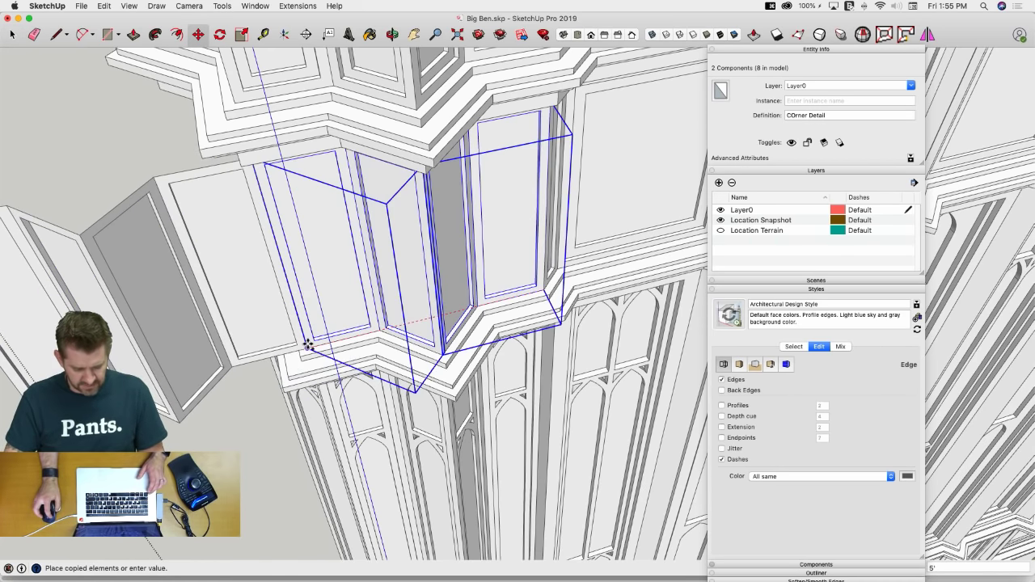
{"action": "key", "text": "Return"}
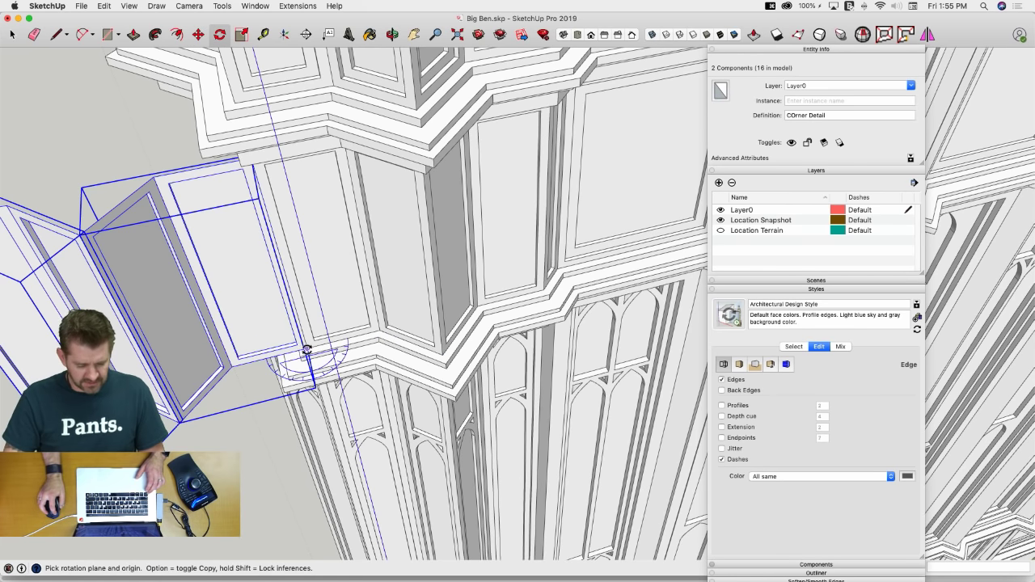
{"action": "left_click", "coordinate": [259, 359]}
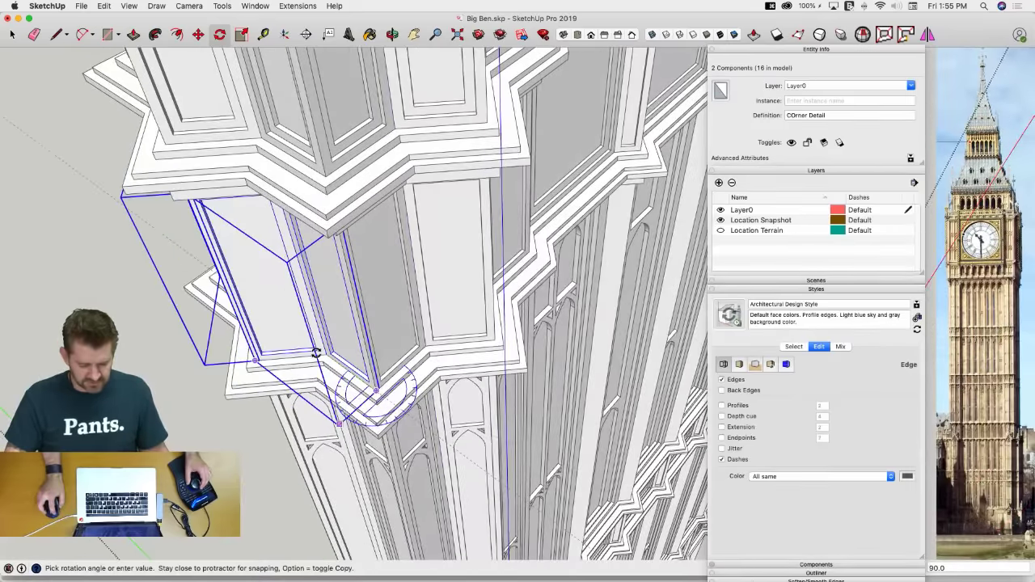
{"action": "left_click", "coordinate": [316, 354]}
{"action": "key", "text": "space"}
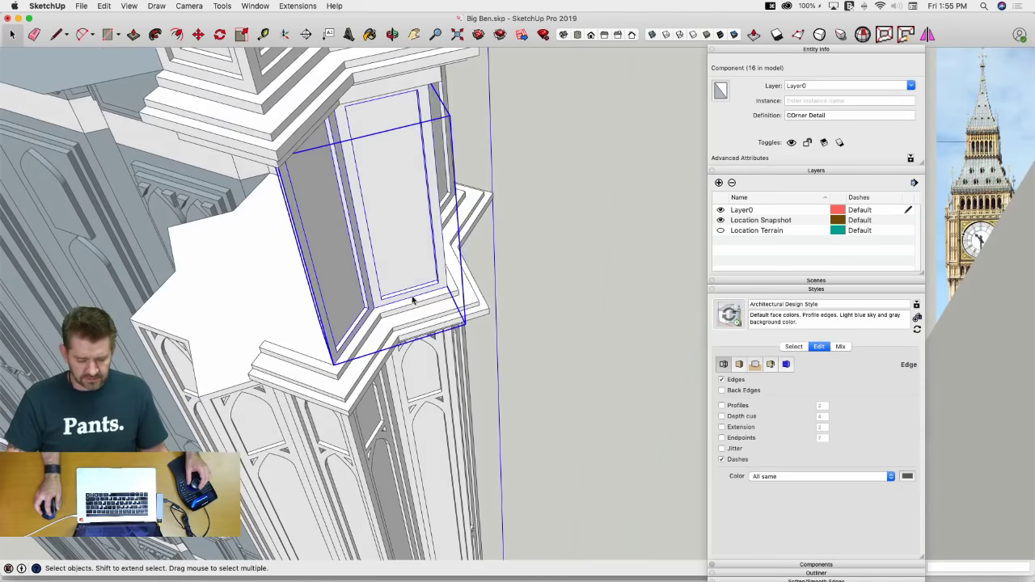
Copy one more COrner Detail component to the turret's remaining open side and rotate it 45° into place
{"action": "key", "text": "m"}
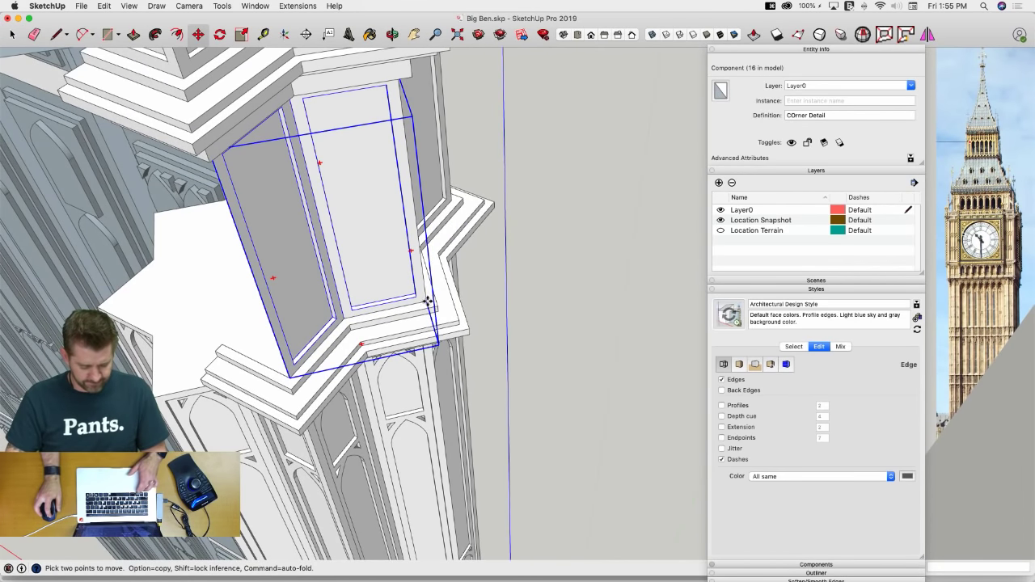
{"action": "left_click", "coordinate": [428, 301]}
{"action": "key", "text": "alt"}
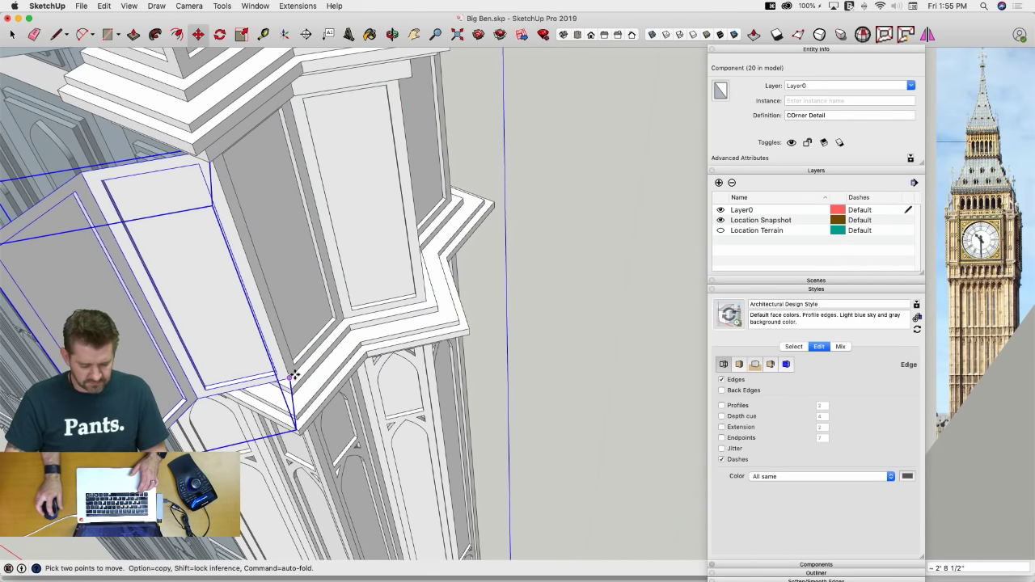
{"action": "left_click", "coordinate": [253, 383]}
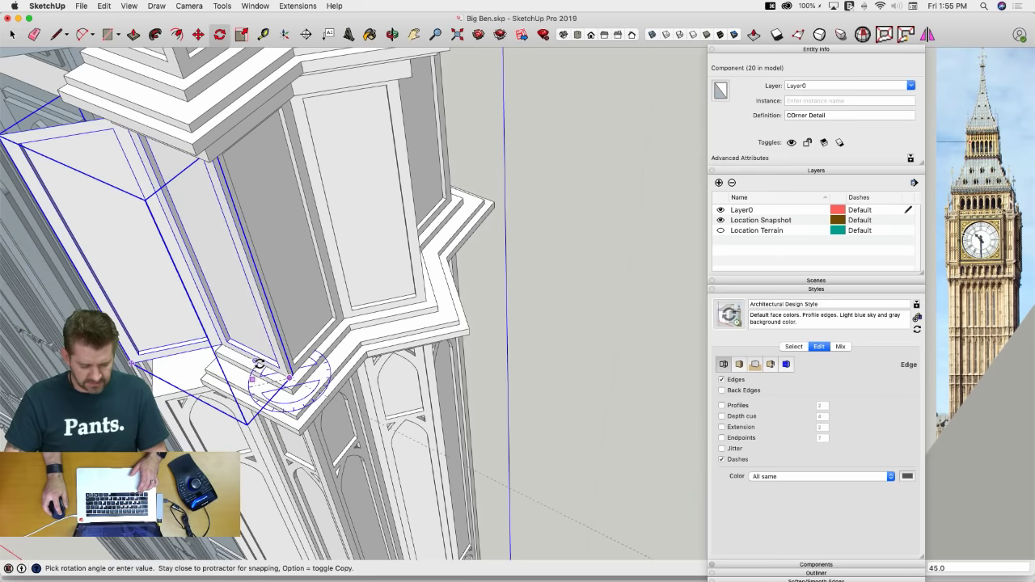
{"action": "key", "text": "space"}
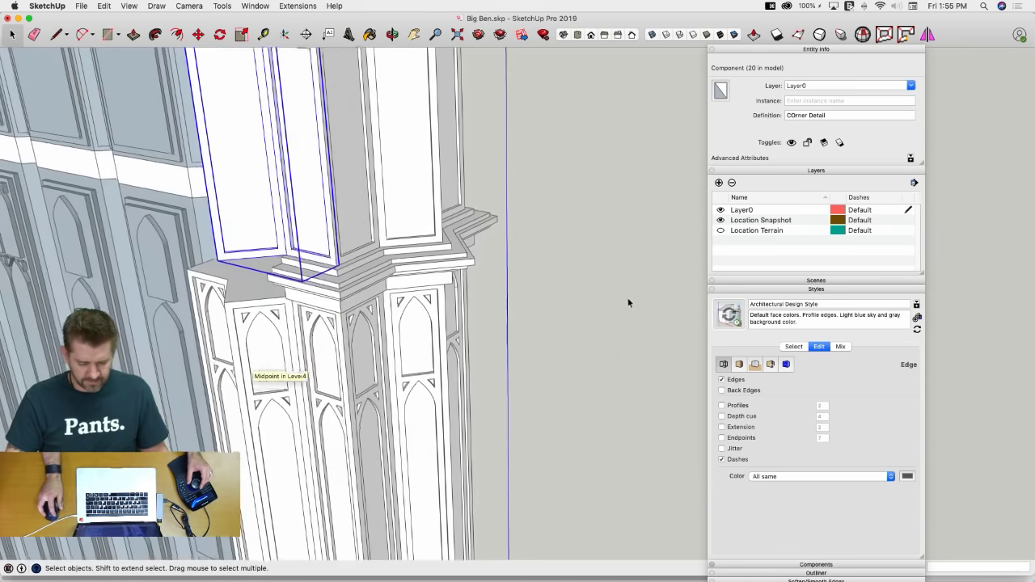
{"action": "left_click", "coordinate": [629, 301]}
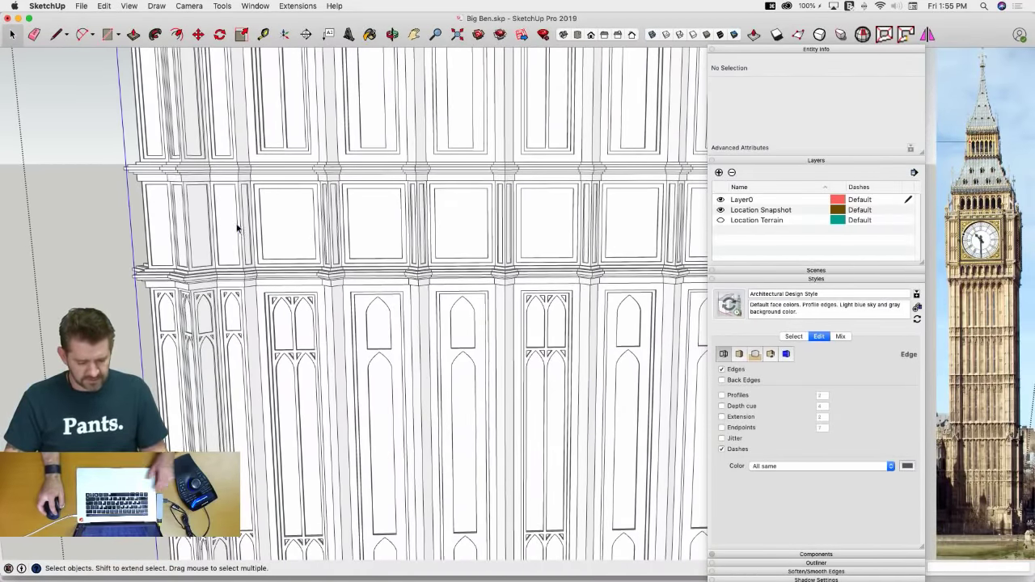
Select the COrner Detail components around the turret band and combine them into one group
{"action": "left_click", "coordinate": [213, 235]}
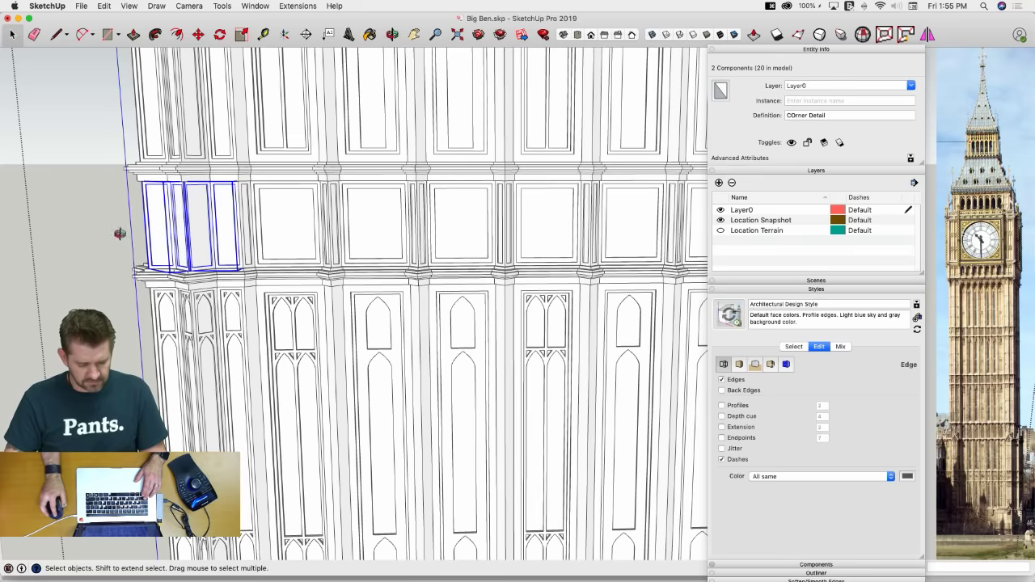
{"action": "middle_click_drag", "start_coordinate": [120, 233], "coordinate": [493, 261]}
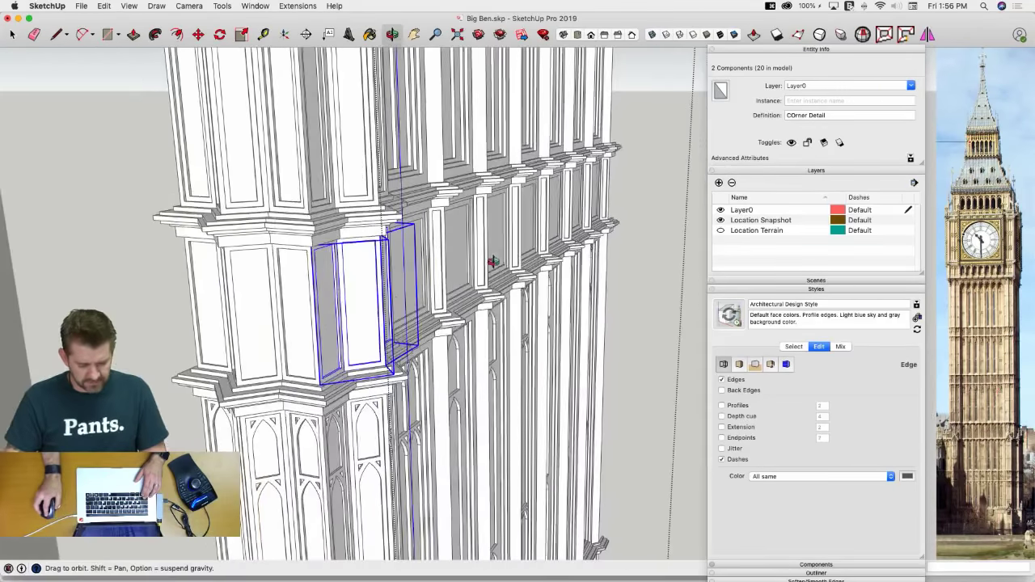
{"action": "right_click", "coordinate": [254, 319]}
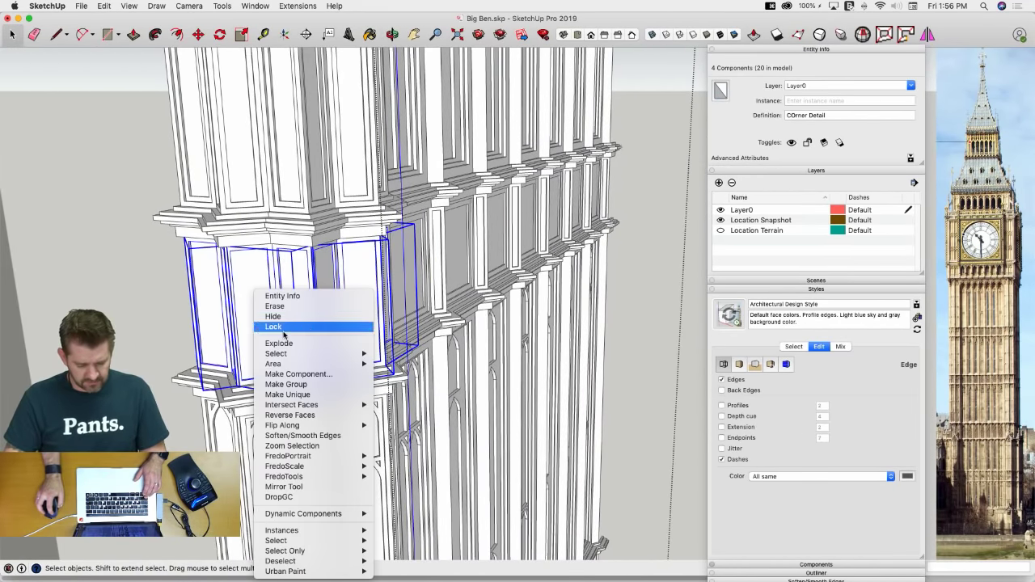
{"action": "left_click", "coordinate": [308, 388]}
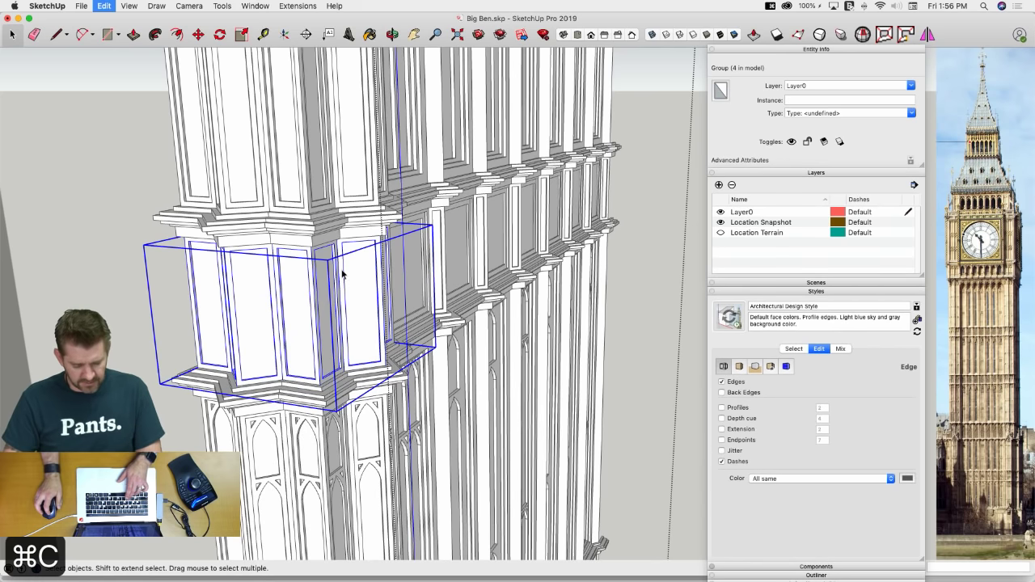
Paste a copy of the grouped corner panels at the next empty turret band and align its top corner with the cornice's underside
{"action": "left_click", "coordinate": [650, 207]}
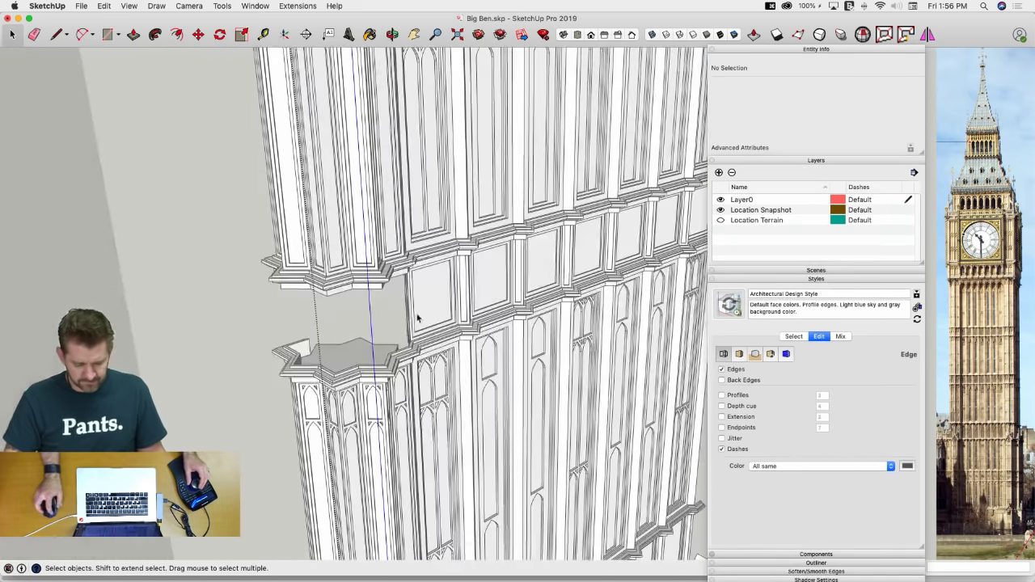
{"action": "left_click", "coordinate": [430, 311]}
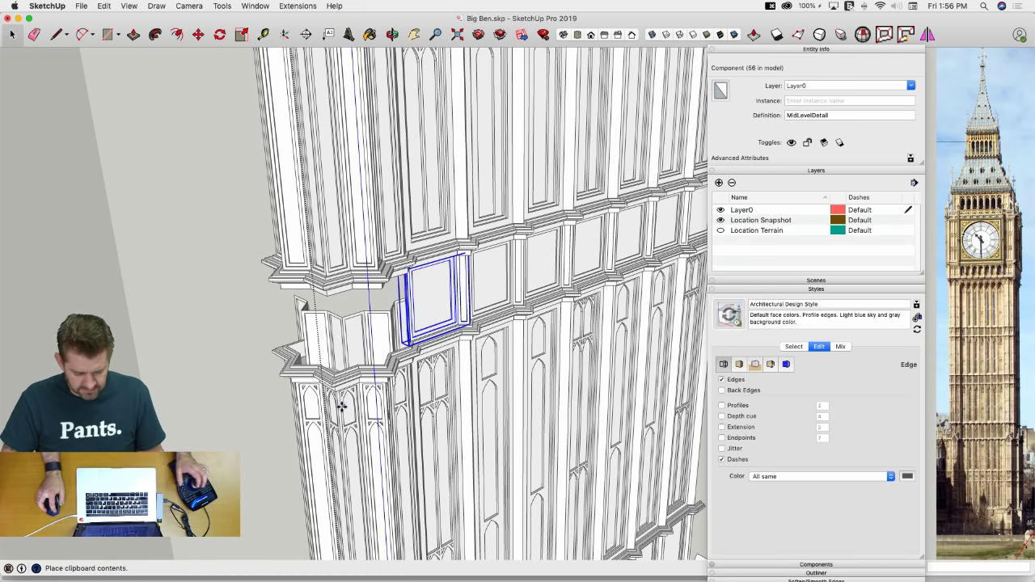
{"action": "scroll", "coordinate": [356, 340], "scroll_direction": "up", "scroll_amount": 8}
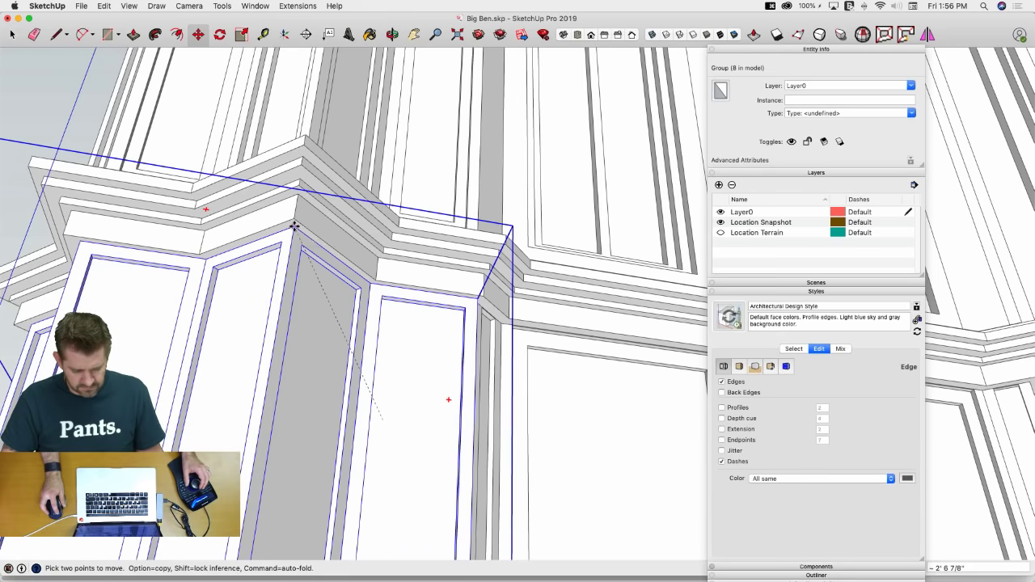
{"action": "scroll", "coordinate": [294, 231], "scroll_direction": "up", "scroll_amount": 8}
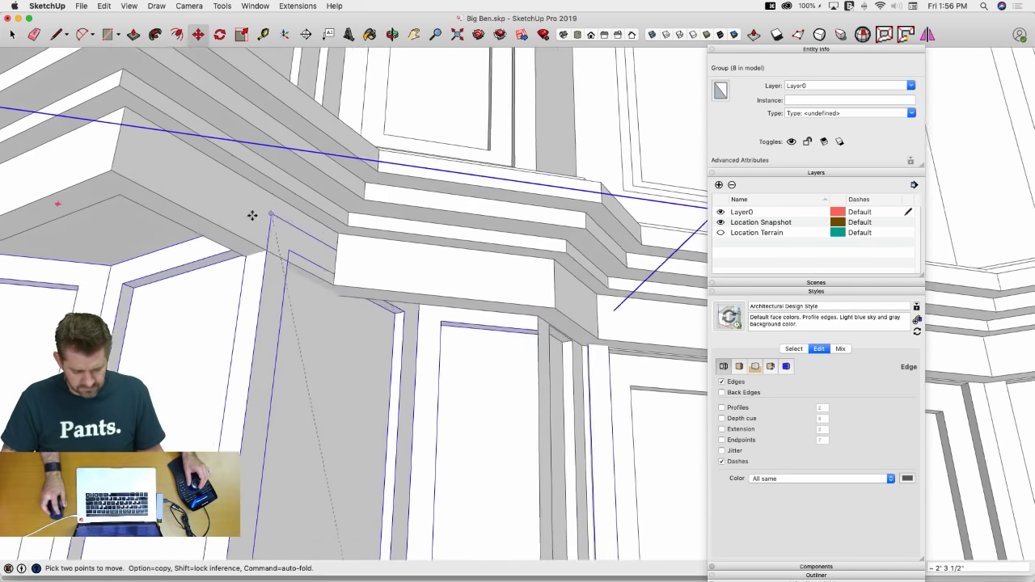
{"action": "scroll", "coordinate": [154, 196], "scroll_direction": "down", "scroll_amount": 5}
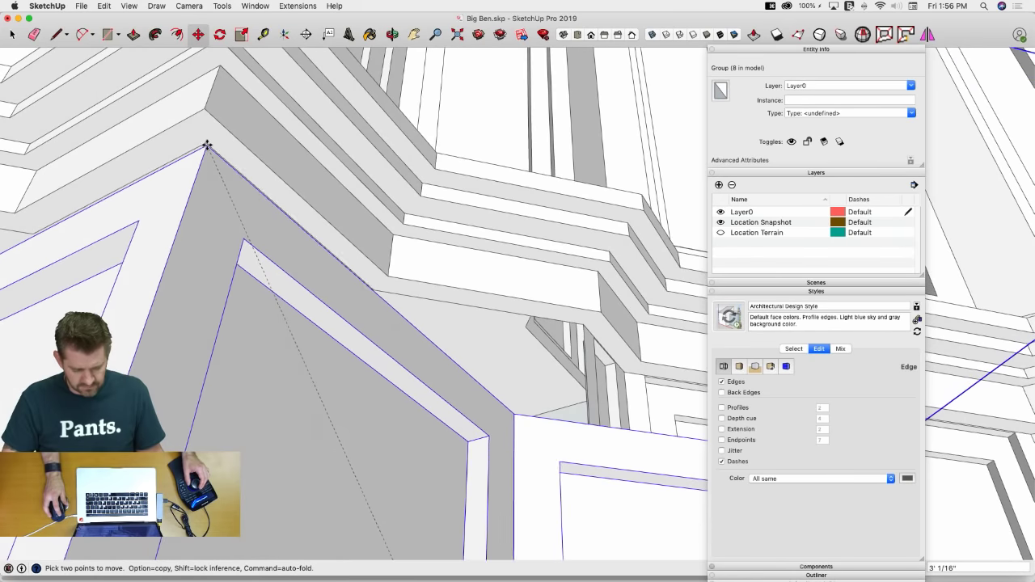
{"action": "middle_click_drag", "start_coordinate": [207, 145], "coordinate": [385, 196]}
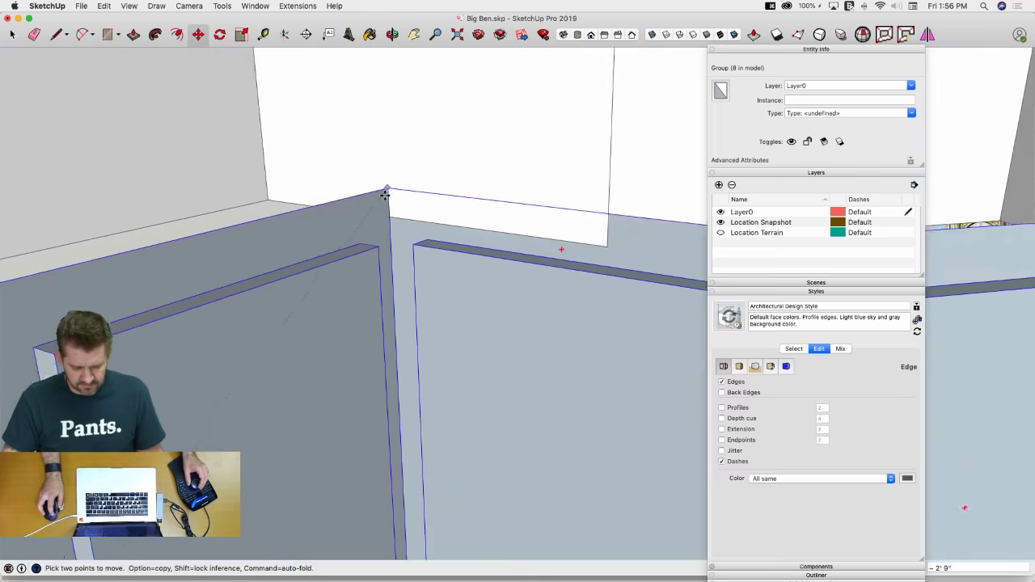
{"action": "scroll", "coordinate": [386, 195], "scroll_direction": "down", "scroll_amount": 5}
{"action": "scroll", "coordinate": [319, 207], "scroll_direction": "up", "scroll_amount": 5}
{"action": "scroll", "coordinate": [370, 301], "scroll_direction": "down", "scroll_amount": 6}
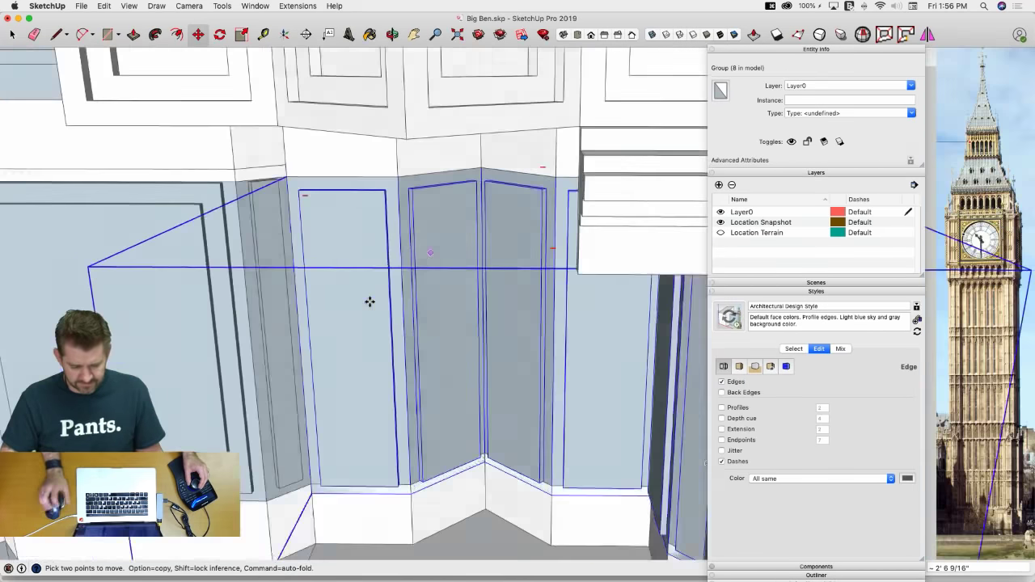
{"action": "scroll", "coordinate": [369, 287], "scroll_direction": "up", "scroll_amount": 4}
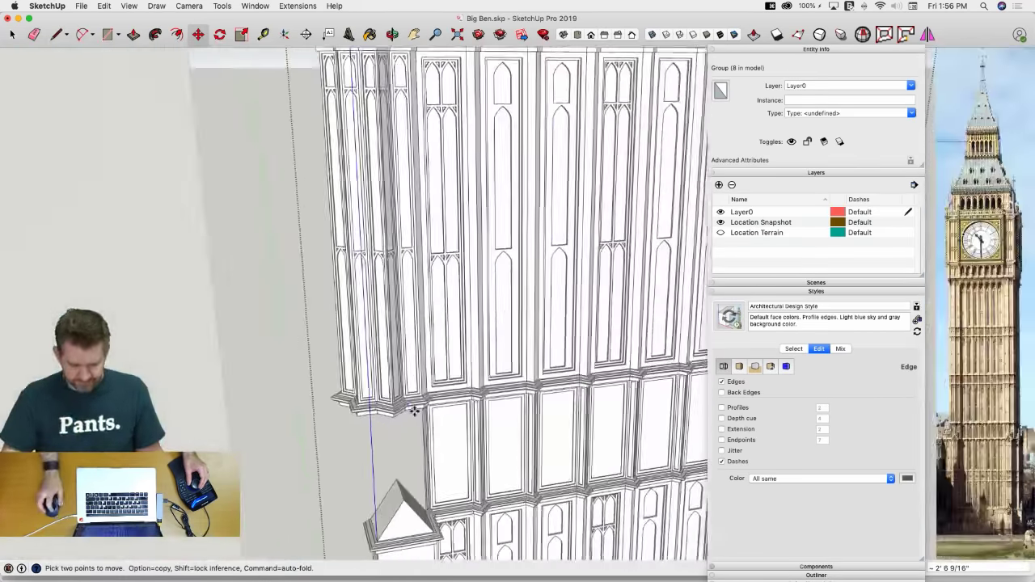
Paste another copy of the grouped corner panels at the taller band below and snap it under the turret cornice of Level 3
{"action": "scroll", "coordinate": [403, 411], "scroll_direction": "up", "scroll_amount": 4}
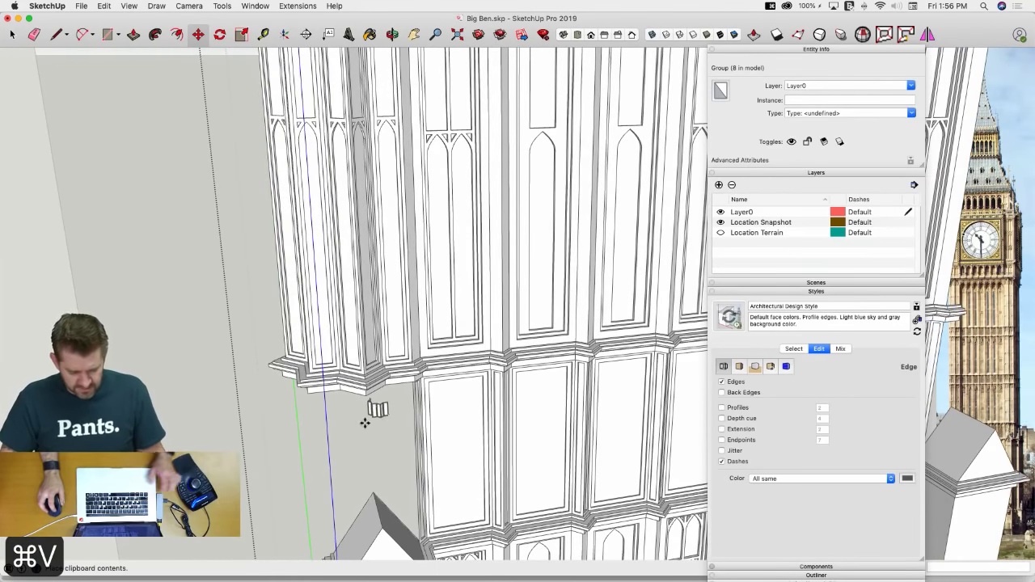
{"action": "left_click", "coordinate": [296, 527]}
{"action": "scroll", "coordinate": [314, 514], "scroll_direction": "up", "scroll_amount": 3}
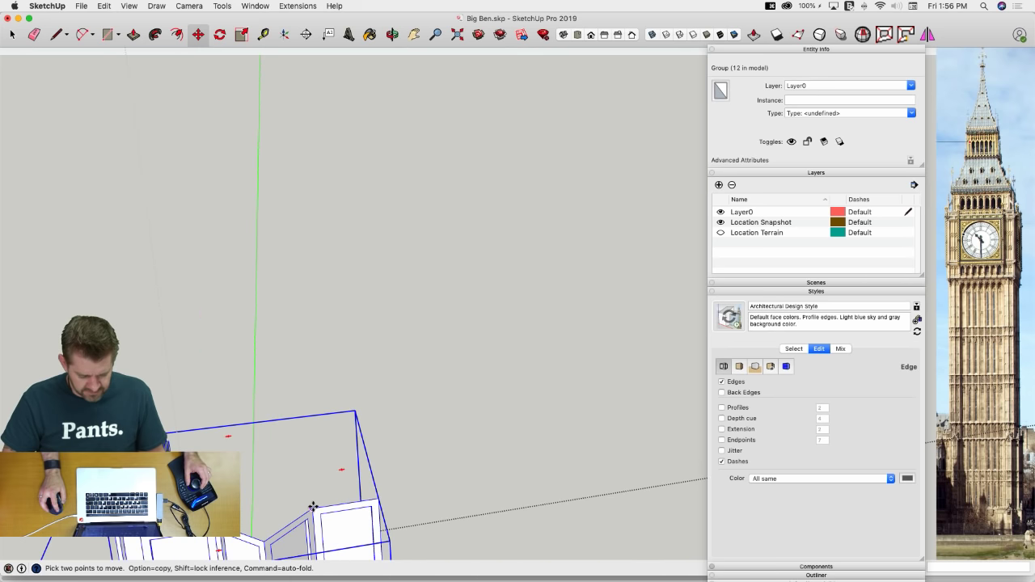
{"action": "middle_click_drag", "start_coordinate": [316, 501], "coordinate": [350, 404]}
{"action": "scroll", "coordinate": [344, 418], "scroll_direction": "up", "scroll_amount": 5}
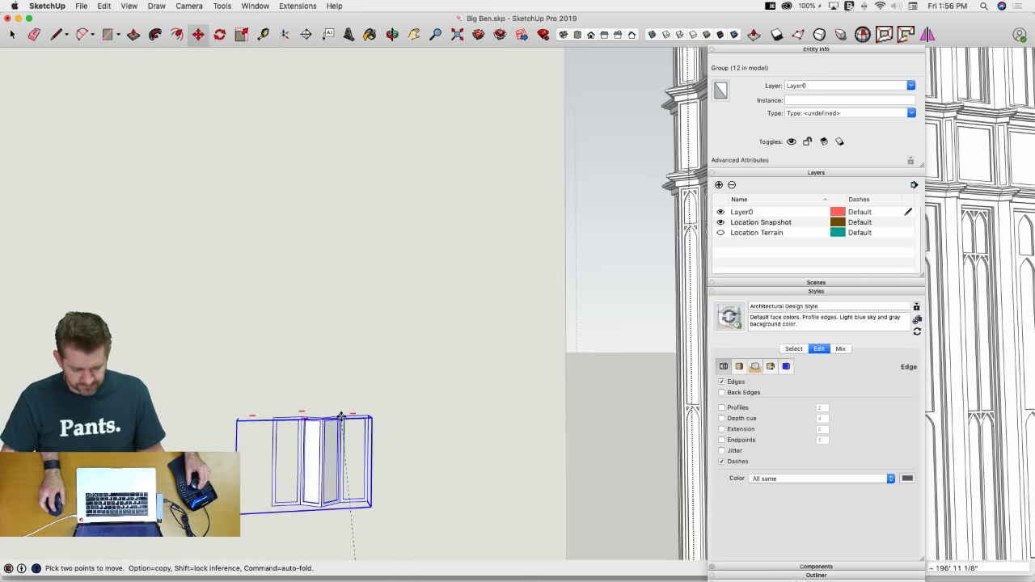
{"action": "scroll", "coordinate": [345, 411], "scroll_direction": "down", "scroll_amount": 3}
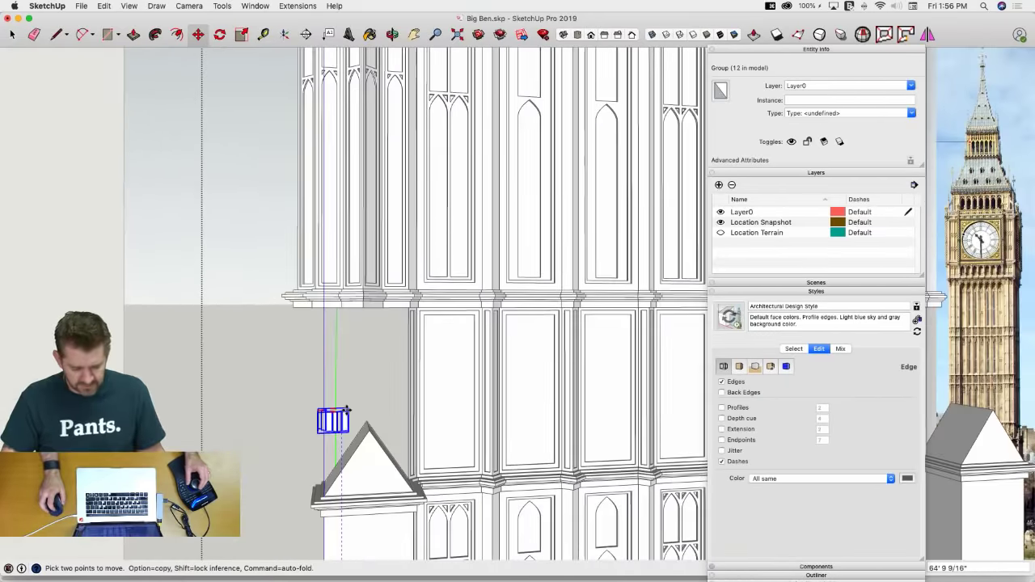
{"action": "middle_click_drag", "start_coordinate": [354, 363], "coordinate": [358, 342]}
{"action": "scroll", "coordinate": [358, 342], "scroll_direction": "up", "scroll_amount": 5}
{"action": "left_click_drag", "start_coordinate": [364, 343], "coordinate": [418, 334]}
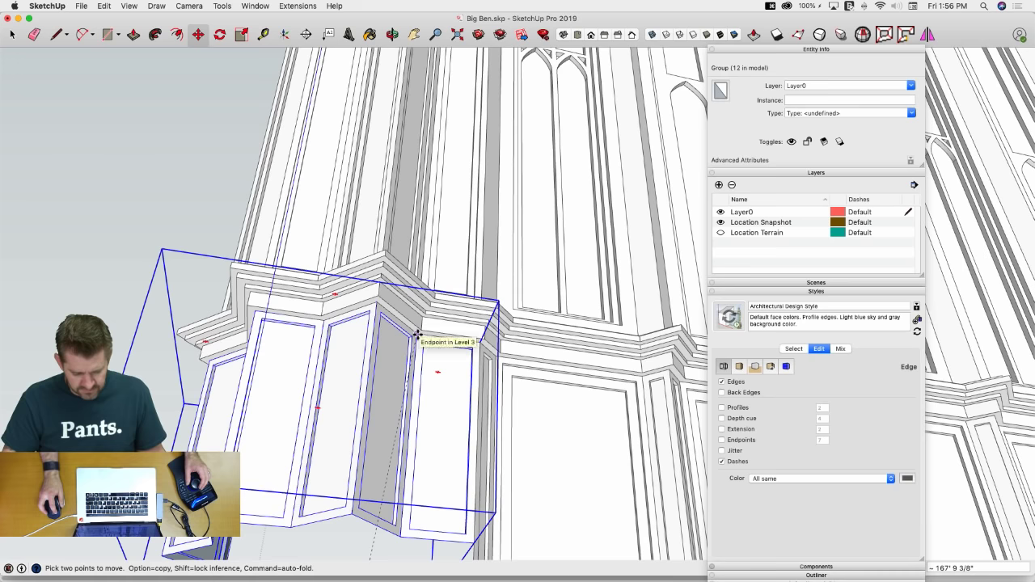
{"action": "middle_click_drag", "start_coordinate": [418, 335], "coordinate": [423, 355]}
{"action": "scroll", "coordinate": [423, 381], "scroll_direction": "down", "scroll_amount": 5}
Open the pasted corner panel group in the tall band and make its four COrner Detail components unique
{"action": "right_click", "coordinate": [423, 356]}
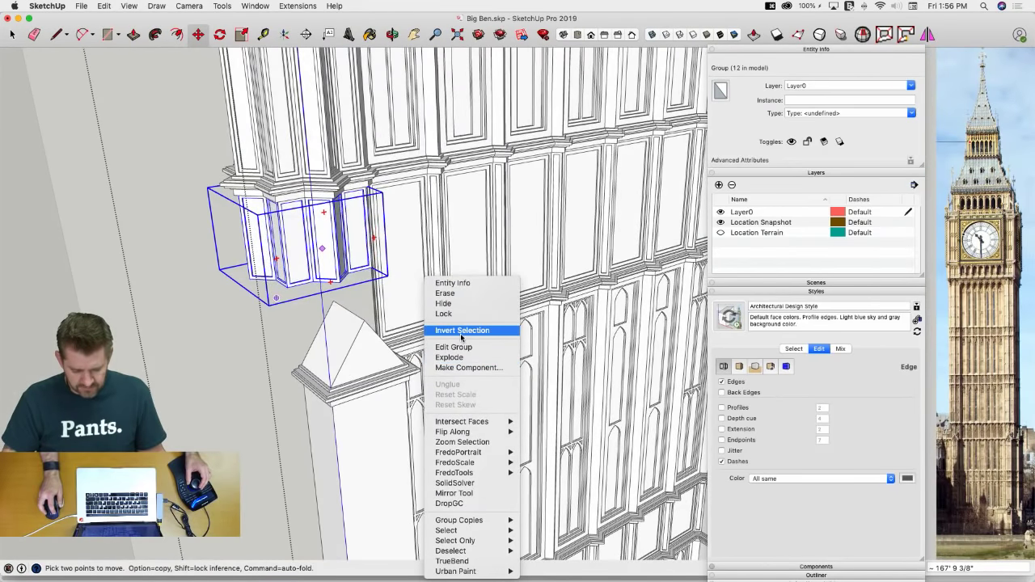
{"action": "left_click", "coordinate": [326, 289]}
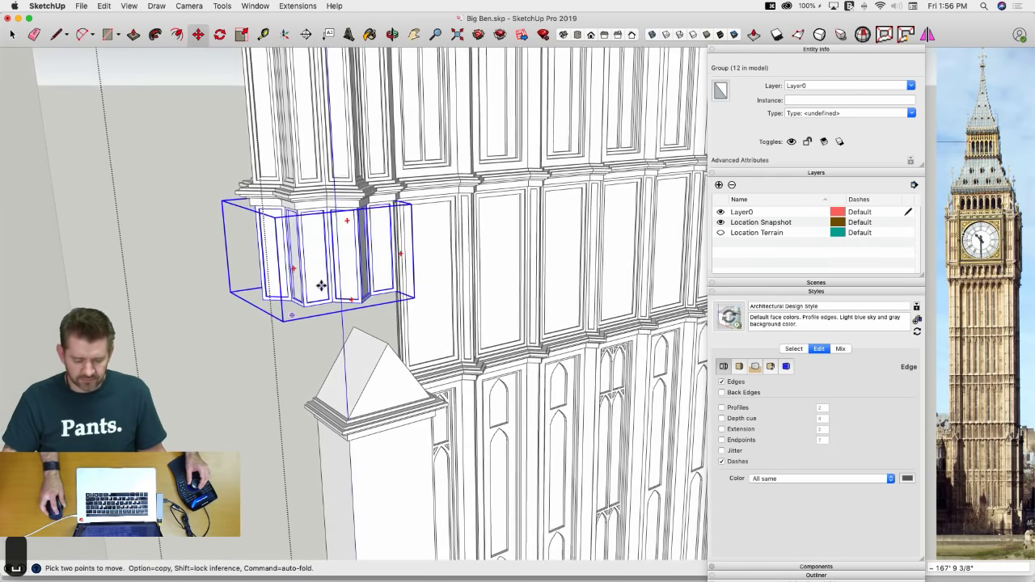
{"action": "double_click", "coordinate": [317, 288]}
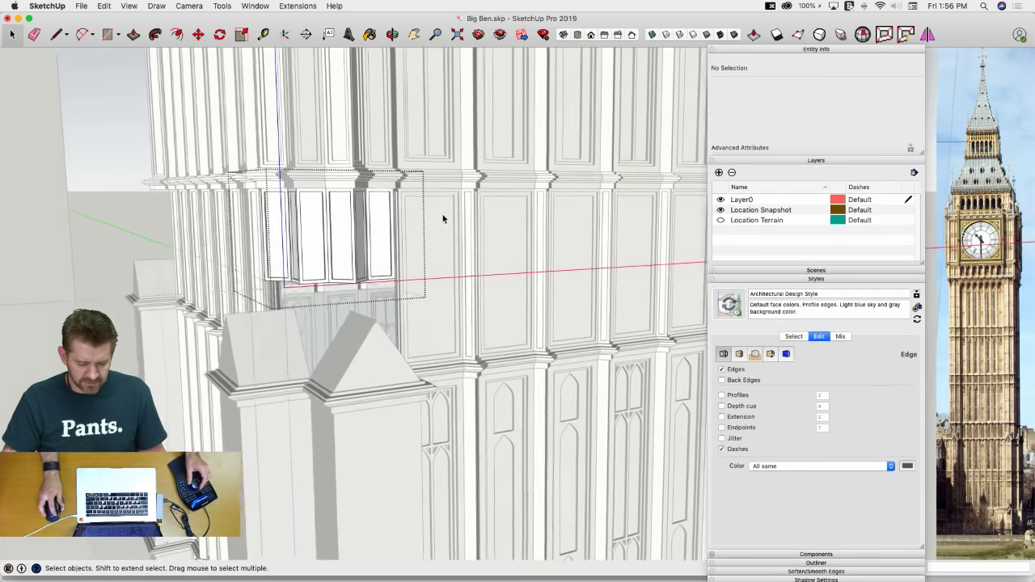
{"action": "left_click_drag", "start_coordinate": [432, 210], "coordinate": [182, 286]}
{"action": "right_click", "coordinate": [313, 240]}
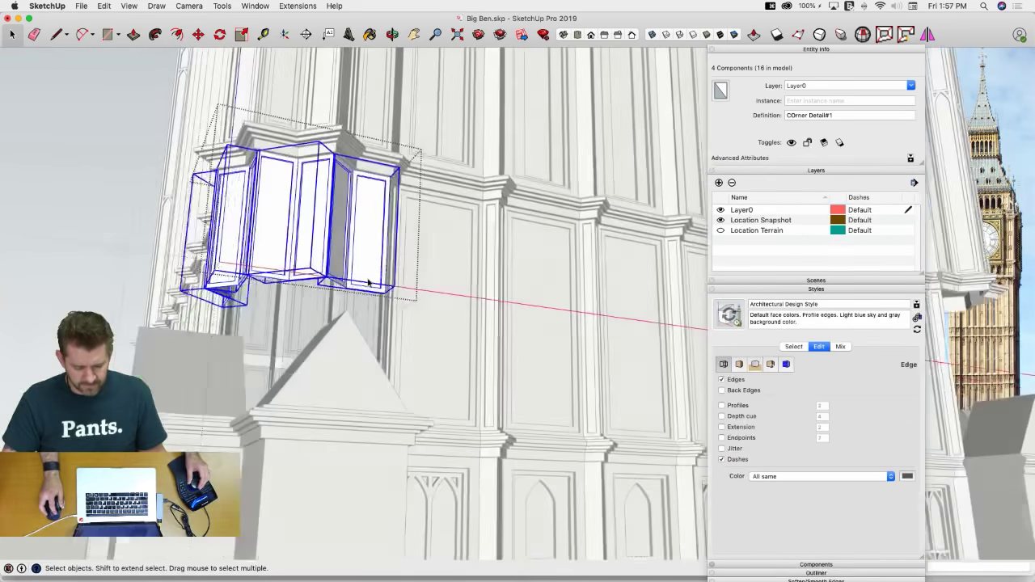
Stretch the lower edges of the unique corner panel component down to the cornice below so the panels fill the tall band, and close the group
{"action": "double_click", "coordinate": [369, 273]}
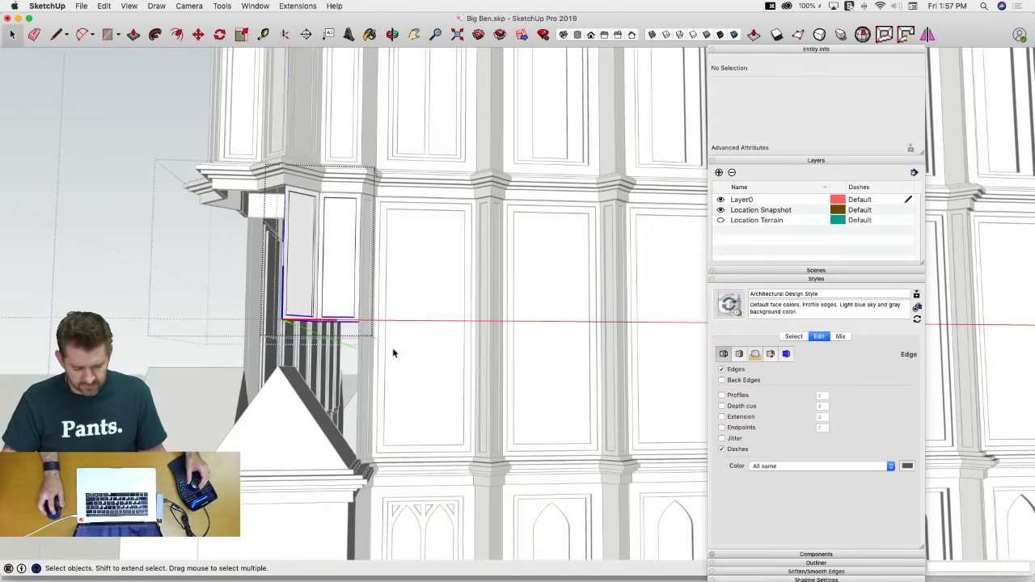
{"action": "key", "text": "m"}
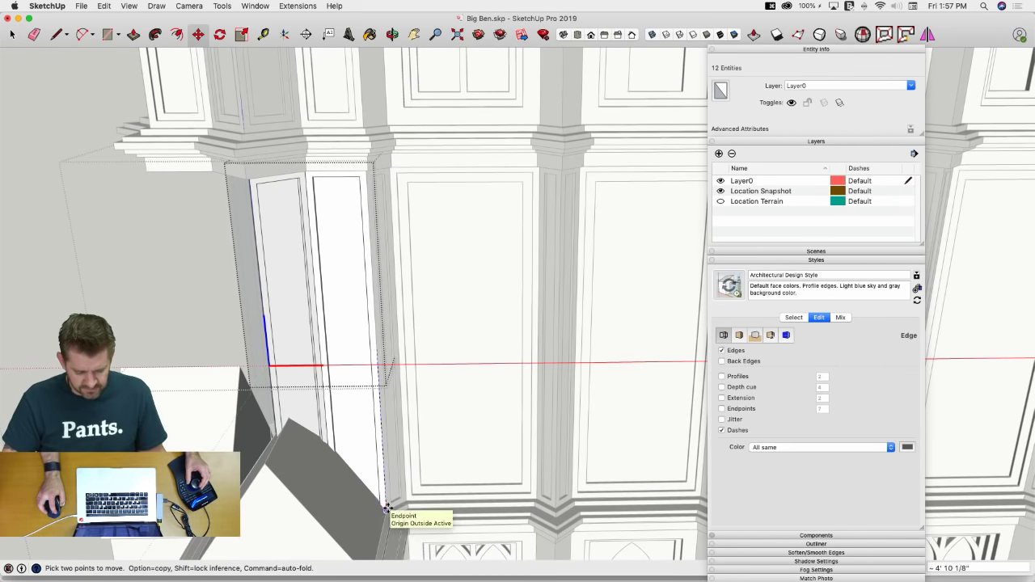
{"action": "key", "text": "space"}
{"action": "left_click", "coordinate": [190, 327]}
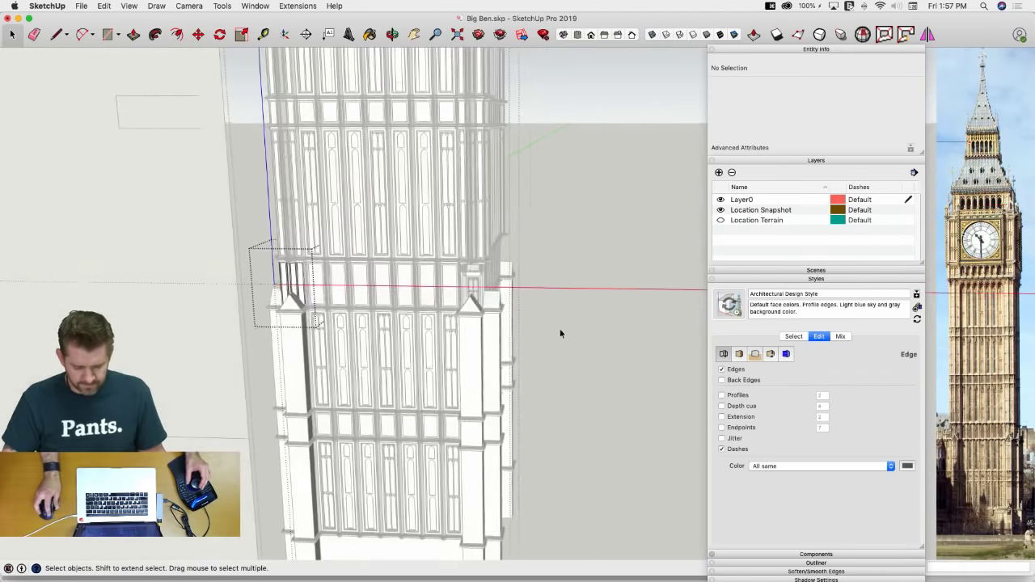
{"action": "left_click", "coordinate": [563, 333]}
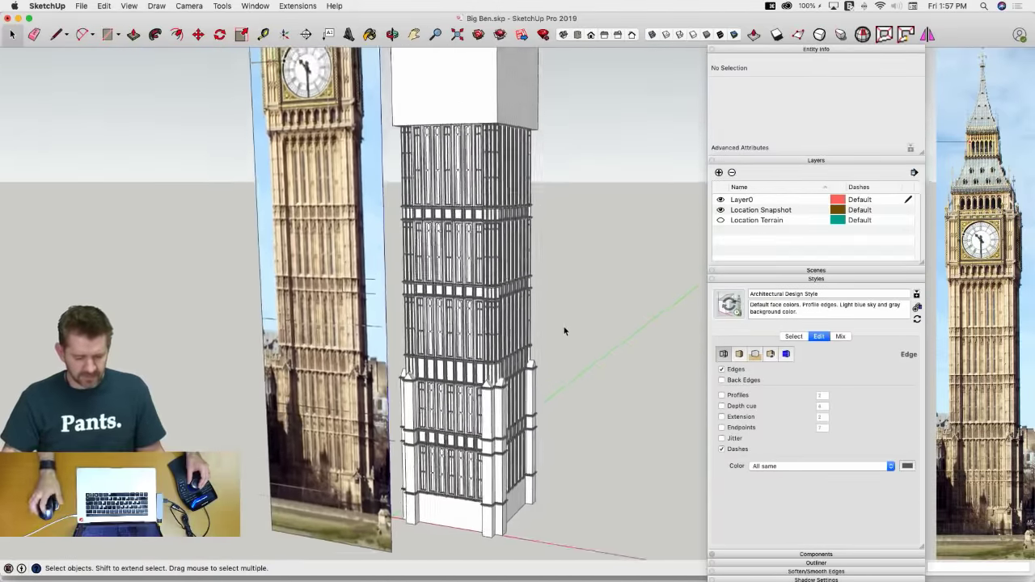
Open the tower's lower section, select the two lower window levels with their cornices and corner buttresses, and explode the selection
{"action": "scroll", "coordinate": [437, 324], "scroll_direction": "up", "scroll_amount": 10}
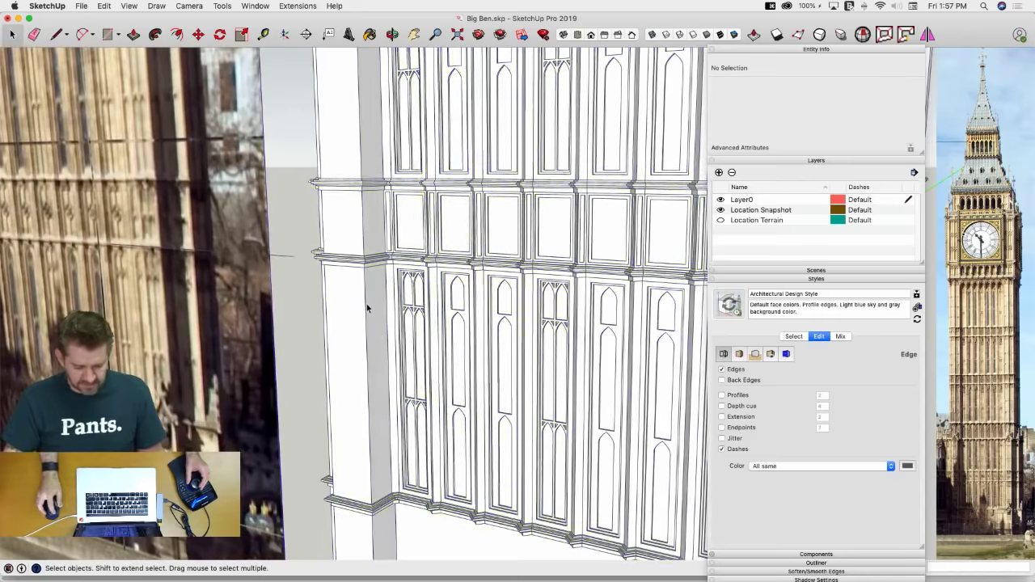
{"action": "left_click", "coordinate": [368, 308]}
{"action": "double_click", "coordinate": [369, 322]}
{"action": "left_click", "coordinate": [377, 320]}
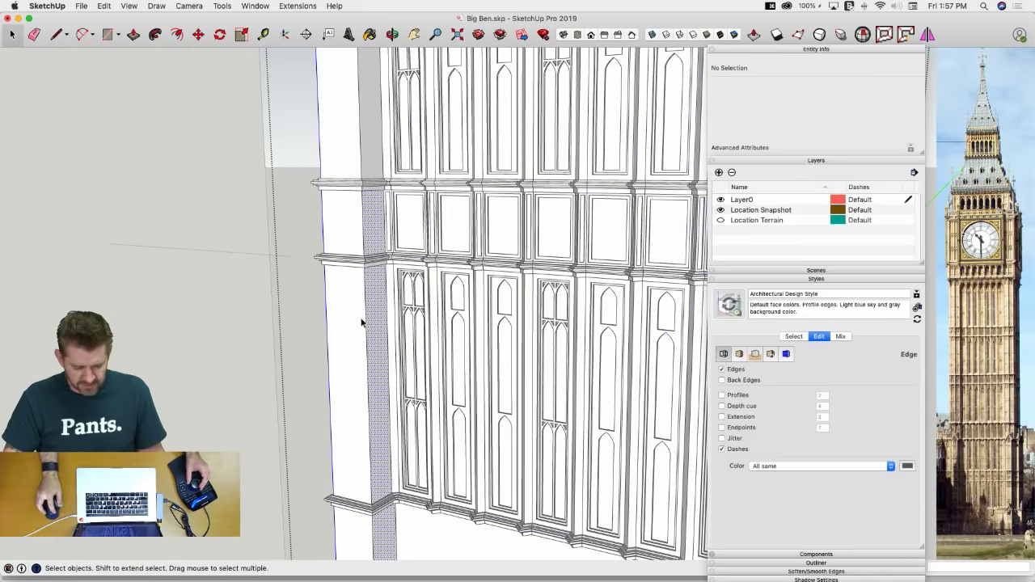
{"action": "scroll", "coordinate": [363, 312], "scroll_direction": "up", "scroll_amount": 6}
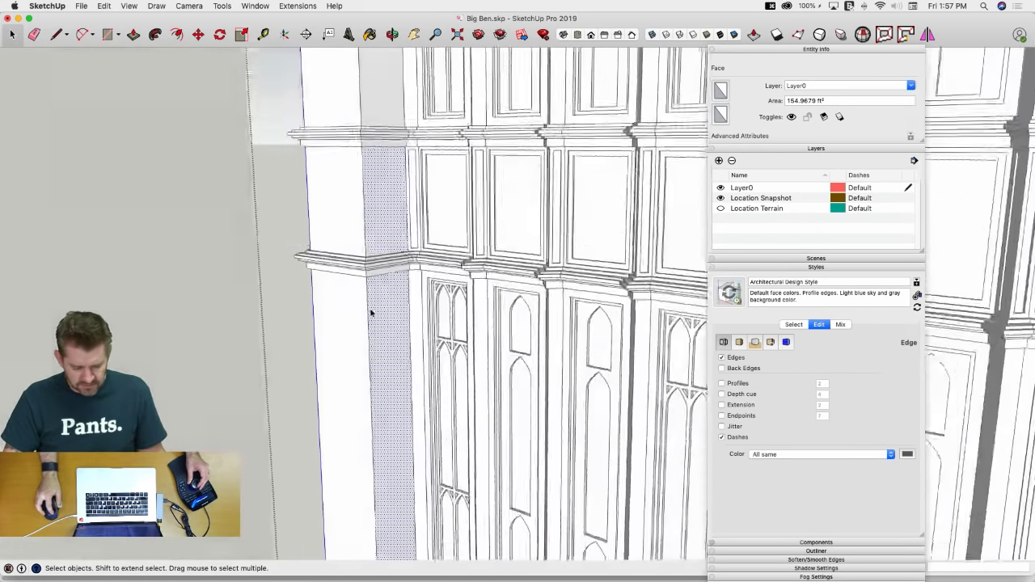
{"action": "middle_click_drag", "start_coordinate": [376, 316], "coordinate": [338, 364]}
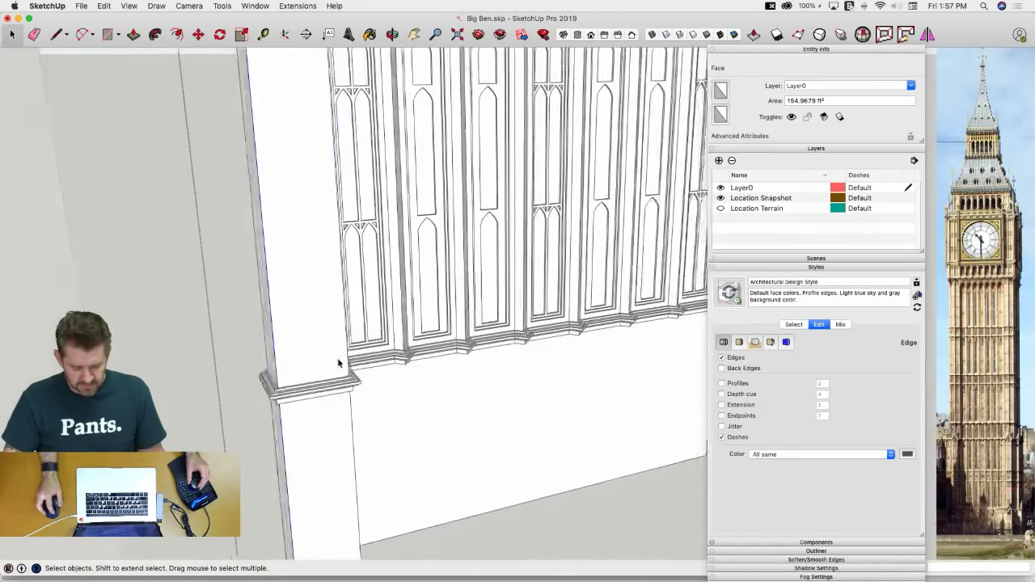
{"action": "scroll", "coordinate": [340, 363], "scroll_direction": "down", "scroll_amount": 10}
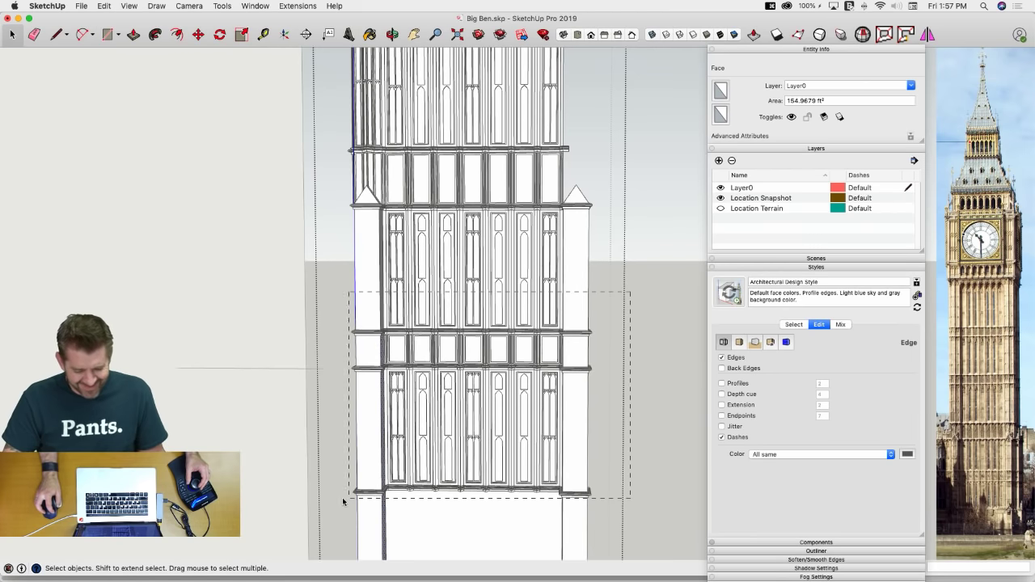
{"action": "left_click_drag", "start_coordinate": [342, 498], "coordinate": [340, 502]}
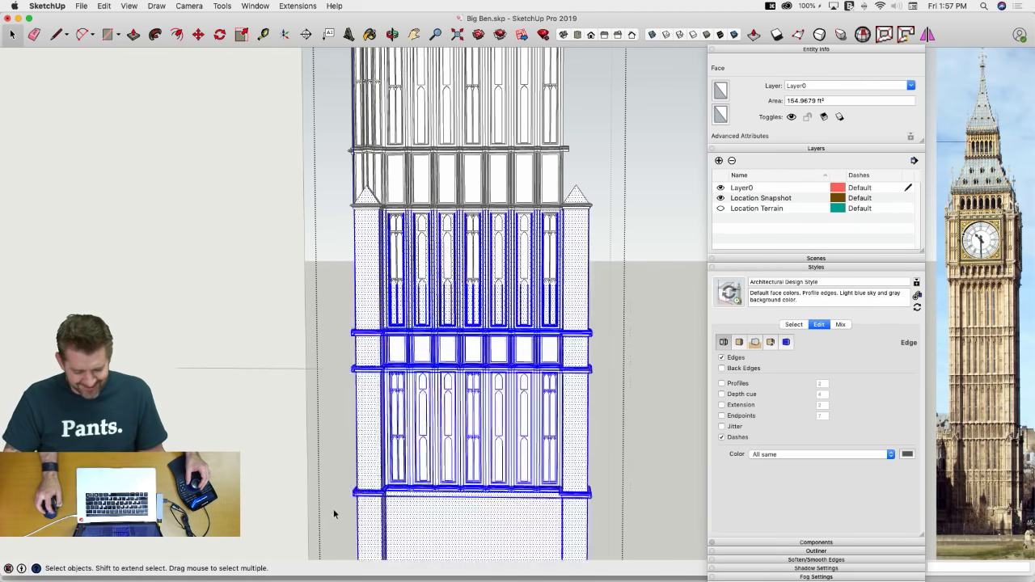
{"action": "right_click", "coordinate": [411, 416]}
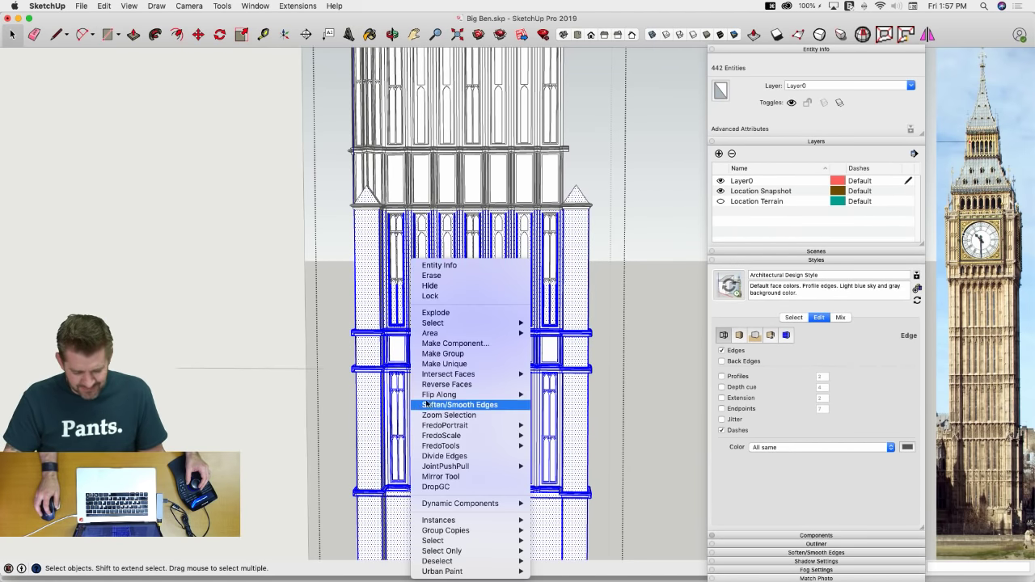
{"action": "left_click", "coordinate": [441, 315]}
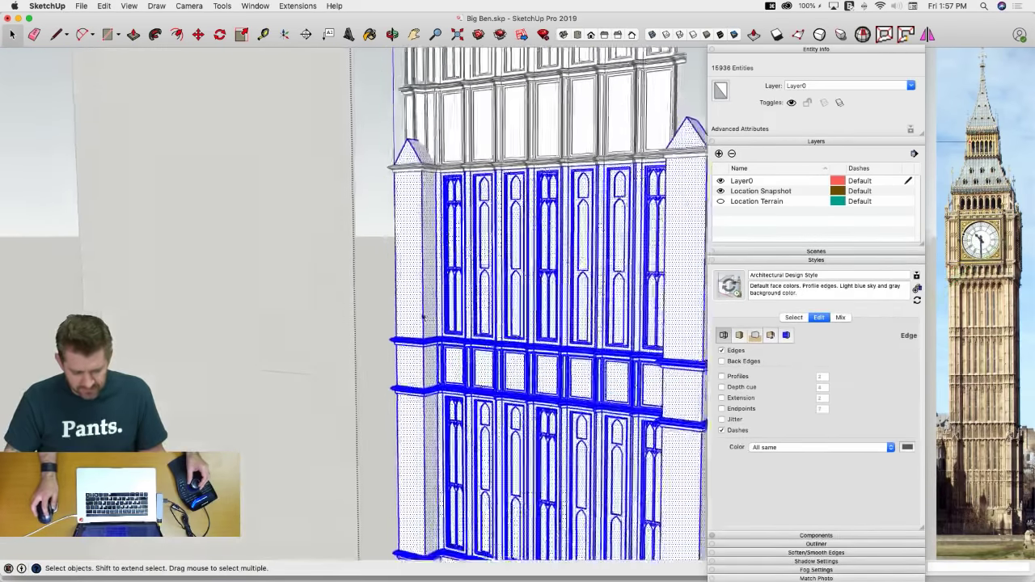
Offset the outlines of the corner buttress faces between the cornices inward to form inset panels
{"action": "left_click", "coordinate": [422, 317]}
{"action": "scroll", "coordinate": [421, 323], "scroll_direction": "up", "scroll_amount": 4}
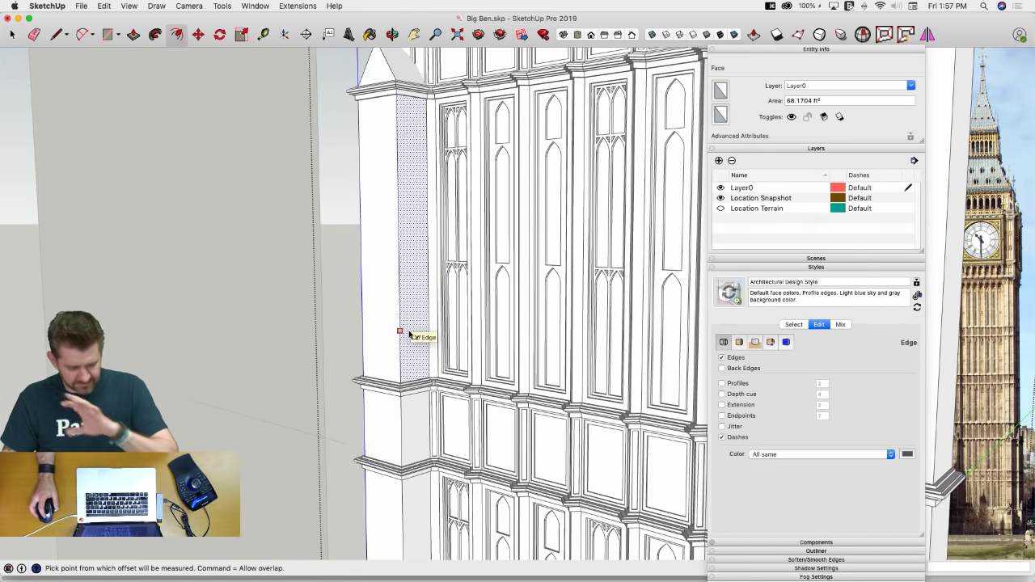
{"action": "scroll", "coordinate": [362, 263], "scroll_direction": "up", "scroll_amount": 3}
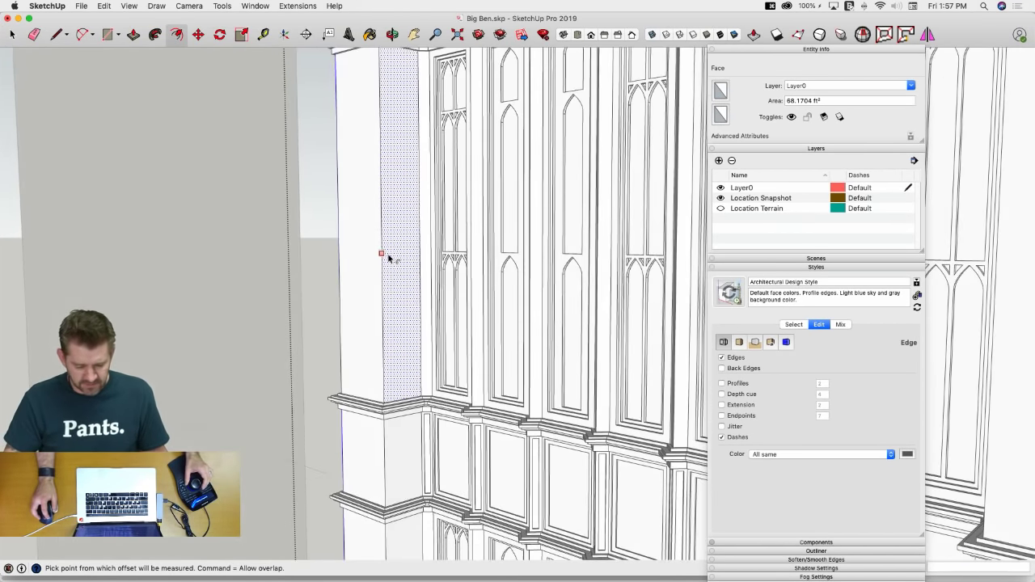
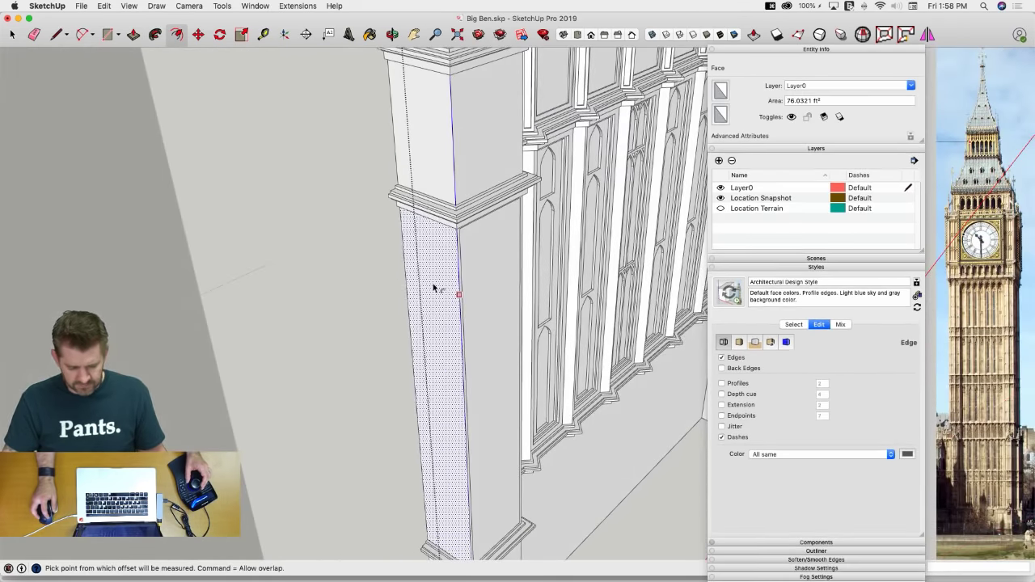
{"action": "double_click", "coordinate": [470, 135]}
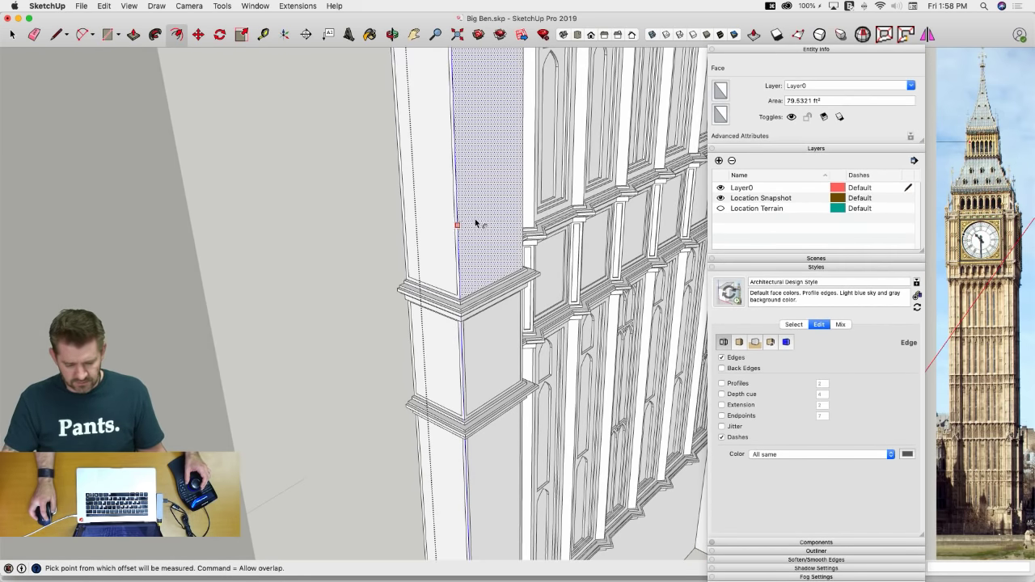
Push the inset panels on the corner buttress faces inward to recess them between the cornices
{"action": "key", "text": "p"}
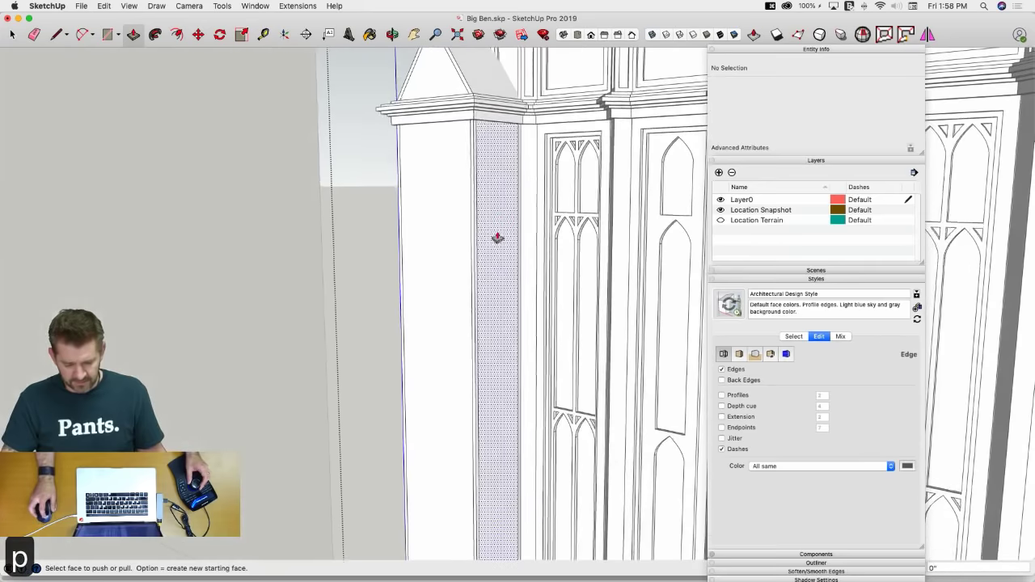
{"action": "left_click", "coordinate": [498, 238]}
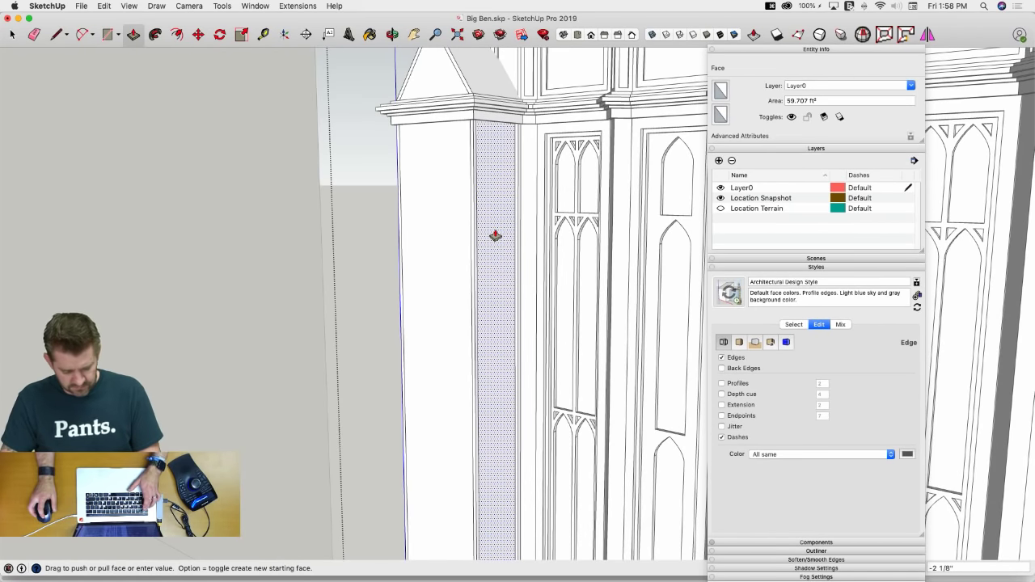
{"action": "left_click", "coordinate": [445, 231]}
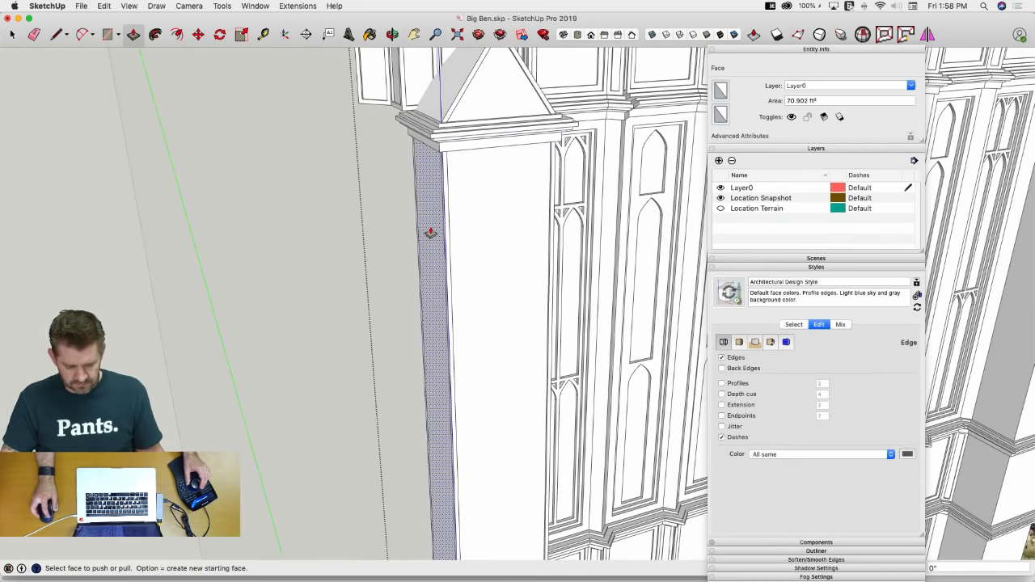
{"action": "double_click", "coordinate": [430, 232]}
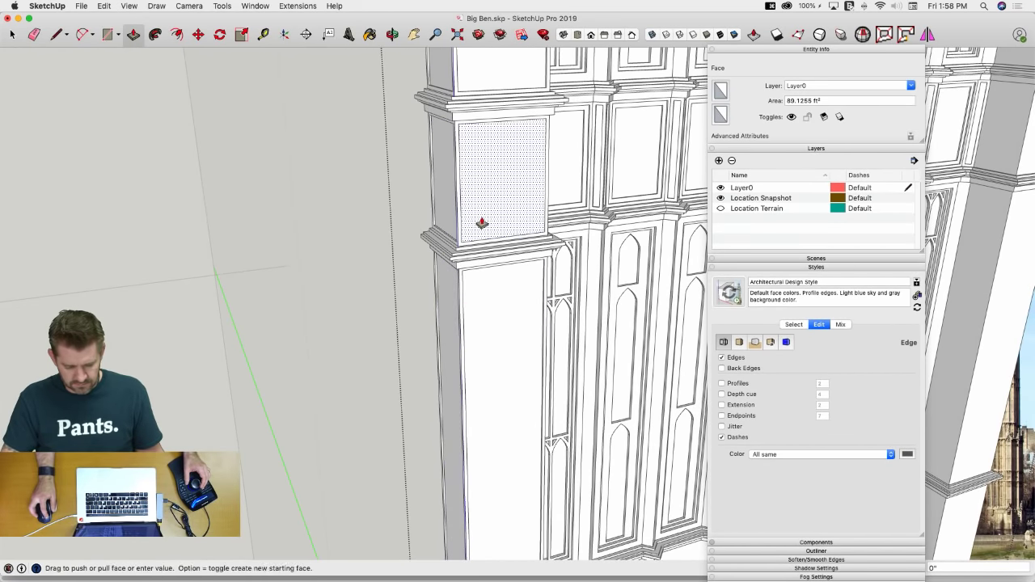
{"action": "double_click", "coordinate": [482, 224]}
{"action": "left_click", "coordinate": [569, 169]}
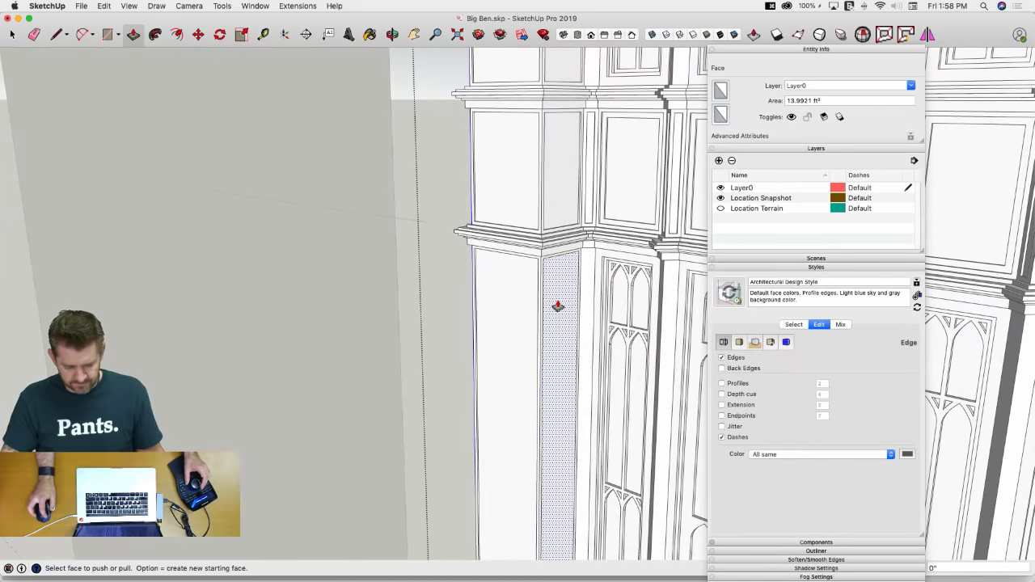
Undo the recesses and inset outlines on the corner buttress faces
{"action": "key", "text": "space"}
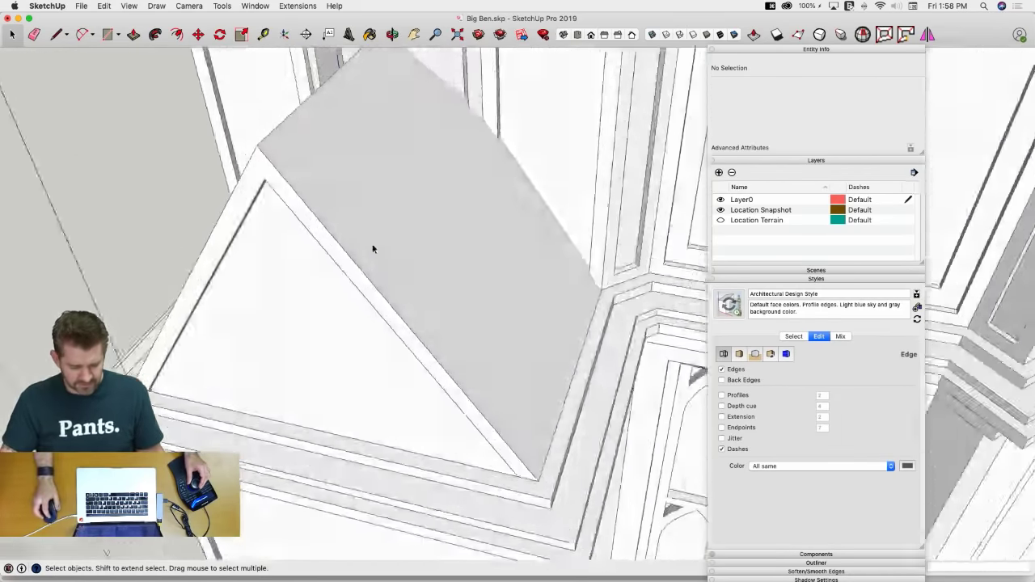
{"action": "left_click", "coordinate": [444, 185]}
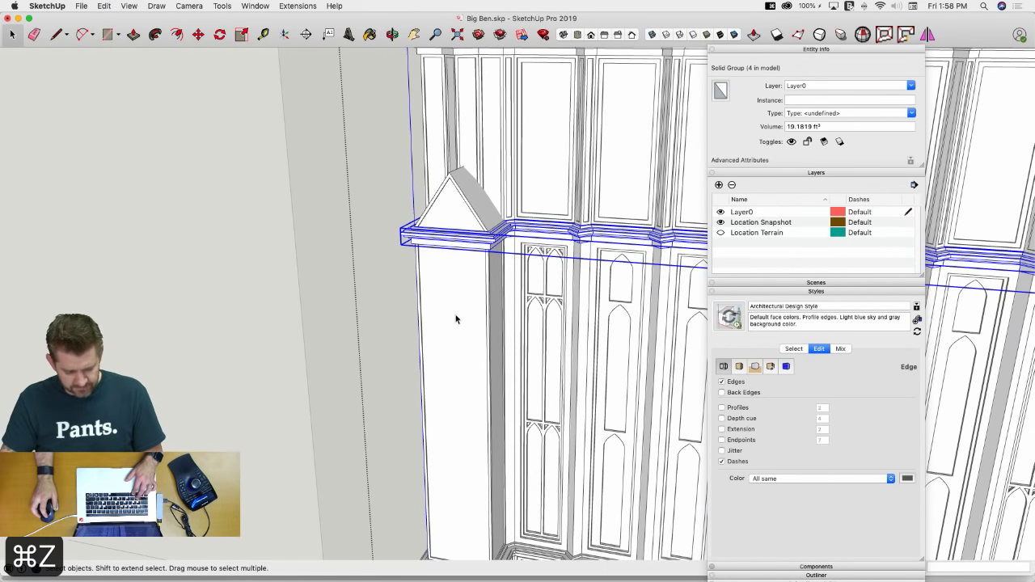
{"action": "key", "text": "super+z"}
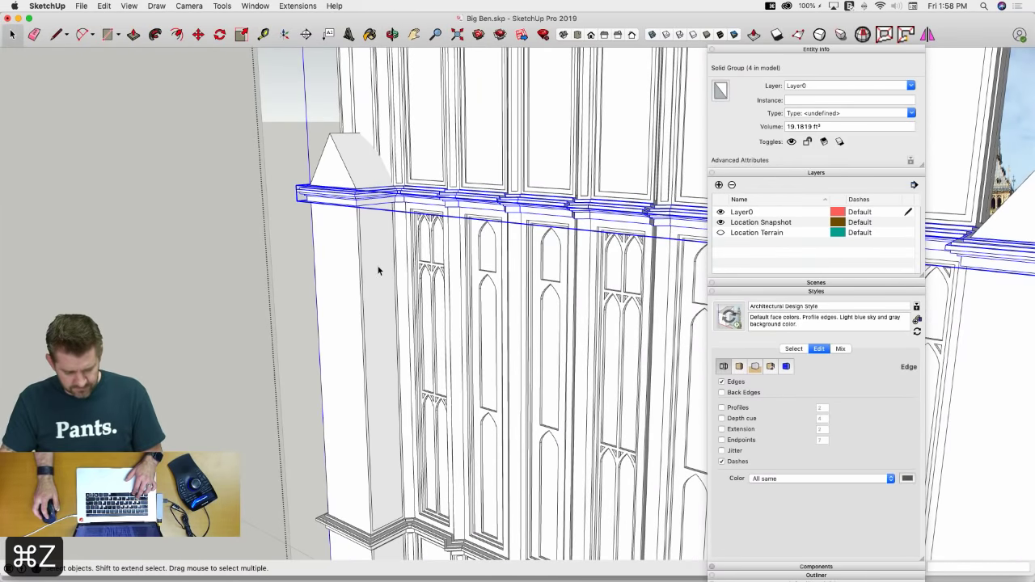
{"action": "key", "text": "super+z"}
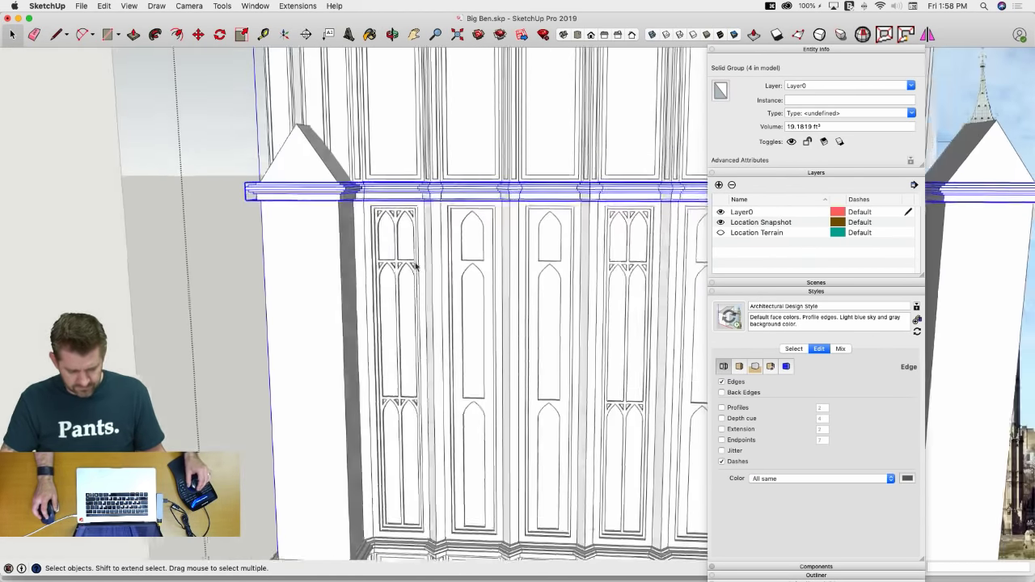
{"action": "left_click", "coordinate": [398, 242]}
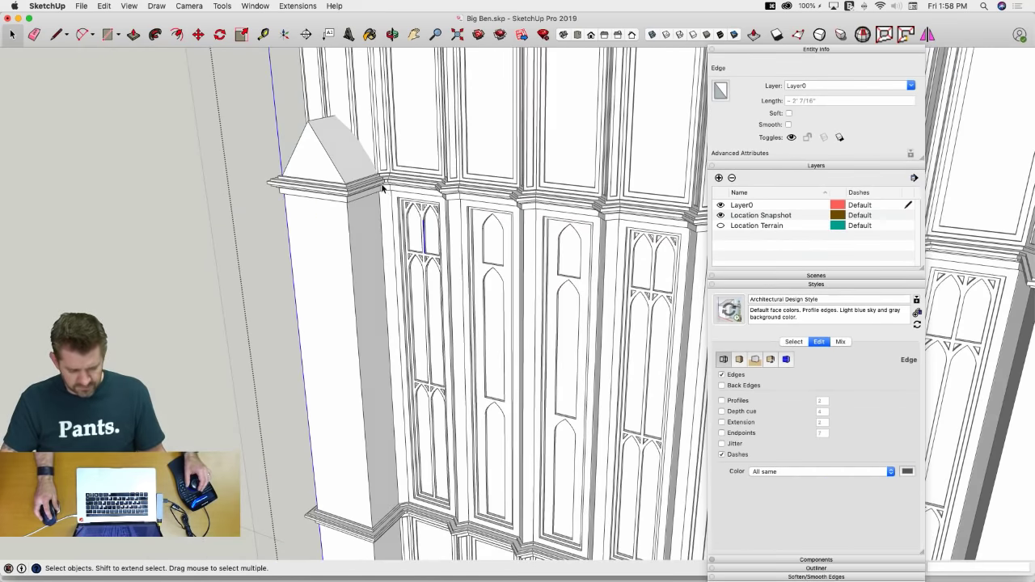
{"action": "right_click", "coordinate": [383, 188]}
{"action": "key", "text": "Escape"}
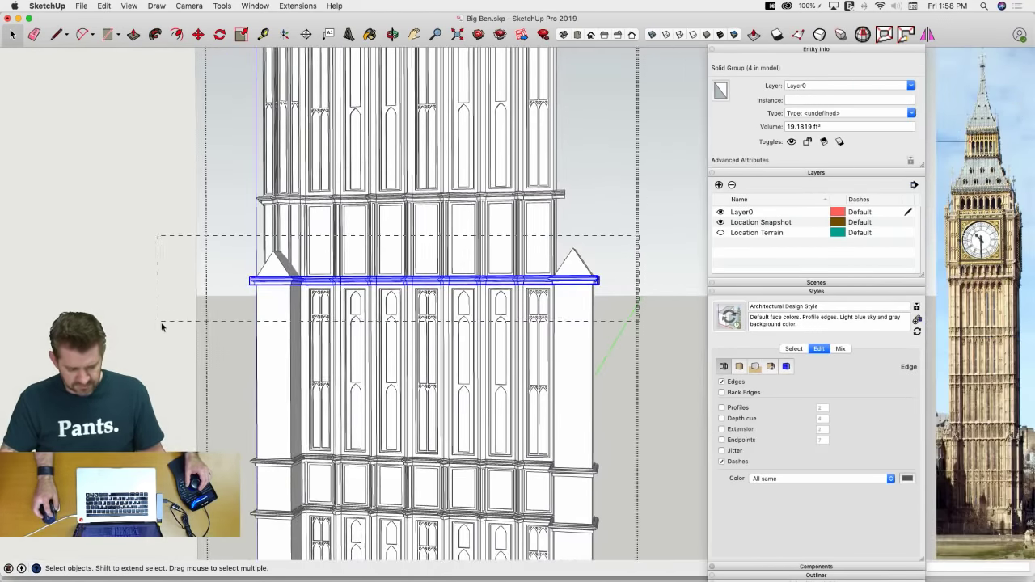
Select the plain panel band and the cornice at the buttress caps, and explode the selection twice into loose geometry
{"action": "left_click_drag", "start_coordinate": [238, 327], "coordinate": [243, 314]}
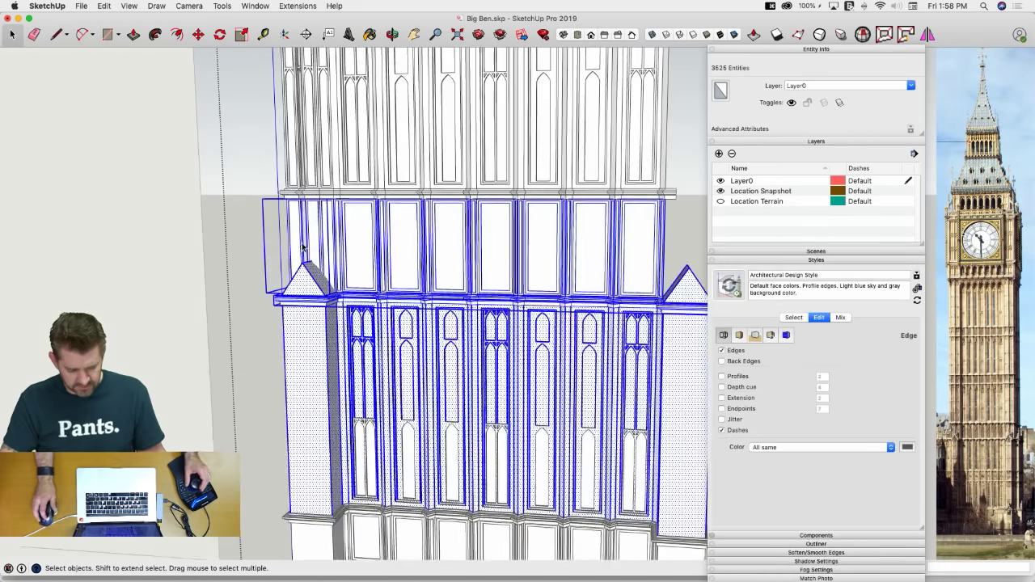
{"action": "right_click", "coordinate": [301, 244]}
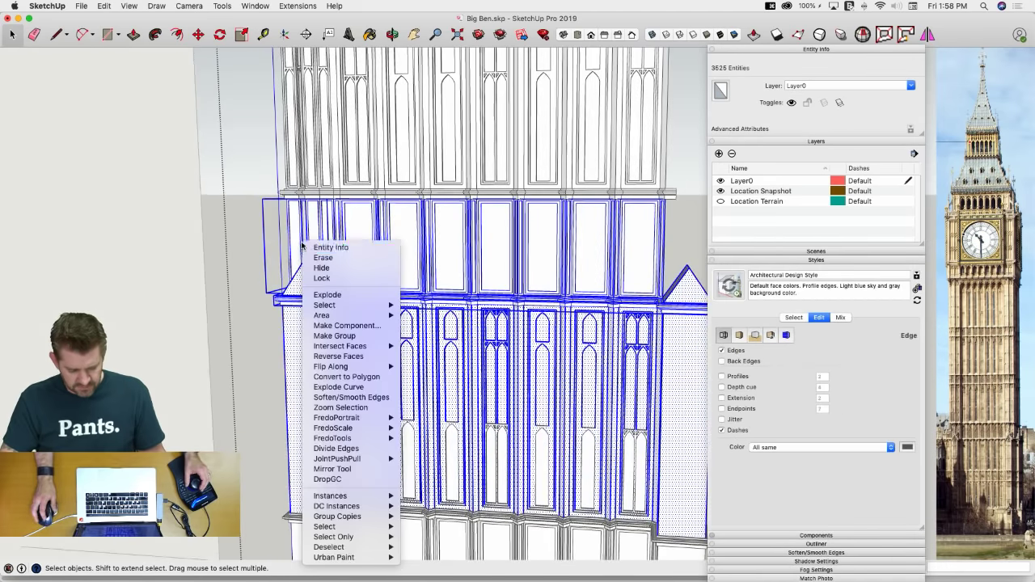
{"action": "left_click", "coordinate": [336, 296]}
{"action": "right_click", "coordinate": [297, 242]}
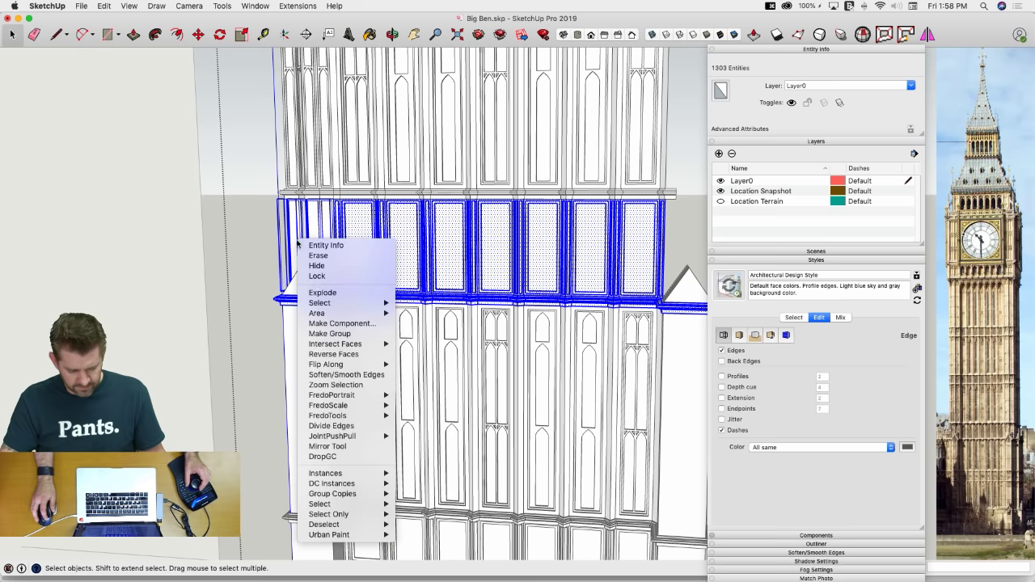
{"action": "left_click", "coordinate": [322, 295]}
{"action": "left_click", "coordinate": [253, 334]}
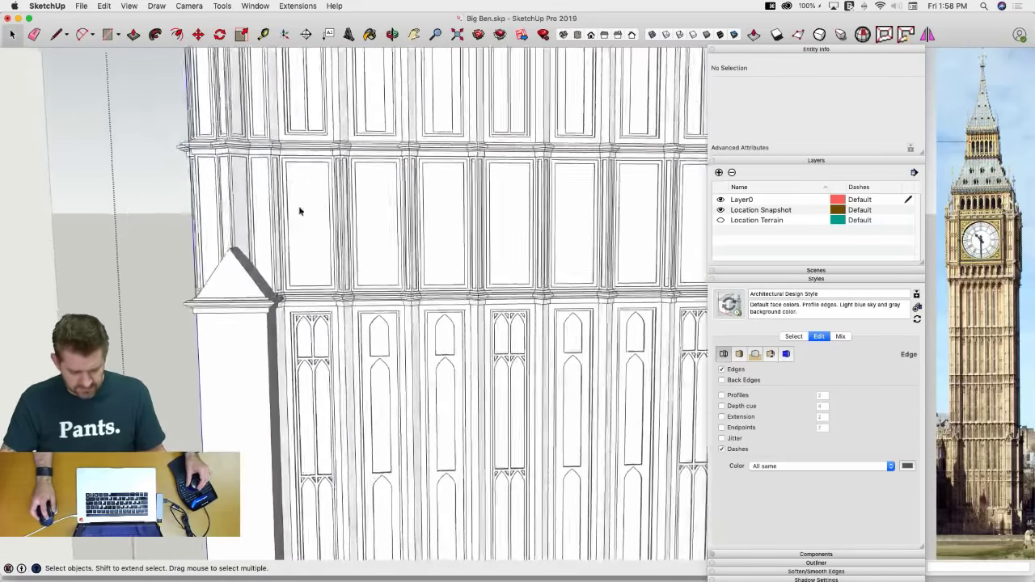
Select the geometry around the left corner buttress cap and turret, and intersect the faces within the selection
{"action": "left_click_drag", "start_coordinate": [356, 211], "coordinate": [163, 377]}
{"action": "scroll", "coordinate": [243, 334], "scroll_direction": "up", "scroll_amount": 2}
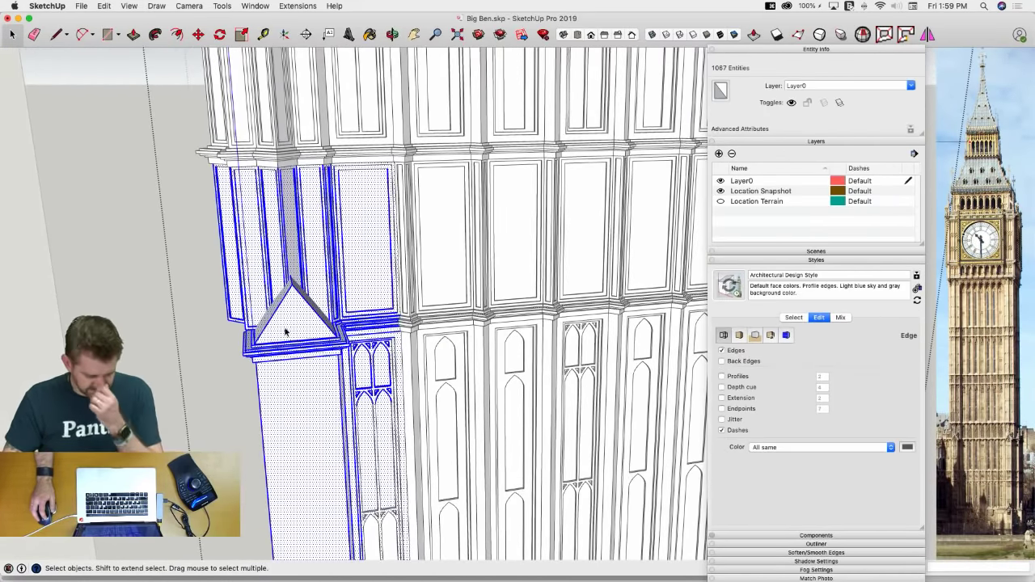
{"action": "right_click", "coordinate": [285, 323]}
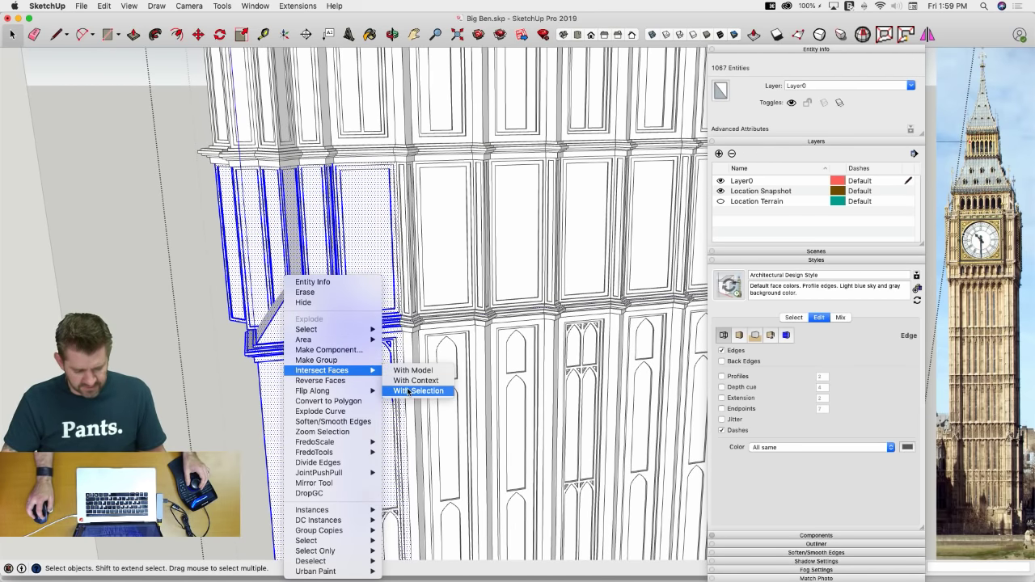
{"action": "left_click", "coordinate": [408, 392]}
{"action": "middle_click_drag", "start_coordinate": [409, 392], "coordinate": [376, 374]}
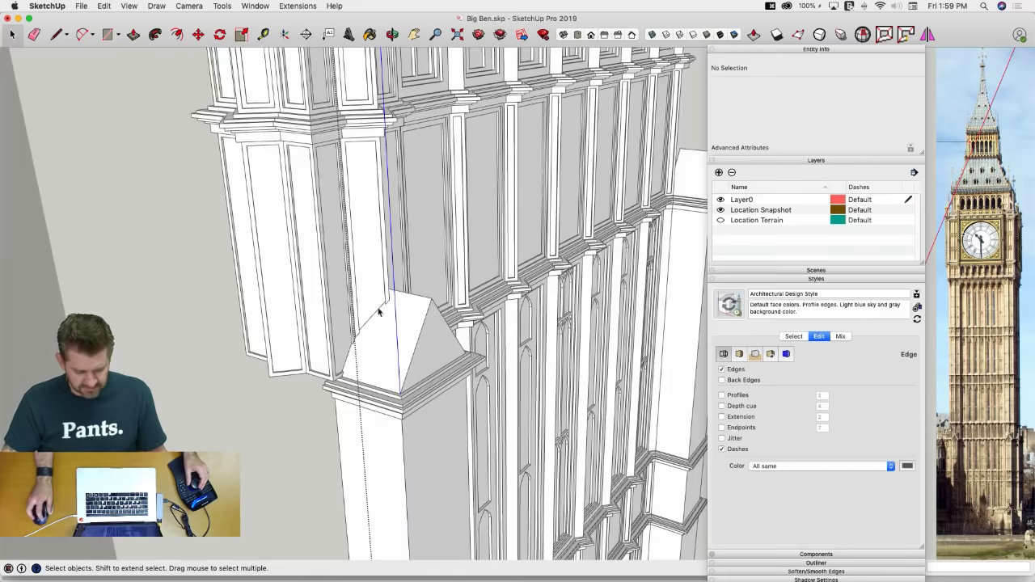
Delete the portions of the left buttress cap that extend behind the turret's wall faces
{"action": "scroll", "coordinate": [415, 314], "scroll_direction": "up", "scroll_amount": 10}
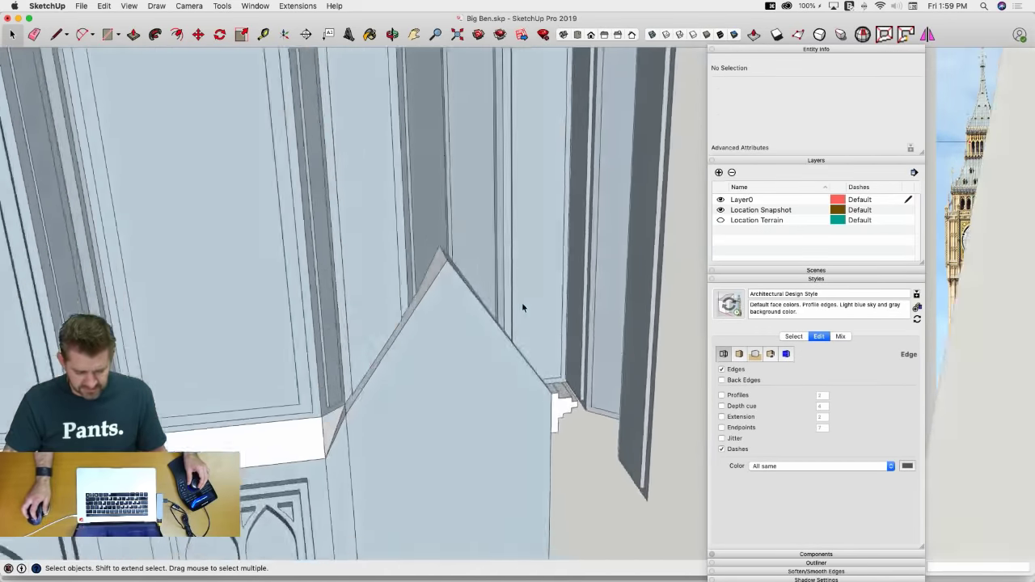
{"action": "middle_click_drag", "start_coordinate": [521, 306], "coordinate": [352, 356]}
{"action": "left_click", "coordinate": [346, 364]}
{"action": "key", "text": "BackSpace"}
{"action": "key", "text": "BackSpace"}
{"action": "key", "text": "BackSpace"}
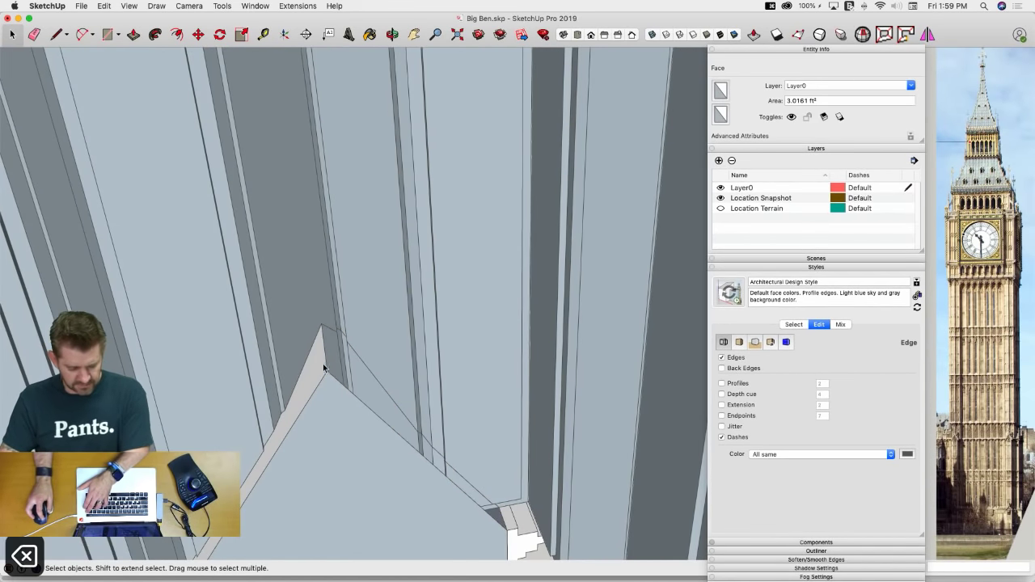
Erase the leftover edges and turret wall fragments hidden inside the left buttress cap
{"action": "key", "text": "e"}
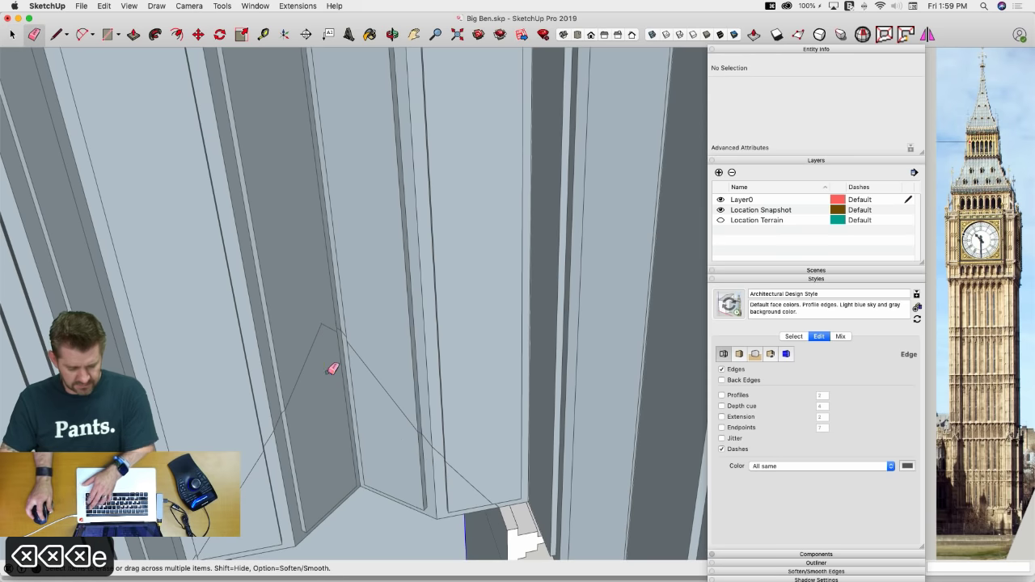
{"action": "scroll", "coordinate": [340, 438], "scroll_direction": "down", "scroll_amount": 10}
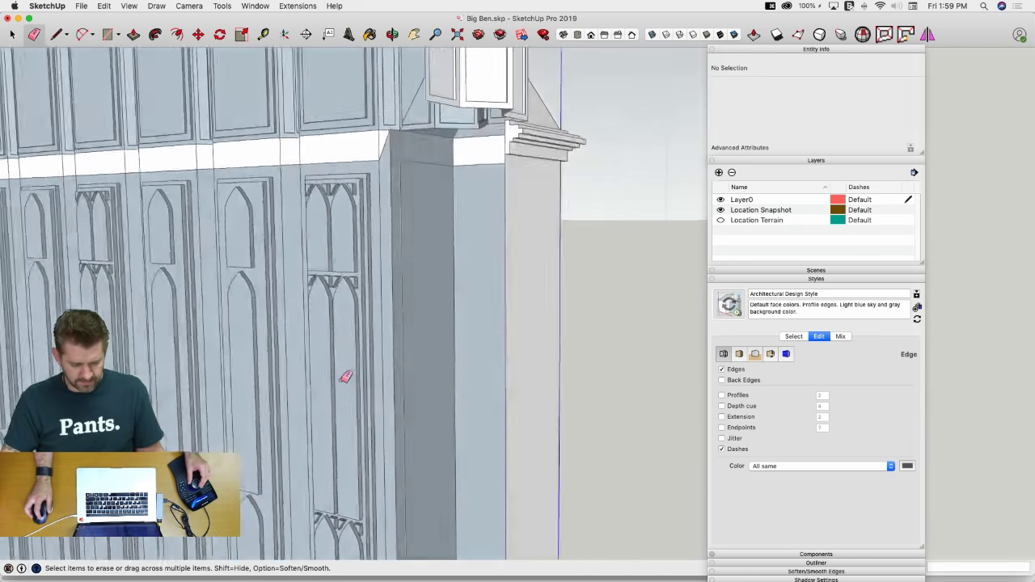
{"action": "scroll", "coordinate": [389, 169], "scroll_direction": "up", "scroll_amount": 3}
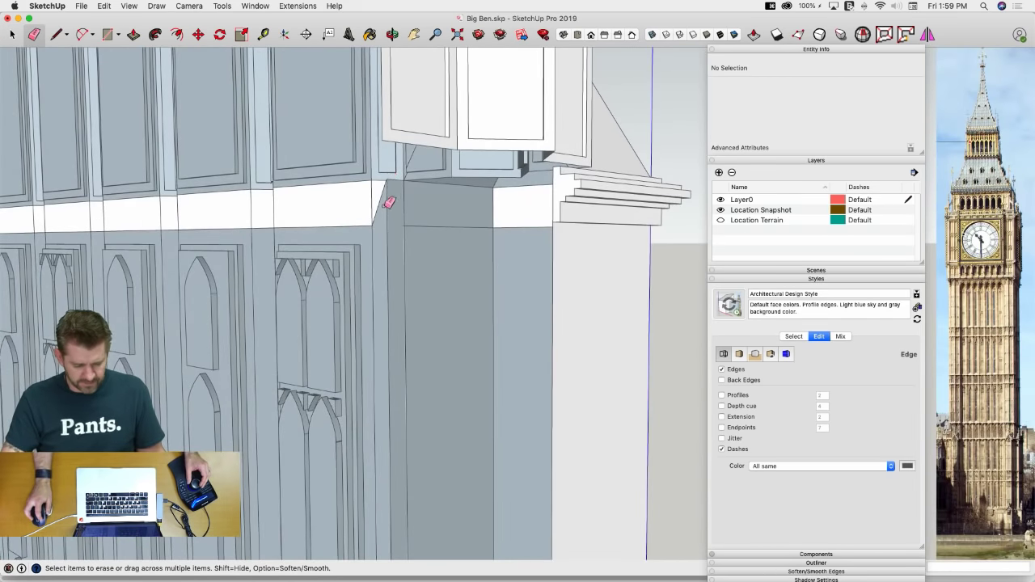
{"action": "left_click_drag", "start_coordinate": [394, 204], "coordinate": [405, 204]}
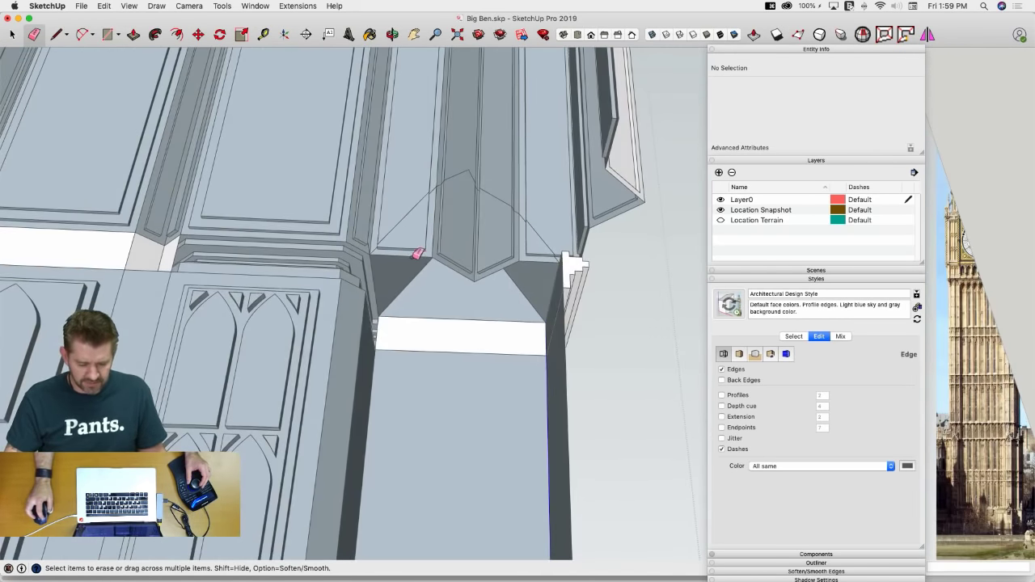
{"action": "left_click_drag", "start_coordinate": [418, 240], "coordinate": [458, 218]}
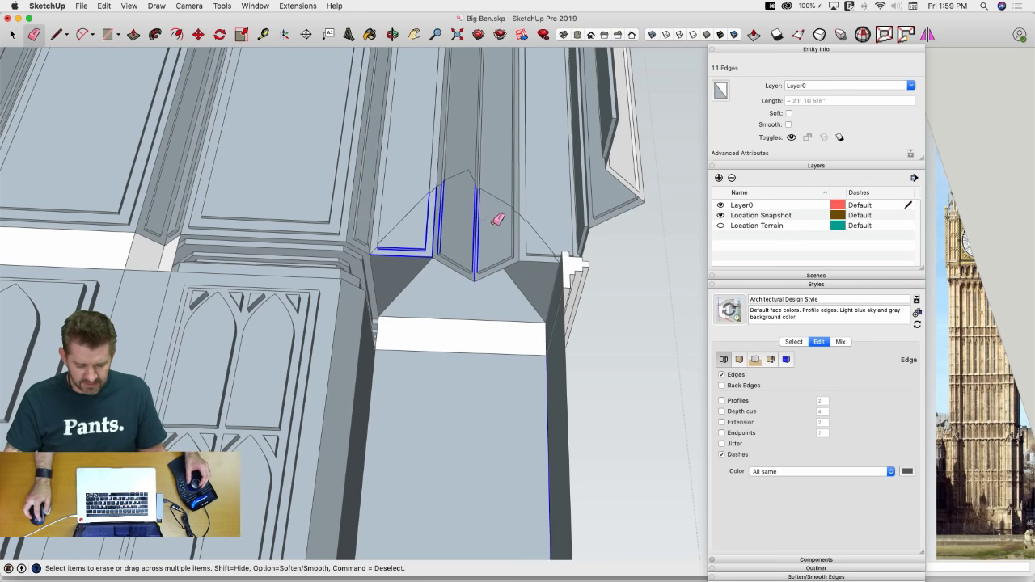
{"action": "mouse_move", "coordinate": [543, 259]}
{"action": "left_mouse_down"}
{"action": "mouse_move", "coordinate": [513, 269]}
{"action": "mouse_move", "coordinate": [431, 265]}
{"action": "mouse_move", "coordinate": [438, 259]}
{"action": "left_mouse_up"}
{"action": "left_click_drag", "start_coordinate": [511, 284], "coordinate": [526, 275]}
{"action": "left_click_drag", "start_coordinate": [557, 341], "coordinate": [543, 345]}
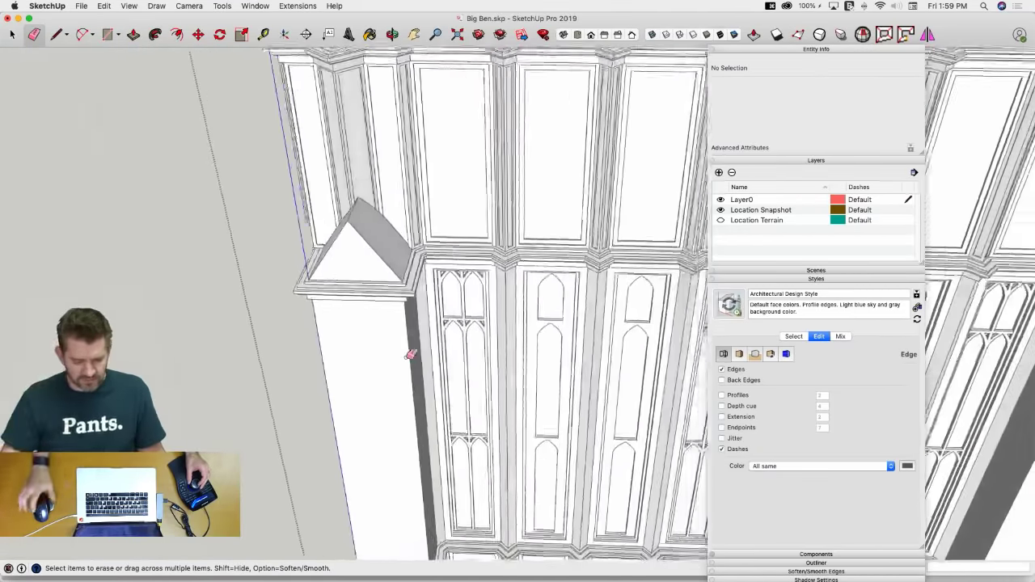
Select the two sloped roof faces of the right corner buttress cap and intersect them with the model
{"action": "key", "text": "space"}
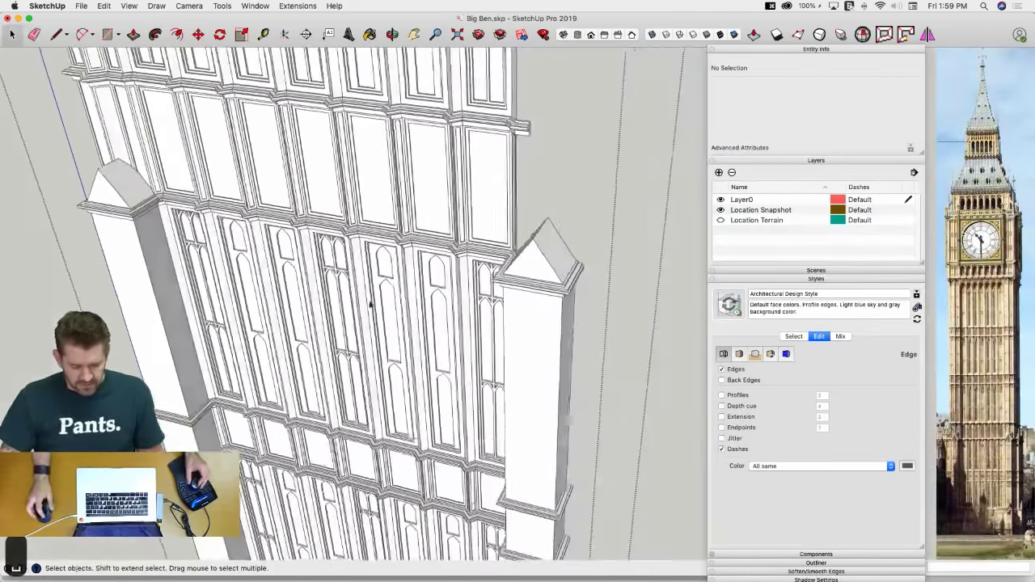
{"action": "left_click", "coordinate": [575, 320]}
{"action": "middle_click_drag", "start_coordinate": [575, 320], "coordinate": [545, 277]}
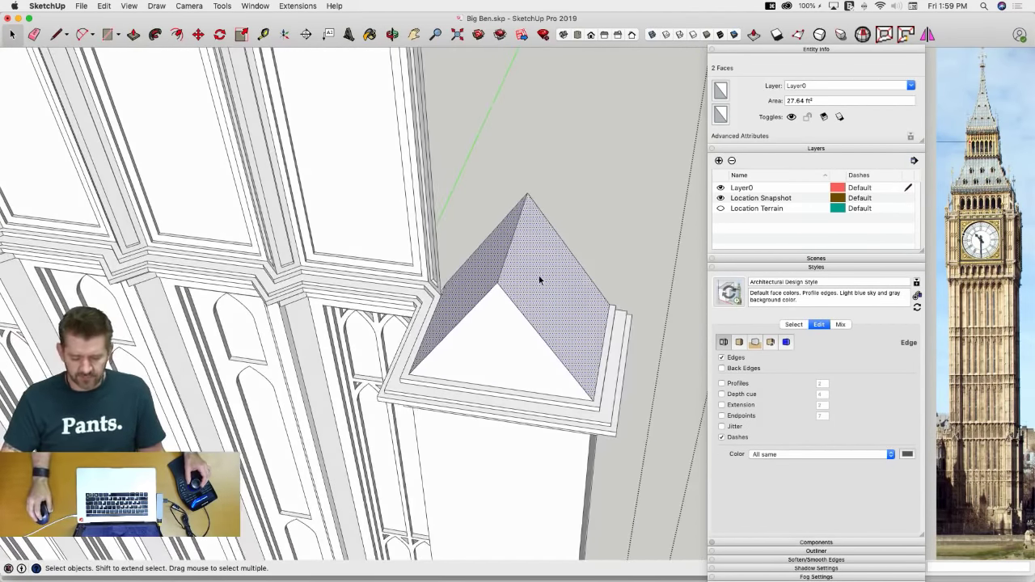
{"action": "right_click", "coordinate": [540, 279]}
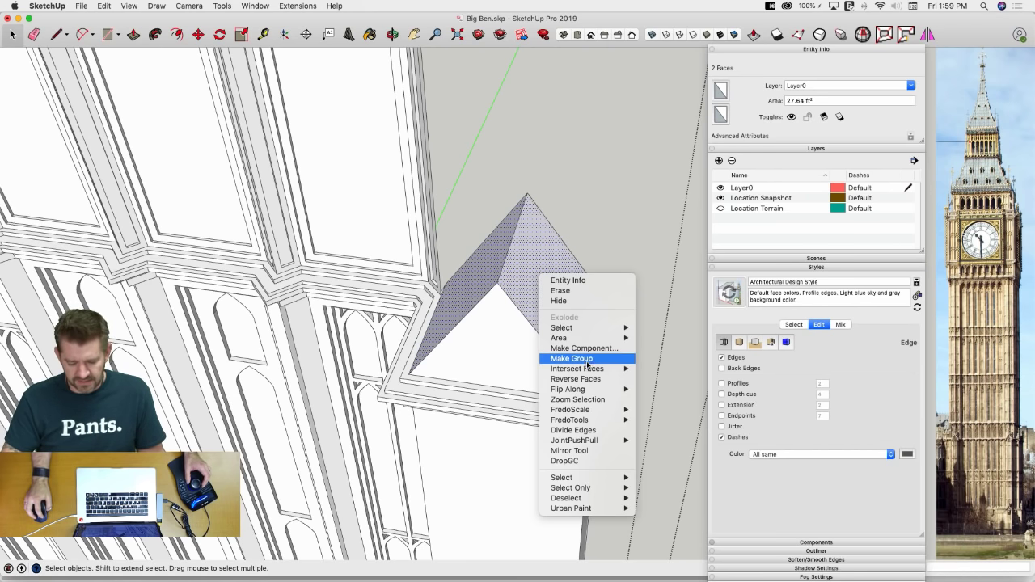
{"action": "mouse_move", "coordinate": [589, 372]}
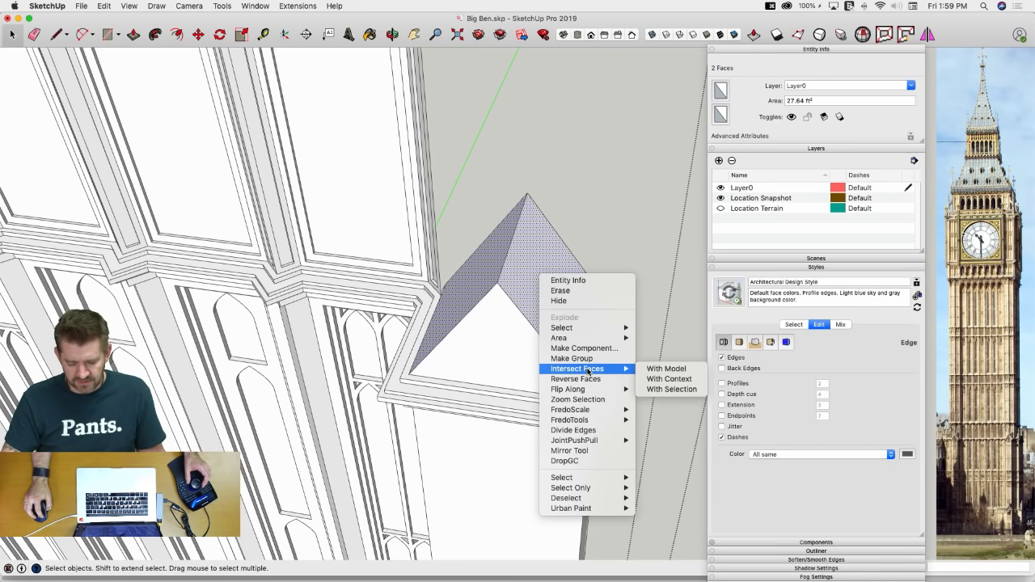
{"action": "left_click", "coordinate": [668, 371]}
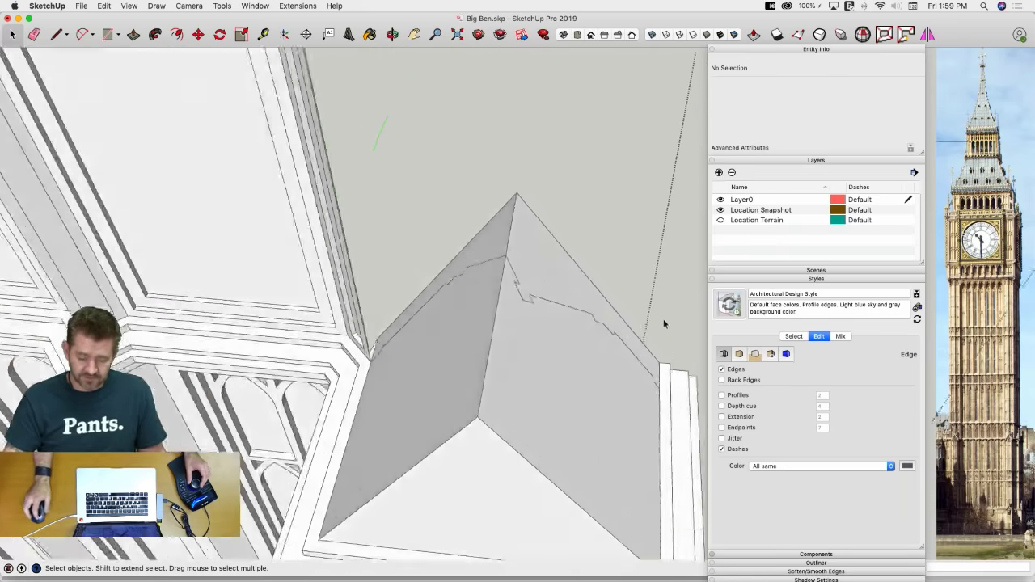
Erase the excess cap edges beyond the intersection line so the right buttress cap ends at the turret wall
{"action": "scroll", "coordinate": [496, 394], "scroll_direction": "up", "scroll_amount": 3}
{"action": "left_click_drag", "start_coordinate": [497, 214], "coordinate": [505, 222]}
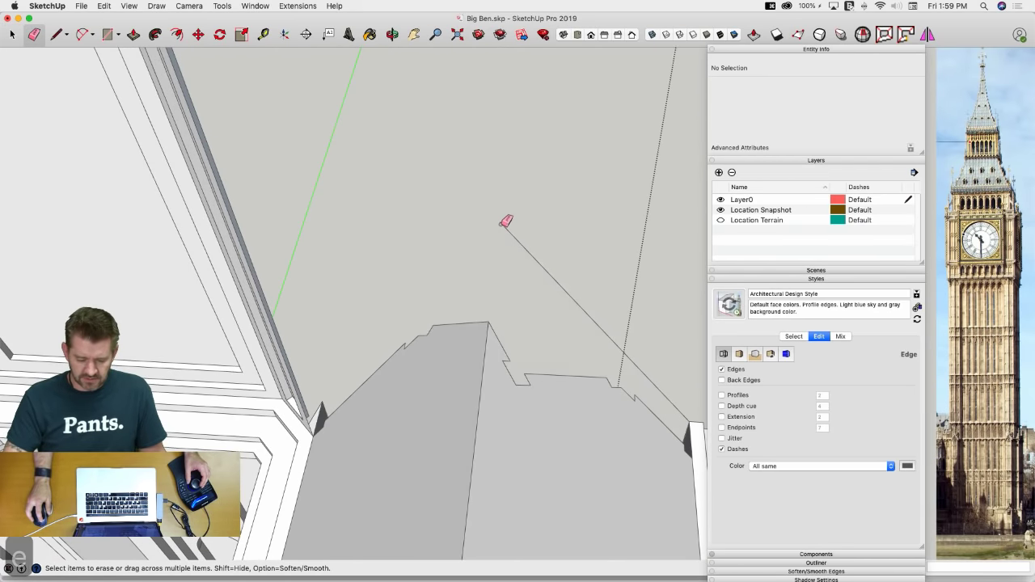
{"action": "left_click", "coordinate": [506, 232]}
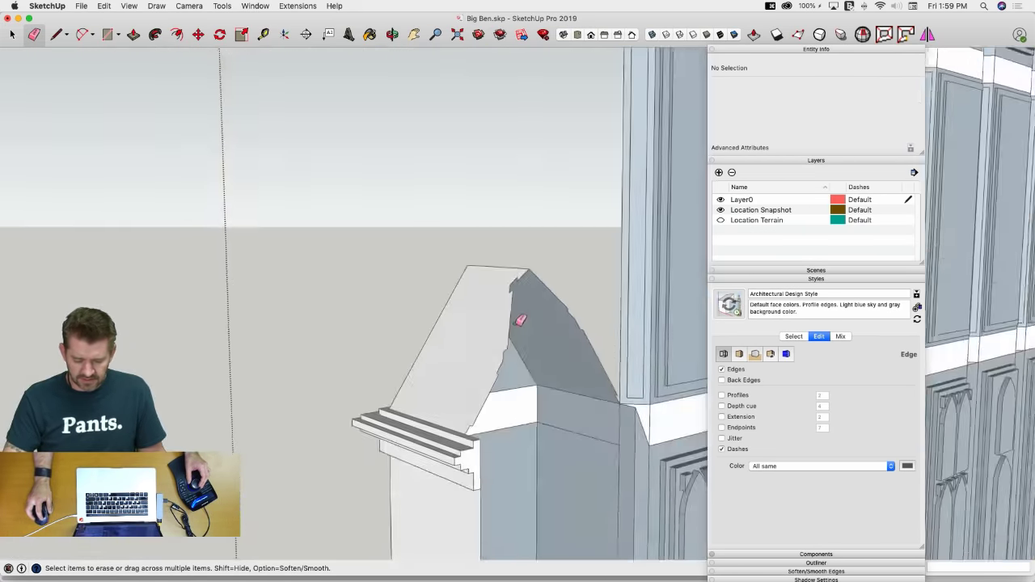
{"action": "key", "text": "space"}
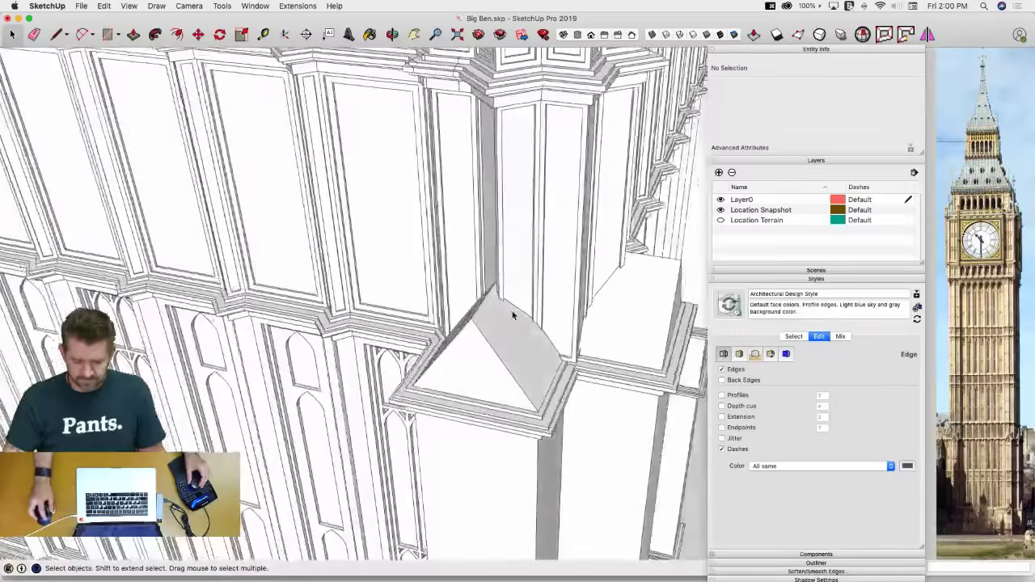
{"action": "middle_click_drag", "start_coordinate": [512, 315], "coordinate": [366, 326]}
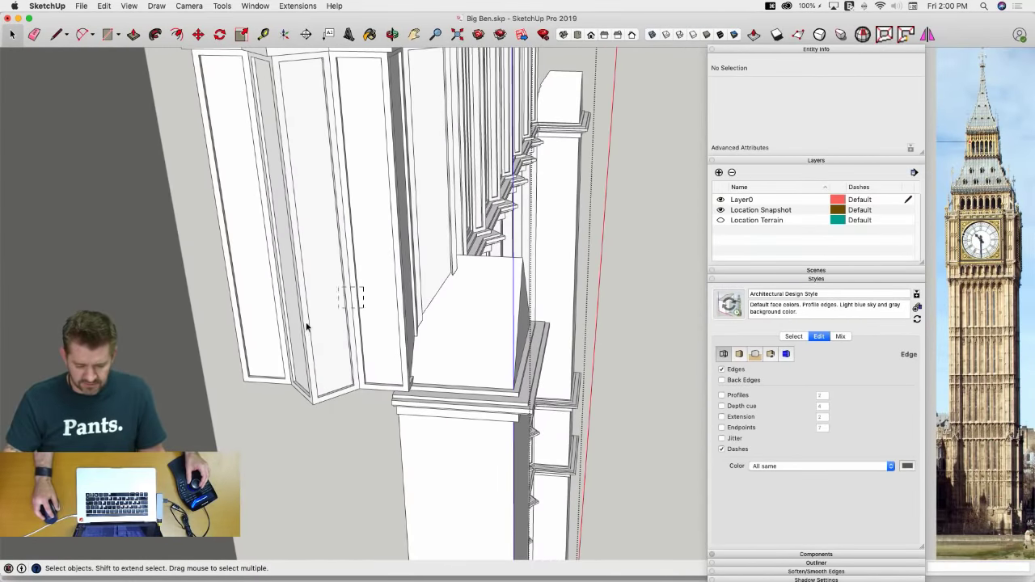
Select the turret's lower wall faces and intersect them with the model along the buttress cap
{"action": "left_click_drag", "start_coordinate": [229, 420], "coordinate": [228, 424]}
{"action": "mouse_move", "coordinate": [228, 424]}
{"action": "middle_mouse_down"}
{"action": "mouse_move", "coordinate": [238, 410]}
{"action": "mouse_move", "coordinate": [388, 469]}
{"action": "mouse_move", "coordinate": [491, 353]}
{"action": "middle_mouse_up"}
{"action": "right_click", "coordinate": [492, 353]}
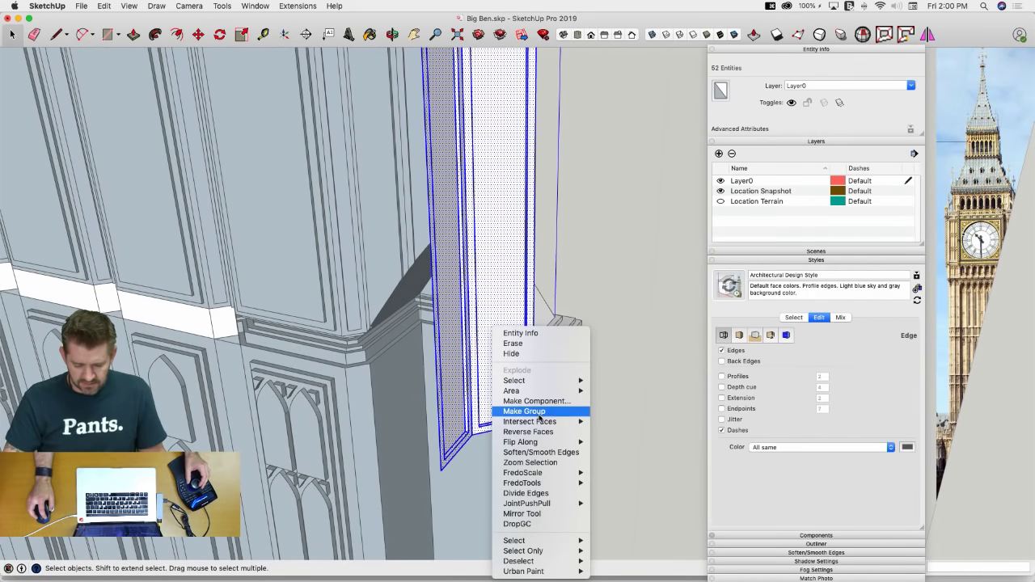
{"action": "mouse_move", "coordinate": [542, 426]}
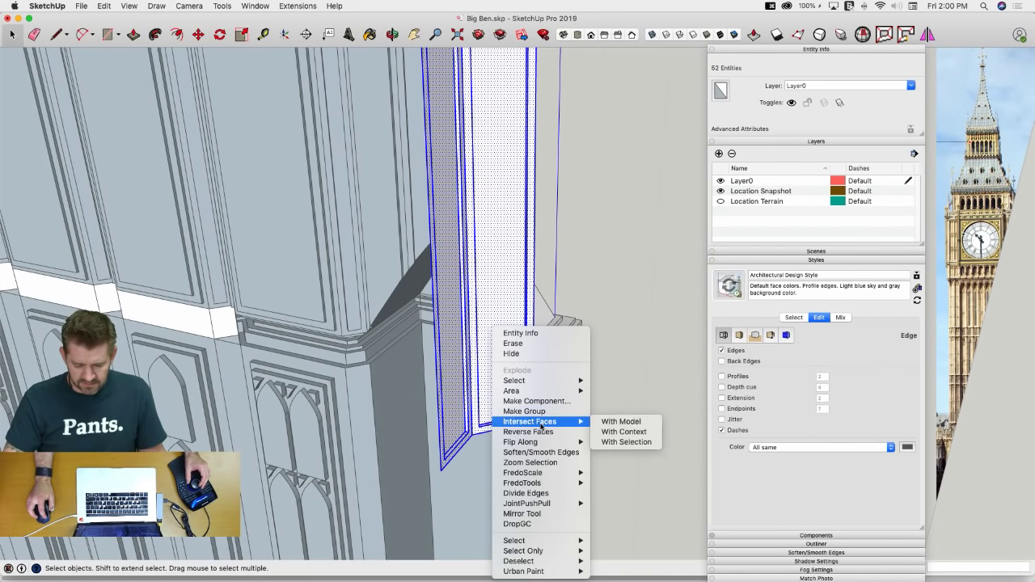
{"action": "left_click", "coordinate": [639, 427]}
{"action": "middle_click_drag", "start_coordinate": [518, 374], "coordinate": [433, 345]}
{"action": "scroll", "coordinate": [469, 363], "scroll_direction": "up", "scroll_amount": 5}
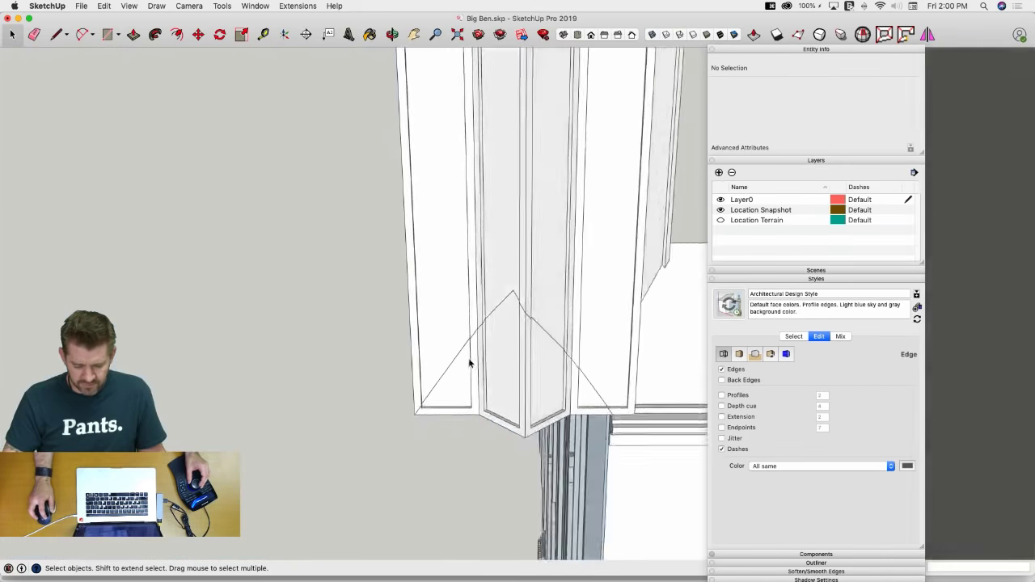
Erase the turret wall portions and stray edges below the cap's intersection line
{"action": "key", "text": "e"}
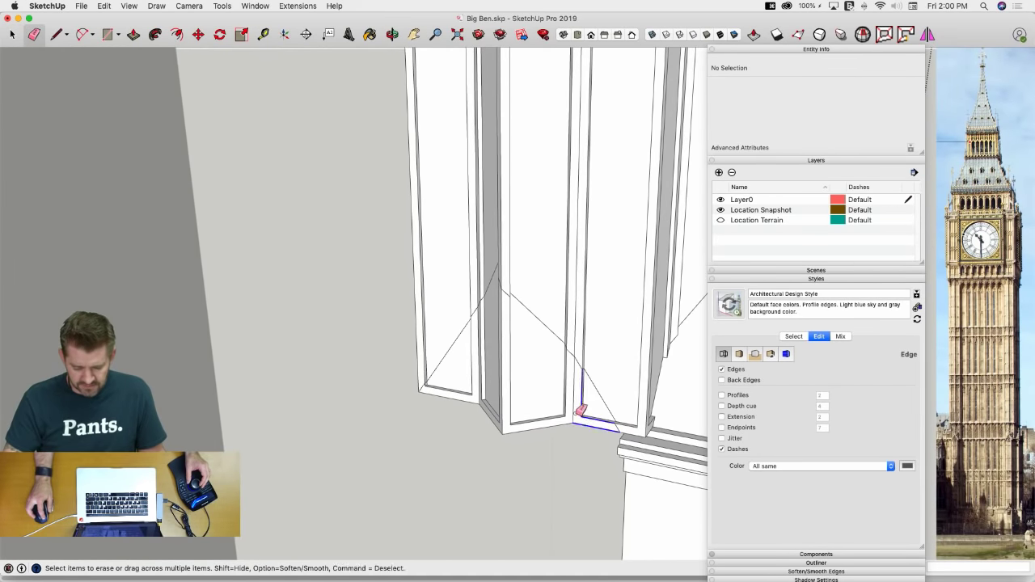
{"action": "left_click_drag", "start_coordinate": [583, 418], "coordinate": [520, 422]}
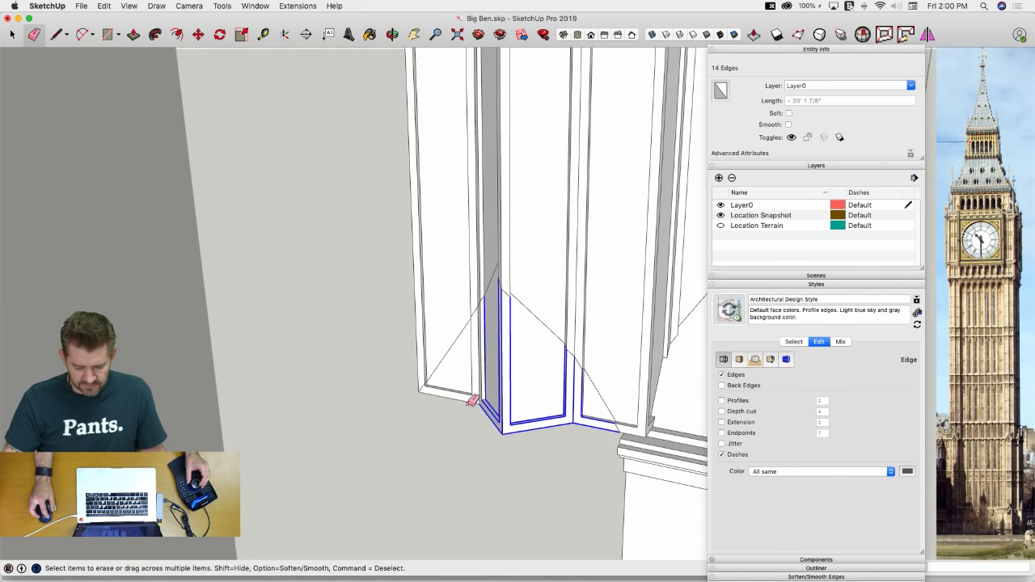
{"action": "mouse_move", "coordinate": [451, 399]}
{"action": "left_mouse_down"}
{"action": "mouse_move", "coordinate": [490, 398]}
{"action": "mouse_move", "coordinate": [415, 378]}
{"action": "left_mouse_up"}
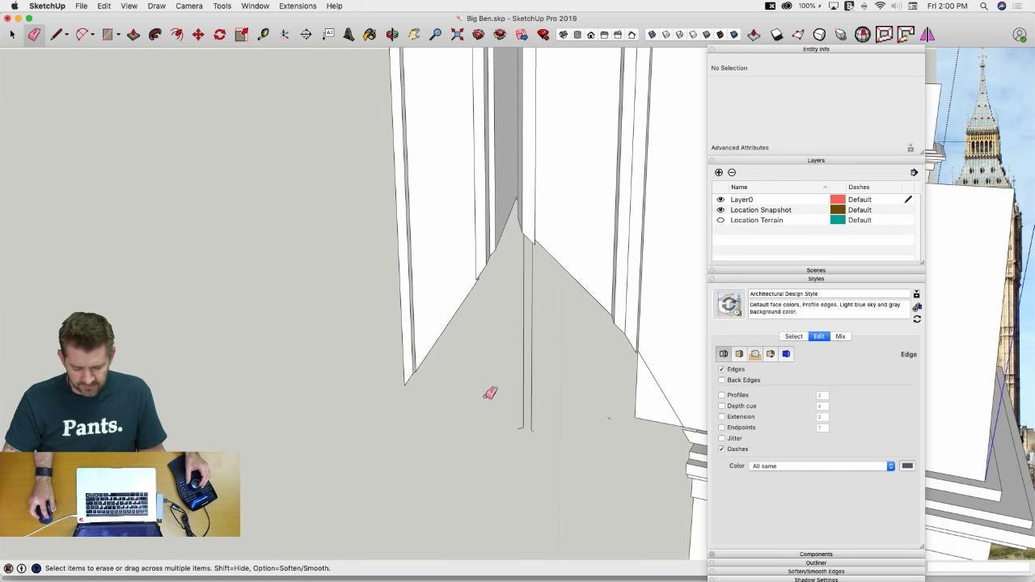
{"action": "left_click_drag", "start_coordinate": [519, 430], "coordinate": [619, 414]}
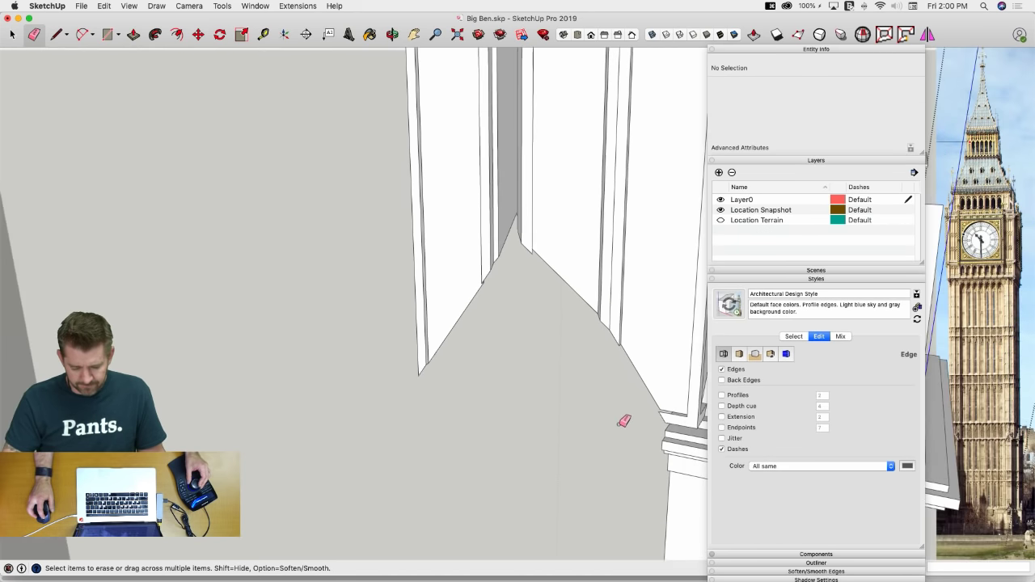
Inspect the trimmed turret base and buttress cap from the inside and from the tower's front
{"action": "key", "text": "space"}
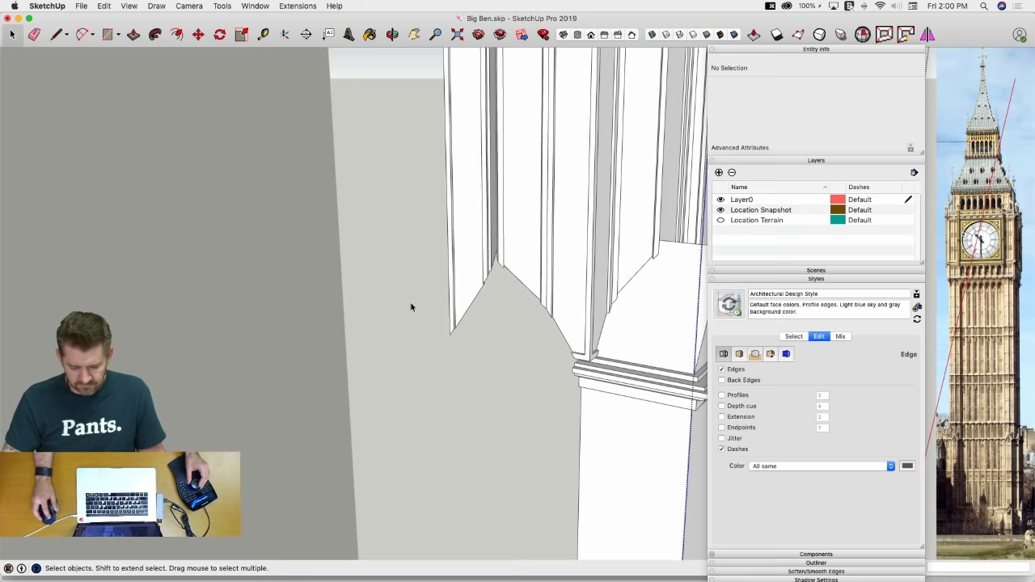
{"action": "left_click", "coordinate": [405, 304]}
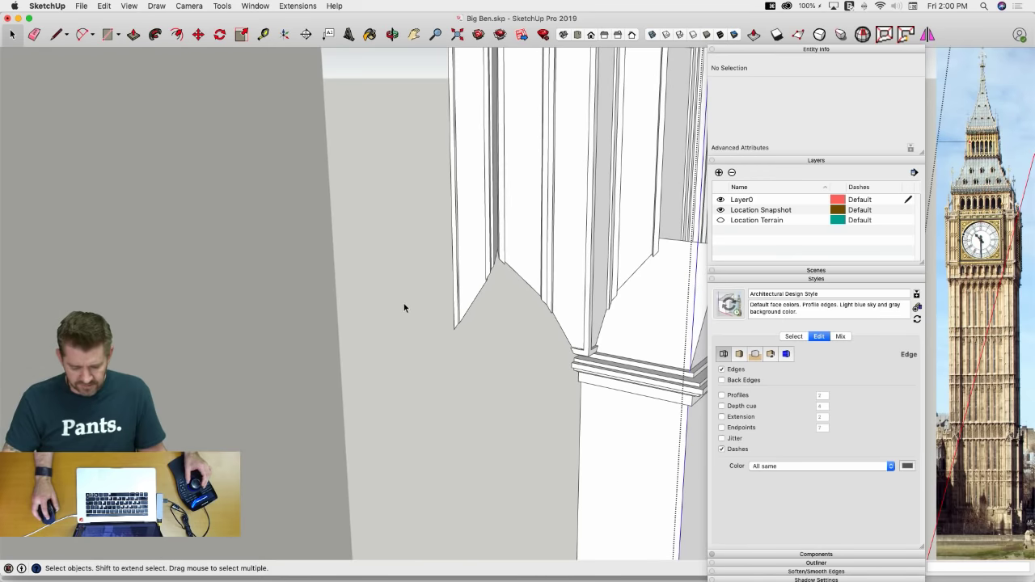
{"action": "key", "text": "Escape"}
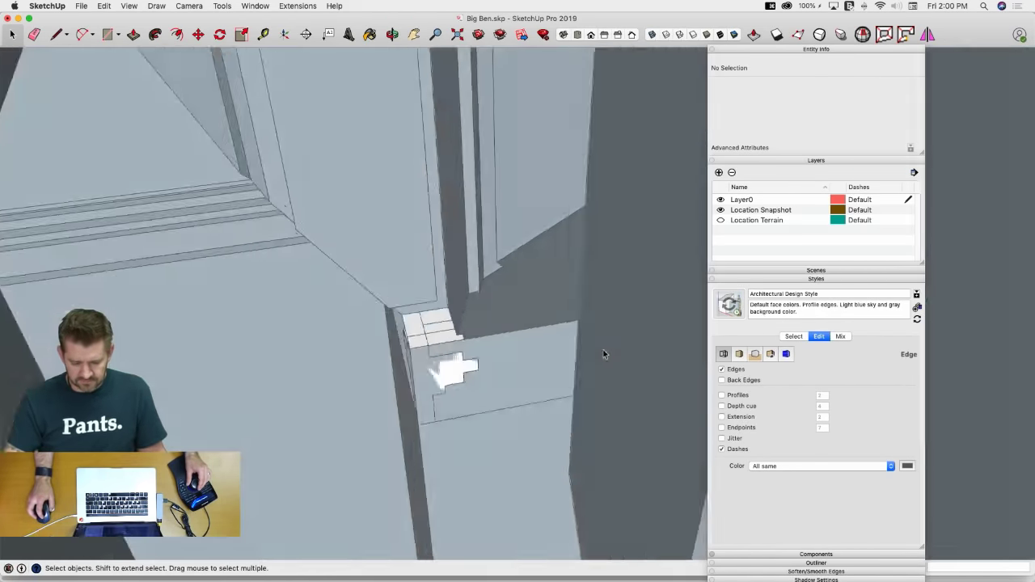
{"action": "middle_click_drag", "start_coordinate": [603, 354], "coordinate": [311, 352]}
{"action": "left_click", "coordinate": [402, 380]}
{"action": "scroll", "coordinate": [379, 369], "scroll_direction": "down", "scroll_amount": 10}
{"action": "left_click", "coordinate": [656, 326]}
{"action": "middle_click_drag", "start_coordinate": [509, 303], "coordinate": [353, 275]}
{"action": "scroll", "coordinate": [353, 275], "scroll_direction": "up", "scroll_amount": 8}
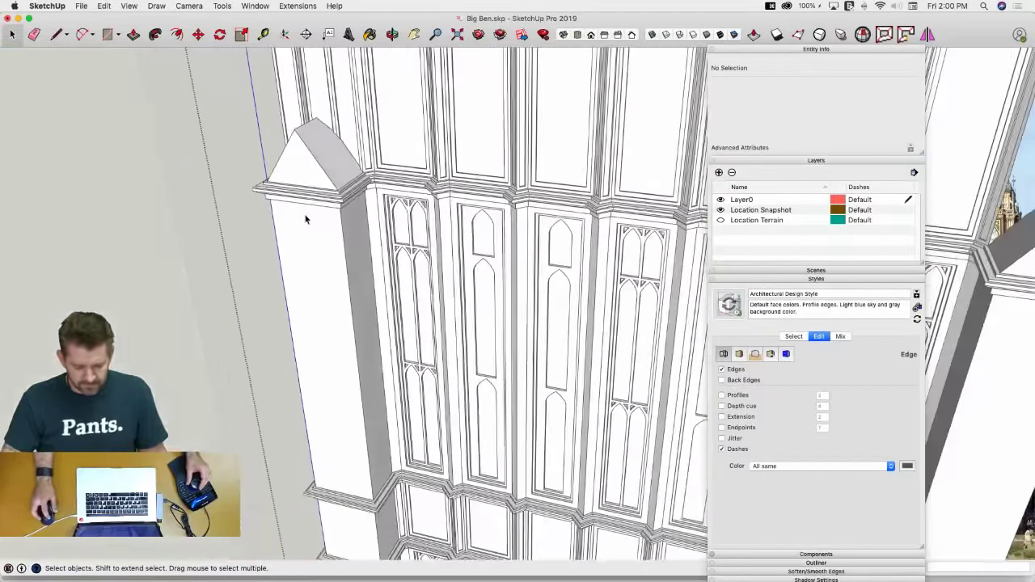
Select the corner buttress's front face and check the gabled buttress top in the reference photo in Chrome
{"action": "left_click", "coordinate": [306, 220]}
{"action": "scroll", "coordinate": [305, 218], "scroll_direction": "up", "scroll_amount": 4}
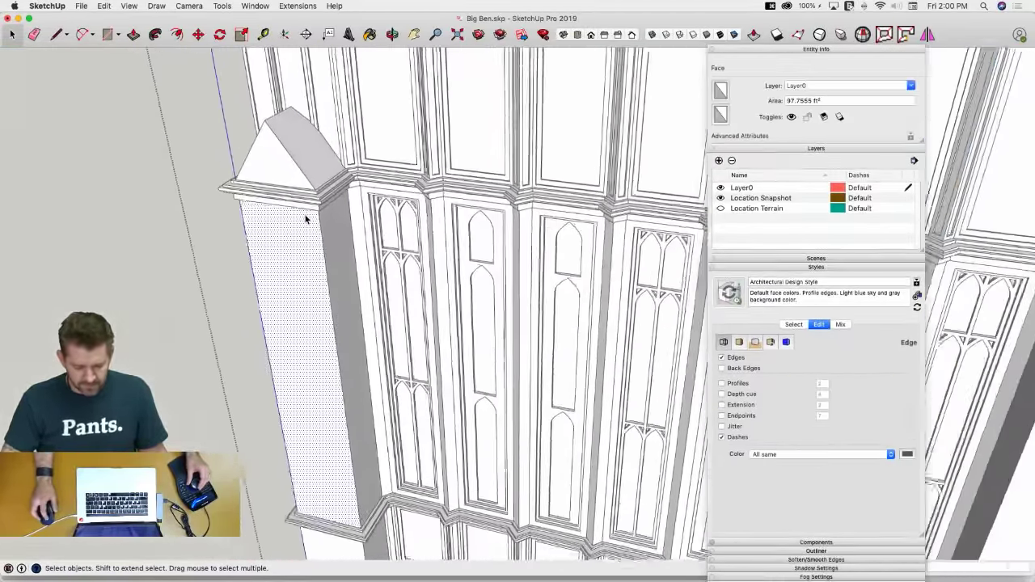
{"action": "middle_click_drag", "start_coordinate": [301, 226], "coordinate": [443, 291]}
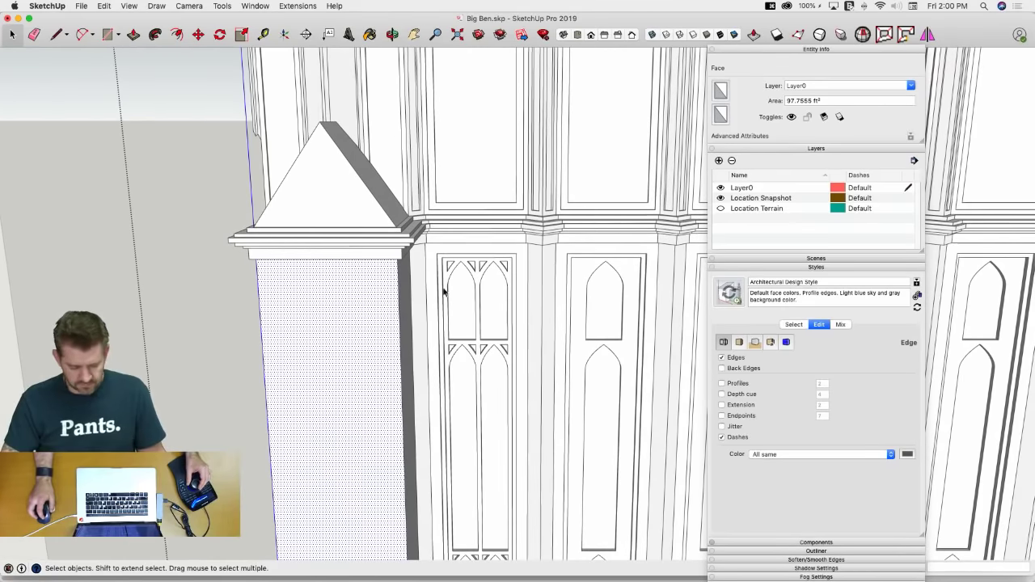
{"action": "key", "text": "super+Tab"}
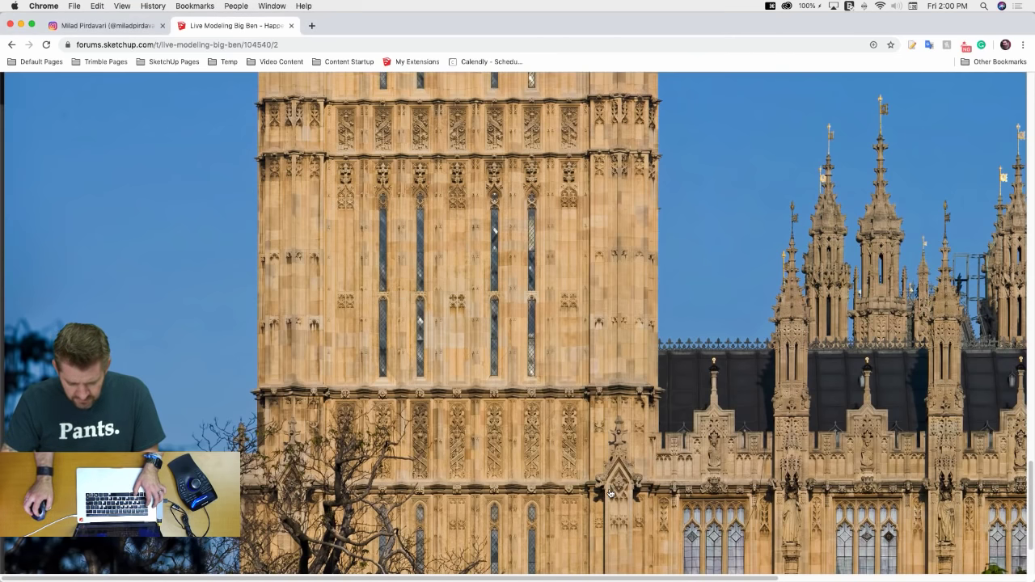
{"action": "key", "text": "super+Tab"}
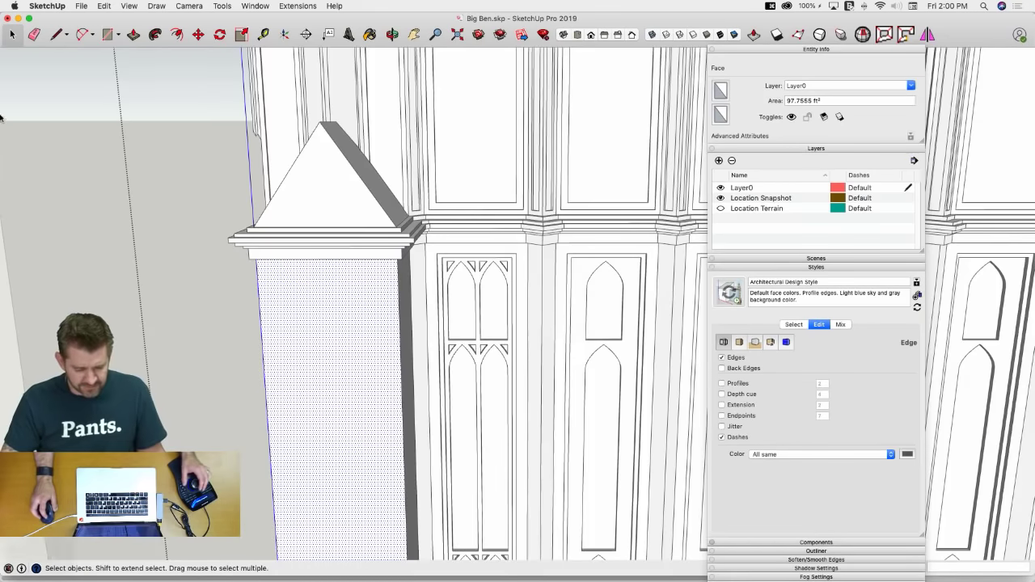
Draw short edges at the front corners of the buttress cornice to separate its front strip from the sides
{"action": "middle_click_drag", "start_coordinate": [555, 469], "coordinate": [320, 263]}
{"action": "scroll", "coordinate": [310, 279], "scroll_direction": "up", "scroll_amount": 5}
{"action": "key", "text": "l"}
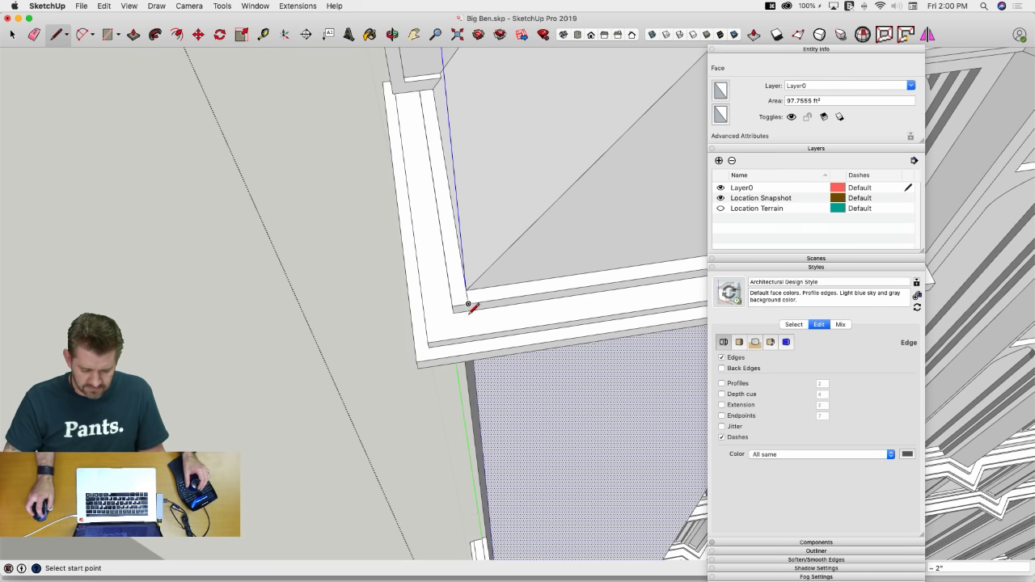
{"action": "key", "text": "e"}
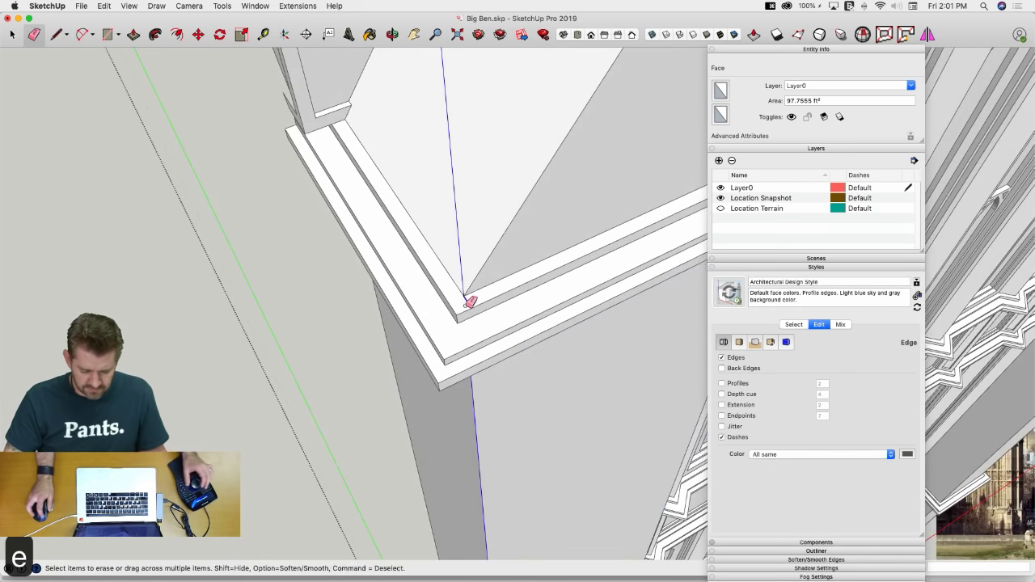
{"action": "key", "text": "l"}
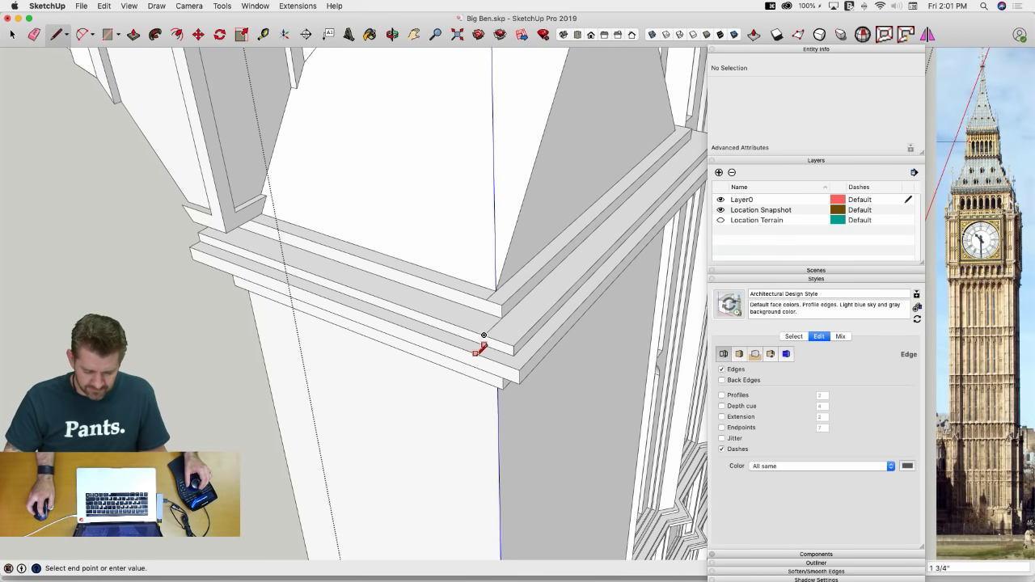
{"action": "left_click", "coordinate": [459, 347]}
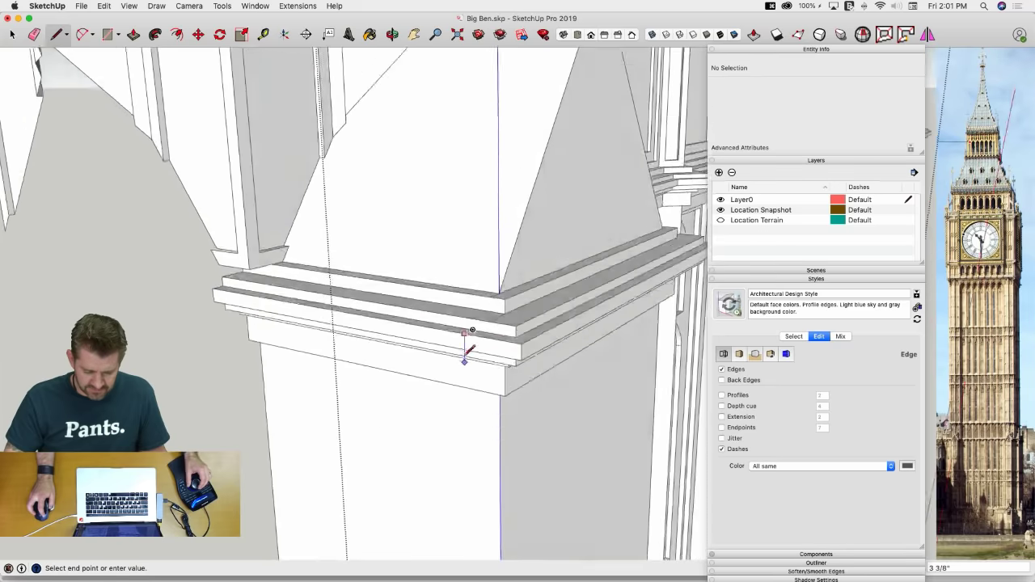
{"action": "left_click", "coordinate": [468, 333]}
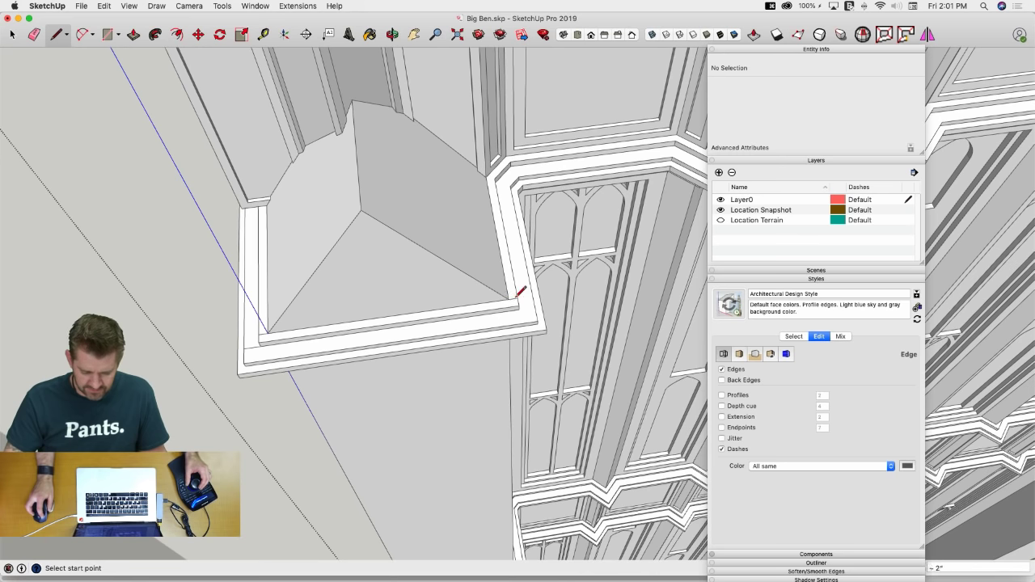
Push the cornice's top front step back about 2" to the gable face and split the next ledge at the corners
{"action": "key", "text": "p"}
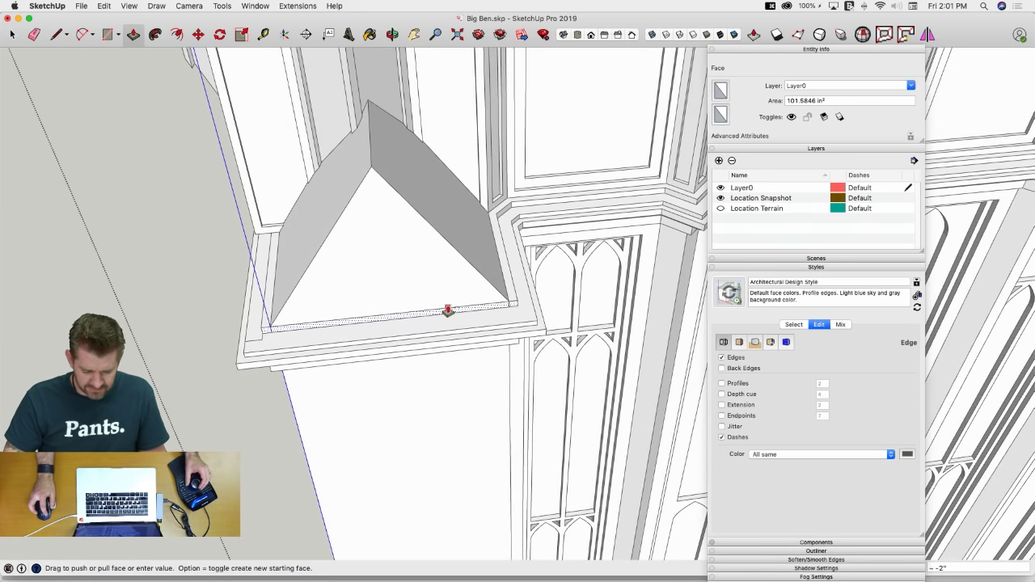
{"action": "key", "text": "e"}
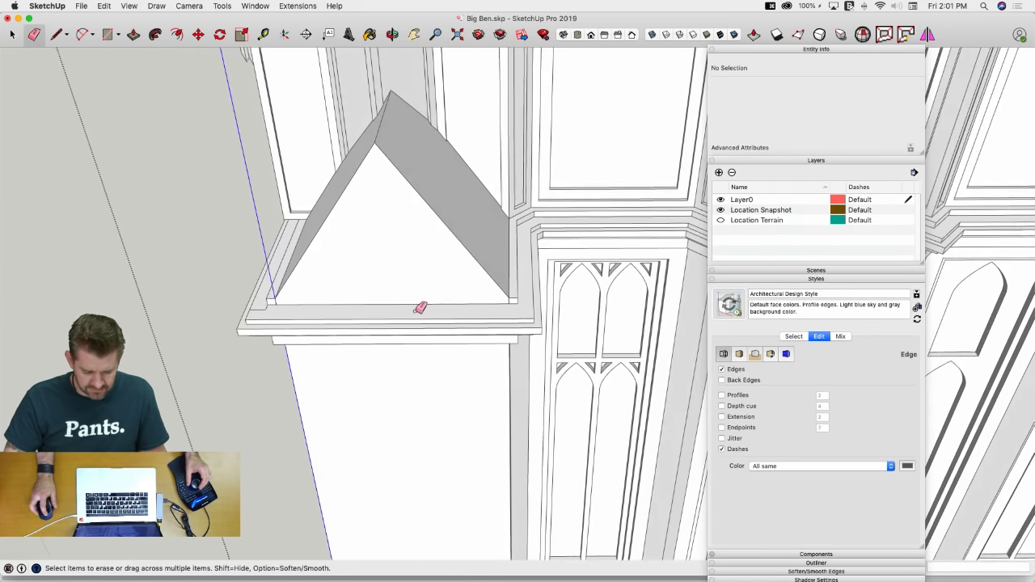
{"action": "key", "text": "p"}
{"action": "key", "text": "l"}
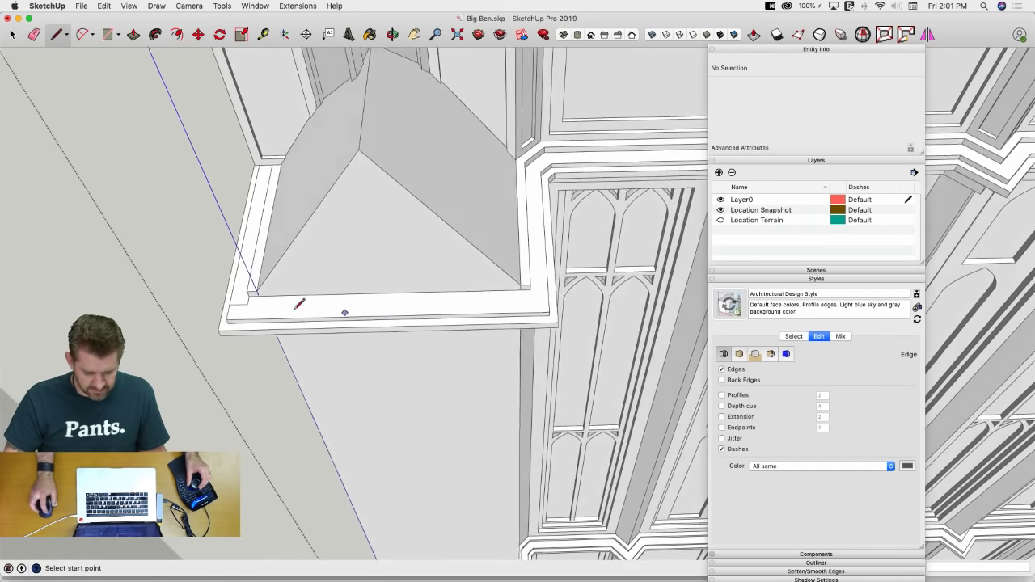
{"action": "key", "text": "XF86AudioRaiseVolume"}
{"action": "key", "text": "e"}
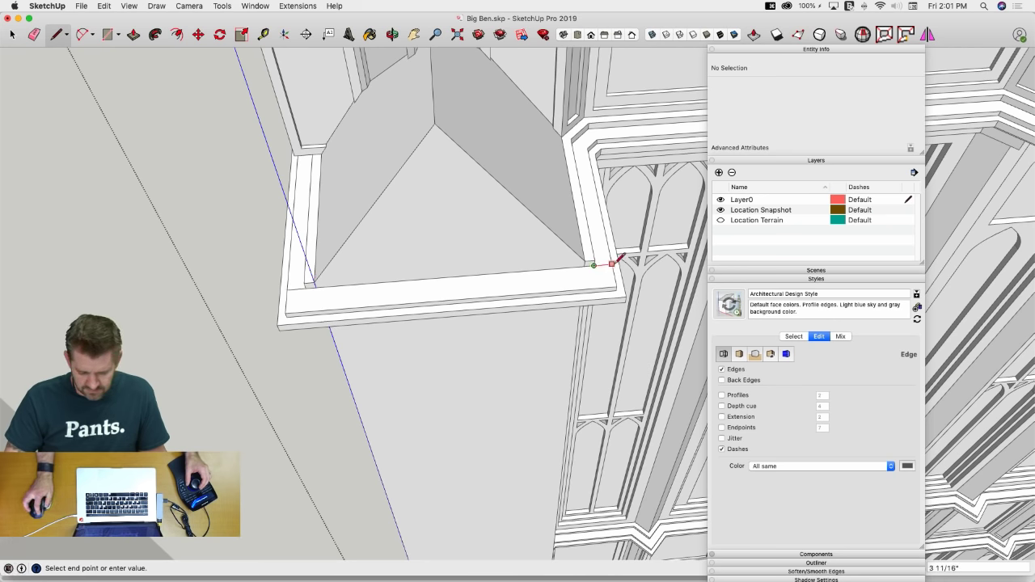
Push the remaining front cornice steps back flush with the buttress's front face
{"action": "key", "text": "p"}
{"action": "left_click_drag", "start_coordinate": [549, 300], "coordinate": [507, 276]}
{"action": "left_click_drag", "start_coordinate": [458, 307], "coordinate": [457, 267]}
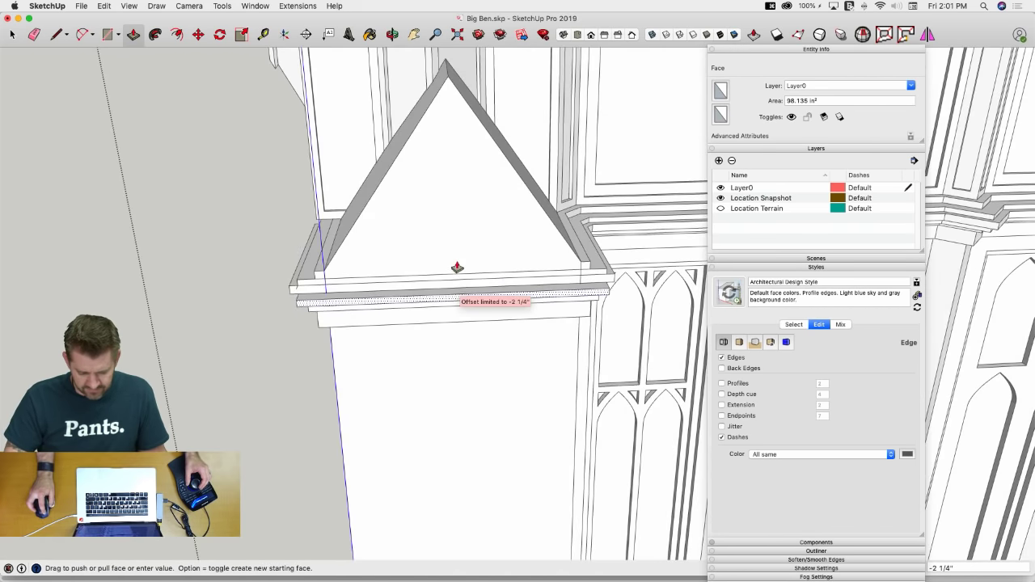
{"action": "left_click_drag", "start_coordinate": [458, 307], "coordinate": [456, 259]}
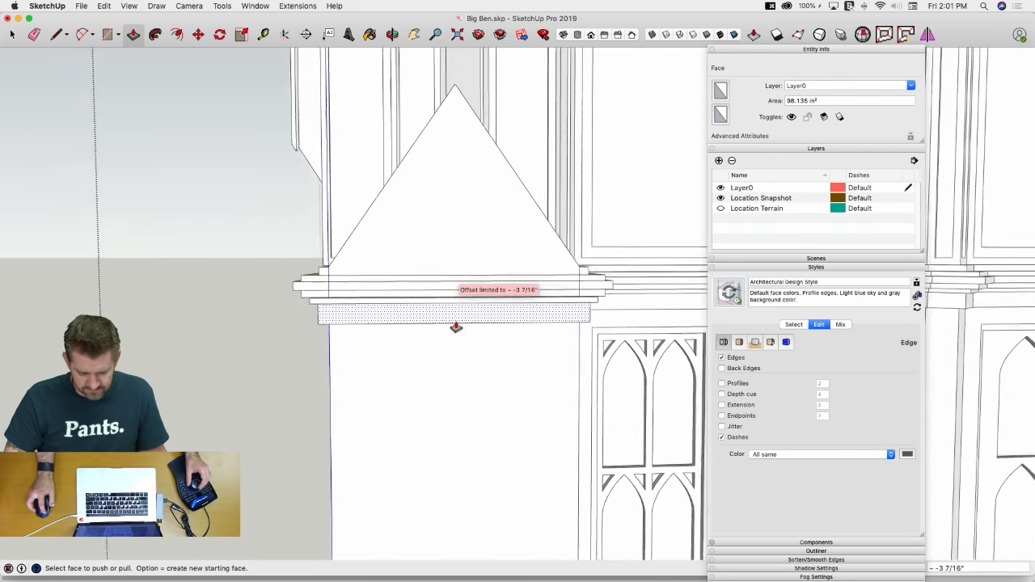
{"action": "left_click_drag", "start_coordinate": [448, 316], "coordinate": [447, 341]}
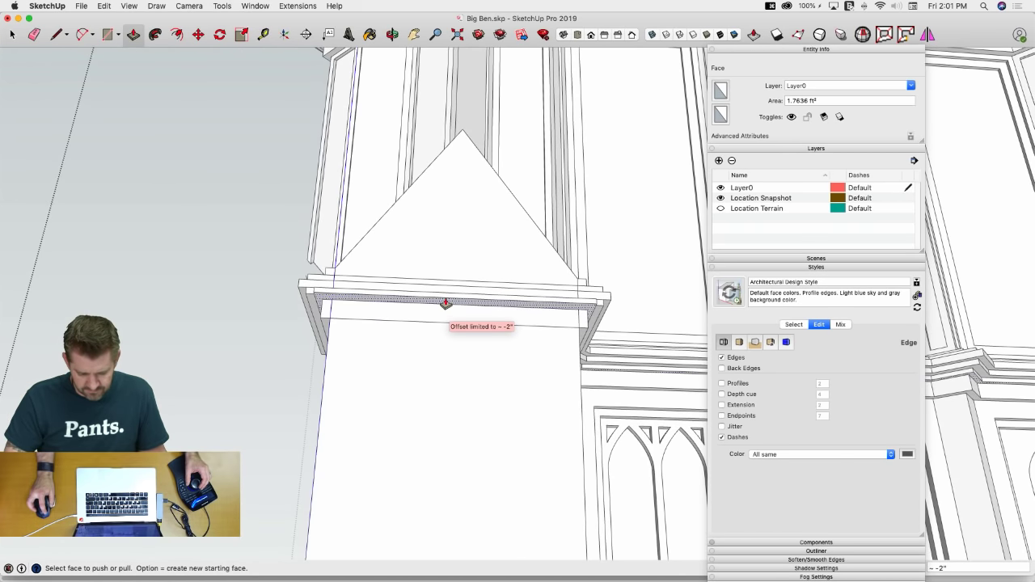
{"action": "left_click_drag", "start_coordinate": [446, 304], "coordinate": [444, 326]}
Erase the leftover cornice edges to merge the gable and shaft faces, and redraw the 1' vertical edge beside the right cornice profile
{"action": "key", "text": "e"}
{"action": "left_click_drag", "start_coordinate": [424, 274], "coordinate": [409, 321]}
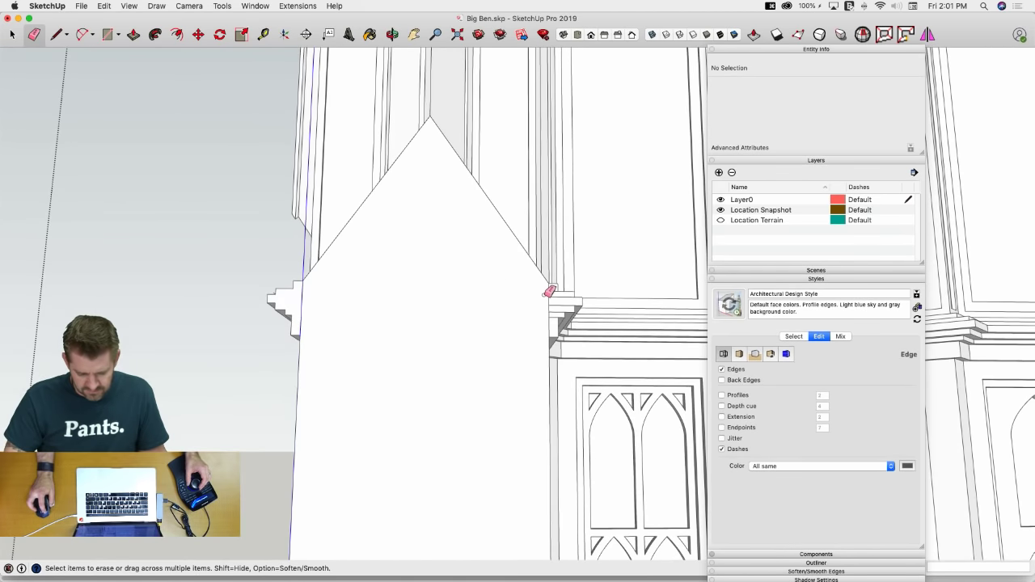
{"action": "left_click_drag", "start_coordinate": [555, 289], "coordinate": [558, 308]}
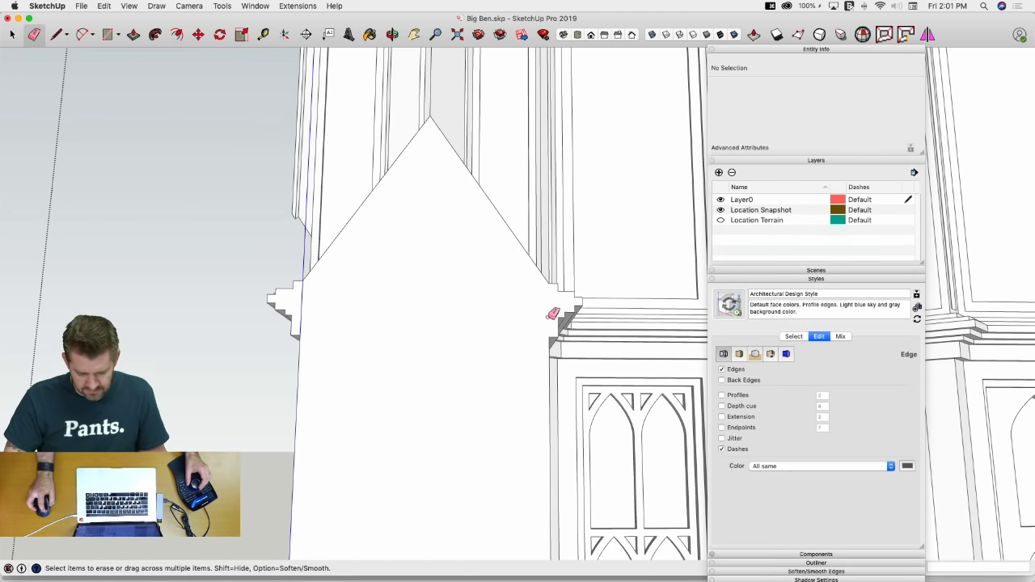
{"action": "mouse_move", "coordinate": [557, 308]}
{"action": "middle_mouse_down"}
{"action": "mouse_move", "coordinate": [436, 297]}
{"action": "mouse_move", "coordinate": [345, 305]}
{"action": "middle_mouse_up"}
{"action": "key", "text": "l"}
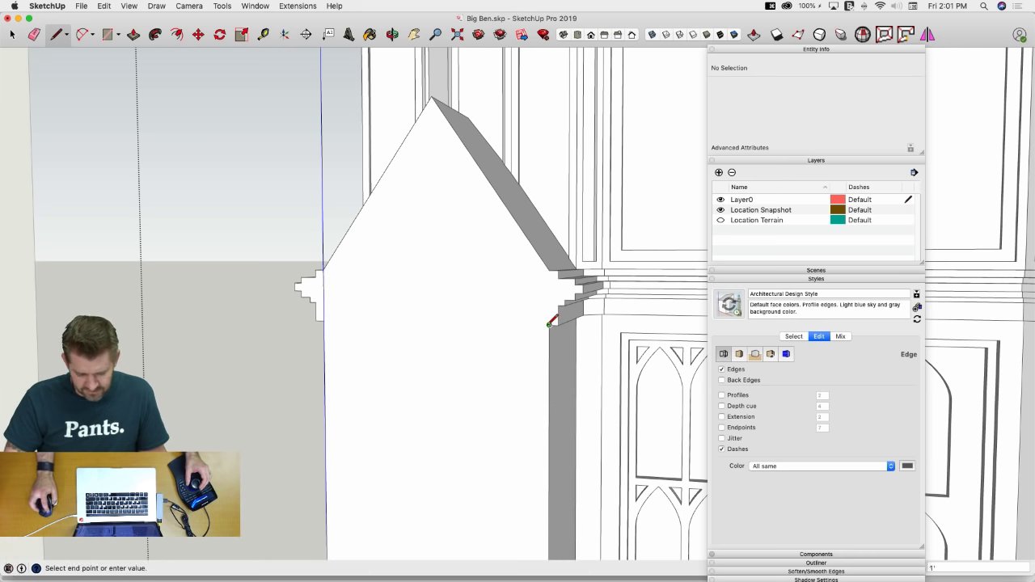
{"action": "left_click", "coordinate": [550, 269]}
{"action": "mouse_move", "coordinate": [550, 268]}
{"action": "middle_mouse_down"}
{"action": "mouse_move", "coordinate": [513, 273]}
{"action": "mouse_move", "coordinate": [544, 259]}
{"action": "middle_mouse_up"}
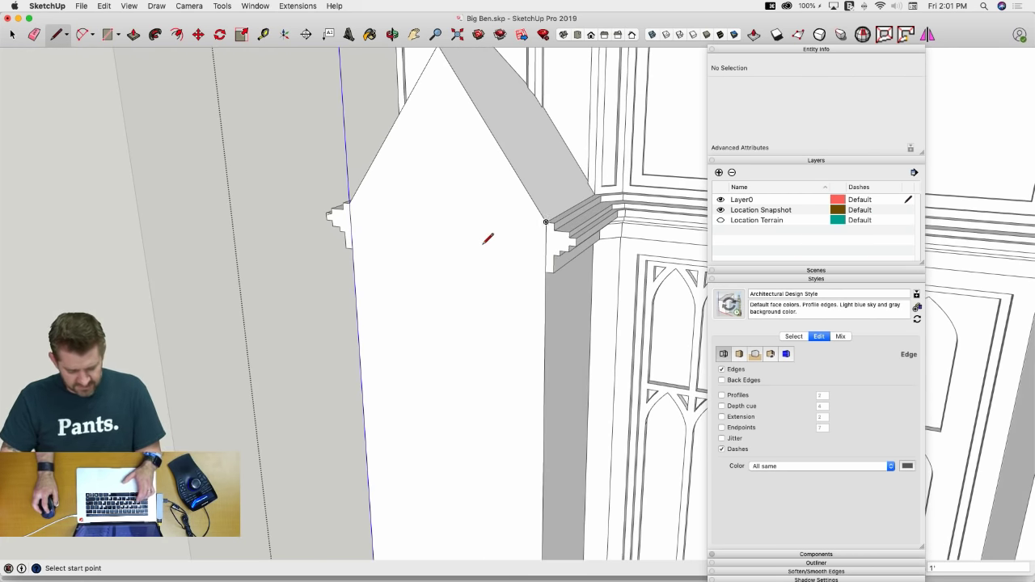
Offset the gabled buttress front's outline inward 2" and recess the inner panel 2"
{"action": "key", "text": "f"}
{"action": "left_click", "coordinate": [378, 150]}
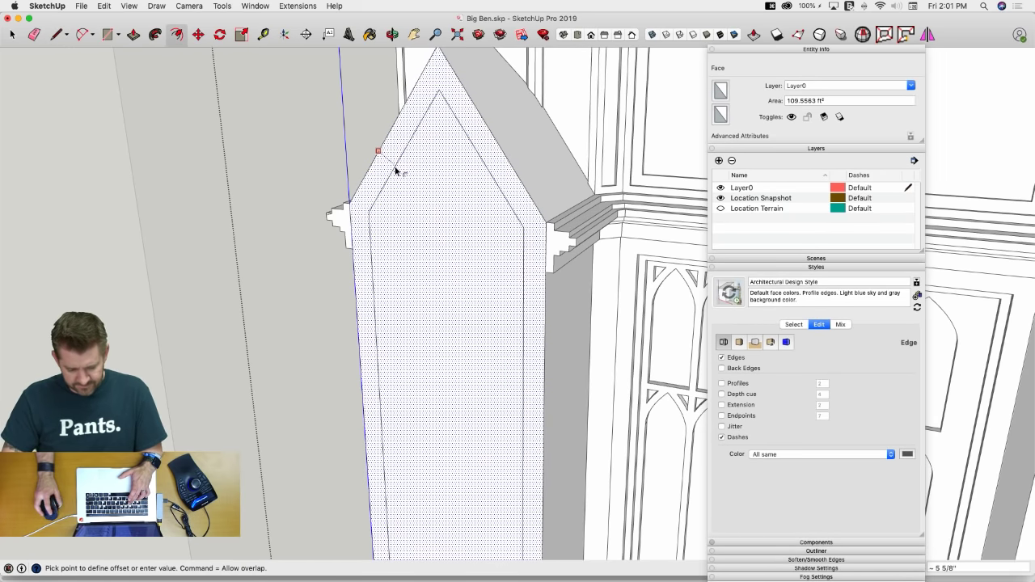
{"action": "key", "text": "Return"}
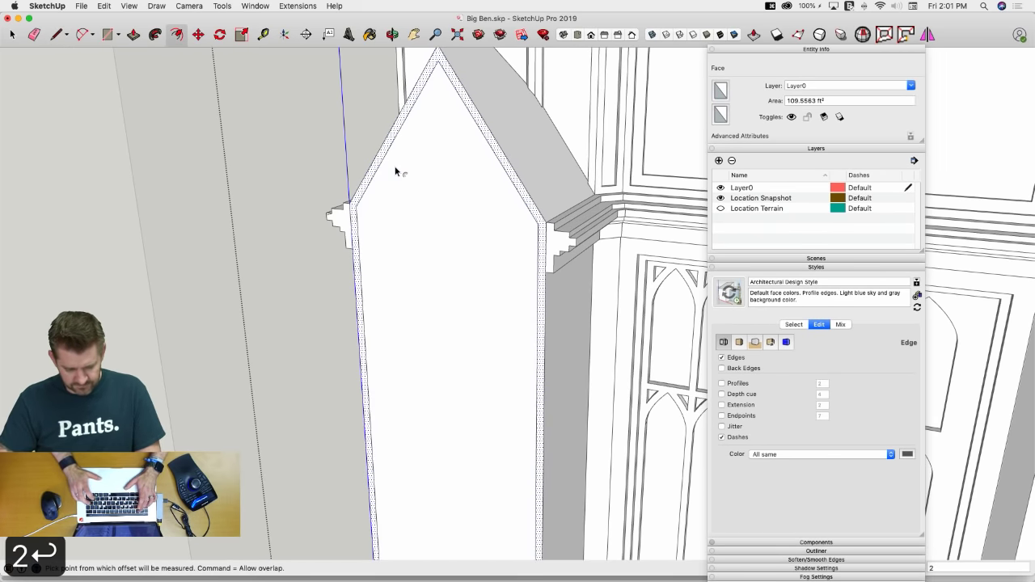
{"action": "middle_click_drag", "start_coordinate": [397, 171], "coordinate": [396, 199]}
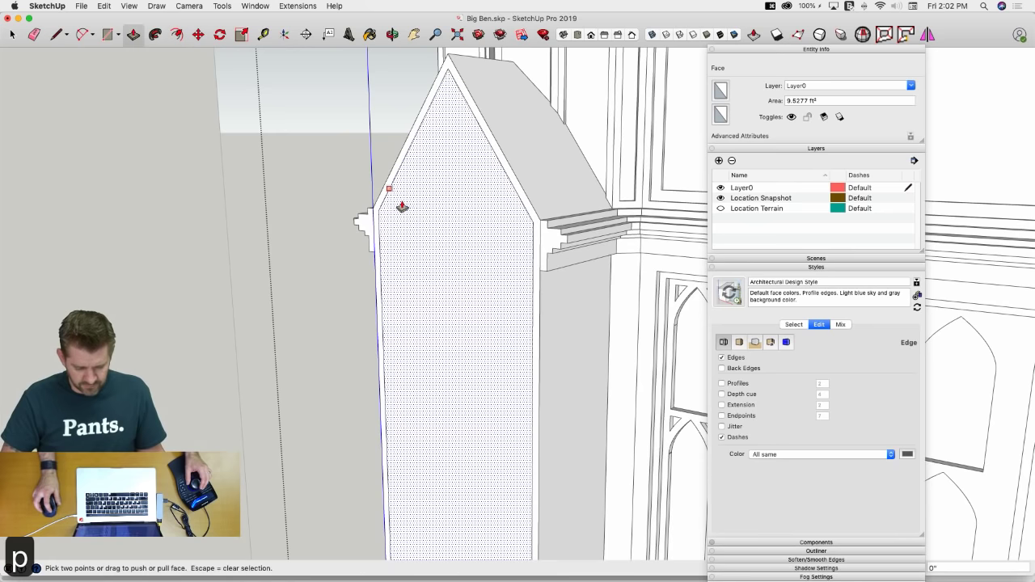
{"action": "left_click_drag", "start_coordinate": [403, 212], "coordinate": [407, 211]}
{"action": "type", "text": "2"}
{"action": "key", "text": "Return"}
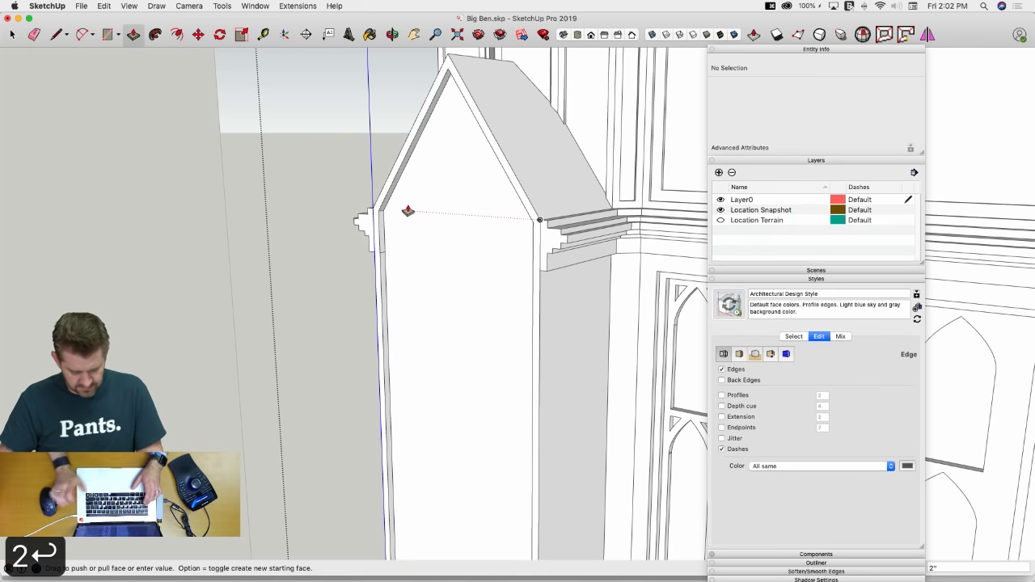
Offset the recessed gabled panel's outline inward 2" and recess the new inner panel another 1"
{"action": "key", "text": "f"}
{"action": "left_click", "coordinate": [395, 186]}
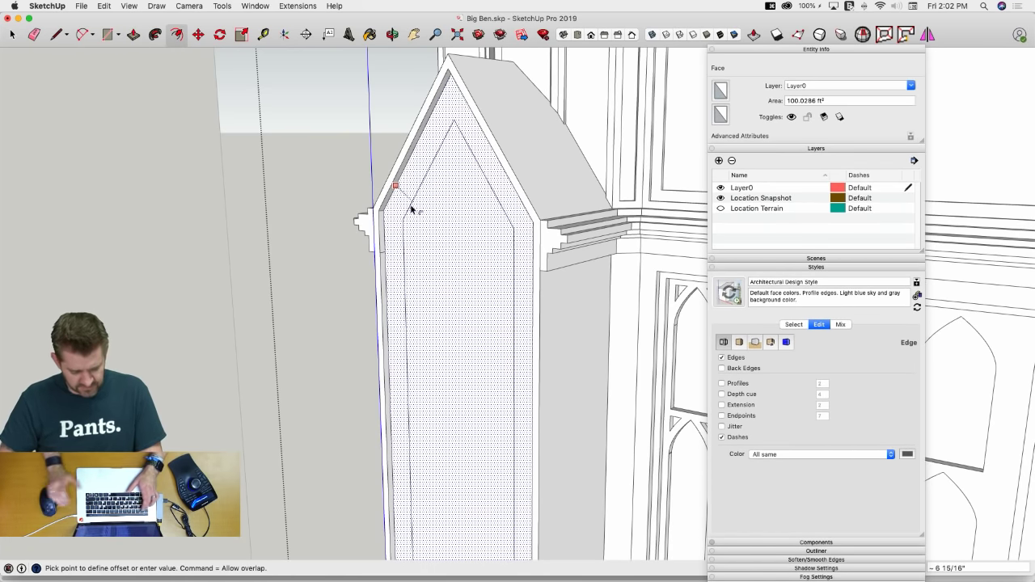
{"action": "type", "text": "2"}
{"action": "key", "text": "Return"}
{"action": "key", "text": "p"}
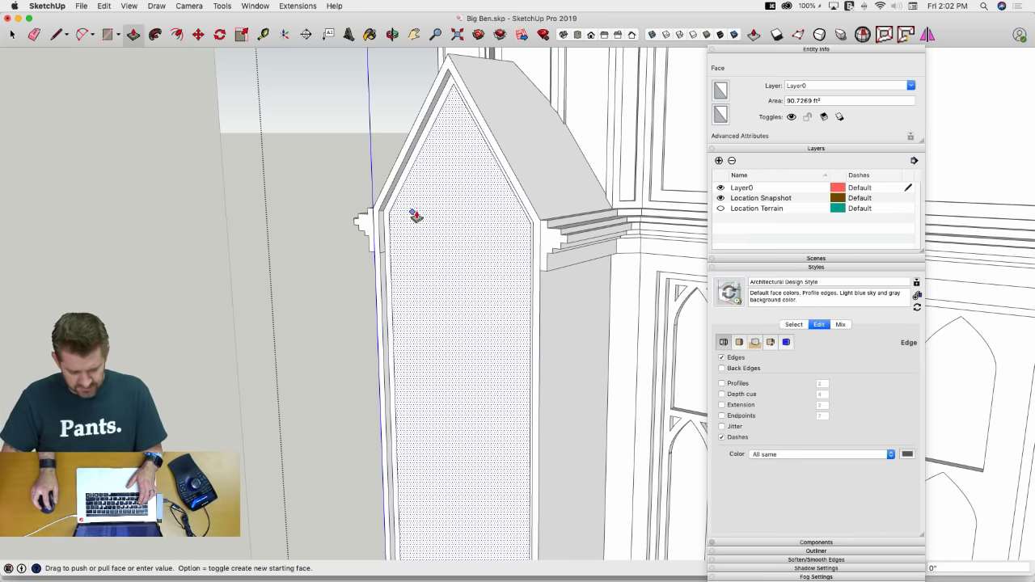
{"action": "type", "text": "1"}
{"action": "key", "text": "Return"}
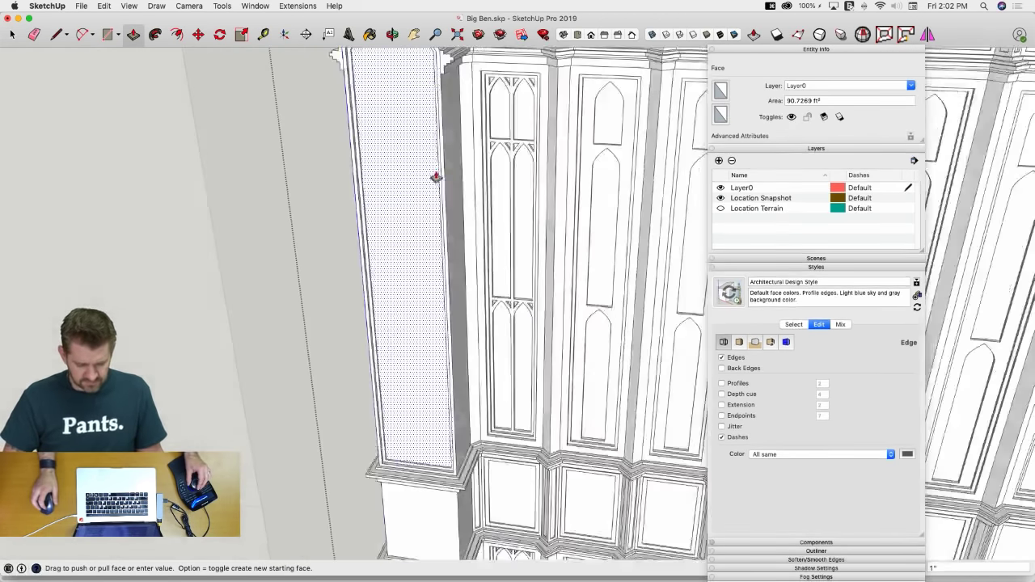
{"action": "key", "text": "space"}
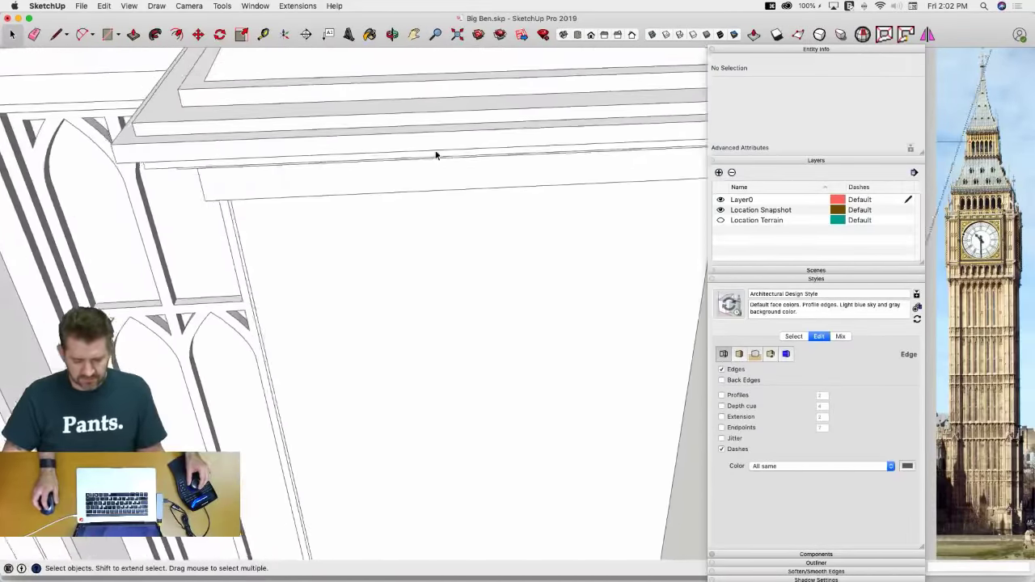
Push the front cornice steps of the other gabled buttress face back flush with the shaft
{"action": "key", "text": "p"}
{"action": "middle_click_drag", "start_coordinate": [427, 143], "coordinate": [450, 148]}
{"action": "left_click", "coordinate": [446, 172]}
{"action": "left_click", "coordinate": [449, 146]}
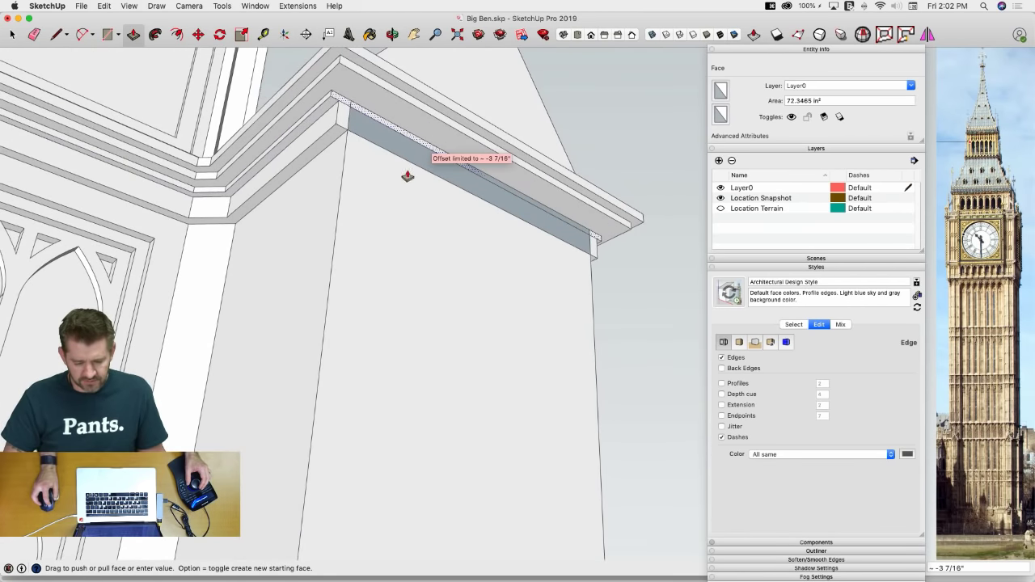
{"action": "left_click", "coordinate": [408, 175]}
{"action": "left_click", "coordinate": [467, 132]}
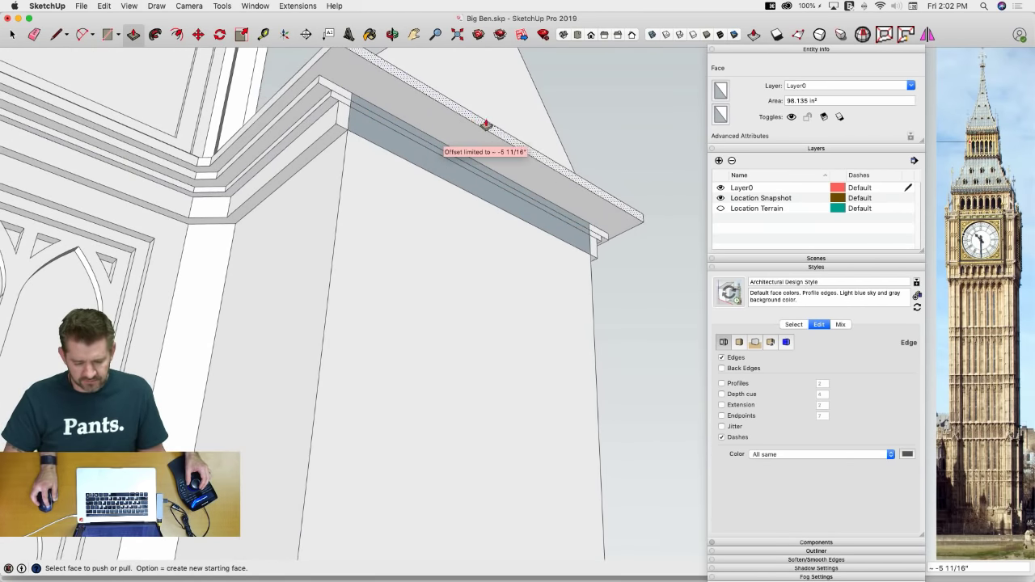
{"action": "middle_click_drag", "start_coordinate": [481, 127], "coordinate": [438, 189]}
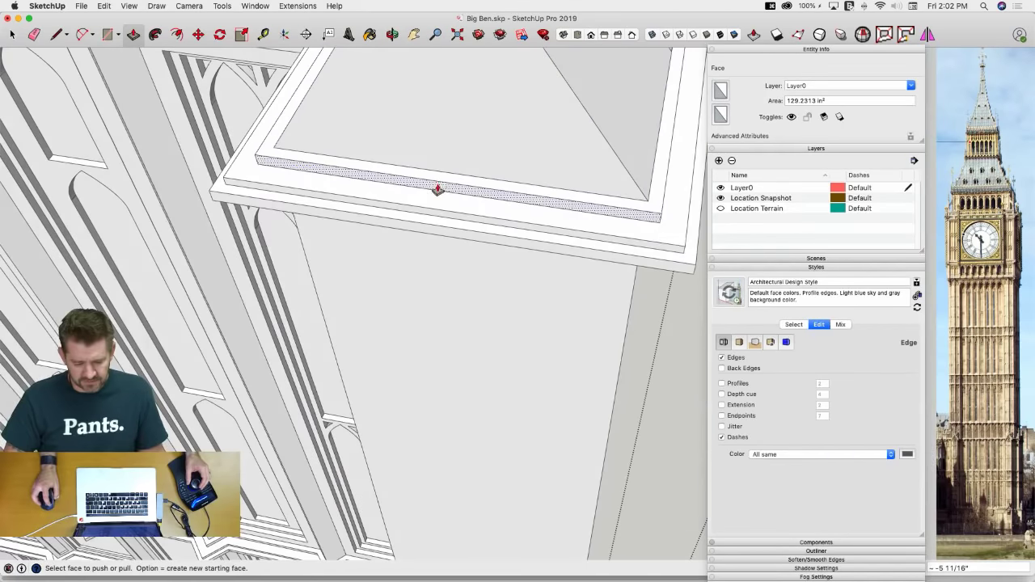
{"action": "left_click", "coordinate": [438, 189]}
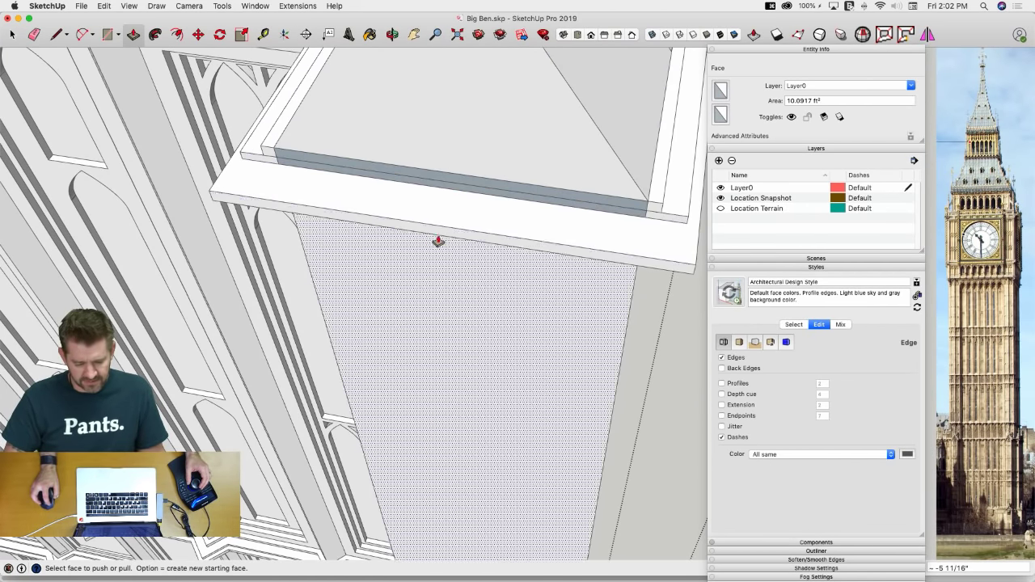
Erase the leftover cornice edges to merge the gable and shaft into one face, and reverse that face
{"action": "middle_click_drag", "start_coordinate": [456, 176], "coordinate": [421, 109]}
{"action": "key", "text": "e"}
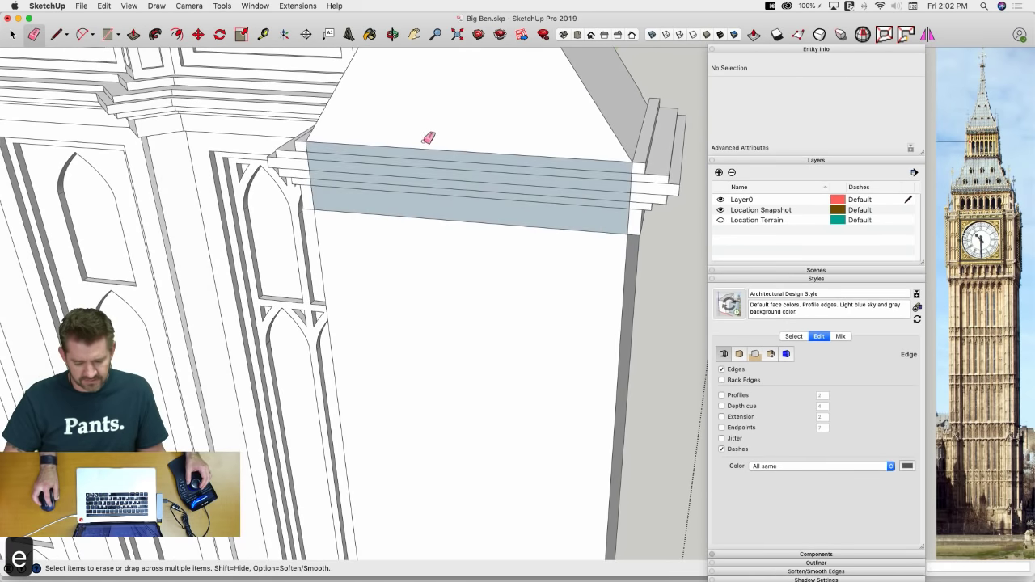
{"action": "left_click_drag", "start_coordinate": [428, 208], "coordinate": [421, 220]}
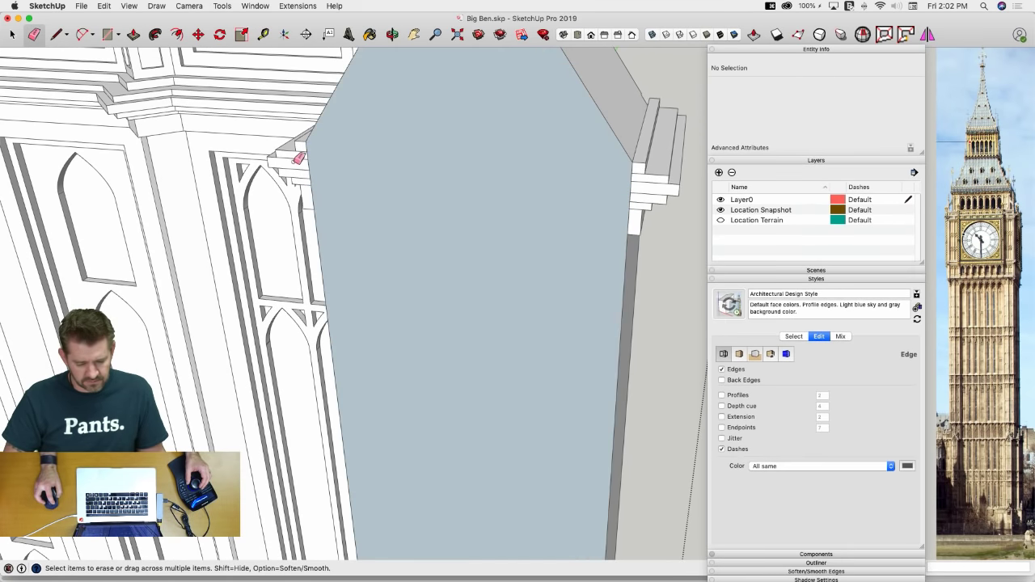
{"action": "left_click_drag", "start_coordinate": [307, 166], "coordinate": [311, 181]}
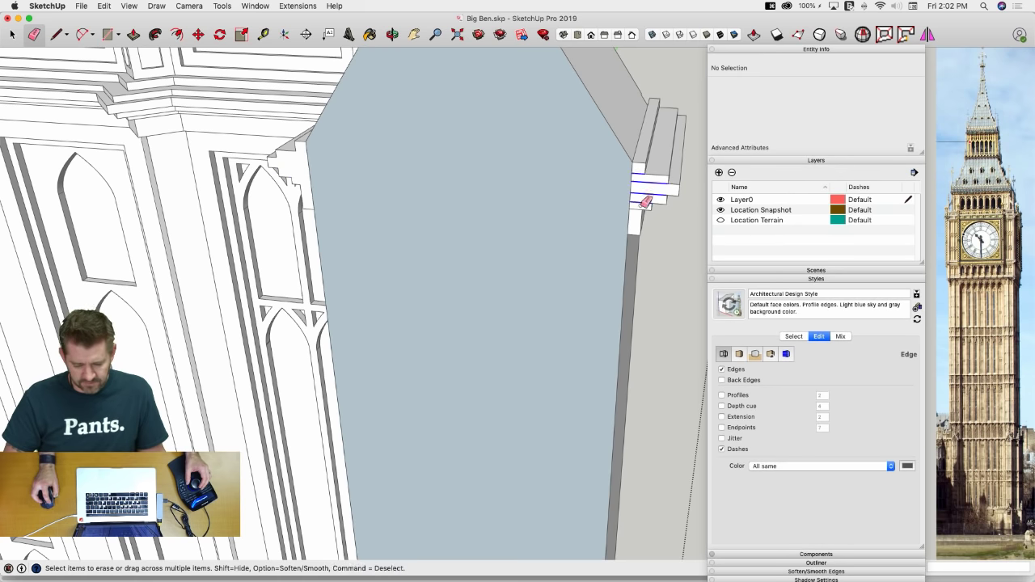
{"action": "left_click_drag", "start_coordinate": [644, 203], "coordinate": [643, 205]}
{"action": "right_click", "coordinate": [555, 177]}
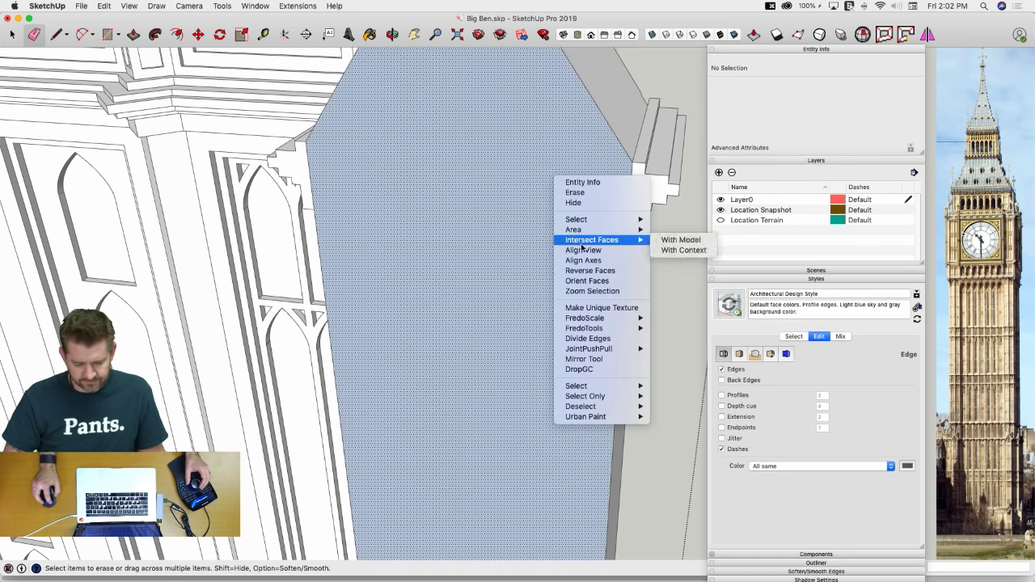
{"action": "left_click", "coordinate": [591, 273]}
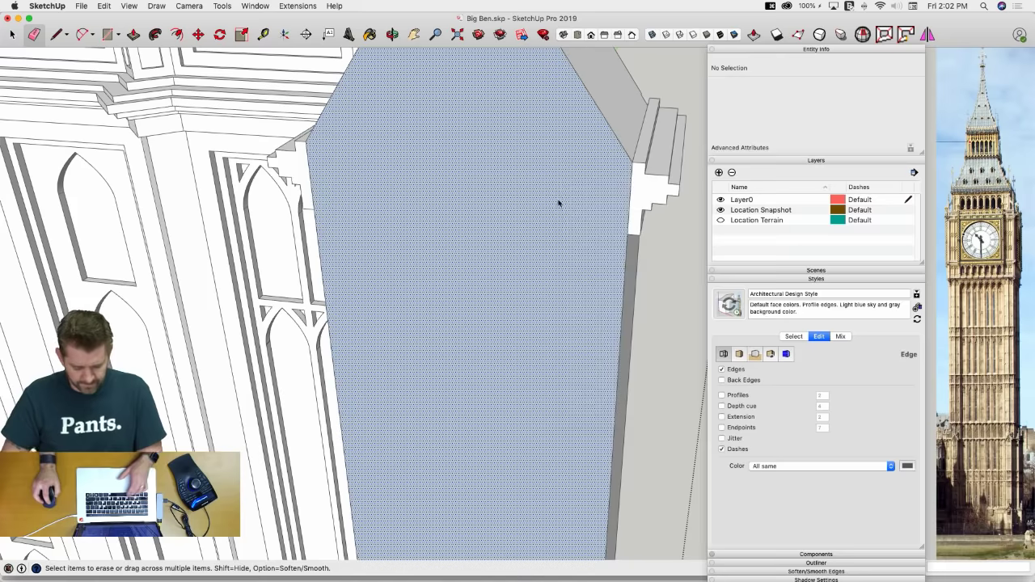
Offset the merged gabled face's outline inward 2" and recess the inner panel 2"
{"action": "double_click", "coordinate": [526, 130]}
{"action": "left_click", "coordinate": [482, 230]}
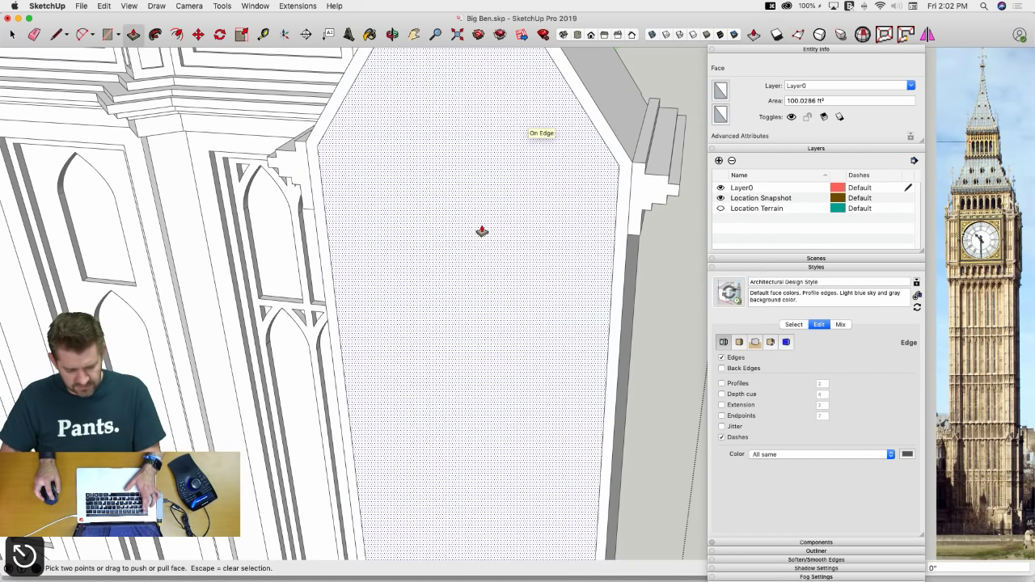
{"action": "key", "text": "Return"}
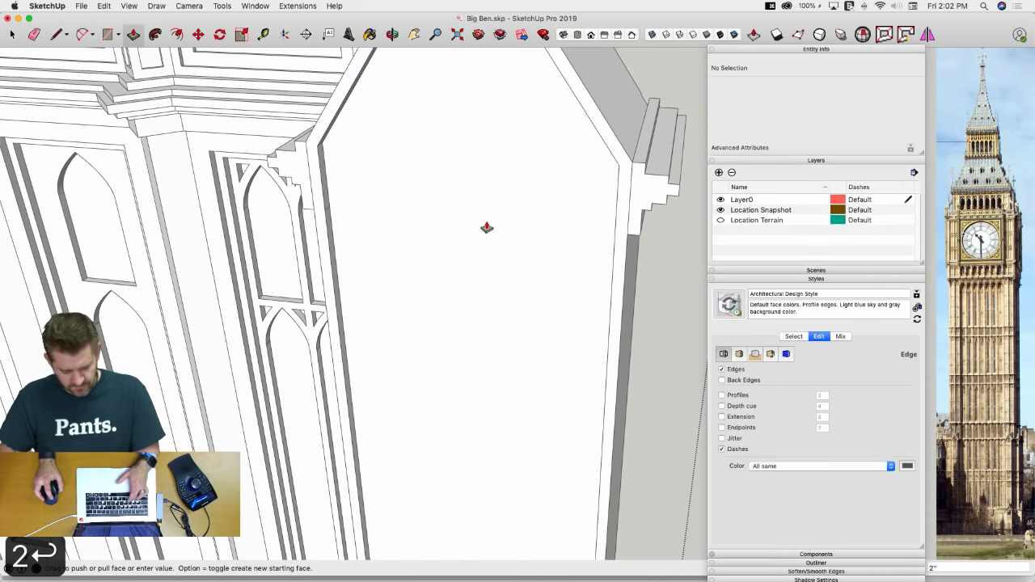
Offset the recessed panel's outline inward 2" again and push the innermost panel back 1"
{"action": "key", "text": "f"}
{"action": "double_click", "coordinate": [479, 220]}
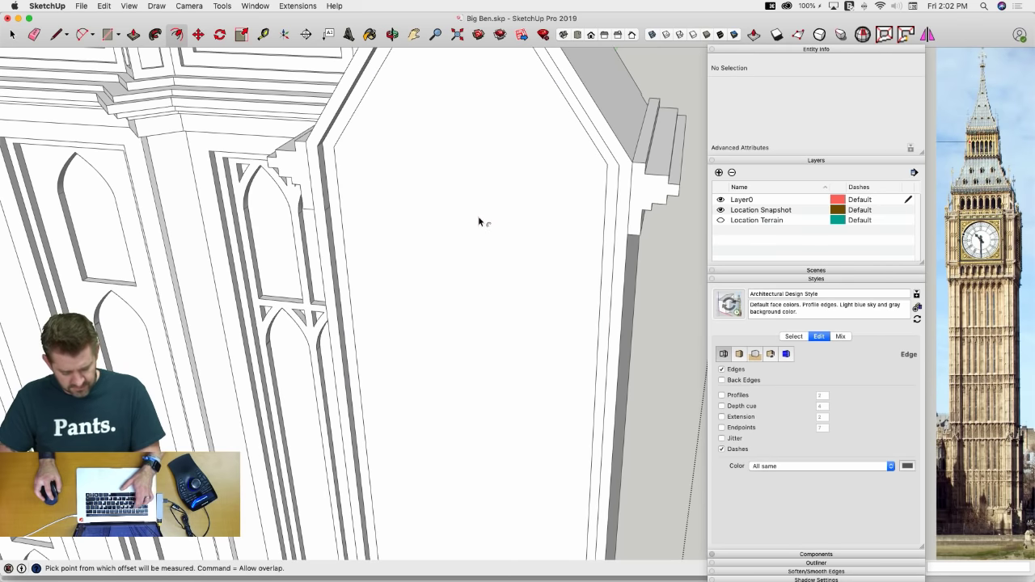
{"action": "left_click", "coordinate": [479, 223]}
{"action": "type", "text": "1"}
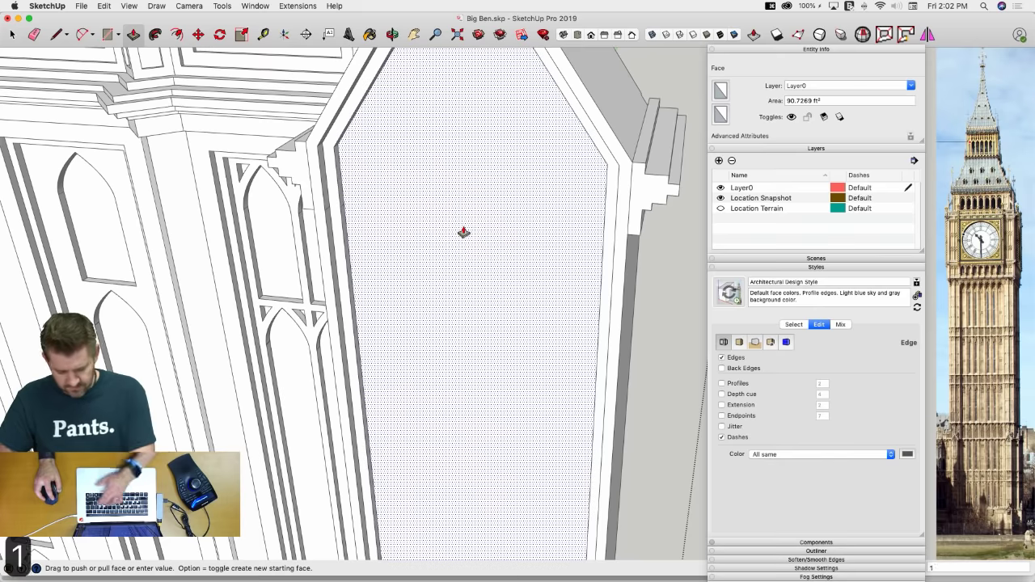
{"action": "key", "text": "Return"}
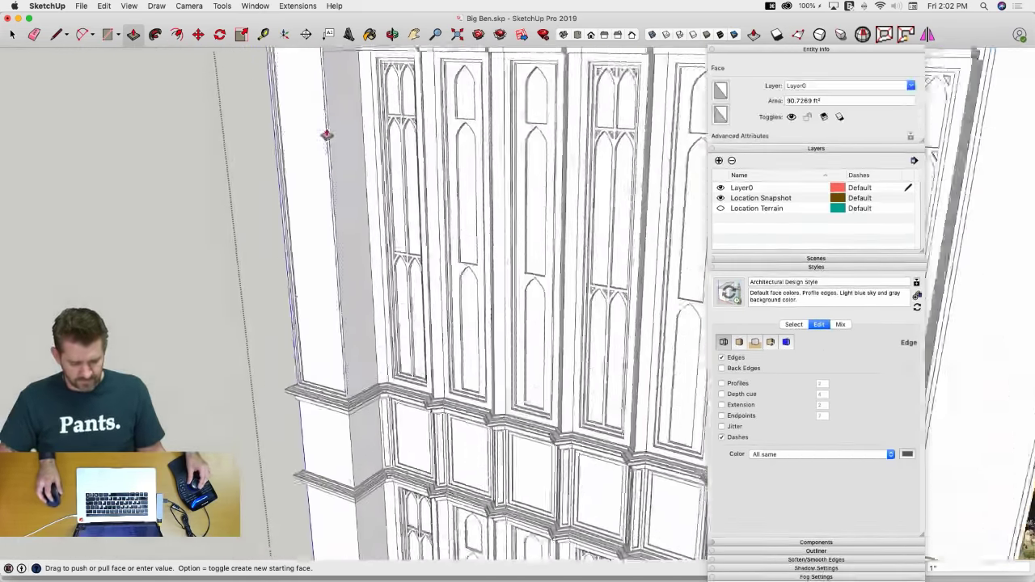
Offset the outlines of the corner buttress's plain side faces inward 2", working from below the gable cornice down the shaft
{"action": "key", "text": "f"}
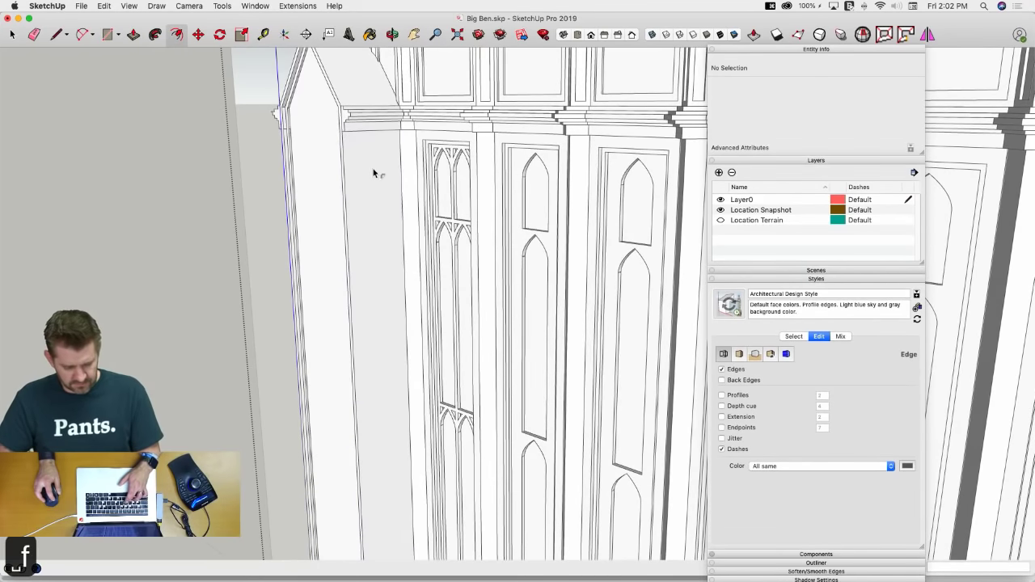
{"action": "double_click", "coordinate": [371, 170]}
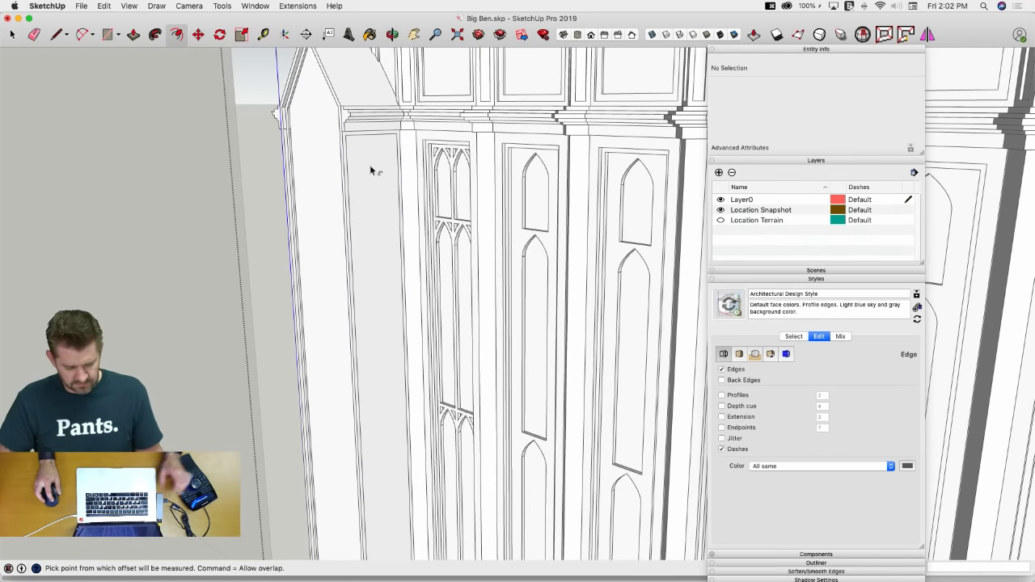
{"action": "double_click", "coordinate": [383, 297]}
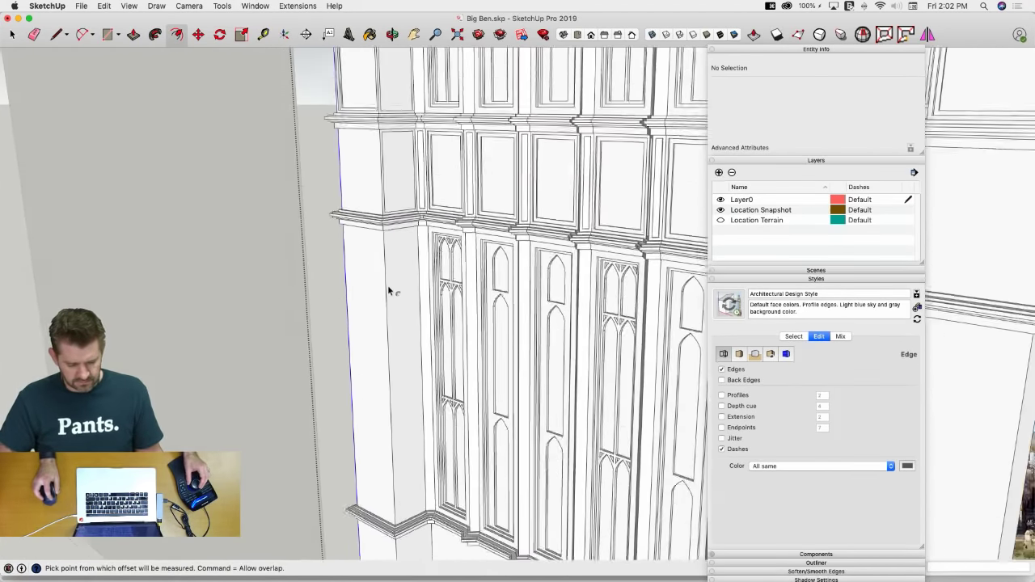
{"action": "double_click", "coordinate": [402, 277]}
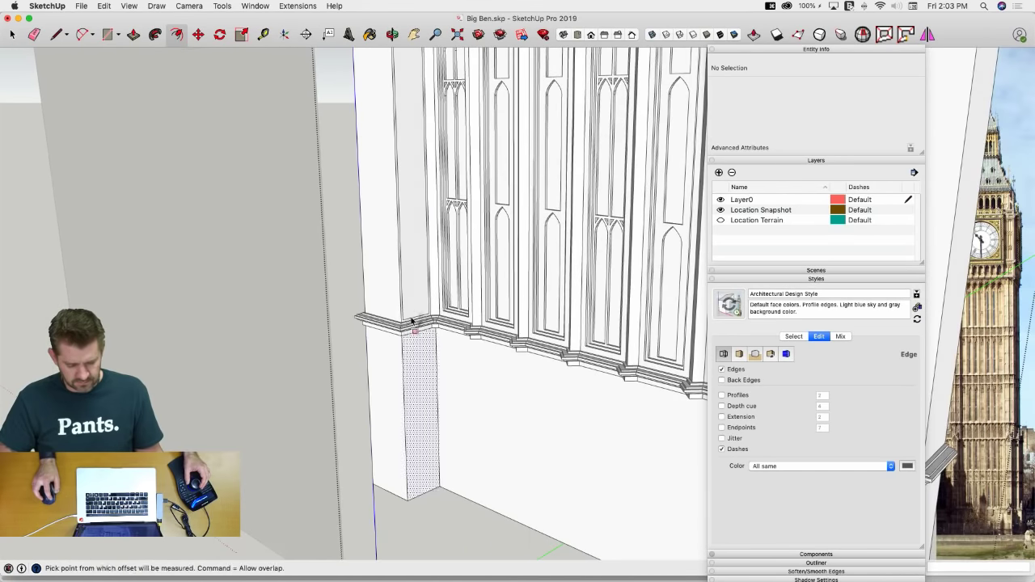
{"action": "double_click", "coordinate": [382, 254]}
Repeat the 2" inward offset on the buttress's plain faces around the corner and on the neighbouring buttress's band between the cornices
{"action": "double_click", "coordinate": [453, 211]}
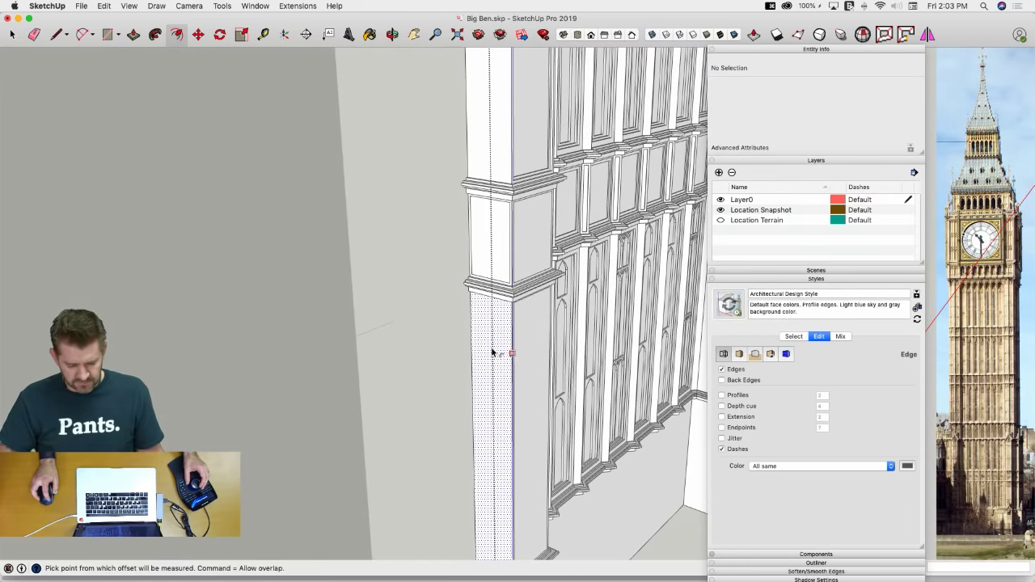
{"action": "double_click", "coordinate": [492, 349]}
{"action": "double_click", "coordinate": [490, 123]}
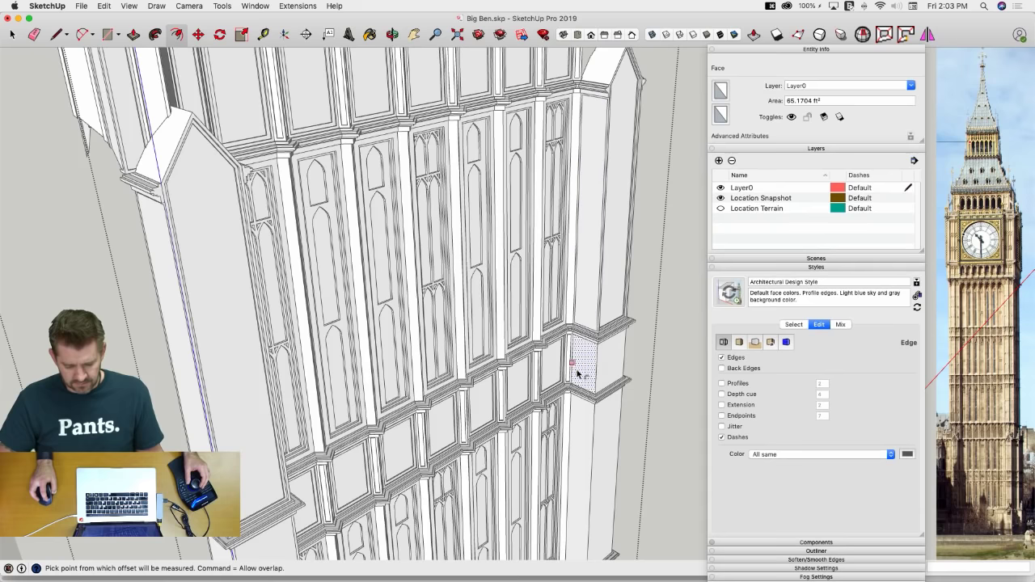
{"action": "double_click", "coordinate": [584, 367]}
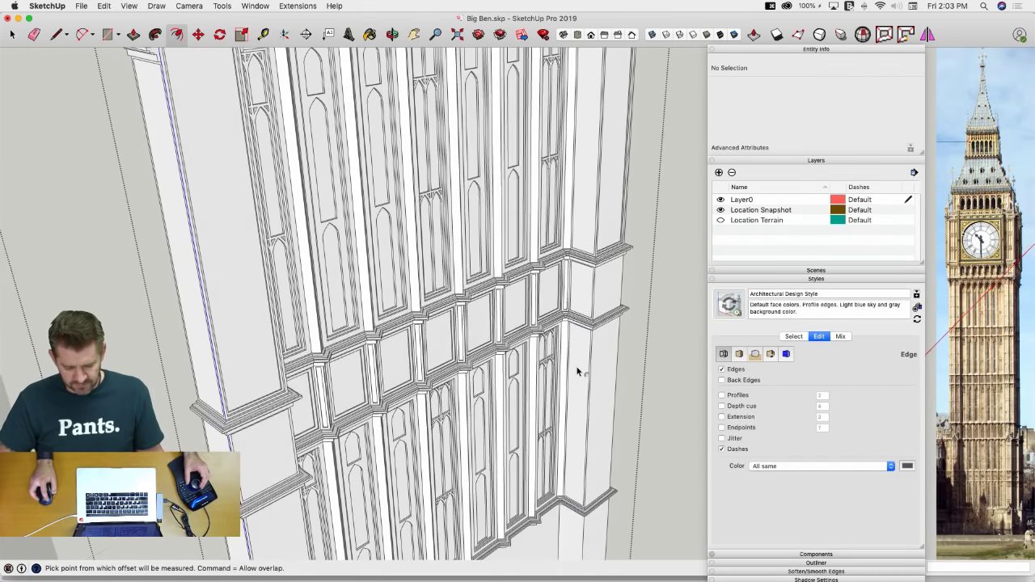
Offset the panel faces of the right-hand corner pier inward on its front and side, undoing the stray offset on the mid-band panel
{"action": "double_click", "coordinate": [591, 367]}
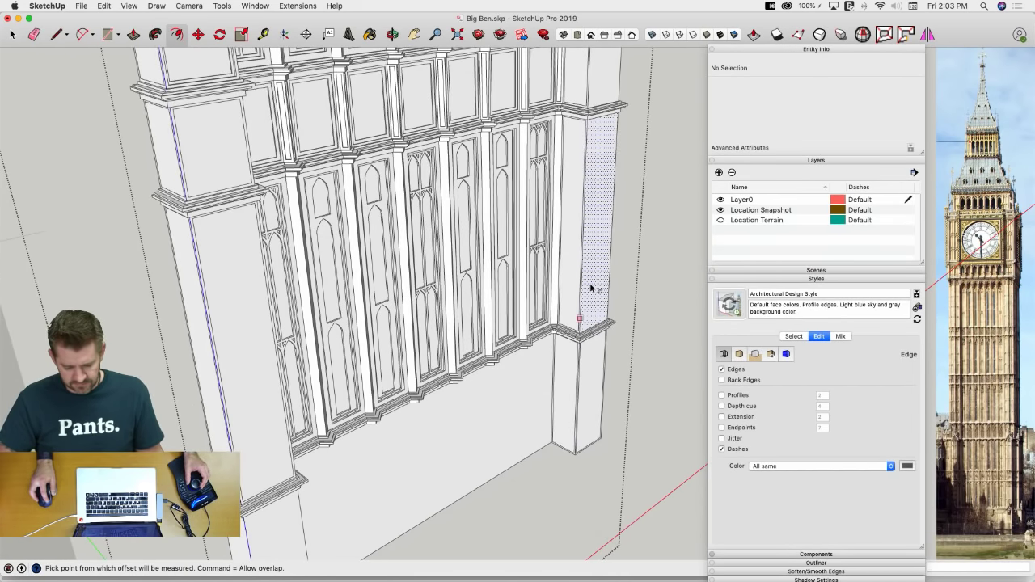
{"action": "double_click", "coordinate": [592, 276]}
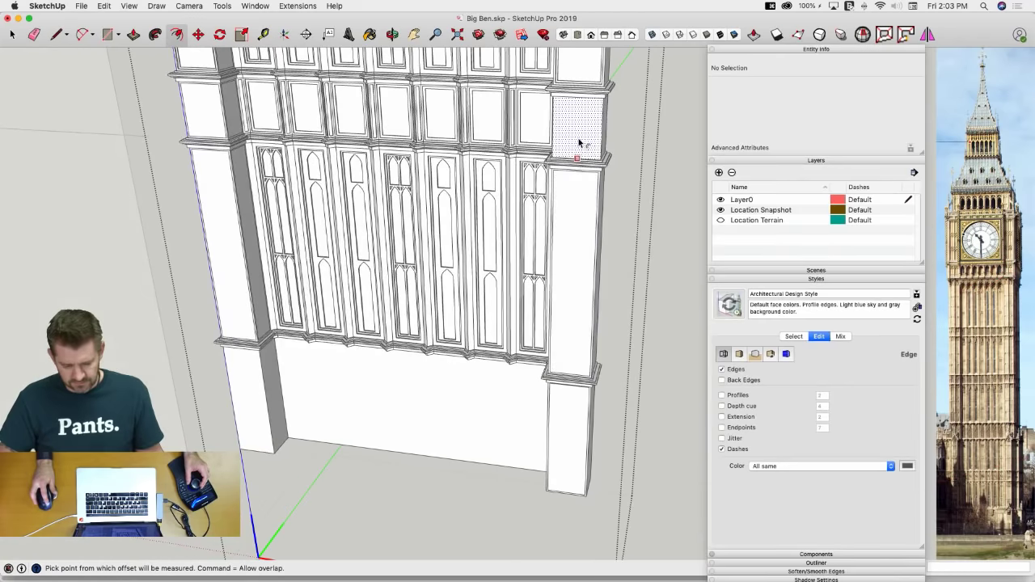
{"action": "double_click", "coordinate": [580, 143]}
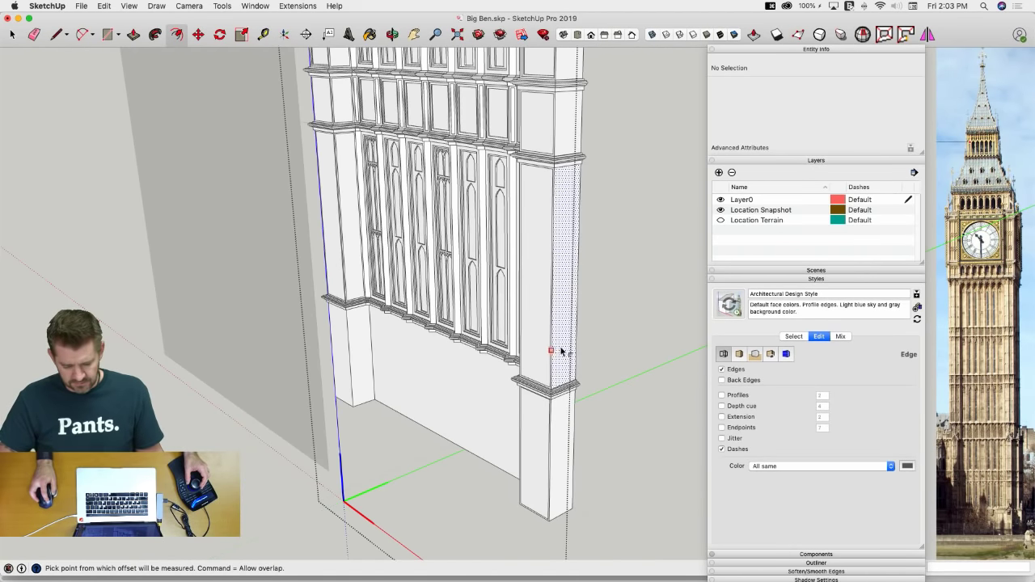
{"action": "double_click", "coordinate": [562, 352]}
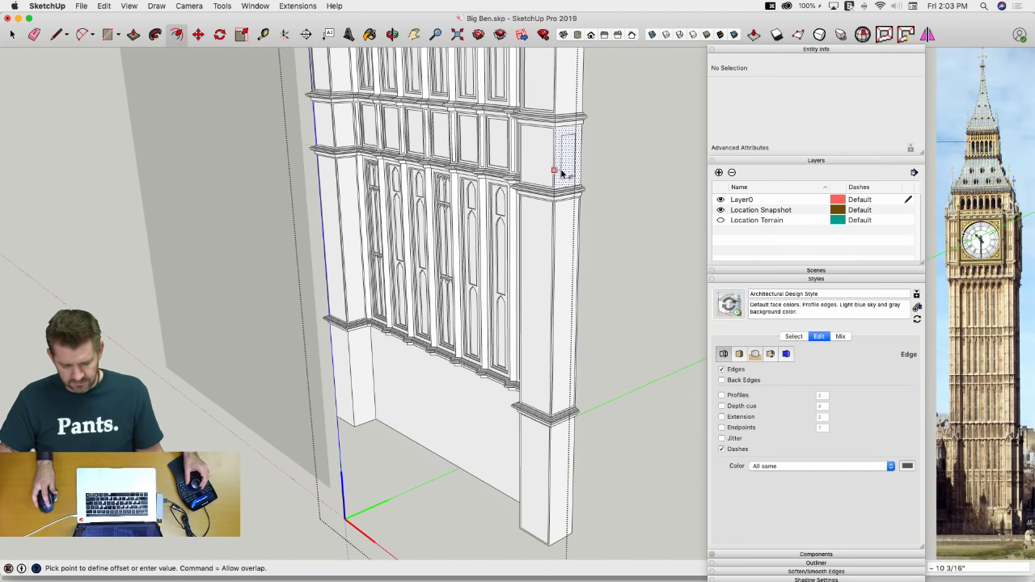
{"action": "double_click", "coordinate": [562, 172]}
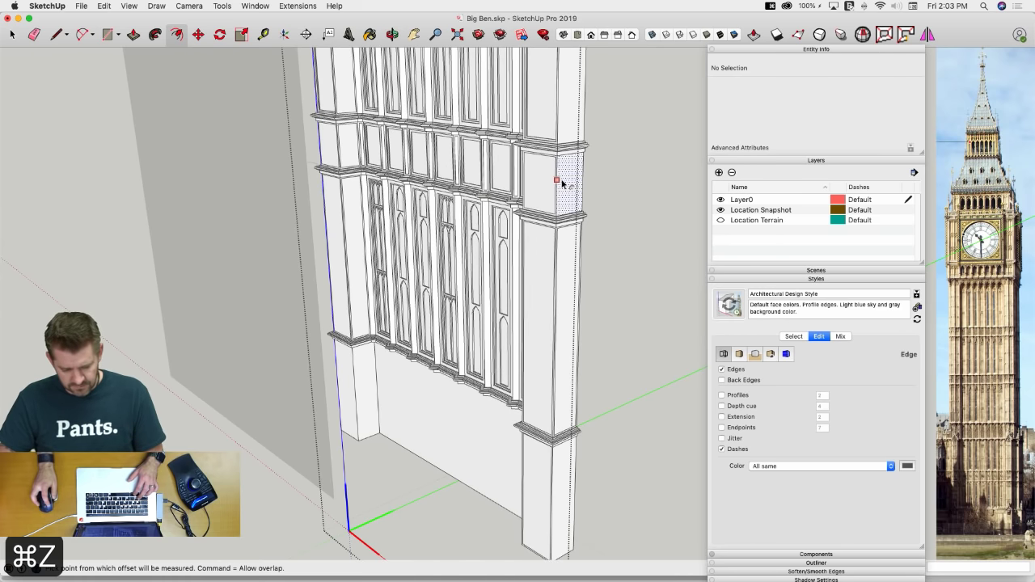
{"action": "left_click", "coordinate": [563, 183]}
{"action": "key", "text": "Return"}
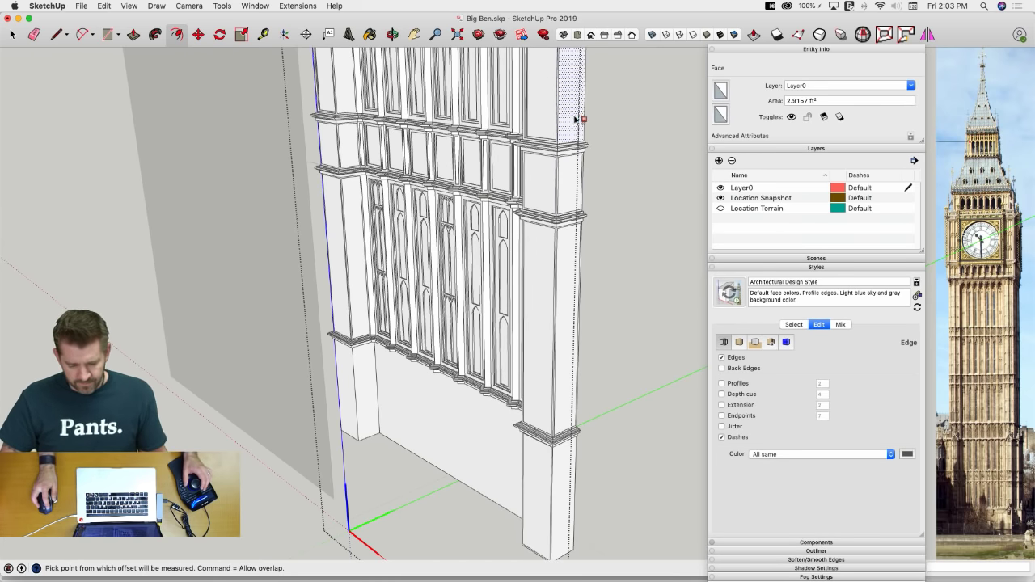
Erase the offset outline on the plain base block of the right-hand corner pier
{"action": "key", "text": "e"}
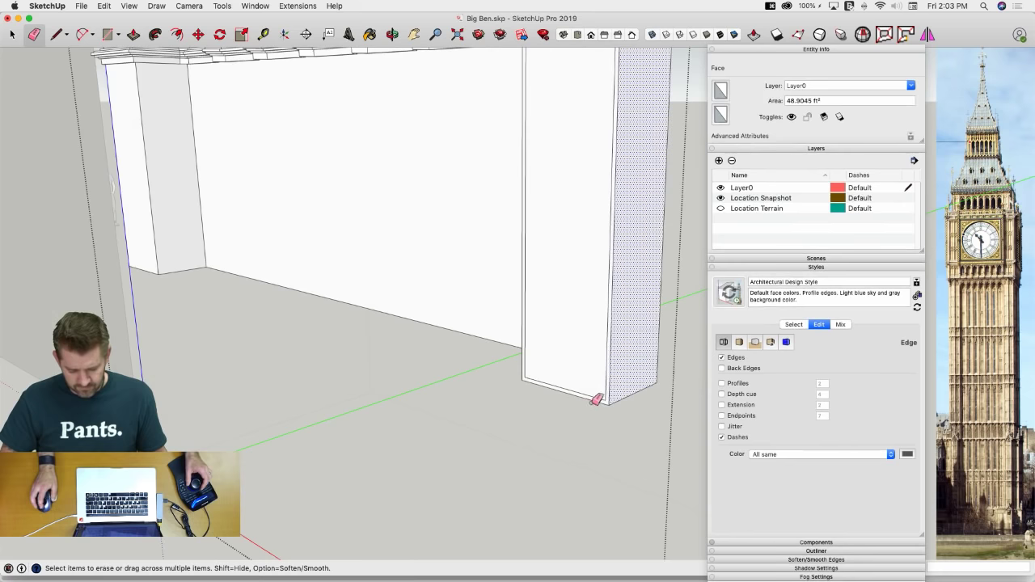
{"action": "left_click", "coordinate": [607, 400]}
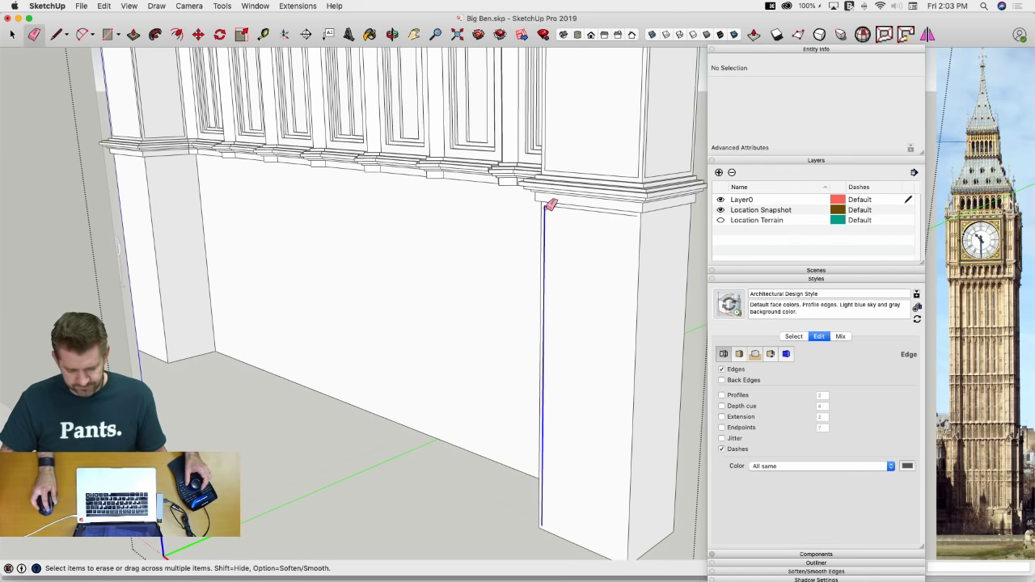
Recess the tall side panel of the right-hand corner pier by 1" with Push/Pull
{"action": "key", "text": "p"}
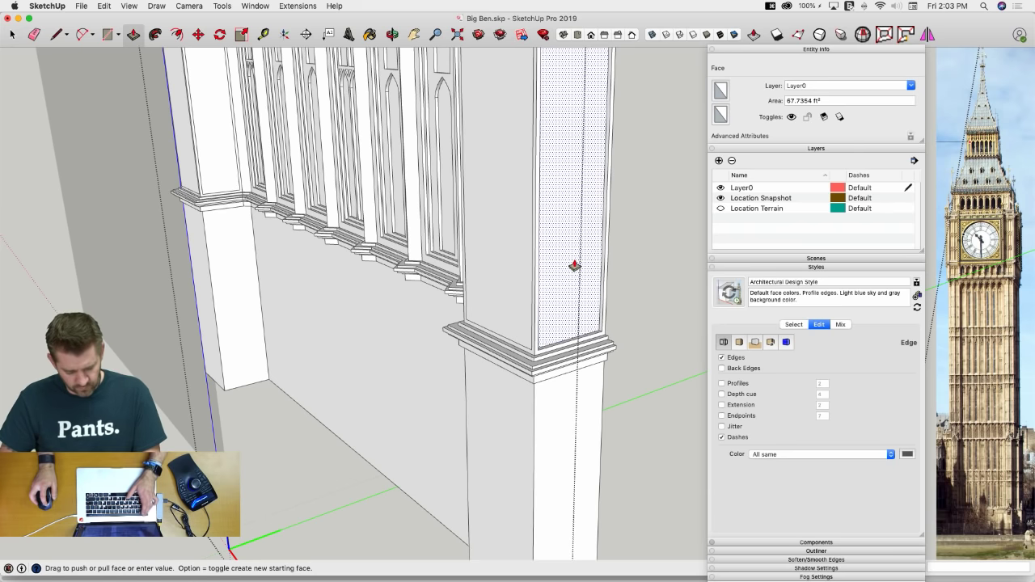
{"action": "key", "text": "Return"}
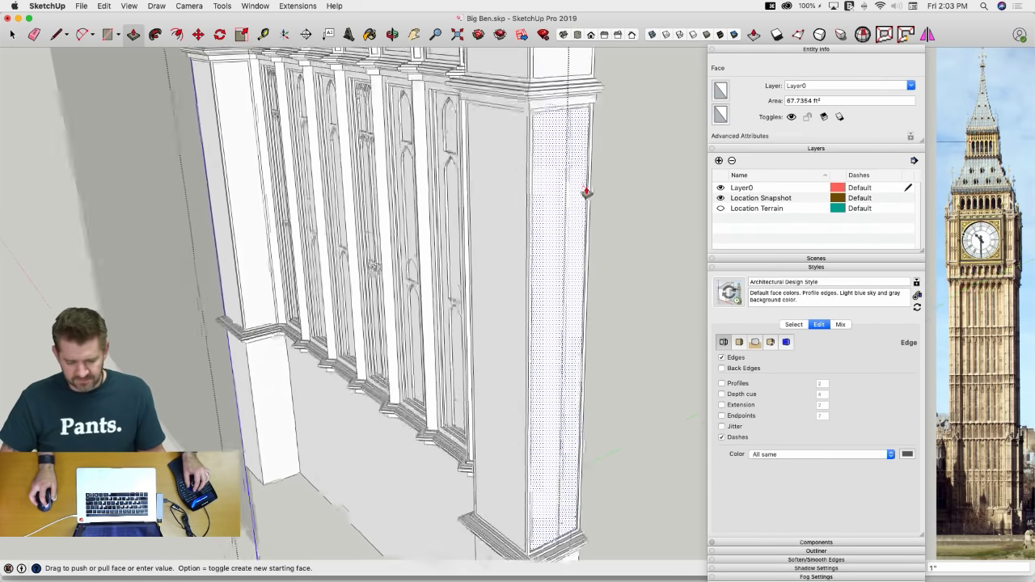
{"action": "key", "text": "Return"}
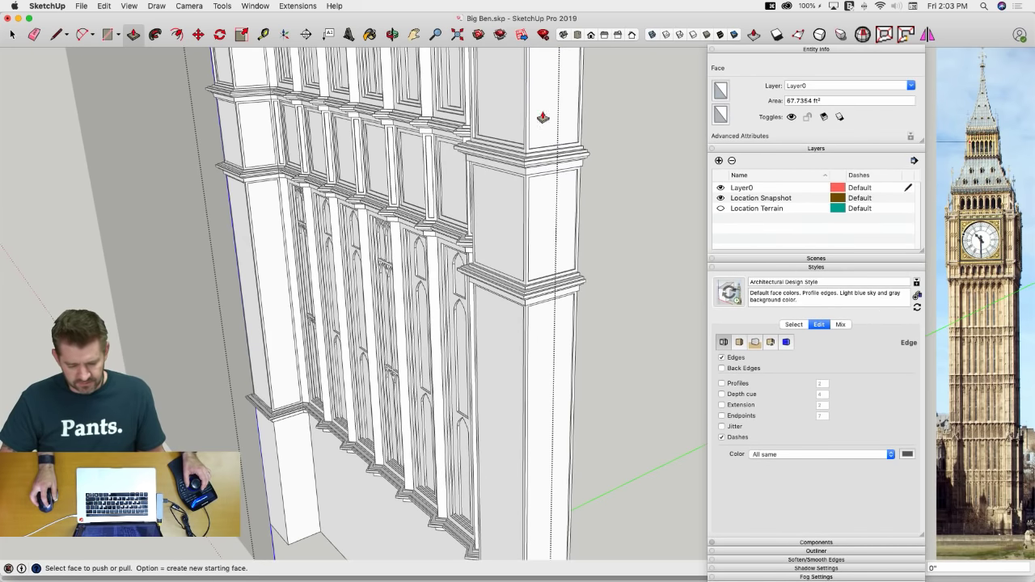
{"action": "scroll", "coordinate": [506, 251], "scroll_direction": "up", "scroll_amount": 5}
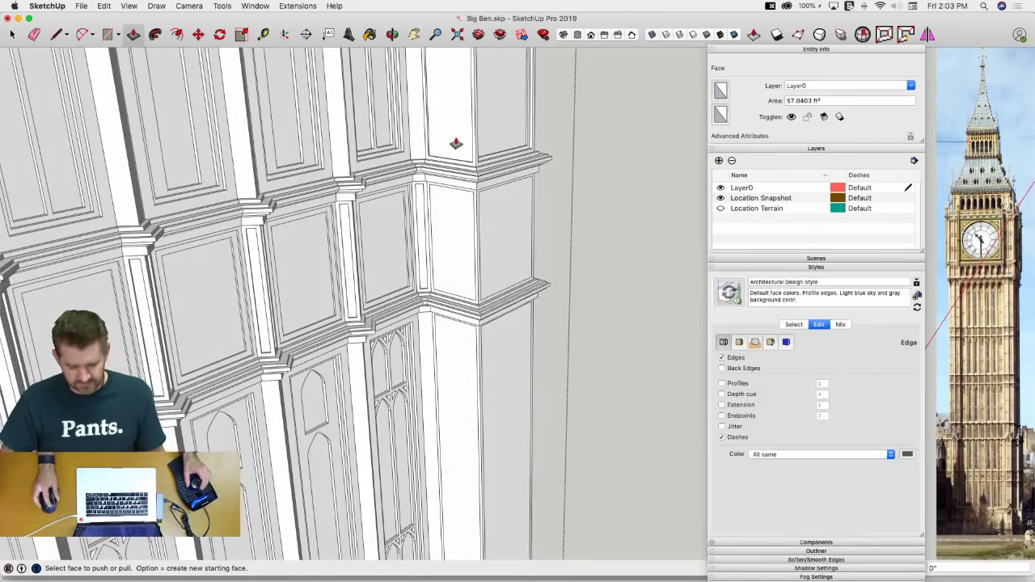
Repeat the 1" Push/Pull recess on the other outlined panels of both corner piers
{"action": "left_click", "coordinate": [470, 246]}
{"action": "double_click", "coordinate": [461, 380]}
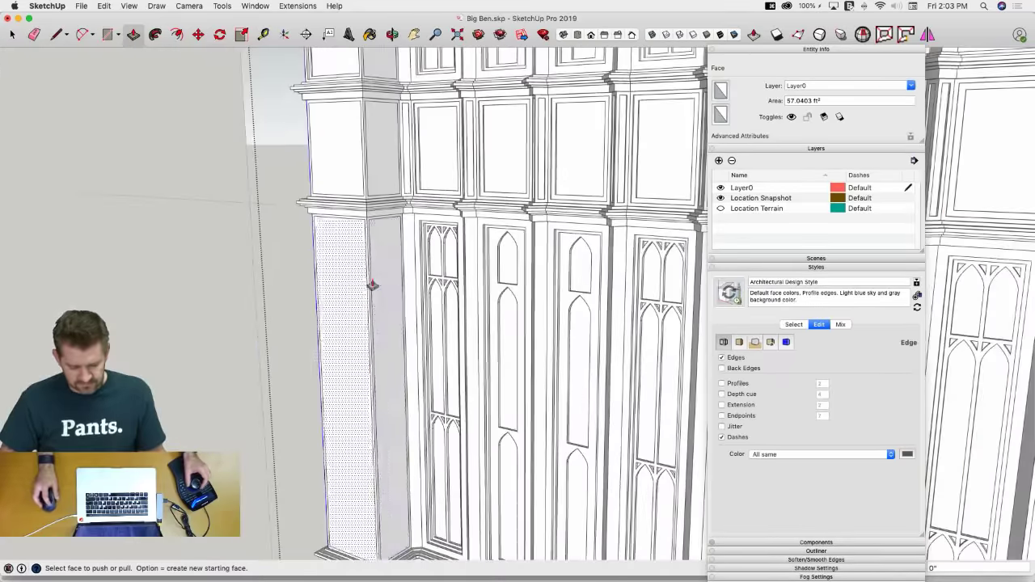
{"action": "double_click", "coordinate": [381, 252]}
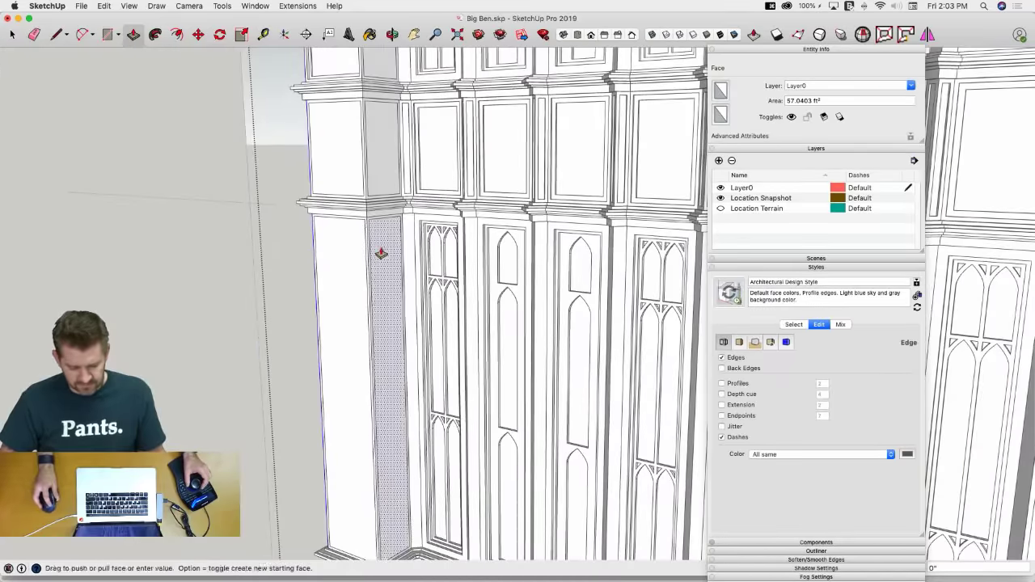
{"action": "double_click", "coordinate": [386, 139]}
{"action": "mouse_move", "coordinate": [381, 125]}
{"action": "middle_mouse_down"}
{"action": "mouse_move", "coordinate": [358, 175]}
{"action": "mouse_move", "coordinate": [370, 141]}
{"action": "middle_mouse_up"}
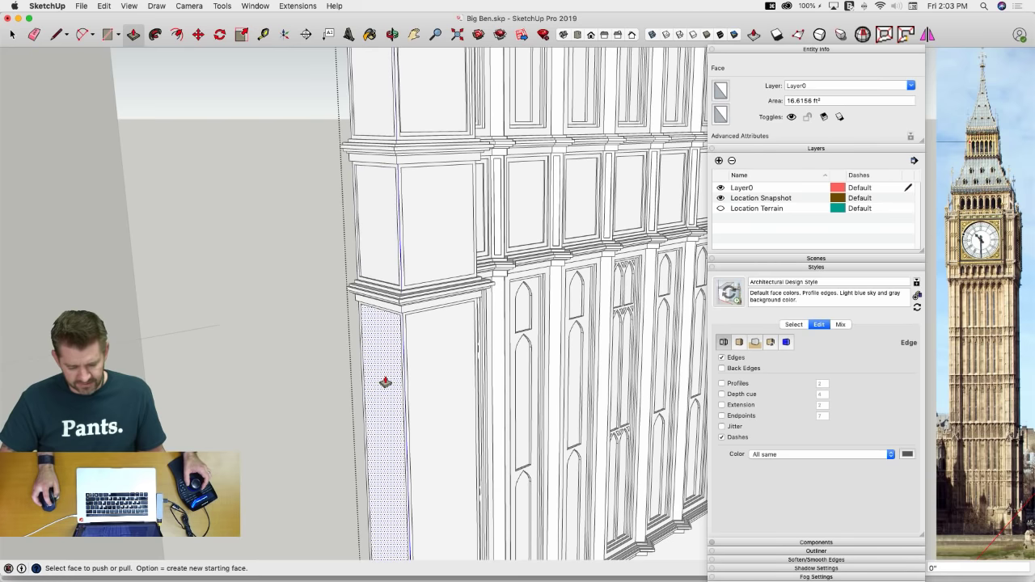
{"action": "middle_click_drag", "start_coordinate": [386, 381], "coordinate": [421, 304]}
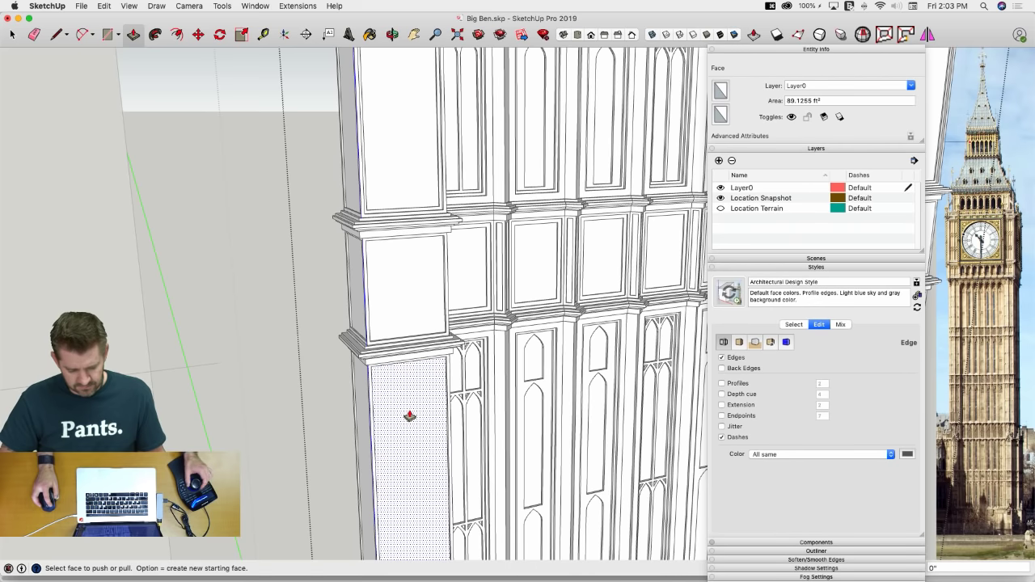
{"action": "middle_click_drag", "start_coordinate": [409, 416], "coordinate": [544, 300]}
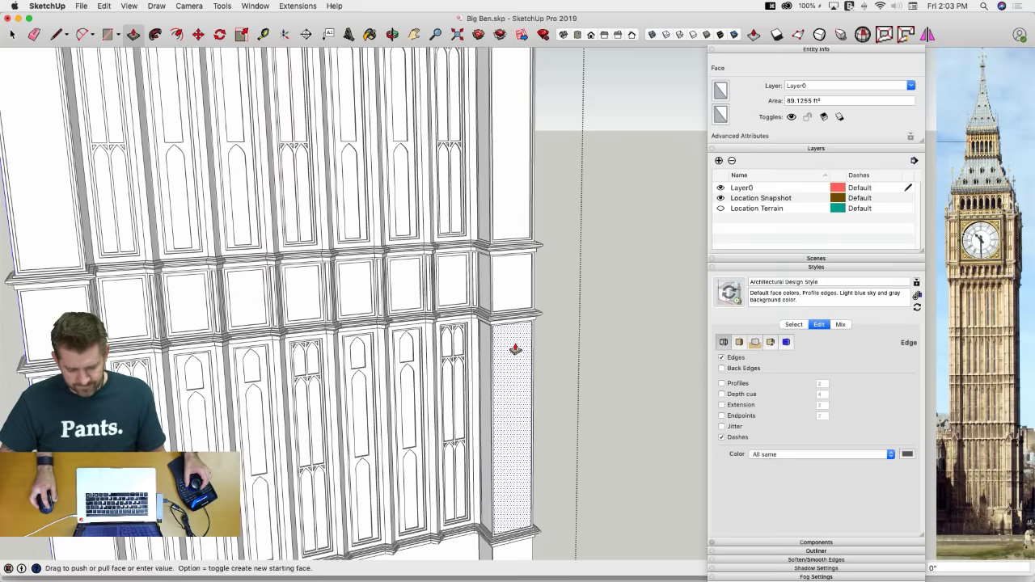
{"action": "middle_click_drag", "start_coordinate": [513, 351], "coordinate": [286, 352]}
{"action": "scroll", "coordinate": [286, 352], "scroll_direction": "up", "scroll_amount": 5}
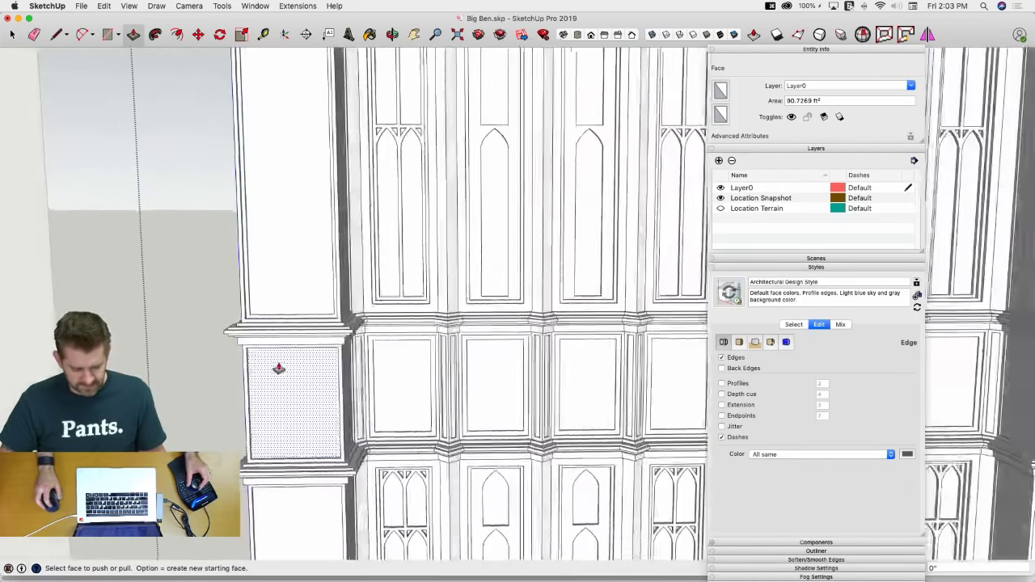
Offset the outlines of the remaining front panels on the right-hand pier inward, including the square mid-band panel
{"action": "key", "text": "f"}
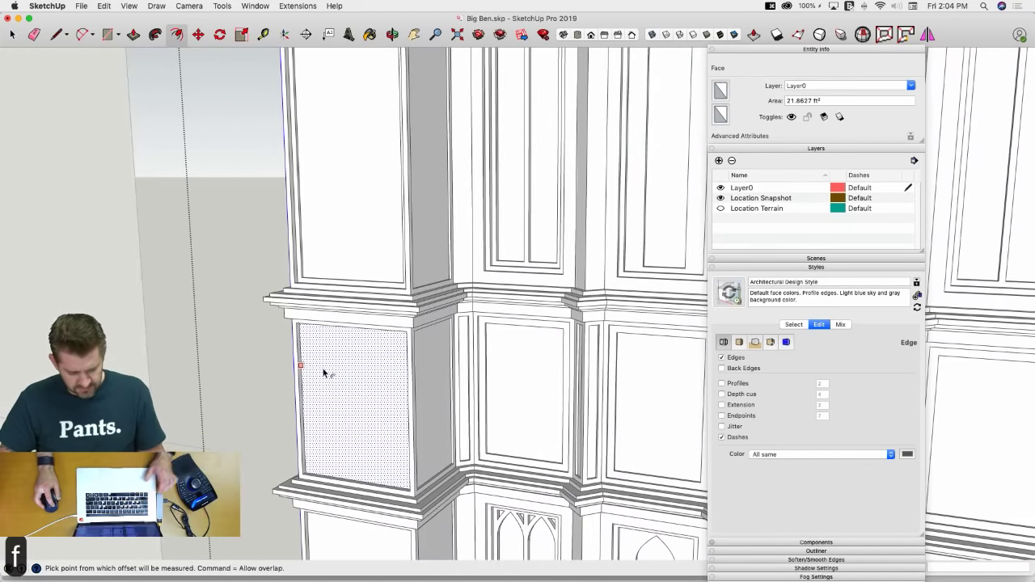
{"action": "middle_click_drag", "start_coordinate": [324, 373], "coordinate": [346, 415]}
{"action": "scroll", "coordinate": [358, 338], "scroll_direction": "down", "scroll_amount": 6}
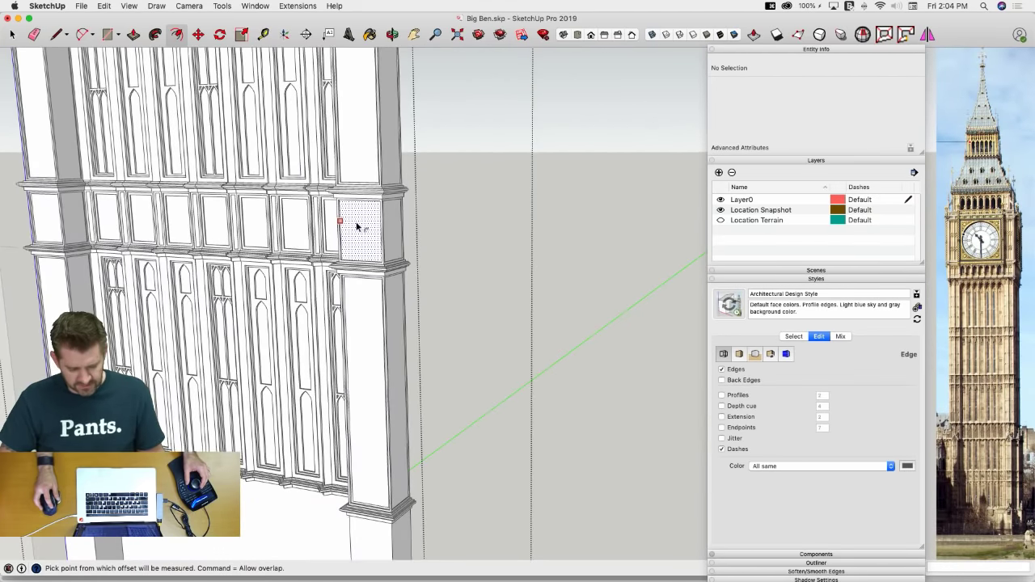
{"action": "scroll", "coordinate": [356, 230], "scroll_direction": "up", "scroll_amount": 5}
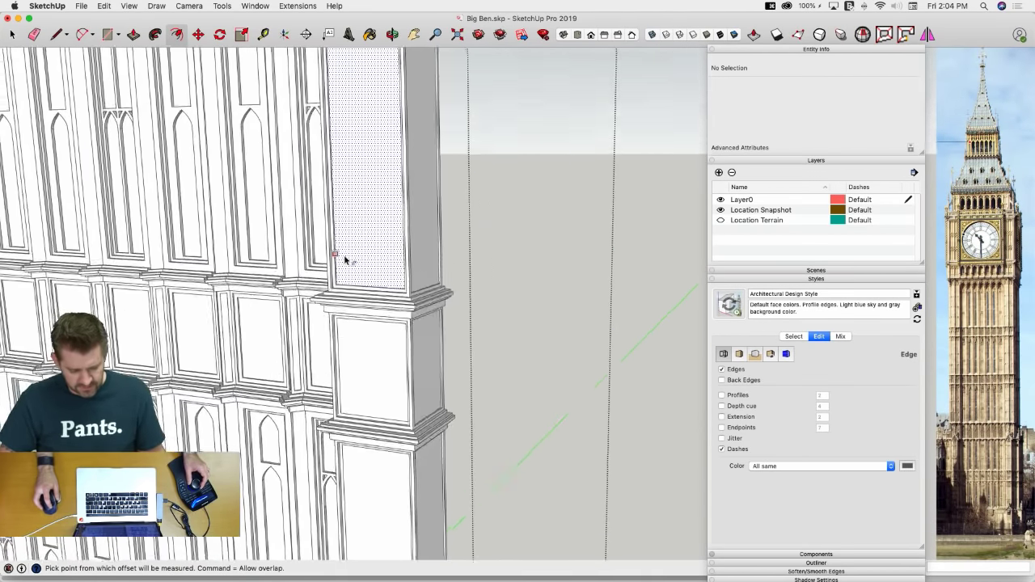
Push the remaining outlined front panels of the corner piers 1" inward
{"action": "key", "text": "p"}
{"action": "middle_click_drag", "start_coordinate": [345, 260], "coordinate": [339, 273]}
{"action": "left_click", "coordinate": [319, 292]}
{"action": "left_click", "coordinate": [308, 151]}
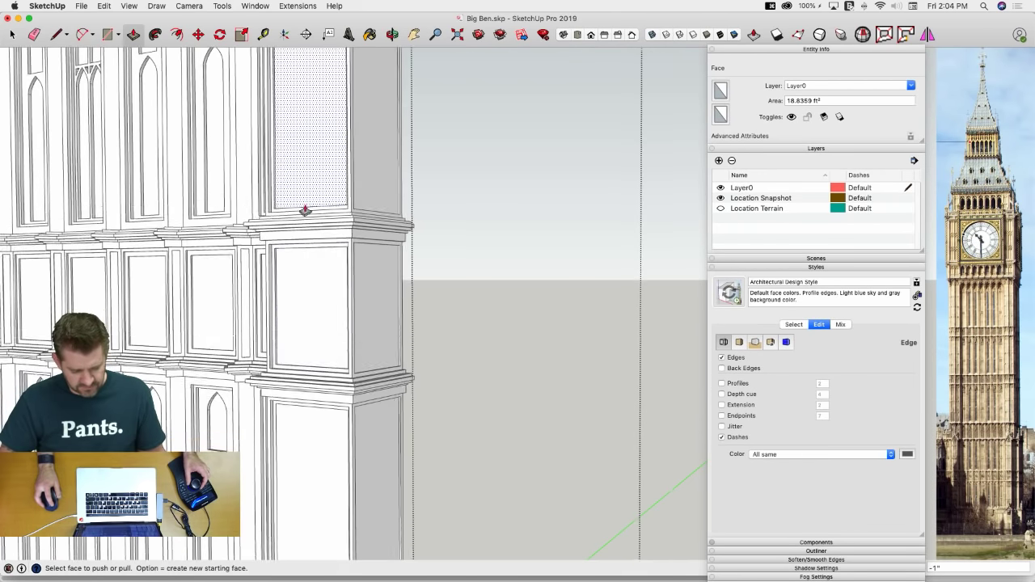
{"action": "double_click", "coordinate": [348, 380]}
{"action": "middle_click_drag", "start_coordinate": [394, 360], "coordinate": [299, 363]}
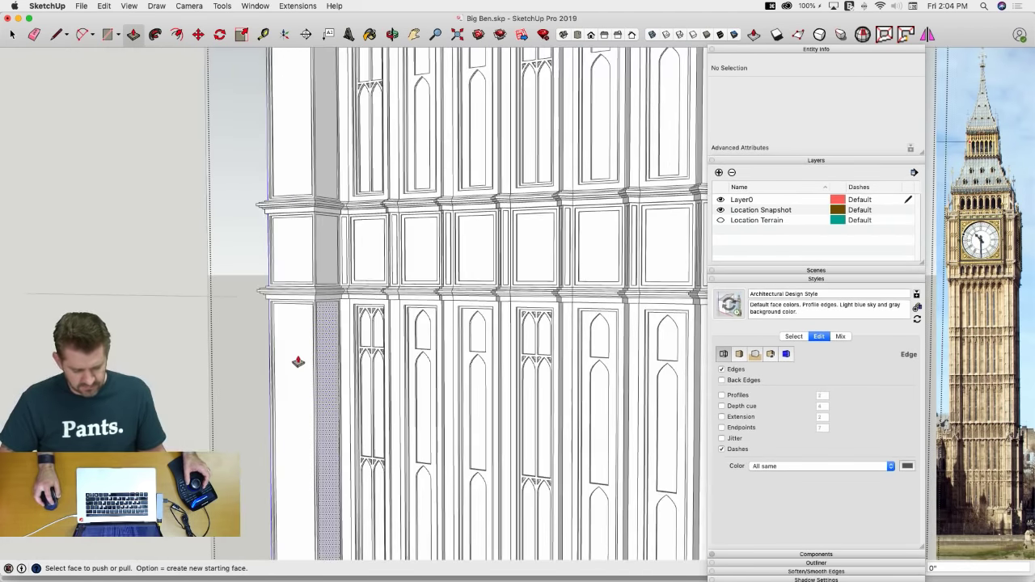
{"action": "left_click", "coordinate": [293, 239]}
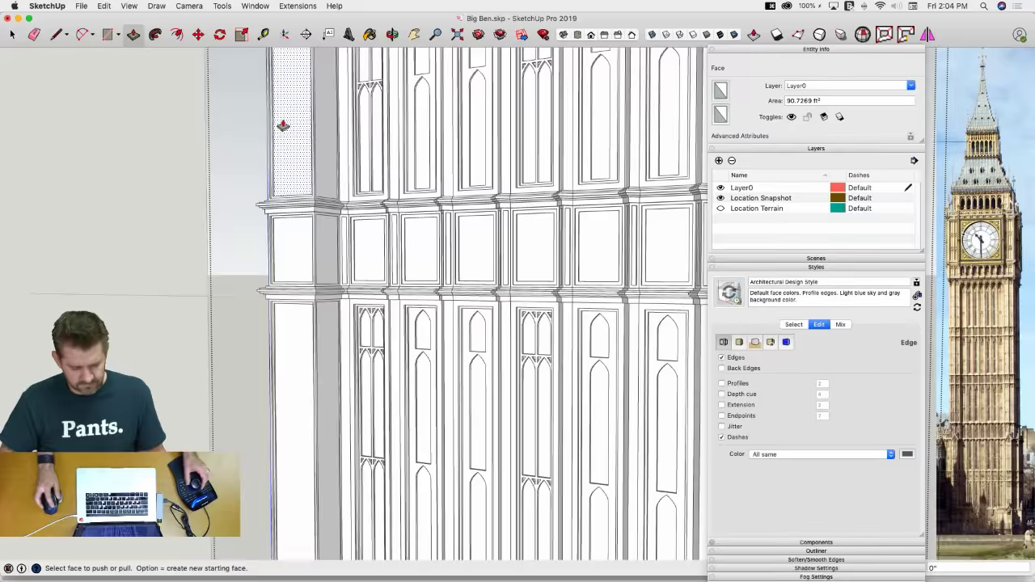
Inspect the detailed tower sides and the blank clock section above them against the reference photo
{"action": "key", "text": "space"}
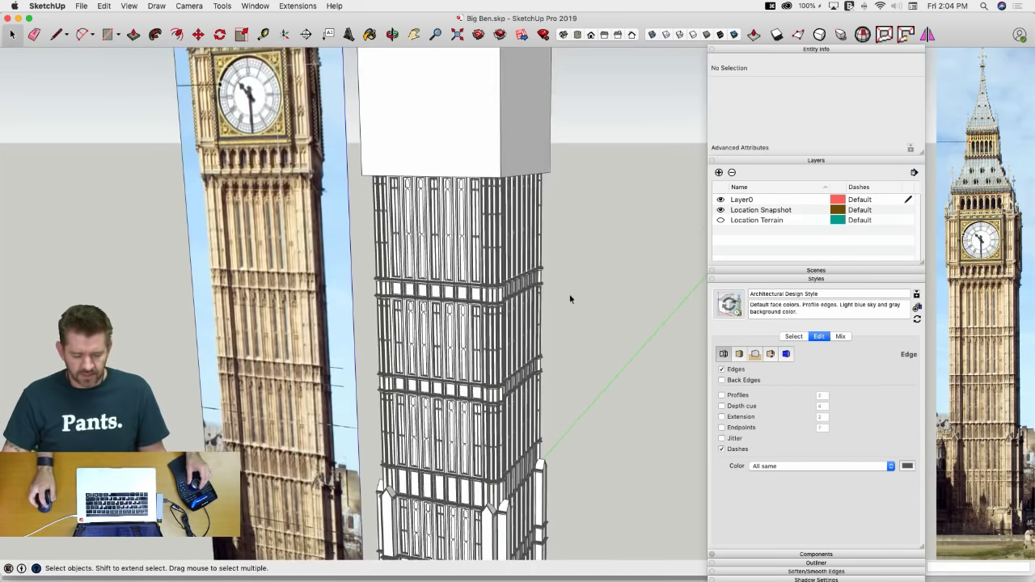
{"action": "left_click", "coordinate": [531, 286]}
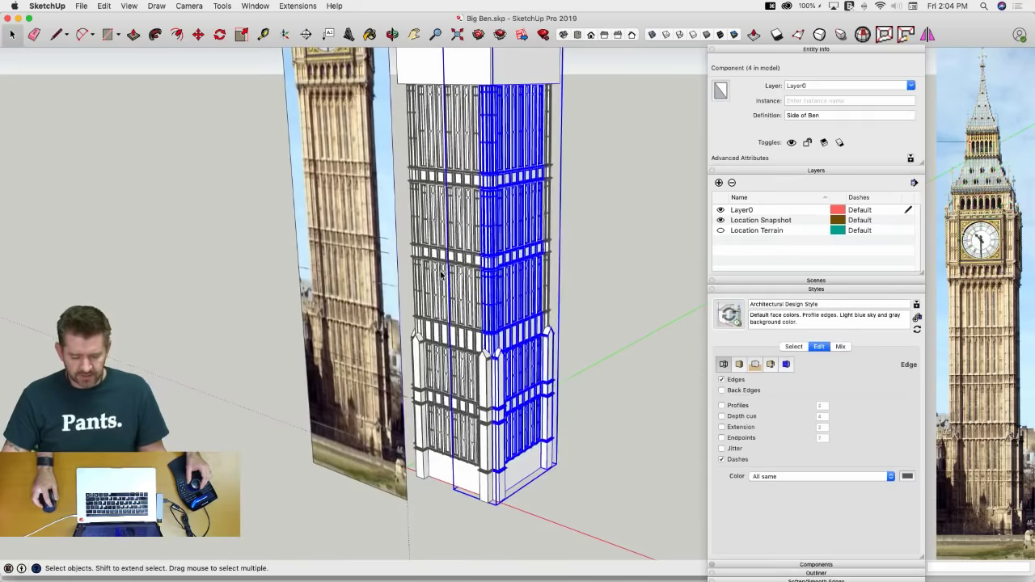
{"action": "middle_click_drag", "start_coordinate": [442, 274], "coordinate": [430, 191]}
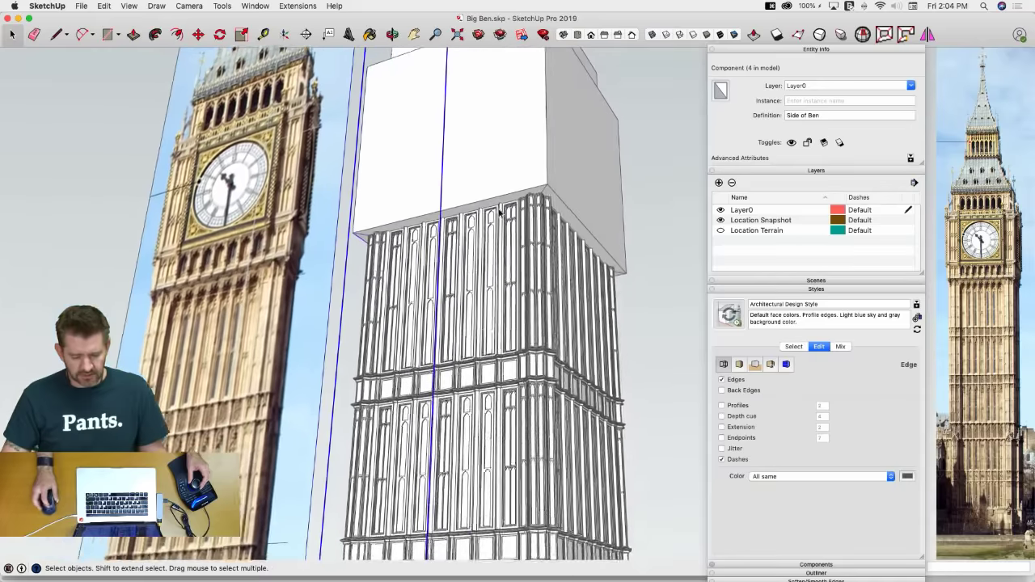
{"action": "middle_click_drag", "start_coordinate": [499, 214], "coordinate": [478, 176]}
{"action": "scroll", "coordinate": [488, 240], "scroll_direction": "up", "scroll_amount": 3}
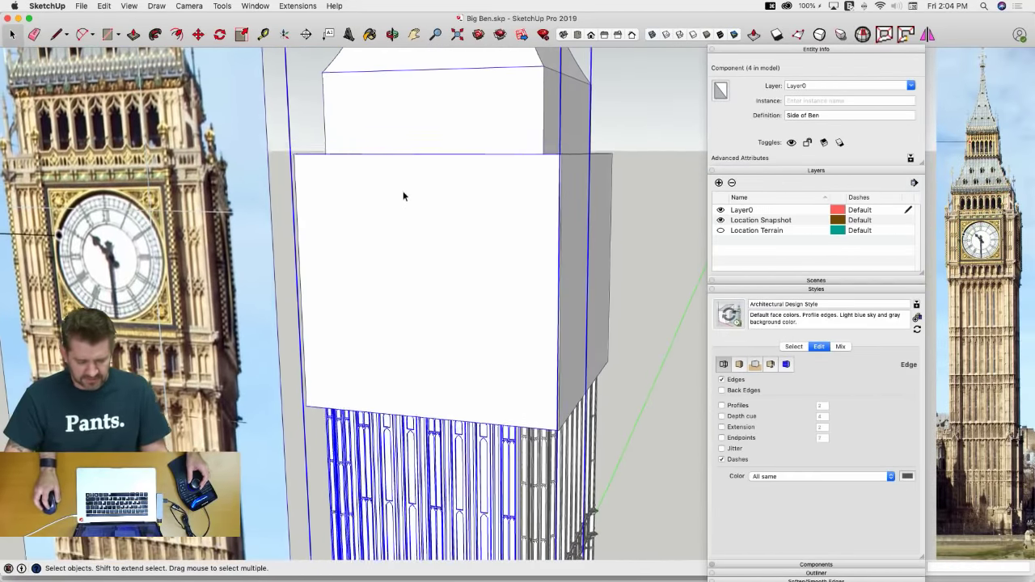
{"action": "middle_click_drag", "start_coordinate": [403, 196], "coordinate": [463, 246]}
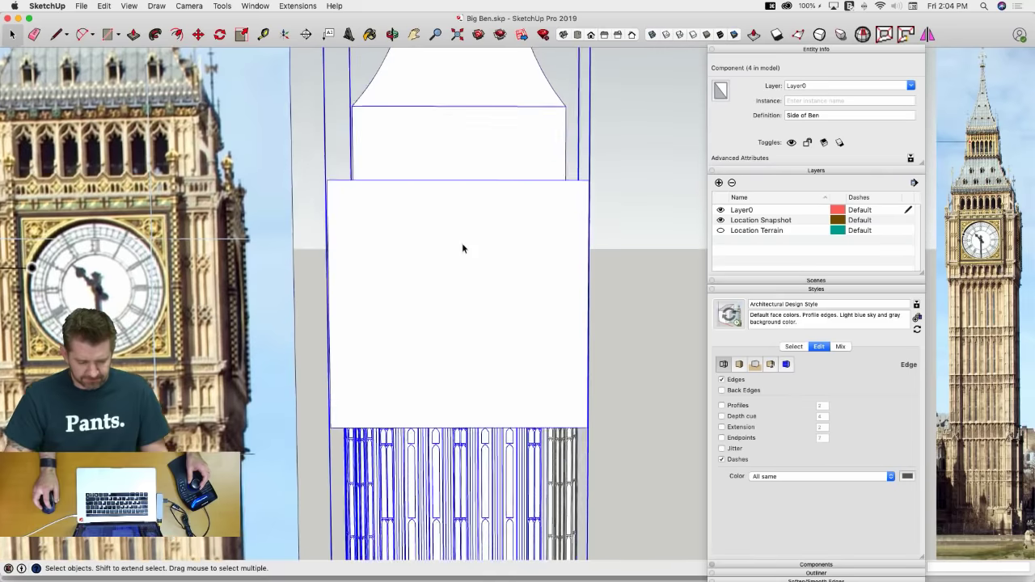
{"action": "double_click", "coordinate": [457, 243]}
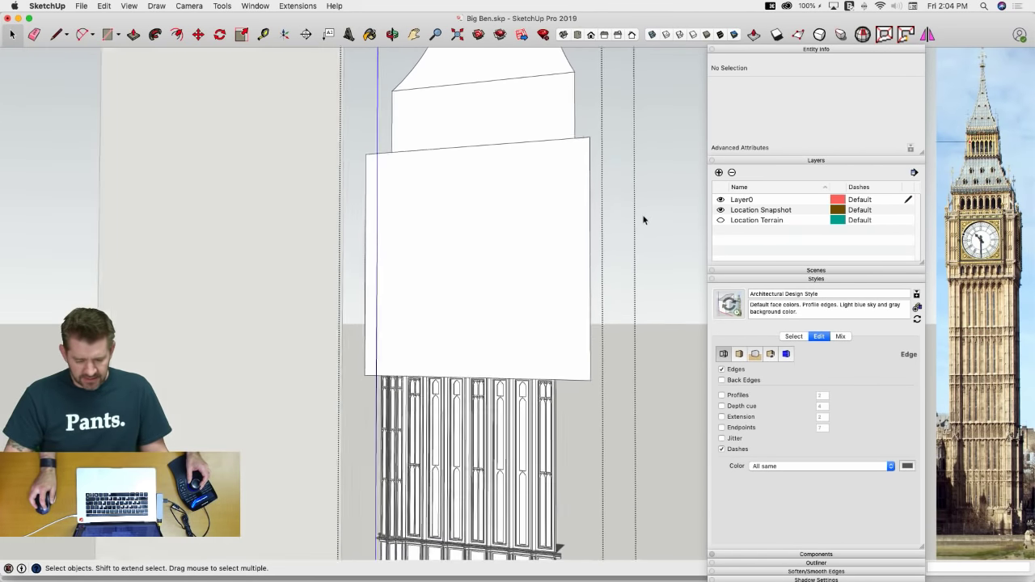
{"action": "left_click", "coordinate": [123, 270]}
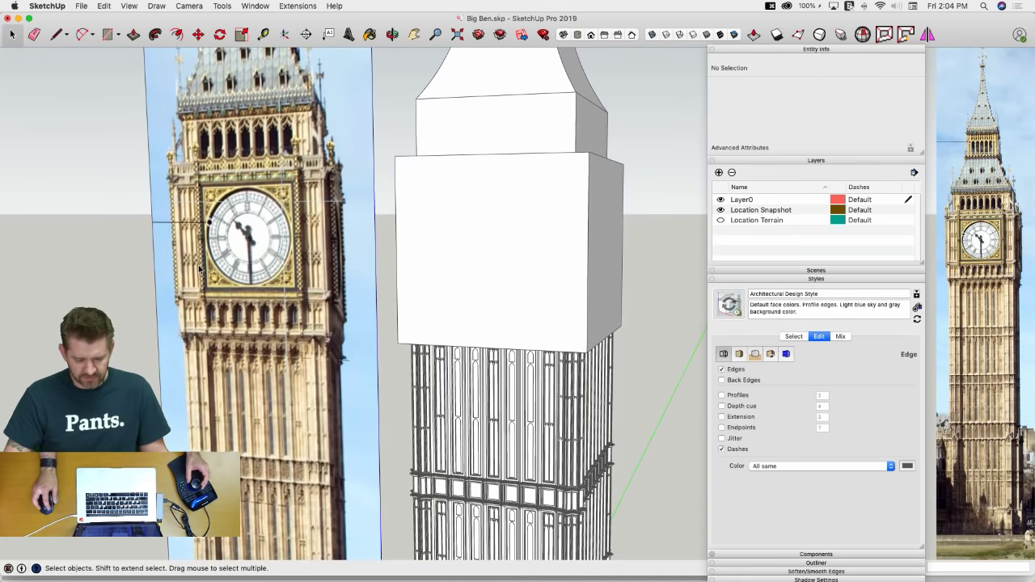
Select the whole Big Ben reference photo standing beside the tower and cut it from the model
{"action": "left_click", "coordinate": [204, 266]}
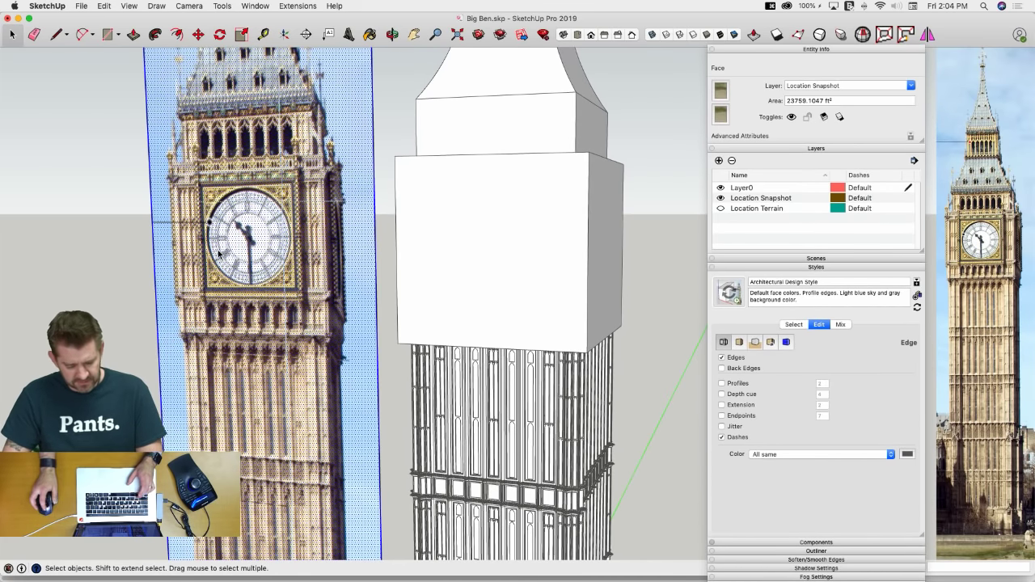
{"action": "double_click", "coordinate": [218, 253]}
{"action": "scroll", "coordinate": [218, 254], "scroll_direction": "down", "scroll_amount": 6}
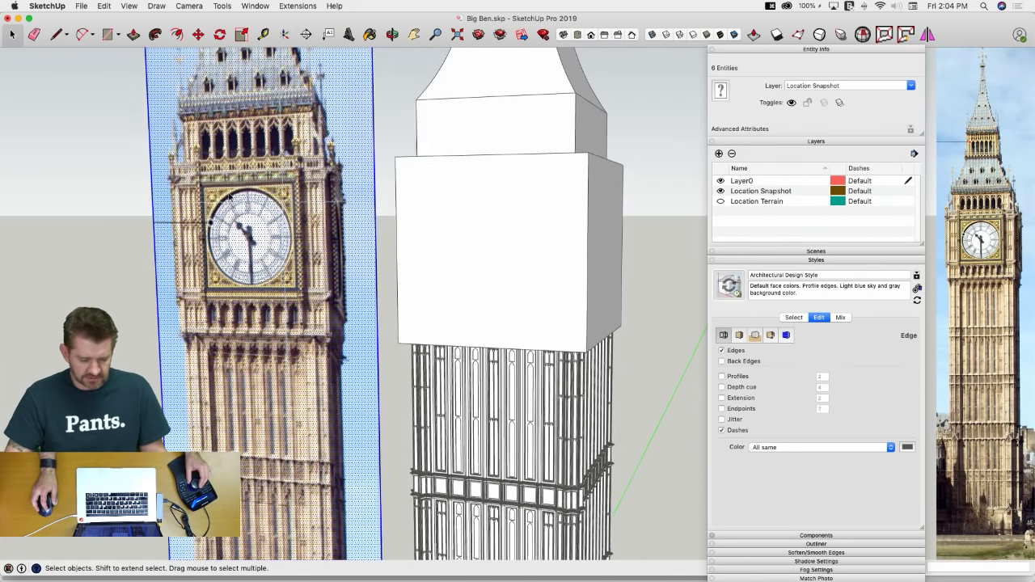
{"action": "scroll", "coordinate": [256, 237], "scroll_direction": "down", "scroll_amount": 1}
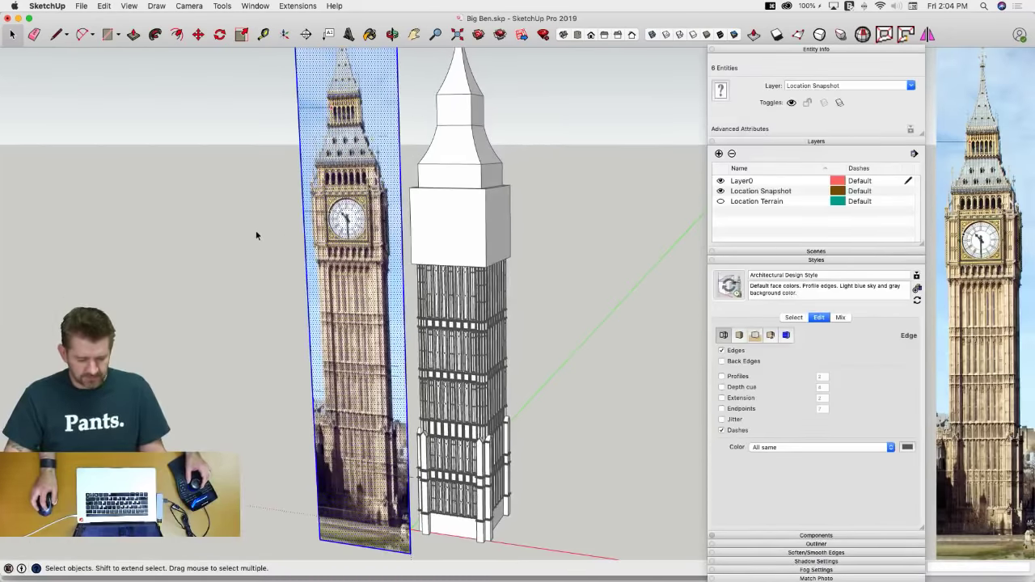
{"action": "middle_click_drag", "start_coordinate": [257, 236], "coordinate": [259, 250]}
{"action": "scroll", "coordinate": [259, 250], "scroll_direction": "up", "scroll_amount": 3}
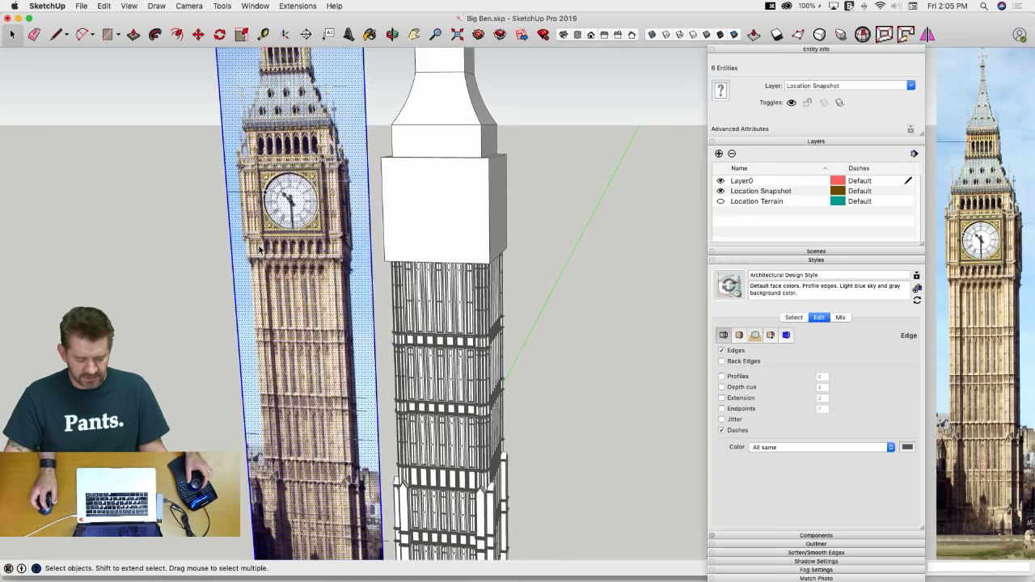
{"action": "key", "text": "super+x"}
Open the tower side containing the blank clock section for editing and paste the reference photo in place inside it
{"action": "double_click", "coordinate": [407, 203]}
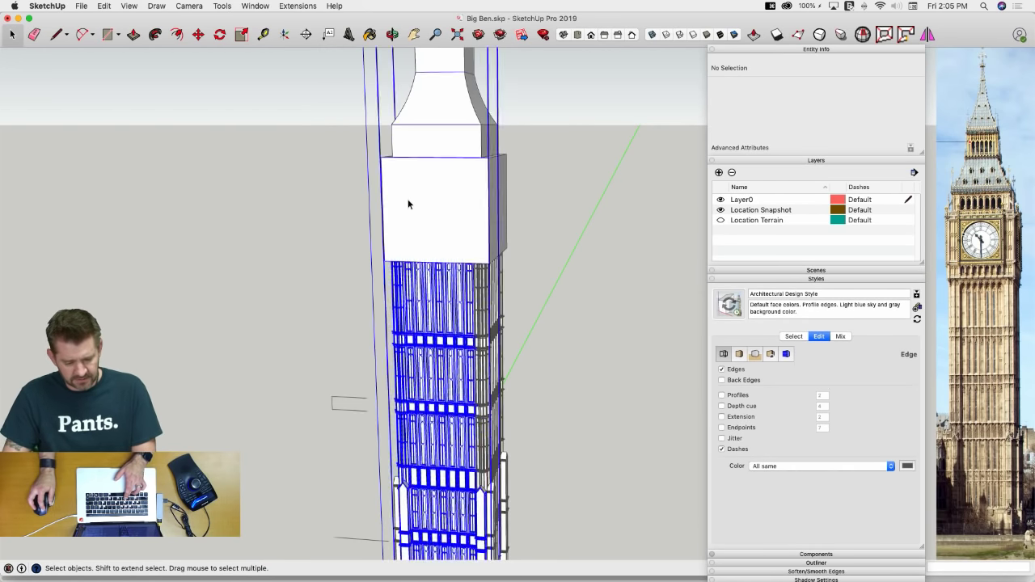
{"action": "left_click", "coordinate": [400, 203]}
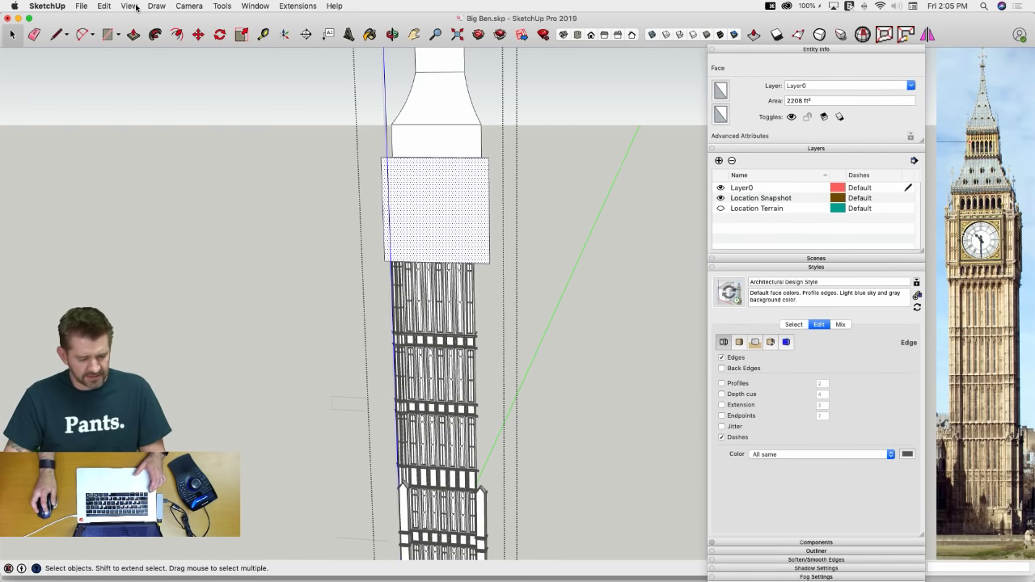
{"action": "left_click", "coordinate": [102, 6]}
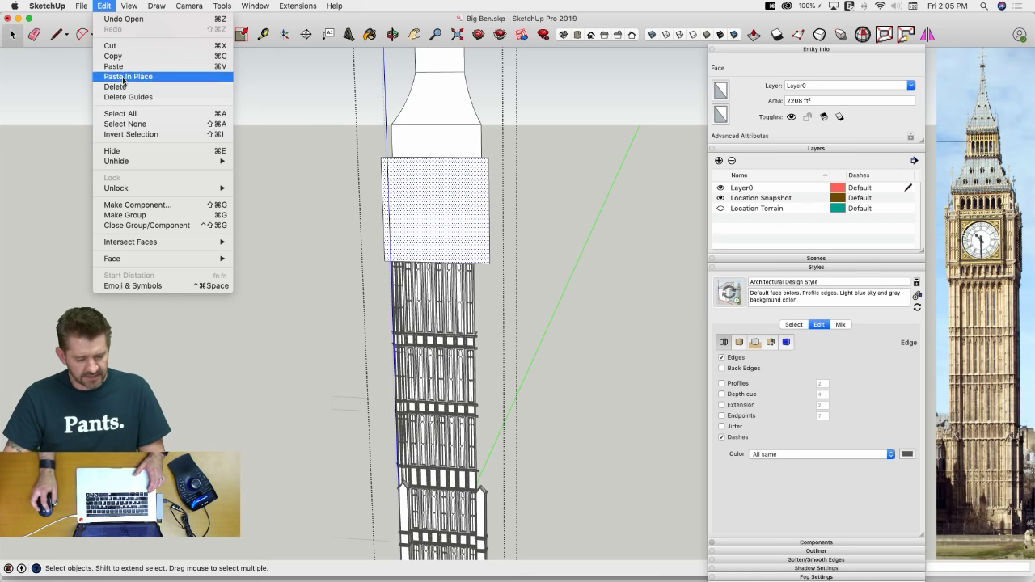
{"action": "left_click", "coordinate": [123, 77]}
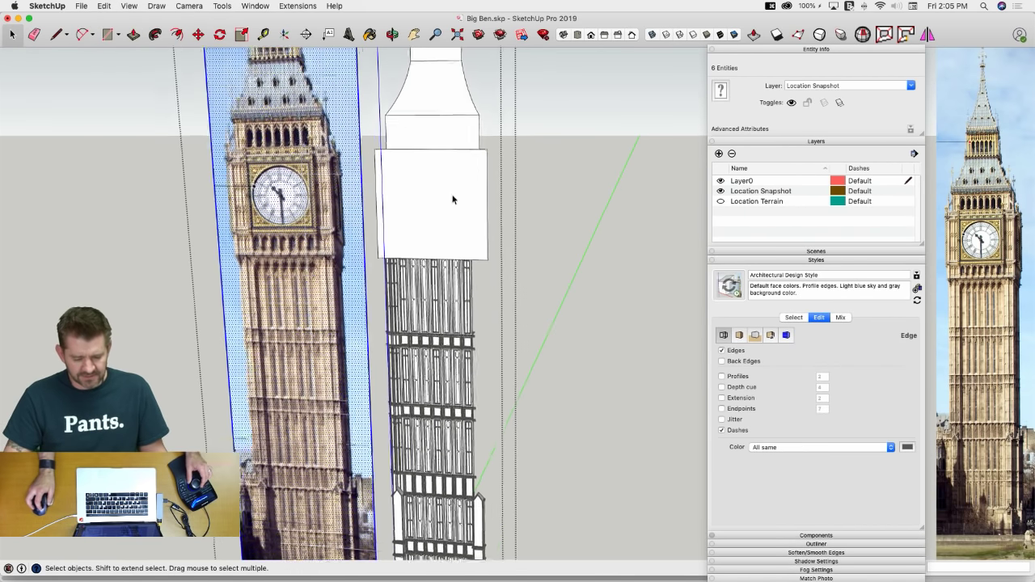
Draw horizontal reference lines on the photo from the top and bottom of the clock frame out past the photo's edge
{"action": "scroll", "coordinate": [419, 205], "scroll_direction": "up", "scroll_amount": 4}
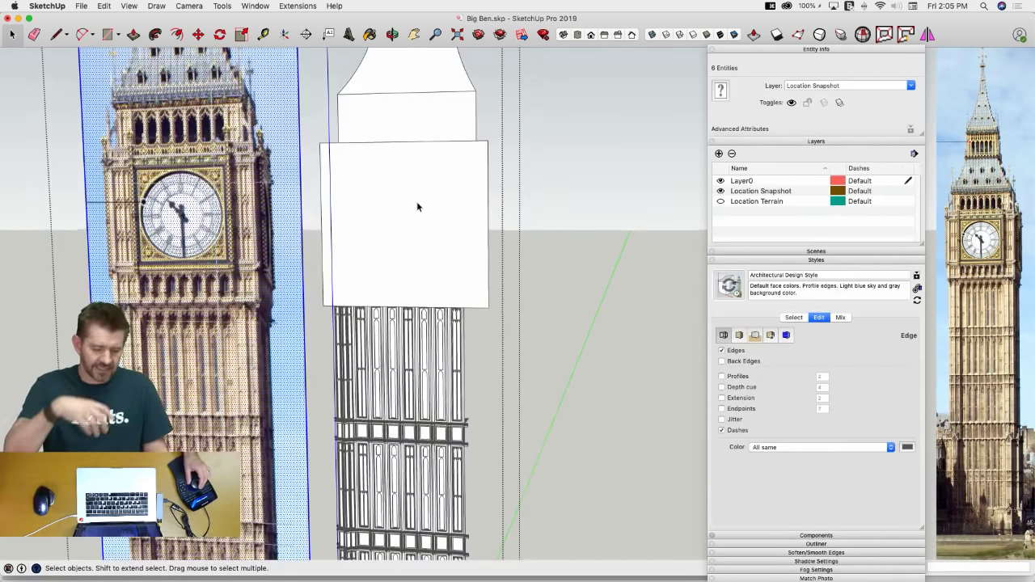
{"action": "scroll", "coordinate": [416, 207], "scroll_direction": "up", "scroll_amount": 4}
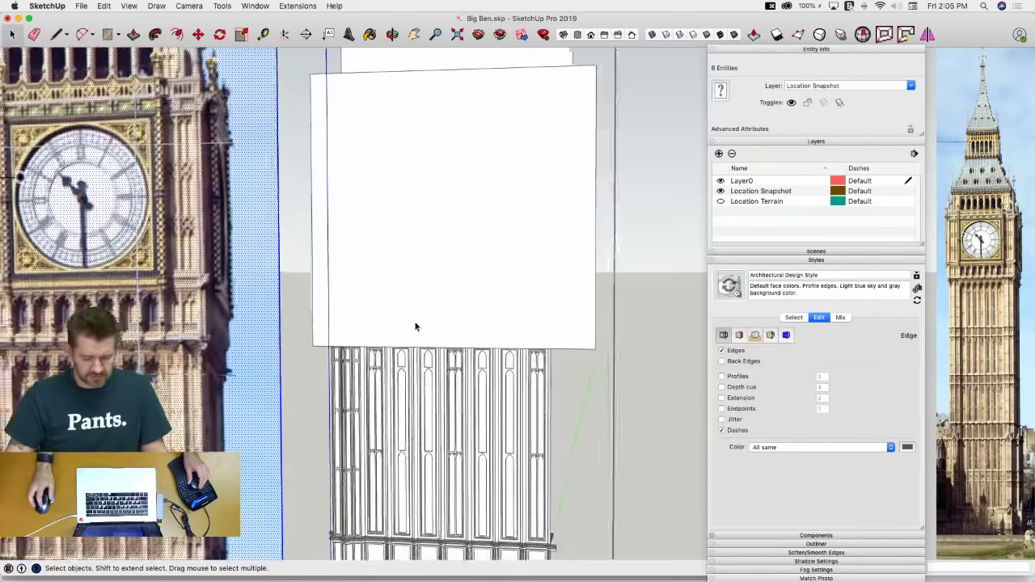
{"action": "scroll", "coordinate": [415, 327], "scroll_direction": "up", "scroll_amount": 5}
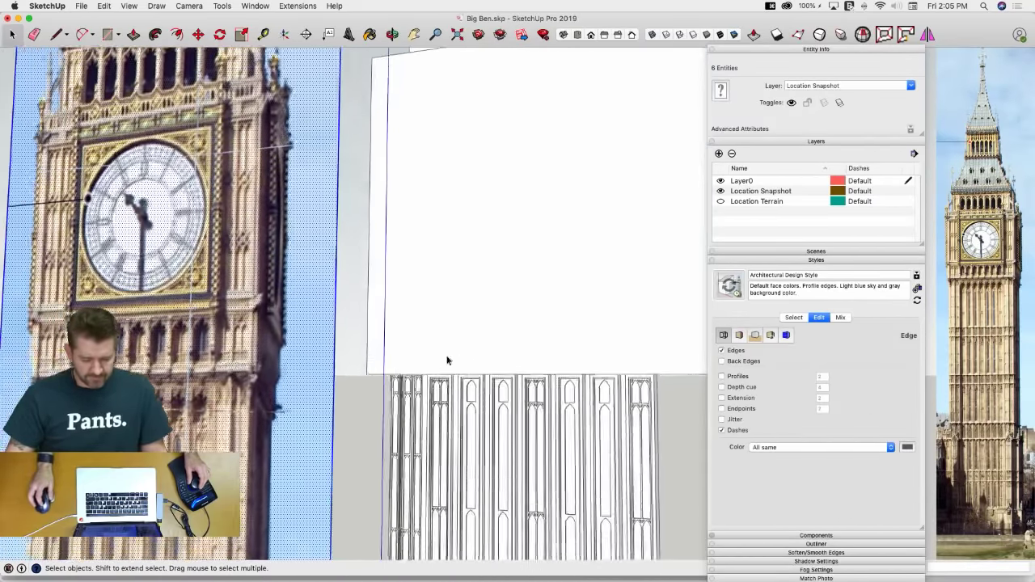
{"action": "scroll", "coordinate": [409, 358], "scroll_direction": "up", "scroll_amount": 2}
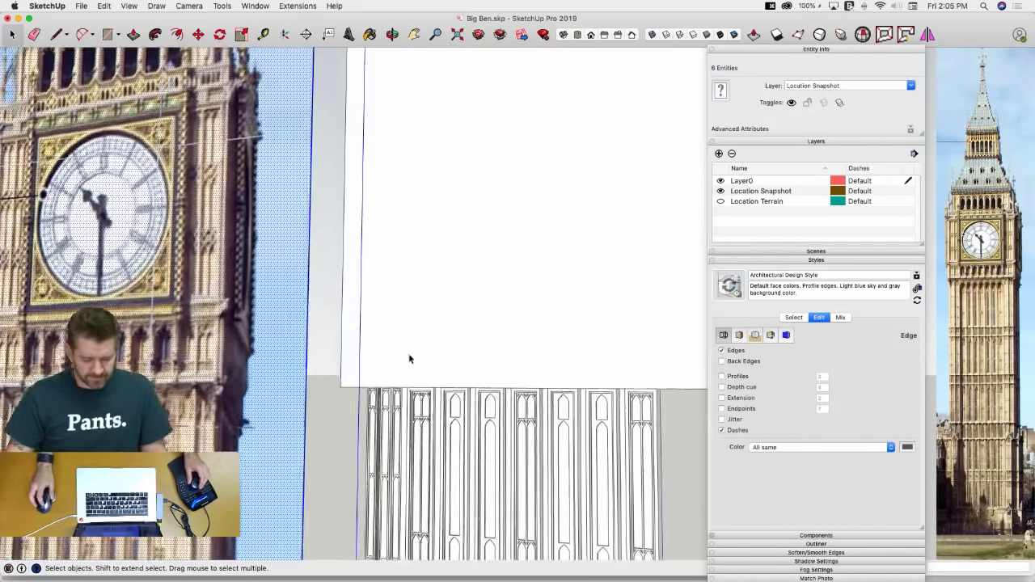
{"action": "scroll", "coordinate": [407, 377], "scroll_direction": "down", "scroll_amount": 8}
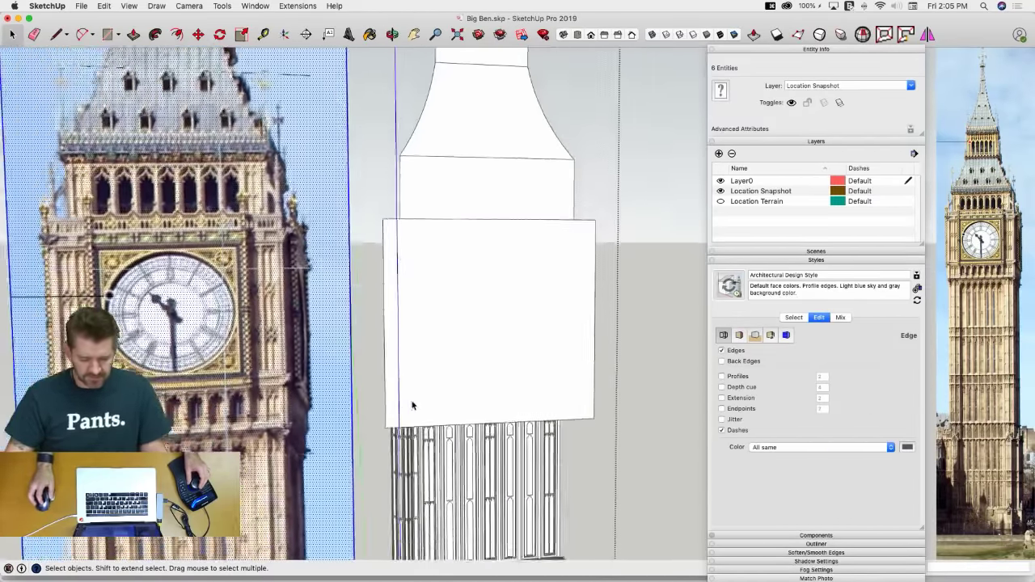
{"action": "scroll", "coordinate": [595, 427], "scroll_direction": "down", "scroll_amount": 2}
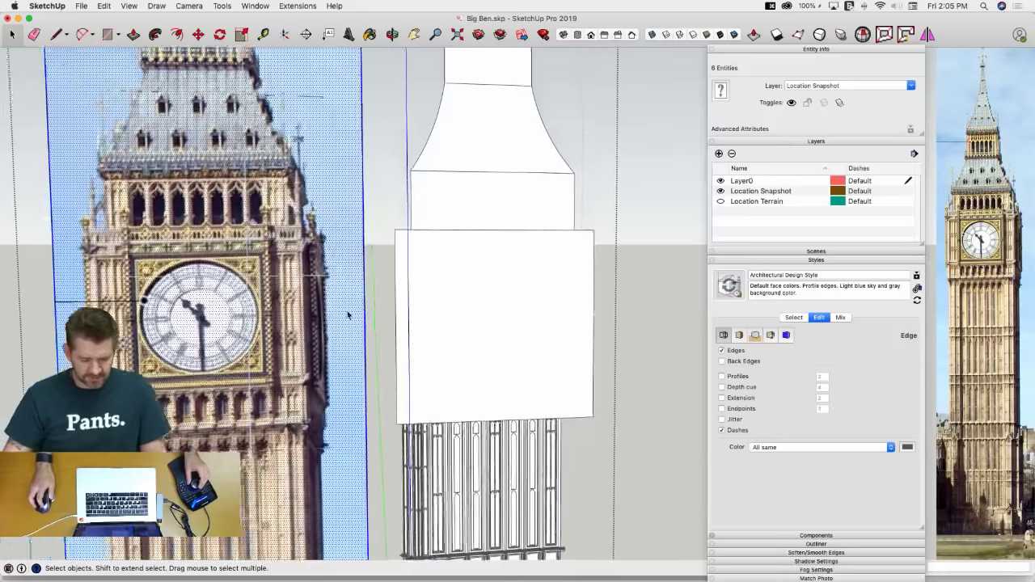
{"action": "key", "text": "l"}
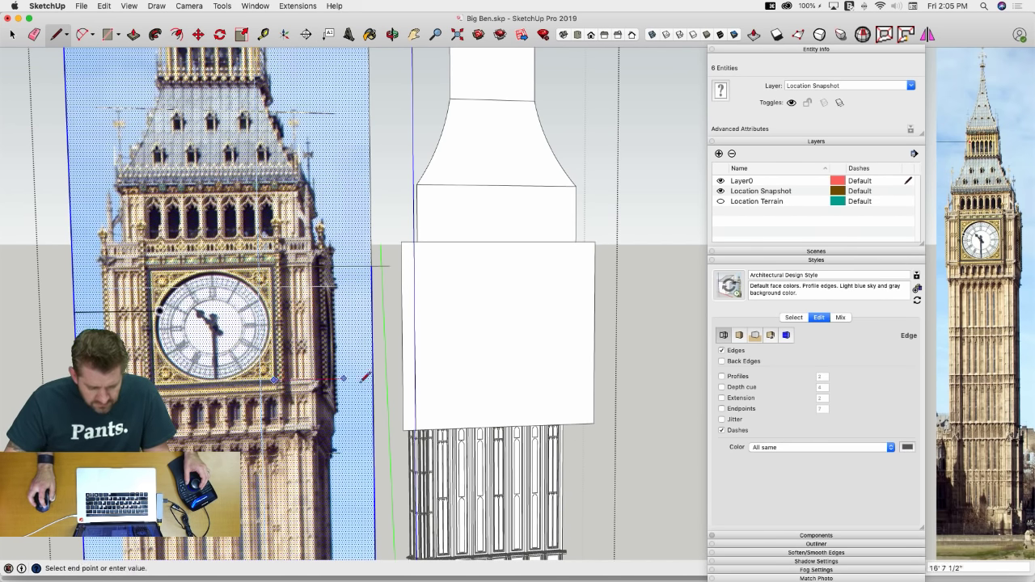
{"action": "key", "text": "space"}
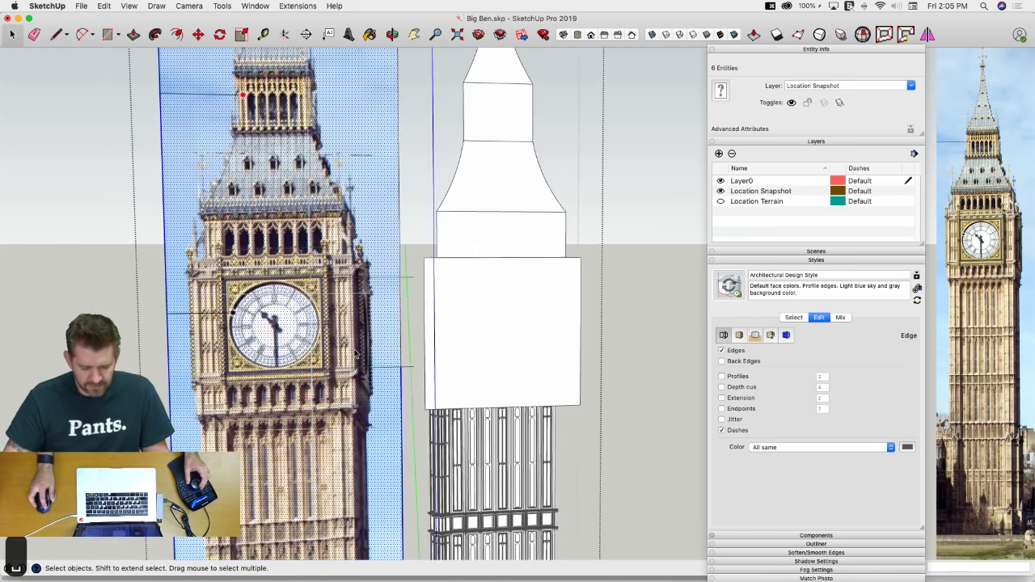
Move the reference photo and its lines 3' forward toward the front plane of the clock section
{"action": "triple_click", "coordinate": [398, 401]}
{"action": "key", "text": "m"}
{"action": "scroll", "coordinate": [398, 401], "scroll_direction": "up", "scroll_amount": 1}
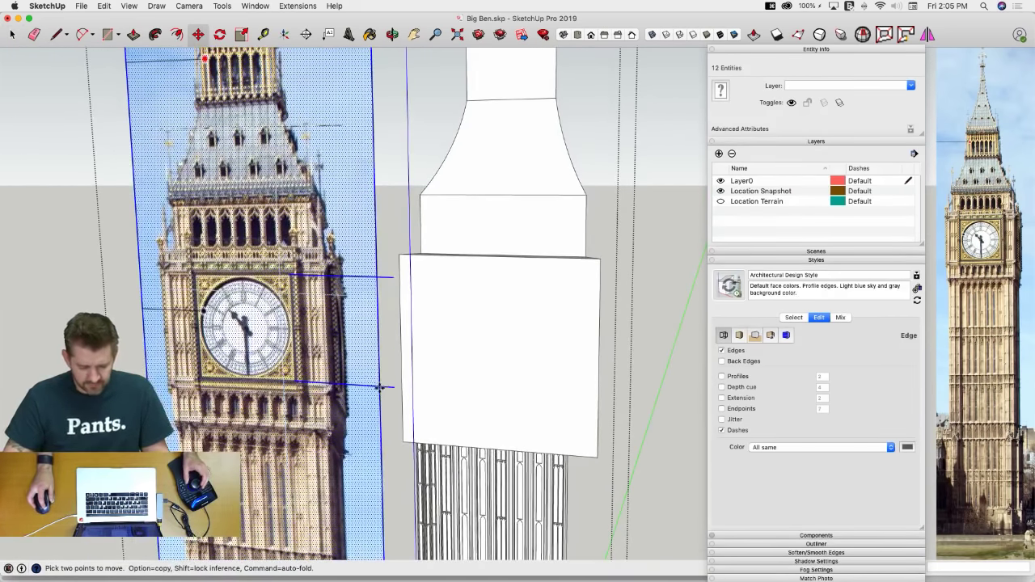
{"action": "left_click", "coordinate": [379, 388]}
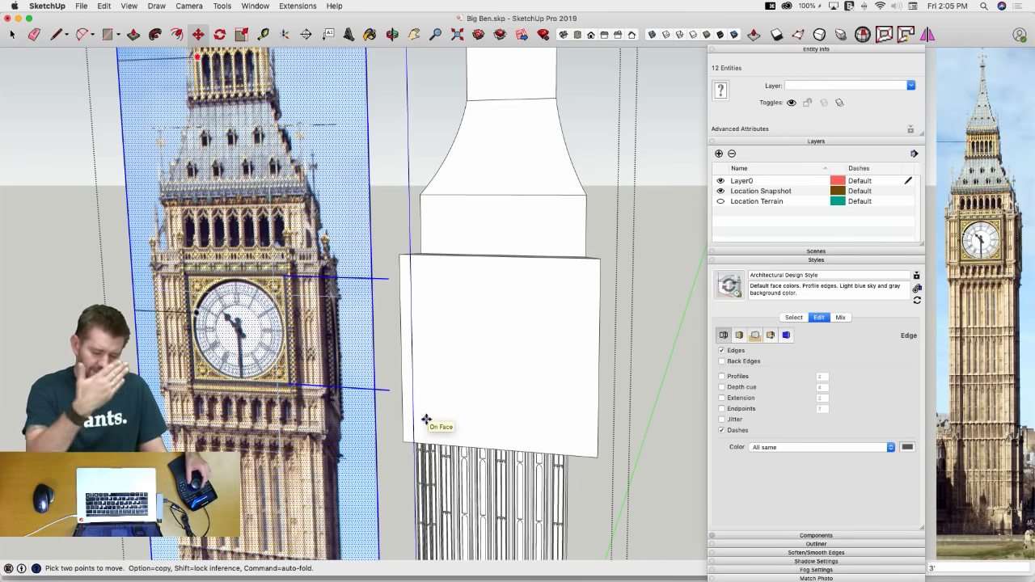
{"action": "key", "text": "super+3"}
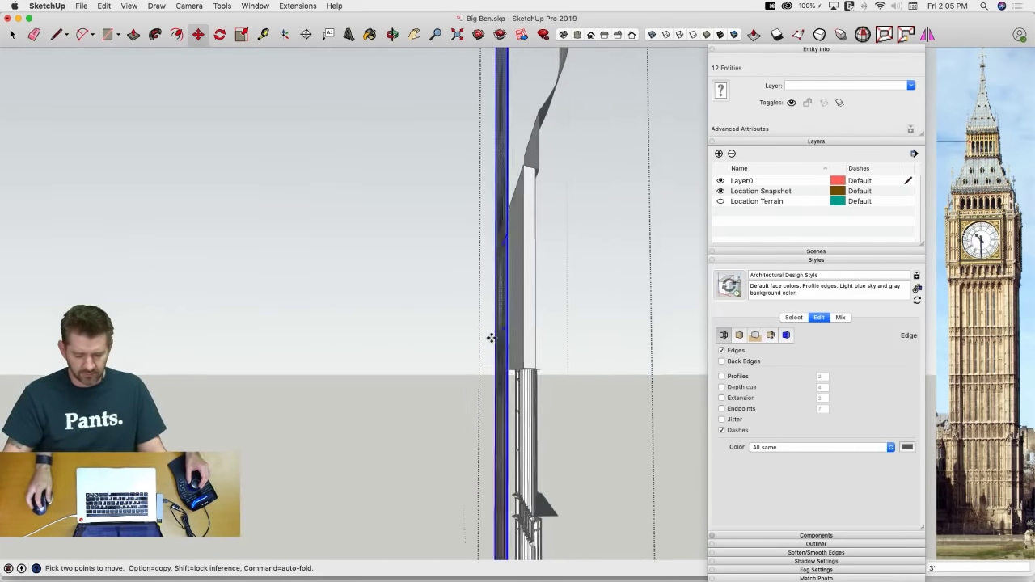
Draw horizontal lines across the clock section at the clock frame's top and bottom, and outline a centred square between them
{"action": "key", "text": "l"}
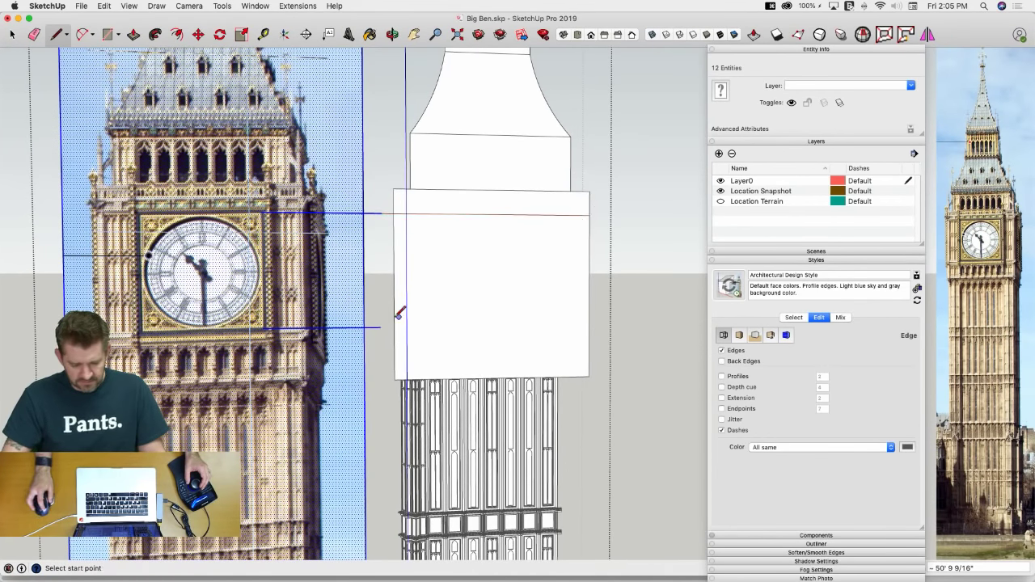
{"action": "left_click", "coordinate": [589, 326]}
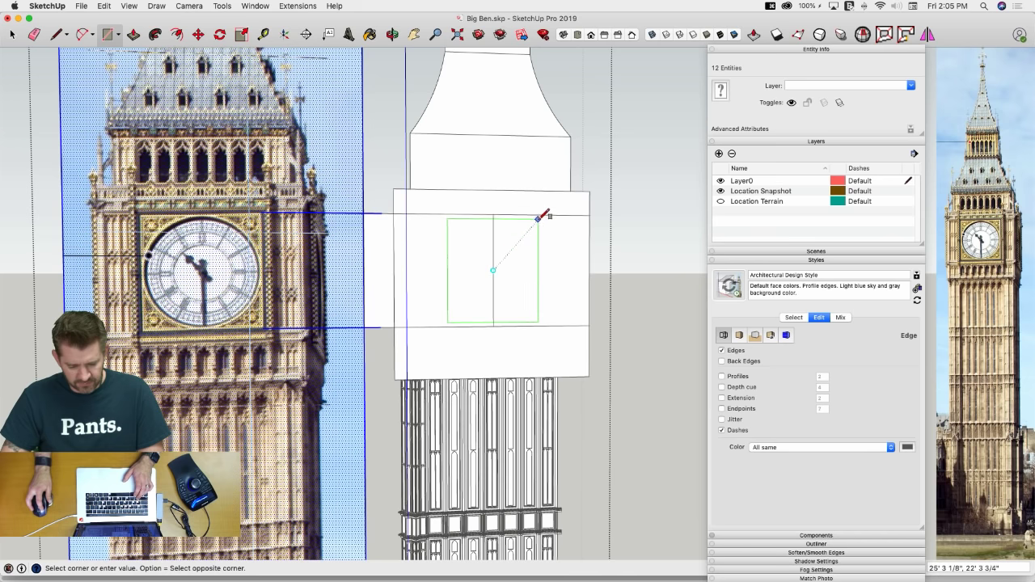
{"action": "left_click", "coordinate": [495, 247]}
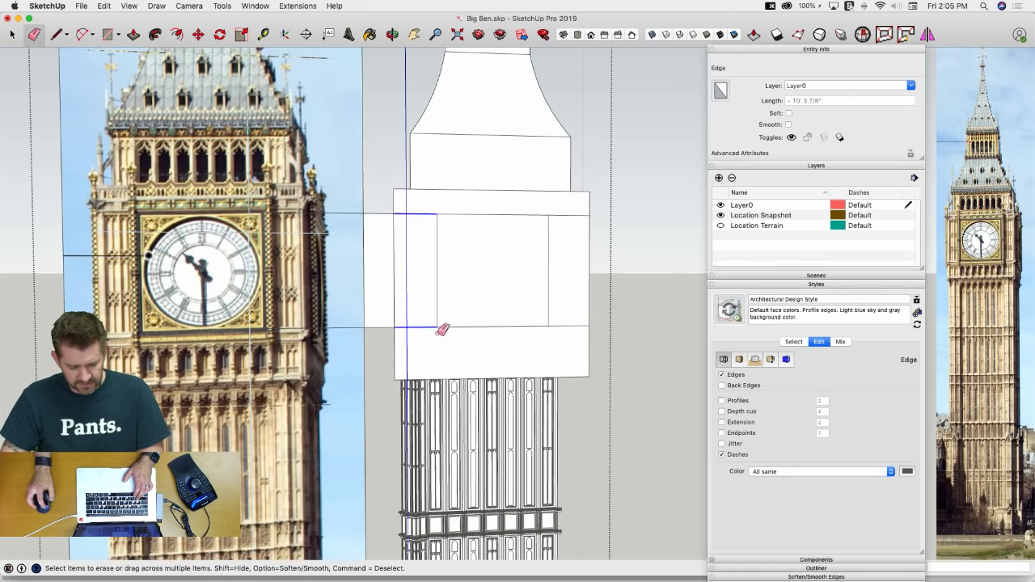
Erase the leftover horizontal lines outside the clock square and the reference line stubs between the photo and the tower
{"action": "left_click_drag", "start_coordinate": [443, 330], "coordinate": [446, 329]}
{"action": "left_click_drag", "start_coordinate": [566, 297], "coordinate": [564, 331]}
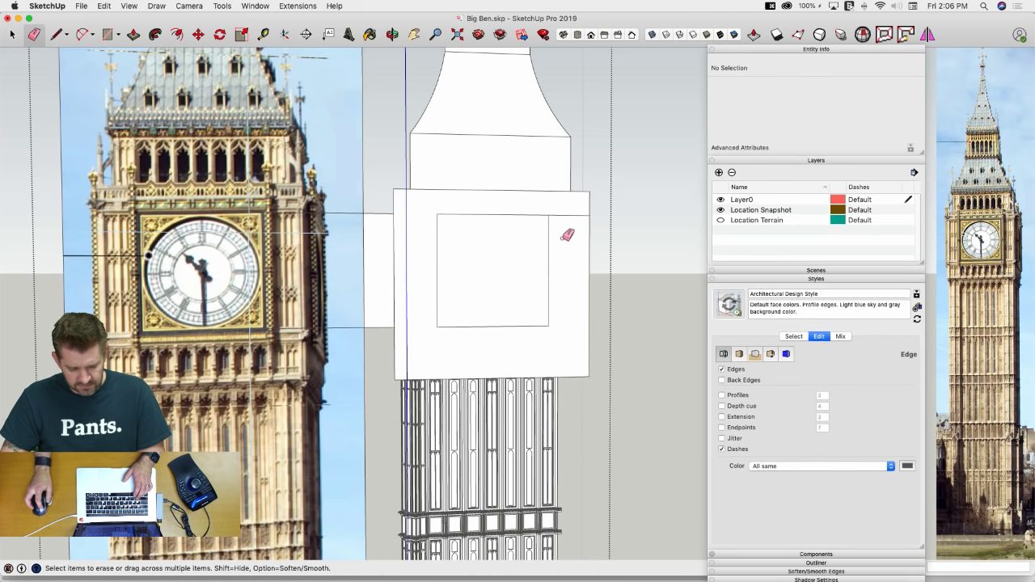
{"action": "left_click_drag", "start_coordinate": [567, 212], "coordinate": [567, 219]}
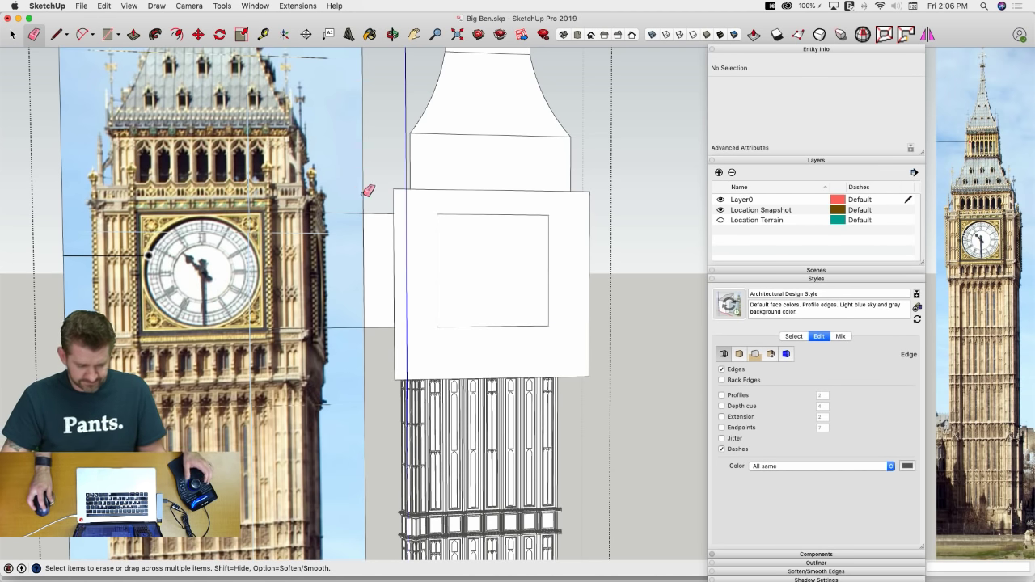
{"action": "mouse_move", "coordinate": [370, 207]}
{"action": "left_mouse_down"}
{"action": "mouse_move", "coordinate": [376, 333]}
{"action": "mouse_move", "coordinate": [385, 215]}
{"action": "left_mouse_up"}
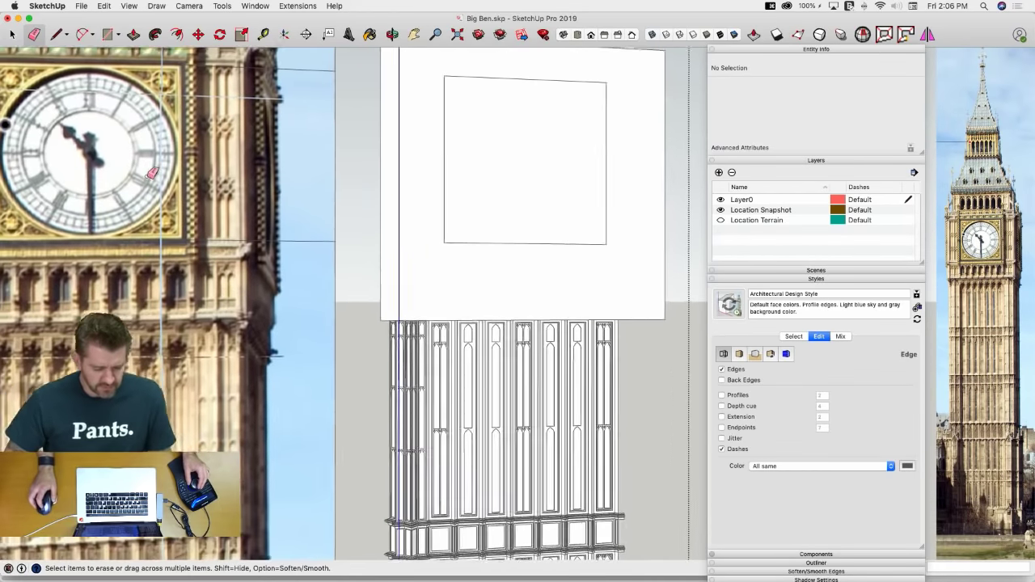
Draw vertical lines from both lower corners of the clock square down to the bottom edge of the clock section
{"action": "middle_click_drag", "start_coordinate": [152, 173], "coordinate": [175, 339]}
{"action": "key", "text": "f"}
{"action": "key", "text": "l"}
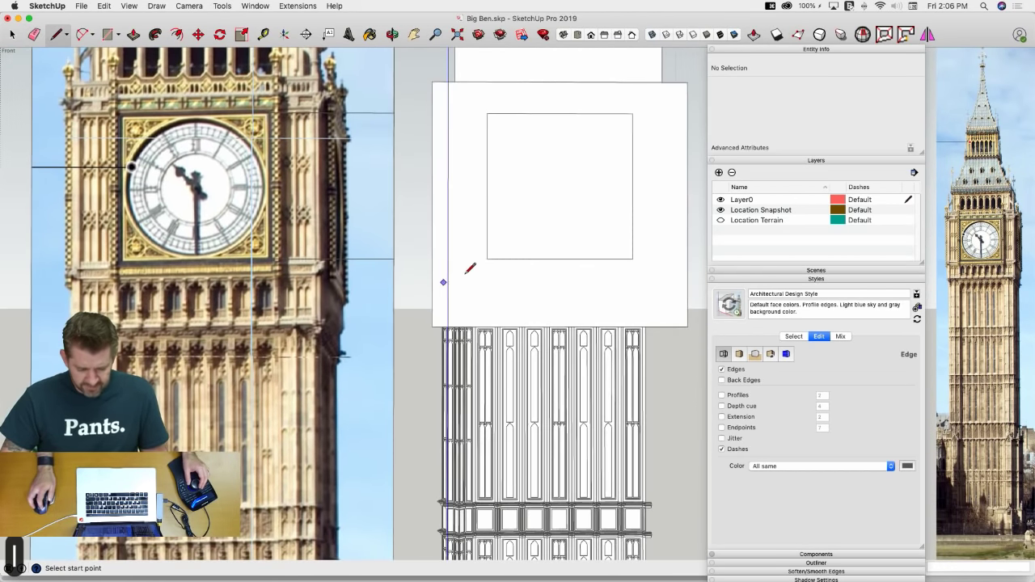
{"action": "left_click", "coordinate": [487, 258]}
{"action": "left_click", "coordinate": [487, 326]}
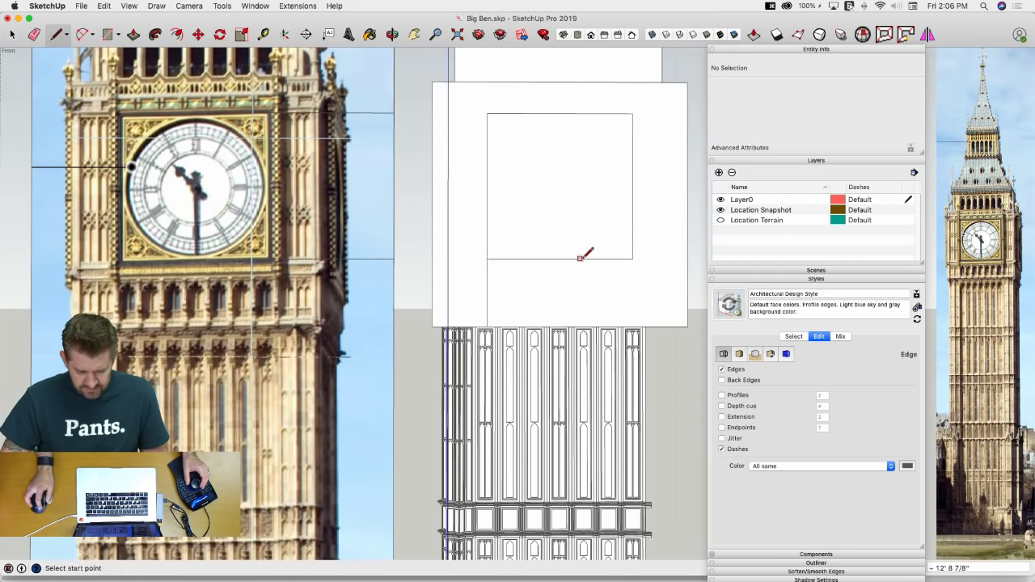
{"action": "left_click", "coordinate": [633, 258]}
{"action": "left_click", "coordinate": [632, 326]}
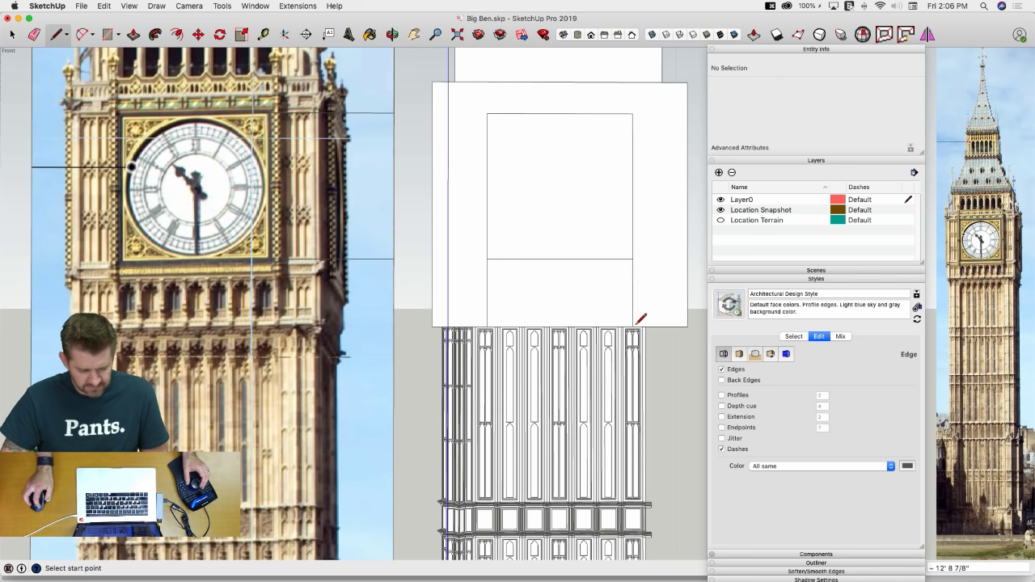
Draw vertical lines from both upper corners of the clock square up to the top edge of the clock section
{"action": "left_click", "coordinate": [495, 213]}
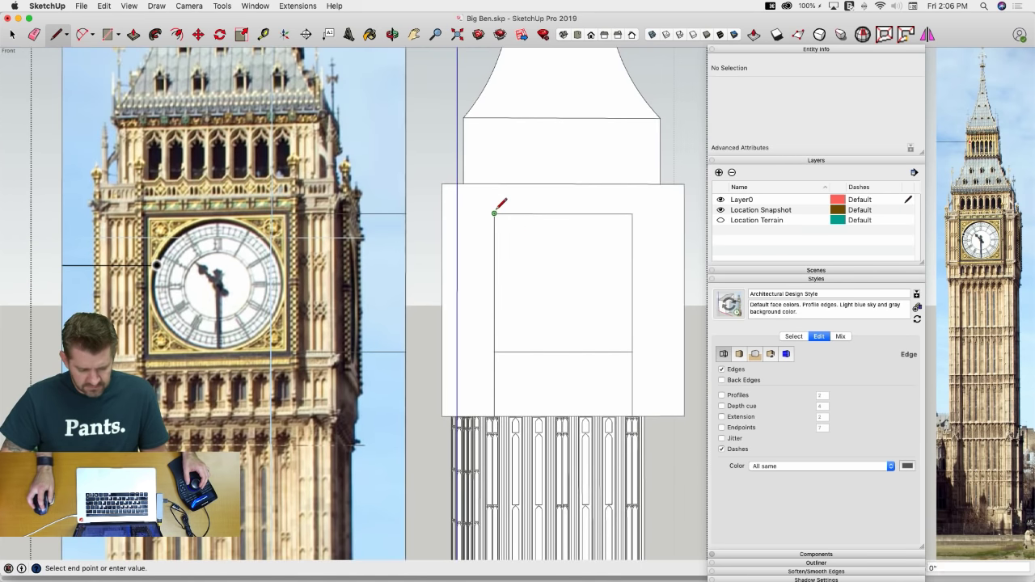
{"action": "left_click", "coordinate": [494, 183]}
{"action": "left_click", "coordinate": [632, 212]}
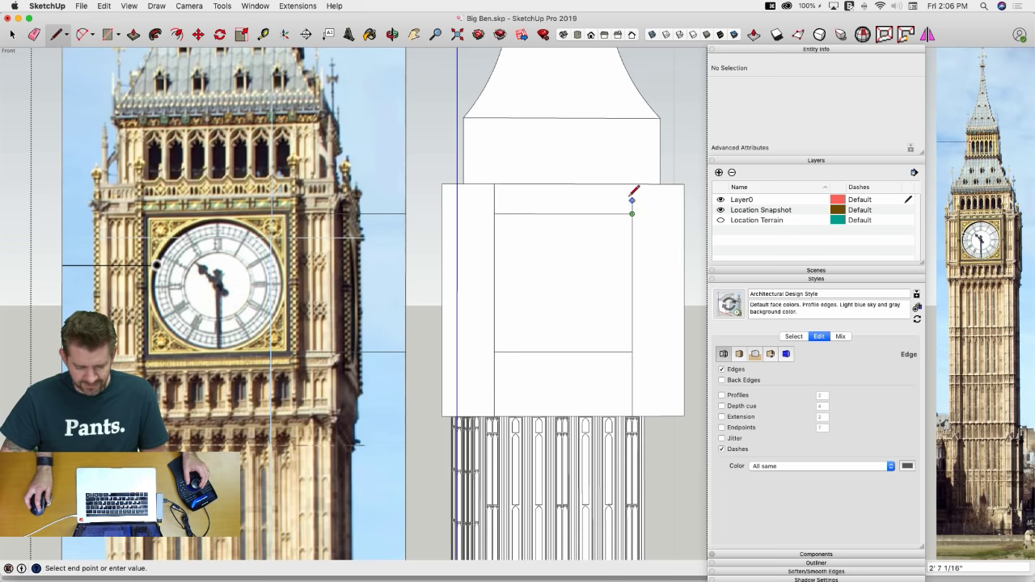
{"action": "left_click", "coordinate": [633, 184]}
{"action": "scroll", "coordinate": [541, 251], "scroll_direction": "up", "scroll_amount": 1}
{"action": "key", "text": "space"}
Draw a 48' horizontal line across the clock section just below the clock square, and extend the square's bottom edge to the section's sides
{"action": "scroll", "coordinate": [517, 261], "scroll_direction": "up", "scroll_amount": 2}
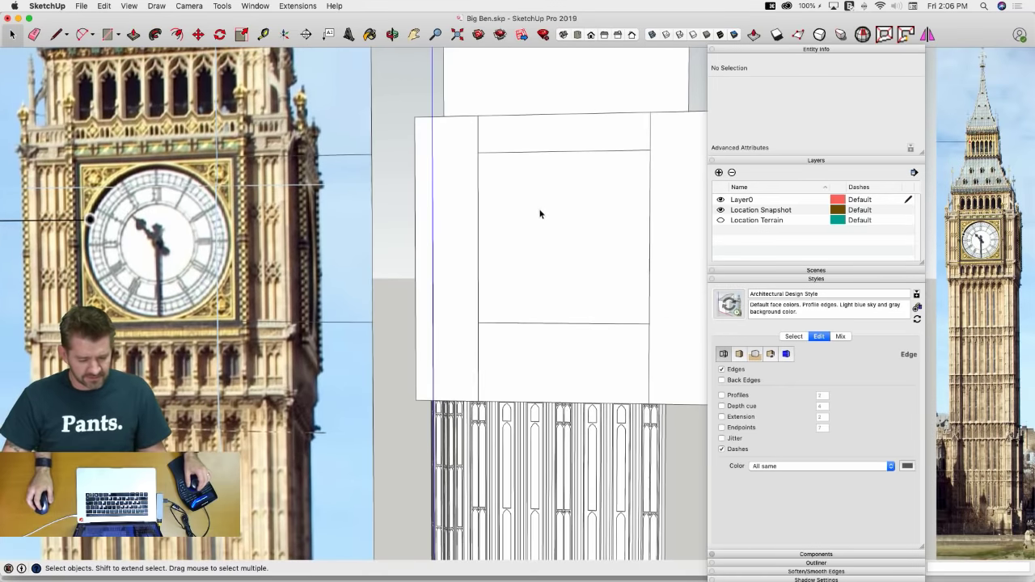
{"action": "middle_click_drag", "start_coordinate": [541, 213], "coordinate": [501, 197]}
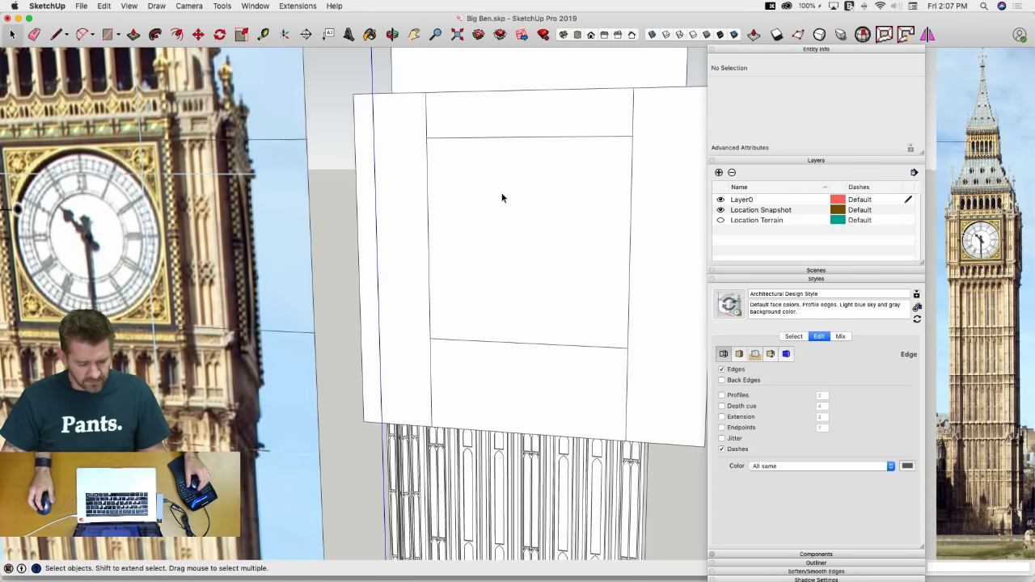
{"action": "scroll", "coordinate": [502, 198], "scroll_direction": "up", "scroll_amount": 2}
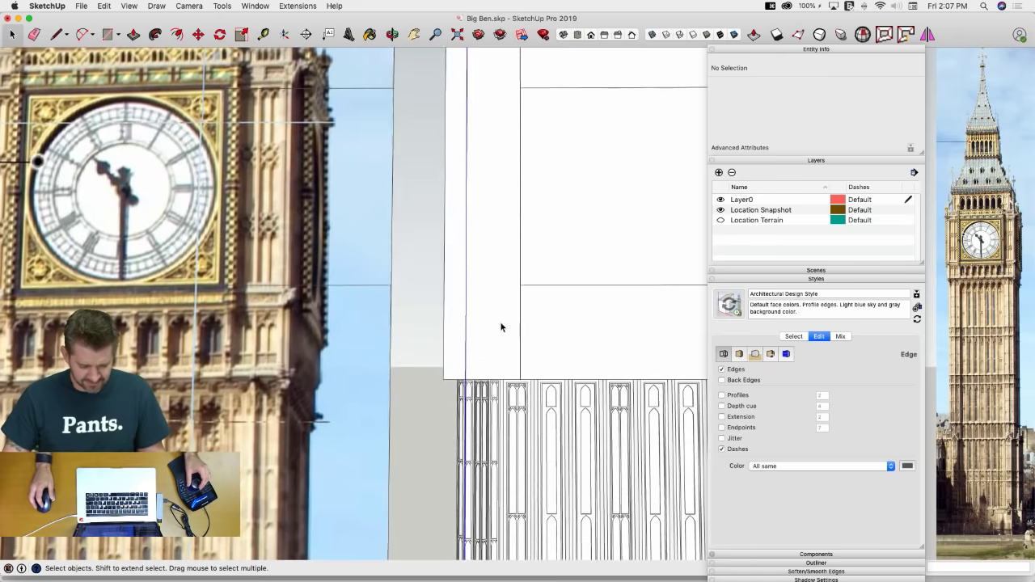
{"action": "key", "text": "l"}
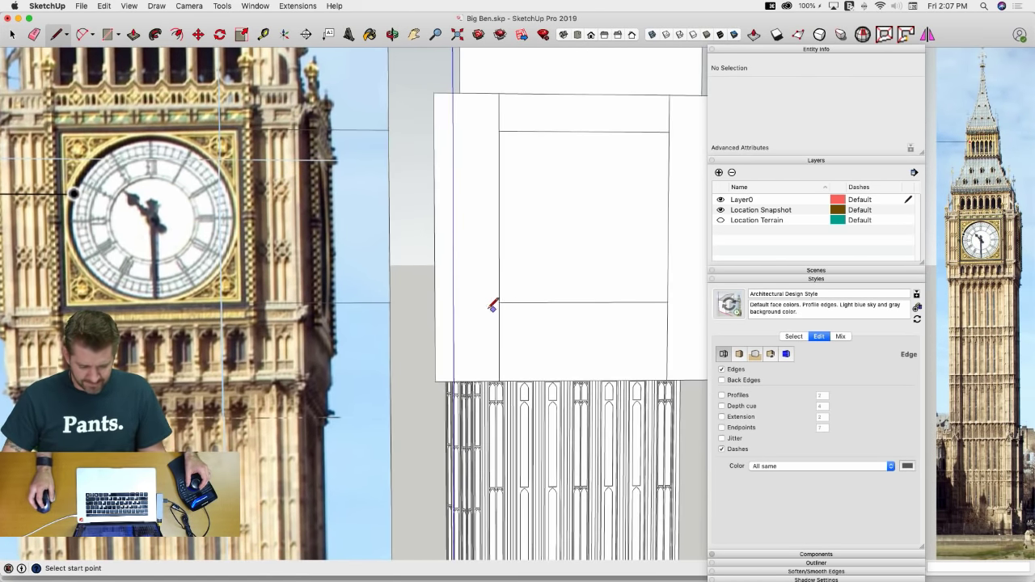
{"action": "left_click", "coordinate": [435, 314]}
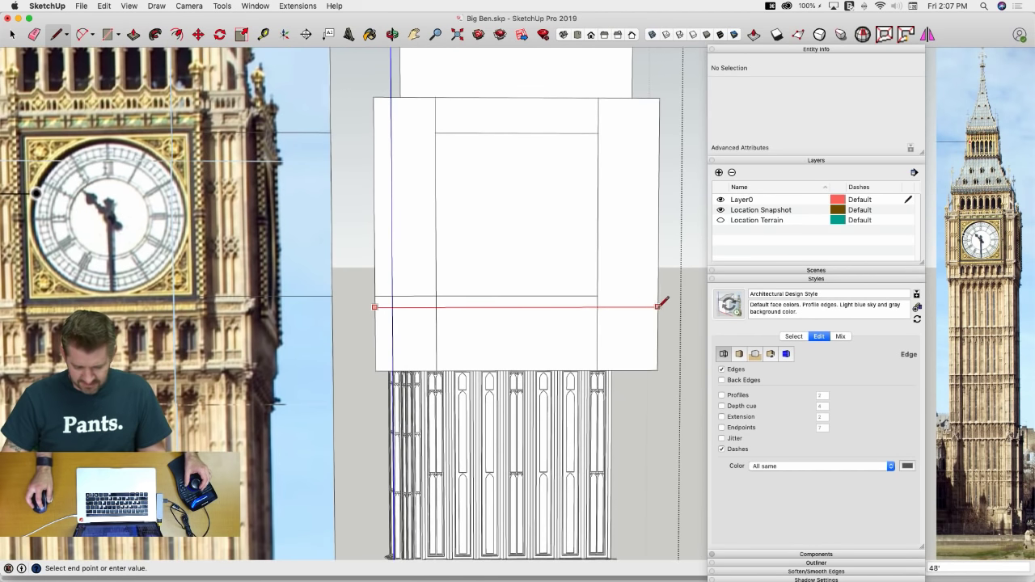
{"action": "left_click", "coordinate": [658, 306]}
{"action": "left_click", "coordinate": [597, 296]}
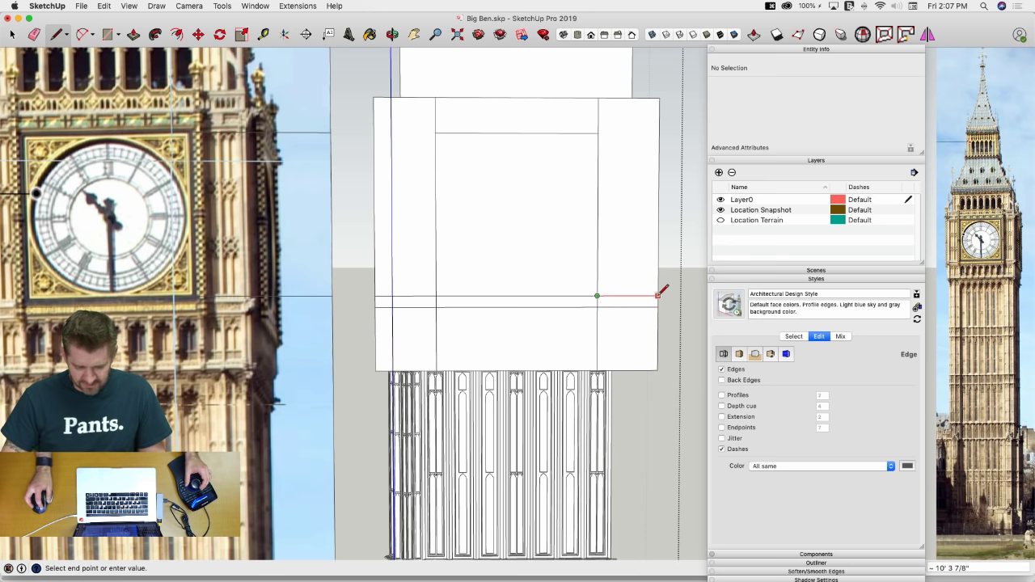
{"action": "left_click", "coordinate": [658, 296]}
Extend the clock square's top edge to both sides of the section, and split the band above it with a horizontal line at mid-height
{"action": "left_click", "coordinate": [461, 180]}
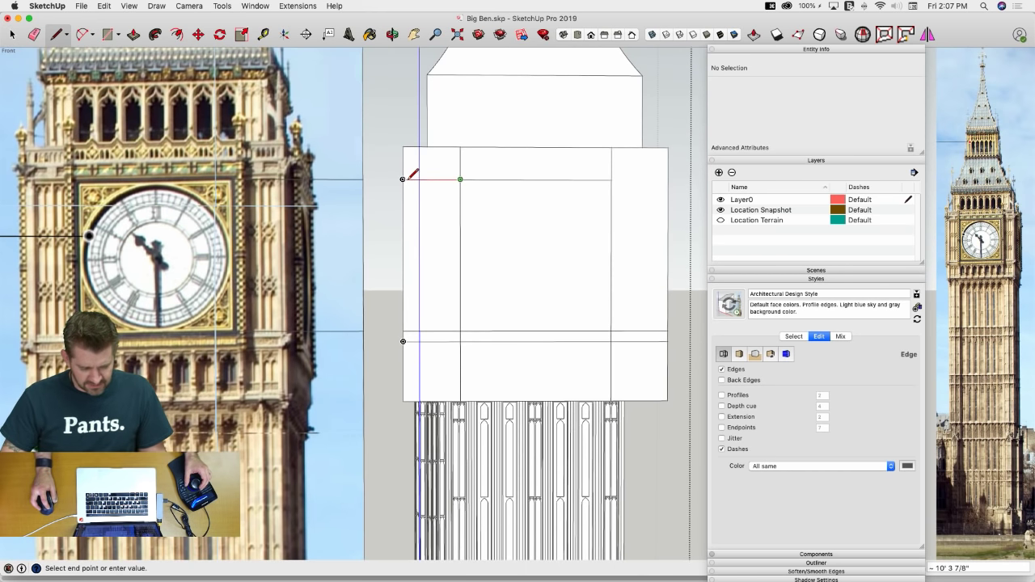
{"action": "left_click", "coordinate": [403, 179]}
{"action": "left_click", "coordinate": [611, 180]}
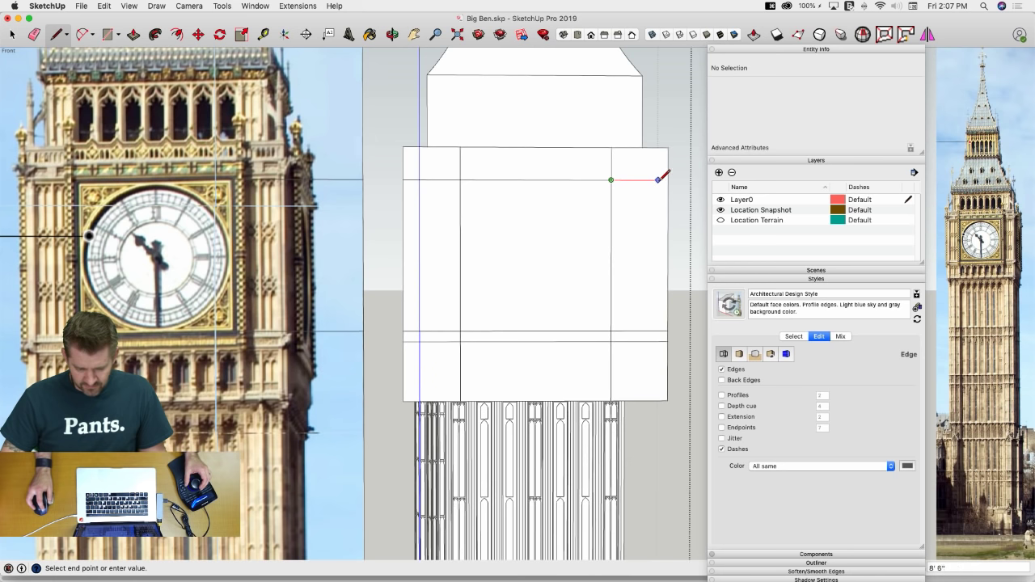
{"action": "left_click", "coordinate": [668, 179]}
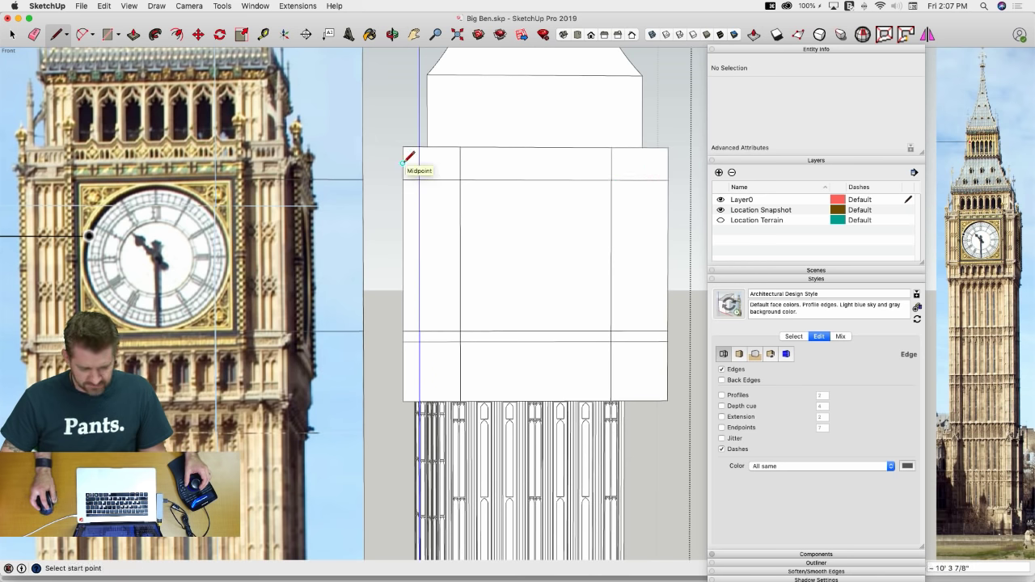
{"action": "left_click", "coordinate": [402, 163]}
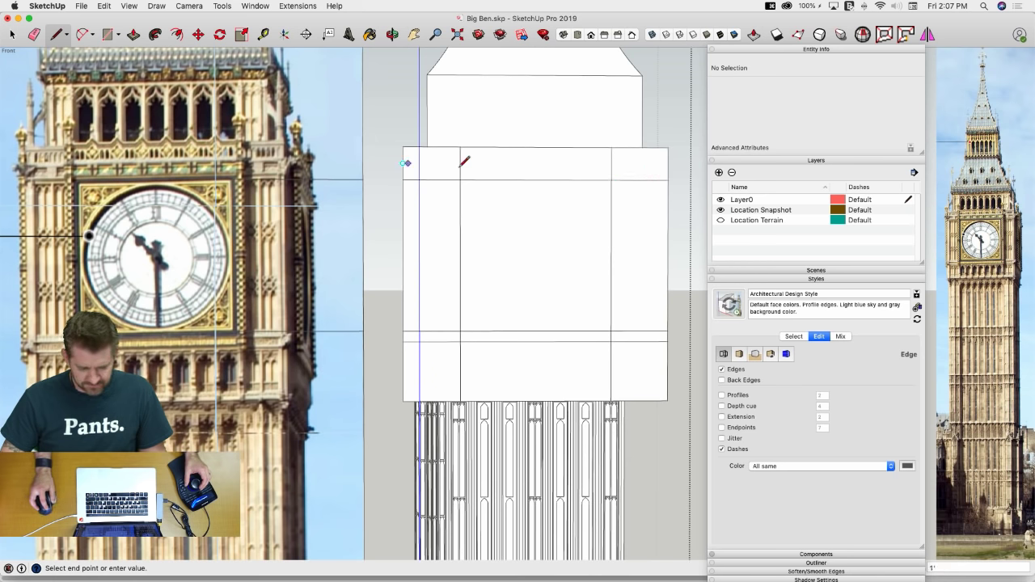
{"action": "left_click", "coordinate": [668, 164]}
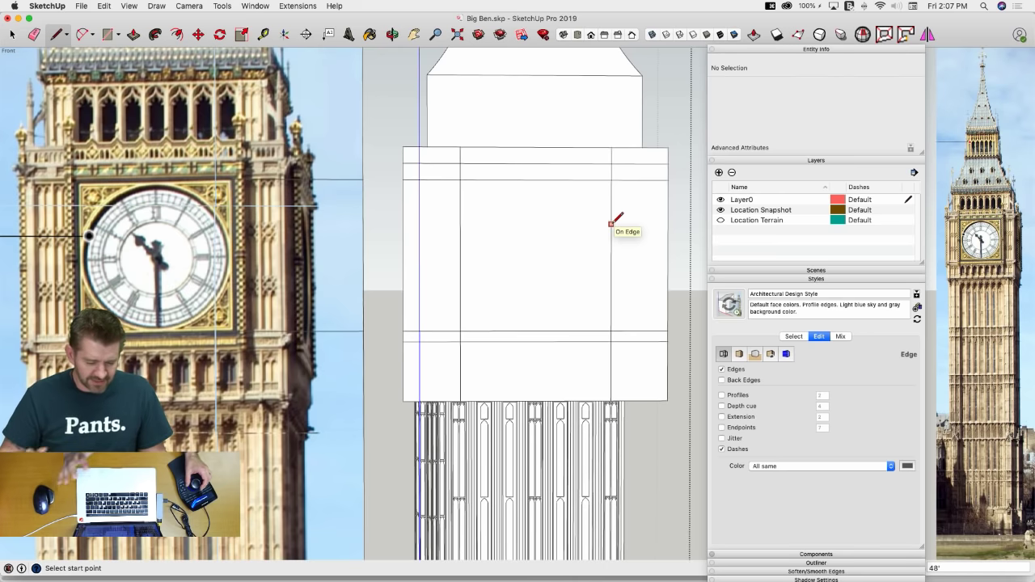
Offset the clock square's outline inward by about 4" to form a narrow border, undoing any extra offset
{"action": "scroll", "coordinate": [613, 220], "scroll_direction": "up", "scroll_amount": 1}
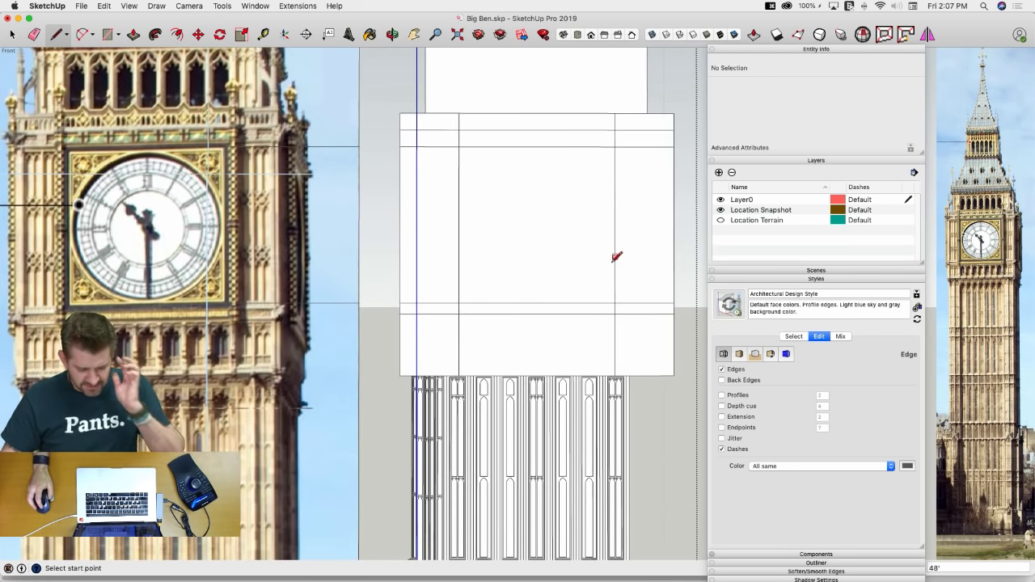
{"action": "scroll", "coordinate": [511, 279], "scroll_direction": "up", "scroll_amount": 3}
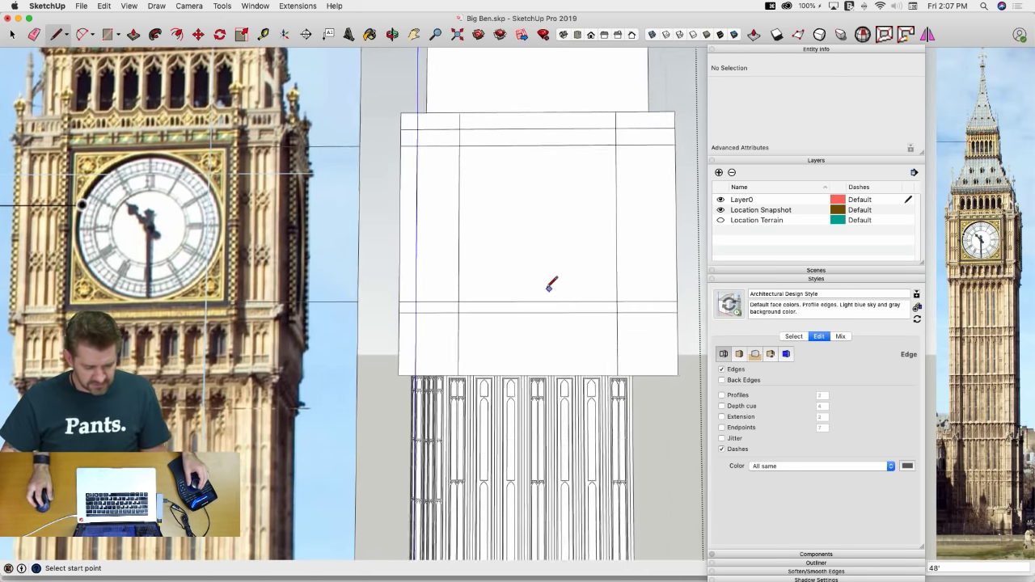
{"action": "key", "text": "space"}
{"action": "left_click", "coordinate": [503, 244]}
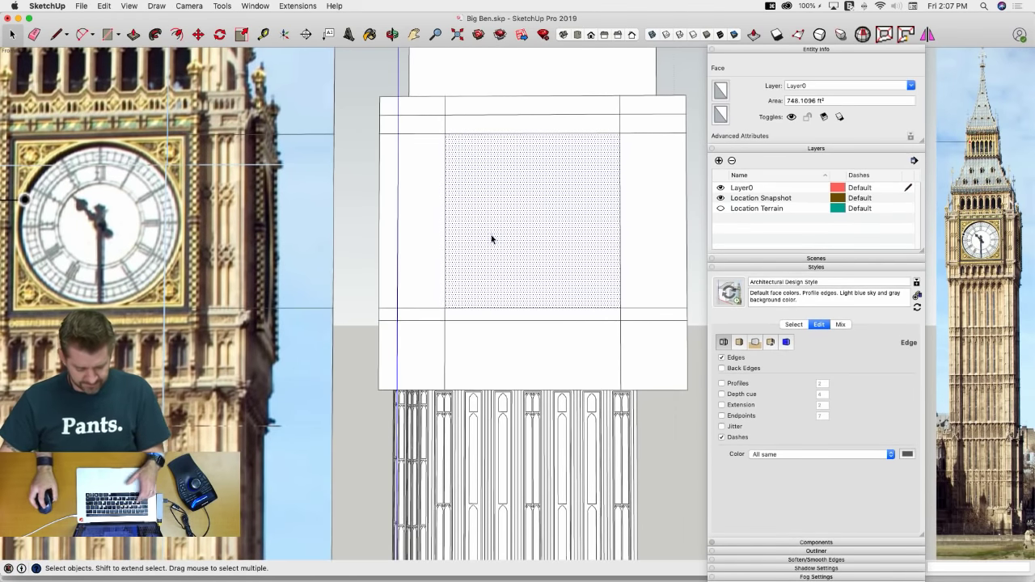
{"action": "key", "text": "f"}
{"action": "left_click", "coordinate": [453, 142]}
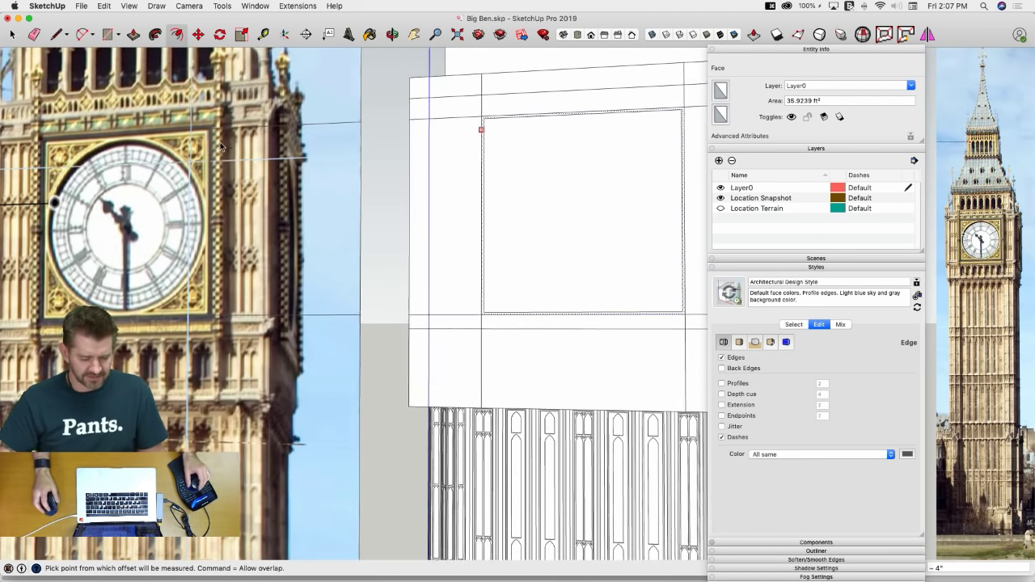
{"action": "scroll", "coordinate": [242, 142], "scroll_direction": "up", "scroll_amount": 6}
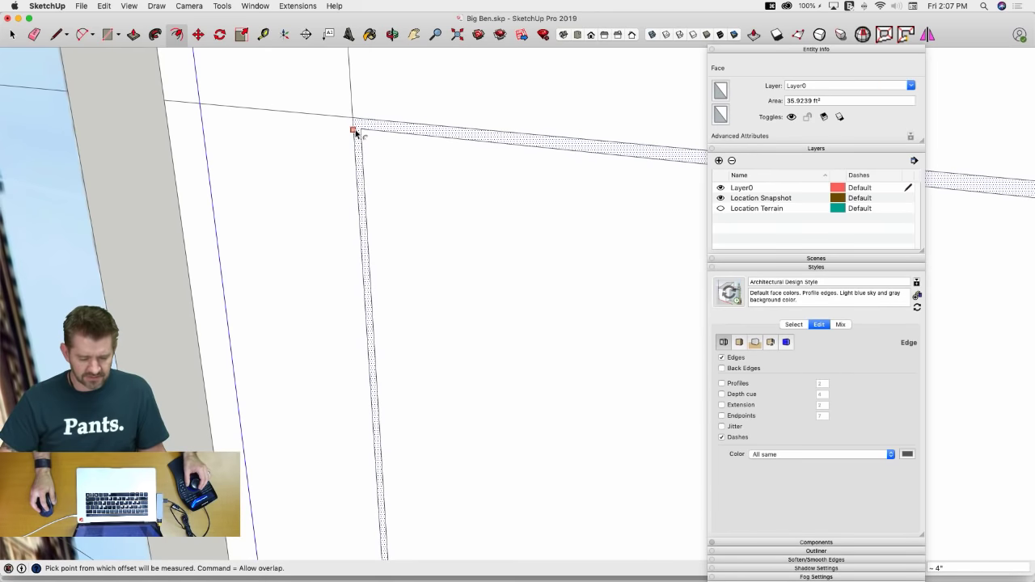
{"action": "key", "text": "super+z"}
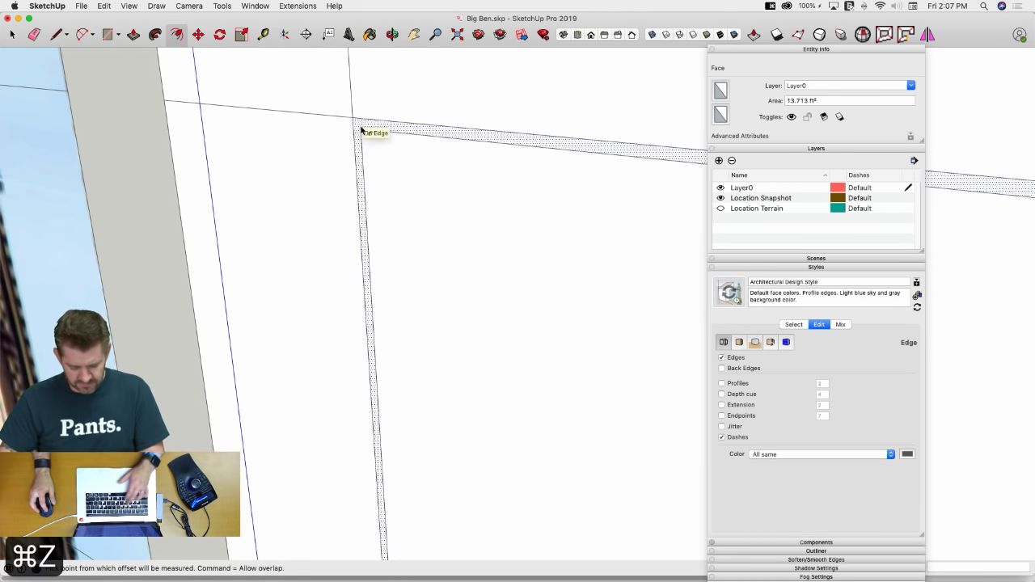
Push the narrow border around the clock square inward by 6"
{"action": "key", "text": "p"}
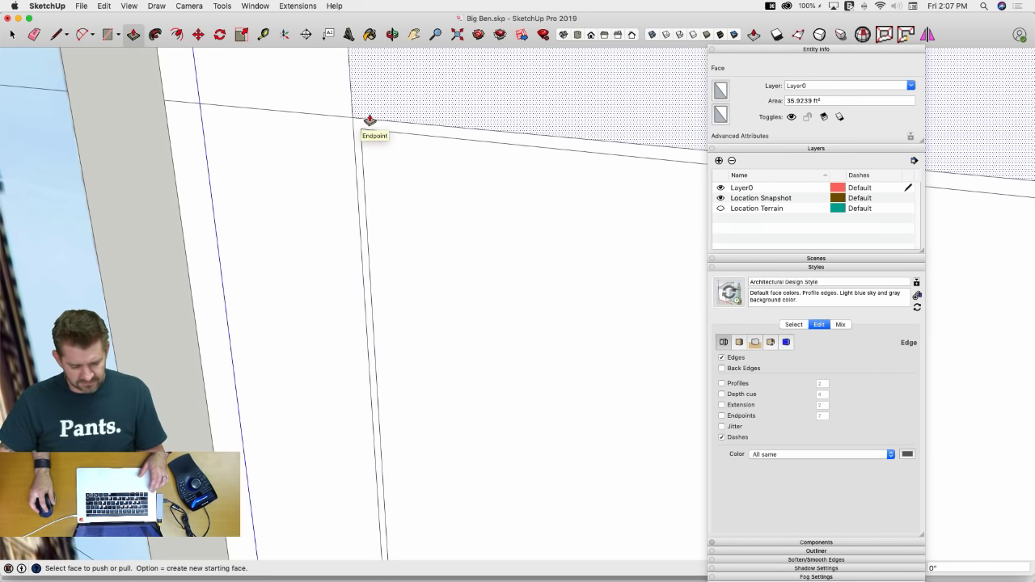
{"action": "left_click", "coordinate": [360, 133]}
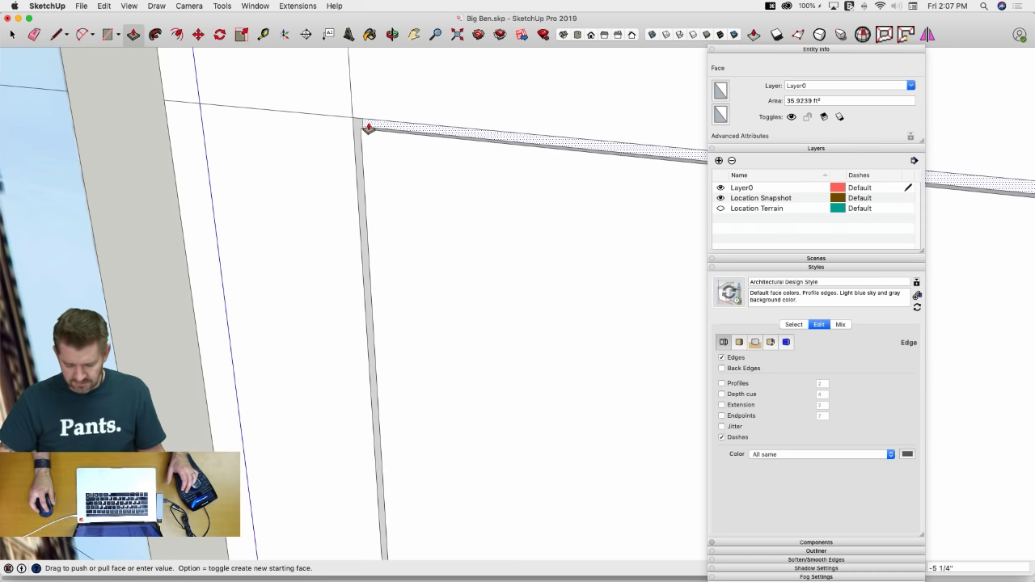
{"action": "type", "text": "6"}
{"action": "key", "text": "Return"}
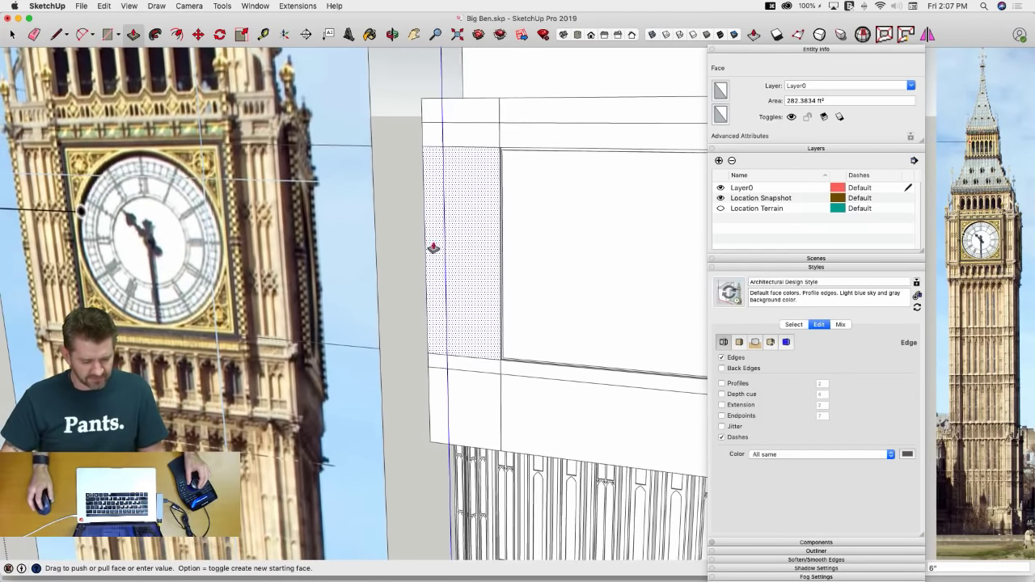
Draw a 48-segment circle centred in the clock square, with a radius of about 13' 3/8", just short of the square's edges
{"action": "middle_click_drag", "start_coordinate": [477, 203], "coordinate": [510, 218]}
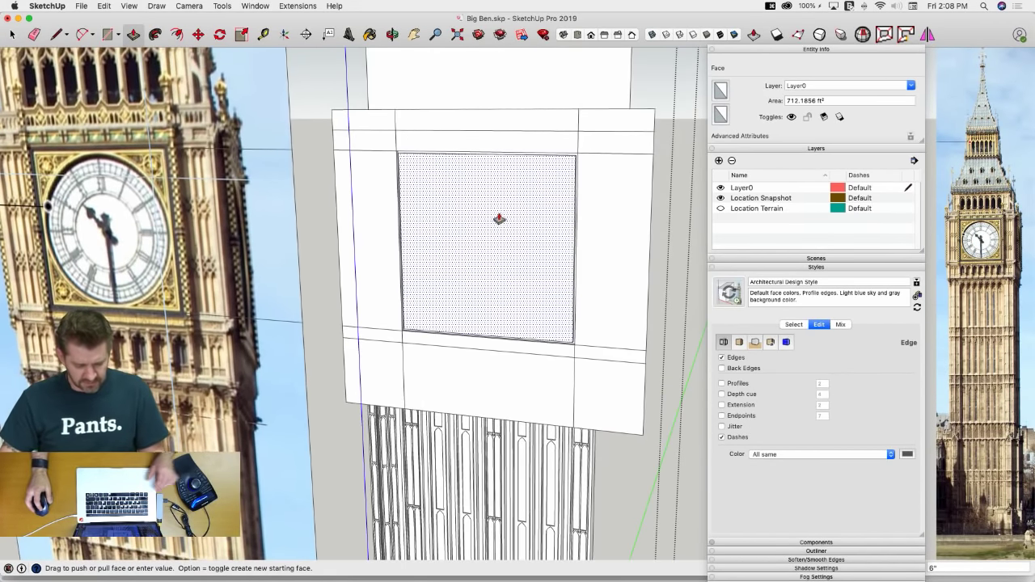
{"action": "key", "text": "l"}
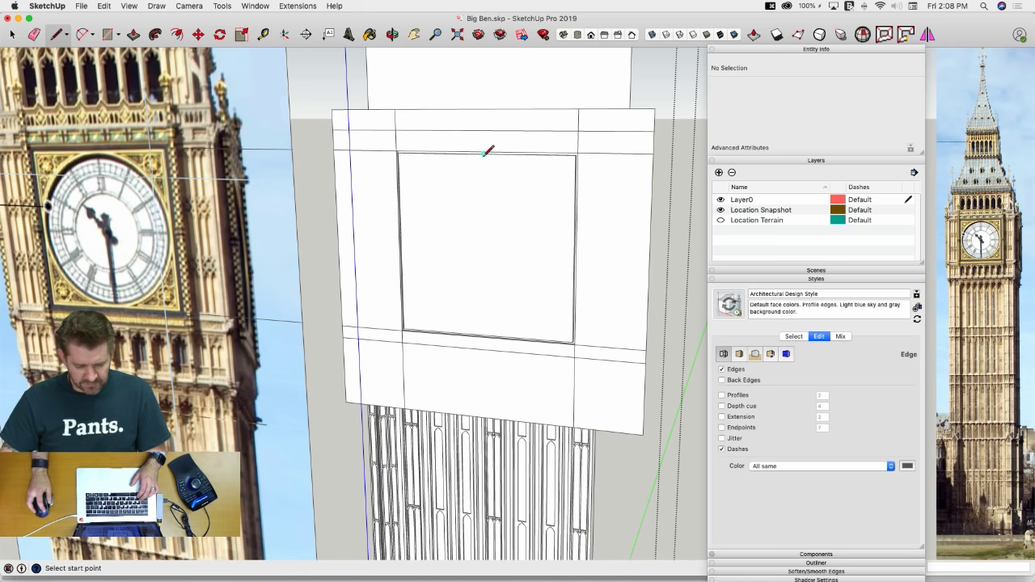
{"action": "key", "text": "c"}
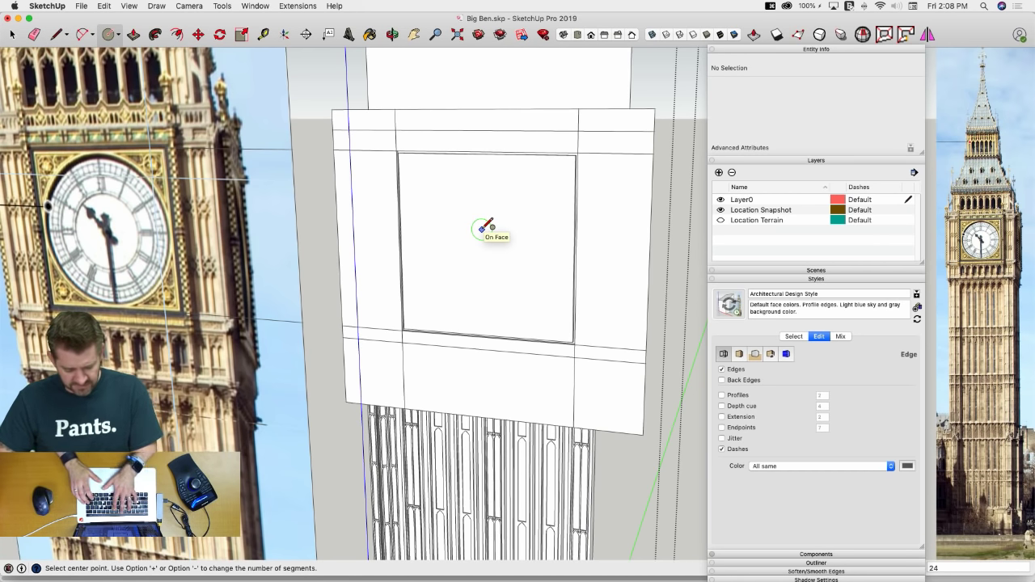
{"action": "type", "text": "48"}
{"action": "key", "text": "Return"}
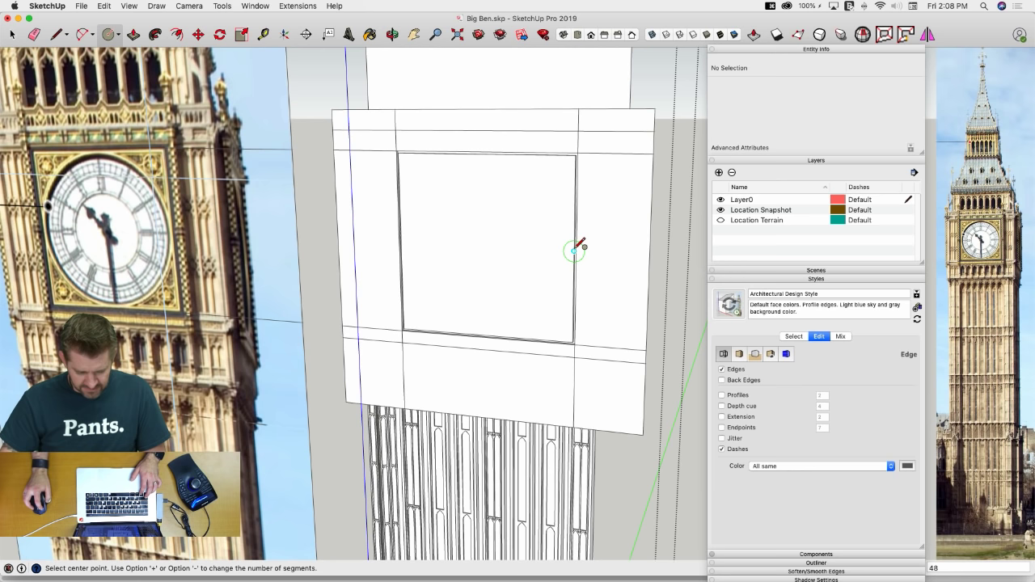
{"action": "left_click", "coordinate": [485, 246]}
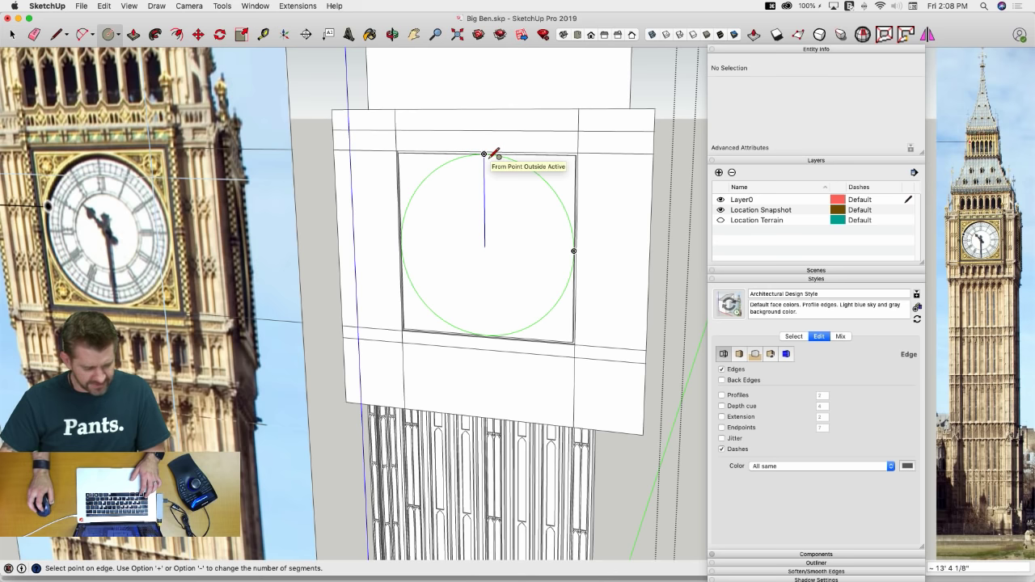
{"action": "scroll", "coordinate": [495, 154], "scroll_direction": "up", "scroll_amount": 5}
{"action": "scroll", "coordinate": [490, 149], "scroll_direction": "up", "scroll_amount": 4}
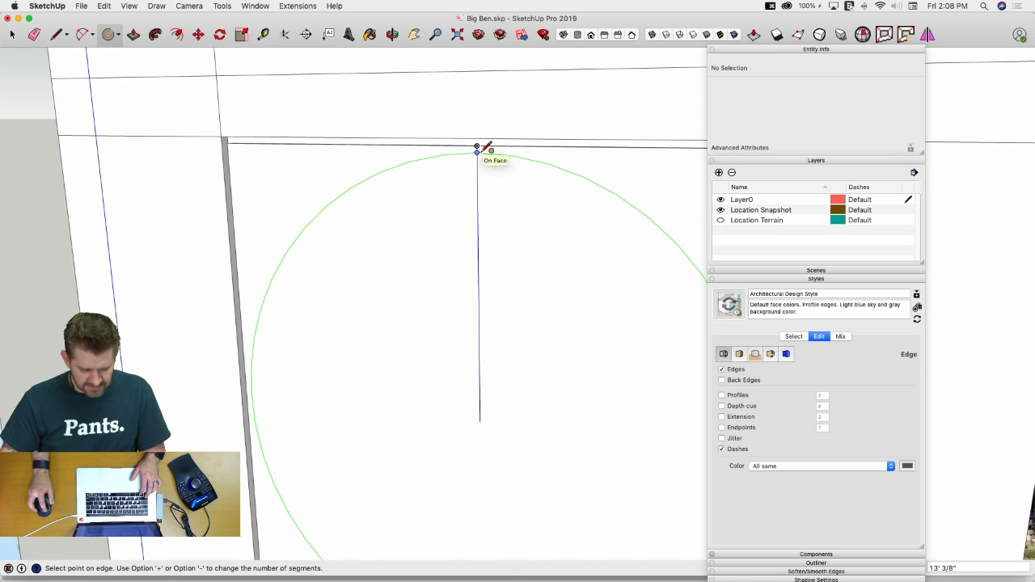
{"action": "left_click", "coordinate": [478, 148]}
{"action": "key", "text": "space"}
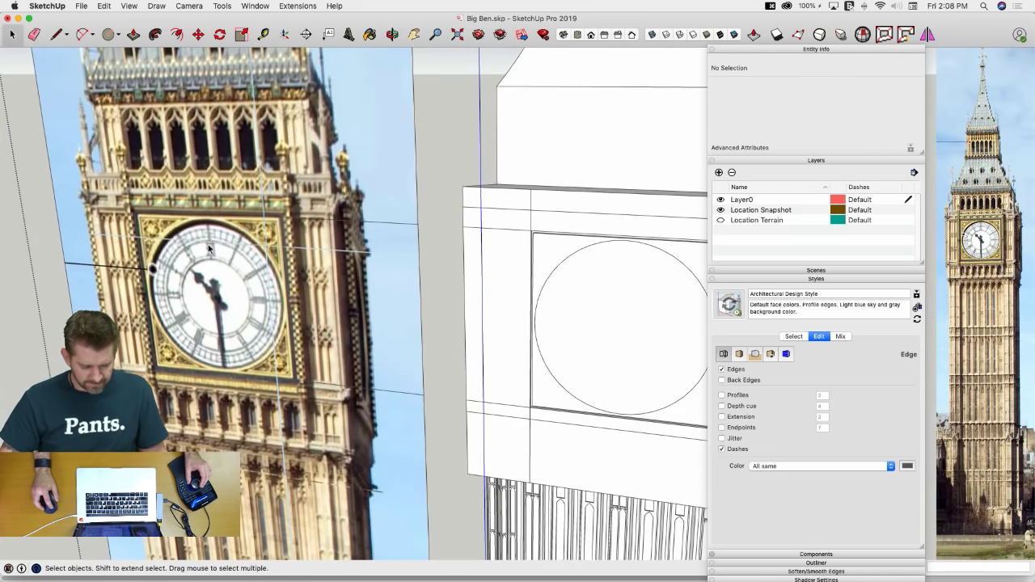
Push the circular clock face inward by about 10 11/16"
{"action": "key", "text": "p"}
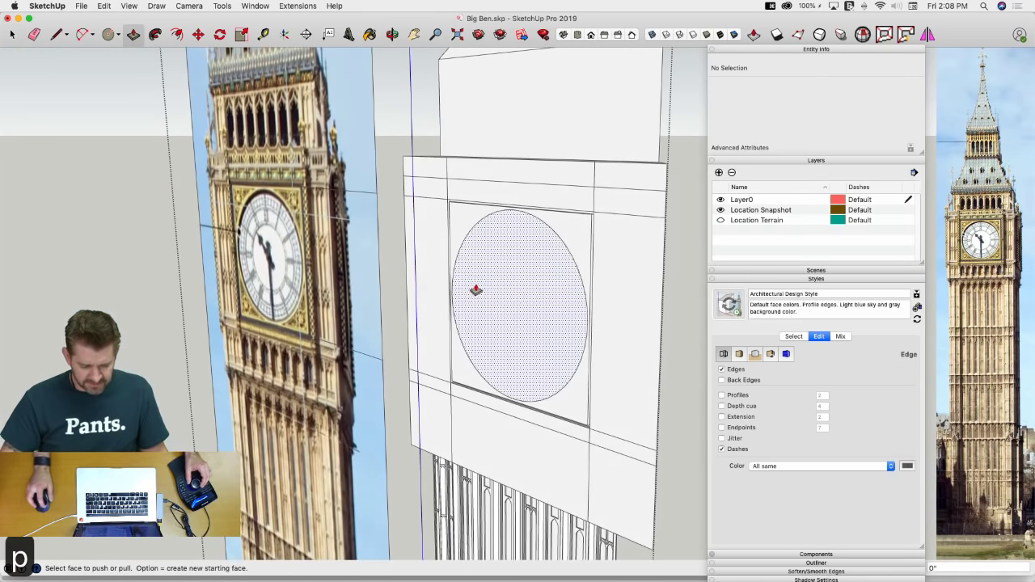
{"action": "left_click", "coordinate": [476, 290]}
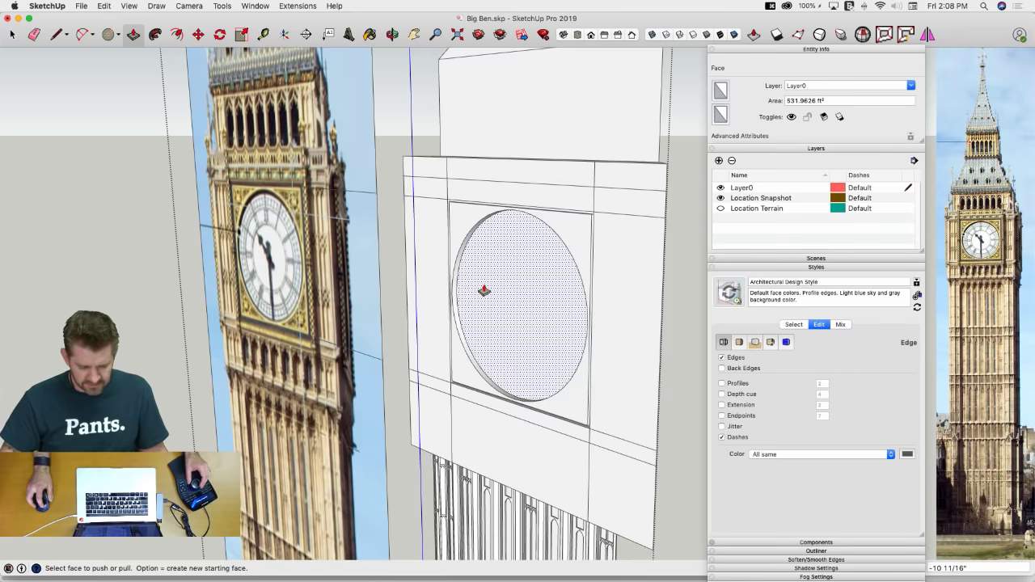
{"action": "left_click", "coordinate": [481, 283]}
{"action": "key", "text": "space"}
{"action": "scroll", "coordinate": [468, 234], "scroll_direction": "up", "scroll_amount": 8}
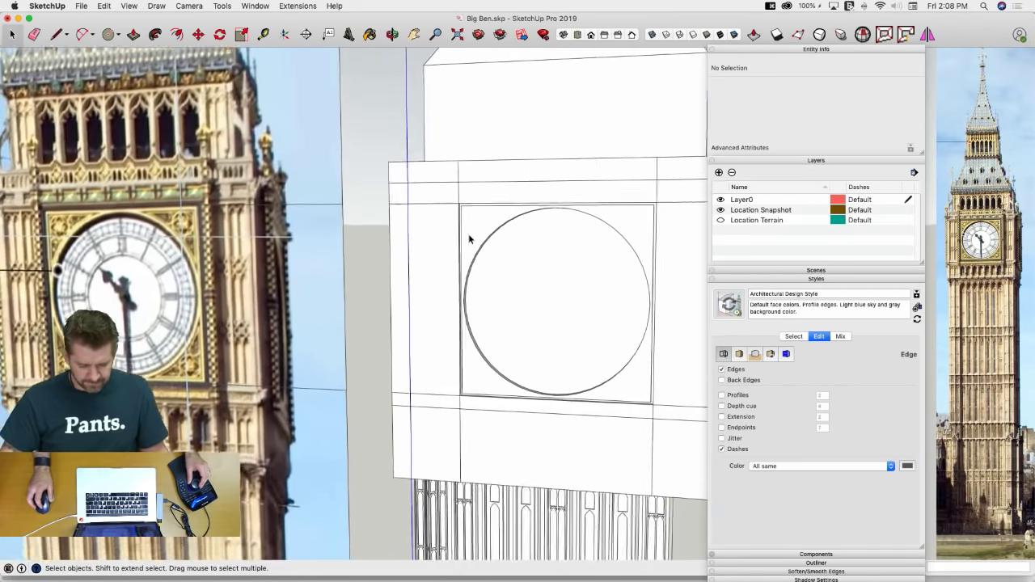
{"action": "key", "text": "f"}
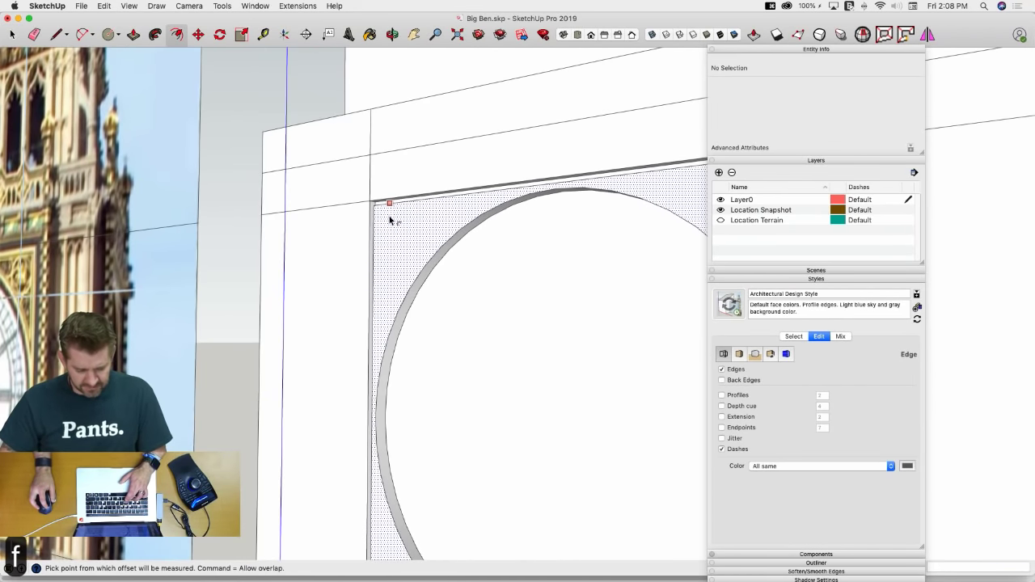
{"action": "left_click", "coordinate": [390, 204]}
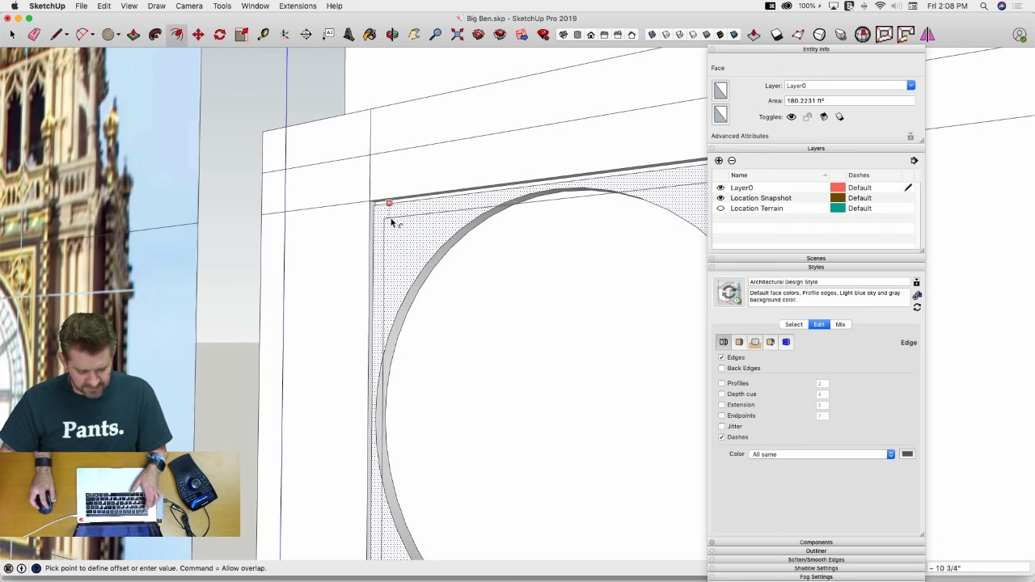
{"action": "key", "text": "Escape"}
Offset the square outline of the face surrounding the clock circle inward by about 3 3/4"
{"action": "key", "text": "space"}
{"action": "double_click", "coordinate": [391, 224]}
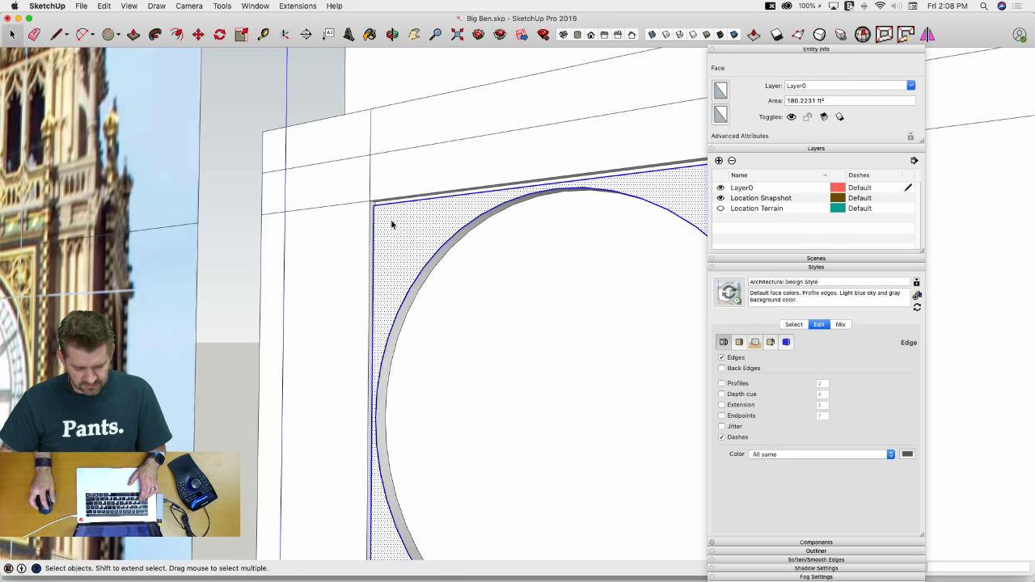
{"action": "key", "text": "f"}
{"action": "left_click", "coordinate": [392, 218]}
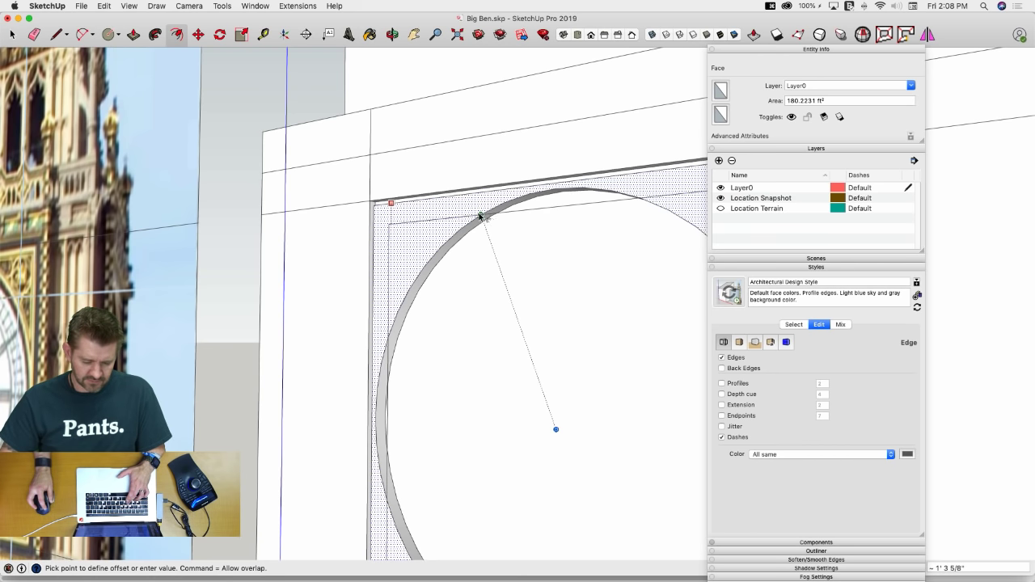
{"action": "left_click", "coordinate": [556, 192]}
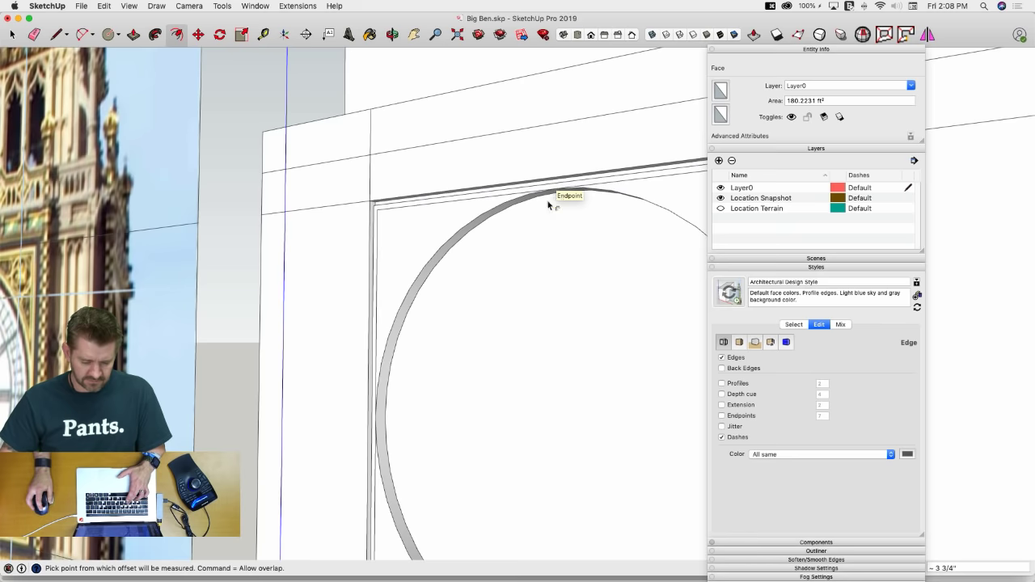
{"action": "key", "text": "f"}
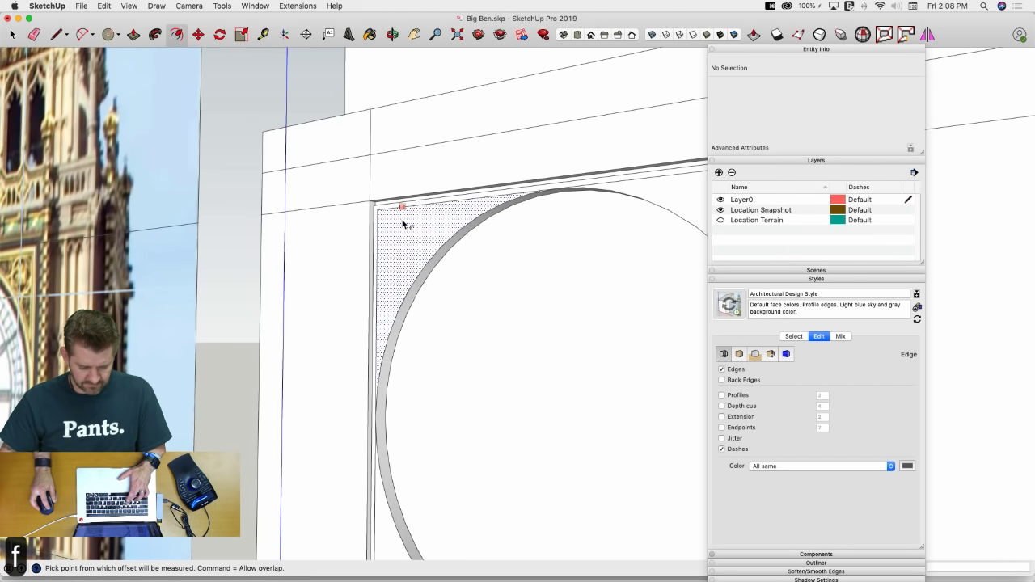
{"action": "left_click", "coordinate": [403, 208]}
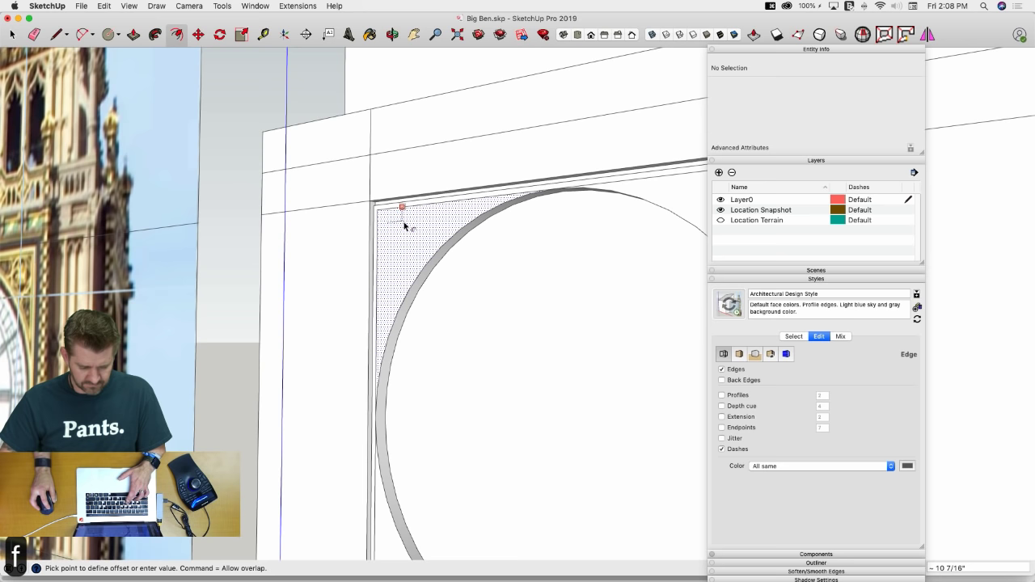
{"action": "key", "text": "f"}
{"action": "key", "text": "space"}
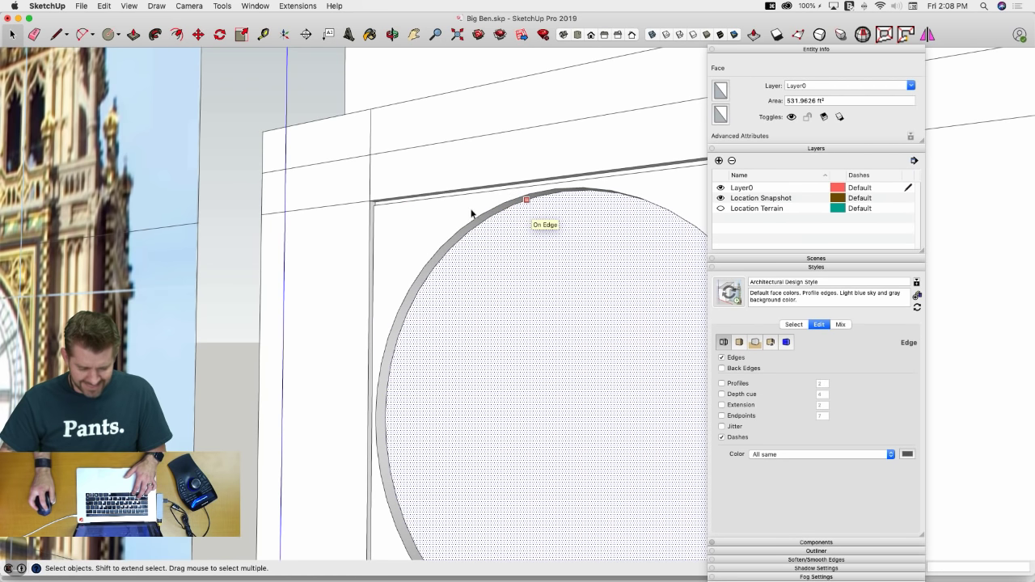
{"action": "double_click", "coordinate": [413, 213]}
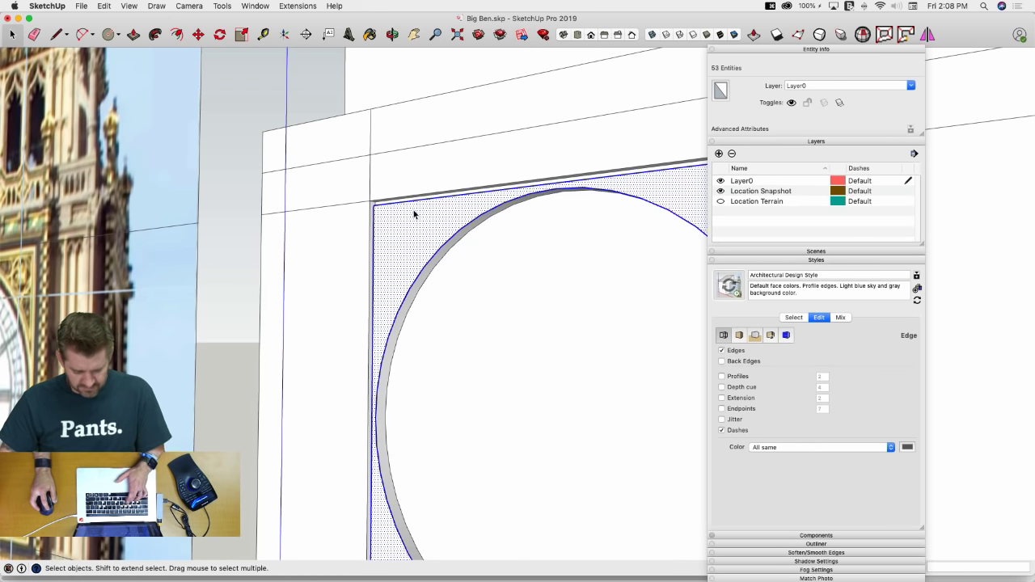
{"action": "key", "text": "f"}
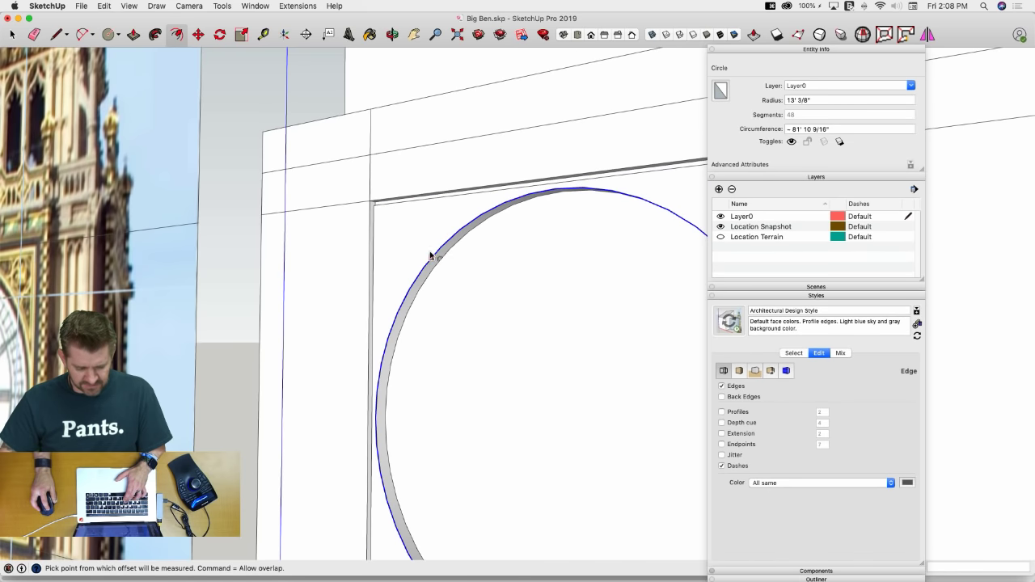
{"action": "key", "text": "space"}
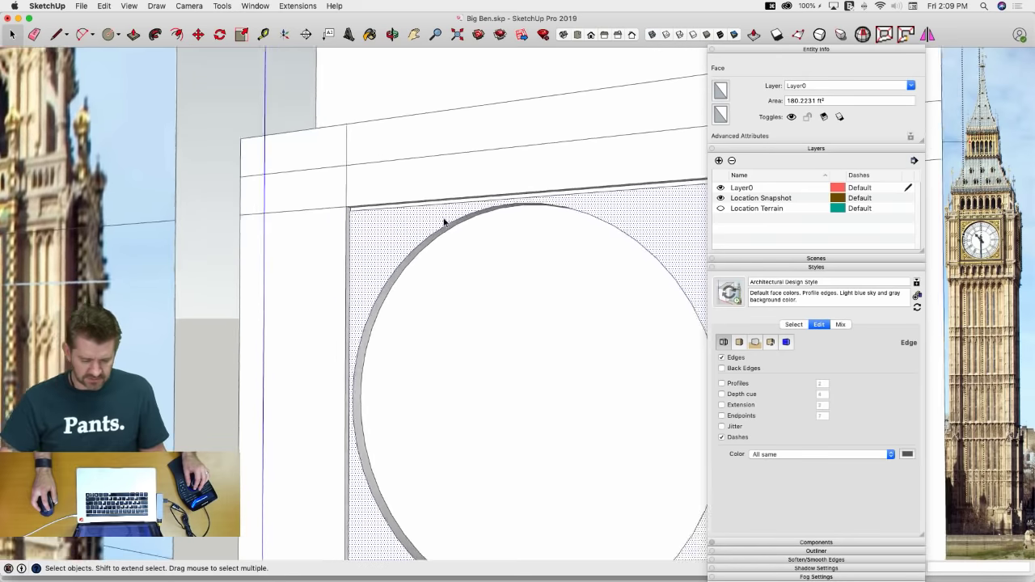
Offset the square outline around the clock circle inward by about 3 3/4" so it meets the top of the circle
{"action": "scroll", "coordinate": [444, 222], "scroll_direction": "down", "scroll_amount": 3}
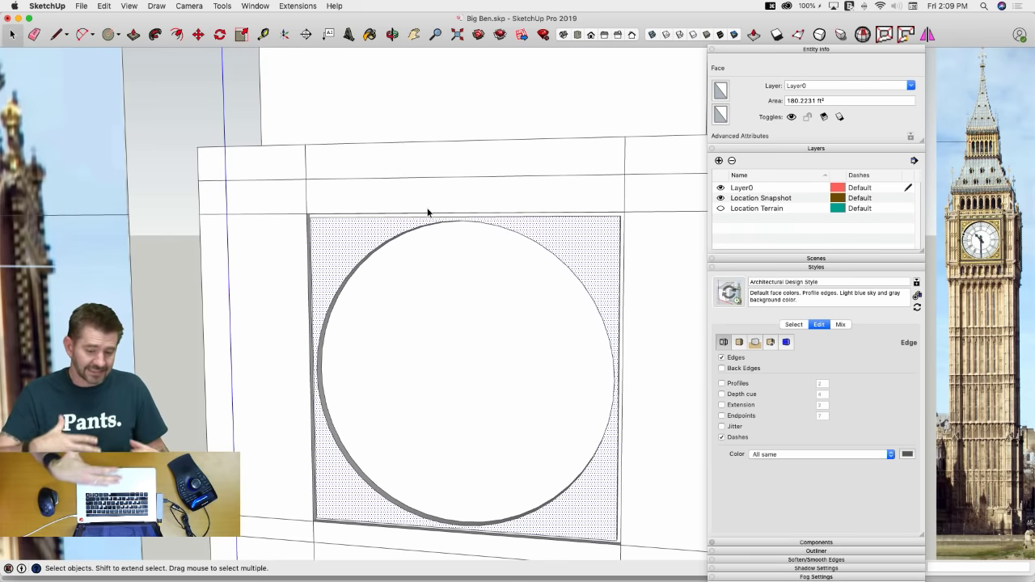
{"action": "scroll", "coordinate": [416, 226], "scroll_direction": "up", "scroll_amount": 4}
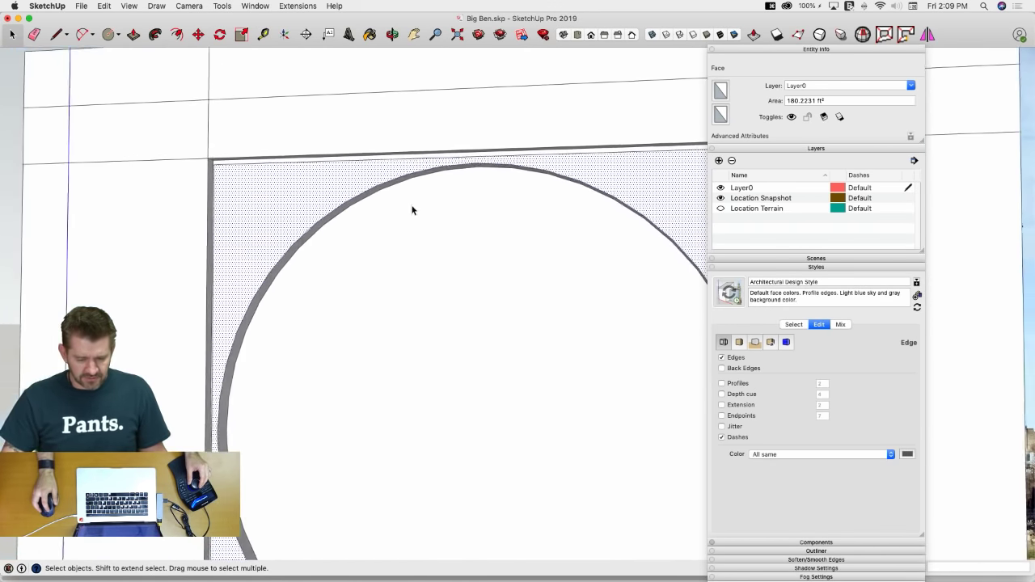
{"action": "scroll", "coordinate": [436, 182], "scroll_direction": "up", "scroll_amount": 2}
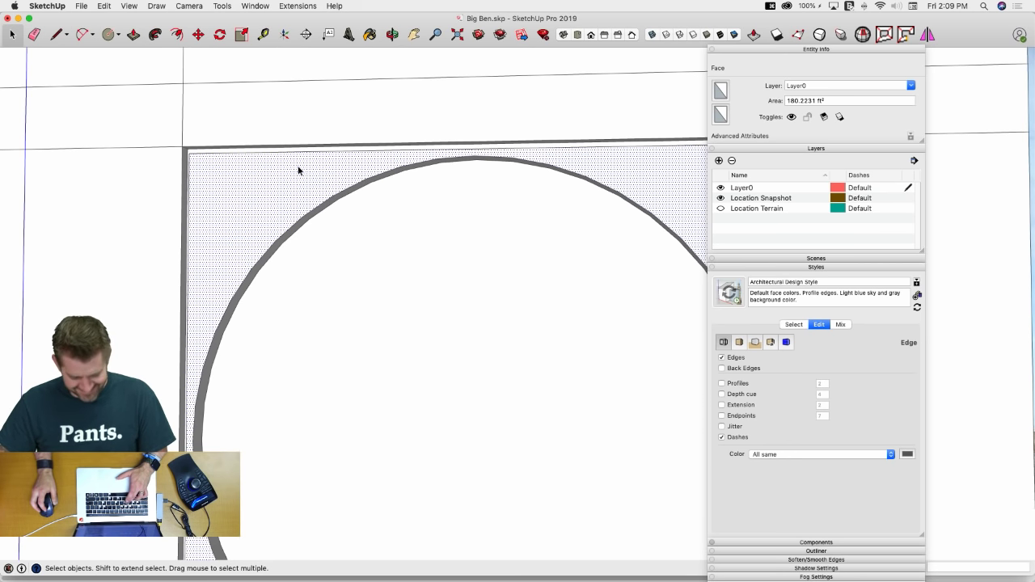
{"action": "key", "text": "f"}
{"action": "left_click", "coordinate": [319, 152]}
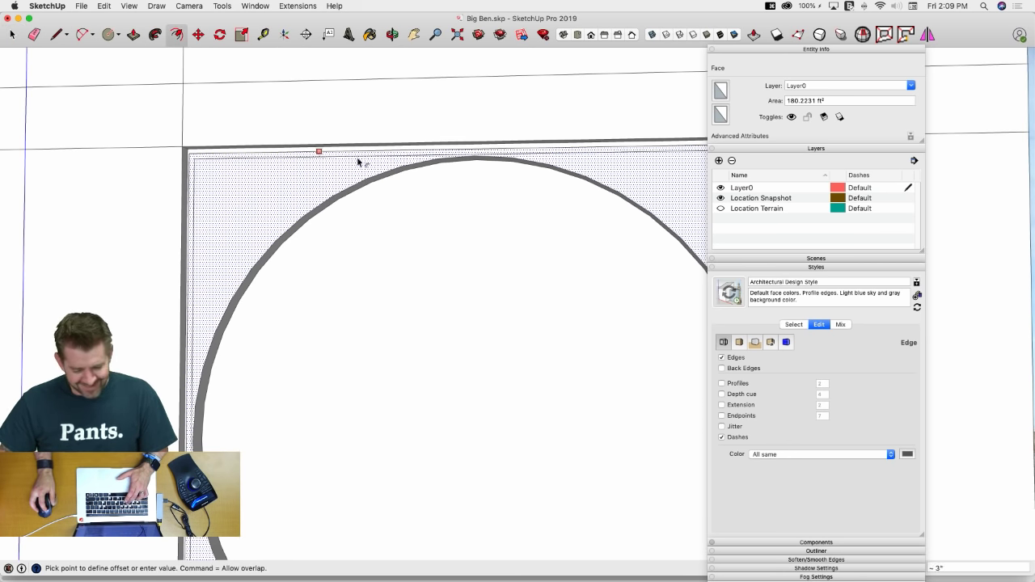
{"action": "left_click", "coordinate": [477, 158]}
{"action": "scroll", "coordinate": [311, 228], "scroll_direction": "down", "scroll_amount": 5}
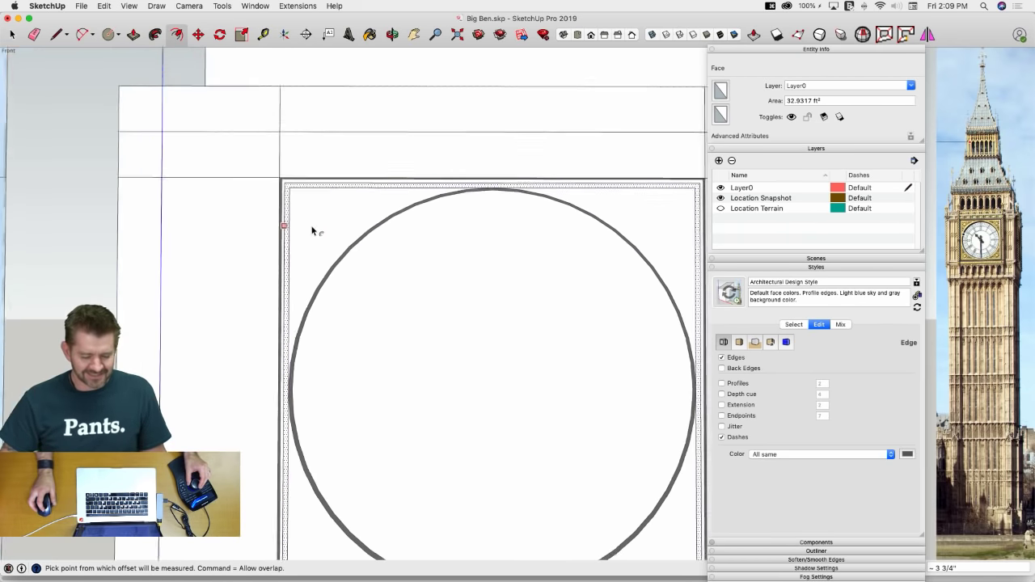
{"action": "key", "text": "space"}
{"action": "scroll", "coordinate": [309, 232], "scroll_direction": "up", "scroll_amount": 3}
{"action": "scroll", "coordinate": [324, 233], "scroll_direction": "up", "scroll_amount": 2}
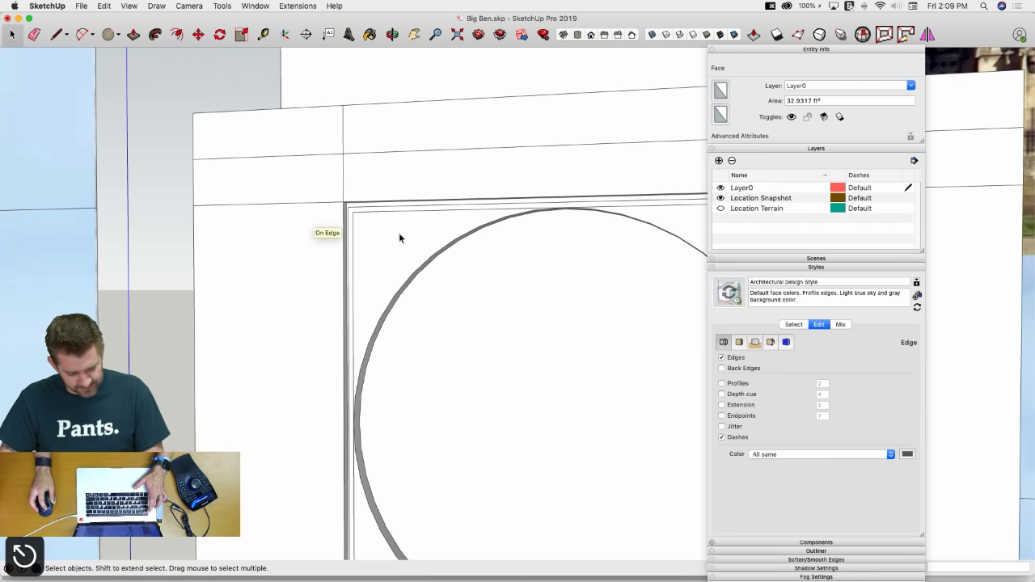
{"action": "left_click", "coordinate": [385, 246]}
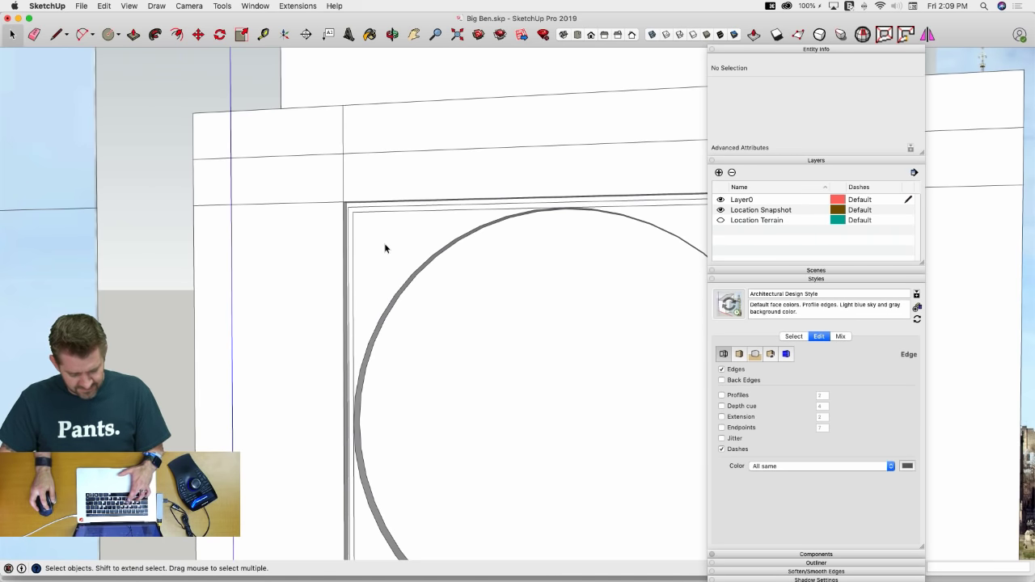
{"action": "key", "text": "f"}
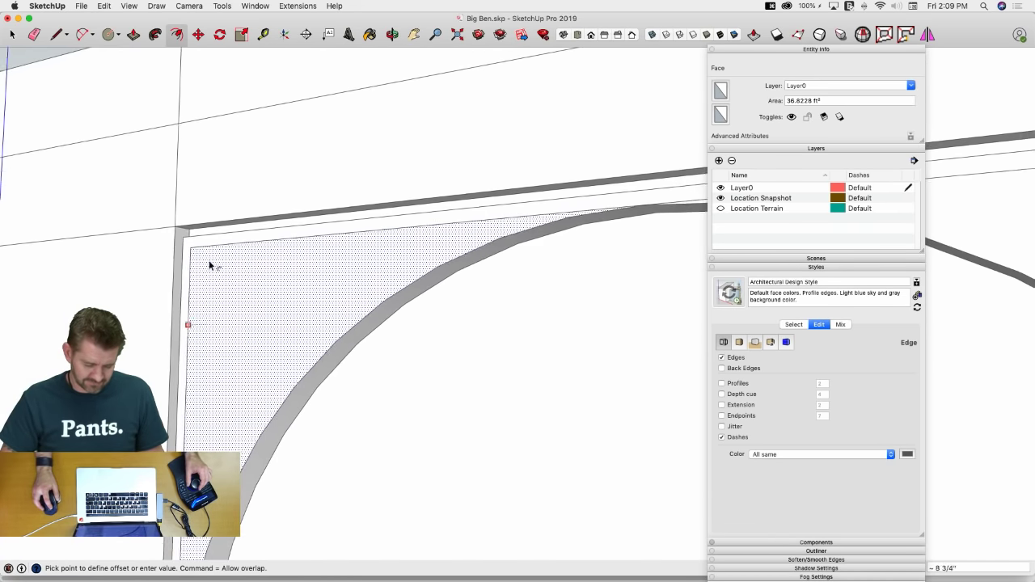
{"action": "key", "text": "space"}
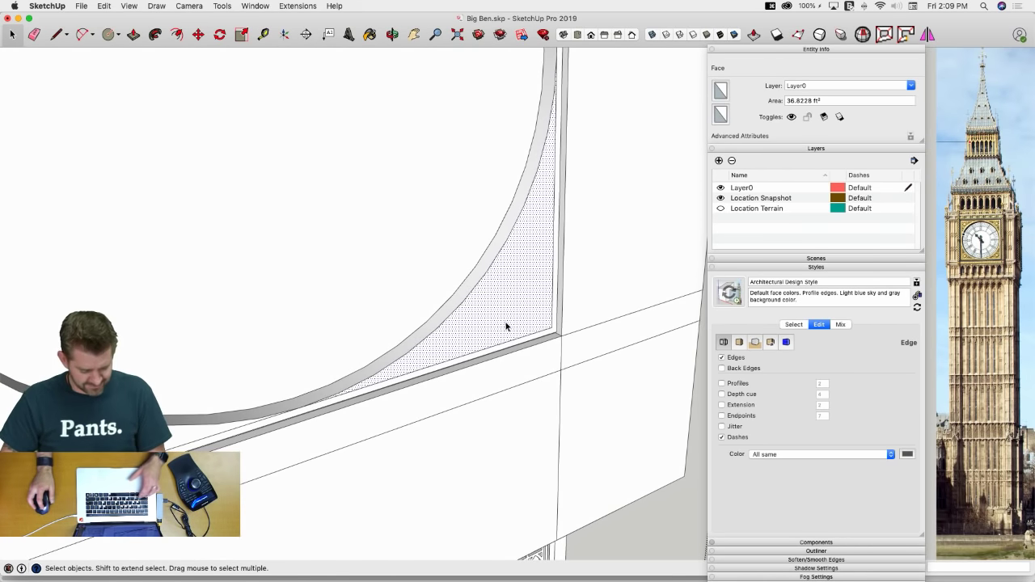
Offset the outlines of the four corner faces around the clock circle inward by an equal distance, forming a thin border in each
{"action": "key", "text": "f"}
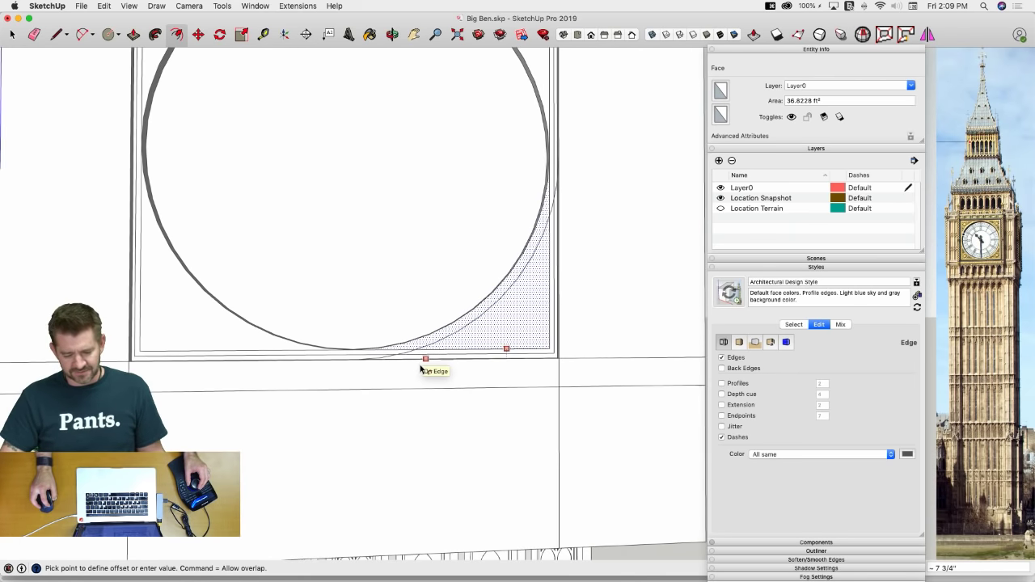
{"action": "left_click", "coordinate": [465, 353]}
{"action": "scroll", "coordinate": [474, 351], "scroll_direction": "down", "scroll_amount": 3}
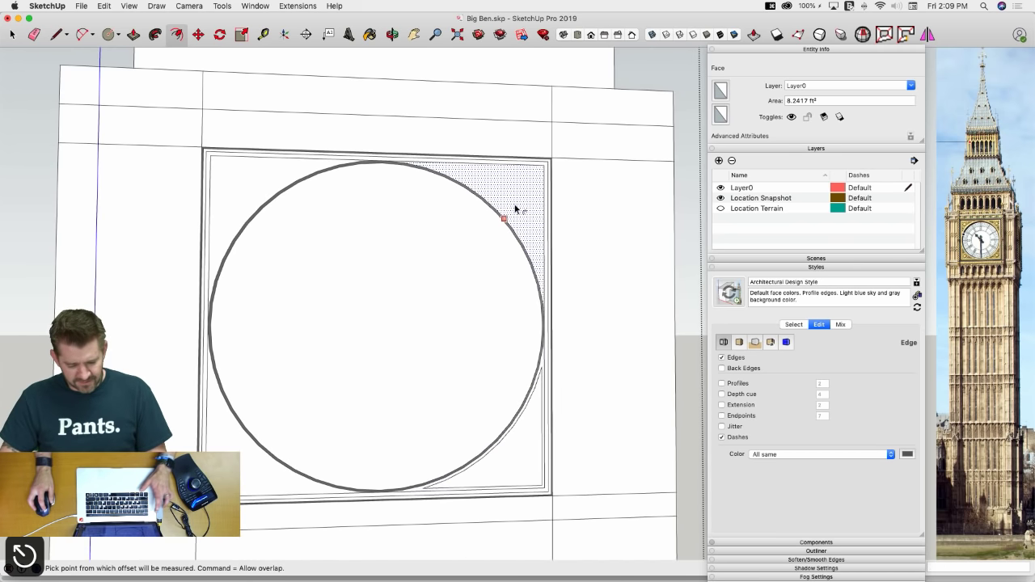
{"action": "double_click", "coordinate": [516, 208]}
{"action": "double_click", "coordinate": [212, 175]}
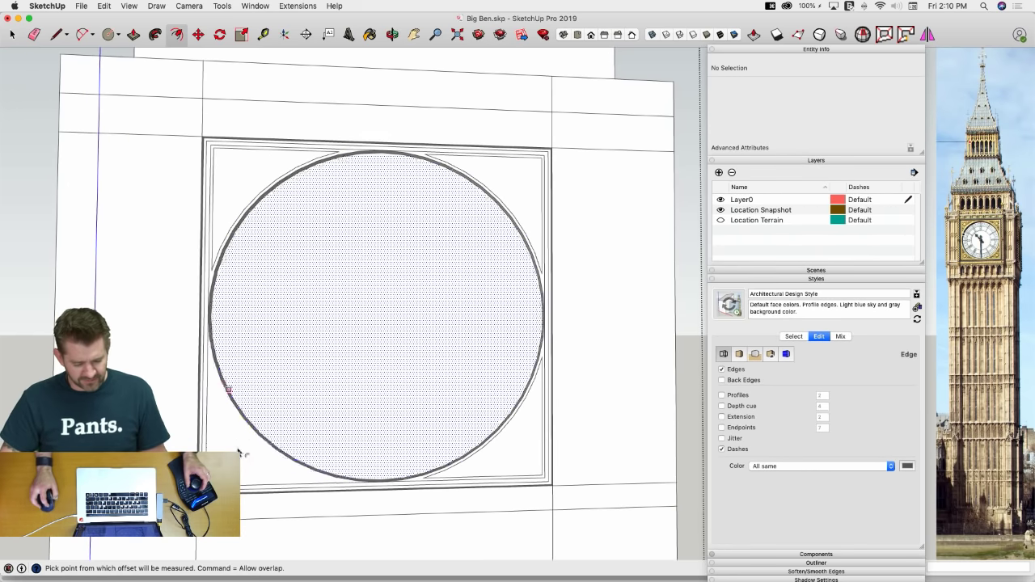
{"action": "double_click", "coordinate": [240, 458]}
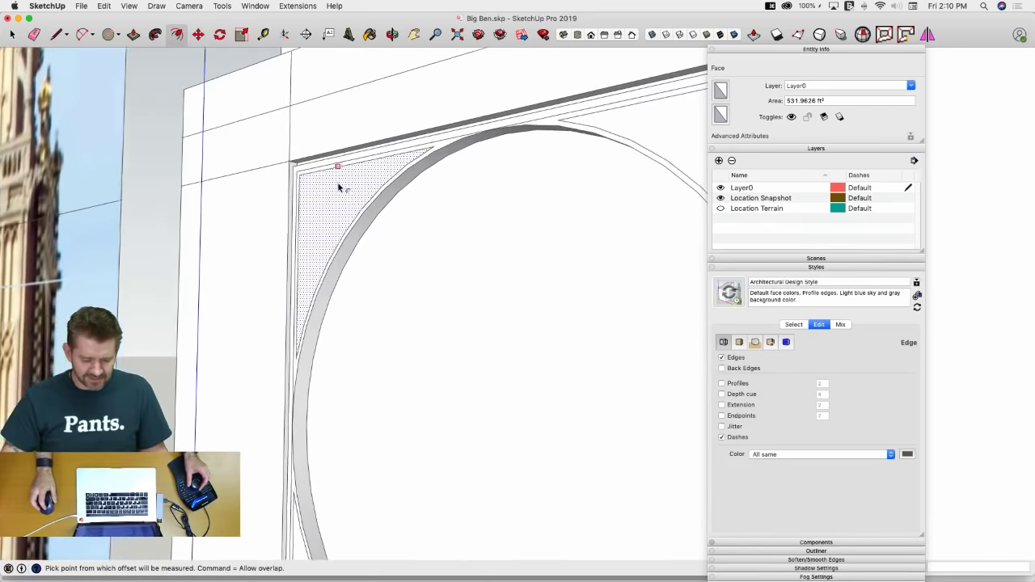
Push the inner panels of the clock square's corners inward by about 2 1/8"
{"action": "key", "text": "p"}
{"action": "left_click", "coordinate": [276, 176]}
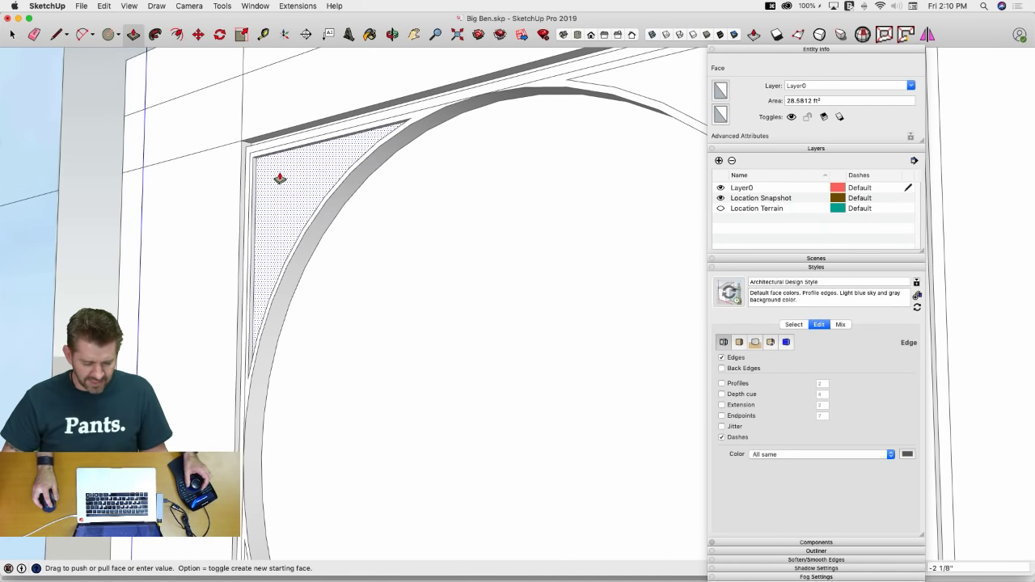
{"action": "left_click", "coordinate": [280, 176]}
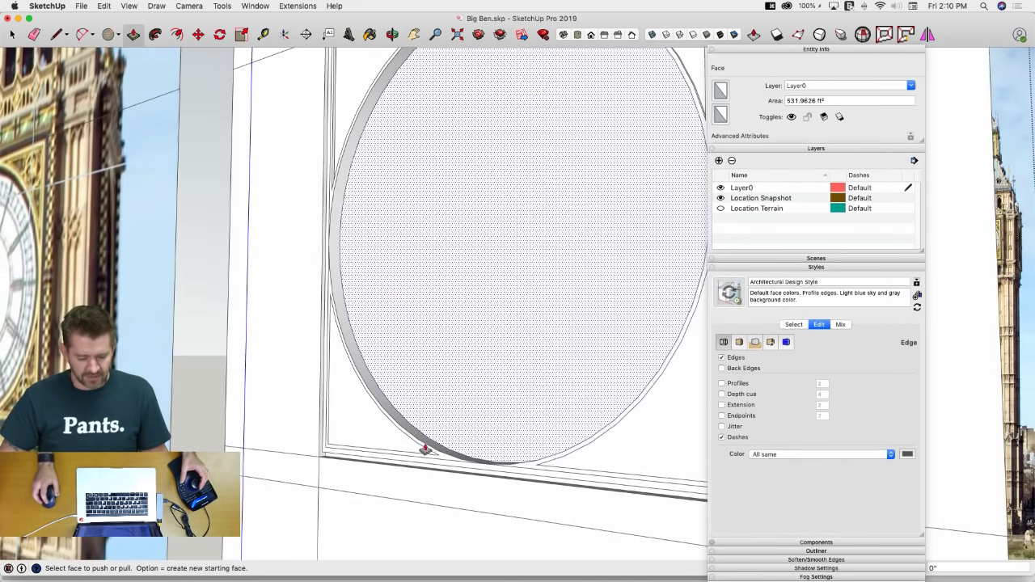
{"action": "double_click", "coordinate": [354, 434]}
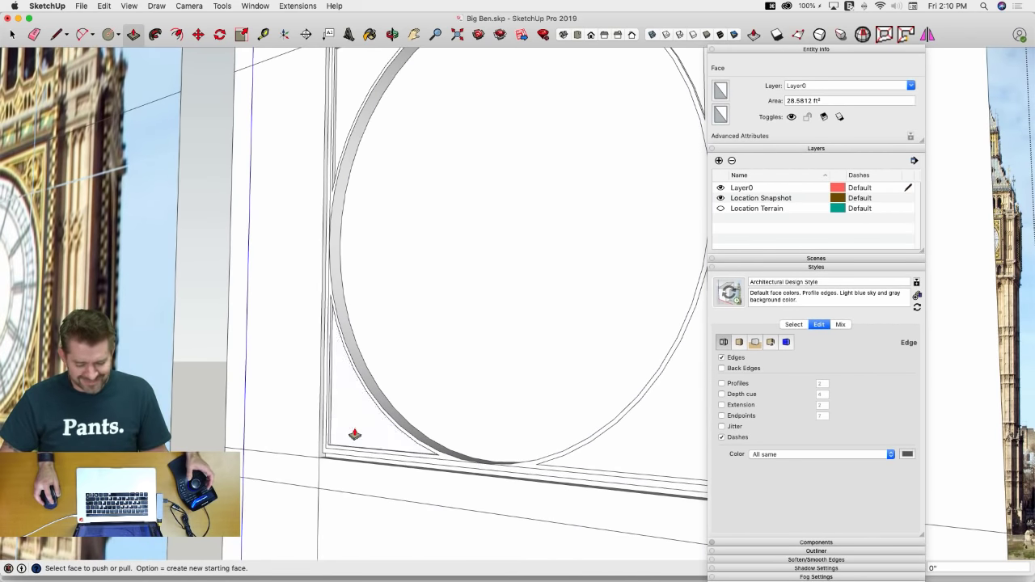
{"action": "double_click", "coordinate": [673, 463]}
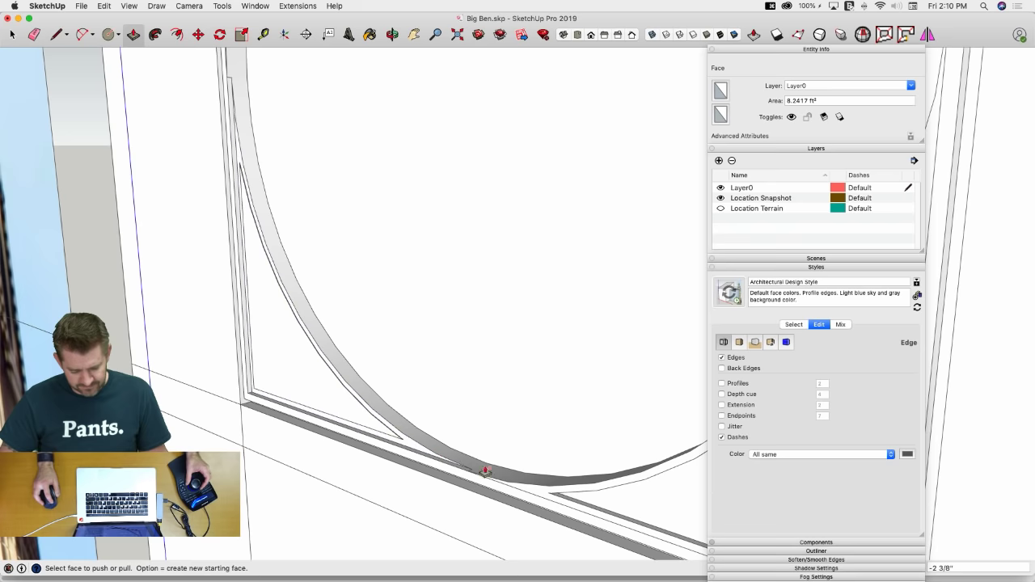
Push the thin borders around the corner panels inward by about 2 3/8"
{"action": "double_click", "coordinate": [522, 494]}
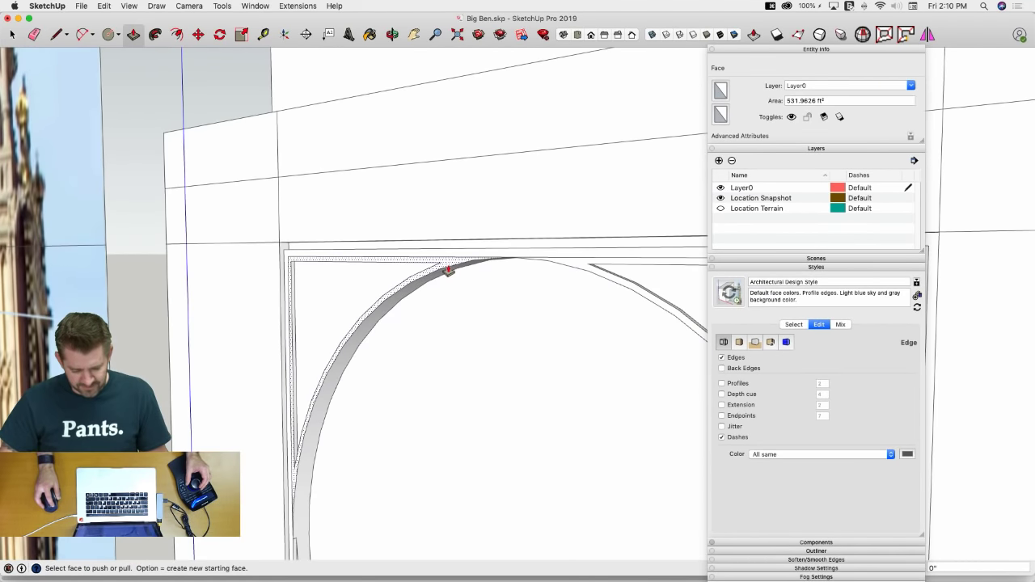
{"action": "double_click", "coordinate": [449, 271]}
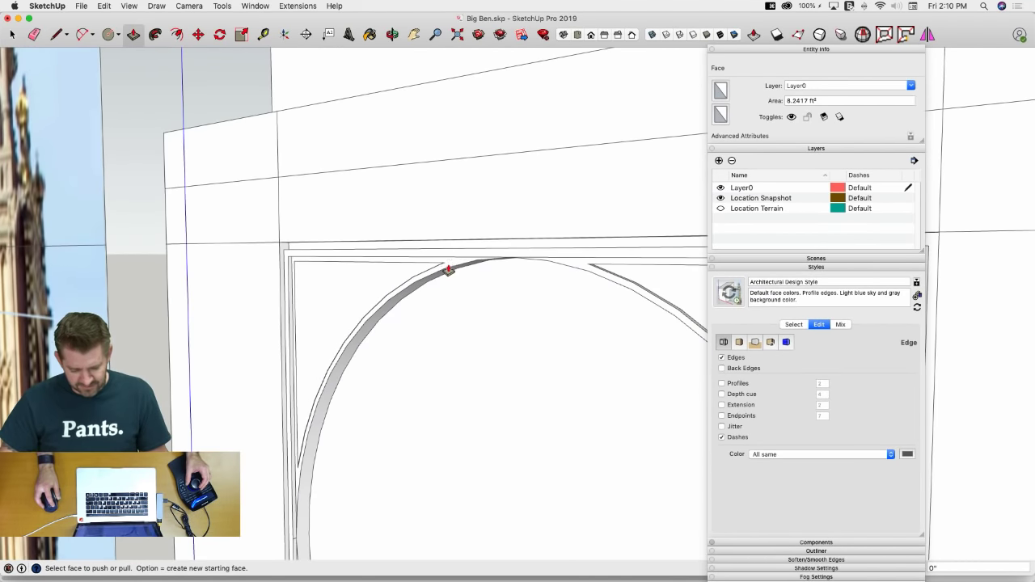
{"action": "scroll", "coordinate": [548, 300], "scroll_direction": "down", "scroll_amount": 5}
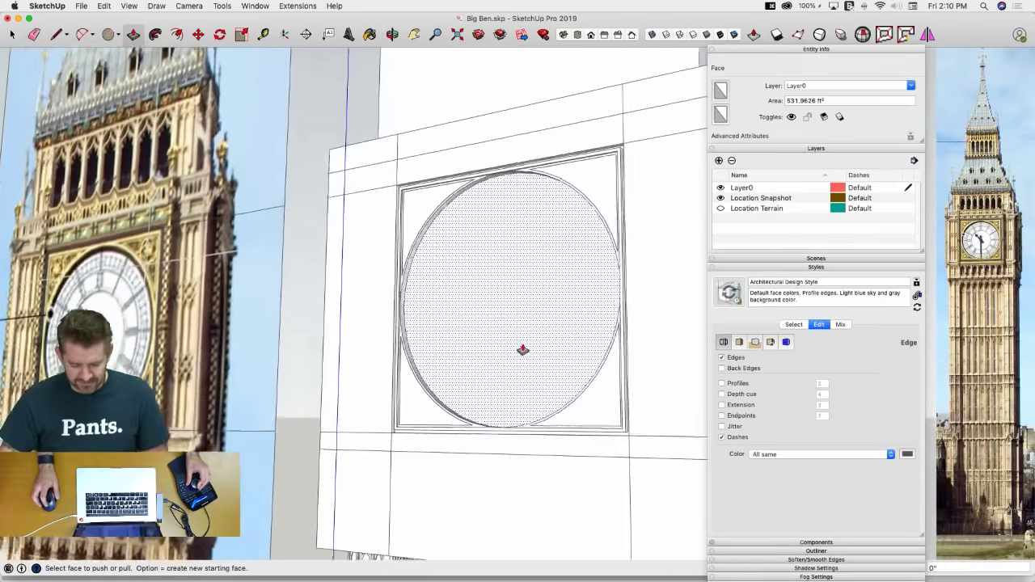
Draw a diagonal line about 4' 10 1/2" long across the upper-left corner panel, from its outer corner to the arc
{"action": "key", "text": "space"}
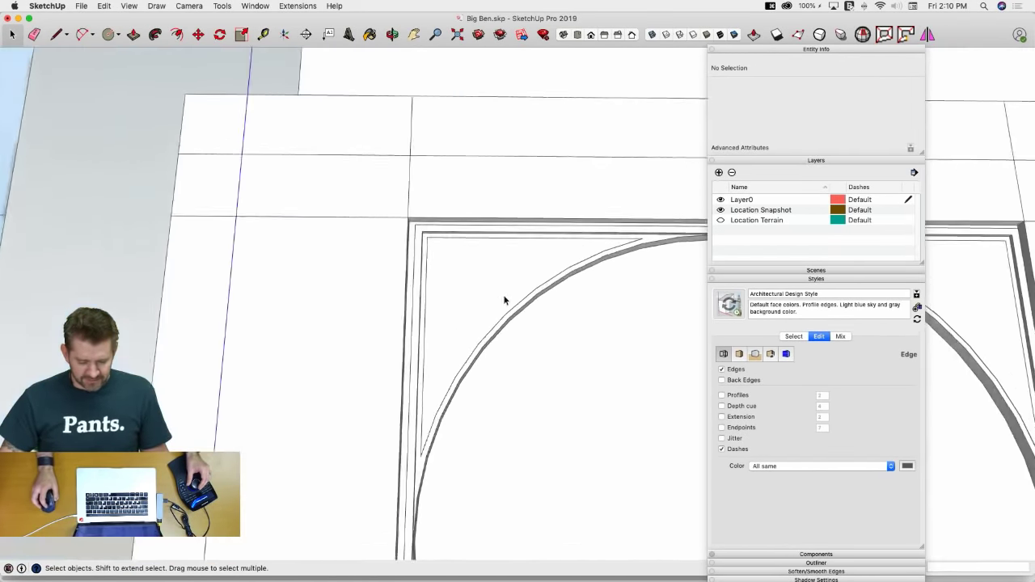
{"action": "scroll", "coordinate": [504, 300], "scroll_direction": "up", "scroll_amount": 2}
{"action": "key", "text": "l"}
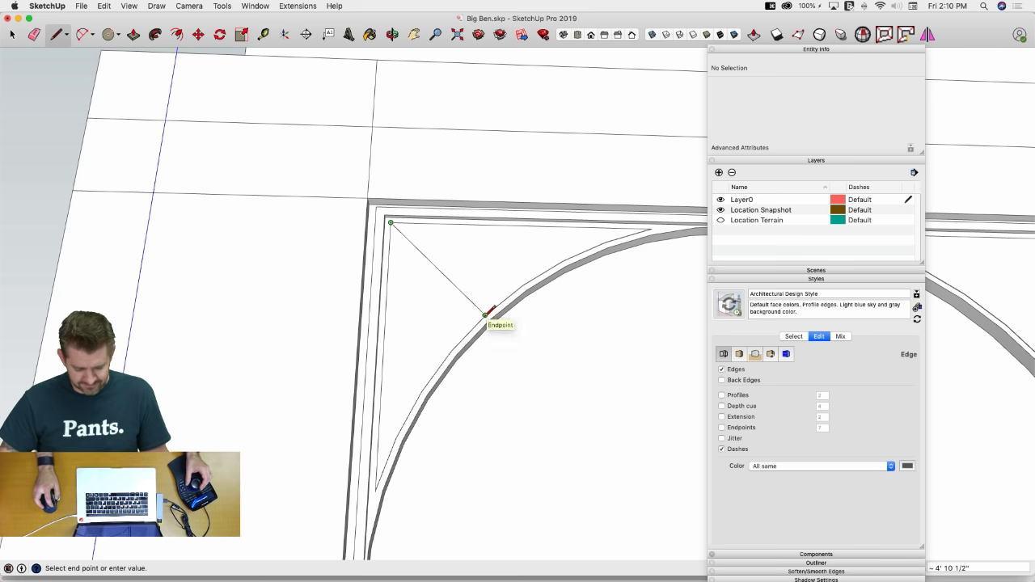
{"action": "left_click", "coordinate": [486, 315]}
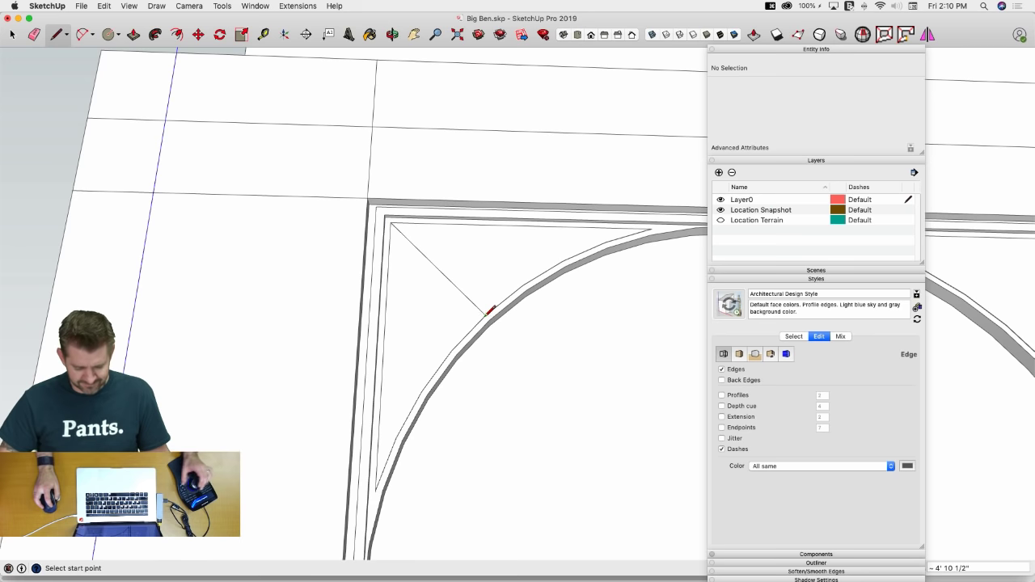
Draw a circle of about 1' 11 1/2" radius centred near the diagonal's middle in the upper-left corner panel, and erase the diagonal
{"action": "key", "text": "c"}
{"action": "left_click", "coordinate": [437, 268]}
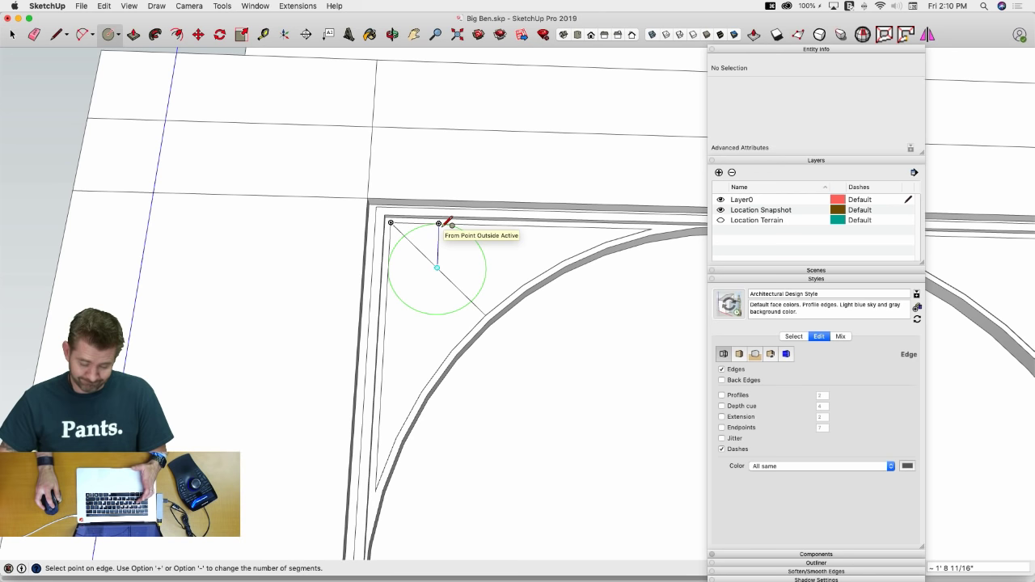
{"action": "key", "text": "Escape"}
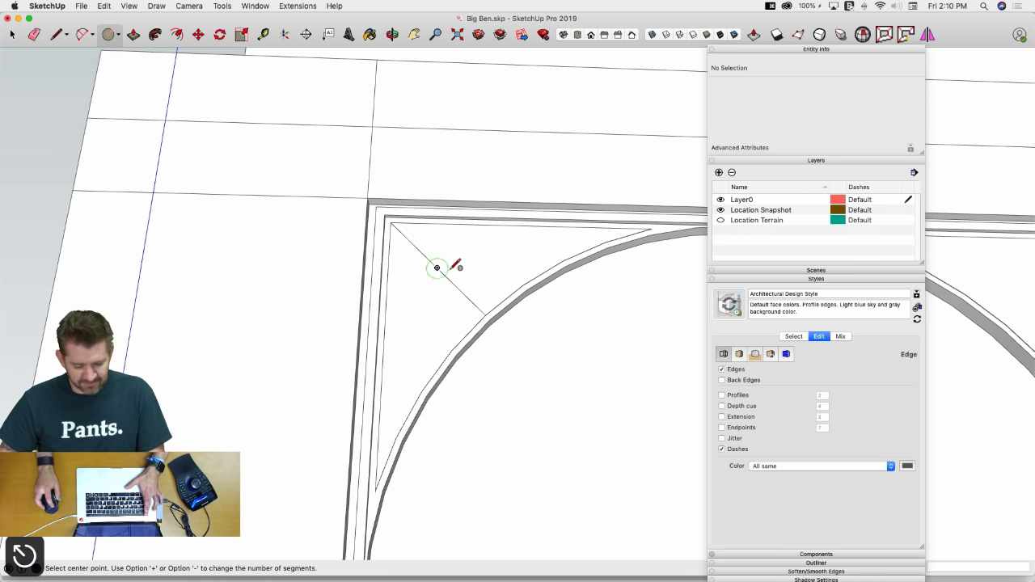
{"action": "left_click", "coordinate": [443, 274]}
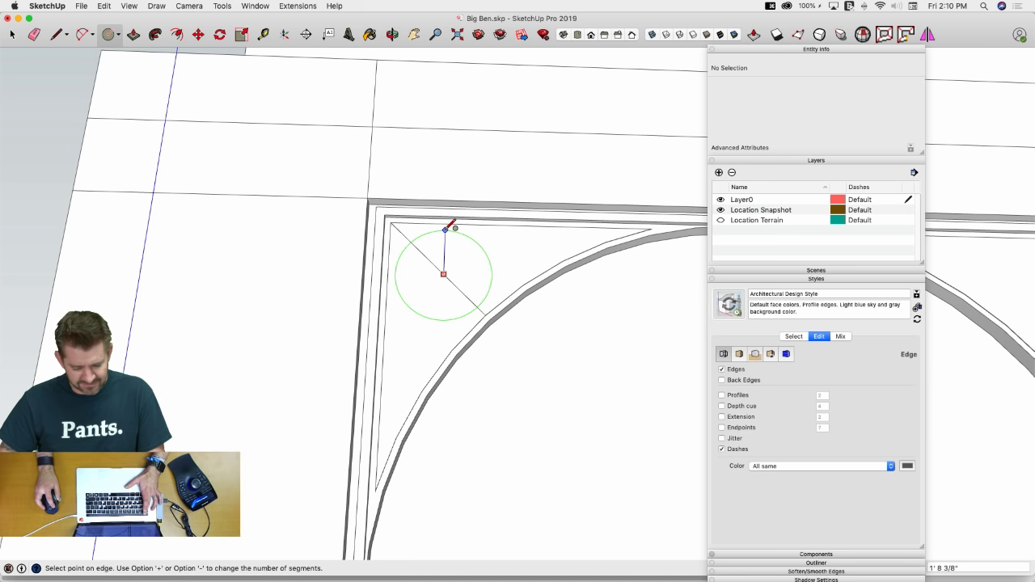
{"action": "left_click", "coordinate": [446, 223]}
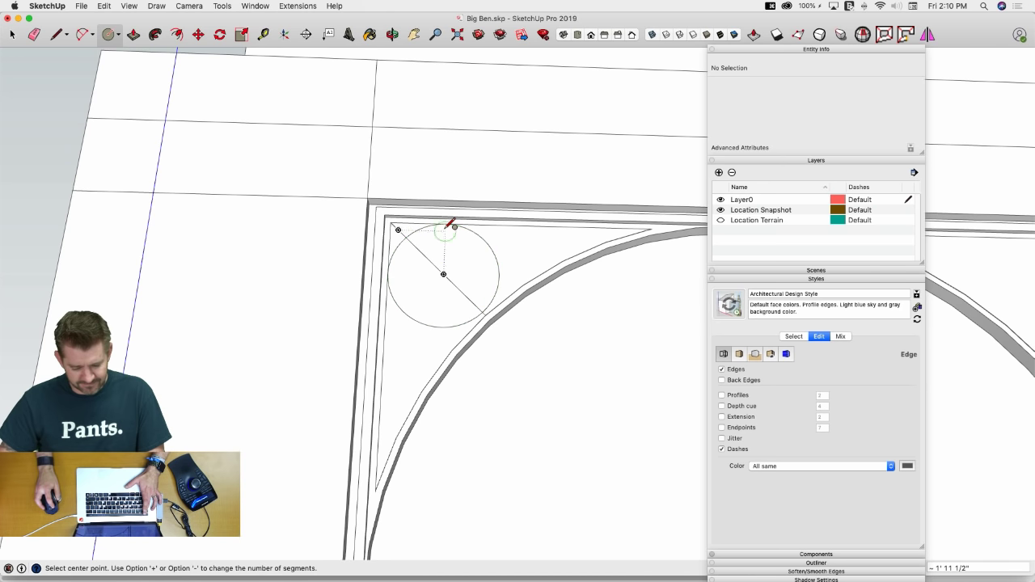
{"action": "key", "text": "e"}
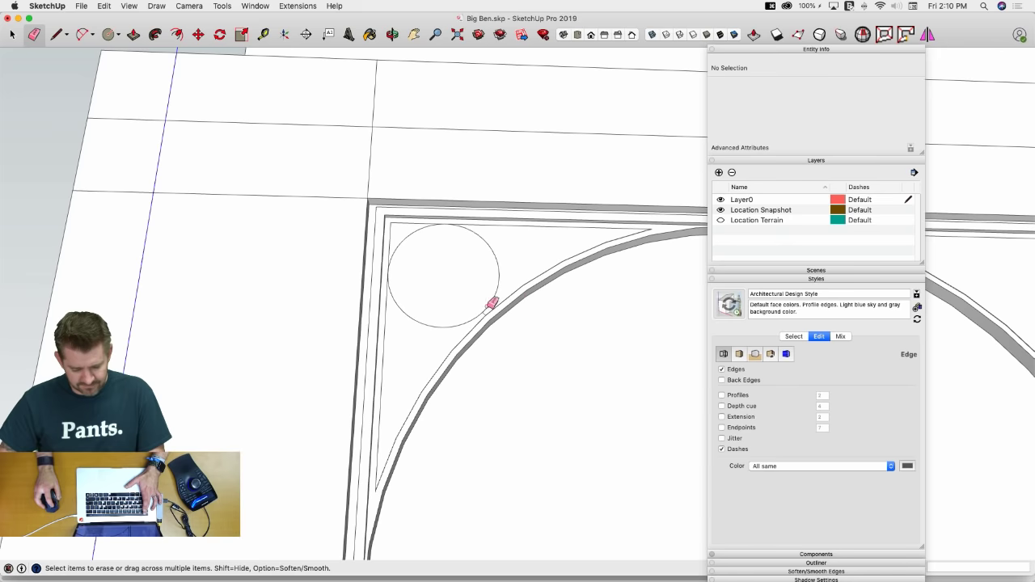
{"action": "scroll", "coordinate": [492, 304], "scroll_direction": "up", "scroll_amount": 2}
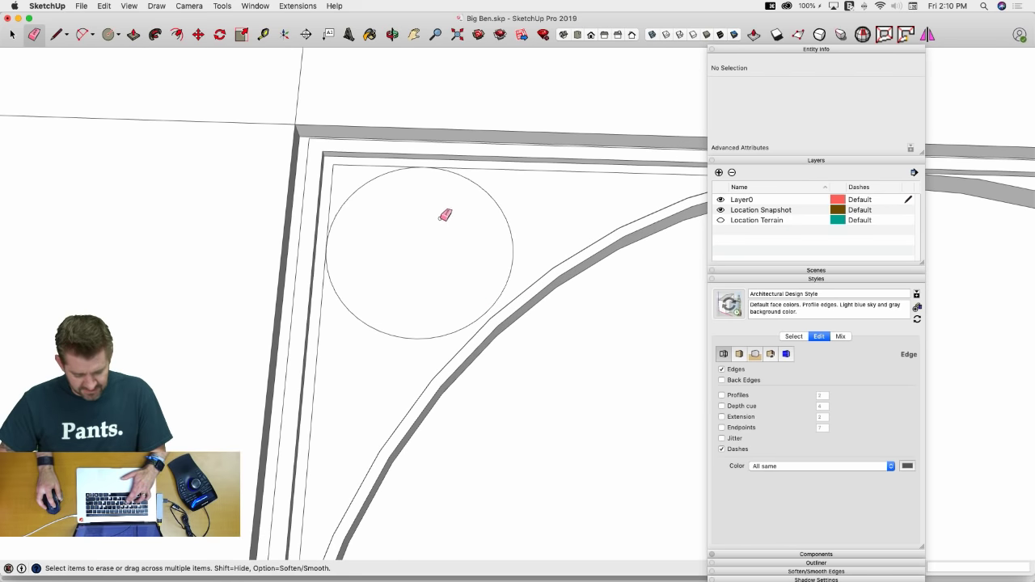
Offset the circle in the upper-left corner panel inward by about 4 5/8" to form a ring
{"action": "key", "text": "f"}
{"action": "left_click", "coordinate": [431, 194]}
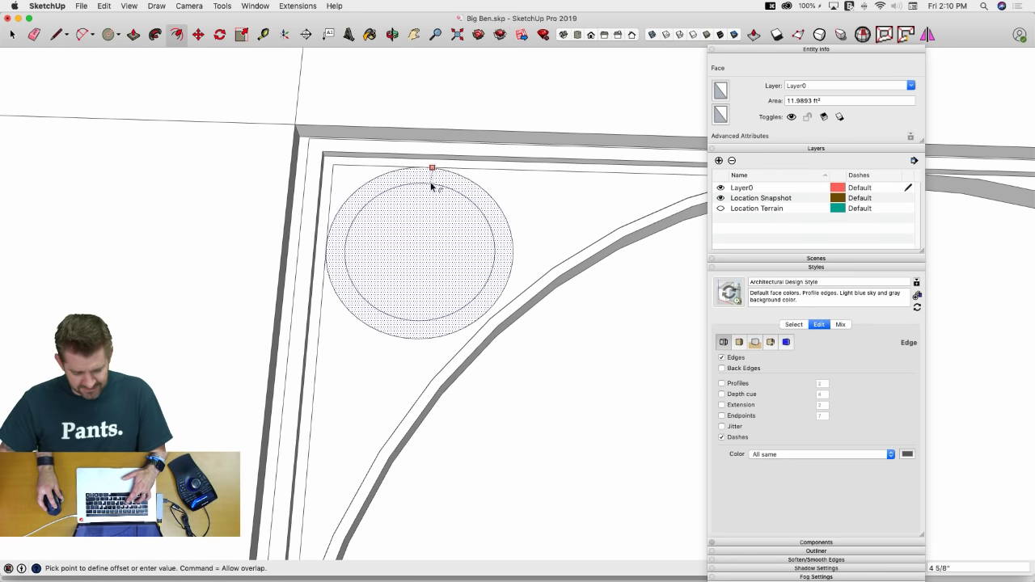
{"action": "left_click", "coordinate": [436, 183]}
{"action": "scroll", "coordinate": [472, 300], "scroll_direction": "down", "scroll_amount": 5}
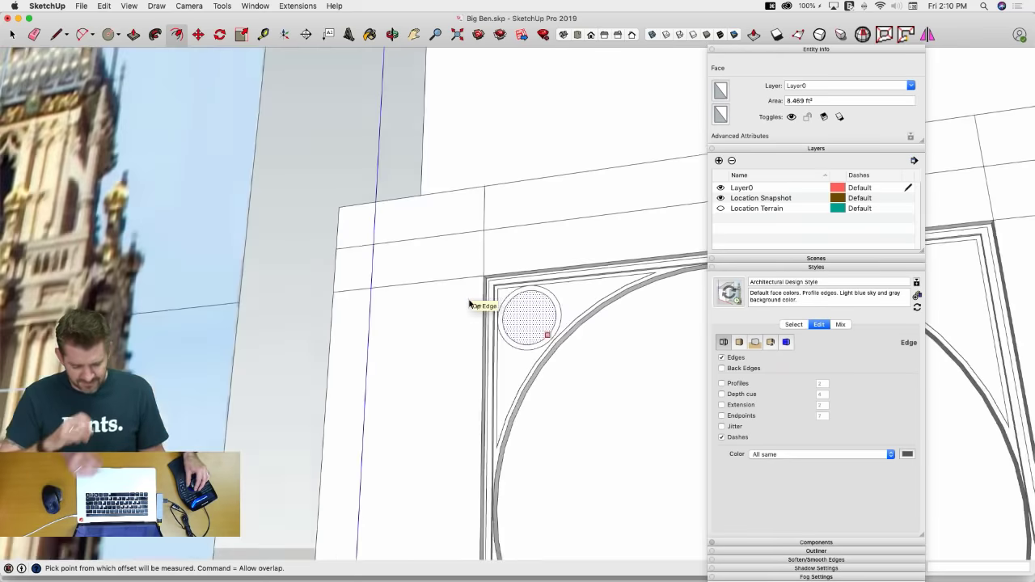
{"action": "scroll", "coordinate": [469, 303], "scroll_direction": "down", "scroll_amount": 4}
{"action": "scroll", "coordinate": [471, 301], "scroll_direction": "up", "scroll_amount": 4}
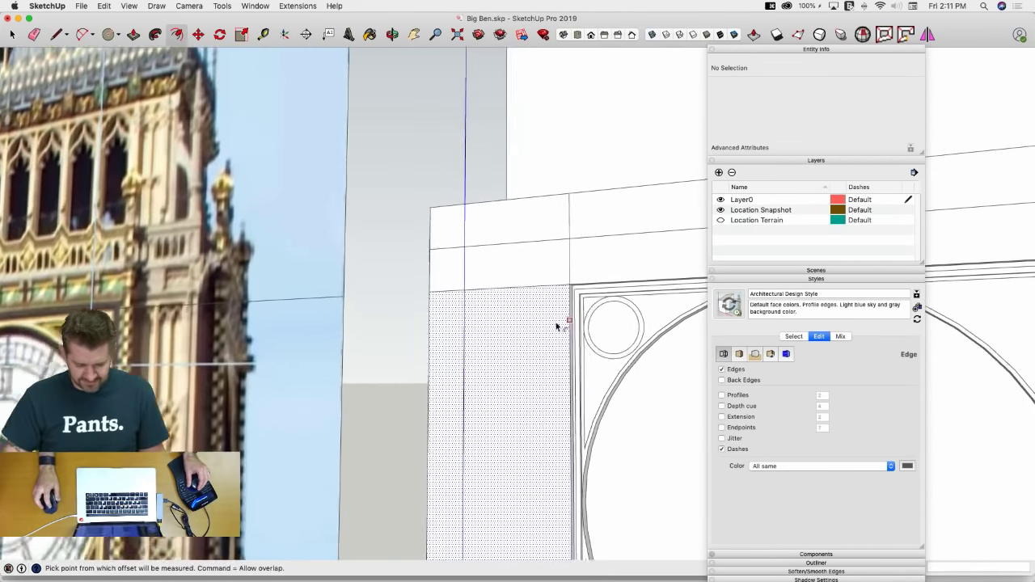
{"action": "scroll", "coordinate": [555, 321], "scroll_direction": "up", "scroll_amount": 5}
{"action": "scroll", "coordinate": [477, 307], "scroll_direction": "up", "scroll_amount": 2}
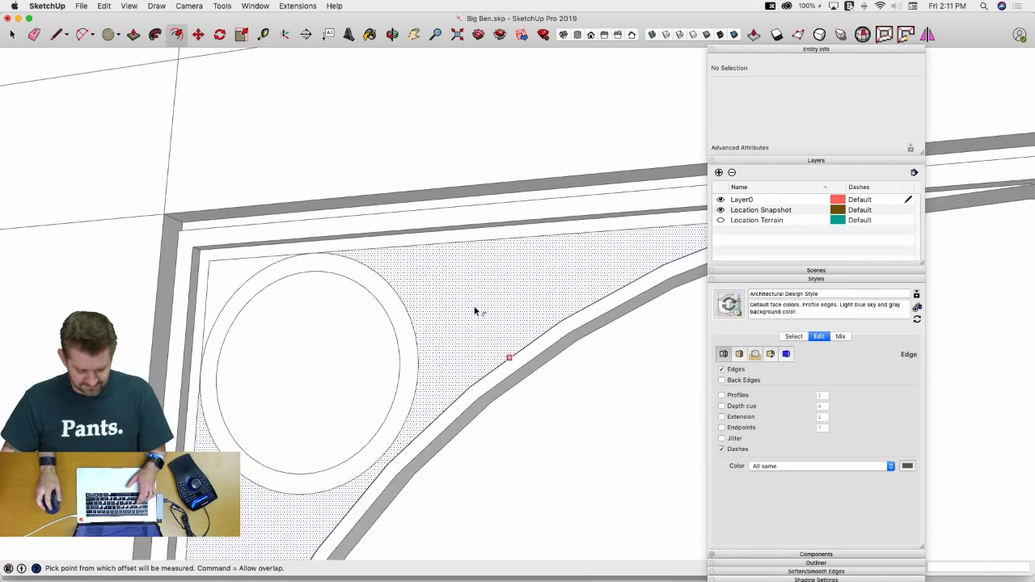
{"action": "scroll", "coordinate": [475, 310], "scroll_direction": "down", "scroll_amount": 2}
{"action": "key", "text": "space"}
{"action": "left_click", "coordinate": [444, 316]}
{"action": "key", "text": "p"}
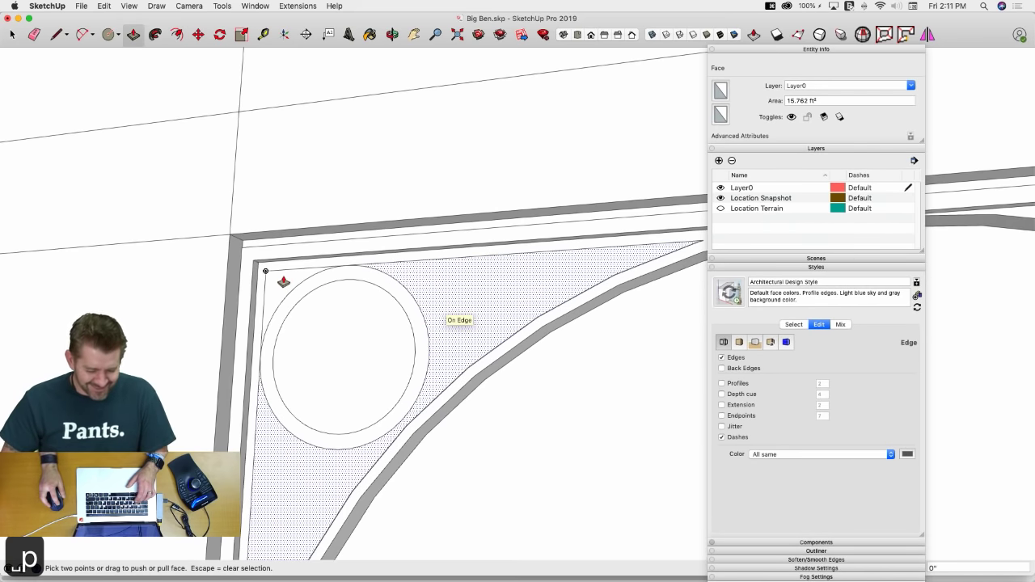
{"action": "scroll", "coordinate": [522, 307], "scroll_direction": "down", "scroll_amount": 5}
{"action": "key", "text": "space"}
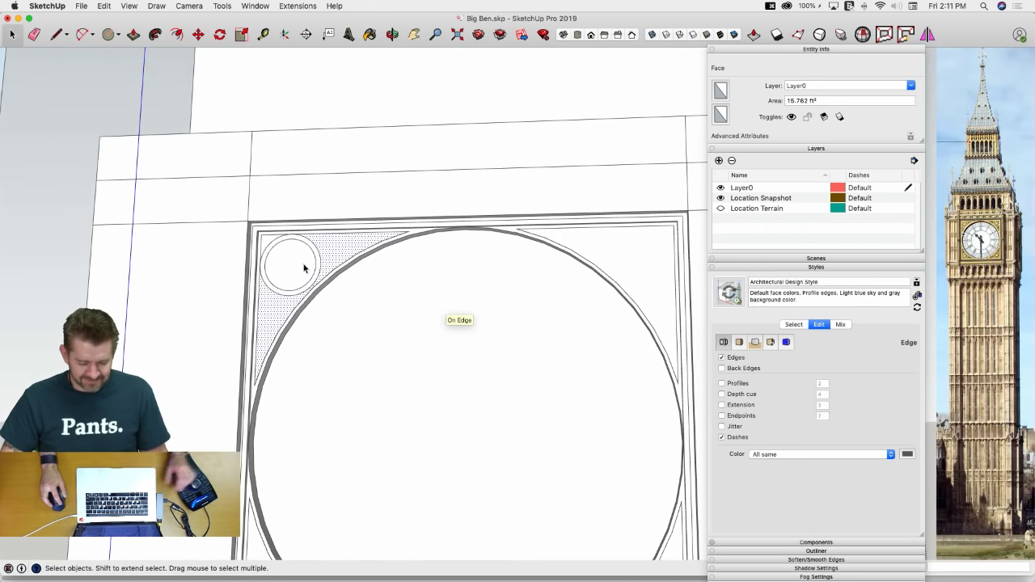
Rotate-copy the upper-left corner panel's faces and concentric circles 90° about the clock dial's centre, repeated x3 to fill the other corners
{"action": "left_click", "coordinate": [306, 267]}
{"action": "scroll", "coordinate": [324, 259], "scroll_direction": "up", "scroll_amount": 3}
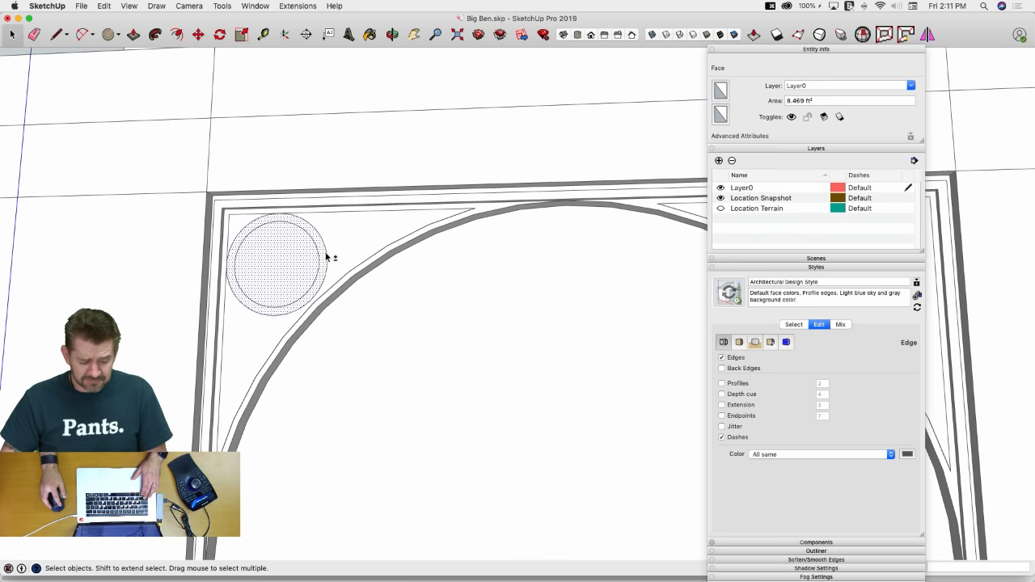
{"action": "left_click", "coordinate": [328, 257], "text": "shift"}
{"action": "scroll", "coordinate": [515, 290], "scroll_direction": "down", "scroll_amount": 4}
{"action": "key", "text": "q"}
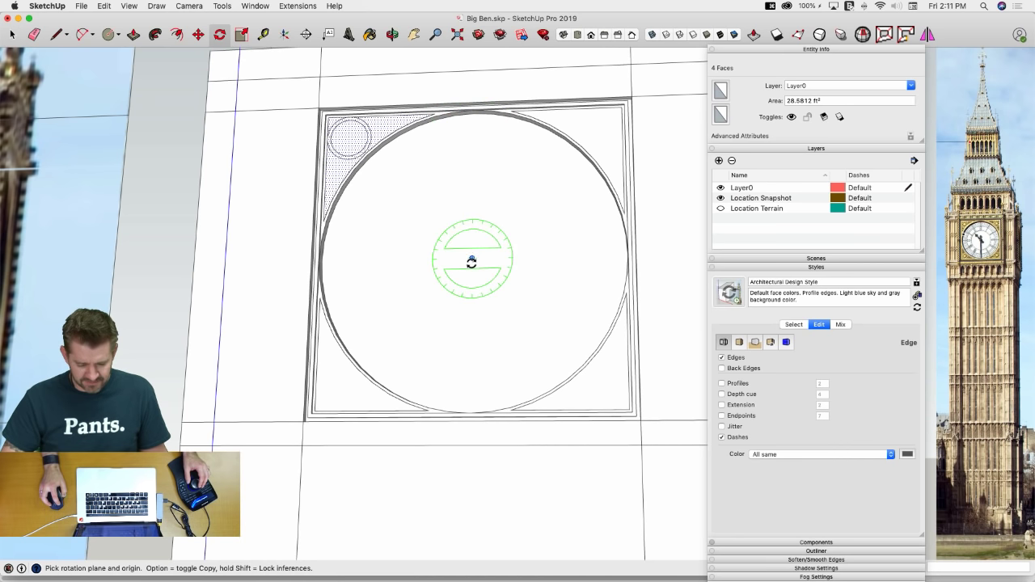
{"action": "left_click", "coordinate": [471, 259]}
{"action": "left_click", "coordinate": [363, 260]}
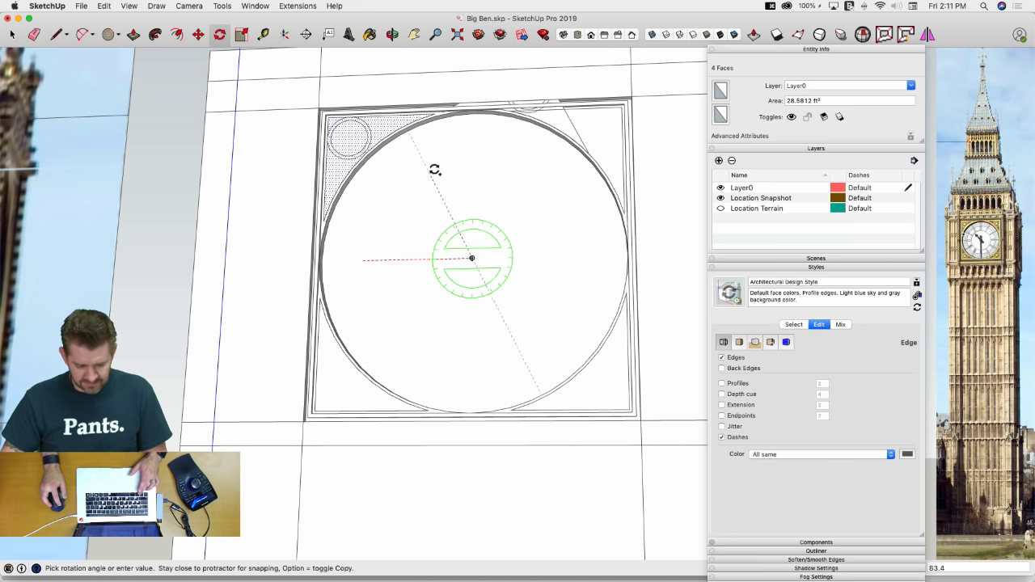
{"action": "left_click", "coordinate": [475, 160]}
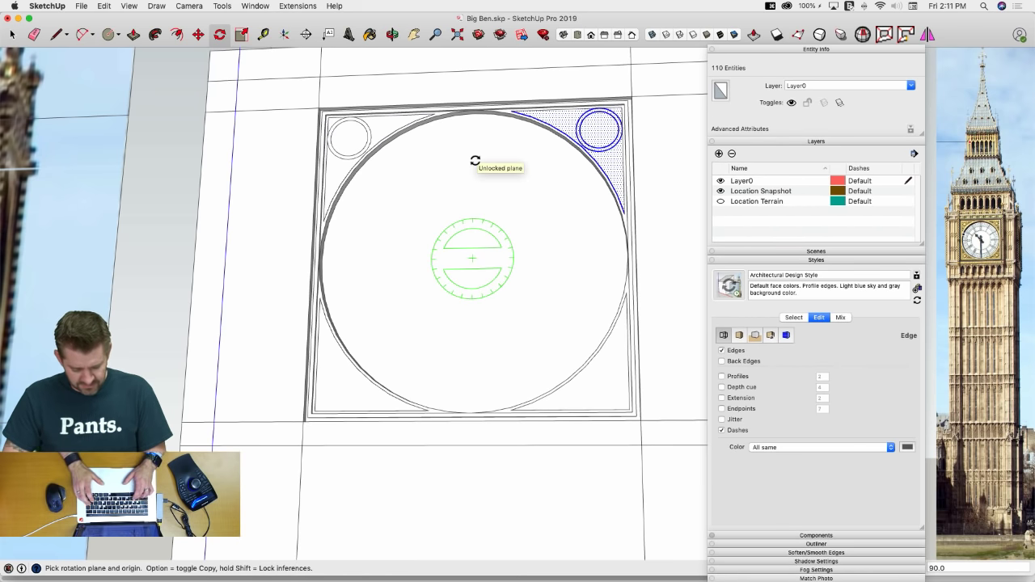
{"action": "type", "text": "x3"}
{"action": "key", "text": "Return"}
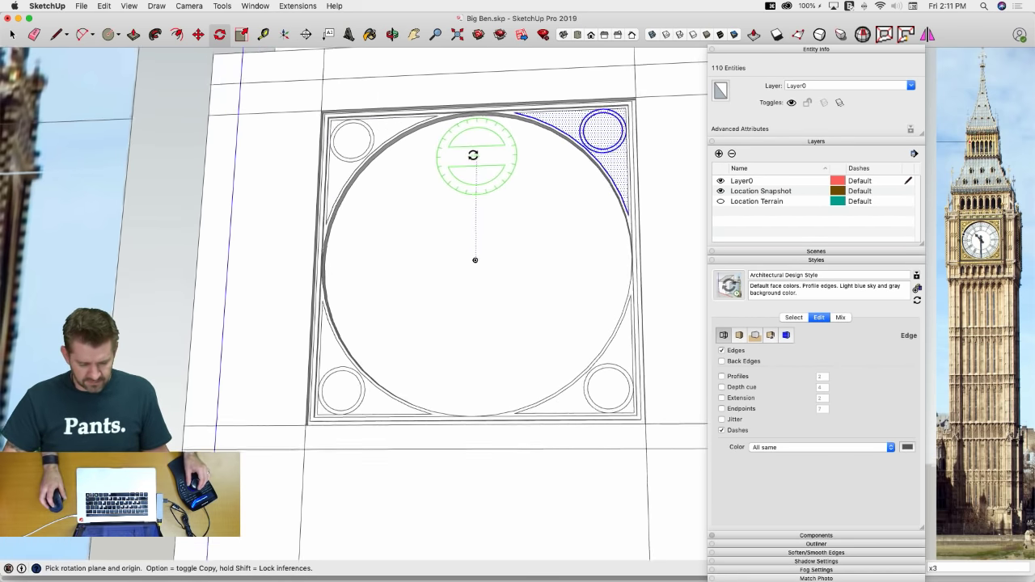
Push the upper-left corner's inner circle inward by about 1 13/16" and the panel faces around its ring by about 1 9/16"
{"action": "key", "text": "space"}
{"action": "scroll", "coordinate": [477, 162], "scroll_direction": "up", "scroll_amount": 5}
{"action": "key", "text": "p"}
{"action": "scroll", "coordinate": [354, 192], "scroll_direction": "down", "scroll_amount": 4}
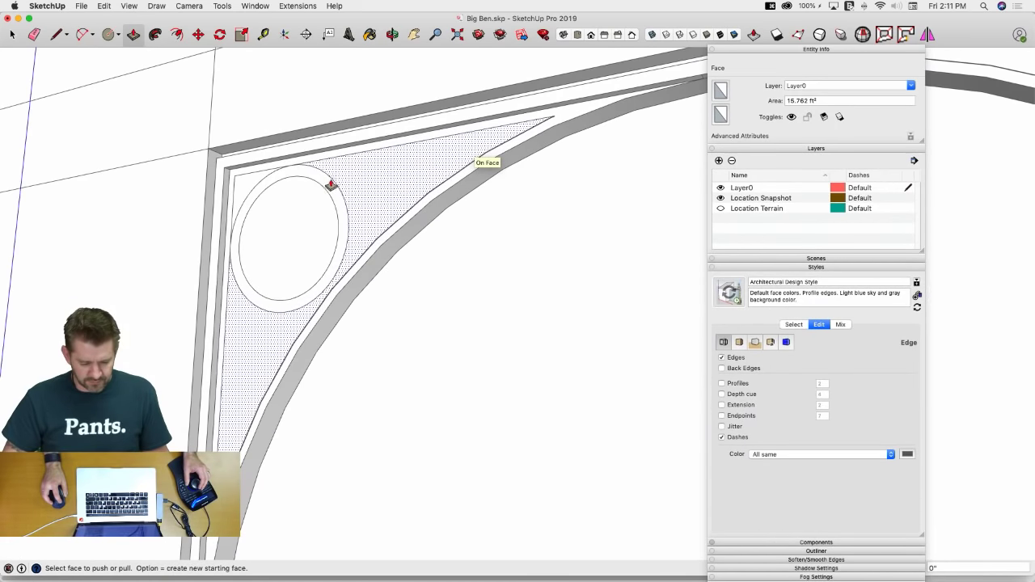
{"action": "left_click", "coordinate": [286, 205]}
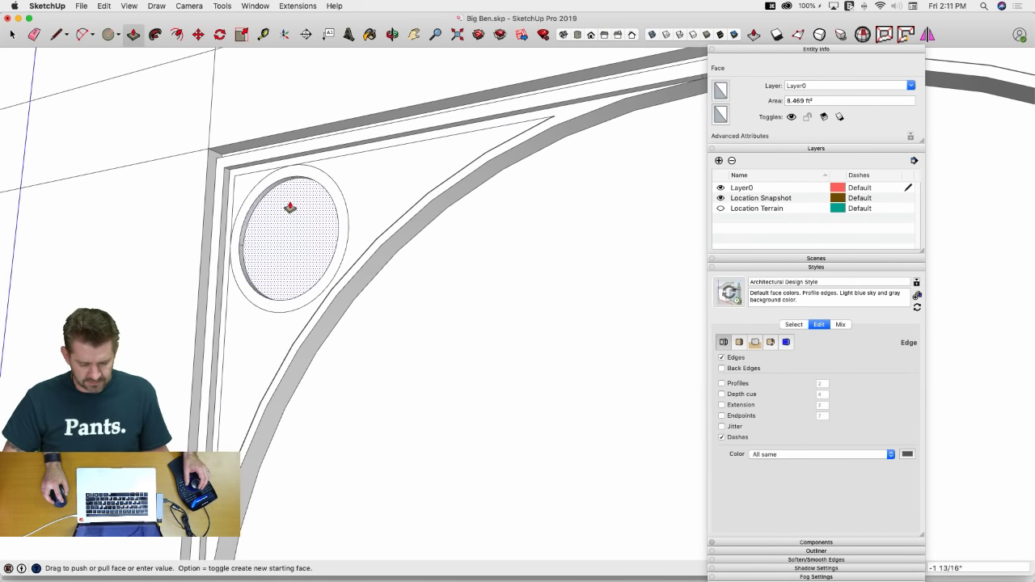
{"action": "left_click", "coordinate": [248, 190]}
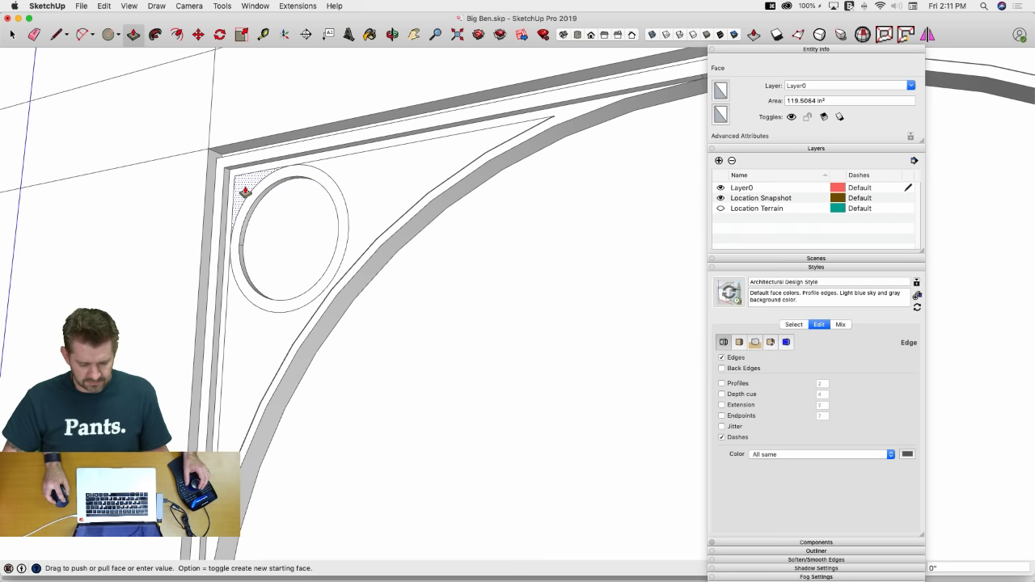
{"action": "left_click", "coordinate": [379, 182]}
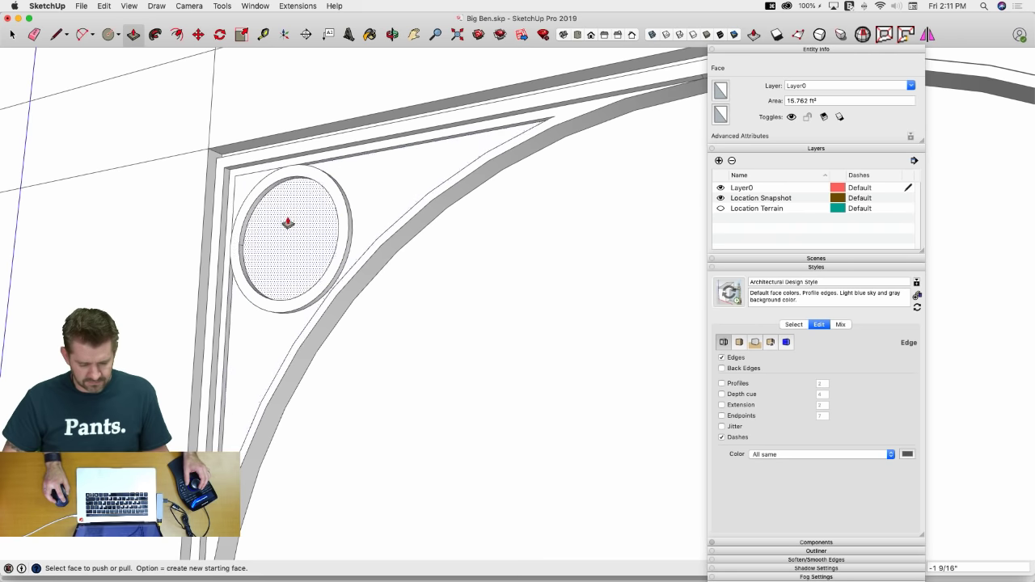
{"action": "left_click", "coordinate": [280, 212]}
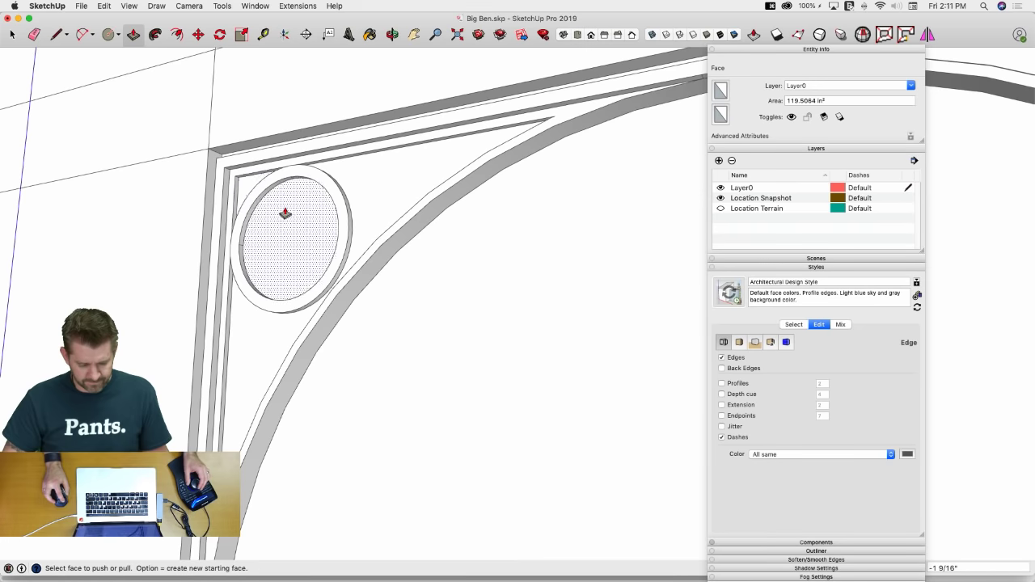
Push the inner circles of the remaining corner panels inward by about 1 13/16", matching the upper-left one
{"action": "scroll", "coordinate": [388, 173], "scroll_direction": "down", "scroll_amount": 5}
{"action": "scroll", "coordinate": [411, 215], "scroll_direction": "up", "scroll_amount": 6}
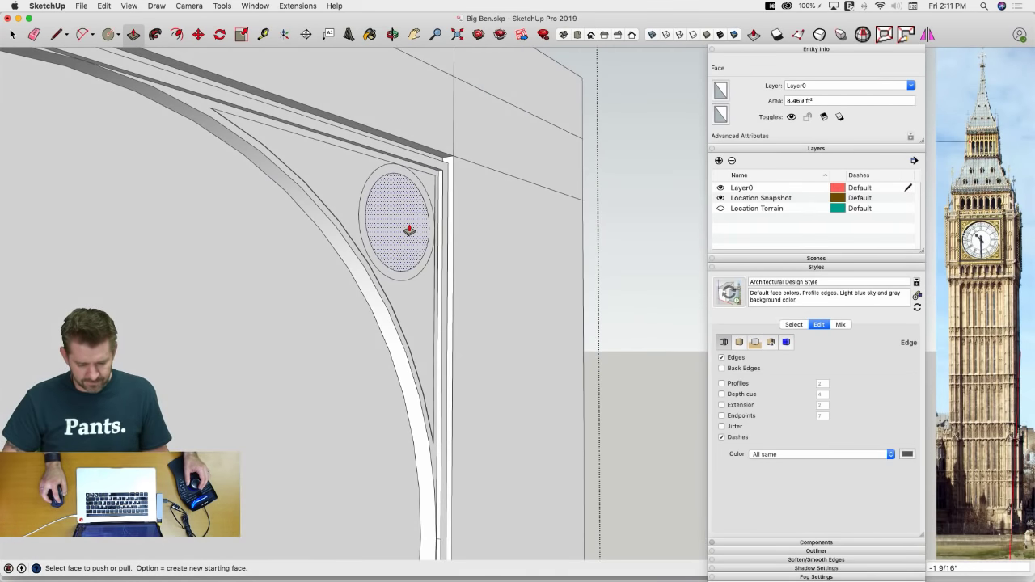
{"action": "scroll", "coordinate": [409, 230], "scroll_direction": "down", "scroll_amount": 5}
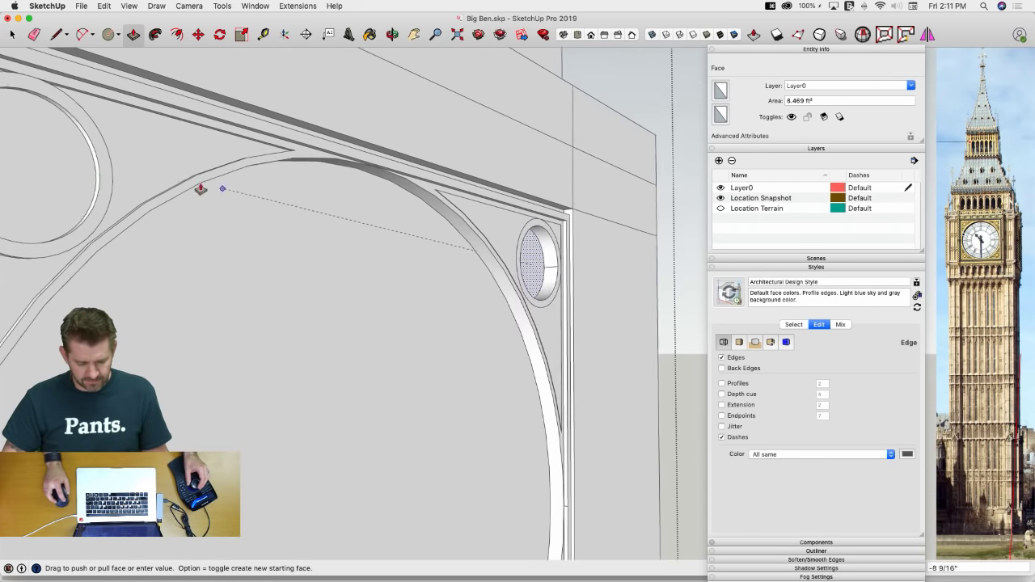
{"action": "left_click", "coordinate": [70, 181]}
{"action": "scroll", "coordinate": [407, 167], "scroll_direction": "up", "scroll_amount": 5}
{"action": "middle_click_drag", "start_coordinate": [407, 167], "coordinate": [490, 162]}
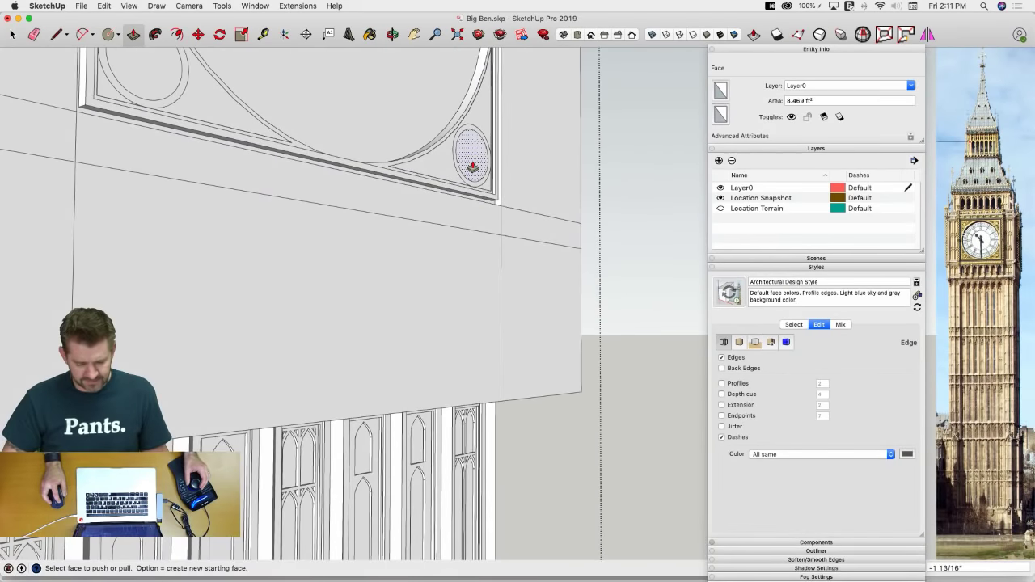
{"action": "double_click", "coordinate": [159, 70]}
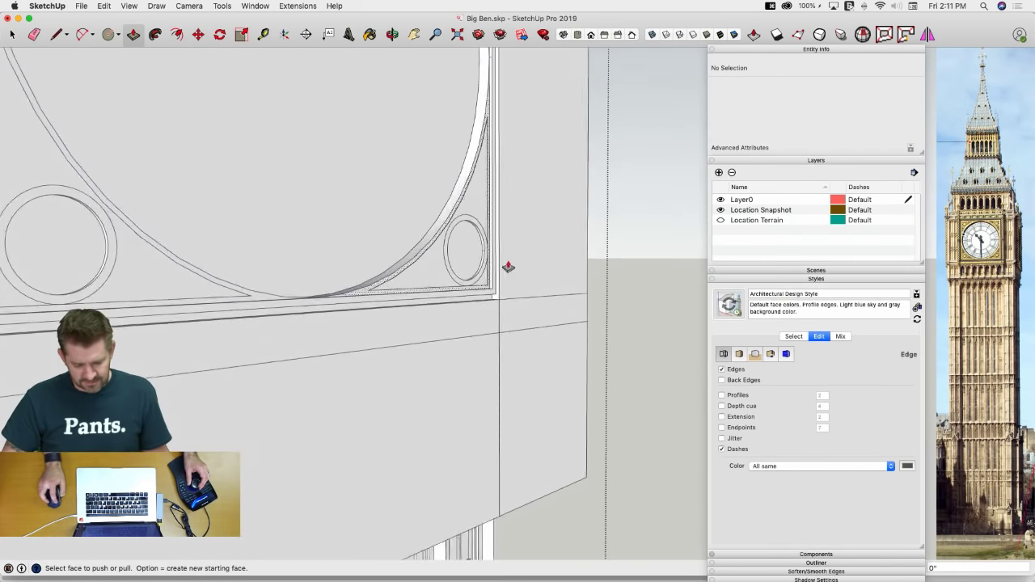
Push the panel faces around the ring in the lower-right corner inward by about 1 9/16"
{"action": "left_click", "coordinate": [458, 224]}
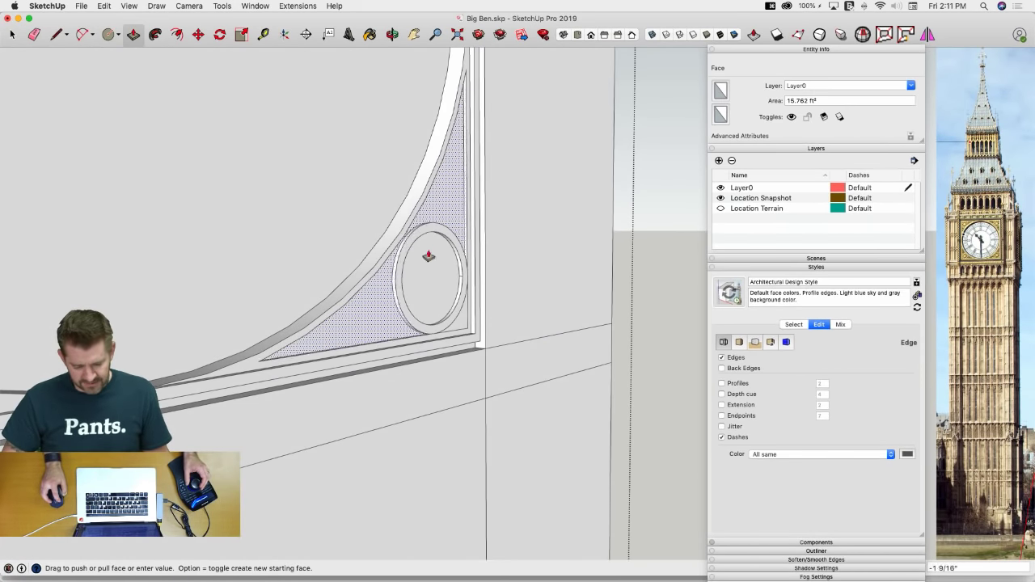
{"action": "left_click", "coordinate": [427, 256]}
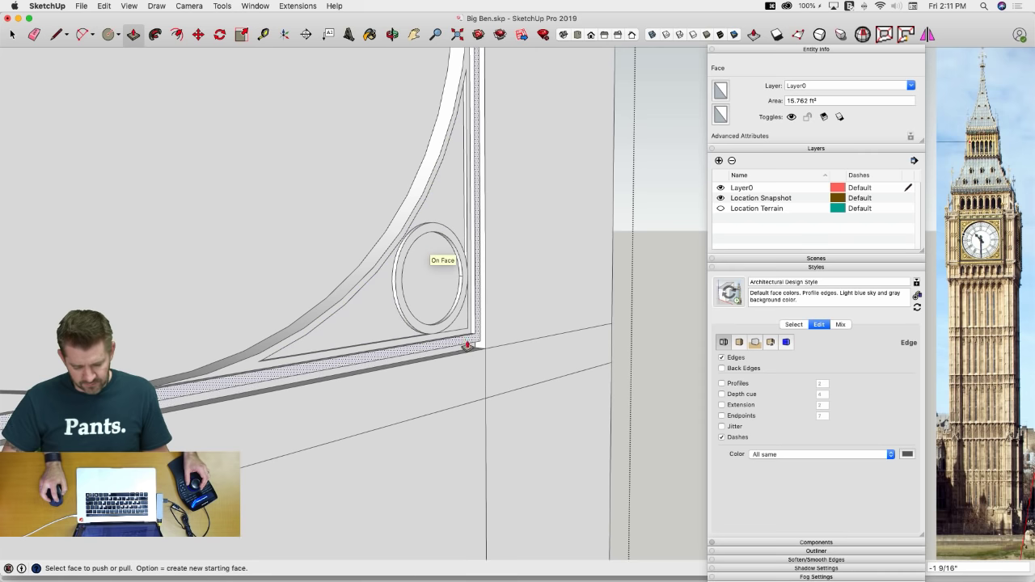
{"action": "left_click", "coordinate": [421, 299]}
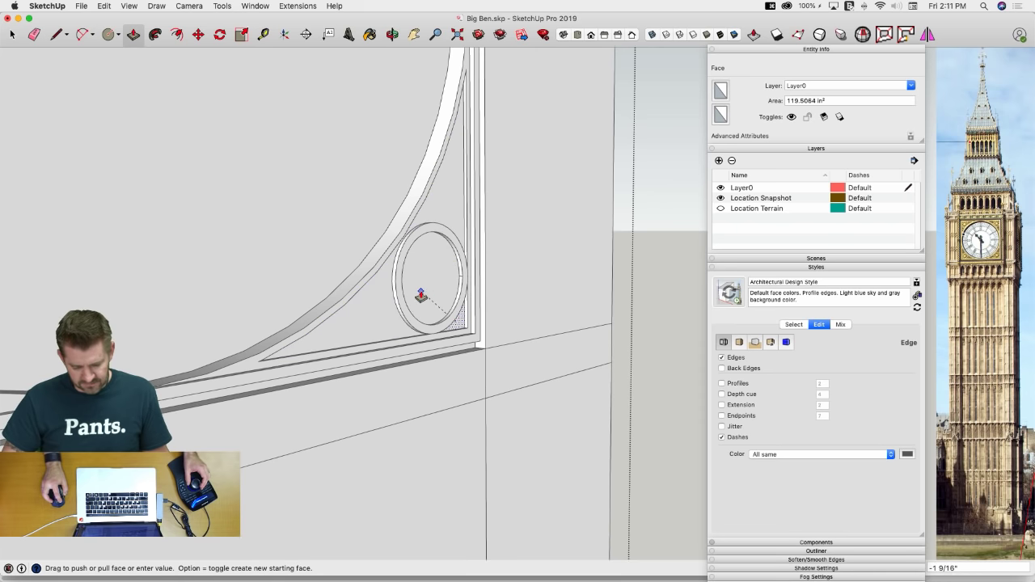
{"action": "left_click", "coordinate": [421, 297]}
Push the lower-left corner's panel faces outside the ring inward by about 1 9/16"
{"action": "double_click", "coordinate": [312, 390]}
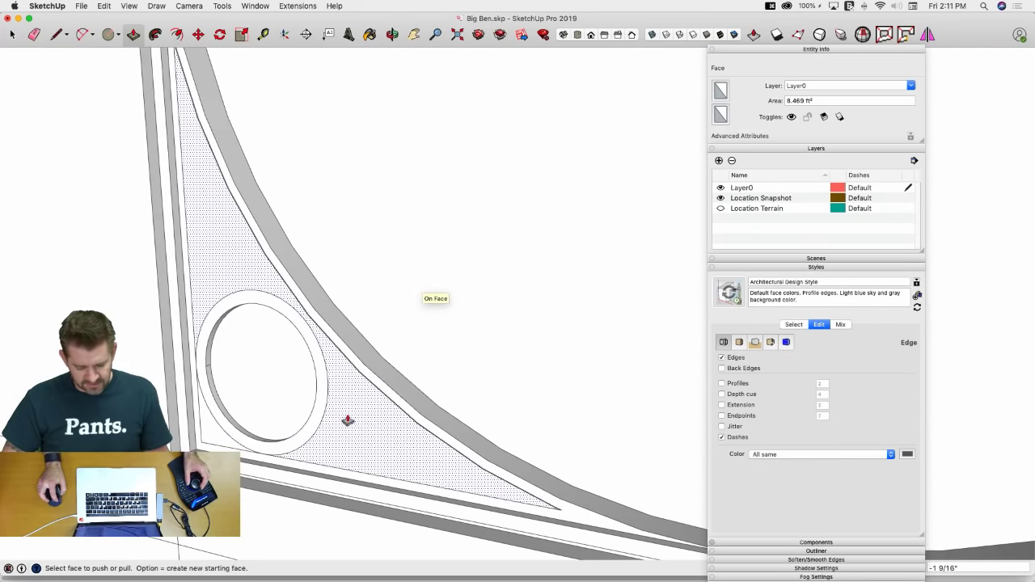
{"action": "left_click", "coordinate": [348, 421]}
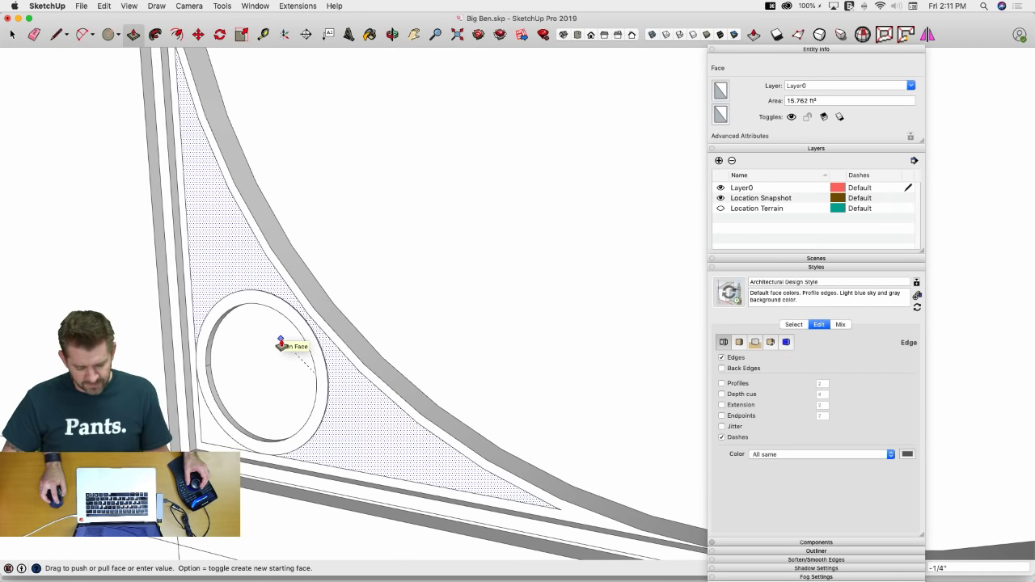
{"action": "left_click", "coordinate": [273, 366]}
{"action": "left_click", "coordinate": [210, 437]}
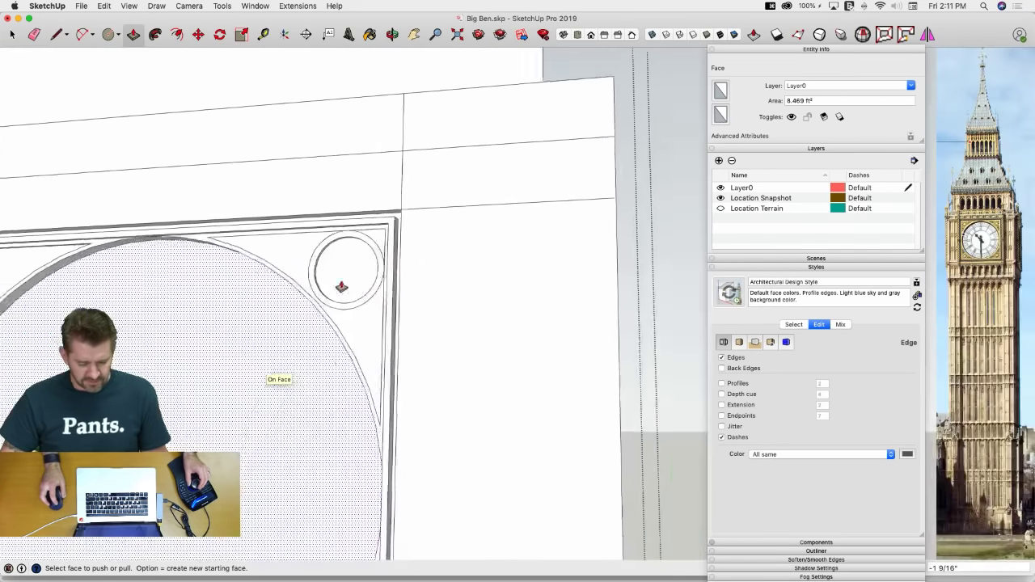
Push the upper-right corner's panel faces outside the ring inward by about 1 9/16"
{"action": "middle_click_drag", "start_coordinate": [342, 288], "coordinate": [291, 394]}
{"action": "left_click", "coordinate": [302, 386]}
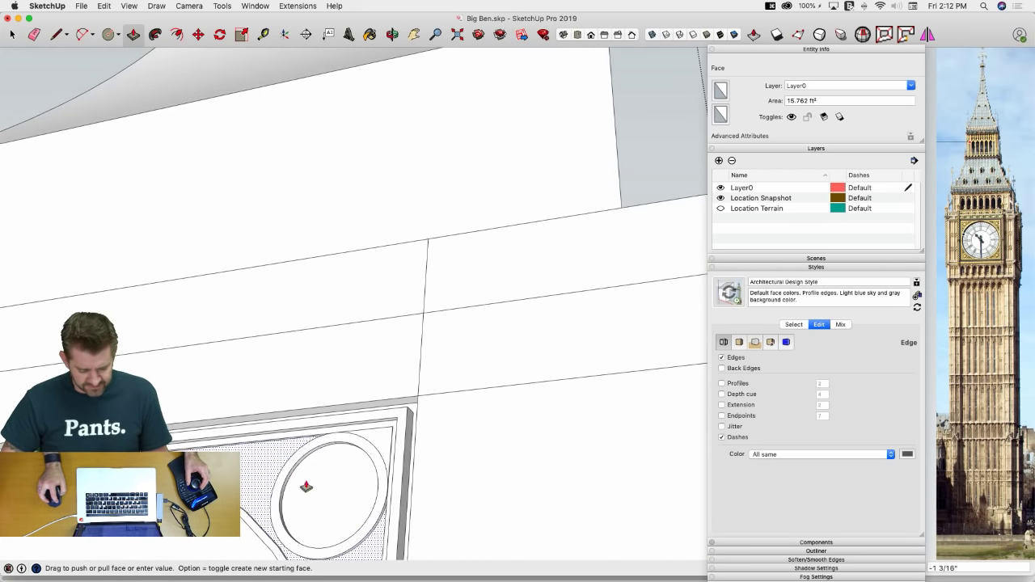
{"action": "left_click", "coordinate": [326, 492]}
{"action": "left_click", "coordinate": [343, 473]}
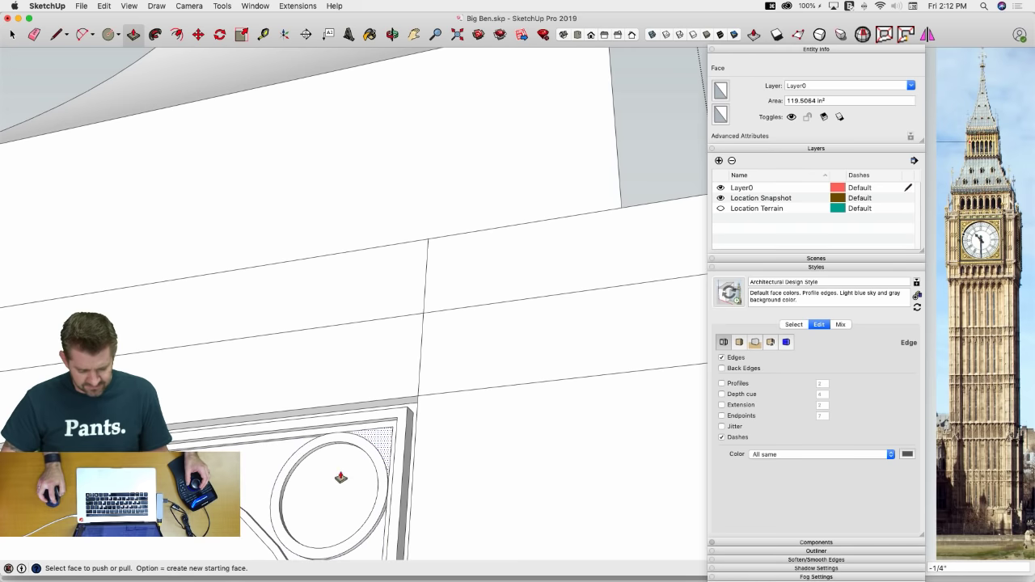
{"action": "left_click", "coordinate": [331, 490]}
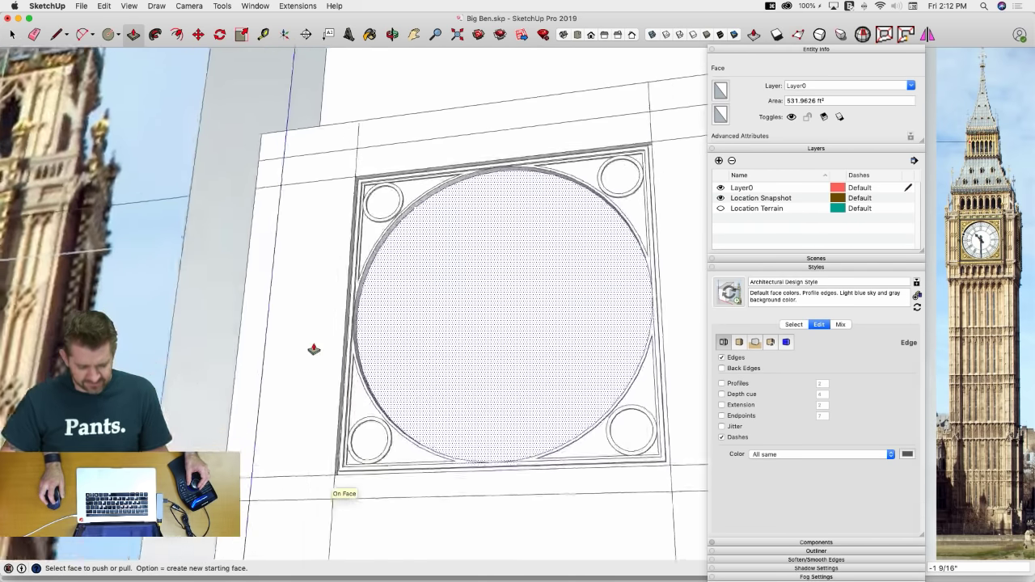
Draw a vertical line about 43' long through the strip beside the clock's left edge, from the upper band line to the block's bottom edge
{"action": "middle_click_drag", "start_coordinate": [251, 330], "coordinate": [454, 286]}
{"action": "scroll", "coordinate": [325, 321], "scroll_direction": "down", "scroll_amount": 2}
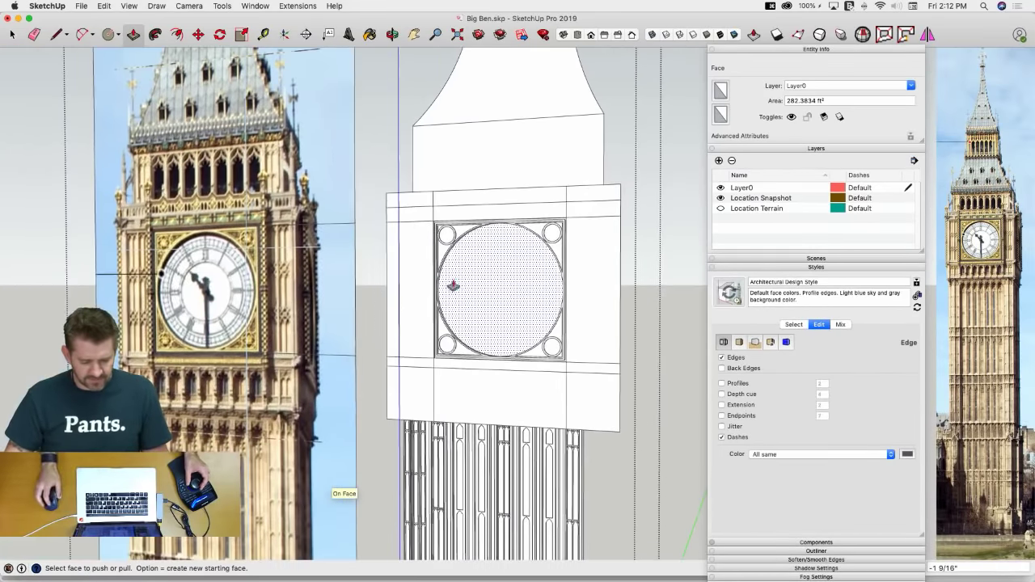
{"action": "key", "text": "super+3"}
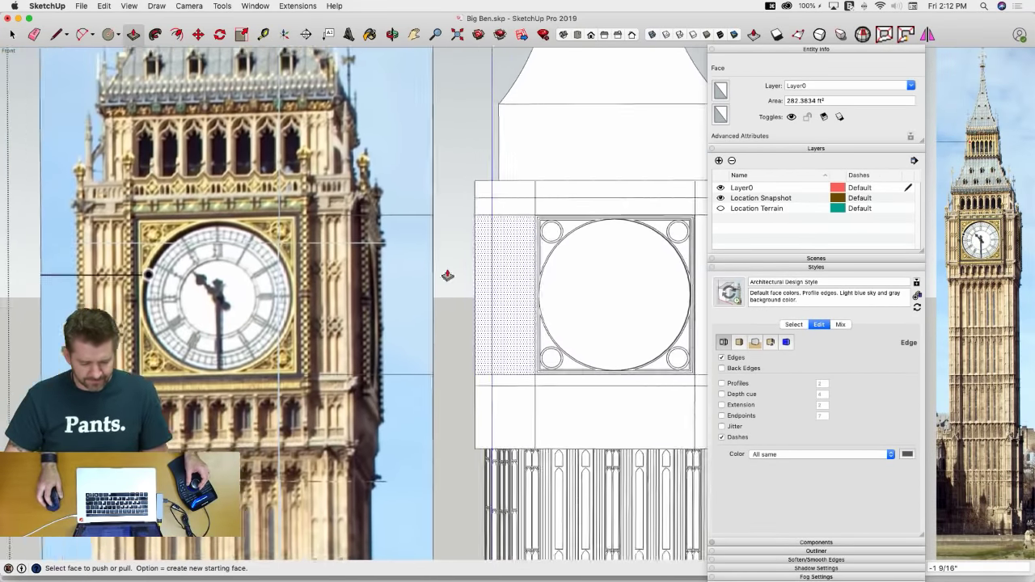
{"action": "key", "text": "l"}
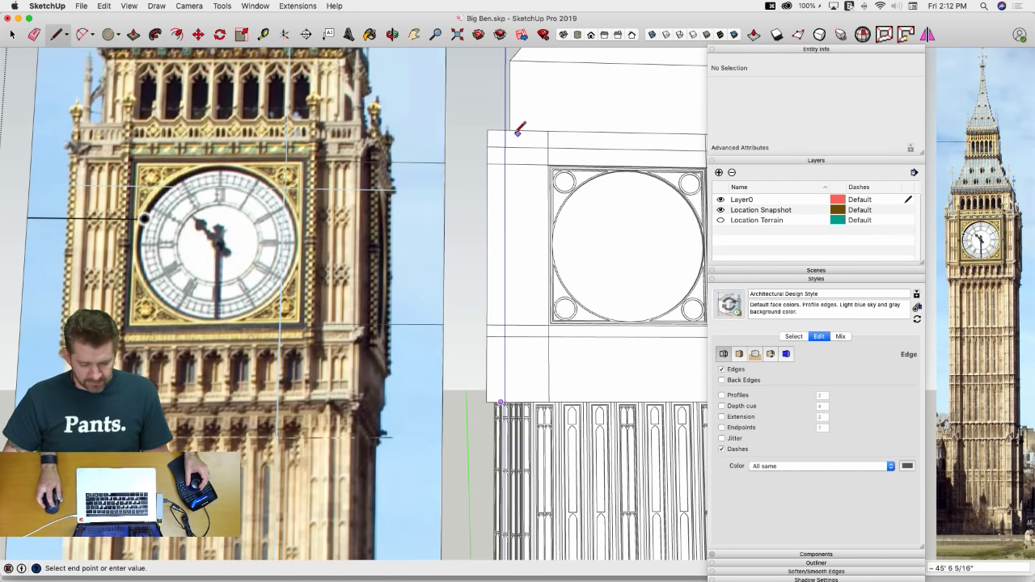
{"action": "scroll", "coordinate": [507, 144], "scroll_direction": "up", "scroll_amount": 3}
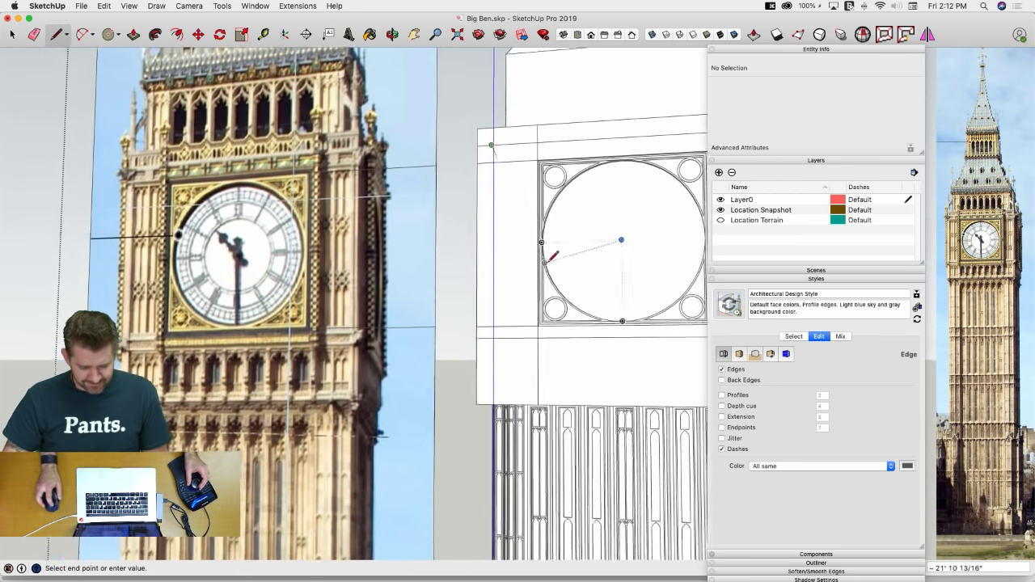
{"action": "scroll", "coordinate": [486, 374], "scroll_direction": "down", "scroll_amount": 2}
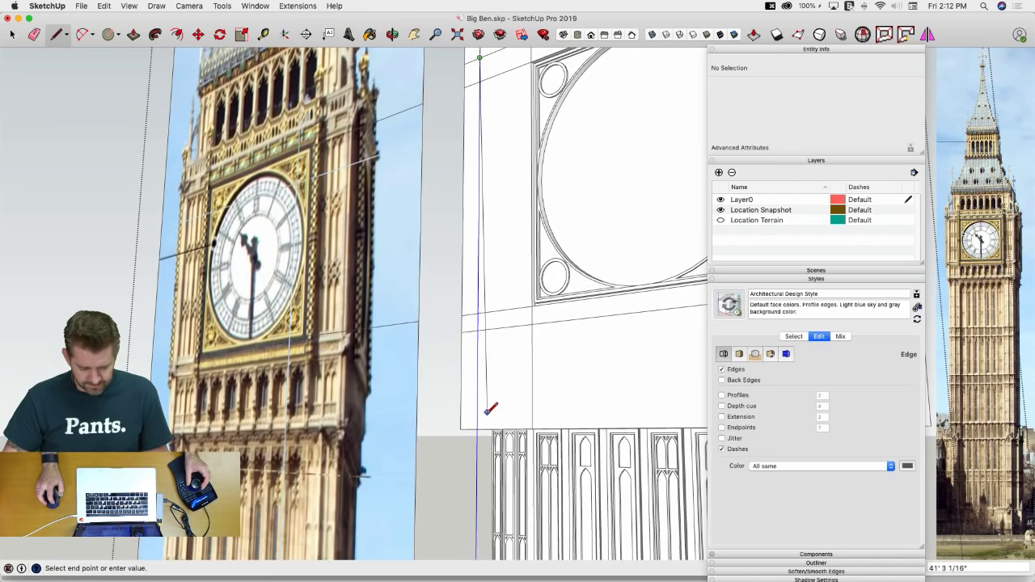
{"action": "left_click", "coordinate": [482, 427]}
{"action": "scroll", "coordinate": [474, 398], "scroll_direction": "up", "scroll_amount": 4}
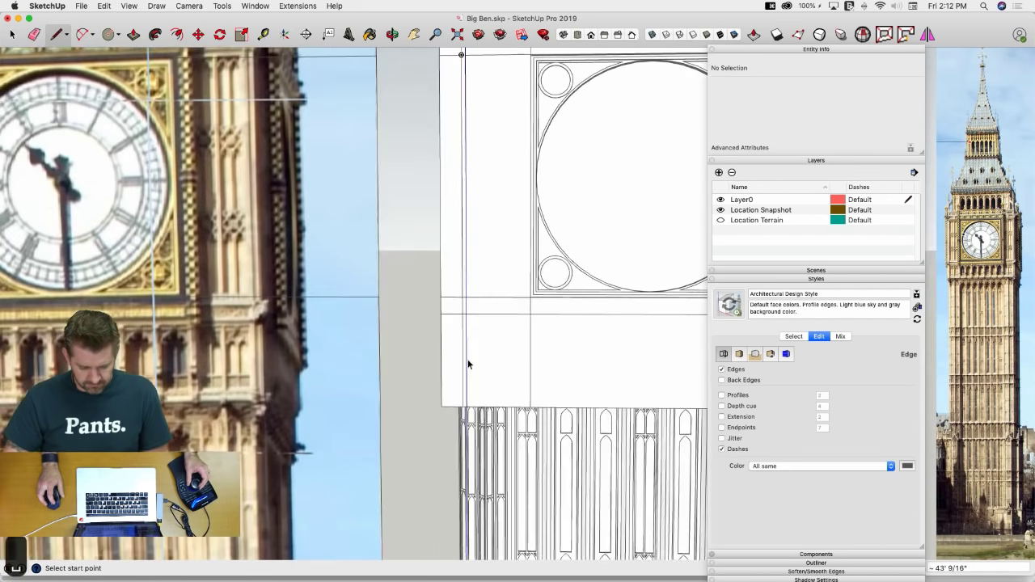
Copy the narrow strip along the block's left edge, with its dividing line, to the right edge of the clock side
{"action": "key", "text": "space"}
{"action": "middle_click_drag", "start_coordinate": [468, 359], "coordinate": [451, 354]}
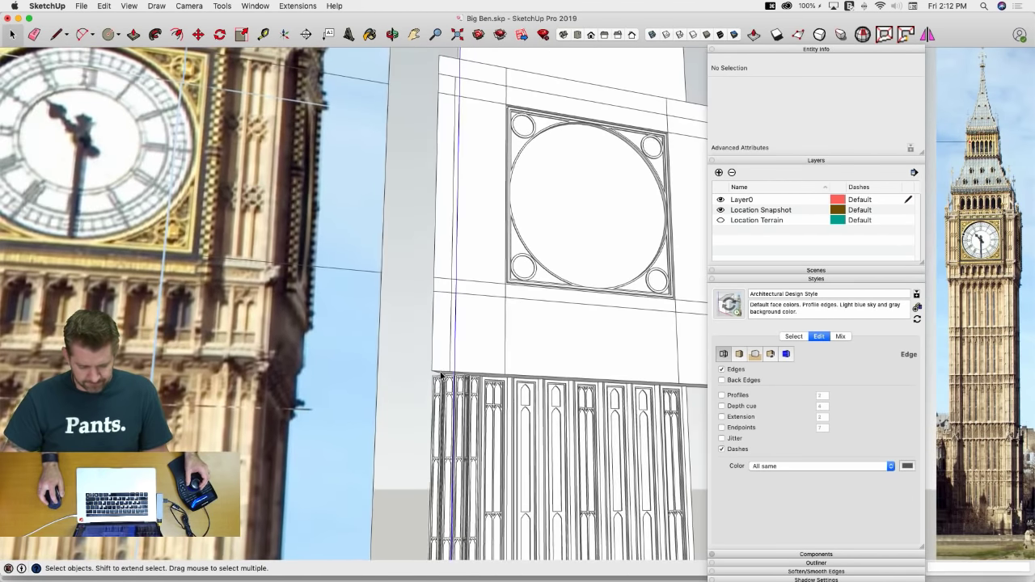
{"action": "left_click", "coordinate": [453, 289]}
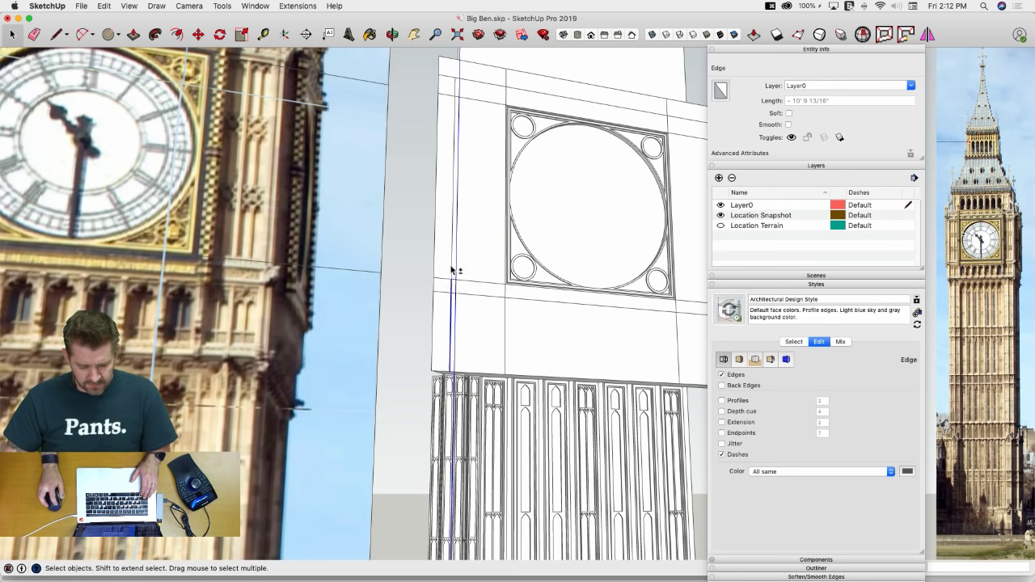
{"action": "left_click", "coordinate": [441, 342]}
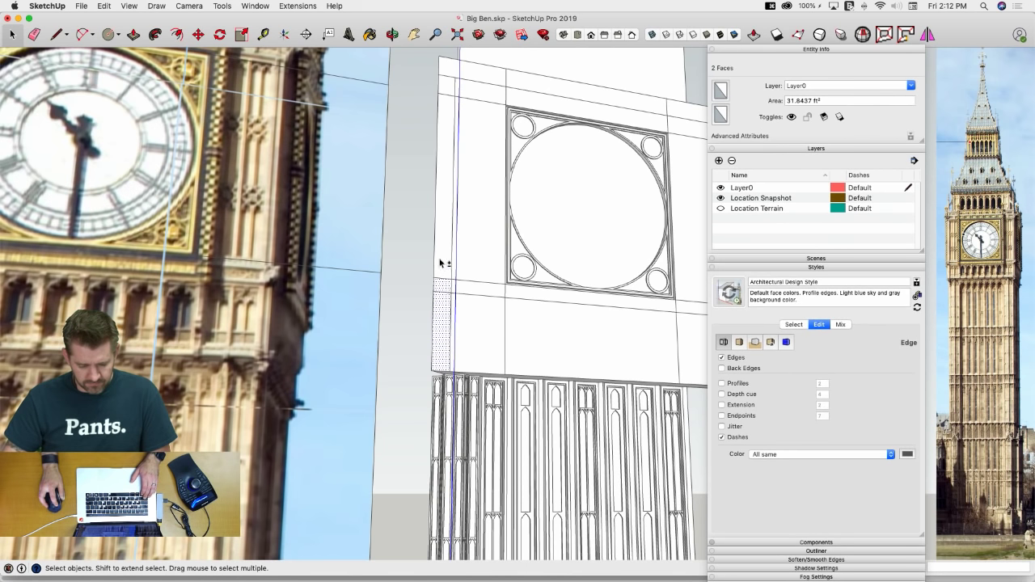
{"action": "left_click", "coordinate": [441, 263], "text": "shift"}
{"action": "left_click", "coordinate": [446, 89], "text": "shift"}
{"action": "key", "text": "m"}
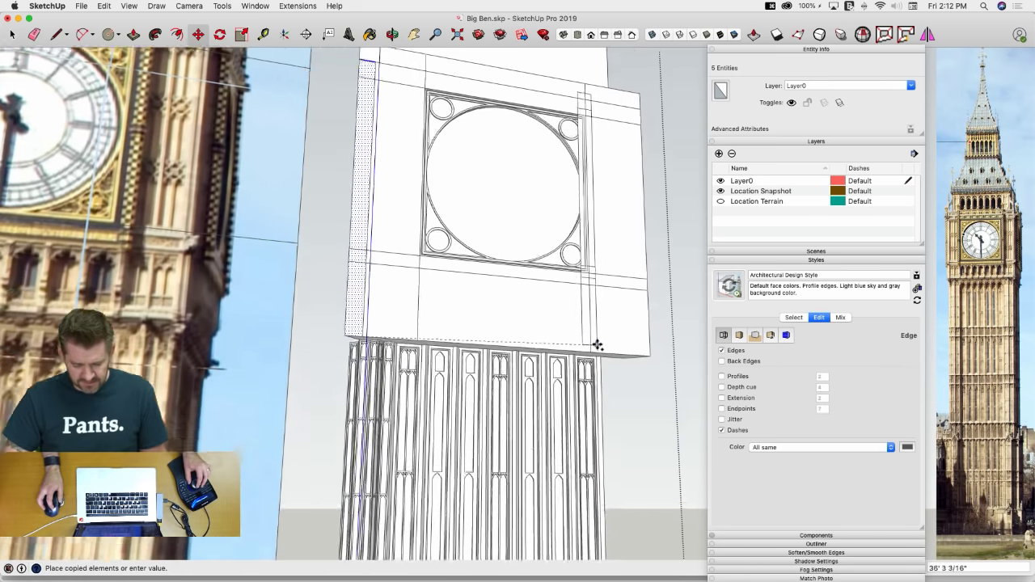
{"action": "left_click", "coordinate": [623, 355]}
{"action": "key", "text": "space"}
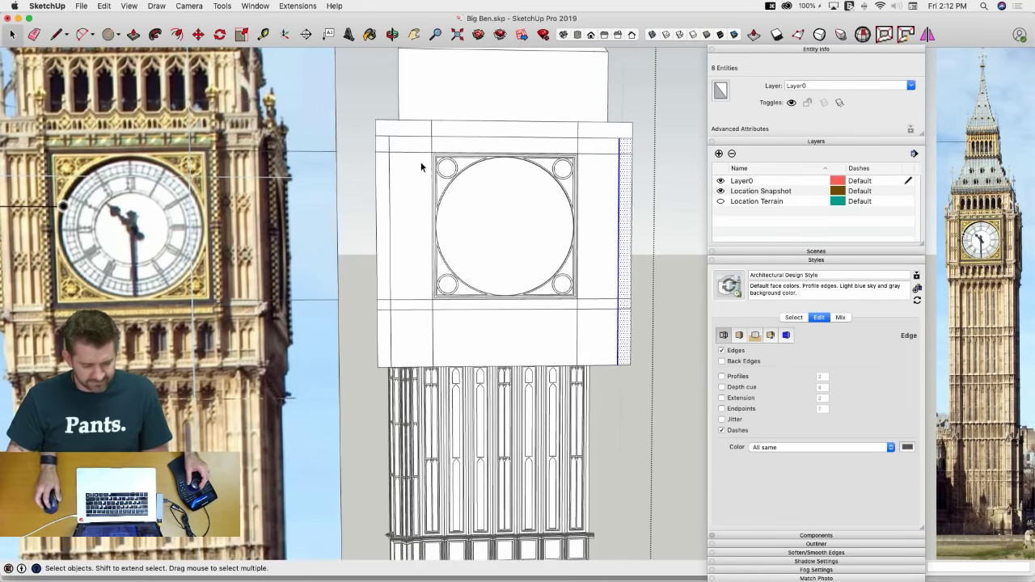
Draw a 46' vertical line 1' outside each of the clock panel's side lines and erase the band segments crossing both narrow strips
{"action": "key", "text": "l"}
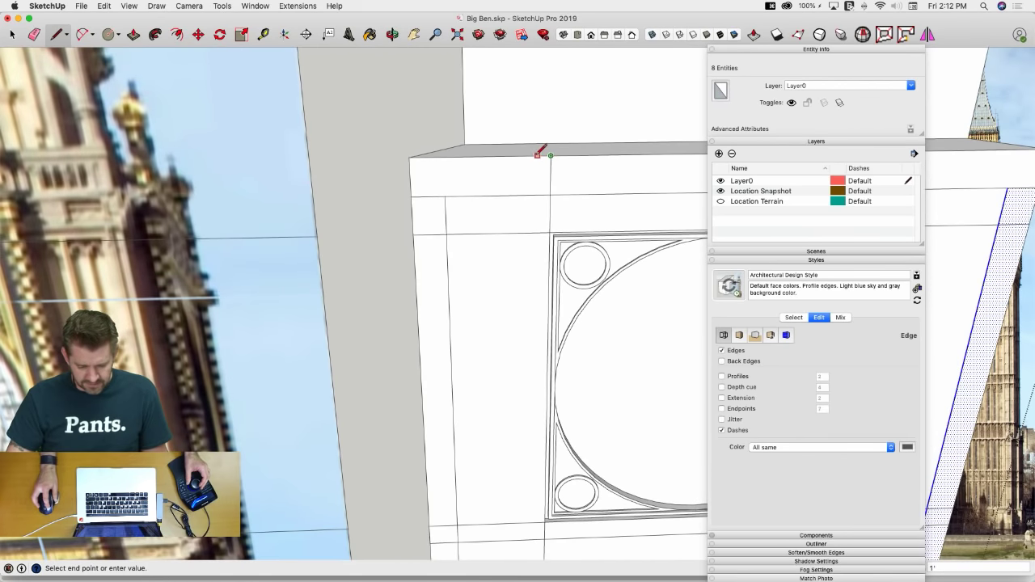
{"action": "left_click", "coordinate": [540, 152]}
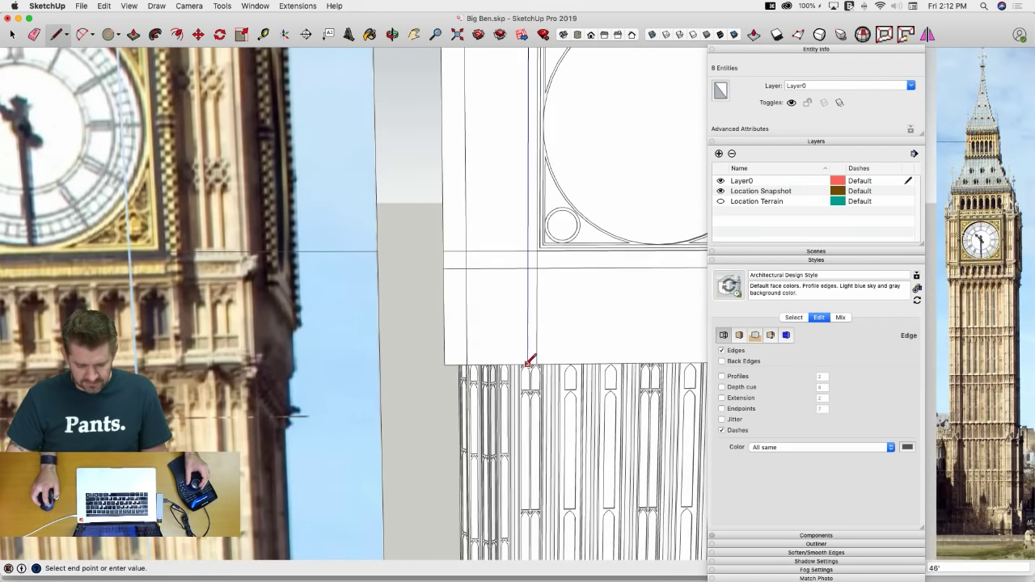
{"action": "left_click_drag", "start_coordinate": [532, 265], "coordinate": [532, 273]}
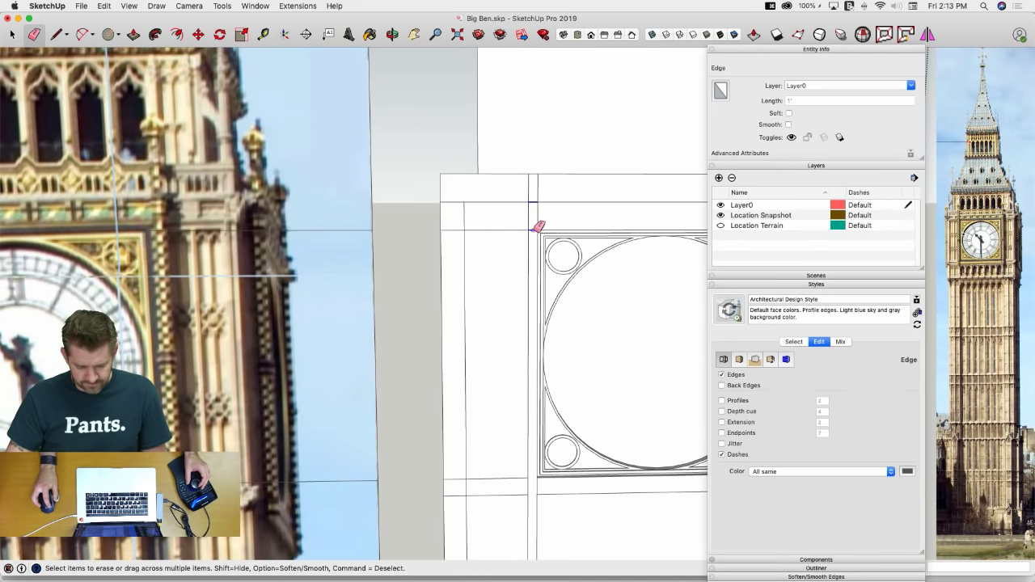
{"action": "key", "text": "l"}
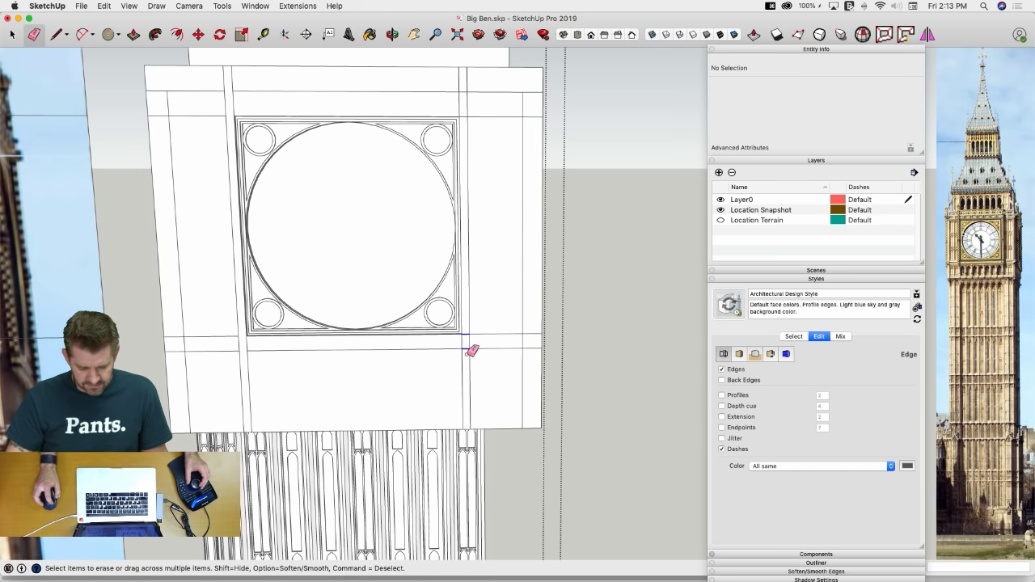
{"action": "left_click_drag", "start_coordinate": [467, 354], "coordinate": [468, 357]}
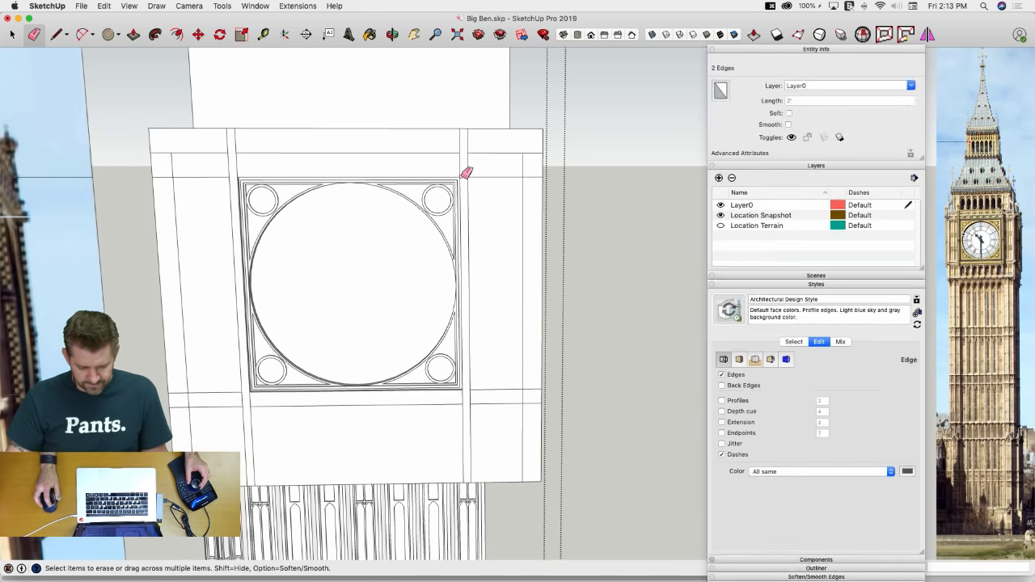
Pull the two narrow vertical strips beside the clock outward by 1' to form pilasters
{"action": "key", "text": "p"}
{"action": "left_click", "coordinate": [248, 209]}
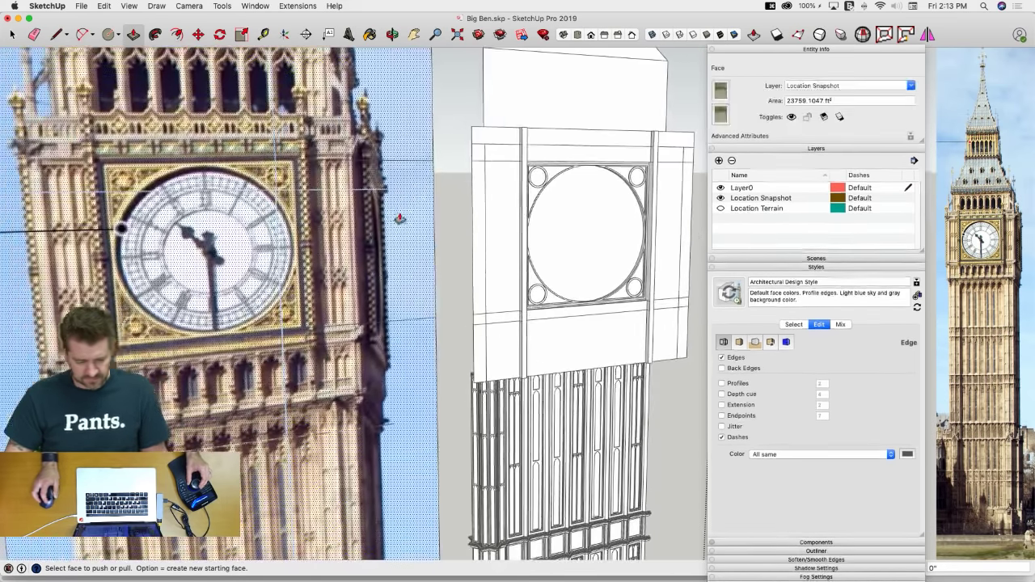
{"action": "key", "text": "space"}
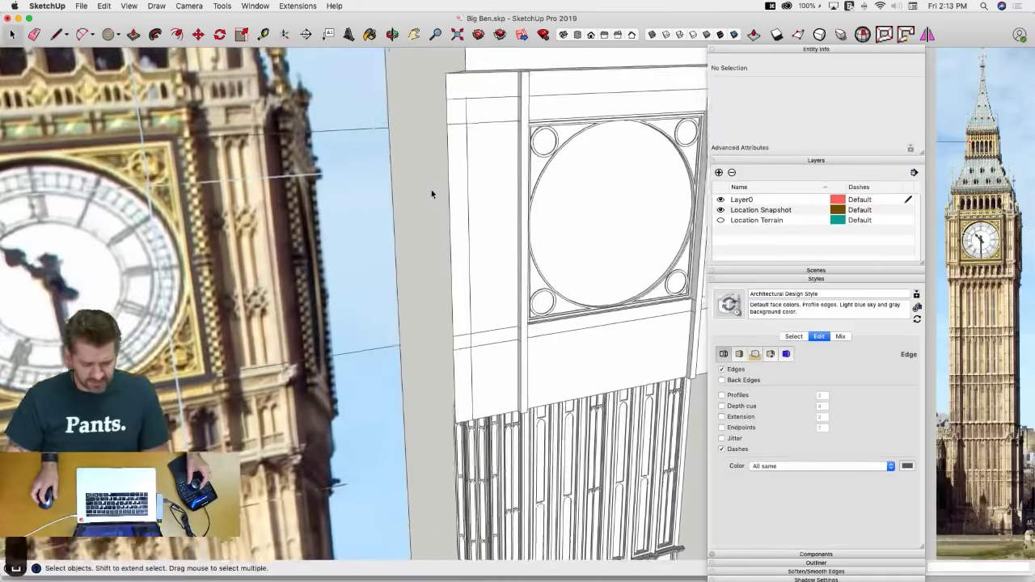
Draw a horizontal line about 29' 4 1/4" across both pilasters just below the lower band, and erase the segment between them
{"action": "key", "text": "l"}
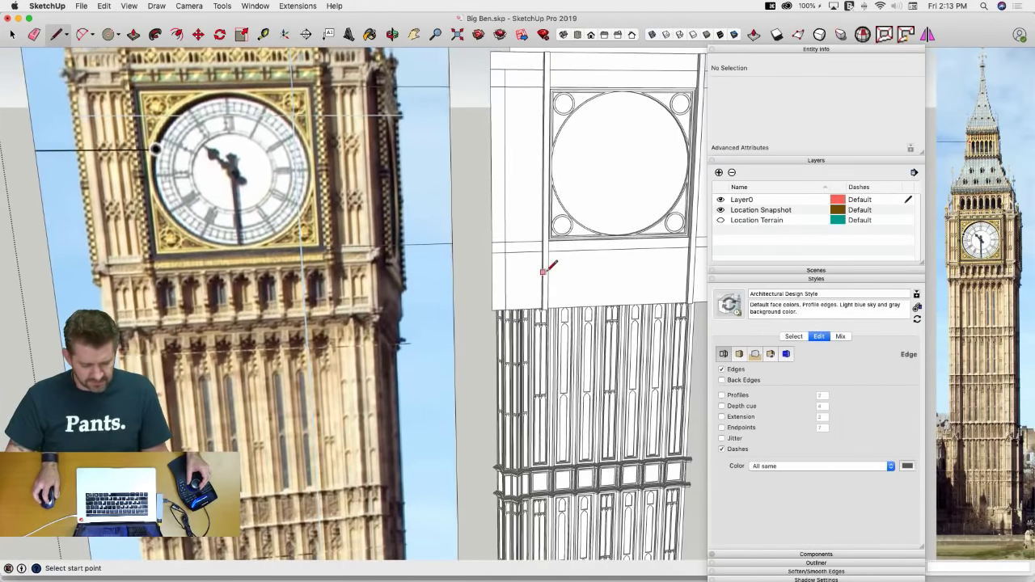
{"action": "scroll", "coordinate": [563, 261], "scroll_direction": "up", "scroll_amount": 5}
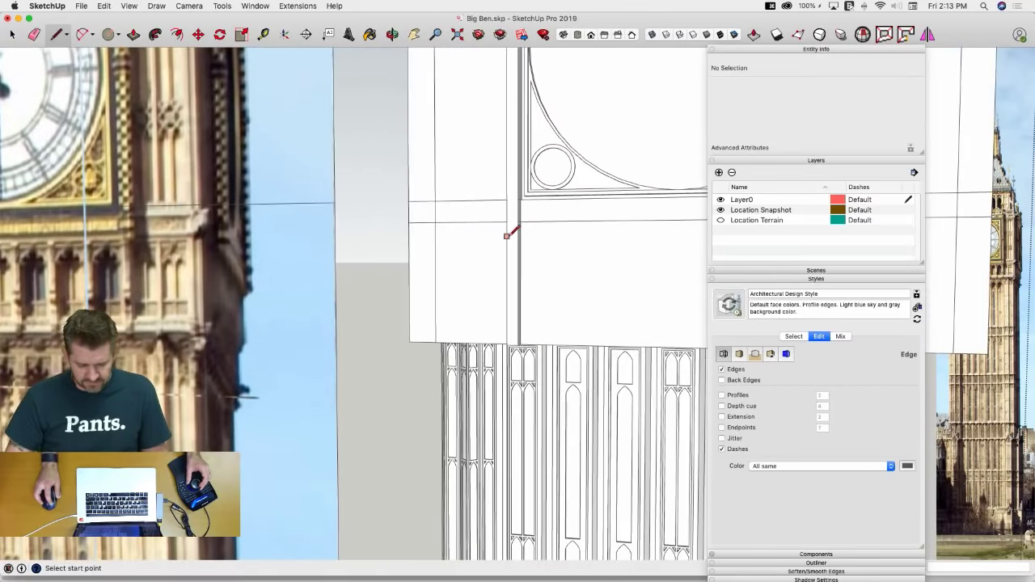
{"action": "left_click", "coordinate": [507, 236]}
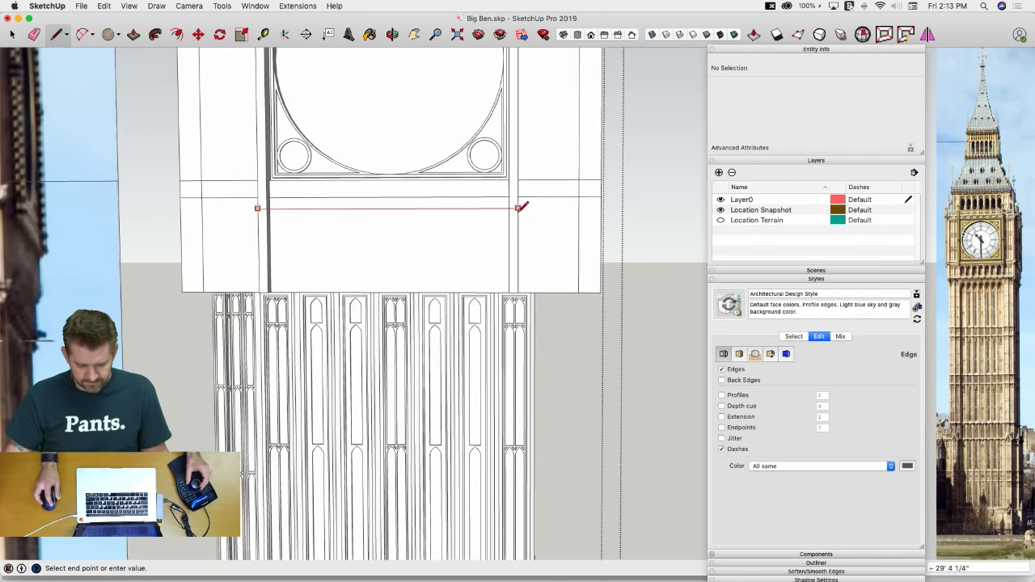
{"action": "left_click", "coordinate": [518, 208]}
{"action": "key", "text": "e"}
Push both pilasters' lower portions back 1' flush with the block and erase their leftover vertical edges
{"action": "key", "text": "p"}
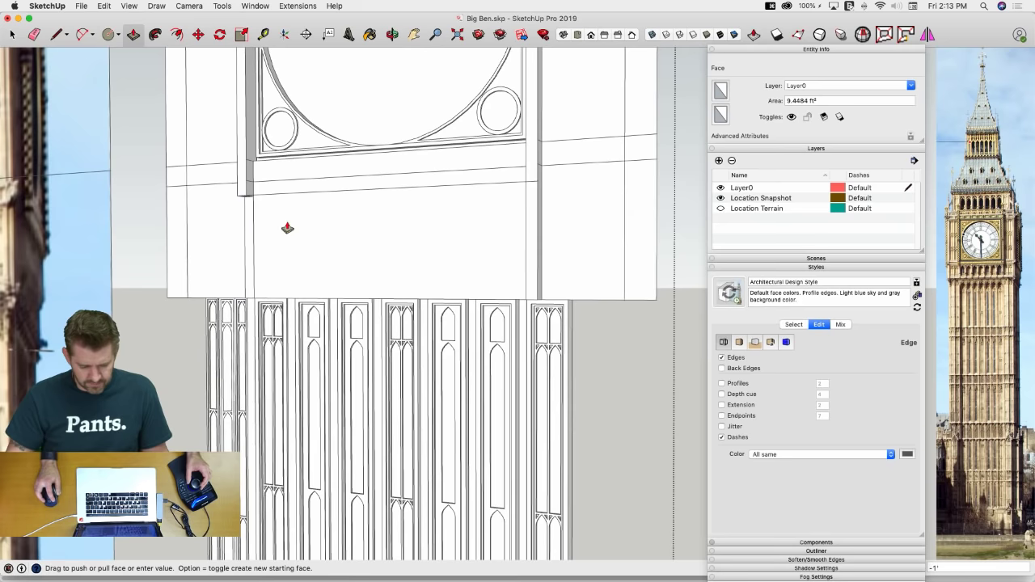
{"action": "left_click", "coordinate": [267, 194]}
{"action": "key", "text": "p"}
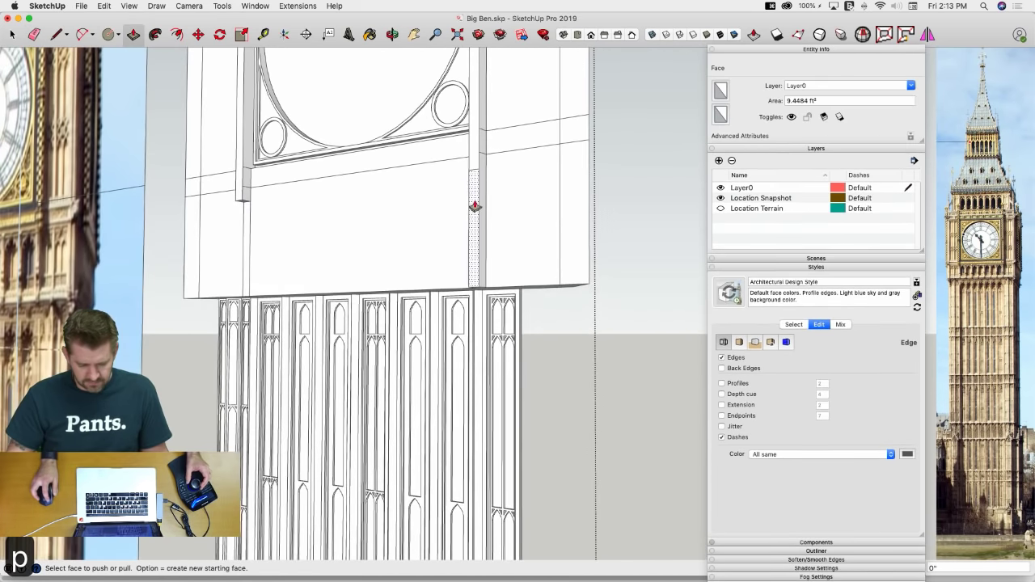
{"action": "left_click_drag", "start_coordinate": [508, 197], "coordinate": [316, 217]}
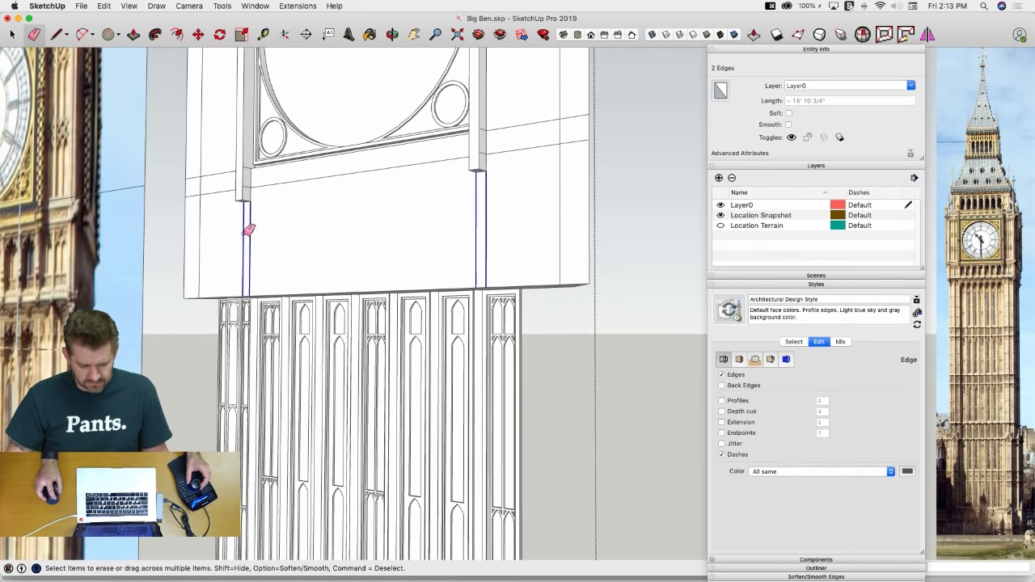
{"action": "left_click_drag", "start_coordinate": [245, 233], "coordinate": [241, 234]}
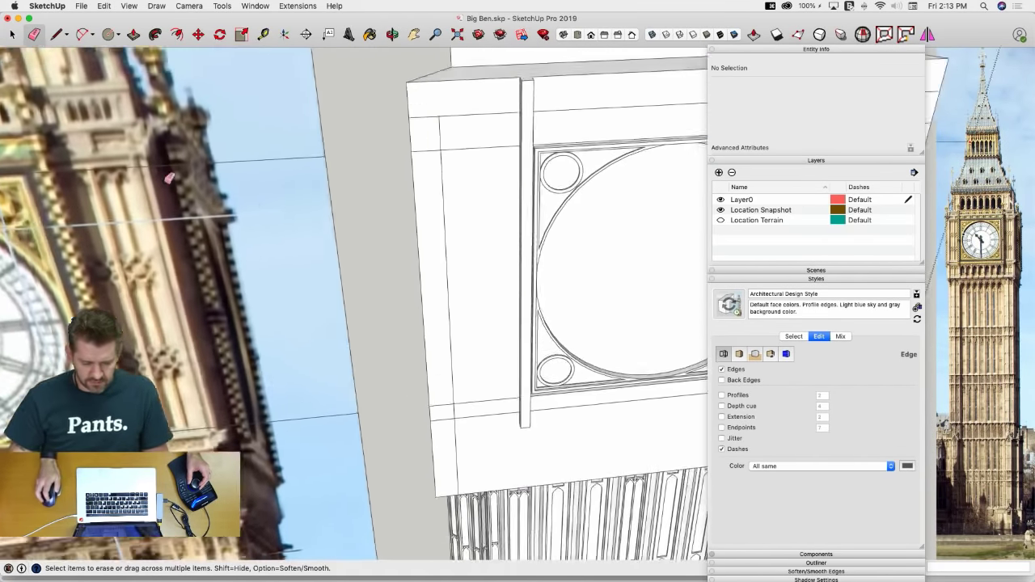
Outline a 1' wide strip along the block's left edge, ending level with the pilasters, and erase the excess lines
{"action": "key", "text": "l"}
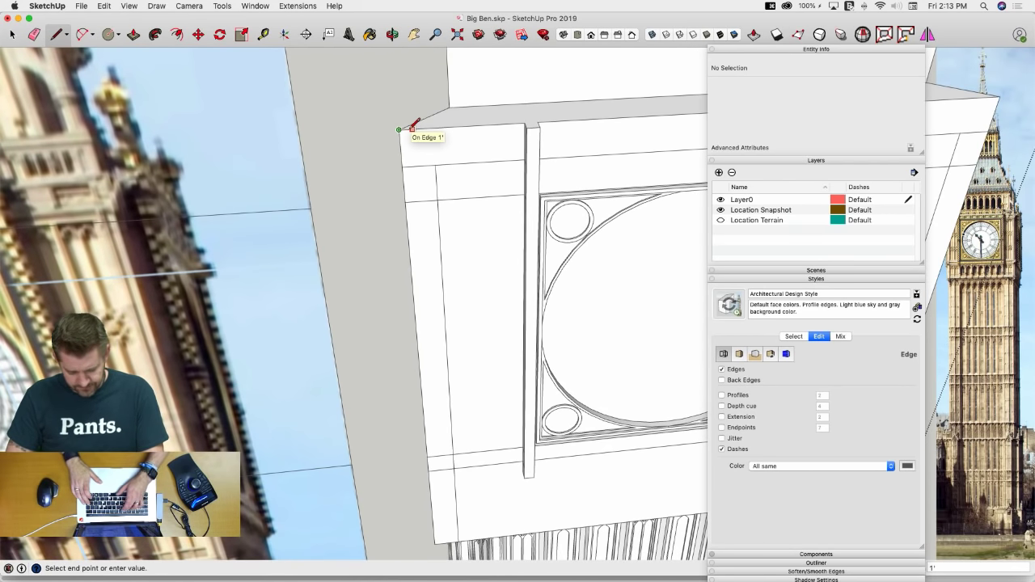
{"action": "left_click", "coordinate": [405, 129]}
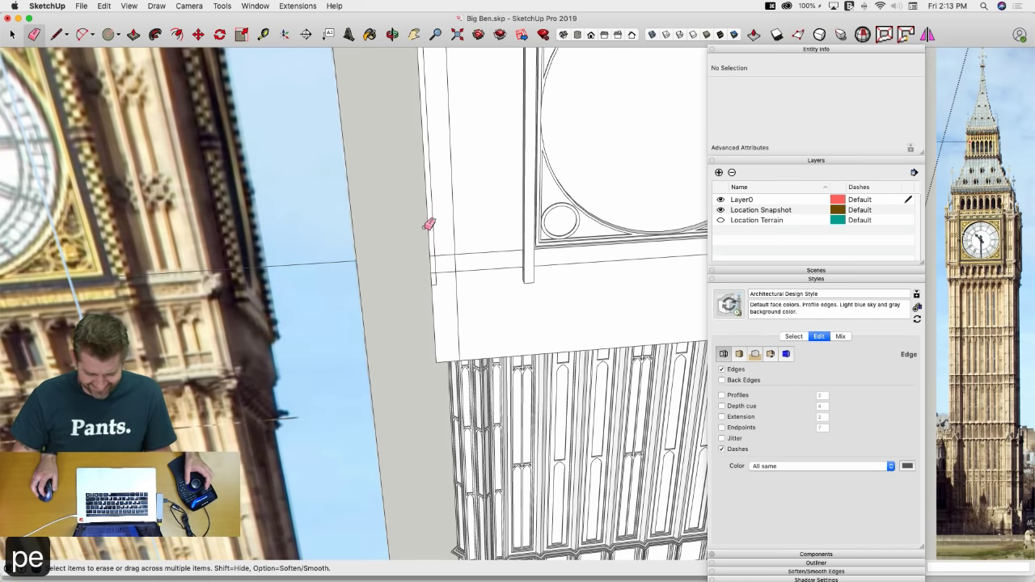
{"action": "scroll", "coordinate": [430, 235], "scroll_direction": "up", "scroll_amount": 3}
{"action": "left_click_drag", "start_coordinate": [437, 295], "coordinate": [438, 289]}
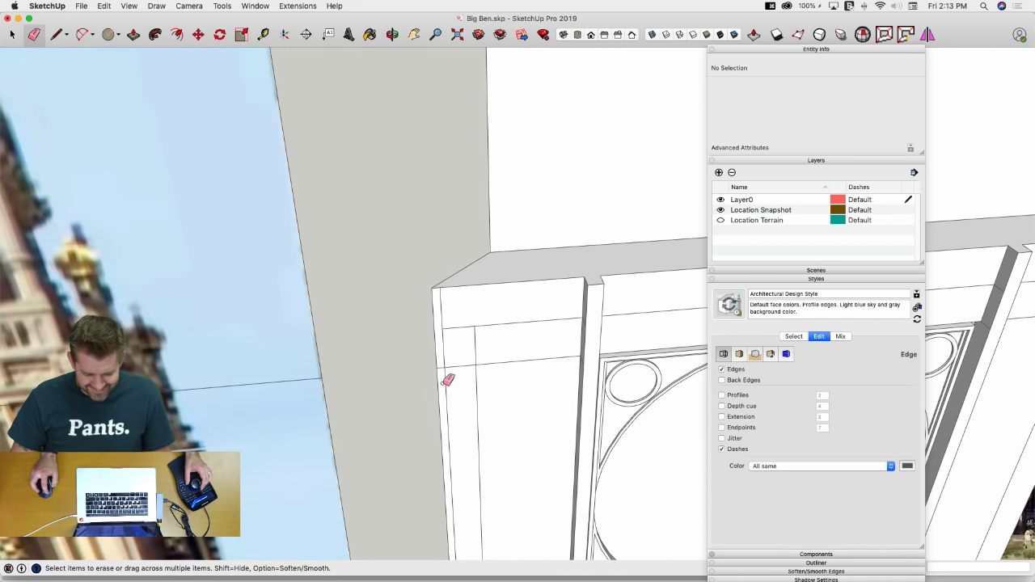
Pull the strip at the block's left corner outward on its front and side faces to form a corner post
{"action": "left_click", "coordinate": [453, 341]}
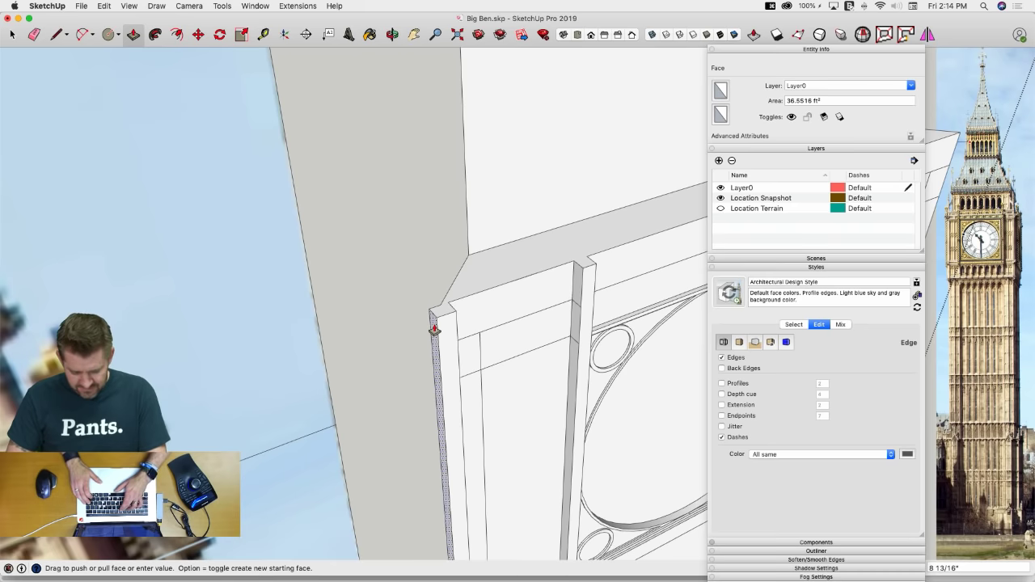
{"action": "middle_click_drag", "start_coordinate": [435, 330], "coordinate": [510, 263]}
{"action": "key", "text": "space"}
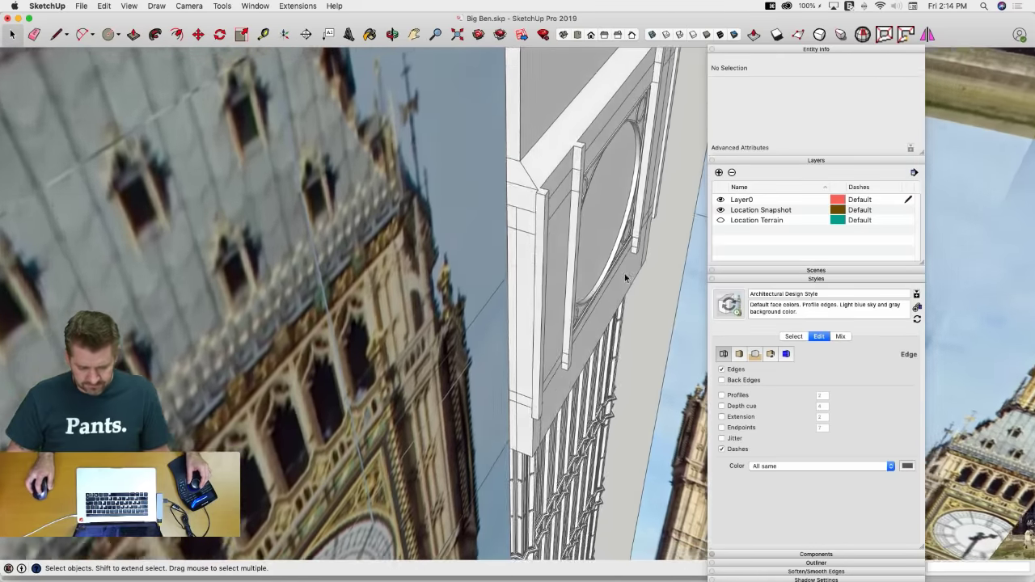
Adjust the corner post's front projection and pull its rear side face out 6" to wrap the post around the corner
{"action": "middle_click_drag", "start_coordinate": [625, 278], "coordinate": [414, 283]}
{"action": "key", "text": "p"}
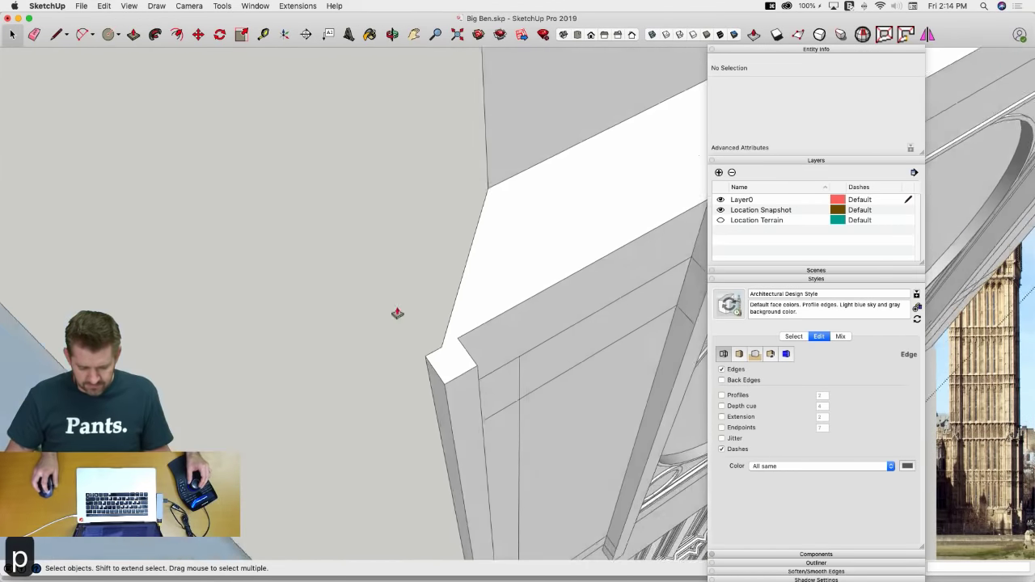
{"action": "left_click", "coordinate": [456, 348]}
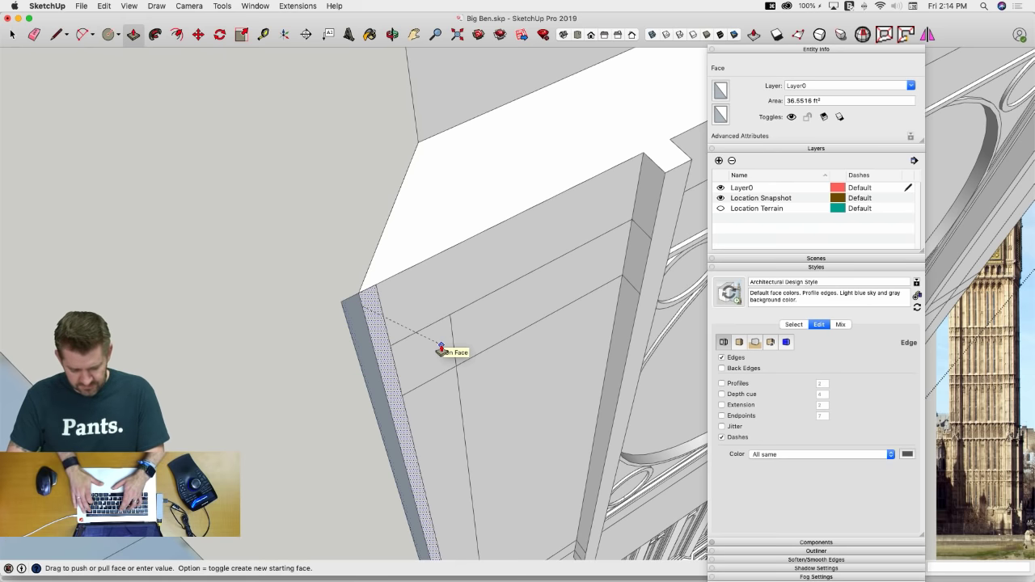
{"action": "middle_click_drag", "start_coordinate": [375, 279], "coordinate": [641, 308]}
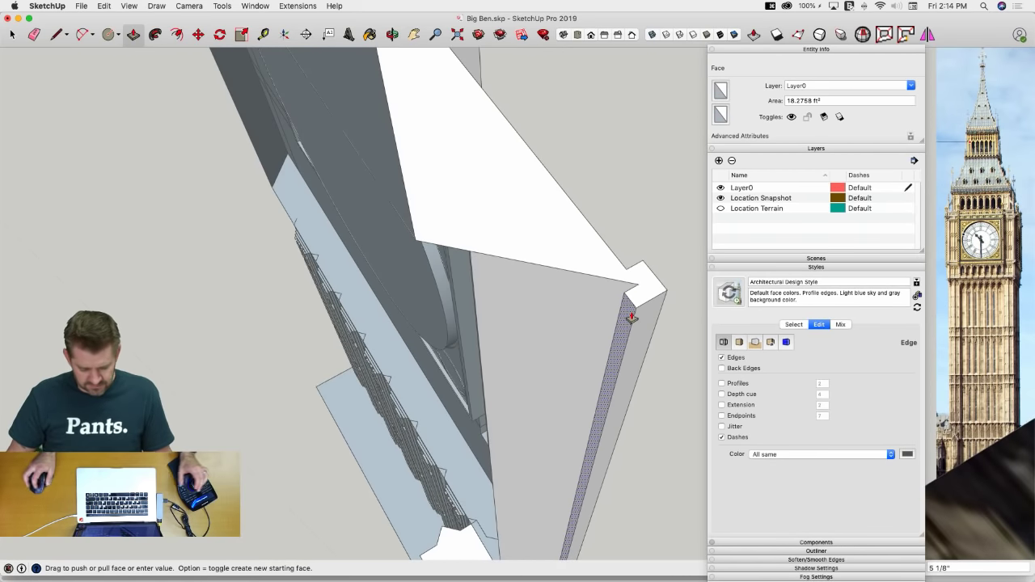
{"action": "key", "text": "Return"}
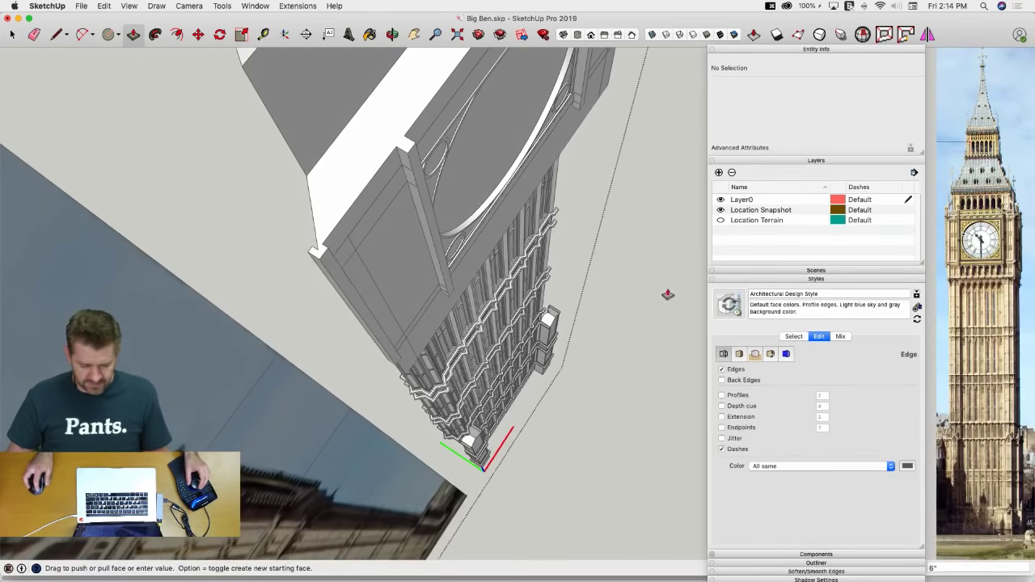
Examine the whole tower and the clock block's new posts against the reference photo, reopening the tower group for editing
{"action": "key", "text": "space"}
{"action": "middle_click_drag", "start_coordinate": [668, 295], "coordinate": [595, 205]}
{"action": "scroll", "coordinate": [599, 240], "scroll_direction": "down", "scroll_amount": 10}
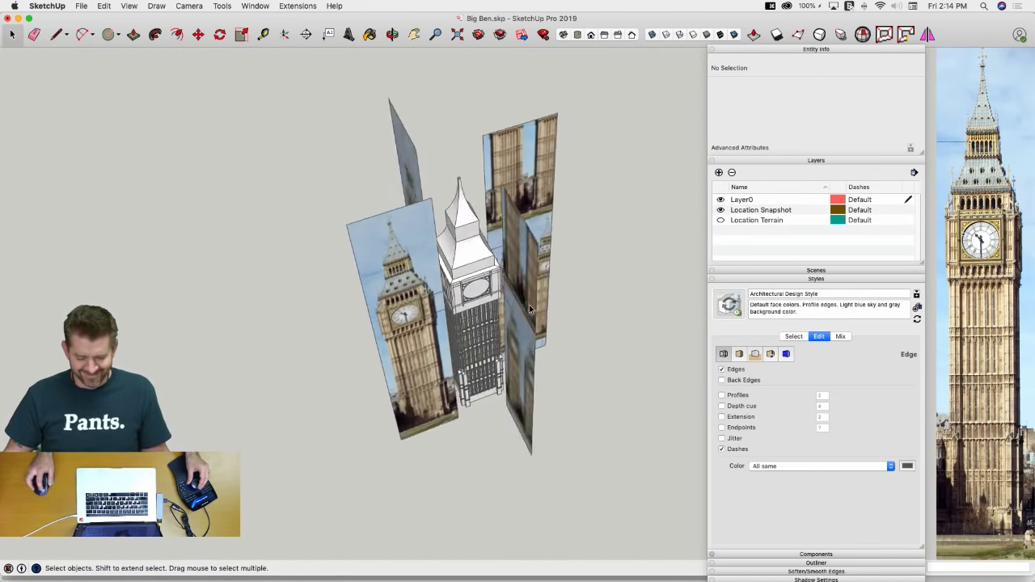
{"action": "double_click", "coordinate": [468, 268]}
{"action": "left_click", "coordinate": [429, 252]}
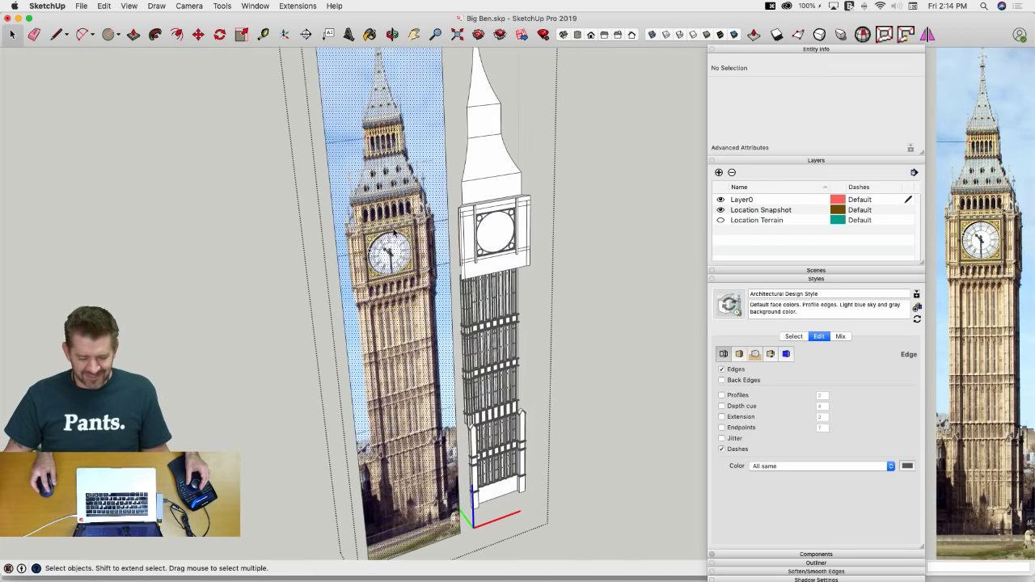
{"action": "left_click", "coordinate": [574, 229]}
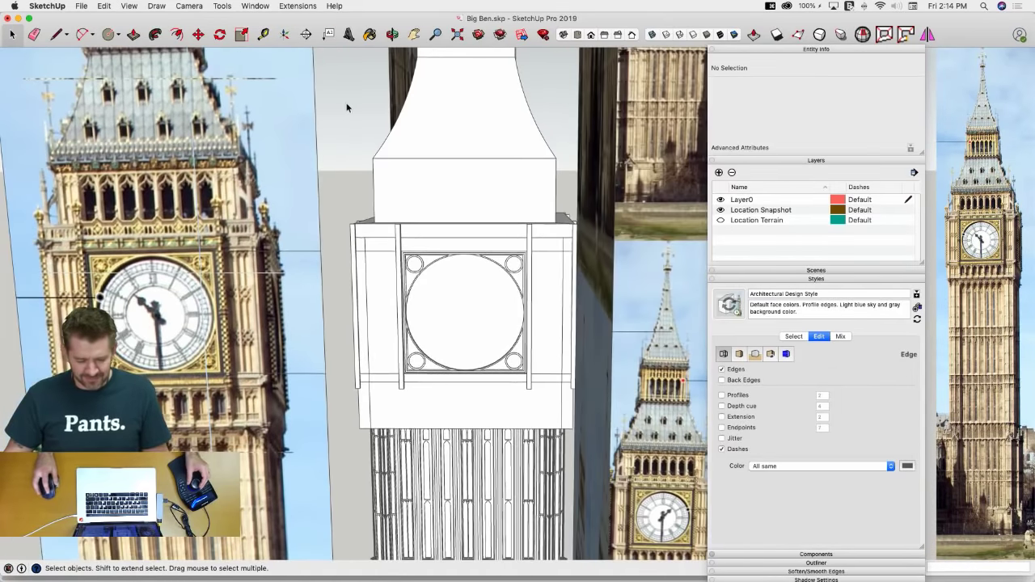
{"action": "scroll", "coordinate": [407, 293], "scroll_direction": "up", "scroll_amount": 2}
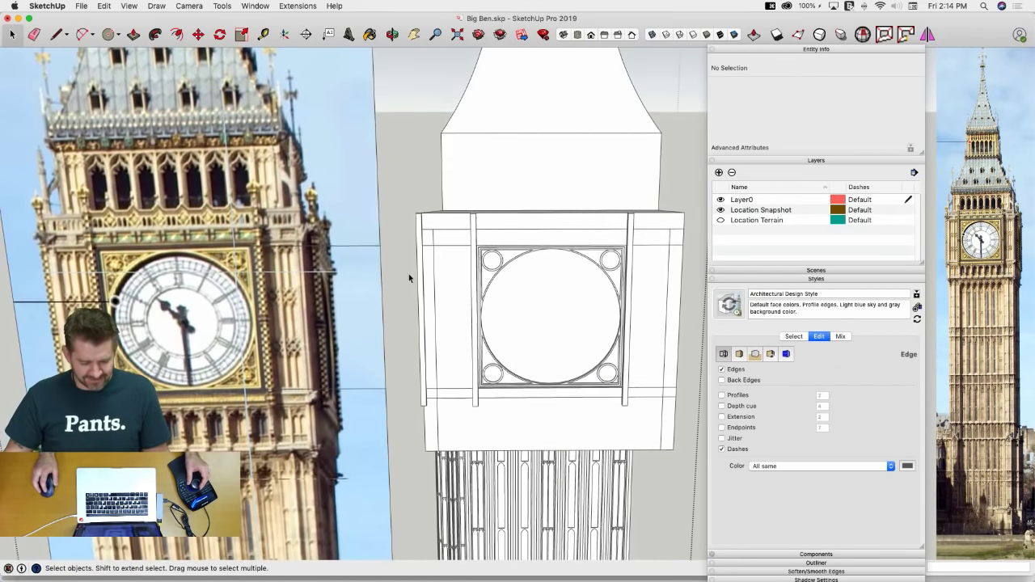
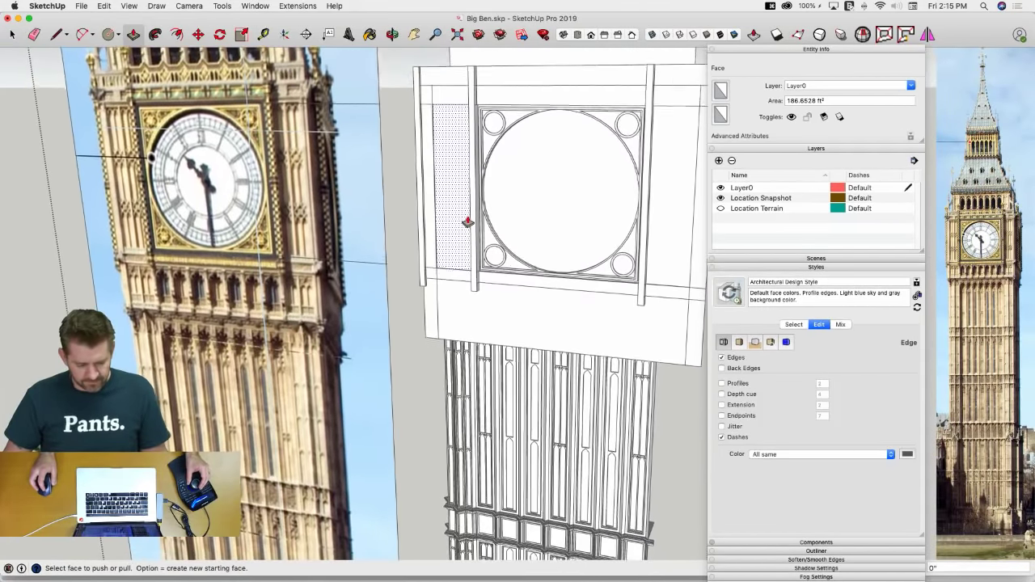
Draw a vertical line about 9' 5 3/8" long from the left pilaster's lower end to the block's bottom edge
{"action": "key", "text": "l"}
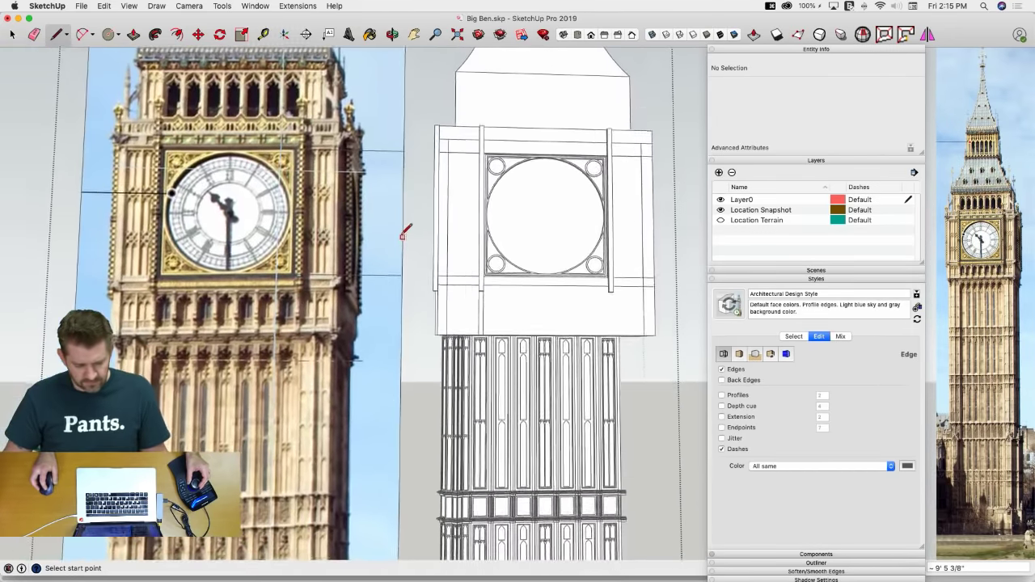
{"action": "key", "text": "space"}
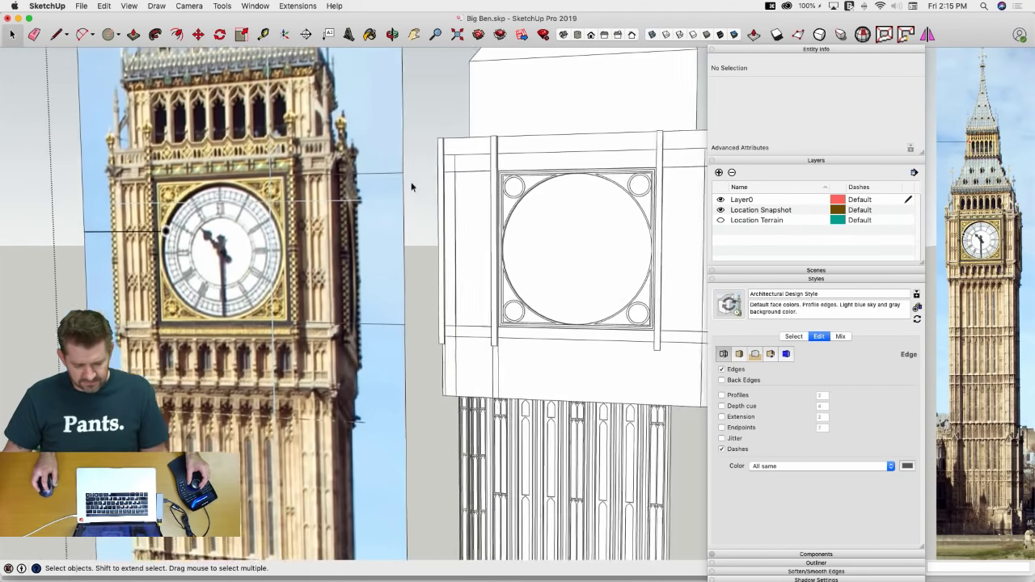
Push the left corner post's front and side faces back flush with the block, reopening the side component to finish
{"action": "key", "text": "p"}
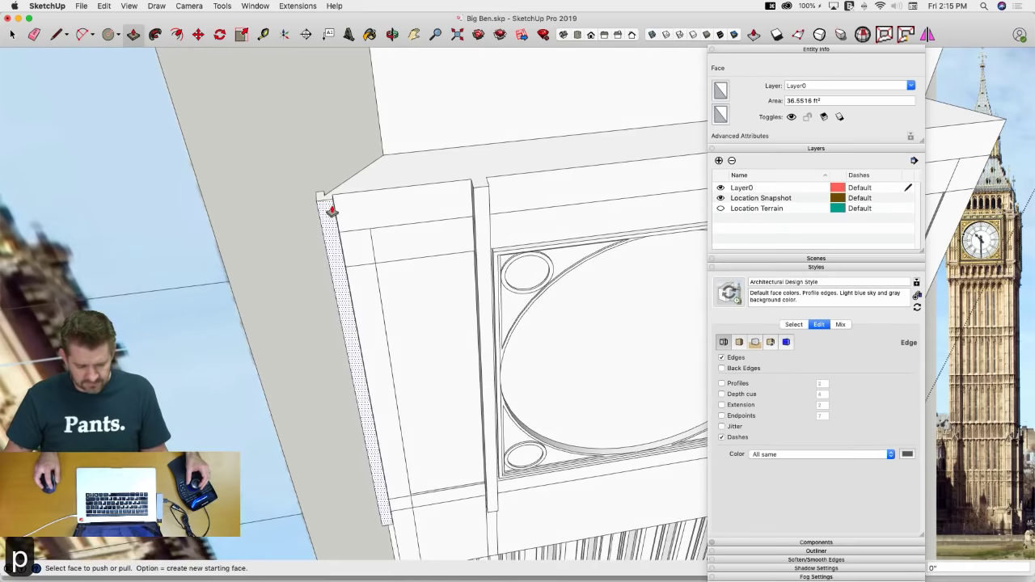
{"action": "left_click", "coordinate": [347, 202]}
{"action": "left_click", "coordinate": [325, 232]}
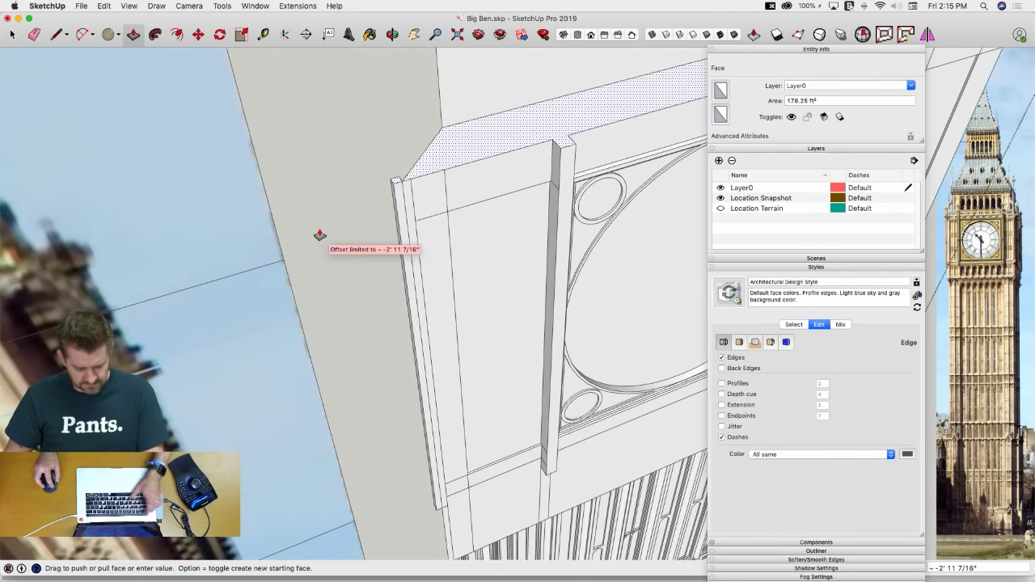
{"action": "key", "text": "Escape"}
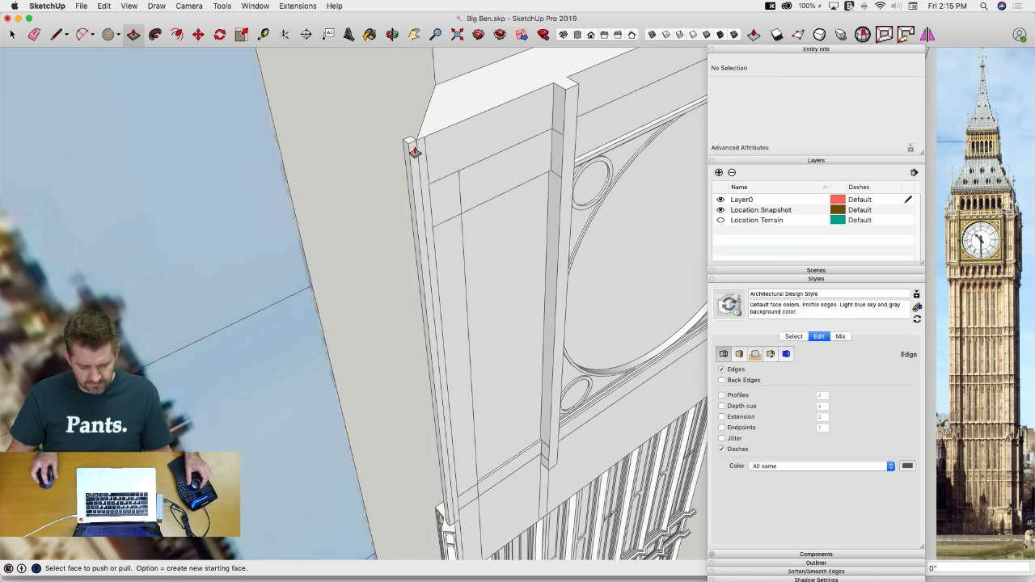
{"action": "key", "text": "space"}
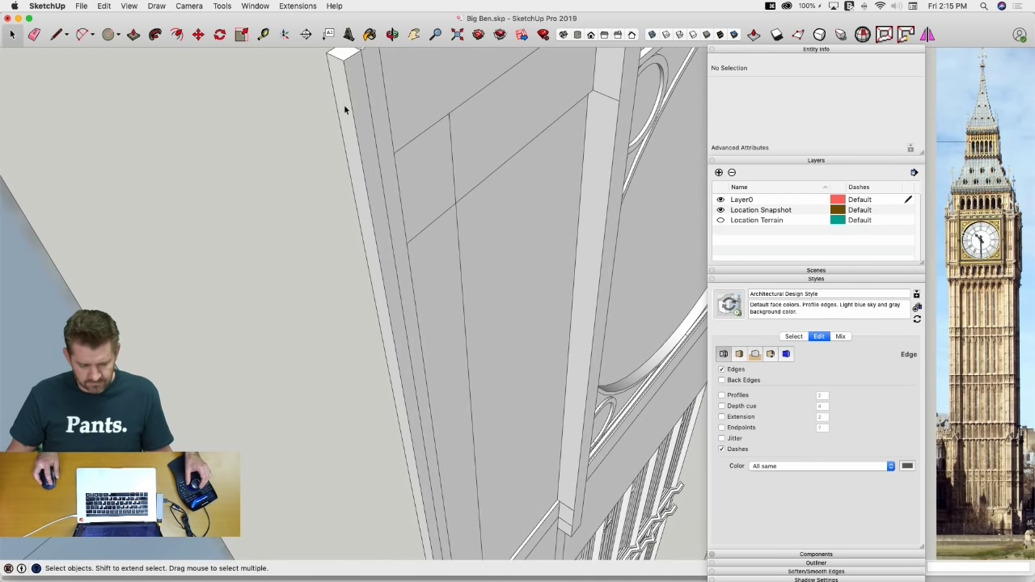
{"action": "left_click", "coordinate": [344, 105]}
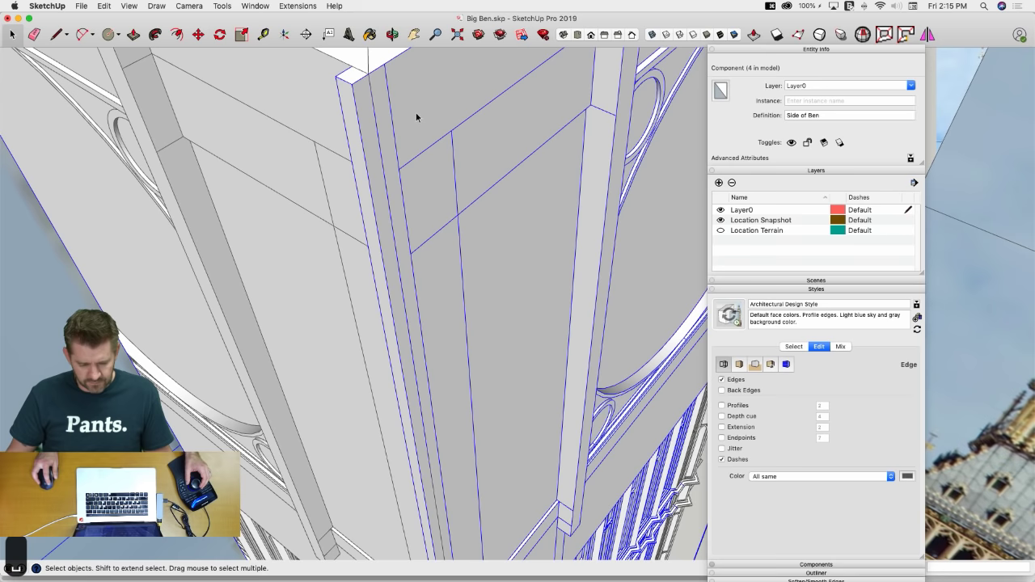
{"action": "double_click", "coordinate": [416, 114]}
{"action": "left_click", "coordinate": [351, 115]}
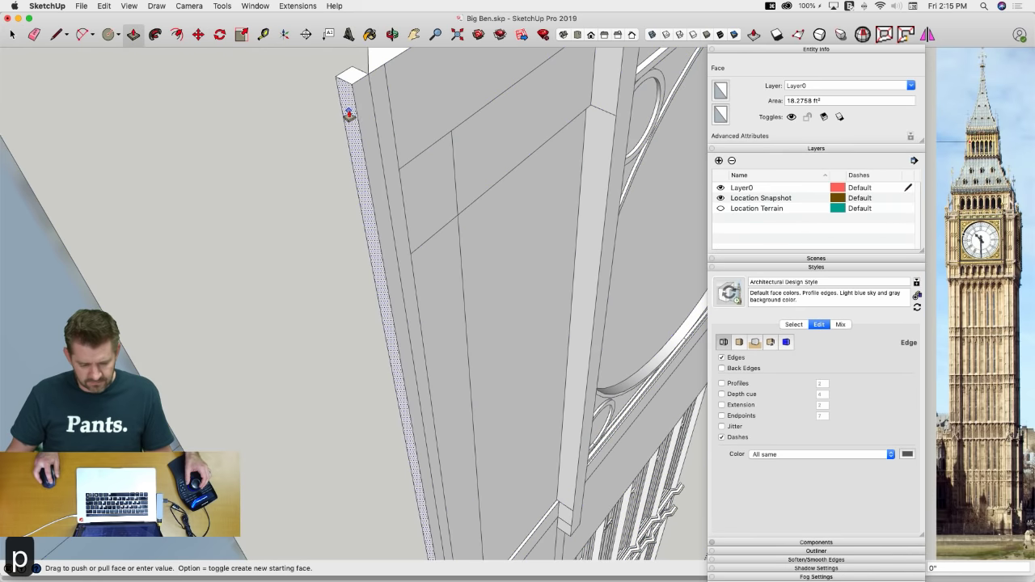
Erase the leftover post edges at the block's upper left corner, carrying the horizontal panel lines out to its outer edge
{"action": "key", "text": "e"}
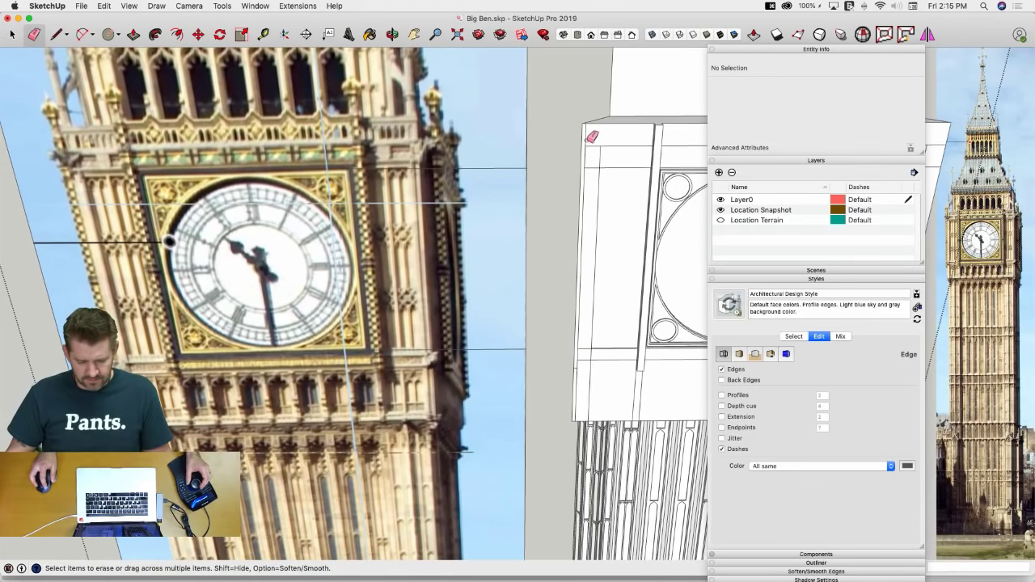
{"action": "left_click", "coordinate": [590, 139]}
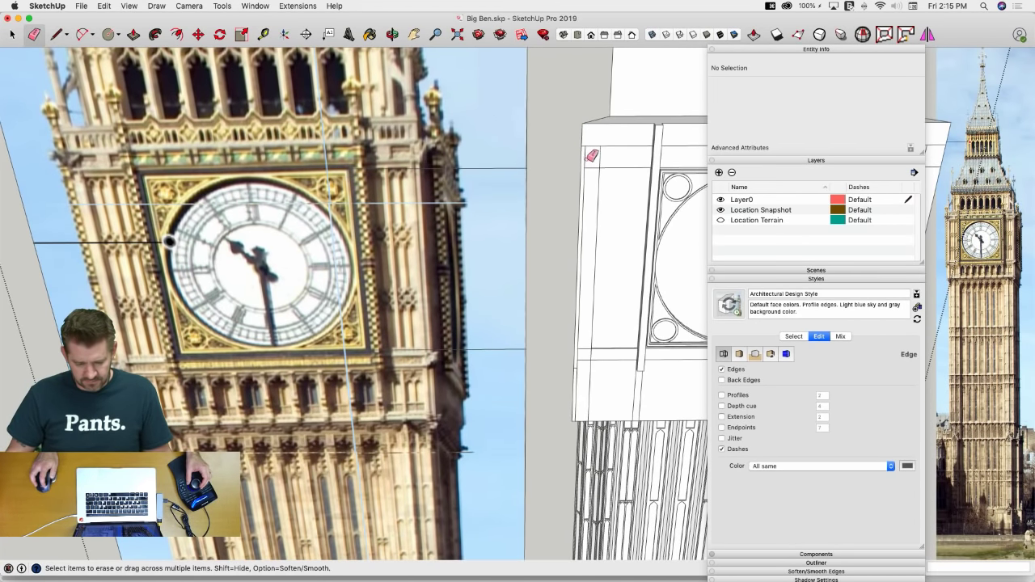
{"action": "key", "text": "l"}
{"action": "left_click", "coordinate": [569, 168]}
{"action": "key", "text": "e"}
{"action": "left_click", "coordinate": [573, 167]}
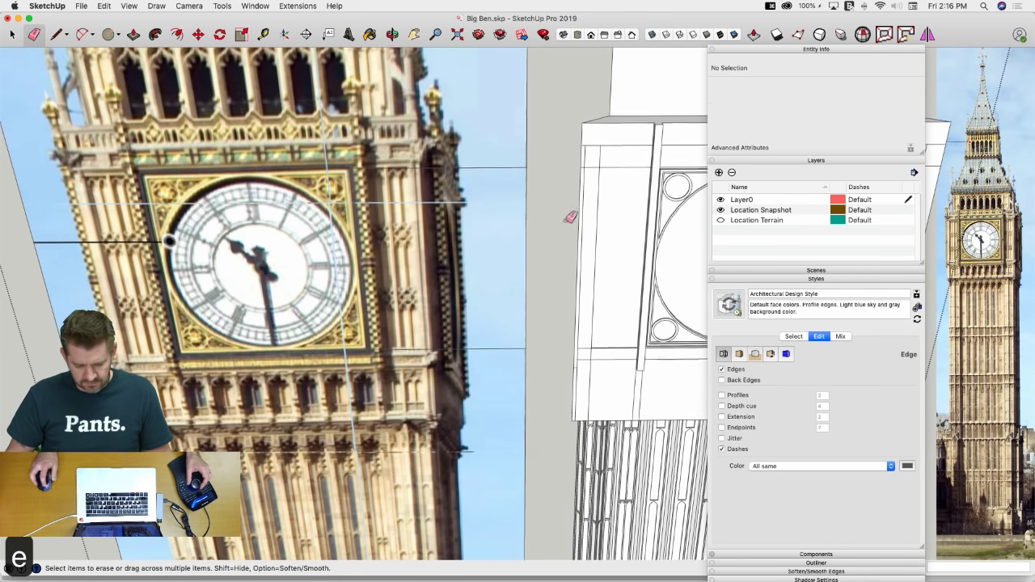
Extend the lower horizontal panel lines to the block's left edge and erase the remaining post edges there
{"action": "key", "text": "l"}
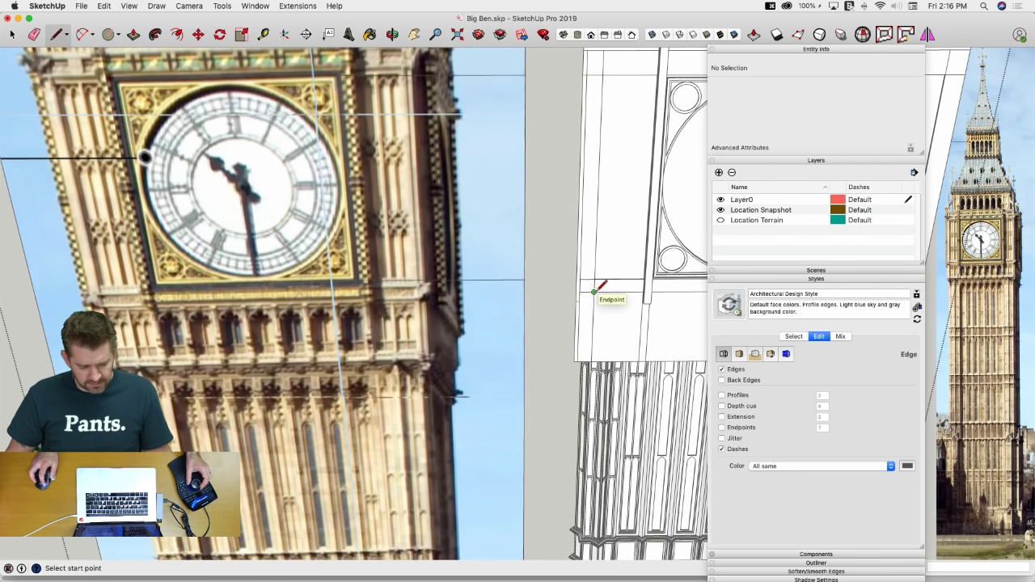
{"action": "key", "text": "e"}
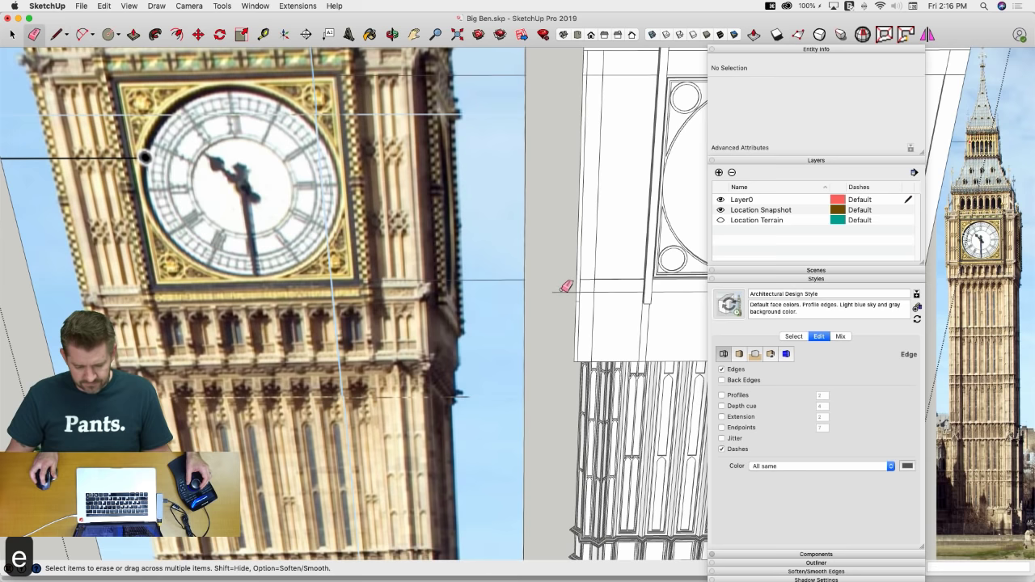
{"action": "left_click", "coordinate": [565, 294]}
{"action": "scroll", "coordinate": [570, 296], "scroll_direction": "up", "scroll_amount": 5}
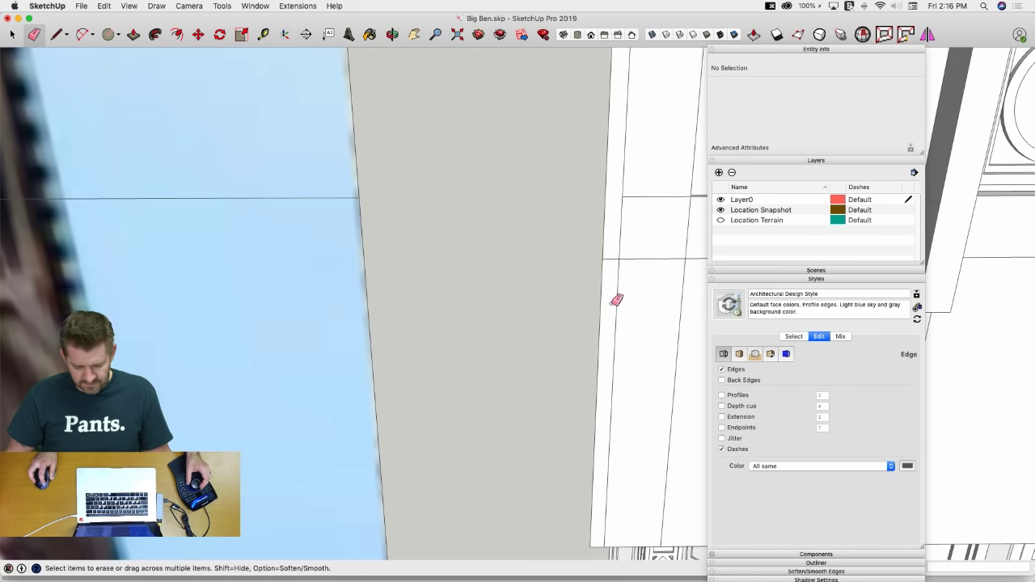
{"action": "scroll", "coordinate": [617, 300], "scroll_direction": "down", "scroll_amount": 4}
{"action": "scroll", "coordinate": [566, 306], "scroll_direction": "up", "scroll_amount": 2}
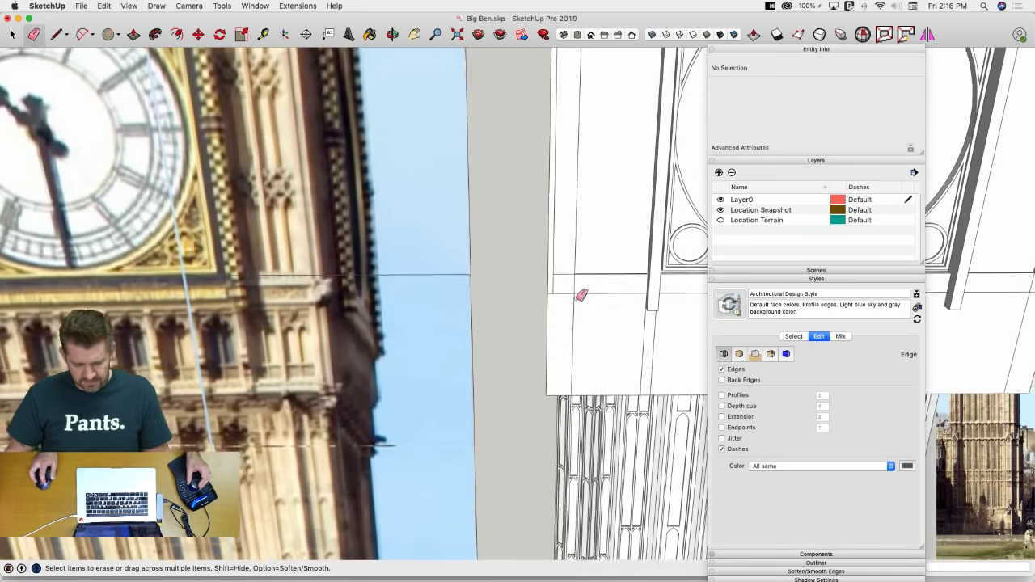
{"action": "scroll", "coordinate": [580, 295], "scroll_direction": "down", "scroll_amount": 2}
{"action": "key", "text": "l"}
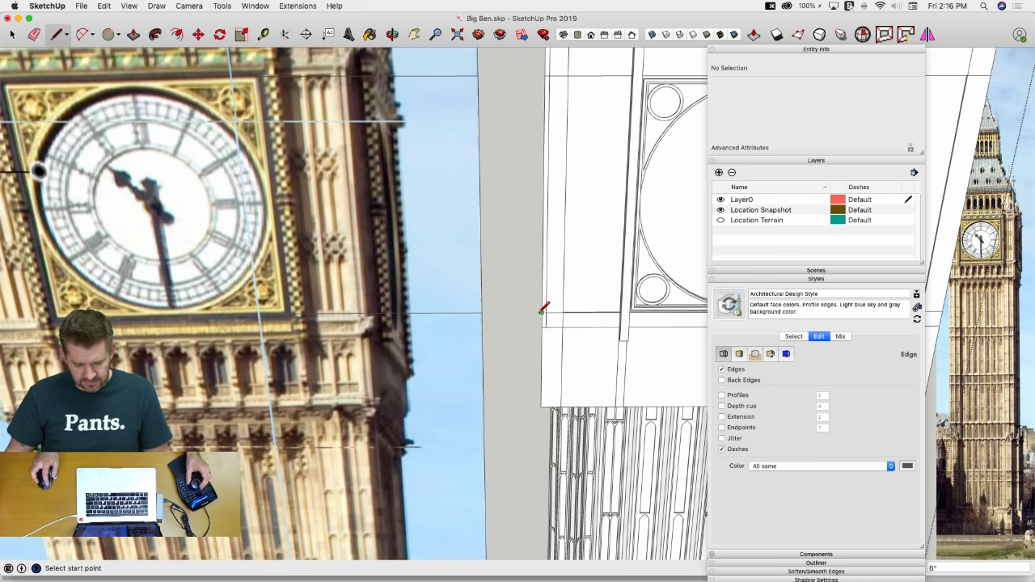
{"action": "key", "text": "e"}
{"action": "left_click", "coordinate": [546, 305]}
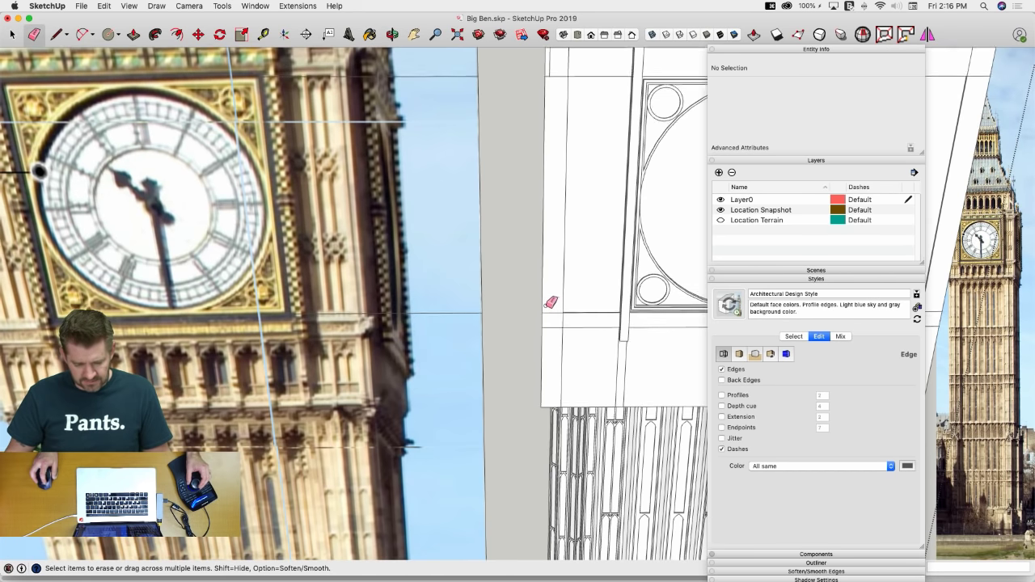
Push the block face beside the clock inward 4", aligning it with the recessed lower left bay
{"action": "scroll", "coordinate": [547, 304], "scroll_direction": "down", "scroll_amount": 2}
{"action": "mouse_move", "coordinate": [599, 207]}
{"action": "middle_mouse_down"}
{"action": "mouse_move", "coordinate": [575, 288]}
{"action": "mouse_move", "coordinate": [516, 219]}
{"action": "mouse_move", "coordinate": [529, 228]}
{"action": "mouse_move", "coordinate": [524, 235]}
{"action": "middle_mouse_up"}
{"action": "key", "text": "p"}
{"action": "scroll", "coordinate": [486, 237], "scroll_direction": "up", "scroll_amount": 3}
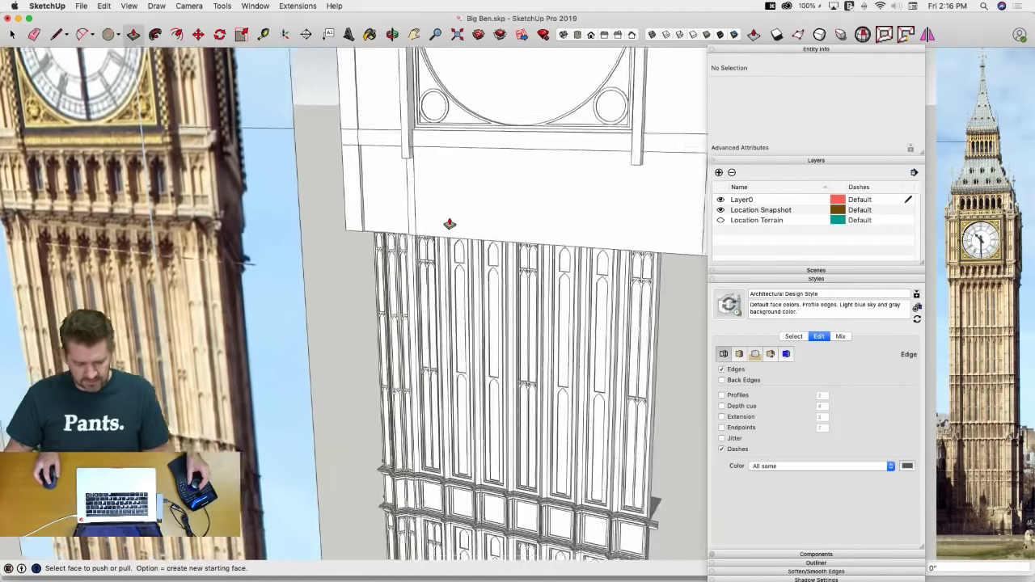
{"action": "left_click", "coordinate": [450, 224]}
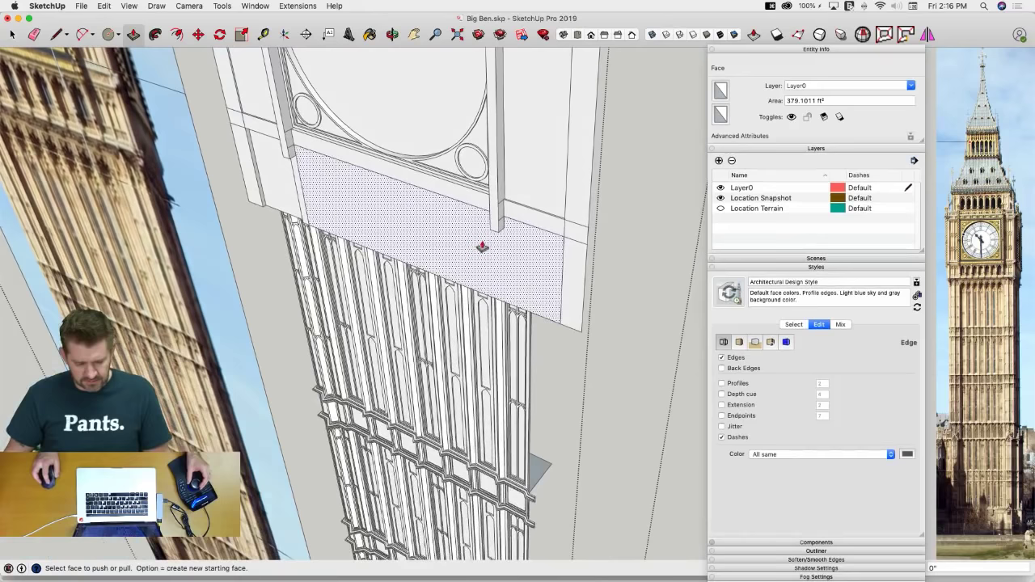
{"action": "left_click", "coordinate": [282, 193]}
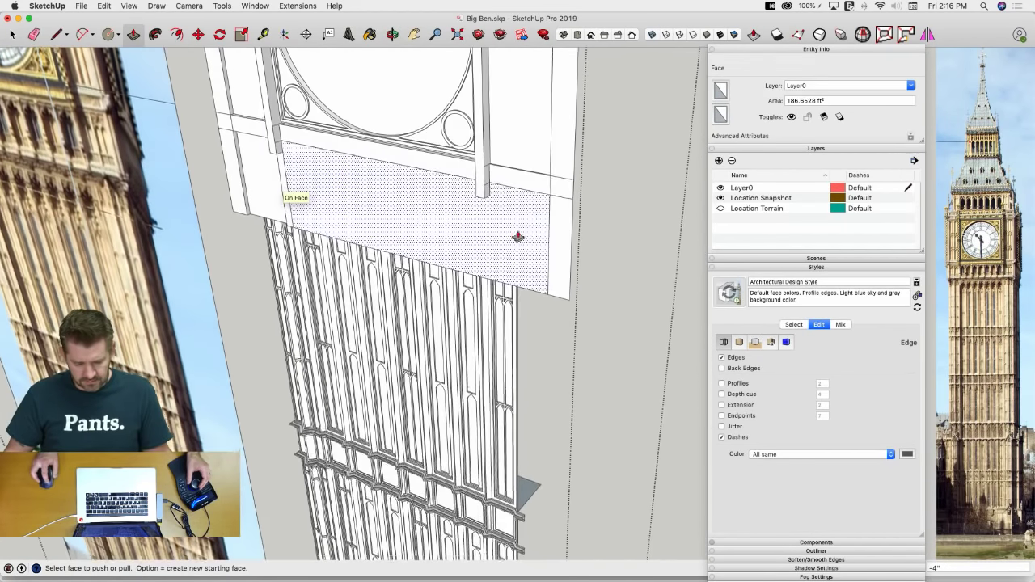
Split off the lower right bay with a vertical line below the right pilaster and recess it to the left bay's depth
{"action": "key", "text": "l"}
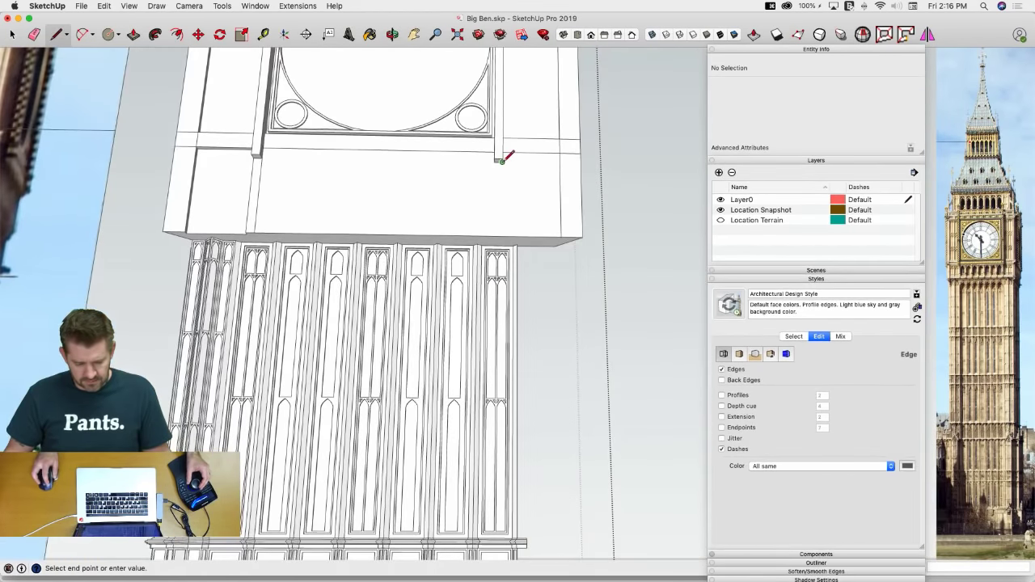
{"action": "left_click", "coordinate": [503, 236]}
{"action": "key", "text": "p"}
{"action": "left_click", "coordinate": [513, 187]}
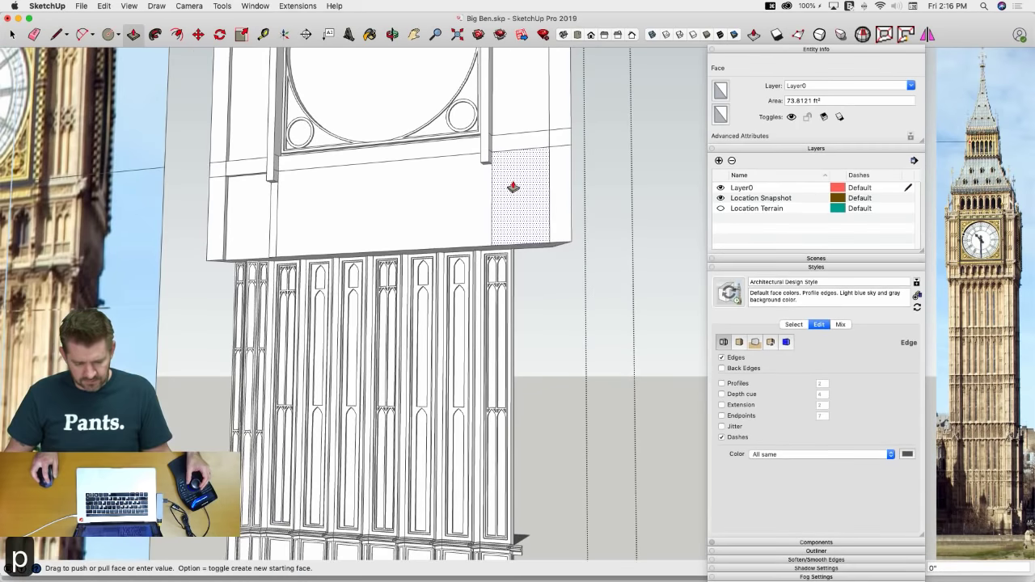
{"action": "left_click", "coordinate": [511, 140]}
{"action": "left_click", "coordinate": [516, 173]}
{"action": "middle_click_drag", "start_coordinate": [516, 174], "coordinate": [466, 199]}
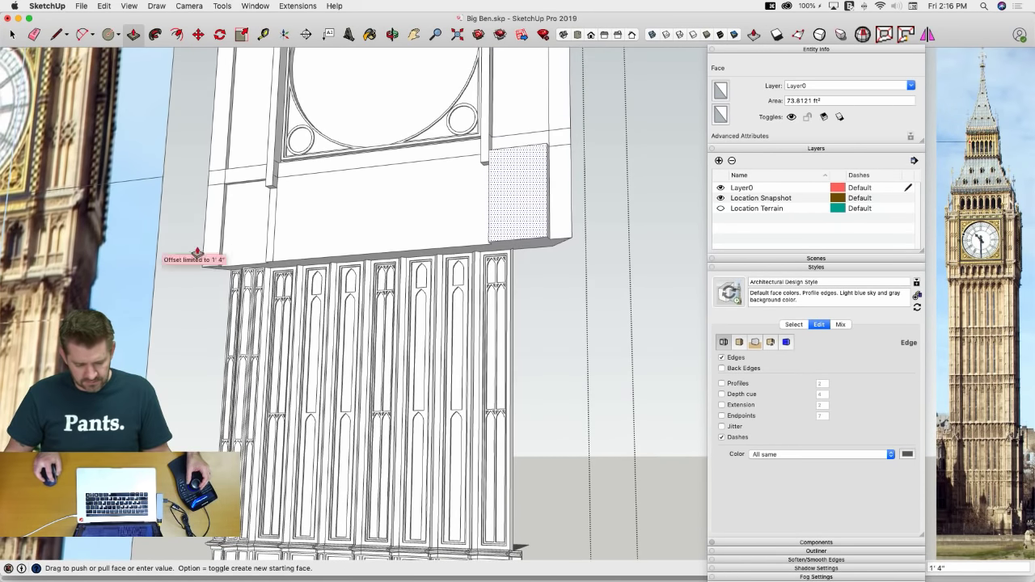
{"action": "left_click", "coordinate": [237, 243]}
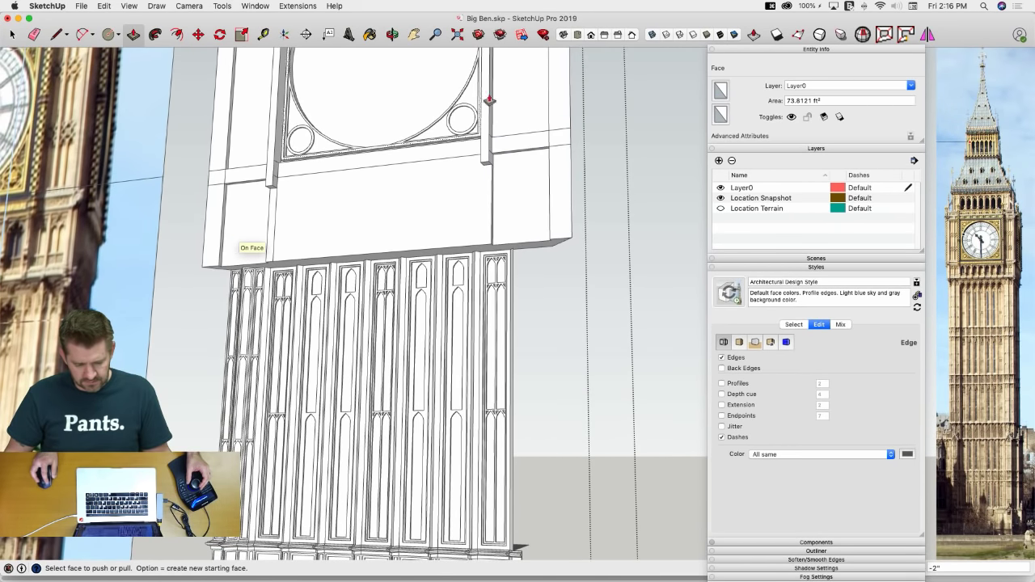
{"action": "left_click", "coordinate": [536, 197]}
Draw a vertical line about 9' 5 3/8" long below the right pilaster's inner edge and push the middle lower panel in 6"
{"action": "middle_click_drag", "start_coordinate": [535, 197], "coordinate": [462, 258]}
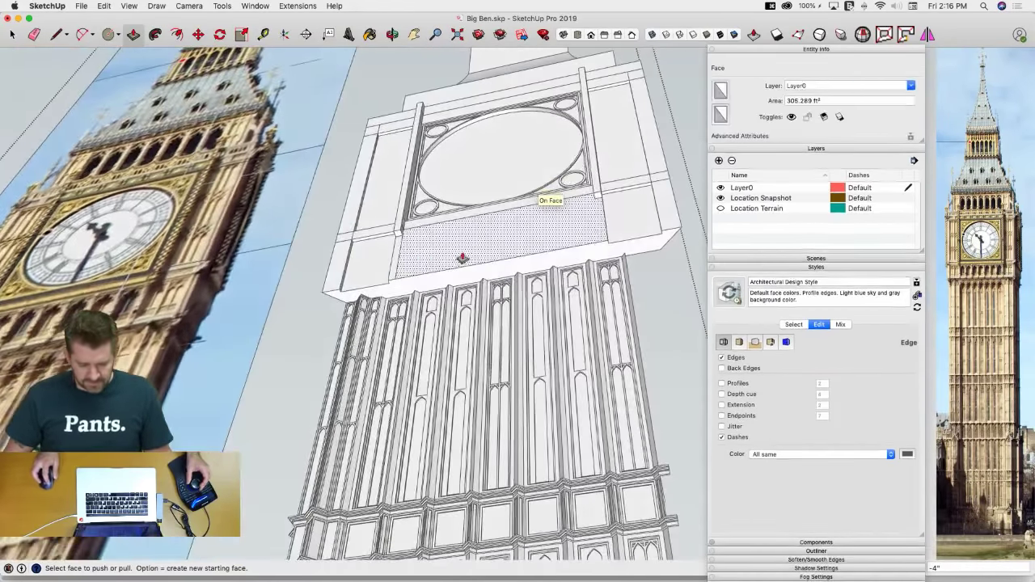
{"action": "key", "text": "l"}
{"action": "left_click", "coordinate": [595, 199]}
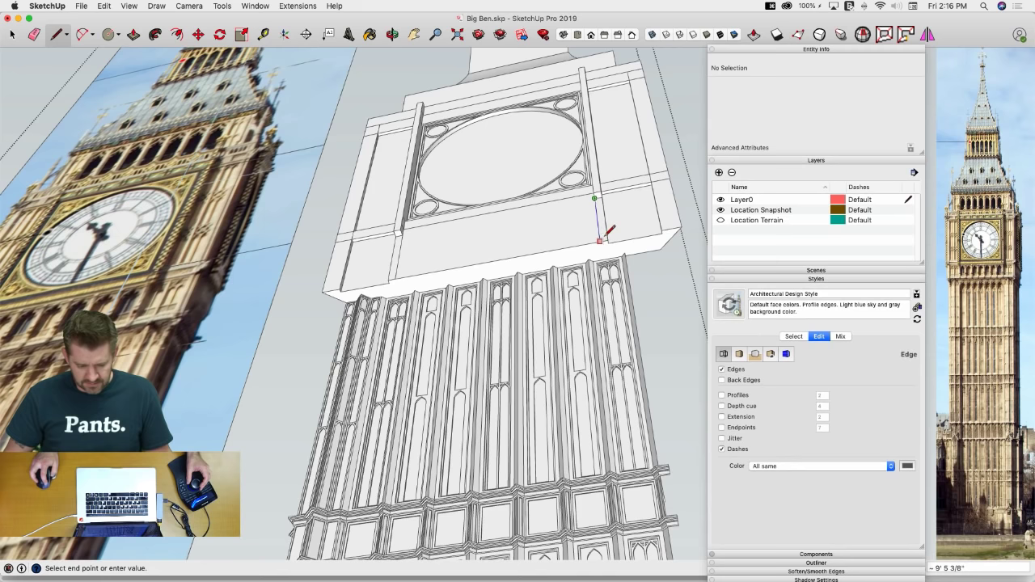
{"action": "key", "text": "p"}
{"action": "left_click", "coordinate": [554, 231]}
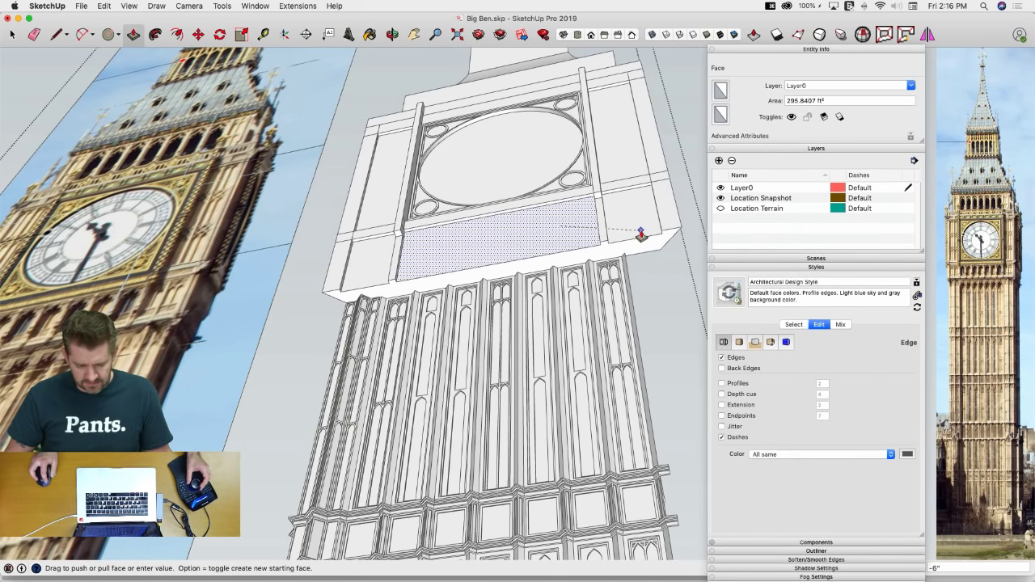
{"action": "left_click", "coordinate": [639, 228]}
Draw a line across the block's top just inside the front edge and push the inner area down about 2' 11 7/16" as a parapet
{"action": "key", "text": "space"}
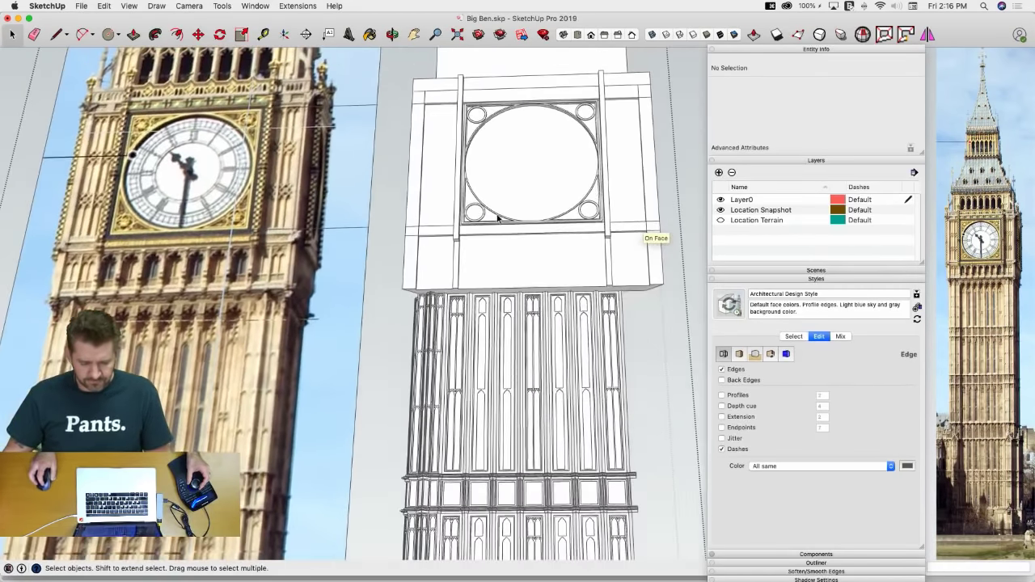
{"action": "middle_click_drag", "start_coordinate": [498, 218], "coordinate": [473, 198]}
{"action": "scroll", "coordinate": [462, 197], "scroll_direction": "up", "scroll_amount": 5}
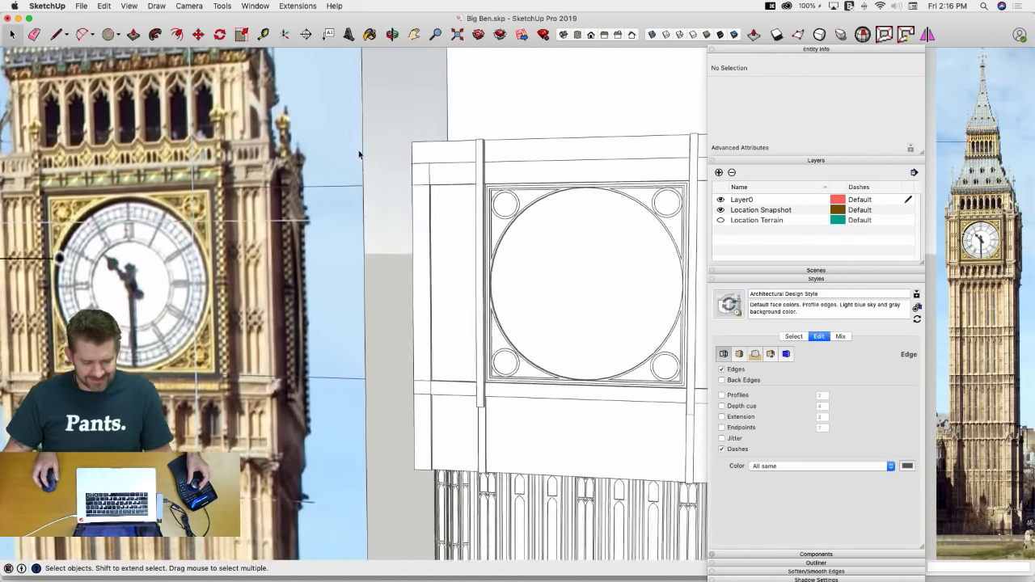
{"action": "scroll", "coordinate": [202, 180], "scroll_direction": "up", "scroll_amount": 3}
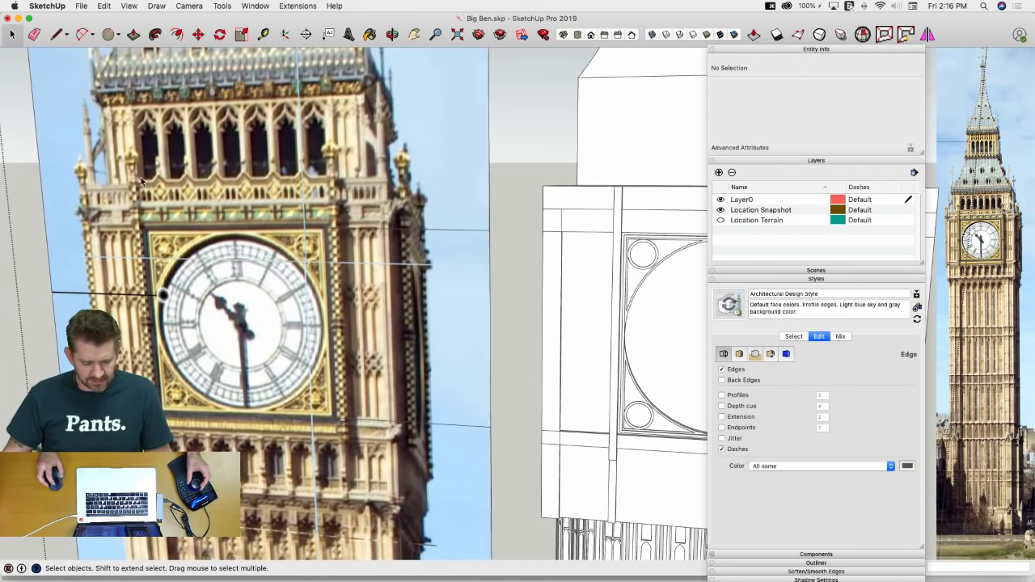
{"action": "scroll", "coordinate": [488, 193], "scroll_direction": "up", "scroll_amount": 8}
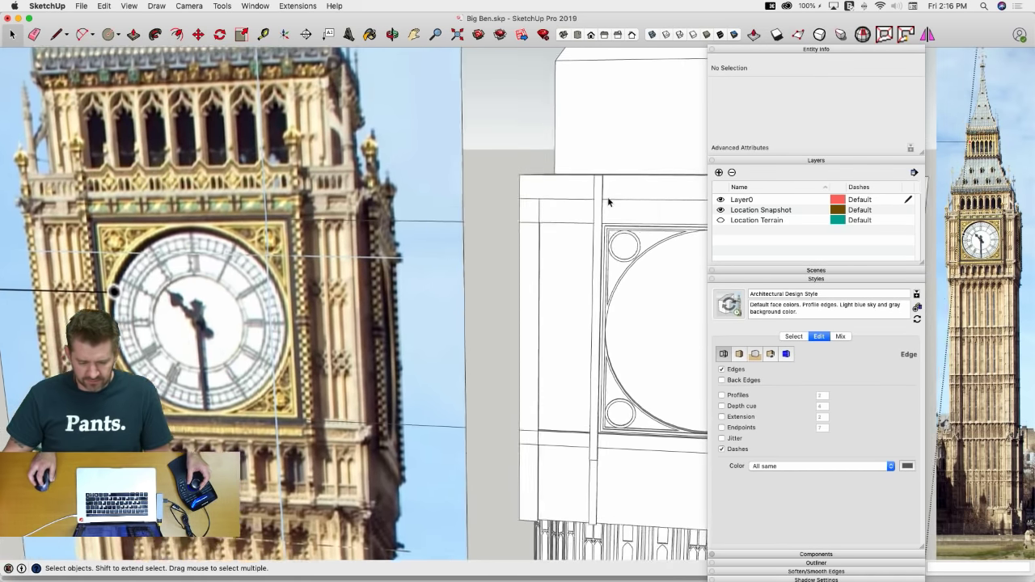
{"action": "key", "text": "l"}
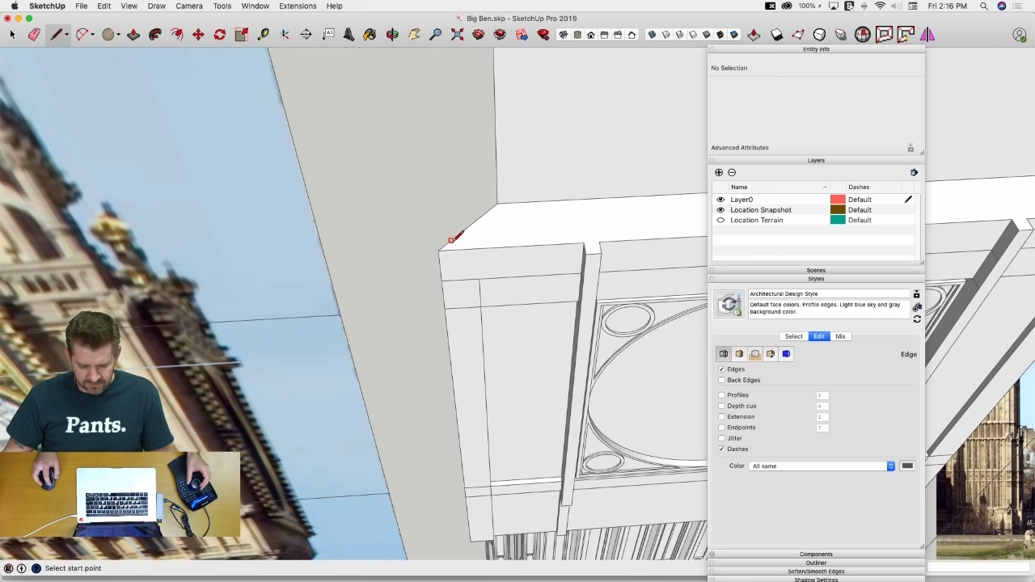
{"action": "left_click", "coordinate": [449, 241]}
{"action": "middle_click_drag", "start_coordinate": [453, 237], "coordinate": [305, 208]}
{"action": "left_click", "coordinate": [688, 153]}
{"action": "key", "text": "p"}
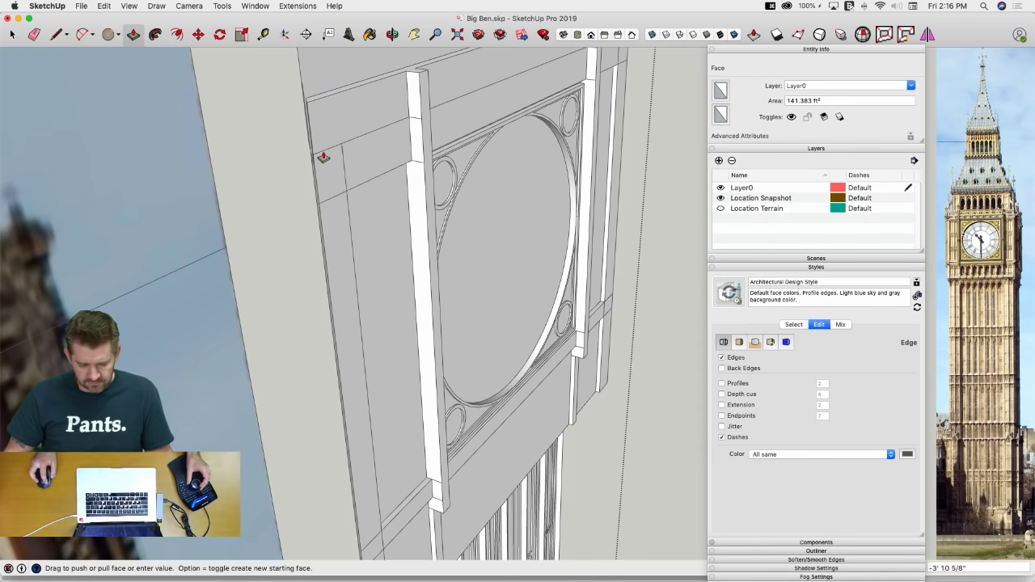
{"action": "left_click", "coordinate": [314, 158]}
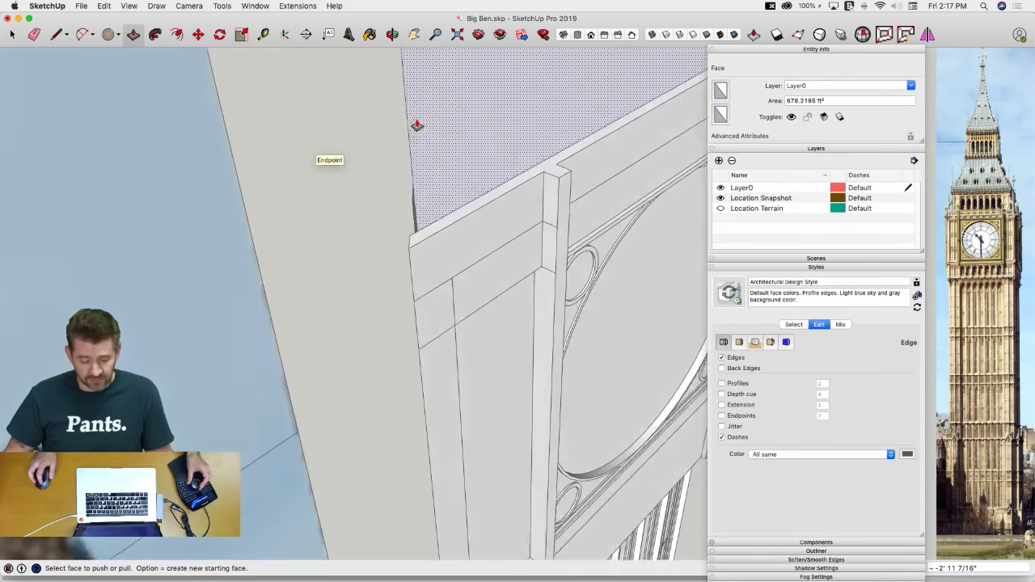
Erase the leftover sliver of geometry at the parapet's inner left corner
{"action": "mouse_move", "coordinate": [416, 125]}
{"action": "middle_mouse_down"}
{"action": "mouse_move", "coordinate": [356, 170]}
{"action": "mouse_move", "coordinate": [365, 208]}
{"action": "middle_mouse_up"}
{"action": "key", "text": "e"}
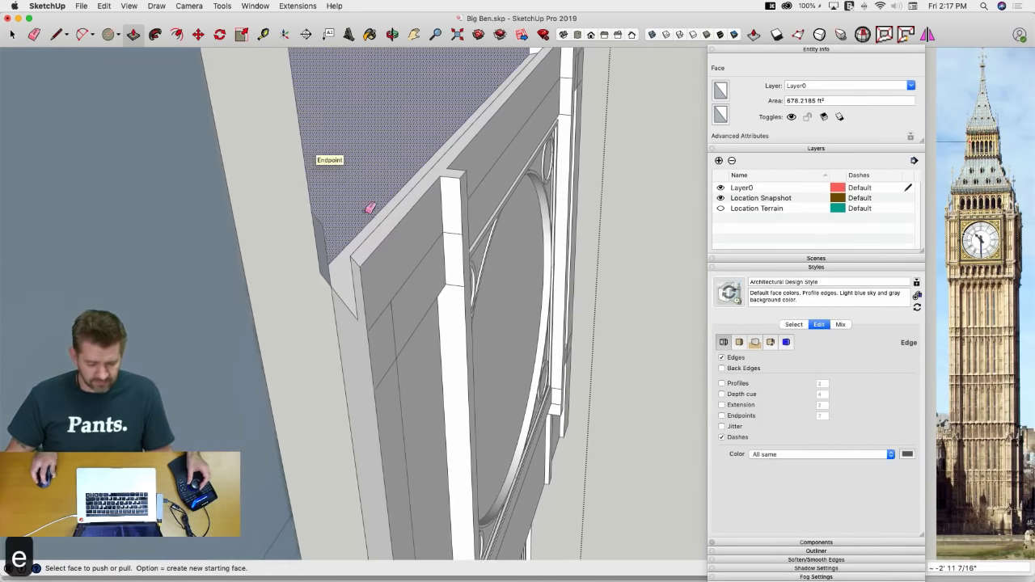
{"action": "left_click_drag", "start_coordinate": [328, 224], "coordinate": [327, 222]}
{"action": "mouse_move", "coordinate": [328, 221]}
{"action": "middle_mouse_down"}
{"action": "mouse_move", "coordinate": [555, 176]}
{"action": "mouse_move", "coordinate": [585, 197]}
{"action": "mouse_move", "coordinate": [537, 241]}
{"action": "middle_mouse_up"}
{"action": "key", "text": "space"}
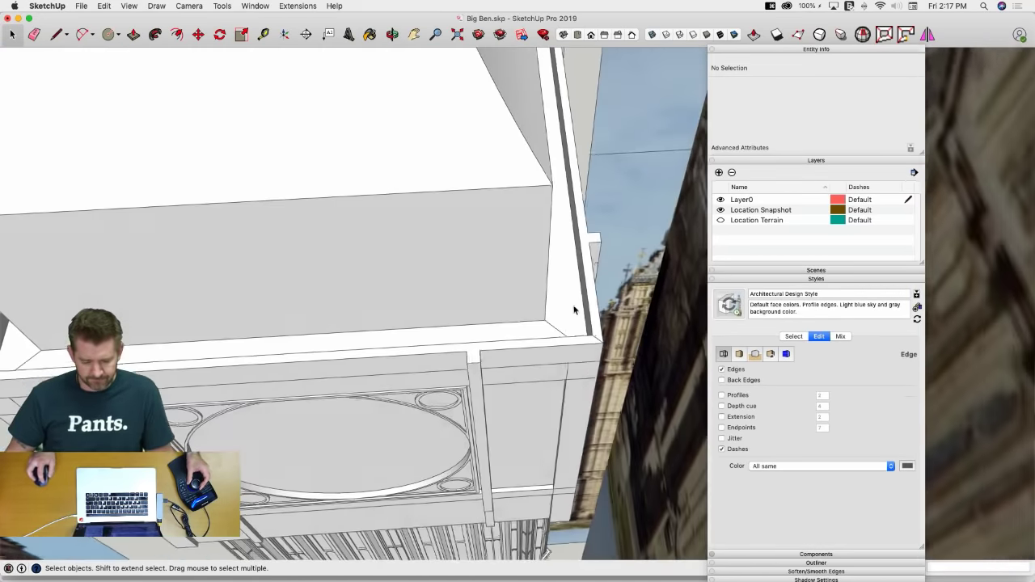
{"action": "middle_click_drag", "start_coordinate": [574, 310], "coordinate": [433, 253]}
{"action": "key", "text": "l"}
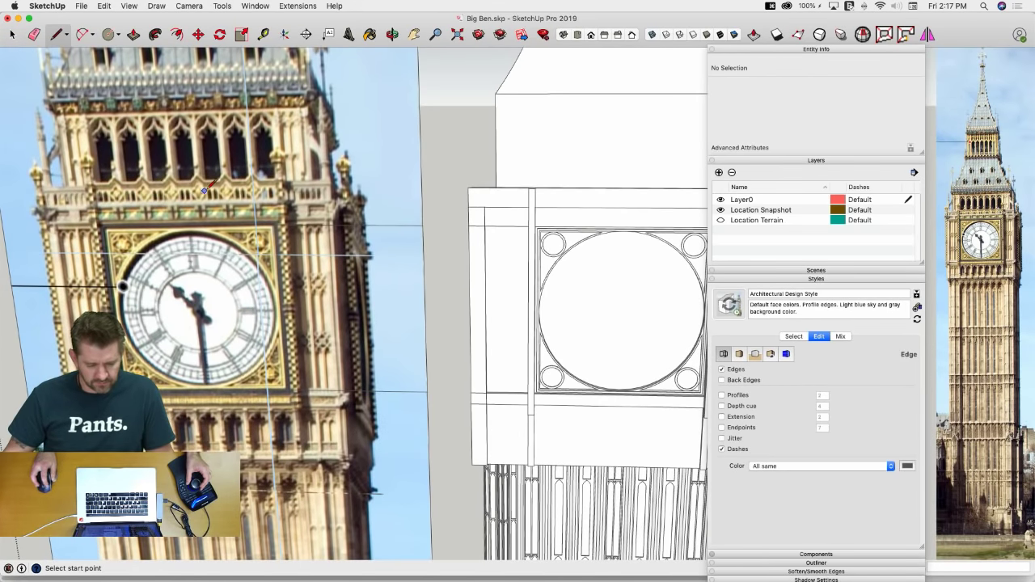
Divide the parapet's back top edge between the two pilasters into 7 equal segments
{"action": "scroll", "coordinate": [242, 185], "scroll_direction": "up", "scroll_amount": 5}
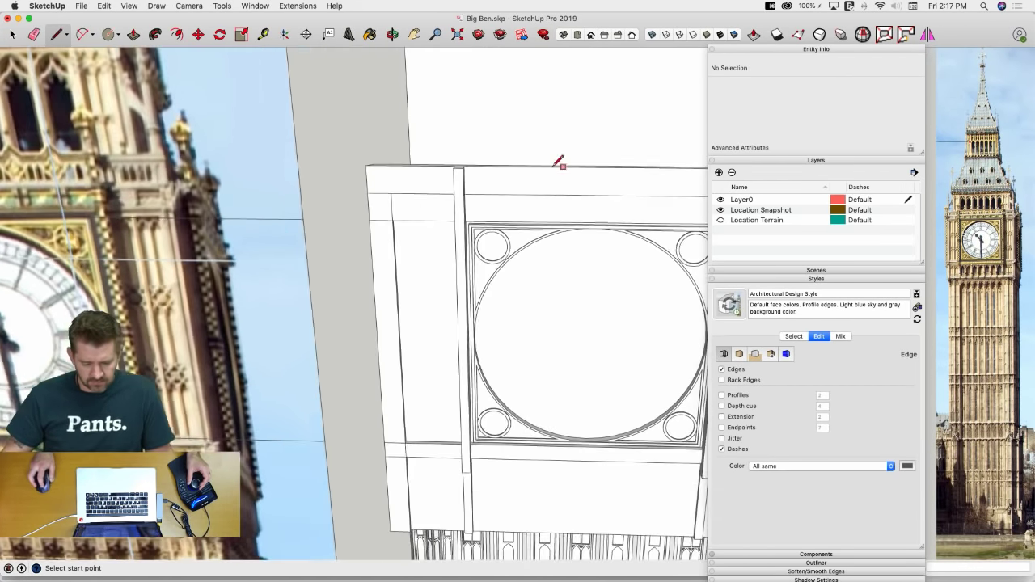
{"action": "middle_click_drag", "start_coordinate": [557, 164], "coordinate": [477, 207]}
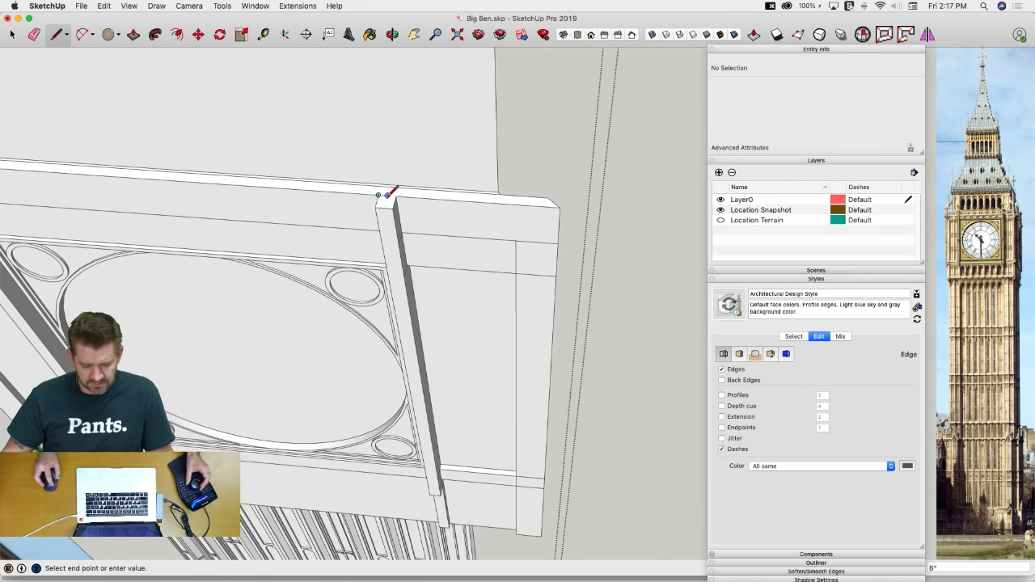
{"action": "key", "text": "space"}
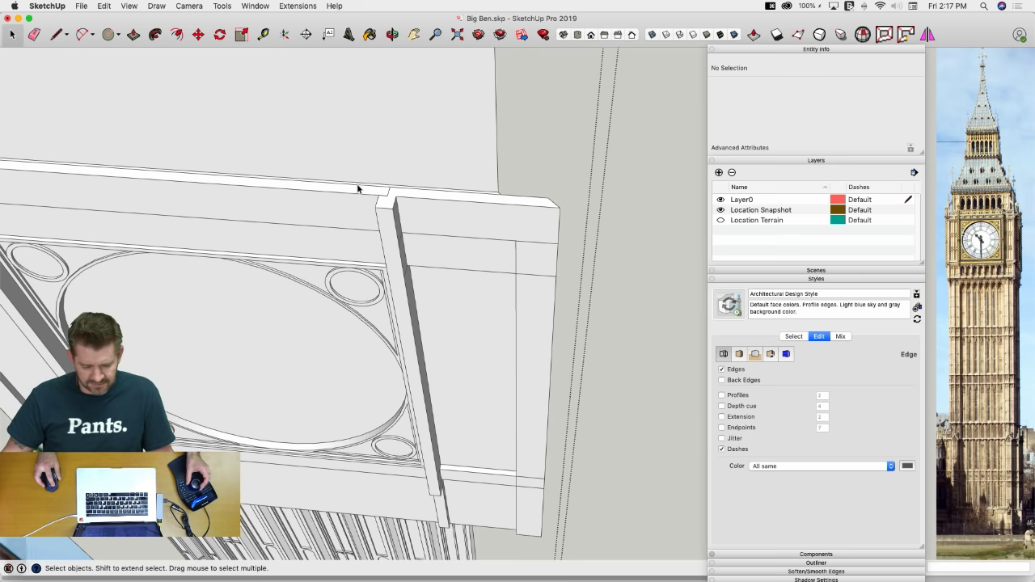
{"action": "left_click", "coordinate": [358, 189]}
{"action": "scroll", "coordinate": [358, 188], "scroll_direction": "down", "scroll_amount": 5}
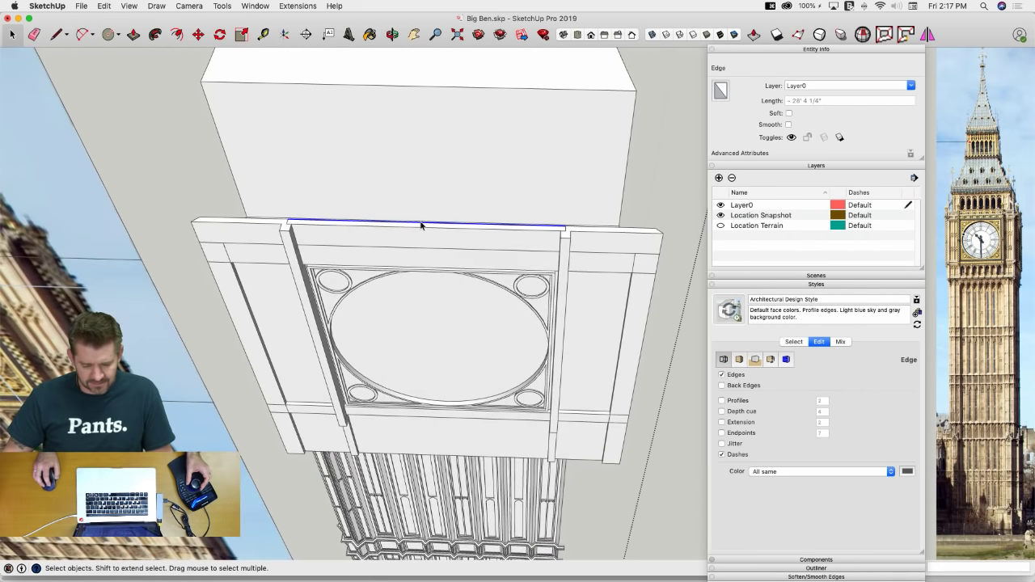
{"action": "right_click", "coordinate": [421, 225]}
{"action": "left_click", "coordinate": [472, 283]}
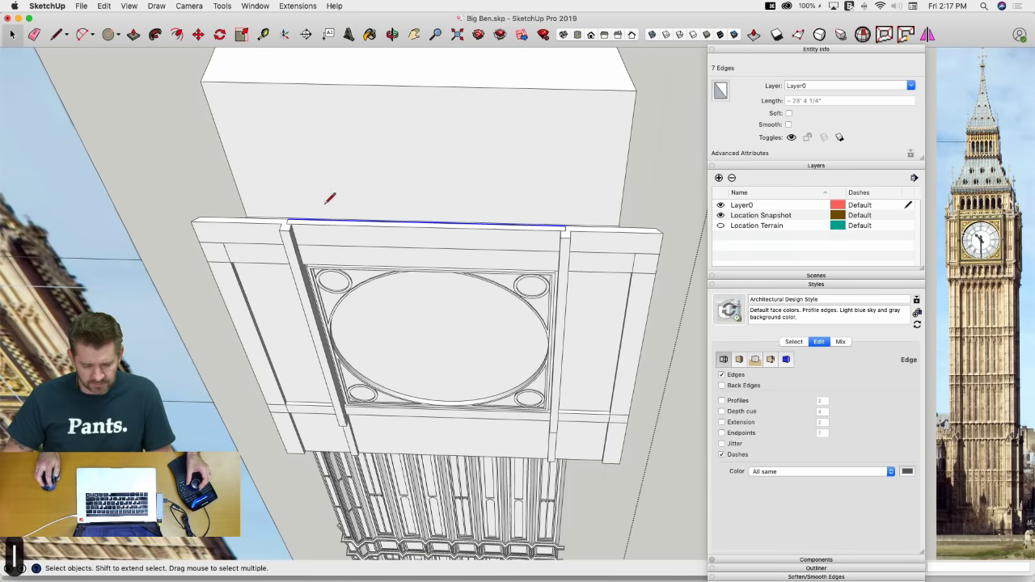
Draw an upright half-triangle on the parapet's back top edge beside the left pilaster, with a sloping side about 1' 11 13/16" long
{"action": "key", "text": "l"}
{"action": "scroll", "coordinate": [323, 200], "scroll_direction": "up", "scroll_amount": 2}
{"action": "left_click", "coordinate": [293, 214]}
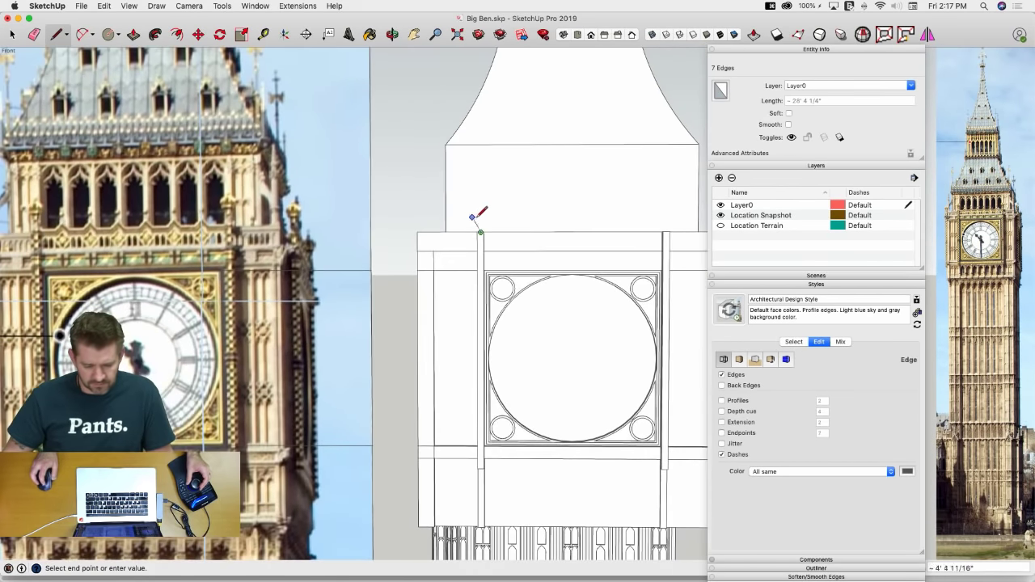
{"action": "left_click", "coordinate": [481, 220]}
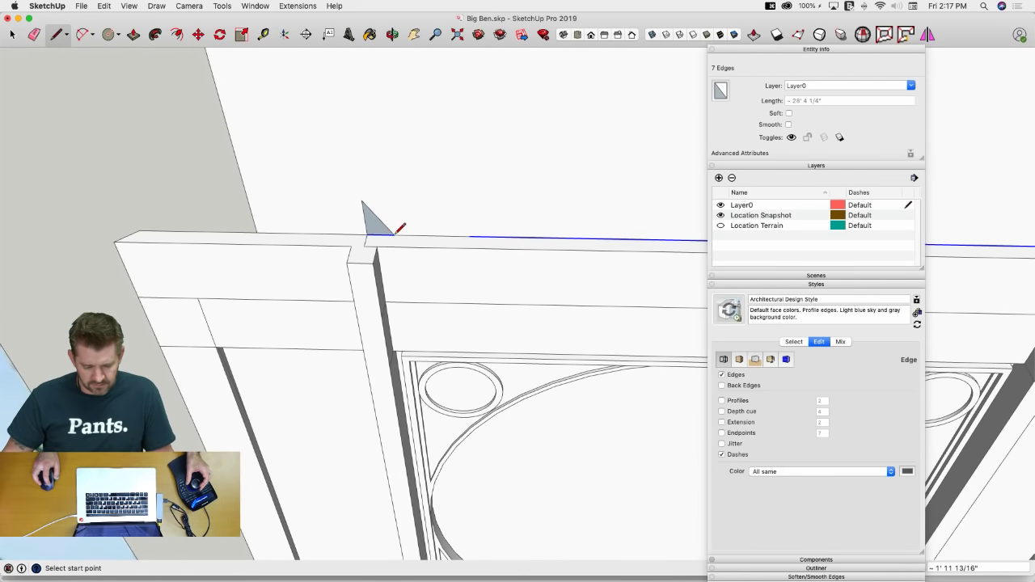
Copy the half-triangle face about 4' 5/8" along the parapet edge to the first division point
{"action": "key", "text": "space"}
{"action": "key", "text": "m"}
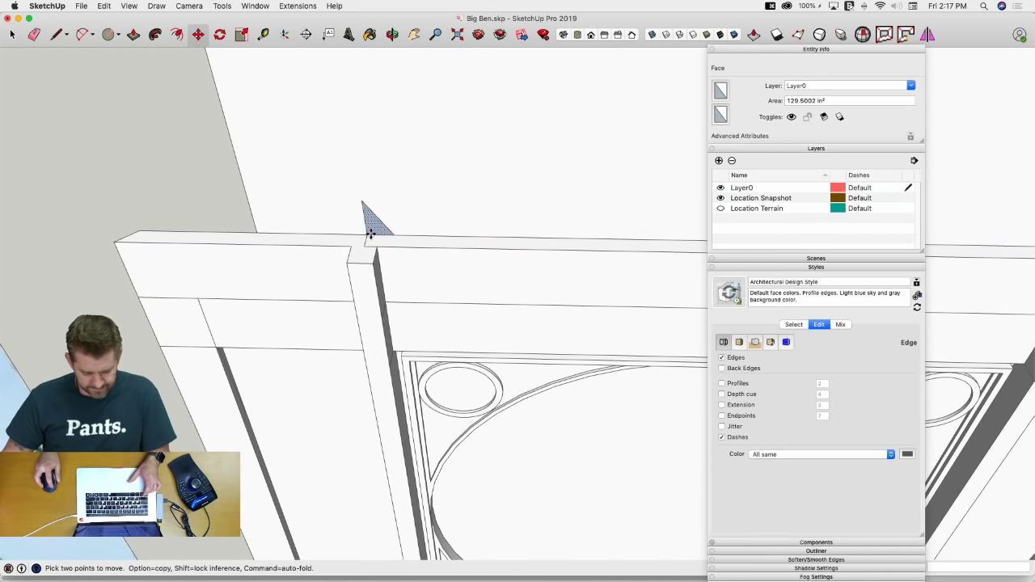
{"action": "left_click", "coordinate": [371, 233]}
{"action": "key", "text": "alt"}
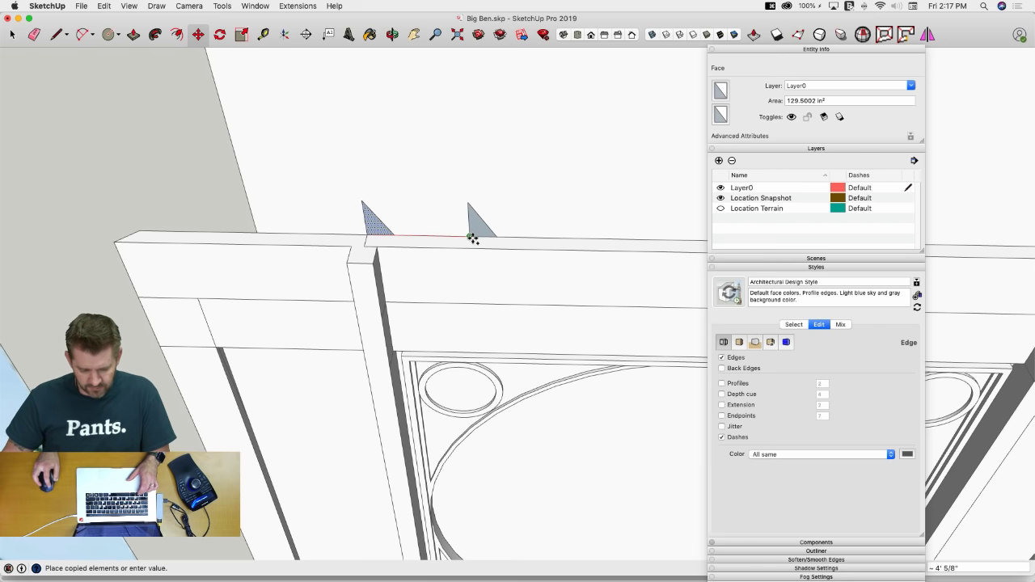
{"action": "left_click", "coordinate": [473, 237]}
Mirror the copied half-triangle by rotating a copy half a turn, and erase the center line to form a full triangular tooth
{"action": "key", "text": "q"}
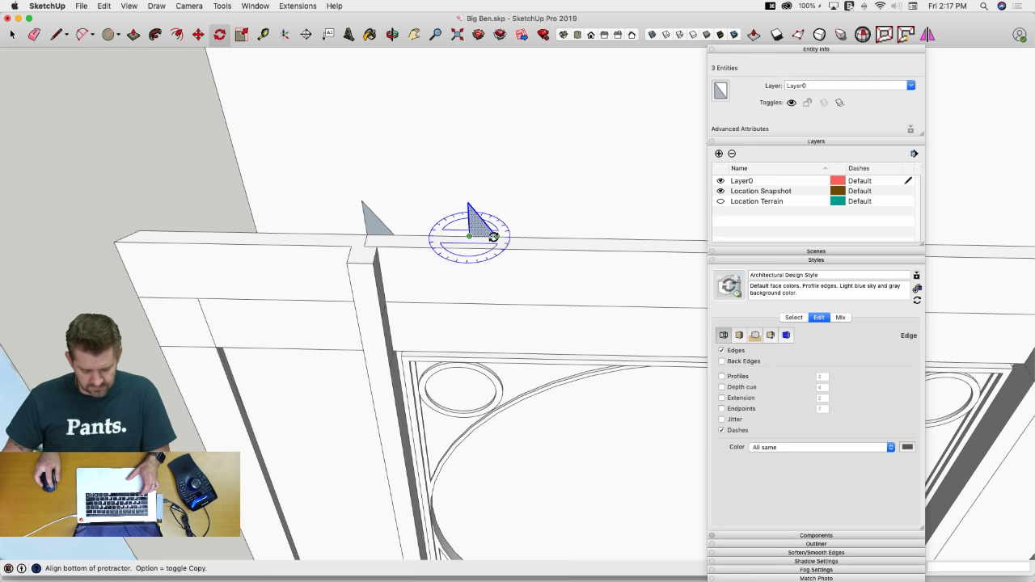
{"action": "left_click", "coordinate": [495, 236]}
{"action": "left_click", "coordinate": [449, 237]}
{"action": "key", "text": "e"}
{"action": "left_click", "coordinate": [469, 225]}
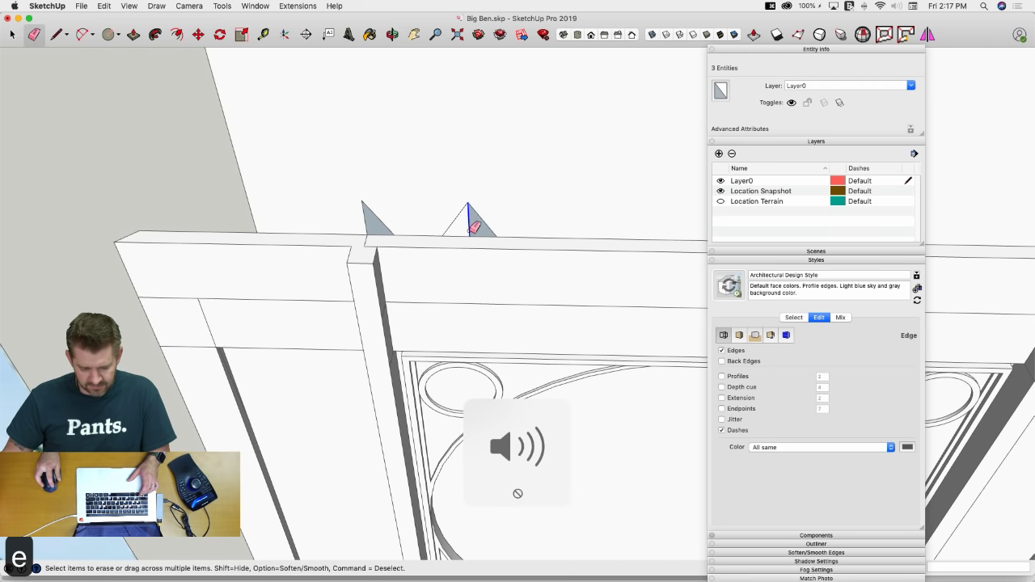
Copy the full triangular tooth about 4' 5/8" to the next division point and array it x6 along the parapet
{"action": "key", "text": "space"}
{"action": "left_click", "coordinate": [470, 235]}
{"action": "left_click", "coordinate": [470, 233]}
{"action": "key", "text": "m"}
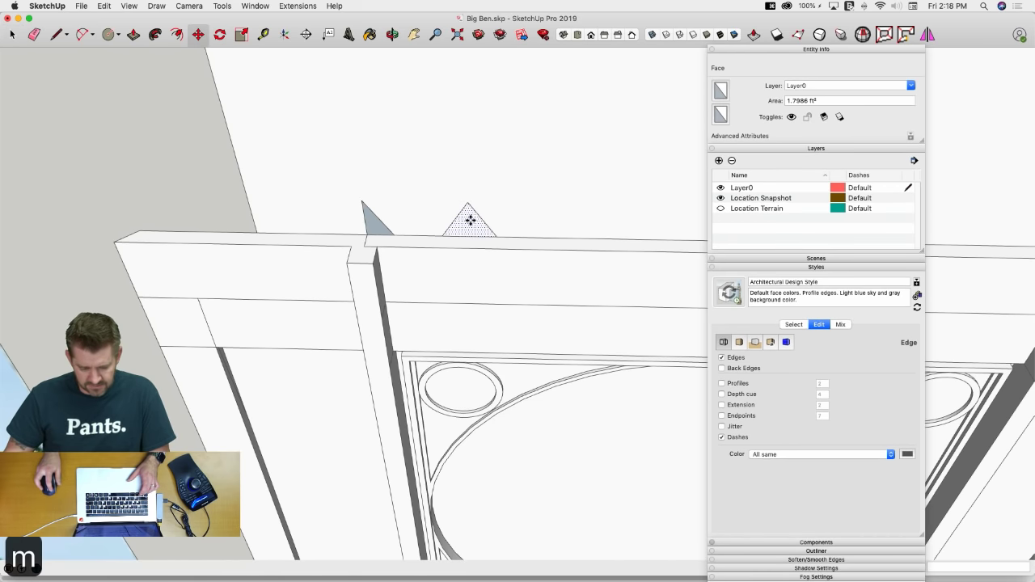
{"action": "left_click", "coordinate": [467, 236]}
{"action": "key", "text": "alt"}
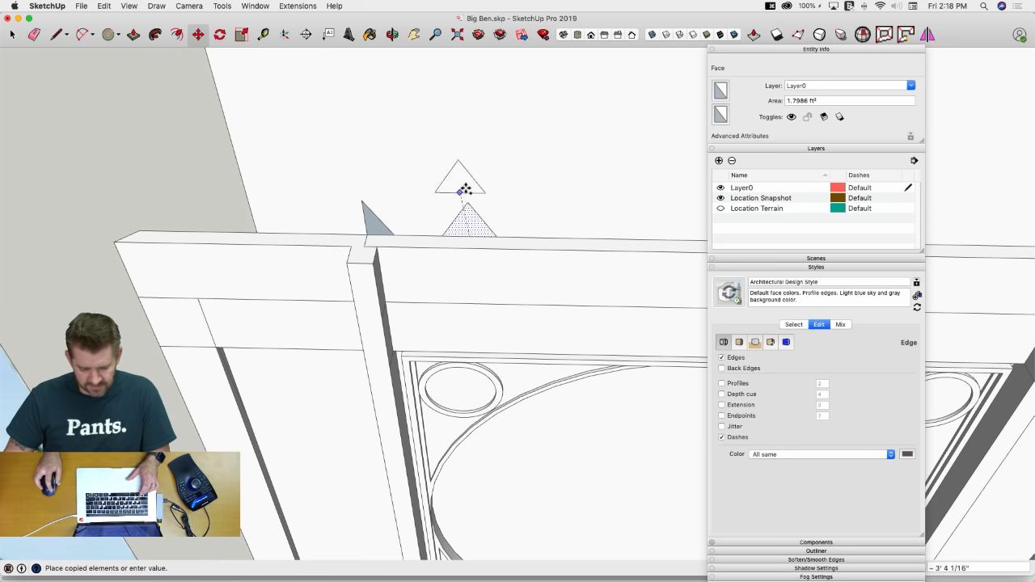
{"action": "left_click", "coordinate": [571, 237]}
{"action": "scroll", "coordinate": [462, 335], "scroll_direction": "down", "scroll_amount": 10}
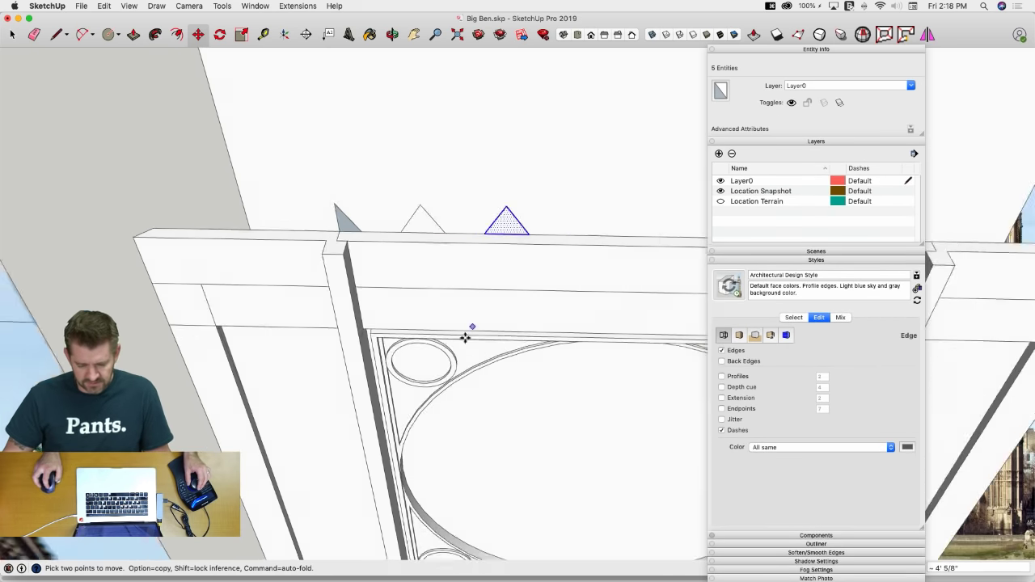
{"action": "type", "text": "x"}
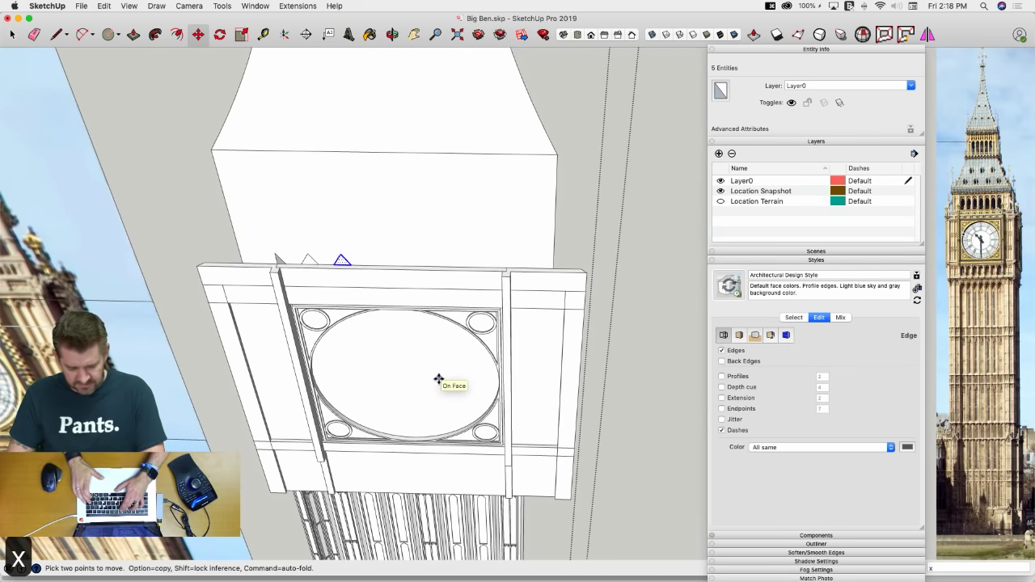
{"action": "type", "text": "6"}
{"action": "key", "text": "Return"}
Split the last tooth at the right pilaster with a vertical center line and erase its outer half
{"action": "key", "text": "l"}
{"action": "scroll", "coordinate": [485, 267], "scroll_direction": "up", "scroll_amount": 5}
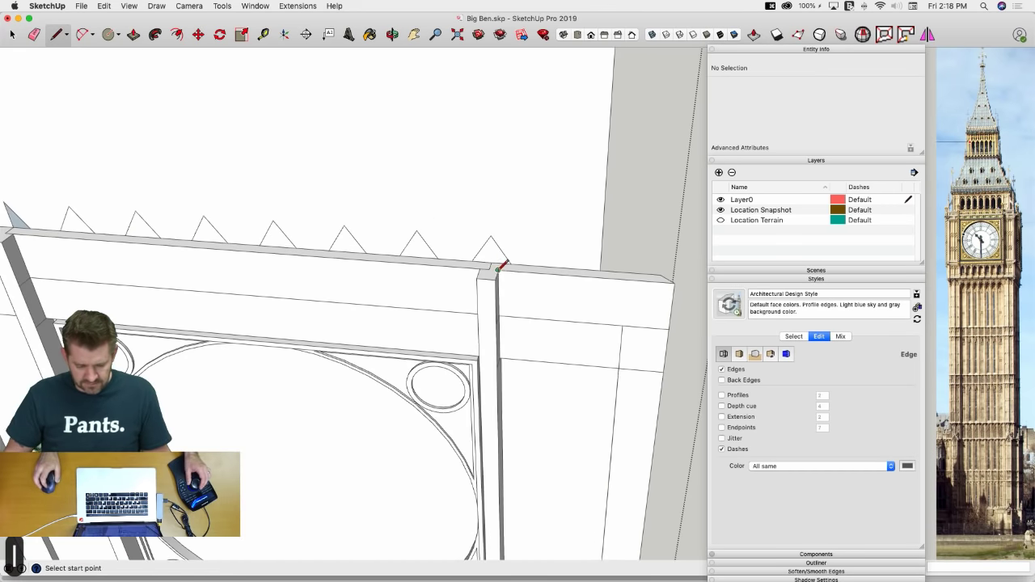
{"action": "key", "text": "e"}
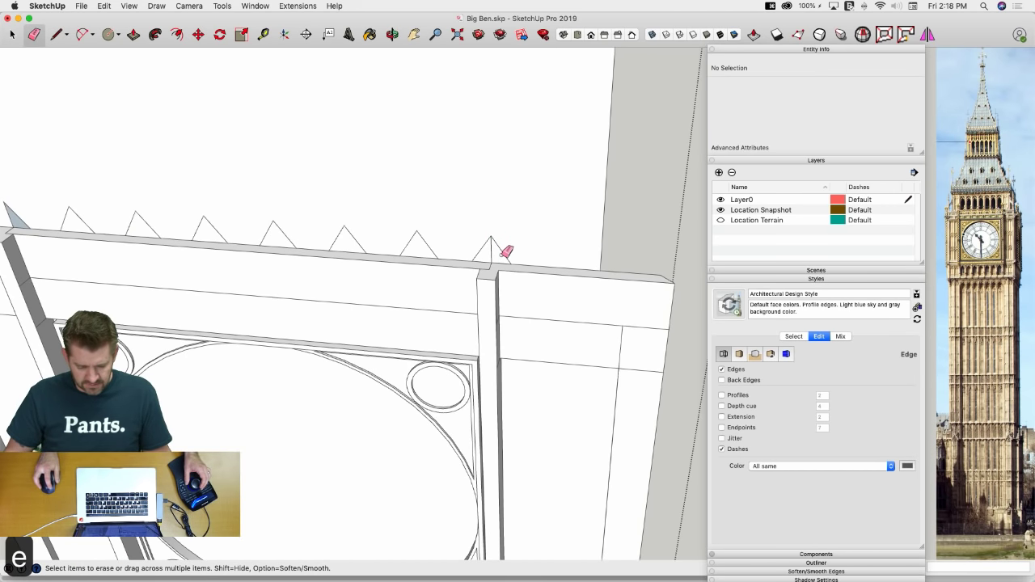
{"action": "left_click", "coordinate": [508, 255]}
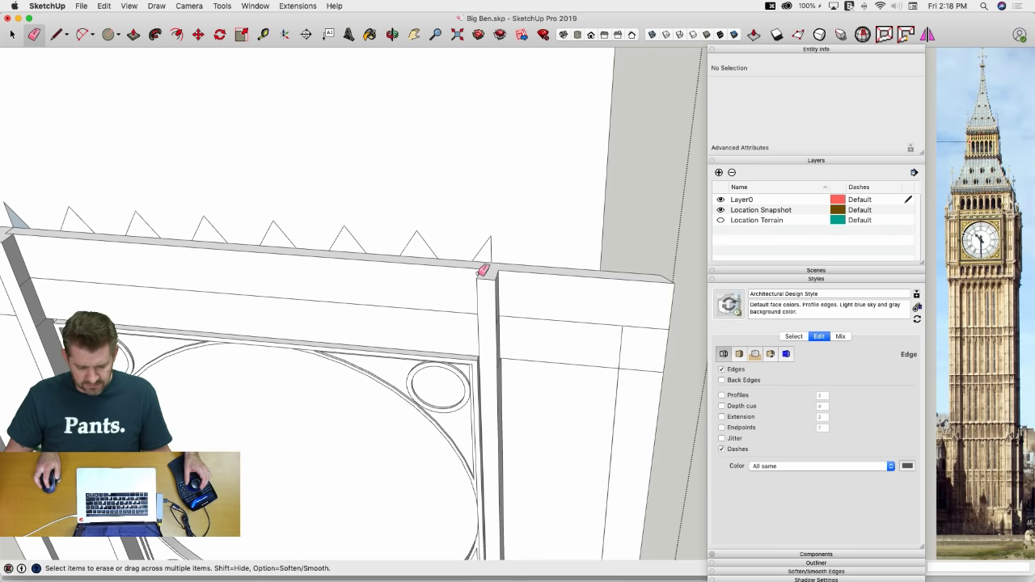
Pull all the triangular teeth forward from the parapet's back edge, flush with its front face
{"action": "key", "text": "l"}
{"action": "key", "text": "p"}
{"action": "left_click", "coordinate": [480, 269]}
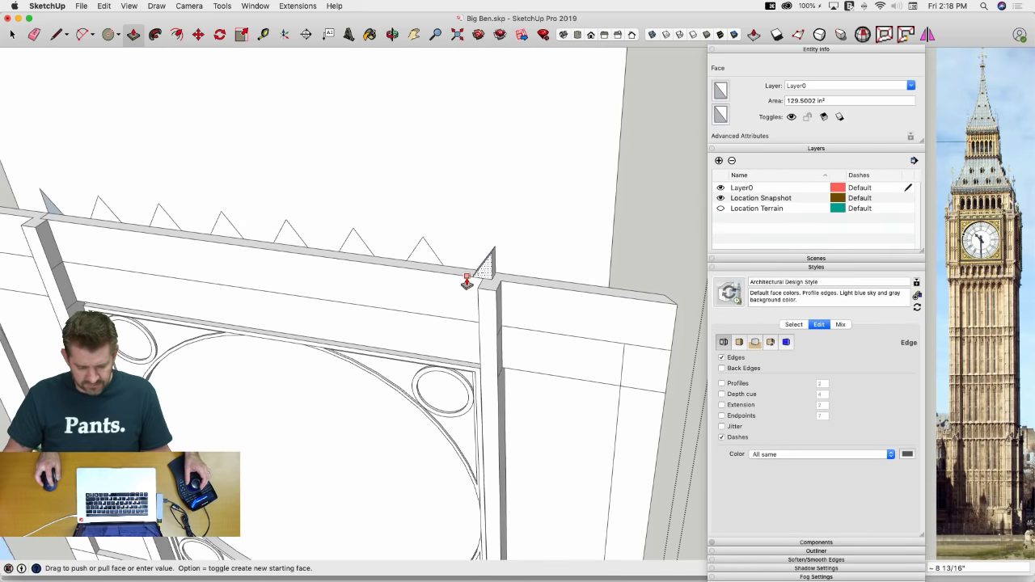
{"action": "left_click", "coordinate": [461, 281]}
{"action": "left_click", "coordinate": [423, 258]}
{"action": "left_click", "coordinate": [422, 259]}
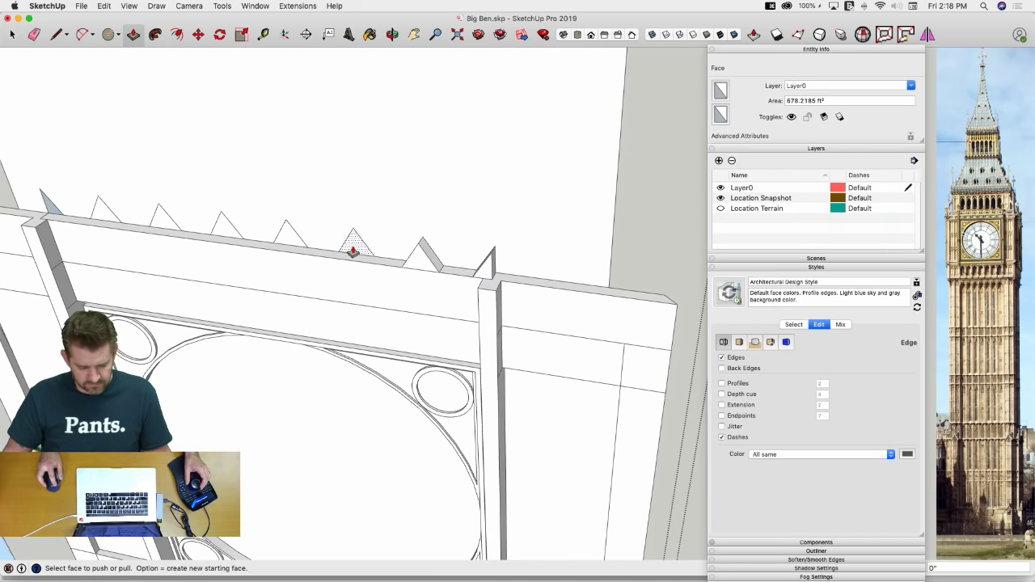
{"action": "double_click", "coordinate": [351, 247]}
{"action": "double_click", "coordinate": [286, 243]}
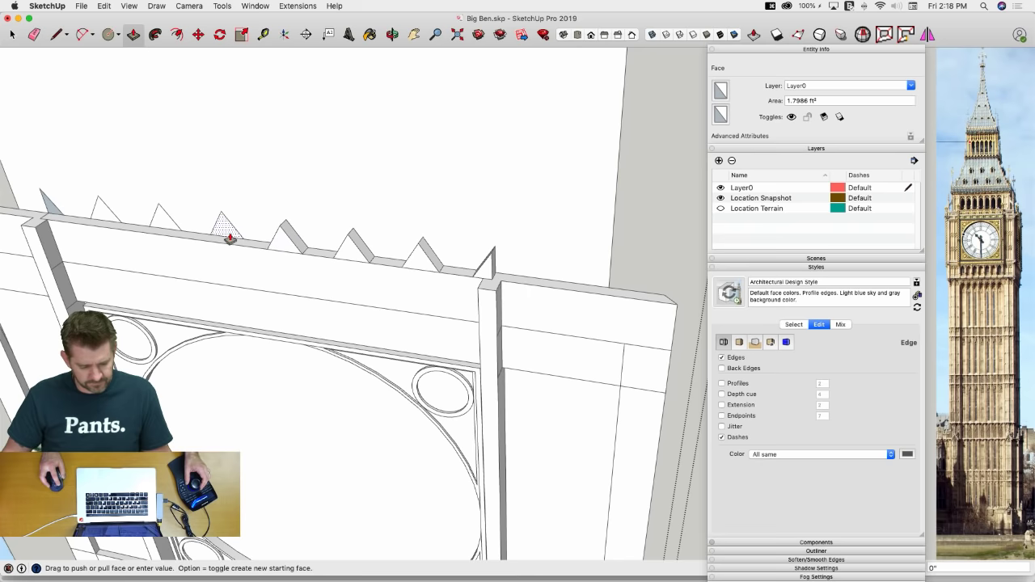
{"action": "double_click", "coordinate": [229, 239]}
{"action": "double_click", "coordinate": [101, 220]}
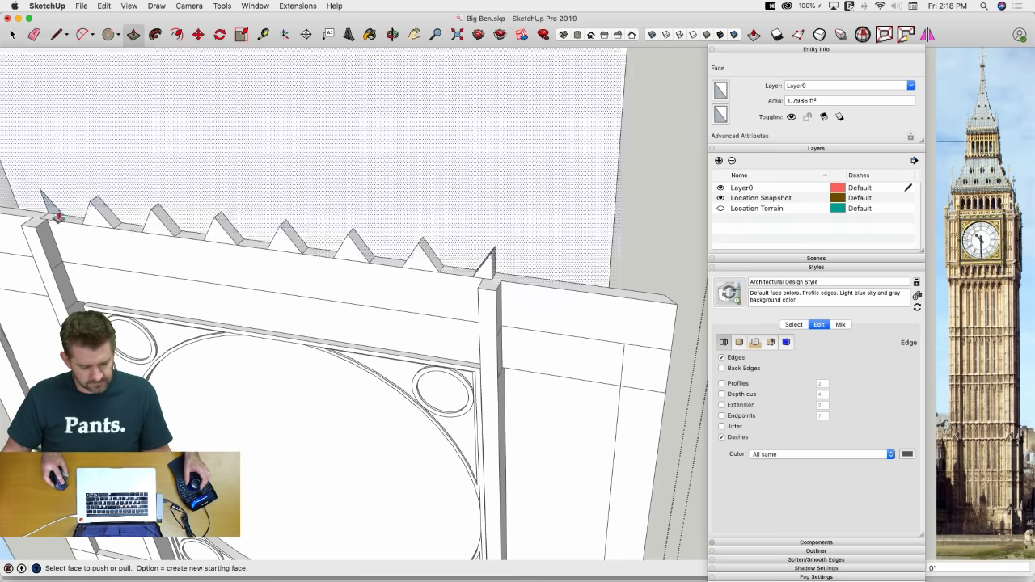
{"action": "double_click", "coordinate": [55, 208]}
Erase the seam edges between the teeth and the parapet's front face, and draw a 6" line across the right pilaster's top
{"action": "key", "text": "e"}
{"action": "key", "text": "super+z"}
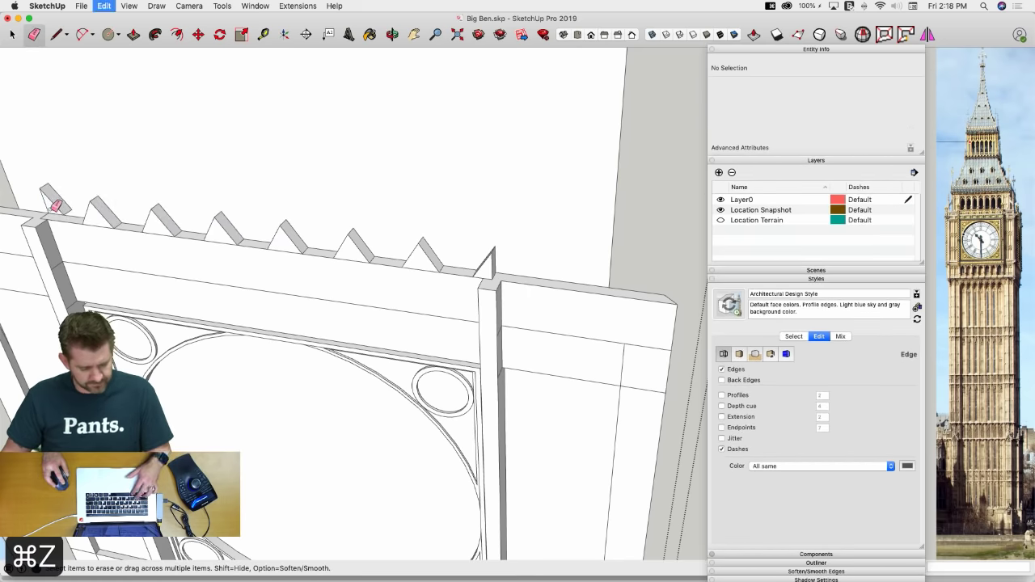
{"action": "key", "text": "p"}
{"action": "key", "text": "e"}
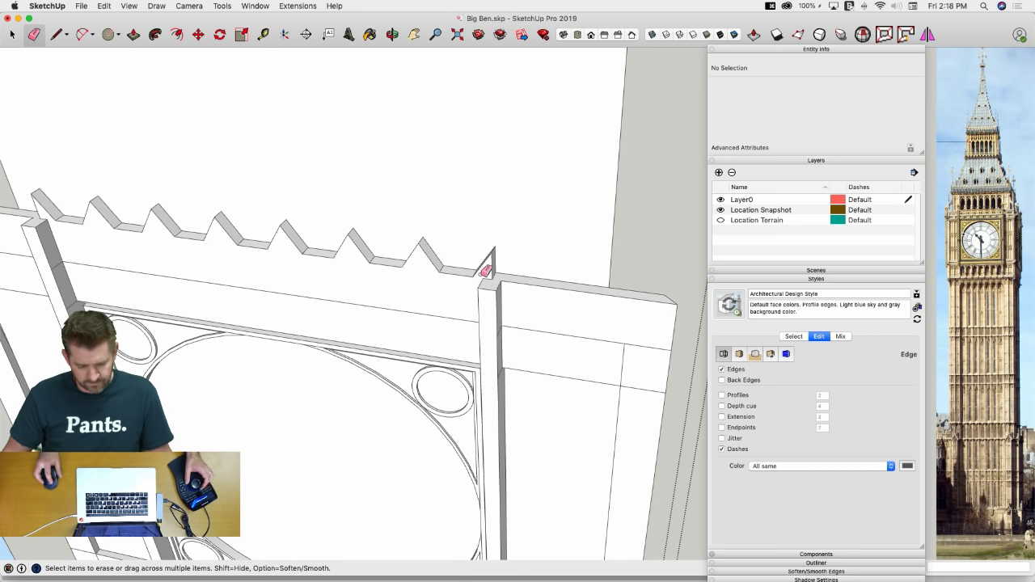
{"action": "key", "text": "p"}
{"action": "key", "text": "l"}
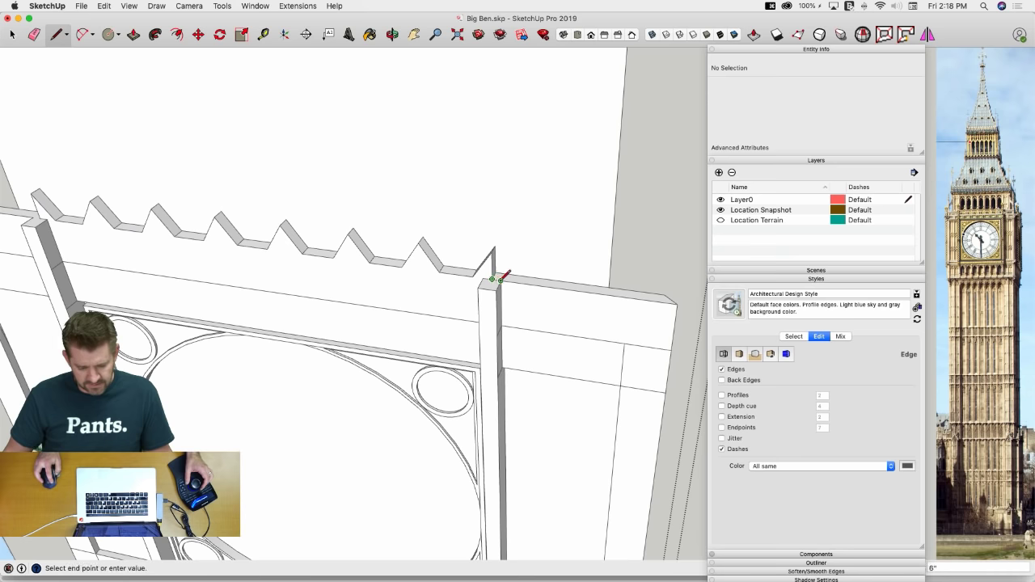
{"action": "middle_click_drag", "start_coordinate": [501, 279], "coordinate": [404, 250]}
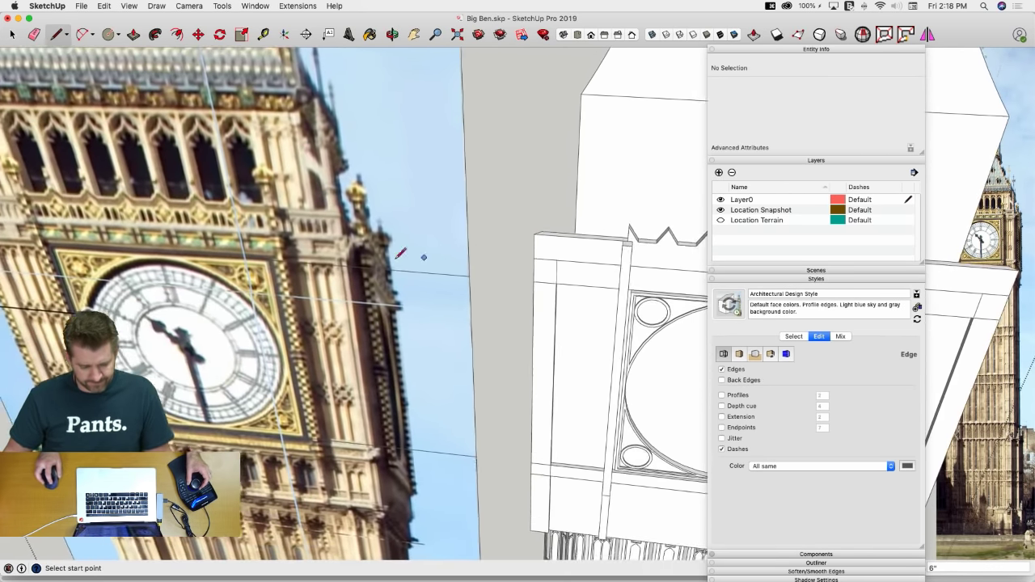
Pull the left pilaster's top face up above the parapet to roughly the height of the neighboring teeth
{"action": "key", "text": "p"}
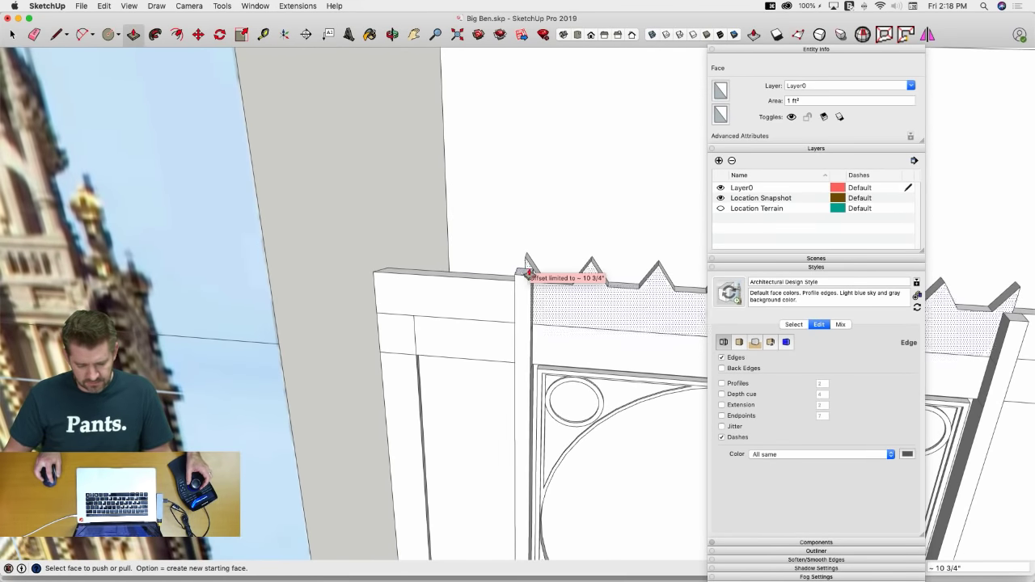
{"action": "left_click", "coordinate": [528, 275]}
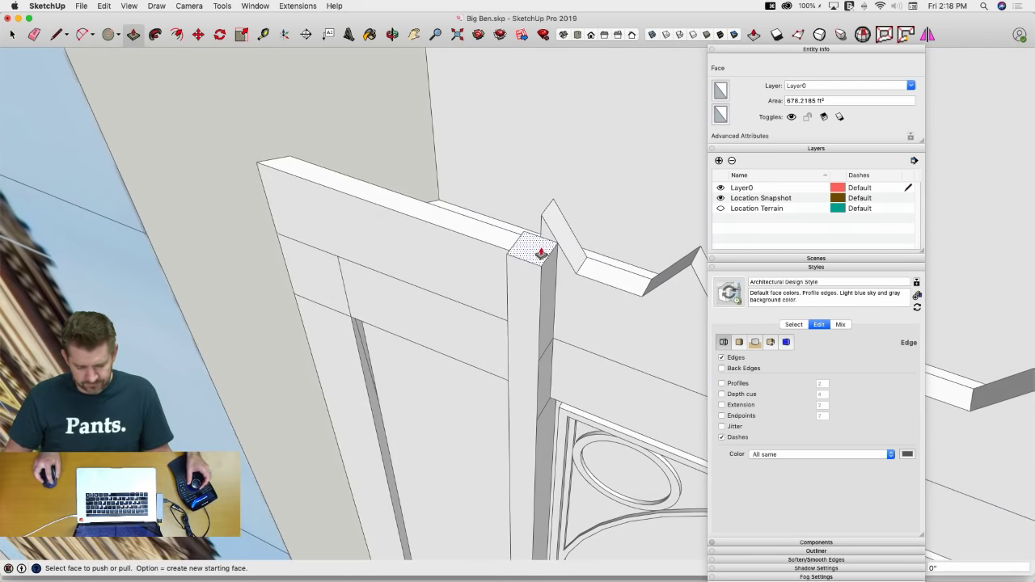
{"action": "left_click", "coordinate": [541, 251]}
{"action": "left_click", "coordinate": [543, 226]}
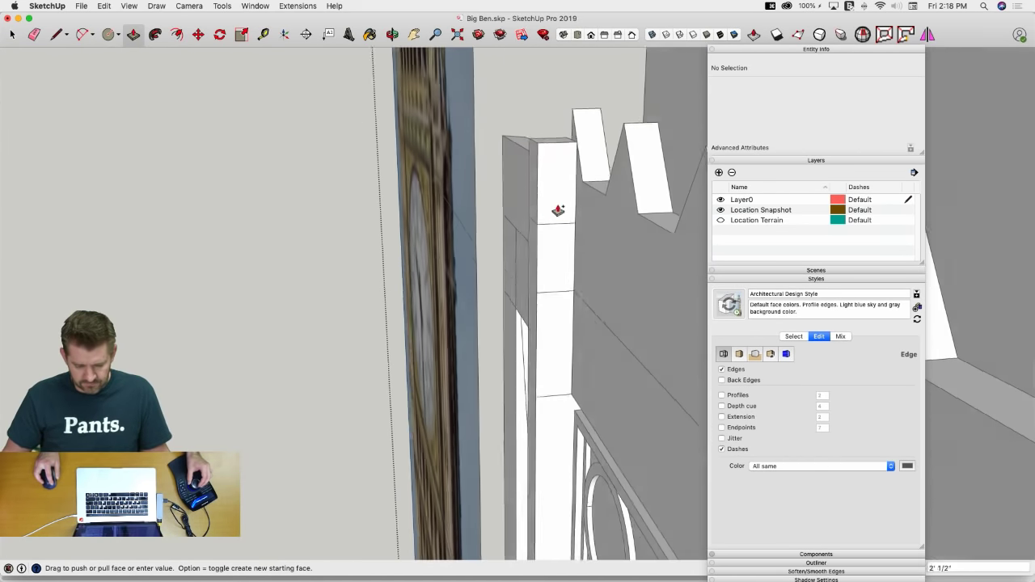
{"action": "left_click", "coordinate": [559, 210]}
{"action": "left_click", "coordinate": [564, 152]}
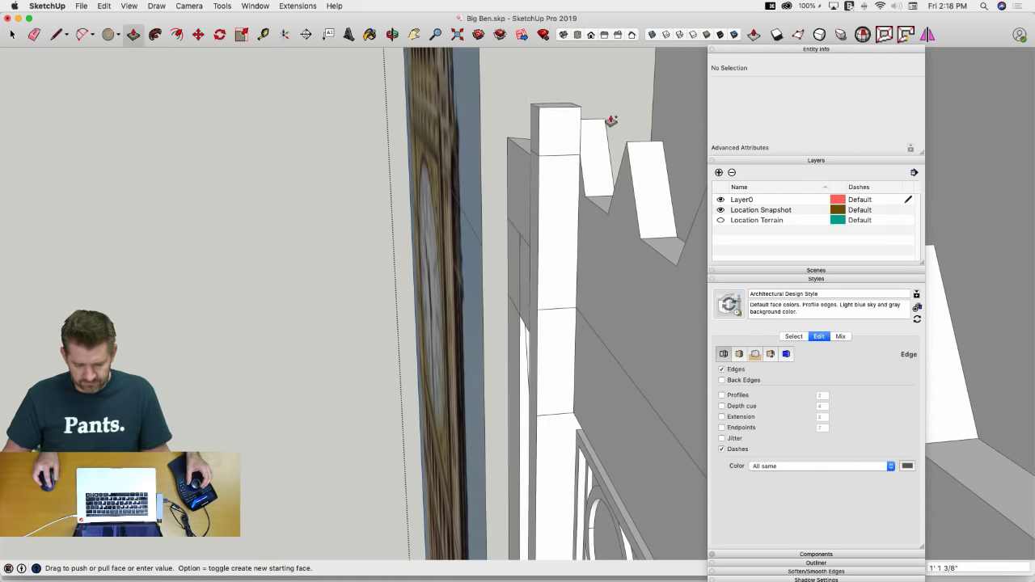
Erase the leftover horizontal edges across the sides of the raised left pilaster
{"action": "mouse_move", "coordinate": [603, 123]}
{"action": "middle_mouse_down"}
{"action": "mouse_move", "coordinate": [562, 157]}
{"action": "mouse_move", "coordinate": [596, 148]}
{"action": "middle_mouse_up"}
{"action": "key", "text": "e"}
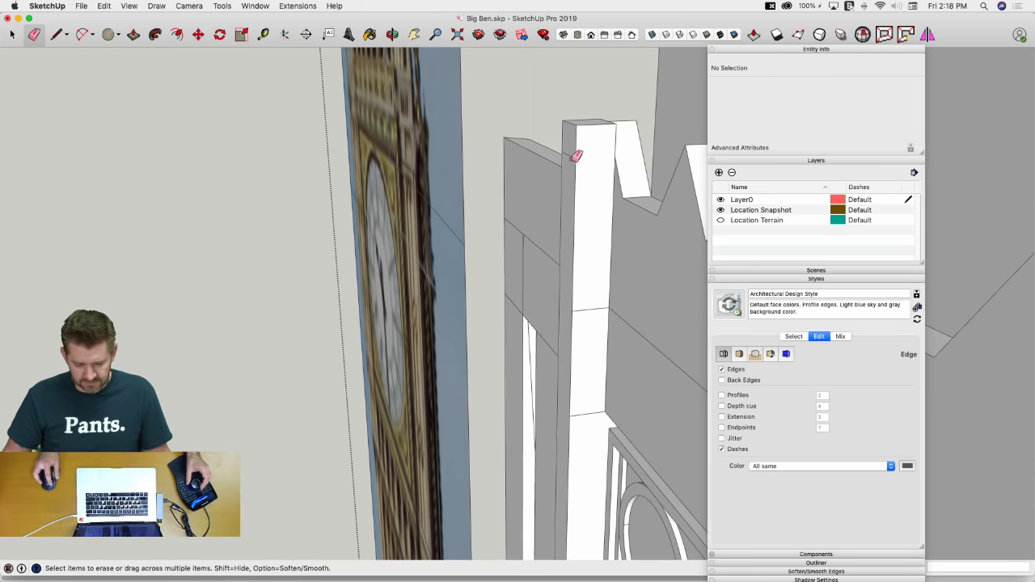
{"action": "left_click", "coordinate": [573, 154]}
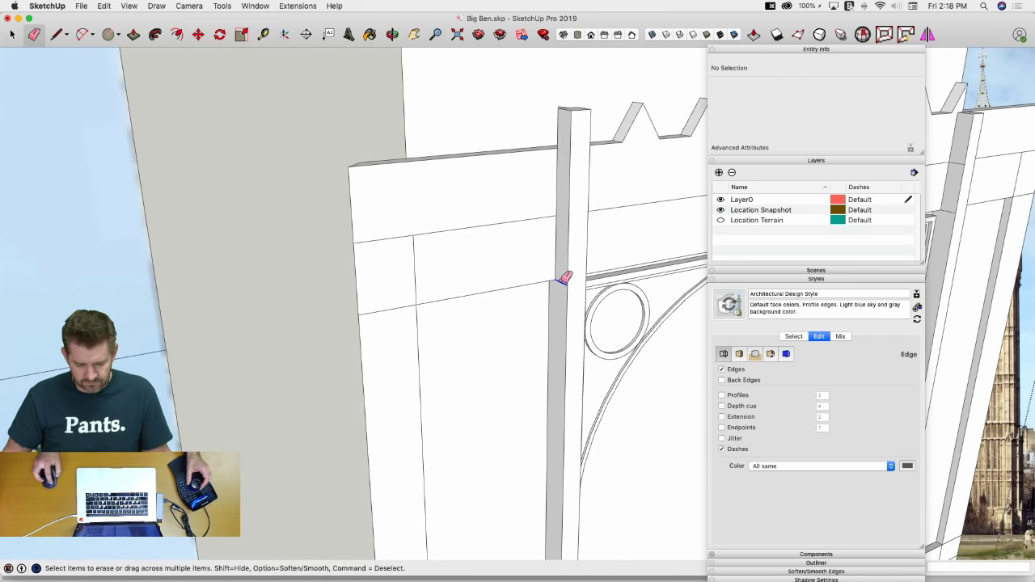
{"action": "mouse_move", "coordinate": [566, 277]}
{"action": "middle_mouse_down"}
{"action": "mouse_move", "coordinate": [573, 222]}
{"action": "mouse_move", "coordinate": [550, 207]}
{"action": "middle_mouse_up"}
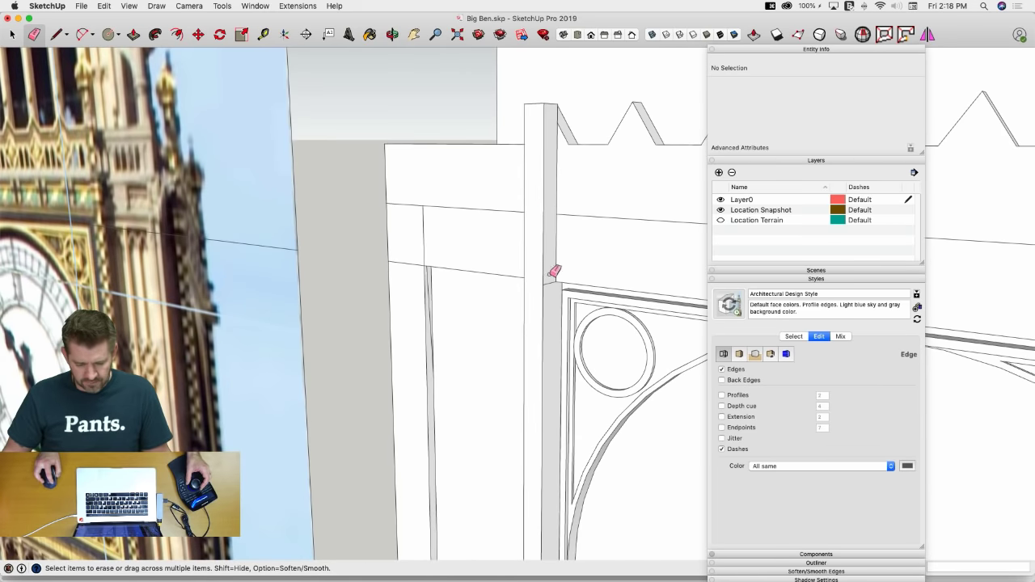
{"action": "mouse_move", "coordinate": [555, 288]}
{"action": "middle_mouse_down"}
{"action": "mouse_move", "coordinate": [566, 241]}
{"action": "mouse_move", "coordinate": [552, 176]}
{"action": "mouse_move", "coordinate": [537, 217]}
{"action": "mouse_move", "coordinate": [544, 307]}
{"action": "middle_mouse_up"}
Pull the right pilaster's top face up about 9 1/4" above the parapet
{"action": "key", "text": "p"}
{"action": "left_click_drag", "start_coordinate": [557, 307], "coordinate": [567, 273]}
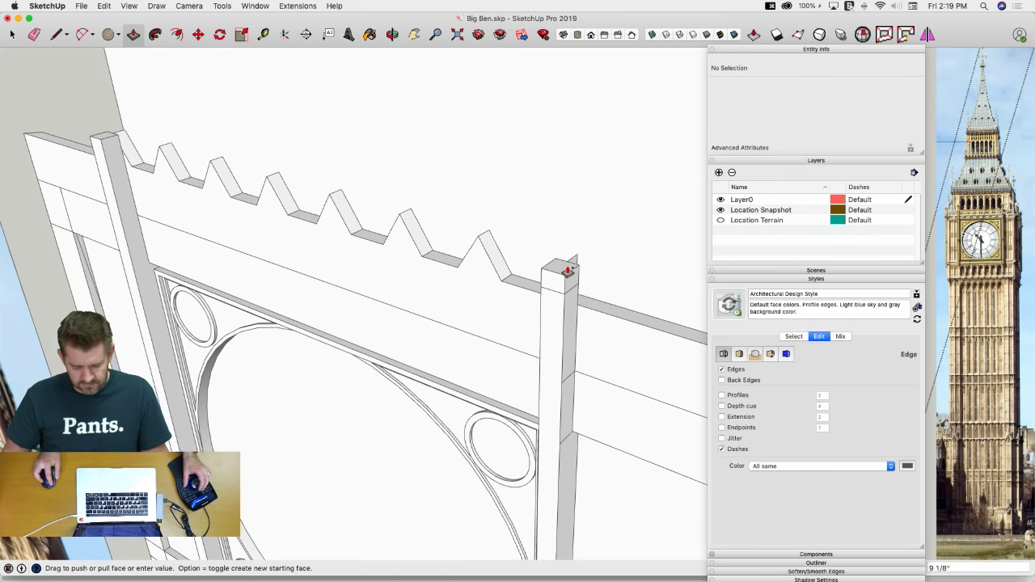
{"action": "middle_click_drag", "start_coordinate": [569, 271], "coordinate": [559, 277]}
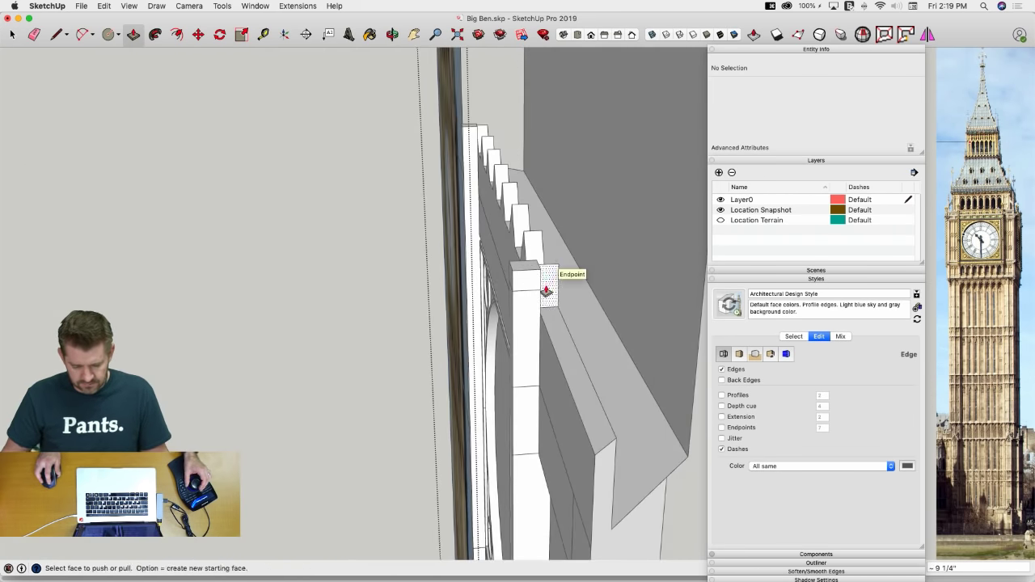
Erase the leftover horizontal edges across the sides of the raised right pilaster
{"action": "key", "text": "e"}
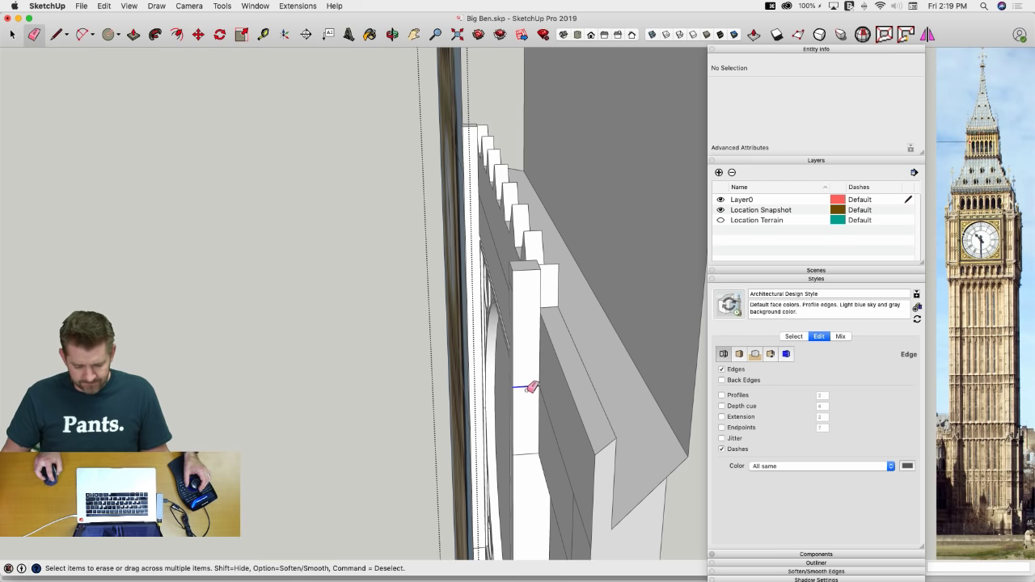
{"action": "mouse_move", "coordinate": [532, 388]}
{"action": "middle_mouse_down"}
{"action": "mouse_move", "coordinate": [529, 429]}
{"action": "mouse_move", "coordinate": [544, 299]}
{"action": "mouse_move", "coordinate": [499, 259]}
{"action": "mouse_move", "coordinate": [491, 406]}
{"action": "middle_mouse_up"}
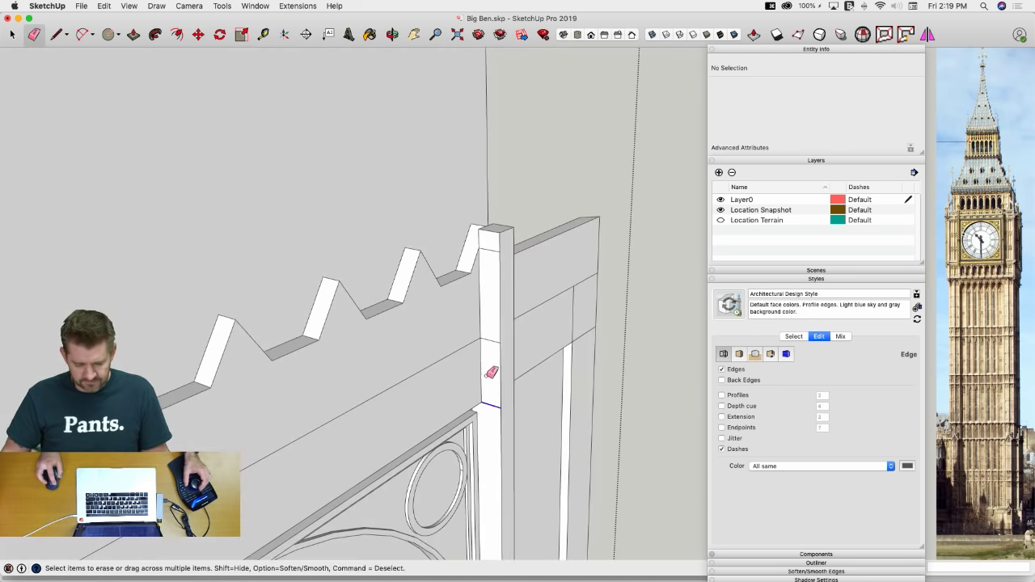
{"action": "left_click_drag", "start_coordinate": [491, 373], "coordinate": [491, 322]}
{"action": "left_click_drag", "start_coordinate": [491, 250], "coordinate": [491, 244]}
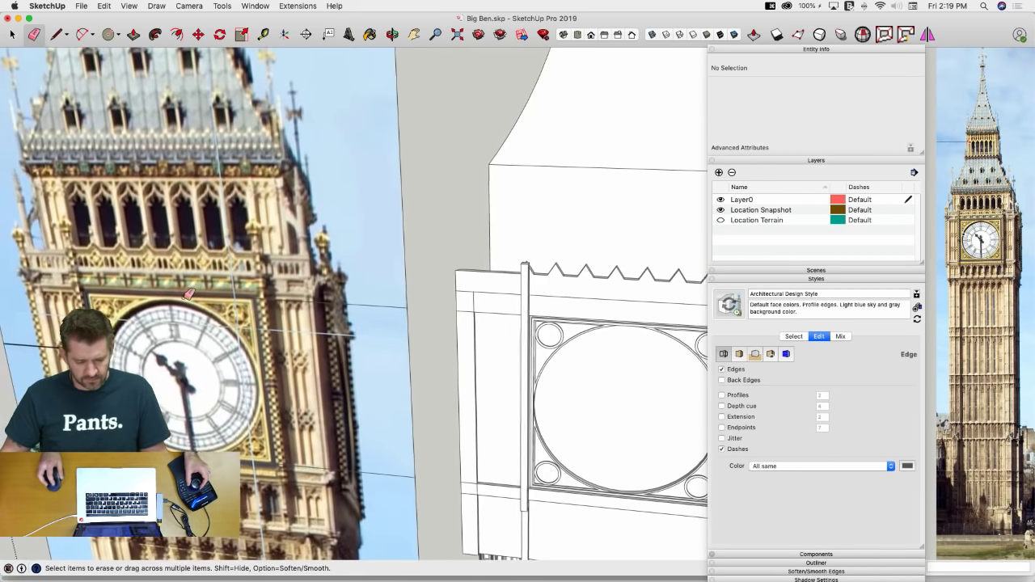
Offset the toothed parapet's front face inward about 3 3/16" and push the inner face back 4" as a recessed panel
{"action": "scroll", "coordinate": [379, 280], "scroll_direction": "up", "scroll_amount": 3}
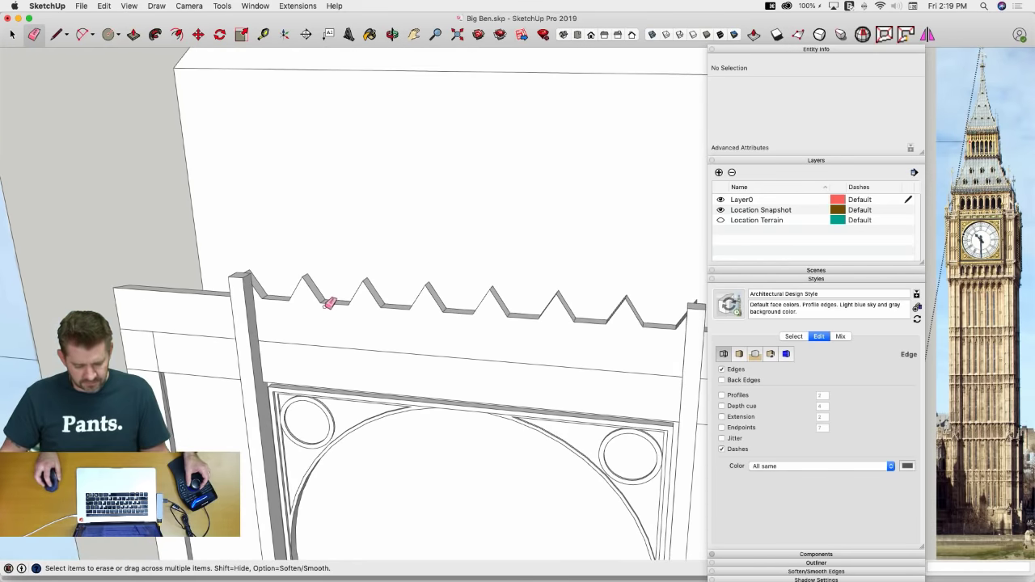
{"action": "left_click", "coordinate": [270, 311]}
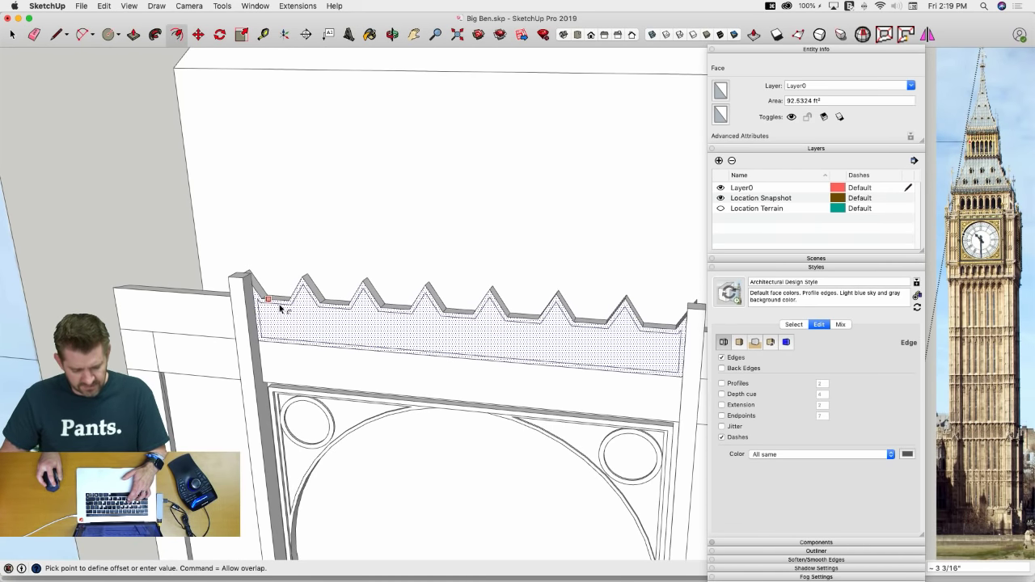
{"action": "left_click", "coordinate": [280, 308]}
{"action": "key", "text": "p"}
{"action": "left_click", "coordinate": [280, 322]}
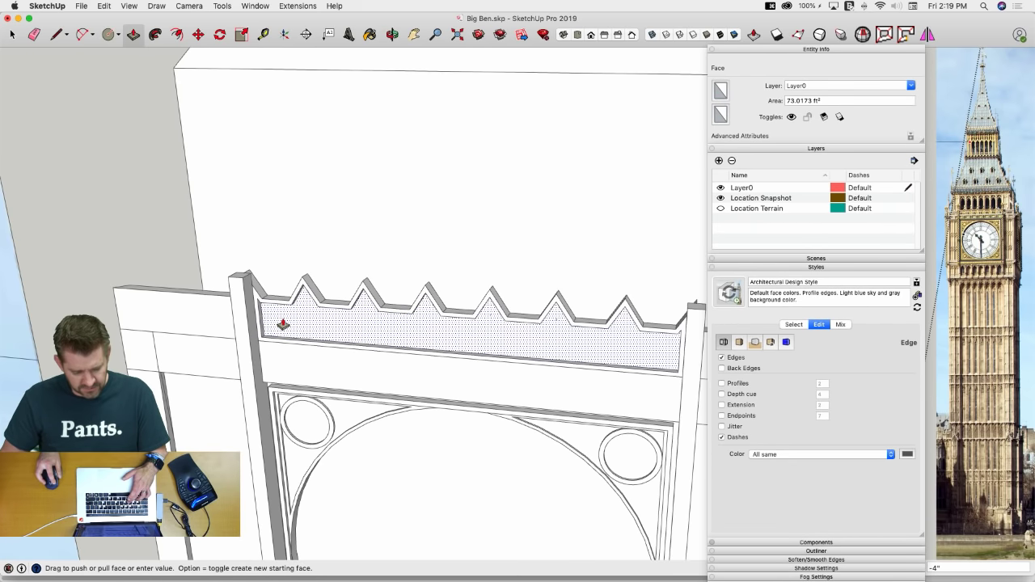
{"action": "left_click", "coordinate": [254, 328]}
Repeat the same inward offset and recess depth on the parapet faces outside the left and right pilasters
{"action": "key", "text": "f"}
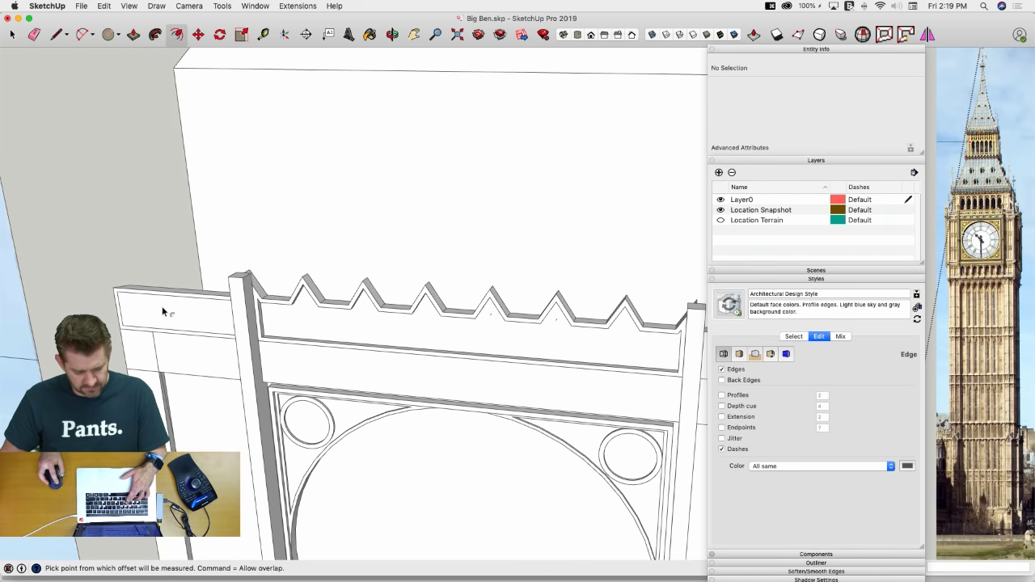
{"action": "key", "text": "p"}
{"action": "double_click", "coordinate": [162, 312]}
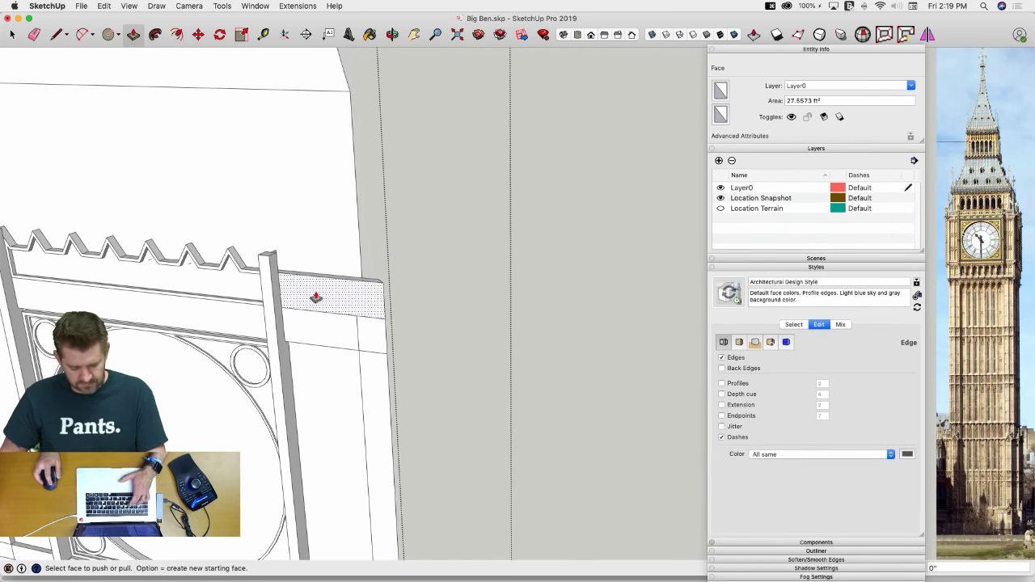
{"action": "key", "text": "f"}
{"action": "left_click", "coordinate": [306, 295]}
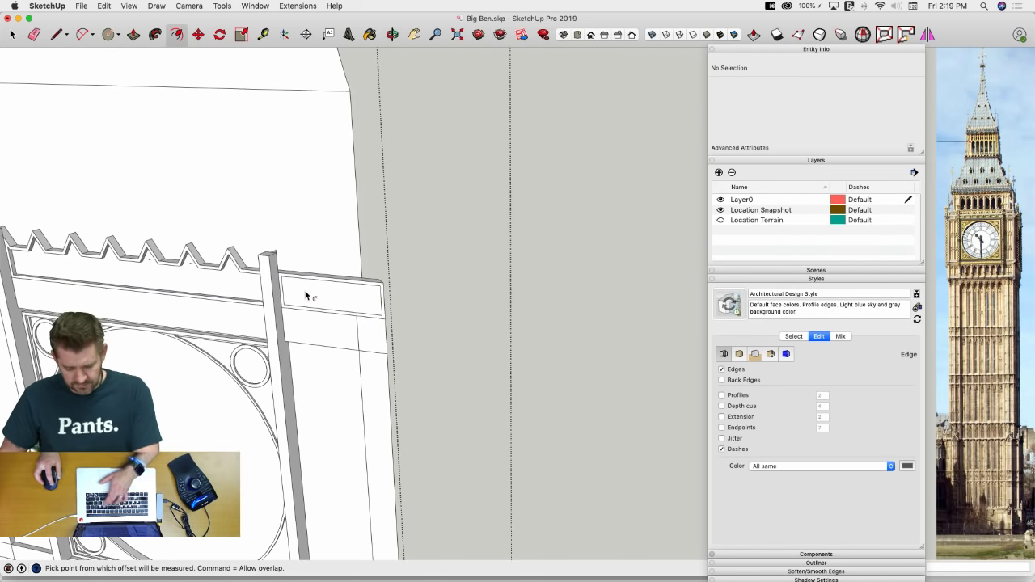
{"action": "key", "text": "p"}
{"action": "double_click", "coordinate": [305, 296]}
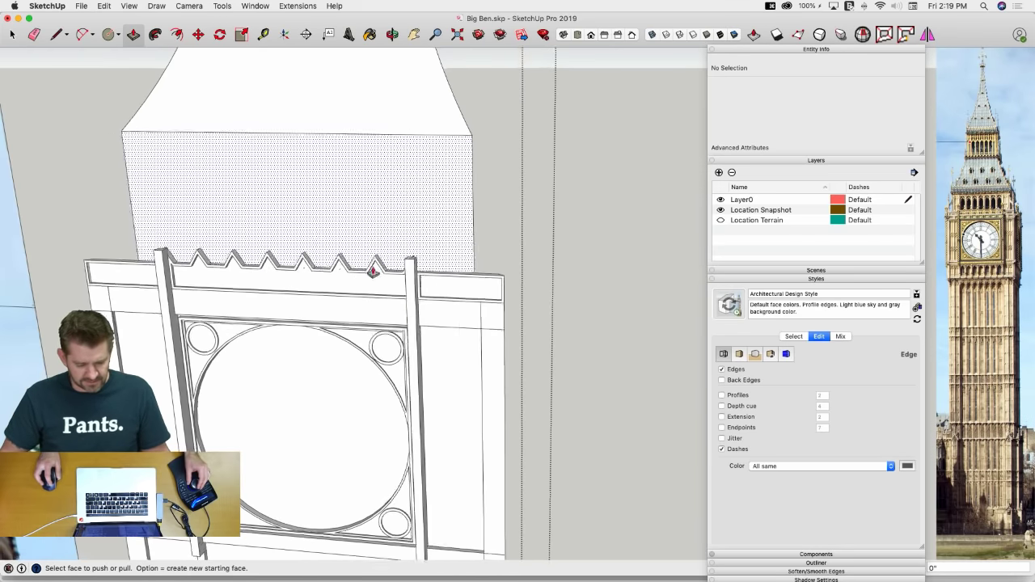
Draw horizontal lines from the left recess's outer corners to the parapet's left edge and push the enclosed frame strip back 4"
{"action": "key", "text": "e"}
{"action": "scroll", "coordinate": [373, 272], "scroll_direction": "up", "scroll_amount": 5}
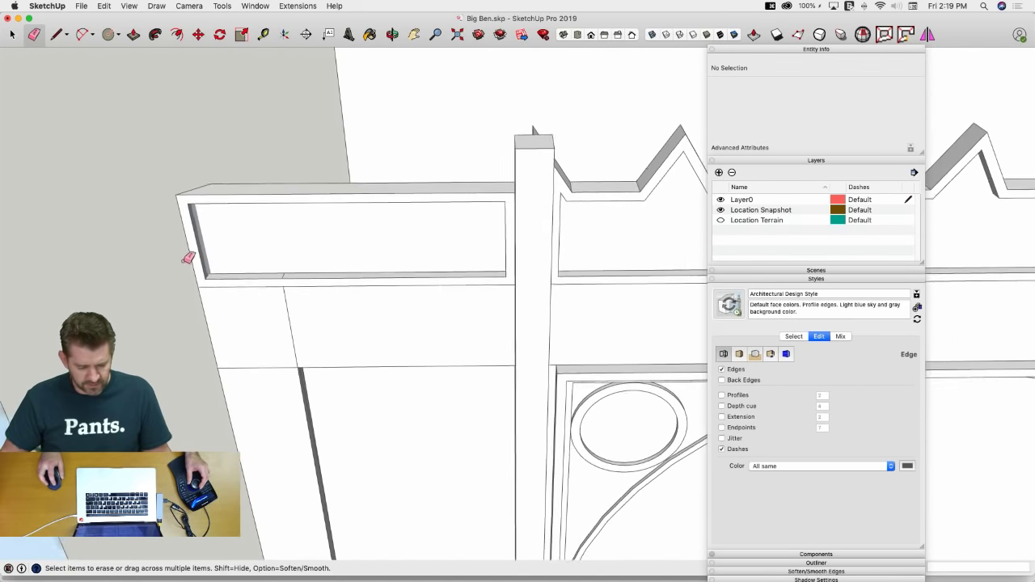
{"action": "key", "text": "l"}
{"action": "key", "text": "l"}
{"action": "mouse_move", "coordinate": [185, 245]}
{"action": "middle_mouse_down"}
{"action": "mouse_move", "coordinate": [222, 332]}
{"action": "mouse_move", "coordinate": [269, 348]}
{"action": "middle_mouse_up"}
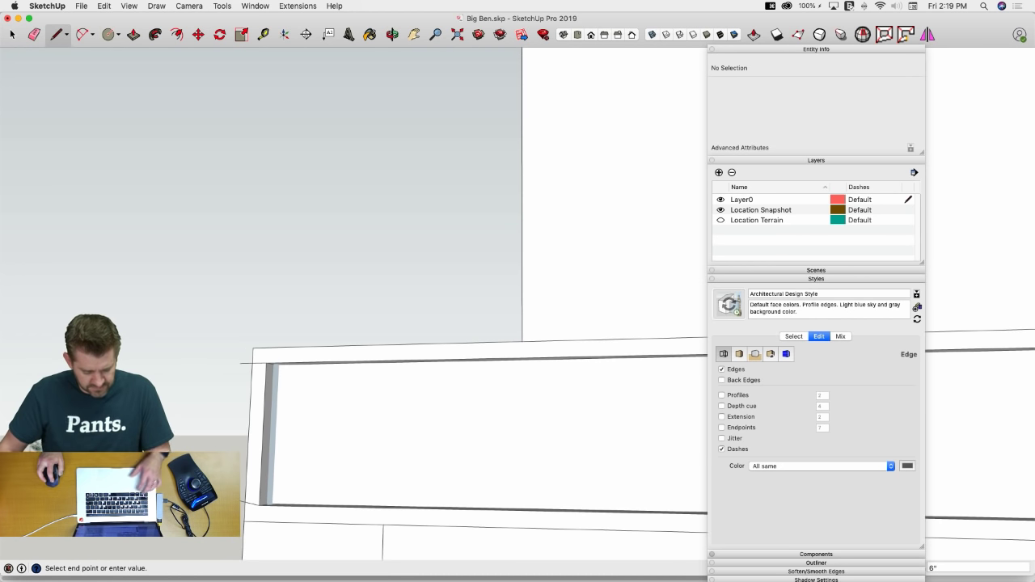
{"action": "key", "text": "super+z"}
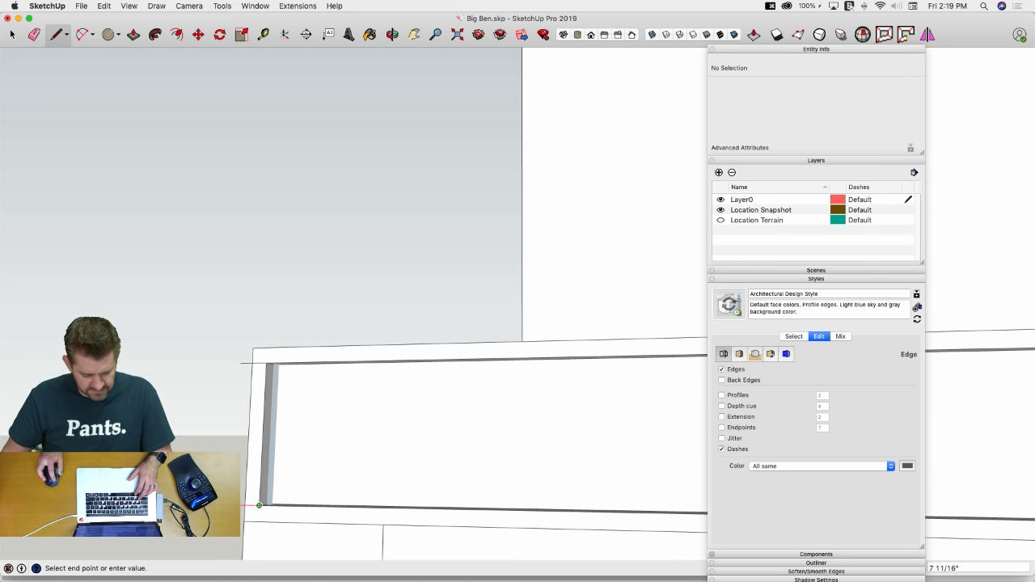
{"action": "key", "text": "p"}
{"action": "left_click", "coordinate": [261, 435]}
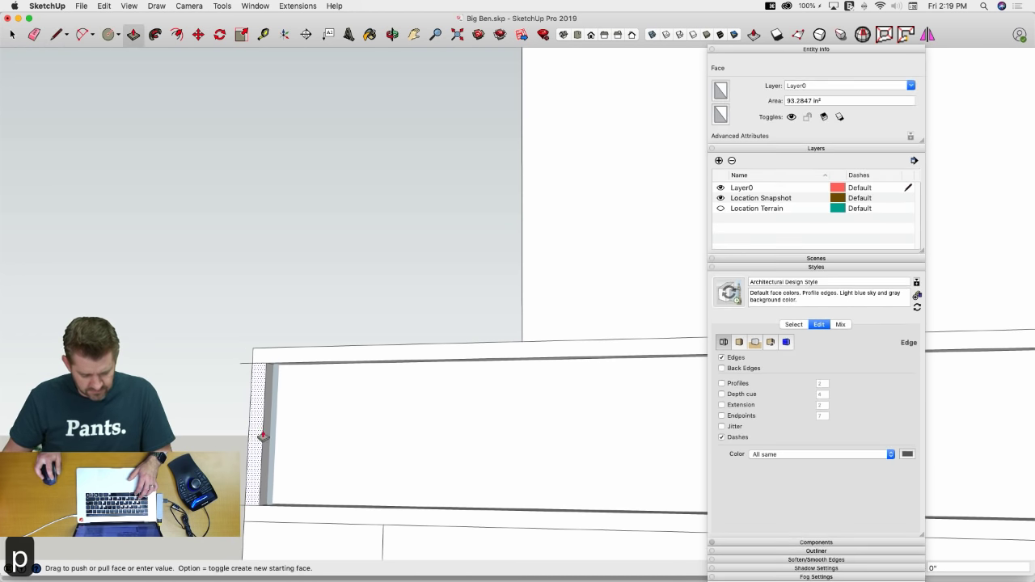
{"action": "left_click", "coordinate": [313, 459]}
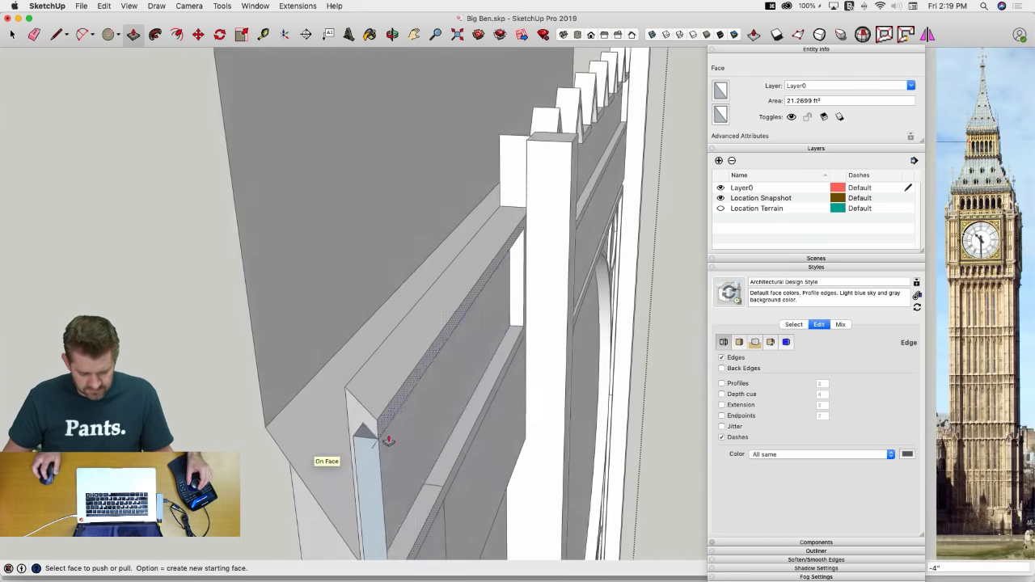
Draw edges across the top and bottom of the notch on the parapet's left end face
{"action": "key", "text": "l"}
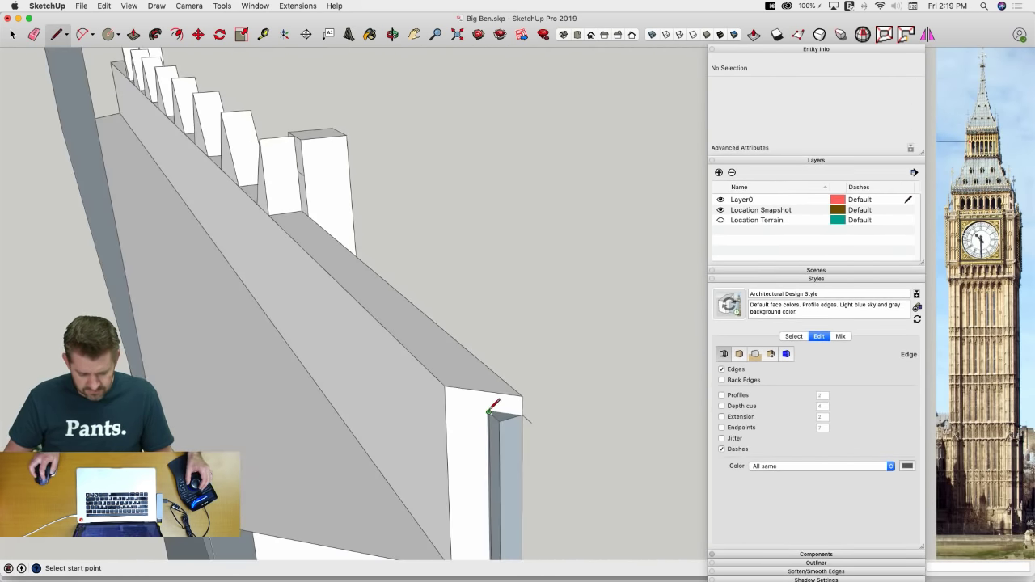
{"action": "scroll", "coordinate": [526, 412], "scroll_direction": "up", "scroll_amount": 4}
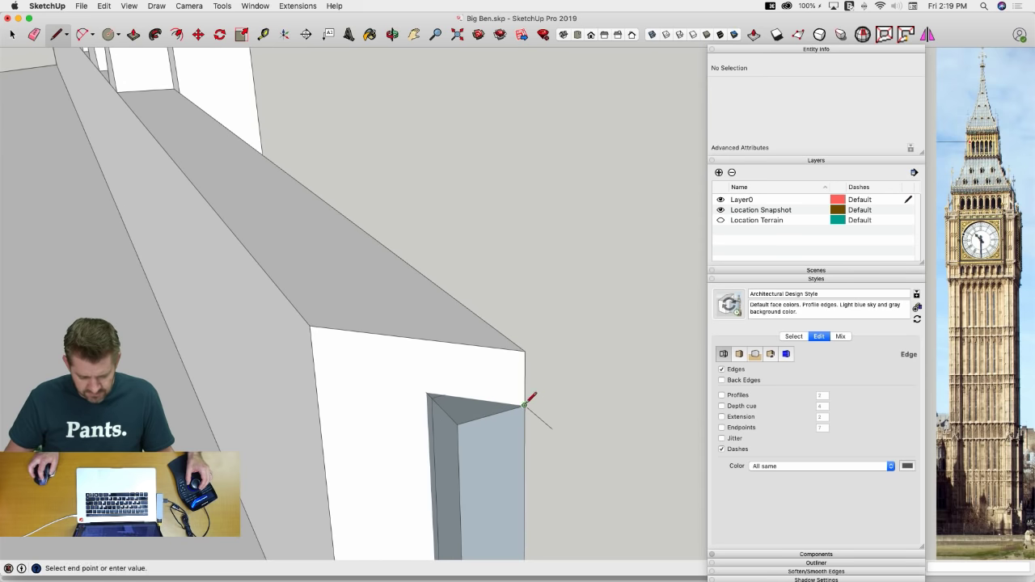
{"action": "left_click", "coordinate": [429, 393]}
{"action": "middle_click_drag", "start_coordinate": [427, 381], "coordinate": [522, 227]}
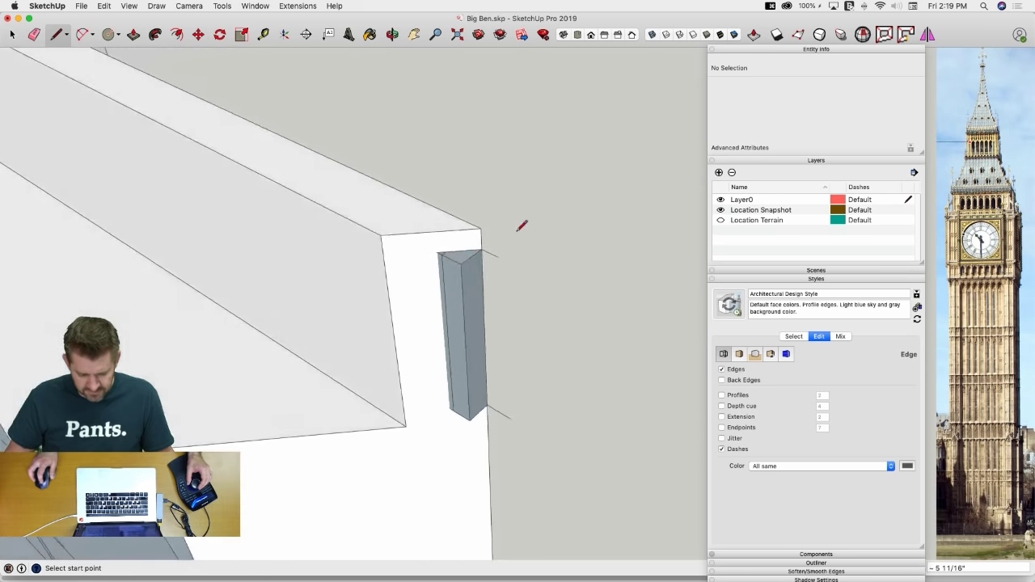
{"action": "left_click", "coordinate": [443, 250]}
{"action": "scroll", "coordinate": [441, 319], "scroll_direction": "up", "scroll_amount": 5}
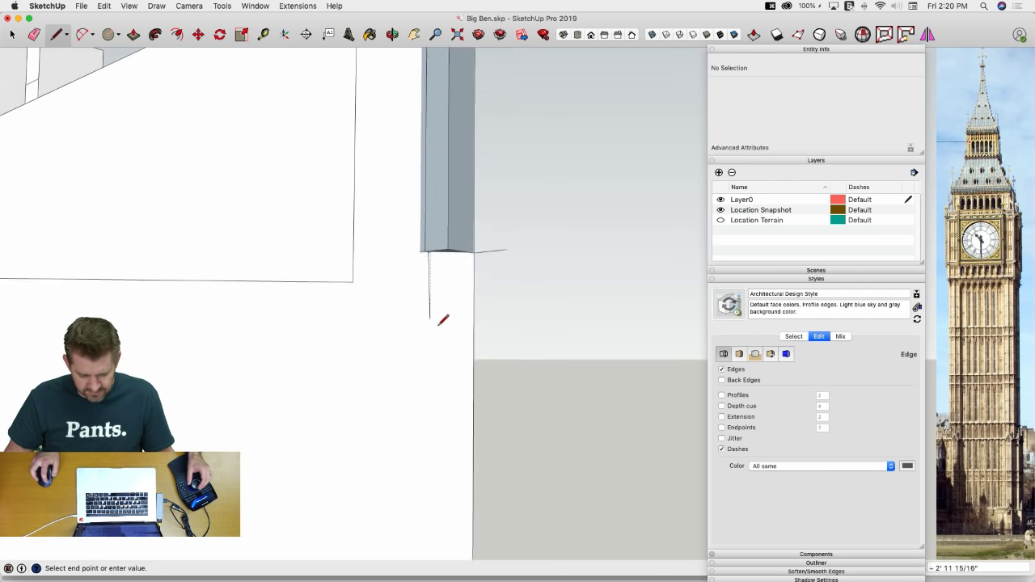
{"action": "left_click", "coordinate": [419, 241]}
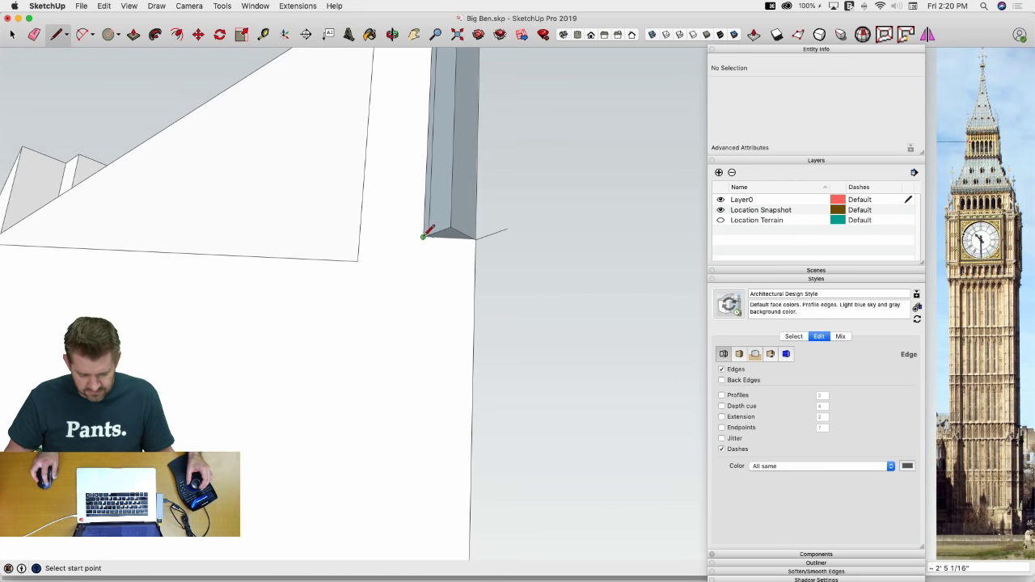
Erase the leftover vertical and diagonal edges at the left corner notch so the recess opens through the parapet's end
{"action": "key", "text": "e"}
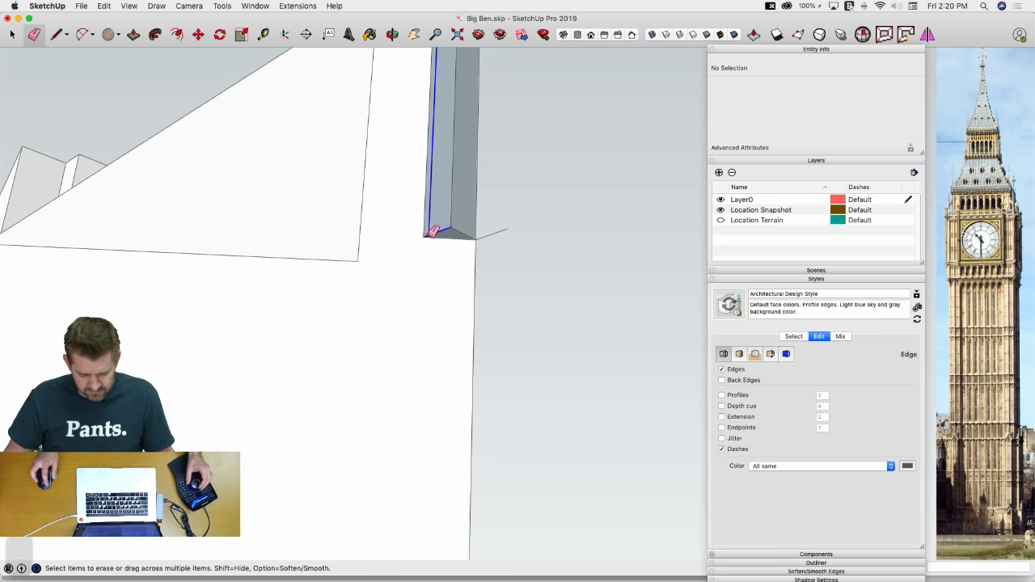
{"action": "mouse_move", "coordinate": [434, 233]}
{"action": "left_mouse_down"}
{"action": "mouse_move", "coordinate": [459, 223]}
{"action": "mouse_move", "coordinate": [490, 240]}
{"action": "left_mouse_up"}
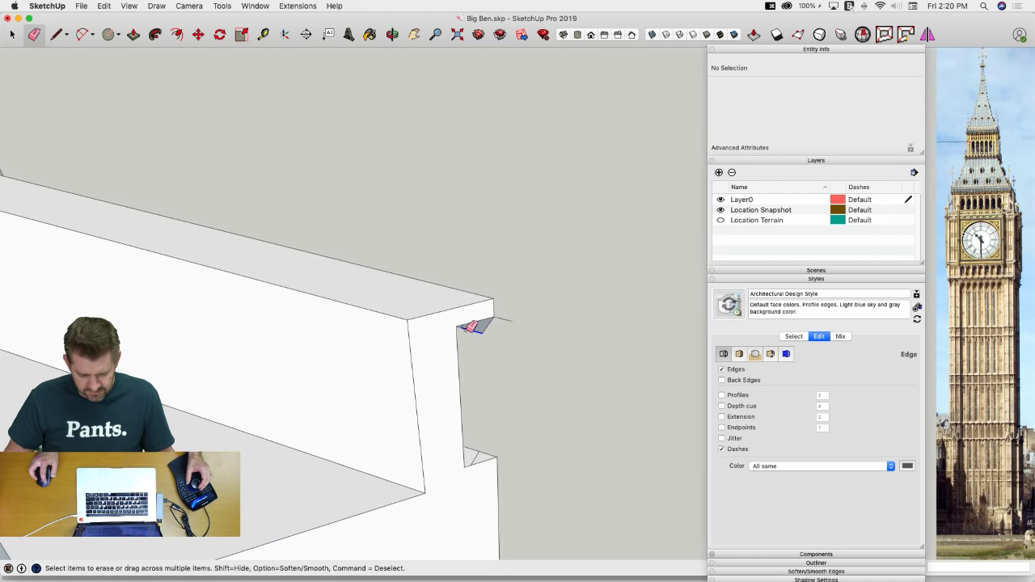
{"action": "left_click_drag", "start_coordinate": [469, 327], "coordinate": [495, 324]}
{"action": "key", "text": "super+z"}
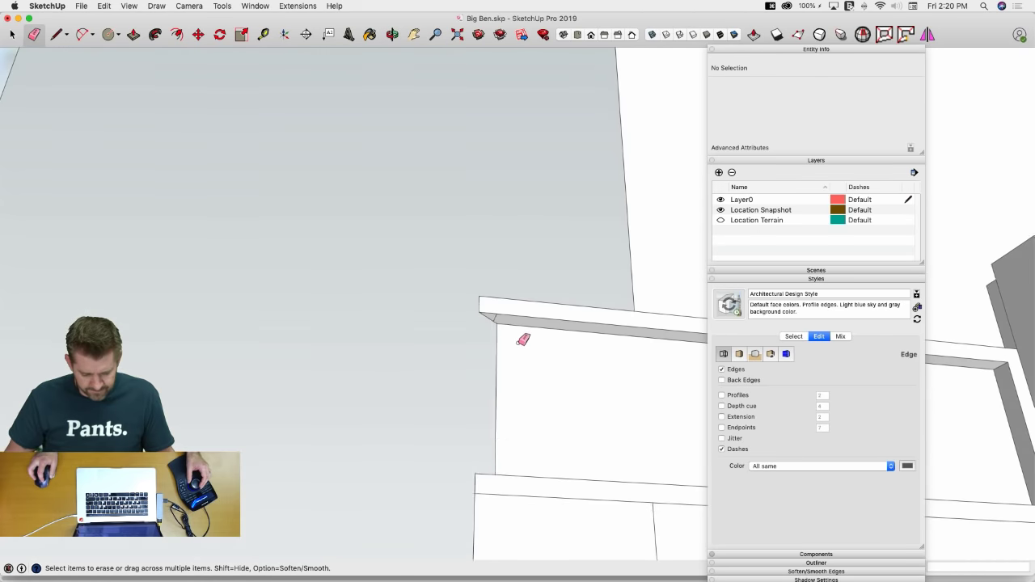
Extend the central recess to the left pilaster by outlining and pushing back the frame strip between them, and erase the seam edge
{"action": "mouse_move", "coordinate": [523, 340]}
{"action": "middle_mouse_down"}
{"action": "mouse_move", "coordinate": [471, 305]}
{"action": "mouse_move", "coordinate": [518, 359]}
{"action": "mouse_move", "coordinate": [555, 296]}
{"action": "mouse_move", "coordinate": [567, 314]}
{"action": "mouse_move", "coordinate": [296, 300]}
{"action": "mouse_move", "coordinate": [308, 277]}
{"action": "mouse_move", "coordinate": [285, 277]}
{"action": "middle_mouse_up"}
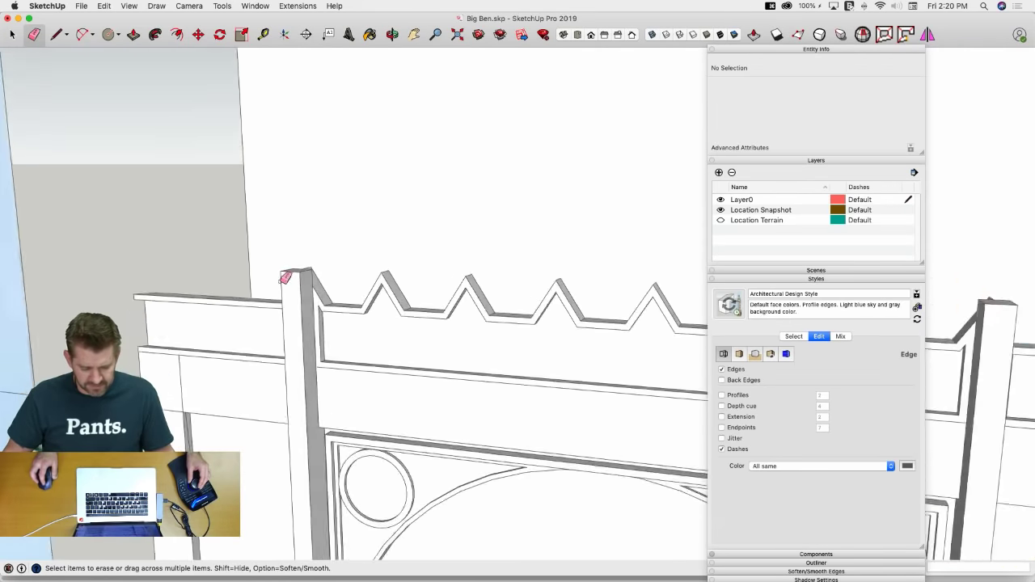
{"action": "key", "text": "l"}
{"action": "scroll", "coordinate": [340, 295], "scroll_direction": "up", "scroll_amount": 5}
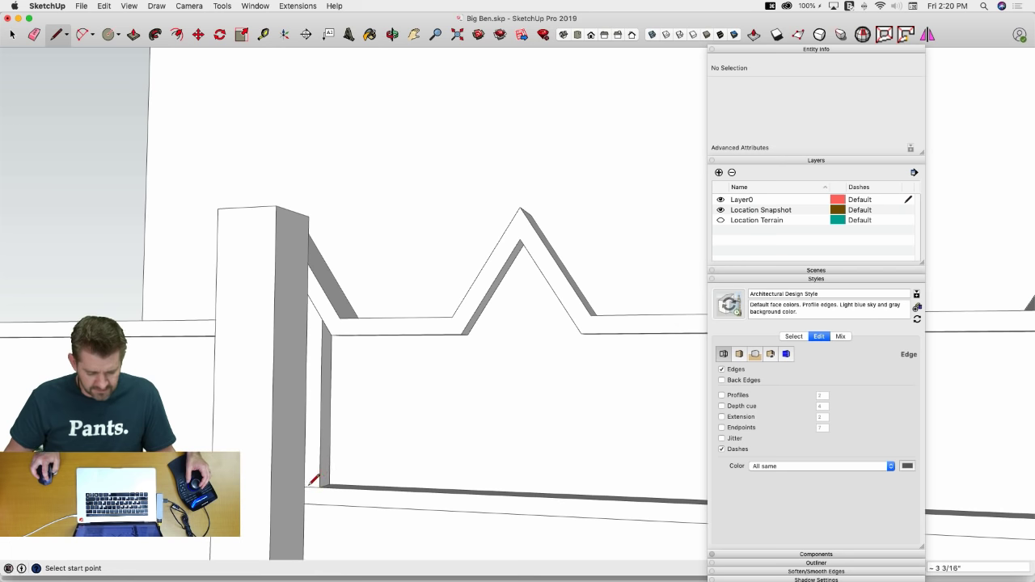
{"action": "key", "text": "p"}
{"action": "left_click", "coordinate": [312, 458]}
{"action": "left_click", "coordinate": [346, 450]}
{"action": "key", "text": "e"}
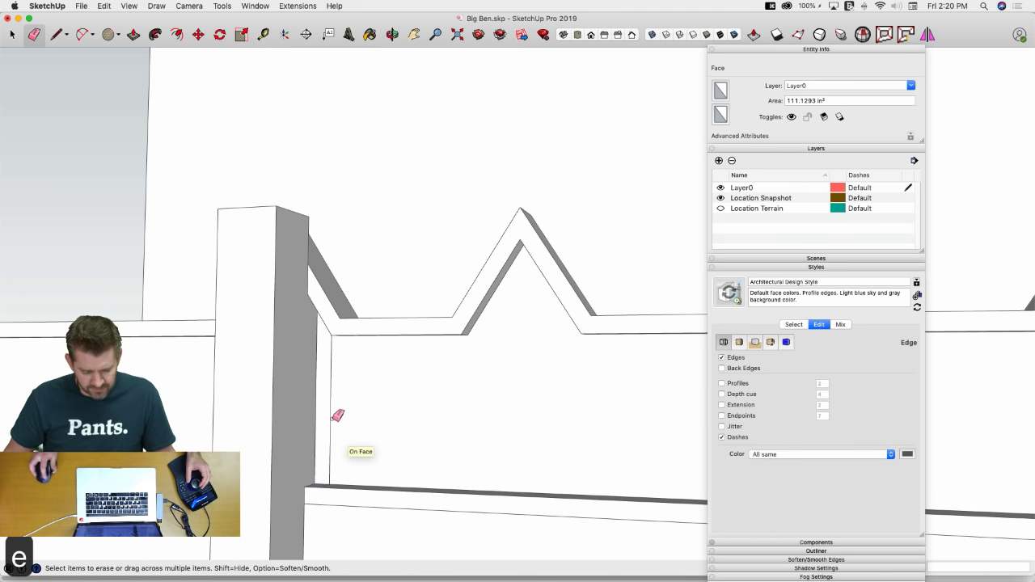
{"action": "left_click", "coordinate": [331, 421]}
Extend the central recess to the right pilaster by outlining and pushing back the frame strip between them, and erase the seam edge
{"action": "key", "text": "l"}
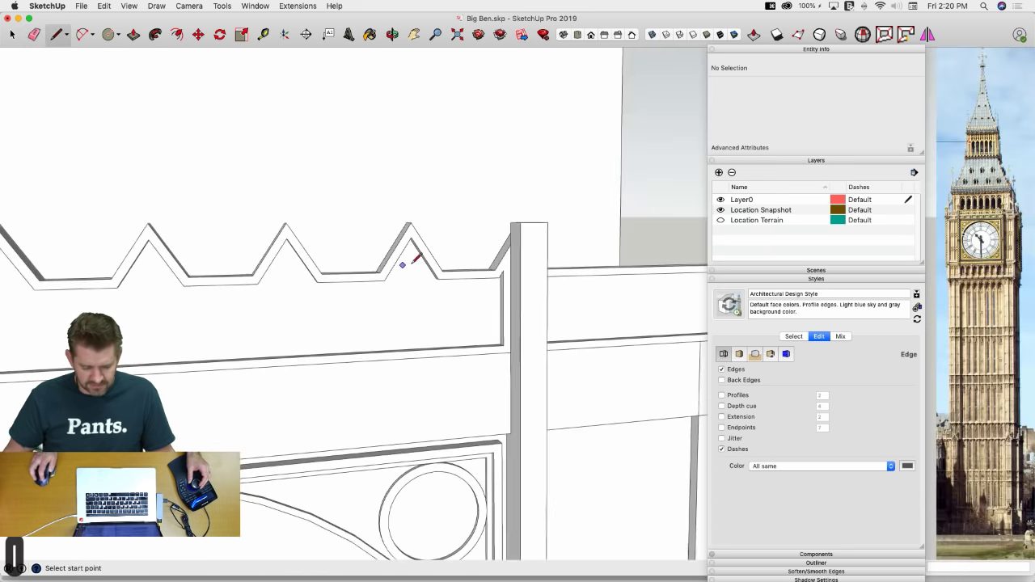
{"action": "scroll", "coordinate": [415, 259], "scroll_direction": "up", "scroll_amount": 3}
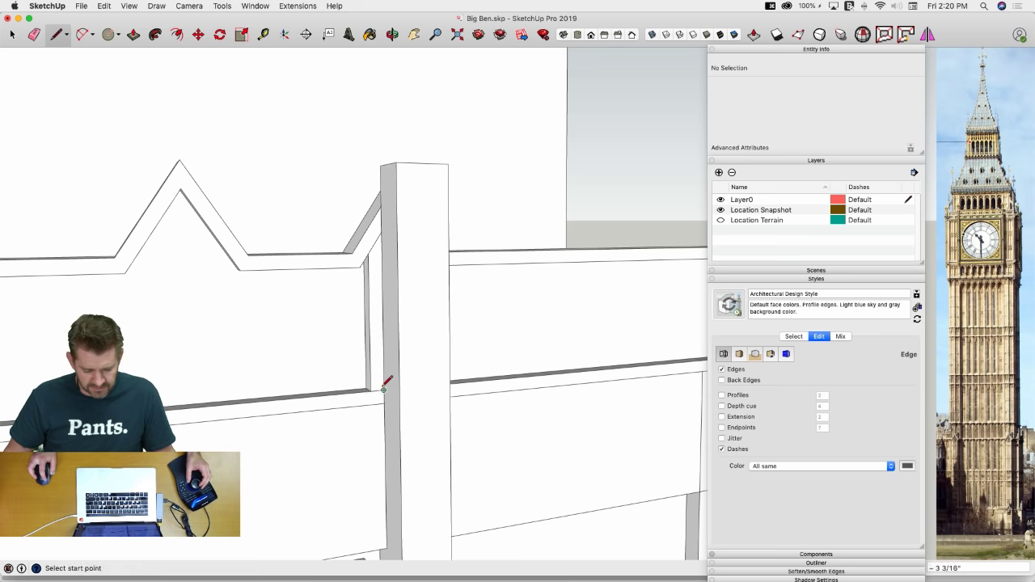
{"action": "key", "text": "p"}
{"action": "left_click", "coordinate": [383, 365]}
{"action": "left_click", "coordinate": [335, 364]}
{"action": "key", "text": "e"}
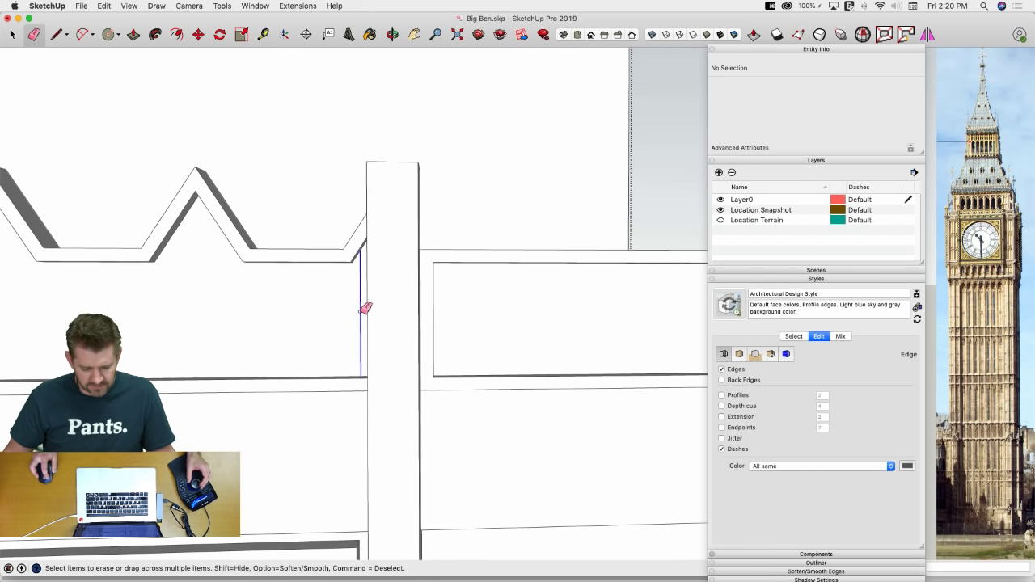
{"action": "middle_click_drag", "start_coordinate": [365, 308], "coordinate": [392, 283]}
Extend the right parapet's recess inward to the right pilaster by pushing back the separating frame strip, and erase the seam edge
{"action": "key", "text": "l"}
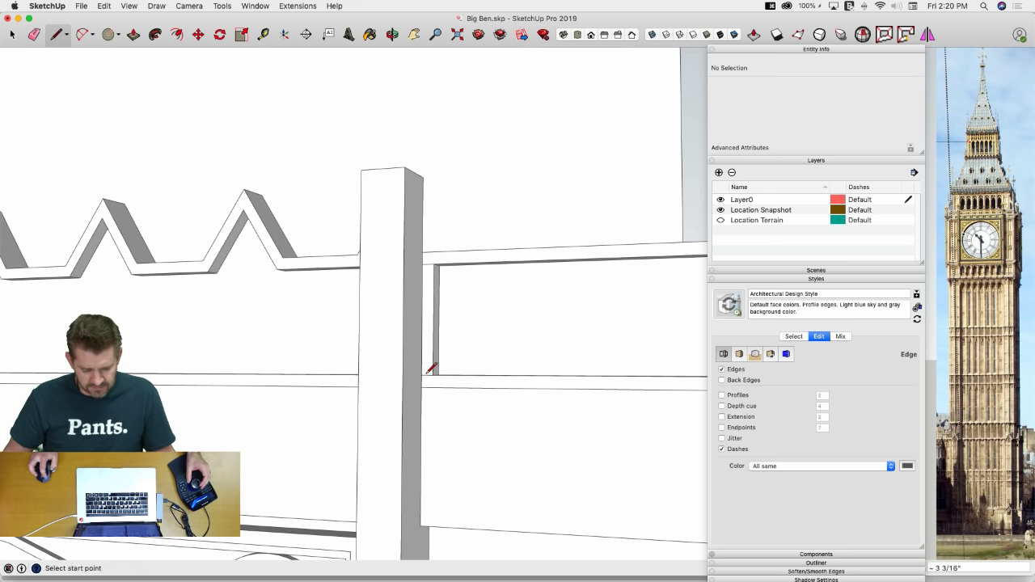
{"action": "key", "text": "p"}
{"action": "left_click", "coordinate": [433, 325]}
{"action": "left_click", "coordinate": [439, 326]}
{"action": "key", "text": "e"}
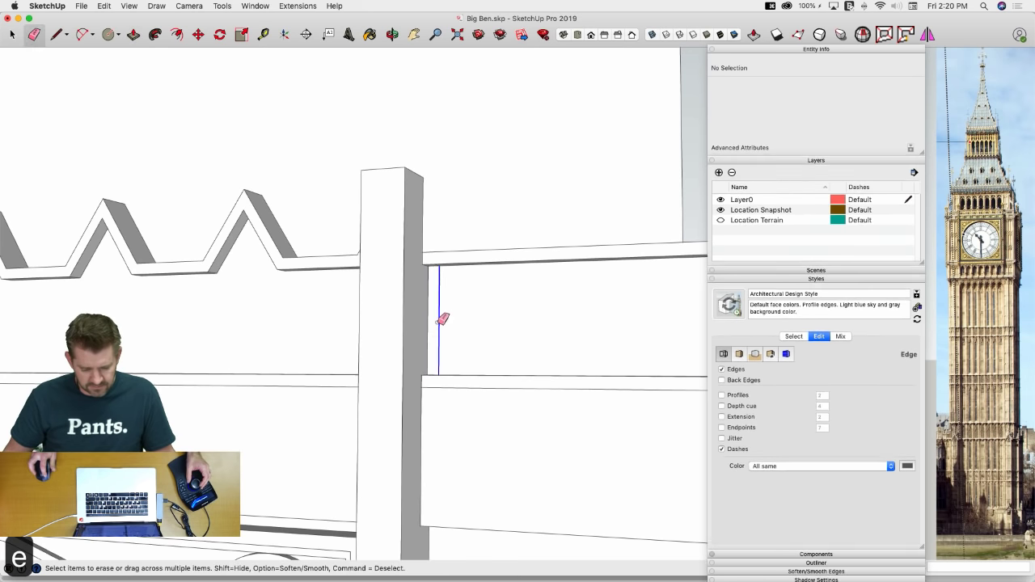
{"action": "left_click", "coordinate": [437, 324]}
Outline the frame strip at the right parapet's outer end with lines from the recess corners and push it back 4"
{"action": "key", "text": "l"}
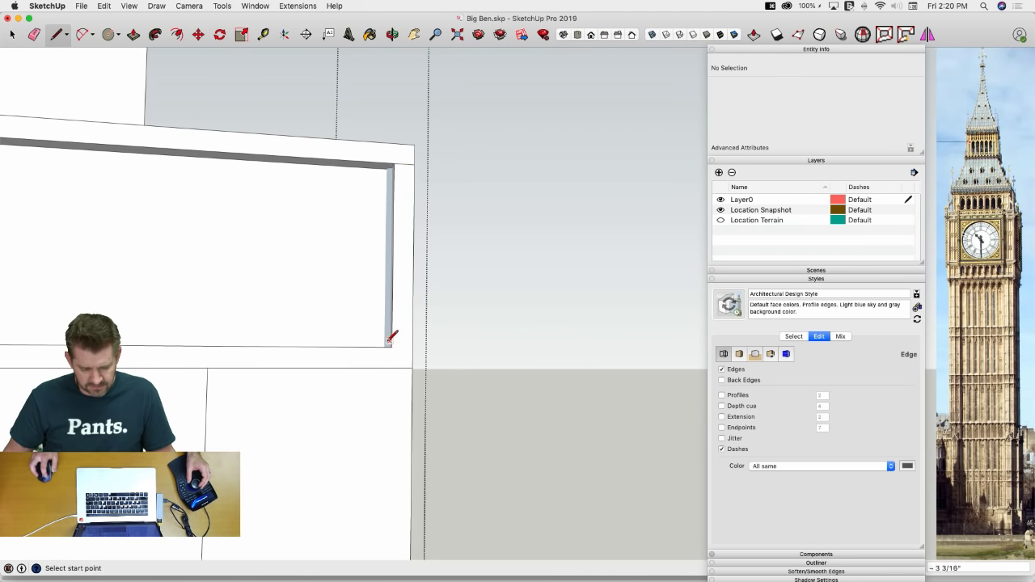
{"action": "key", "text": "p"}
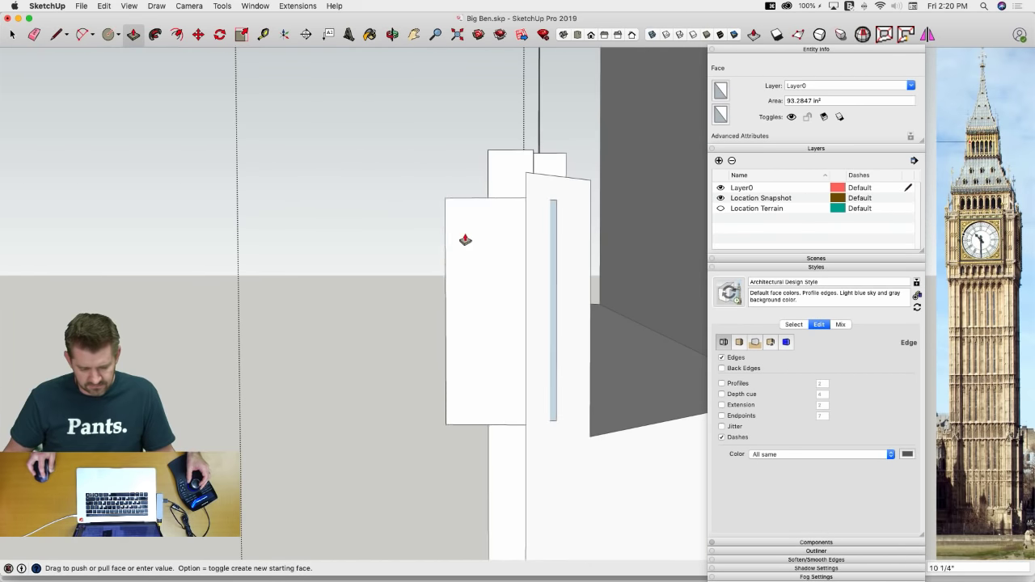
{"action": "left_click", "coordinate": [466, 240]}
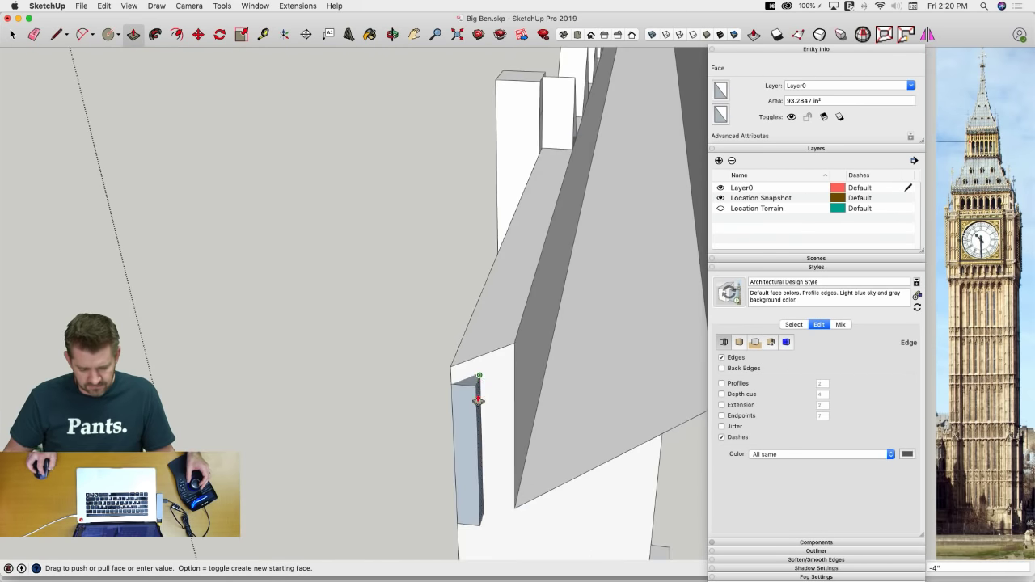
{"action": "left_click", "coordinate": [479, 381]}
{"action": "key", "text": "l"}
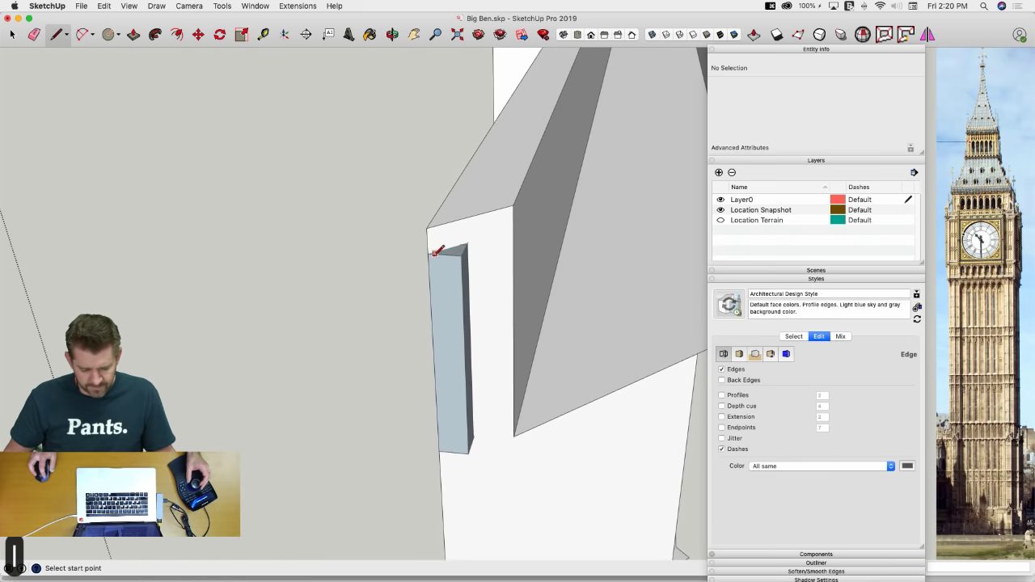
Draw the diagonal edge across the right parapet recess's outer corner, then erase the leftover corner edges and the seam on the recess ledge
{"action": "scroll", "coordinate": [472, 240], "scroll_direction": "up", "scroll_amount": 3}
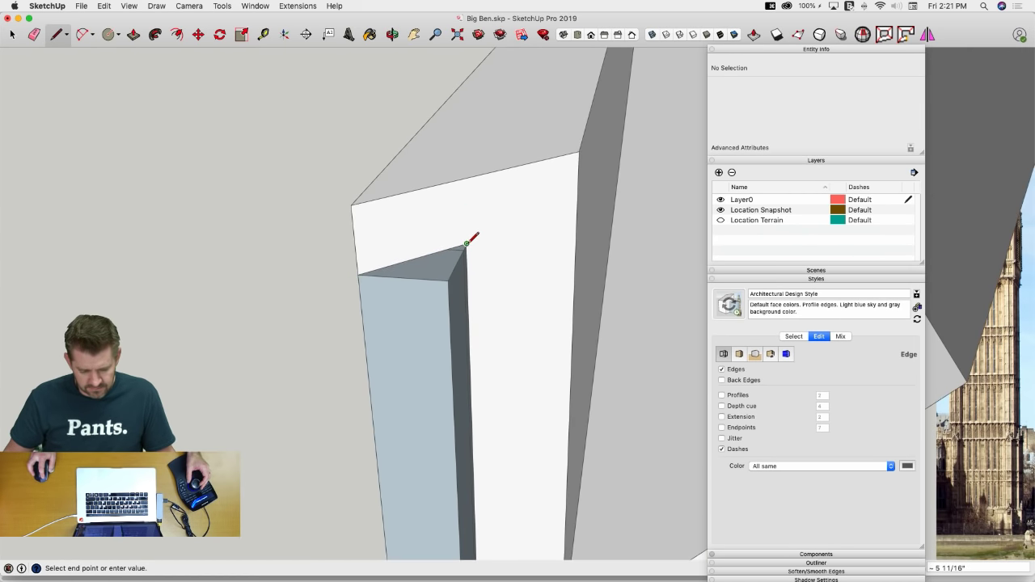
{"action": "left_click", "coordinate": [467, 244]}
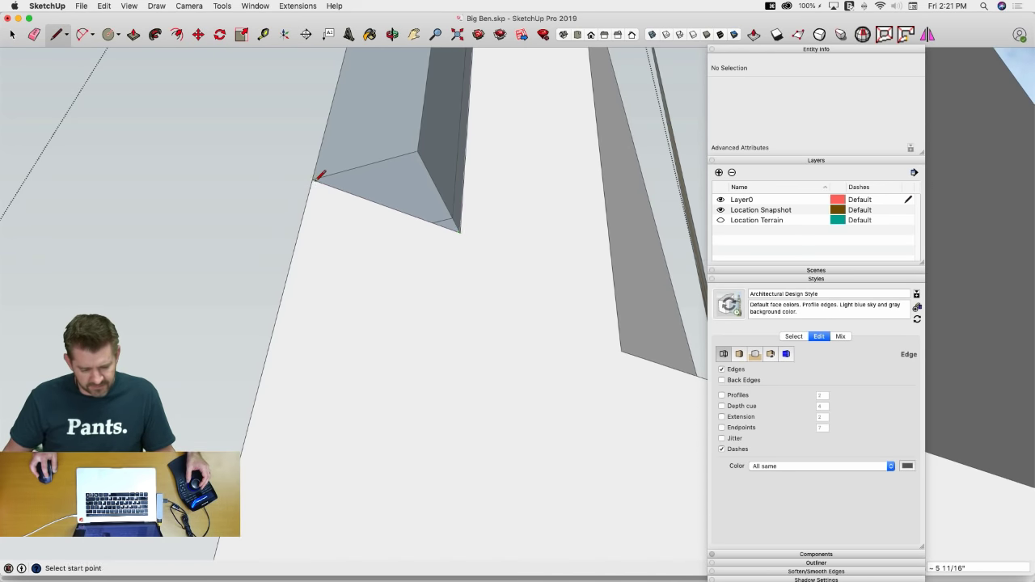
{"action": "key", "text": "e"}
{"action": "mouse_move", "coordinate": [321, 169]}
{"action": "left_mouse_down"}
{"action": "mouse_move", "coordinate": [416, 149]}
{"action": "mouse_move", "coordinate": [452, 221]}
{"action": "left_mouse_up"}
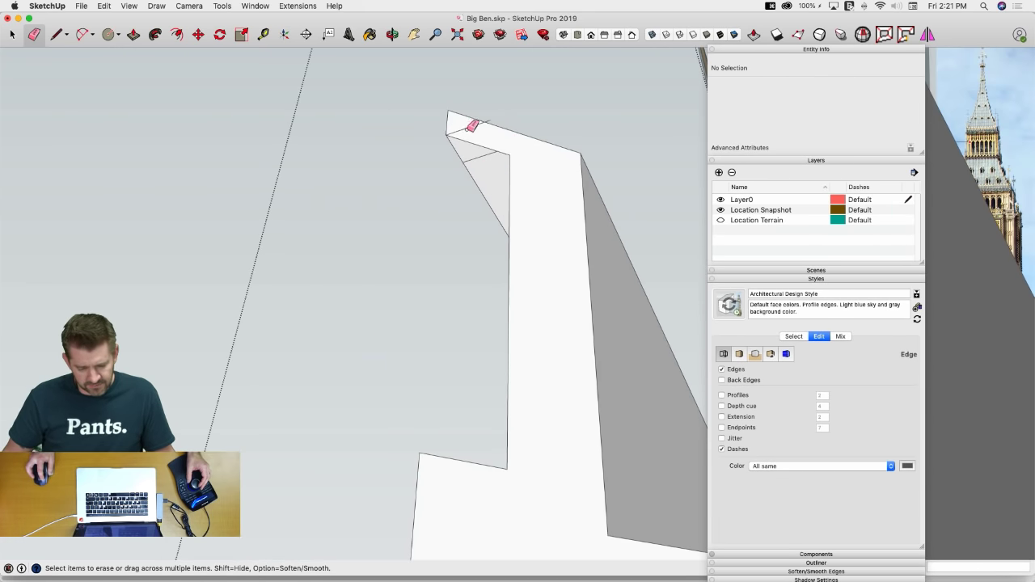
{"action": "middle_click_drag", "start_coordinate": [482, 150], "coordinate": [475, 410]}
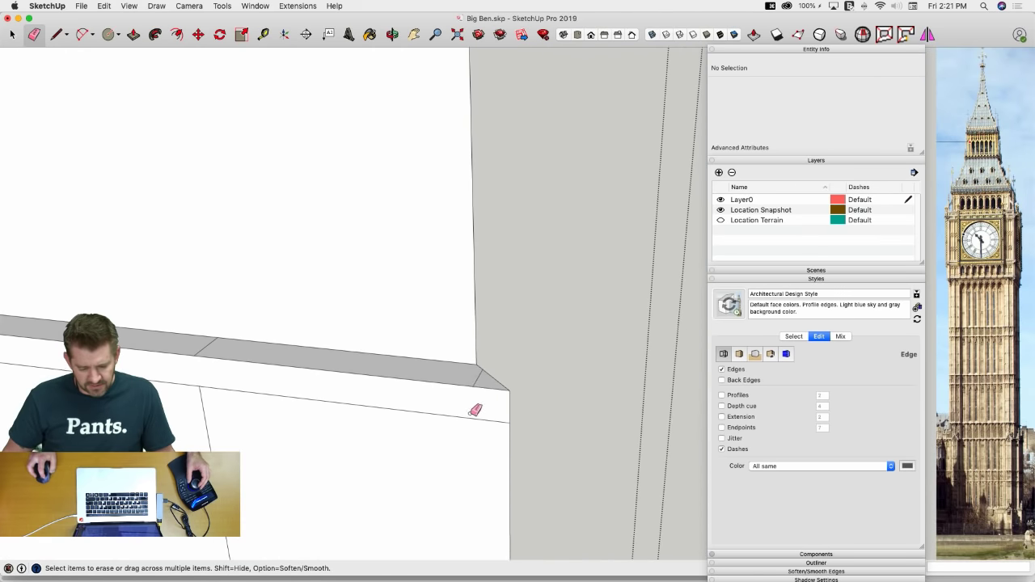
{"action": "left_click", "coordinate": [204, 348]}
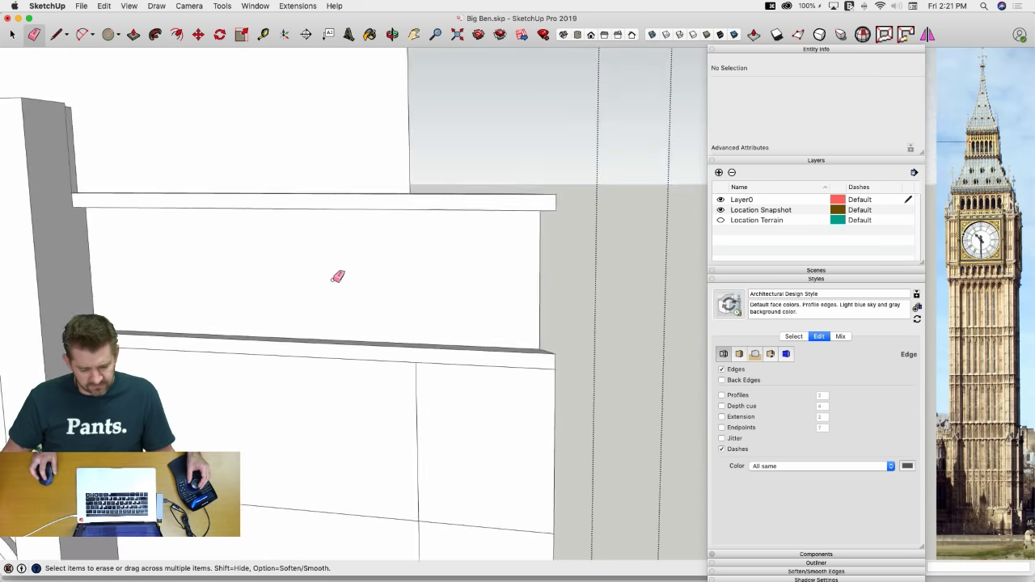
Push the narrow frame strip beside the left pilaster back flush with the left parapet's recess
{"action": "mouse_move", "coordinate": [379, 312]}
{"action": "middle_mouse_down"}
{"action": "mouse_move", "coordinate": [234, 232]}
{"action": "mouse_move", "coordinate": [347, 351]}
{"action": "mouse_move", "coordinate": [348, 330]}
{"action": "mouse_move", "coordinate": [296, 270]}
{"action": "mouse_move", "coordinate": [219, 264]}
{"action": "middle_mouse_up"}
{"action": "key", "text": "p"}
{"action": "left_click", "coordinate": [251, 301]}
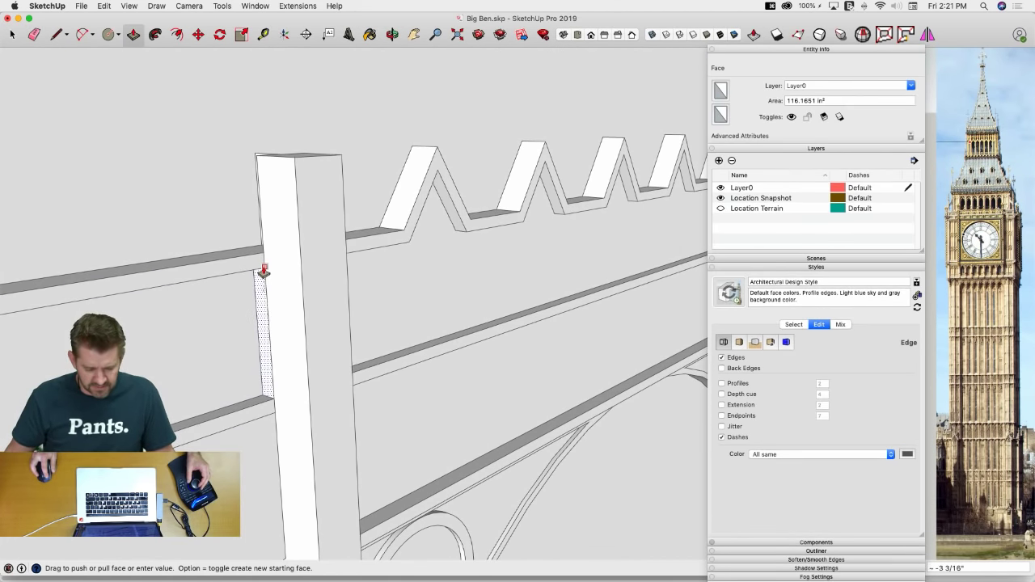
{"action": "left_click", "coordinate": [261, 280]}
{"action": "key", "text": "e"}
{"action": "mouse_move", "coordinate": [271, 292]}
{"action": "middle_mouse_down"}
{"action": "mouse_move", "coordinate": [293, 291]}
{"action": "mouse_move", "coordinate": [300, 316]}
{"action": "mouse_move", "coordinate": [287, 312]}
{"action": "mouse_move", "coordinate": [463, 286]}
{"action": "mouse_move", "coordinate": [522, 330]}
{"action": "middle_mouse_up"}
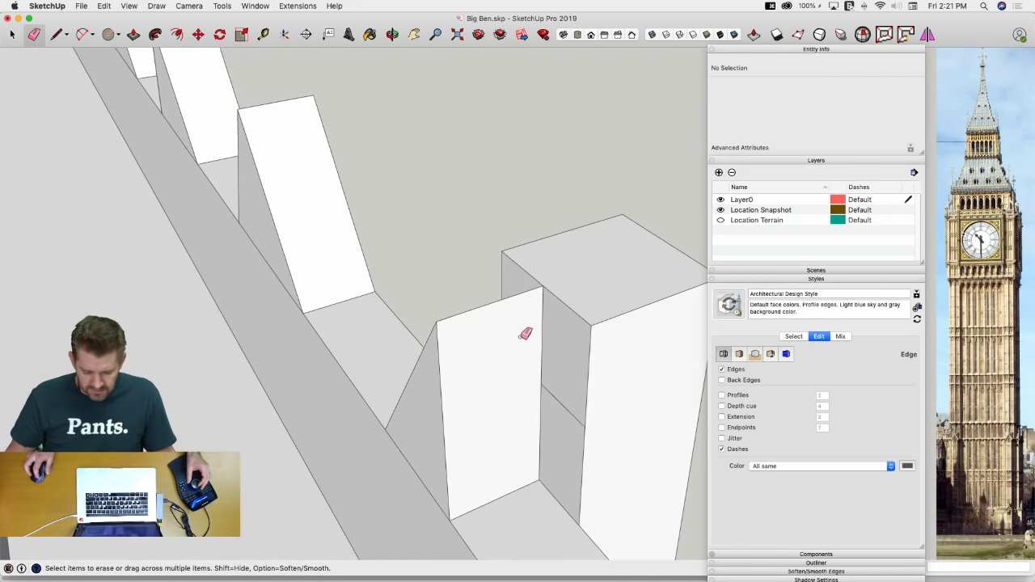
Extend the pilaster's side face about 8 13/16" over the adjoining parapet tooth to its peak, and erase the seam edges
{"action": "key", "text": "p"}
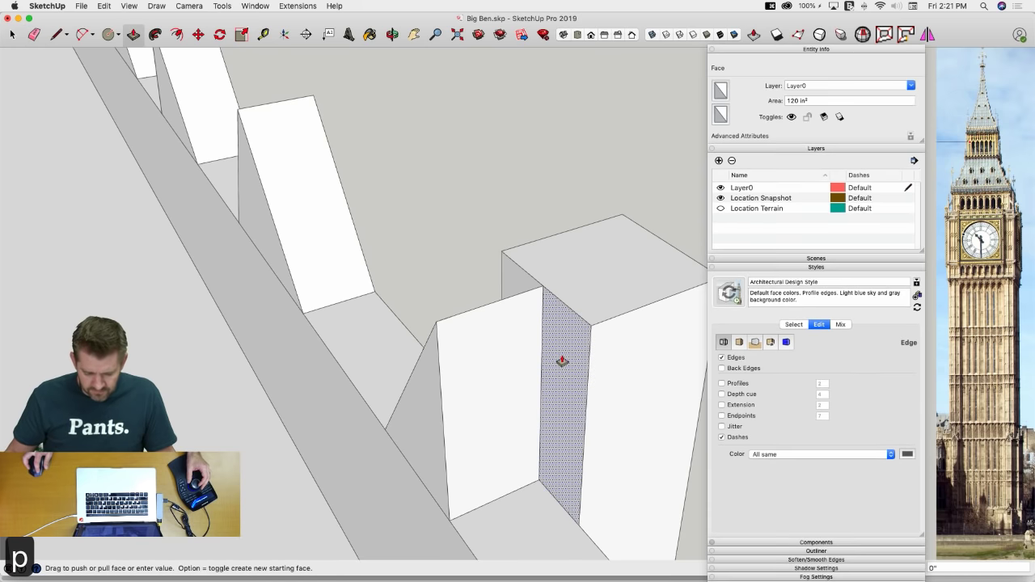
{"action": "left_click_drag", "start_coordinate": [561, 363], "coordinate": [439, 324]}
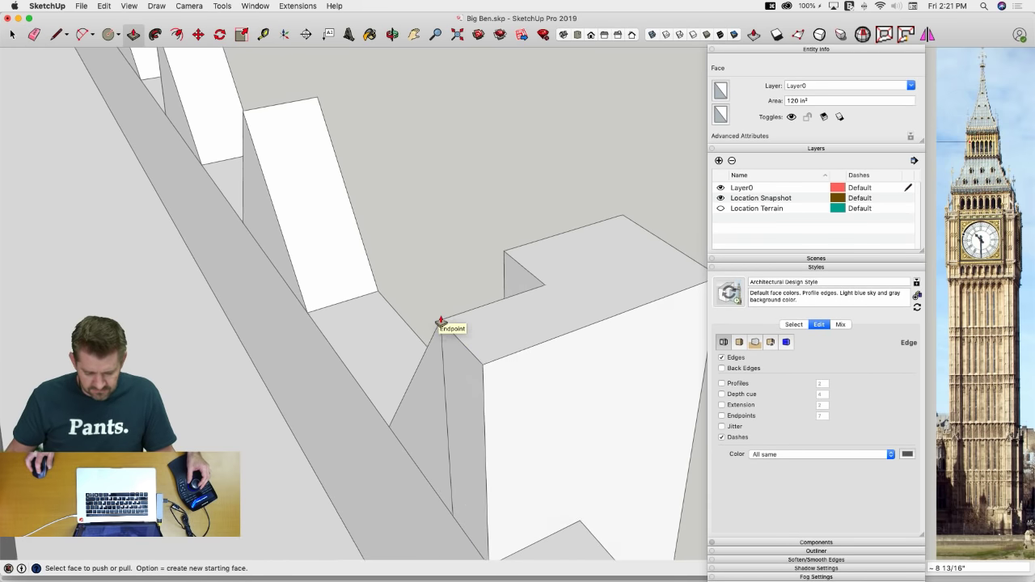
{"action": "middle_click_drag", "start_coordinate": [440, 324], "coordinate": [426, 344]}
{"action": "key", "text": "e"}
{"action": "left_click_drag", "start_coordinate": [437, 408], "coordinate": [437, 420]}
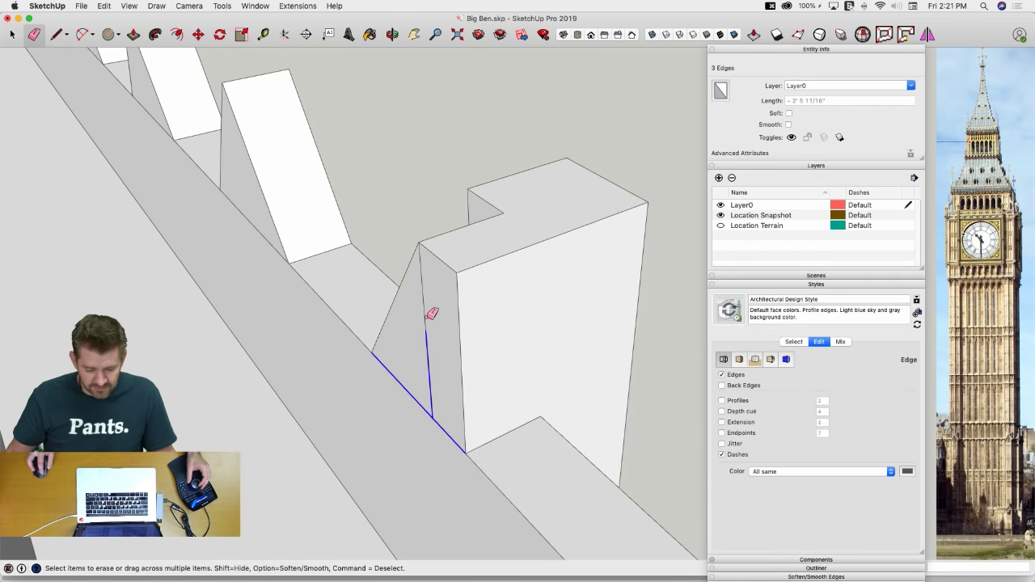
{"action": "left_click_drag", "start_coordinate": [427, 317], "coordinate": [427, 317]}
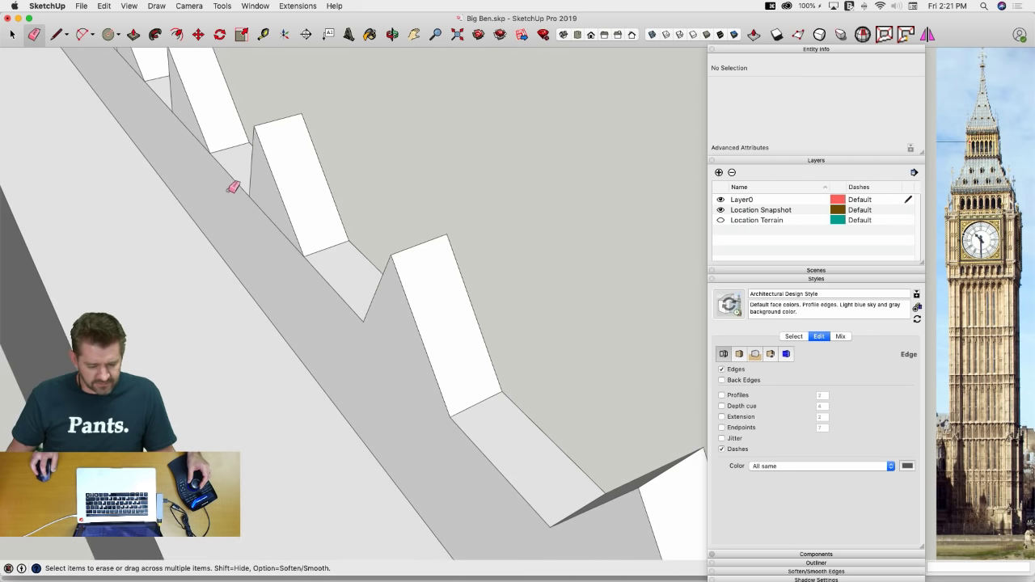
Erase the remaining seam edges at the base of the teeth along the back of the parapet
{"action": "left_click", "coordinate": [273, 214]}
{"action": "left_click", "coordinate": [187, 179]}
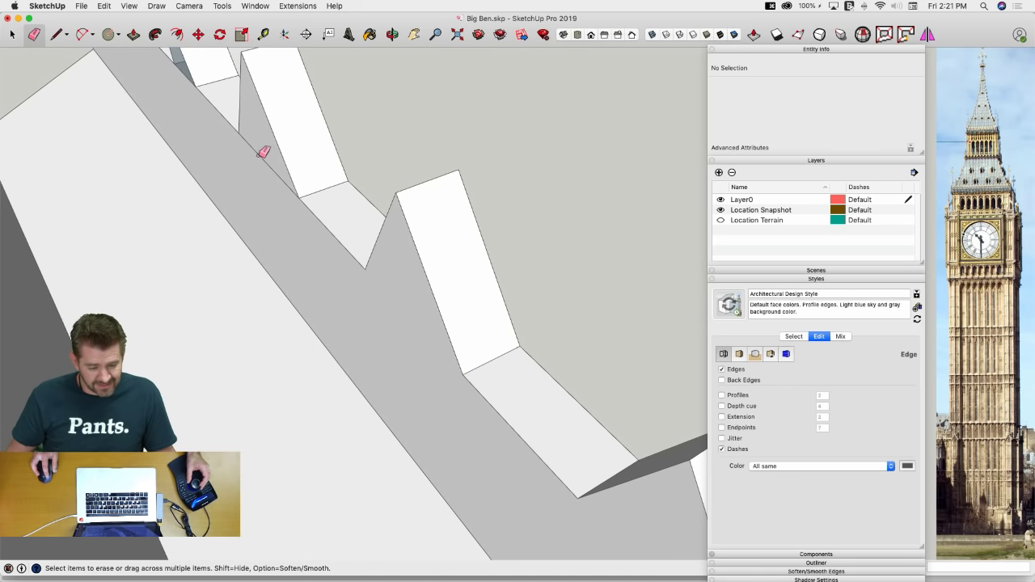
{"action": "left_click", "coordinate": [260, 154]}
Close the tooth beside the other pilaster with a vertical line, extend the pilaster's side faces about 8 13/16" over it, and erase the seams
{"action": "key", "text": "l"}
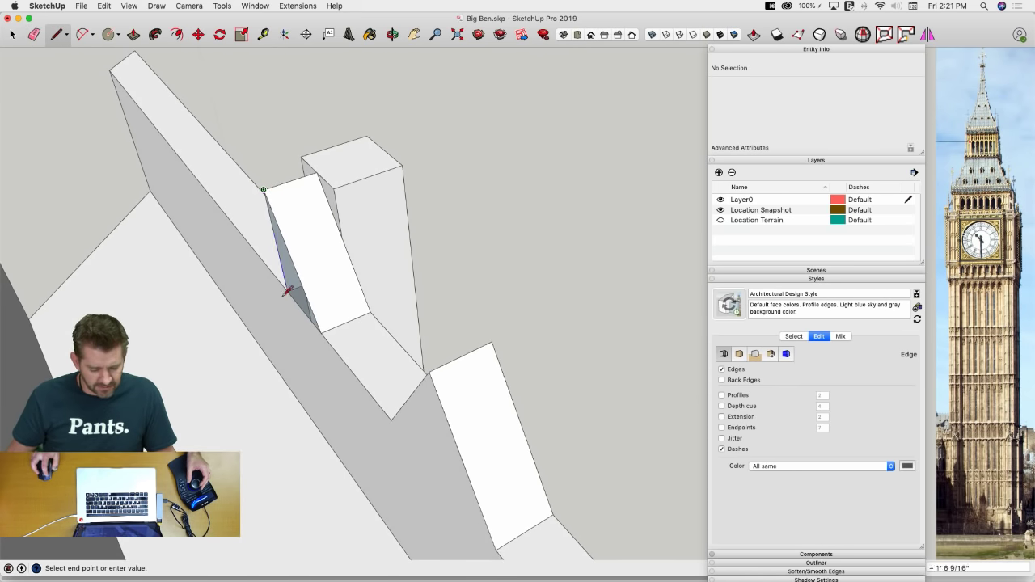
{"action": "key", "text": "p"}
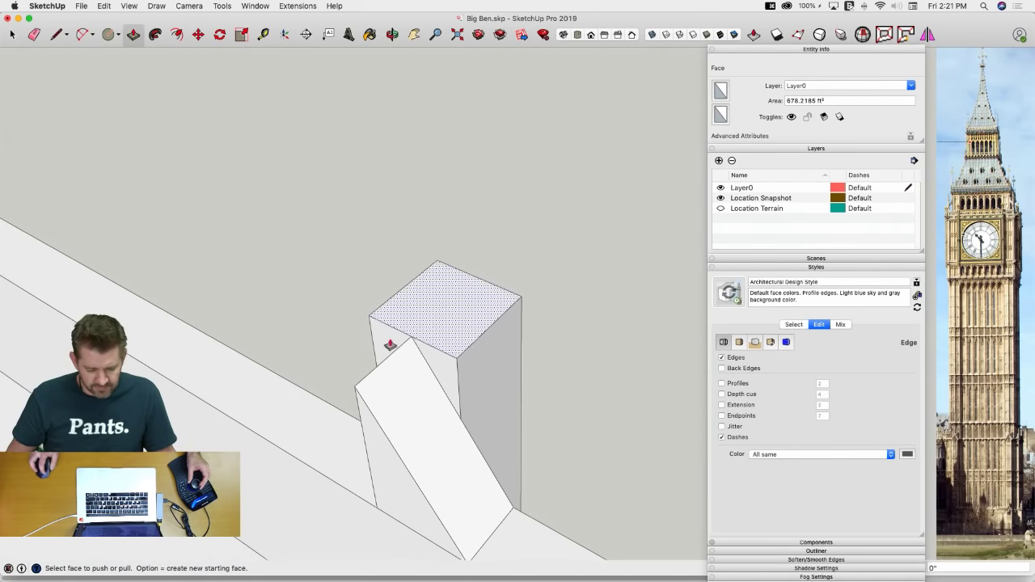
{"action": "left_click_drag", "start_coordinate": [391, 345], "coordinate": [357, 395]}
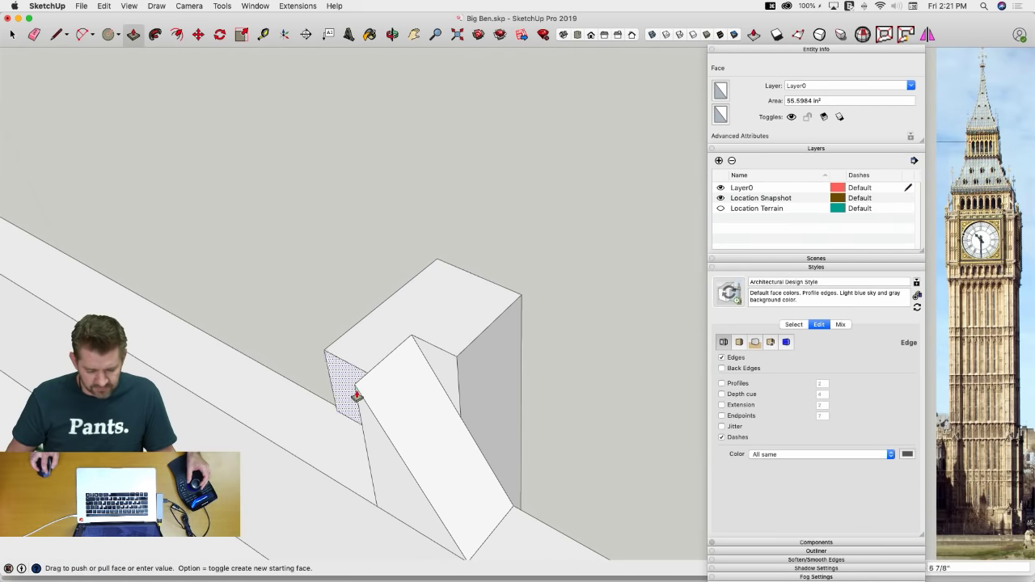
{"action": "left_click", "coordinate": [354, 397]}
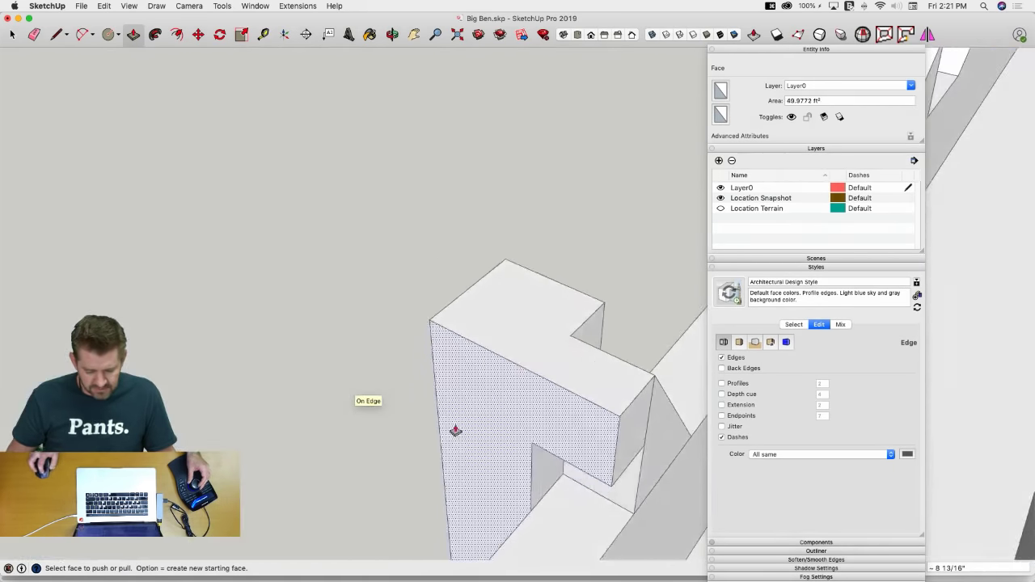
{"action": "left_click_drag", "start_coordinate": [551, 400], "coordinate": [626, 378]}
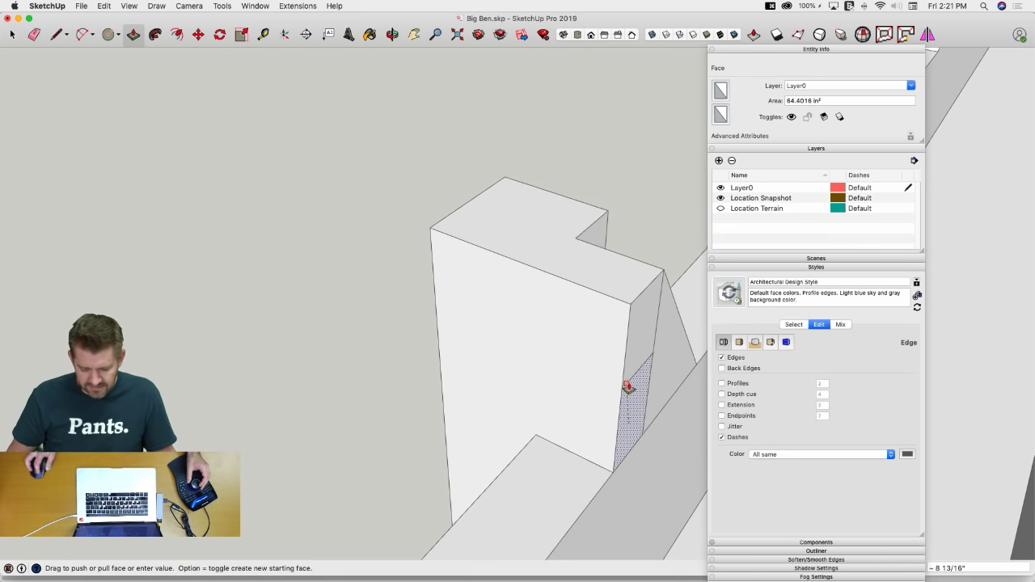
{"action": "left_click", "coordinate": [627, 386]}
{"action": "key", "text": "e"}
{"action": "mouse_move", "coordinate": [665, 340]}
{"action": "left_mouse_down"}
{"action": "mouse_move", "coordinate": [657, 353]}
{"action": "mouse_move", "coordinate": [620, 316]}
{"action": "left_mouse_up"}
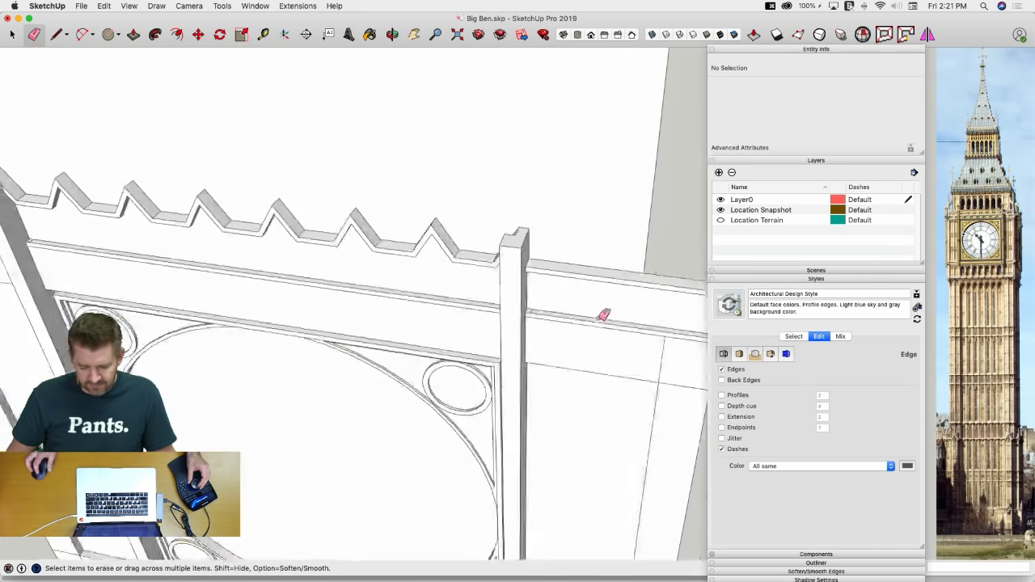
Open the tower shaft group, select the whole twin-arched panel nearest the left corner, and copy it
{"action": "key", "text": "space"}
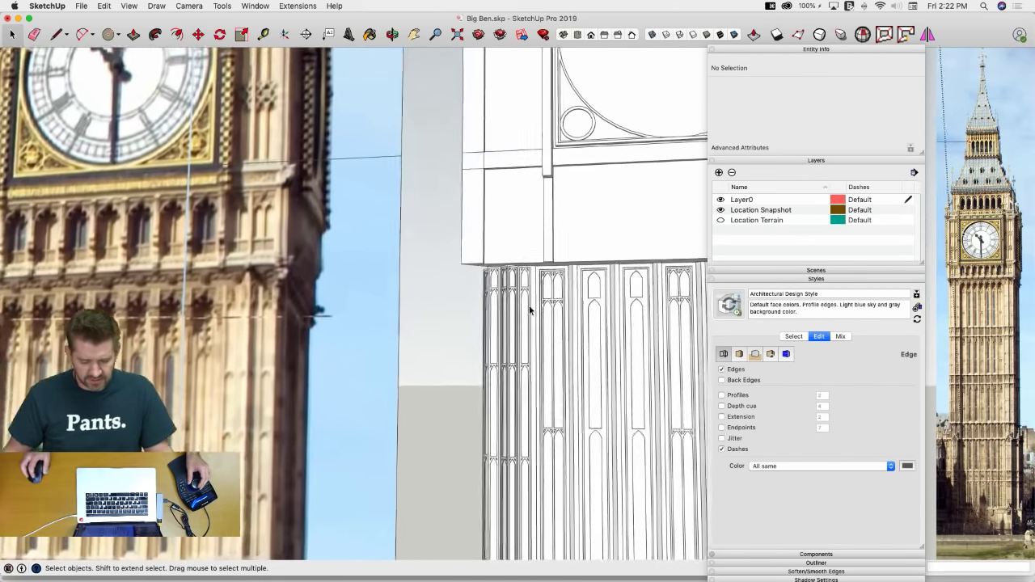
{"action": "double_click", "coordinate": [544, 252]}
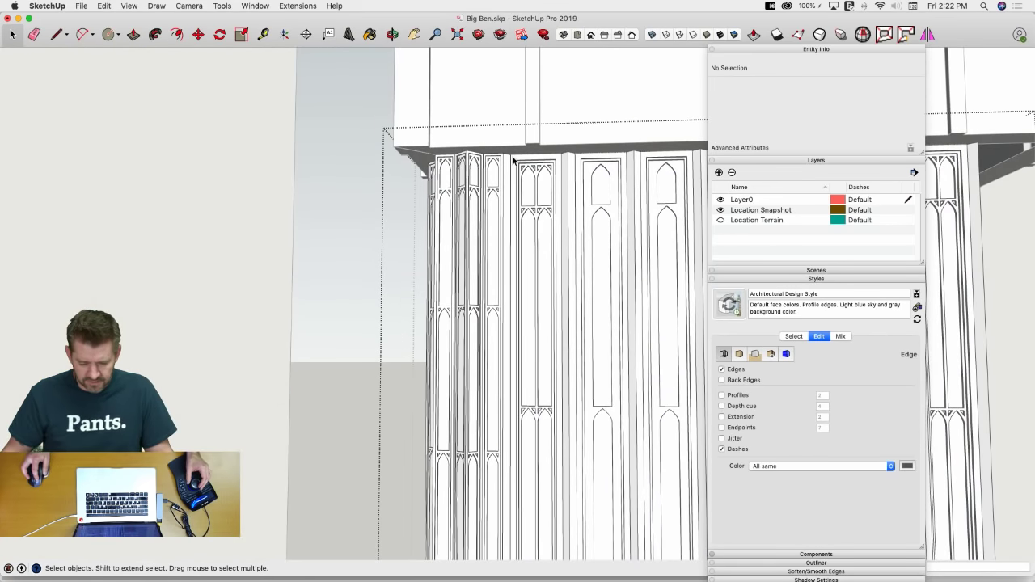
{"action": "left_click_drag", "start_coordinate": [512, 157], "coordinate": [551, 465]}
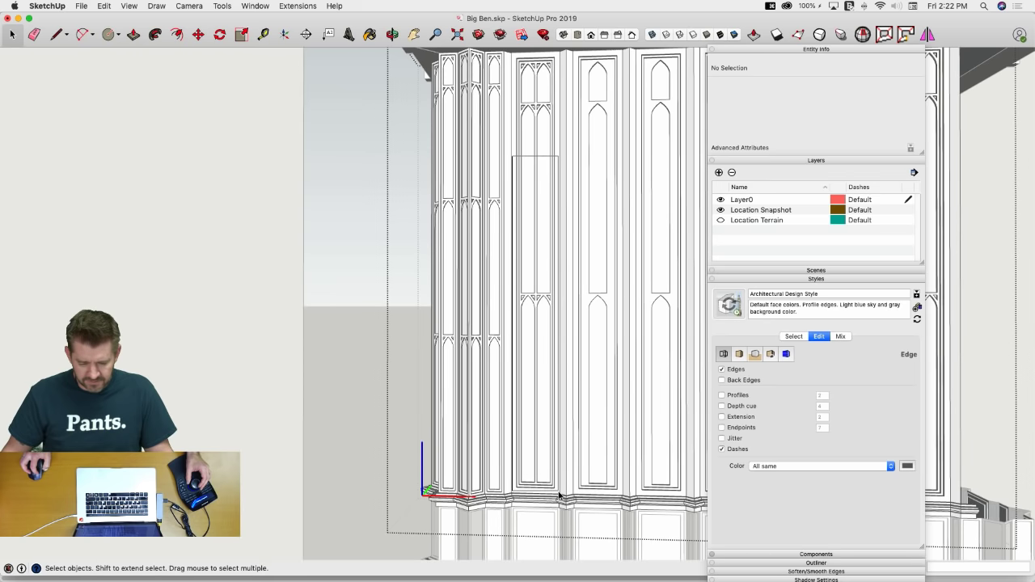
{"action": "left_click_drag", "start_coordinate": [559, 495], "coordinate": [559, 496]}
{"action": "key", "text": "super+3"}
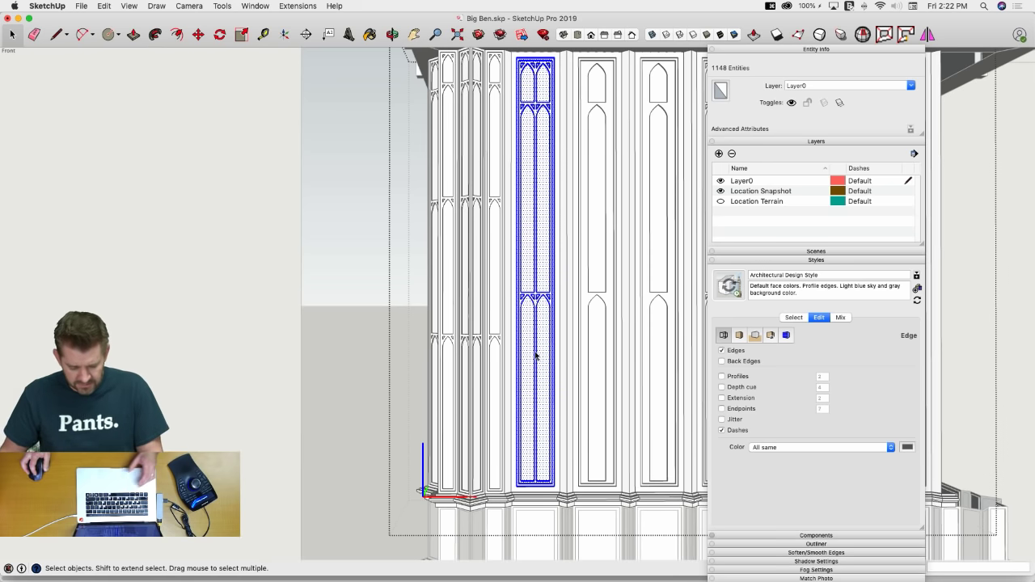
{"action": "key", "text": "super+c"}
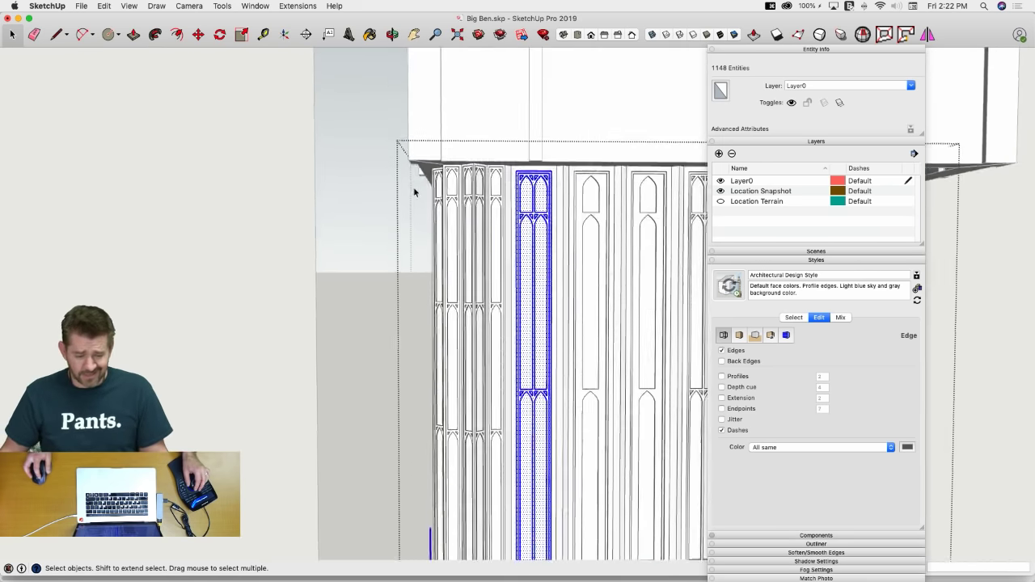
Leave the shaft group and paste the copied twin-arched panel into the empty space left of the clock block
{"action": "left_click", "coordinate": [486, 175]}
{"action": "double_click", "coordinate": [486, 179]}
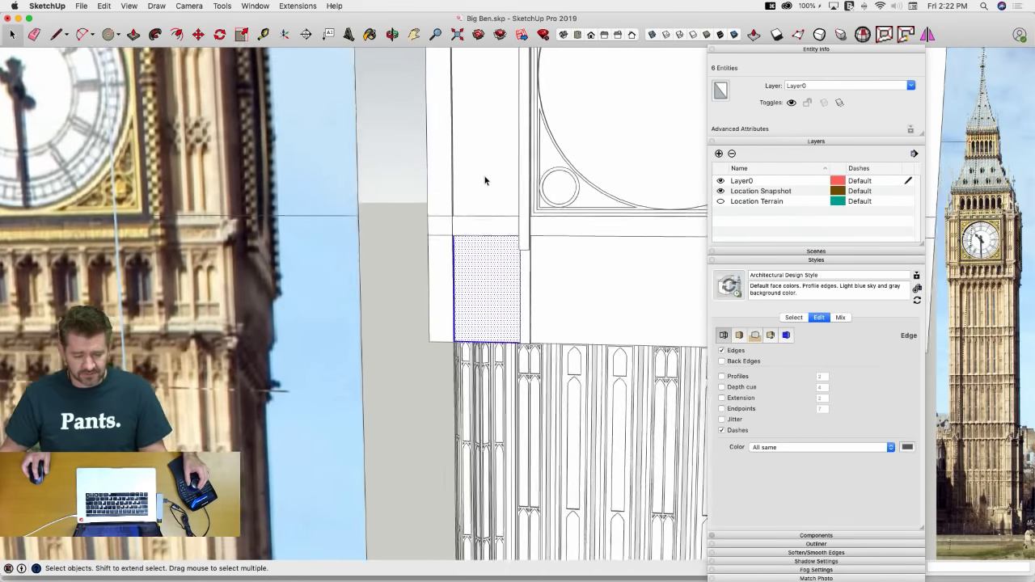
{"action": "left_click", "coordinate": [486, 178]}
{"action": "left_click", "coordinate": [424, 218]}
{"action": "scroll", "coordinate": [425, 220], "scroll_direction": "down", "scroll_amount": 2}
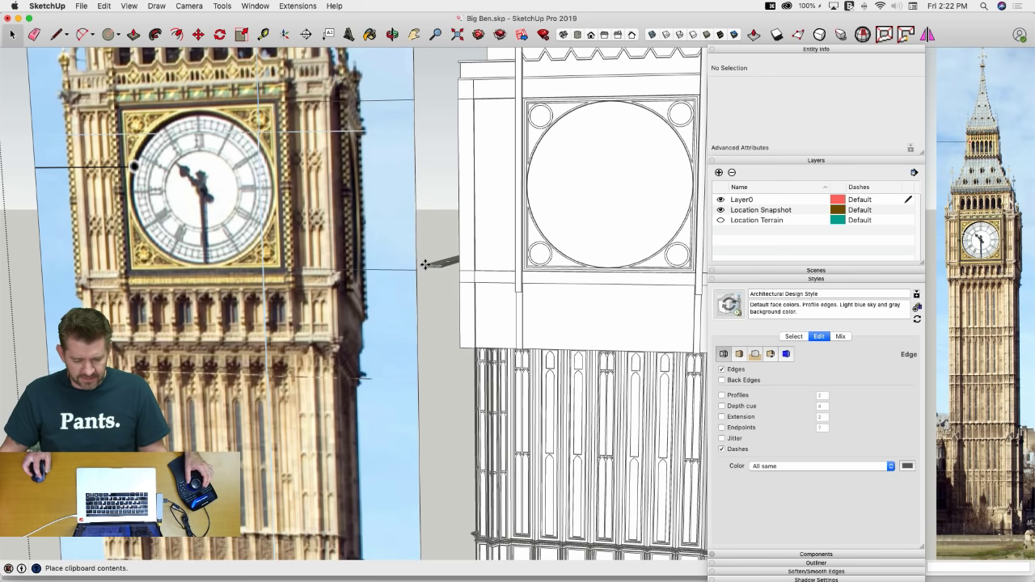
{"action": "left_click", "coordinate": [426, 271]}
Rotate the pasted panel 90 degrees about its lower corner so that it stands upright facing the front
{"action": "key", "text": "q"}
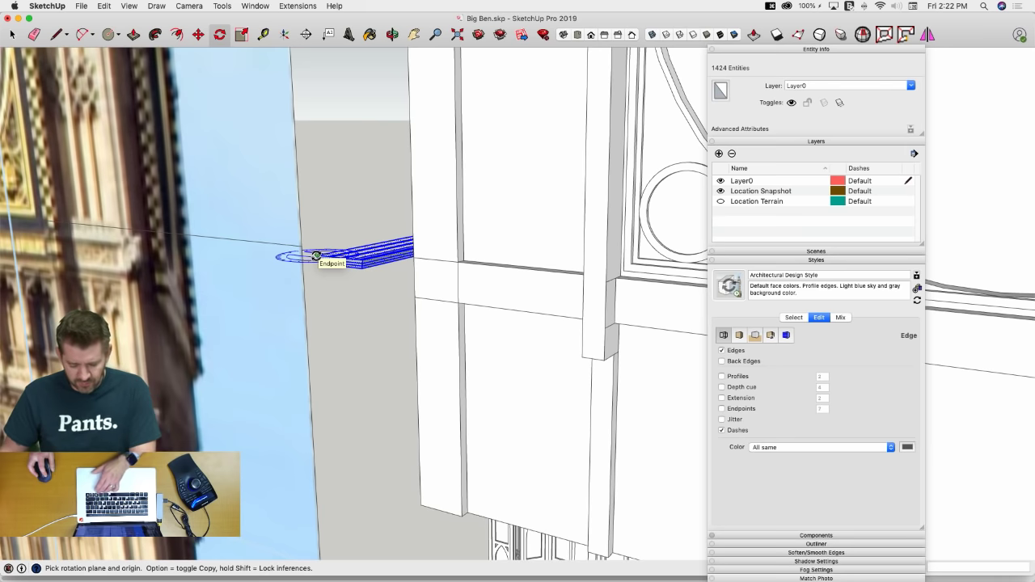
{"action": "left_click", "coordinate": [327, 253]}
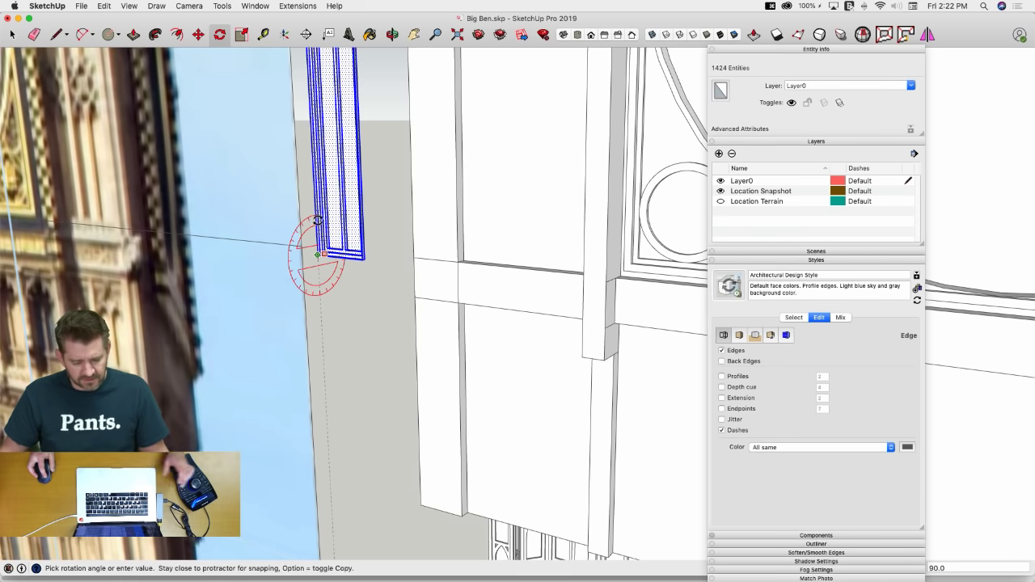
{"action": "key", "text": "space"}
{"action": "scroll", "coordinate": [378, 410], "scroll_direction": "down", "scroll_amount": 10}
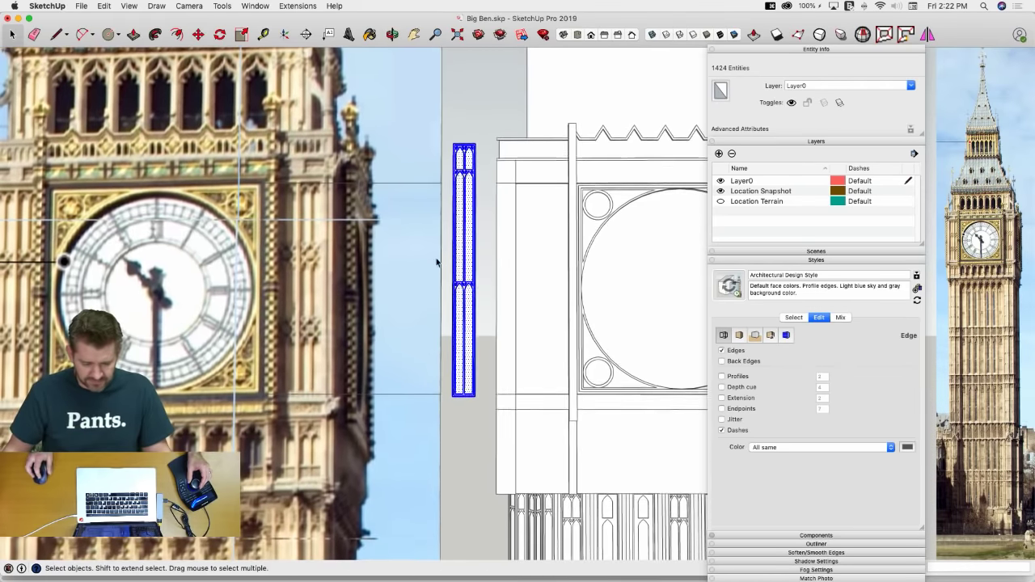
Shorten the panel by moving its top section down to the clock frame's upper line, and try aligning its bottom edges with the lower line
{"action": "key", "text": "space"}
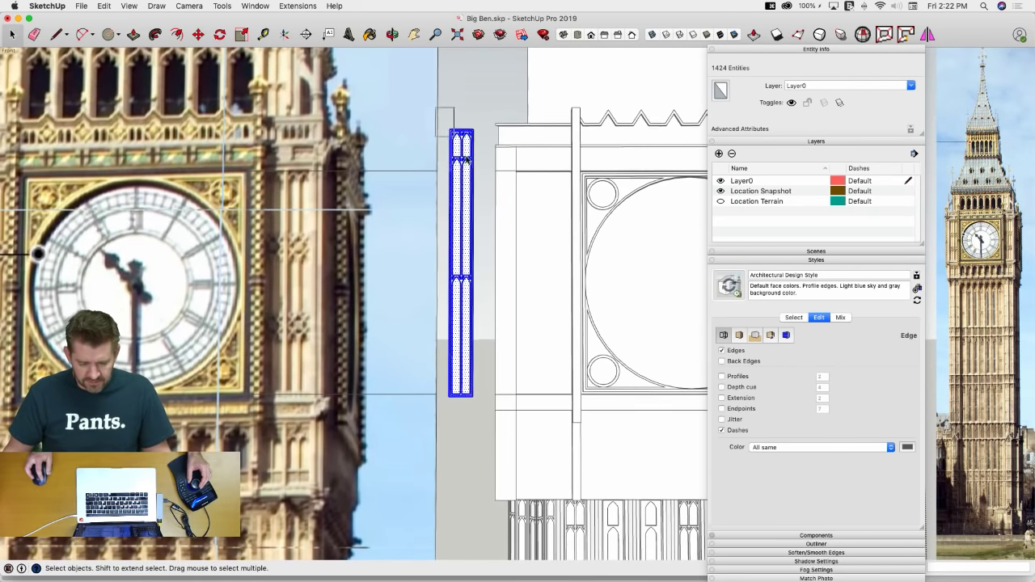
{"action": "left_click_drag", "start_coordinate": [437, 109], "coordinate": [479, 182]}
{"action": "key", "text": "m"}
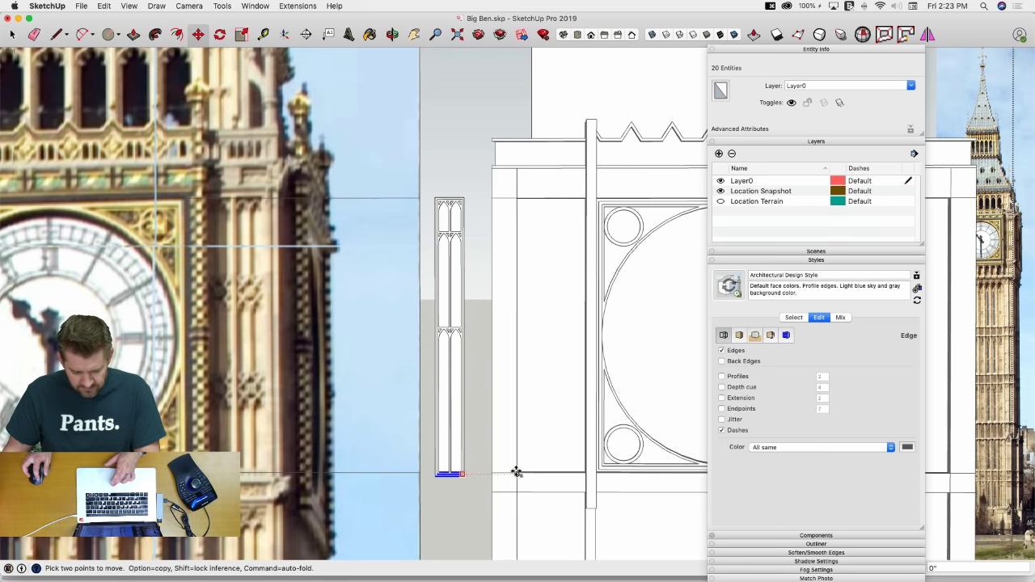
{"action": "scroll", "coordinate": [516, 472], "scroll_direction": "up", "scroll_amount": 4}
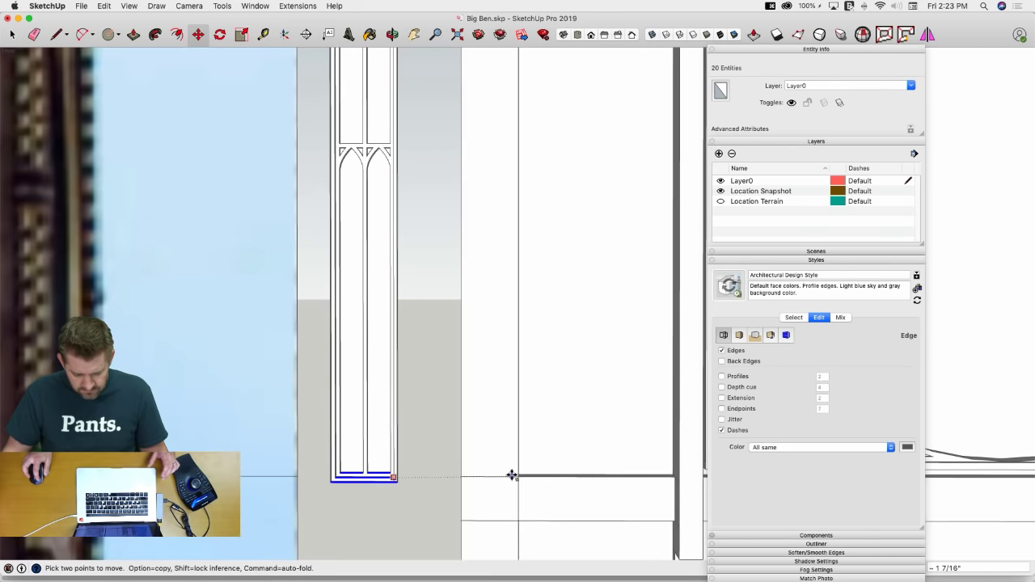
{"action": "scroll", "coordinate": [462, 479], "scroll_direction": "up", "scroll_amount": 3}
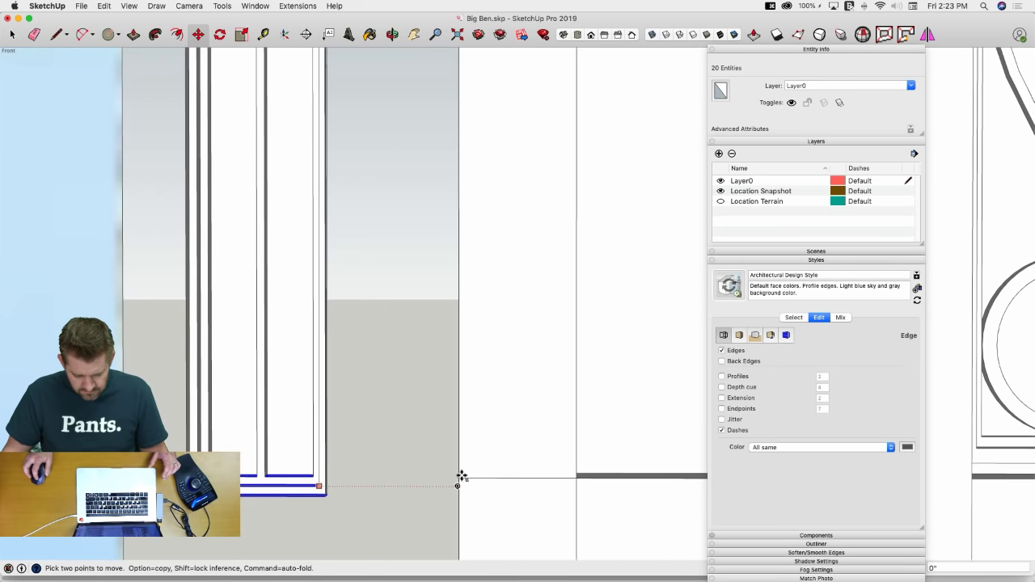
{"action": "key", "text": "space"}
{"action": "scroll", "coordinate": [351, 422], "scroll_direction": "down", "scroll_amount": 8}
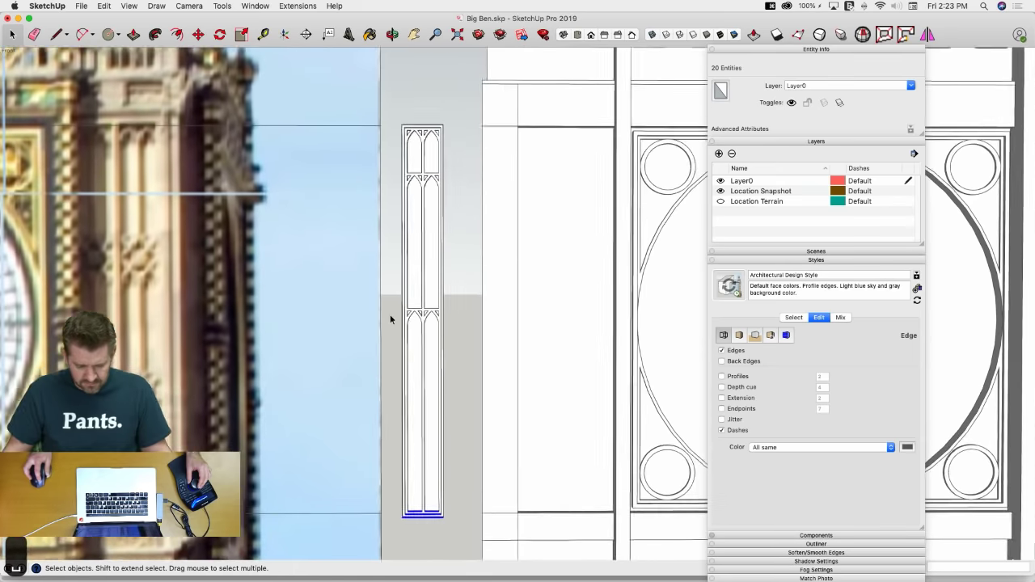
Move the panel's two intermediate arch bands down so that its three tiers are roughly equal in height
{"action": "left_click_drag", "start_coordinate": [468, 363], "coordinate": [468, 364]}
{"action": "key", "text": "m"}
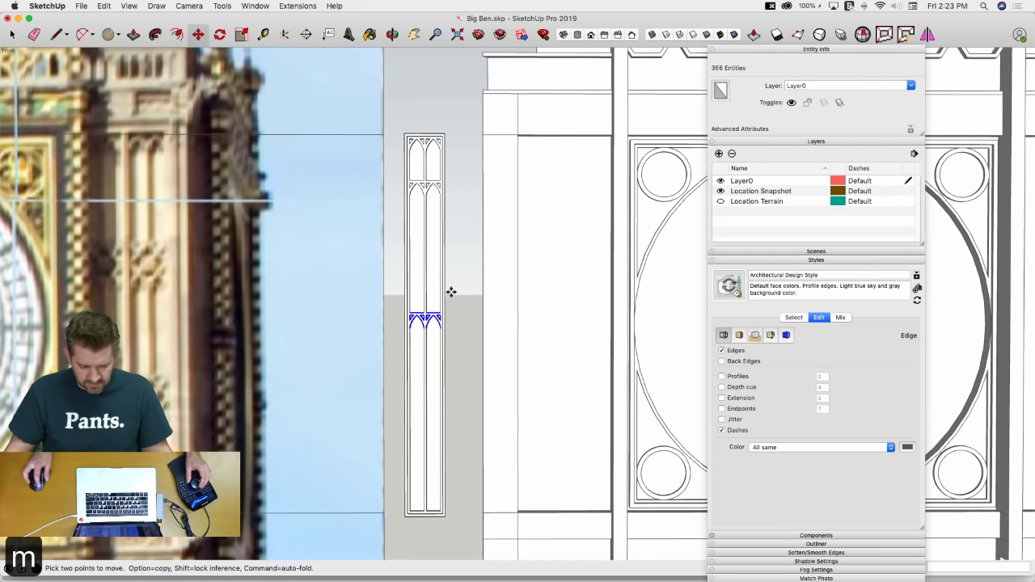
{"action": "left_click", "coordinate": [458, 321]}
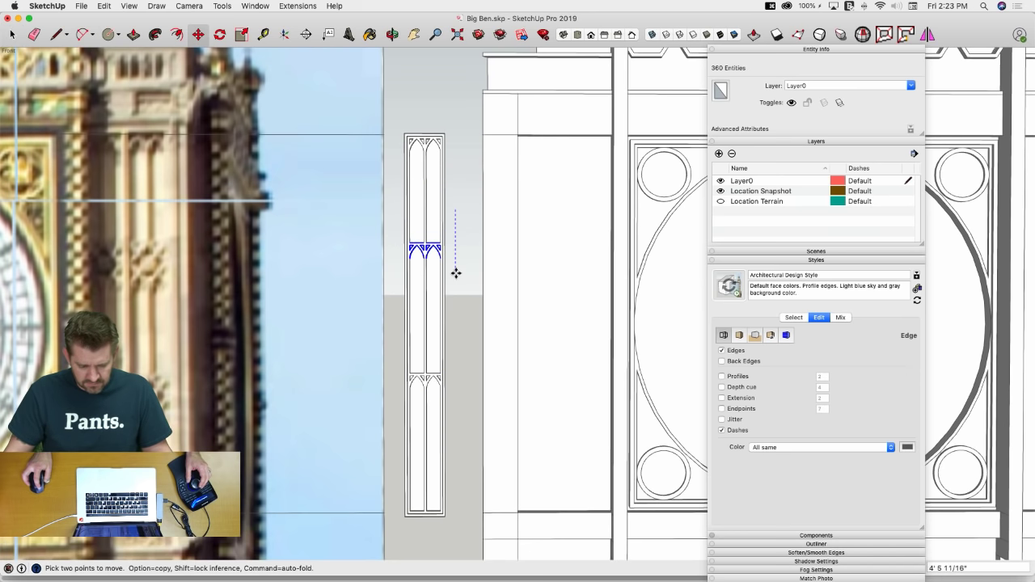
{"action": "scroll", "coordinate": [455, 277], "scroll_direction": "down", "scroll_amount": 6}
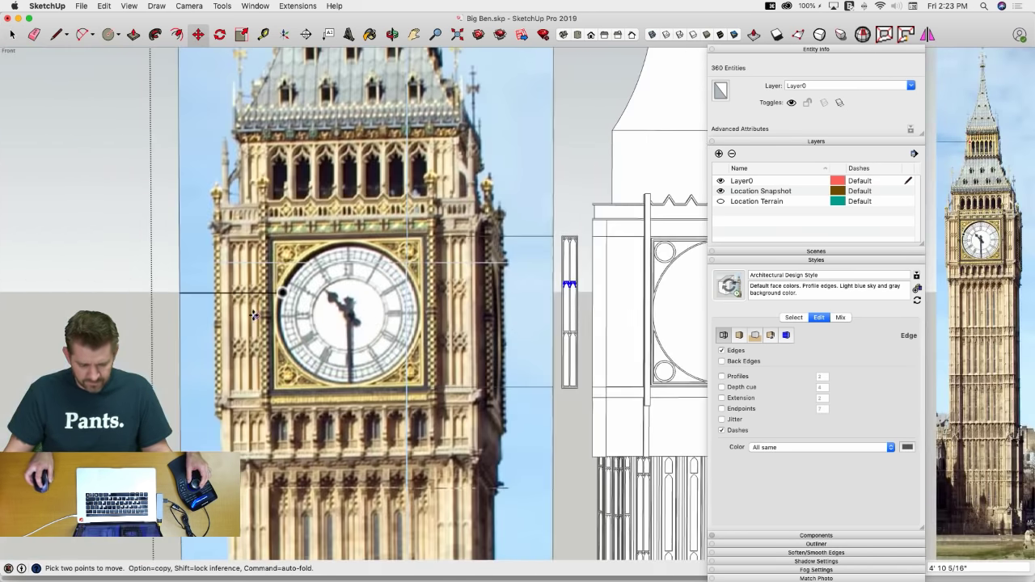
{"action": "key", "text": "space"}
Select all the geometry of the twin-arched panel and make it a group
{"action": "scroll", "coordinate": [442, 312], "scroll_direction": "up", "scroll_amount": 3}
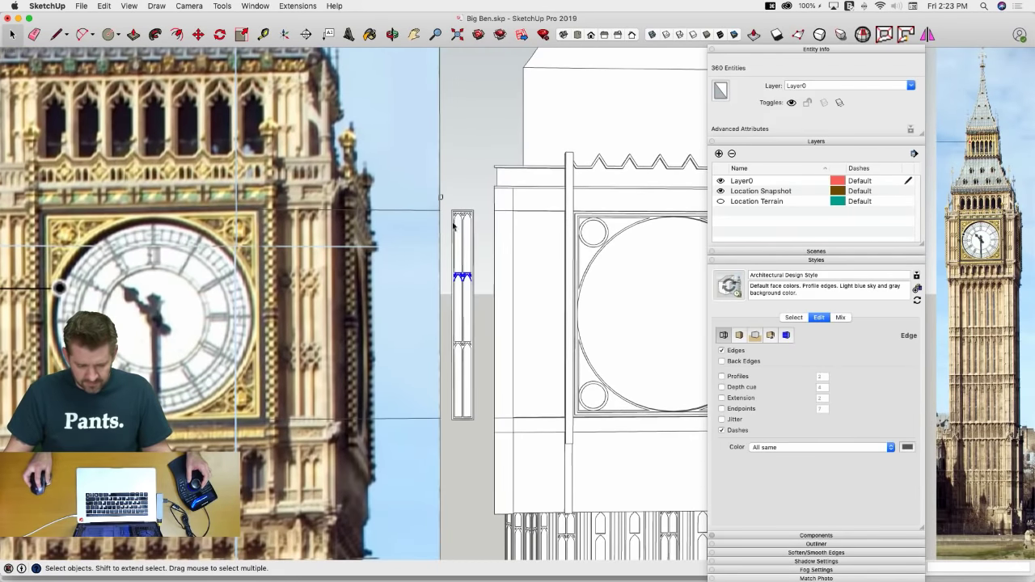
{"action": "right_click", "coordinate": [461, 356]}
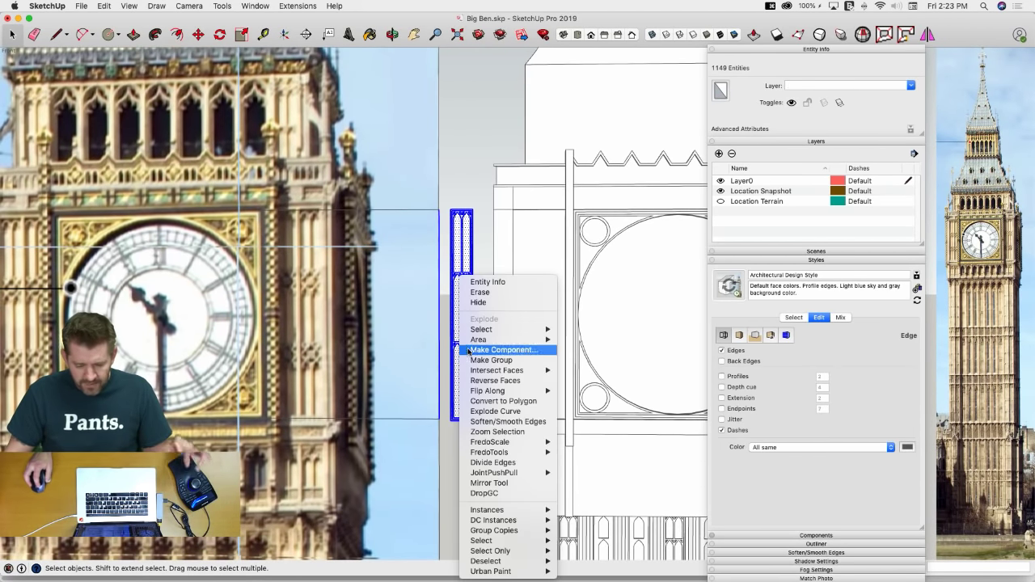
{"action": "left_click", "coordinate": [473, 360]}
{"action": "left_click", "coordinate": [536, 280]}
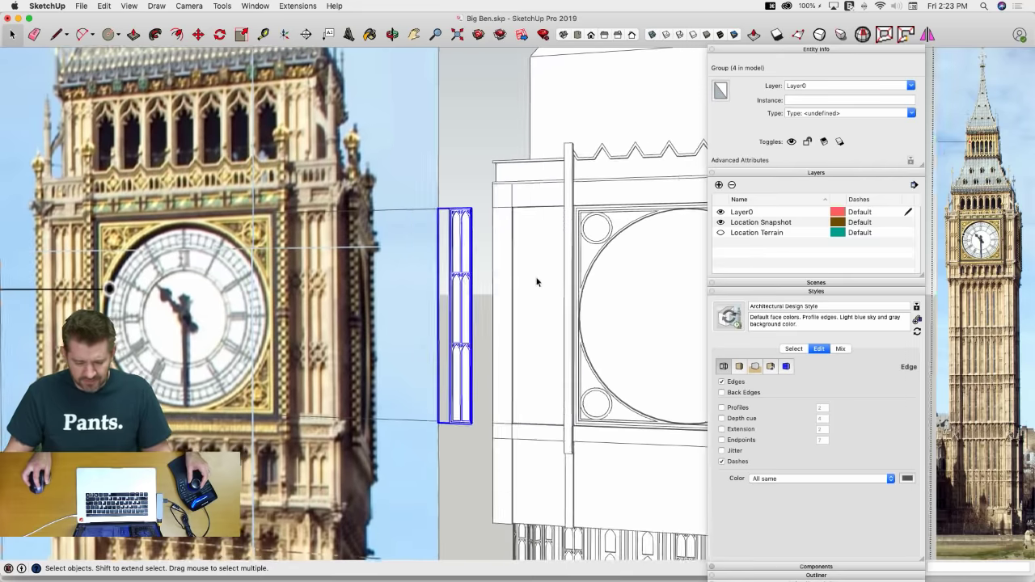
{"action": "key", "text": "Escape"}
Move the panel group by its upper corner into the recess left of the clock face, meeting the recess's upper corner
{"action": "scroll", "coordinate": [444, 198], "scroll_direction": "up", "scroll_amount": 5}
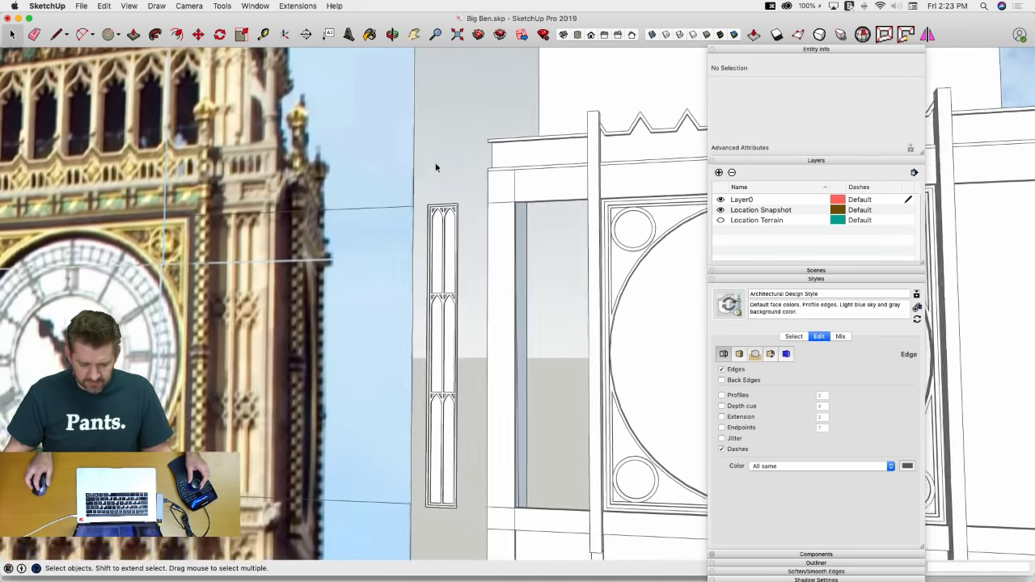
{"action": "scroll", "coordinate": [381, 158], "scroll_direction": "up", "scroll_amount": 6}
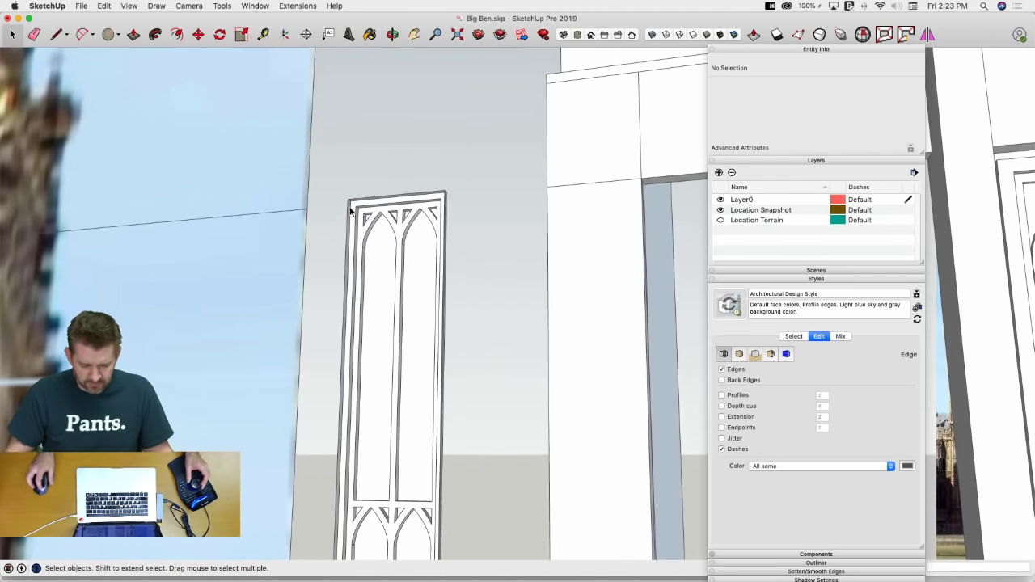
{"action": "key", "text": "m"}
{"action": "scroll", "coordinate": [350, 190], "scroll_direction": "up", "scroll_amount": 2}
{"action": "scroll", "coordinate": [352, 211], "scroll_direction": "down", "scroll_amount": 5}
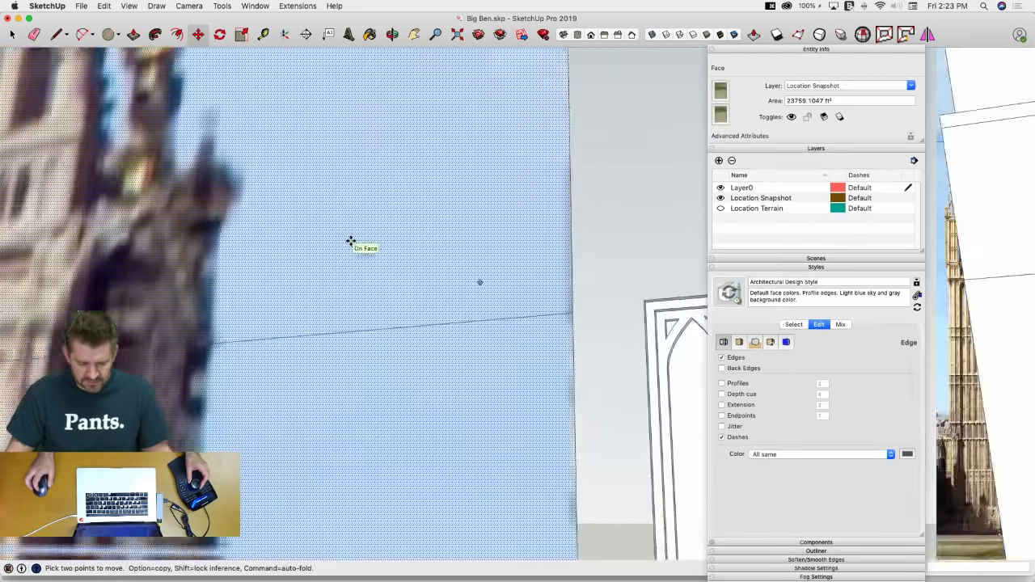
{"action": "scroll", "coordinate": [441, 267], "scroll_direction": "up", "scroll_amount": 3}
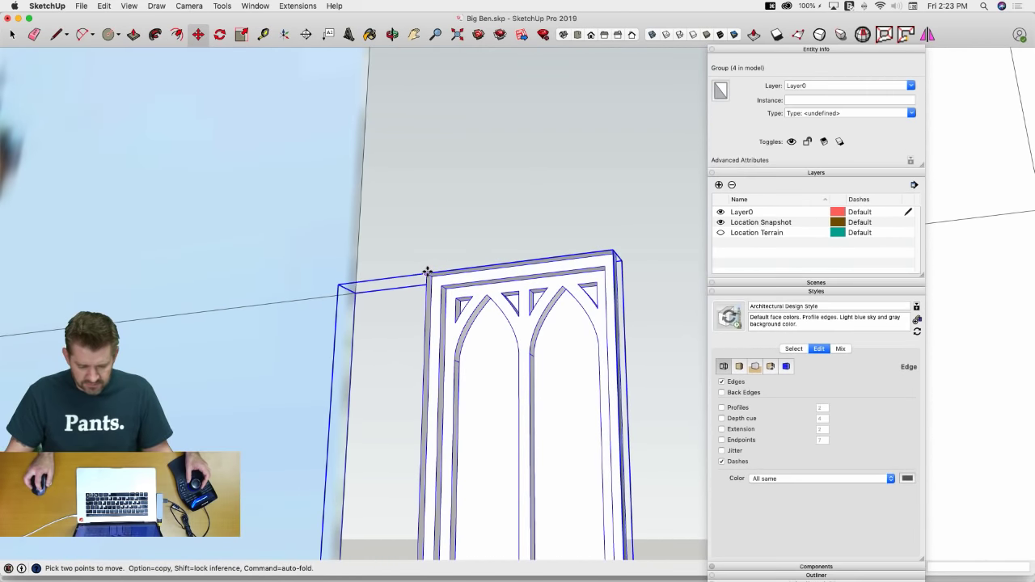
{"action": "left_click", "coordinate": [427, 269]}
{"action": "scroll", "coordinate": [474, 249], "scroll_direction": "down", "scroll_amount": 5}
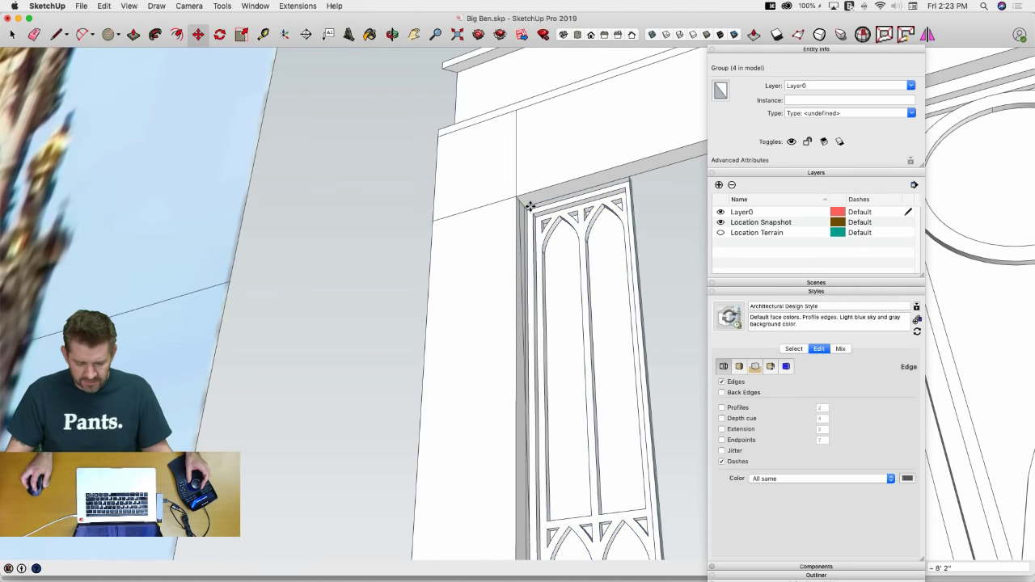
{"action": "left_click", "coordinate": [530, 206]}
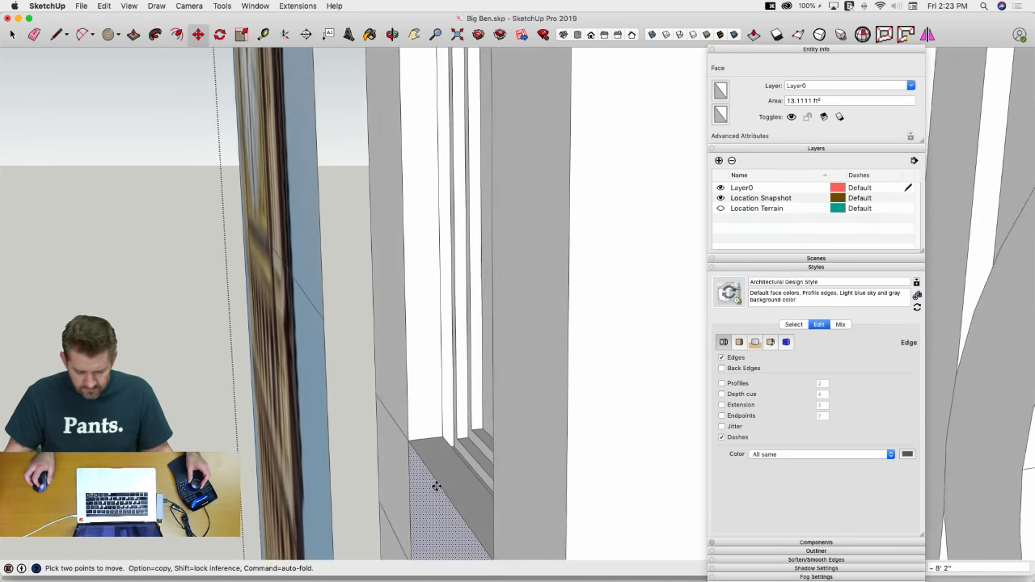
Inside the panel group, move the bottom edges 2" so that they meet the recess's lower edge
{"action": "middle_click_drag", "start_coordinate": [437, 486], "coordinate": [538, 544]}
{"action": "key", "text": "space"}
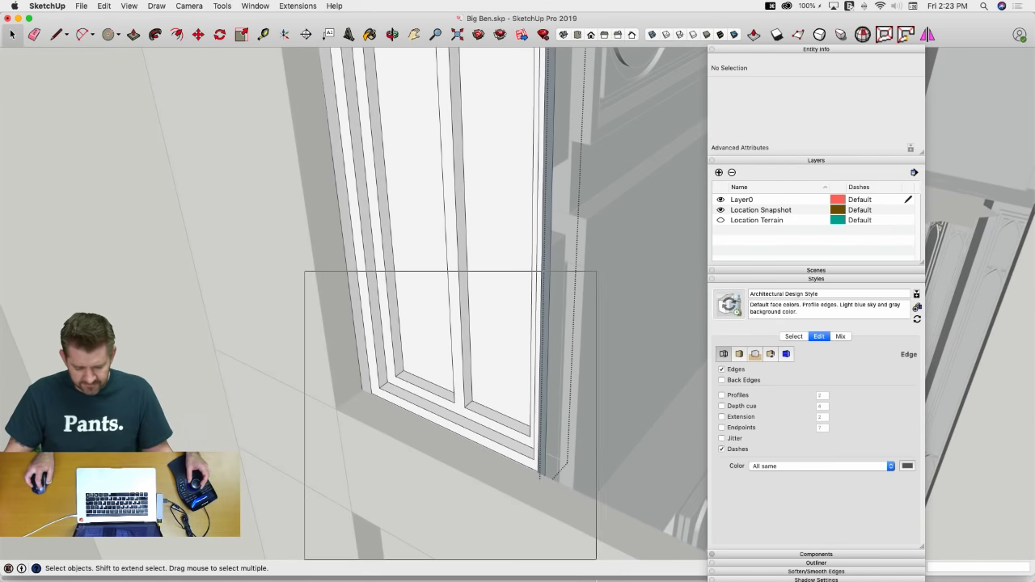
{"action": "left_click_drag", "start_coordinate": [596, 559], "coordinate": [596, 559]}
{"action": "key", "text": "m"}
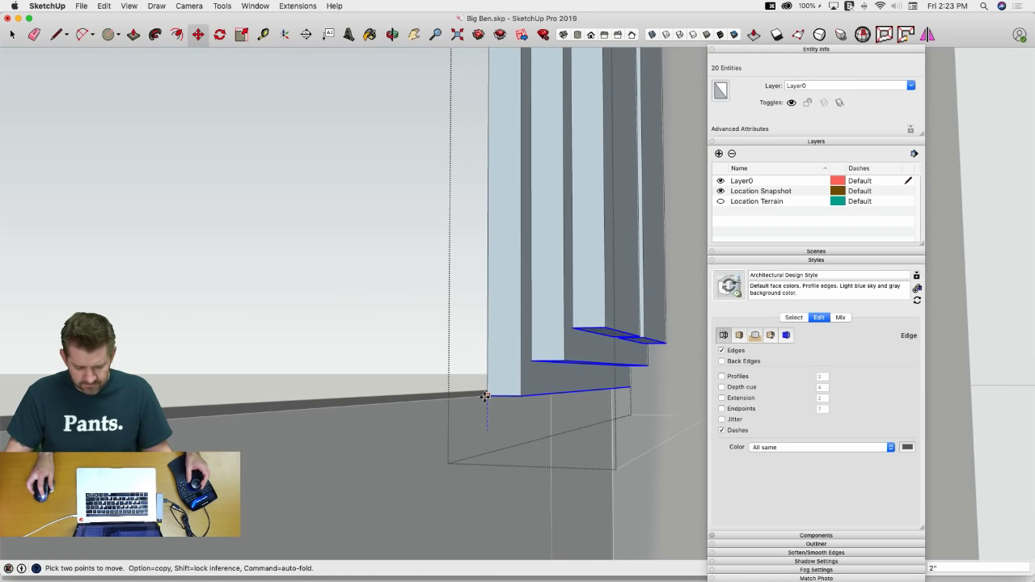
{"action": "left_click", "coordinate": [486, 397]}
{"action": "key", "text": "space"}
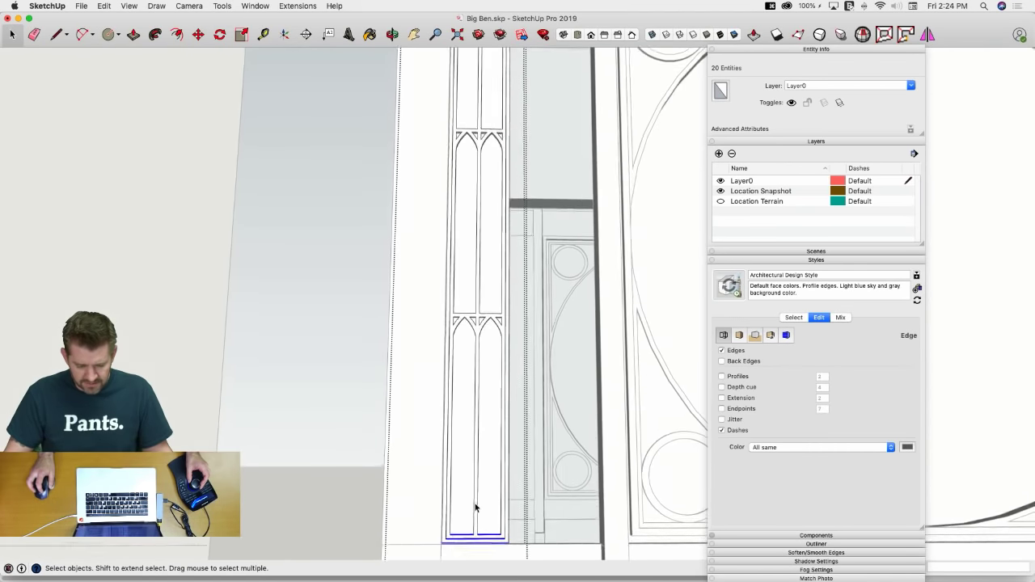
Try to scale all the geometry inside the panel group wider to fill the recess, and undo the scaling
{"action": "scroll", "coordinate": [478, 494], "scroll_direction": "down", "scroll_amount": 5}
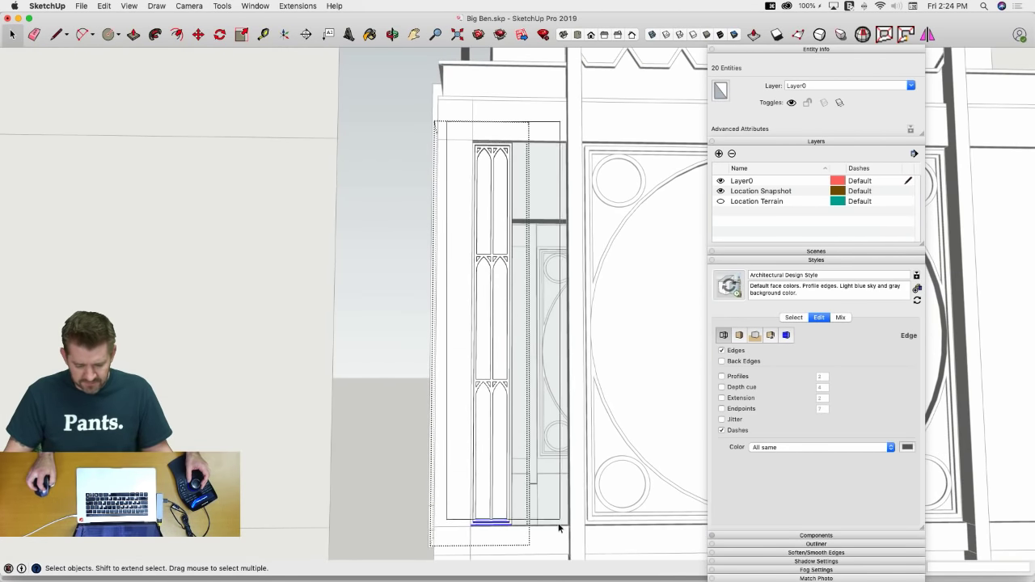
{"action": "left_click_drag", "start_coordinate": [546, 550], "coordinate": [546, 549]}
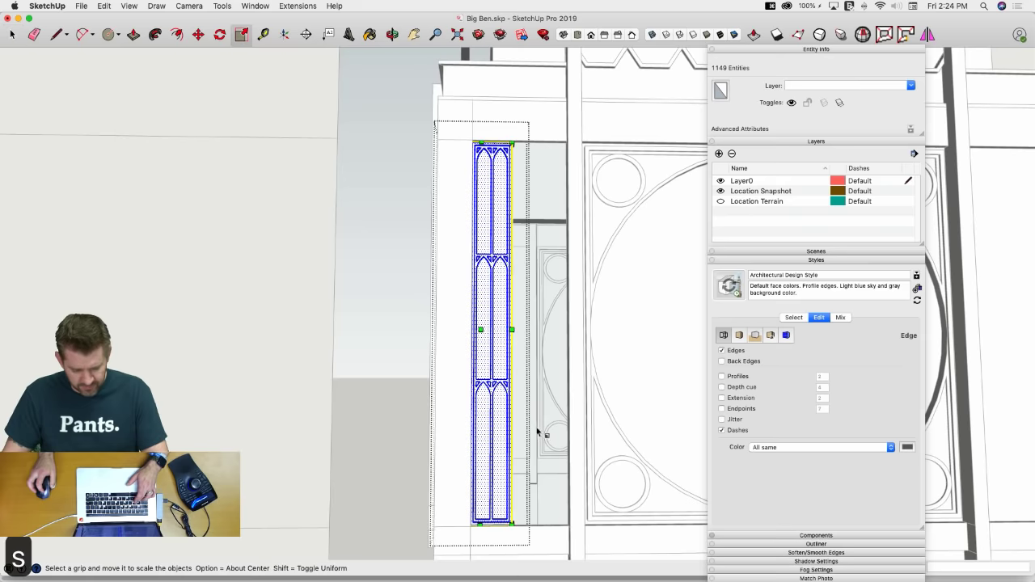
{"action": "scroll", "coordinate": [521, 339], "scroll_direction": "up", "scroll_amount": 5}
{"action": "scroll", "coordinate": [415, 342], "scroll_direction": "down", "scroll_amount": 3}
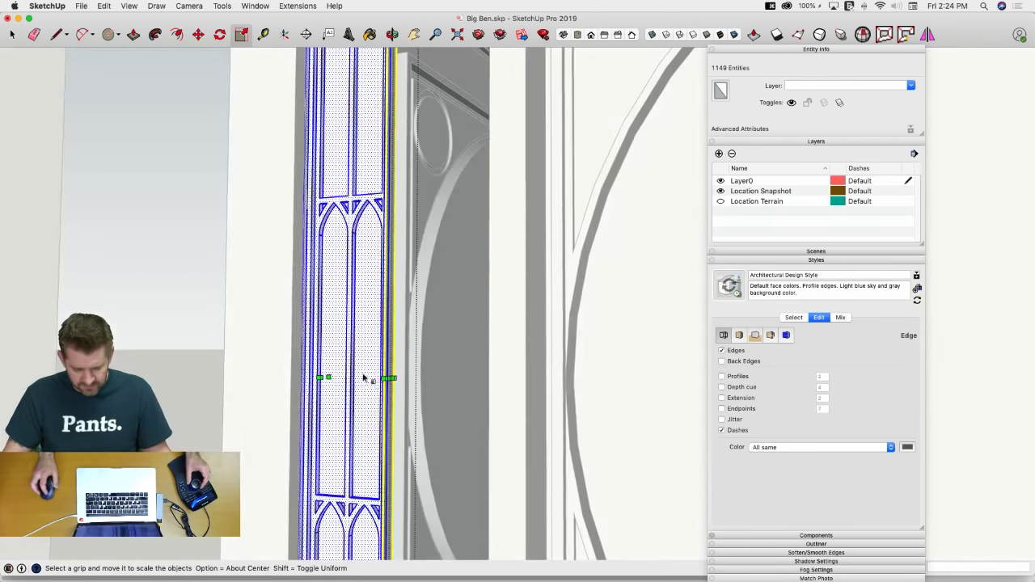
{"action": "scroll", "coordinate": [389, 389], "scroll_direction": "up", "scroll_amount": 2}
{"action": "middle_click_drag", "start_coordinate": [389, 391], "coordinate": [416, 351]}
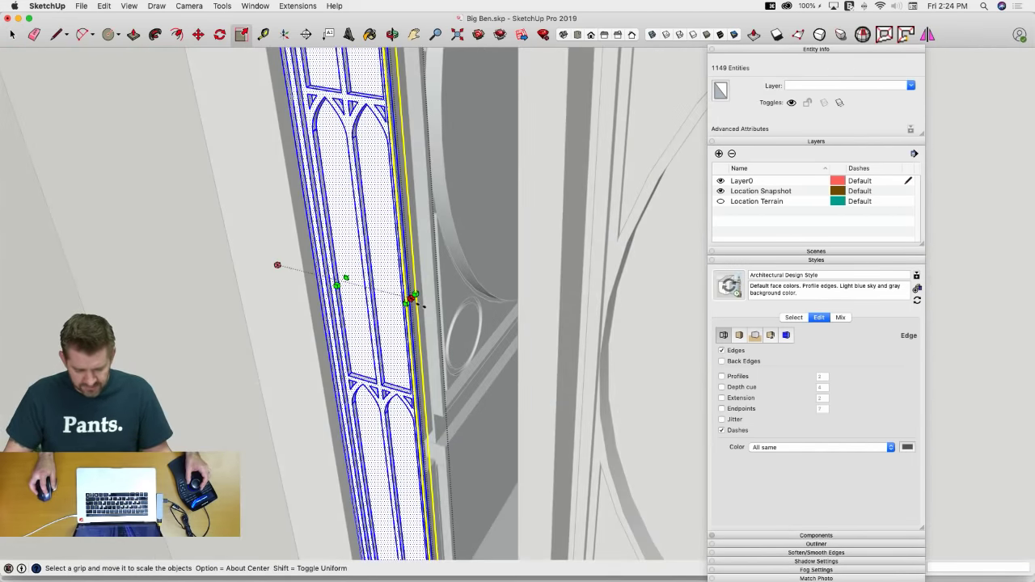
{"action": "left_click", "coordinate": [416, 303]}
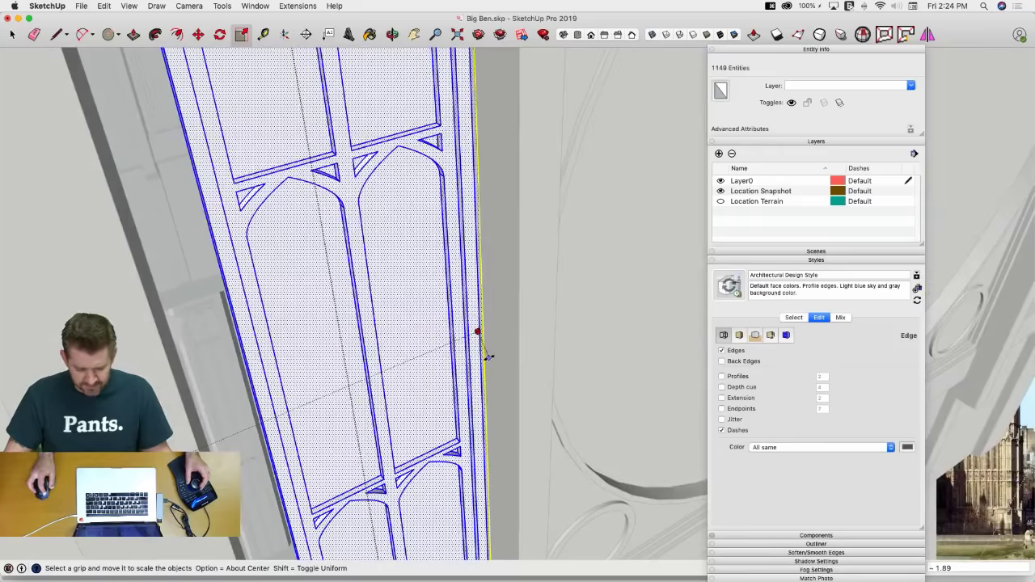
{"action": "scroll", "coordinate": [486, 354], "scroll_direction": "down", "scroll_amount": 5}
{"action": "key", "text": "space"}
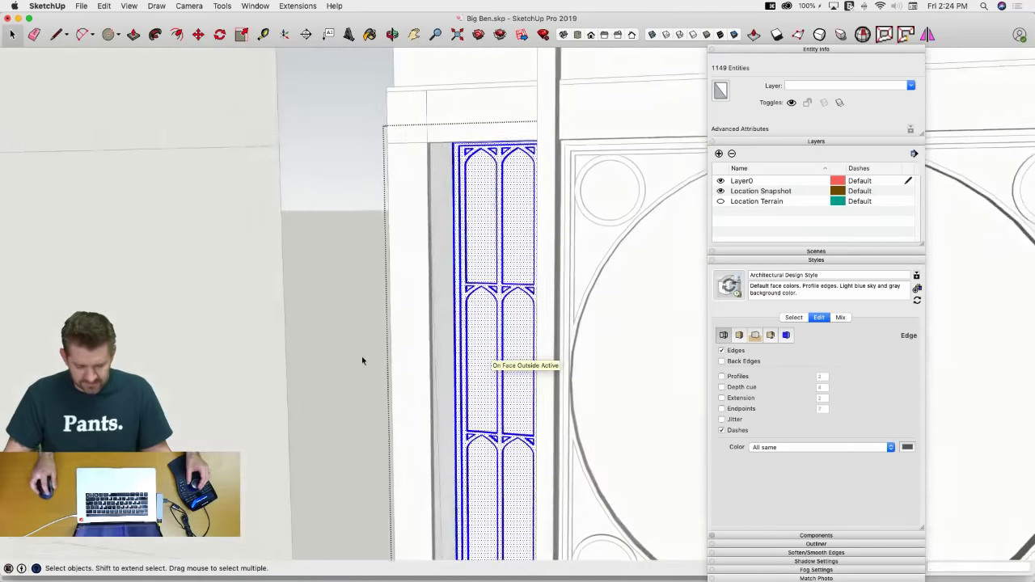
{"action": "scroll", "coordinate": [467, 336], "scroll_direction": "down", "scroll_amount": 3}
{"action": "key", "text": "super+z"}
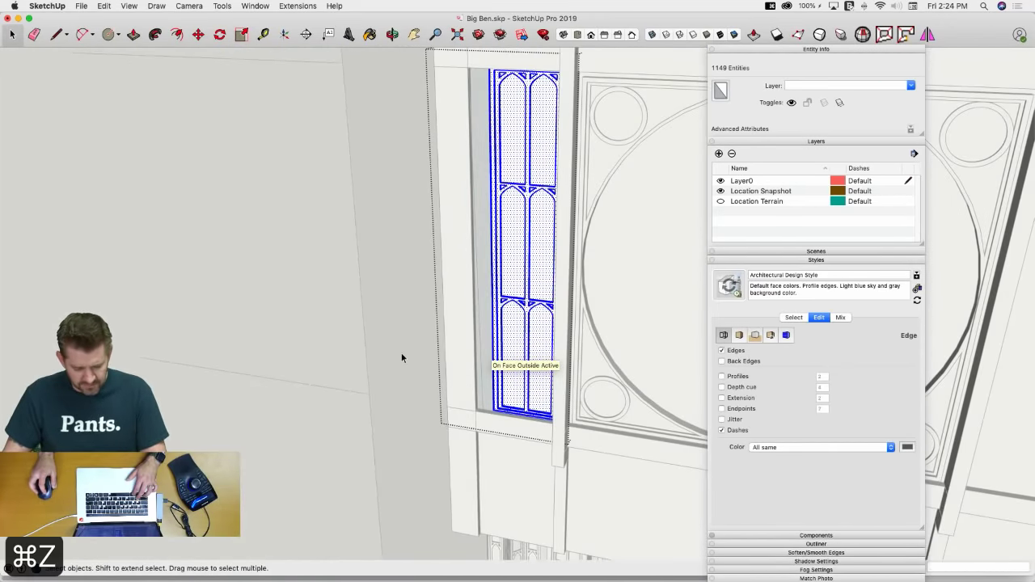
Leave the panel group and move it out of the recess into the empty space beside the clock block
{"action": "left_click", "coordinate": [393, 353]}
{"action": "left_click", "coordinate": [497, 343]}
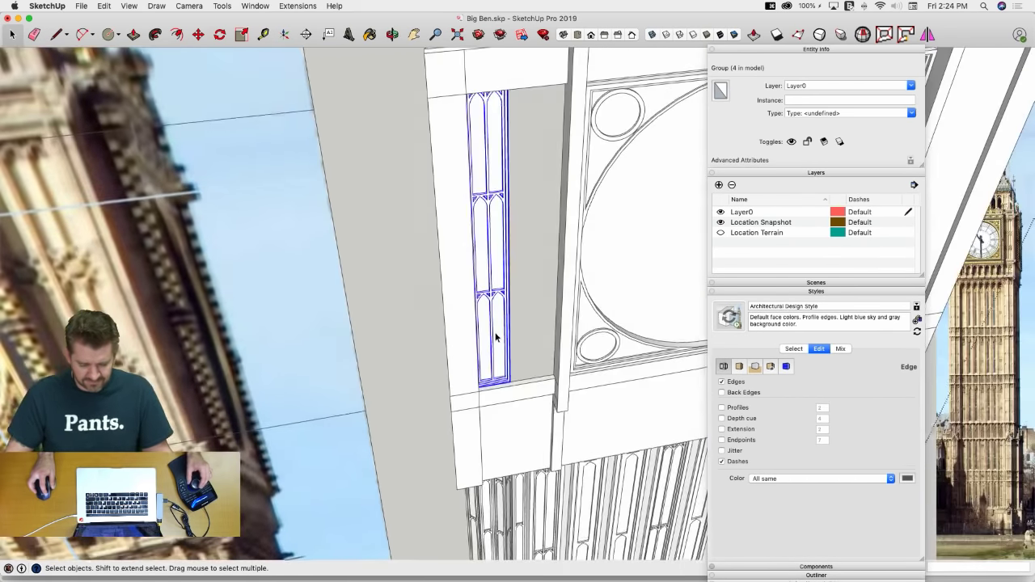
{"action": "double_click", "coordinate": [497, 337]}
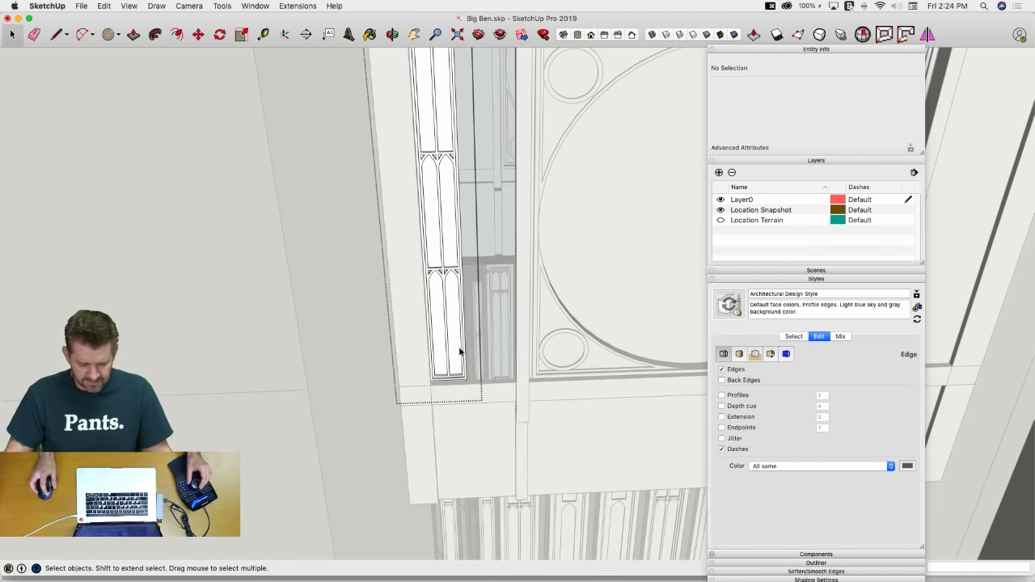
{"action": "key", "text": "m"}
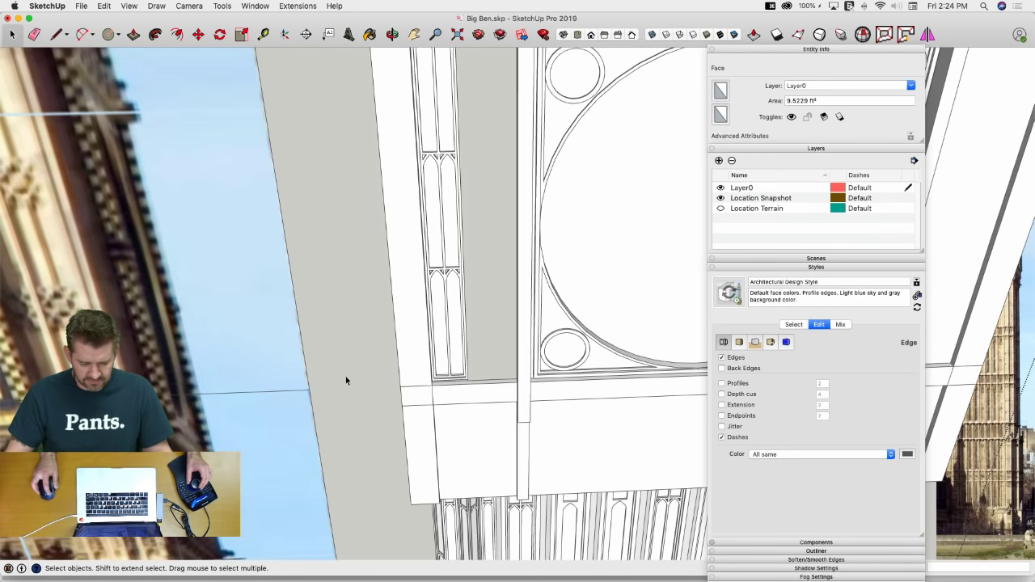
{"action": "key", "text": "m"}
{"action": "left_click", "coordinate": [461, 377]}
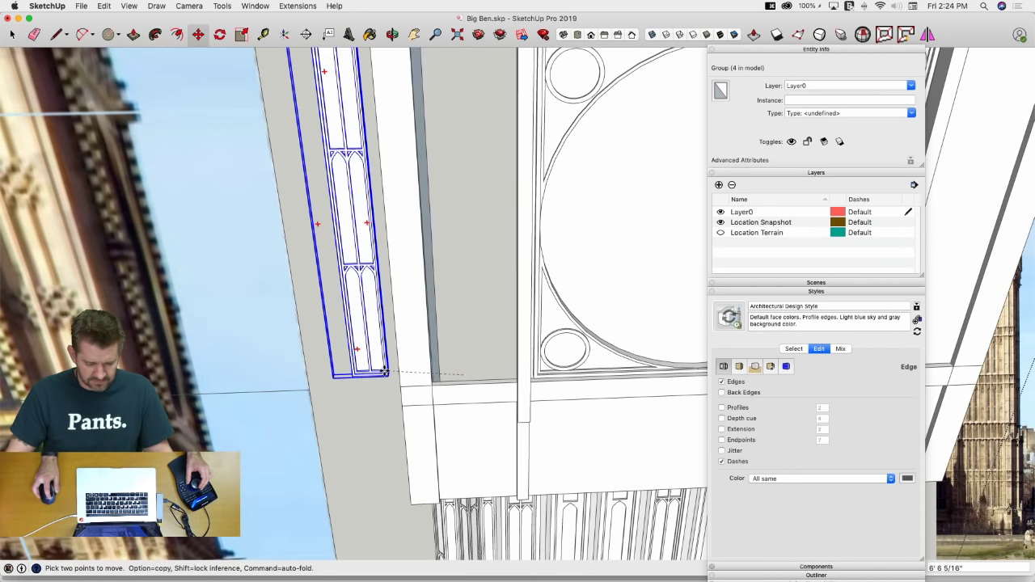
{"action": "left_click", "coordinate": [369, 423]}
{"action": "key", "text": "space"}
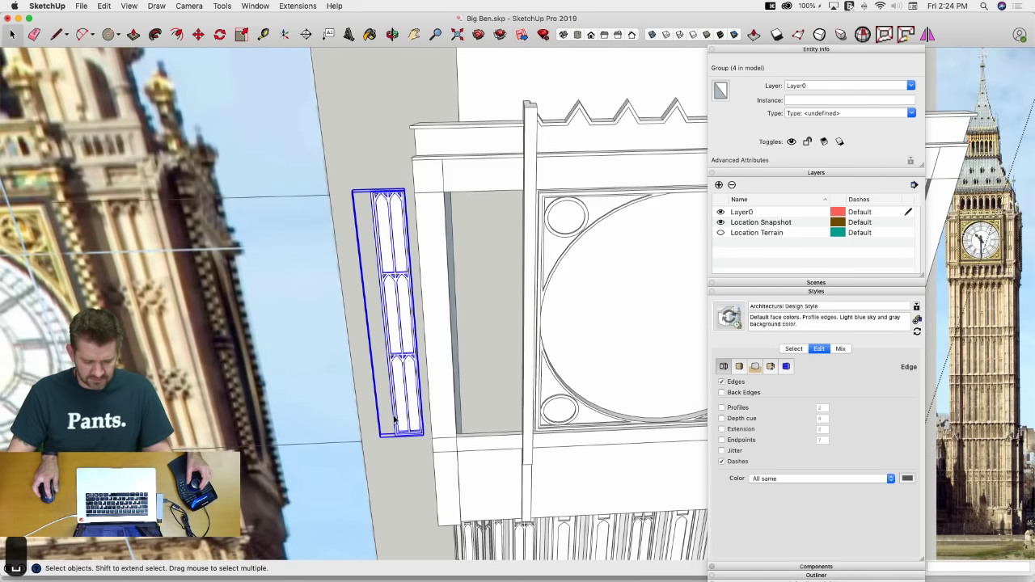
Open the panel group, delete the stray vertical edge beside the arches, and leave the group
{"action": "double_click", "coordinate": [395, 419]}
{"action": "left_click", "coordinate": [375, 418]}
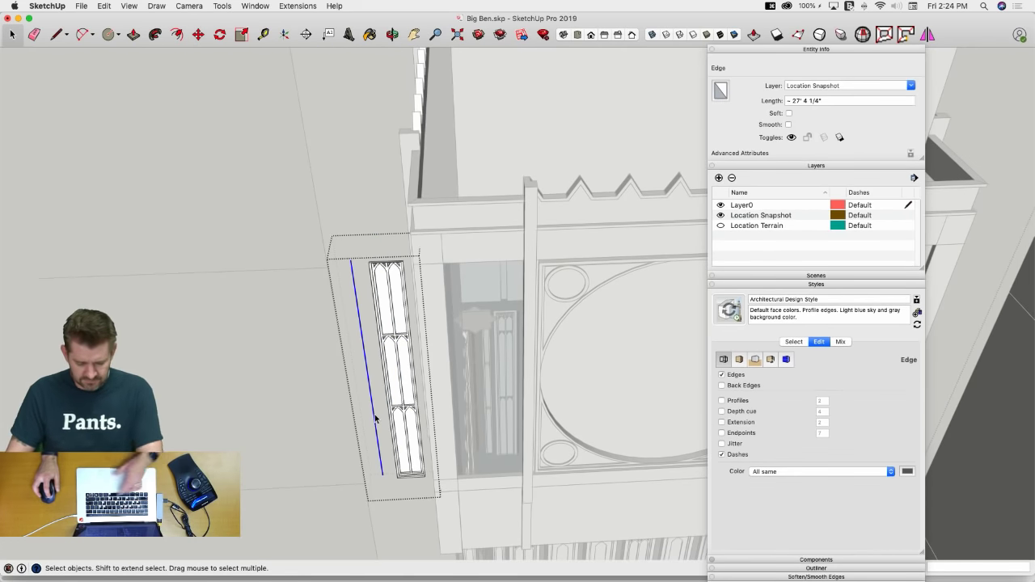
{"action": "key", "text": "BackSpace"}
{"action": "left_click", "coordinate": [350, 226]}
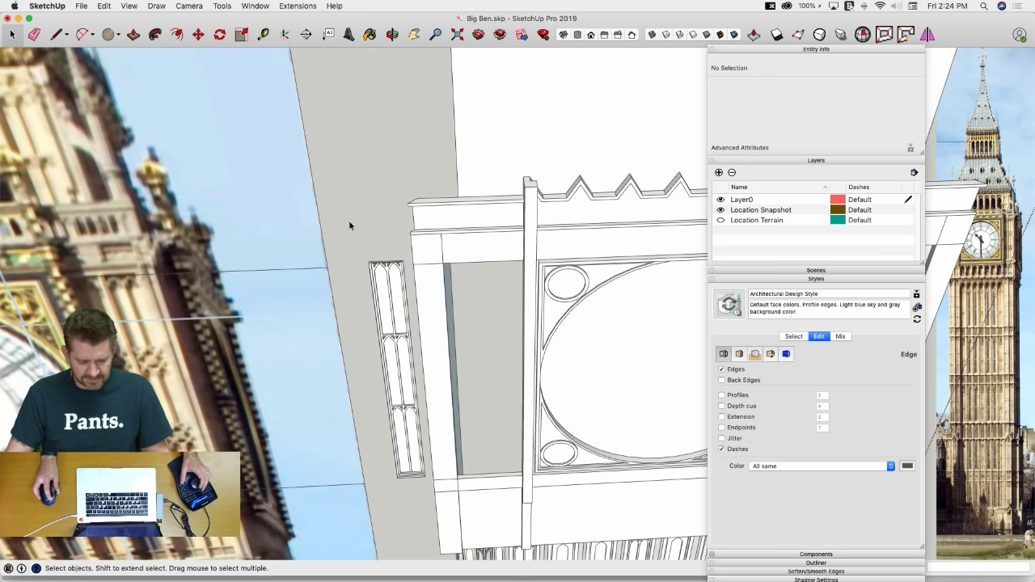
Move the panel by its lower corner back into the recess and scale its width by about 2.37 to fill it
{"action": "left_click", "coordinate": [391, 314]}
{"action": "key", "text": "m"}
{"action": "scroll", "coordinate": [375, 517], "scroll_direction": "up", "scroll_amount": 8}
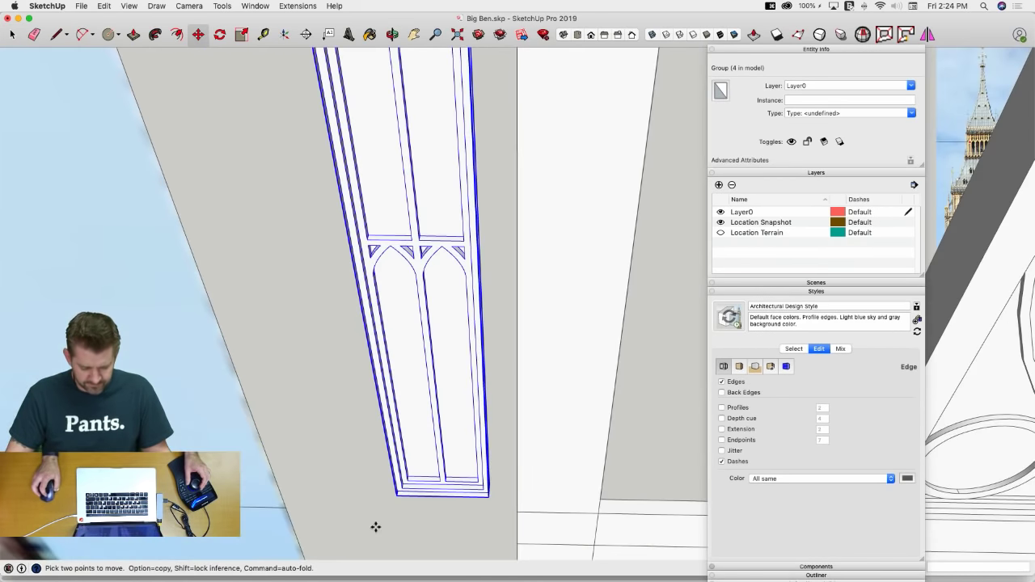
{"action": "left_click", "coordinate": [396, 497]}
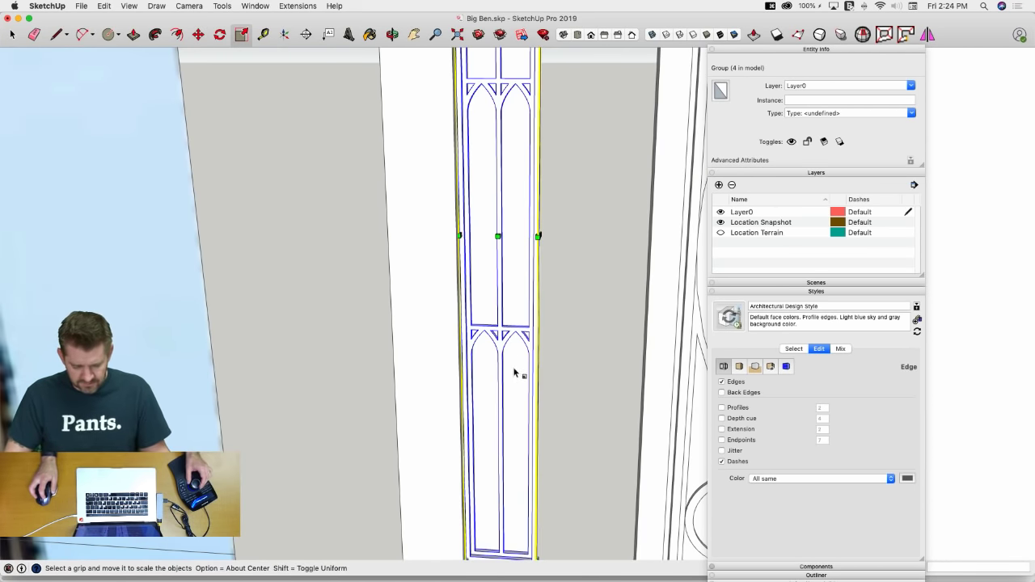
{"action": "left_click", "coordinate": [532, 255]}
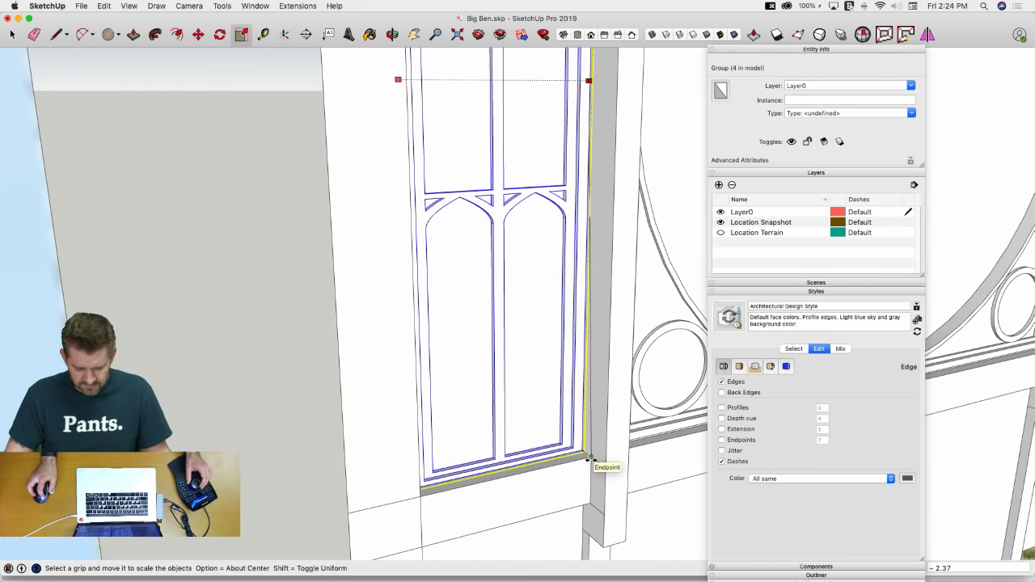
{"action": "left_click", "coordinate": [590, 458]}
Copy the panel into the recess right of the clock face and delete the flat face covering that recess
{"action": "key", "text": "m"}
{"action": "left_click", "coordinate": [591, 465], "text": "alt"}
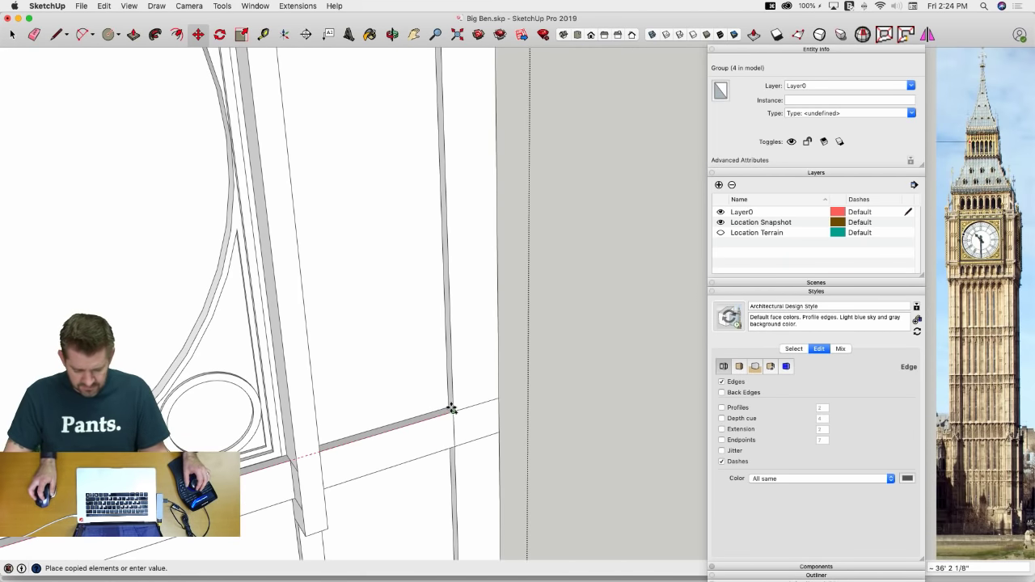
{"action": "left_click", "coordinate": [402, 393]}
{"action": "key", "text": "Delete"}
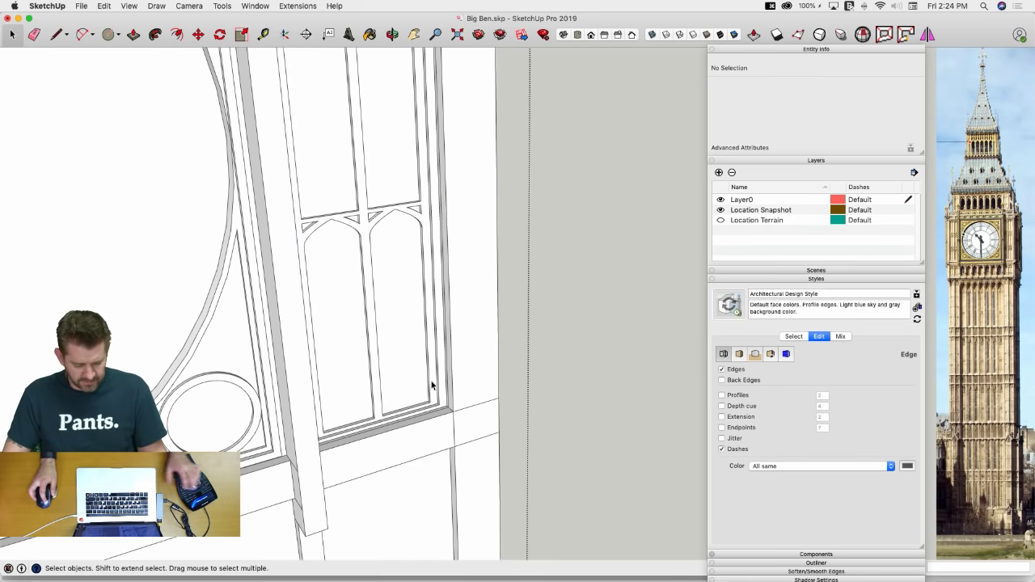
Explode the two twin-arched panel groups on both sides of the clock face and clear the selection
{"action": "scroll", "coordinate": [431, 386], "scroll_direction": "down", "scroll_amount": 10}
{"action": "left_click", "coordinate": [636, 373]}
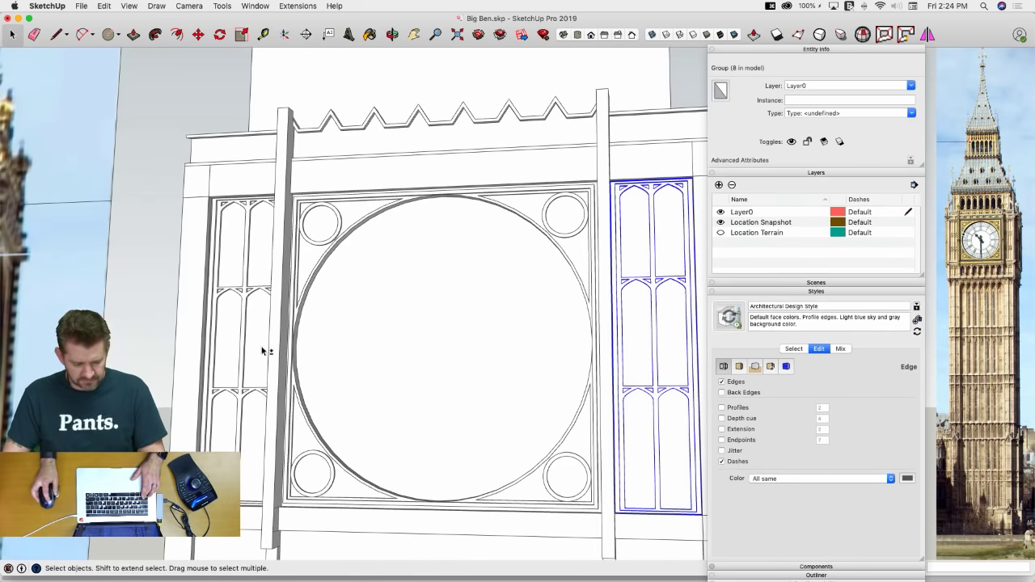
{"action": "right_click", "coordinate": [255, 348]}
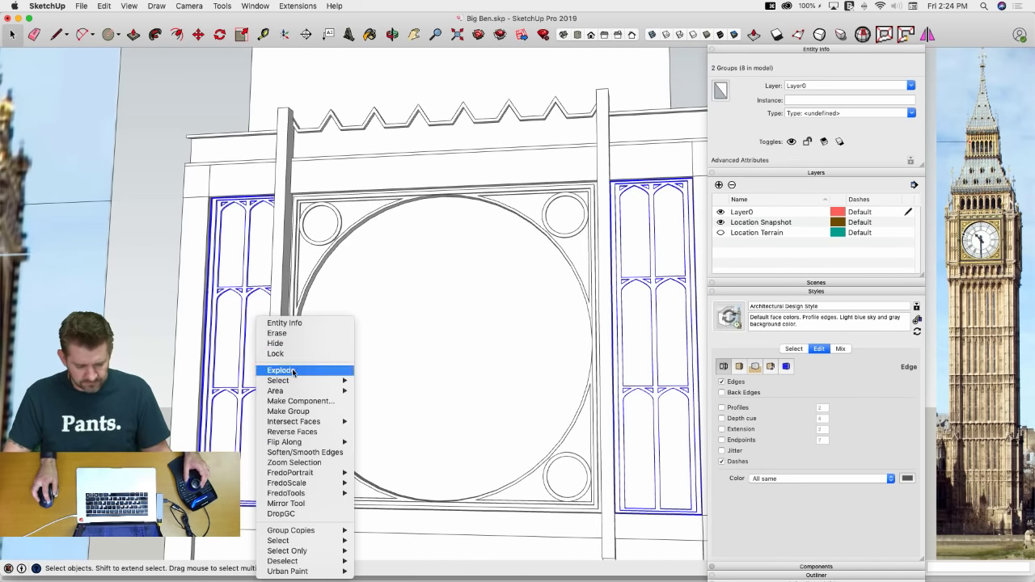
{"action": "left_click", "coordinate": [293, 370]}
{"action": "scroll", "coordinate": [284, 388], "scroll_direction": "down", "scroll_amount": 5}
{"action": "left_click", "coordinate": [283, 392]}
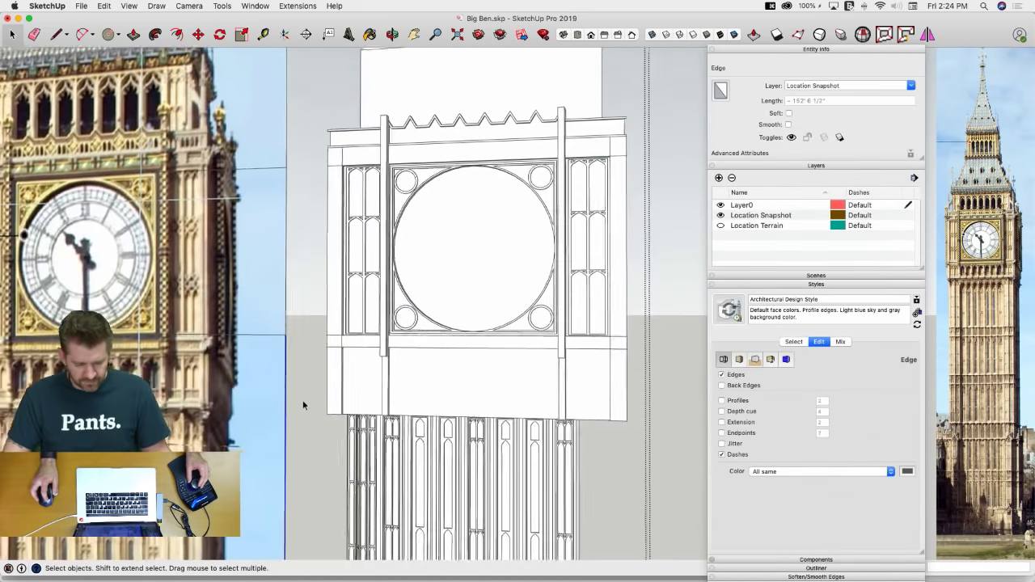
{"action": "scroll", "coordinate": [306, 411], "scroll_direction": "down", "scroll_amount": 3}
{"action": "scroll", "coordinate": [382, 382], "scroll_direction": "up", "scroll_amount": 5}
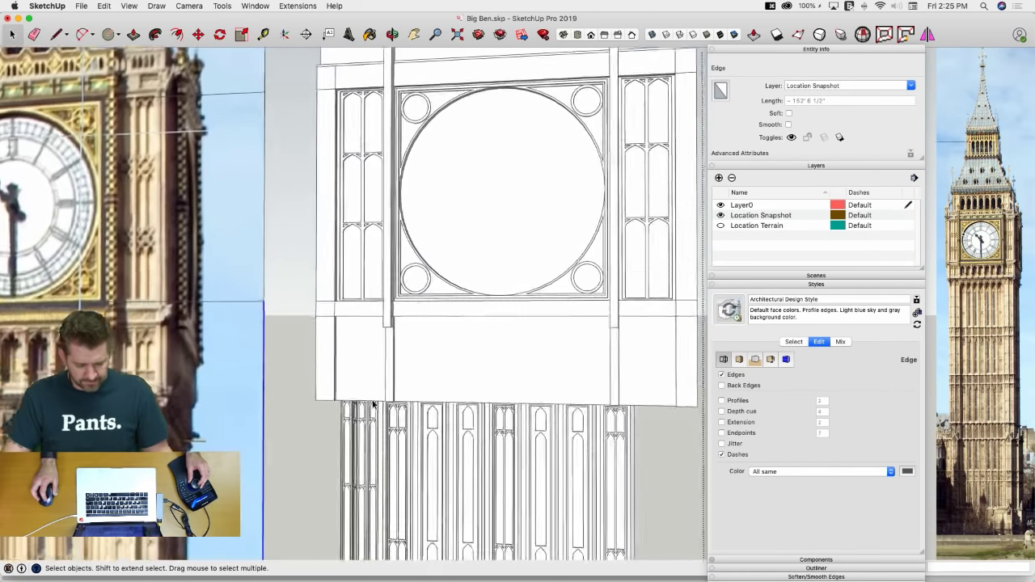
{"action": "scroll", "coordinate": [382, 364], "scroll_direction": "up", "scroll_amount": 3}
{"action": "double_click", "coordinate": [394, 344]}
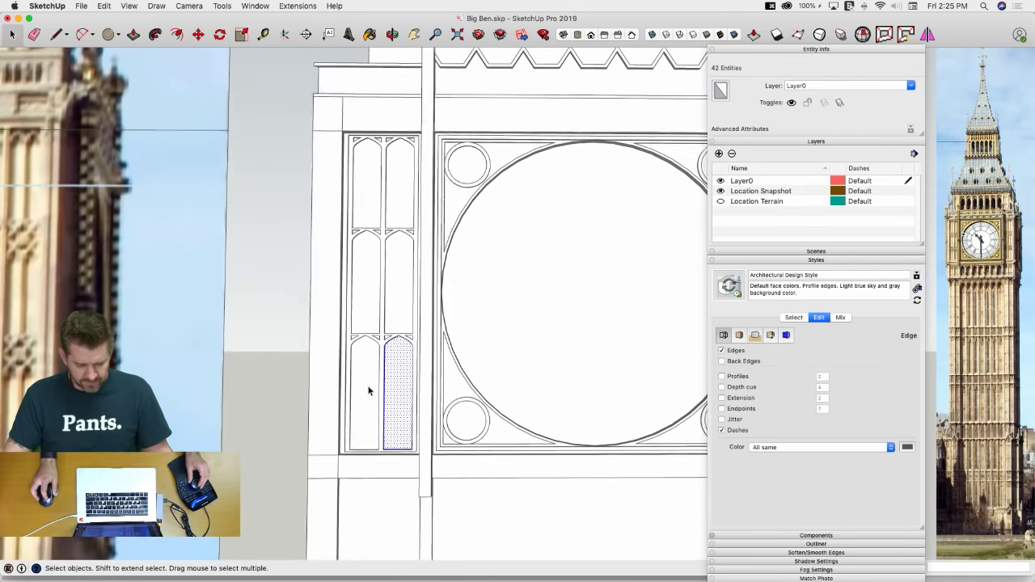
{"action": "scroll", "coordinate": [366, 339], "scroll_direction": "down", "scroll_amount": 3}
{"action": "scroll", "coordinate": [340, 227], "scroll_direction": "up", "scroll_amount": 4}
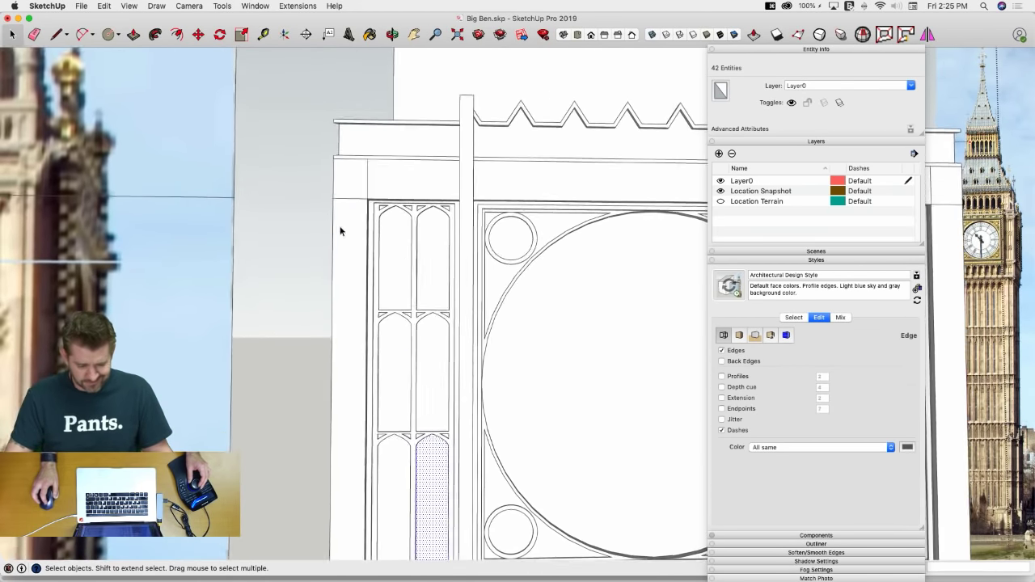
{"action": "scroll", "coordinate": [340, 232], "scroll_direction": "up", "scroll_amount": 5}
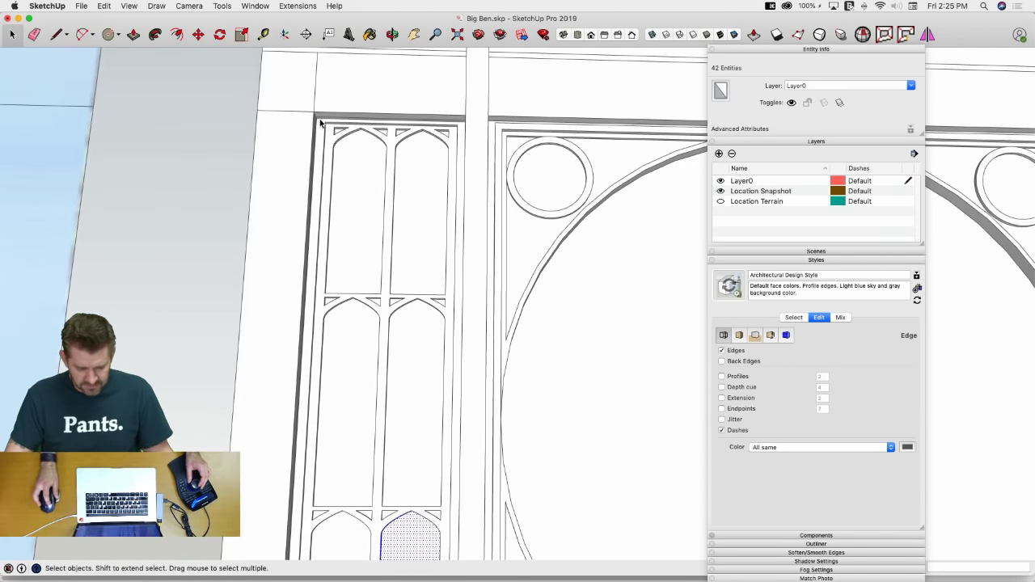
{"action": "mouse_move", "coordinate": [421, 252]}
{"action": "left_mouse_down"}
{"action": "mouse_move", "coordinate": [443, 313]}
{"action": "mouse_move", "coordinate": [462, 313]}
{"action": "left_mouse_up"}
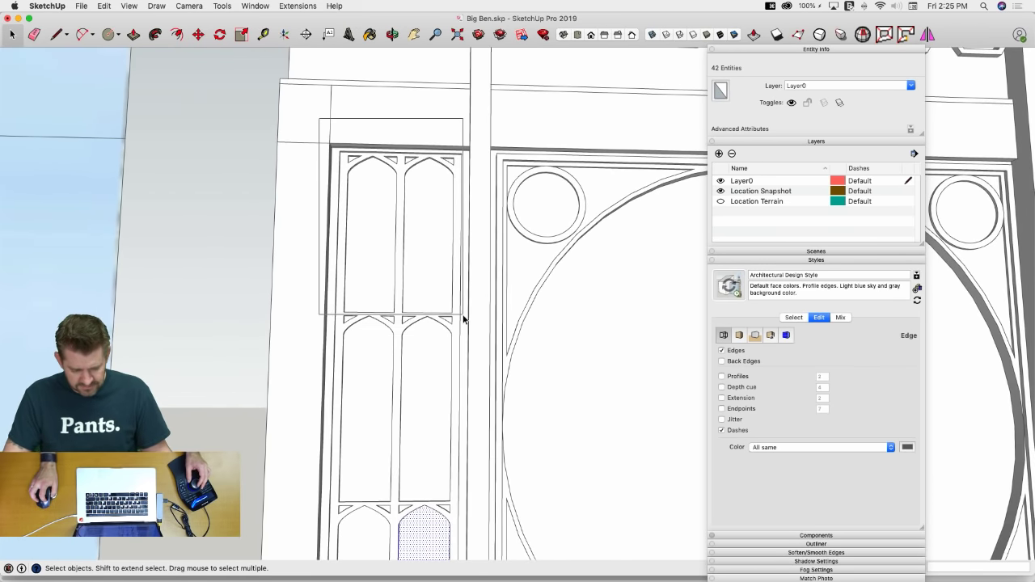
{"action": "left_click_drag", "start_coordinate": [464, 319], "coordinate": [464, 319]}
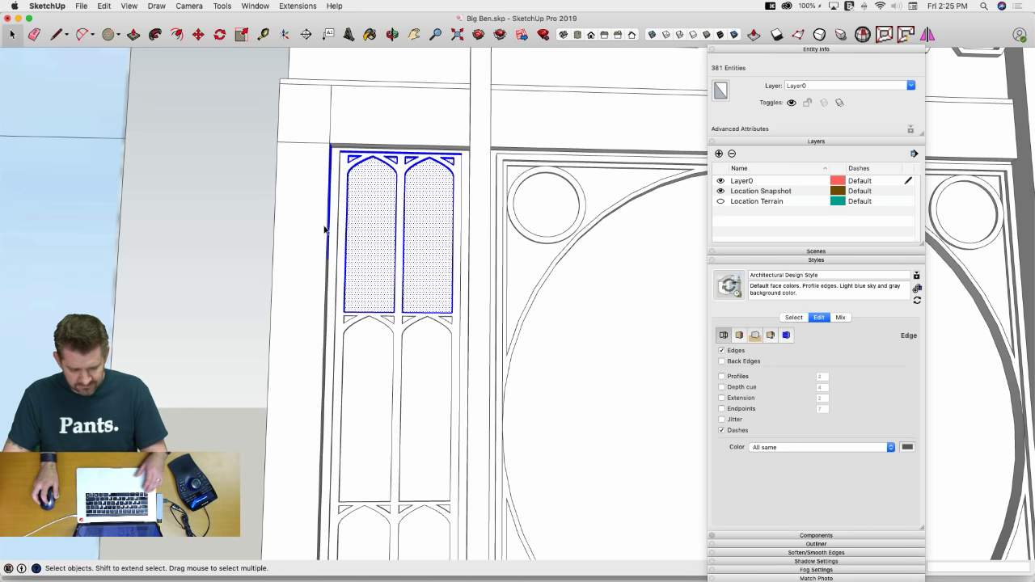
{"action": "scroll", "coordinate": [327, 229], "scroll_direction": "up", "scroll_amount": 1}
{"action": "middle_click_drag", "start_coordinate": [327, 230], "coordinate": [178, 271]}
{"action": "scroll", "coordinate": [179, 271], "scroll_direction": "down", "scroll_amount": 1}
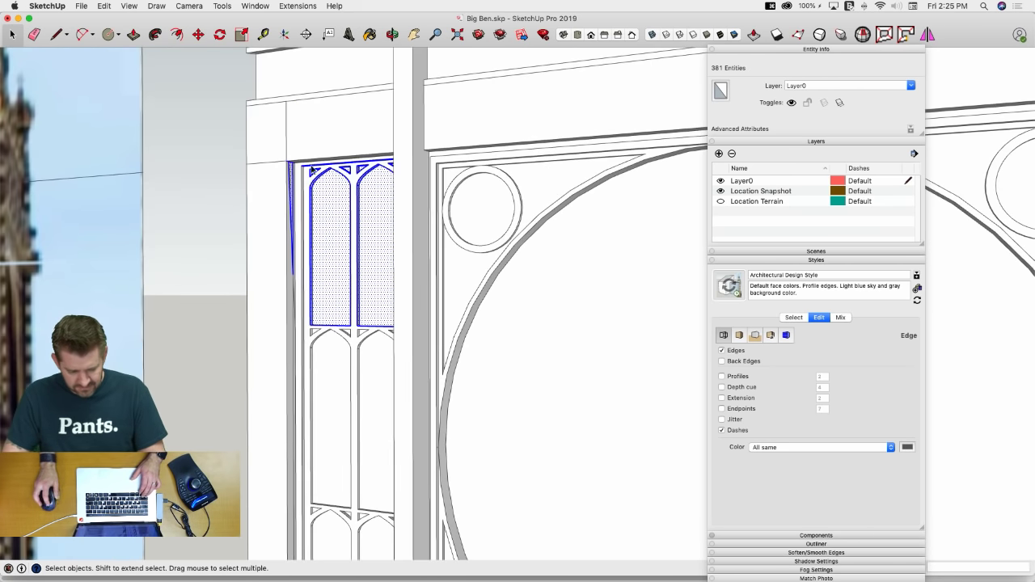
{"action": "left_click", "coordinate": [293, 178]}
{"action": "left_click", "coordinate": [294, 184]}
{"action": "middle_click_drag", "start_coordinate": [295, 181], "coordinate": [337, 182]}
{"action": "key", "text": "super+2"}
{"action": "key", "text": "space"}
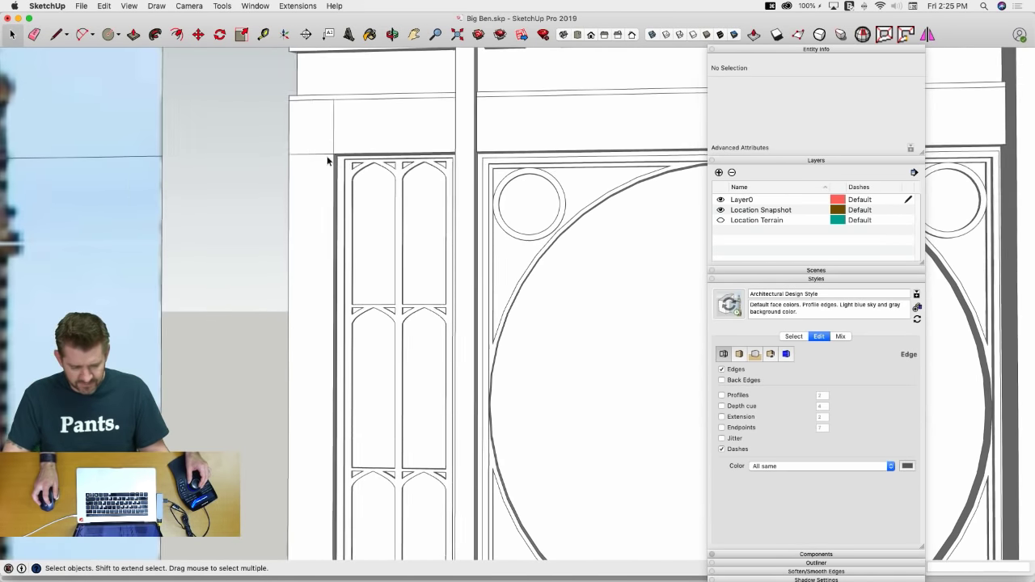
Copy the uppermost pair of arches with its top border from the left panel down to the upper corner of the recess below
{"action": "left_click_drag", "start_coordinate": [319, 130], "coordinate": [461, 308]}
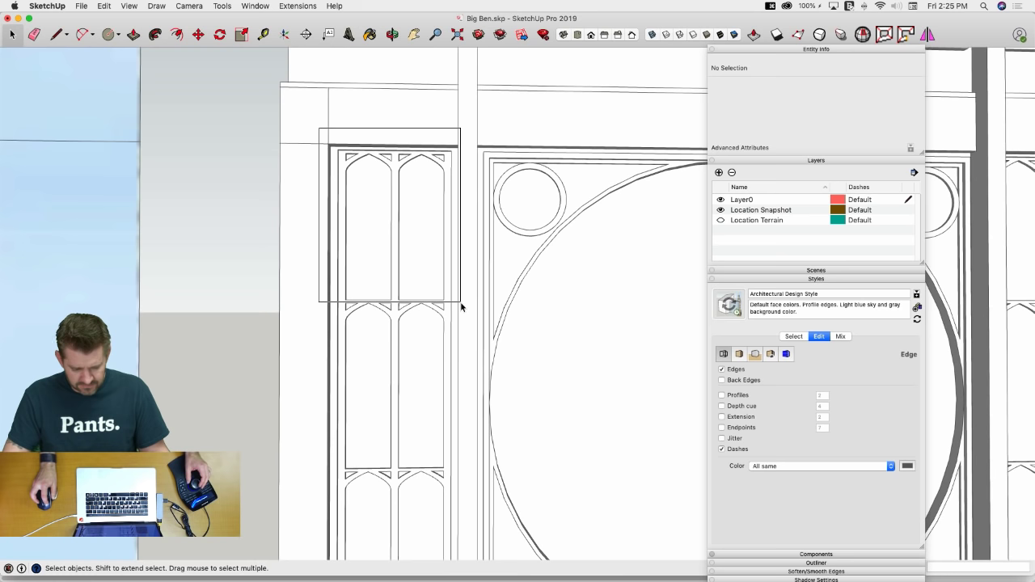
{"action": "left_click_drag", "start_coordinate": [461, 308], "coordinate": [460, 305]}
{"action": "key", "text": "m"}
{"action": "middle_click_drag", "start_coordinate": [391, 337], "coordinate": [410, 188]}
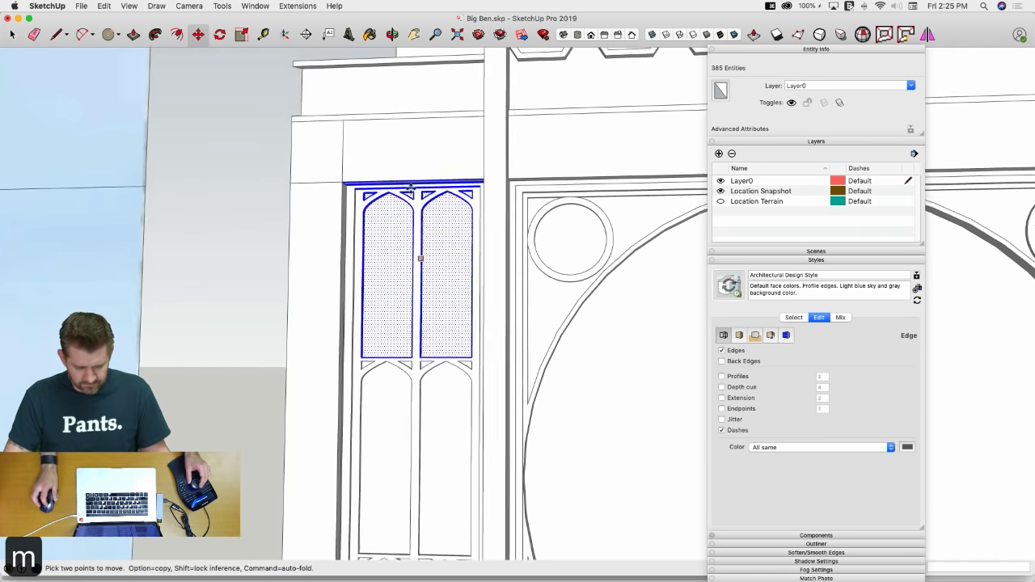
{"action": "scroll", "coordinate": [340, 188], "scroll_direction": "up", "scroll_amount": 1}
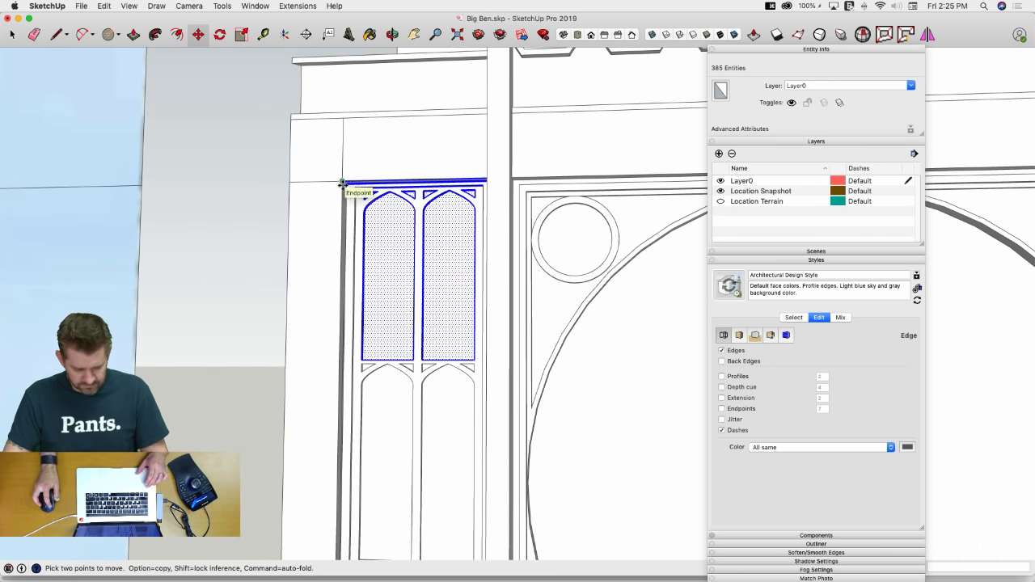
{"action": "middle_click_drag", "start_coordinate": [377, 260], "coordinate": [388, 191], "text": "shift"}
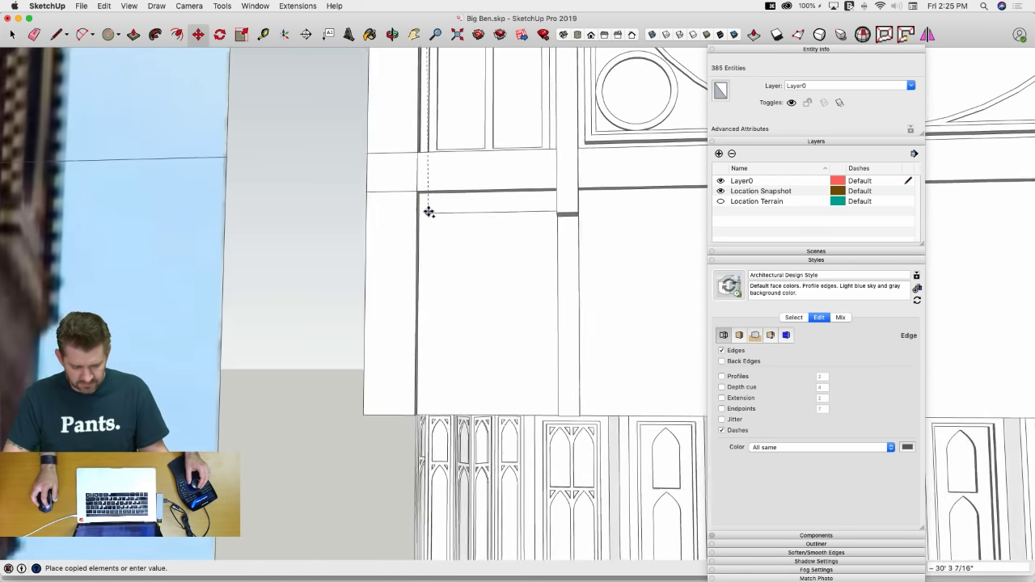
{"action": "left_click", "coordinate": [412, 194]}
Delete the flat face covering the lower recess where the arches were copied
{"action": "key", "text": "e"}
{"action": "middle_click_drag", "start_coordinate": [453, 345], "coordinate": [454, 347]}
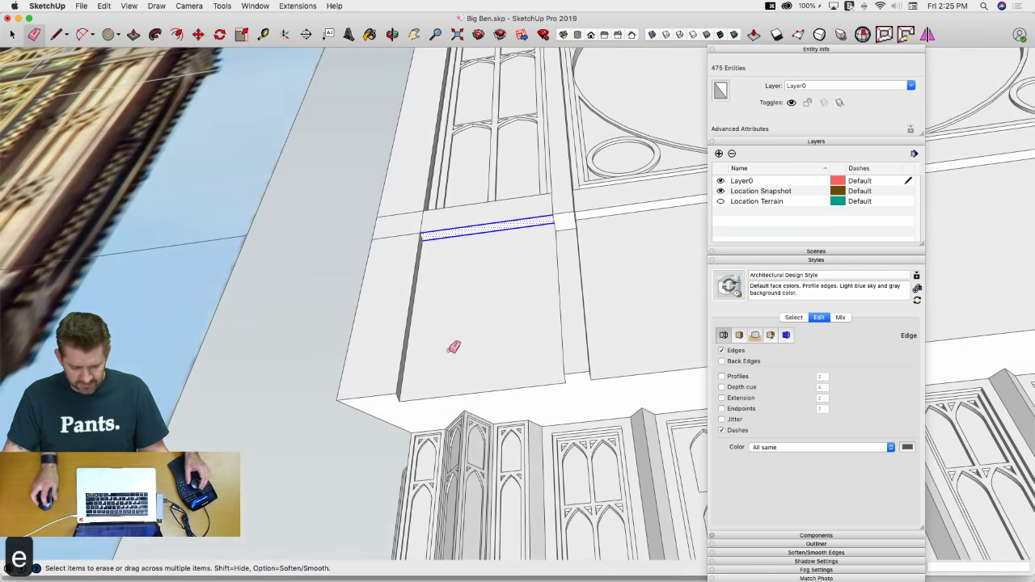
{"action": "key", "text": "space"}
{"action": "left_click", "coordinate": [452, 349]}
{"action": "key", "text": "BackSpace"}
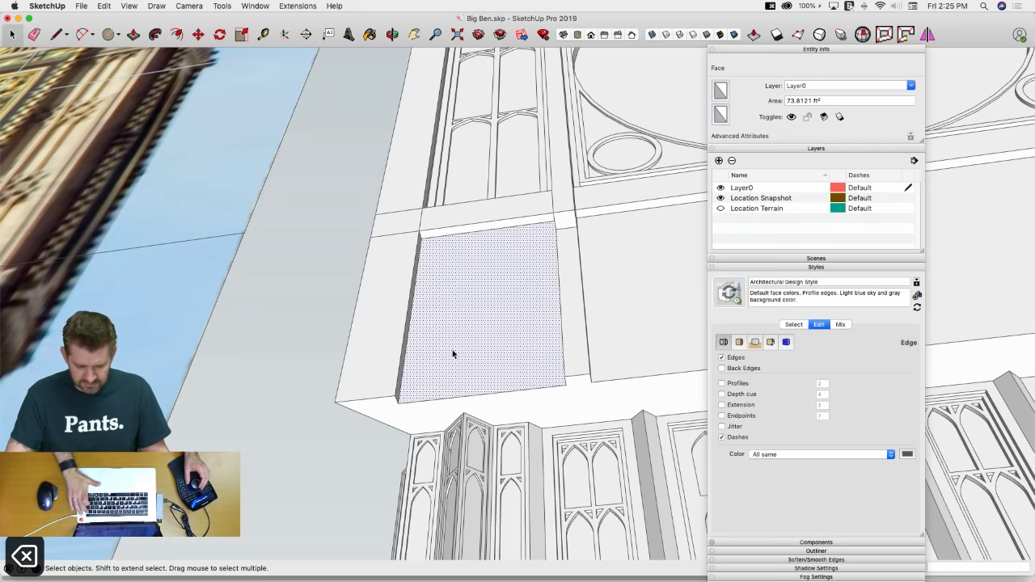
Move the bottom edges of the two copied arches downward to lengthen them within the lower recess
{"action": "middle_click_drag", "start_coordinate": [453, 350], "coordinate": [418, 262]}
{"action": "scroll", "coordinate": [447, 293], "scroll_direction": "up", "scroll_amount": 4}
{"action": "key", "text": "l"}
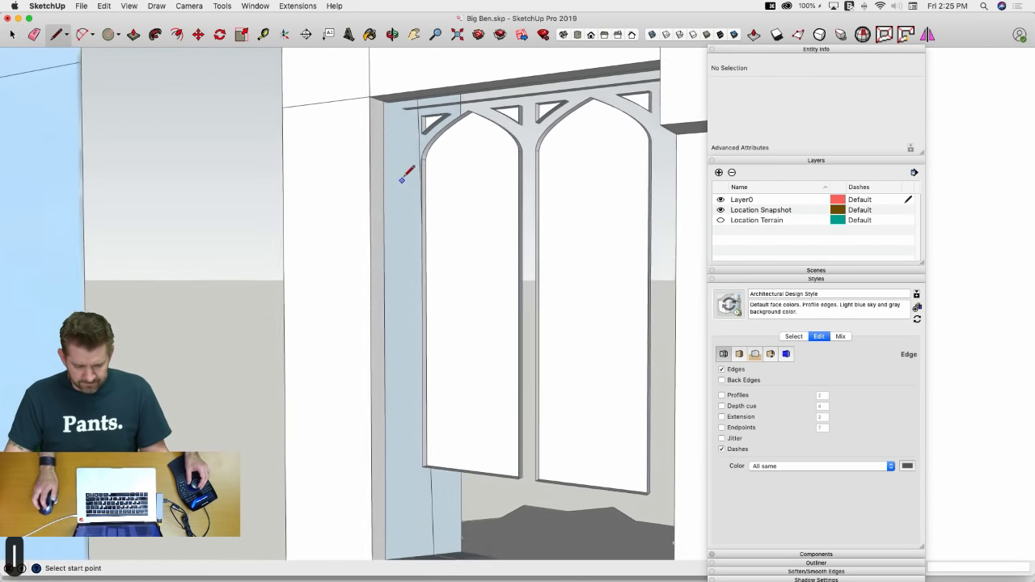
{"action": "middle_click_drag", "start_coordinate": [411, 72], "coordinate": [418, 363]}
{"action": "key", "text": "space"}
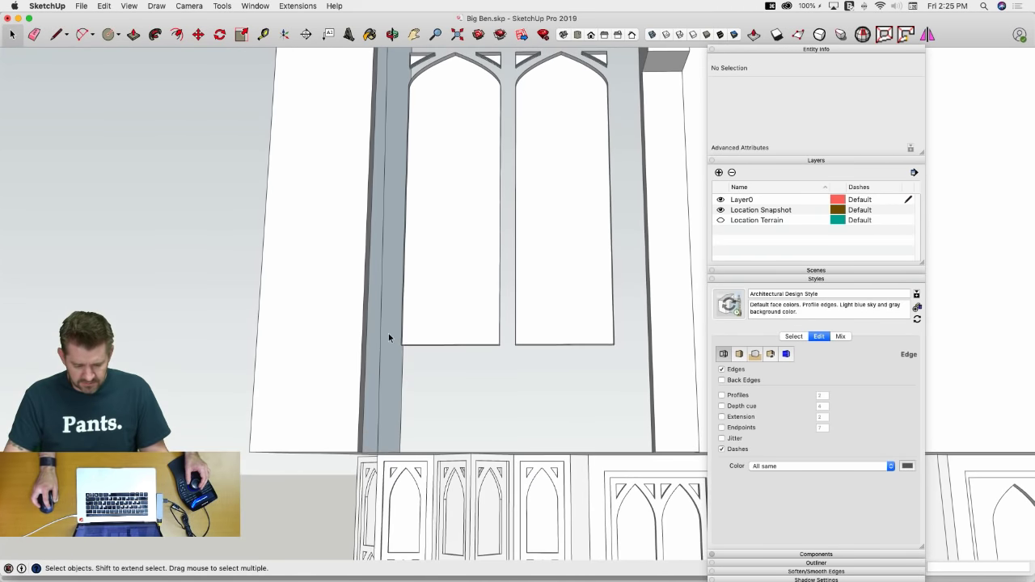
{"action": "key", "text": "m"}
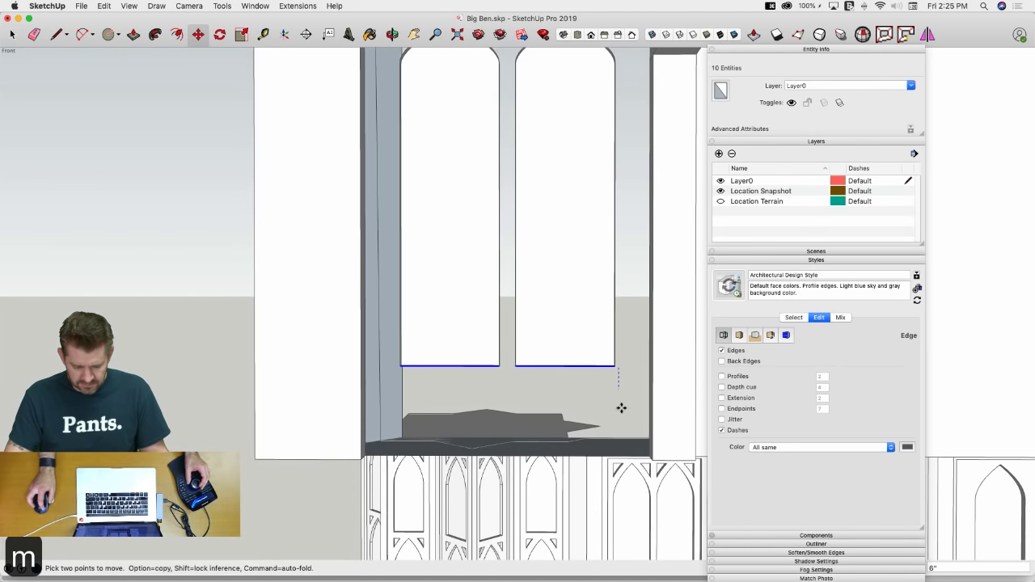
Try to stretch the double arched window down to the sill by moving its bottom edges
{"action": "left_click_drag", "start_coordinate": [619, 460], "coordinate": [624, 455]}
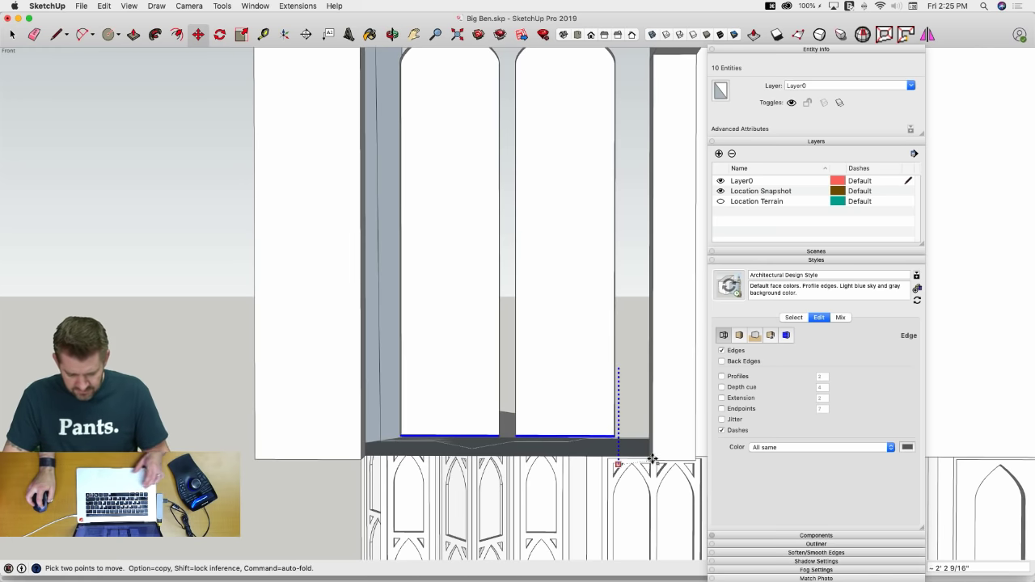
{"action": "left_click", "coordinate": [653, 462]}
{"action": "key", "text": "space"}
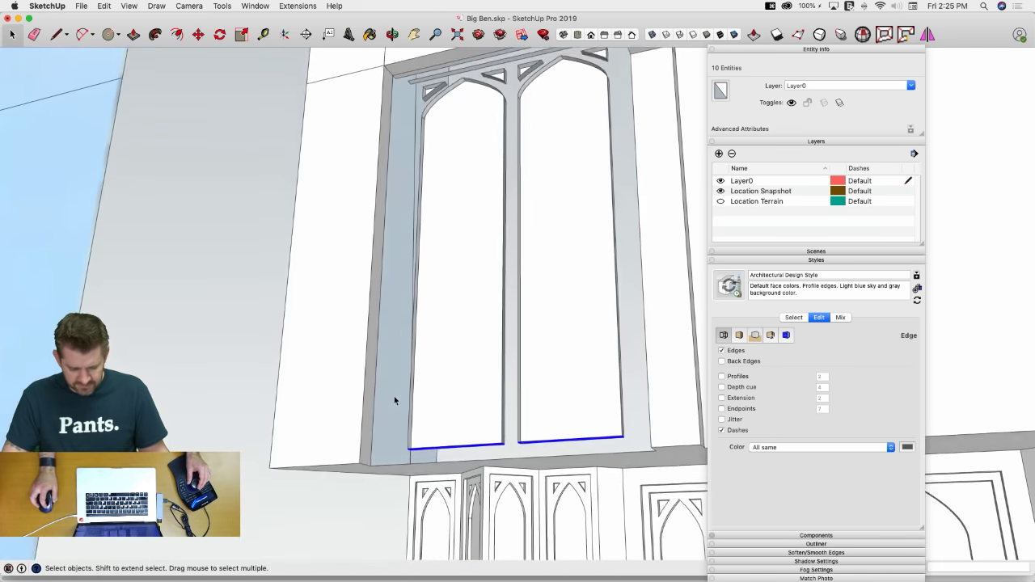
{"action": "middle_click_drag", "start_coordinate": [405, 314], "coordinate": [399, 284]}
{"action": "scroll", "coordinate": [400, 280], "scroll_direction": "up", "scroll_amount": 3}
Undo the double arched window work until the blank wall face beneath the clock stage is restored
{"action": "key", "text": "l"}
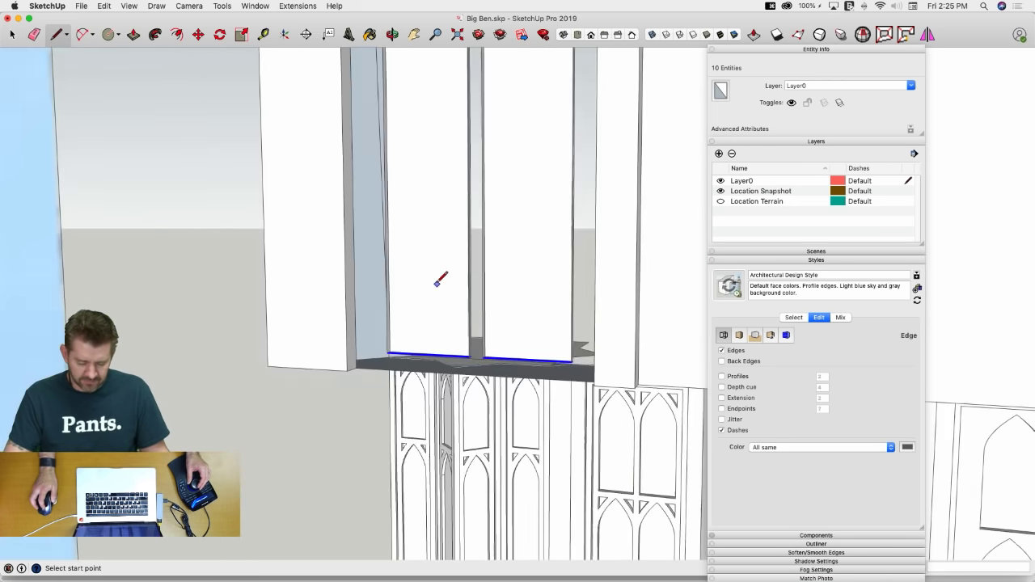
{"action": "mouse_move", "coordinate": [441, 279]}
{"action": "middle_mouse_down"}
{"action": "mouse_move", "coordinate": [397, 297]}
{"action": "mouse_move", "coordinate": [436, 300]}
{"action": "mouse_move", "coordinate": [432, 275]}
{"action": "middle_mouse_up"}
{"action": "key", "text": "space"}
{"action": "key", "text": "super+z"}
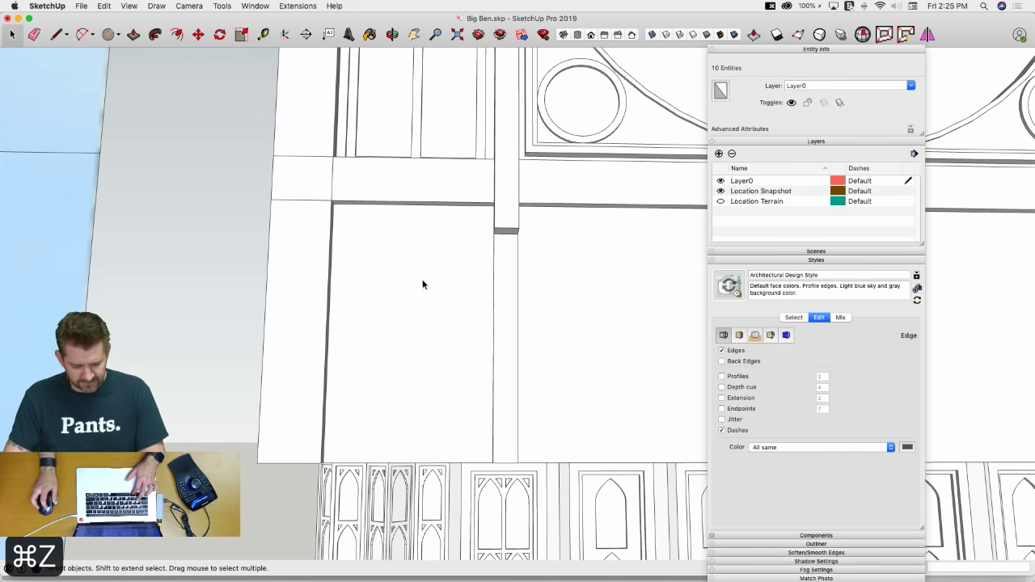
Examine the clock stage and the shaft panels below it for an arched panel to reuse
{"action": "scroll", "coordinate": [358, 320], "scroll_direction": "down", "scroll_amount": 3}
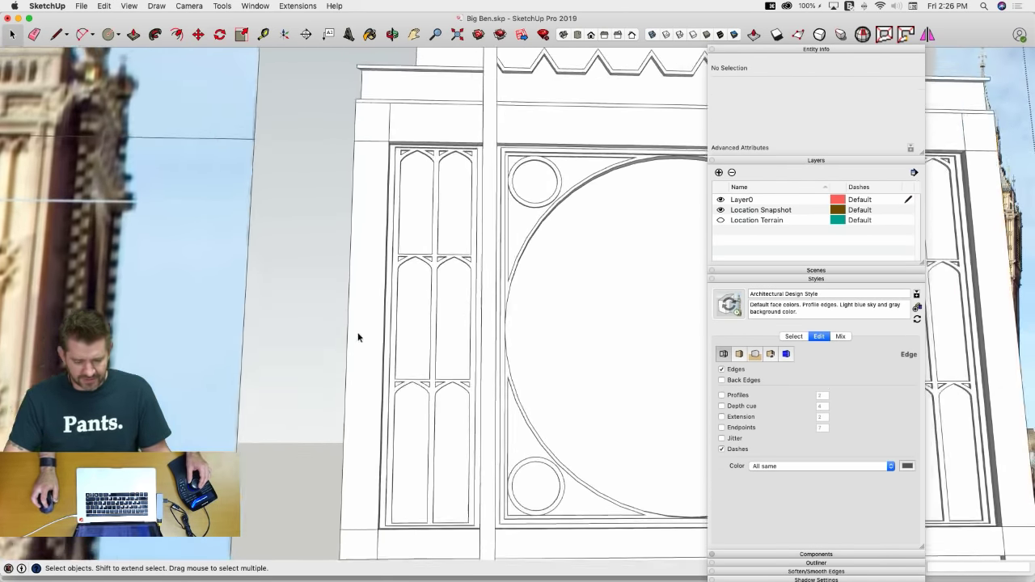
{"action": "scroll", "coordinate": [395, 226], "scroll_direction": "up", "scroll_amount": 3}
{"action": "scroll", "coordinate": [418, 257], "scroll_direction": "down", "scroll_amount": 5}
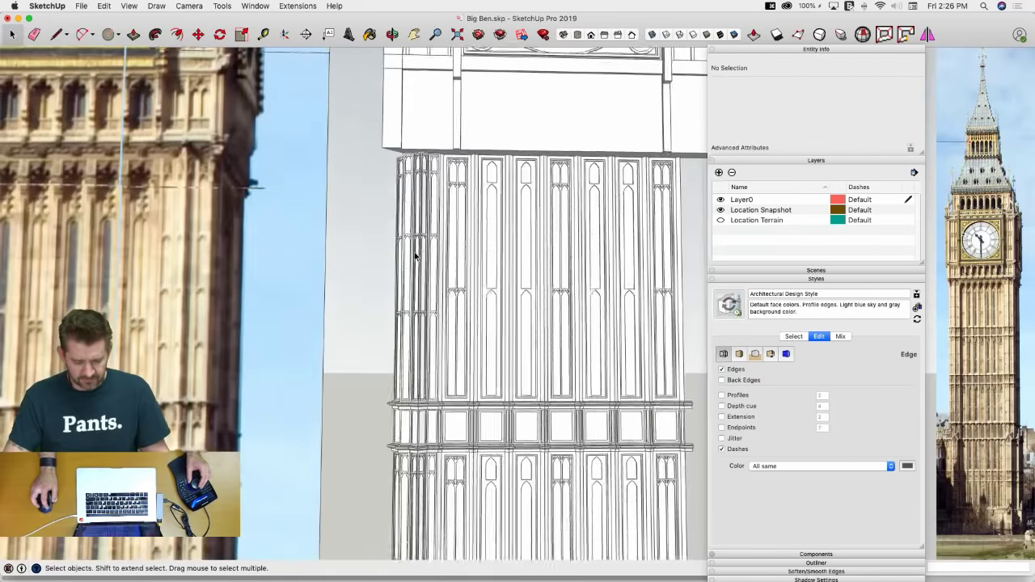
{"action": "scroll", "coordinate": [451, 263], "scroll_direction": "down", "scroll_amount": 5}
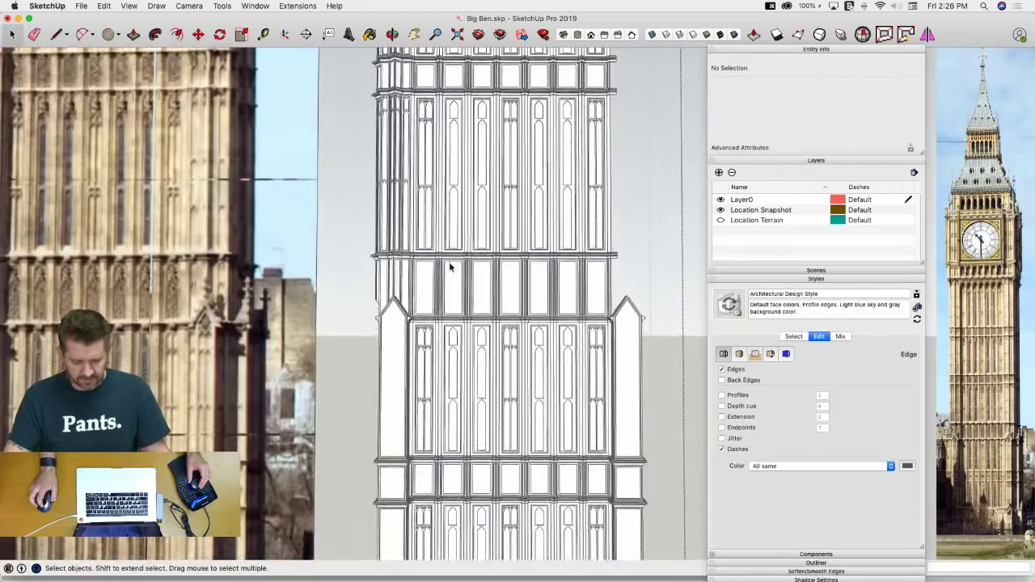
{"action": "scroll", "coordinate": [450, 264], "scroll_direction": "up", "scroll_amount": 6}
{"action": "scroll", "coordinate": [428, 257], "scroll_direction": "up", "scroll_amount": 6}
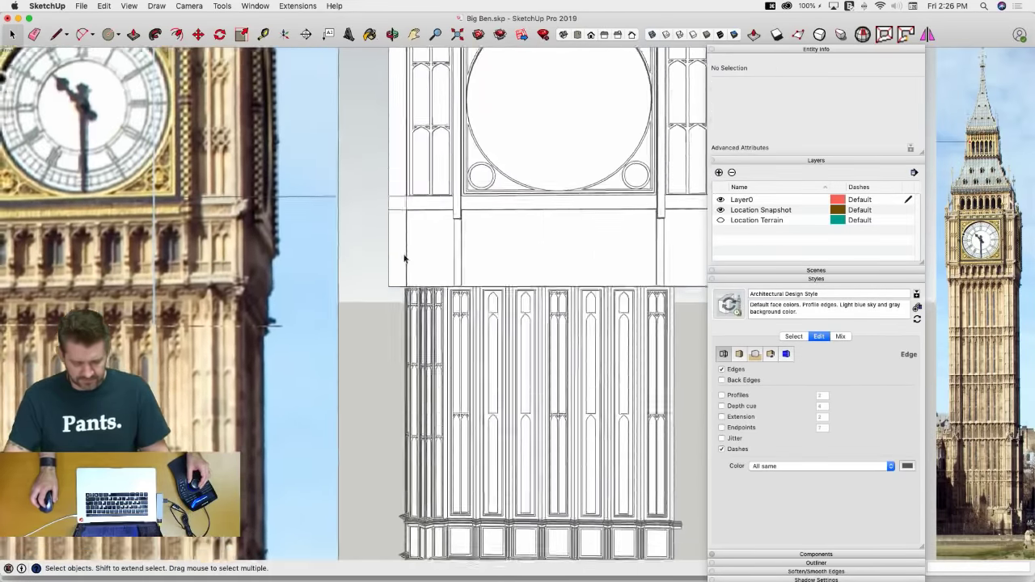
{"action": "middle_click_drag", "start_coordinate": [405, 259], "coordinate": [402, 301]}
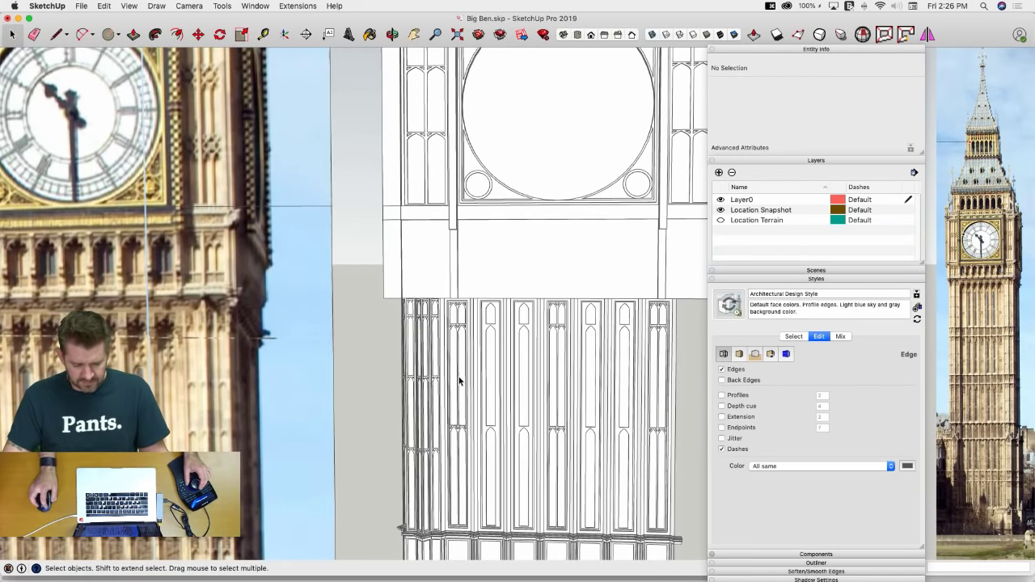
Open the shaft group below the clock stage, copy its first full-height double-arched panel, and close the group
{"action": "double_click", "coordinate": [459, 376]}
{"action": "scroll", "coordinate": [453, 356], "scroll_direction": "up", "scroll_amount": 4}
{"action": "left_click", "coordinate": [432, 304]}
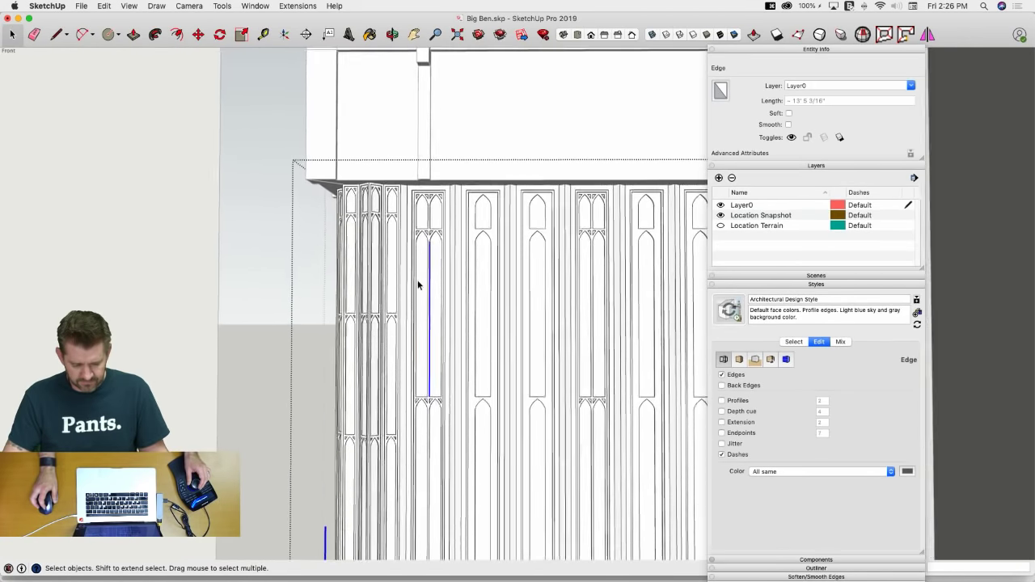
{"action": "key", "text": "r"}
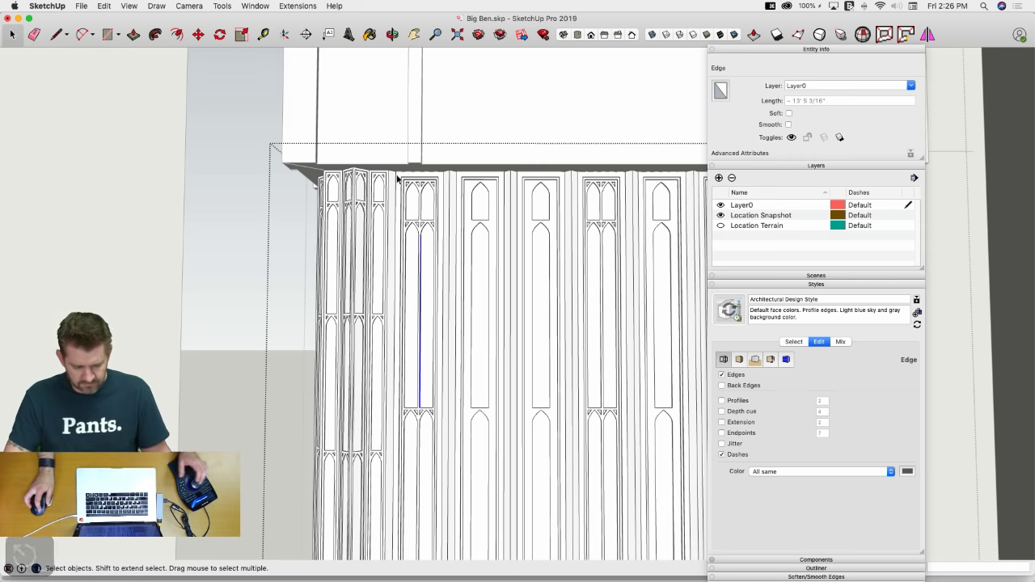
{"action": "left_click_drag", "start_coordinate": [446, 314], "coordinate": [428, 524]}
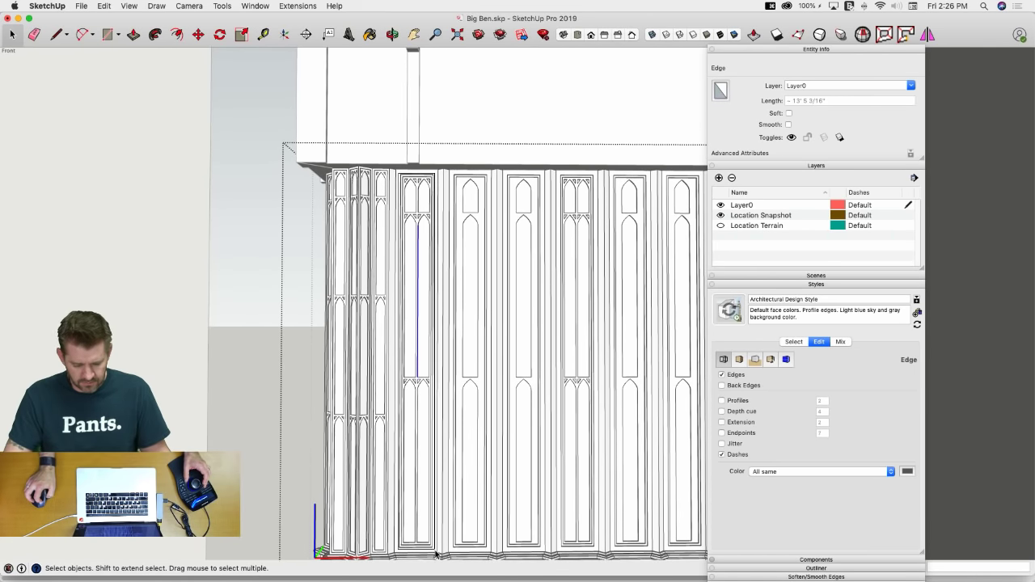
{"action": "triple_click", "coordinate": [435, 554]}
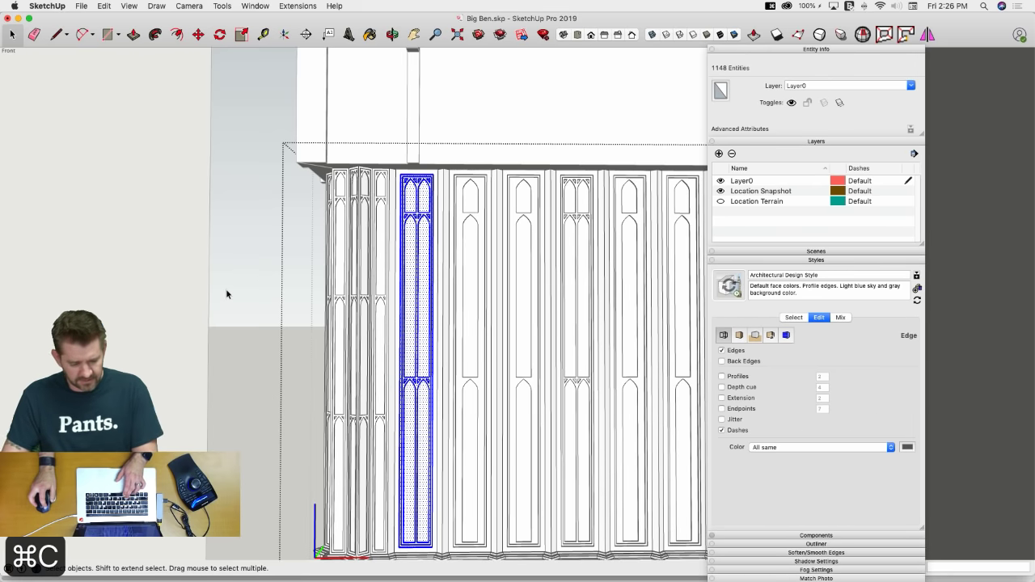
{"action": "left_click", "coordinate": [249, 278]}
Delete the blank recessed face beneath the narrow clock-stage windows and paste the copied panel beside the tower
{"action": "left_click", "coordinate": [365, 131]}
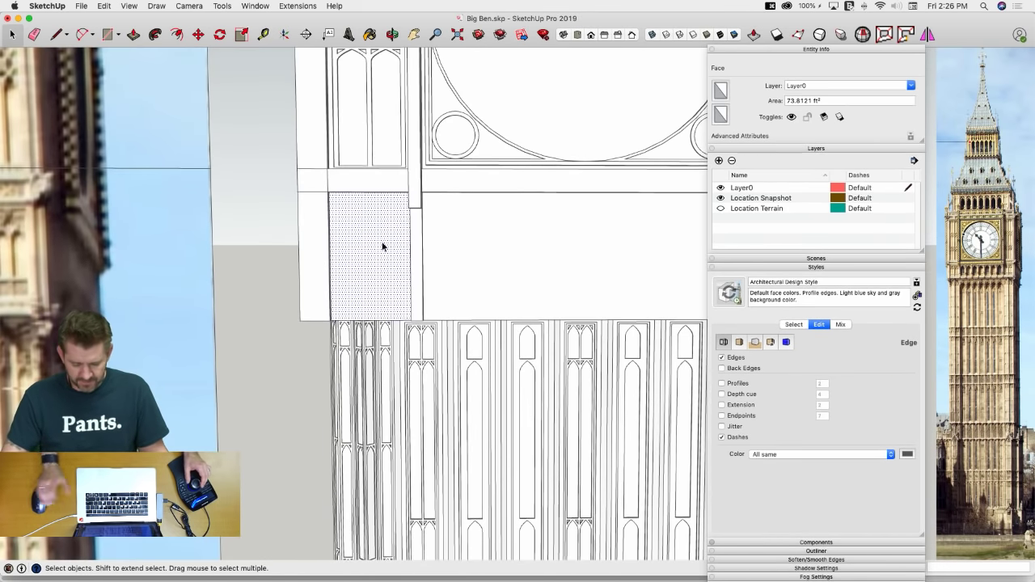
{"action": "key", "text": "BackSpace"}
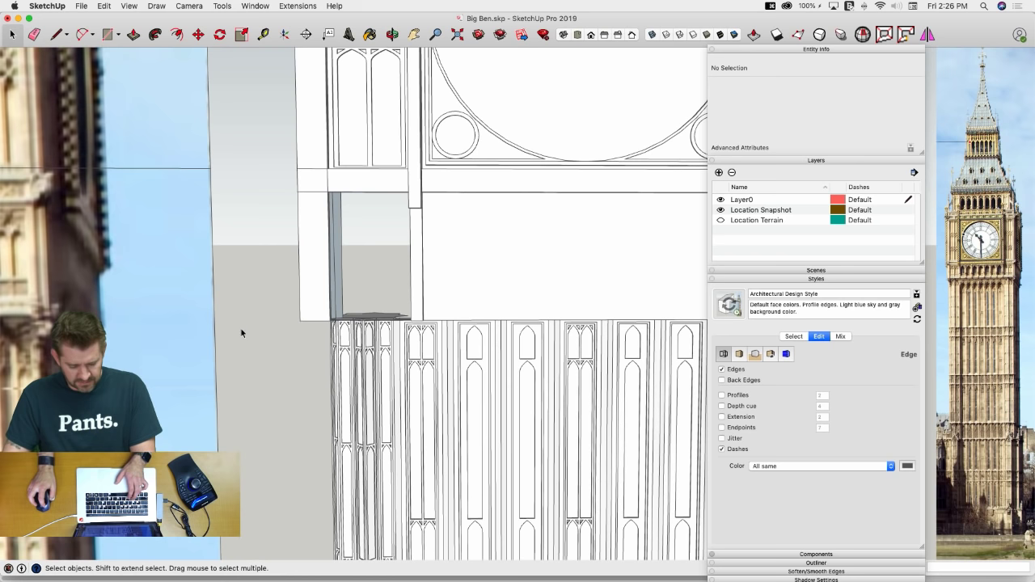
{"action": "key", "text": "super+v"}
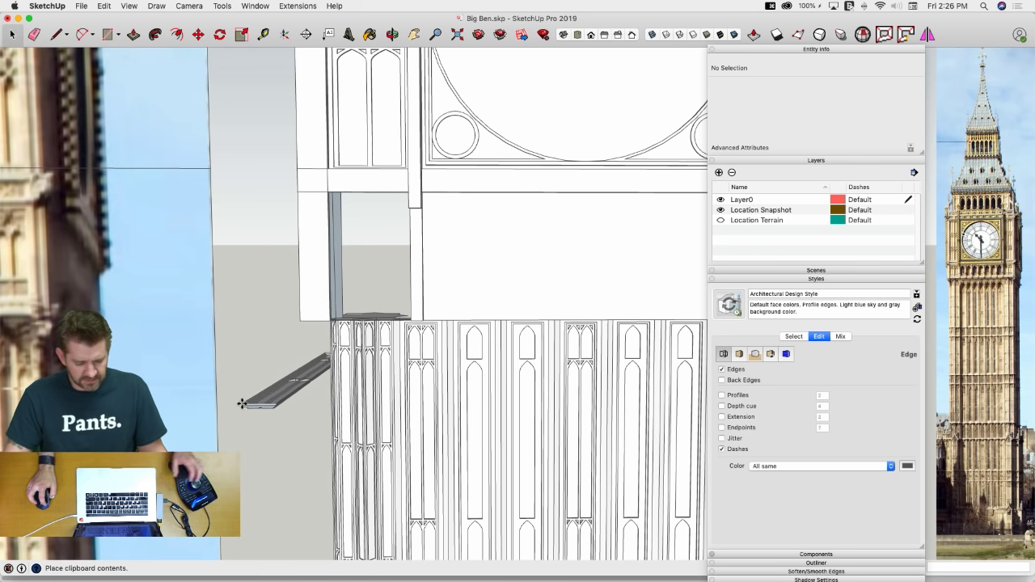
{"action": "left_click", "coordinate": [242, 404]}
Rotate the pasted panel 90 degrees so it stands upright, parallel to the tower front
{"action": "key", "text": "q"}
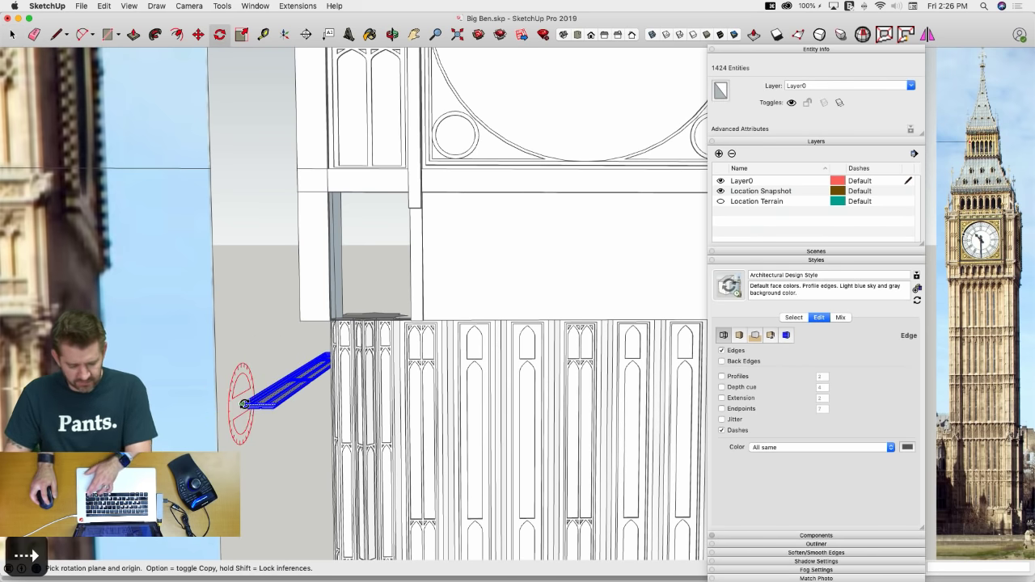
{"action": "left_click", "coordinate": [263, 374]}
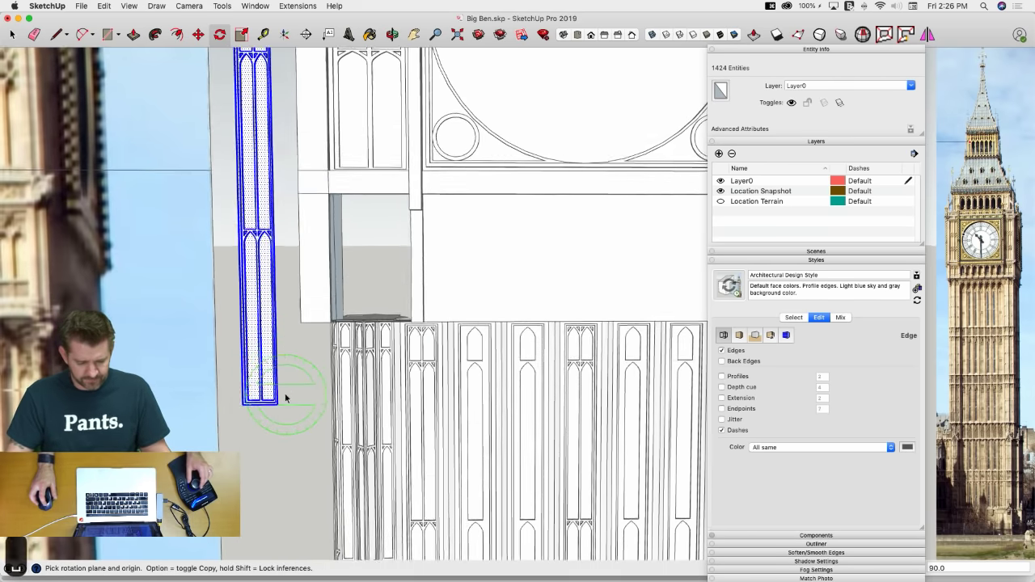
{"action": "key", "text": "space"}
Erase the tracery beneath the pasted panel's top pair of arches, along with the long vertical window edges below it
{"action": "scroll", "coordinate": [372, 344], "scroll_direction": "up", "scroll_amount": 5}
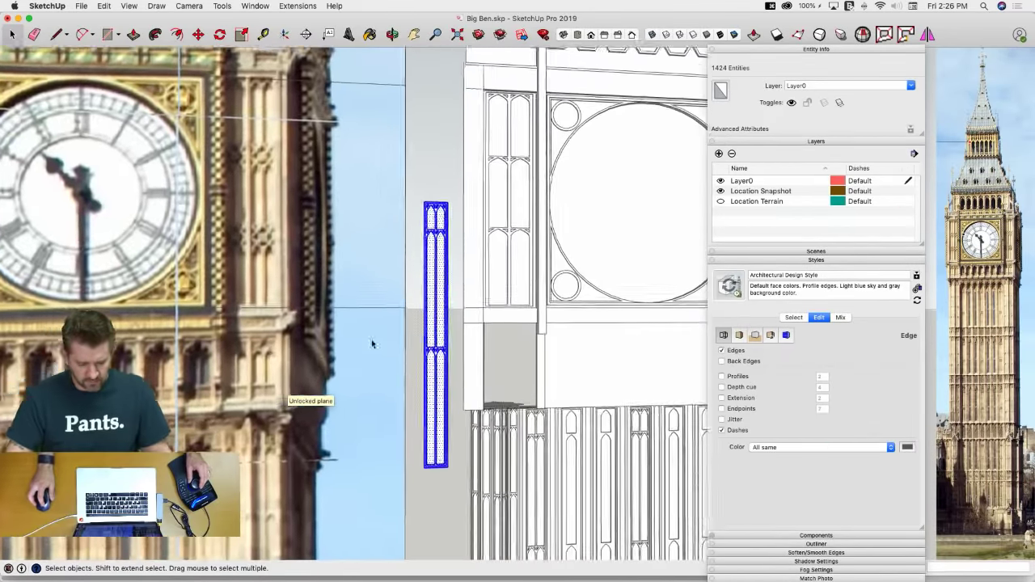
{"action": "scroll", "coordinate": [354, 249], "scroll_direction": "up", "scroll_amount": 8}
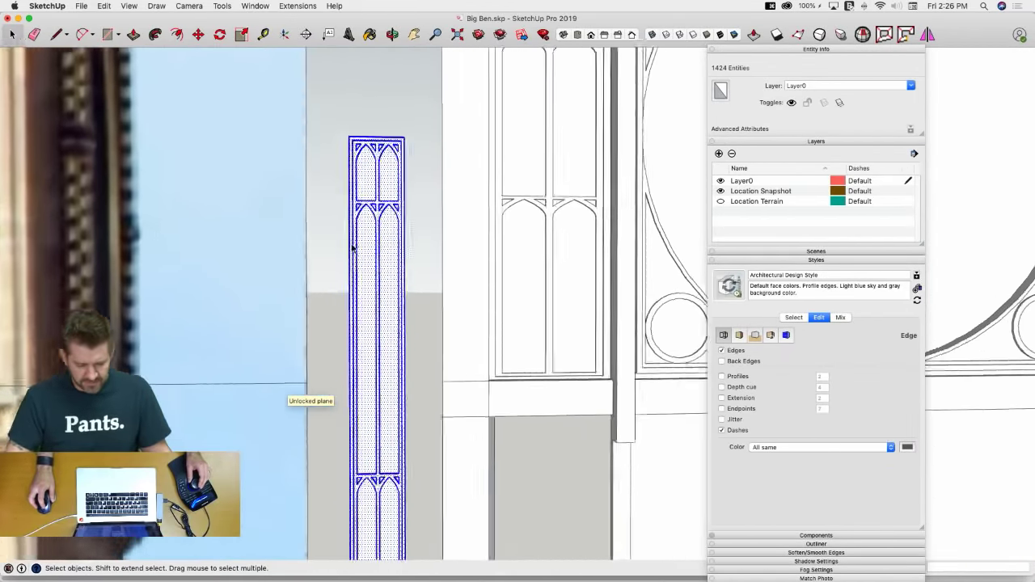
{"action": "key", "text": "e"}
{"action": "scroll", "coordinate": [348, 284], "scroll_direction": "up", "scroll_amount": 1}
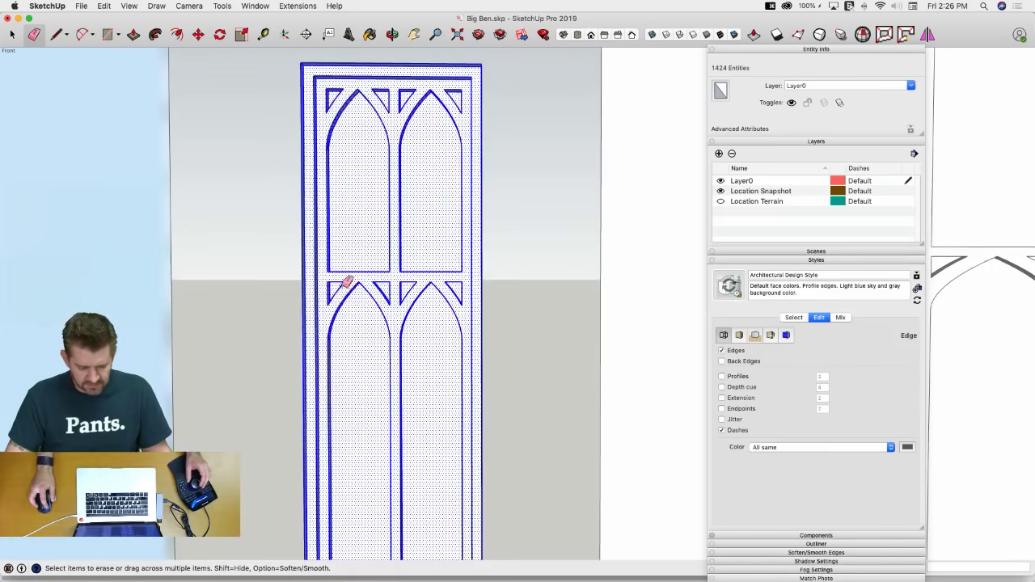
{"action": "left_click_drag", "start_coordinate": [342, 288], "coordinate": [327, 303]}
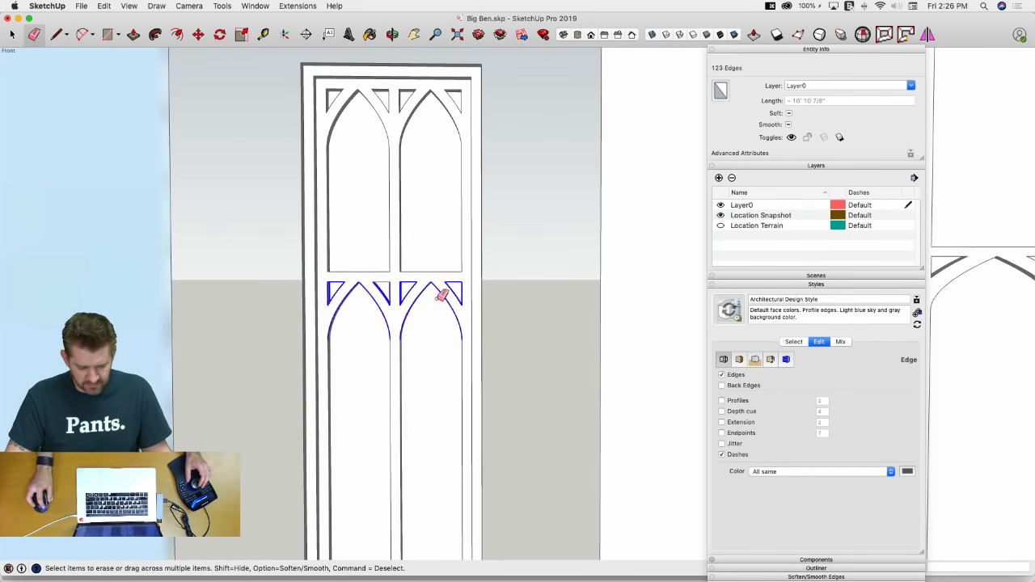
{"action": "left_click_drag", "start_coordinate": [380, 282], "coordinate": [400, 299]}
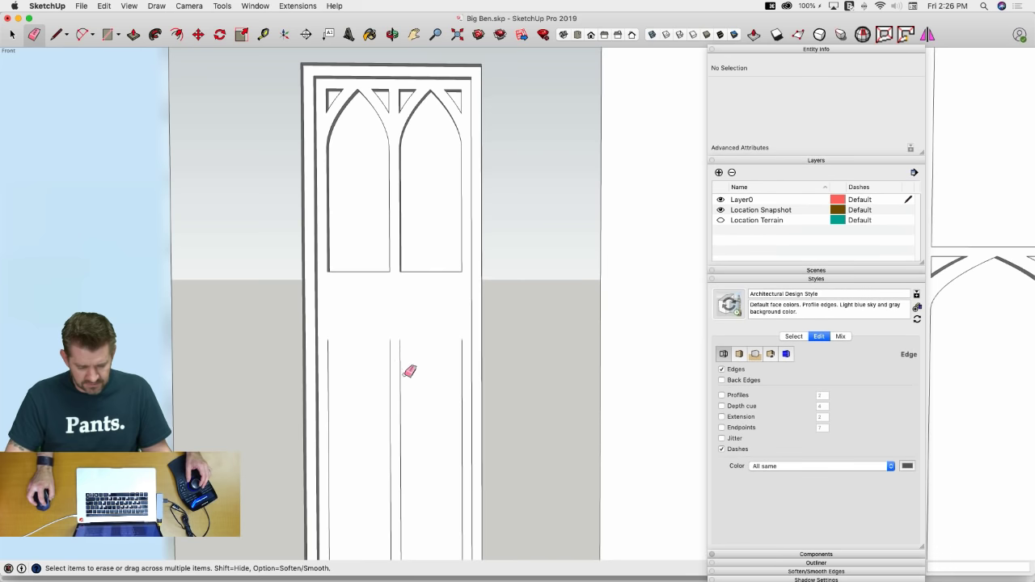
{"action": "left_click_drag", "start_coordinate": [328, 387], "coordinate": [354, 394]}
{"action": "scroll", "coordinate": [425, 383], "scroll_direction": "down", "scroll_amount": 5}
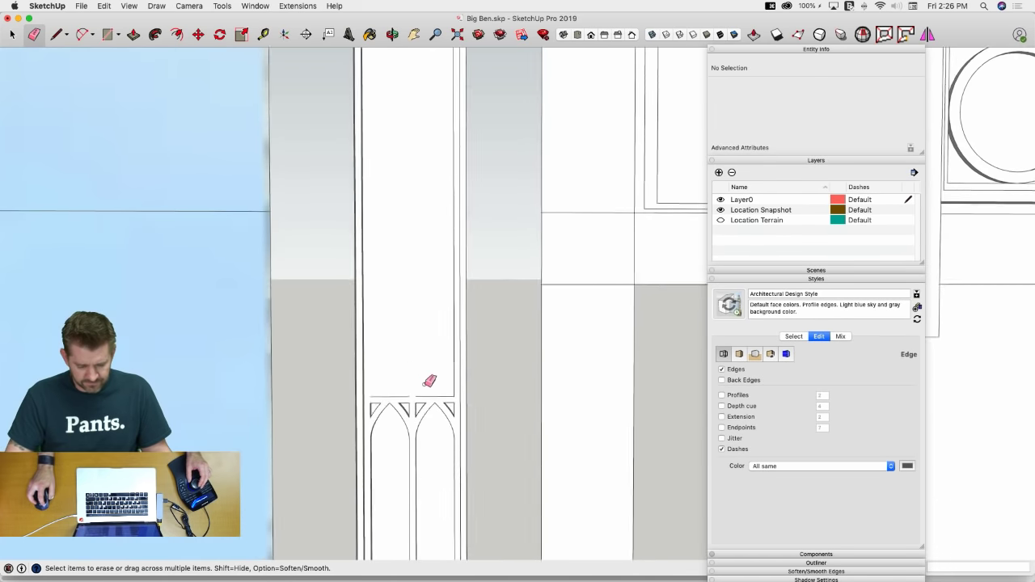
Delete the lower tracery band of the pasted panel and erase the arch outlines left behind
{"action": "key", "text": "space"}
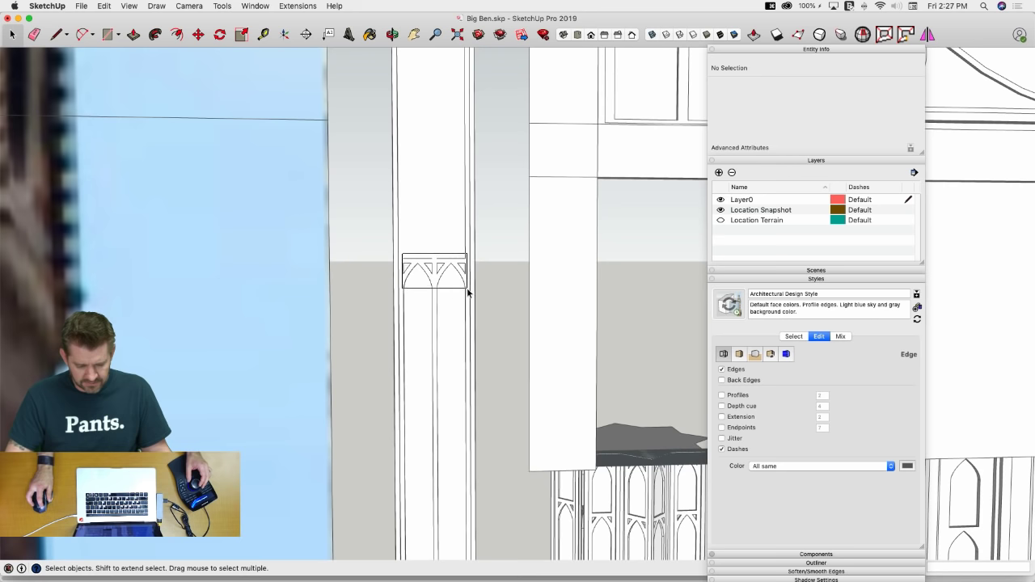
{"action": "left_click_drag", "start_coordinate": [468, 292], "coordinate": [468, 292]}
{"action": "key", "text": "e"}
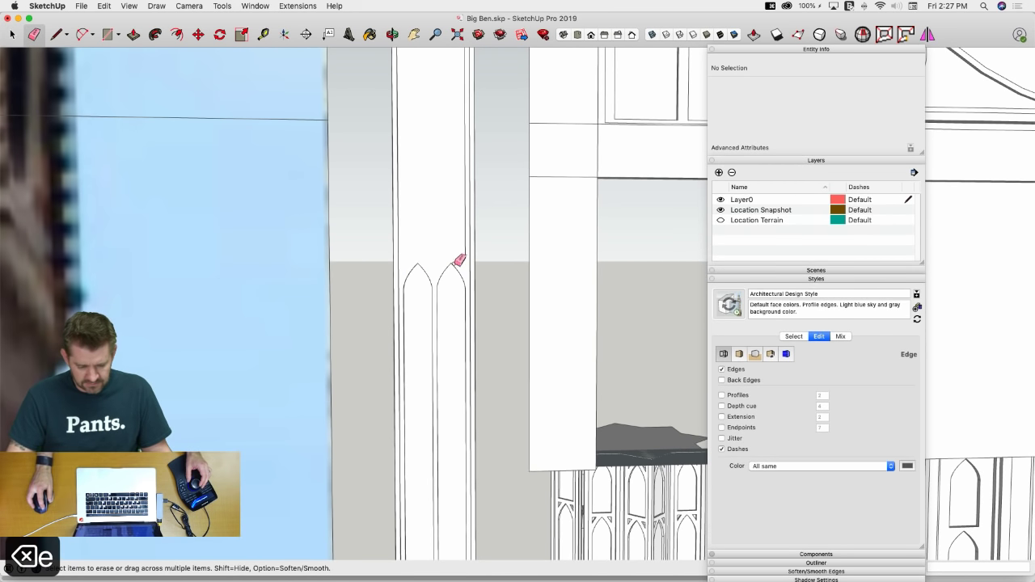
{"action": "mouse_move", "coordinate": [421, 262]}
{"action": "left_mouse_down"}
{"action": "mouse_move", "coordinate": [469, 250]}
{"action": "mouse_move", "coordinate": [466, 293]}
{"action": "left_mouse_up"}
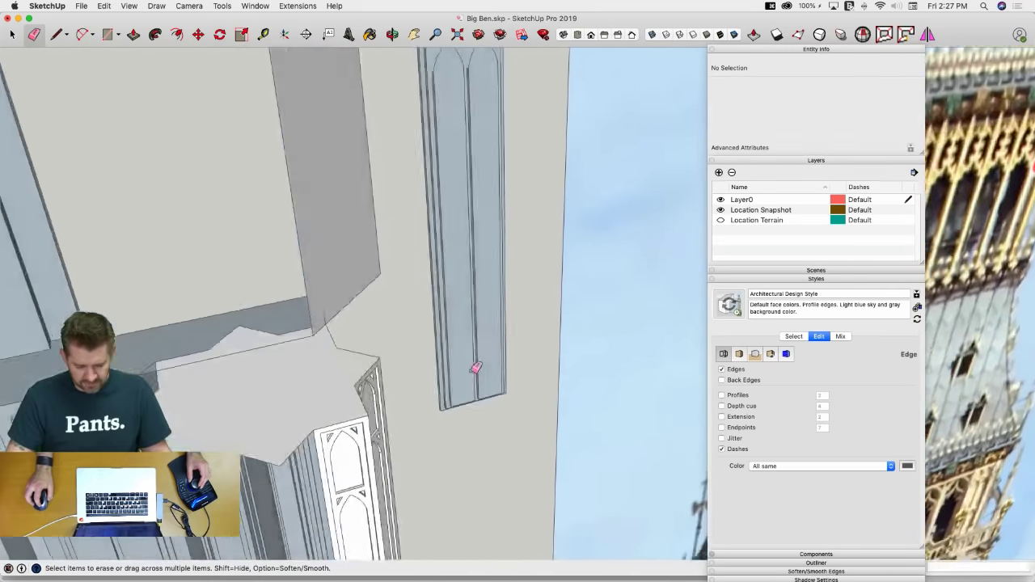
From the back of the panel, erase the mullion and bottom edges of the two lower window openings
{"action": "middle_click_drag", "start_coordinate": [462, 386], "coordinate": [308, 400]}
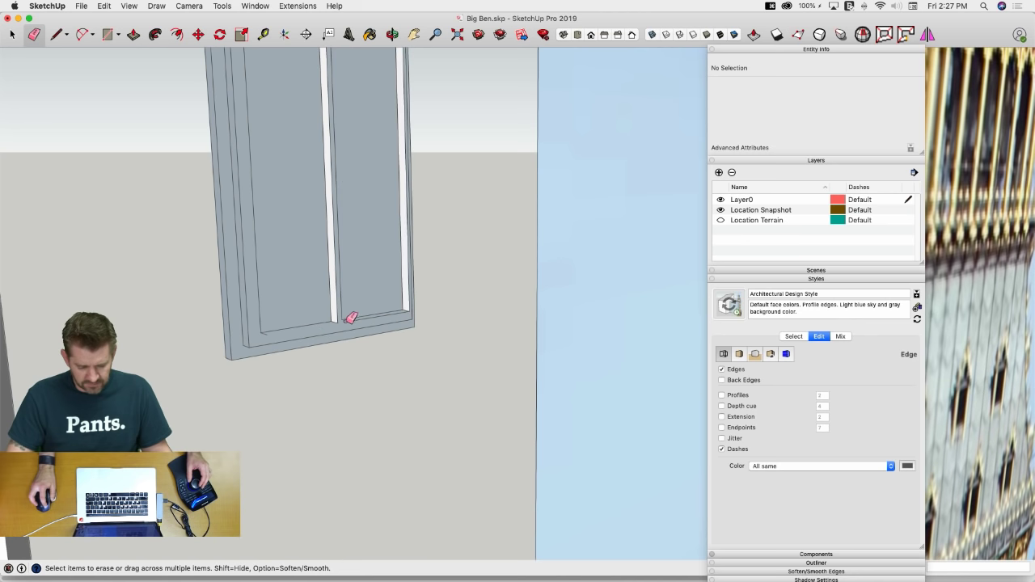
{"action": "left_click_drag", "start_coordinate": [340, 321], "coordinate": [401, 312]}
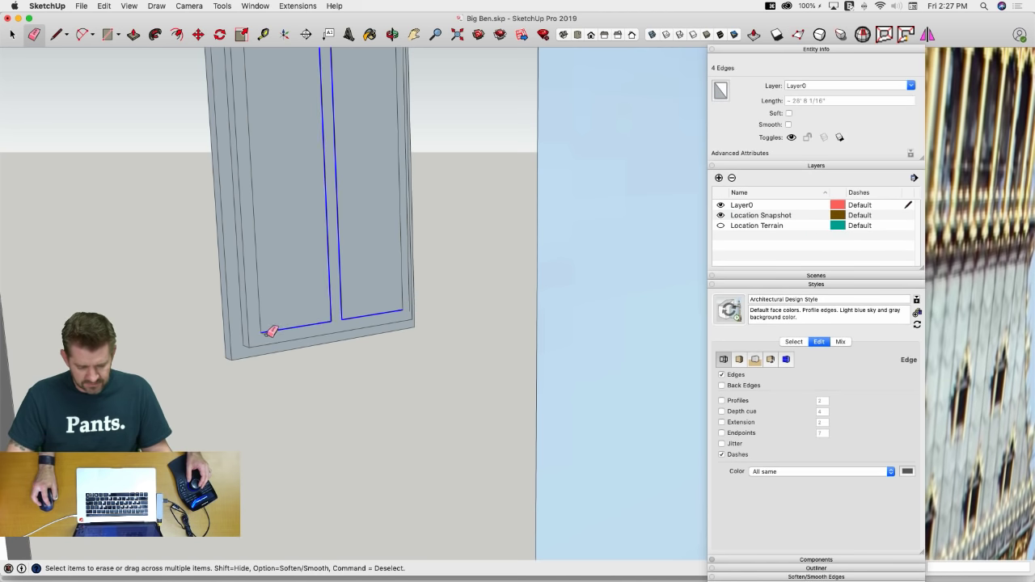
{"action": "left_click_drag", "start_coordinate": [284, 319], "coordinate": [284, 319]}
{"action": "left_click_drag", "start_coordinate": [396, 305], "coordinate": [406, 305]}
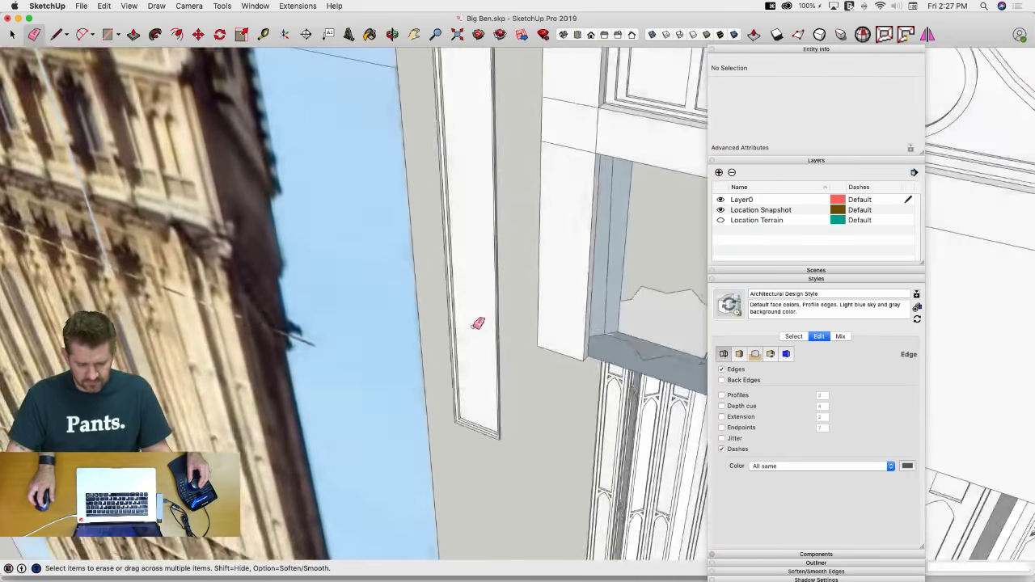
Move the panel's bottom frame edges straight up about 28' 11" to just below the top pair of arches
{"action": "mouse_move", "coordinate": [478, 323]}
{"action": "middle_mouse_down"}
{"action": "mouse_move", "coordinate": [462, 405]}
{"action": "mouse_move", "coordinate": [453, 402]}
{"action": "middle_mouse_up"}
{"action": "key", "text": "space"}
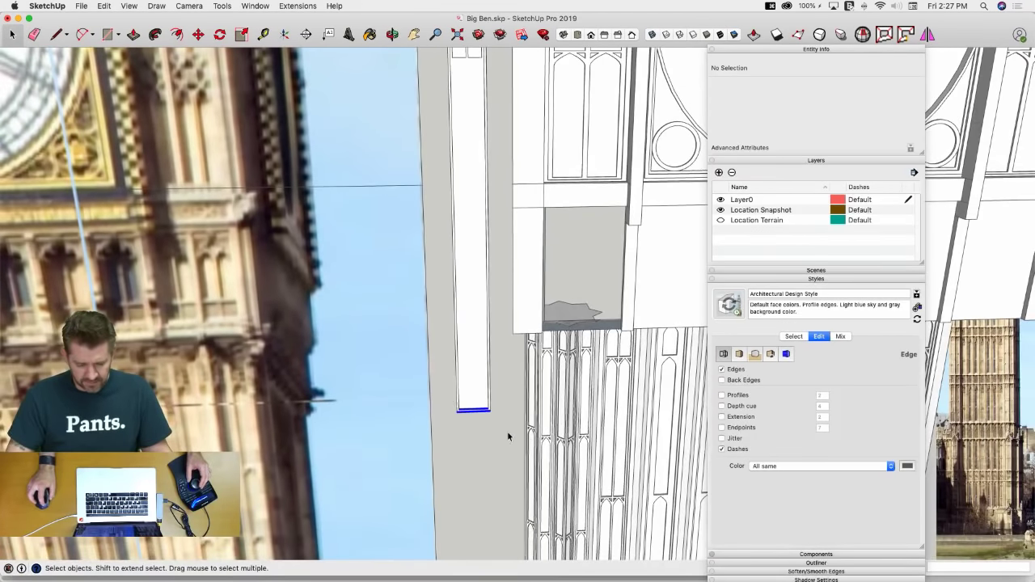
{"action": "key", "text": "m"}
{"action": "left_click", "coordinate": [500, 500]}
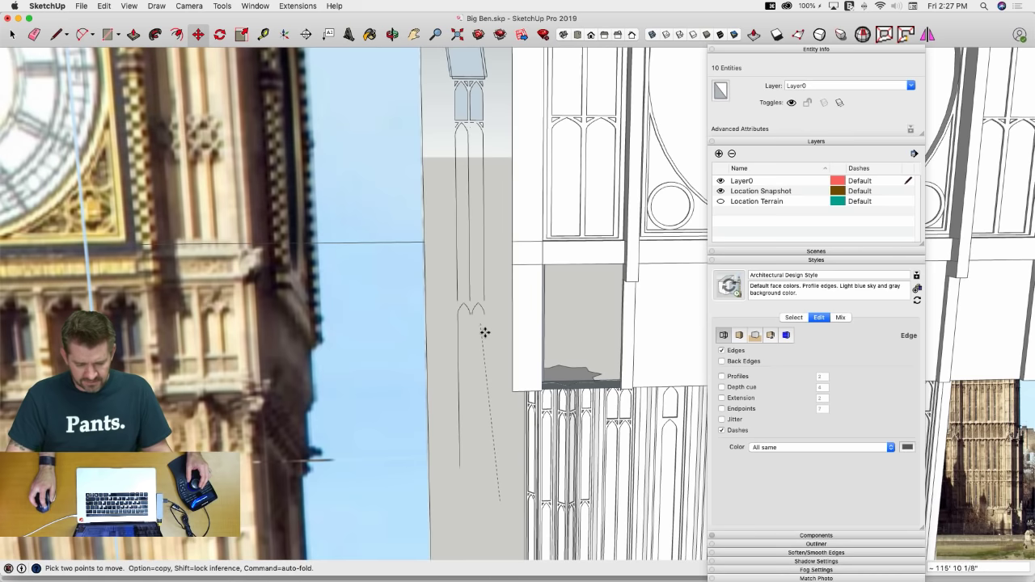
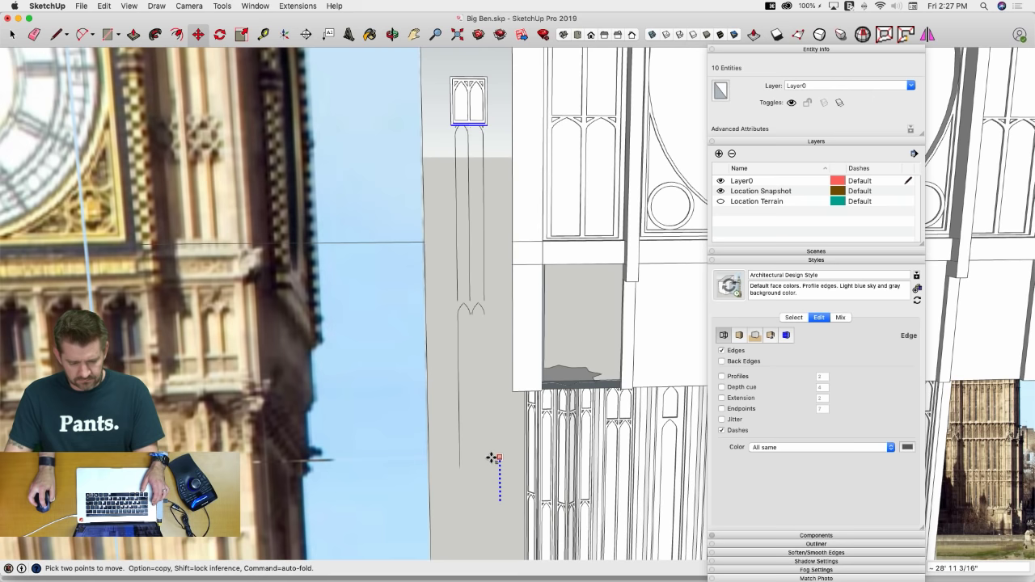
{"action": "key", "text": "space"}
{"action": "scroll", "coordinate": [470, 210], "scroll_direction": "up", "scroll_amount": 10}
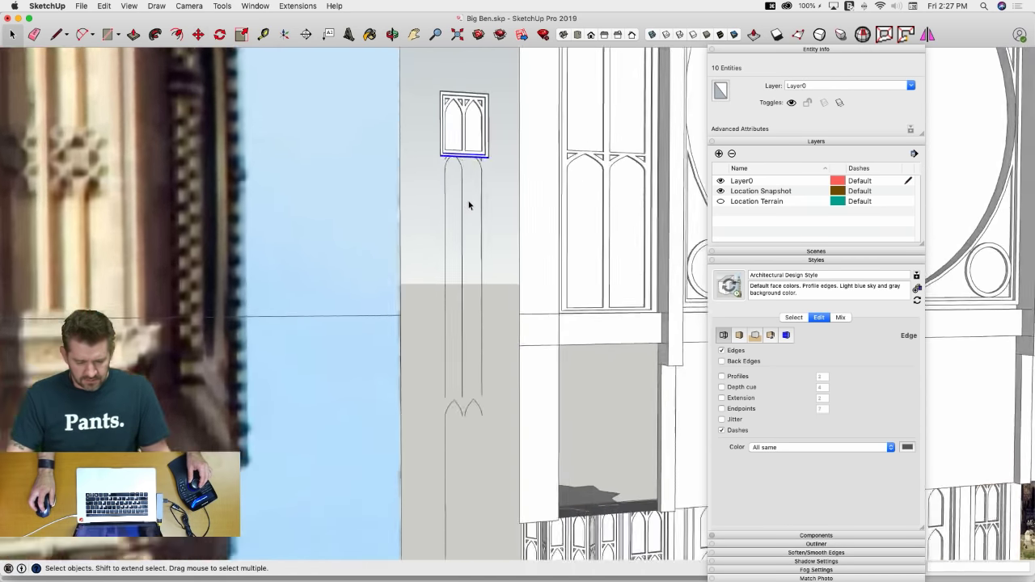
{"action": "scroll", "coordinate": [542, 283], "scroll_direction": "down", "scroll_amount": 5}
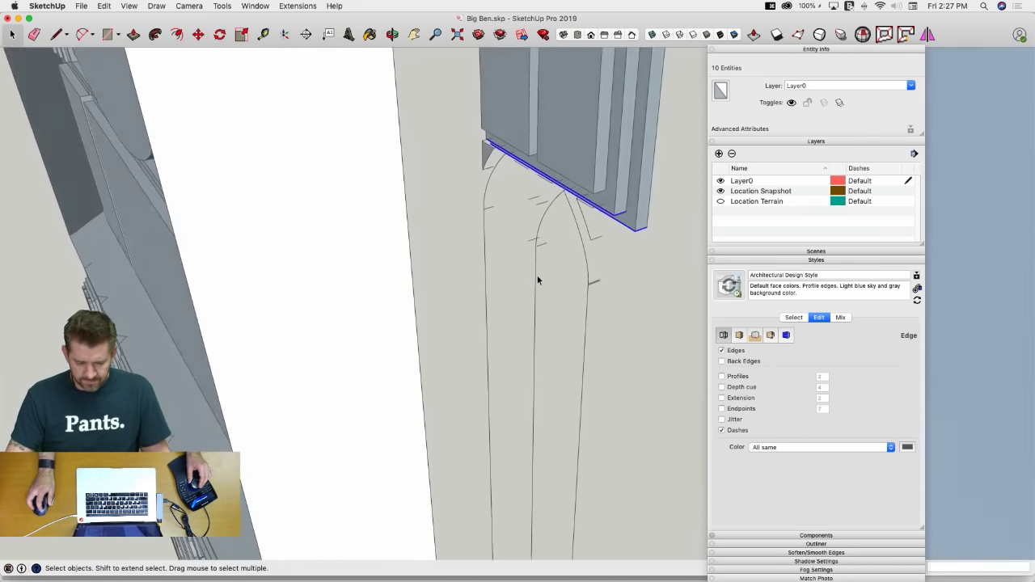
Erase the arch and tracery outlines left on the wall just beneath the shortened panel's bottom edge
{"action": "scroll", "coordinate": [547, 270], "scroll_direction": "up", "scroll_amount": 5}
{"action": "key", "text": "e"}
{"action": "scroll", "coordinate": [624, 375], "scroll_direction": "down", "scroll_amount": 4}
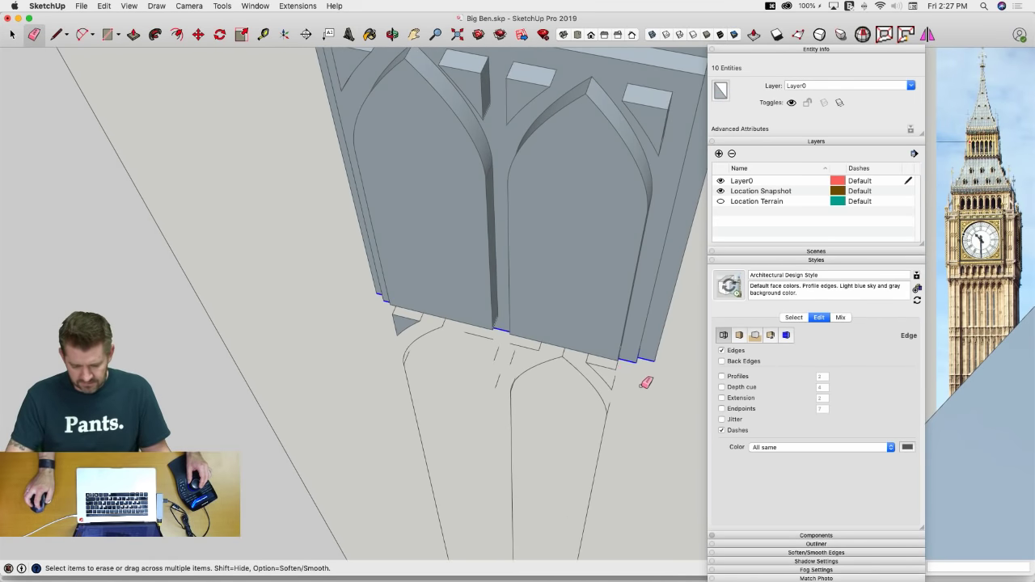
{"action": "left_click_drag", "start_coordinate": [616, 371], "coordinate": [586, 365]}
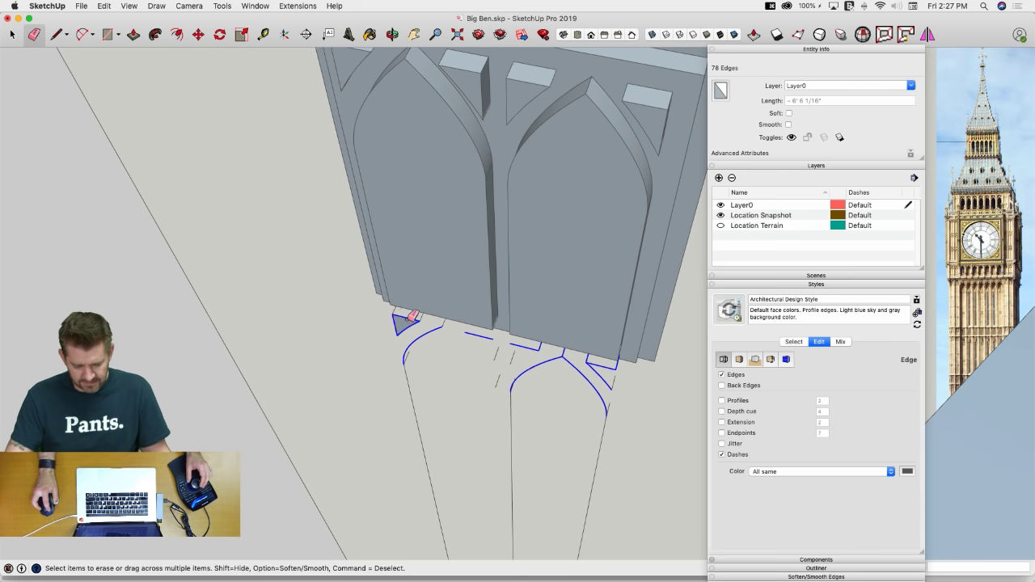
{"action": "left_click_drag", "start_coordinate": [451, 324], "coordinate": [400, 312]}
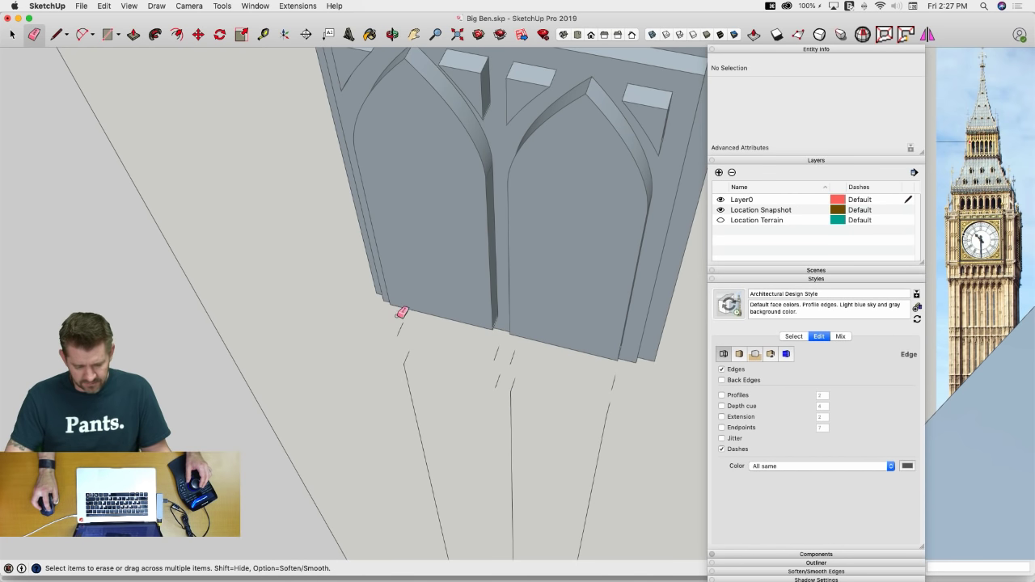
Delete the short stray segments, long vertical lines and small arch outlines remaining below the shortened panel
{"action": "scroll", "coordinate": [405, 332], "scroll_direction": "down", "scroll_amount": 5}
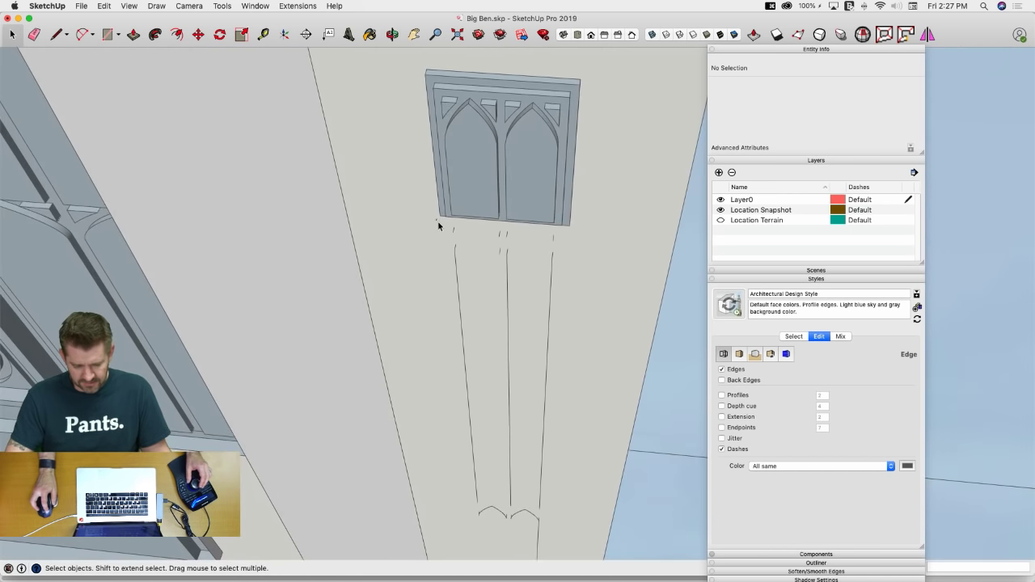
{"action": "key", "text": "space"}
{"action": "left_click_drag", "start_coordinate": [559, 267], "coordinate": [564, 275]}
{"action": "key", "text": "Delete"}
{"action": "middle_click_drag", "start_coordinate": [564, 275], "coordinate": [563, 236]}
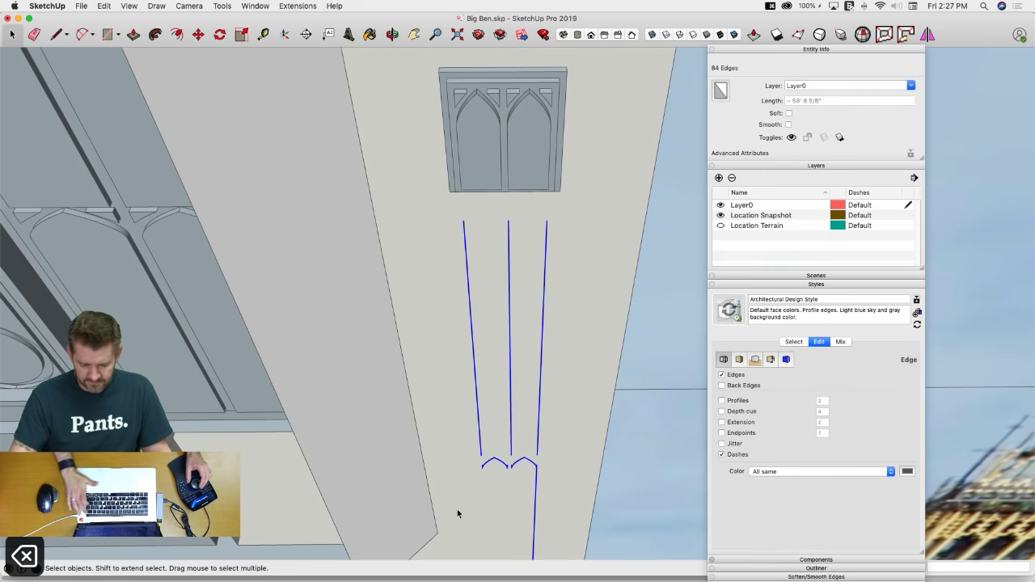
{"action": "key", "text": "Delete"}
Select the whole shortened panel and move it by its lower corner to the bottom corner of the recess beneath the clock stage
{"action": "middle_click_drag", "start_coordinate": [457, 509], "coordinate": [322, 172]}
{"action": "left_click_drag", "start_coordinate": [444, 315], "coordinate": [444, 316]}
{"action": "scroll", "coordinate": [363, 345], "scroll_direction": "up", "scroll_amount": 6}
{"action": "key", "text": "m"}
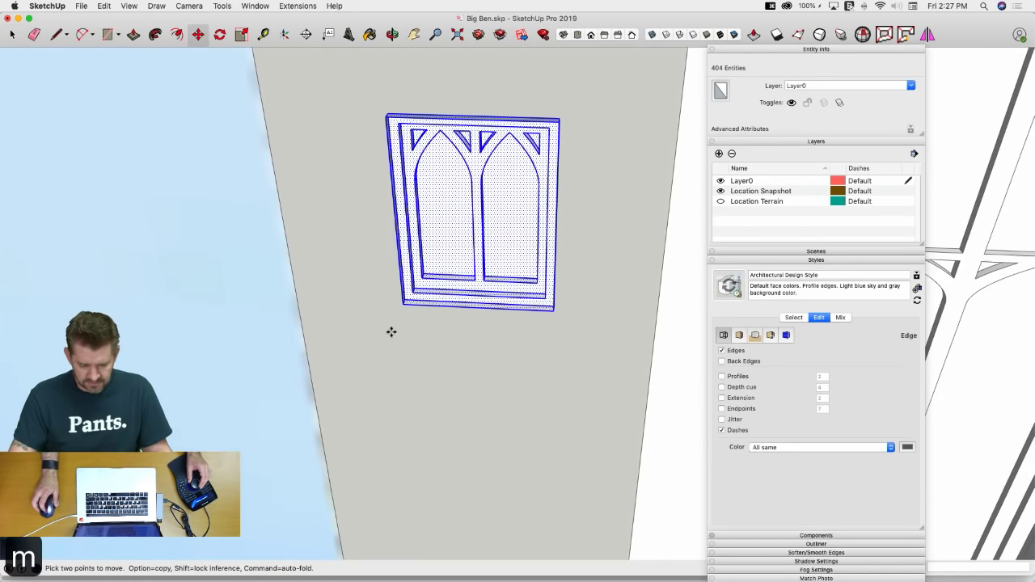
{"action": "left_click", "coordinate": [406, 308]}
{"action": "scroll", "coordinate": [455, 307], "scroll_direction": "down", "scroll_amount": 5}
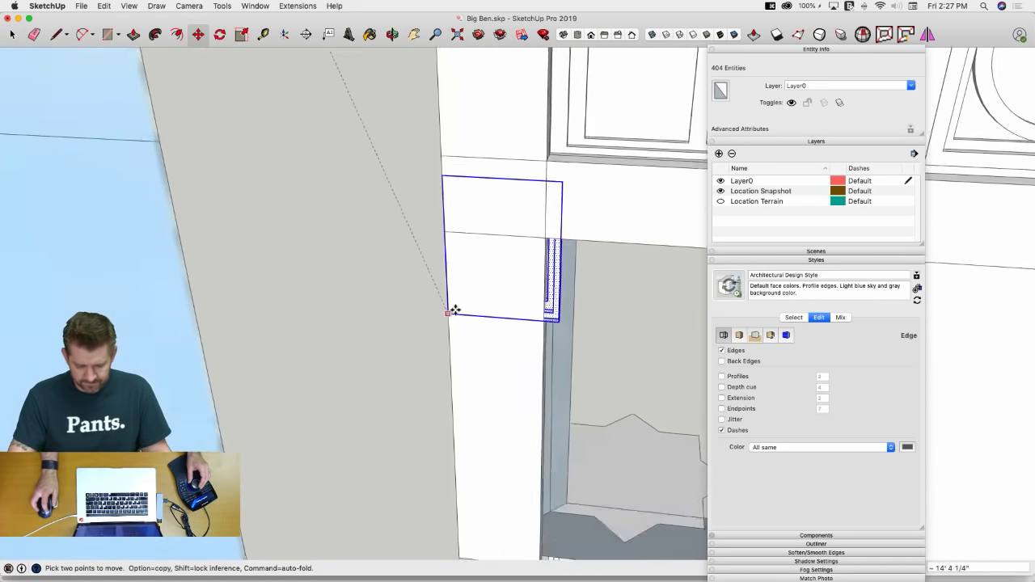
{"action": "scroll", "coordinate": [470, 406], "scroll_direction": "up", "scroll_amount": 2}
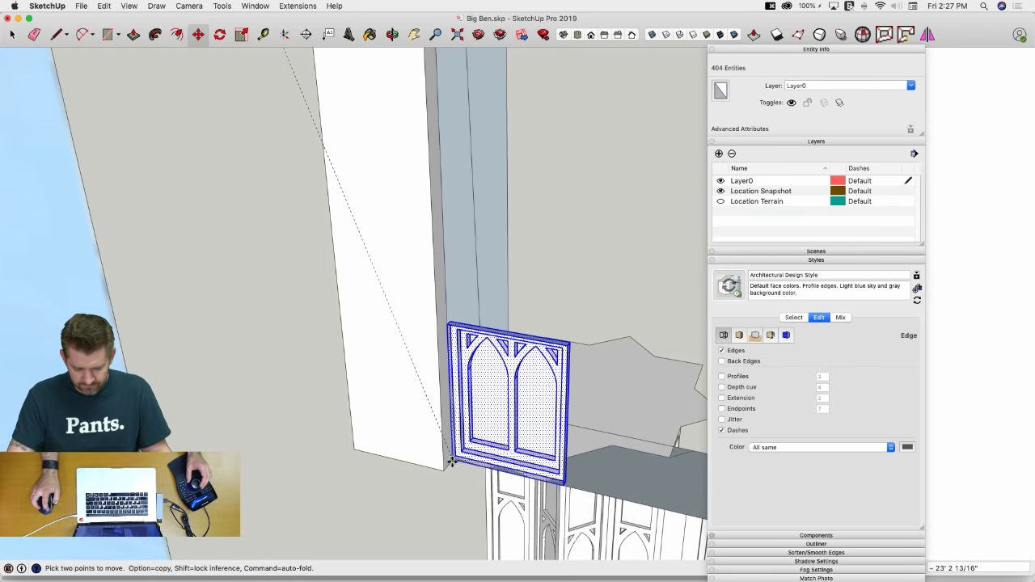
{"action": "left_click", "coordinate": [497, 461]}
Scale the panel horizontally by about 2.37 to span the full width of the recess
{"action": "key", "text": "s"}
{"action": "left_click", "coordinate": [569, 413]}
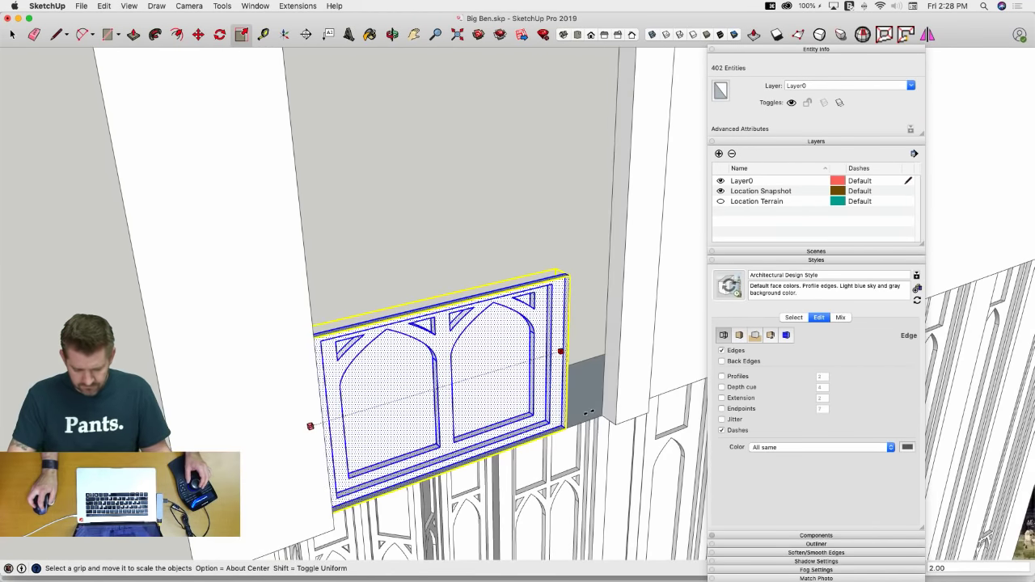
{"action": "left_click", "coordinate": [601, 416]}
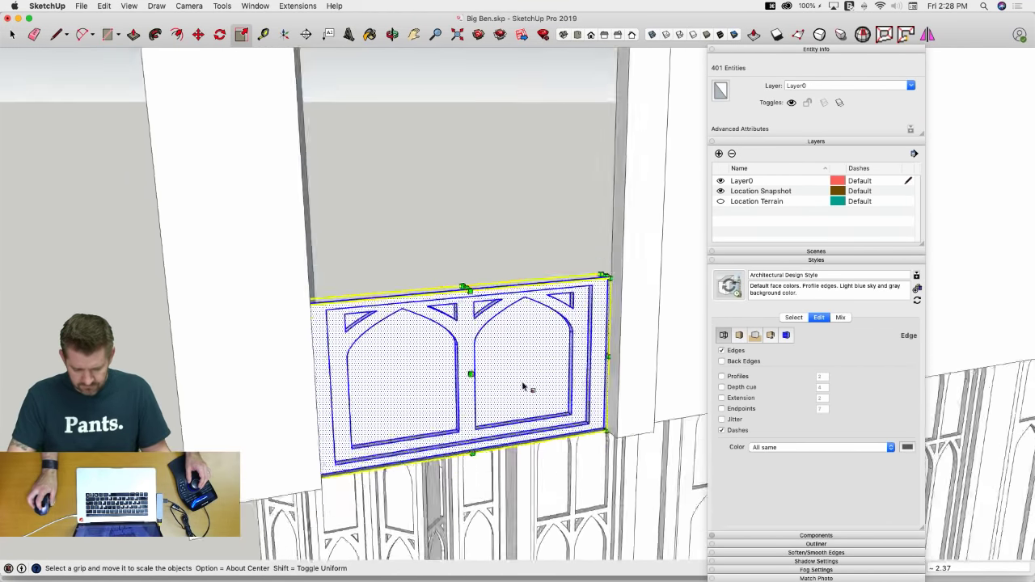
Move the panel's arch tops, corner triangles and upper frame edges up about 7' 1" to the underside of the horizontal band
{"action": "key", "text": "space"}
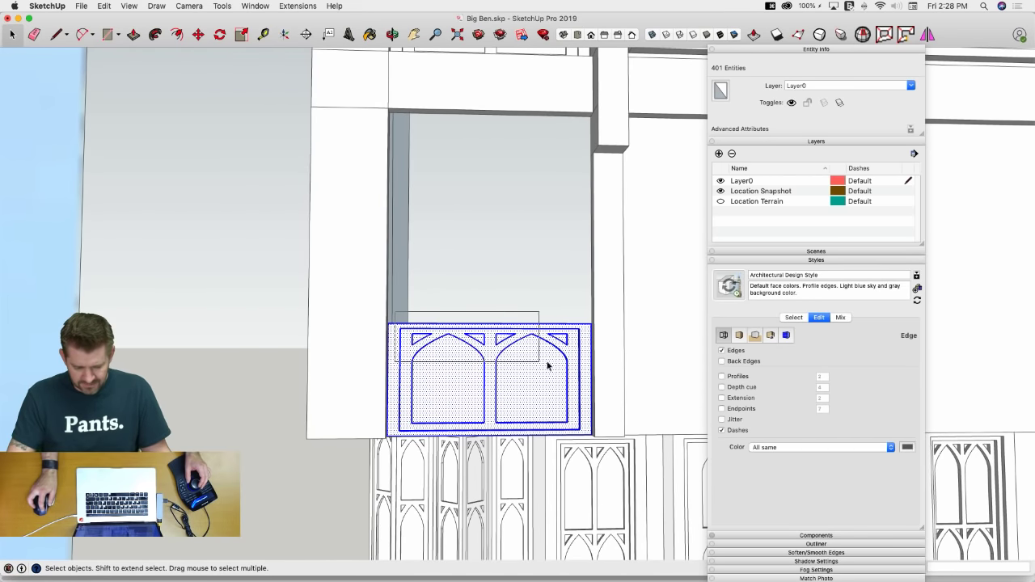
{"action": "left_click", "coordinate": [588, 373], "text": "shift"}
{"action": "key", "text": "m"}
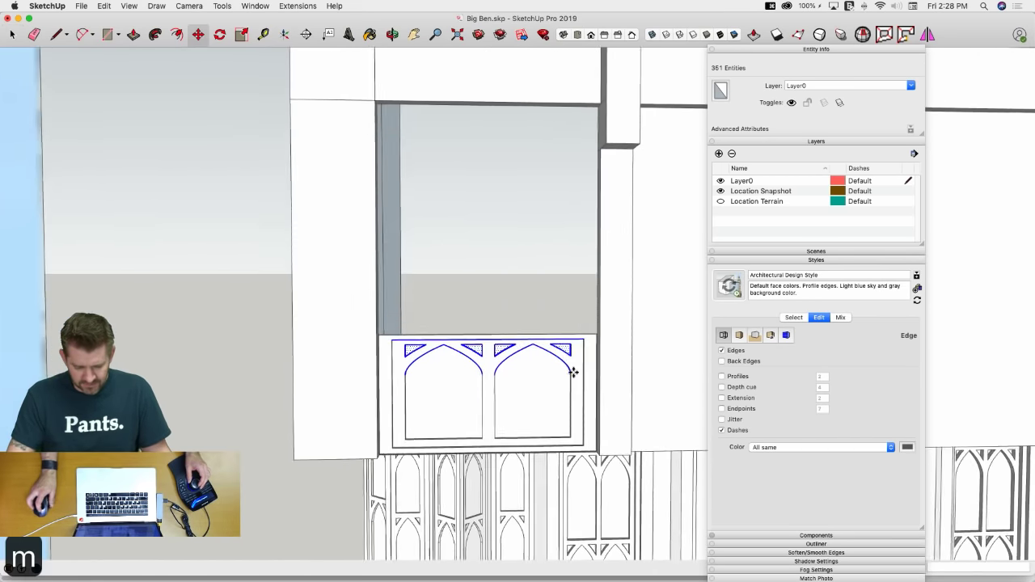
{"action": "key", "text": "space"}
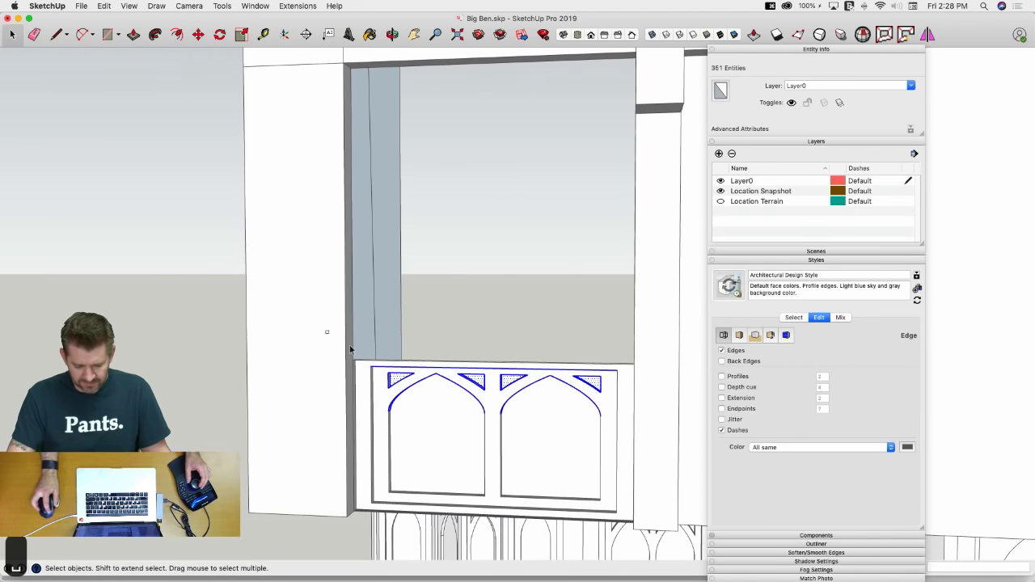
{"action": "key", "text": "m"}
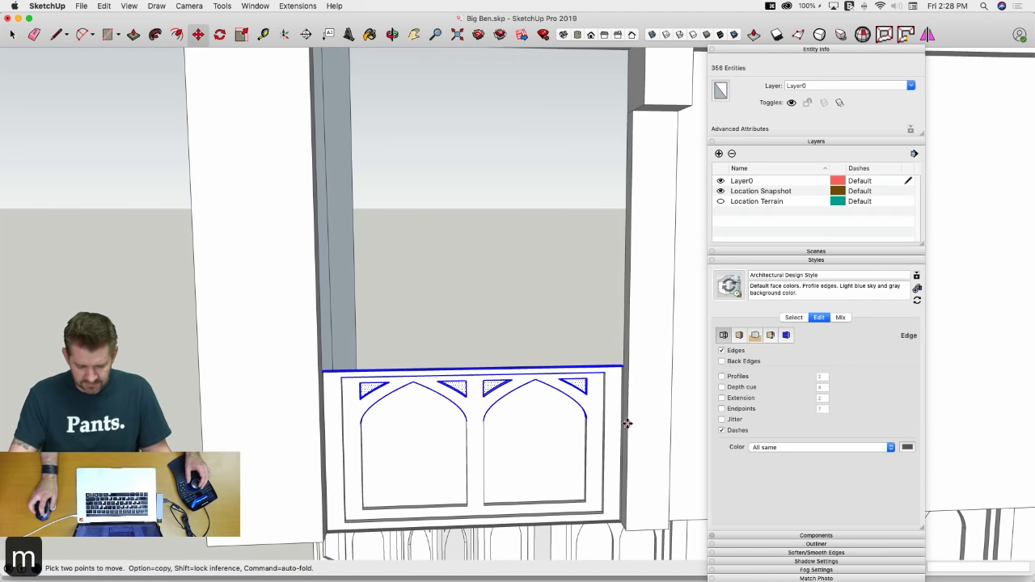
{"action": "left_click", "coordinate": [624, 366]}
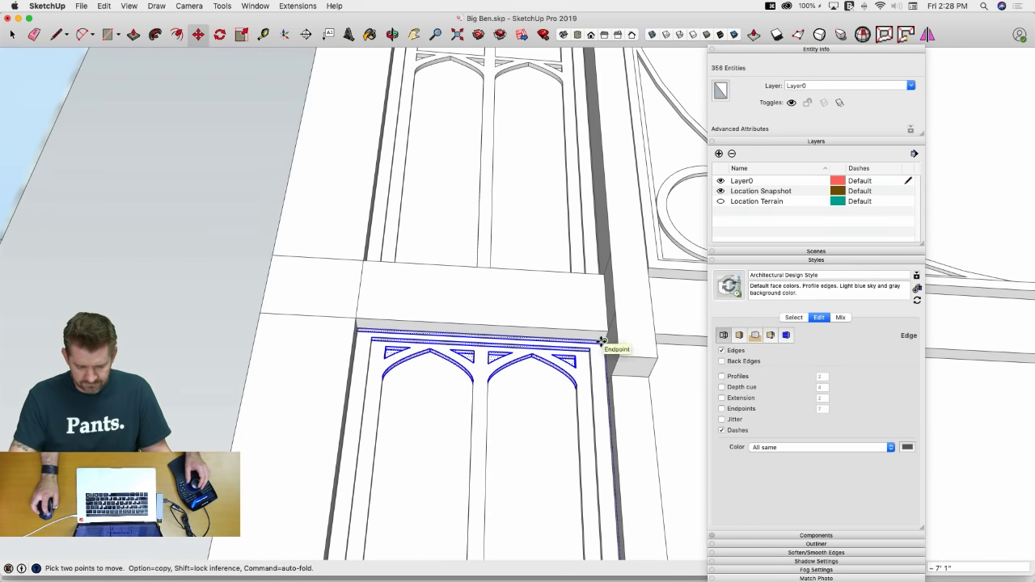
{"action": "left_click", "coordinate": [602, 341]}
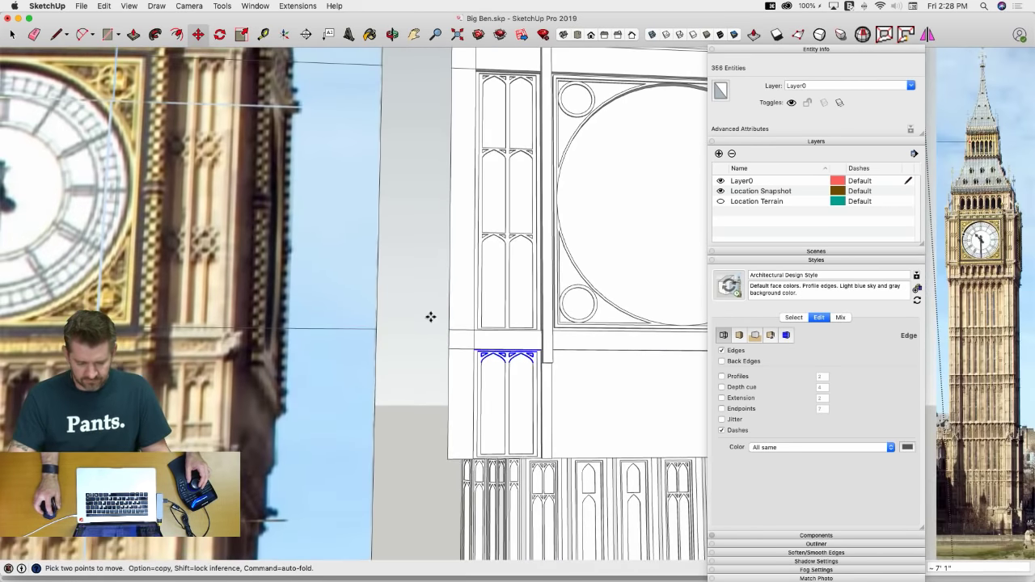
Clear the selection and delete the blank face of the matching bay on the clock's opposite side
{"action": "key", "text": "space"}
{"action": "left_click", "coordinate": [424, 322]}
{"action": "key", "text": "Page_Down"}
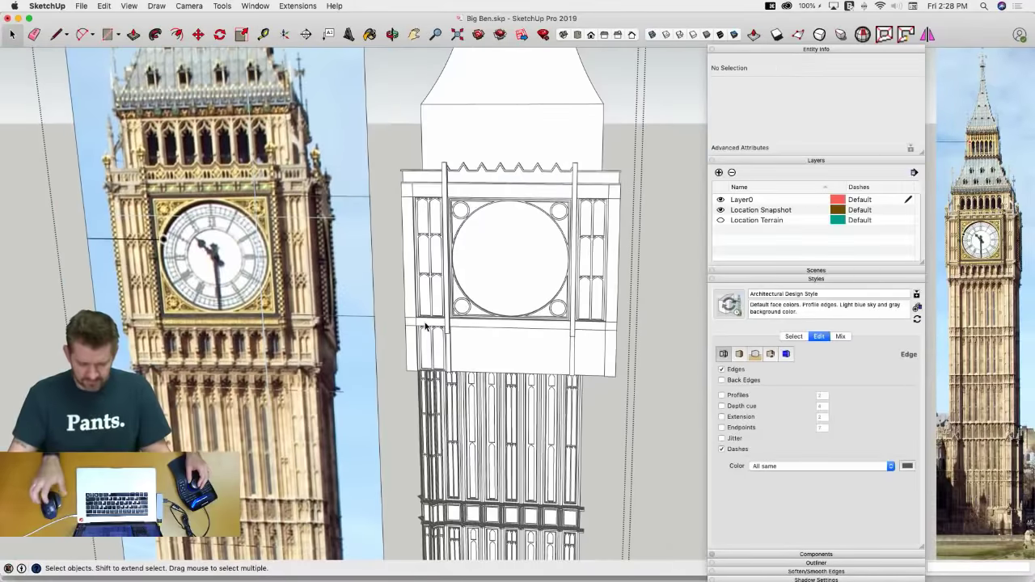
{"action": "key", "text": "Page_Down"}
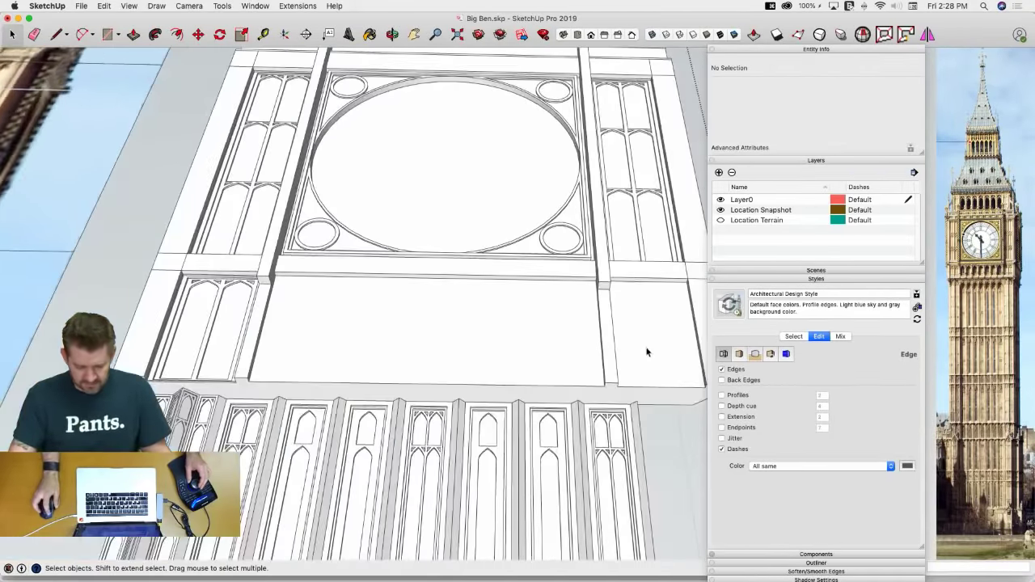
{"action": "left_click", "coordinate": [647, 352]}
{"action": "key", "text": "BackSpace"}
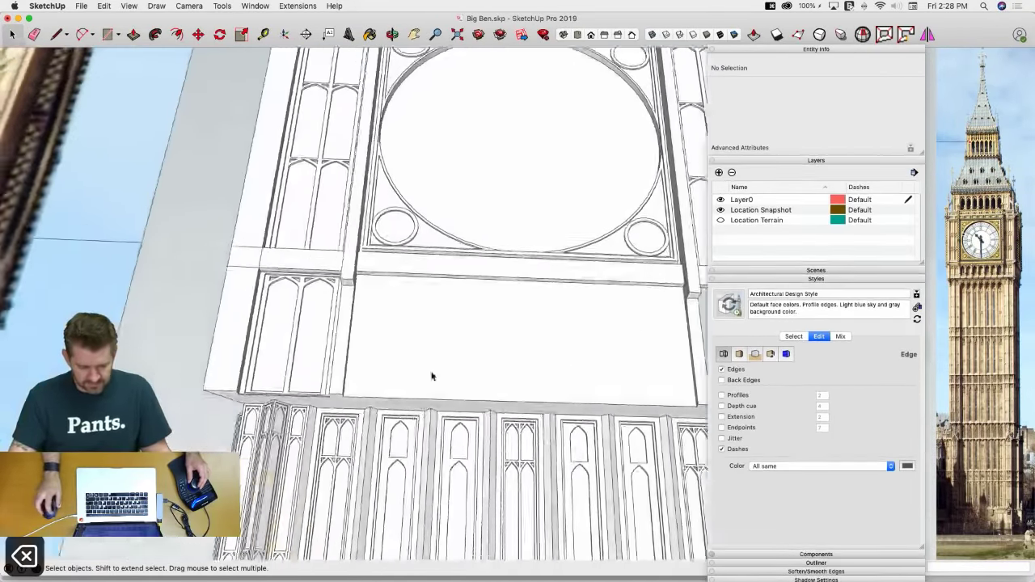
Copy the finished double-arched panel about 36' 2" across the facade into the opposite bay's opening
{"action": "left_click_drag", "start_coordinate": [296, 278], "coordinate": [403, 435]}
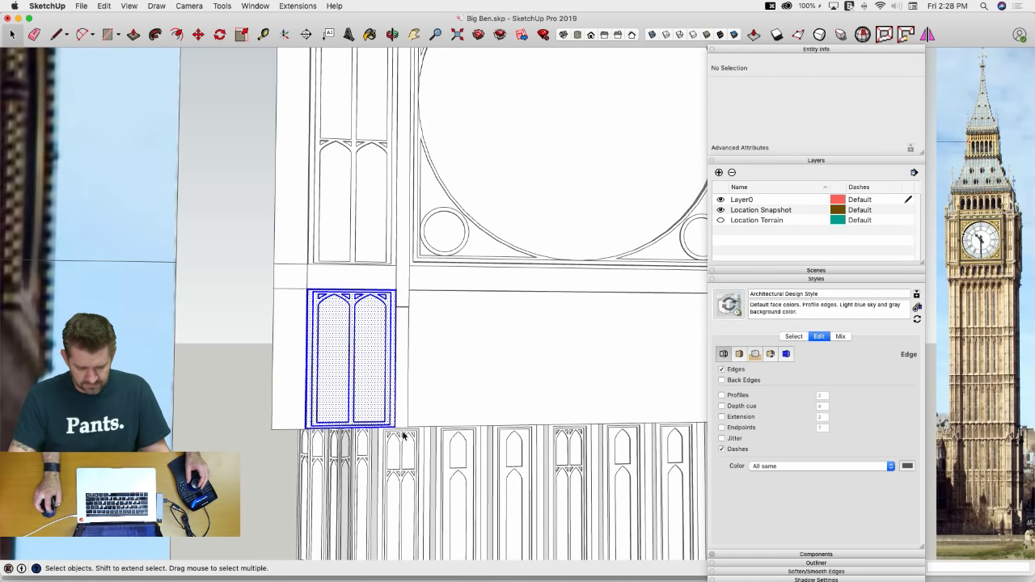
{"action": "key", "text": "m"}
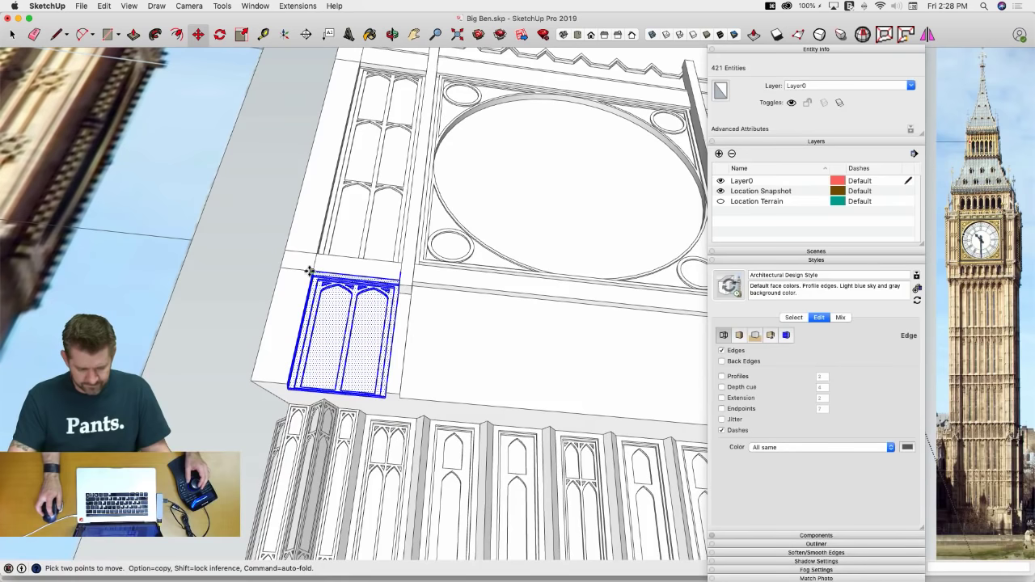
{"action": "left_click", "coordinate": [375, 276]}
{"action": "key", "text": "alt"}
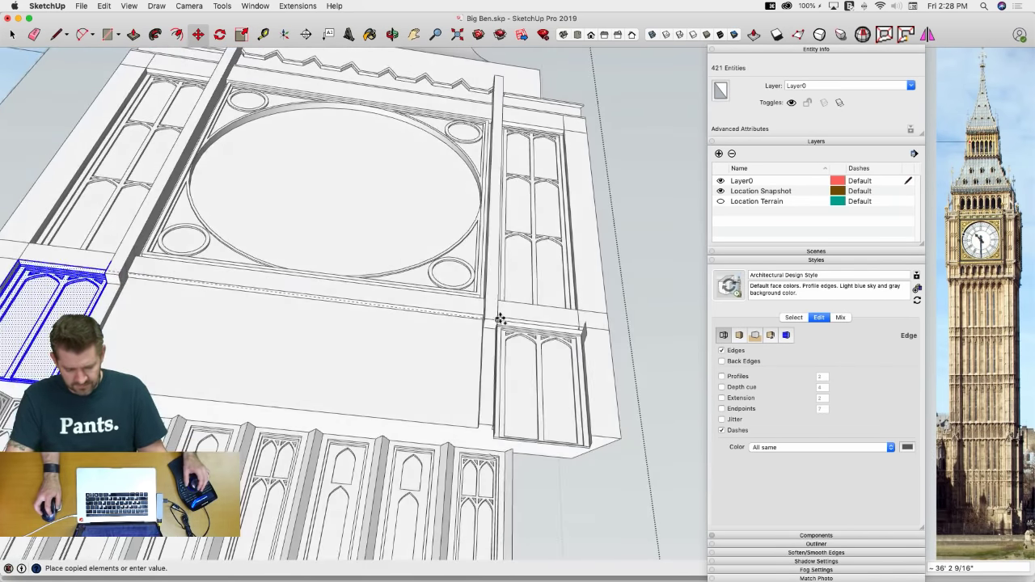
{"action": "scroll", "coordinate": [501, 320], "scroll_direction": "up", "scroll_amount": 4}
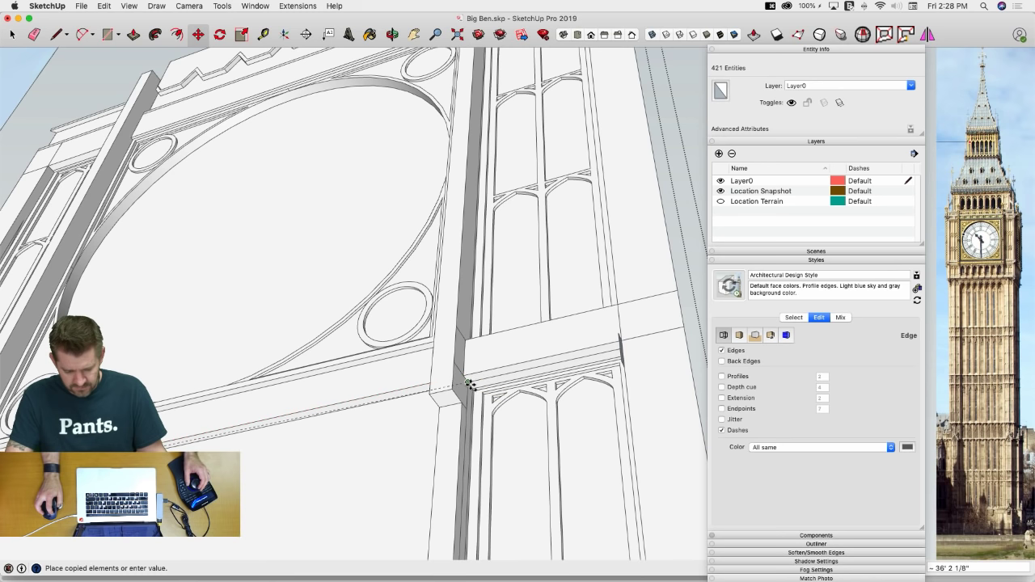
{"action": "left_click", "coordinate": [468, 383]}
Erase the stray rectangle edges protruding beside the copied panel's upper outer corner
{"action": "key", "text": "e"}
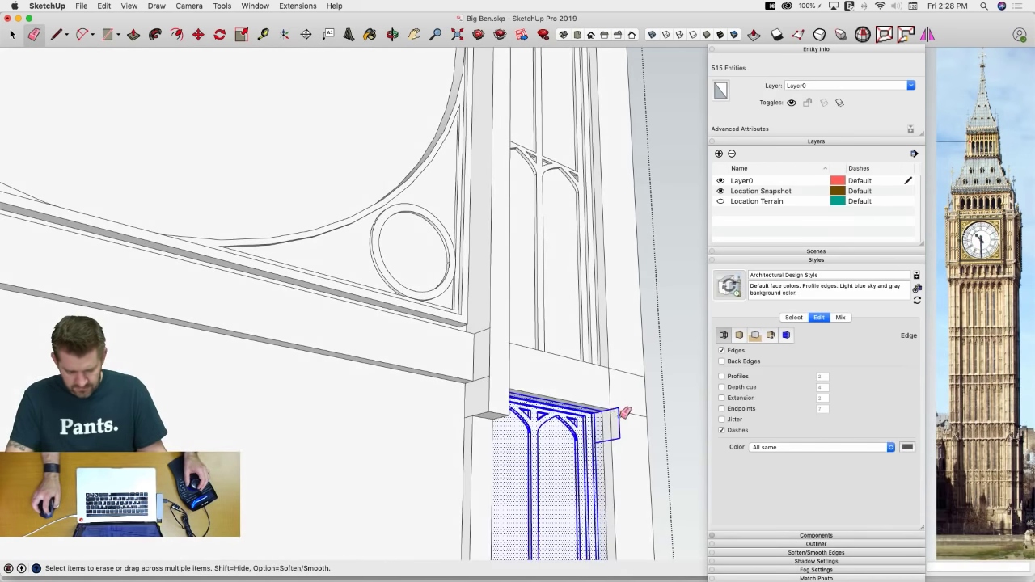
{"action": "left_click", "coordinate": [621, 421]}
{"action": "left_click", "coordinate": [621, 439]}
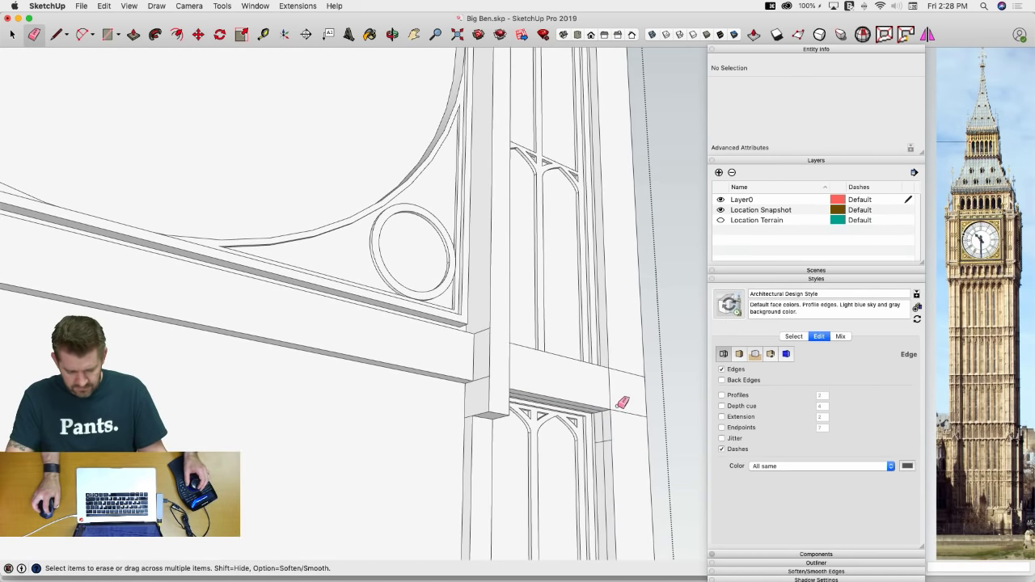
{"action": "scroll", "coordinate": [622, 402], "scroll_direction": "down", "scroll_amount": 10}
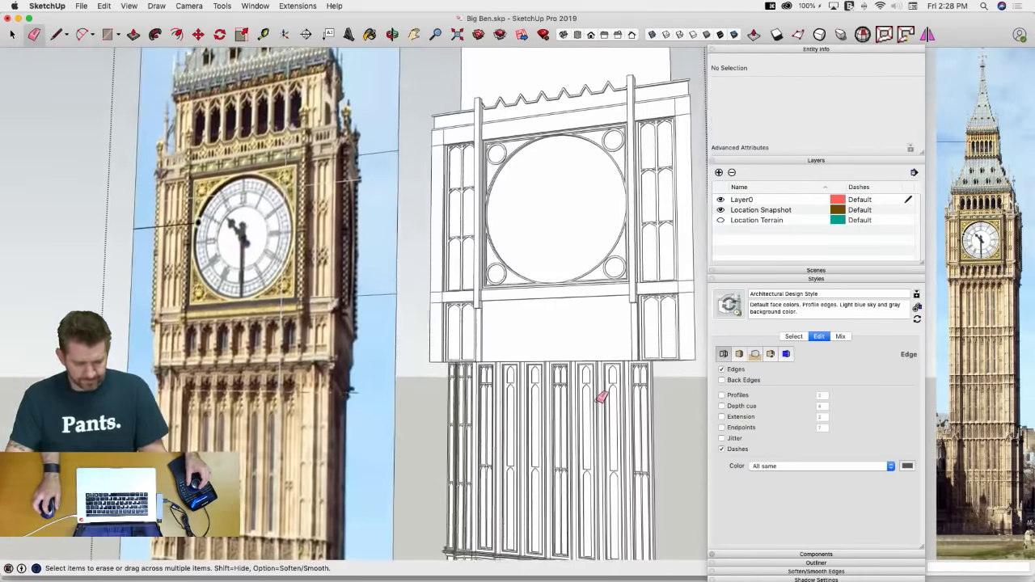
{"action": "scroll", "coordinate": [602, 397], "scroll_direction": "up", "scroll_amount": 10}
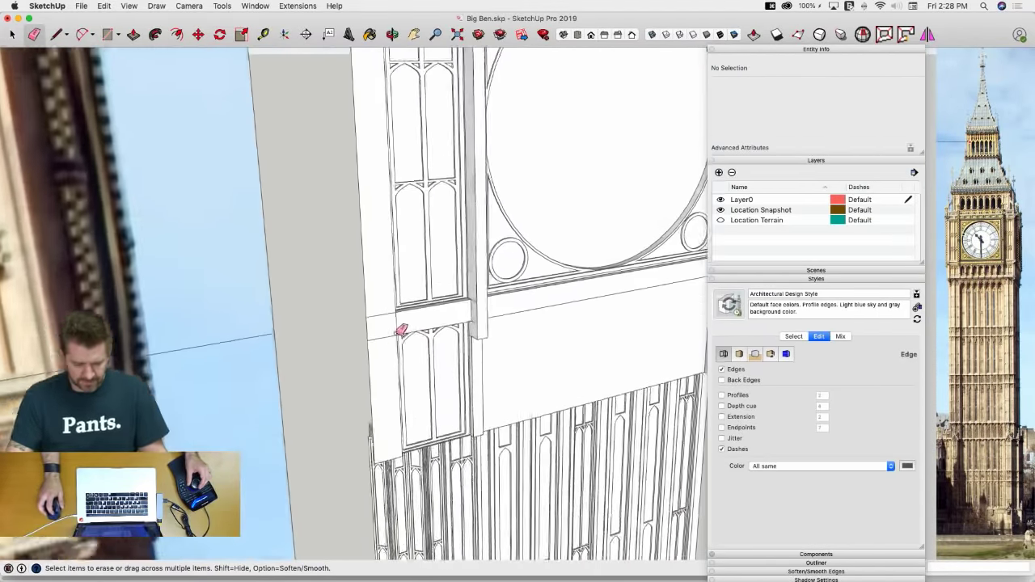
{"action": "middle_click_drag", "start_coordinate": [401, 330], "coordinate": [421, 331]}
{"action": "scroll", "coordinate": [404, 348], "scroll_direction": "up", "scroll_amount": 3}
{"action": "key", "text": "p"}
{"action": "scroll", "coordinate": [356, 379], "scroll_direction": "up", "scroll_amount": 3}
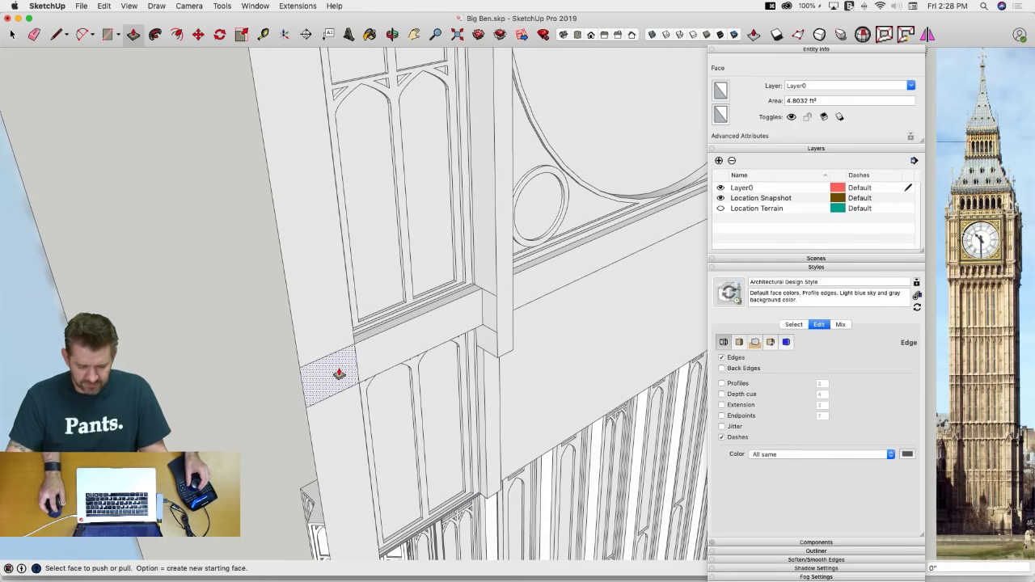
{"action": "middle_click_drag", "start_coordinate": [339, 375], "coordinate": [342, 380]}
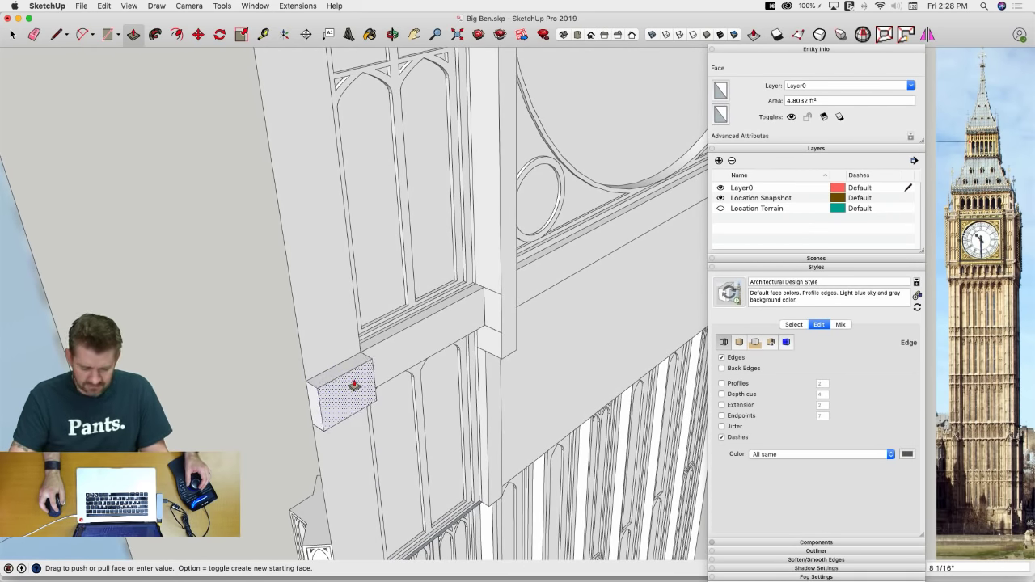
{"action": "key", "text": "e"}
Draw a 1' edge across the pier beside the clock, level with the horizontal band's upper edge
{"action": "middle_click_drag", "start_coordinate": [351, 384], "coordinate": [497, 311]}
{"action": "key", "text": "l"}
{"action": "left_click", "coordinate": [488, 304]}
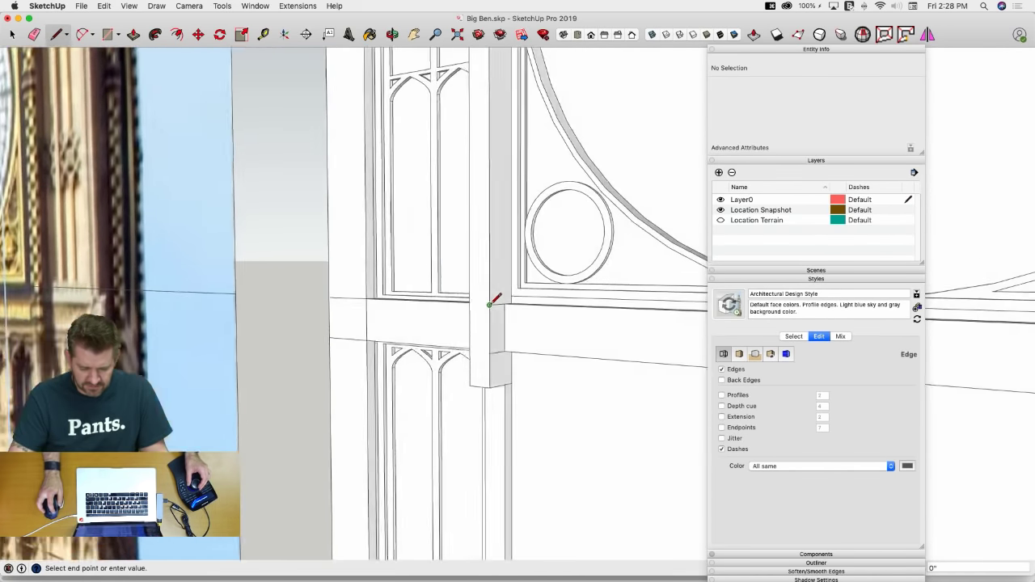
{"action": "left_click", "coordinate": [496, 305]}
{"action": "middle_click_drag", "start_coordinate": [510, 348], "coordinate": [506, 351]}
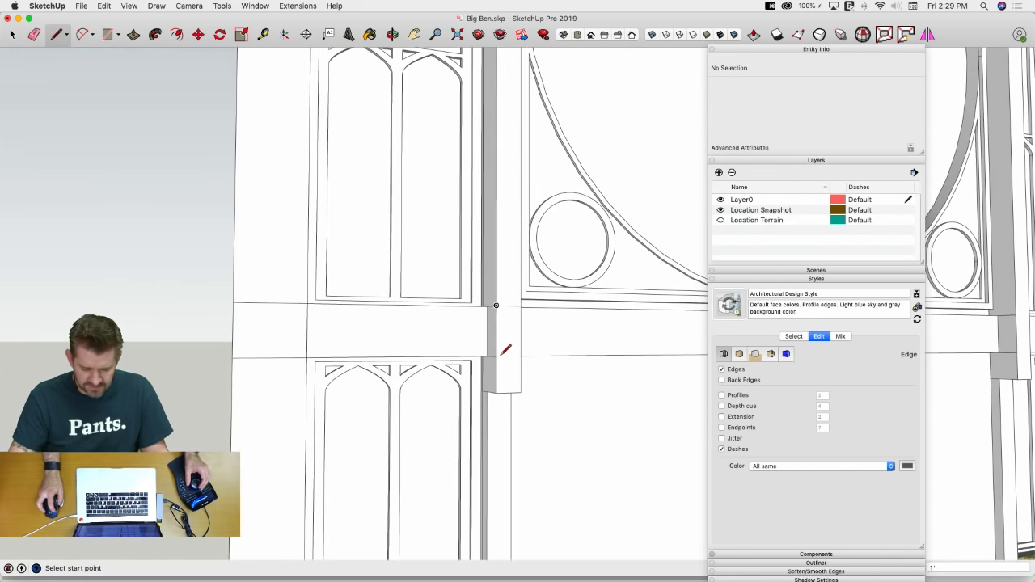
{"action": "left_click", "coordinate": [497, 355]}
{"action": "scroll", "coordinate": [506, 353], "scroll_direction": "down", "scroll_amount": 6}
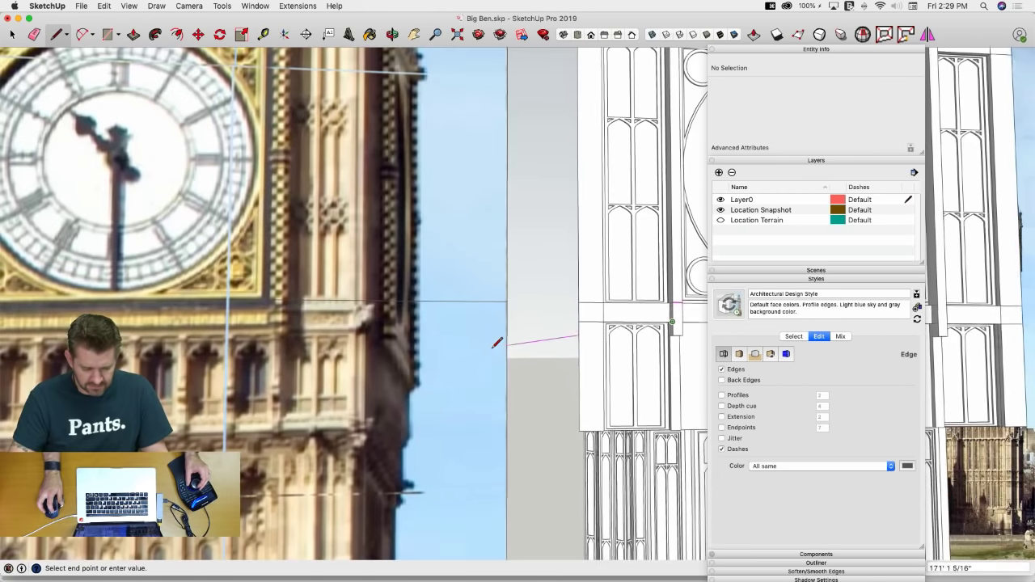
Erase the leftover edge where the band meets the pier and the vertical edges dividing the band near both outer ends
{"action": "key", "text": "e"}
{"action": "scroll", "coordinate": [580, 358], "scroll_direction": "up", "scroll_amount": 5}
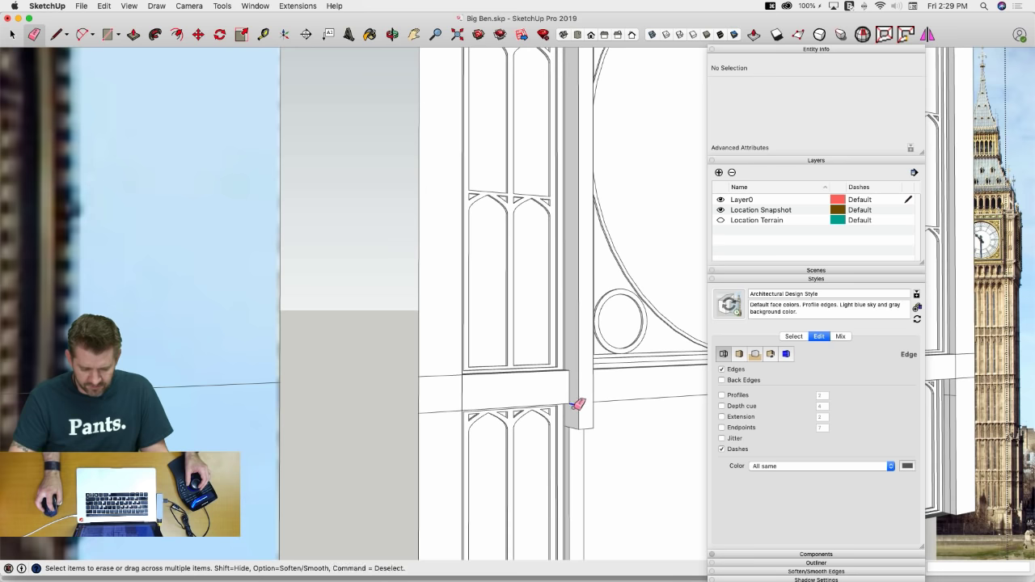
{"action": "left_click", "coordinate": [572, 405]}
{"action": "left_click", "coordinate": [461, 392]}
{"action": "mouse_move", "coordinate": [460, 391]}
{"action": "middle_mouse_down"}
{"action": "mouse_move", "coordinate": [615, 296]}
{"action": "mouse_move", "coordinate": [428, 220]}
{"action": "mouse_move", "coordinate": [390, 250]}
{"action": "middle_mouse_up"}
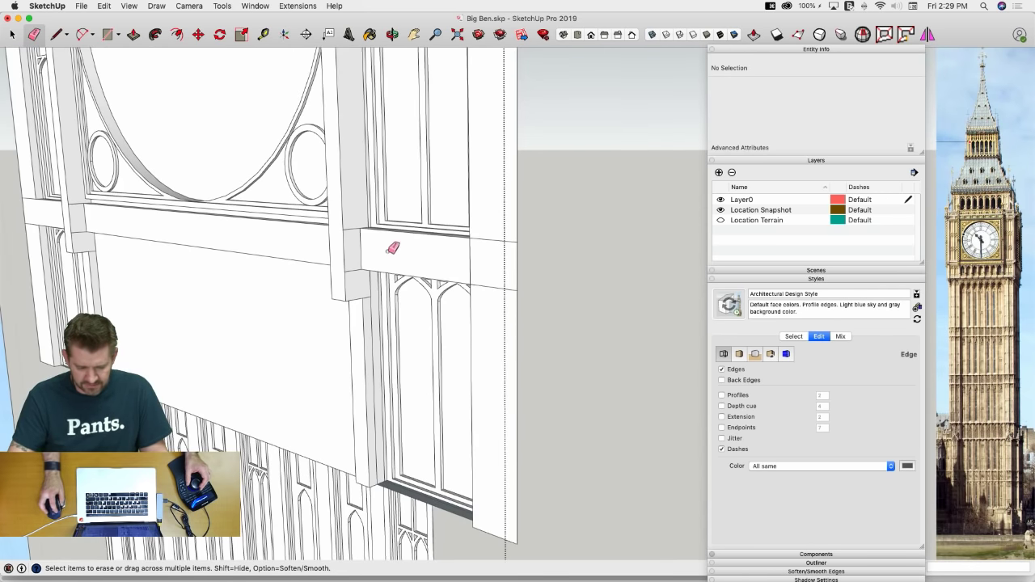
{"action": "left_click", "coordinate": [471, 265]}
{"action": "key", "text": "space"}
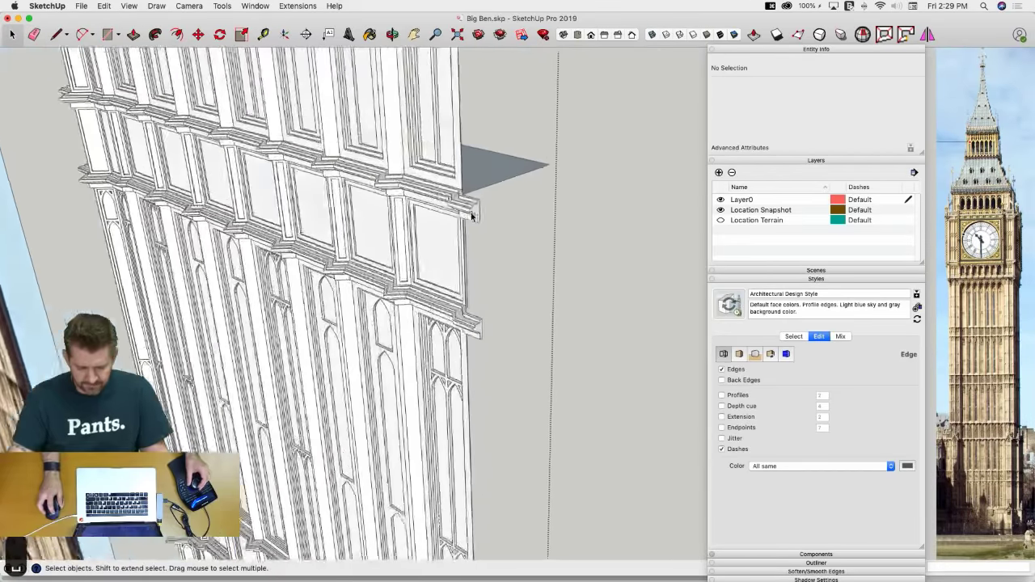
Copy the stepped end-profile face of the cornice moulding on the tower section below the clock stage
{"action": "scroll", "coordinate": [388, 358], "scroll_direction": "up", "scroll_amount": 5}
{"action": "scroll", "coordinate": [428, 372], "scroll_direction": "down", "scroll_amount": 3}
{"action": "double_click", "coordinate": [518, 325]}
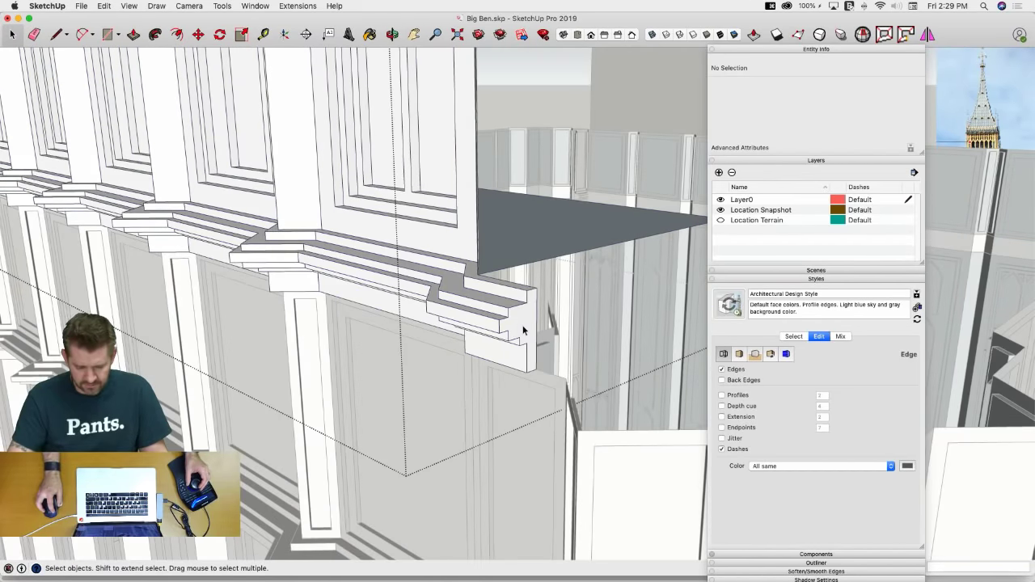
{"action": "triple_click", "coordinate": [520, 325]}
{"action": "left_click", "coordinate": [520, 325]}
{"action": "left_click", "coordinate": [520, 327]}
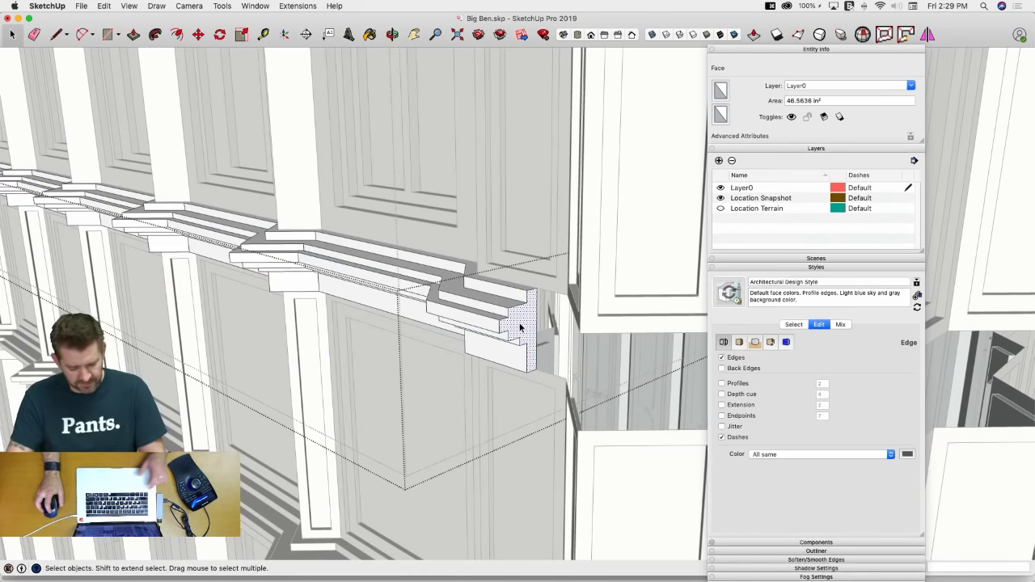
{"action": "left_click", "coordinate": [578, 380]}
{"action": "scroll", "coordinate": [566, 348], "scroll_direction": "down", "scroll_amount": 10}
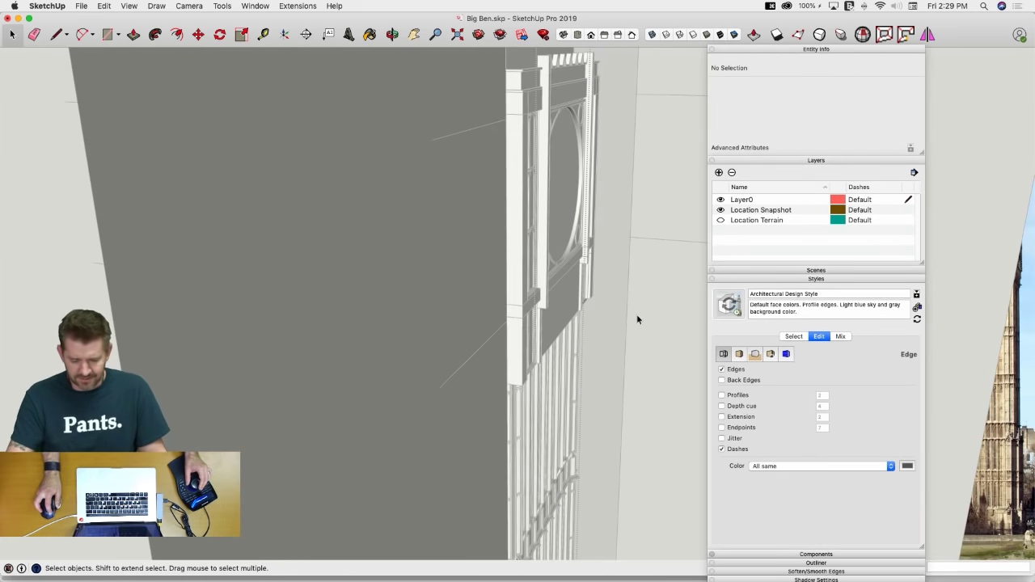
Paste the stepped profile inside the clock stage and move it to the upper corner of the outer bay's band, against the pier
{"action": "left_click", "coordinate": [637, 316]}
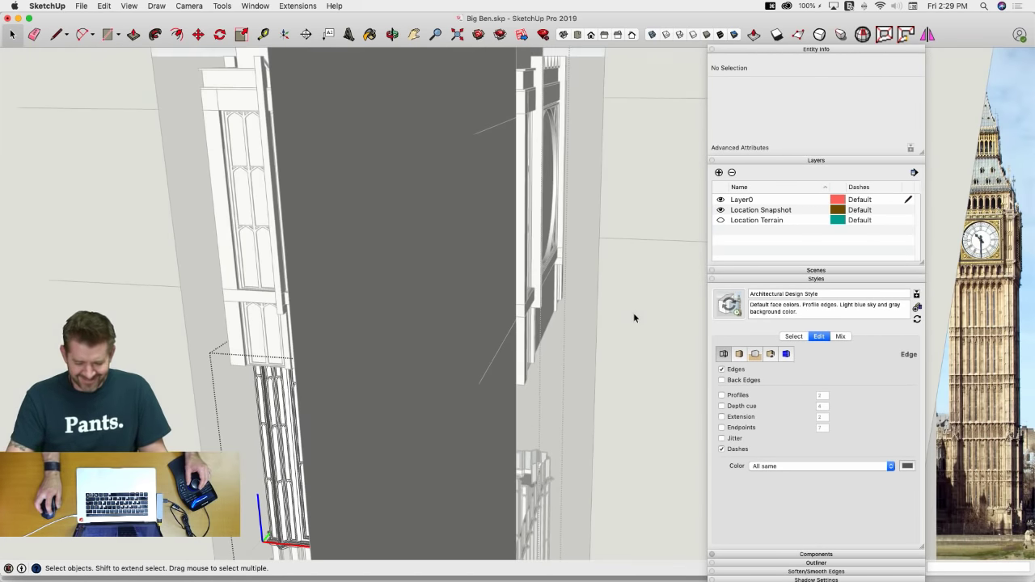
{"action": "left_click", "coordinate": [636, 316]}
{"action": "double_click", "coordinate": [389, 378]}
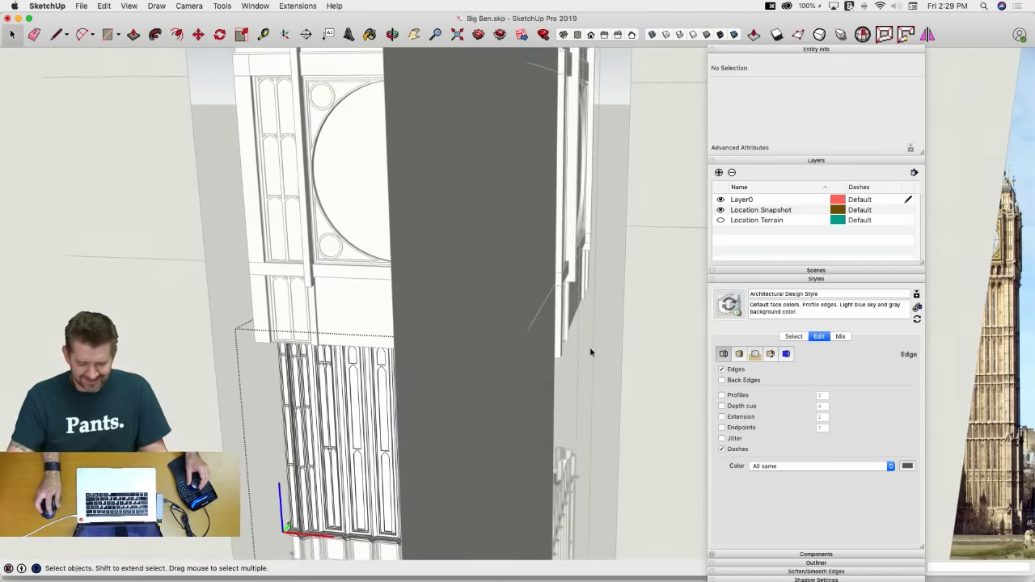
{"action": "scroll", "coordinate": [186, 324], "scroll_direction": "up", "scroll_amount": 6}
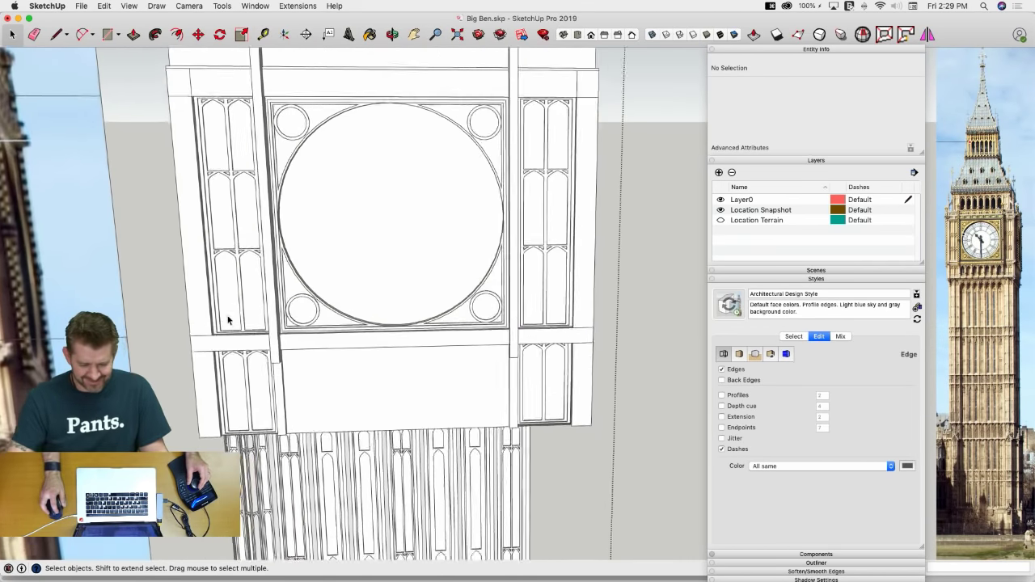
{"action": "key", "text": "super+v"}
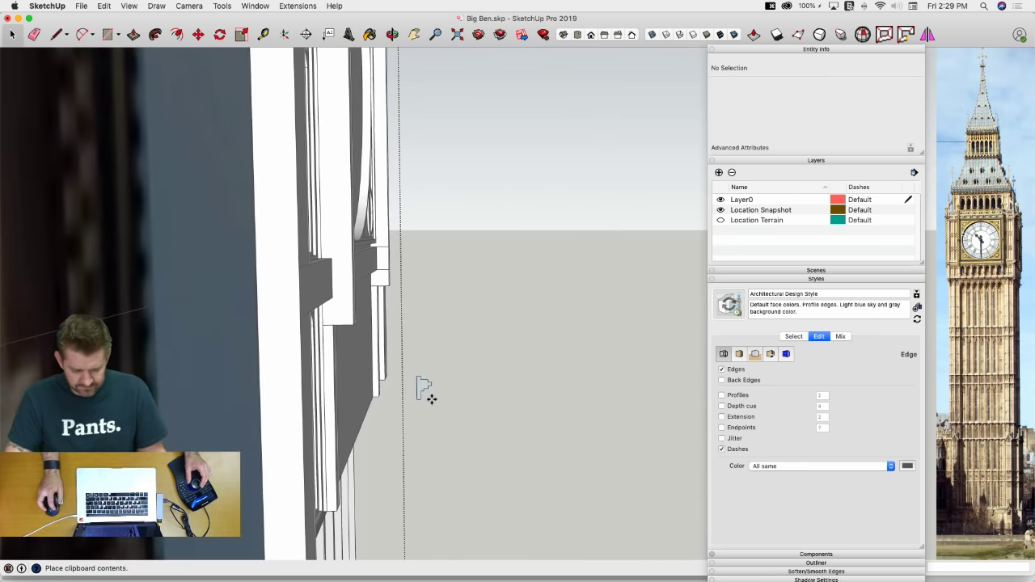
{"action": "left_click", "coordinate": [431, 399]}
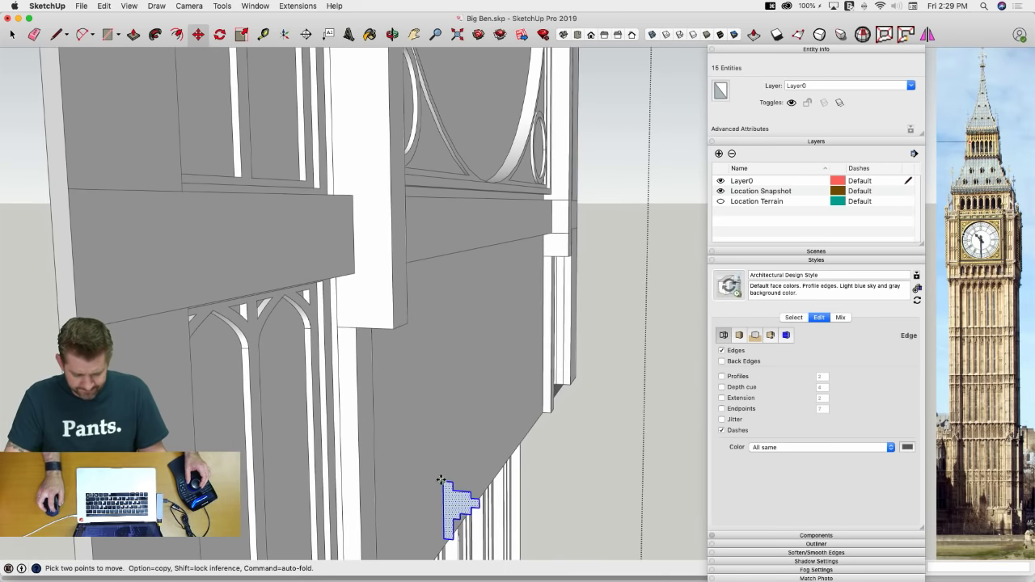
{"action": "left_click", "coordinate": [442, 482]}
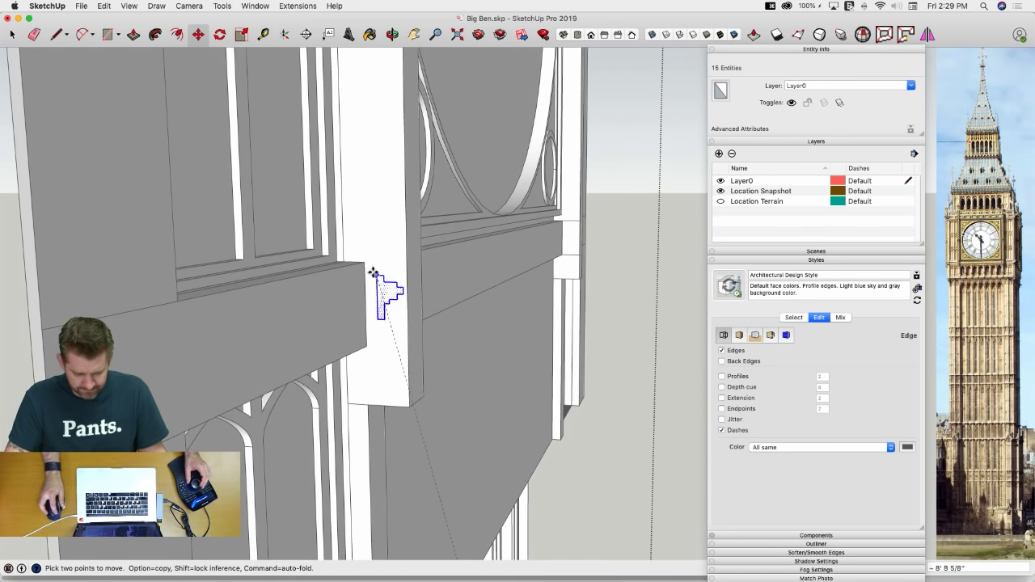
{"action": "left_click", "coordinate": [365, 265]}
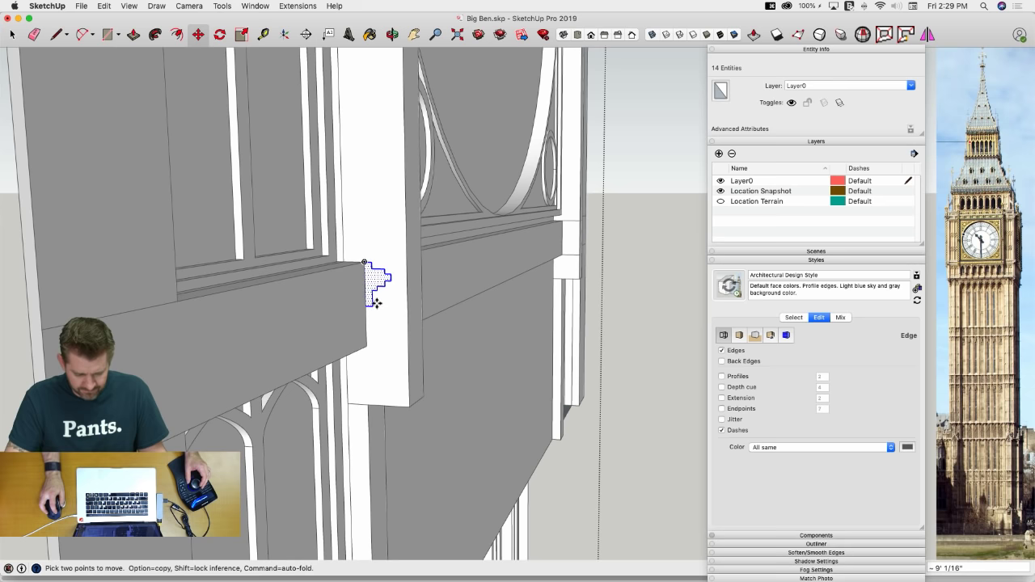
Copy the stepped profile about 28' 4" to the opposite pier and 1' across that pier to the other outer bay's band
{"action": "key", "text": "alt"}
{"action": "left_click", "coordinate": [357, 268]}
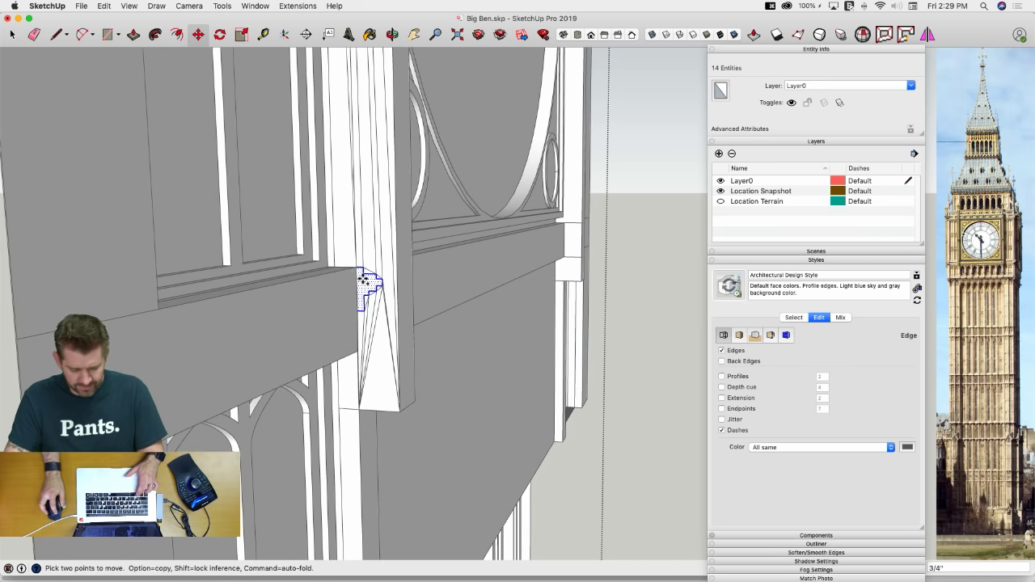
{"action": "left_click", "coordinate": [564, 226]}
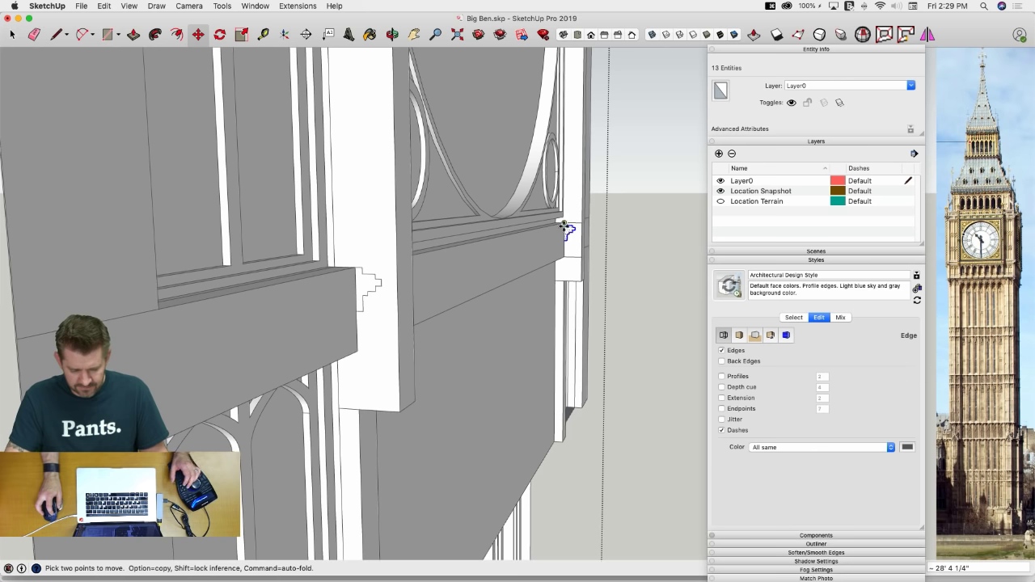
{"action": "key", "text": "alt"}
{"action": "left_click", "coordinate": [571, 227]}
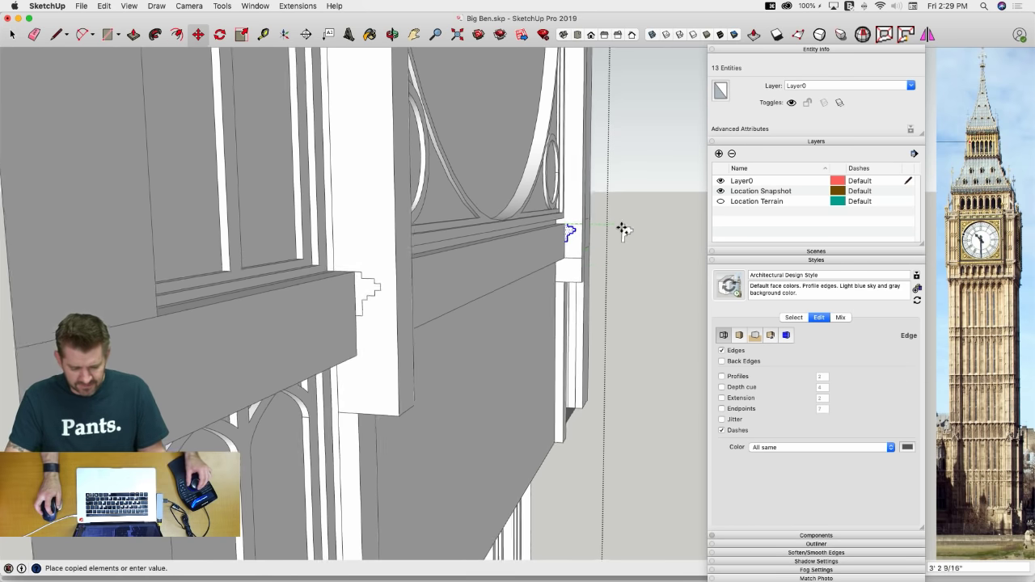
{"action": "middle_click_drag", "start_coordinate": [623, 257], "coordinate": [419, 226]}
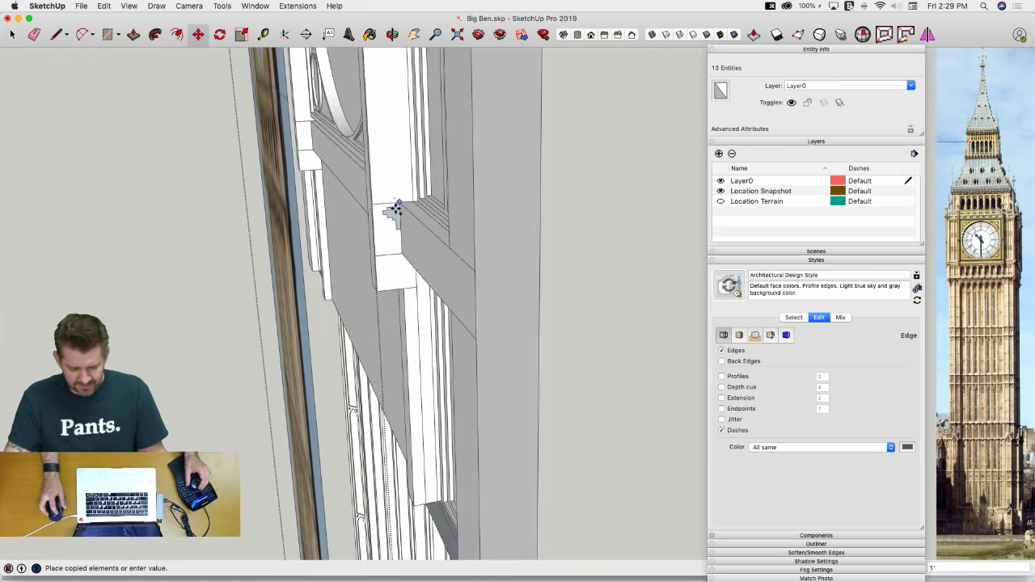
{"action": "left_click", "coordinate": [398, 206]}
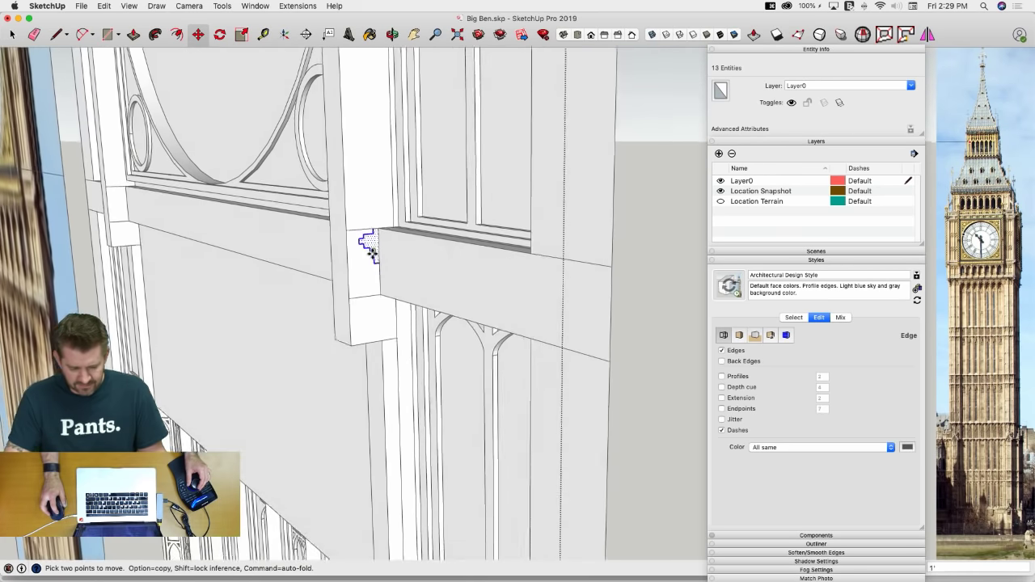
Push/pull the stepped profiles into mouldings along the band across both outer bays and beneath the clock
{"action": "key", "text": "p"}
{"action": "left_click", "coordinate": [376, 254]}
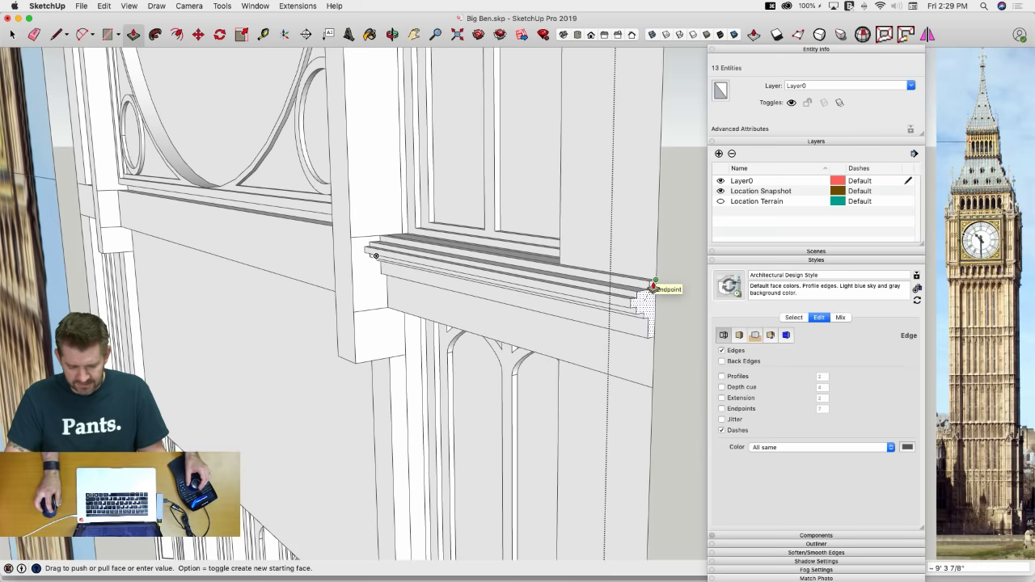
{"action": "left_click", "coordinate": [653, 285]}
{"action": "middle_click_drag", "start_coordinate": [654, 285], "coordinate": [396, 277]}
{"action": "left_click", "coordinate": [438, 309]}
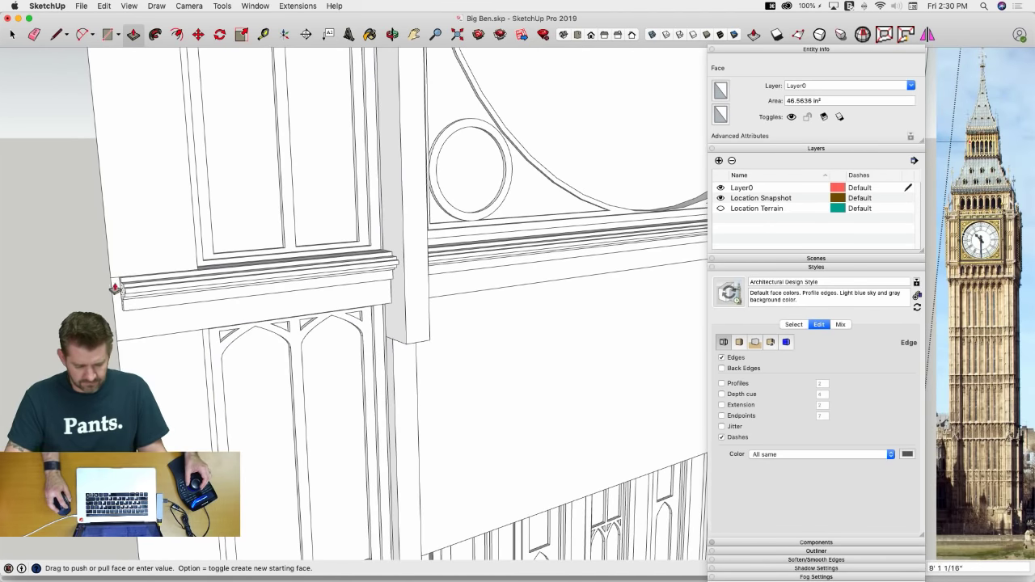
{"action": "key", "text": "space"}
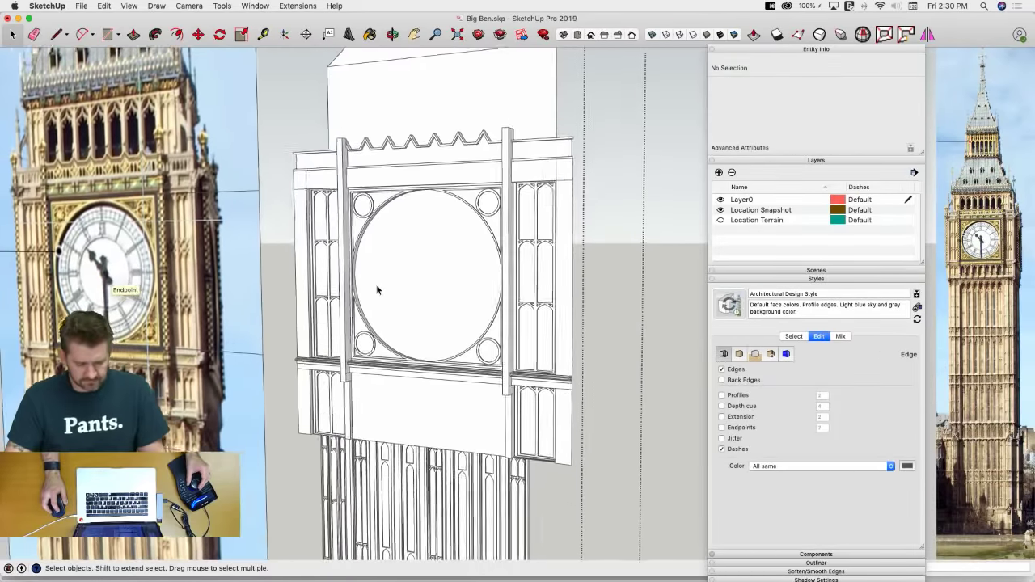
Erase the stepped moulding running along the central band beneath the clock
{"action": "middle_click_drag", "start_coordinate": [437, 384], "coordinate": [462, 365]}
{"action": "key", "text": "e"}
{"action": "scroll", "coordinate": [462, 360], "scroll_direction": "up", "scroll_amount": 15}
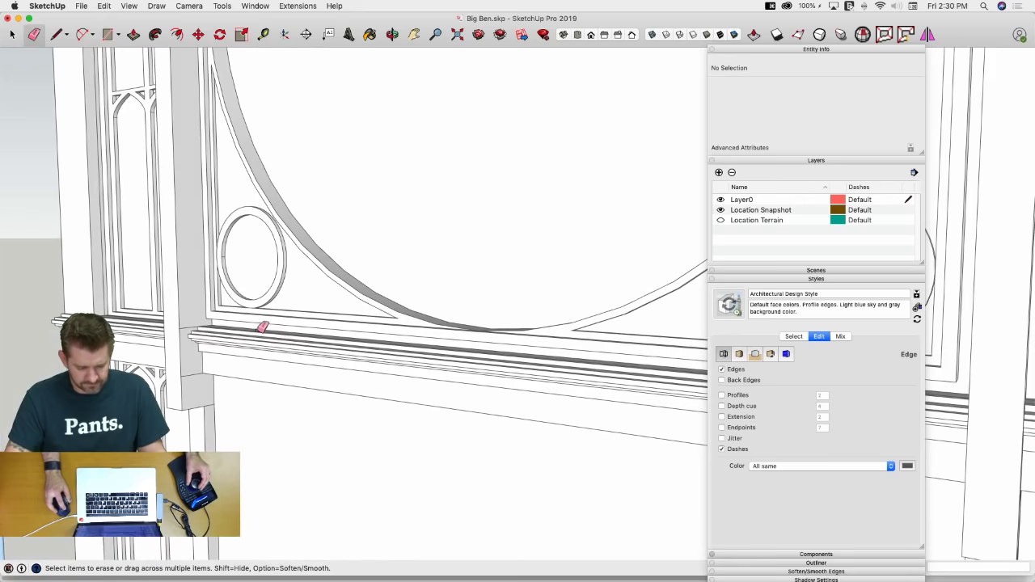
{"action": "middle_click_drag", "start_coordinate": [248, 350], "coordinate": [218, 276]}
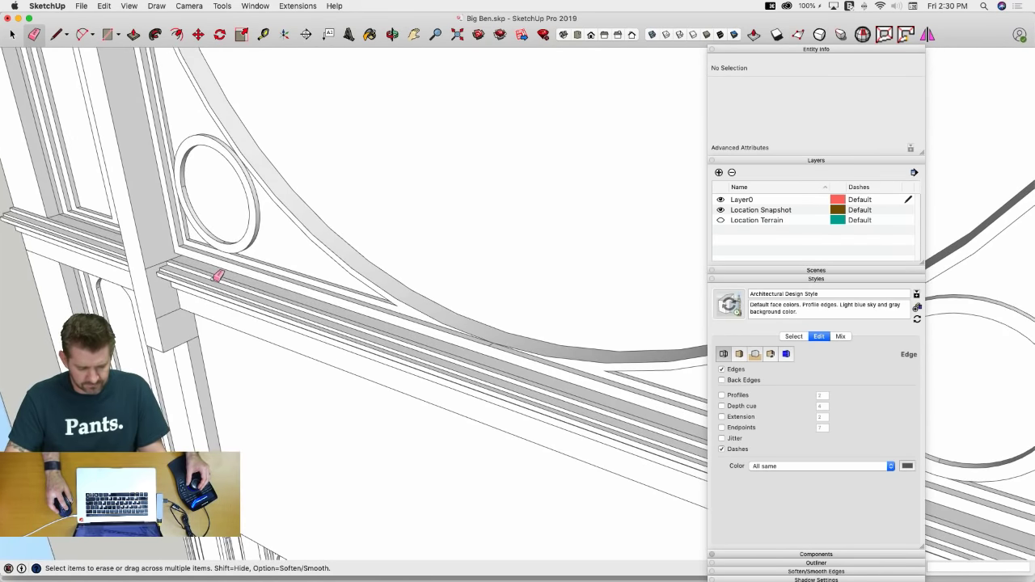
{"action": "left_click_drag", "start_coordinate": [219, 276], "coordinate": [222, 305]}
Redraw the vertical edge at one end of the central band and erase the leftover profile outline on the adjoining pier
{"action": "key", "text": "l"}
{"action": "middle_click_drag", "start_coordinate": [197, 293], "coordinate": [179, 299]}
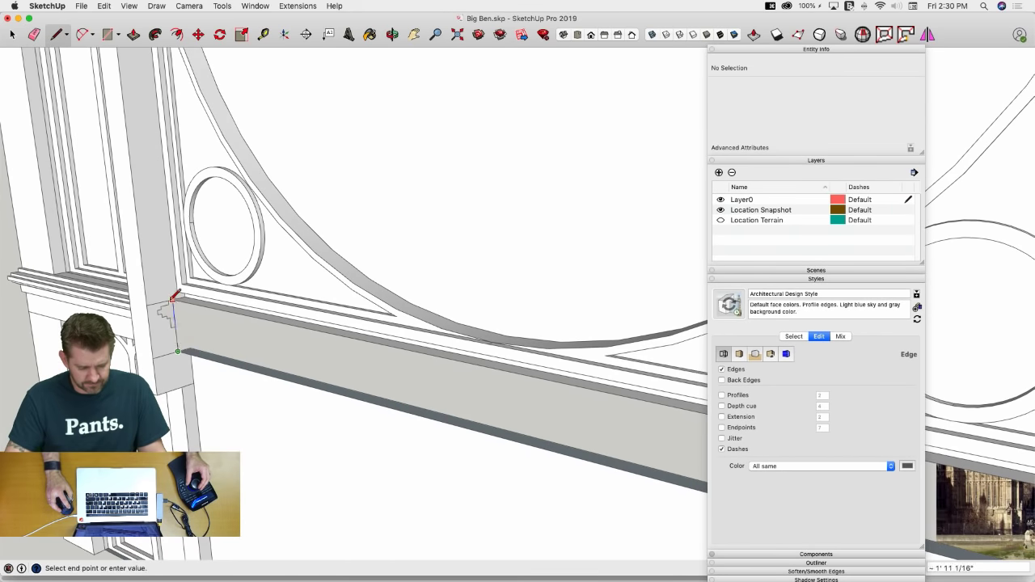
{"action": "key", "text": "e"}
{"action": "left_click_drag", "start_coordinate": [164, 302], "coordinate": [162, 310]}
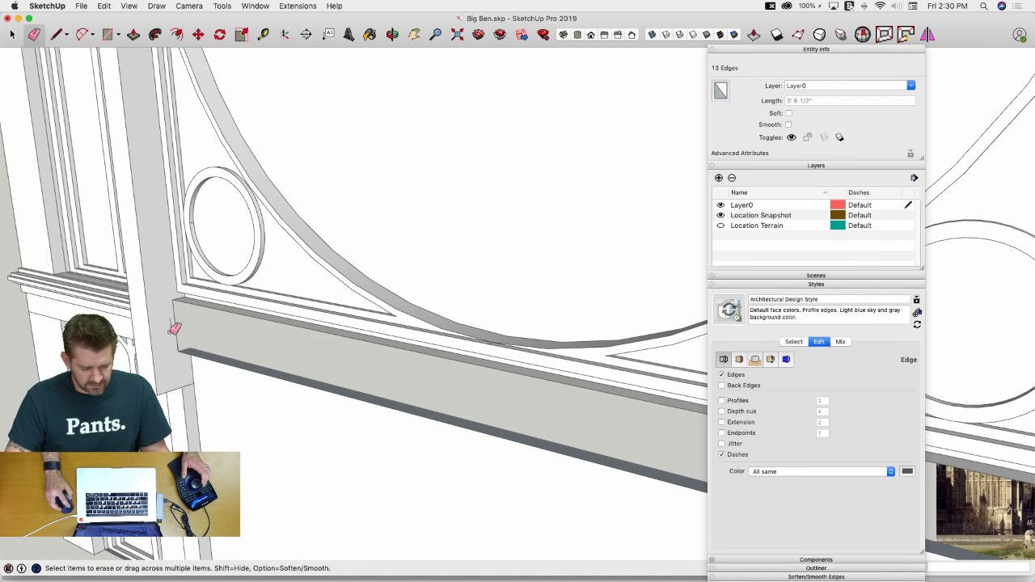
Redraw the edge at the central band's opposite end to restore its face and erase the leftover profile and band edges on that pier
{"action": "mouse_move", "coordinate": [176, 328]}
{"action": "middle_mouse_down"}
{"action": "mouse_move", "coordinate": [213, 294]}
{"action": "mouse_move", "coordinate": [547, 296]}
{"action": "mouse_move", "coordinate": [536, 266]}
{"action": "mouse_move", "coordinate": [436, 250]}
{"action": "middle_mouse_up"}
{"action": "key", "text": "l"}
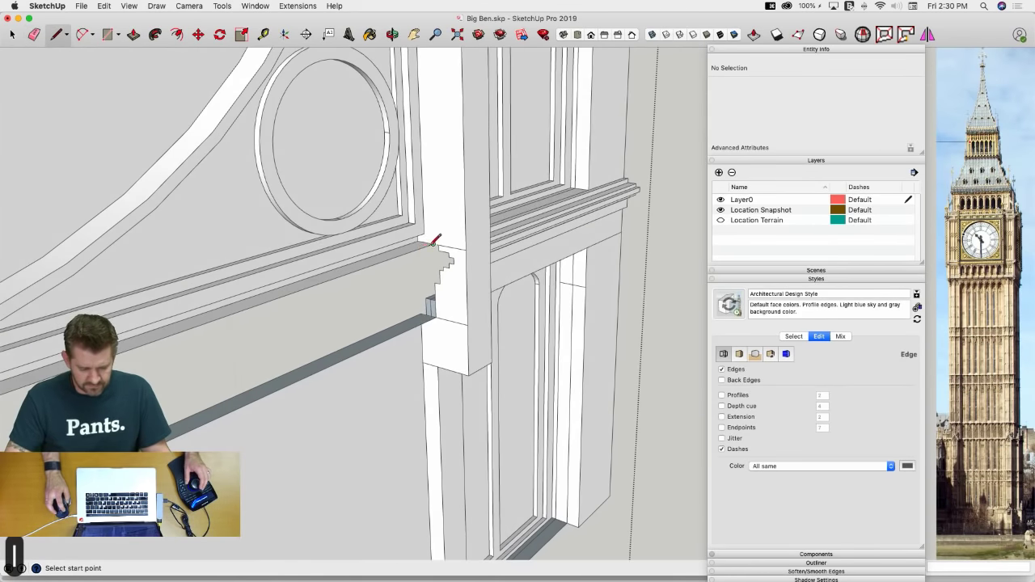
{"action": "key", "text": "e"}
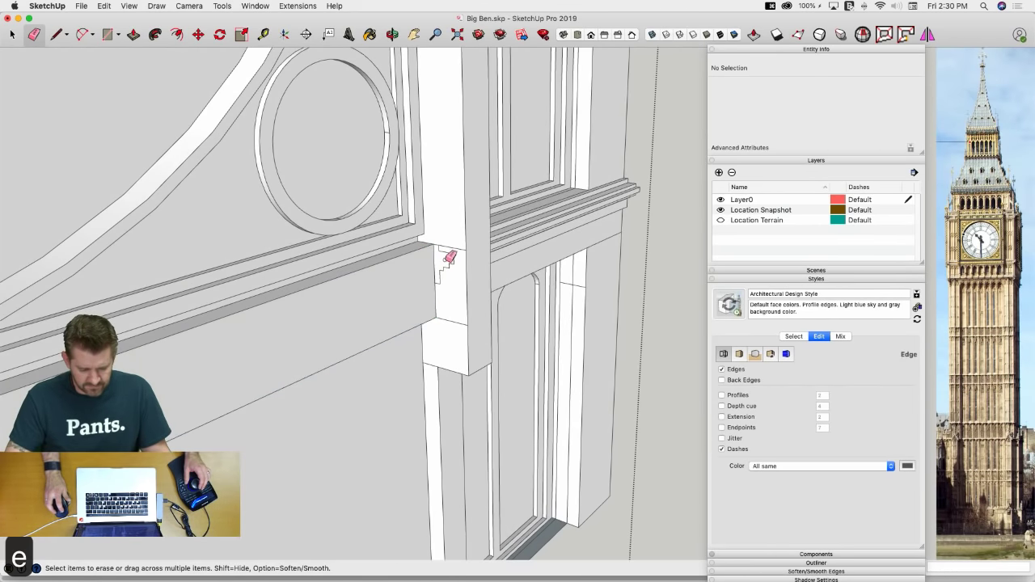
{"action": "left_click_drag", "start_coordinate": [448, 251], "coordinate": [440, 247]}
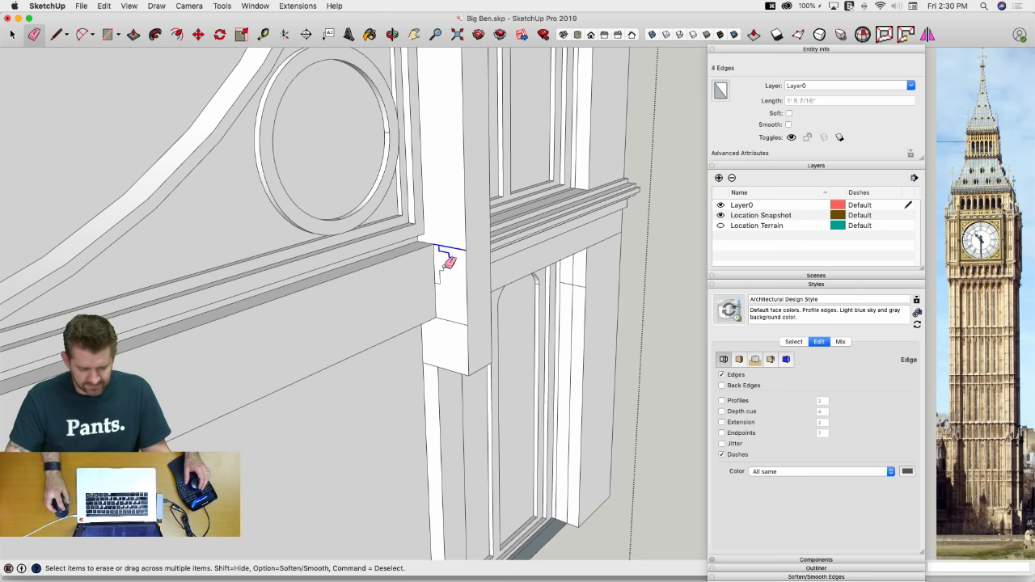
{"action": "left_click_drag", "start_coordinate": [455, 329], "coordinate": [457, 324]}
{"action": "scroll", "coordinate": [460, 270], "scroll_direction": "down", "scroll_amount": 10}
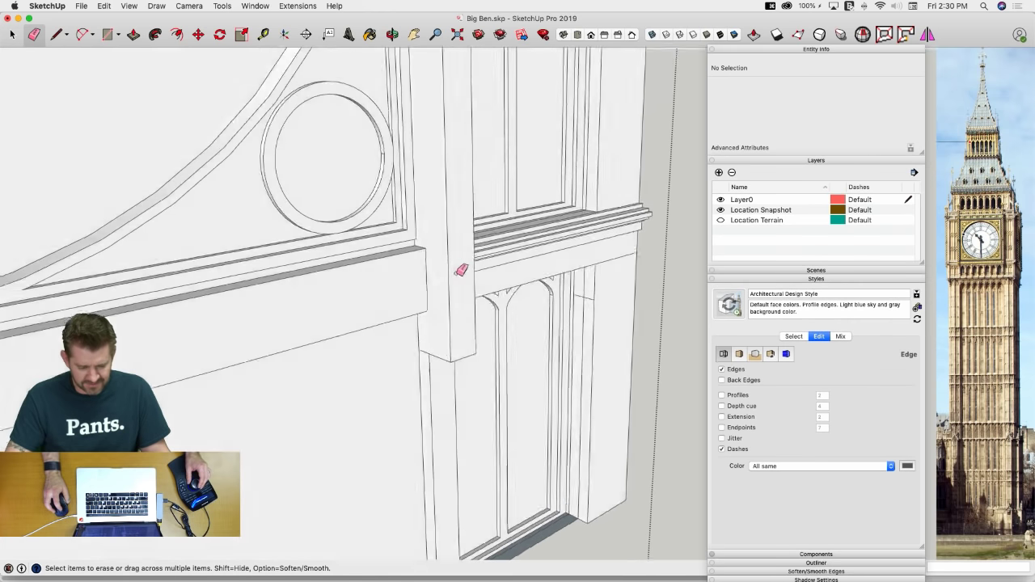
Pull the thin ledge above the clock stage's upper band outward about 3 1/8" over the outer bays
{"action": "mouse_move", "coordinate": [589, 355]}
{"action": "middle_mouse_down"}
{"action": "mouse_move", "coordinate": [367, 293]}
{"action": "mouse_move", "coordinate": [456, 338]}
{"action": "mouse_move", "coordinate": [501, 340]}
{"action": "mouse_move", "coordinate": [509, 298]}
{"action": "middle_mouse_up"}
{"action": "scroll", "coordinate": [445, 303], "scroll_direction": "down", "scroll_amount": 5}
{"action": "scroll", "coordinate": [440, 300], "scroll_direction": "down", "scroll_amount": 3}
{"action": "key", "text": "space"}
{"action": "scroll", "coordinate": [501, 340], "scroll_direction": "up", "scroll_amount": 3}
{"action": "scroll", "coordinate": [510, 297], "scroll_direction": "up", "scroll_amount": 8}
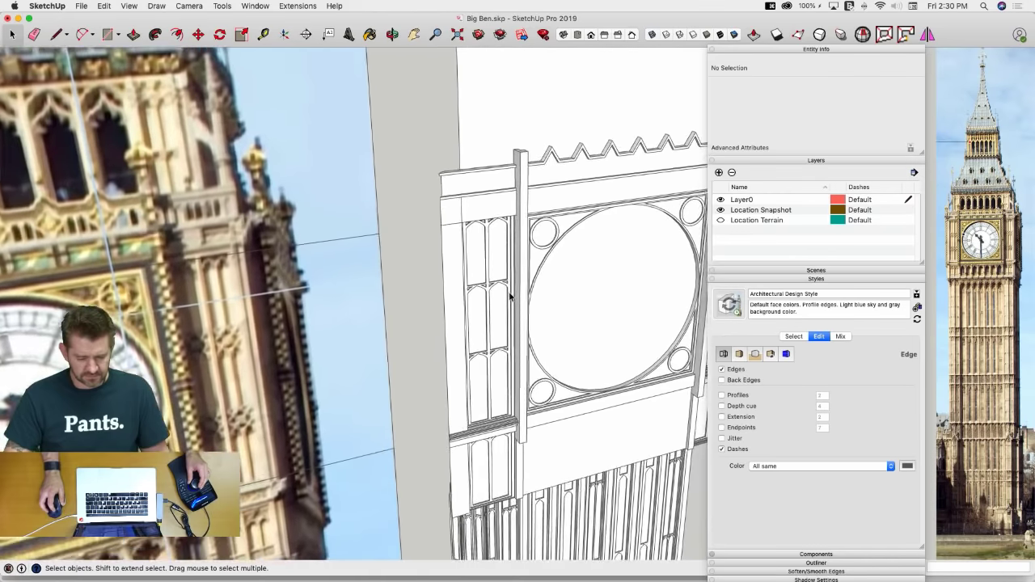
{"action": "key", "text": "p"}
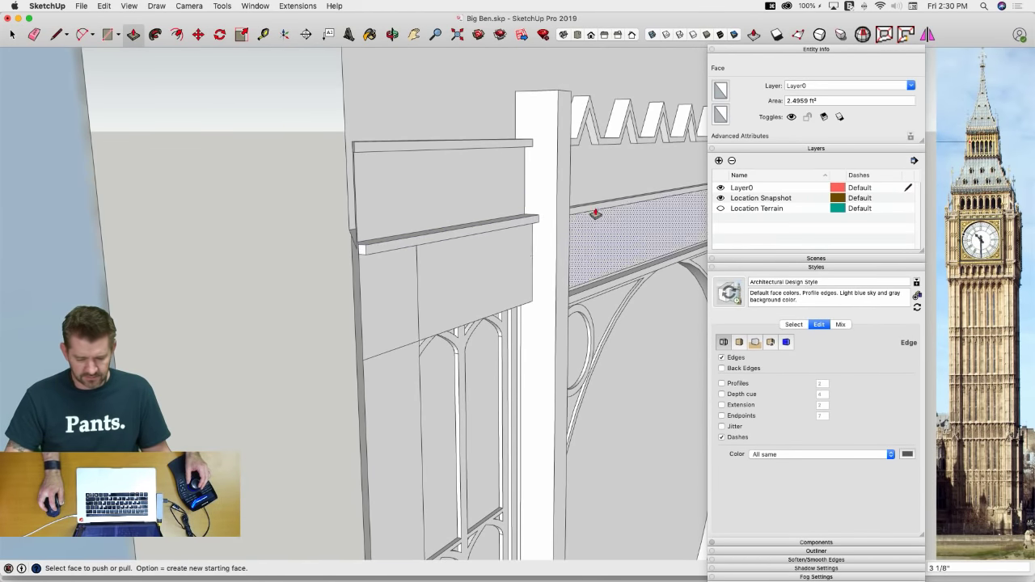
{"action": "middle_click_drag", "start_coordinate": [594, 212], "coordinate": [478, 206]}
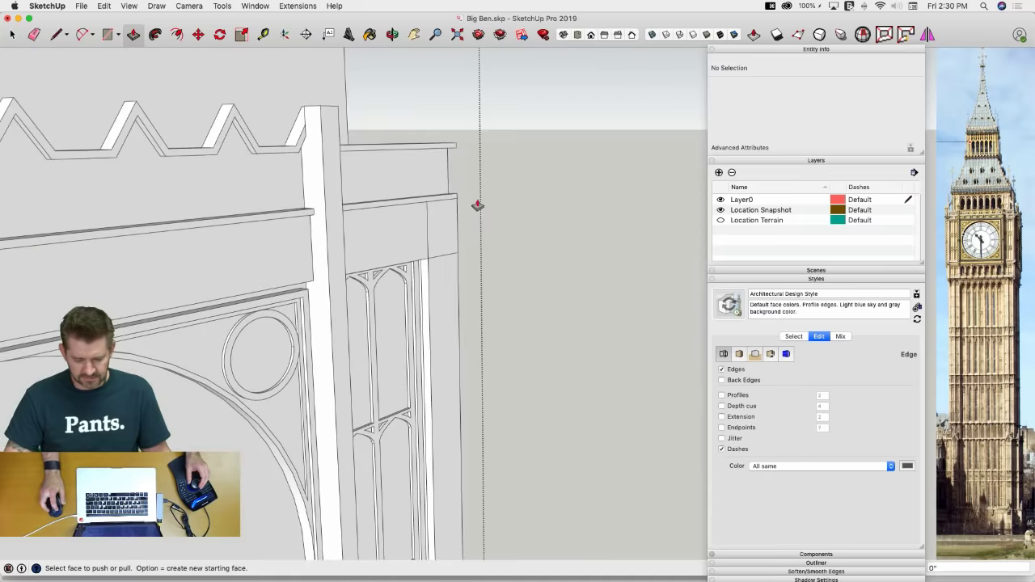
{"action": "double_click", "coordinate": [369, 211]}
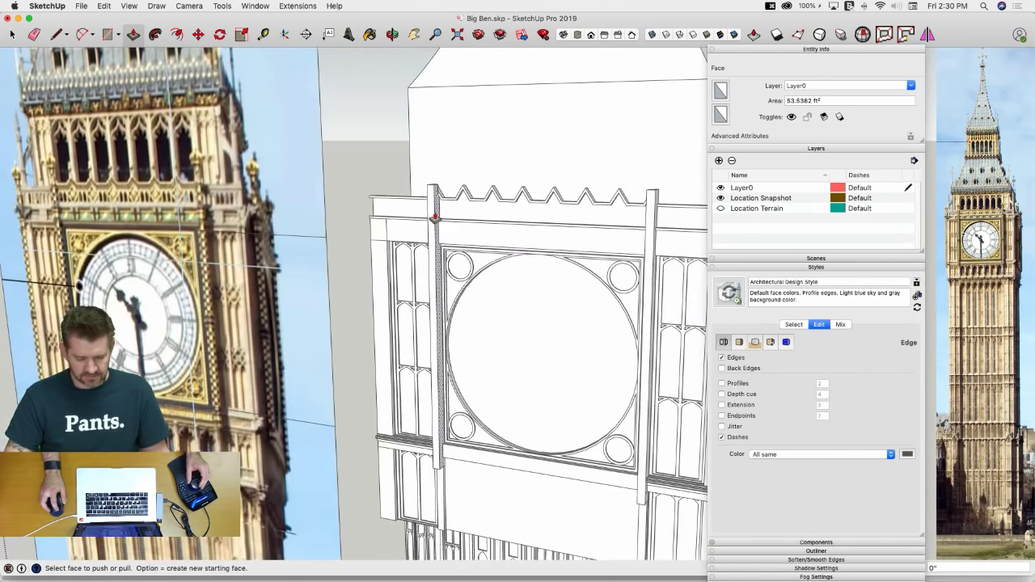
{"action": "scroll", "coordinate": [556, 251], "scroll_direction": "up", "scroll_amount": 5}
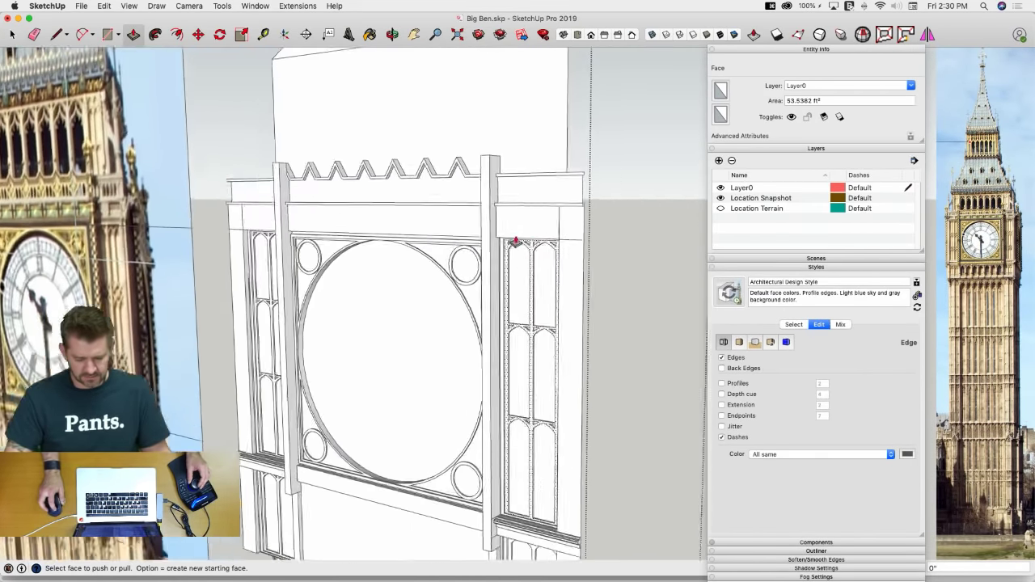
Erase the vertical edge dividing the upper band over the outer bay and offset the band's face inward 2"
{"action": "key", "text": "e"}
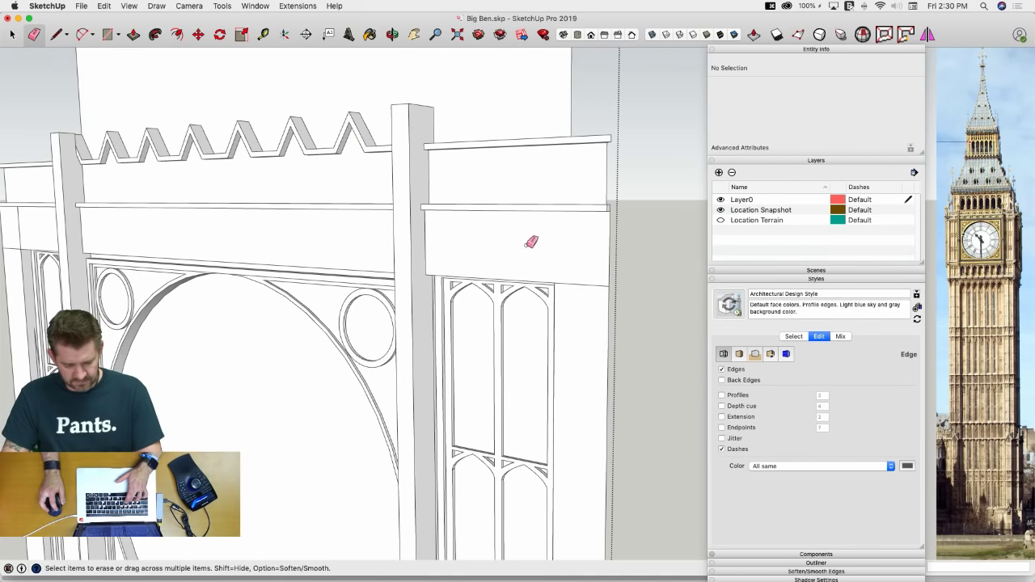
{"action": "key", "text": "p"}
{"action": "left_click", "coordinate": [516, 241]}
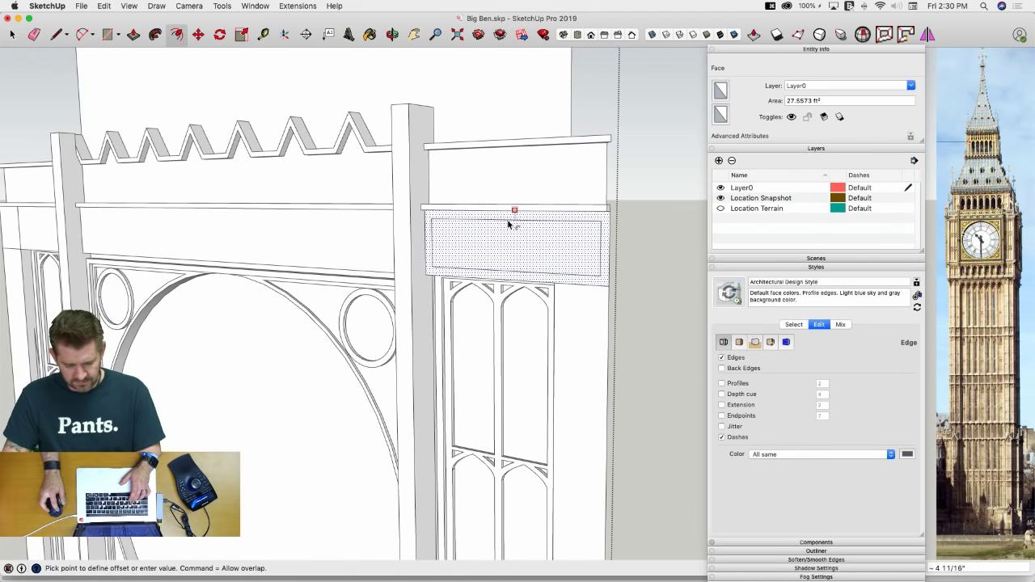
{"action": "type", "text": "2"}
{"action": "key", "text": "Return"}
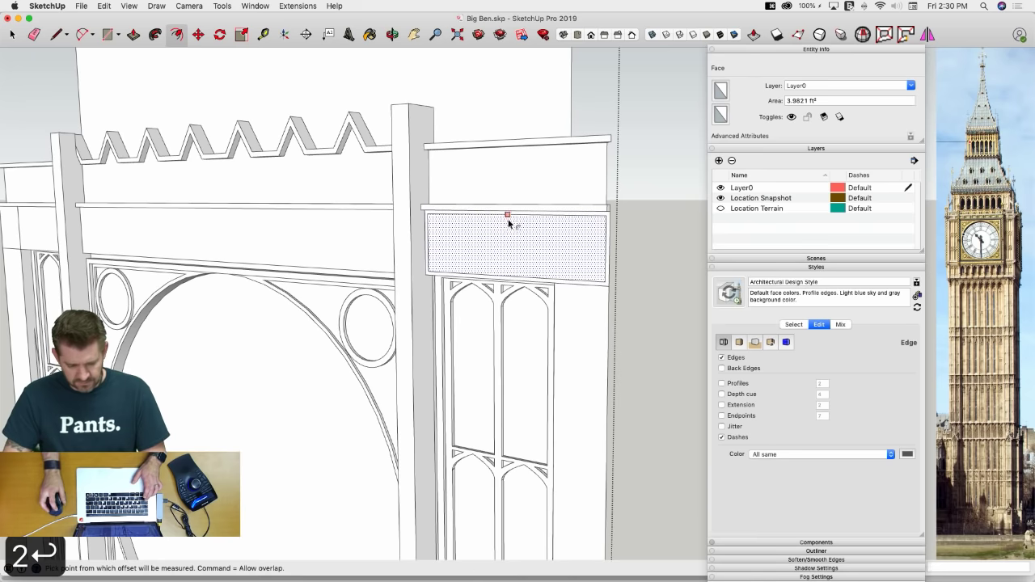
Push/pull the inset panel of the outer bay's upper band by 1"
{"action": "type", "text": "p"}
{"action": "type", "text": "1"}
{"action": "key", "text": "Return"}
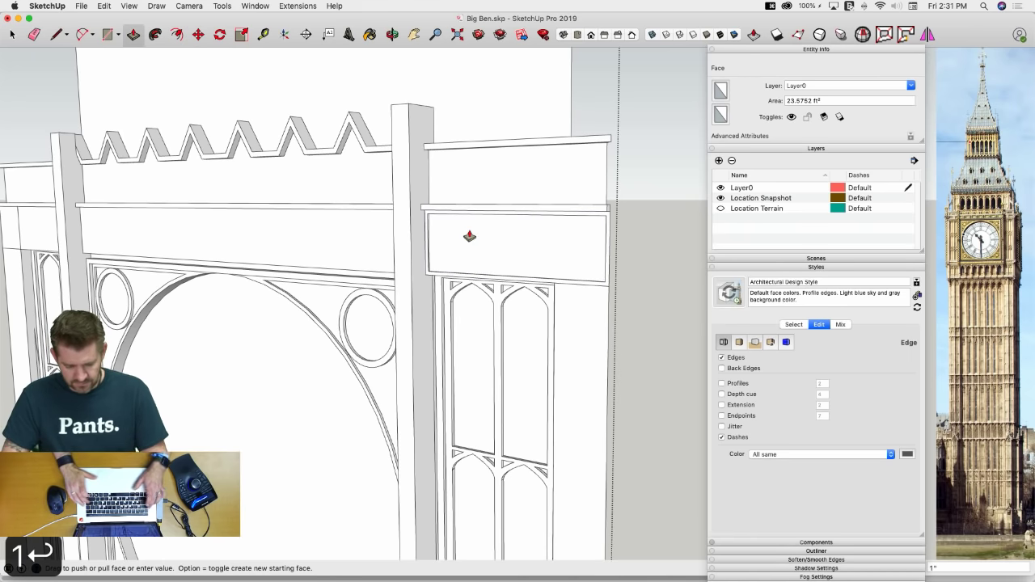
Repeat the inset panel offset and push/pull on the opposite outer bay's upper band, erasing the leftover vertical edge pieces
{"action": "key", "text": "e"}
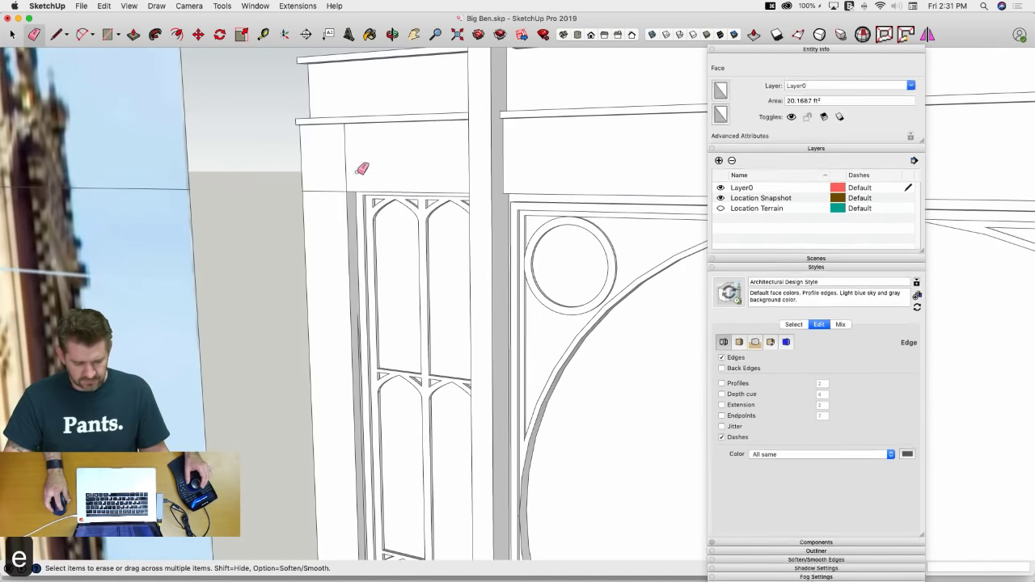
{"action": "key", "text": "f"}
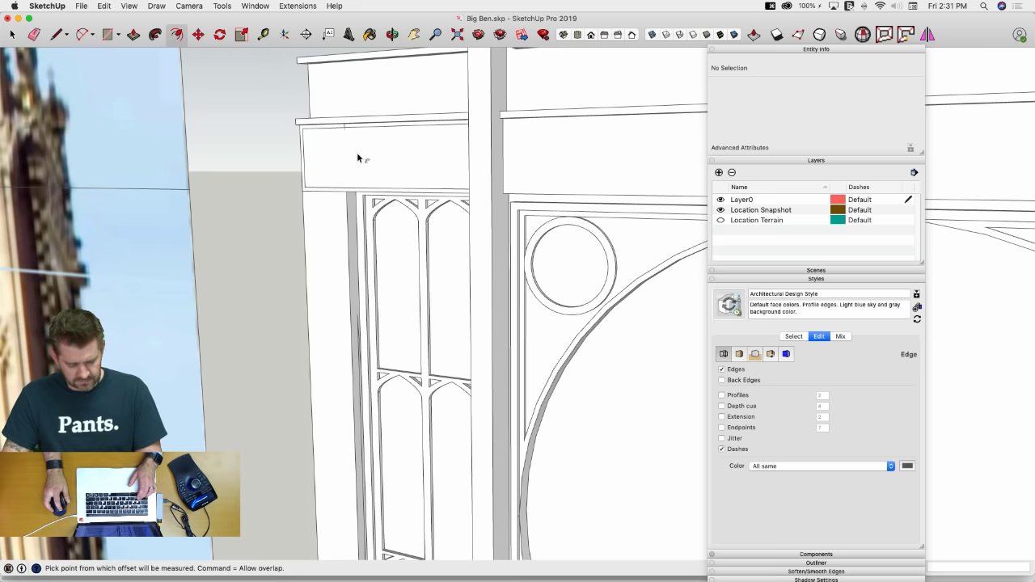
{"action": "key", "text": "p"}
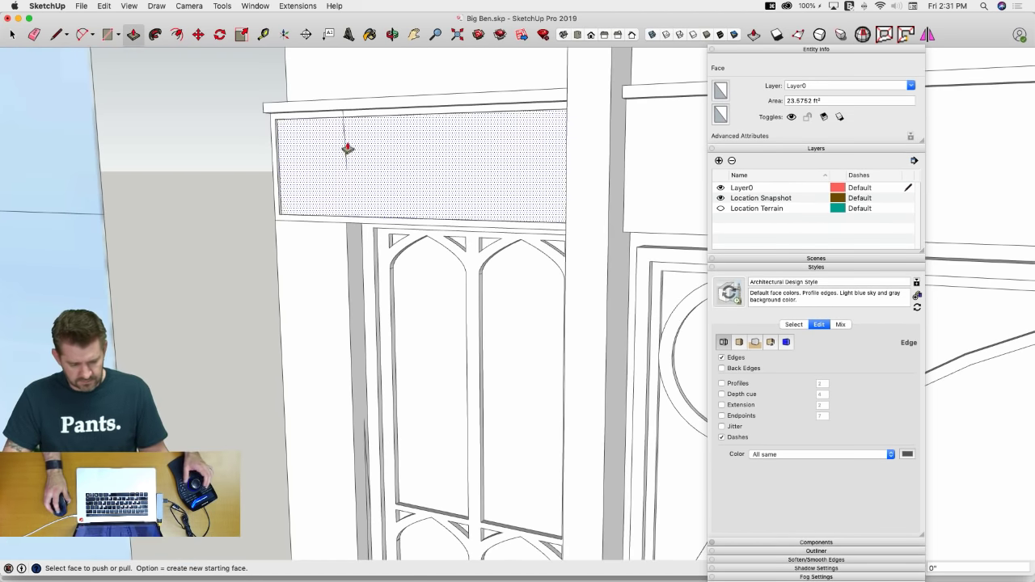
{"action": "key", "text": "e"}
{"action": "left_click", "coordinate": [346, 140]}
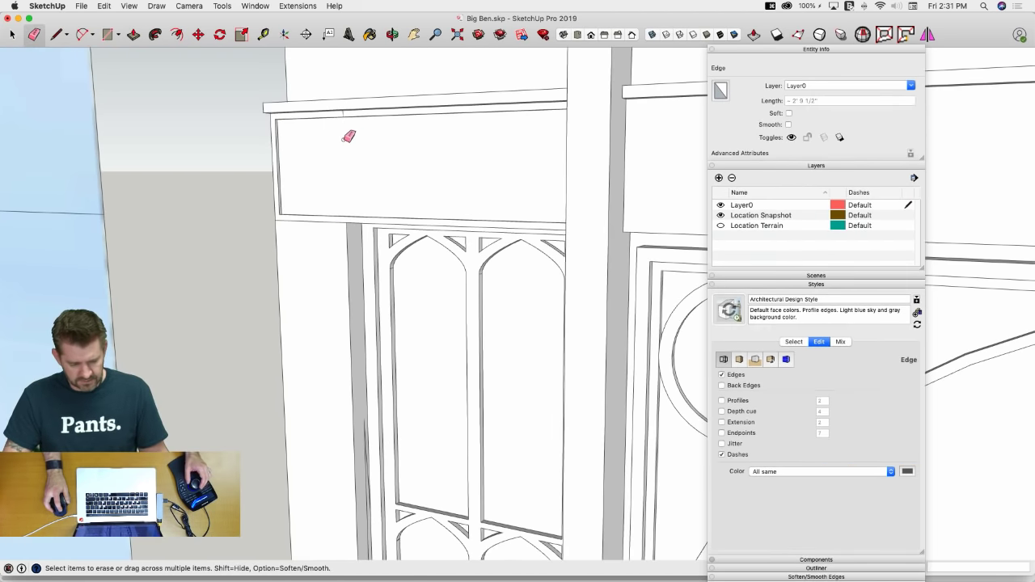
{"action": "left_click", "coordinate": [344, 113]}
Compare the blank band below the clock with the arcaded band in the reference photo
{"action": "scroll", "coordinate": [397, 168], "scroll_direction": "down", "scroll_amount": 10}
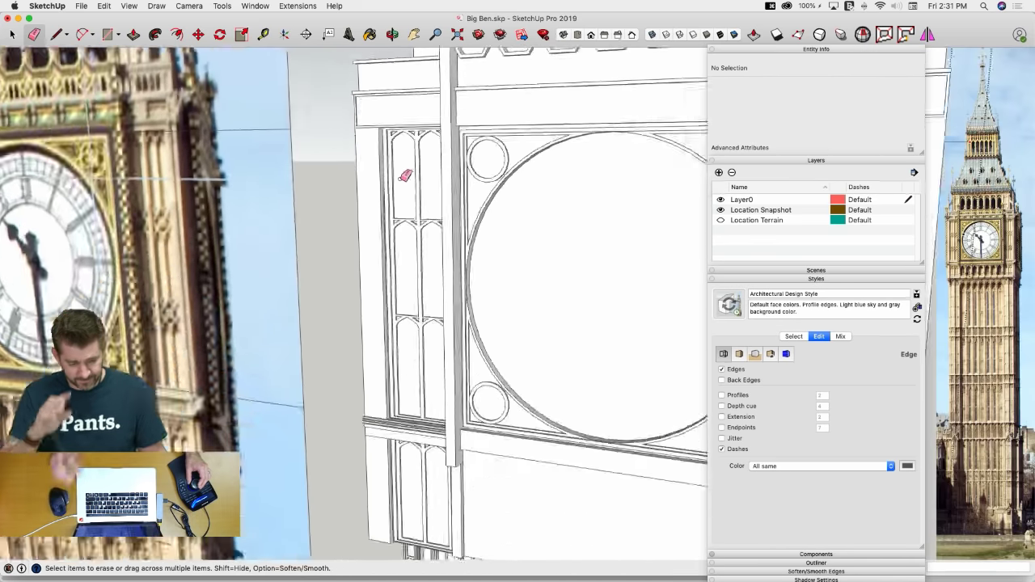
{"action": "scroll", "coordinate": [408, 194], "scroll_direction": "down", "scroll_amount": 2}
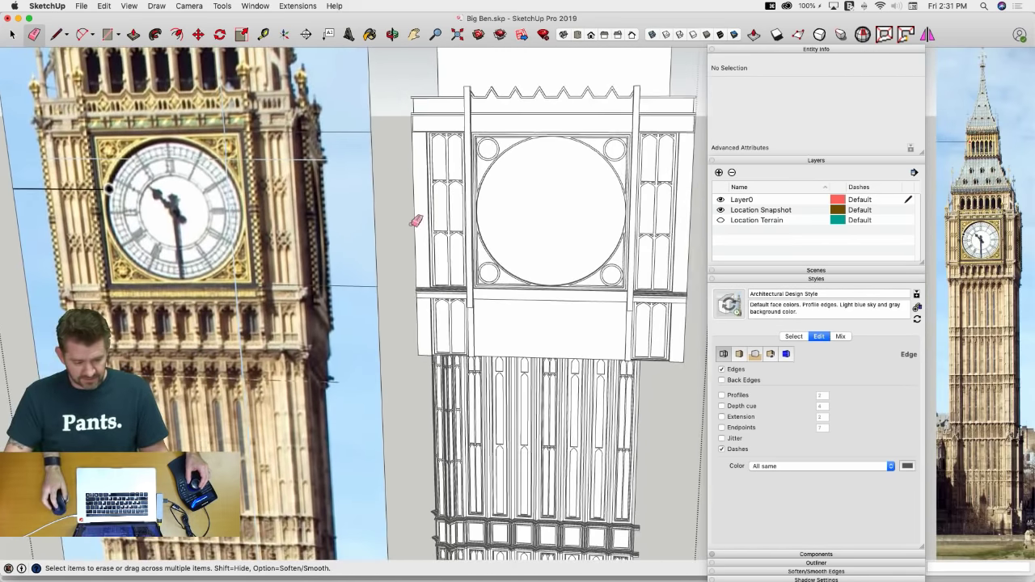
{"action": "scroll", "coordinate": [453, 283], "scroll_direction": "down", "scroll_amount": 4}
{"action": "scroll", "coordinate": [491, 351], "scroll_direction": "up", "scroll_amount": 5}
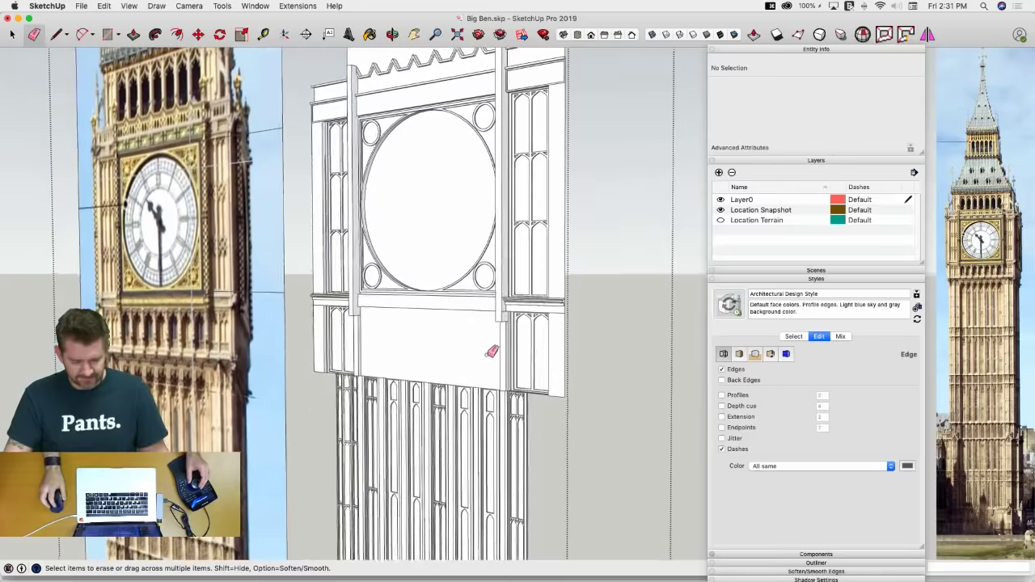
{"action": "middle_click_drag", "start_coordinate": [371, 352], "coordinate": [441, 356]}
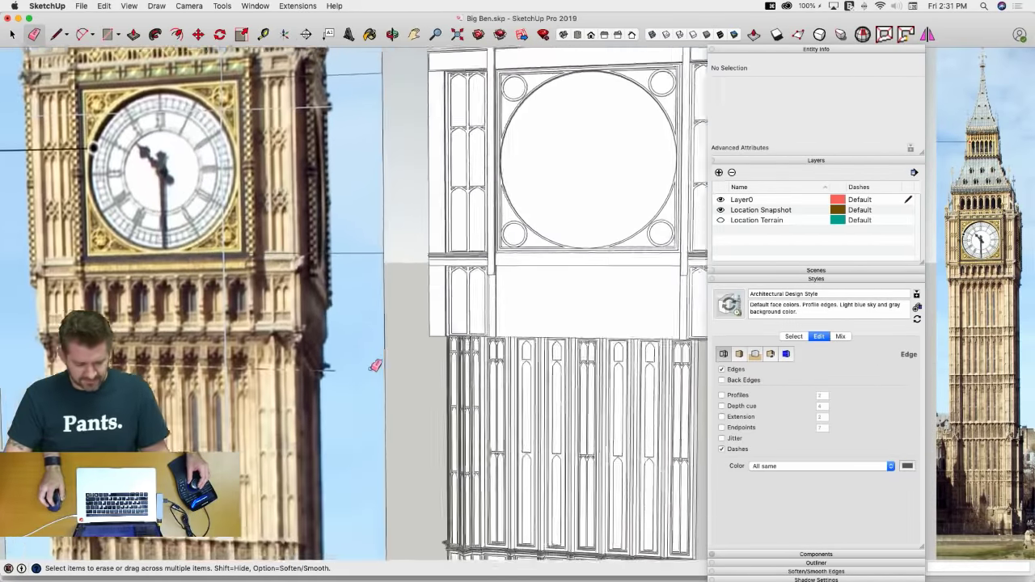
{"action": "scroll", "coordinate": [464, 381], "scroll_direction": "down", "scroll_amount": 3}
{"action": "scroll", "coordinate": [485, 313], "scroll_direction": "up", "scroll_amount": 1}
{"action": "scroll", "coordinate": [133, 278], "scroll_direction": "up", "scroll_amount": 3}
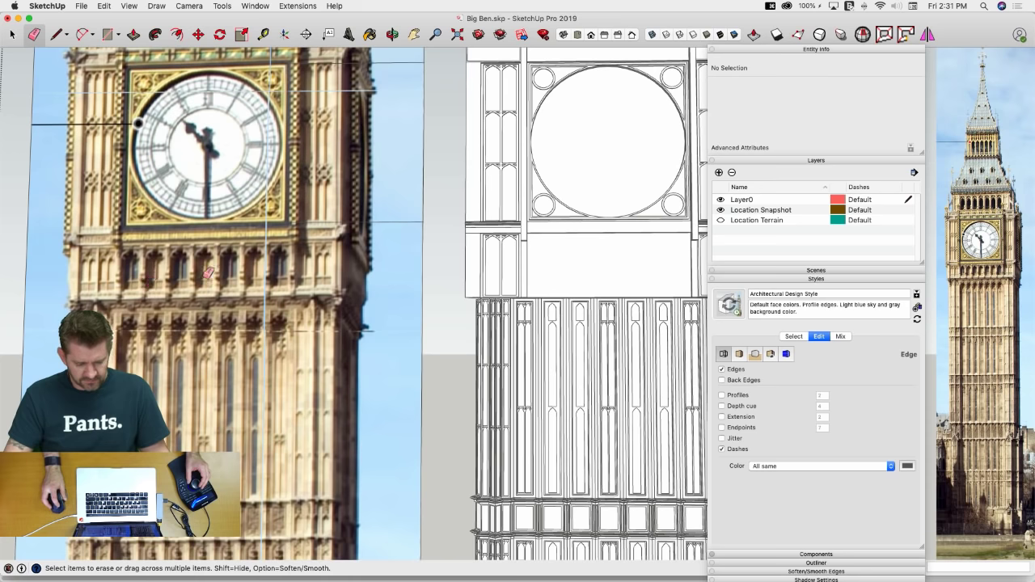
{"action": "middle_click_drag", "start_coordinate": [294, 280], "coordinate": [414, 296]}
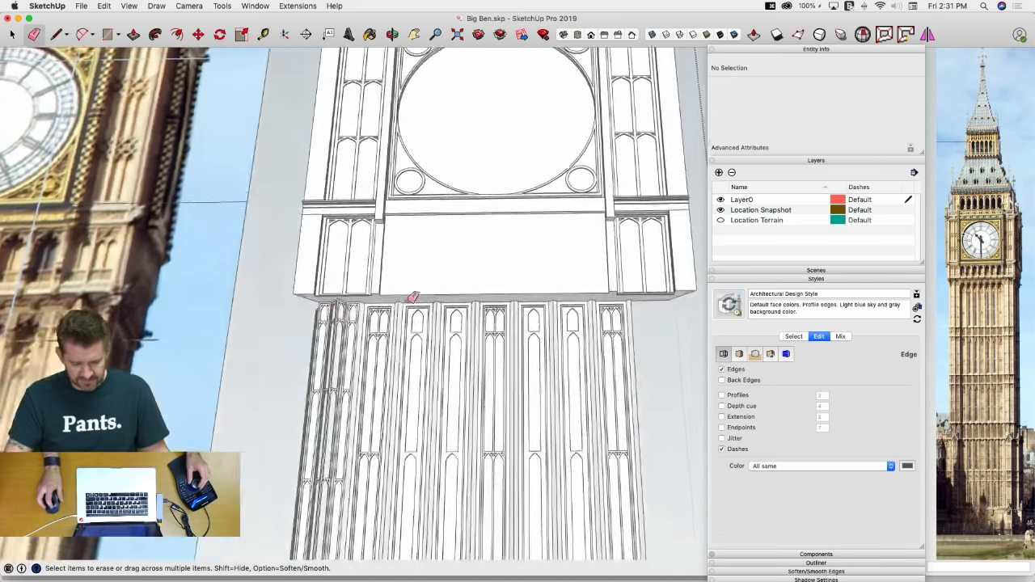
Divide the bottom edge of the band below the clock into 7 segments and draw a vertical line up from the first division
{"action": "key", "text": "space"}
{"action": "scroll", "coordinate": [345, 339], "scroll_direction": "up", "scroll_amount": 3}
{"action": "left_click", "coordinate": [339, 361]}
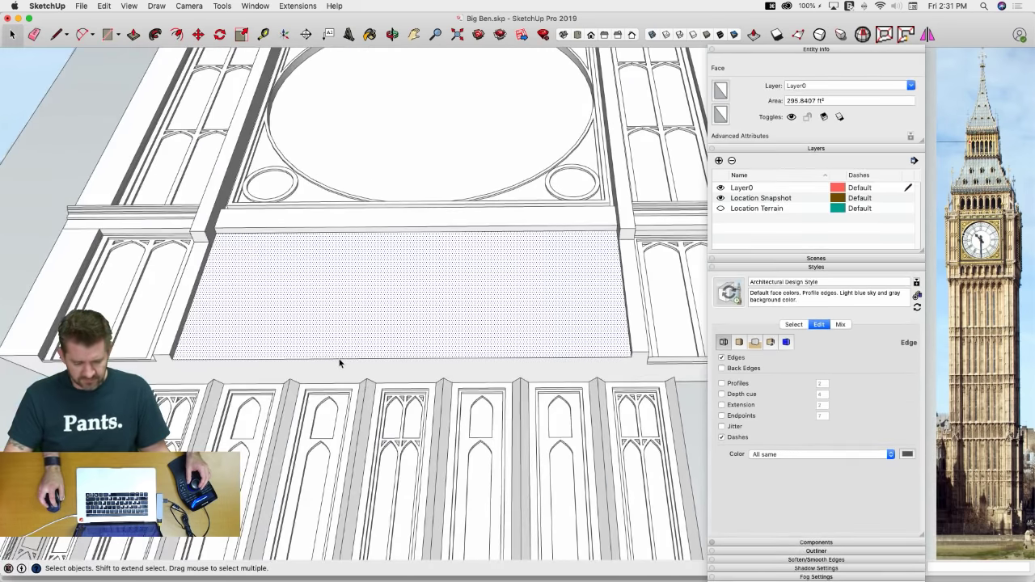
{"action": "right_click", "coordinate": [340, 359]}
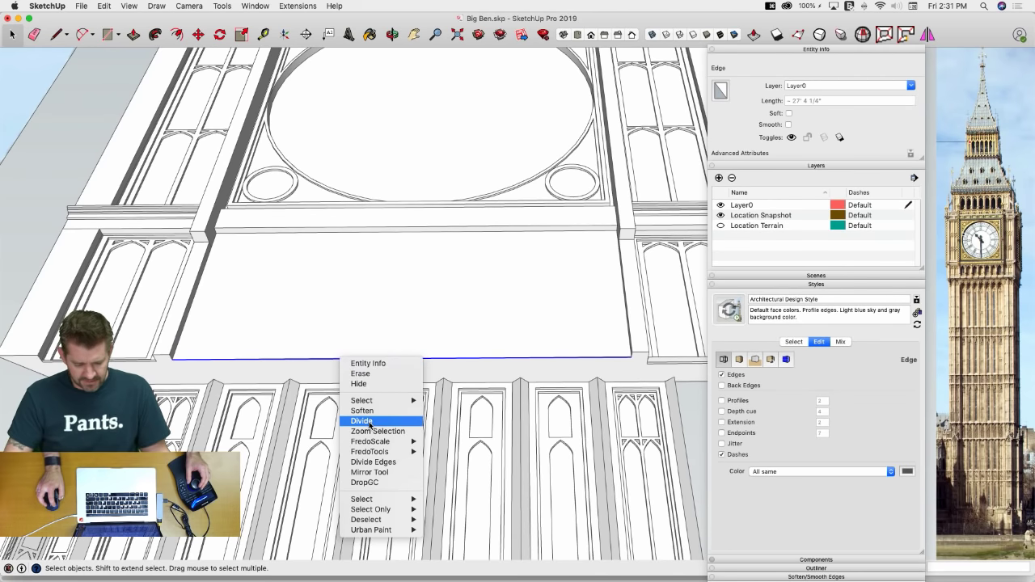
{"action": "left_click", "coordinate": [368, 422]}
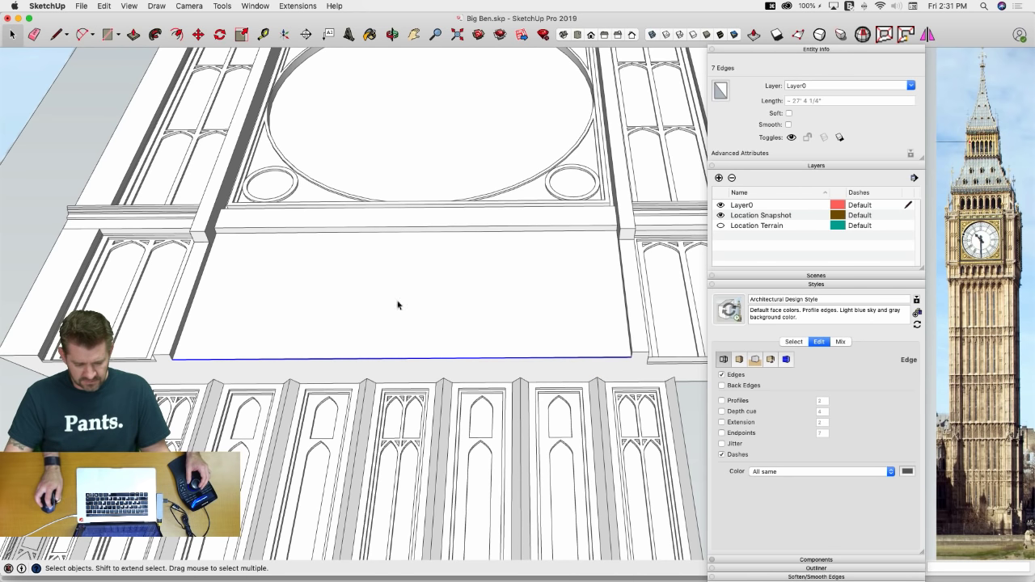
{"action": "key", "text": "l"}
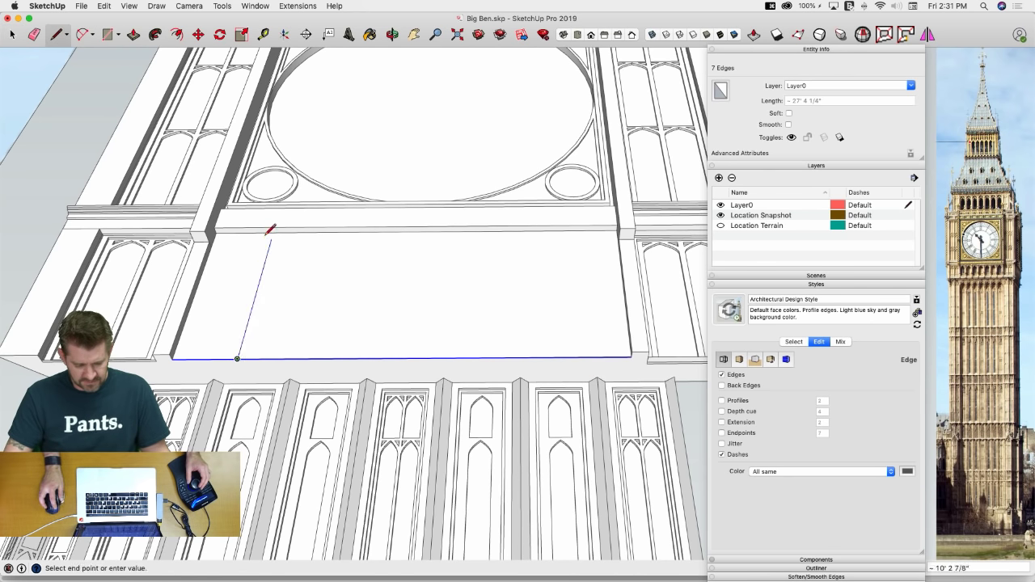
{"action": "scroll", "coordinate": [250, 267], "scroll_direction": "up", "scroll_amount": 3}
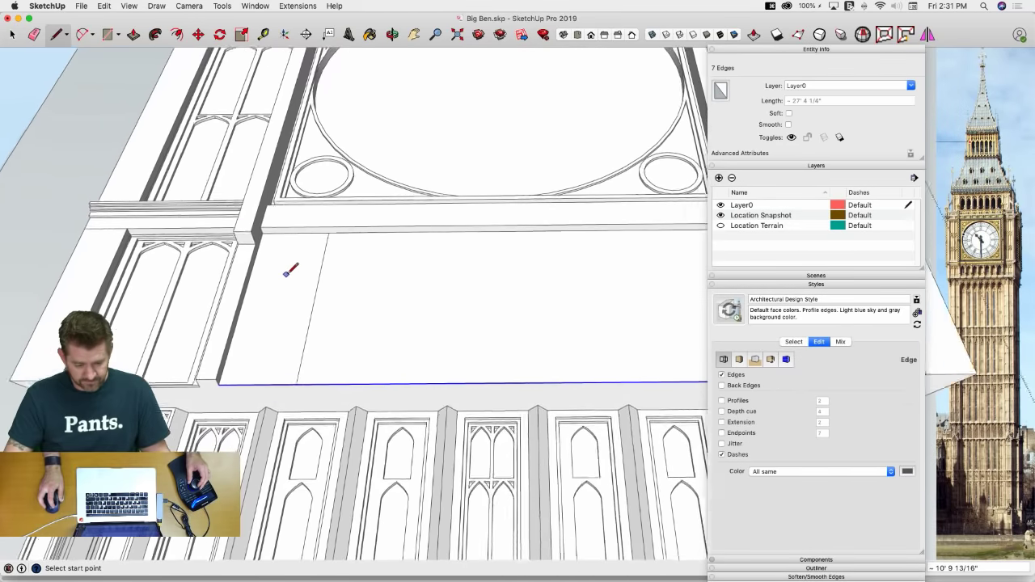
{"action": "scroll", "coordinate": [323, 292], "scroll_direction": "down", "scroll_amount": 5}
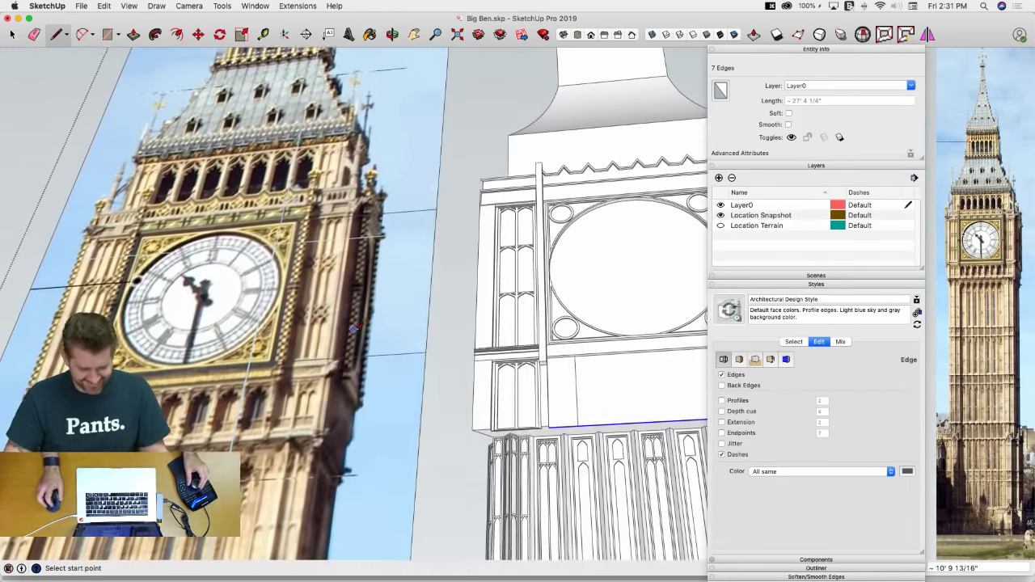
{"action": "scroll", "coordinate": [632, 370], "scroll_direction": "up", "scroll_amount": 4}
{"action": "scroll", "coordinate": [630, 360], "scroll_direction": "up", "scroll_amount": 5}
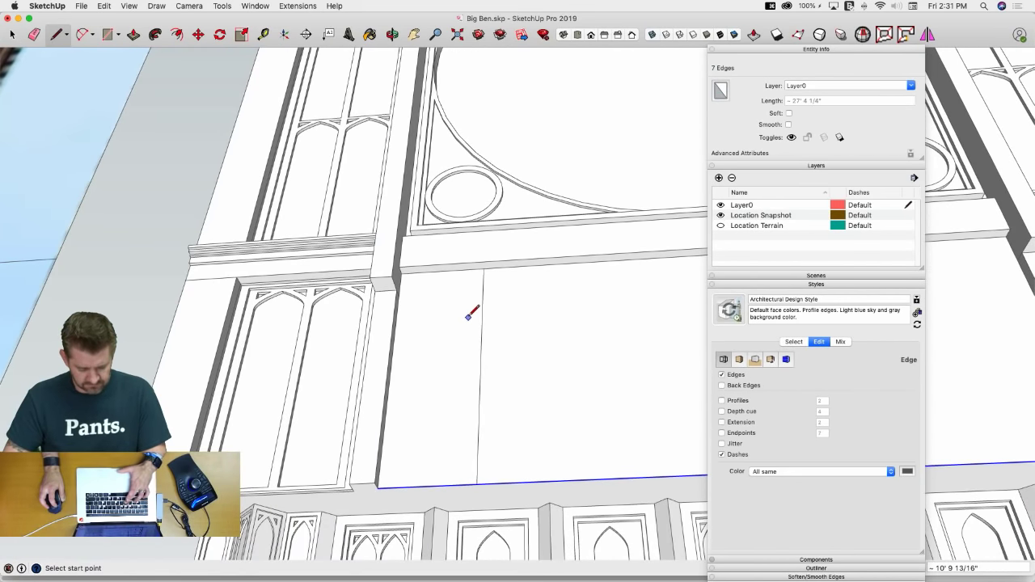
{"action": "key", "text": "f"}
{"action": "left_click", "coordinate": [438, 271]}
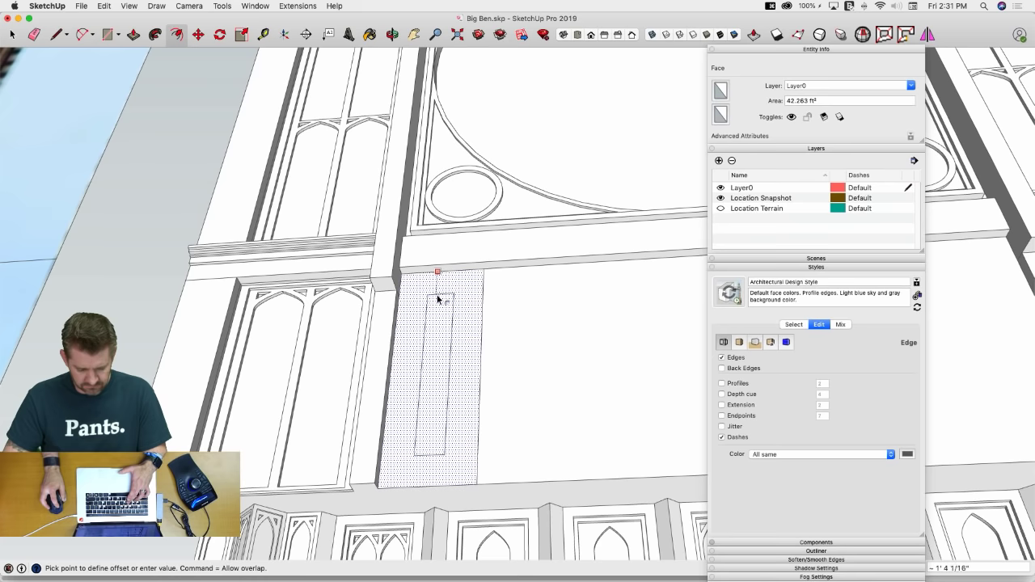
{"action": "scroll", "coordinate": [438, 291], "scroll_direction": "down", "scroll_amount": 5}
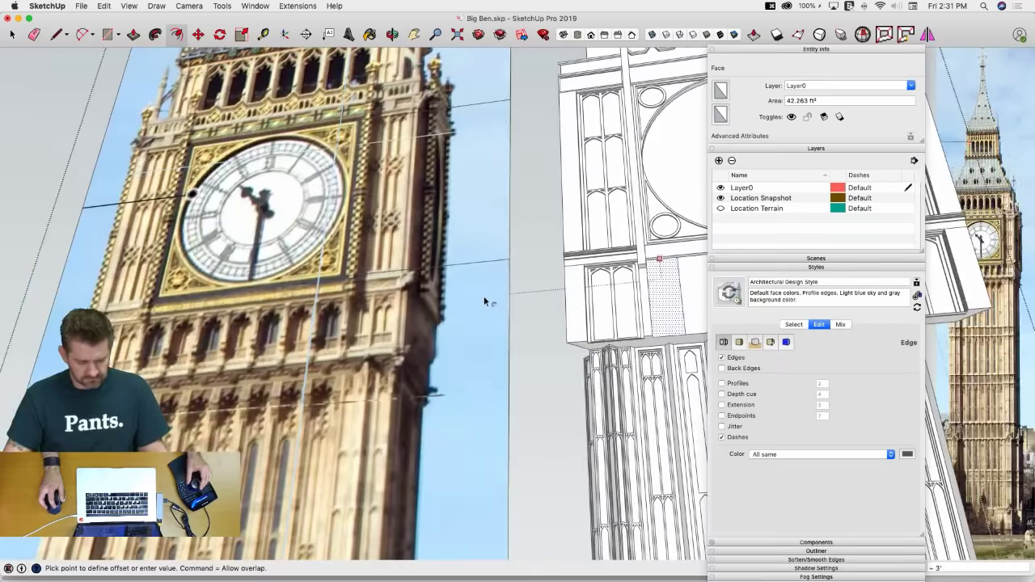
{"action": "scroll", "coordinate": [492, 303], "scroll_direction": "up", "scroll_amount": 6}
Draw a horizontal line about 27' 4 1/4" long just above the band's bottom edge and erase the vertical stub beneath it
{"action": "key", "text": "l"}
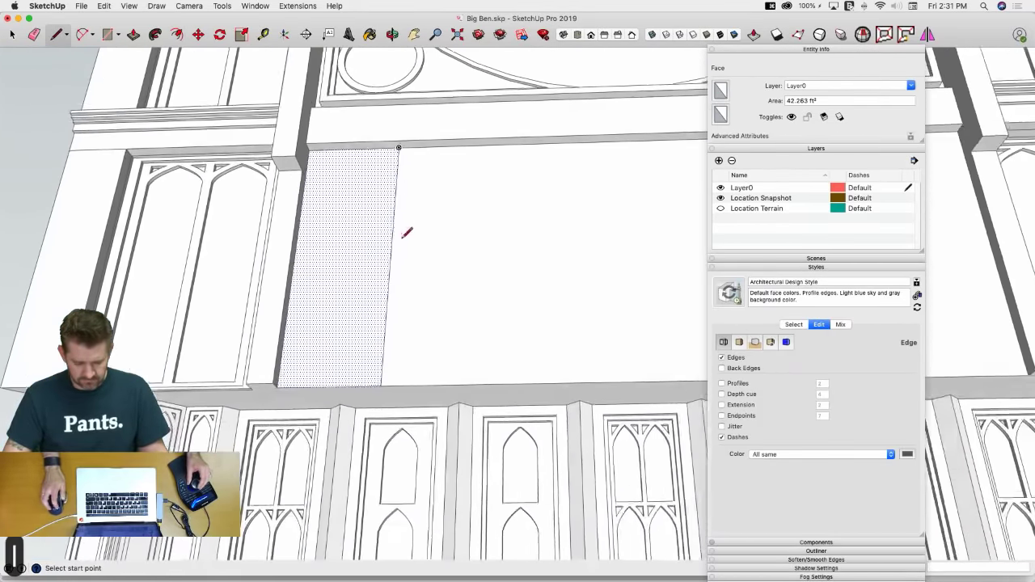
{"action": "left_click", "coordinate": [286, 351]}
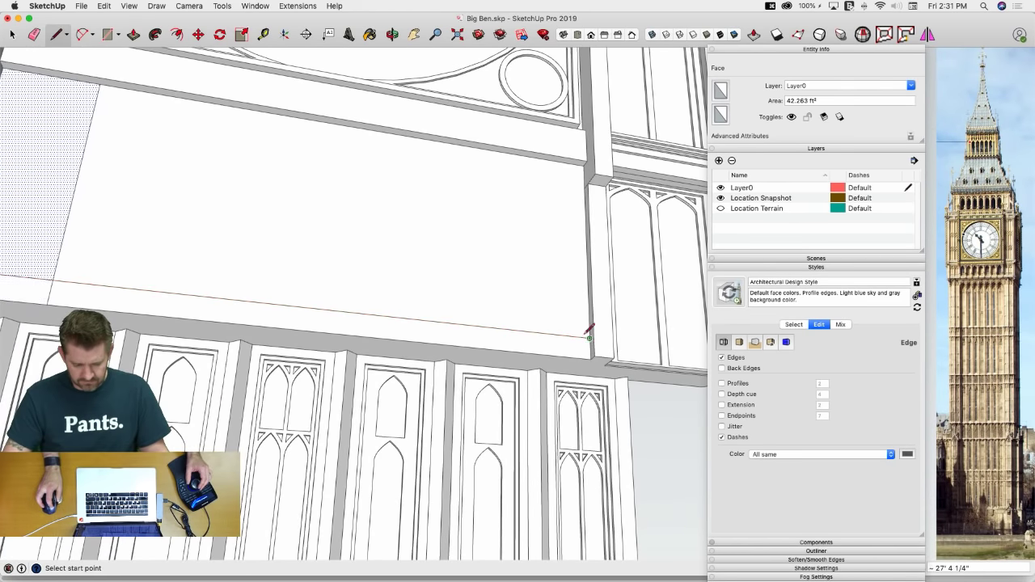
{"action": "key", "text": "e"}
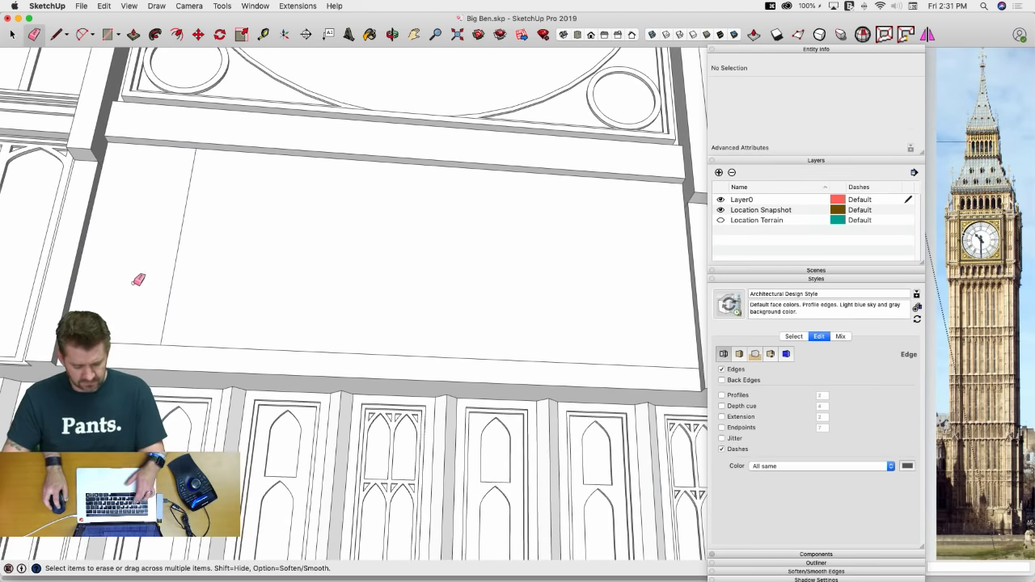
Offset the outline of the band's first divided panel inward 2"
{"action": "key", "text": "f"}
{"action": "left_click", "coordinate": [146, 179]}
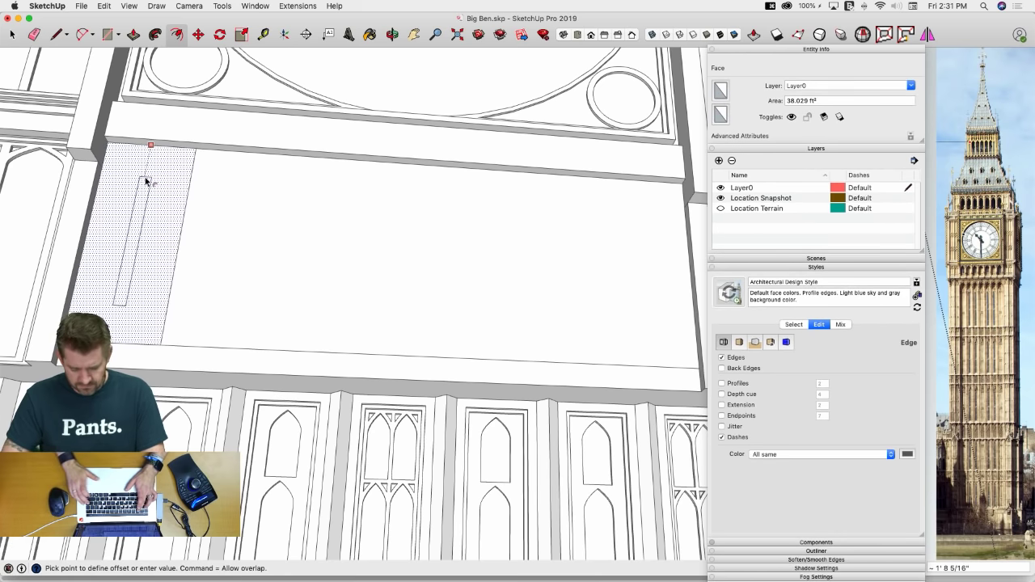
{"action": "type", "text": "2"}
{"action": "key", "text": "Return"}
Draw a Bezier curve from the middle of the inset panel's top edge to its outer side edge, forming half a pointed arch
{"action": "key", "text": "l"}
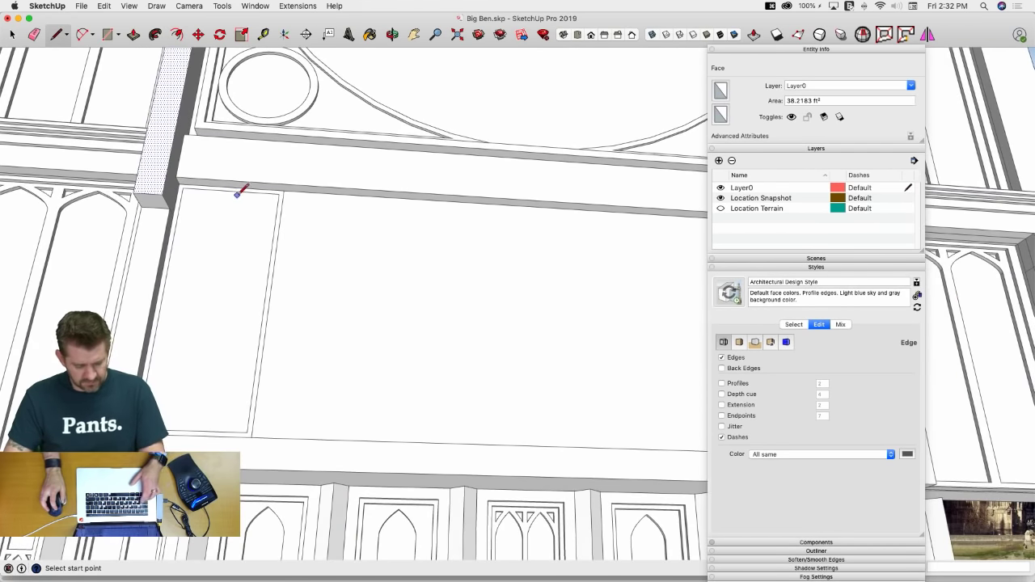
{"action": "left_click", "coordinate": [158, 5]}
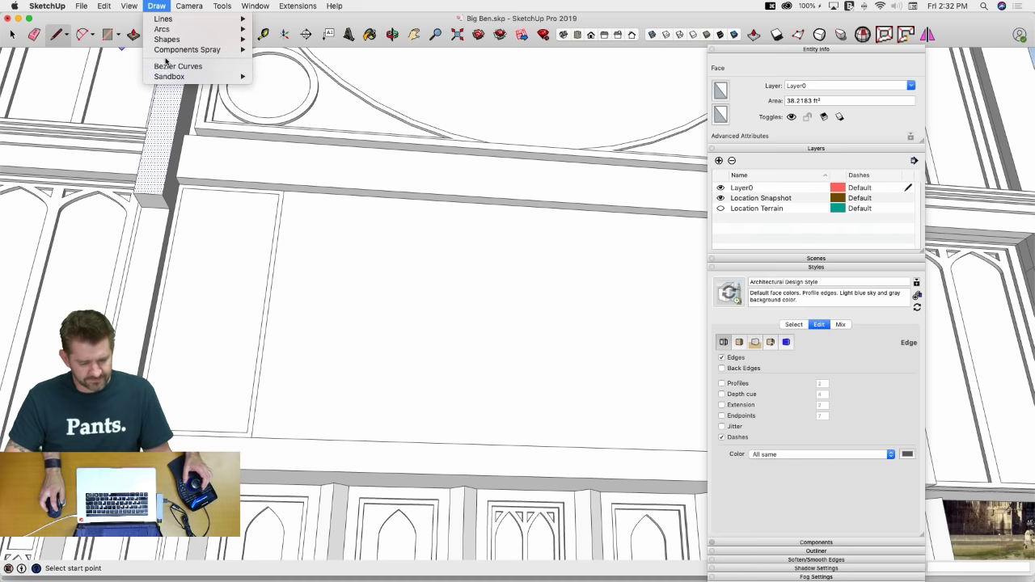
{"action": "left_click", "coordinate": [166, 67]}
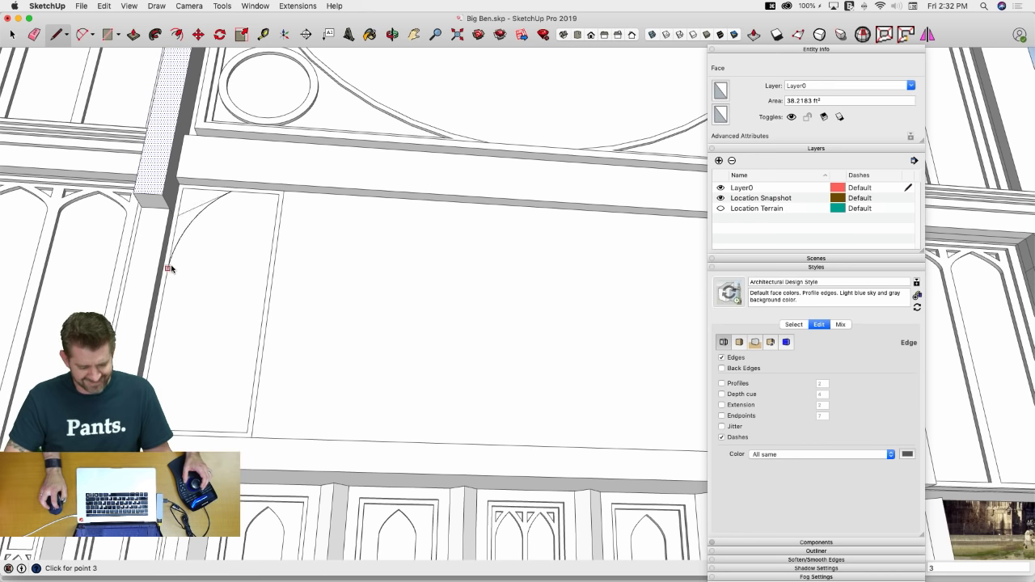
Rotate a copy of the curved corner face 180° about the arch's peak to complete the pointed arch
{"action": "key", "text": "space"}
{"action": "left_click", "coordinate": [194, 206]}
{"action": "key", "text": "q"}
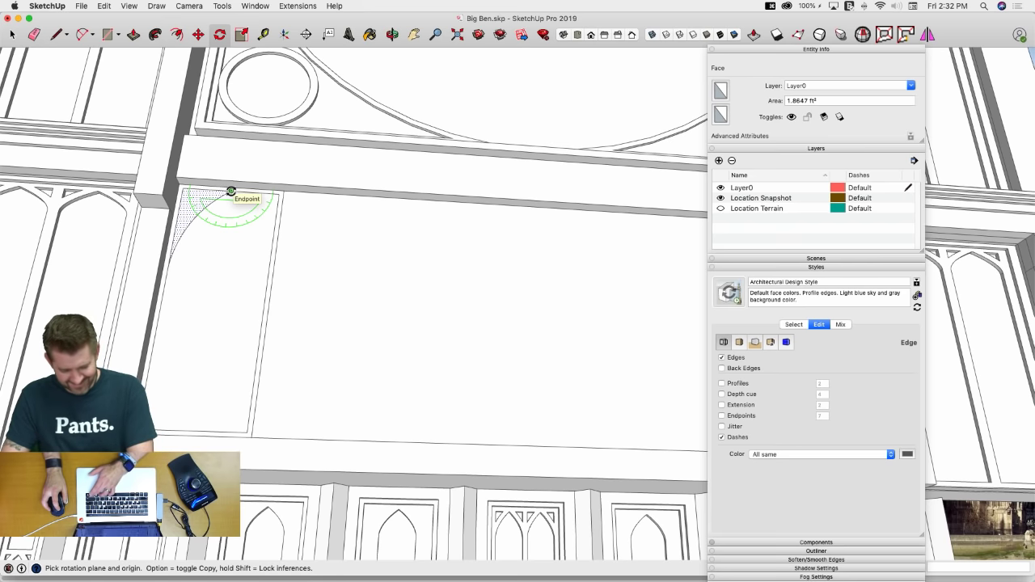
{"action": "key", "text": "Up"}
{"action": "left_click", "coordinate": [212, 191]}
{"action": "key", "text": "alt"}
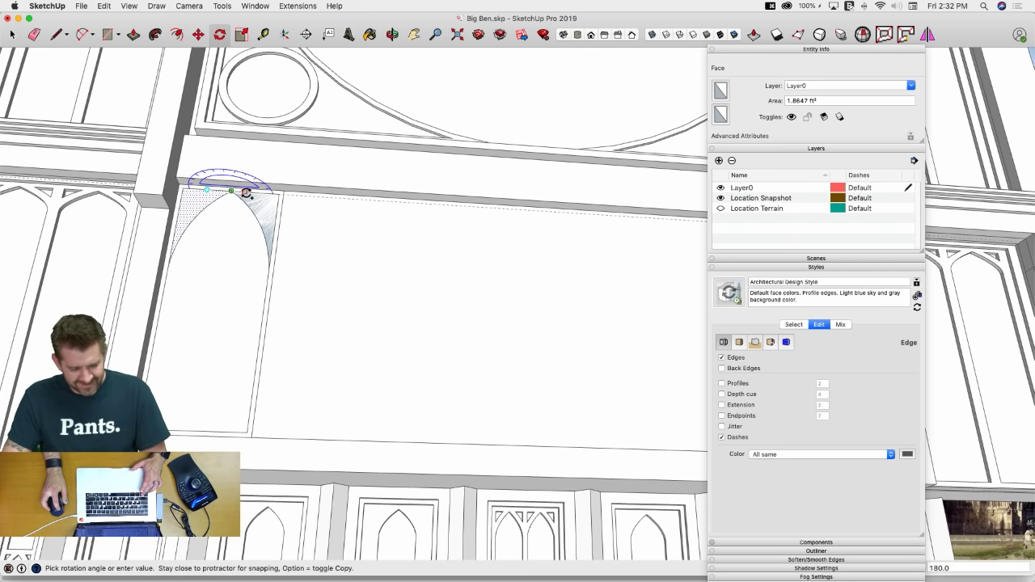
{"action": "left_click", "coordinate": [246, 194]}
{"action": "key", "text": "e"}
{"action": "scroll", "coordinate": [231, 200], "scroll_direction": "up", "scroll_amount": 2}
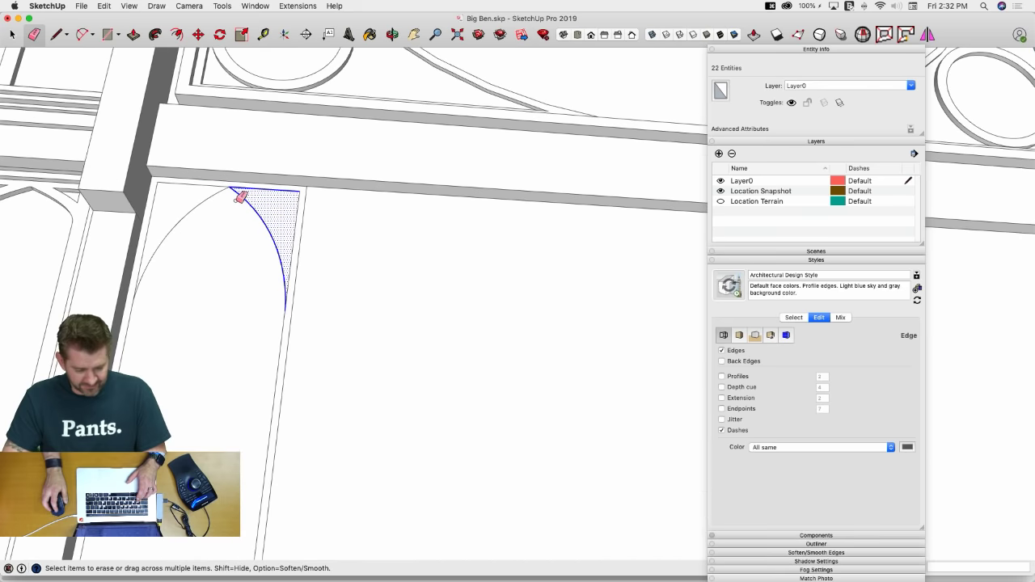
Offset the copied arch curve 2" outward into the corner face
{"action": "key", "text": "f"}
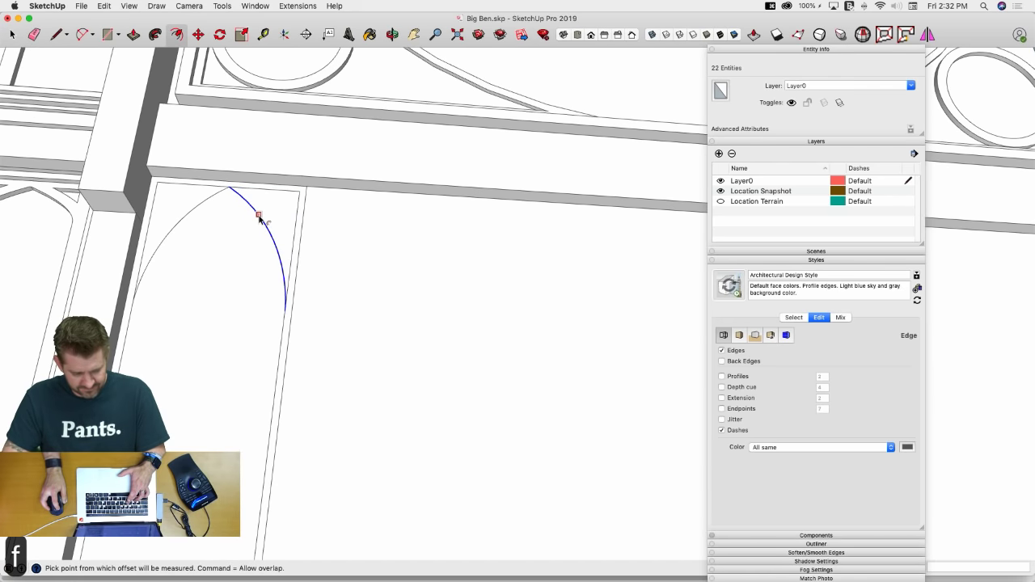
{"action": "left_click", "coordinate": [259, 216]}
{"action": "type", "text": "2"}
{"action": "key", "text": "Return"}
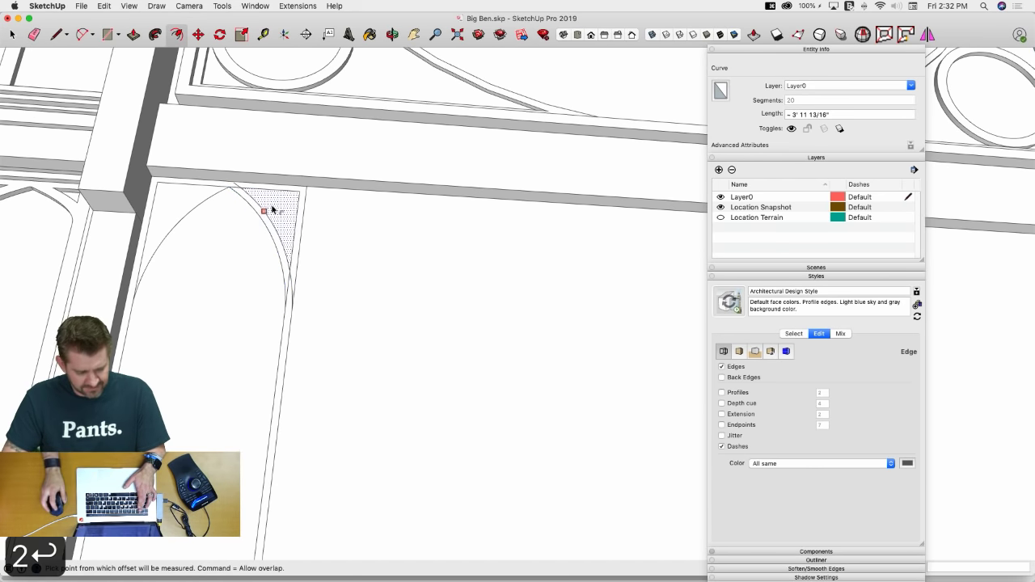
Offset the arch's other curve 2" outward into its corner face
{"action": "key", "text": "space"}
{"action": "left_click", "coordinate": [181, 219]}
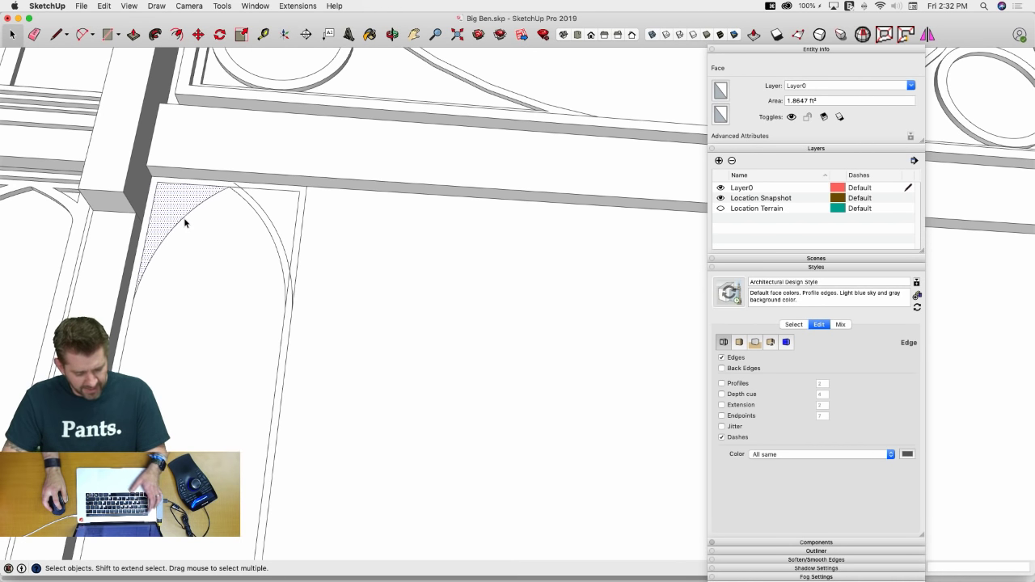
{"action": "key", "text": "Escape"}
{"action": "key", "text": "Escape"}
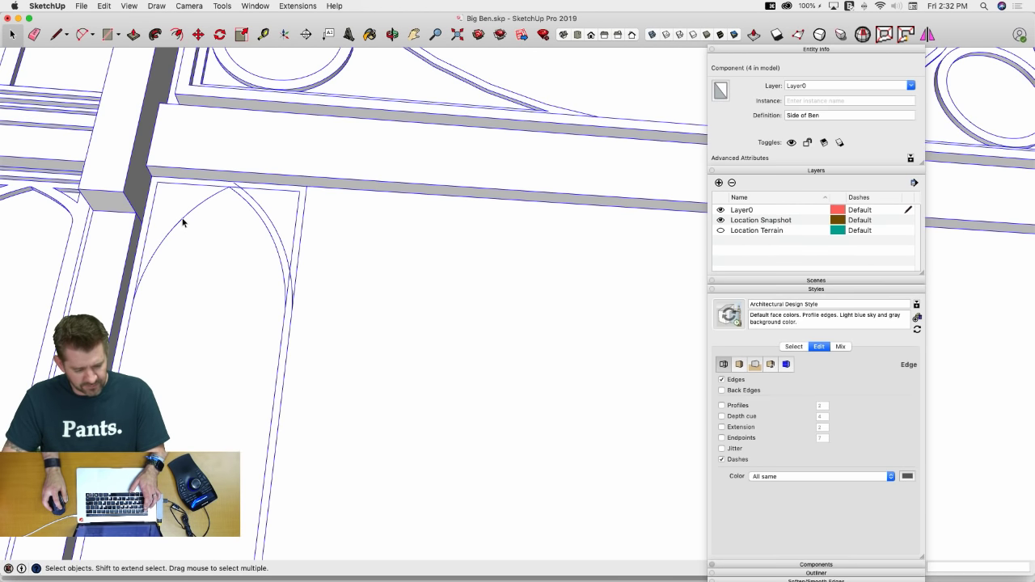
{"action": "double_click", "coordinate": [182, 223]}
{"action": "left_click", "coordinate": [181, 223]}
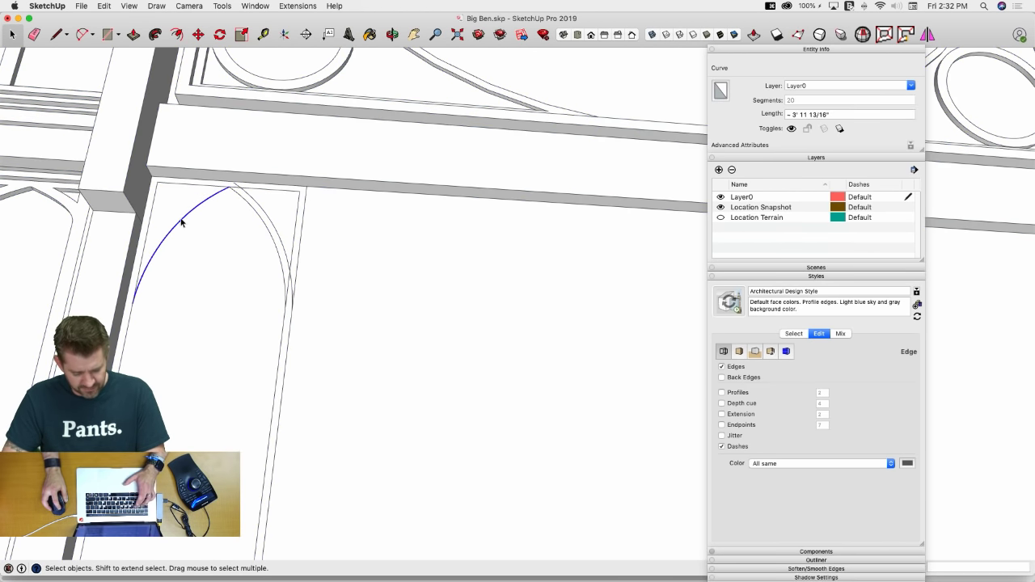
{"action": "key", "text": "f"}
{"action": "left_click", "coordinate": [181, 220]}
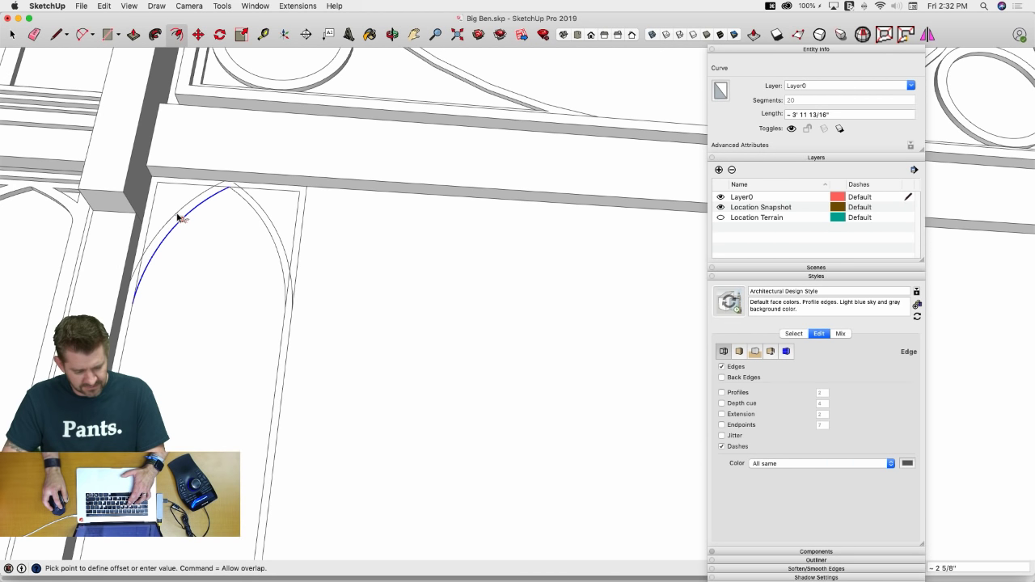
{"action": "type", "text": "2"}
{"action": "key", "text": "Return"}
Erase the leftover edge pieces where the offset arch curves meet the inset panel's border and the arch's peak
{"action": "key", "text": "e"}
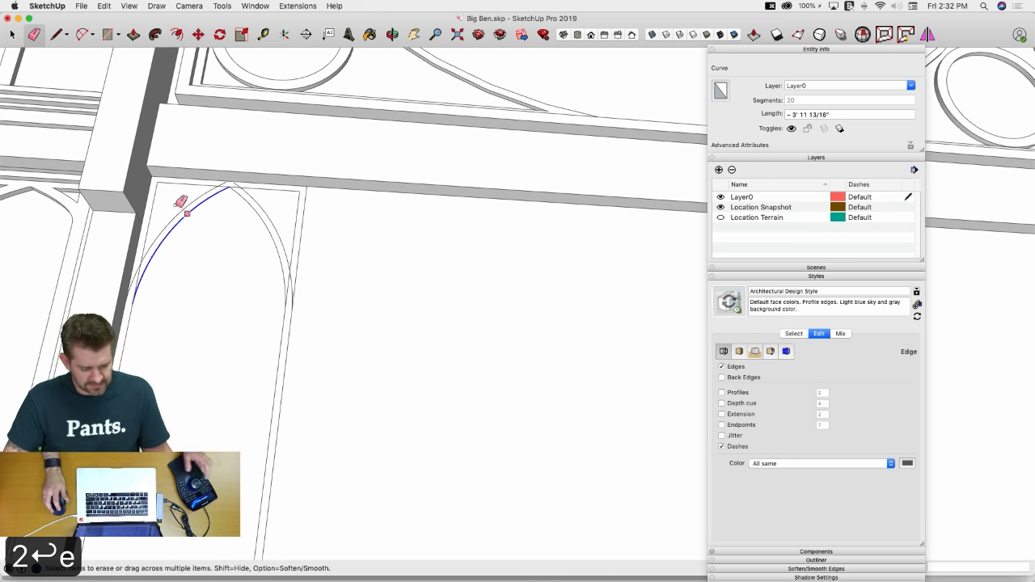
{"action": "left_click_drag", "start_coordinate": [141, 277], "coordinate": [146, 277]}
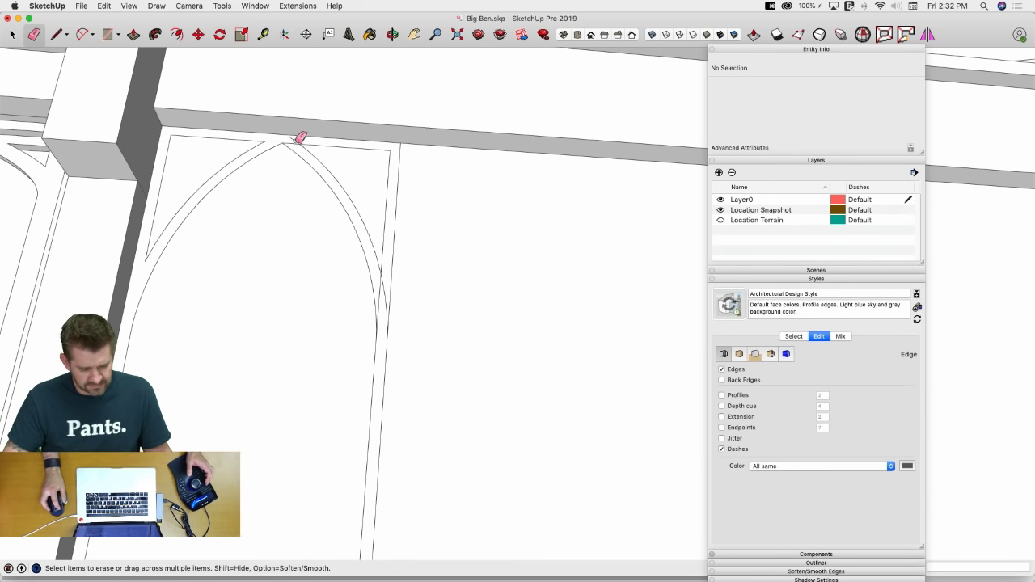
{"action": "scroll", "coordinate": [361, 191], "scroll_direction": "down", "scroll_amount": 8}
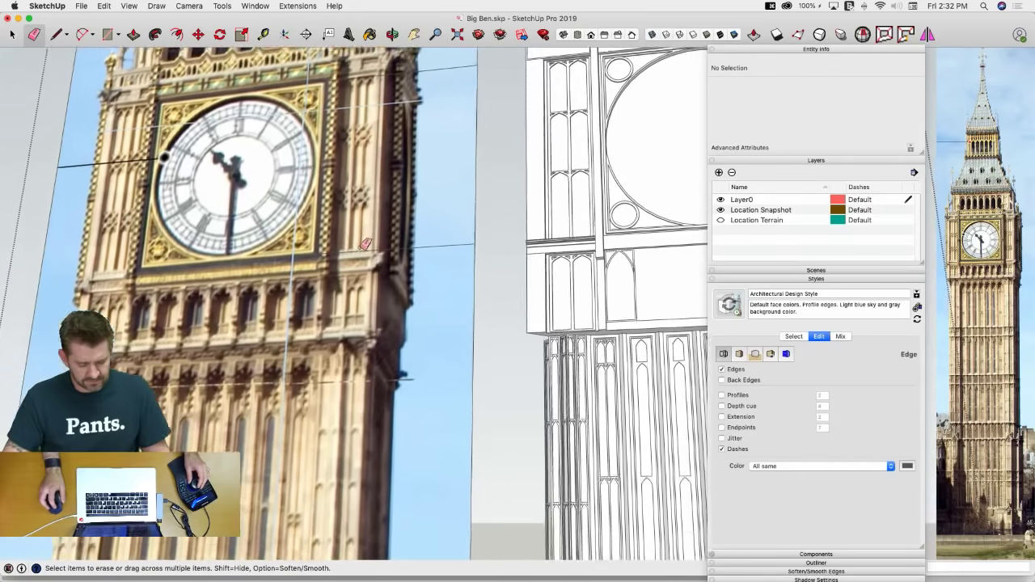
{"action": "scroll", "coordinate": [420, 259], "scroll_direction": "up", "scroll_amount": 8}
{"action": "scroll", "coordinate": [294, 186], "scroll_direction": "up", "scroll_amount": 5}
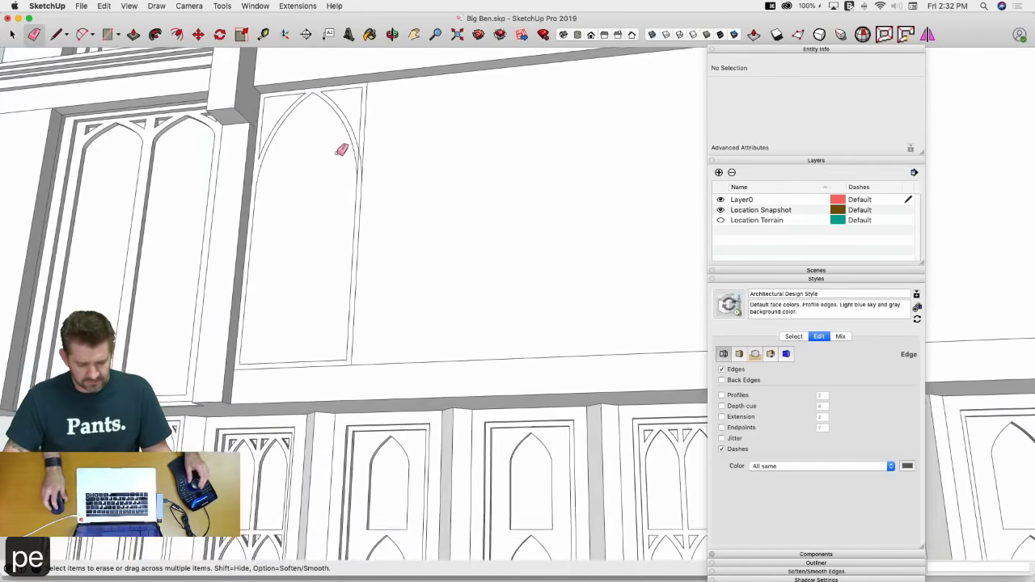
{"action": "left_click_drag", "start_coordinate": [306, 135], "coordinate": [296, 138]}
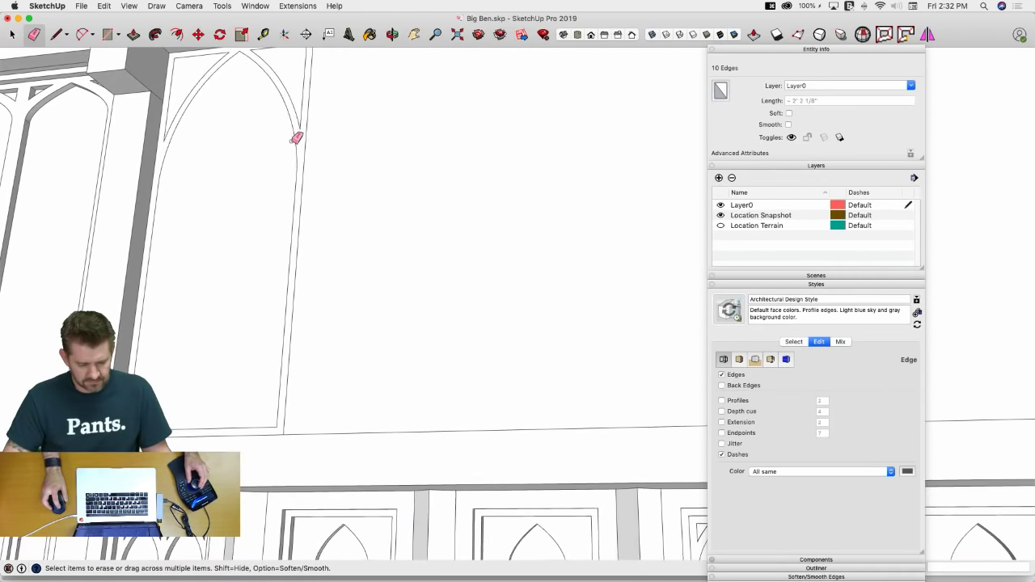
Recess both corner faces and the pointed-arch face of the band's first panel 4" with Push/Pull
{"action": "scroll", "coordinate": [284, 137], "scroll_direction": "down", "scroll_amount": 3}
{"action": "left_click", "coordinate": [241, 152]}
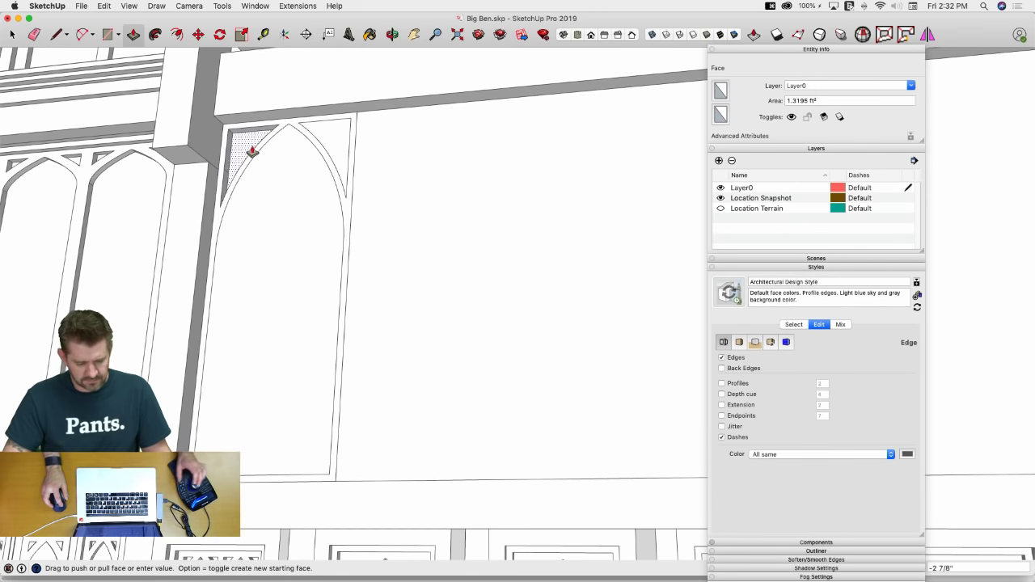
{"action": "type", "text": "4"}
{"action": "key", "text": "Return"}
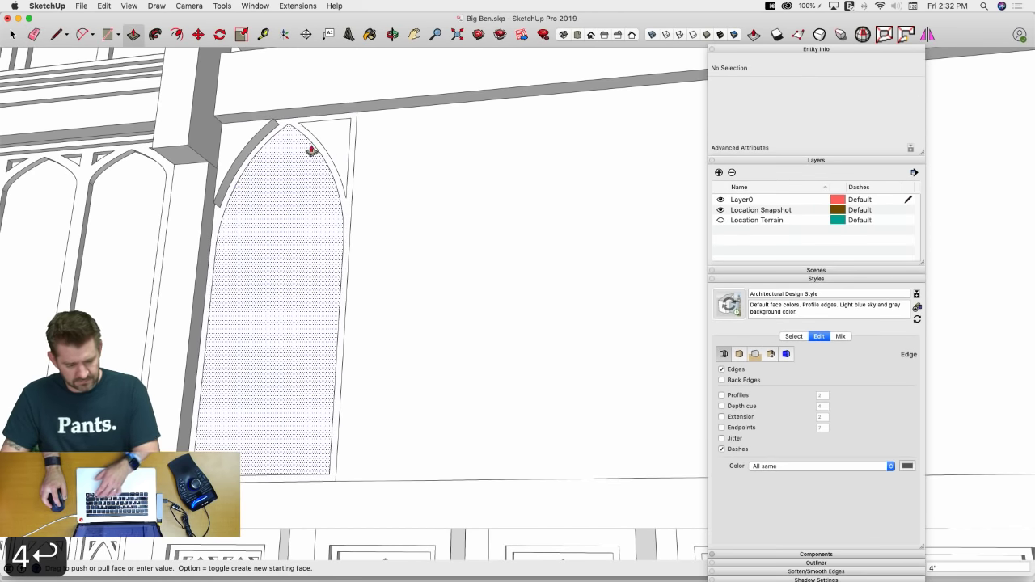
{"action": "left_click", "coordinate": [241, 140]}
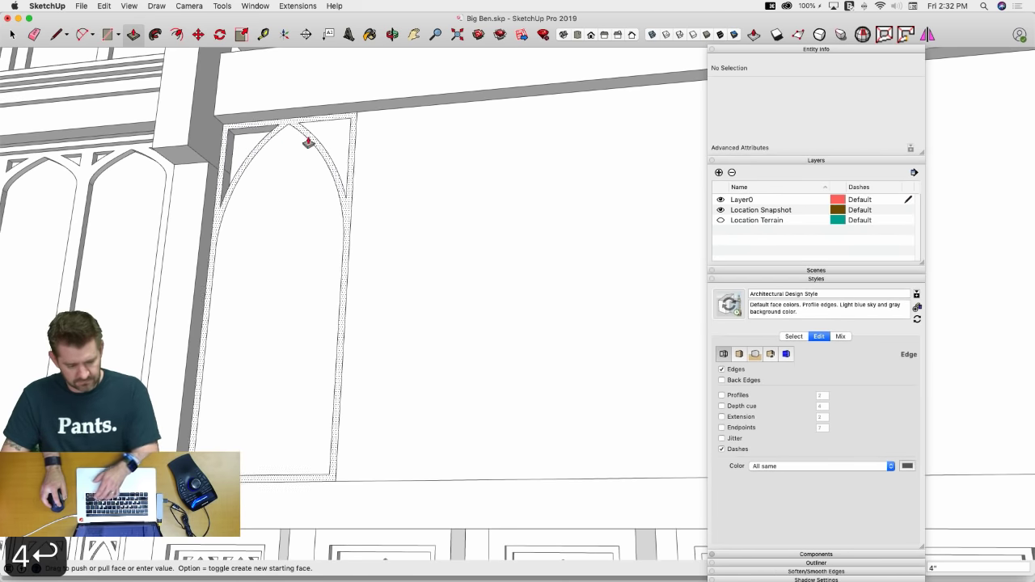
{"action": "double_click", "coordinate": [300, 176]}
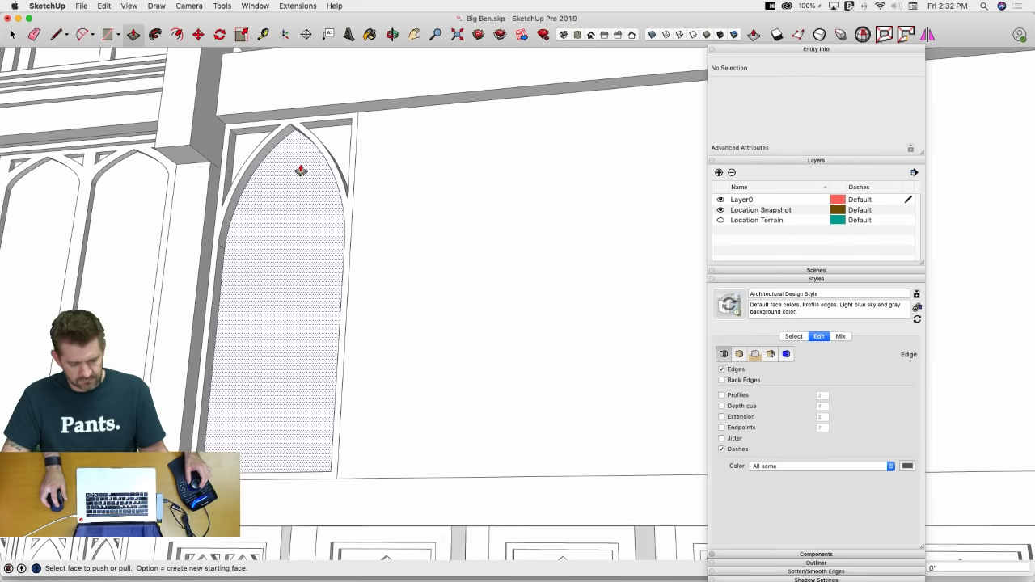
{"action": "key", "text": "space"}
{"action": "key", "text": "p"}
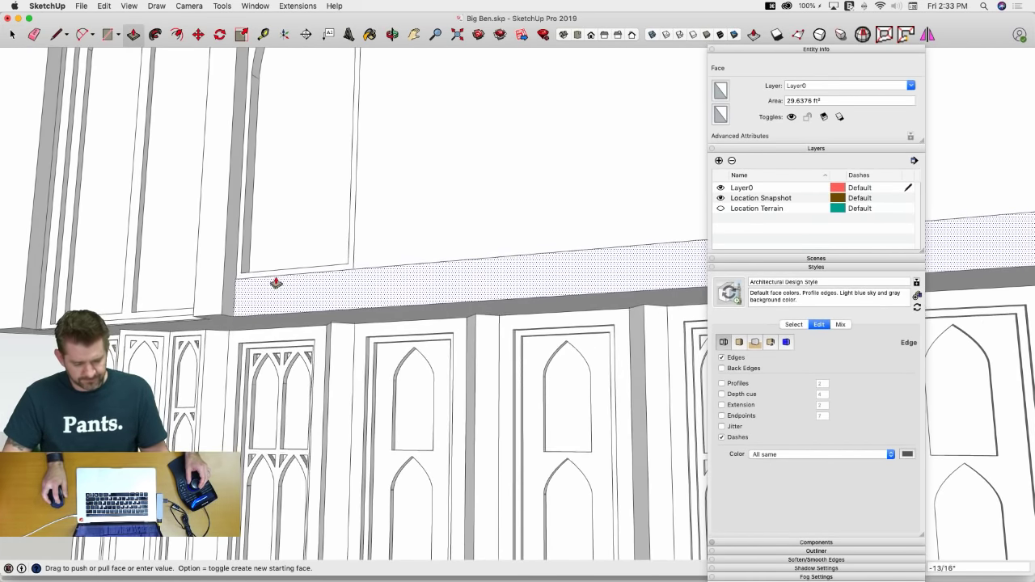
{"action": "key", "text": "space"}
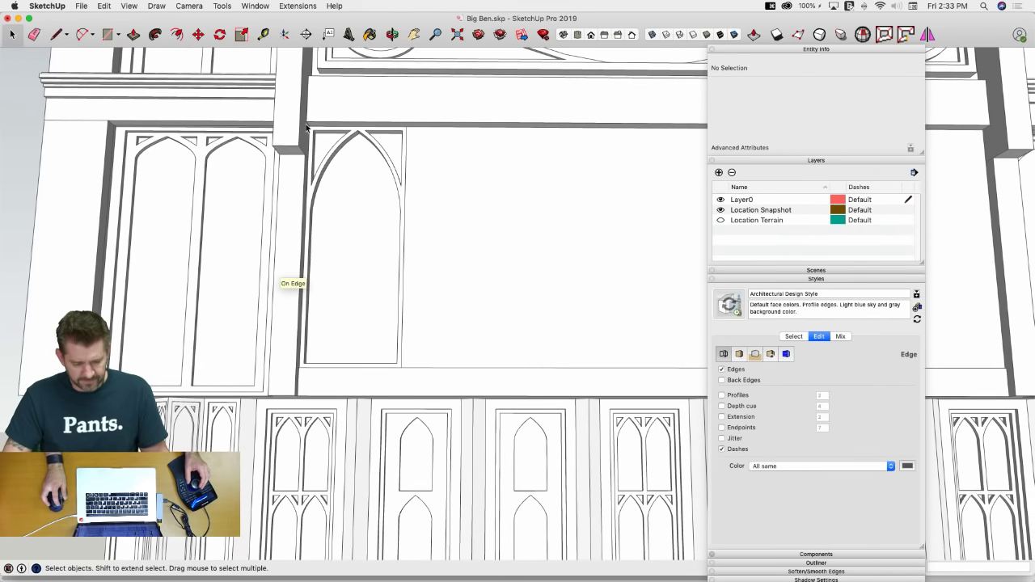
Try to copy the carved arch panel sideways by its own width
{"action": "middle_click_drag", "start_coordinate": [412, 361], "coordinate": [282, 191]}
{"action": "left_click", "coordinate": [421, 379]}
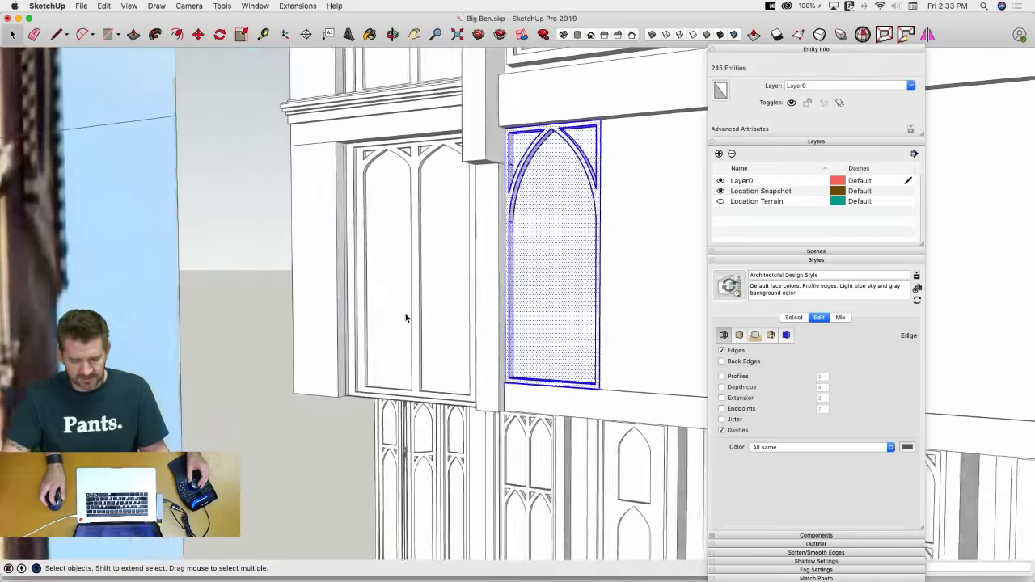
{"action": "middle_click_drag", "start_coordinate": [406, 318], "coordinate": [372, 389]}
{"action": "scroll", "coordinate": [361, 325], "scroll_direction": "up", "scroll_amount": 3}
{"action": "key", "text": "m"}
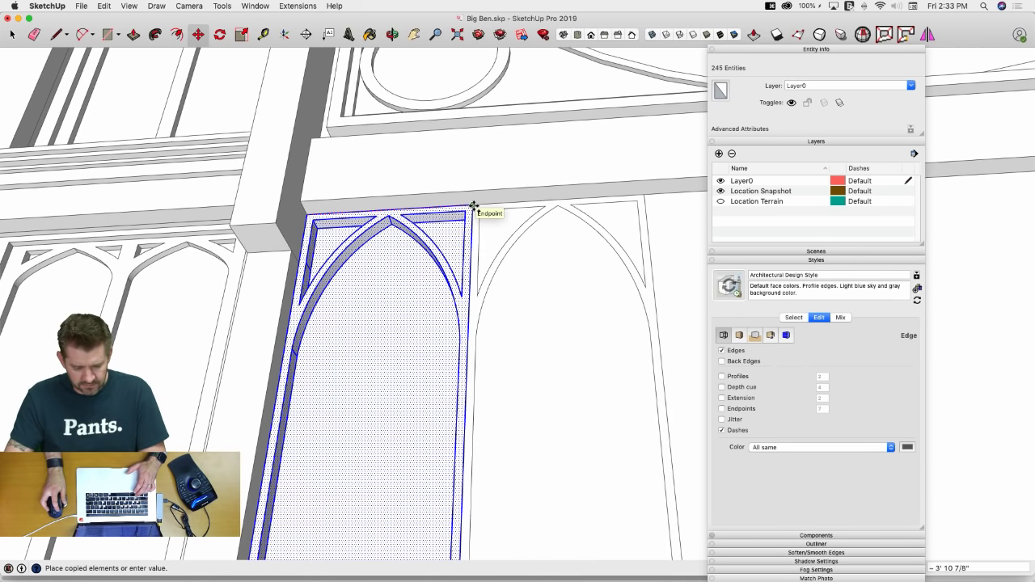
Delete the blank band face beside the carved arch panel
{"action": "left_click", "coordinate": [491, 255]}
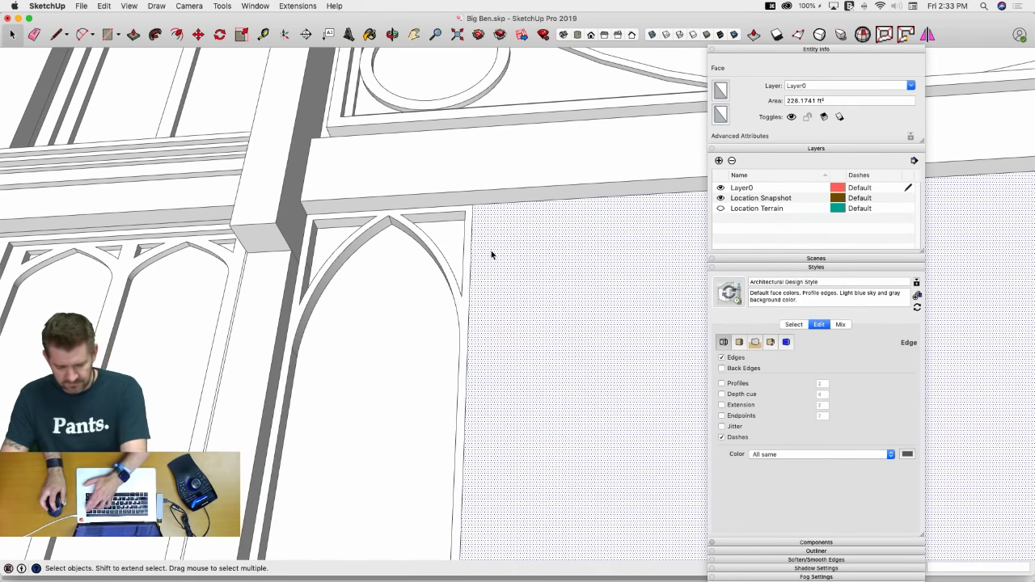
{"action": "key", "text": "Delete"}
{"action": "scroll", "coordinate": [375, 238], "scroll_direction": "down", "scroll_amount": 5}
{"action": "scroll", "coordinate": [317, 109], "scroll_direction": "up", "scroll_amount": 4}
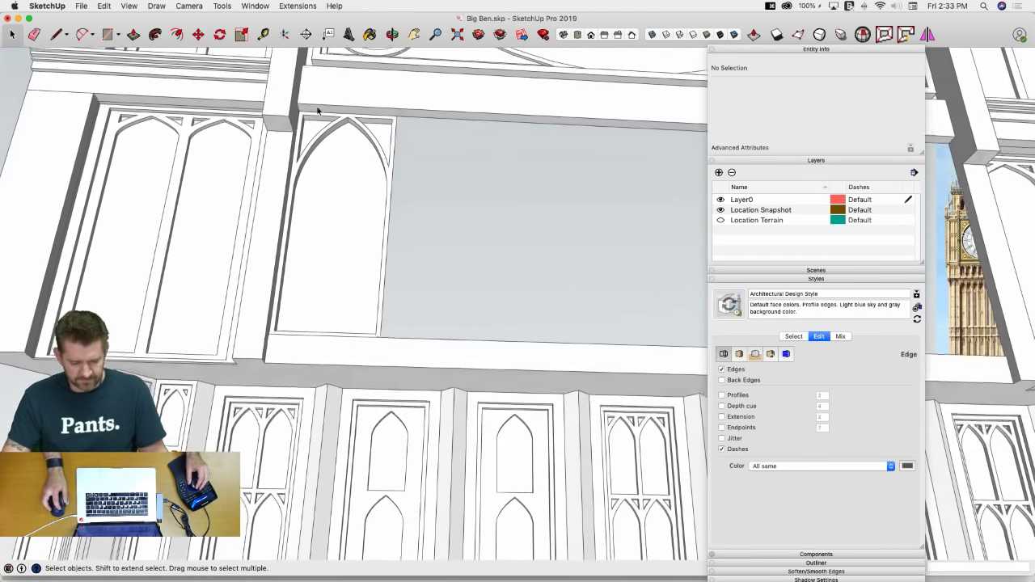
Copy the whole carved arch panel sideways from corner to corner, repeat it x6 across the band's opening, and leave the component
{"action": "mouse_move", "coordinate": [345, 354]}
{"action": "left_mouse_down"}
{"action": "mouse_move", "coordinate": [368, 386]}
{"action": "mouse_move", "coordinate": [339, 371]}
{"action": "left_mouse_up"}
{"action": "middle_click_drag", "start_coordinate": [340, 374], "coordinate": [343, 380]}
{"action": "left_click_drag", "start_coordinate": [371, 389], "coordinate": [372, 388]}
{"action": "left_click", "coordinate": [398, 289]}
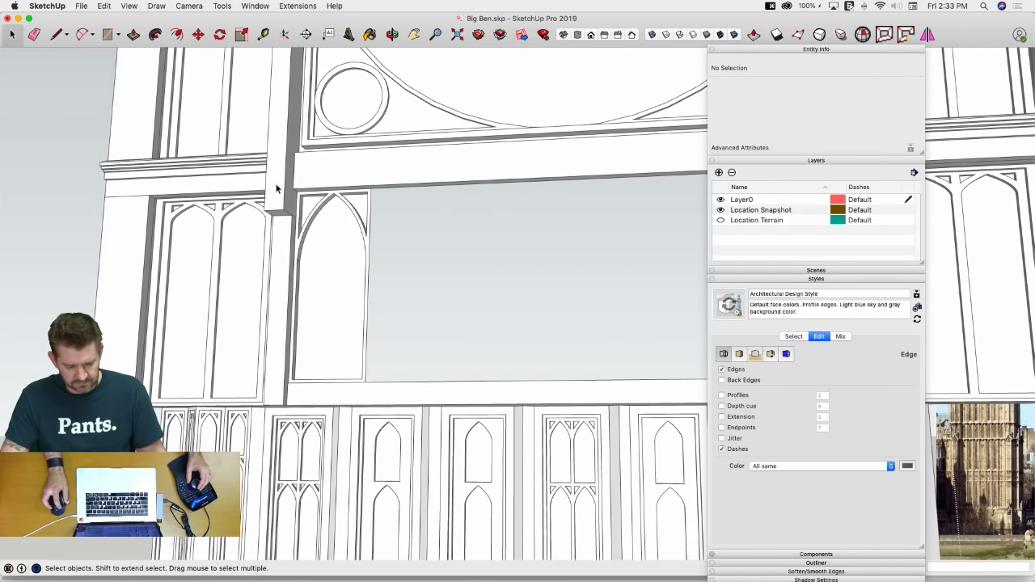
{"action": "left_click", "coordinate": [378, 391]}
{"action": "middle_click_drag", "start_coordinate": [374, 388], "coordinate": [298, 436]}
{"action": "scroll", "coordinate": [298, 436], "scroll_direction": "up", "scroll_amount": 3}
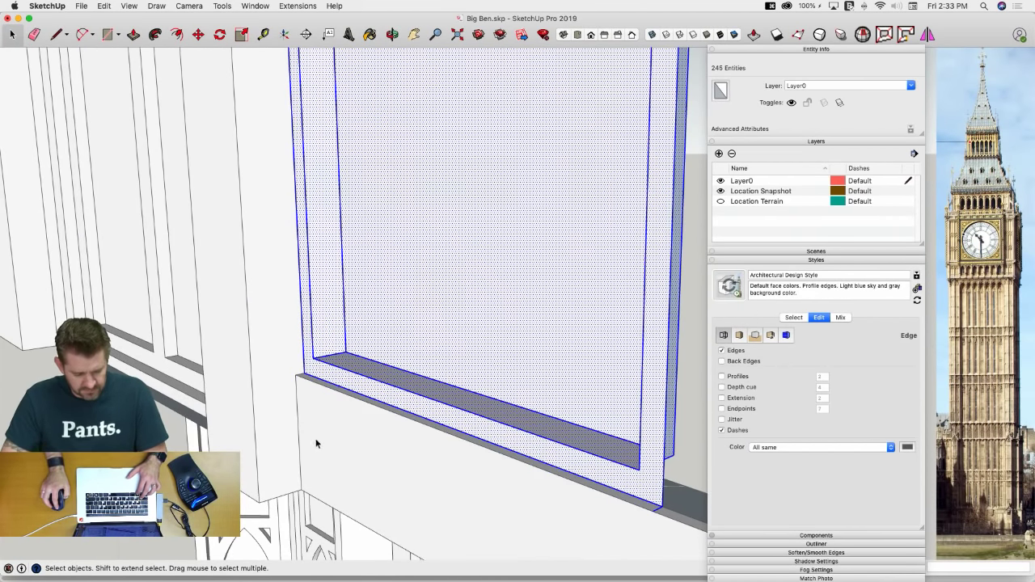
{"action": "scroll", "coordinate": [321, 457], "scroll_direction": "down", "scroll_amount": 5}
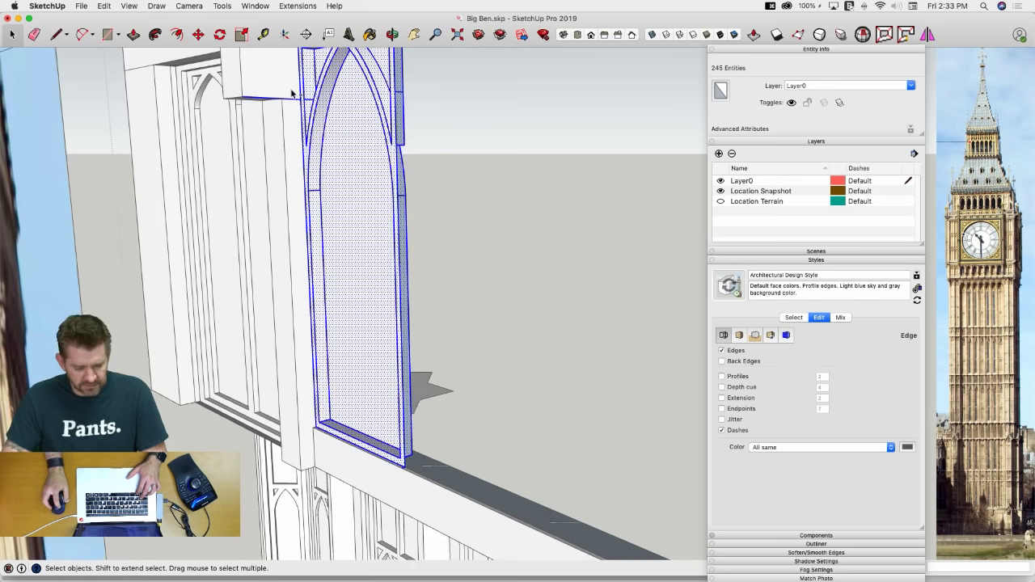
{"action": "middle_click_drag", "start_coordinate": [354, 53], "coordinate": [339, 289]}
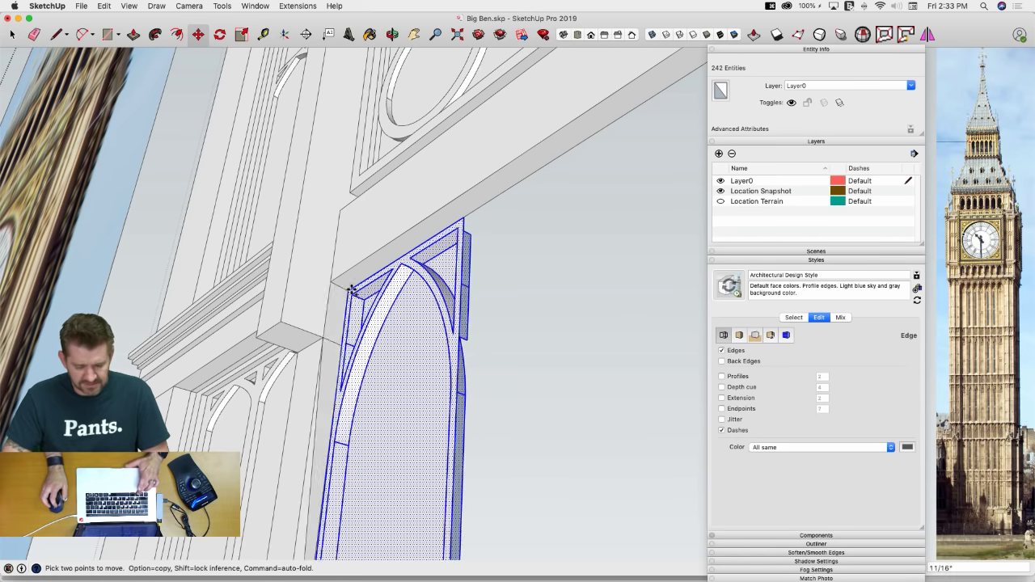
{"action": "key", "text": "alt"}
{"action": "left_click", "coordinate": [352, 289]}
{"action": "left_click", "coordinate": [463, 219]}
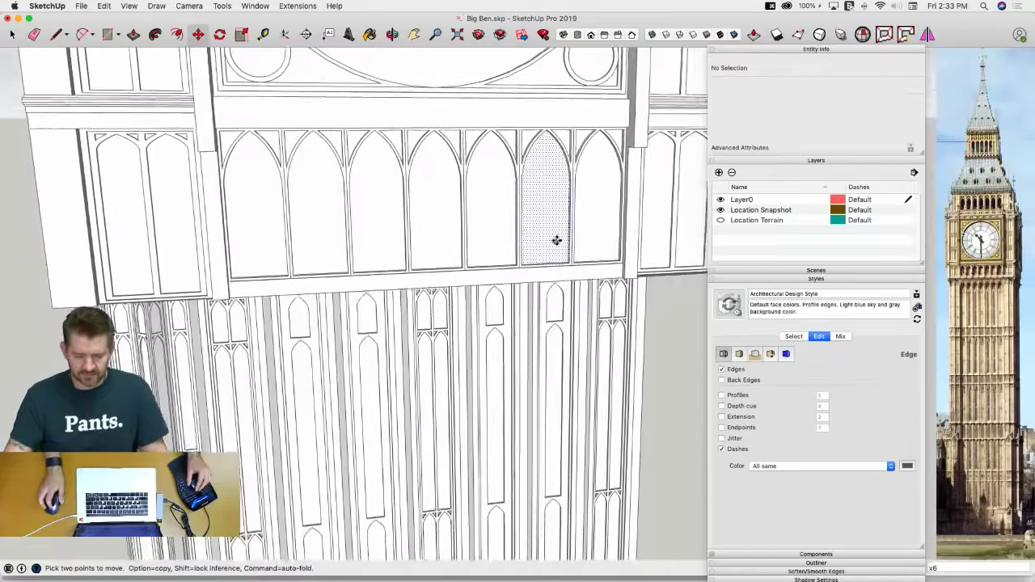
{"action": "key", "text": "space"}
{"action": "left_click", "coordinate": [558, 245]}
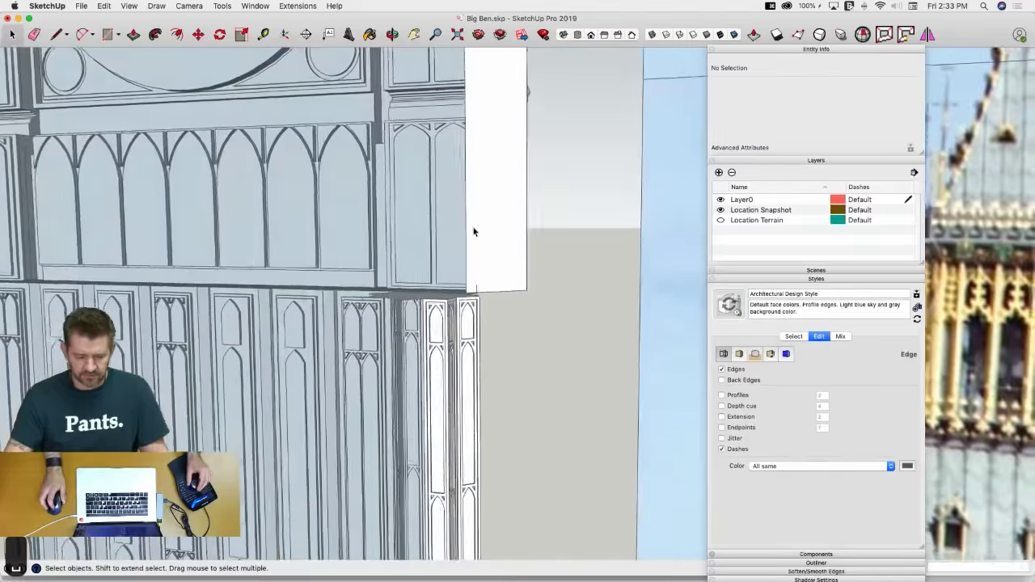
Examine the clock stage and whole tower against the reference image, and switch to Chrome for the close-up photo
{"action": "scroll", "coordinate": [519, 255], "scroll_direction": "down", "scroll_amount": 3}
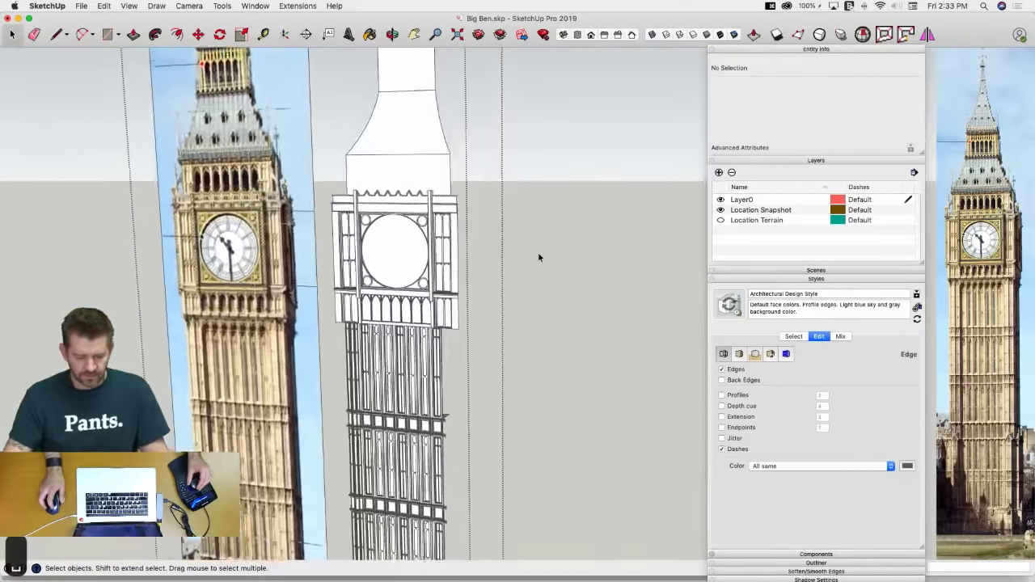
{"action": "scroll", "coordinate": [503, 270], "scroll_direction": "up", "scroll_amount": 3}
{"action": "scroll", "coordinate": [503, 272], "scroll_direction": "up", "scroll_amount": 2}
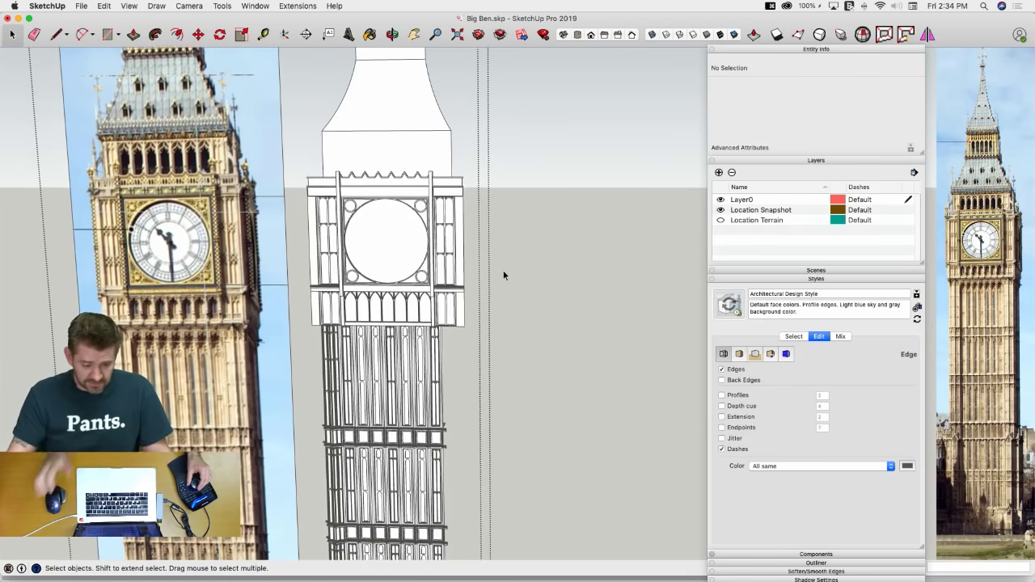
{"action": "scroll", "coordinate": [398, 199], "scroll_direction": "up", "scroll_amount": 2}
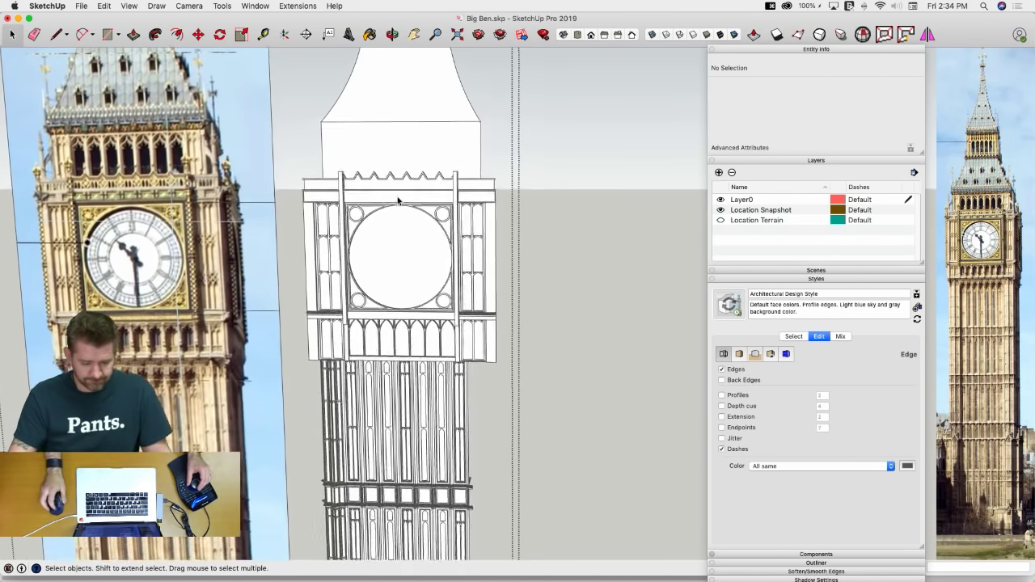
{"action": "scroll", "coordinate": [351, 201], "scroll_direction": "down", "scroll_amount": 2}
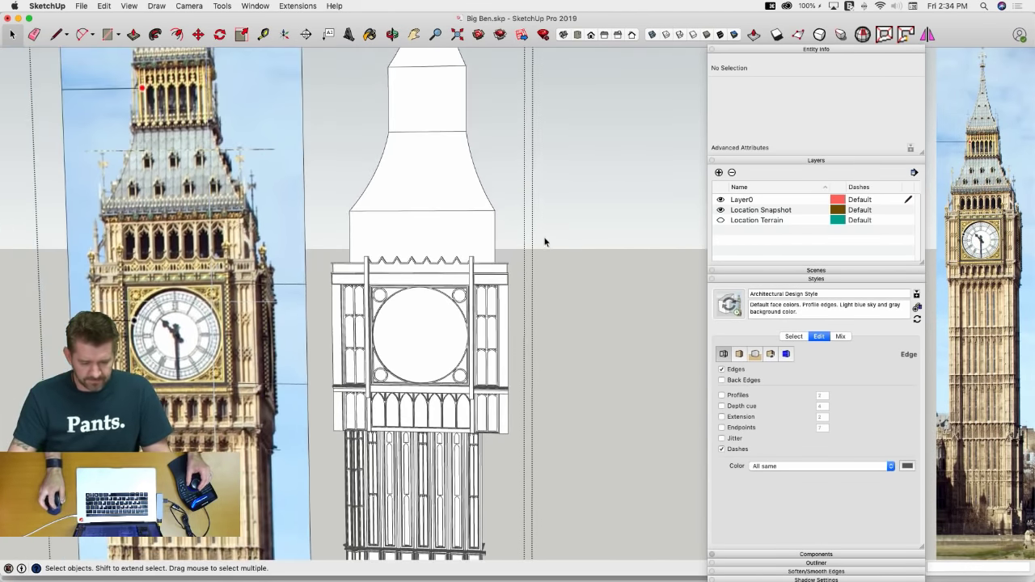
{"action": "scroll", "coordinate": [545, 240], "scroll_direction": "down", "scroll_amount": 2}
{"action": "scroll", "coordinate": [599, 251], "scroll_direction": "up", "scroll_amount": 3}
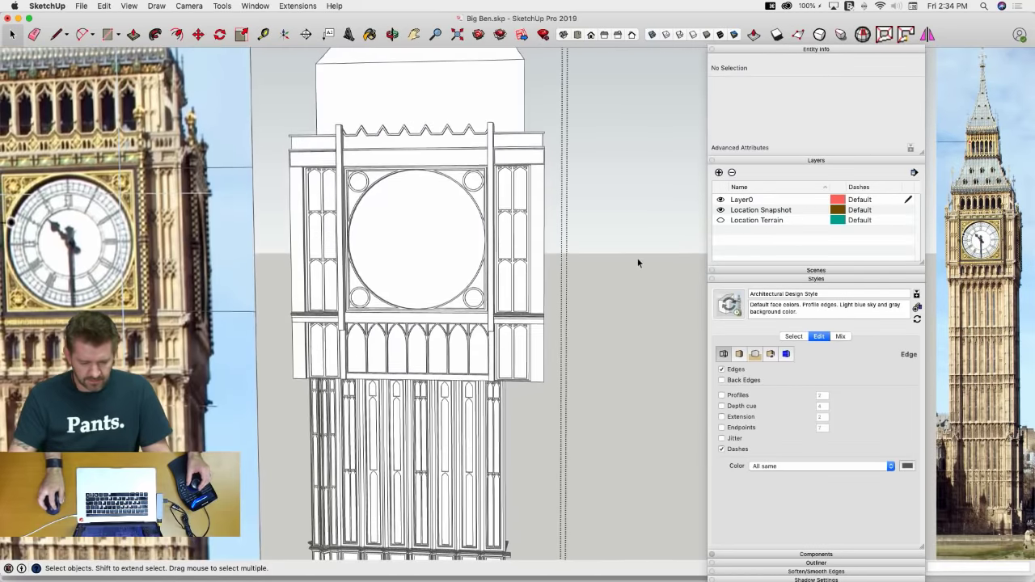
{"action": "scroll", "coordinate": [614, 258], "scroll_direction": "down", "scroll_amount": 5}
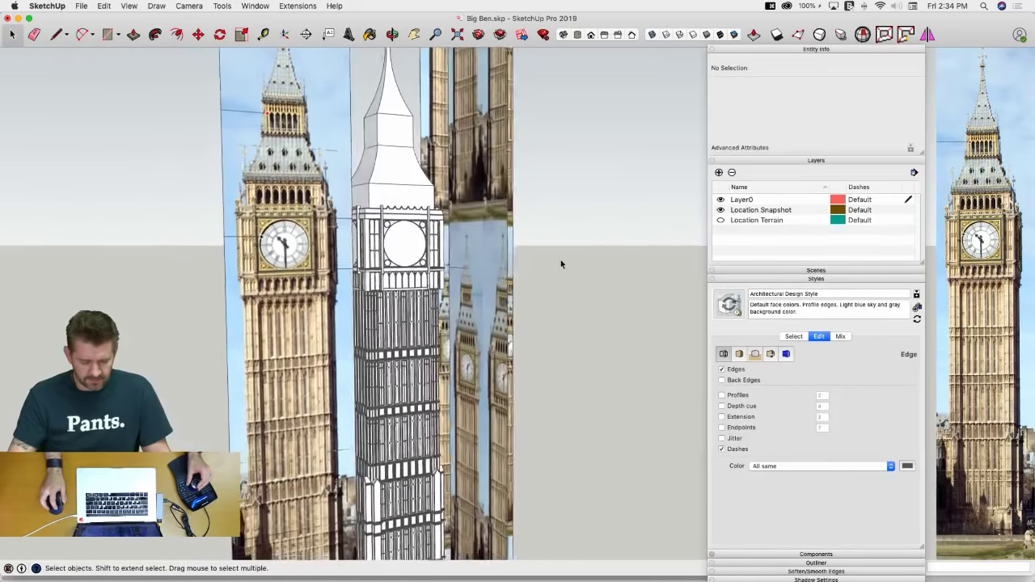
{"action": "middle_click_drag", "start_coordinate": [559, 263], "coordinate": [557, 263]}
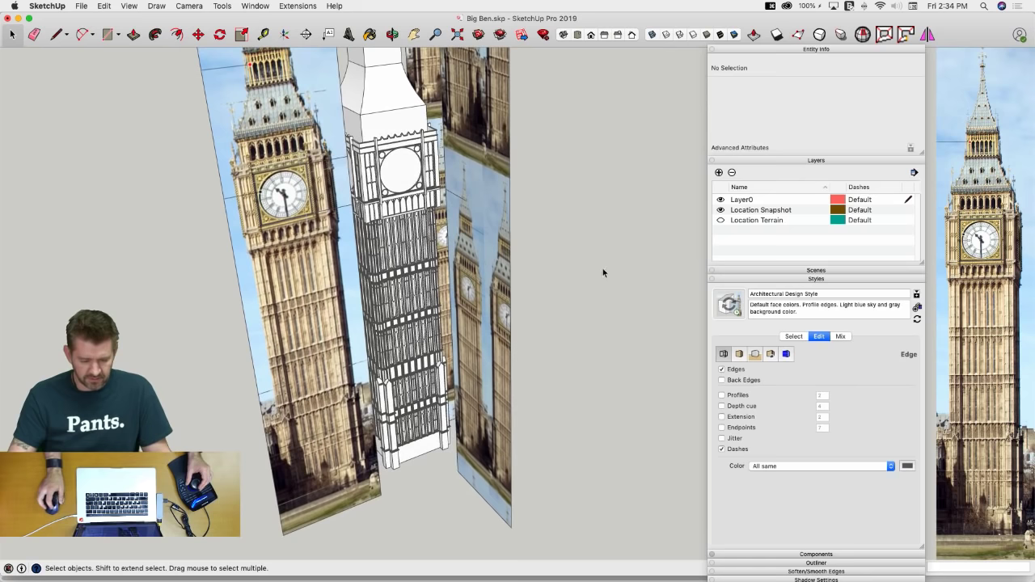
{"action": "scroll", "coordinate": [433, 189], "scroll_direction": "up", "scroll_amount": 3}
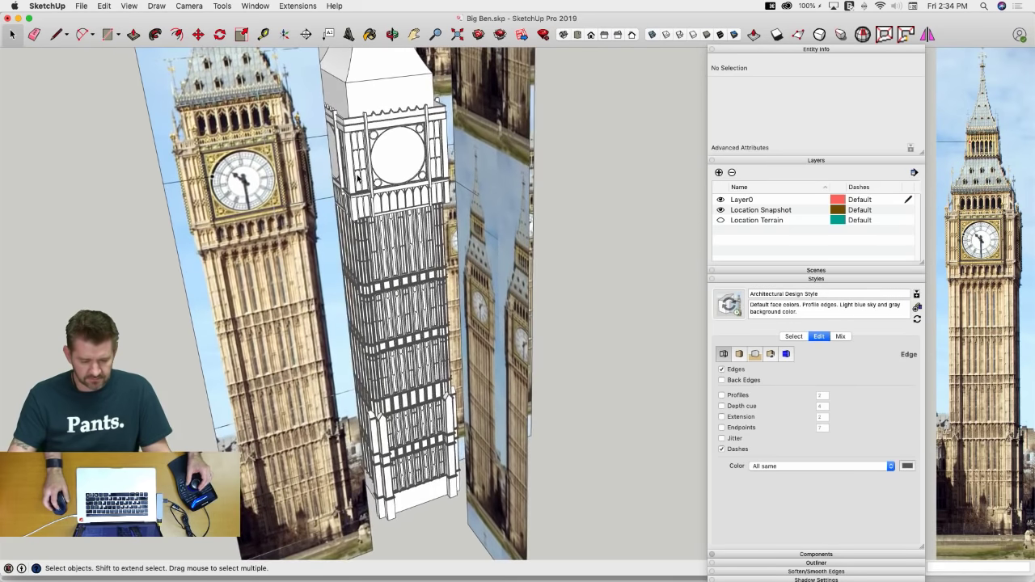
{"action": "scroll", "coordinate": [352, 178], "scroll_direction": "up", "scroll_amount": 4}
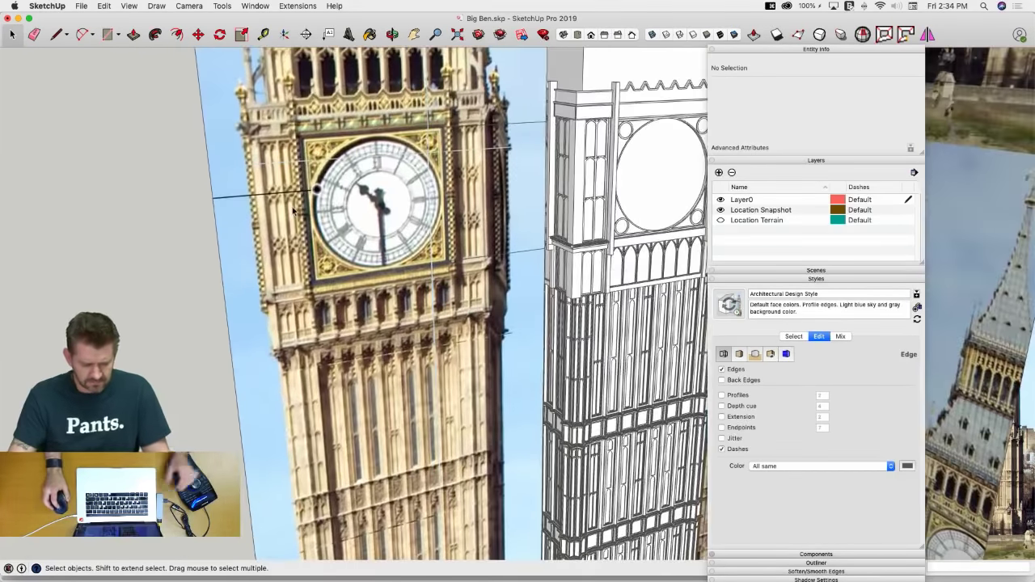
{"action": "key", "text": "super+Tab"}
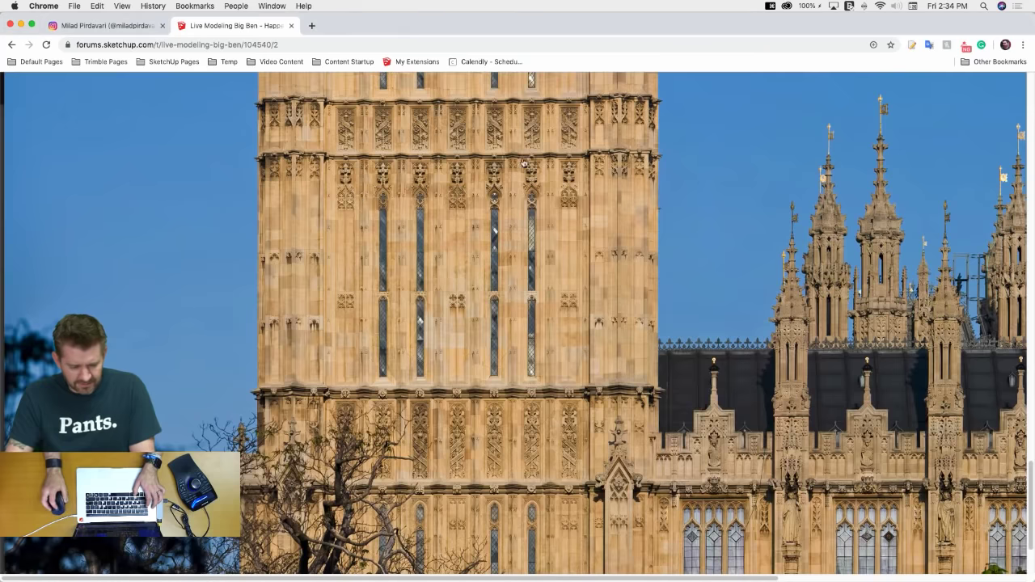
Examine the belfry, clock stage and paired arch panels beside the dial in the reference photo, and switch back to SketchUp
{"action": "scroll", "coordinate": [463, 273], "scroll_direction": "up", "scroll_amount": 10}
{"action": "scroll", "coordinate": [461, 267], "scroll_direction": "down", "scroll_amount": 5}
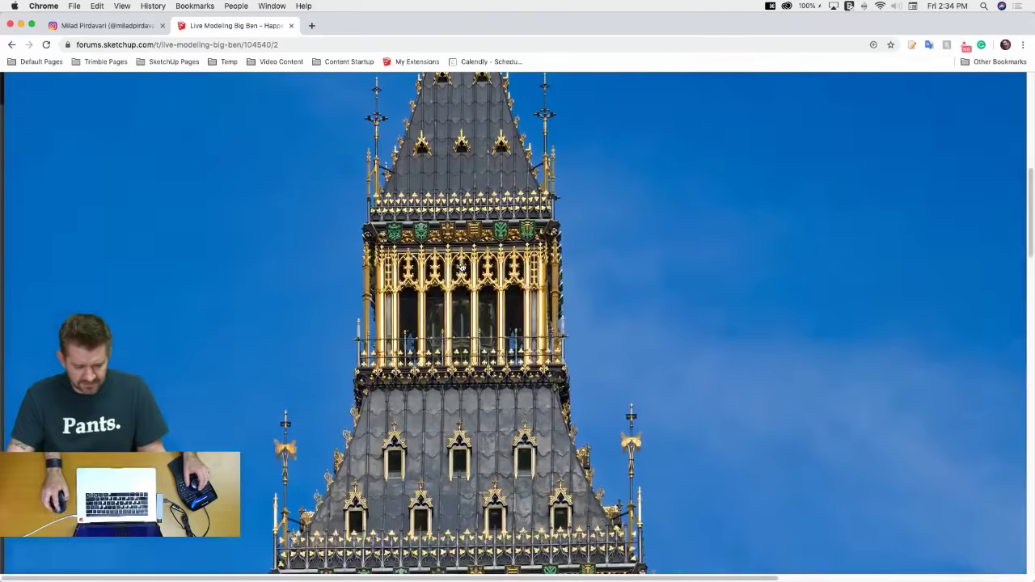
{"action": "scroll", "coordinate": [460, 267], "scroll_direction": "down", "scroll_amount": 3}
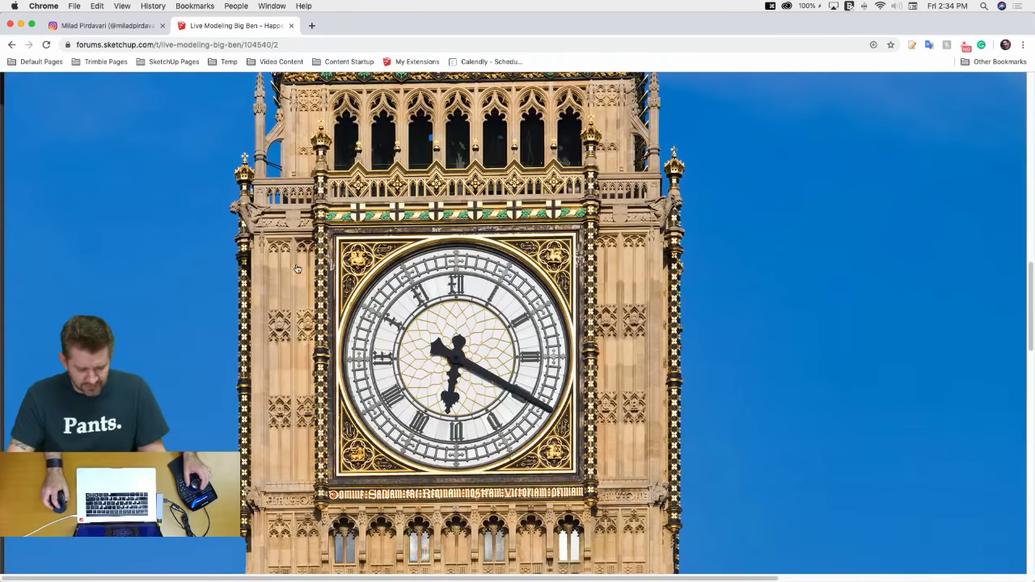
{"action": "key", "text": "super+Tab"}
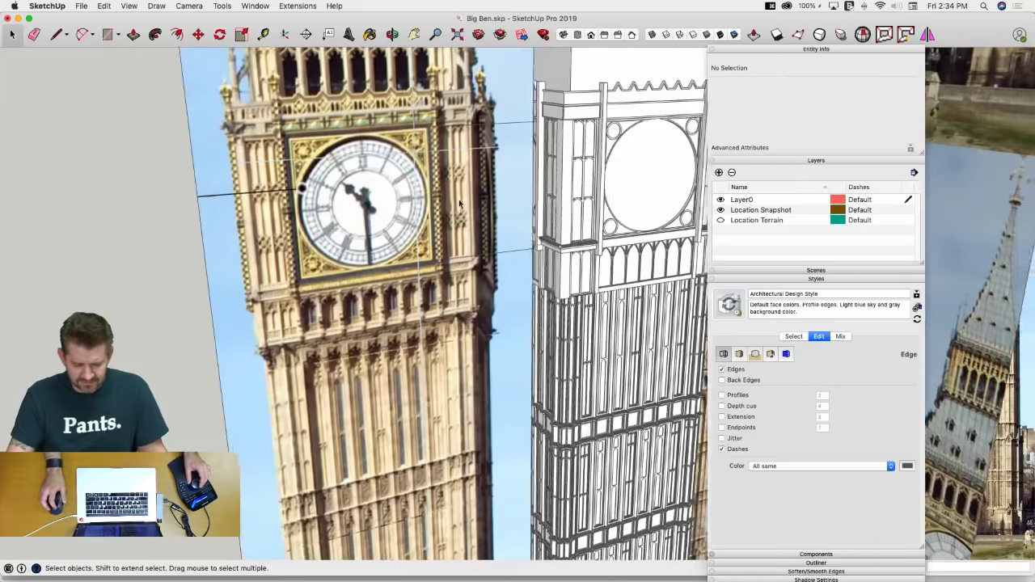
Examine the paired pointed-arch panels in the narrow bay beside the clock and compare them with the reference image
{"action": "scroll", "coordinate": [481, 209], "scroll_direction": "up", "scroll_amount": 6}
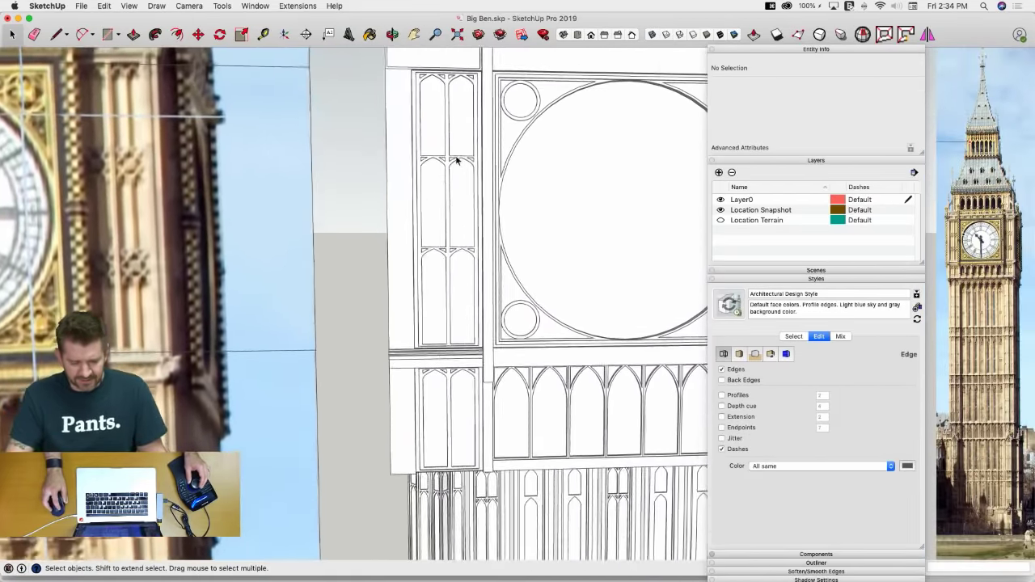
{"action": "mouse_move", "coordinate": [457, 161]}
{"action": "middle_mouse_down"}
{"action": "mouse_move", "coordinate": [451, 132]}
{"action": "mouse_move", "coordinate": [443, 352]}
{"action": "mouse_move", "coordinate": [436, 312]}
{"action": "mouse_move", "coordinate": [449, 312]}
{"action": "mouse_move", "coordinate": [447, 283]}
{"action": "middle_mouse_up"}
{"action": "scroll", "coordinate": [415, 278], "scroll_direction": "up", "scroll_amount": 5}
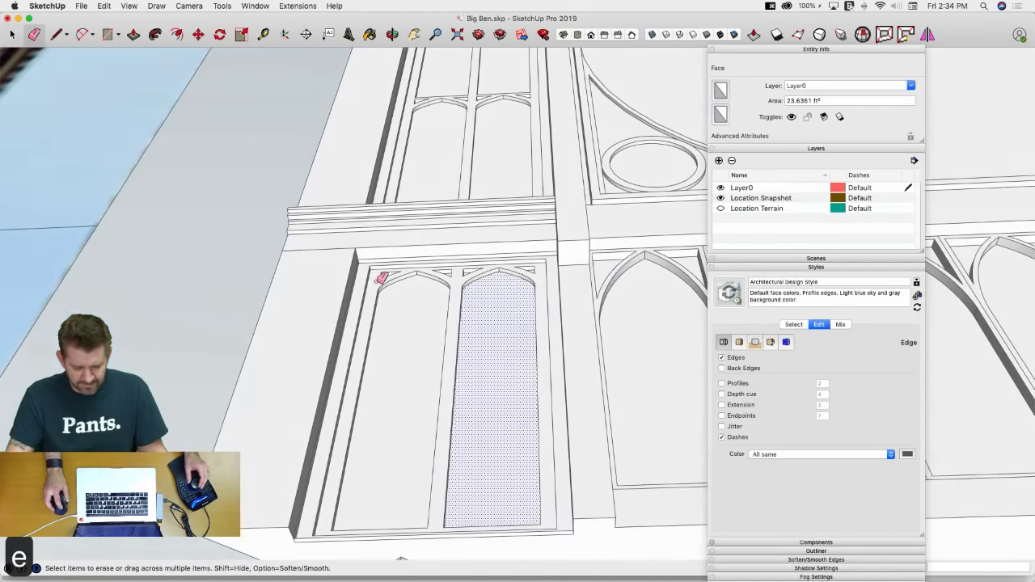
{"action": "mouse_move", "coordinate": [384, 283]}
{"action": "middle_mouse_down"}
{"action": "mouse_move", "coordinate": [395, 235]}
{"action": "mouse_move", "coordinate": [447, 277]}
{"action": "mouse_move", "coordinate": [462, 207]}
{"action": "mouse_move", "coordinate": [479, 269]}
{"action": "mouse_move", "coordinate": [445, 213]}
{"action": "middle_mouse_up"}
{"action": "scroll", "coordinate": [478, 270], "scroll_direction": "up", "scroll_amount": 6}
{"action": "scroll", "coordinate": [462, 241], "scroll_direction": "up", "scroll_amount": 3}
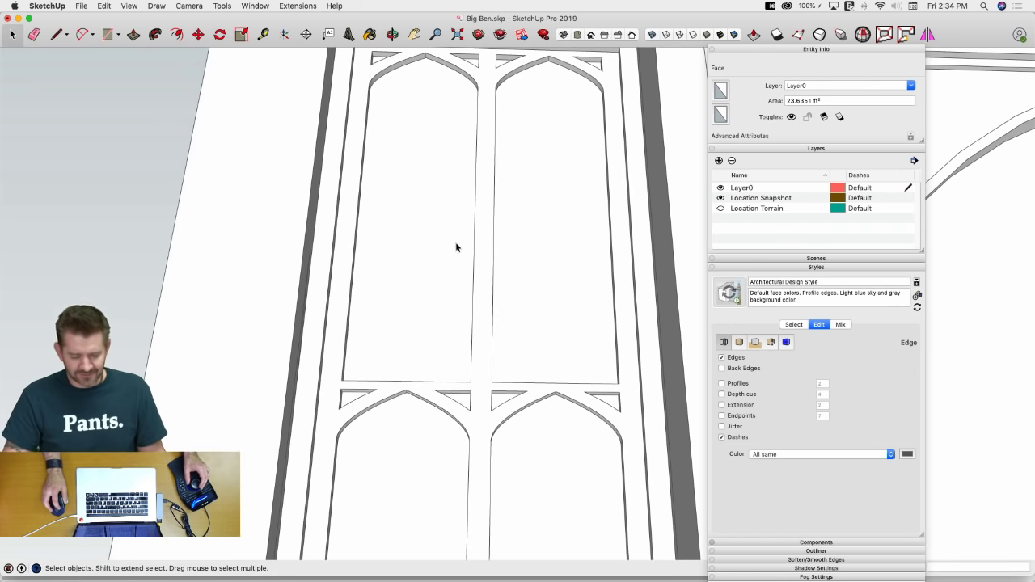
{"action": "left_click", "coordinate": [437, 235]}
{"action": "middle_click_drag", "start_coordinate": [436, 237], "coordinate": [444, 266]}
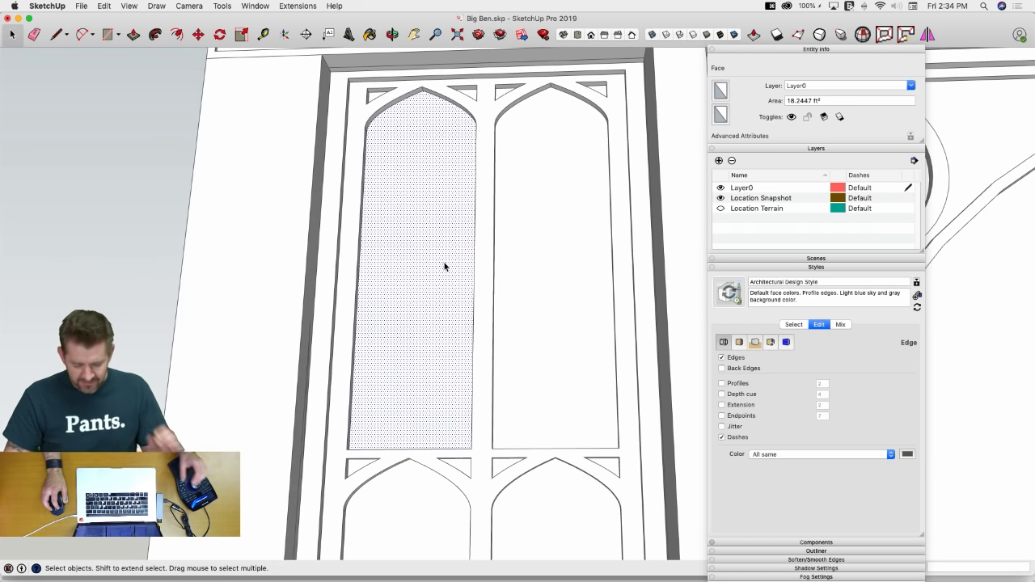
{"action": "scroll", "coordinate": [426, 220], "scroll_direction": "down", "scroll_amount": 8}
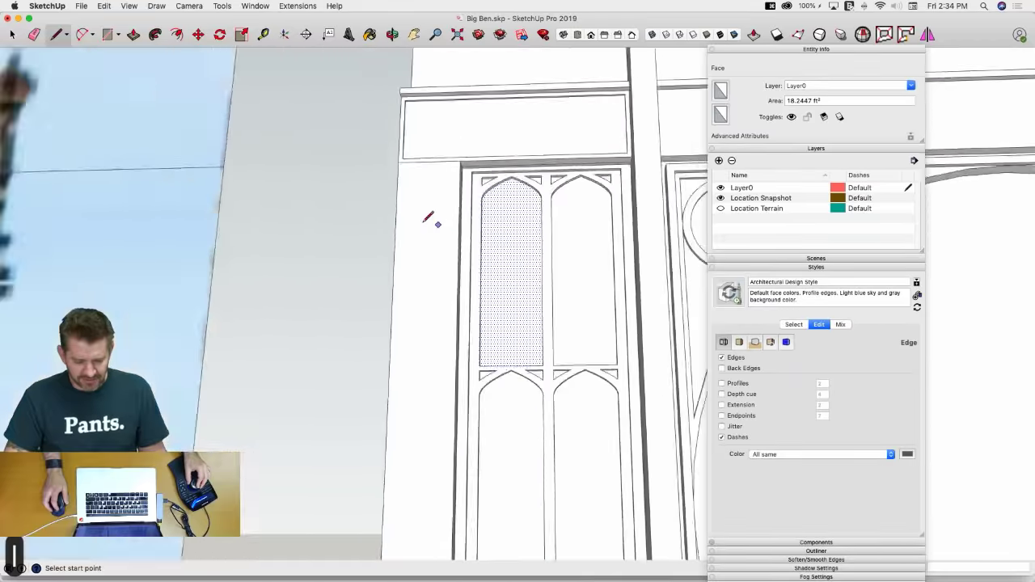
{"action": "scroll", "coordinate": [628, 234], "scroll_direction": "up", "scroll_amount": 5}
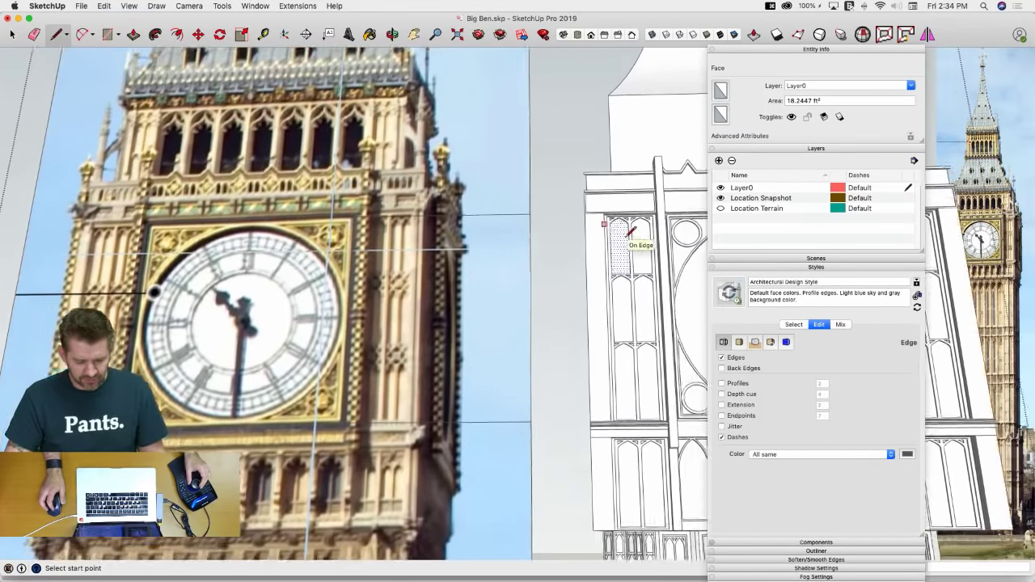
Delete the topmost pair of arches and its surrounding frame face in the narrow bay beside the clock
{"action": "key", "text": "space"}
{"action": "scroll", "coordinate": [546, 234], "scroll_direction": "up", "scroll_amount": 5}
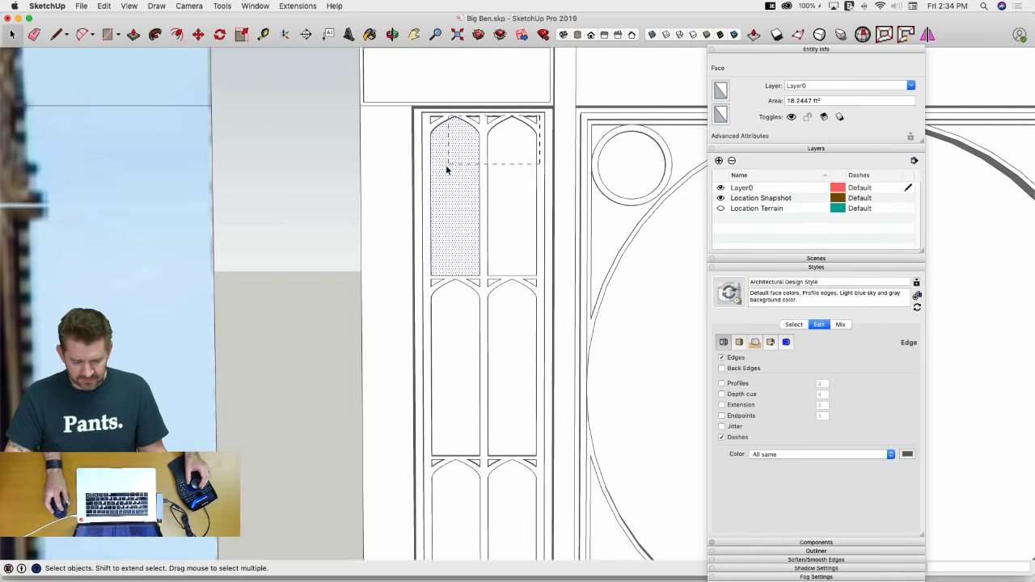
{"action": "left_click_drag", "start_coordinate": [540, 114], "coordinate": [420, 180]}
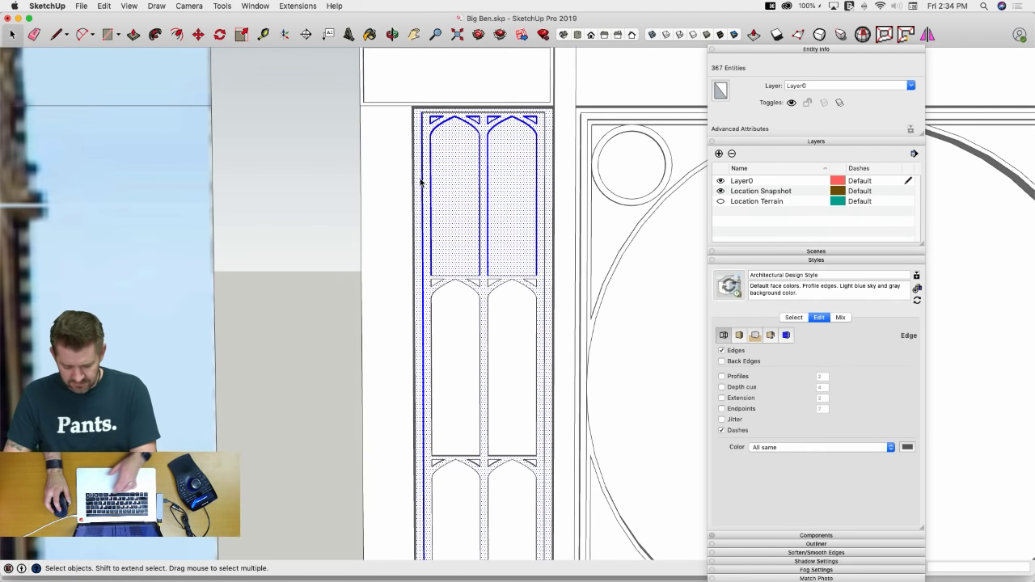
{"action": "key", "text": "BackSpace"}
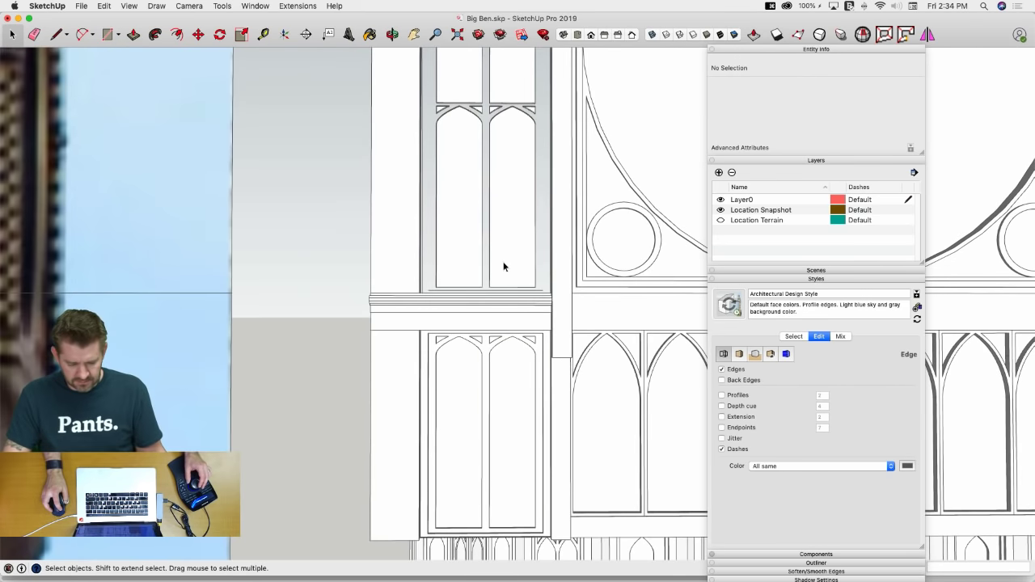
Clear the remaining arch panels and leftover frame edges from the narrow bay beside the clock, leaving an open recess
{"action": "left_click", "coordinate": [467, 178]}
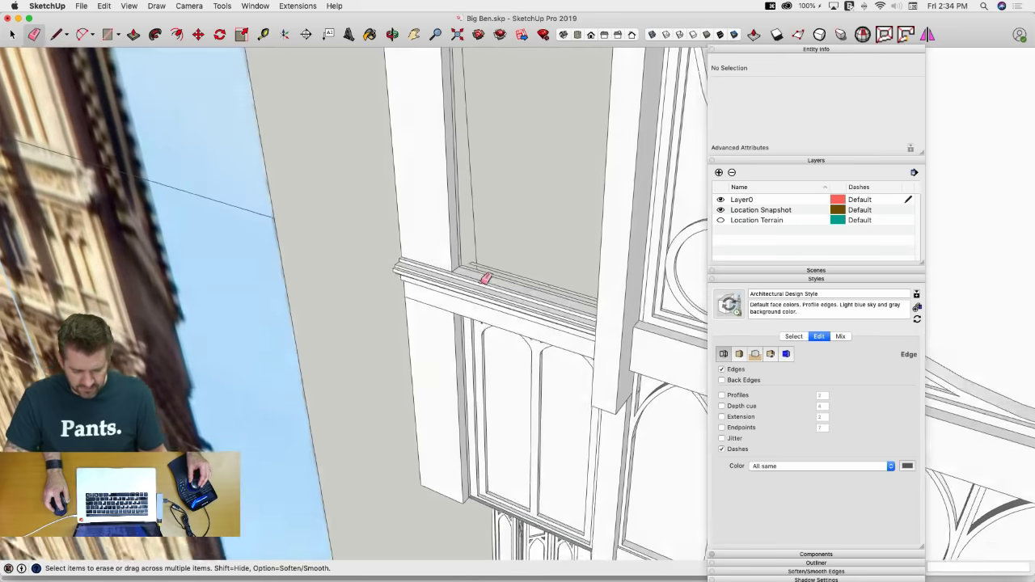
{"action": "left_click_drag", "start_coordinate": [481, 258], "coordinate": [462, 264]}
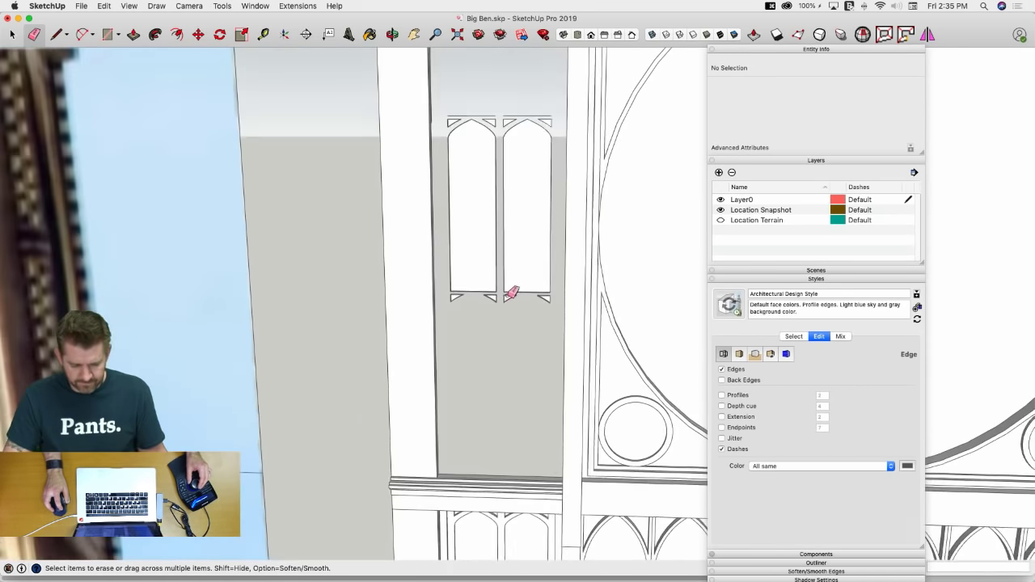
{"action": "key", "text": "space"}
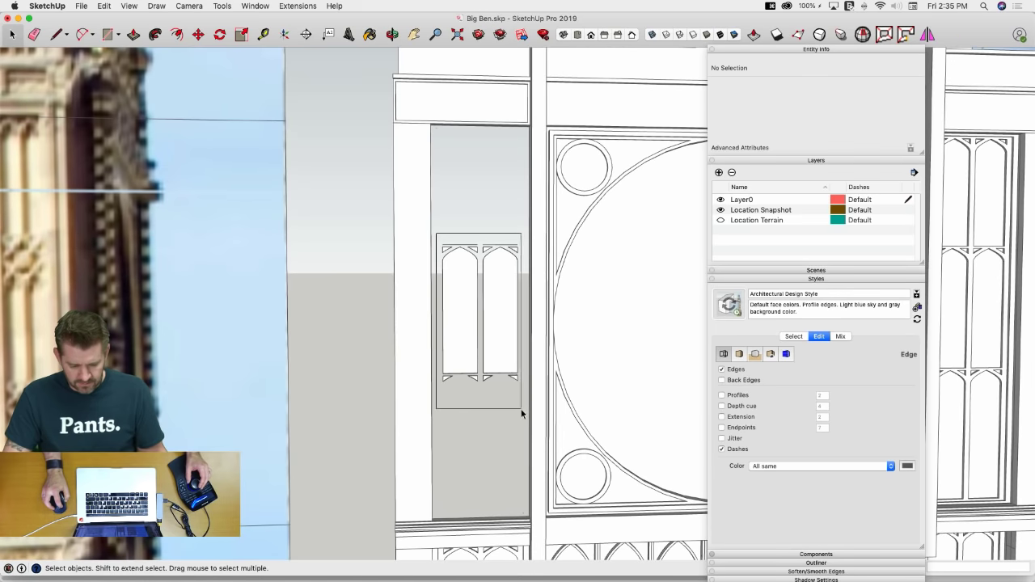
{"action": "key", "text": "BackSpace"}
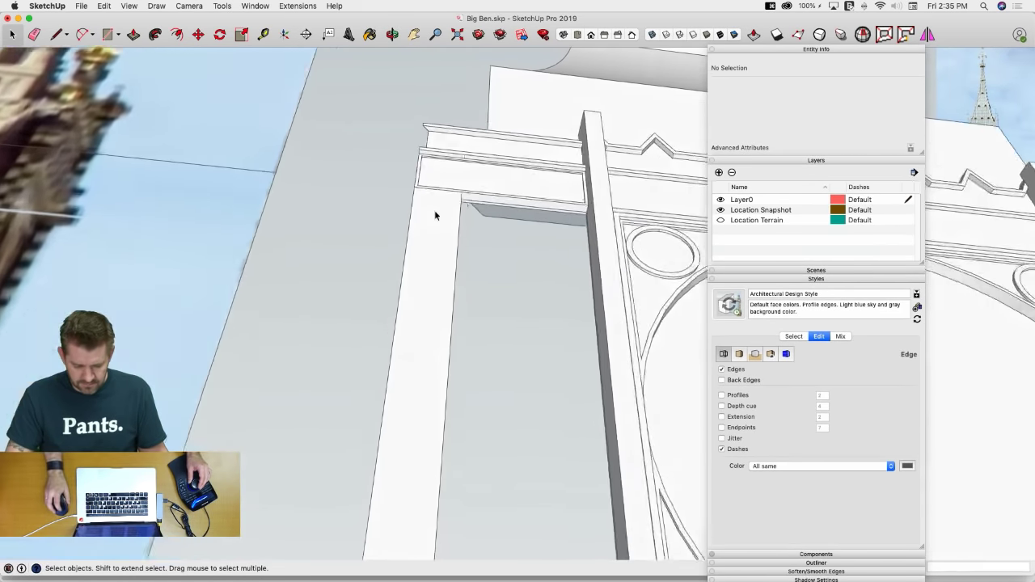
Redraw the missing edges at the head of the emptied bay, and remove the face covering the opening and its stray edge
{"action": "key", "text": "e"}
{"action": "mouse_move", "coordinate": [404, 199]}
{"action": "middle_mouse_down"}
{"action": "mouse_move", "coordinate": [323, 208]}
{"action": "mouse_move", "coordinate": [361, 240]}
{"action": "mouse_move", "coordinate": [259, 192]}
{"action": "mouse_move", "coordinate": [294, 208]}
{"action": "mouse_move", "coordinate": [341, 189]}
{"action": "mouse_move", "coordinate": [455, 176]}
{"action": "mouse_move", "coordinate": [444, 178]}
{"action": "mouse_move", "coordinate": [441, 212]}
{"action": "middle_mouse_up"}
{"action": "key", "text": "l"}
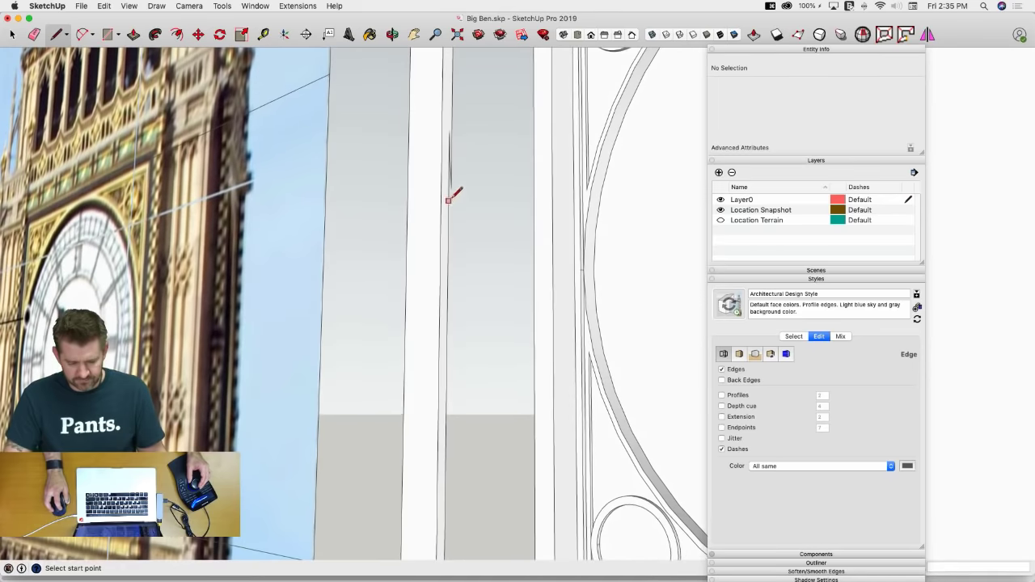
{"action": "left_click", "coordinate": [449, 136]}
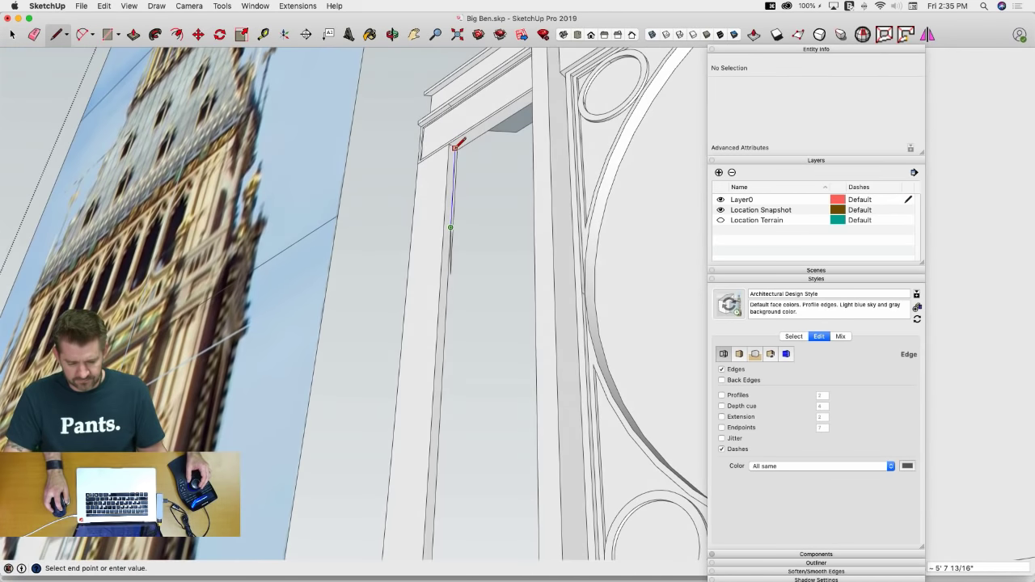
{"action": "middle_click_drag", "start_coordinate": [456, 147], "coordinate": [499, 111]}
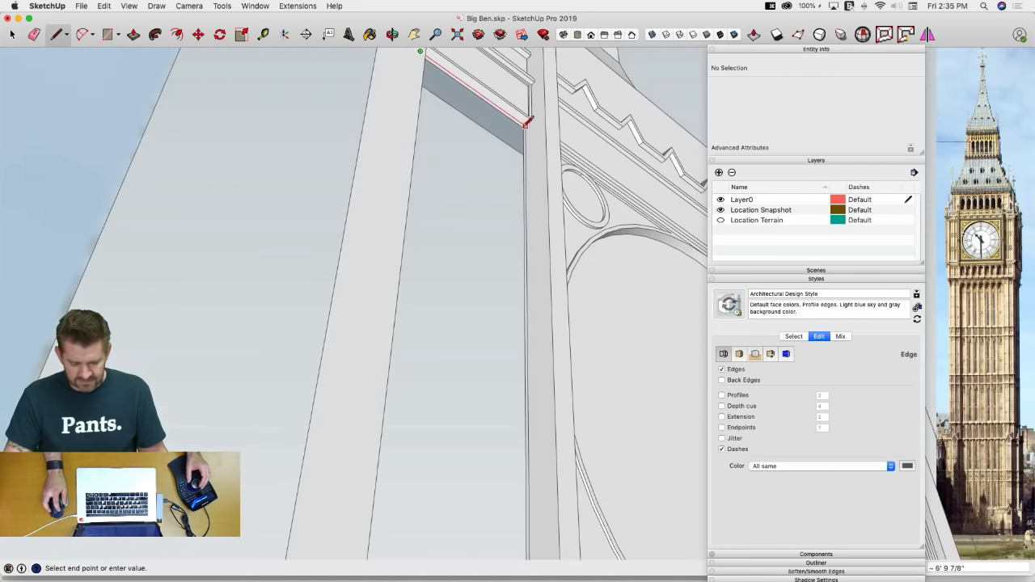
{"action": "left_click", "coordinate": [510, 151]}
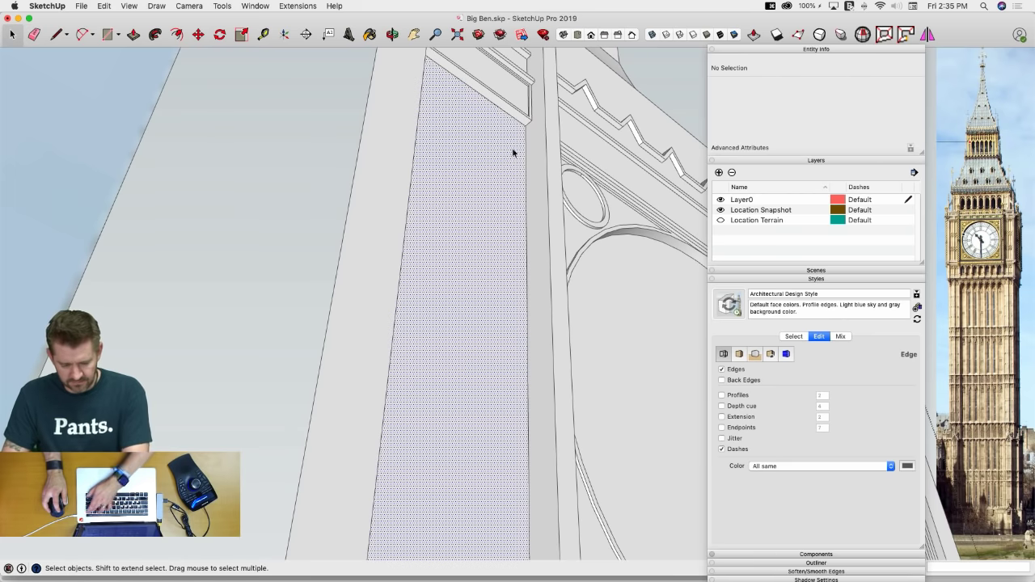
{"action": "key", "text": "e"}
{"action": "left_click", "coordinate": [524, 129]}
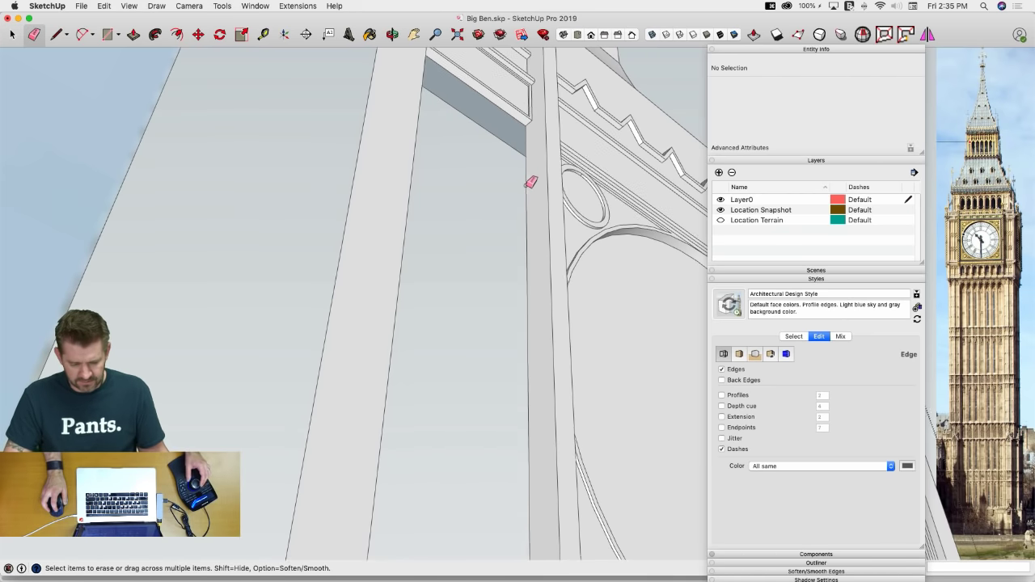
Erase the frame around the paired arch panel beneath the same bay's cornice and delete the panel
{"action": "scroll", "coordinate": [516, 384], "scroll_direction": "up", "scroll_amount": 10}
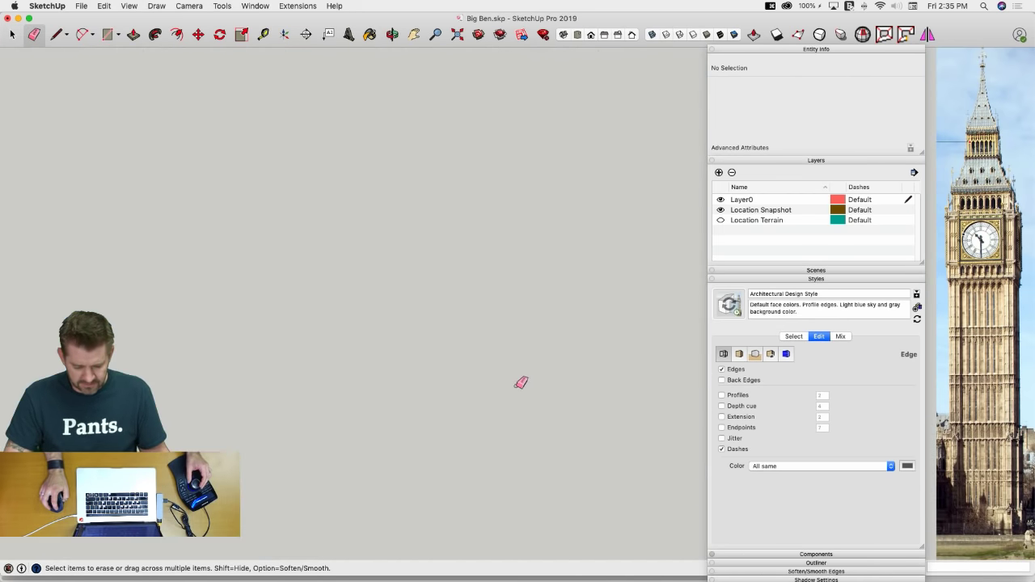
{"action": "scroll", "coordinate": [519, 396], "scroll_direction": "down", "scroll_amount": 4}
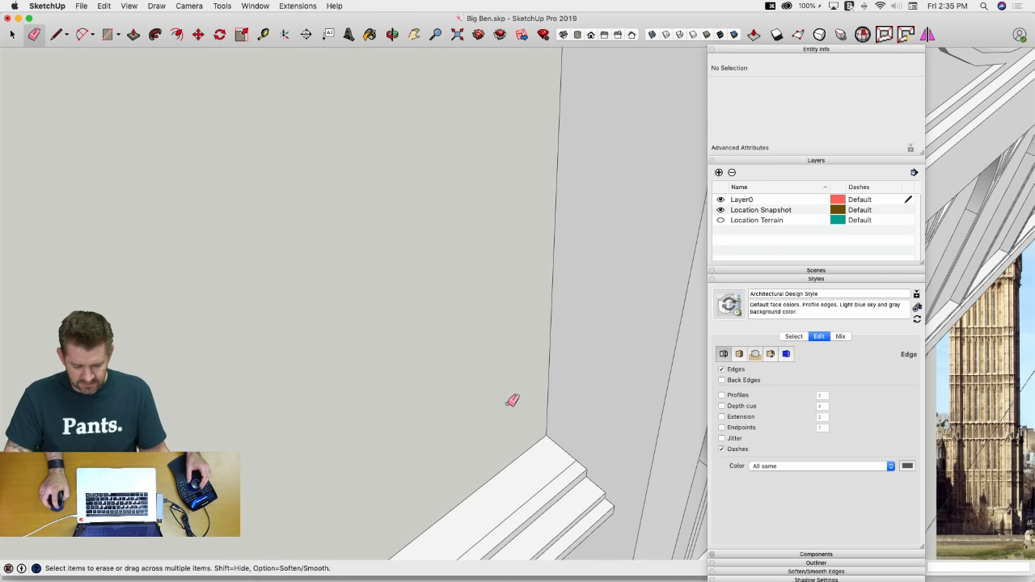
{"action": "scroll", "coordinate": [512, 399], "scroll_direction": "down", "scroll_amount": 5}
{"action": "key", "text": "space"}
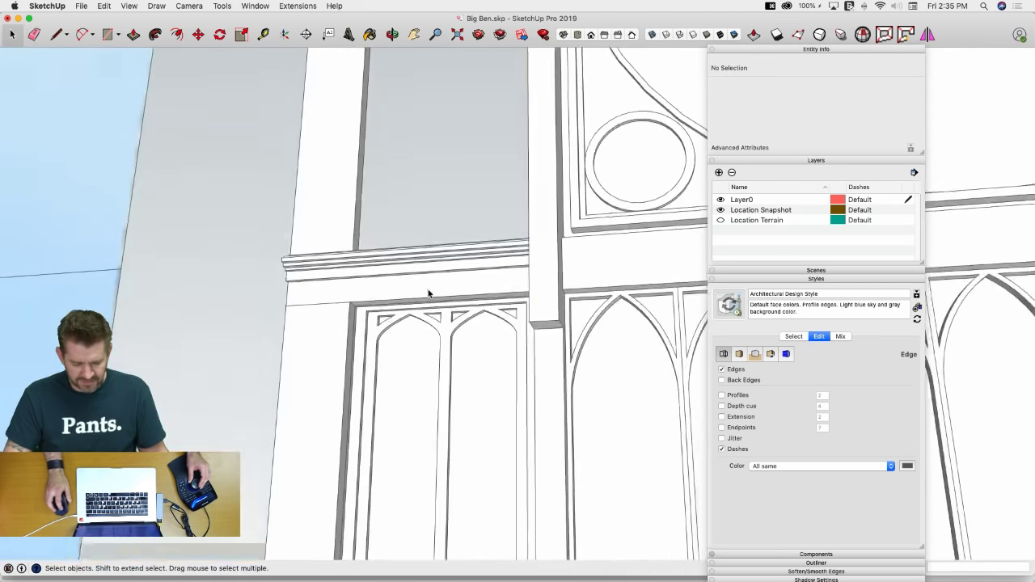
{"action": "key", "text": "e"}
{"action": "scroll", "coordinate": [353, 222], "scroll_direction": "up", "scroll_amount": 3}
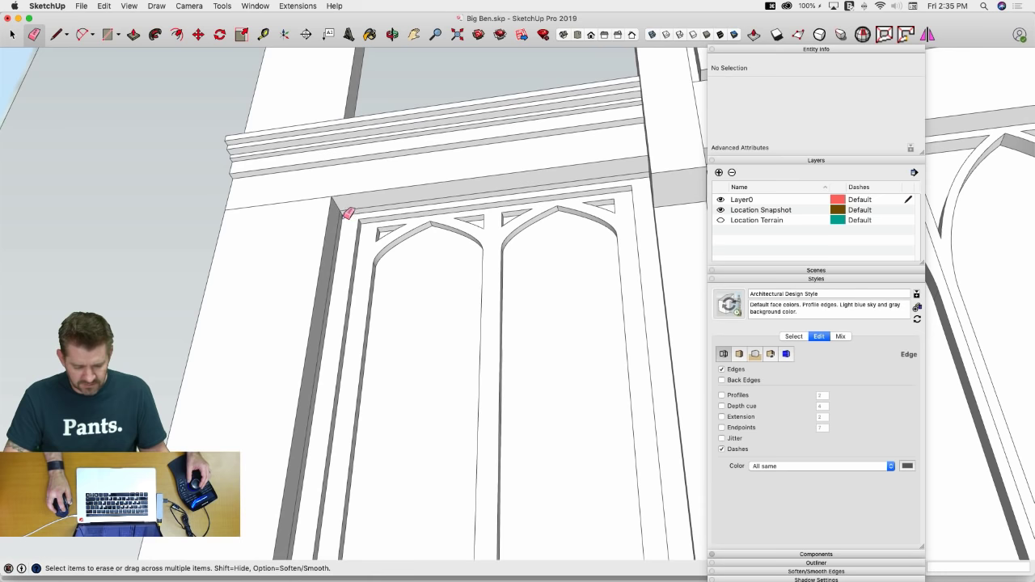
{"action": "left_click", "coordinate": [346, 216]}
{"action": "left_click", "coordinate": [346, 216]}
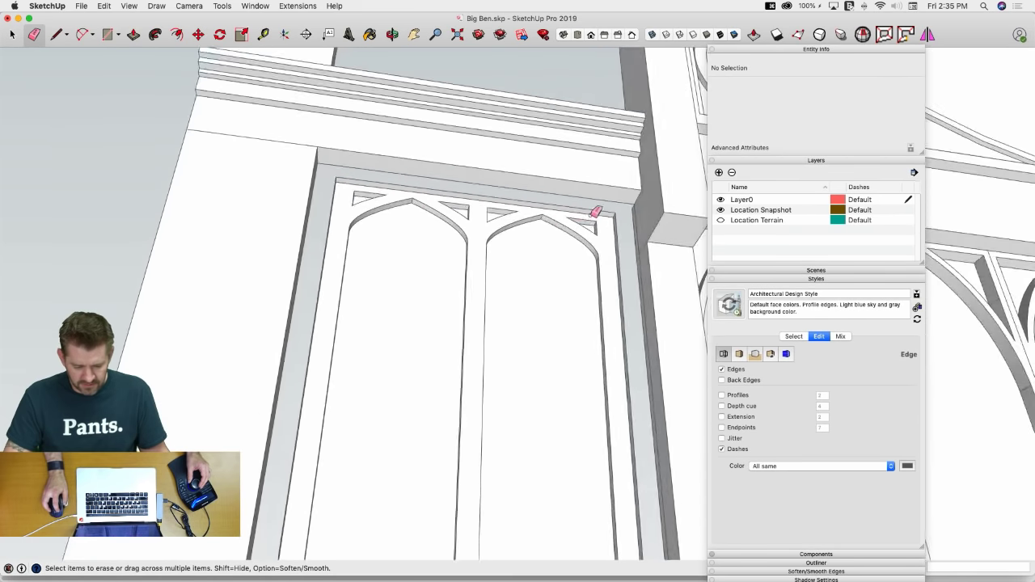
{"action": "mouse_move", "coordinate": [596, 212]}
{"action": "middle_mouse_down"}
{"action": "mouse_move", "coordinate": [607, 225]}
{"action": "mouse_move", "coordinate": [596, 238]}
{"action": "mouse_move", "coordinate": [619, 364]}
{"action": "mouse_move", "coordinate": [590, 383]}
{"action": "mouse_move", "coordinate": [607, 275]}
{"action": "middle_mouse_up"}
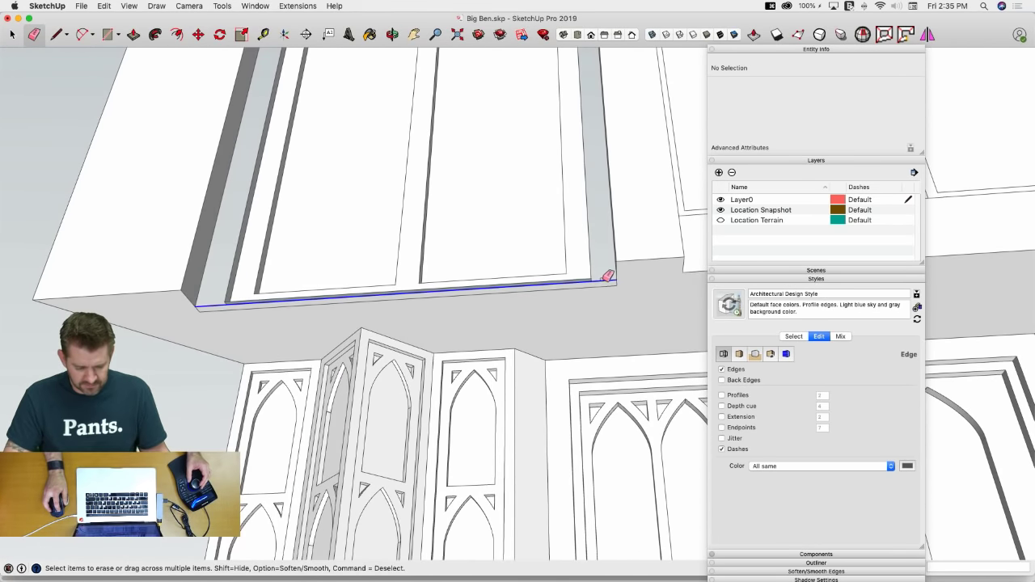
{"action": "triple_click", "coordinate": [555, 266]}
{"action": "key", "text": "BackSpace"}
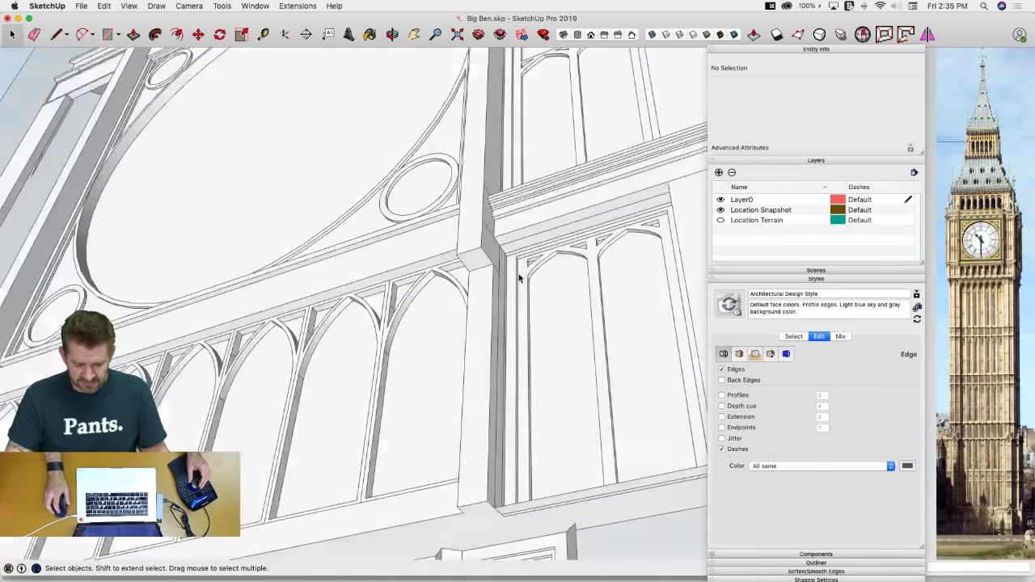
Erase the frame around the lower paired arch panel on the clock's opposite side and delete that panel
{"action": "key", "text": "e"}
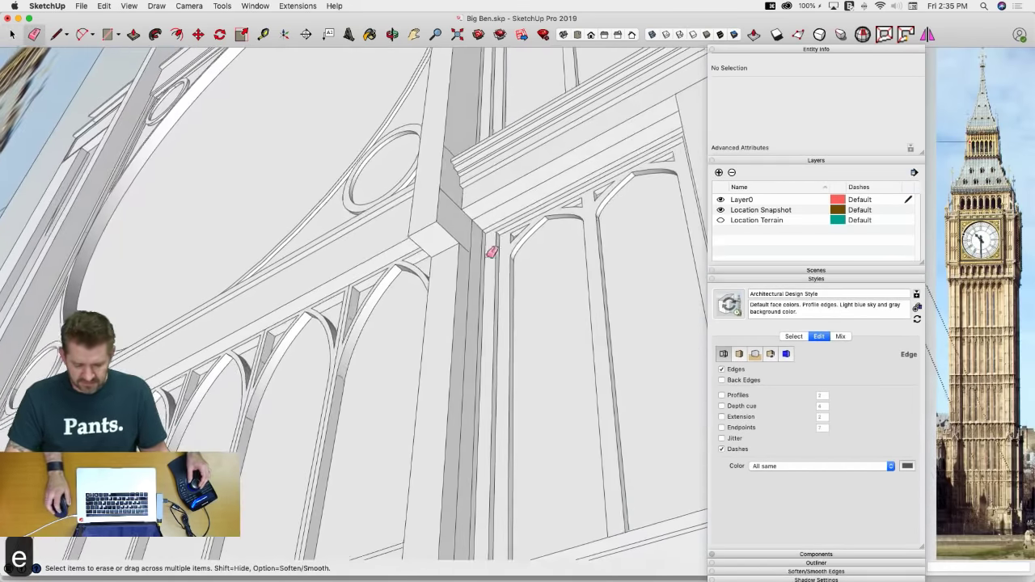
{"action": "left_click_drag", "start_coordinate": [488, 229], "coordinate": [485, 226]}
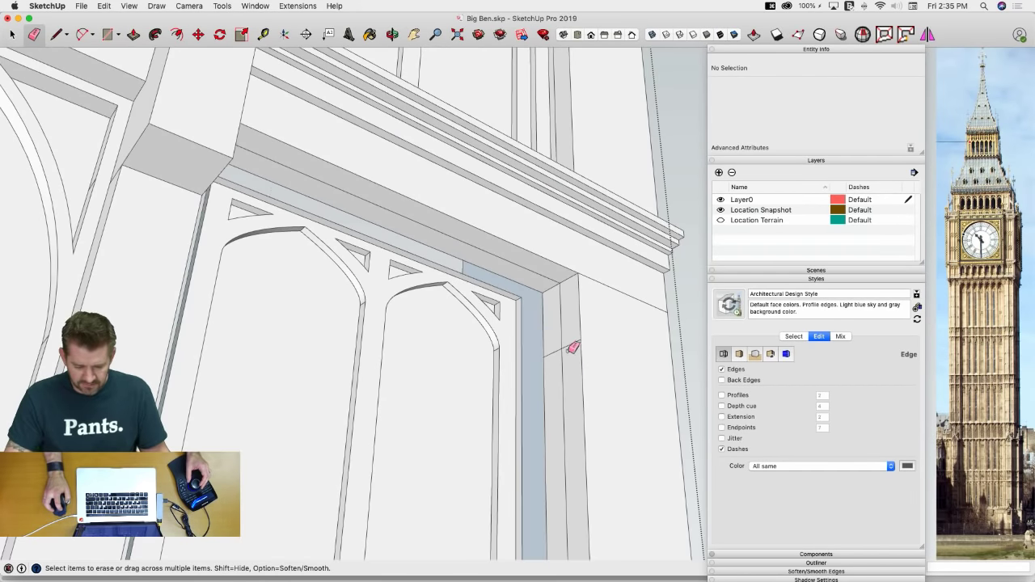
{"action": "left_click", "coordinate": [552, 350]}
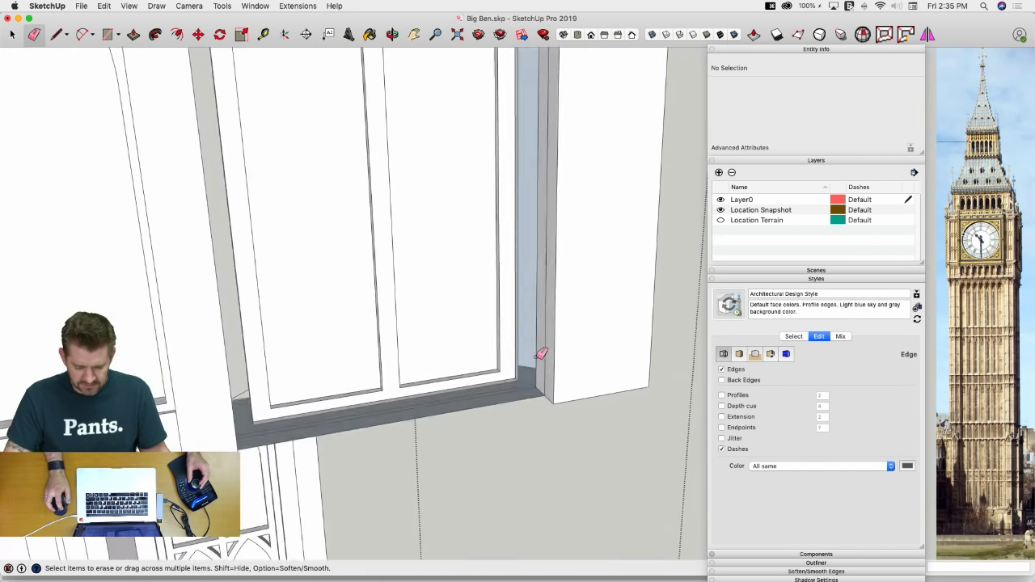
{"action": "mouse_move", "coordinate": [534, 336]}
{"action": "middle_mouse_down"}
{"action": "mouse_move", "coordinate": [483, 356]}
{"action": "mouse_move", "coordinate": [396, 331]}
{"action": "mouse_move", "coordinate": [361, 305]}
{"action": "mouse_move", "coordinate": [448, 331]}
{"action": "mouse_move", "coordinate": [526, 250]}
{"action": "mouse_move", "coordinate": [480, 305]}
{"action": "mouse_move", "coordinate": [484, 334]}
{"action": "middle_mouse_up"}
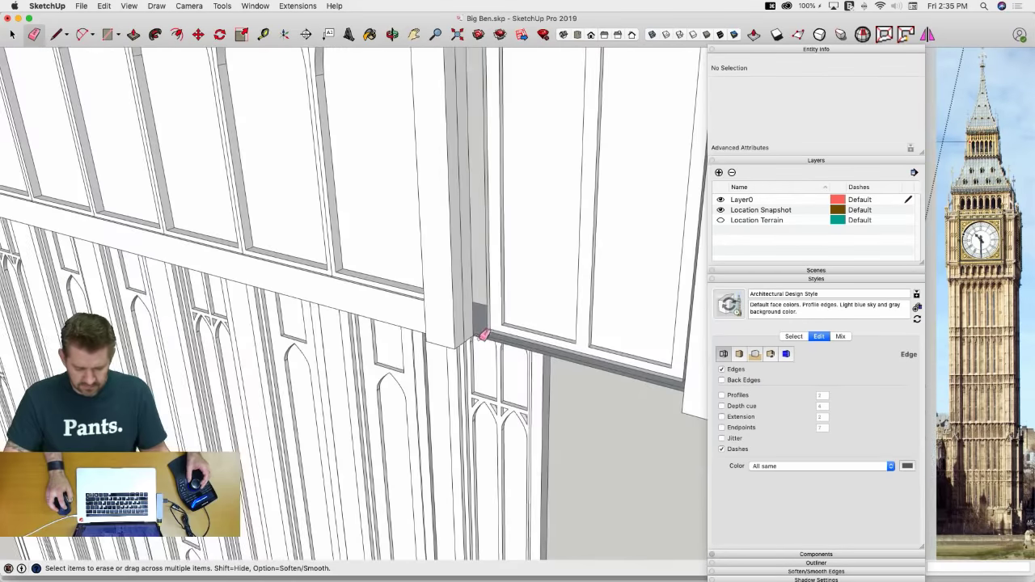
{"action": "left_click", "coordinate": [478, 334]}
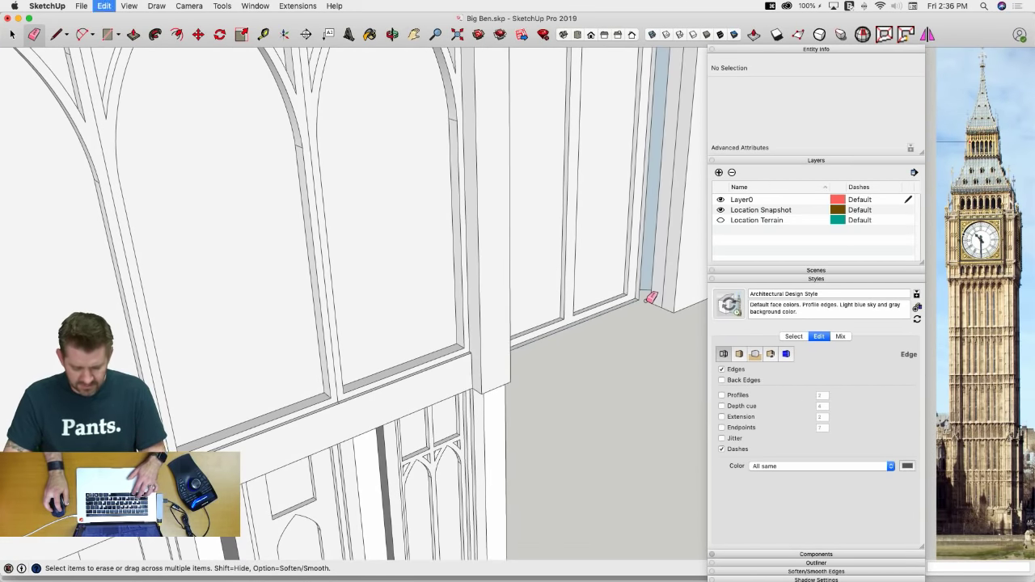
{"action": "triple_click", "coordinate": [610, 280]}
{"action": "key", "text": "BackSpace"}
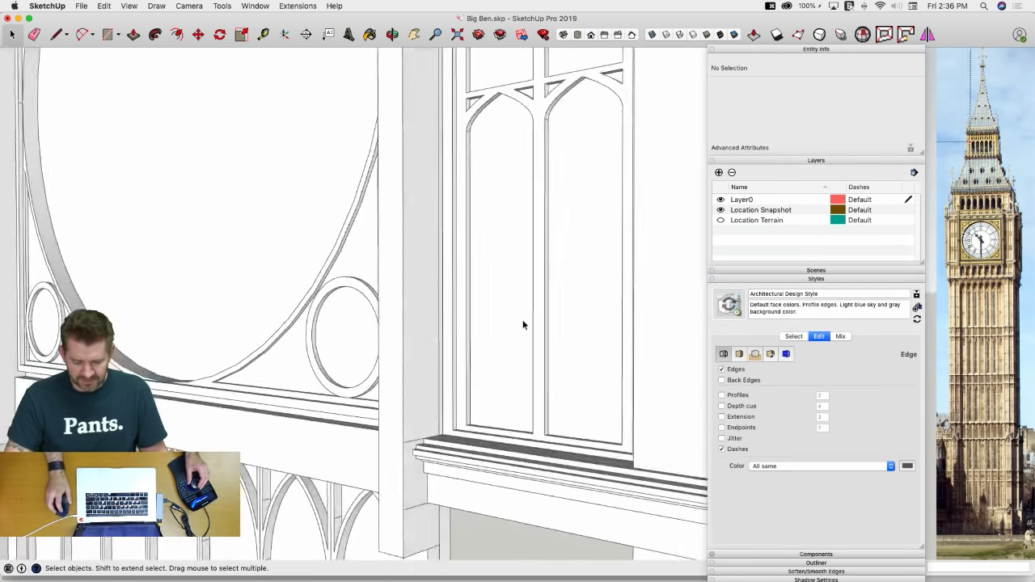
{"action": "key", "text": "e"}
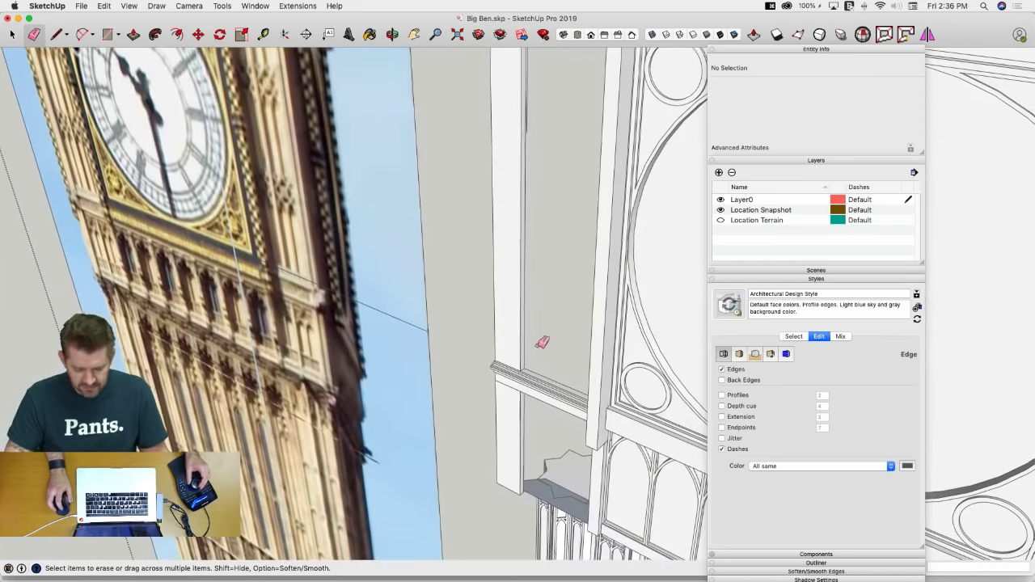
Delete the frame face and the stacked paired arch panels filling the tall bay to the right of the clock
{"action": "middle_click_drag", "start_coordinate": [541, 358], "coordinate": [305, 292]}
{"action": "key", "text": "space"}
{"action": "scroll", "coordinate": [429, 335], "scroll_direction": "up", "scroll_amount": 6}
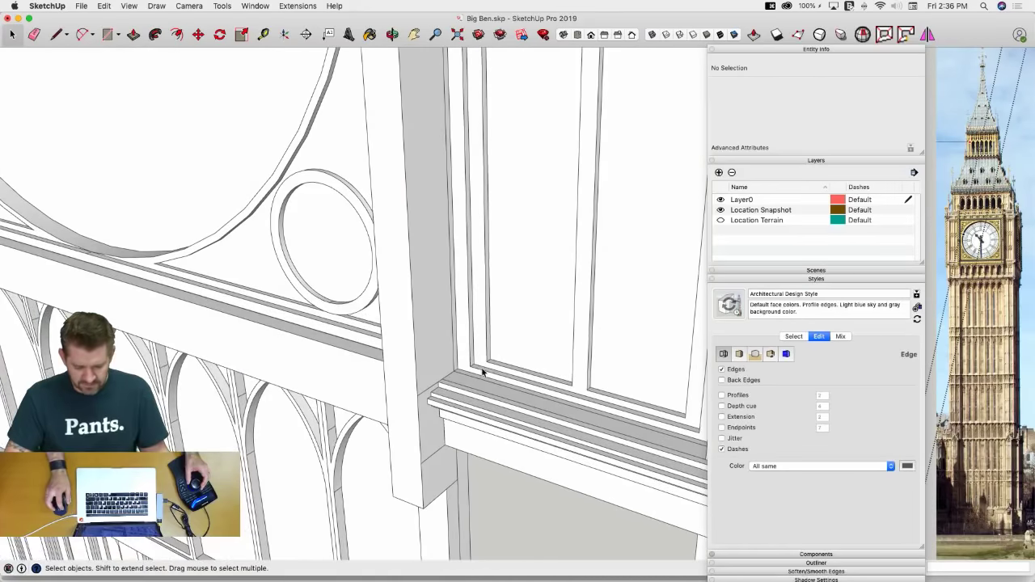
{"action": "left_click", "coordinate": [480, 363]}
{"action": "key", "text": "Delete"}
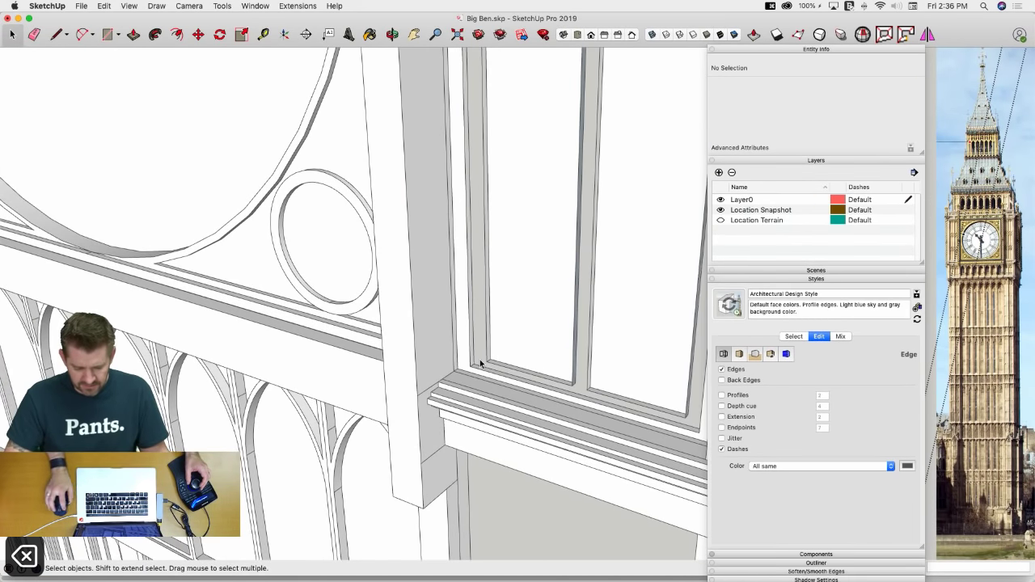
{"action": "left_click", "coordinate": [544, 331]}
{"action": "scroll", "coordinate": [534, 335], "scroll_direction": "down", "scroll_amount": 5}
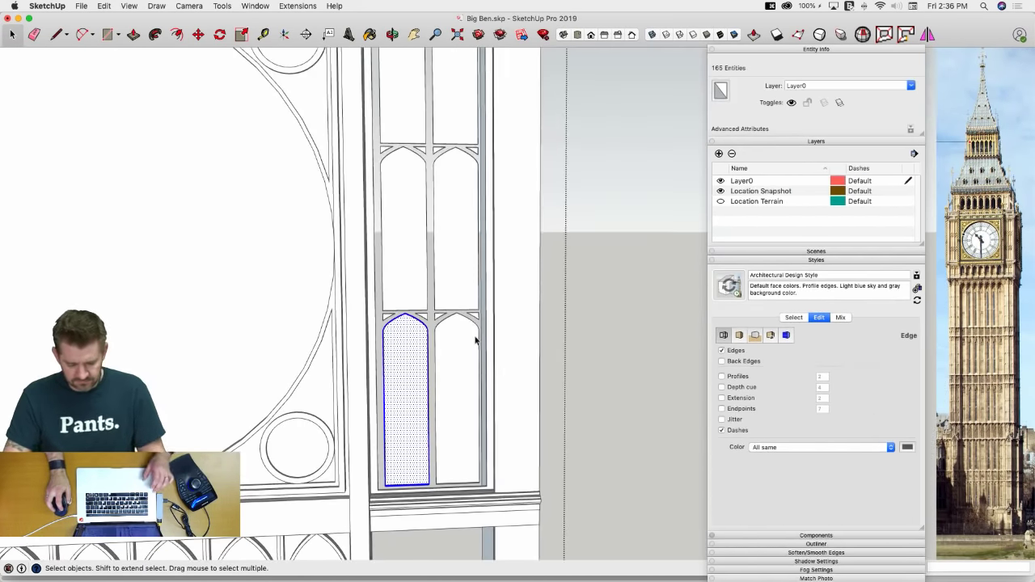
{"action": "key", "text": "Delete"}
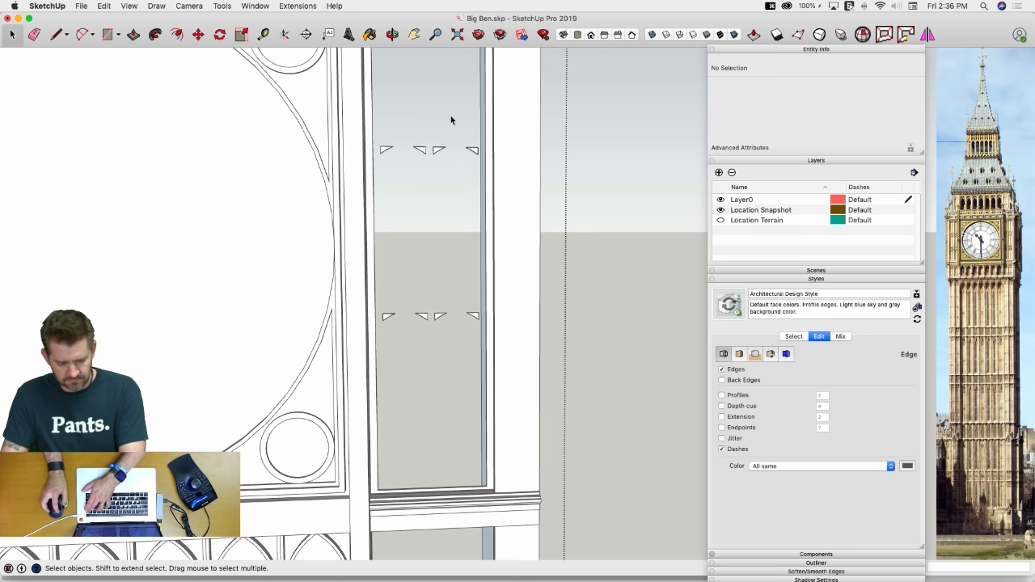
Delete the leftover triangular spandrel pieces floating in the emptied bay, including those at its head
{"action": "left_click", "coordinate": [439, 316]}
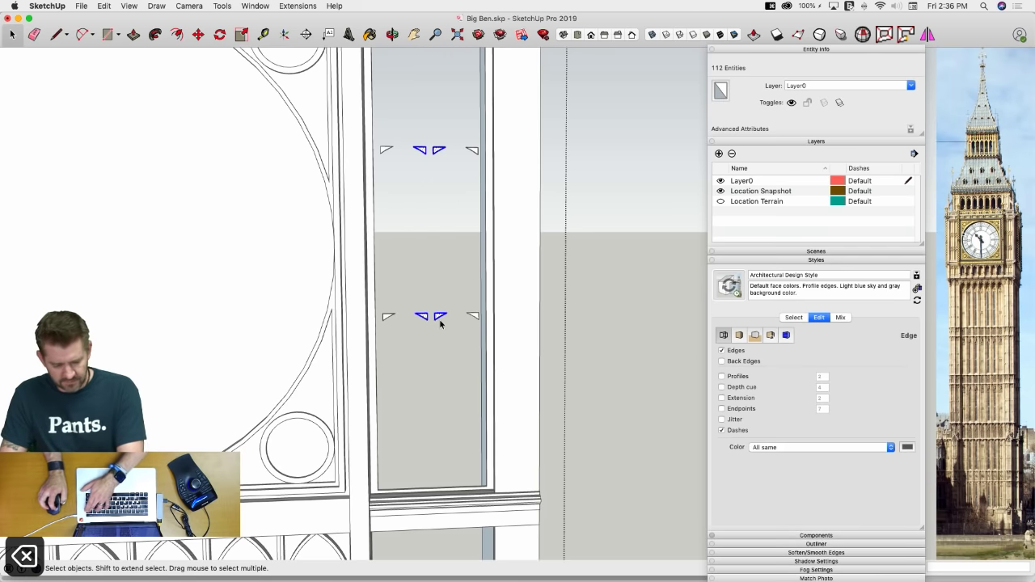
{"action": "key", "text": "Delete"}
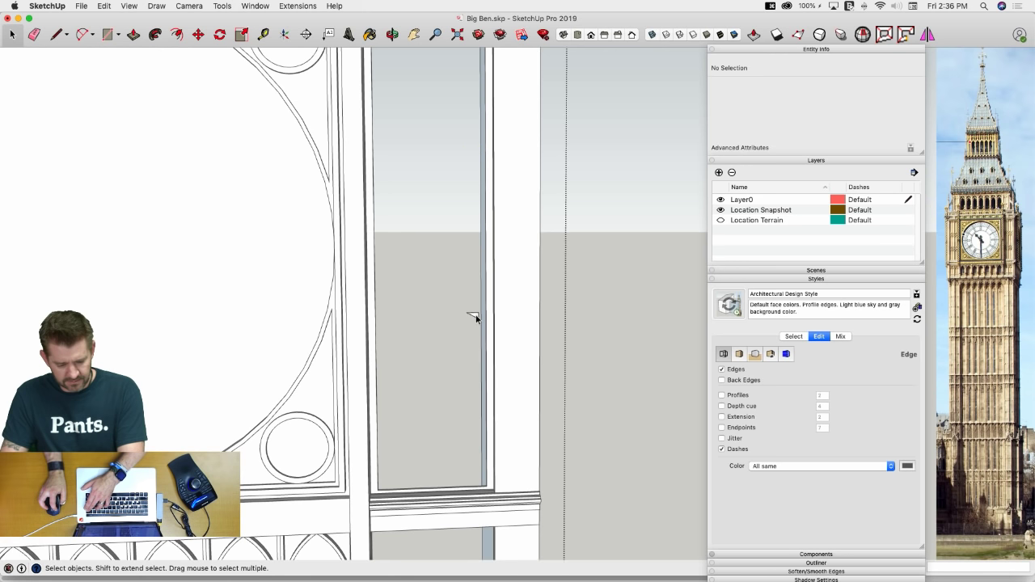
{"action": "middle_click_drag", "start_coordinate": [423, 192], "coordinate": [444, 307]}
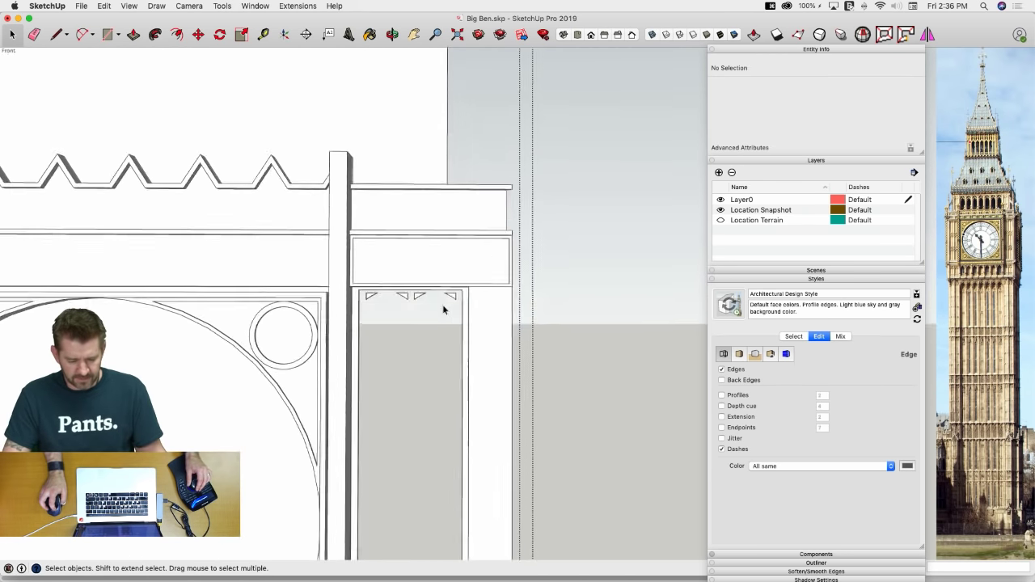
{"action": "scroll", "coordinate": [453, 291], "scroll_direction": "up", "scroll_amount": 6}
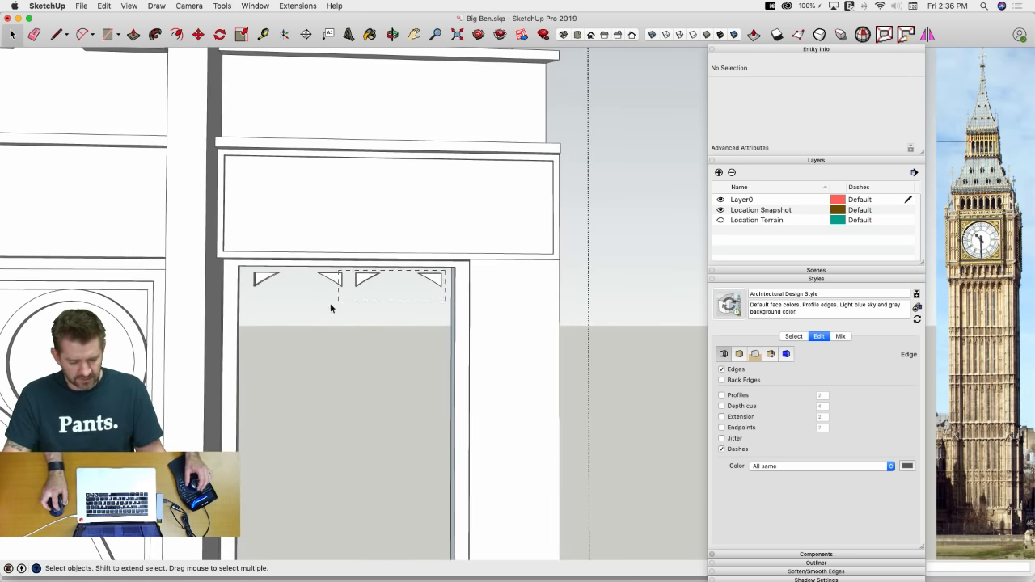
{"action": "left_click_drag", "start_coordinate": [251, 307], "coordinate": [250, 306]}
{"action": "key", "text": "BackSpace"}
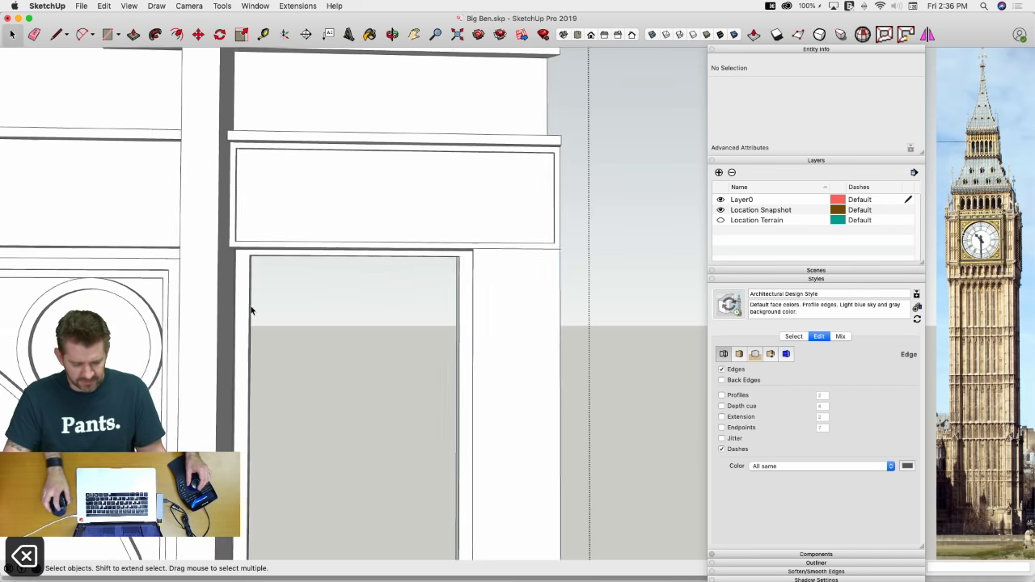
Try to erase the leftover inner frame edges where the emptied bay meets its sill moulding
{"action": "scroll", "coordinate": [250, 306], "scroll_direction": "down", "scroll_amount": 6}
{"action": "middle_click_drag", "start_coordinate": [250, 306], "coordinate": [387, 368]}
{"action": "scroll", "coordinate": [322, 290], "scroll_direction": "up", "scroll_amount": 6}
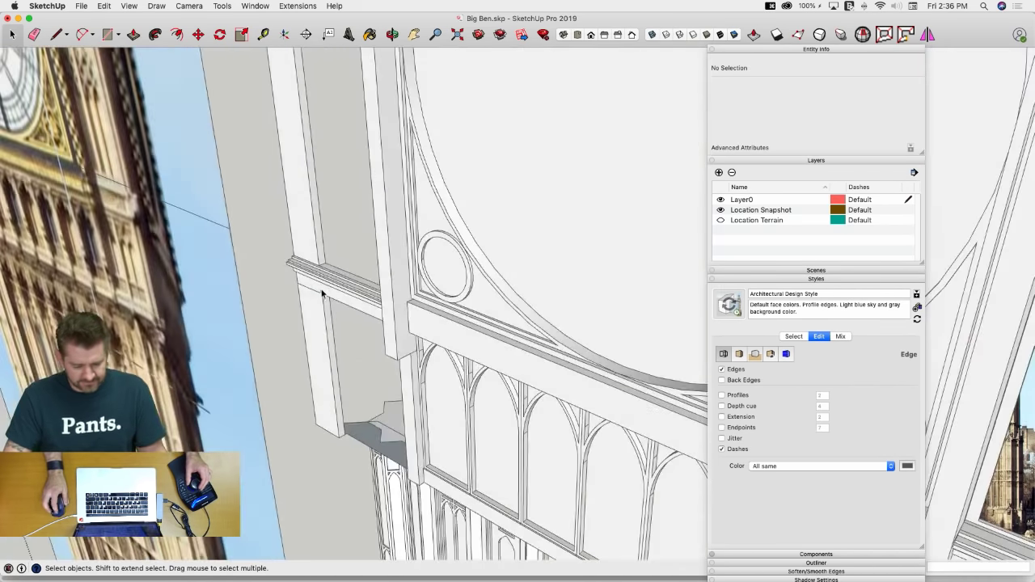
{"action": "scroll", "coordinate": [323, 289], "scroll_direction": "down", "scroll_amount": 6}
{"action": "scroll", "coordinate": [356, 290], "scroll_direction": "up", "scroll_amount": 4}
{"action": "key", "text": "e"}
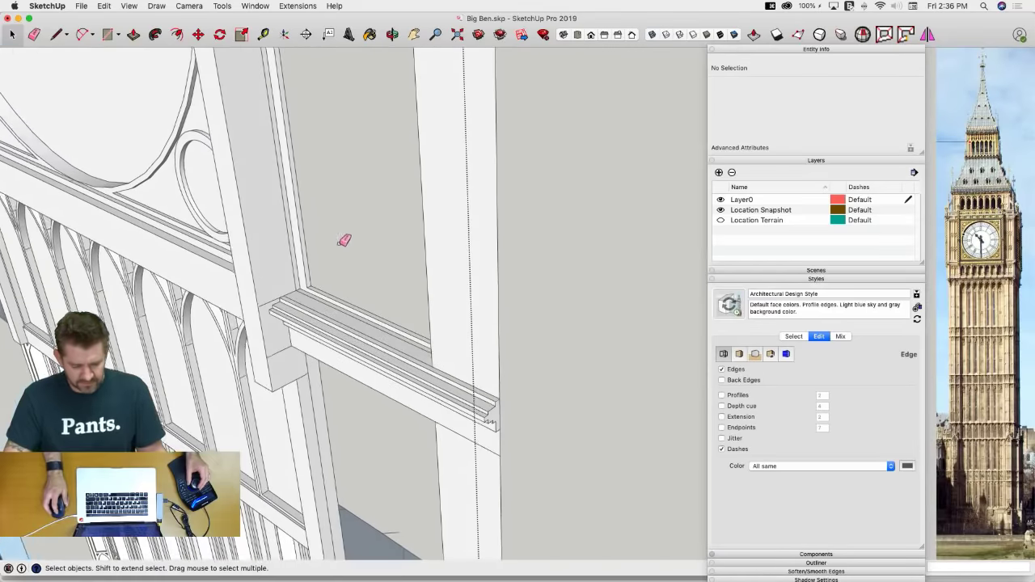
{"action": "left_click", "coordinate": [312, 286]}
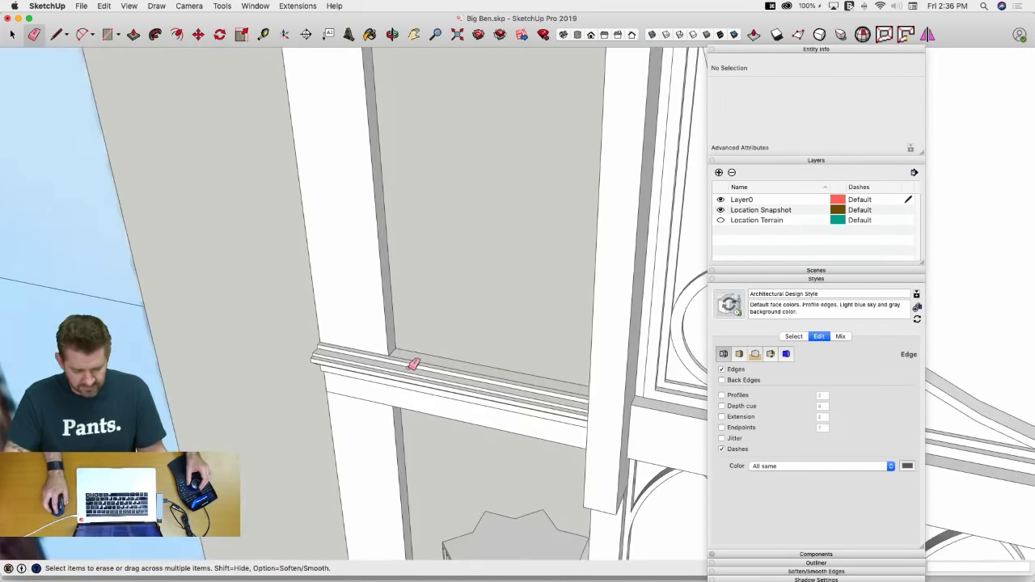
{"action": "scroll", "coordinate": [391, 342], "scroll_direction": "down", "scroll_amount": 6}
{"action": "scroll", "coordinate": [370, 289], "scroll_direction": "up", "scroll_amount": 6}
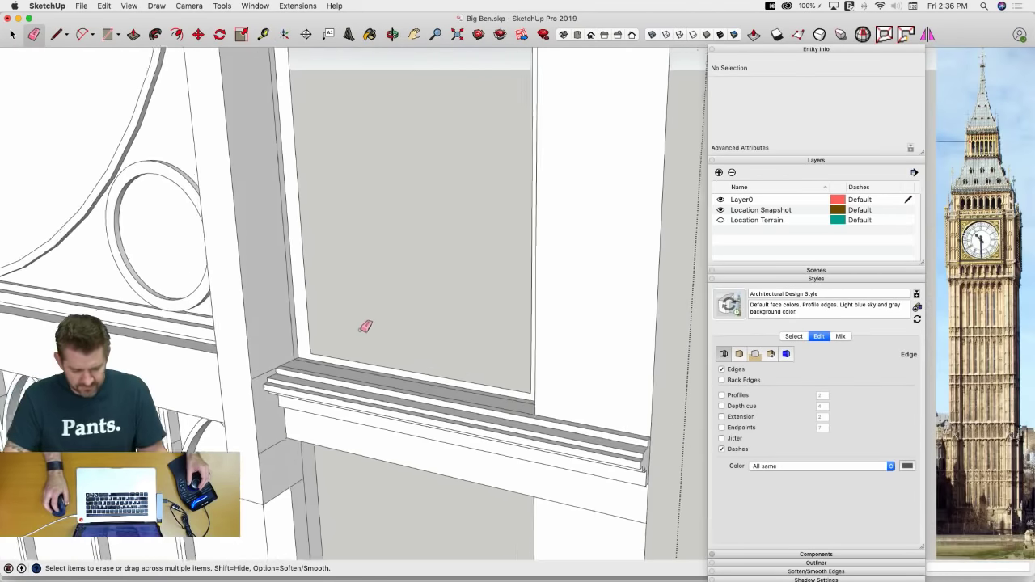
{"action": "middle_click_drag", "start_coordinate": [366, 326], "coordinate": [295, 357]}
{"action": "mouse_move", "coordinate": [273, 362]}
{"action": "left_mouse_down"}
{"action": "mouse_move", "coordinate": [366, 299]}
{"action": "mouse_move", "coordinate": [373, 370]}
{"action": "left_mouse_up"}
{"action": "key", "text": "Escape"}
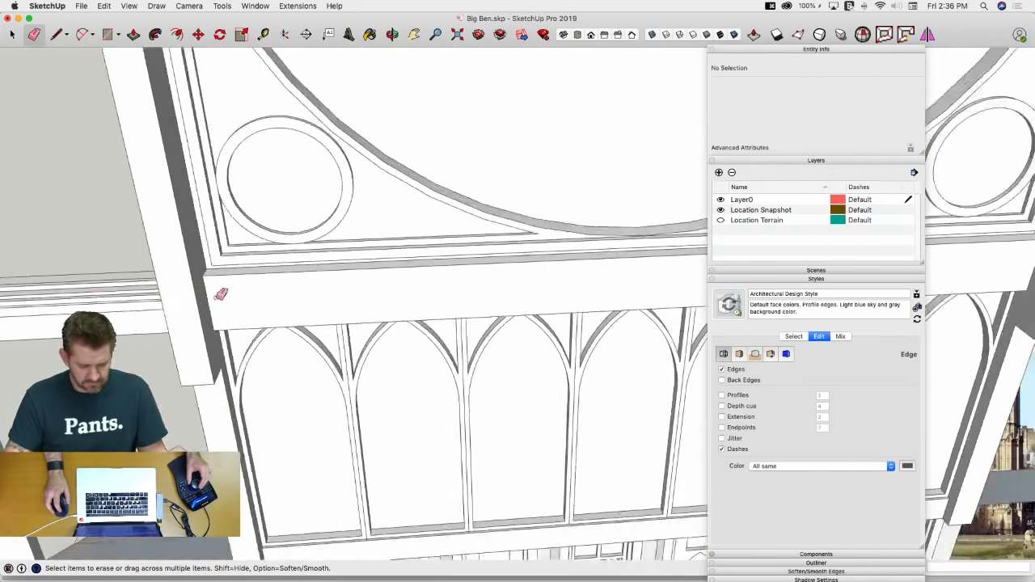
Erase the remaining inner frame edges along the emptied bay's sill and both of its sides
{"action": "middle_click_drag", "start_coordinate": [221, 294], "coordinate": [233, 395]}
{"action": "scroll", "coordinate": [517, 386], "scroll_direction": "up", "scroll_amount": 6}
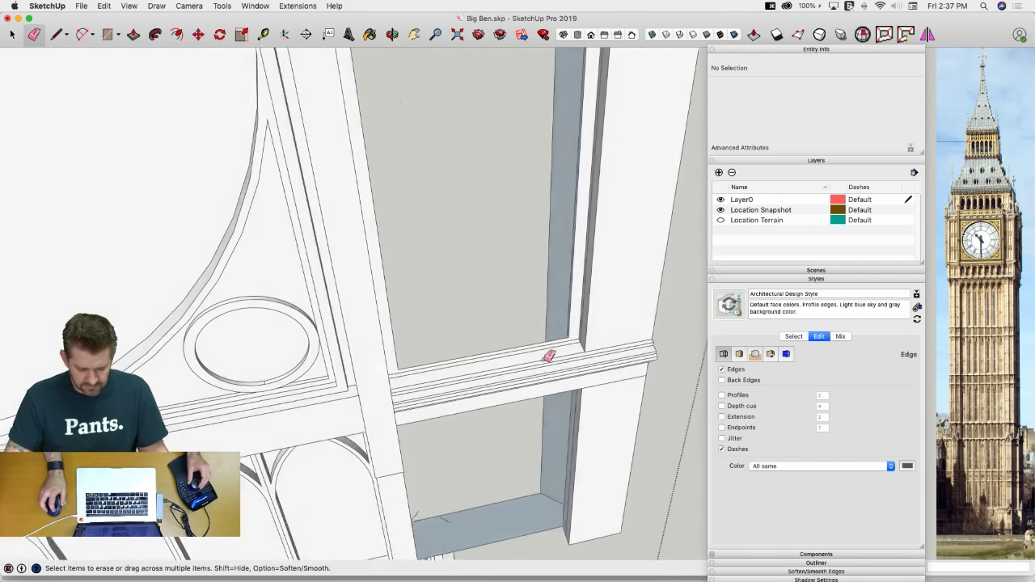
{"action": "middle_click_drag", "start_coordinate": [545, 360], "coordinate": [533, 339]}
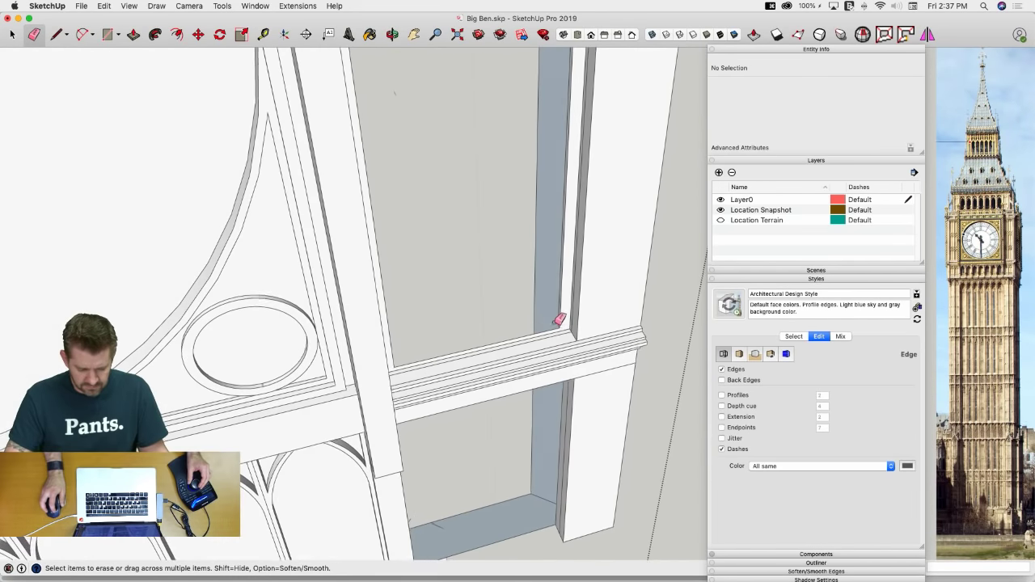
{"action": "scroll", "coordinate": [559, 319], "scroll_direction": "up", "scroll_amount": 3}
{"action": "left_click_drag", "start_coordinate": [526, 356], "coordinate": [538, 354]}
{"action": "left_click", "coordinate": [533, 358]}
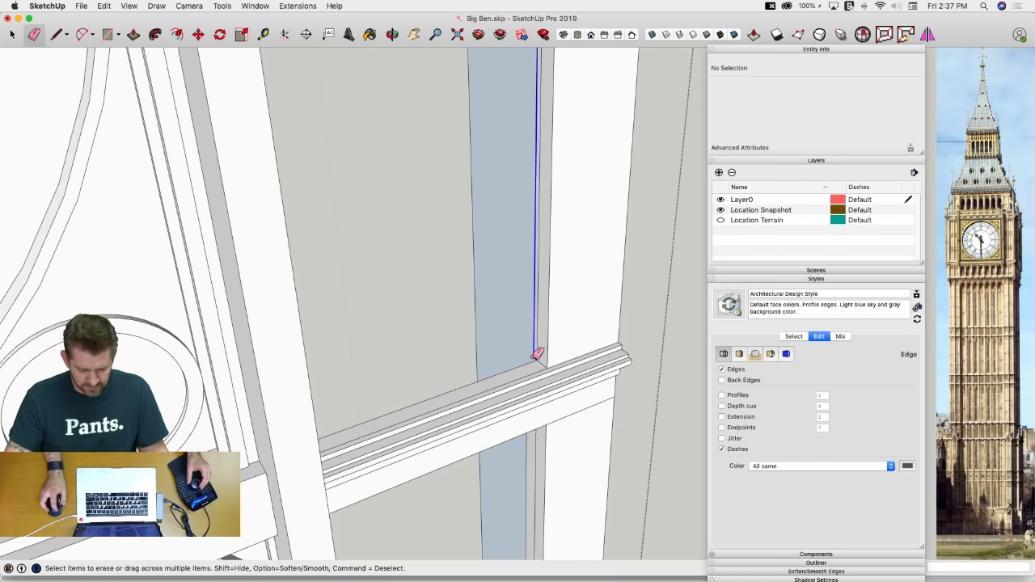
{"action": "mouse_move", "coordinate": [531, 332]}
{"action": "middle_mouse_down"}
{"action": "mouse_move", "coordinate": [375, 356]}
{"action": "mouse_move", "coordinate": [301, 302]}
{"action": "middle_mouse_up"}
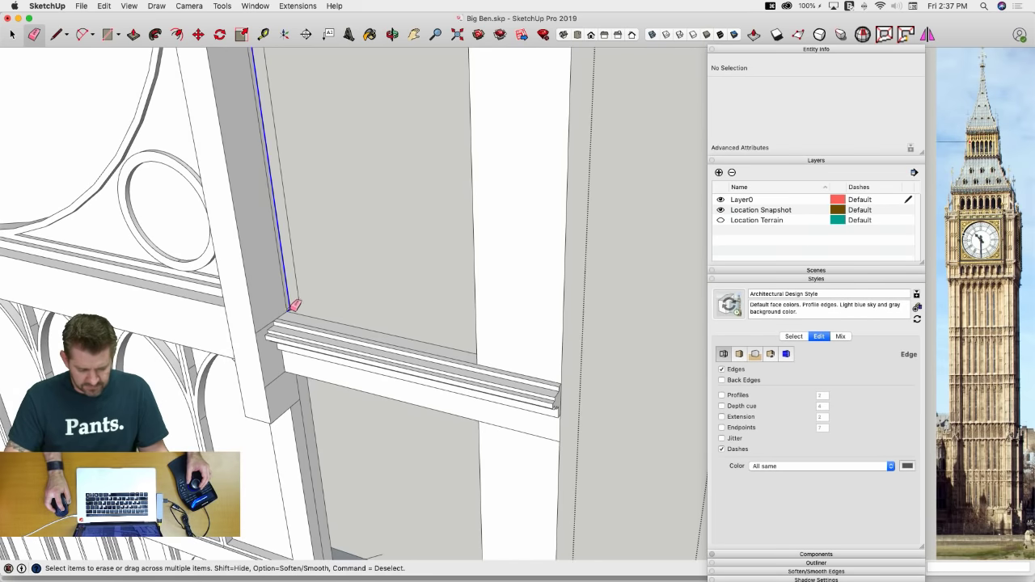
{"action": "left_click_drag", "start_coordinate": [290, 310], "coordinate": [301, 306]}
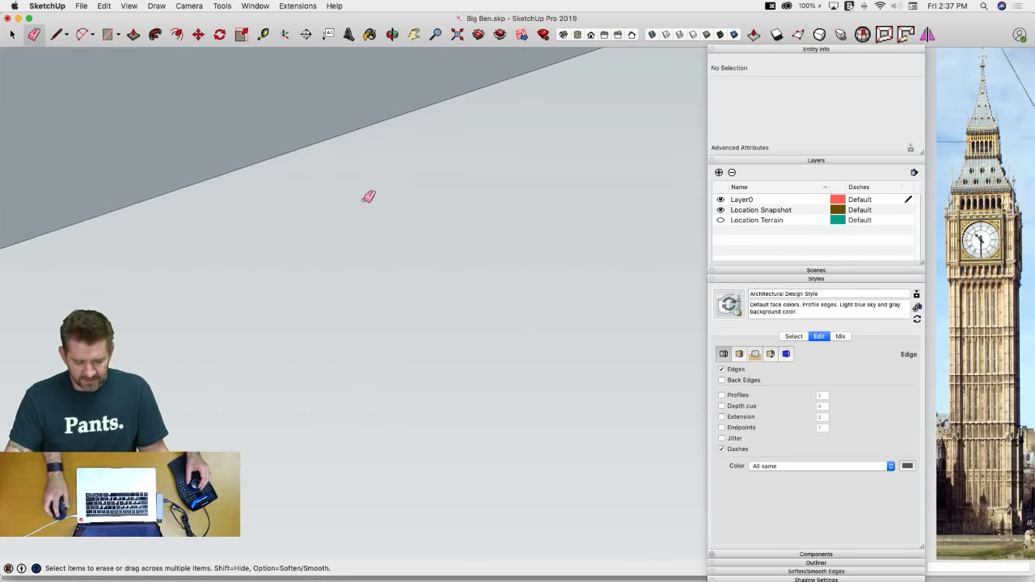
Erase the stray edges at the head of the emptied bay and at the base of the opening beneath its sill
{"action": "scroll", "coordinate": [364, 194], "scroll_direction": "down", "scroll_amount": 5}
{"action": "left_click_drag", "start_coordinate": [417, 499], "coordinate": [482, 527]}
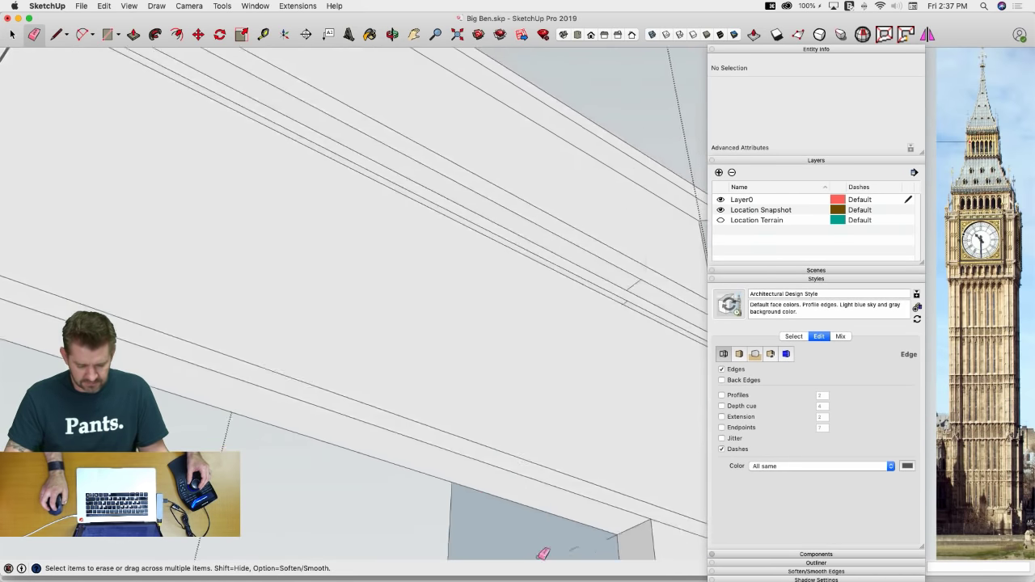
{"action": "left_click_drag", "start_coordinate": [602, 388], "coordinate": [572, 389]}
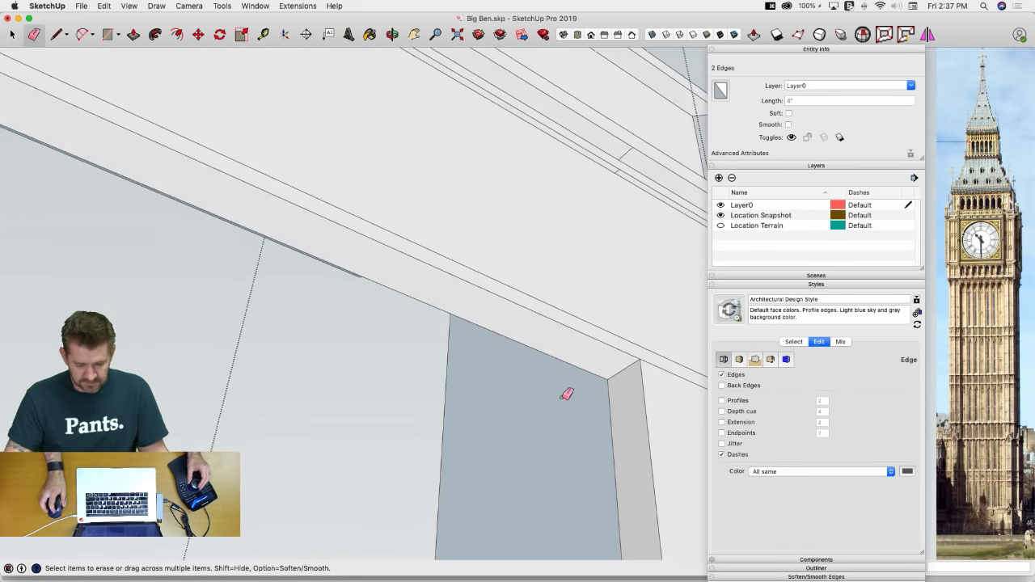
{"action": "key", "text": "space"}
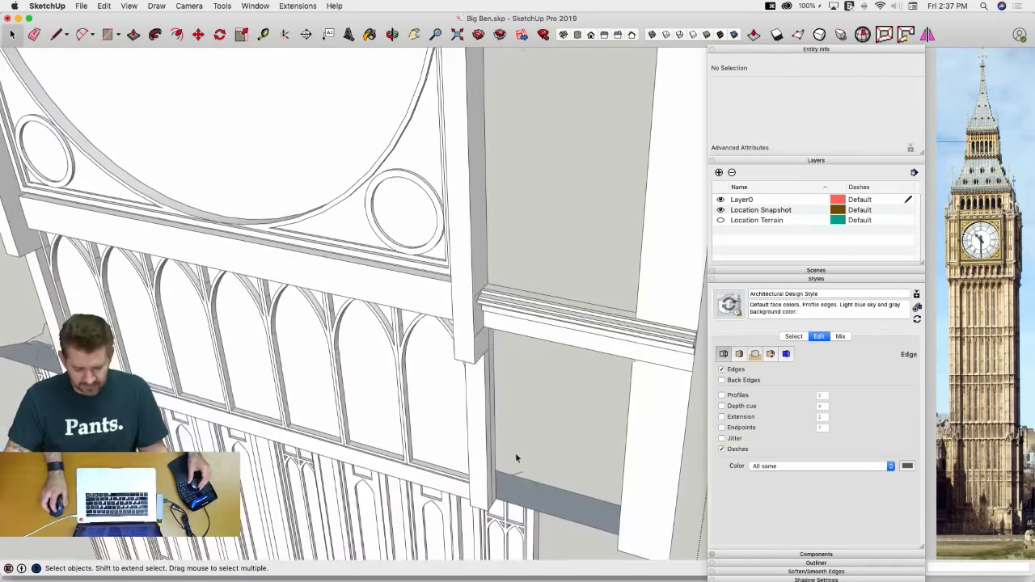
{"action": "key", "text": "e"}
{"action": "left_click_drag", "start_coordinate": [514, 468], "coordinate": [502, 470]}
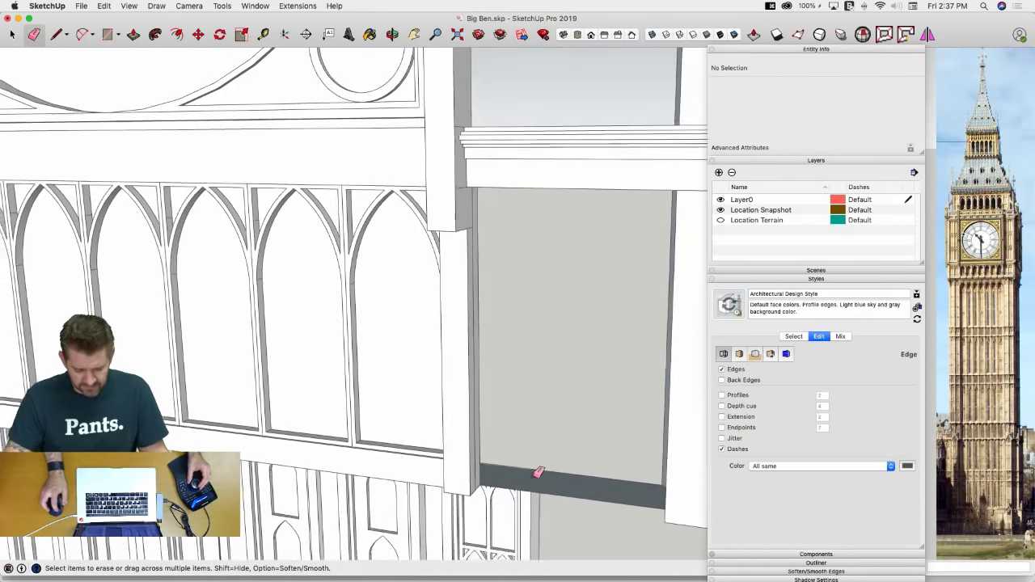
Inspect the nested components of the tower shaft's upper levels for a paired arch window to reuse
{"action": "middle_click_drag", "start_coordinate": [539, 473], "coordinate": [532, 181]}
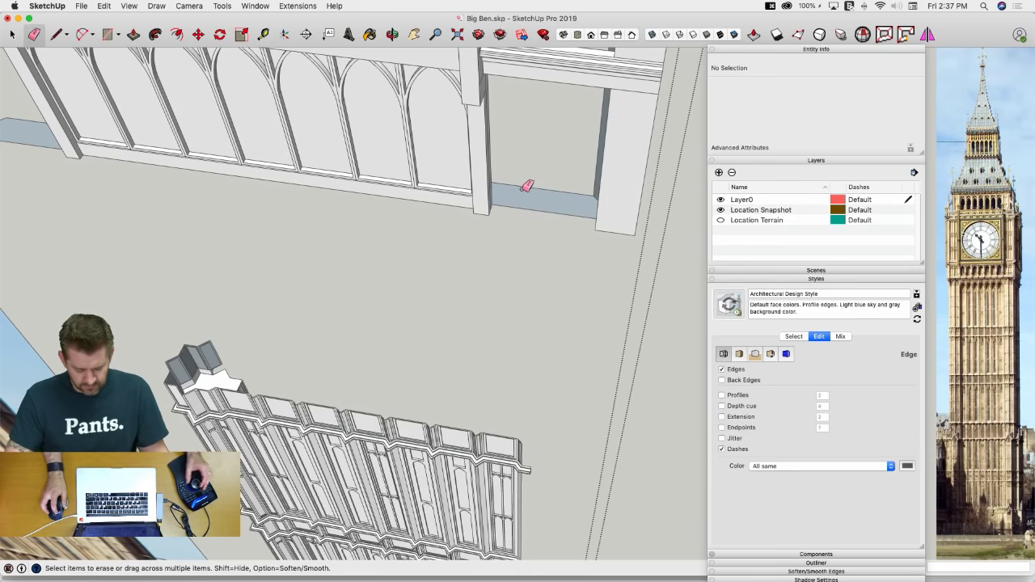
{"action": "key", "text": "space"}
{"action": "left_click", "coordinate": [520, 243]}
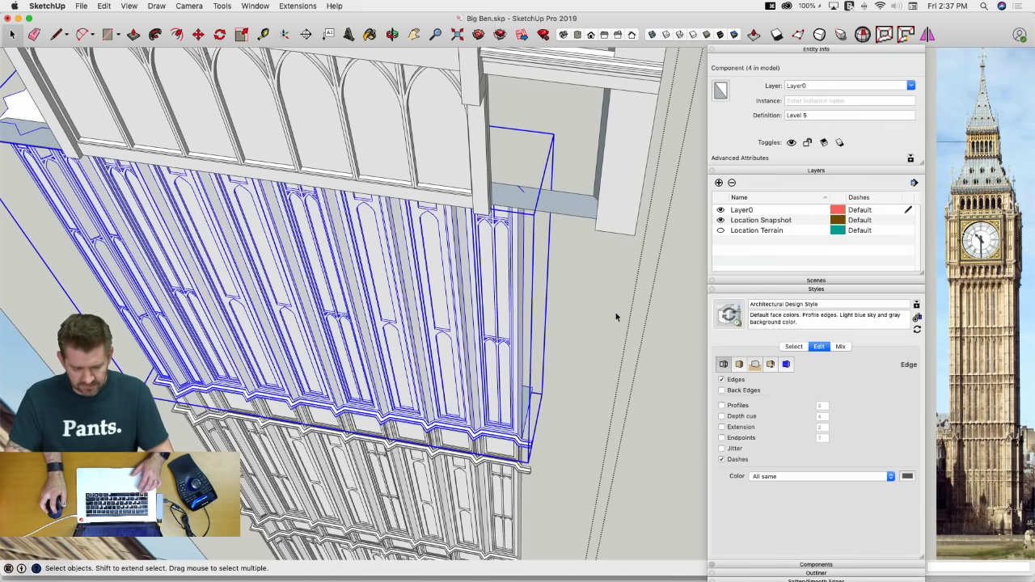
{"action": "left_click", "coordinate": [615, 312]}
{"action": "double_click", "coordinate": [505, 301]}
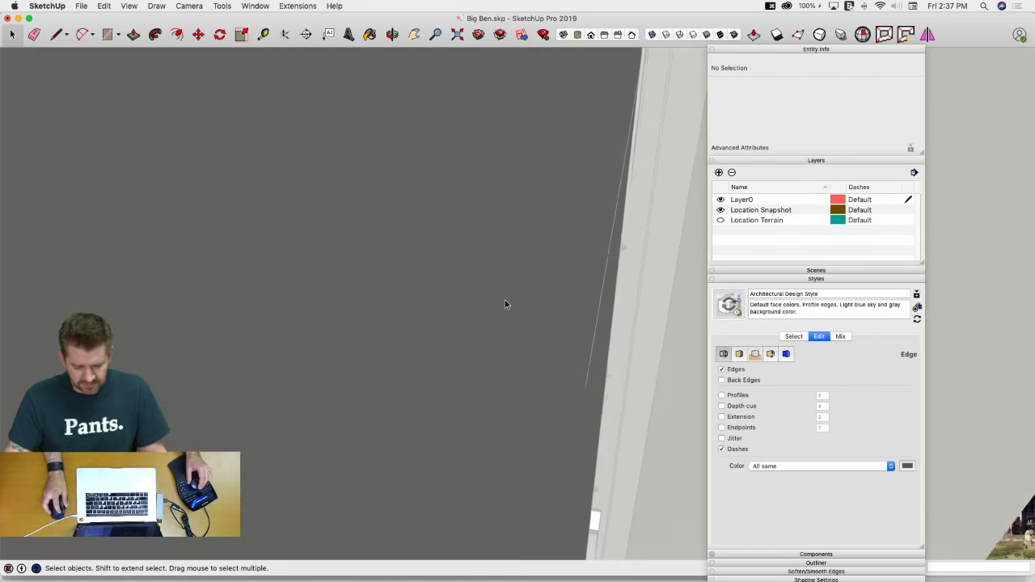
{"action": "left_click", "coordinate": [469, 288]}
{"action": "middle_click_drag", "start_coordinate": [472, 289], "coordinate": [435, 403]}
{"action": "left_click", "coordinate": [434, 280]}
{"action": "left_click", "coordinate": [507, 359]}
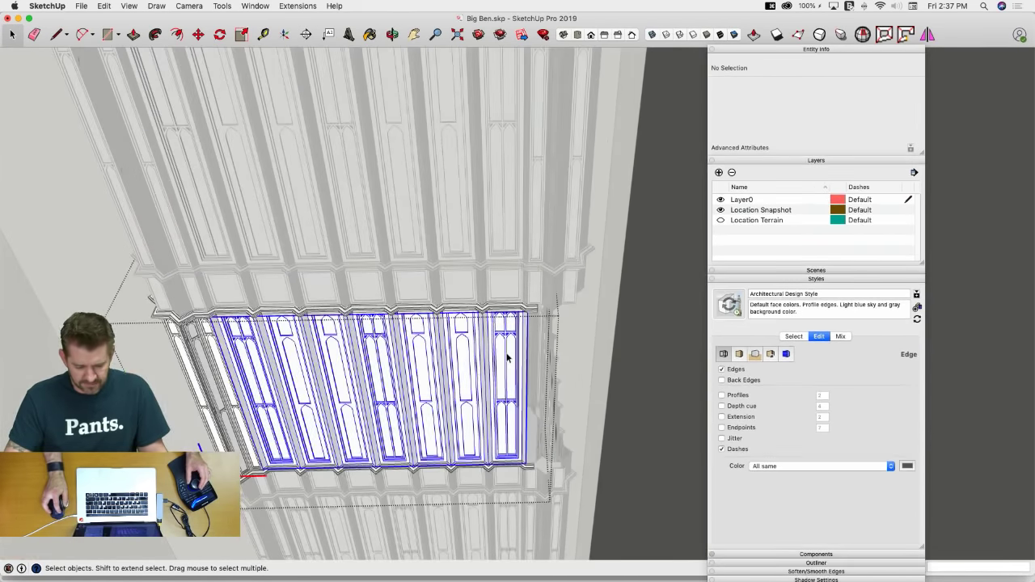
{"action": "double_click", "coordinate": [518, 297]}
{"action": "left_click", "coordinate": [504, 300]}
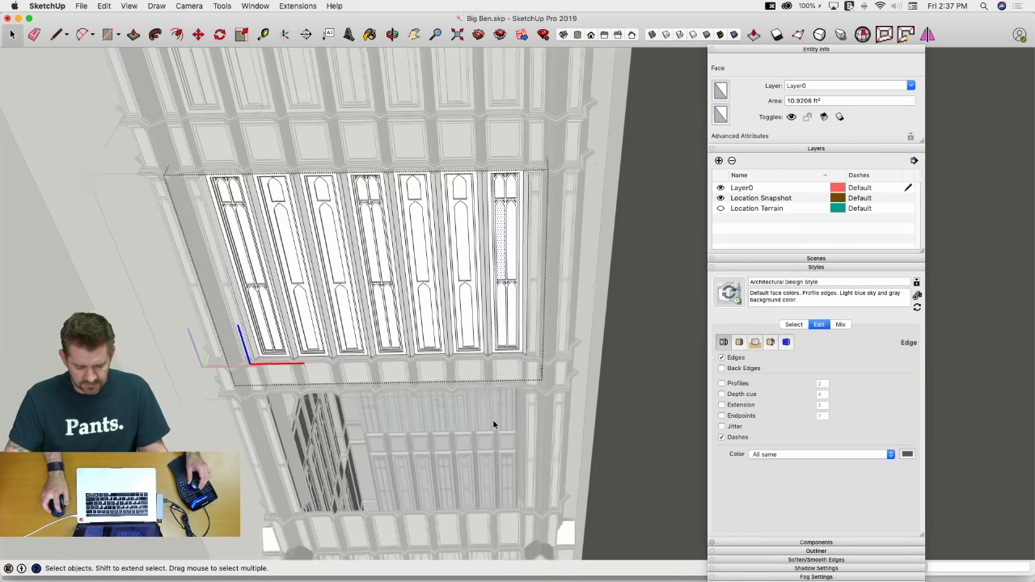
Examine the paired arch windows inside the nested components of the next lower level
{"action": "left_click", "coordinate": [493, 421]}
{"action": "left_click", "coordinate": [492, 421]}
{"action": "double_click", "coordinate": [509, 368]}
{"action": "left_click", "coordinate": [509, 368]}
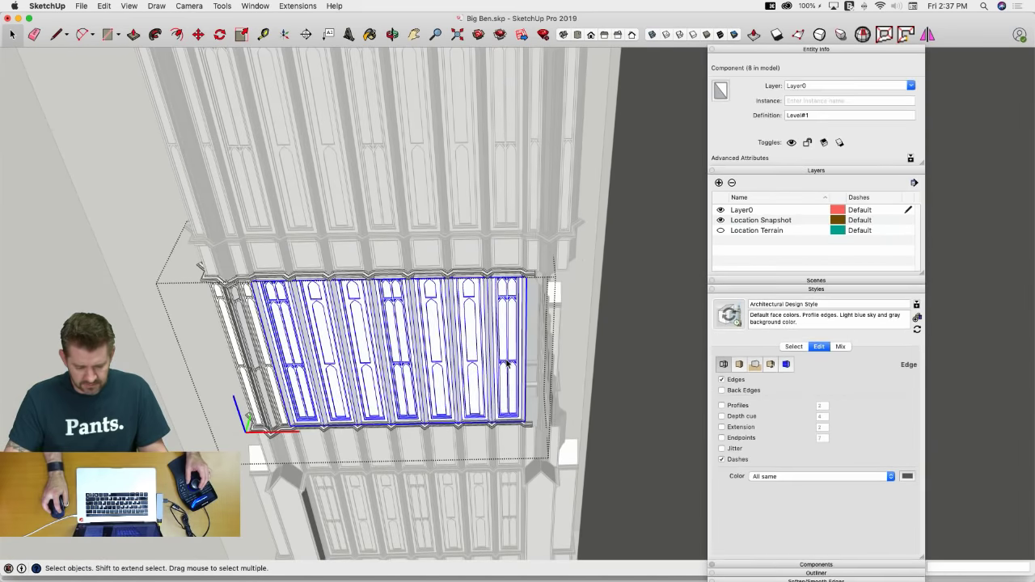
{"action": "double_click", "coordinate": [509, 367]}
{"action": "left_click", "coordinate": [509, 367]}
{"action": "left_click", "coordinate": [492, 419]}
{"action": "left_click", "coordinate": [493, 420]}
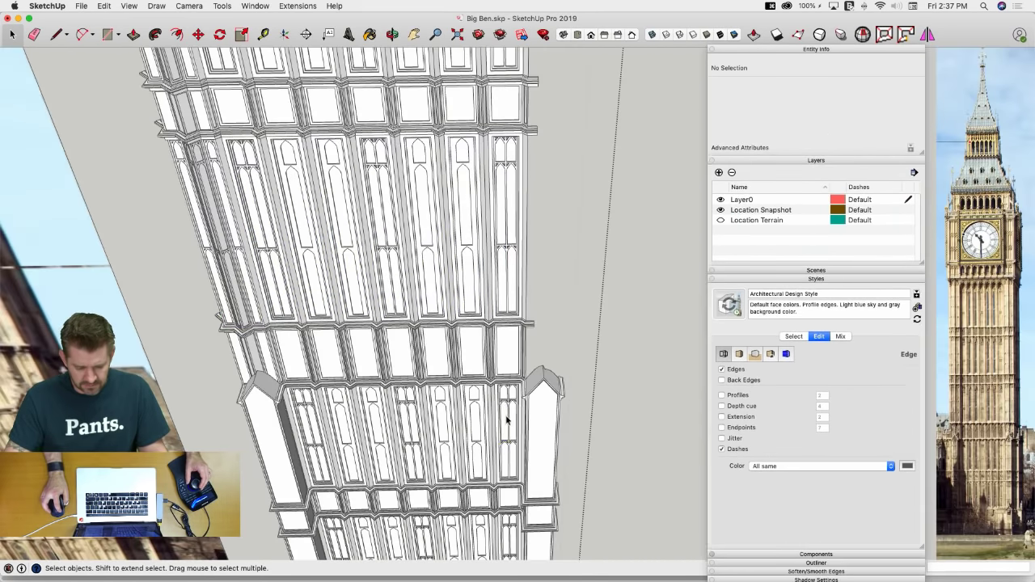
Copy the three-tier paired arch panel from the end bay of the lower facade level and paste it in open space beside the tower
{"action": "double_click", "coordinate": [508, 419]}
{"action": "left_click", "coordinate": [509, 418]}
{"action": "middle_click_drag", "start_coordinate": [497, 427], "coordinate": [423, 496]}
{"action": "left_click", "coordinate": [507, 423]}
{"action": "left_click", "coordinate": [423, 495]}
{"action": "scroll", "coordinate": [330, 335], "scroll_direction": "up", "scroll_amount": 6}
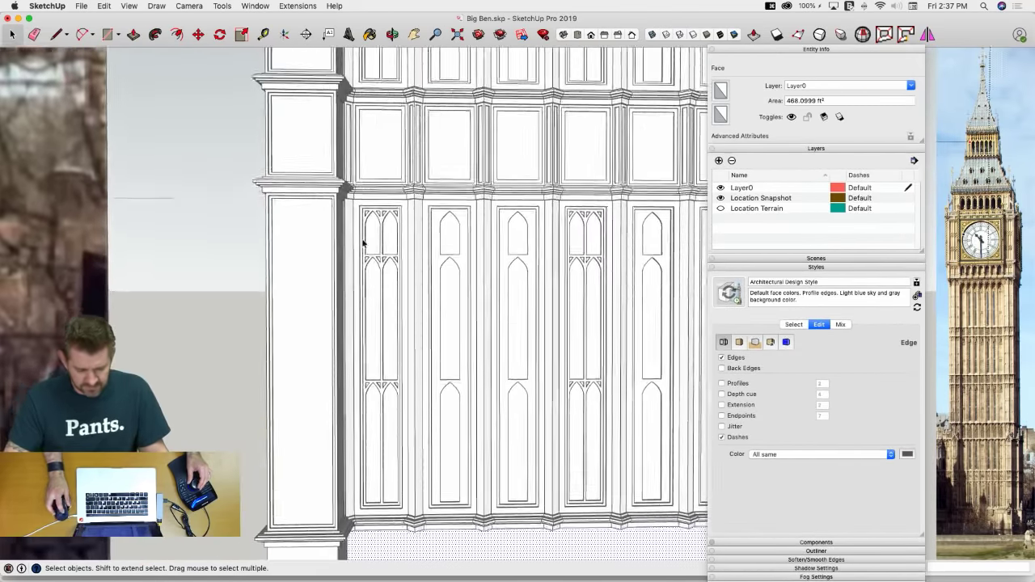
{"action": "mouse_move", "coordinate": [364, 242]}
{"action": "middle_mouse_down"}
{"action": "mouse_move", "coordinate": [379, 259]}
{"action": "mouse_move", "coordinate": [345, 178]}
{"action": "middle_mouse_up"}
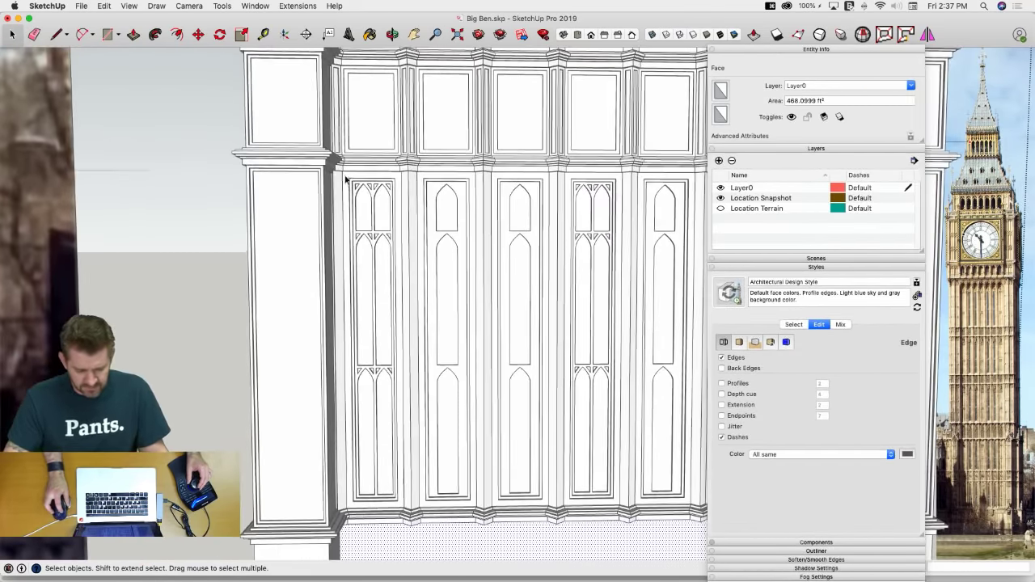
{"action": "triple_click", "coordinate": [400, 507]}
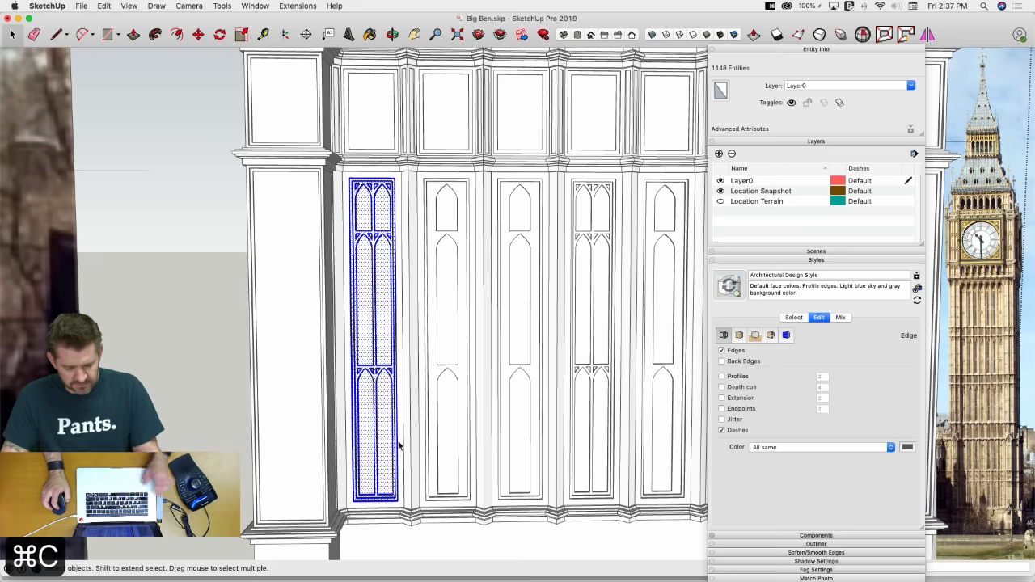
{"action": "scroll", "coordinate": [397, 405], "scroll_direction": "down", "scroll_amount": 6}
{"action": "middle_click_drag", "start_coordinate": [397, 410], "coordinate": [435, 496]}
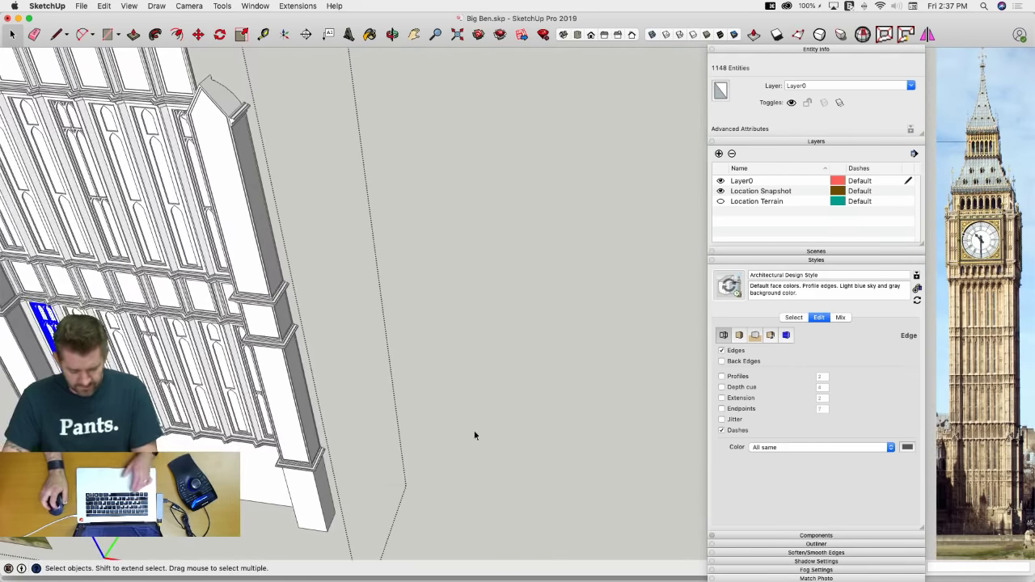
{"action": "scroll", "coordinate": [527, 459], "scroll_direction": "up", "scroll_amount": 5}
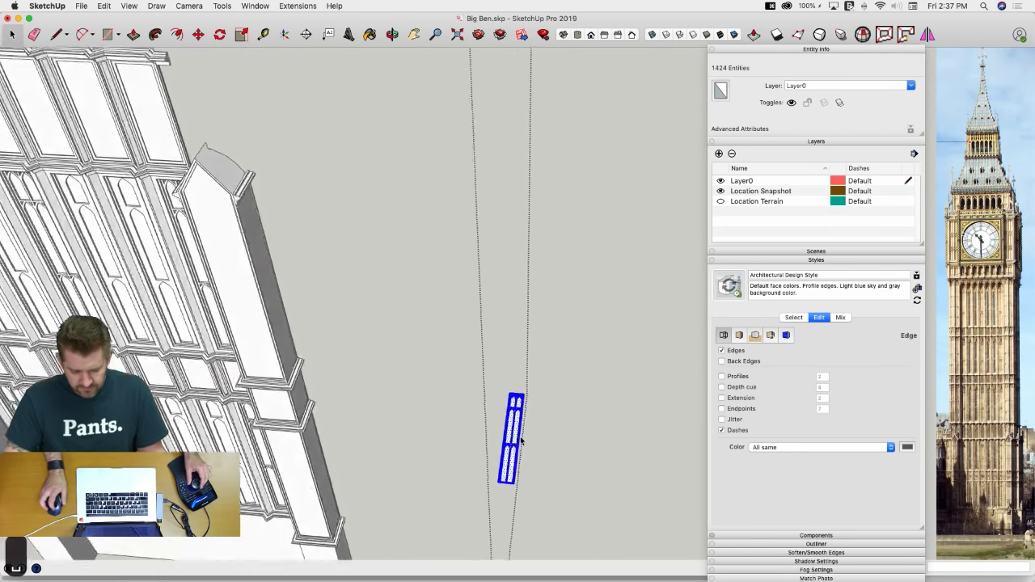
Copy the three-tier paired arch panel alongside itself so the two copies meet edge to edge
{"action": "key", "text": "space"}
{"action": "scroll", "coordinate": [523, 499], "scroll_direction": "up", "scroll_amount": 6}
{"action": "key", "text": "m"}
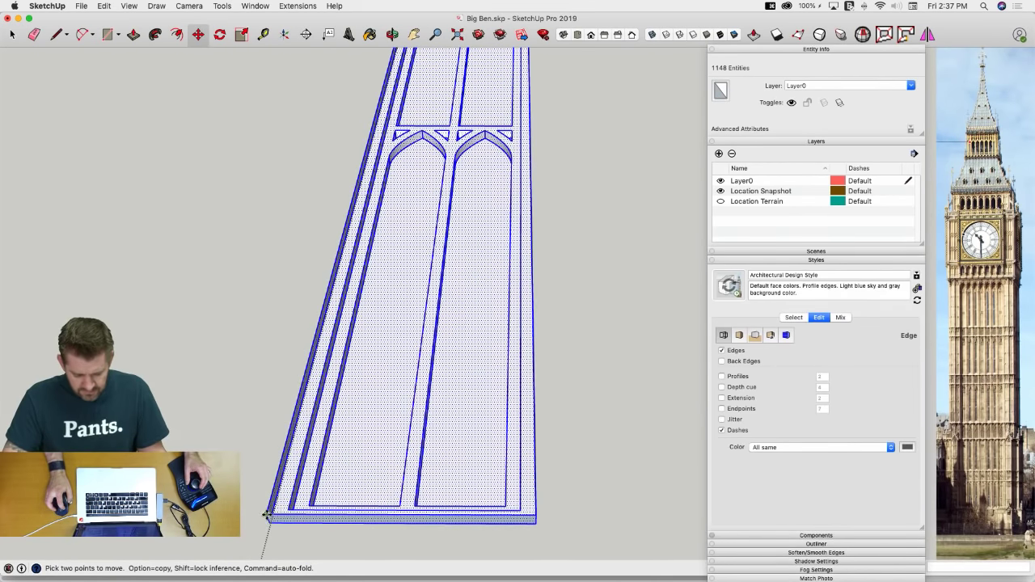
{"action": "left_click", "coordinate": [267, 514]}
{"action": "key", "text": "alt"}
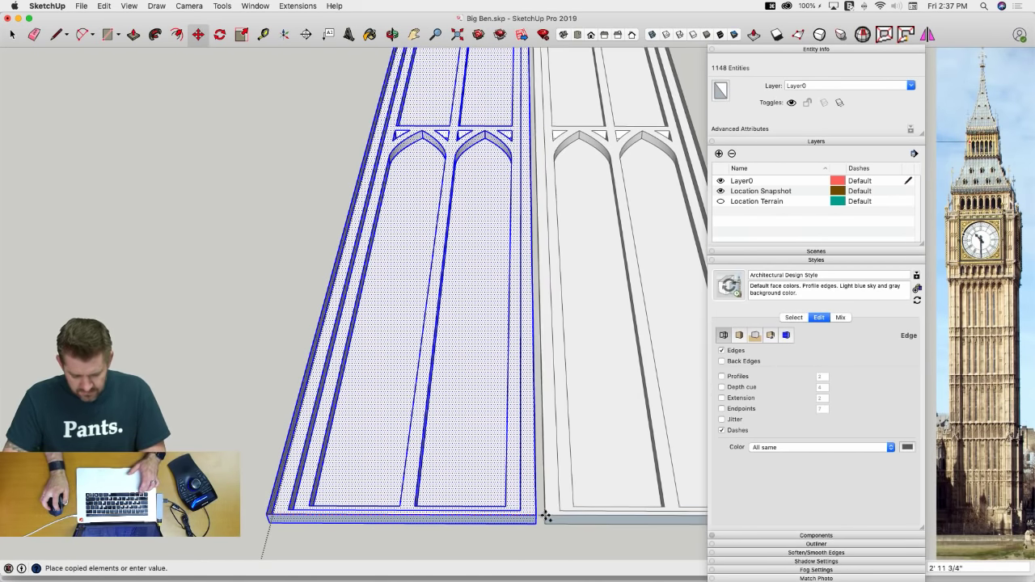
{"action": "left_click", "coordinate": [535, 516]}
Erase the seam between the two adjoining panels and the surplus edges around the outer sides of the joined panel
{"action": "key", "text": "e"}
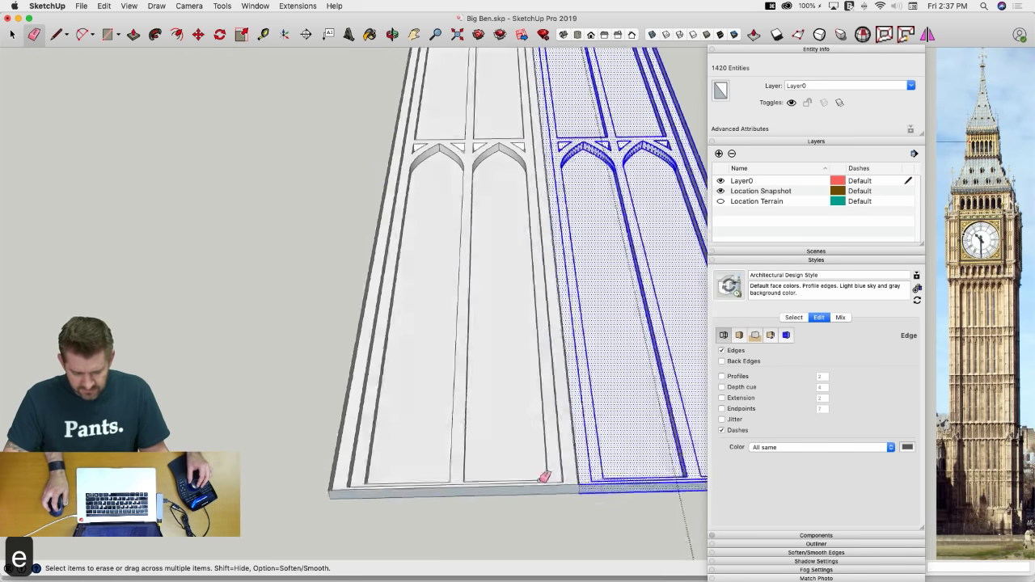
{"action": "scroll", "coordinate": [608, 416], "scroll_direction": "up", "scroll_amount": 1}
{"action": "left_click", "coordinate": [614, 417]}
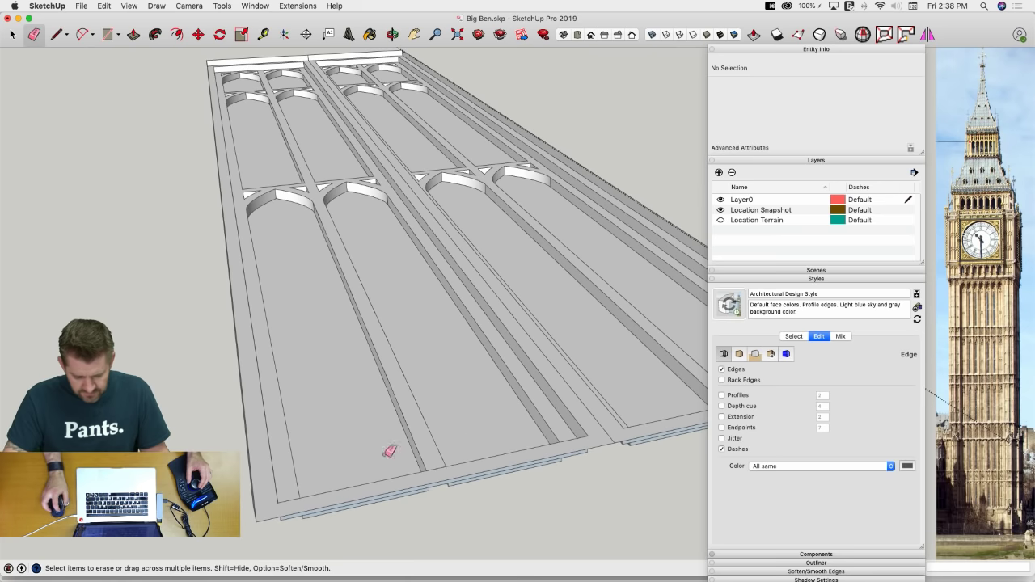
{"action": "mouse_move", "coordinate": [389, 451]}
{"action": "middle_mouse_down"}
{"action": "mouse_move", "coordinate": [273, 488]}
{"action": "mouse_move", "coordinate": [232, 445]}
{"action": "mouse_move", "coordinate": [247, 457]}
{"action": "mouse_move", "coordinate": [315, 326]}
{"action": "mouse_move", "coordinate": [238, 402]}
{"action": "middle_mouse_up"}
{"action": "left_click", "coordinate": [234, 402]}
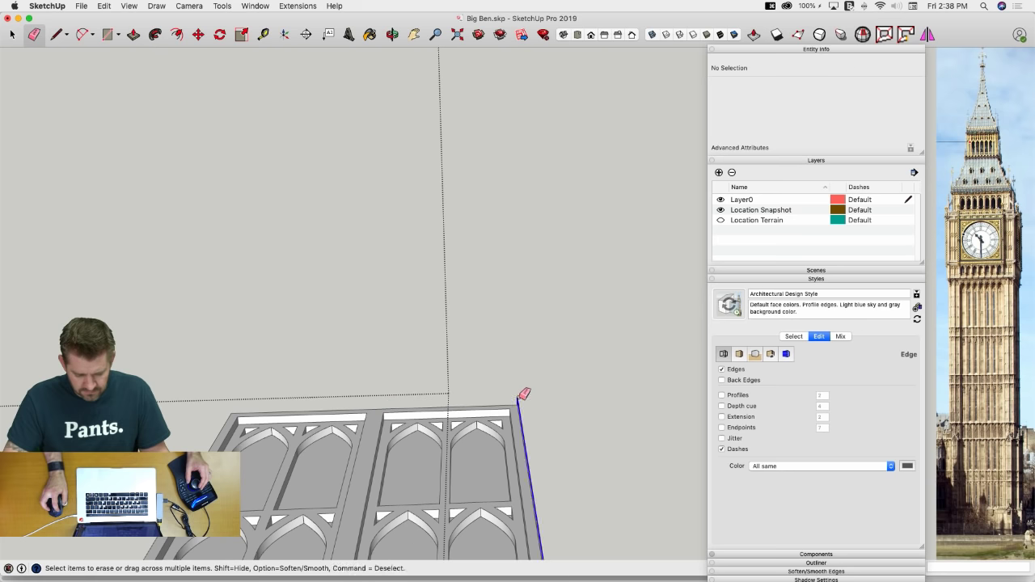
{"action": "mouse_move", "coordinate": [521, 400]}
{"action": "middle_mouse_down"}
{"action": "mouse_move", "coordinate": [528, 381]}
{"action": "mouse_move", "coordinate": [426, 347]}
{"action": "mouse_move", "coordinate": [467, 404]}
{"action": "middle_mouse_up"}
{"action": "scroll", "coordinate": [421, 348], "scroll_direction": "up", "scroll_amount": 5}
{"action": "left_click", "coordinate": [413, 371]}
{"action": "scroll", "coordinate": [415, 368], "scroll_direction": "down", "scroll_amount": 5}
Rotate the whole joined double panel upright about its base corner
{"action": "key", "text": "space"}
{"action": "triple_click", "coordinate": [419, 428]}
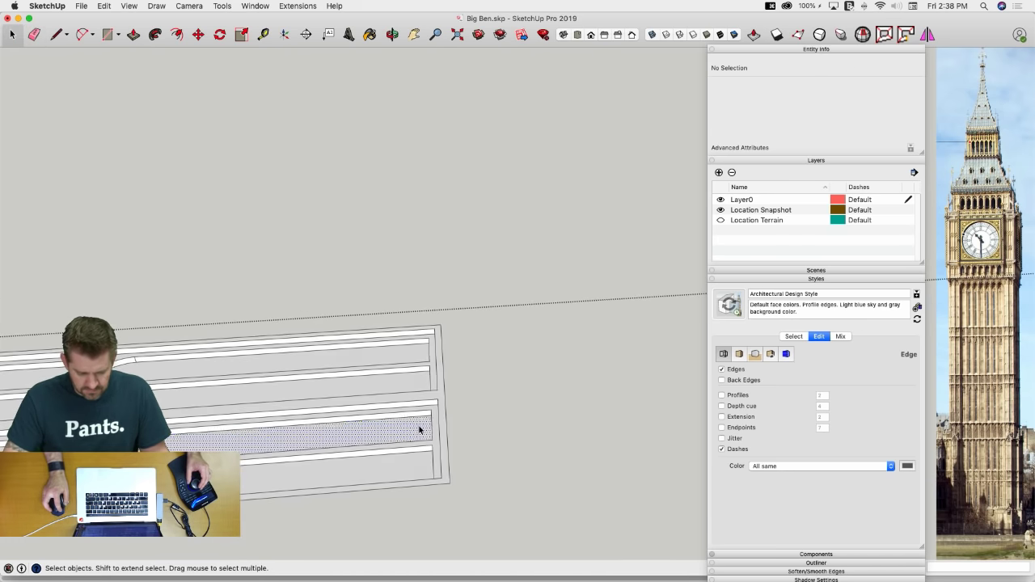
{"action": "middle_click_drag", "start_coordinate": [419, 428], "coordinate": [488, 412]}
{"action": "key", "text": "q"}
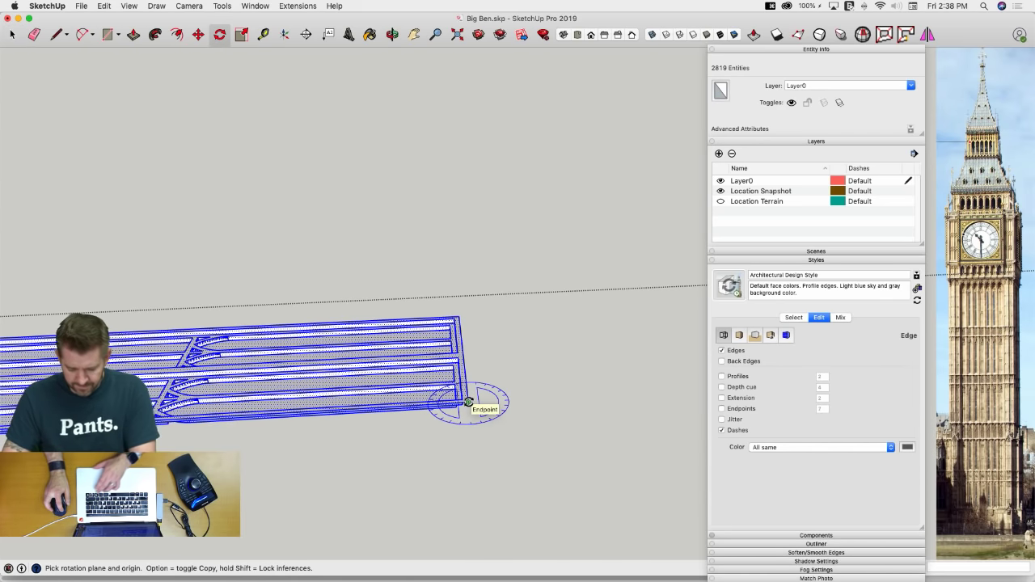
{"action": "left_click", "coordinate": [437, 401]}
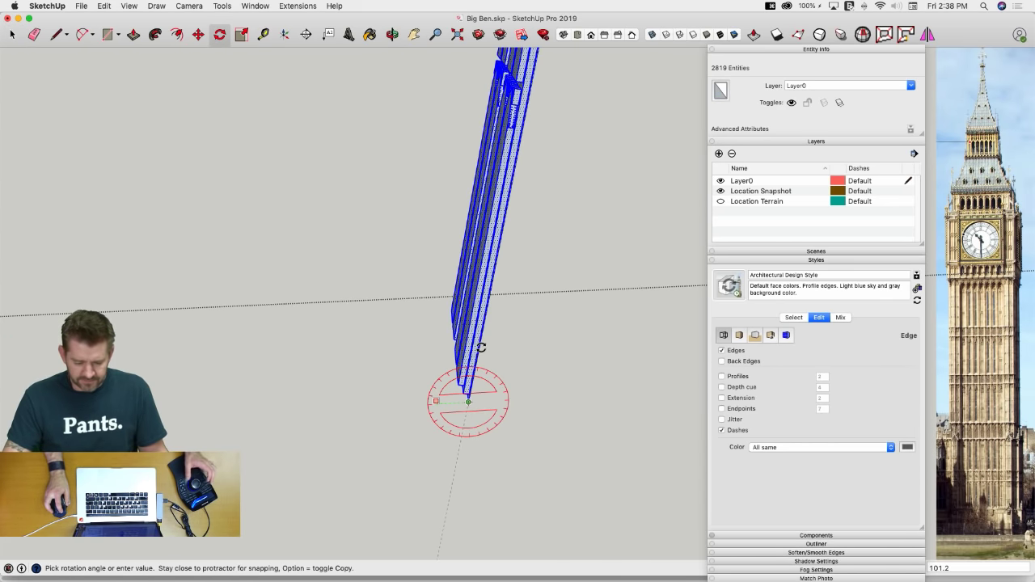
Make the upright double arch panel a group
{"action": "key", "text": "space"}
{"action": "middle_click_drag", "start_coordinate": [512, 353], "coordinate": [457, 353]}
{"action": "right_click", "coordinate": [458, 353]}
{"action": "mouse_move", "coordinate": [507, 392]}
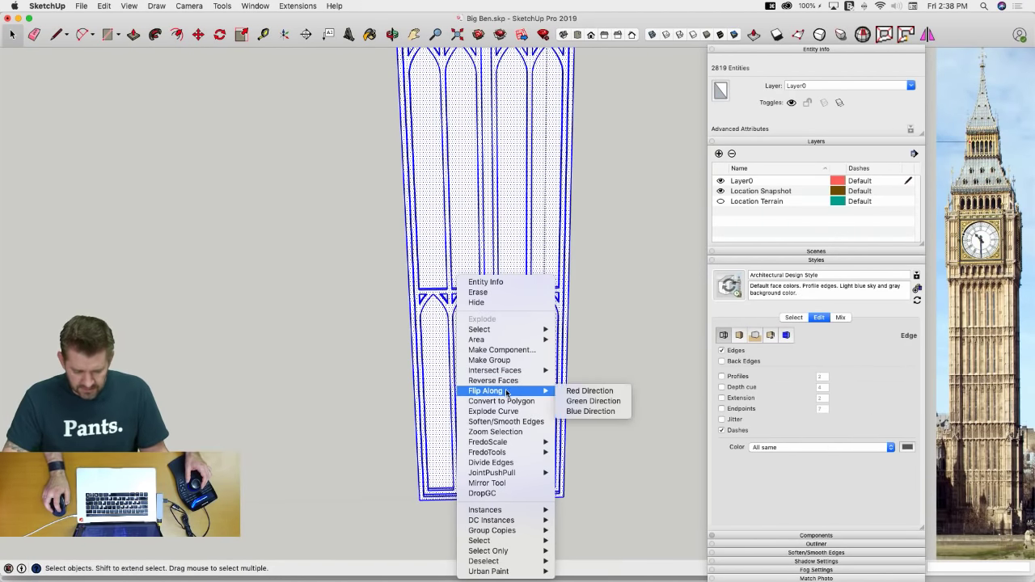
{"action": "left_click", "coordinate": [502, 361]}
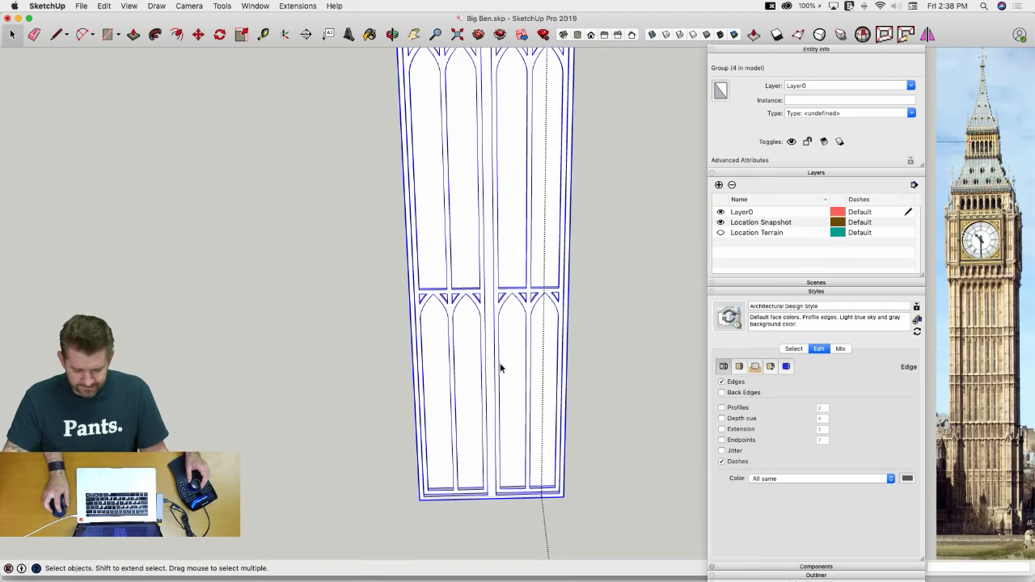
Move the panel group into the empty bay left of the clock and scale its width to fill the opening
{"action": "key", "text": "m"}
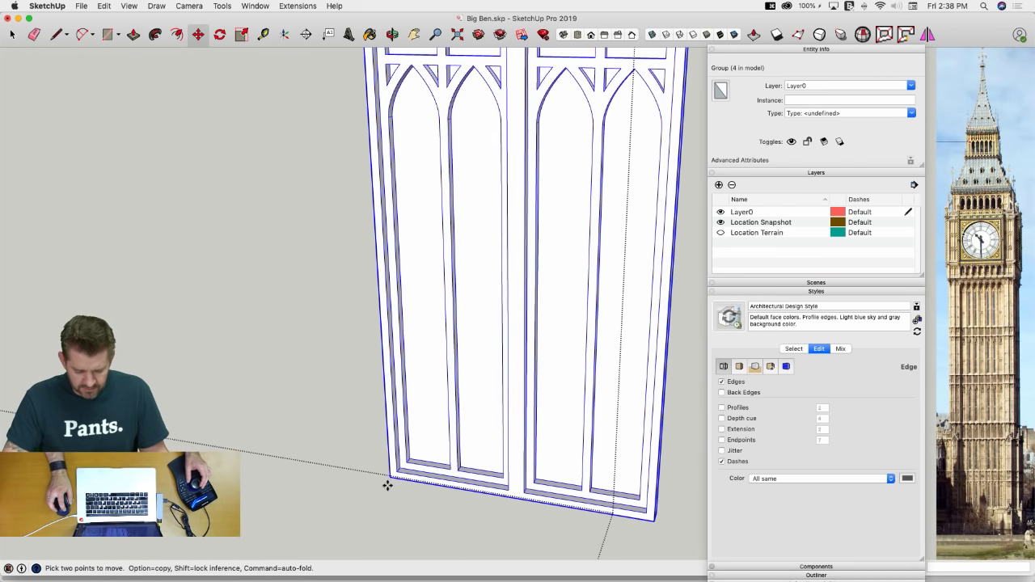
{"action": "scroll", "coordinate": [390, 479], "scroll_direction": "up", "scroll_amount": 5}
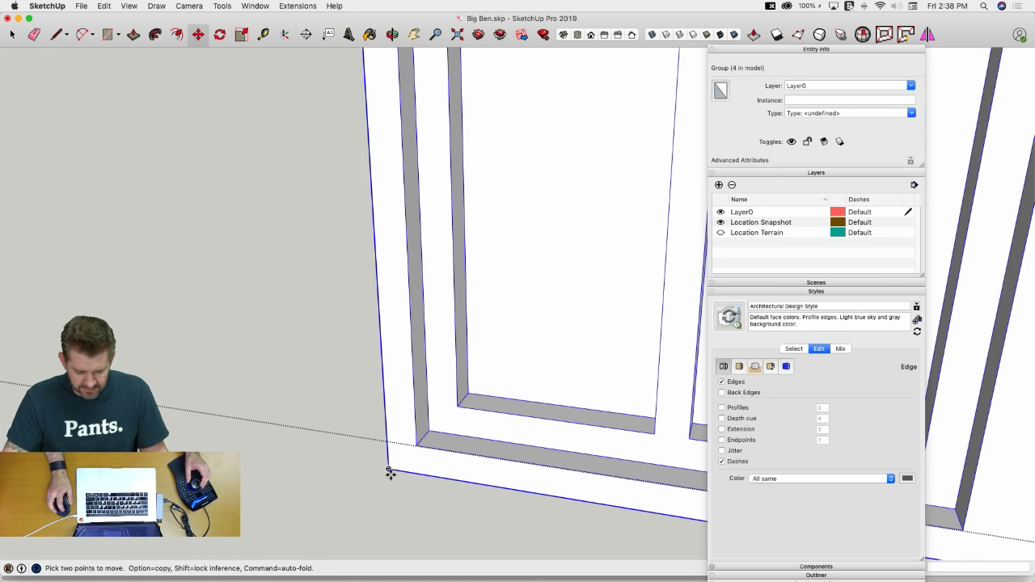
{"action": "scroll", "coordinate": [391, 475], "scroll_direction": "down", "scroll_amount": 15}
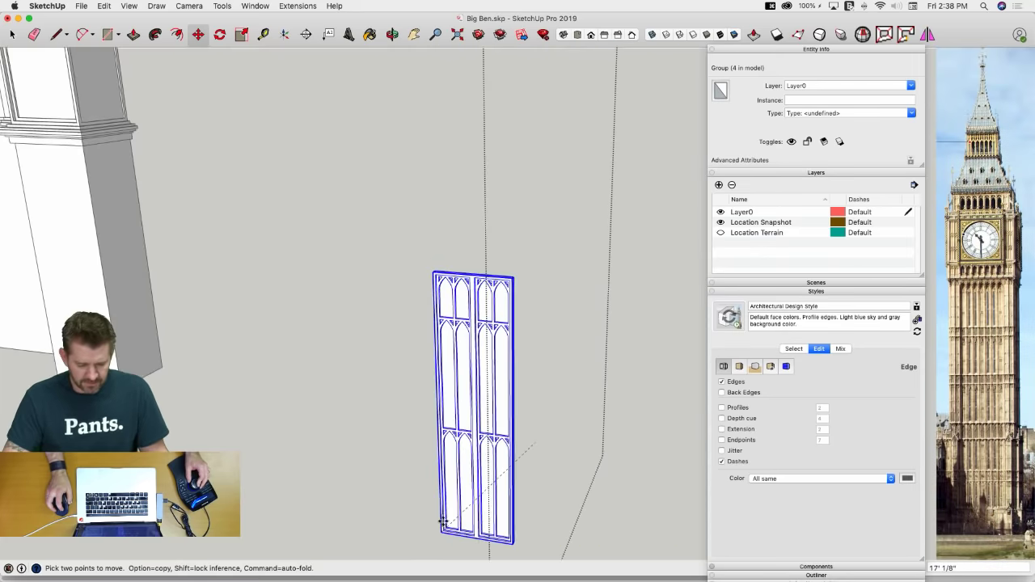
{"action": "scroll", "coordinate": [423, 489], "scroll_direction": "down", "scroll_amount": 10}
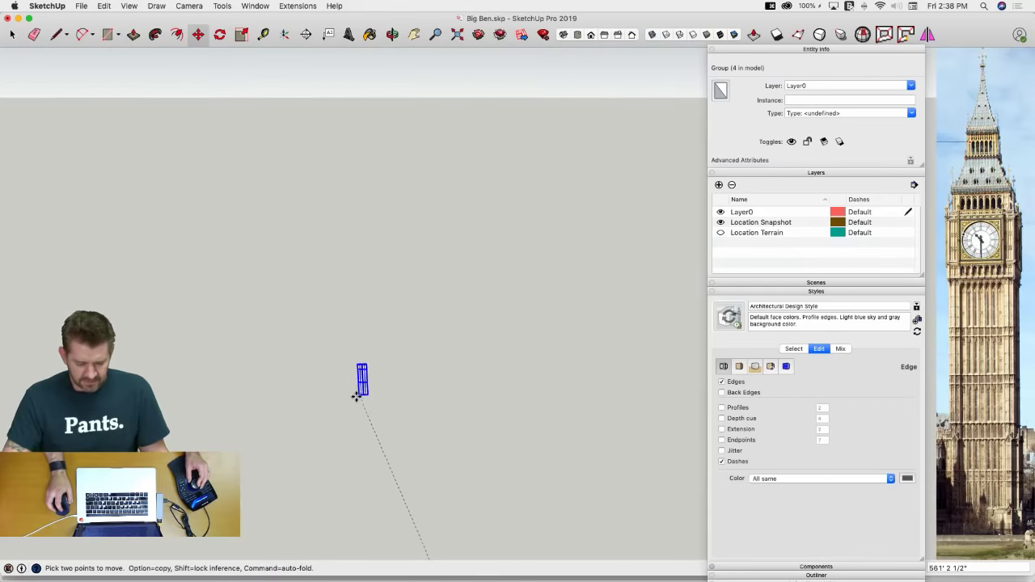
{"action": "mouse_move", "coordinate": [357, 396]}
{"action": "middle_mouse_down"}
{"action": "mouse_move", "coordinate": [403, 377]}
{"action": "mouse_move", "coordinate": [483, 312]}
{"action": "mouse_move", "coordinate": [491, 342]}
{"action": "mouse_move", "coordinate": [486, 282]}
{"action": "mouse_move", "coordinate": [473, 265]}
{"action": "middle_mouse_up"}
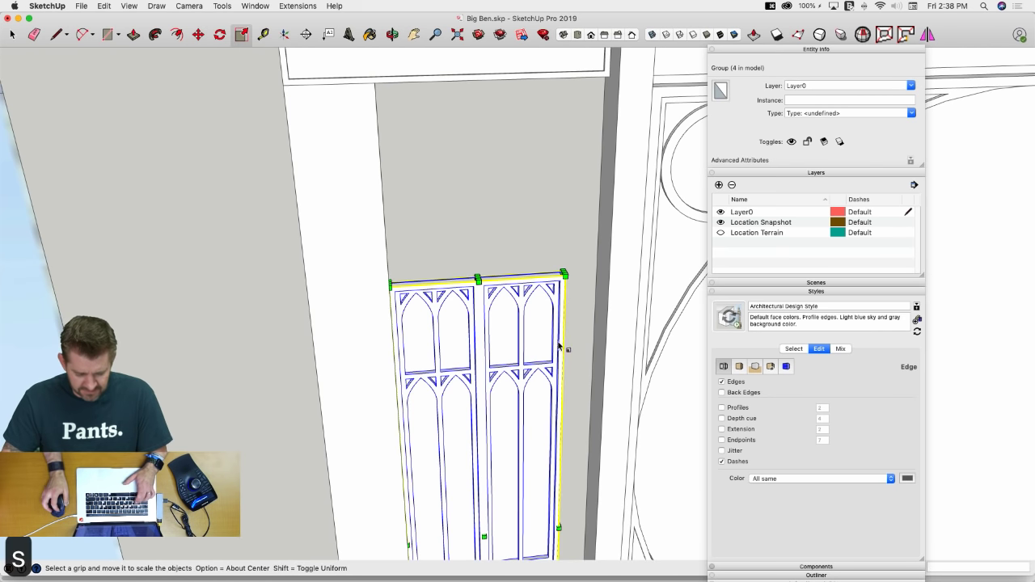
{"action": "left_click_drag", "start_coordinate": [558, 526], "coordinate": [585, 505]}
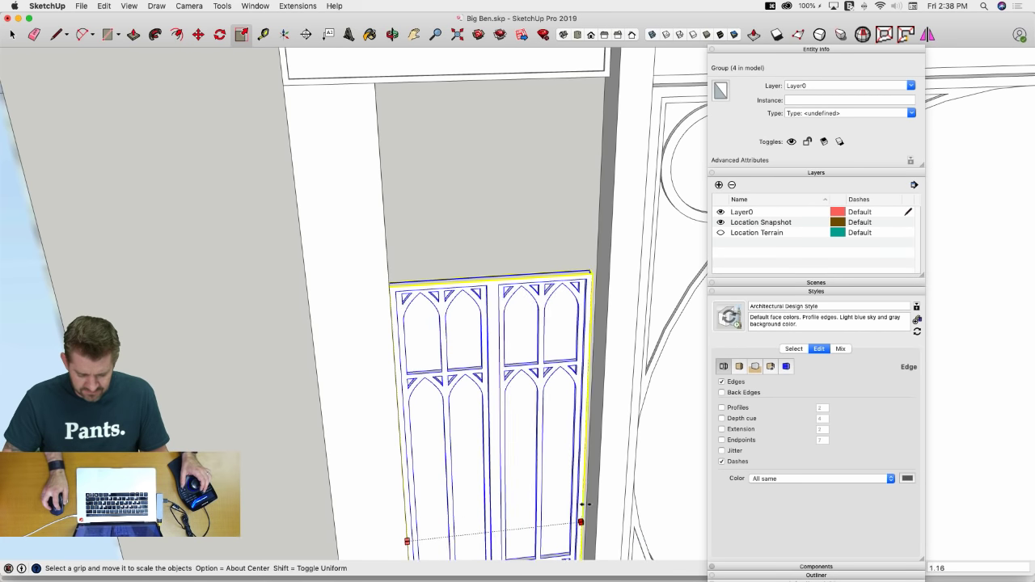
{"action": "key", "text": "space"}
Inside the panel group, move the top row of arch heads up about 6' 5 1/2" to the head of the bay
{"action": "middle_click_drag", "start_coordinate": [567, 458], "coordinate": [510, 310]}
{"action": "double_click", "coordinate": [534, 422]}
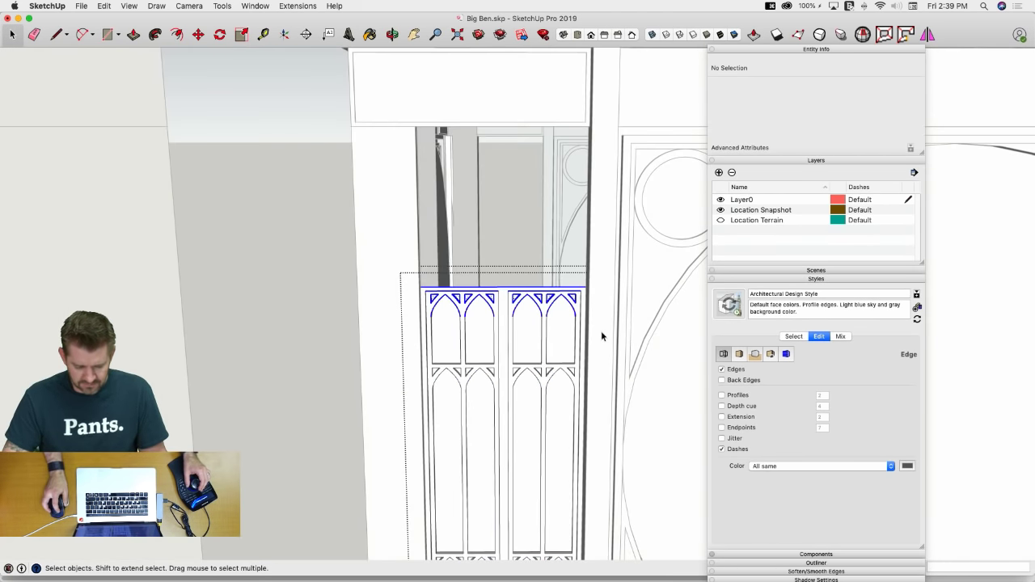
{"action": "key", "text": "m"}
{"action": "middle_click_drag", "start_coordinate": [566, 377], "coordinate": [561, 350]}
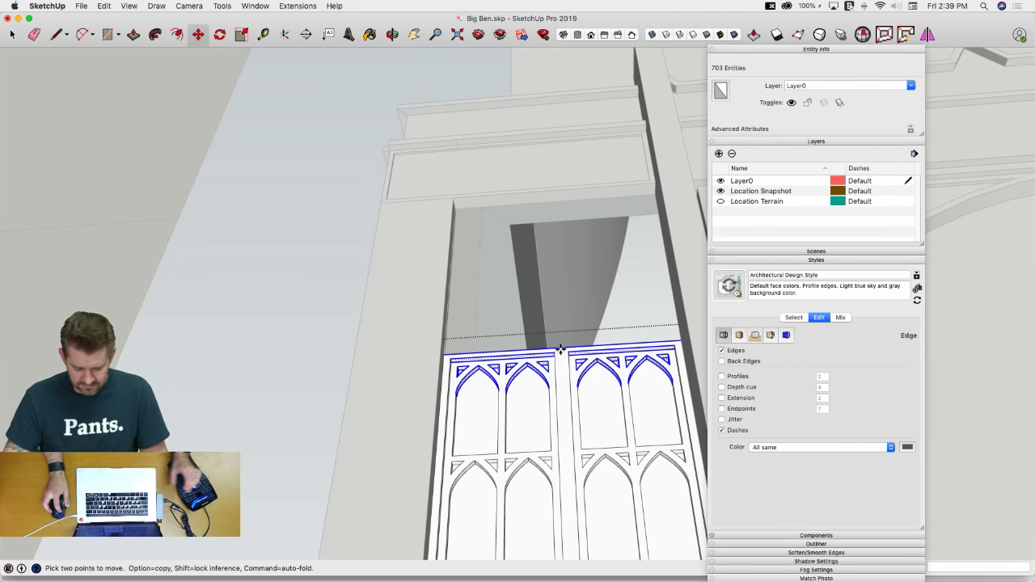
{"action": "left_click", "coordinate": [550, 339]}
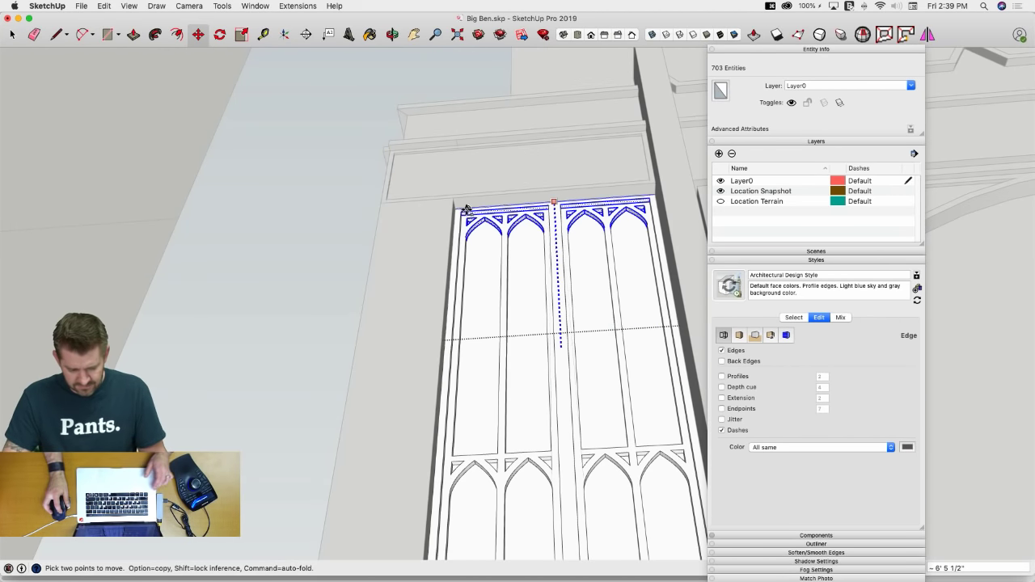
{"action": "left_click", "coordinate": [463, 210]}
{"action": "key", "text": "space"}
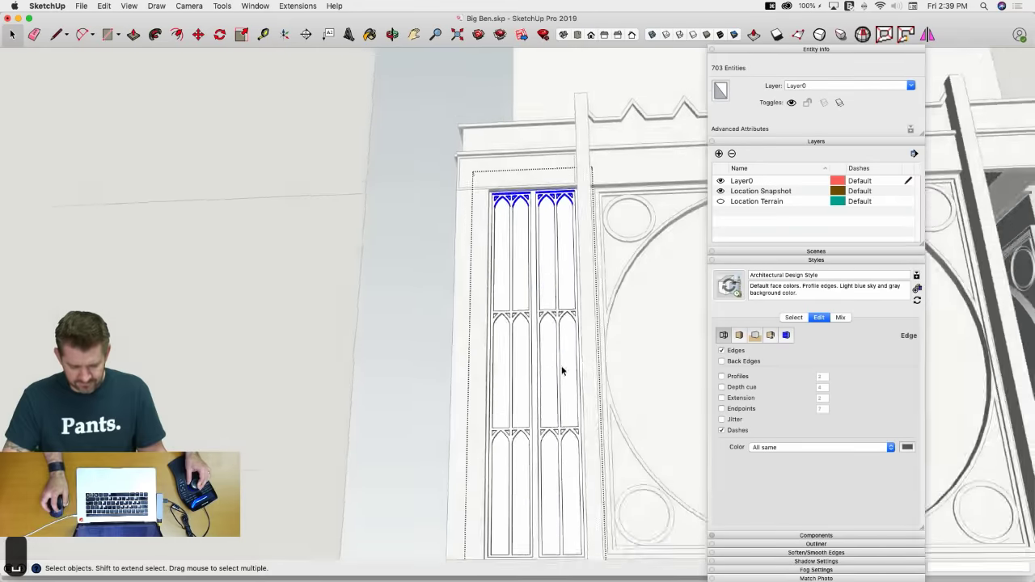
{"action": "left_click", "coordinate": [430, 312]}
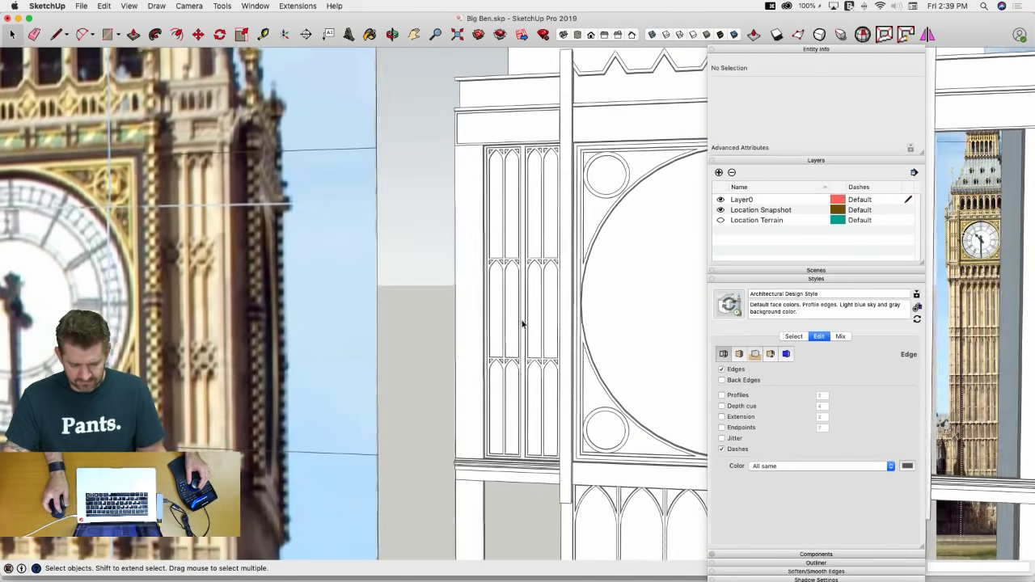
Copy the fitted panel group from its lower corner into the matching empty bay right of the clock
{"action": "left_click", "coordinate": [525, 323]}
{"action": "key", "text": "m"}
{"action": "scroll", "coordinate": [462, 467], "scroll_direction": "up", "scroll_amount": 10}
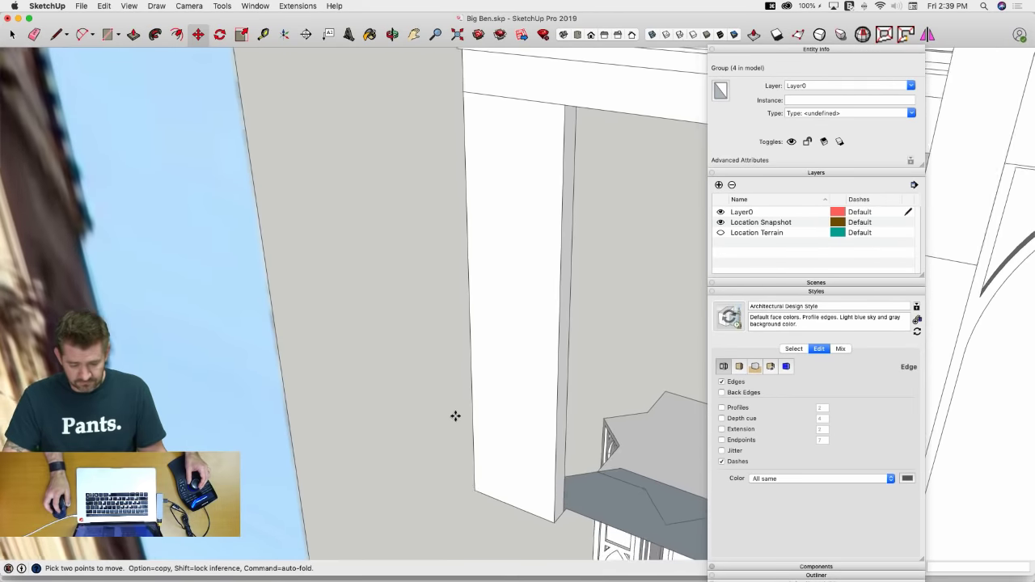
{"action": "middle_click_drag", "start_coordinate": [456, 416], "coordinate": [491, 332]}
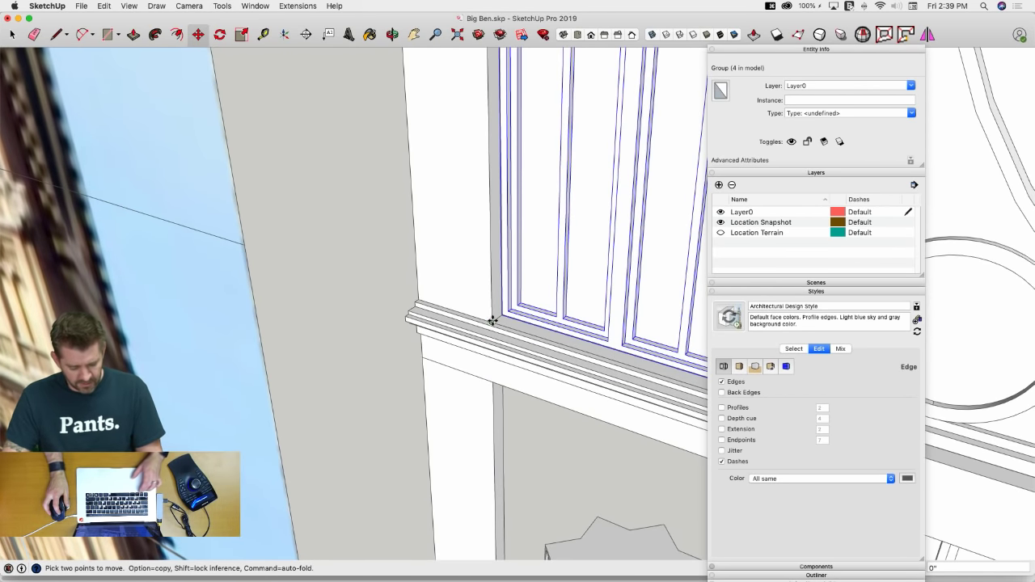
{"action": "middle_click_drag", "start_coordinate": [578, 306], "coordinate": [547, 390]}
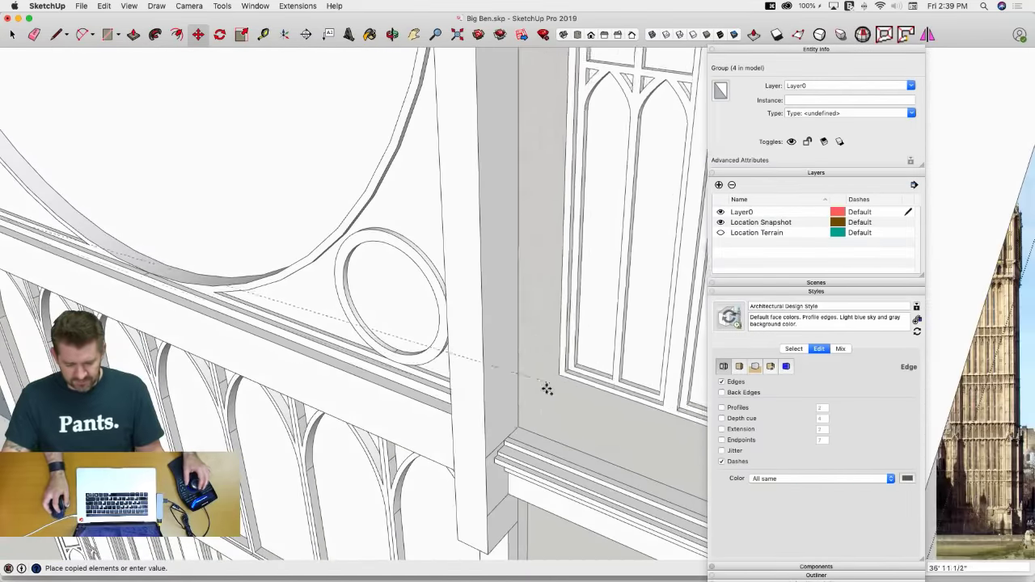
{"action": "left_click", "coordinate": [512, 438]}
{"action": "scroll", "coordinate": [514, 432], "scroll_direction": "down", "scroll_amount": 10}
{"action": "key", "text": "space"}
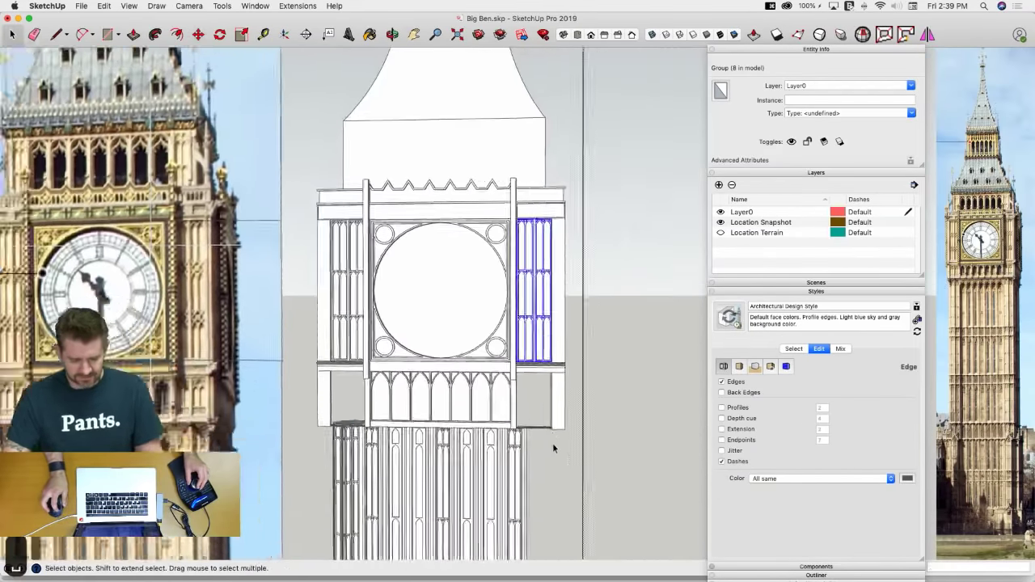
Copy the right bay's panel group down about 29' 3 5/16" into the head of the opening below the clock stage
{"action": "scroll", "coordinate": [551, 443], "scroll_direction": "down", "scroll_amount": 3}
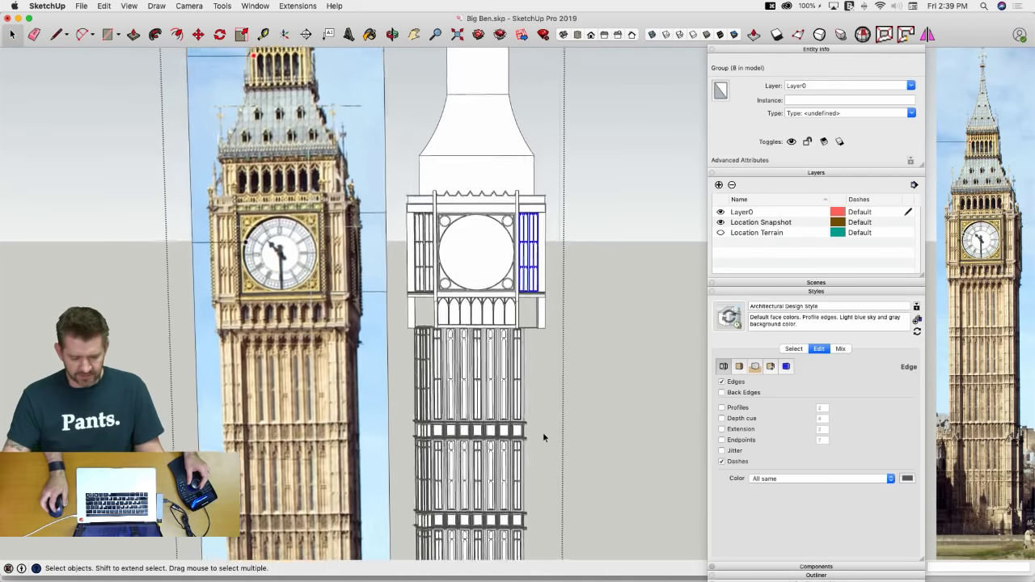
{"action": "scroll", "coordinate": [543, 437], "scroll_direction": "up", "scroll_amount": 10}
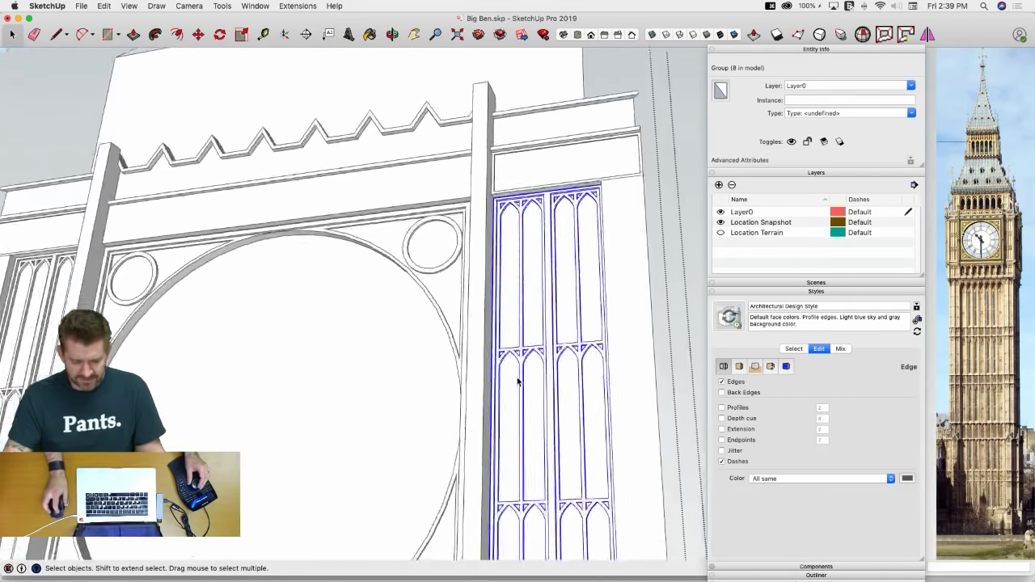
{"action": "scroll", "coordinate": [519, 382], "scroll_direction": "up", "scroll_amount": 5}
{"action": "key", "text": "m"}
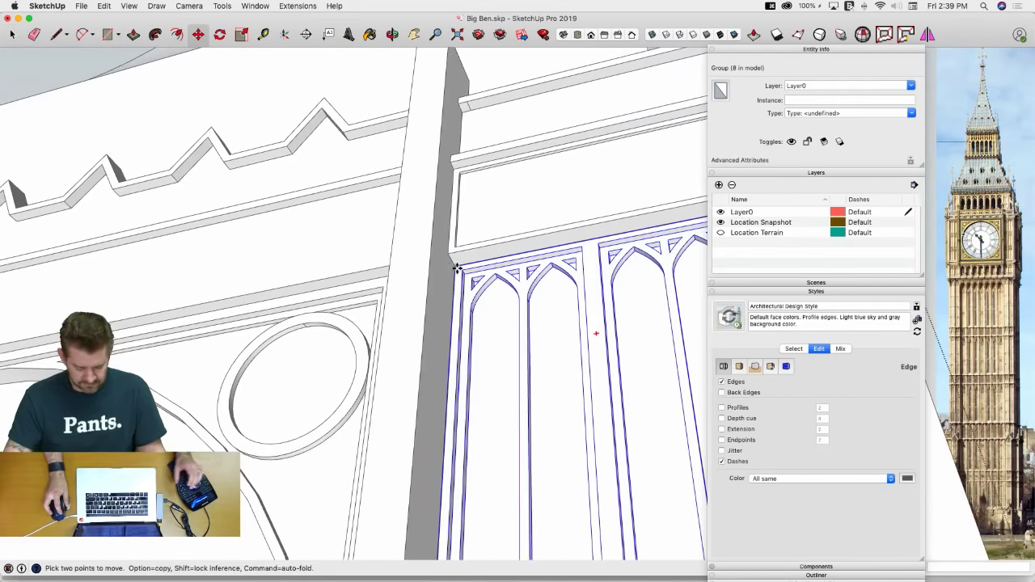
{"action": "scroll", "coordinate": [521, 335], "scroll_direction": "down", "scroll_amount": 6}
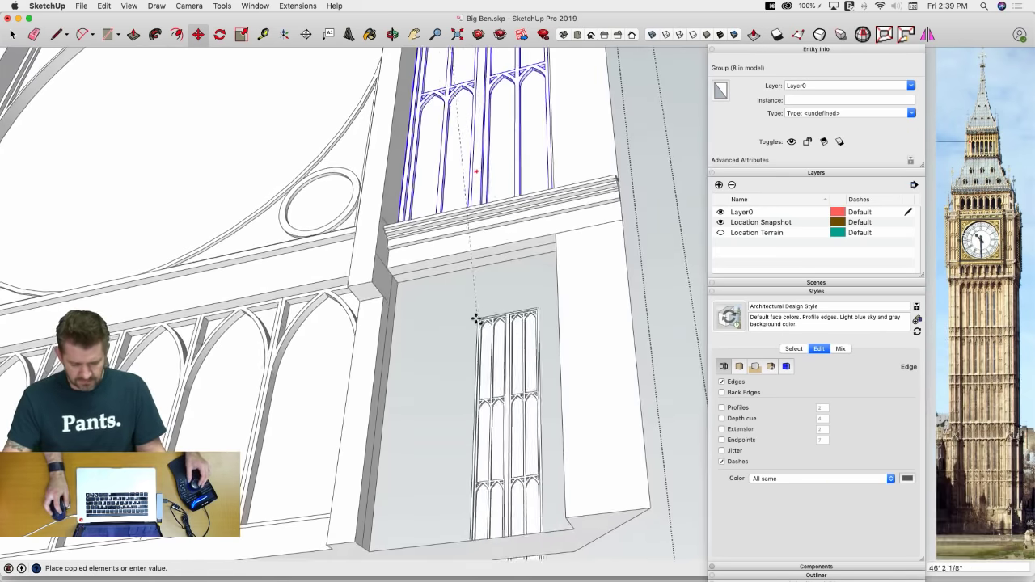
{"action": "scroll", "coordinate": [412, 339], "scroll_direction": "up", "scroll_amount": 5}
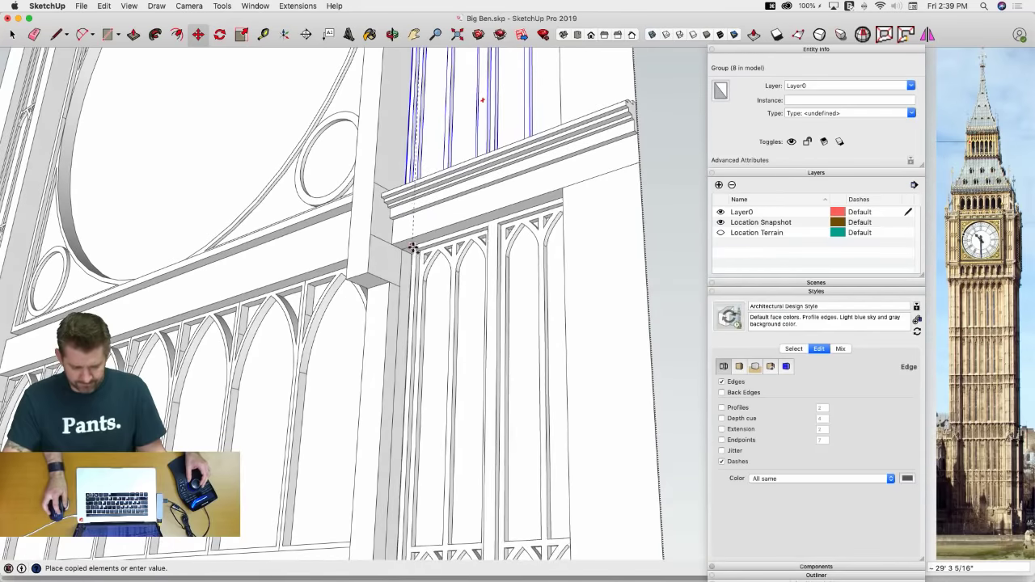
{"action": "left_click", "coordinate": [415, 254]}
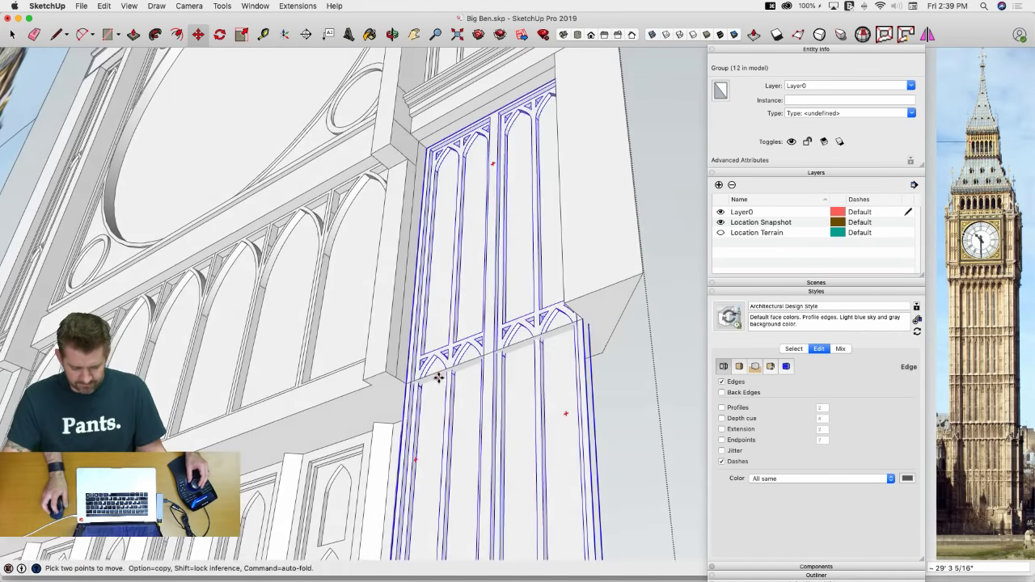
{"action": "key", "text": "space"}
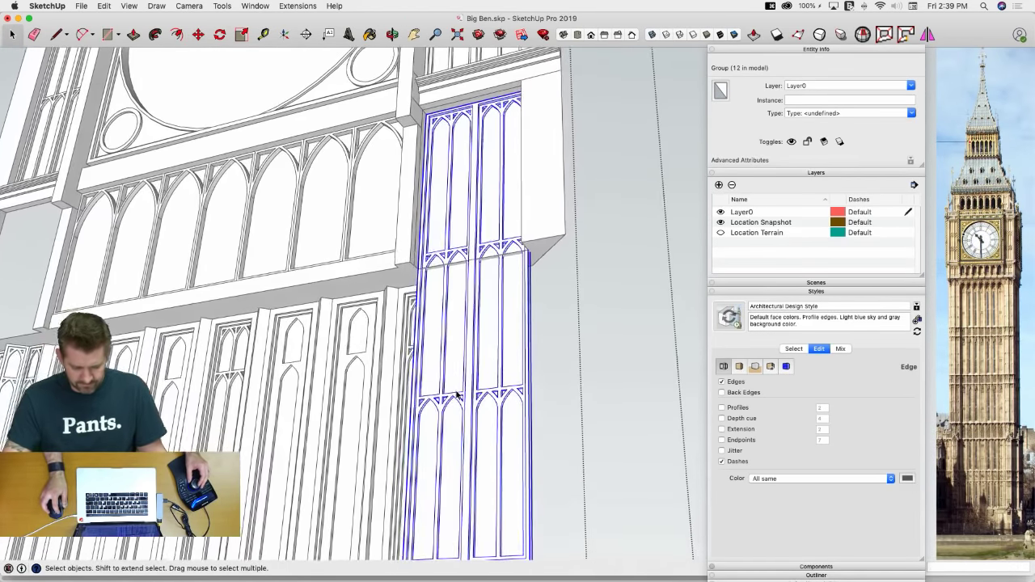
Open the panel group in the right opening below the clock stage and delete the corner triangles around its second row of arch heads
{"action": "double_click", "coordinate": [459, 396]}
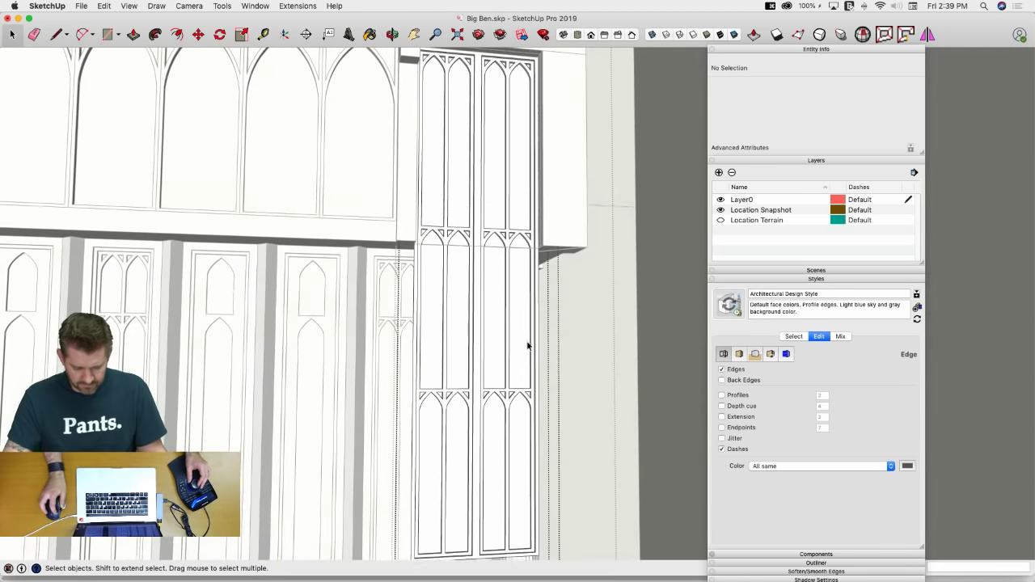
{"action": "left_click_drag", "start_coordinate": [587, 318], "coordinate": [372, 555]}
{"action": "key", "text": "super+z"}
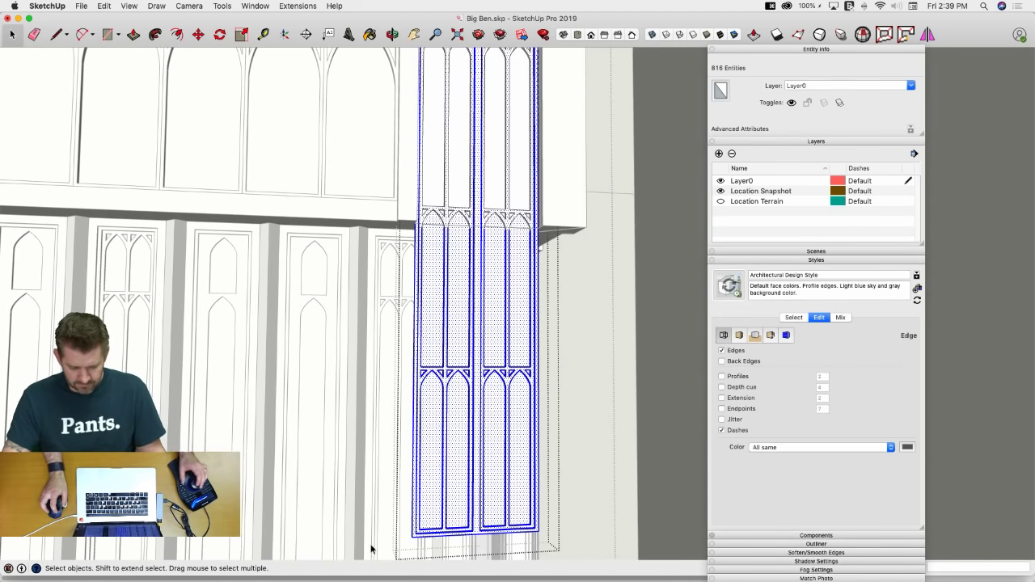
{"action": "middle_click_drag", "start_coordinate": [369, 550], "coordinate": [575, 437]}
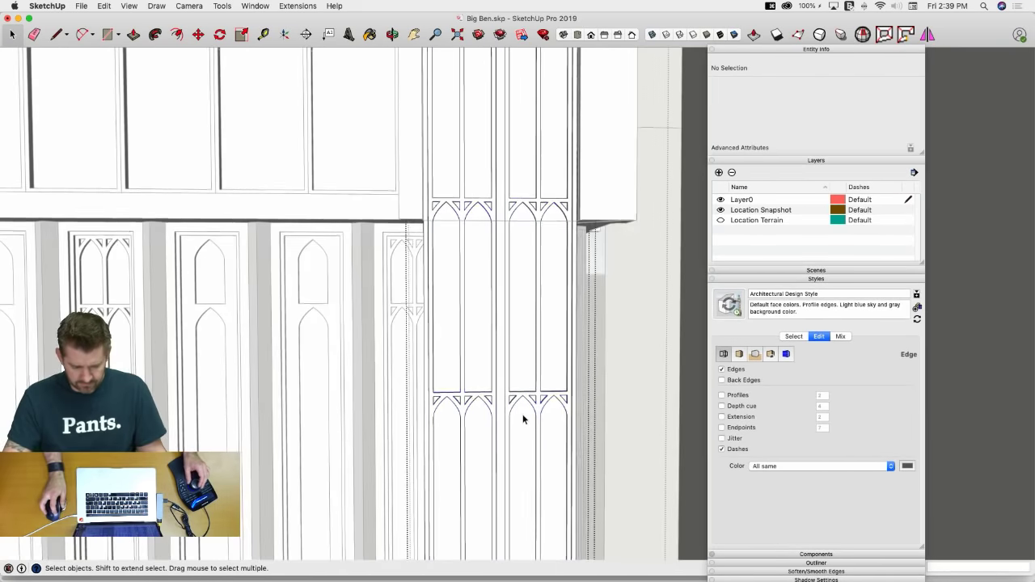
{"action": "scroll", "coordinate": [523, 419], "scroll_direction": "up", "scroll_amount": 5}
{"action": "key", "text": "e"}
{"action": "scroll", "coordinate": [427, 375], "scroll_direction": "up", "scroll_amount": 3}
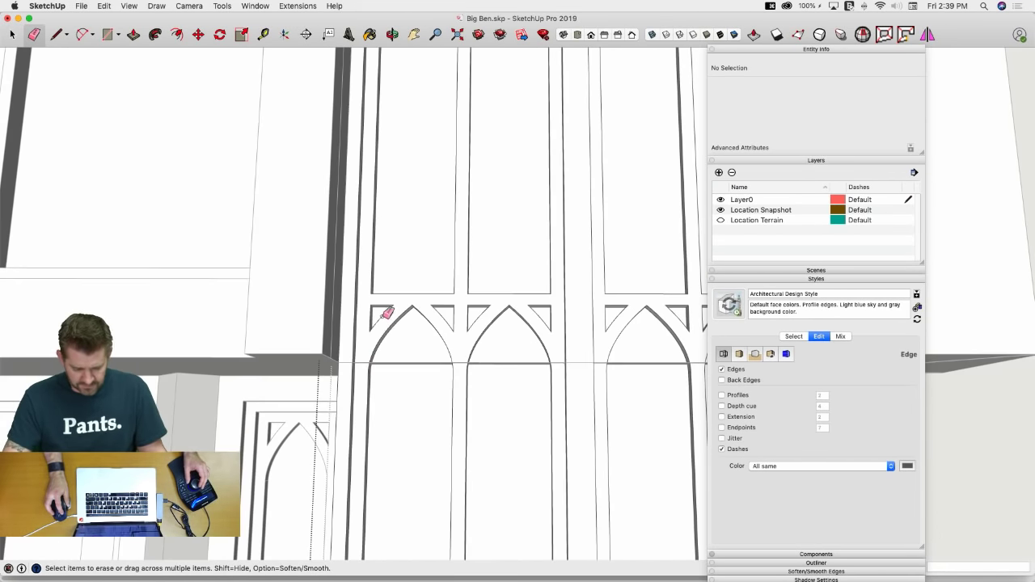
{"action": "key", "text": "space"}
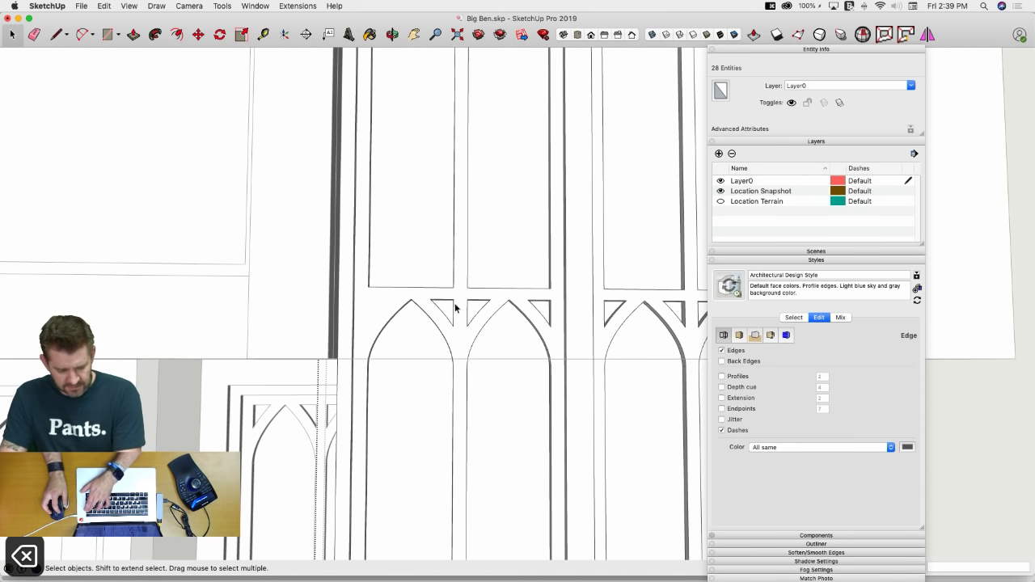
{"action": "left_click", "coordinate": [428, 297]}
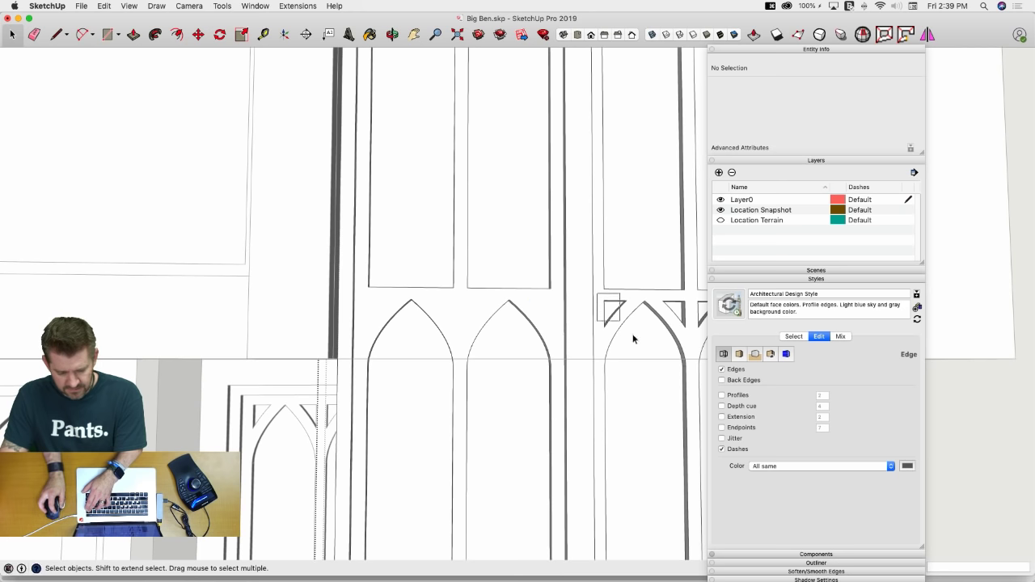
{"action": "scroll", "coordinate": [243, 370], "scroll_direction": "down", "scroll_amount": 2}
{"action": "scroll", "coordinate": [522, 351], "scroll_direction": "up", "scroll_amount": 2}
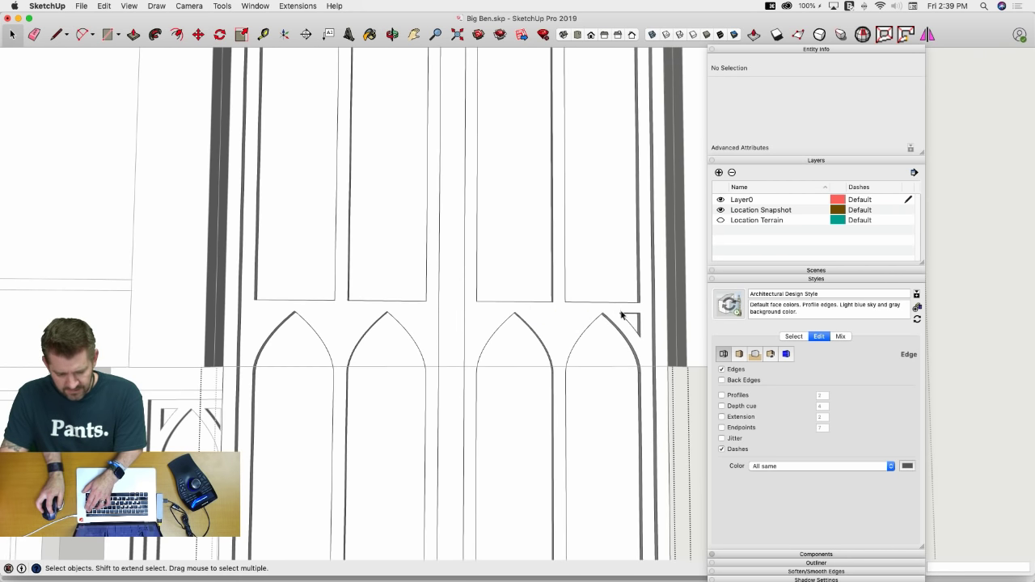
{"action": "key", "text": "BackSpace"}
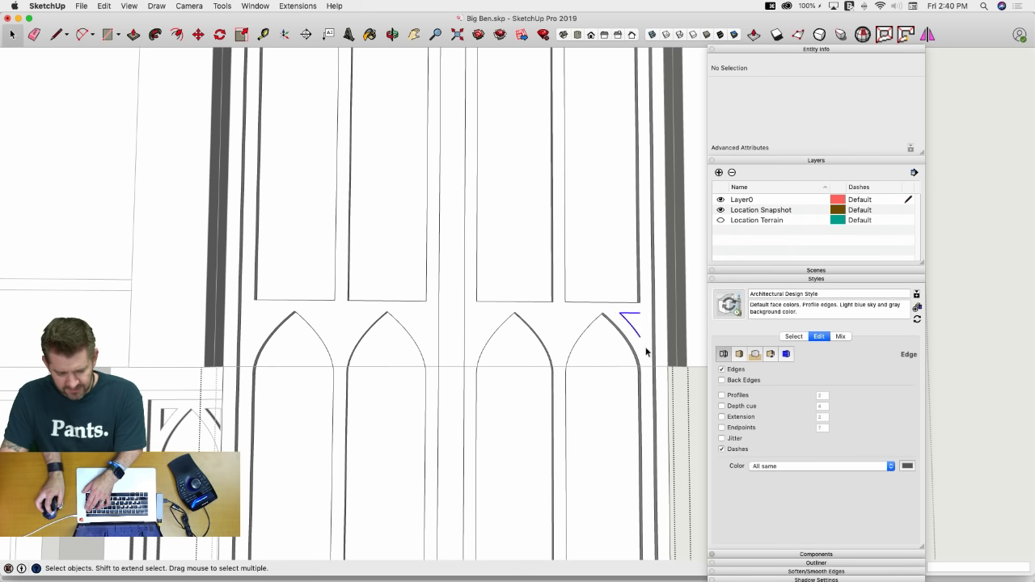
{"action": "key", "text": "BackSpace"}
Move the second row of four arch heads straight down to just above the third row of arches
{"action": "scroll", "coordinate": [385, 335], "scroll_direction": "down", "scroll_amount": 6}
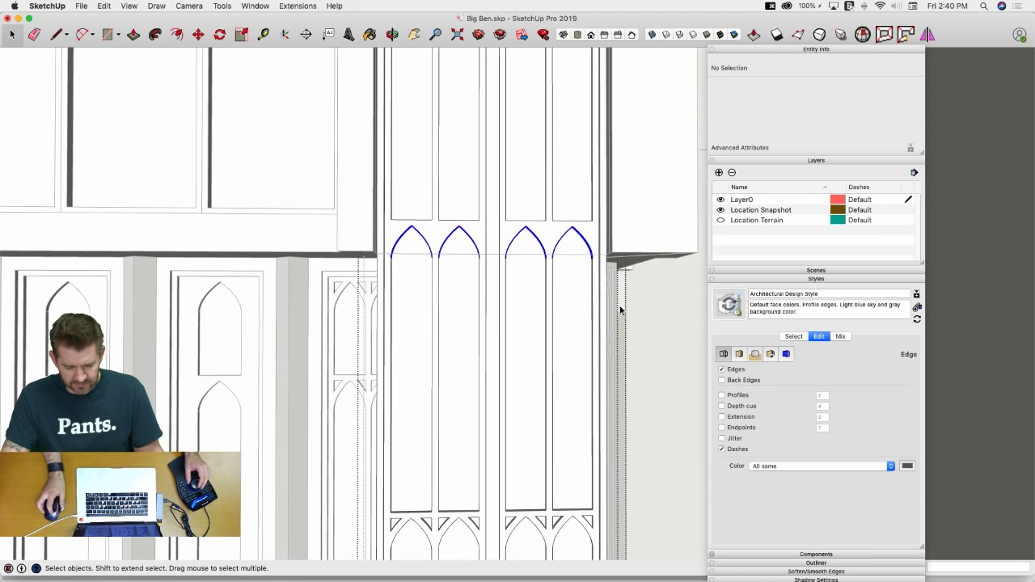
{"action": "scroll", "coordinate": [577, 366], "scroll_direction": "up", "scroll_amount": 1}
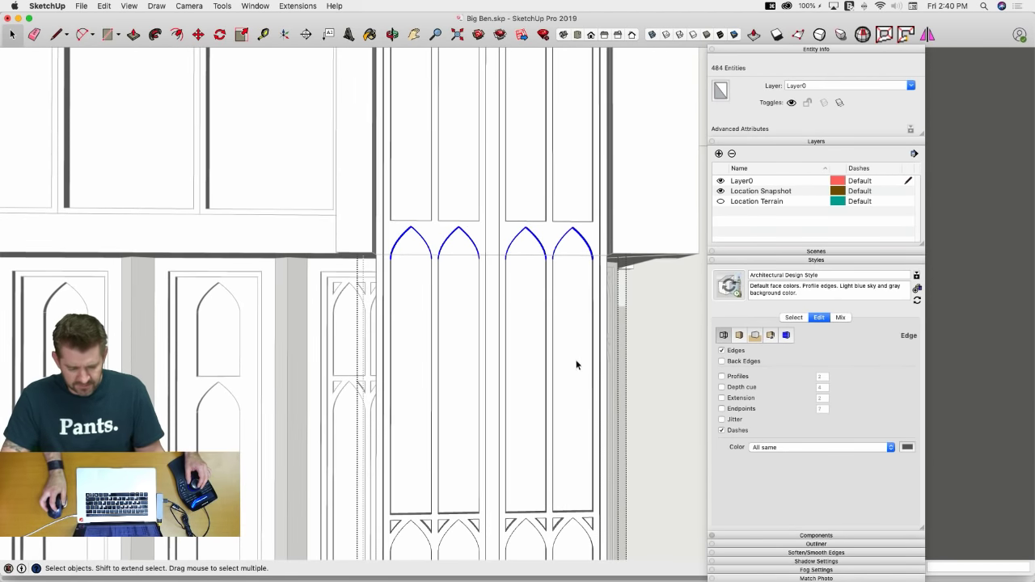
{"action": "left_click", "coordinate": [553, 250]}
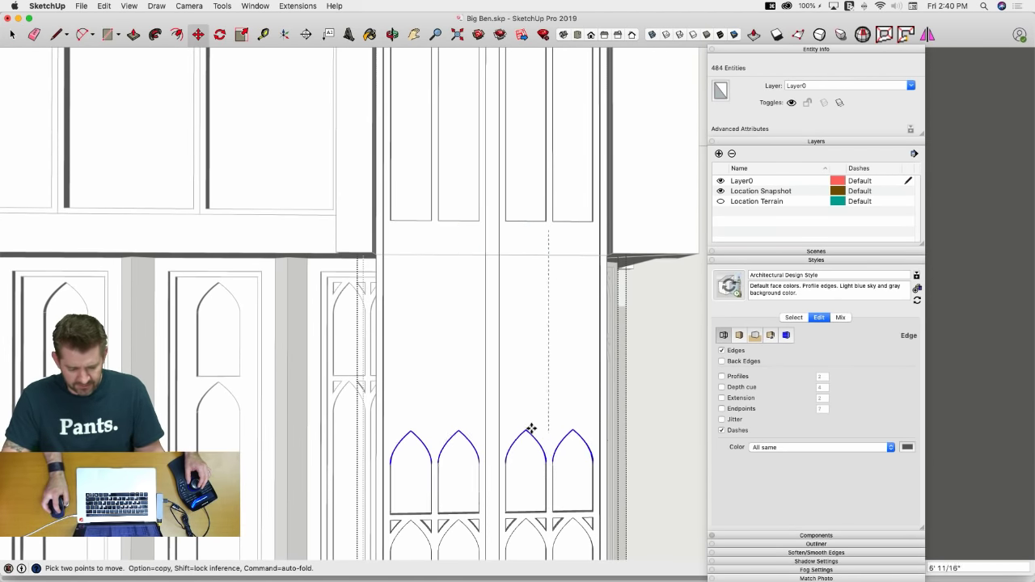
{"action": "left_click", "coordinate": [547, 484]}
{"action": "key", "text": "space"}
{"action": "scroll", "coordinate": [411, 335], "scroll_direction": "down", "scroll_amount": 5}
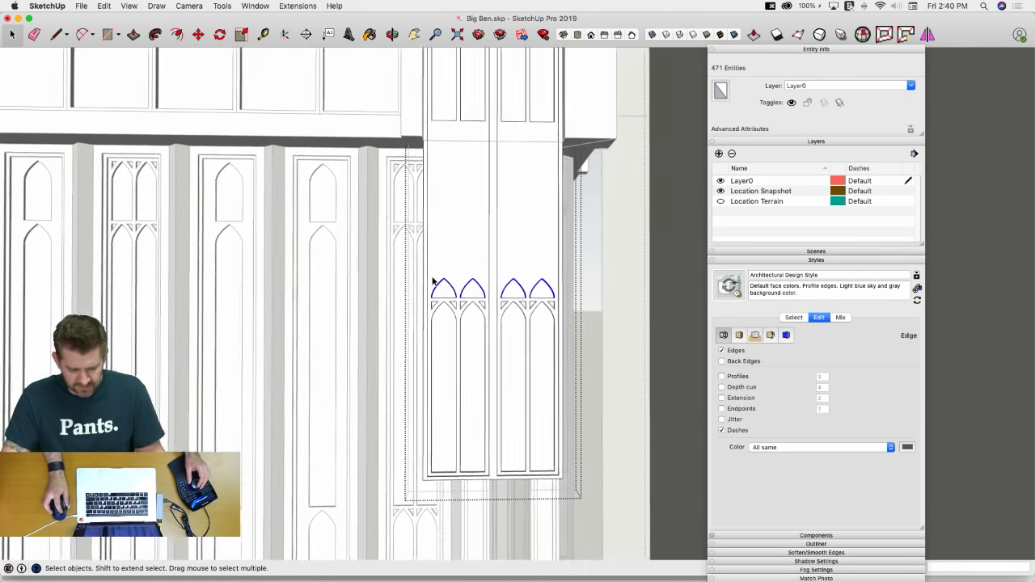
Delete the second-row arch heads and the whole third row of arched panes, including the stray edges left behind
{"action": "scroll", "coordinate": [434, 281], "scroll_direction": "up", "scroll_amount": 3}
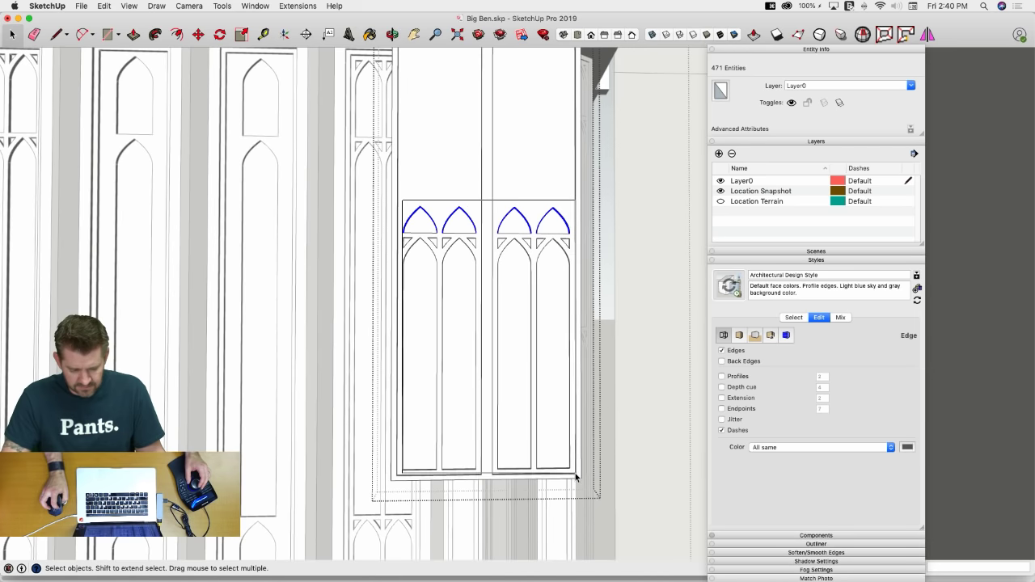
{"action": "left_click_drag", "start_coordinate": [575, 478], "coordinate": [574, 477]}
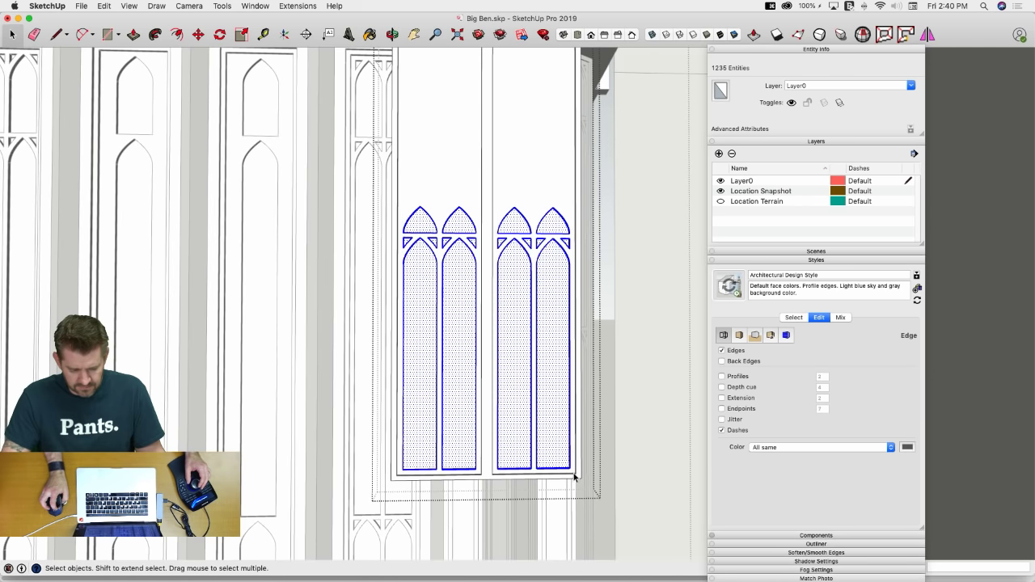
{"action": "key", "text": "BackSpace"}
{"action": "scroll", "coordinate": [462, 472], "scroll_direction": "up", "scroll_amount": 1}
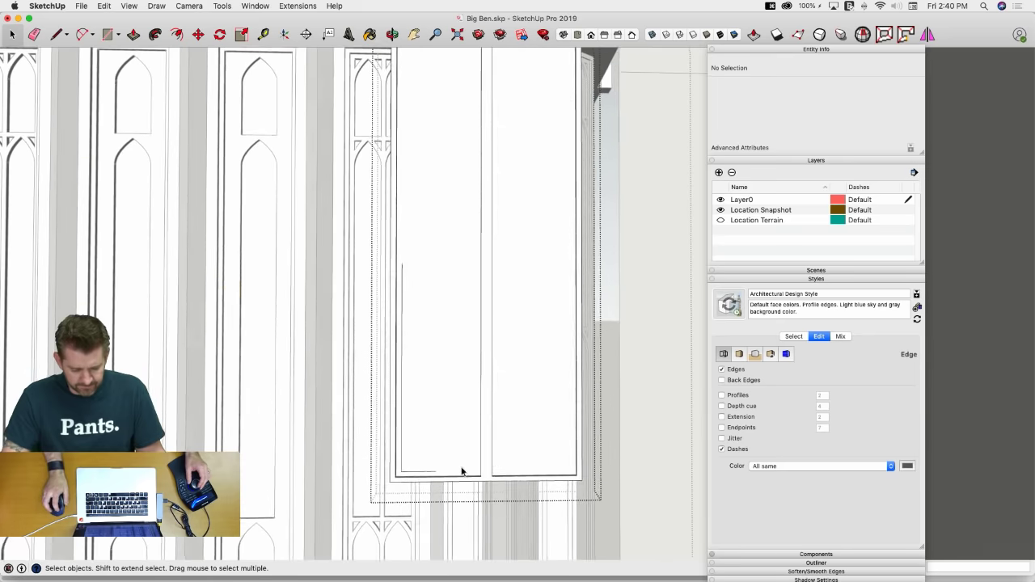
{"action": "key", "text": "e"}
{"action": "left_click_drag", "start_coordinate": [399, 470], "coordinate": [407, 470]}
{"action": "key", "text": "space"}
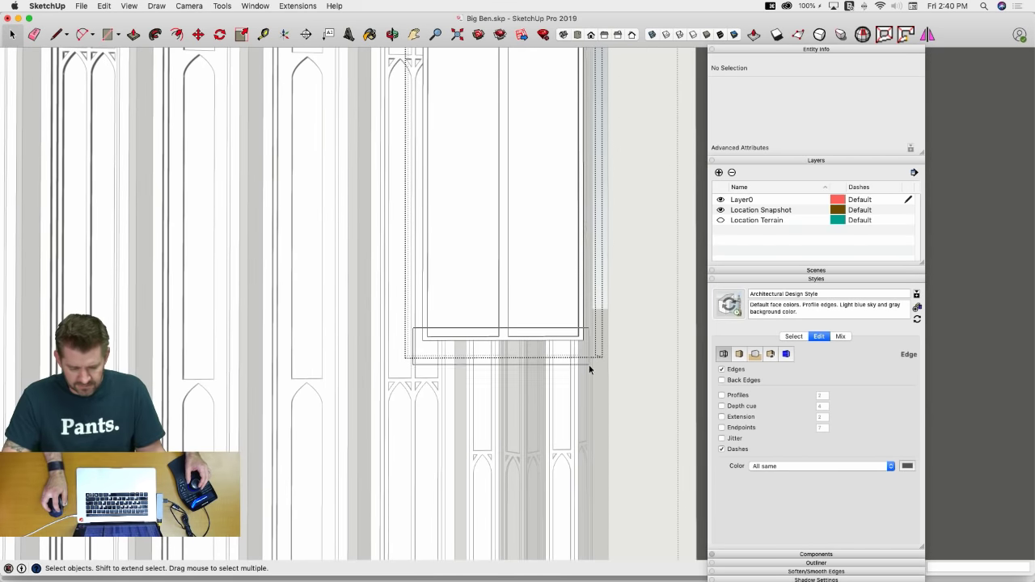
Move the panel frame's bottom rail edges up about 16' 9 7/8" to the foot of the opening
{"action": "left_click_drag", "start_coordinate": [590, 369], "coordinate": [593, 364]}
{"action": "key", "text": "m"}
{"action": "middle_click_drag", "start_coordinate": [583, 342], "coordinate": [589, 330]}
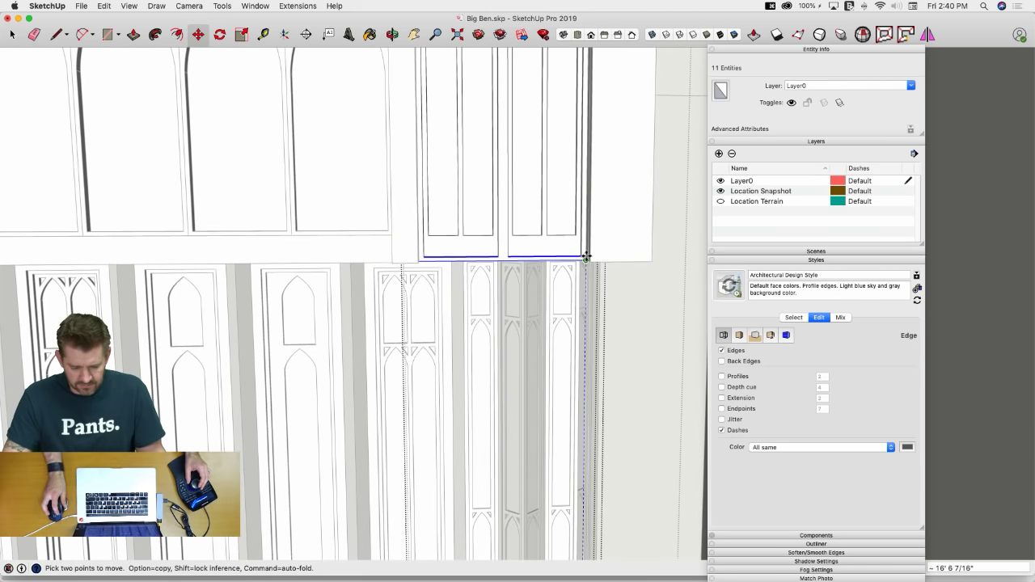
{"action": "middle_click_drag", "start_coordinate": [586, 257], "coordinate": [686, 321]}
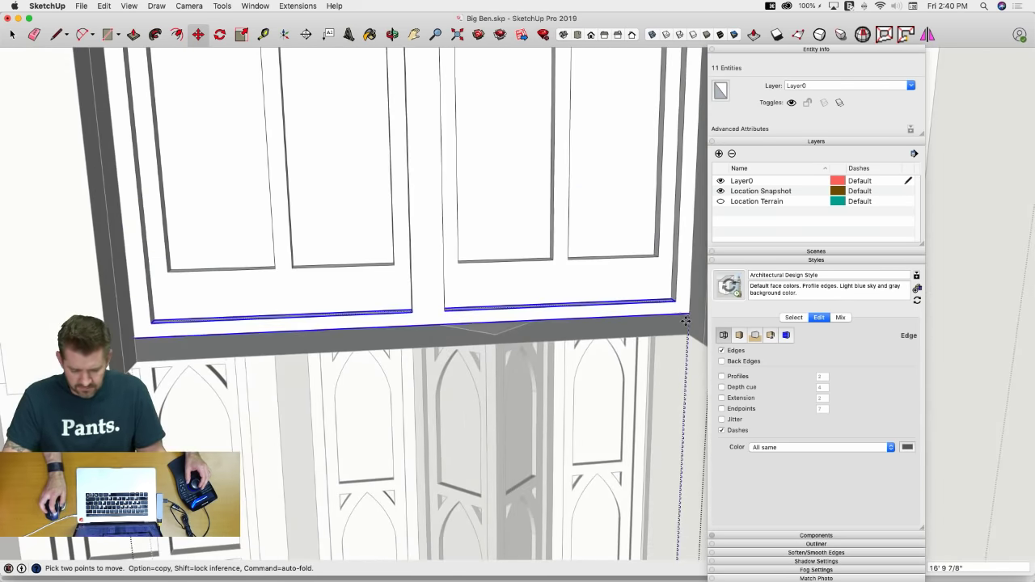
{"action": "left_click", "coordinate": [685, 321]}
{"action": "scroll", "coordinate": [493, 386], "scroll_direction": "down", "scroll_amount": 10}
{"action": "key", "text": "space"}
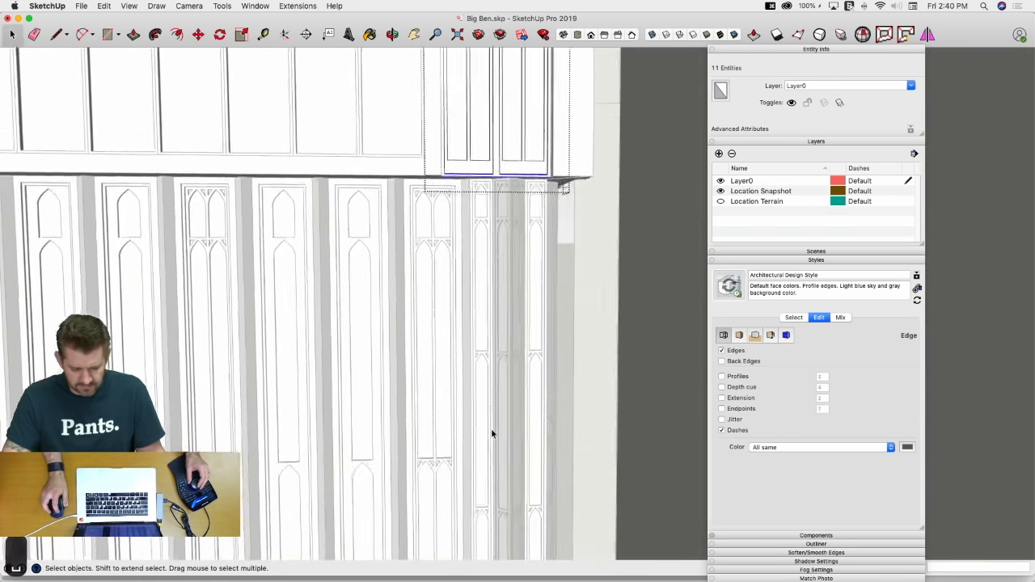
Move the bottom edges of the four arched panes down 6" closer to the bottom rail and leave the group
{"action": "scroll", "coordinate": [467, 342], "scroll_direction": "up", "scroll_amount": 10}
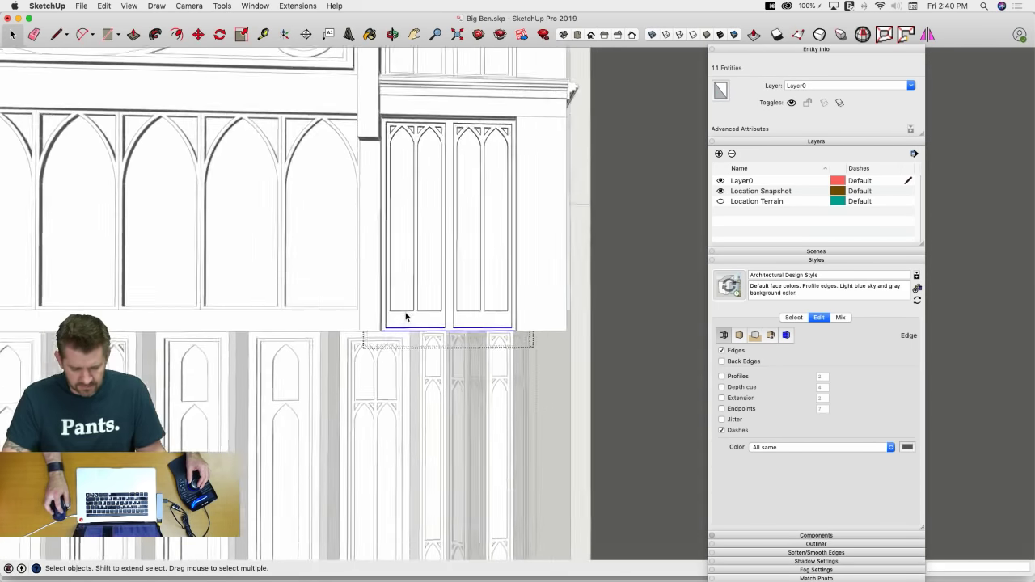
{"action": "left_click_drag", "start_coordinate": [315, 347], "coordinate": [527, 392]}
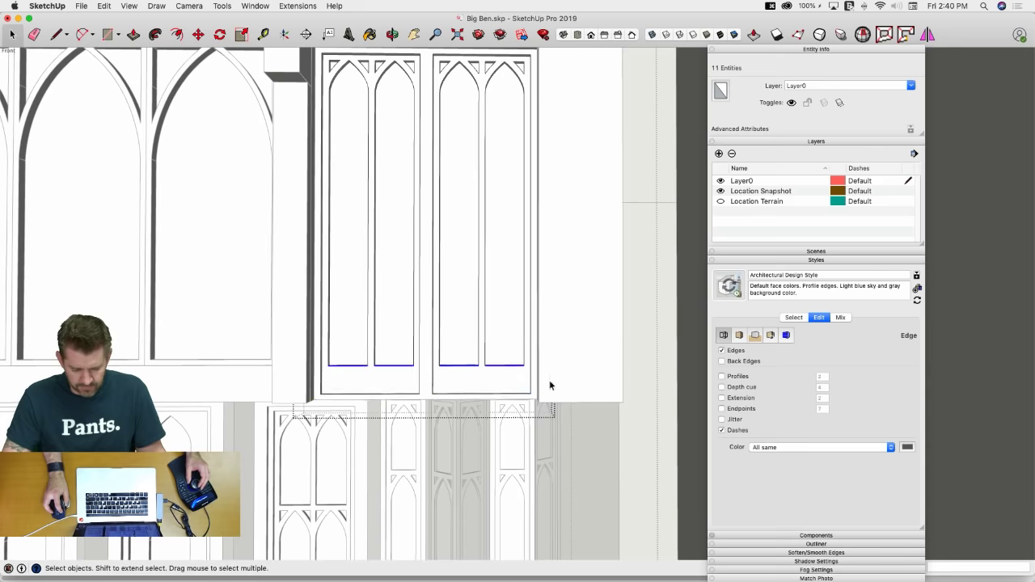
{"action": "scroll", "coordinate": [549, 386], "scroll_direction": "up", "scroll_amount": 3}
{"action": "key", "text": "m"}
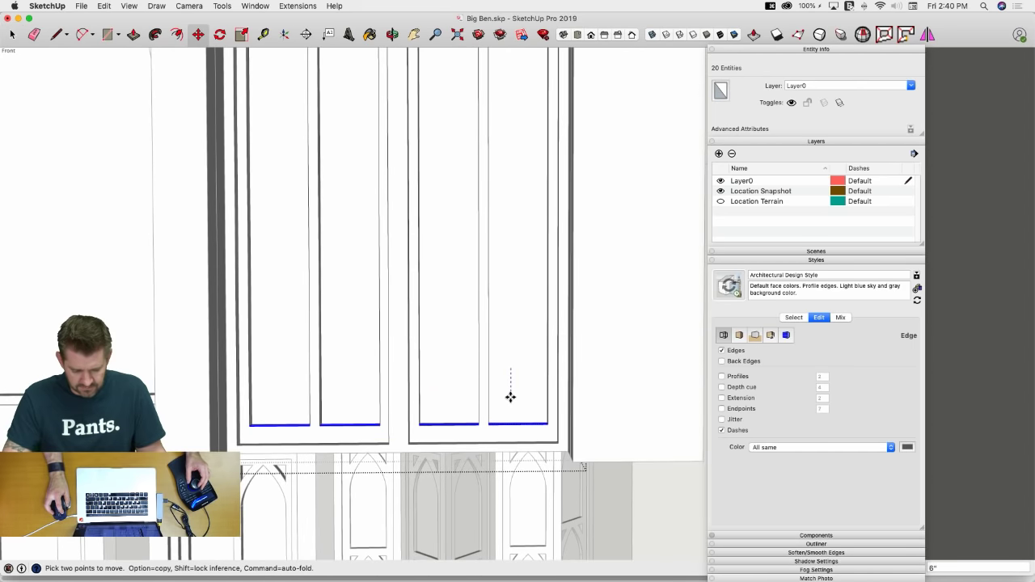
{"action": "left_click", "coordinate": [510, 397]}
{"action": "key", "text": "space"}
{"action": "scroll", "coordinate": [513, 392], "scroll_direction": "down", "scroll_amount": 6}
{"action": "left_click", "coordinate": [598, 483]}
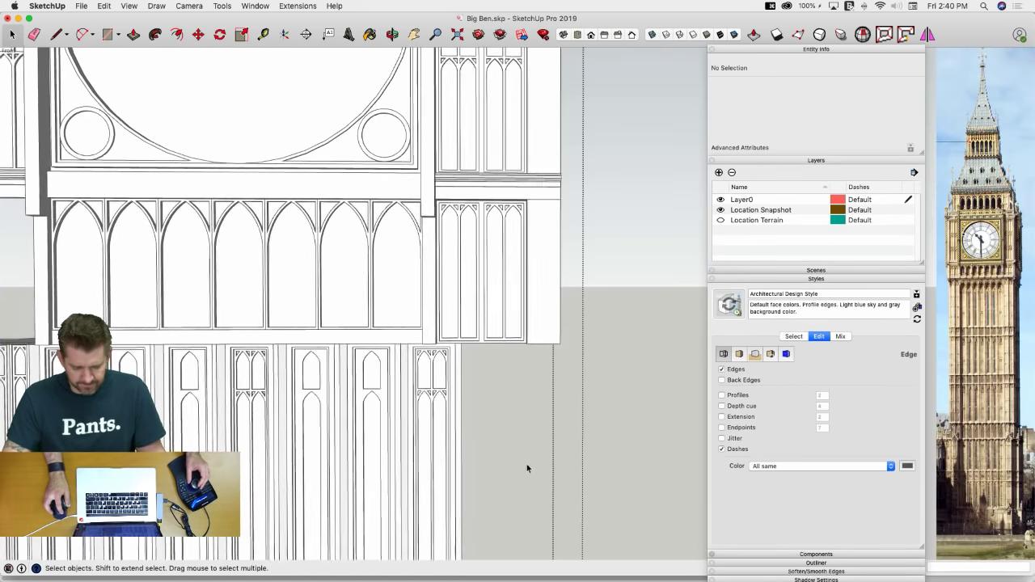
Copy the shortened panel group about 36' 2 1/8" across the facade into the matching left opening below the clock stage
{"action": "scroll", "coordinate": [530, 453], "scroll_direction": "down", "scroll_amount": 3}
{"action": "left_click", "coordinate": [540, 374]}
{"action": "middle_click_drag", "start_coordinate": [540, 373], "coordinate": [619, 362]}
{"action": "key", "text": "m"}
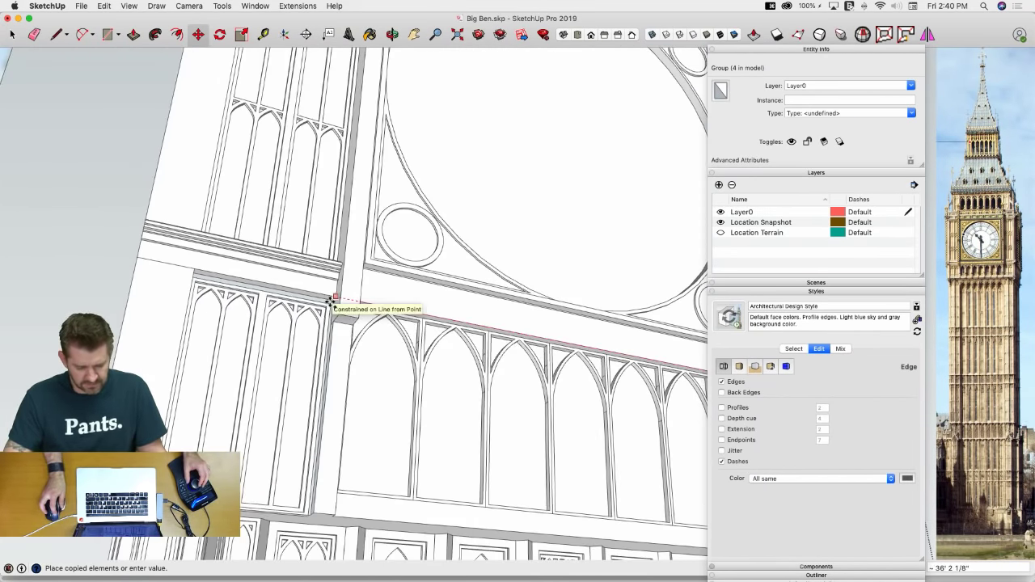
{"action": "left_click", "coordinate": [331, 300]}
Examine how the copied panel groups fit at the head and foot of the openings below the clock stage
{"action": "middle_click_drag", "start_coordinate": [331, 301], "coordinate": [381, 426]}
{"action": "scroll", "coordinate": [358, 396], "scroll_direction": "up", "scroll_amount": 3}
{"action": "middle_click_drag", "start_coordinate": [358, 393], "coordinate": [415, 381]}
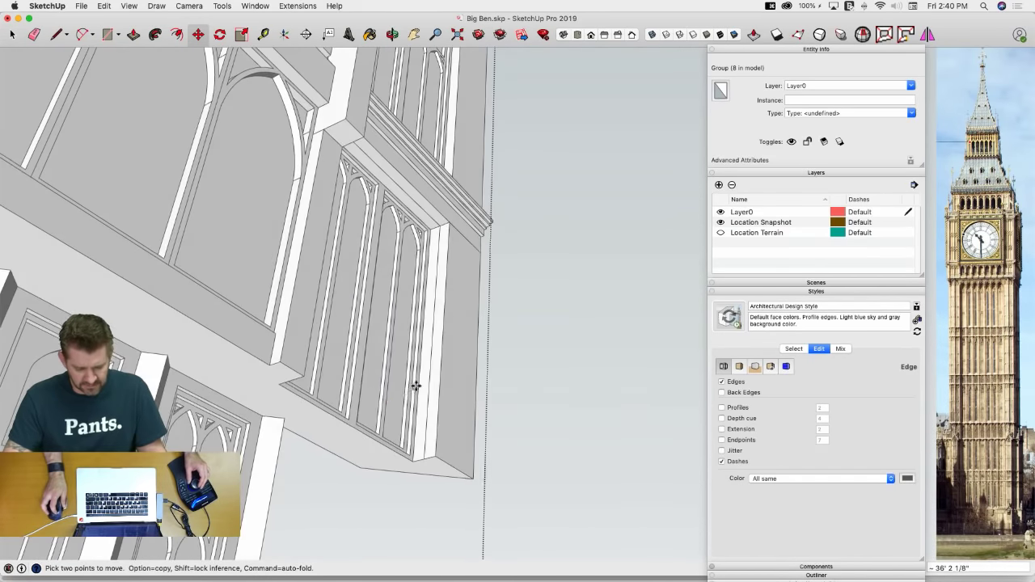
{"action": "key", "text": "e"}
{"action": "left_click", "coordinate": [377, 288]}
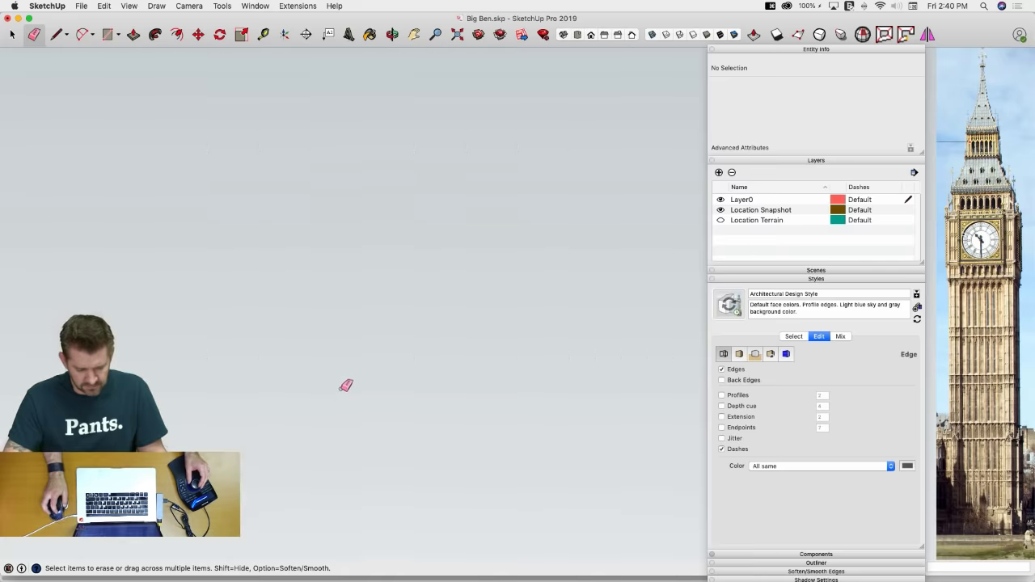
{"action": "scroll", "coordinate": [341, 384], "scroll_direction": "down", "scroll_amount": 5}
{"action": "middle_click_drag", "start_coordinate": [323, 375], "coordinate": [456, 265]}
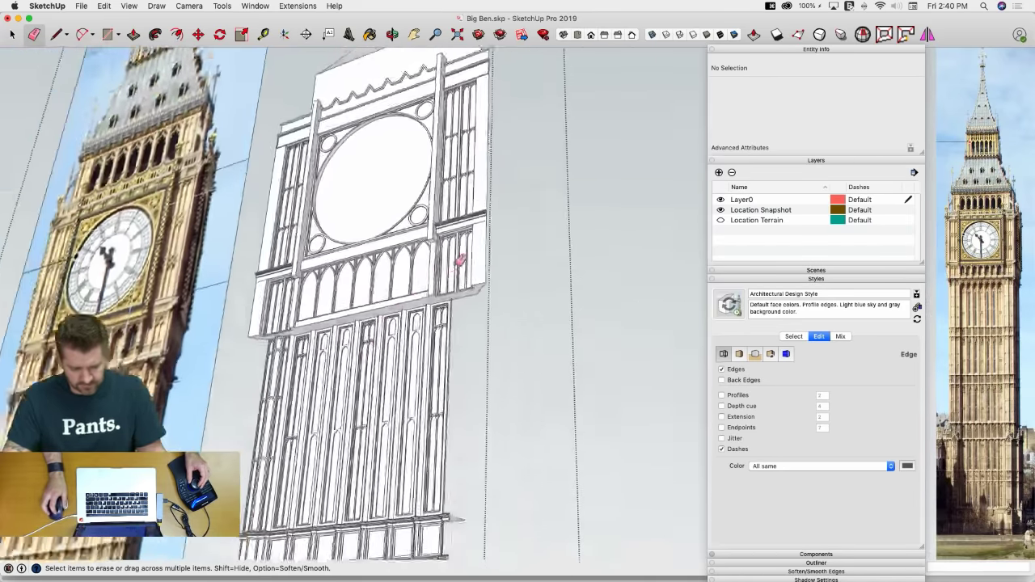
{"action": "scroll", "coordinate": [432, 268], "scroll_direction": "up", "scroll_amount": 3}
{"action": "scroll", "coordinate": [431, 253], "scroll_direction": "up", "scroll_amount": 4}
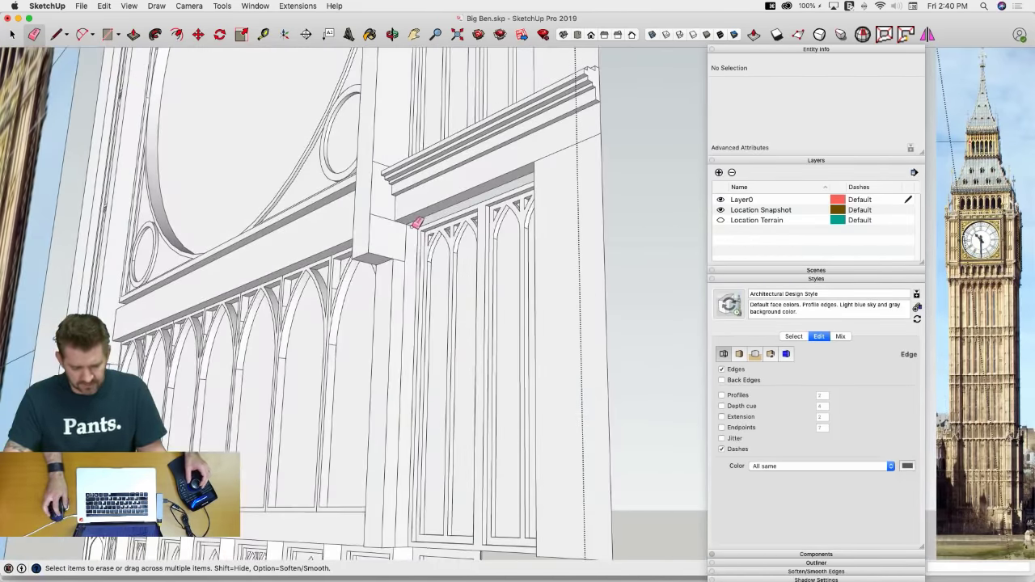
{"action": "mouse_move", "coordinate": [443, 240]}
{"action": "middle_mouse_down"}
{"action": "mouse_move", "coordinate": [405, 407]}
{"action": "mouse_move", "coordinate": [388, 416]}
{"action": "middle_mouse_up"}
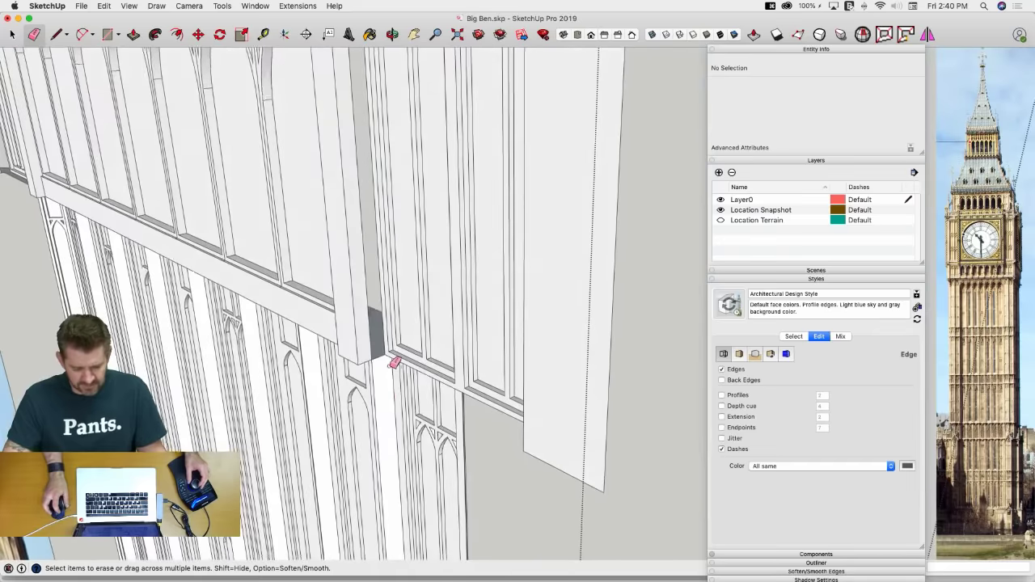
Try to move the panel groups of both lower openings together from the left panel's lower outer corner
{"action": "key", "text": "space"}
{"action": "left_click", "coordinate": [404, 366]}
{"action": "middle_click_drag", "start_coordinate": [404, 366], "coordinate": [321, 277]}
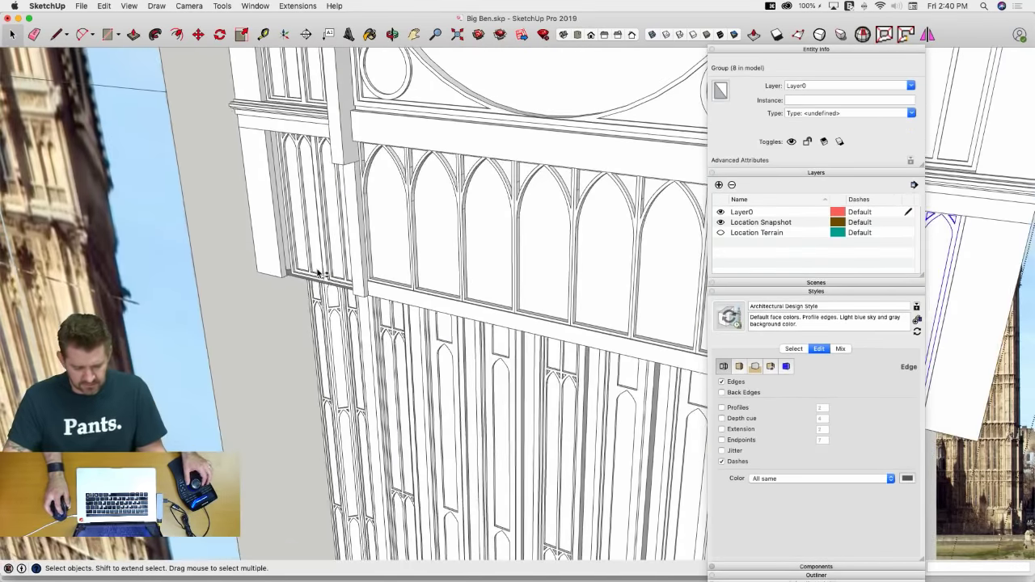
{"action": "left_click", "coordinate": [318, 274], "text": "shift"}
{"action": "scroll", "coordinate": [313, 296], "scroll_direction": "up", "scroll_amount": 5}
{"action": "key", "text": "m"}
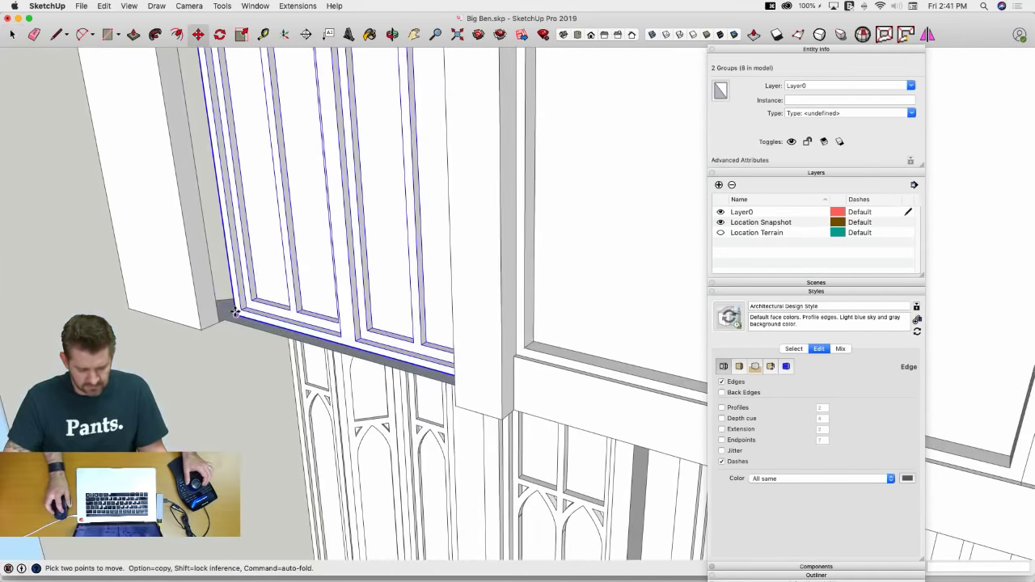
{"action": "key", "text": "space"}
{"action": "scroll", "coordinate": [221, 434], "scroll_direction": "down", "scroll_amount": 10}
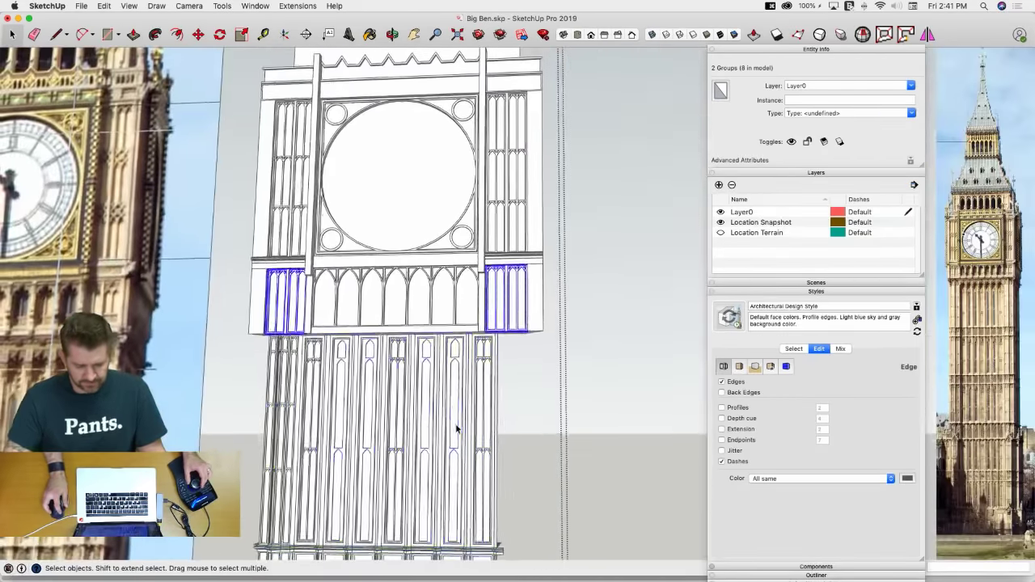
{"action": "left_click", "coordinate": [456, 430]}
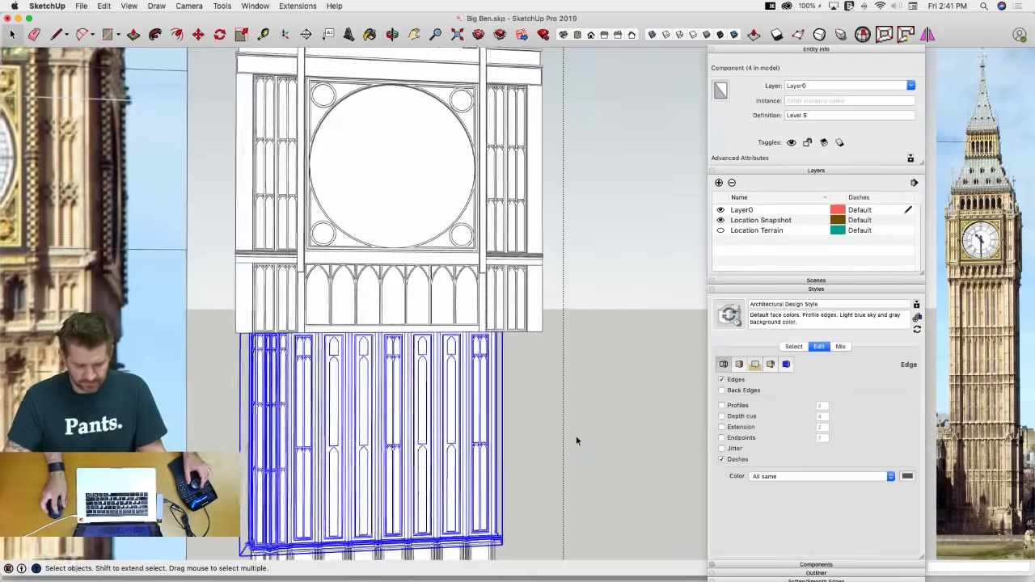
{"action": "left_click", "coordinate": [576, 438]}
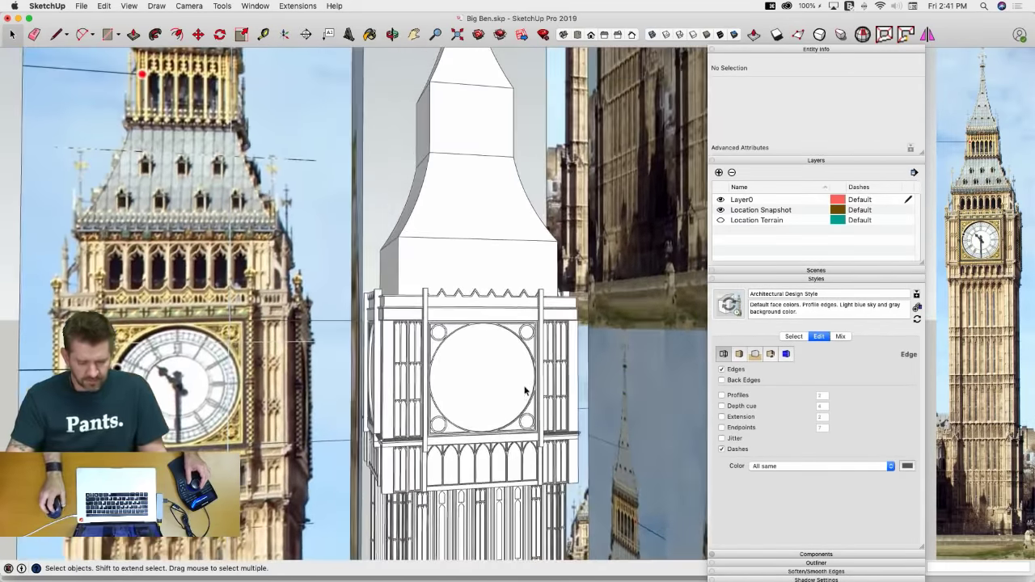
{"action": "middle_click_drag", "start_coordinate": [525, 390], "coordinate": [459, 330]}
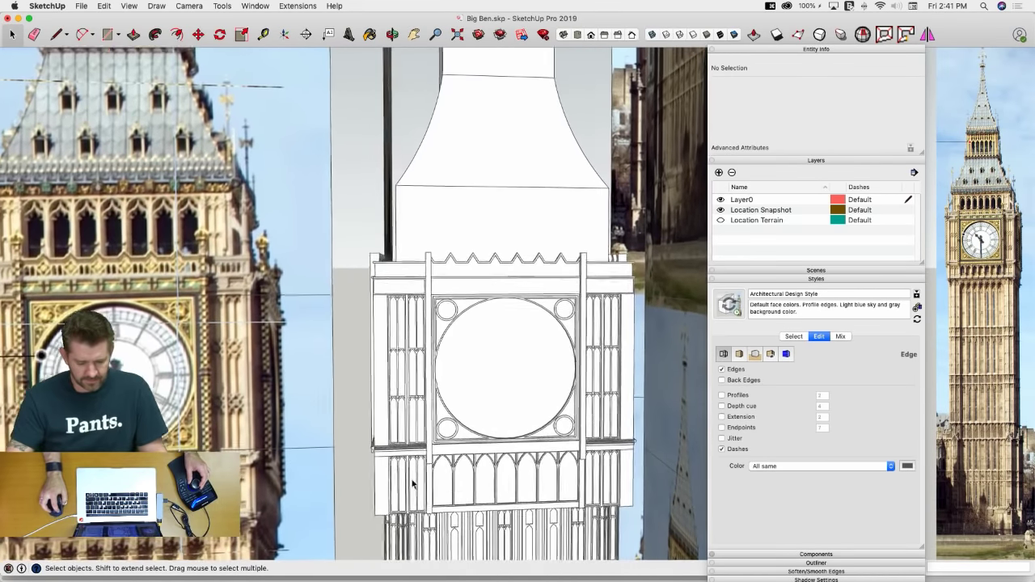
Copy the shortened panel group from the lower left opening about 43' 2 3/8" up to the wall corner above the clock stage parapet
{"action": "left_click", "coordinate": [412, 487]}
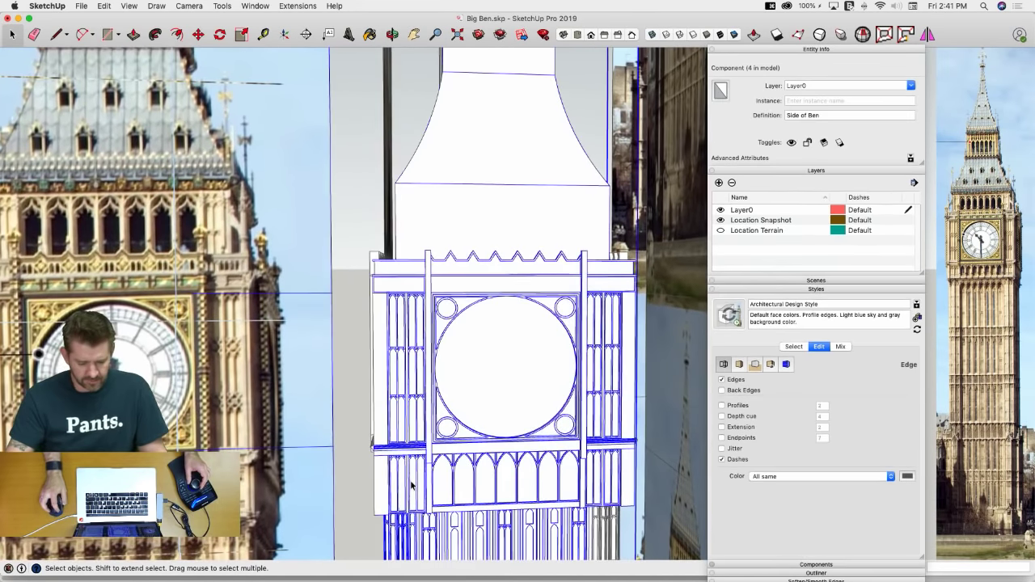
{"action": "left_click", "coordinate": [413, 495]}
{"action": "key", "text": "m"}
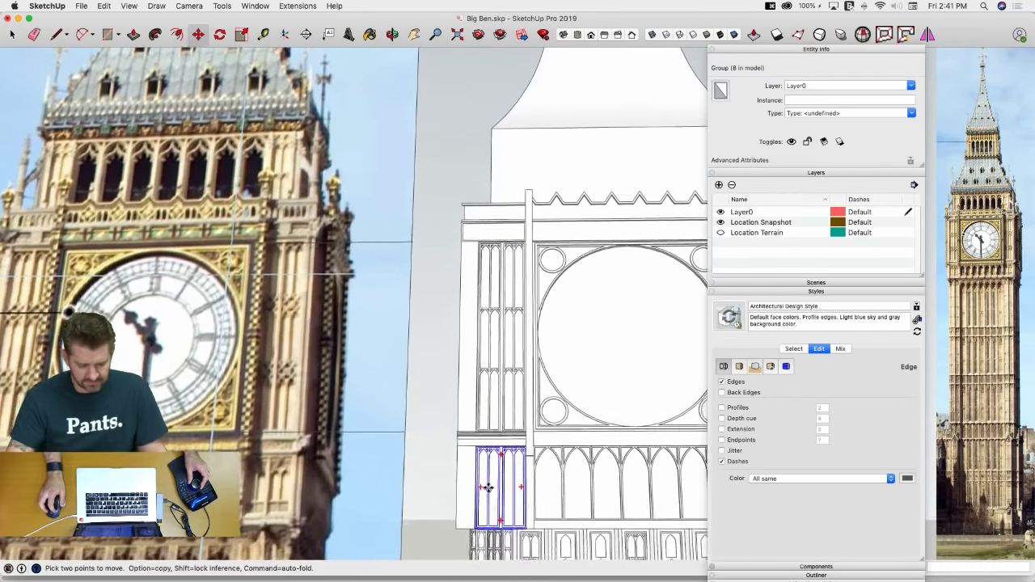
{"action": "key", "text": "space"}
{"action": "scroll", "coordinate": [486, 500], "scroll_direction": "up", "scroll_amount": 5}
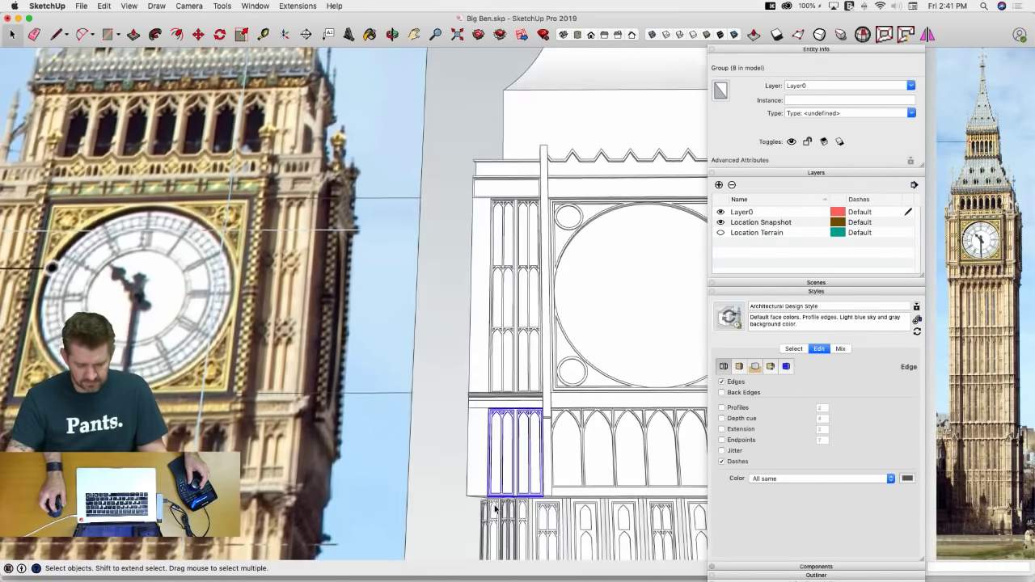
{"action": "middle_click_drag", "start_coordinate": [496, 508], "coordinate": [464, 496]}
{"action": "key", "text": "m"}
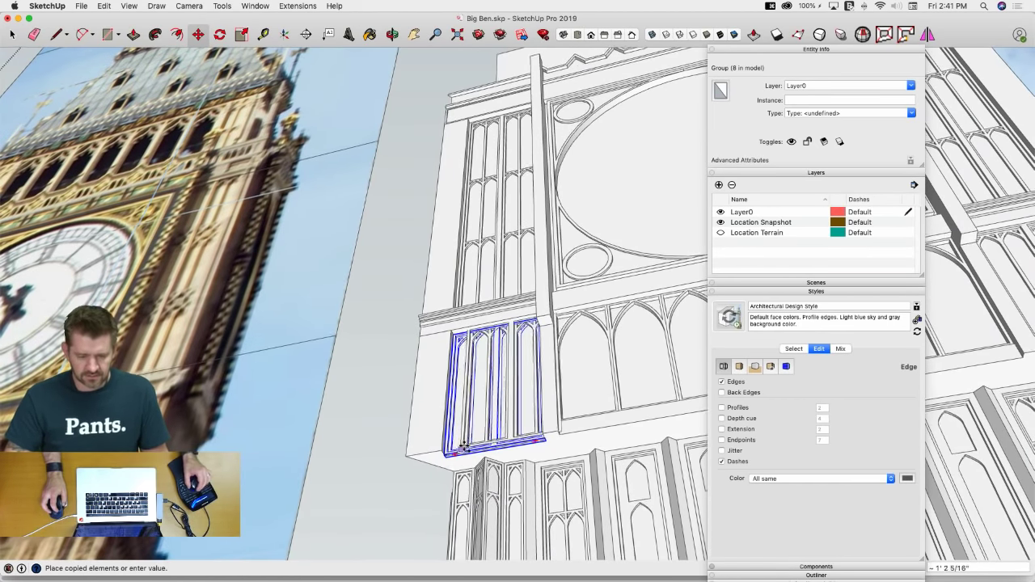
{"action": "scroll", "coordinate": [478, 429], "scroll_direction": "up", "scroll_amount": 10}
{"action": "scroll", "coordinate": [492, 409], "scroll_direction": "up", "scroll_amount": 5}
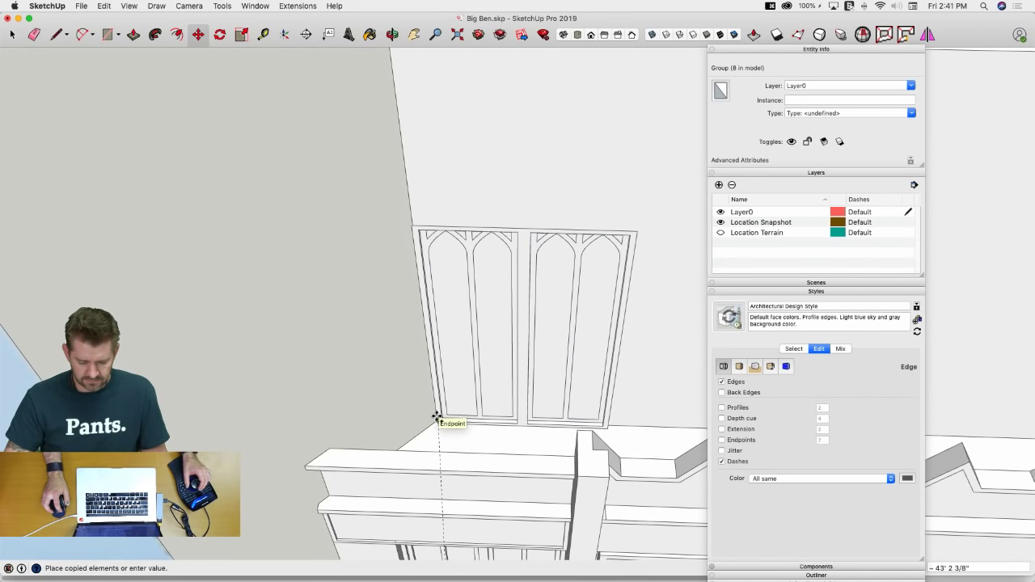
{"action": "left_click", "coordinate": [437, 417]}
Move the copied panel group 2" back into the wall so its front is flush with the wall face
{"action": "scroll", "coordinate": [478, 423], "scroll_direction": "up", "scroll_amount": 8}
{"action": "key", "text": "m"}
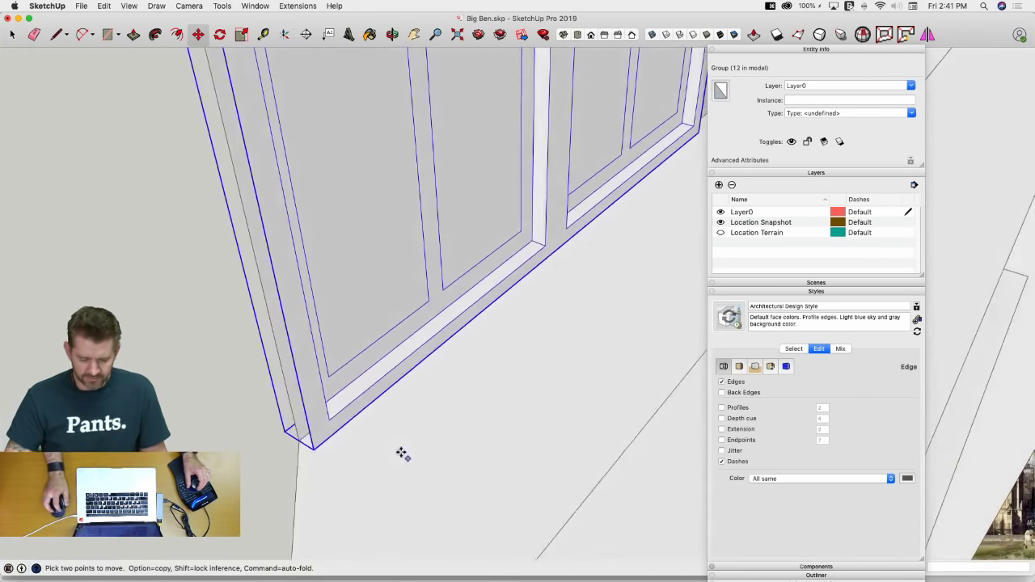
{"action": "middle_click_drag", "start_coordinate": [402, 453], "coordinate": [428, 445]}
{"action": "left_click", "coordinate": [337, 461]}
{"action": "scroll", "coordinate": [317, 453], "scroll_direction": "up", "scroll_amount": 3}
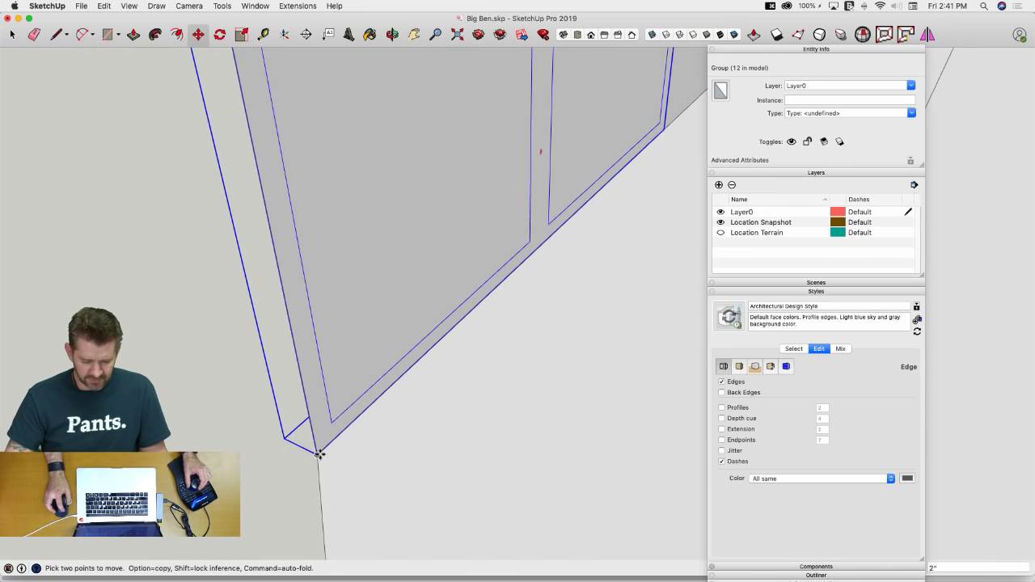
Narrow the panel tray and shift it aside to uncover more of the tower
{"action": "scroll", "coordinate": [377, 434], "scroll_direction": "down", "scroll_amount": 10}
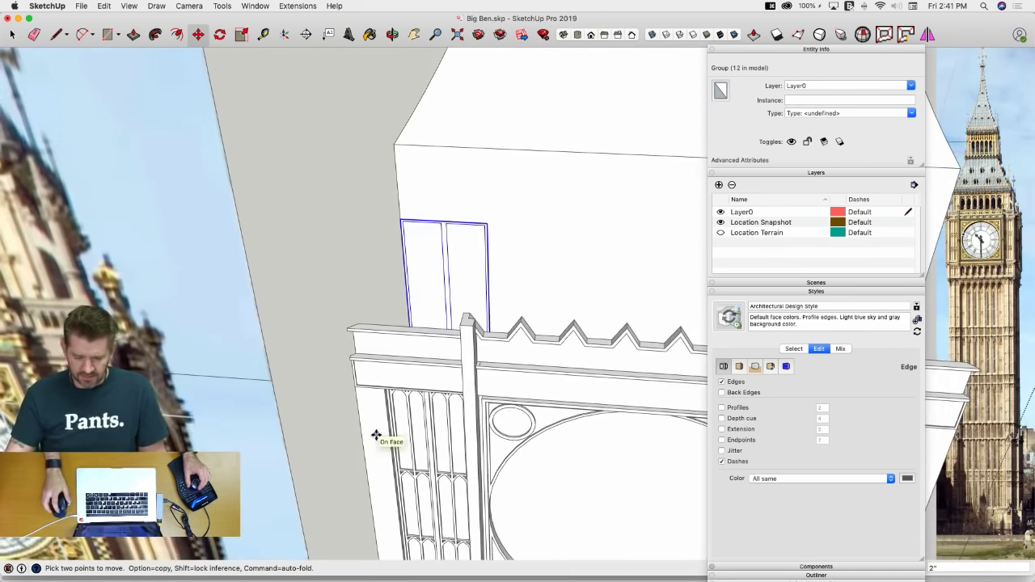
{"action": "middle_click_drag", "start_coordinate": [376, 436], "coordinate": [437, 266]}
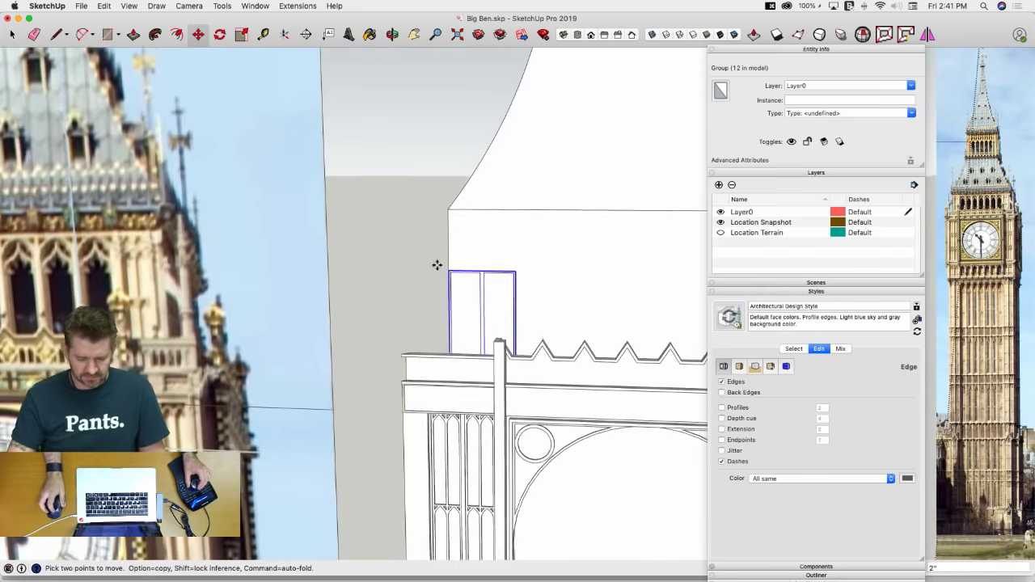
{"action": "scroll", "coordinate": [437, 265], "scroll_direction": "down", "scroll_amount": 1}
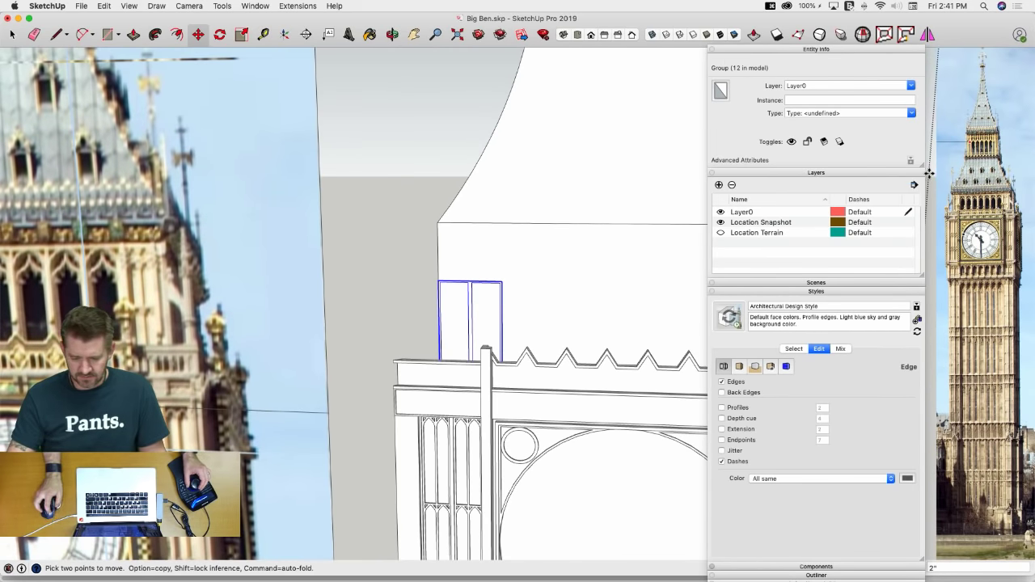
{"action": "left_click_drag", "start_coordinate": [906, 166], "coordinate": [870, 166]}
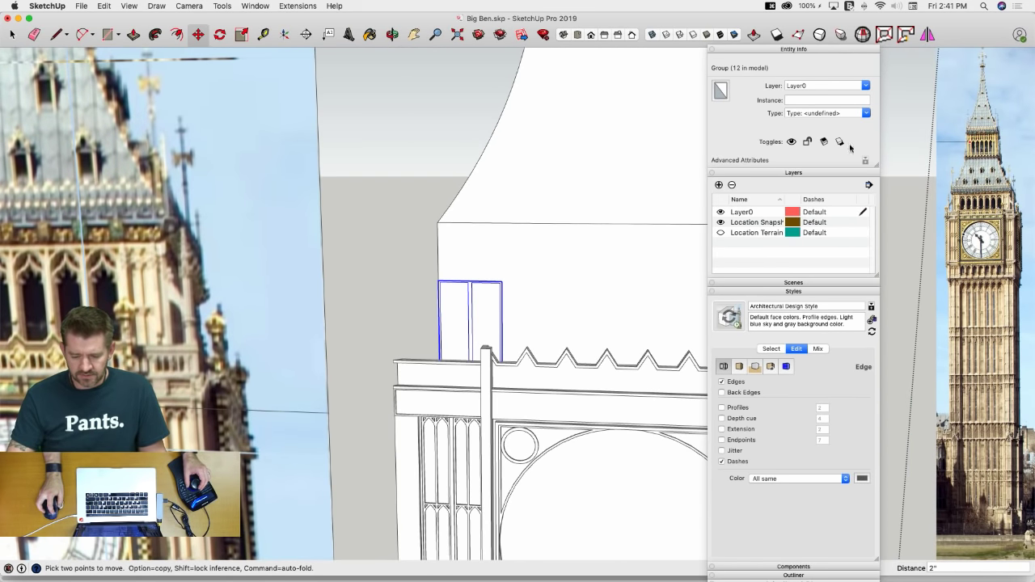
{"action": "left_click_drag", "start_coordinate": [801, 52], "coordinate": [856, 46]}
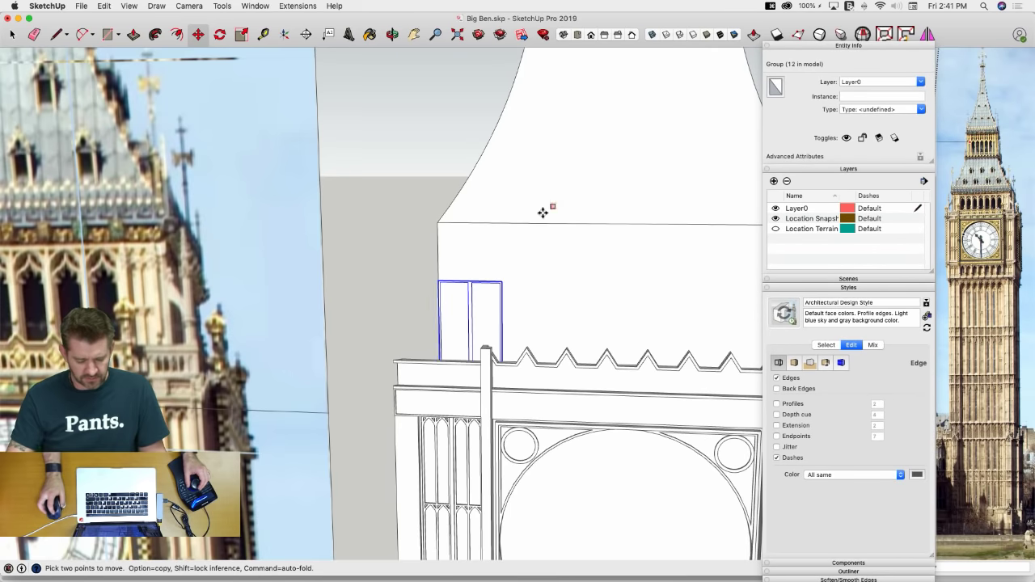
Set the camera's field of view to 5 degrees to flatten the perspective, and widen it again
{"action": "middle_click_drag", "start_coordinate": [543, 212], "coordinate": [224, 52]}
{"action": "left_click", "coordinate": [127, 6]}
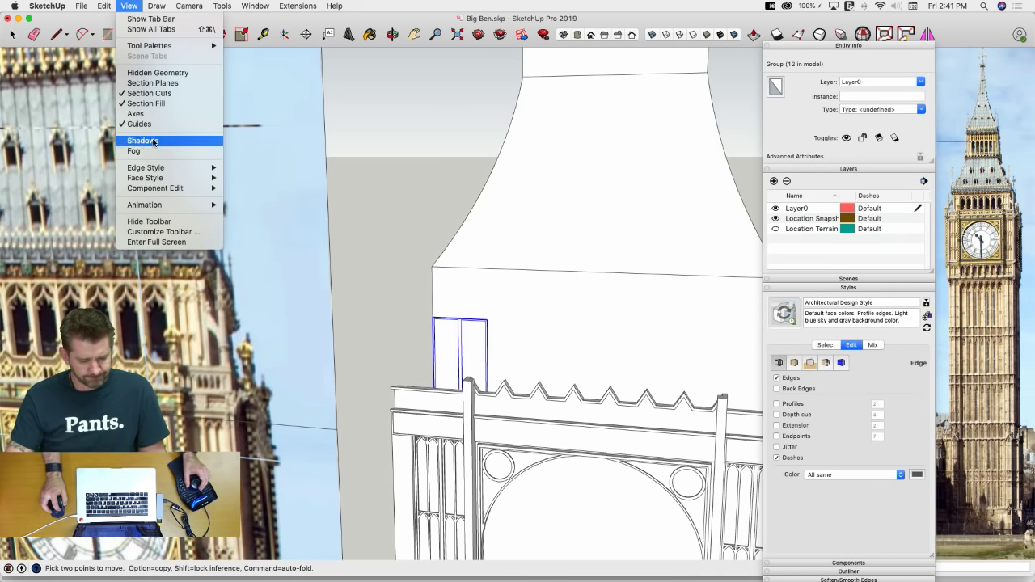
{"action": "mouse_move", "coordinate": [181, 6]}
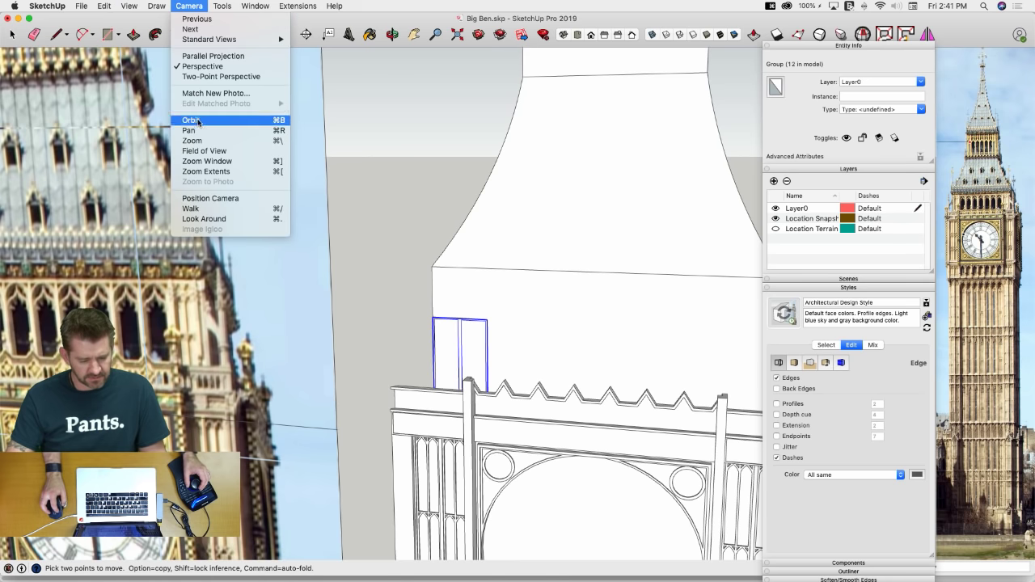
{"action": "left_click", "coordinate": [207, 151]}
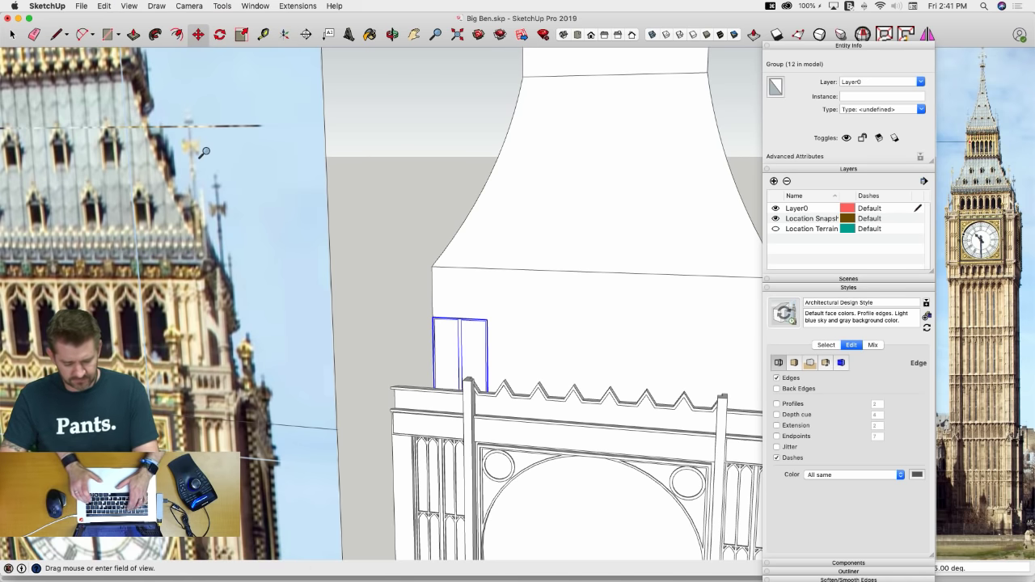
{"action": "type", "text": "100"}
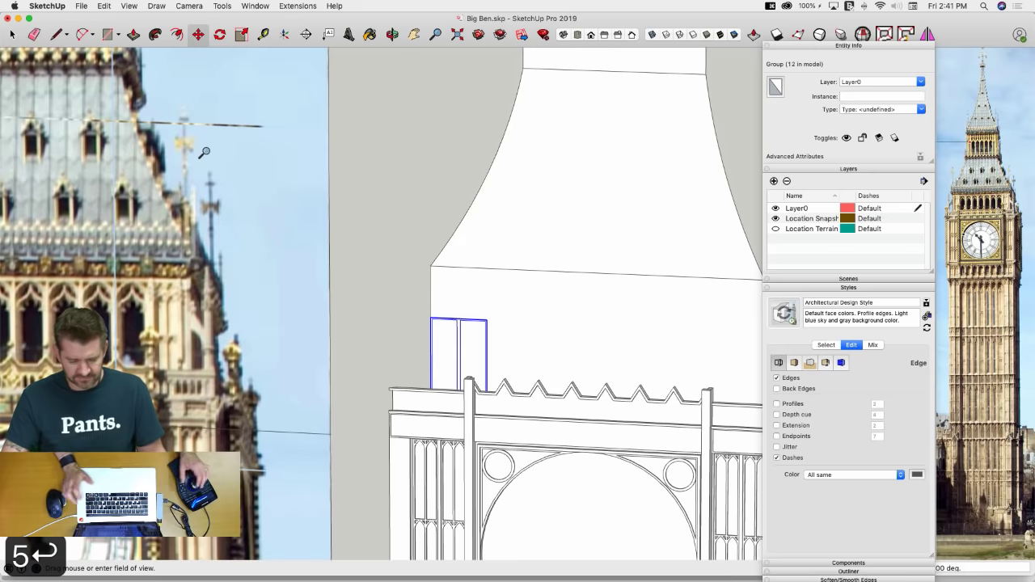
{"action": "key", "text": "Return"}
{"action": "key", "text": "super+3"}
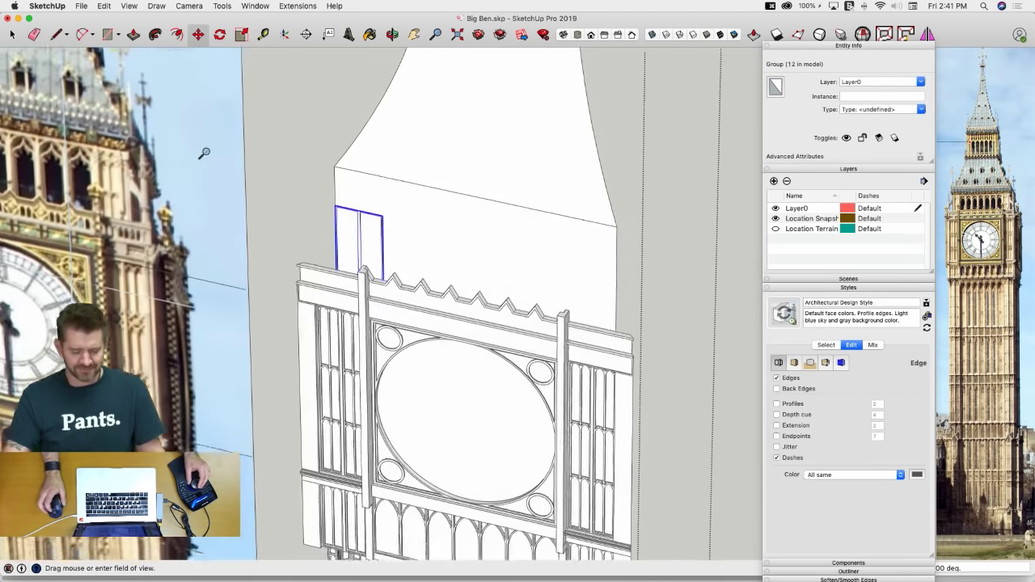
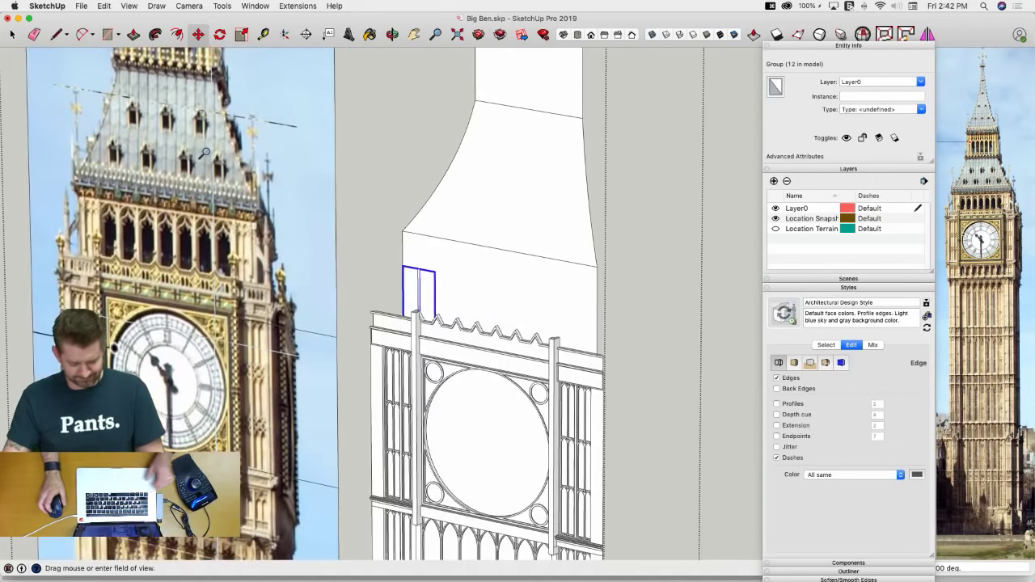
{"action": "key", "text": "Return"}
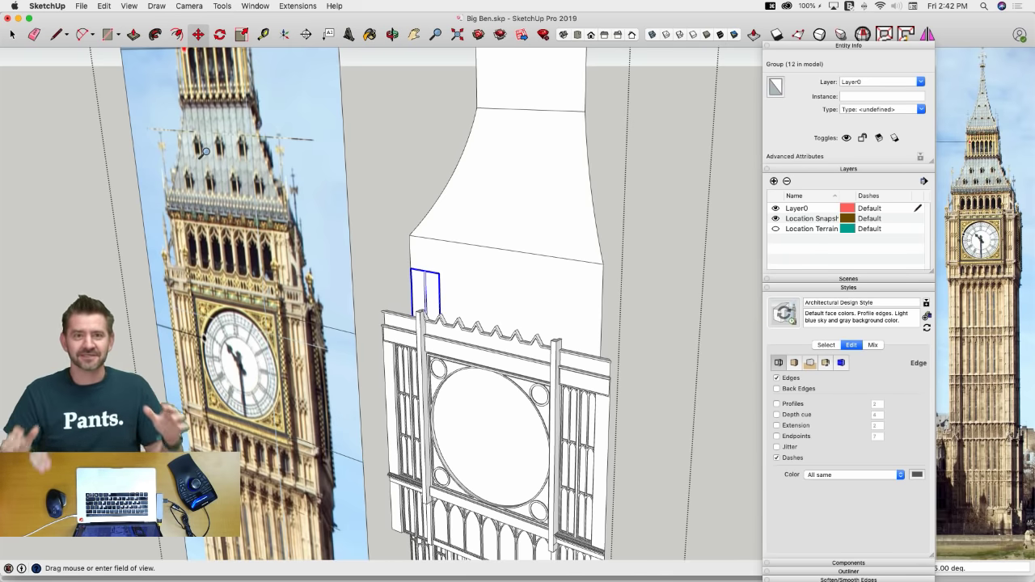
Draw a vertical line from the panel group's lower inner corner to the eave and erase the wall's corner edge to open the bay
{"action": "scroll", "coordinate": [269, 165], "scroll_direction": "up", "scroll_amount": 5}
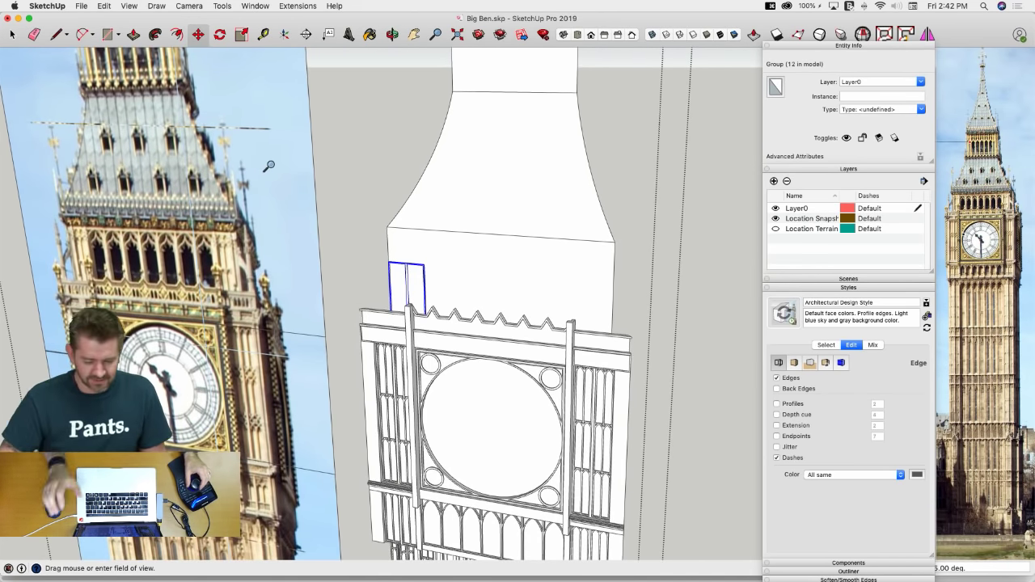
{"action": "scroll", "coordinate": [269, 165], "scroll_direction": "up", "scroll_amount": 6}
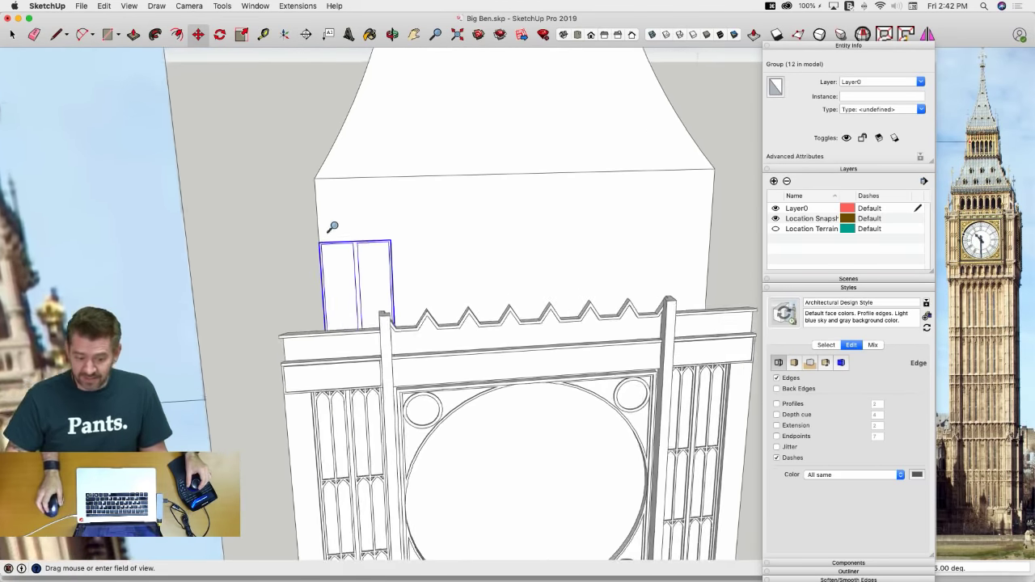
{"action": "key", "text": "l"}
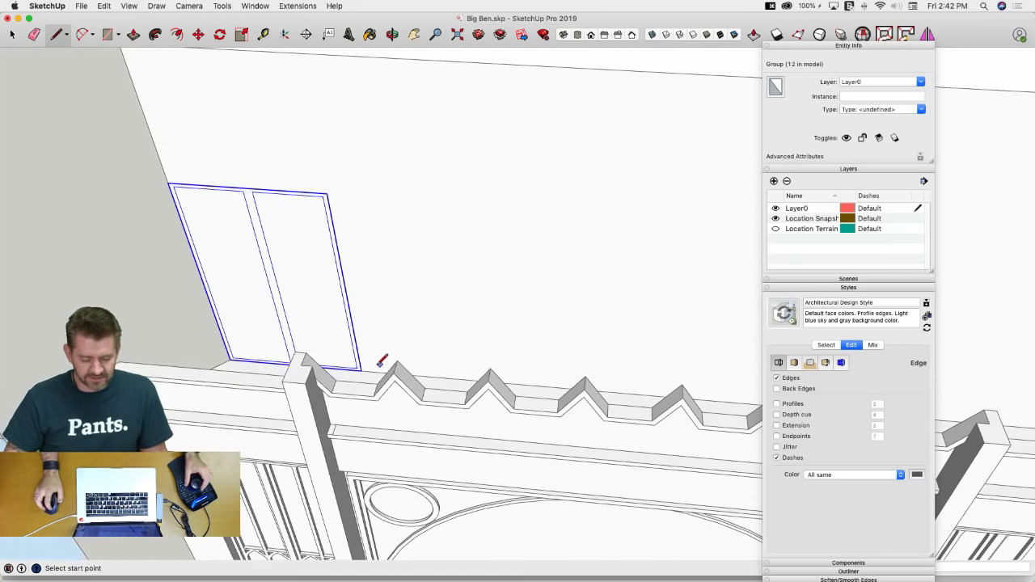
{"action": "left_click", "coordinate": [361, 370]}
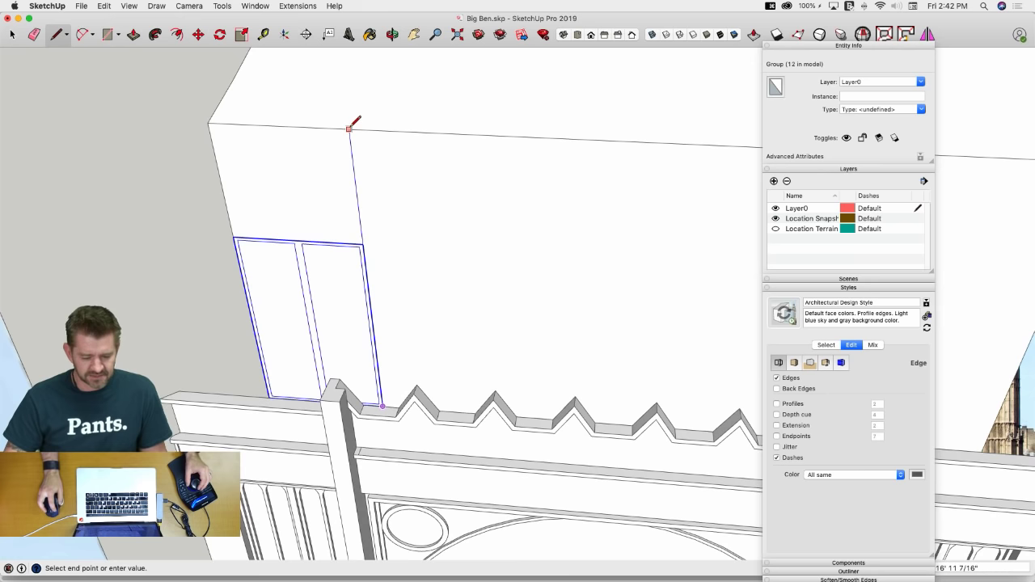
{"action": "left_click", "coordinate": [217, 160]}
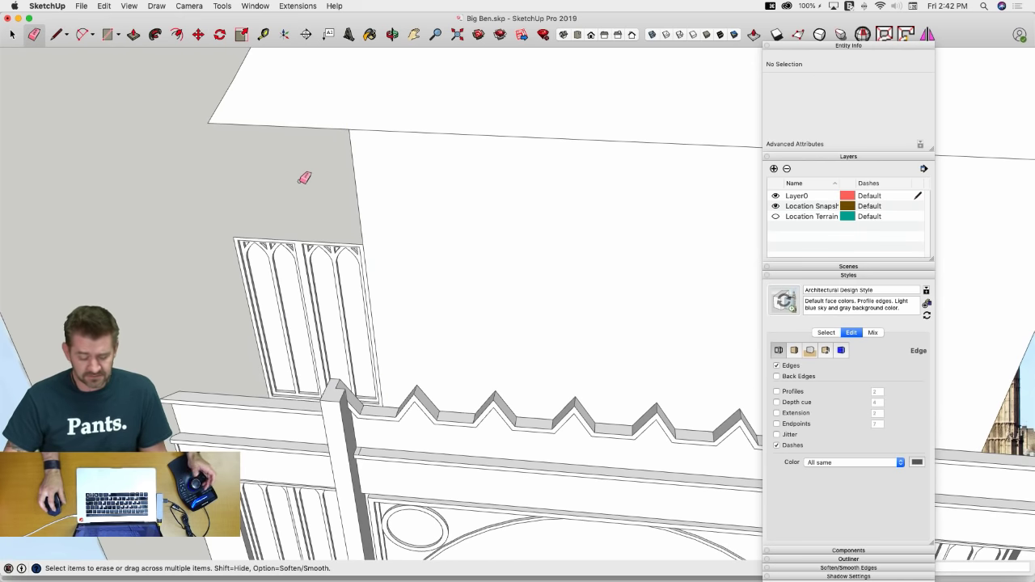
Stretch the copied panel group by moving its top rail and arch heads up to the eave, and leave the group
{"action": "key", "text": "space"}
{"action": "double_click", "coordinate": [285, 280]}
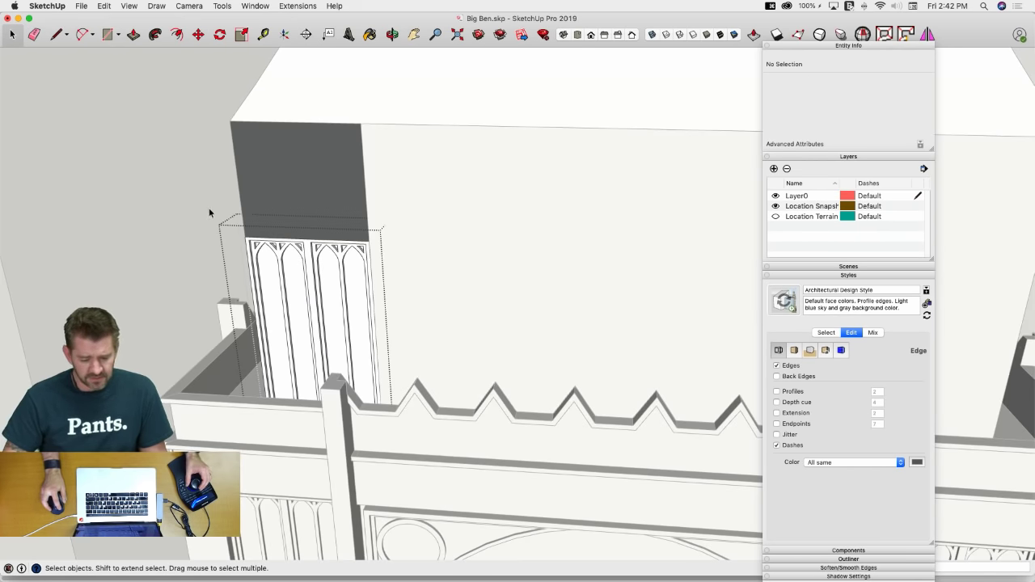
{"action": "key", "text": "super+a"}
{"action": "key", "text": "m"}
{"action": "middle_click_drag", "start_coordinate": [386, 303], "coordinate": [368, 246]}
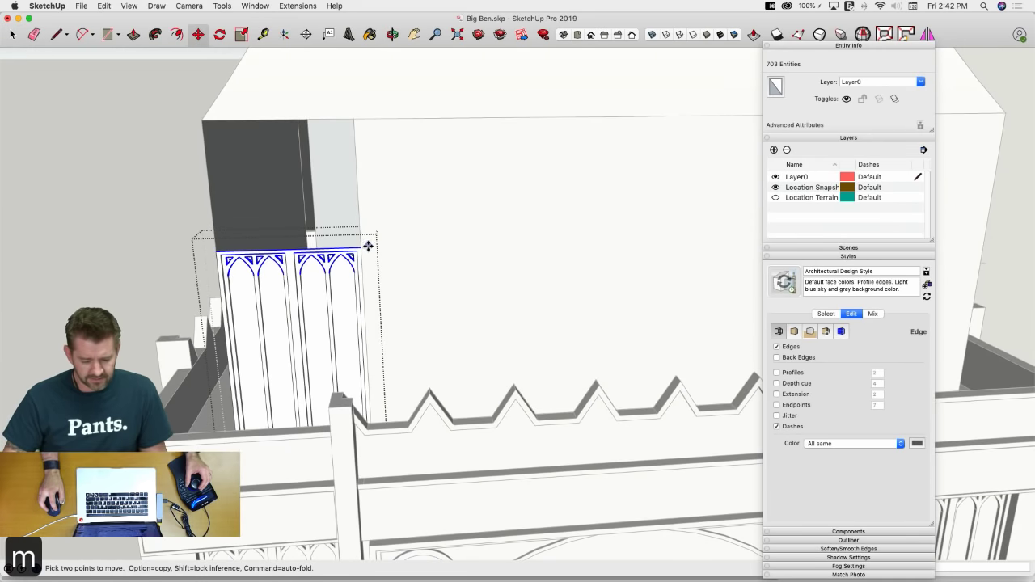
{"action": "left_click", "coordinate": [361, 249]}
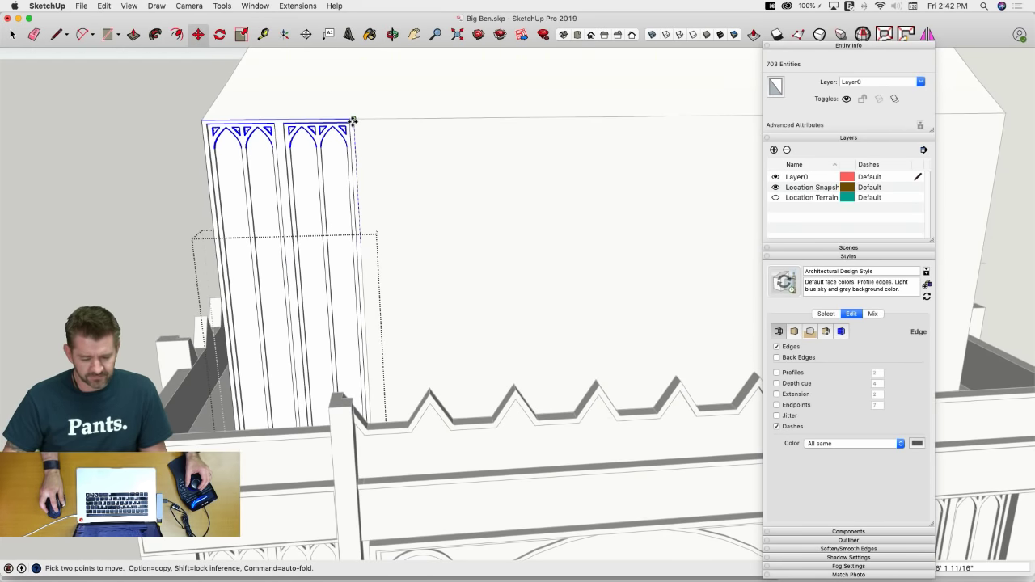
{"action": "left_click", "coordinate": [194, 215]}
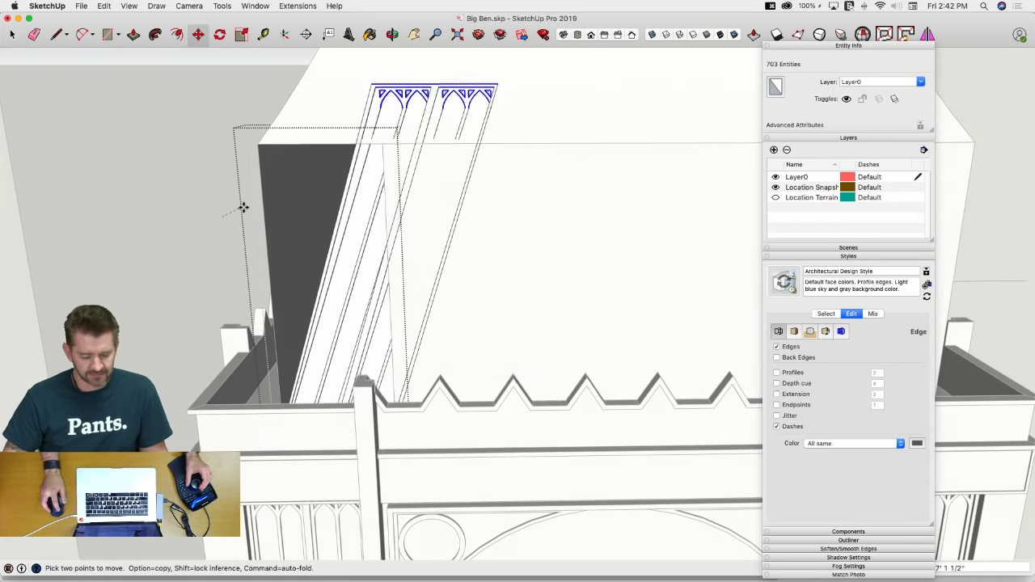
{"action": "key", "text": "Escape"}
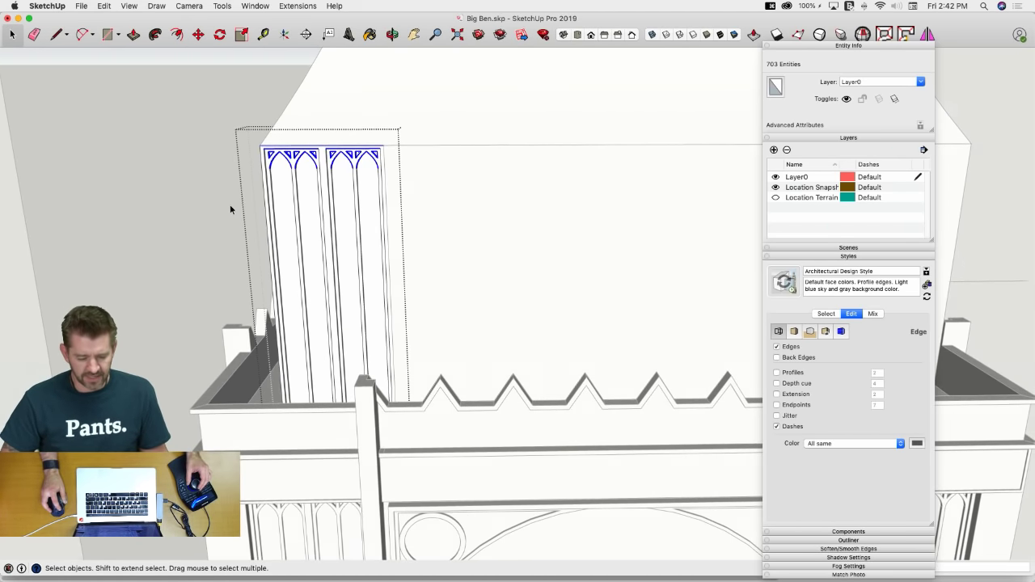
{"action": "left_click", "coordinate": [230, 205]}
Copy the stretched panel group to the opposite front corner of the wall and cut away the wall face behind it
{"action": "left_click", "coordinate": [293, 226]}
{"action": "key", "text": "m"}
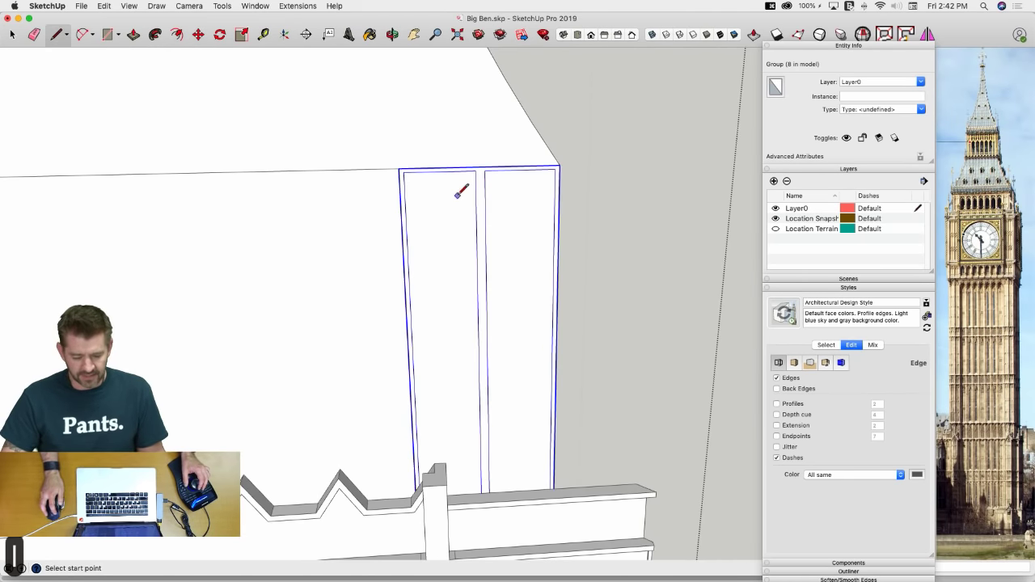
{"action": "left_click", "coordinate": [400, 168]}
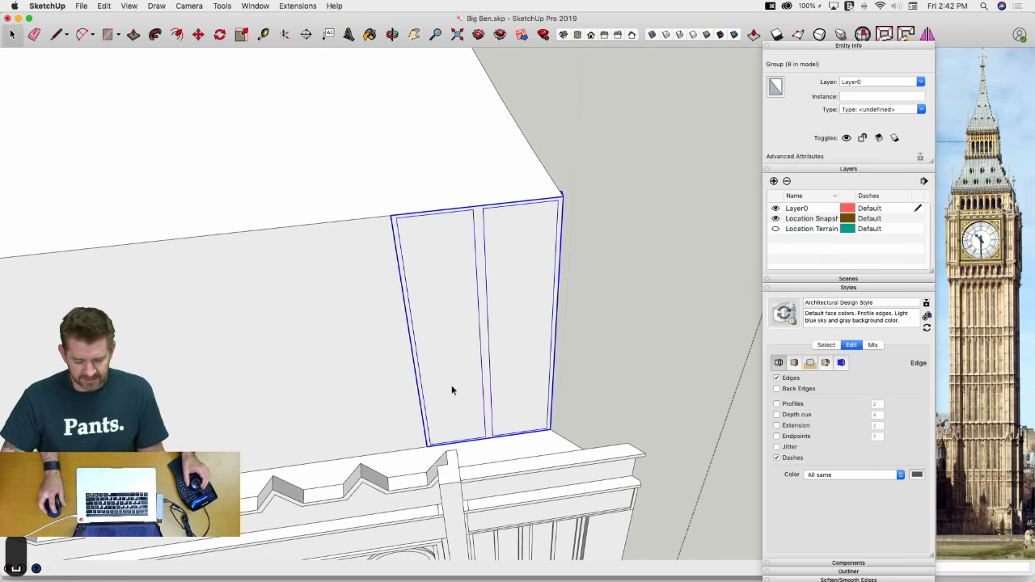
{"action": "left_click", "coordinate": [452, 386]}
{"action": "key", "text": "BackSpace"}
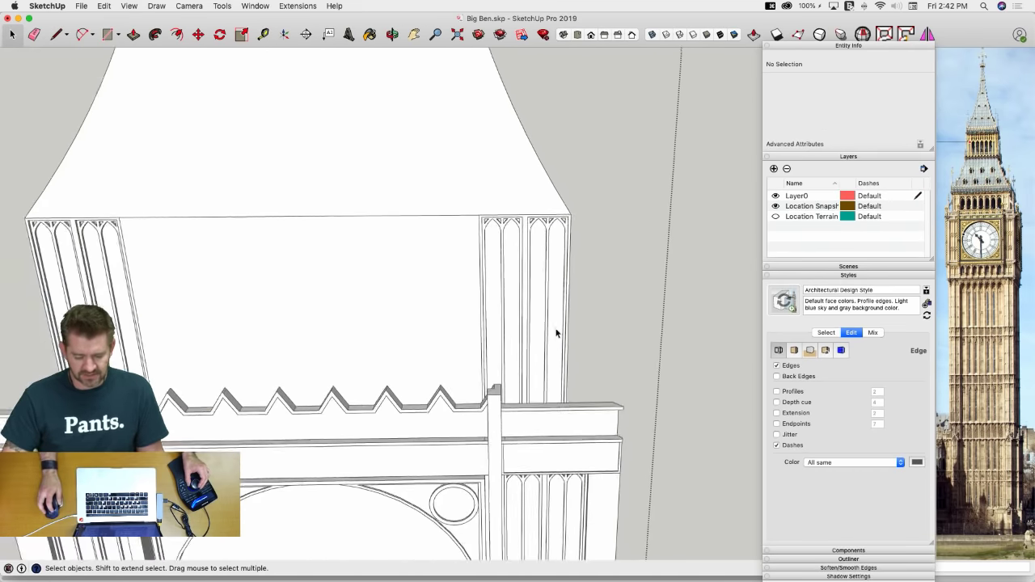
{"action": "scroll", "coordinate": [558, 336], "scroll_direction": "down", "scroll_amount": 10}
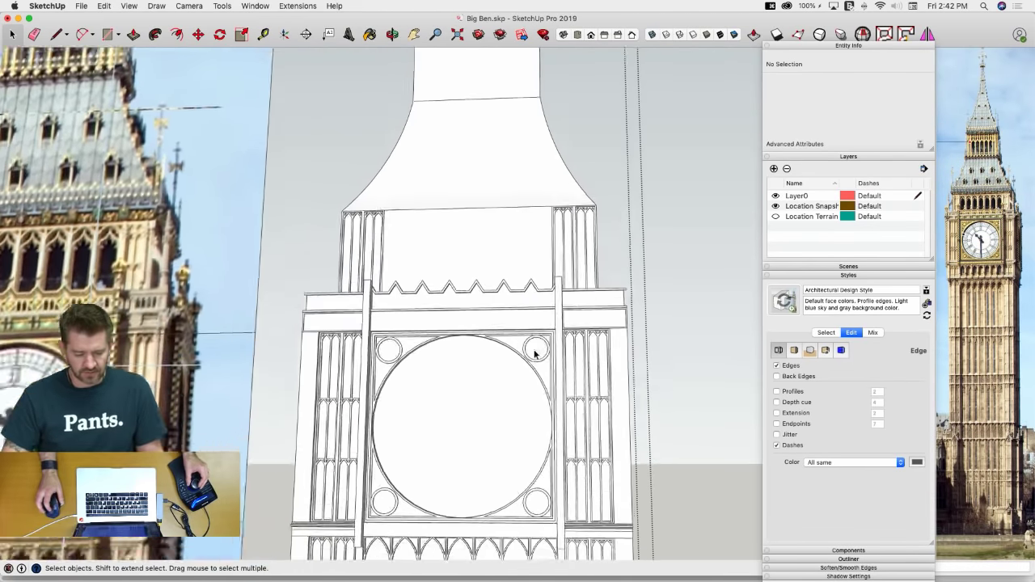
{"action": "scroll", "coordinate": [534, 354], "scroll_direction": "down", "scroll_amount": 8}
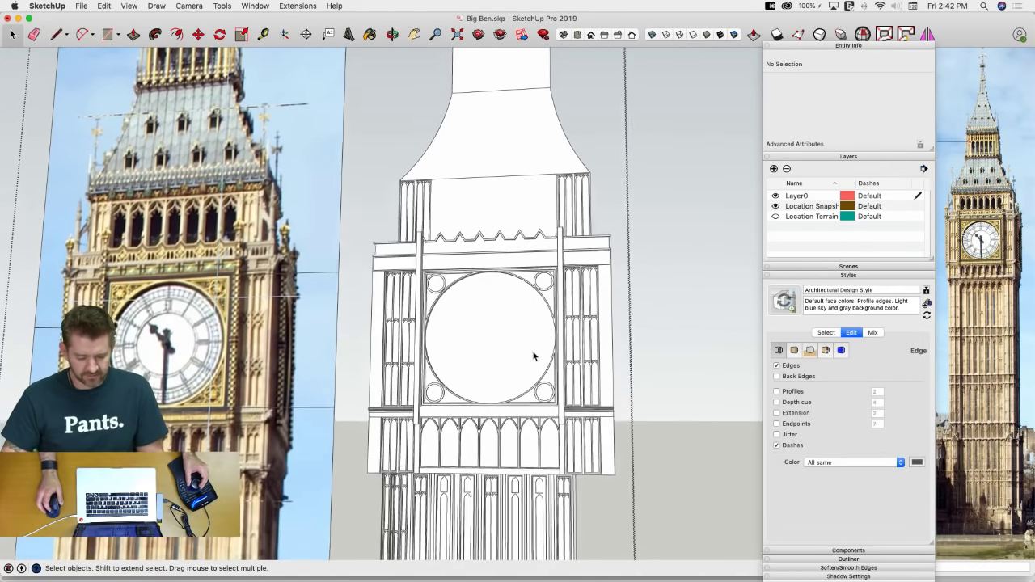
{"action": "scroll", "coordinate": [527, 354], "scroll_direction": "up", "scroll_amount": 8}
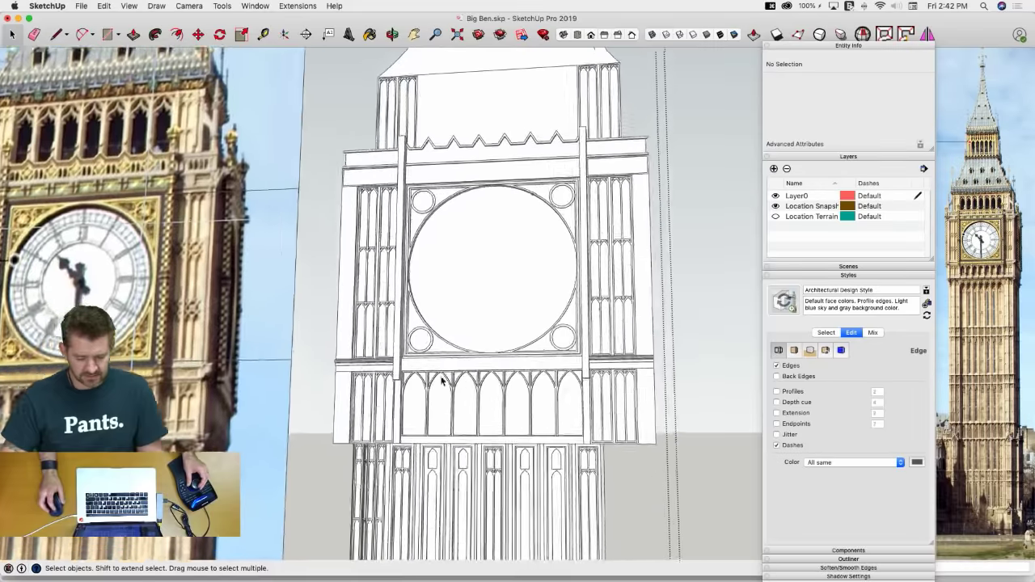
Copy the whole seven-arch panel below the clock face and place the copy in open space beside the tower
{"action": "scroll", "coordinate": [442, 380], "scroll_direction": "up", "scroll_amount": 10}
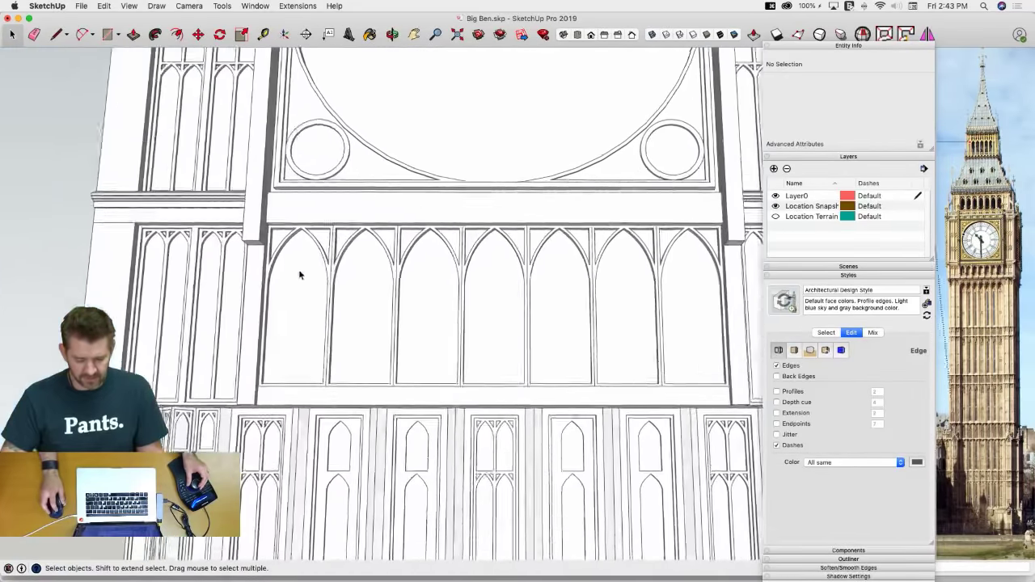
{"action": "scroll", "coordinate": [303, 283], "scroll_direction": "up", "scroll_amount": 3}
{"action": "scroll", "coordinate": [340, 388], "scroll_direction": "down", "scroll_amount": 6}
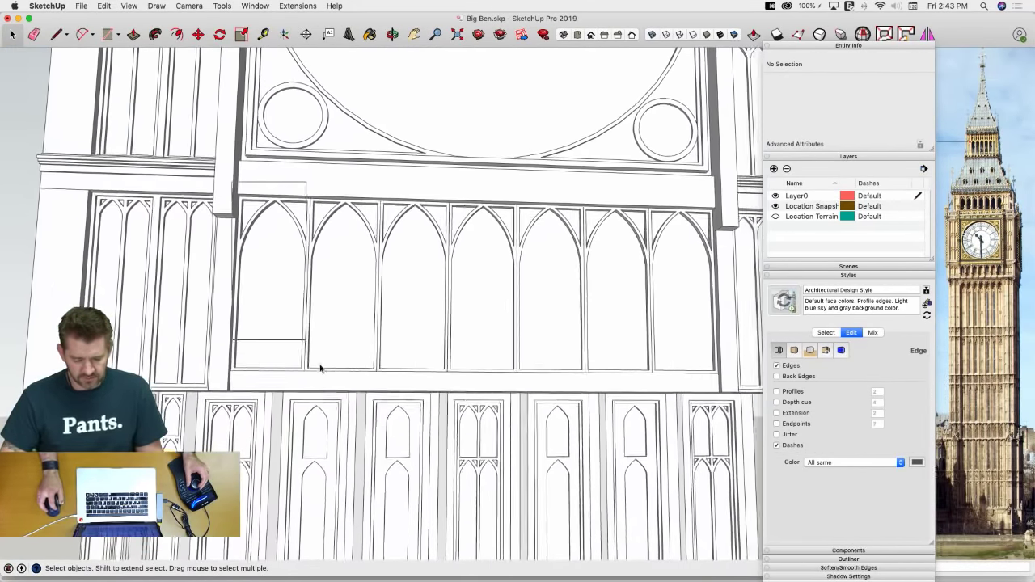
{"action": "scroll", "coordinate": [351, 399], "scroll_direction": "down", "scroll_amount": 3}
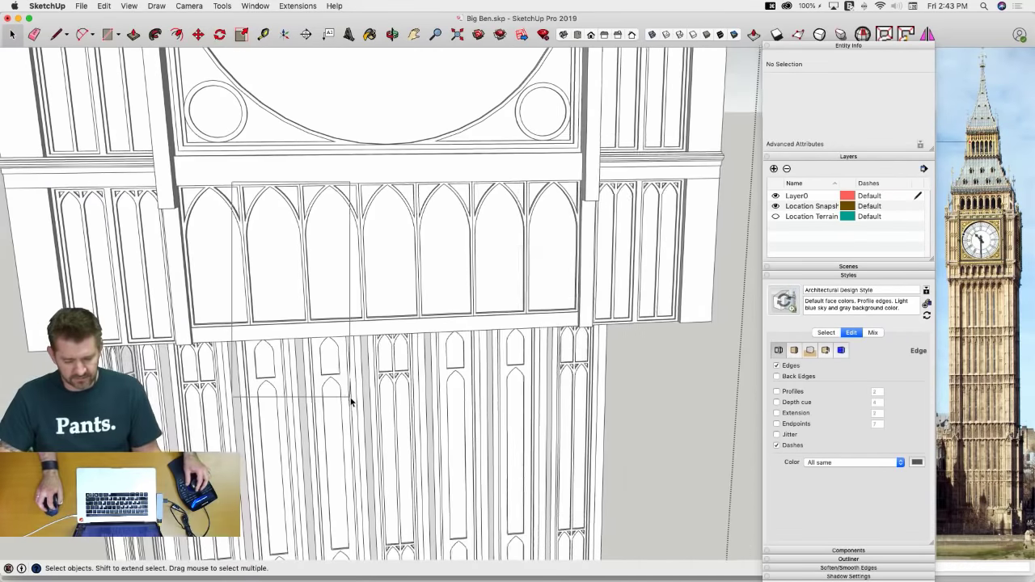
{"action": "key", "text": "super+3"}
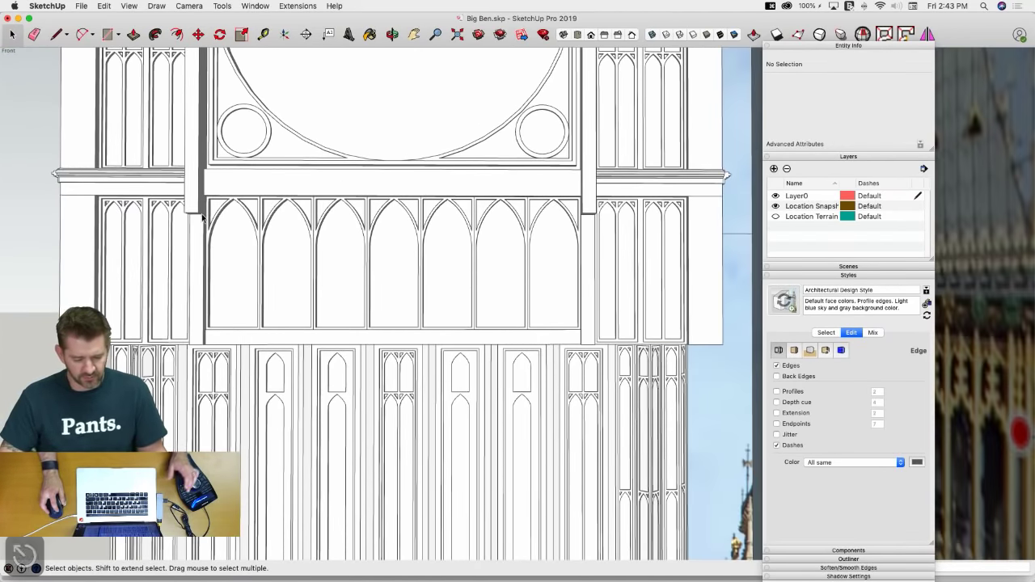
{"action": "double_click", "coordinate": [225, 200]}
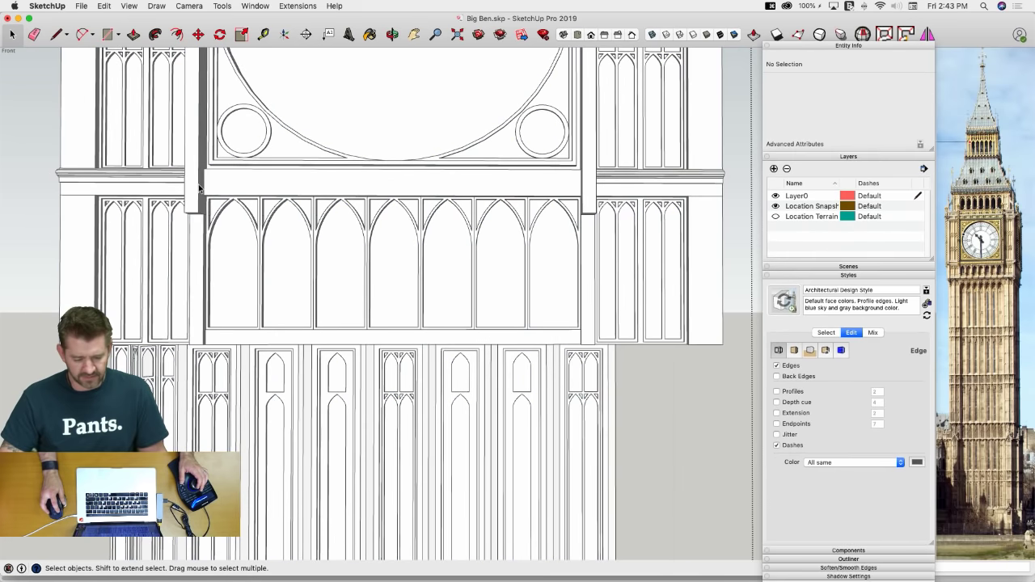
{"action": "triple_click", "coordinate": [590, 349]}
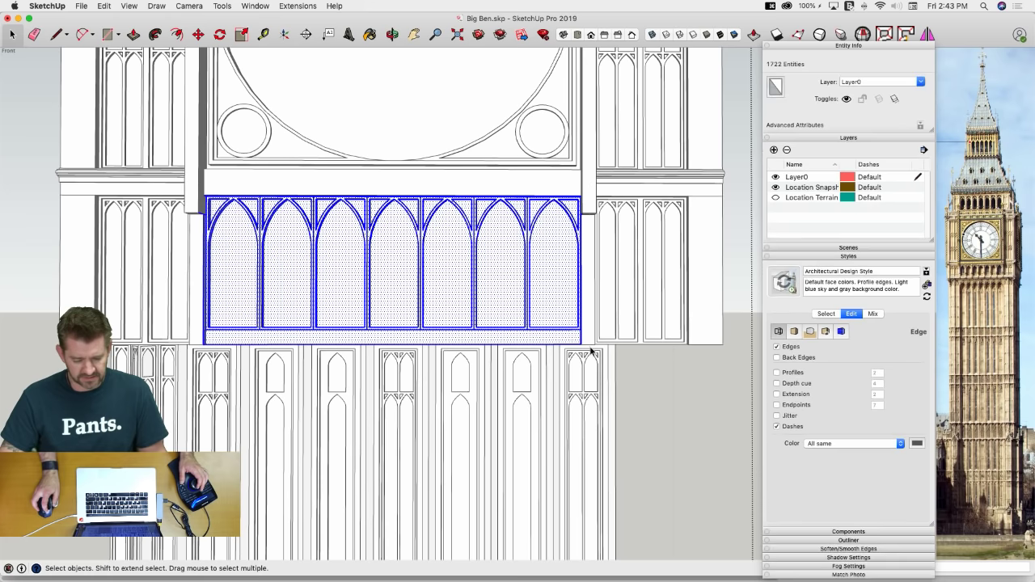
{"action": "left_click", "coordinate": [581, 344]}
{"action": "key", "text": "alt"}
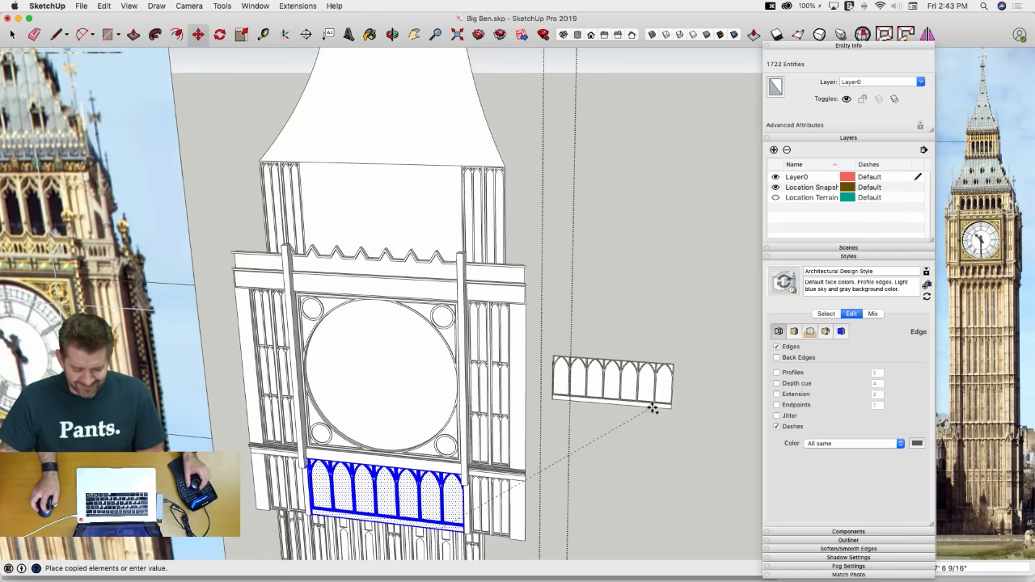
{"action": "left_click", "coordinate": [653, 407]}
Erase the stray edges and narrow leftover faces at both ends of the copied seven-arch panel
{"action": "middle_click_drag", "start_coordinate": [584, 354], "coordinate": [520, 354]}
{"action": "scroll", "coordinate": [520, 354], "scroll_direction": "up", "scroll_amount": 3}
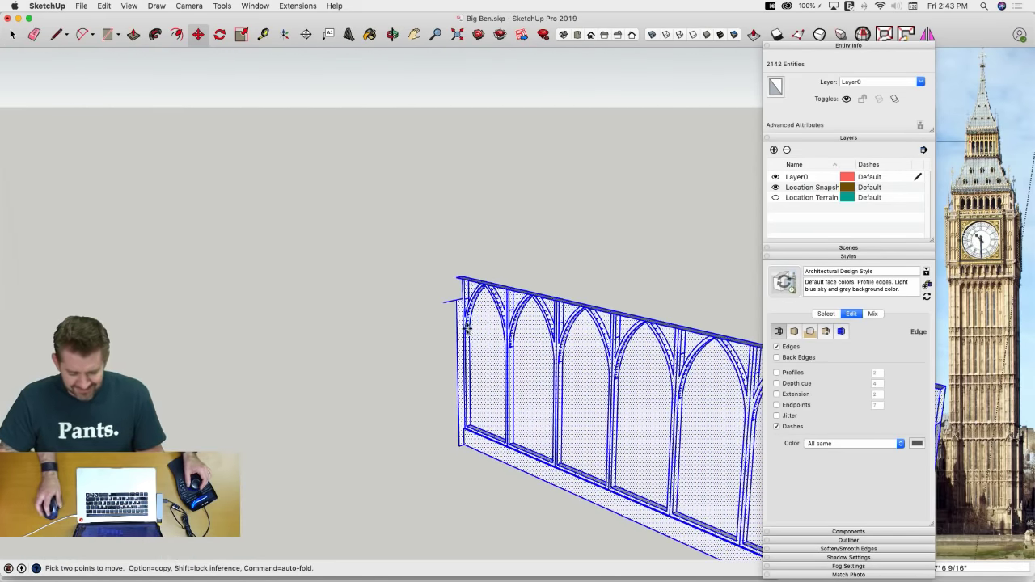
{"action": "key", "text": "e"}
{"action": "scroll", "coordinate": [437, 288], "scroll_direction": "up", "scroll_amount": 3}
{"action": "left_click", "coordinate": [413, 265]}
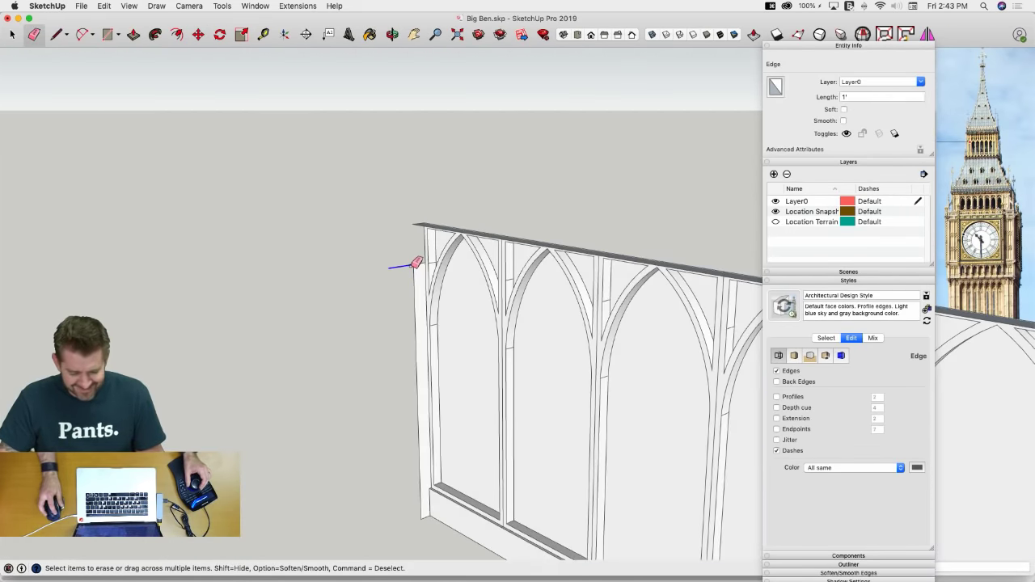
{"action": "left_click", "coordinate": [415, 266]}
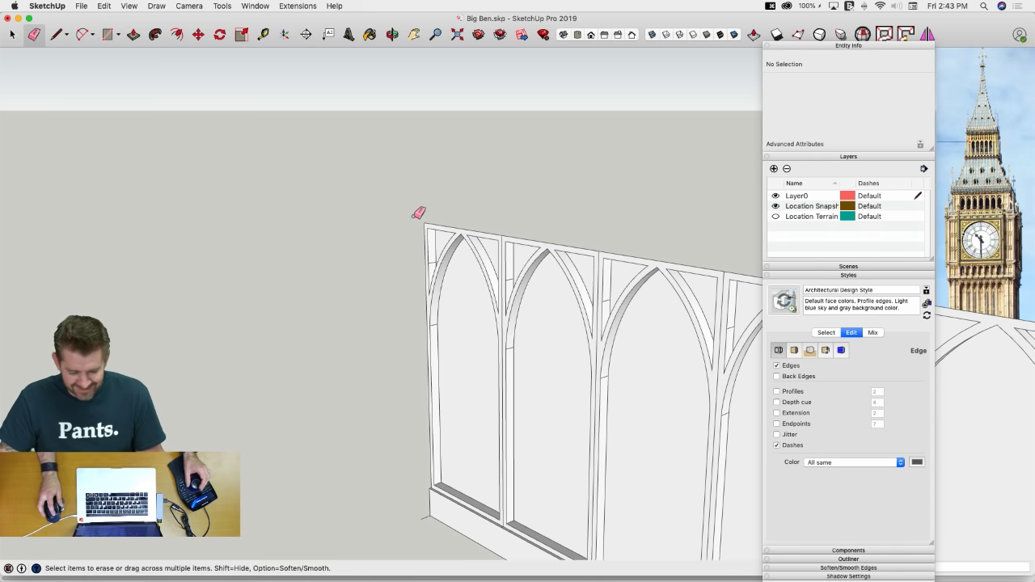
{"action": "middle_click_drag", "start_coordinate": [418, 213], "coordinate": [522, 238]}
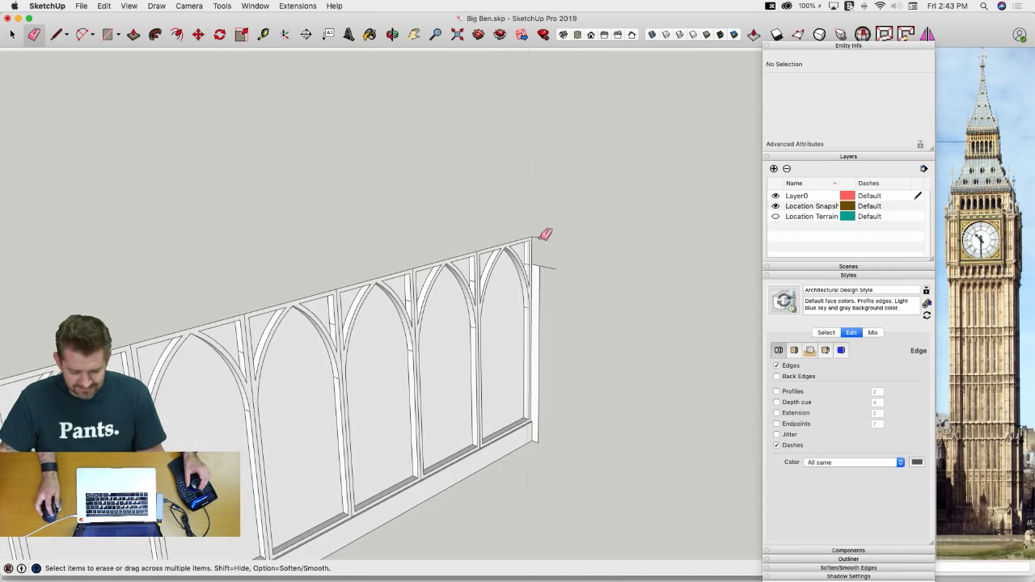
{"action": "left_click_drag", "start_coordinate": [544, 265], "coordinate": [548, 261]}
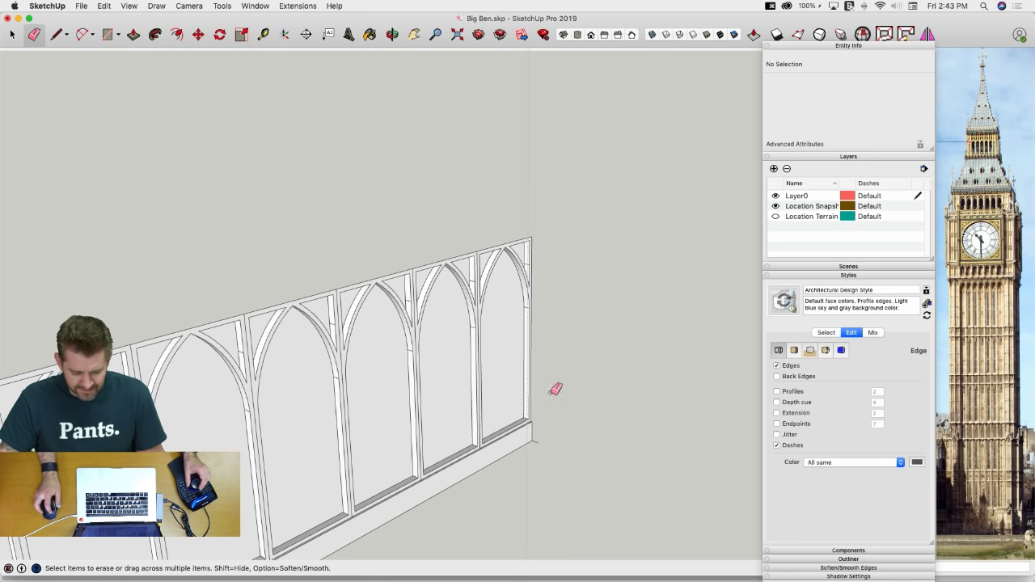
Select all of the cleaned seven-arch panel's geometry and make it a group
{"action": "key", "text": "space"}
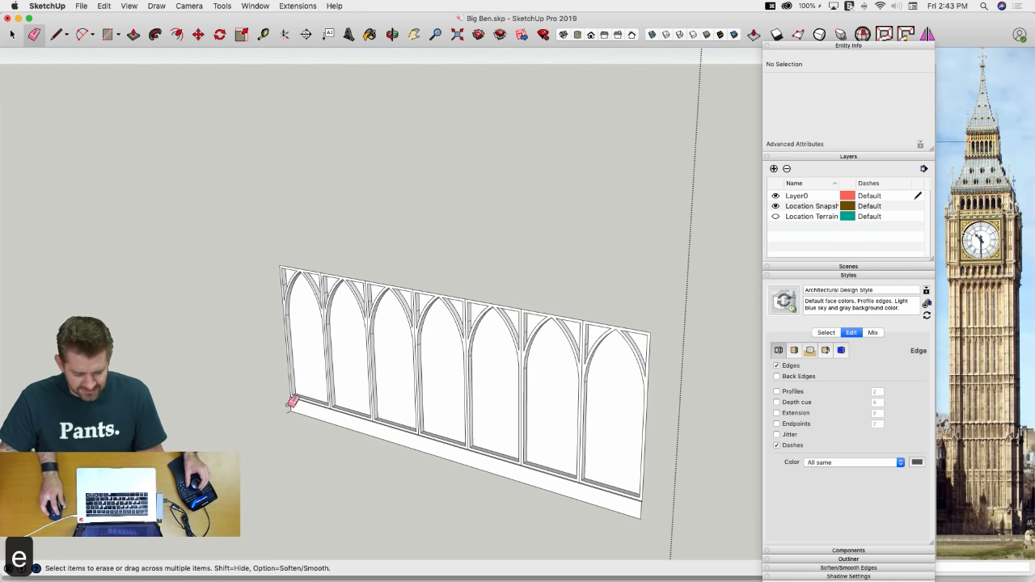
{"action": "triple_click", "coordinate": [313, 417]}
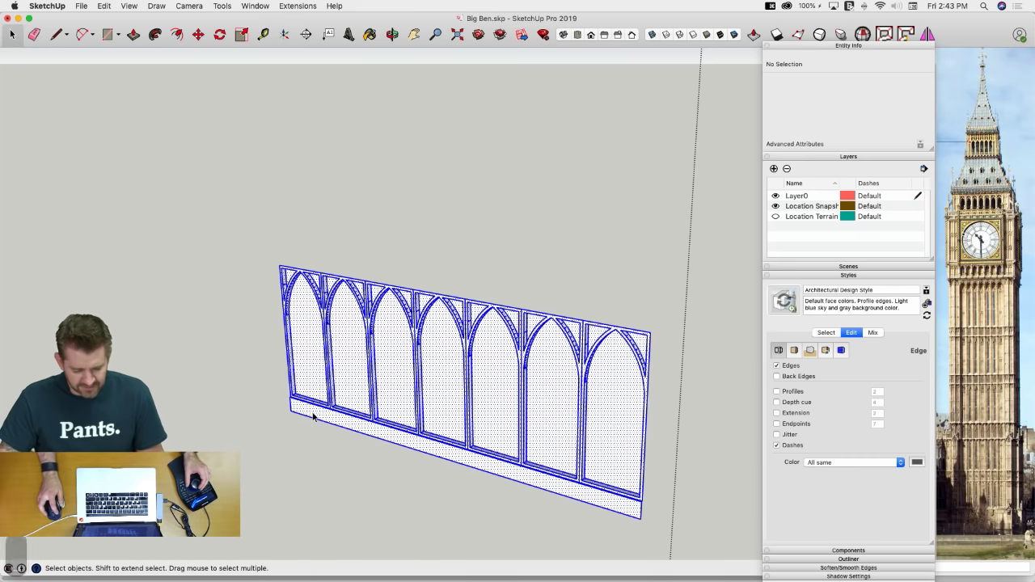
{"action": "right_click", "coordinate": [313, 417]}
{"action": "left_click", "coordinate": [347, 361]}
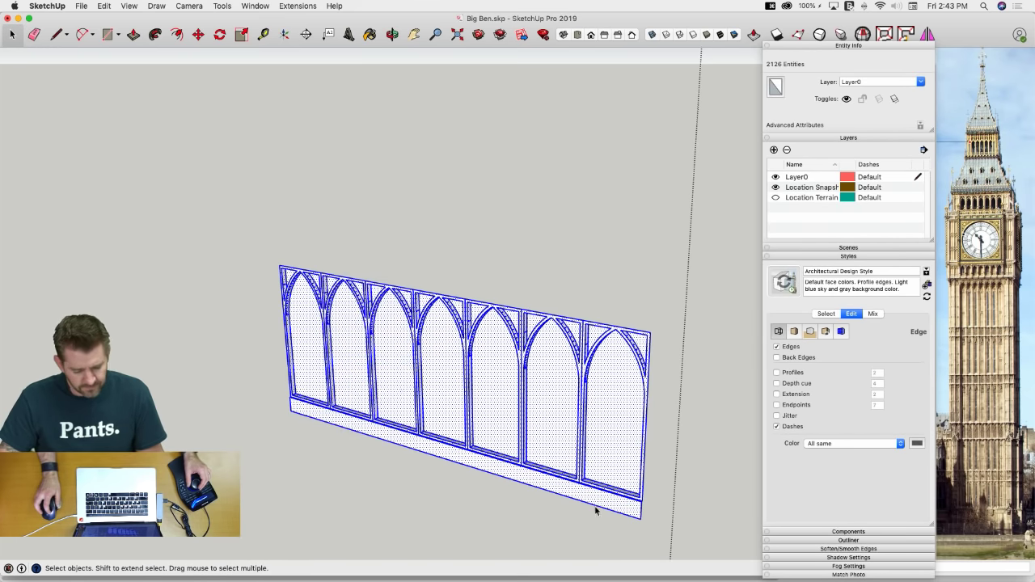
Move the seven-arch group by its lower corner onto the belfry wall, against the inner lower corner of the corner panels
{"action": "middle_click_drag", "start_coordinate": [596, 509], "coordinate": [618, 515]}
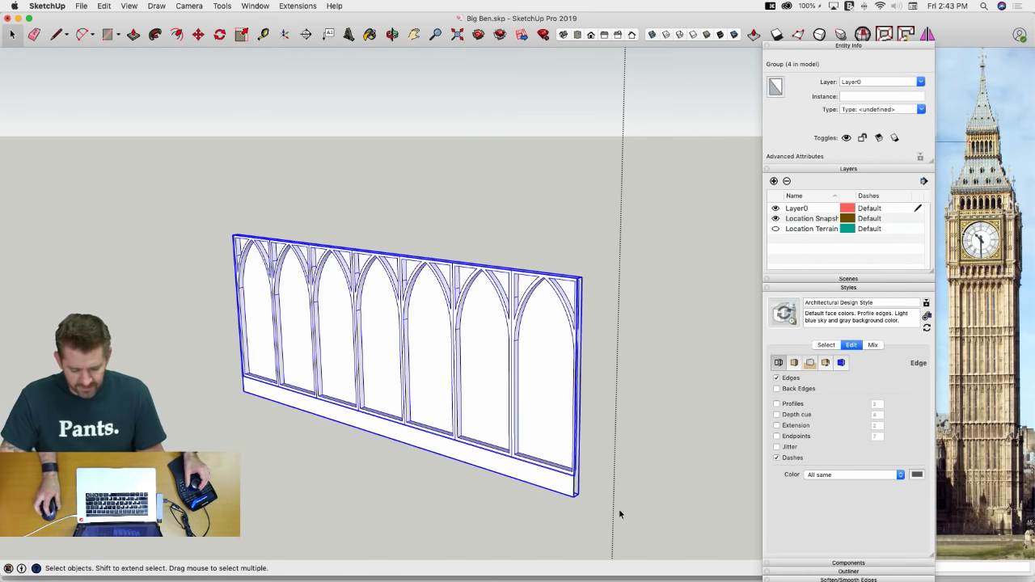
{"action": "left_click", "coordinate": [575, 497]}
{"action": "scroll", "coordinate": [508, 526], "scroll_direction": "down", "scroll_amount": 5}
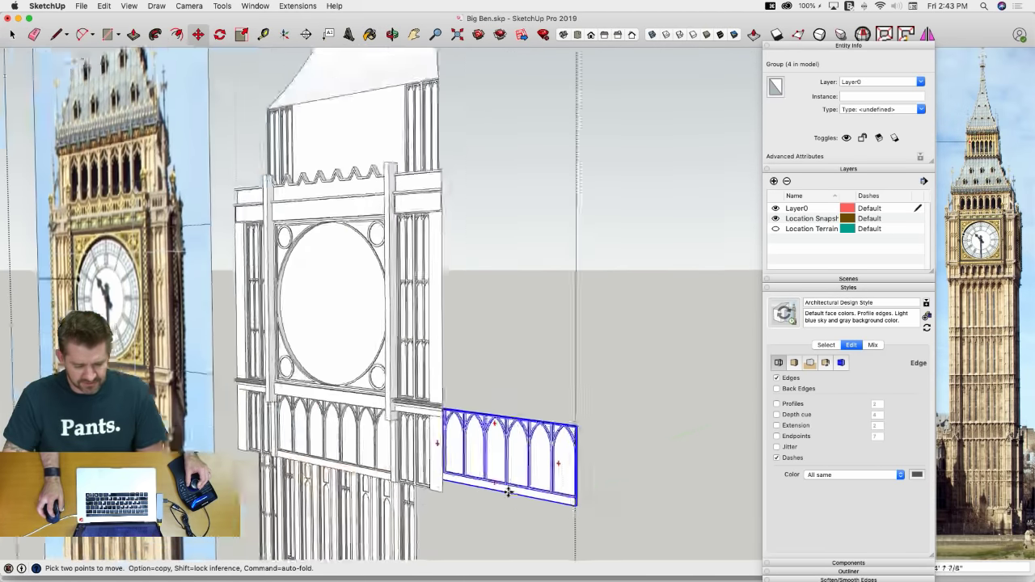
{"action": "left_click", "coordinate": [424, 469]}
{"action": "scroll", "coordinate": [485, 323], "scroll_direction": "up", "scroll_amount": 10}
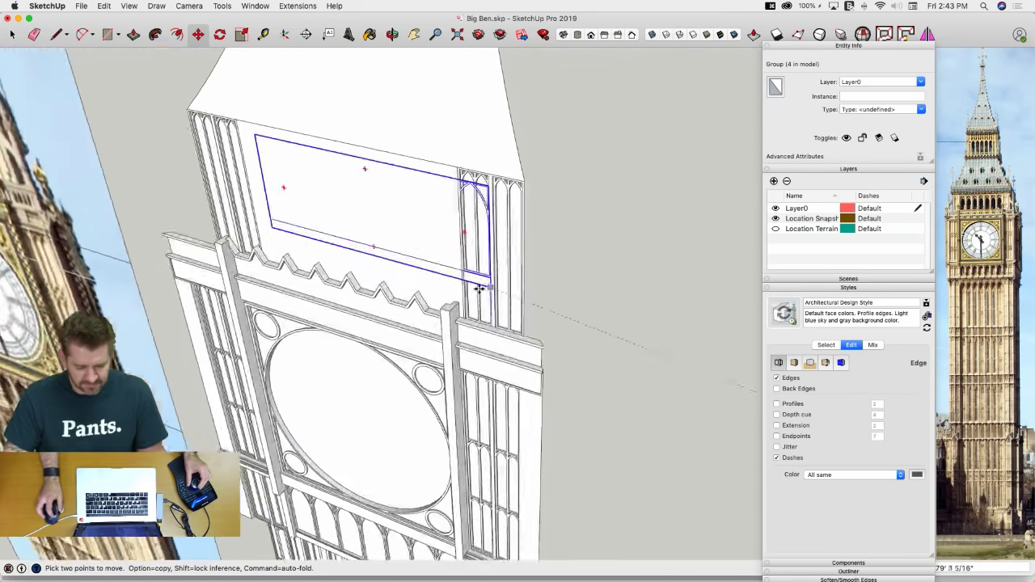
{"action": "scroll", "coordinate": [470, 322], "scroll_direction": "up", "scroll_amount": 1}
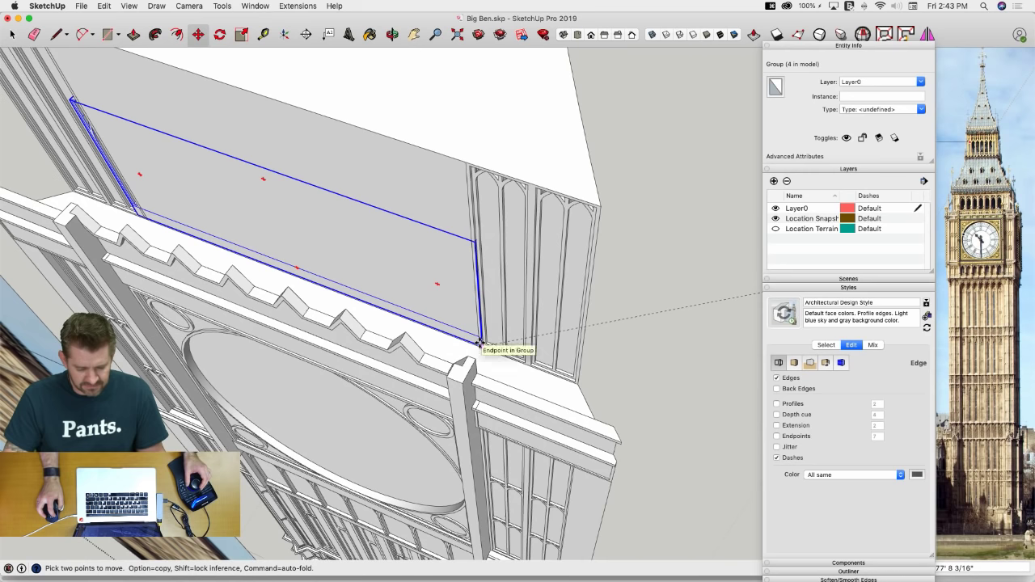
{"action": "scroll", "coordinate": [478, 346], "scroll_direction": "up", "scroll_amount": 4}
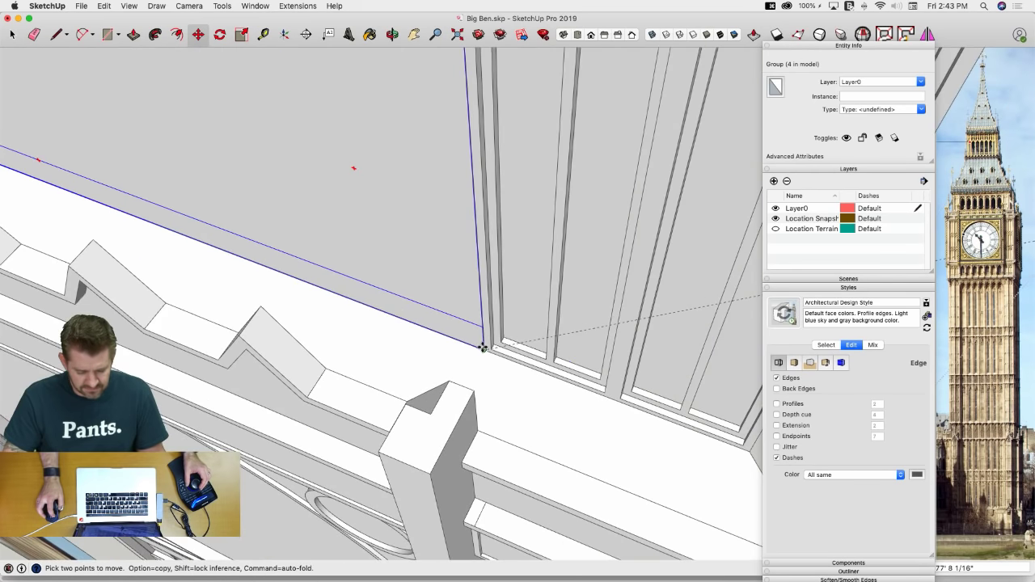
{"action": "scroll", "coordinate": [483, 348], "scroll_direction": "down", "scroll_amount": 5}
Scale the seven-arch group to fill the belfry bay between the corner panels up to the eave, and delete the wall face covering it
{"action": "scroll", "coordinate": [412, 310], "scroll_direction": "up", "scroll_amount": 8}
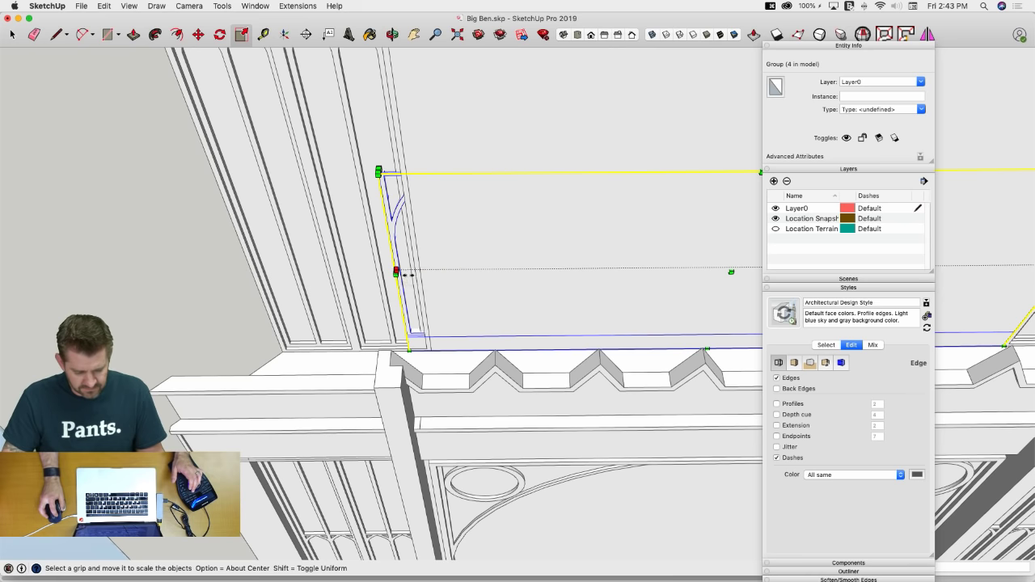
{"action": "left_click", "coordinate": [426, 307]}
{"action": "middle_click_drag", "start_coordinate": [427, 308], "coordinate": [488, 356]}
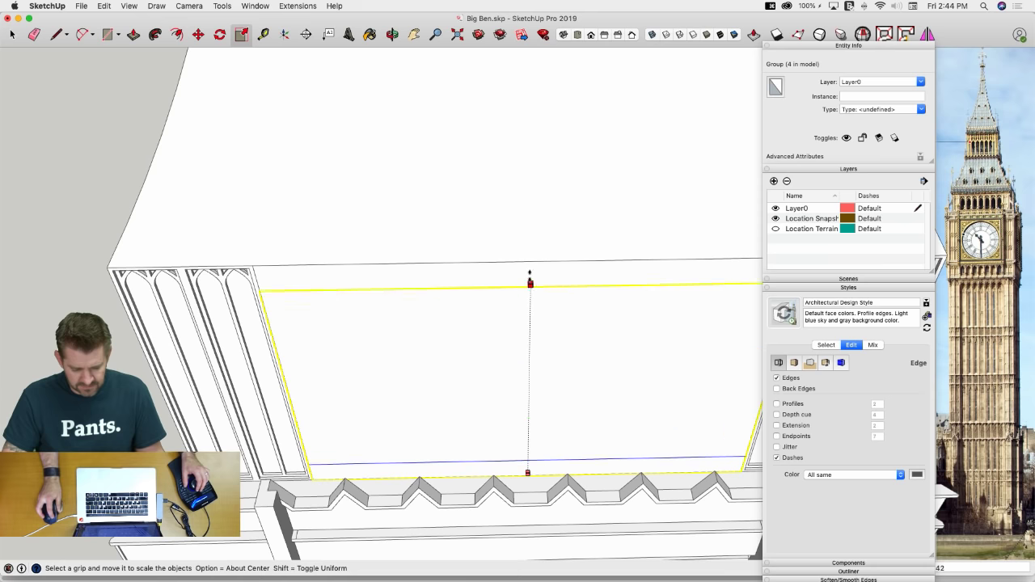
{"action": "double_click", "coordinate": [537, 308]}
{"action": "left_click", "coordinate": [537, 307]}
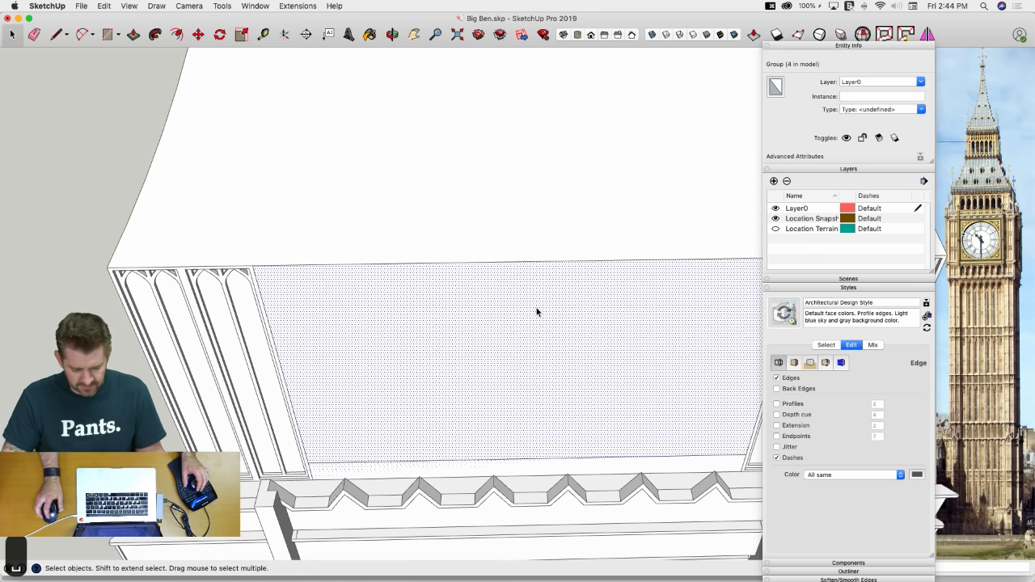
{"action": "key", "text": "BackSpace"}
{"action": "scroll", "coordinate": [539, 335], "scroll_direction": "down", "scroll_amount": 5}
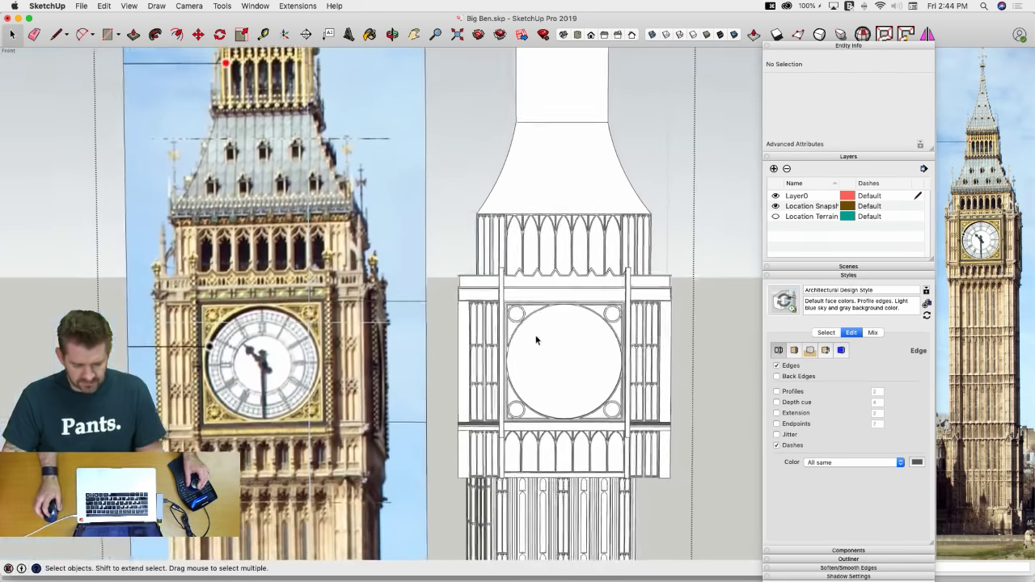
Scale the three front belfry panel groups together to about 0.88 of their height, leaving a gap below the eave
{"action": "scroll", "coordinate": [546, 332], "scroll_direction": "up", "scroll_amount": 3}
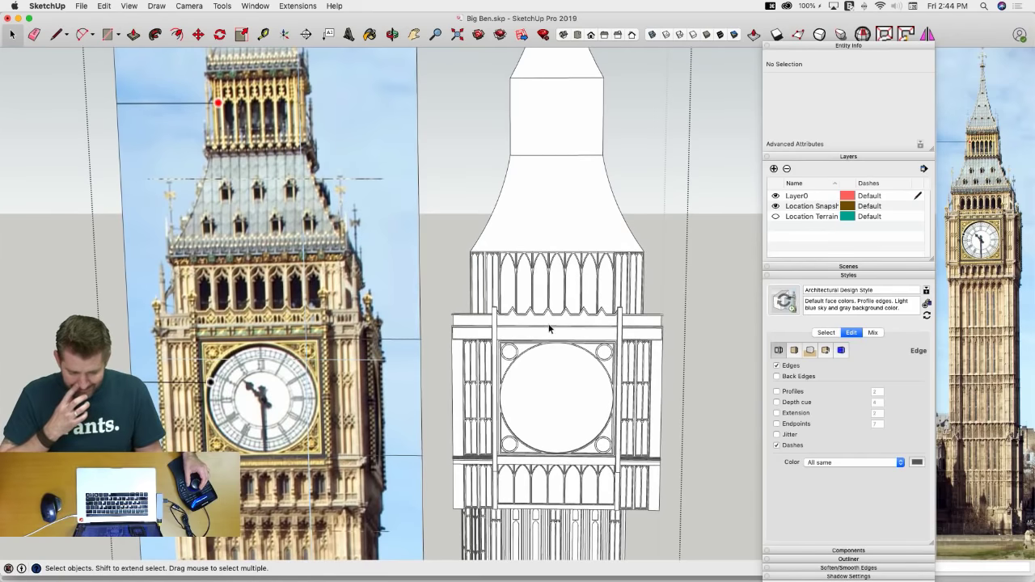
{"action": "scroll", "coordinate": [549, 328], "scroll_direction": "up", "scroll_amount": 6}
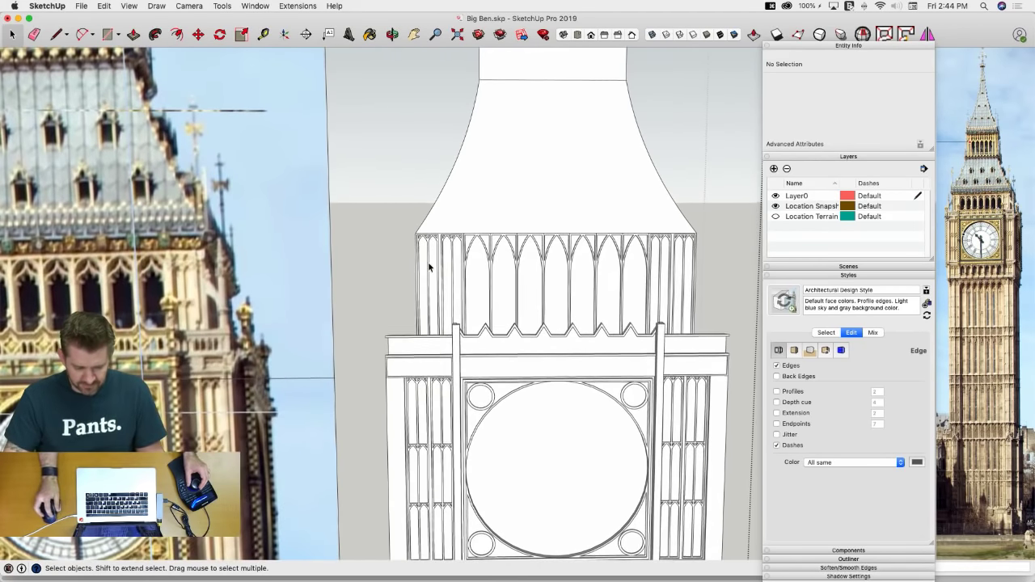
{"action": "left_click", "coordinate": [524, 272], "text": "shift"}
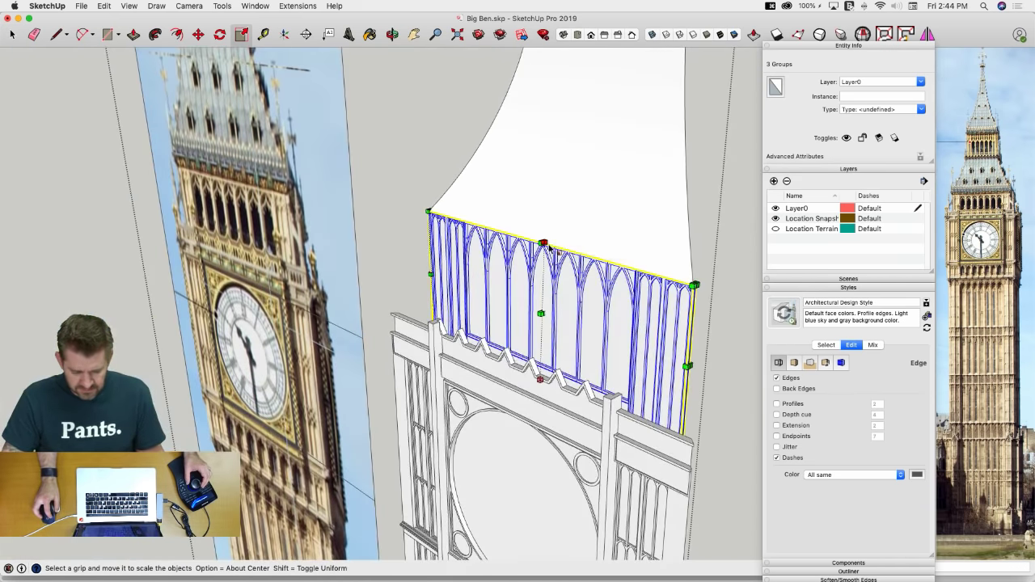
{"action": "left_click_drag", "start_coordinate": [548, 247], "coordinate": [549, 261]}
{"action": "left_click", "coordinate": [548, 260]}
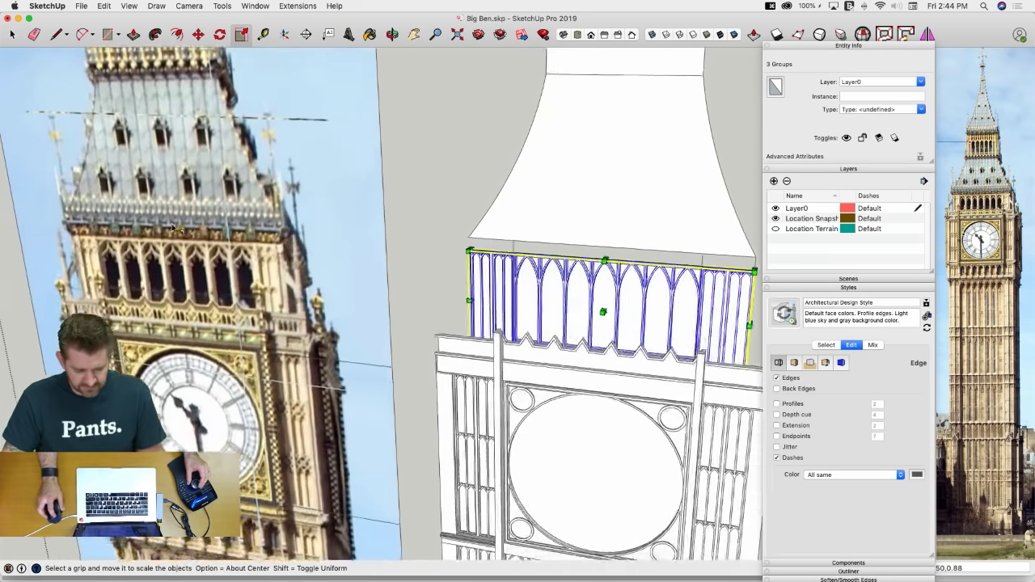
Draw a rectangle about 2' tall filling the strip between the belfry panel tops and the eave, across the full front
{"action": "scroll", "coordinate": [353, 243], "scroll_direction": "up", "scroll_amount": 3}
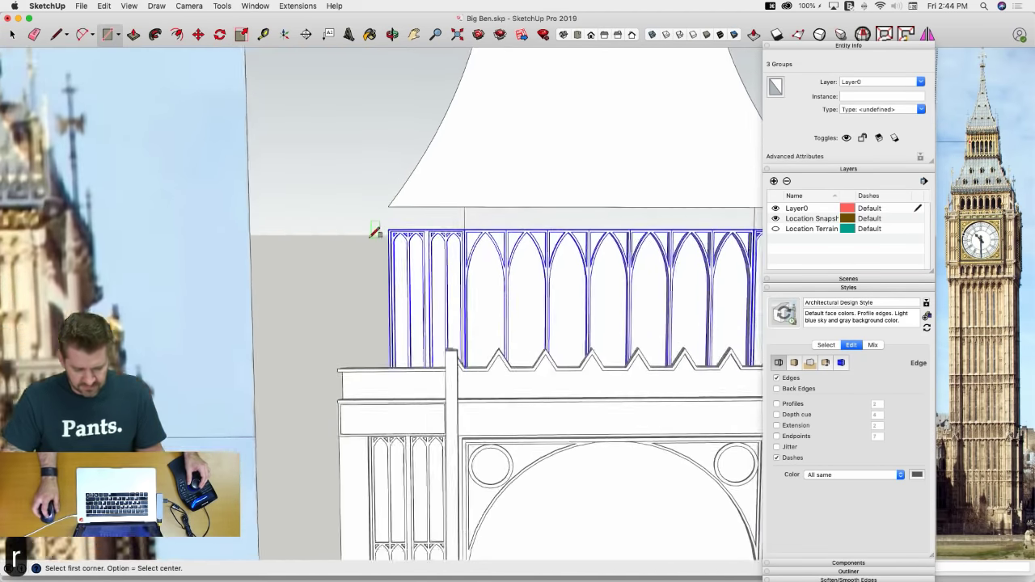
{"action": "key", "text": "r"}
{"action": "key", "text": "r"}
{"action": "left_click", "coordinate": [358, 220]}
{"action": "scroll", "coordinate": [393, 229], "scroll_direction": "down", "scroll_amount": 2}
{"action": "scroll", "coordinate": [310, 267], "scroll_direction": "up", "scroll_amount": 2}
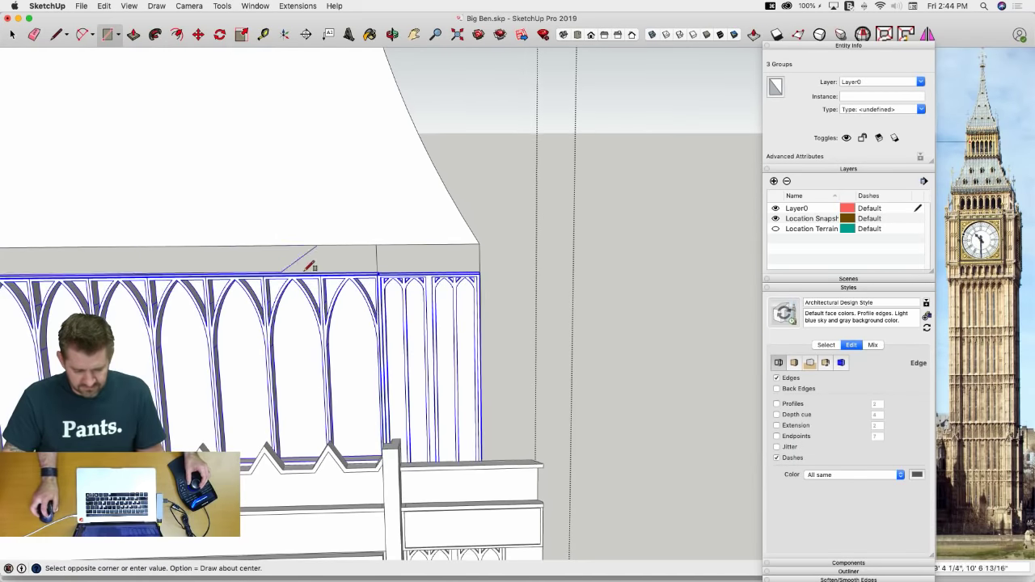
{"action": "left_click", "coordinate": [484, 273]}
{"action": "scroll", "coordinate": [522, 277], "scroll_direction": "up", "scroll_amount": 1}
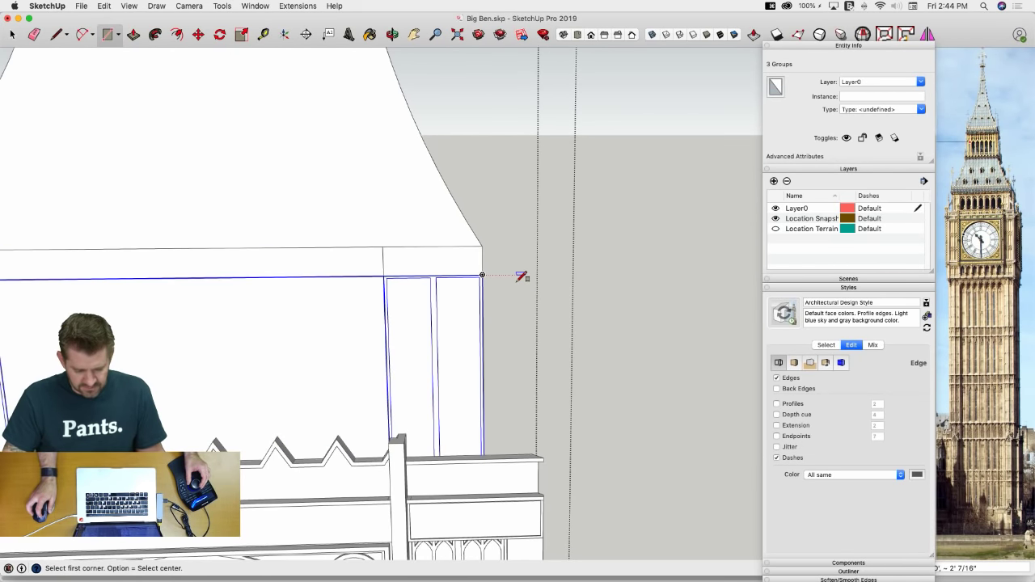
Delete the wall faces covering the belfry arches and erase the leftover vertical edges in the band under the eave
{"action": "left_click", "coordinate": [375, 331]}
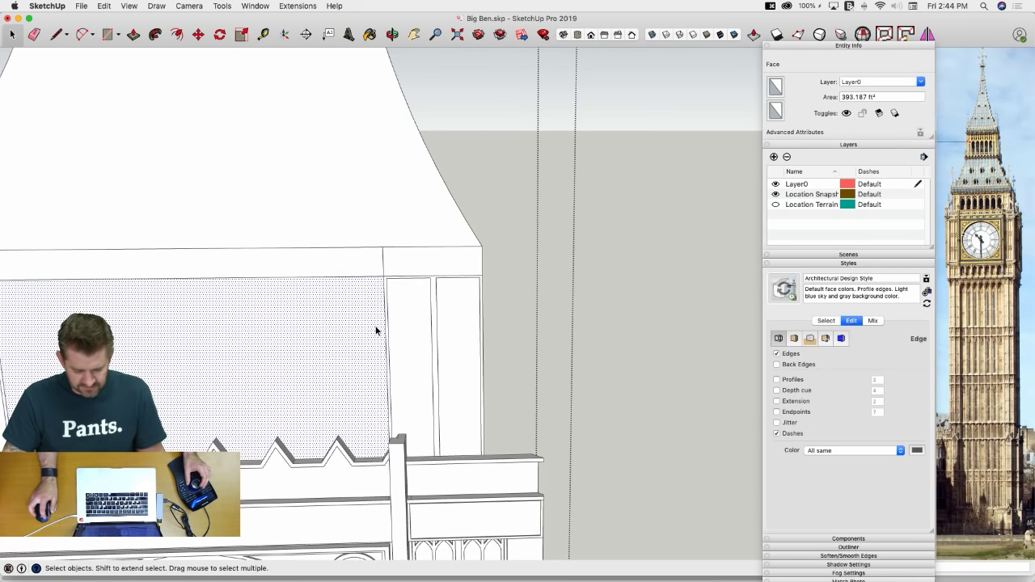
{"action": "key", "text": "BackSpace"}
{"action": "key", "text": "BackSpace"}
{"action": "scroll", "coordinate": [451, 340], "scroll_direction": "down", "scroll_amount": 3}
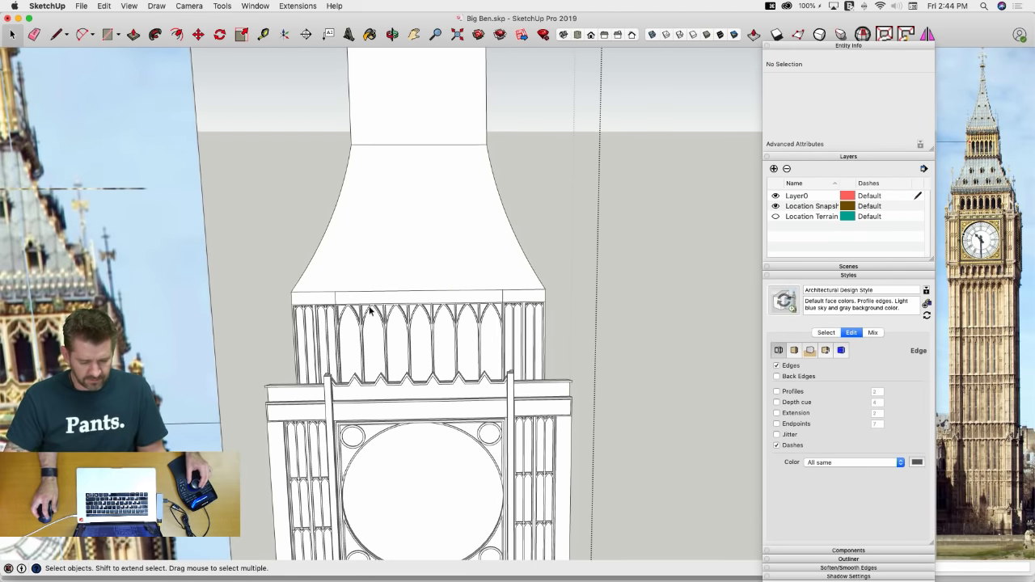
{"action": "left_click", "coordinate": [504, 296]}
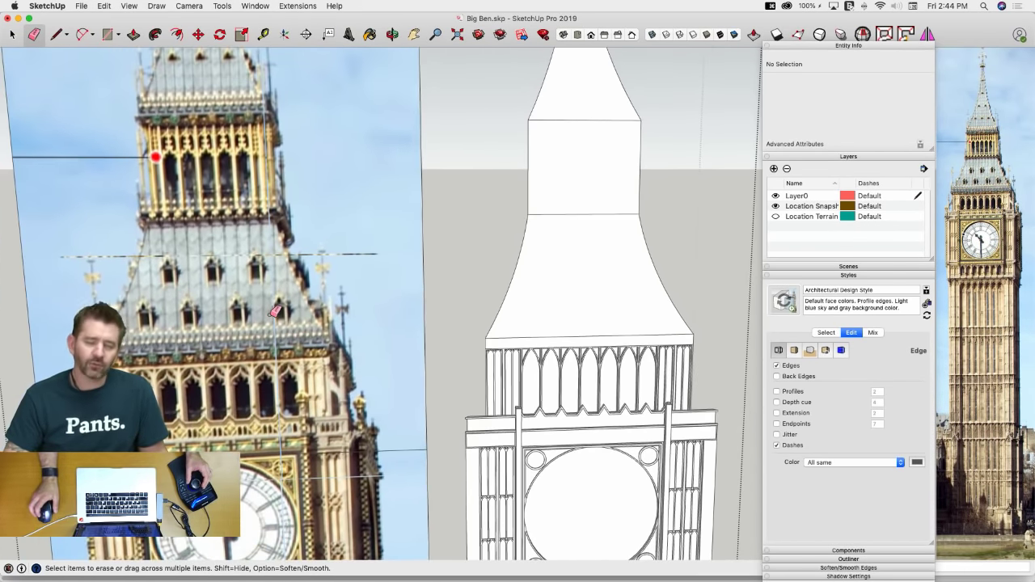
{"action": "scroll", "coordinate": [573, 351], "scroll_direction": "up", "scroll_amount": 6}
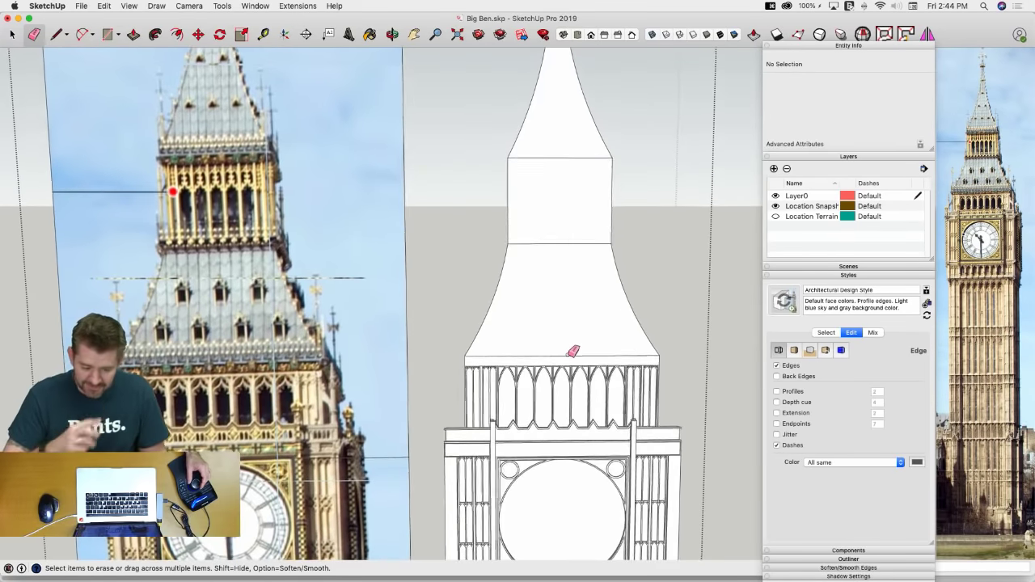
Close the tower side component and review the upper stages and the whole tower beside the reference photo
{"action": "scroll", "coordinate": [572, 353], "scroll_direction": "down", "scroll_amount": 6}
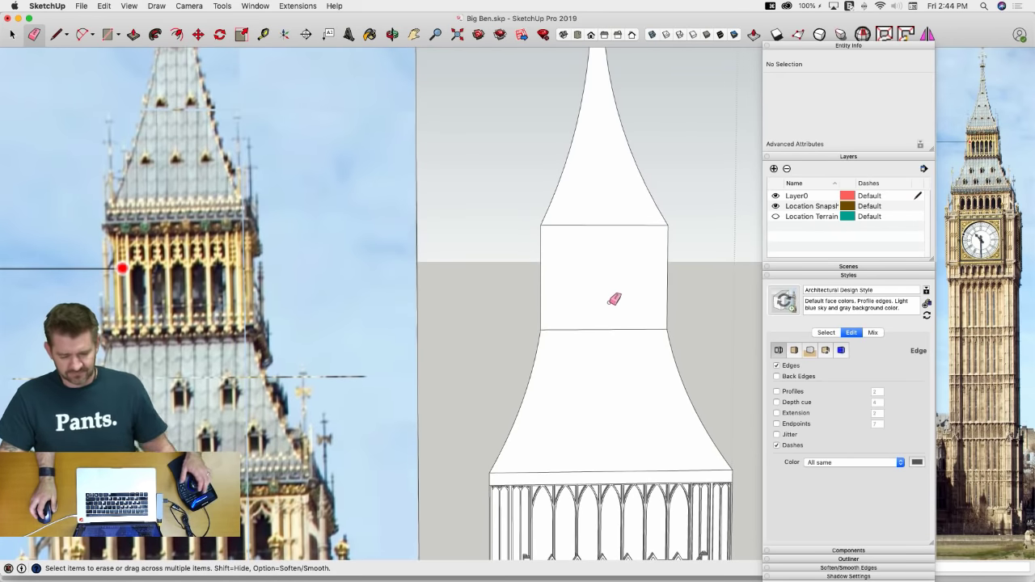
{"action": "scroll", "coordinate": [590, 283], "scroll_direction": "down", "scroll_amount": 4}
{"action": "scroll", "coordinate": [588, 290], "scroll_direction": "up", "scroll_amount": 5}
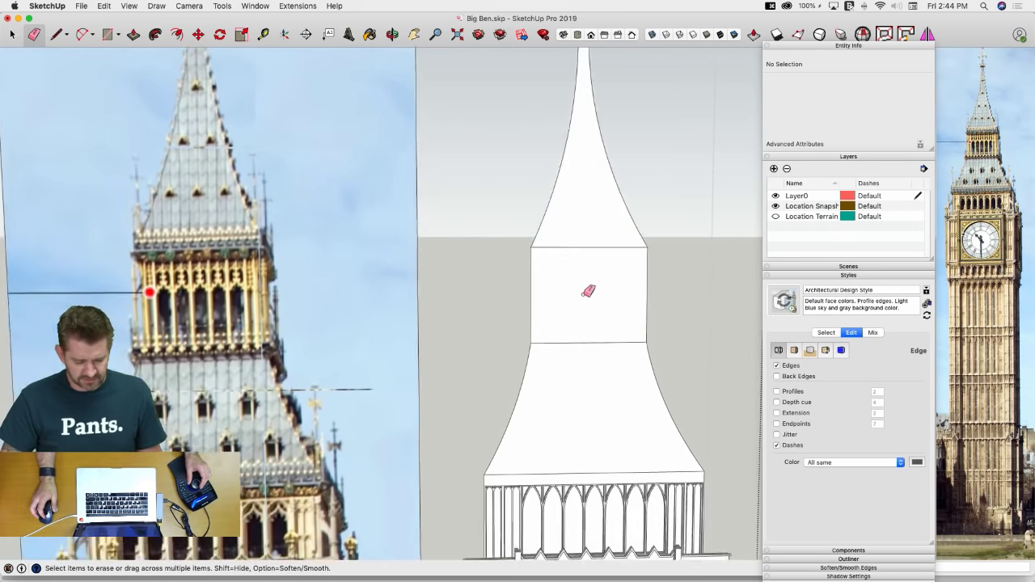
{"action": "scroll", "coordinate": [595, 296], "scroll_direction": "down", "scroll_amount": 8}
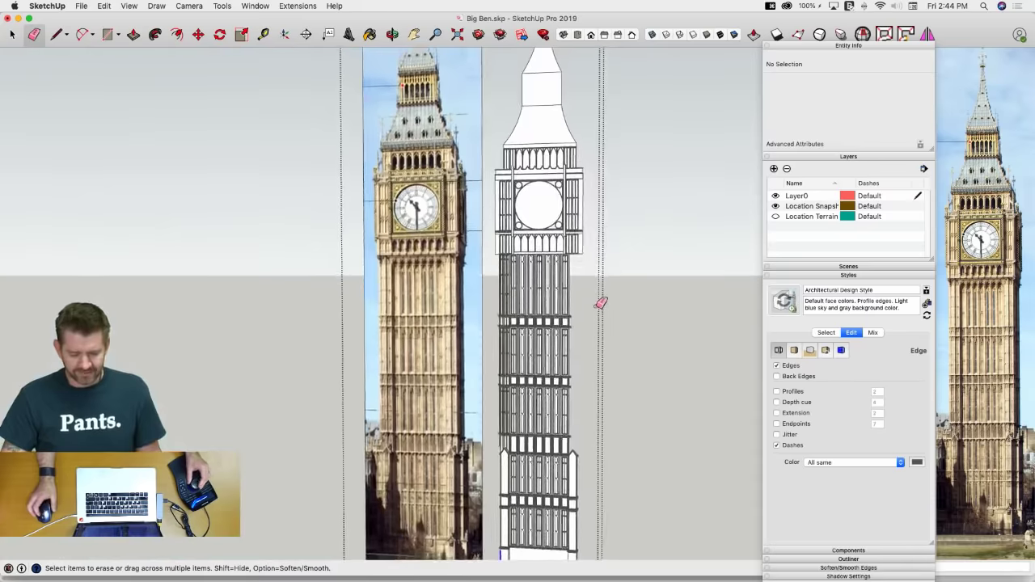
{"action": "left_click", "coordinate": [648, 343]}
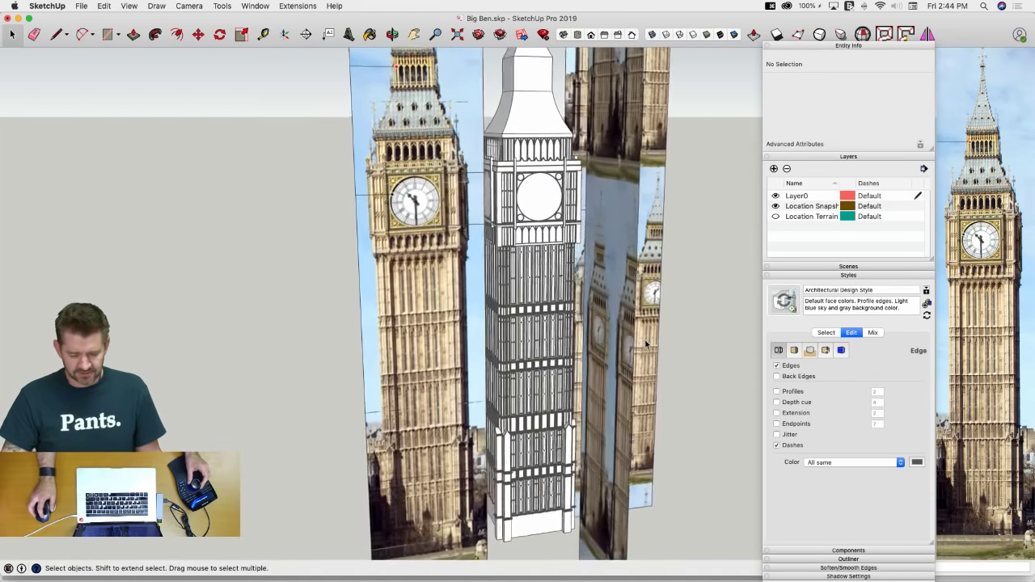
Open the tower side component and draw a rectangle about 14' 11" by 6" closing the open outer side of the belfry corner panel
{"action": "scroll", "coordinate": [621, 339], "scroll_direction": "up", "scroll_amount": 10}
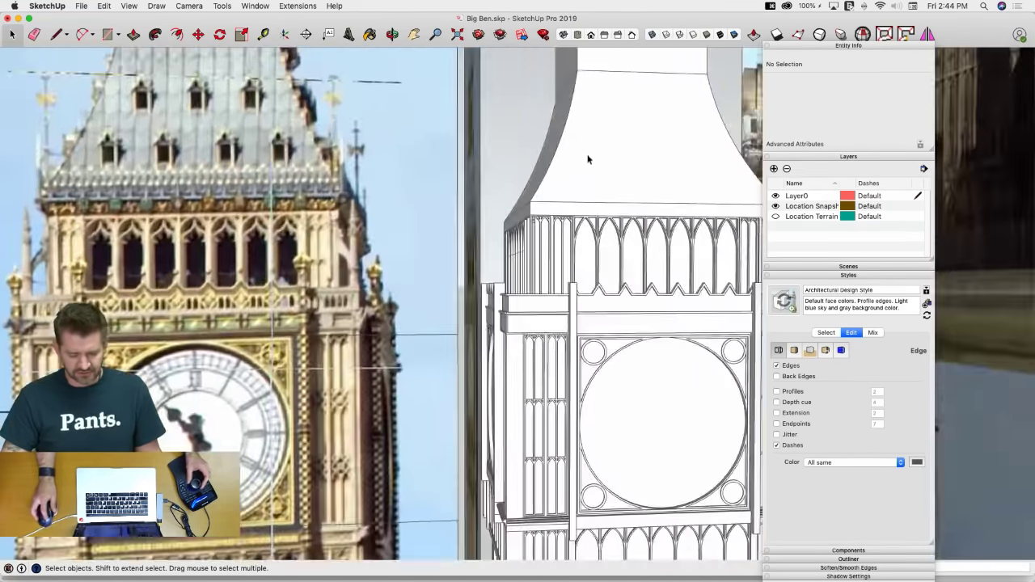
{"action": "middle_click_drag", "start_coordinate": [585, 161], "coordinate": [547, 229]}
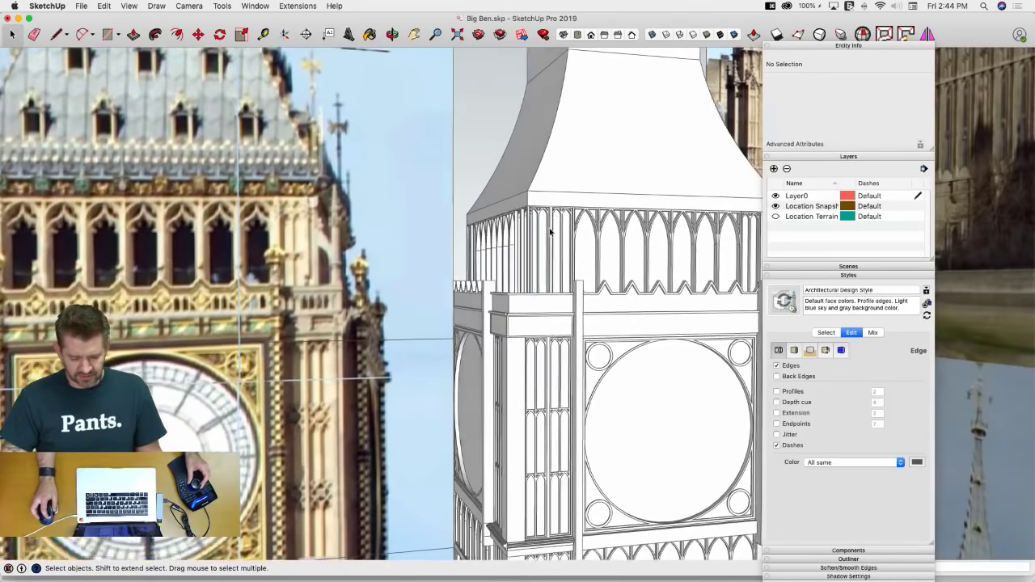
{"action": "scroll", "coordinate": [538, 237], "scroll_direction": "up", "scroll_amount": 10}
{"action": "scroll", "coordinate": [539, 239], "scroll_direction": "up", "scroll_amount": 6}
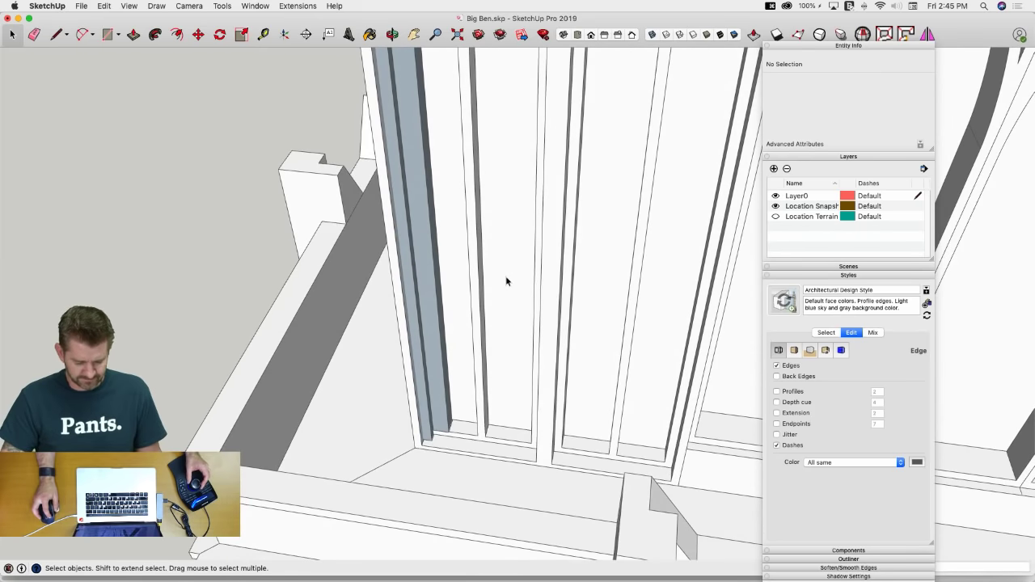
{"action": "left_click", "coordinate": [506, 281]}
{"action": "middle_click_drag", "start_coordinate": [507, 280], "coordinate": [507, 281]}
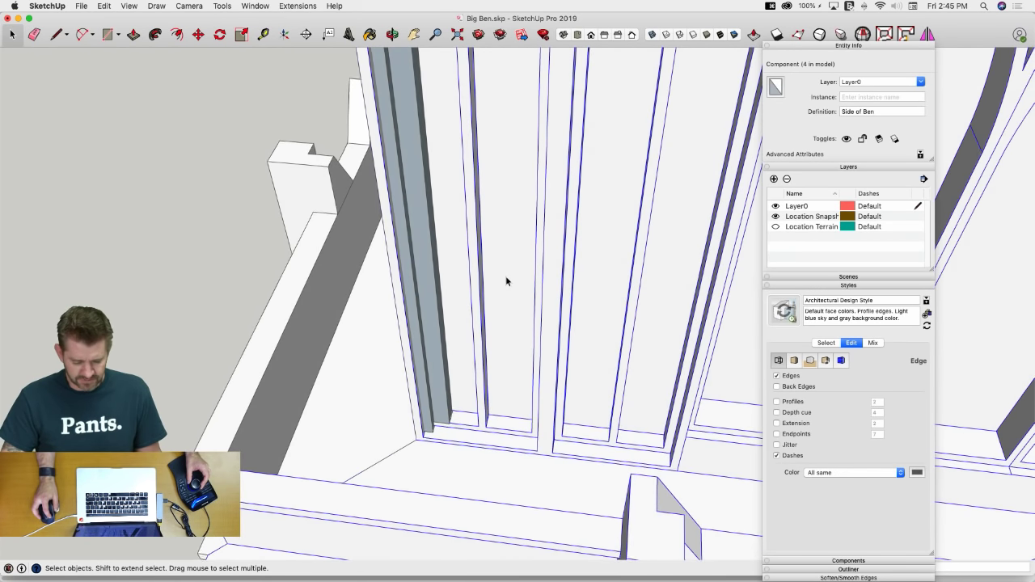
{"action": "double_click", "coordinate": [506, 281]}
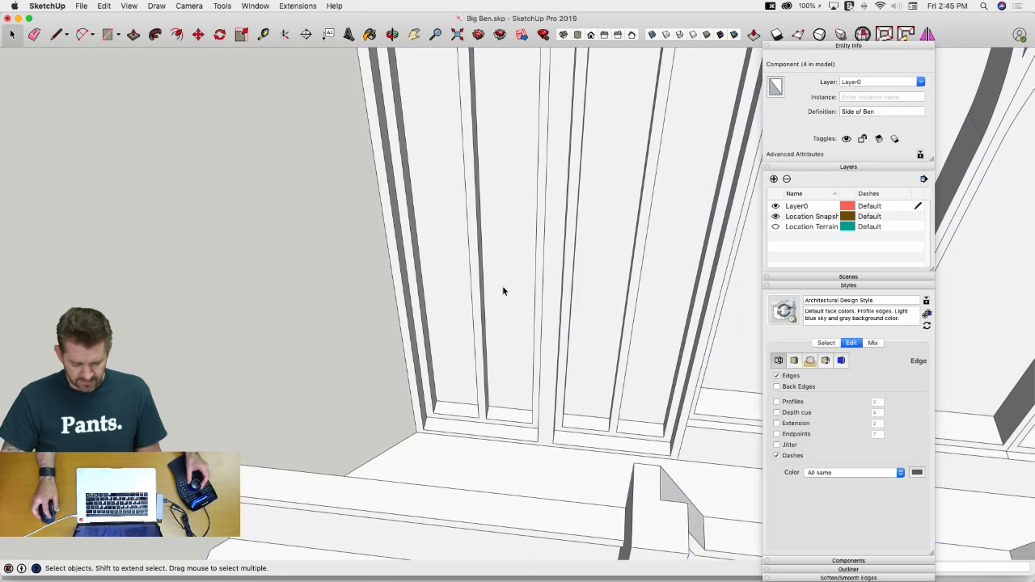
{"action": "left_click", "coordinate": [499, 308]}
{"action": "key", "text": "m"}
{"action": "middle_click_drag", "start_coordinate": [523, 459], "coordinate": [507, 450]}
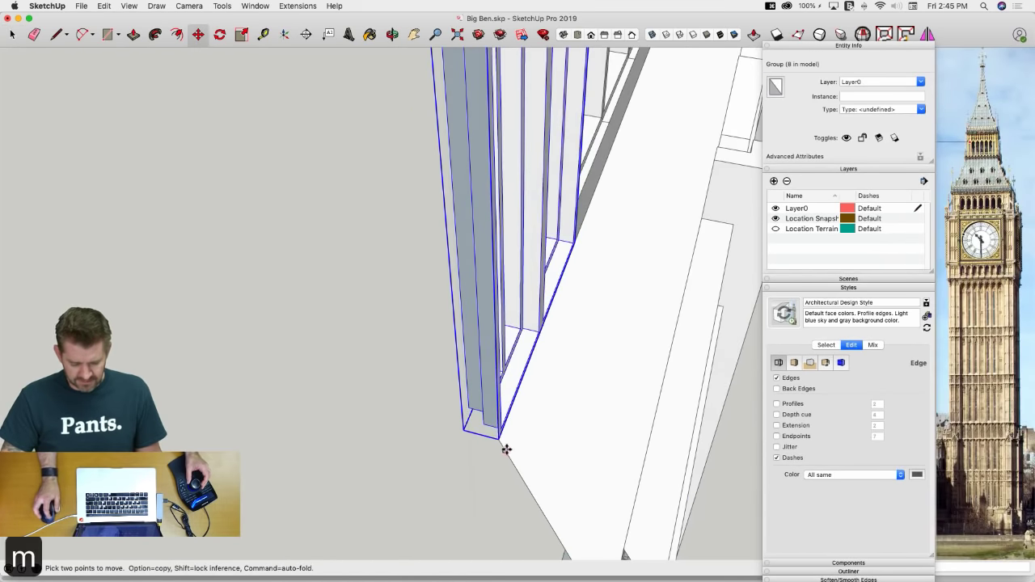
{"action": "left_click", "coordinate": [501, 439]}
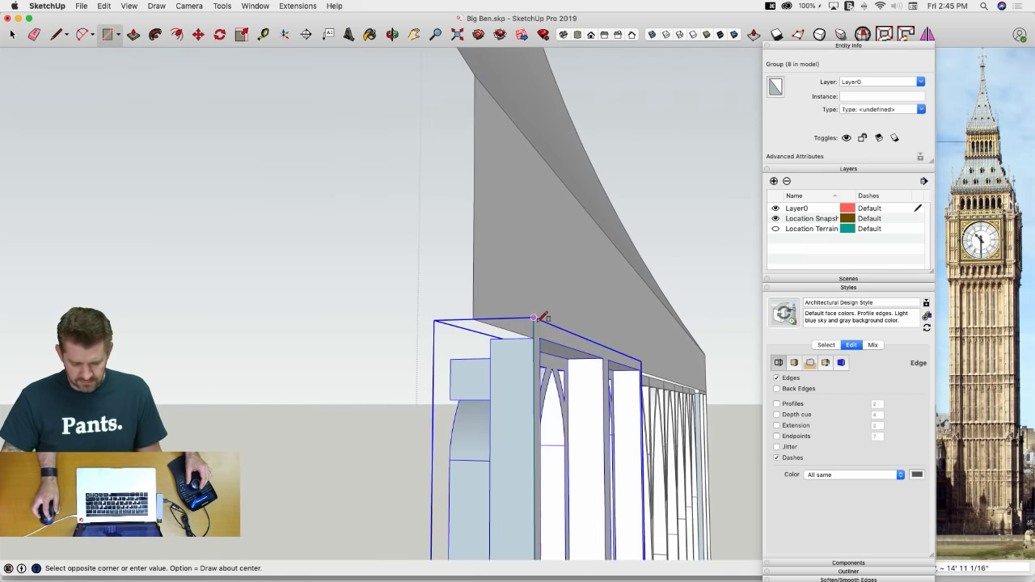
{"action": "left_click", "coordinate": [473, 319]}
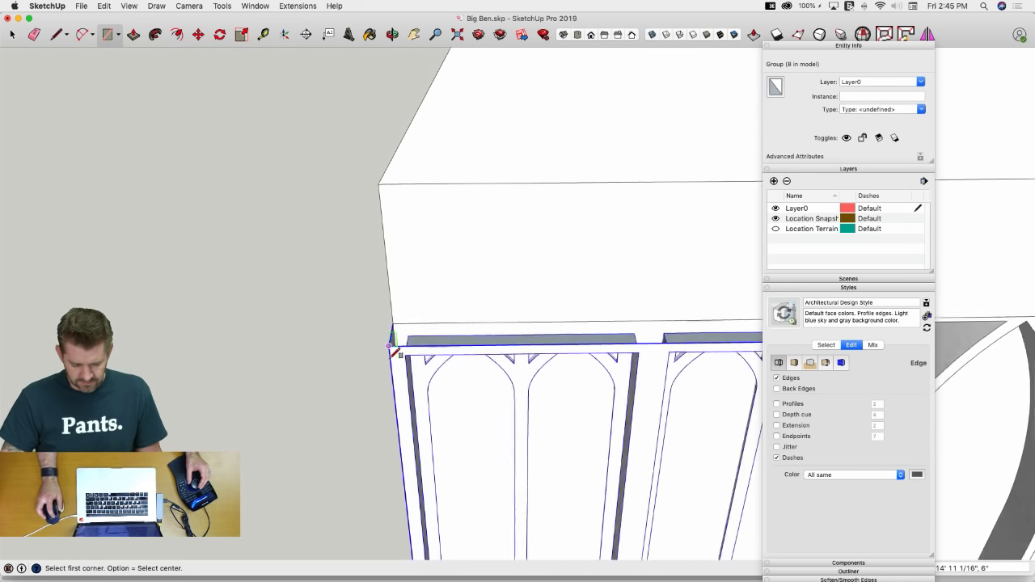
Push/Pull the plain band under the eave outward until it is flush with the front of the corner panel
{"action": "middle_click_drag", "start_coordinate": [394, 351], "coordinate": [366, 314]}
{"action": "key", "text": "p"}
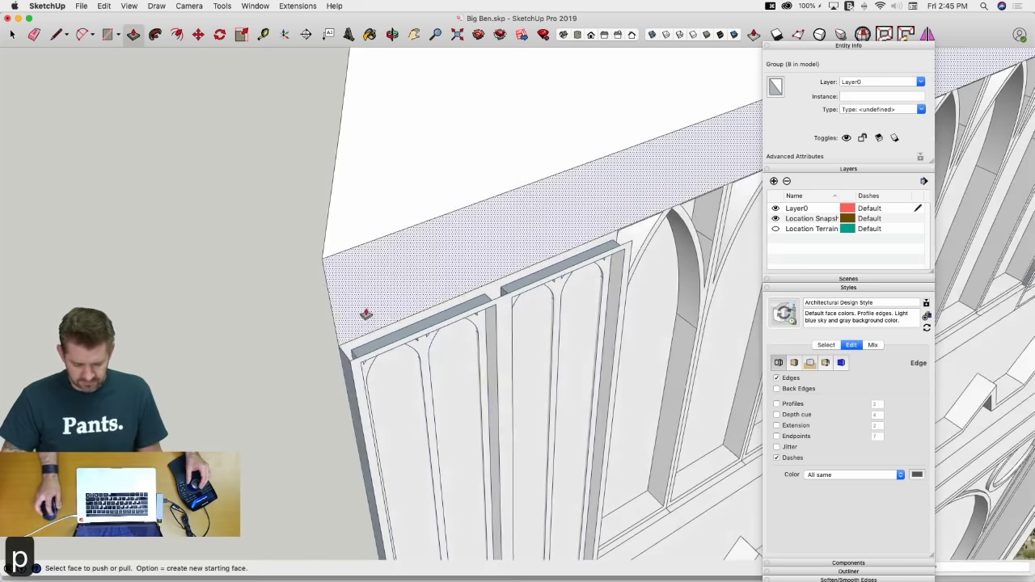
{"action": "left_click", "coordinate": [366, 314]}
{"action": "left_click", "coordinate": [350, 361]}
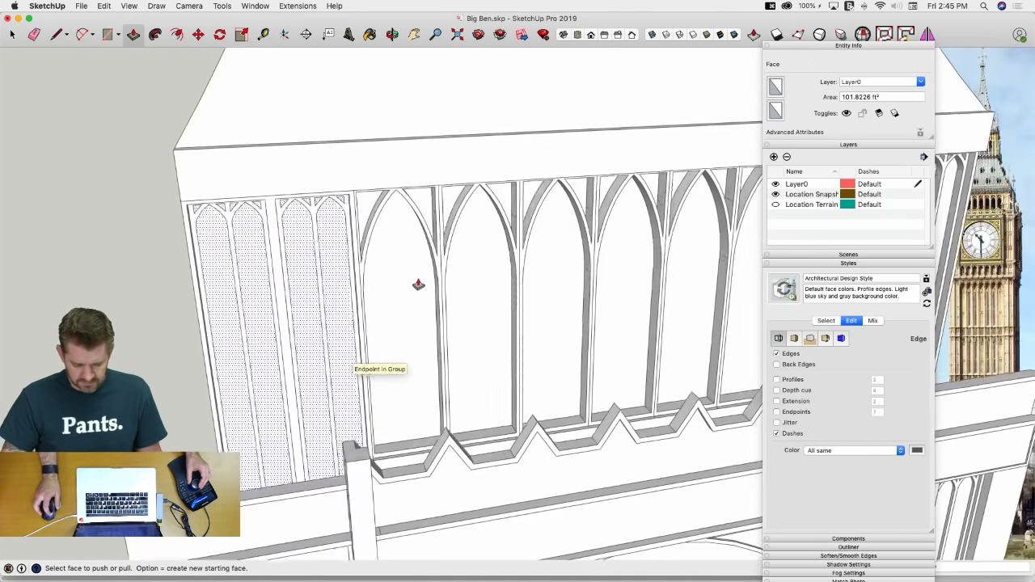
Delete the flat face lying behind the narrow lancet openings at the belfry corner
{"action": "key", "text": "space"}
{"action": "left_click", "coordinate": [345, 281]}
{"action": "key", "text": "BackSpace"}
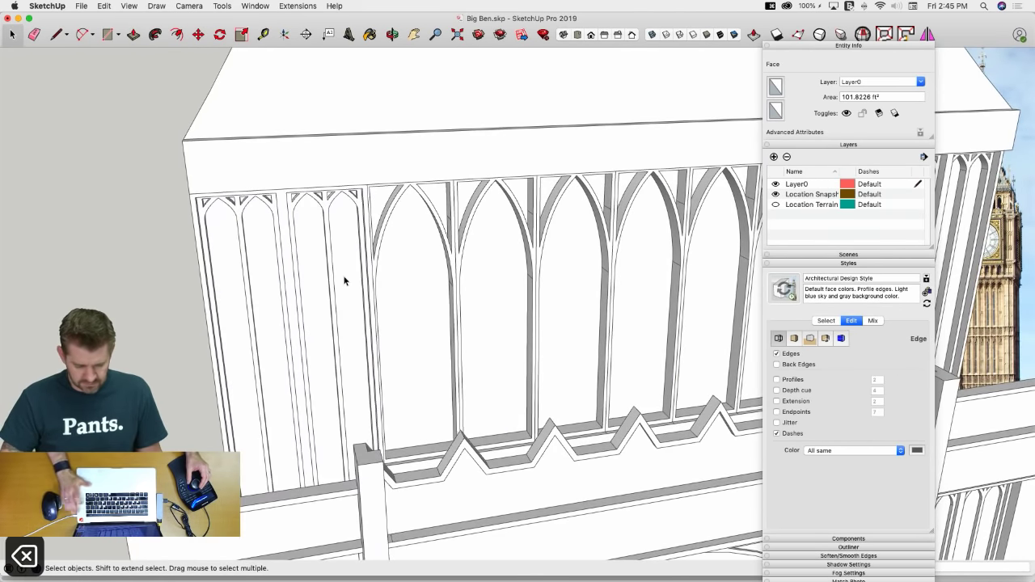
Draw a rectangle about 14' 11 1/16" by 8 5/8" closing the return beside the corner lancets, and delete the large face covering the arches
{"action": "middle_click_drag", "start_coordinate": [345, 280], "coordinate": [519, 232]}
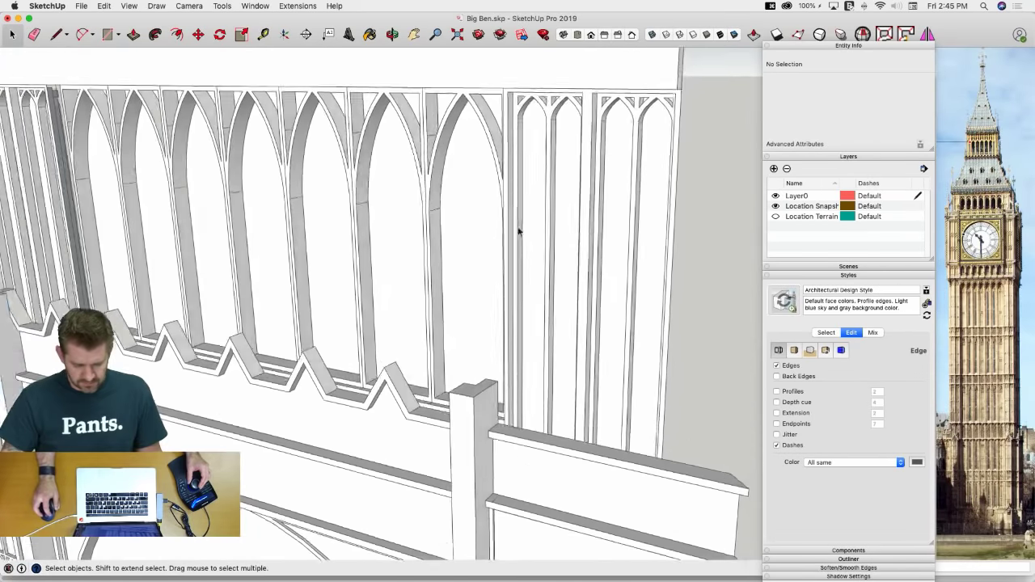
{"action": "key", "text": "r"}
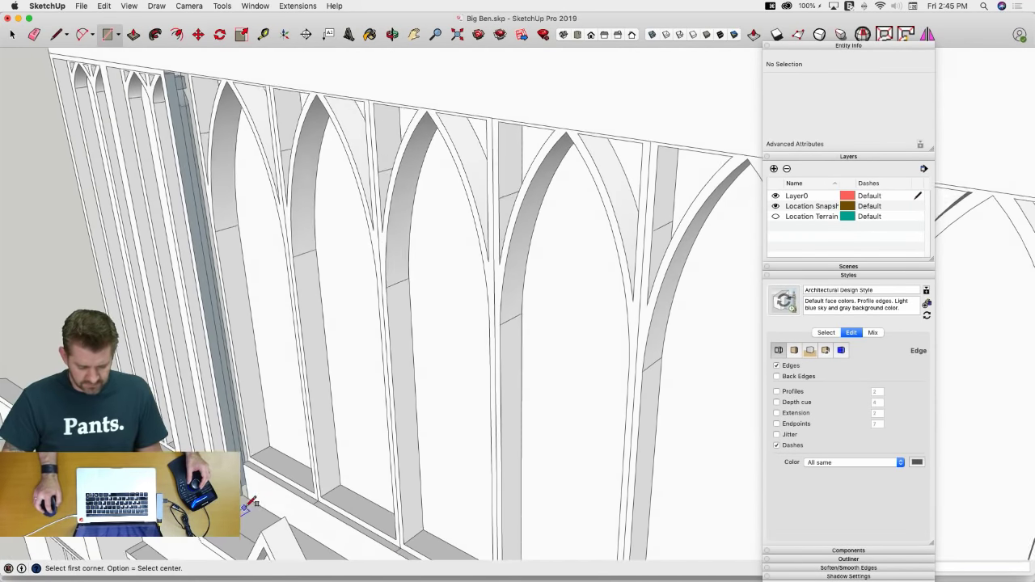
{"action": "scroll", "coordinate": [245, 501], "scroll_direction": "up", "scroll_amount": 1}
{"action": "left_click", "coordinate": [242, 501]}
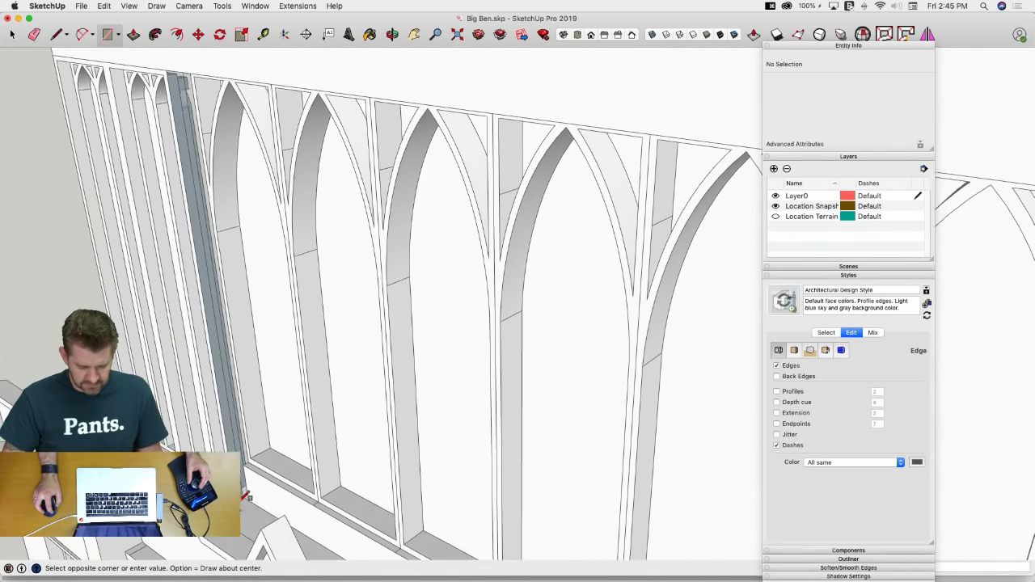
{"action": "left_click", "coordinate": [250, 187]}
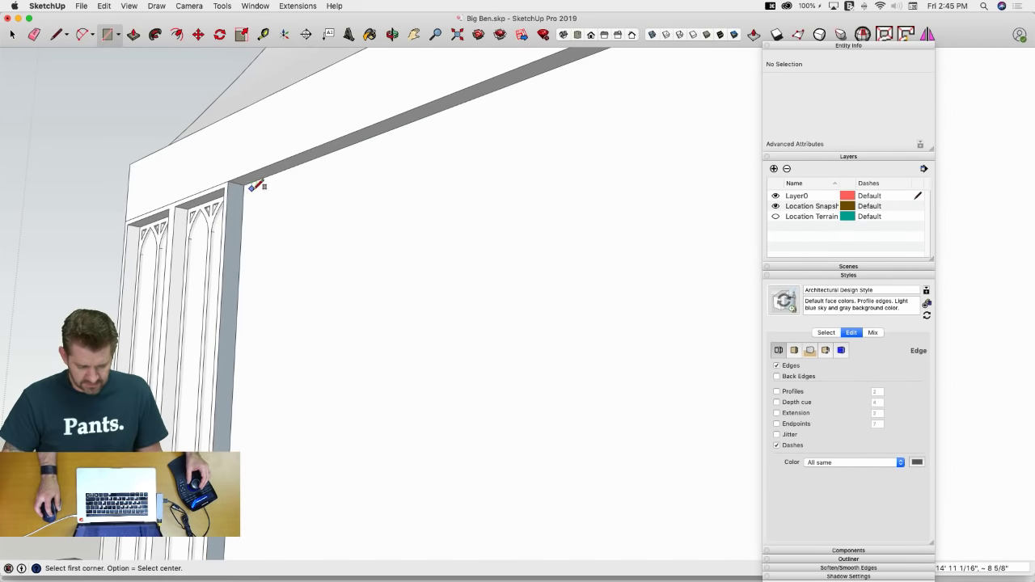
{"action": "left_click", "coordinate": [265, 230]}
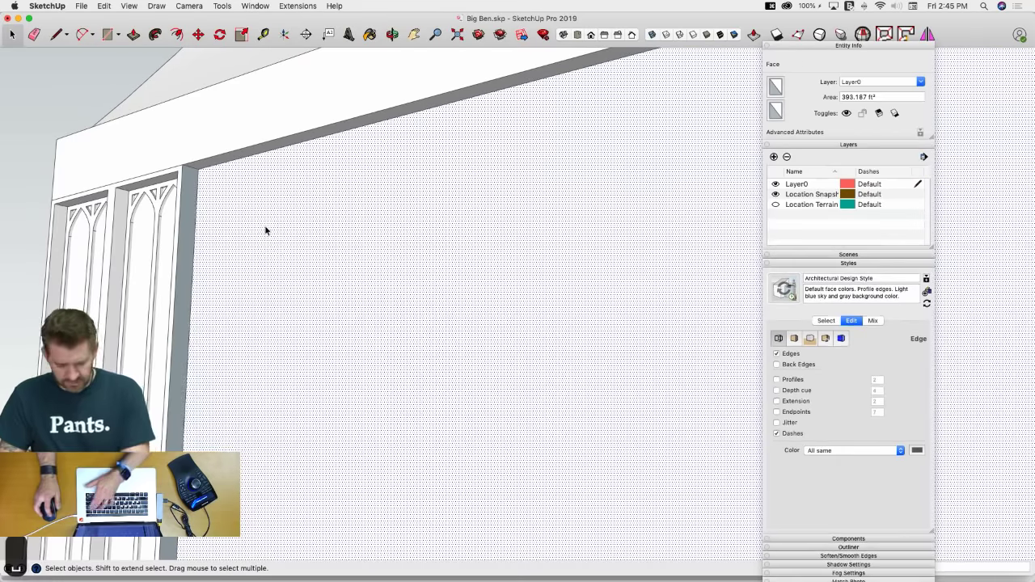
{"action": "key", "text": "Delete"}
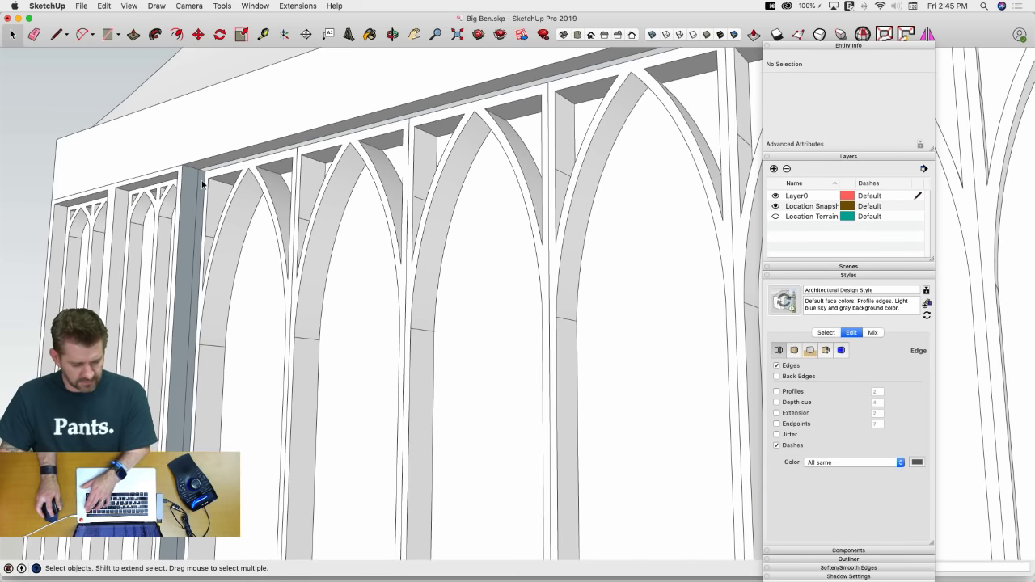
Reverse the back-facing return face beside the arches and the narrow end face at the outer corner
{"action": "right_click", "coordinate": [191, 195]}
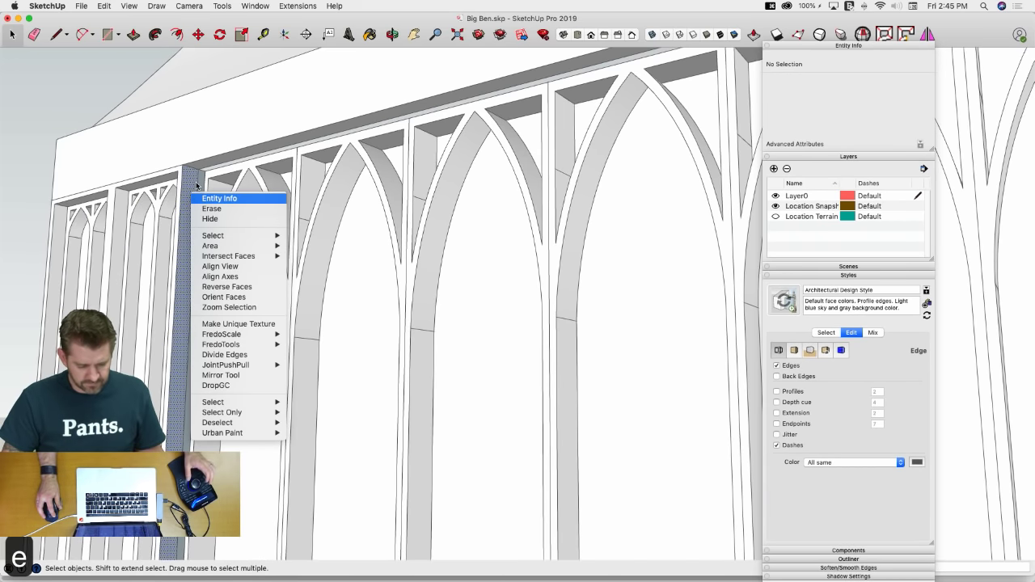
{"action": "left_click", "coordinate": [199, 198]}
{"action": "key", "text": "space"}
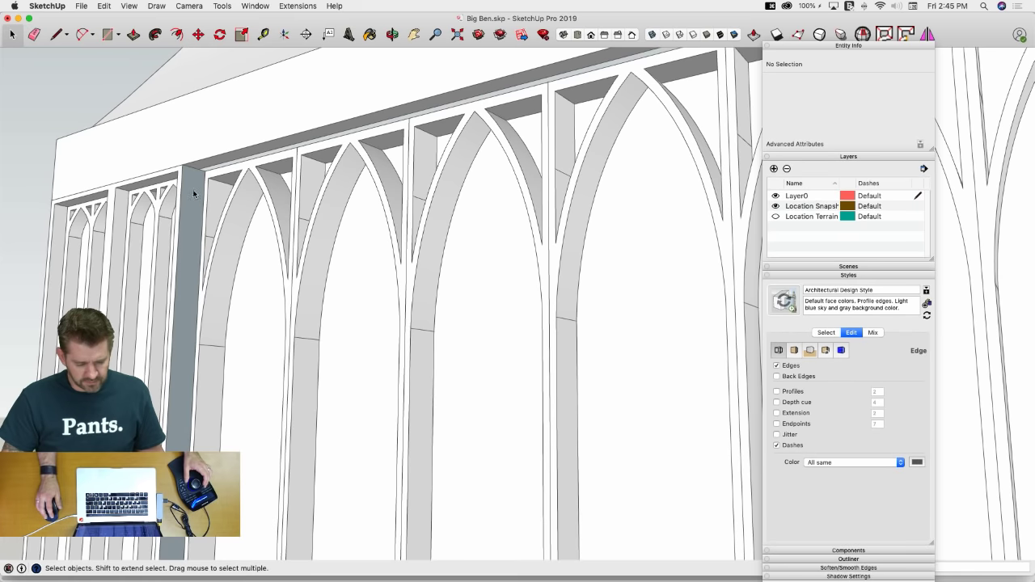
{"action": "right_click", "coordinate": [197, 194]}
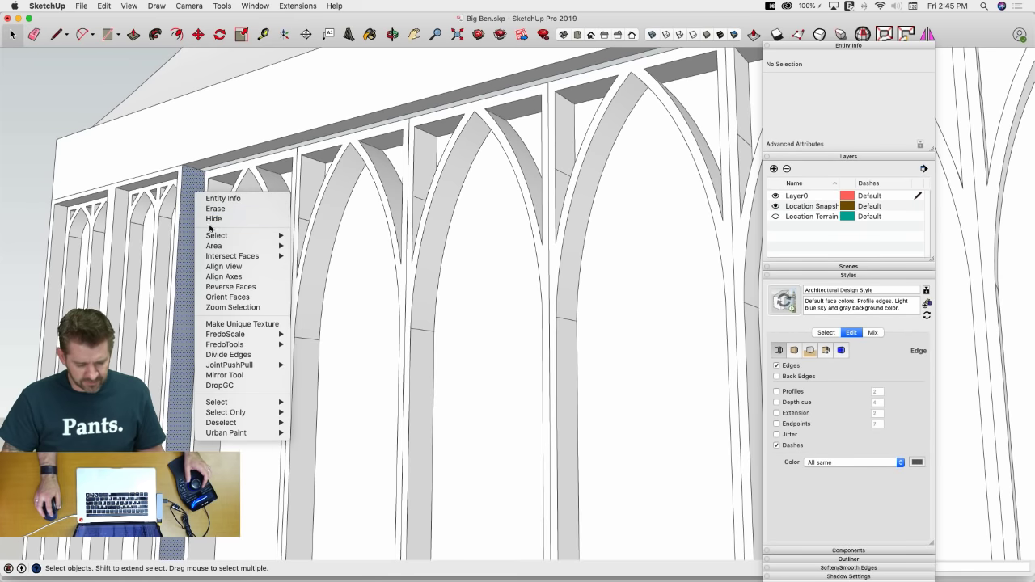
{"action": "left_click", "coordinate": [233, 286]}
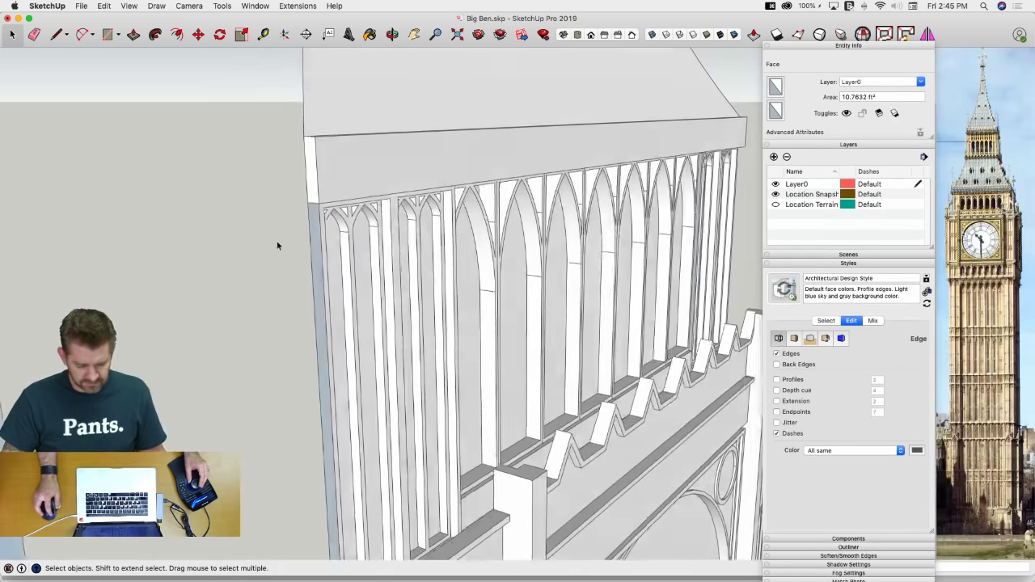
{"action": "right_click", "coordinate": [321, 216]}
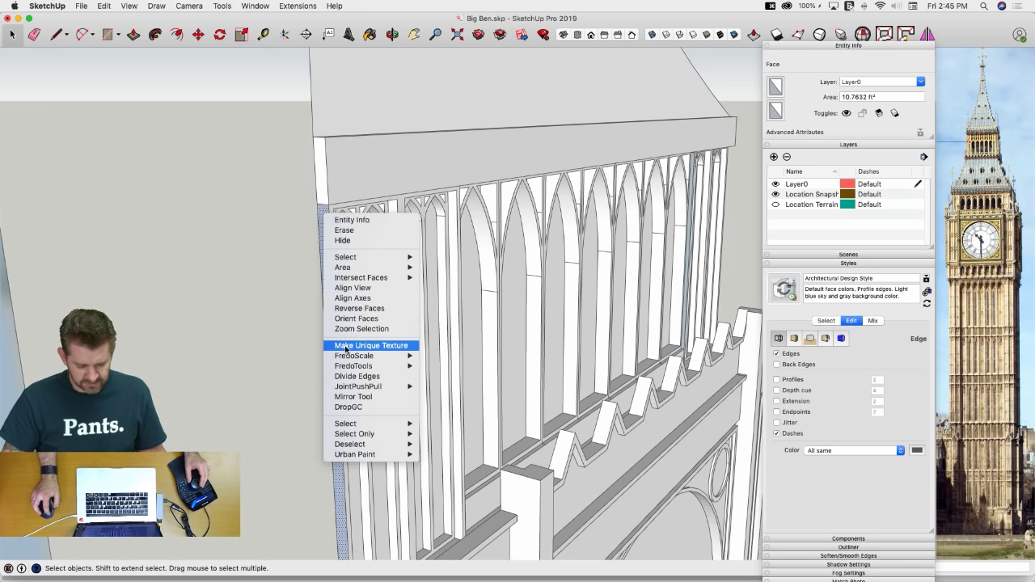
{"action": "left_click", "coordinate": [348, 311]}
{"action": "left_click", "coordinate": [232, 137]}
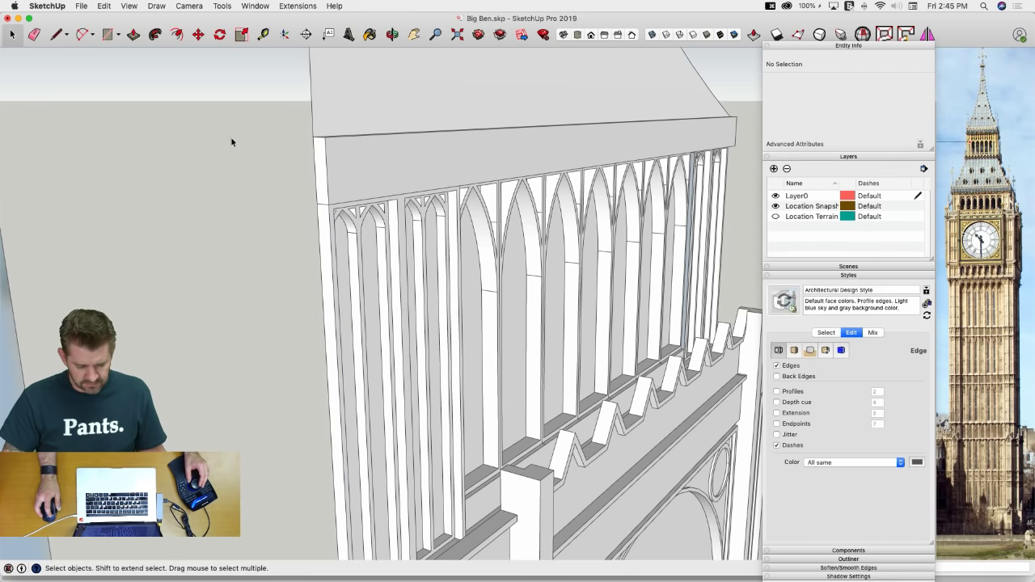
{"action": "key", "text": "Escape"}
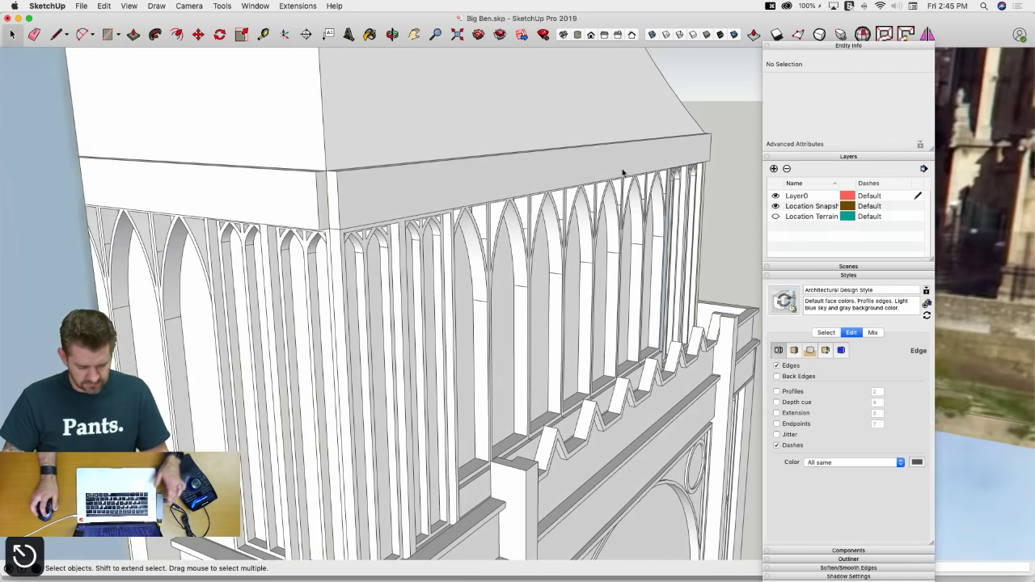
Draw an edge across the top band's end to separate its end face, and extrude that face outward 6"
{"action": "scroll", "coordinate": [362, 263], "scroll_direction": "up", "scroll_amount": 10}
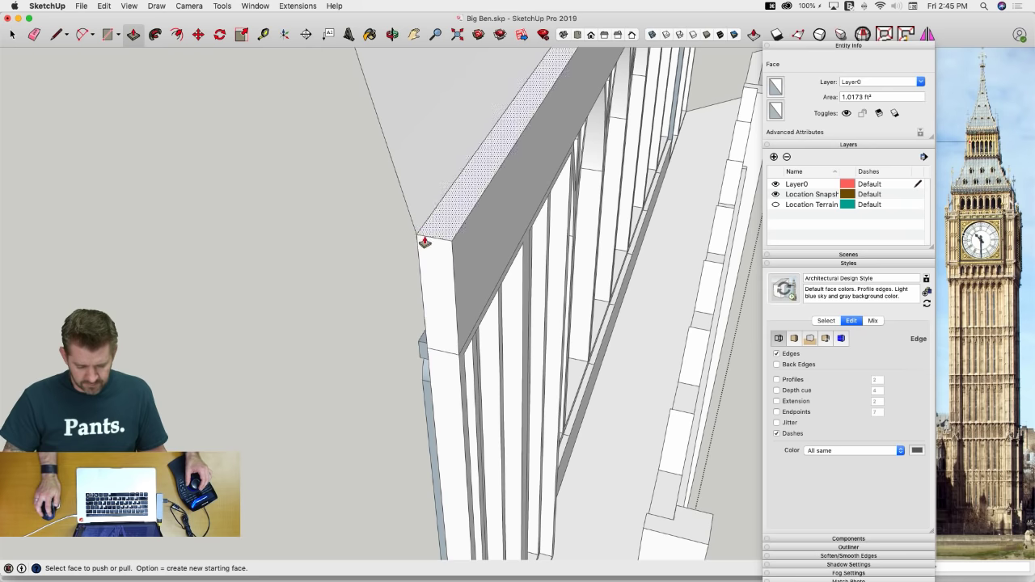
{"action": "key", "text": "l"}
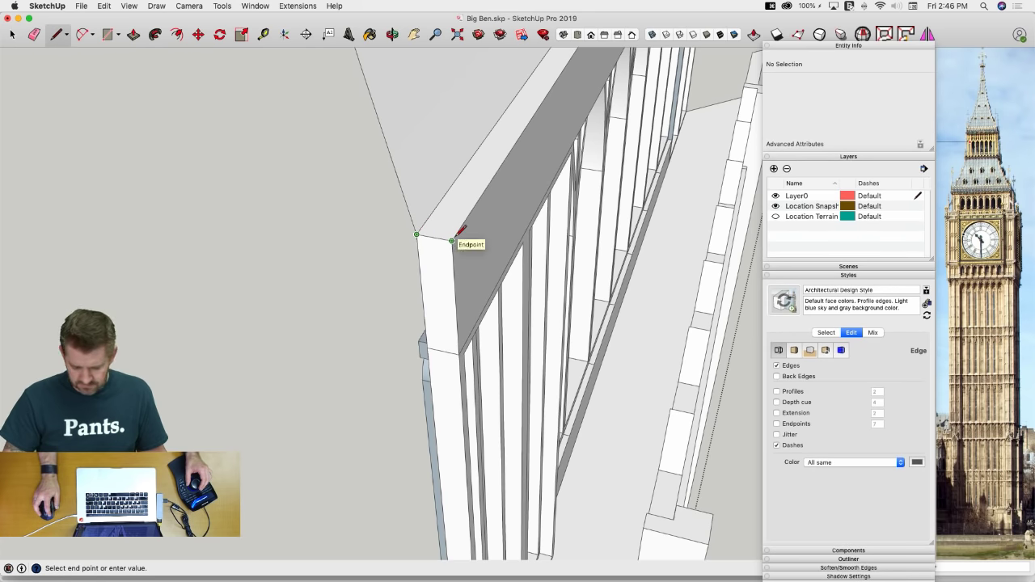
{"action": "left_click", "coordinate": [825, 276]}
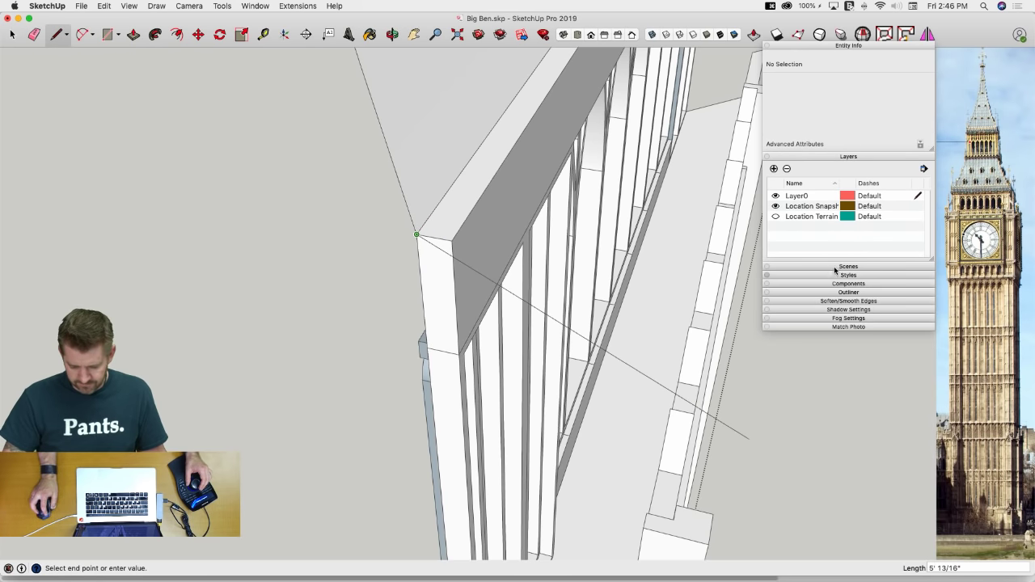
{"action": "left_click", "coordinate": [452, 240]}
{"action": "key", "text": "space"}
{"action": "key", "text": "p"}
{"action": "left_click", "coordinate": [432, 275]}
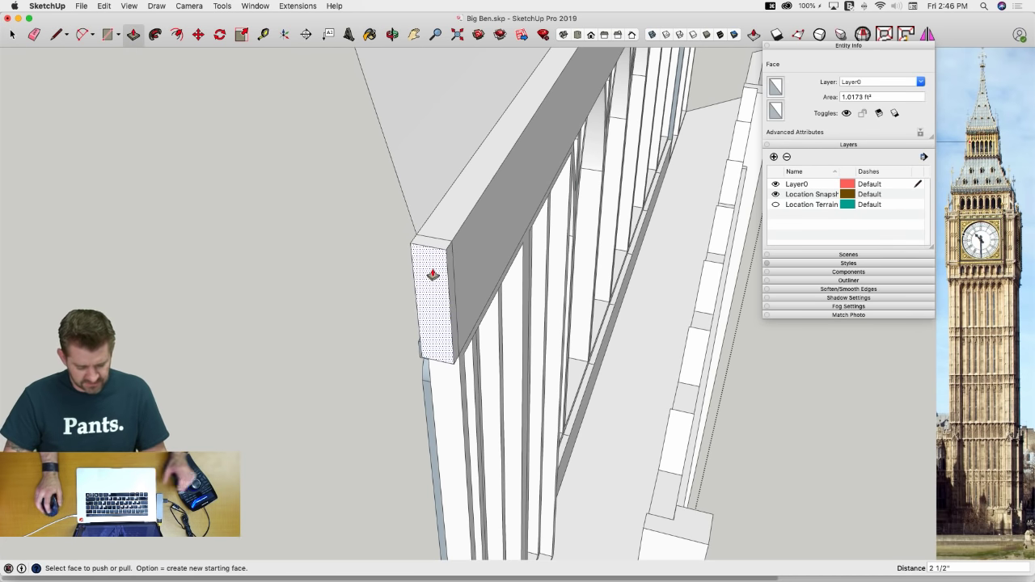
{"action": "type", "text": "6"}
{"action": "key", "text": "Return"}
Erase the seam edges between the top band and its extended end, on the front and the underside, and finish editing
{"action": "key", "text": "e"}
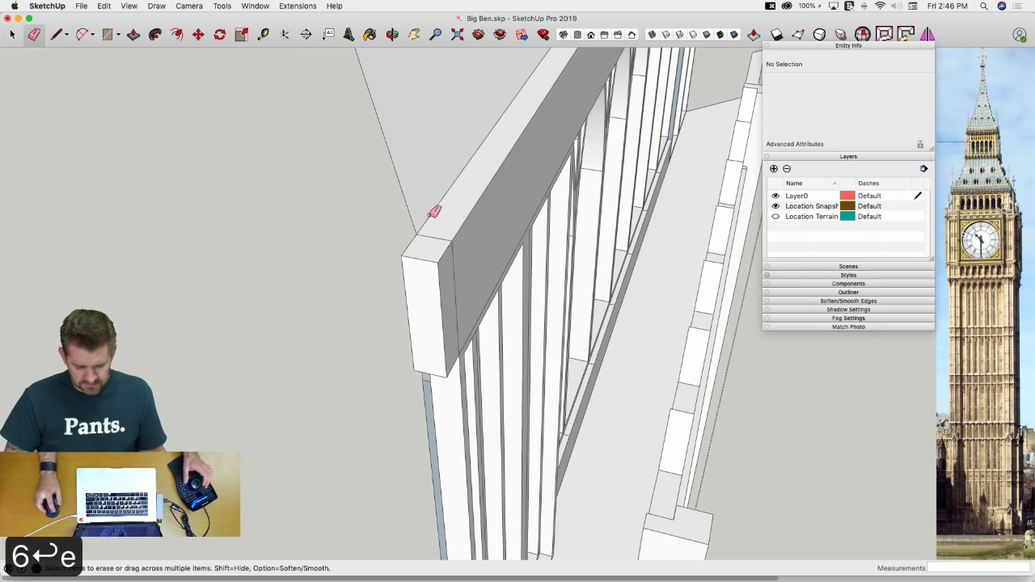
{"action": "left_click", "coordinate": [454, 275]}
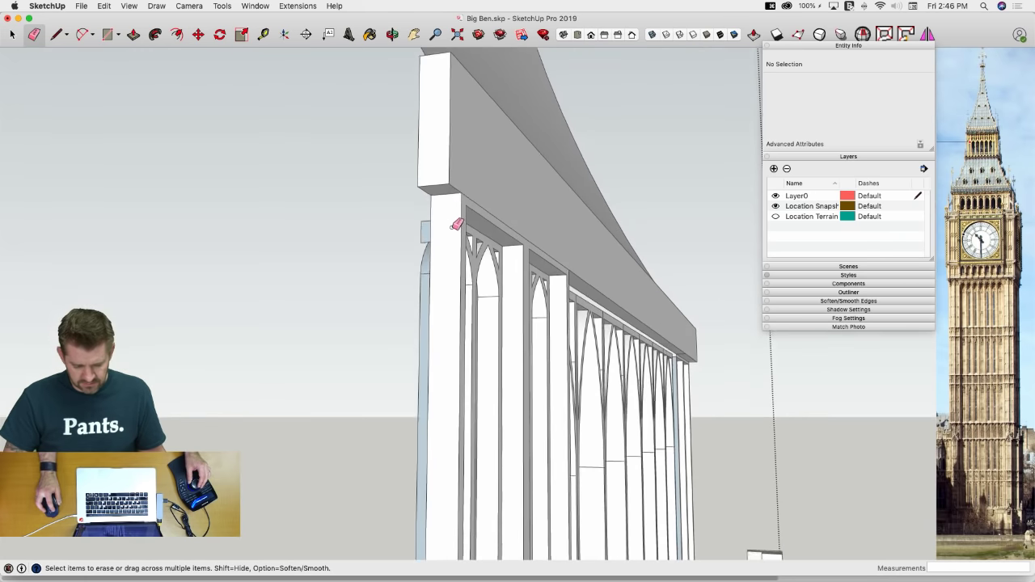
{"action": "left_click", "coordinate": [450, 195]}
{"action": "key", "text": "space"}
{"action": "middle_click_drag", "start_coordinate": [458, 212], "coordinate": [263, 283]}
{"action": "key", "text": "Escape"}
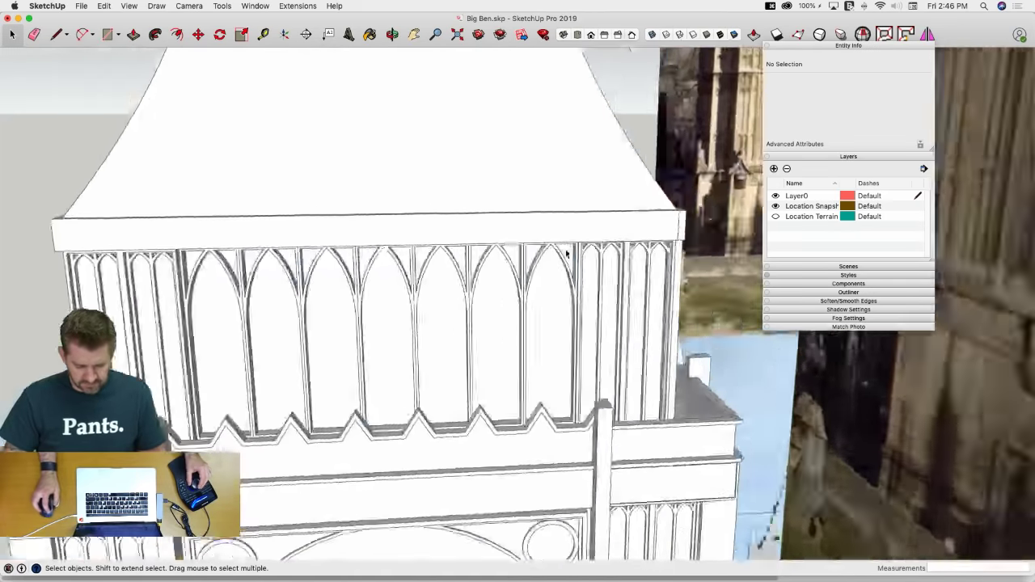
Inside the Side of Ben component, move the corner lancet group 6" outward along the green axis
{"action": "middle_click_drag", "start_coordinate": [566, 254], "coordinate": [361, 271]}
{"action": "left_click", "coordinate": [517, 276]}
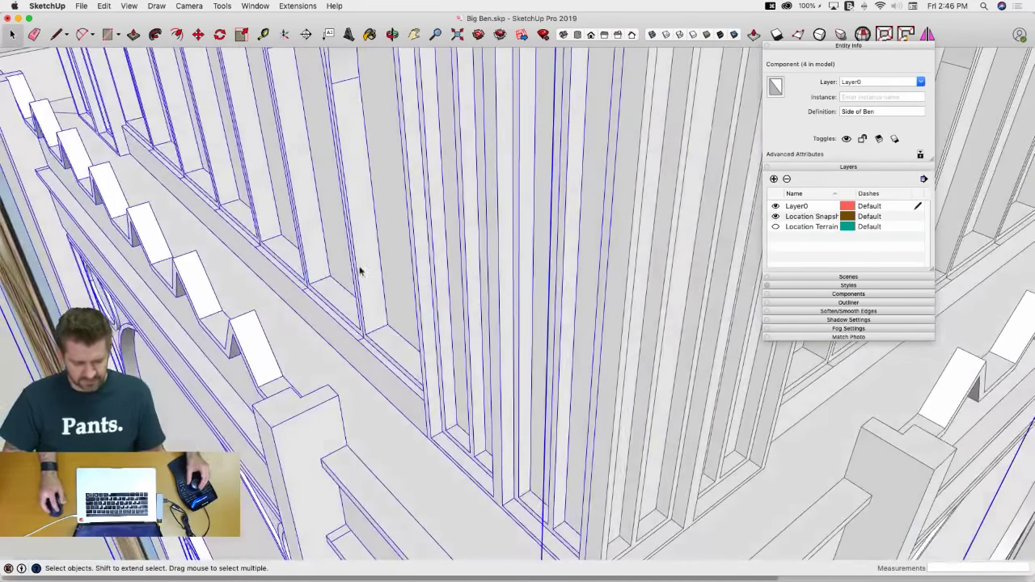
{"action": "middle_click_drag", "start_coordinate": [523, 317], "coordinate": [485, 315]}
{"action": "left_click", "coordinate": [474, 312]}
{"action": "key", "text": "m"}
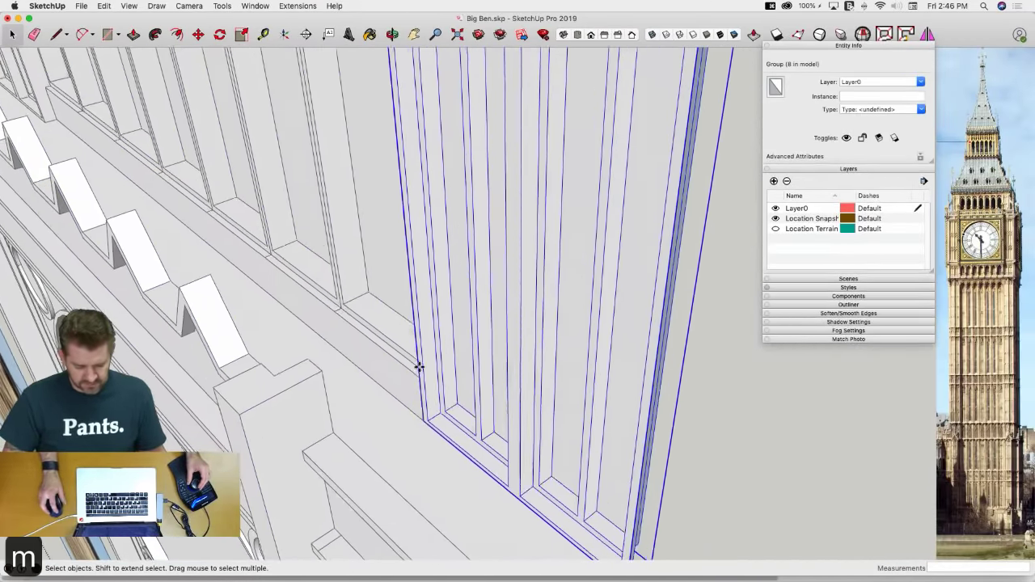
{"action": "left_click", "coordinate": [424, 414]}
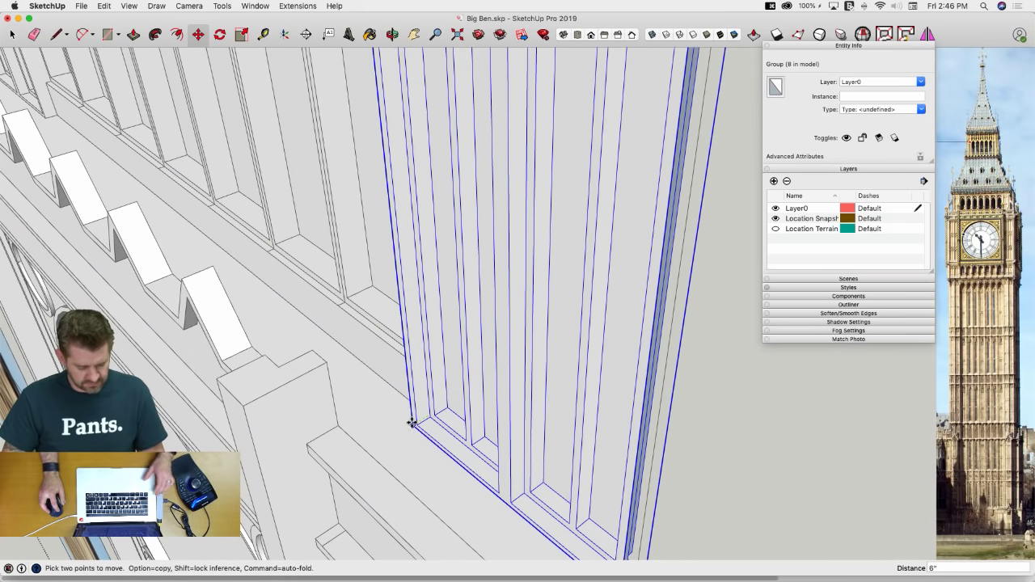
{"action": "middle_click_drag", "start_coordinate": [413, 426], "coordinate": [428, 409]}
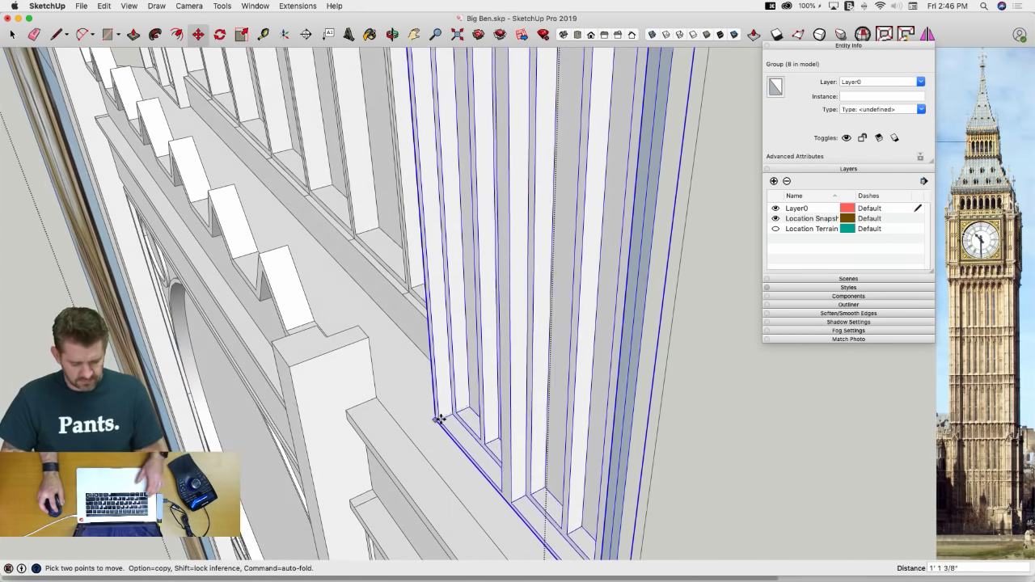
{"action": "key", "text": "Left"}
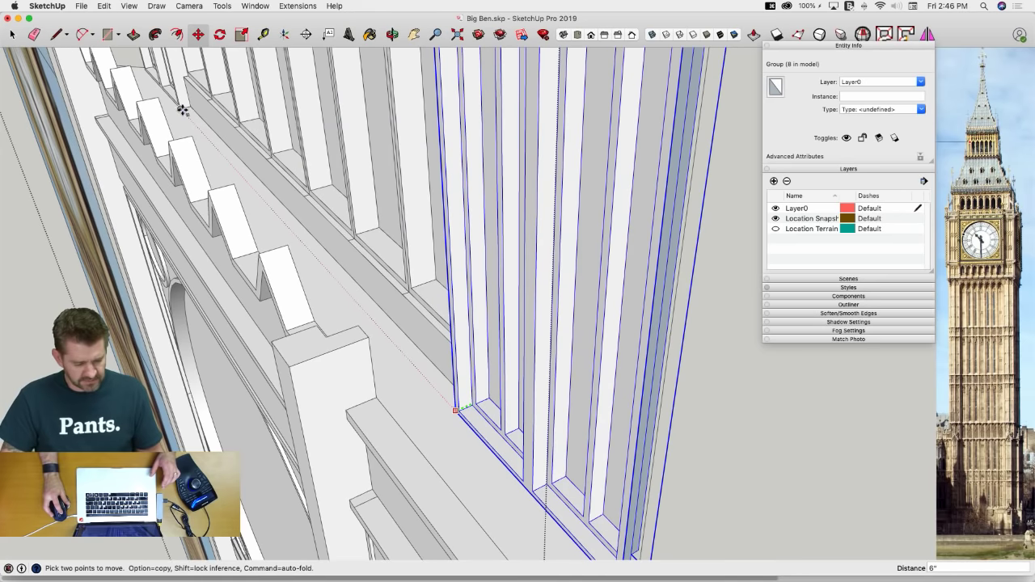
{"action": "left_click", "coordinate": [181, 110]}
{"action": "key", "text": "space"}
Draw full-height rectangles 6" wide closing the gaps on the outer and inner sides of the corner lancet group
{"action": "key", "text": "r"}
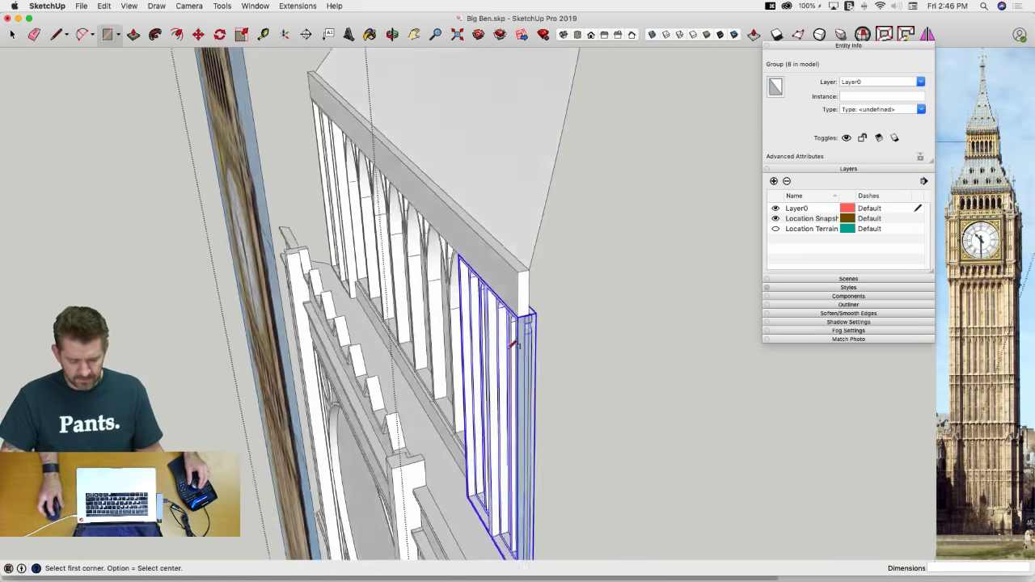
{"action": "middle_click_drag", "start_coordinate": [518, 308], "coordinate": [515, 418]}
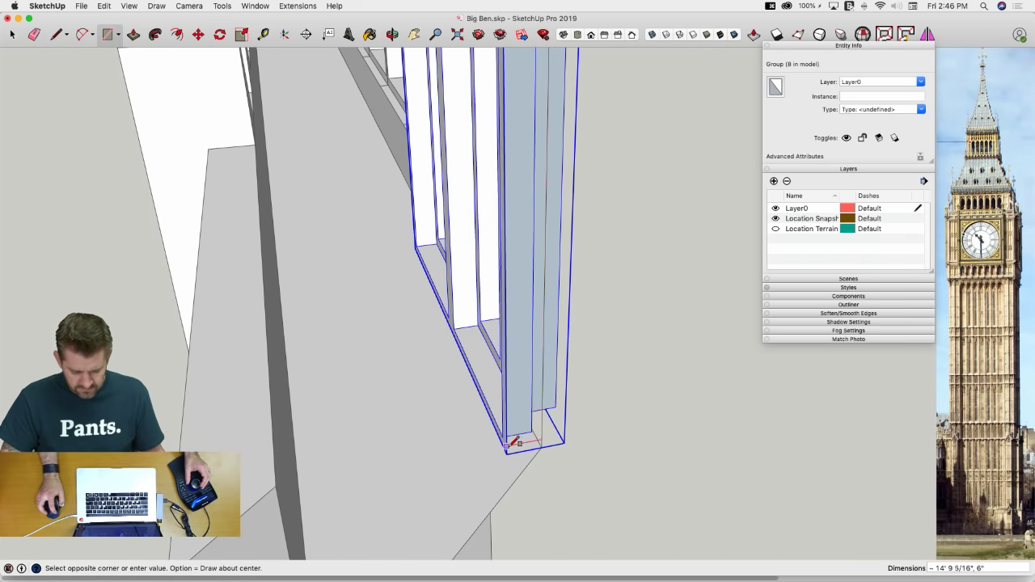
{"action": "left_click", "coordinate": [508, 454]}
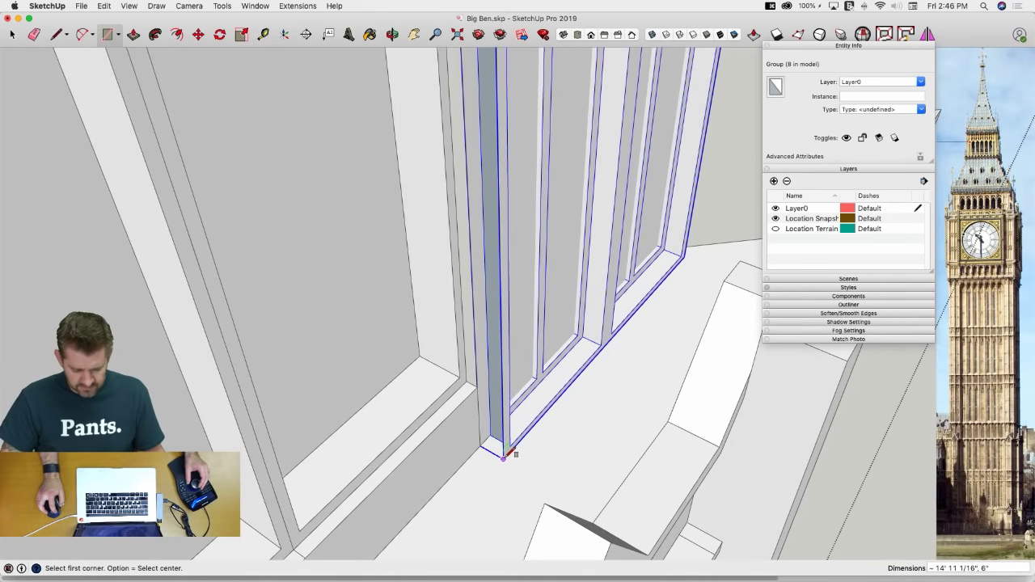
{"action": "left_click", "coordinate": [503, 457]}
Reverse the inner return face between the corner lancet group and the arches, and clear the selection
{"action": "mouse_move", "coordinate": [503, 457]}
{"action": "middle_mouse_down"}
{"action": "mouse_move", "coordinate": [522, 343]}
{"action": "mouse_move", "coordinate": [478, 369]}
{"action": "mouse_move", "coordinate": [493, 370]}
{"action": "mouse_move", "coordinate": [458, 402]}
{"action": "mouse_move", "coordinate": [458, 393]}
{"action": "middle_mouse_up"}
{"action": "key", "text": "e"}
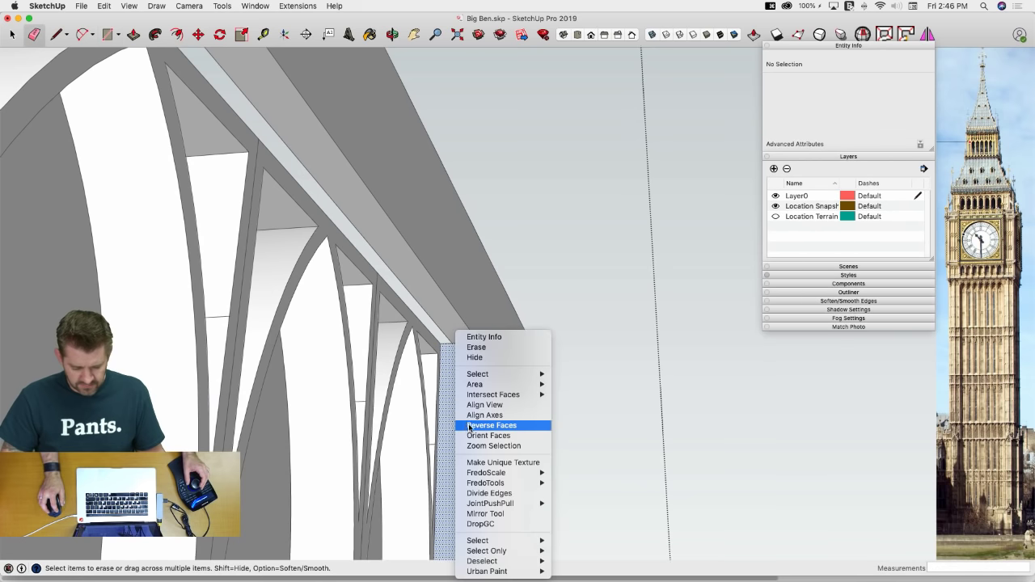
{"action": "left_click", "coordinate": [490, 425]}
{"action": "middle_click_drag", "start_coordinate": [493, 418], "coordinate": [500, 375]}
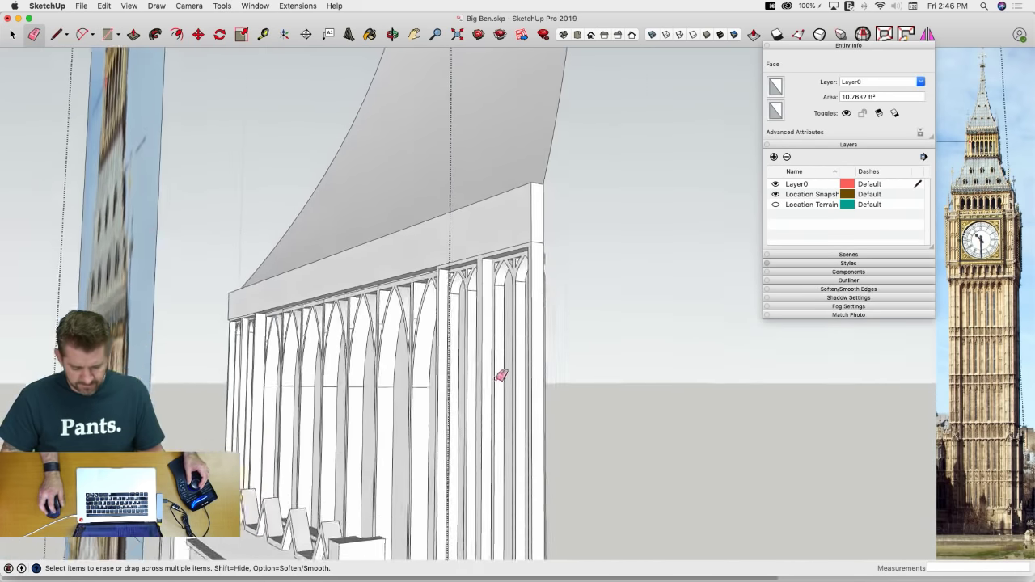
{"action": "key", "text": "space"}
{"action": "left_click", "coordinate": [612, 396]}
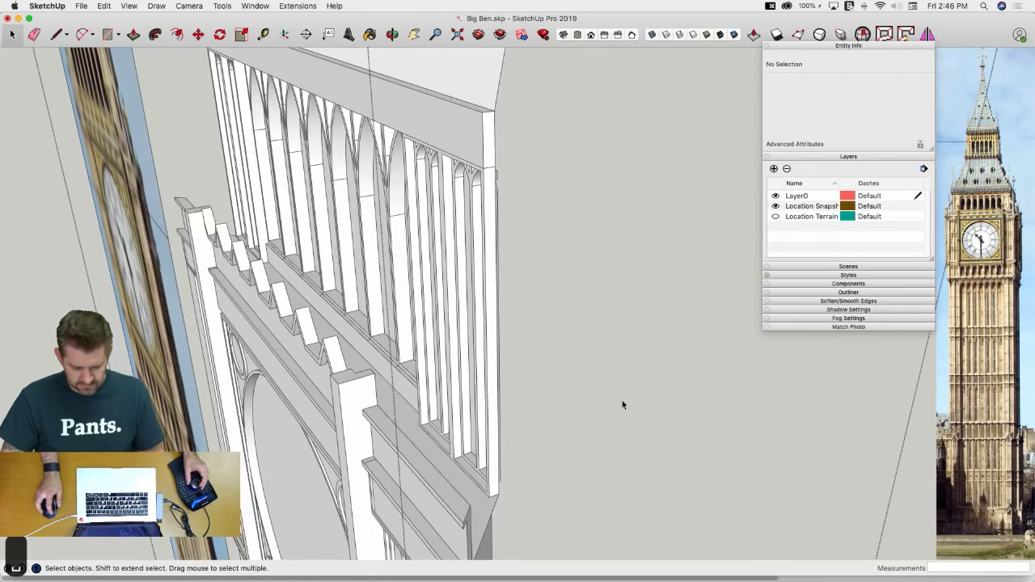
{"action": "middle_click_drag", "start_coordinate": [622, 401], "coordinate": [698, 490]}
{"action": "middle_click_drag", "start_coordinate": [865, 474], "coordinate": [855, 476]}
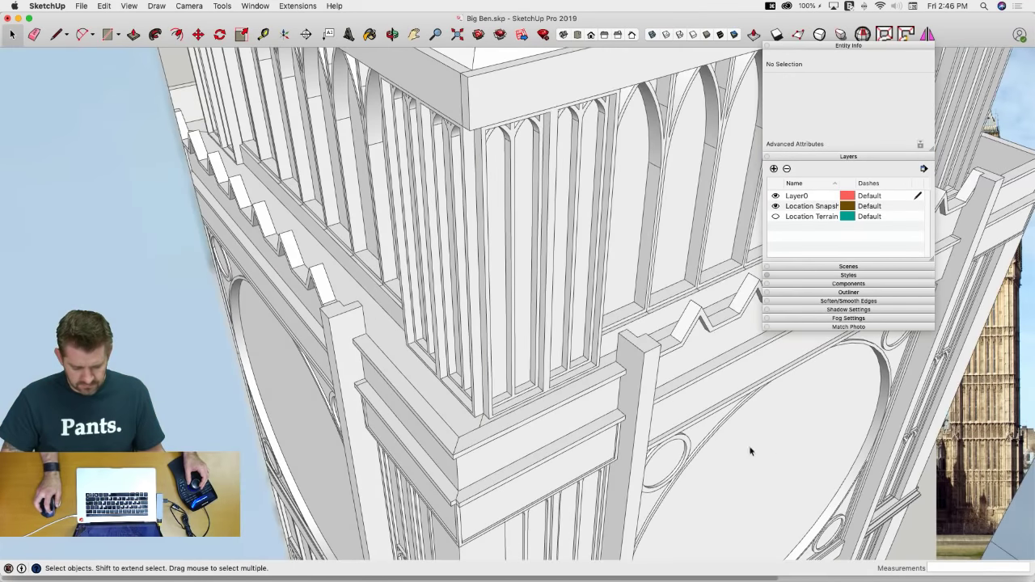
{"action": "middle_click_drag", "start_coordinate": [750, 451], "coordinate": [545, 414]}
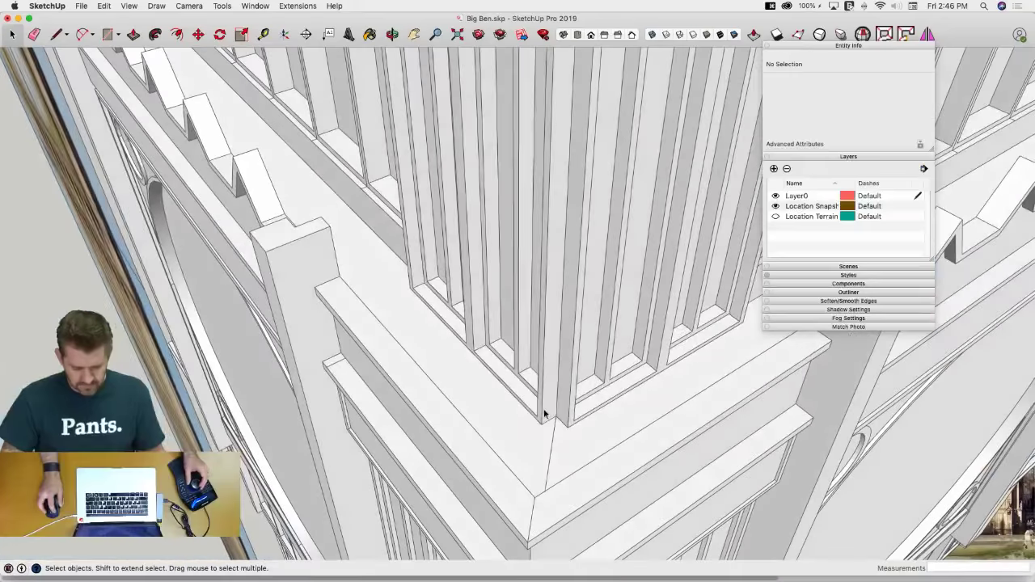
{"action": "scroll", "coordinate": [543, 413], "scroll_direction": "up", "scroll_amount": 8}
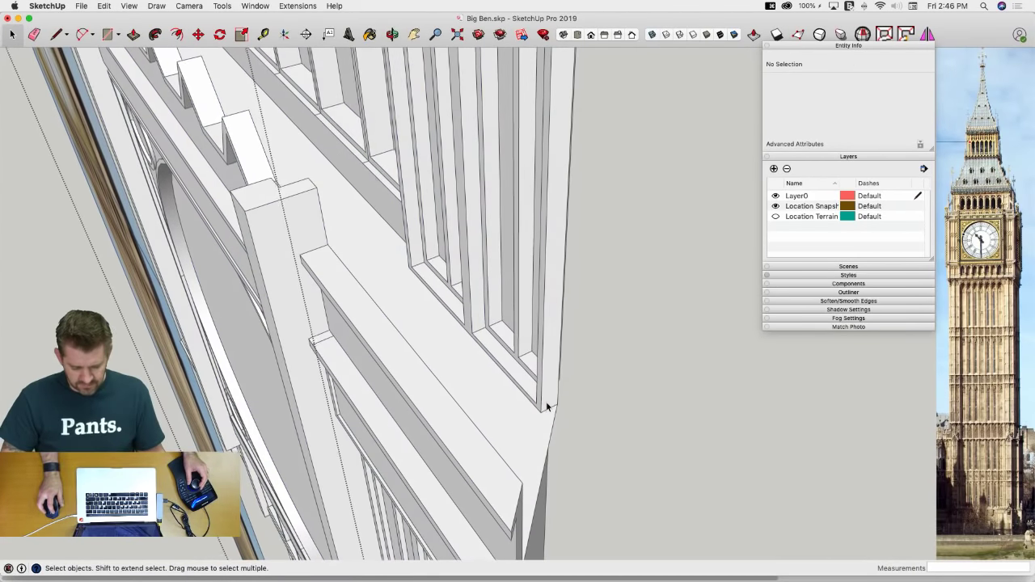
Close the narrow full-height face at the outer edge of the corner lancet group with a line, and extrude it 6" outward
{"action": "key", "text": "p"}
{"action": "key", "text": "e"}
{"action": "key", "text": "l"}
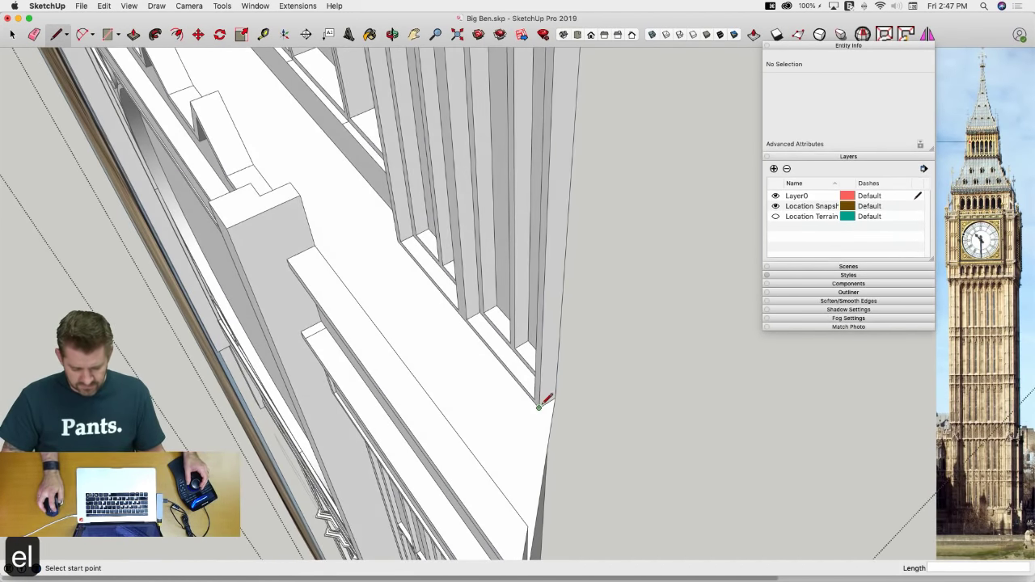
{"action": "left_click", "coordinate": [556, 397]}
{"action": "key", "text": "p"}
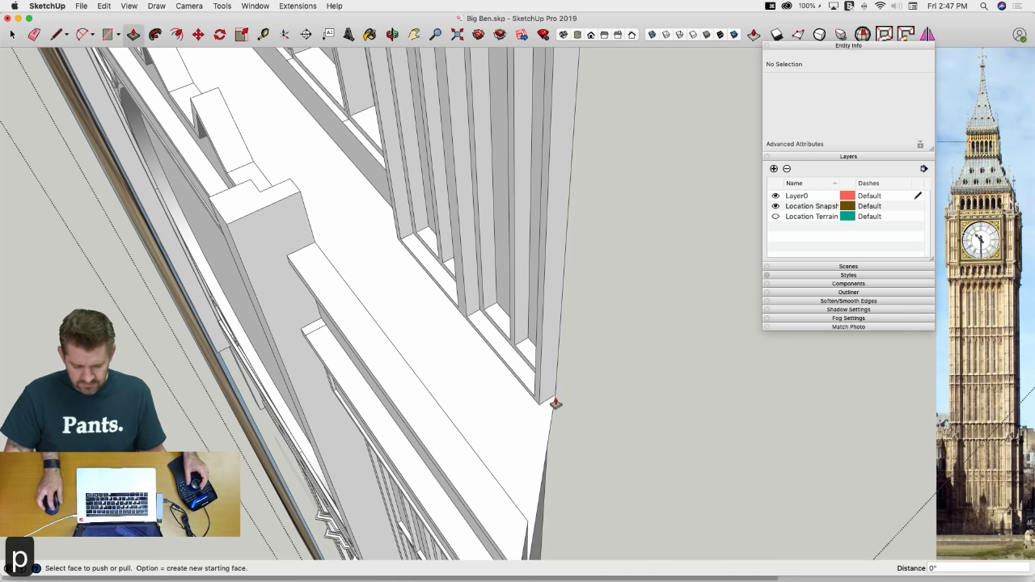
{"action": "mouse_move", "coordinate": [555, 401]}
{"action": "left_mouse_down"}
{"action": "mouse_move", "coordinate": [550, 392]}
{"action": "mouse_move", "coordinate": [563, 405]}
{"action": "left_mouse_up"}
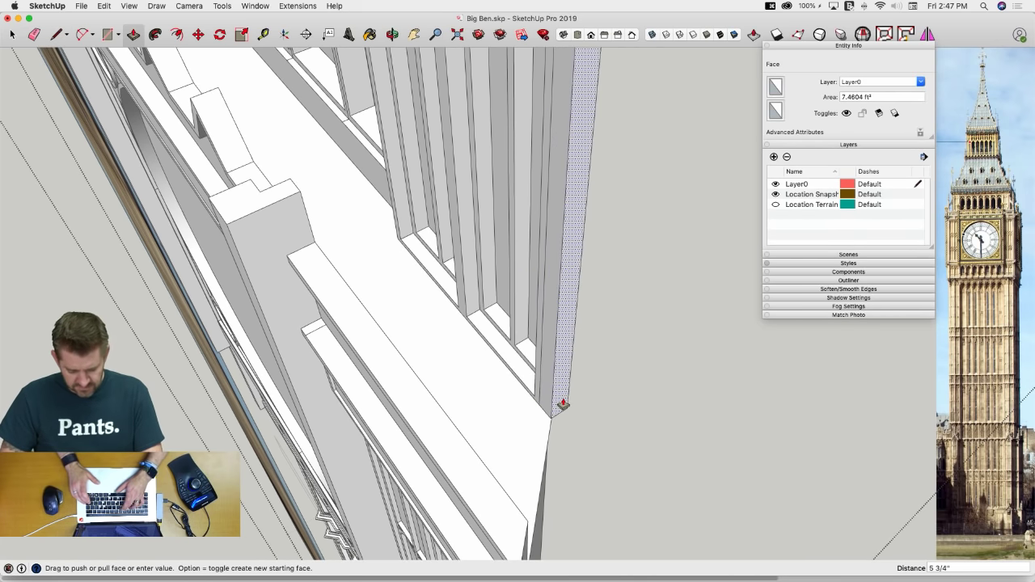
{"action": "type", "text": "6"}
{"action": "key", "text": "Return"}
{"action": "key", "text": "e"}
{"action": "left_click", "coordinate": [545, 381]}
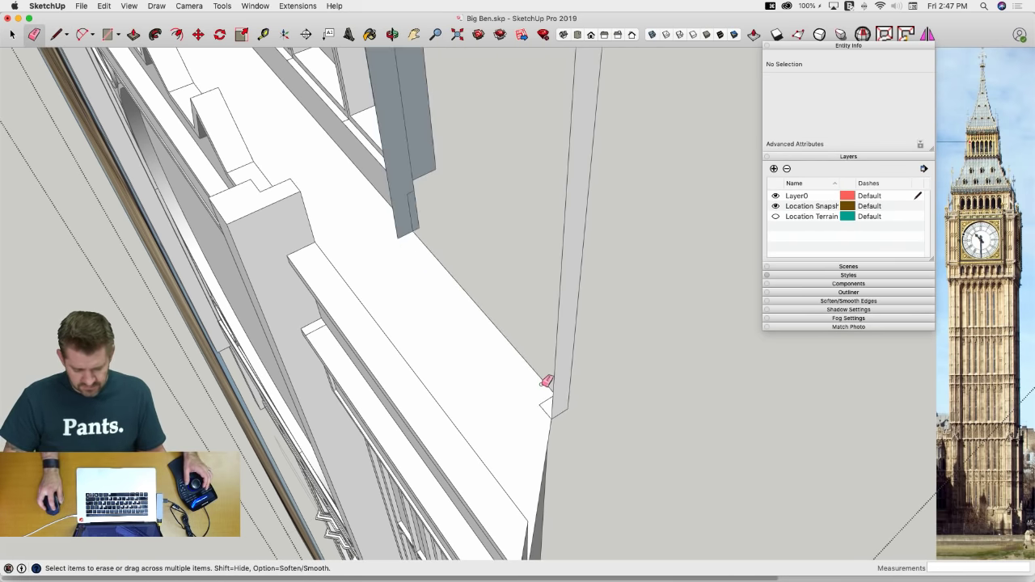
{"action": "key", "text": "super+z"}
{"action": "key", "text": "space"}
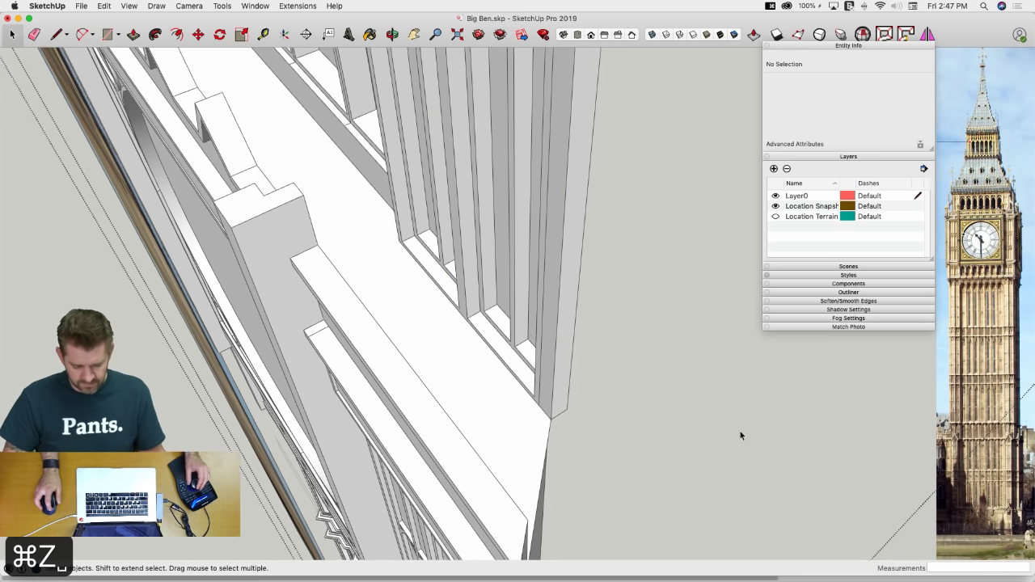
Review the belfry corners, and examine the reference photo's columned upper gallery against the plain stage below the spire
{"action": "scroll", "coordinate": [474, 416], "scroll_direction": "up", "scroll_amount": 5}
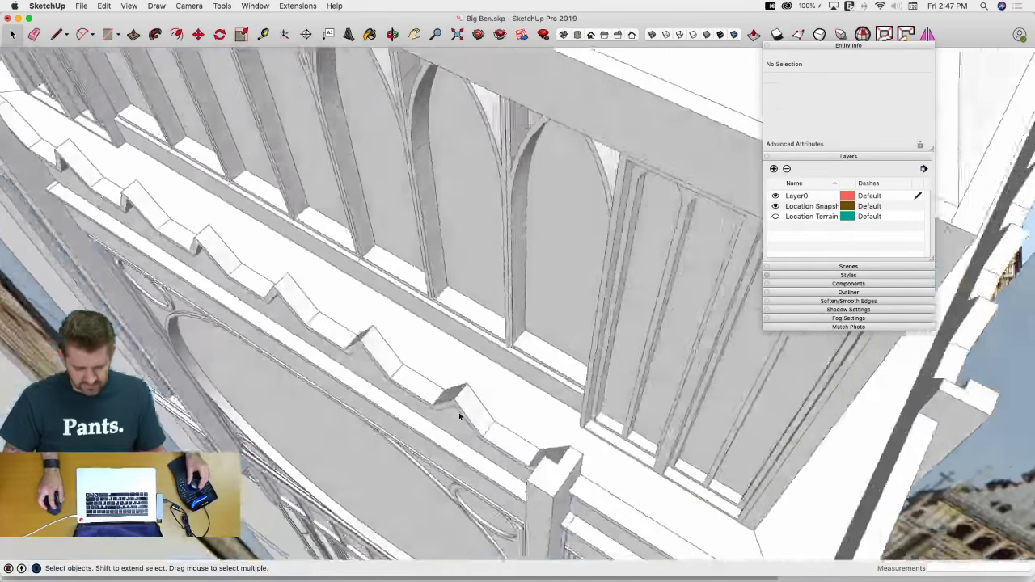
{"action": "scroll", "coordinate": [459, 416], "scroll_direction": "down", "scroll_amount": 5}
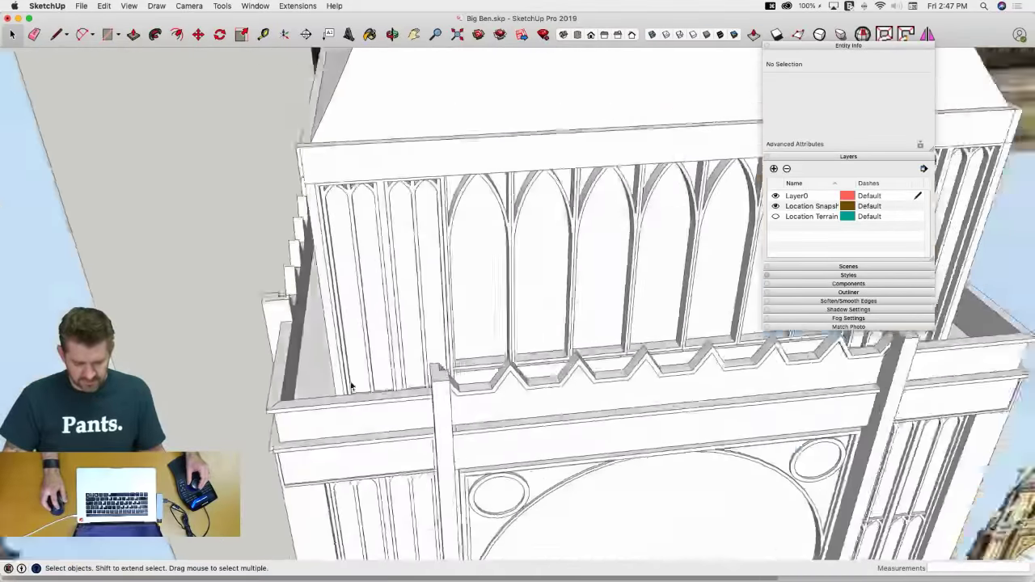
{"action": "scroll", "coordinate": [352, 385], "scroll_direction": "down", "scroll_amount": 5}
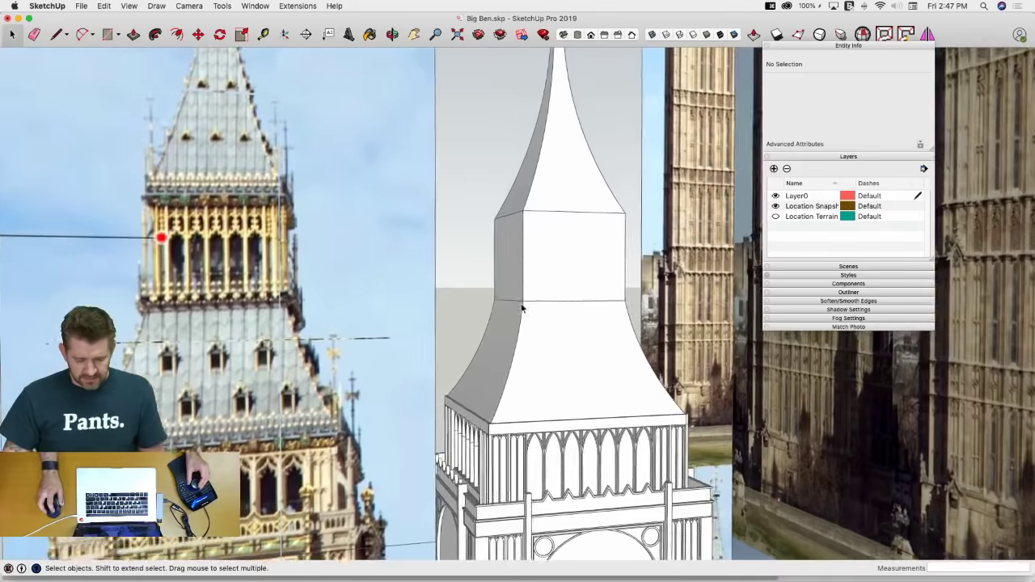
{"action": "middle_click_drag", "start_coordinate": [522, 308], "coordinate": [566, 277]}
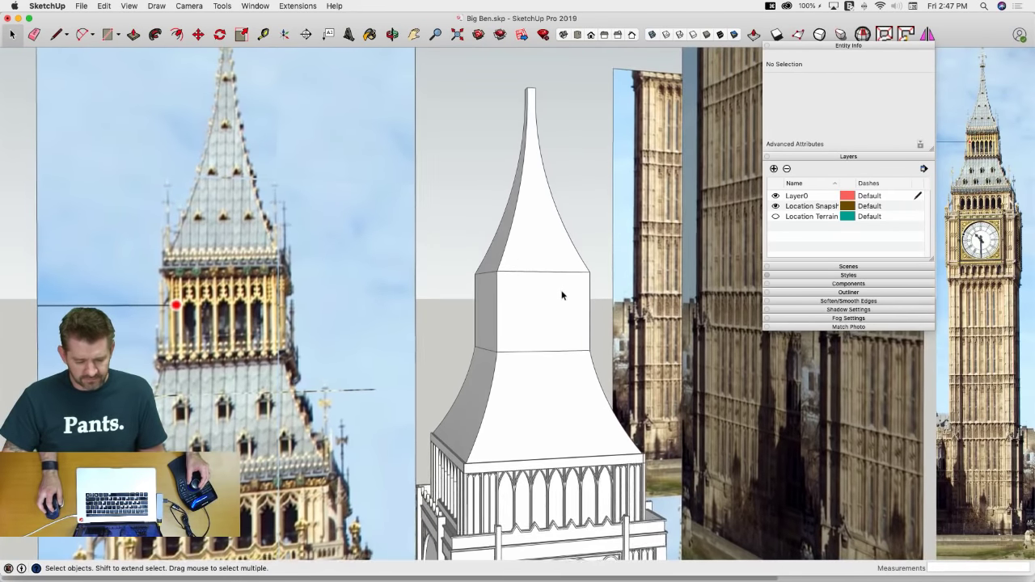
{"action": "scroll", "coordinate": [555, 296], "scroll_direction": "up", "scroll_amount": 3}
{"action": "middle_click_drag", "start_coordinate": [538, 303], "coordinate": [548, 472]}
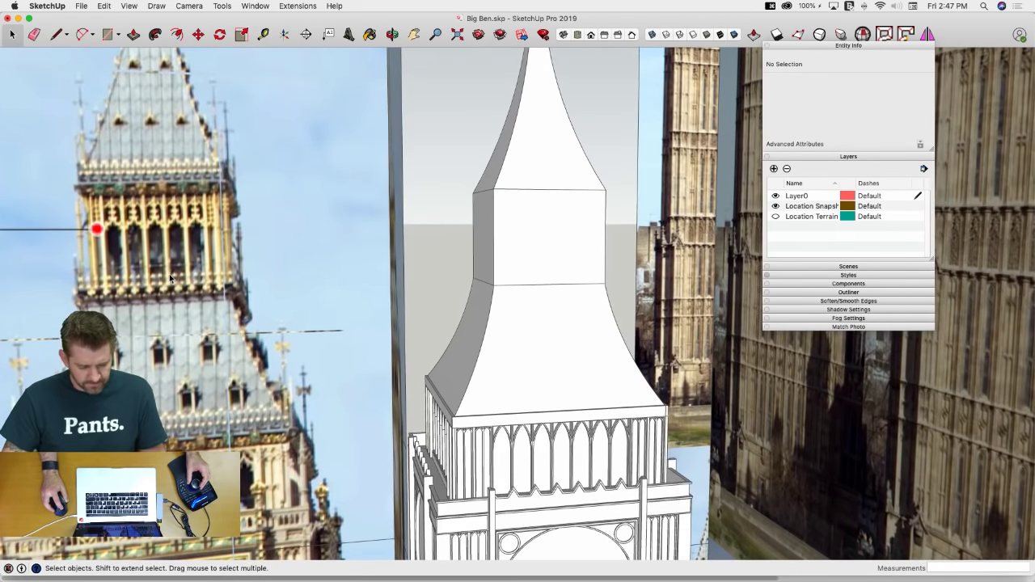
{"action": "scroll", "coordinate": [166, 280], "scroll_direction": "up", "scroll_amount": 5}
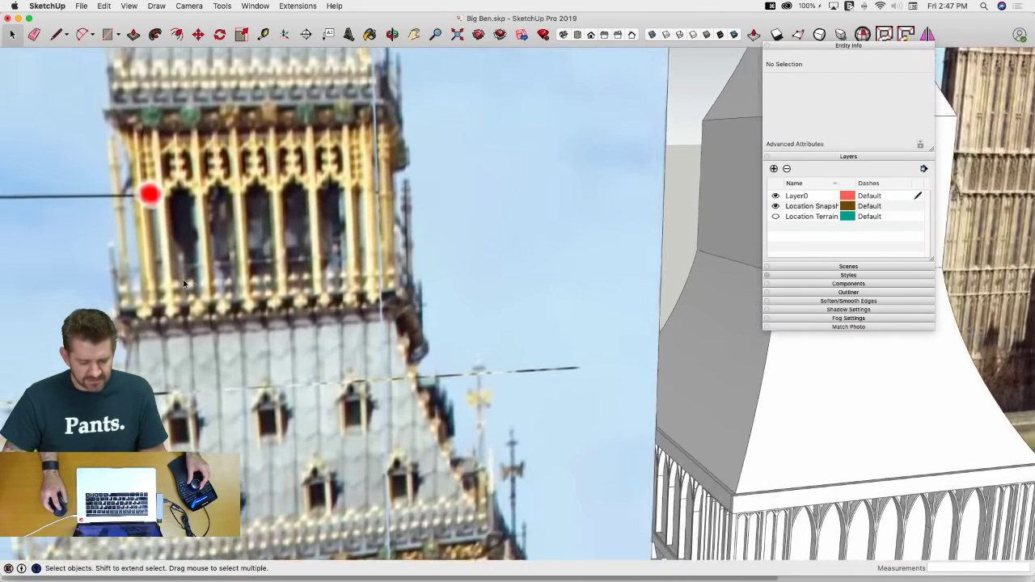
{"action": "scroll", "coordinate": [201, 279], "scroll_direction": "up", "scroll_amount": 2}
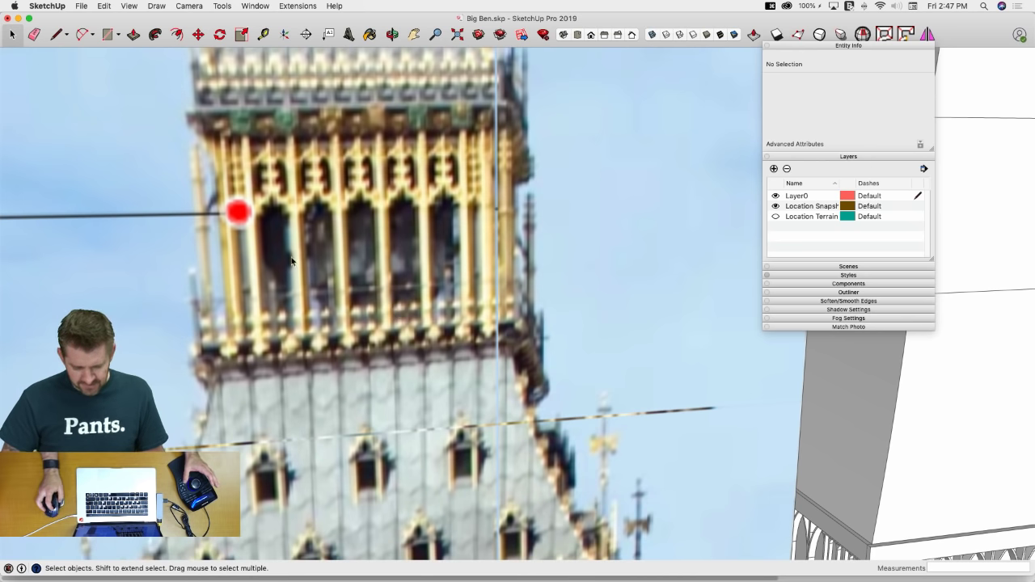
{"action": "scroll", "coordinate": [367, 280], "scroll_direction": "down", "scroll_amount": 5}
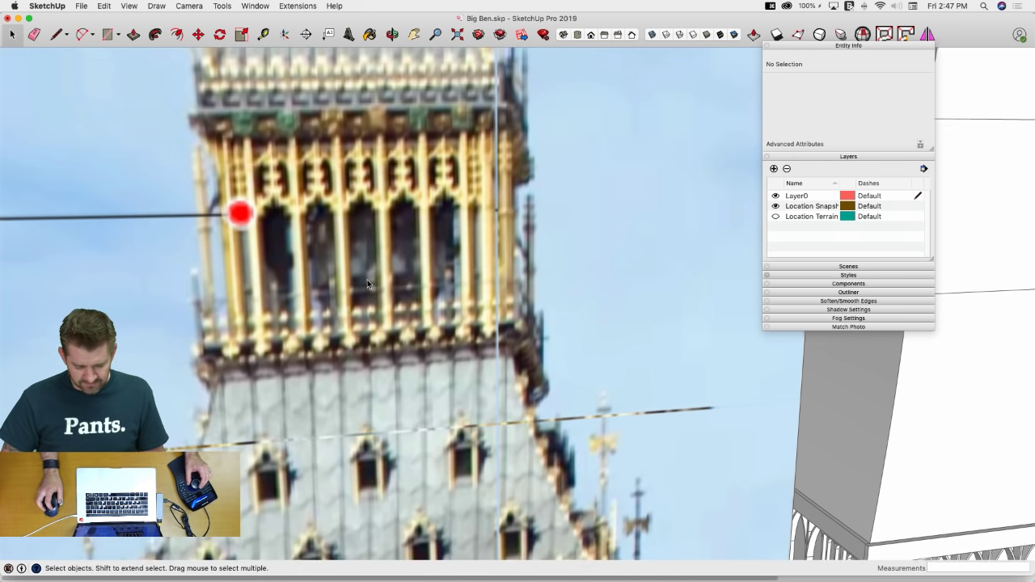
{"action": "scroll", "coordinate": [273, 258], "scroll_direction": "down", "scroll_amount": 1}
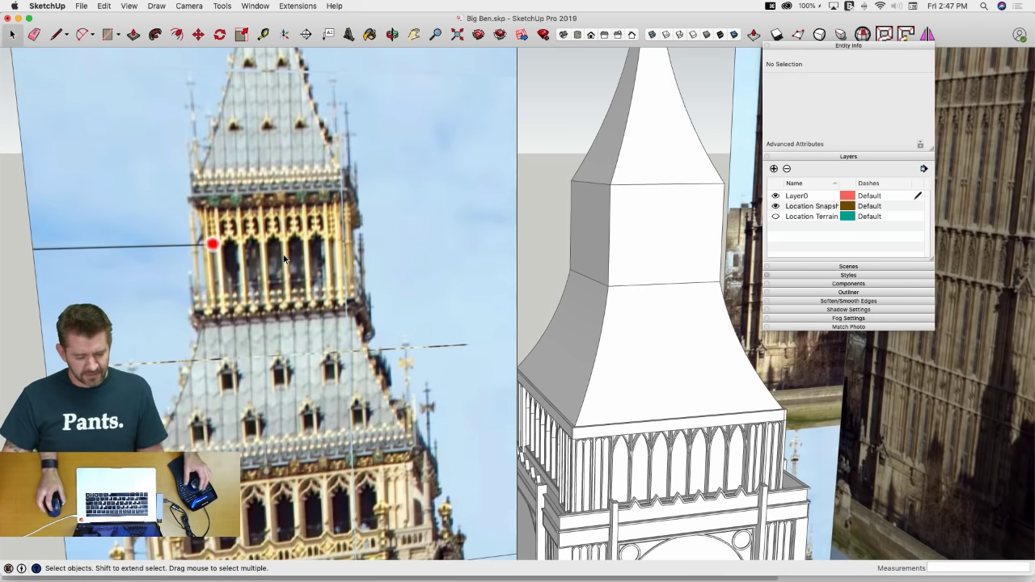
{"action": "scroll", "coordinate": [284, 259], "scroll_direction": "down", "scroll_amount": 3}
{"action": "scroll", "coordinate": [298, 334], "scroll_direction": "up", "scroll_amount": 2}
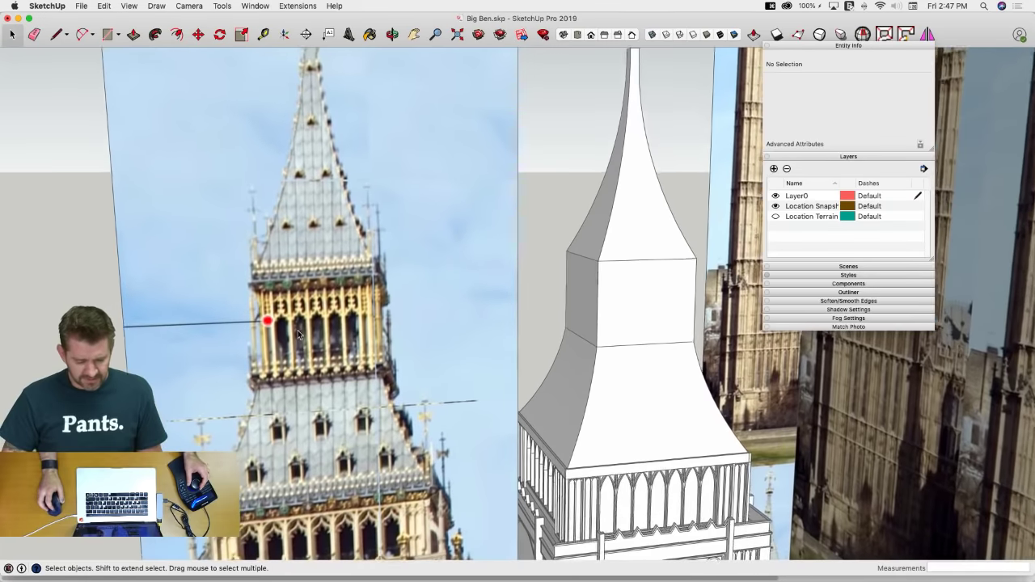
{"action": "scroll", "coordinate": [298, 335], "scroll_direction": "up", "scroll_amount": 3}
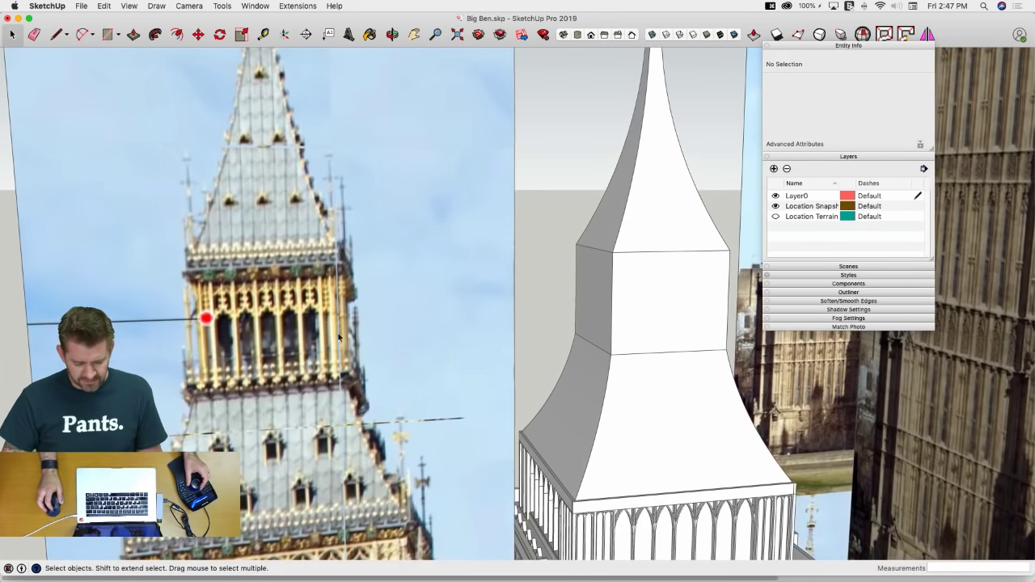
{"action": "scroll", "coordinate": [486, 323], "scroll_direction": "up", "scroll_amount": 5}
Inside the tower side component, draw a line across the plain upper stage just below its top edge, and recess the face underneath about 1' 3"
{"action": "key", "text": "l"}
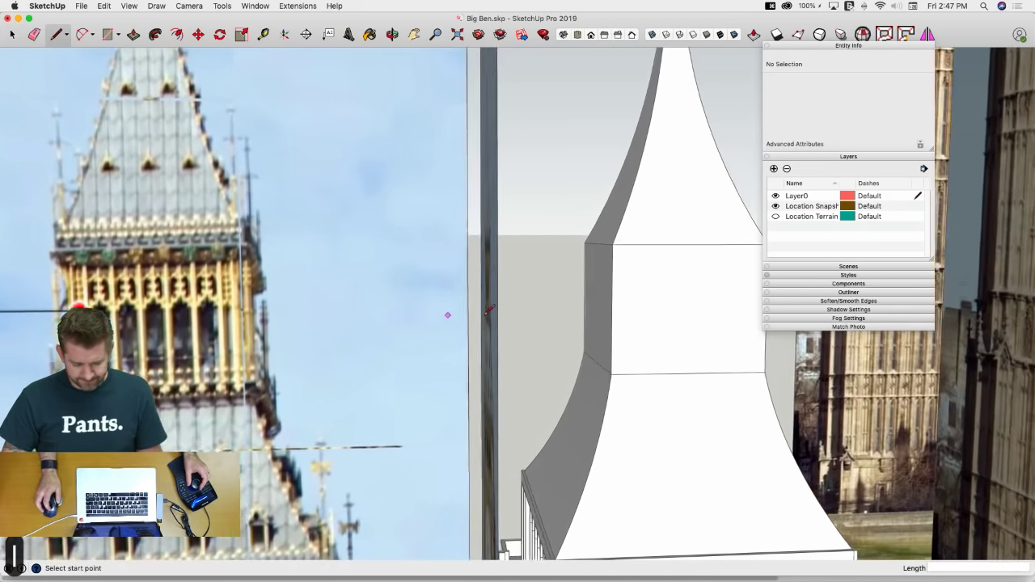
{"action": "scroll", "coordinate": [620, 243], "scroll_direction": "down", "scroll_amount": 2}
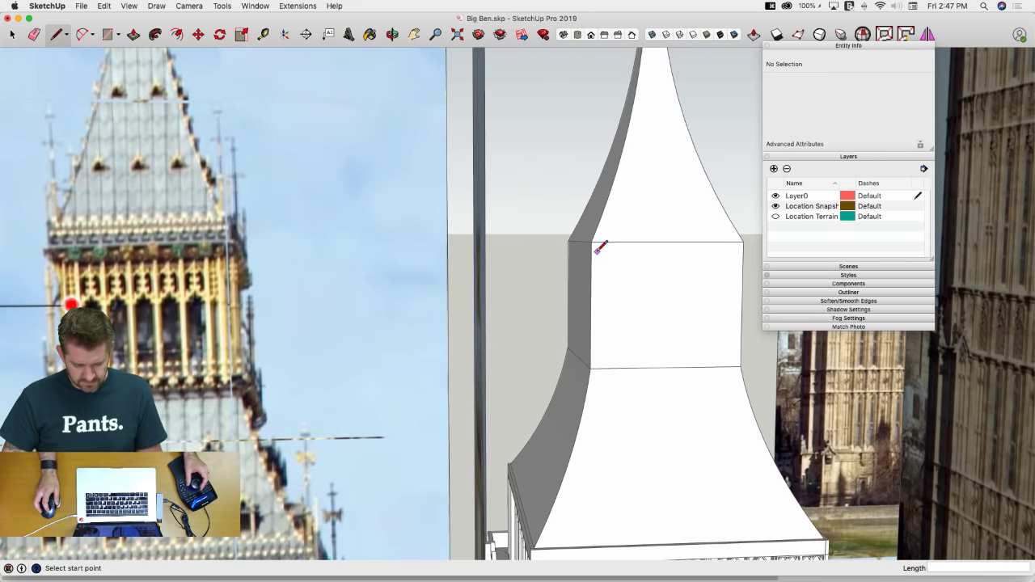
{"action": "key", "text": "space"}
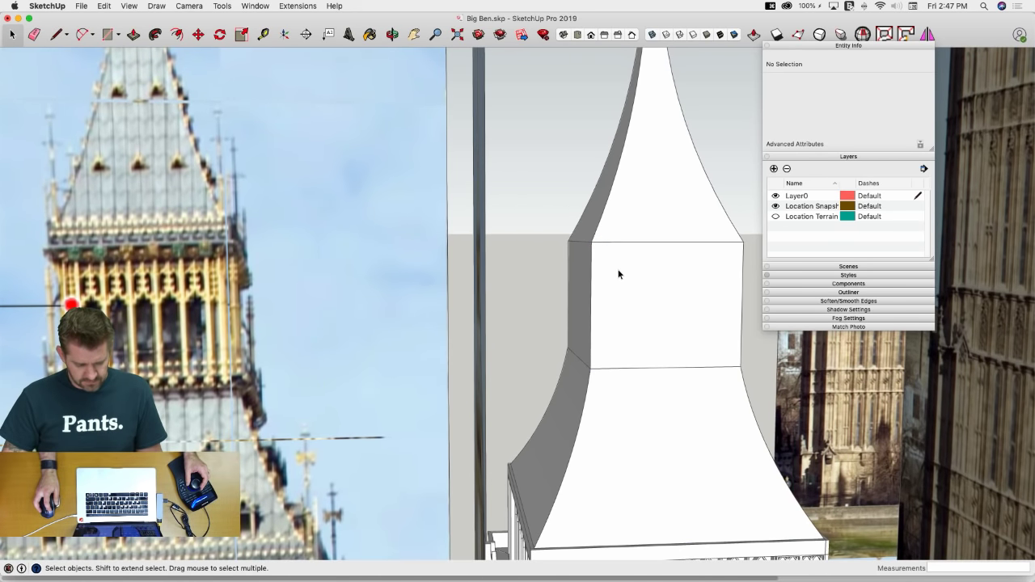
{"action": "key", "text": "l"}
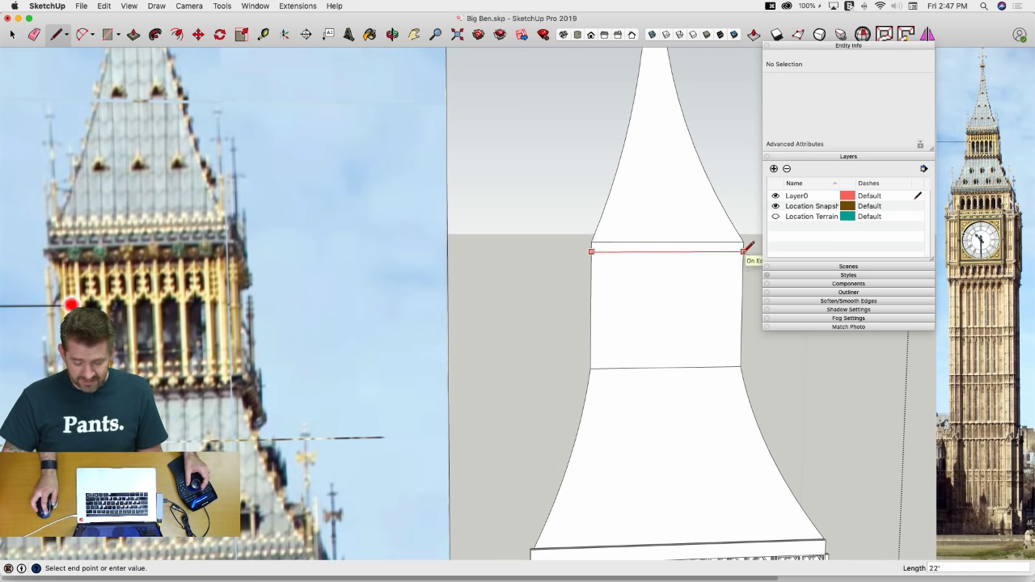
{"action": "key", "text": "p"}
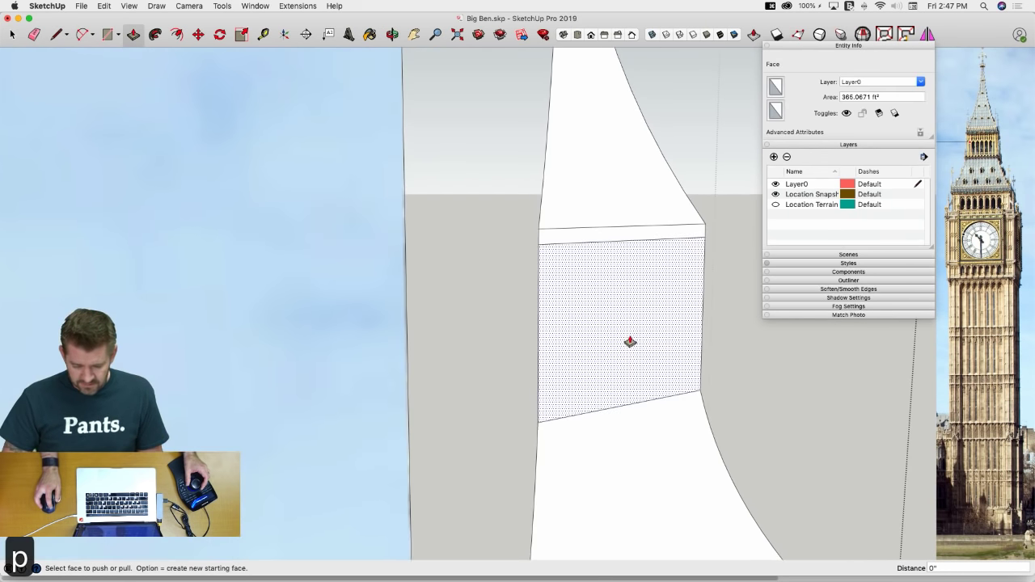
{"action": "left_click", "coordinate": [629, 343]}
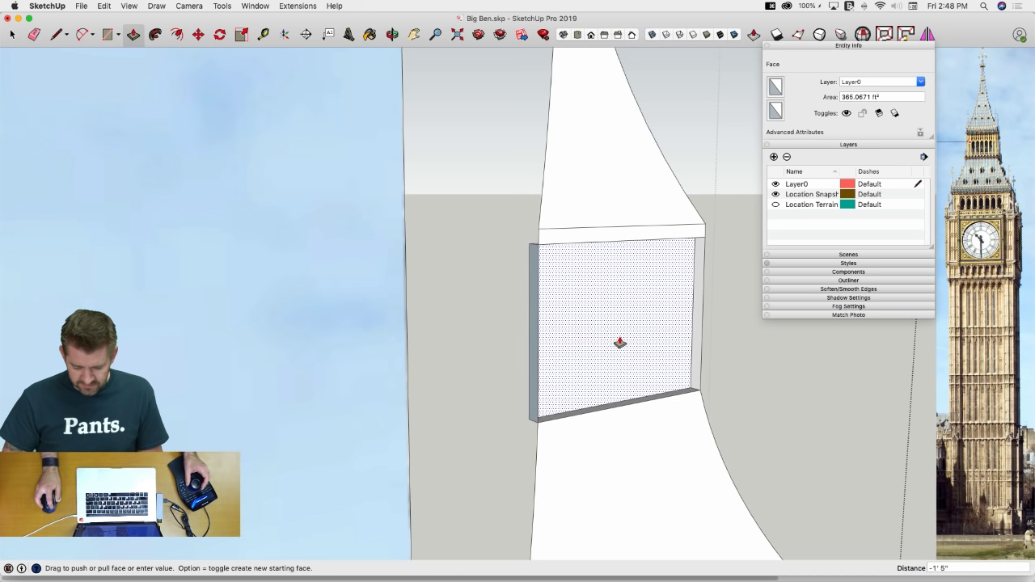
Draw a square about 1' 3" wide at each end of the ledge along the bottom of the recess
{"action": "key", "text": "l"}
{"action": "scroll", "coordinate": [599, 340], "scroll_direction": "up", "scroll_amount": 10}
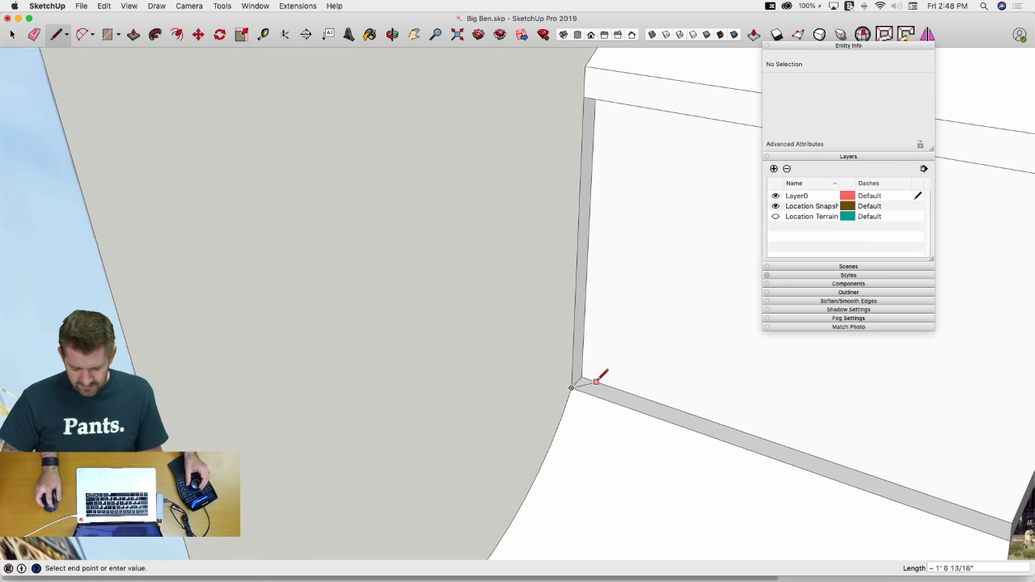
{"action": "key", "text": "r"}
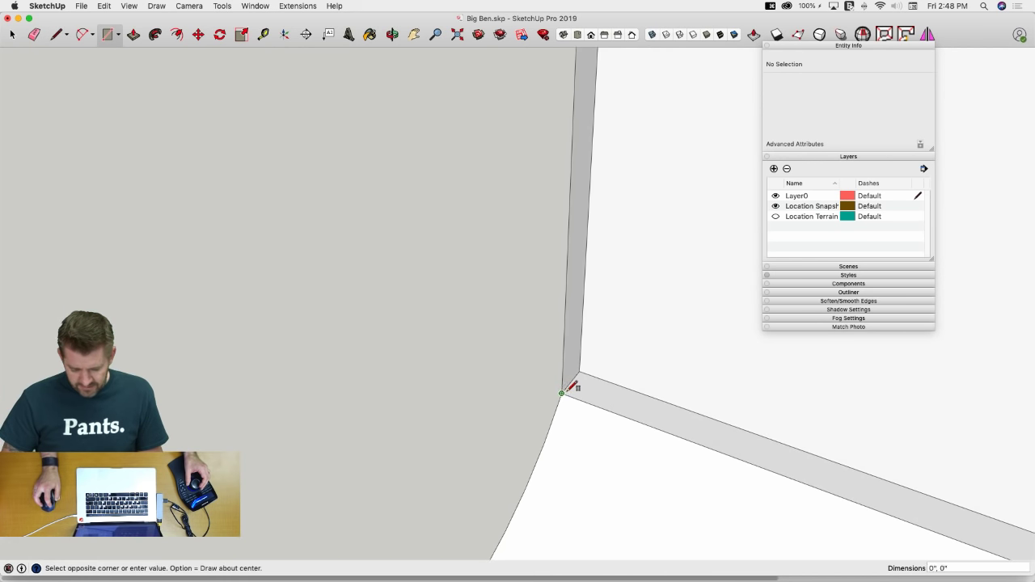
{"action": "left_click", "coordinate": [615, 383]}
{"action": "scroll", "coordinate": [606, 377], "scroll_direction": "down", "scroll_amount": 6}
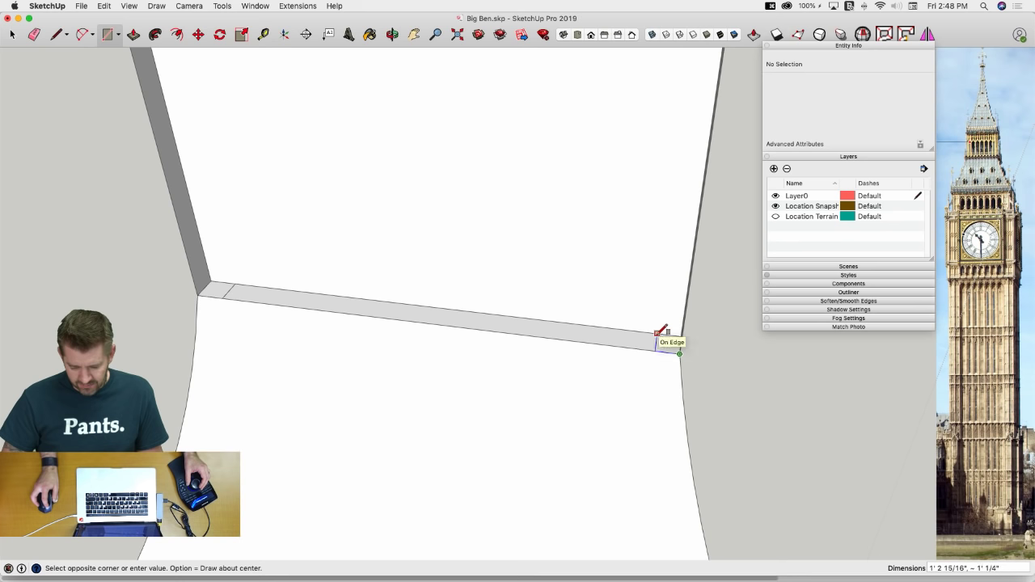
{"action": "scroll", "coordinate": [664, 334], "scroll_direction": "up", "scroll_amount": 5}
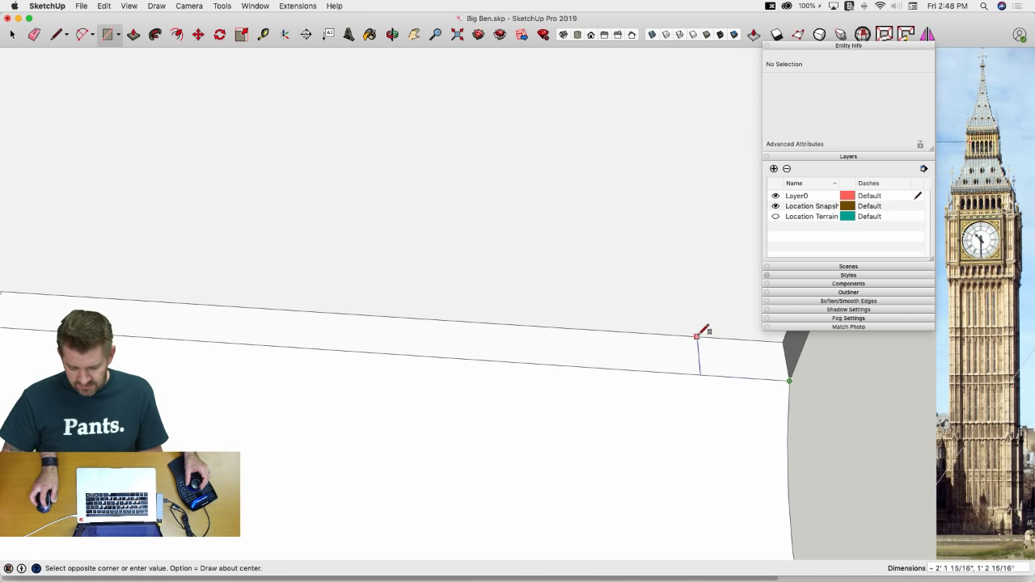
Miter the left end of the recess with a vertical line and corner diagonals, and erase the leftover side return and edges outside them
{"action": "key", "text": "l"}
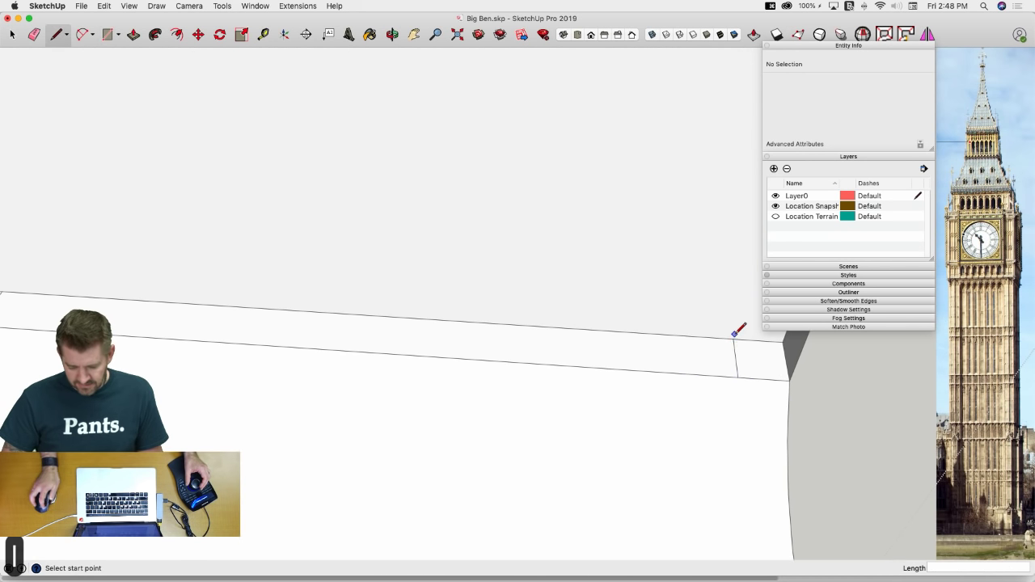
{"action": "left_click", "coordinate": [790, 381]}
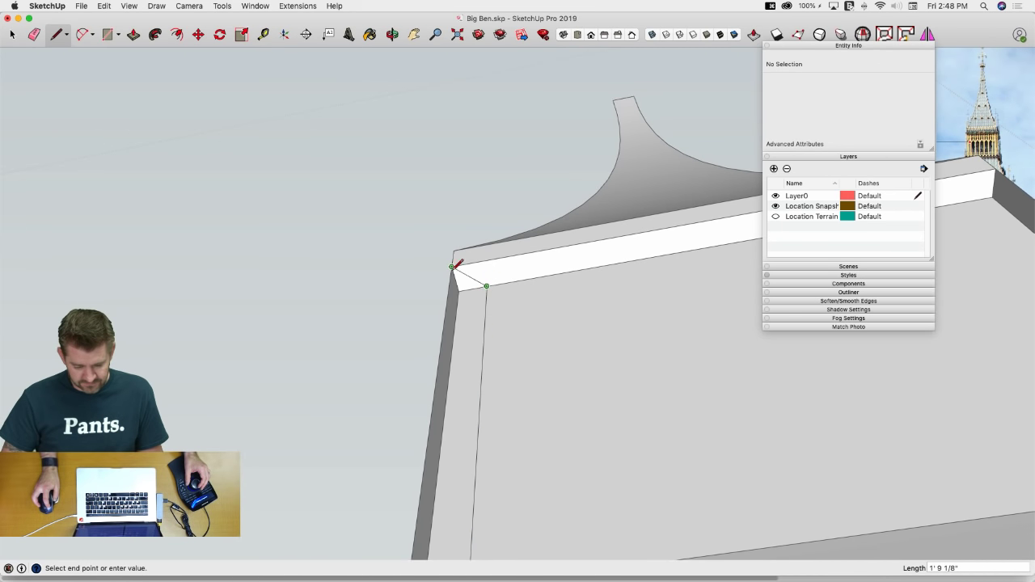
{"action": "left_click", "coordinate": [451, 266]}
{"action": "key", "text": "e"}
{"action": "left_click", "coordinate": [455, 282]}
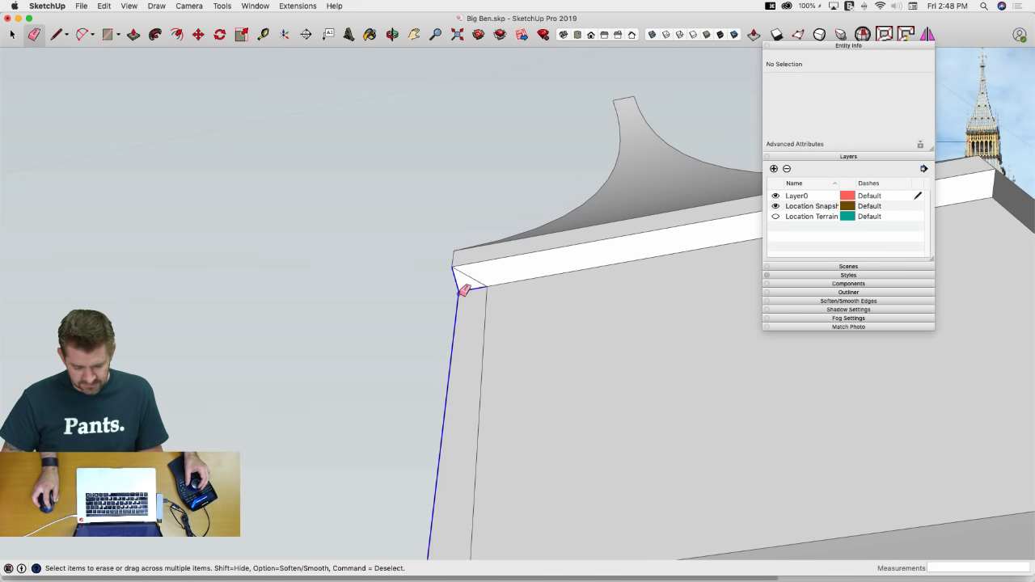
{"action": "left_click_drag", "start_coordinate": [459, 293], "coordinate": [458, 297]}
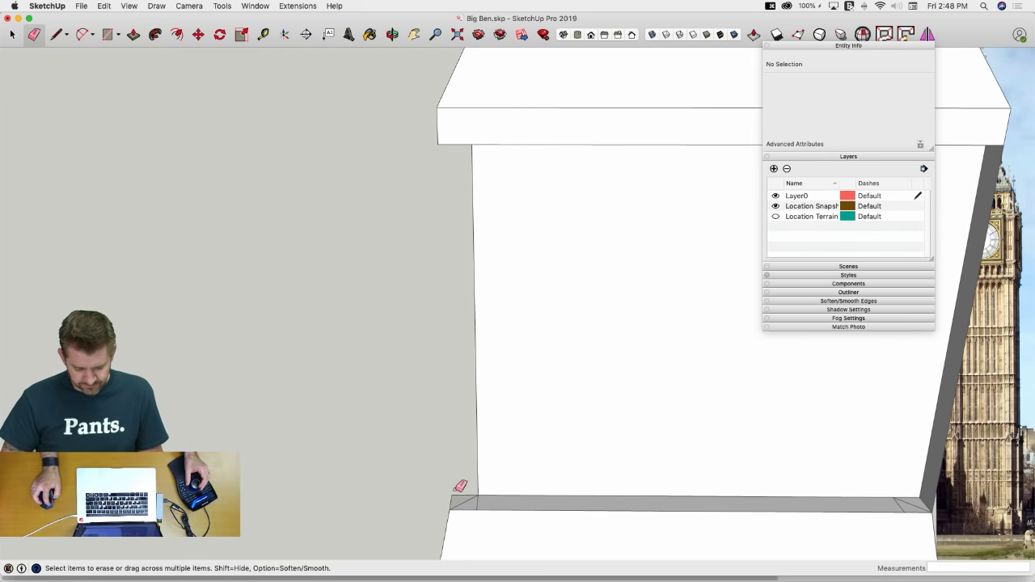
{"action": "left_click", "coordinate": [477, 500]}
Miter the right end of the recess with a vertical line and a top corner diagonal, and erase the outer vertical edge of the side return
{"action": "middle_click_drag", "start_coordinate": [480, 501], "coordinate": [552, 245]}
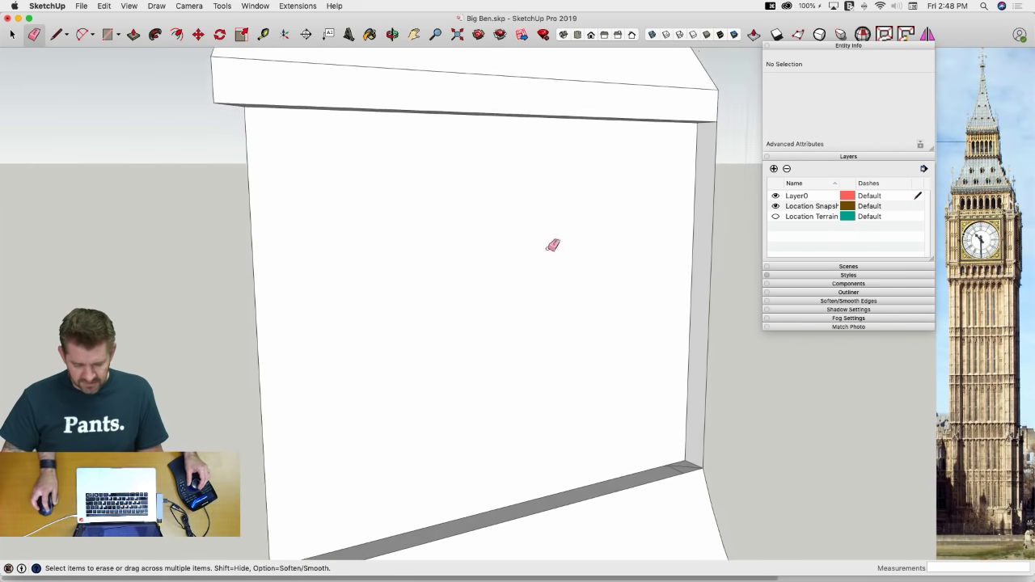
{"action": "key", "text": "l"}
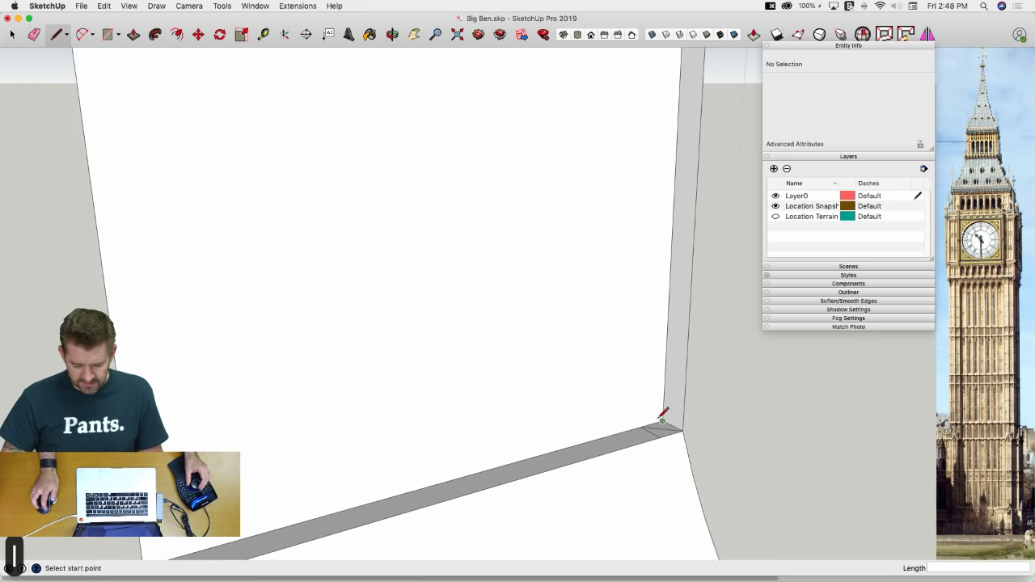
{"action": "left_click", "coordinate": [641, 426]}
{"action": "middle_click_drag", "start_coordinate": [641, 426], "coordinate": [639, 119]}
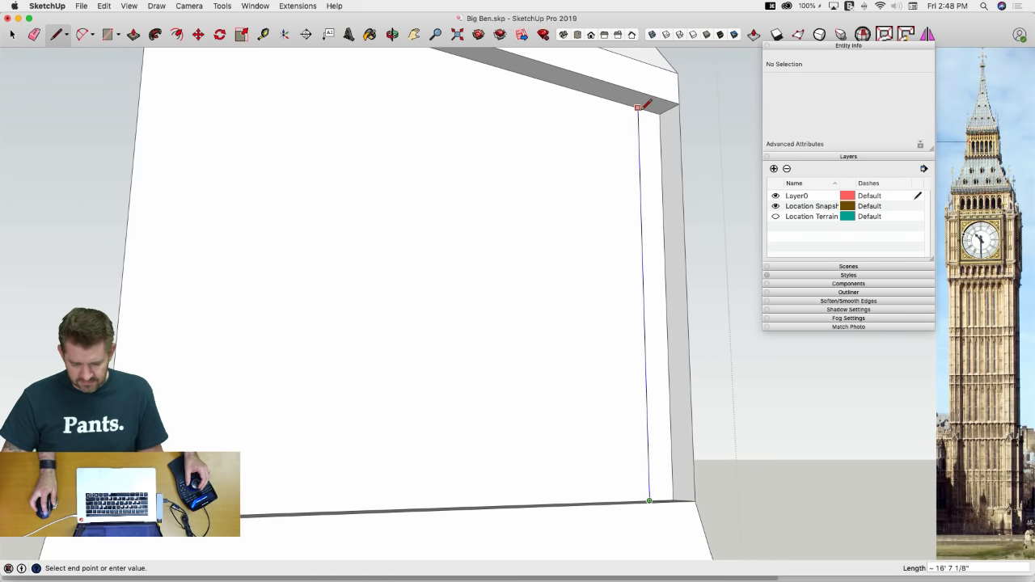
{"action": "left_click", "coordinate": [679, 103]}
{"action": "key", "text": "e"}
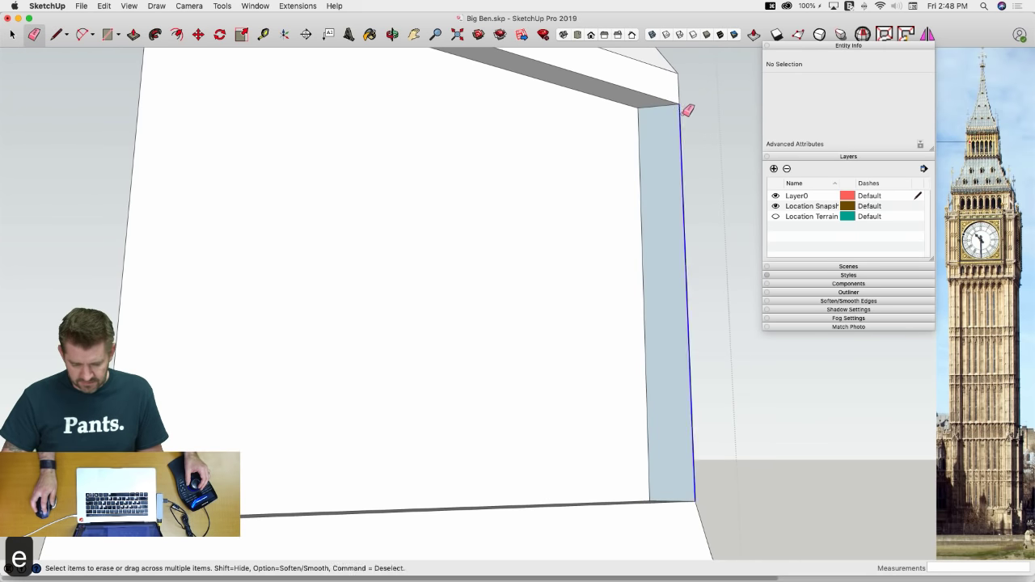
{"action": "left_click", "coordinate": [687, 110]}
Erase the leftover square edges outside the corner diagonal at the right end of the ledge below the recess
{"action": "mouse_move", "coordinate": [664, 110]}
{"action": "middle_mouse_down"}
{"action": "mouse_move", "coordinate": [673, 347]}
{"action": "mouse_move", "coordinate": [664, 385]}
{"action": "middle_mouse_up"}
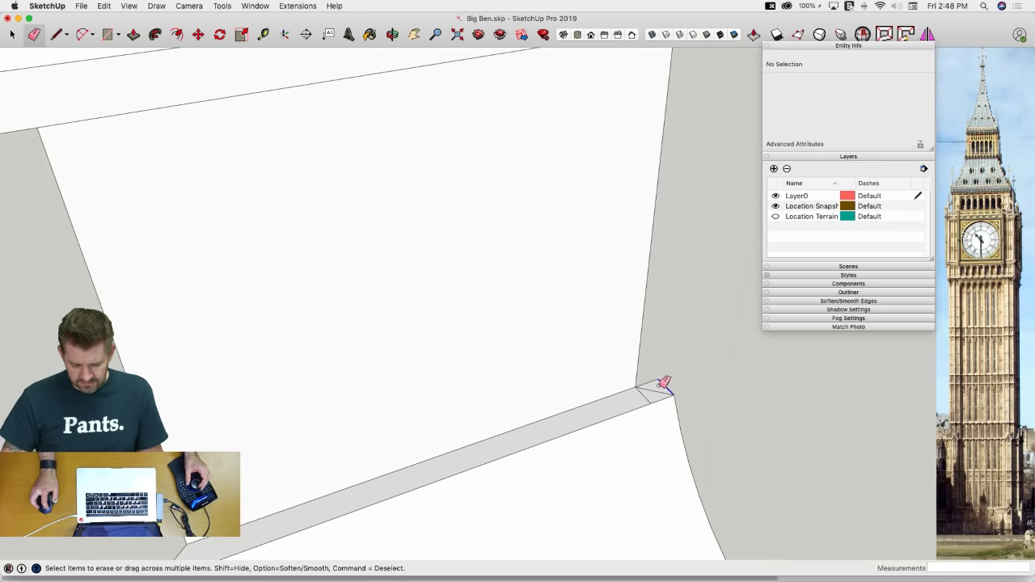
{"action": "scroll", "coordinate": [663, 387], "scroll_direction": "down", "scroll_amount": 3}
{"action": "key", "text": "space"}
{"action": "key", "text": "e"}
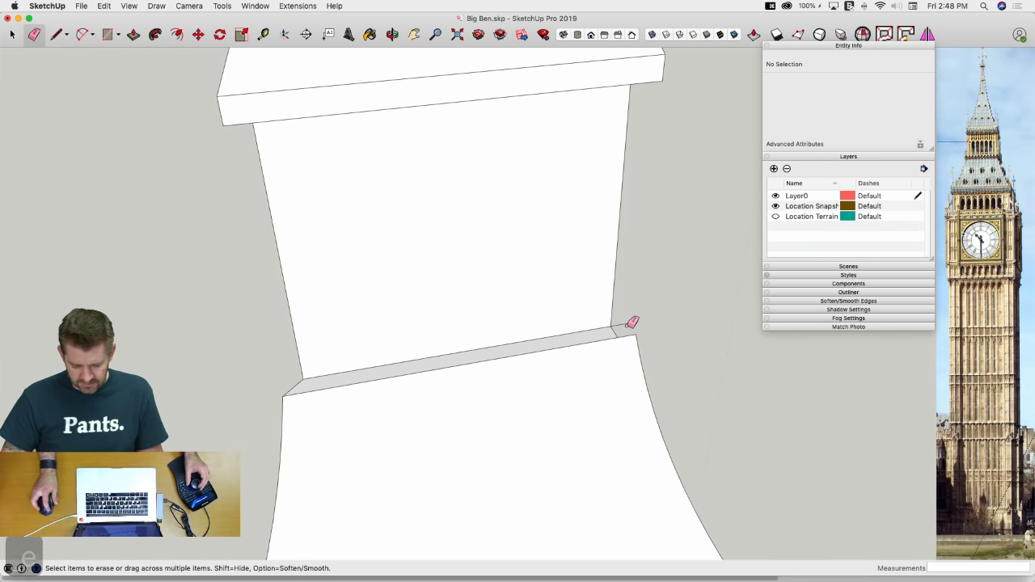
{"action": "key", "text": "space"}
{"action": "middle_click_drag", "start_coordinate": [636, 321], "coordinate": [703, 348]}
{"action": "key", "text": "l"}
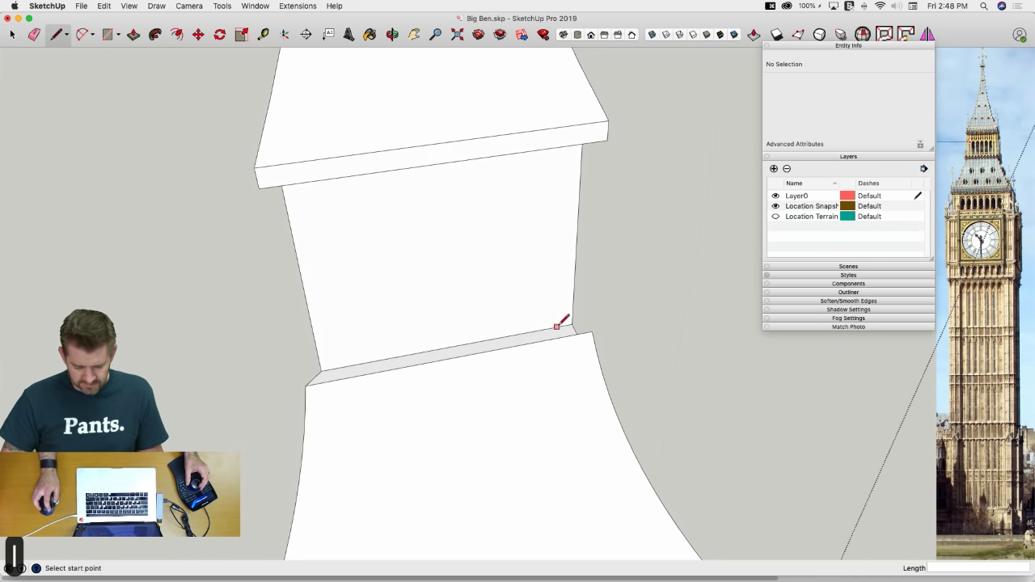
{"action": "key", "text": "e"}
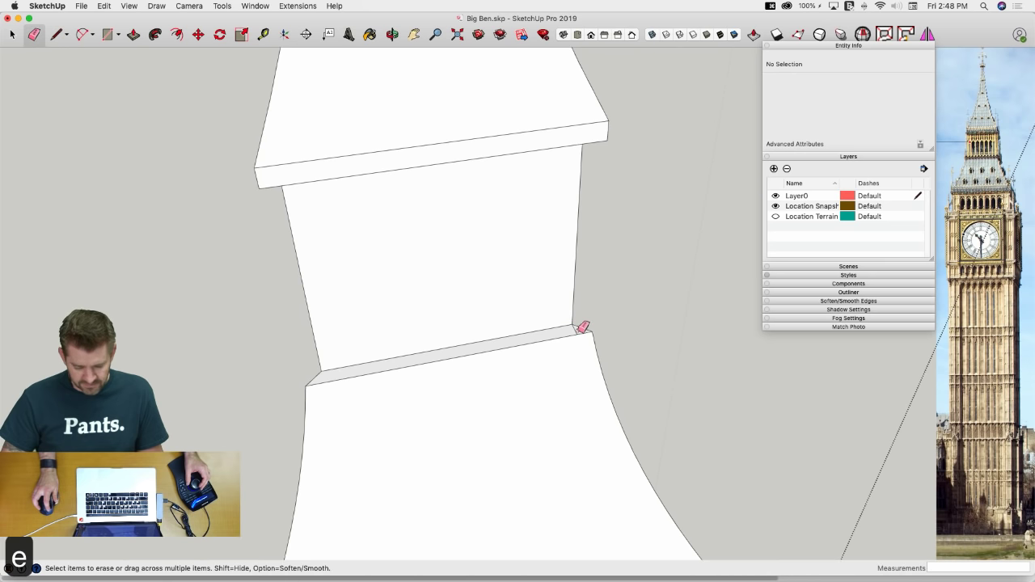
{"action": "key", "text": "space"}
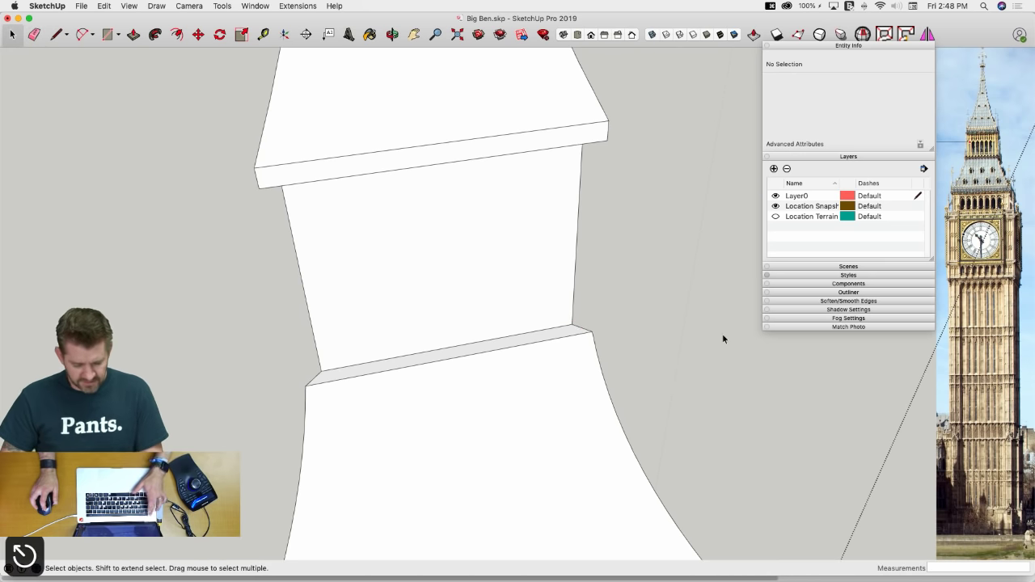
Switch to Chrome, examine the openings and columns of the upper gallery in the forum's reference photo, and return to SketchUp
{"action": "middle_click_drag", "start_coordinate": [723, 339], "coordinate": [239, 212]}
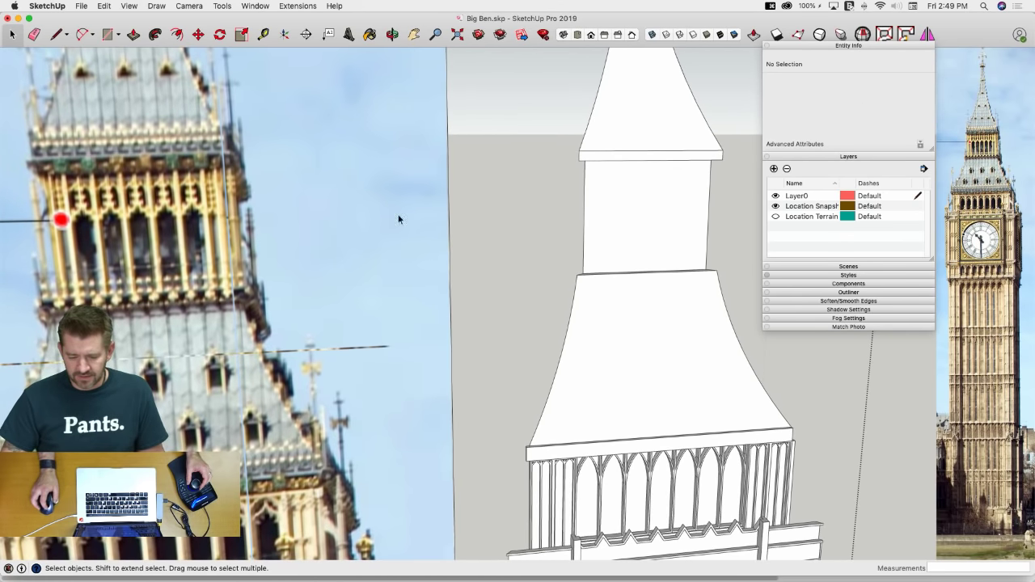
{"action": "mouse_move", "coordinate": [1, 239]}
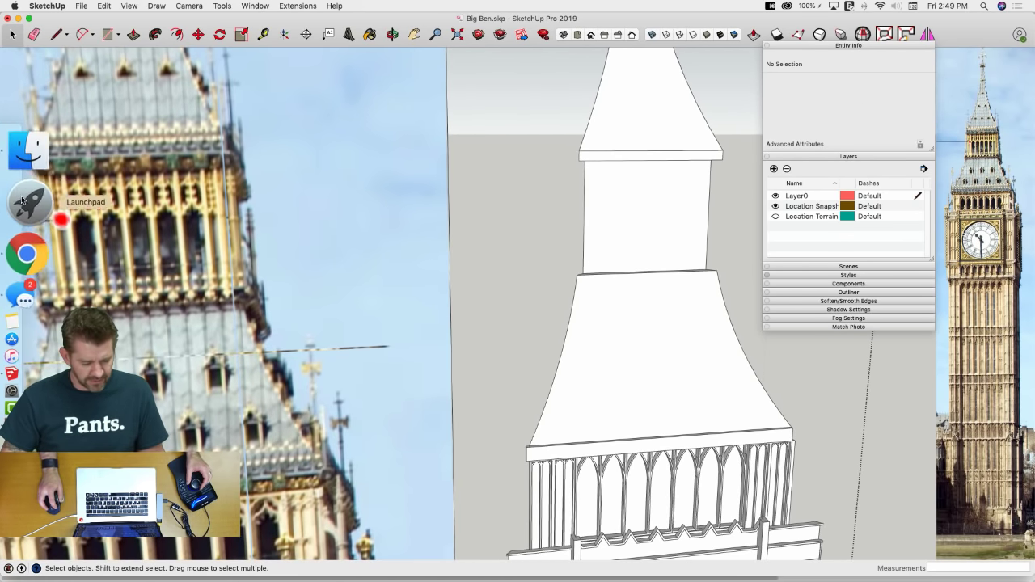
{"action": "left_click", "coordinate": [23, 215]}
{"action": "scroll", "coordinate": [526, 223], "scroll_direction": "up", "scroll_amount": 5}
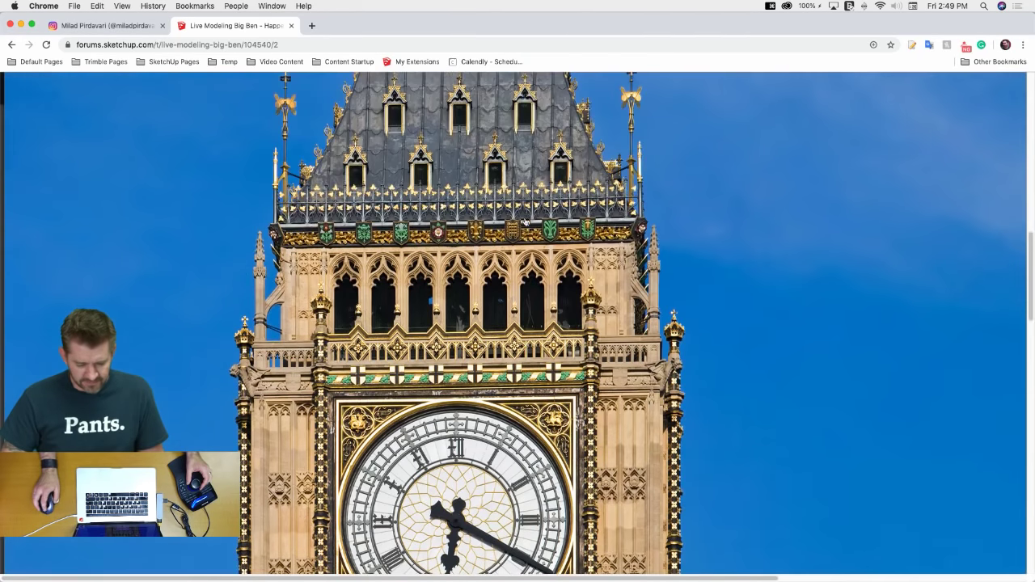
{"action": "scroll", "coordinate": [525, 222], "scroll_direction": "up", "scroll_amount": 4}
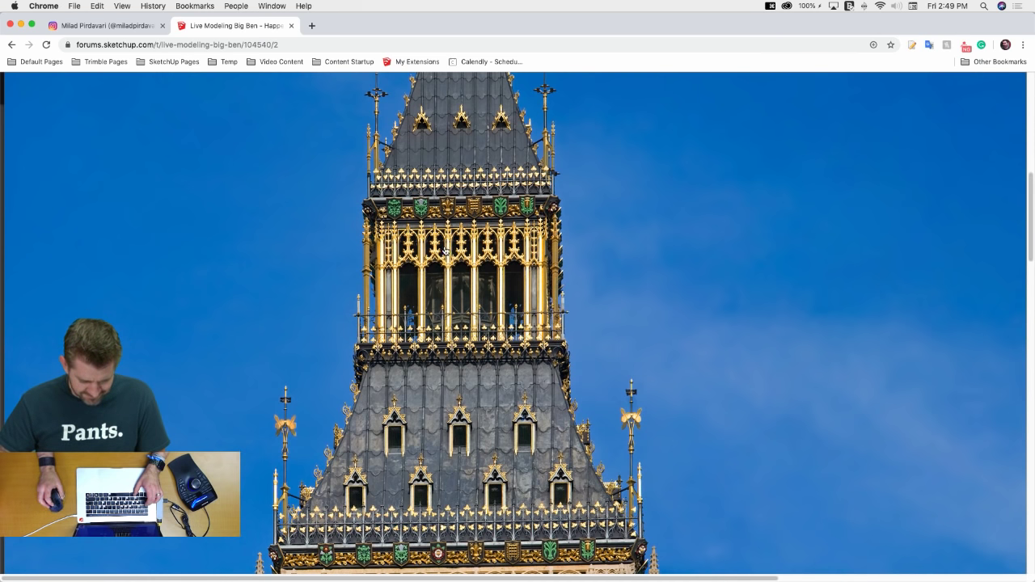
{"action": "key", "text": "super+Tab"}
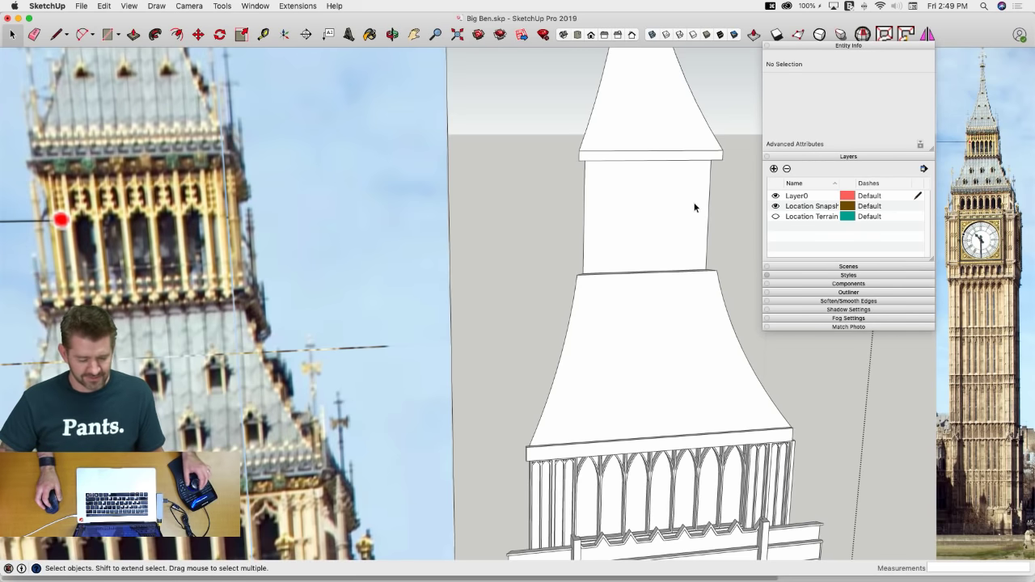
Draw a full-height vertical line on the recessed gallery face close to its left edge, setting off a narrow corner strip
{"action": "scroll", "coordinate": [693, 206], "scroll_direction": "up", "scroll_amount": 3}
{"action": "middle_click_drag", "start_coordinate": [730, 210], "coordinate": [619, 242]}
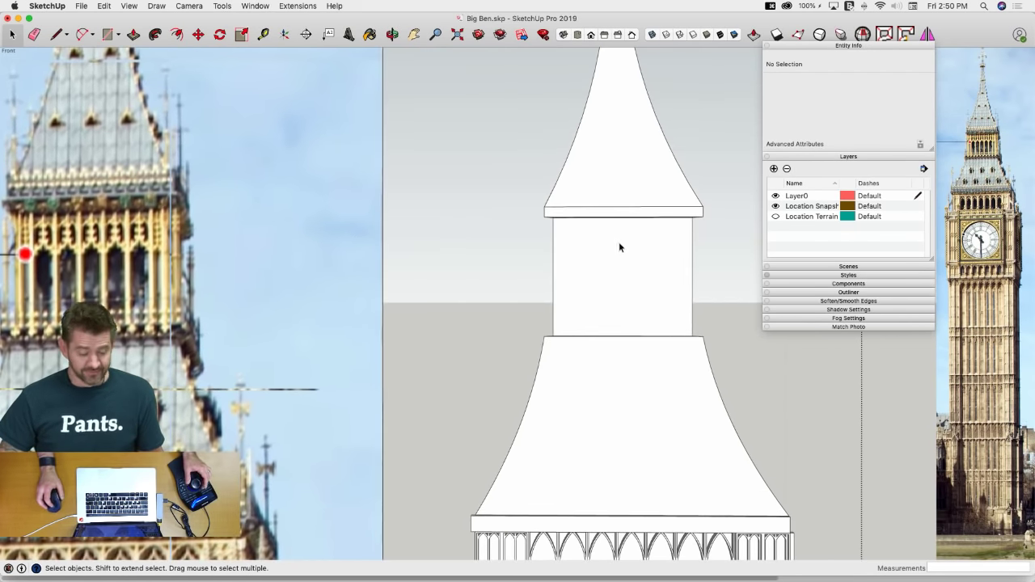
{"action": "scroll", "coordinate": [617, 242], "scroll_direction": "up", "scroll_amount": 2}
{"action": "key", "text": "l"}
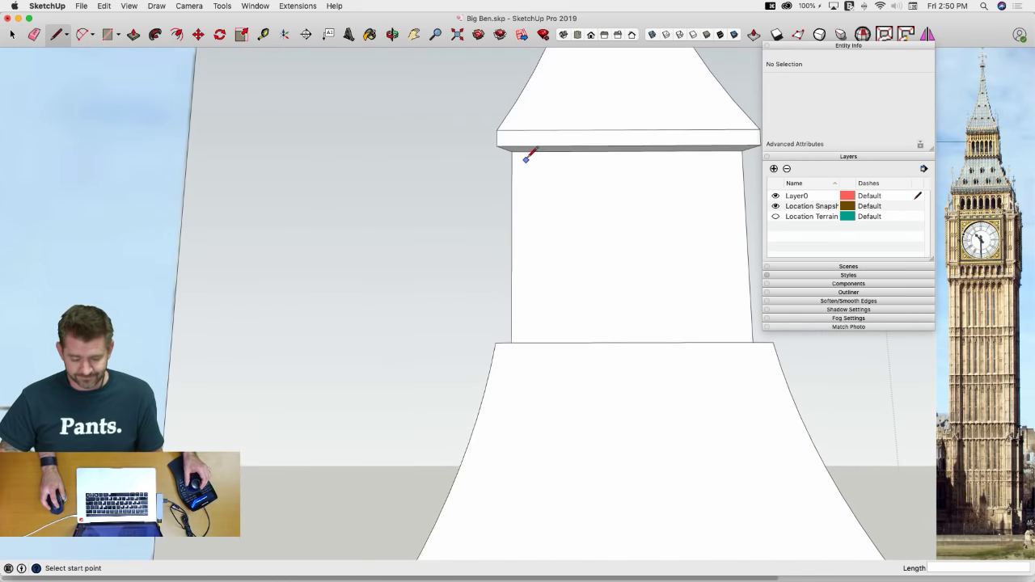
{"action": "left_click", "coordinate": [526, 150]}
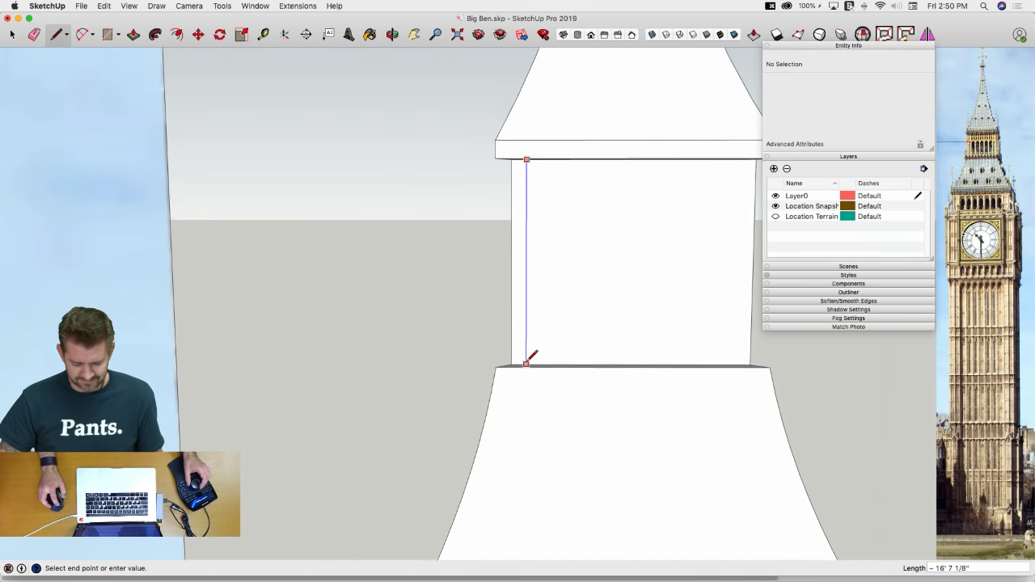
{"action": "left_click", "coordinate": [525, 360]}
{"action": "key", "text": "space"}
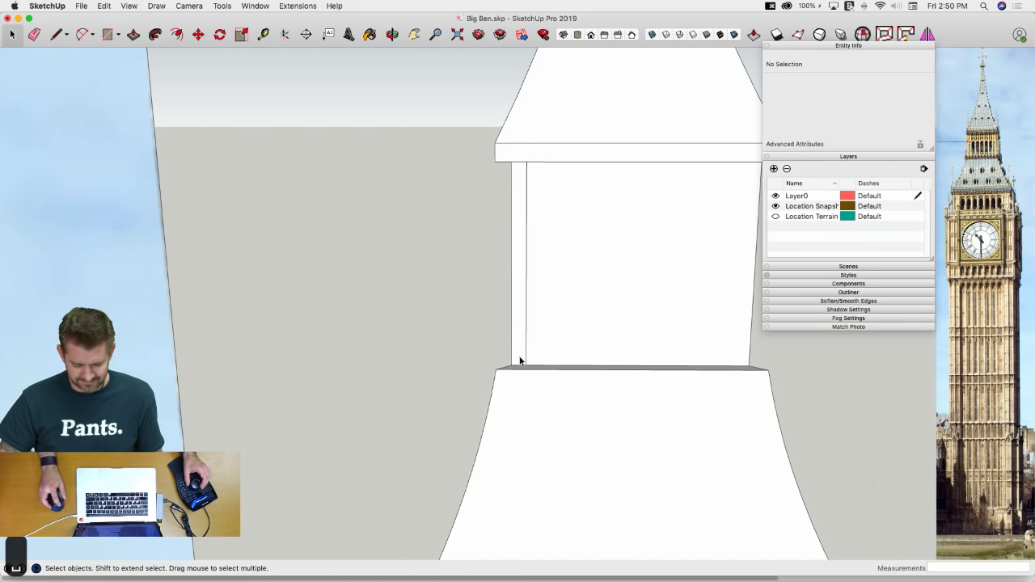
Copy the narrow corner strip to the right end of the recessed face, snapping it to the lower right corner
{"action": "left_click", "coordinate": [522, 361]}
{"action": "key", "text": "m"}
{"action": "left_click", "coordinate": [524, 360]}
{"action": "key", "text": "alt"}
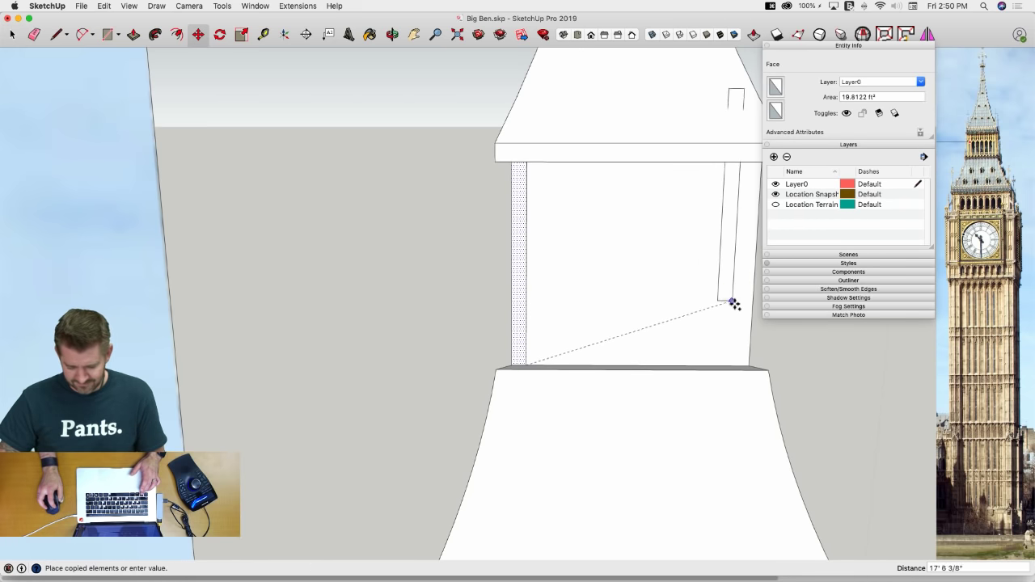
{"action": "left_click", "coordinate": [750, 367]}
Divide the bottom edge of the face between the two corner strips into 5 segments
{"action": "scroll", "coordinate": [647, 279], "scroll_direction": "up", "scroll_amount": 3}
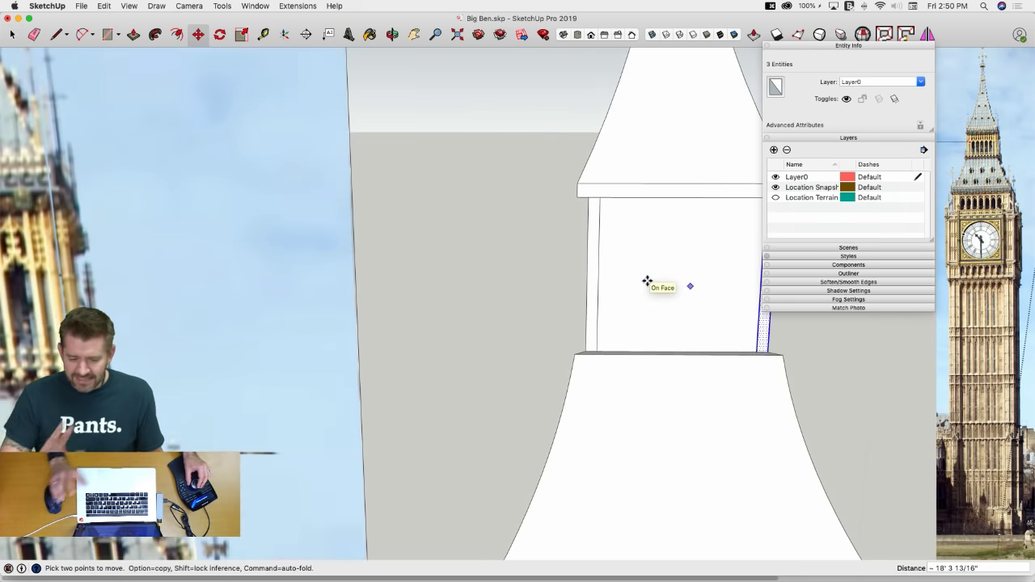
{"action": "scroll", "coordinate": [647, 282], "scroll_direction": "up", "scroll_amount": 3}
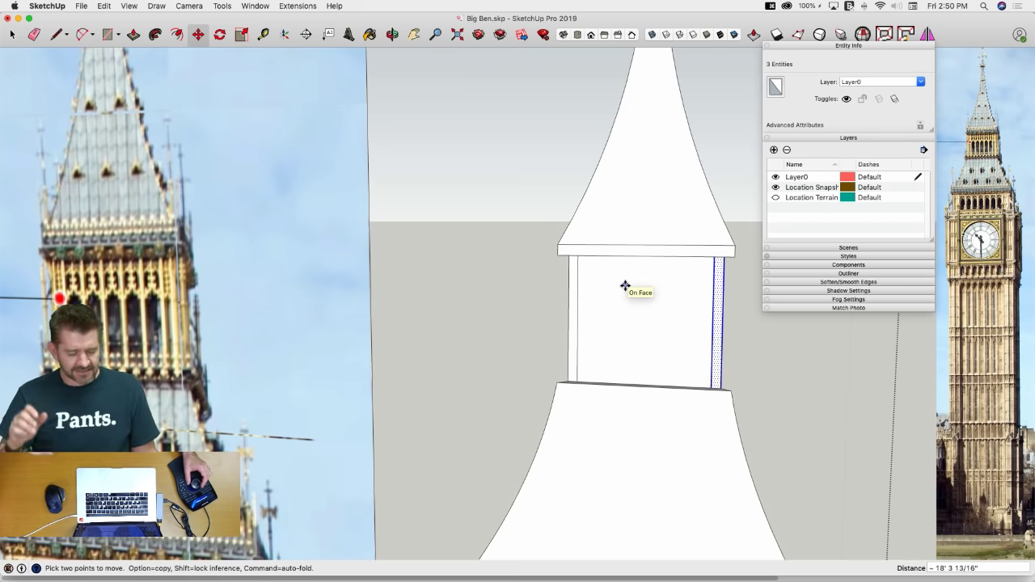
{"action": "key", "text": "space"}
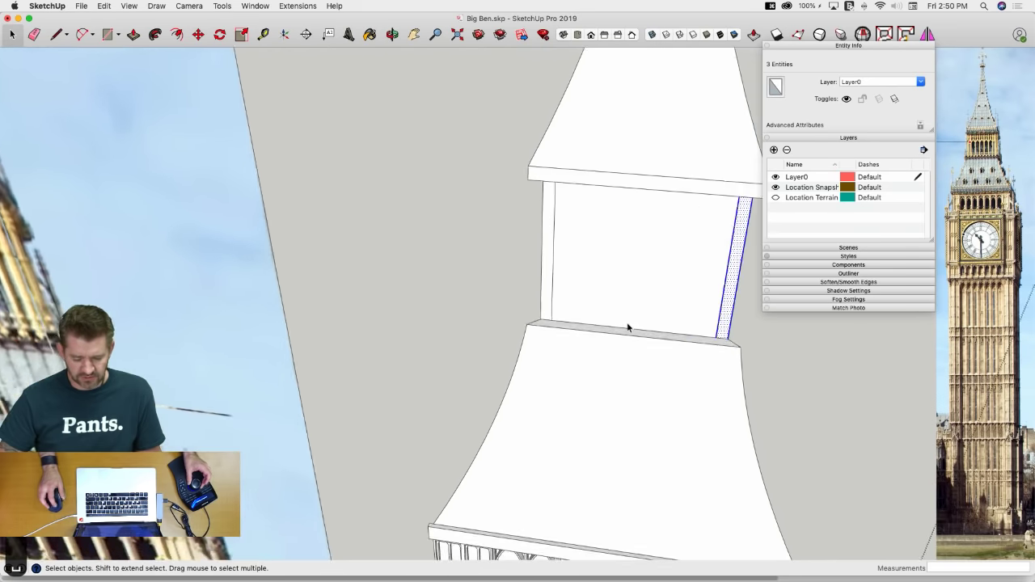
{"action": "left_click", "coordinate": [620, 320]}
{"action": "left_click", "coordinate": [621, 322]}
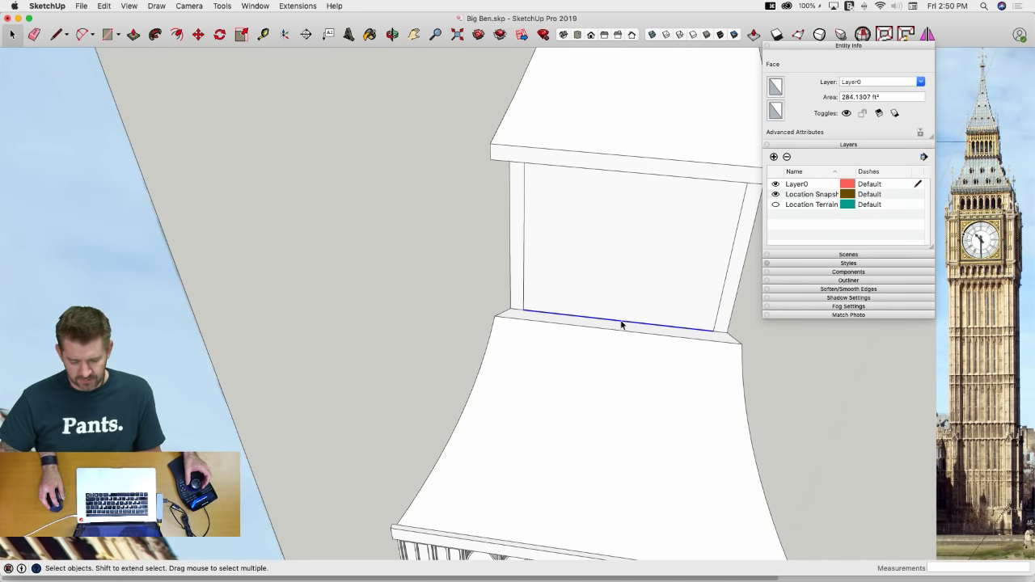
{"action": "right_click", "coordinate": [622, 321]}
{"action": "left_click", "coordinate": [649, 383]}
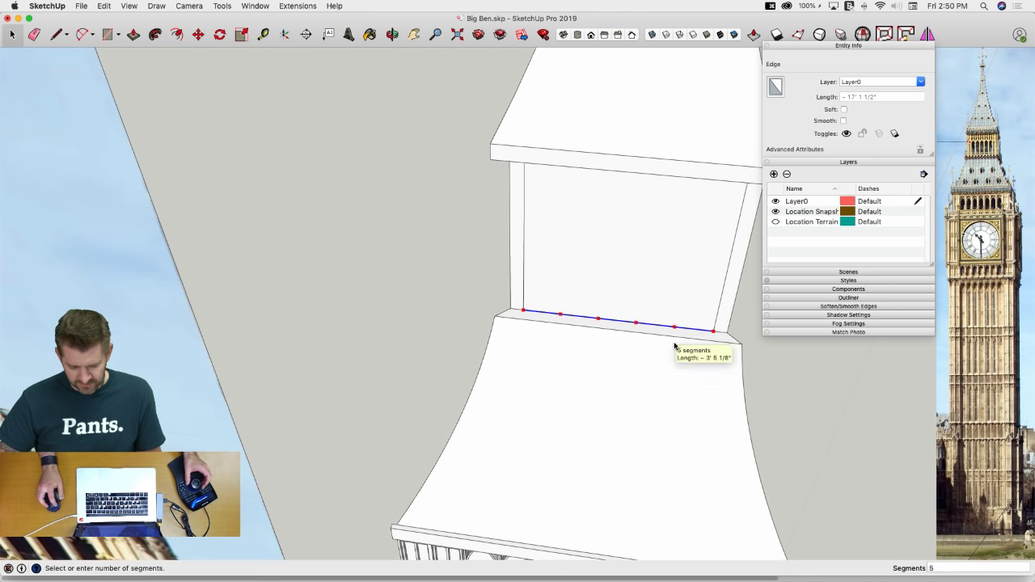
{"action": "left_click", "coordinate": [675, 346]}
Draw a vertical line from the first division point up to the top edge of the recessed face
{"action": "key", "text": "l"}
{"action": "left_click", "coordinate": [561, 312]}
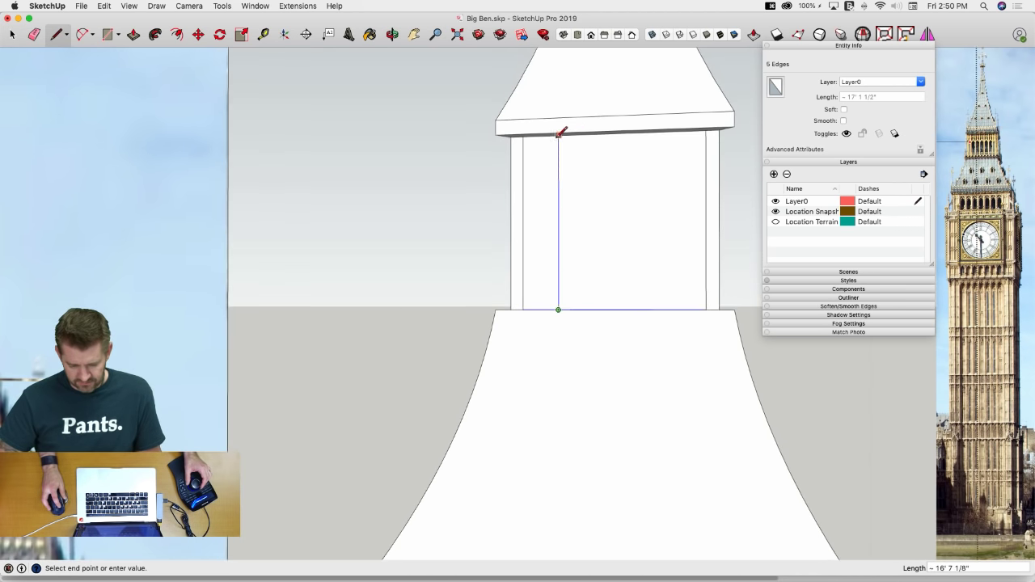
{"action": "left_click", "coordinate": [556, 131]}
{"action": "key", "text": "space"}
Copy the first panel across the recessed face by one panel width and repeat the copy x4
{"action": "middle_click_drag", "start_coordinate": [557, 157], "coordinate": [532, 270]}
{"action": "left_click", "coordinate": [532, 290]}
{"action": "key", "text": "m"}
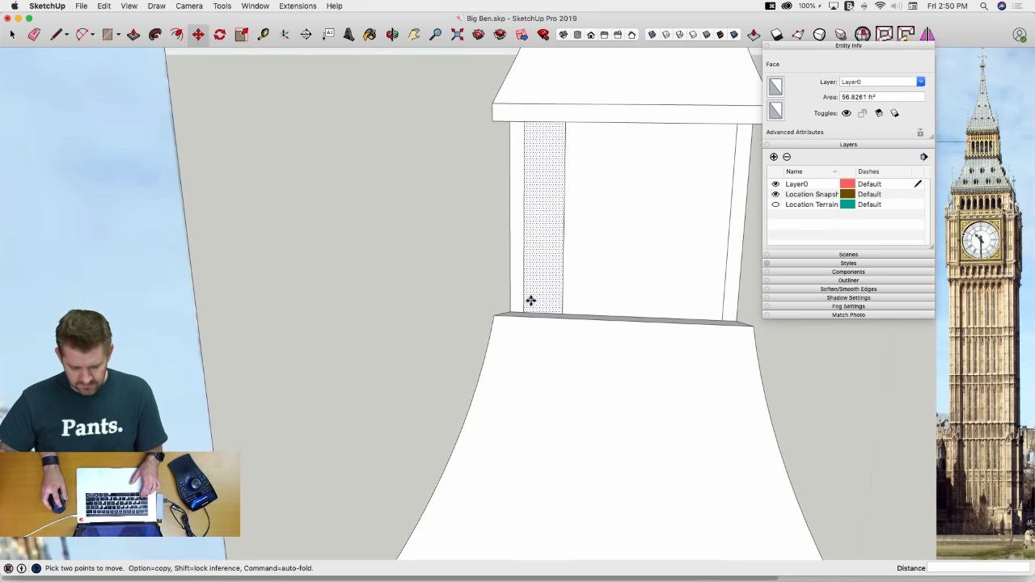
{"action": "key", "text": "alt"}
{"action": "left_click", "coordinate": [525, 312]}
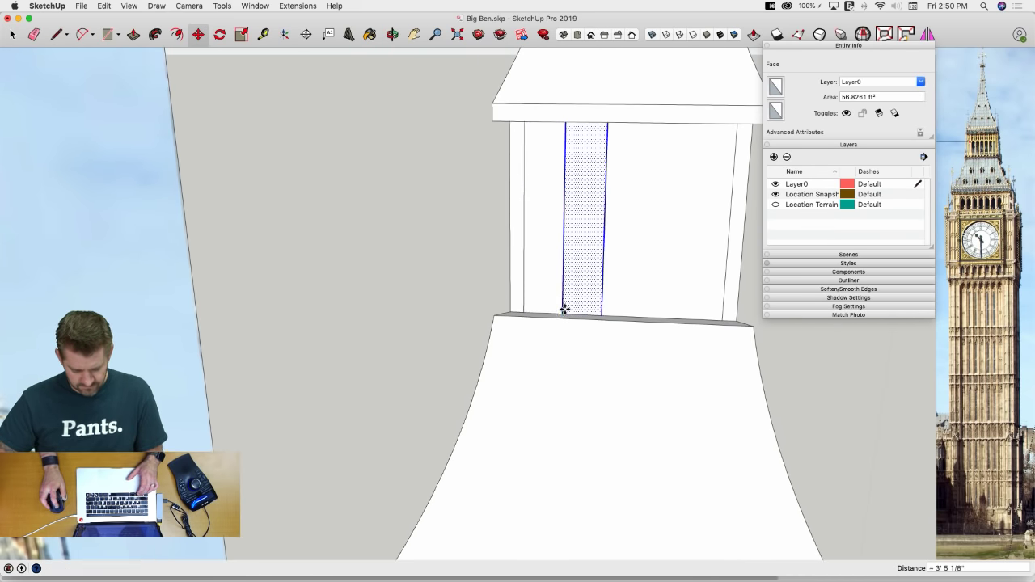
{"action": "left_click", "coordinate": [562, 311]}
{"action": "type", "text": "x4"}
{"action": "key", "text": "Return"}
{"action": "key", "text": "space"}
Compare the vertical panel layout of the recessed stage with the gallery openings and tracery in the reference photo
{"action": "scroll", "coordinate": [581, 304], "scroll_direction": "down", "scroll_amount": 5}
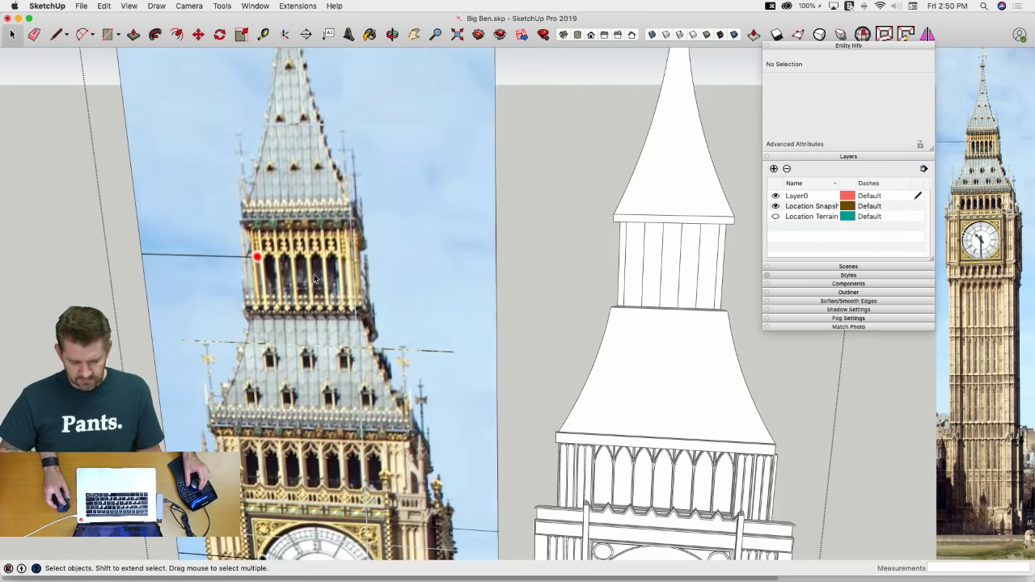
{"action": "scroll", "coordinate": [543, 249], "scroll_direction": "up", "scroll_amount": 8}
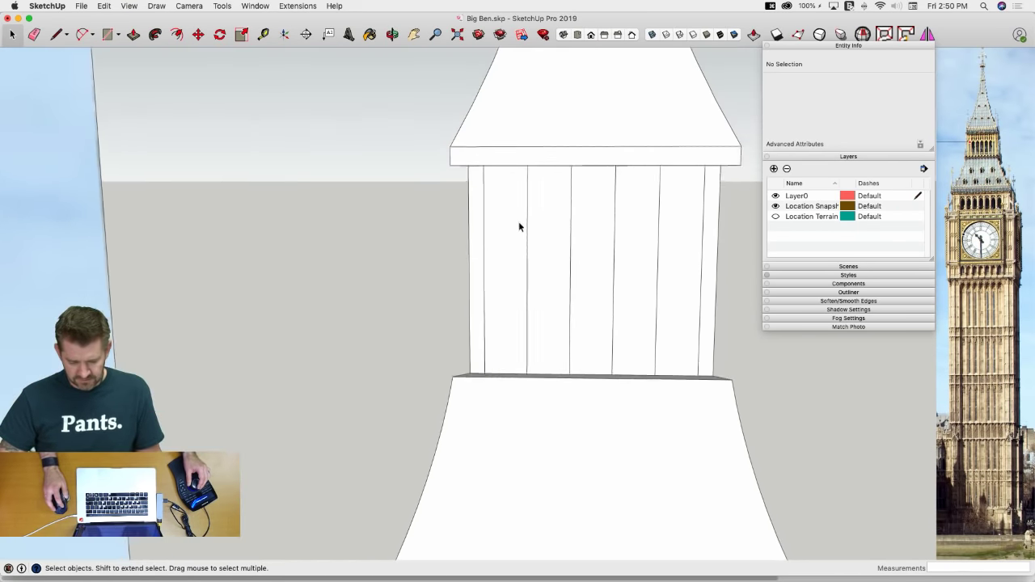
{"action": "key", "text": "l"}
{"action": "scroll", "coordinate": [500, 225], "scroll_direction": "up", "scroll_amount": 1}
{"action": "middle_click_drag", "start_coordinate": [470, 245], "coordinate": [474, 212]}
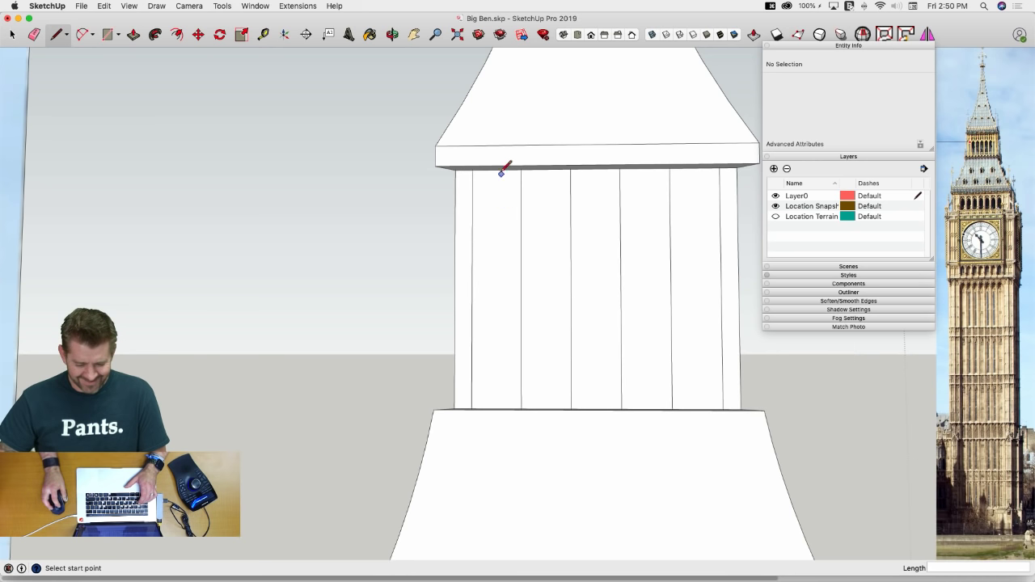
{"action": "scroll", "coordinate": [509, 186], "scroll_direction": "down", "scroll_amount": 5}
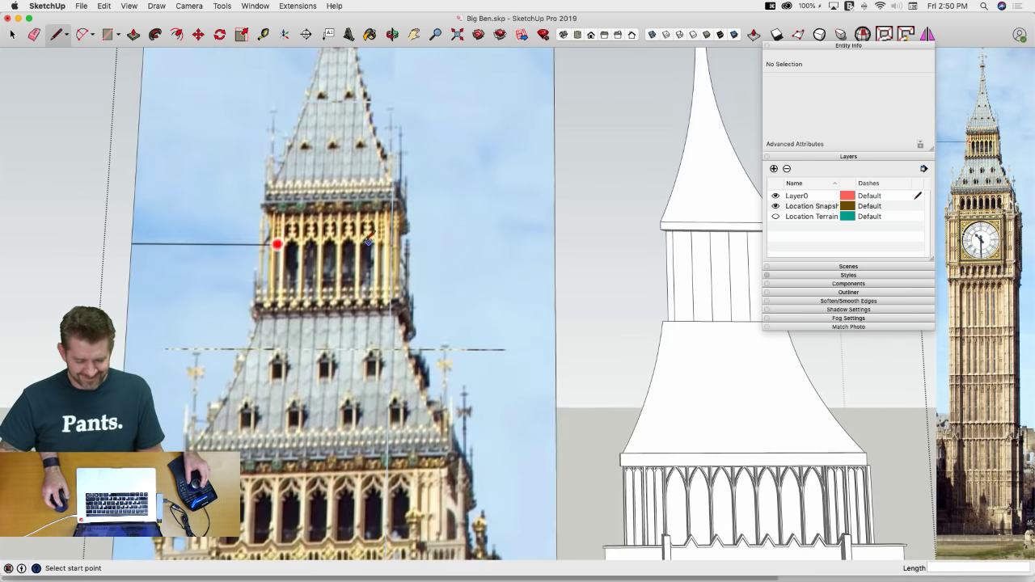
{"action": "scroll", "coordinate": [283, 242], "scroll_direction": "up", "scroll_amount": 2}
{"action": "scroll", "coordinate": [280, 240], "scroll_direction": "up", "scroll_amount": 2}
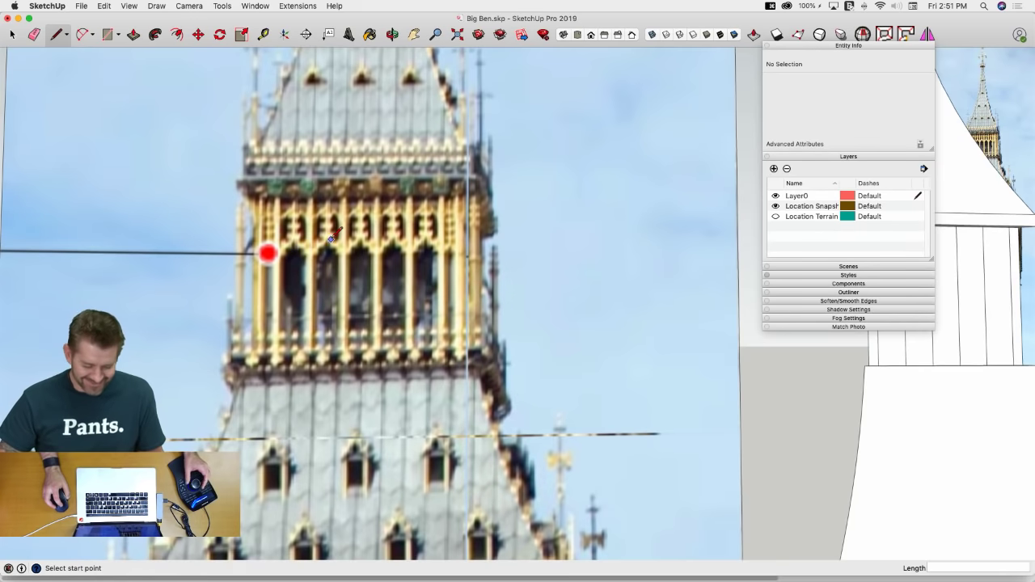
{"action": "scroll", "coordinate": [333, 241], "scroll_direction": "down", "scroll_amount": 2}
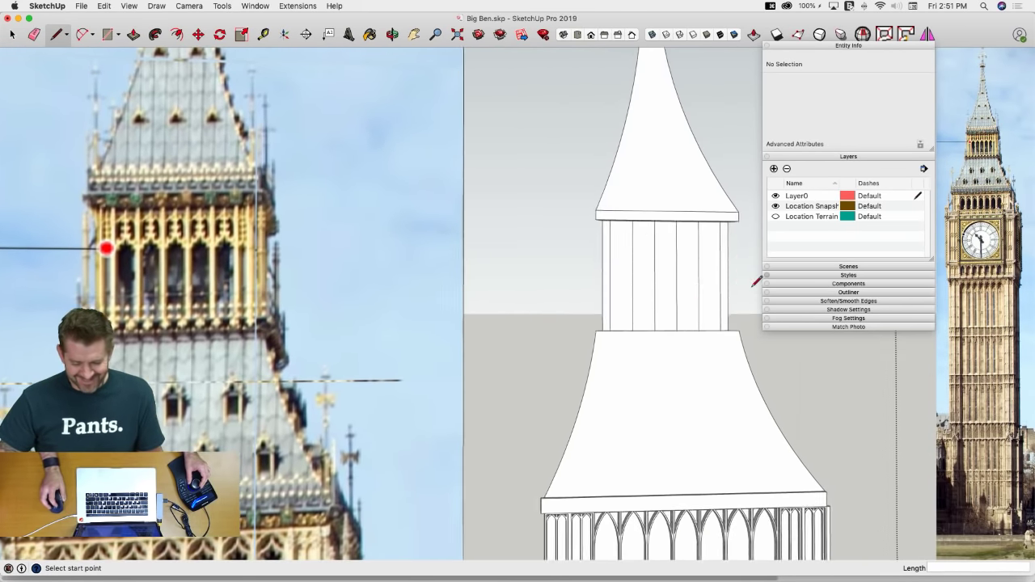
{"action": "scroll", "coordinate": [612, 259], "scroll_direction": "up", "scroll_amount": 3}
{"action": "scroll", "coordinate": [558, 271], "scroll_direction": "up", "scroll_amount": 3}
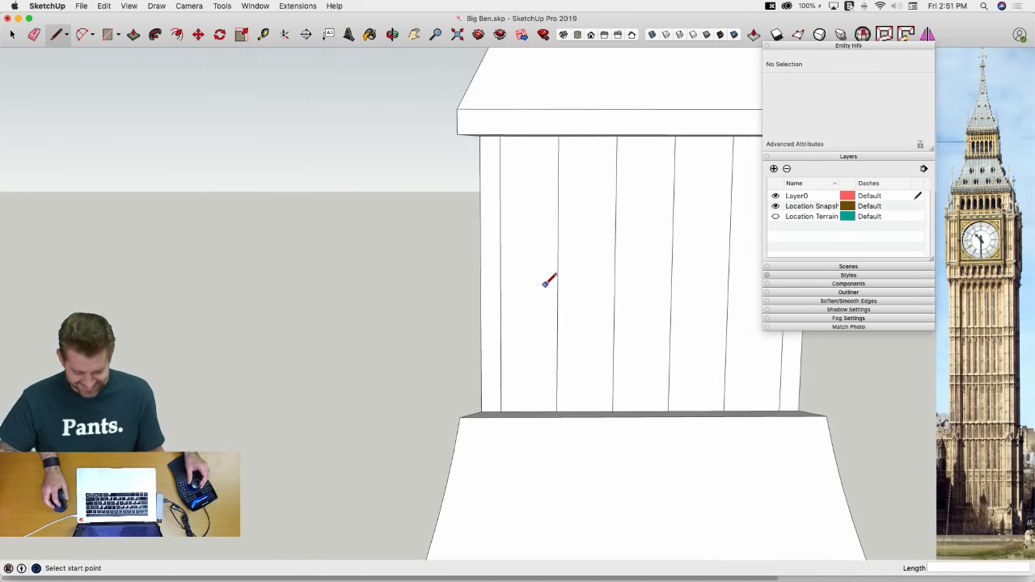
Offset the side and top edges of the first panel inward by about 5 1/2", leaving its bottom edge out
{"action": "key", "text": "space"}
{"action": "left_click", "coordinate": [544, 305]}
{"action": "double_click", "coordinate": [544, 305]}
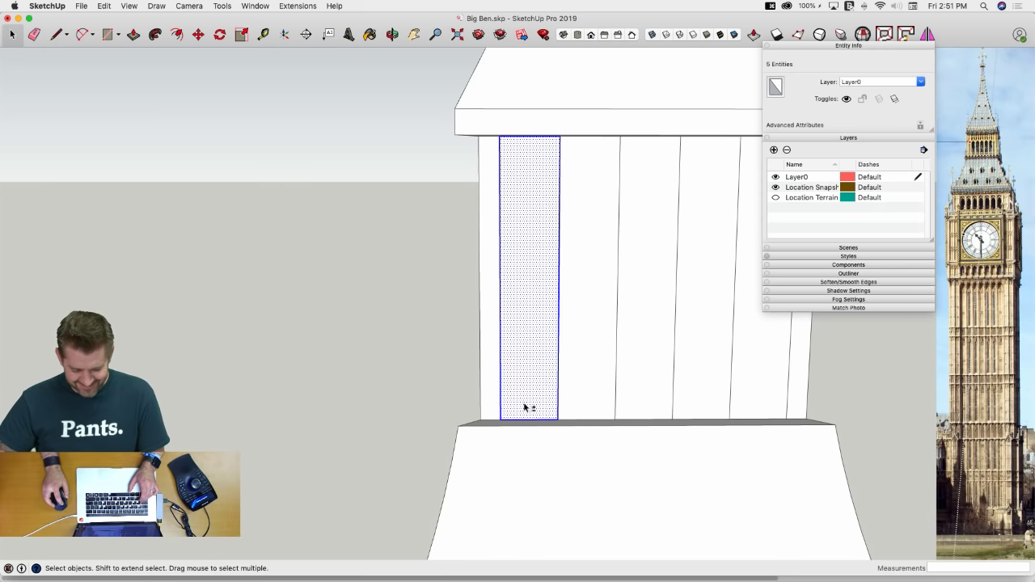
{"action": "left_click", "coordinate": [525, 411], "text": "shift"}
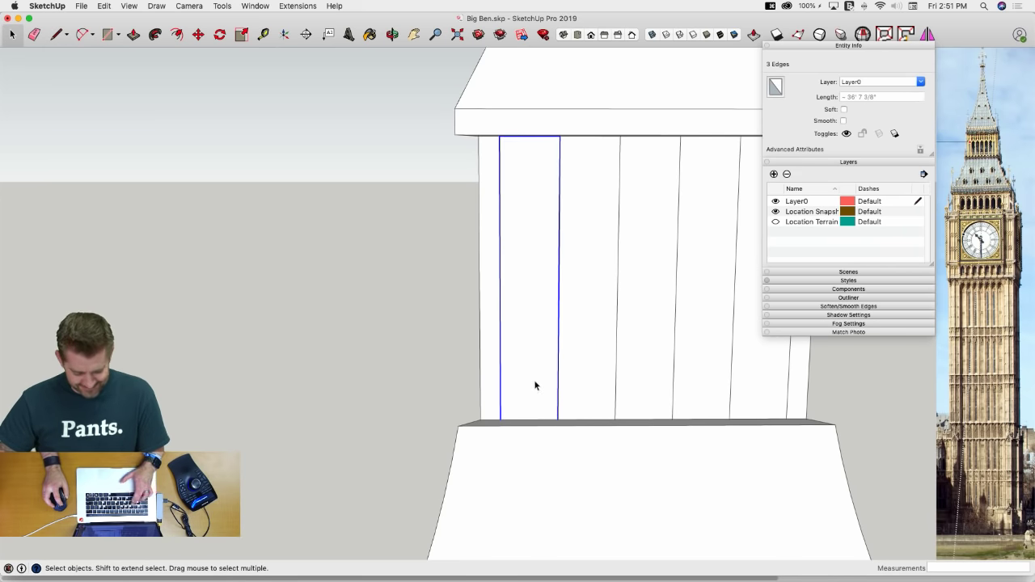
{"action": "key", "text": "g"}
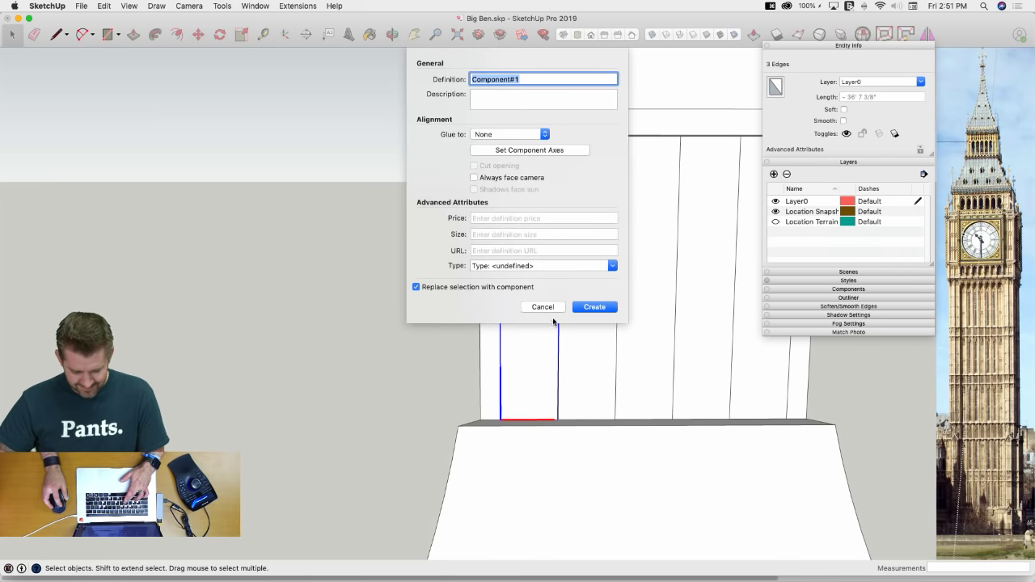
{"action": "left_click", "coordinate": [540, 308]}
{"action": "key", "text": "f"}
{"action": "left_click", "coordinate": [559, 329]}
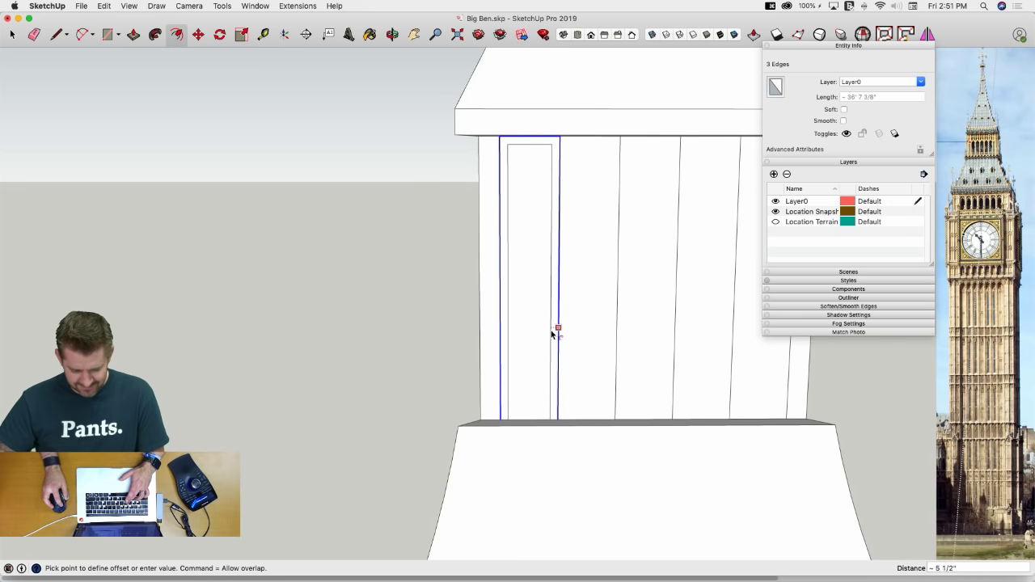
{"action": "left_click", "coordinate": [549, 332]}
Copy the first panel's inner face across the recessed stage by one panel width, about 3' 5 1/8", and repeat the copy x4
{"action": "key", "text": "space"}
{"action": "left_click", "coordinate": [530, 358]}
{"action": "key", "text": "m"}
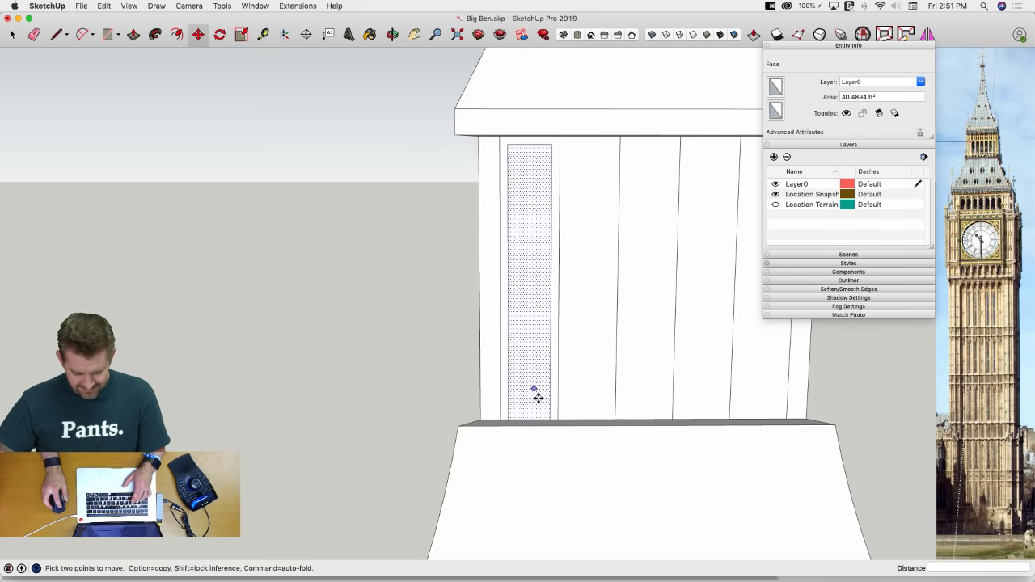
{"action": "left_click", "coordinate": [530, 418]}
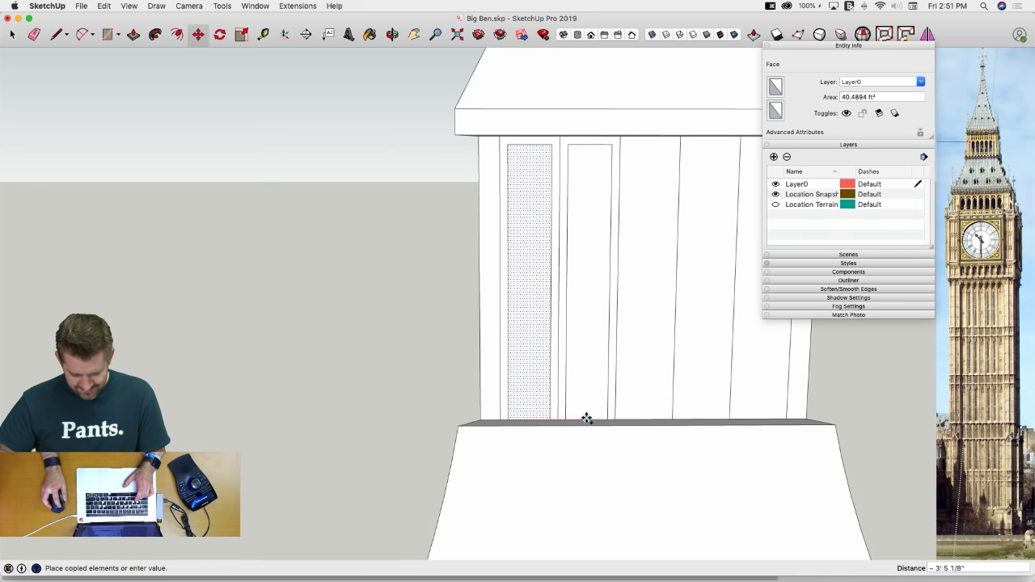
{"action": "left_click", "coordinate": [586, 419]}
{"action": "type", "text": "x4"}
{"action": "key", "text": "Return"}
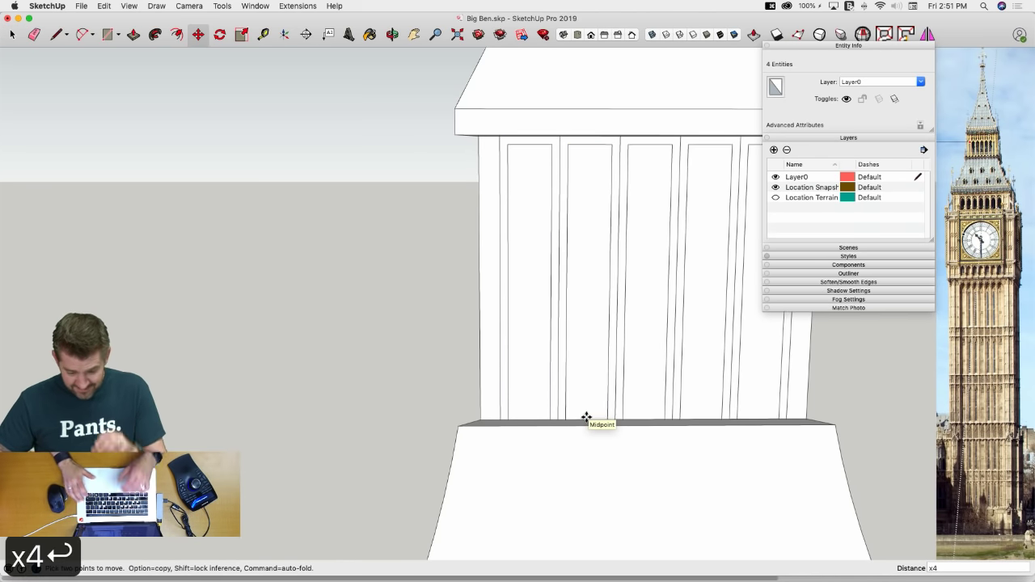
Erase the four vertical division lines between the inner panels, leaving only the offset frames
{"action": "key", "text": "e"}
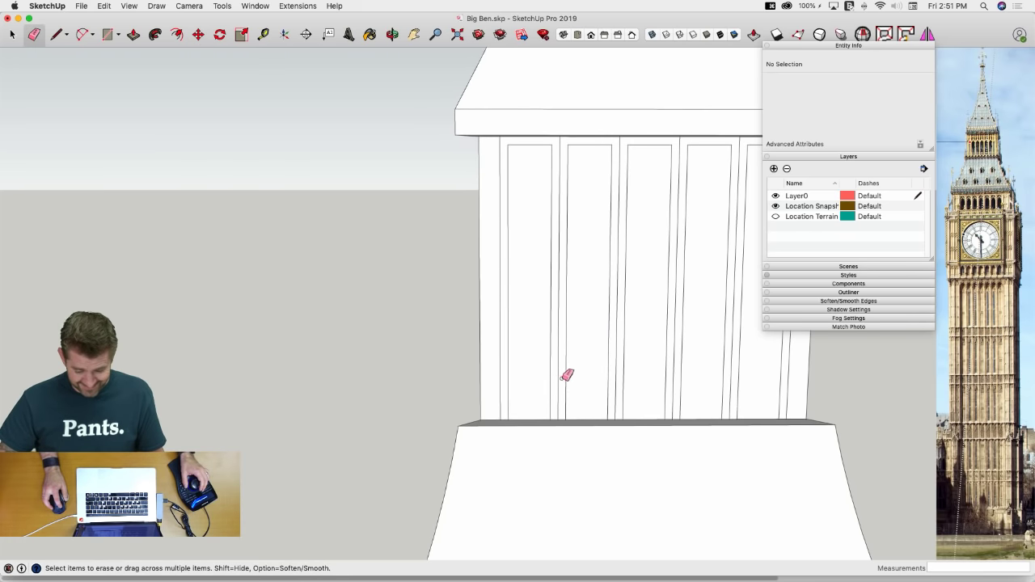
{"action": "left_click", "coordinate": [616, 365]}
{"action": "left_click", "coordinate": [562, 365]}
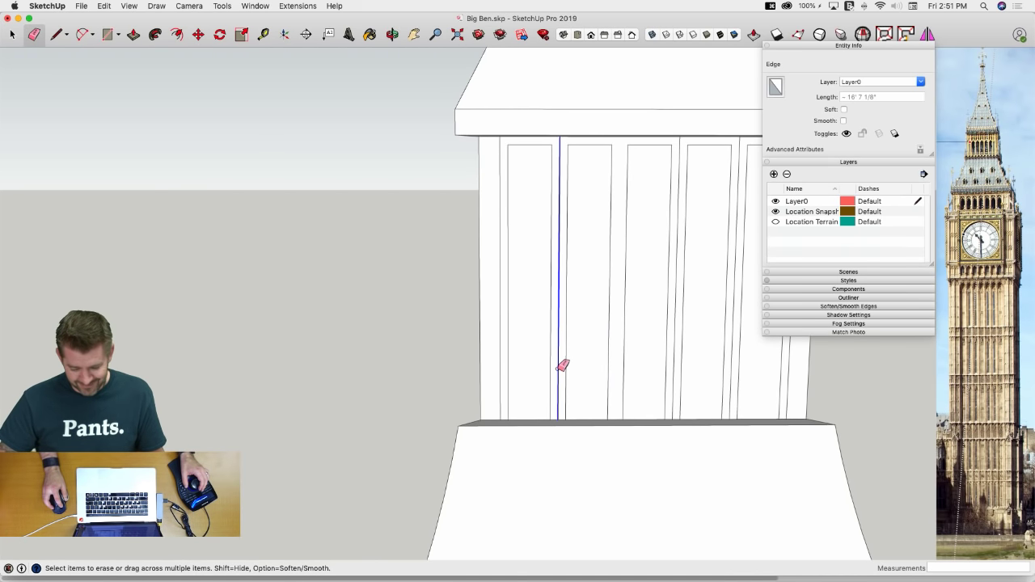
{"action": "left_click", "coordinate": [673, 365]}
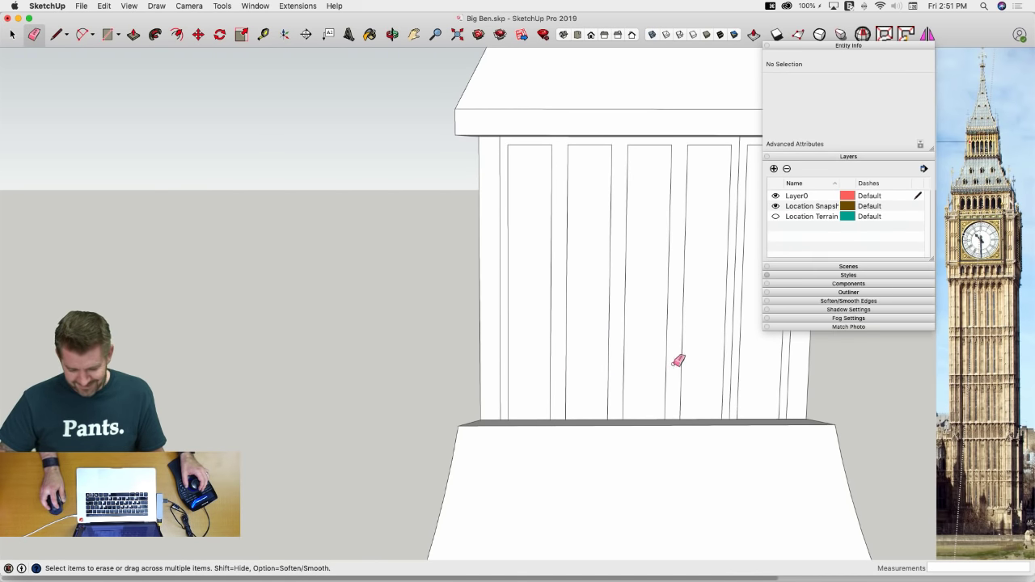
{"action": "left_click", "coordinate": [736, 362]}
{"action": "key", "text": "space"}
Copy the left corner strip's inner edge about 5 1/2" toward the corner and erase the original edge
{"action": "scroll", "coordinate": [578, 337], "scroll_direction": "up", "scroll_amount": 3}
{"action": "key", "text": "l"}
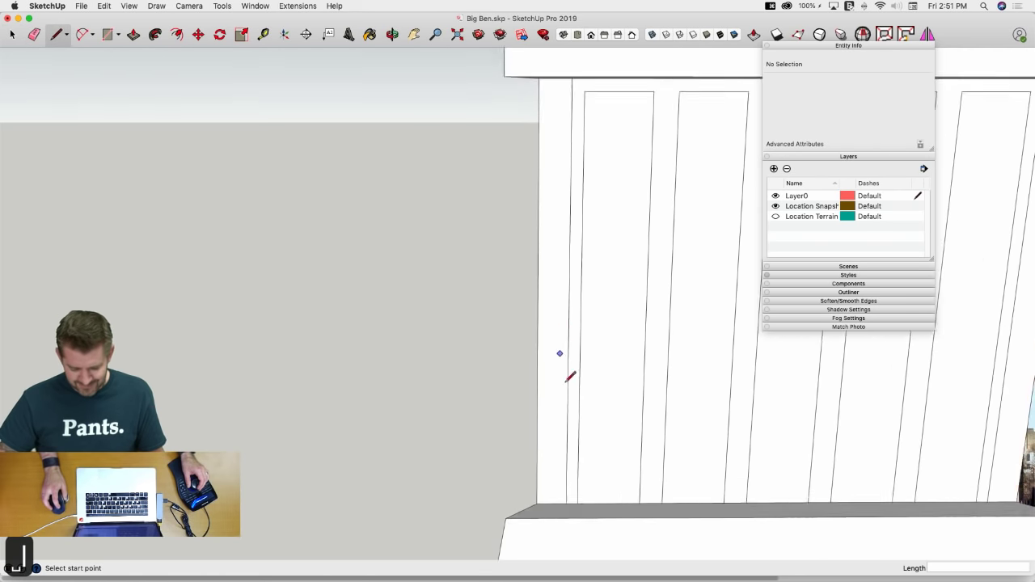
{"action": "middle_click_drag", "start_coordinate": [566, 382], "coordinate": [588, 487]}
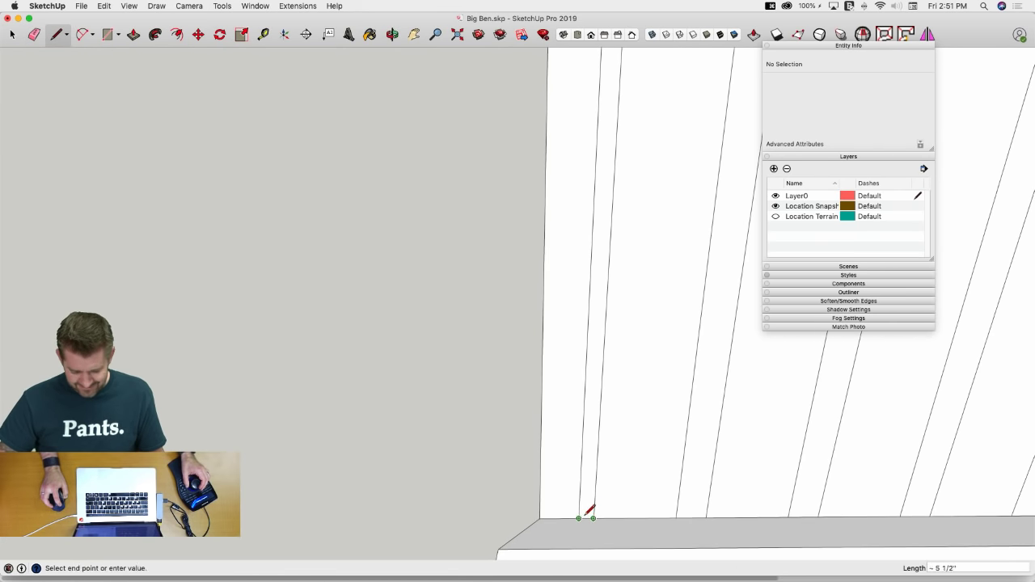
{"action": "key", "text": "space"}
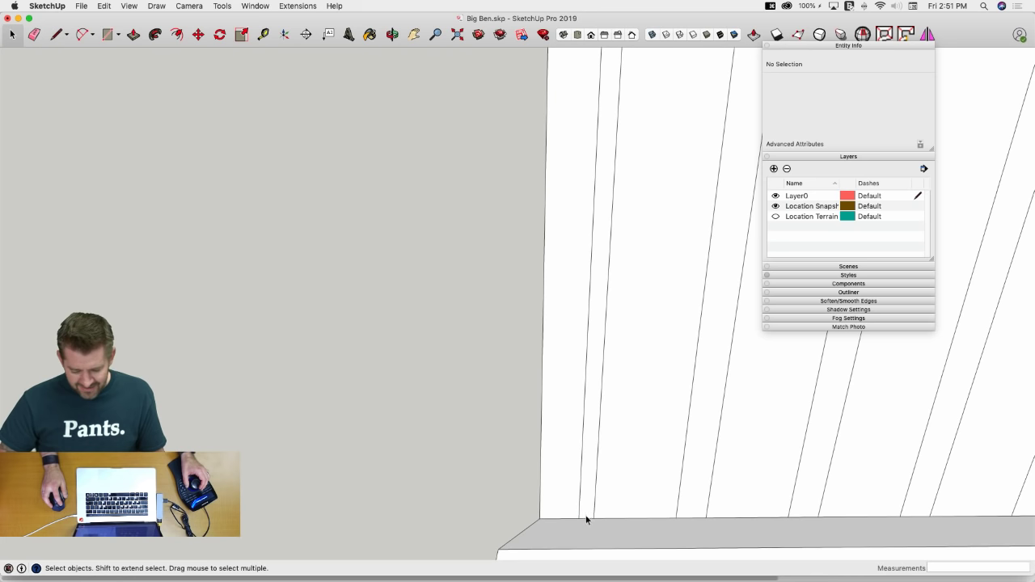
{"action": "left_click", "coordinate": [588, 519]}
{"action": "key", "text": "m"}
{"action": "key", "text": "space"}
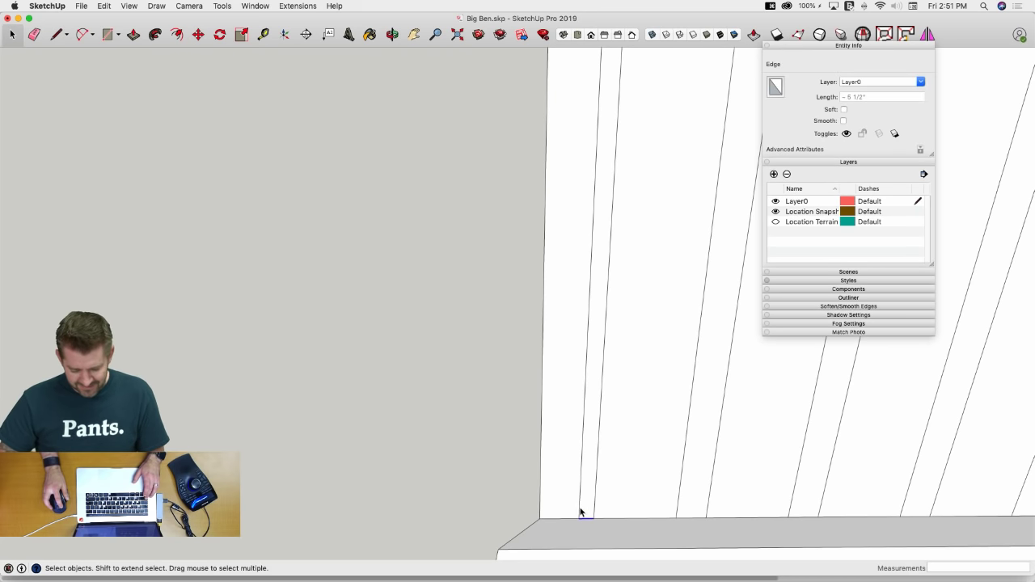
{"action": "left_click", "coordinate": [581, 510], "text": "shift"}
{"action": "key", "text": "m"}
{"action": "key", "text": "m"}
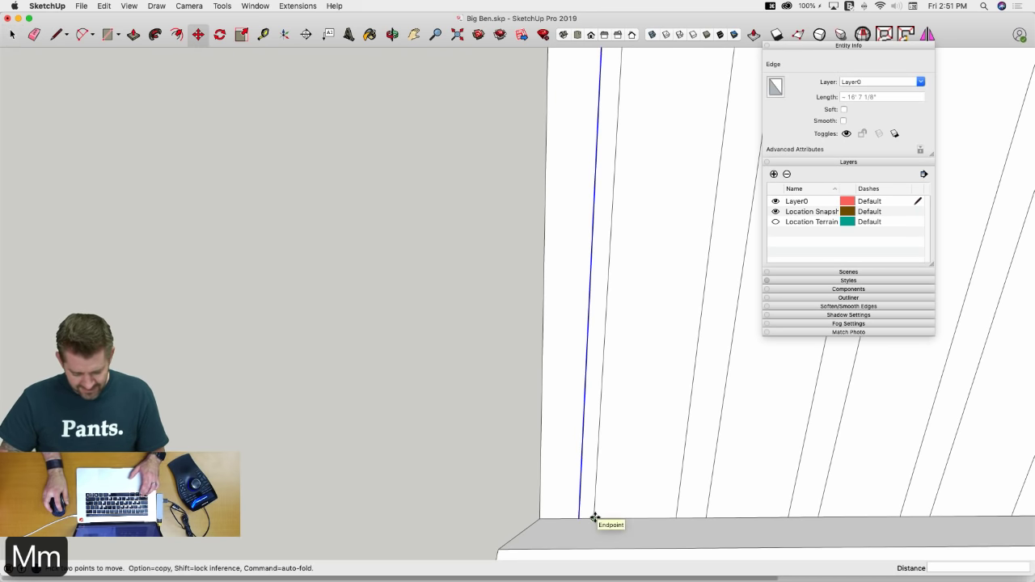
{"action": "left_click", "coordinate": [595, 518]}
{"action": "key", "text": "alt"}
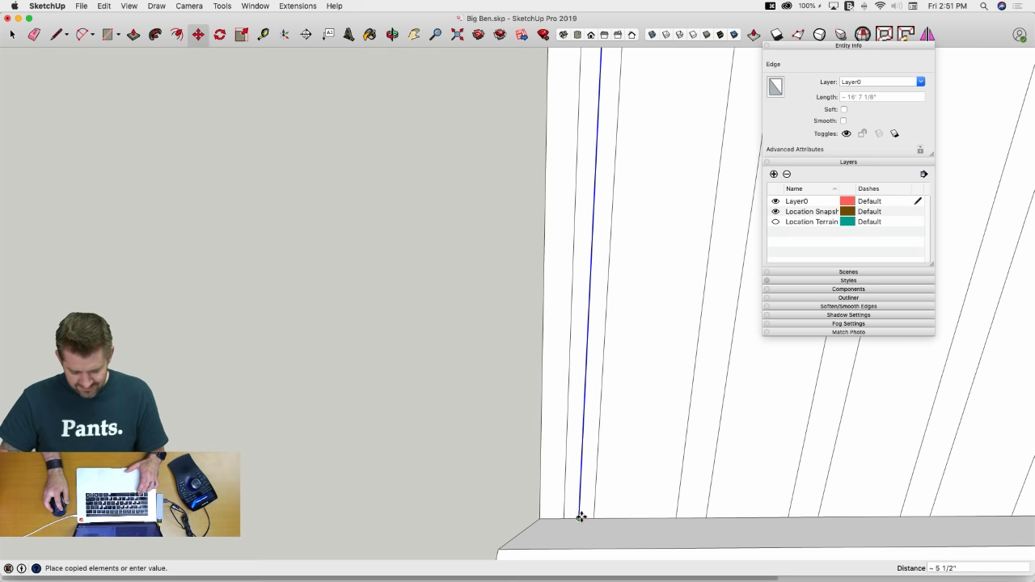
{"action": "key", "text": "e"}
{"action": "scroll", "coordinate": [570, 526], "scroll_direction": "down", "scroll_amount": 6}
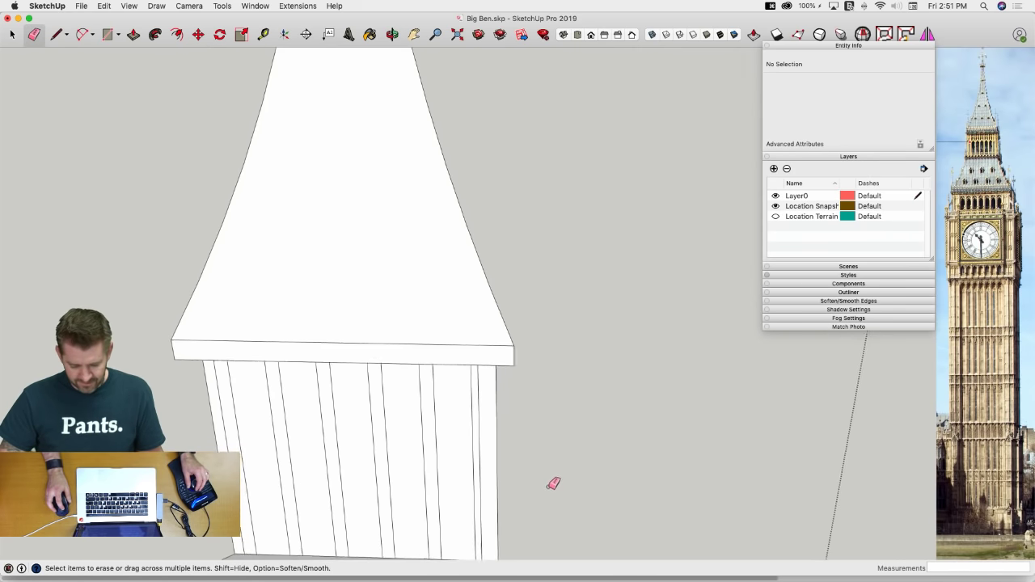
Copy the right corner strip's inner edge toward the corner by the width of the adjacent panel margin and erase the original edge
{"action": "key", "text": "space"}
{"action": "scroll", "coordinate": [553, 484], "scroll_direction": "up", "scroll_amount": 10}
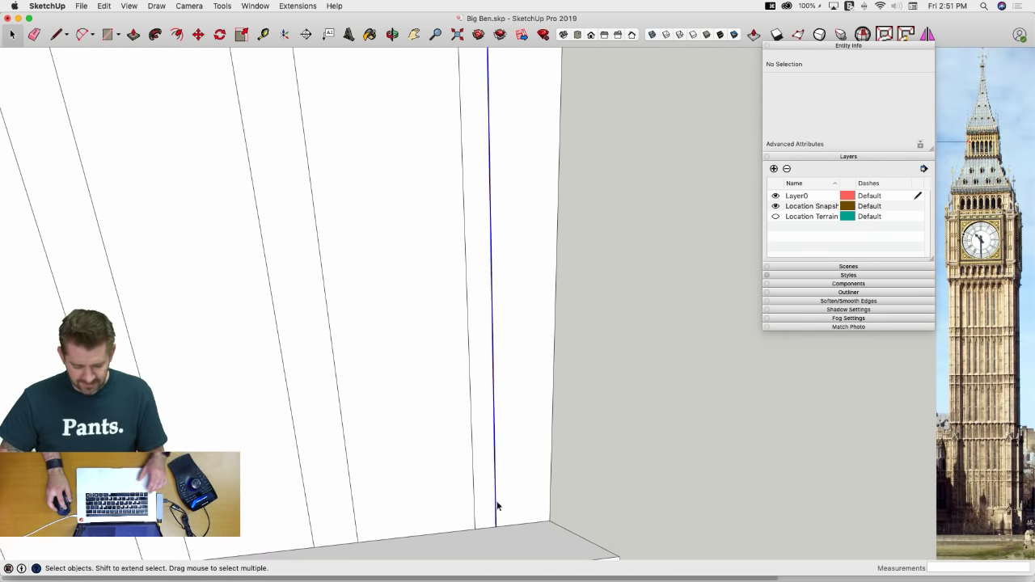
{"action": "left_click", "coordinate": [496, 506]}
{"action": "key", "text": "m"}
{"action": "left_click", "coordinate": [478, 527]}
{"action": "key", "text": "alt"}
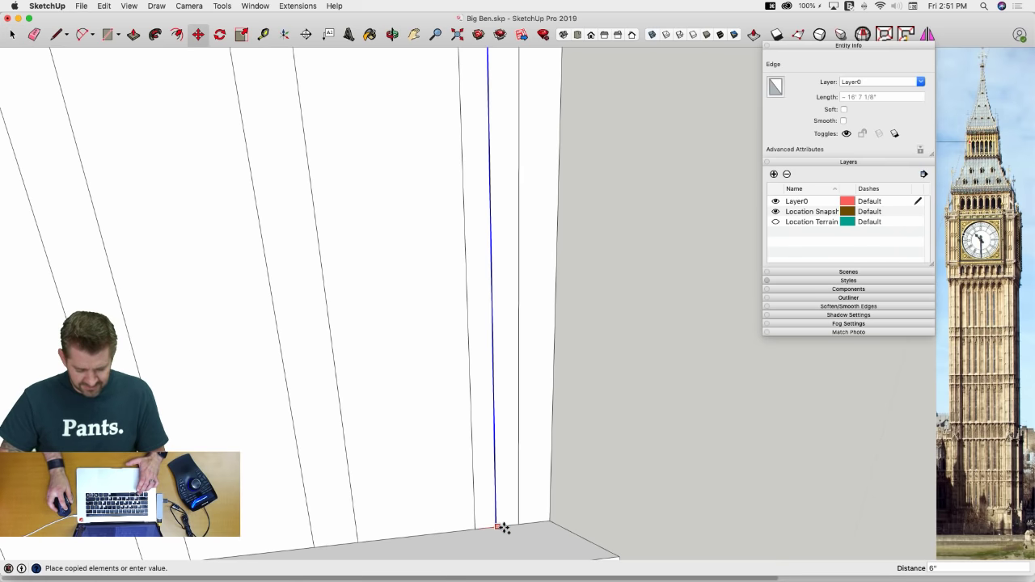
{"action": "left_click", "coordinate": [497, 528]}
{"action": "key", "text": "e"}
{"action": "left_click", "coordinate": [496, 518]}
Switch to Chrome to examine the gallery openings' arched tops in the reference photo, and return to SketchUp
{"action": "key", "text": "super+Tab"}
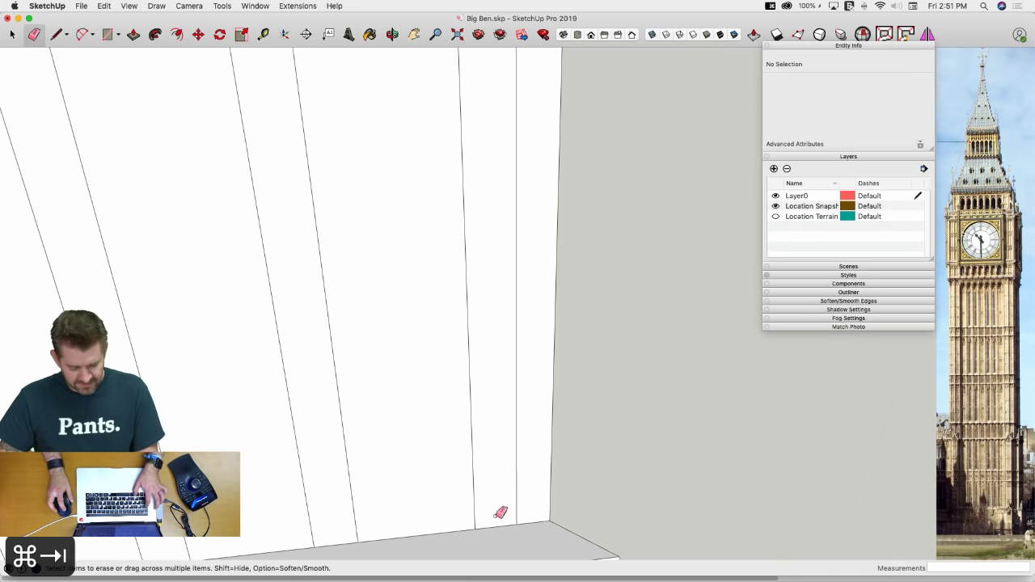
{"action": "key", "text": "super+Tab"}
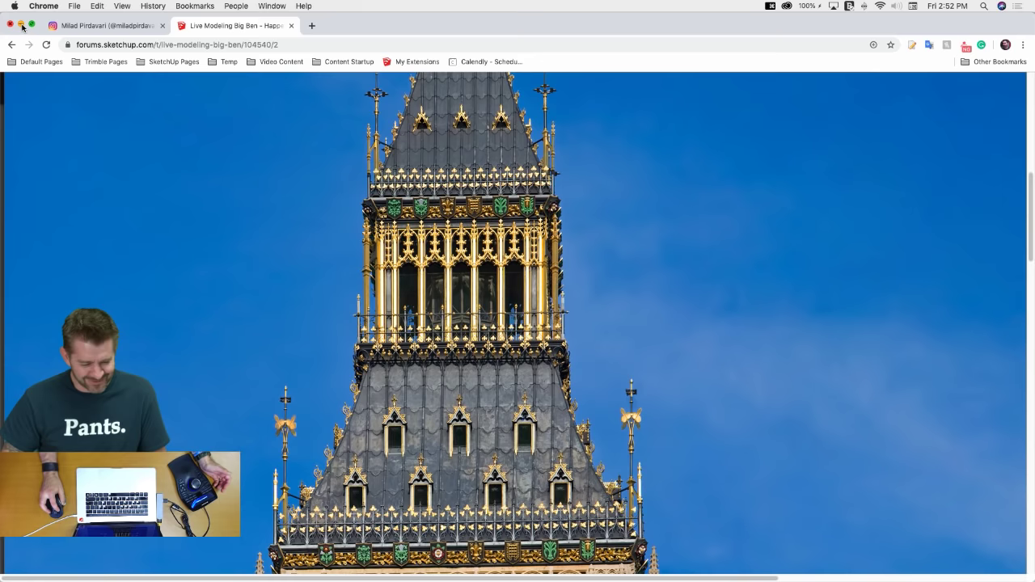
{"action": "left_click", "coordinate": [22, 25]}
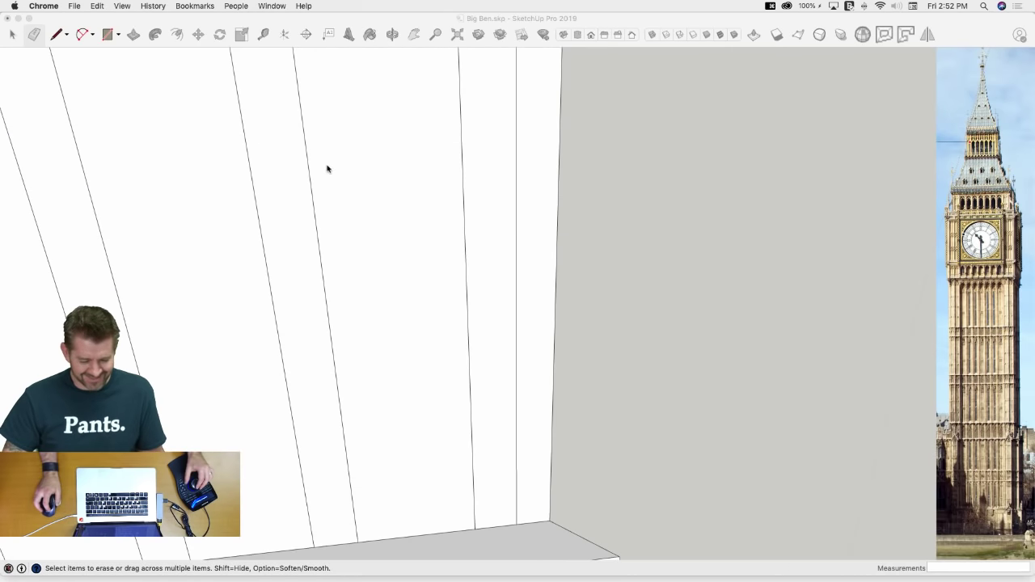
{"action": "left_click", "coordinate": [444, 213]}
Draw a degree 3 Bezier curve from the midpoint of the first panel's top edge down to its left edge as half a pointed arch
{"action": "key", "text": "space"}
{"action": "scroll", "coordinate": [446, 206], "scroll_direction": "down", "scroll_amount": 10}
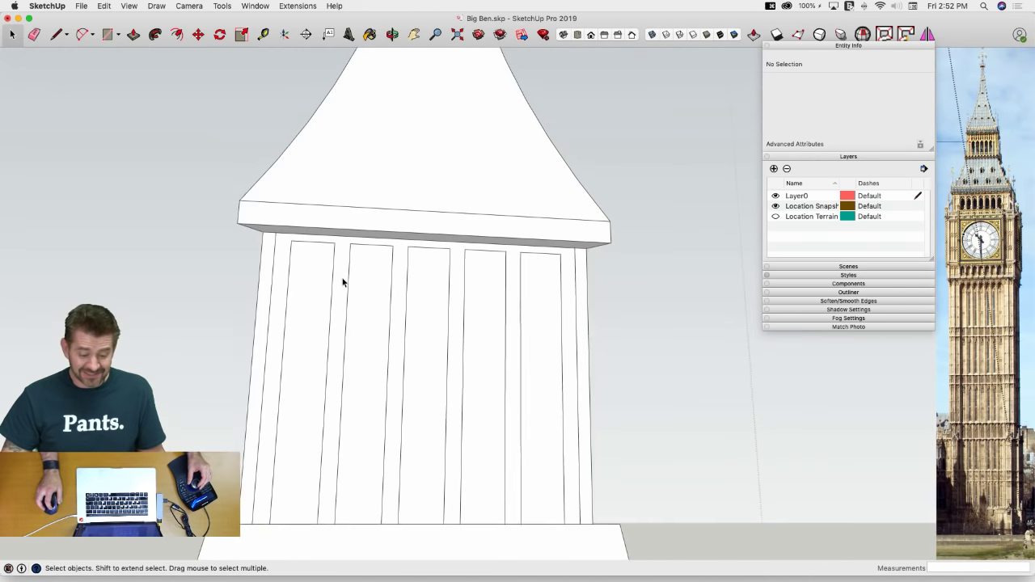
{"action": "scroll", "coordinate": [343, 282], "scroll_direction": "up", "scroll_amount": 5}
{"action": "left_click", "coordinate": [105, 7]}
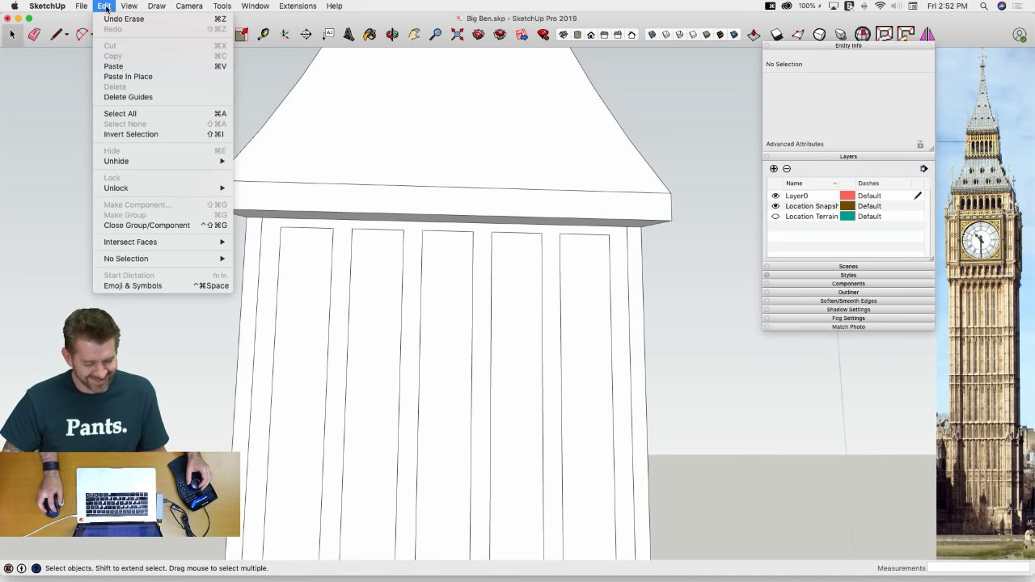
{"action": "mouse_move", "coordinate": [157, 7]}
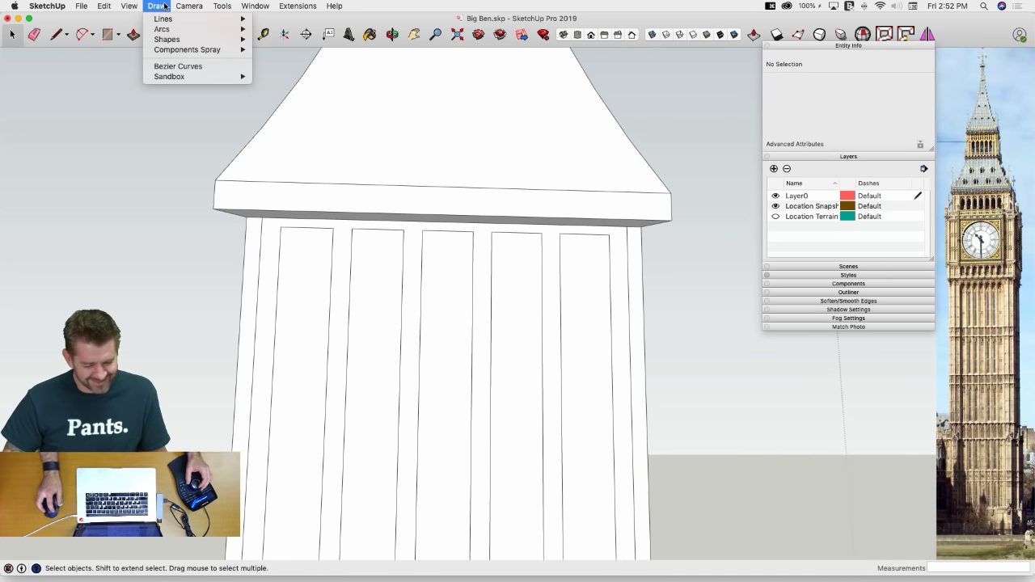
{"action": "left_click", "coordinate": [166, 67]}
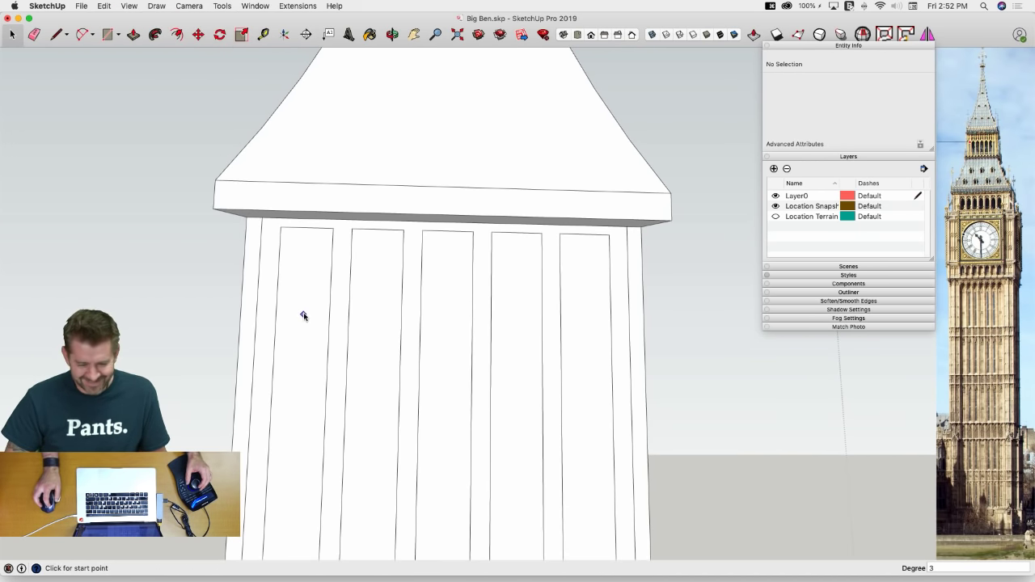
{"action": "middle_click_drag", "start_coordinate": [303, 316], "coordinate": [316, 268]}
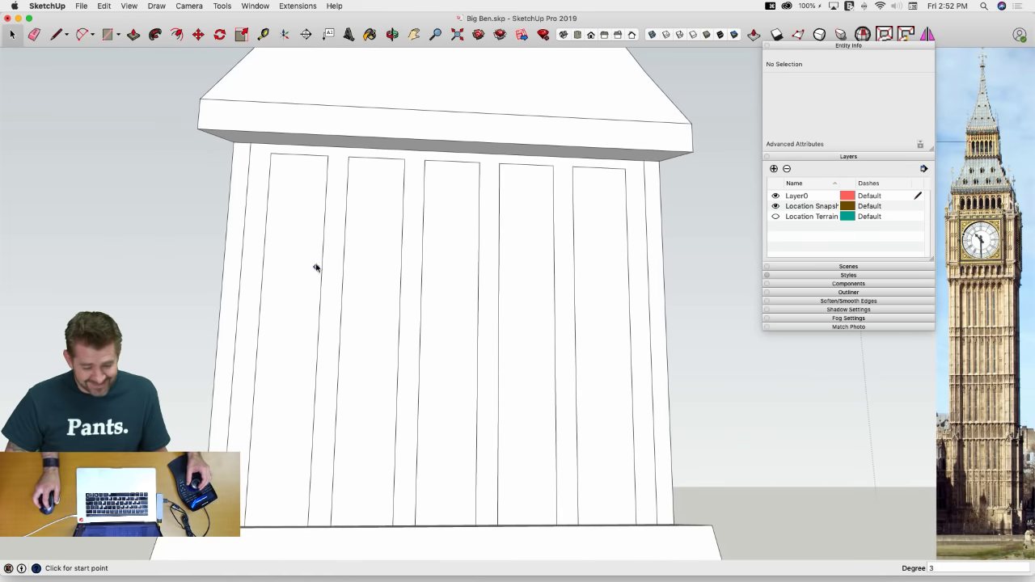
{"action": "left_click", "coordinate": [300, 155]}
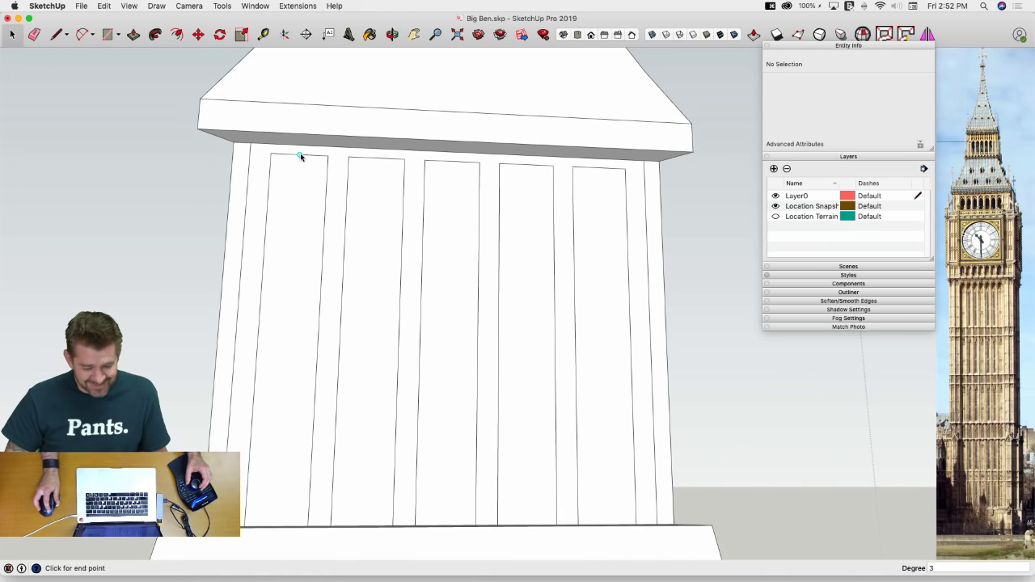
{"action": "left_click", "coordinate": [267, 200]}
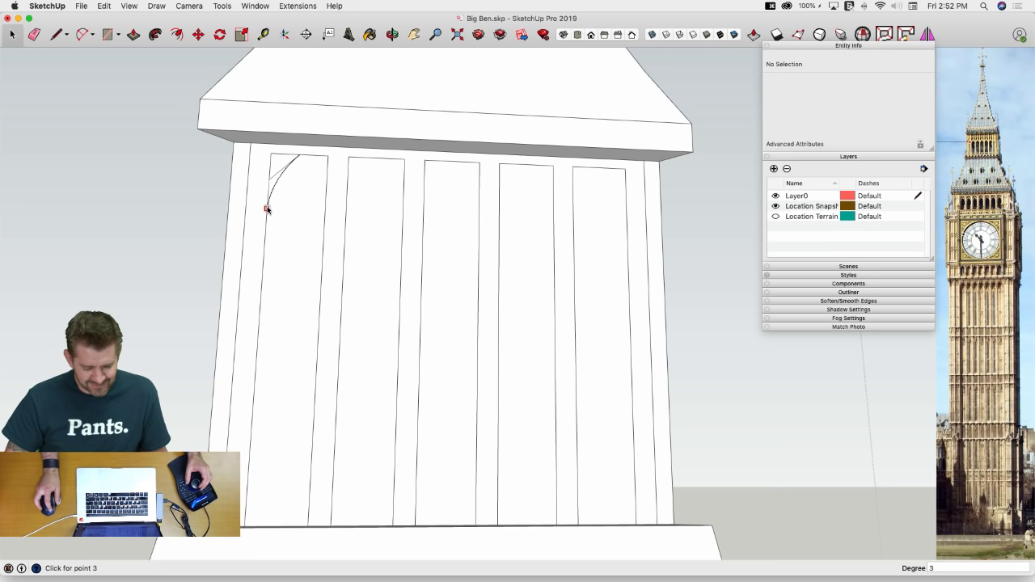
{"action": "key", "text": "space"}
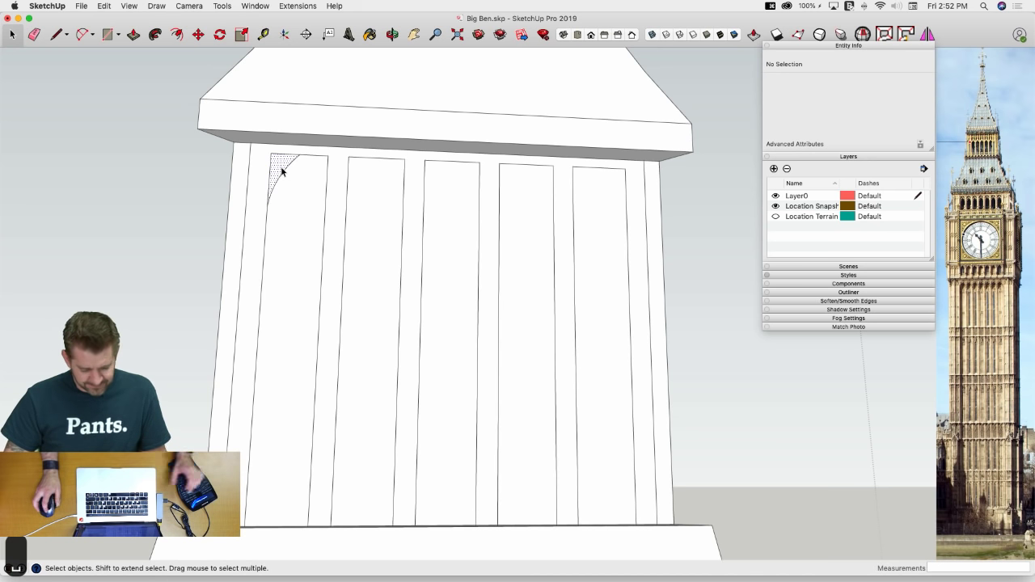
Rotate a copy of the curved corner face about the vertical axis through the arch's apex onto the first panel's right corner
{"action": "left_click", "coordinate": [284, 167]}
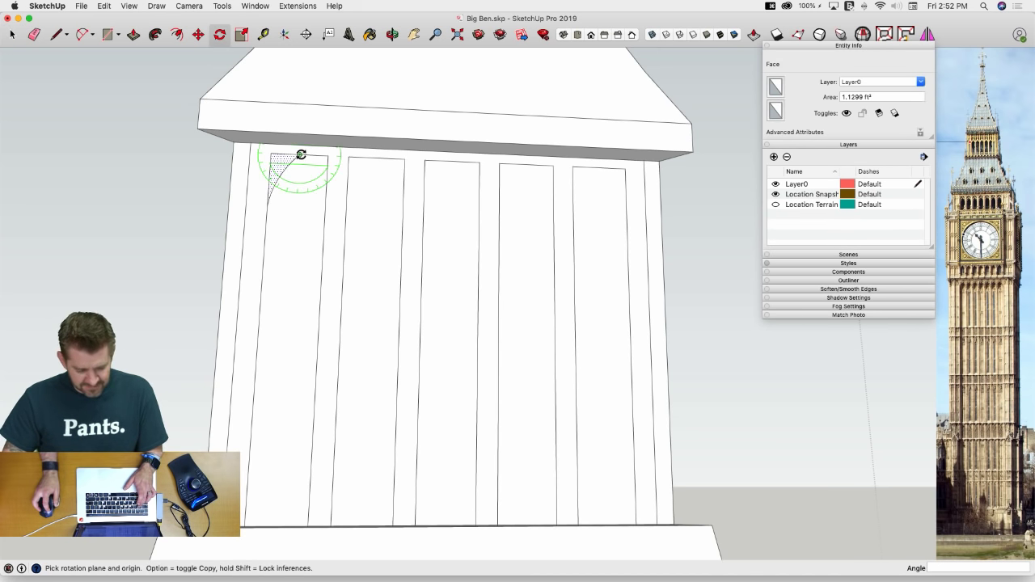
{"action": "key", "text": "Up"}
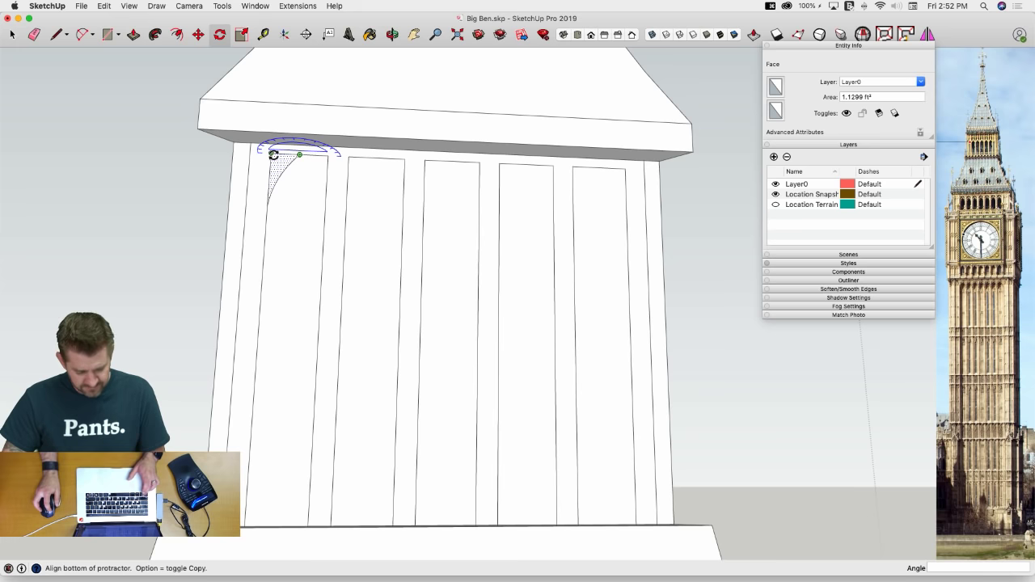
{"action": "left_click", "coordinate": [274, 153]}
{"action": "left_click", "coordinate": [324, 155]}
{"action": "left_click", "coordinate": [321, 166]}
Copy the first panel's two arch corner faces onto the second panel, array the copy x4, and erase the panels' square top corners
{"action": "key", "text": "space"}
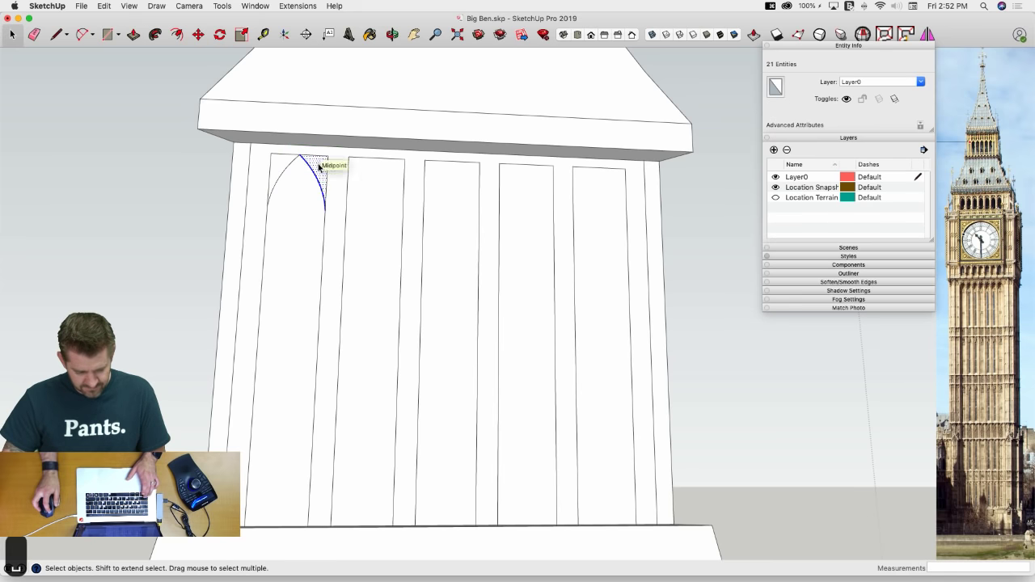
{"action": "key", "text": "m"}
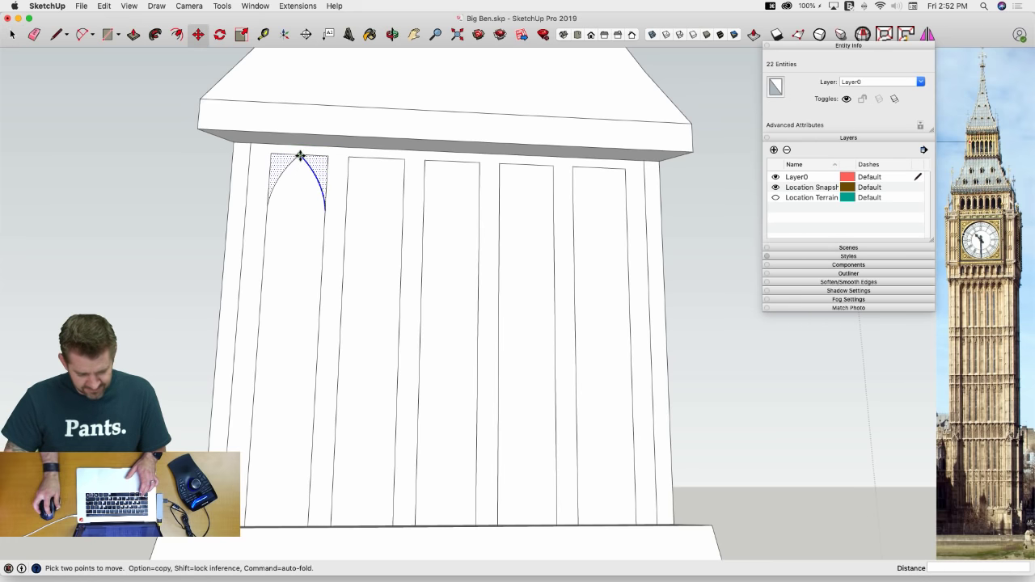
{"action": "left_click", "coordinate": [300, 156]}
{"action": "key", "text": "alt"}
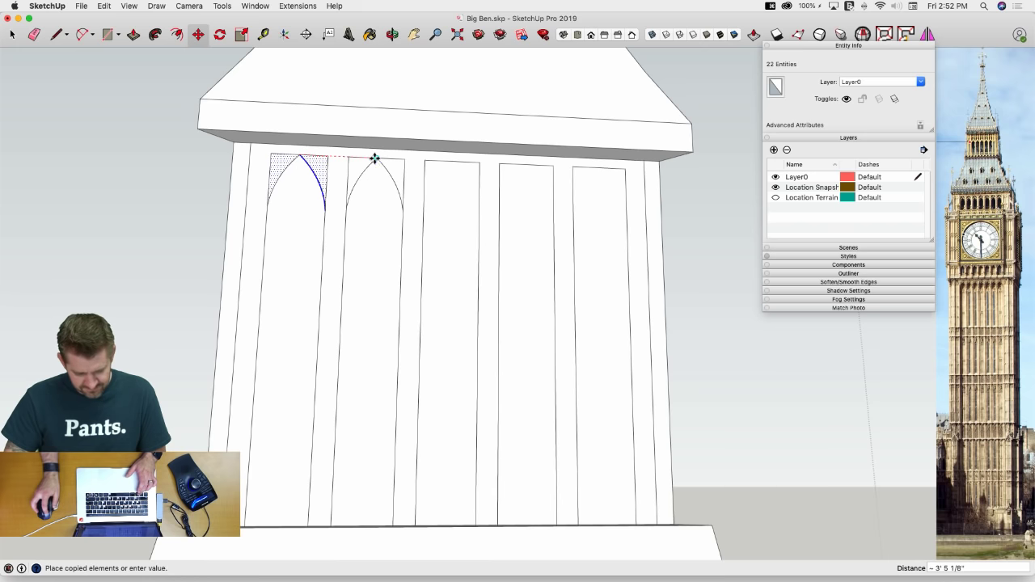
{"action": "left_click", "coordinate": [374, 158]}
{"action": "type", "text": "x4"}
{"action": "key", "text": "Return"}
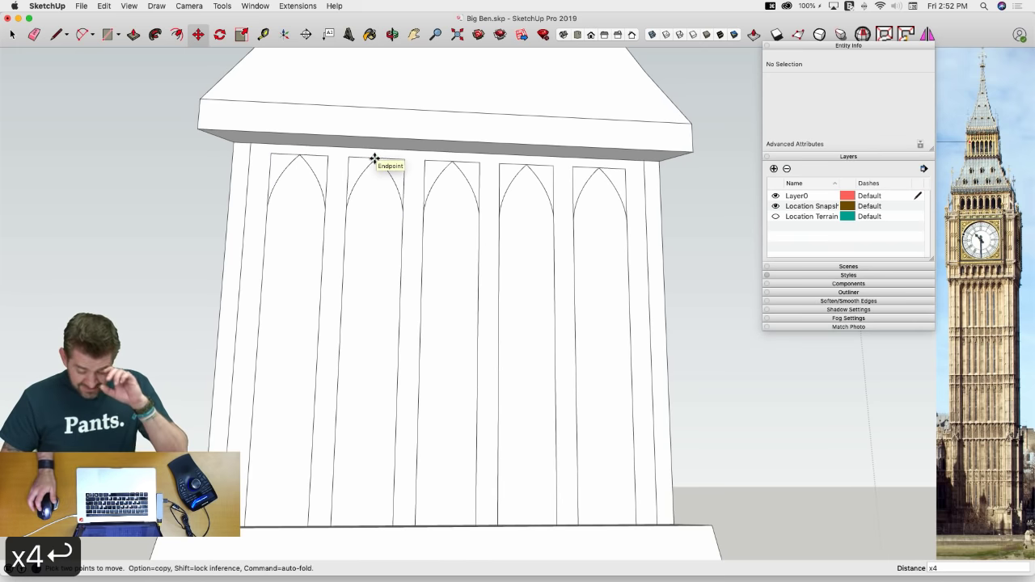
{"action": "key", "text": "e"}
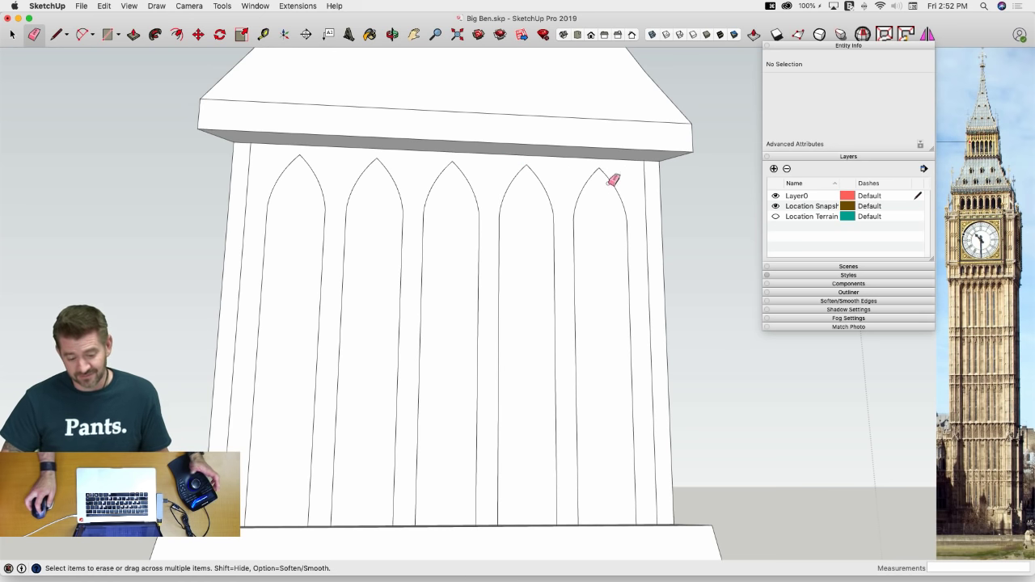
Push/Pull the narrow vertical strips at both ends of the gallery wall outward by 5"
{"action": "key", "text": "p"}
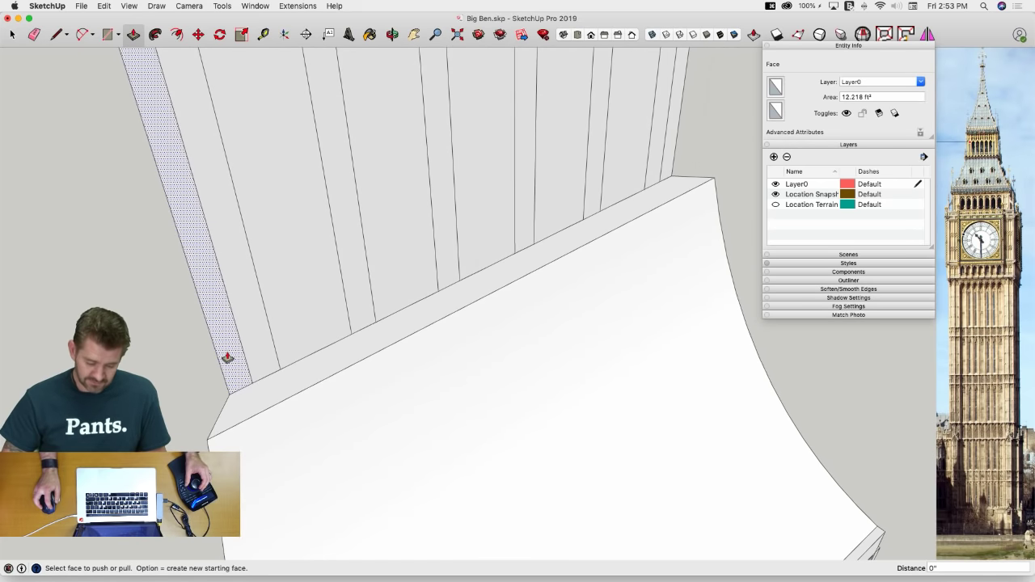
{"action": "left_click", "coordinate": [228, 356]}
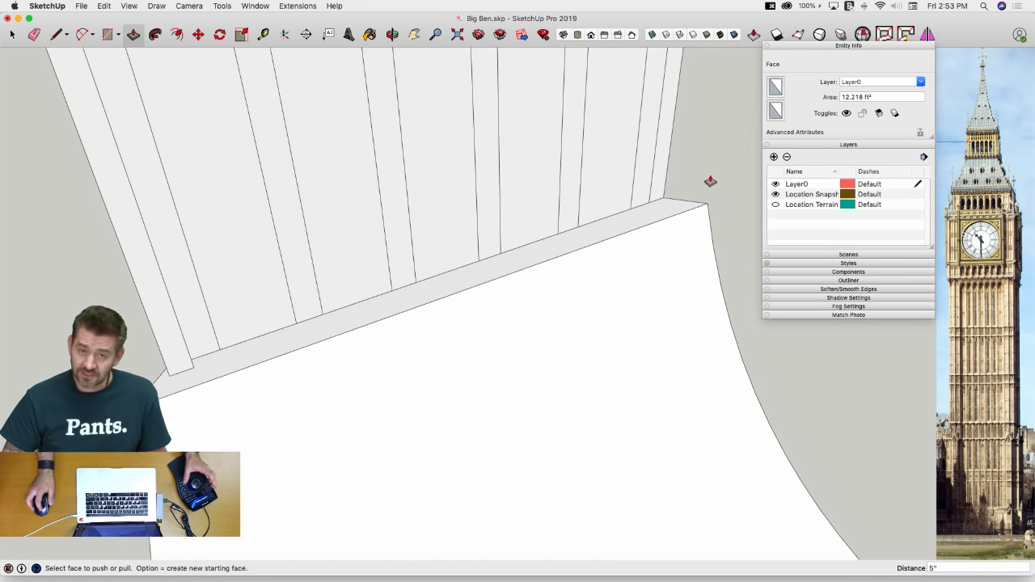
{"action": "left_click", "coordinate": [685, 218]}
{"action": "left_click", "coordinate": [685, 218]}
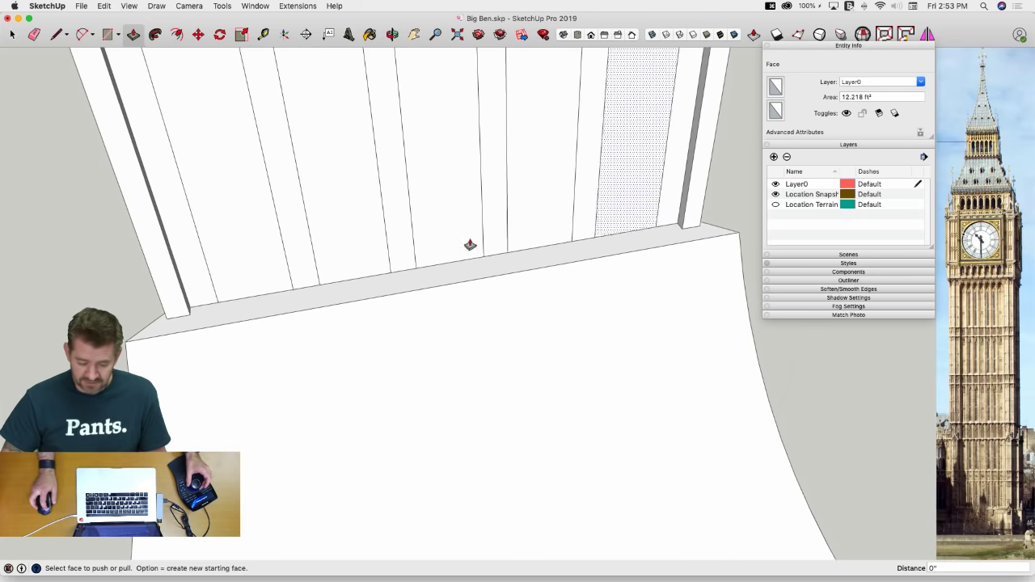
Close the notch at the base of the first corner with a line, extrude it up about 16' 7" to the cornice, and erase the seam
{"action": "key", "text": "l"}
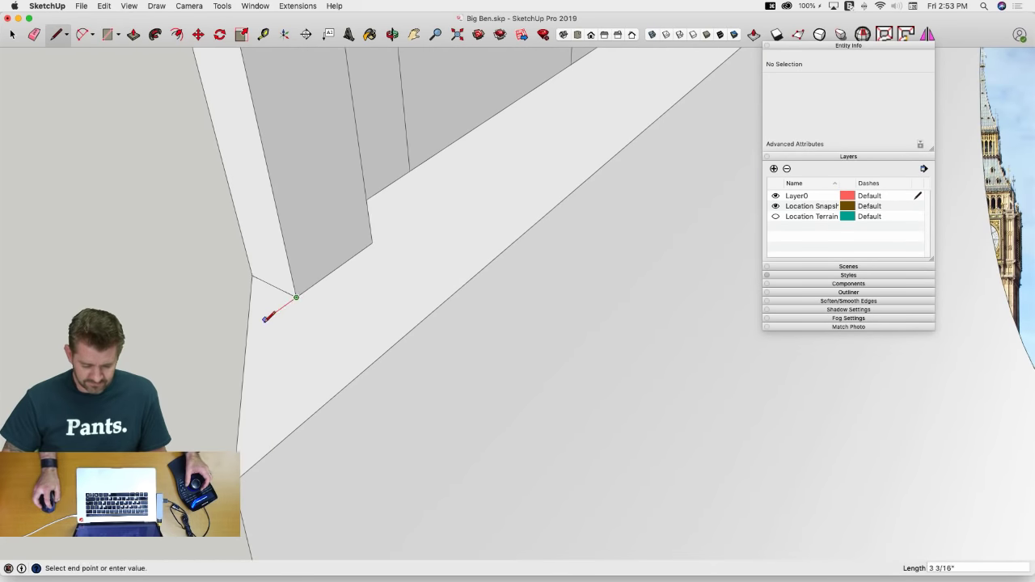
{"action": "key", "text": "p"}
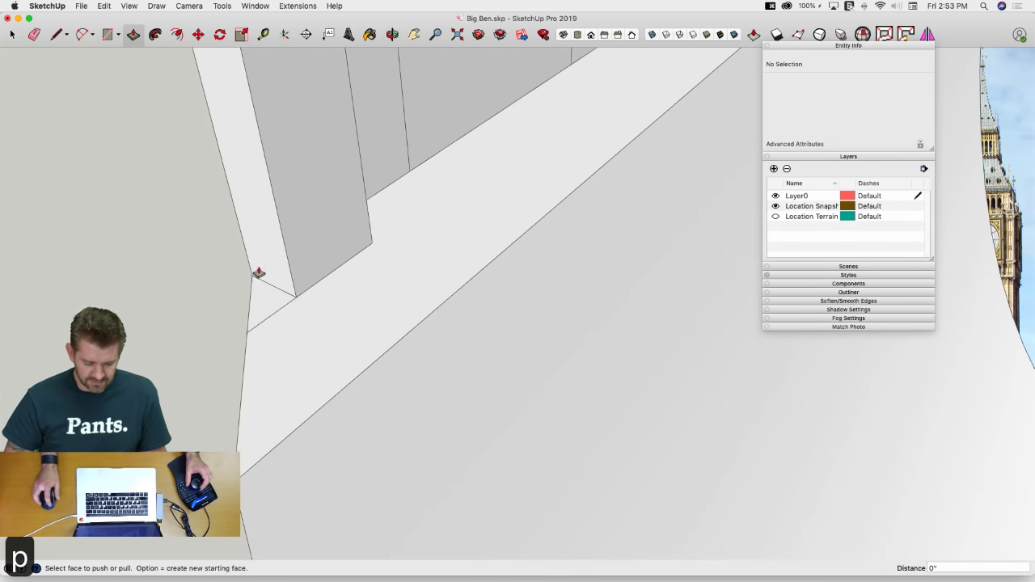
{"action": "left_click", "coordinate": [268, 294]}
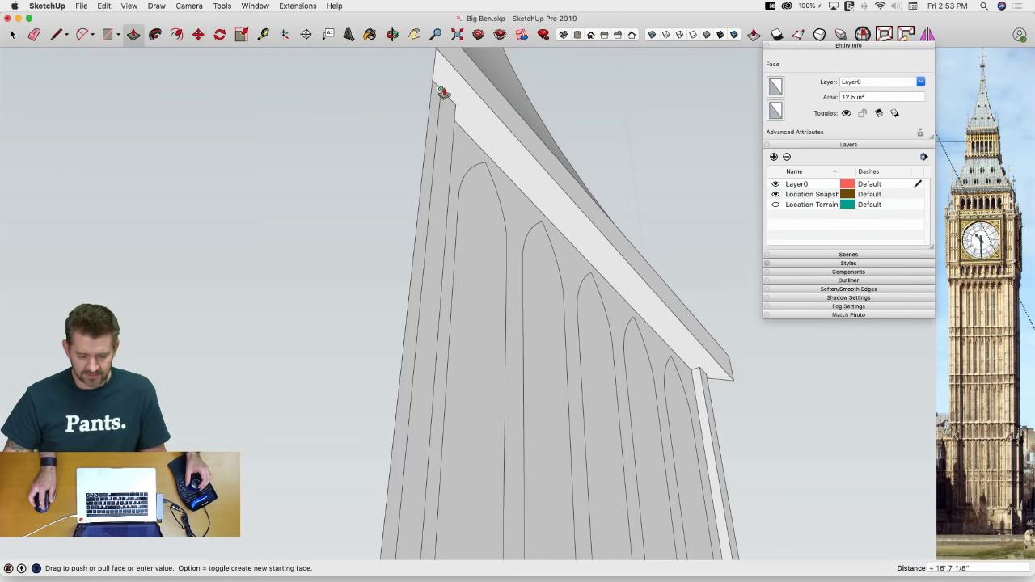
{"action": "left_click", "coordinate": [443, 93]}
{"action": "key", "text": "e"}
Close off the opposite corner's base notch with a line, extrude it up to the cornice, and erase the leftover seam
{"action": "mouse_move", "coordinate": [448, 105]}
{"action": "middle_mouse_down"}
{"action": "mouse_move", "coordinate": [439, 143]}
{"action": "mouse_move", "coordinate": [409, 122]}
{"action": "mouse_move", "coordinate": [409, 203]}
{"action": "mouse_move", "coordinate": [433, 259]}
{"action": "middle_mouse_up"}
{"action": "key", "text": "l"}
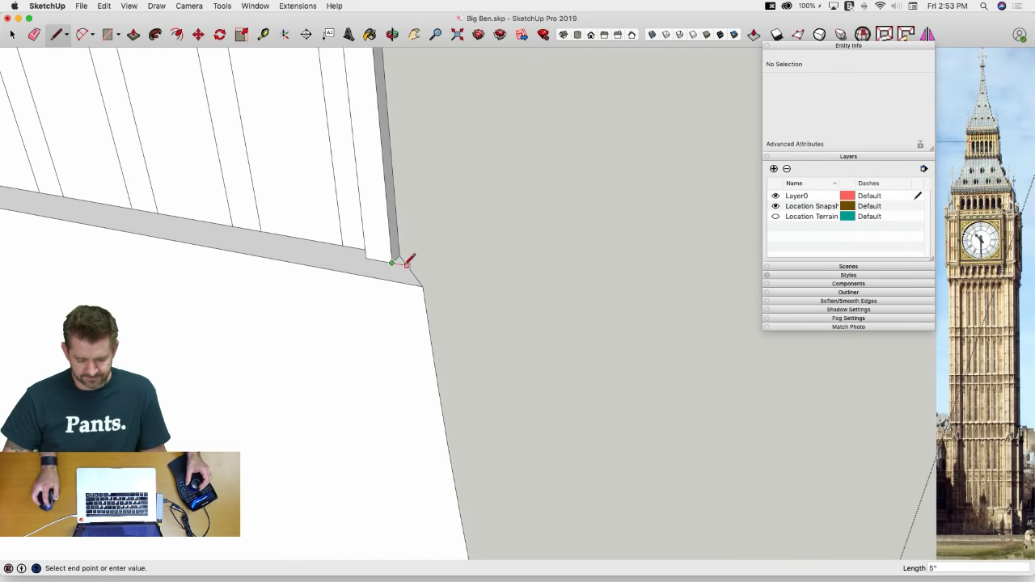
{"action": "key", "text": "p"}
{"action": "left_click", "coordinate": [397, 269]}
{"action": "middle_click_drag", "start_coordinate": [397, 269], "coordinate": [462, 190]}
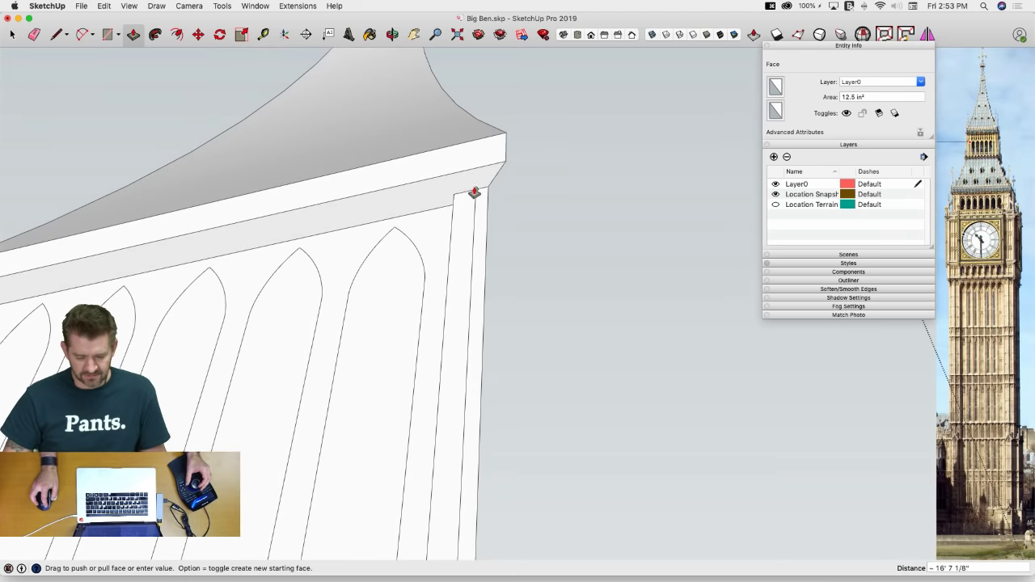
{"action": "left_click", "coordinate": [476, 192]}
{"action": "key", "text": "e"}
{"action": "left_click", "coordinate": [475, 198]}
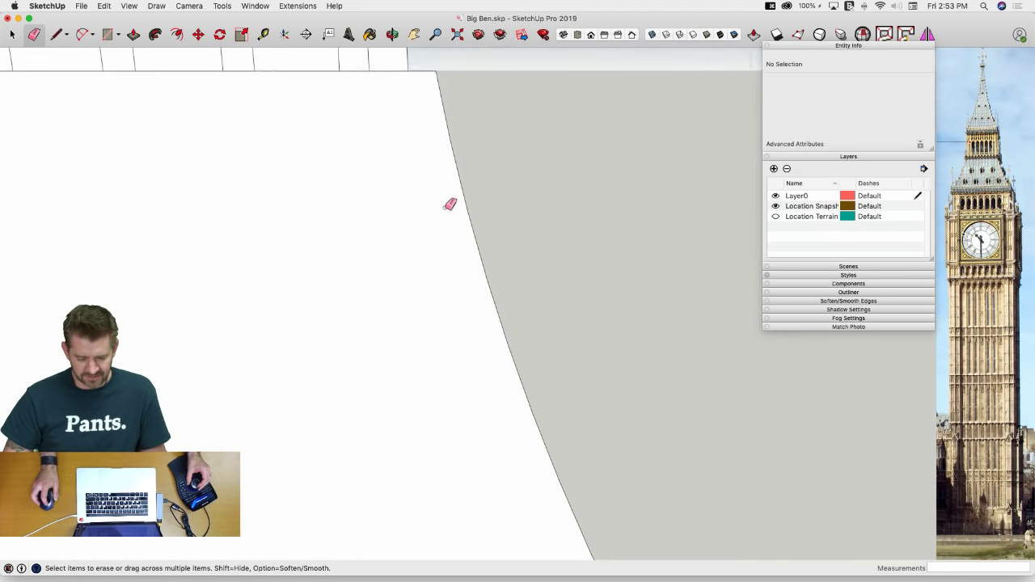
Push/Pull the five pointed-arch panels inward to the same depth as recesses in the gallery wall
{"action": "scroll", "coordinate": [450, 205], "scroll_direction": "down", "scroll_amount": 8}
{"action": "key", "text": "p"}
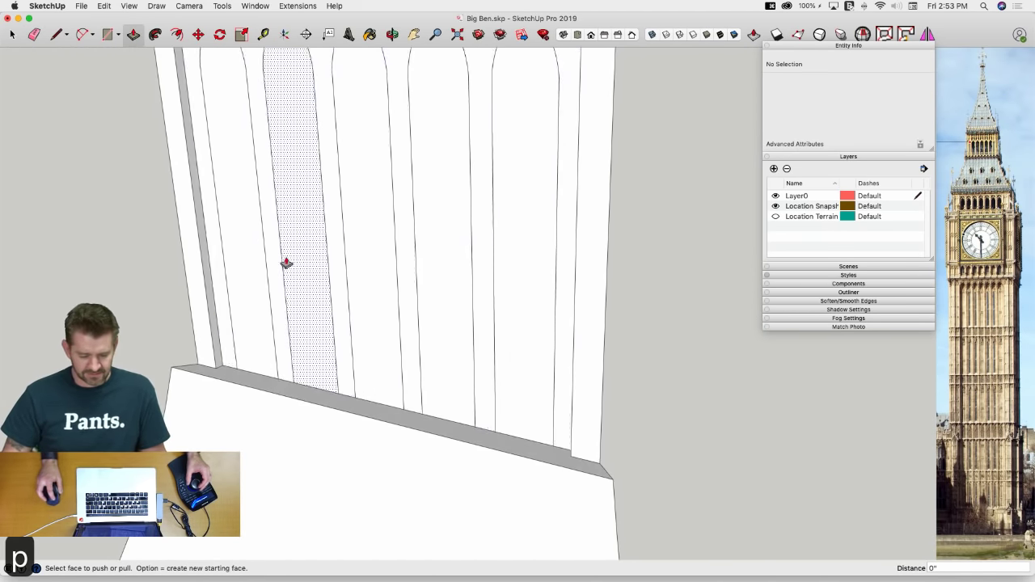
{"action": "left_click", "coordinate": [286, 263]}
{"action": "double_click", "coordinate": [289, 238]}
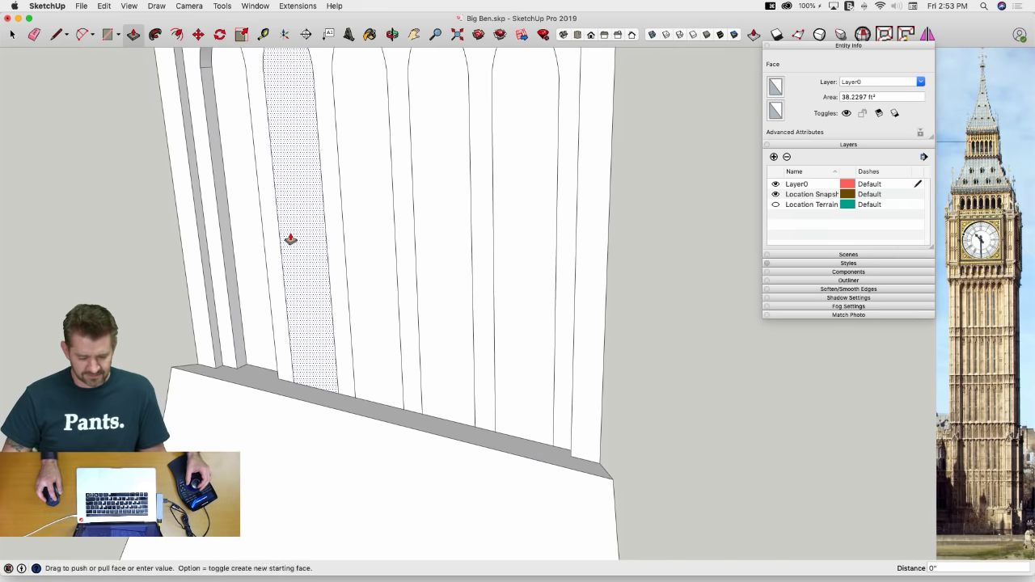
{"action": "double_click", "coordinate": [353, 248]}
{"action": "left_click", "coordinate": [468, 267]}
{"action": "left_click", "coordinate": [469, 267]}
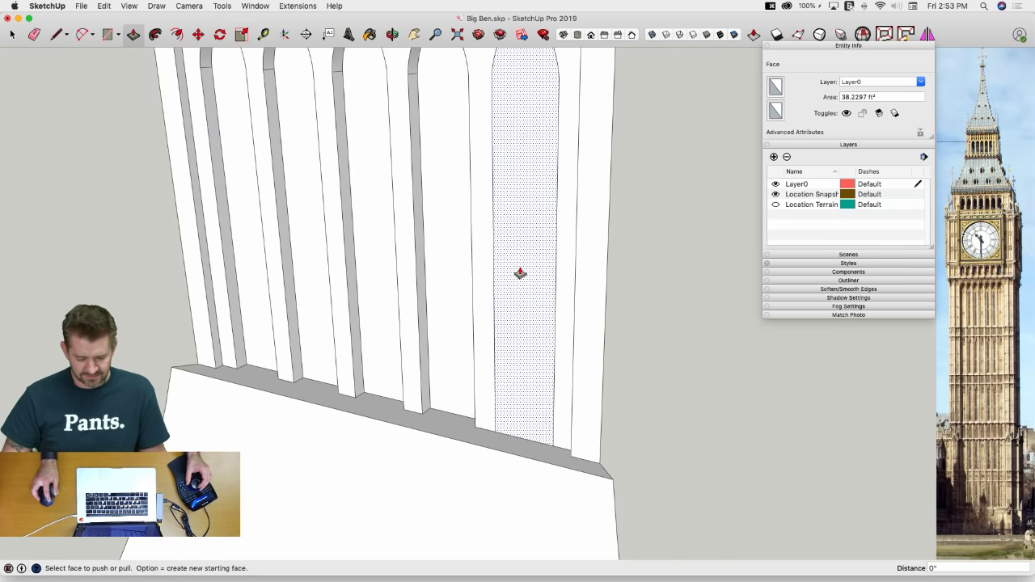
{"action": "double_click", "coordinate": [520, 274]}
Compare the gallery and spire with the reference image, examine the spire's finial and dormers in the Chrome photo, and return to SketchUp
{"action": "key", "text": "space"}
{"action": "scroll", "coordinate": [589, 273], "scroll_direction": "down", "scroll_amount": 5}
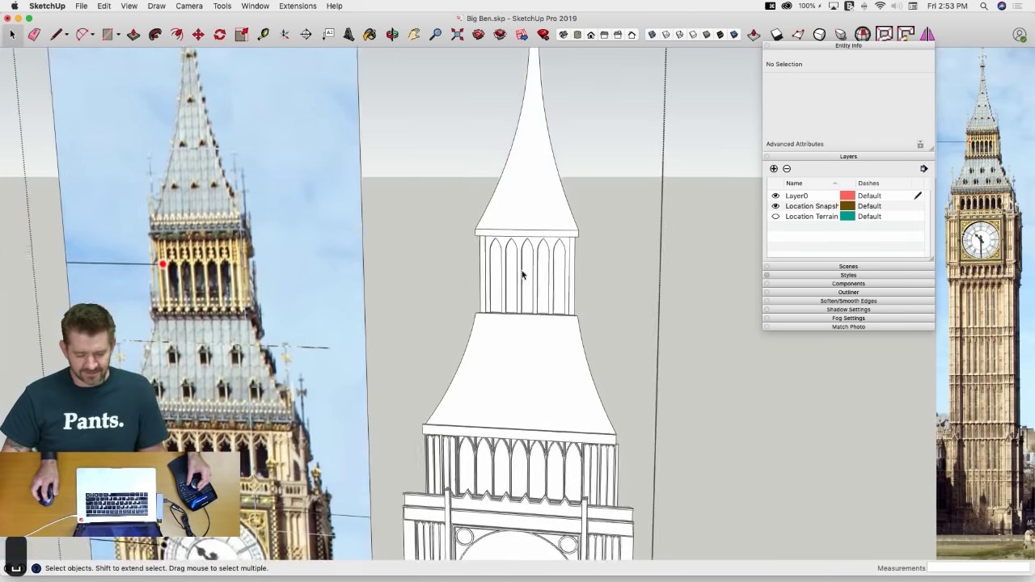
{"action": "scroll", "coordinate": [416, 271], "scroll_direction": "down", "scroll_amount": 5}
{"action": "scroll", "coordinate": [518, 260], "scroll_direction": "up", "scroll_amount": 2}
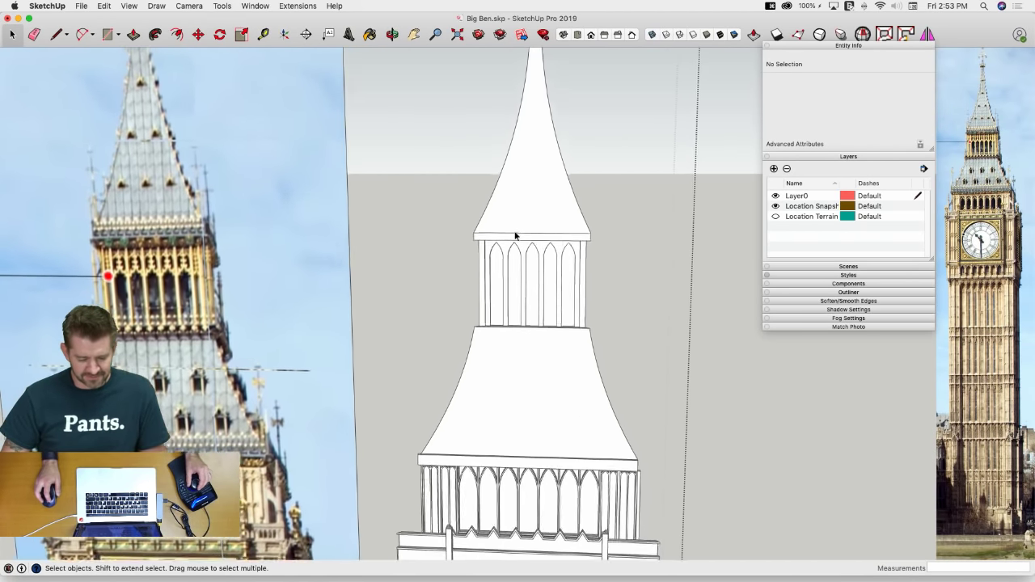
{"action": "middle_click_drag", "start_coordinate": [491, 247], "coordinate": [239, 250]}
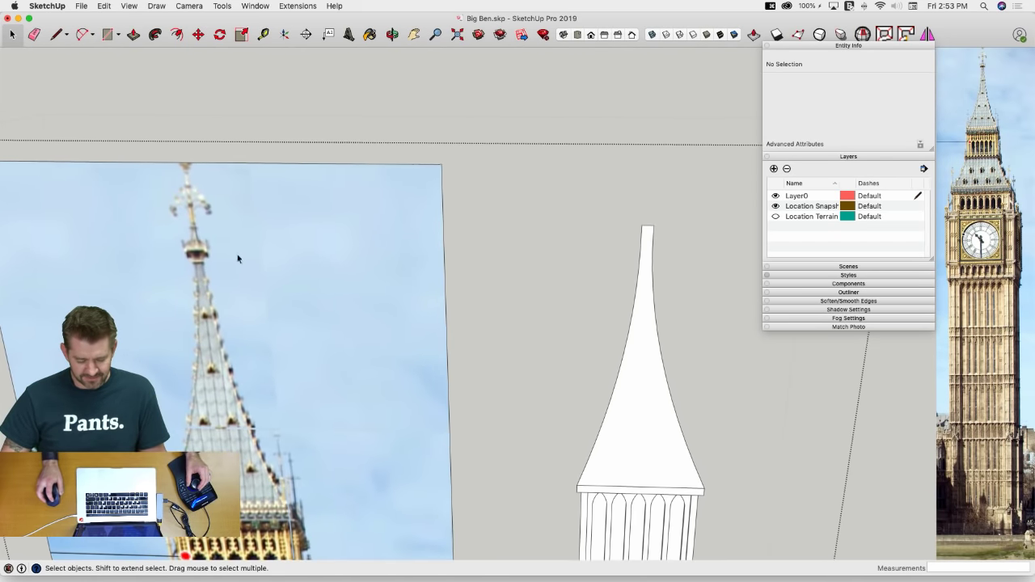
{"action": "key", "text": "super+Tab"}
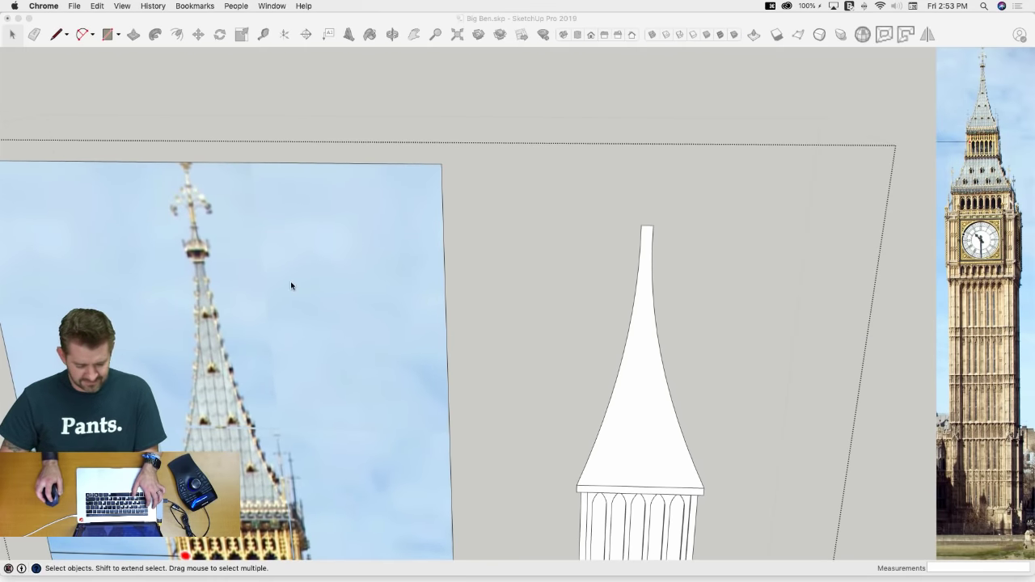
{"action": "key", "text": "super+Tab"}
{"action": "key", "text": "super+Tab"}
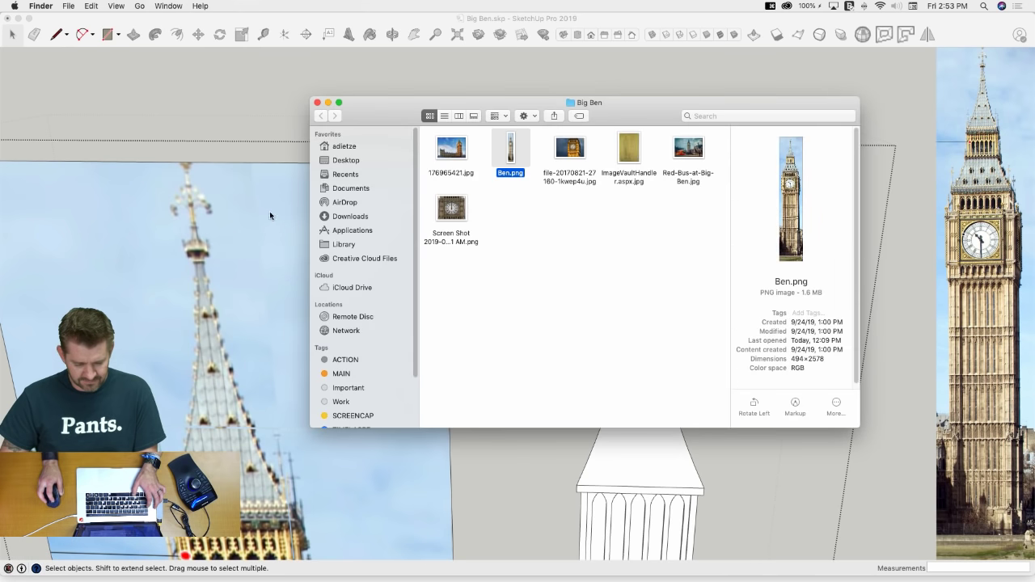
{"action": "left_click", "coordinate": [317, 103]}
{"action": "key", "text": "super+Tab"}
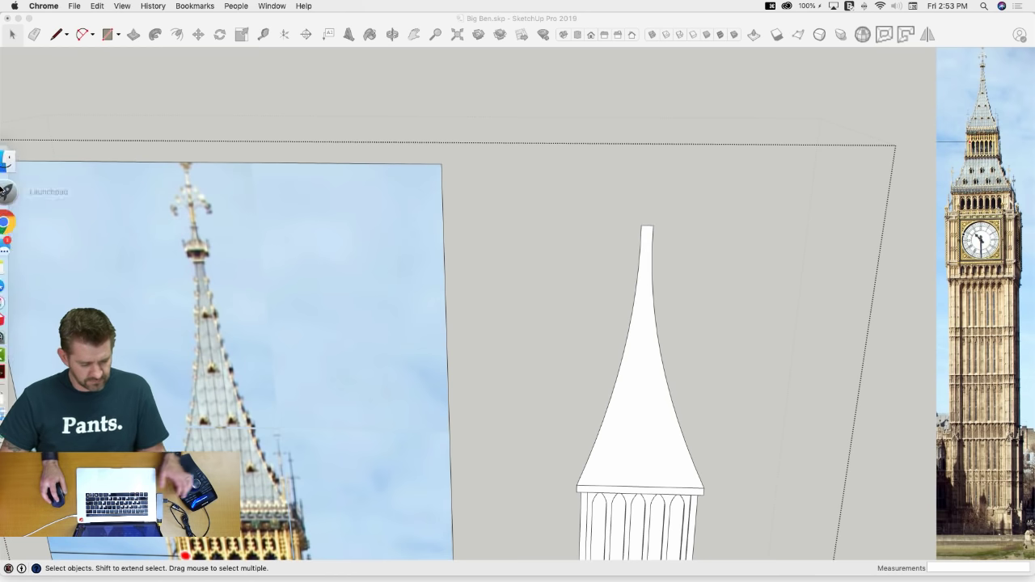
{"action": "left_click", "coordinate": [25, 215]}
{"action": "scroll", "coordinate": [346, 274], "scroll_direction": "up", "scroll_amount": 6}
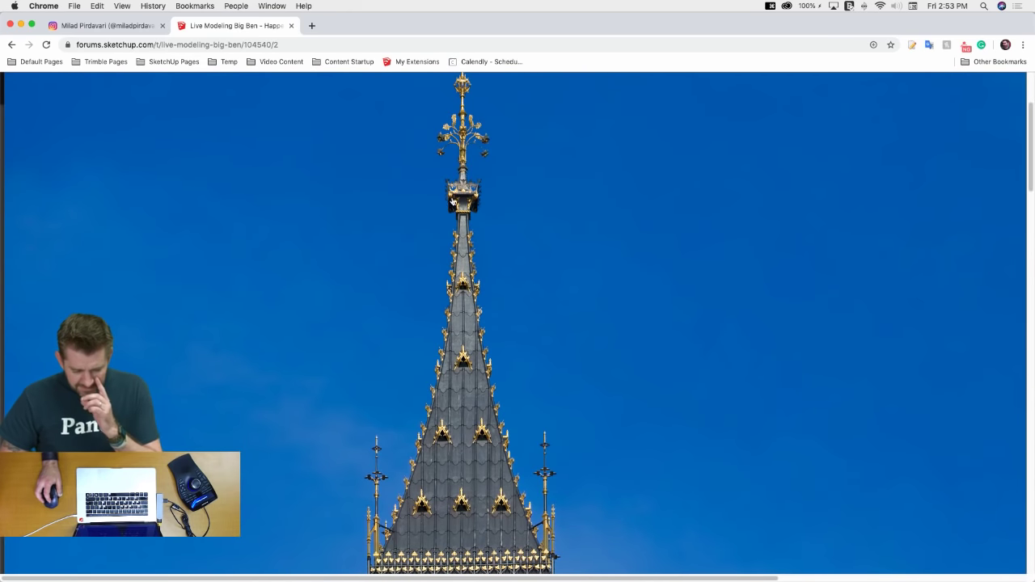
{"action": "key", "text": "super+Tab"}
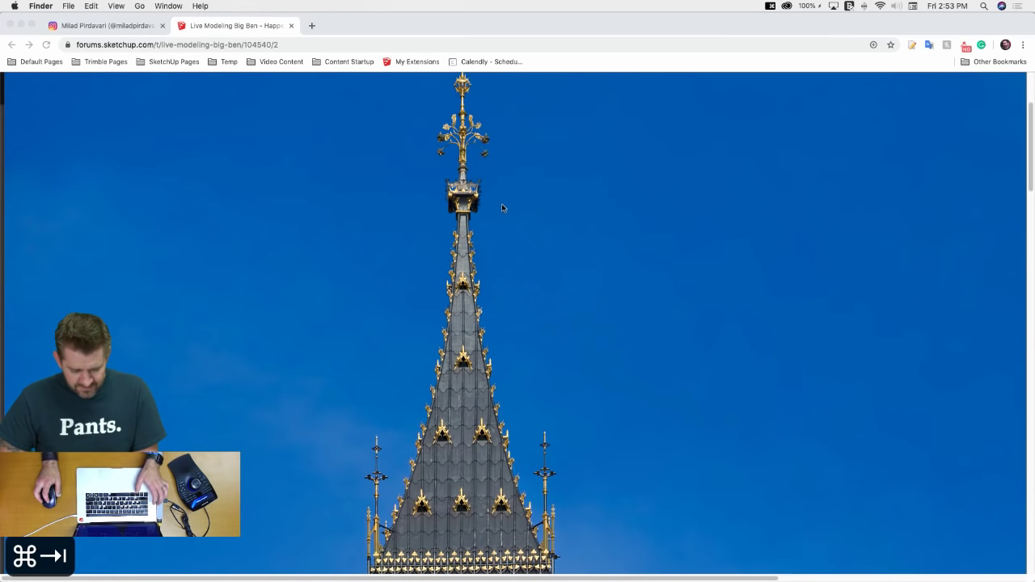
{"action": "scroll", "coordinate": [466, 133], "scroll_direction": "up", "scroll_amount": 3}
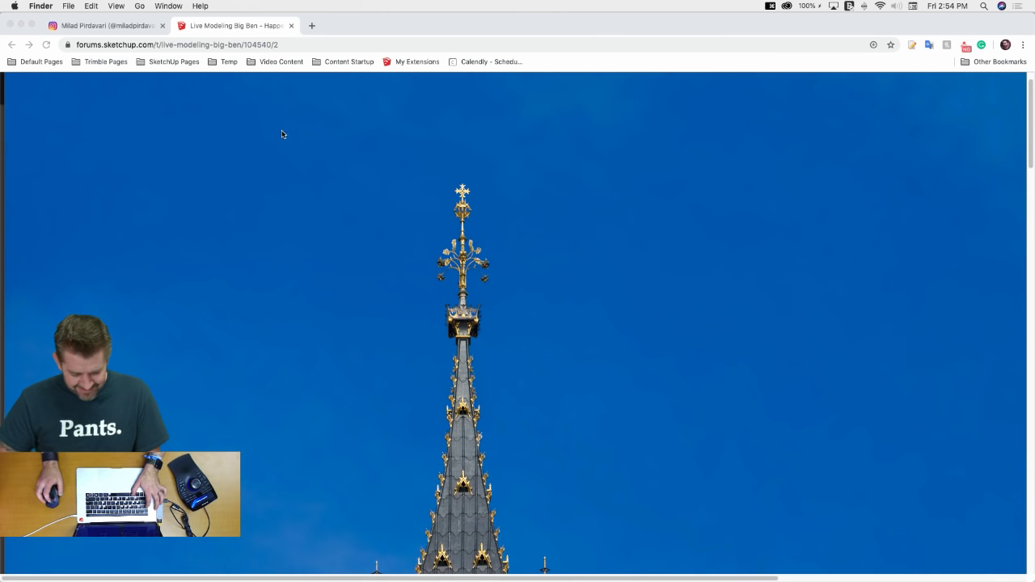
{"action": "key", "text": "super+Tab"}
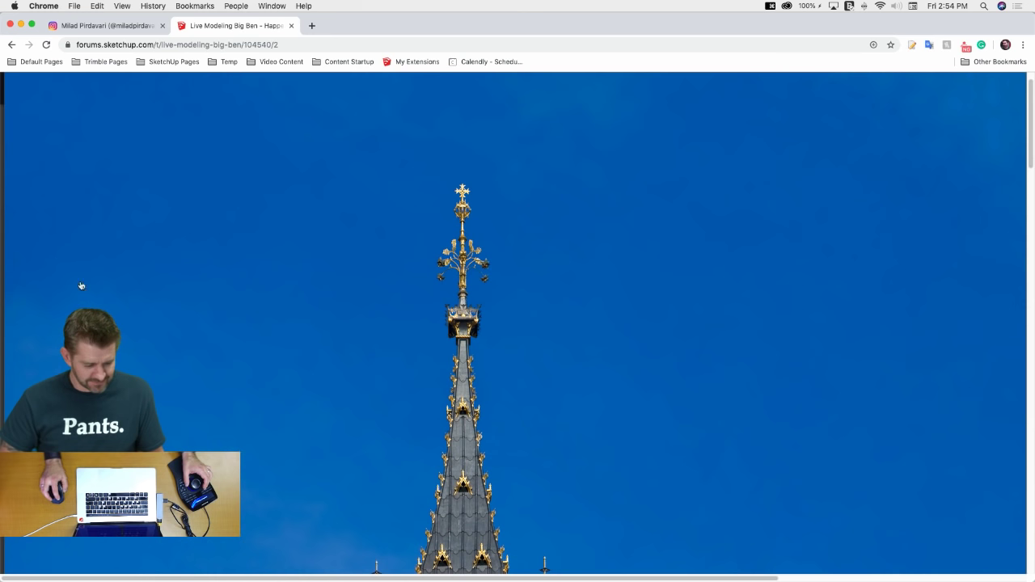
{"action": "mouse_move", "coordinate": [2, 306]}
{"action": "left_click", "coordinate": [27, 296]}
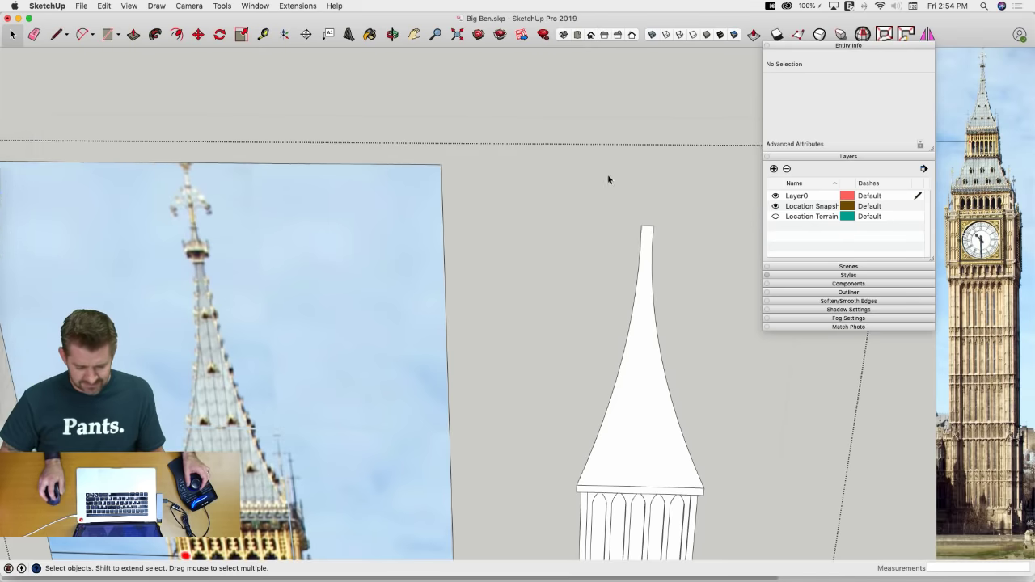
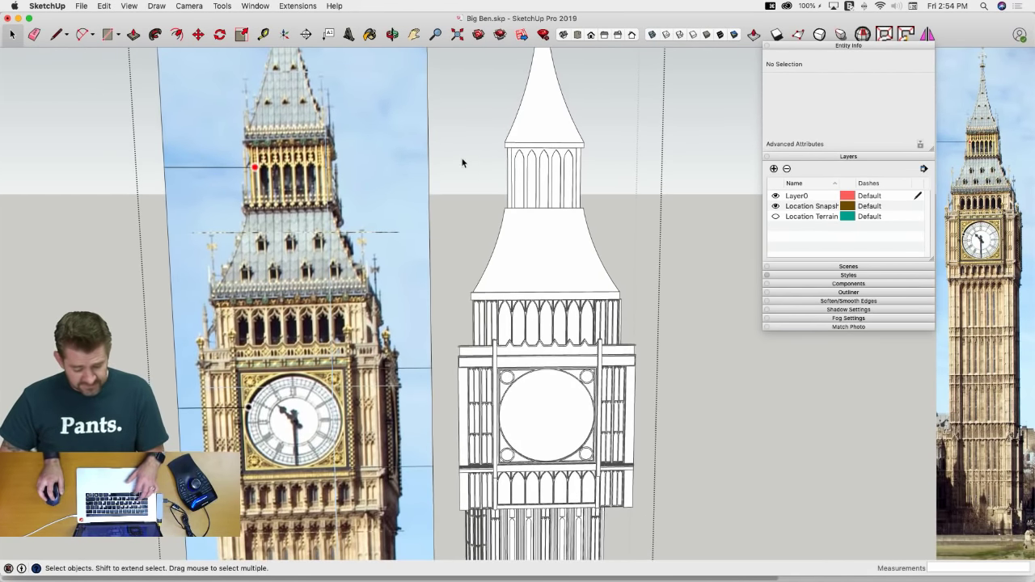
Save the model and trace the lower roof's first dormer window on the reference image as a rectangle about 4' tall
{"action": "key", "text": "super+s"}
{"action": "scroll", "coordinate": [259, 277], "scroll_direction": "up", "scroll_amount": 5}
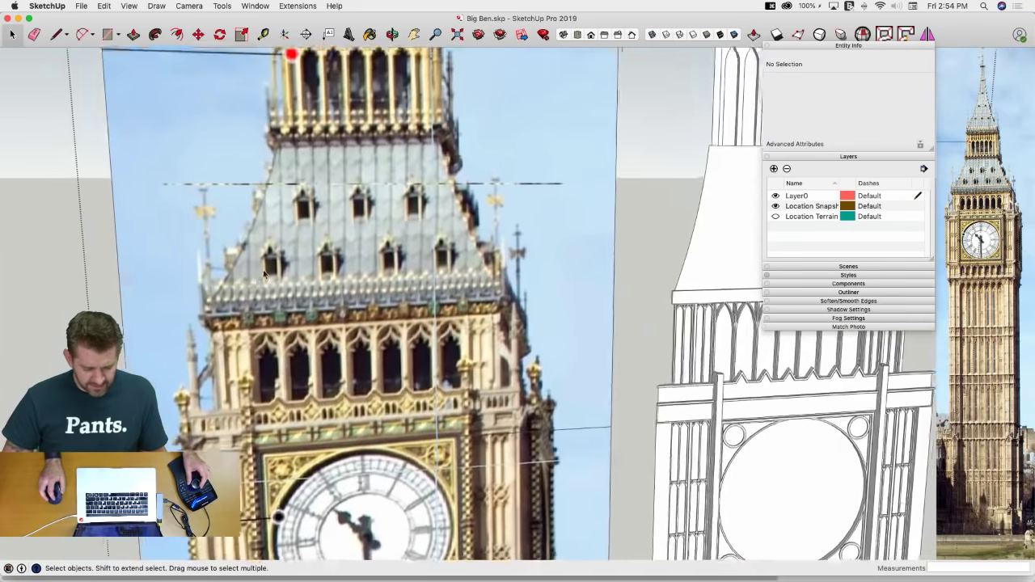
{"action": "scroll", "coordinate": [283, 293], "scroll_direction": "up", "scroll_amount": 3}
{"action": "key", "text": "l"}
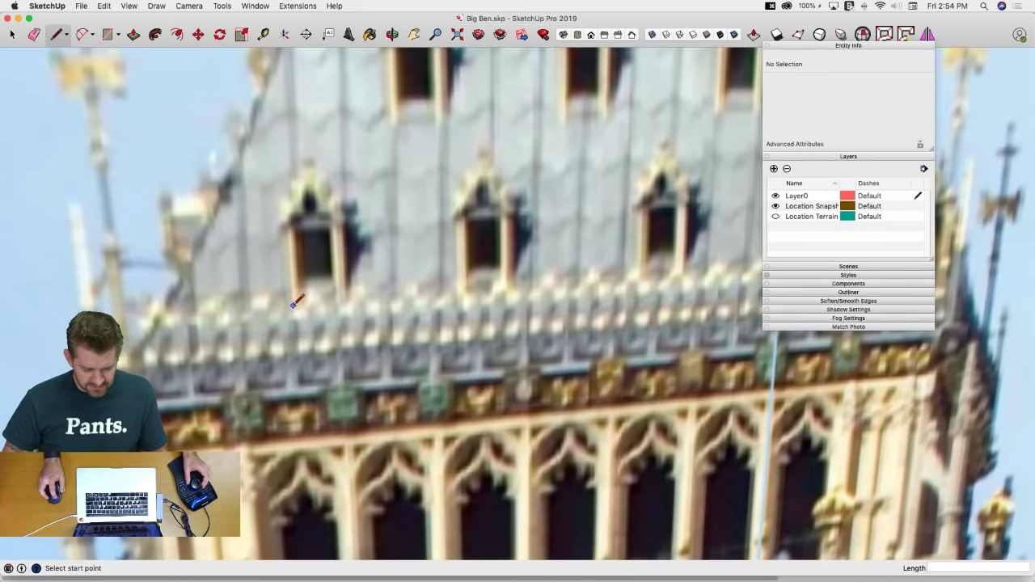
{"action": "left_click", "coordinate": [343, 305]}
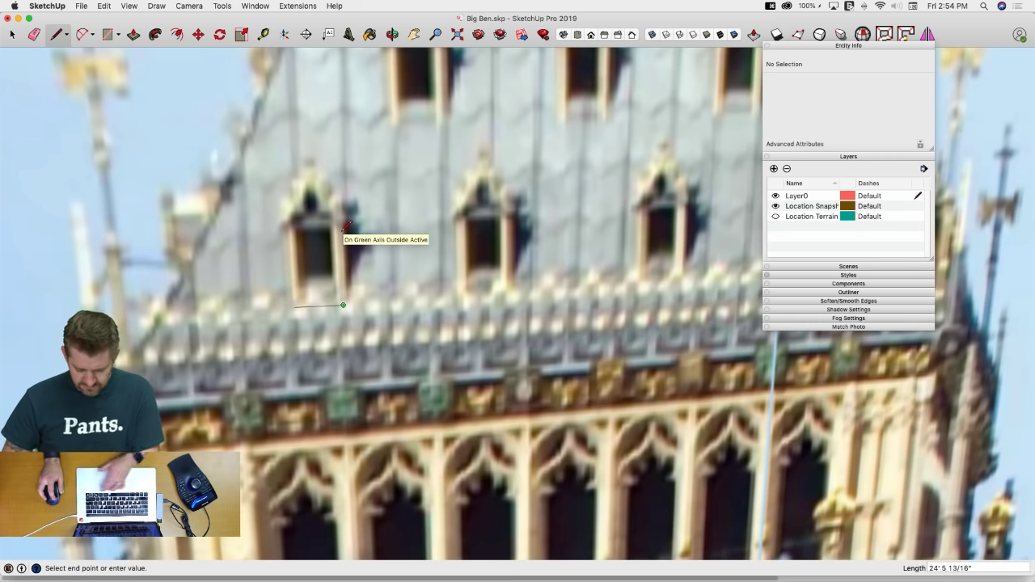
{"action": "key", "text": "shift"}
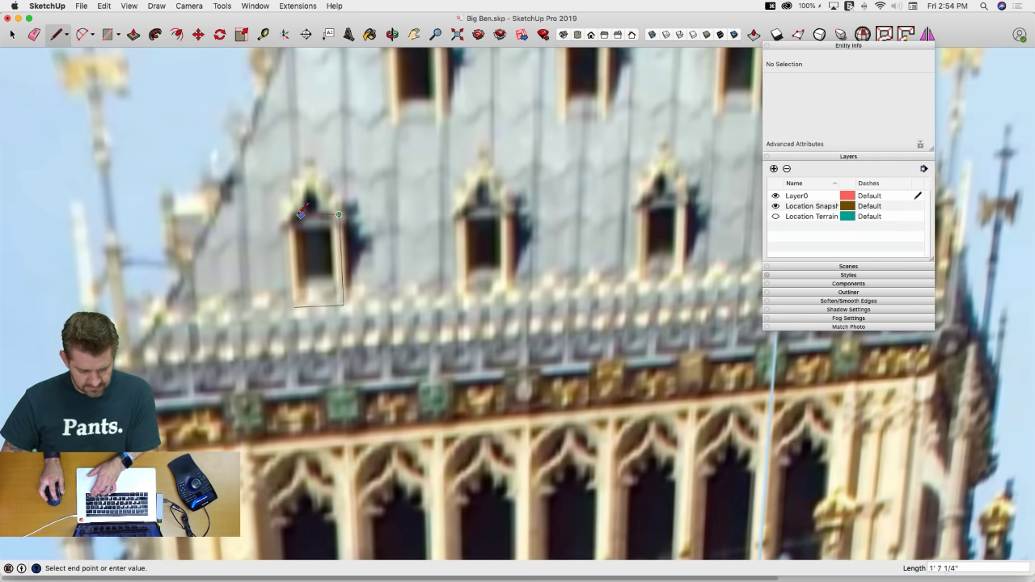
{"action": "key", "text": "l"}
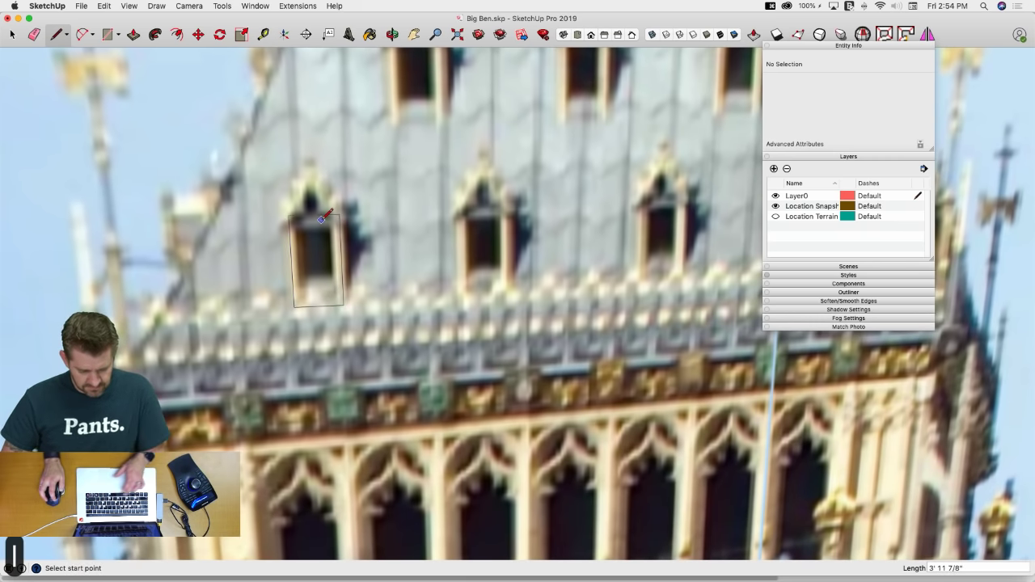
Draw an arc from the dormer's peak to the rectangle's nearest upper corner, bulging about 2 1/2"
{"action": "key", "text": "a"}
{"action": "left_click", "coordinate": [312, 175]}
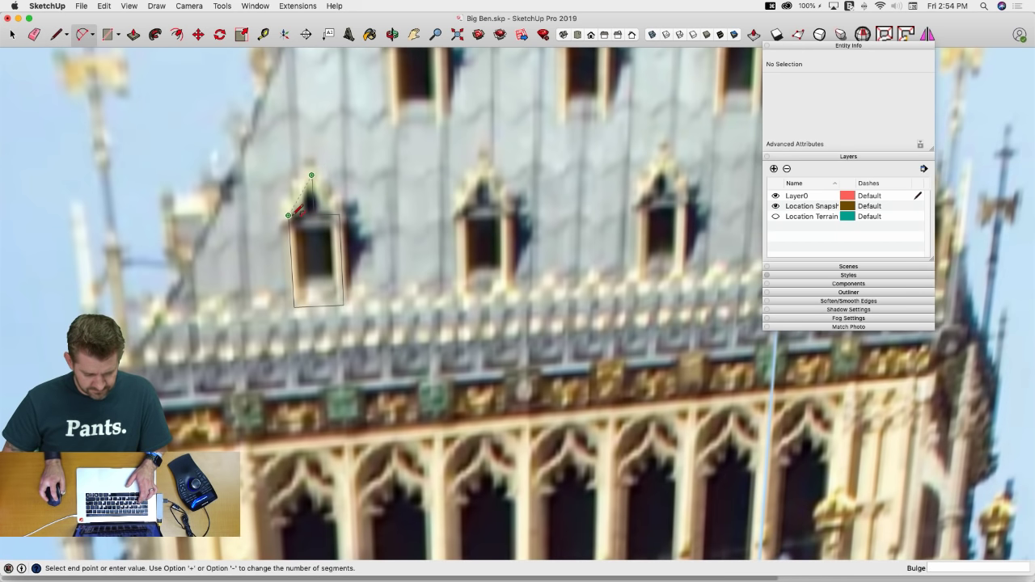
{"action": "left_click", "coordinate": [289, 215]}
{"action": "scroll", "coordinate": [300, 195], "scroll_direction": "up", "scroll_amount": 4}
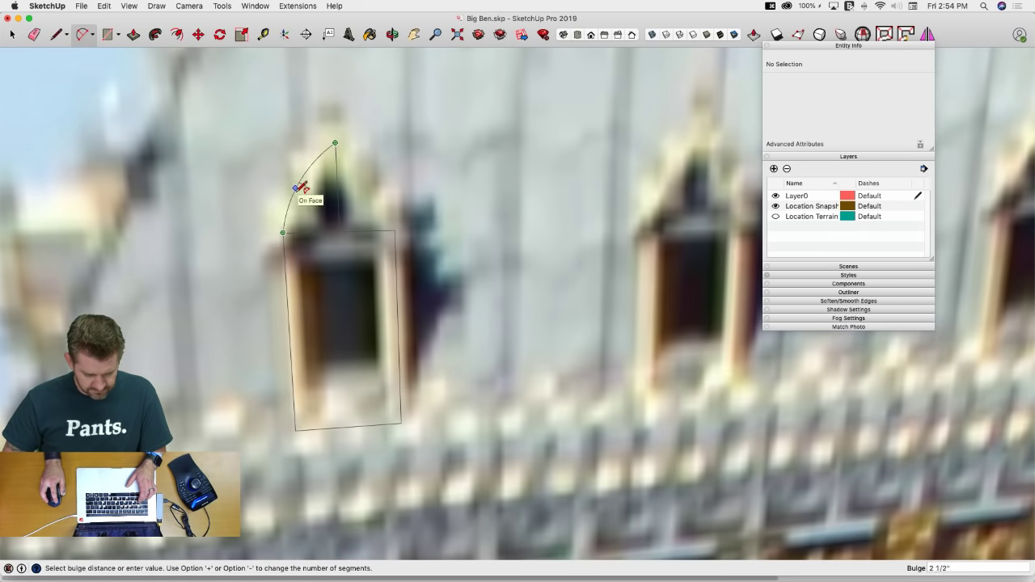
{"action": "left_click", "coordinate": [302, 187]}
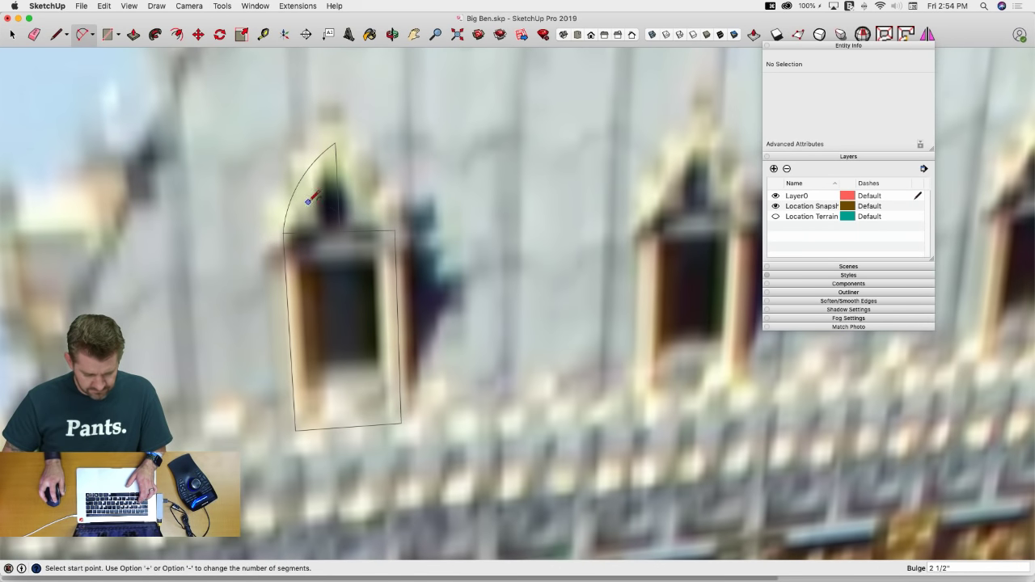
Rotate a copy of the half arch 180° about the vertical axis to complete the pointed top, and erase the inner lines
{"action": "key", "text": "space"}
{"action": "left_click", "coordinate": [309, 215]}
{"action": "key", "text": "q"}
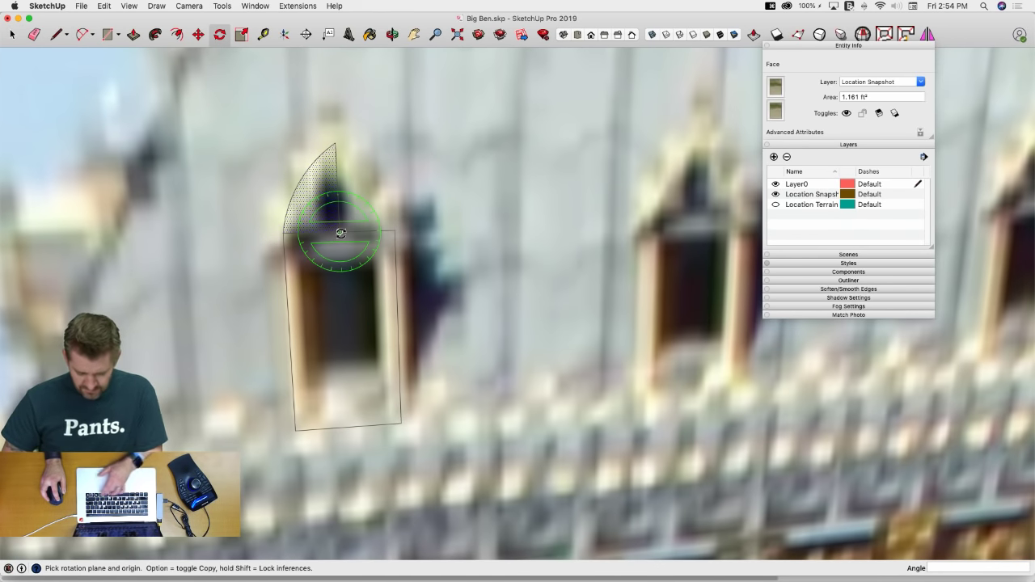
{"action": "key", "text": "Up"}
{"action": "left_click", "coordinate": [339, 232]}
{"action": "left_click", "coordinate": [322, 233]}
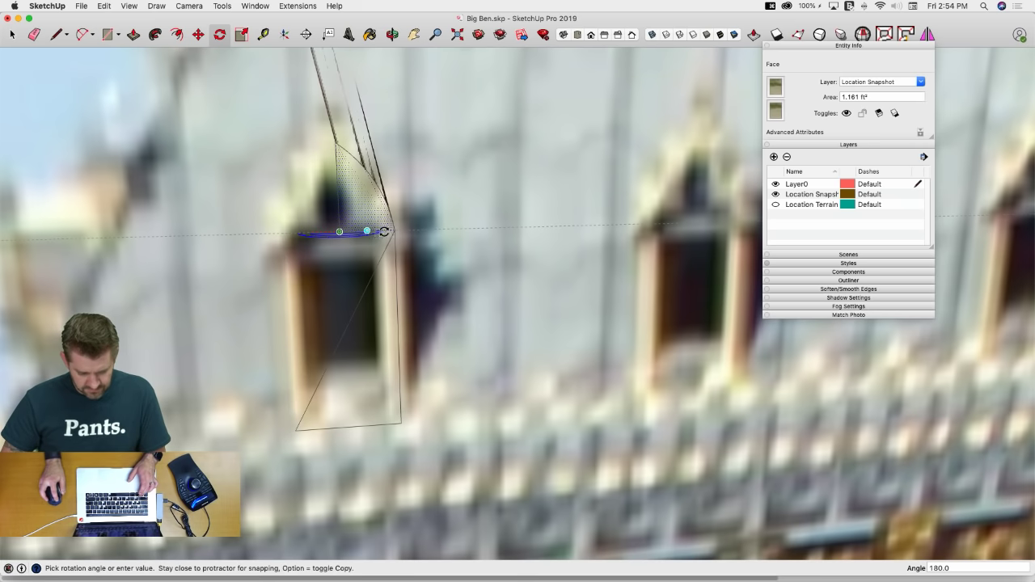
{"action": "left_click", "coordinate": [384, 232]}
{"action": "key", "text": "e"}
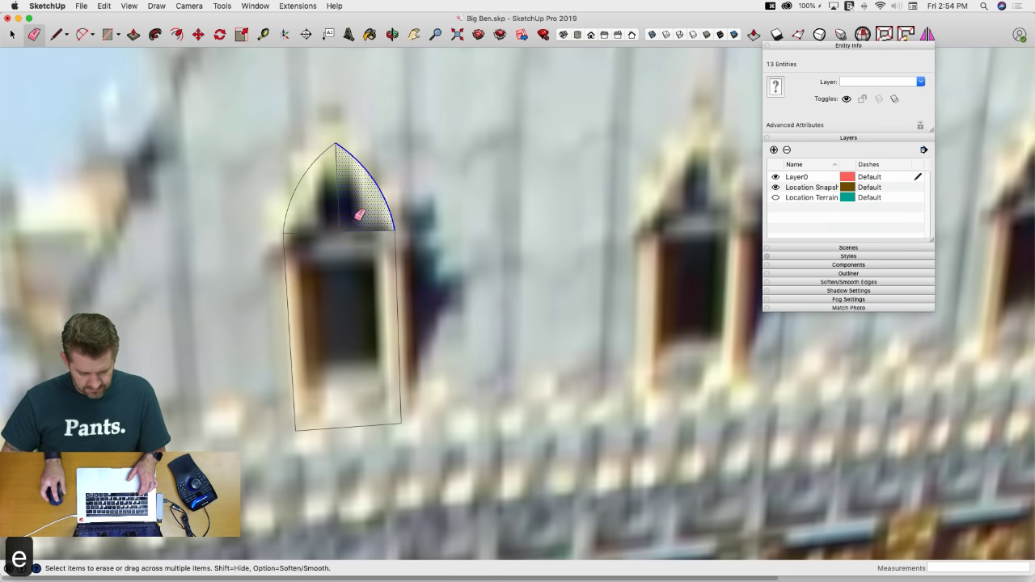
{"action": "left_click_drag", "start_coordinate": [359, 213], "coordinate": [342, 224]}
Copy the pointed window outline off the reference image to beside the tower's lower roof, about 58' away along the red axis
{"action": "key", "text": "p"}
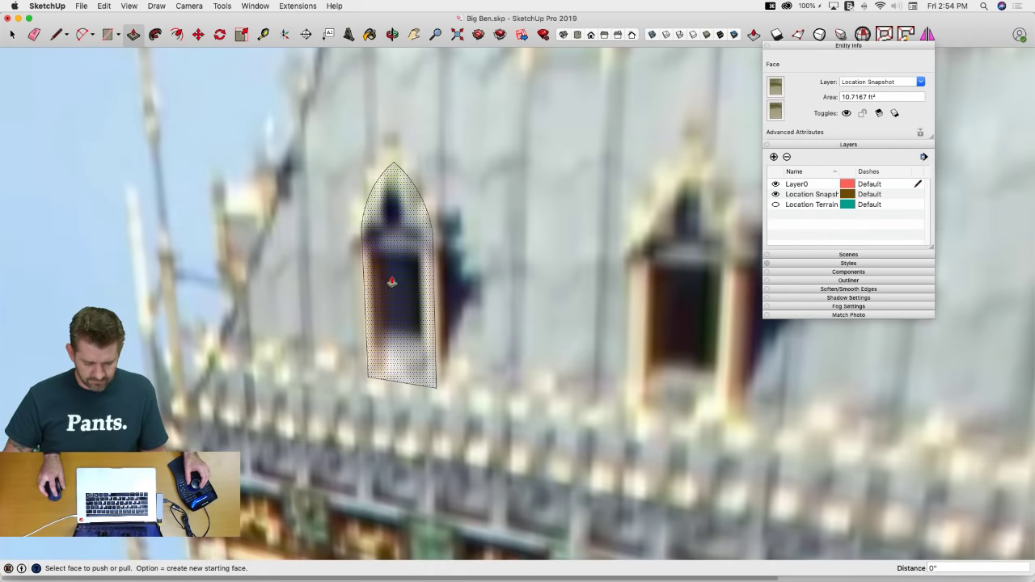
{"action": "key", "text": "space"}
{"action": "double_click", "coordinate": [391, 284]}
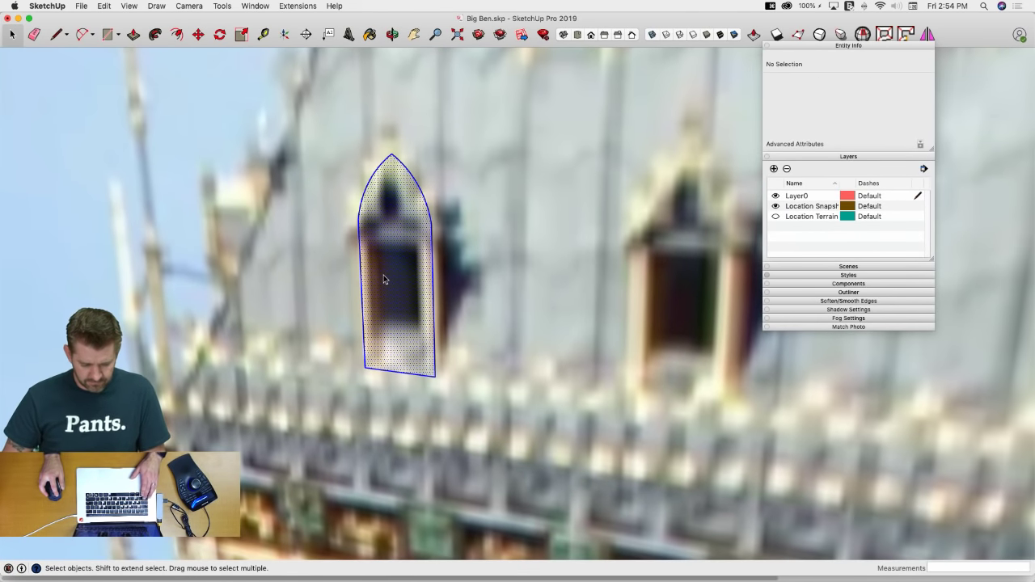
{"action": "left_click", "coordinate": [391, 284], "text": "shift"}
{"action": "key", "text": "m"}
{"action": "key", "text": "ctrl"}
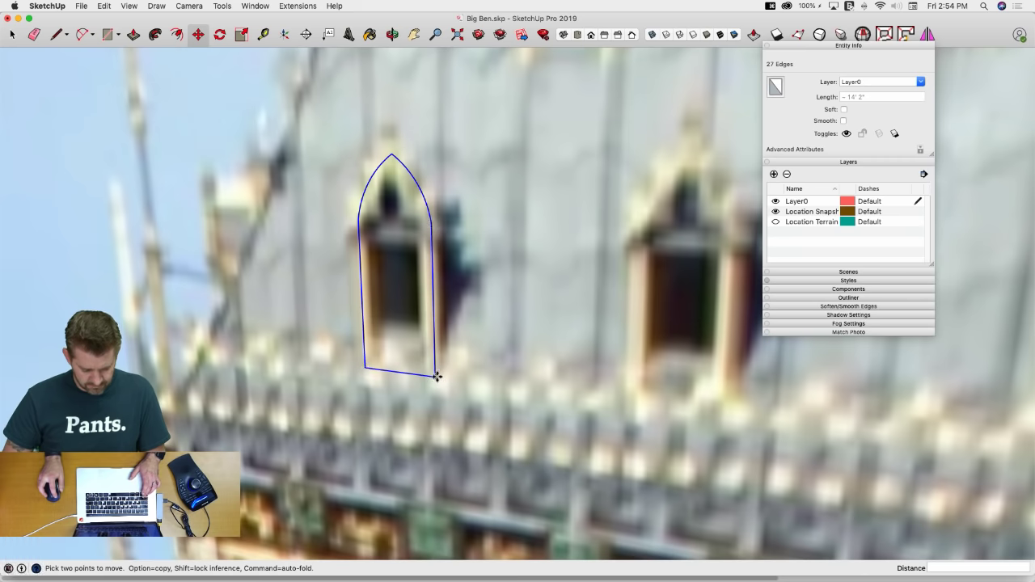
{"action": "left_click", "coordinate": [435, 374]}
{"action": "scroll", "coordinate": [537, 403], "scroll_direction": "down", "scroll_amount": 10}
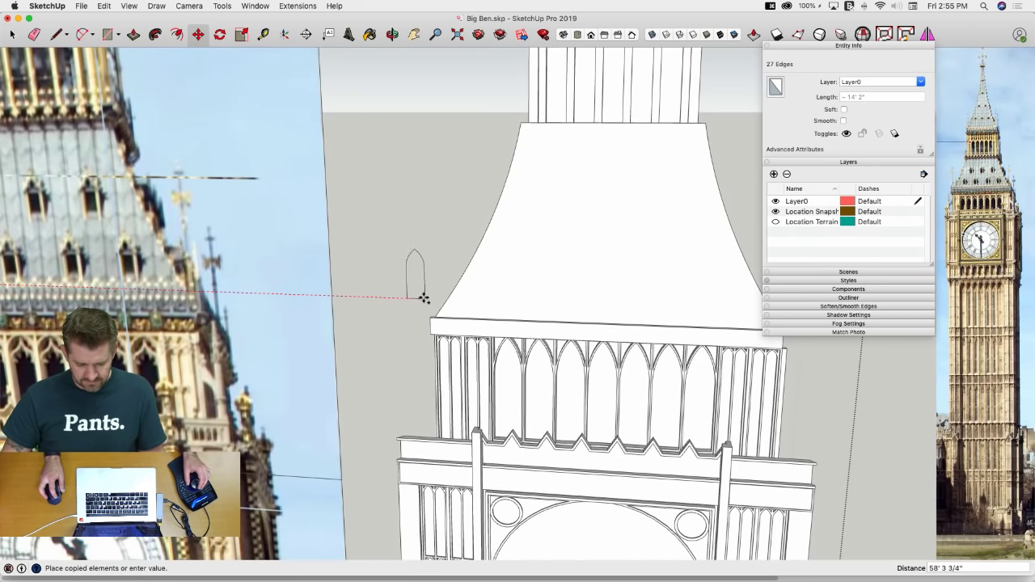
Retrace the copied outline's base edge to form a face, and extrude it about 2' into a dormer block
{"action": "key", "text": "l"}
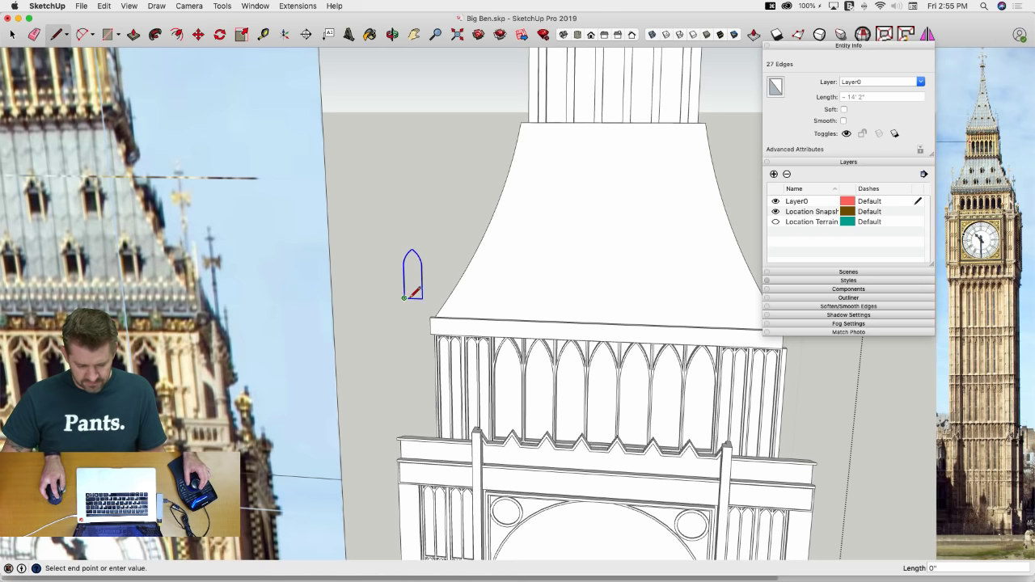
{"action": "key", "text": "p"}
{"action": "left_click", "coordinate": [397, 285]}
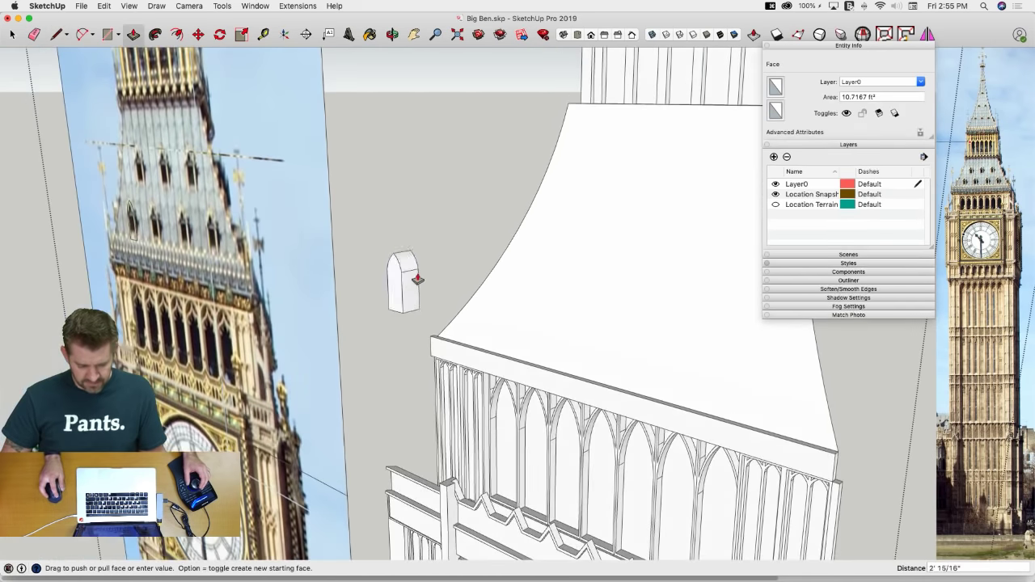
{"action": "left_click", "coordinate": [423, 278]}
Divide the dormer's front face with a line at the arch base, and offset the lower panel inward to form a window frame
{"action": "key", "text": "e"}
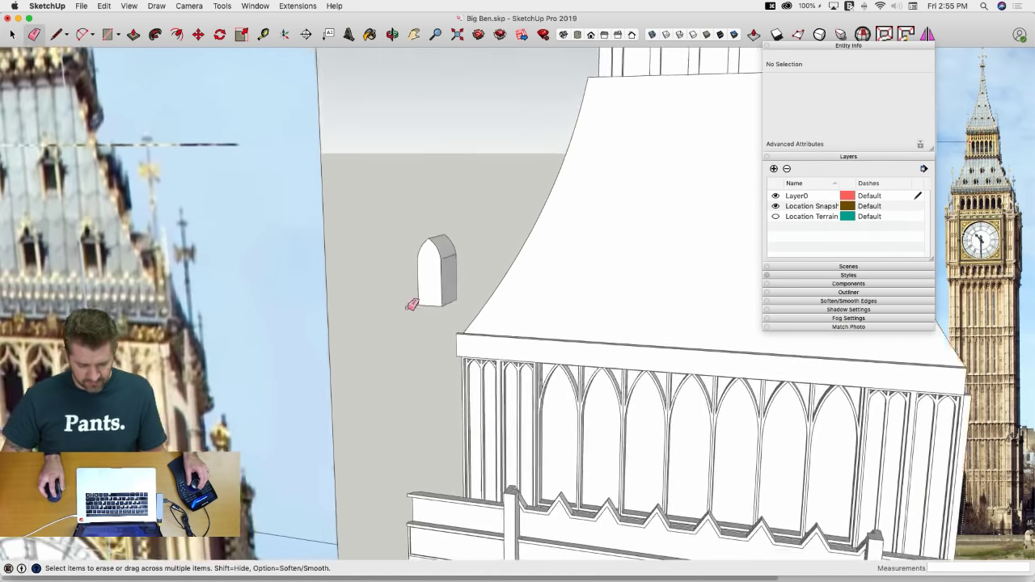
{"action": "scroll", "coordinate": [412, 304], "scroll_direction": "up", "scroll_amount": 6}
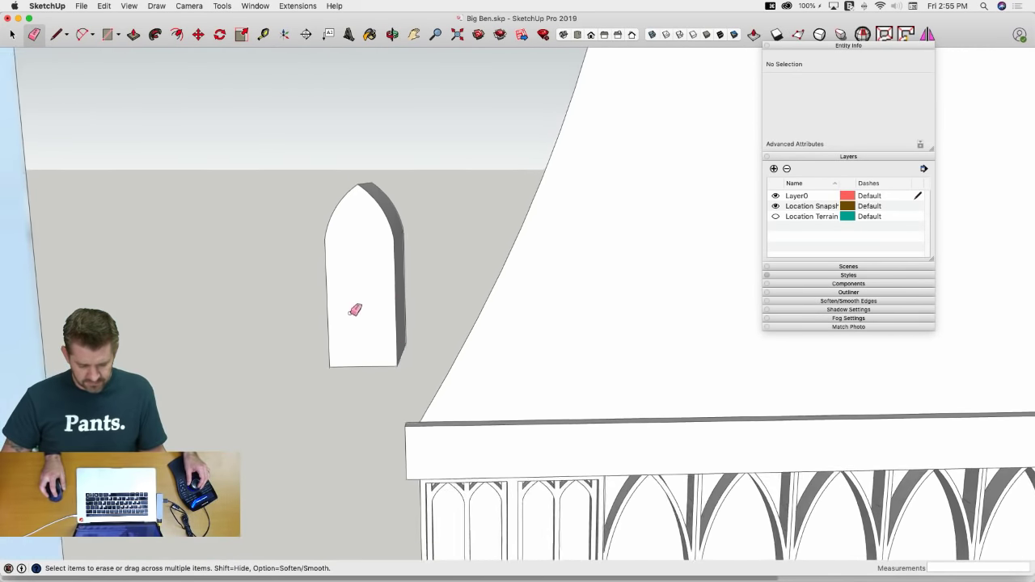
{"action": "key", "text": "l"}
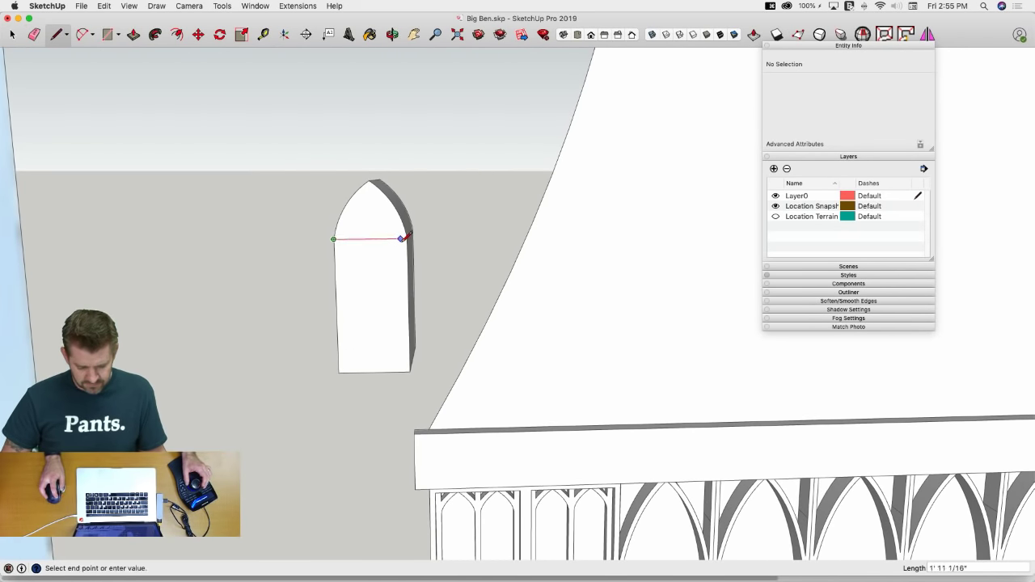
{"action": "left_click", "coordinate": [408, 239]}
{"action": "key", "text": "f"}
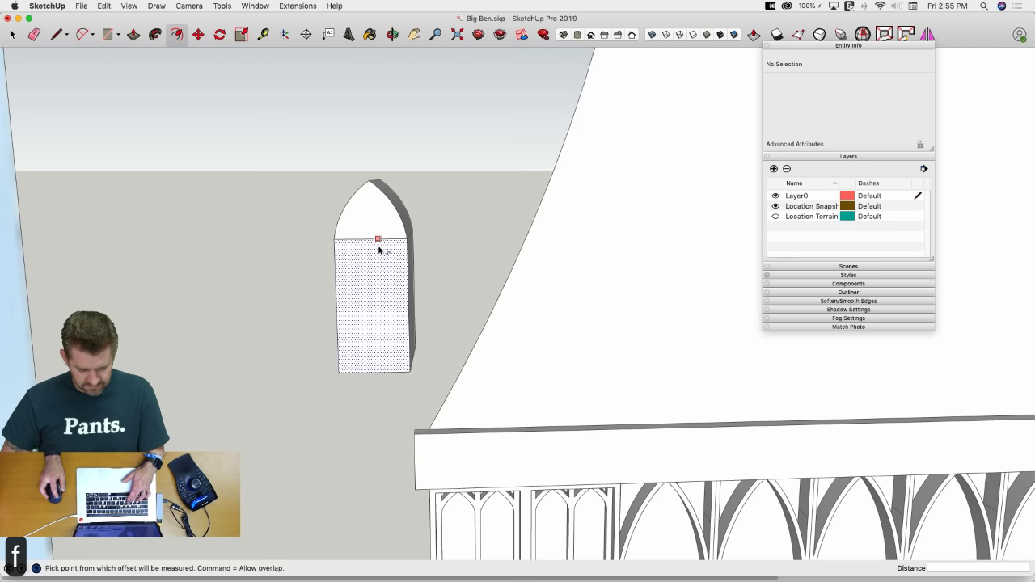
{"action": "left_click", "coordinate": [378, 240]}
{"action": "left_click", "coordinate": [380, 251]}
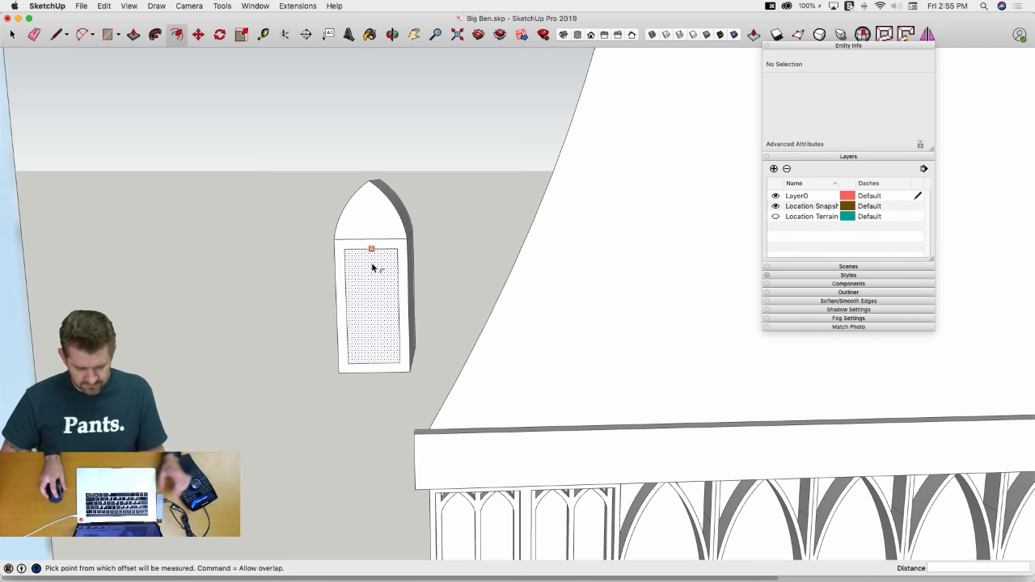
Push the dormer's inner window panel about 8 3/8" inward as a recess
{"action": "key", "text": "p"}
{"action": "left_click", "coordinate": [331, 289]}
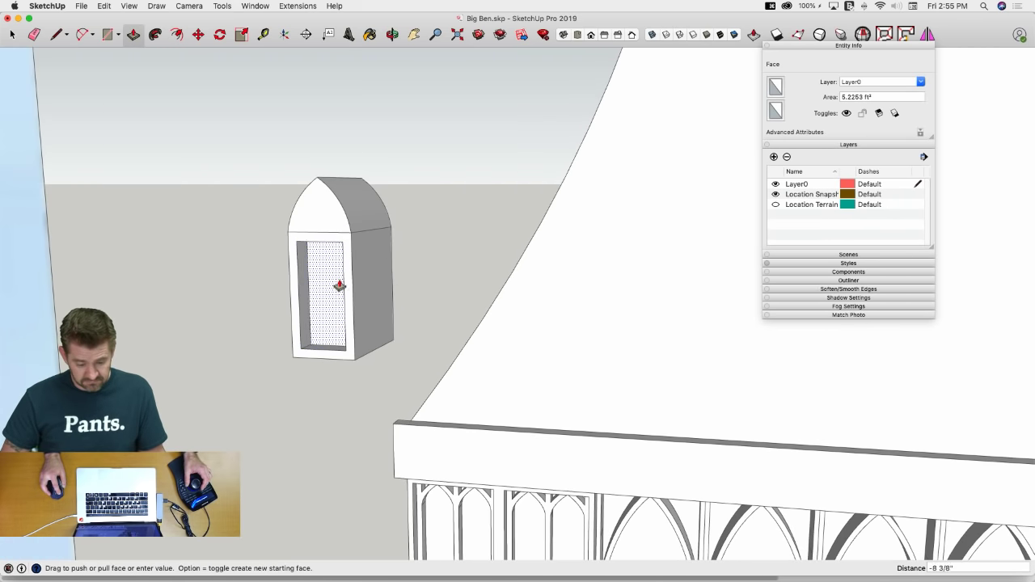
{"action": "left_click", "coordinate": [340, 285]}
{"action": "key", "text": "space"}
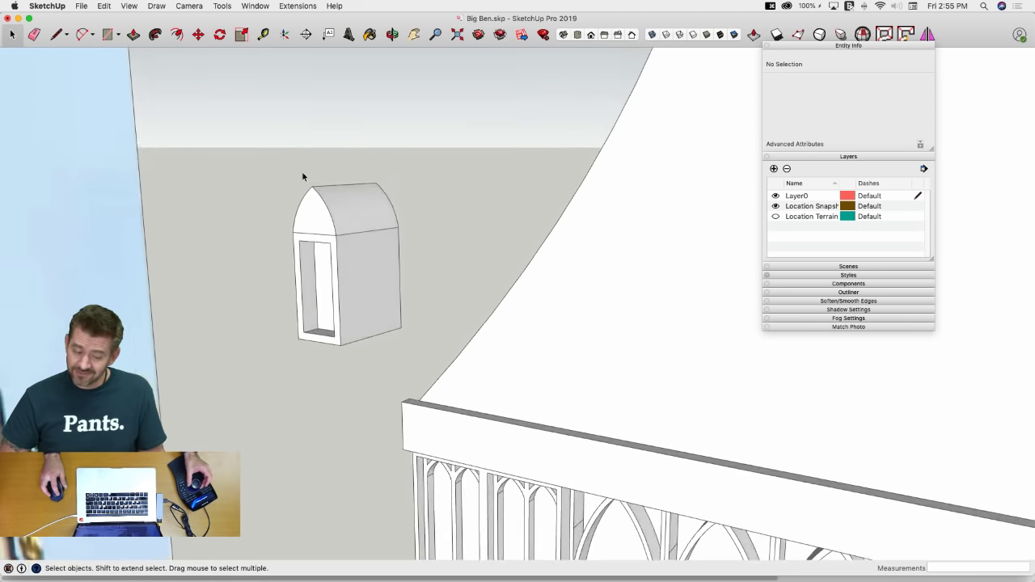
Push/Pull the dormer's back face outward to lengthen the block so it can reach into the sloped roof
{"action": "key", "text": "p"}
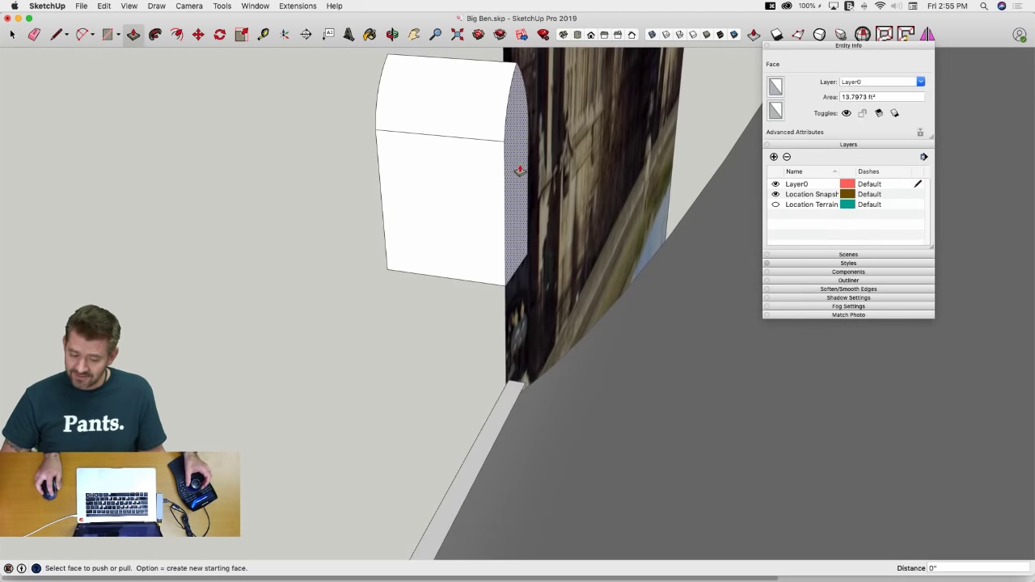
{"action": "left_click", "coordinate": [520, 169]}
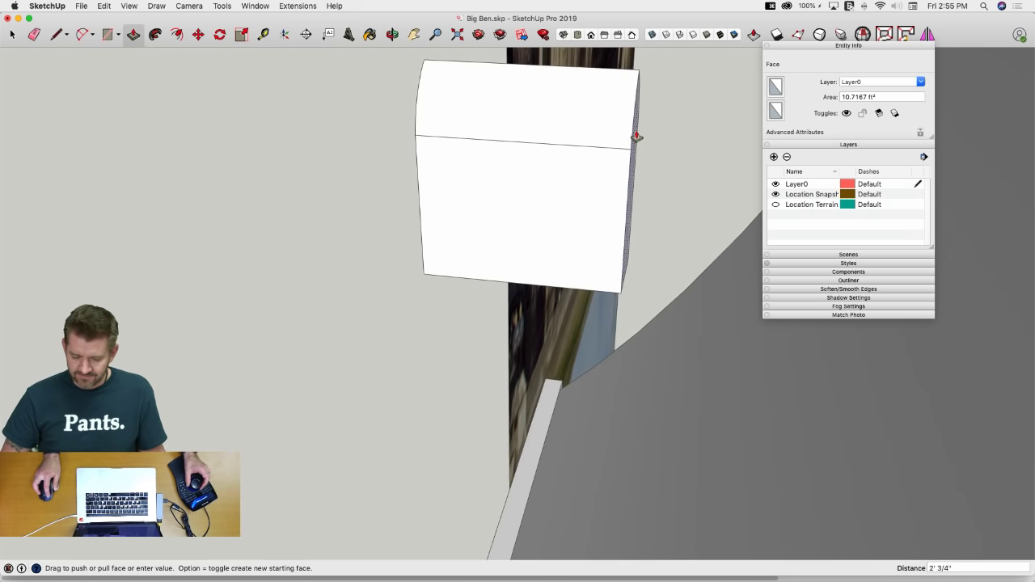
{"action": "left_click", "coordinate": [666, 147]}
Turn the whole dormer block into a component named "Big Dormer"
{"action": "key", "text": "space"}
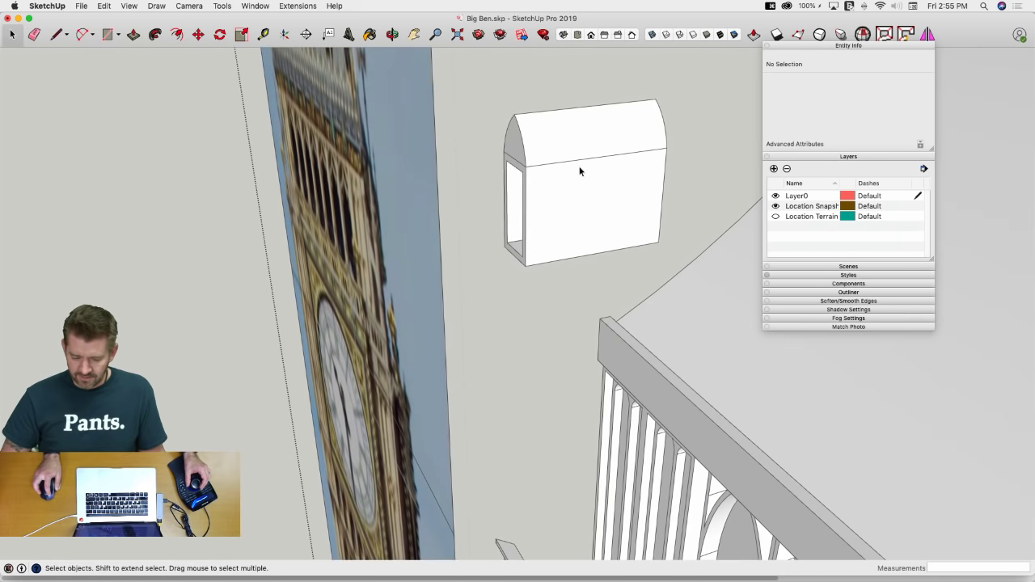
{"action": "triple_click", "coordinate": [577, 169]}
{"action": "right_click", "coordinate": [584, 174]}
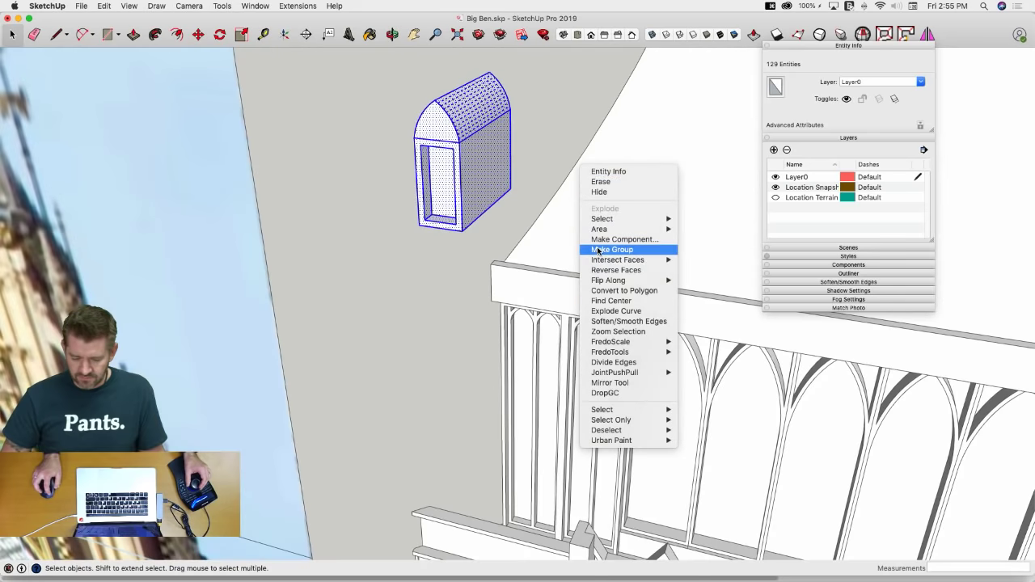
{"action": "left_click", "coordinate": [615, 240]}
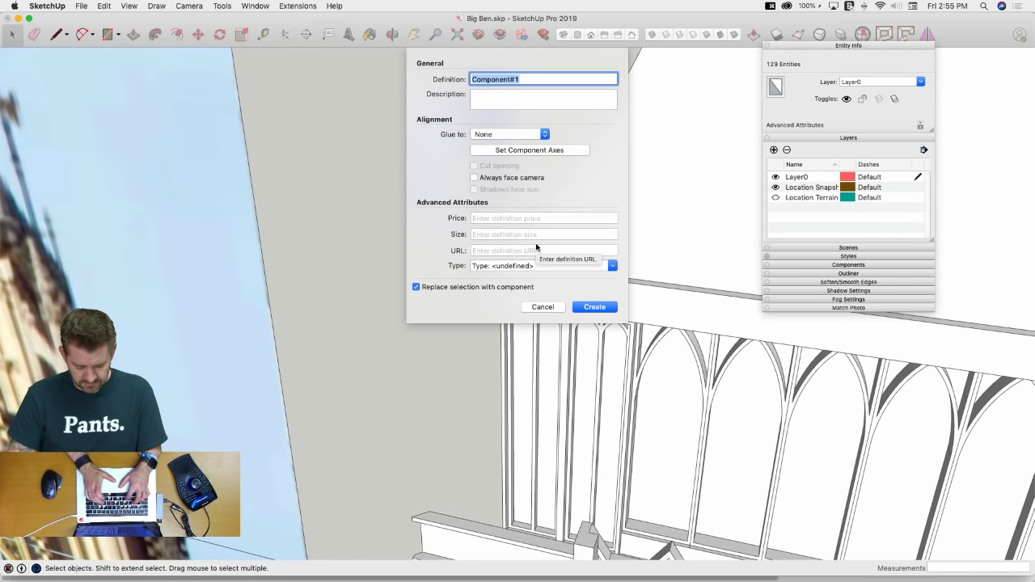
{"action": "type", "text": "Big "}
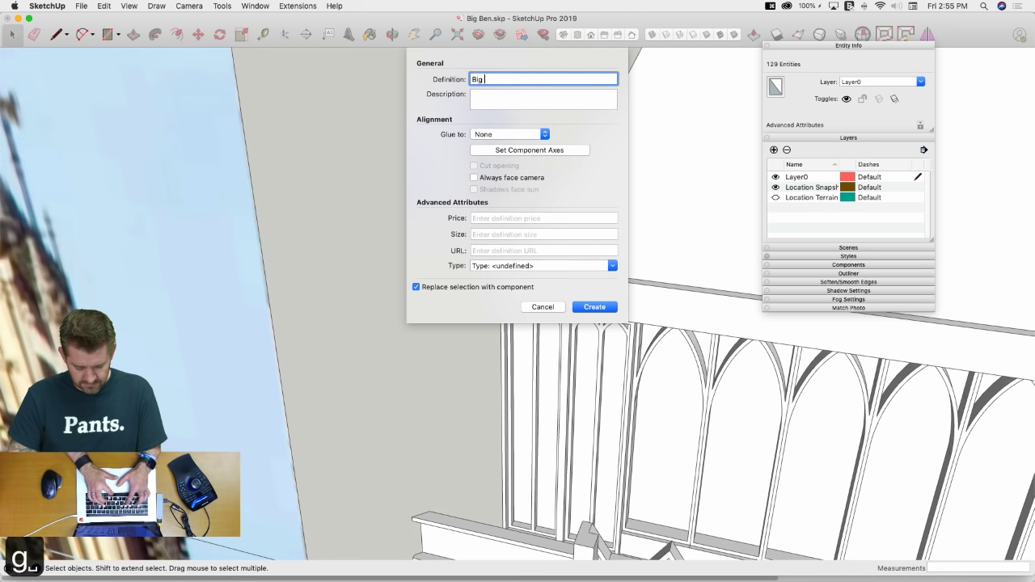
{"action": "type", "text": "Dormer"}
{"action": "key", "text": "Return"}
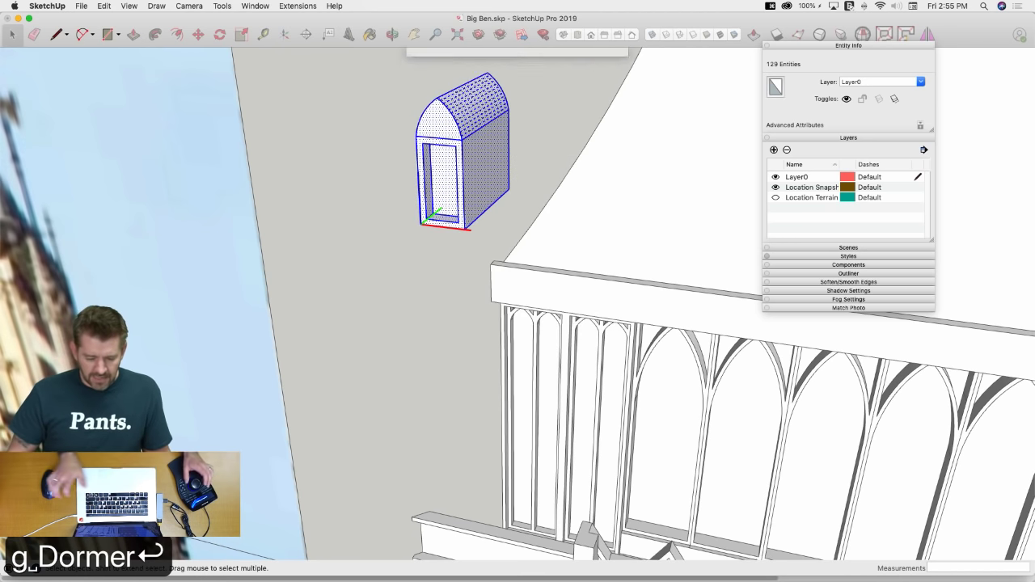
Move the dormer about 10' along the red axis onto the lower roof, and line it up with the gallery post after the first arch
{"action": "key", "text": "m"}
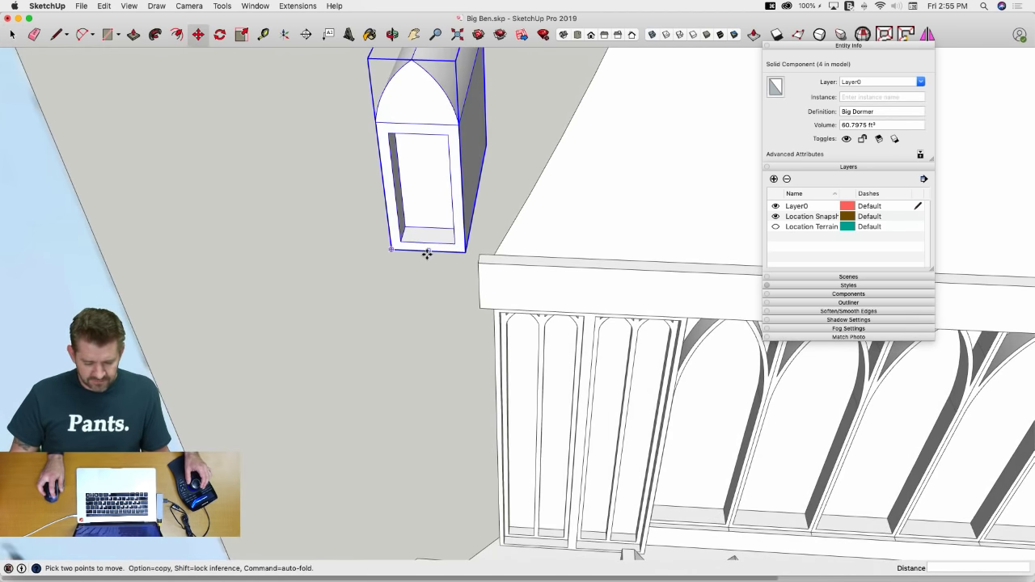
{"action": "left_click", "coordinate": [425, 252]}
{"action": "scroll", "coordinate": [420, 243], "scroll_direction": "down", "scroll_amount": 5}
{"action": "scroll", "coordinate": [414, 225], "scroll_direction": "down", "scroll_amount": 5}
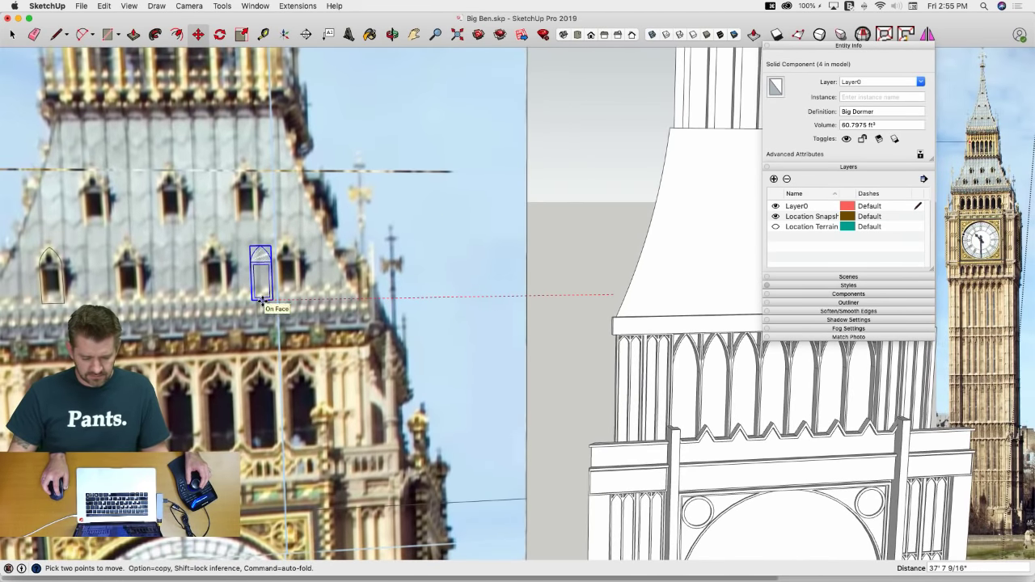
{"action": "scroll", "coordinate": [551, 283], "scroll_direction": "up", "scroll_amount": 4}
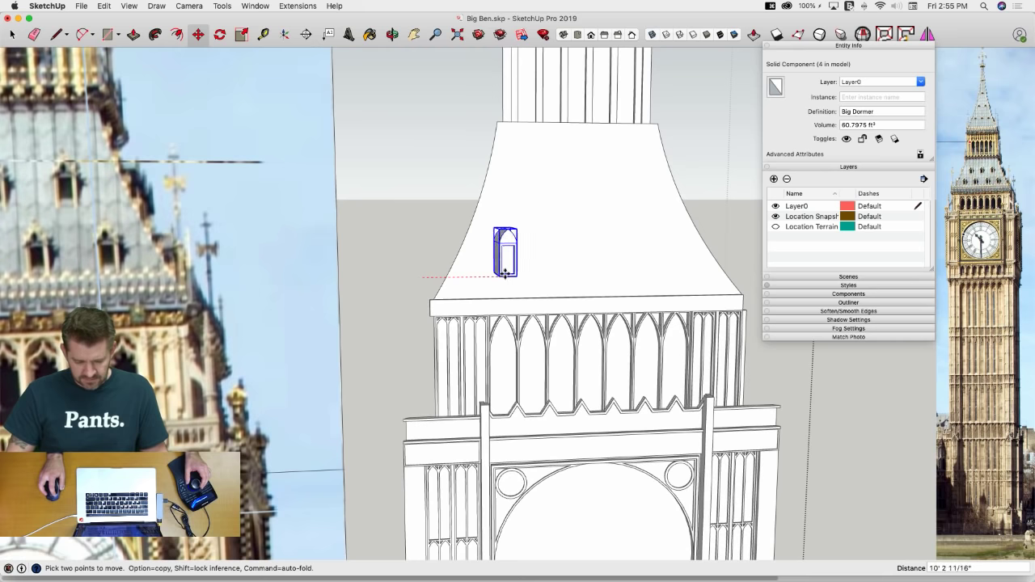
{"action": "left_click", "coordinate": [506, 273]}
{"action": "scroll", "coordinate": [439, 300], "scroll_direction": "down", "scroll_amount": 4}
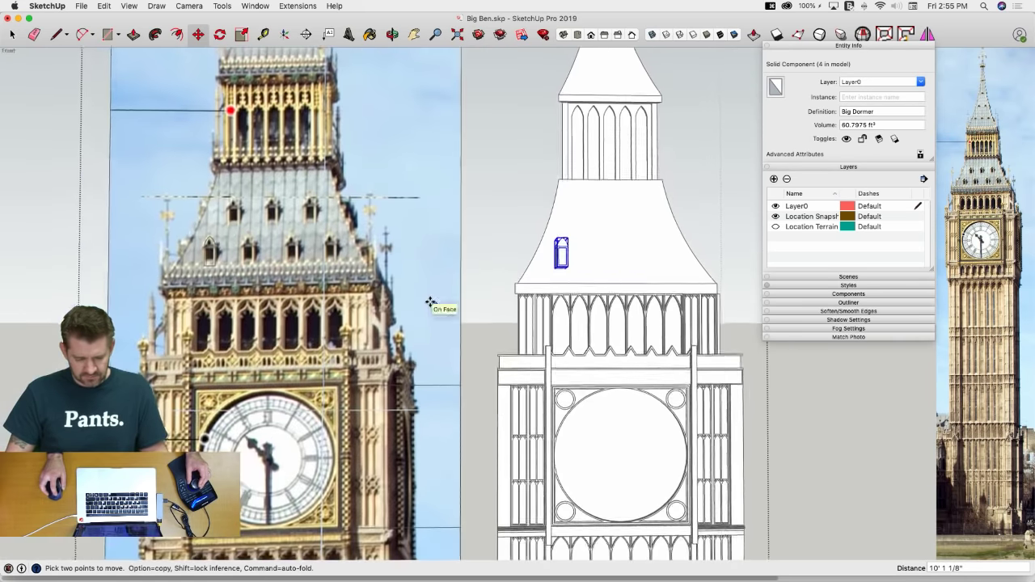
{"action": "scroll", "coordinate": [597, 272], "scroll_direction": "up", "scroll_amount": 6}
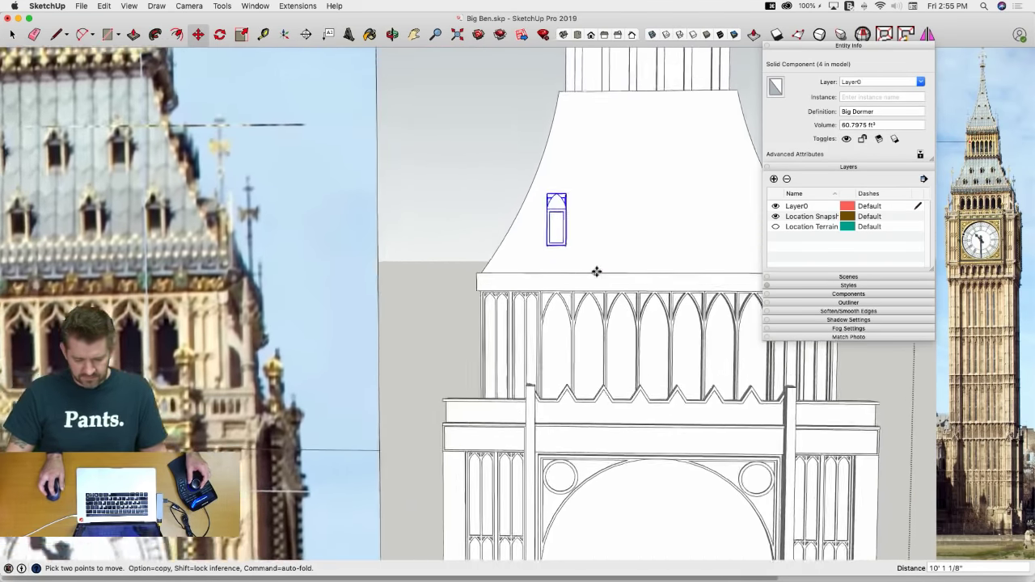
{"action": "scroll", "coordinate": [561, 253], "scroll_direction": "up", "scroll_amount": 3}
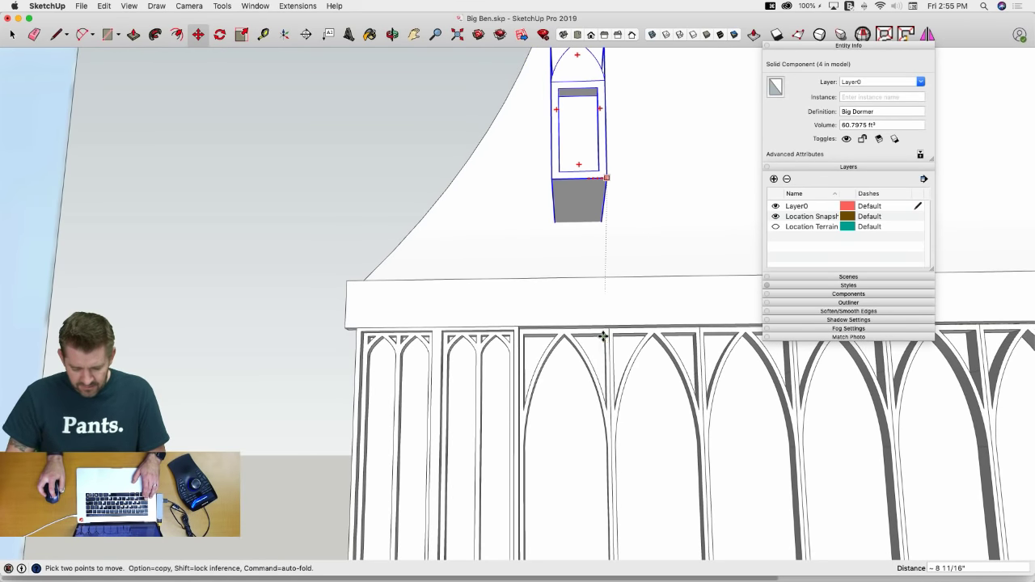
Copy the dormer about 21' 3" across the roof to the gallery post before the last arch, and divide the distance into 3 equal spaces
{"action": "left_click", "coordinate": [566, 180]}
{"action": "key", "text": "alt"}
{"action": "scroll", "coordinate": [640, 181], "scroll_direction": "down", "scroll_amount": 5}
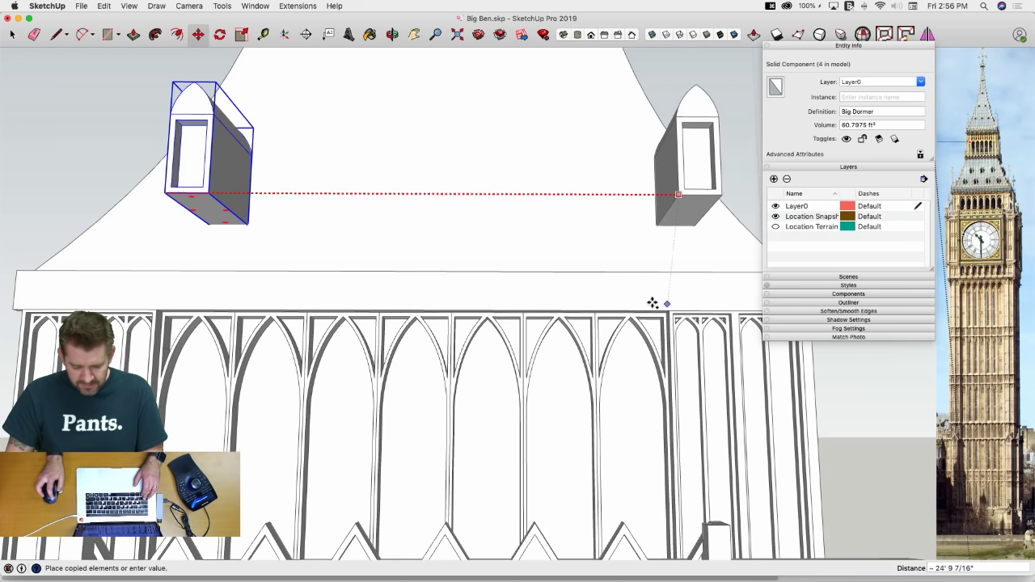
{"action": "left_click", "coordinate": [599, 319]}
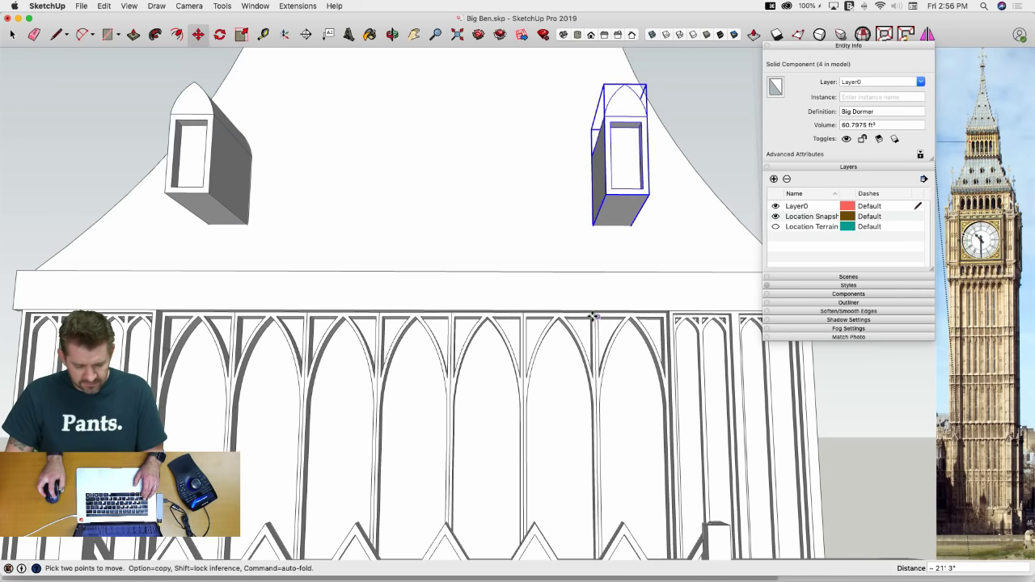
{"action": "scroll", "coordinate": [400, 282], "scroll_direction": "down", "scroll_amount": 6}
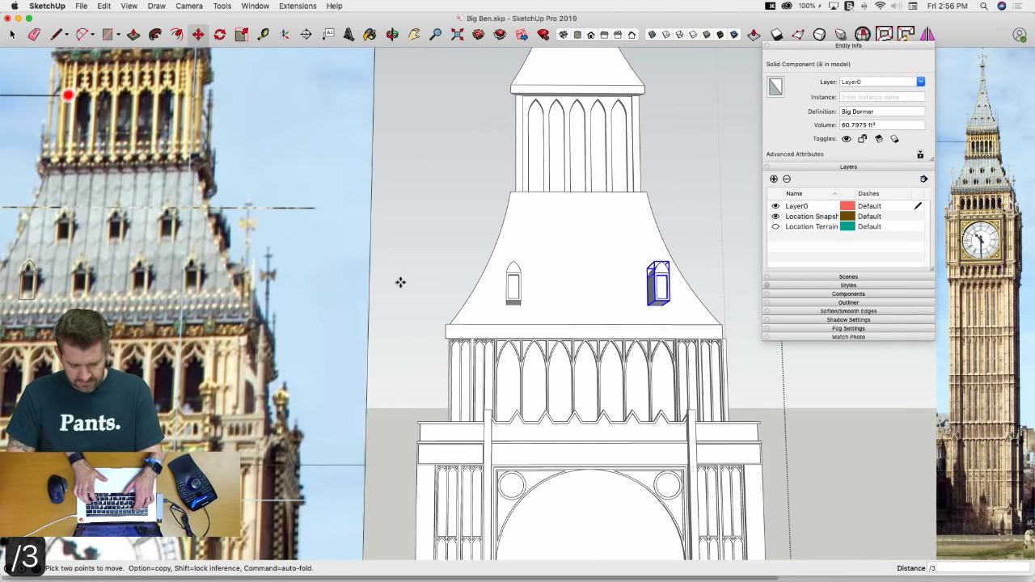
{"action": "key", "text": "Return"}
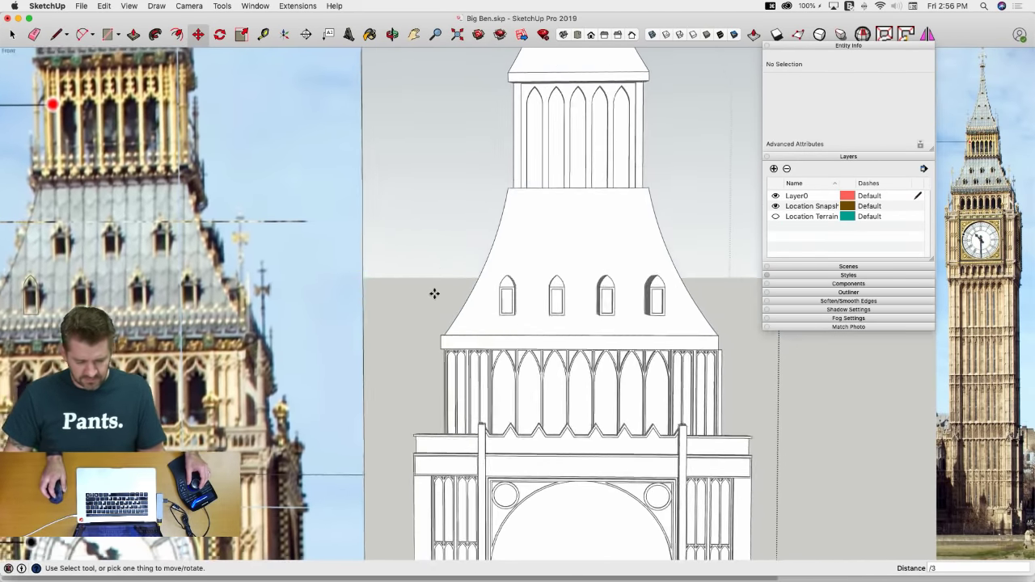
Draw a horizontal guide line connecting the facing bottom corners of the first two dormers
{"action": "middle_click_drag", "start_coordinate": [434, 293], "coordinate": [528, 328]}
{"action": "key", "text": "space"}
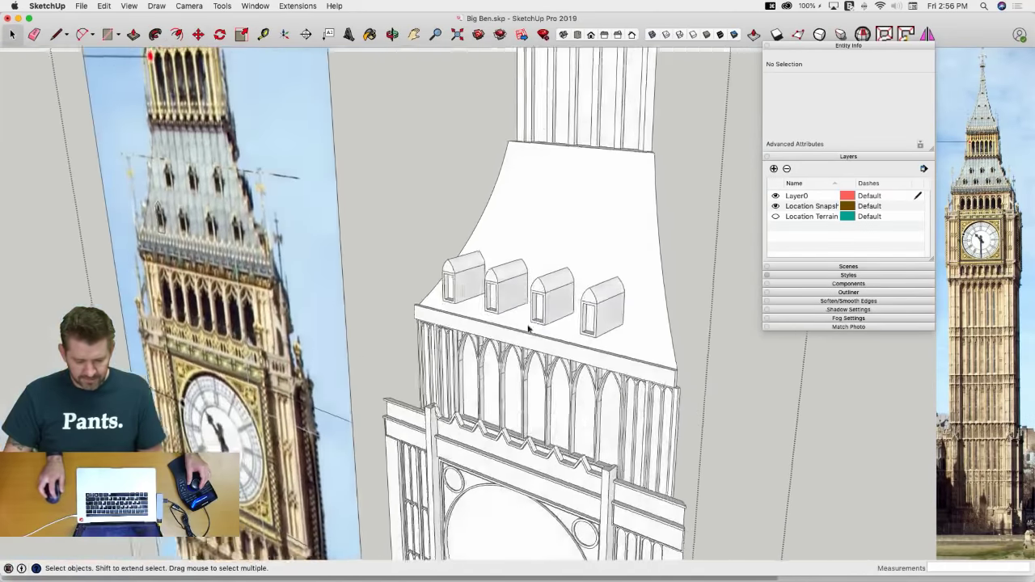
{"action": "key", "text": "super+3"}
{"action": "key", "text": "l"}
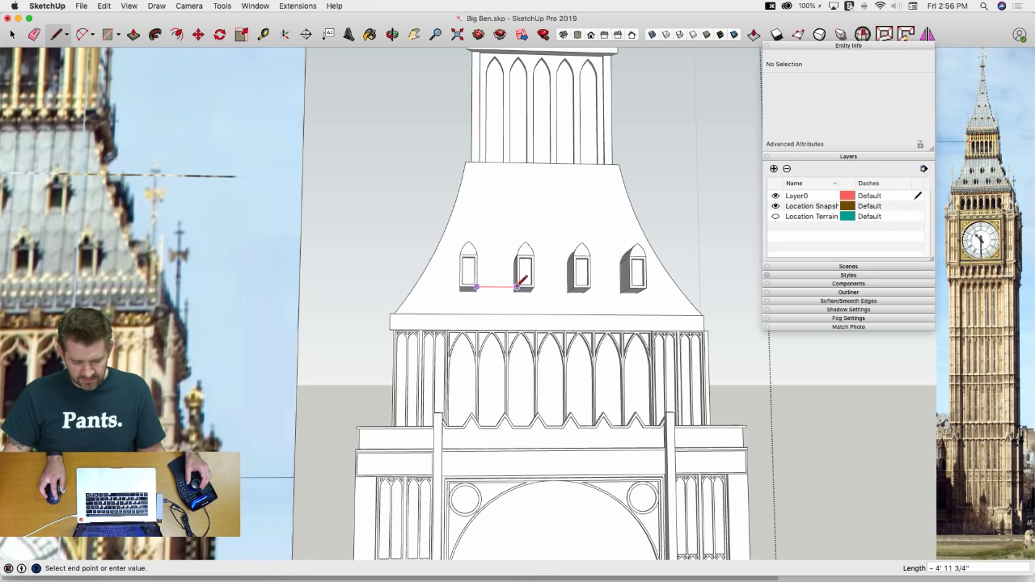
Draw a vertical guide line about 8' 1" up from the horizontal line's midpoint, matching the upper dormer row's height in the reference photo
{"action": "scroll", "coordinate": [498, 276], "scroll_direction": "down", "scroll_amount": 2}
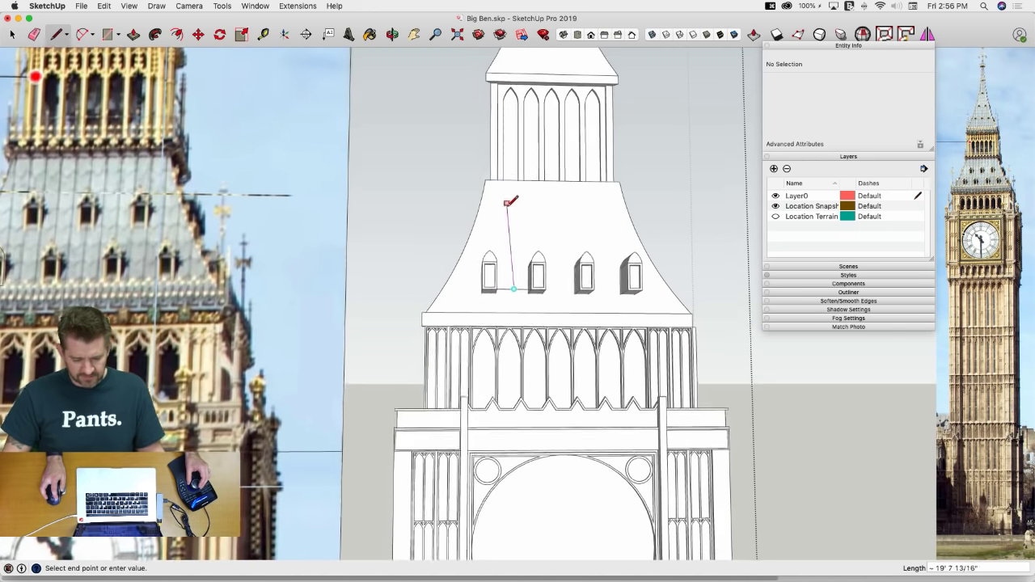
{"action": "key", "text": "Up"}
{"action": "key", "text": "Up"}
{"action": "key", "text": "Up"}
{"action": "key", "text": "Up"}
{"action": "key", "text": "Up"}
{"action": "key", "text": "Up"}
{"action": "key", "text": "Up"}
{"action": "key", "text": "Up"}
{"action": "key", "text": "Up"}
{"action": "key", "text": "Up"}
{"action": "key", "text": "Up"}
{"action": "key", "text": "Up"}
{"action": "key", "text": "Up"}
{"action": "key", "text": "Up"}
{"action": "key", "text": "Up"}
{"action": "key", "text": "Up"}
{"action": "key", "text": "Up"}
{"action": "key", "text": "Up"}
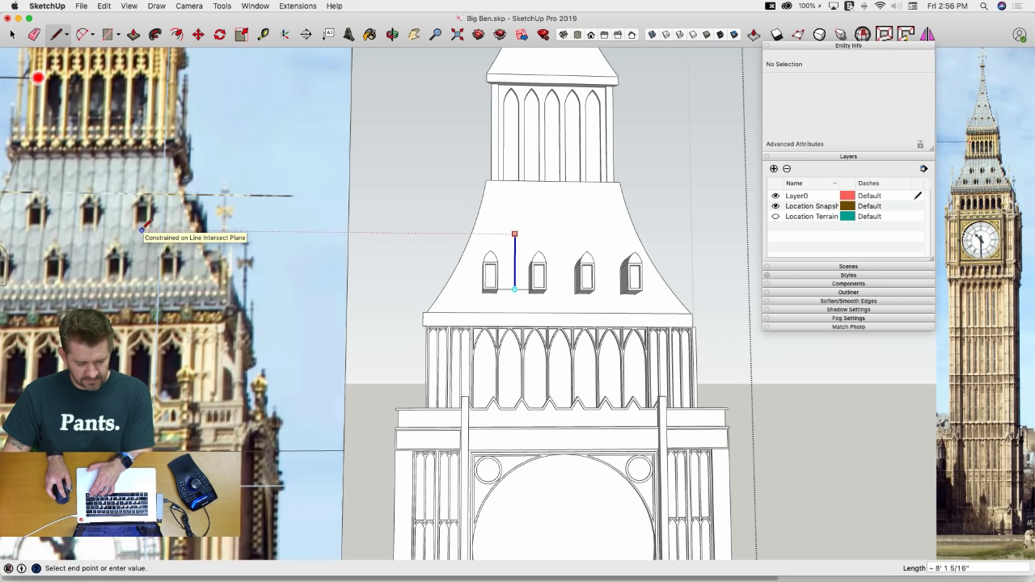
{"action": "key", "text": "space"}
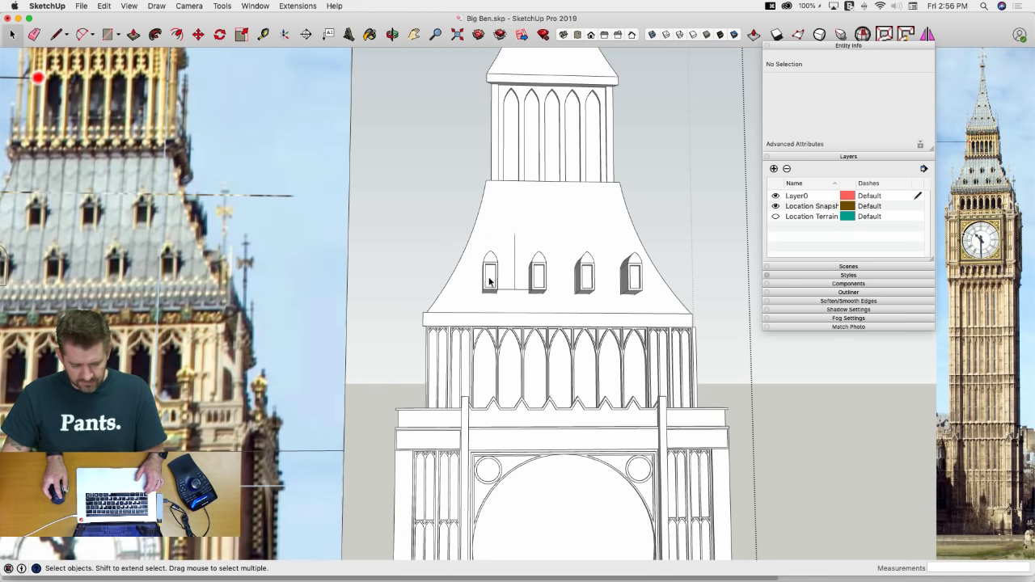
Copy the first dormer by its bottom-edge midpoint to the top end of the vertical guide line to start the upper row
{"action": "left_click", "coordinate": [490, 271]}
{"action": "scroll", "coordinate": [499, 301], "scroll_direction": "up", "scroll_amount": 4}
{"action": "key", "text": "m"}
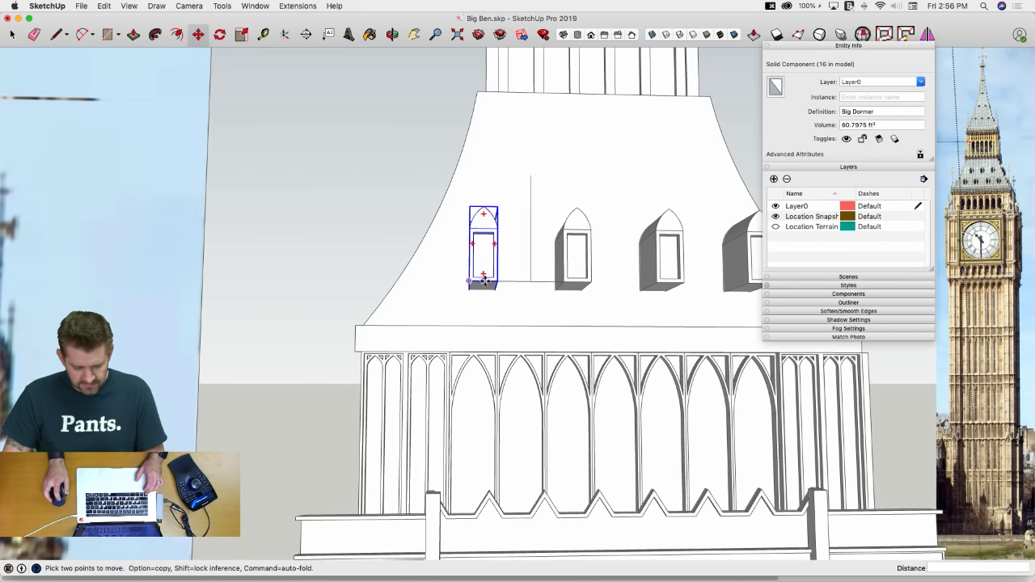
{"action": "left_click", "coordinate": [485, 283]}
{"action": "key", "text": "alt"}
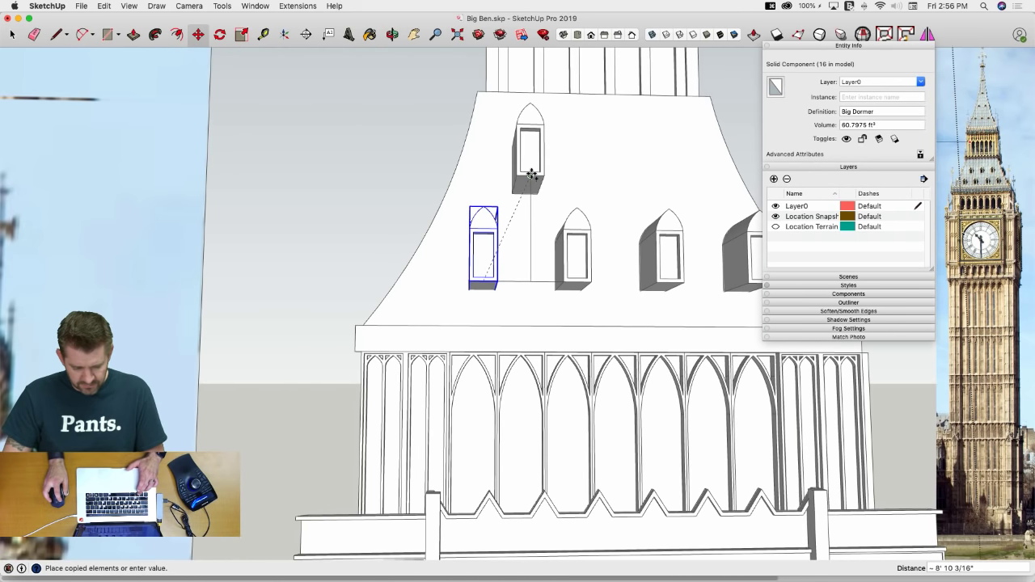
{"action": "left_click", "coordinate": [532, 193]}
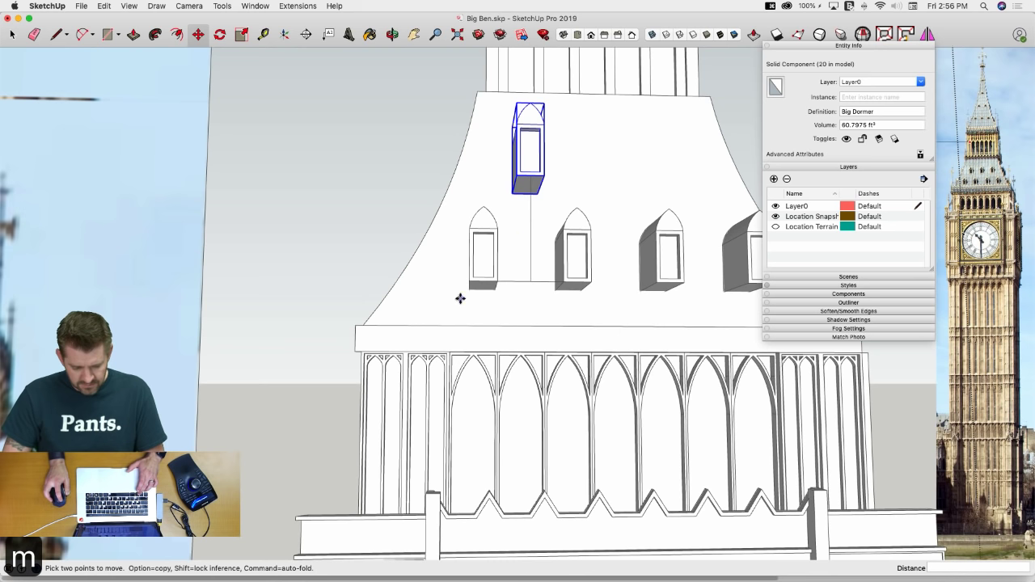
Array the upper dormer with x2 copies at the lower row's spacing, and erase the guide lines
{"action": "left_click", "coordinate": [471, 281]}
{"action": "key", "text": "alt"}
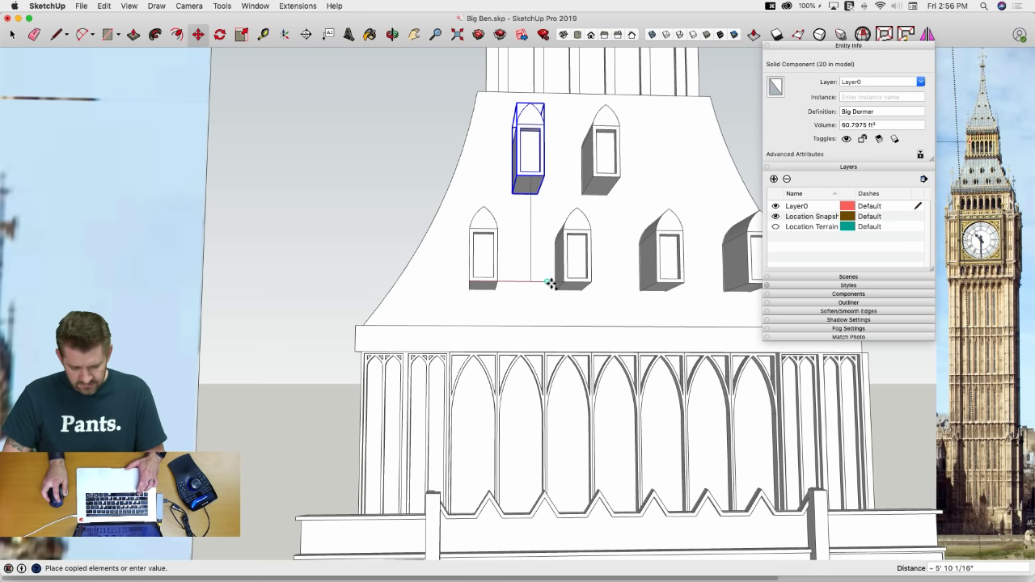
{"action": "left_click", "coordinate": [568, 279]}
{"action": "type", "text": "x3"}
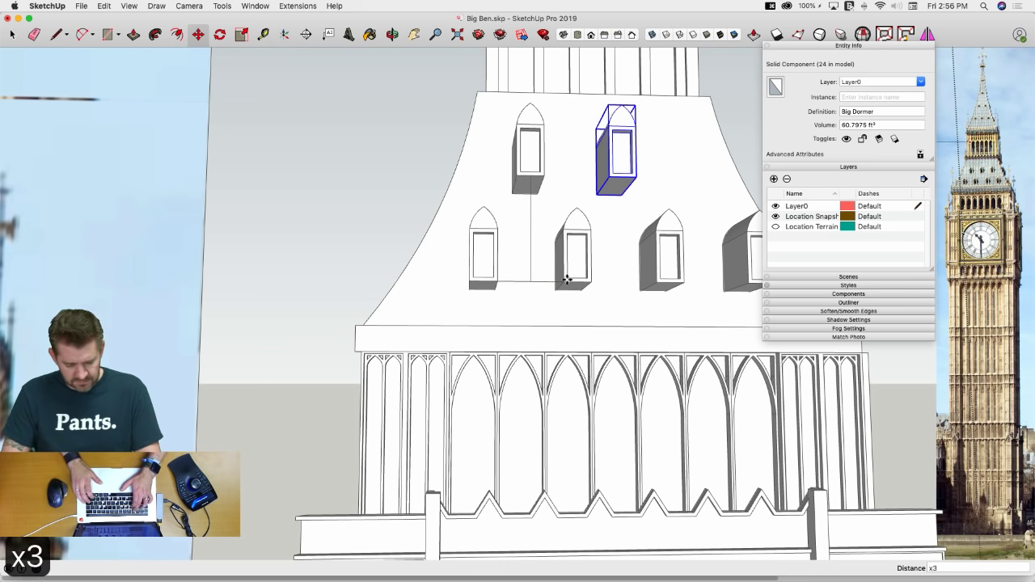
{"action": "key", "text": "BackSpace"}
{"action": "type", "text": "2"}
{"action": "key", "text": "Return"}
{"action": "key", "text": "e"}
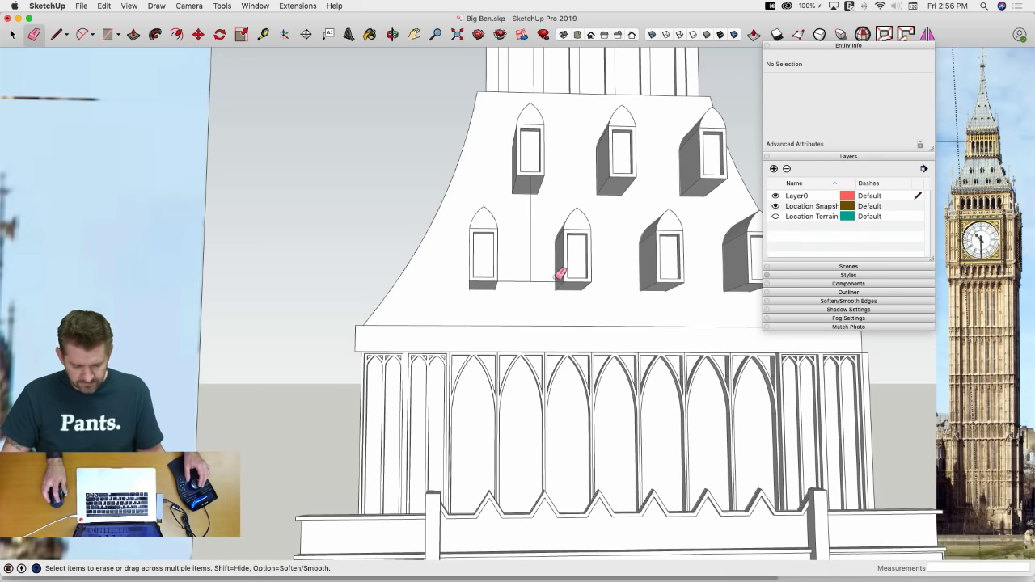
{"action": "key", "text": "space"}
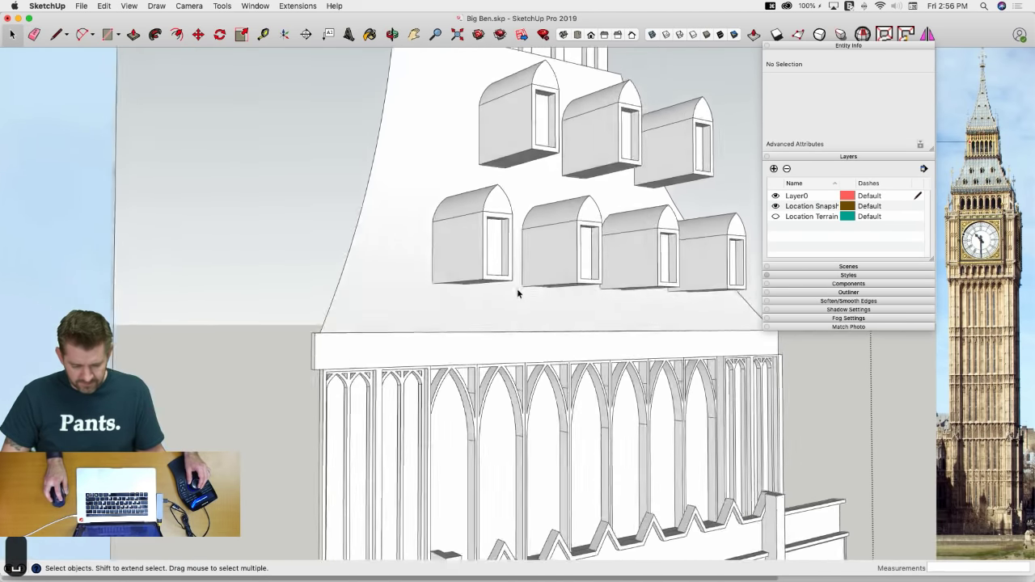
Select all four lower dormers and move them back into the roof until their front bottom edges meet the sloped surface
{"action": "scroll", "coordinate": [488, 273], "scroll_direction": "up", "scroll_amount": 5}
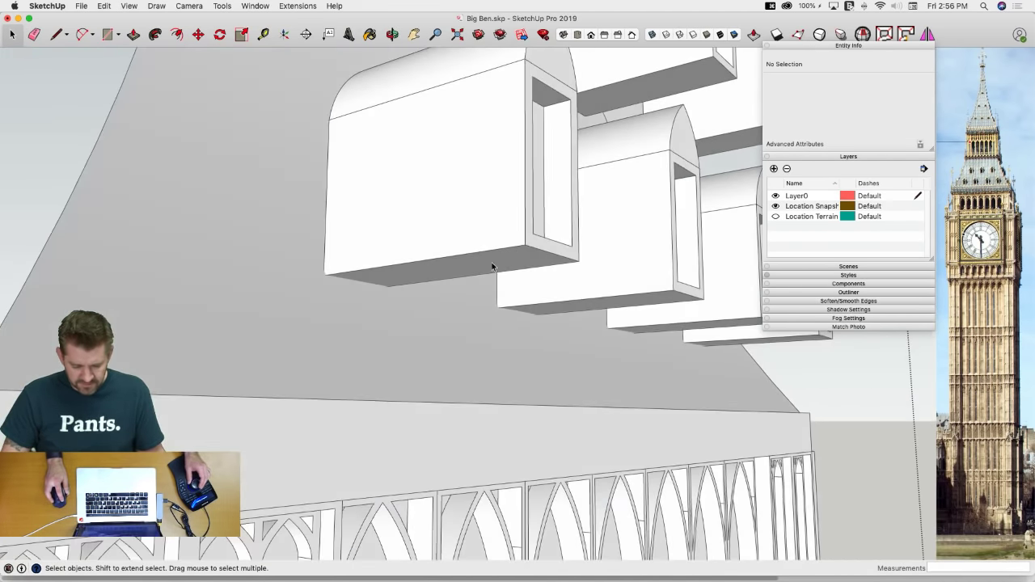
{"action": "scroll", "coordinate": [526, 279], "scroll_direction": "up", "scroll_amount": 2}
{"action": "left_click", "coordinate": [538, 291]}
{"action": "middle_click_drag", "start_coordinate": [538, 291], "coordinate": [652, 317]}
{"action": "left_click", "coordinate": [655, 318]}
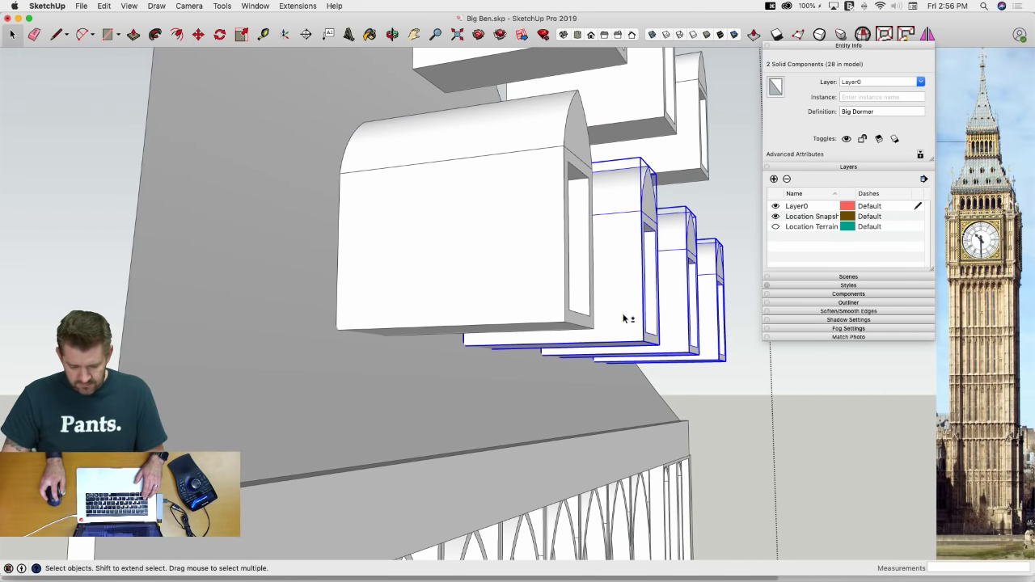
{"action": "left_click", "coordinate": [555, 302], "text": "shift"}
{"action": "key", "text": "m"}
{"action": "left_click", "coordinate": [571, 324]}
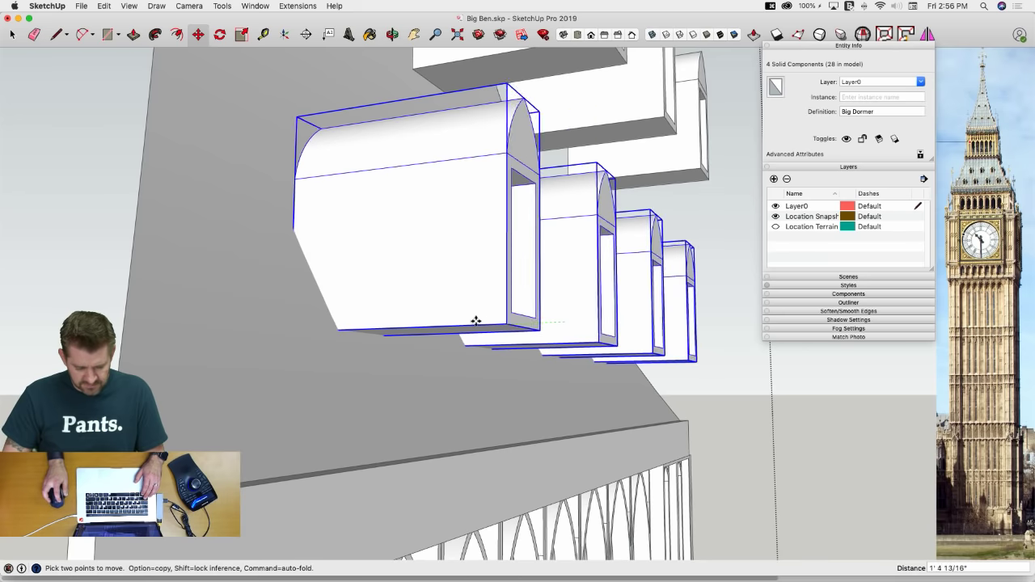
{"action": "left_click", "coordinate": [340, 333]}
{"action": "key", "text": "space"}
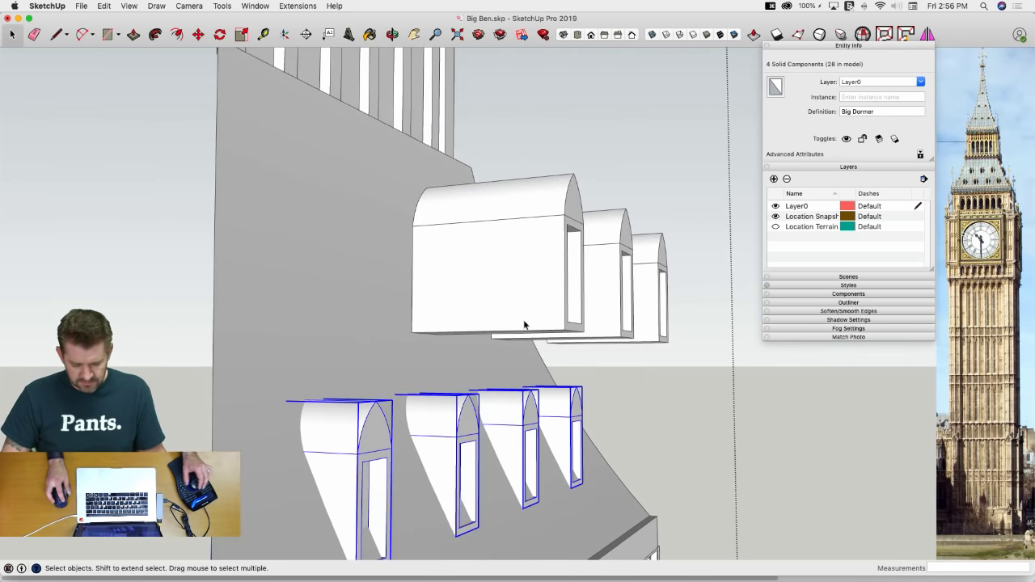
Select the three upper dormers and move them back about 9' 2" until their front bottom edges meet the sloped roof
{"action": "left_click", "coordinate": [524, 325]}
{"action": "left_click", "coordinate": [656, 327], "text": "shift"}
{"action": "key", "text": "m"}
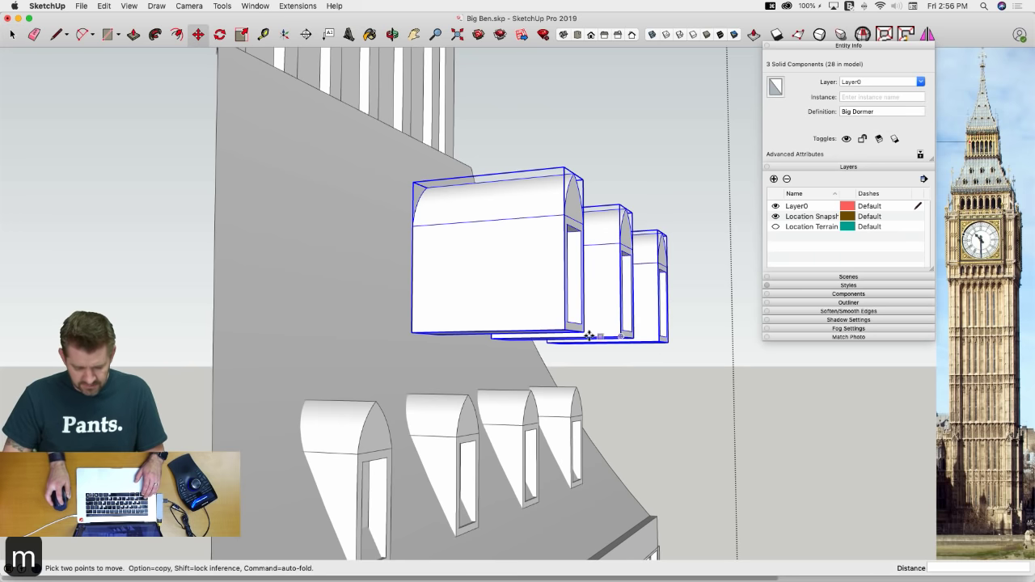
{"action": "left_click", "coordinate": [563, 329]}
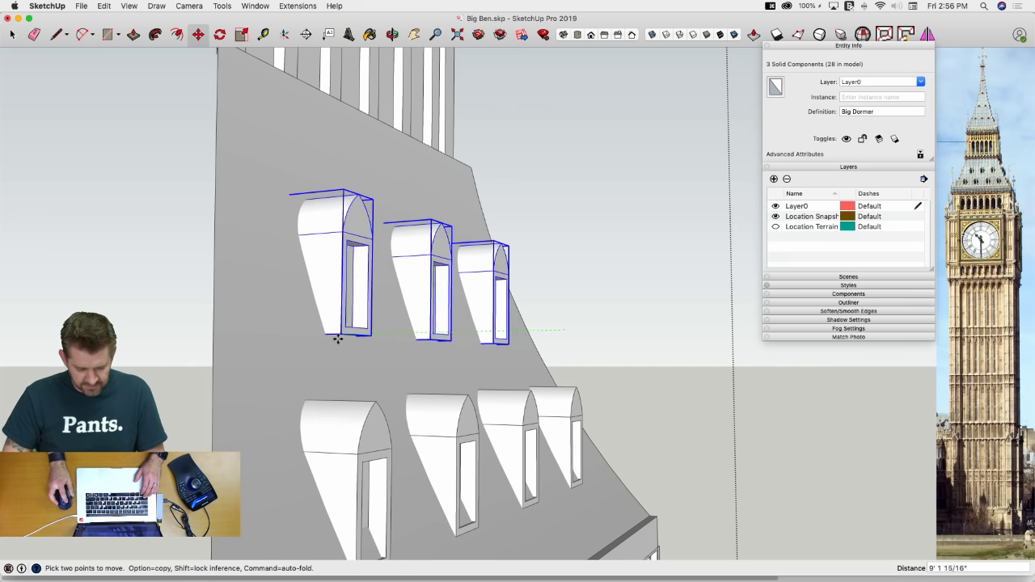
{"action": "left_click", "coordinate": [595, 359]}
Make the three upper dormers unique so they form a component separate from the lower row
{"action": "key", "text": "space"}
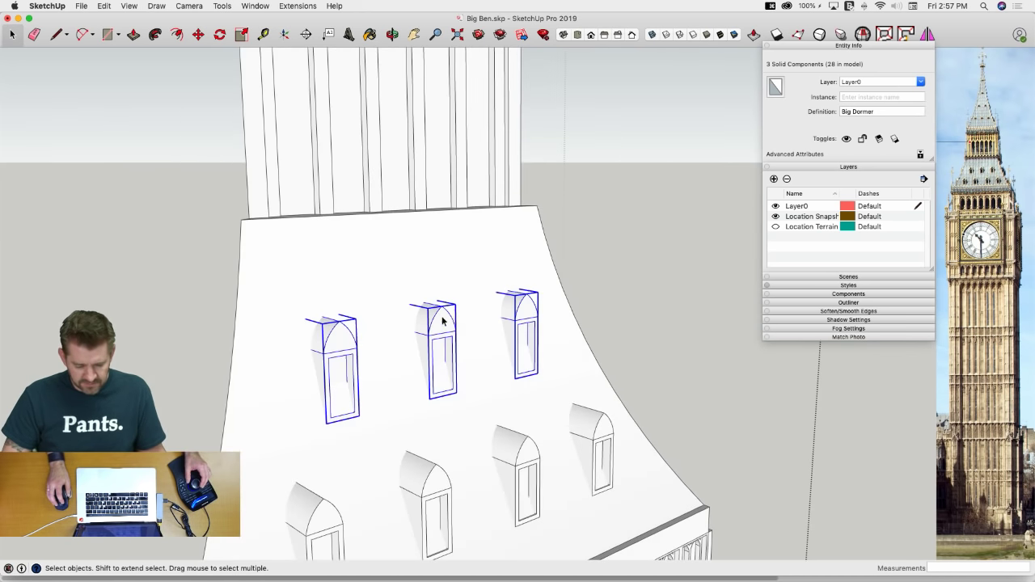
{"action": "right_click", "coordinate": [443, 321]}
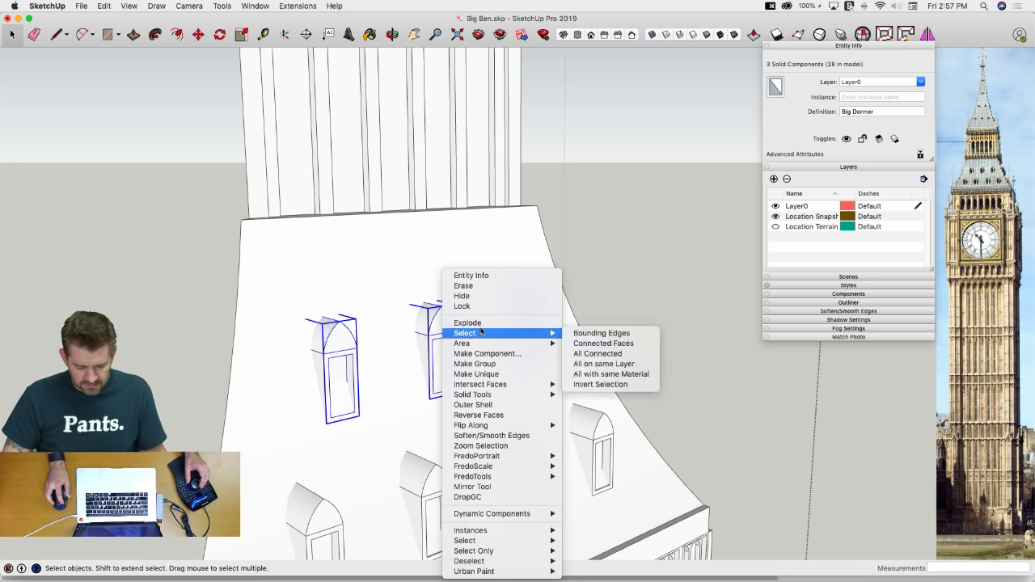
{"action": "left_click", "coordinate": [483, 374]}
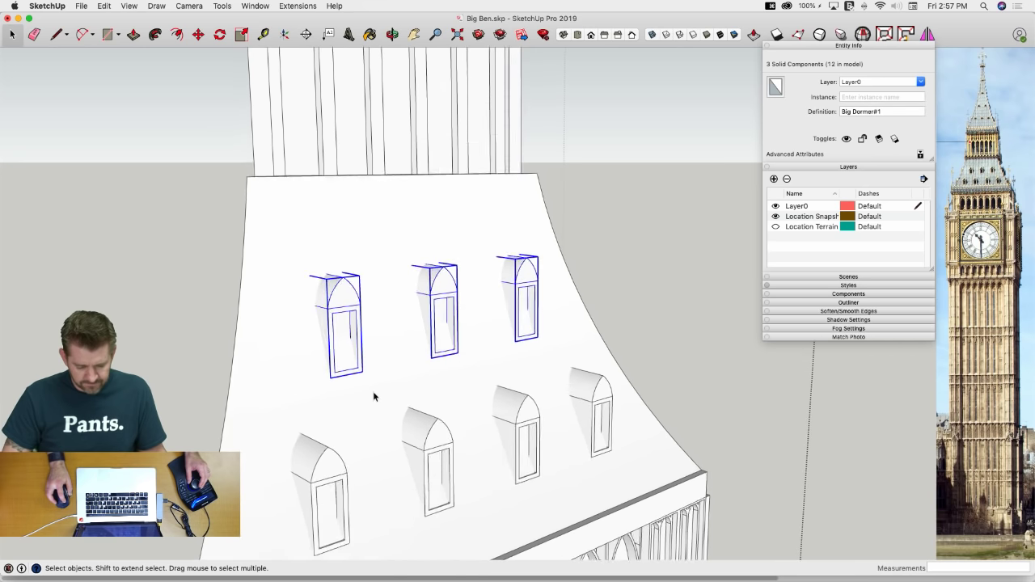
Open the first lower dormer for editing, select the side and curved top faces on both sides, and intersect them with the model
{"action": "left_click", "coordinate": [331, 391]}
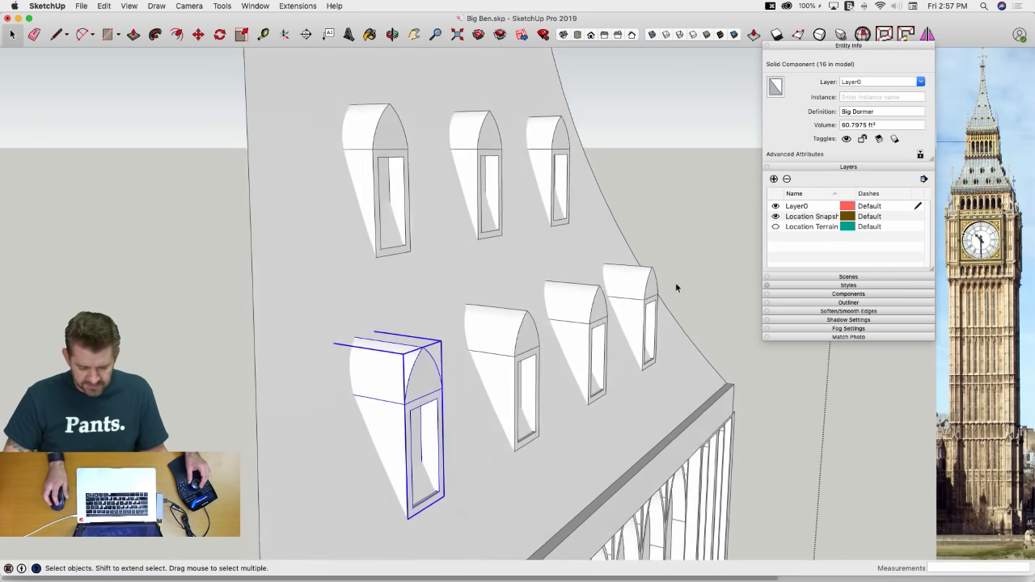
{"action": "middle_click_drag", "start_coordinate": [443, 362], "coordinate": [410, 337]}
{"action": "double_click", "coordinate": [409, 336]}
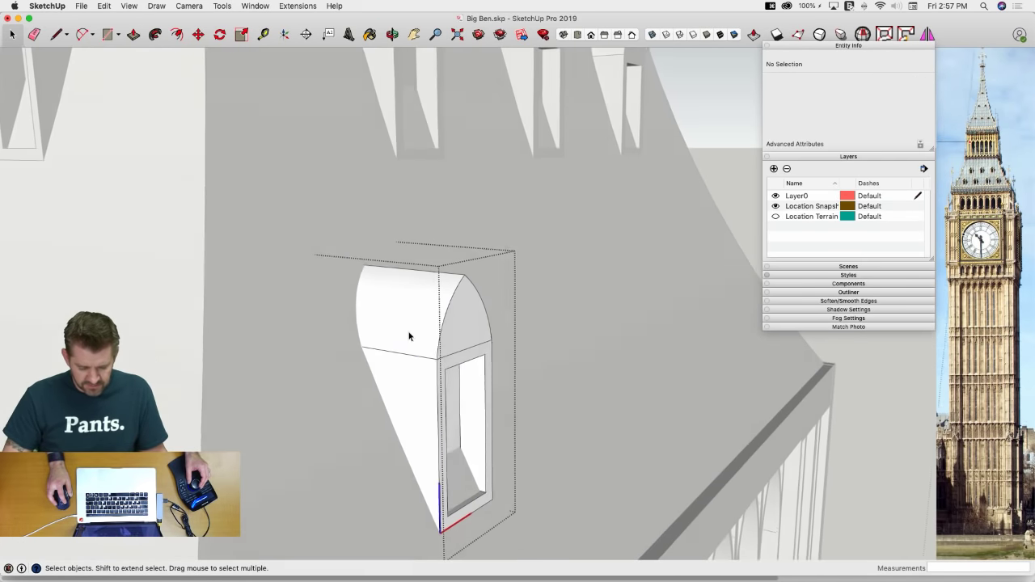
{"action": "left_click", "coordinate": [407, 394]}
{"action": "middle_click_drag", "start_coordinate": [409, 399], "coordinate": [320, 443]}
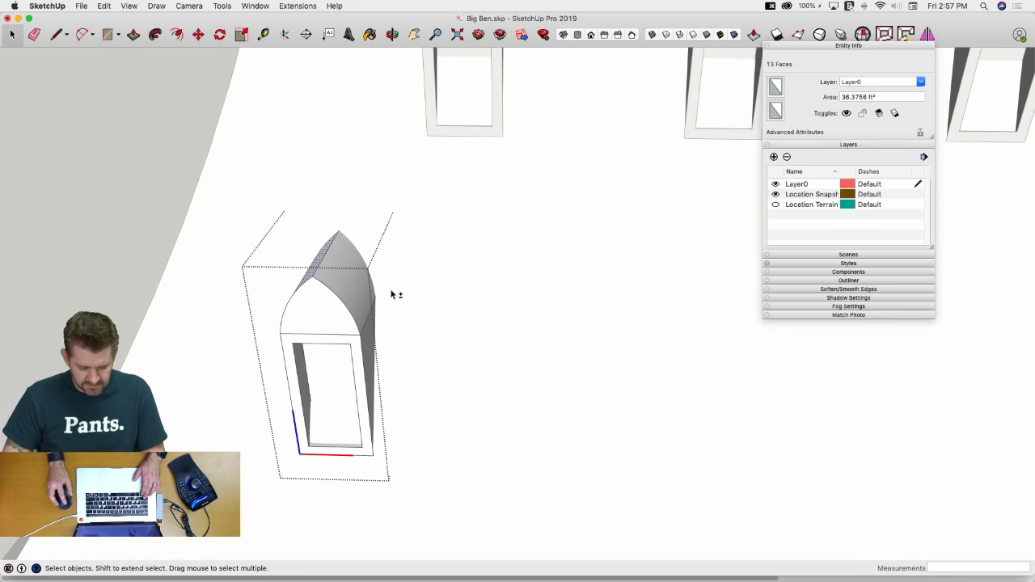
{"action": "left_click", "coordinate": [369, 353], "text": "shift"}
{"action": "middle_click_drag", "start_coordinate": [369, 353], "coordinate": [441, 338]}
{"action": "right_click", "coordinate": [439, 341]}
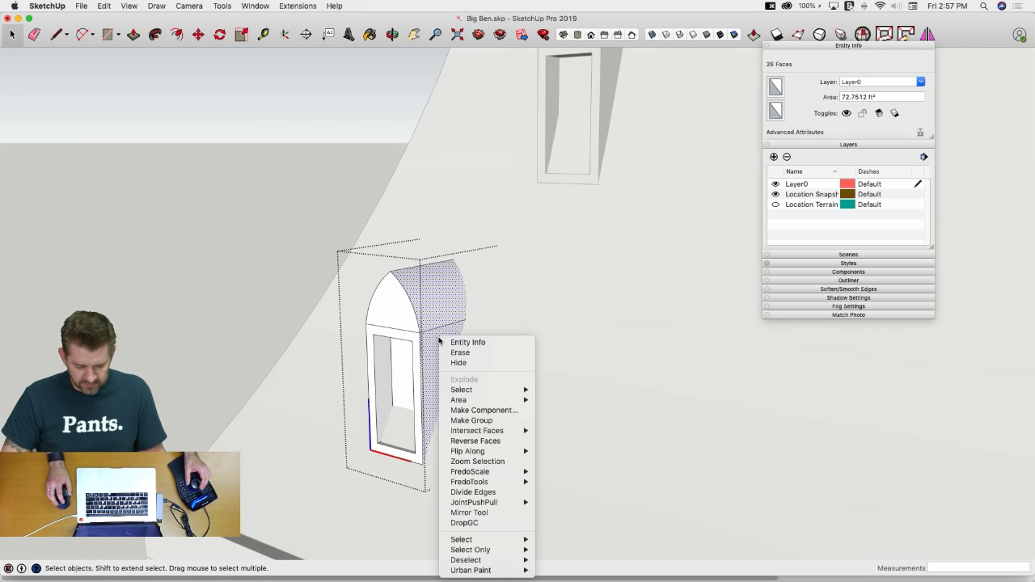
{"action": "mouse_move", "coordinate": [486, 433]}
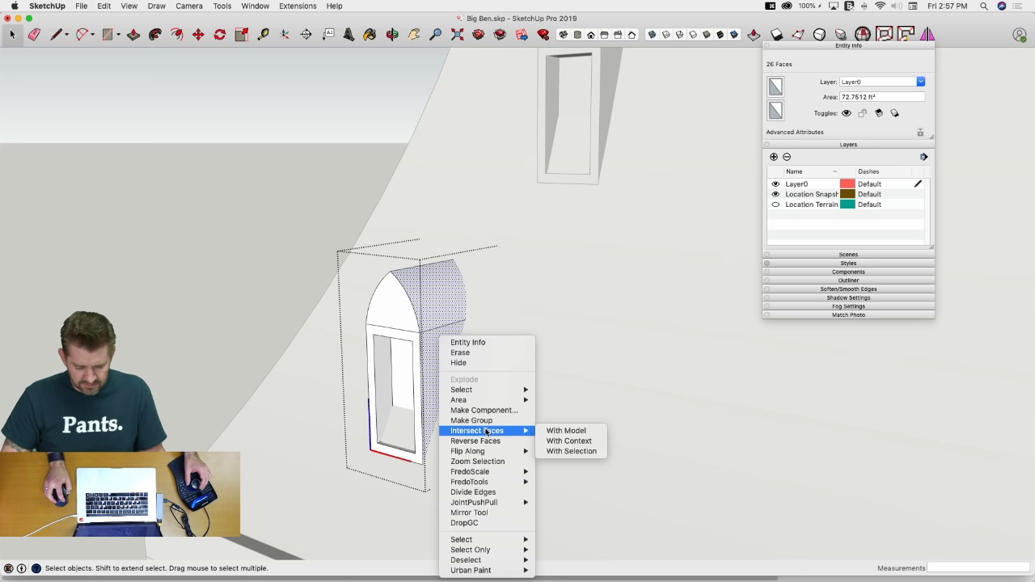
{"action": "left_click", "coordinate": [572, 431]}
{"action": "left_click", "coordinate": [462, 393]}
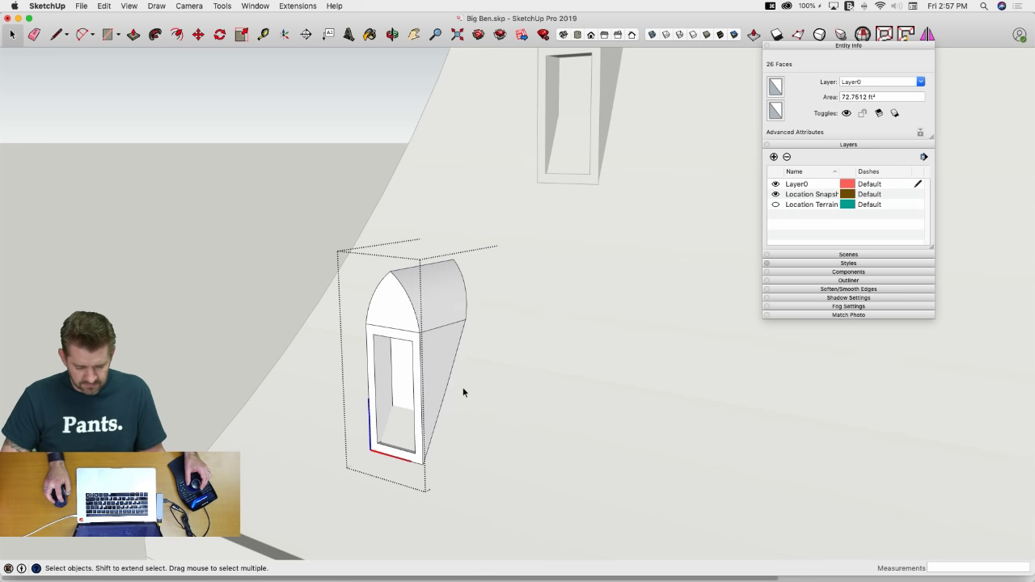
Delete the part of the dormer that extends behind the roof surface, and finish editing the component
{"action": "middle_click_drag", "start_coordinate": [456, 347], "coordinate": [626, 296]}
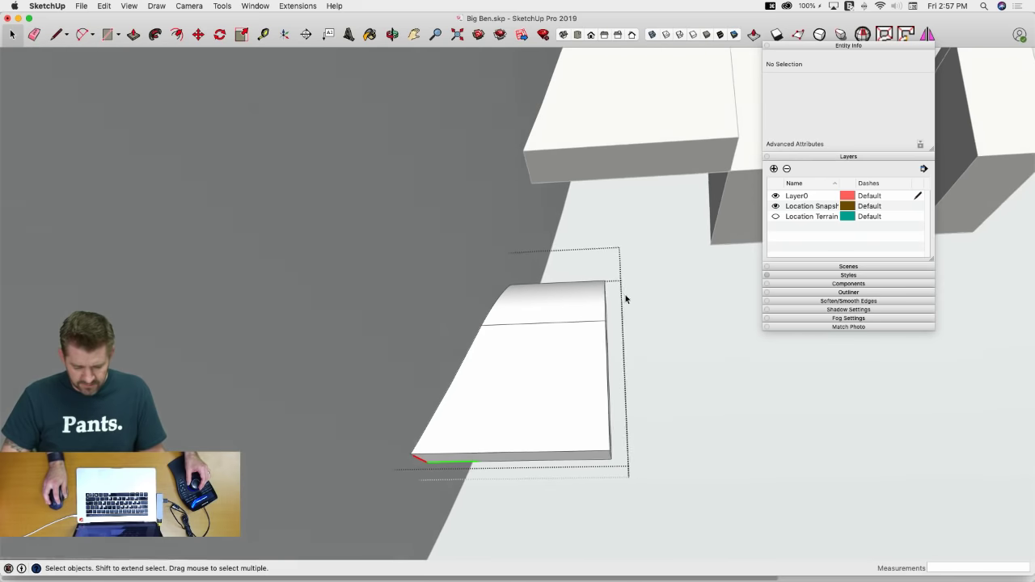
{"action": "left_click_drag", "start_coordinate": [581, 487], "coordinate": [582, 487]}
{"action": "key", "text": "BackSpace"}
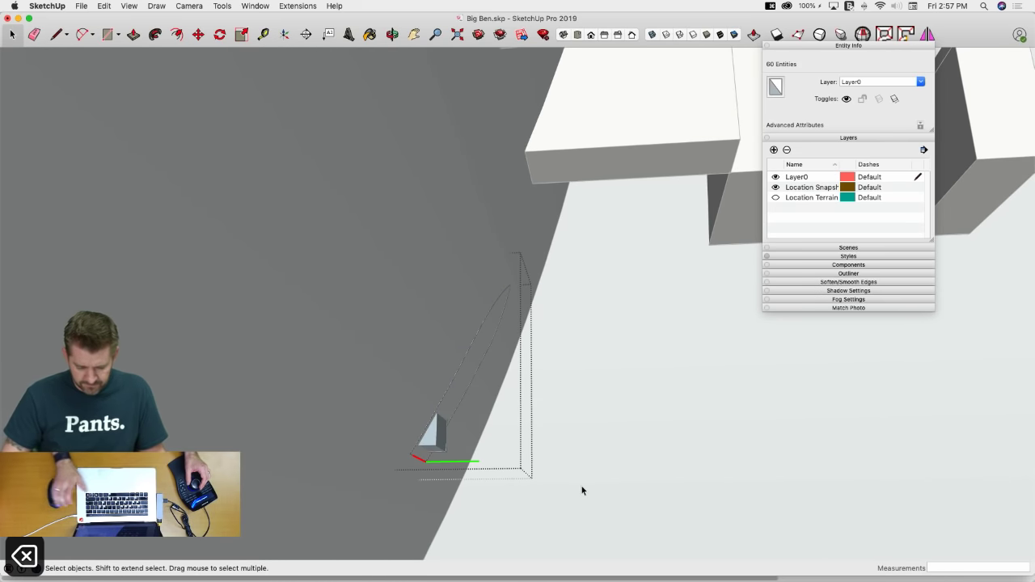
{"action": "middle_click_drag", "start_coordinate": [455, 457], "coordinate": [502, 380]}
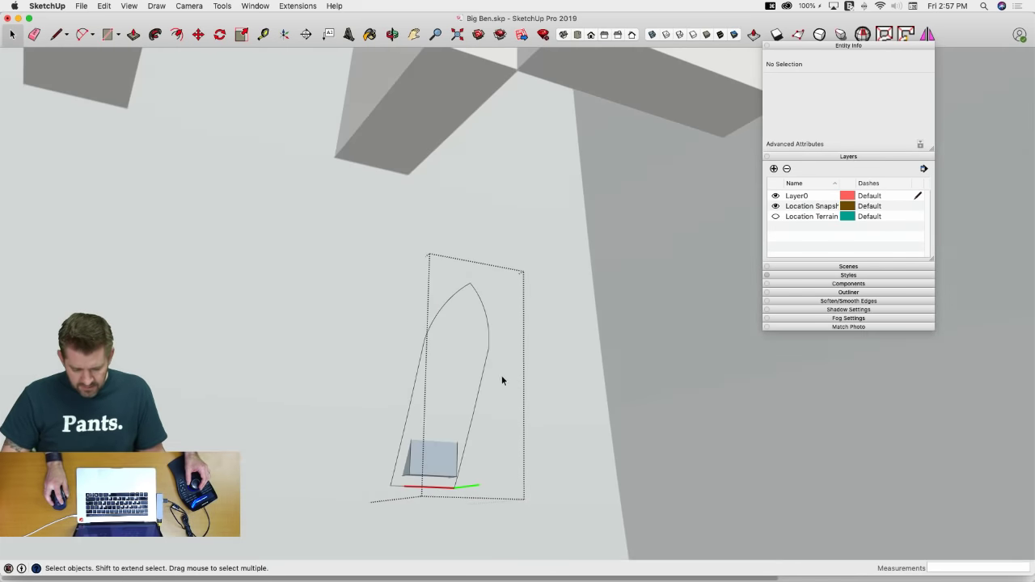
{"action": "left_click", "coordinate": [543, 383]}
{"action": "left_click", "coordinate": [535, 384]}
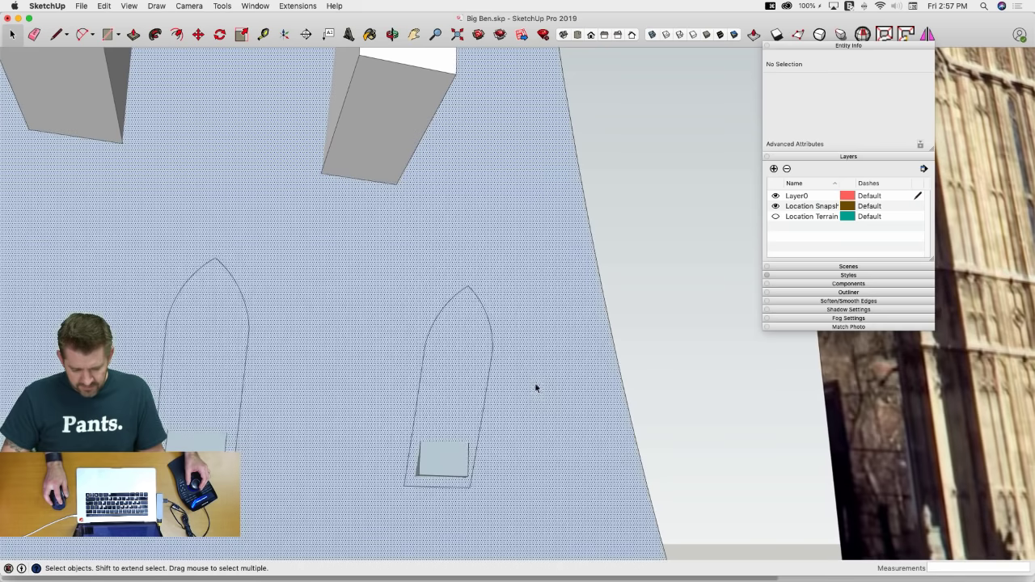
Open one upper dormer for editing, intersect its side and curved top faces with the model, and delete the part behind the roof
{"action": "scroll", "coordinate": [520, 388], "scroll_direction": "down", "scroll_amount": 8}
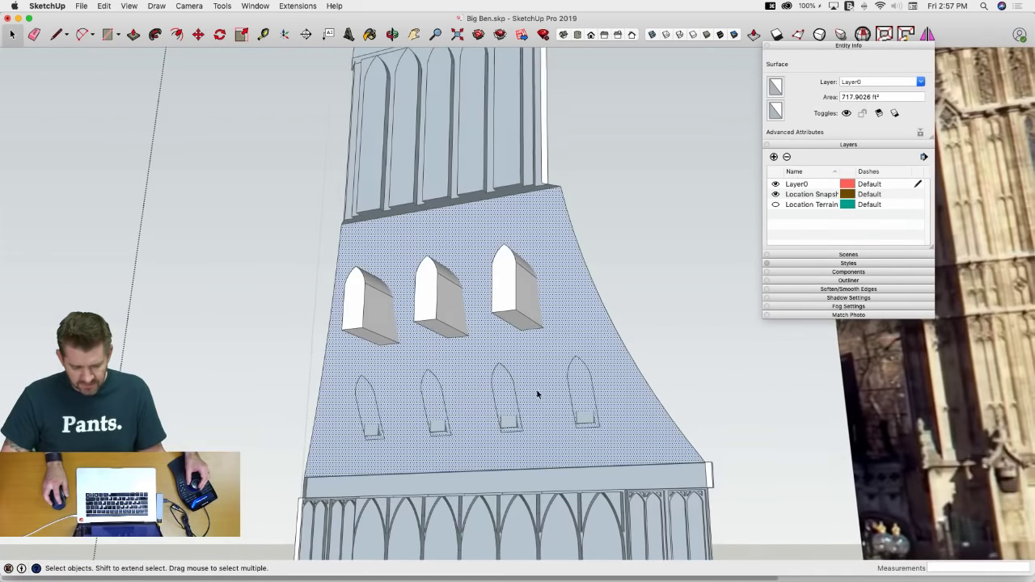
{"action": "middle_click_drag", "start_coordinate": [538, 394], "coordinate": [449, 361]}
{"action": "scroll", "coordinate": [608, 376], "scroll_direction": "up", "scroll_amount": 5}
{"action": "scroll", "coordinate": [449, 361], "scroll_direction": "up", "scroll_amount": 3}
{"action": "double_click", "coordinate": [399, 334]}
{"action": "middle_click_drag", "start_coordinate": [400, 334], "coordinate": [404, 322]}
{"action": "left_click", "coordinate": [404, 322]}
{"action": "middle_click_drag", "start_coordinate": [312, 464], "coordinate": [825, 456]}
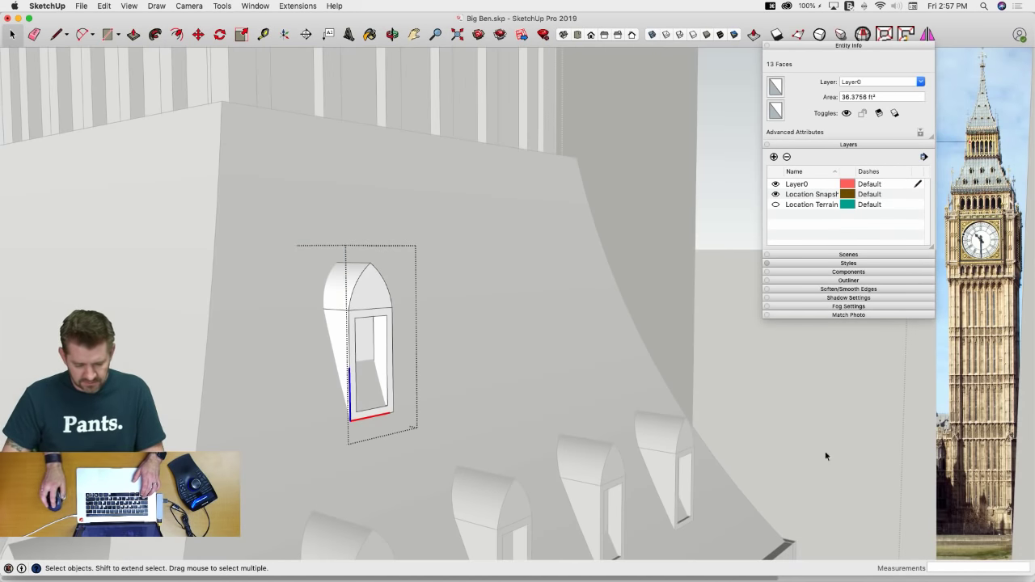
{"action": "right_click", "coordinate": [338, 343]}
{"action": "mouse_move", "coordinate": [434, 434]}
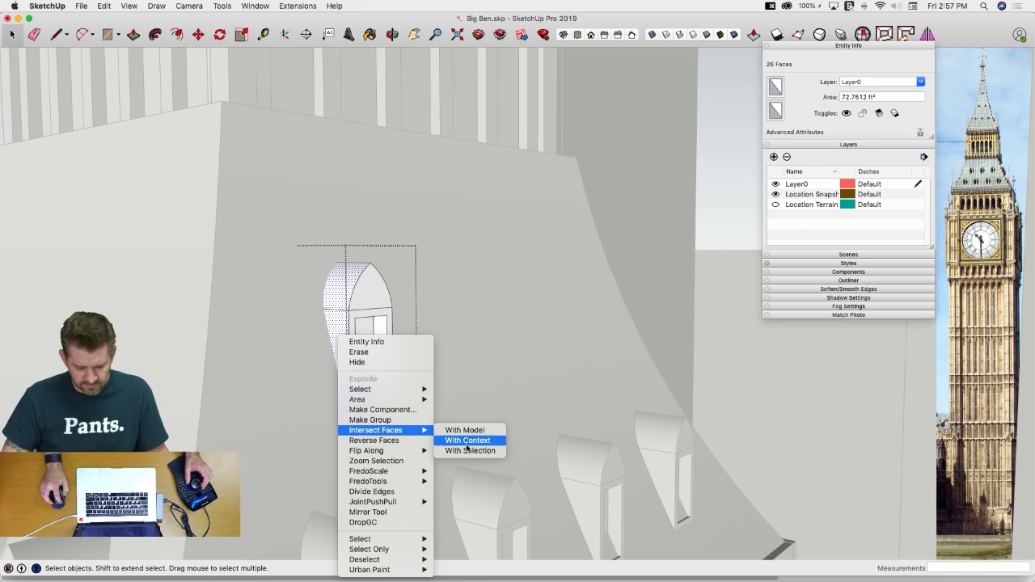
{"action": "left_click", "coordinate": [465, 430]}
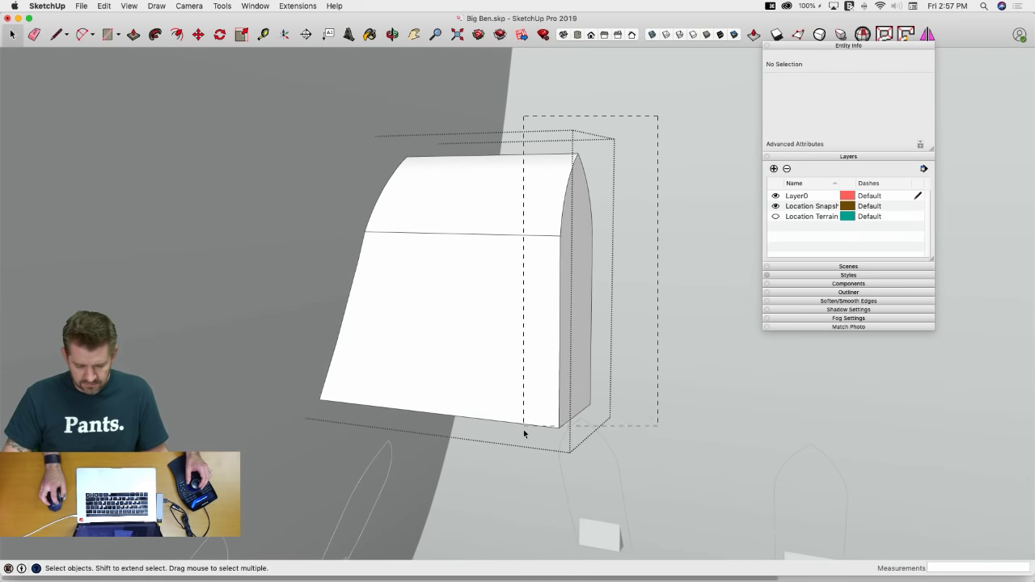
{"action": "left_click_drag", "start_coordinate": [523, 430], "coordinate": [523, 437]}
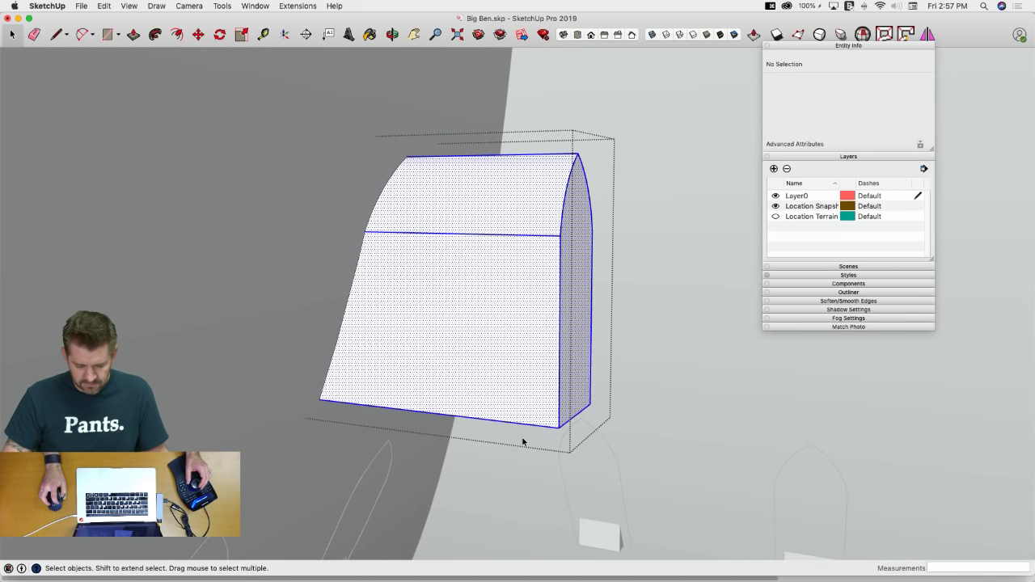
{"action": "key", "text": "Delete"}
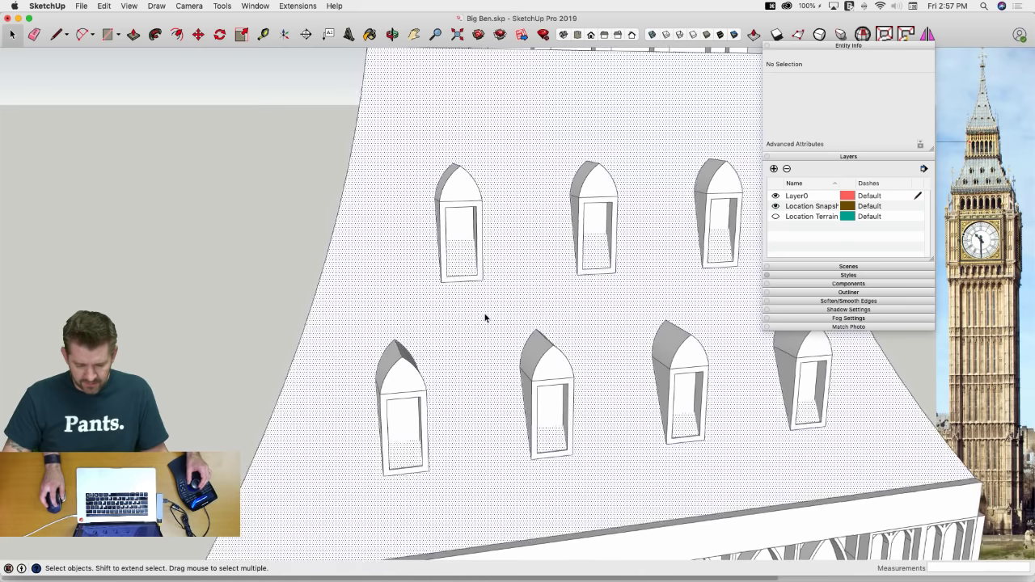
Intersect the lower roof surface with the model and delete the roof faces enclosed by the dormer outlines in both rows
{"action": "left_click", "coordinate": [487, 319]}
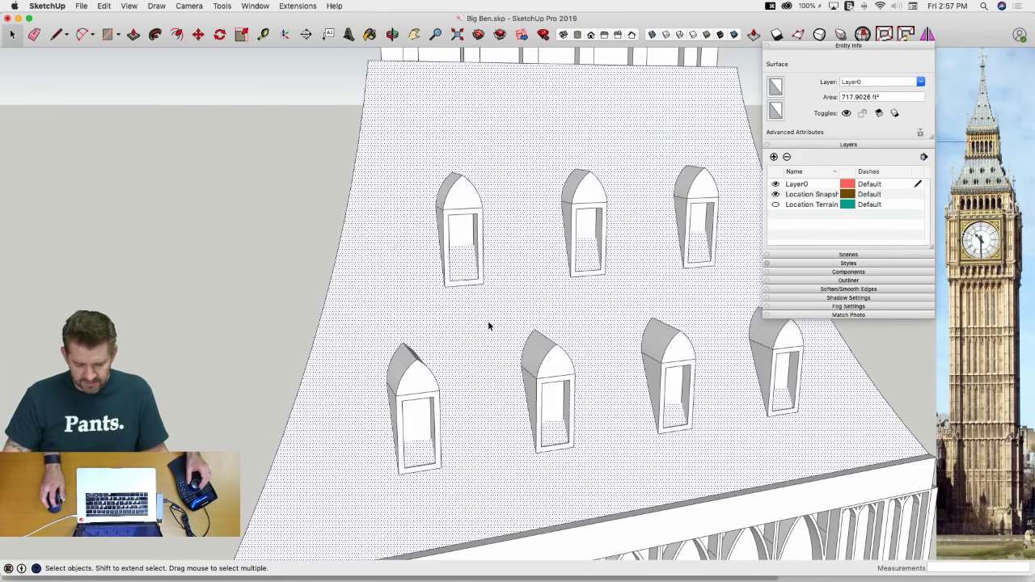
{"action": "right_click", "coordinate": [489, 326]}
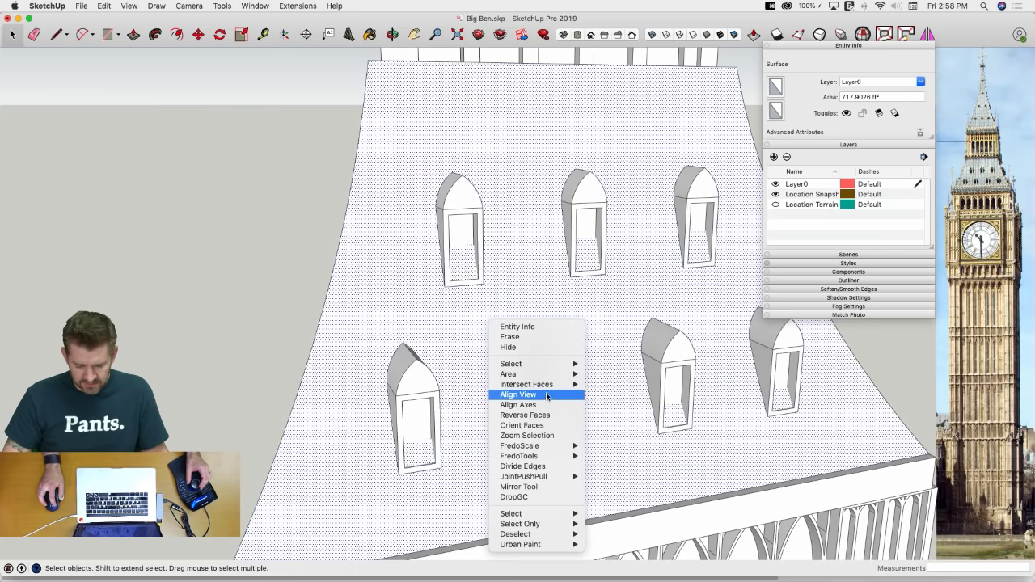
{"action": "mouse_move", "coordinate": [546, 388]}
{"action": "left_click", "coordinate": [636, 386]}
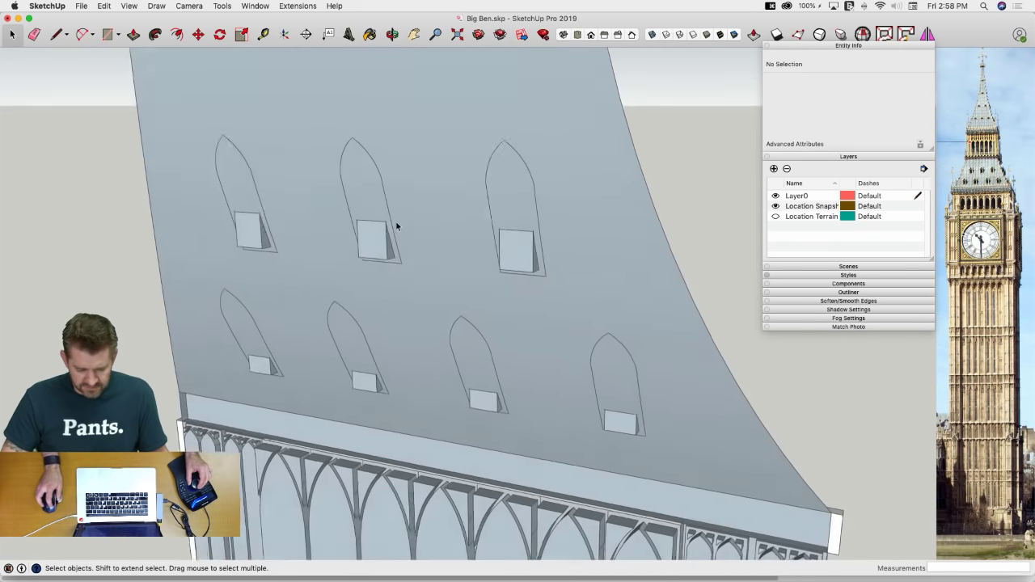
{"action": "left_click", "coordinate": [518, 194]}
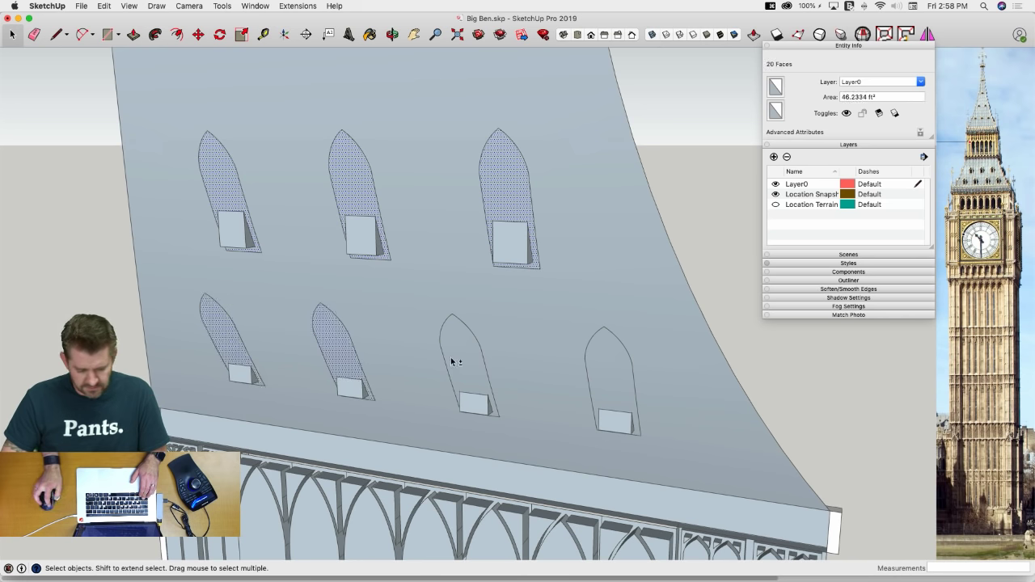
{"action": "key", "text": "Delete"}
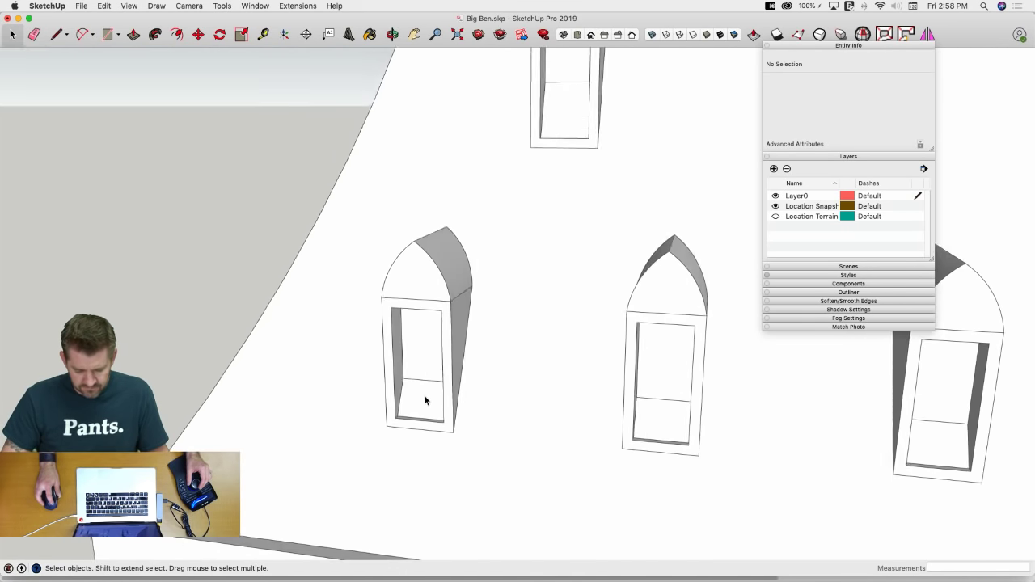
Remove the leftover roof pieces inside the window openings of the upper and lower dormers
{"action": "key", "text": "e"}
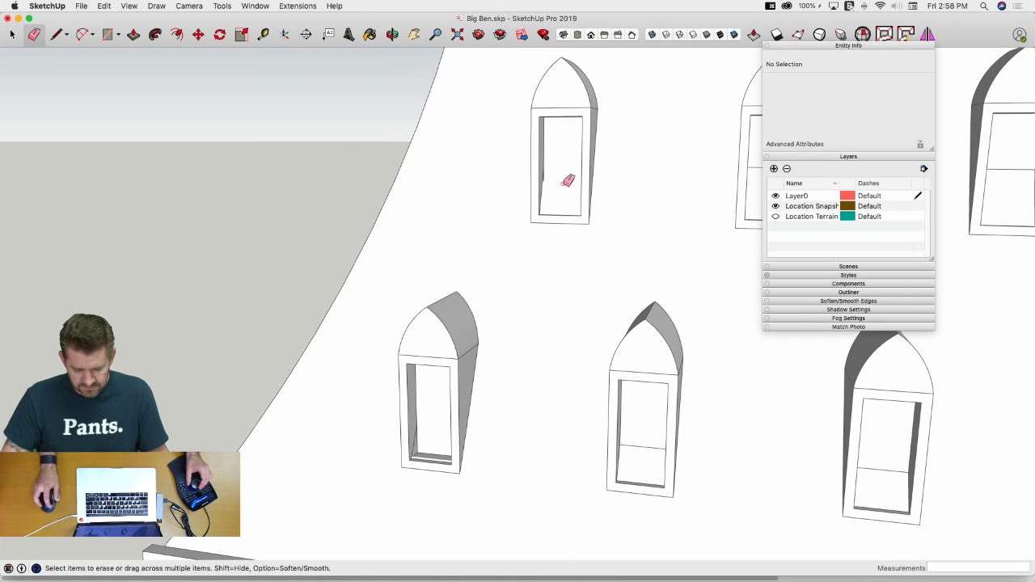
{"action": "left_click", "coordinate": [596, 403]}
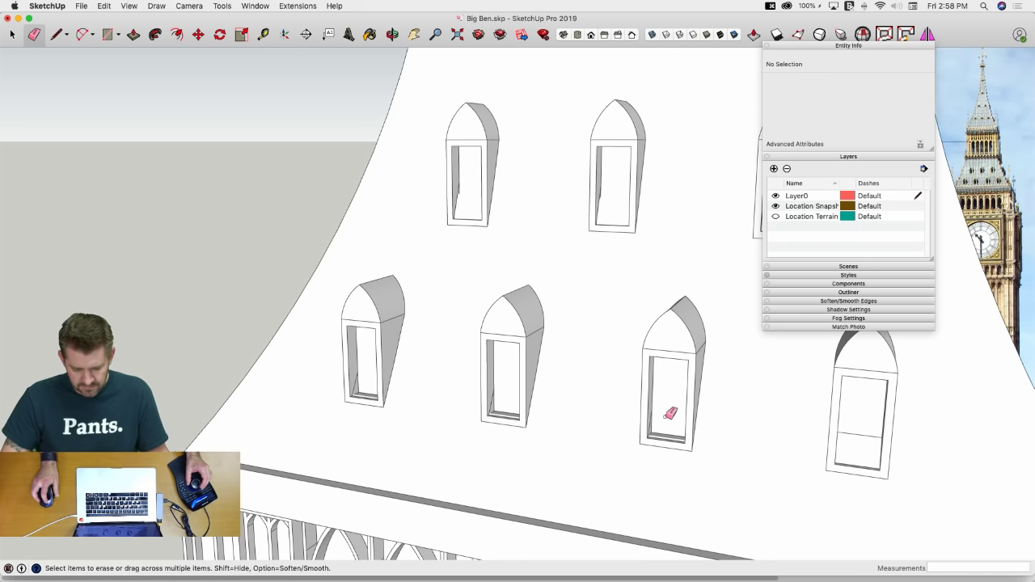
{"action": "key", "text": "space"}
{"action": "left_click", "coordinate": [607, 215]}
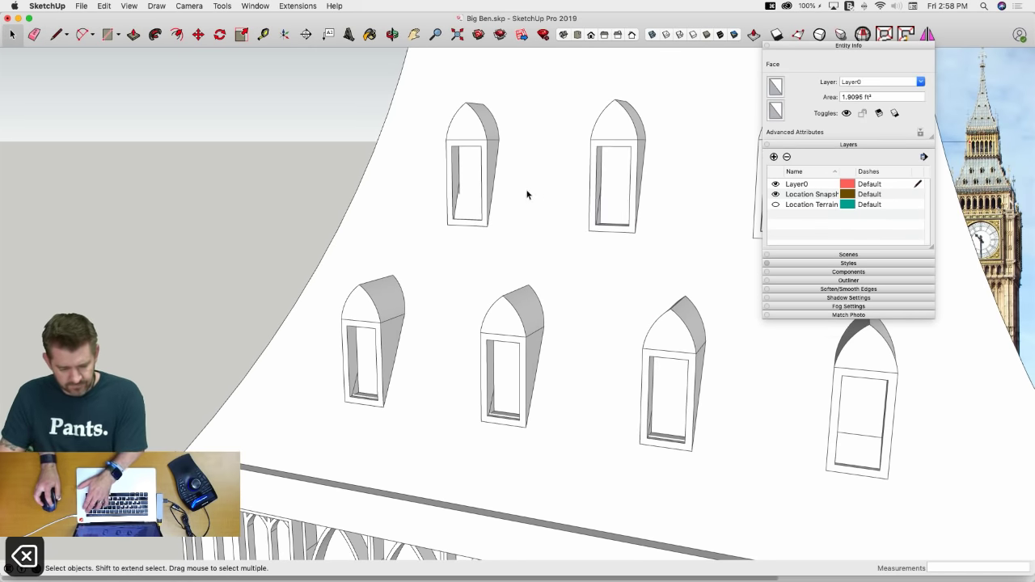
{"action": "key", "text": "Delete"}
{"action": "scroll", "coordinate": [343, 243], "scroll_direction": "down", "scroll_amount": 3}
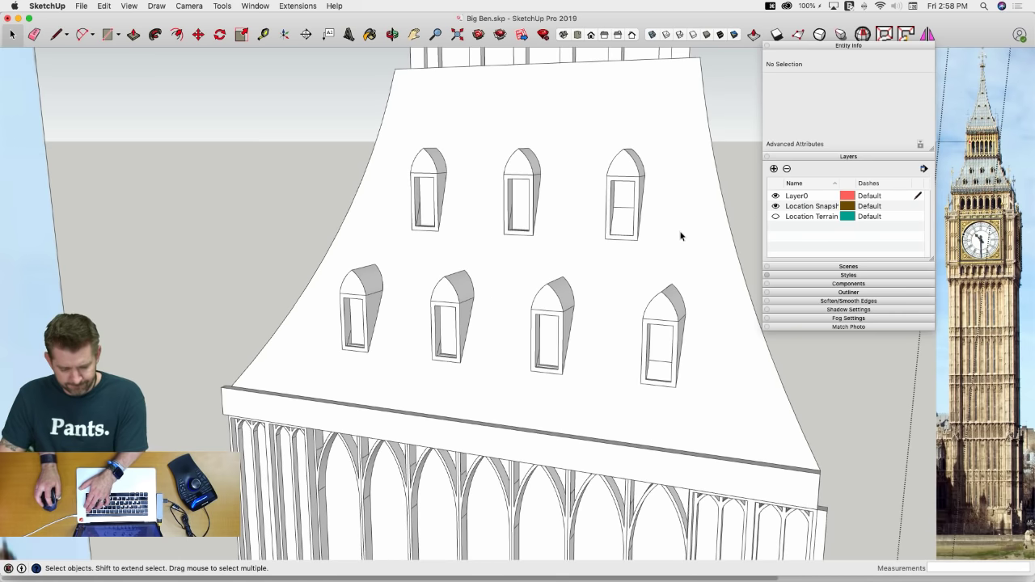
{"action": "left_click", "coordinate": [630, 229]}
{"action": "key", "text": "Delete"}
{"action": "key", "text": "e"}
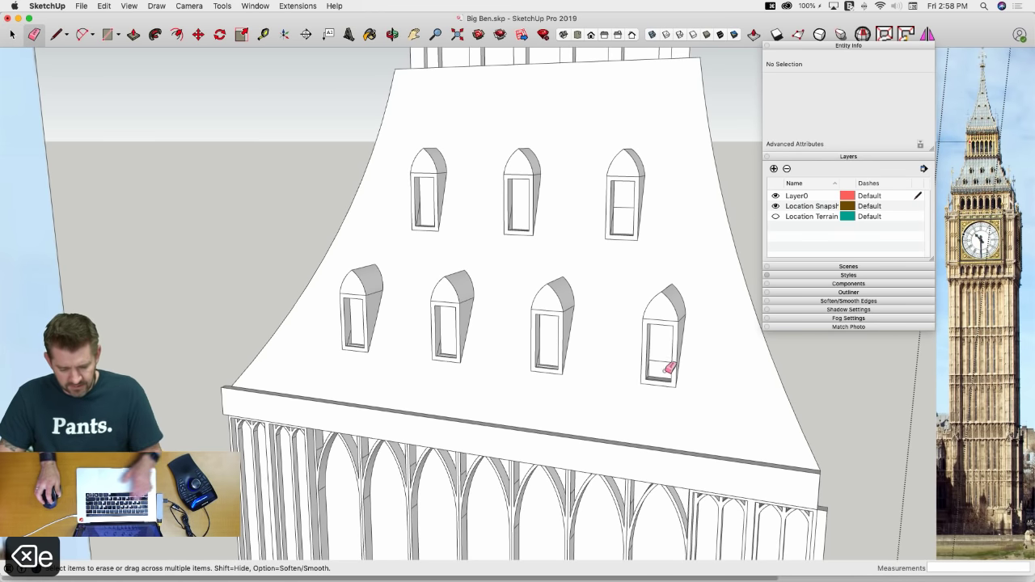
{"action": "left_click", "coordinate": [659, 361]}
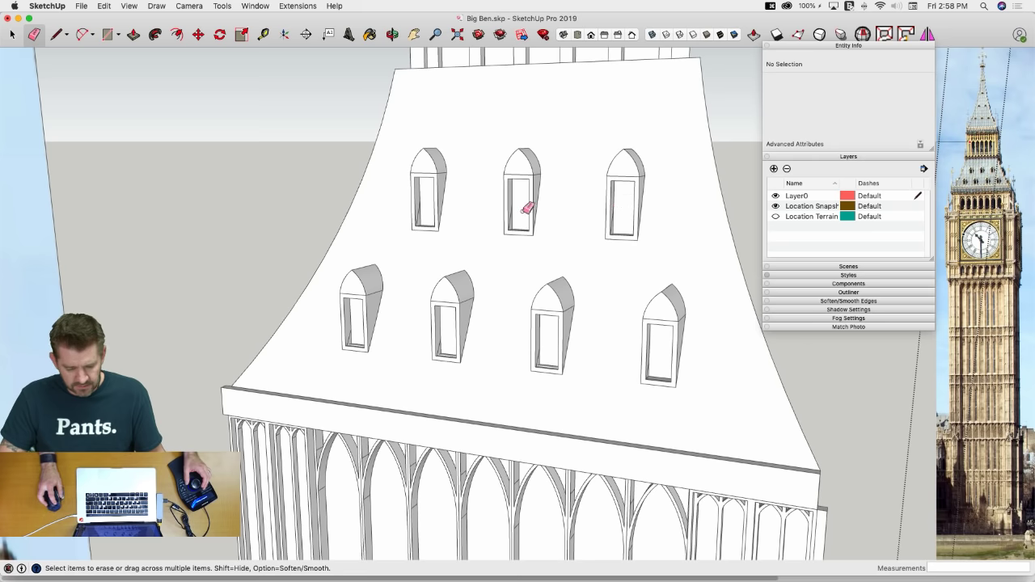
Erase the leftover intersection edges inside the window recesses of the lower dormers
{"action": "scroll", "coordinate": [422, 293], "scroll_direction": "up", "scroll_amount": 10}
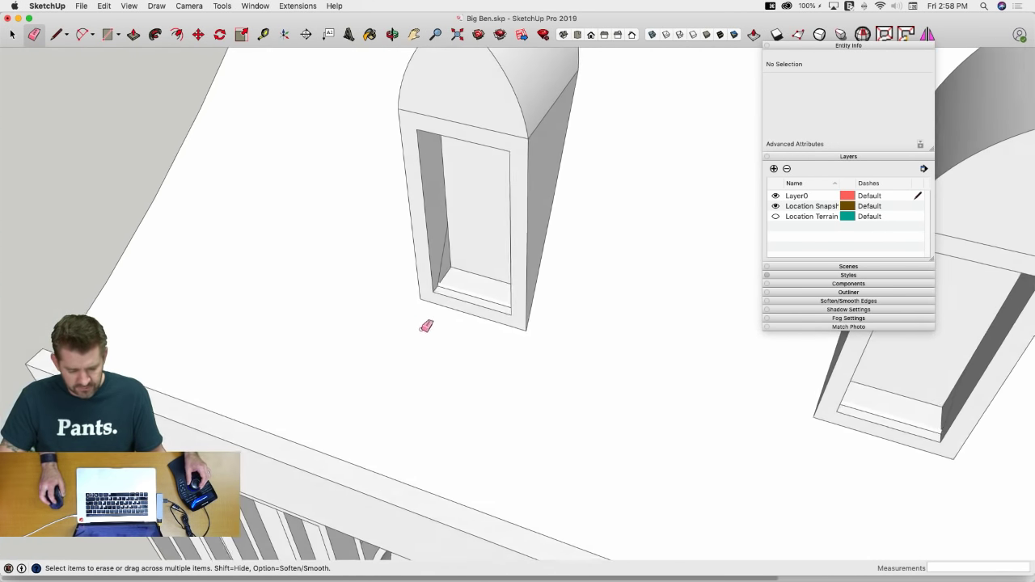
{"action": "scroll", "coordinate": [455, 283], "scroll_direction": "up", "scroll_amount": 1}
{"action": "left_click_drag", "start_coordinate": [446, 288], "coordinate": [421, 258]}
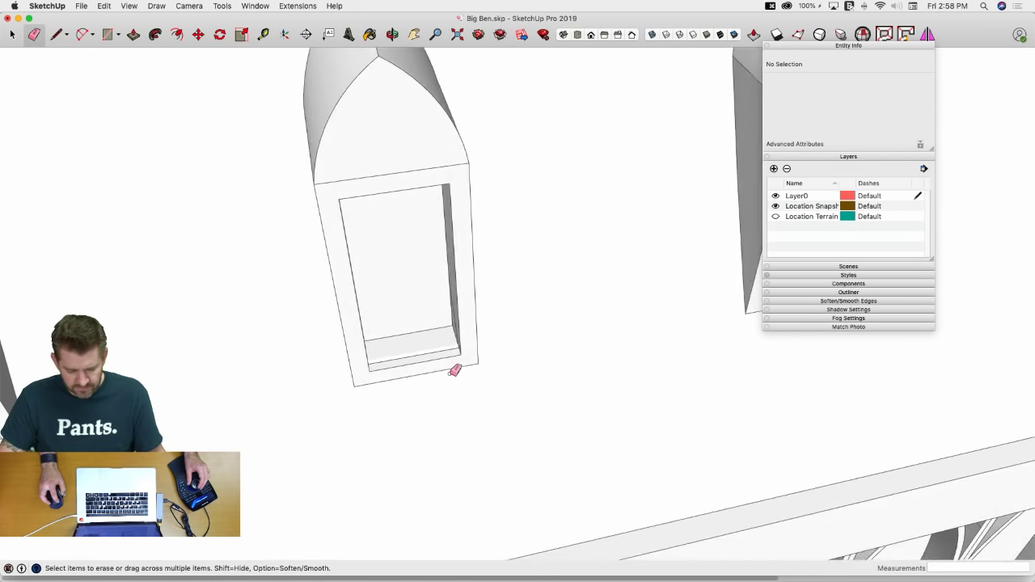
{"action": "left_click_drag", "start_coordinate": [433, 321], "coordinate": [431, 322]}
{"action": "middle_click_drag", "start_coordinate": [432, 321], "coordinate": [447, 286]}
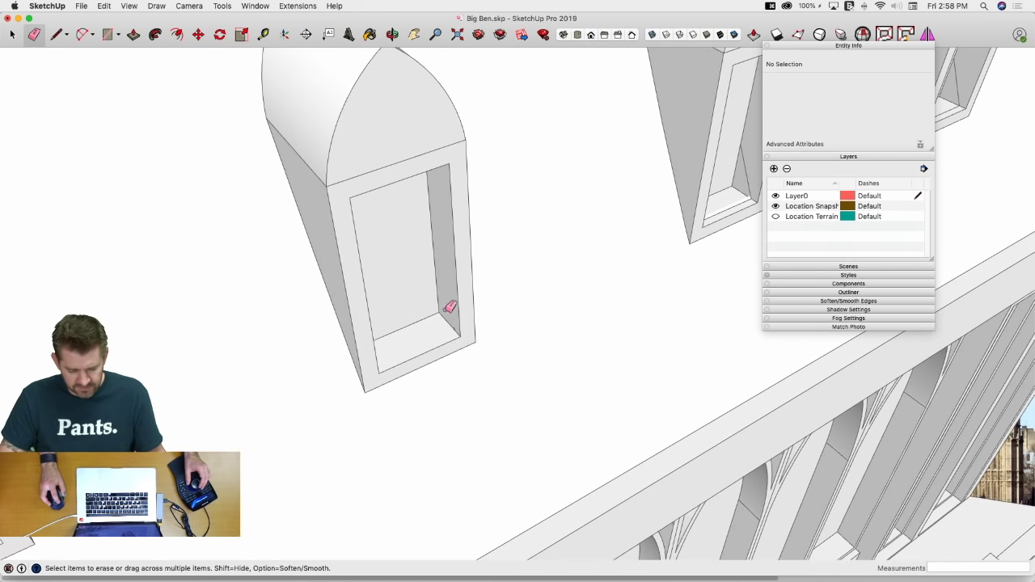
{"action": "left_click_drag", "start_coordinate": [369, 262], "coordinate": [369, 283]}
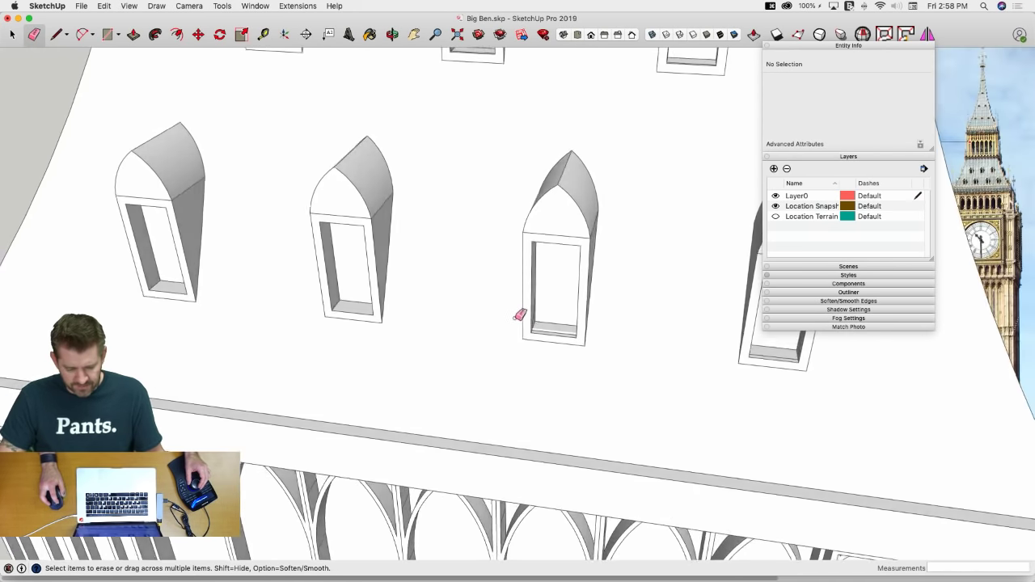
Erase the stray slanted intersection edges inside the window recesses of the upper dormers
{"action": "middle_click_drag", "start_coordinate": [520, 314], "coordinate": [581, 332]}
{"action": "scroll", "coordinate": [566, 336], "scroll_direction": "up", "scroll_amount": 4}
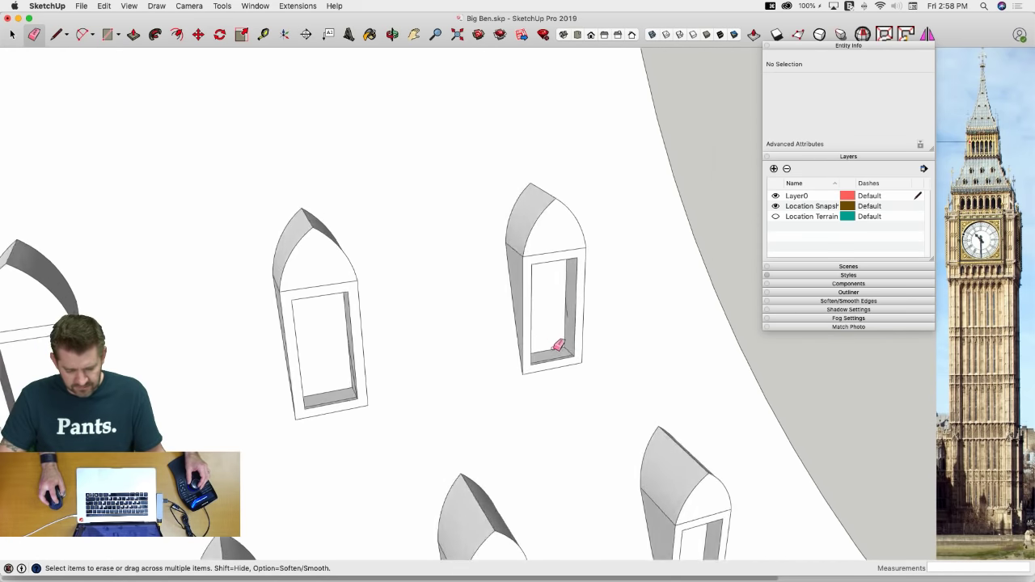
{"action": "middle_click_drag", "start_coordinate": [582, 383], "coordinate": [340, 361]}
{"action": "left_click", "coordinate": [316, 371]}
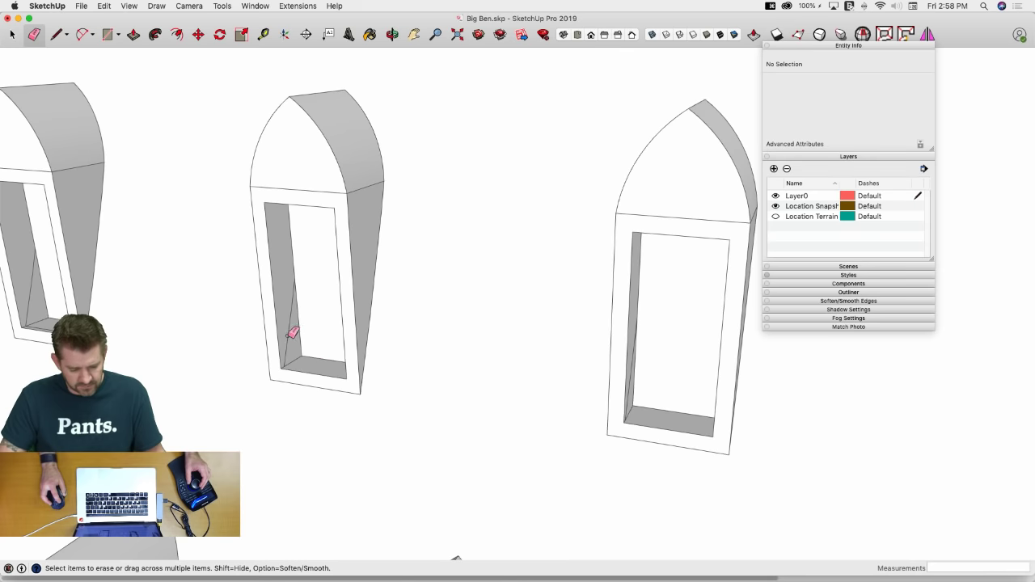
{"action": "left_click", "coordinate": [288, 336]}
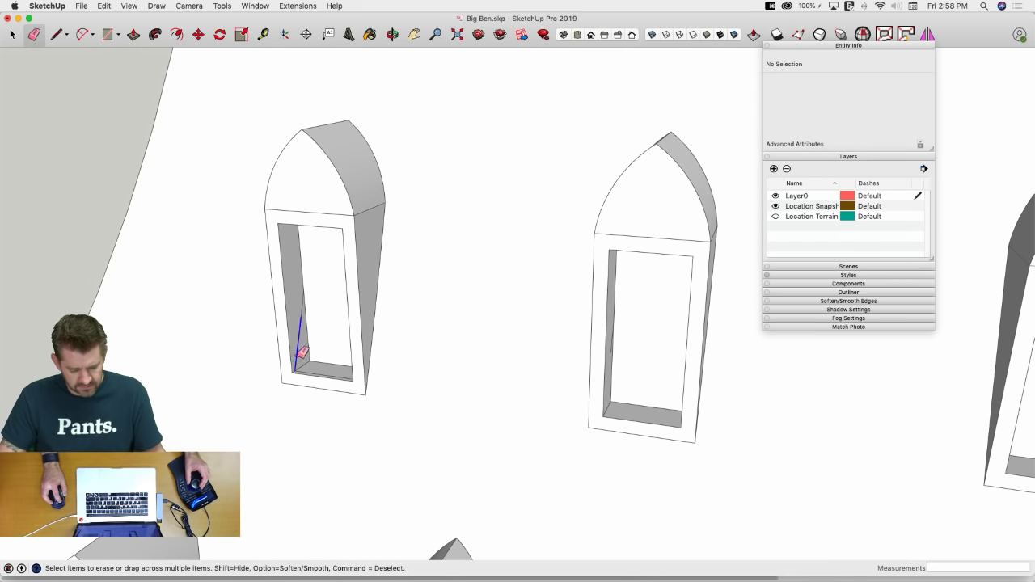
{"action": "left_click", "coordinate": [315, 369]}
{"action": "mouse_move", "coordinate": [315, 370]}
{"action": "middle_mouse_down"}
{"action": "mouse_move", "coordinate": [335, 353]}
{"action": "mouse_move", "coordinate": [429, 406]}
{"action": "middle_mouse_up"}
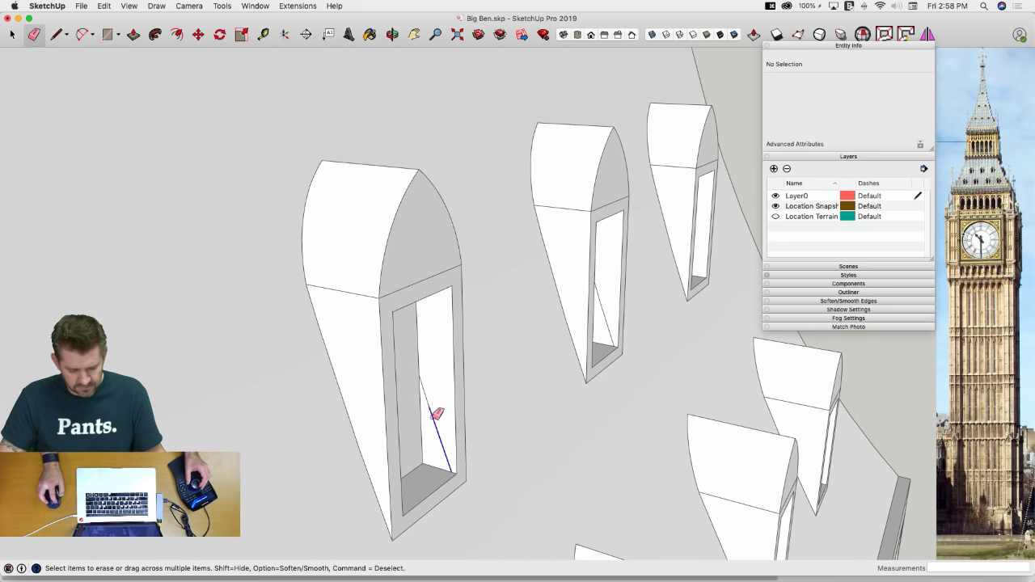
{"action": "mouse_move", "coordinate": [613, 321]}
{"action": "middle_mouse_down"}
{"action": "mouse_move", "coordinate": [591, 291]}
{"action": "mouse_move", "coordinate": [617, 284]}
{"action": "mouse_move", "coordinate": [585, 247]}
{"action": "middle_mouse_up"}
{"action": "scroll", "coordinate": [481, 261], "scroll_direction": "down", "scroll_amount": 5}
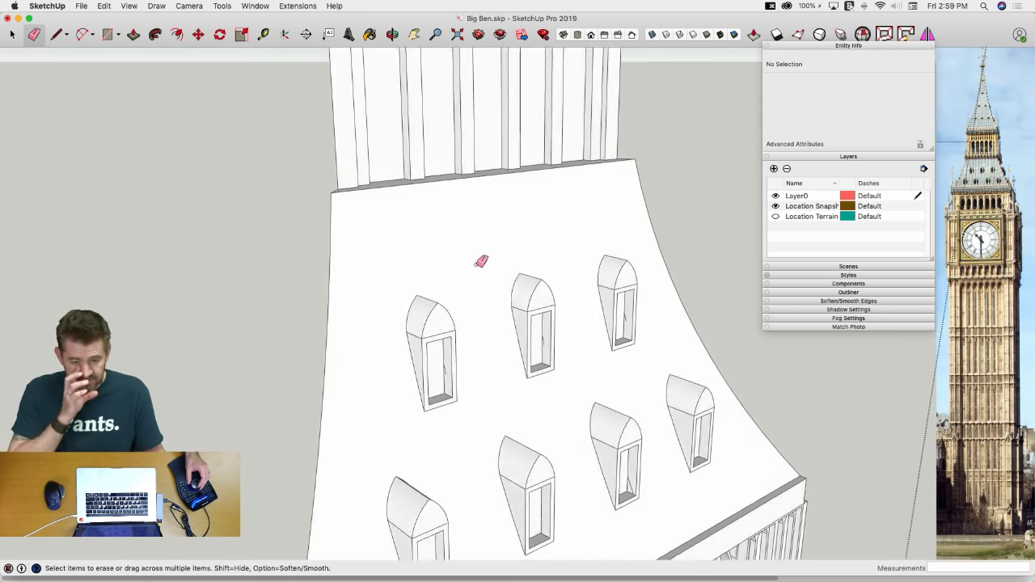
Trace half of the first small spire dormer on the reference photo with a base line, a vertical centre line about 1' 4" high and an arc
{"action": "mouse_move", "coordinate": [480, 261]}
{"action": "middle_mouse_down"}
{"action": "mouse_move", "coordinate": [505, 244]}
{"action": "mouse_move", "coordinate": [404, 276]}
{"action": "mouse_move", "coordinate": [458, 268]}
{"action": "middle_mouse_up"}
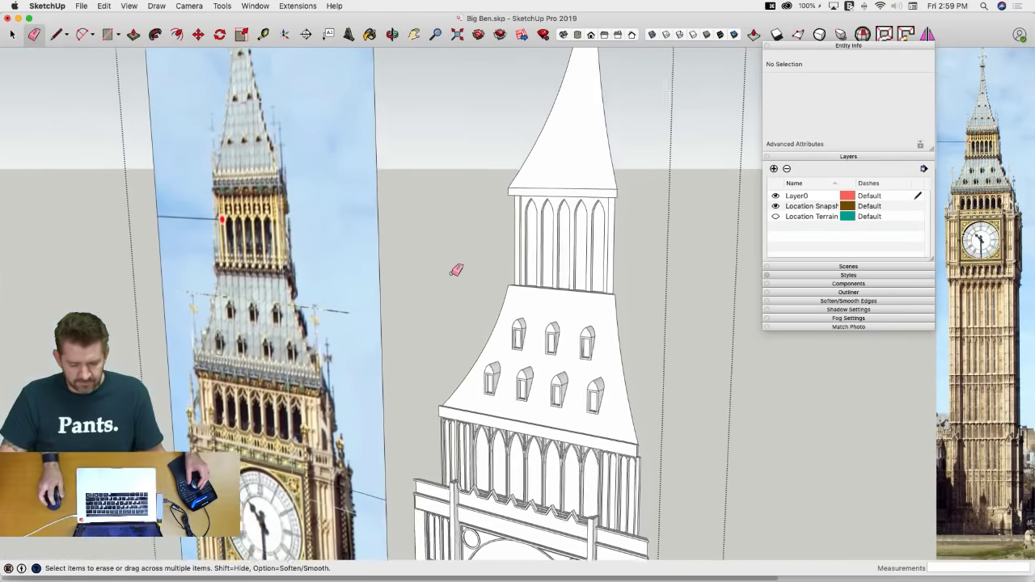
{"action": "scroll", "coordinate": [458, 269], "scroll_direction": "down", "scroll_amount": 3}
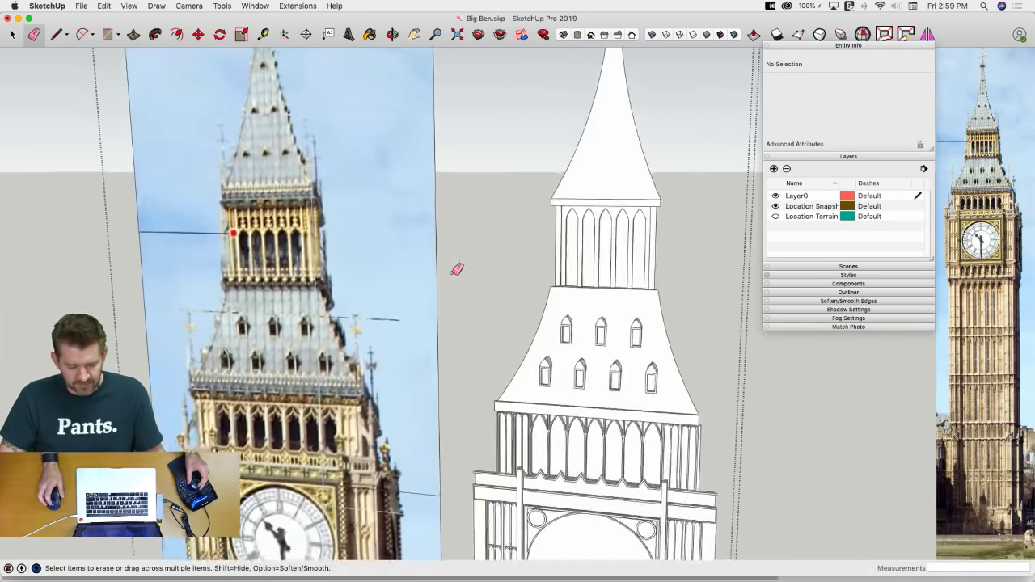
{"action": "key", "text": "space"}
{"action": "scroll", "coordinate": [328, 242], "scroll_direction": "up", "scroll_amount": 10}
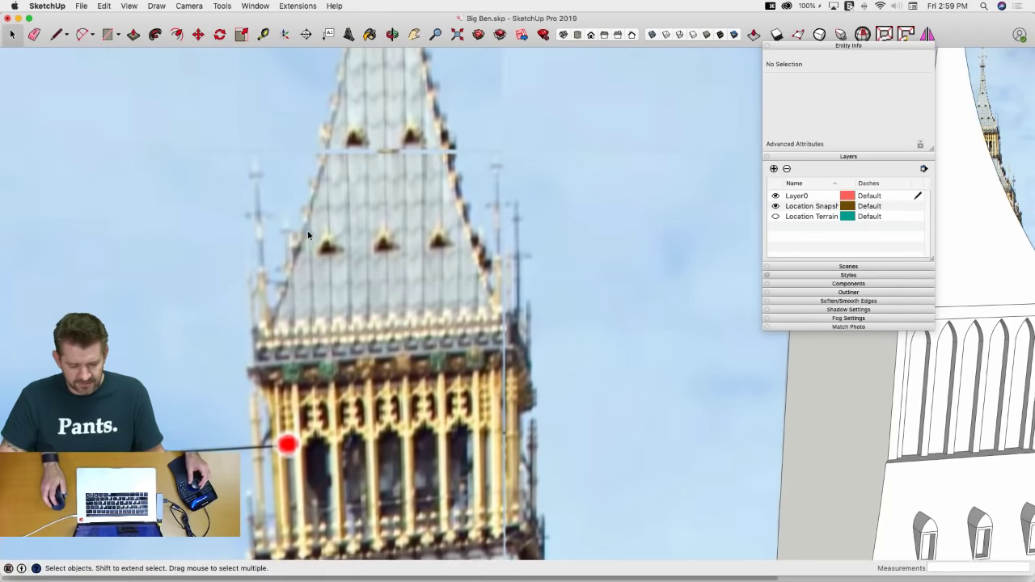
{"action": "key", "text": "l"}
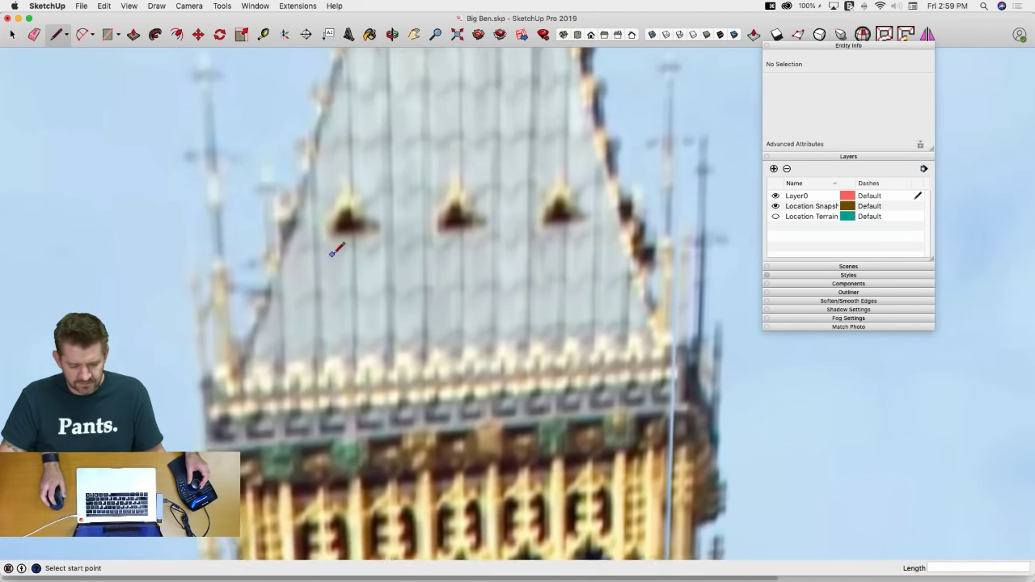
{"action": "scroll", "coordinate": [335, 247], "scroll_direction": "up", "scroll_amount": 2}
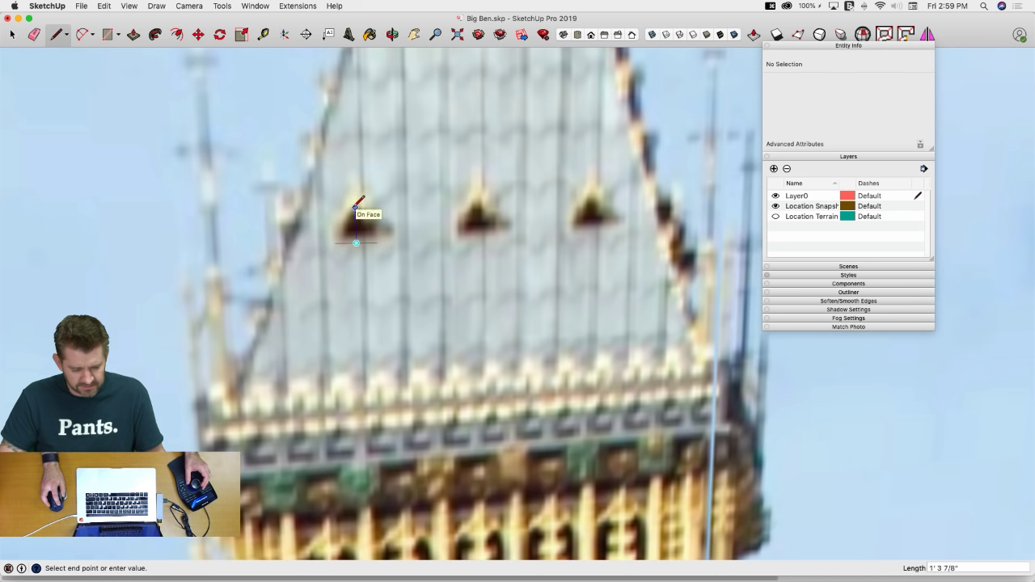
{"action": "left_click", "coordinate": [355, 207]}
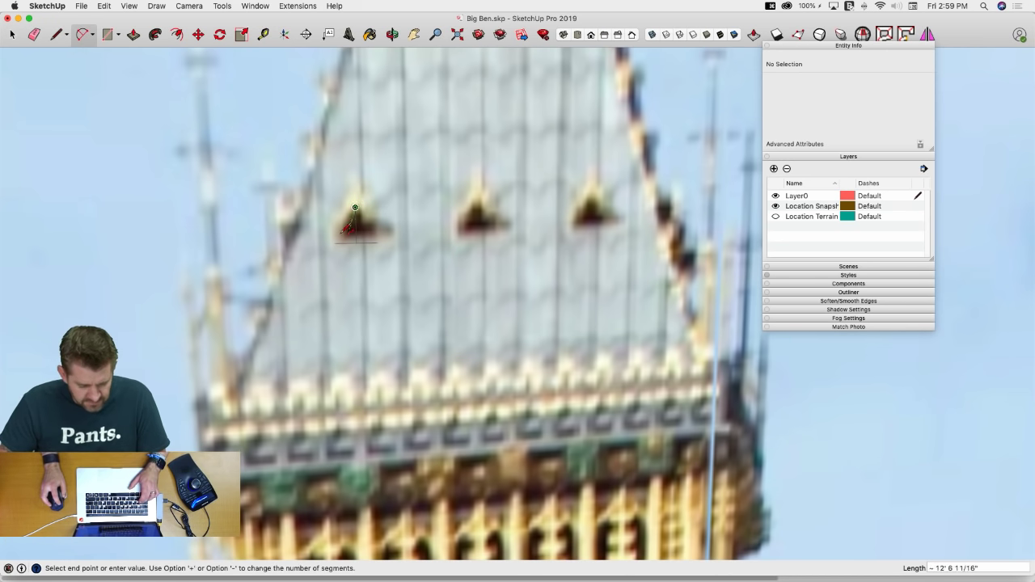
{"action": "left_click", "coordinate": [335, 242]}
{"action": "scroll", "coordinate": [334, 238], "scroll_direction": "up", "scroll_amount": 4}
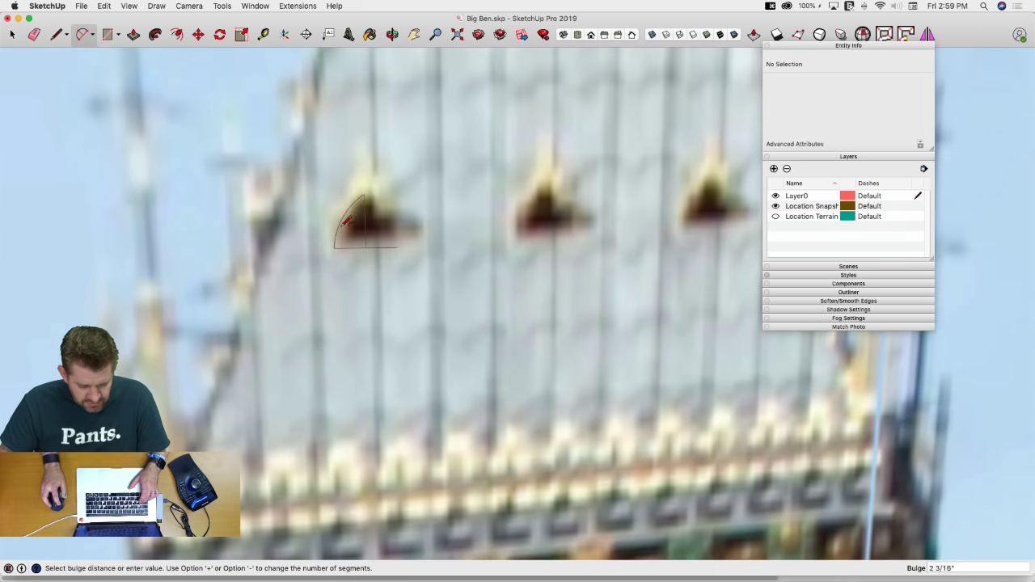
{"action": "left_click", "coordinate": [345, 220]}
Mirror the half dormer profile with a 180° rotated copy about its vertical centre line, and erase that centre line
{"action": "key", "text": "space"}
{"action": "left_click", "coordinate": [351, 232]}
{"action": "key", "text": "q"}
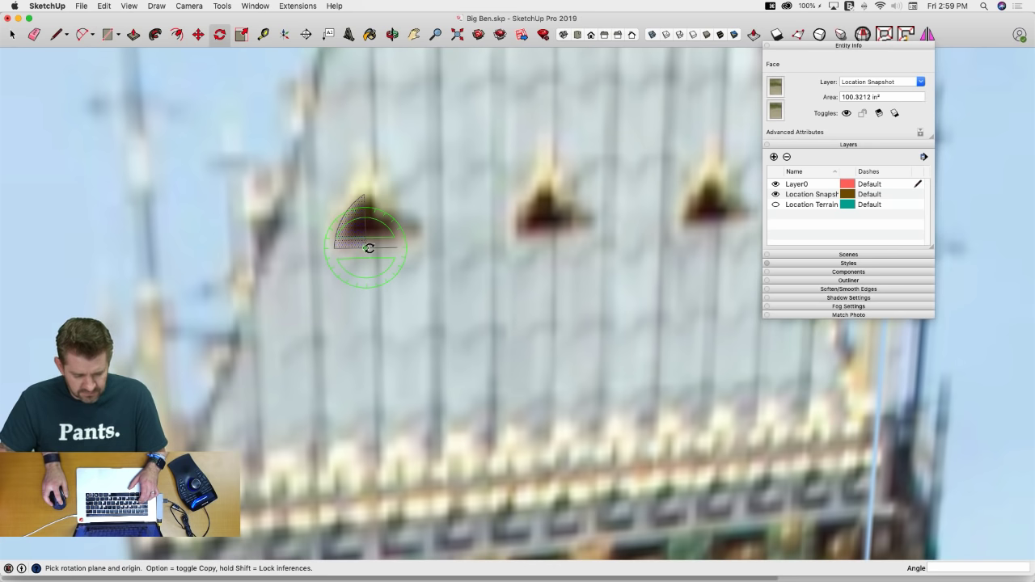
{"action": "key", "text": "Up"}
{"action": "left_click", "coordinate": [366, 247]}
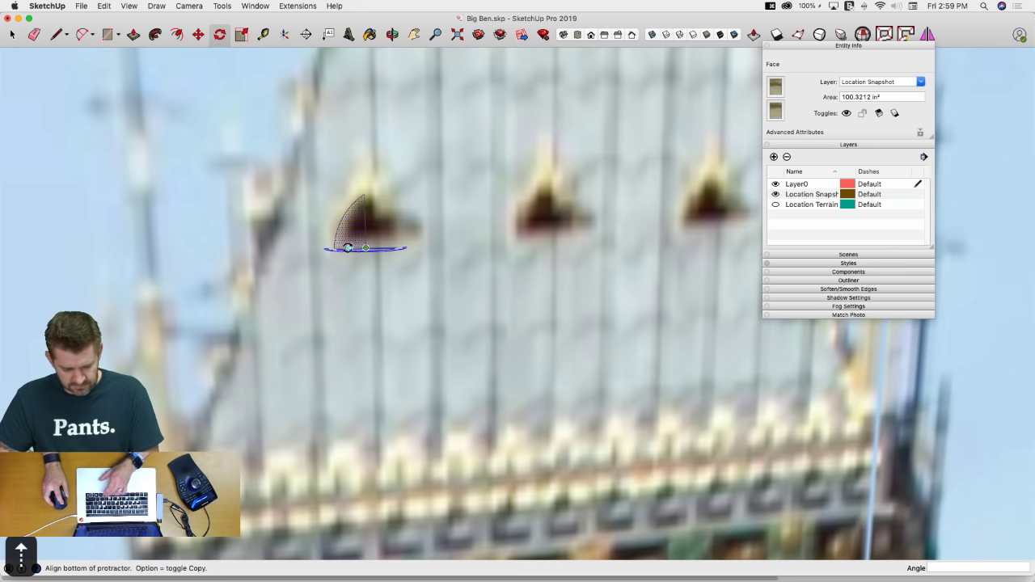
{"action": "left_click", "coordinate": [344, 247]}
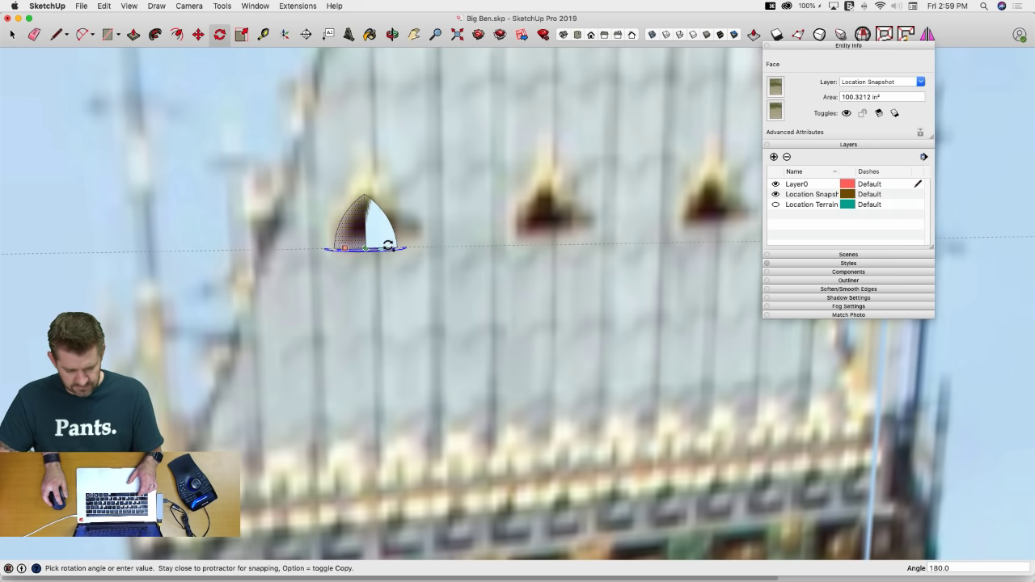
{"action": "left_click", "coordinate": [374, 229]}
{"action": "key", "text": "e"}
{"action": "left_click", "coordinate": [366, 229]}
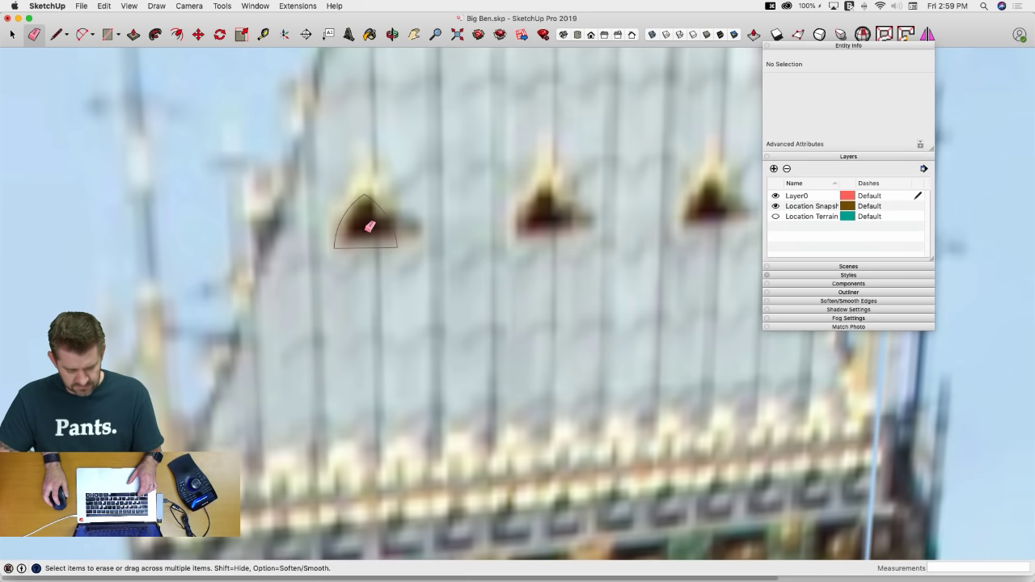
Offset the arched dormer outline inward about 3"
{"action": "key", "text": "f"}
{"action": "left_click", "coordinate": [349, 207]}
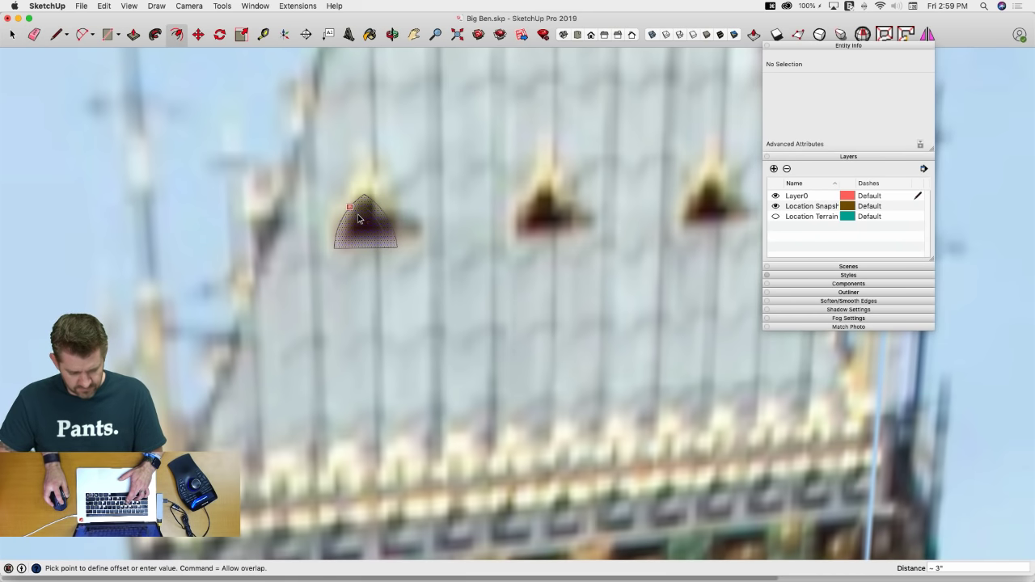
{"action": "left_click", "coordinate": [357, 211]}
Copy the complete dormer profile off the reference photo, about 47' 8" across to the empty space beside the spire
{"action": "key", "text": "space"}
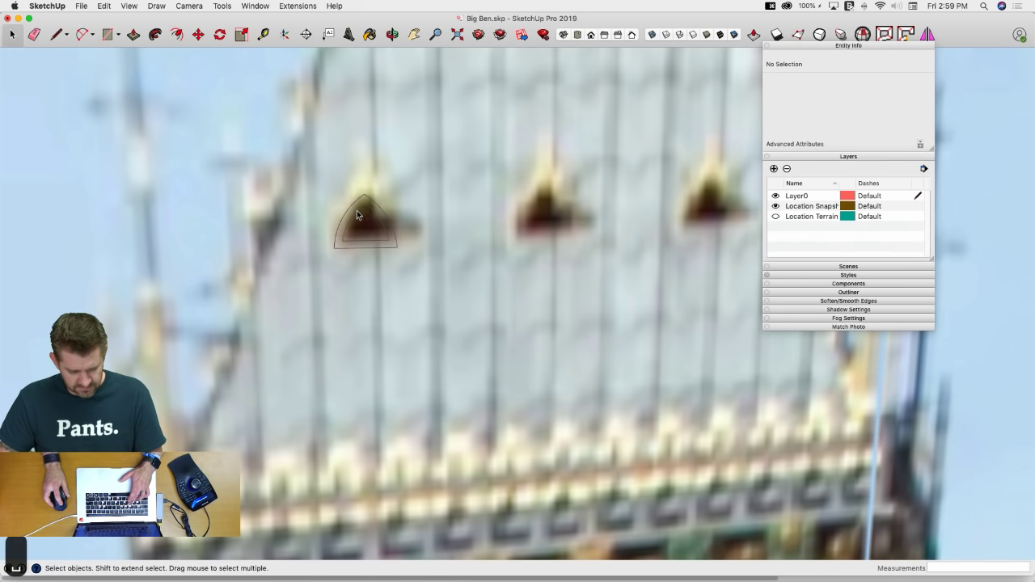
{"action": "left_click_drag", "start_coordinate": [315, 181], "coordinate": [430, 280]}
{"action": "key", "text": "m"}
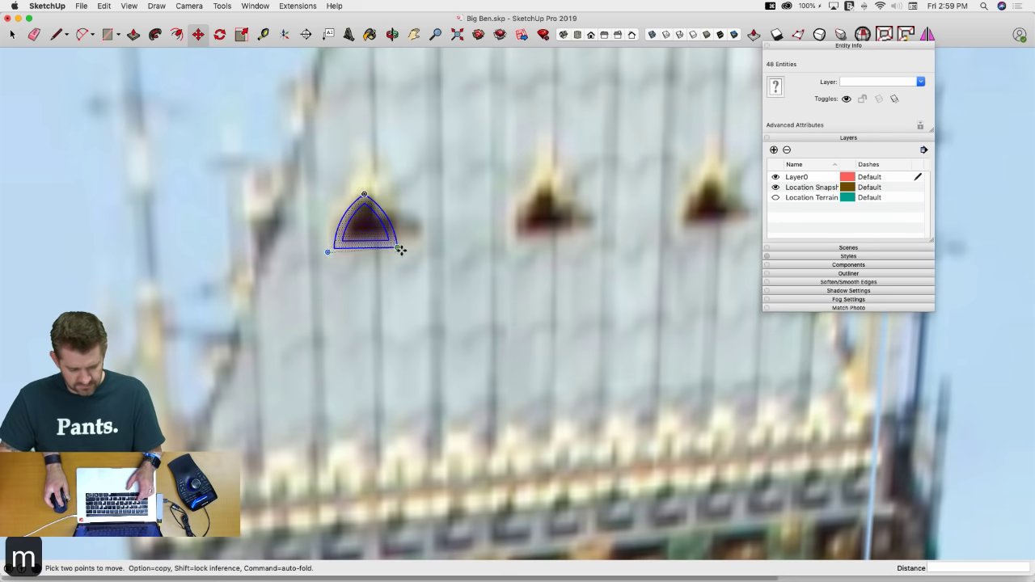
{"action": "left_click", "coordinate": [400, 248]}
{"action": "key", "text": "alt"}
{"action": "scroll", "coordinate": [467, 250], "scroll_direction": "down", "scroll_amount": 10}
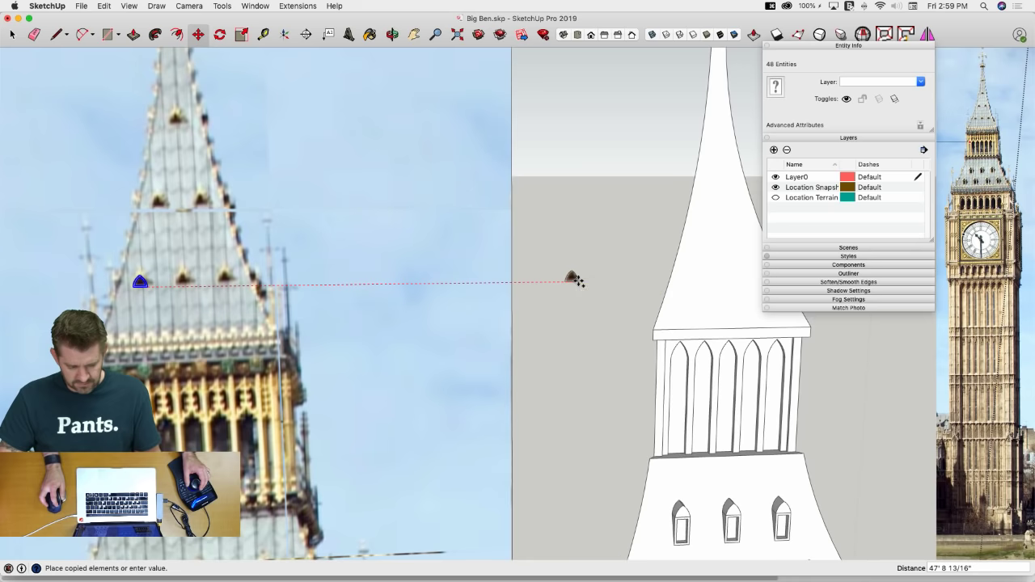
{"action": "left_click", "coordinate": [575, 279]}
{"action": "key", "text": "space"}
Paint all faces of the copied dormer profile with the default material
{"action": "scroll", "coordinate": [522, 332], "scroll_direction": "up", "scroll_amount": 8}
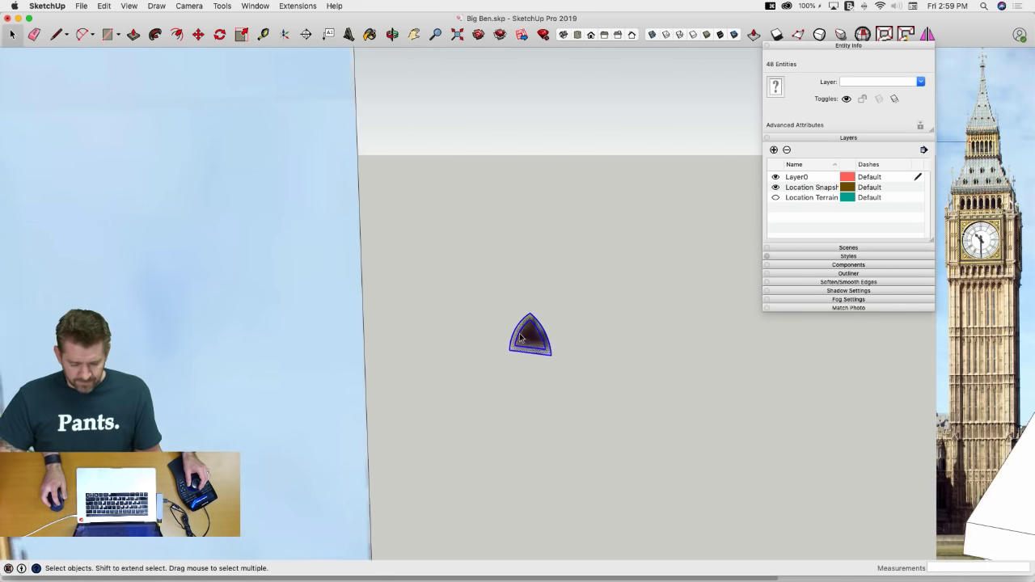
{"action": "scroll", "coordinate": [520, 333], "scroll_direction": "up", "scroll_amount": 2}
{"action": "key", "text": "b"}
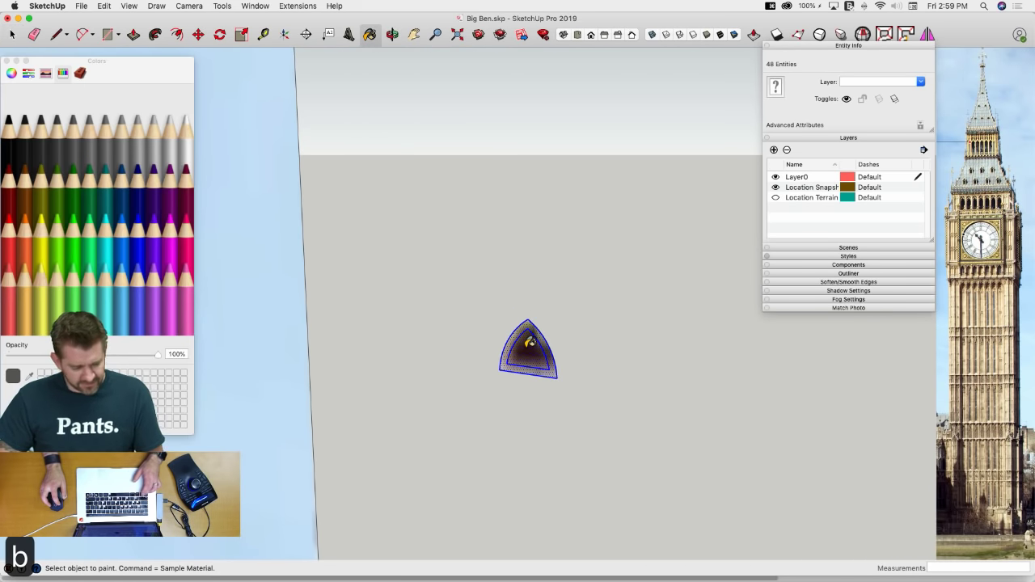
{"action": "left_click", "coordinate": [528, 345]}
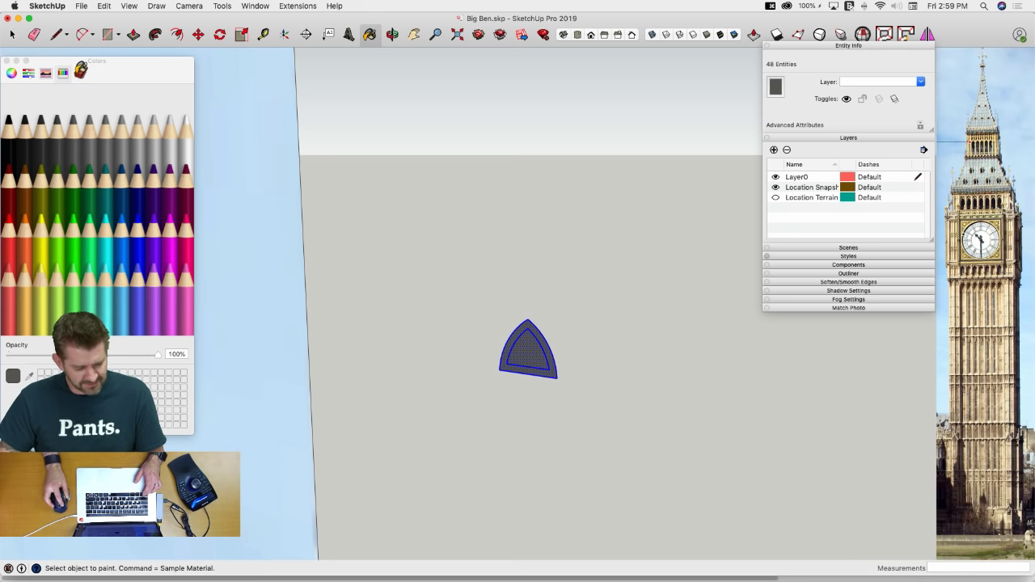
{"action": "left_click", "coordinate": [80, 72]}
{"action": "left_click", "coordinate": [515, 342]}
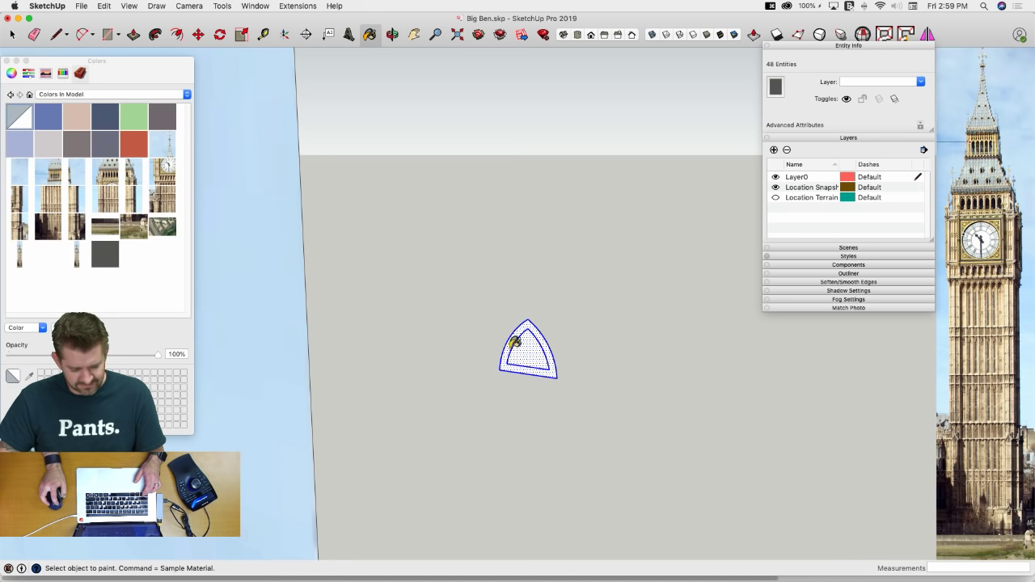
{"action": "left_click", "coordinate": [7, 61]}
Extrude the outer frame face of the dormer profile backward into an arched tube
{"action": "key", "text": "p"}
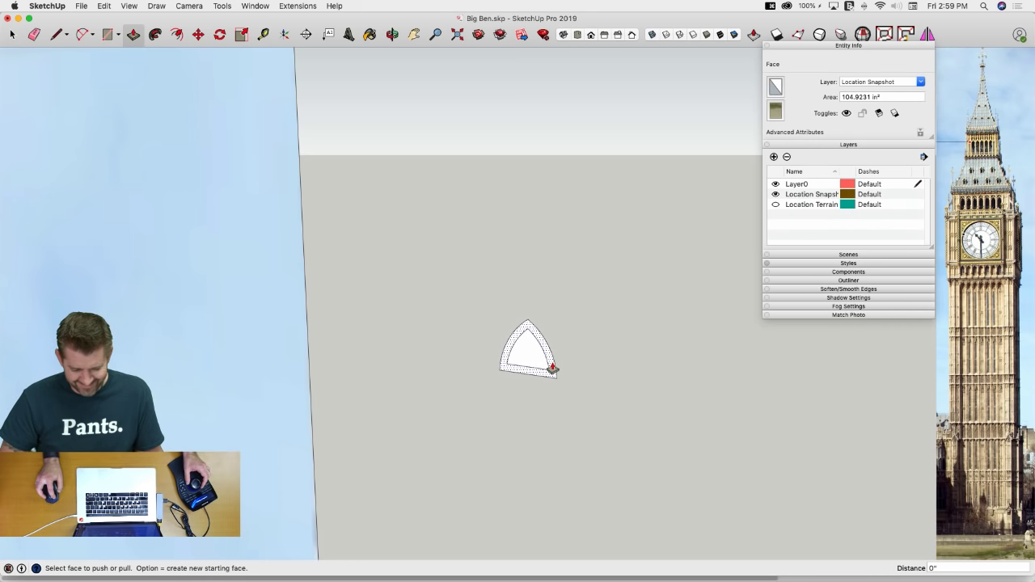
{"action": "left_click_drag", "start_coordinate": [553, 368], "coordinate": [588, 352]}
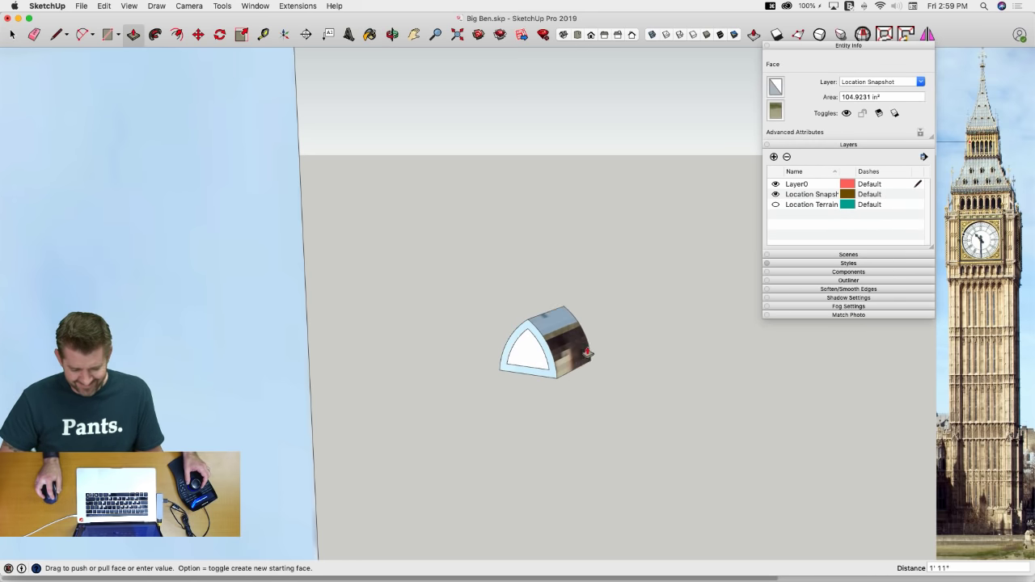
{"action": "left_click", "coordinate": [613, 341]}
Select the whole extruded dormer and paint it with the default material
{"action": "key", "text": "space"}
{"action": "triple_click", "coordinate": [568, 341]}
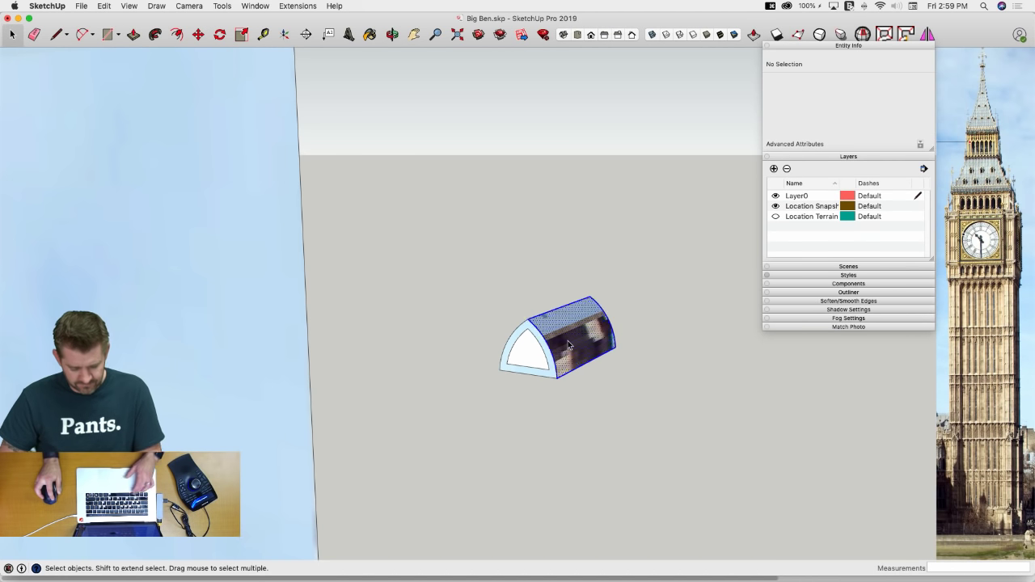
{"action": "key", "text": "b"}
{"action": "key", "text": "space"}
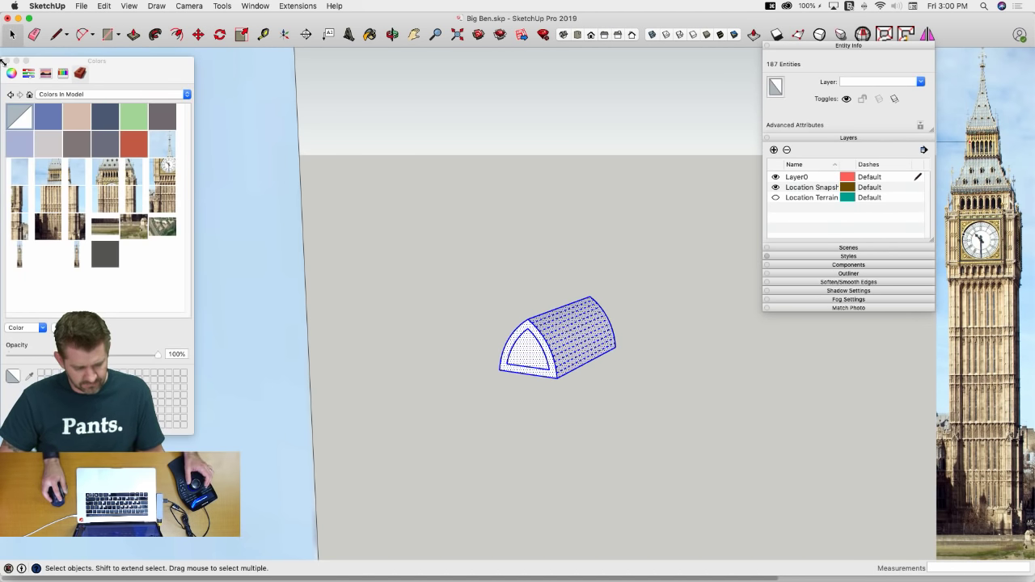
{"action": "left_click", "coordinate": [3, 60]}
Recess the dormer's window by copying the inner arched face back along the green axis and deleting the front one
{"action": "key", "text": "p"}
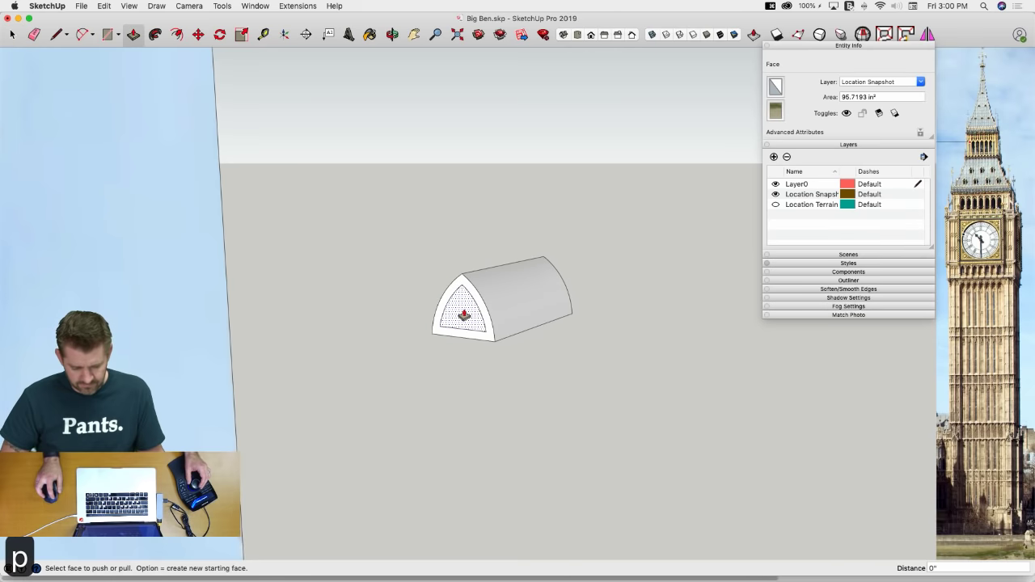
{"action": "key", "text": "space"}
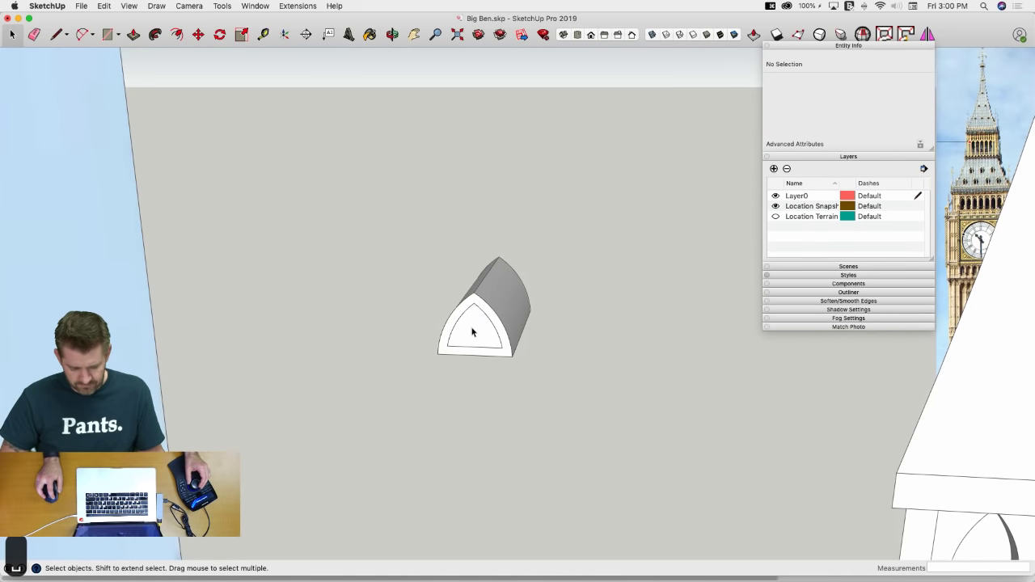
{"action": "left_click", "coordinate": [472, 331]}
{"action": "middle_click_drag", "start_coordinate": [474, 338], "coordinate": [480, 351]}
{"action": "key", "text": "m"}
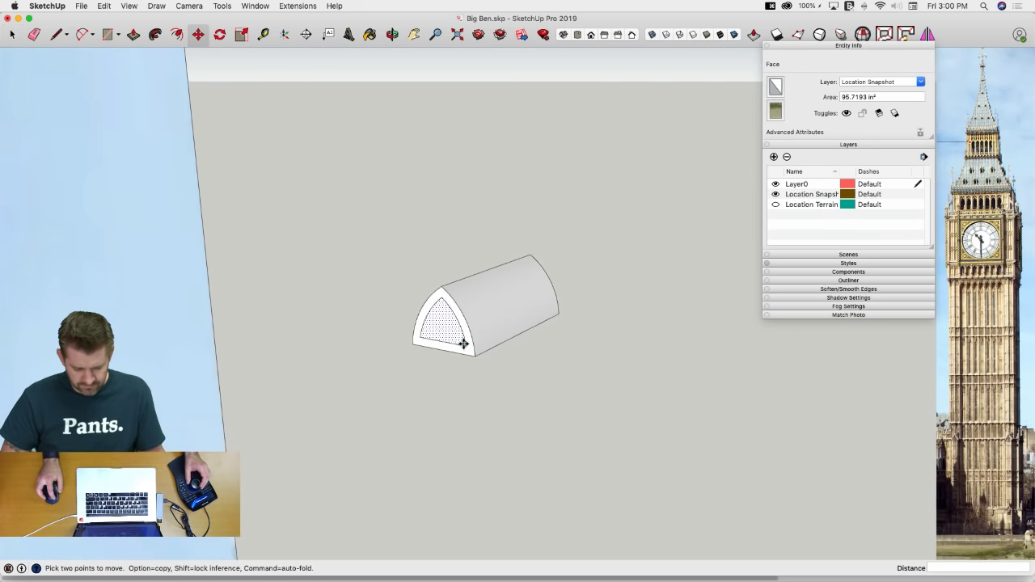
{"action": "key", "text": "alt"}
{"action": "left_click", "coordinate": [463, 343]}
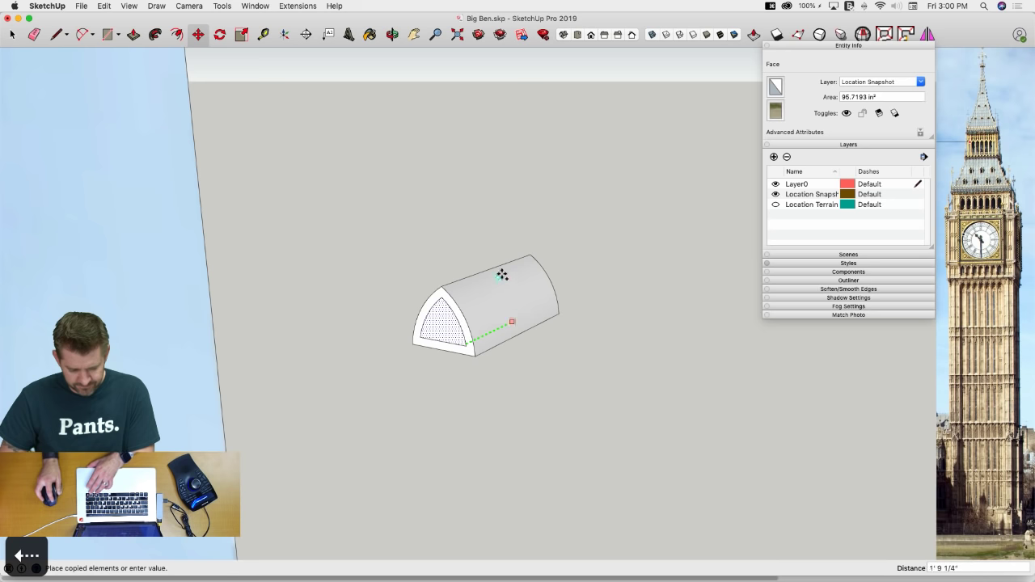
{"action": "left_click", "coordinate": [480, 286]}
{"action": "key", "text": "space"}
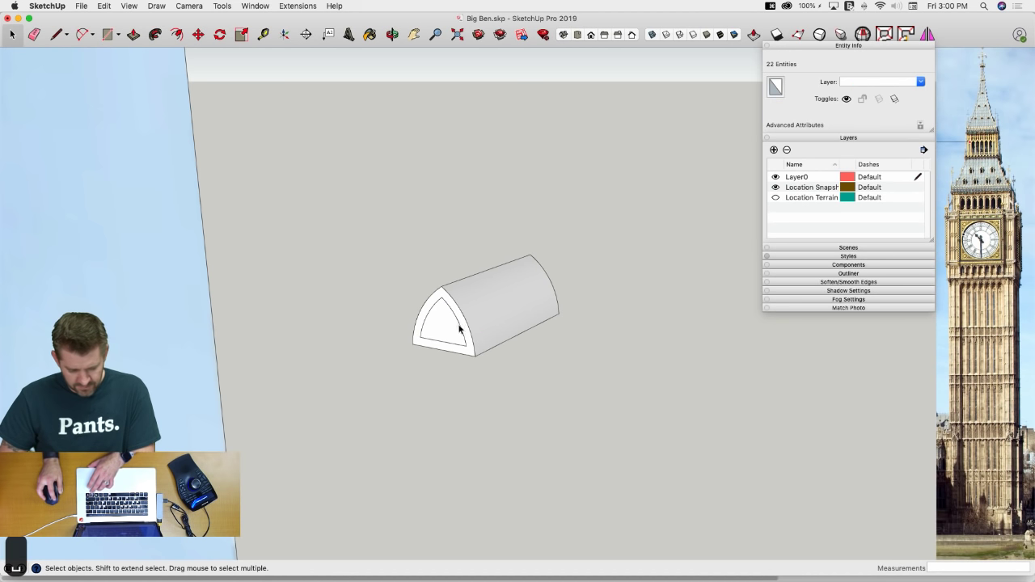
{"action": "left_click", "coordinate": [449, 329]}
{"action": "key", "text": "Delete"}
Erase the inner arch edges on the back of the dormer to close its back end with a plain face
{"action": "left_click_drag", "start_coordinate": [359, 222], "coordinate": [347, 247]}
{"action": "key", "text": "e"}
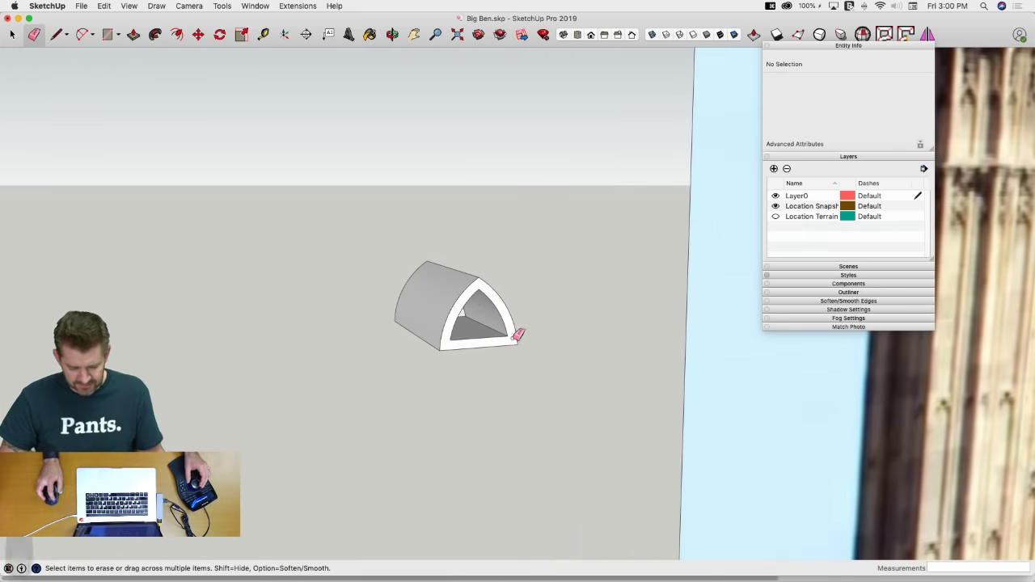
{"action": "left_click_drag", "start_coordinate": [512, 338], "coordinate": [501, 334]}
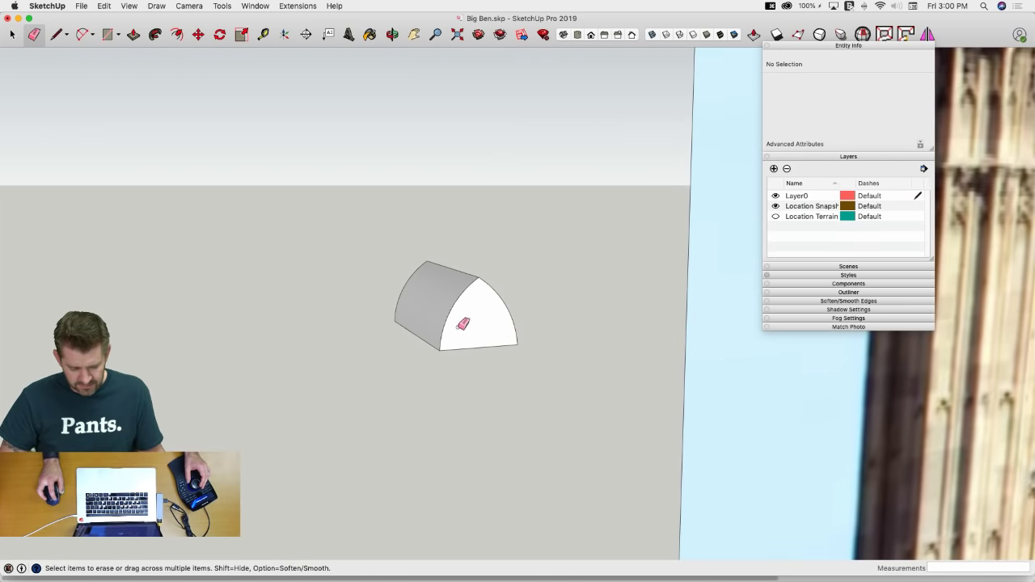
Make the whole dormer a component named Small Dormer
{"action": "key", "text": "space"}
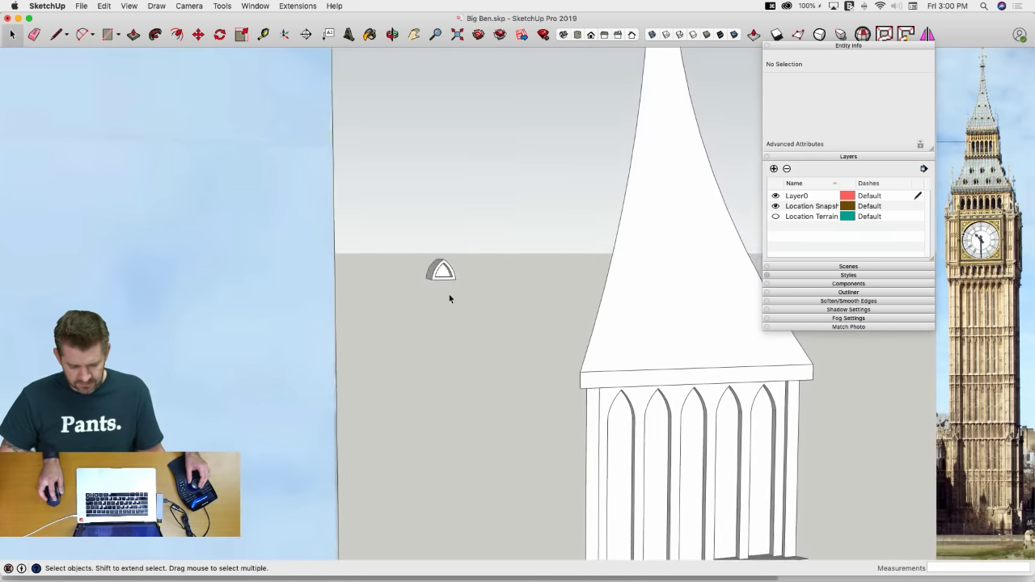
{"action": "left_click_drag", "start_coordinate": [404, 243], "coordinate": [482, 314]}
{"action": "right_click", "coordinate": [432, 277]}
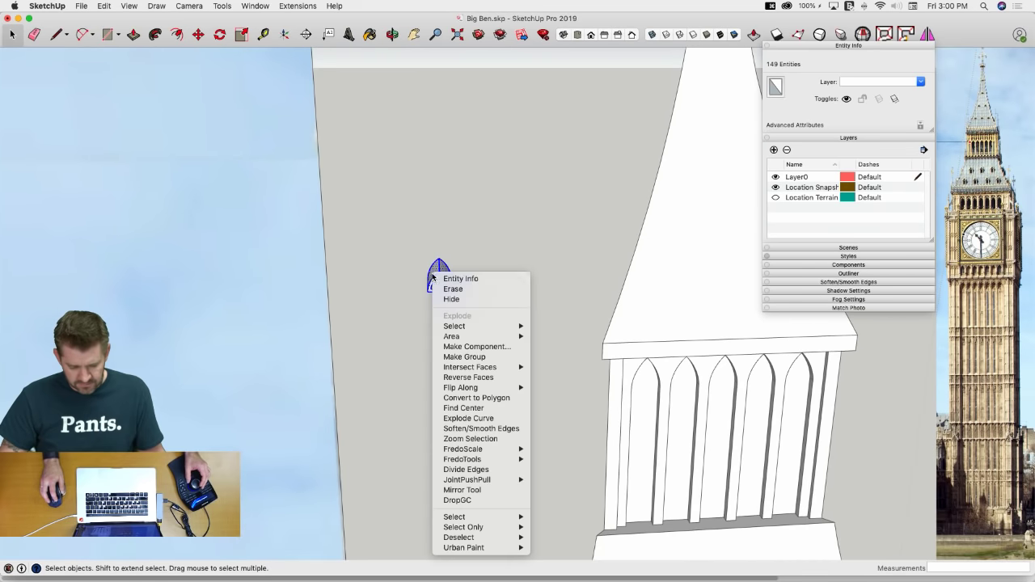
{"action": "left_click", "coordinate": [466, 347]}
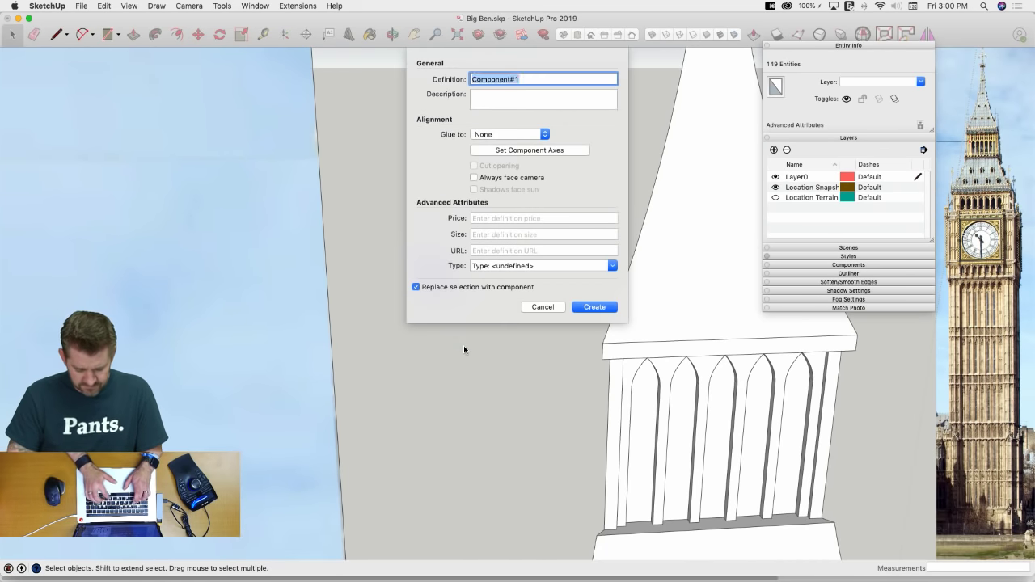
{"action": "type", "text": "Small Dormer"}
{"action": "key", "text": "Return"}
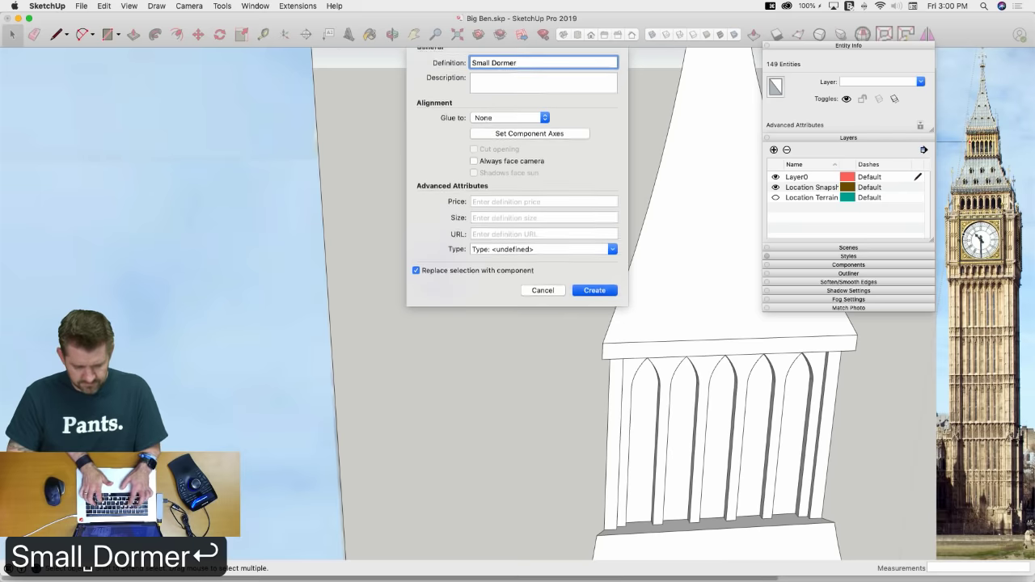
Draw a short horizontal reference line across the pier between the first and second arched openings below the spire
{"action": "key", "text": "m"}
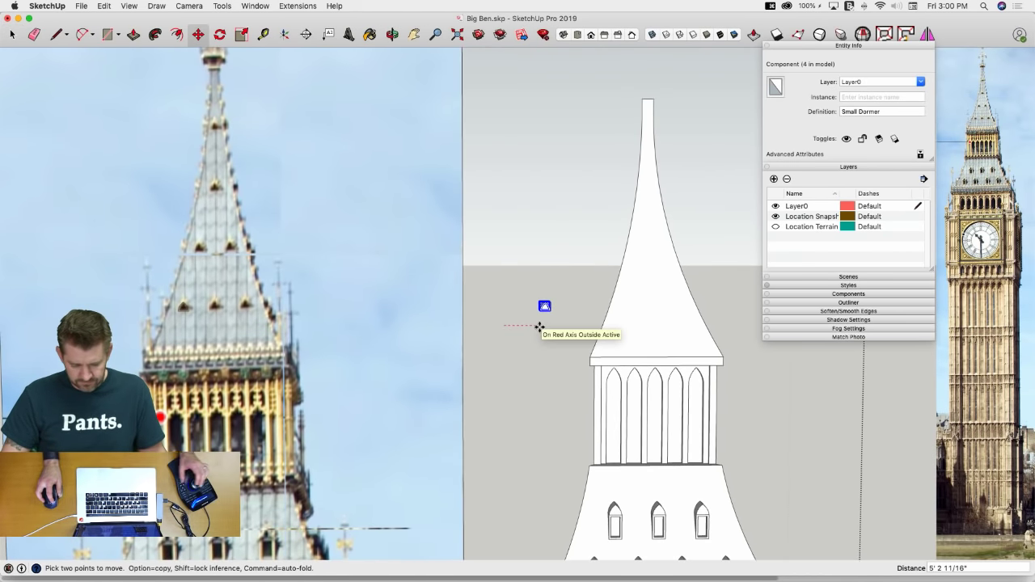
{"action": "scroll", "coordinate": [544, 324], "scroll_direction": "up", "scroll_amount": 1}
{"action": "scroll", "coordinate": [545, 324], "scroll_direction": "down", "scroll_amount": 1}
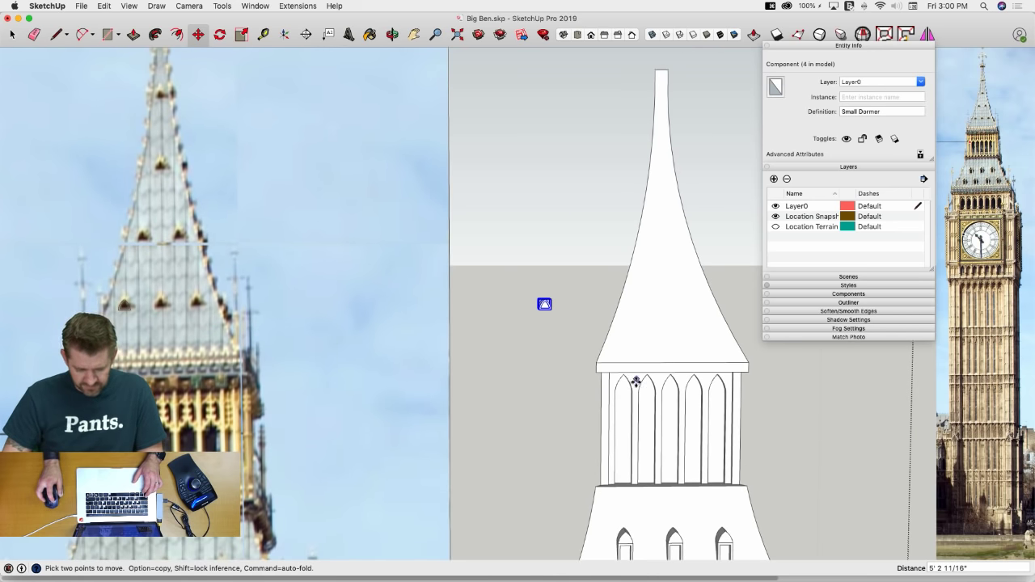
{"action": "scroll", "coordinate": [626, 379], "scroll_direction": "up", "scroll_amount": 2}
{"action": "key", "text": "l"}
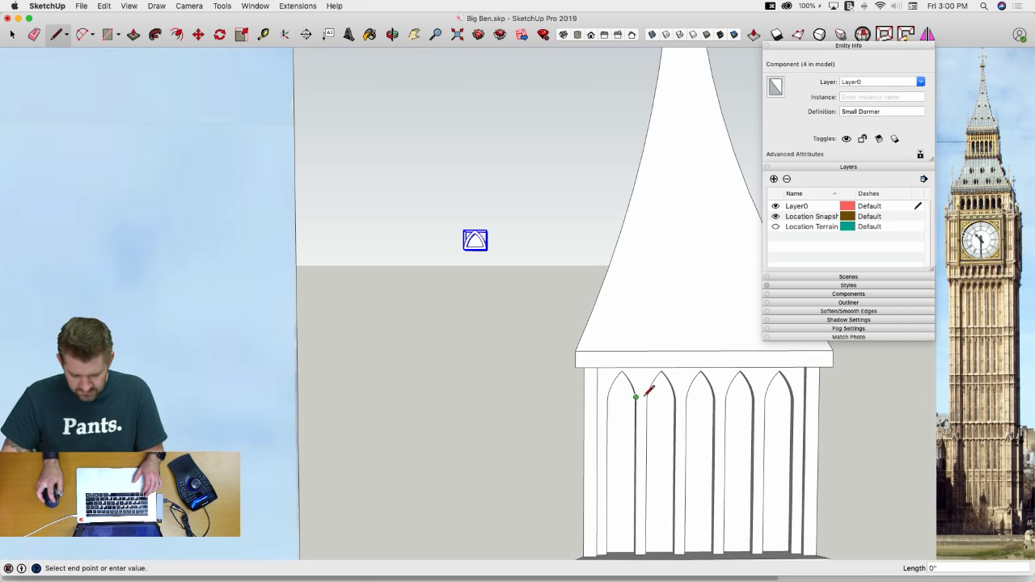
{"action": "key", "text": "space"}
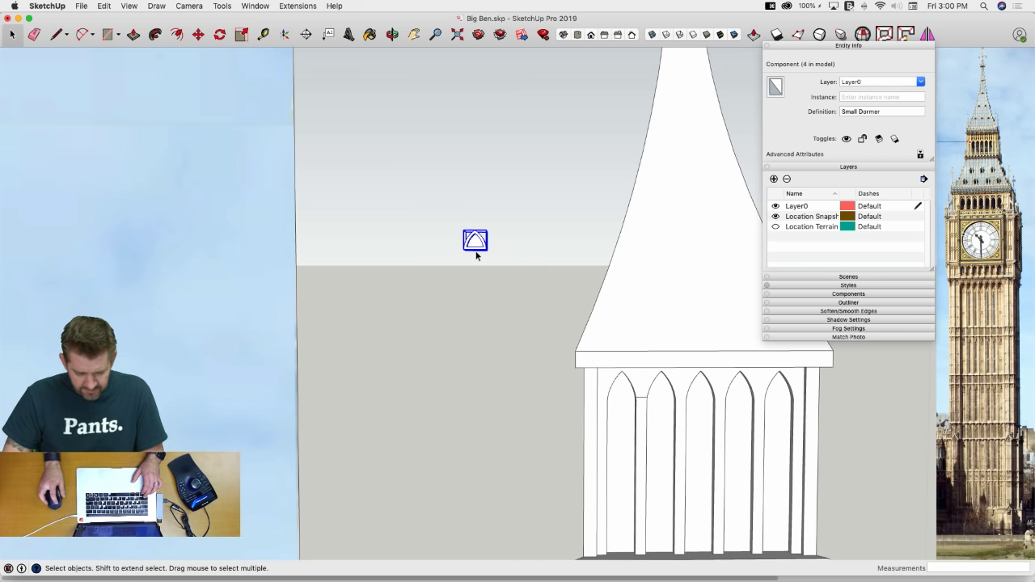
Move the Small Dormer about 13' 10 3/4" along the red axis, aligning its base midpoint with the reference line's midpoint
{"action": "key", "text": "m"}
{"action": "left_click", "coordinate": [475, 249]}
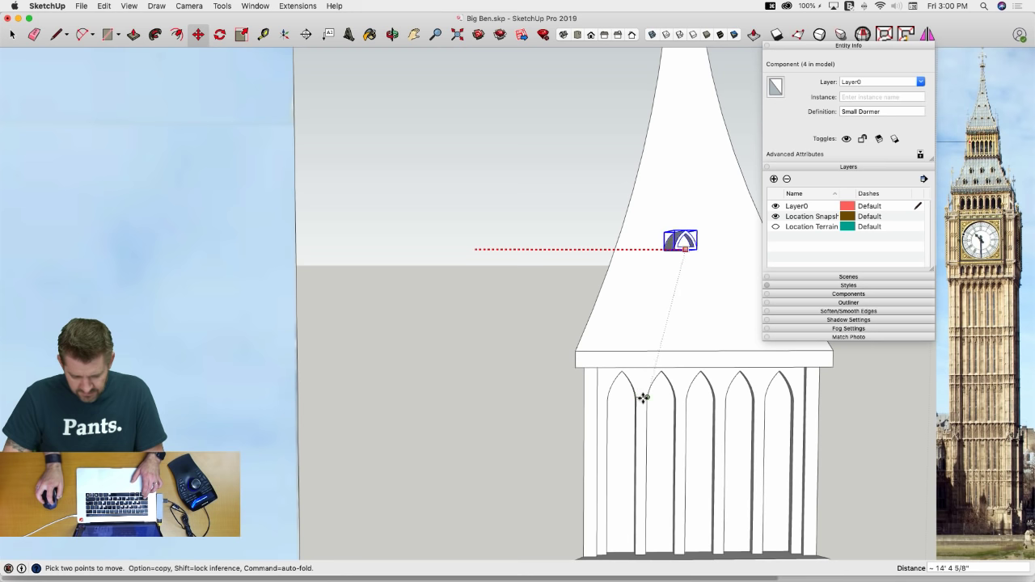
{"action": "scroll", "coordinate": [643, 397], "scroll_direction": "up", "scroll_amount": 5}
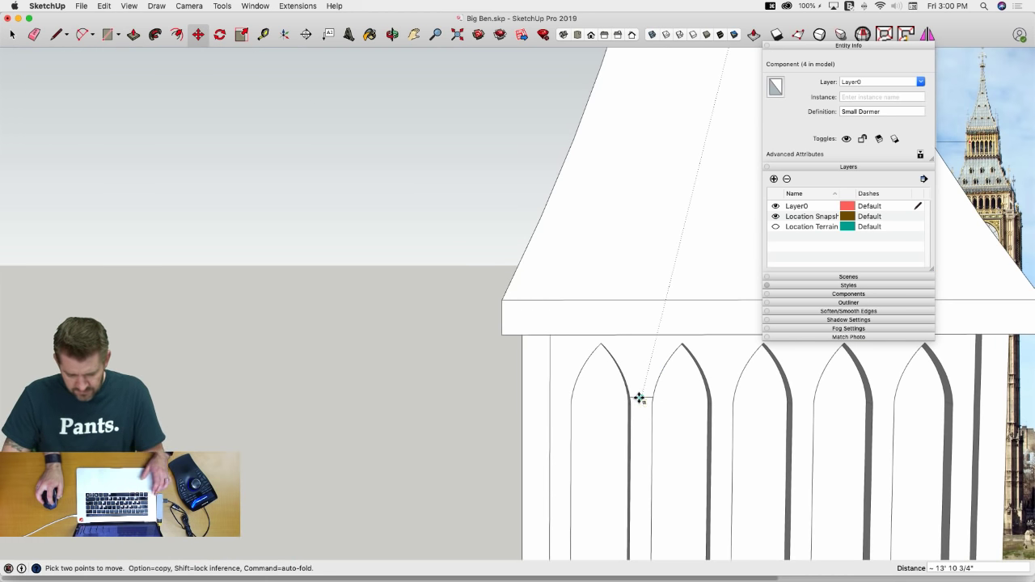
{"action": "left_click", "coordinate": [640, 399]}
Draw a short horizontal reference line about 1' 2 5/8" long across the pier between the fourth and fifth arched openings
{"action": "key", "text": "l"}
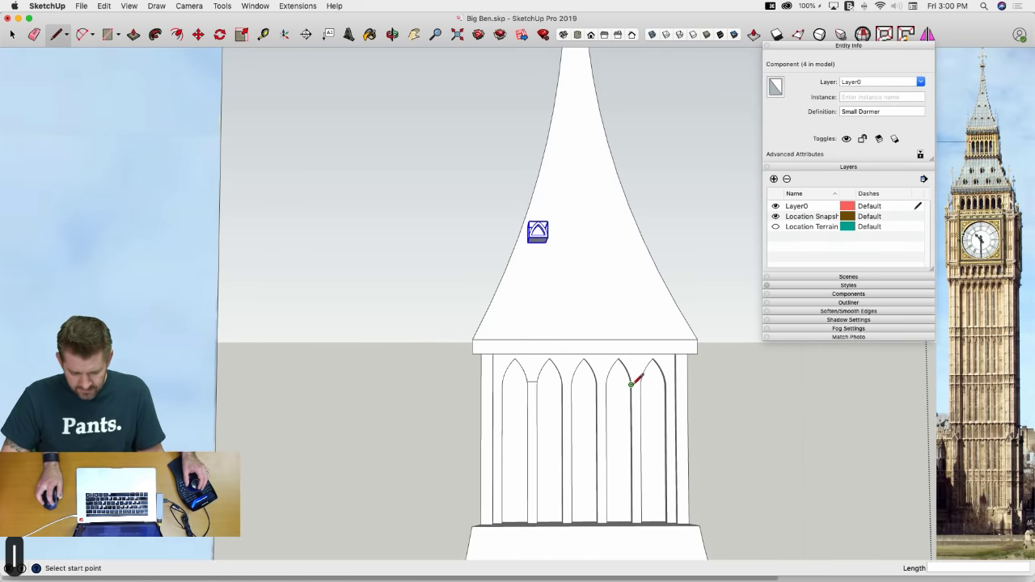
{"action": "scroll", "coordinate": [628, 386], "scroll_direction": "down", "scroll_amount": 3}
{"action": "scroll", "coordinate": [639, 389], "scroll_direction": "up", "scroll_amount": 3}
{"action": "scroll", "coordinate": [644, 391], "scroll_direction": "up", "scroll_amount": 2}
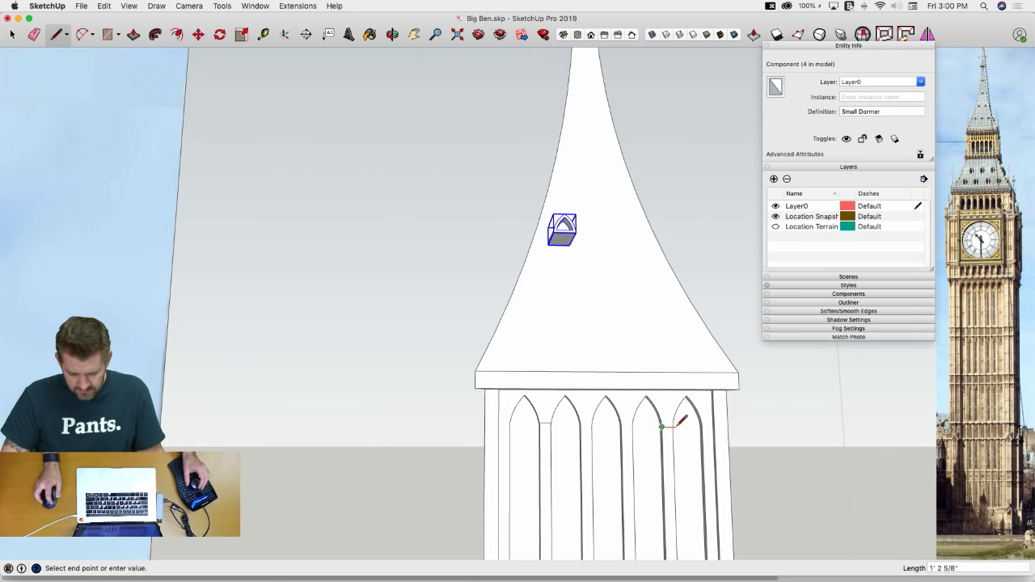
Copy the Small Dormer about 10' 3 5/16" along the red axis to the second reference line's midpoint, dividing the distance by 2 for a middle copy
{"action": "key", "text": "m"}
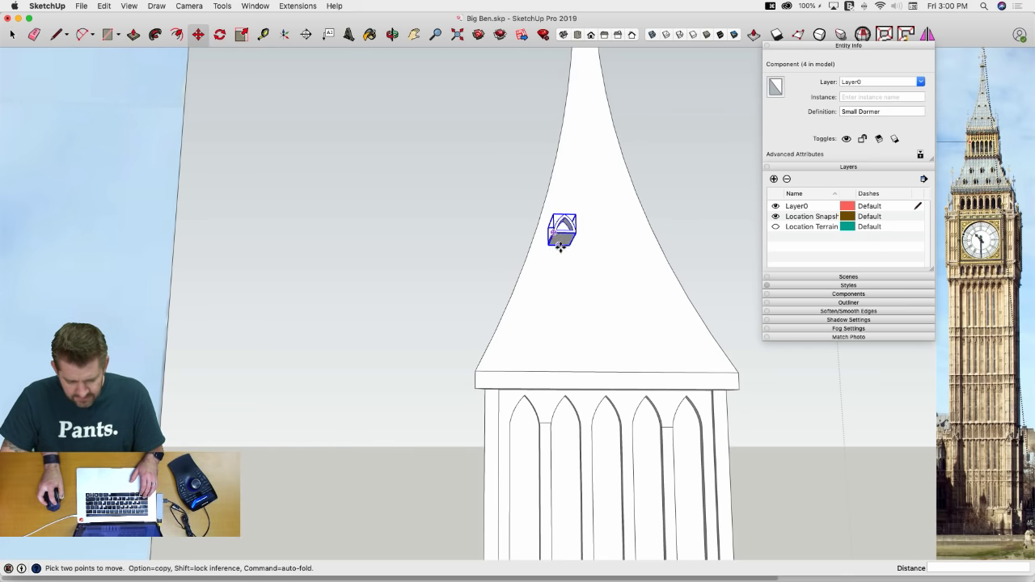
{"action": "left_click", "coordinate": [560, 247]}
{"action": "key", "text": "alt"}
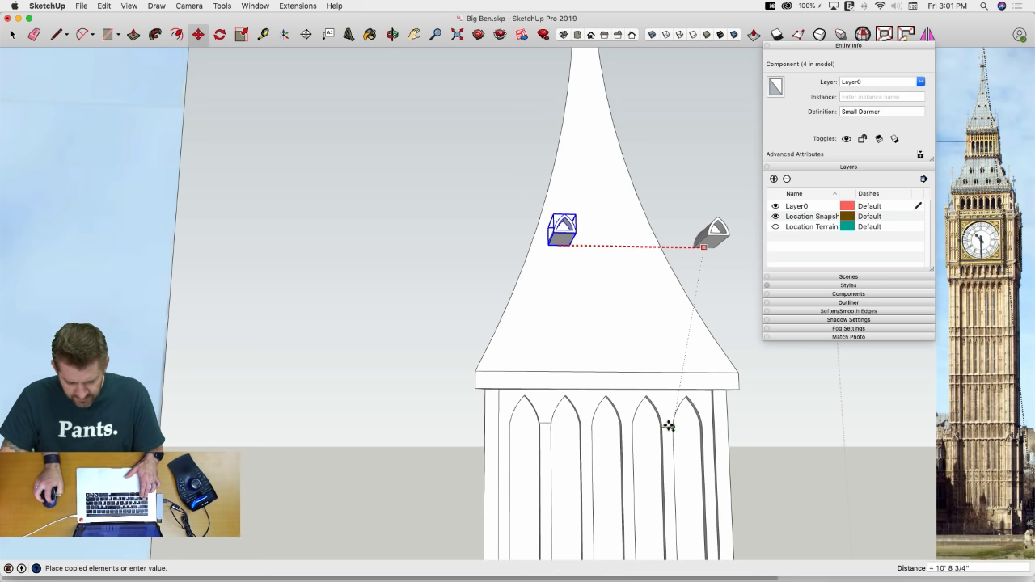
{"action": "key", "text": "Right"}
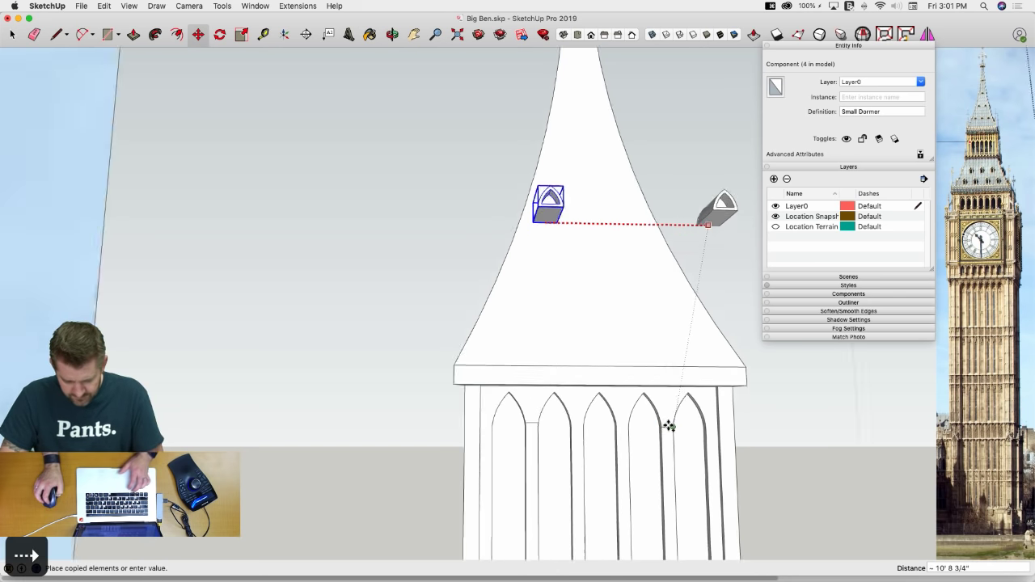
{"action": "scroll", "coordinate": [665, 426], "scroll_direction": "up", "scroll_amount": 3}
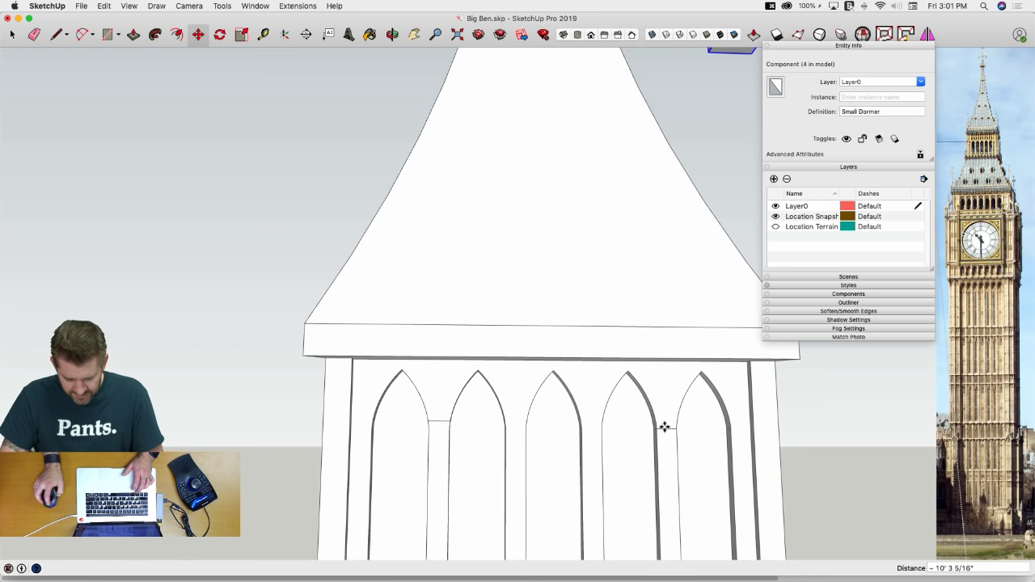
{"action": "type", "text": "/2"}
{"action": "key", "text": "Return"}
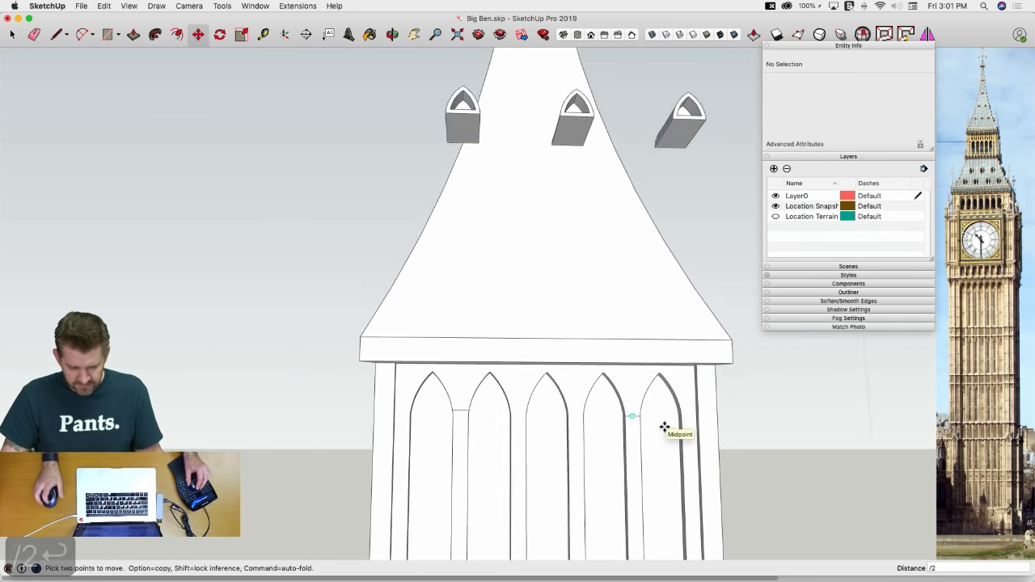
Draw construction lines along the dormers' bases, joining the first to the middle one and the middle to the last one
{"action": "scroll", "coordinate": [665, 426], "scroll_direction": "down", "scroll_amount": 5}
{"action": "key", "text": "space"}
{"action": "key", "text": "l"}
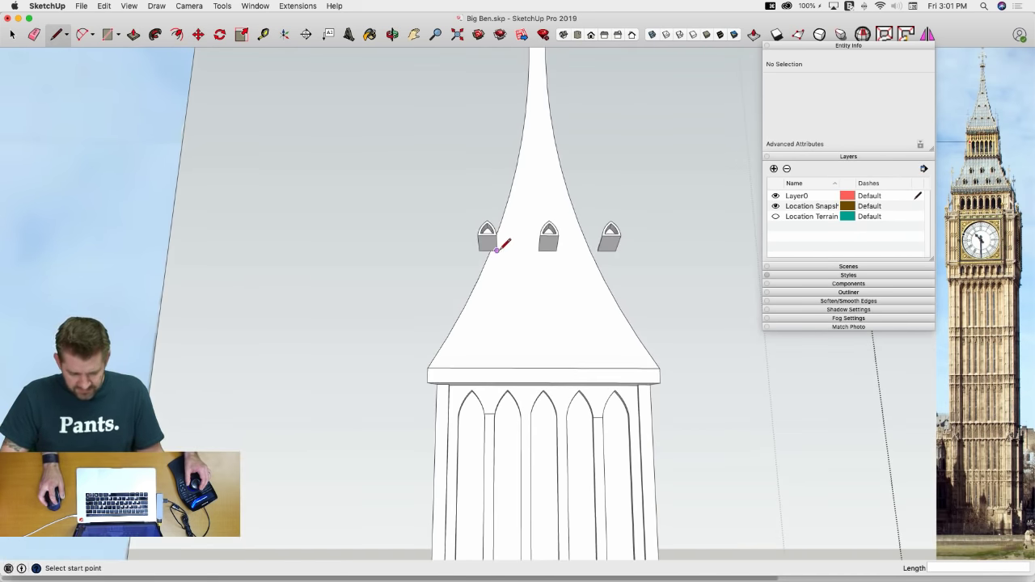
{"action": "left_click", "coordinate": [556, 252]}
{"action": "middle_click_drag", "start_coordinate": [556, 252], "coordinate": [536, 252], "text": "shift"}
{"action": "key", "text": "Escape"}
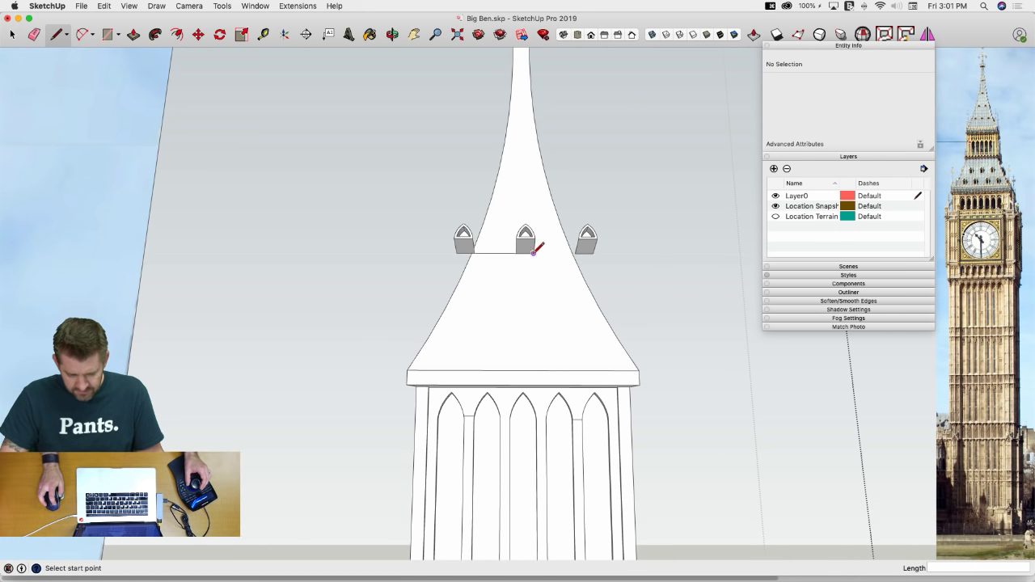
{"action": "left_click", "coordinate": [575, 254]}
Draw three horizontal reference lines along the red axis from the photo's upper three dormer rows out past the photo's edge
{"action": "key", "text": "space"}
{"action": "key", "text": "l"}
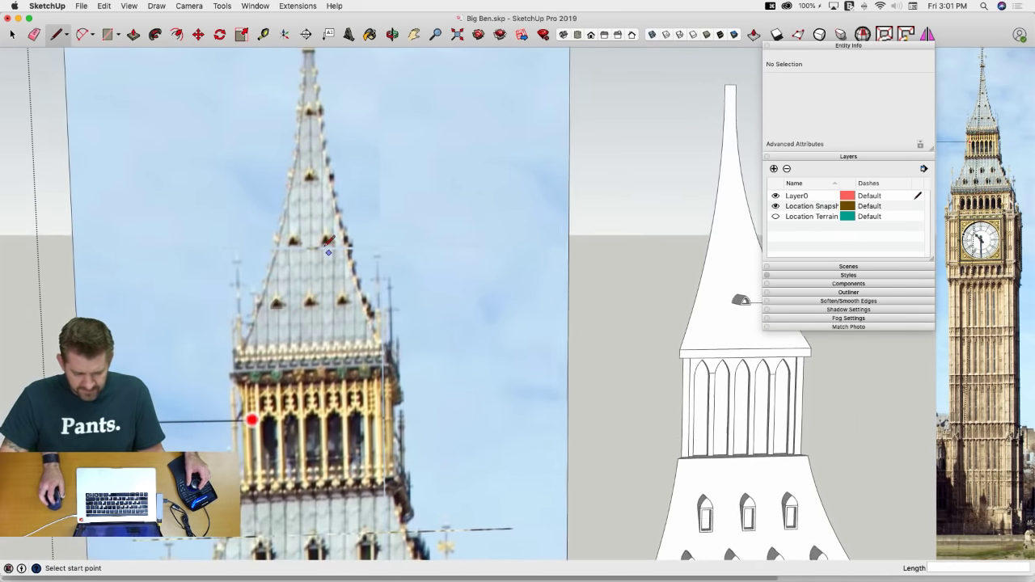
{"action": "scroll", "coordinate": [326, 243], "scroll_direction": "up", "scroll_amount": 3}
{"action": "scroll", "coordinate": [293, 242], "scroll_direction": "down", "scroll_amount": 2}
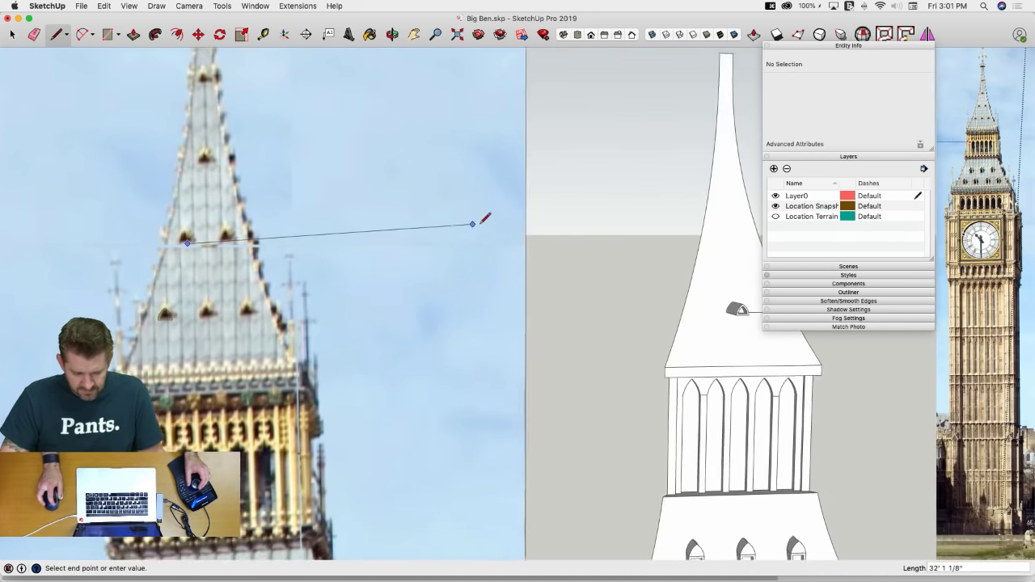
{"action": "left_click", "coordinate": [545, 242]}
{"action": "scroll", "coordinate": [184, 168], "scroll_direction": "up", "scroll_amount": 2}
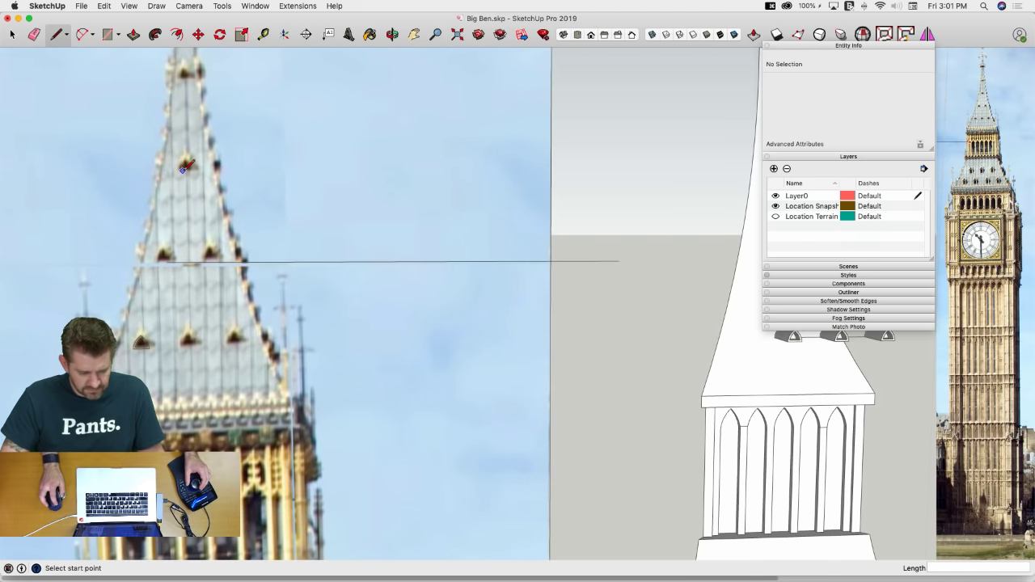
{"action": "left_click", "coordinate": [636, 169]}
{"action": "scroll", "coordinate": [402, 151], "scroll_direction": "down", "scroll_amount": 1}
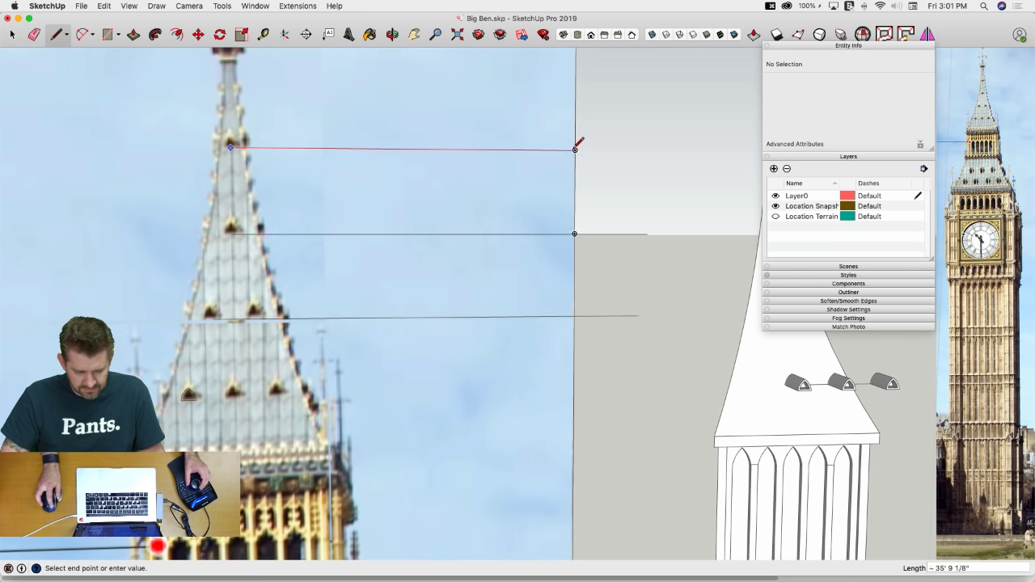
{"action": "left_click", "coordinate": [624, 150]}
{"action": "key", "text": "space"}
{"action": "scroll", "coordinate": [594, 316], "scroll_direction": "down", "scroll_amount": 1}
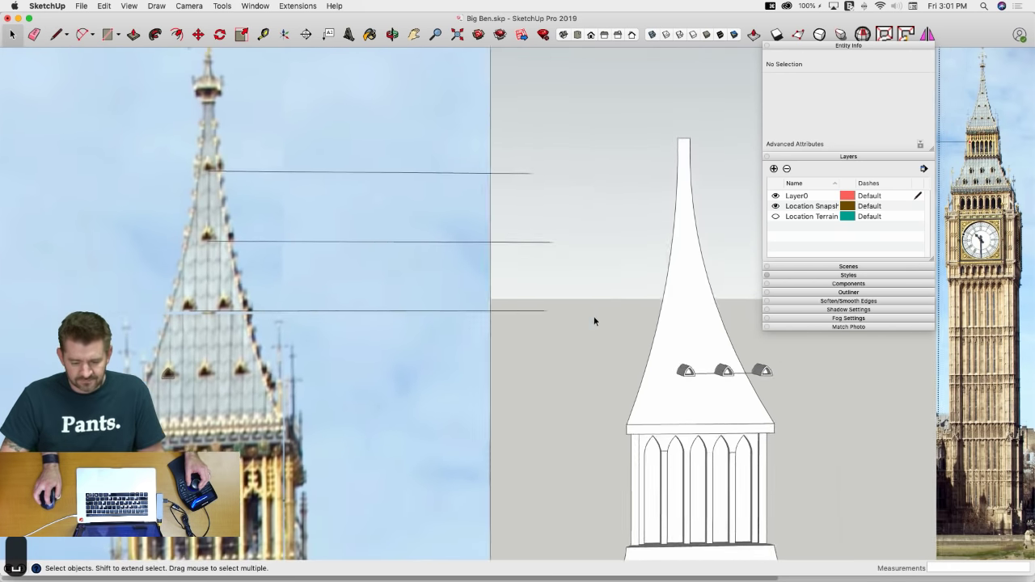
Copy the first Small Dormer about 2' 6 13/16" along the red axis to the midpoint between the first and middle dormers
{"action": "scroll", "coordinate": [636, 363], "scroll_direction": "up", "scroll_amount": 1}
{"action": "left_click", "coordinate": [636, 364]}
{"action": "scroll", "coordinate": [649, 363], "scroll_direction": "up", "scroll_amount": 1}
{"action": "scroll", "coordinate": [653, 368], "scroll_direction": "up", "scroll_amount": 4}
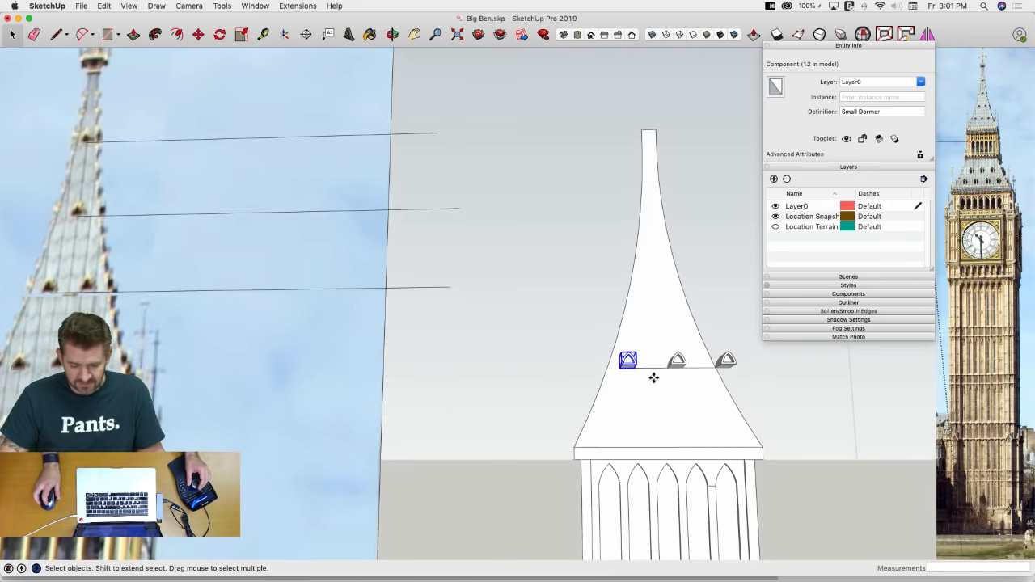
{"action": "key", "text": "m"}
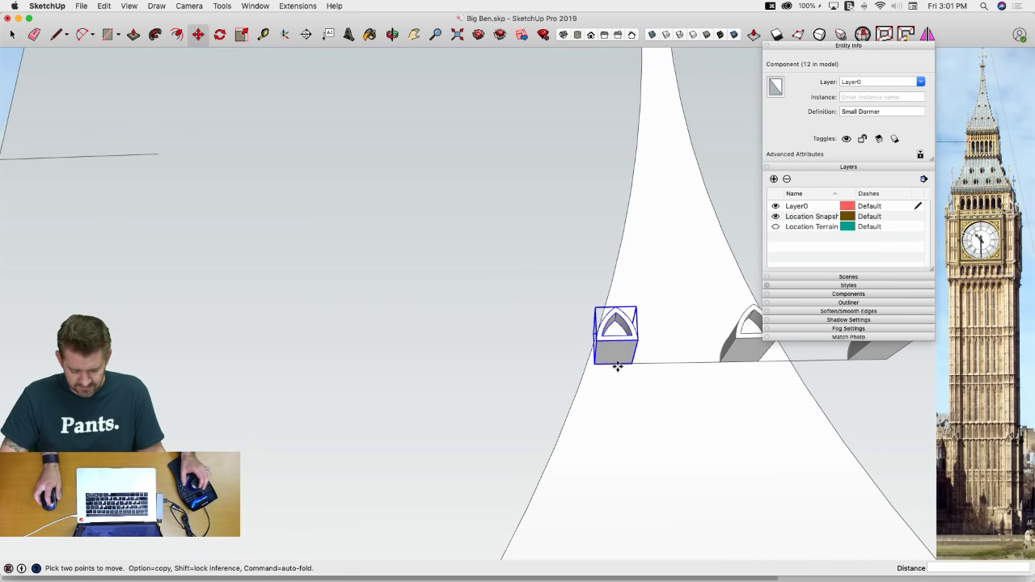
{"action": "left_click", "coordinate": [618, 367]}
{"action": "key", "text": "alt"}
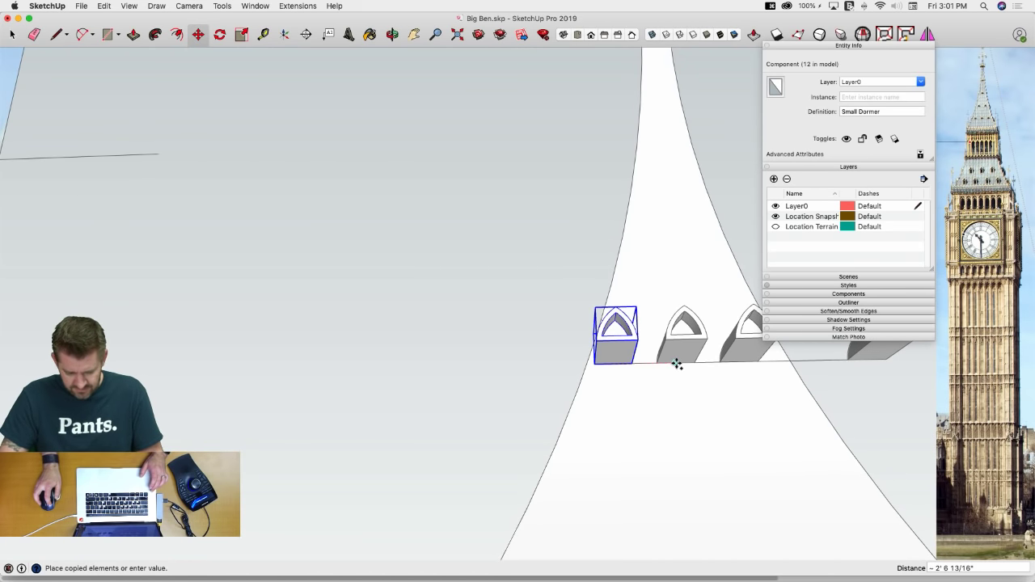
{"action": "left_click", "coordinate": [677, 365]}
Move the new dormer about 8' 6 7/8" up the blue axis, aligning its base with the lowest photo reference line
{"action": "left_click", "coordinate": [676, 363]}
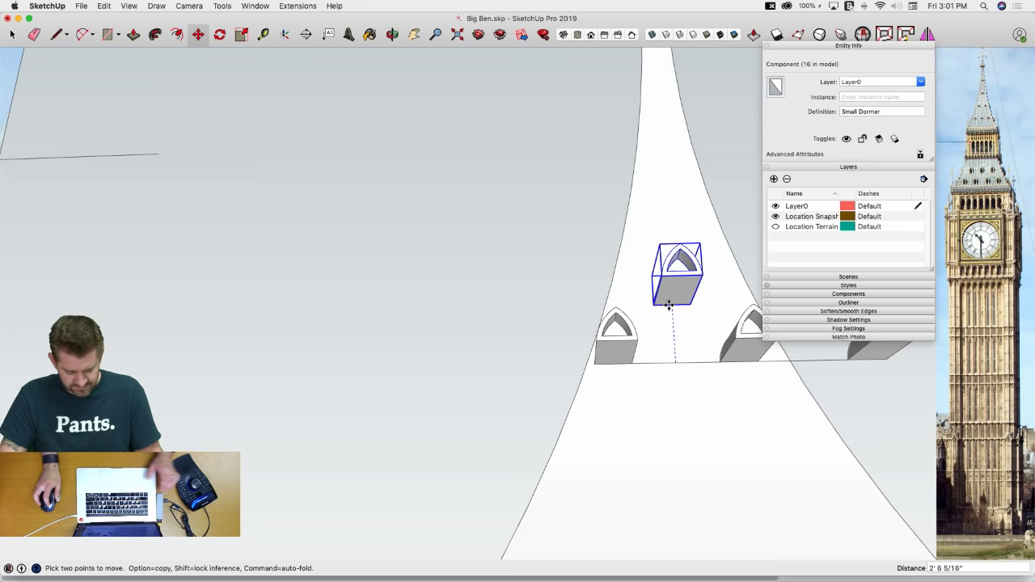
{"action": "scroll", "coordinate": [669, 304], "scroll_direction": "down", "scroll_amount": 3}
{"action": "scroll", "coordinate": [669, 304], "scroll_direction": "down", "scroll_amount": 2}
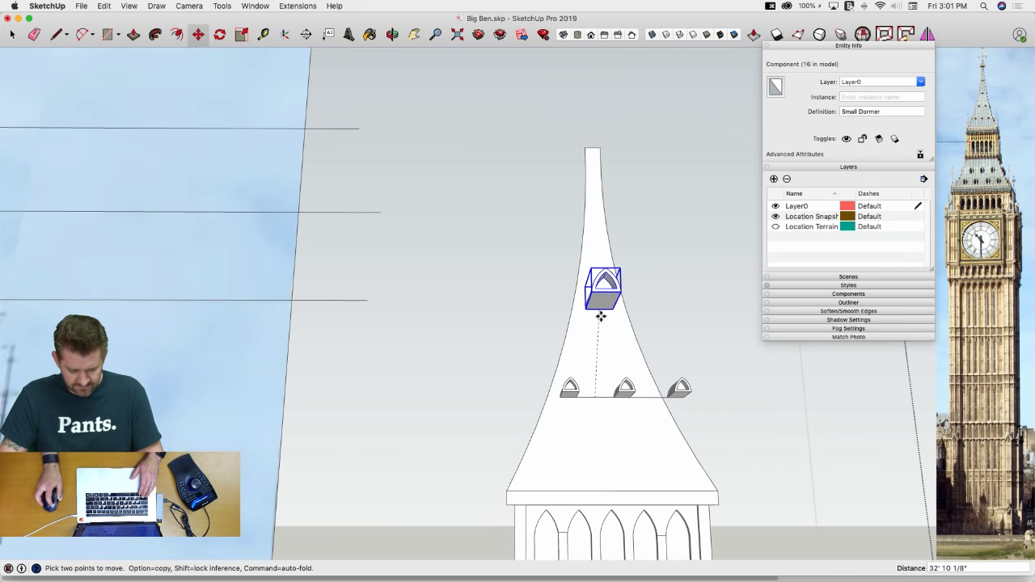
{"action": "key", "text": "Up"}
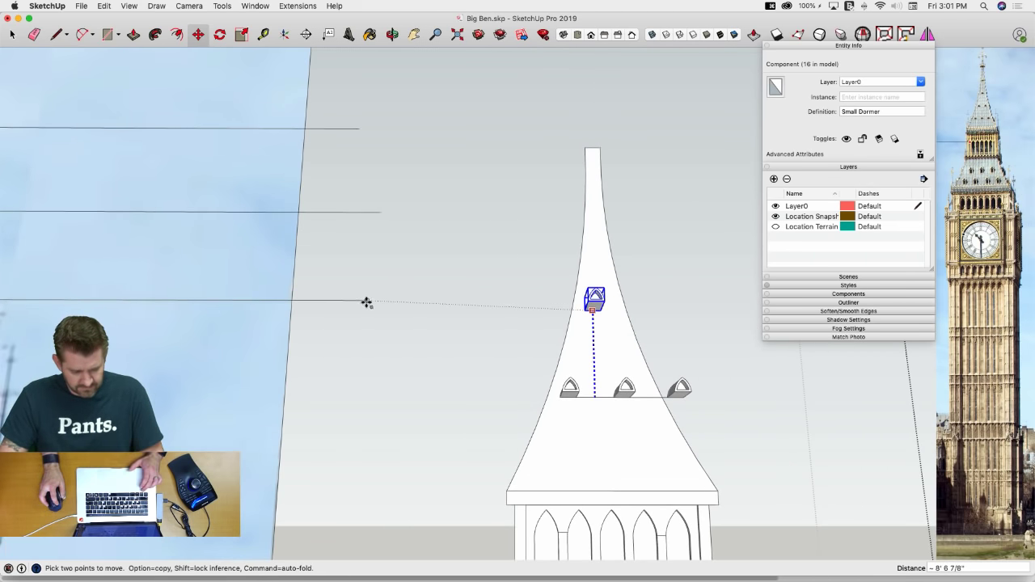
Copy the raised dormer about 5' 1 5/8" along the red axis, aligning it between the bottom row's middle and last dormers
{"action": "scroll", "coordinate": [595, 325], "scroll_direction": "up", "scroll_amount": 2}
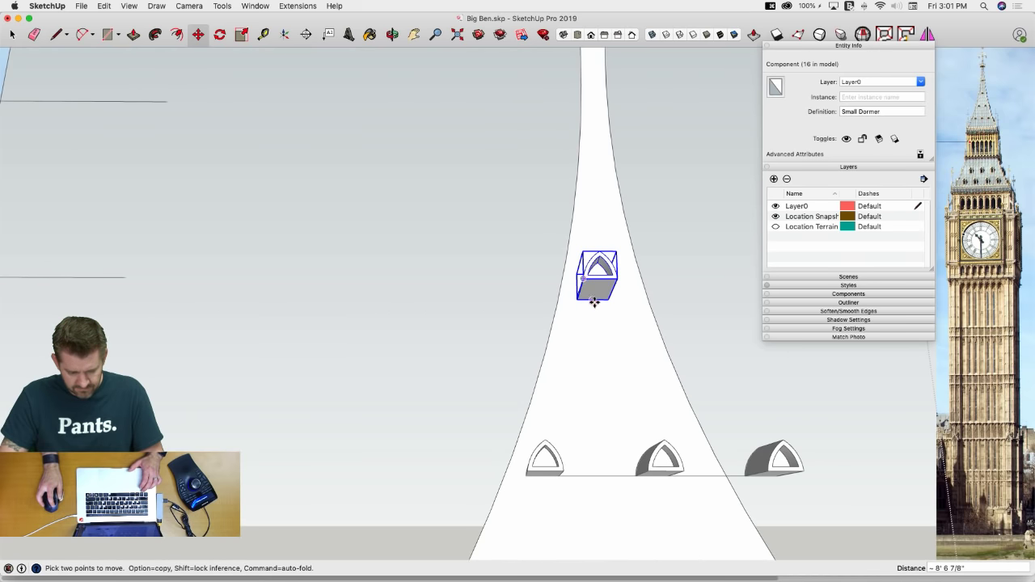
{"action": "key", "text": "alt"}
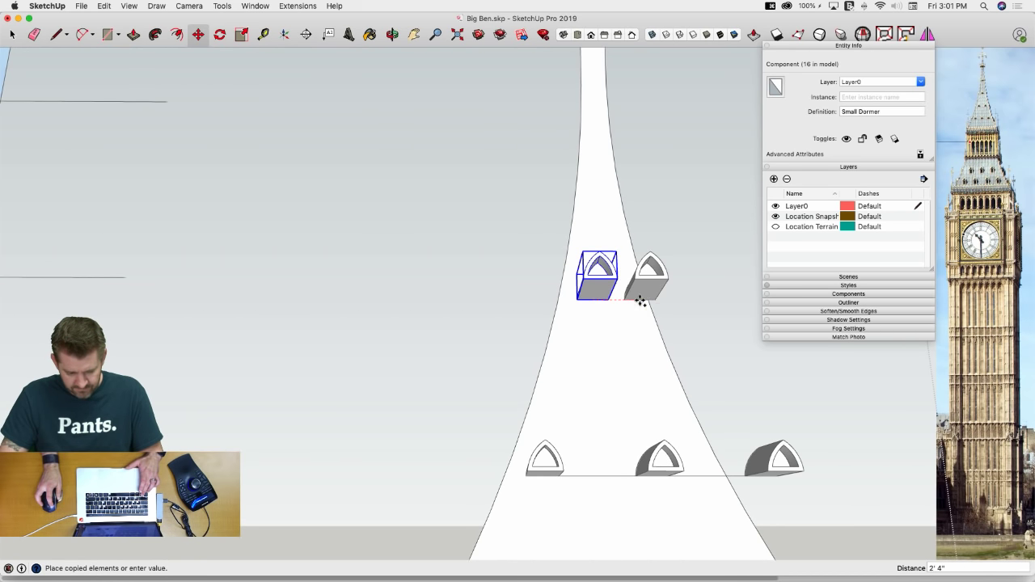
{"action": "left_click", "coordinate": [706, 478]}
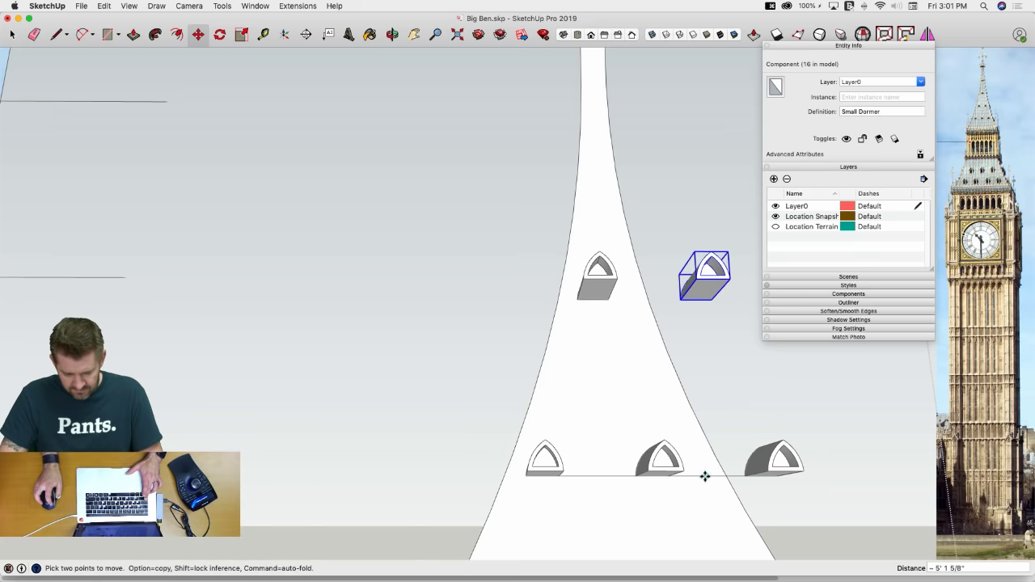
Draw a construction line between the two second-row dormers and copy the selected dormer to its midpoint
{"action": "scroll", "coordinate": [566, 425], "scroll_direction": "down", "scroll_amount": 3}
{"action": "key", "text": "l"}
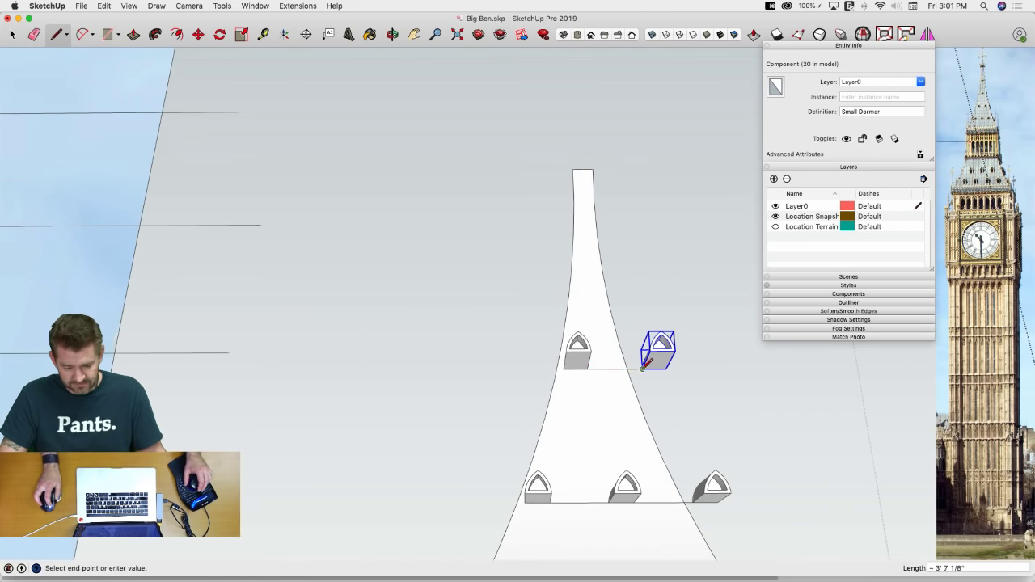
{"action": "key", "text": "m"}
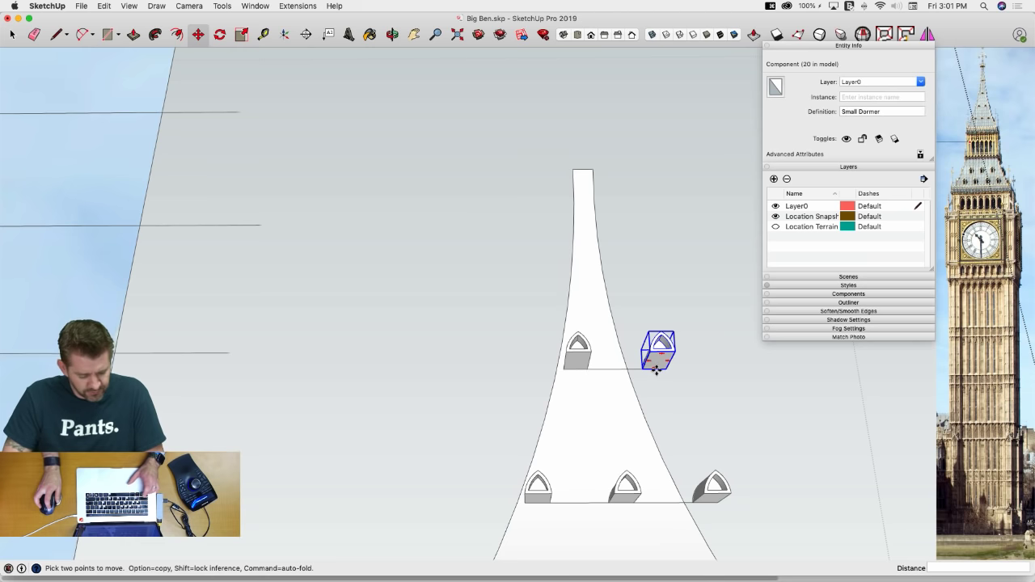
{"action": "left_click", "coordinate": [656, 369], "text": "alt"}
{"action": "left_click", "coordinate": [614, 369]}
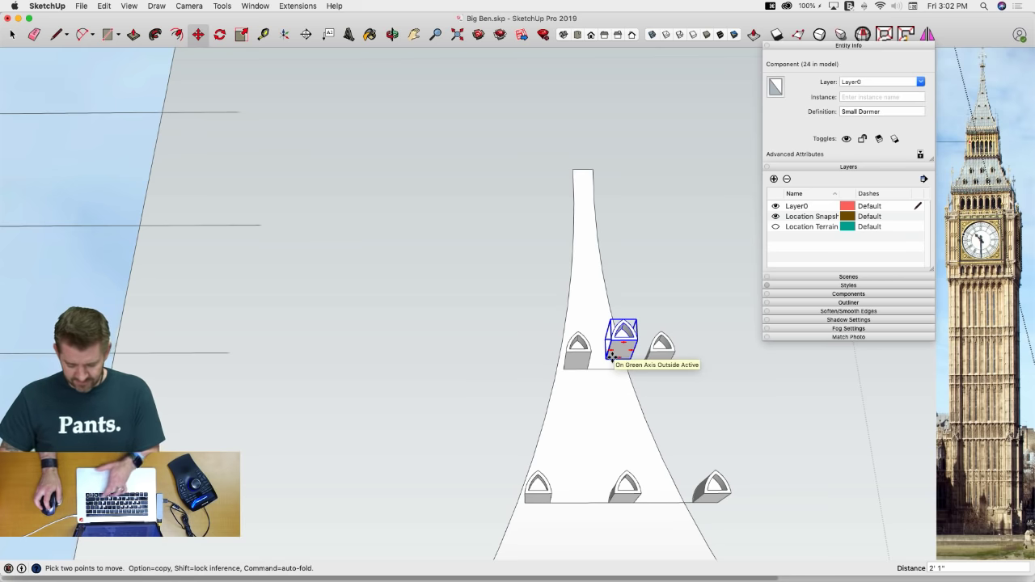
Move the centre dormer up the blue axis to the middle photo reference line and copy it about 8' 10 11/16" up to the top line
{"action": "key", "text": "Up"}
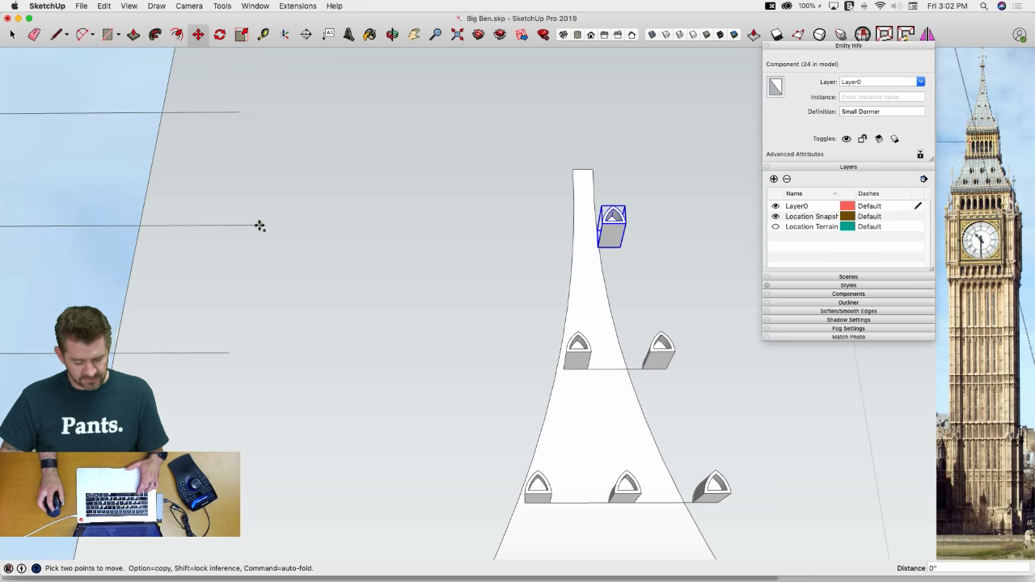
{"action": "left_click", "coordinate": [260, 226]}
{"action": "key", "text": "alt"}
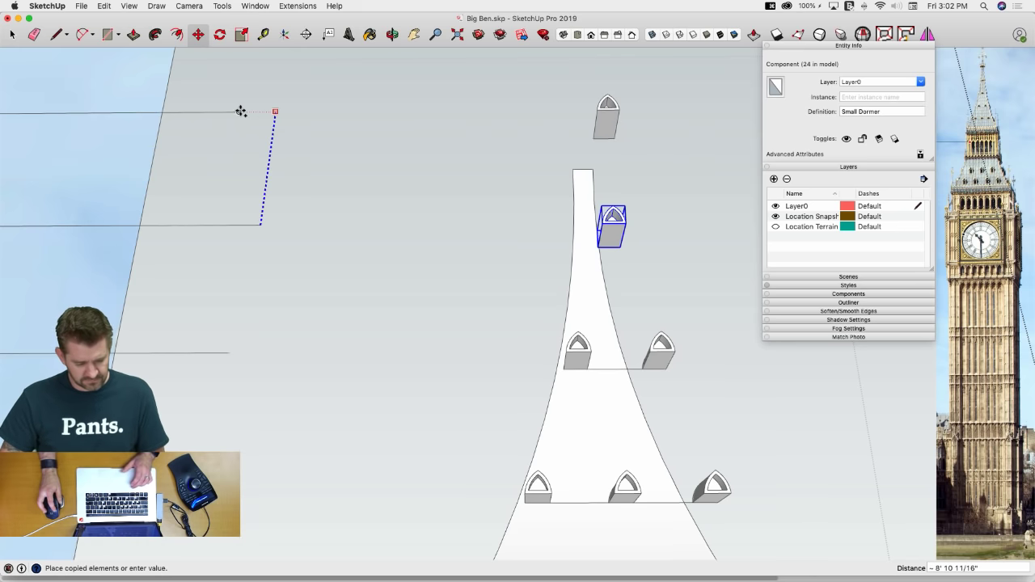
{"action": "left_click", "coordinate": [238, 111]}
Erase the construction lines joining the dormers in the lower two rows
{"action": "key", "text": "space"}
{"action": "key", "text": "e"}
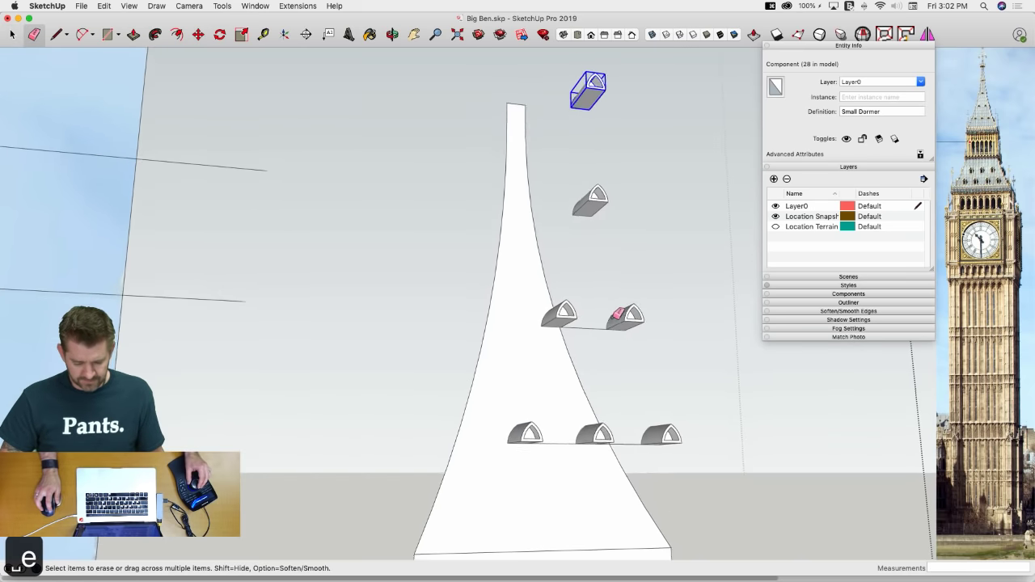
{"action": "left_click", "coordinate": [580, 323]}
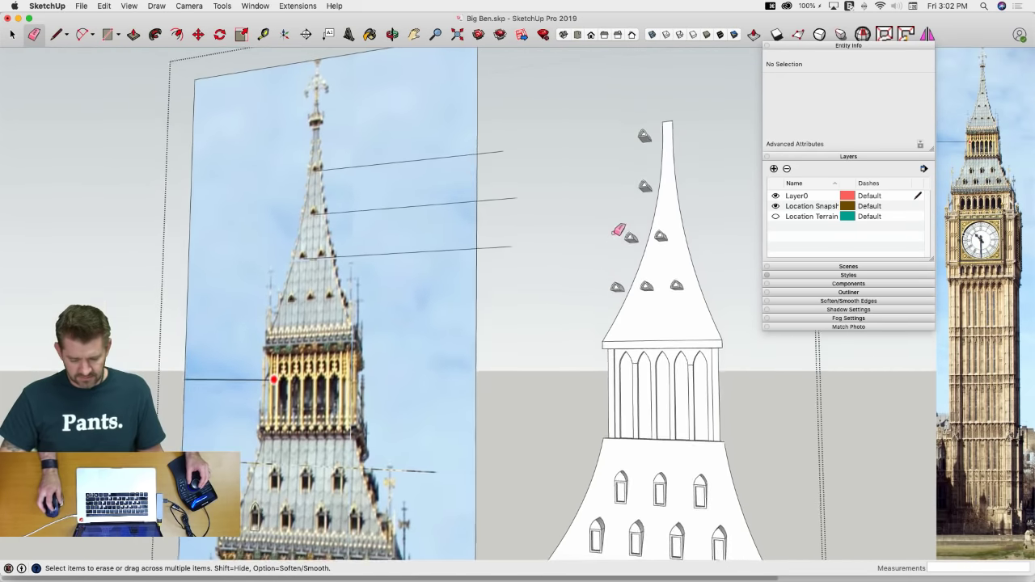
Move all seven Small Dormers about 16' 9" along the green axis until the bottom row sits in the spire face
{"action": "key", "text": "space"}
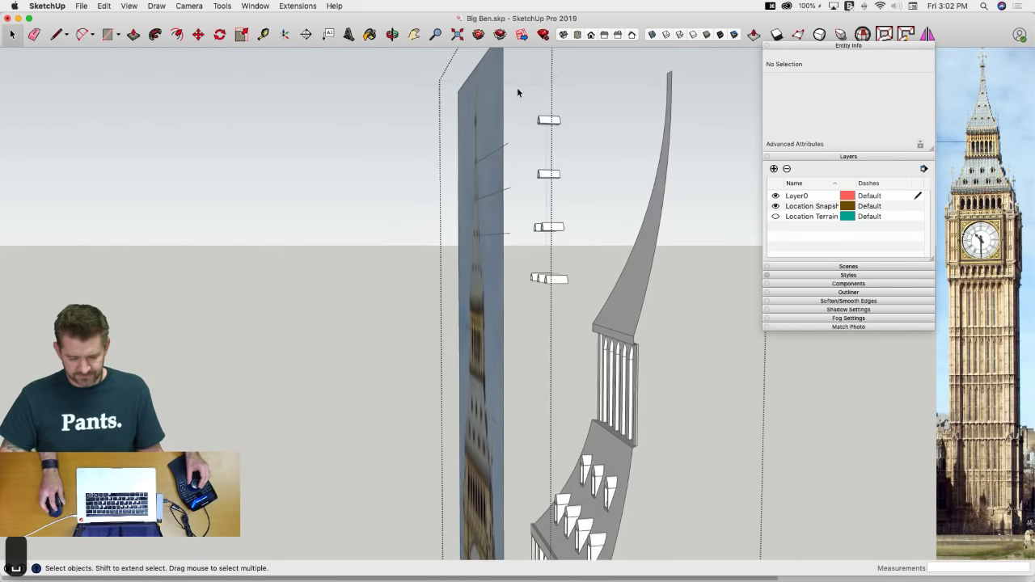
{"action": "left_click_drag", "start_coordinate": [517, 85], "coordinate": [583, 335]}
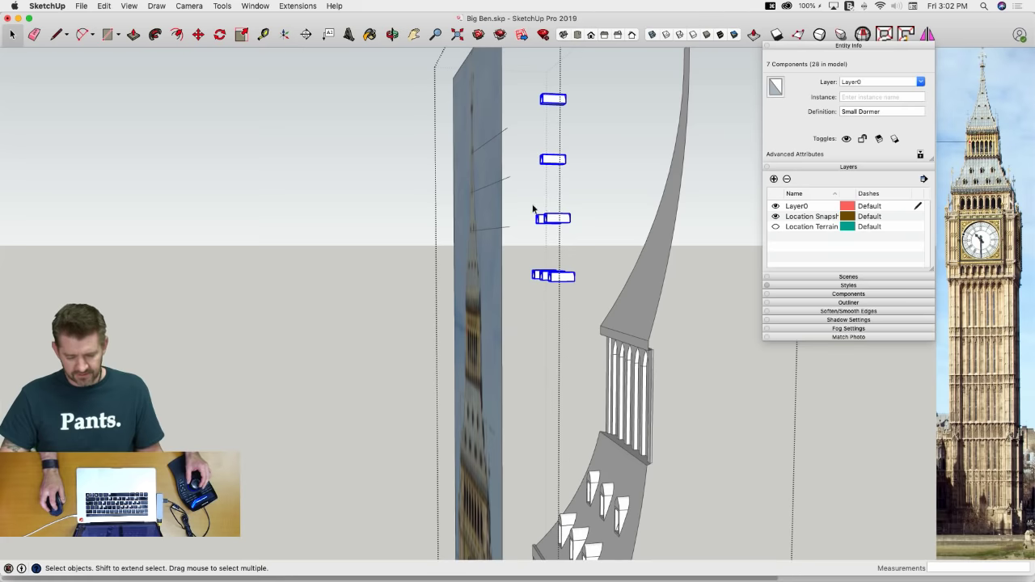
{"action": "key", "text": "m"}
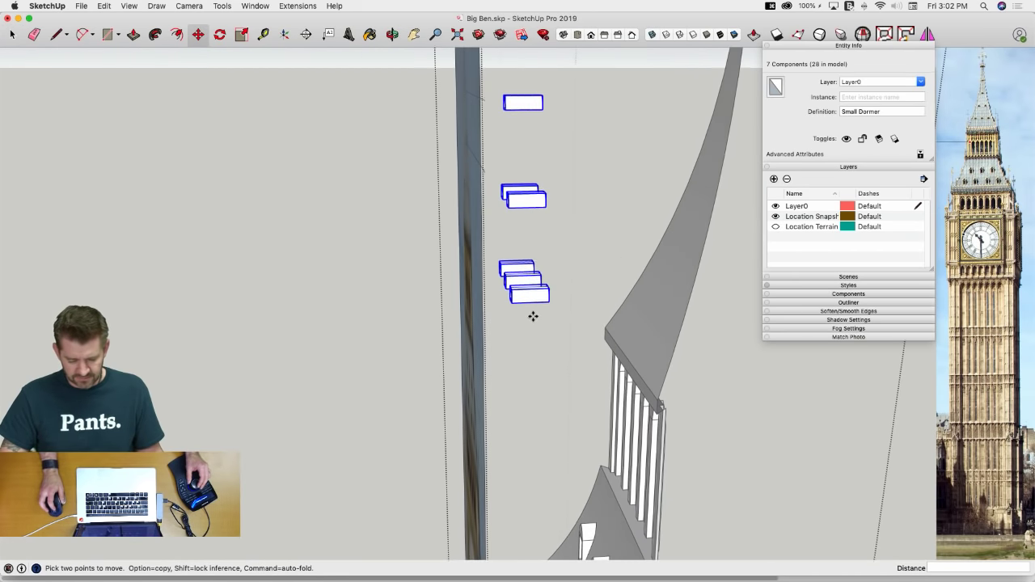
{"action": "left_click", "coordinate": [469, 306]}
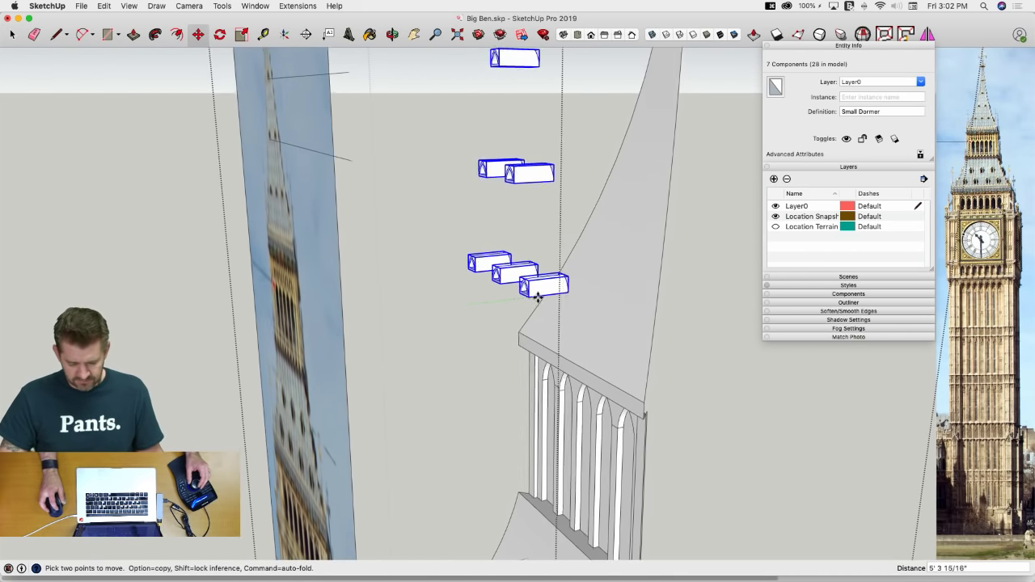
{"action": "key", "text": "shift"}
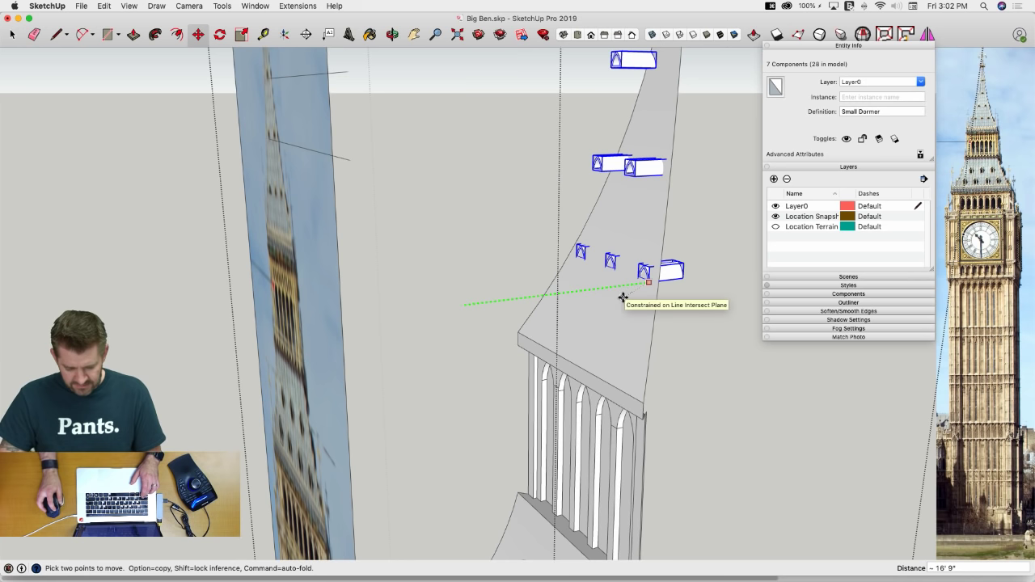
{"action": "left_click", "coordinate": [622, 296]}
{"action": "key", "text": "space"}
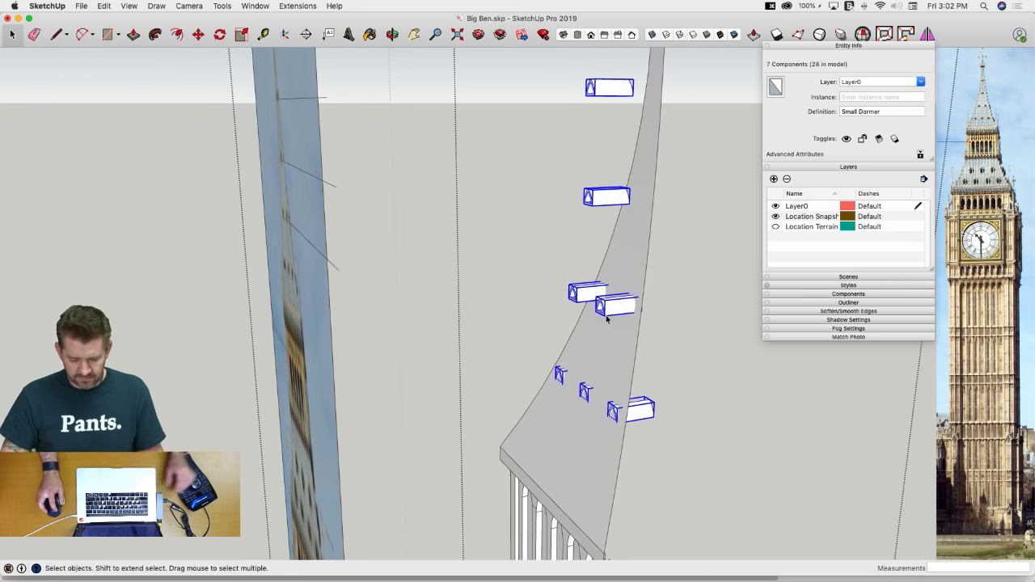
Move the two second-row dormers about 2' 9 1/2" along the green axis onto the curved spire face
{"action": "left_click", "coordinate": [598, 302]}
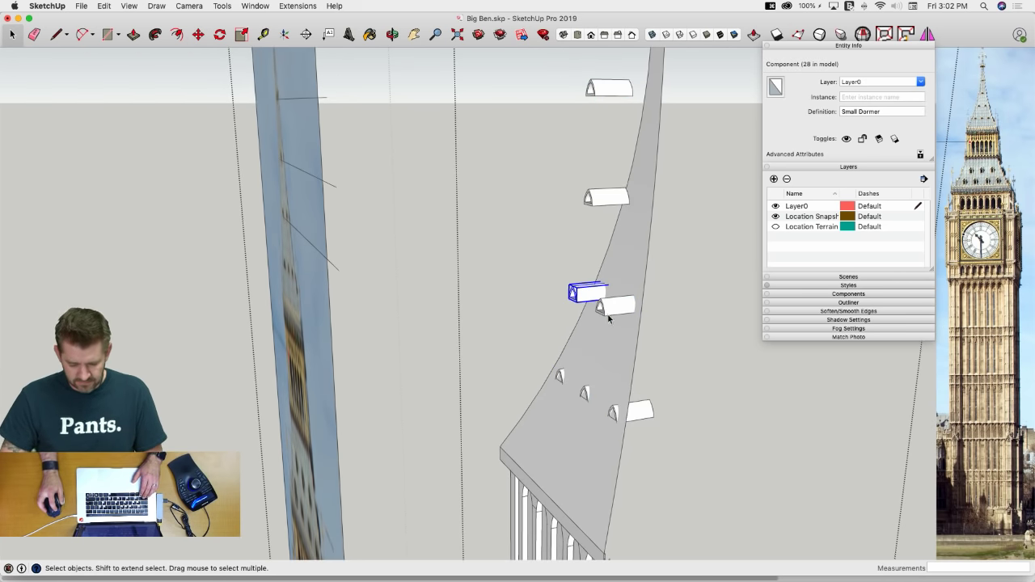
{"action": "key", "text": "m"}
{"action": "left_click", "coordinate": [605, 312]}
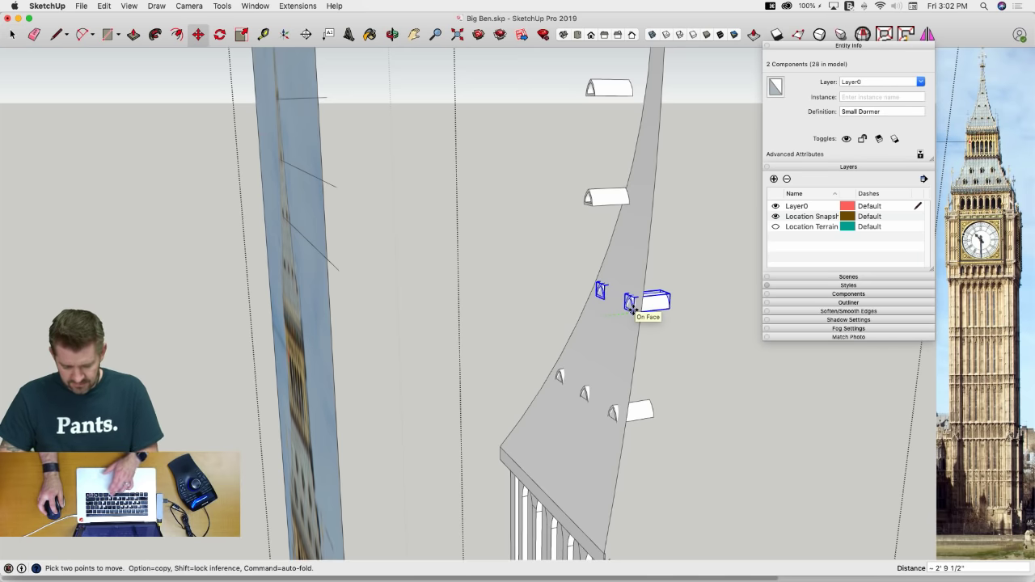
{"action": "key", "text": "space"}
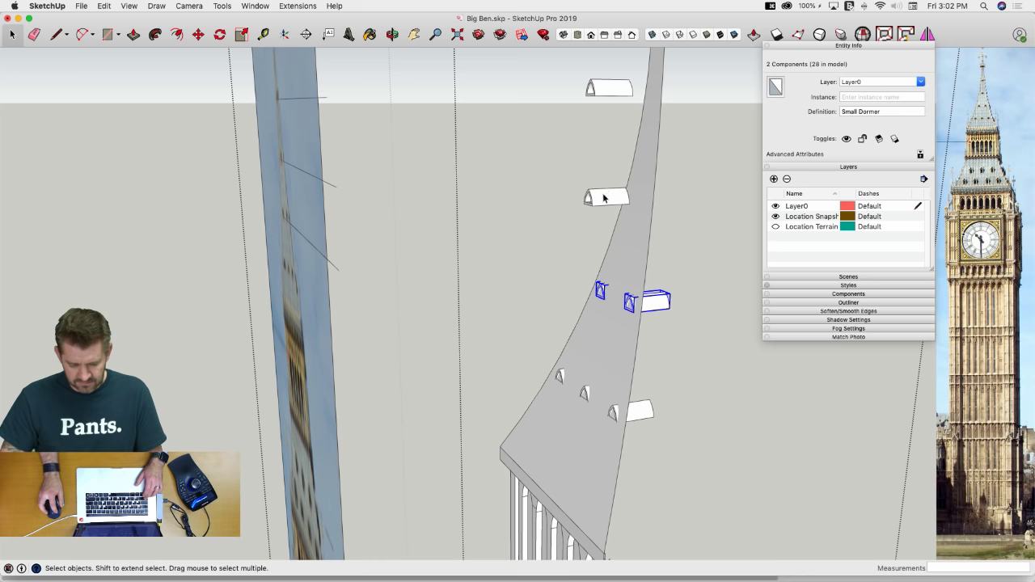
Move the third-row dormer along the green axis onto the spire face, and the top dormer about 5' 11 3/8"
{"action": "left_click", "coordinate": [602, 198]}
{"action": "key", "text": "m"}
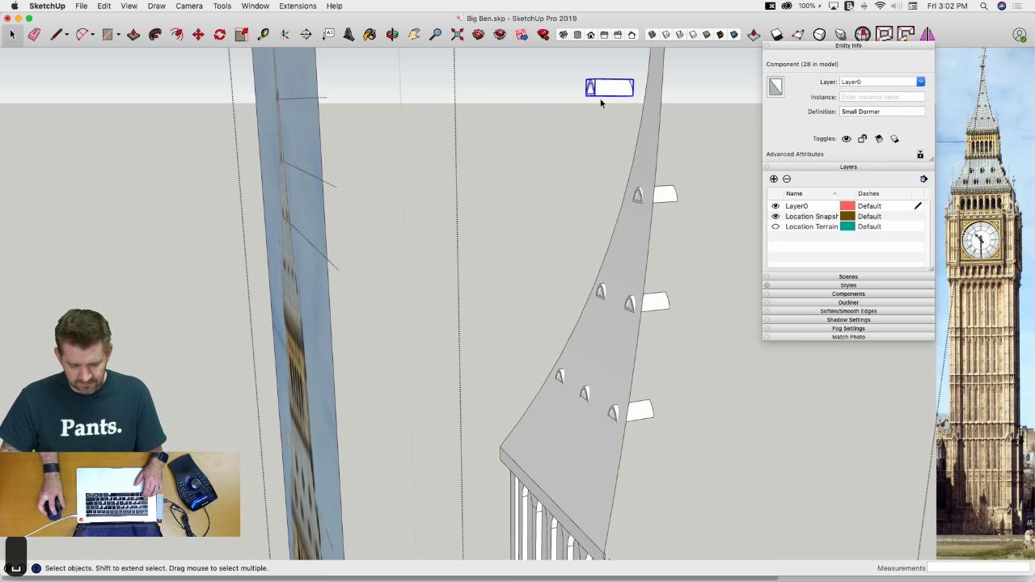
{"action": "key", "text": "m"}
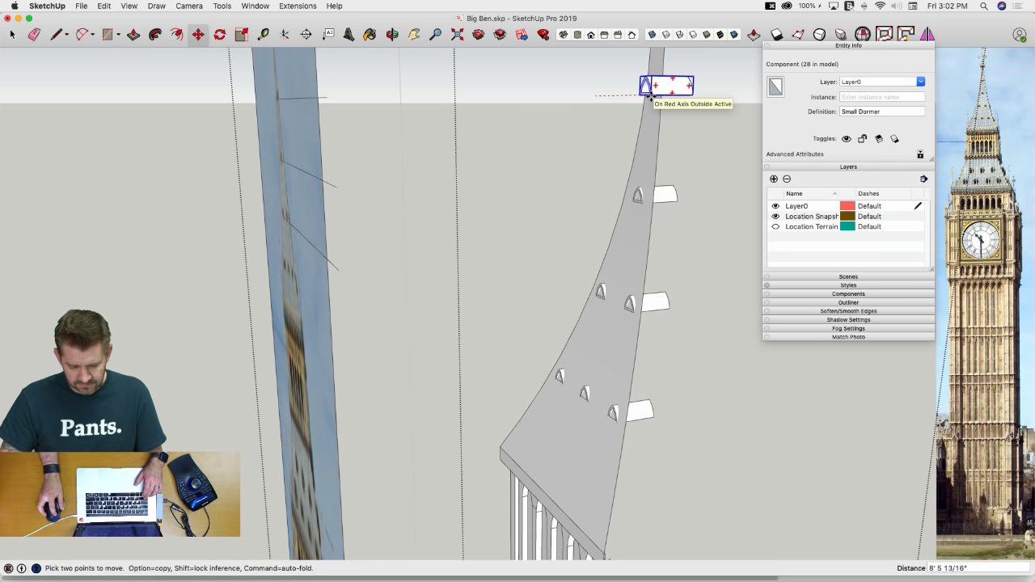
{"action": "key", "text": "Left"}
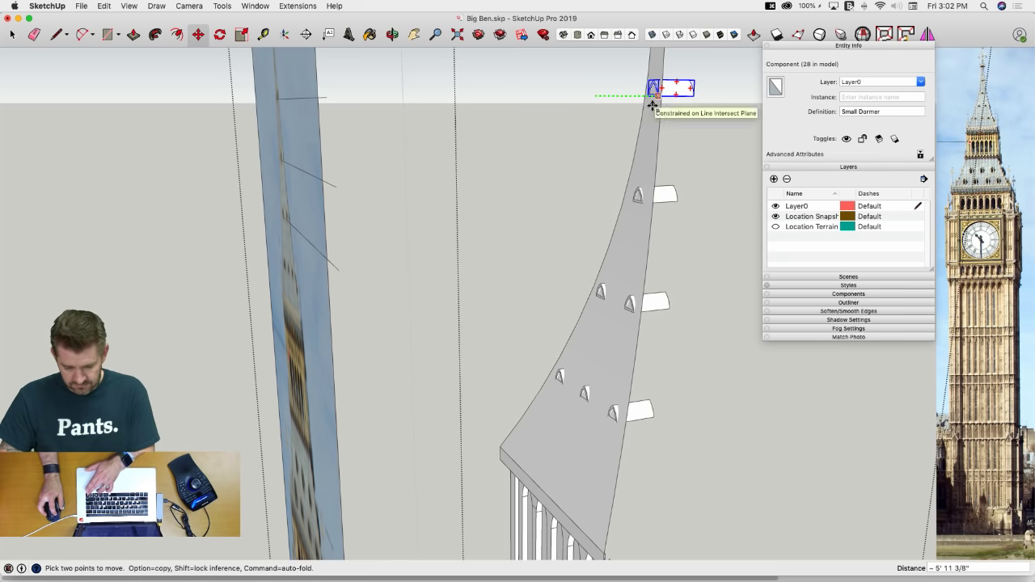
{"action": "left_click", "coordinate": [653, 105]}
{"action": "key", "text": "space"}
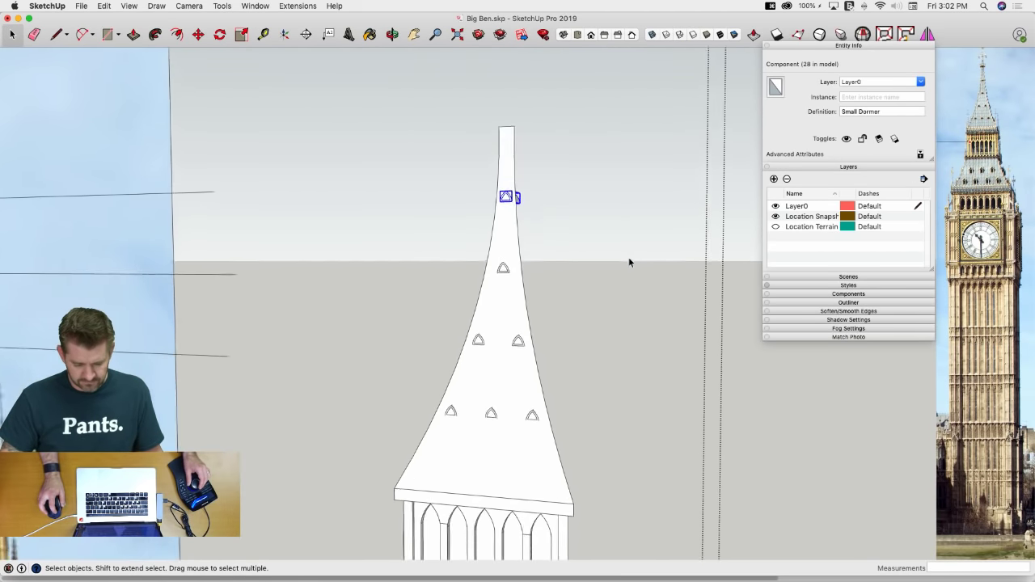
Move the three bottom-row dormers about 13/16" outward so their front bottom edges meet the spire's outer face
{"action": "key", "text": "super+4"}
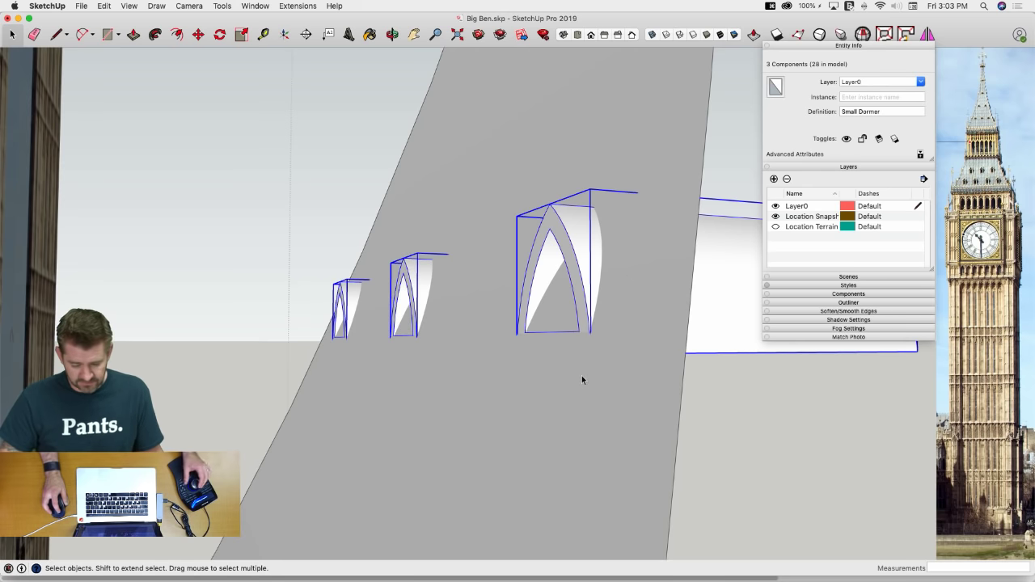
{"action": "key", "text": "m"}
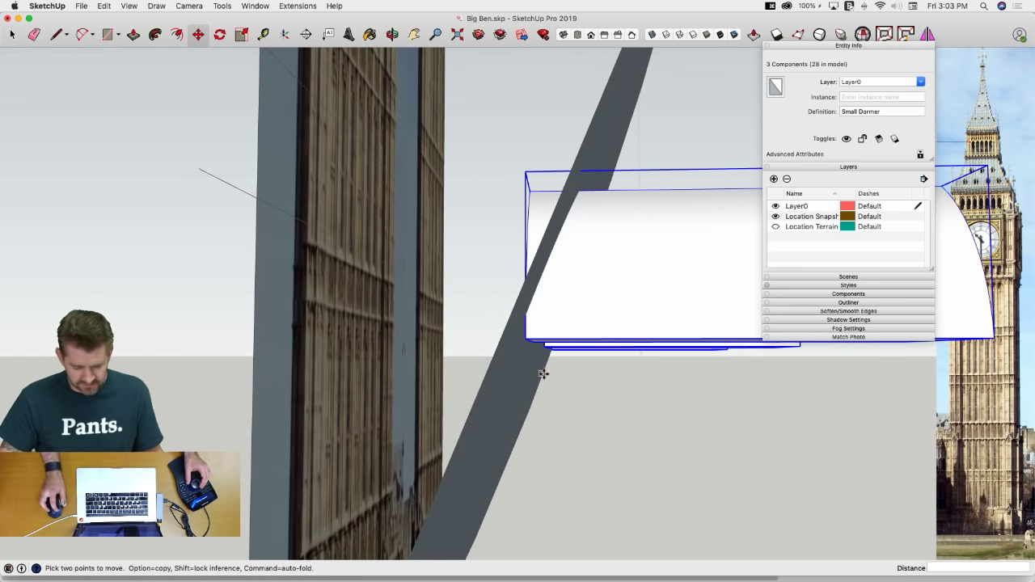
{"action": "left_click", "coordinate": [526, 338]}
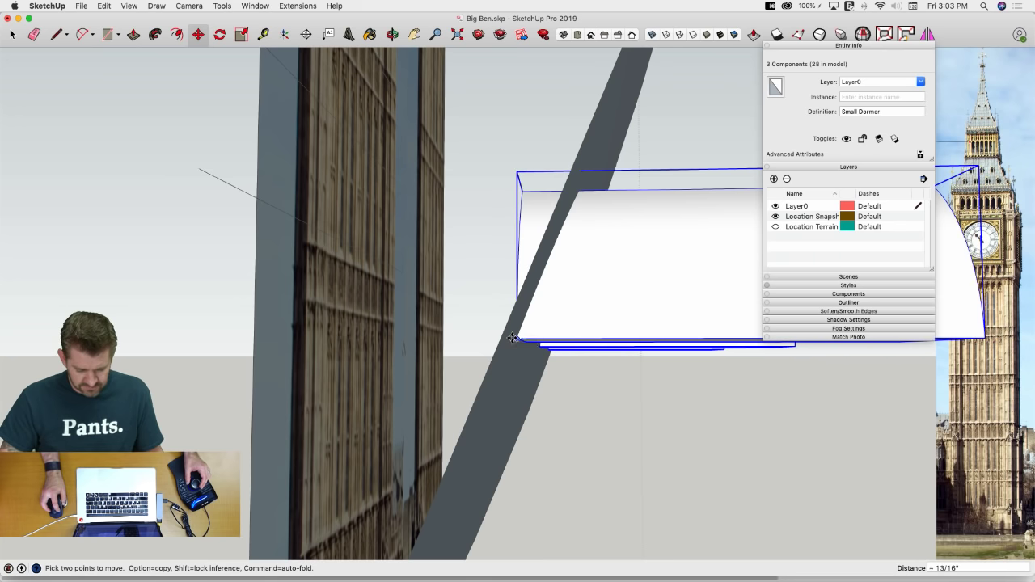
{"action": "left_click", "coordinate": [512, 338]}
{"action": "key", "text": "space"}
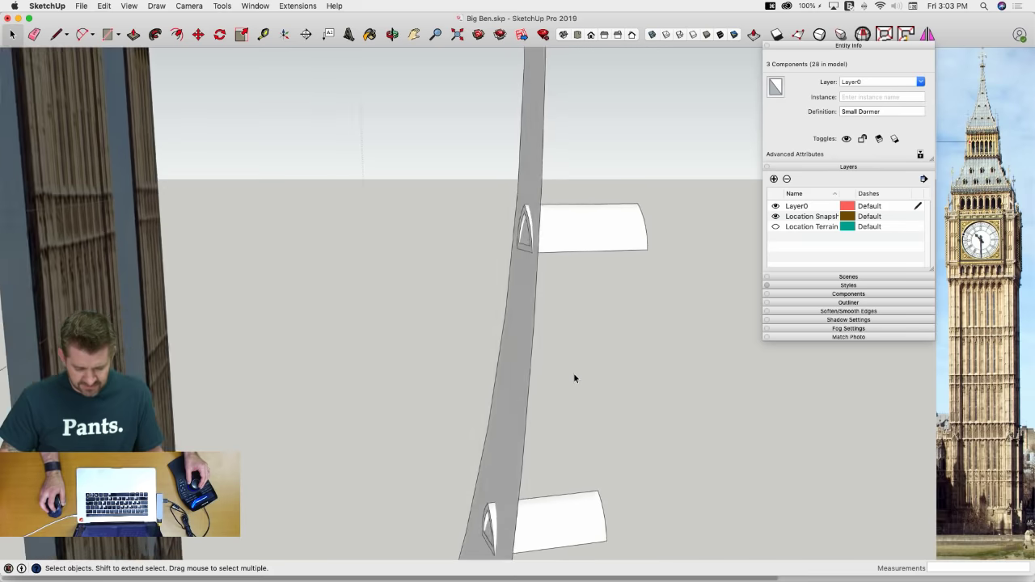
Select the two second-row dormers and make them a unique component separate from the bottom row
{"action": "middle_click_drag", "start_coordinate": [575, 378], "coordinate": [517, 413]}
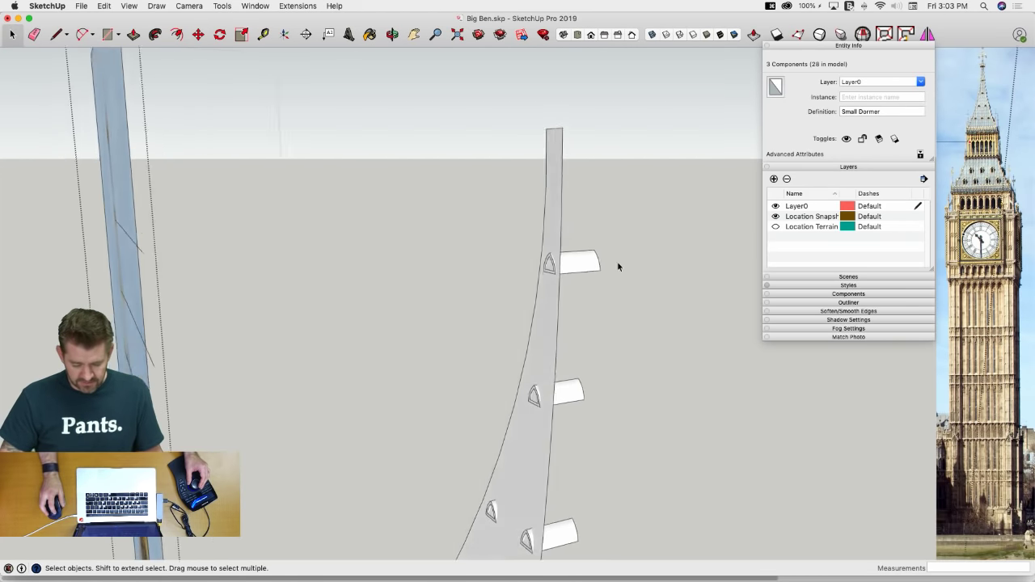
{"action": "middle_click_drag", "start_coordinate": [618, 267], "coordinate": [553, 283]}
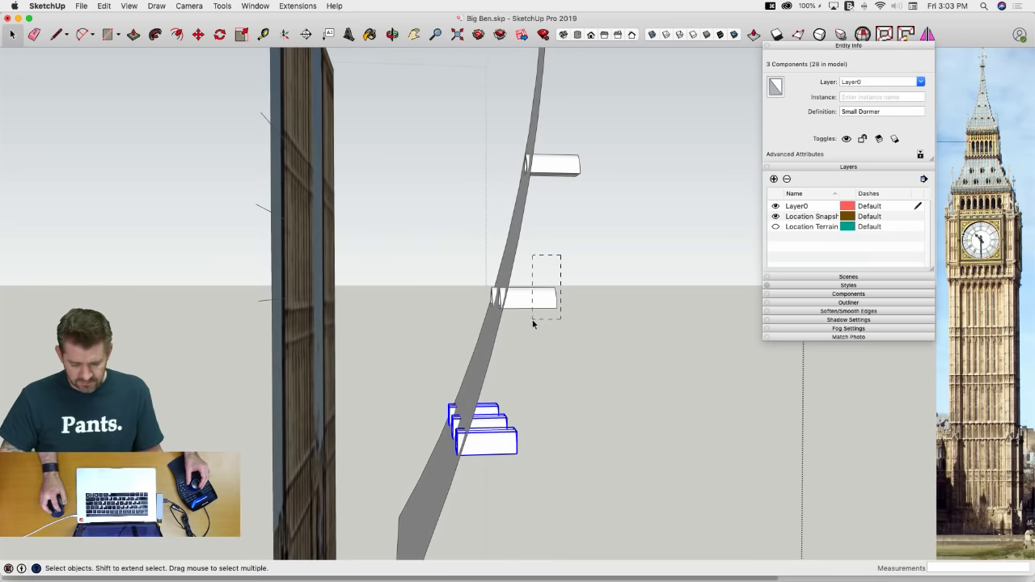
{"action": "left_click_drag", "start_coordinate": [532, 320], "coordinate": [531, 320]}
{"action": "right_click", "coordinate": [530, 305]}
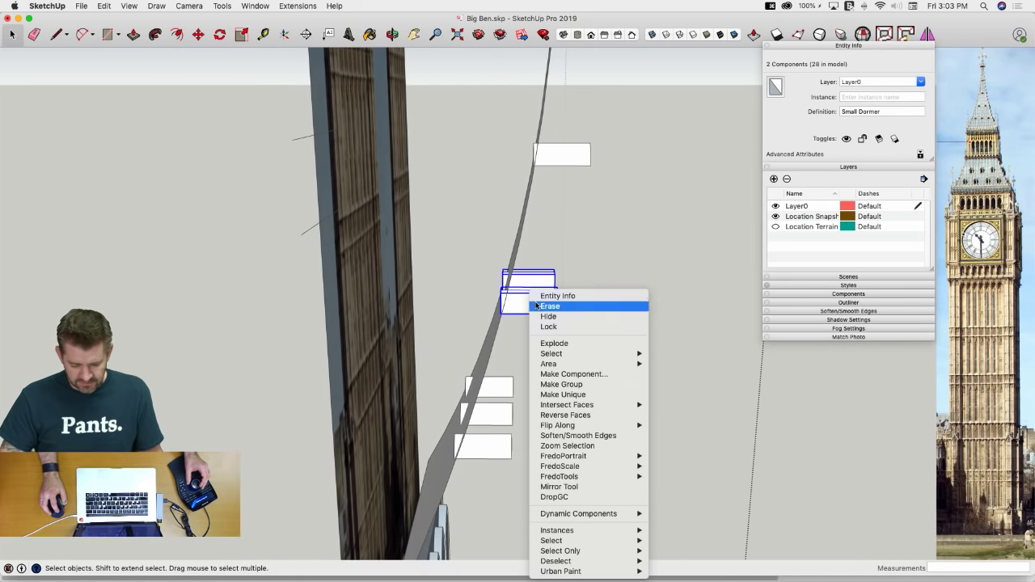
{"action": "left_click", "coordinate": [574, 398]}
Make the third-row dormer and the top dormer each a unique component
{"action": "right_click", "coordinate": [557, 157]}
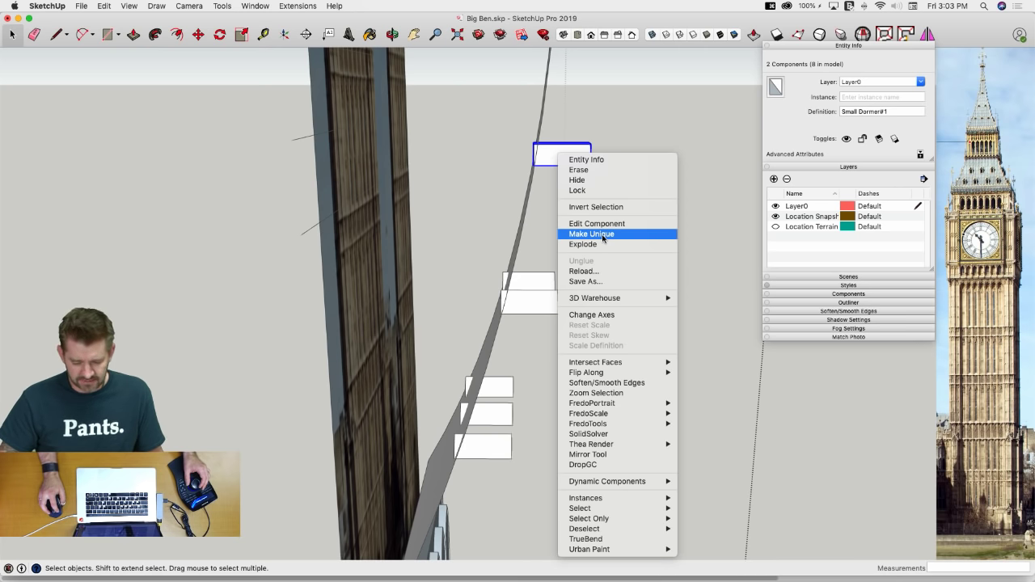
{"action": "left_click", "coordinate": [603, 235]}
{"action": "middle_click_drag", "start_coordinate": [599, 232], "coordinate": [576, 175]}
{"action": "right_click", "coordinate": [562, 114]}
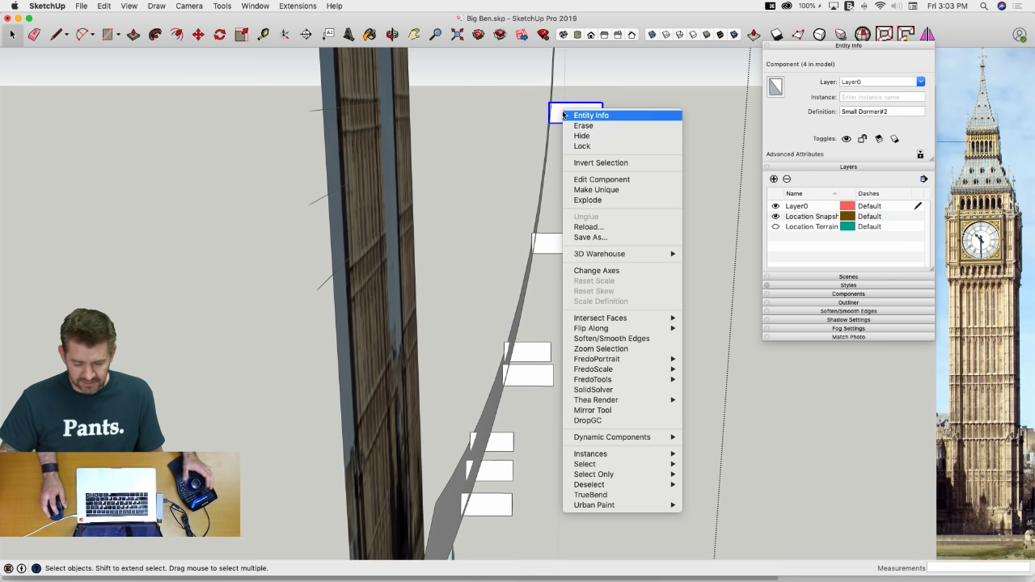
{"action": "left_click", "coordinate": [597, 190]}
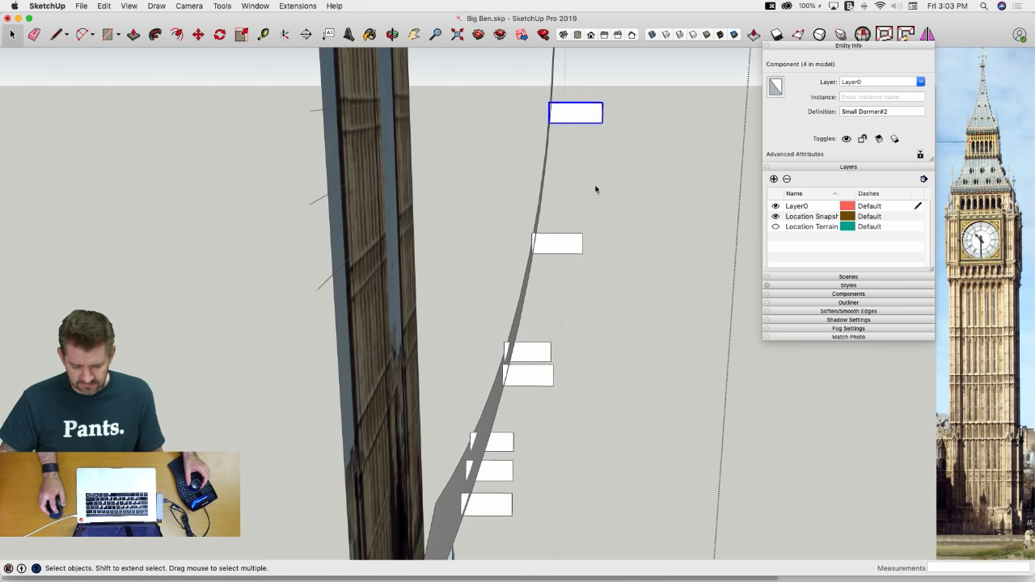
Open the top dormer for editing and hide the rest of the model during component editing
{"action": "middle_click_drag", "start_coordinate": [596, 189], "coordinate": [593, 119]}
{"action": "scroll", "coordinate": [575, 144], "scroll_direction": "up", "scroll_amount": 3}
{"action": "left_click", "coordinate": [575, 144]}
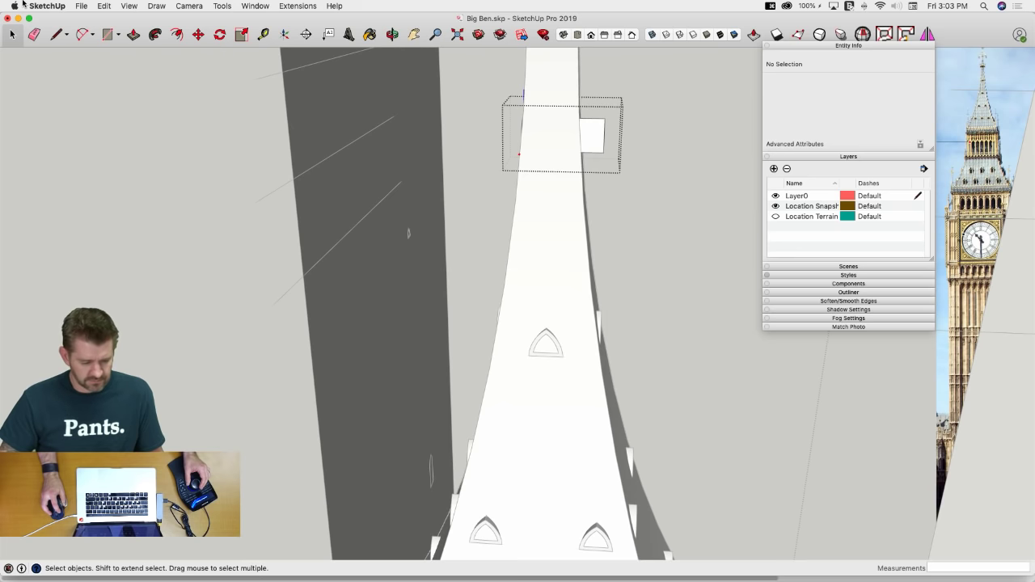
{"action": "left_click", "coordinate": [129, 7]}
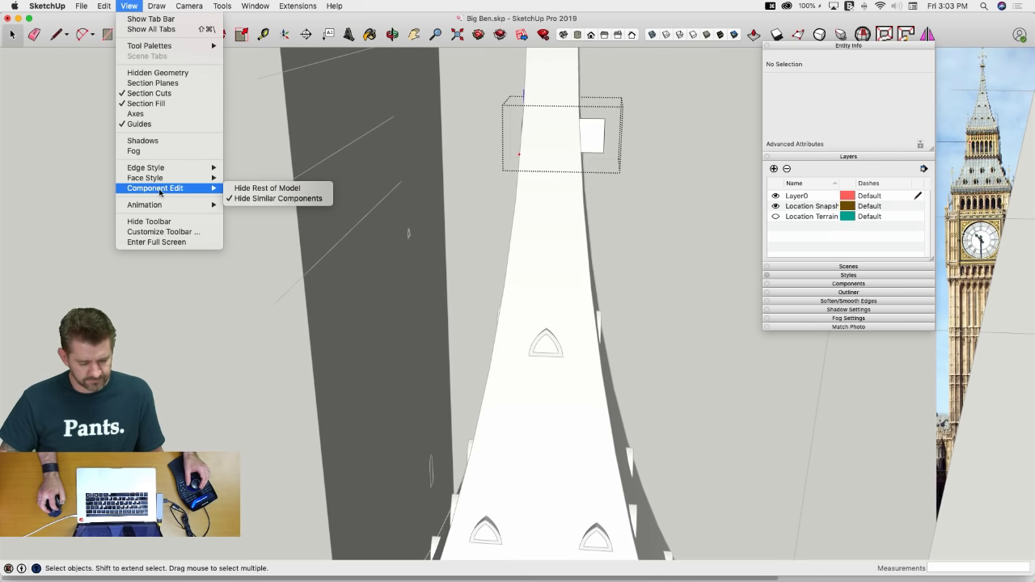
{"action": "left_click", "coordinate": [254, 190]}
{"action": "middle_click_drag", "start_coordinate": [573, 92], "coordinate": [568, 95]}
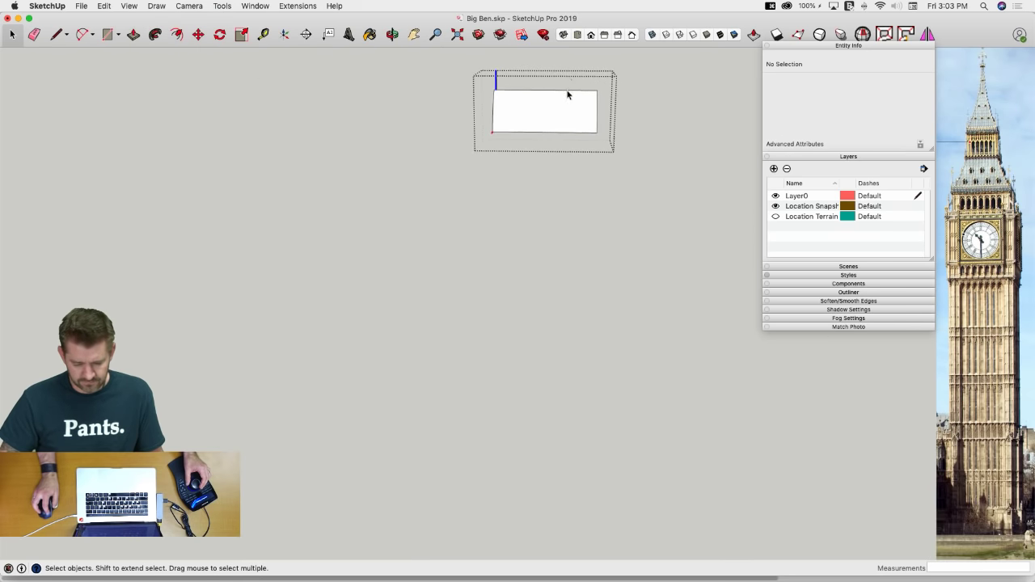
Intersect all of the top dormer's faces with the model to cut lines where the other sides' dormers cross it
{"action": "key", "text": "super+a"}
{"action": "right_click", "coordinate": [553, 110]}
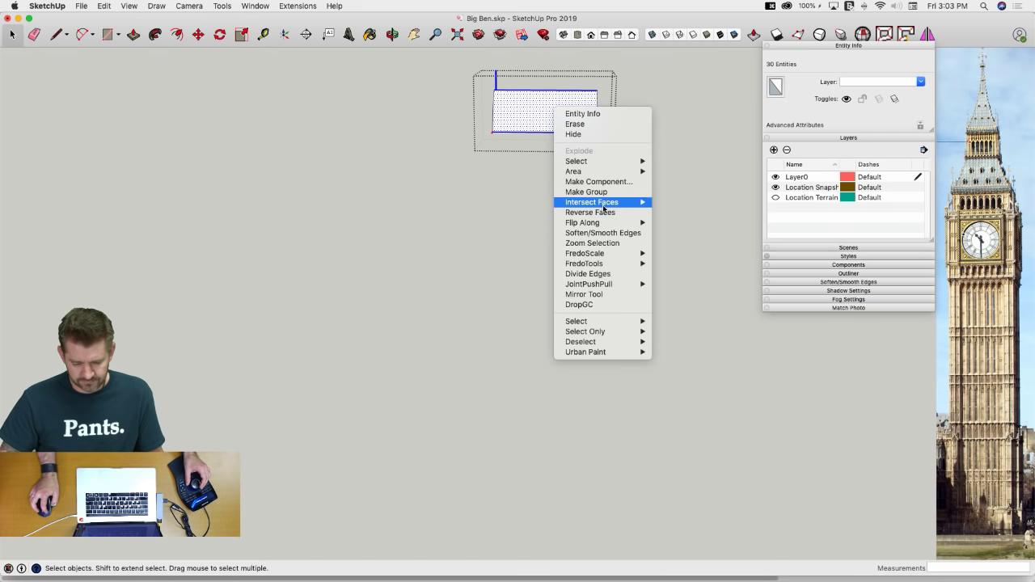
{"action": "left_click", "coordinate": [666, 205]}
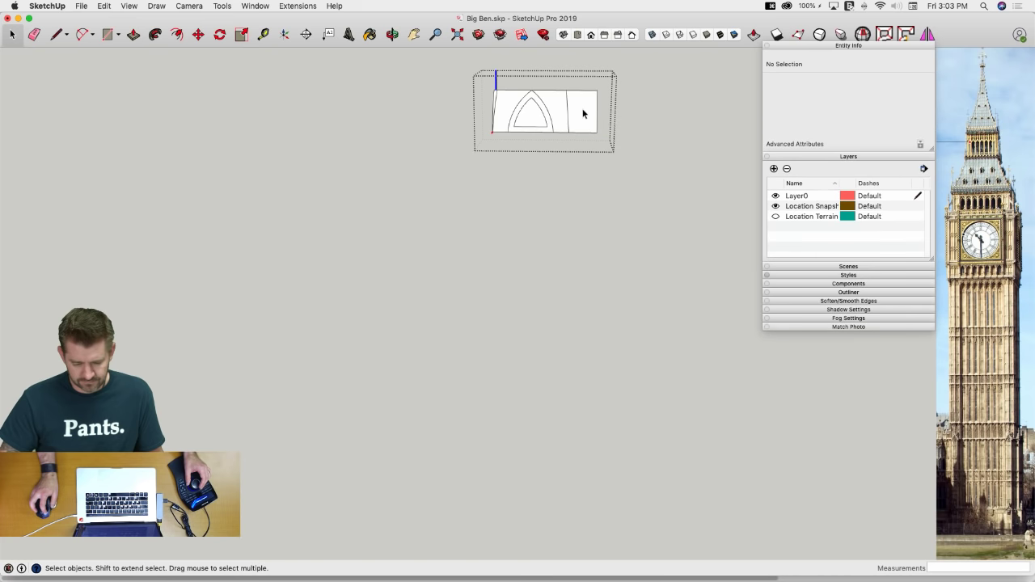
Delete the back portion of the top dormer behind the arched intersection line
{"action": "mouse_move", "coordinate": [583, 108]}
{"action": "middle_mouse_down"}
{"action": "mouse_move", "coordinate": [571, 99]}
{"action": "mouse_move", "coordinate": [557, 114]}
{"action": "mouse_move", "coordinate": [561, 178]}
{"action": "mouse_move", "coordinate": [617, 210]}
{"action": "mouse_move", "coordinate": [564, 219]}
{"action": "mouse_move", "coordinate": [555, 231]}
{"action": "mouse_move", "coordinate": [522, 222]}
{"action": "mouse_move", "coordinate": [630, 173]}
{"action": "middle_mouse_up"}
{"action": "left_click_drag", "start_coordinate": [534, 362], "coordinate": [529, 352]}
{"action": "key", "text": "BackSpace"}
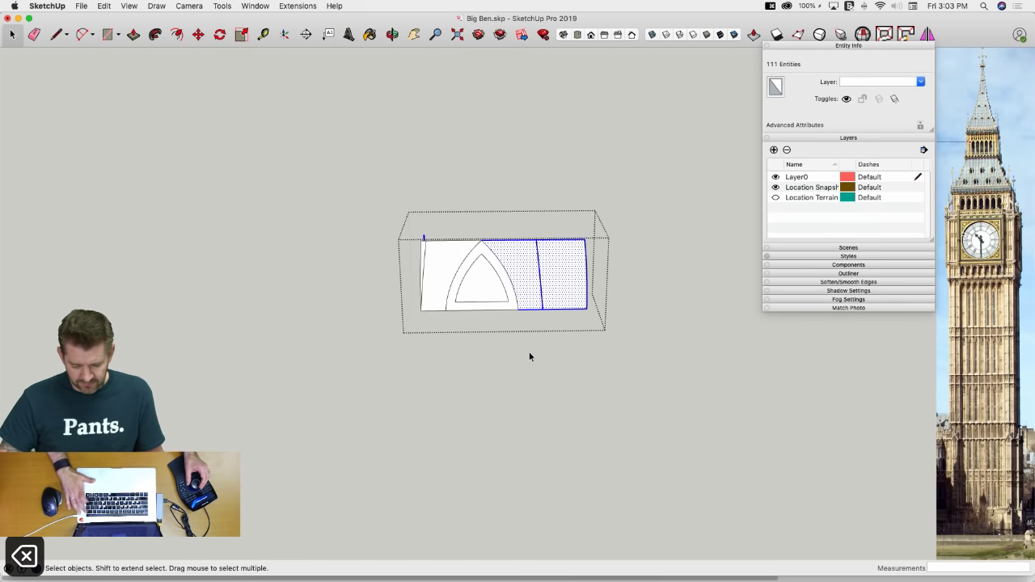
Delete the two leftover arched side surfaces at the cut end of the top dormer
{"action": "mouse_move", "coordinate": [529, 352]}
{"action": "middle_mouse_down"}
{"action": "mouse_move", "coordinate": [552, 360]}
{"action": "mouse_move", "coordinate": [504, 224]}
{"action": "mouse_move", "coordinate": [504, 279]}
{"action": "mouse_move", "coordinate": [525, 289]}
{"action": "middle_mouse_up"}
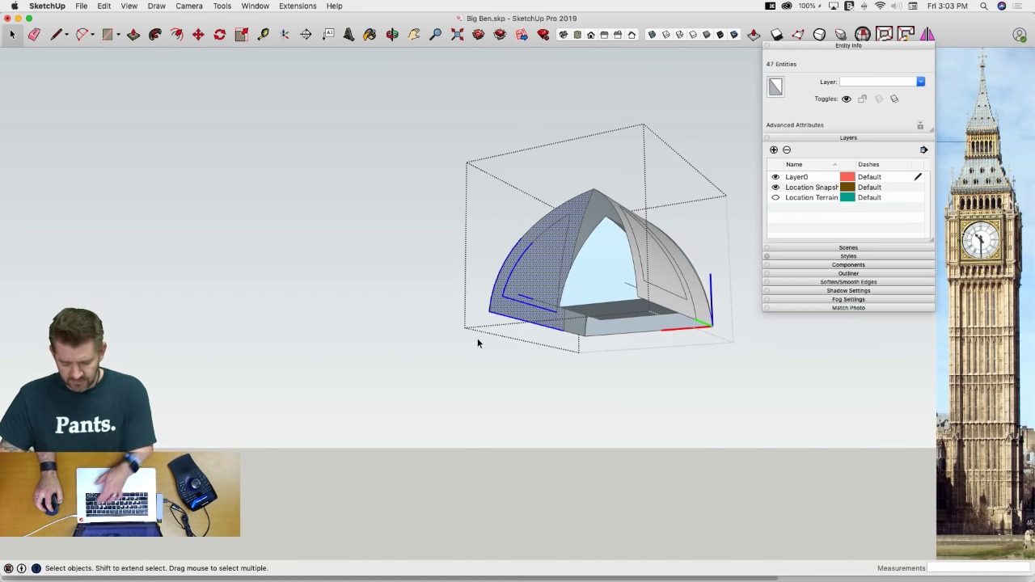
{"action": "key", "text": "BackSpace"}
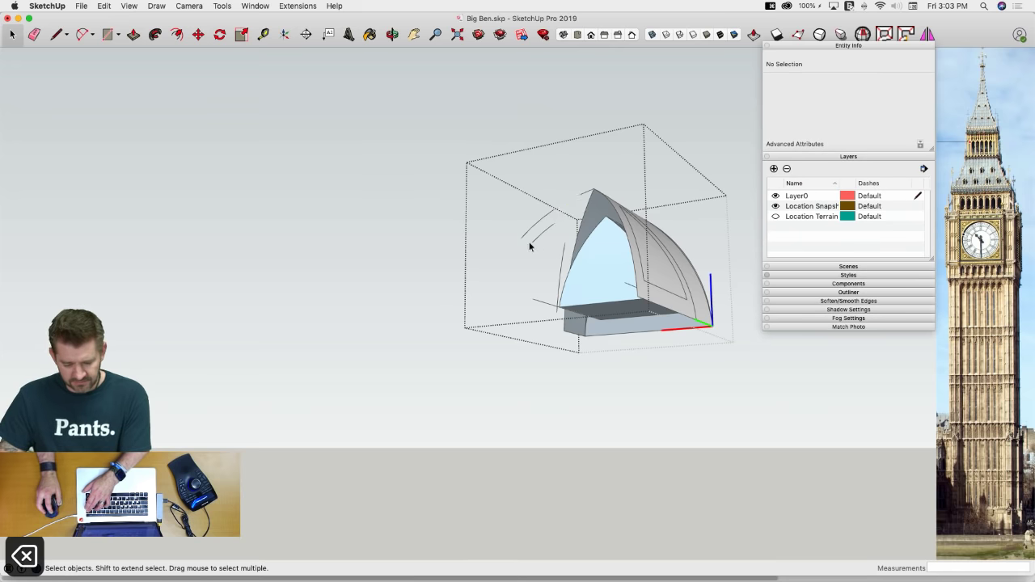
{"action": "middle_click_drag", "start_coordinate": [530, 247], "coordinate": [397, 260]}
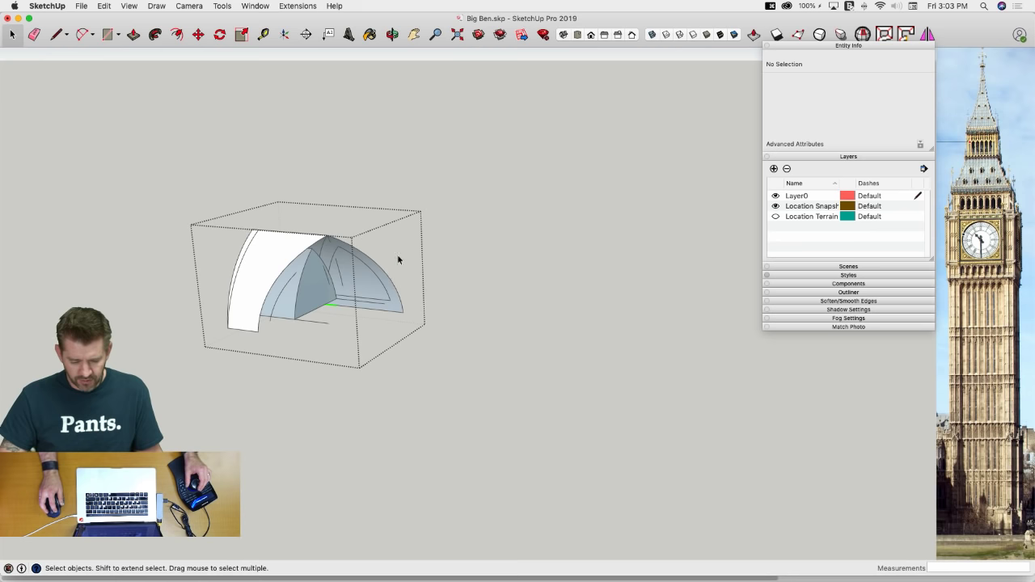
{"action": "left_click_drag", "start_coordinate": [361, 351], "coordinate": [361, 351]}
{"action": "key", "text": "Delete"}
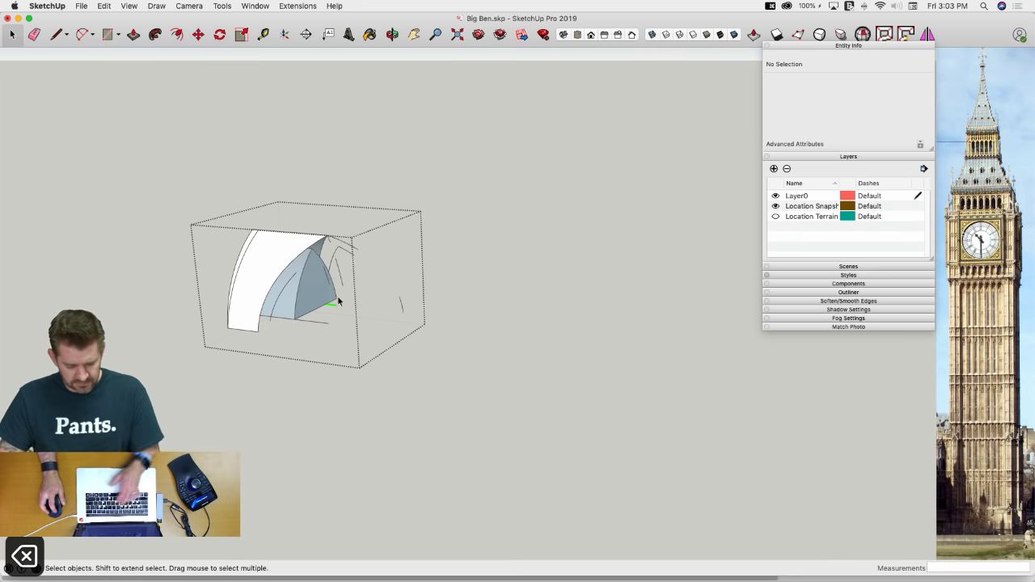
Erase the leftover edges at the top dormer's cut end and delete its remaining outer curved surface behind the front frame
{"action": "key", "text": "e"}
{"action": "left_click_drag", "start_coordinate": [345, 243], "coordinate": [342, 249]}
{"action": "key", "text": "space"}
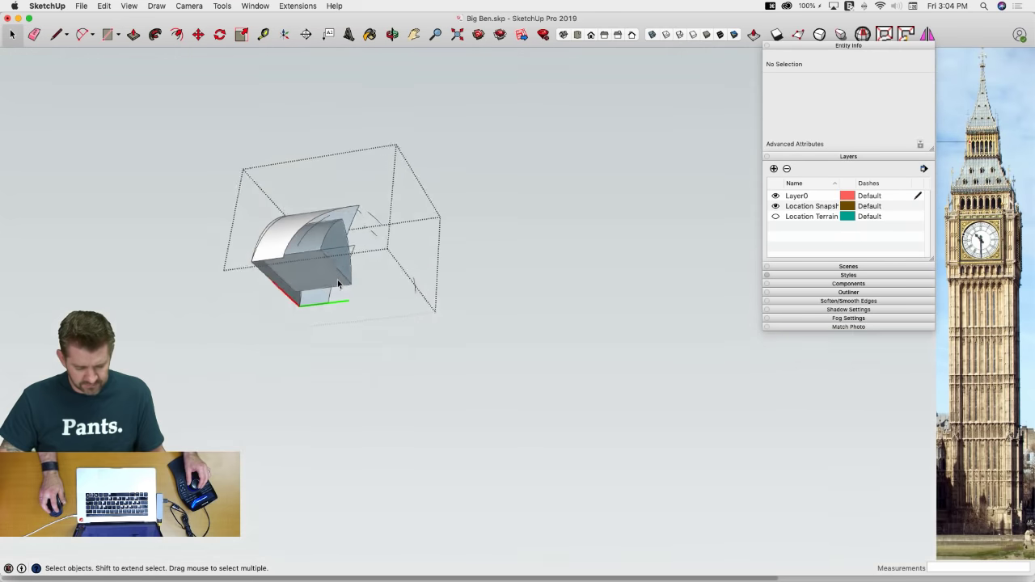
{"action": "key", "text": "e"}
{"action": "mouse_move", "coordinate": [393, 247]}
{"action": "middle_mouse_down"}
{"action": "mouse_move", "coordinate": [411, 213]}
{"action": "mouse_move", "coordinate": [363, 253]}
{"action": "mouse_move", "coordinate": [354, 217]}
{"action": "mouse_move", "coordinate": [376, 267]}
{"action": "middle_mouse_up"}
{"action": "key", "text": "space"}
{"action": "triple_click", "coordinate": [354, 250]}
{"action": "key", "text": "e"}
{"action": "left_click", "coordinate": [351, 289]}
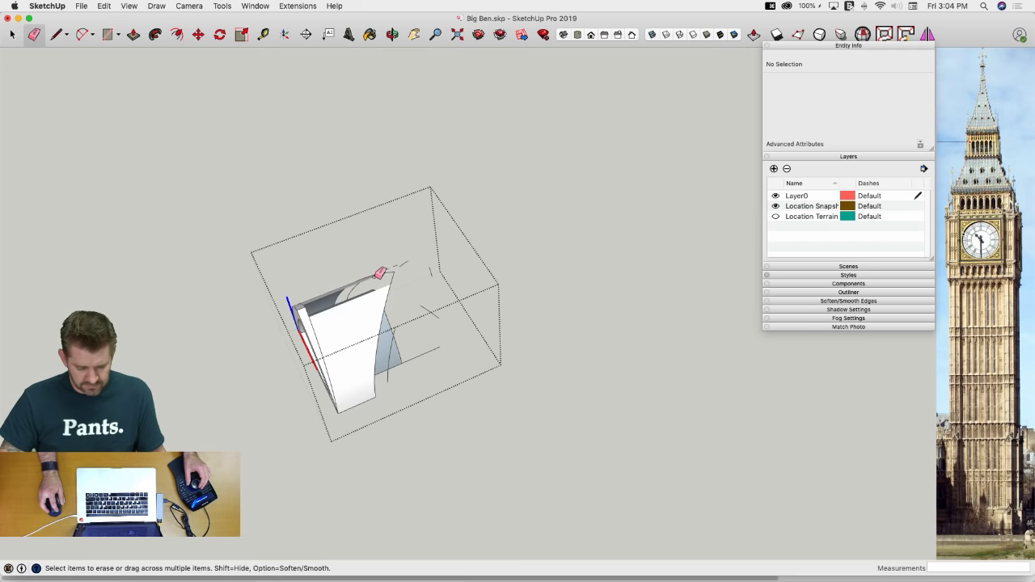
{"action": "left_click", "coordinate": [352, 321]}
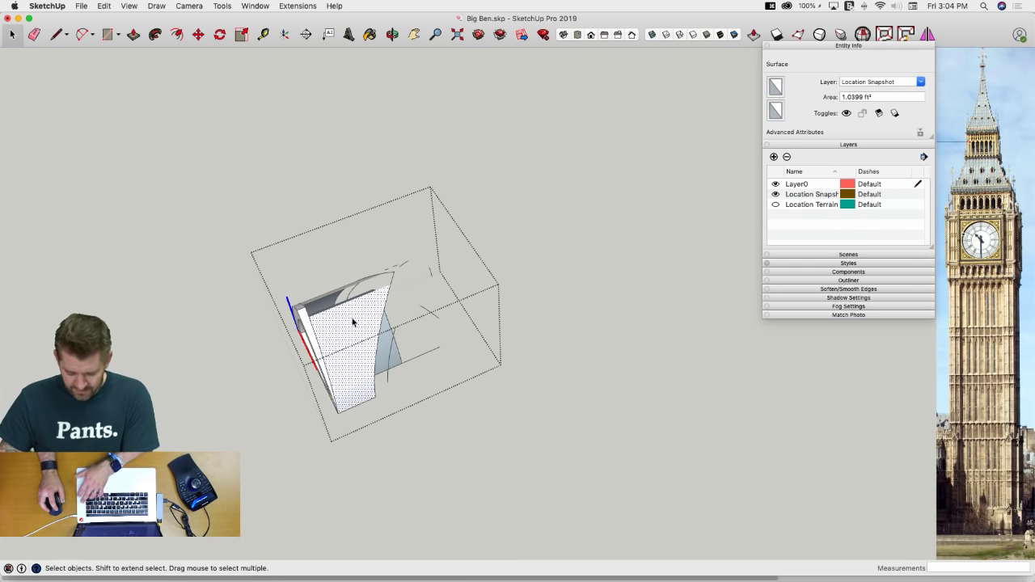
{"action": "key", "text": "BackSpace"}
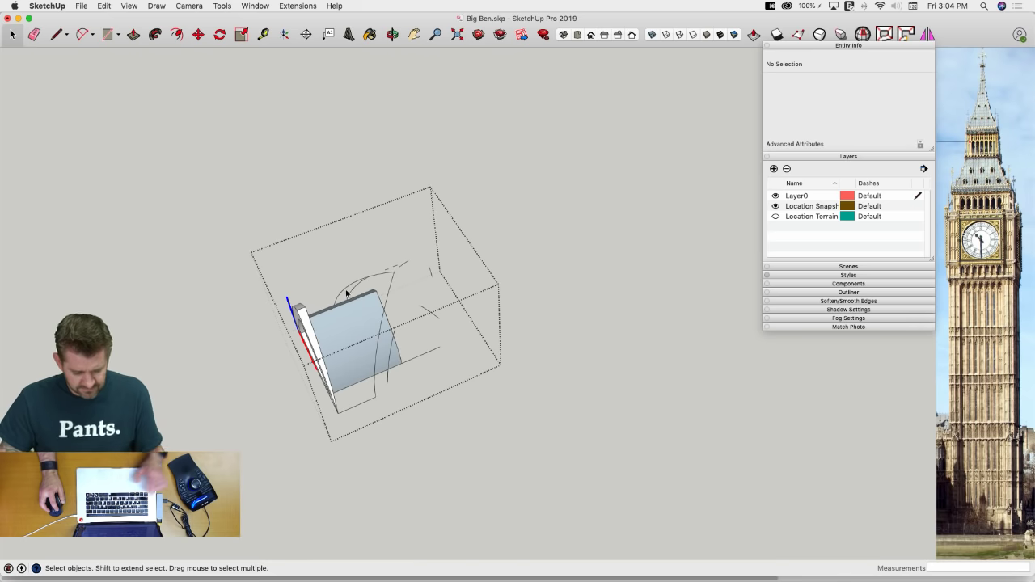
Clear the remaining loose lines from the top dormer with CleanUp³'s Erase Stray Edges
{"action": "key", "text": "e"}
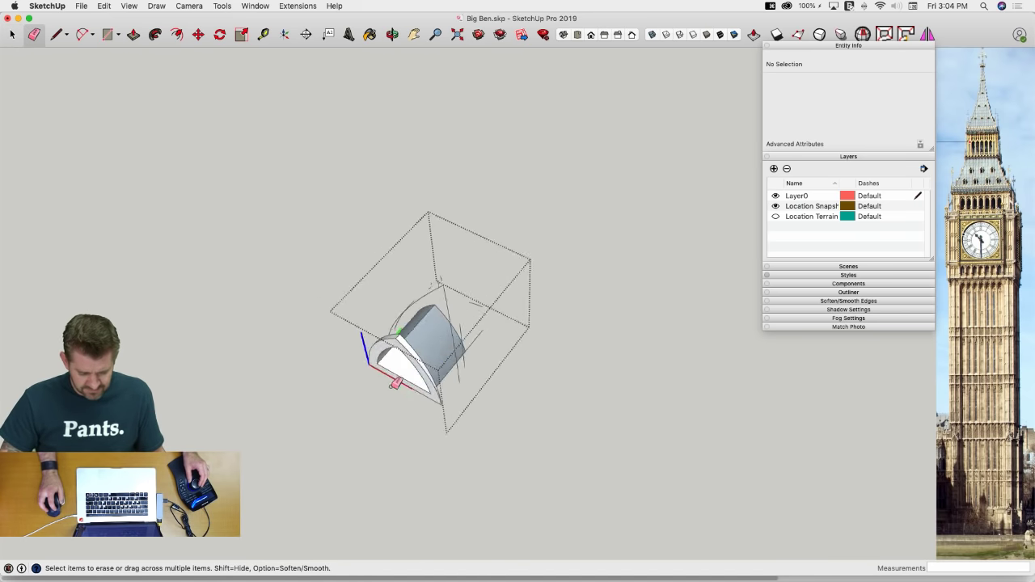
{"action": "left_click", "coordinate": [503, 358]}
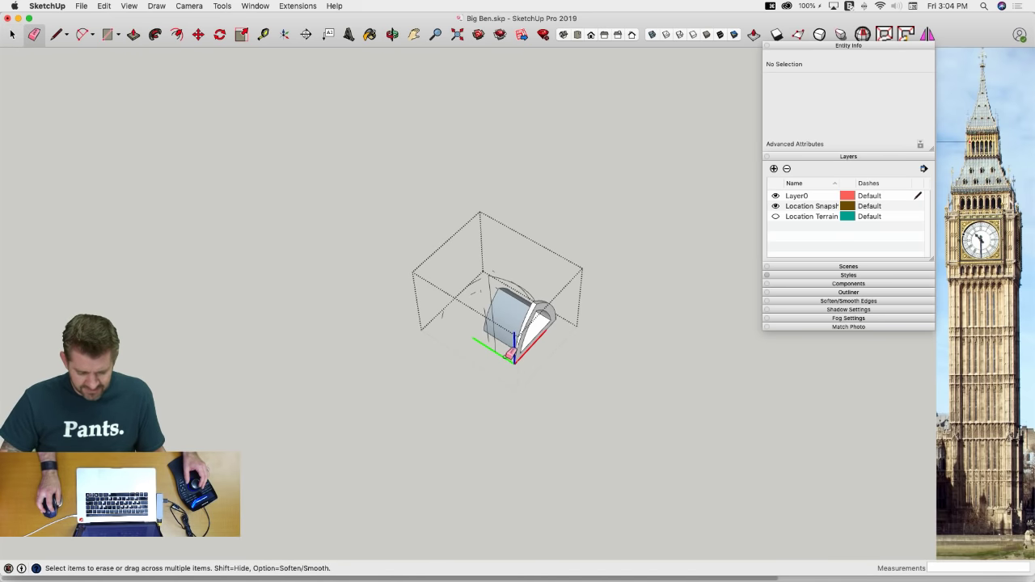
{"action": "key", "text": "space"}
{"action": "mouse_move", "coordinate": [508, 356]}
{"action": "middle_mouse_down"}
{"action": "mouse_move", "coordinate": [491, 332]}
{"action": "mouse_move", "coordinate": [465, 373]}
{"action": "middle_mouse_up"}
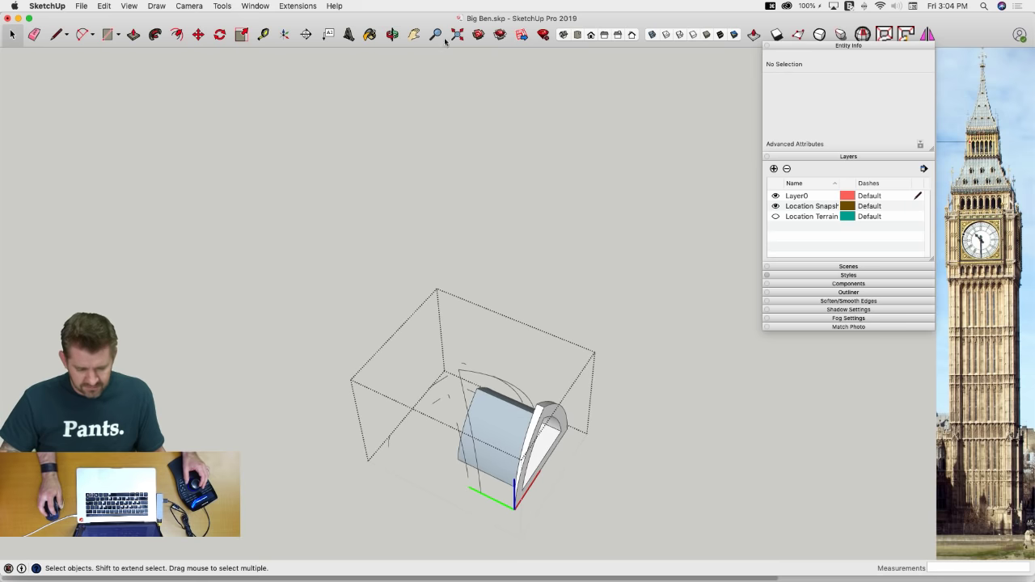
{"action": "left_click", "coordinate": [295, 6]}
{"action": "mouse_move", "coordinate": [333, 154]}
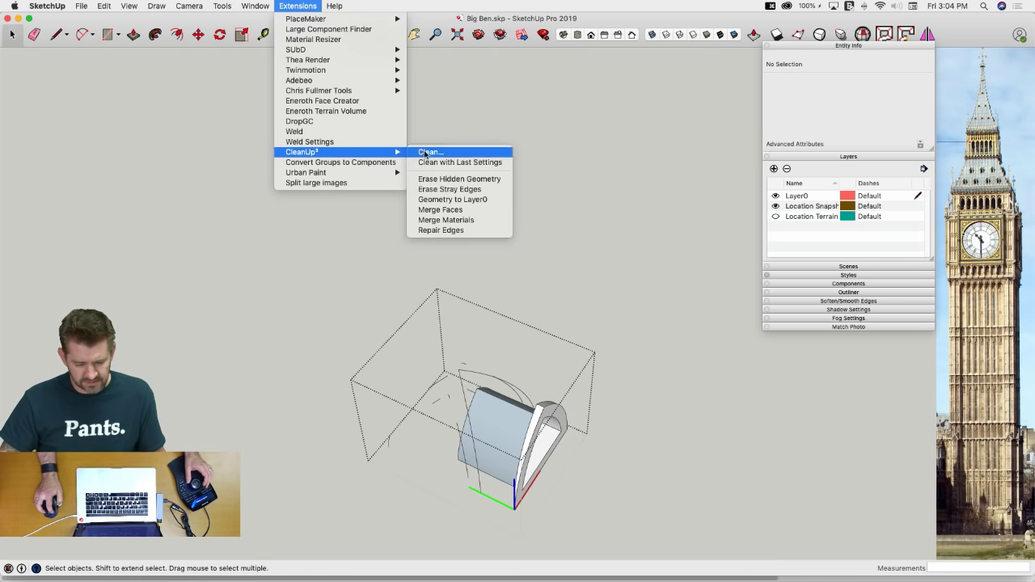
{"action": "left_click", "coordinate": [464, 189]}
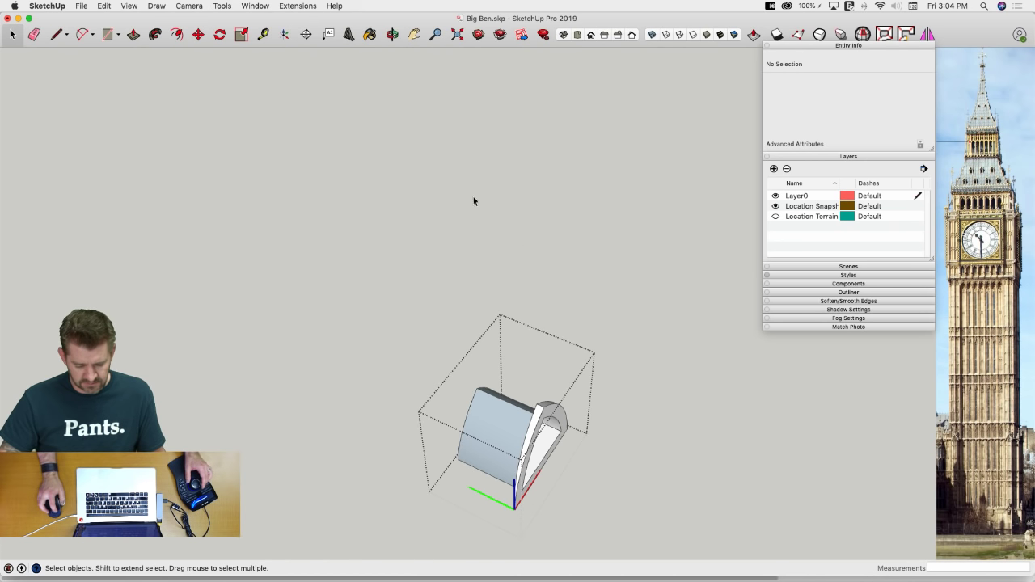
Intersect all faces of the next dormer down with the model to cut its spire and crossing-dormer lines
{"action": "scroll", "coordinate": [511, 220], "scroll_direction": "up", "scroll_amount": 5}
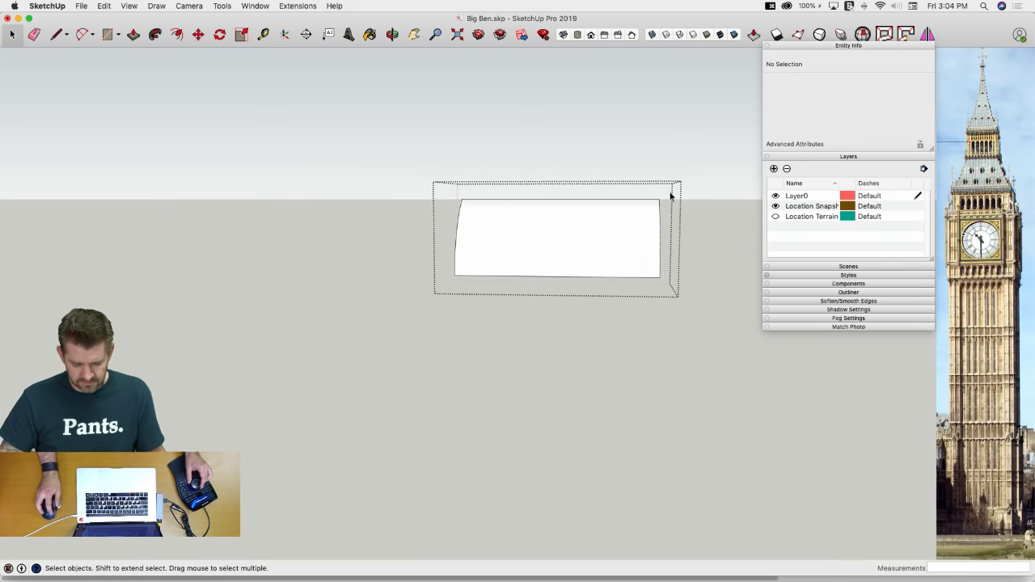
{"action": "left_click_drag", "start_coordinate": [682, 158], "coordinate": [575, 315]}
{"action": "right_click", "coordinate": [592, 250]}
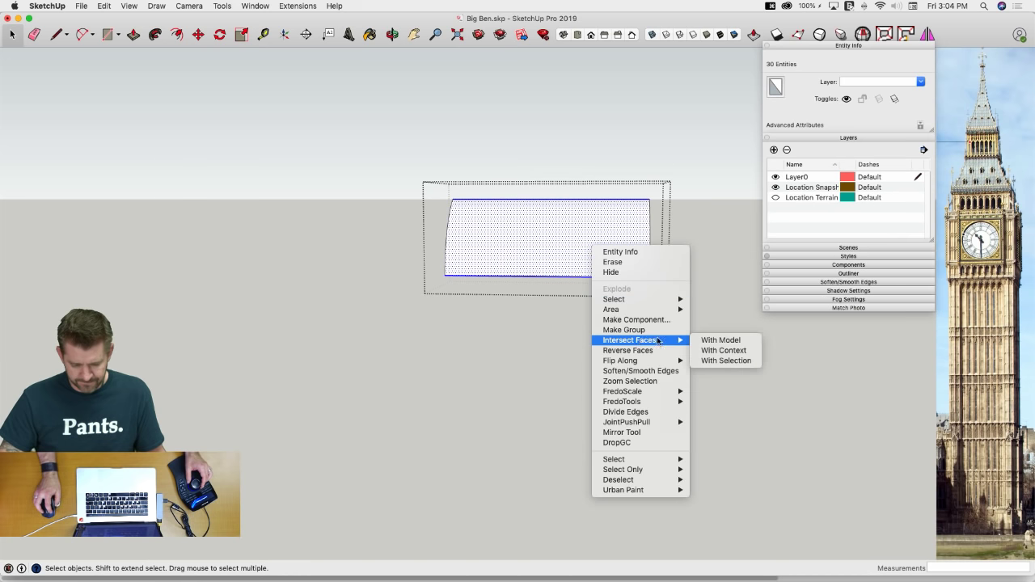
{"action": "left_click", "coordinate": [719, 340]}
{"action": "left_click", "coordinate": [677, 221]}
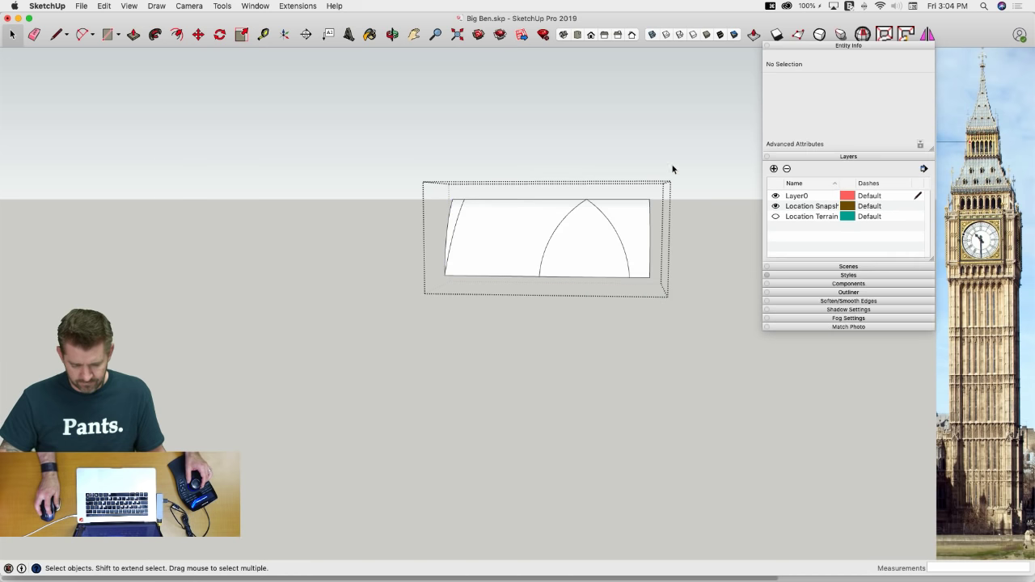
Delete that dormer's outer shell and back portion behind the front frame, and close the dormer
{"action": "left_click_drag", "start_coordinate": [539, 353], "coordinate": [539, 354]}
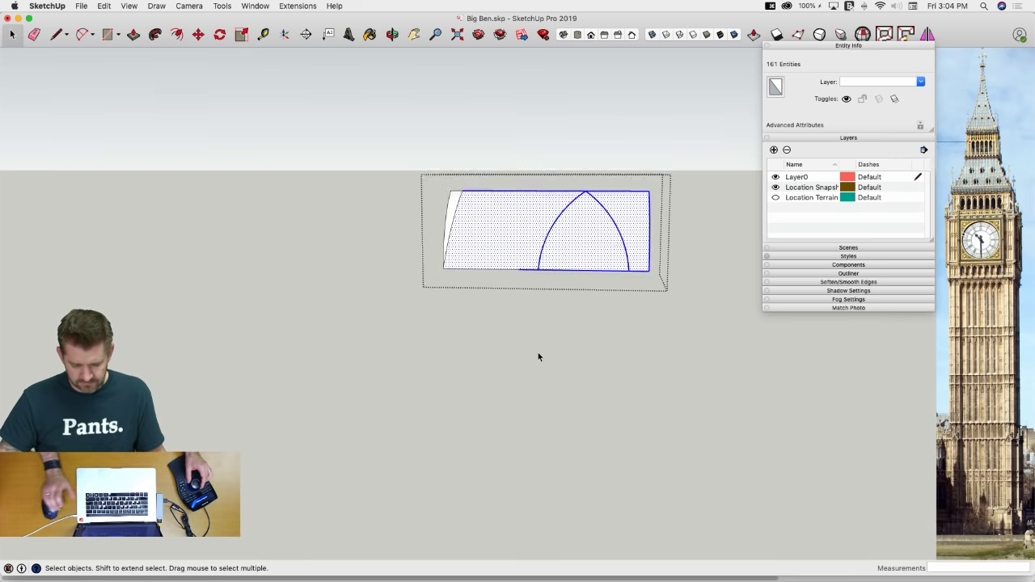
{"action": "key", "text": "BackSpace"}
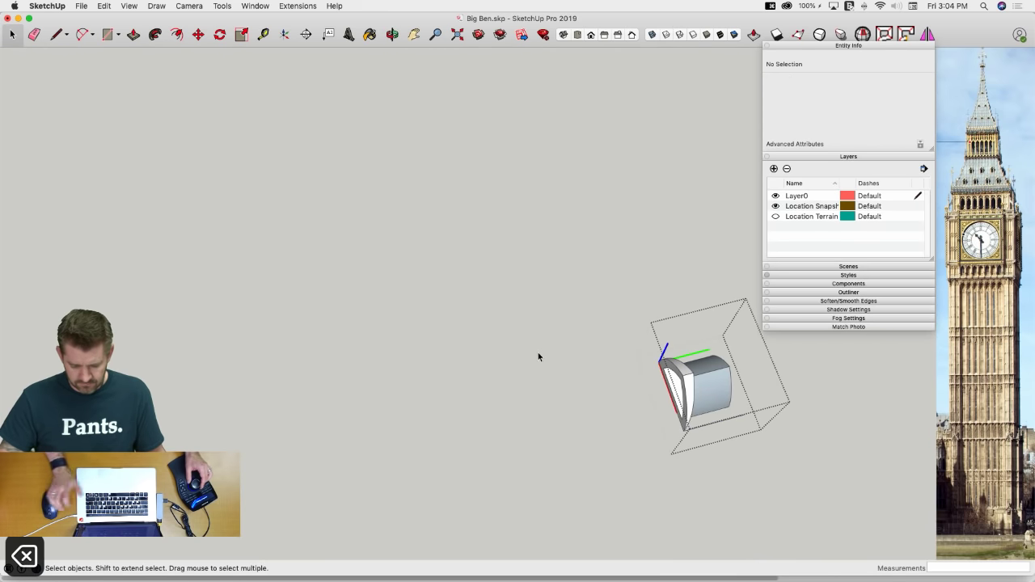
{"action": "key", "text": "e"}
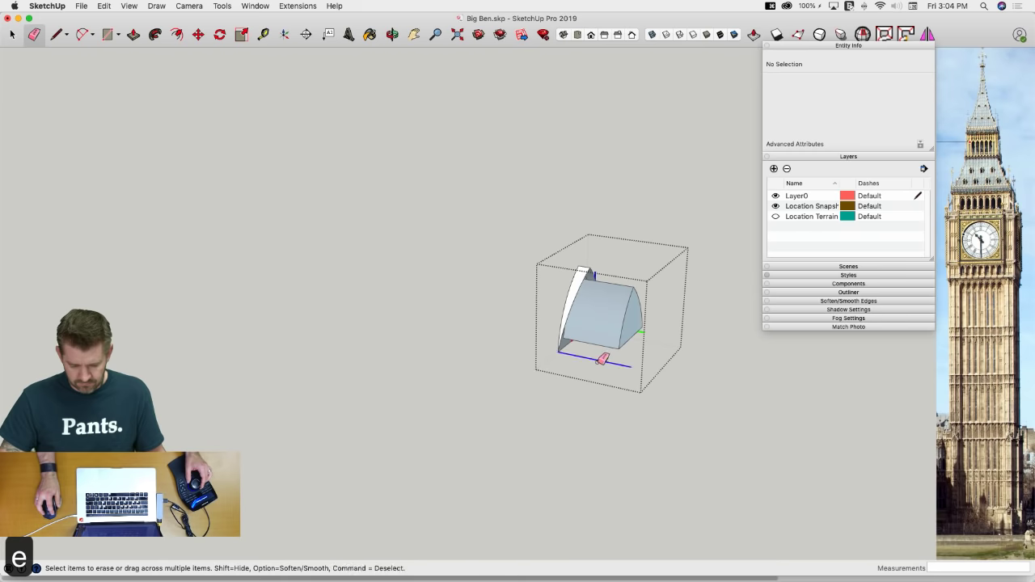
{"action": "key", "text": "space"}
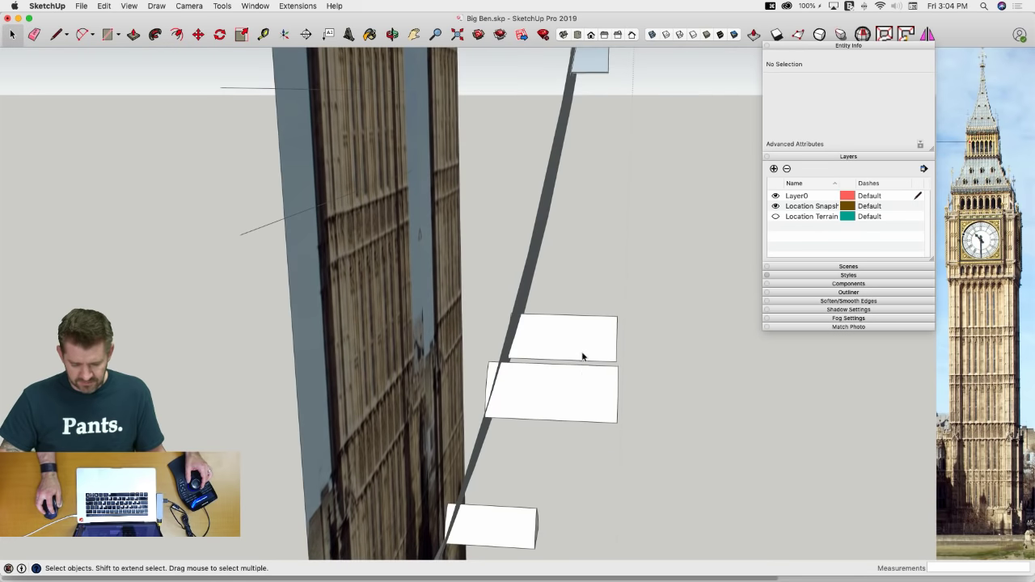
Open the dormer in the two-dormer row for editing and intersect all of its faces with the model
{"action": "double_click", "coordinate": [577, 402]}
{"action": "left_click_drag", "start_coordinate": [590, 416], "coordinate": [589, 414]}
{"action": "right_click", "coordinate": [582, 376]}
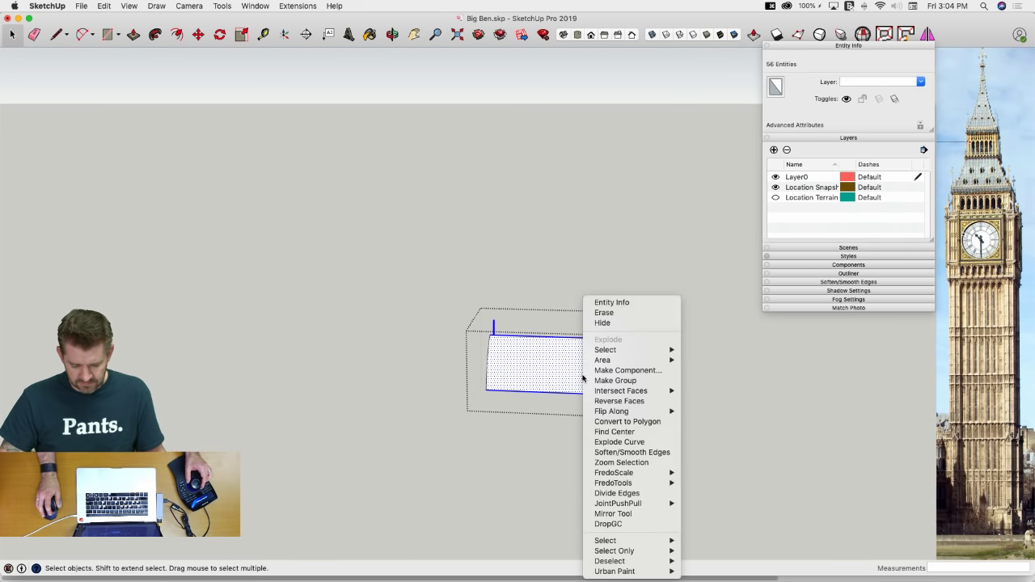
{"action": "mouse_move", "coordinate": [634, 394]}
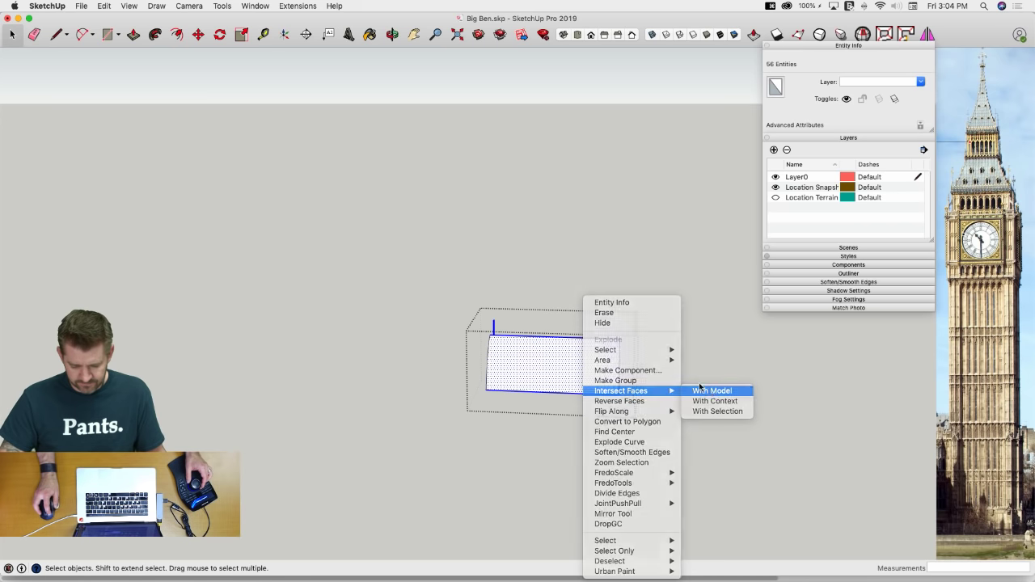
{"action": "left_click", "coordinate": [701, 390]}
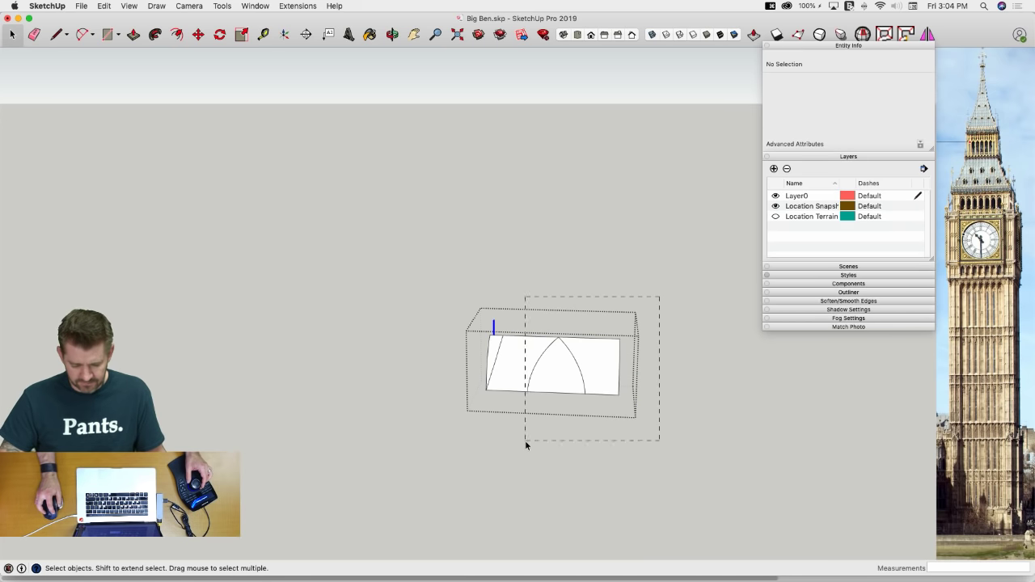
Try to delete the back portion of the two-dormer row's dormer with its crossing arched lines
{"action": "left_click_drag", "start_coordinate": [525, 441], "coordinate": [525, 441]}
{"action": "key", "text": "BackSpace"}
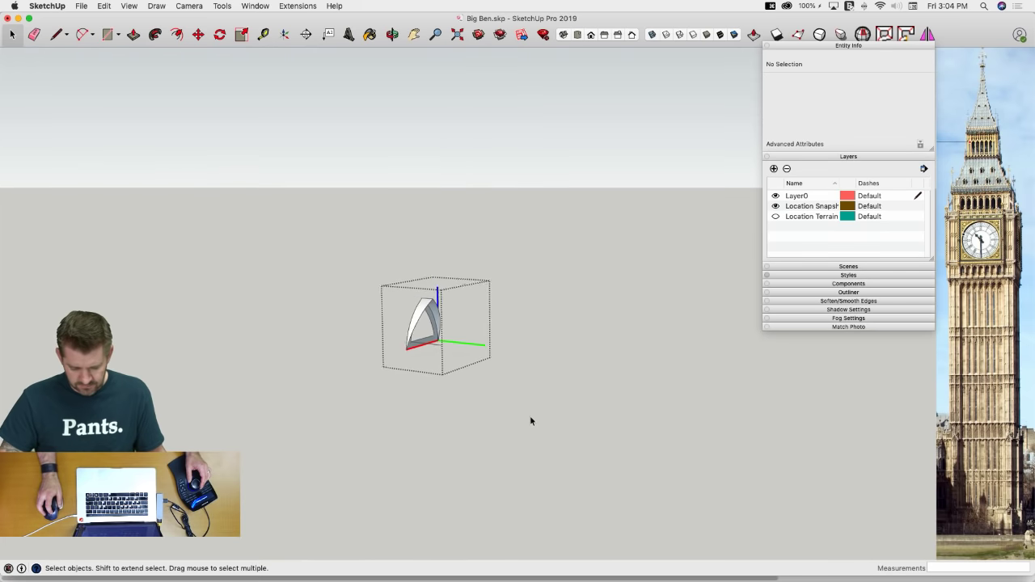
{"action": "key", "text": "super+z"}
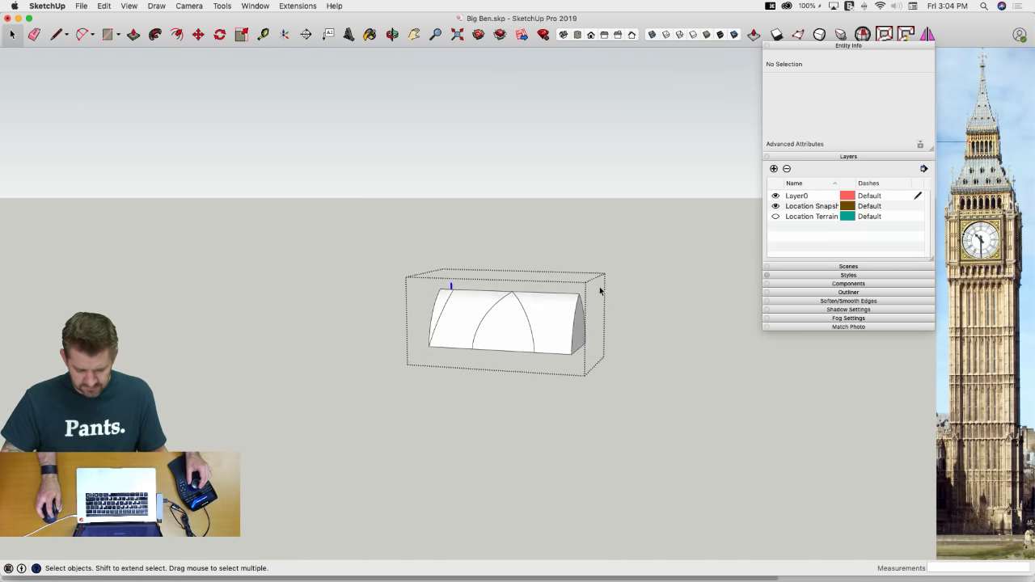
Delete the outer shell behind this dormer's front frame, including the leftover bottom face and arched edges
{"action": "middle_click_drag", "start_coordinate": [601, 291], "coordinate": [541, 311]}
{"action": "left_click_drag", "start_coordinate": [500, 325], "coordinate": [502, 327]}
{"action": "key", "text": "BackSpace"}
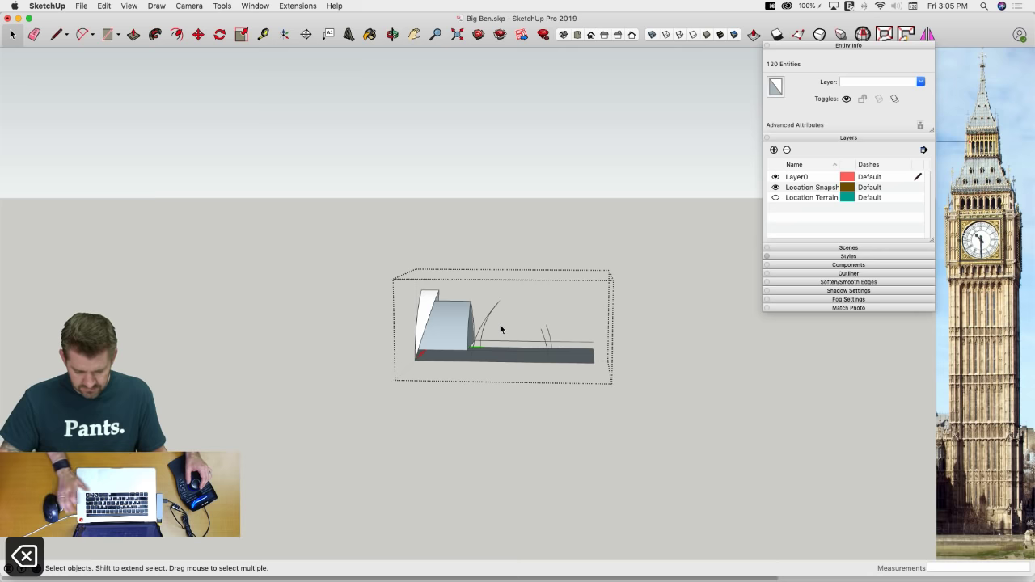
{"action": "middle_click_drag", "start_coordinate": [617, 303], "coordinate": [635, 284]}
{"action": "left_click_drag", "start_coordinate": [633, 279], "coordinate": [478, 404]}
{"action": "key", "text": "BackSpace"}
Intersect all faces of the bottom-row dormer with the model
{"action": "middle_click_drag", "start_coordinate": [478, 404], "coordinate": [482, 446]}
{"action": "left_click_drag", "start_coordinate": [475, 380], "coordinate": [461, 465]}
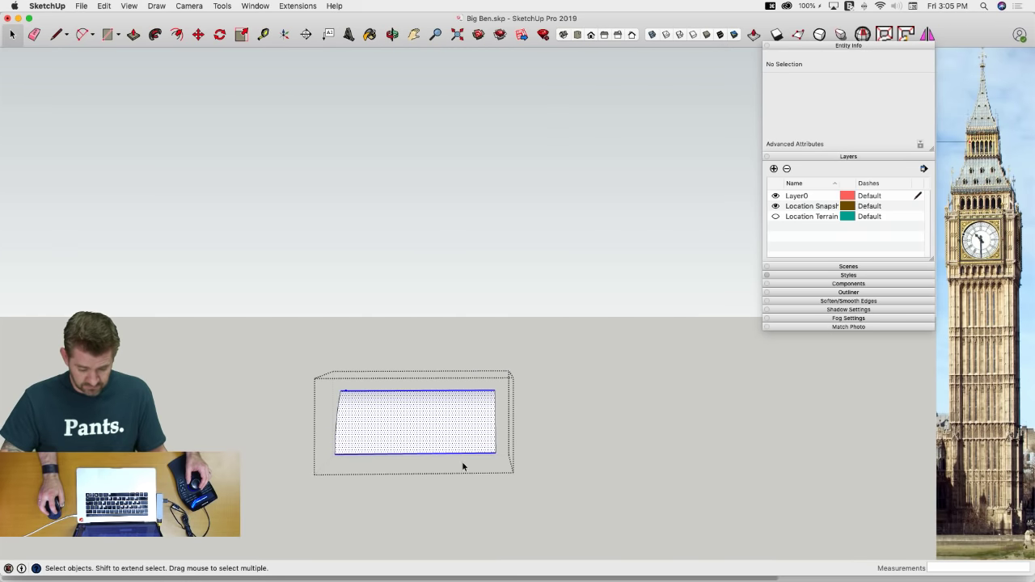
{"action": "right_click", "coordinate": [463, 423]}
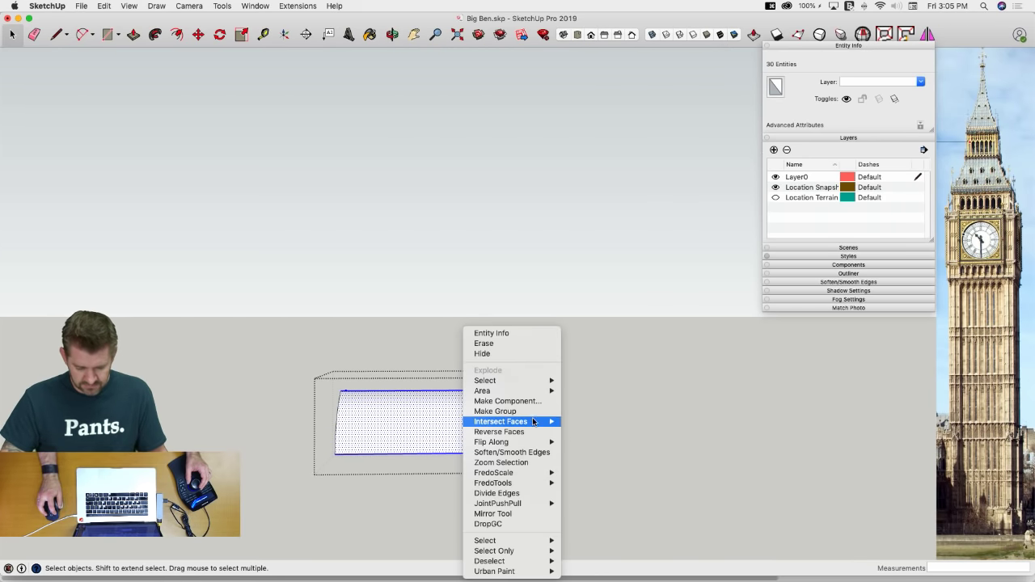
{"action": "left_click", "coordinate": [597, 423]}
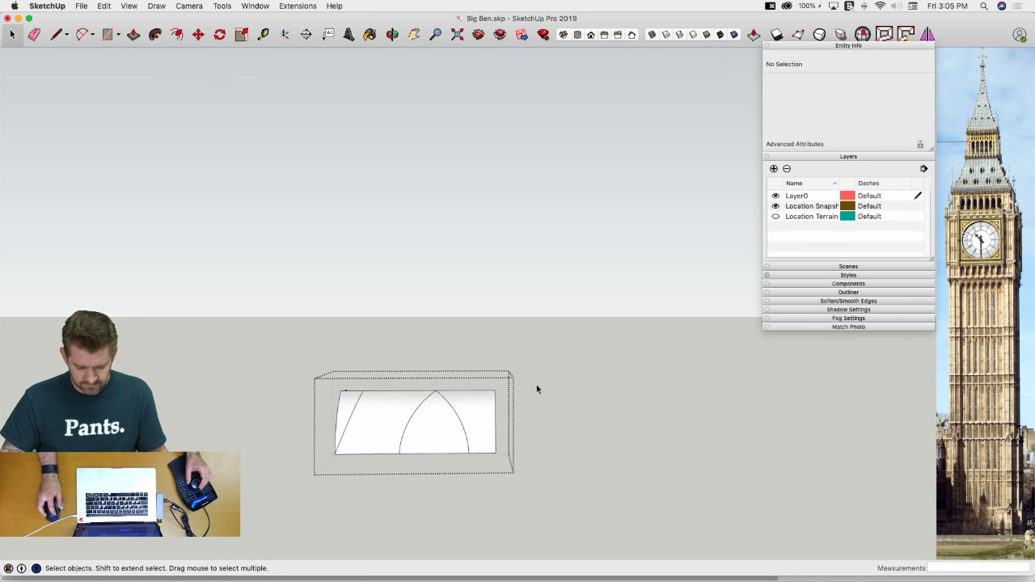
Delete the bottom-row dormer's outer shell, back portion and leftover edges behind the front frame, and close the dormer
{"action": "left_click_drag", "start_coordinate": [418, 476], "coordinate": [395, 478]}
{"action": "key", "text": "BackSpace"}
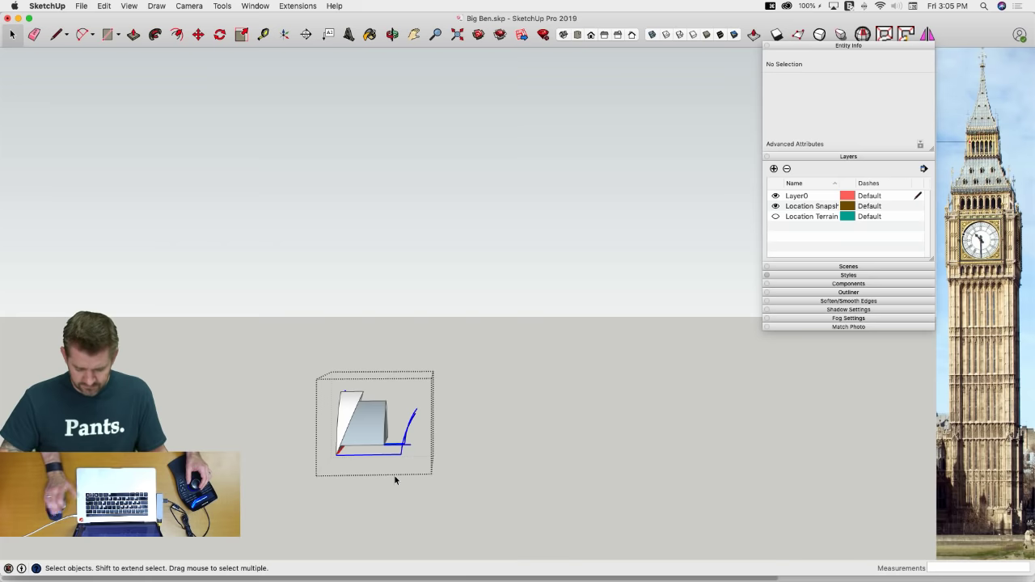
{"action": "key", "text": "BackSpace"}
{"action": "left_click", "coordinate": [553, 446]}
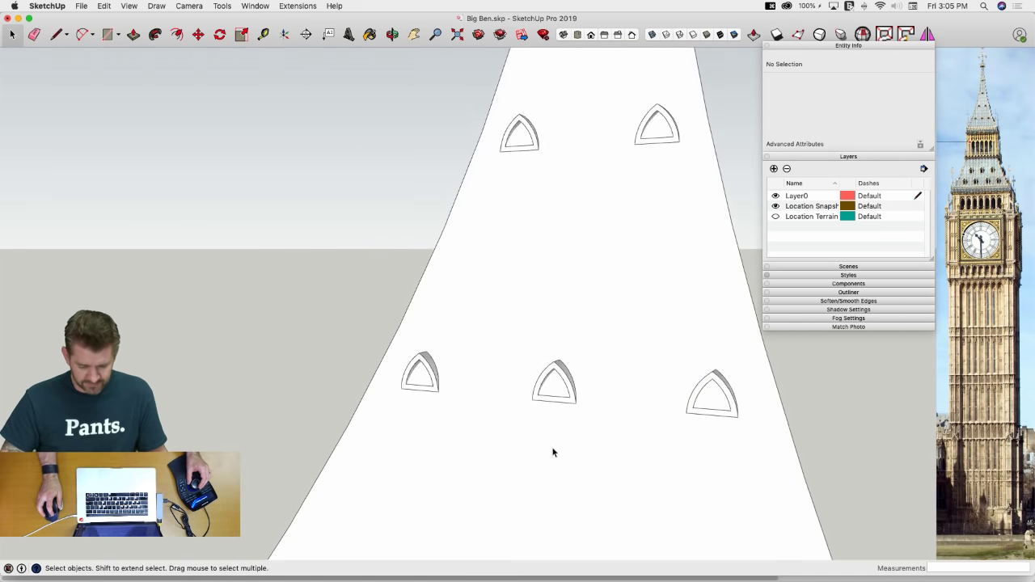
Select the front spire face together with all of the dormers set into it
{"action": "left_click", "coordinate": [554, 444]}
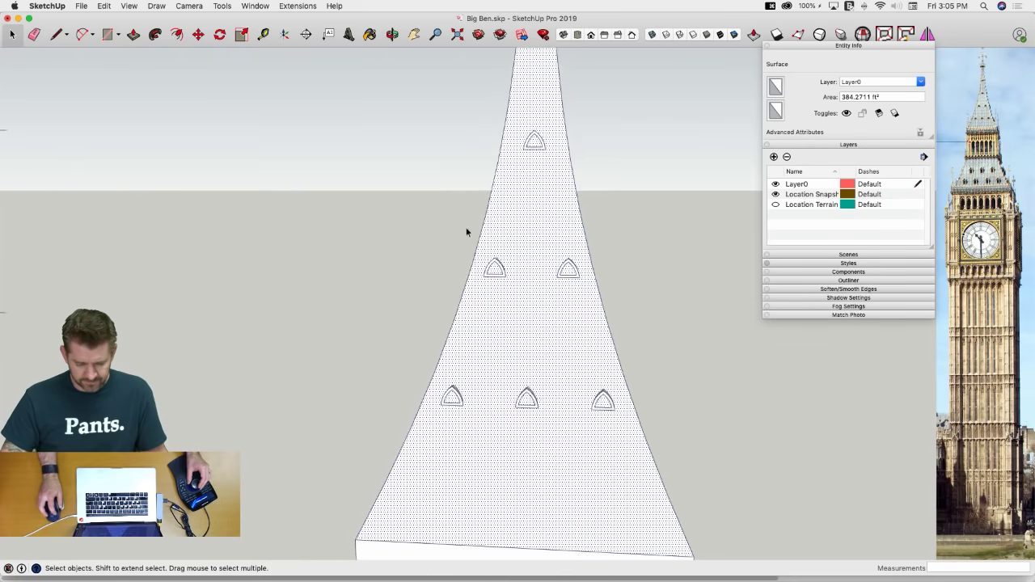
{"action": "left_click_drag", "start_coordinate": [671, 476], "coordinate": [670, 475]}
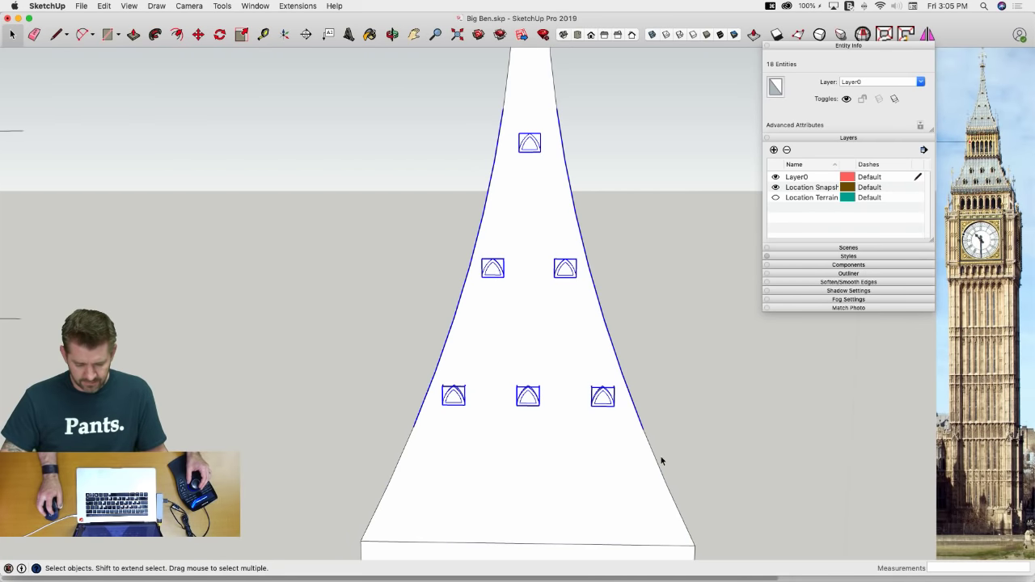
{"action": "right_click", "coordinate": [578, 442]}
{"action": "left_click", "coordinate": [427, 140]}
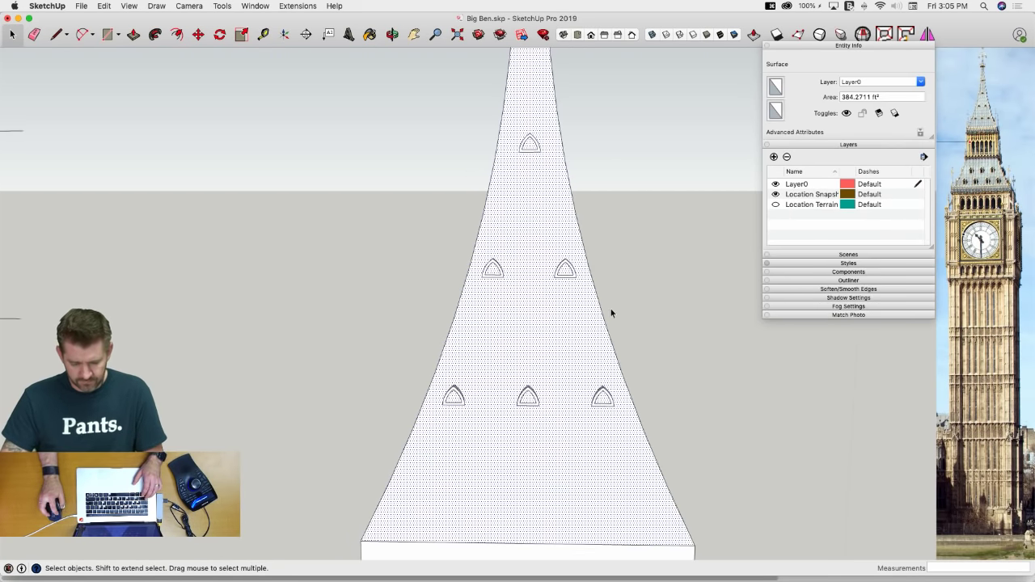
{"action": "key", "text": "space"}
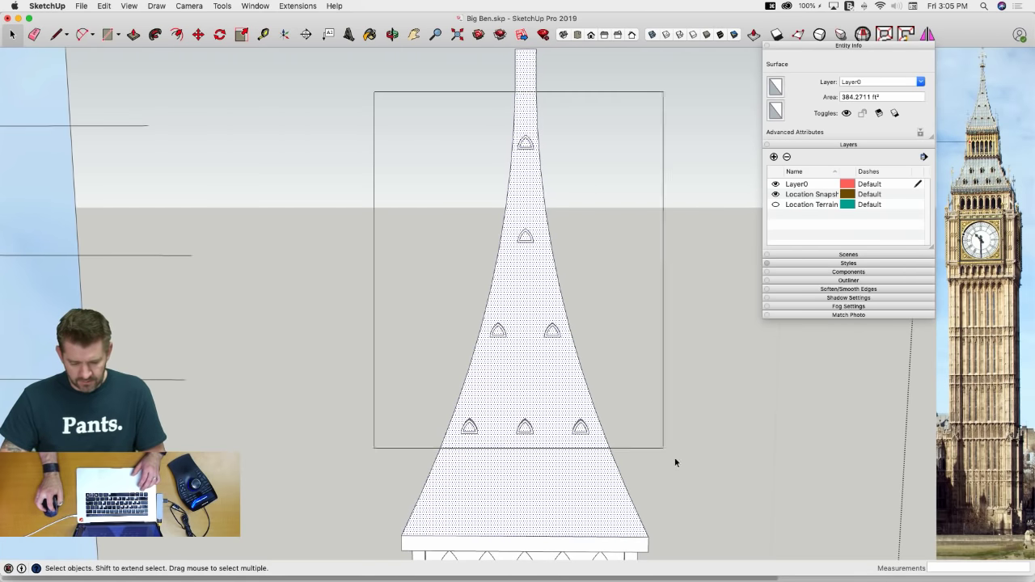
{"action": "left_click_drag", "start_coordinate": [680, 481], "coordinate": [680, 482]}
{"action": "right_click", "coordinate": [531, 470]}
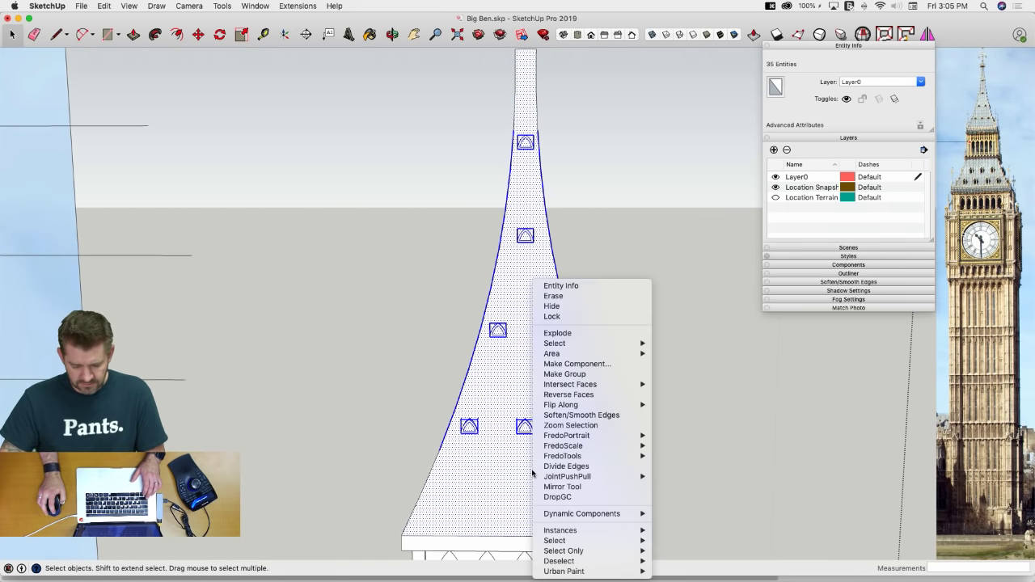
Intersect the selected spire face and its dormers using Intersect Faces With Selection, and clear the selection
{"action": "mouse_move", "coordinate": [611, 344]}
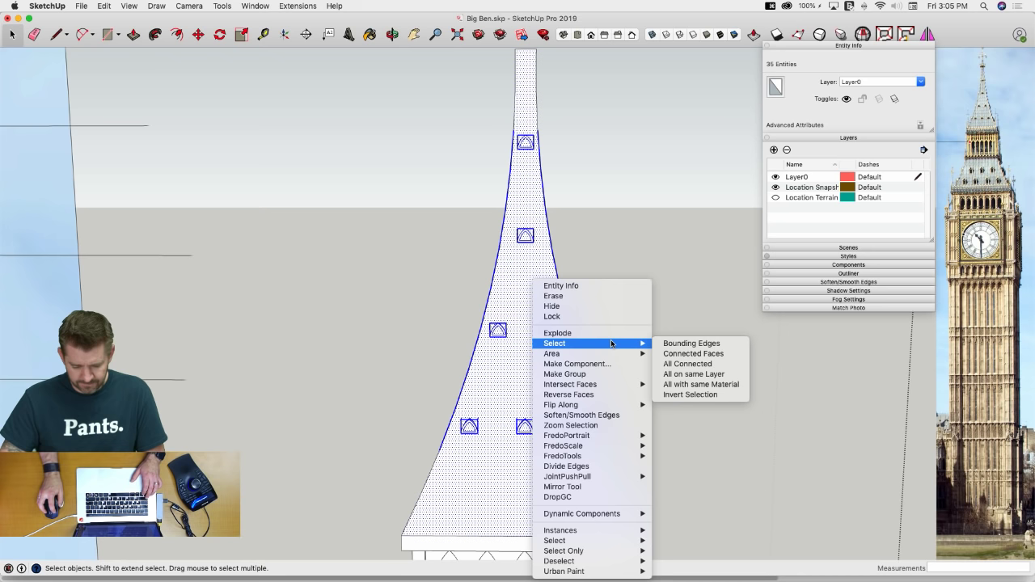
{"action": "mouse_move", "coordinate": [612, 385]}
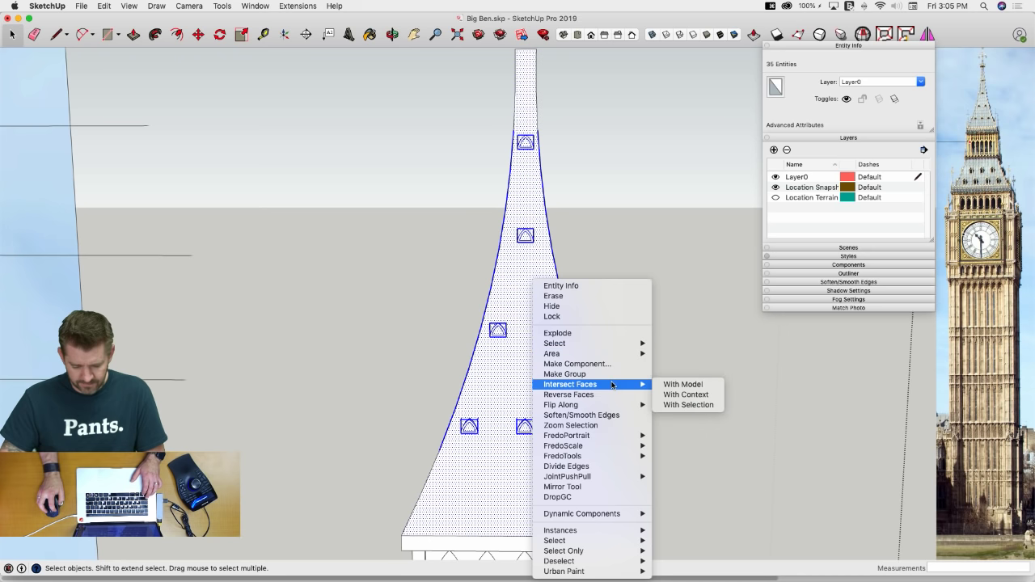
{"action": "left_click", "coordinate": [674, 405]}
{"action": "left_click", "coordinate": [598, 409]}
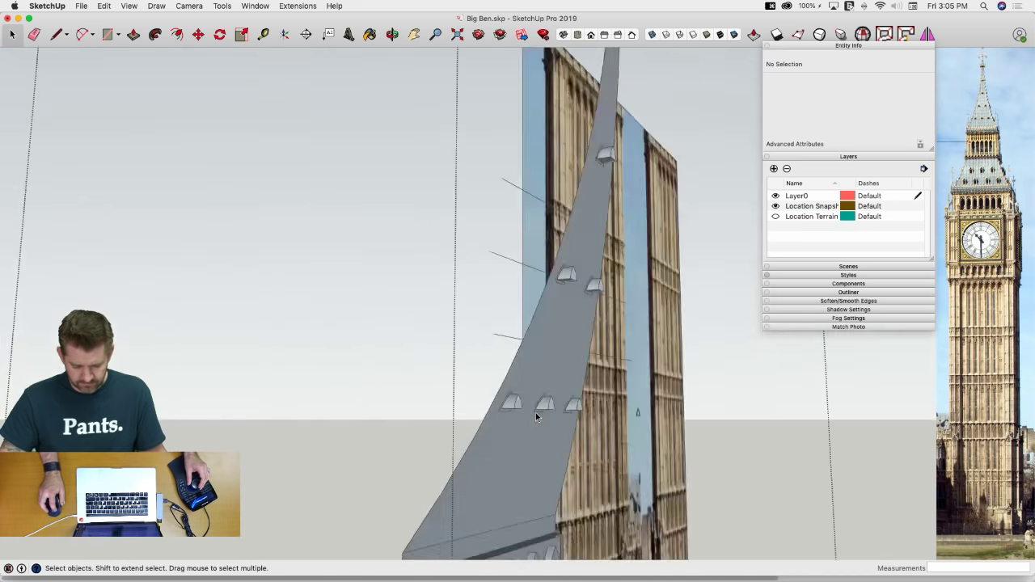
From inside the spire, delete the leftover roof face pieces within the dormer outlines of the lowest row
{"action": "scroll", "coordinate": [536, 415], "scroll_direction": "up", "scroll_amount": 10}
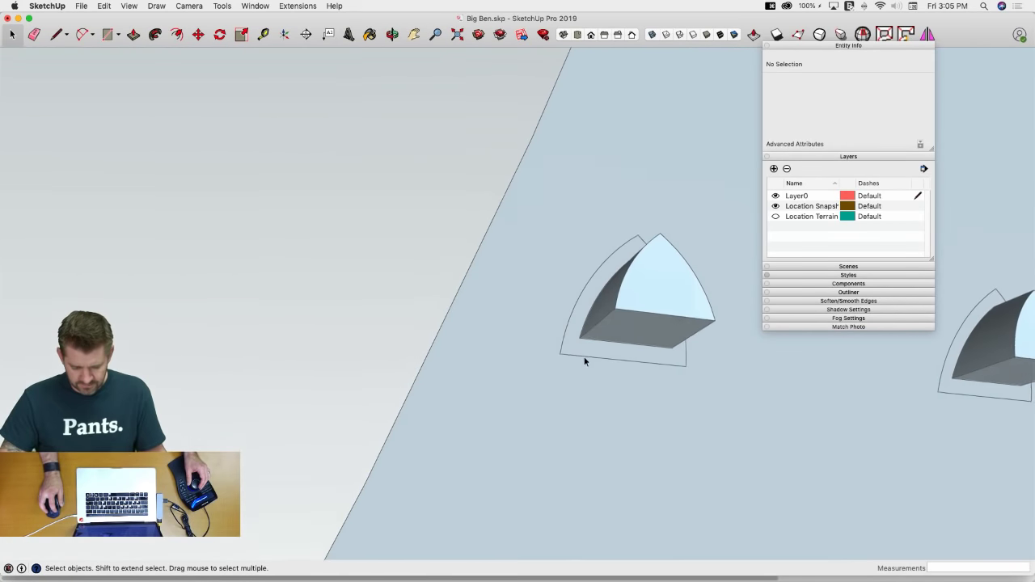
{"action": "left_click", "coordinate": [590, 339]}
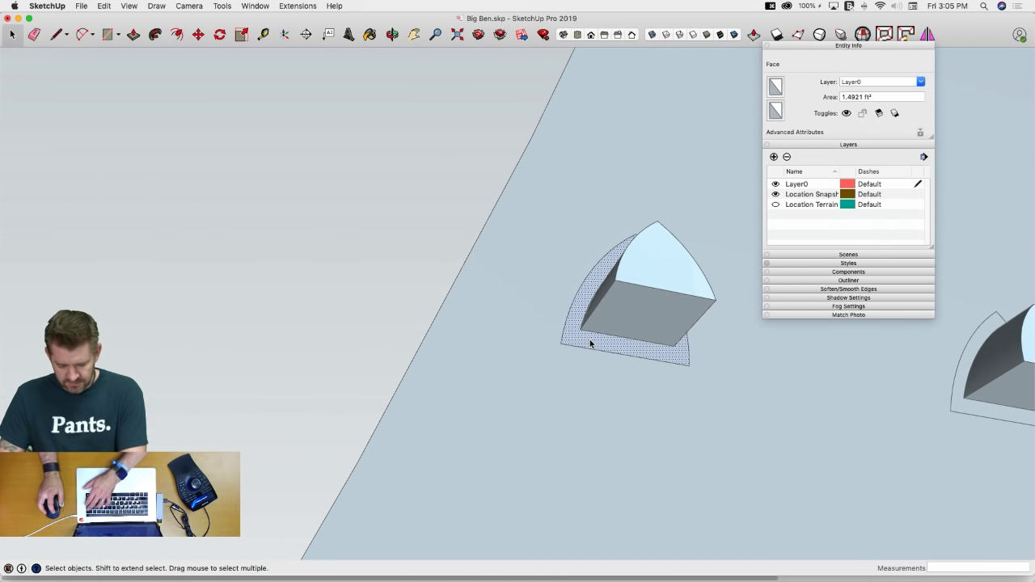
{"action": "key", "text": "BackSpace"}
{"action": "key", "text": "BackSpace"}
{"action": "scroll", "coordinate": [389, 456], "scroll_direction": "down", "scroll_amount": 10}
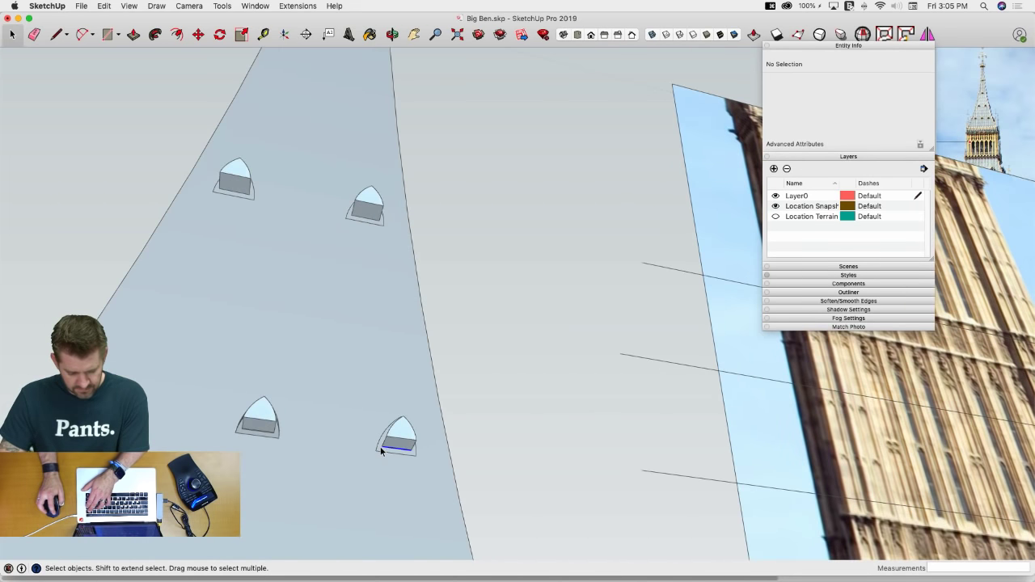
{"action": "left_click", "coordinate": [381, 450]}
{"action": "scroll", "coordinate": [379, 449], "scroll_direction": "up", "scroll_amount": 3}
{"action": "key", "text": "BackSpace"}
{"action": "scroll", "coordinate": [384, 483], "scroll_direction": "down", "scroll_amount": 3}
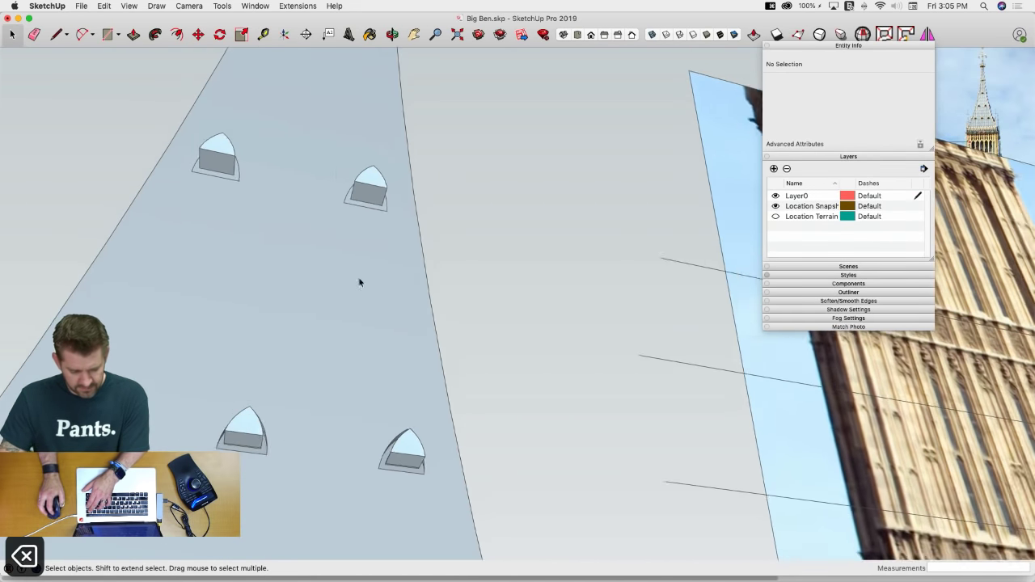
Delete the leftover roof face pieces within the outlines of the row with two dormers
{"action": "scroll", "coordinate": [354, 226], "scroll_direction": "up", "scroll_amount": 3}
{"action": "left_click", "coordinate": [357, 216]}
{"action": "key", "text": "BackSpace"}
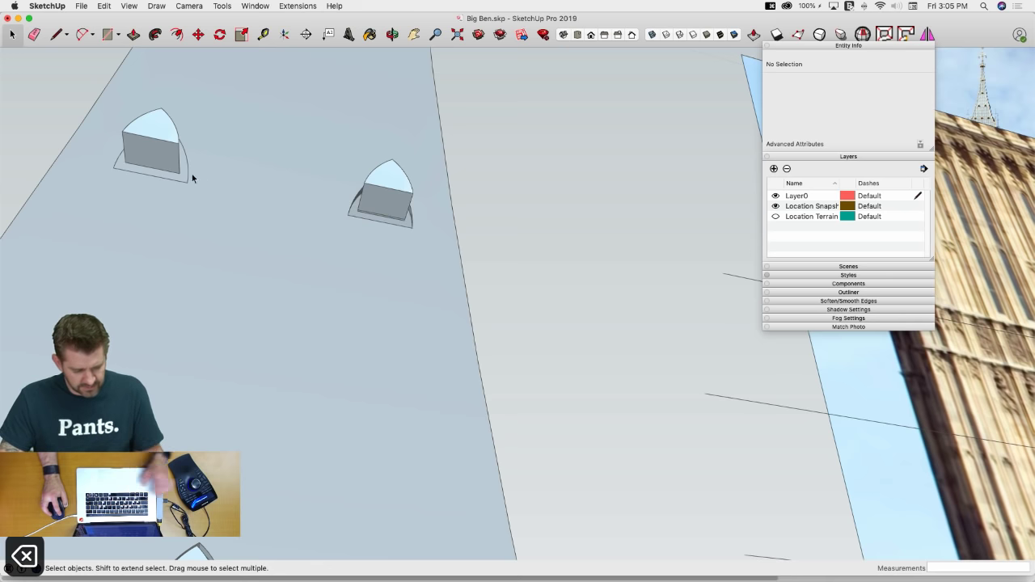
{"action": "left_click", "coordinate": [185, 177]}
{"action": "key", "text": "BackSpace"}
{"action": "scroll", "coordinate": [209, 172], "scroll_direction": "down", "scroll_amount": 3}
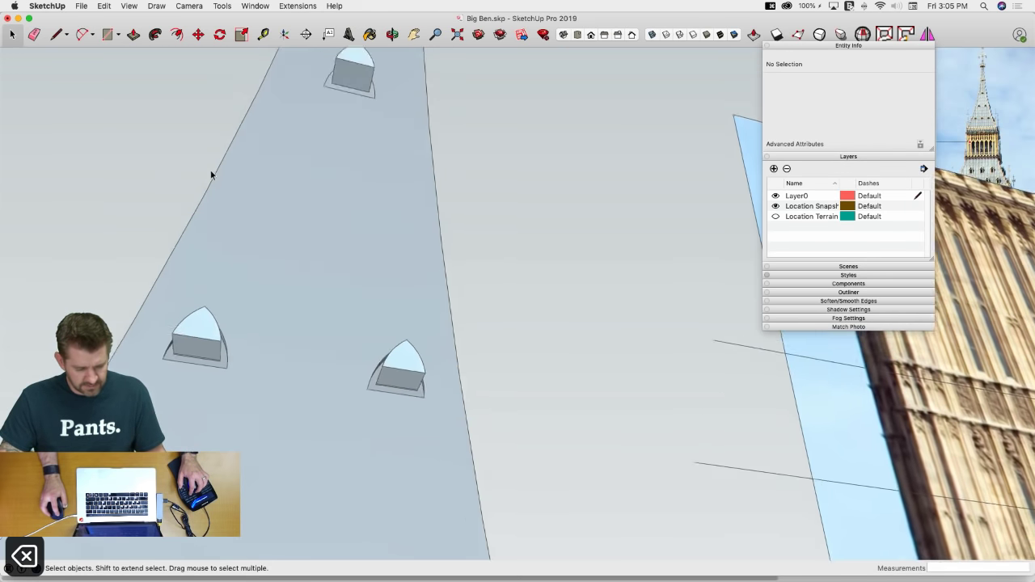
Delete the leftover roof face pieces within the outlines of the two single dormers near the spire's top
{"action": "scroll", "coordinate": [380, 205], "scroll_direction": "up", "scroll_amount": 5}
{"action": "left_click", "coordinate": [374, 209]}
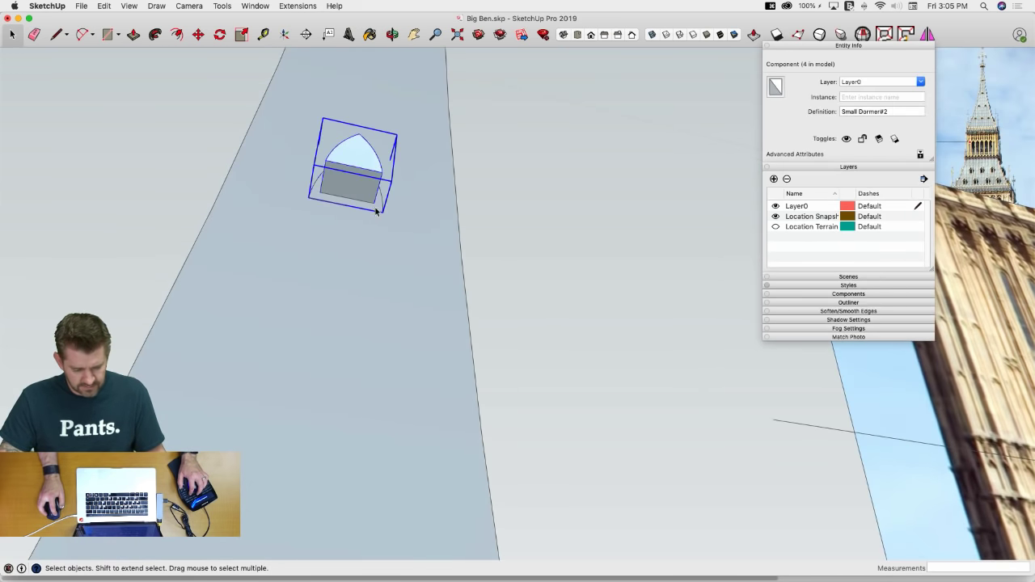
{"action": "left_click", "coordinate": [377, 208]}
{"action": "key", "text": "BackSpace"}
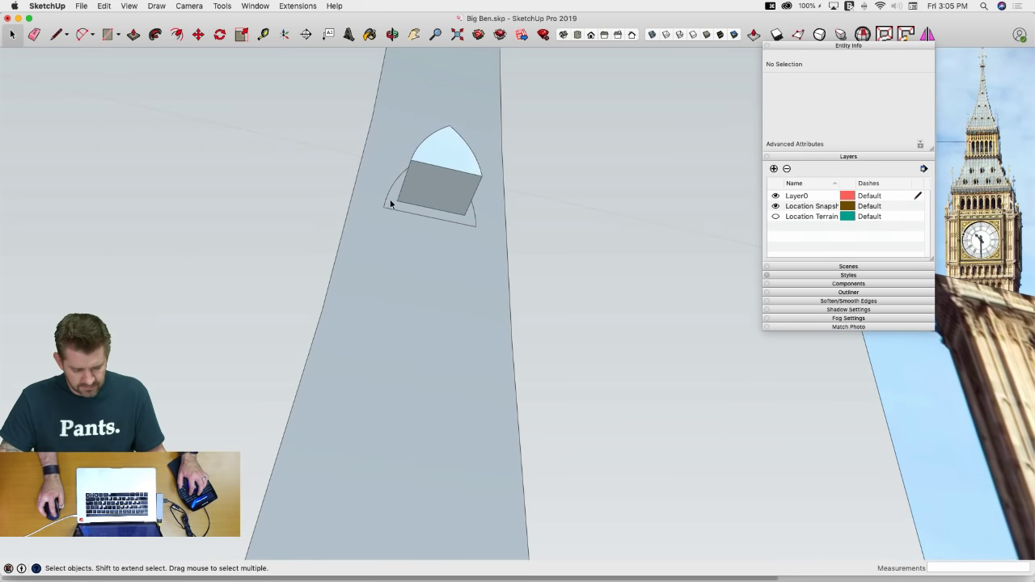
{"action": "key", "text": "BackSpace"}
{"action": "scroll", "coordinate": [402, 209], "scroll_direction": "down", "scroll_amount": 10}
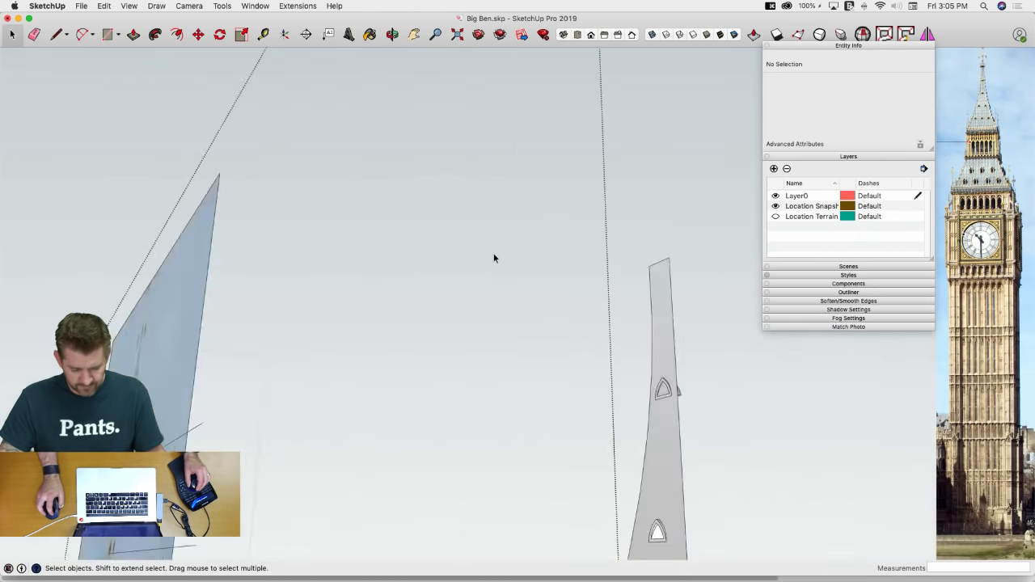
From the front, delete the remaining face and edges inside the openings of the two single upper dormers
{"action": "scroll", "coordinate": [473, 317], "scroll_direction": "up", "scroll_amount": 3}
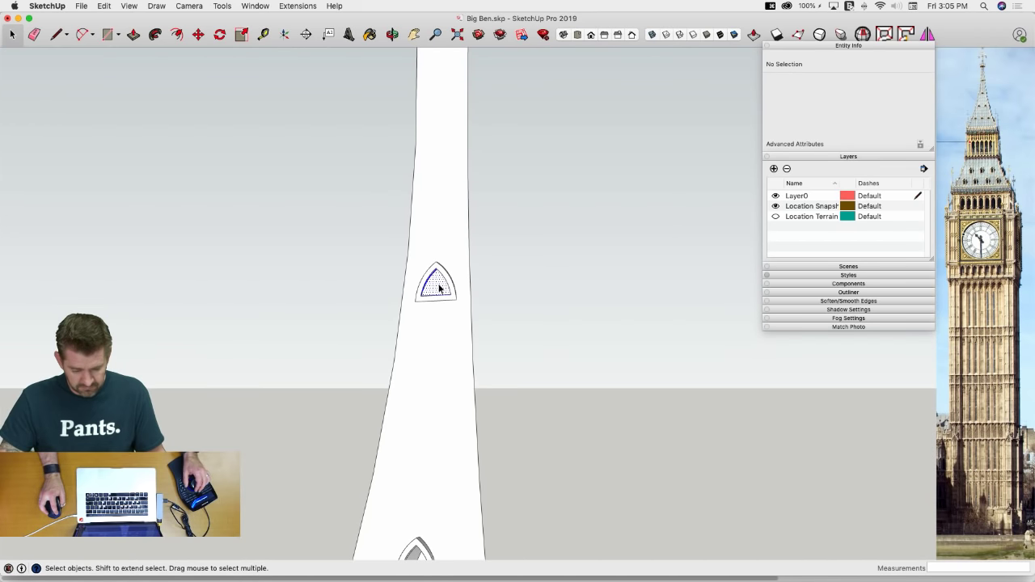
{"action": "key", "text": "BackSpace"}
{"action": "middle_click_drag", "start_coordinate": [435, 554], "coordinate": [413, 288], "text": "shift"}
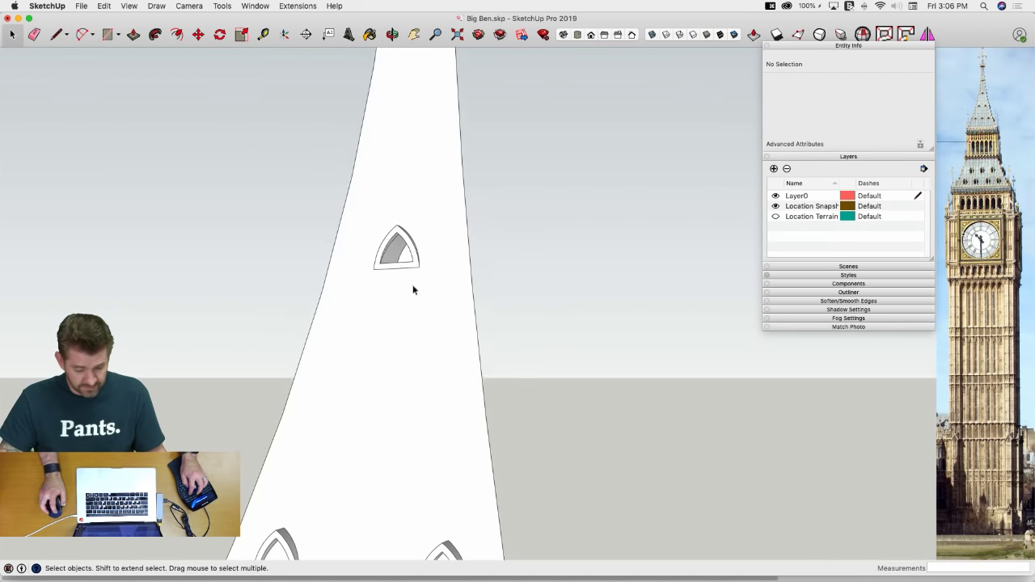
{"action": "triple_click", "coordinate": [392, 245]}
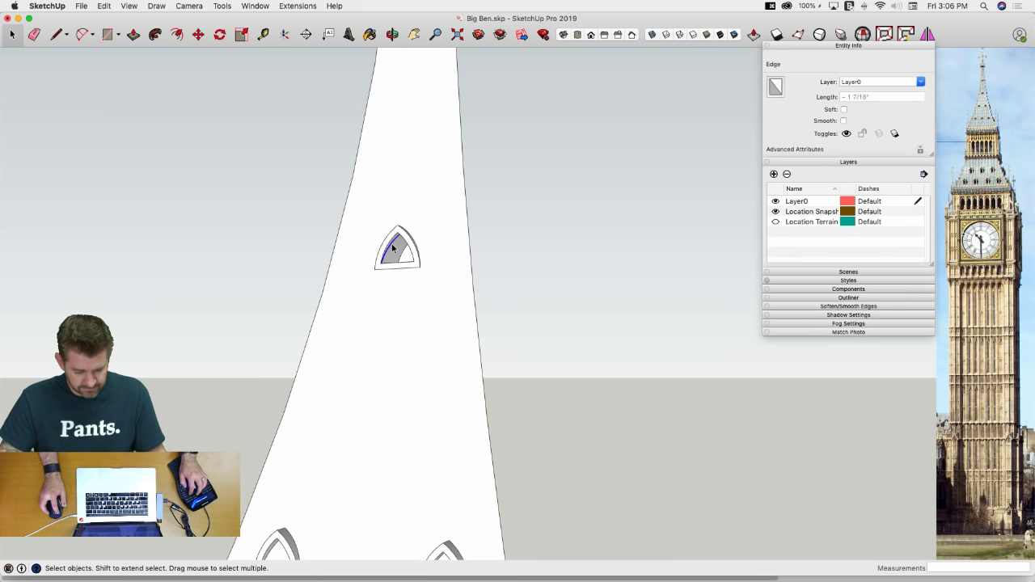
{"action": "key", "text": "BackSpace"}
Delete the remaining faces and edges inside the openings of the paired dormers
{"action": "middle_click_drag", "start_coordinate": [390, 445], "coordinate": [419, 202], "text": "shift"}
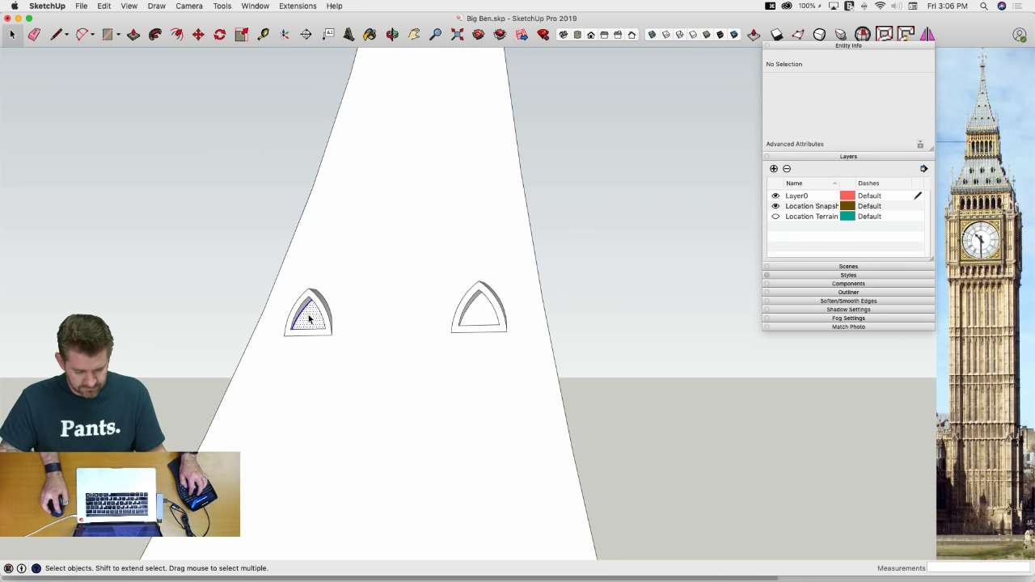
{"action": "key", "text": "BackSpace"}
{"action": "left_click", "coordinate": [485, 308]}
{"action": "key", "text": "BackSpace"}
Delete the remaining faces and edges inside the openings of the three lowest dormers
{"action": "middle_click_drag", "start_coordinate": [486, 307], "coordinate": [315, 264]}
{"action": "triple_click", "coordinate": [300, 251]}
{"action": "key", "text": "BackSpace"}
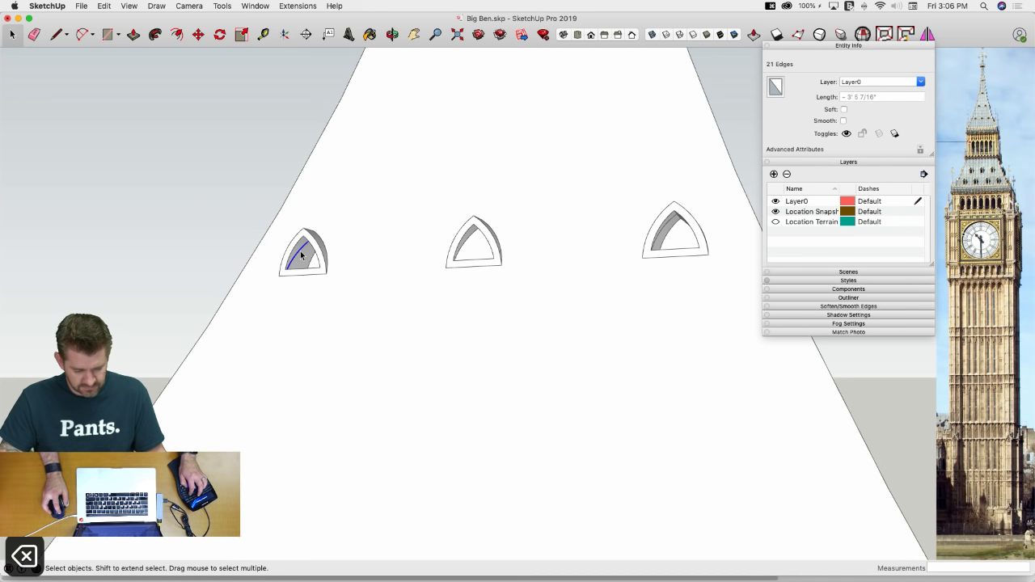
{"action": "triple_click", "coordinate": [466, 249]}
{"action": "key", "text": "BackSpace"}
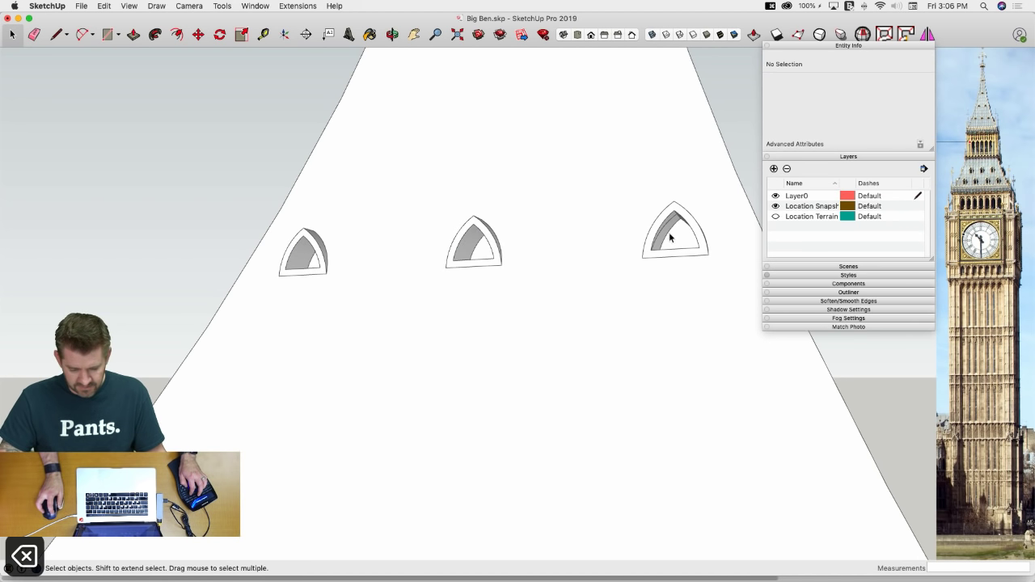
{"action": "left_click", "coordinate": [668, 228]}
{"action": "key", "text": "BackSpace"}
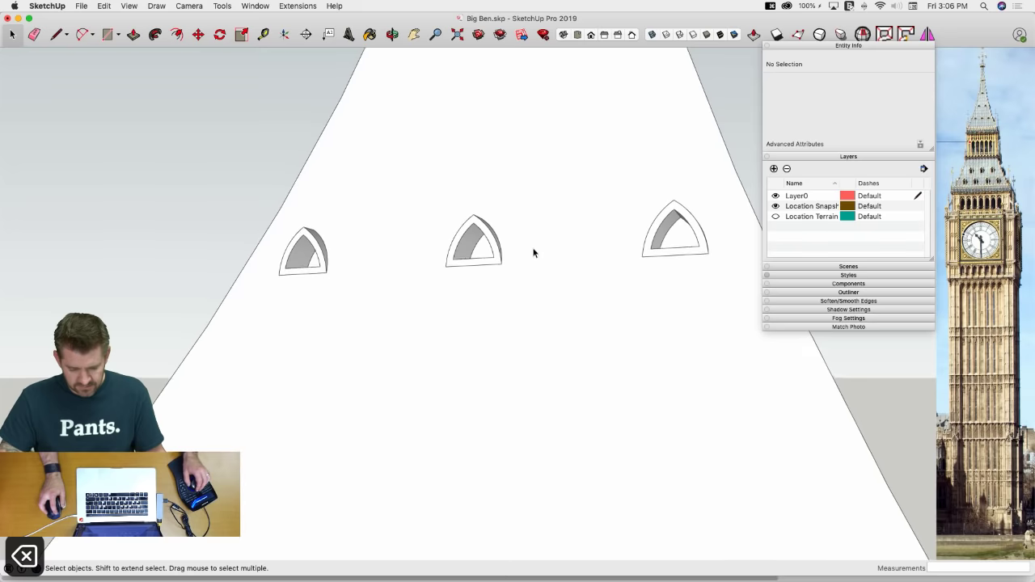
Close the open top of the spire with a 2' by 2' rectangle
{"action": "scroll", "coordinate": [530, 247], "scroll_direction": "down", "scroll_amount": 10}
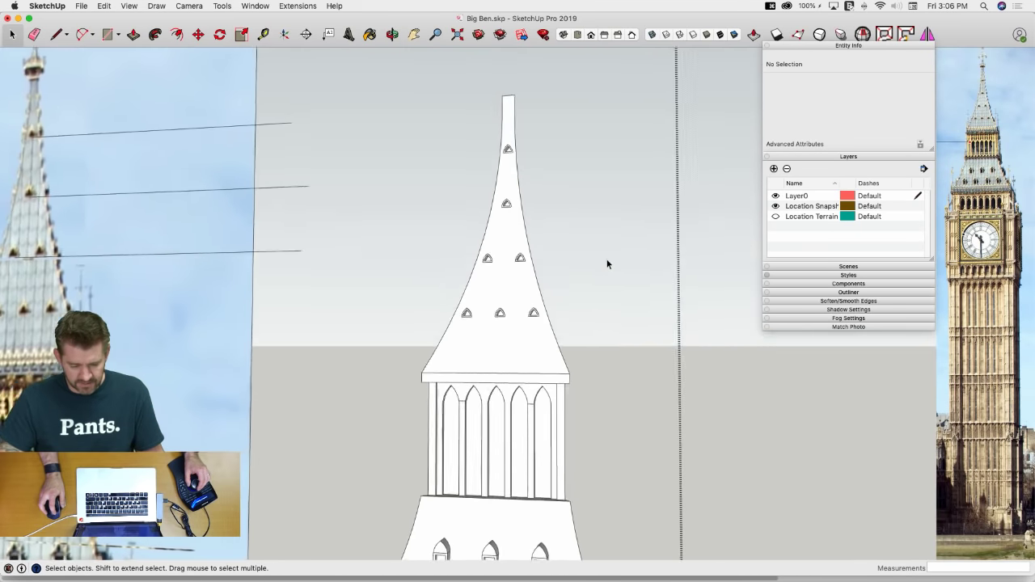
{"action": "middle_click_drag", "start_coordinate": [608, 263], "coordinate": [684, 319]}
{"action": "left_click", "coordinate": [669, 321]}
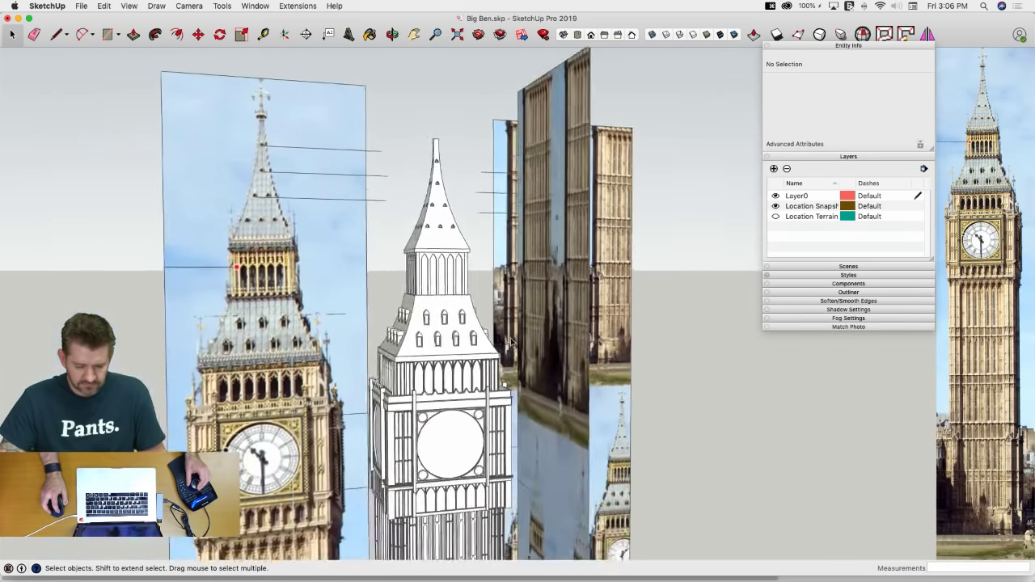
{"action": "middle_click_drag", "start_coordinate": [511, 343], "coordinate": [340, 157]}
{"action": "scroll", "coordinate": [437, 235], "scroll_direction": "up", "scroll_amount": 5}
{"action": "key", "text": "r"}
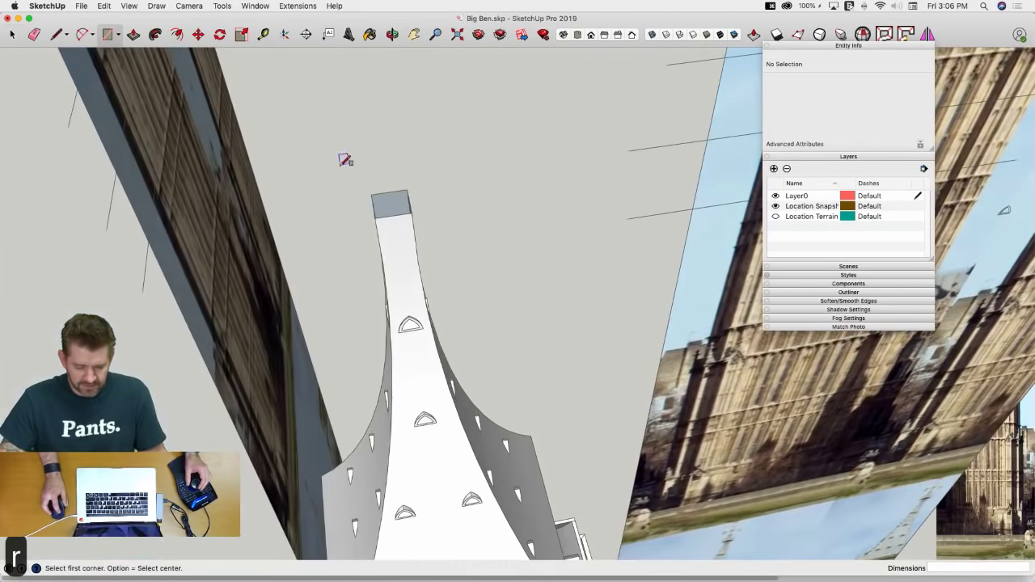
{"action": "left_click", "coordinate": [410, 213]}
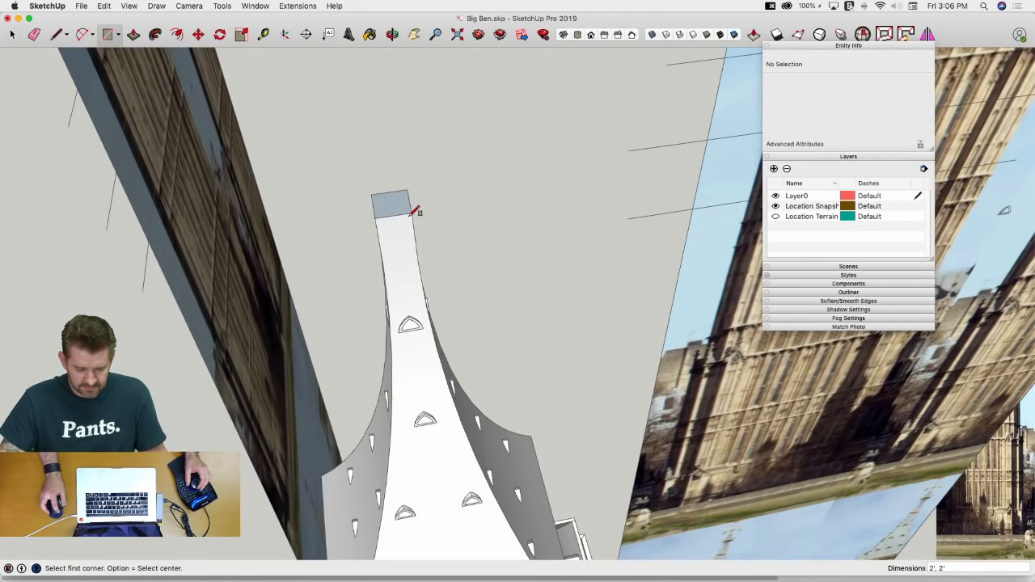
Offset the spire's square top face outward by about 3 11/16"
{"action": "key", "text": "super+3"}
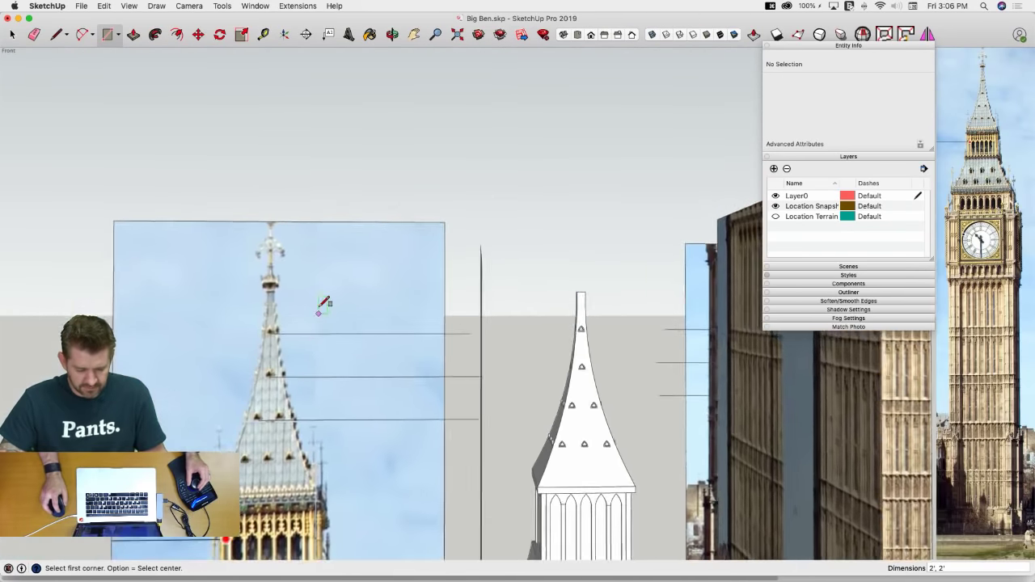
{"action": "scroll", "coordinate": [561, 310], "scroll_direction": "up", "scroll_amount": 4}
{"action": "middle_click_drag", "start_coordinate": [561, 311], "coordinate": [507, 301]}
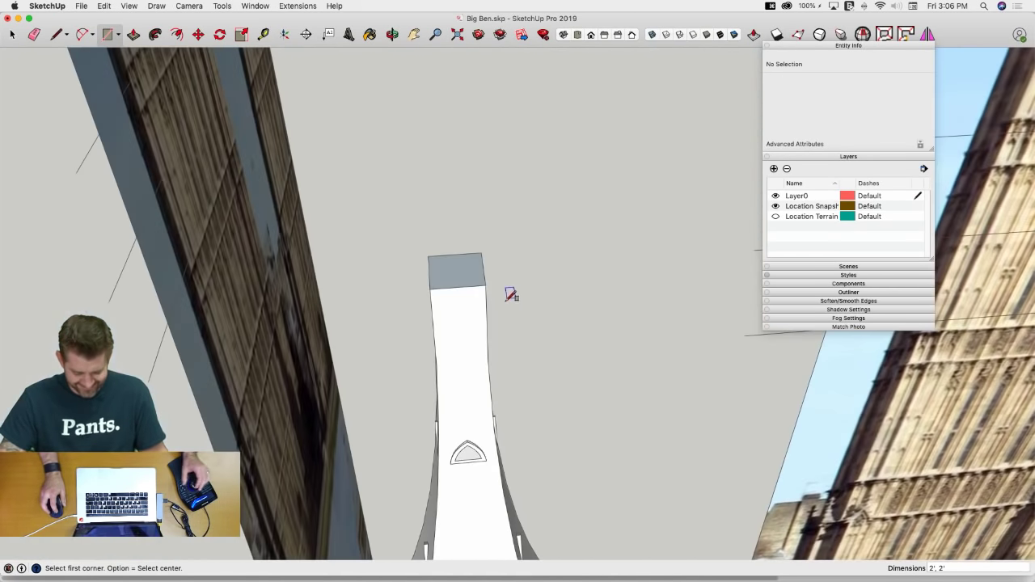
{"action": "key", "text": "f"}
{"action": "left_click", "coordinate": [465, 287]}
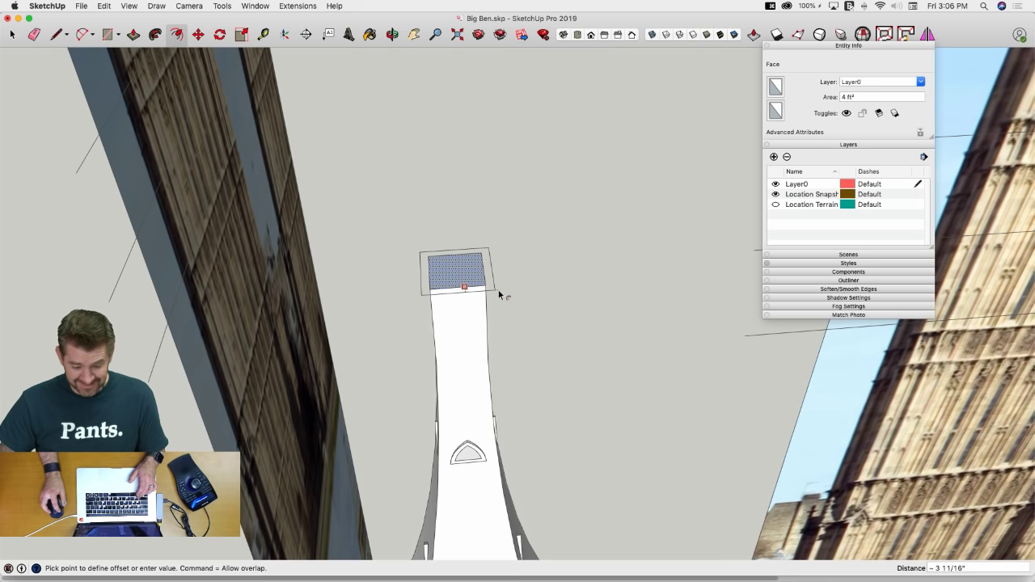
{"action": "left_click", "coordinate": [498, 289]}
Push/pull the offset border around the spire's top upward by 4 3/4"
{"action": "key", "text": "e"}
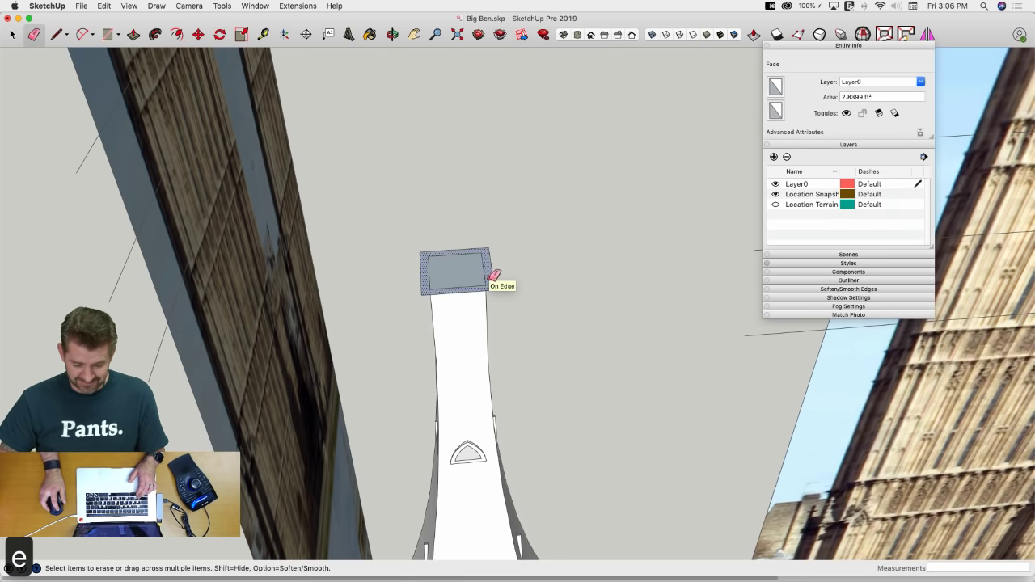
{"action": "key", "text": "p"}
{"action": "left_click", "coordinate": [485, 280]}
{"action": "left_click", "coordinate": [486, 278]}
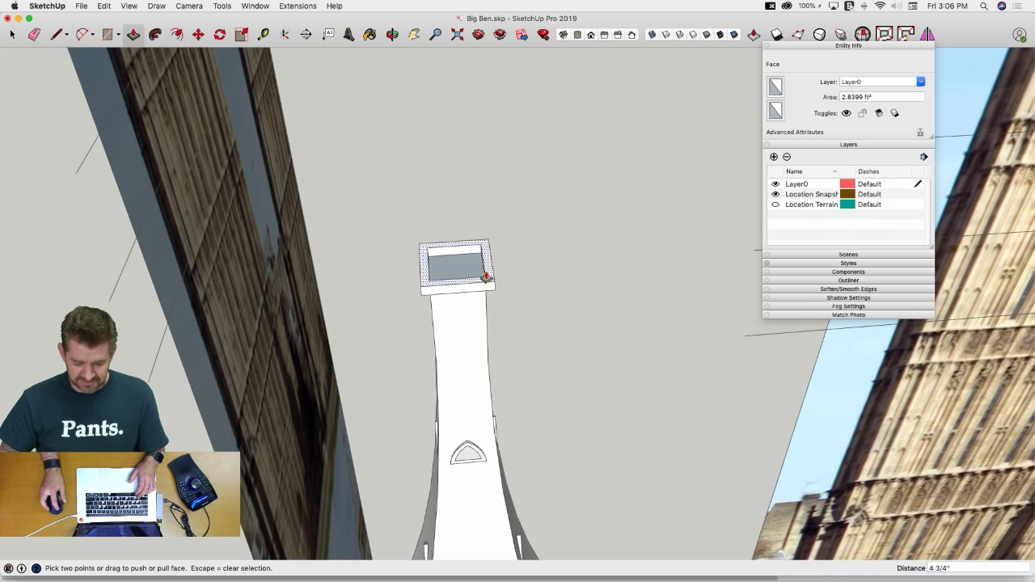
Erase the inner square edges on the cap so its top is a single face
{"action": "key", "text": "e"}
{"action": "left_click", "coordinate": [433, 242]}
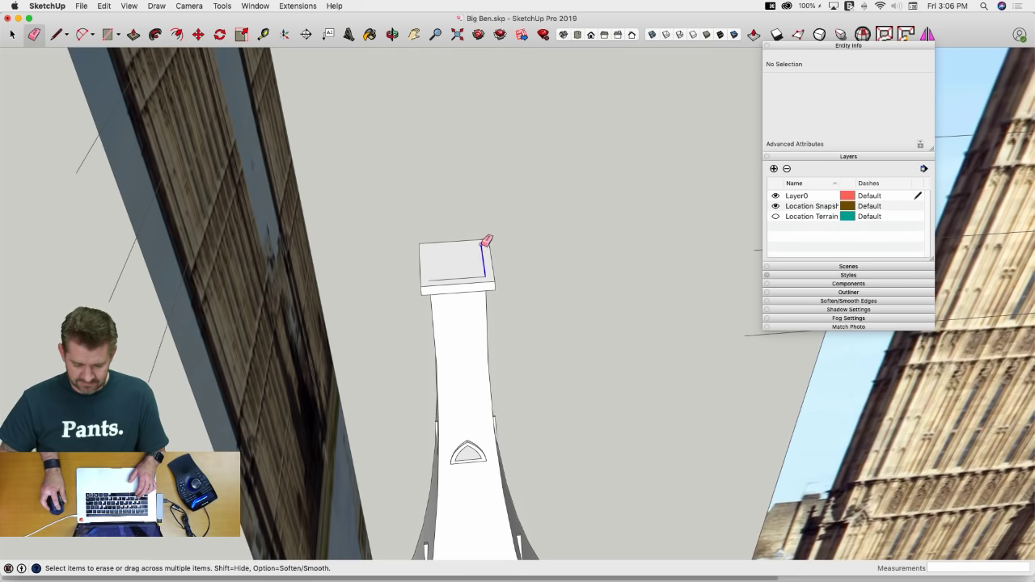
{"action": "left_click_drag", "start_coordinate": [486, 241], "coordinate": [490, 272]}
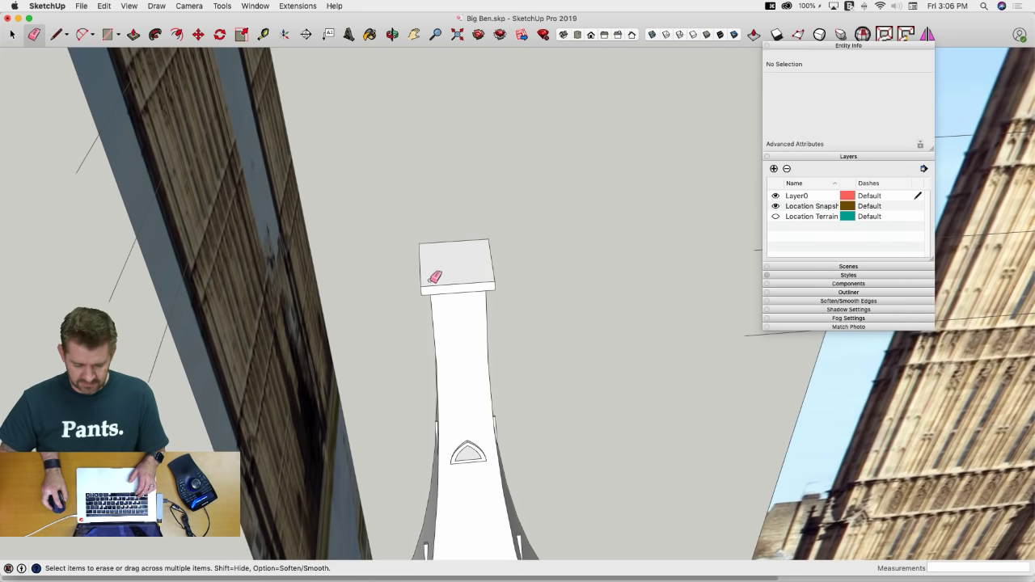
Extrude a new, taller block upward from the cap's top face, keeping the edge line between the two sections
{"action": "scroll", "coordinate": [489, 245], "scroll_direction": "down", "scroll_amount": 8}
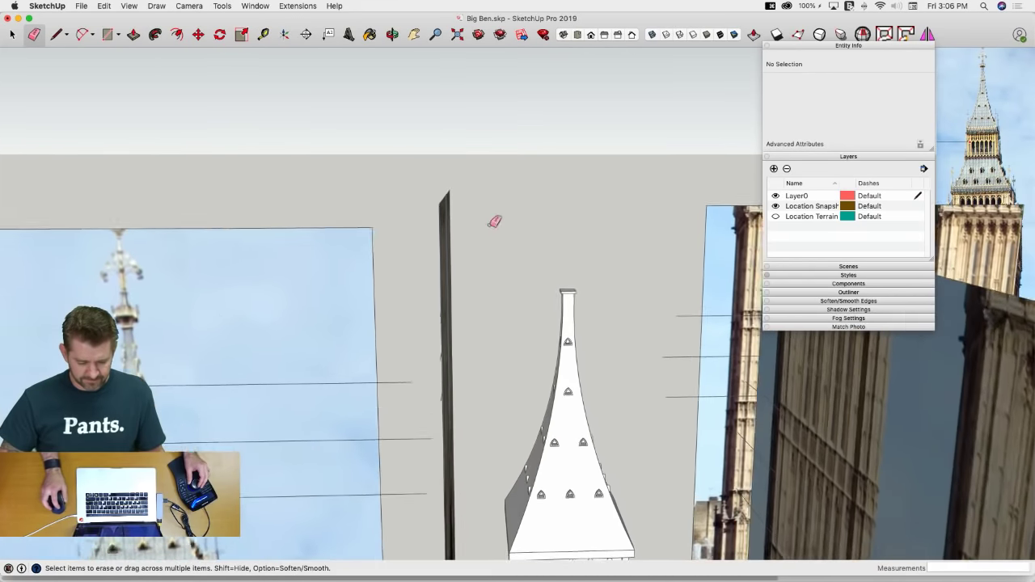
{"action": "middle_click_drag", "start_coordinate": [494, 222], "coordinate": [358, 354]}
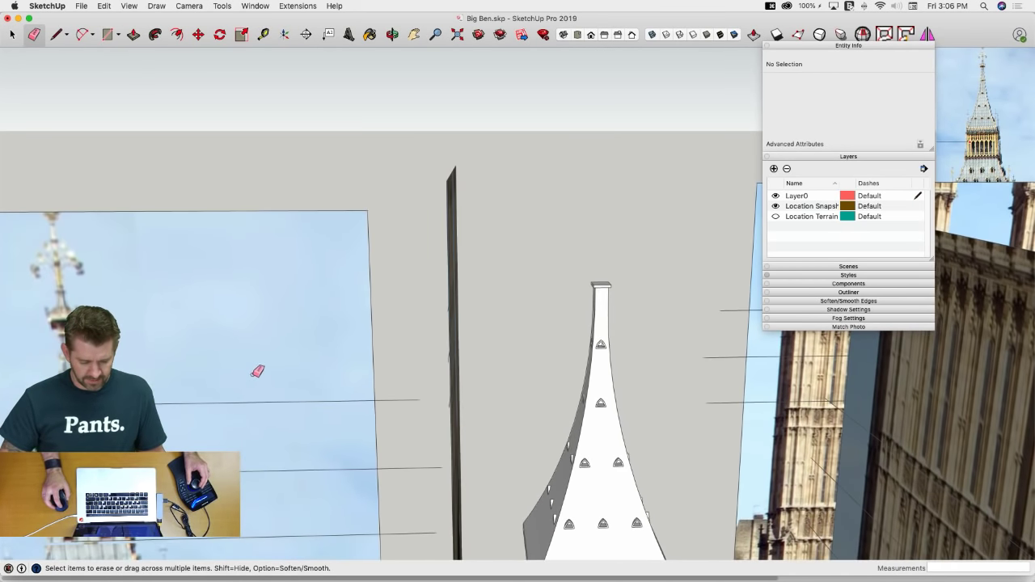
{"action": "scroll", "coordinate": [575, 260], "scroll_direction": "up", "scroll_amount": 6}
{"action": "key", "text": "p"}
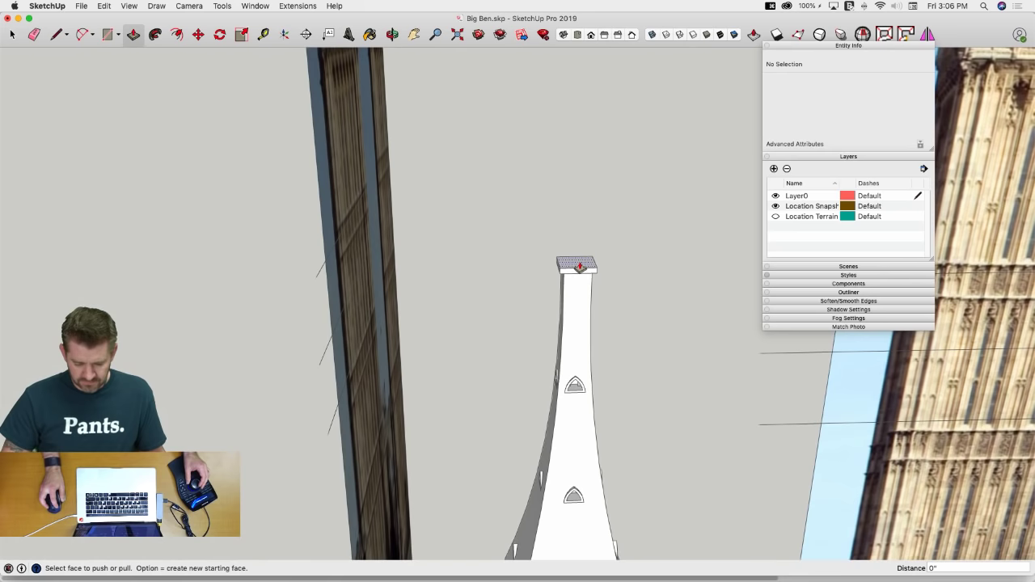
{"action": "left_click", "coordinate": [579, 266]}
{"action": "left_click_drag", "start_coordinate": [579, 267], "coordinate": [576, 246]}
Scale the top face of the spire's cap block about its center by 1.32 to flare the block outward
{"action": "key", "text": "s"}
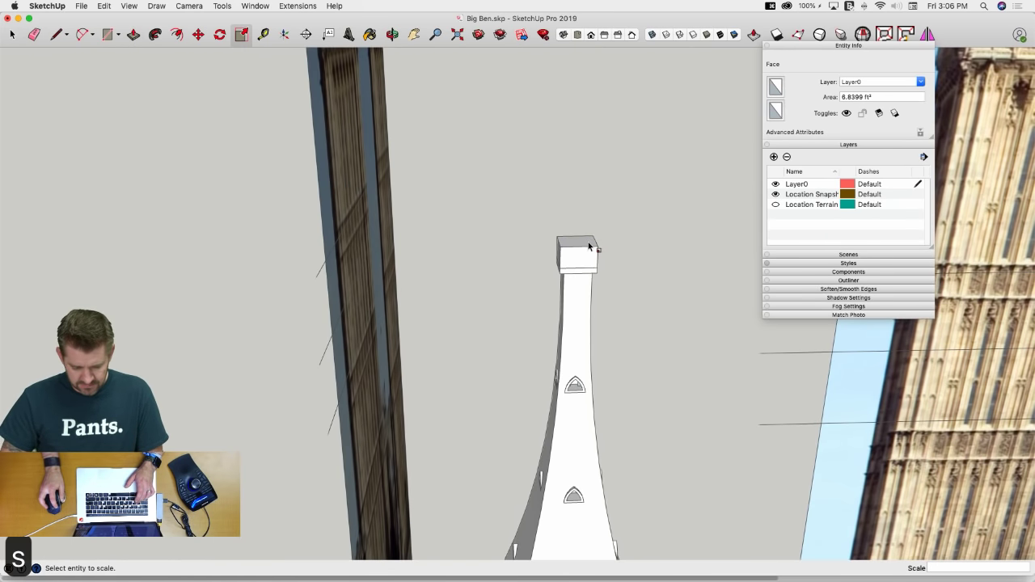
{"action": "key", "text": "space"}
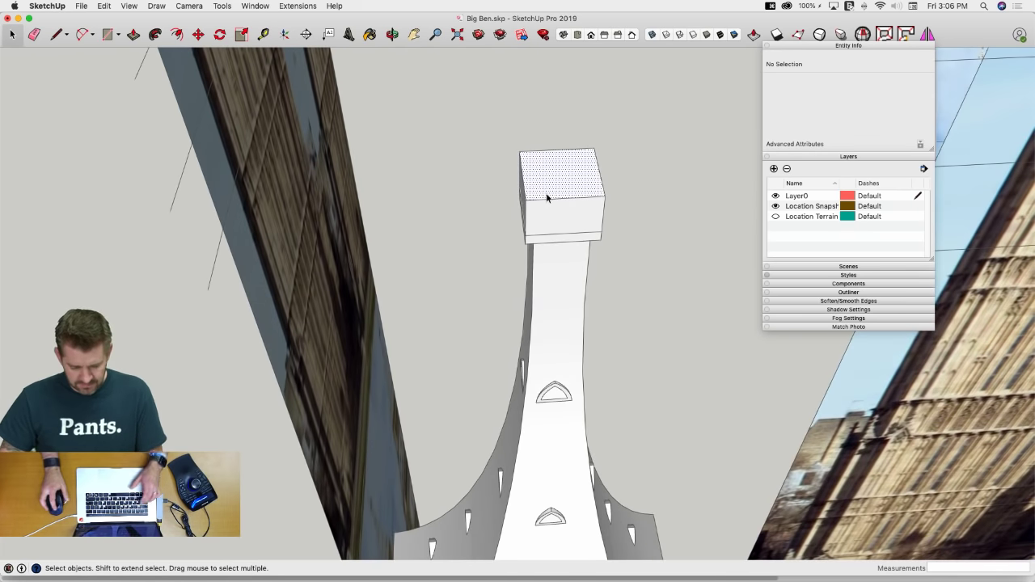
{"action": "left_click", "coordinate": [546, 198]}
{"action": "key", "text": "s"}
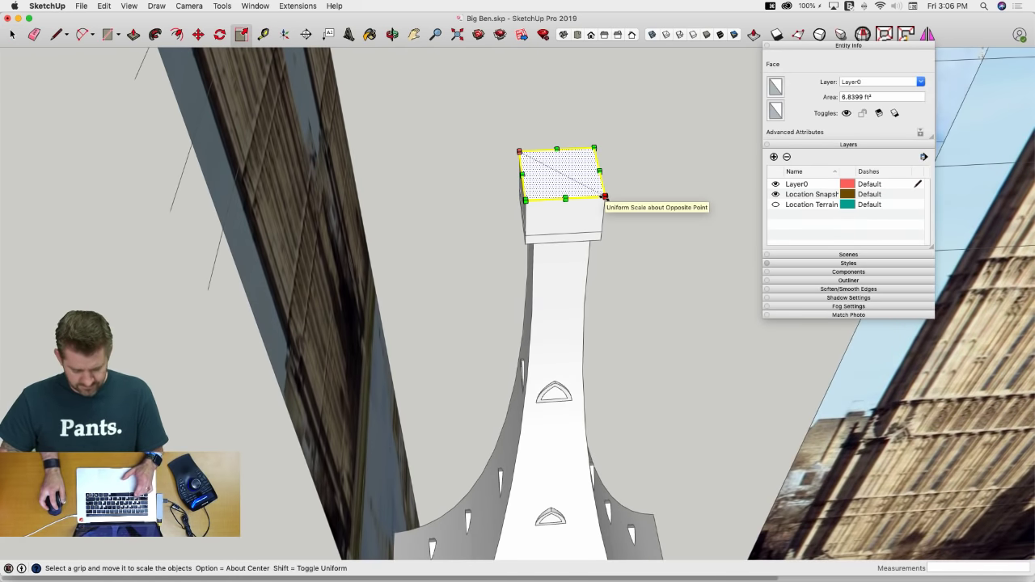
{"action": "left_click_drag", "start_coordinate": [604, 196], "coordinate": [620, 207]}
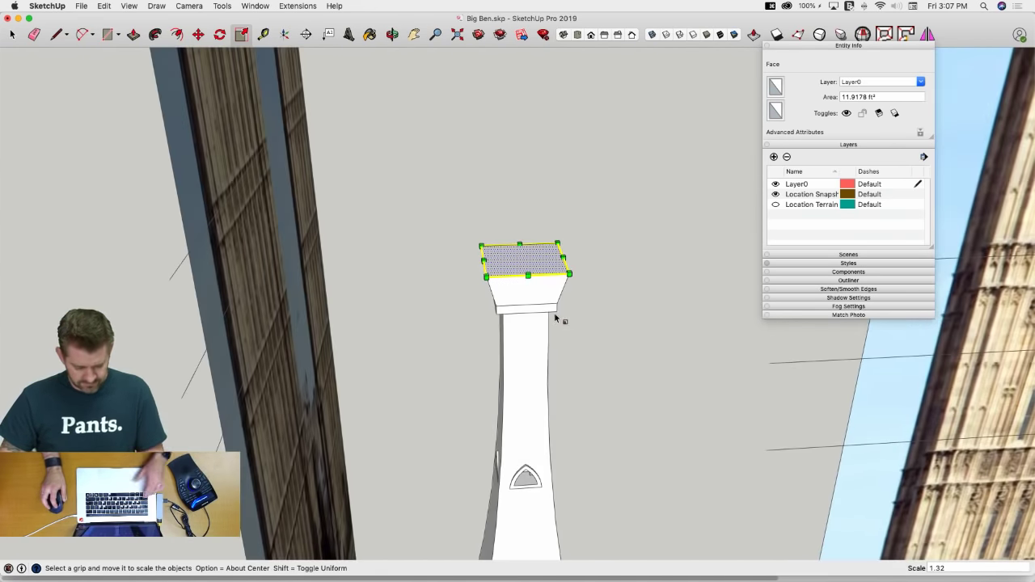
Offset the flared top face outward by about 9 15/16" and push/pull the resulting border upward 1' 1 3/4"
{"action": "key", "text": "f"}
{"action": "left_click", "coordinate": [547, 276]}
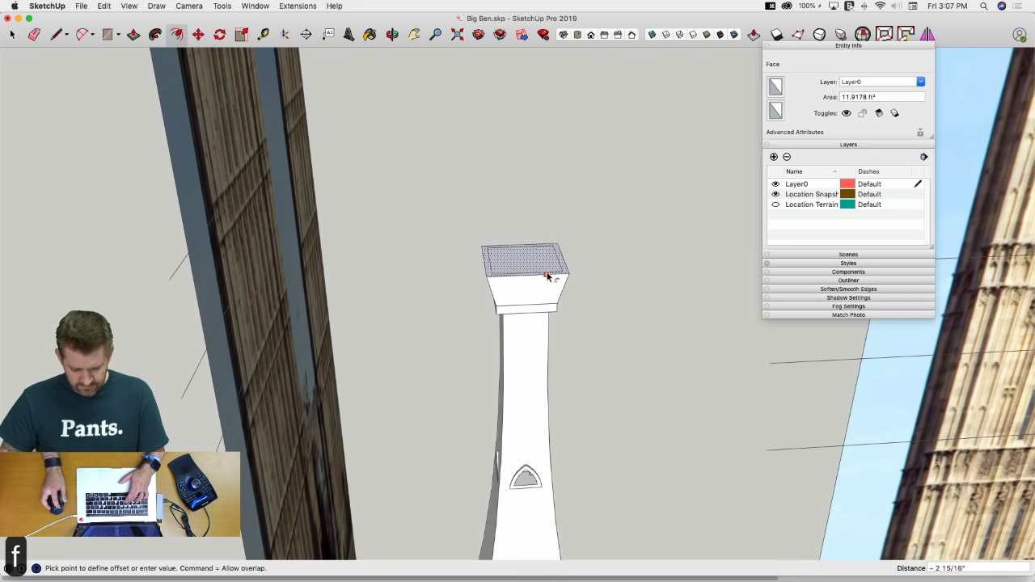
{"action": "left_click", "coordinate": [598, 285]}
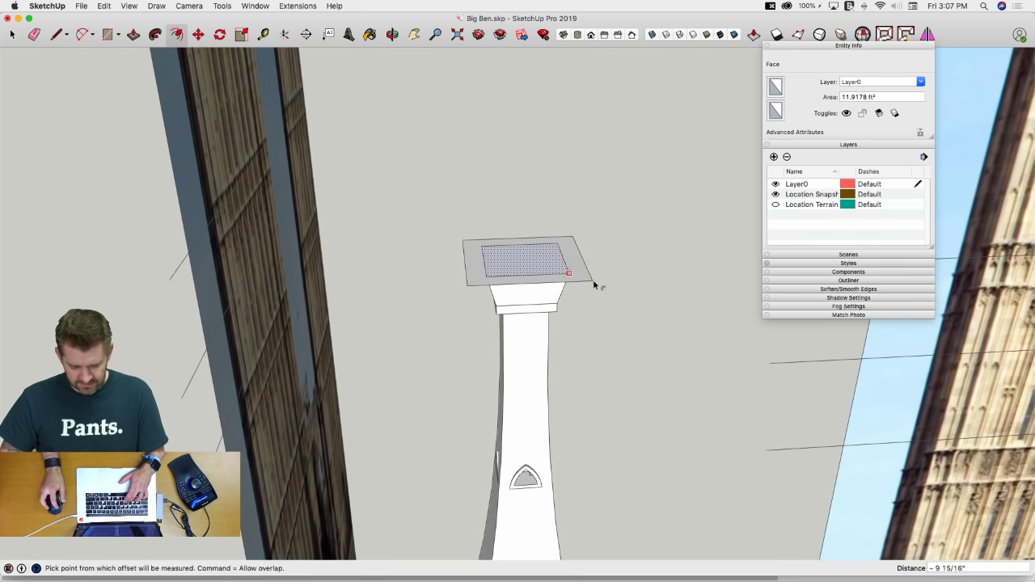
{"action": "key", "text": "p"}
{"action": "left_click", "coordinate": [579, 273]}
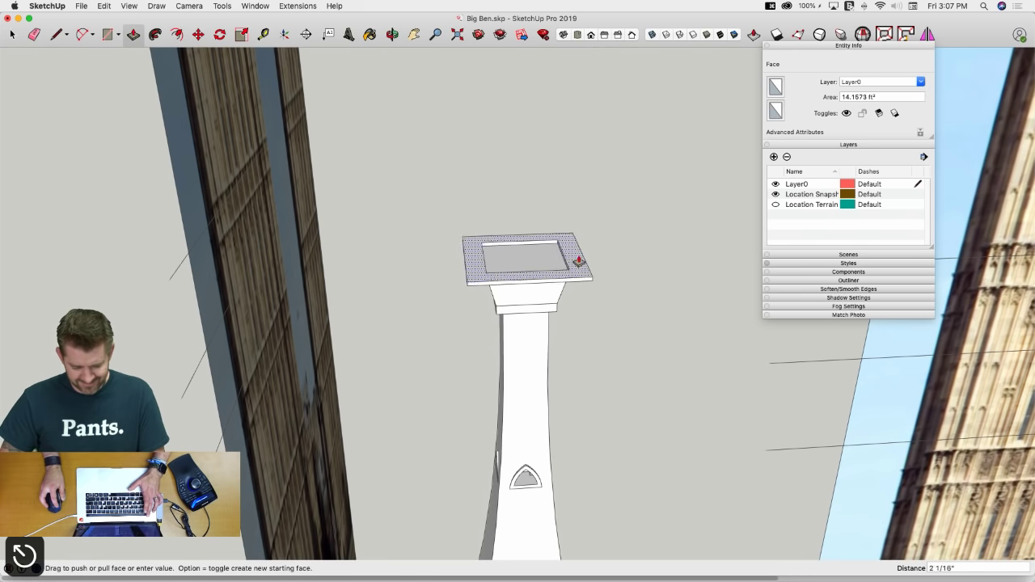
{"action": "left_click", "coordinate": [576, 247]}
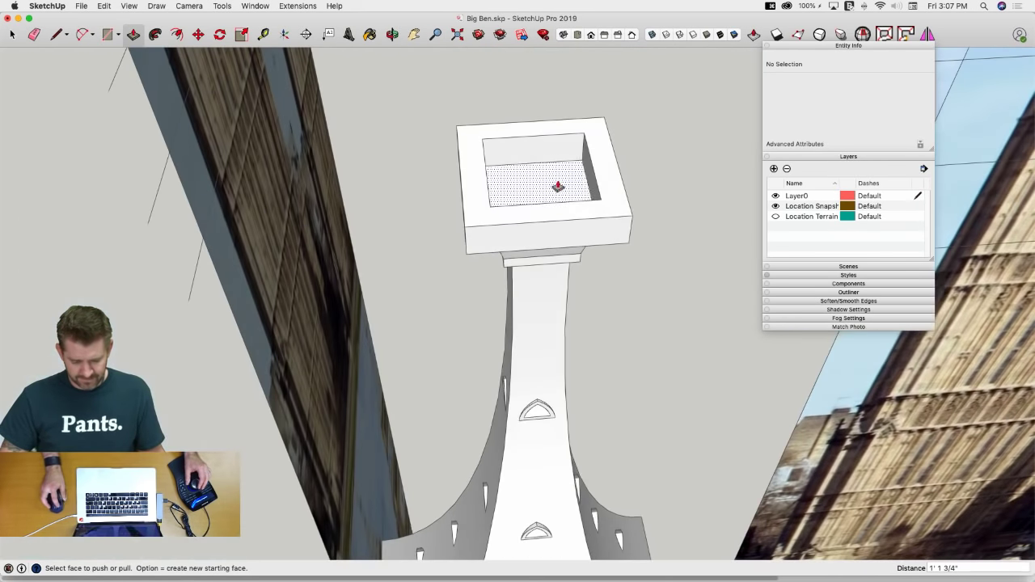
Raise the recessed inner face level with the top of the border and extrude the inner square 2' 13/16" above it
{"action": "left_click", "coordinate": [559, 186]}
{"action": "left_click", "coordinate": [601, 188]}
{"action": "key", "text": "e"}
{"action": "key", "text": "e"}
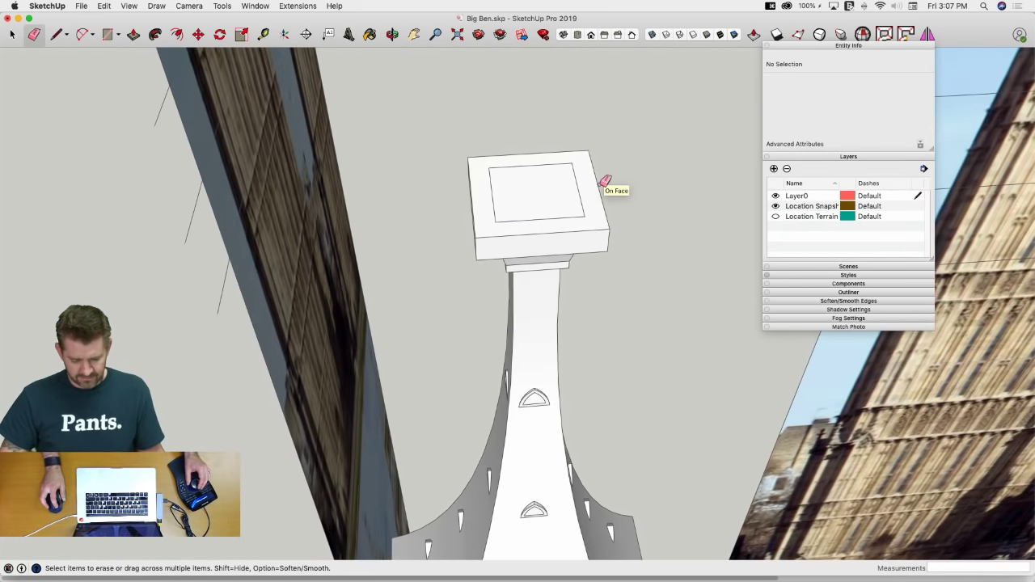
{"action": "key", "text": "p"}
{"action": "left_click", "coordinate": [552, 200]}
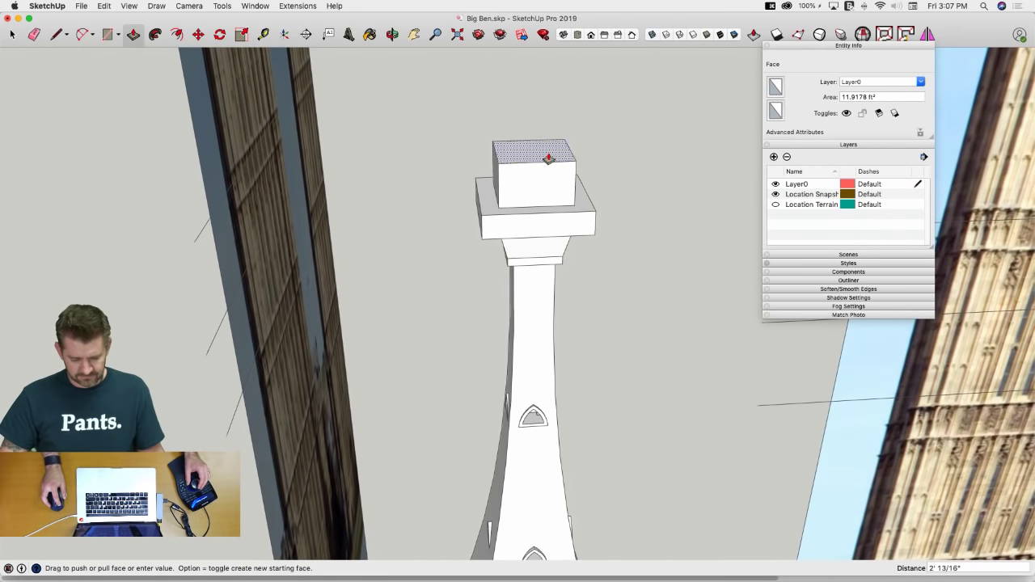
{"action": "left_click", "coordinate": [548, 157]}
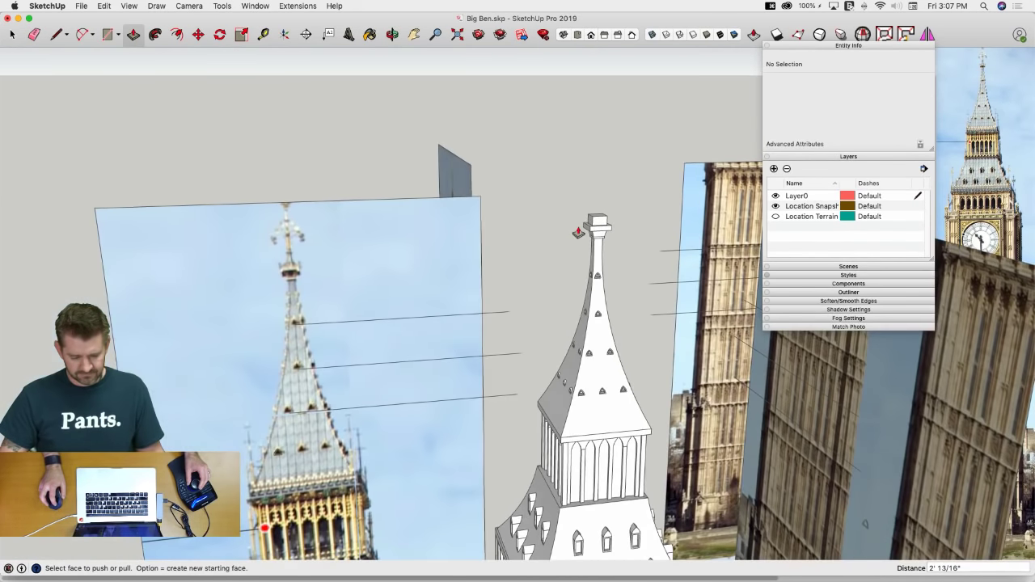
Extrude a separate taller section from the block's top face and scale its top down about the center to form a tapered point
{"action": "scroll", "coordinate": [579, 233], "scroll_direction": "up", "scroll_amount": 6}
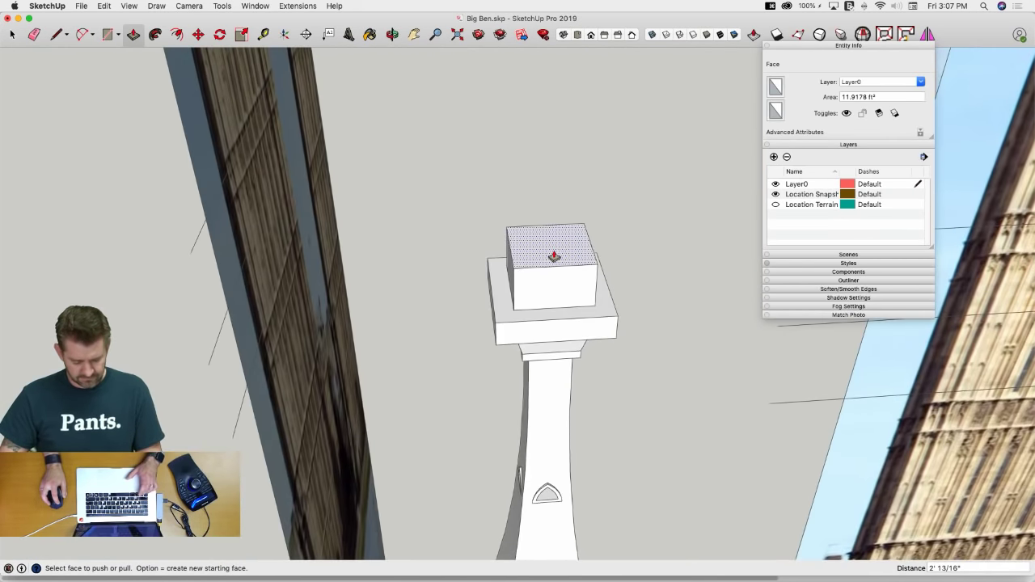
{"action": "left_click", "coordinate": [554, 256]}
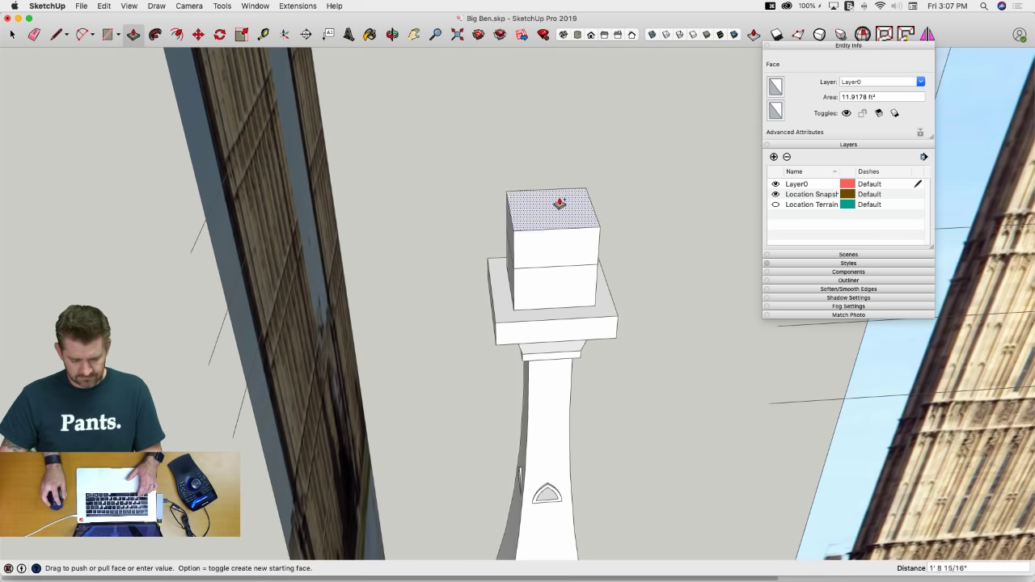
{"action": "key", "text": "space"}
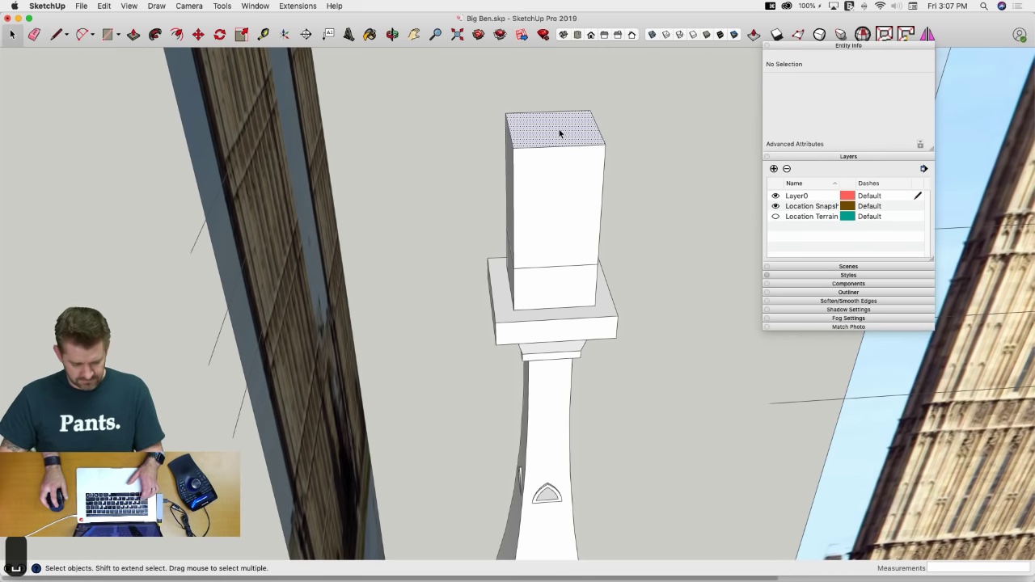
{"action": "left_click", "coordinate": [573, 137]}
{"action": "key", "text": "s"}
{"action": "left_click_drag", "start_coordinate": [608, 144], "coordinate": [568, 132]}
Push/pull the small face at the tapered tip upward 16' 9" to form the thin mast
{"action": "key", "text": "p"}
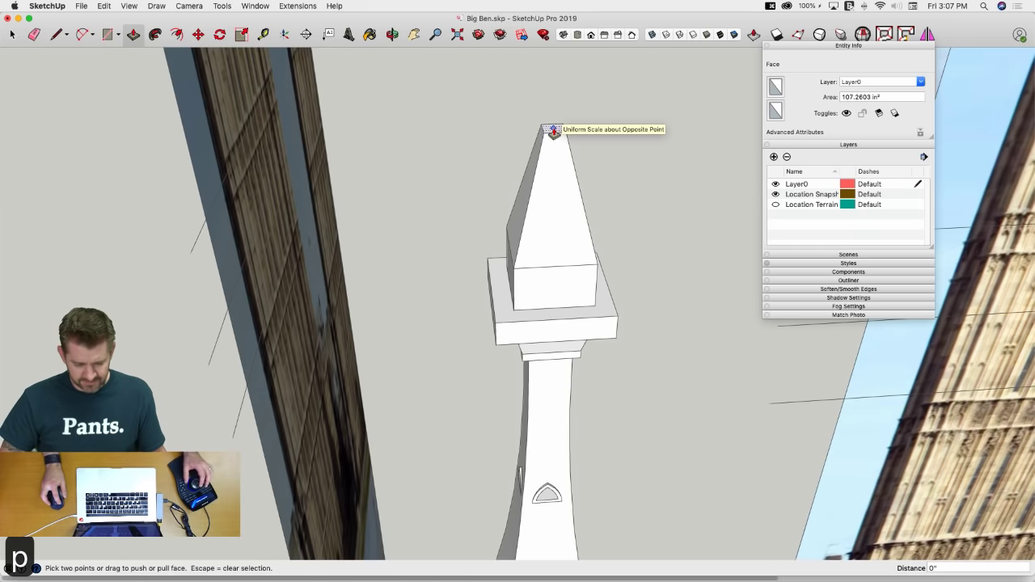
{"action": "left_click", "coordinate": [554, 128]}
{"action": "scroll", "coordinate": [577, 117], "scroll_direction": "down", "scroll_amount": 3}
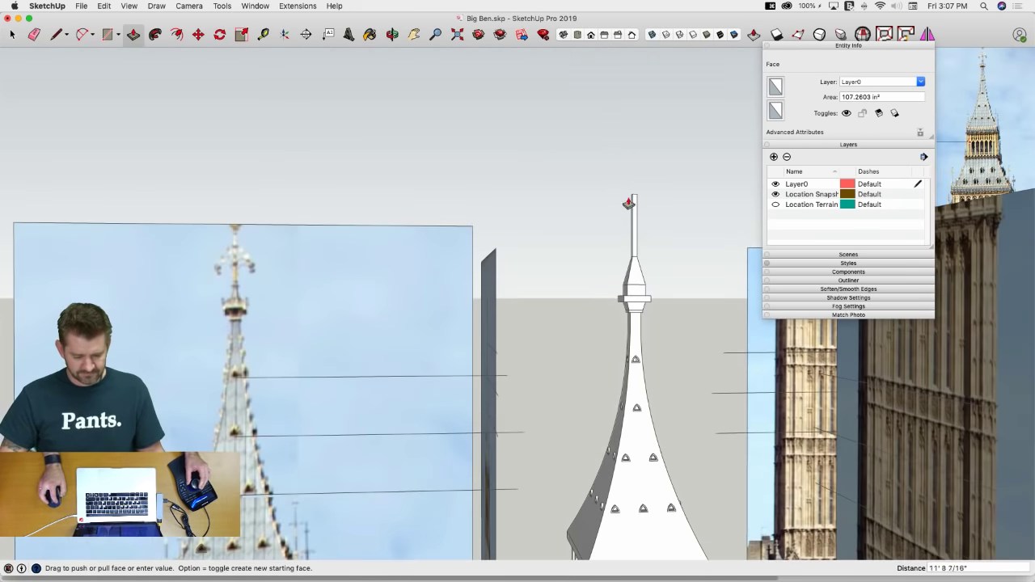
{"action": "scroll", "coordinate": [636, 206], "scroll_direction": "up", "scroll_amount": 1}
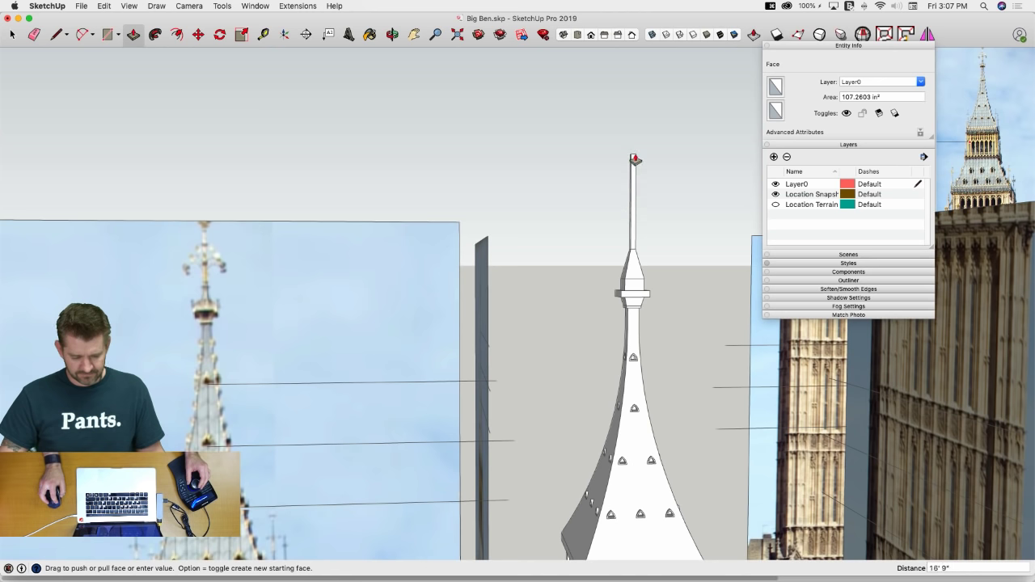
{"action": "left_click", "coordinate": [636, 159]}
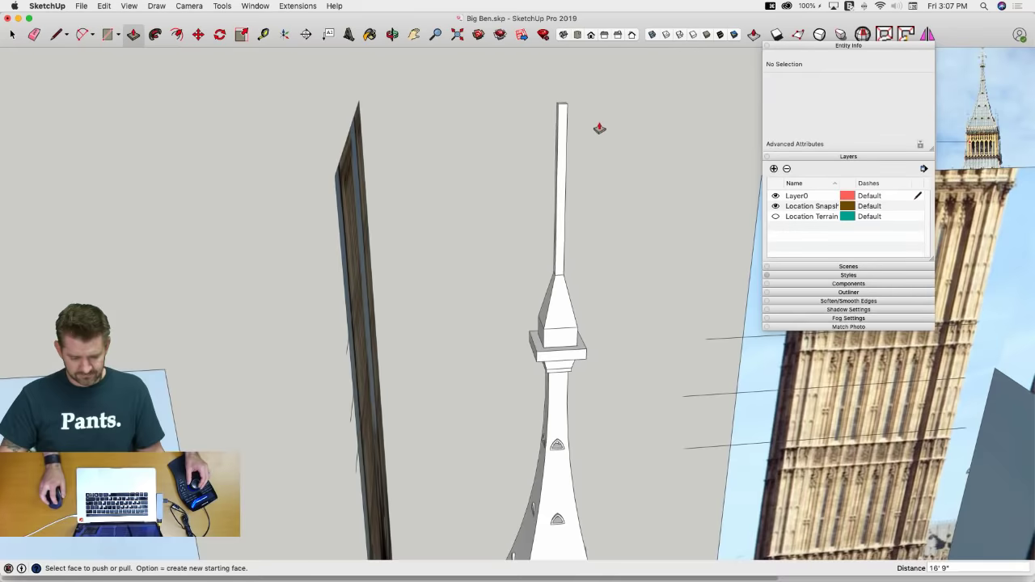
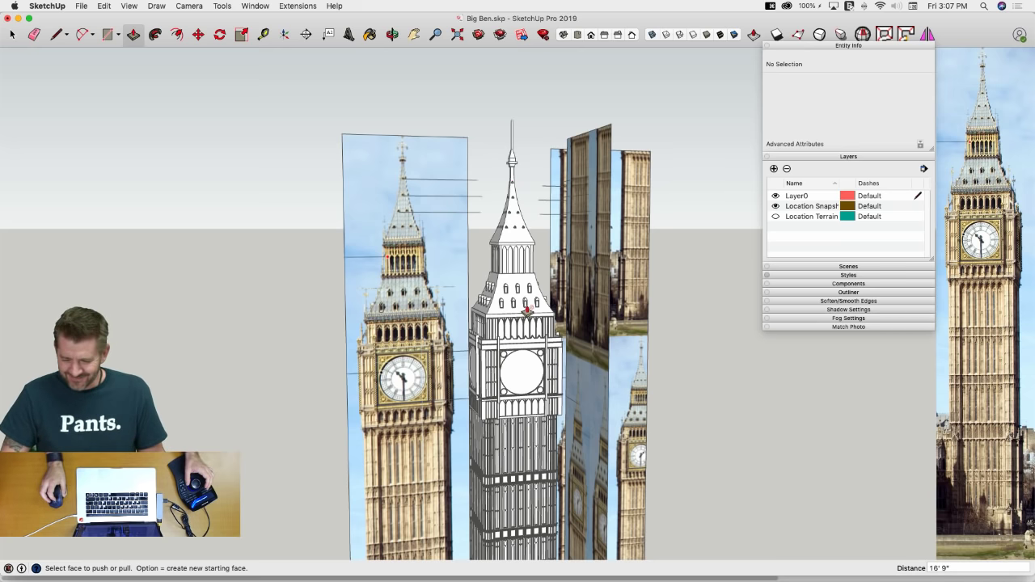
Examine the clock dial in the reference photo and compare it with the blank circular dial on the tower model
{"action": "scroll", "coordinate": [519, 274], "scroll_direction": "up", "scroll_amount": 10}
{"action": "key", "text": "space"}
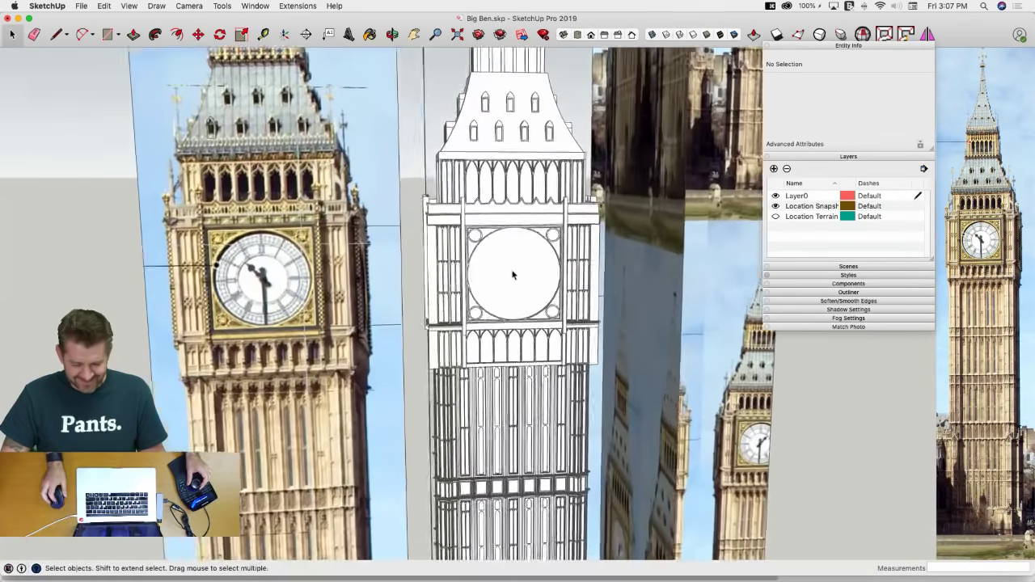
{"action": "scroll", "coordinate": [512, 275], "scroll_direction": "up", "scroll_amount": 10}
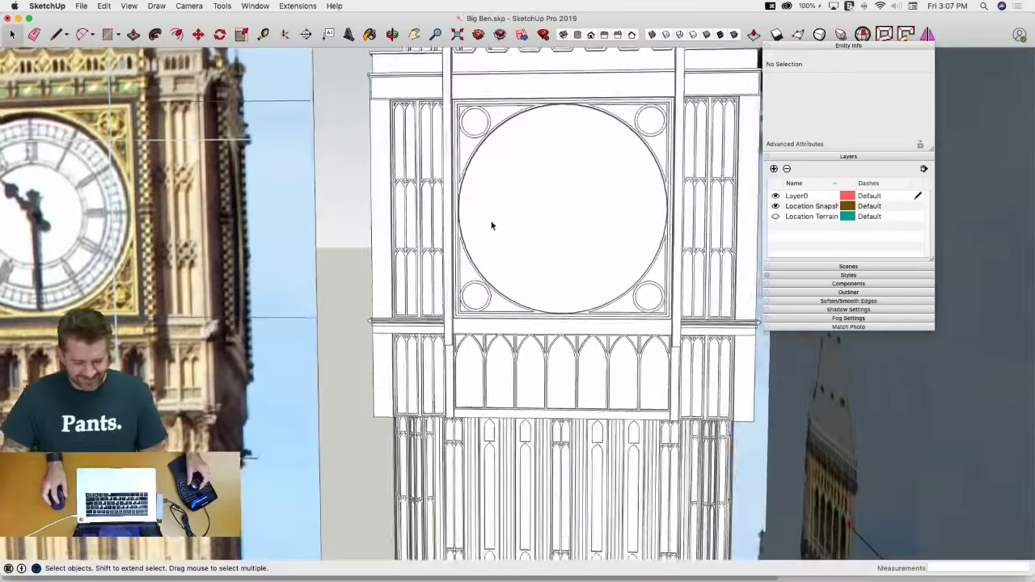
{"action": "scroll", "coordinate": [440, 270], "scroll_direction": "up", "scroll_amount": 5}
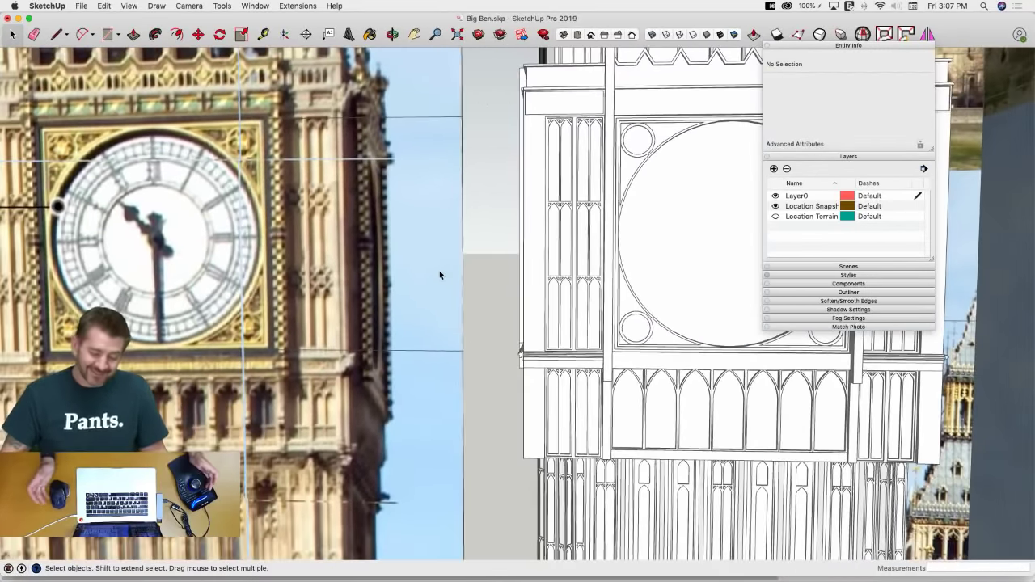
{"action": "scroll", "coordinate": [439, 271], "scroll_direction": "down", "scroll_amount": 3}
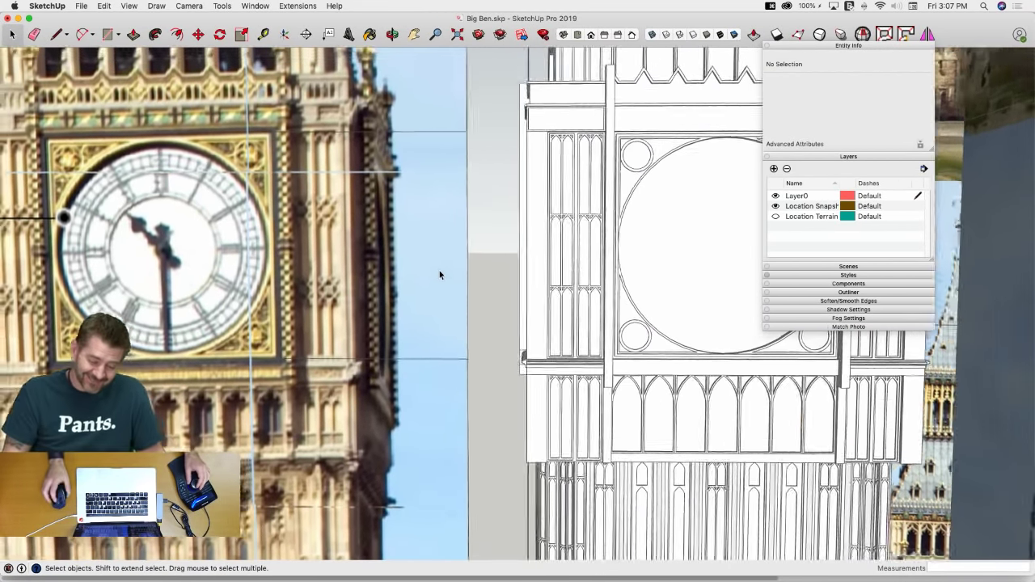
{"action": "scroll", "coordinate": [387, 284], "scroll_direction": "up", "scroll_amount": 5}
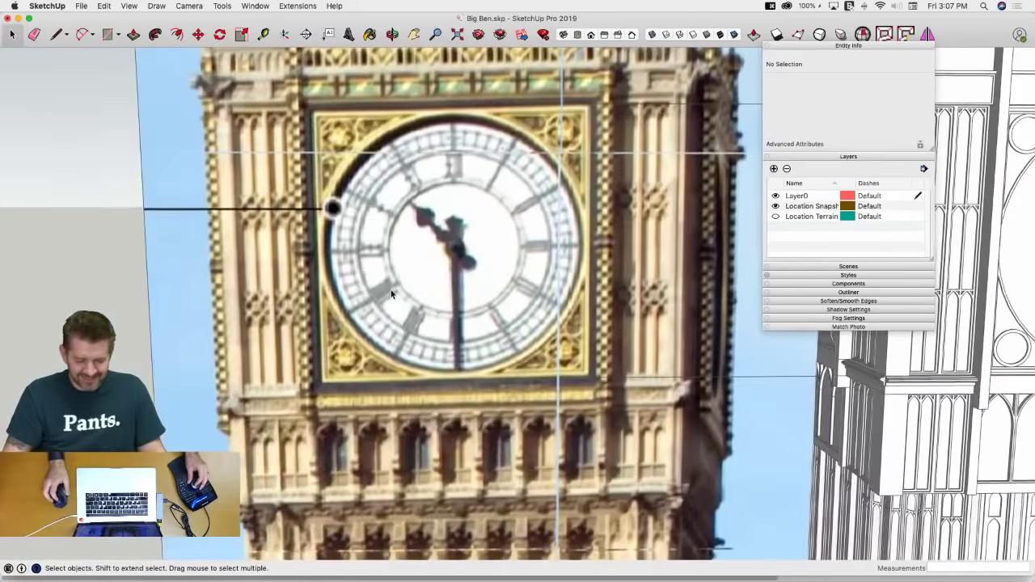
{"action": "scroll", "coordinate": [396, 307], "scroll_direction": "up", "scroll_amount": 2}
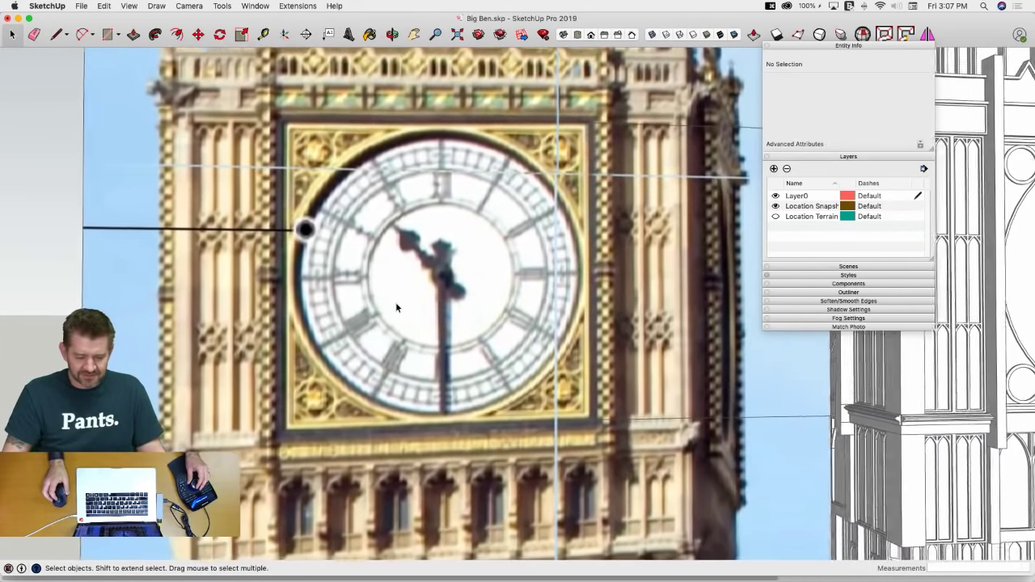
{"action": "scroll", "coordinate": [396, 307], "scroll_direction": "down", "scroll_amount": 3}
{"action": "scroll", "coordinate": [396, 307], "scroll_direction": "up", "scroll_amount": 2}
{"action": "scroll", "coordinate": [396, 307], "scroll_direction": "down", "scroll_amount": 1}
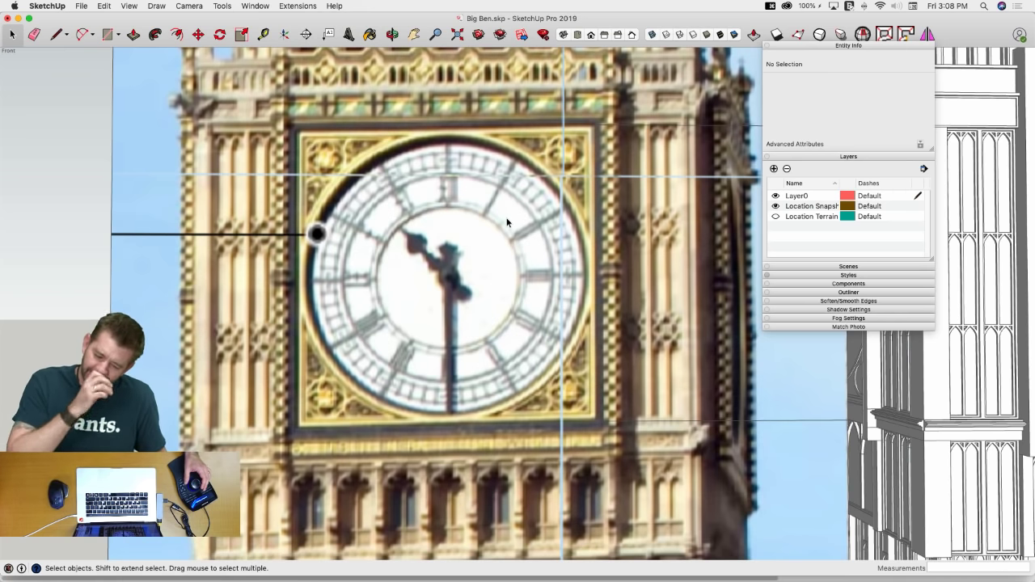
{"action": "scroll", "coordinate": [451, 123], "scroll_direction": "up", "scroll_amount": 3}
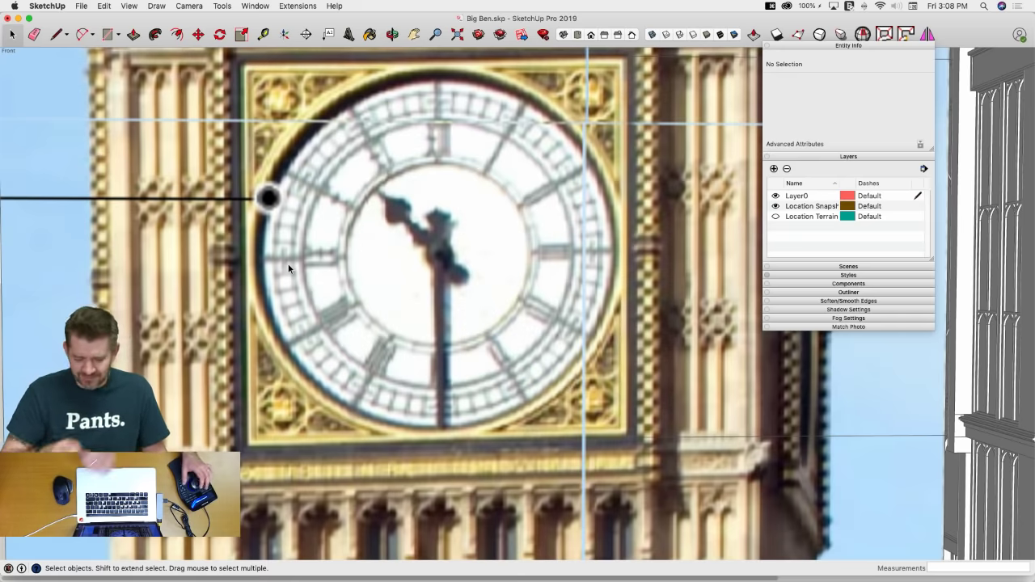
{"action": "scroll", "coordinate": [298, 226], "scroll_direction": "down", "scroll_amount": 4}
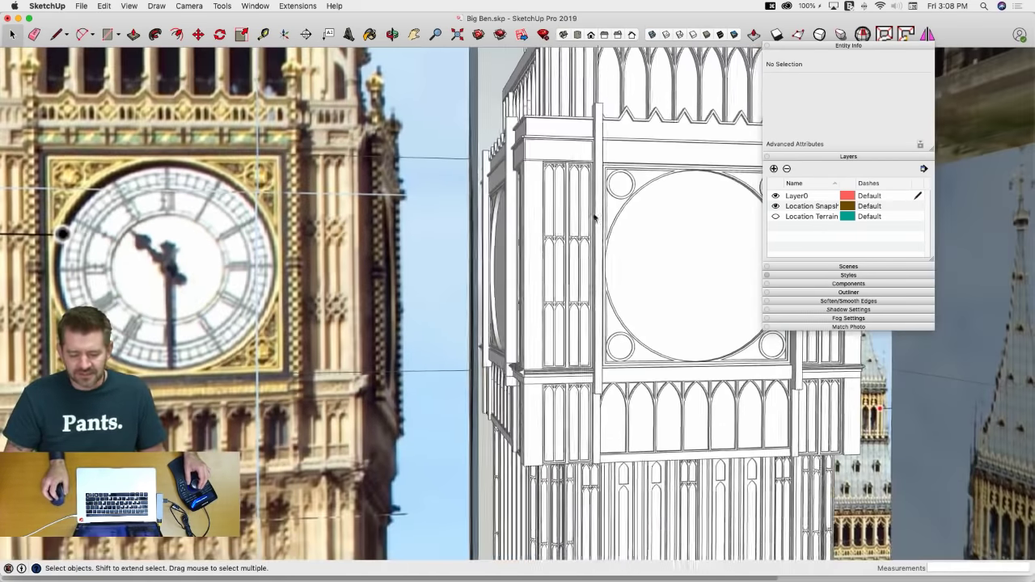
{"action": "scroll", "coordinate": [594, 217], "scroll_direction": "up", "scroll_amount": 8}
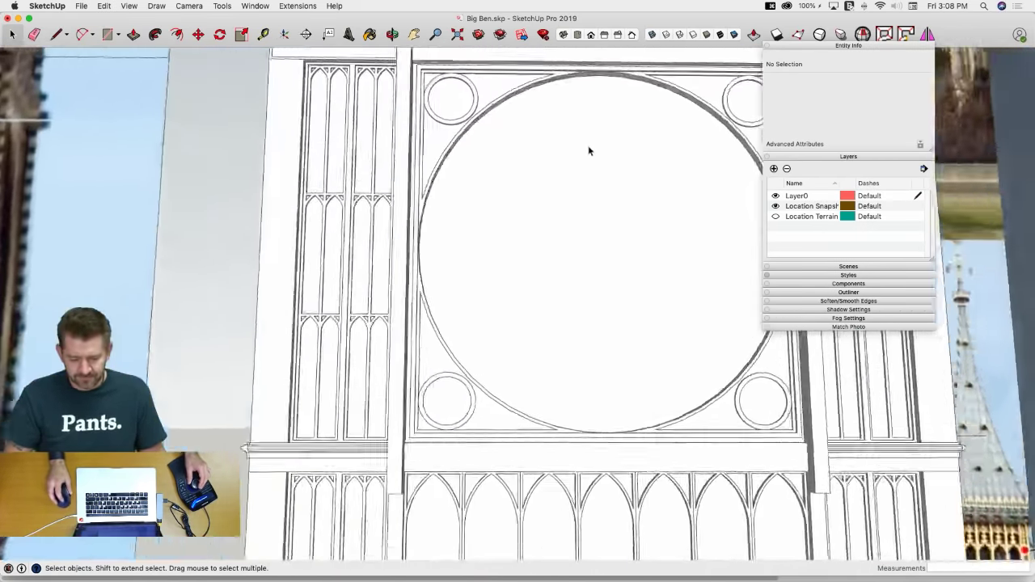
{"action": "scroll", "coordinate": [590, 148], "scroll_direction": "down", "scroll_amount": 8}
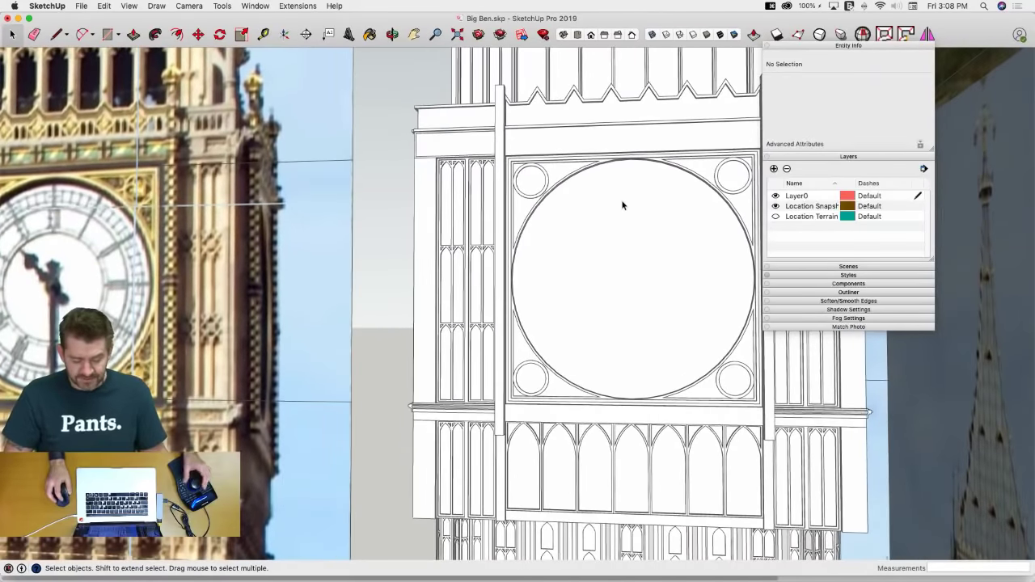
{"action": "scroll", "coordinate": [629, 183], "scroll_direction": "up", "scroll_amount": 2}
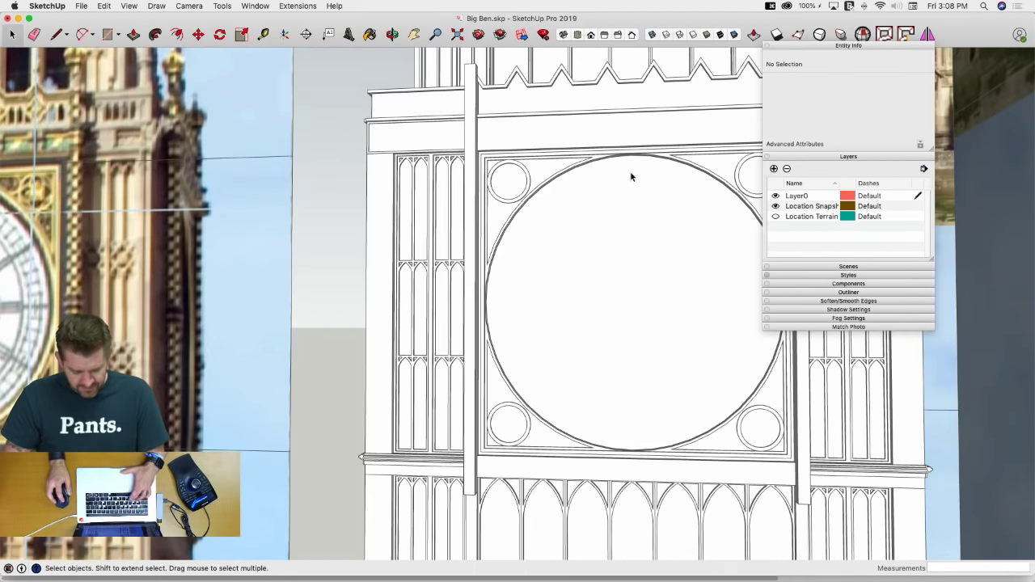
Offset the clock dial's circular face inward twice to draw two concentric rings near its rim, the second offset about 4 3/16"
{"action": "key", "text": "f"}
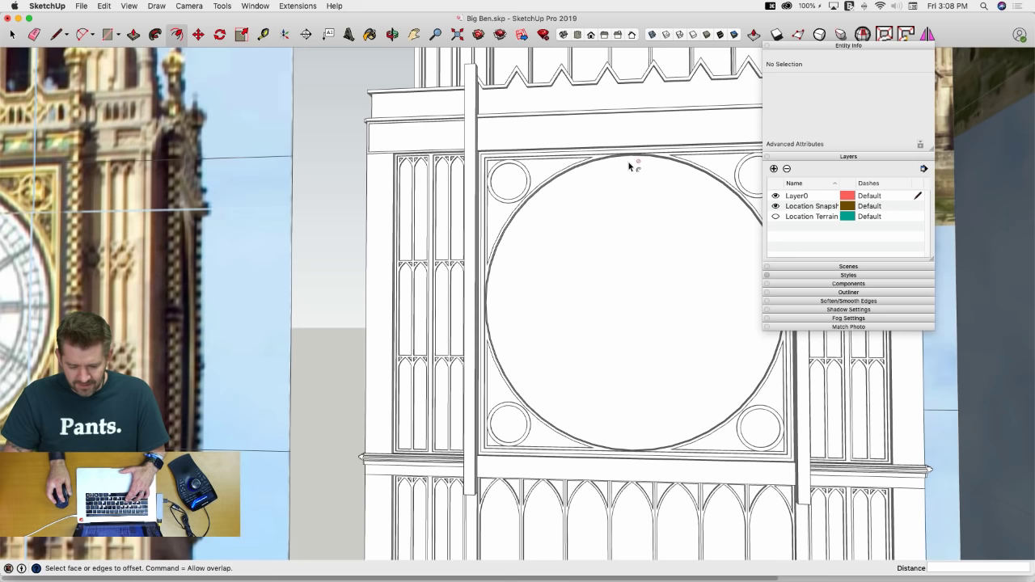
{"action": "key", "text": "space"}
{"action": "double_click", "coordinate": [628, 186]}
{"action": "key", "text": "f"}
{"action": "left_click", "coordinate": [629, 170]}
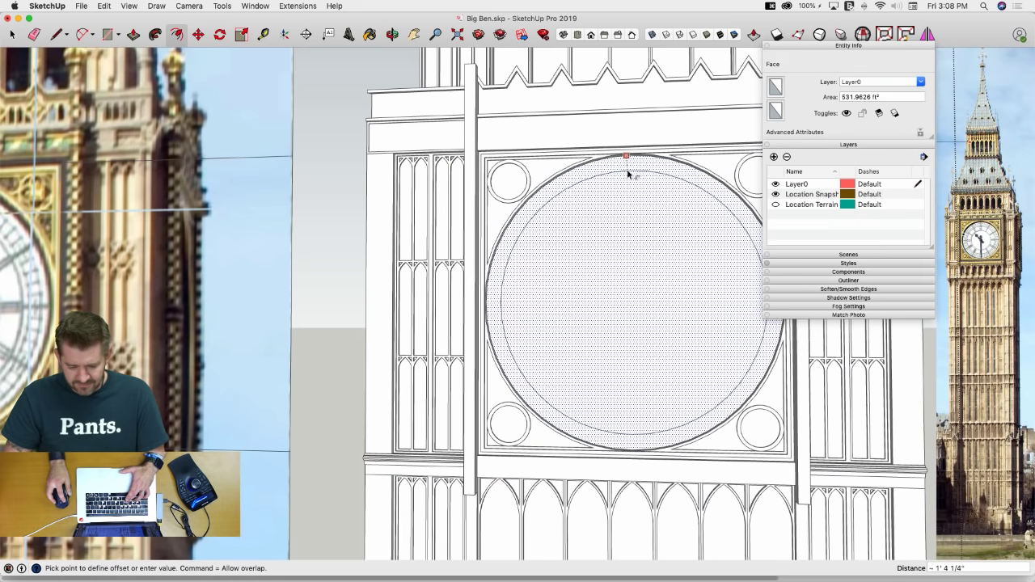
{"action": "left_click", "coordinate": [623, 165]}
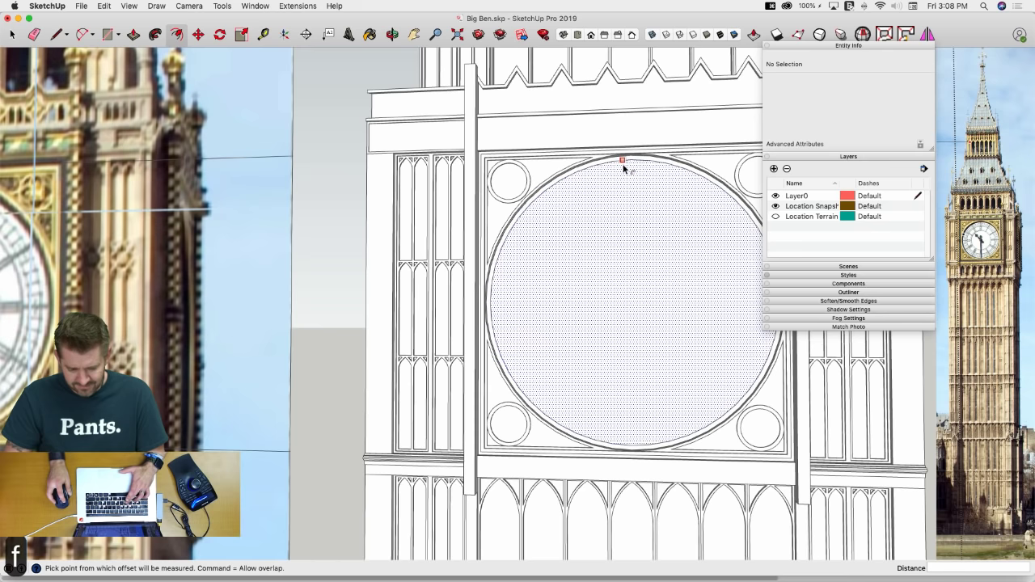
{"action": "left_click", "coordinate": [624, 164]}
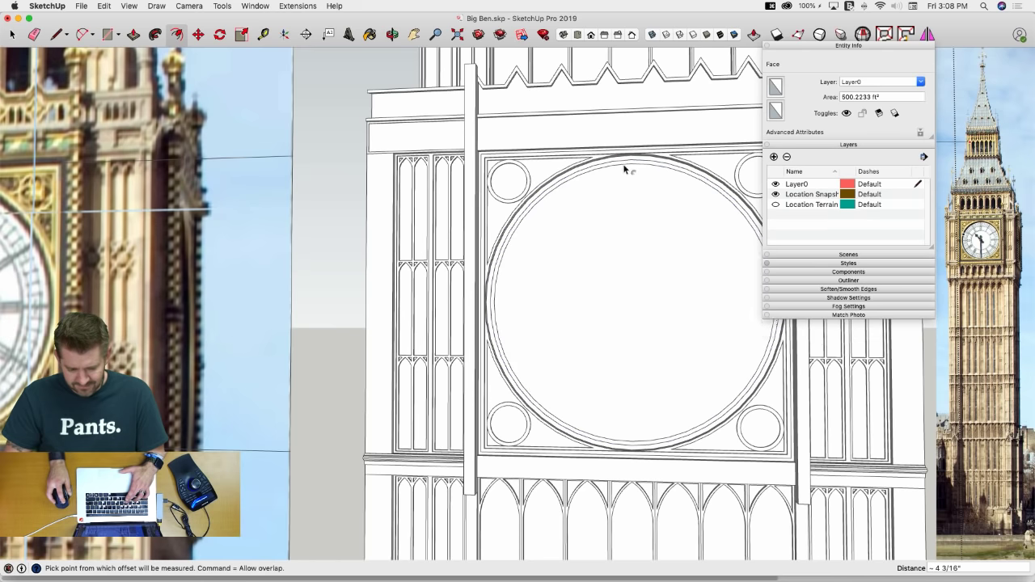
Offset the dial's inner circle inward about 1' 8 7/8" and add a narrow ring about 4 9/16" inside it
{"action": "left_click", "coordinate": [638, 188]}
{"action": "scroll", "coordinate": [639, 191], "scroll_direction": "down", "scroll_amount": 3}
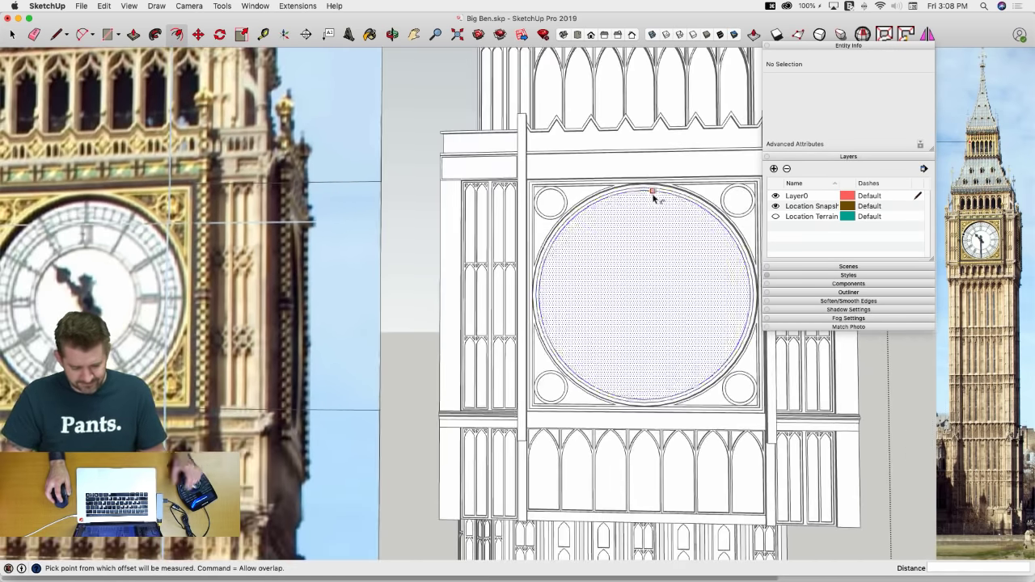
{"action": "left_click", "coordinate": [654, 193]}
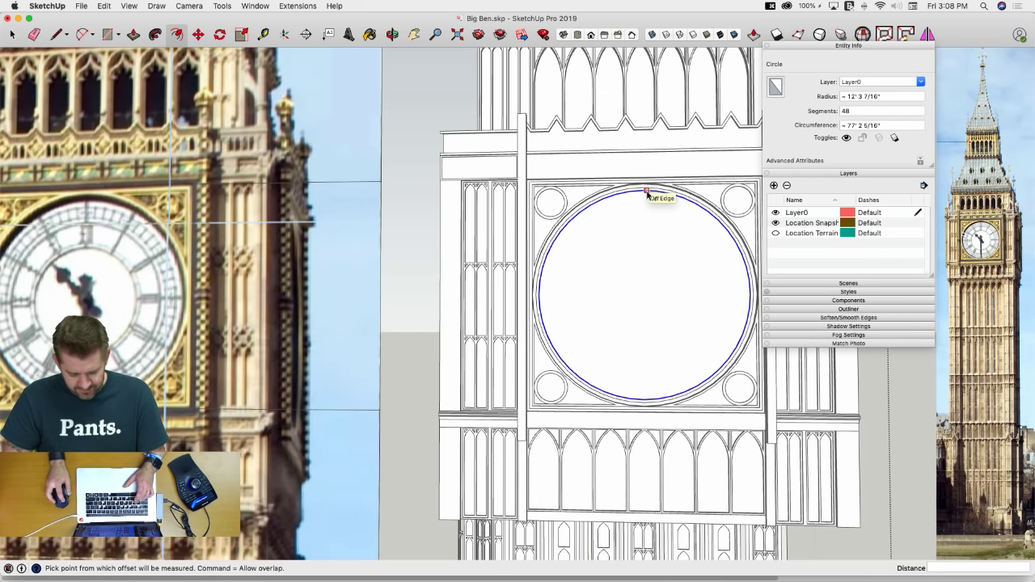
{"action": "left_click", "coordinate": [647, 192]}
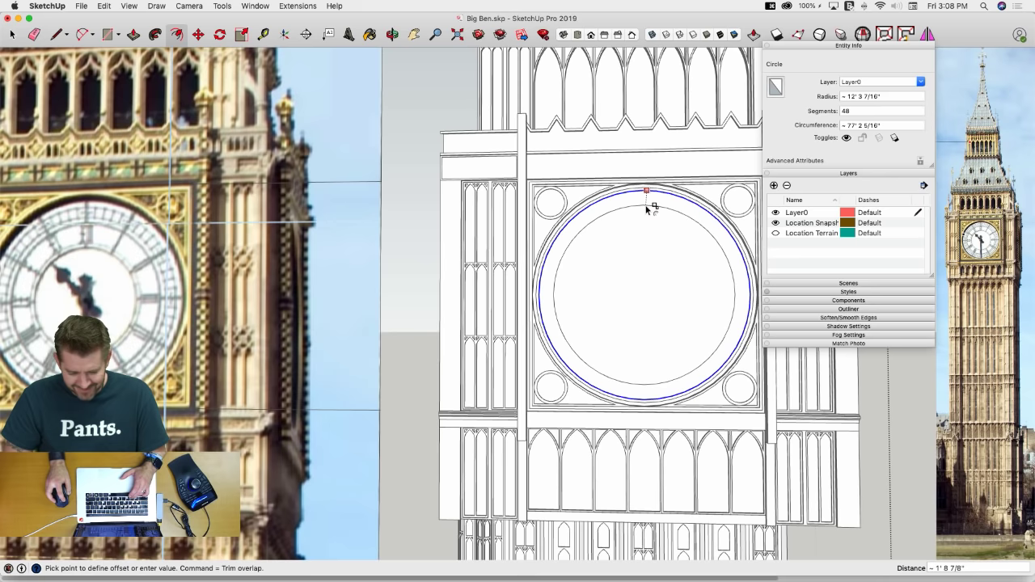
{"action": "left_click", "coordinate": [648, 213]}
{"action": "scroll", "coordinate": [645, 212], "scroll_direction": "up", "scroll_amount": 4}
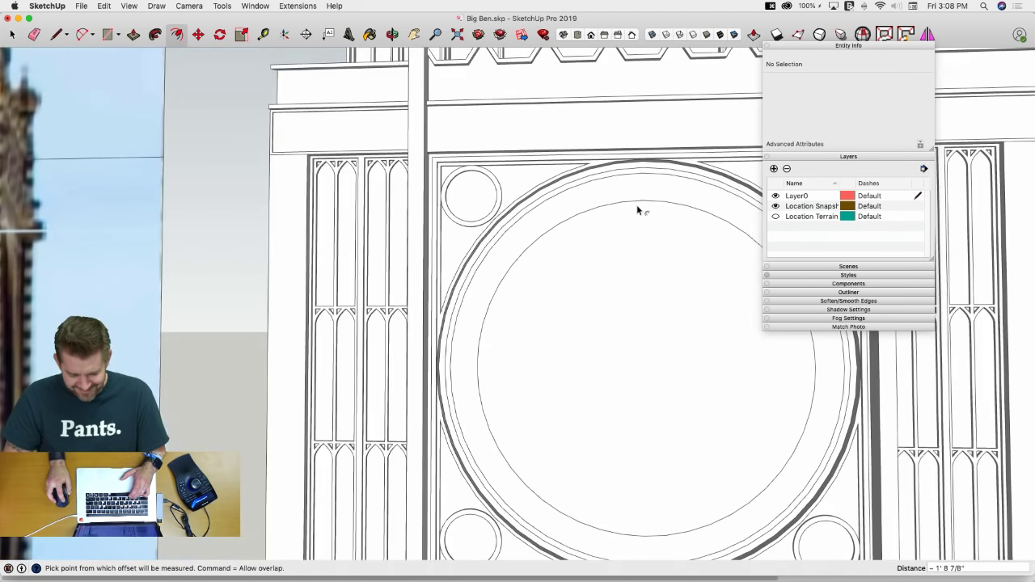
{"action": "left_click", "coordinate": [637, 215]}
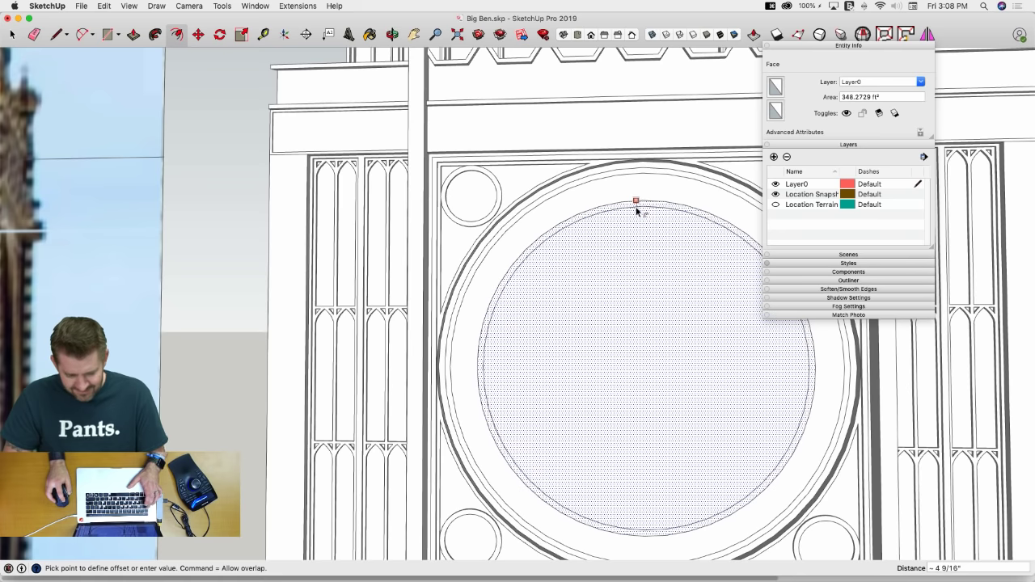
{"action": "left_click", "coordinate": [638, 212]}
{"action": "scroll", "coordinate": [639, 251], "scroll_direction": "down", "scroll_amount": 5}
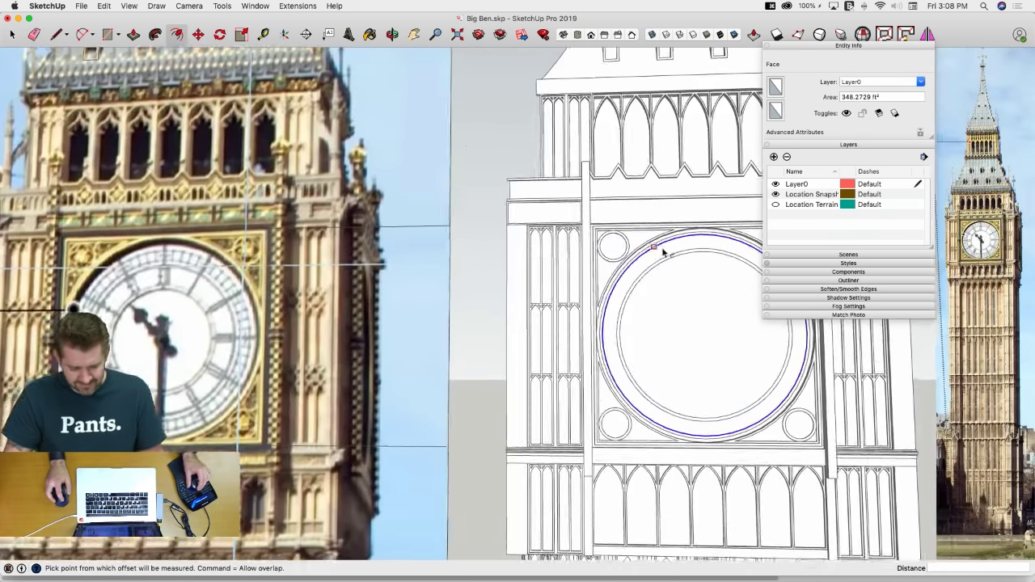
Offset the dial's central face inward about 2' 1 13/16" and add another narrow ring just inside that circle
{"action": "scroll", "coordinate": [662, 252], "scroll_direction": "up", "scroll_amount": 4}
{"action": "left_click", "coordinate": [671, 200]}
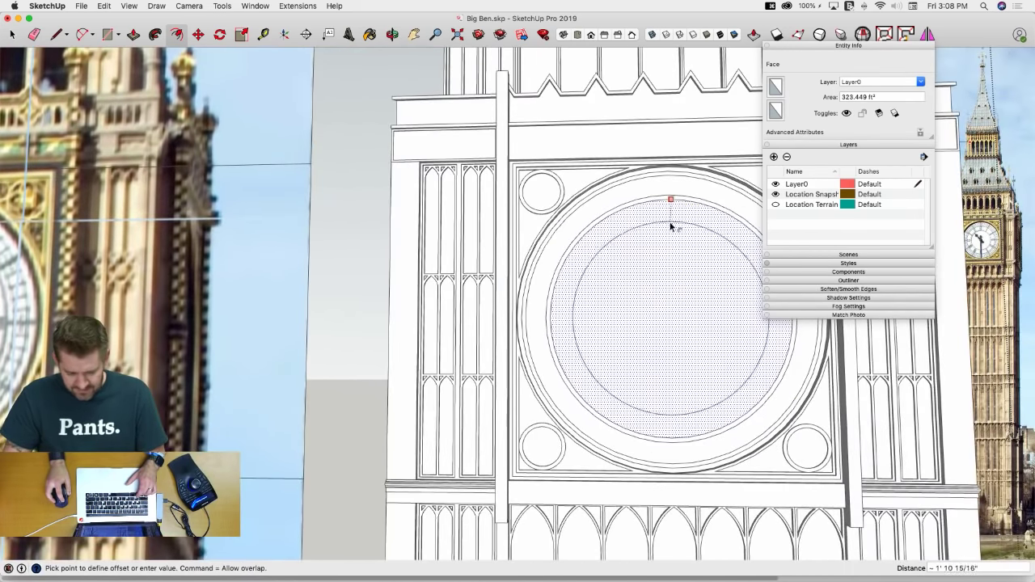
{"action": "left_click", "coordinate": [670, 229]}
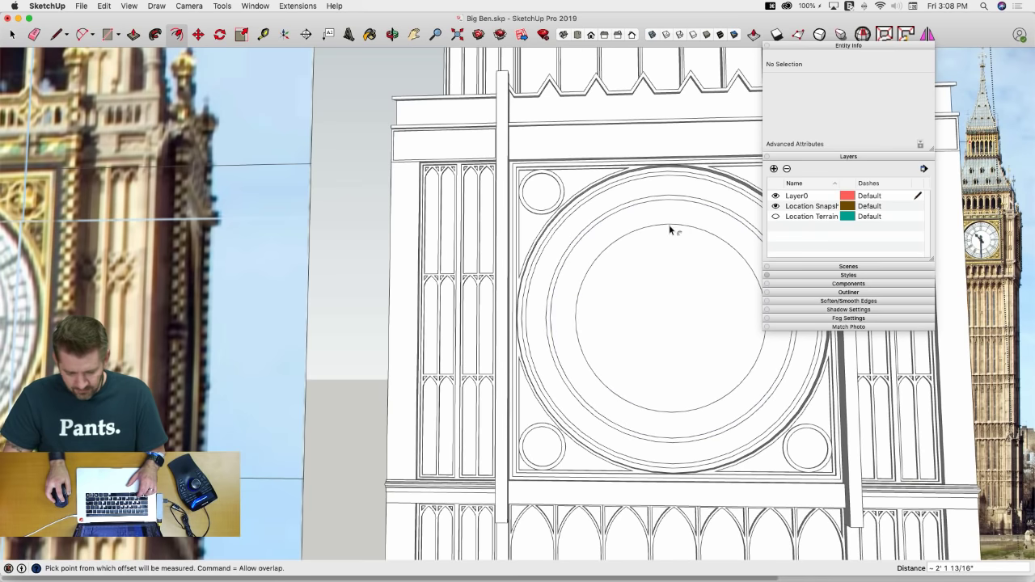
{"action": "left_click", "coordinate": [668, 233]}
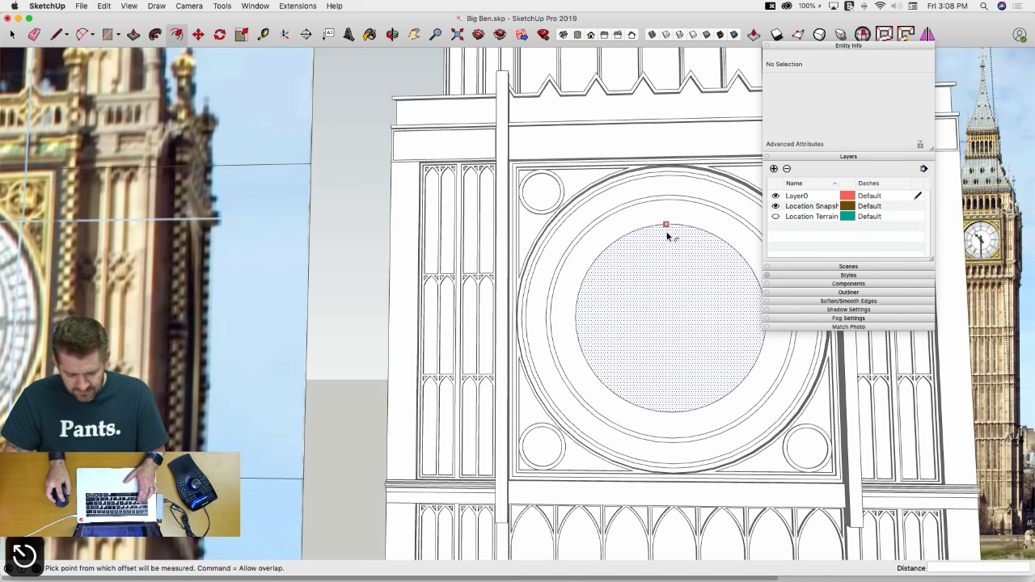
{"action": "left_click", "coordinate": [667, 233]}
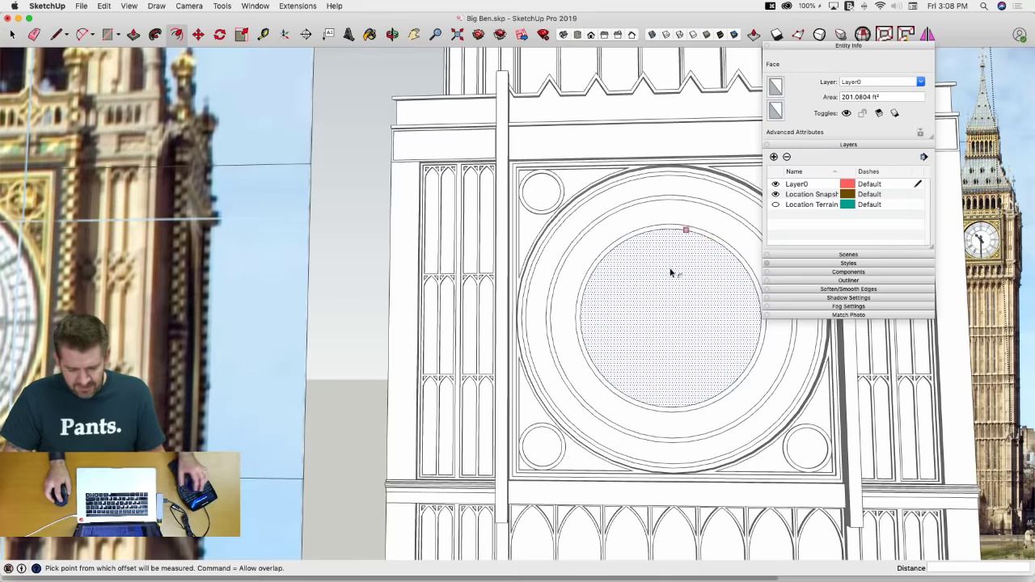
{"action": "key", "text": "space"}
{"action": "scroll", "coordinate": [668, 258], "scroll_direction": "down", "scroll_amount": 5}
{"action": "key", "text": "l"}
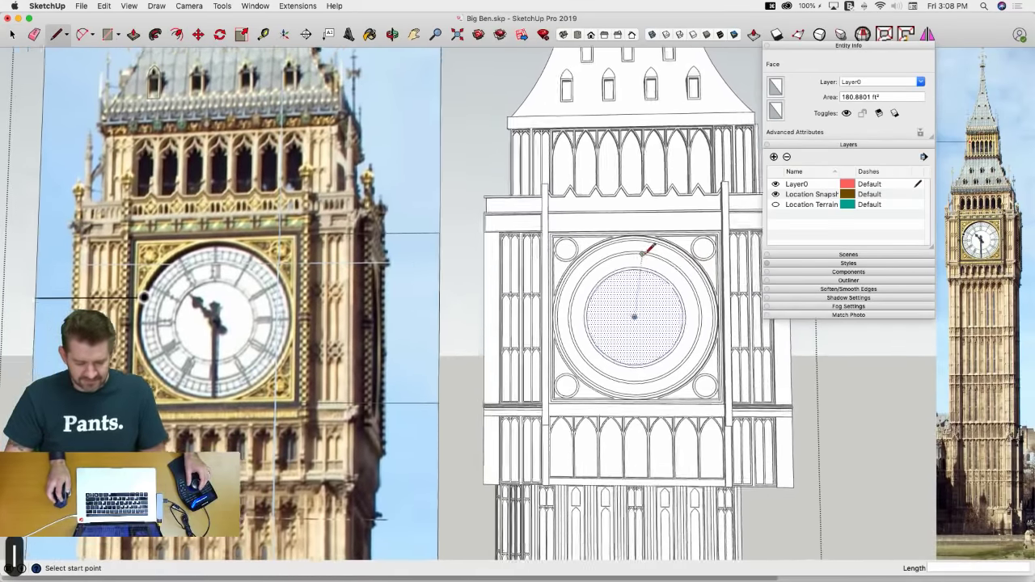
{"action": "scroll", "coordinate": [631, 231], "scroll_direction": "up", "scroll_amount": 3}
{"action": "scroll", "coordinate": [614, 172], "scroll_direction": "up", "scroll_amount": 2}
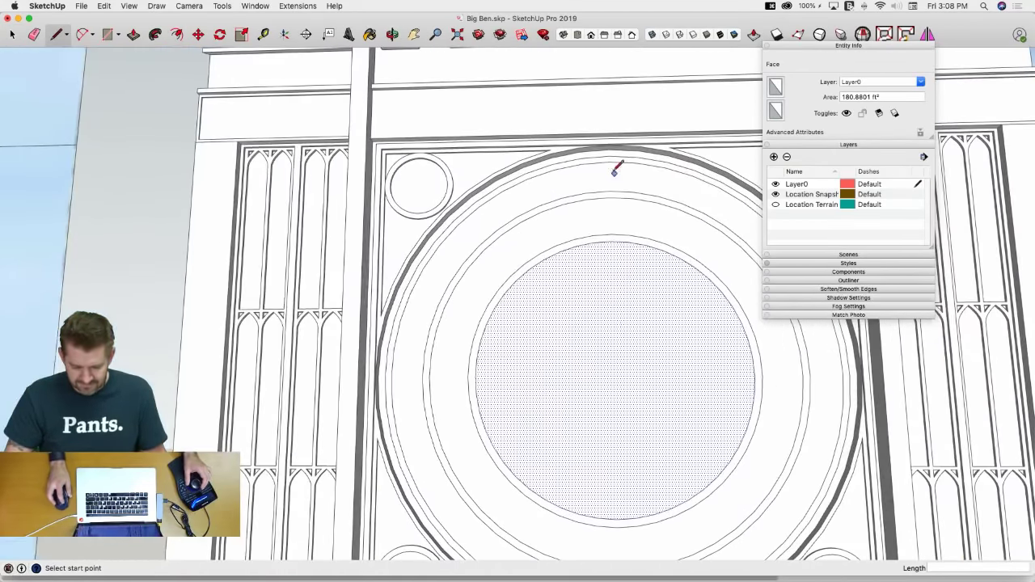
{"action": "scroll", "coordinate": [607, 161], "scroll_direction": "up", "scroll_amount": 3}
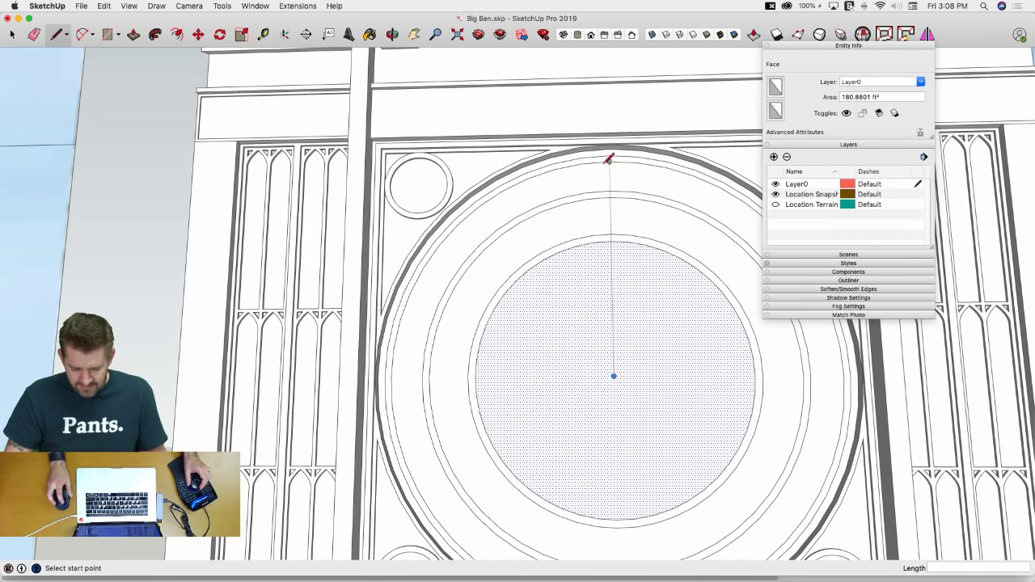
{"action": "scroll", "coordinate": [597, 163], "scroll_direction": "up", "scroll_amount": 2}
{"action": "key", "text": "r"}
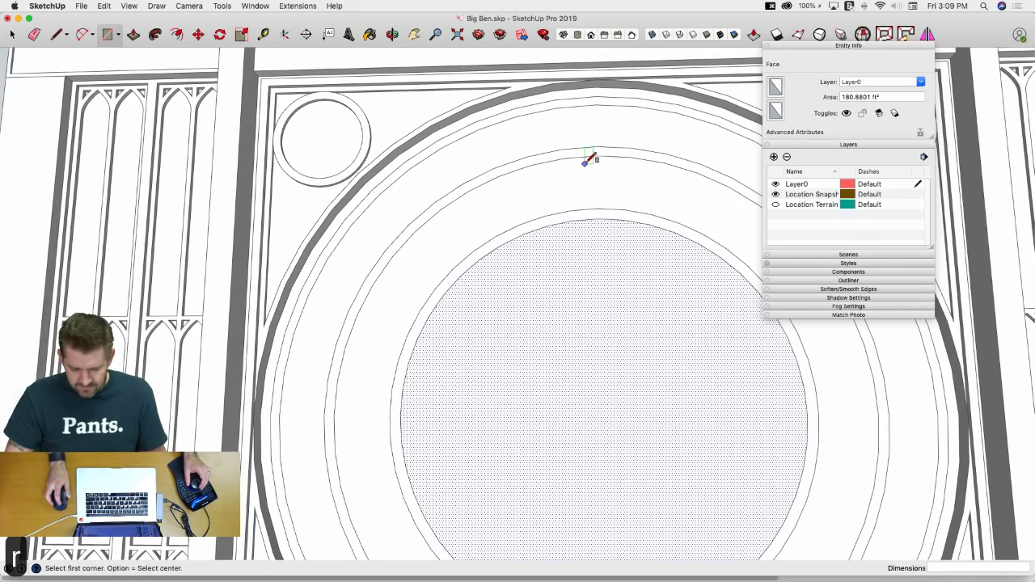
{"action": "scroll", "coordinate": [584, 105], "scroll_direction": "up", "scroll_amount": 2}
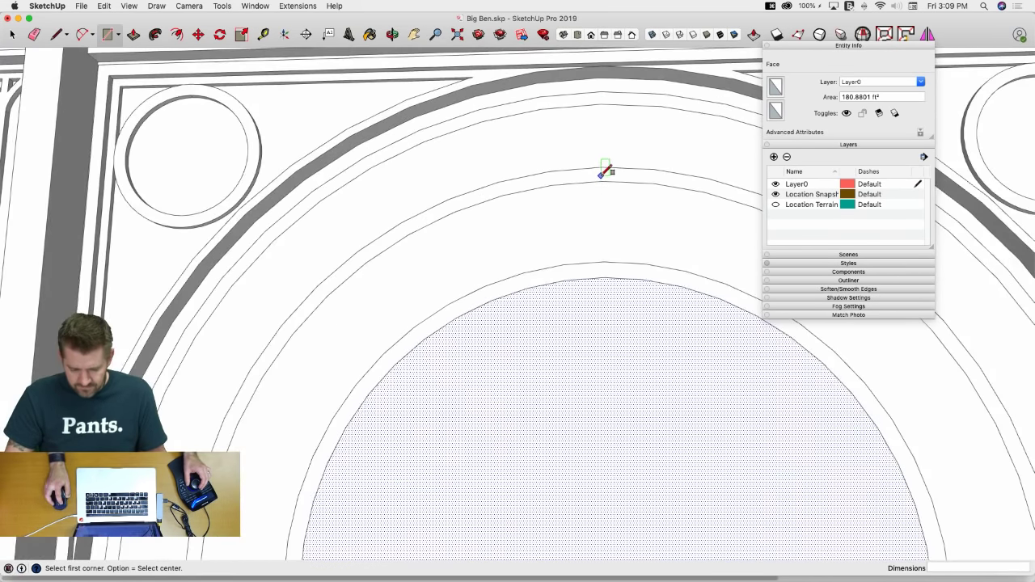
{"action": "key", "text": "alt"}
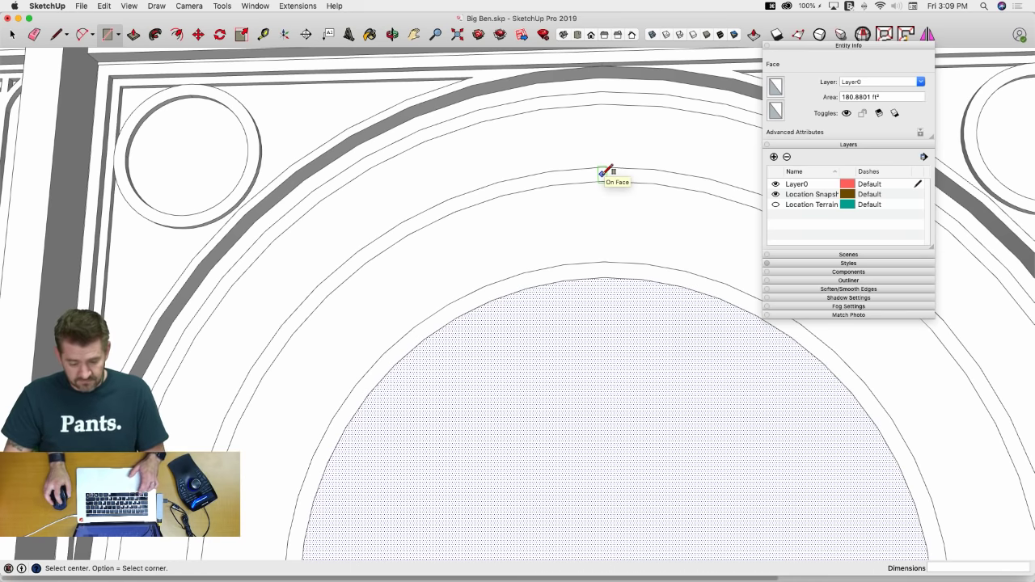
{"action": "left_click", "coordinate": [602, 173]}
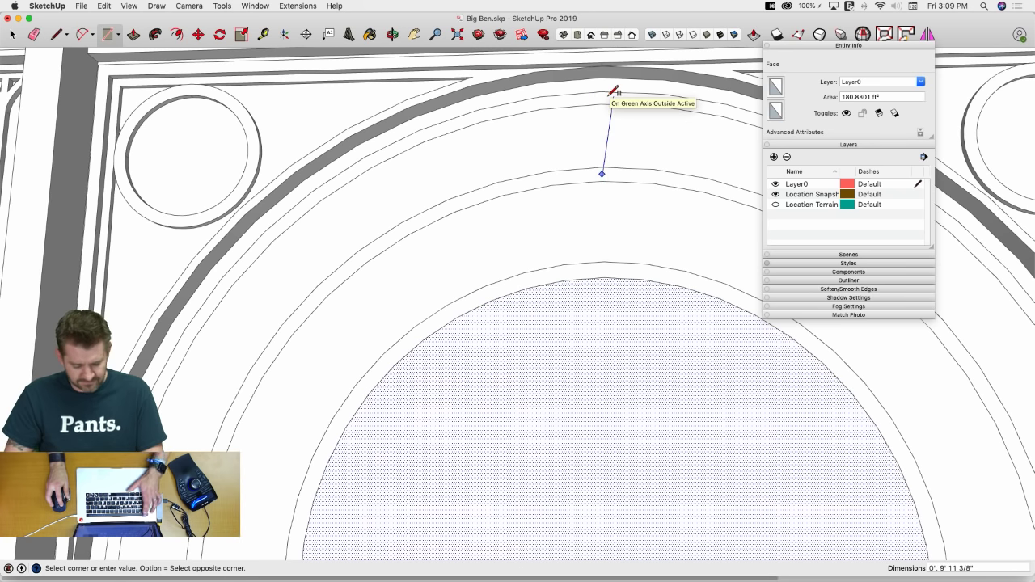
{"action": "key", "text": "Escape"}
Draw two near-vertical lines across the rings at the dial's twelve o'clock, from the outer ring to the innermost circle, forming a narrow bar
{"action": "key", "text": "l"}
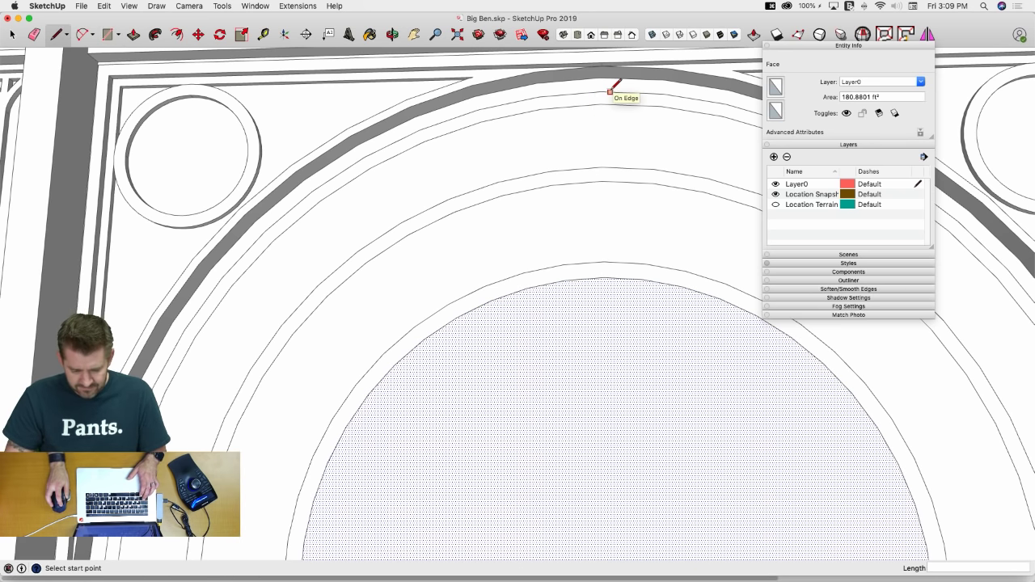
{"action": "left_click", "coordinate": [614, 278]}
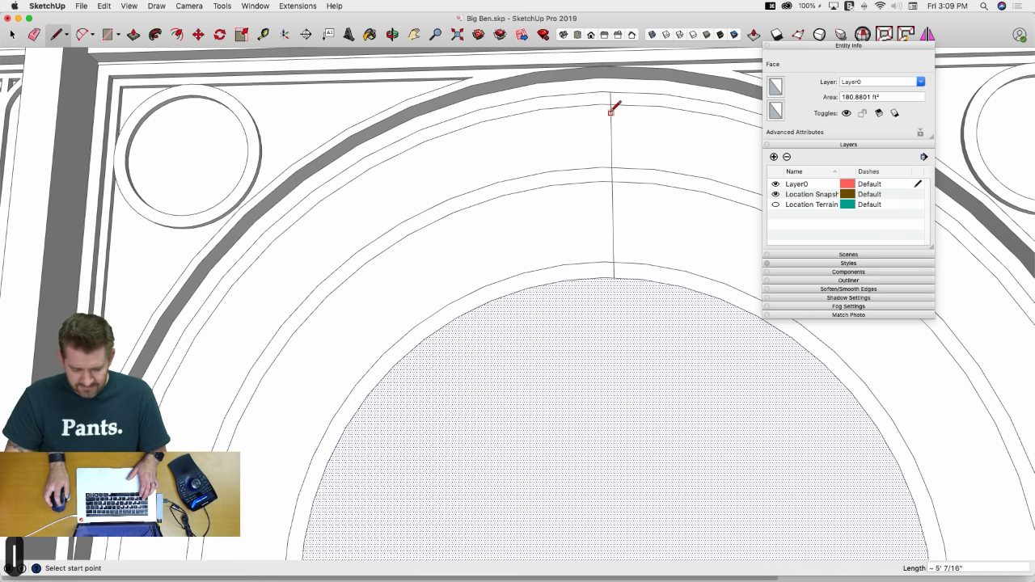
{"action": "left_click", "coordinate": [591, 92]}
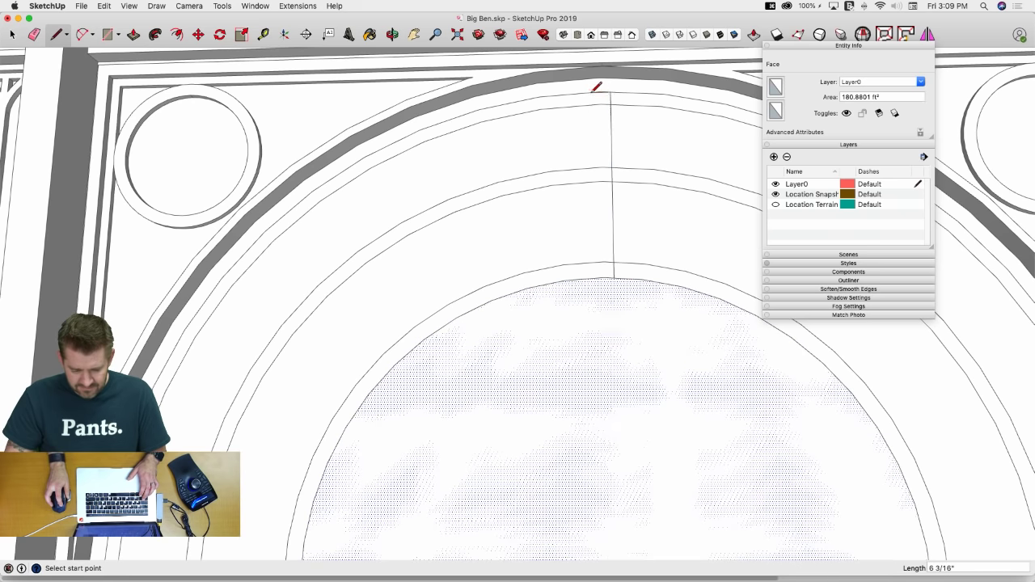
{"action": "left_click", "coordinate": [595, 277]}
{"action": "key", "text": "space"}
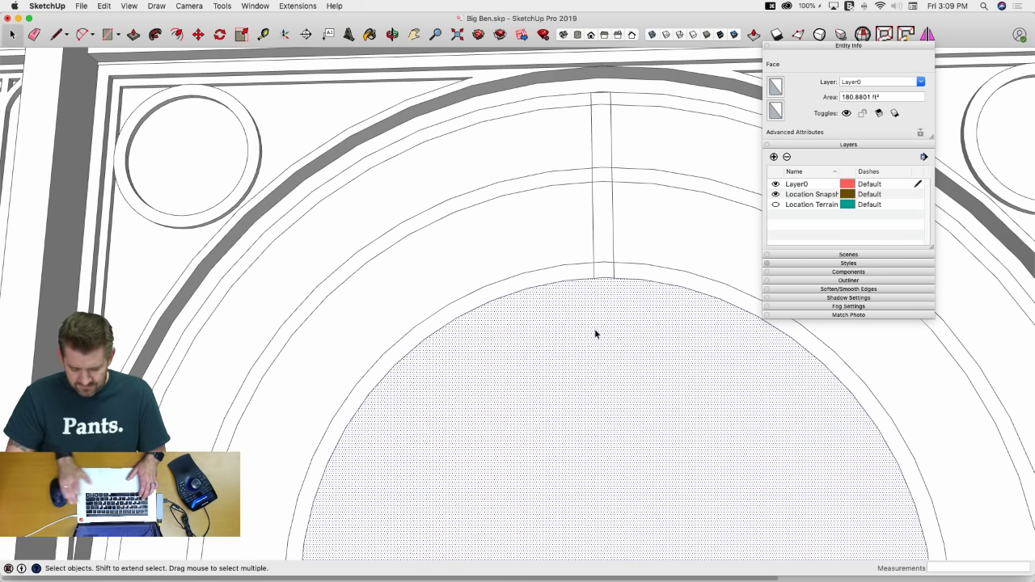
Delete the dial's central circular face
{"action": "key", "text": "BackSpace"}
{"action": "scroll", "coordinate": [590, 211], "scroll_direction": "down", "scroll_amount": 3}
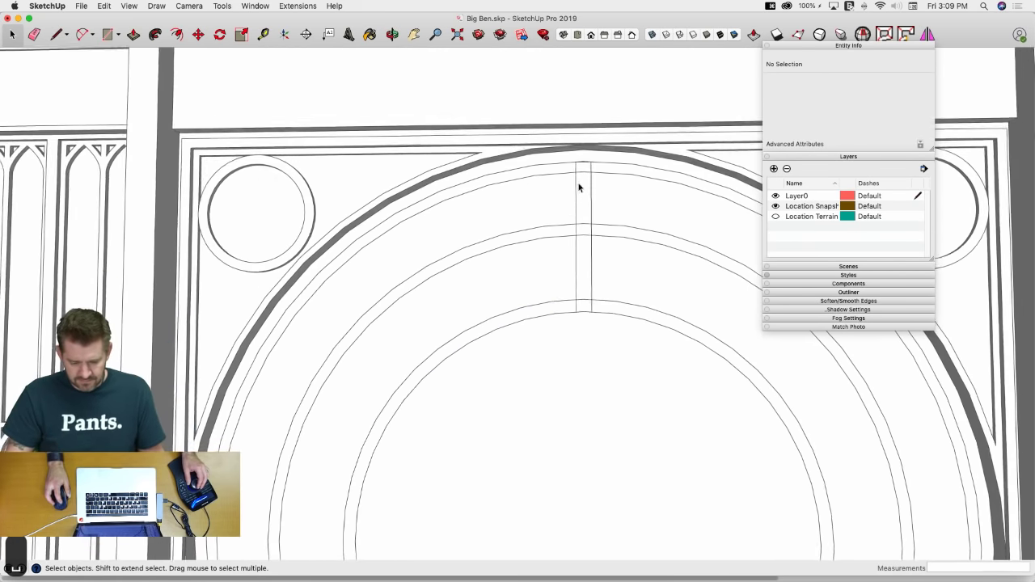
{"action": "scroll", "coordinate": [580, 172], "scroll_direction": "up", "scroll_amount": 5}
{"action": "key", "text": "e"}
{"action": "scroll", "coordinate": [586, 166], "scroll_direction": "up", "scroll_amount": 3}
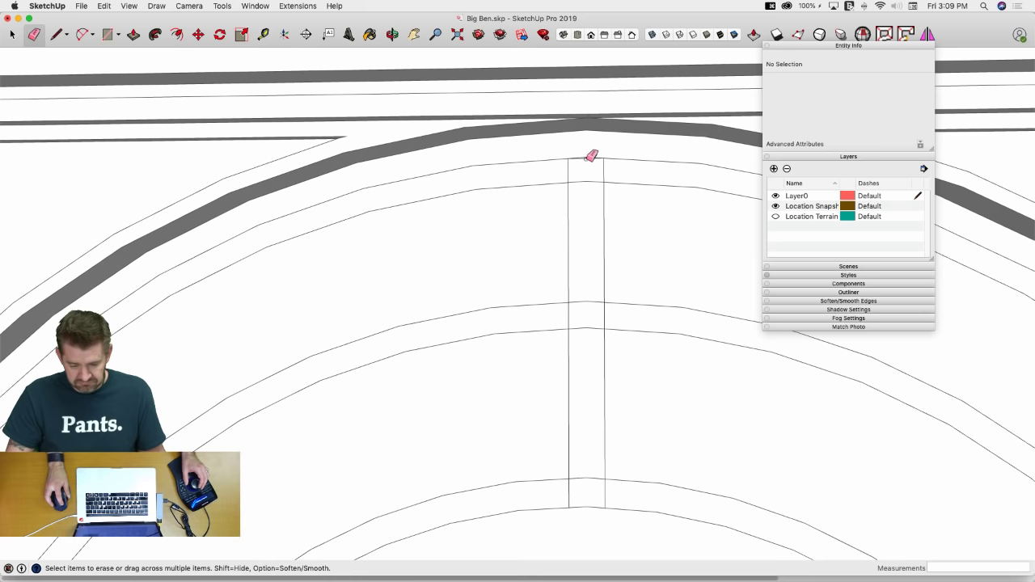
{"action": "scroll", "coordinate": [596, 192], "scroll_direction": "down", "scroll_amount": 5}
Copy the two twelve o'clock bar faces around the dial's center at 30 degrees and multiply the copy x11
{"action": "key", "text": "space"}
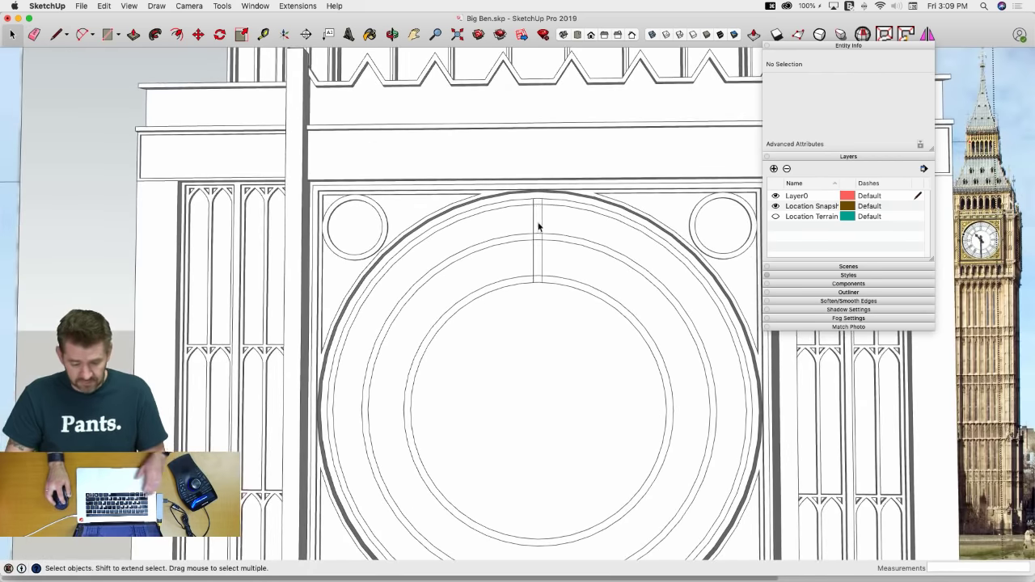
{"action": "left_click", "coordinate": [540, 272]}
{"action": "key", "text": "q"}
{"action": "scroll", "coordinate": [582, 296], "scroll_direction": "down", "scroll_amount": 6}
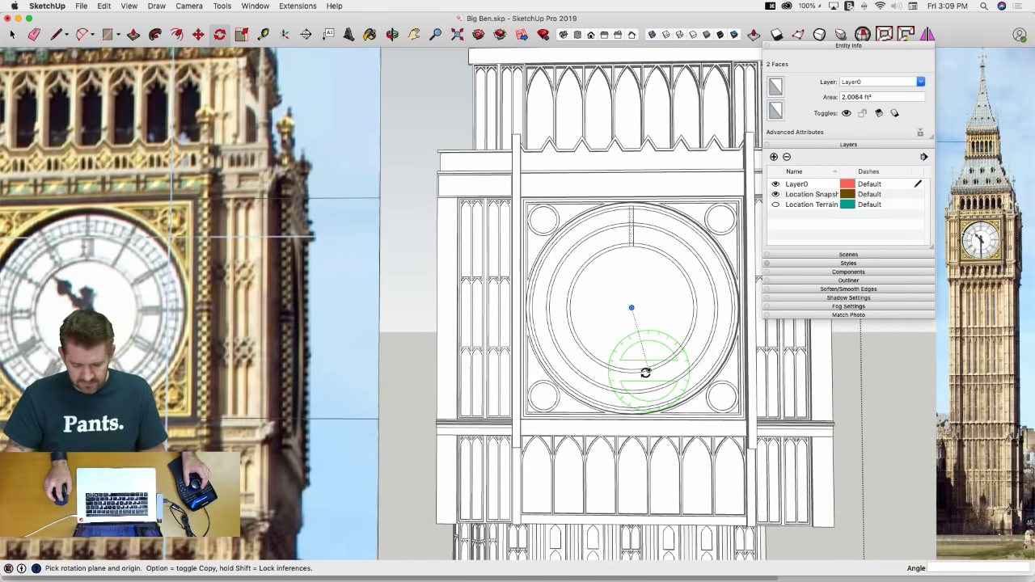
{"action": "left_click", "coordinate": [631, 308]}
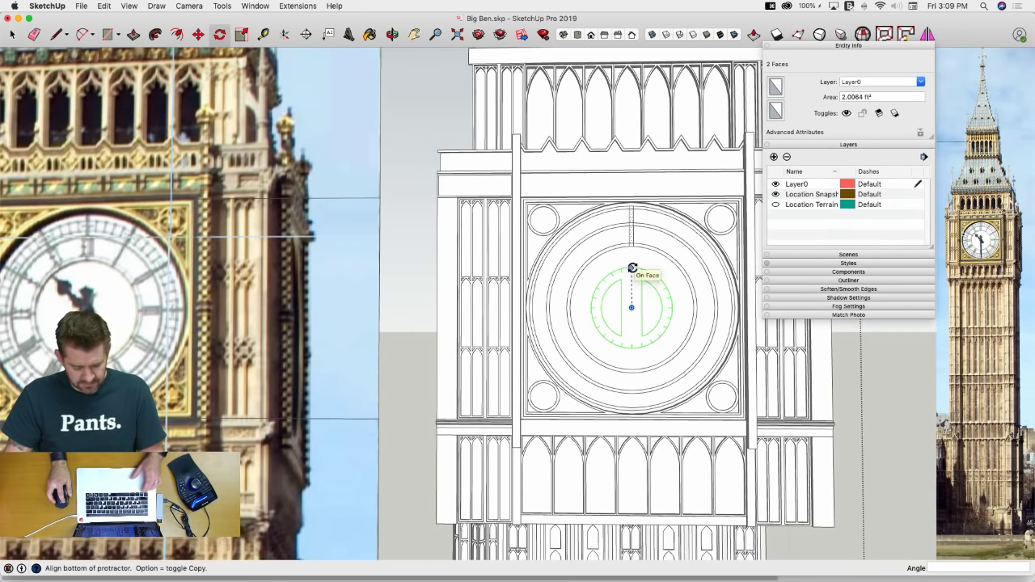
{"action": "left_click", "coordinate": [632, 268]}
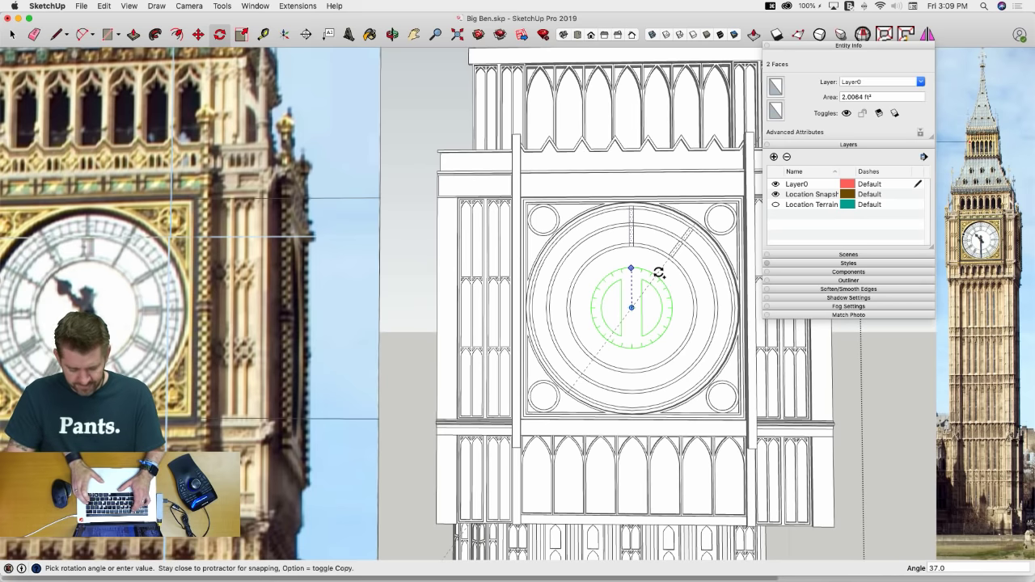
{"action": "type", "text": "30"}
{"action": "key", "text": "Return"}
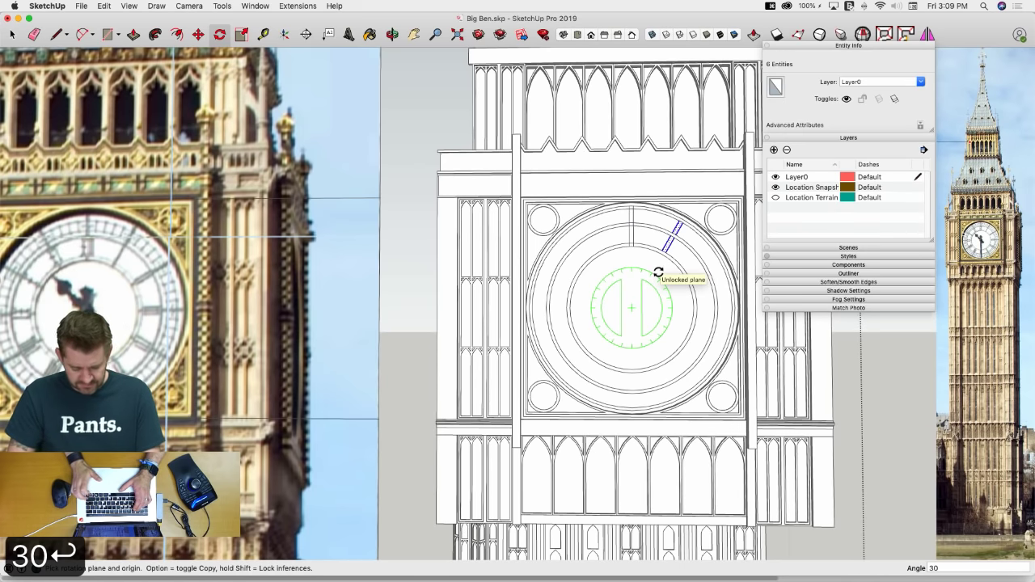
{"action": "type", "text": "x11"}
{"action": "key", "text": "Return"}
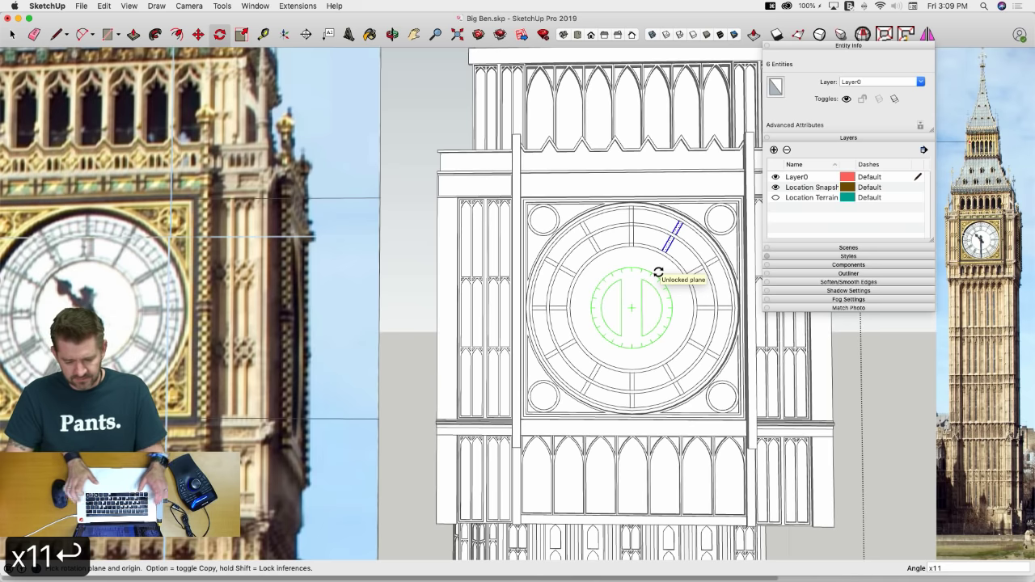
Try to erase the ring edge crossing the radial bar at the dial's eleven o'clock
{"action": "scroll", "coordinate": [728, 239], "scroll_direction": "up", "scroll_amount": 10}
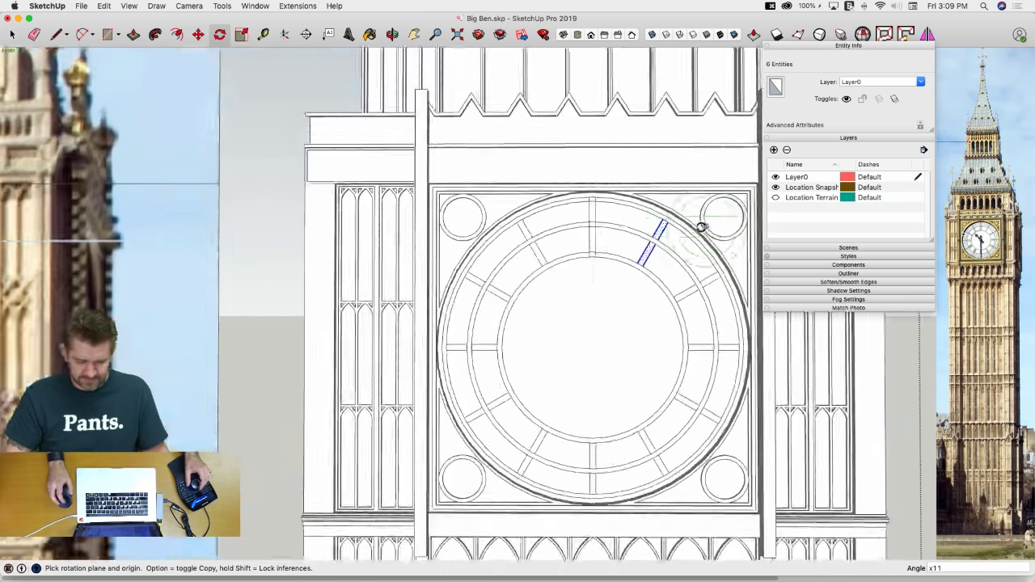
{"action": "scroll", "coordinate": [562, 214], "scroll_direction": "up", "scroll_amount": 5}
{"action": "key", "text": "e"}
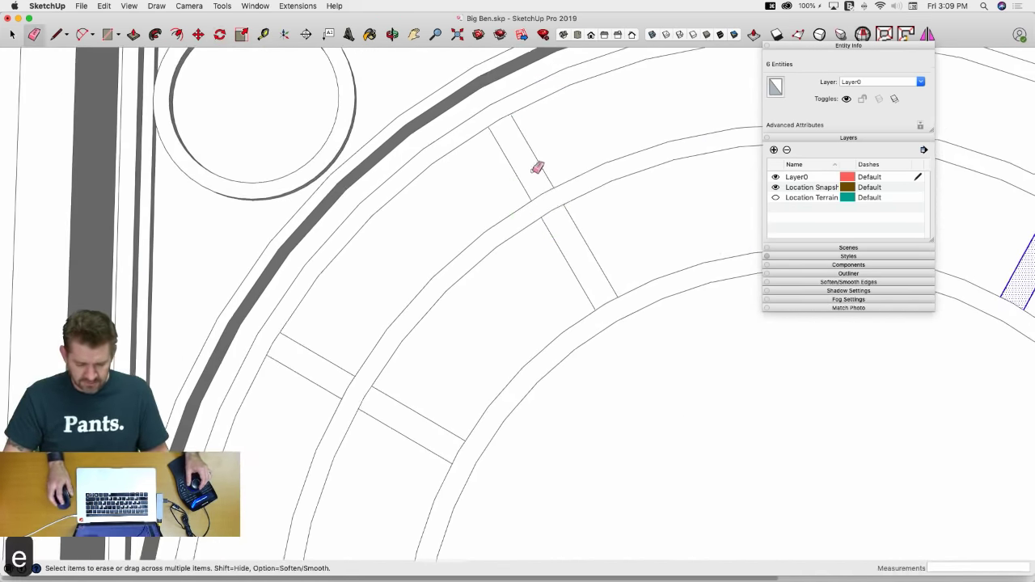
{"action": "key", "text": "super+z"}
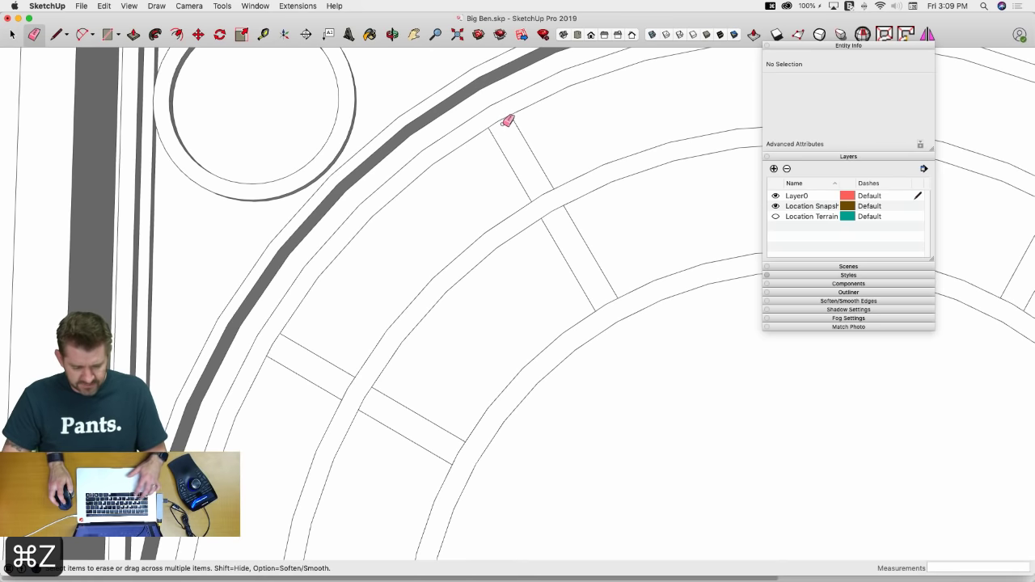
{"action": "key", "text": "l"}
{"action": "scroll", "coordinate": [503, 118], "scroll_direction": "up", "scroll_amount": 3}
{"action": "scroll", "coordinate": [496, 120], "scroll_direction": "up", "scroll_amount": 3}
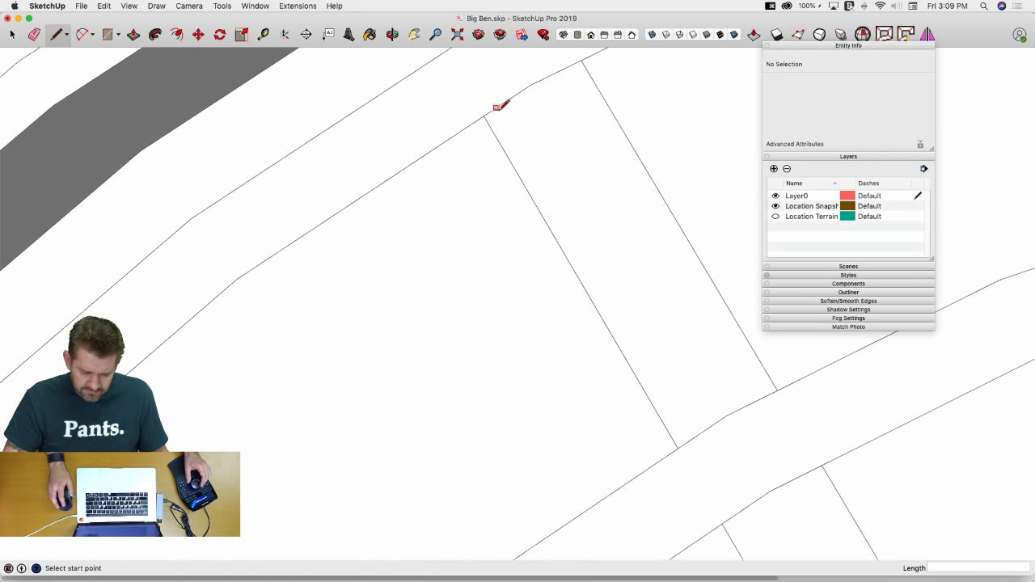
{"action": "scroll", "coordinate": [610, 221], "scroll_direction": "down", "scroll_amount": 5}
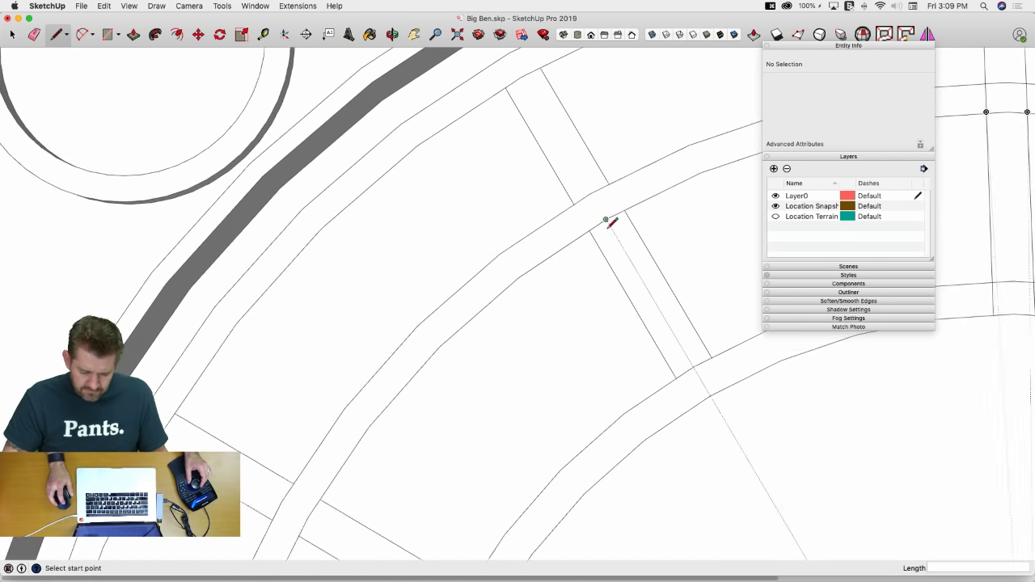
{"action": "key", "text": "e"}
{"action": "left_click_drag", "start_coordinate": [606, 208], "coordinate": [605, 206]}
{"action": "key", "text": "Escape"}
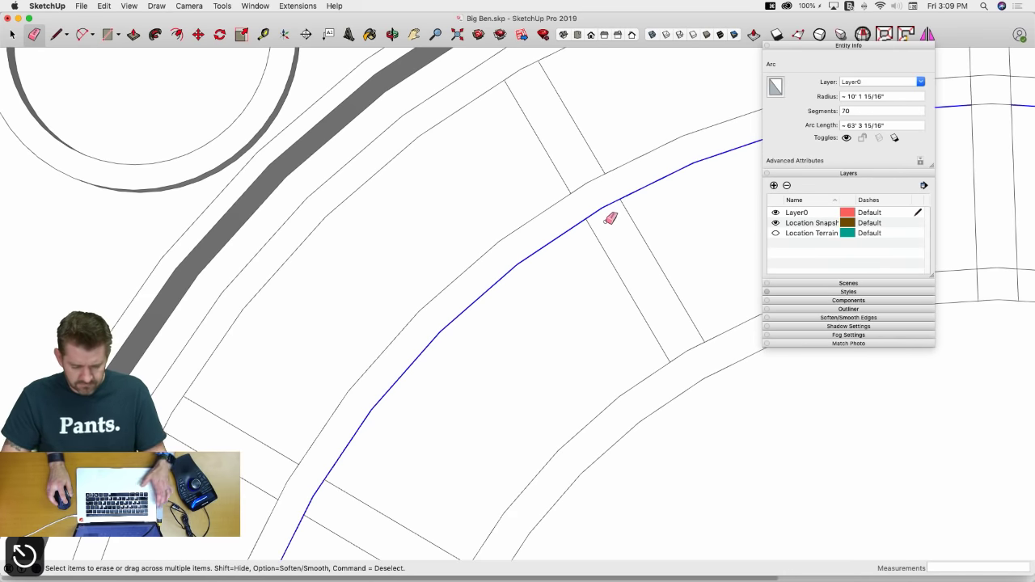
Undo the ring edge erasure and the radial array of the hour bars, returning to the single twelve o'clock bar
{"action": "key", "text": "super+z"}
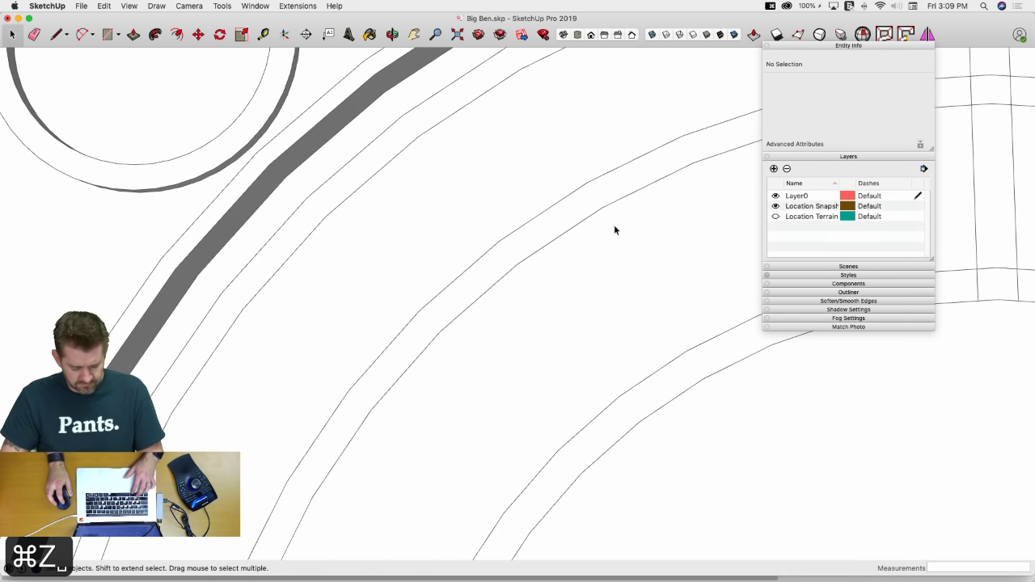
{"action": "scroll", "coordinate": [416, 96], "scroll_direction": "down", "scroll_amount": 5}
{"action": "left_click", "coordinate": [104, 5]}
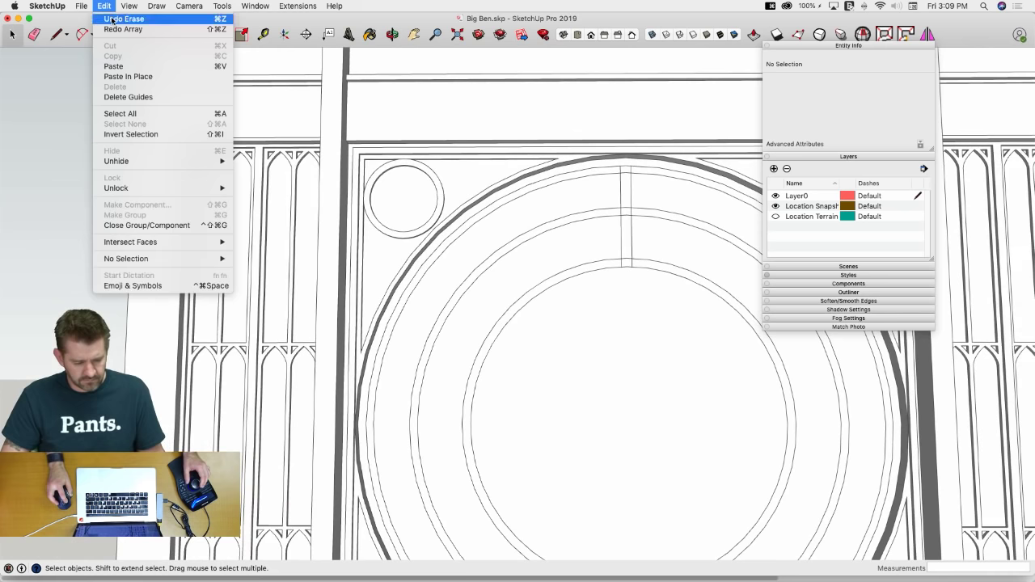
{"action": "left_click", "coordinate": [592, 264]}
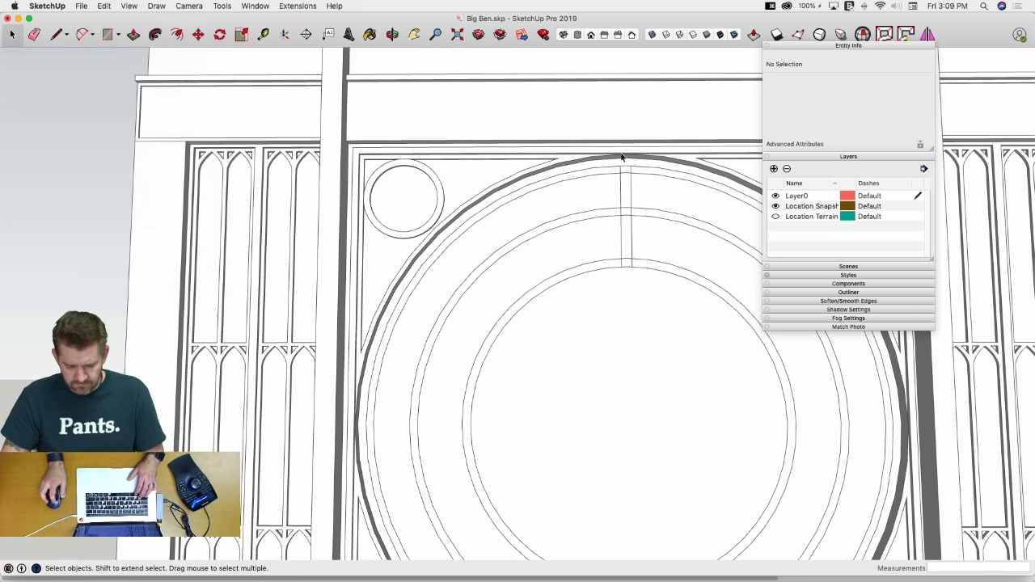
Rotate-copy the complete twelve o'clock bar about the dial's center by 30 degrees and multiply the copy 11x
{"action": "left_click", "coordinate": [645, 289]}
{"action": "key", "text": "q"}
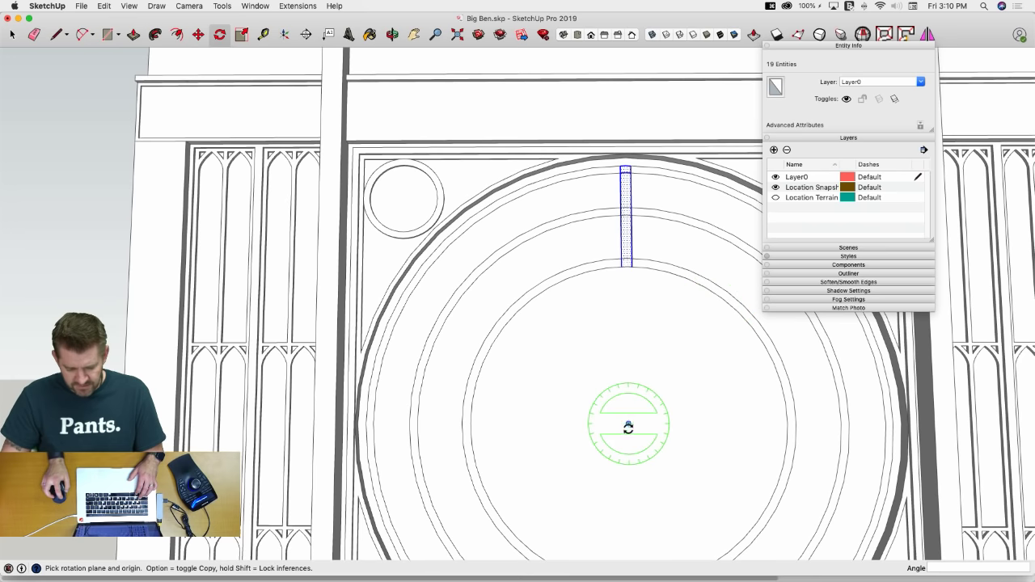
{"action": "left_click", "coordinate": [628, 423]}
{"action": "left_click", "coordinate": [628, 357]}
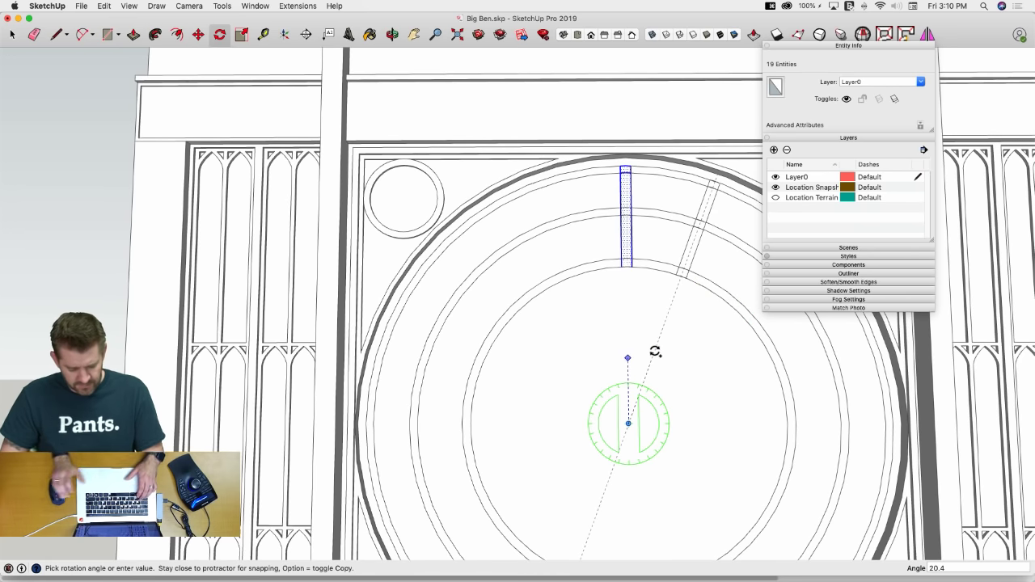
{"action": "type", "text": "30"}
{"action": "key", "text": "Return"}
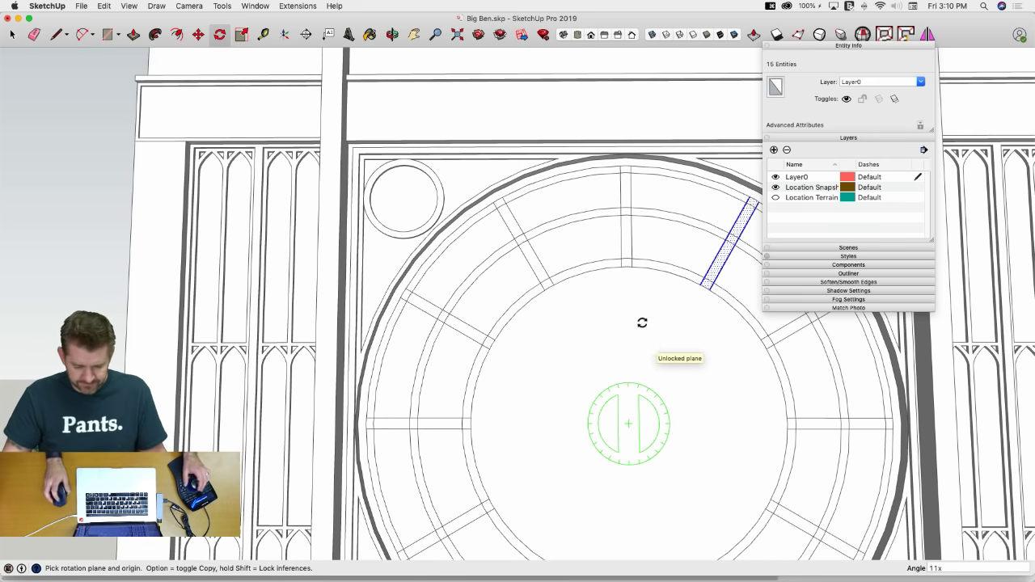
{"action": "key", "text": "e"}
{"action": "scroll", "coordinate": [530, 185], "scroll_direction": "up", "scroll_amount": 5}
{"action": "left_click_drag", "start_coordinate": [512, 196], "coordinate": [520, 195]}
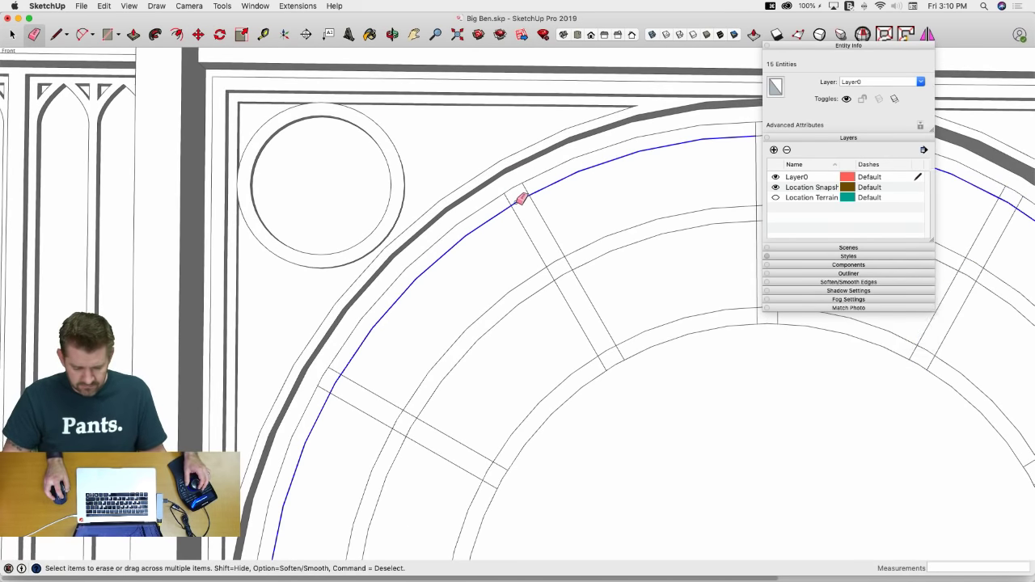
{"action": "key", "text": "Escape"}
{"action": "left_click", "coordinate": [516, 198]}
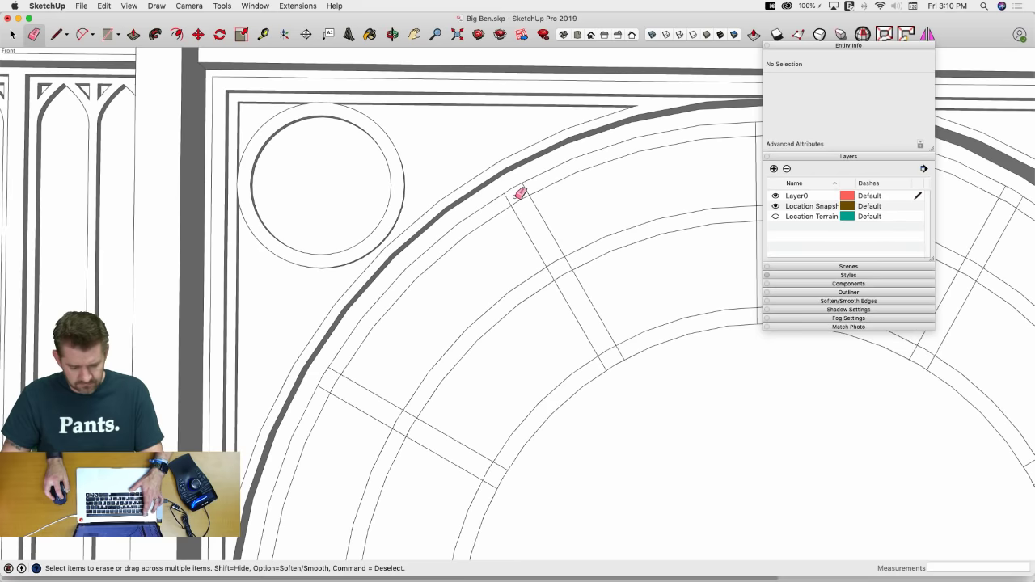
Select all the clock dial geometry, intersect its faces with the selection, and clear the selection
{"action": "key", "text": "space"}
{"action": "scroll", "coordinate": [501, 203], "scroll_direction": "down", "scroll_amount": 8}
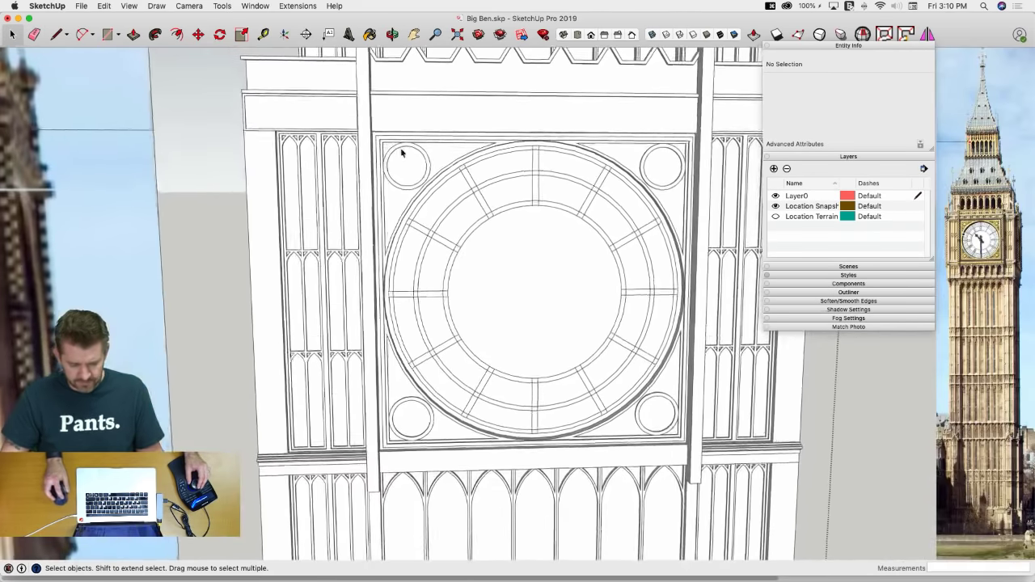
{"action": "left_click_drag", "start_coordinate": [459, 246], "coordinate": [701, 443]}
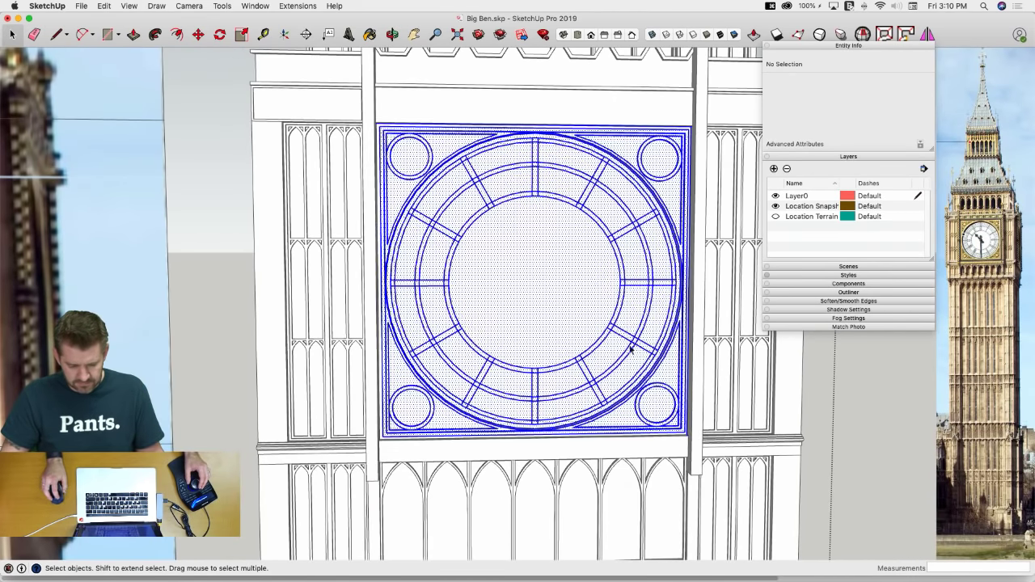
{"action": "right_click", "coordinate": [558, 263]}
{"action": "mouse_move", "coordinate": [606, 361]}
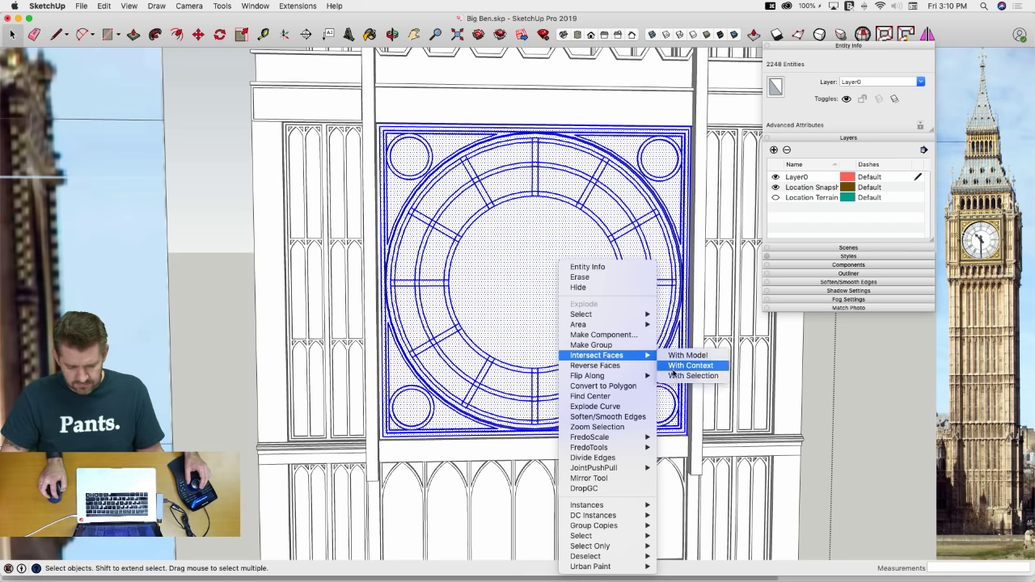
{"action": "left_click", "coordinate": [676, 376]}
{"action": "key", "text": "super+t"}
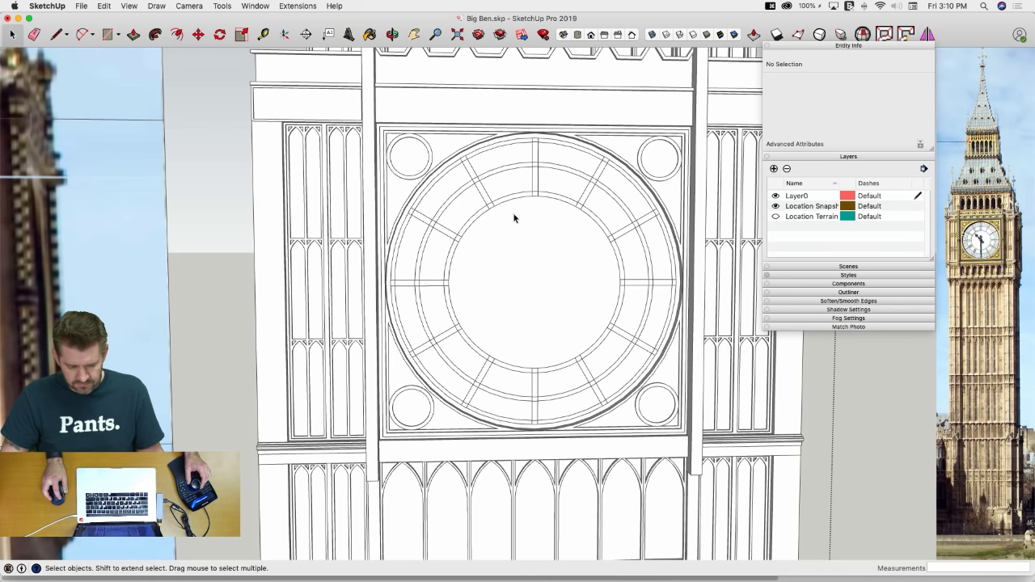
Erase the eleven o'clock bar's edge segments crossing the middle and inner rings, undoing any accidental ring erasures
{"action": "scroll", "coordinate": [513, 186], "scroll_direction": "up", "scroll_amount": 6}
{"action": "key", "text": "e"}
{"action": "left_click_drag", "start_coordinate": [462, 216], "coordinate": [466, 220]}
{"action": "key", "text": "Escape"}
{"action": "key", "text": "Escape"}
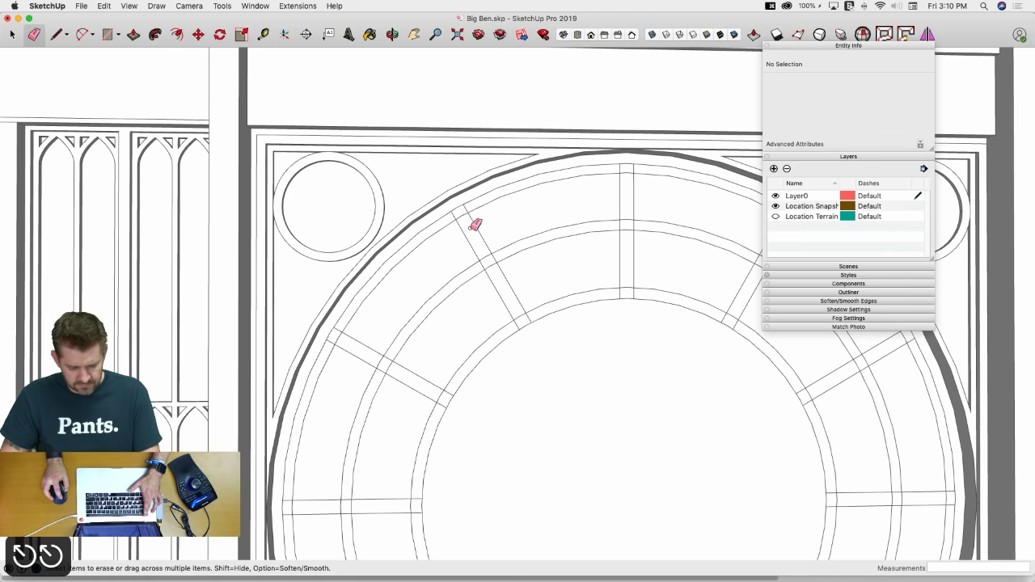
{"action": "left_click", "coordinate": [495, 258]}
{"action": "left_click", "coordinate": [489, 262]}
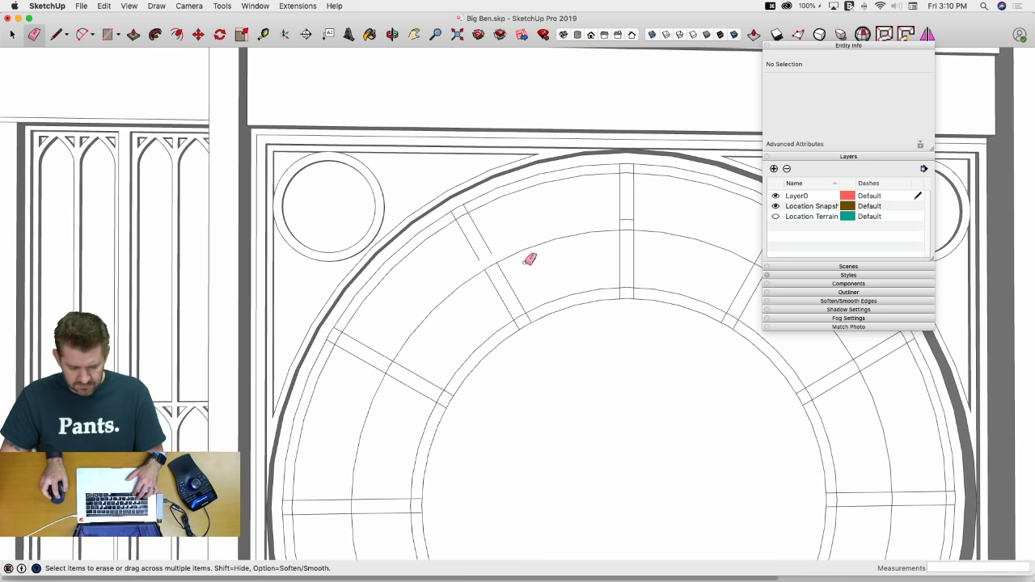
{"action": "key", "text": "super+z"}
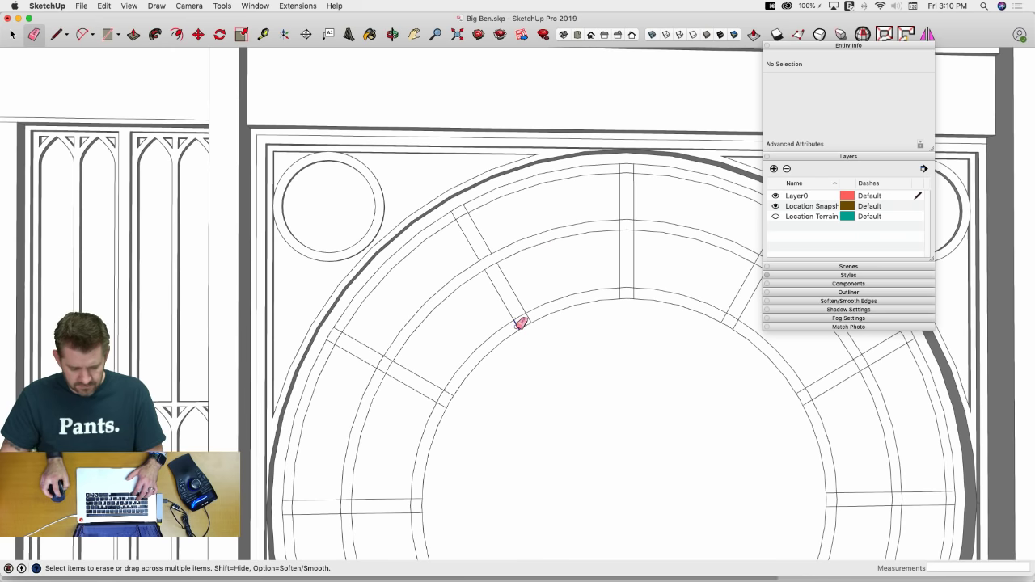
{"action": "left_click", "coordinate": [523, 315]}
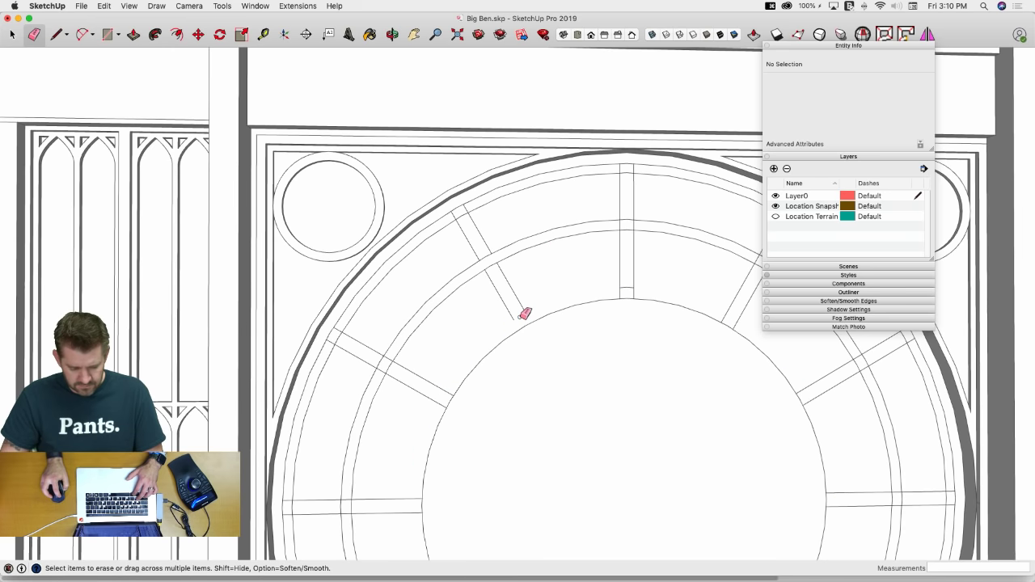
{"action": "key", "text": "super+z"}
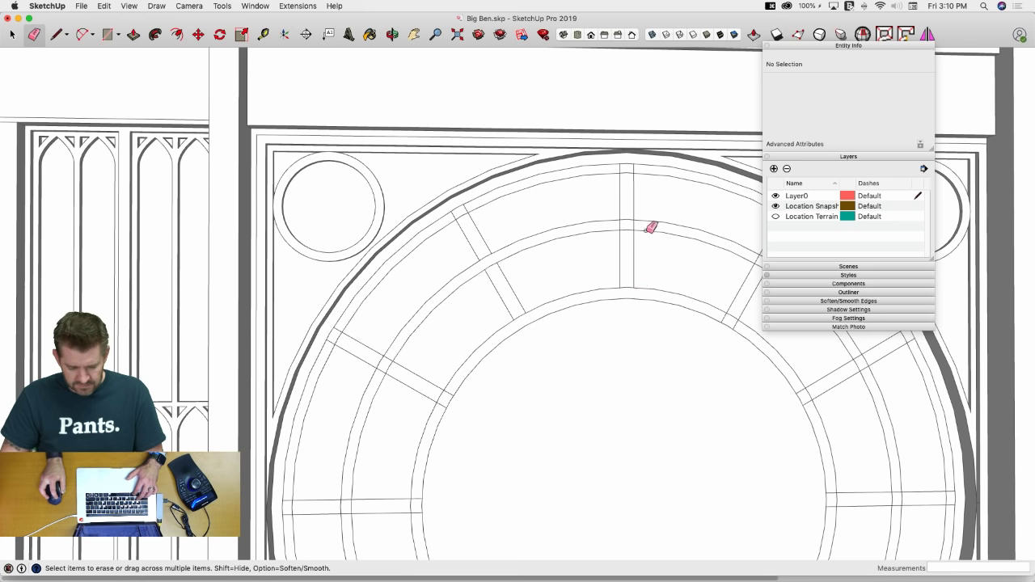
Erase the bar edge segments lying inside the ring bands, from the twelve o'clock bar counterclockwise to the nine o'clock bar
{"action": "left_click", "coordinate": [641, 221]}
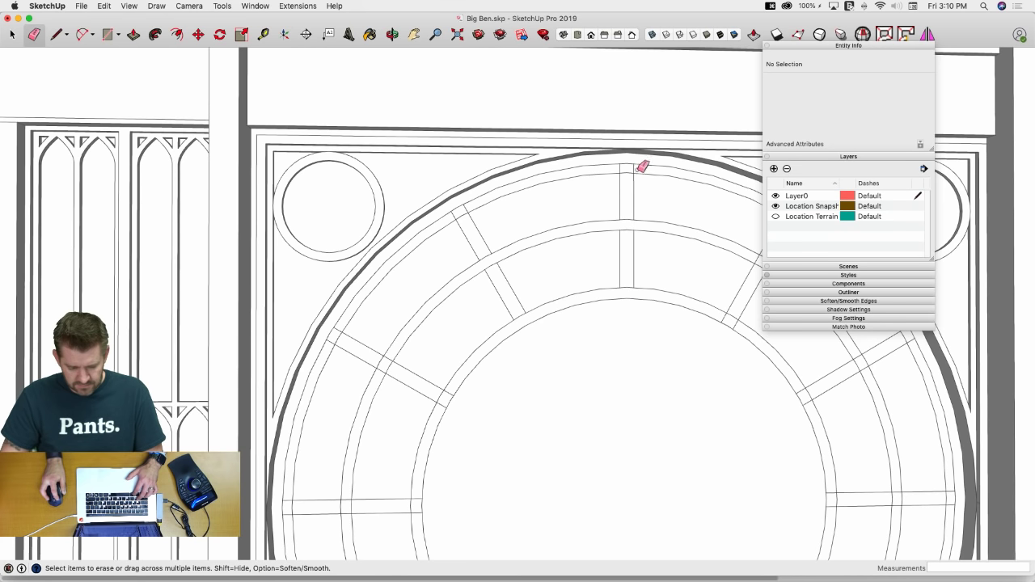
{"action": "left_click_drag", "start_coordinate": [619, 167], "coordinate": [617, 169]}
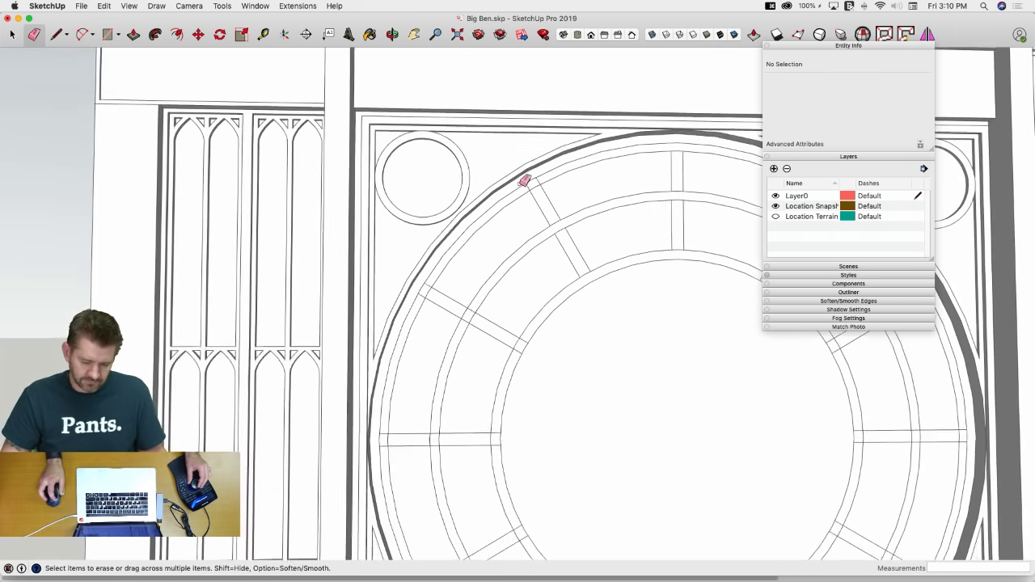
{"action": "mouse_move", "coordinate": [542, 136]}
{"action": "left_mouse_down"}
{"action": "mouse_move", "coordinate": [552, 138]}
{"action": "mouse_move", "coordinate": [553, 176]}
{"action": "left_mouse_up"}
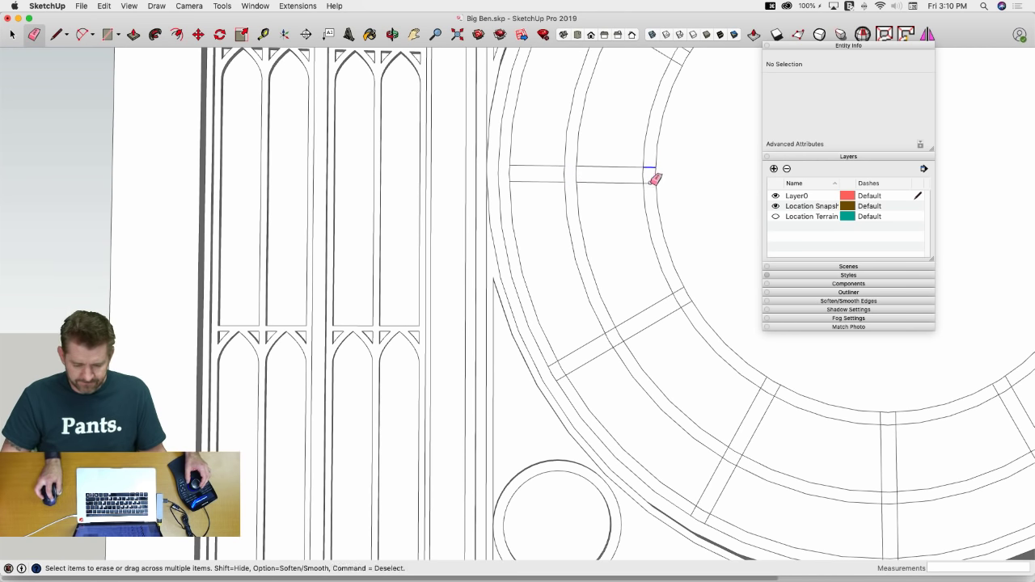
{"action": "left_click_drag", "start_coordinate": [650, 183], "coordinate": [650, 187]}
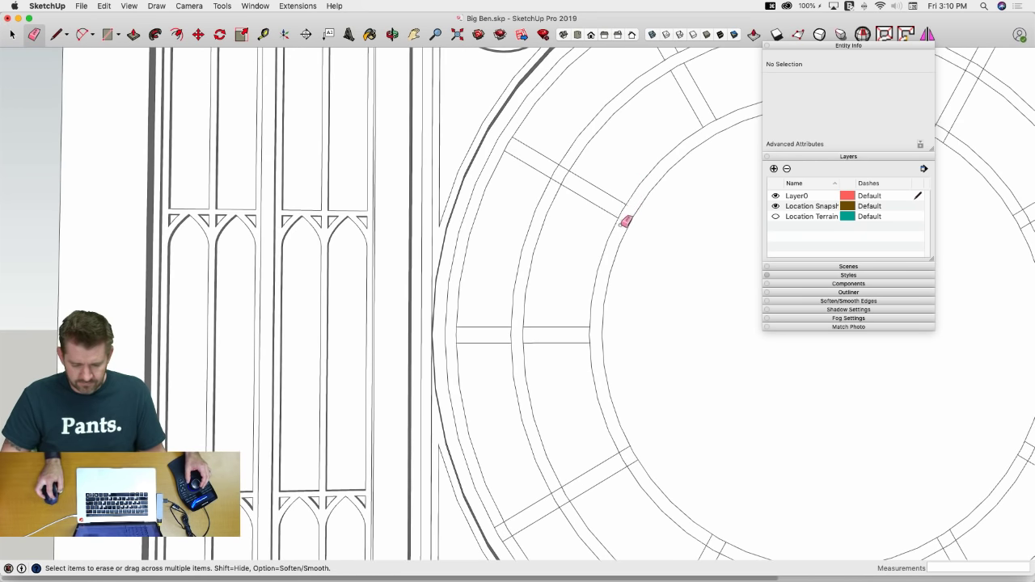
{"action": "left_click_drag", "start_coordinate": [556, 183], "coordinate": [554, 186]}
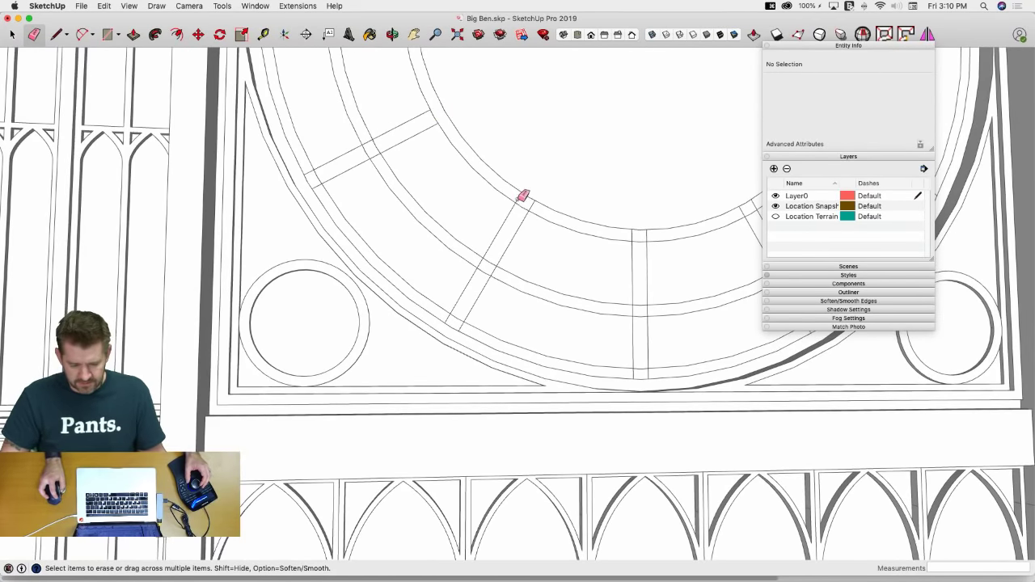
Erase the bar edge segments crossing the inner ring, from the seven o'clock bar counterclockwise to the one o'clock bar
{"action": "left_click_drag", "start_coordinate": [518, 199], "coordinate": [537, 207]}
{"action": "left_click_drag", "start_coordinate": [645, 238], "coordinate": [651, 237]}
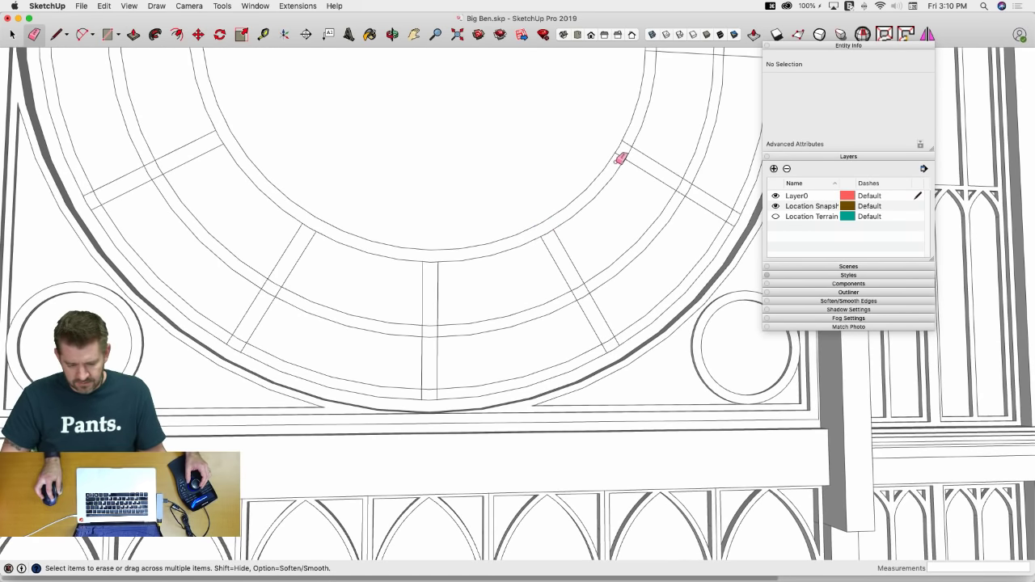
{"action": "left_click_drag", "start_coordinate": [626, 145], "coordinate": [627, 143]}
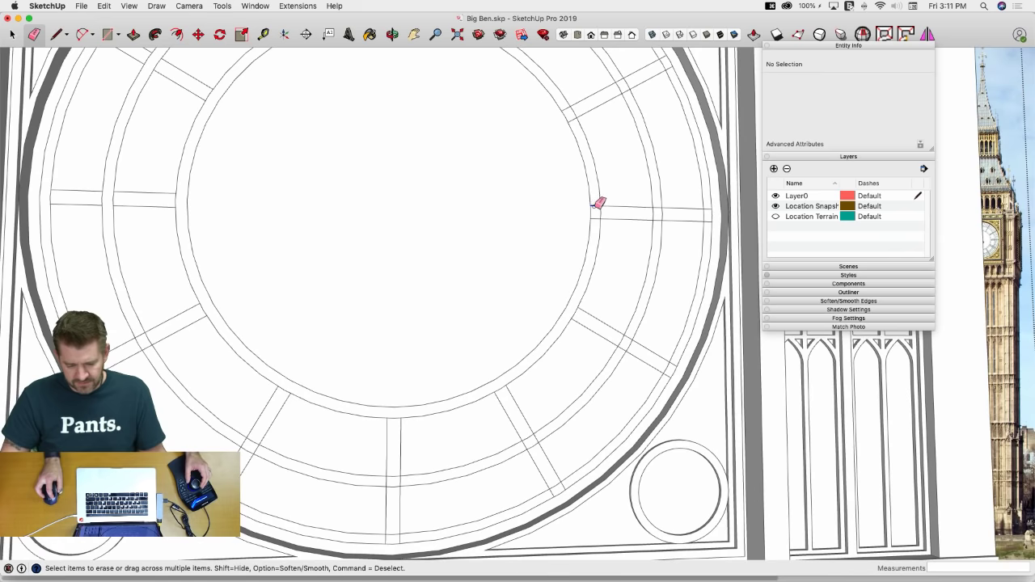
{"action": "left_click_drag", "start_coordinate": [596, 226], "coordinate": [571, 251]}
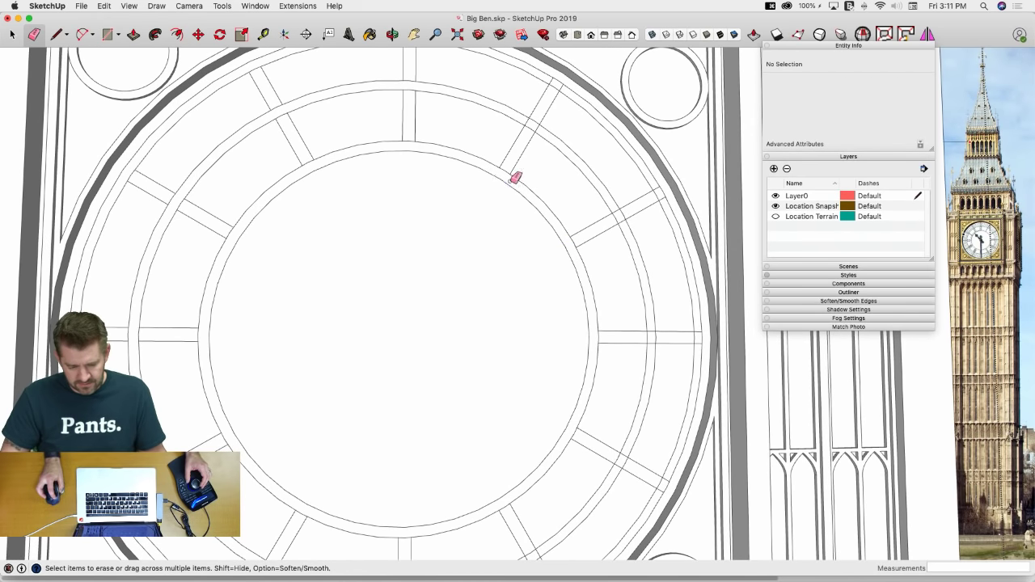
Erase the bar edge segments crossing the middle ring at one, two, three and four o'clock, undoing any mistaken erasure
{"action": "left_click", "coordinate": [534, 123]}
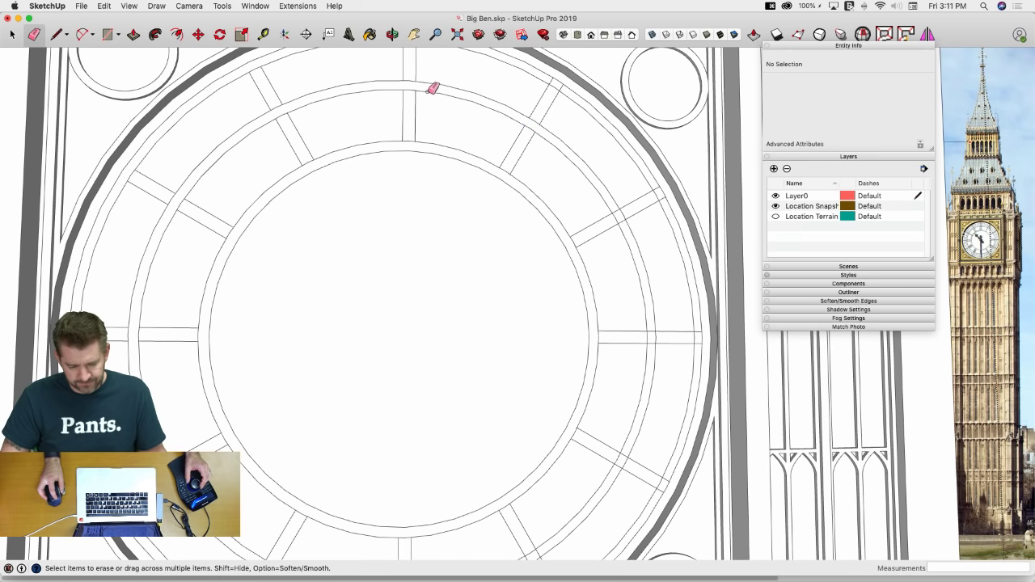
{"action": "left_click", "coordinate": [622, 222]}
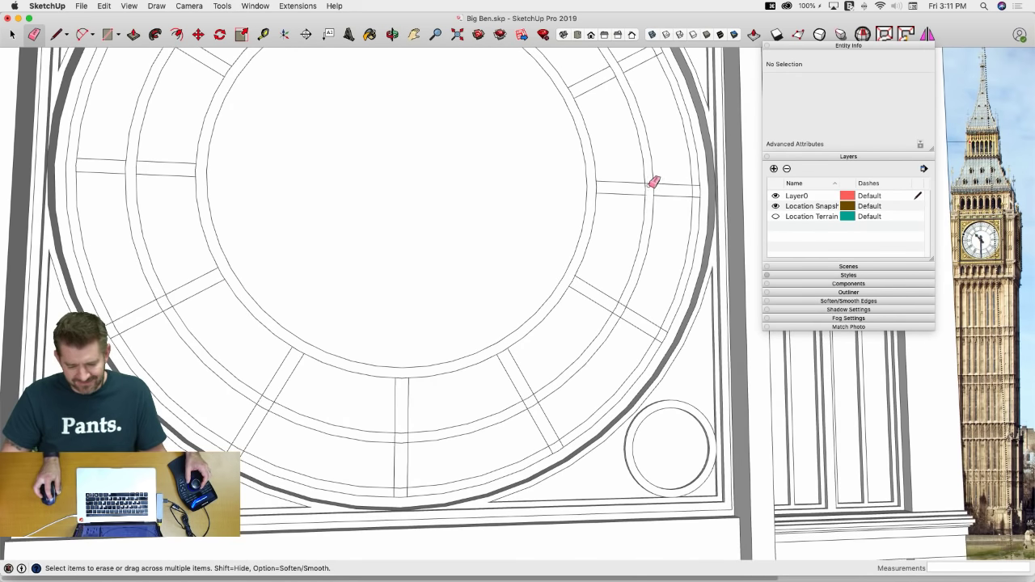
{"action": "left_click_drag", "start_coordinate": [622, 308], "coordinate": [621, 311]}
{"action": "key", "text": "Escape"}
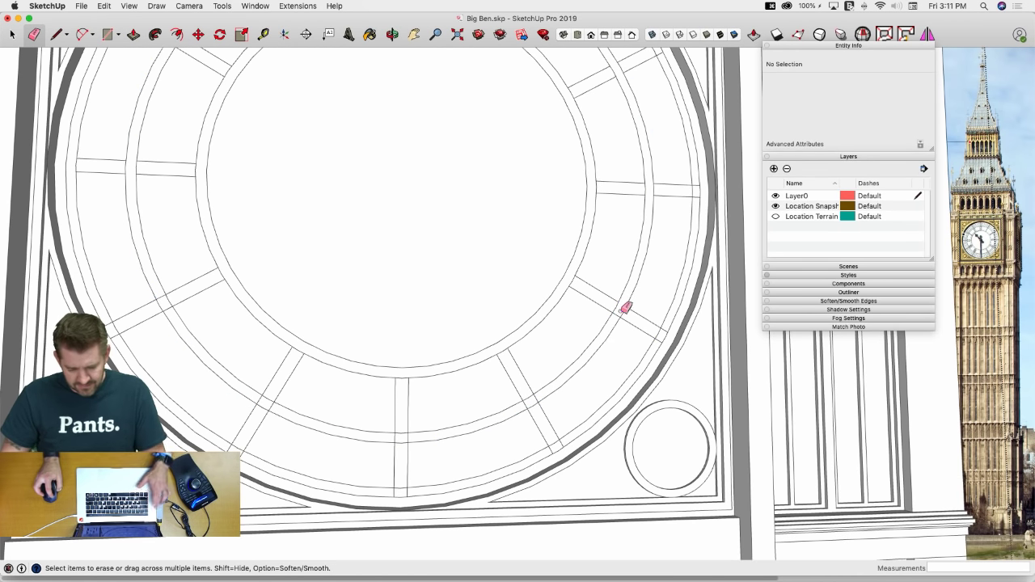
{"action": "left_click", "coordinate": [620, 308]}
{"action": "key", "text": "super+z"}
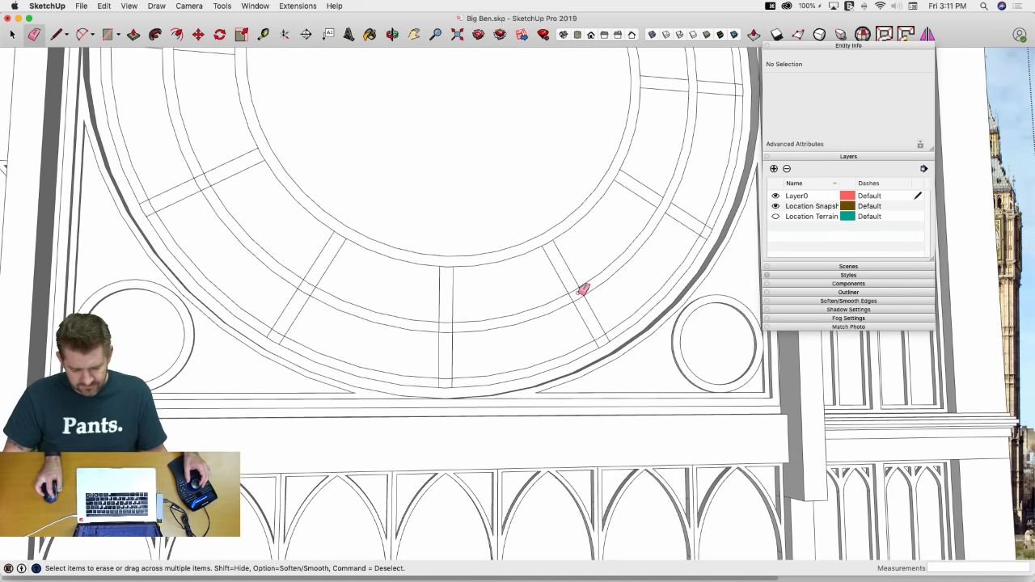
Erase the bar edge segments crossing the middle ring, from the five o'clock bar clockwise to the eight o'clock bar
{"action": "left_click_drag", "start_coordinate": [579, 292], "coordinate": [569, 297]}
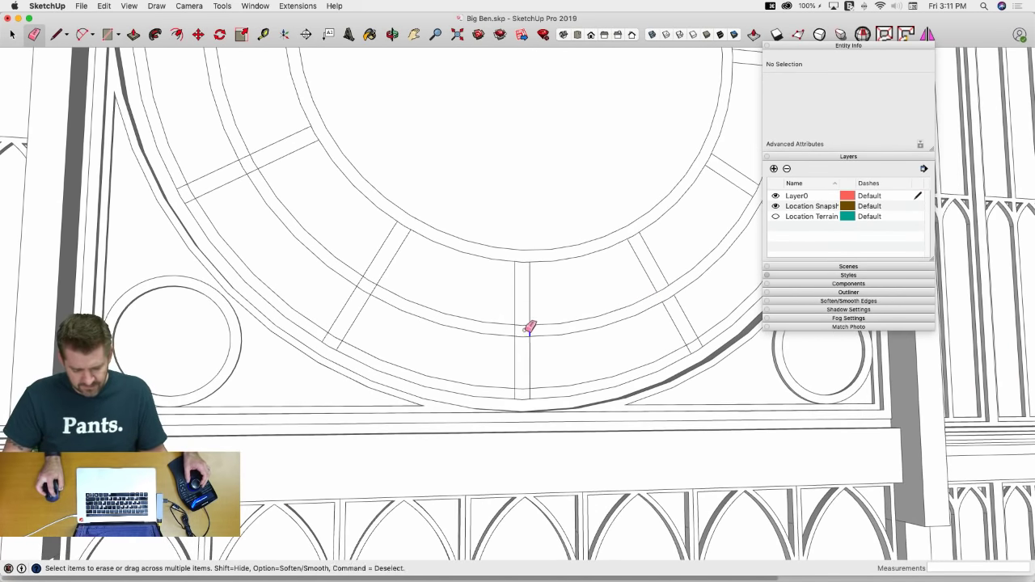
{"action": "left_click_drag", "start_coordinate": [525, 330], "coordinate": [513, 331]}
{"action": "left_click_drag", "start_coordinate": [374, 290], "coordinate": [355, 282]}
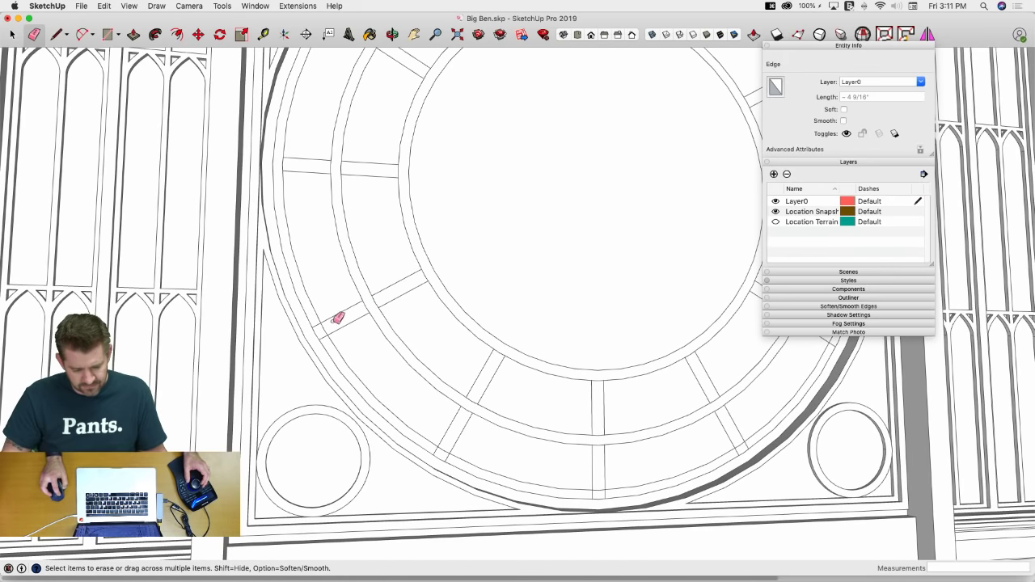
Erase the bar edge segments crossing the outer ring, from the eight o'clock bar counterclockwise to the one o'clock bar
{"action": "left_click", "coordinate": [322, 338]}
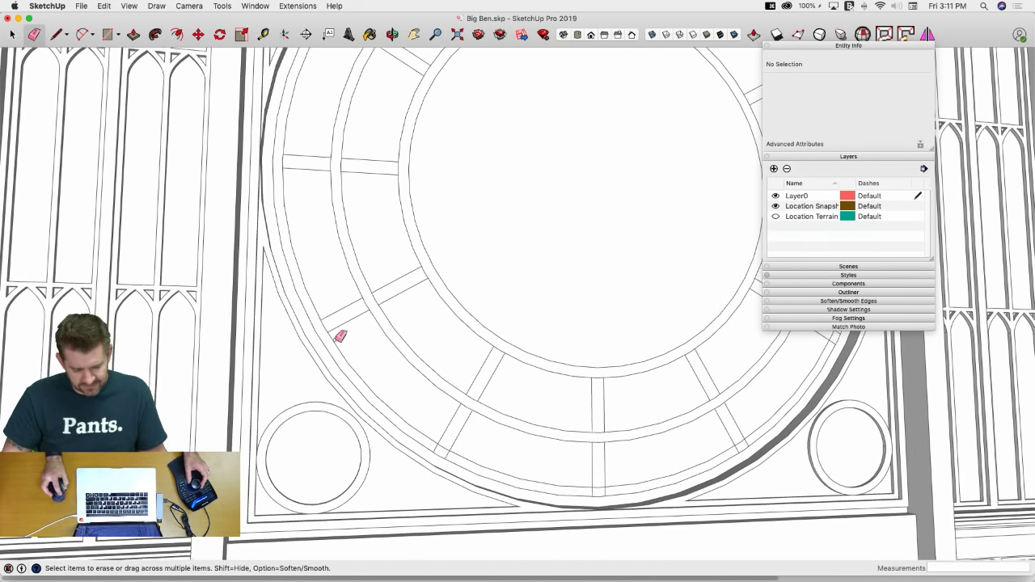
{"action": "left_click_drag", "start_coordinate": [374, 395], "coordinate": [386, 402]}
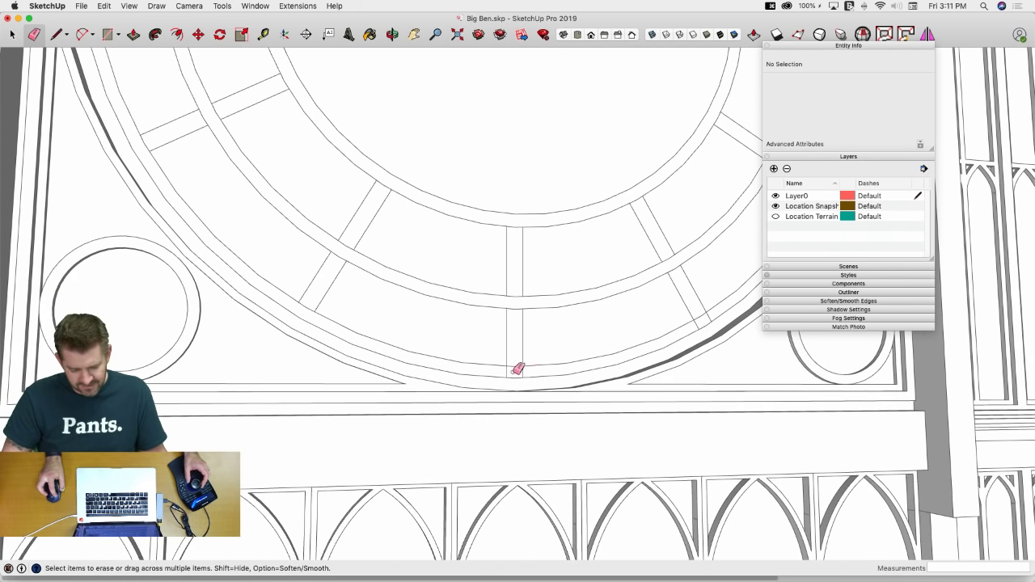
{"action": "left_click", "coordinate": [525, 372]}
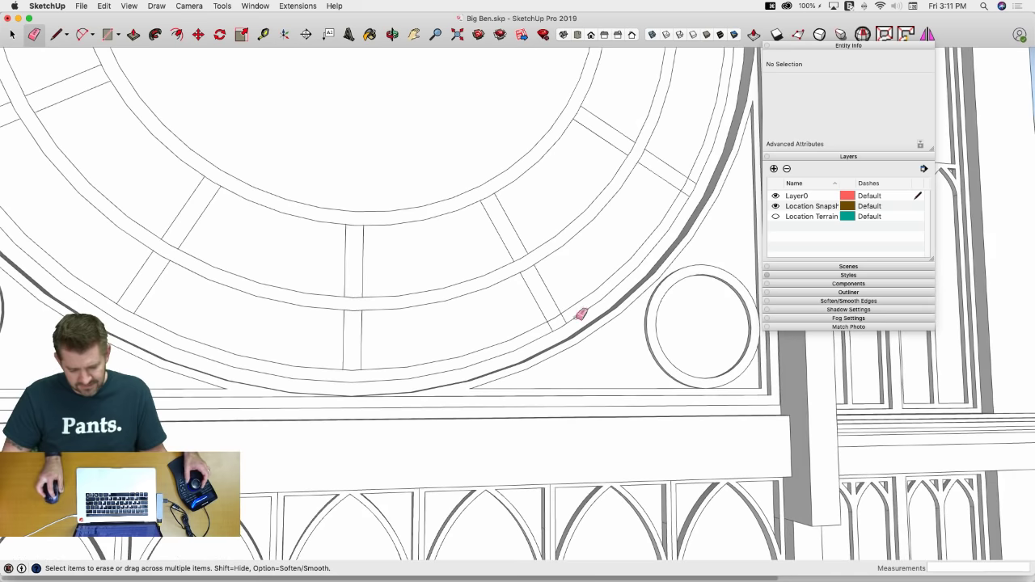
{"action": "left_click_drag", "start_coordinate": [554, 324], "coordinate": [556, 321]}
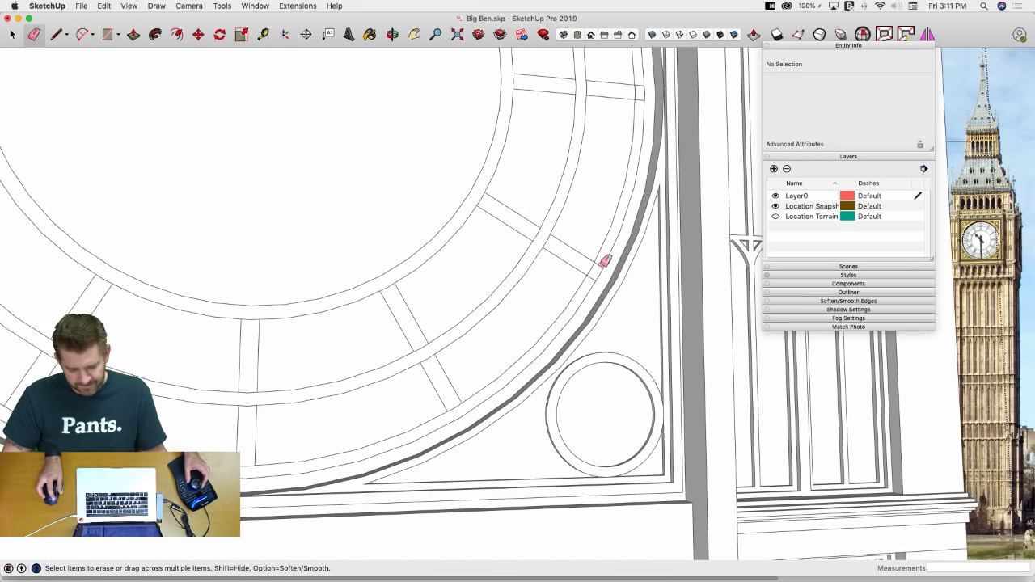
{"action": "mouse_move", "coordinate": [596, 275]}
{"action": "left_mouse_down"}
{"action": "mouse_move", "coordinate": [593, 291]}
{"action": "mouse_move", "coordinate": [586, 259]}
{"action": "left_mouse_up"}
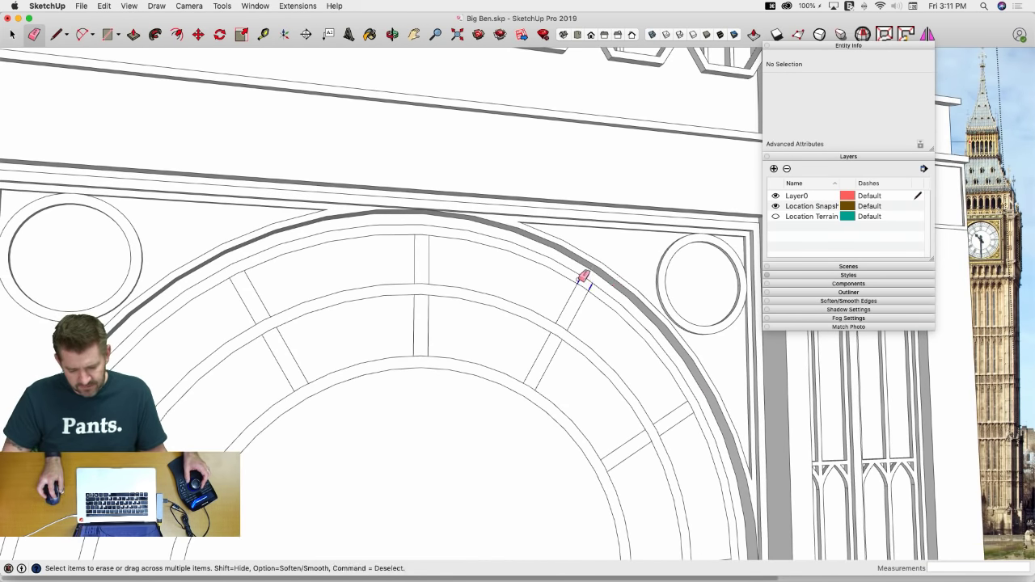
Extrude the dial's outer, middle and inner ring faces outward by 2 inches
{"action": "key", "text": "space"}
{"action": "left_click", "coordinate": [580, 280]}
{"action": "middle_click_drag", "start_coordinate": [580, 280], "coordinate": [396, 266]}
{"action": "key", "text": "p"}
{"action": "left_click", "coordinate": [394, 267]}
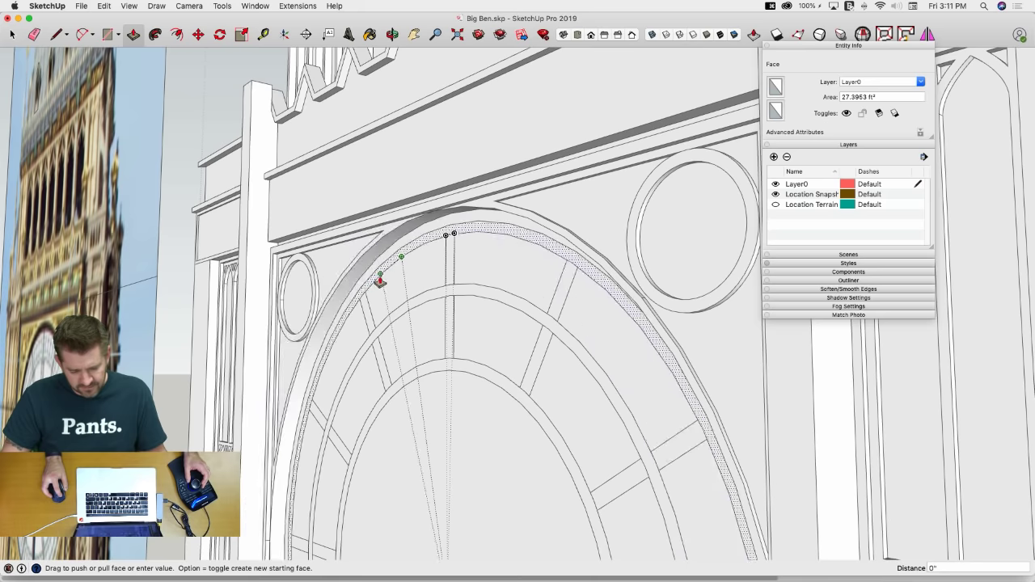
{"action": "scroll", "coordinate": [381, 271], "scroll_direction": "up", "scroll_amount": 5}
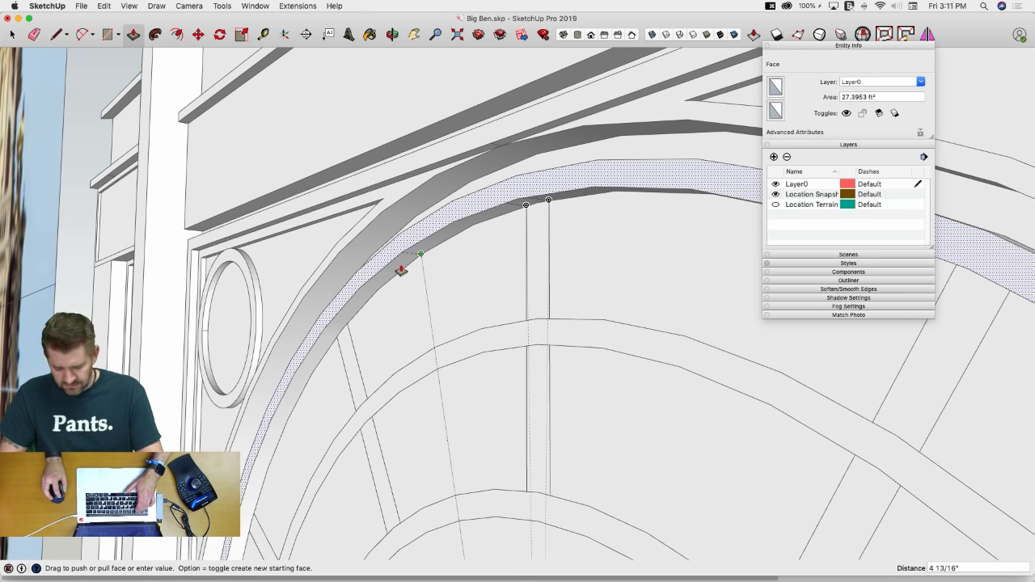
{"action": "type", "text": "2"}
{"action": "key", "text": "Return"}
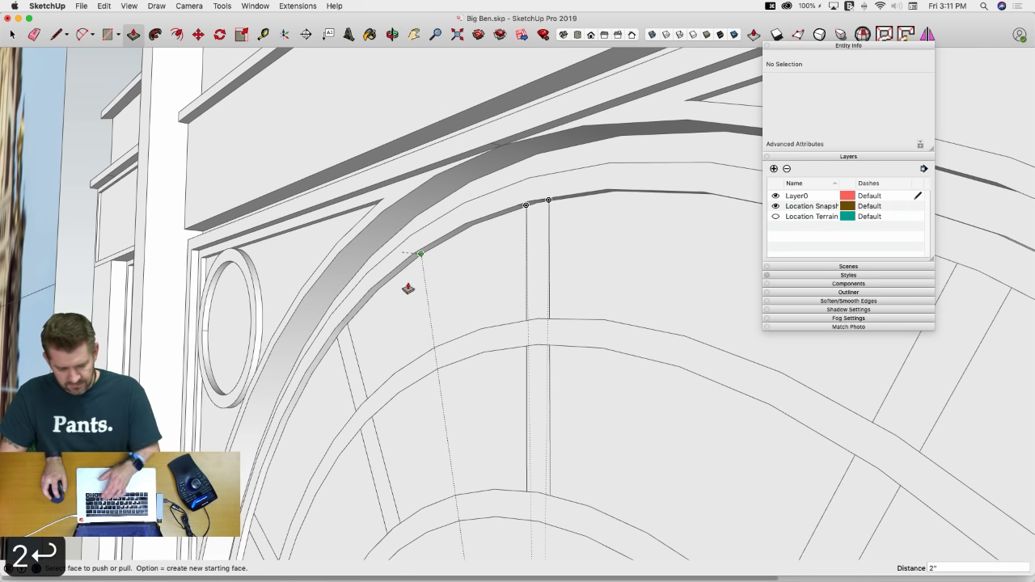
{"action": "double_click", "coordinate": [398, 393]}
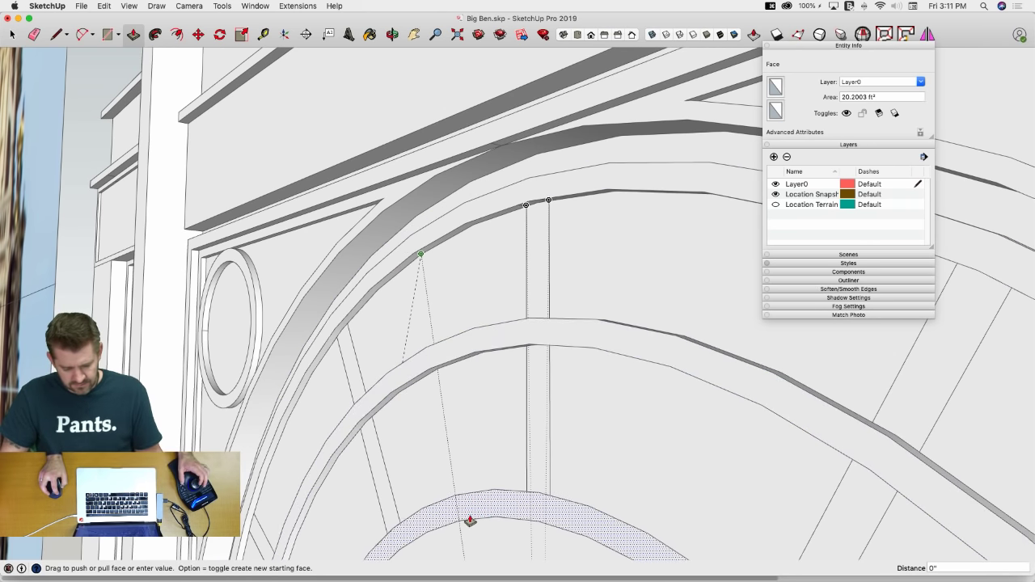
{"action": "double_click", "coordinate": [437, 476]}
Extrude both segments of the eleven o'clock and twelve o'clock hour bars by 1 inch
{"action": "left_click", "coordinate": [350, 365]}
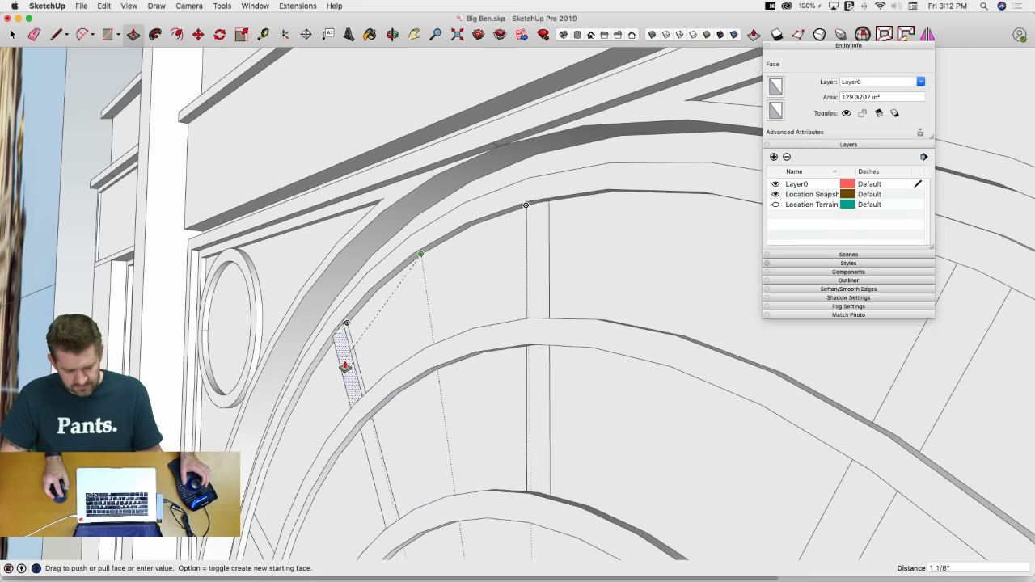
{"action": "type", "text": "1"}
{"action": "key", "text": "Return"}
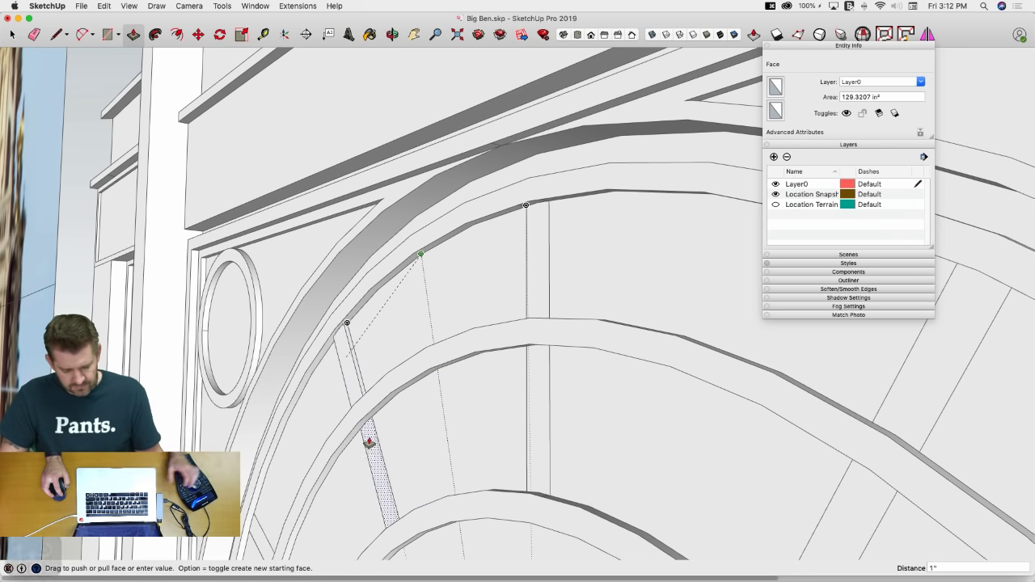
{"action": "double_click", "coordinate": [367, 446]}
{"action": "double_click", "coordinate": [544, 276]}
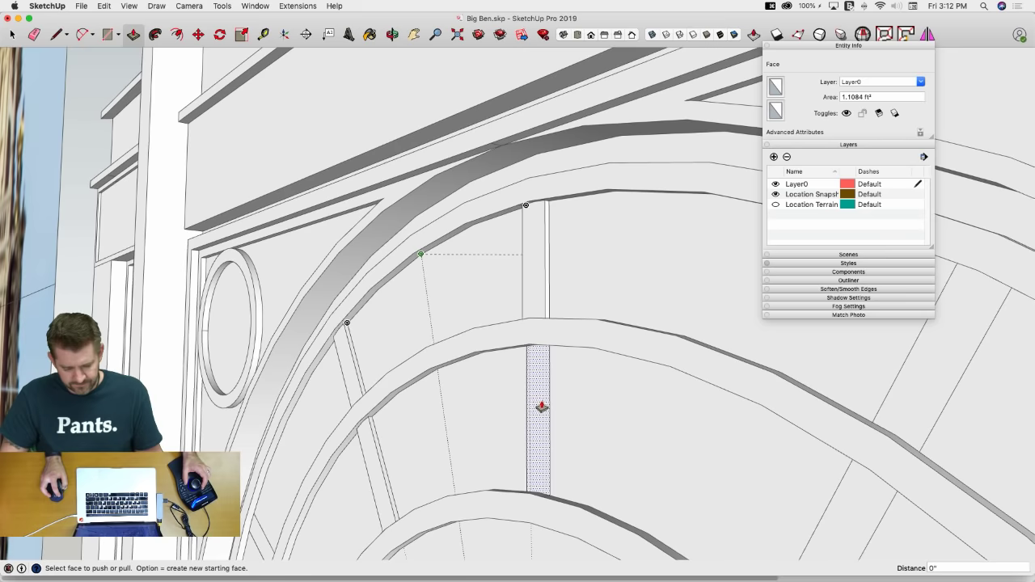
Extrude both segments of the one o'clock and two o'clock hour bars by the same 1 inch
{"action": "left_click", "coordinate": [479, 278]}
{"action": "left_click", "coordinate": [479, 279]}
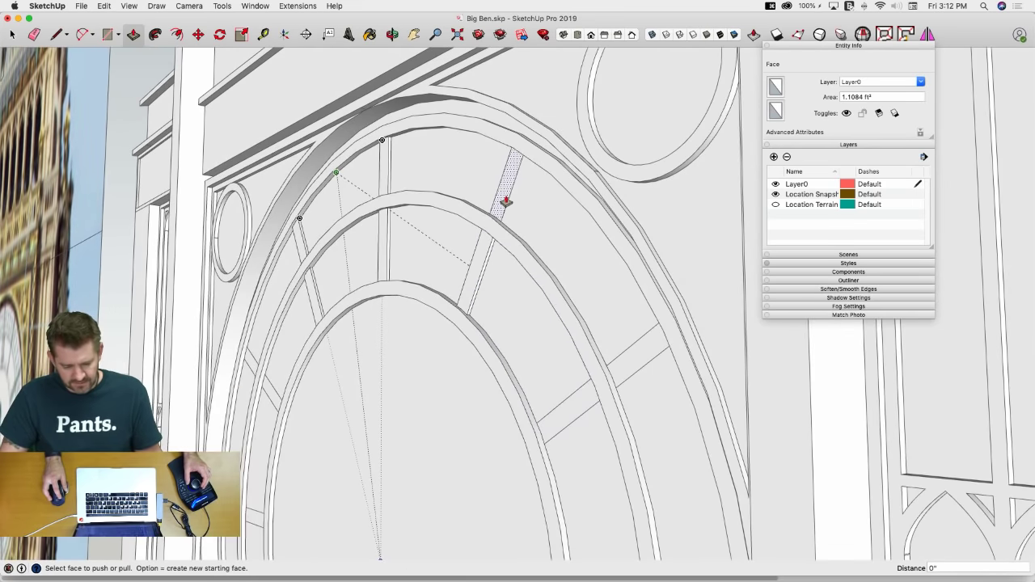
{"action": "double_click", "coordinate": [506, 201]}
{"action": "double_click", "coordinate": [619, 377]}
{"action": "double_click", "coordinate": [591, 406]}
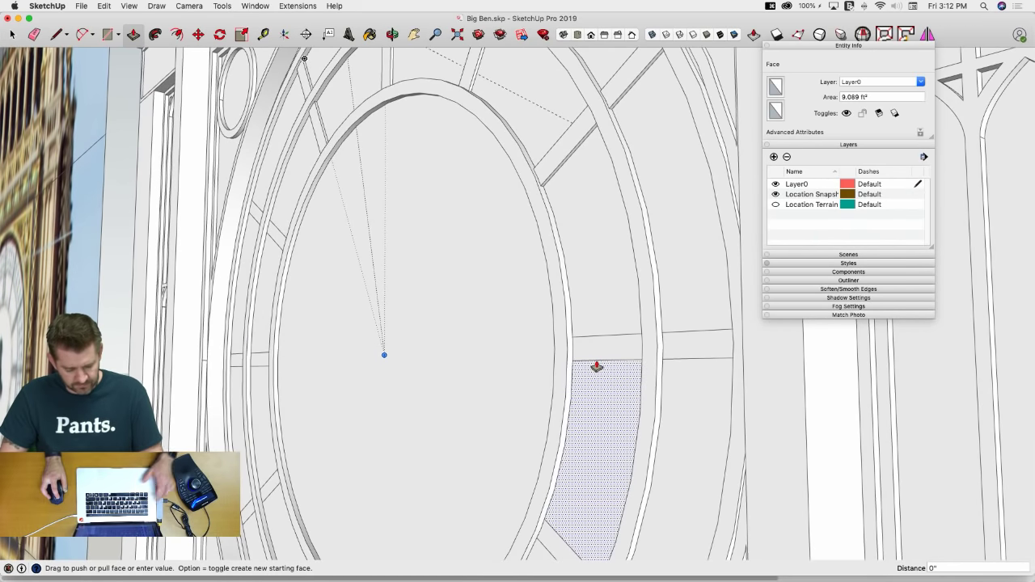
Extrude the remaining hour bar segments by the same 1 inch, working clockwise from the three o'clock bar
{"action": "left_click", "coordinate": [598, 361]}
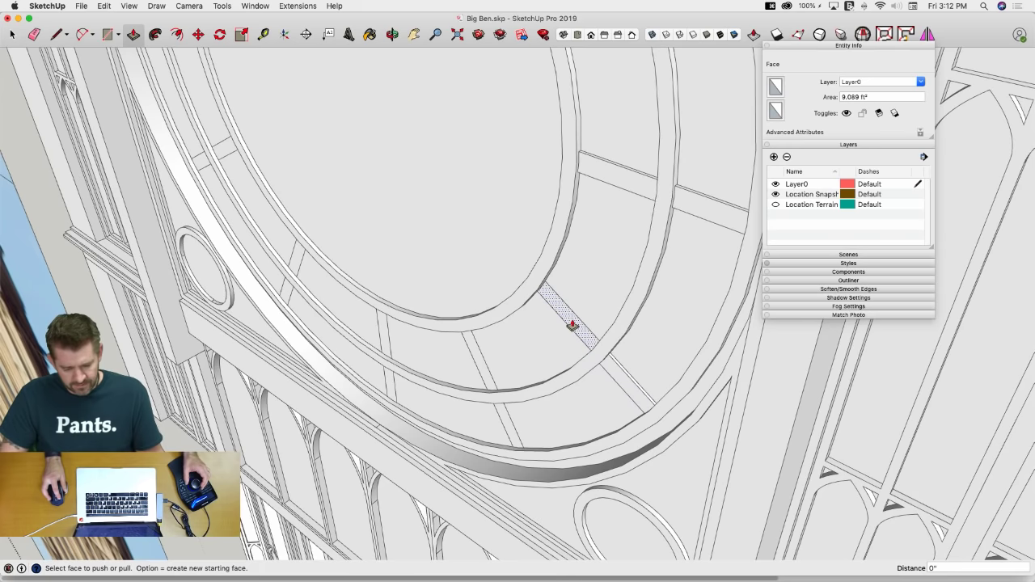
{"action": "double_click", "coordinate": [503, 420]}
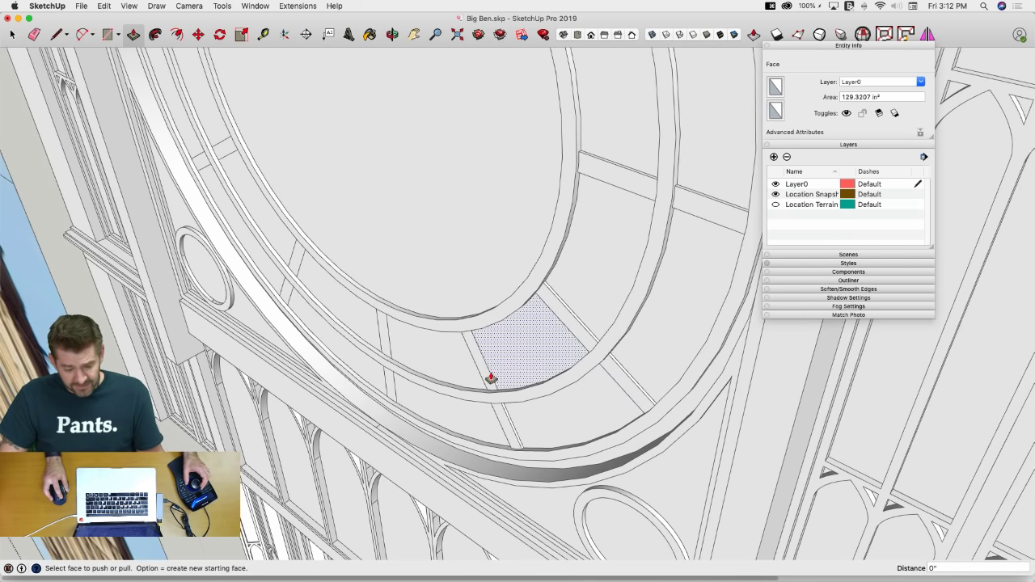
{"action": "double_click", "coordinate": [483, 378]}
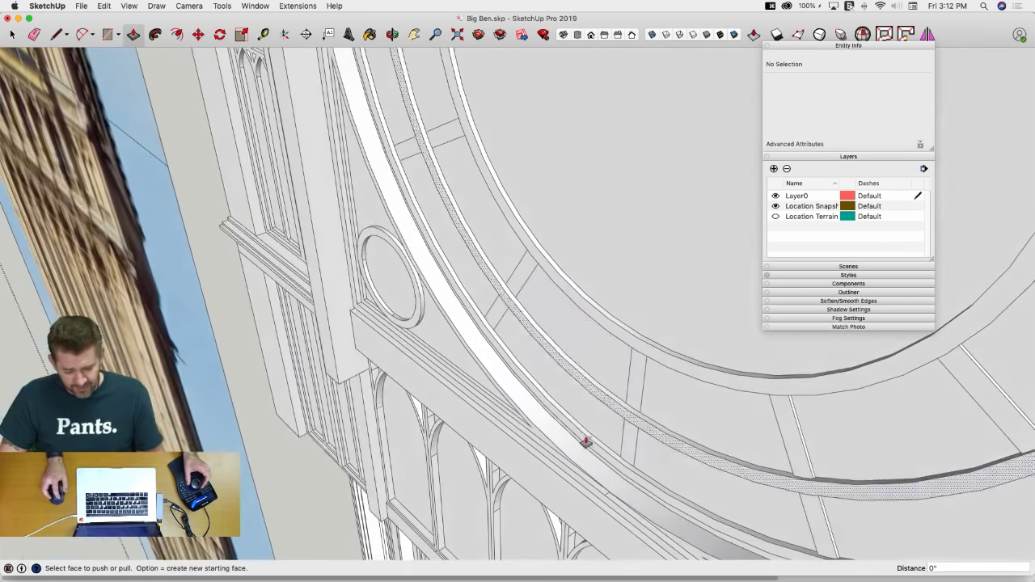
{"action": "double_click", "coordinate": [625, 439]}
{"action": "left_click", "coordinate": [638, 391]}
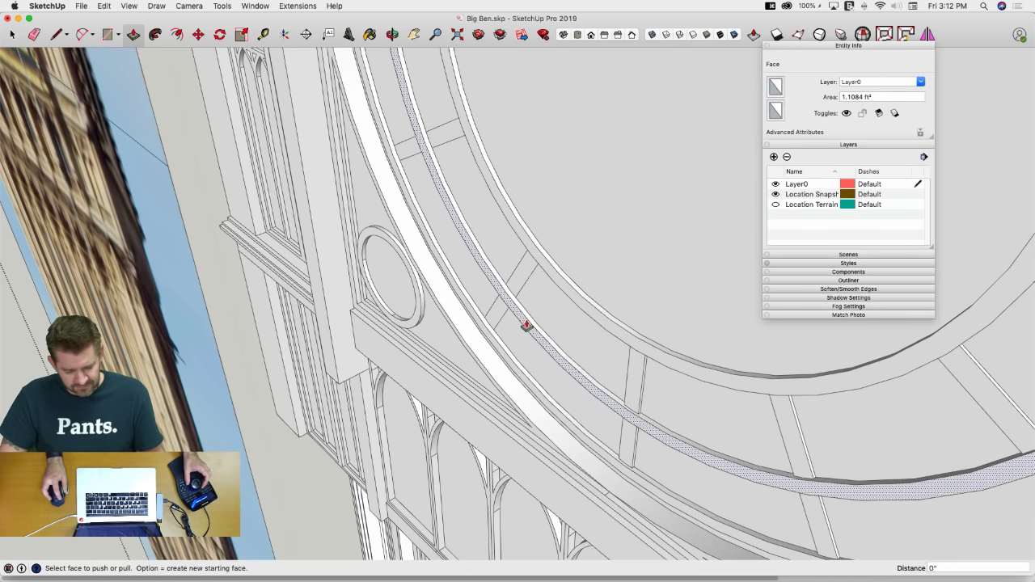
{"action": "double_click", "coordinate": [518, 289]}
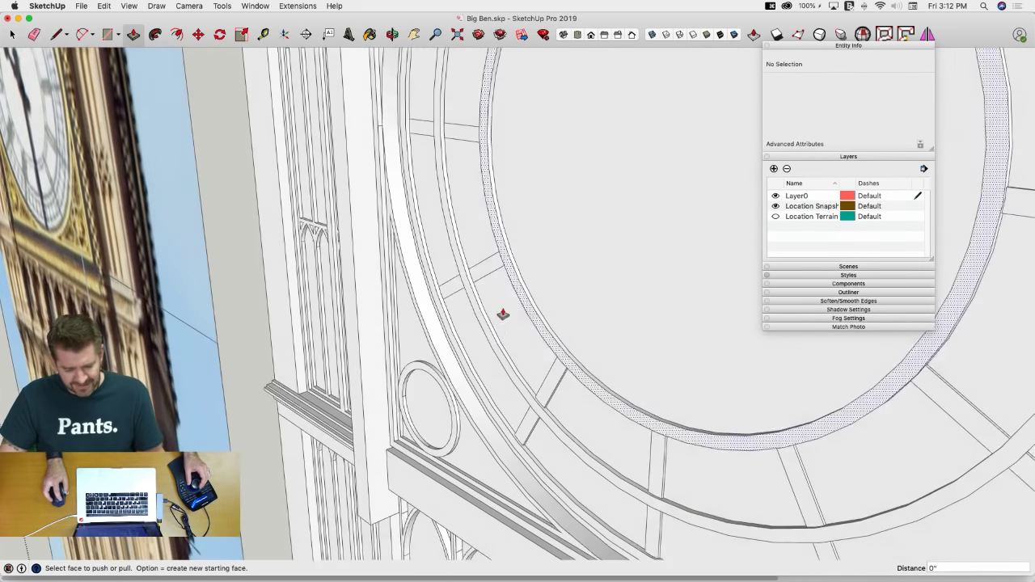
{"action": "double_click", "coordinate": [457, 305]}
{"action": "double_click", "coordinate": [479, 289]}
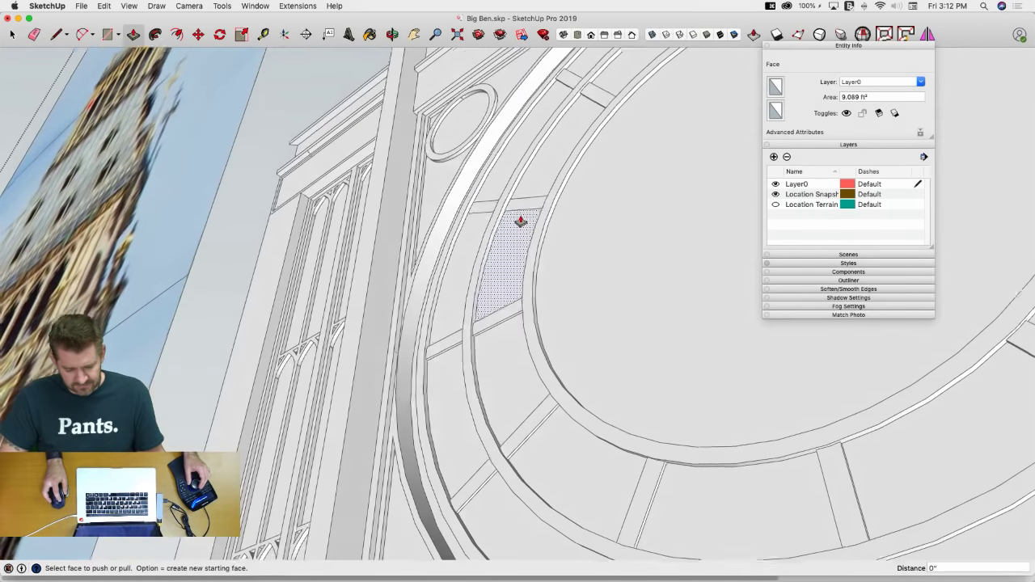
{"action": "double_click", "coordinate": [484, 211]}
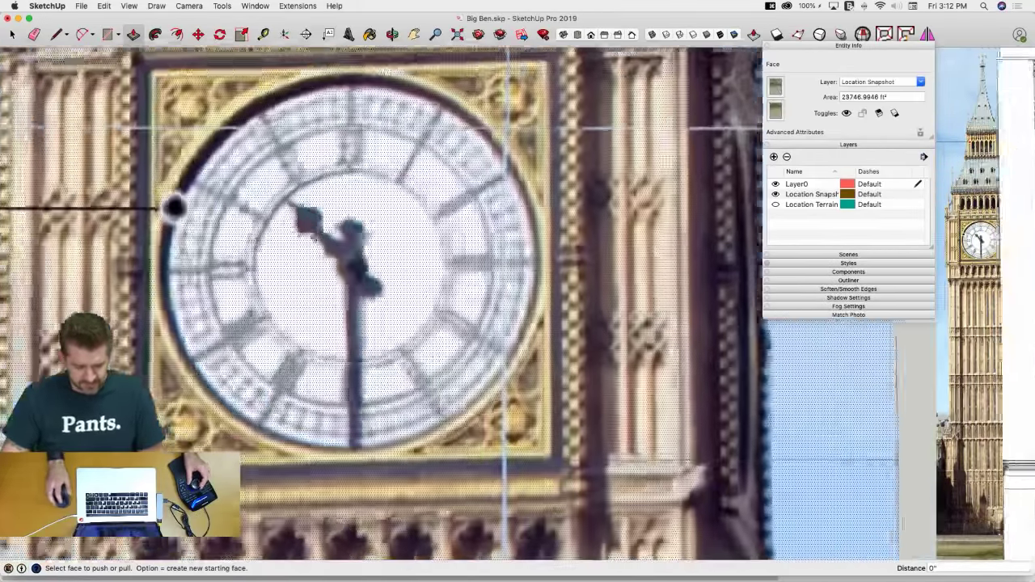
Draw a hub circle of about 1' 5/16" radius at the photo dial's centre and trace the left half of the minute hand's tail
{"action": "key", "text": "c"}
{"action": "scroll", "coordinate": [365, 236], "scroll_direction": "up", "scroll_amount": 1}
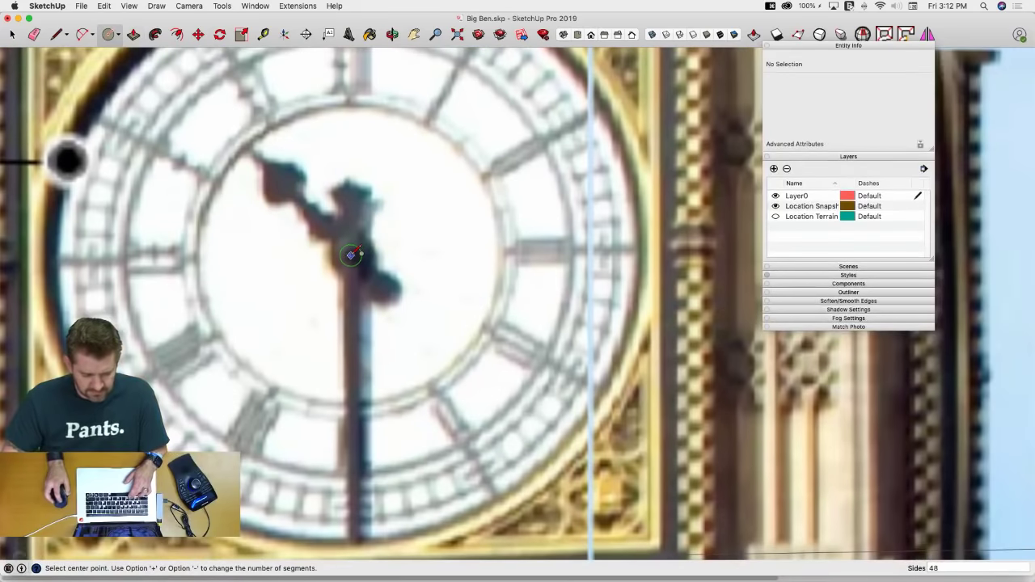
{"action": "key", "text": "l"}
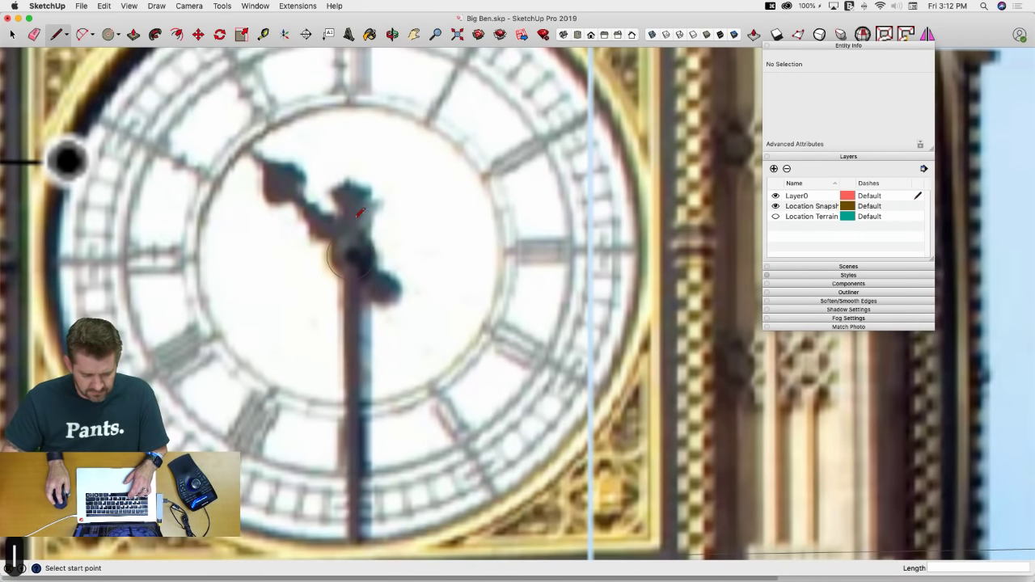
{"action": "left_click", "coordinate": [360, 513]}
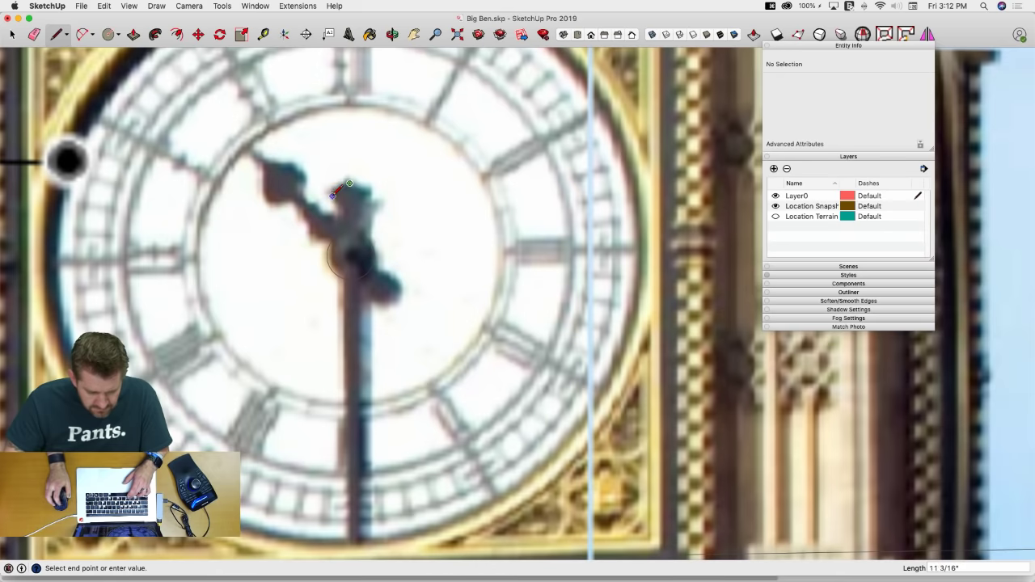
{"action": "scroll", "coordinate": [349, 183], "scroll_direction": "up", "scroll_amount": 2}
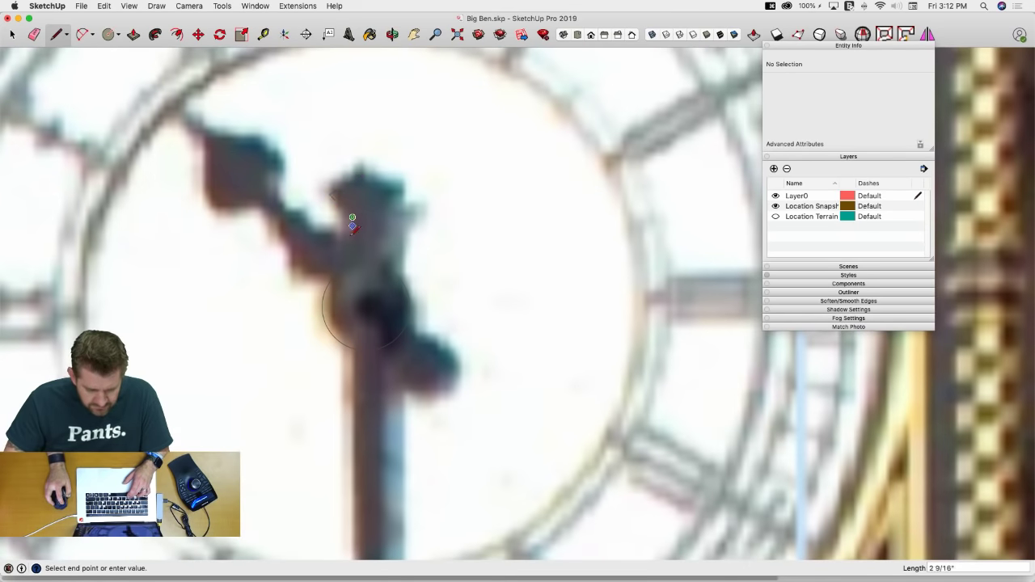
{"action": "left_click", "coordinate": [352, 265]}
{"action": "key", "text": "Escape"}
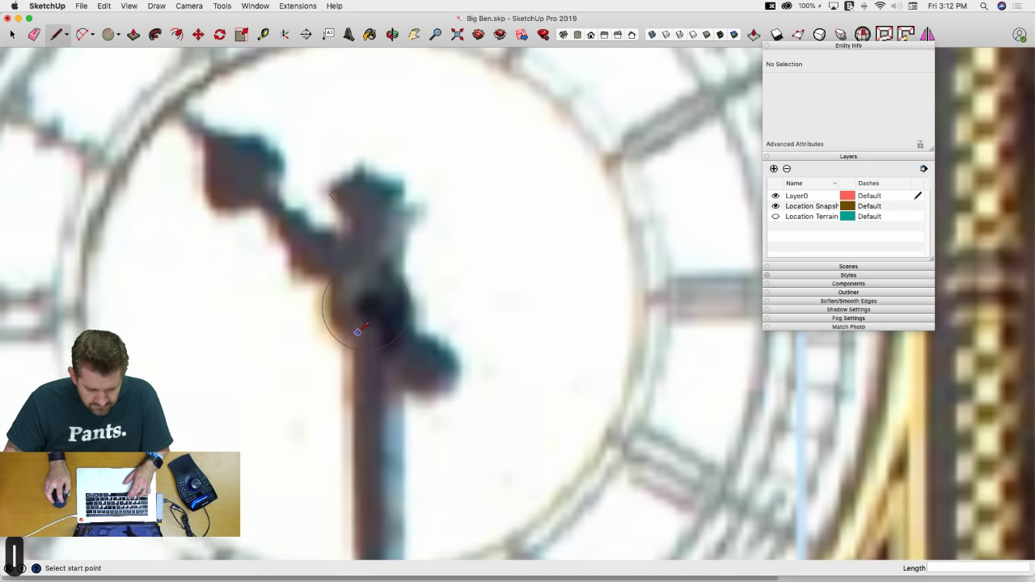
Trace the left half of the minute hand over the photo, from the hub circle down to the pointed tip
{"action": "left_click", "coordinate": [356, 349]}
{"action": "scroll", "coordinate": [372, 227], "scroll_direction": "down", "scroll_amount": 3}
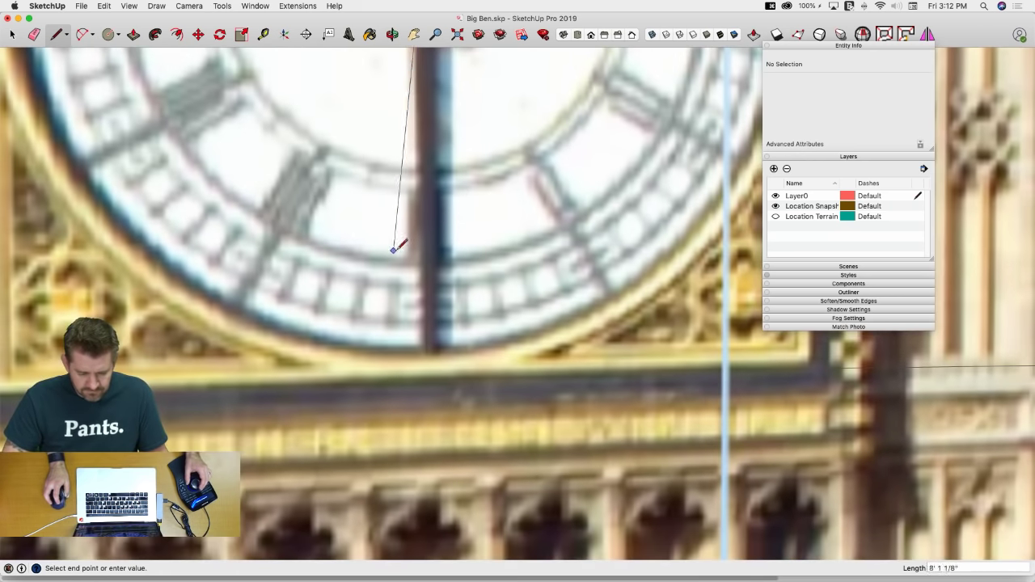
{"action": "scroll", "coordinate": [428, 242], "scroll_direction": "up", "scroll_amount": 5}
{"action": "scroll", "coordinate": [442, 289], "scroll_direction": "up", "scroll_amount": 3}
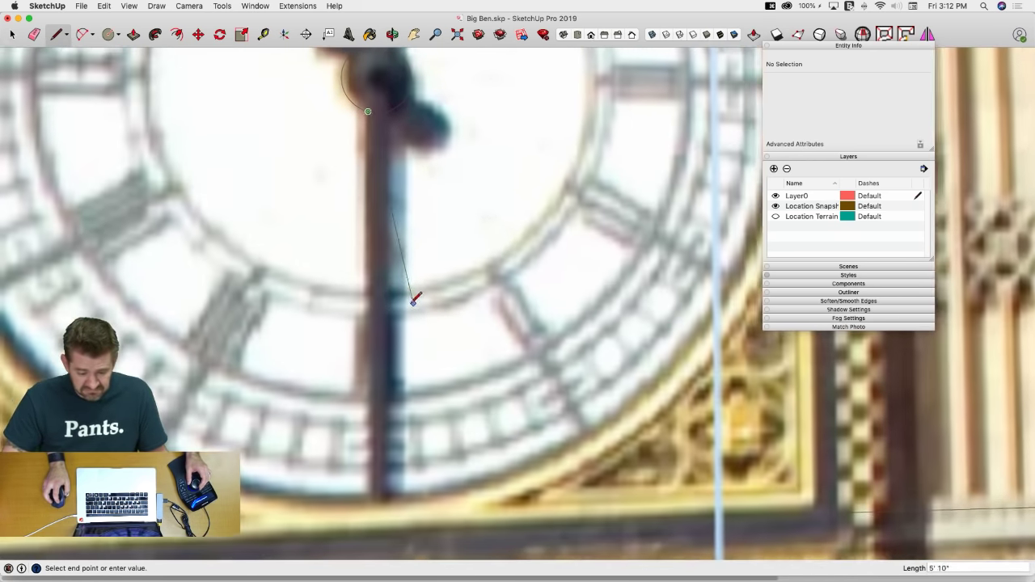
{"action": "scroll", "coordinate": [377, 300], "scroll_direction": "up", "scroll_amount": 3}
{"action": "scroll", "coordinate": [378, 315], "scroll_direction": "up", "scroll_amount": 2}
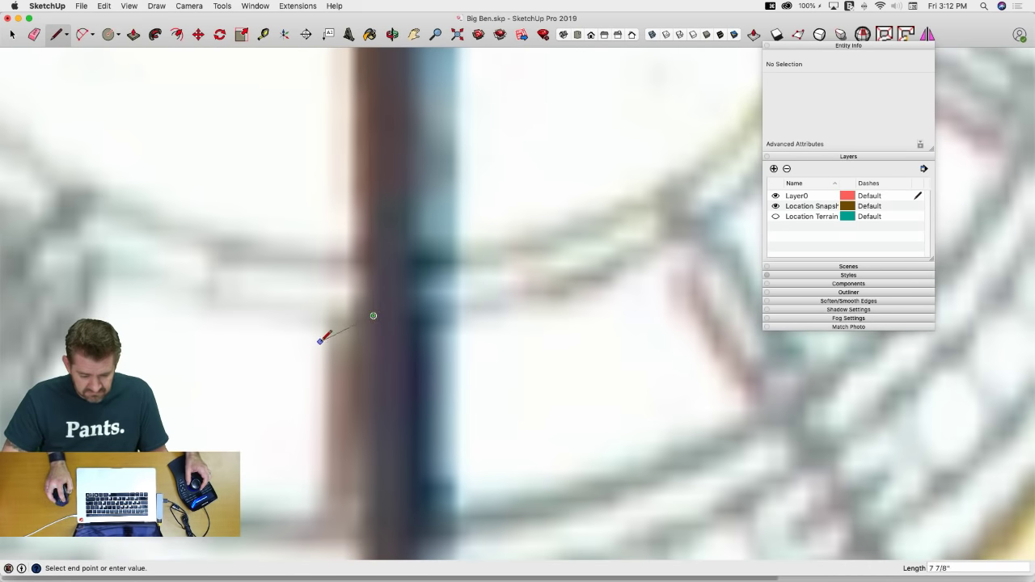
{"action": "left_click", "coordinate": [320, 341]}
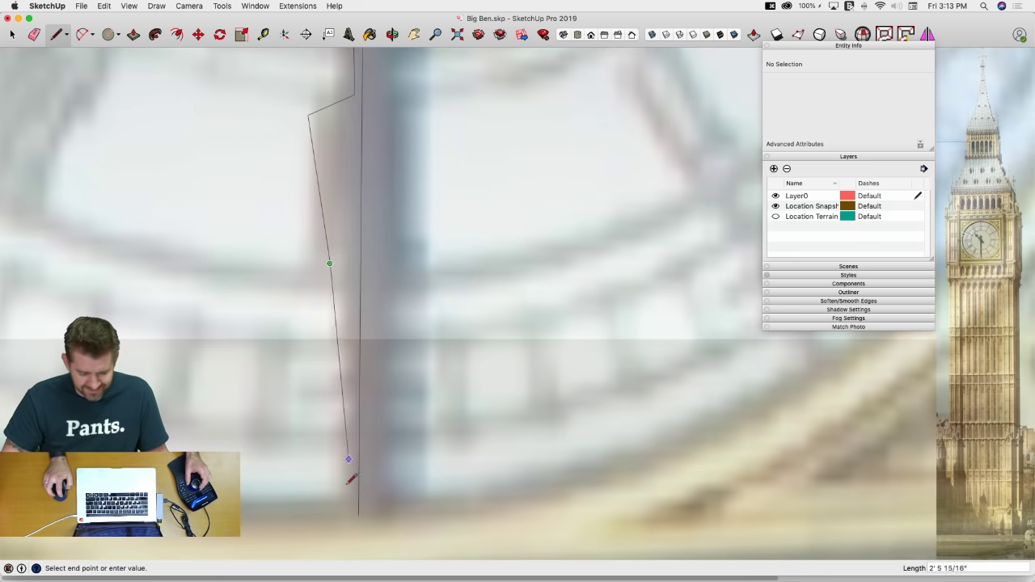
Erase the stray lines inside the hub circle and split the circle along the minute hand's centreline
{"action": "key", "text": "e"}
{"action": "scroll", "coordinate": [384, 203], "scroll_direction": "down", "scroll_amount": 5}
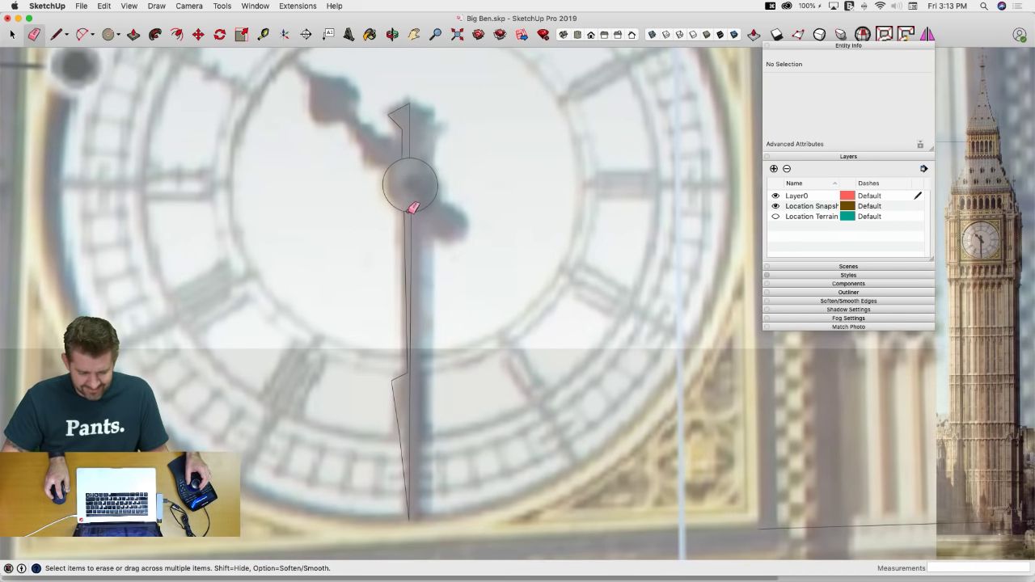
{"action": "key", "text": "l"}
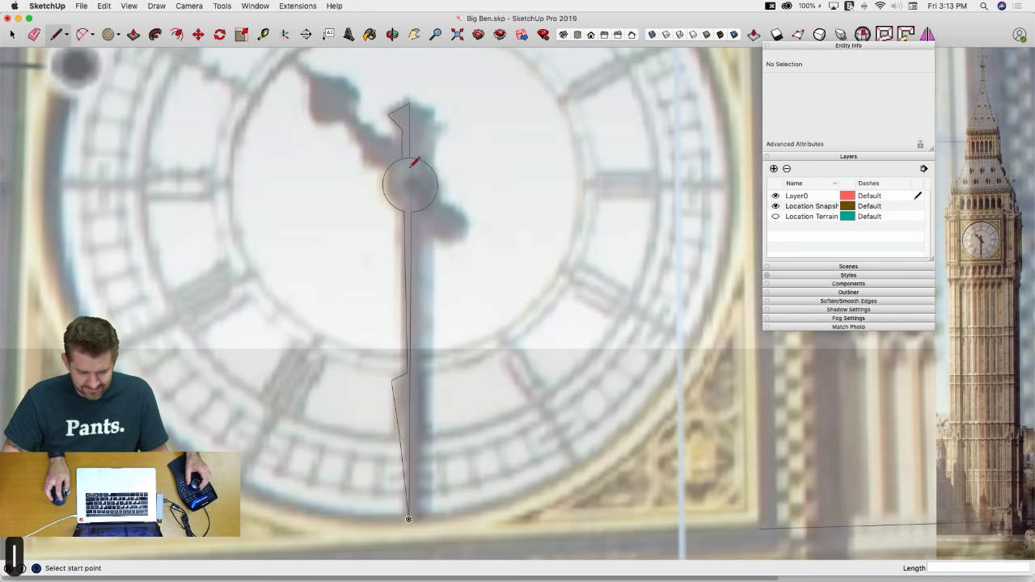
{"action": "left_click", "coordinate": [409, 158]}
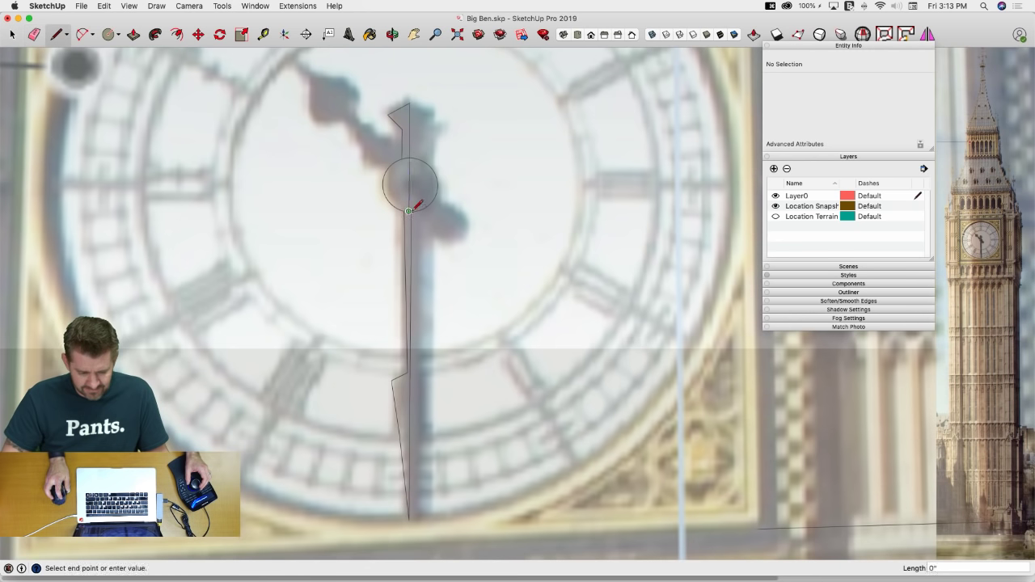
{"action": "key", "text": "e"}
{"action": "key", "text": "l"}
Try to erase the right half of the hub circle and undo the erasure
{"action": "key", "text": "e"}
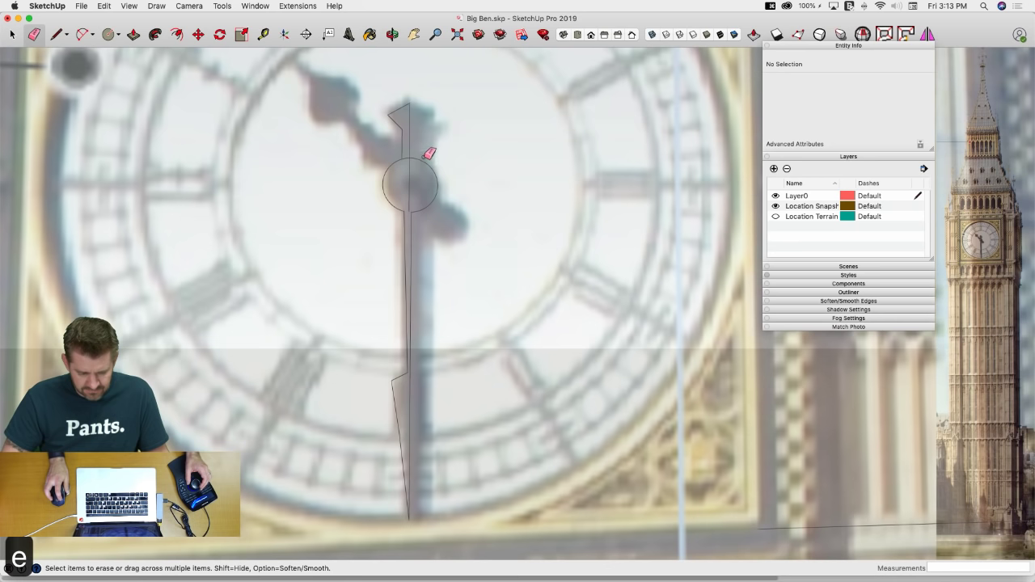
{"action": "mouse_move", "coordinate": [424, 157]}
{"action": "left_mouse_down"}
{"action": "mouse_move", "coordinate": [437, 188]}
{"action": "mouse_move", "coordinate": [489, 165]}
{"action": "left_mouse_up"}
{"action": "key", "text": "super+z"}
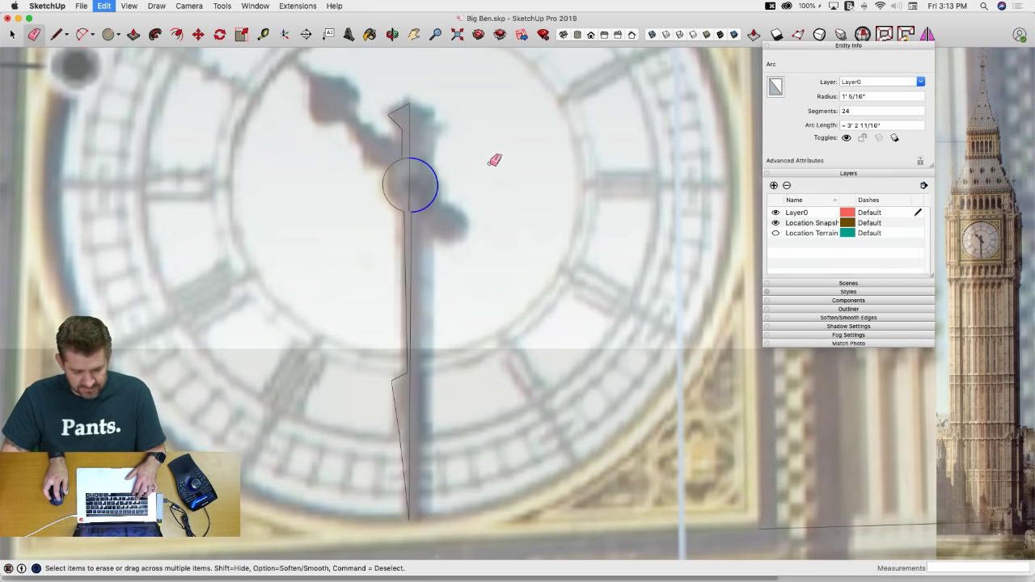
Try to erase the traced centreline and left outline of the minute hand around the hub circle
{"action": "key", "text": "cmd+z"}
{"action": "mouse_move", "coordinate": [404, 146]}
{"action": "left_mouse_down"}
{"action": "mouse_move", "coordinate": [398, 106]}
{"action": "mouse_move", "coordinate": [406, 120]}
{"action": "left_mouse_up"}
{"action": "left_click_drag", "start_coordinate": [410, 339], "coordinate": [415, 508]}
{"action": "left_click_drag", "start_coordinate": [409, 377], "coordinate": [434, 226]}
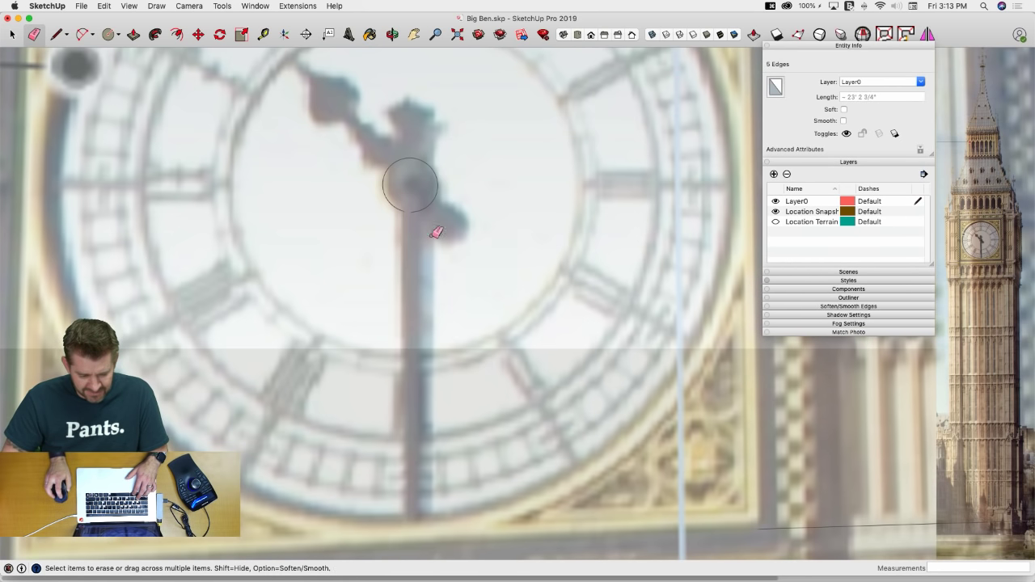
Undo the earlier edits to the traced minute hand back to the bare hub circle
{"action": "key", "text": "l"}
{"action": "key", "text": "super+z"}
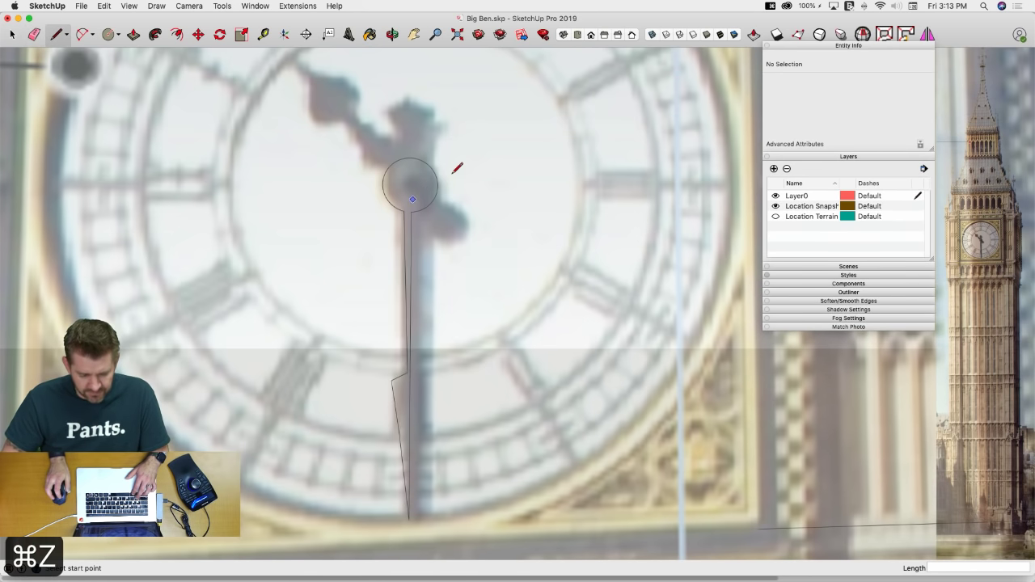
{"action": "key", "text": "super+z"}
{"action": "key", "text": "super+z"}
{"action": "key", "text": "super+z"}
{"action": "key", "text": "super+z"}
{"action": "key", "text": "super+z"}
{"action": "key", "text": "super+z"}
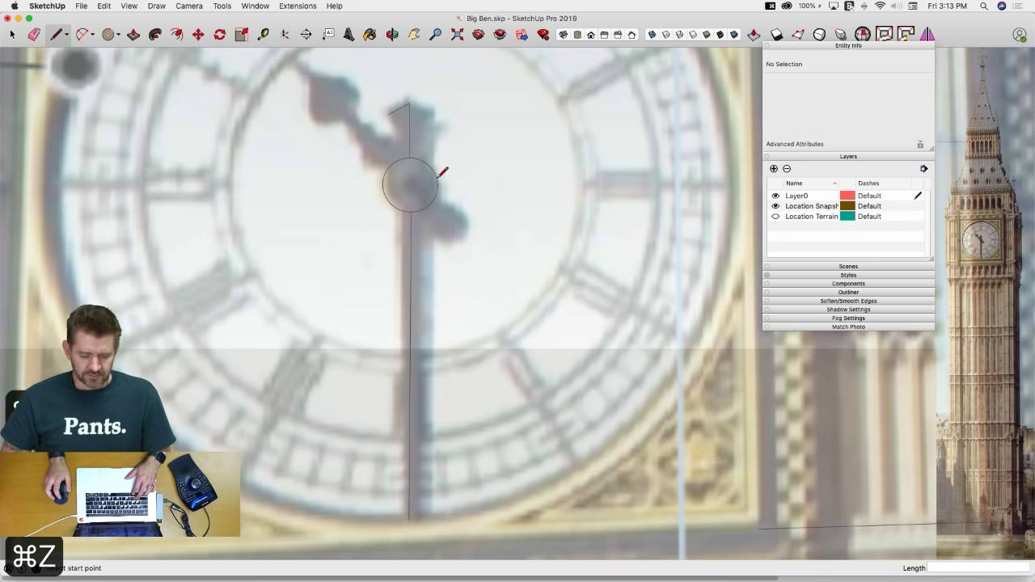
{"action": "key", "text": "super+z"}
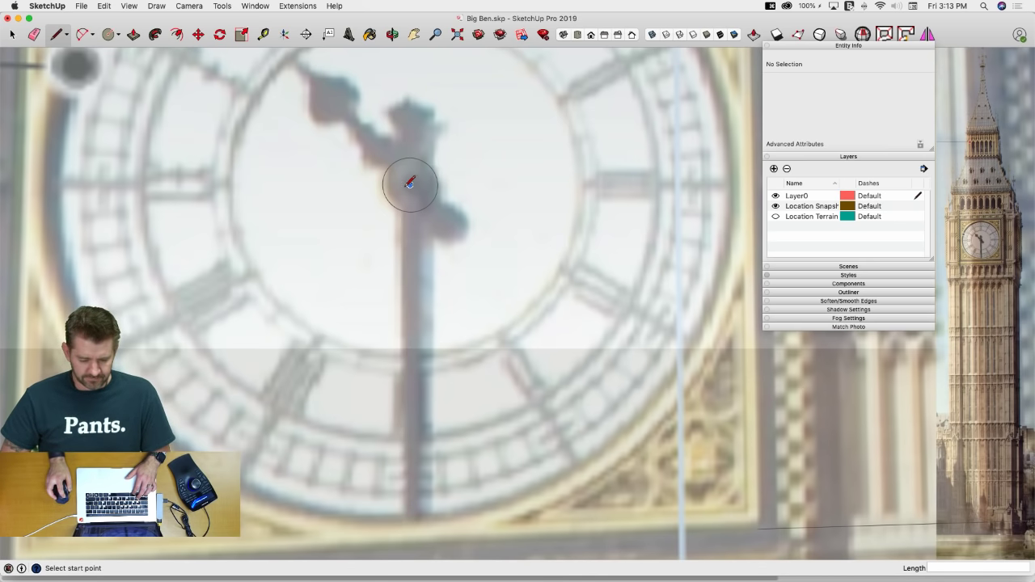
Redraw the minute hand's centreline through the hub and trace the hand's left half over the photo from tail to tip
{"action": "left_click", "coordinate": [410, 184]}
{"action": "left_click", "coordinate": [411, 101]}
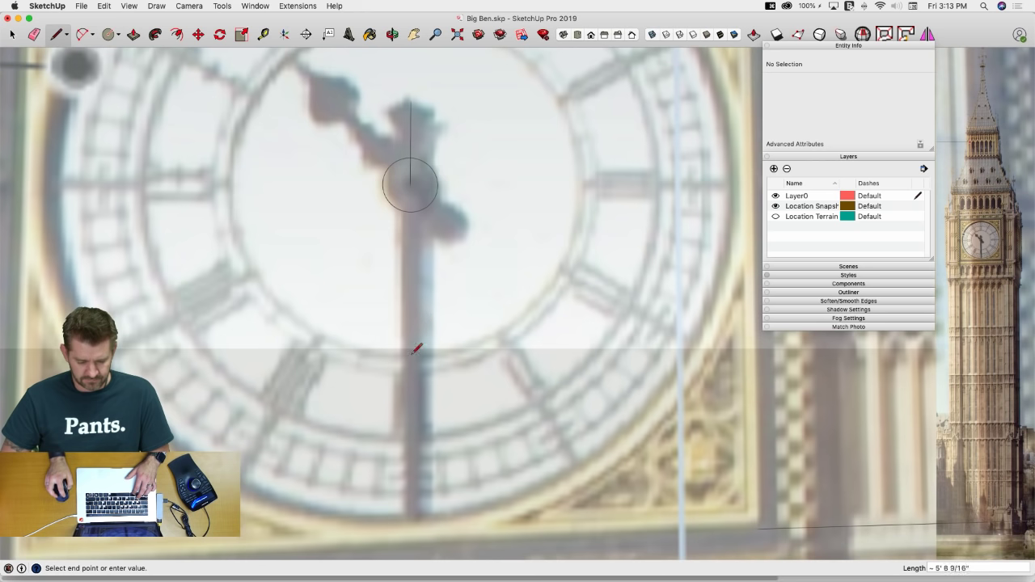
{"action": "left_click", "coordinate": [408, 516]}
{"action": "key", "text": "Escape"}
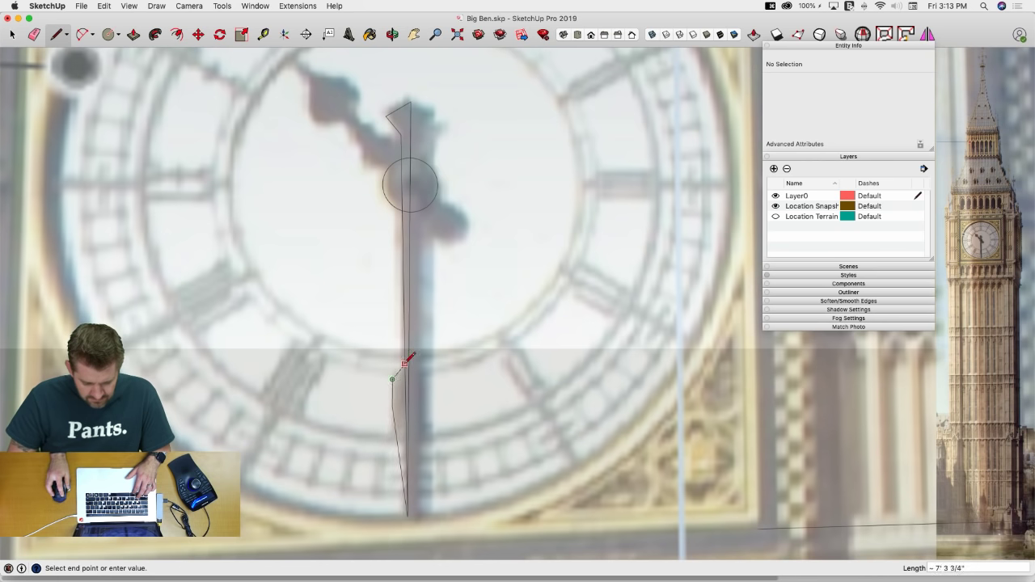
{"action": "left_click", "coordinate": [404, 364]}
Try to erase the lines inside the hub circle and undo the erasure
{"action": "key", "text": "e"}
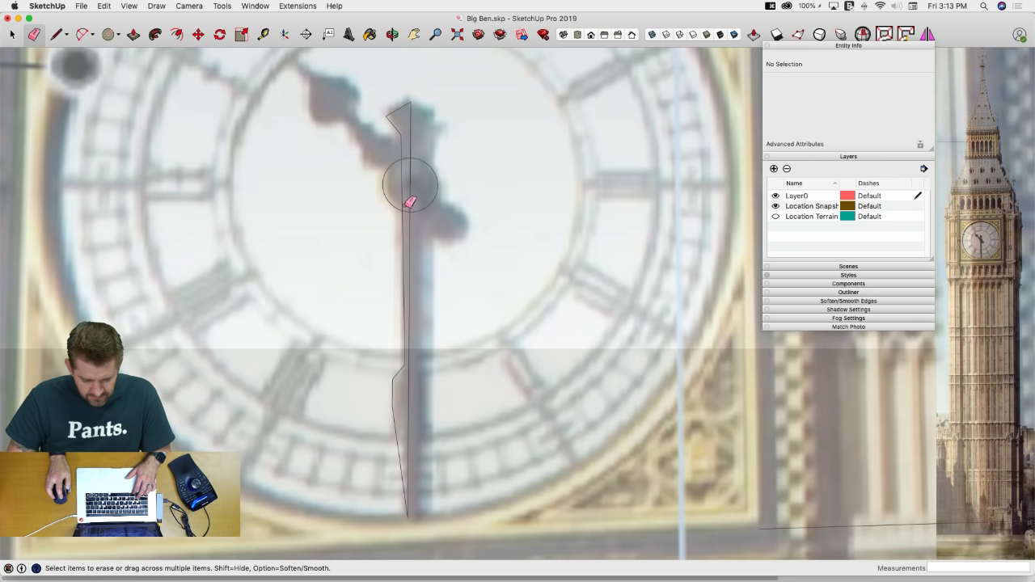
{"action": "left_click_drag", "start_coordinate": [410, 202], "coordinate": [417, 146]}
{"action": "key", "text": "super+z"}
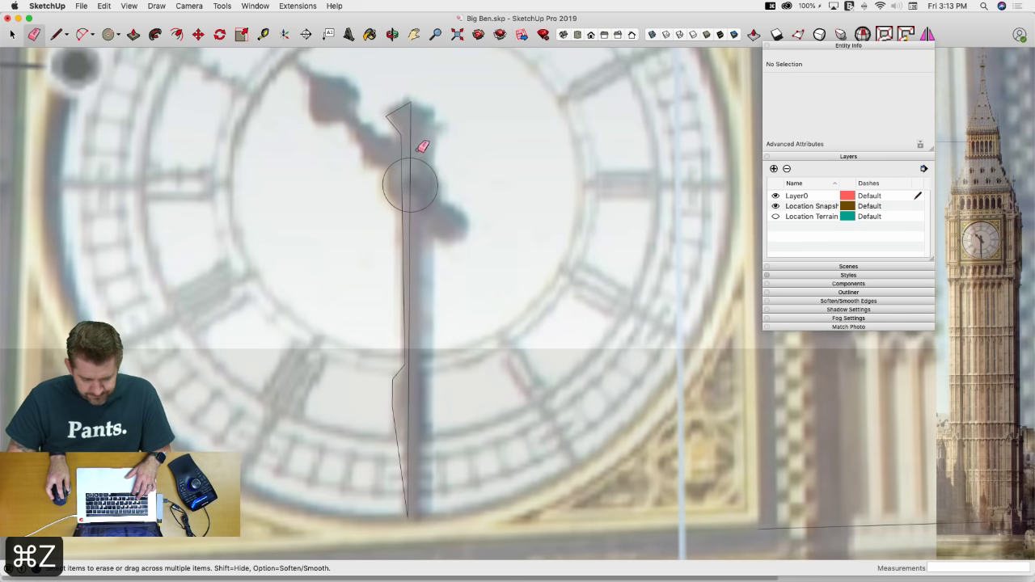
Delete the traced edges that stick out from the photo dial's plane
{"action": "key", "text": "Escape"}
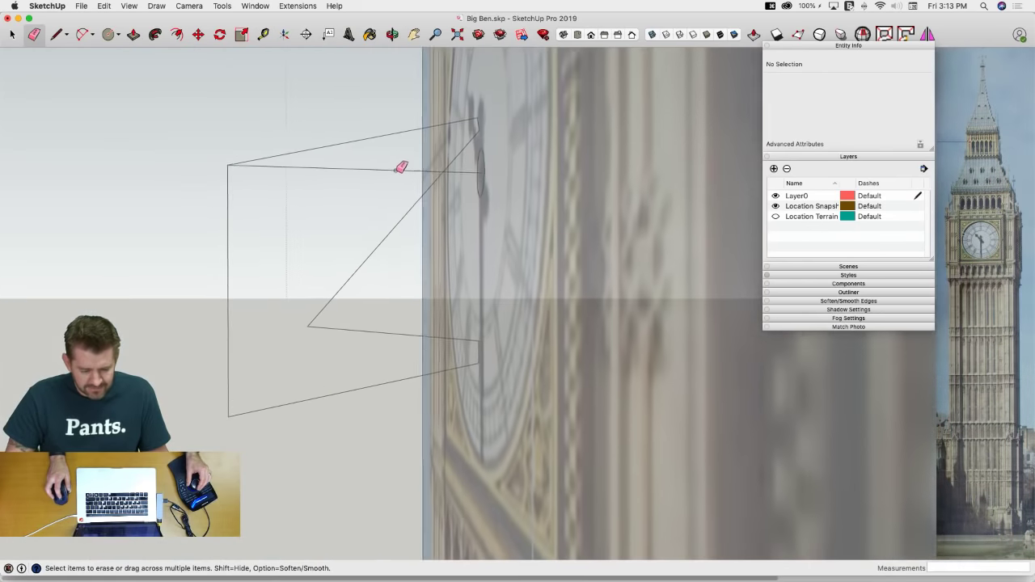
{"action": "key", "text": "space"}
{"action": "left_click_drag", "start_coordinate": [421, 98], "coordinate": [179, 485]}
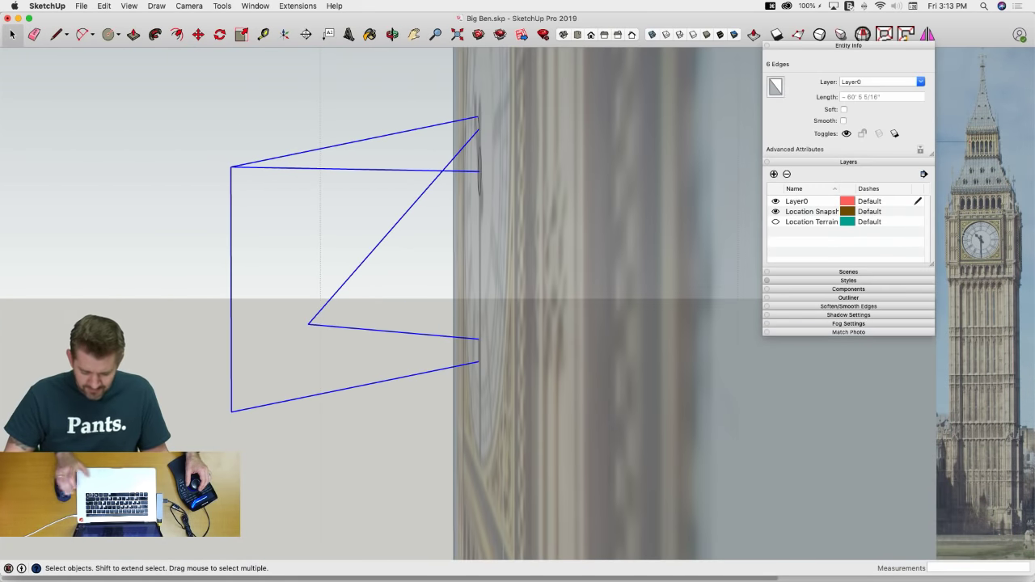
{"action": "key", "text": "BackSpace"}
Redraw the minute hand's centreline and left outline on the dial plane, and erase the hub circle's right half and inner line
{"action": "key", "text": "l"}
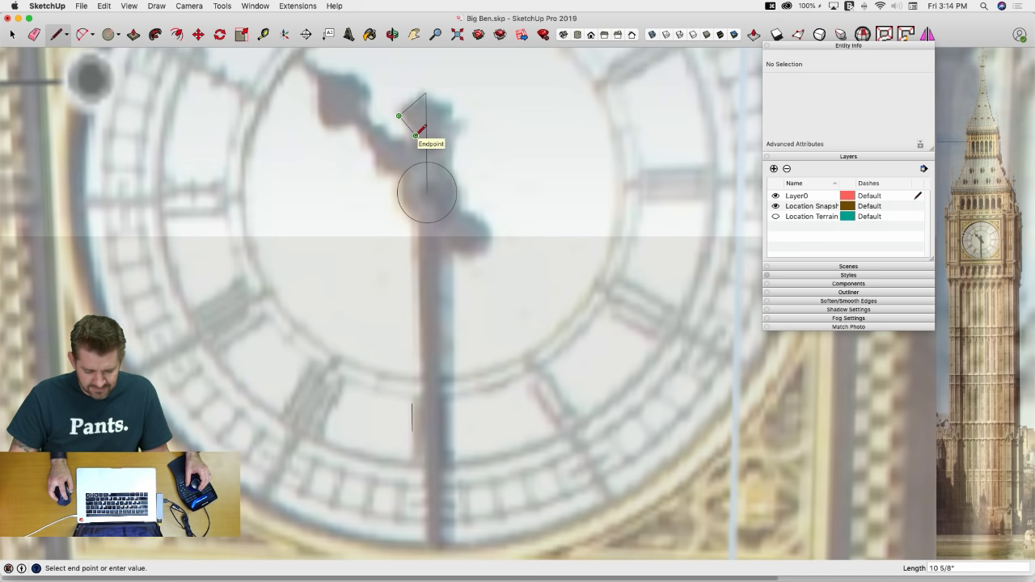
{"action": "left_click", "coordinate": [427, 177]}
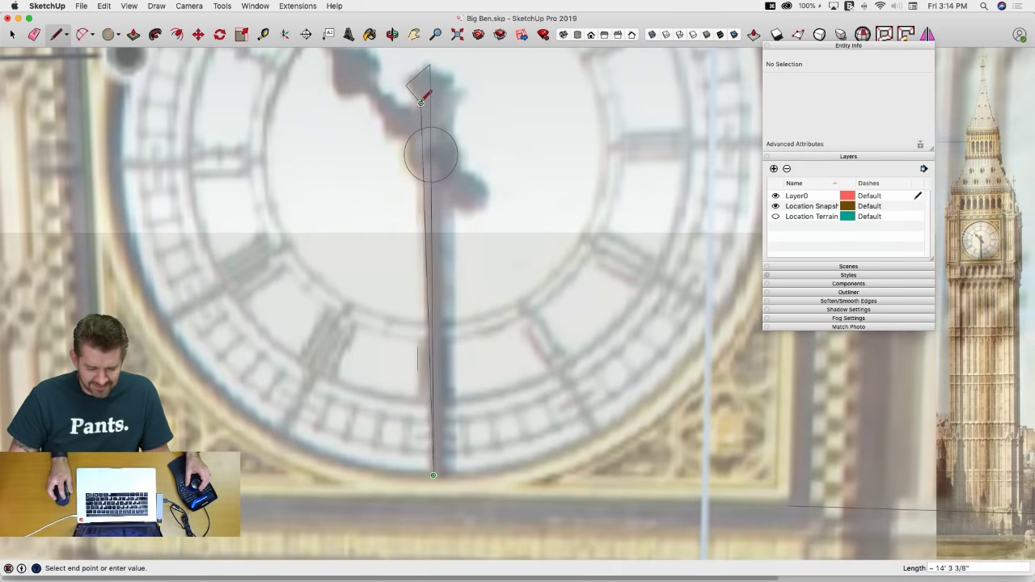
{"action": "left_click", "coordinate": [421, 102]}
{"action": "scroll", "coordinate": [404, 331], "scroll_direction": "up", "scroll_amount": 3}
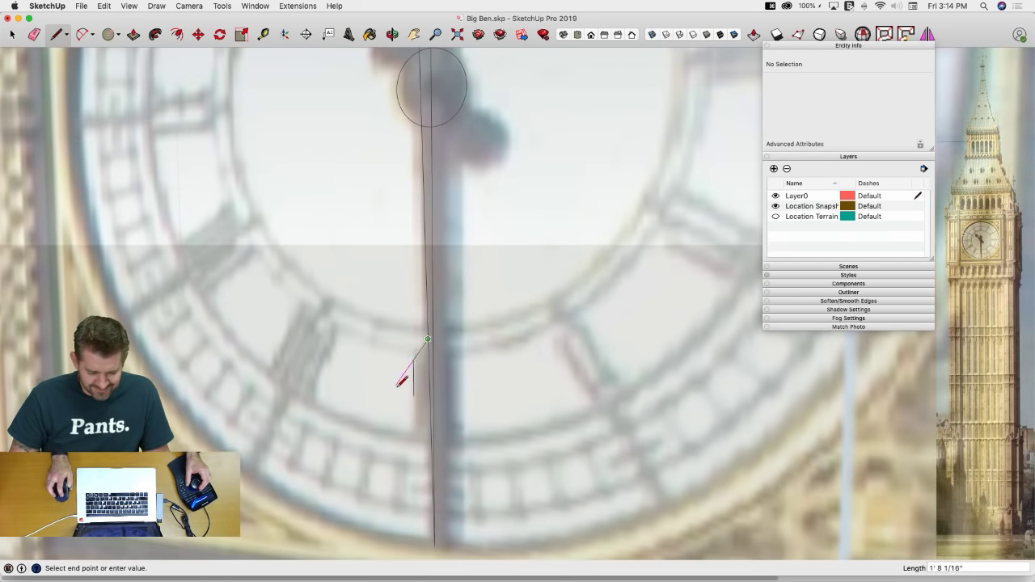
{"action": "left_click", "coordinate": [414, 395]}
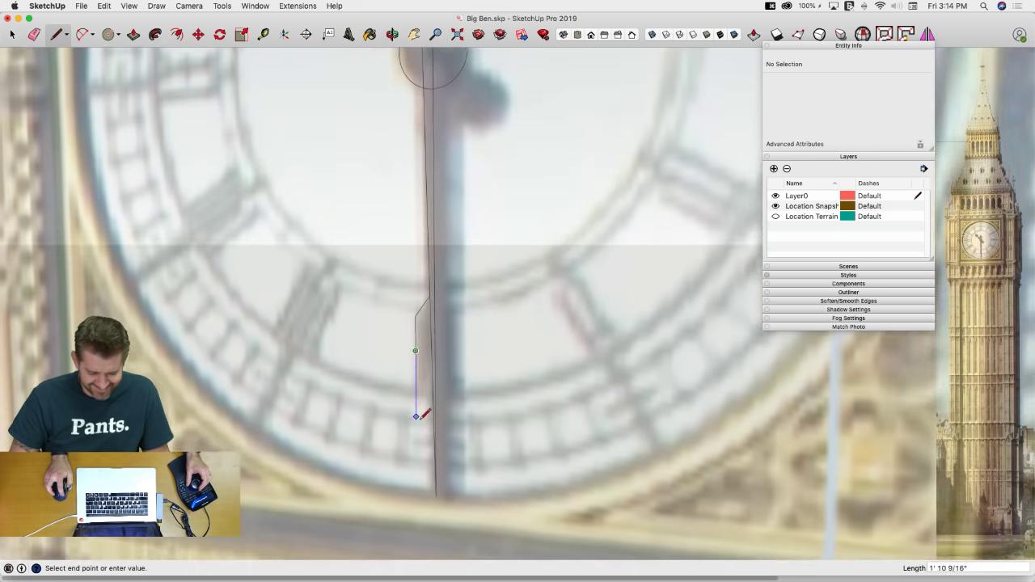
{"action": "key", "text": "e"}
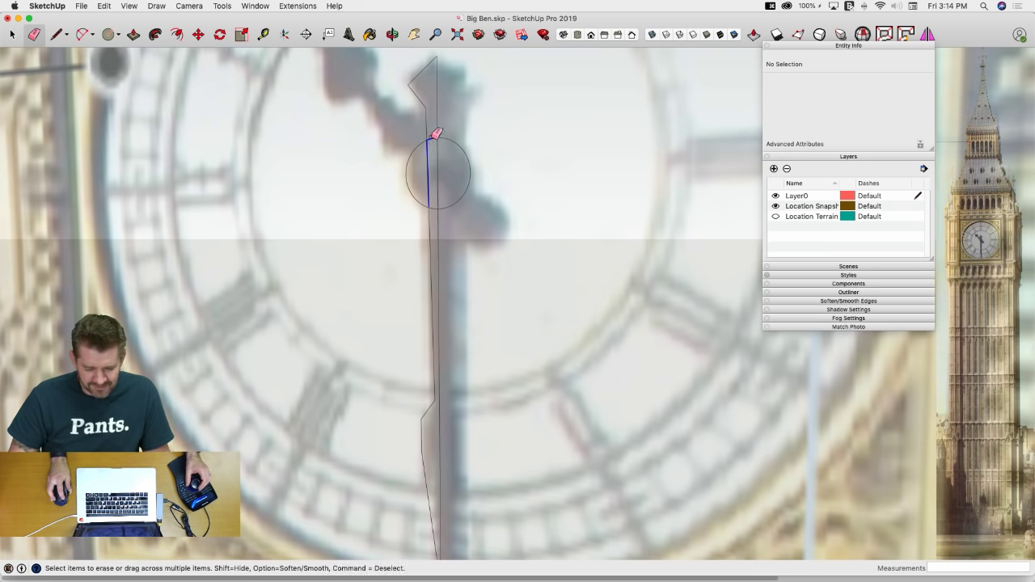
{"action": "mouse_move", "coordinate": [440, 206]}
{"action": "left_mouse_down"}
{"action": "mouse_move", "coordinate": [469, 203]}
{"action": "mouse_move", "coordinate": [464, 180]}
{"action": "left_mouse_up"}
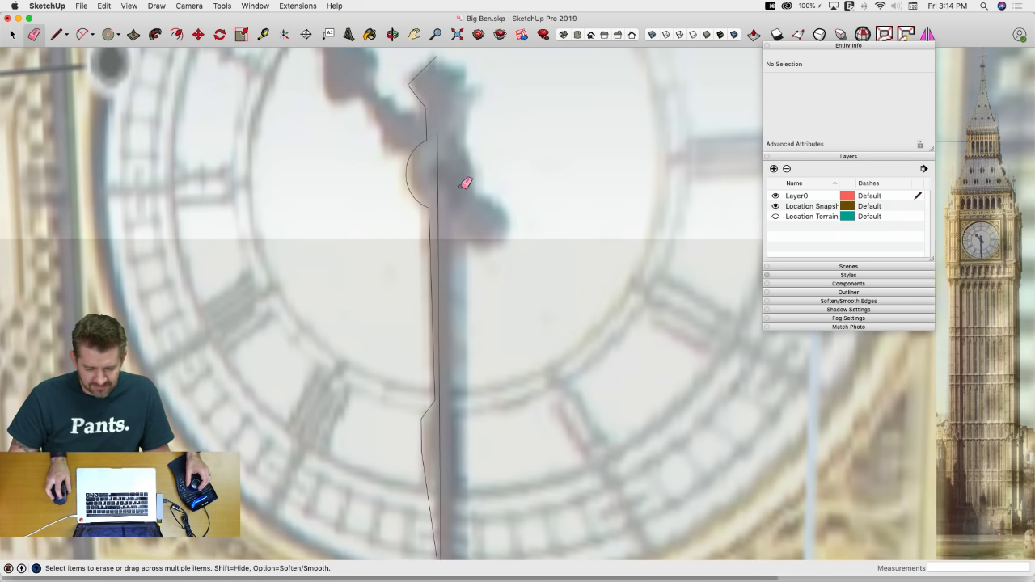
Create a copy of the half-hand face rotated 165° about the vertical axis through the hub centre
{"action": "key", "text": "space"}
{"action": "scroll", "coordinate": [455, 191], "scroll_direction": "down", "scroll_amount": 3}
{"action": "left_click", "coordinate": [452, 226]}
{"action": "key", "text": "q"}
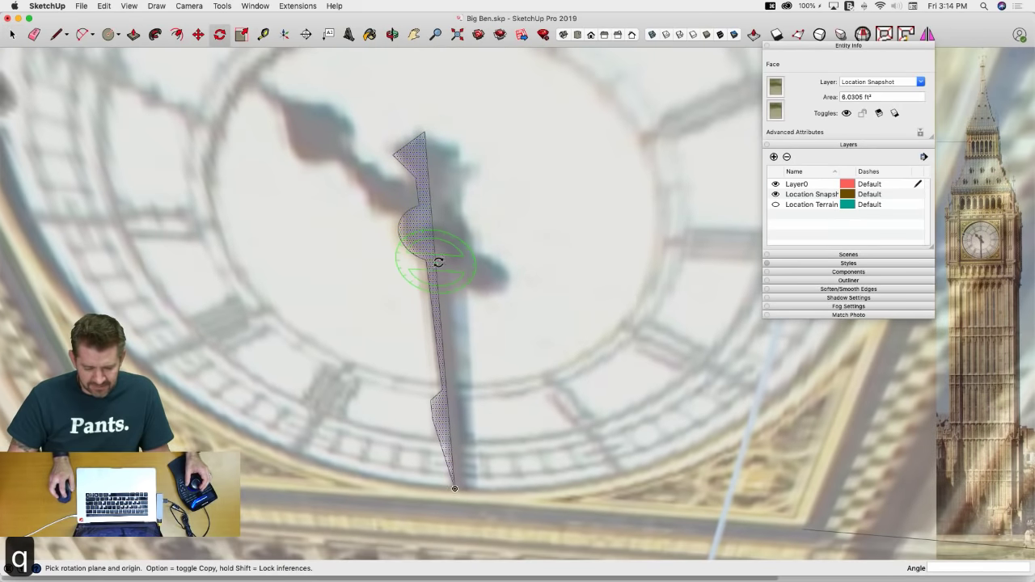
{"action": "left_click", "coordinate": [435, 236]}
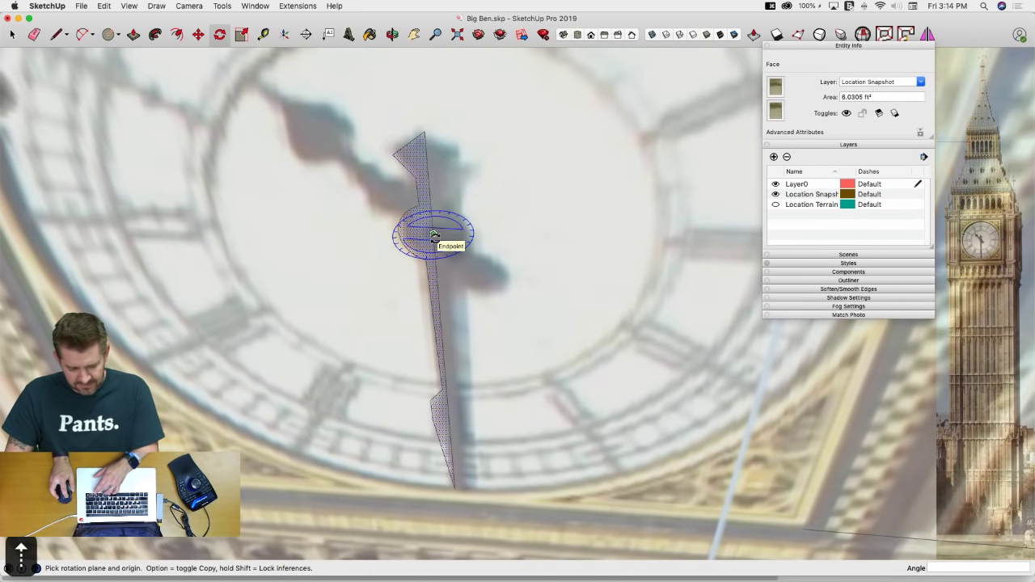
{"action": "left_click", "coordinate": [415, 236]}
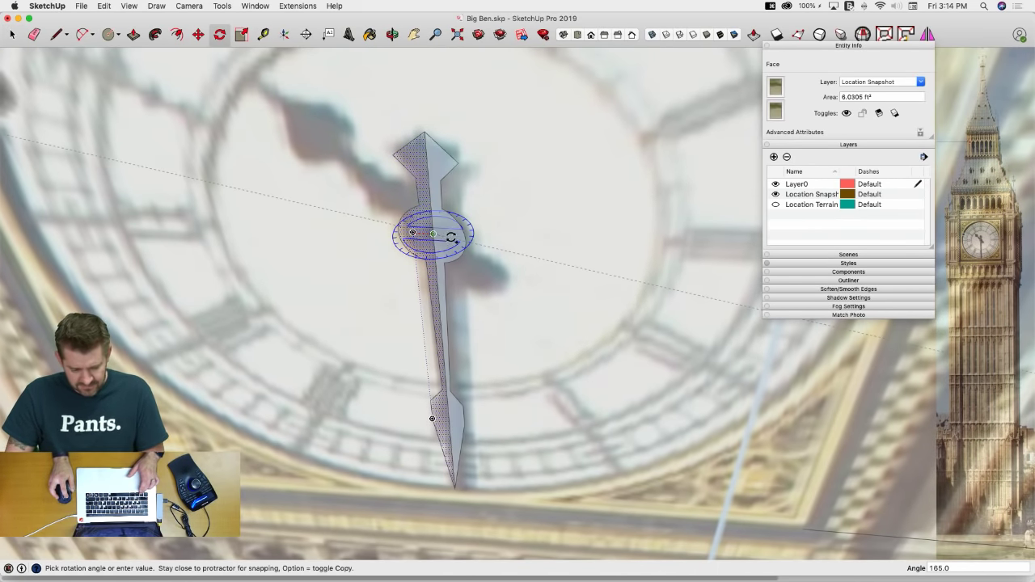
{"action": "left_click", "coordinate": [450, 238]}
{"action": "middle_click_drag", "start_coordinate": [449, 237], "coordinate": [510, 238]}
{"action": "left_click", "coordinate": [521, 201]}
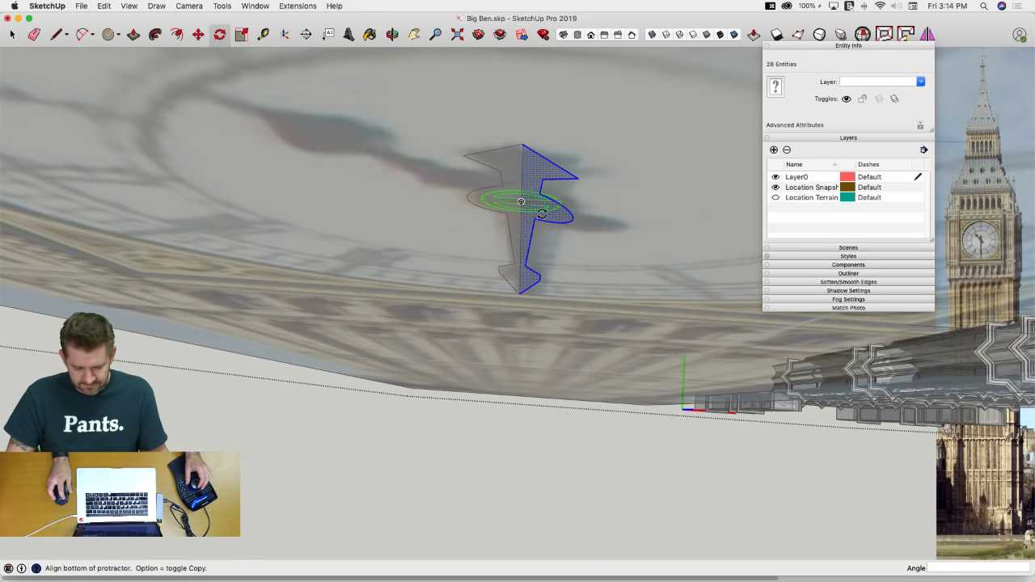
{"action": "left_click", "coordinate": [573, 219]}
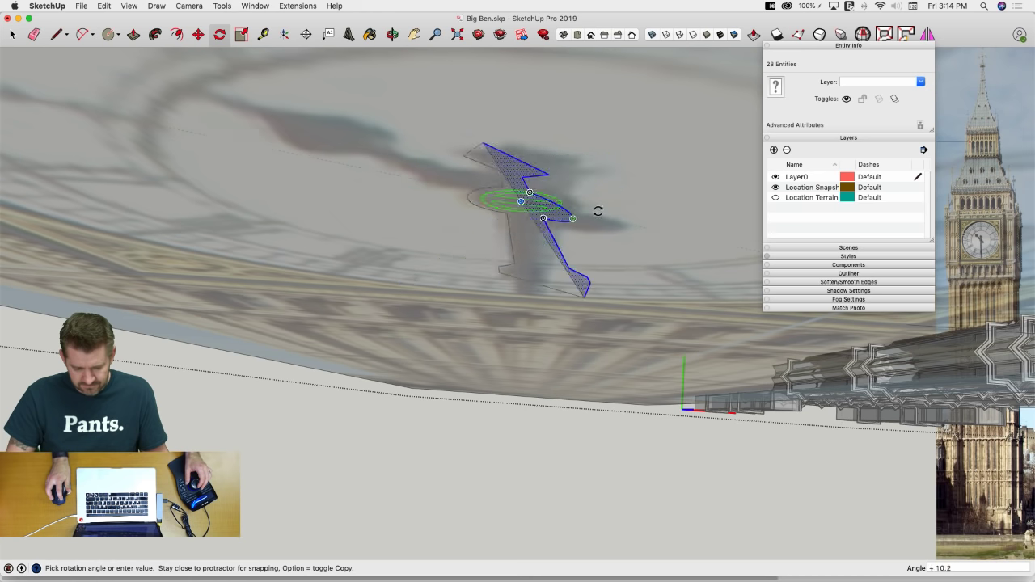
{"action": "key", "text": "Escape"}
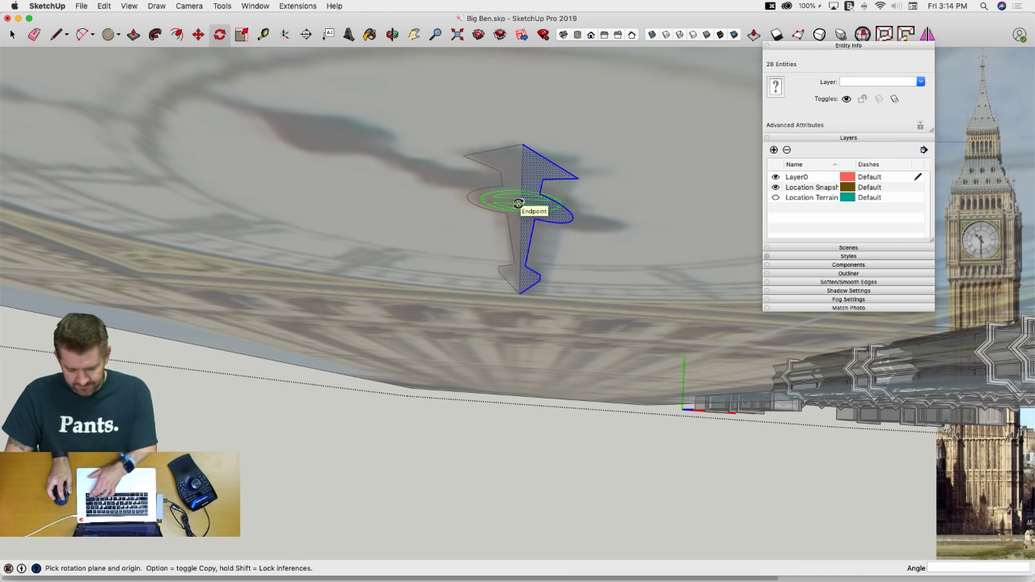
Rotate the copied half 15° about the vertical axis into the dial plane and erase the seam between the two halves
{"action": "left_click", "coordinate": [518, 203]}
{"action": "left_click", "coordinate": [574, 219]}
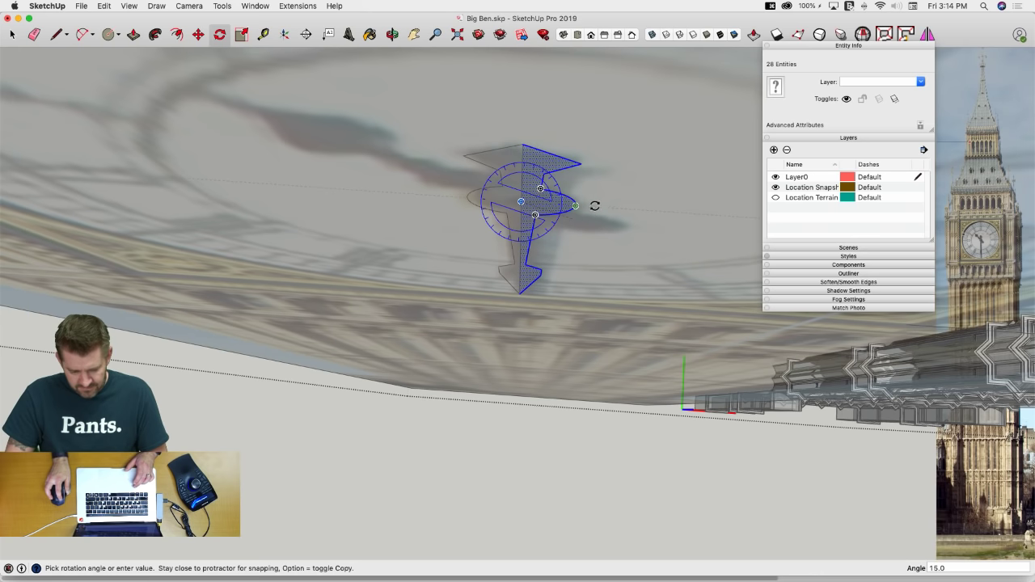
{"action": "key", "text": "Escape"}
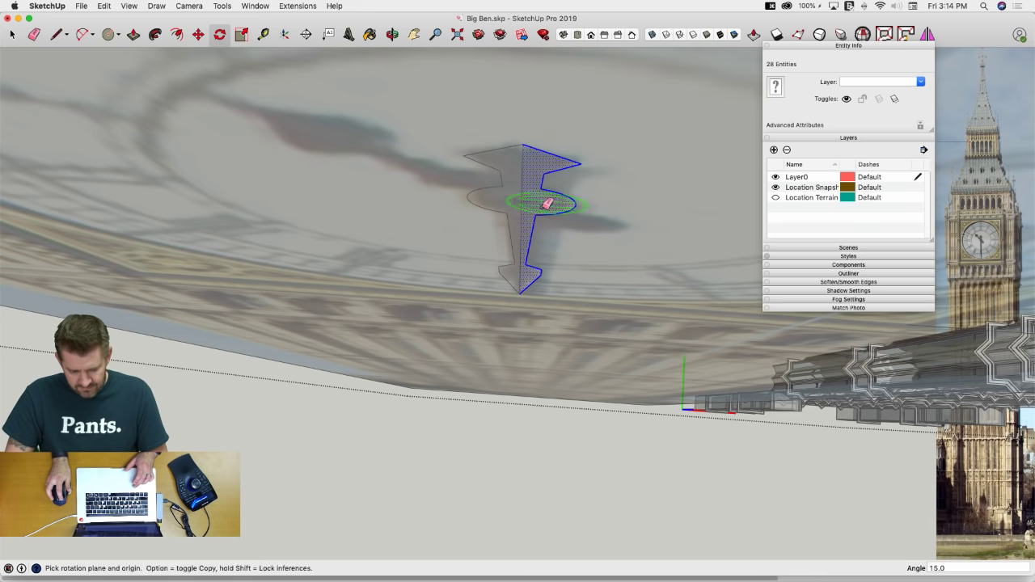
{"action": "key", "text": "e"}
{"action": "left_click", "coordinate": [523, 195]}
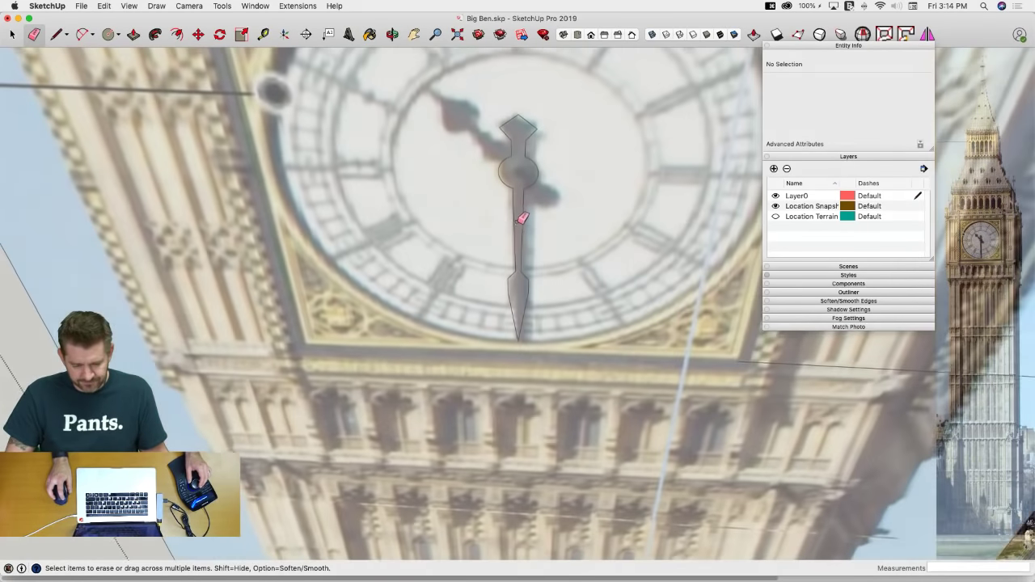
Copy the complete minute hand face from the photo dial to the empty space beside the tower model, about 110' away
{"action": "key", "text": "space"}
{"action": "left_click", "coordinate": [519, 226]}
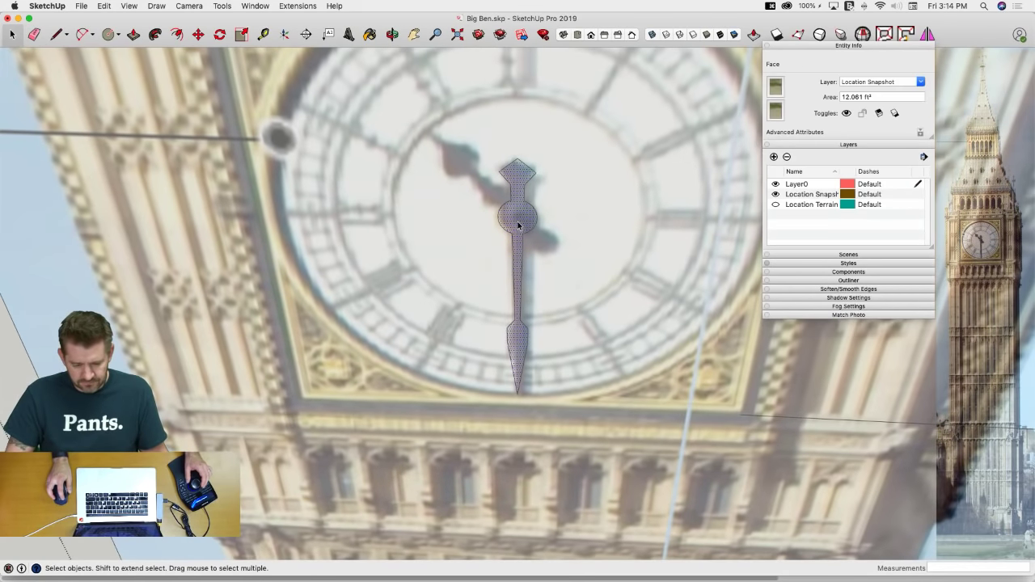
{"action": "key", "text": "m"}
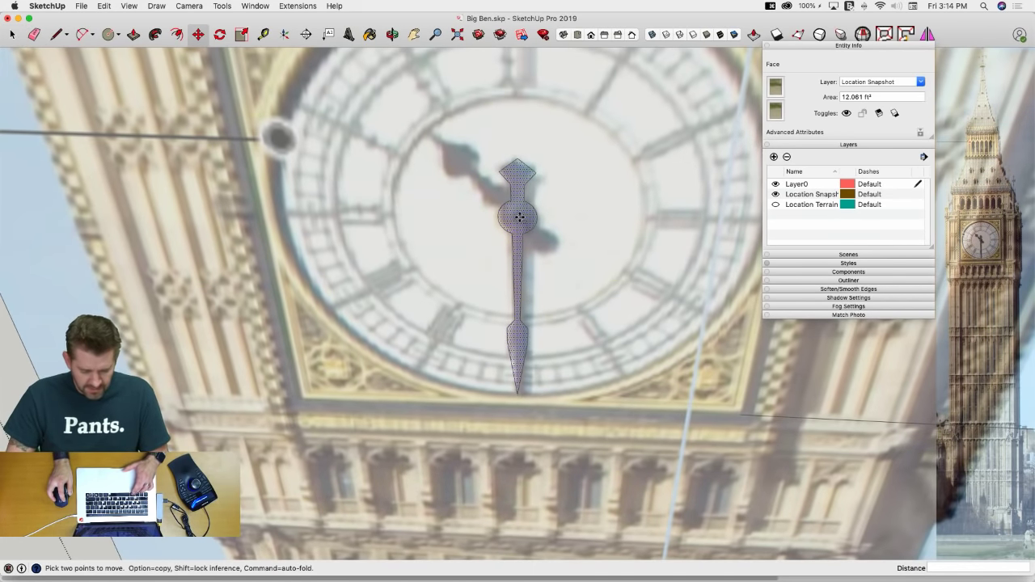
{"action": "left_click", "coordinate": [522, 216]}
{"action": "key", "text": "alt"}
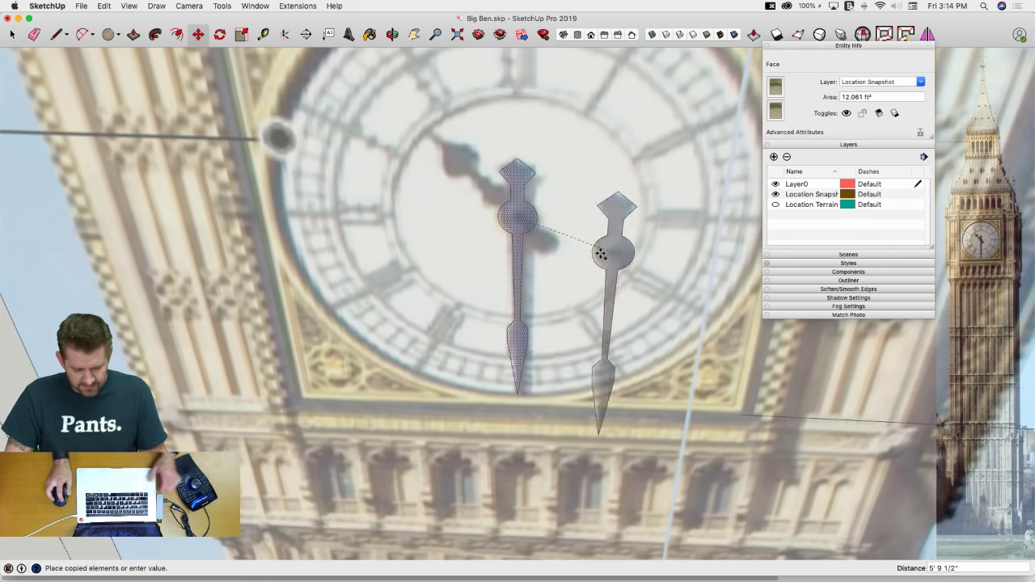
{"action": "scroll", "coordinate": [613, 242], "scroll_direction": "down", "scroll_amount": 6}
{"action": "scroll", "coordinate": [530, 219], "scroll_direction": "down", "scroll_amount": 2}
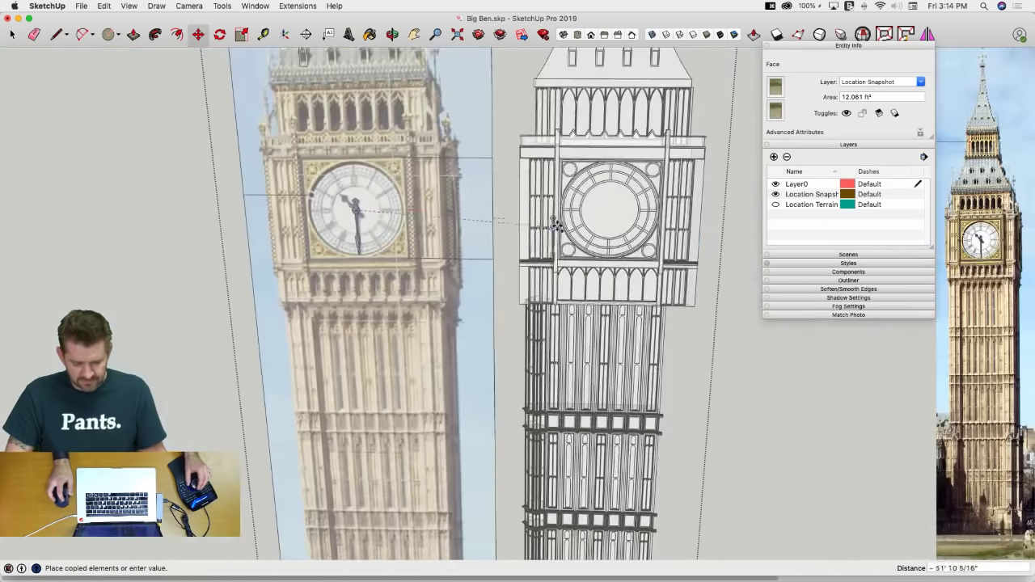
{"action": "scroll", "coordinate": [566, 218], "scroll_direction": "up", "scroll_amount": 6}
{"action": "scroll", "coordinate": [679, 340], "scroll_direction": "up", "scroll_amount": 2}
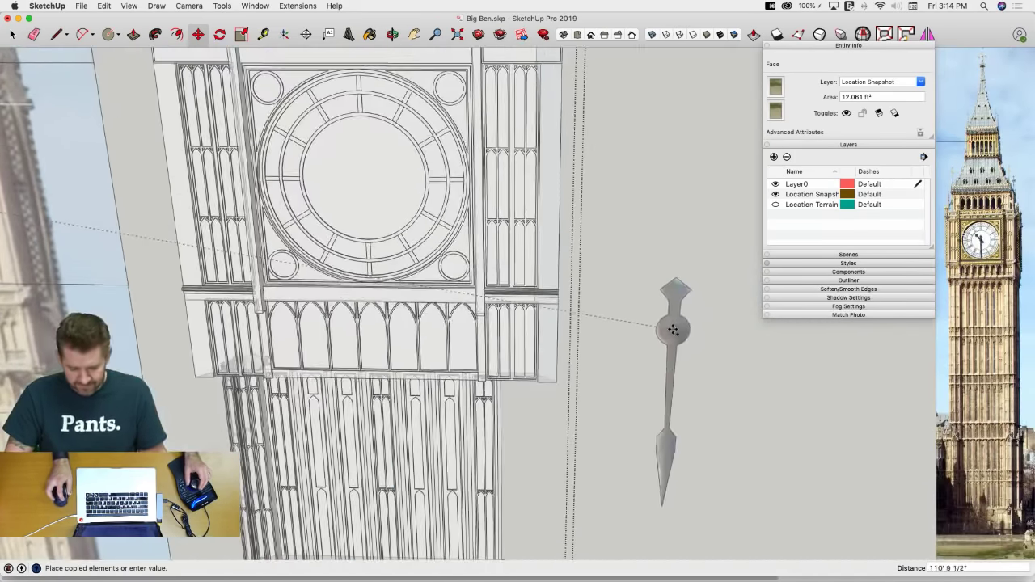
{"action": "left_click", "coordinate": [672, 346]}
Draw a straight edge from the copied hand's lower neck to its tip and erase the bulging blade edges on both sides
{"action": "key", "text": "l"}
{"action": "scroll", "coordinate": [651, 307], "scroll_direction": "up", "scroll_amount": 4}
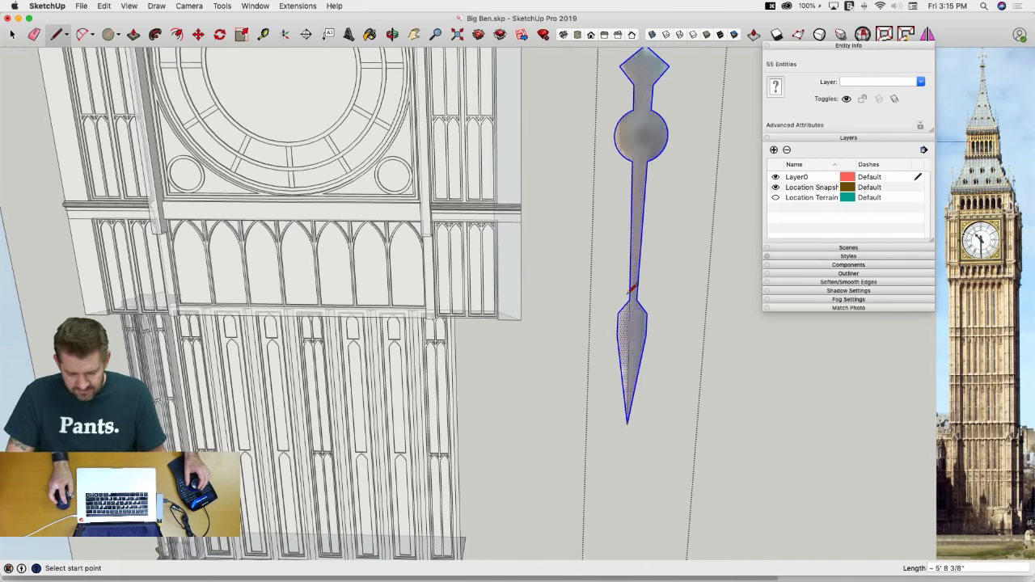
{"action": "left_click", "coordinate": [636, 300]}
{"action": "left_click", "coordinate": [628, 422]}
{"action": "key", "text": "e"}
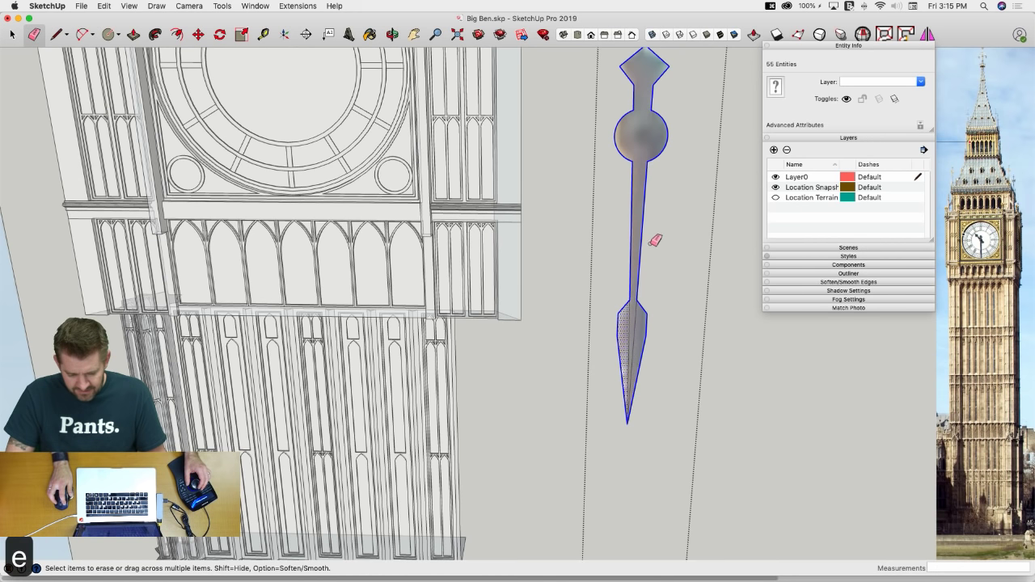
{"action": "mouse_move", "coordinate": [643, 315]}
{"action": "left_mouse_down"}
{"action": "mouse_move", "coordinate": [645, 351]}
{"action": "mouse_move", "coordinate": [617, 347]}
{"action": "left_mouse_up"}
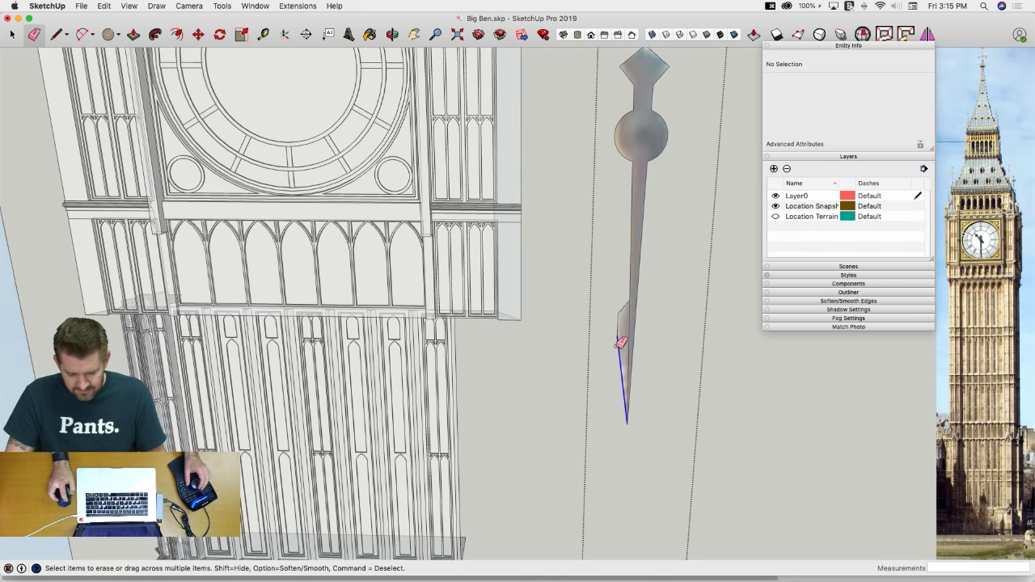
{"action": "left_click_drag", "start_coordinate": [622, 302], "coordinate": [622, 301]}
Select the whole copied minute hand beside the tower and make it a group
{"action": "key", "text": "space"}
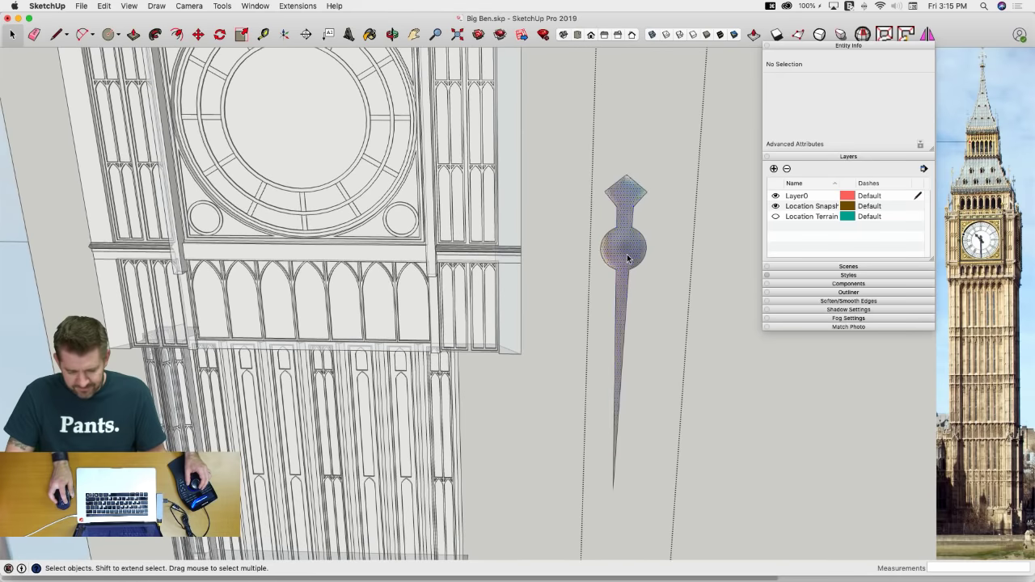
{"action": "double_click", "coordinate": [628, 257]}
{"action": "right_click", "coordinate": [628, 259]}
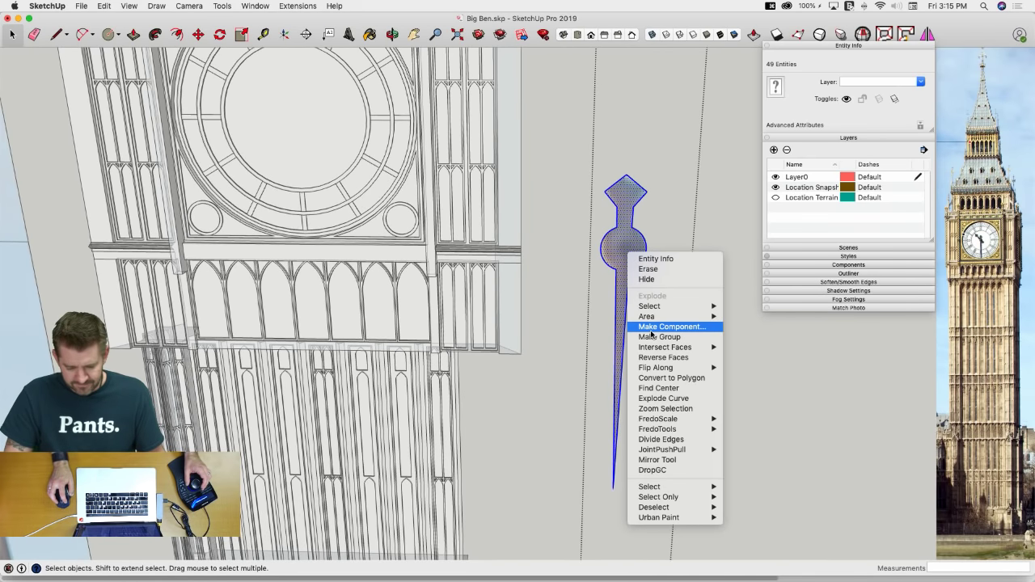
{"action": "left_click", "coordinate": [653, 337]}
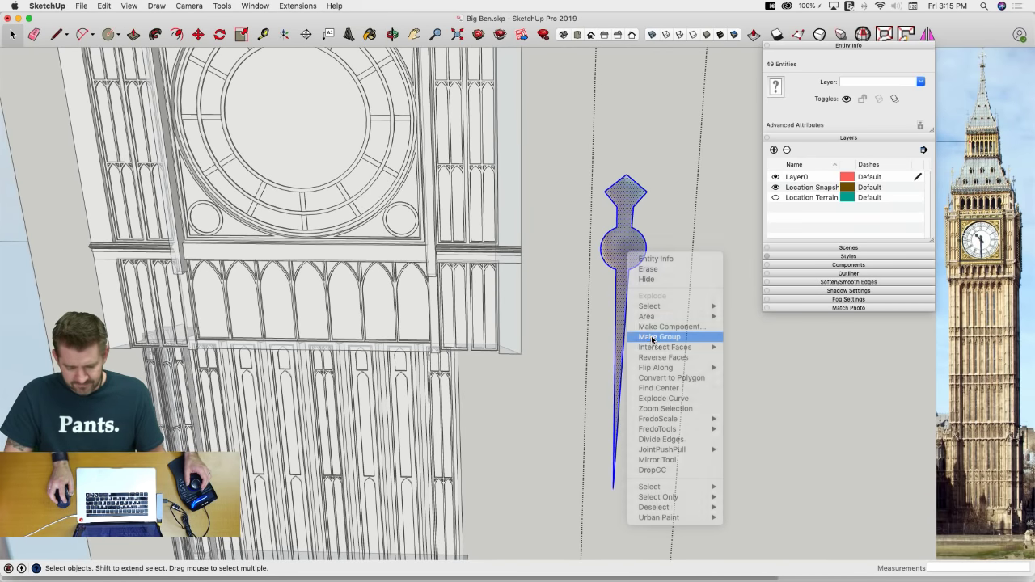
Paint all faces inside the hand's group with the model's dark grey colour
{"action": "double_click", "coordinate": [627, 259]}
{"action": "key", "text": "b"}
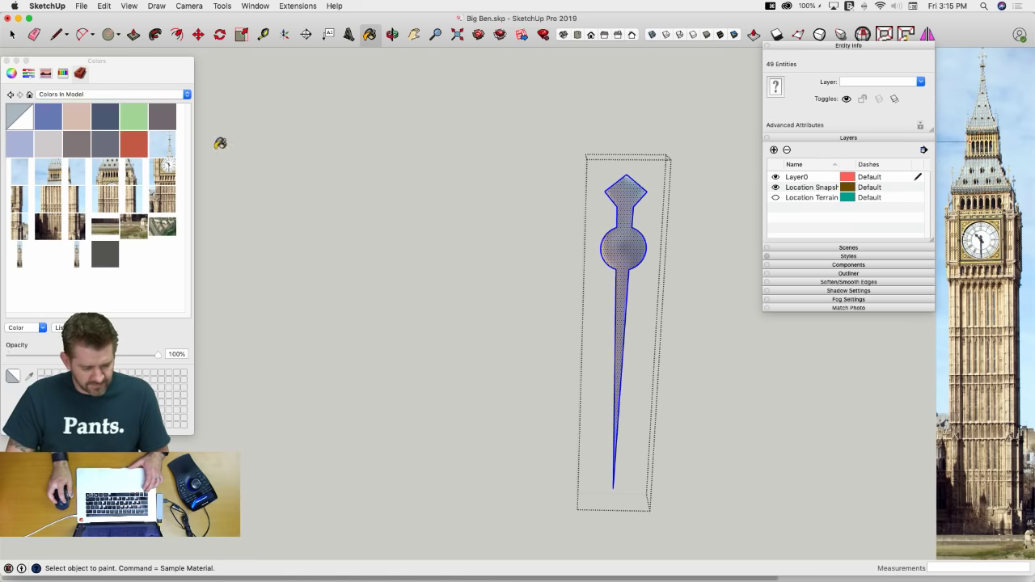
{"action": "left_click", "coordinate": [636, 245]}
{"action": "key", "text": "space"}
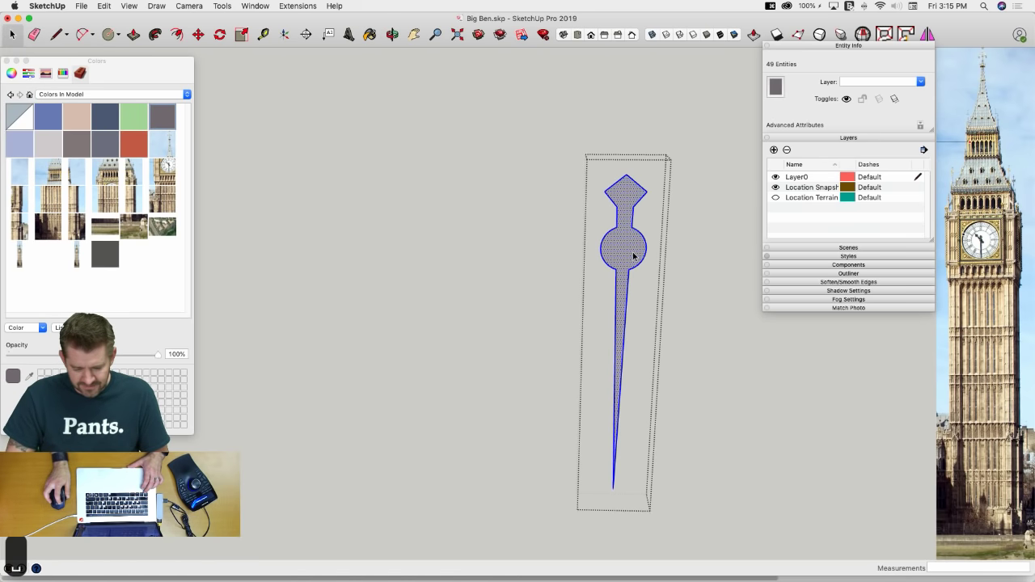
{"action": "key", "text": "Escape"}
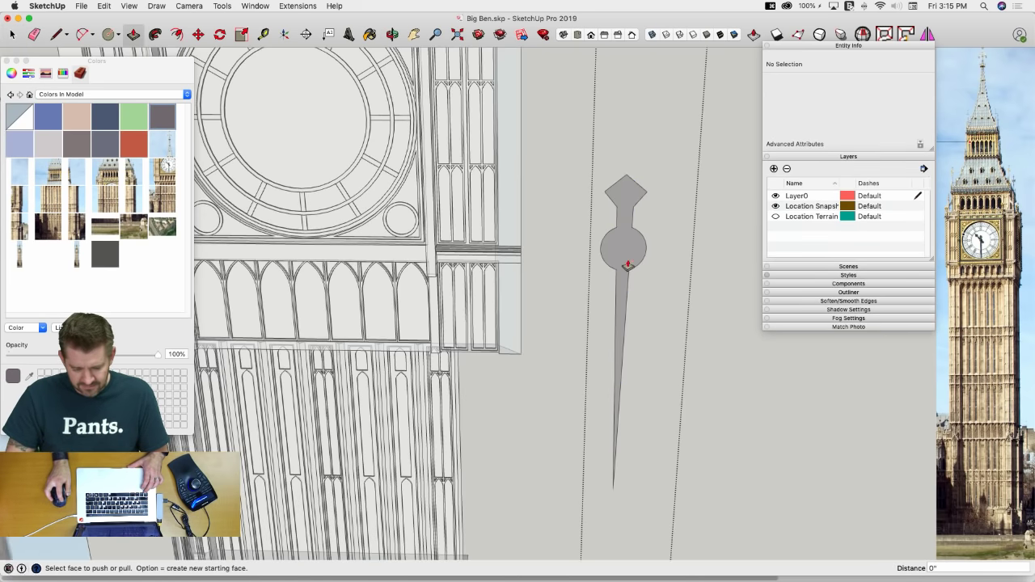
Extrude the hand's face inside its group by about 1' 2 9/16"
{"action": "double_click", "coordinate": [626, 257]}
{"action": "key", "text": "p"}
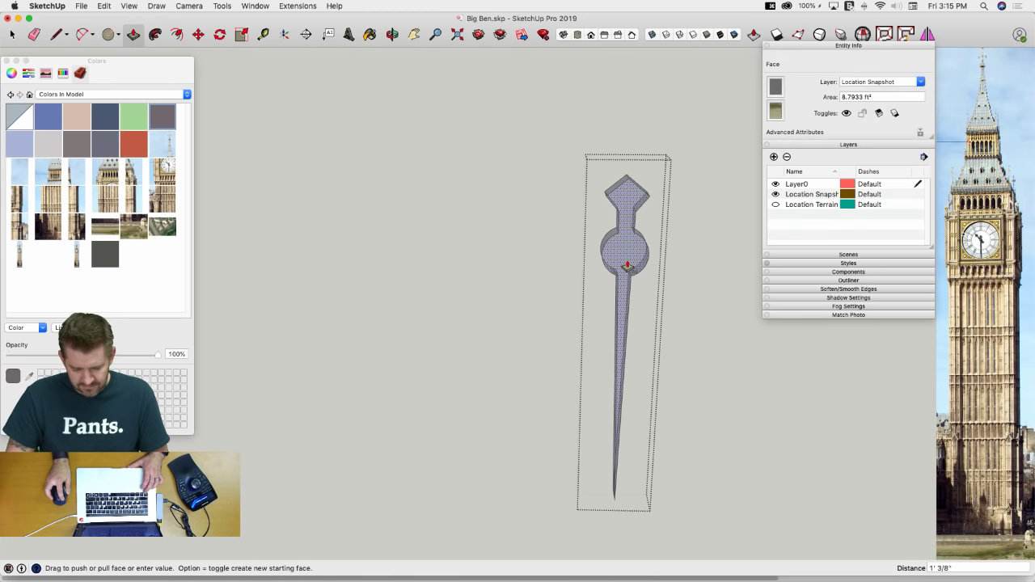
{"action": "key", "text": "Escape"}
{"action": "left_click", "coordinate": [626, 264]}
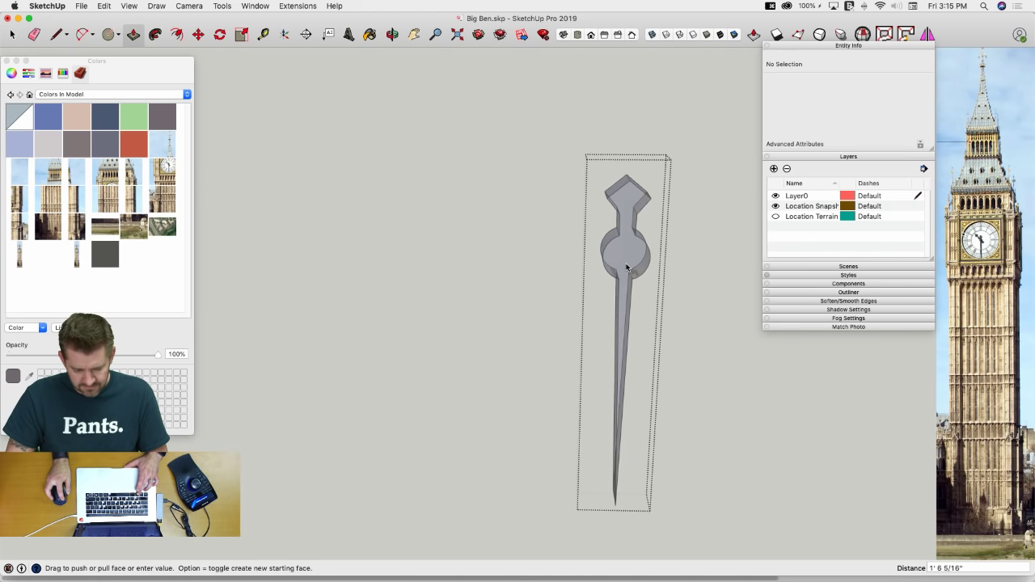
{"action": "left_click", "coordinate": [645, 254]}
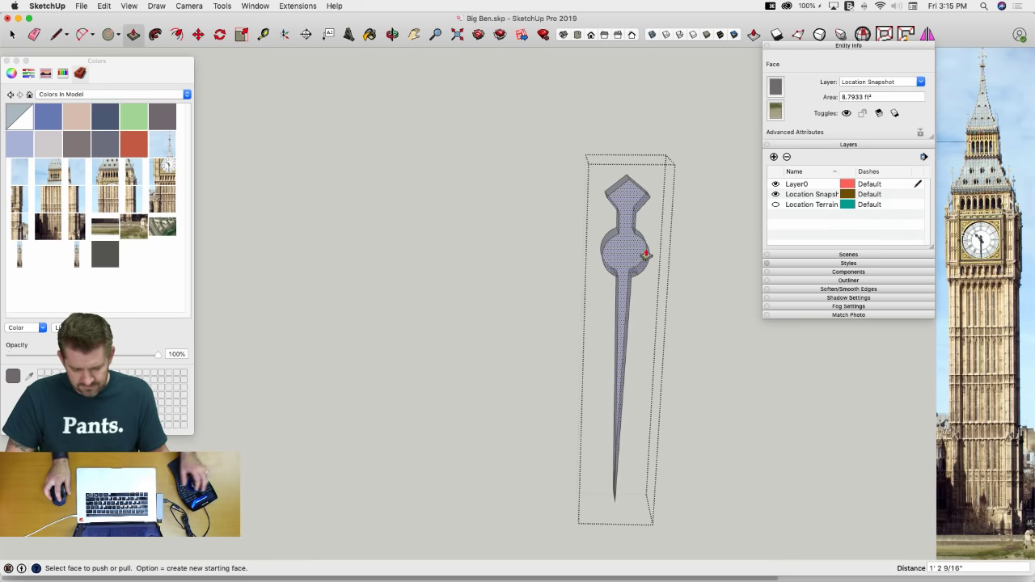
{"action": "key", "text": "space"}
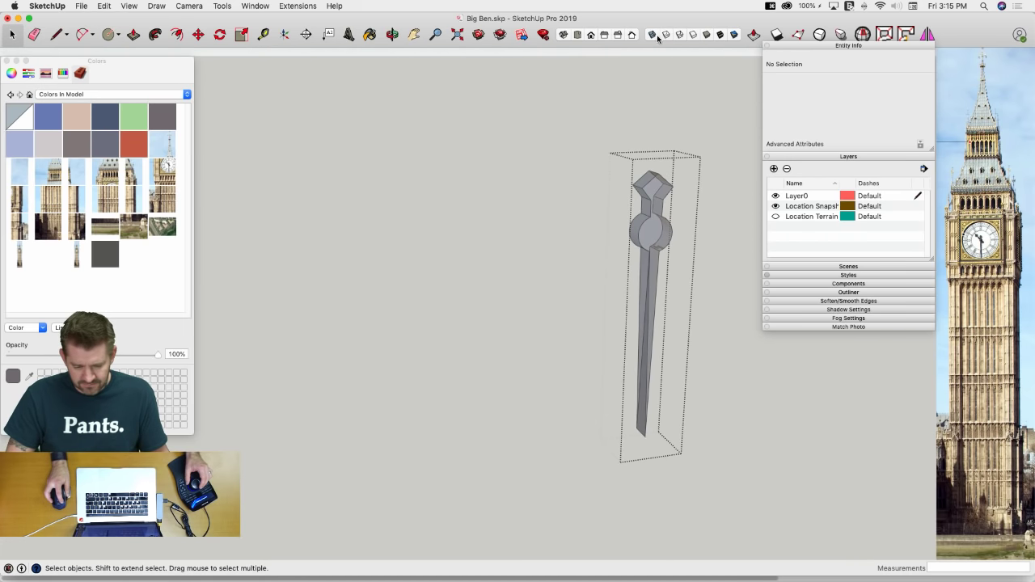
Turn off X-ray display and push the hand's front face back about 10" to thin the extrusion
{"action": "left_click", "coordinate": [652, 35]}
{"action": "scroll", "coordinate": [663, 215], "scroll_direction": "up", "scroll_amount": 5}
{"action": "key", "text": "p"}
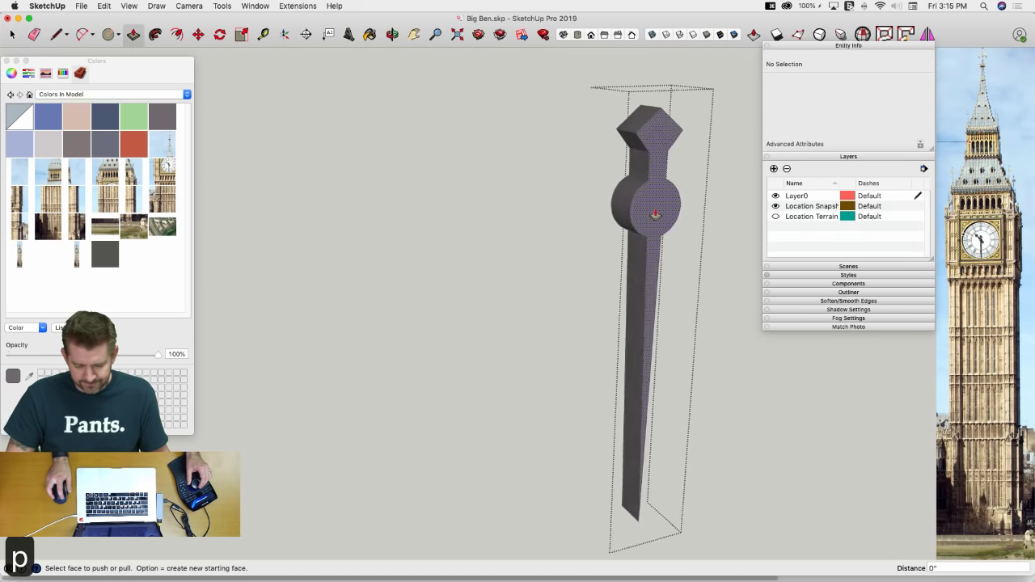
{"action": "left_click", "coordinate": [682, 227]}
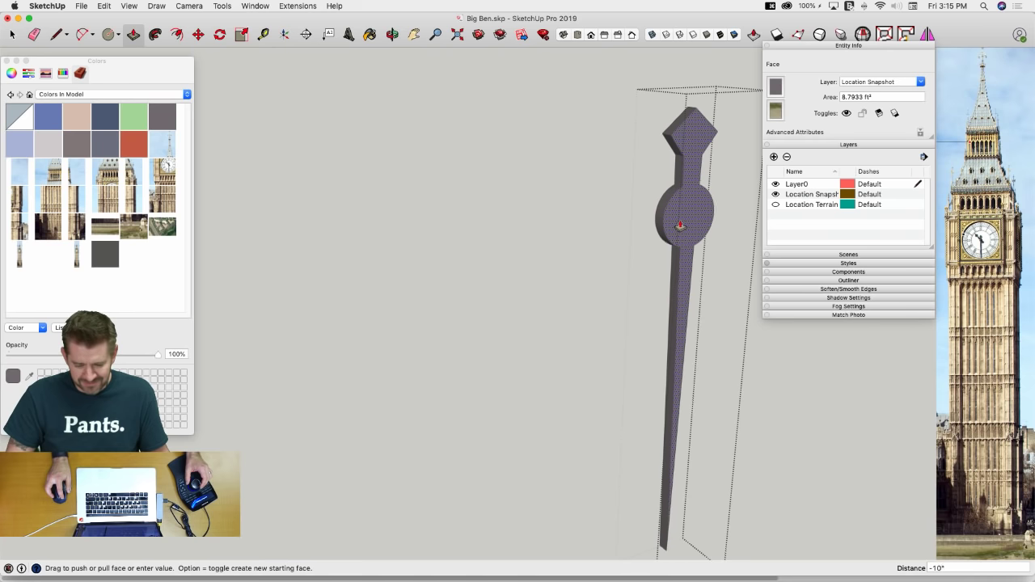
{"action": "left_click", "coordinate": [680, 227]}
{"action": "key", "text": "space"}
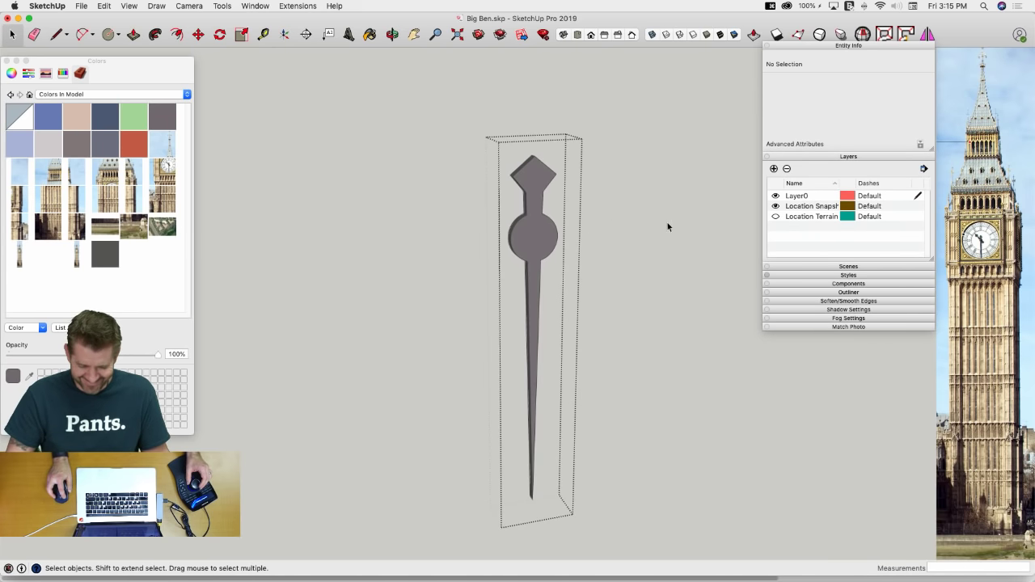
Leave the group and move the minute hand from its hub to the centre of the tower's clock dial, about 60' away
{"action": "left_click", "coordinate": [668, 226]}
{"action": "scroll", "coordinate": [640, 235], "scroll_direction": "up", "scroll_amount": 5}
{"action": "key", "text": "m"}
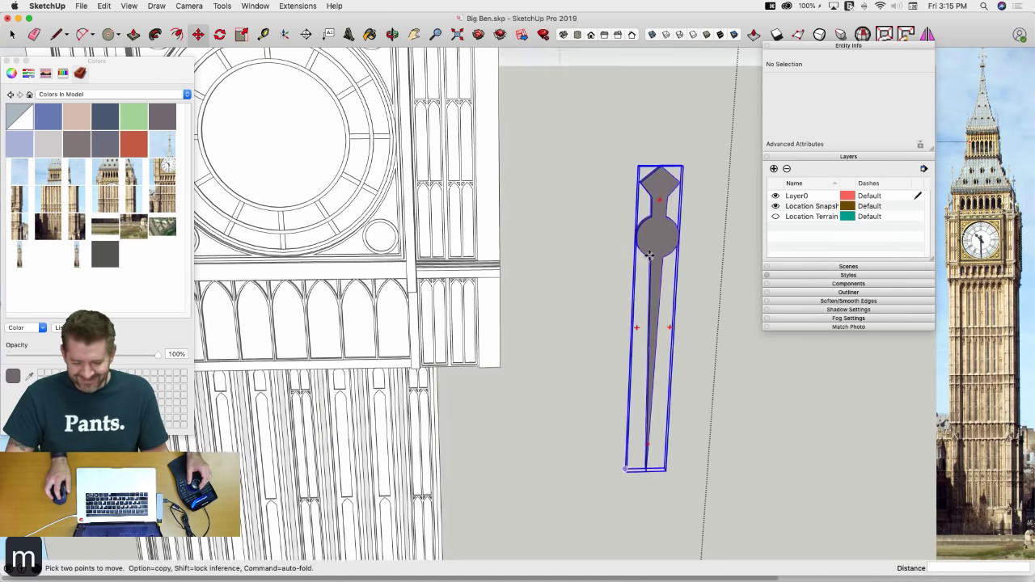
{"action": "left_click", "coordinate": [655, 204]}
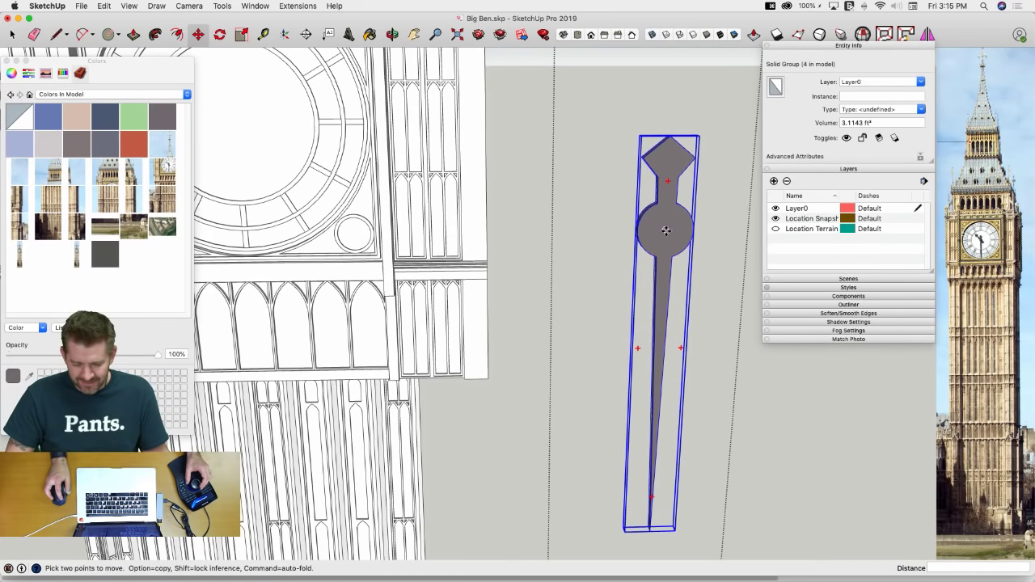
{"action": "scroll", "coordinate": [666, 232], "scroll_direction": "down", "scroll_amount": 3}
{"action": "scroll", "coordinate": [561, 207], "scroll_direction": "up", "scroll_amount": 8}
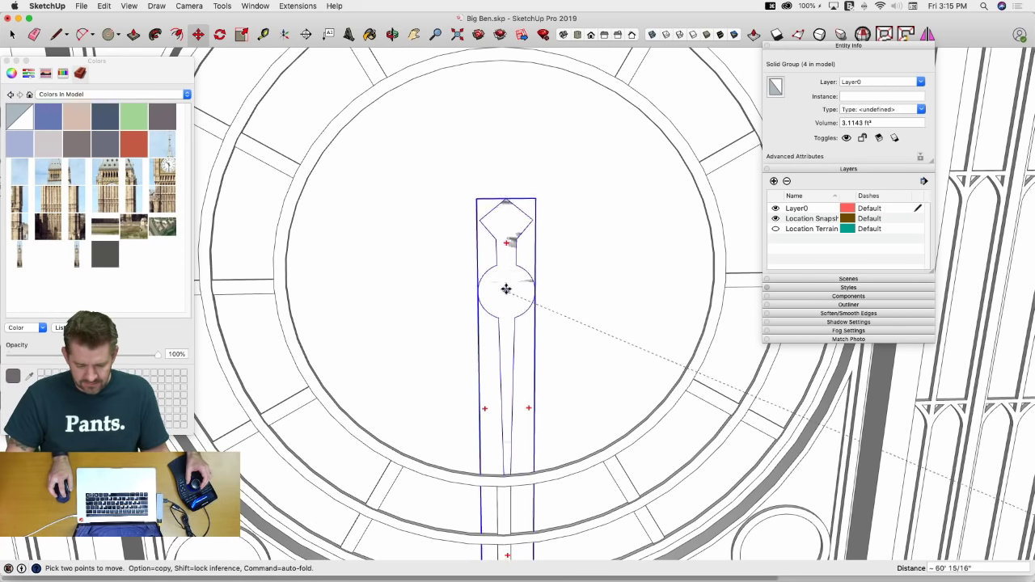
{"action": "left_click", "coordinate": [503, 283]}
{"action": "key", "text": "m"}
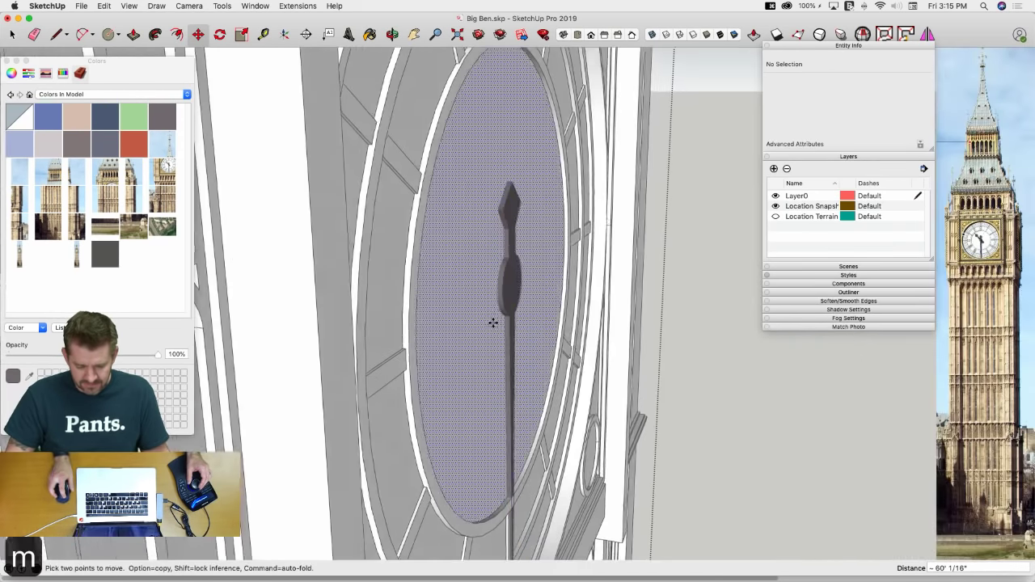
{"action": "left_click", "coordinate": [491, 318]}
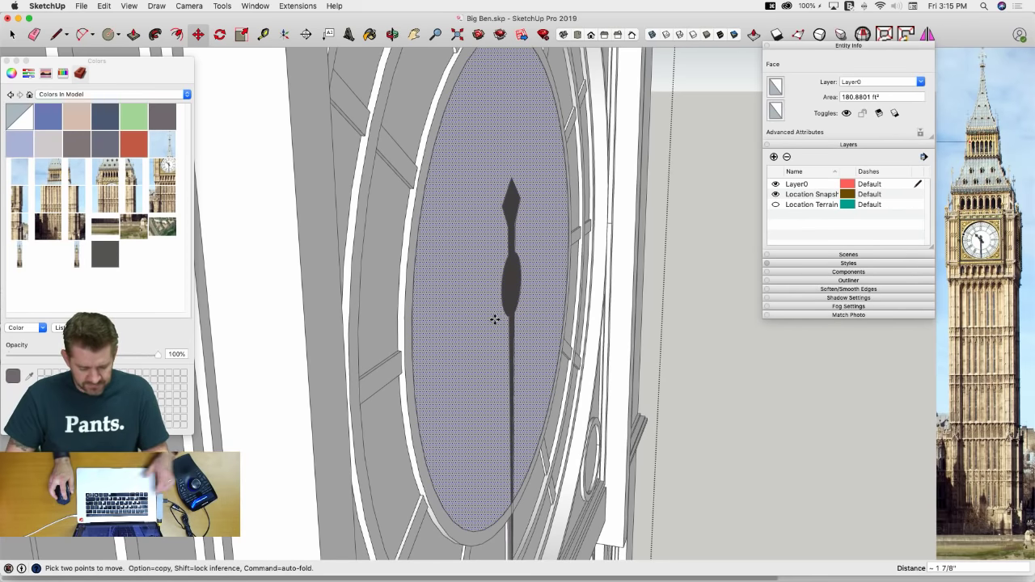
{"action": "type", "text": "1"}
{"action": "key", "text": "Return"}
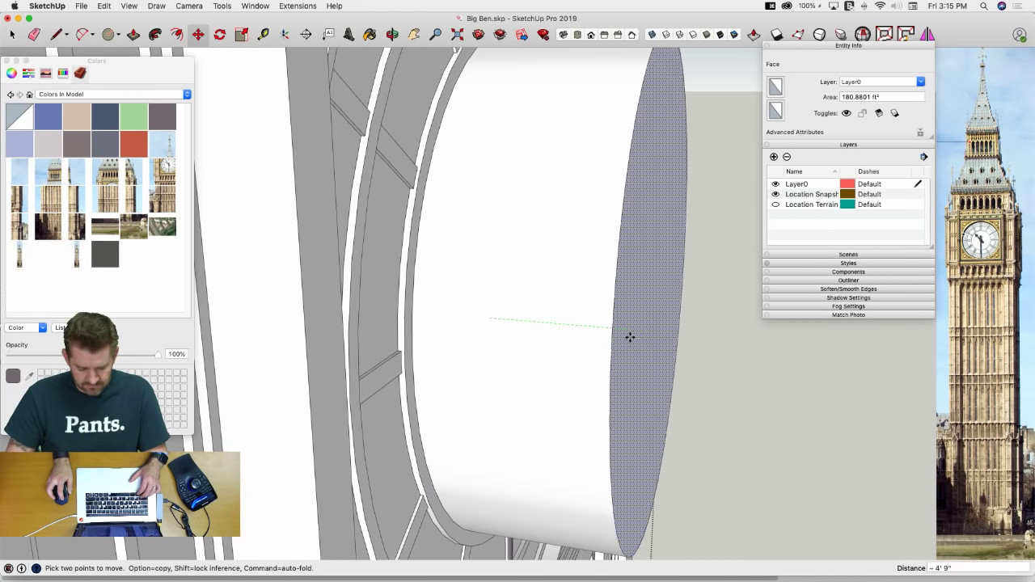
{"action": "key", "text": "Escape"}
{"action": "key", "text": "space"}
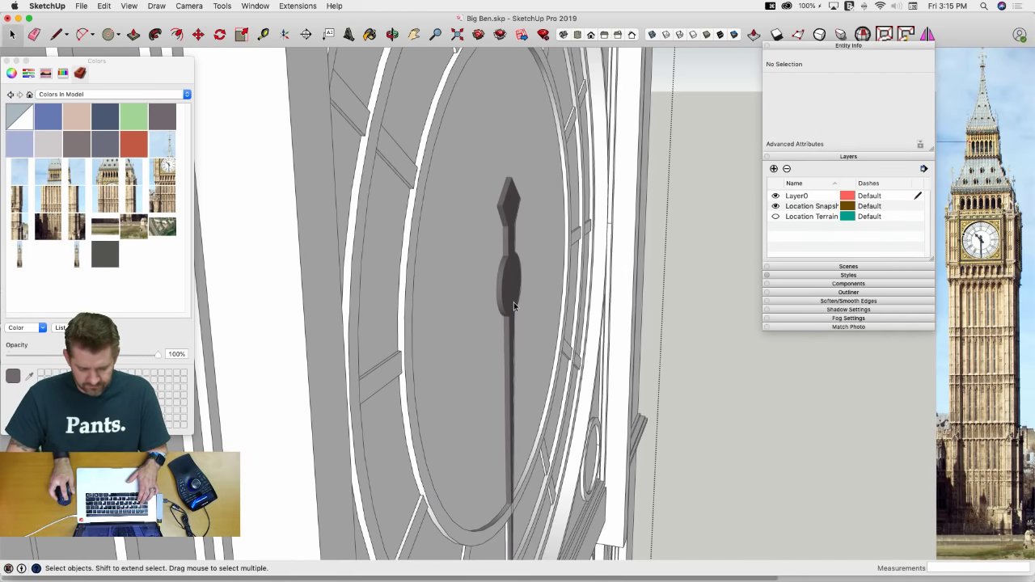
Pull the minute hand out in front of the dial and move it back so its rear lines up with the dial face
{"action": "left_click", "coordinate": [524, 310]}
{"action": "key", "text": "m"}
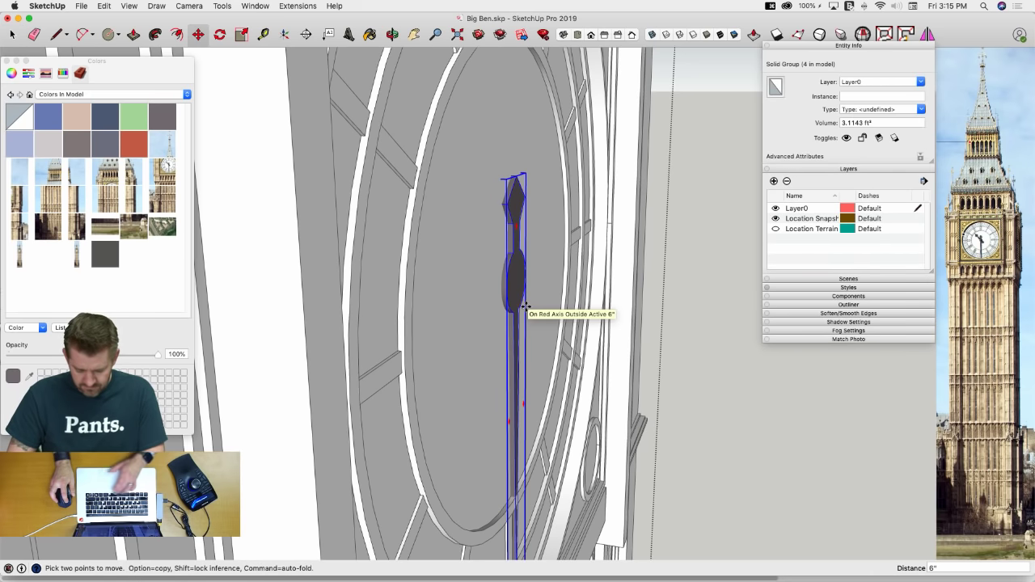
{"action": "left_click", "coordinate": [523, 306]}
{"action": "key", "text": "Right"}
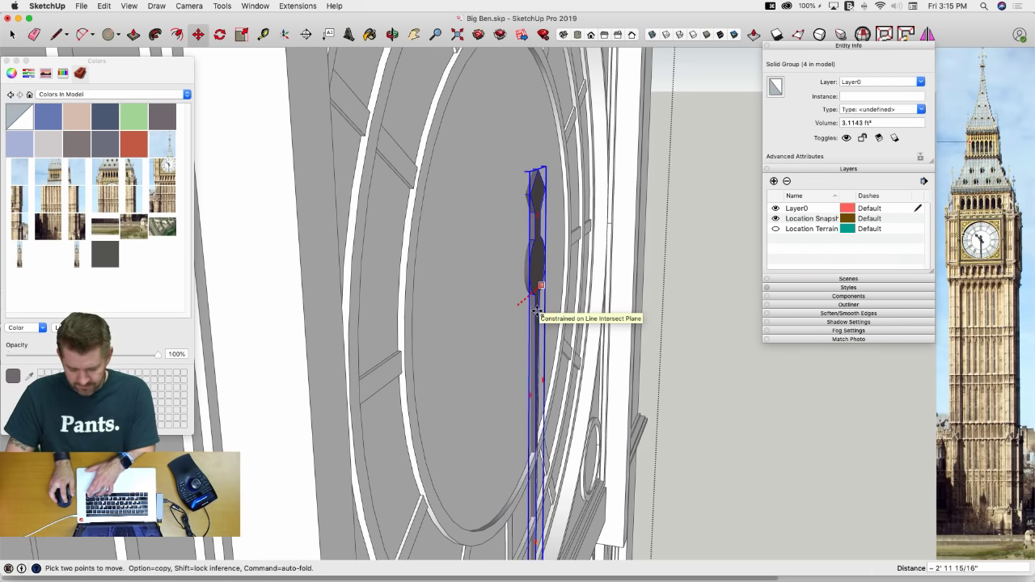
{"action": "key", "text": "Escape"}
{"action": "left_click", "coordinate": [610, 334]}
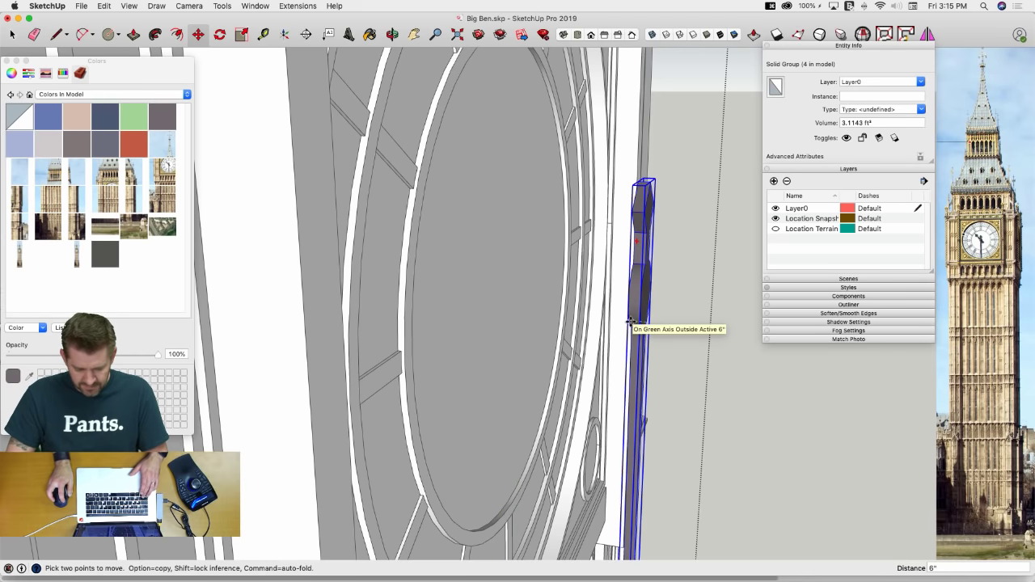
{"action": "left_click", "coordinate": [636, 324]}
{"action": "left_click", "coordinate": [496, 524]}
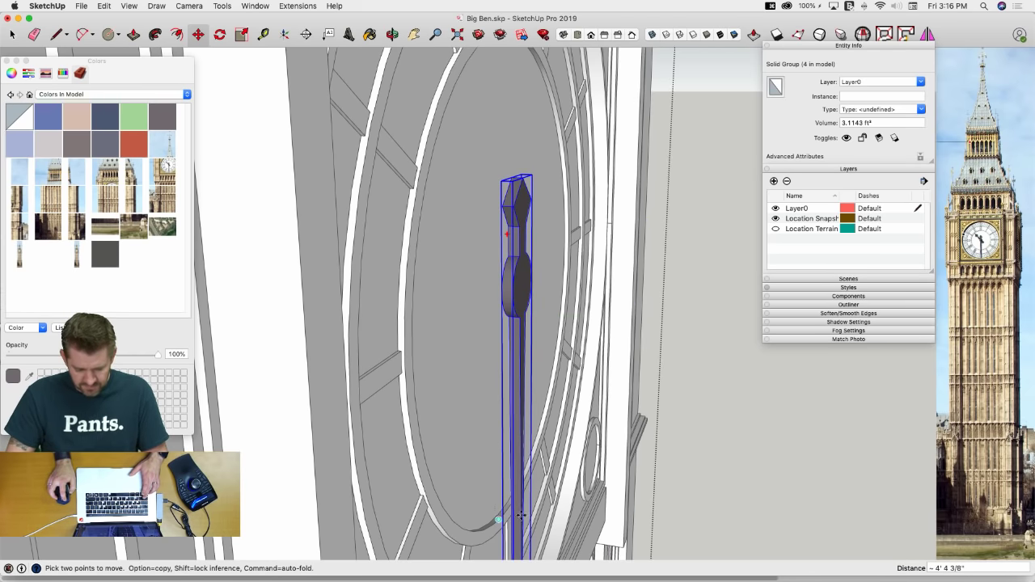
{"action": "key", "text": "space"}
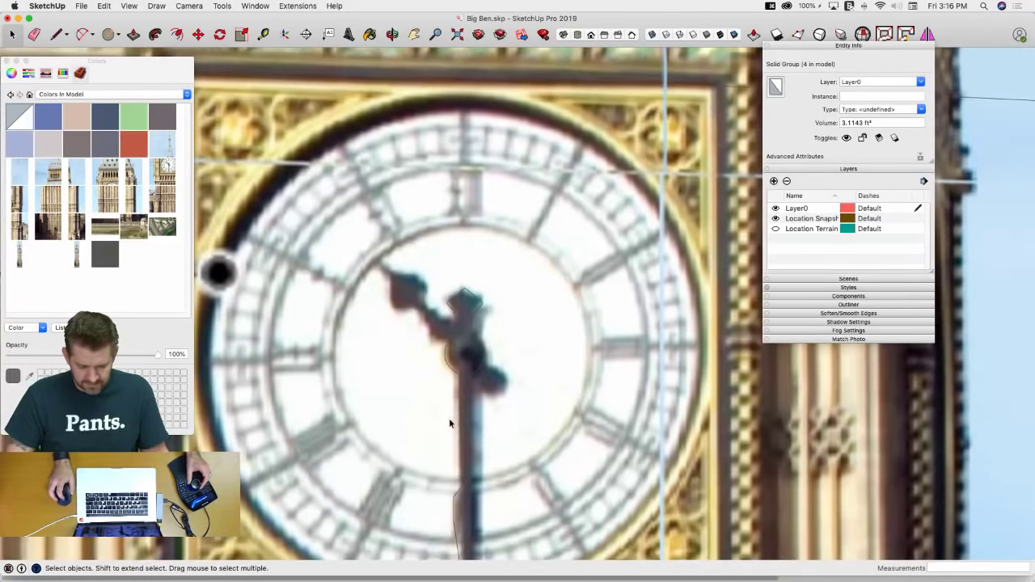
Turn on X-ray display and erase the minute hand outline on the photo dial, keeping only the two hub arcs
{"action": "scroll", "coordinate": [454, 377], "scroll_direction": "up", "scroll_amount": 5}
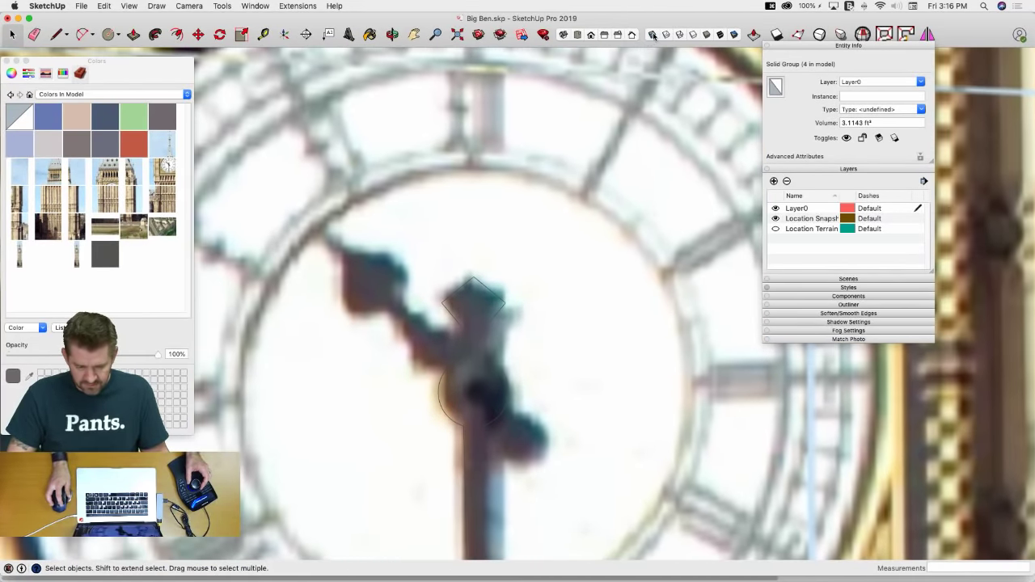
{"action": "left_click", "coordinate": [653, 35]}
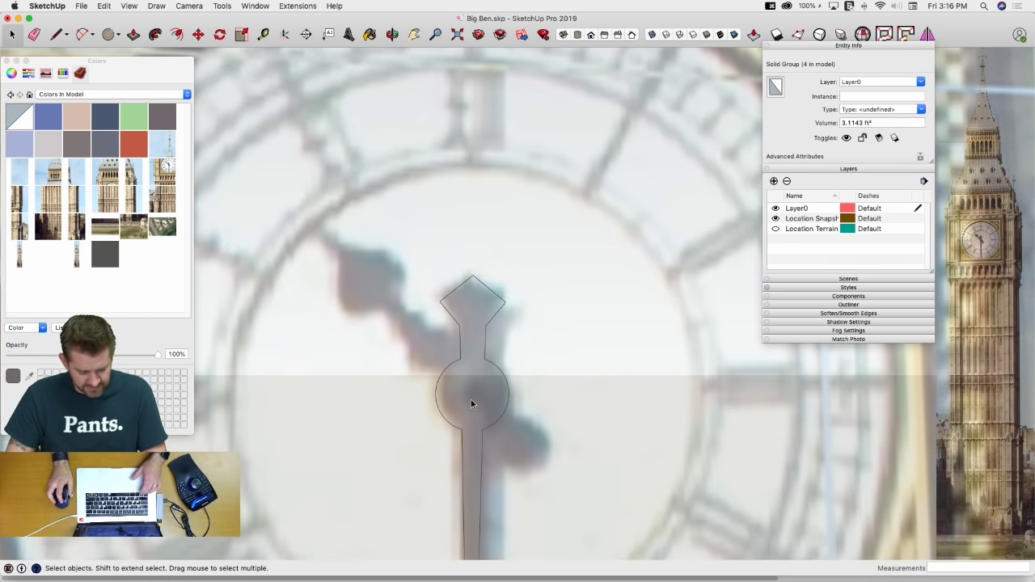
{"action": "key", "text": "e"}
{"action": "mouse_move", "coordinate": [492, 335]}
{"action": "left_mouse_down"}
{"action": "mouse_move", "coordinate": [462, 339]}
{"action": "mouse_move", "coordinate": [483, 338]}
{"action": "mouse_move", "coordinate": [486, 300]}
{"action": "mouse_move", "coordinate": [470, 285]}
{"action": "mouse_move", "coordinate": [454, 312]}
{"action": "left_mouse_up"}
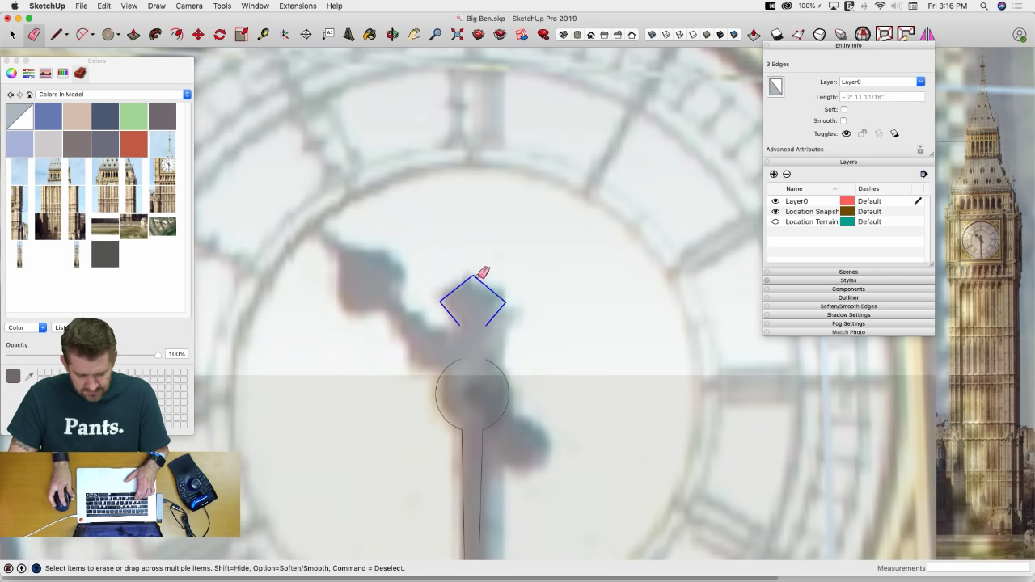
{"action": "left_click_drag", "start_coordinate": [483, 272], "coordinate": [499, 291]}
{"action": "mouse_move", "coordinate": [486, 455]}
{"action": "left_mouse_down"}
{"action": "mouse_move", "coordinate": [462, 456]}
{"action": "mouse_move", "coordinate": [474, 458]}
{"action": "left_mouse_up"}
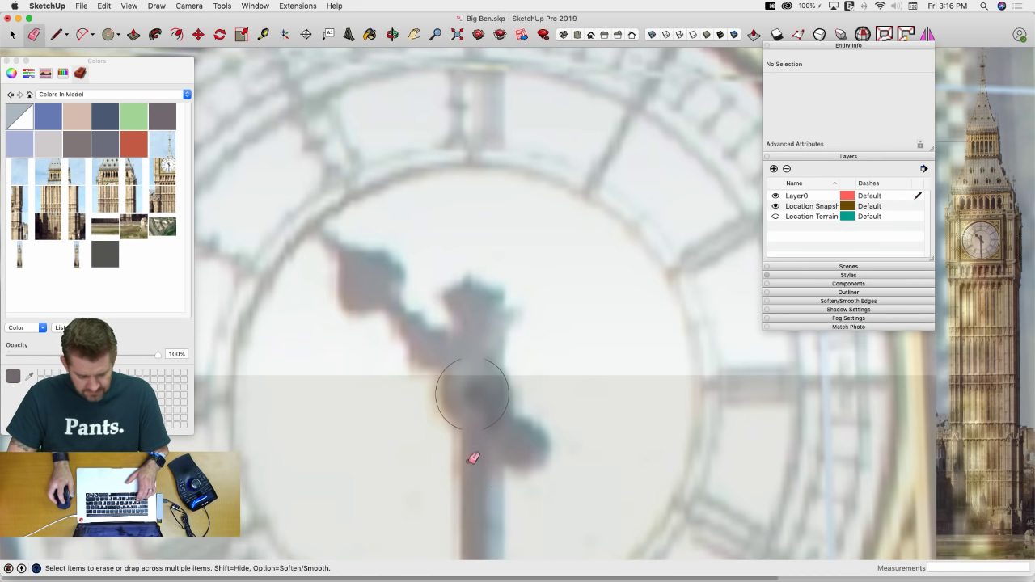
Try a circle of about 1' radius around the hub centre on the photo and undo it
{"action": "key", "text": "c"}
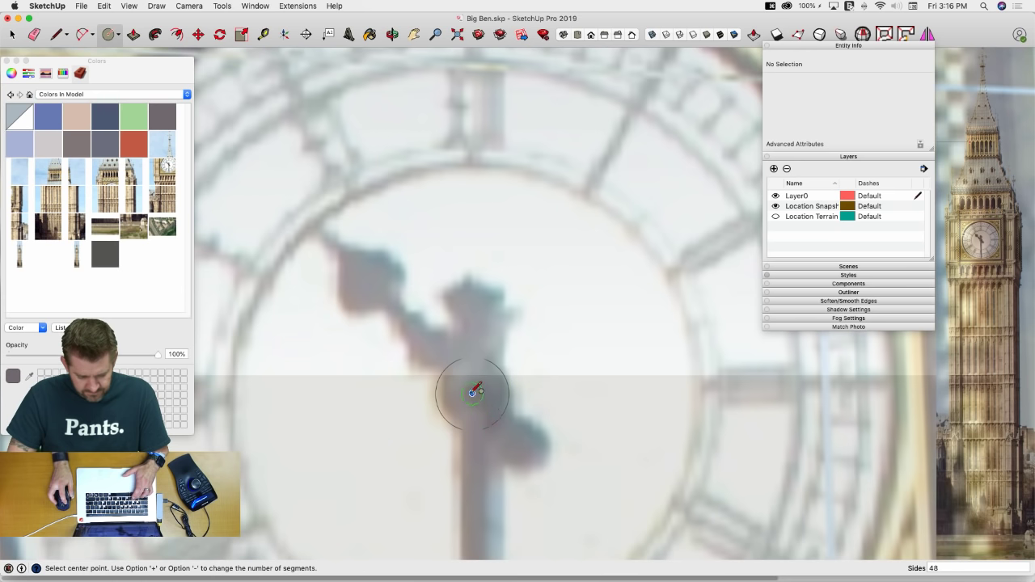
{"action": "left_click", "coordinate": [473, 393]}
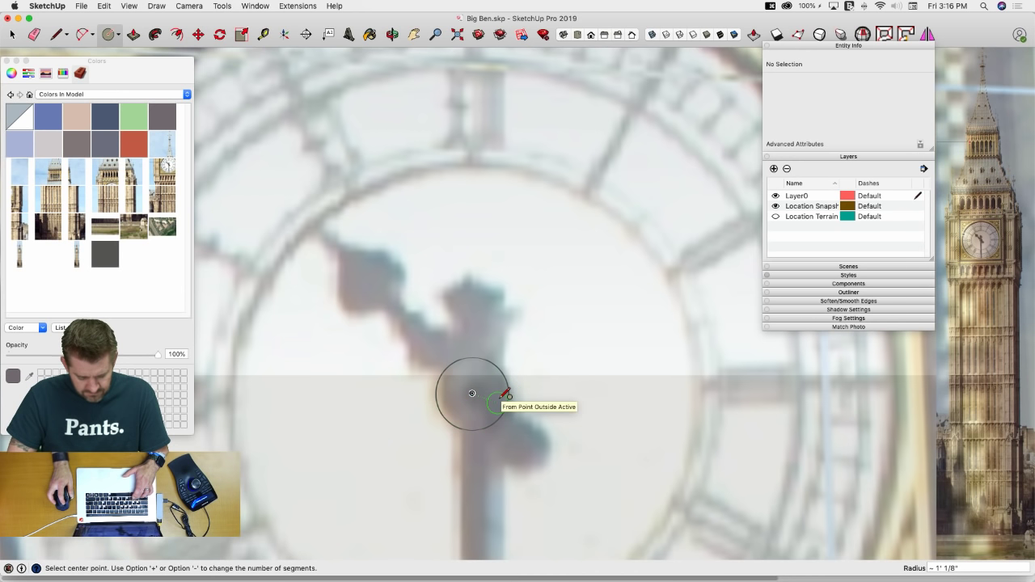
{"action": "key", "text": "super+z"}
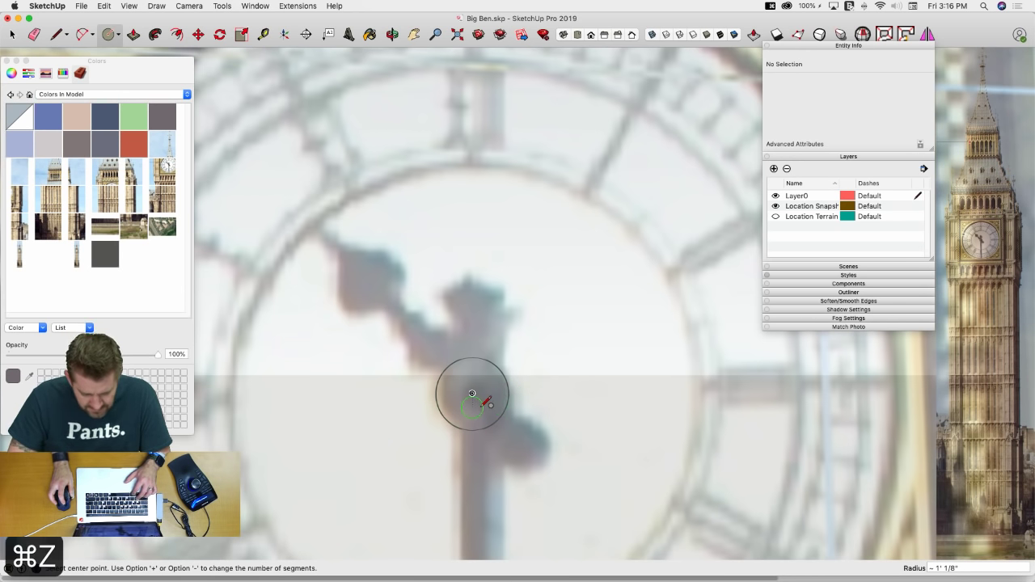
Rotate the arc on the hub's right side about 56.6° around the hub centre so it meets the other arc
{"action": "key", "text": "space"}
{"action": "left_click", "coordinate": [509, 396]}
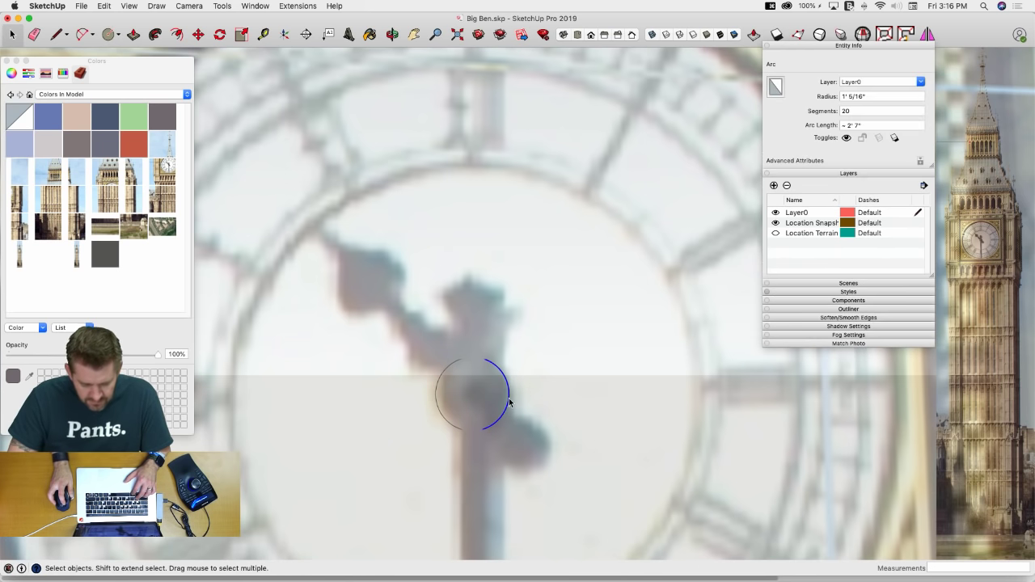
{"action": "scroll", "coordinate": [507, 399], "scroll_direction": "up", "scroll_amount": 5}
{"action": "key", "text": "q"}
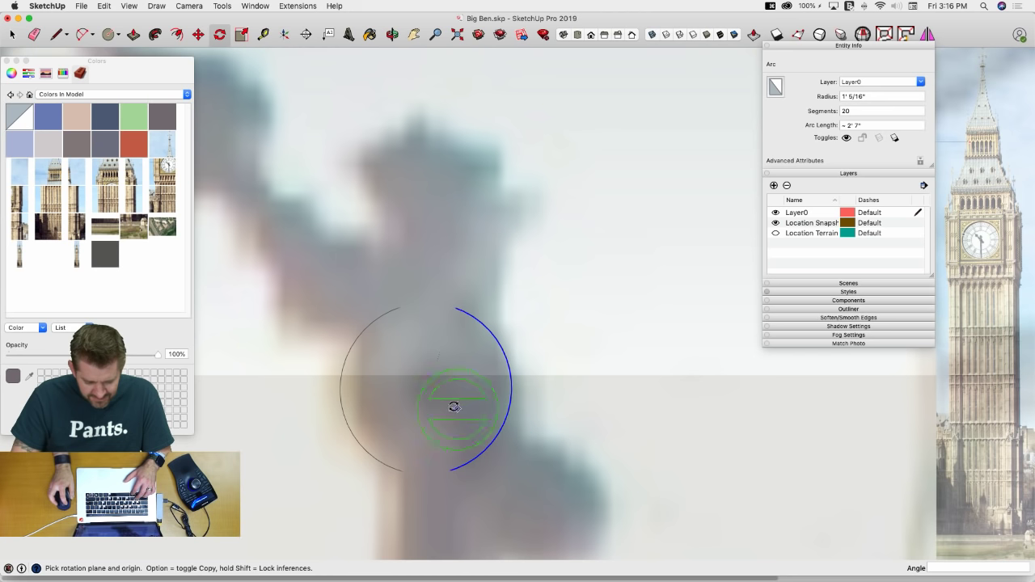
{"action": "left_click", "coordinate": [426, 387]}
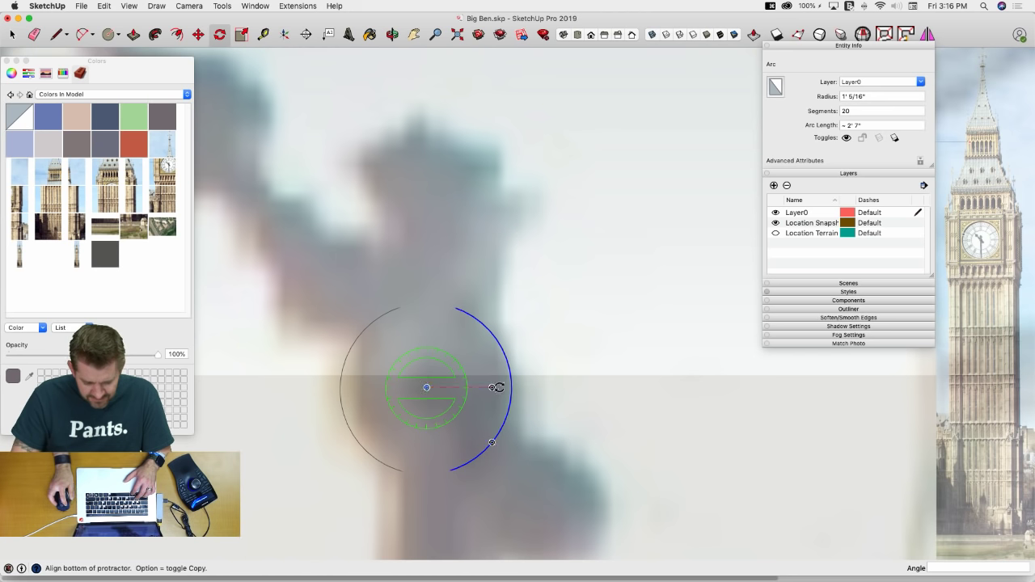
{"action": "left_click", "coordinate": [481, 450]}
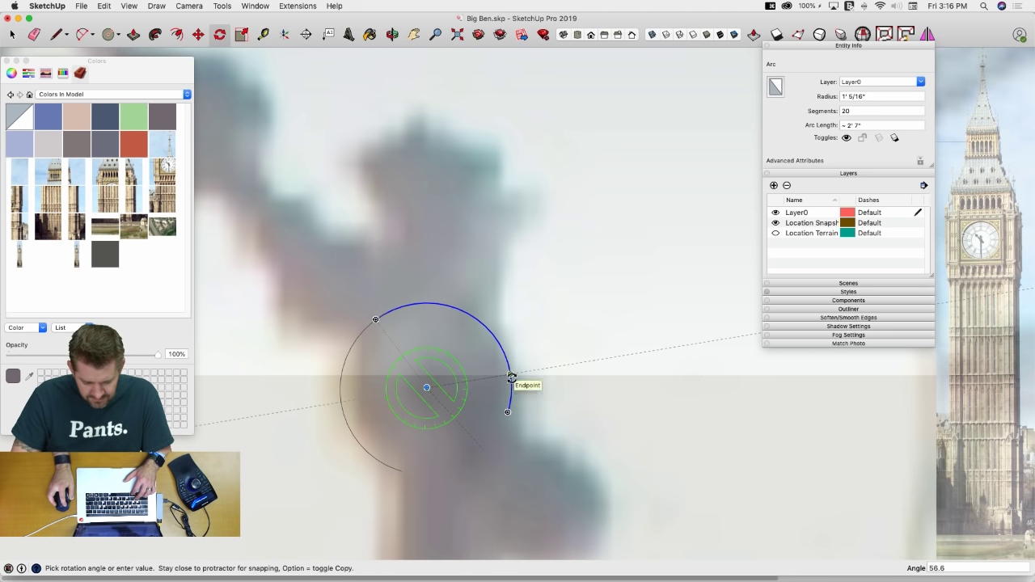
{"action": "left_click", "coordinate": [512, 378]}
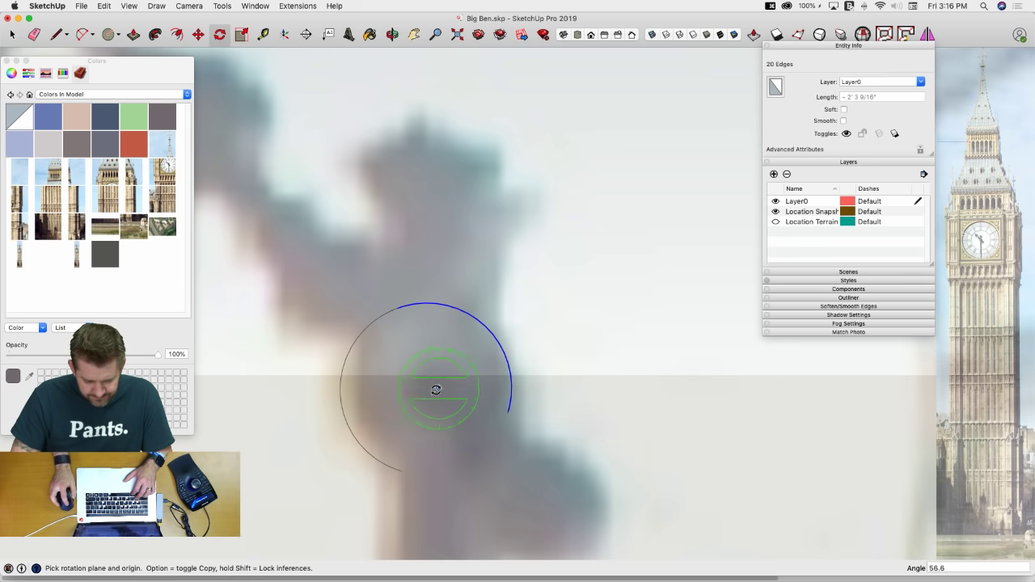
Rotate a copy of that arc about 93.8° around the hub centre to close the hub circle
{"action": "left_click", "coordinate": [426, 388]}
{"action": "left_click", "coordinate": [439, 304]}
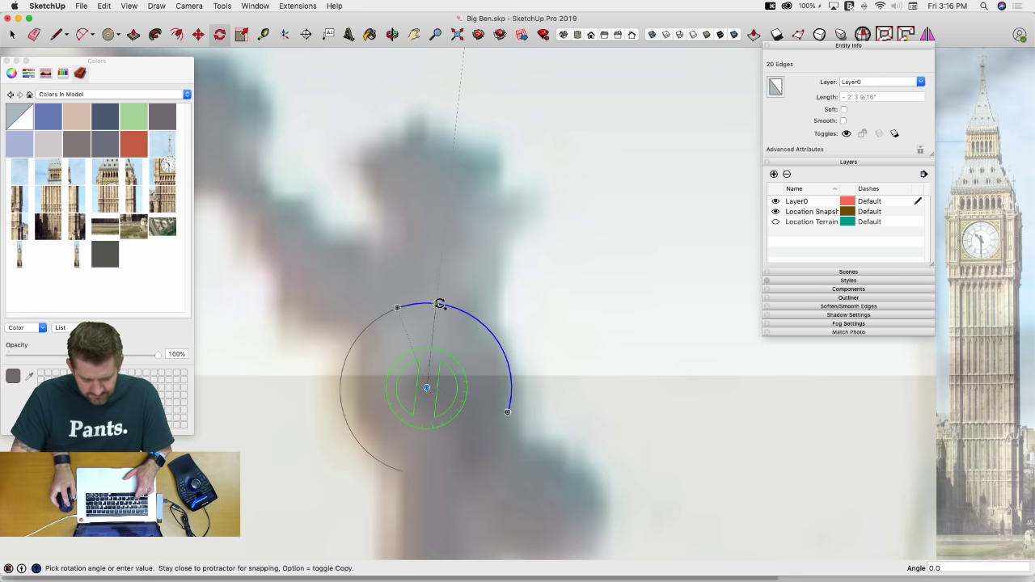
{"action": "left_click", "coordinate": [515, 403]}
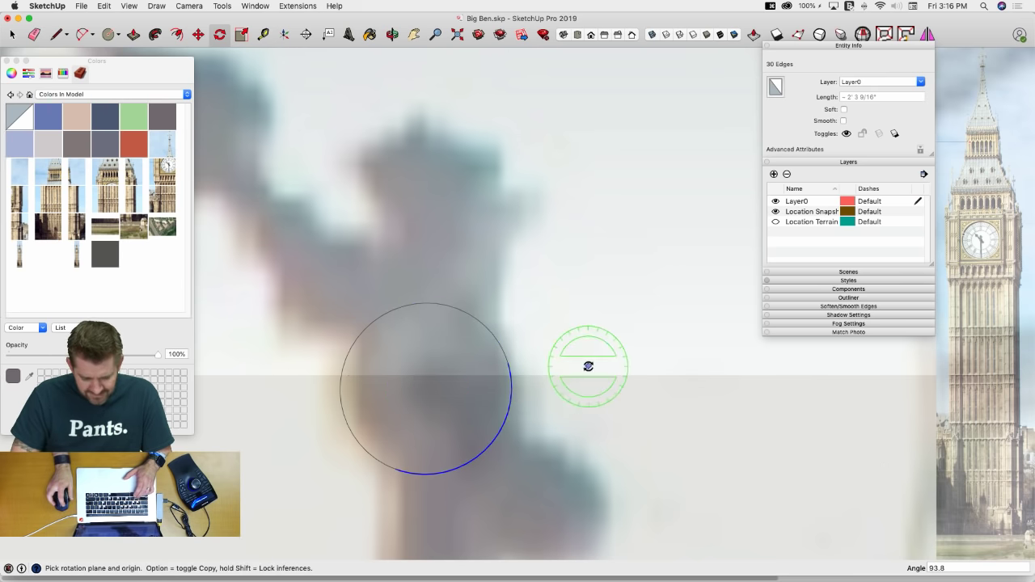
{"action": "key", "text": "space"}
{"action": "left_click", "coordinate": [567, 390]}
{"action": "scroll", "coordinate": [453, 372], "scroll_direction": "down", "scroll_amount": 5}
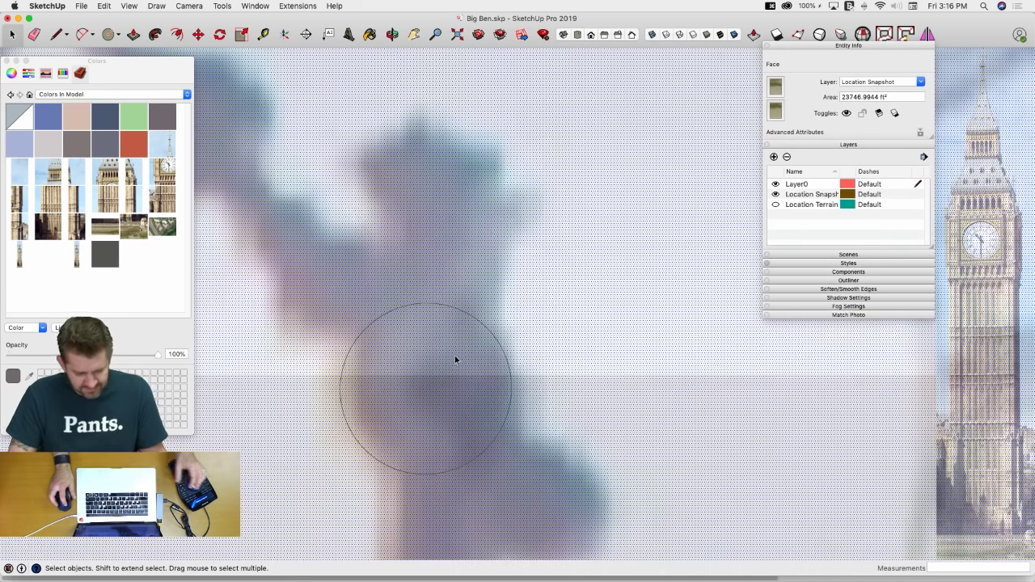
Draw the hour hand's centre line from tail to tip through the hub, plus the tapered edge along its right side
{"action": "key", "text": "l"}
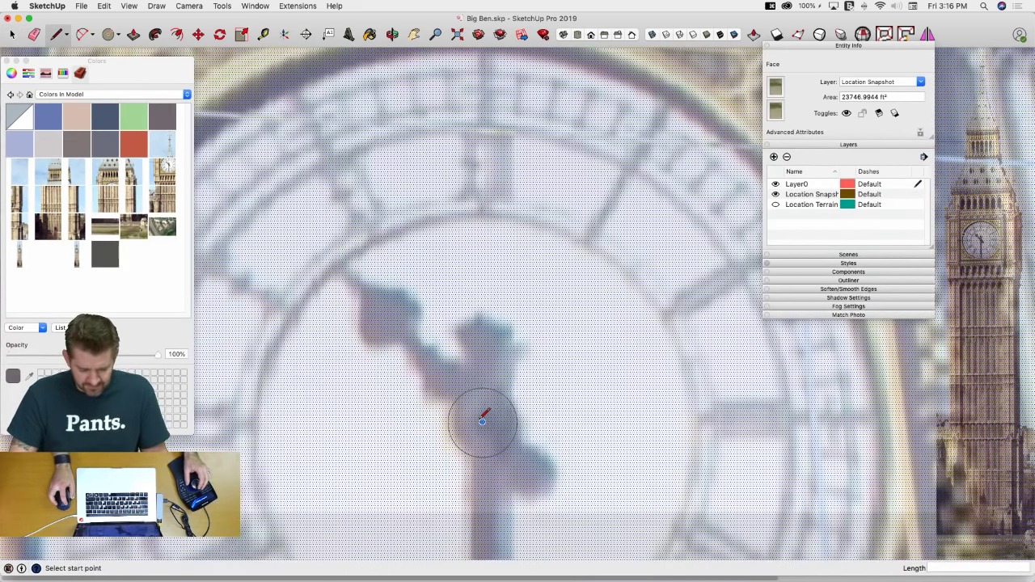
{"action": "left_click", "coordinate": [482, 421]}
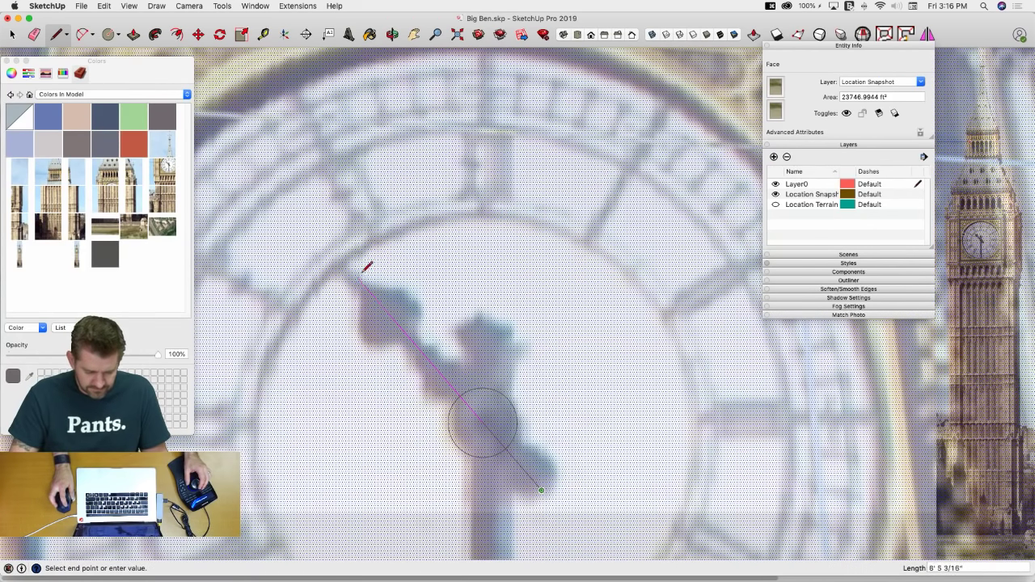
{"action": "left_click", "coordinate": [353, 268]}
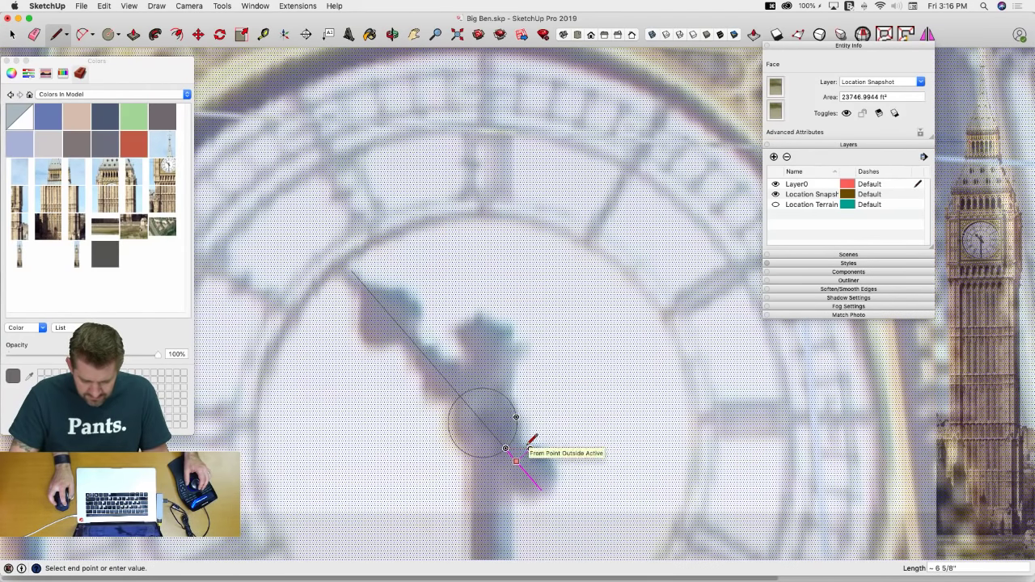
{"action": "left_click", "coordinate": [353, 269]}
{"action": "key", "text": "Escape"}
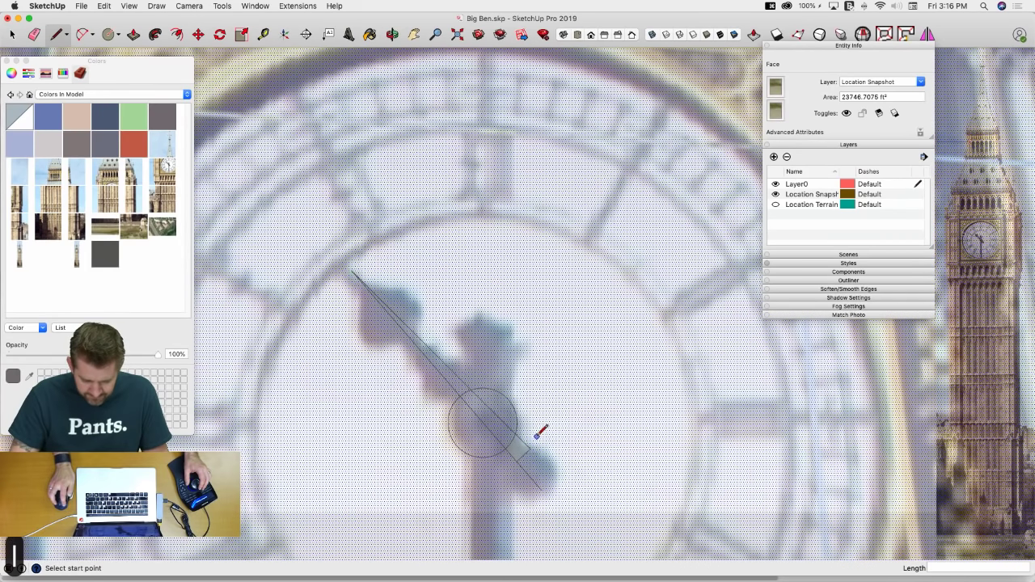
Trace the right half of the hour hand's tail and of the leaf-shaped bulge near its tip
{"action": "scroll", "coordinate": [558, 461], "scroll_direction": "up", "scroll_amount": 3}
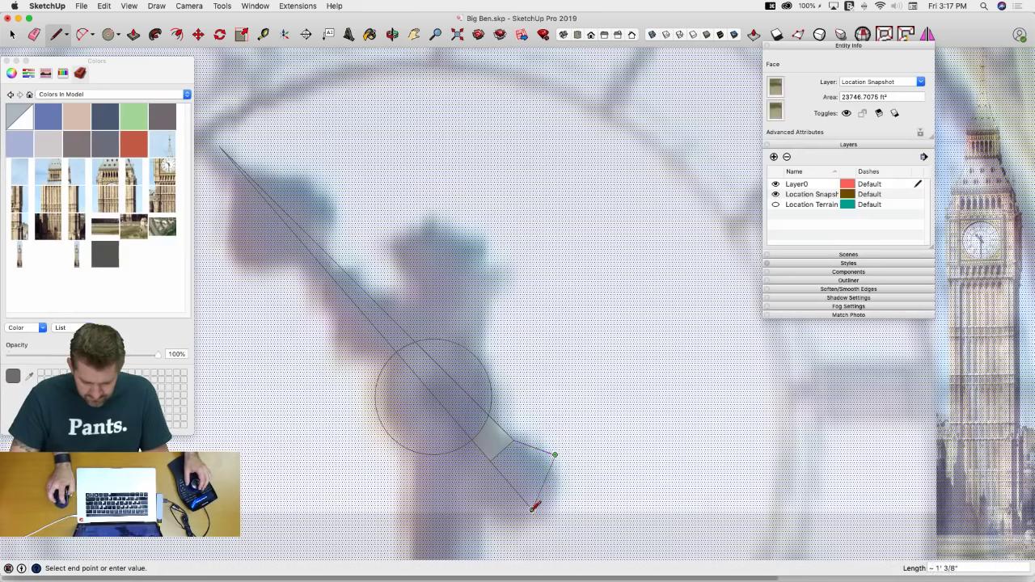
{"action": "left_click", "coordinate": [533, 507]}
{"action": "scroll", "coordinate": [444, 319], "scroll_direction": "up", "scroll_amount": 5}
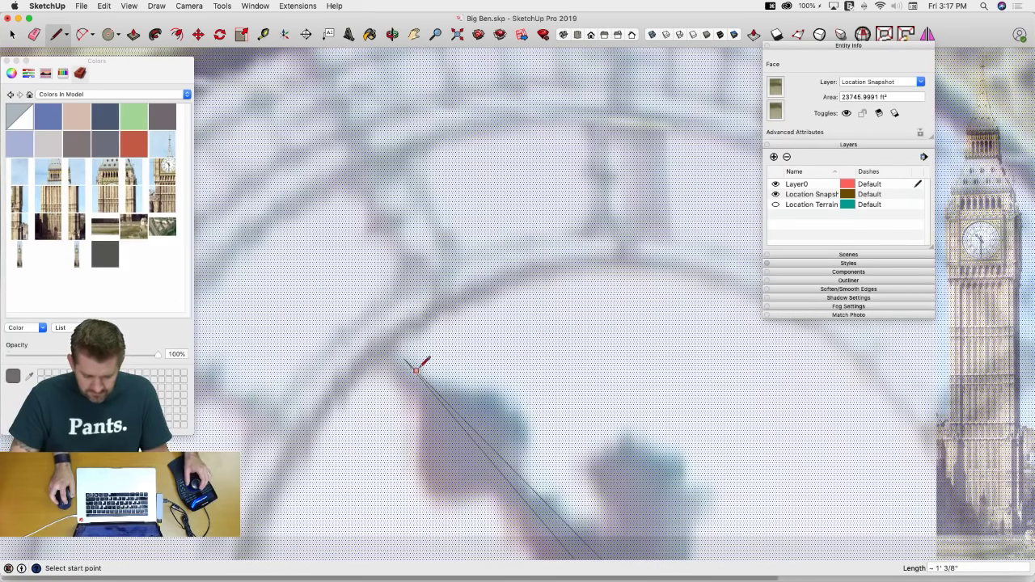
{"action": "left_click", "coordinate": [424, 380]}
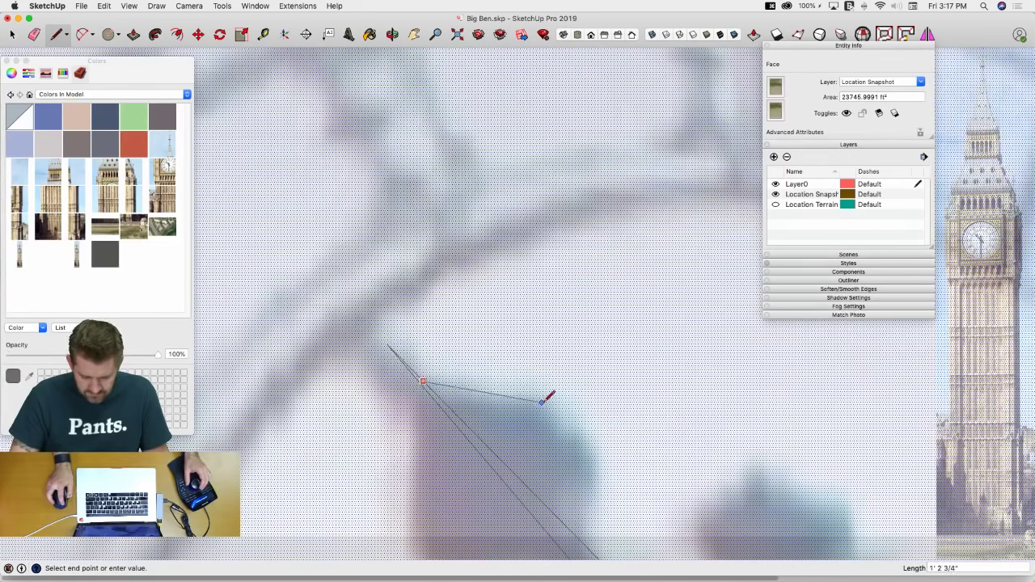
{"action": "left_click", "coordinate": [606, 441]}
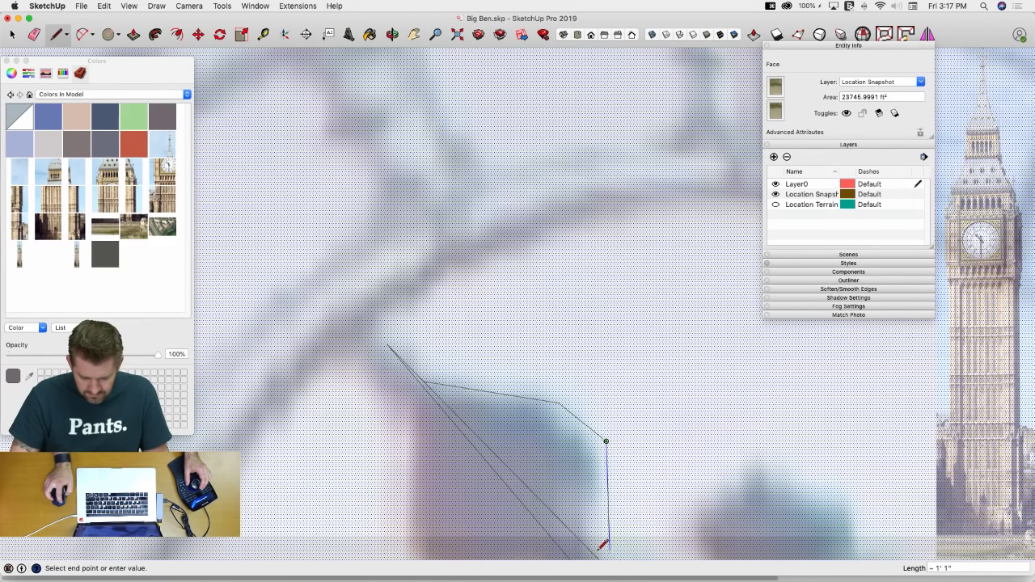
{"action": "left_click", "coordinate": [597, 545]}
Erase the leftover edges inside the bulge, hub and tail and the left side of the hub circle, leaving the right half outline
{"action": "key", "text": "e"}
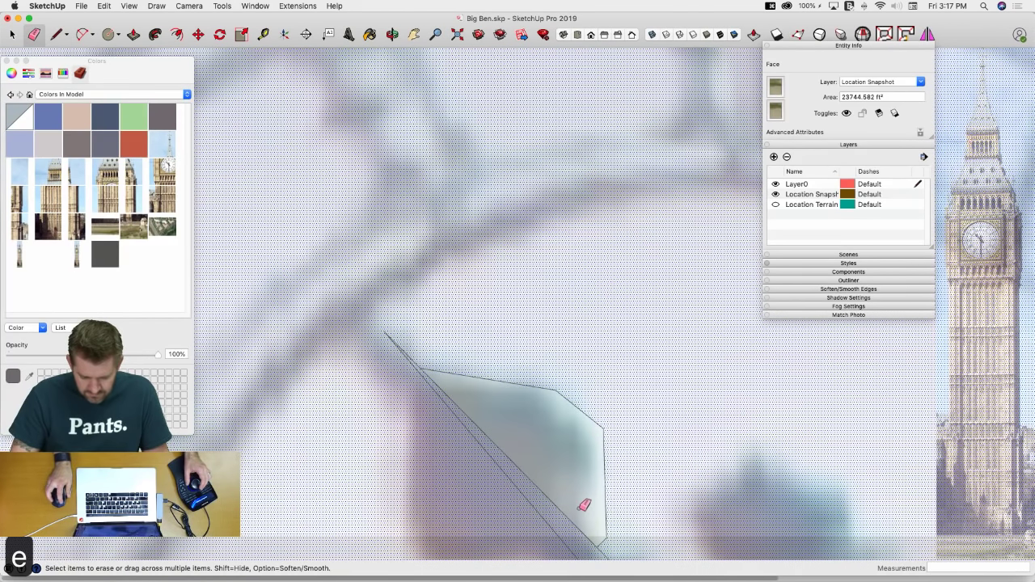
{"action": "left_click", "coordinate": [571, 520]}
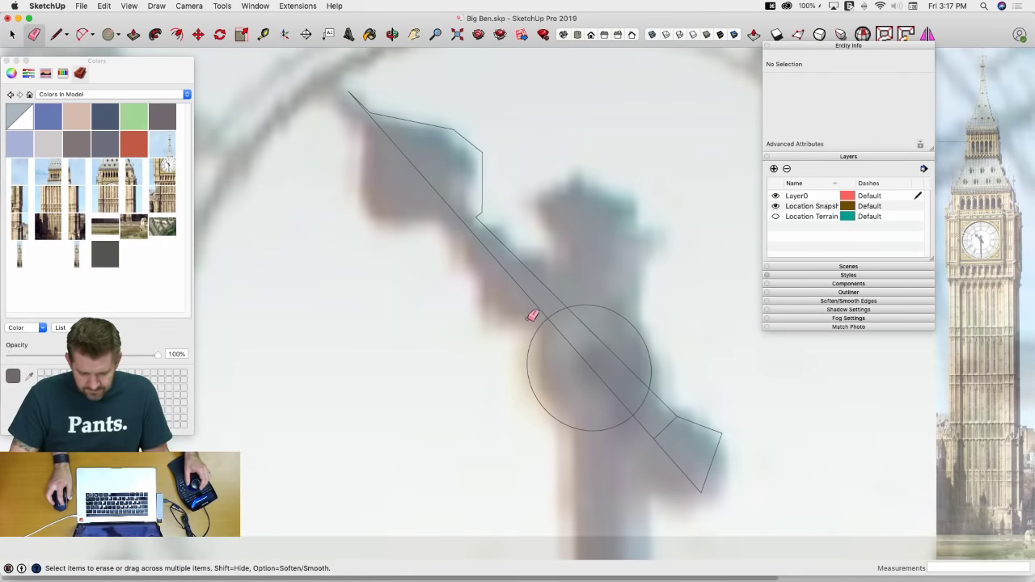
{"action": "left_click", "coordinate": [534, 332]}
{"action": "left_click_drag", "start_coordinate": [609, 428], "coordinate": [636, 433]}
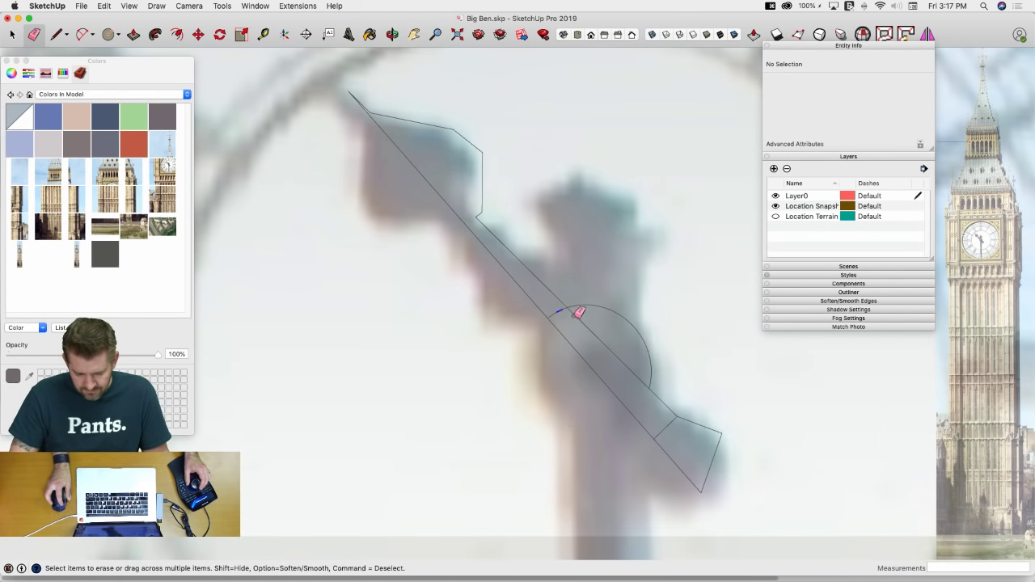
{"action": "left_click_drag", "start_coordinate": [579, 312], "coordinate": [570, 306]}
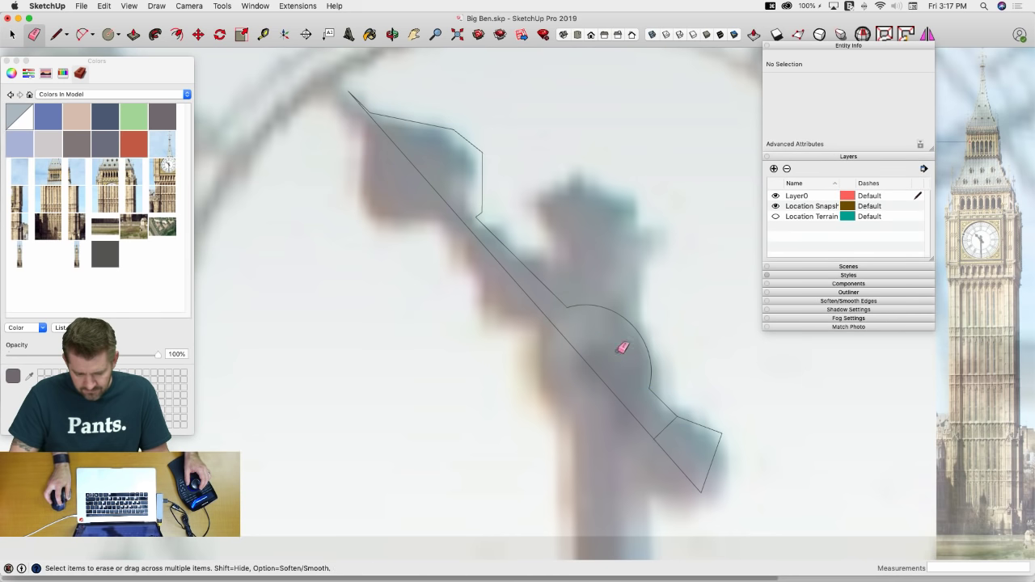
{"action": "scroll", "coordinate": [675, 426], "scroll_direction": "down", "scroll_amount": 5}
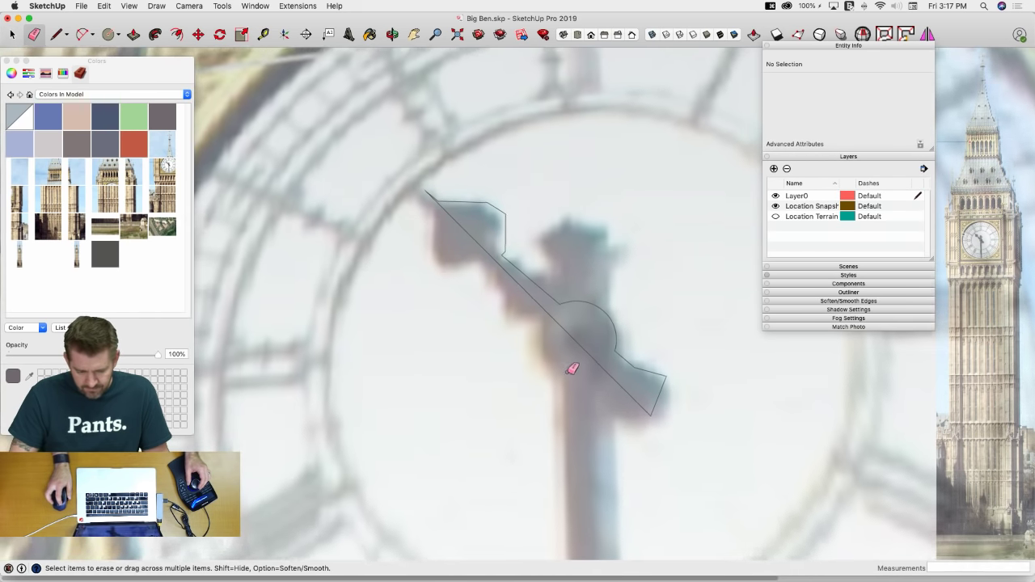
Draw a new edge from the hour hand's tip to the bulge outline and erase the short edges it replaces
{"action": "key", "text": "l"}
{"action": "scroll", "coordinate": [463, 269], "scroll_direction": "up", "scroll_amount": 3}
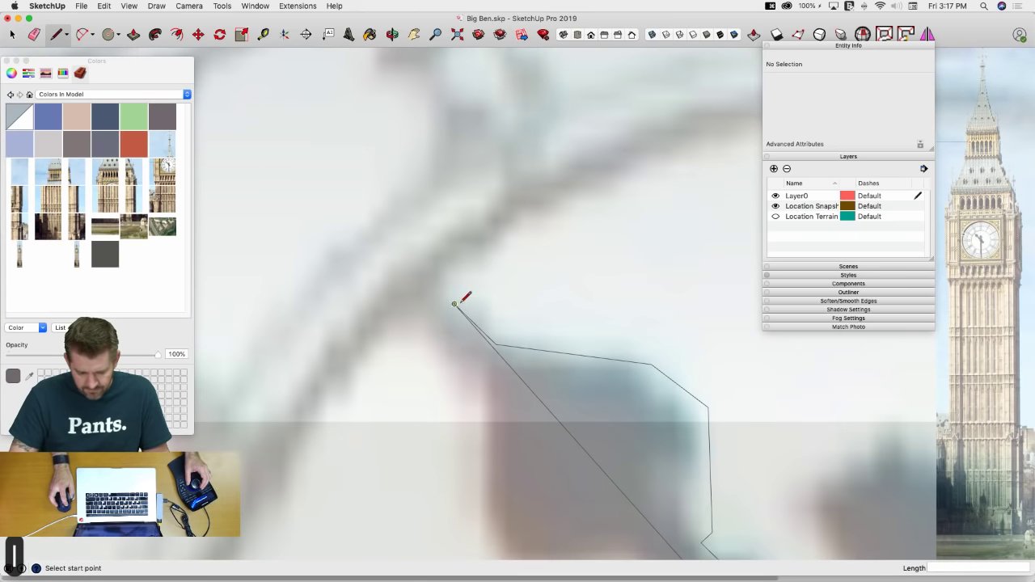
{"action": "left_click", "coordinate": [455, 304]}
{"action": "key", "text": "e"}
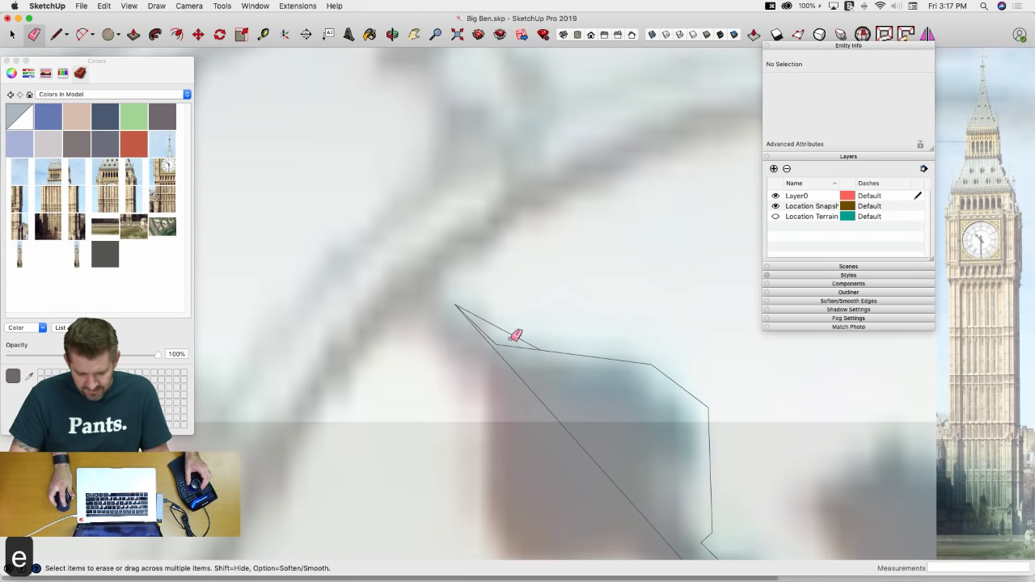
{"action": "left_click_drag", "start_coordinate": [497, 342], "coordinate": [517, 345]}
{"action": "key", "text": "space"}
{"action": "scroll", "coordinate": [538, 360], "scroll_direction": "down", "scroll_amount": 8}
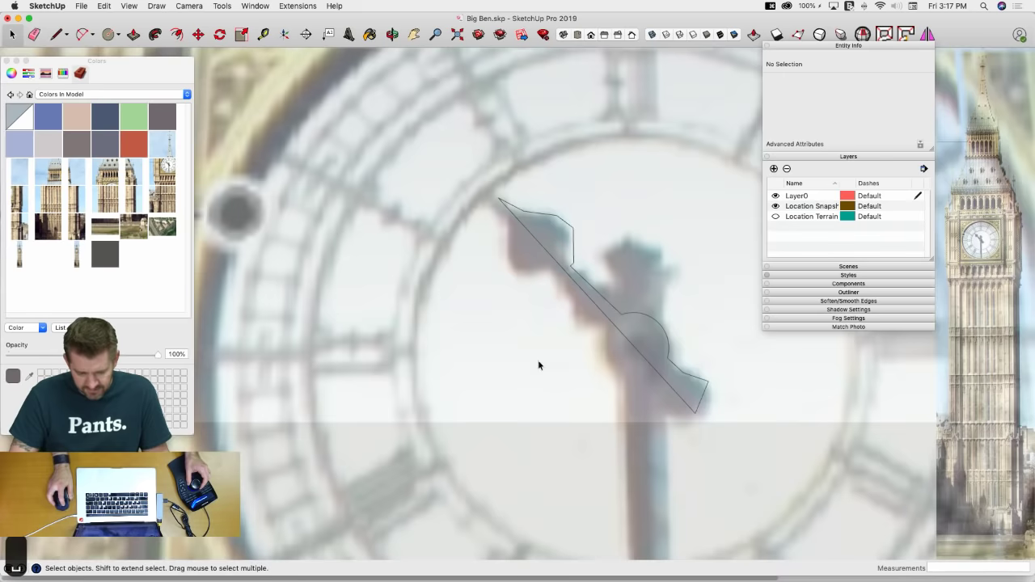
Select only the hour hand's half outline and copy it about 127' away into open space beside the tower
{"action": "scroll", "coordinate": [611, 305], "scroll_direction": "up", "scroll_amount": 1}
{"action": "left_click", "coordinate": [619, 337]}
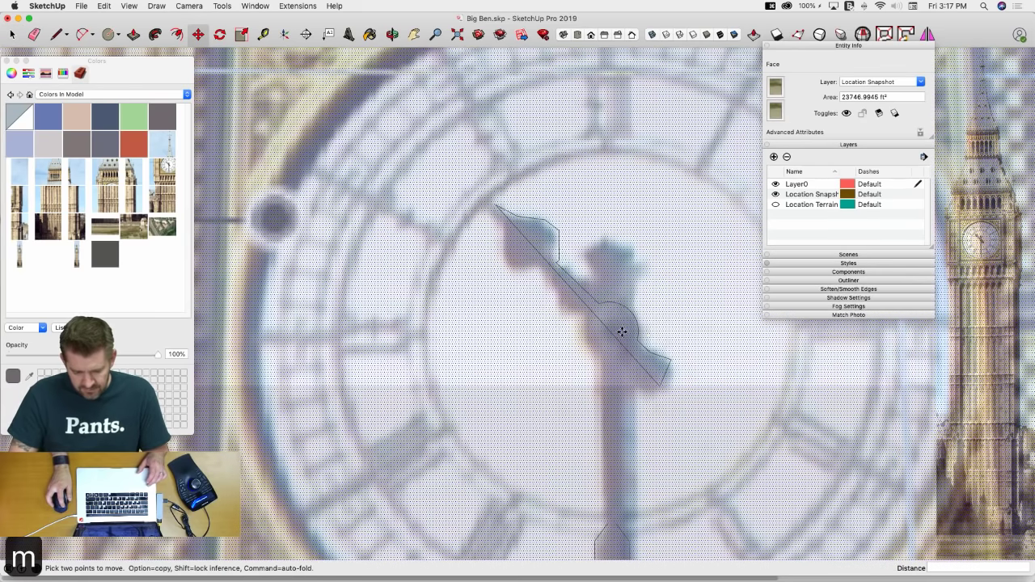
{"action": "left_click", "coordinate": [618, 339]}
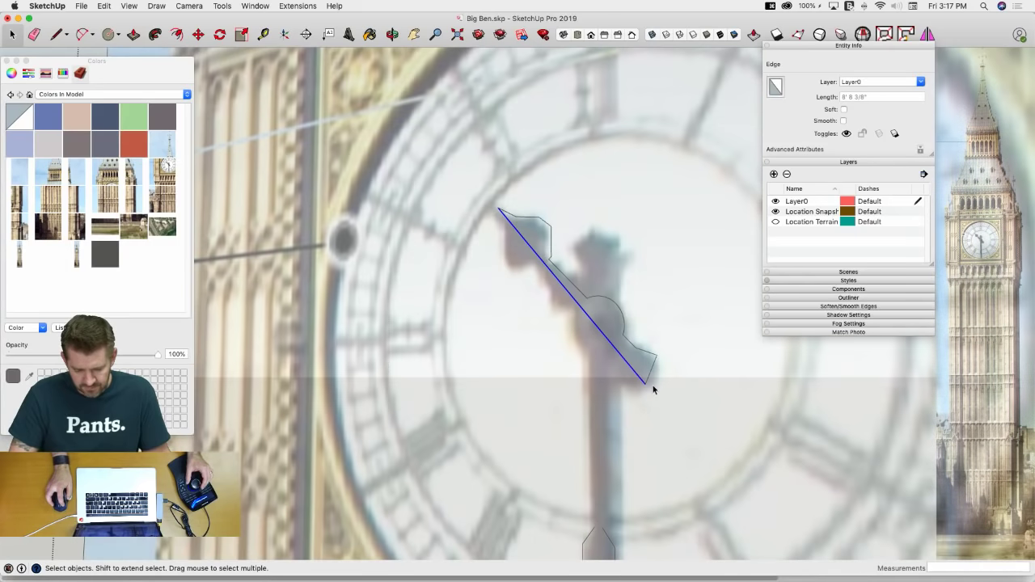
{"action": "triple_click", "coordinate": [648, 385]}
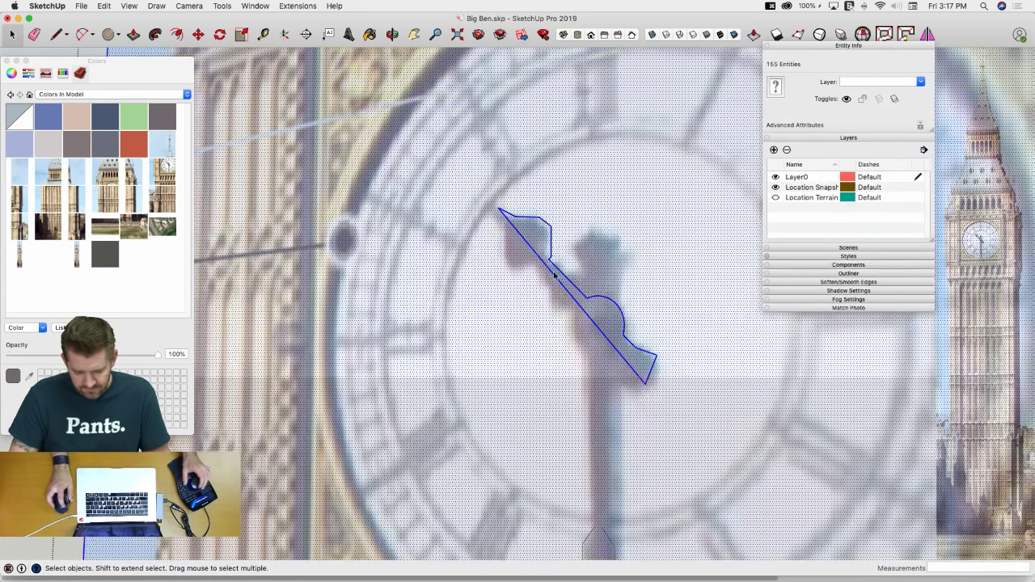
{"action": "left_click_drag", "start_coordinate": [479, 188], "coordinate": [688, 418]}
{"action": "key", "text": "m"}
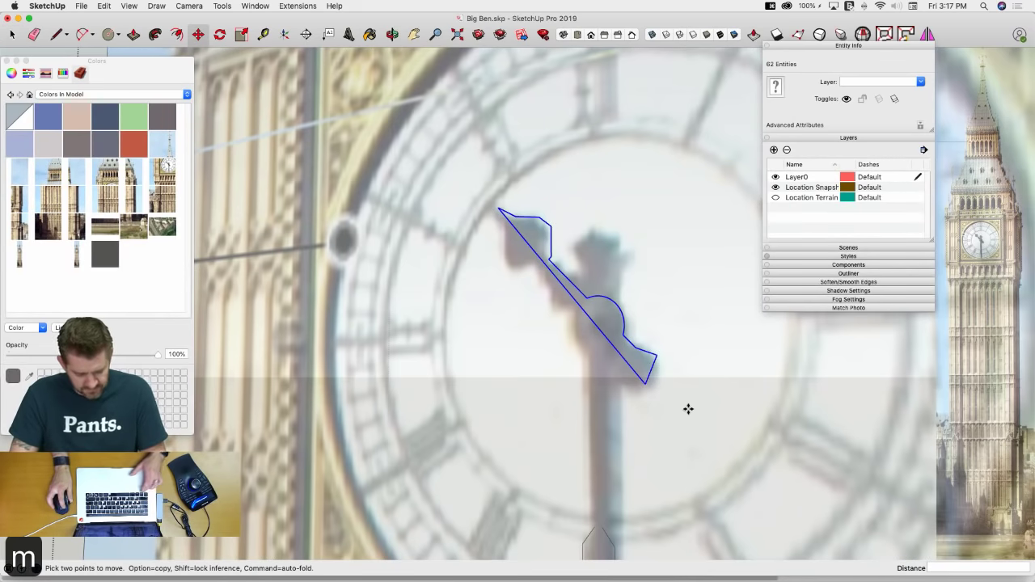
{"action": "key", "text": "alt"}
{"action": "left_click", "coordinate": [689, 413]}
{"action": "scroll", "coordinate": [748, 480], "scroll_direction": "down", "scroll_amount": 3}
{"action": "scroll", "coordinate": [716, 462], "scroll_direction": "up", "scroll_amount": 8}
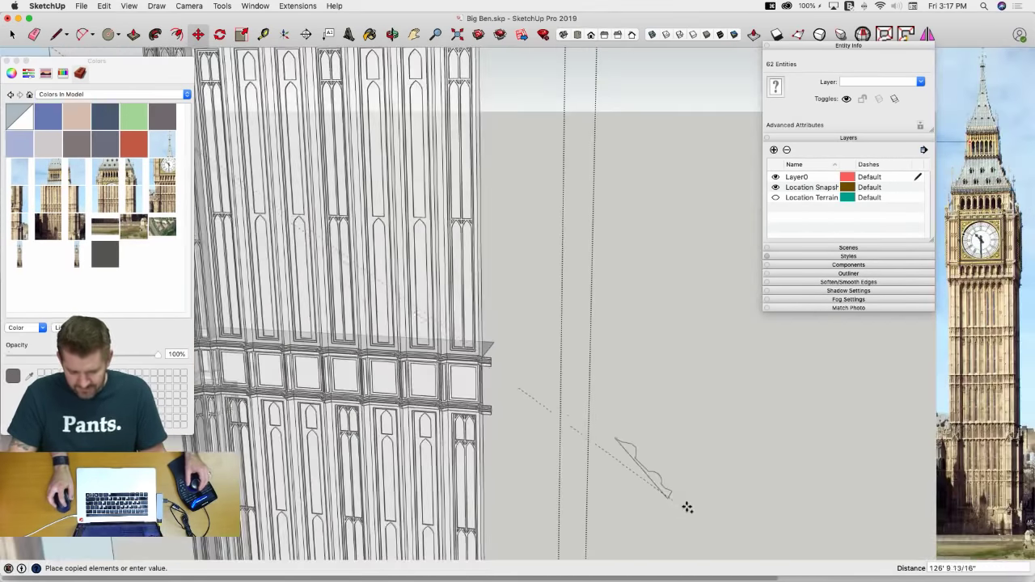
{"action": "left_click", "coordinate": [687, 507]}
{"action": "scroll", "coordinate": [671, 489], "scroll_direction": "up", "scroll_amount": 6}
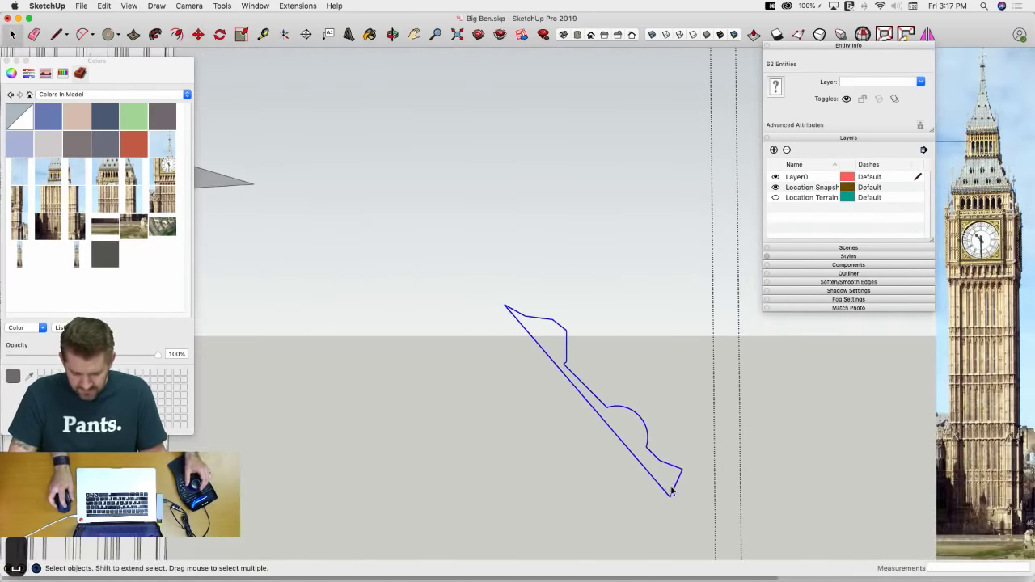
Rotate the copied half outline about 41.8° around the middle of its hub so its long straight edge is vertical
{"action": "key", "text": "q"}
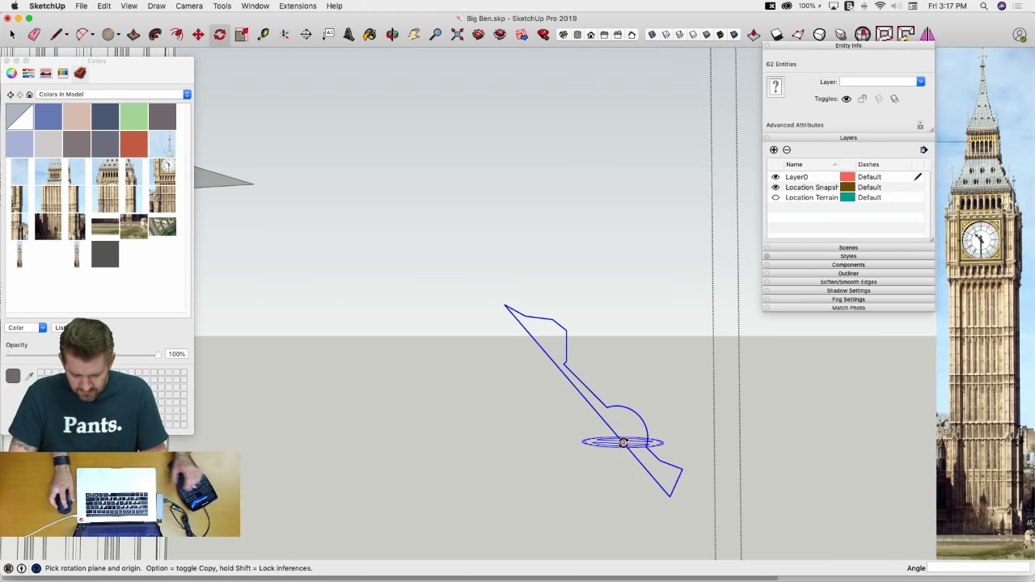
{"action": "left_click", "coordinate": [624, 443]}
{"action": "left_click", "coordinate": [616, 432]}
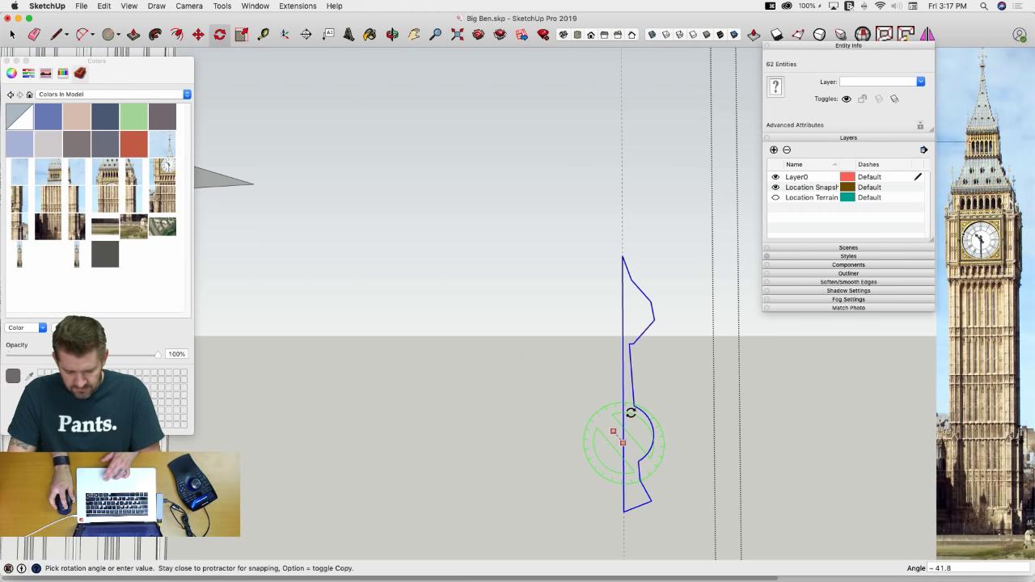
{"action": "left_click", "coordinate": [623, 437]}
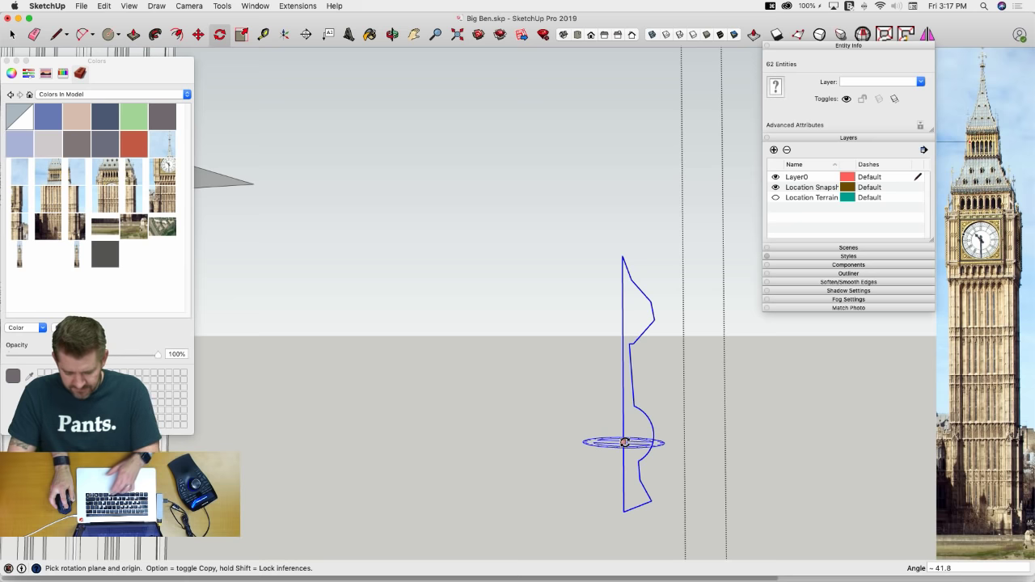
Rotate a copy of the half outline 180° around the middle of its hub to form the hand's opposite half
{"action": "left_click", "coordinate": [623, 441]}
{"action": "left_click", "coordinate": [633, 443]}
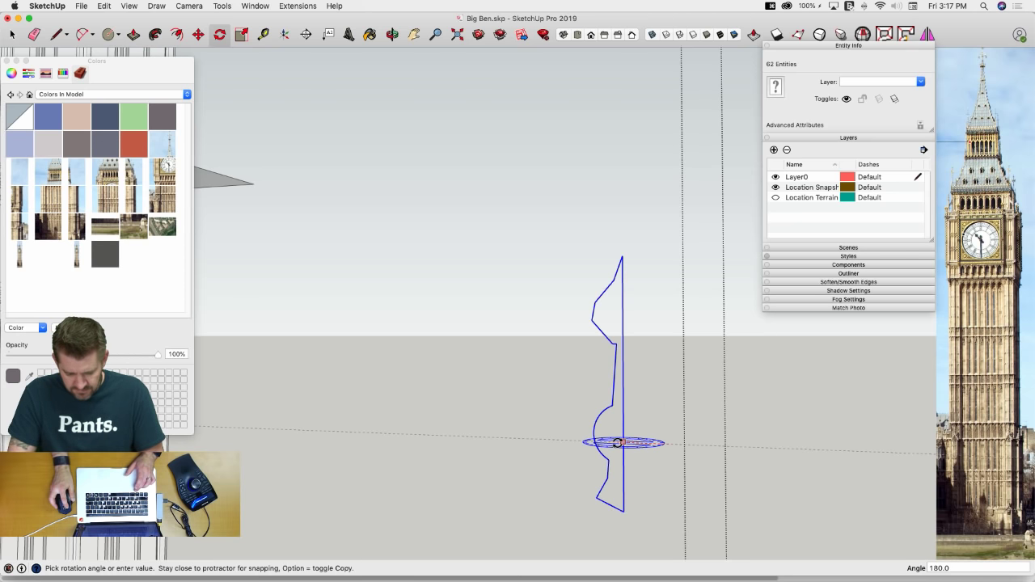
{"action": "key", "text": "alt"}
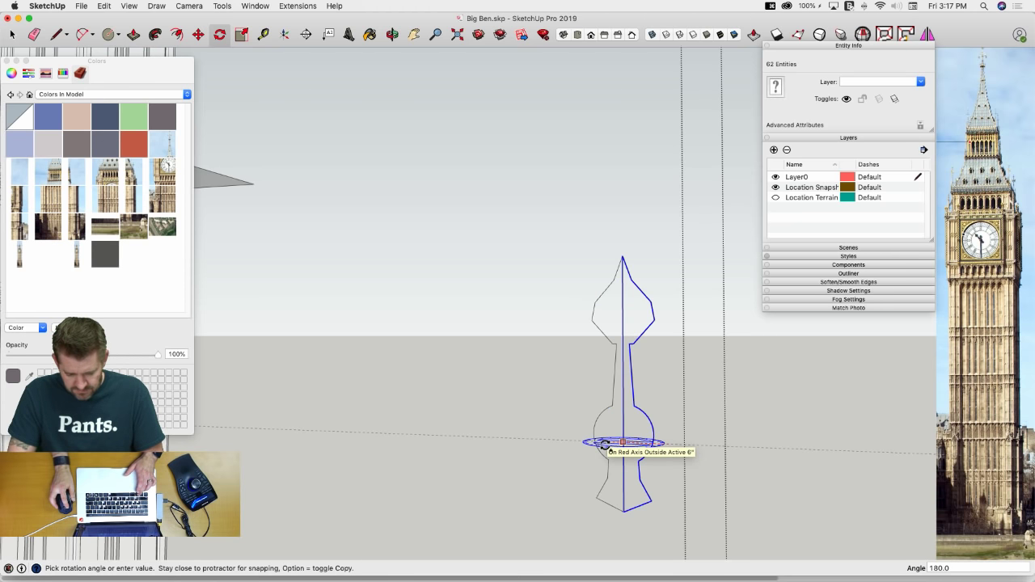
{"action": "left_click", "coordinate": [605, 444]}
Erase the straight centre edge running lengthwise between the two halves of the hour hand
{"action": "key", "text": "l"}
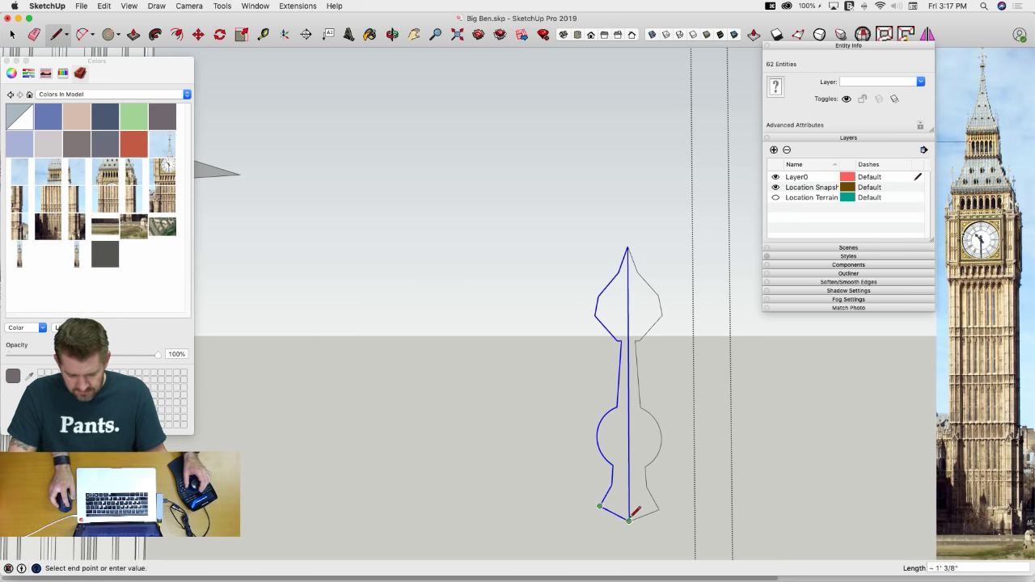
{"action": "key", "text": "e"}
{"action": "scroll", "coordinate": [643, 470], "scroll_direction": "up", "scroll_amount": 3}
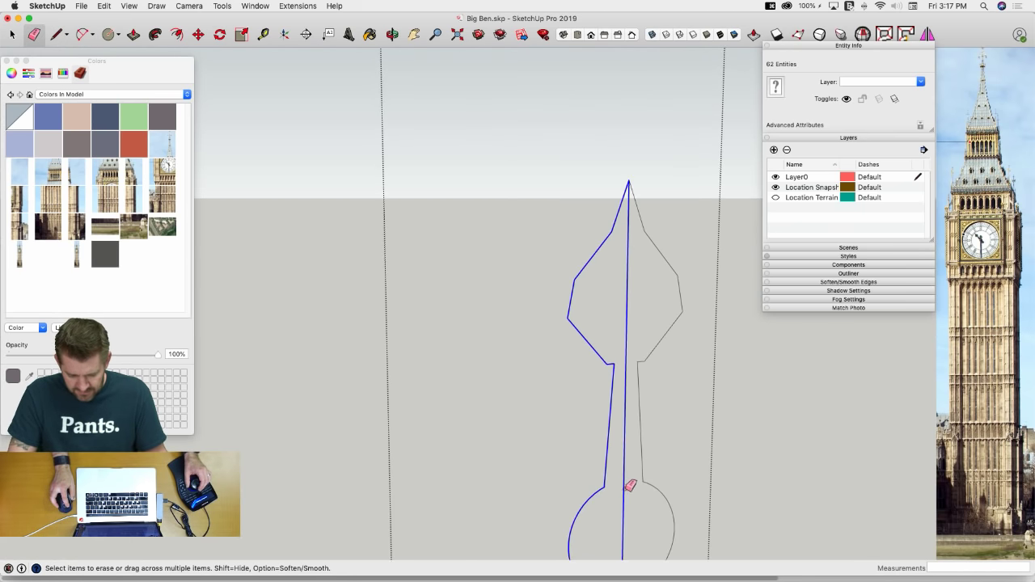
{"action": "left_click", "coordinate": [625, 491]}
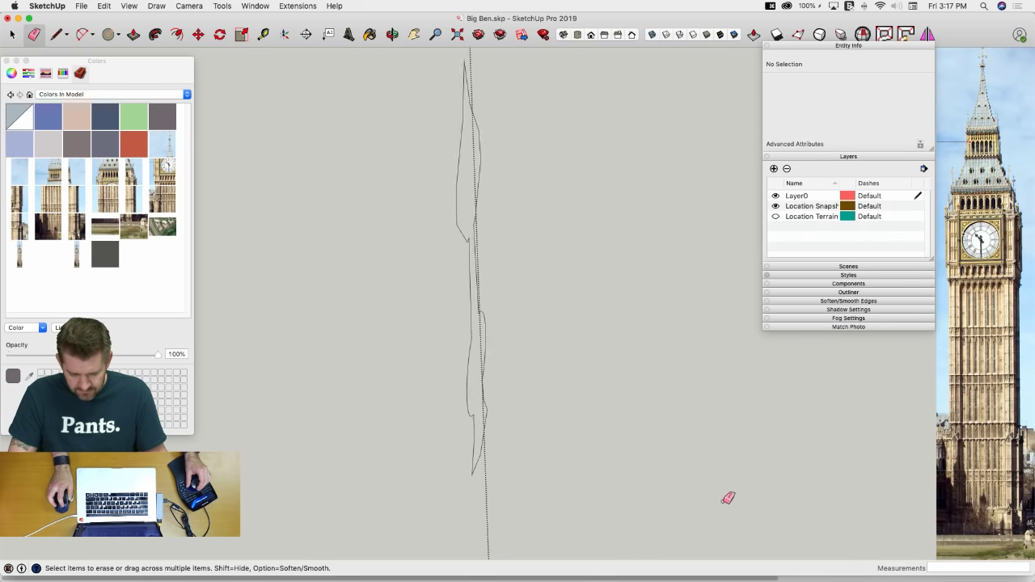
Draw edges across the bulge's base, the top of the hub and the bottom of the hub to close the bulge, shaft and tail
{"action": "mouse_move", "coordinate": [728, 499]}
{"action": "middle_mouse_down"}
{"action": "mouse_move", "coordinate": [693, 494]}
{"action": "mouse_move", "coordinate": [647, 454]}
{"action": "middle_mouse_up"}
{"action": "key", "text": "l"}
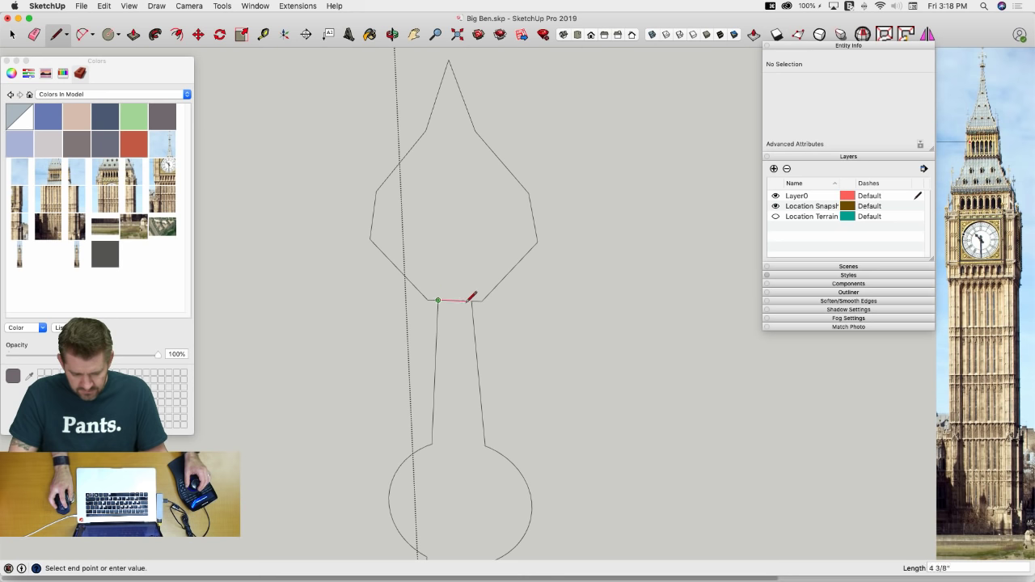
{"action": "left_click", "coordinate": [471, 300]}
{"action": "middle_click_drag", "start_coordinate": [445, 440], "coordinate": [446, 288], "text": "shift"}
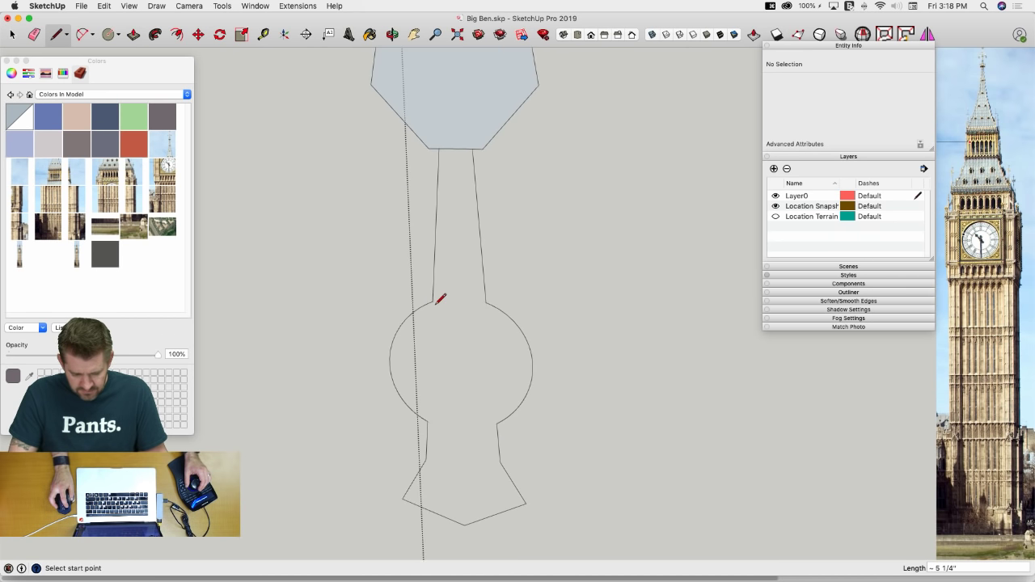
{"action": "key", "text": "Escape"}
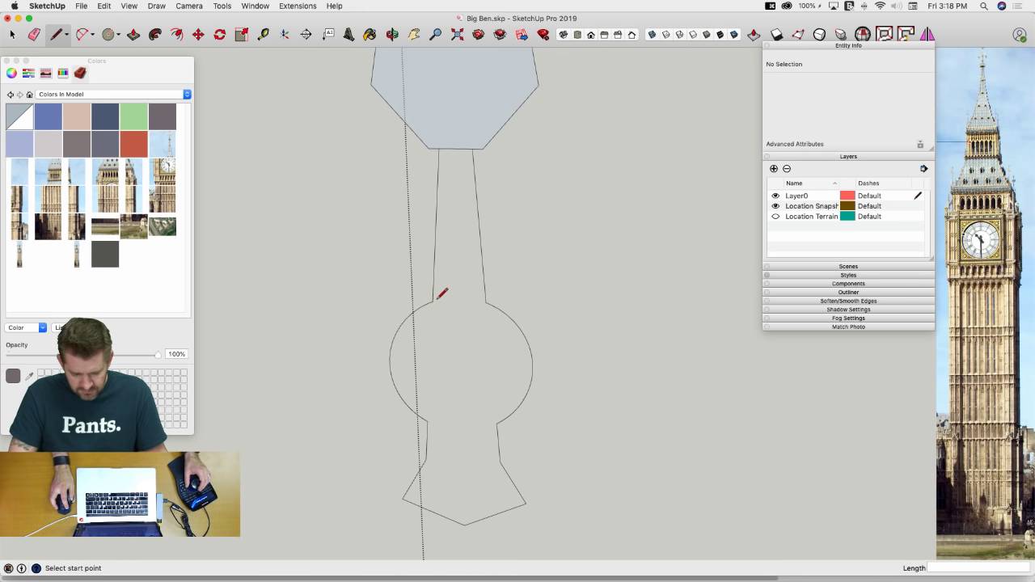
{"action": "left_click", "coordinate": [432, 301]}
{"action": "left_click", "coordinate": [487, 302]}
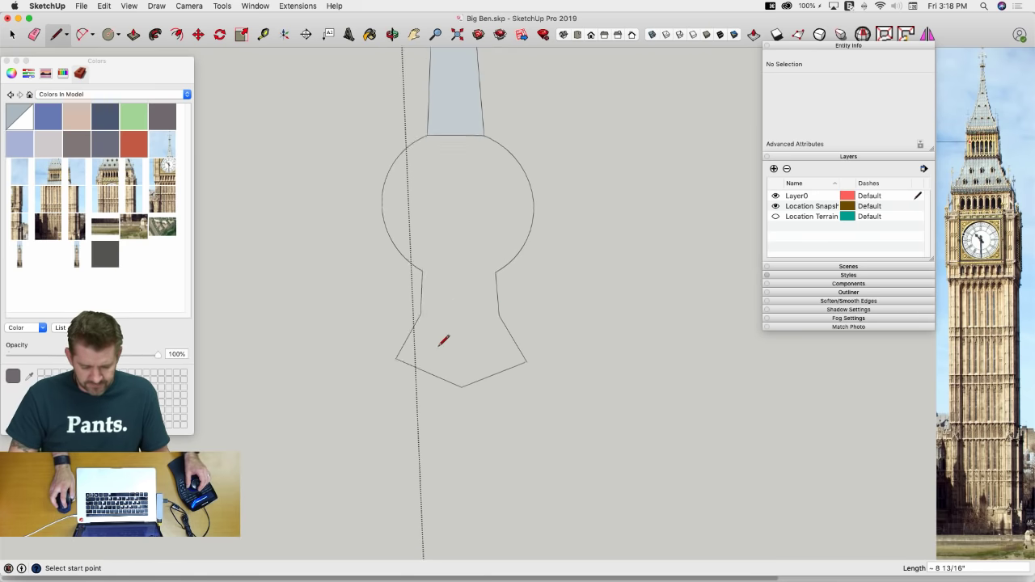
{"action": "left_click", "coordinate": [419, 267]}
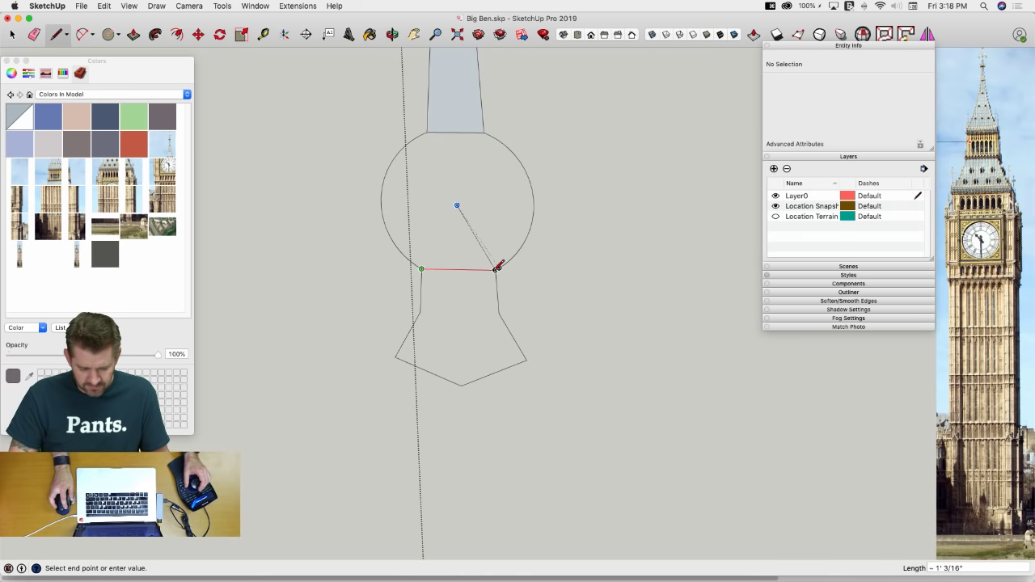
{"action": "left_click", "coordinate": [495, 271]}
Draw a vertical edge about 1' 10" long through the hub, from the midpoint of its upper cross edge to the lower one
{"action": "middle_click_drag", "start_coordinate": [435, 254], "coordinate": [555, 299]}
{"action": "key", "text": "space"}
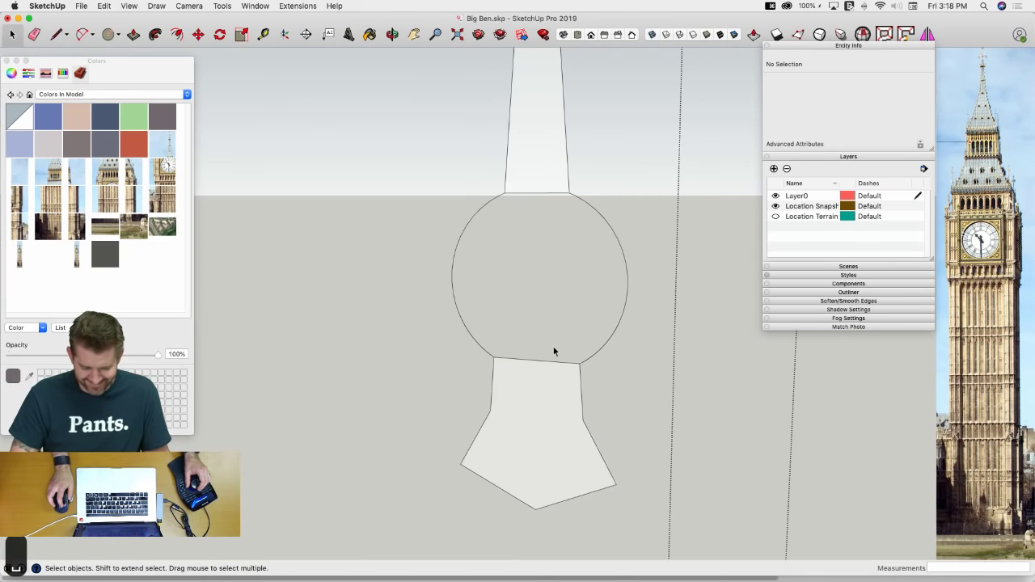
{"action": "key", "text": "l"}
{"action": "left_click", "coordinate": [536, 193]}
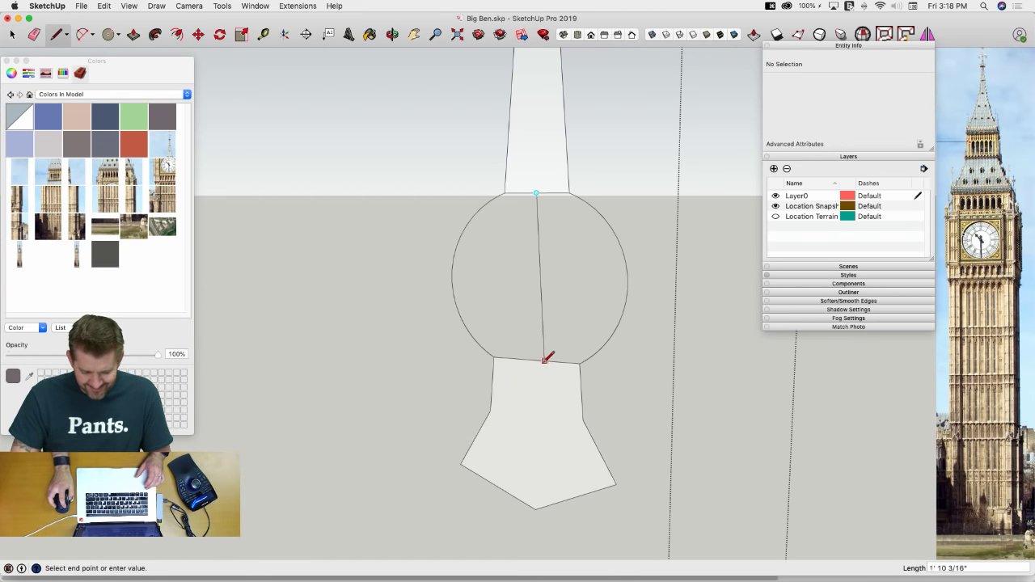
{"action": "left_click", "coordinate": [541, 337]}
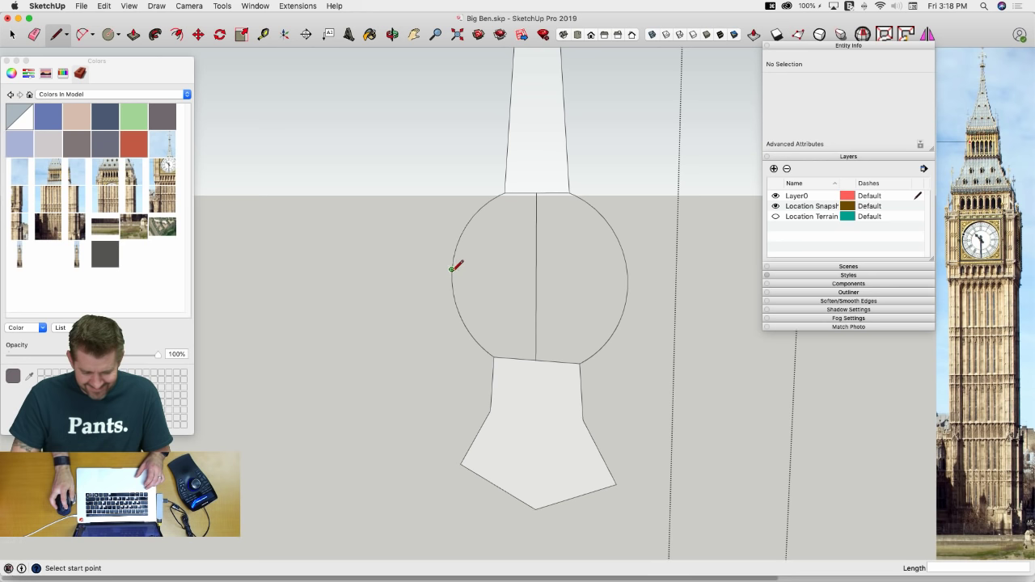
Erase the arc segments on the right side of the old hub outline
{"action": "key", "text": "e"}
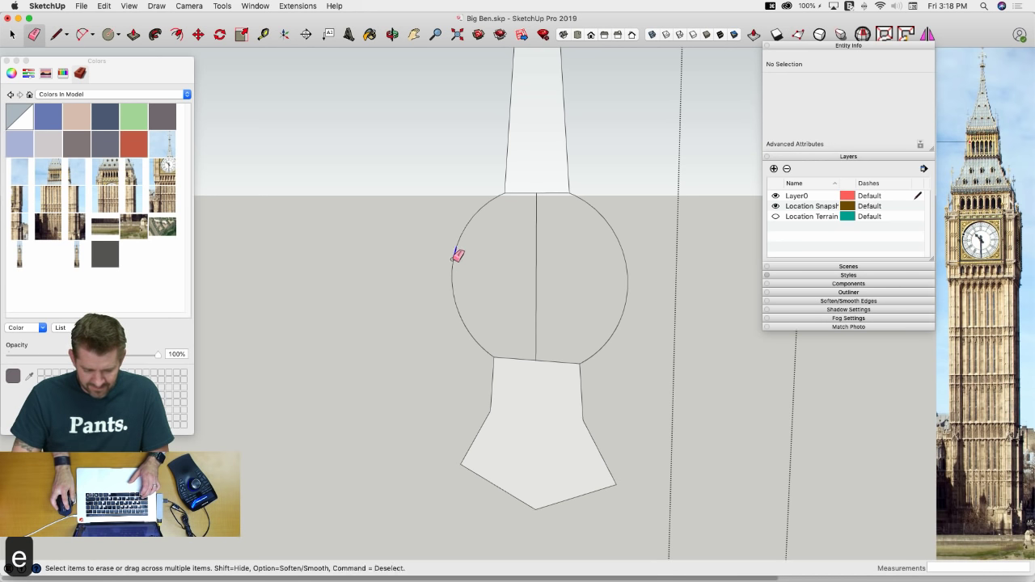
{"action": "left_click_drag", "start_coordinate": [573, 194], "coordinate": [576, 196]}
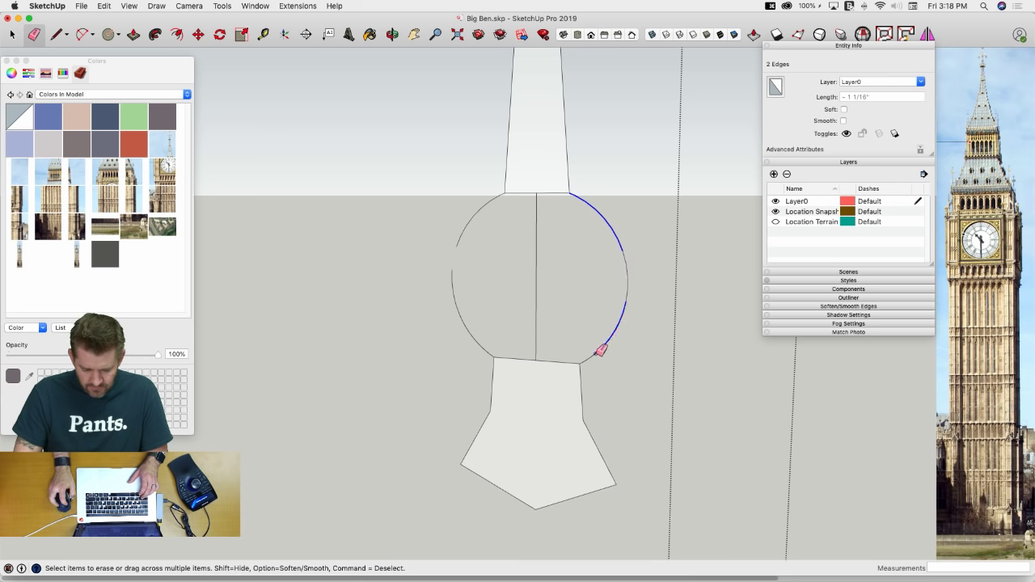
{"action": "mouse_move", "coordinate": [585, 359]}
{"action": "left_mouse_down"}
{"action": "mouse_move", "coordinate": [599, 351]}
{"action": "mouse_move", "coordinate": [583, 362]}
{"action": "left_mouse_up"}
{"action": "key", "text": "super+z"}
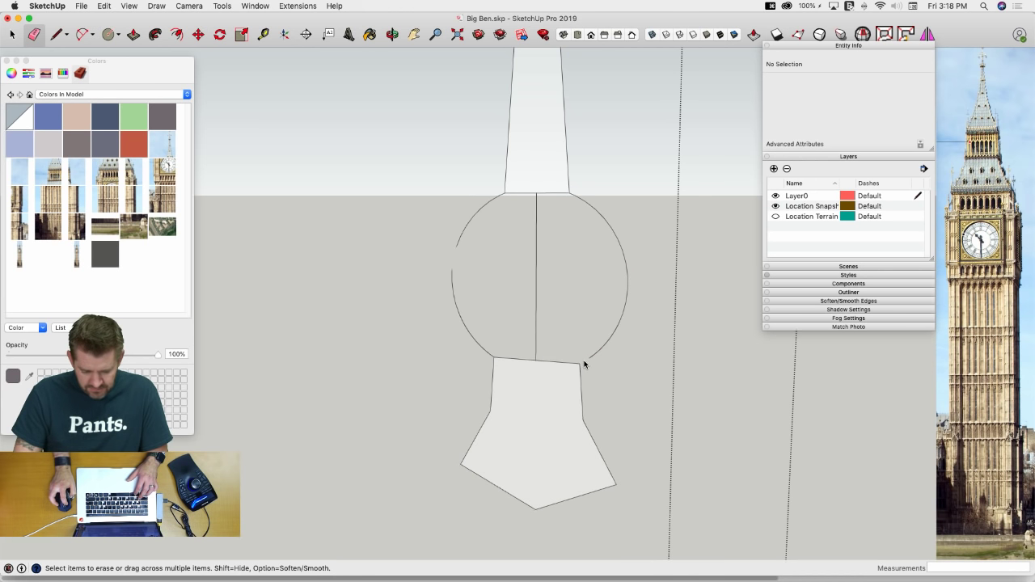
{"action": "key", "text": "space"}
{"action": "left_click", "coordinate": [607, 225]}
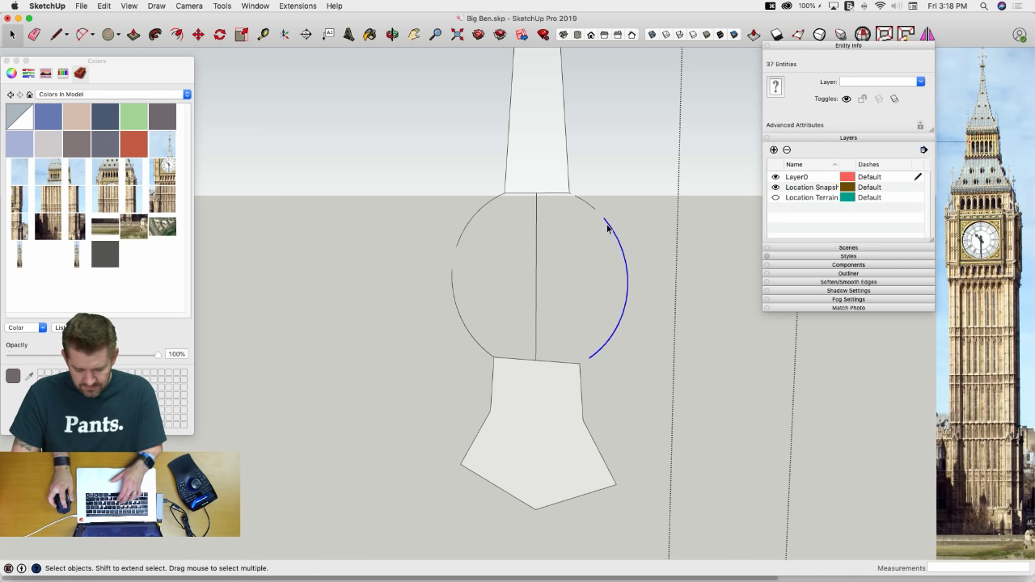
{"action": "key", "text": "Delete"}
{"action": "left_click", "coordinate": [593, 207]}
{"action": "key", "text": "Delete"}
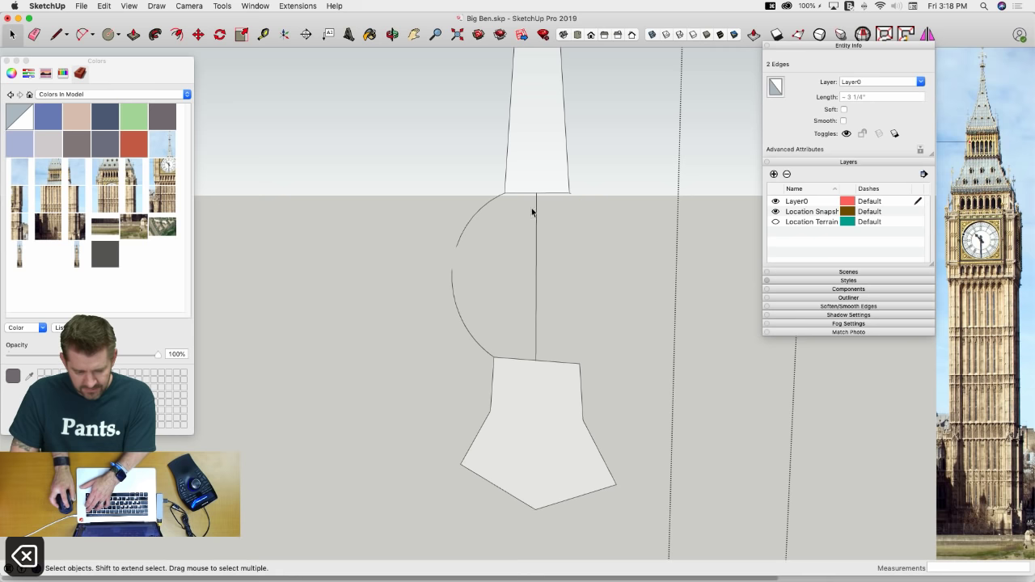
Erase the remaining arcs on the left side of the old hub outline
{"action": "key", "text": "l"}
{"action": "key", "text": "e"}
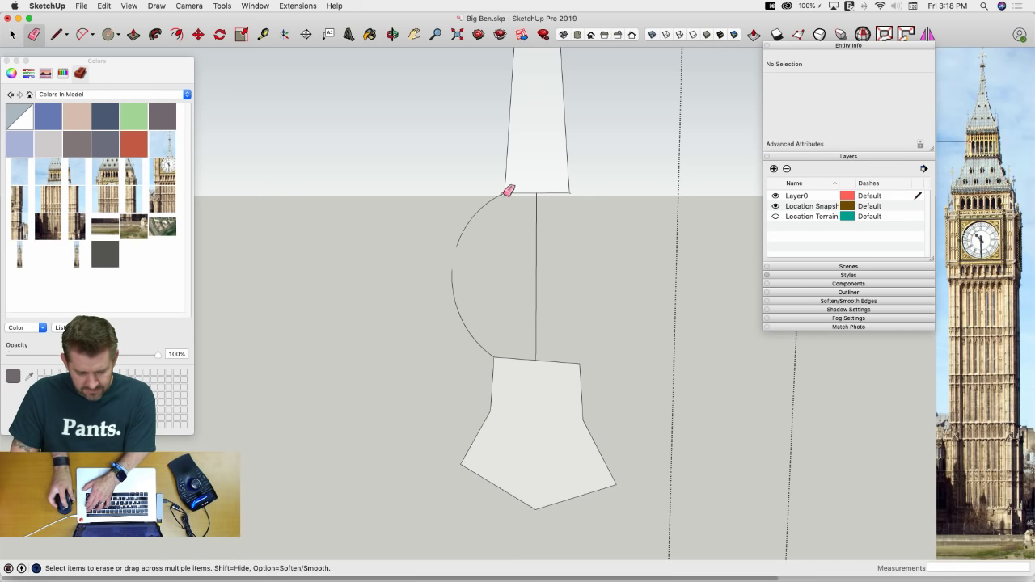
{"action": "key", "text": "space"}
{"action": "left_click", "coordinate": [486, 352]}
{"action": "key", "text": "Delete"}
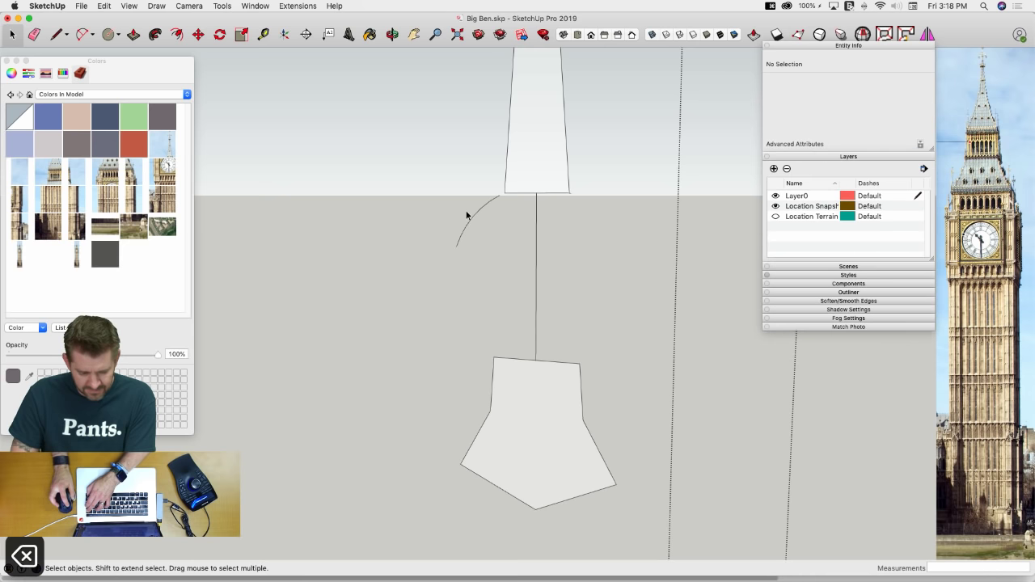
{"action": "left_click", "coordinate": [471, 217]}
{"action": "key", "text": "Delete"}
{"action": "key", "text": "c"}
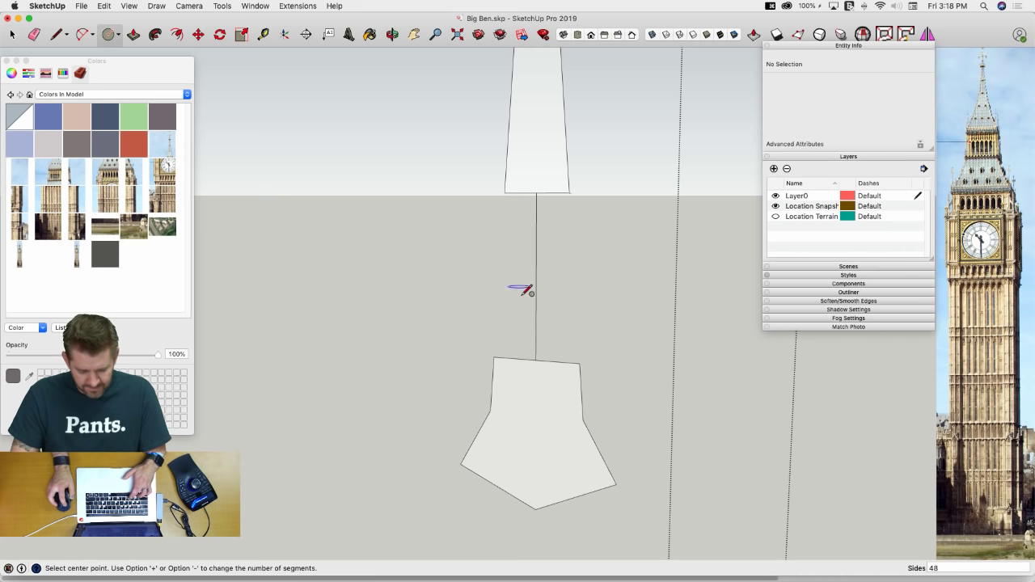
{"action": "left_click", "coordinate": [536, 277]}
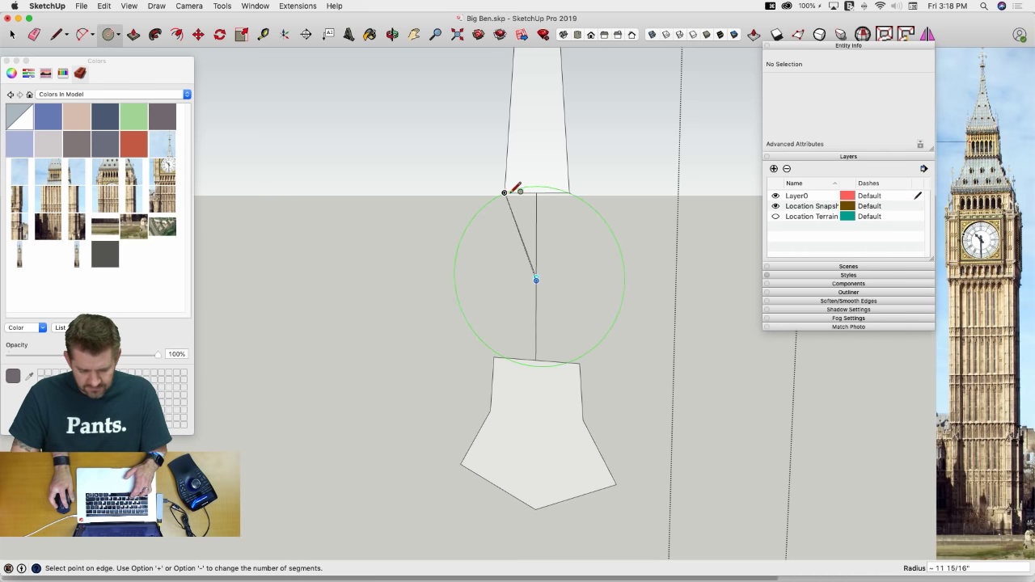
{"action": "key", "text": "e"}
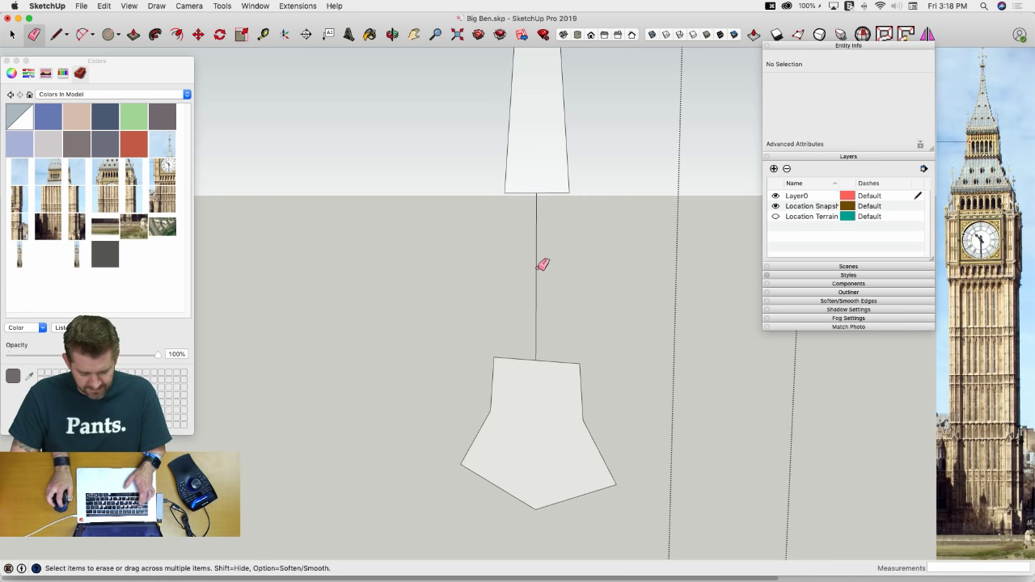
Draw a hub circle of about 11 15/16" radius from the vertical edge's midpoint to the shaft's corner and erase the edges inside it
{"action": "key", "text": "c"}
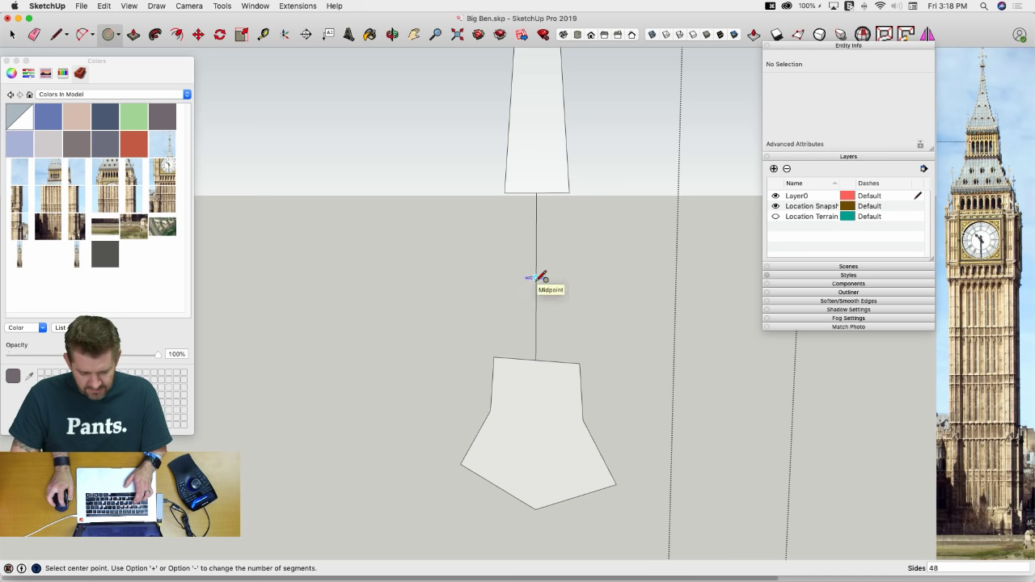
{"action": "left_click", "coordinate": [536, 278]}
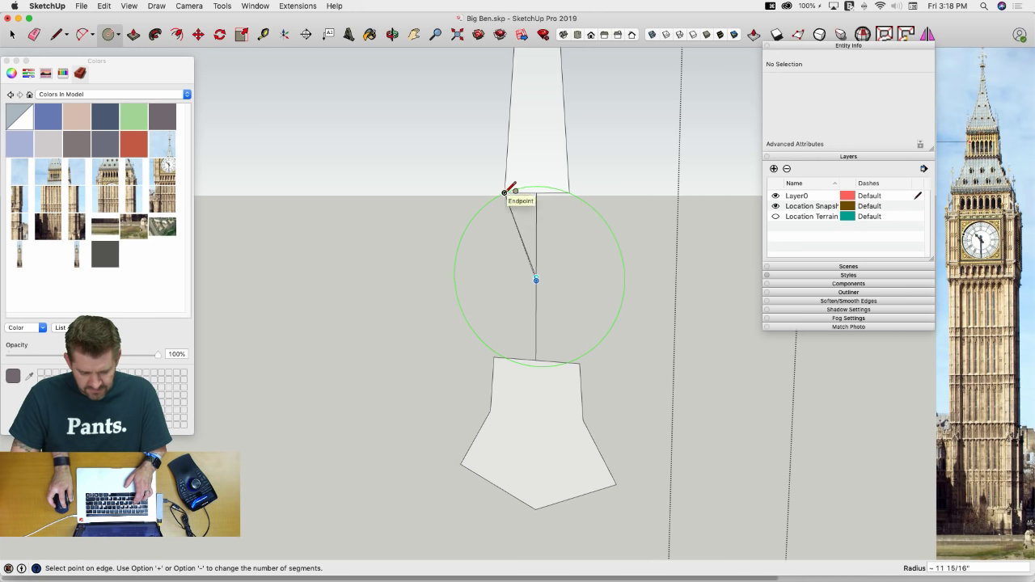
{"action": "left_click", "coordinate": [505, 193]}
{"action": "key", "text": "e"}
{"action": "mouse_move", "coordinate": [539, 179]}
{"action": "left_mouse_down"}
{"action": "mouse_move", "coordinate": [544, 197]}
{"action": "mouse_move", "coordinate": [532, 185]}
{"action": "left_mouse_up"}
{"action": "left_click_drag", "start_coordinate": [527, 354], "coordinate": [518, 349]}
Try to extend the tail's side edges up into the hub circle, and undo these edges along with the circle and its cleanup
{"action": "key", "text": "l"}
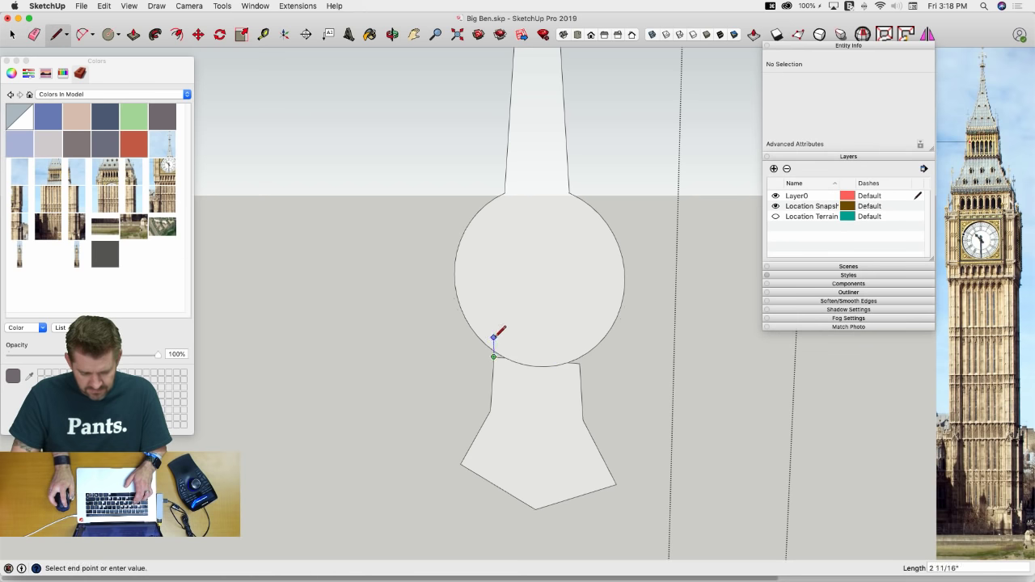
{"action": "left_click", "coordinate": [494, 335]}
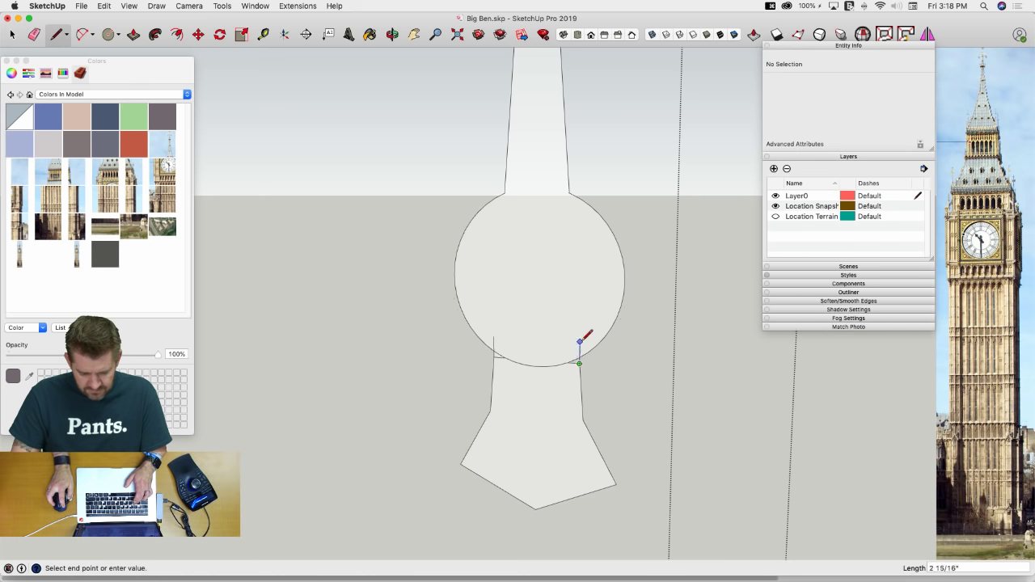
{"action": "key", "text": "e"}
{"action": "key", "text": "super+z"}
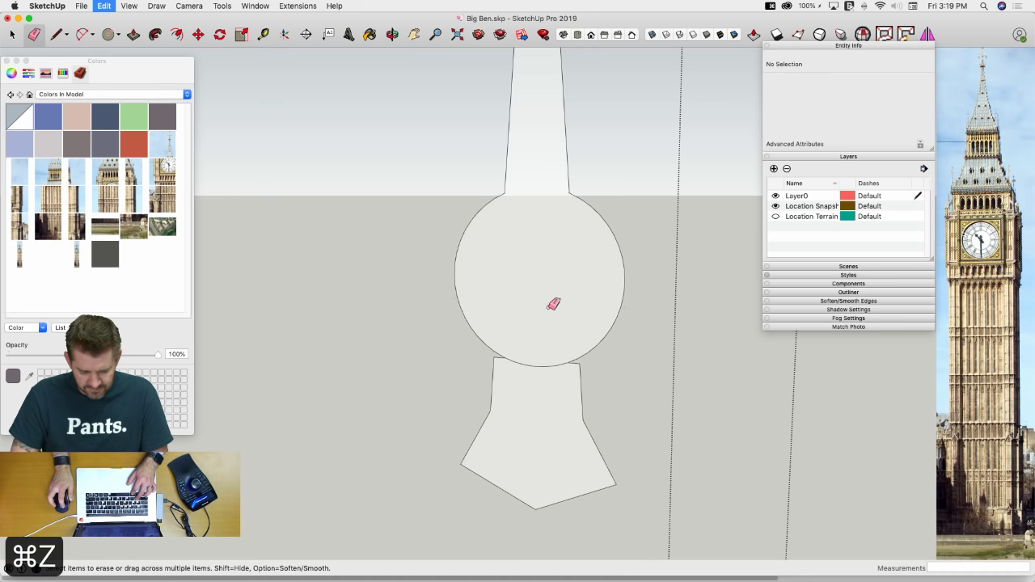
{"action": "key", "text": "super+z"}
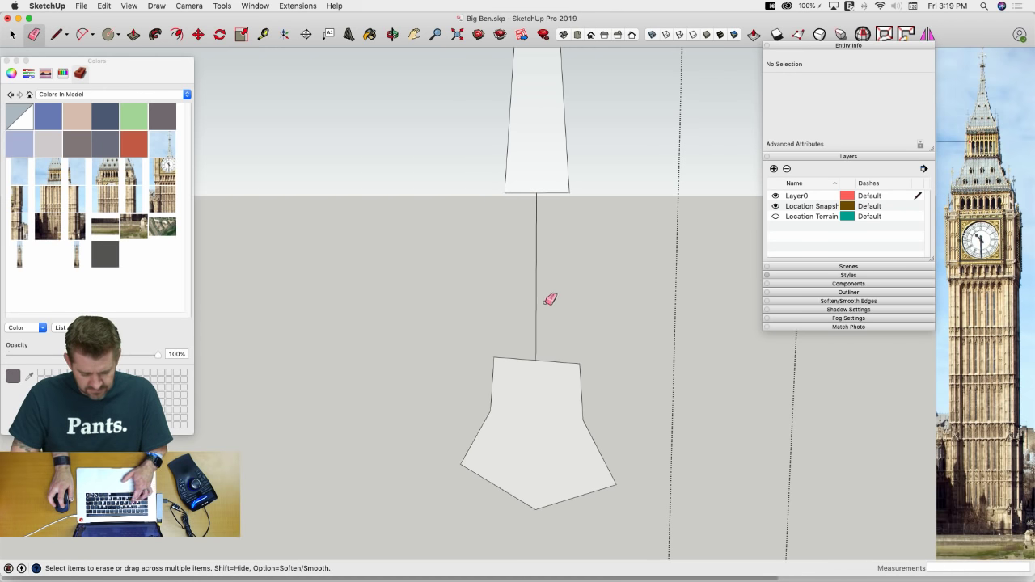
Draw a hub circle of about 1' 5/8" radius from the vertical edge's midpoint to the upper corner of the tail
{"action": "key", "text": "c"}
{"action": "left_click", "coordinate": [535, 278]}
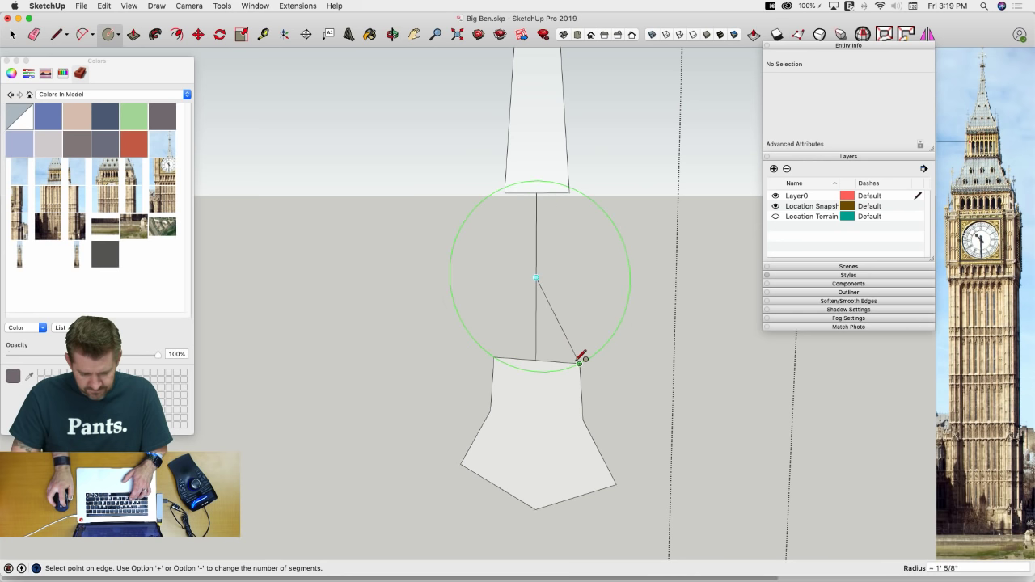
{"action": "left_click", "coordinate": [579, 362]}
Erase the vertical edge, cross edges and arc pieces where the hub meets the shaft and tail, merging them into one face
{"action": "key", "text": "e"}
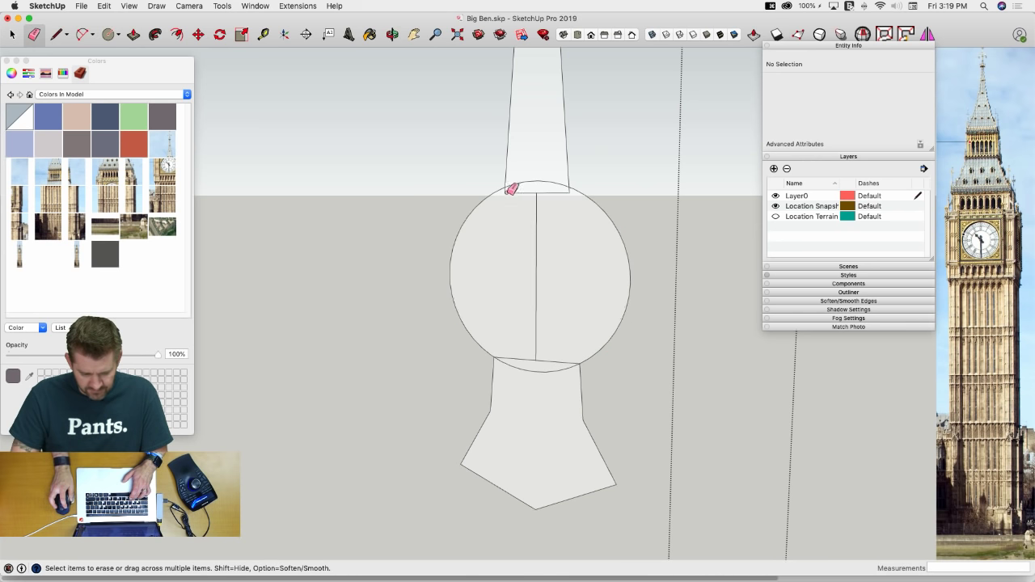
{"action": "left_click_drag", "start_coordinate": [513, 189], "coordinate": [508, 191]}
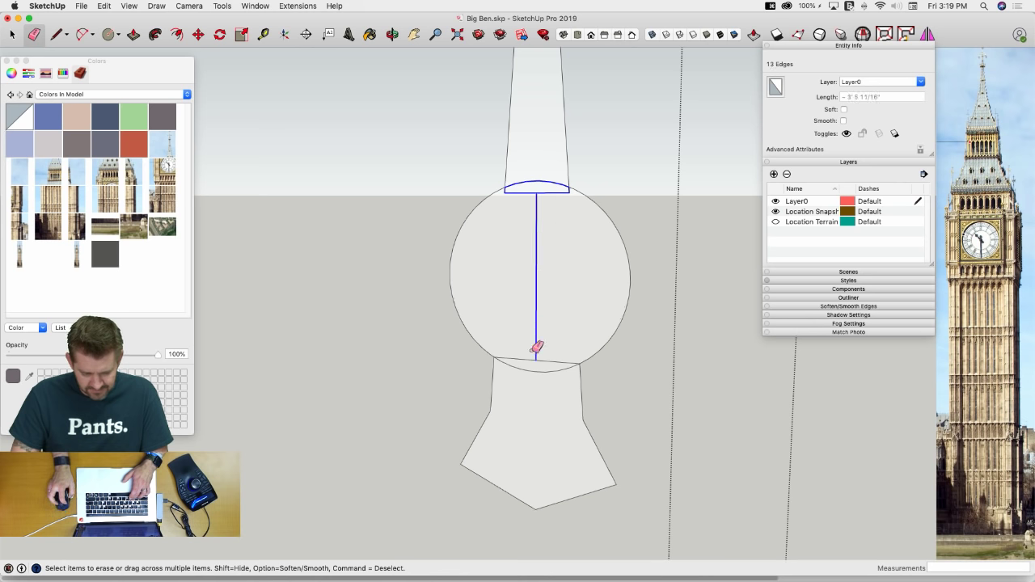
{"action": "left_click_drag", "start_coordinate": [560, 350], "coordinate": [555, 317]}
{"action": "key", "text": "space"}
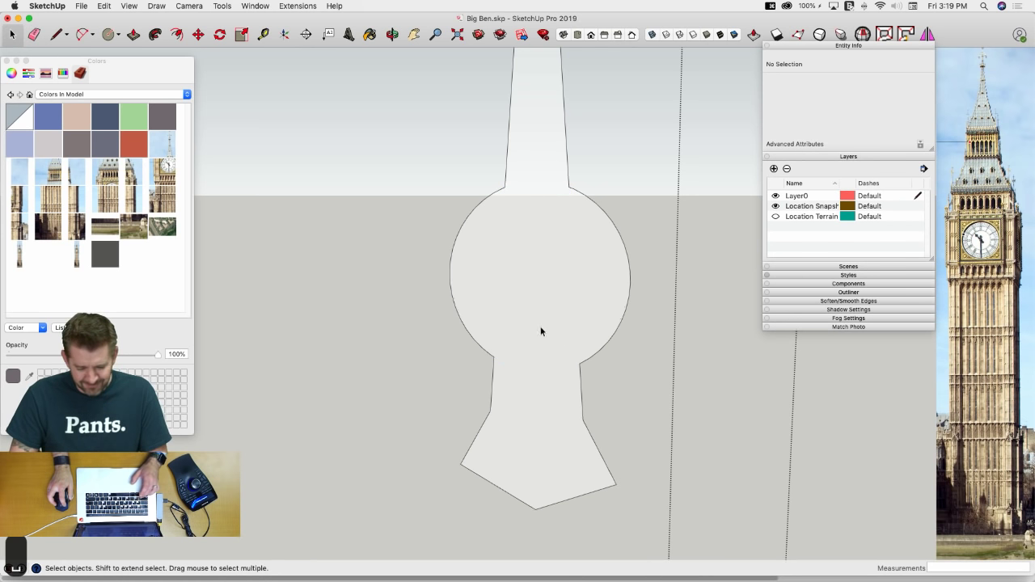
Push/Pull the hour hand's face by the previously used distance to give it thickness
{"action": "left_click", "coordinate": [534, 329]}
{"action": "key", "text": "p"}
{"action": "double_click", "coordinate": [532, 328]}
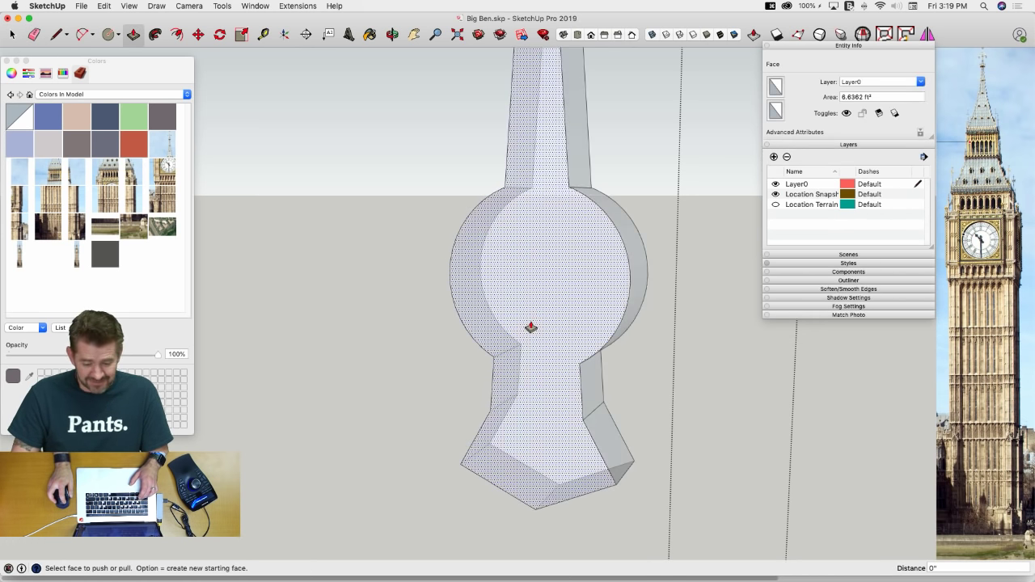
Turn off X-ray display and group all the connected geometry of the hour hand
{"action": "key", "text": "space"}
{"action": "left_click", "coordinate": [549, 318]}
{"action": "triple_click", "coordinate": [548, 321]}
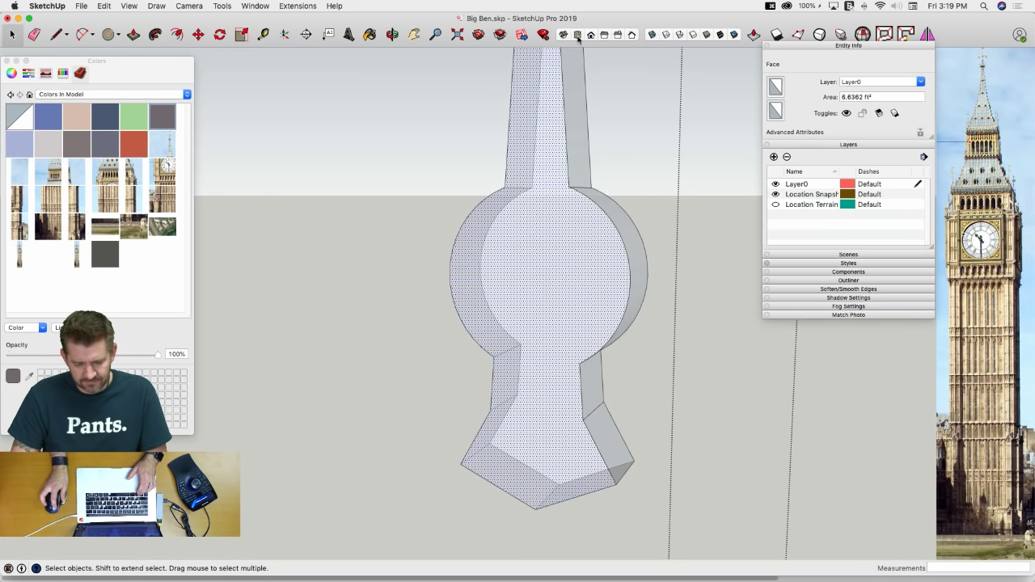
{"action": "left_click", "coordinate": [652, 35]}
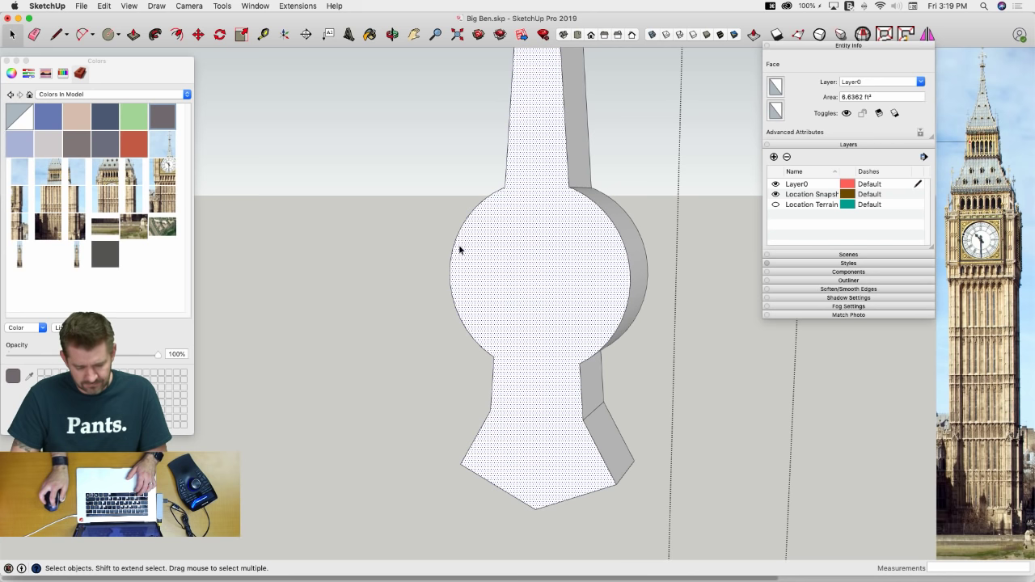
{"action": "key", "text": "super+a"}
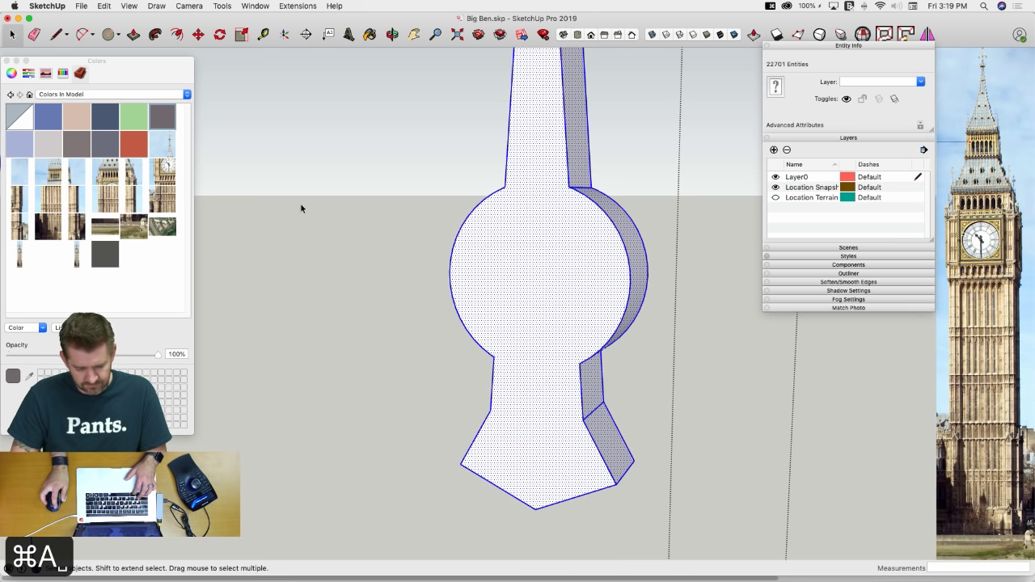
{"action": "key", "text": "Escape"}
{"action": "left_click", "coordinate": [589, 311]}
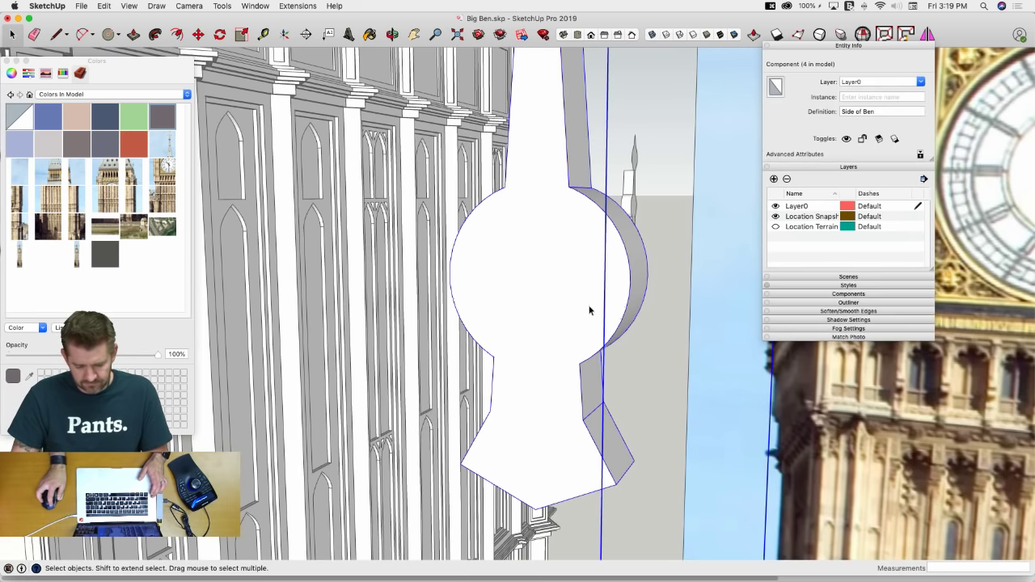
{"action": "triple_click", "coordinate": [587, 309]}
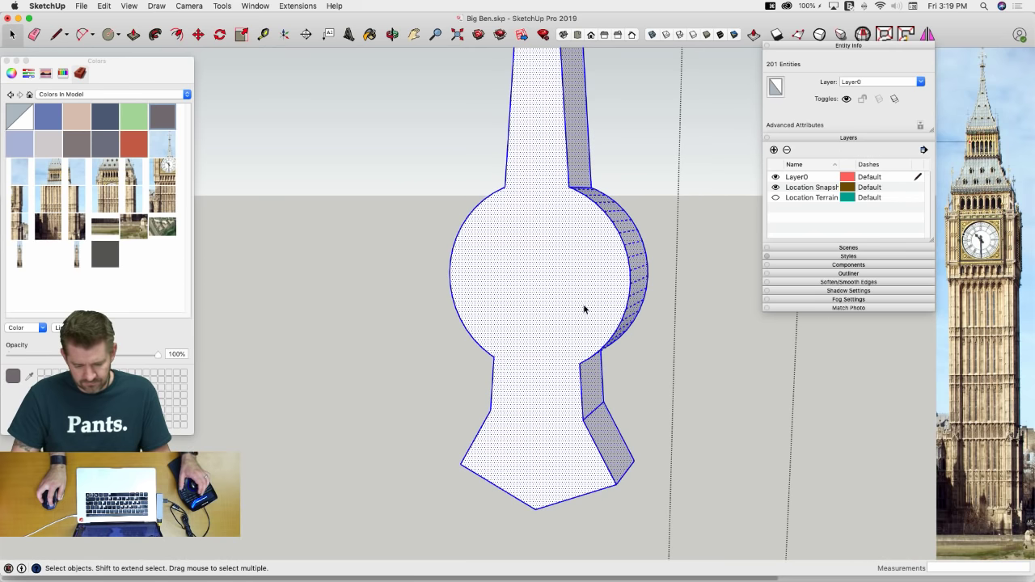
{"action": "right_click", "coordinate": [584, 308]}
{"action": "left_click", "coordinate": [616, 381]}
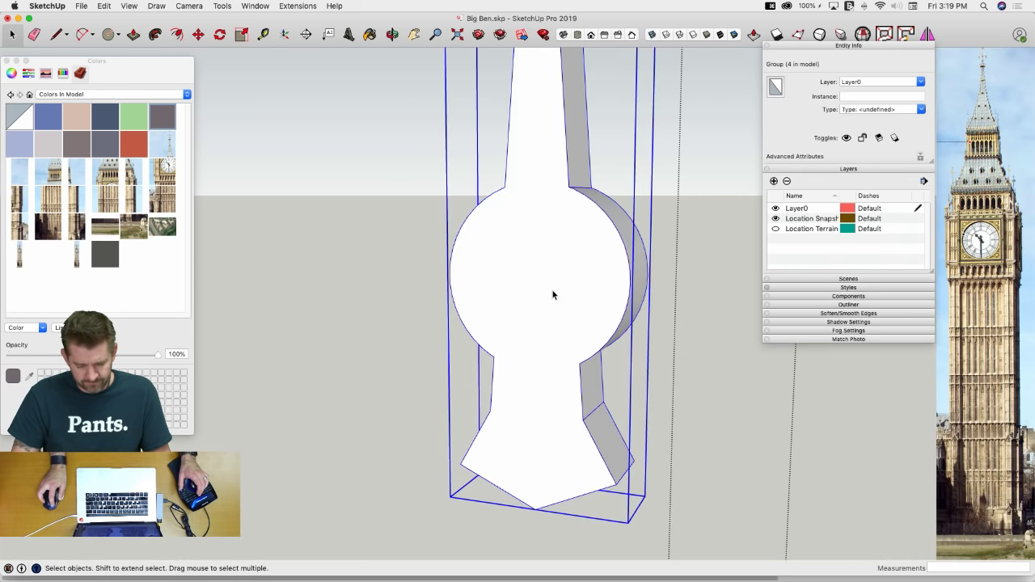
Paint all the geometry inside the hour hand group with the dark purple-grey model colour
{"action": "key", "text": "Escape"}
{"action": "key", "text": "b"}
{"action": "left_click", "coordinate": [553, 295]}
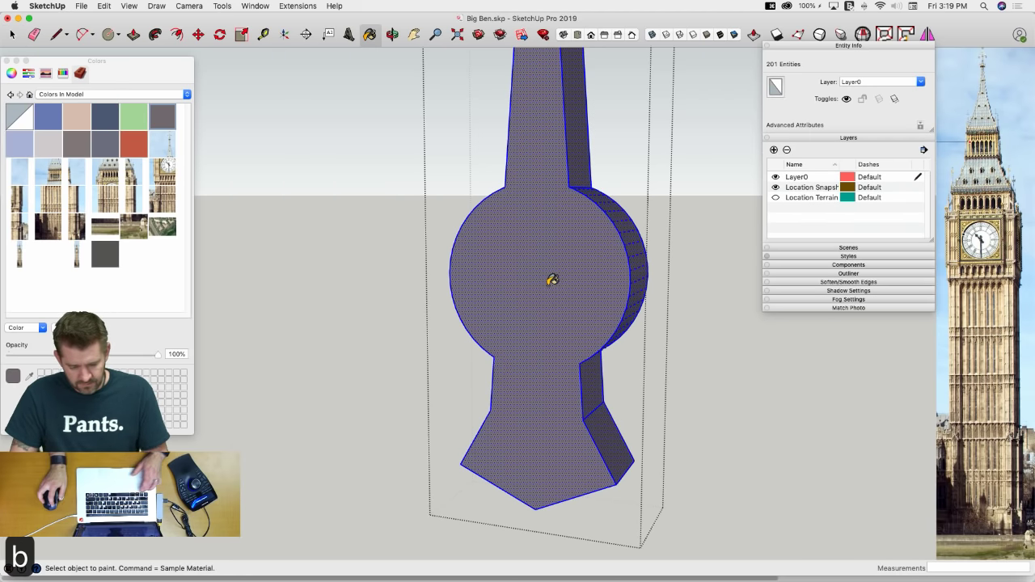
{"action": "key", "text": "space"}
Examine the painted hour hand from the side and its place in relation to the tower
{"action": "key", "text": "m"}
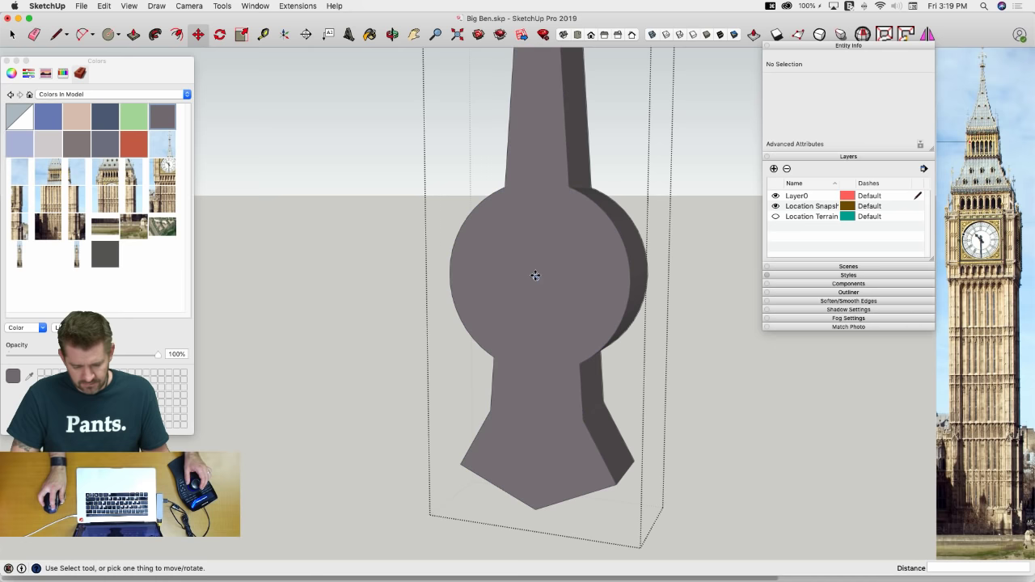
{"action": "scroll", "coordinate": [535, 276], "scroll_direction": "down", "scroll_amount": 10}
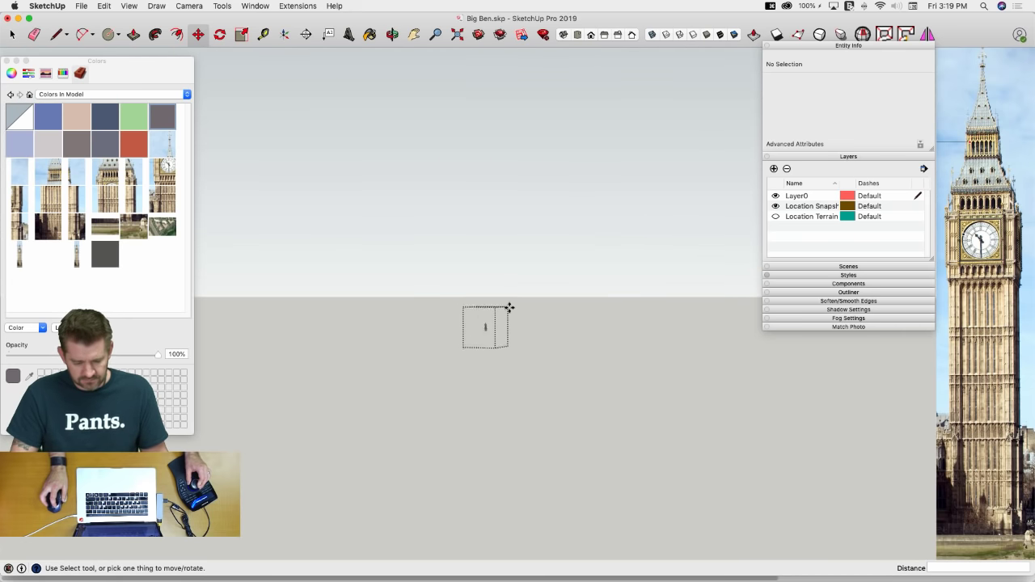
{"action": "mouse_move", "coordinate": [510, 308]}
{"action": "middle_mouse_down"}
{"action": "mouse_move", "coordinate": [474, 308]}
{"action": "mouse_move", "coordinate": [354, 153]}
{"action": "mouse_move", "coordinate": [219, 142]}
{"action": "middle_mouse_up"}
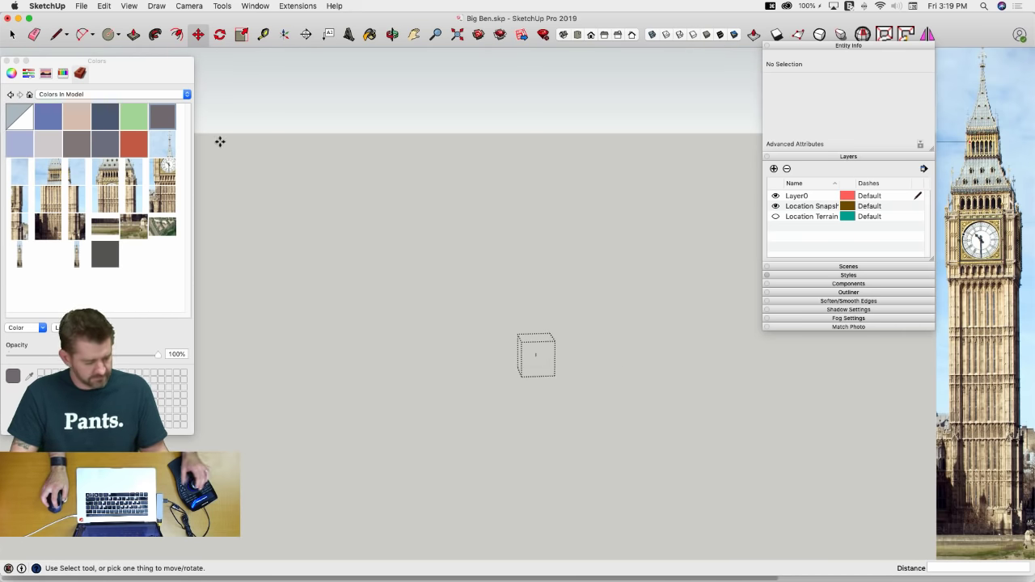
{"action": "key", "text": "q"}
{"action": "middle_click_drag", "start_coordinate": [390, 238], "coordinate": [490, 323]}
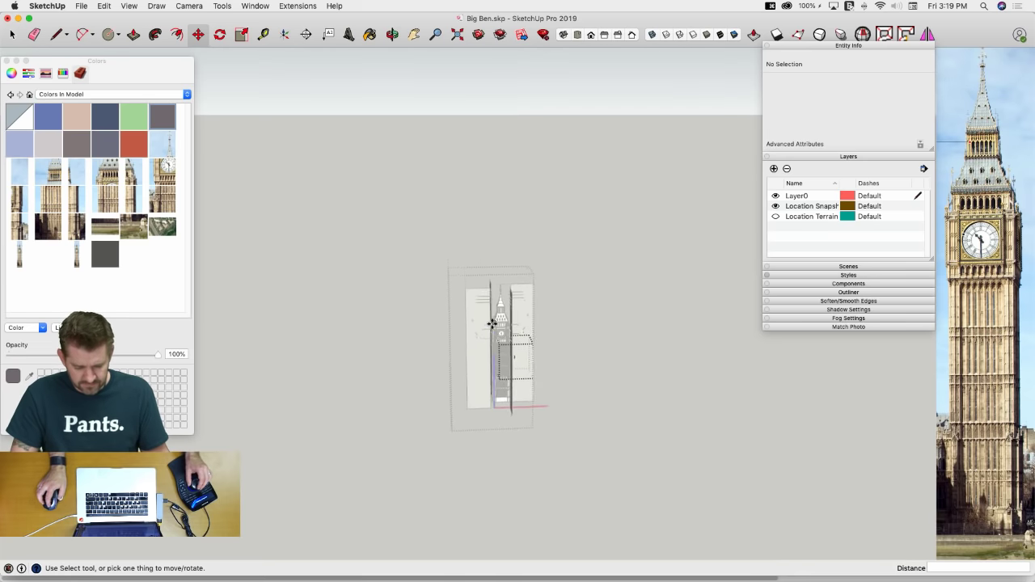
{"action": "scroll", "coordinate": [502, 339], "scroll_direction": "up", "scroll_amount": 5}
{"action": "scroll", "coordinate": [503, 340], "scroll_direction": "up", "scroll_amount": 5}
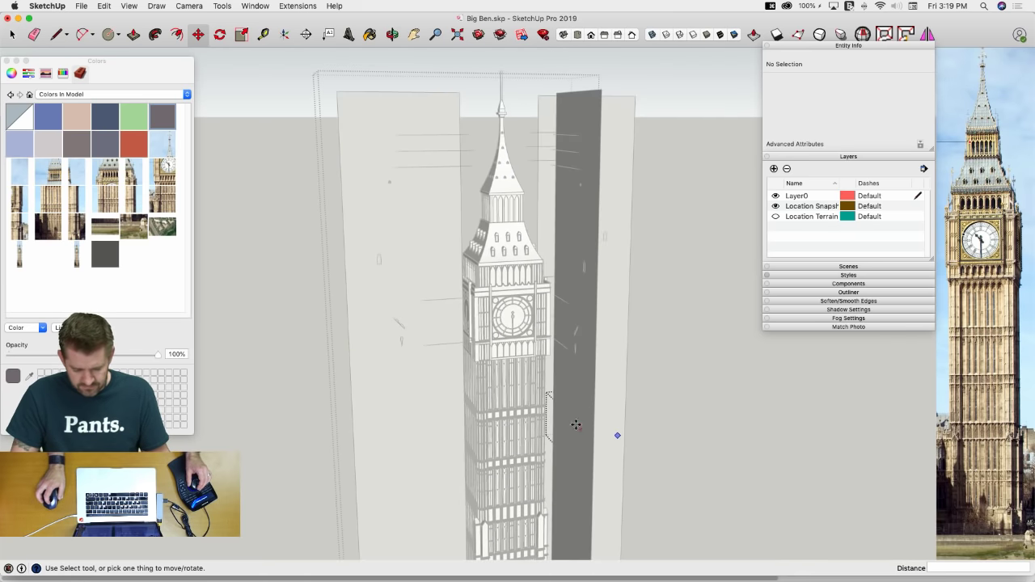
{"action": "scroll", "coordinate": [545, 416], "scroll_direction": "up", "scroll_amount": 8}
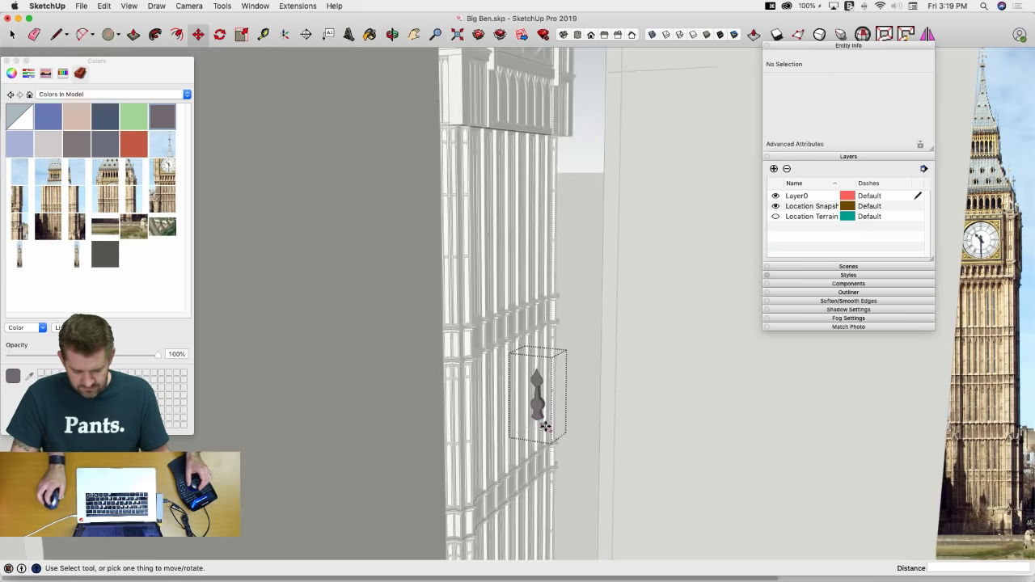
{"action": "scroll", "coordinate": [550, 417], "scroll_direction": "up", "scroll_amount": 8}
{"action": "middle_click_drag", "start_coordinate": [553, 418], "coordinate": [553, 420]}
{"action": "scroll", "coordinate": [372, 338], "scroll_direction": "up", "scroll_amount": 6}
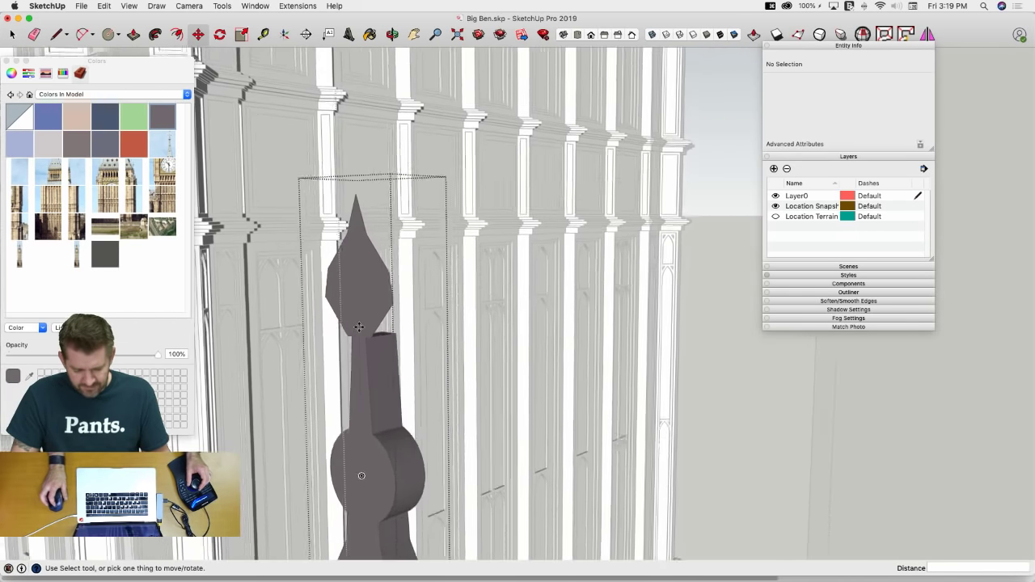
Push/Pull the hour hand's spade-shaped tip back to the rear edge of the shaft so both have the same thickness
{"action": "key", "text": "space"}
{"action": "left_click", "coordinate": [366, 365]}
{"action": "key", "text": "p"}
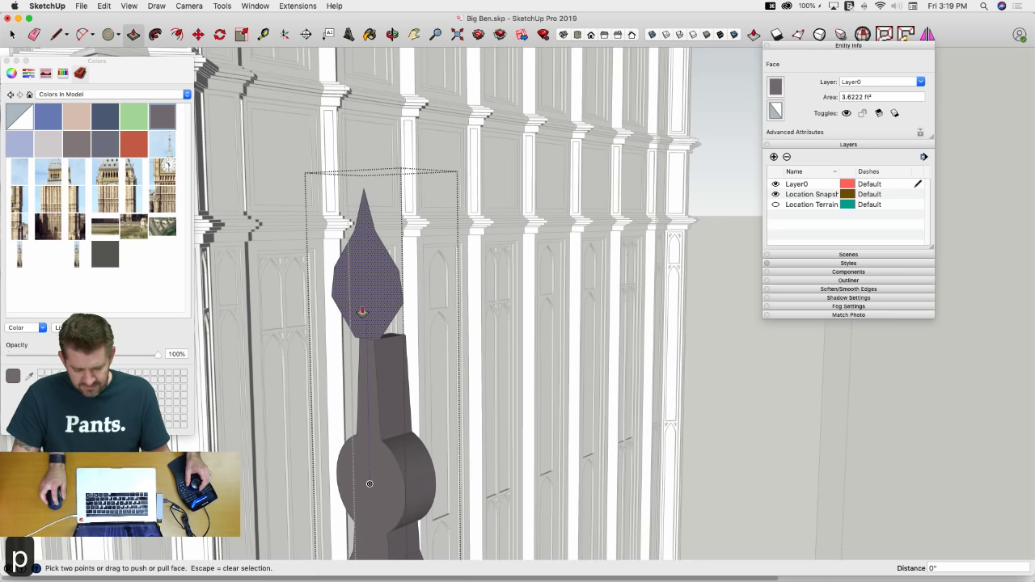
{"action": "left_click_drag", "start_coordinate": [357, 308], "coordinate": [406, 343]}
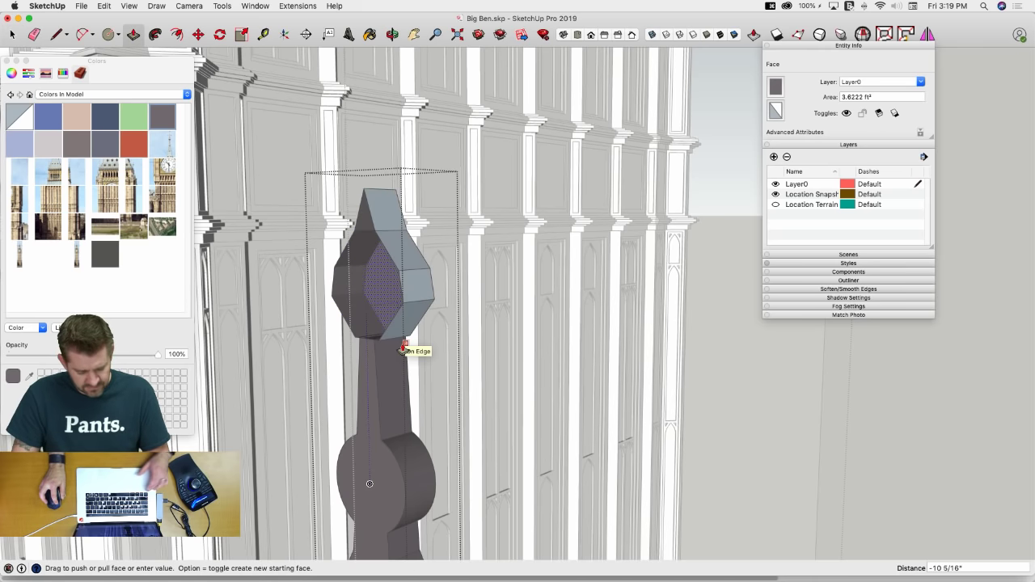
{"action": "key", "text": "alt"}
{"action": "left_click", "coordinate": [404, 348]}
{"action": "key", "text": "space"}
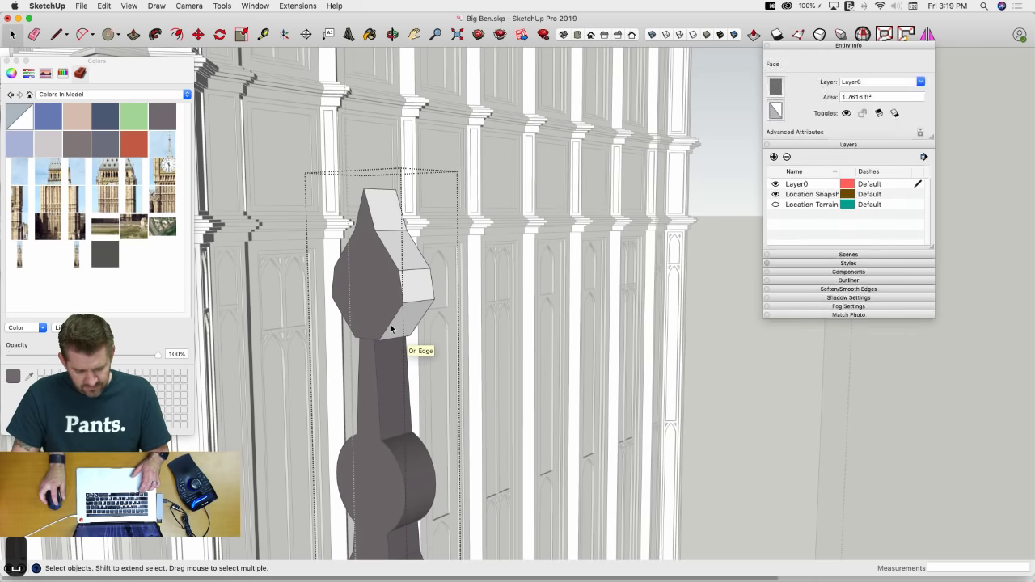
Paint the hour hand's whole connected geometry, including the tip's unpainted sides, with the same dark purple-grey colour
{"action": "triple_click", "coordinate": [391, 328]}
{"action": "key", "text": "b"}
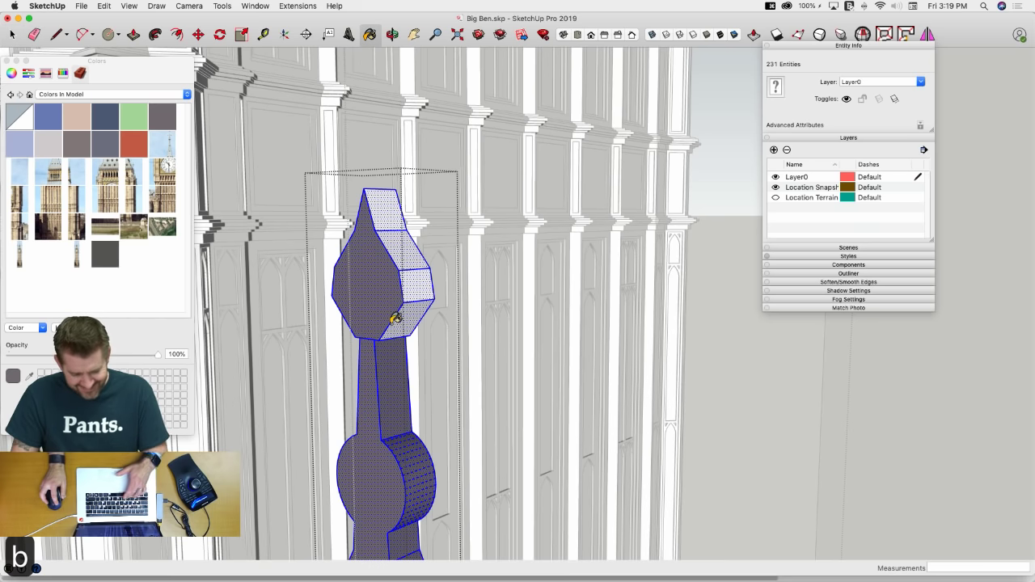
{"action": "left_click", "coordinate": [392, 324]}
{"action": "key", "text": "space"}
Erase the edge separating the tip from the shaft and reverse the merged front face
{"action": "key", "text": "e"}
{"action": "left_click_drag", "start_coordinate": [370, 337], "coordinate": [382, 332]}
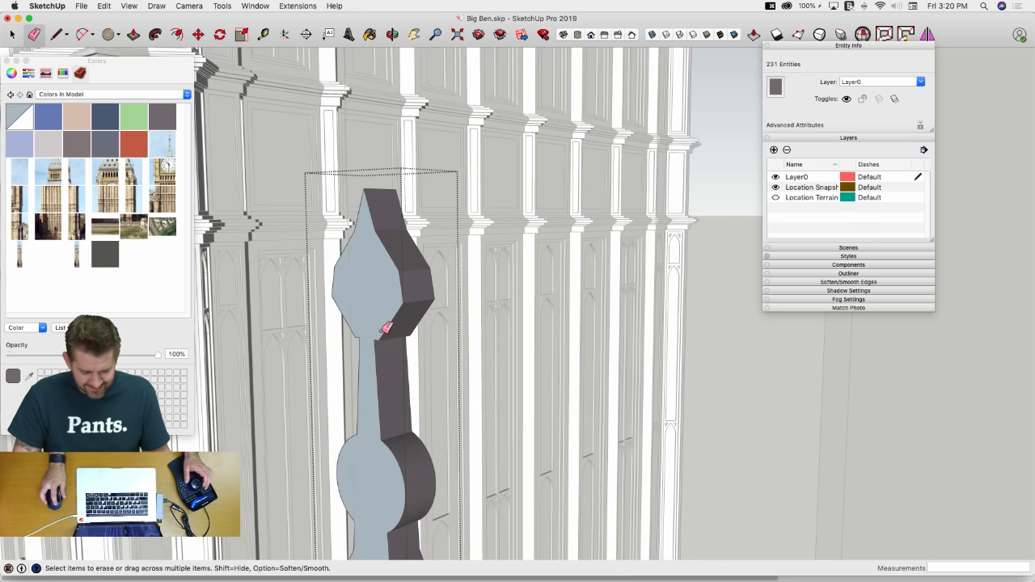
{"action": "right_click", "coordinate": [375, 320]}
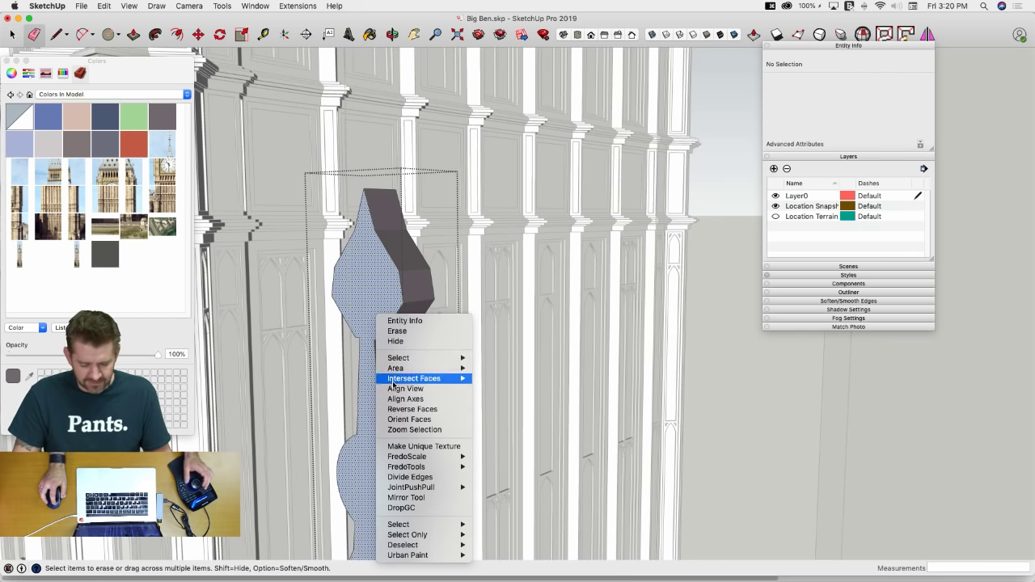
{"action": "left_click", "coordinate": [421, 410]}
{"action": "key", "text": "space"}
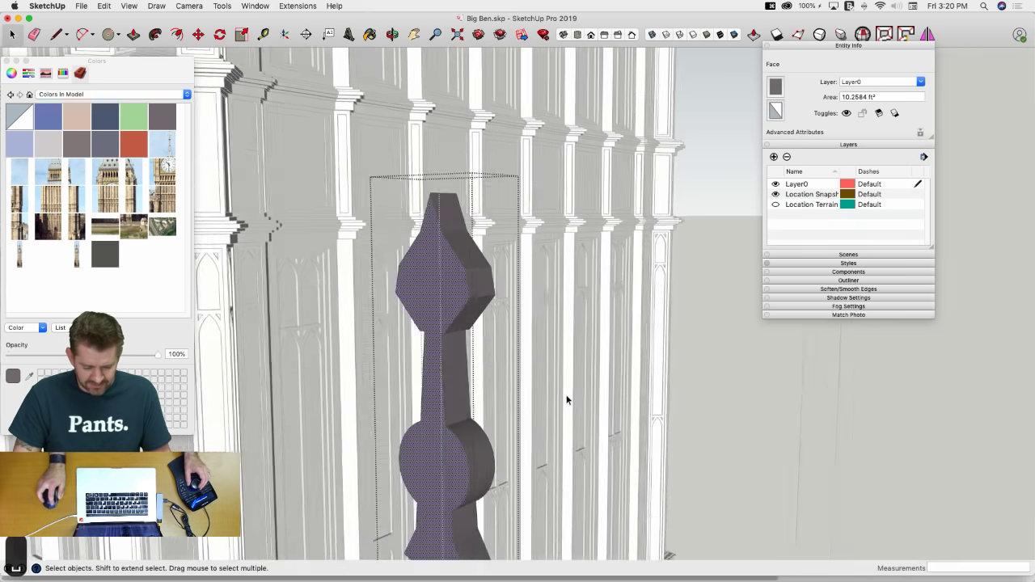
Close the group and move the hour hand by its hub centre onto the minute hand's hub centre, using X-ray display
{"action": "left_click", "coordinate": [695, 391]}
{"action": "left_click", "coordinate": [482, 458]}
{"action": "key", "text": "m"}
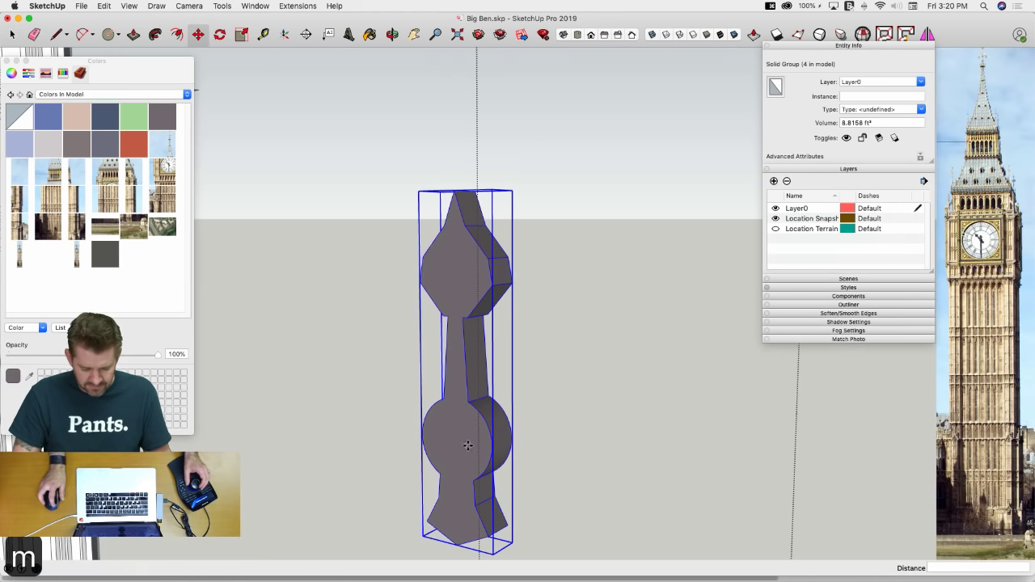
{"action": "left_click", "coordinate": [454, 437]}
{"action": "scroll", "coordinate": [454, 437], "scroll_direction": "down", "scroll_amount": 10}
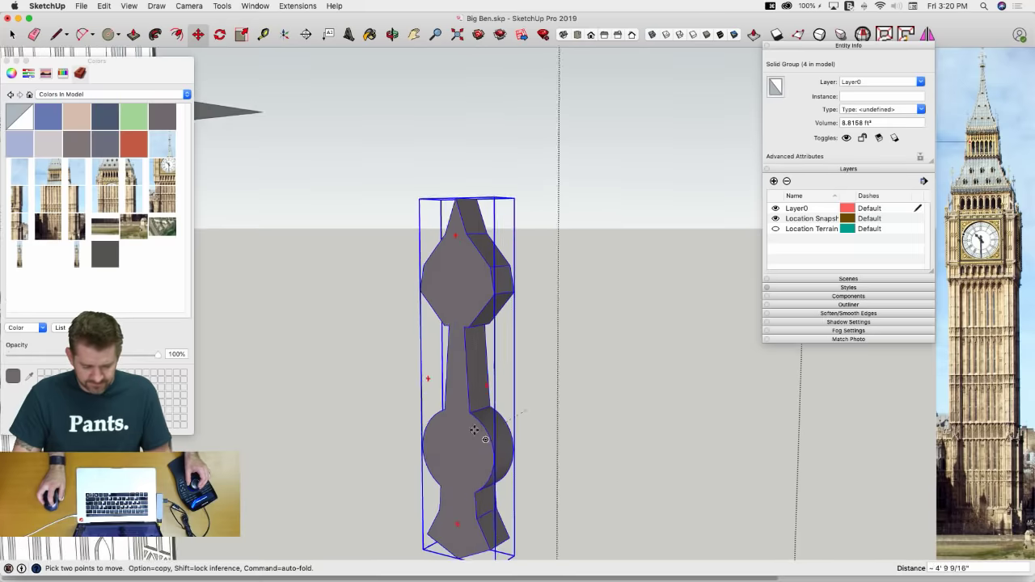
{"action": "scroll", "coordinate": [547, 186], "scroll_direction": "up", "scroll_amount": 10}
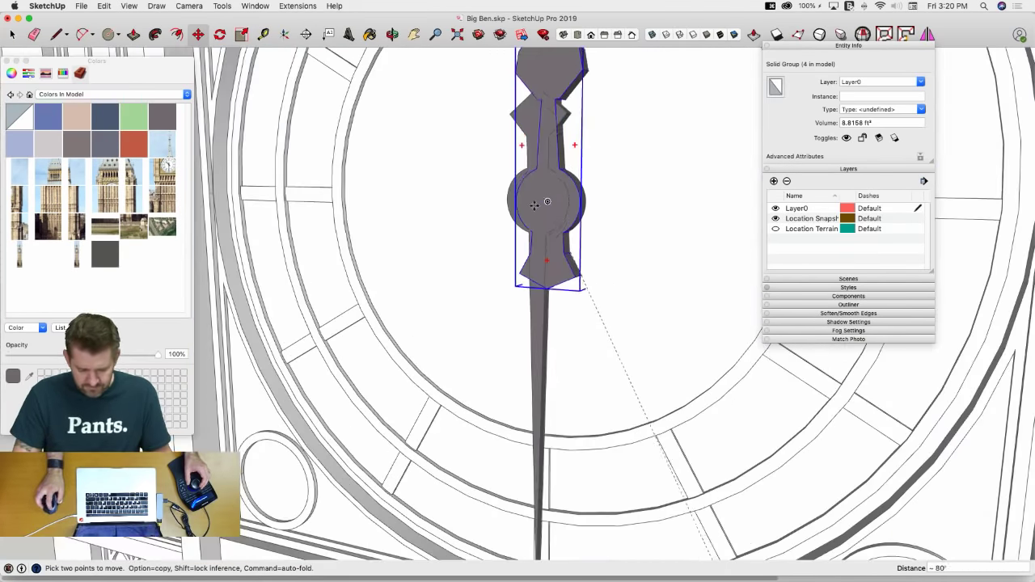
{"action": "middle_click_drag", "start_coordinate": [520, 213], "coordinate": [561, 167]}
{"action": "scroll", "coordinate": [532, 191], "scroll_direction": "up", "scroll_amount": 10}
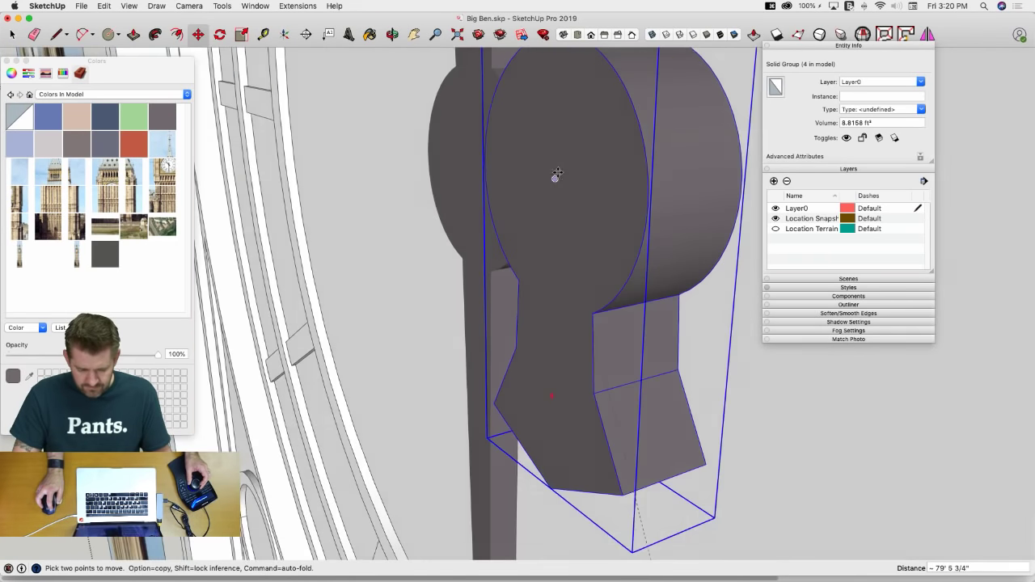
{"action": "left_click", "coordinate": [652, 35]}
{"action": "scroll", "coordinate": [559, 146], "scroll_direction": "down", "scroll_amount": 5}
{"action": "mouse_move", "coordinate": [511, 185]}
{"action": "middle_mouse_down"}
{"action": "mouse_move", "coordinate": [439, 250]}
{"action": "mouse_move", "coordinate": [513, 199]}
{"action": "mouse_move", "coordinate": [516, 178]}
{"action": "middle_mouse_up"}
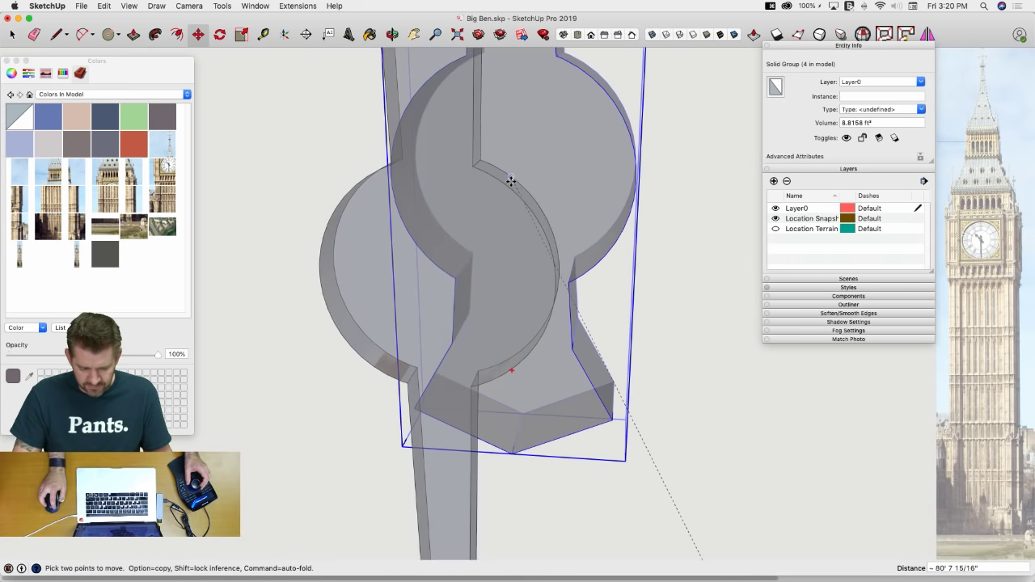
{"action": "scroll", "coordinate": [517, 180], "scroll_direction": "down", "scroll_amount": 6}
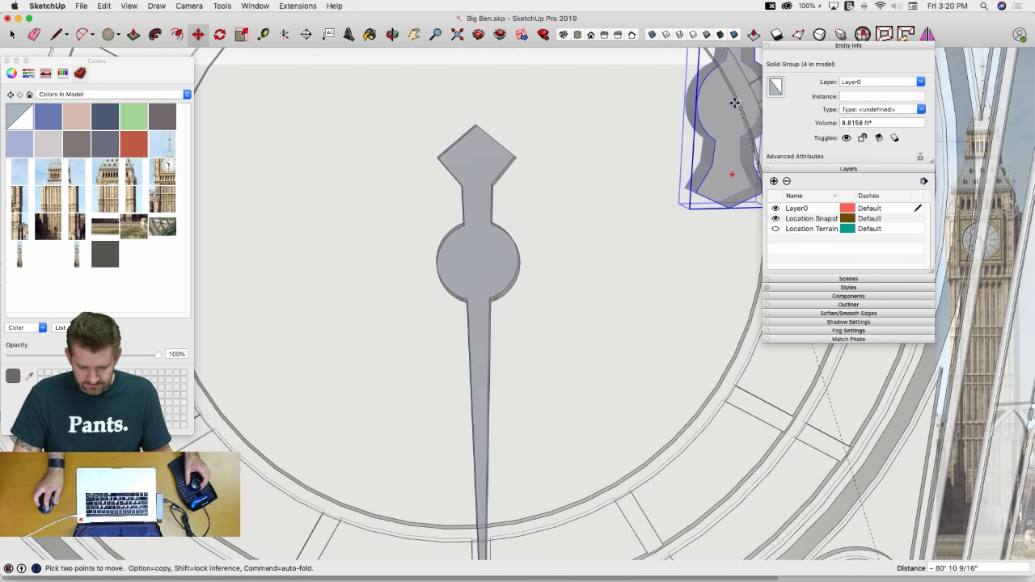
{"action": "left_click", "coordinate": [483, 266]}
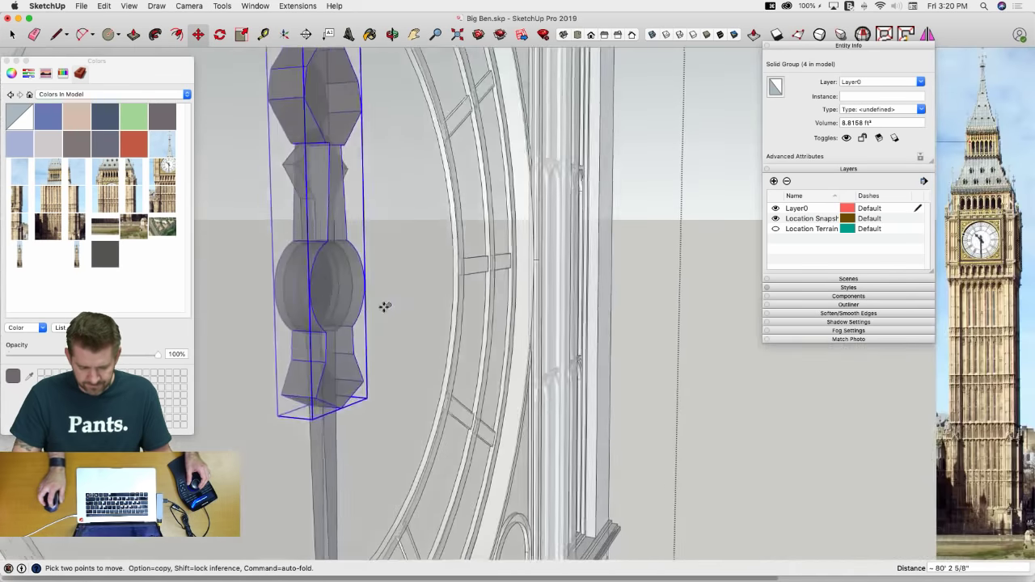
Nudge the hour hand about 3/8" so its hub lines up with the minute hand's hub, and save the model
{"action": "middle_click_drag", "start_coordinate": [385, 307], "coordinate": [438, 292]}
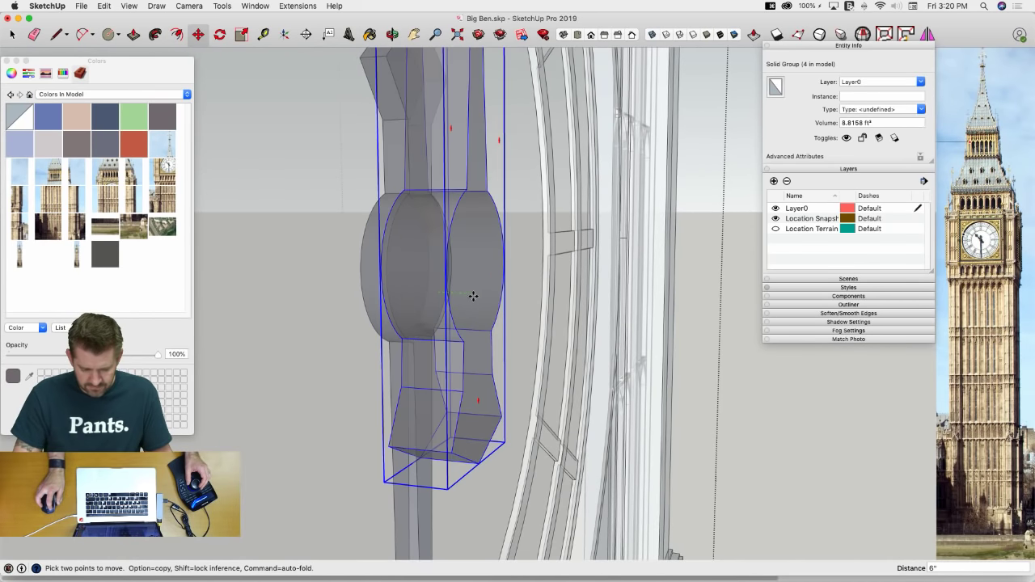
{"action": "scroll", "coordinate": [460, 301], "scroll_direction": "up", "scroll_amount": 4}
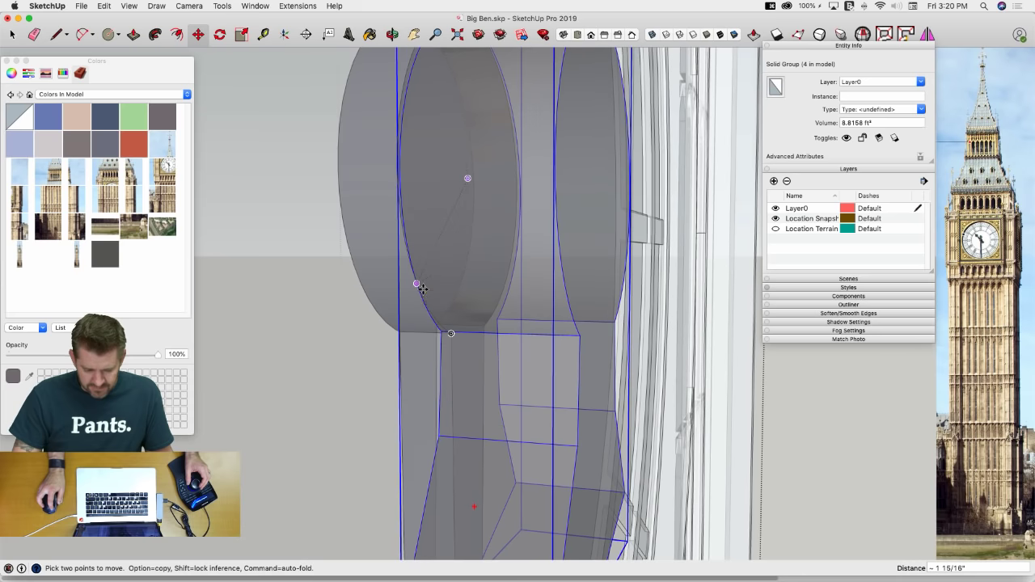
{"action": "middle_click_drag", "start_coordinate": [423, 288], "coordinate": [416, 289]}
{"action": "scroll", "coordinate": [416, 289], "scroll_direction": "down", "scroll_amount": 5}
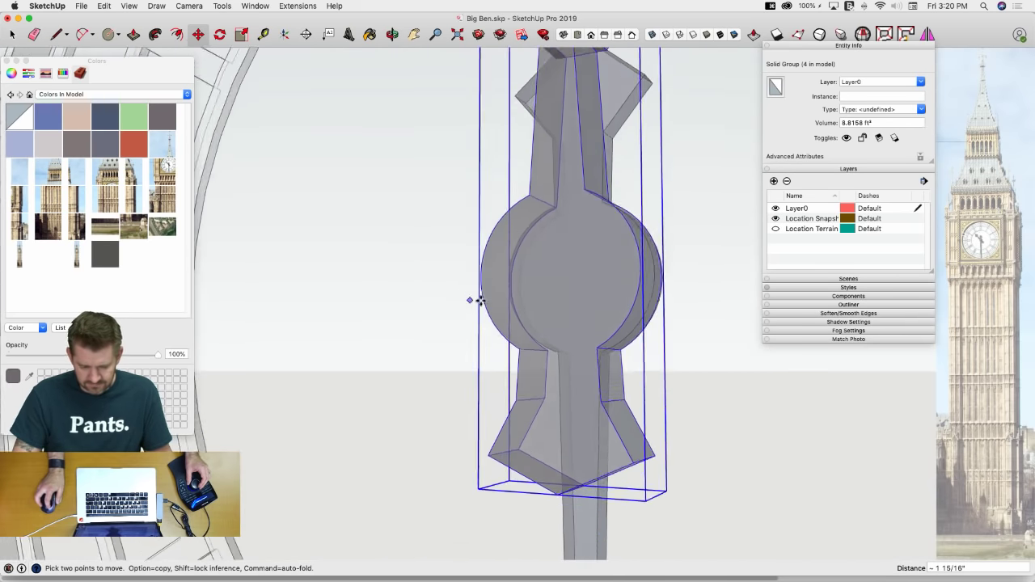
{"action": "scroll", "coordinate": [501, 301], "scroll_direction": "up", "scroll_amount": 5}
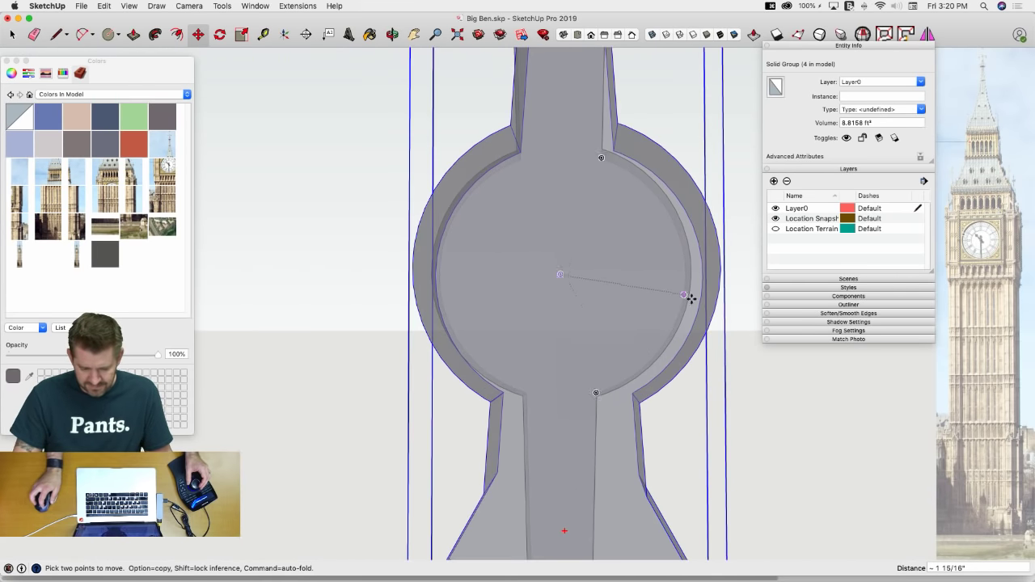
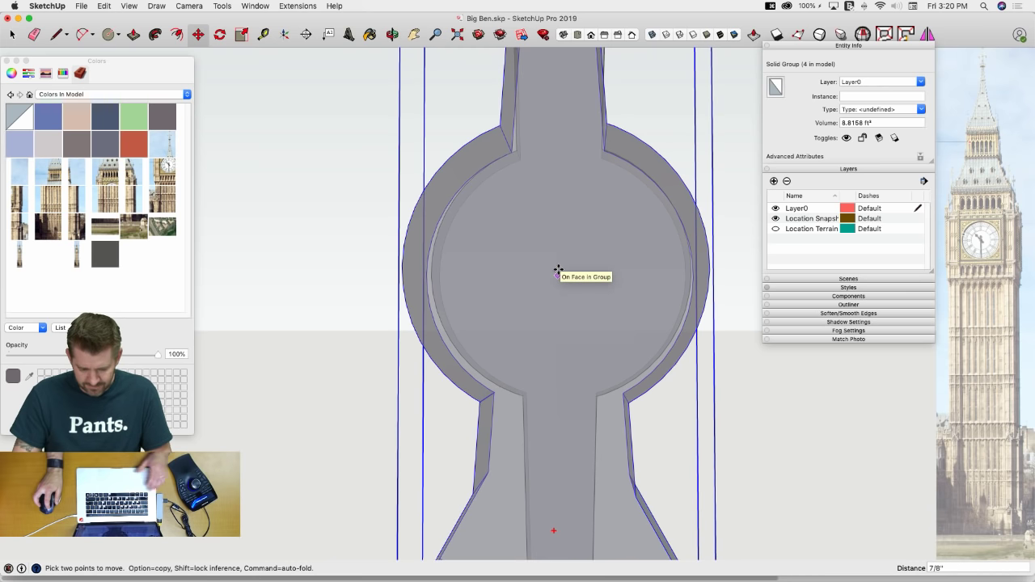
{"action": "scroll", "coordinate": [559, 270], "scroll_direction": "down", "scroll_amount": 5}
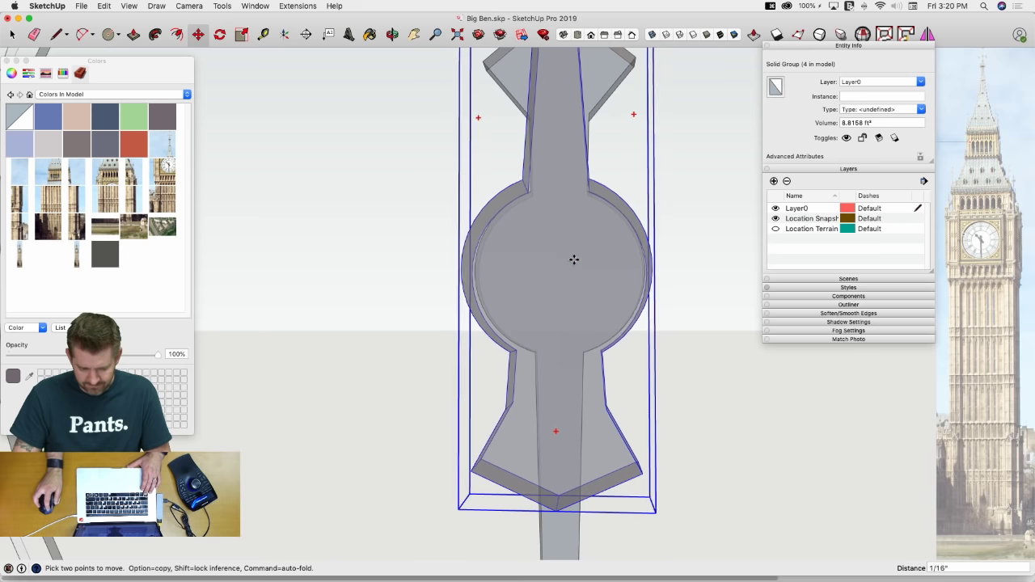
{"action": "key", "text": "Up"}
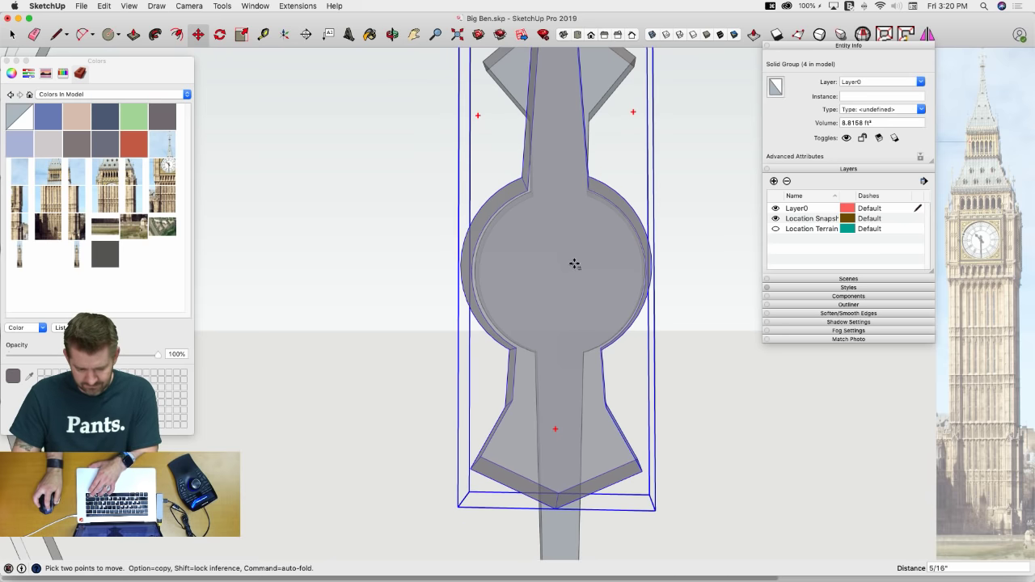
{"action": "scroll", "coordinate": [520, 303], "scroll_direction": "down", "scroll_amount": 10}
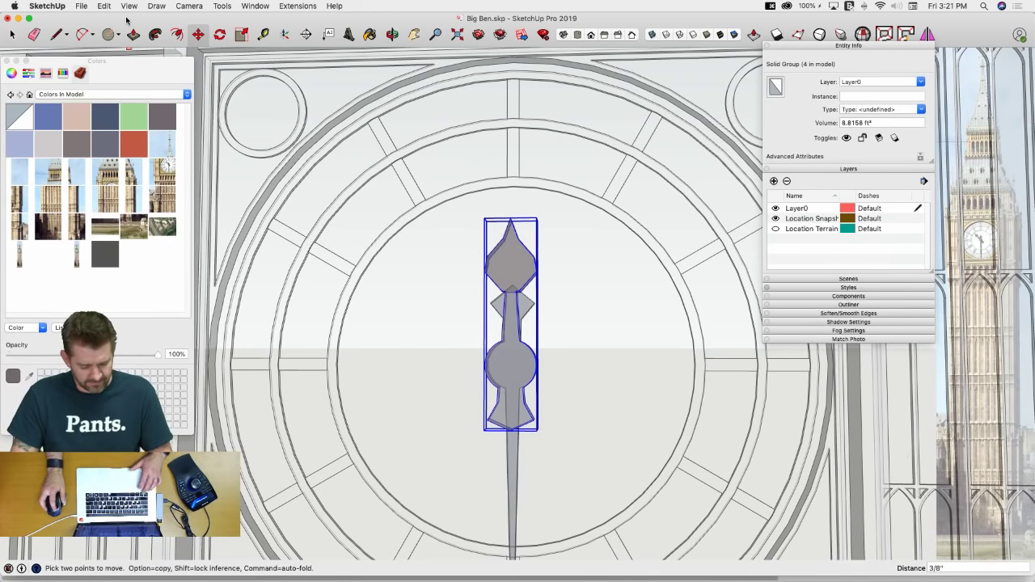
{"action": "key", "text": "super+s"}
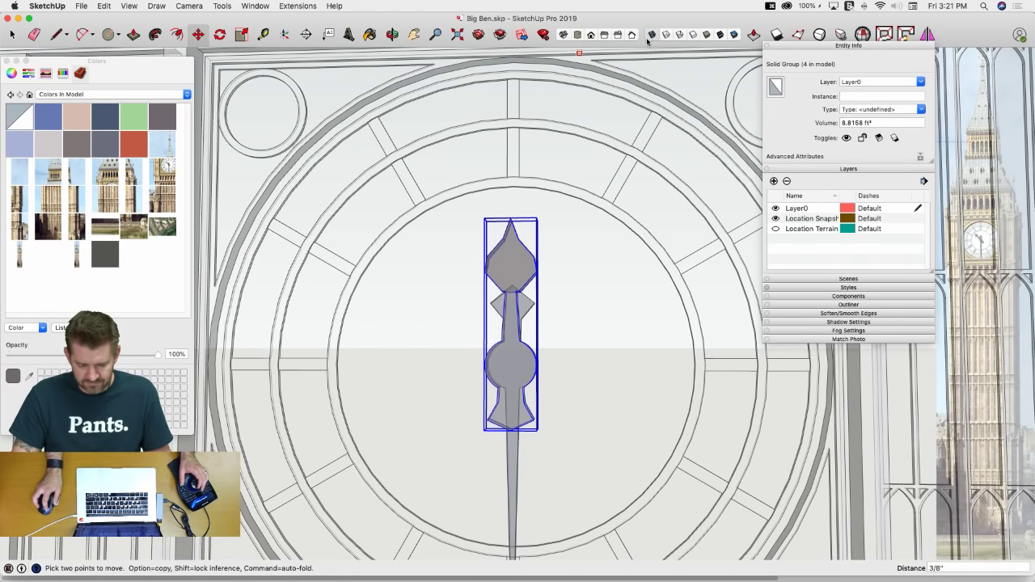
Turn off X-ray display and Push/Pull the hour hand's front face back about 7 1/4" to thin the hand
{"action": "left_click", "coordinate": [651, 36]}
{"action": "middle_click_drag", "start_coordinate": [471, 319], "coordinate": [532, 328]}
{"action": "scroll", "coordinate": [524, 352], "scroll_direction": "up", "scroll_amount": 4}
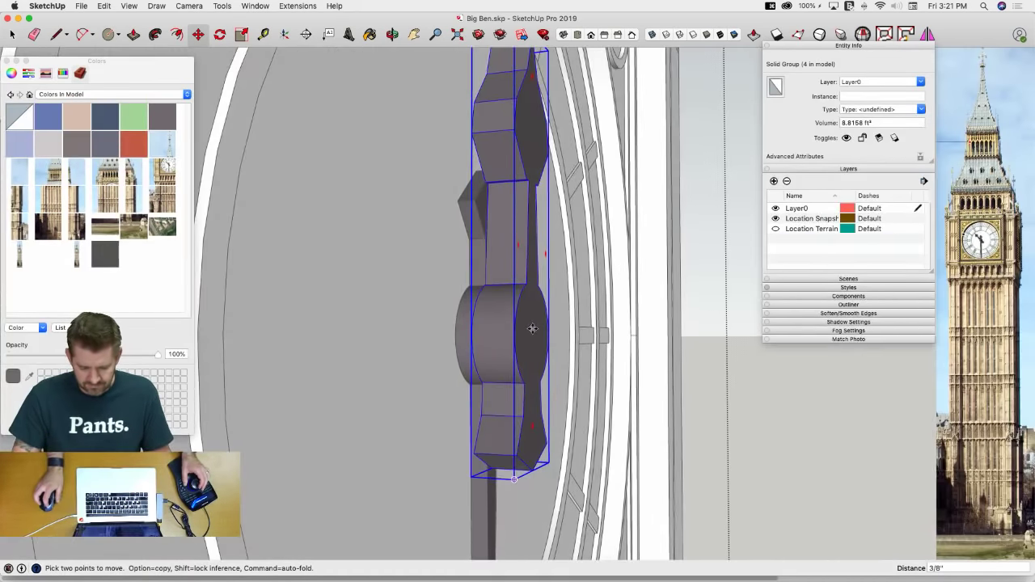
{"action": "key", "text": "space"}
{"action": "double_click", "coordinate": [533, 336]}
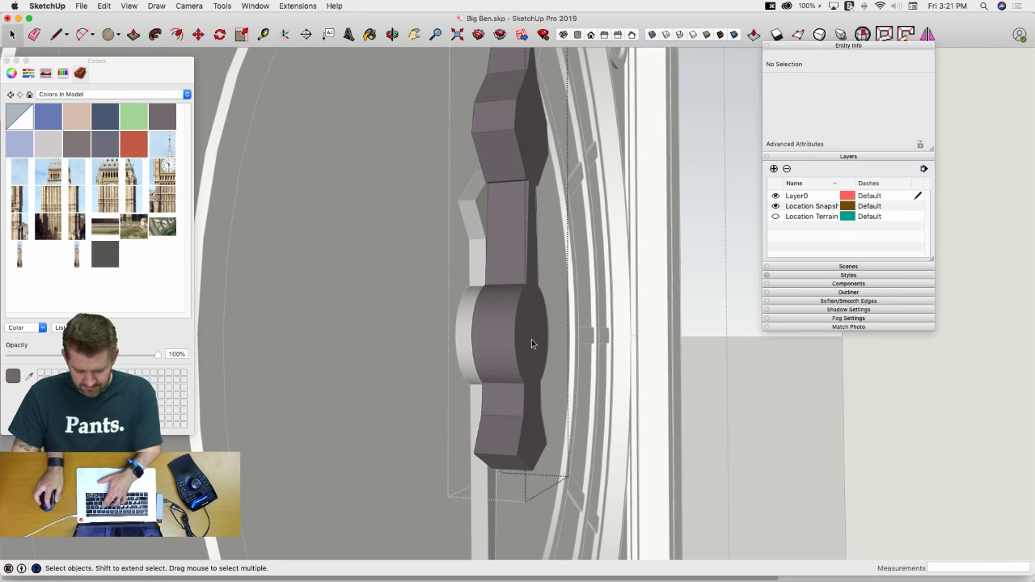
{"action": "key", "text": "p"}
{"action": "left_click", "coordinate": [532, 346]}
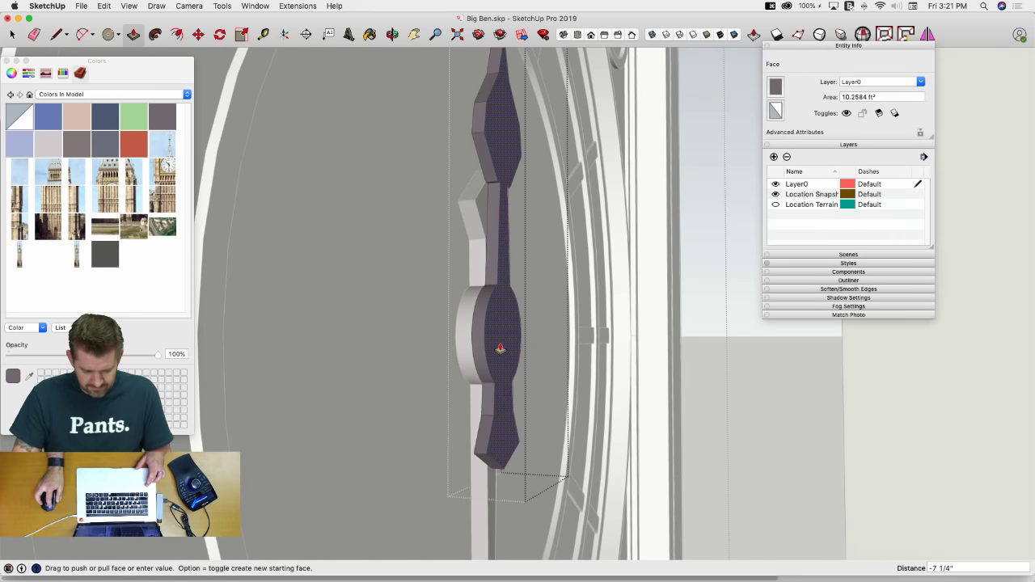
{"action": "left_click", "coordinate": [500, 347]}
{"action": "key", "text": "space"}
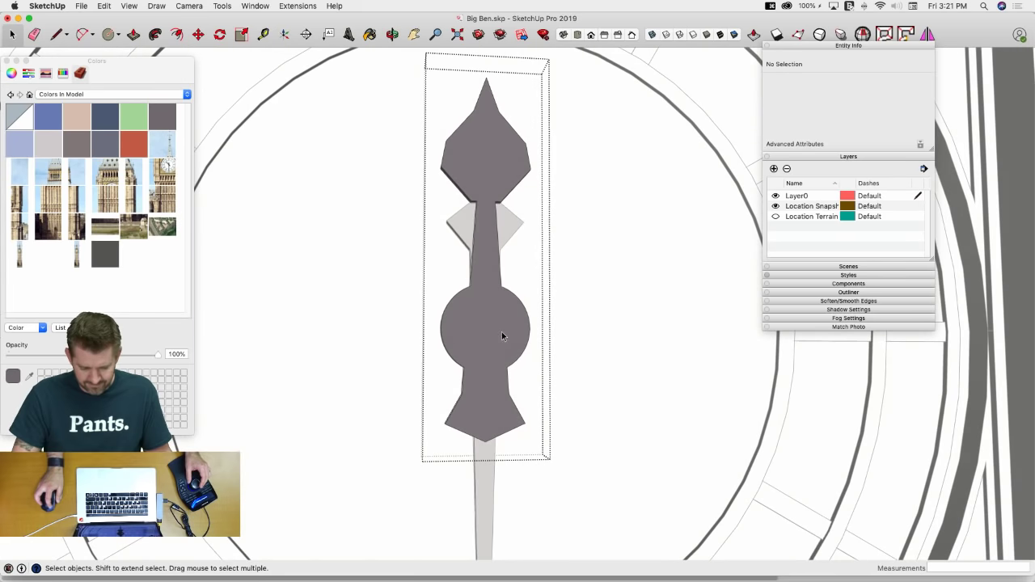
Close the group and rotate the hour hand 90 degrees clockwise about its hub centre to point at three o'clock
{"action": "left_click", "coordinate": [582, 324]}
{"action": "left_click", "coordinate": [485, 330]}
{"action": "key", "text": "q"}
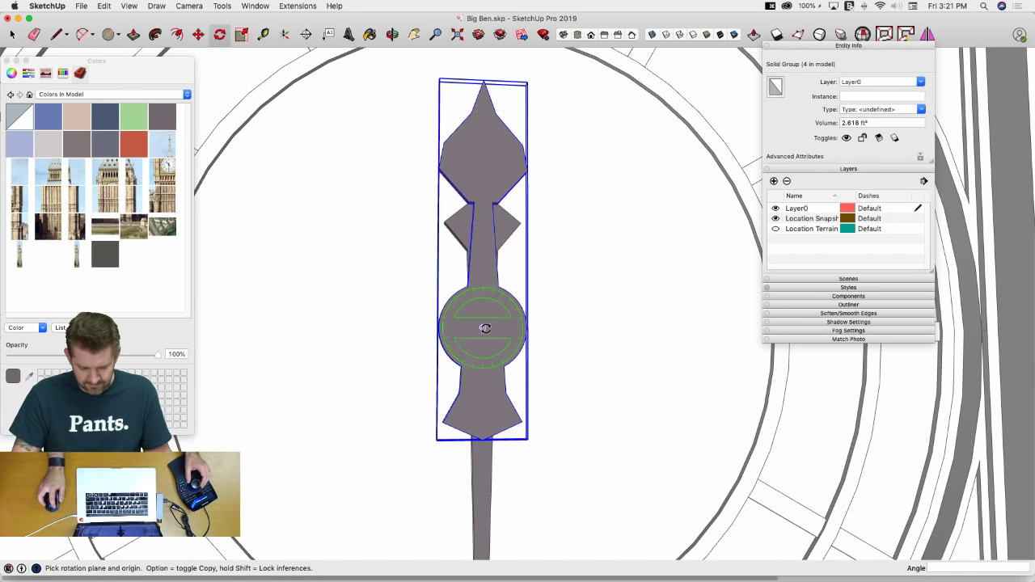
{"action": "scroll", "coordinate": [485, 328], "scroll_direction": "down", "scroll_amount": 3}
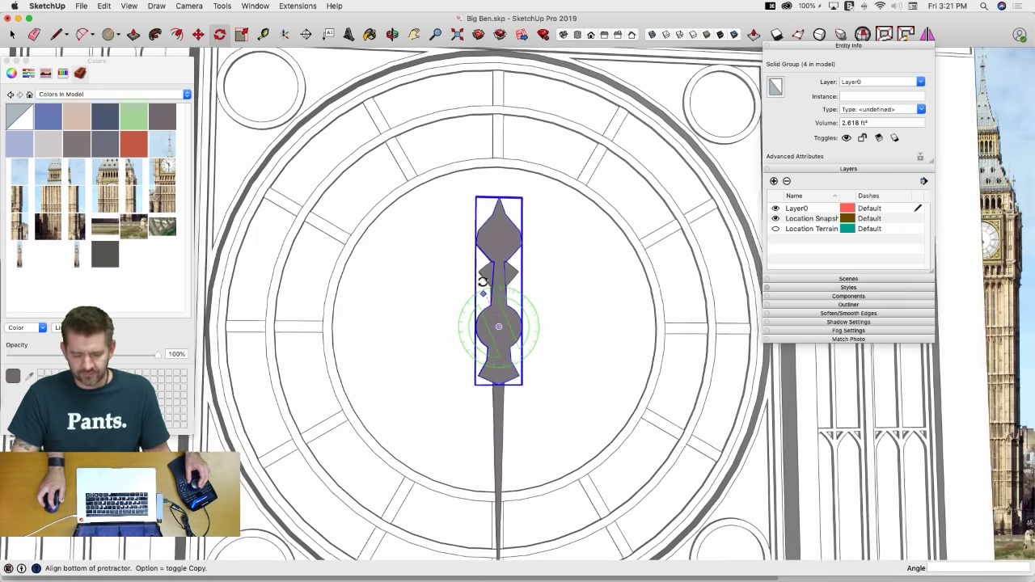
{"action": "left_click", "coordinate": [499, 332]}
{"action": "left_click", "coordinate": [500, 216]}
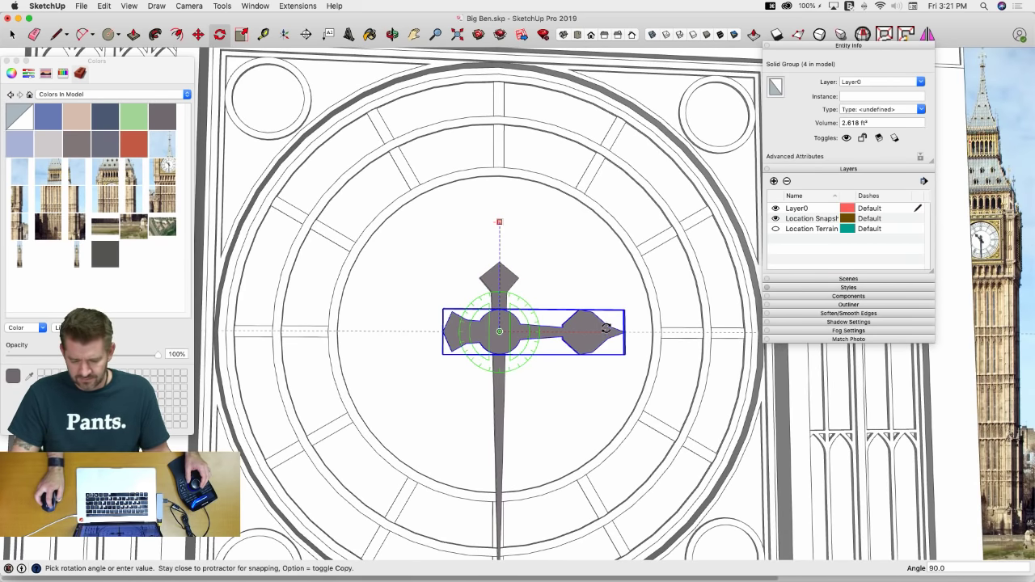
{"action": "left_click", "coordinate": [608, 331]}
{"action": "key", "text": "space"}
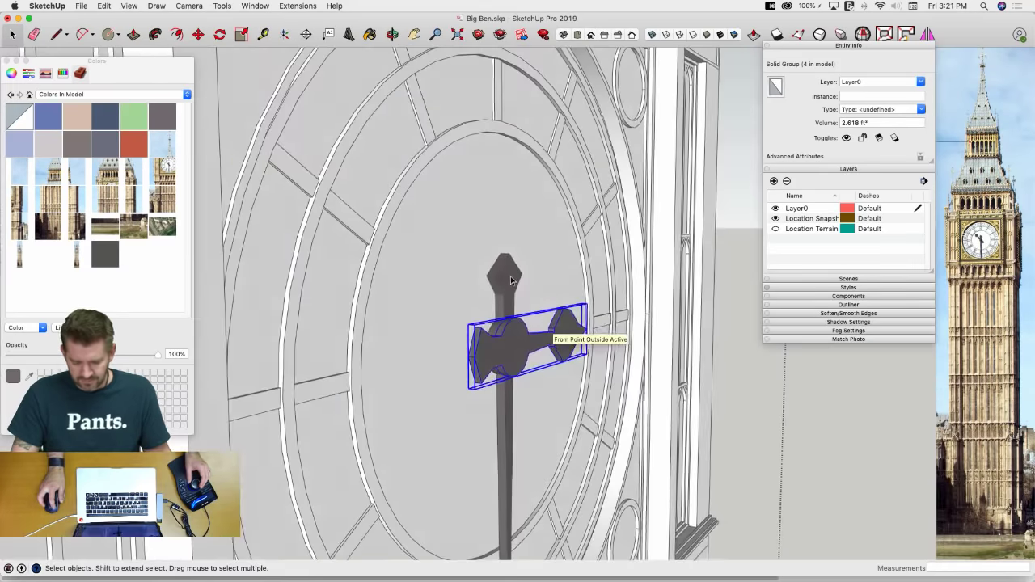
Move the minute hand outward along the green axis so it sits in front of the hour hand
{"action": "middle_click_drag", "start_coordinate": [511, 276], "coordinate": [451, 362]}
{"action": "key", "text": "m"}
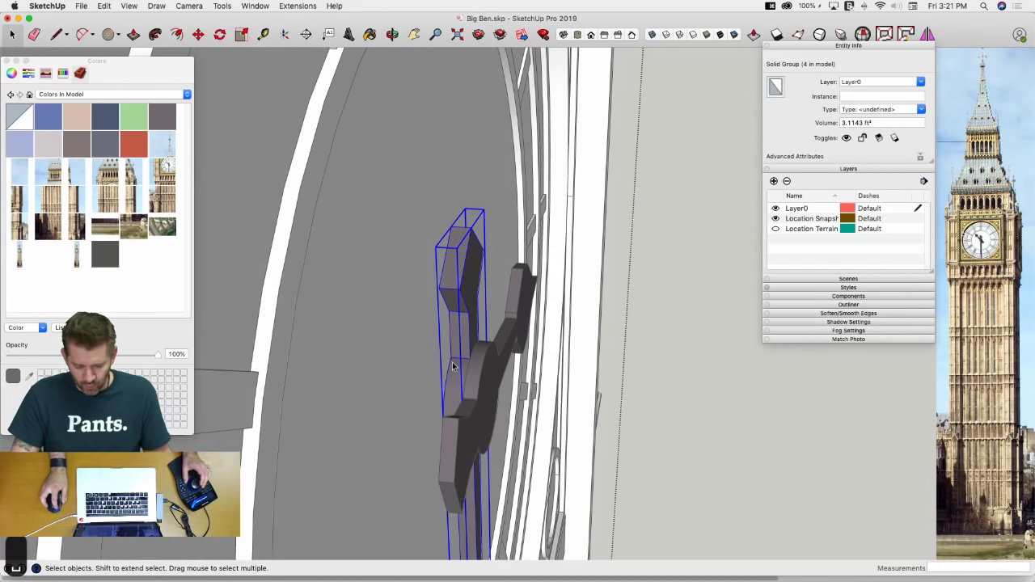
{"action": "left_click", "coordinate": [449, 365]}
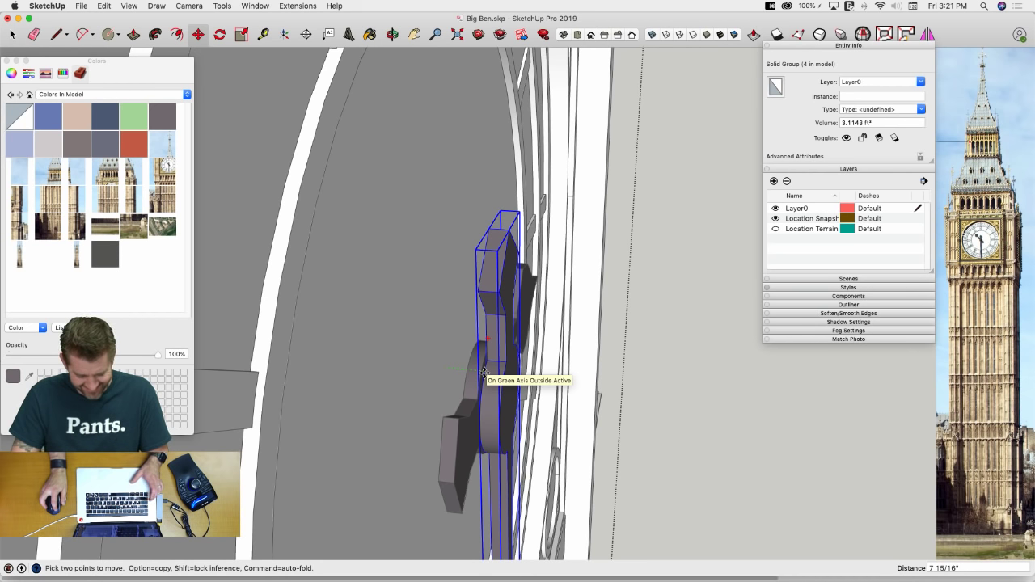
{"action": "left_click", "coordinate": [477, 380]}
{"action": "key", "text": "space"}
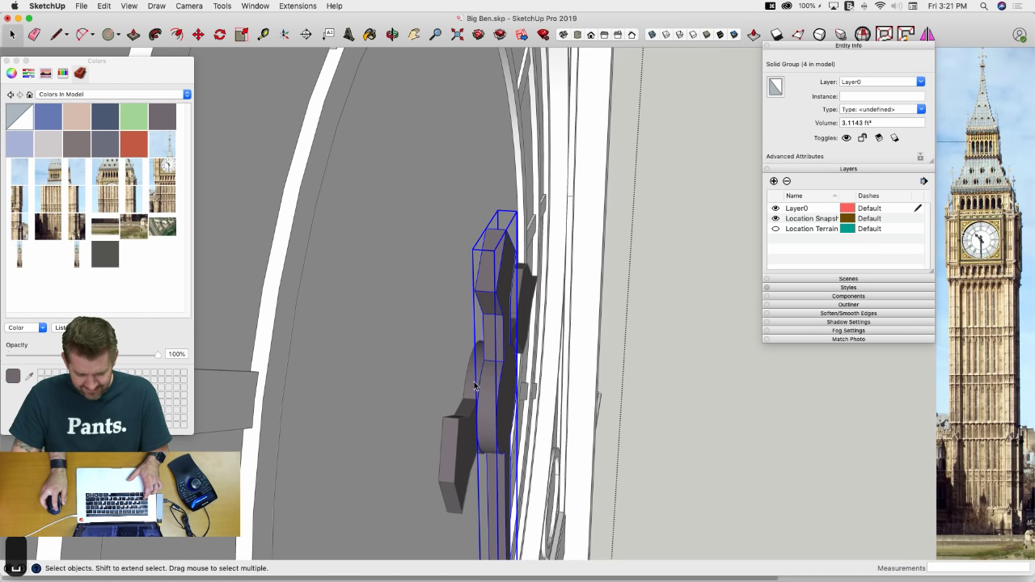
Select both clock hands and move them together about 6 1/4" perpendicular to the clock face
{"action": "left_click", "coordinate": [477, 404]}
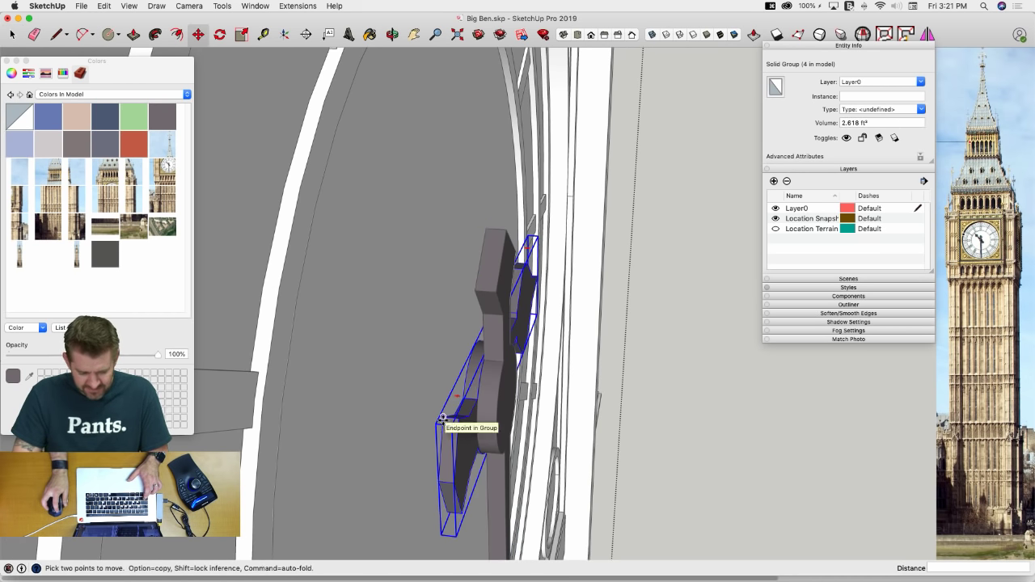
{"action": "left_click", "coordinate": [443, 418]}
{"action": "key", "text": "space"}
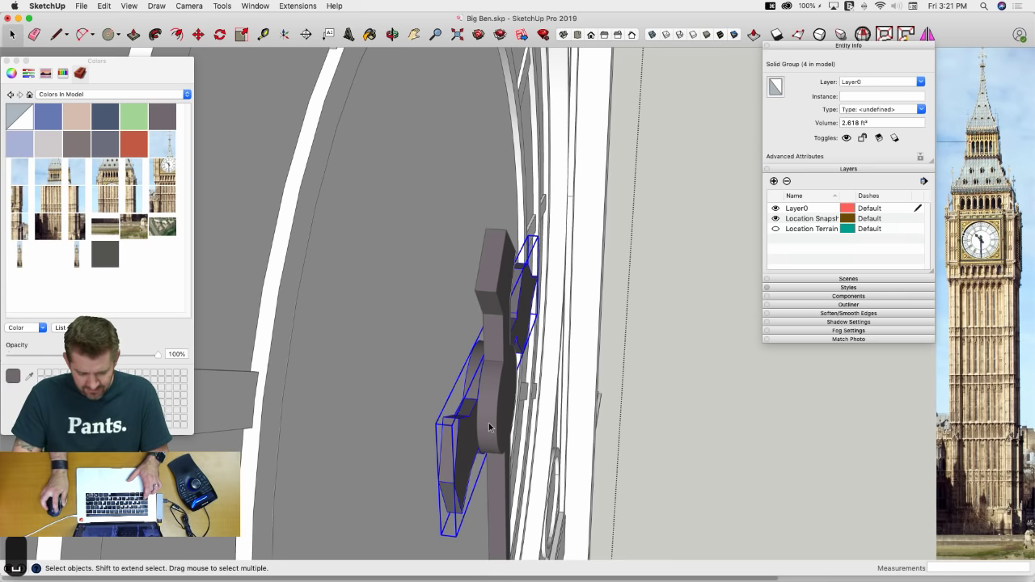
{"action": "left_click", "coordinate": [490, 427], "text": "shift"}
{"action": "key", "text": "m"}
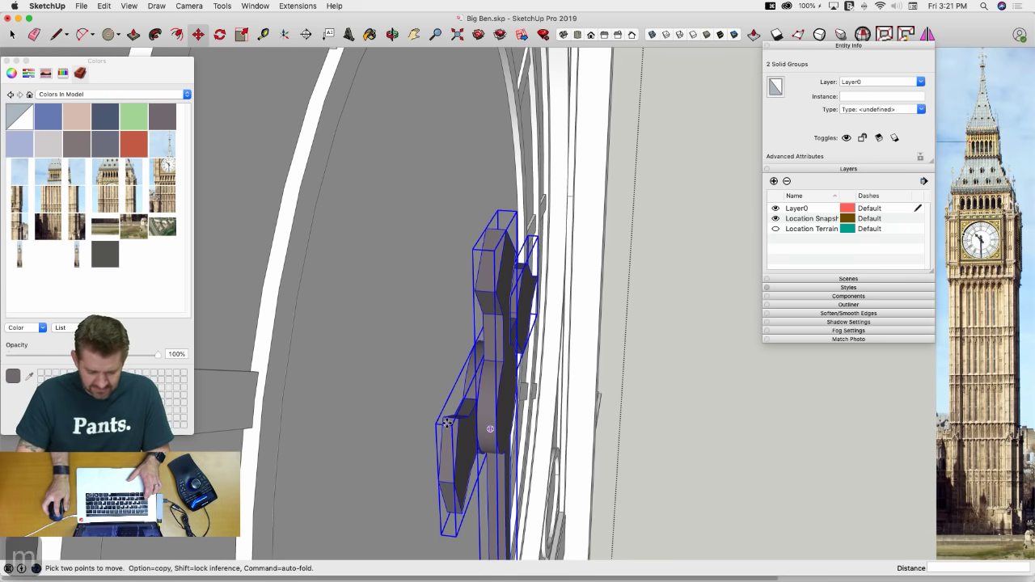
{"action": "left_click", "coordinate": [445, 419]}
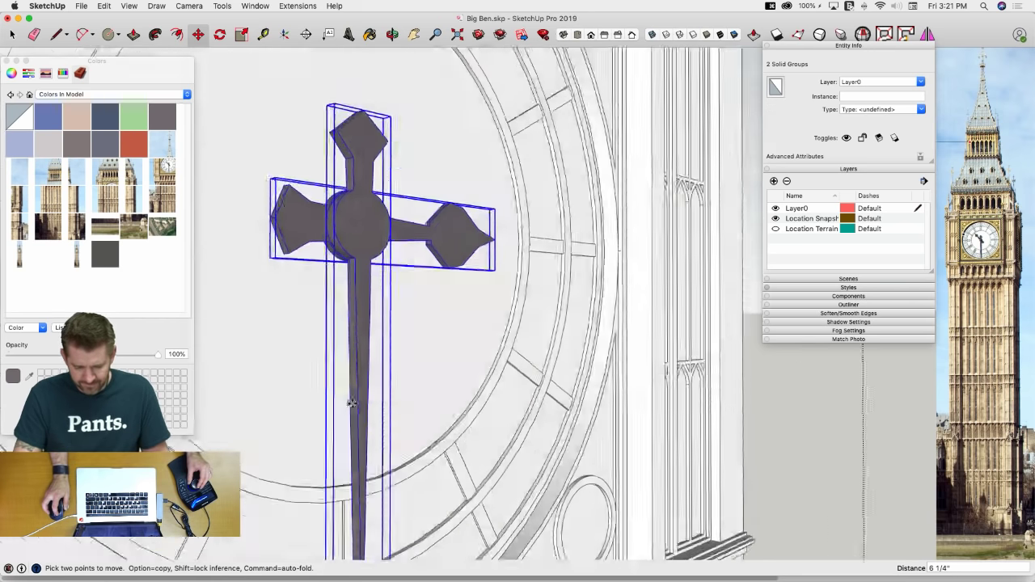
{"action": "key", "text": "space"}
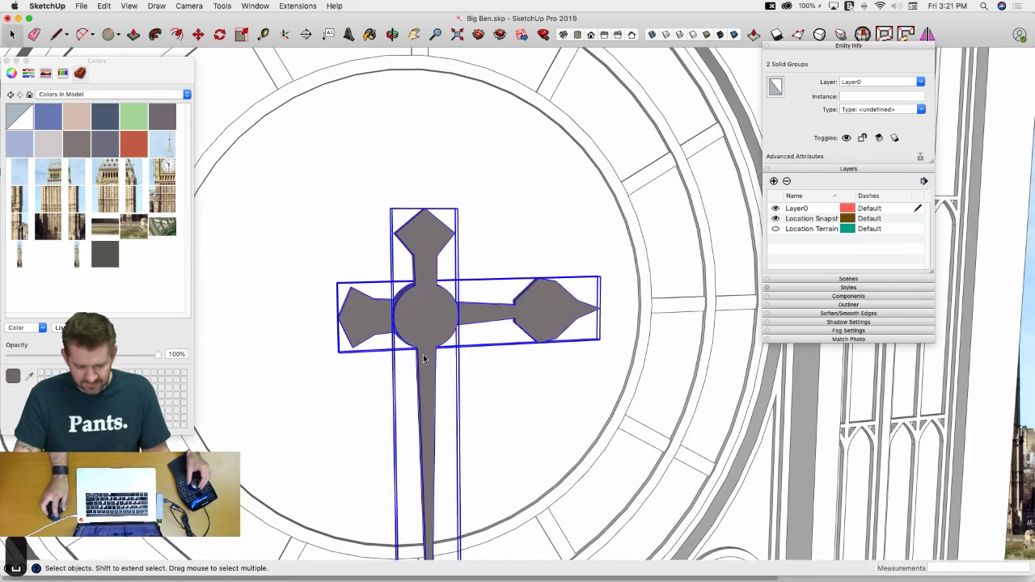
Rotate the minute hand alone 53.3 degrees counter-clockwise about its hub centre, from six o'clock toward four o'clock
{"action": "left_click", "coordinate": [425, 333]}
{"action": "scroll", "coordinate": [446, 384], "scroll_direction": "up", "scroll_amount": 5}
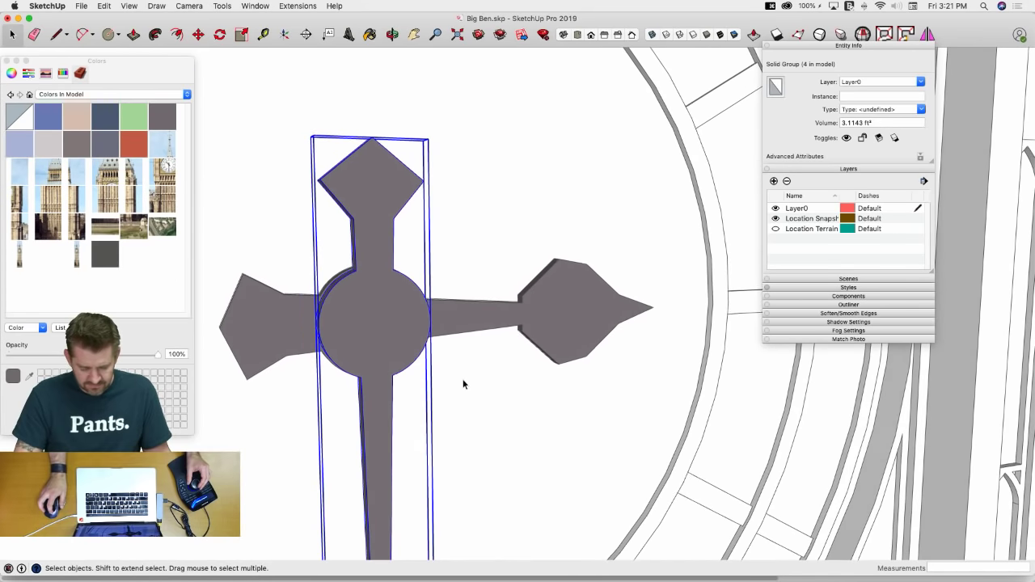
{"action": "key", "text": "q"}
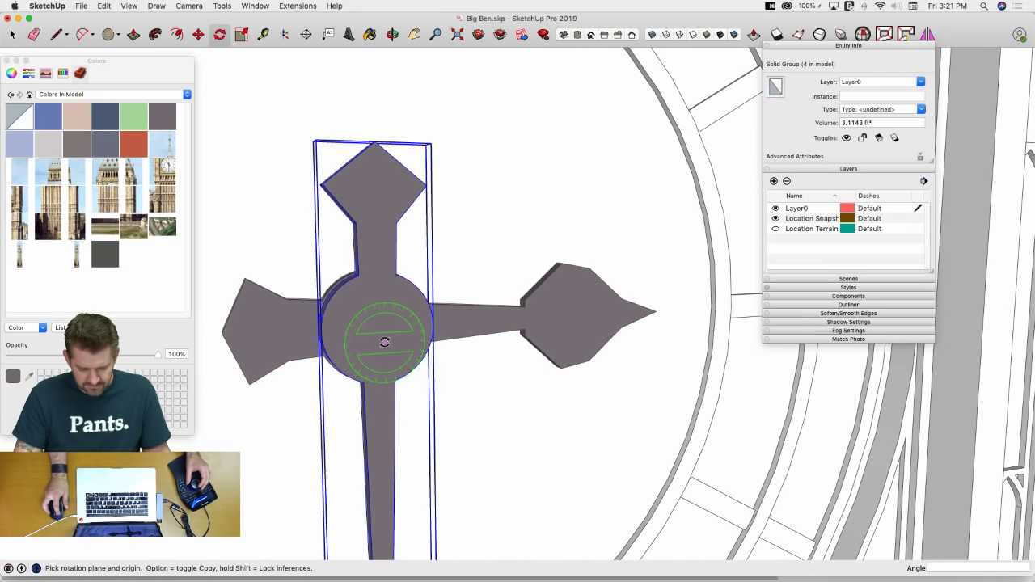
{"action": "left_click", "coordinate": [376, 326]}
{"action": "scroll", "coordinate": [380, 364], "scroll_direction": "down", "scroll_amount": 3}
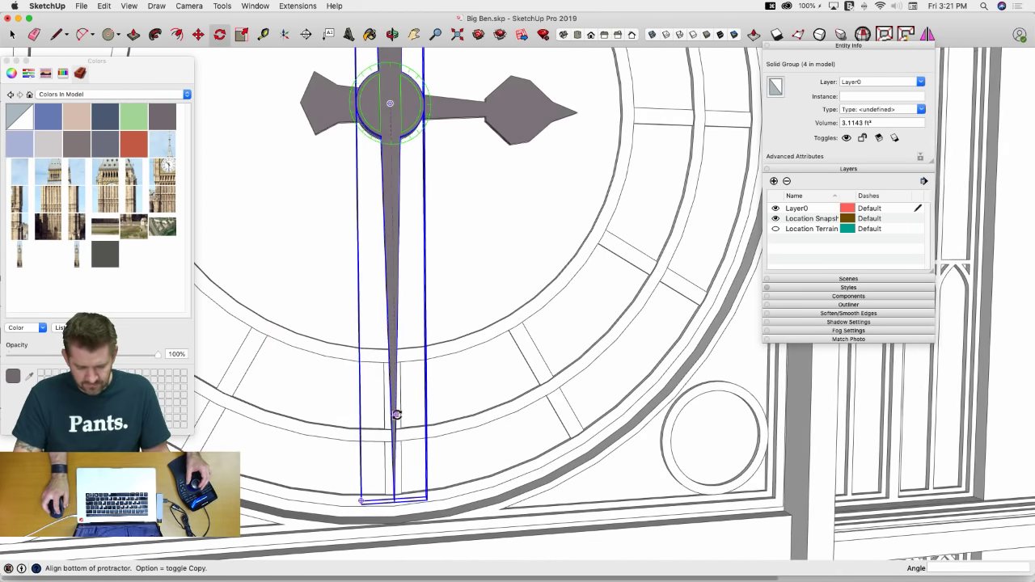
{"action": "left_click", "coordinate": [397, 415]}
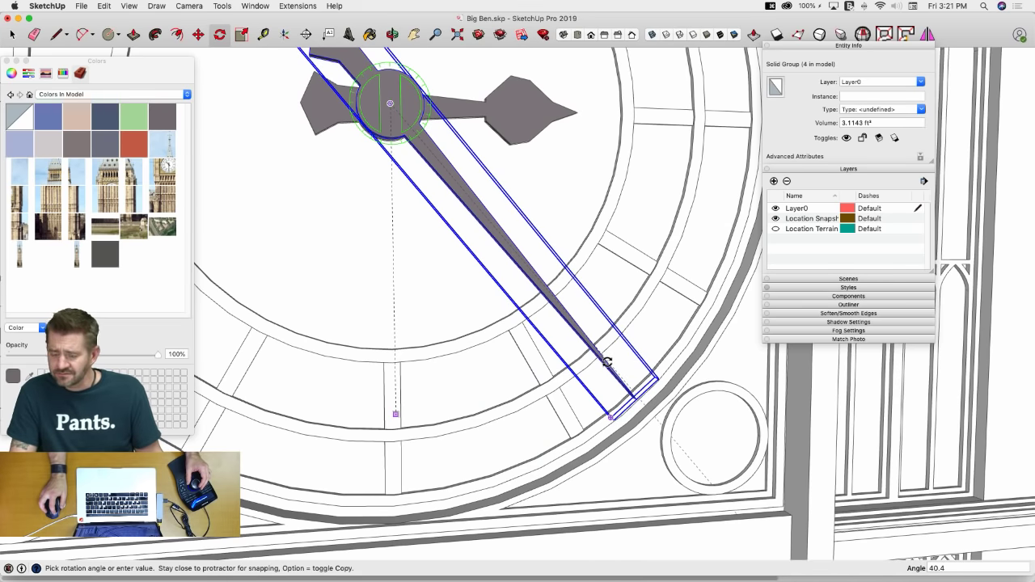
{"action": "left_click", "coordinate": [662, 314]}
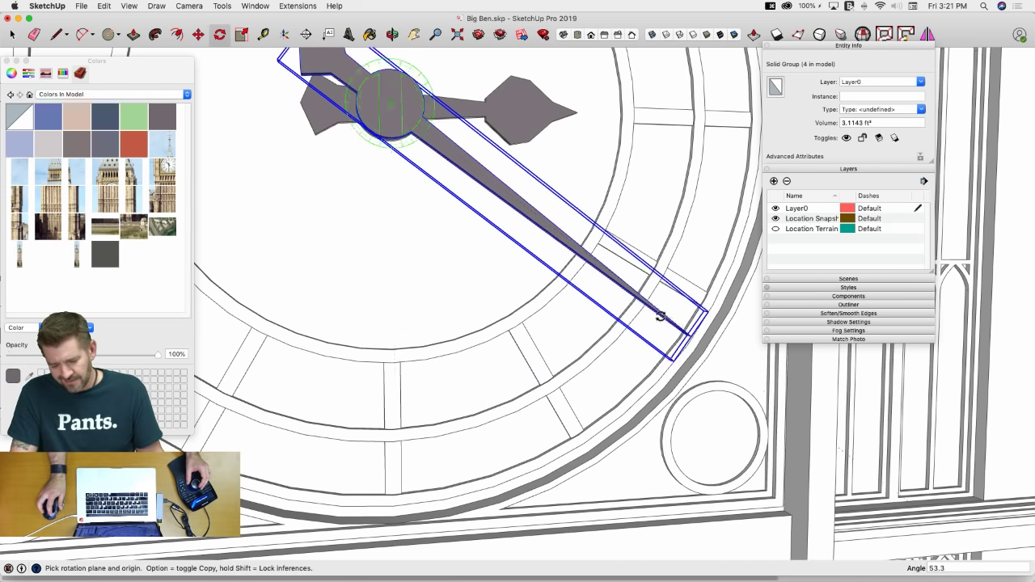
{"action": "key", "text": "space"}
Delete the reference photo geometry standing beside the tower and close the tower group
{"action": "scroll", "coordinate": [647, 364], "scroll_direction": "down", "scroll_amount": 10}
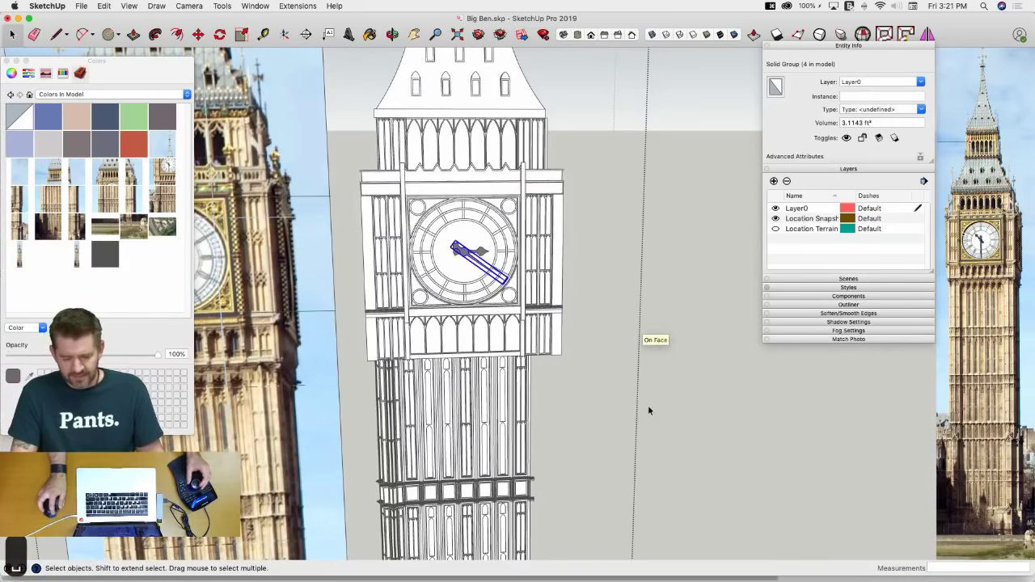
{"action": "triple_click", "coordinate": [424, 363]}
{"action": "key", "text": "BackSpace"}
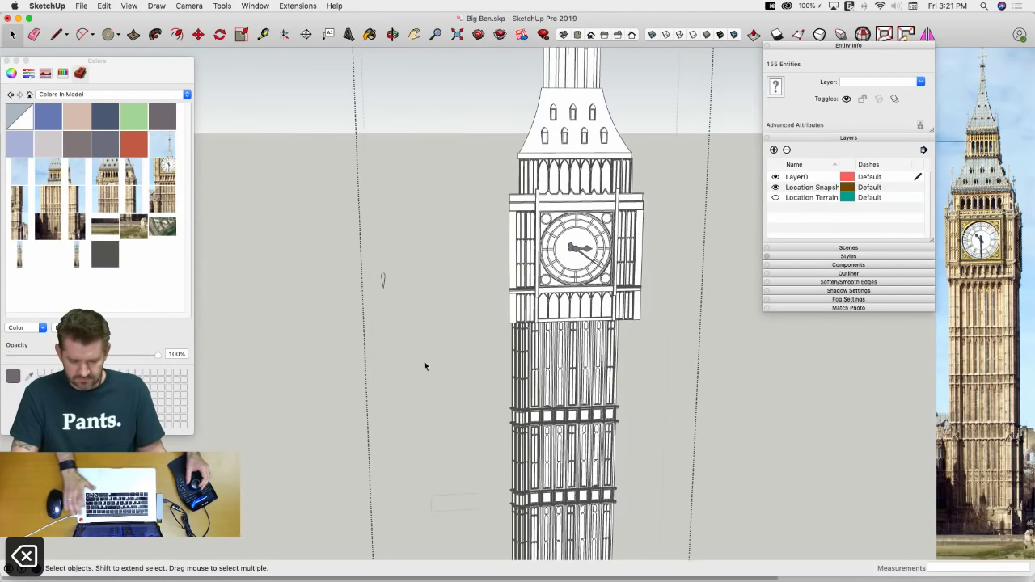
{"action": "left_click", "coordinate": [354, 339]}
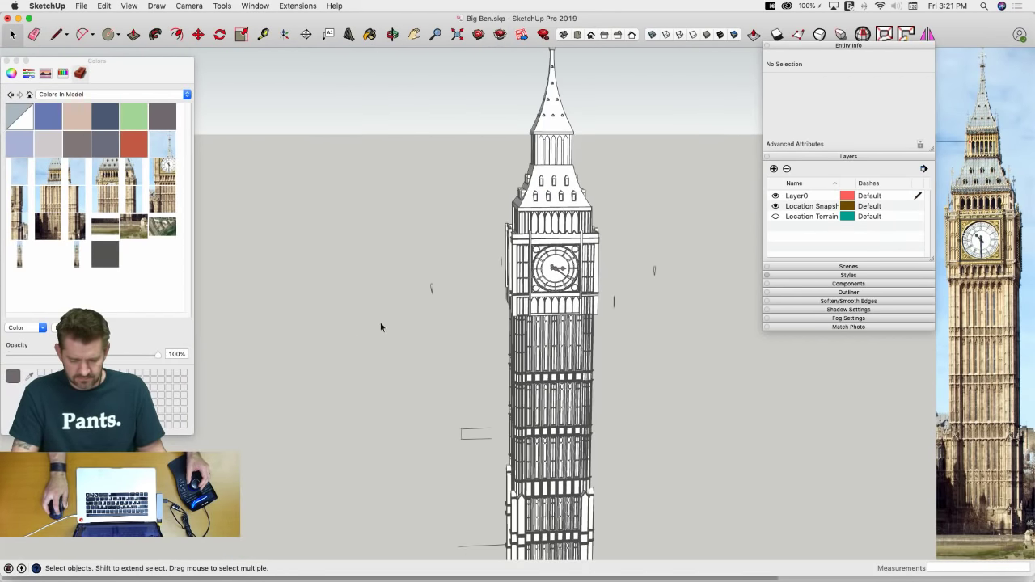
Reopen the tower side's group and delete the small leftover outline floating beside the clock stage
{"action": "left_click", "coordinate": [429, 304]}
{"action": "double_click", "coordinate": [432, 290]}
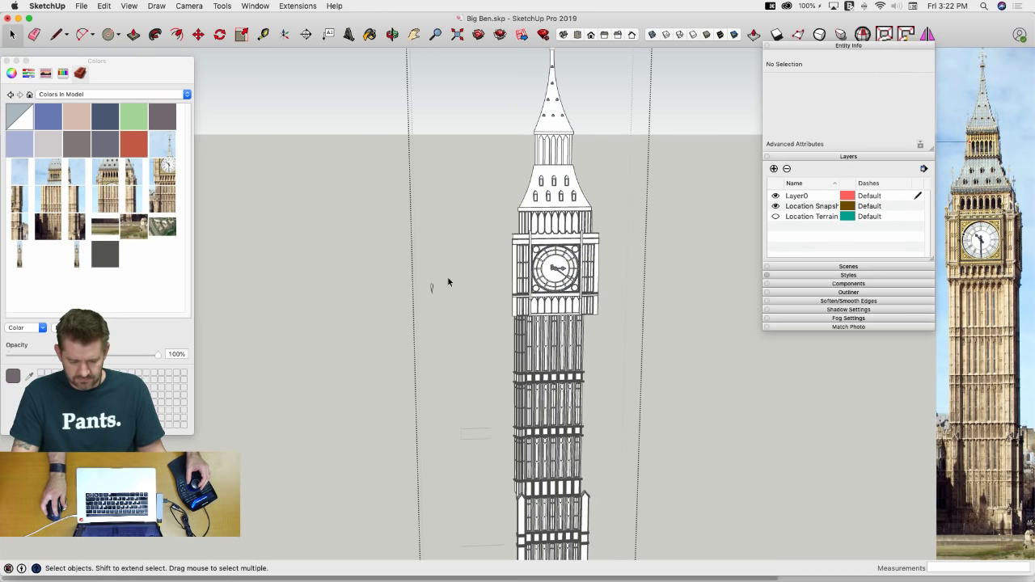
{"action": "left_click_drag", "start_coordinate": [442, 276], "coordinate": [411, 321]}
{"action": "key", "text": "BackSpace"}
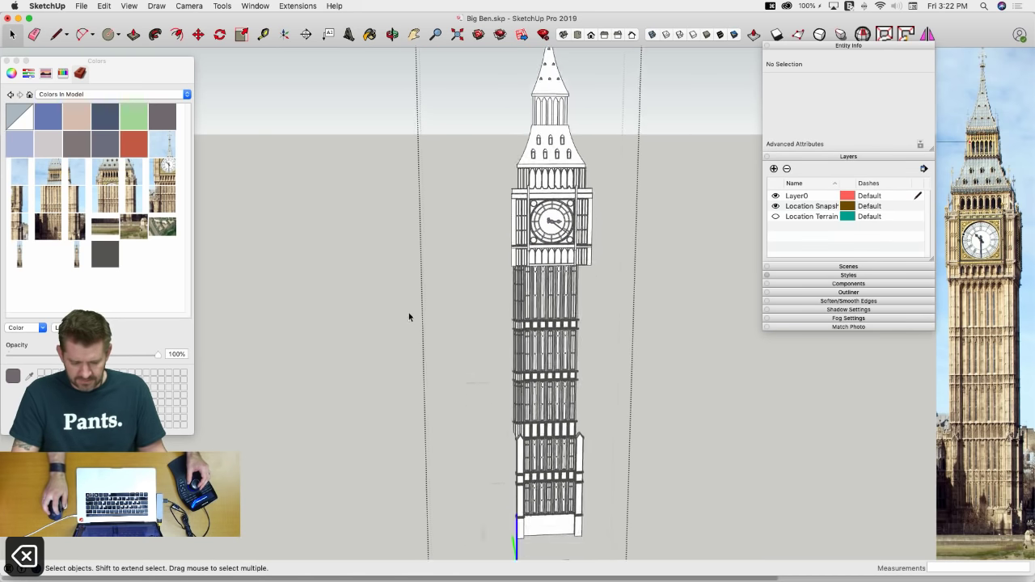
Close the open group and delete the leftover reference edges floating beside the lower part of the tower
{"action": "left_click", "coordinate": [332, 434]}
{"action": "left_click_drag", "start_coordinate": [484, 293], "coordinate": [437, 467]}
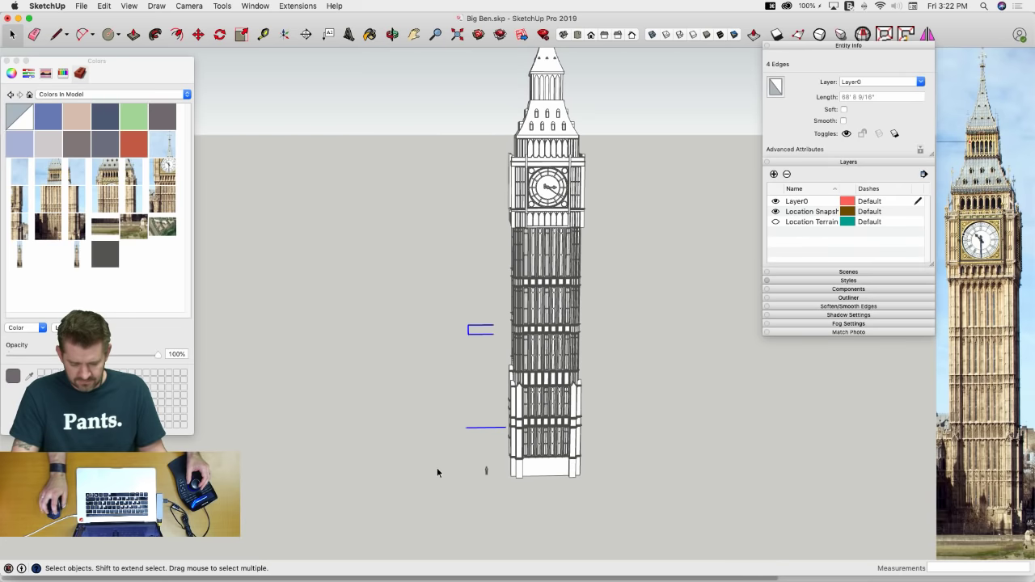
{"action": "key", "text": "BackSpace"}
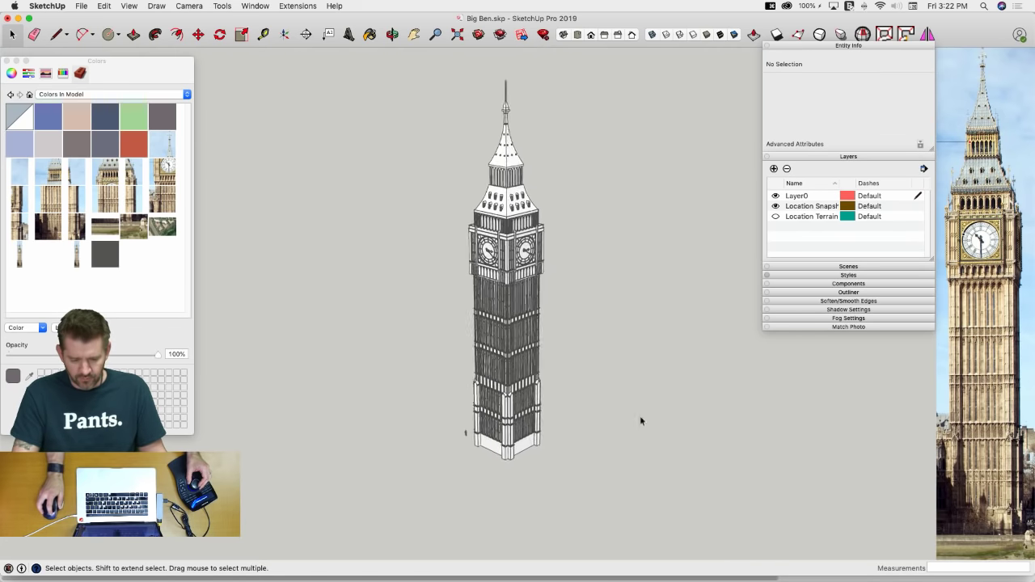
Clear the workspace by closing the Colors window and collapsing the Entity Info and Layers sections
{"action": "scroll", "coordinate": [639, 420], "scroll_direction": "up", "scroll_amount": 5}
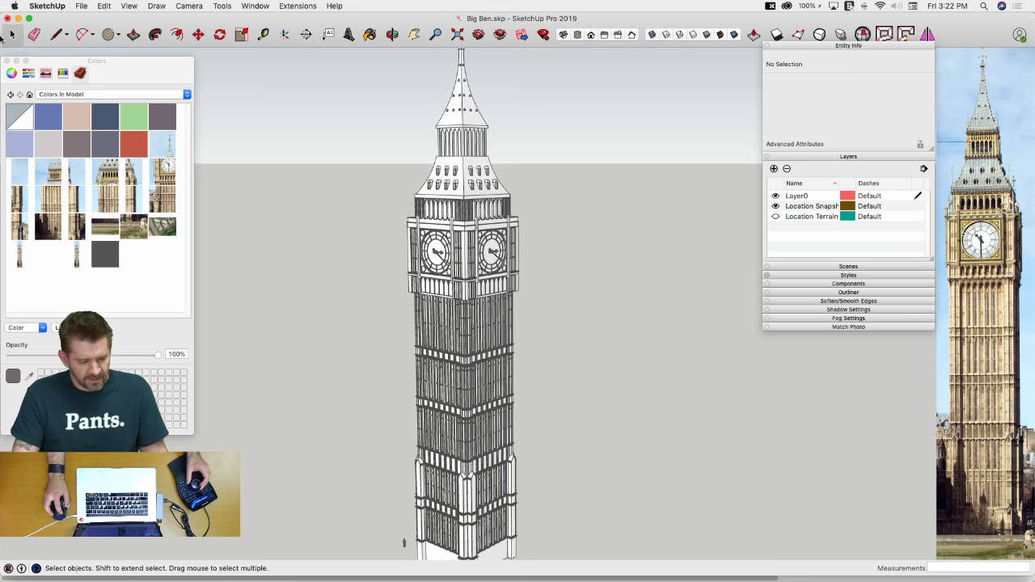
{"action": "left_click", "coordinate": [7, 60]}
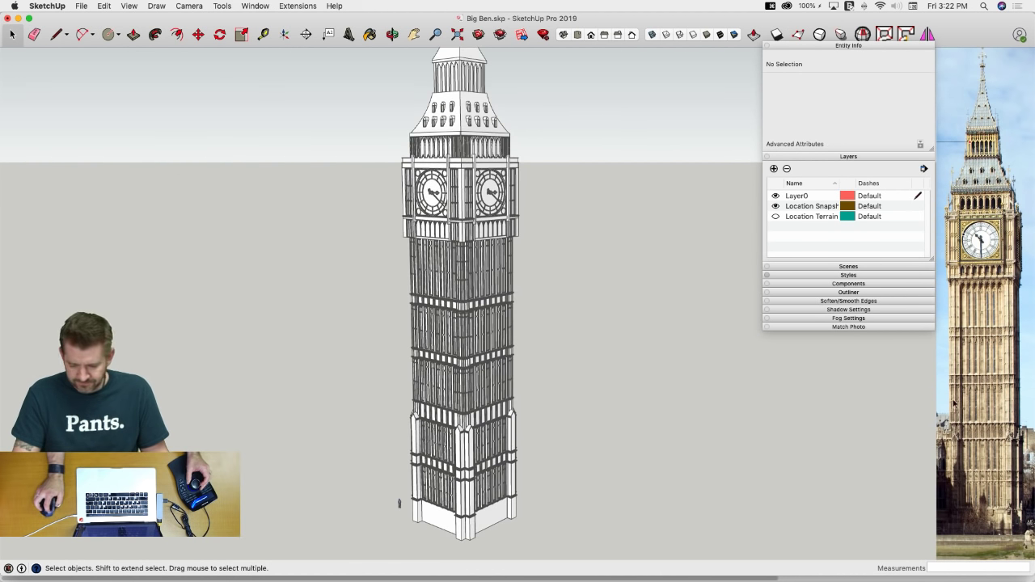
{"action": "left_click", "coordinate": [775, 46]}
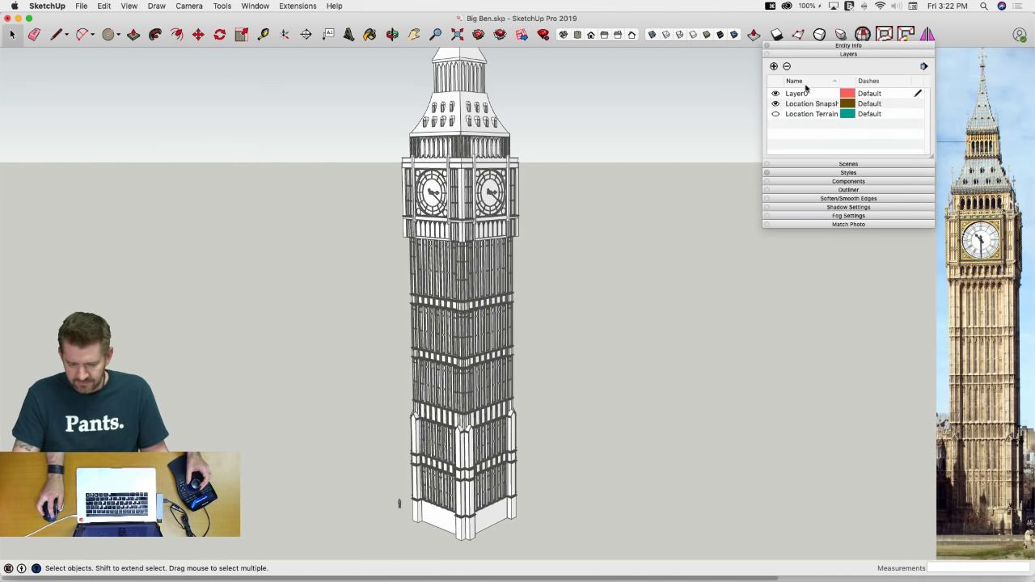
{"action": "left_click", "coordinate": [816, 55]}
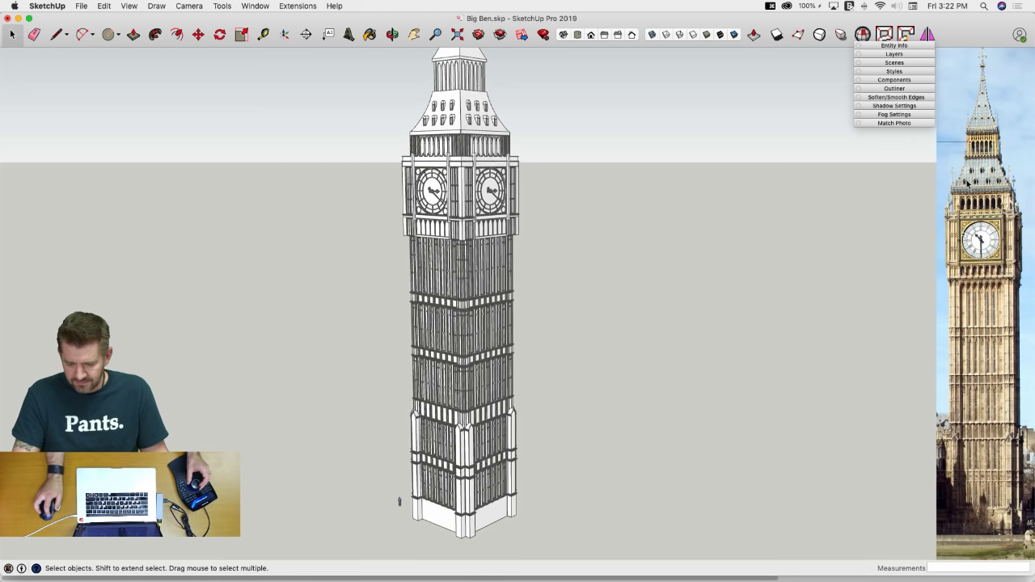
Remove Watermark1 from the Architectural Design Style and confirm its permanent deletion
{"action": "left_click", "coordinate": [894, 72]}
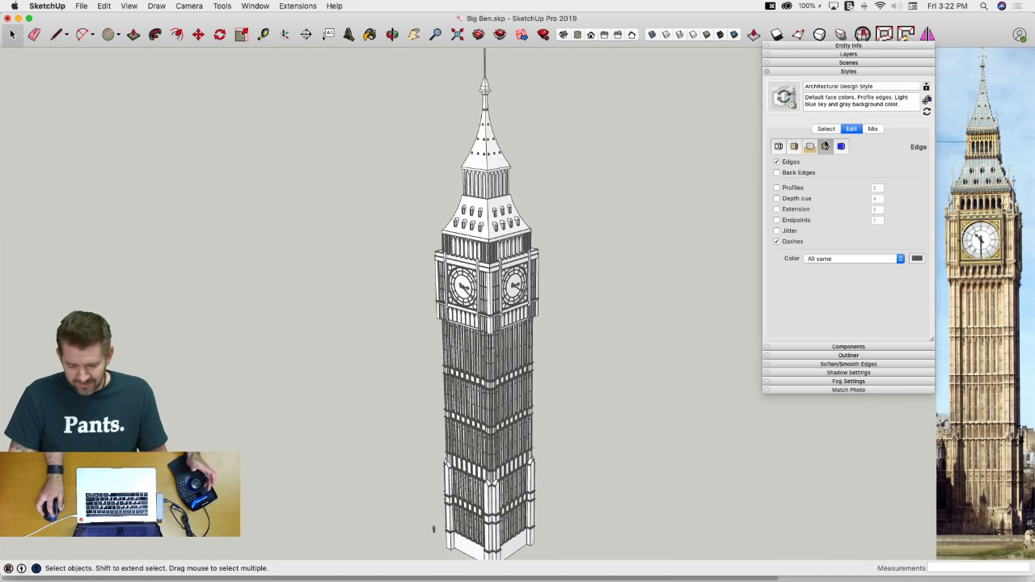
{"action": "left_click", "coordinate": [826, 146]}
{"action": "left_click", "coordinate": [790, 235]}
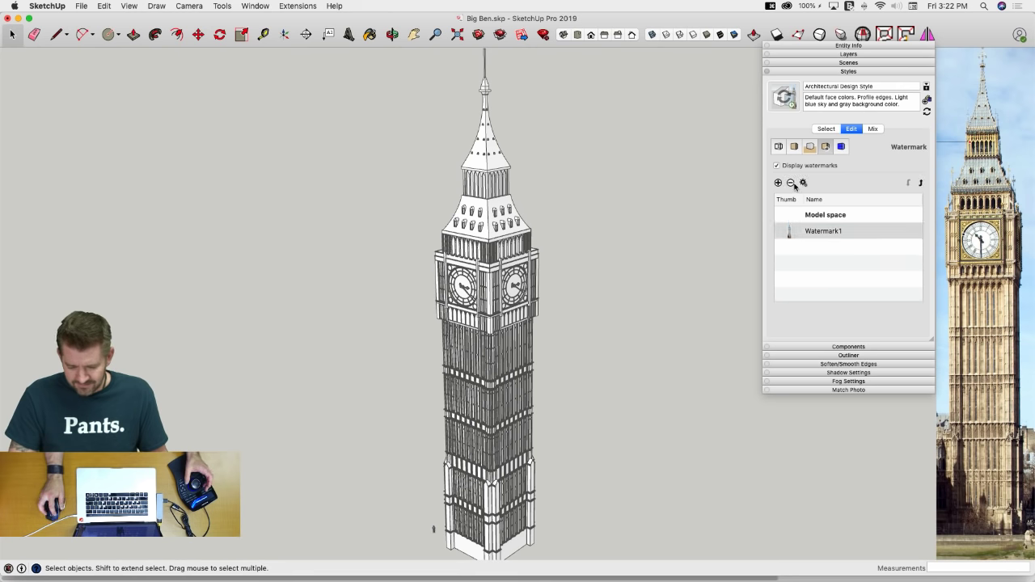
{"action": "left_click", "coordinate": [791, 183]}
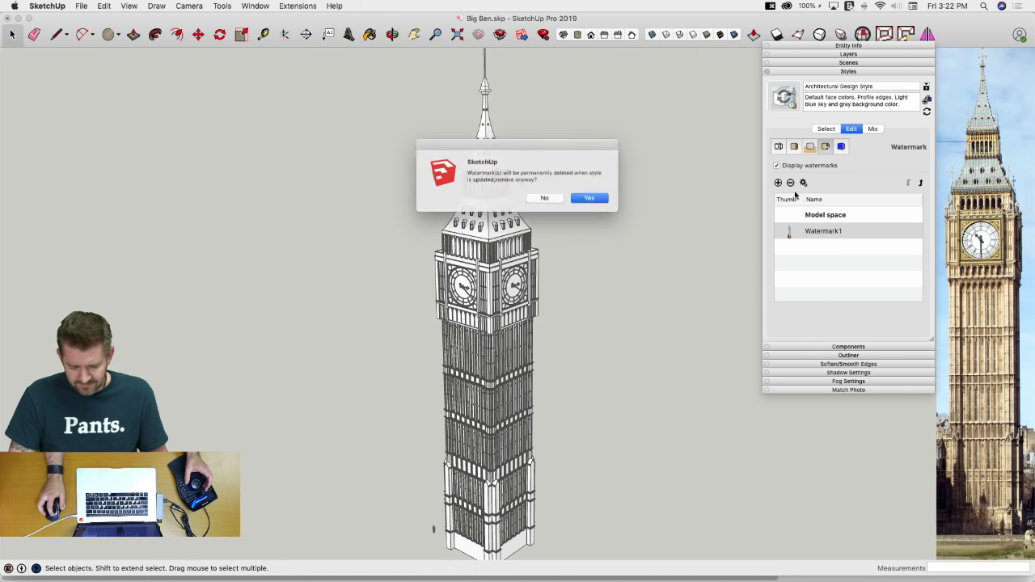
{"action": "left_click", "coordinate": [588, 202]}
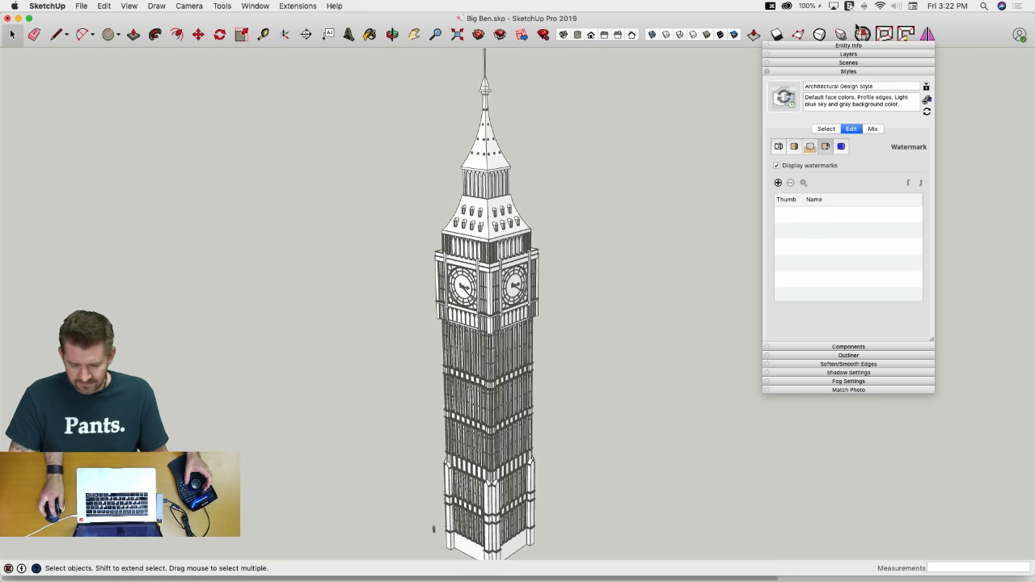
Collapse the style settings and save the model
{"action": "left_click", "coordinate": [850, 47]}
{"action": "left_click", "coordinate": [850, 46]}
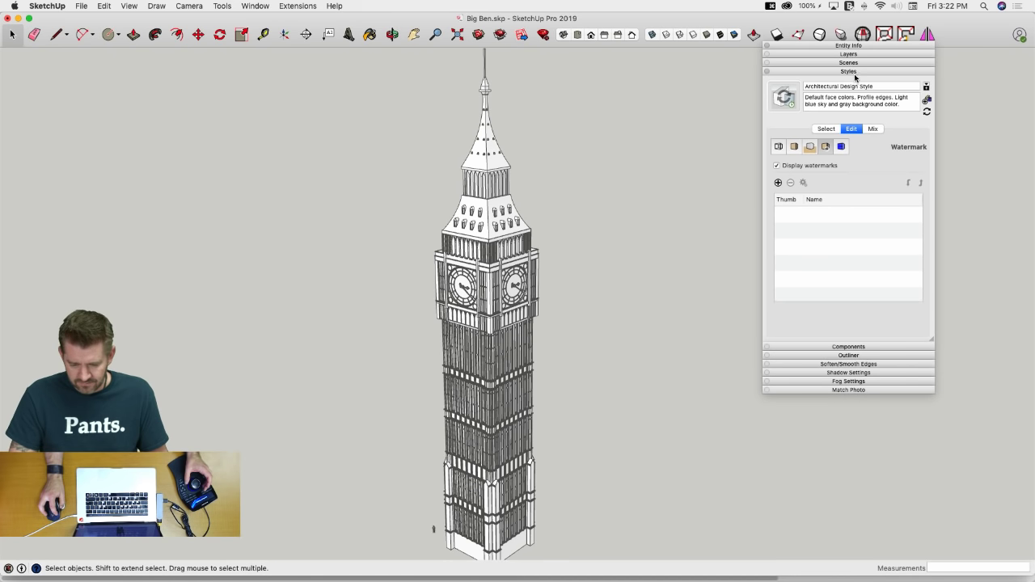
{"action": "left_click", "coordinate": [851, 72]}
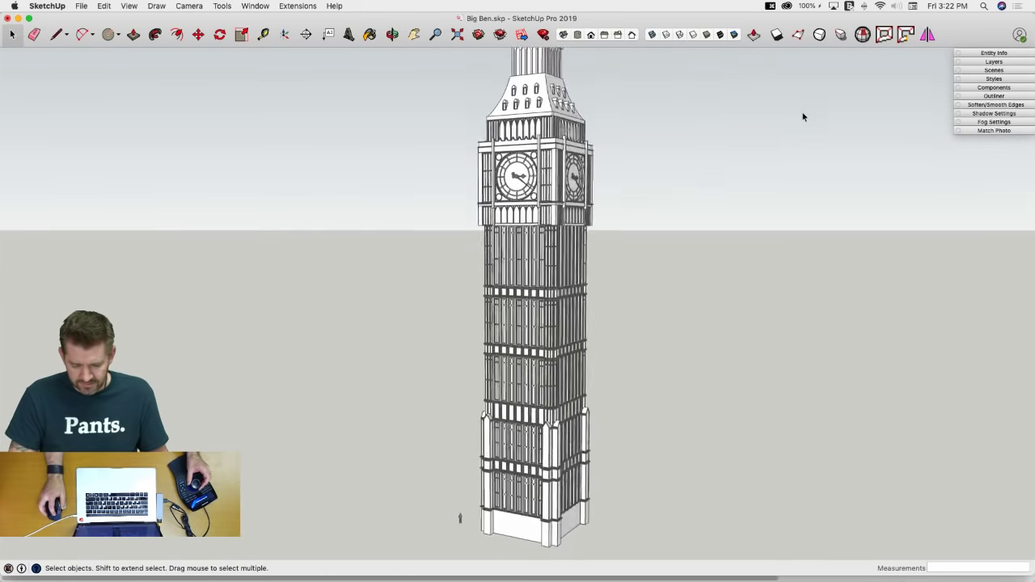
{"action": "key", "text": "super+s"}
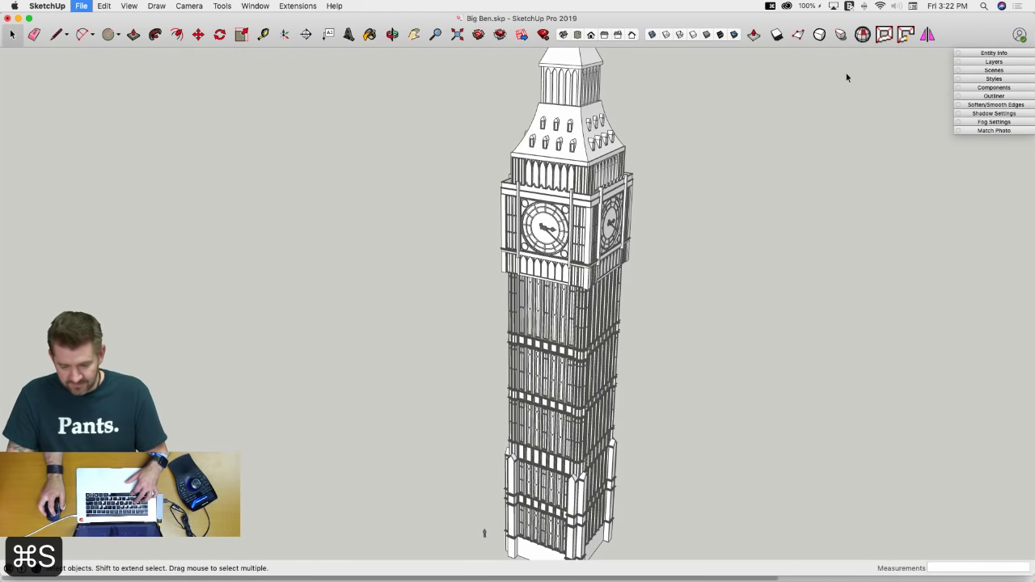
Turn off edge display in the current style's edge settings
{"action": "left_click", "coordinate": [994, 79]}
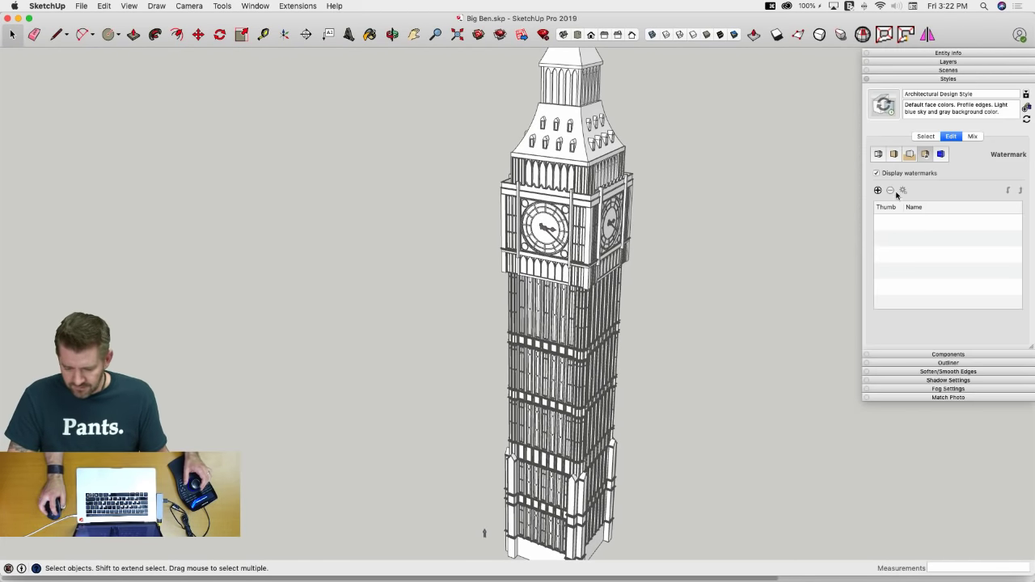
{"action": "left_click", "coordinate": [879, 154]}
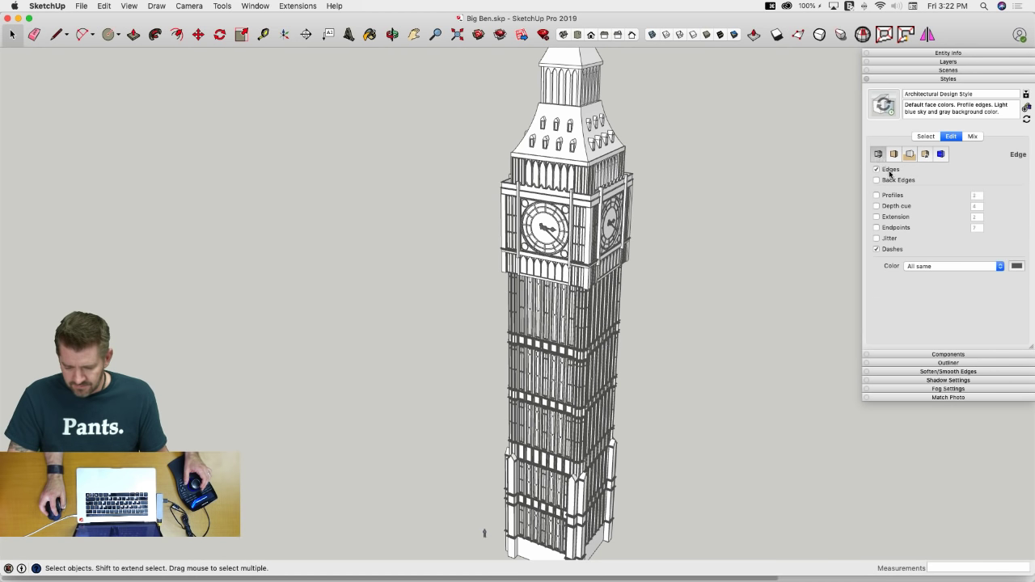
{"action": "left_click", "coordinate": [877, 170]}
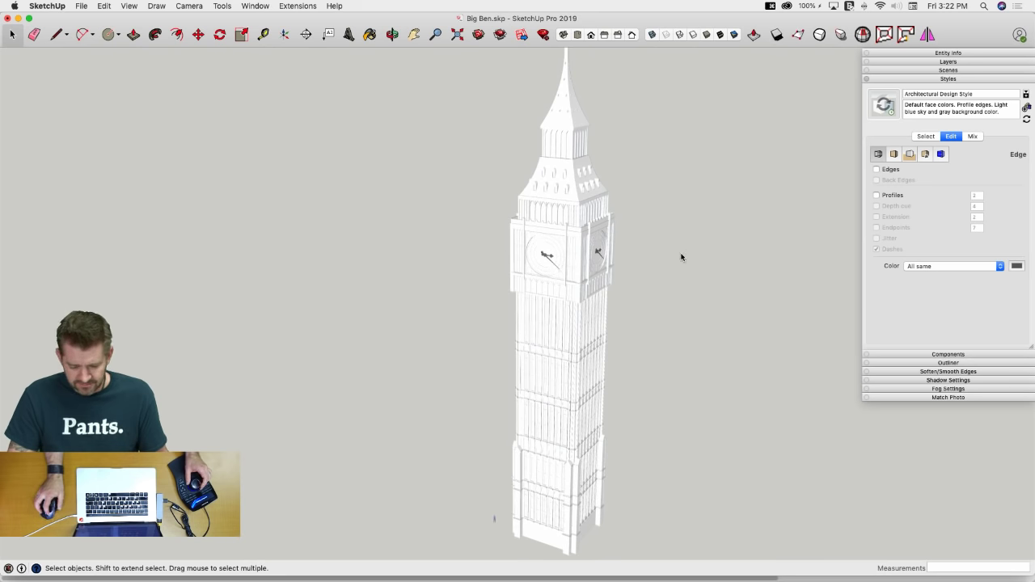
Turn on shadows for the tower and save the model
{"action": "key", "text": "shift+s"}
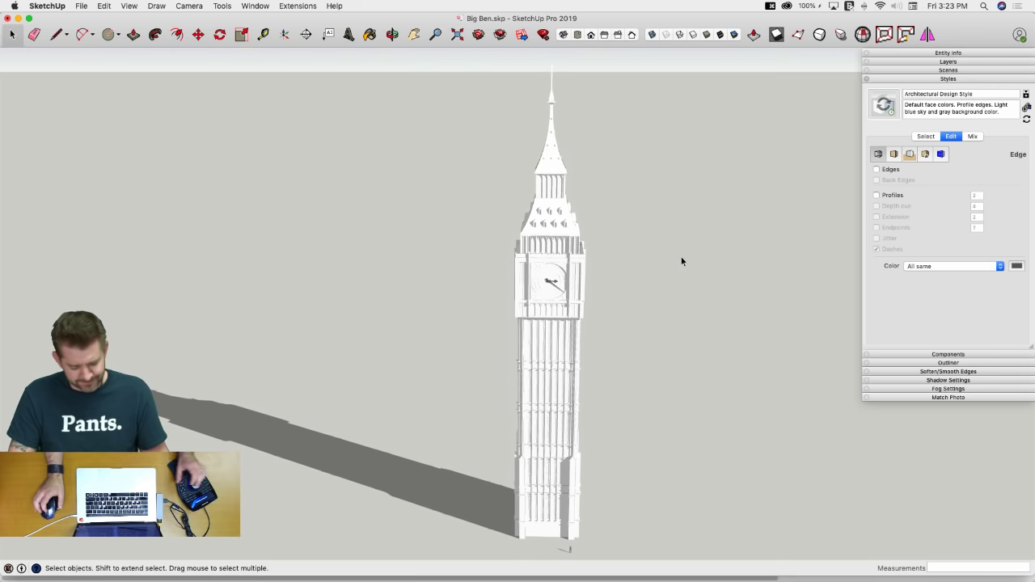
{"action": "key", "text": "super+s"}
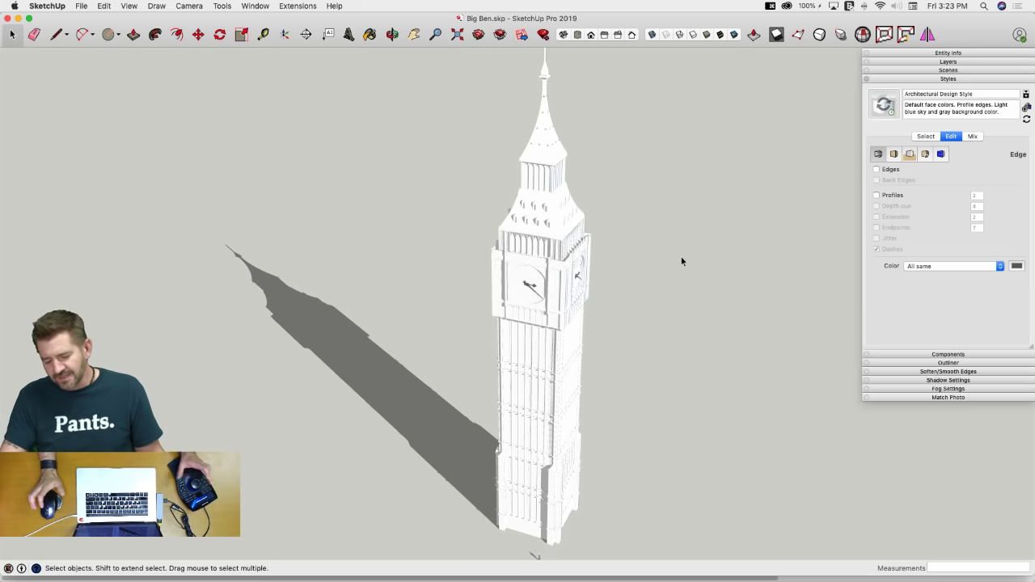
Turn edge display back on and try light gray and brownish-gray model swatches as the edge color
{"action": "left_click", "coordinate": [884, 173]}
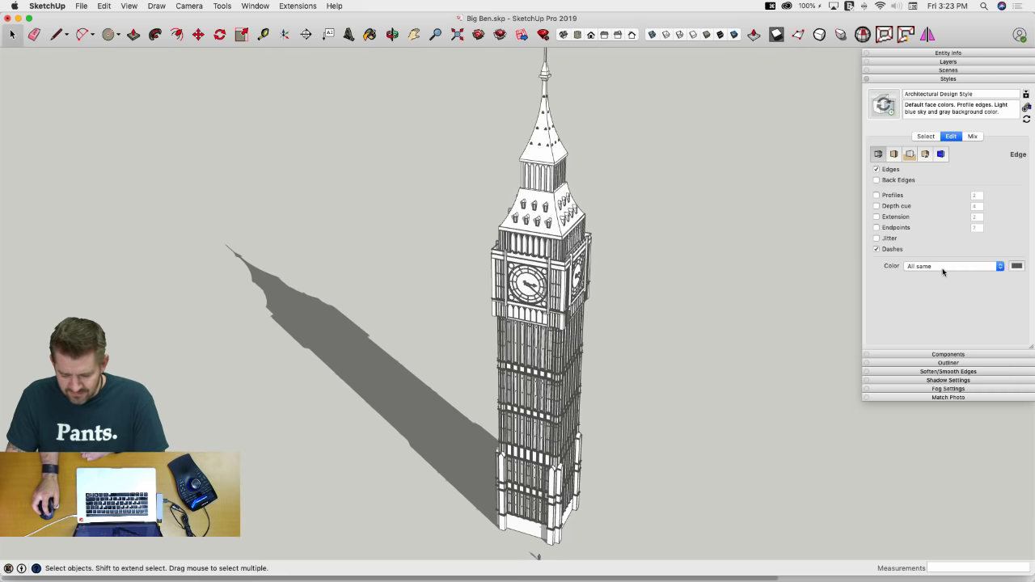
{"action": "left_click", "coordinate": [1018, 266]}
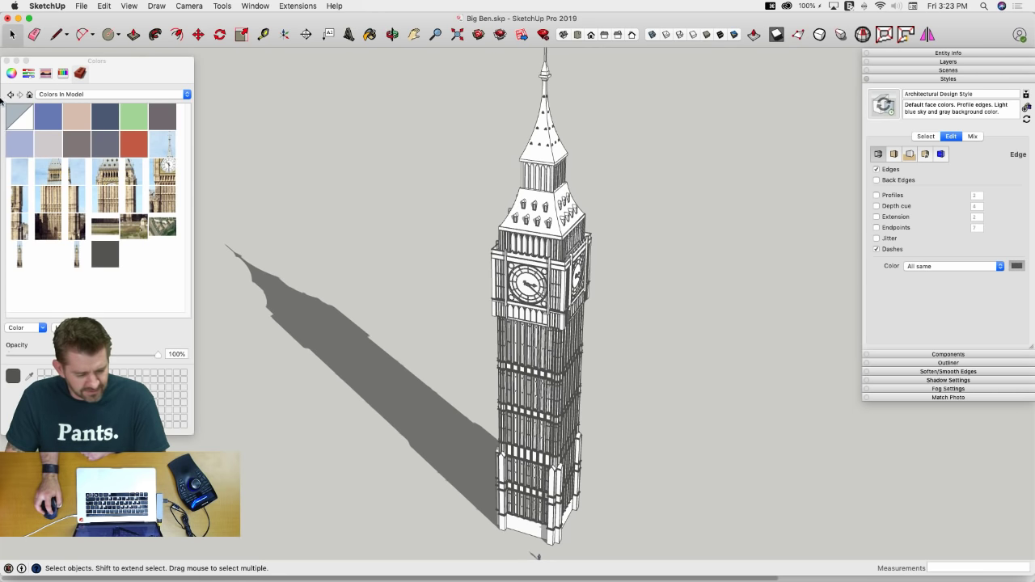
{"action": "left_click", "coordinate": [54, 147]}
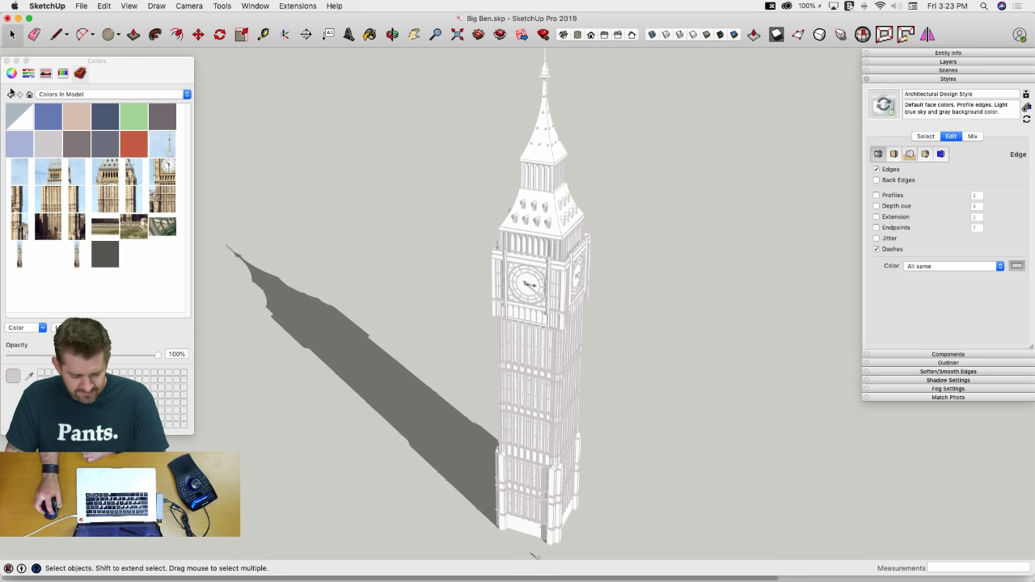
{"action": "left_click", "coordinate": [76, 127]}
{"action": "left_click", "coordinate": [75, 139]}
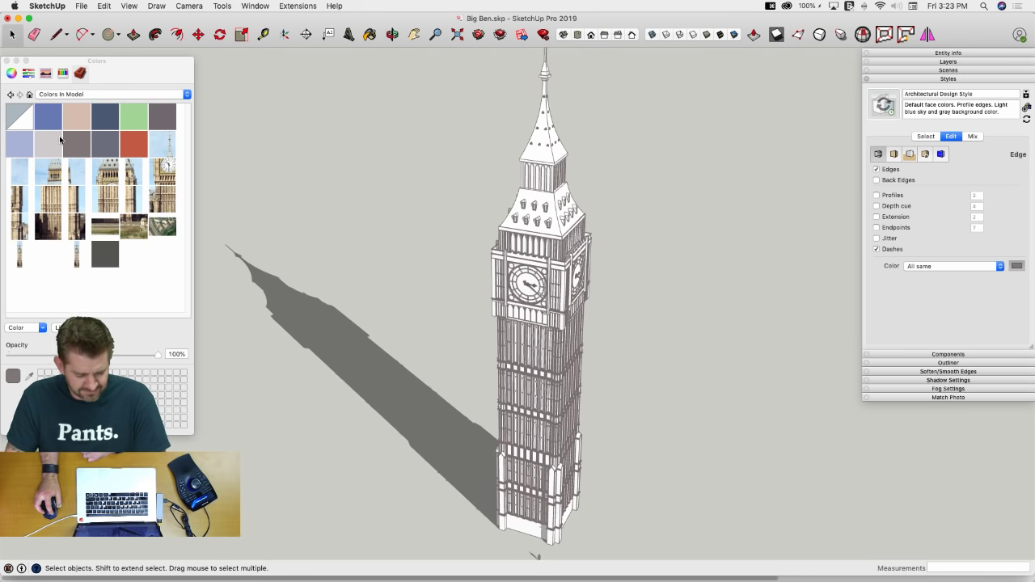
Mix a light warm tan on the color wheel as the style's edge color and close the color picker
{"action": "left_click", "coordinate": [12, 73]}
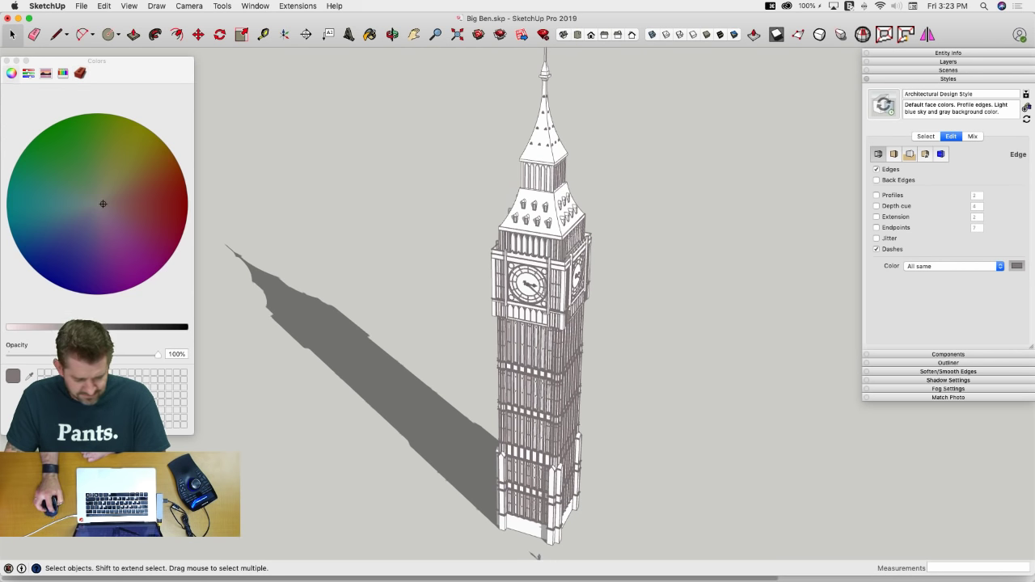
{"action": "left_click_drag", "start_coordinate": [97, 327], "coordinate": [33, 331]}
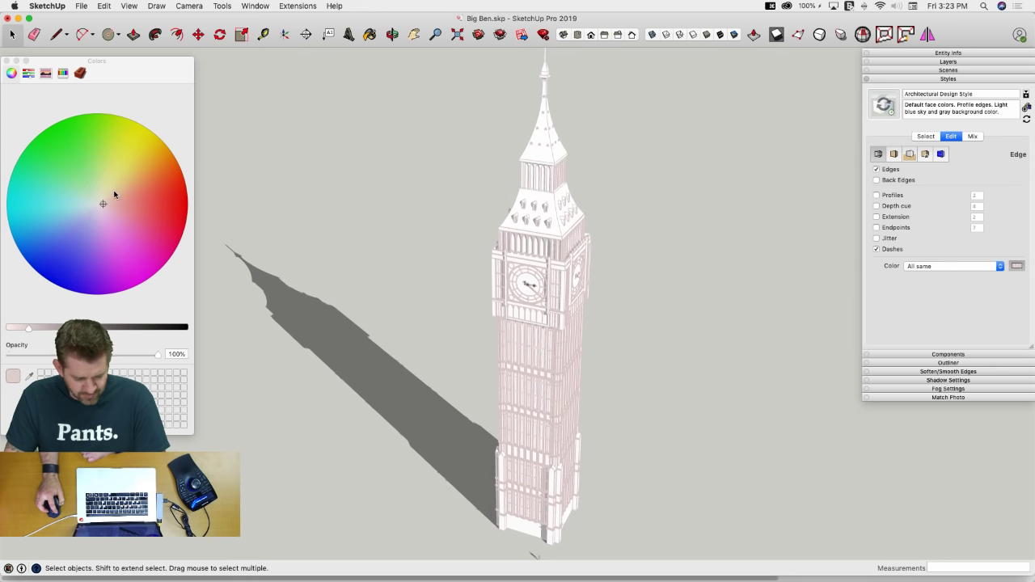
{"action": "left_click_drag", "start_coordinate": [114, 193], "coordinate": [111, 195]}
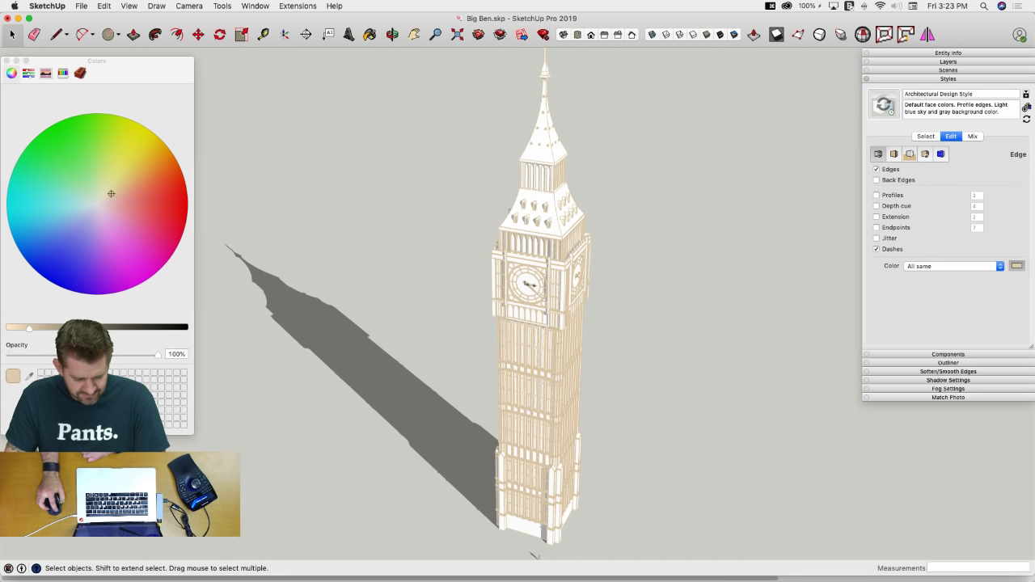
{"action": "left_click_drag", "start_coordinate": [29, 328], "coordinate": [22, 329]}
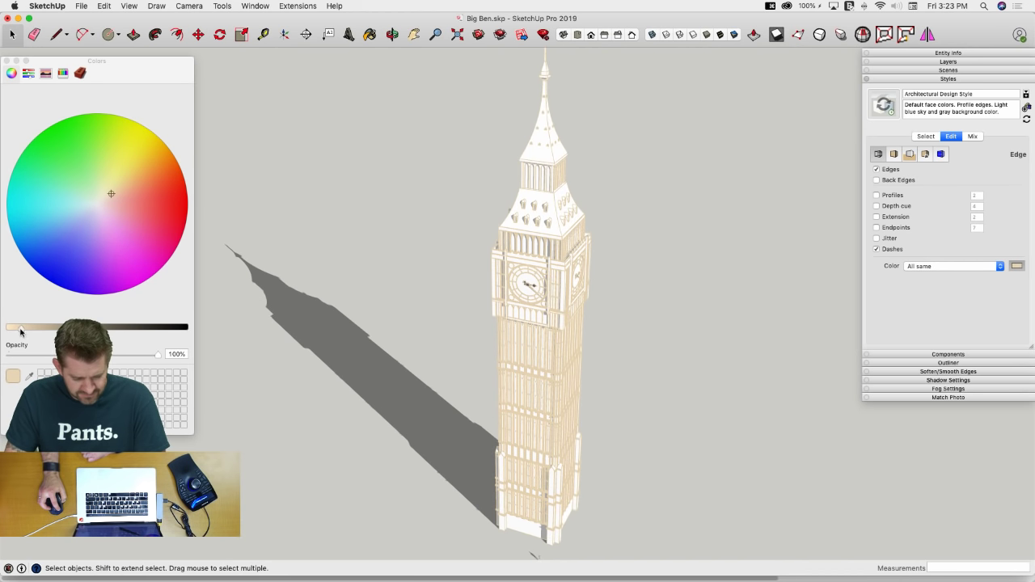
{"action": "left_click_drag", "start_coordinate": [111, 195], "coordinate": [114, 192]}
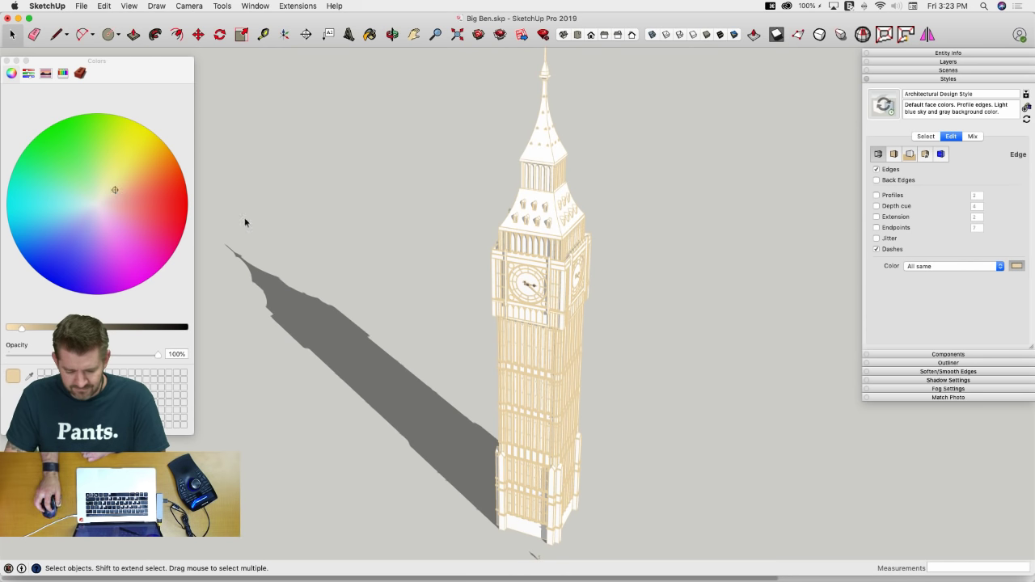
{"action": "left_click", "coordinate": [7, 62]}
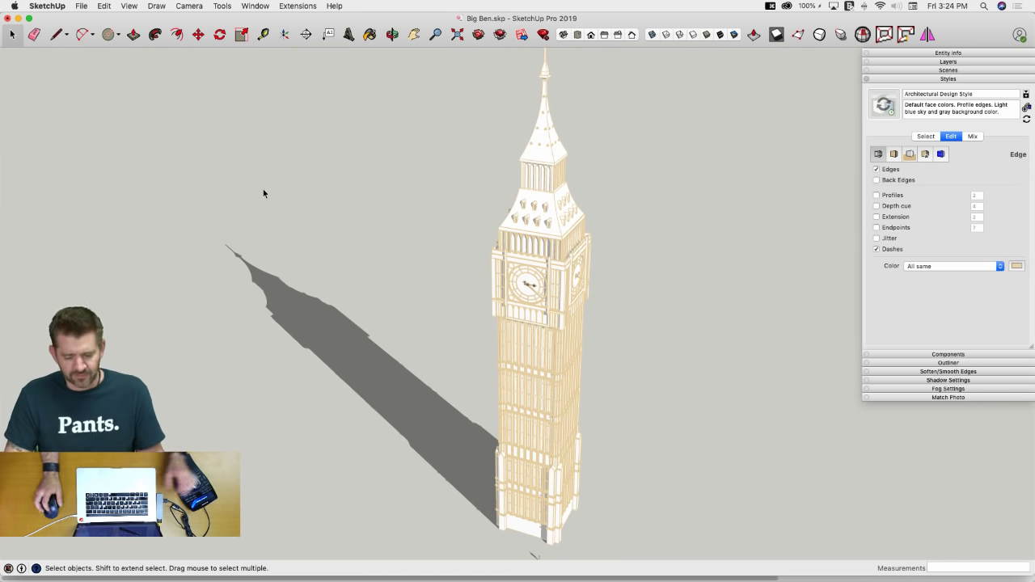